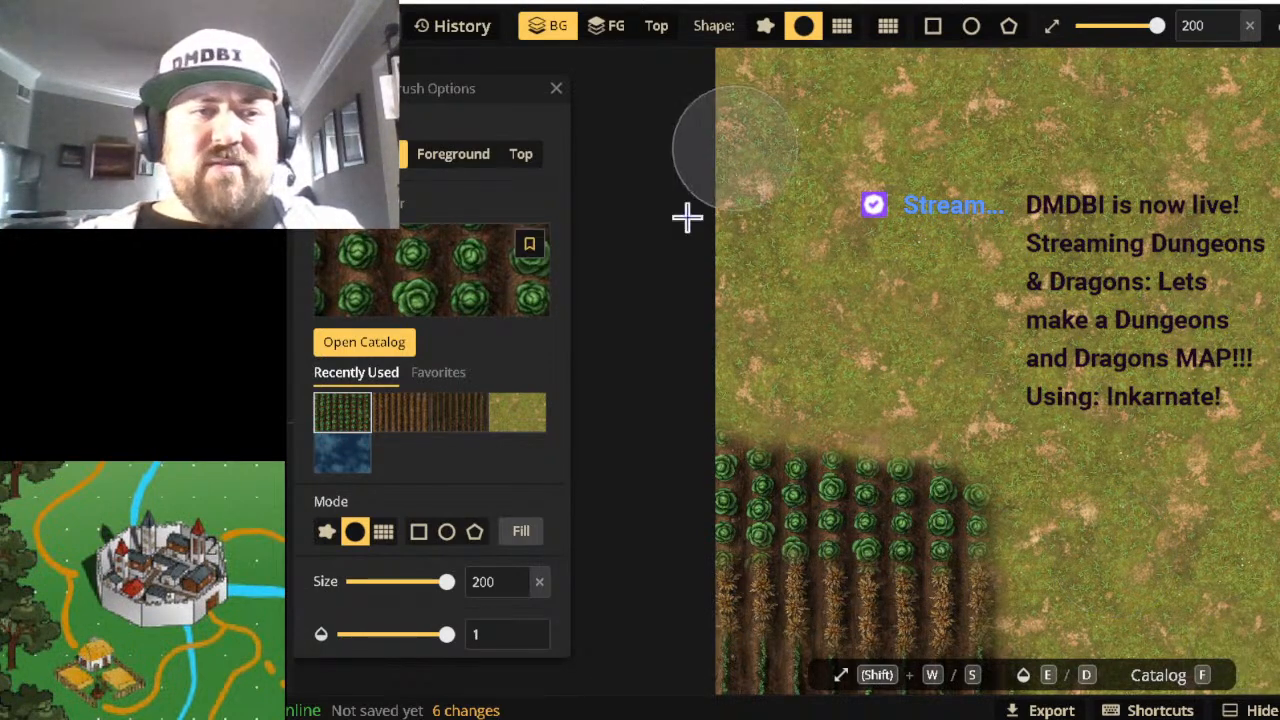
Paint grass over the existing crop field and paint a cabbage patch with the Farmstead texture in the map's lower-left corner.
{"action": "left_click", "coordinate": [522, 422]}
{"action": "mouse_move", "coordinate": [850, 520]}
{"action": "left_mouse_down"}
{"action": "mouse_move", "coordinate": [903, 531]}
{"action": "mouse_move", "coordinate": [775, 533]}
{"action": "mouse_move", "coordinate": [963, 543]}
{"action": "mouse_move", "coordinate": [931, 609]}
{"action": "mouse_move", "coordinate": [760, 703]}
{"action": "mouse_move", "coordinate": [995, 712]}
{"action": "mouse_move", "coordinate": [1029, 614]}
{"action": "mouse_move", "coordinate": [857, 509]}
{"action": "left_mouse_up"}
{"action": "left_click", "coordinate": [381, 292]}
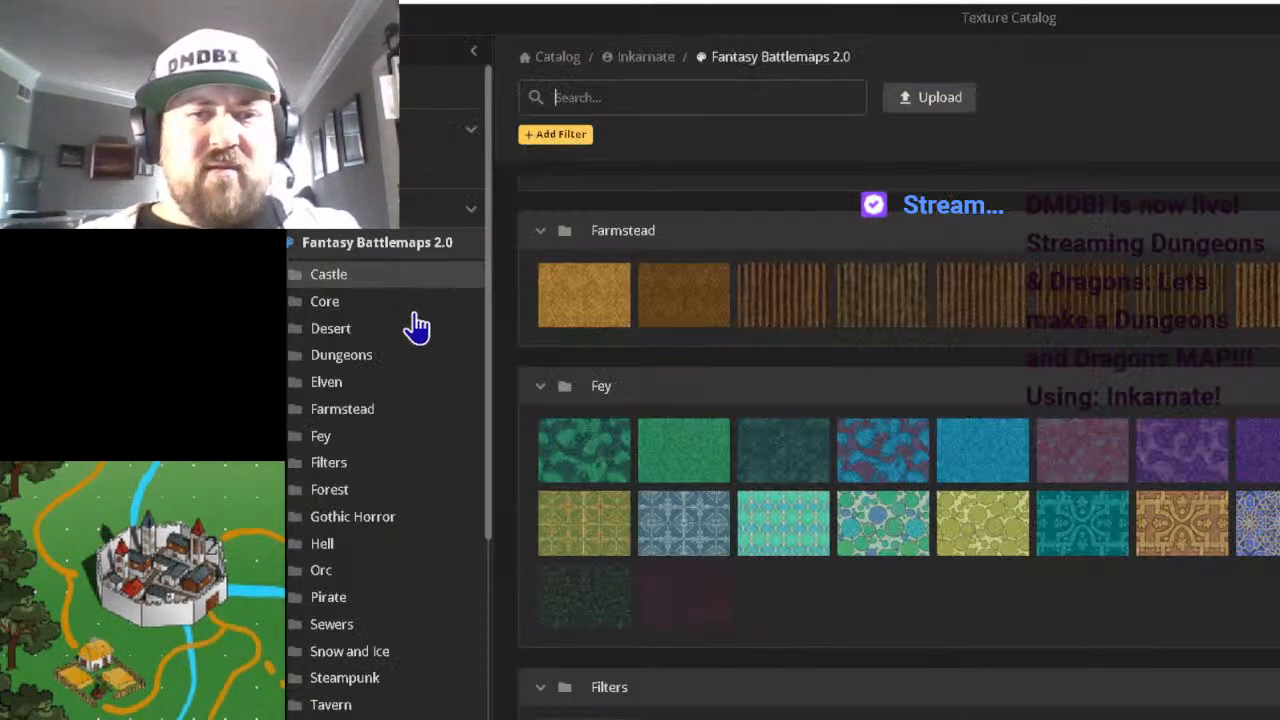
{"action": "left_click", "coordinate": [1279, 297]}
{"action": "mouse_move", "coordinate": [789, 660]}
{"action": "left_mouse_down"}
{"action": "mouse_move", "coordinate": [829, 672]}
{"action": "mouse_move", "coordinate": [900, 662]}
{"action": "mouse_move", "coordinate": [749, 668]}
{"action": "mouse_move", "coordinate": [732, 624]}
{"action": "mouse_move", "coordinate": [749, 614]}
{"action": "mouse_move", "coordinate": [777, 626]}
{"action": "left_mouse_up"}
{"action": "mouse_move", "coordinate": [718, 595]}
{"action": "left_mouse_down"}
{"action": "mouse_move", "coordinate": [779, 612]}
{"action": "mouse_move", "coordinate": [731, 589]}
{"action": "left_mouse_up"}
{"action": "left_click_drag", "start_coordinate": [765, 645], "coordinate": [762, 640]}
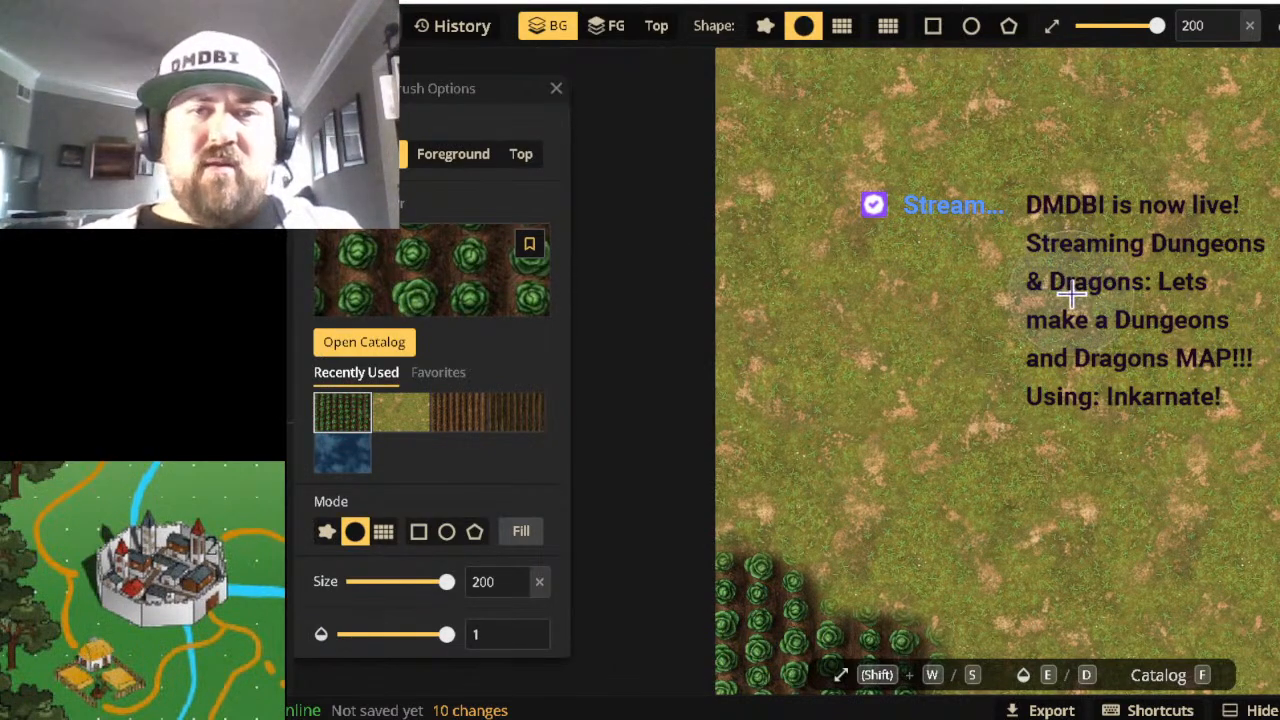
Switch to placing stamps and open the stamp catalog.
{"action": "scroll", "coordinate": [1060, 300], "scroll_direction": "down", "scroll_amount": 3}
{"action": "scroll", "coordinate": [1060, 300], "scroll_direction": "up", "scroll_amount": 2}
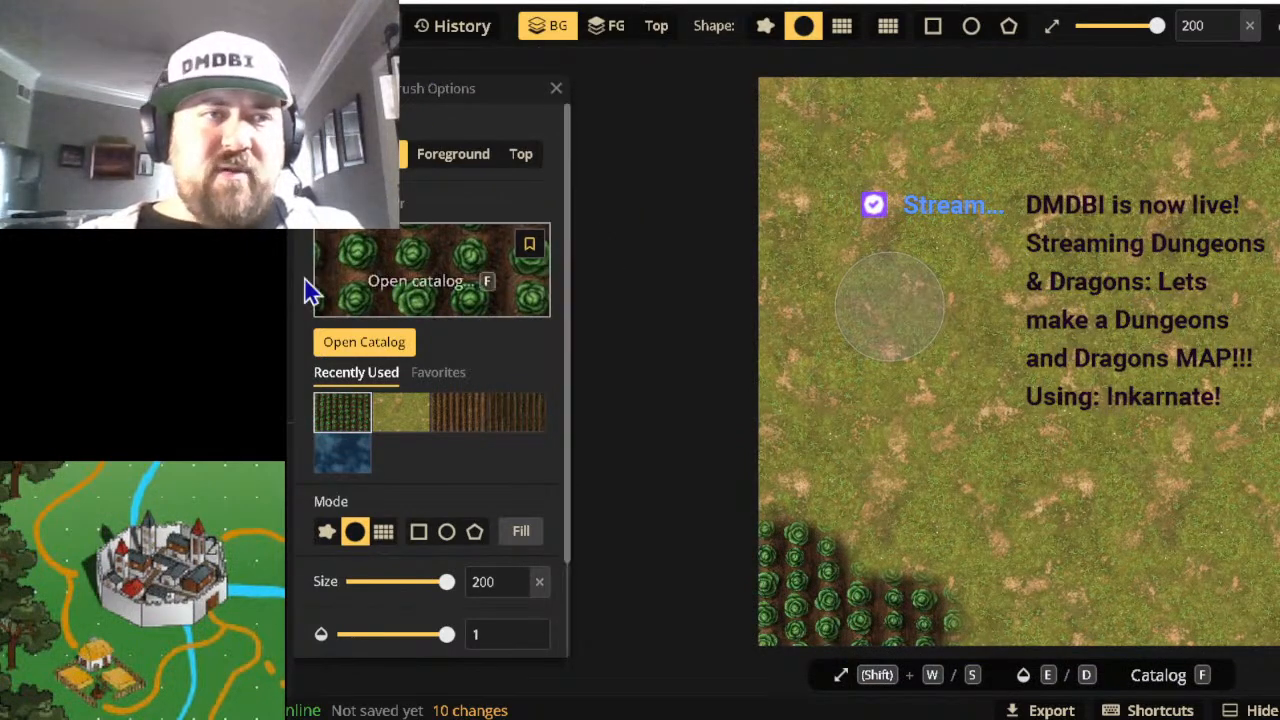
{"action": "left_click", "coordinate": [267, 202]}
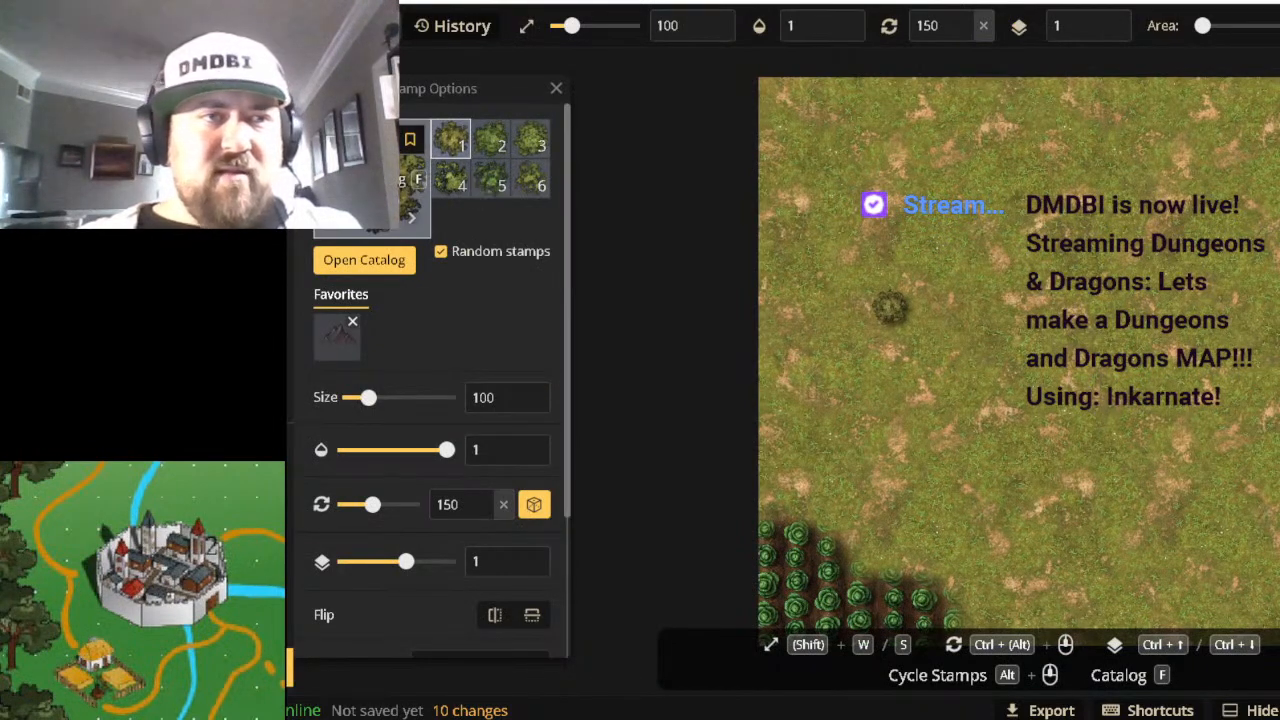
{"action": "left_click", "coordinate": [372, 180]}
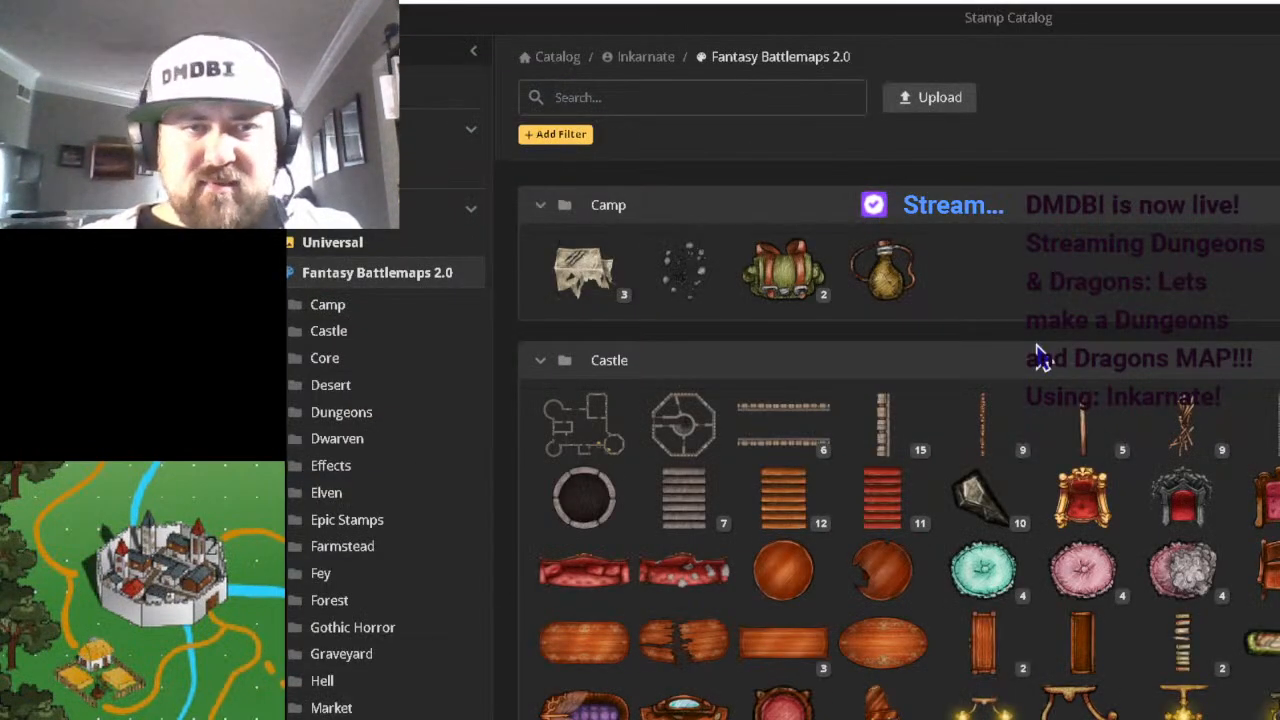
Look through the Fantasy Battlemaps 2.0 stamp categories, from Camp and Castle to Wizard, for stamps suited to the farmland map.
{"action": "scroll", "coordinate": [1040, 353], "scroll_direction": "down", "scroll_amount": 3}
{"action": "scroll", "coordinate": [1023, 355], "scroll_direction": "up", "scroll_amount": 2}
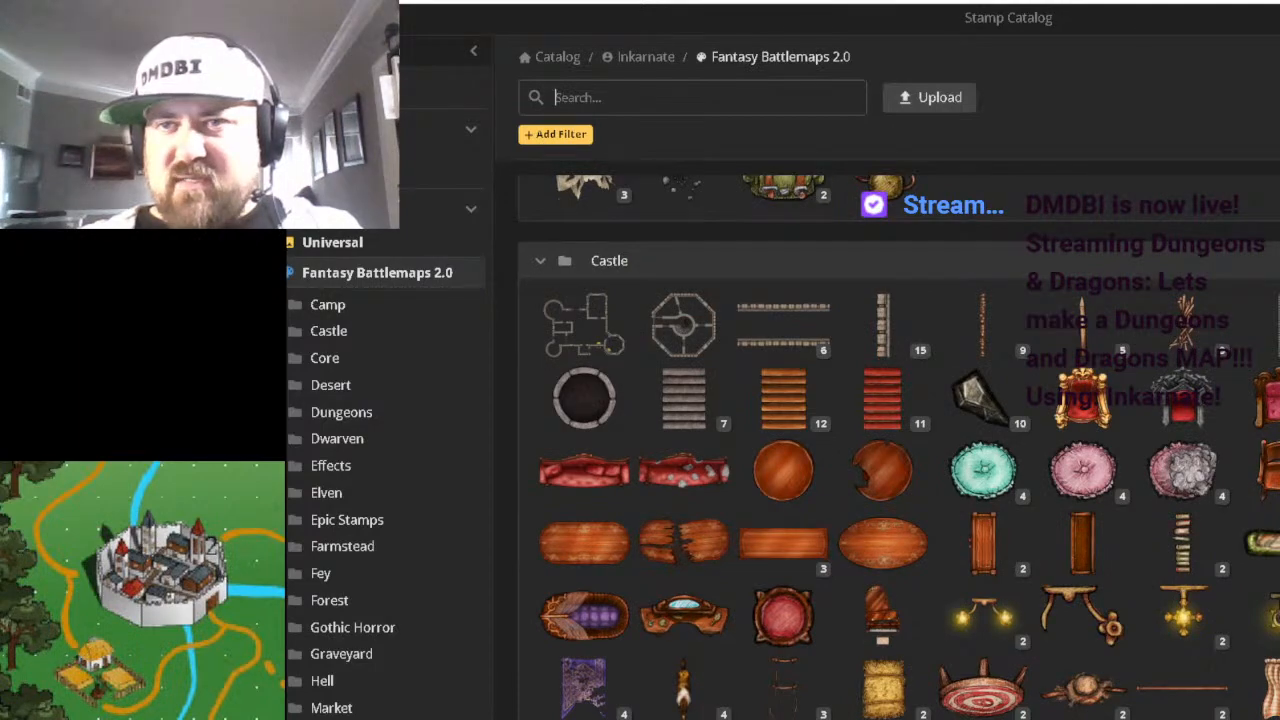
{"action": "scroll", "coordinate": [1025, 290], "scroll_direction": "down", "scroll_amount": 3}
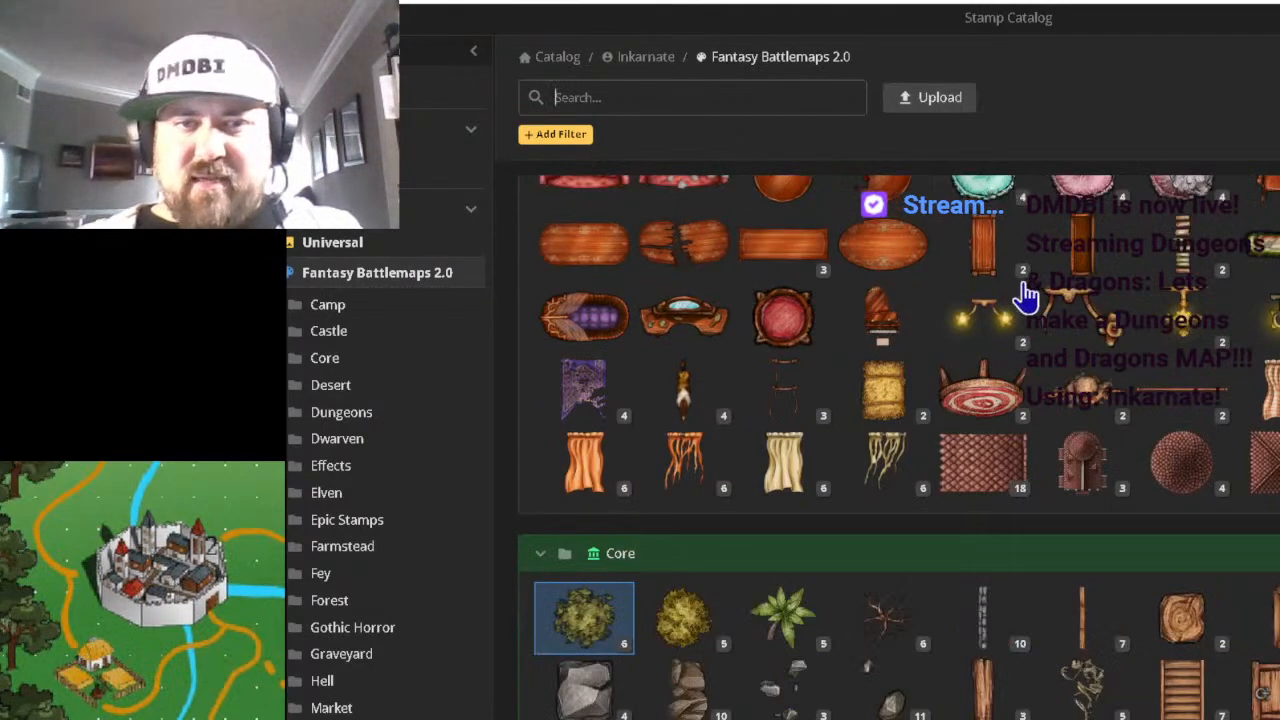
{"action": "scroll", "coordinate": [1025, 297], "scroll_direction": "down", "scroll_amount": 1}
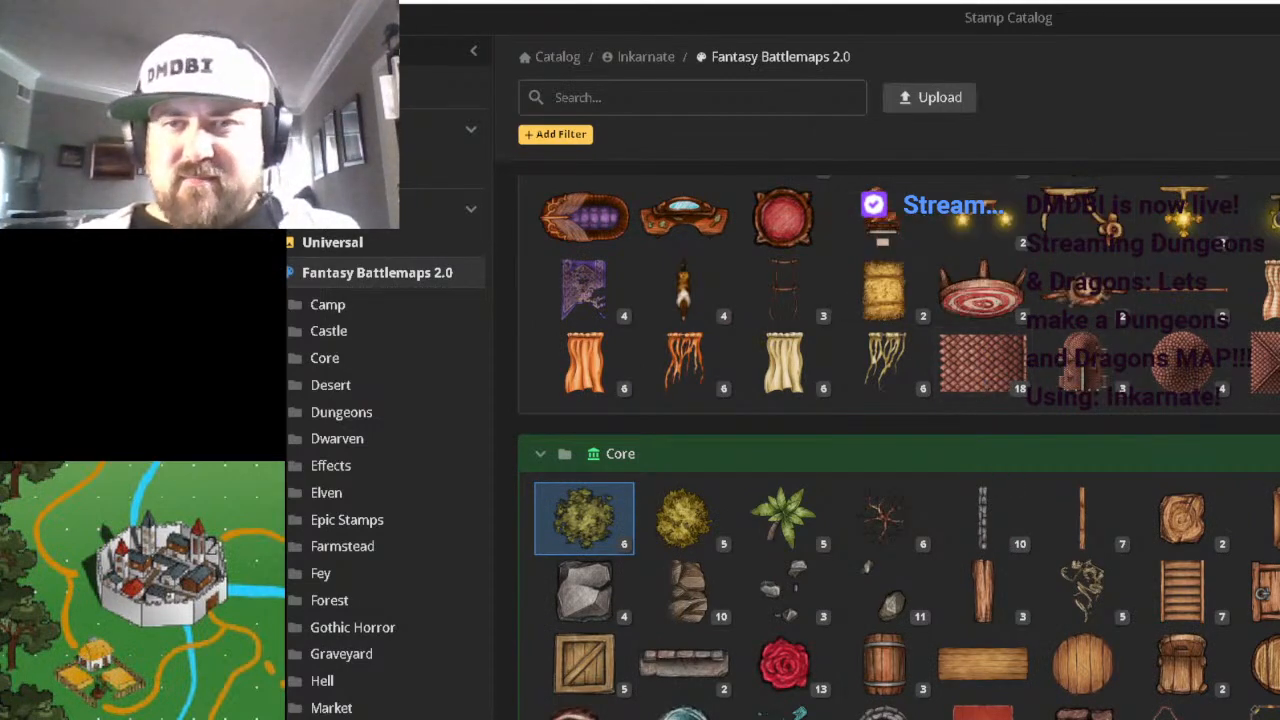
{"action": "scroll", "coordinate": [900, 447], "scroll_direction": "down", "scroll_amount": 15}
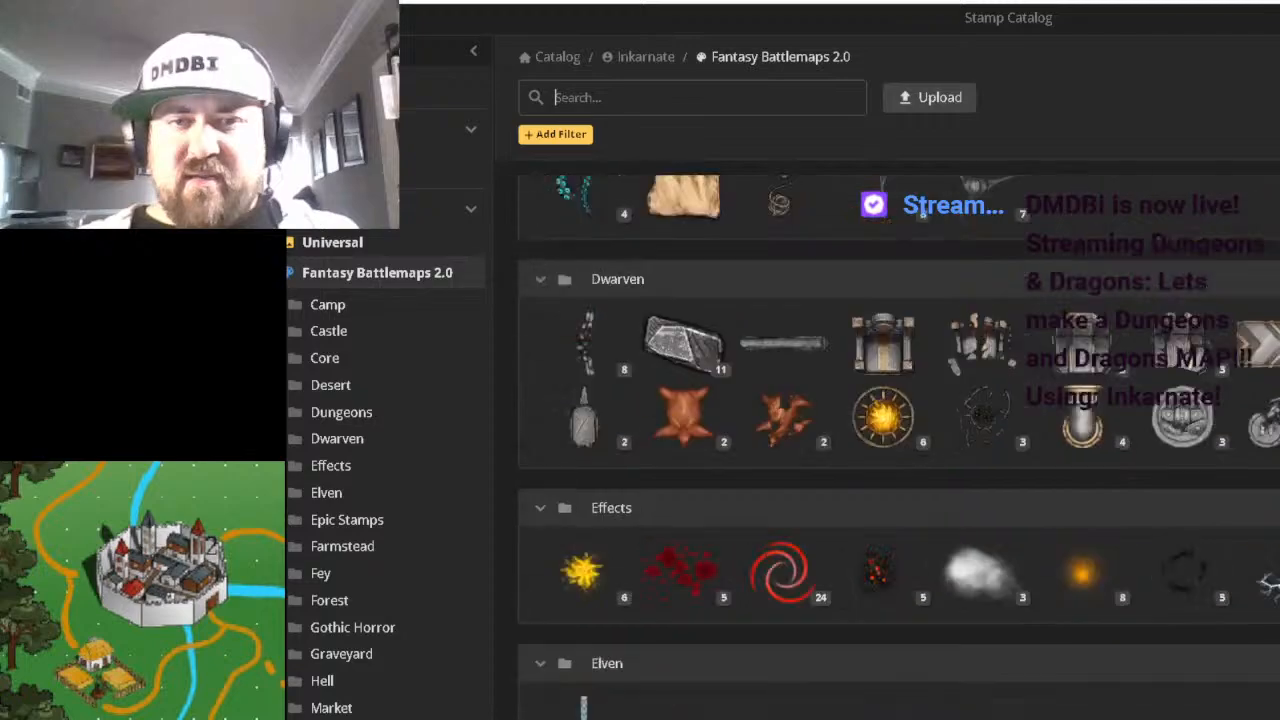
{"action": "scroll", "coordinate": [900, 447], "scroll_direction": "down", "scroll_amount": 15}
{"action": "scroll", "coordinate": [900, 447], "scroll_direction": "down", "scroll_amount": 15}
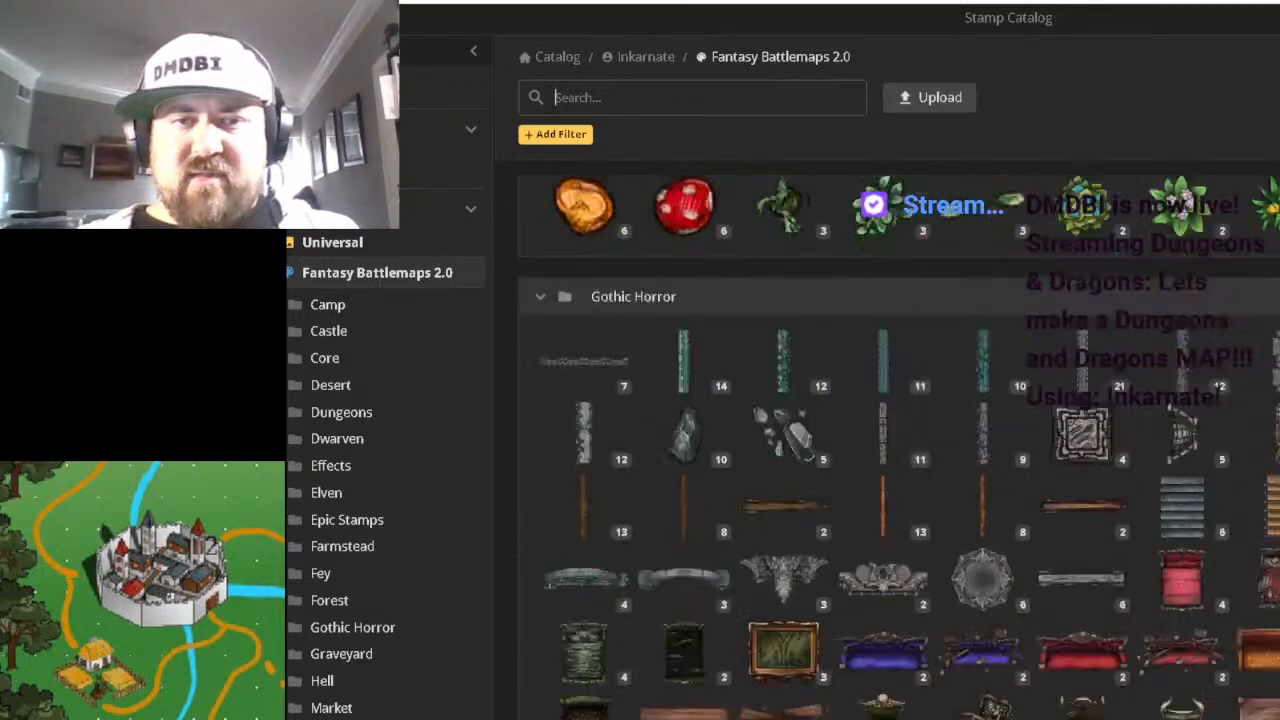
{"action": "scroll", "coordinate": [900, 447], "scroll_direction": "down", "scroll_amount": 2}
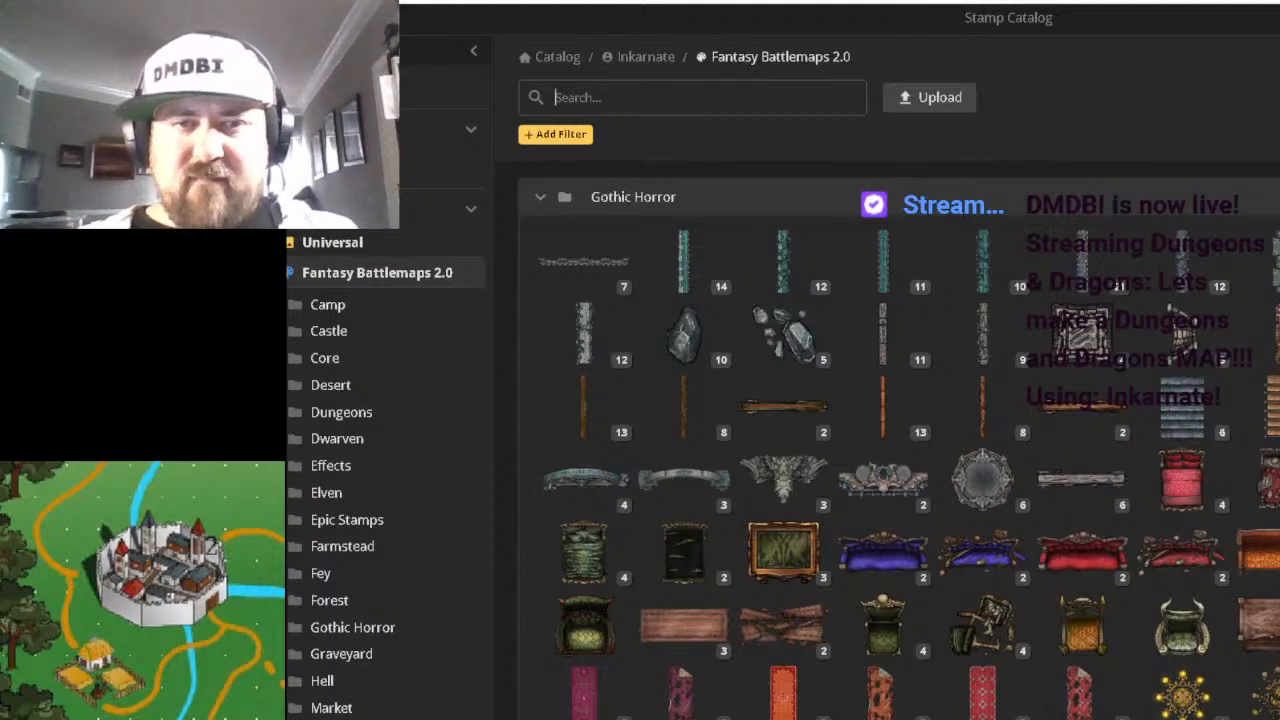
{"action": "scroll", "coordinate": [900, 447], "scroll_direction": "down", "scroll_amount": 10}
{"action": "scroll", "coordinate": [900, 447], "scroll_direction": "down", "scroll_amount": 8}
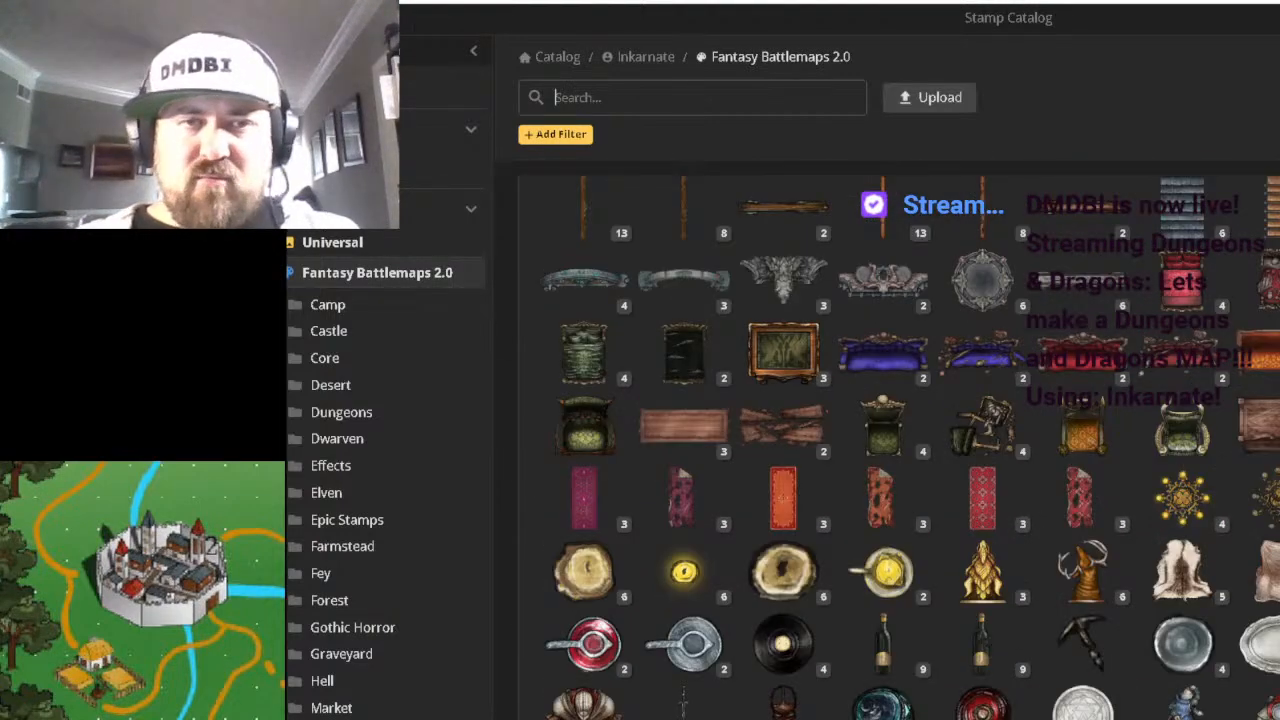
{"action": "scroll", "coordinate": [1236, 395], "scroll_direction": "down", "scroll_amount": 8}
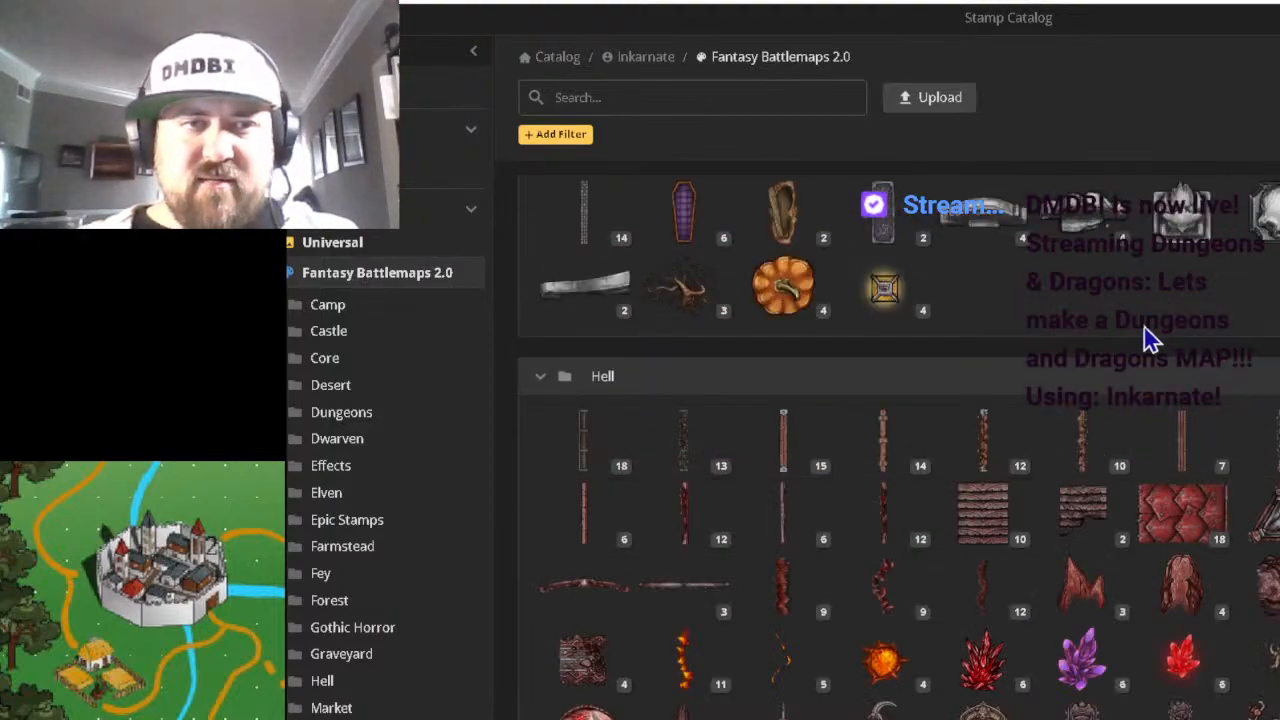
{"action": "scroll", "coordinate": [1150, 340], "scroll_direction": "down", "scroll_amount": 15}
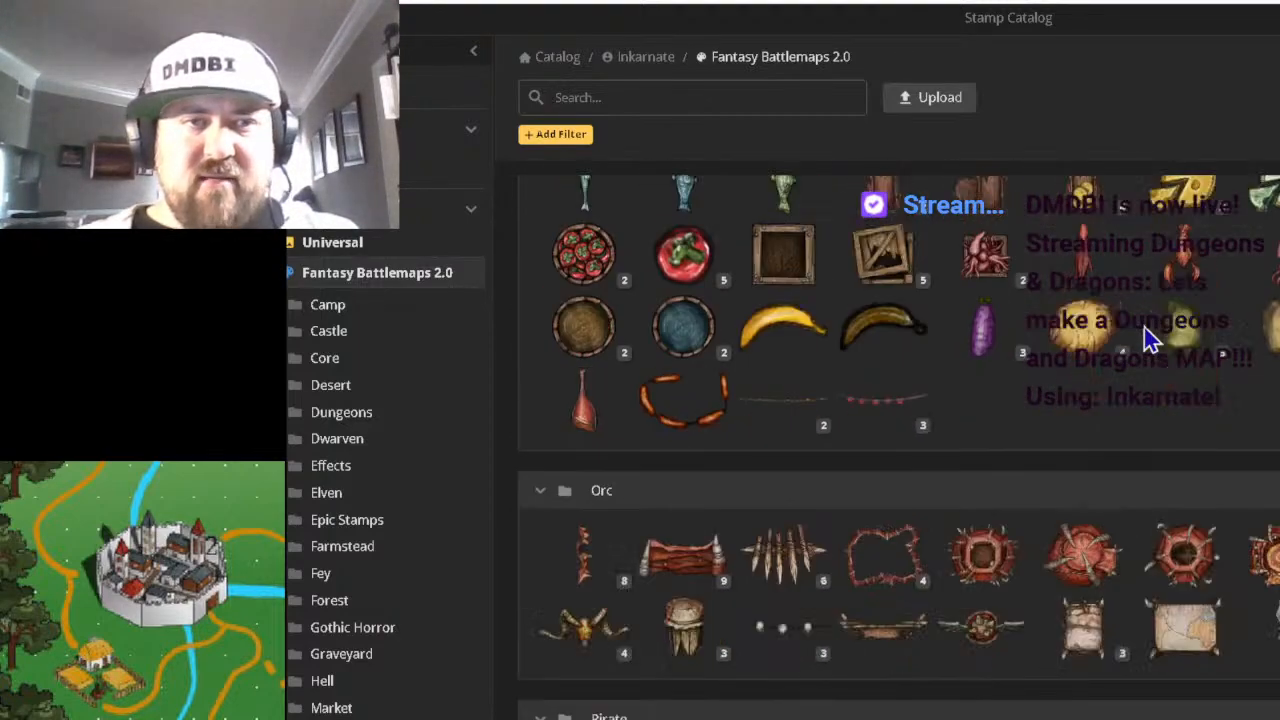
{"action": "scroll", "coordinate": [1150, 340], "scroll_direction": "down", "scroll_amount": 12}
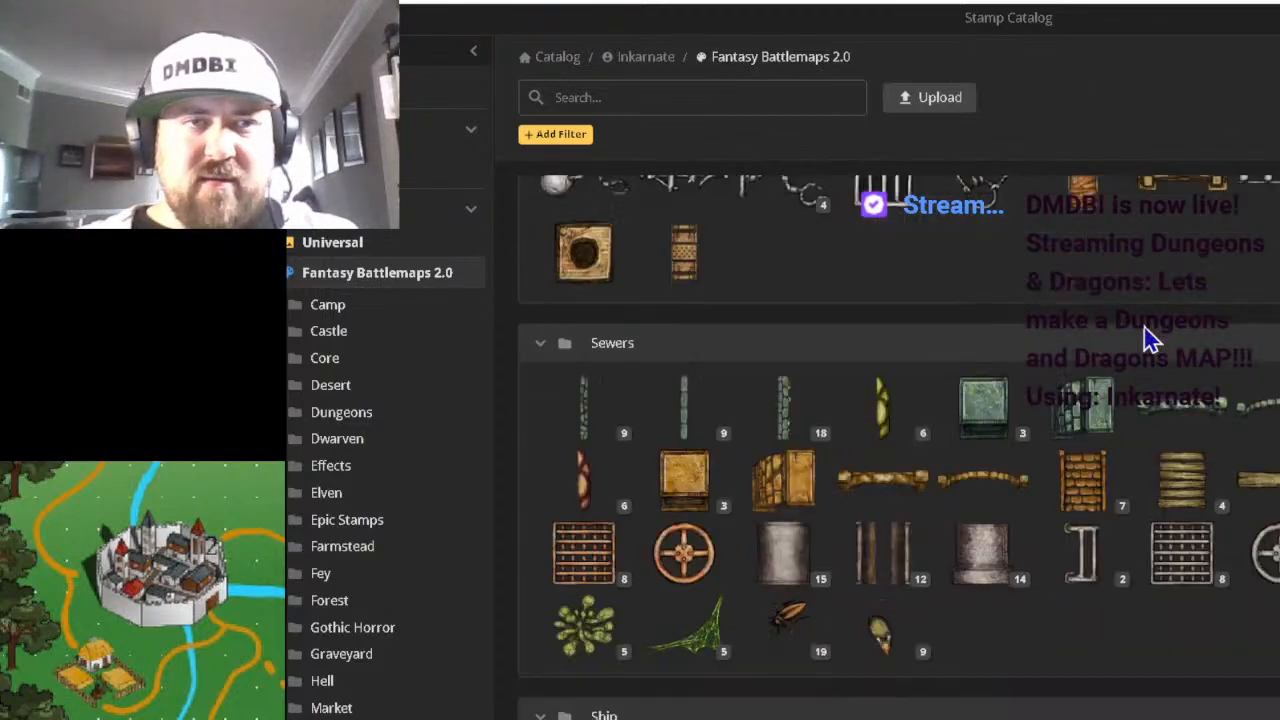
{"action": "scroll", "coordinate": [1150, 340], "scroll_direction": "down", "scroll_amount": 12}
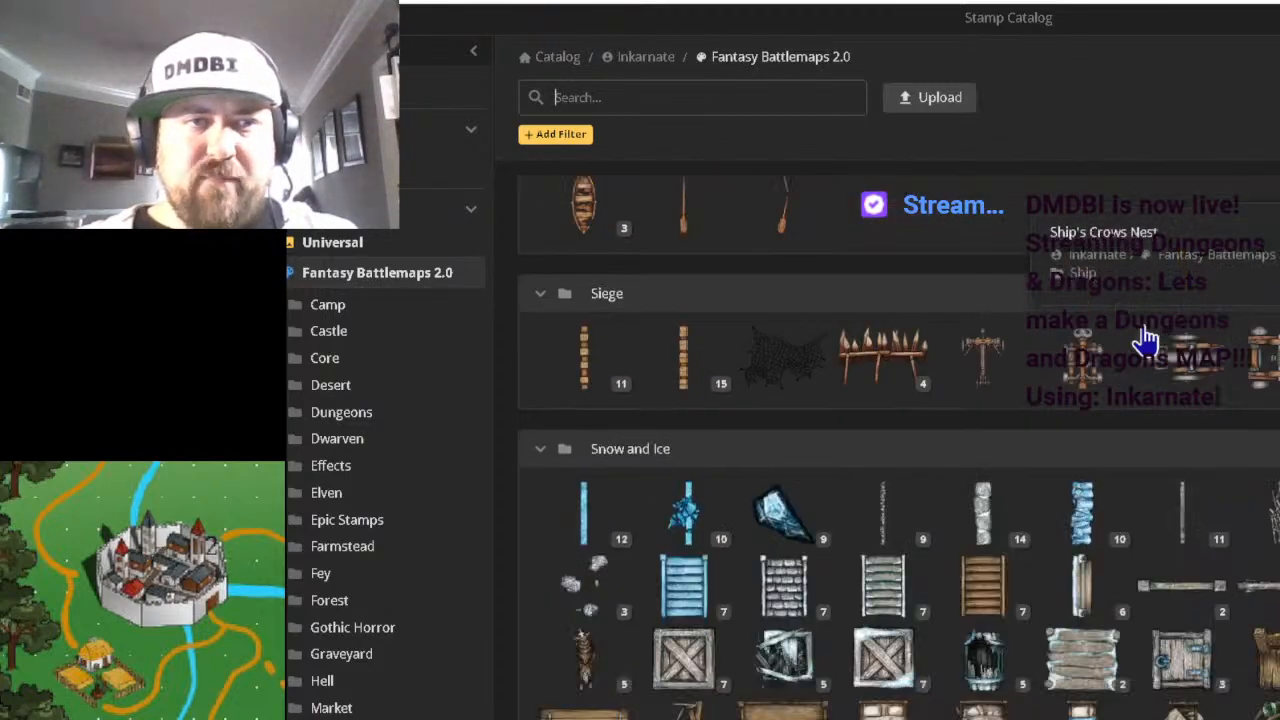
{"action": "scroll", "coordinate": [1150, 340], "scroll_direction": "down", "scroll_amount": 8}
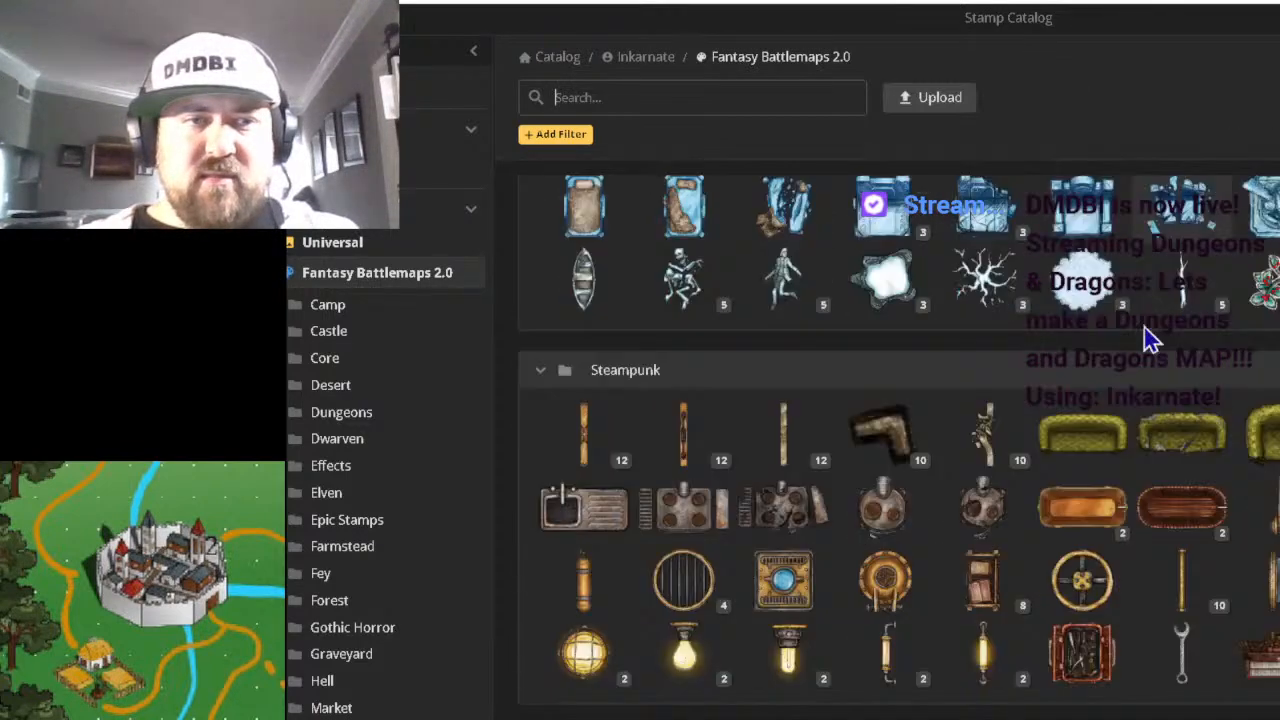
{"action": "scroll", "coordinate": [1150, 340], "scroll_direction": "down", "scroll_amount": 12}
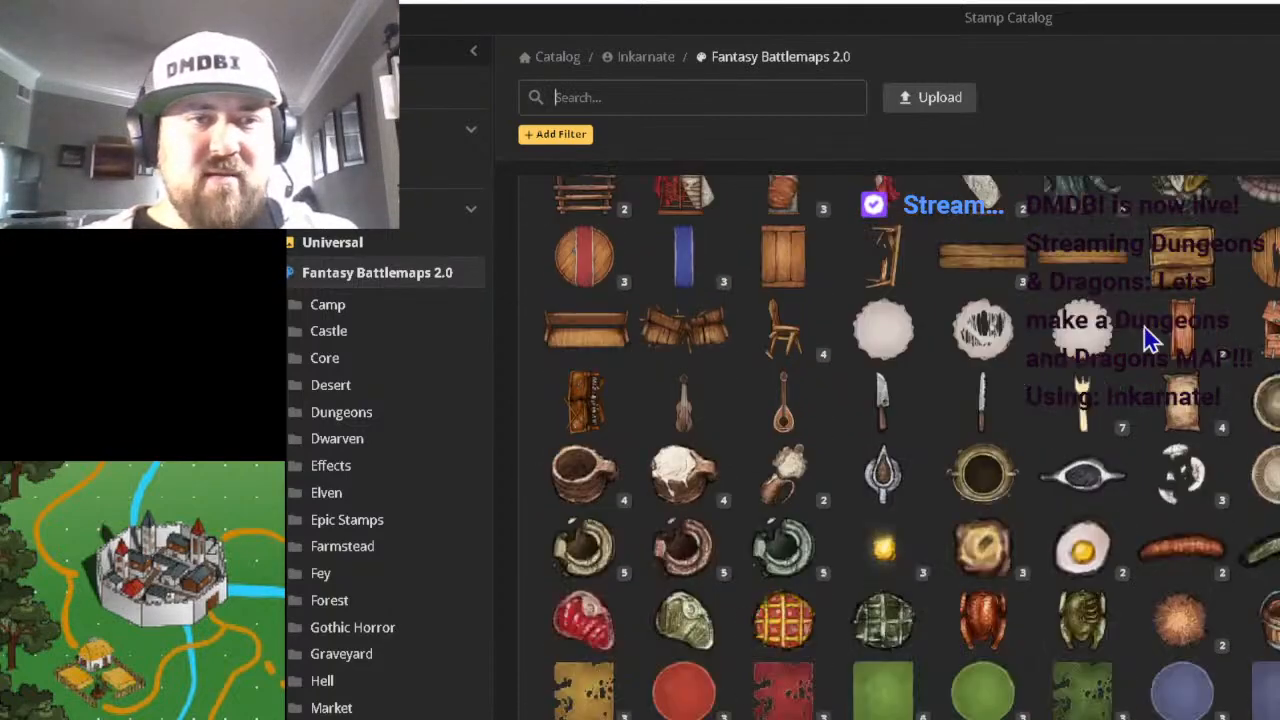
{"action": "scroll", "coordinate": [1150, 340], "scroll_direction": "down", "scroll_amount": 12}
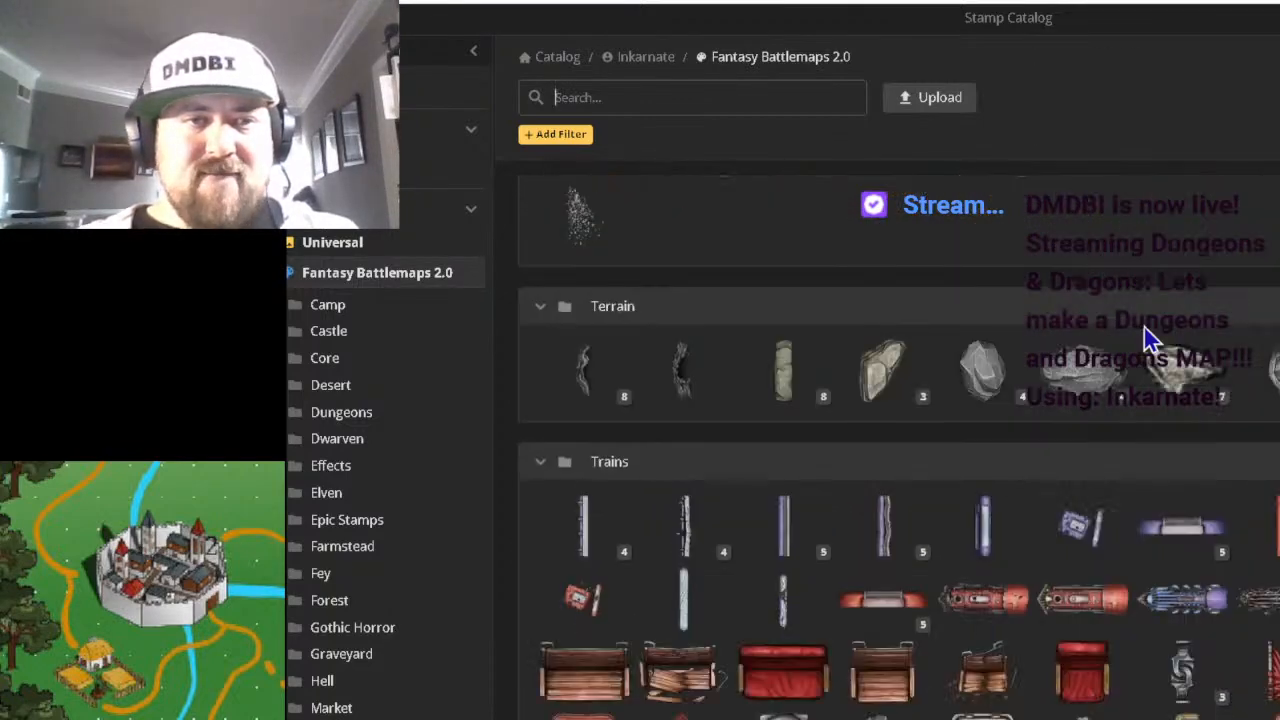
{"action": "scroll", "coordinate": [1150, 340], "scroll_direction": "up", "scroll_amount": 4}
{"action": "scroll", "coordinate": [1150, 340], "scroll_direction": "down", "scroll_amount": 6}
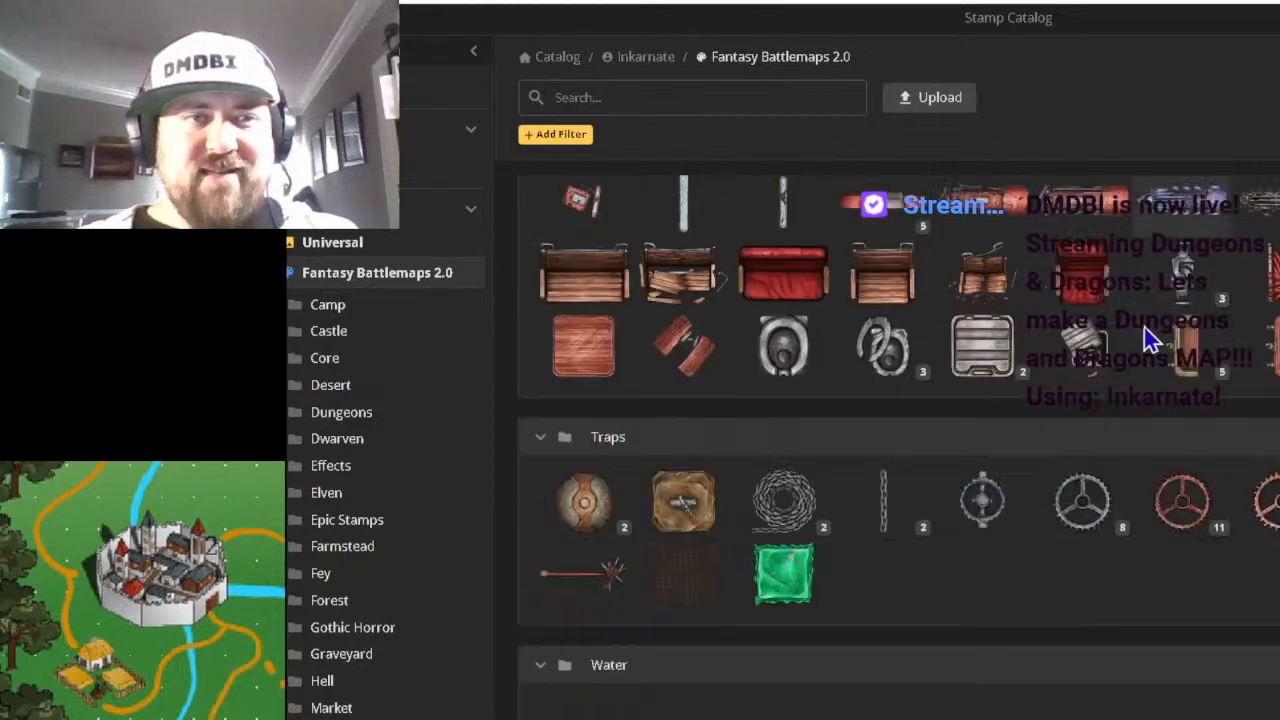
{"action": "scroll", "coordinate": [1150, 340], "scroll_direction": "down", "scroll_amount": 6}
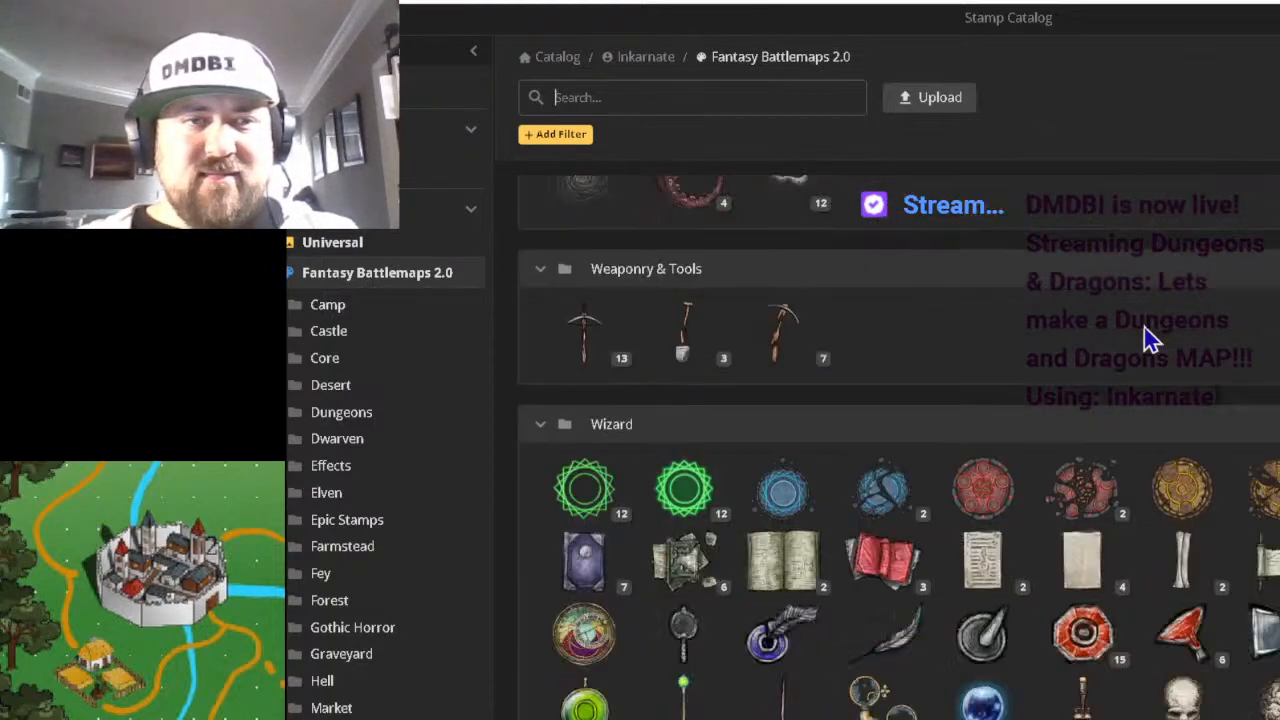
{"action": "scroll", "coordinate": [1150, 340], "scroll_direction": "up", "scroll_amount": 10}
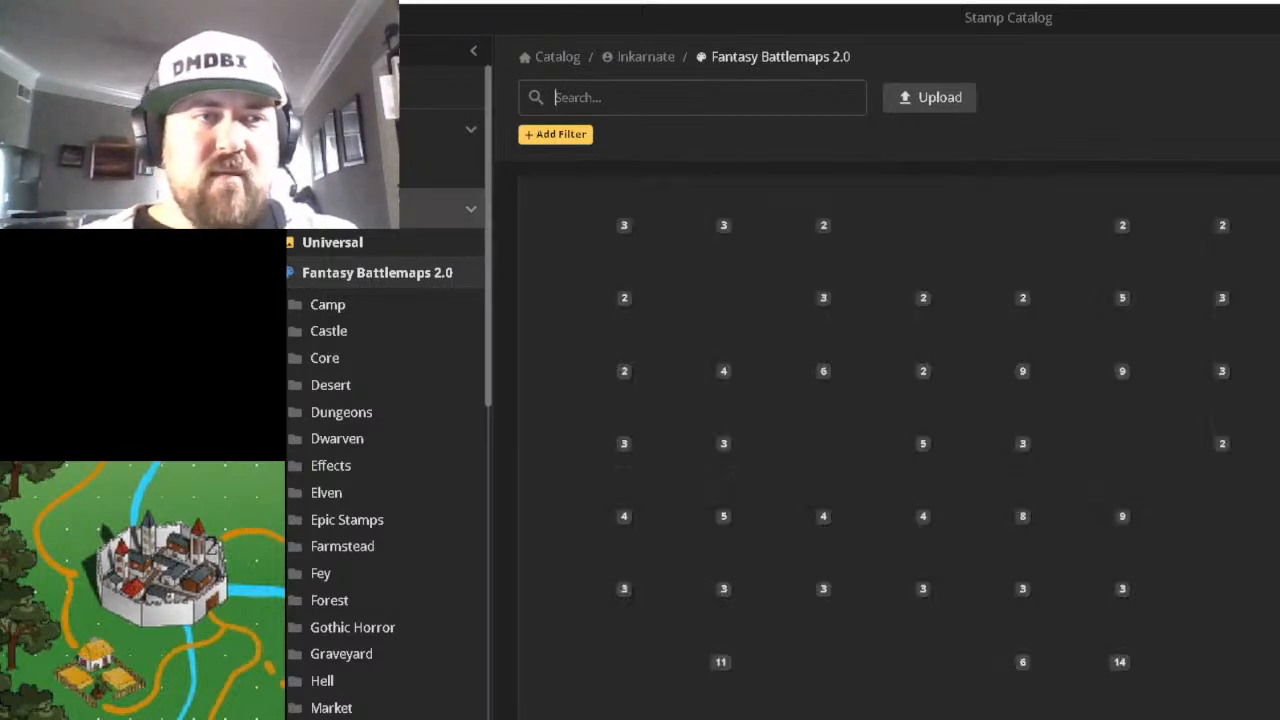
Choose the orange-roofed house stamp set with eight variants from Human Buildings in the Fantasy World collection.
{"action": "left_click", "coordinate": [300, 272]}
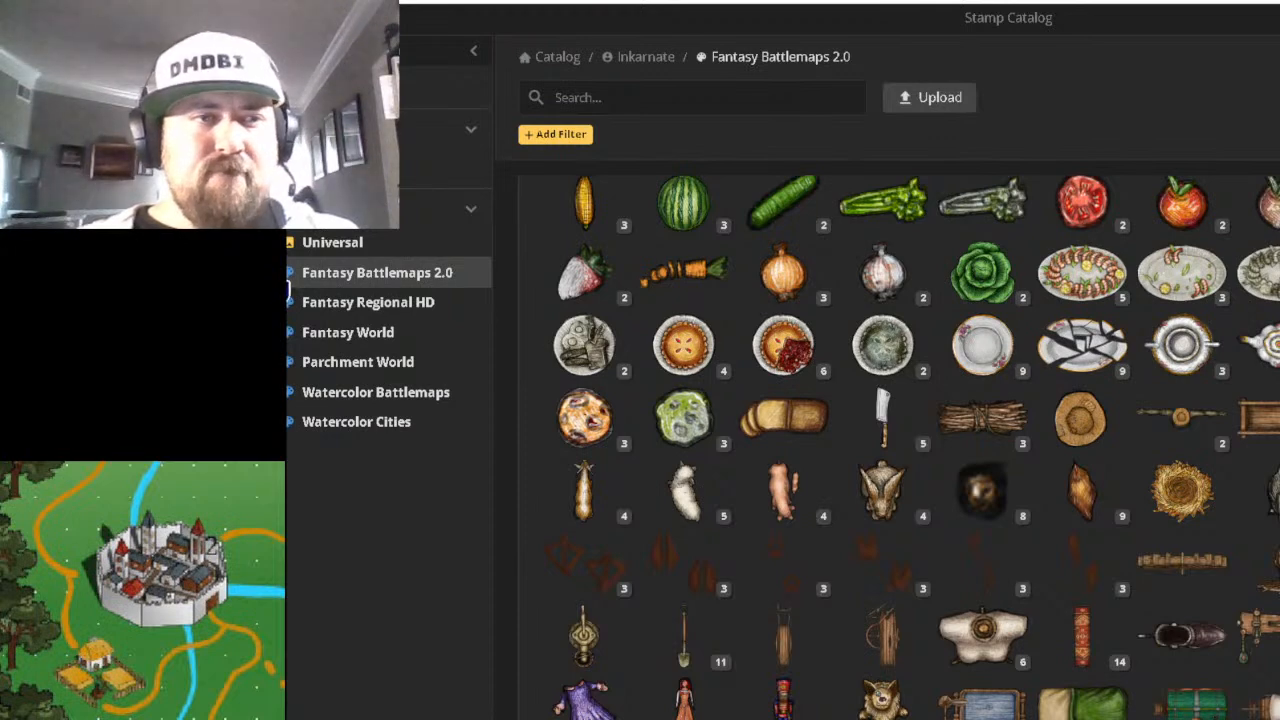
{"action": "left_click", "coordinate": [372, 338]}
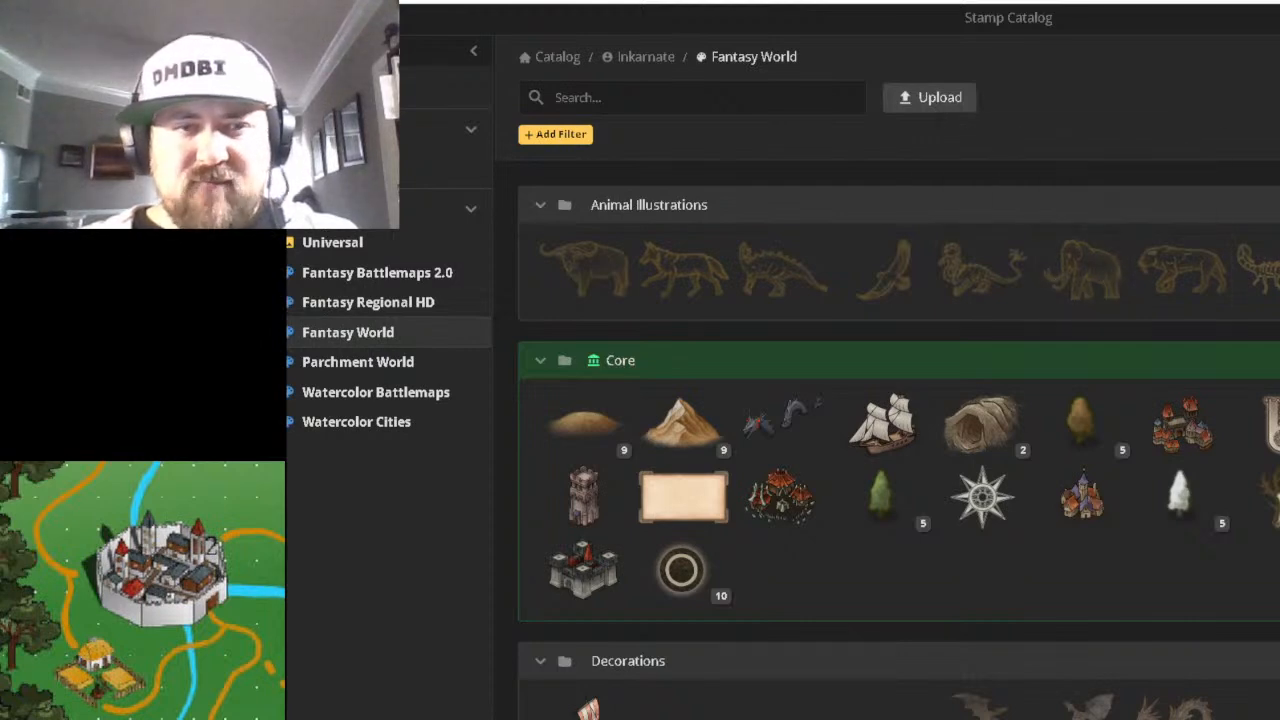
{"action": "scroll", "coordinate": [899, 440], "scroll_direction": "down", "scroll_amount": 10}
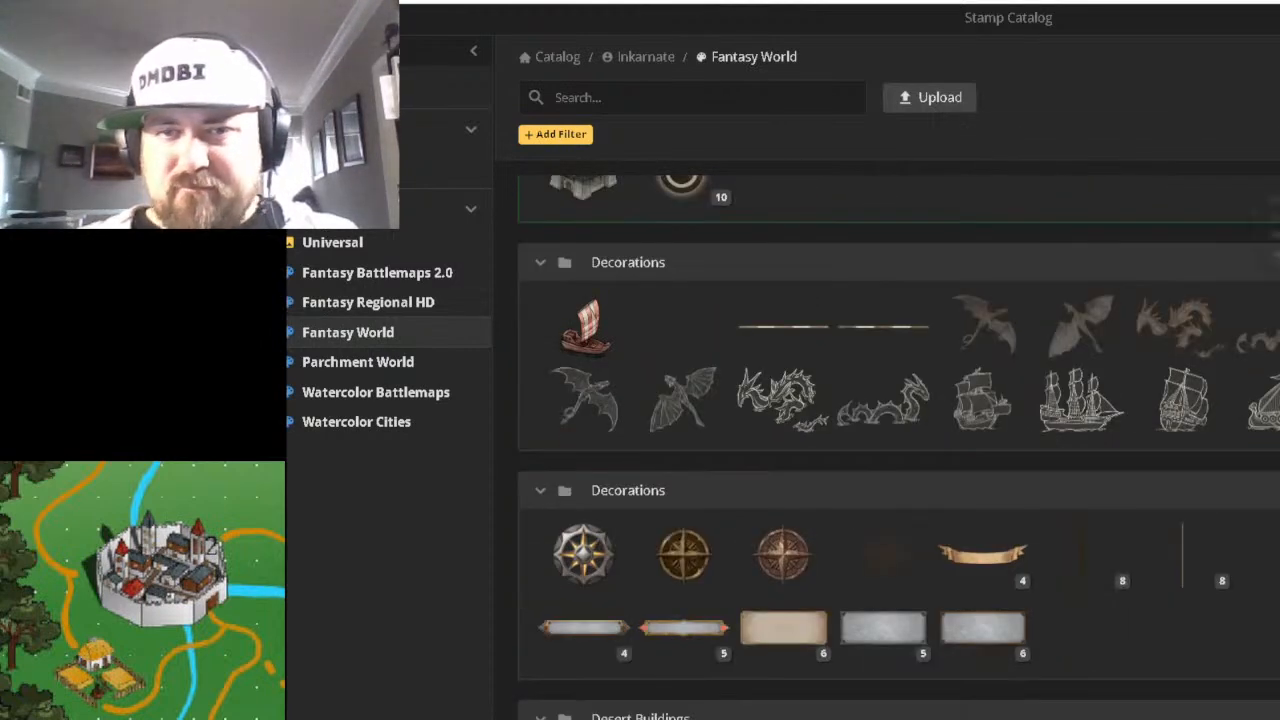
{"action": "scroll", "coordinate": [899, 440], "scroll_direction": "down", "scroll_amount": 2}
{"action": "scroll", "coordinate": [899, 440], "scroll_direction": "down", "scroll_amount": 5}
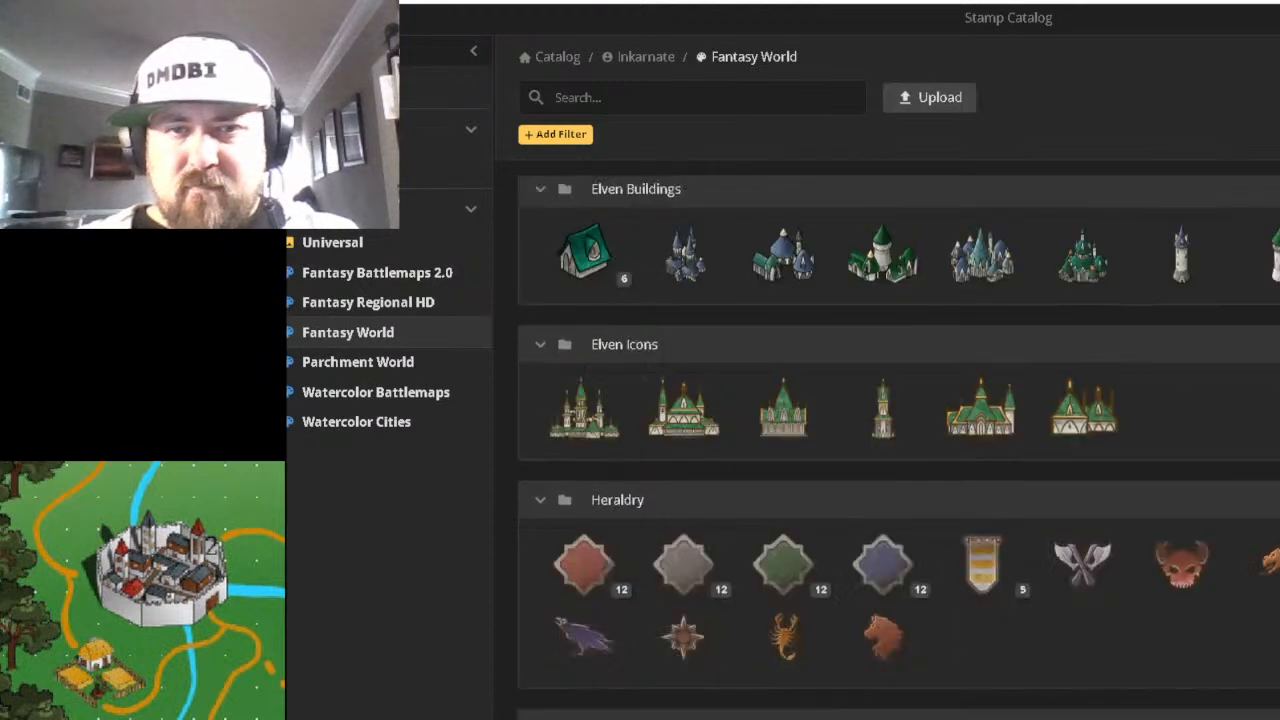
{"action": "scroll", "coordinate": [899, 440], "scroll_direction": "up", "scroll_amount": 6}
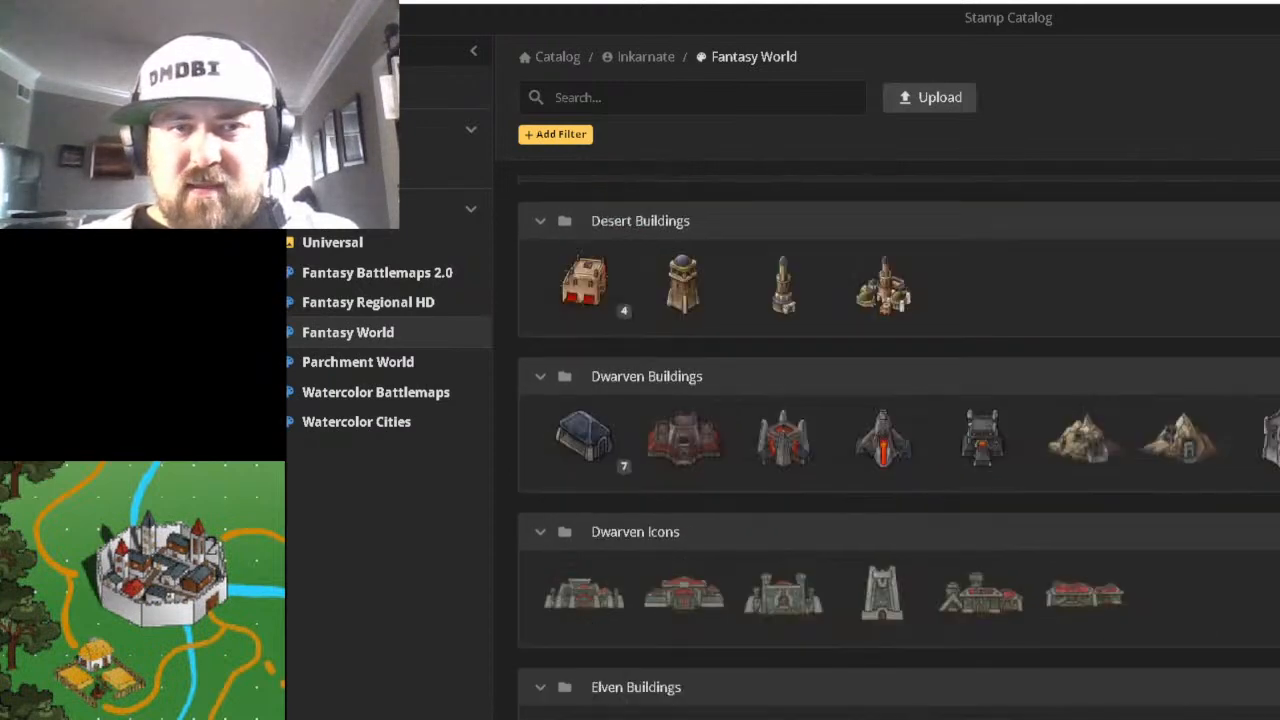
{"action": "scroll", "coordinate": [899, 440], "scroll_direction": "down", "scroll_amount": 1}
{"action": "scroll", "coordinate": [899, 440], "scroll_direction": "down", "scroll_amount": 4}
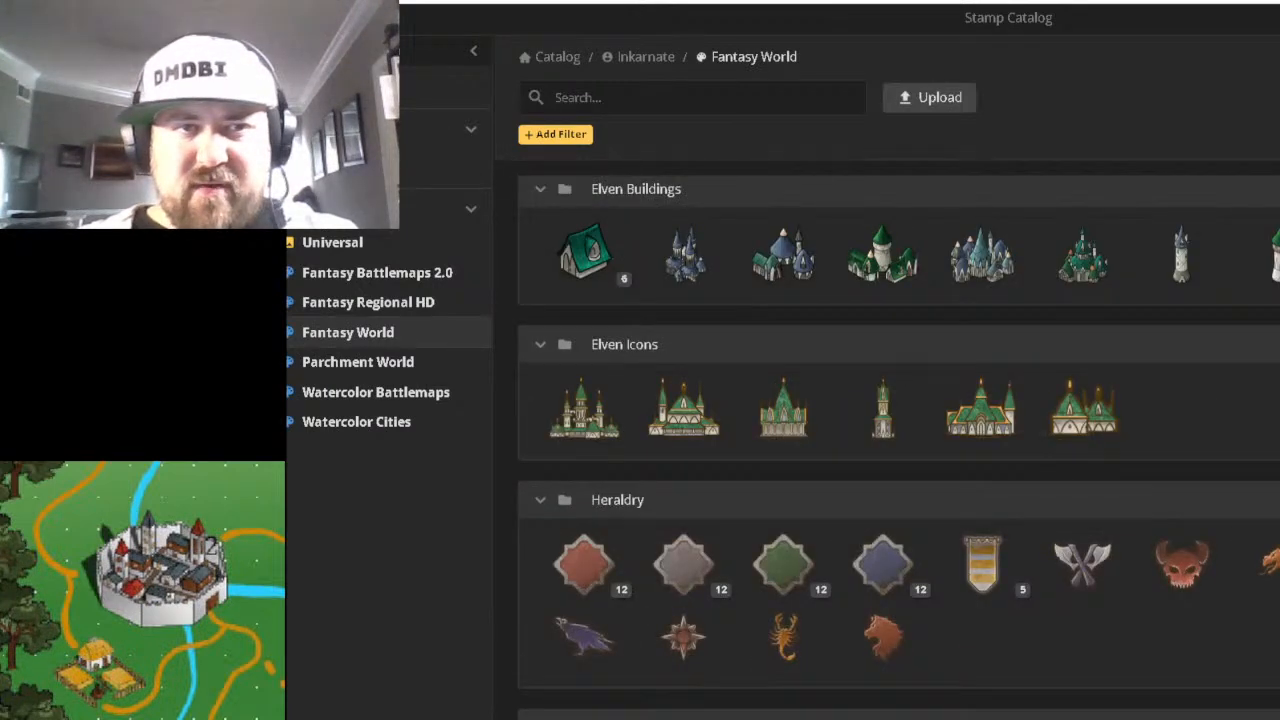
{"action": "scroll", "coordinate": [899, 440], "scroll_direction": "down", "scroll_amount": 7}
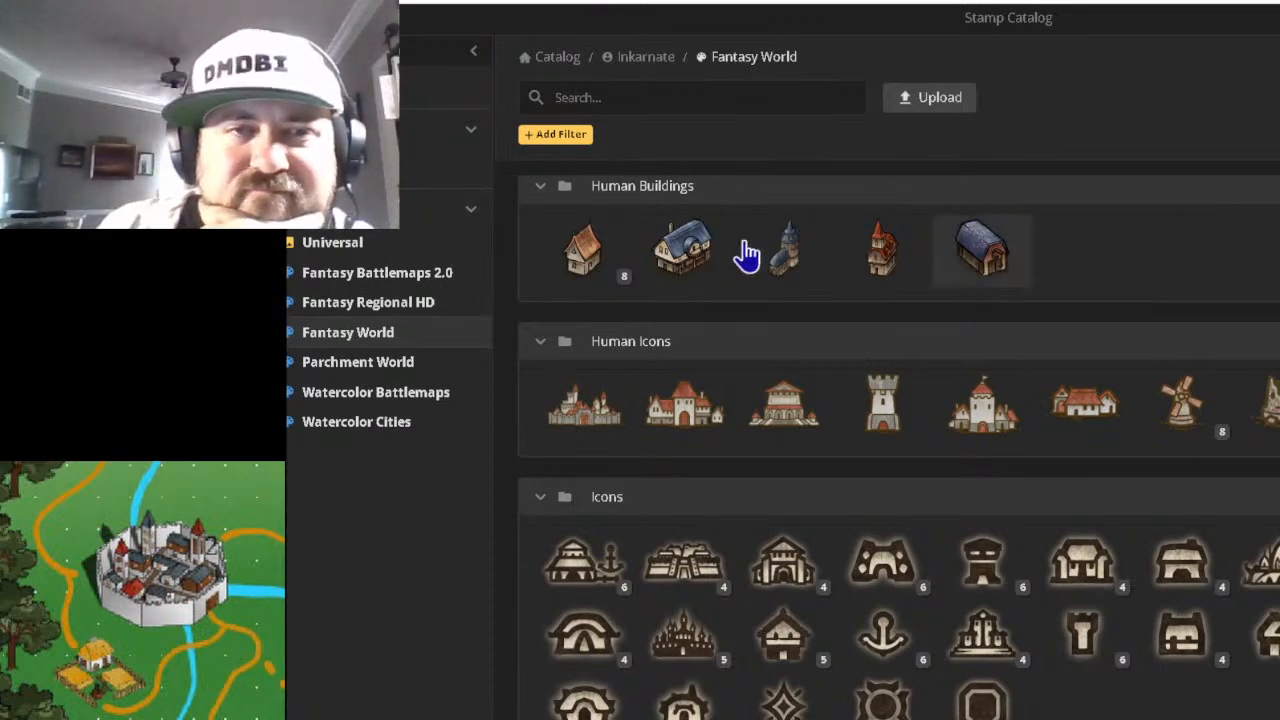
{"action": "left_click", "coordinate": [597, 258]}
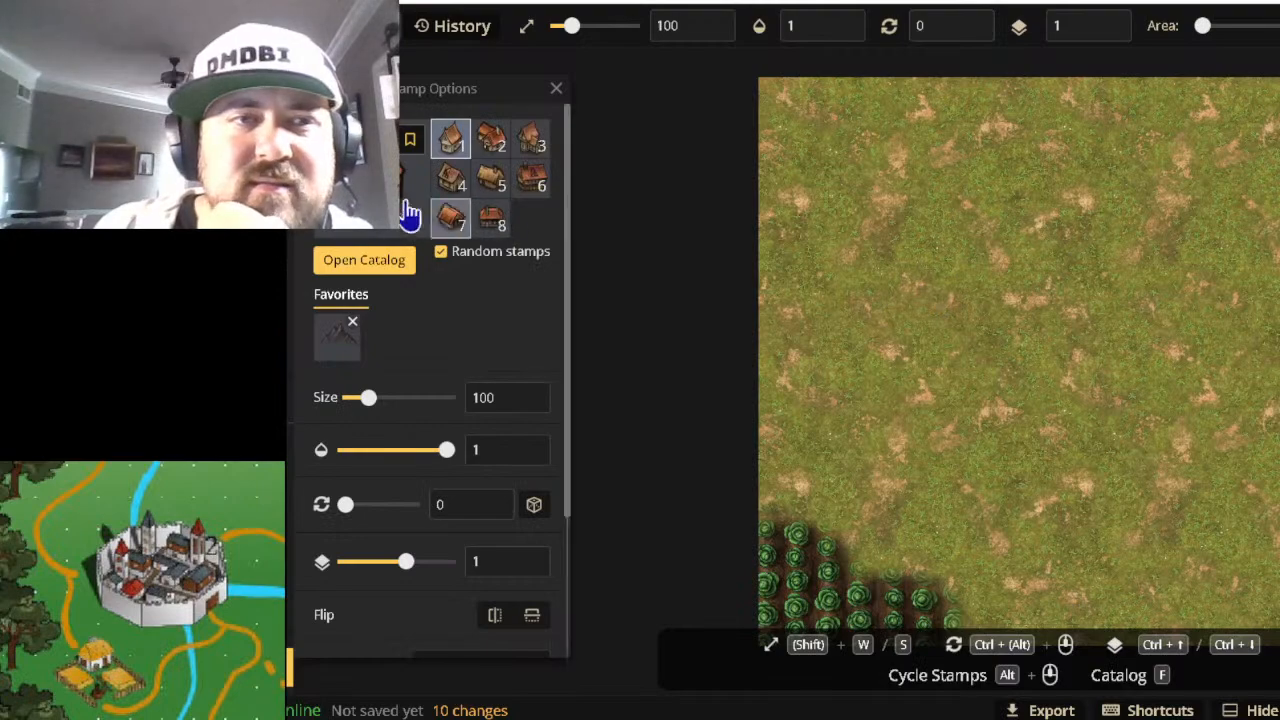
{"action": "key", "text": "f"}
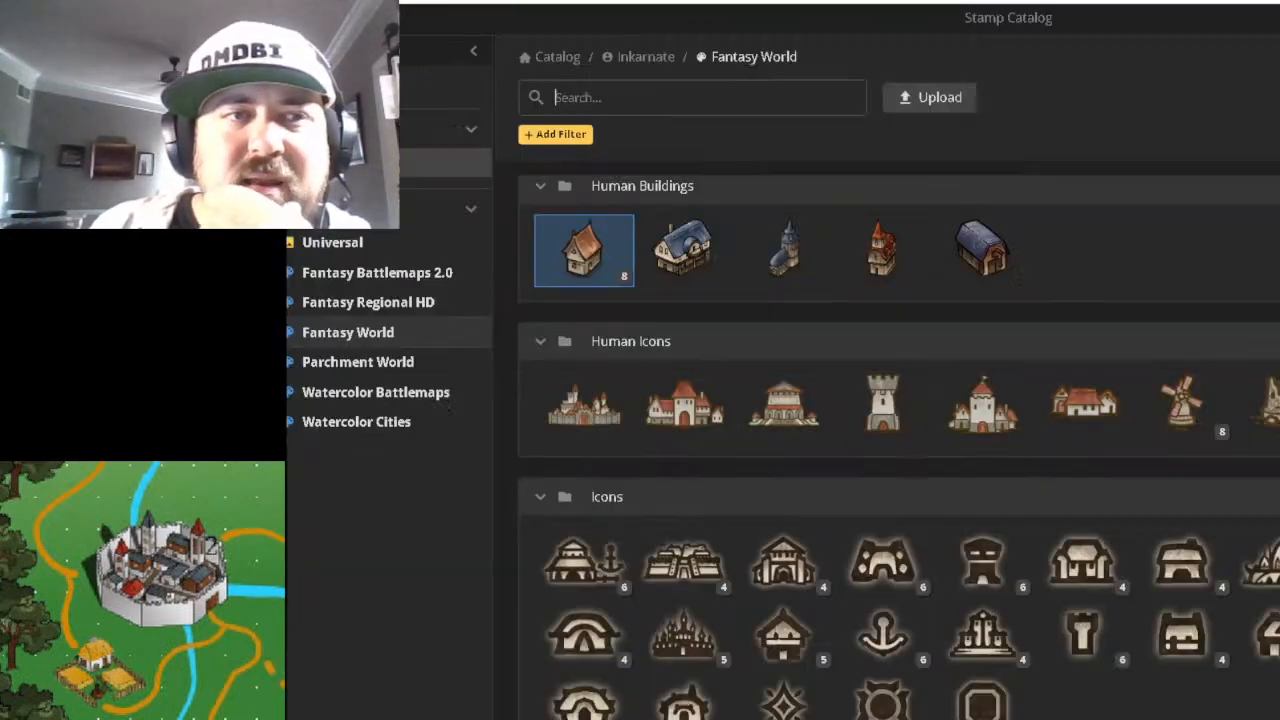
{"action": "left_click", "coordinate": [589, 260]}
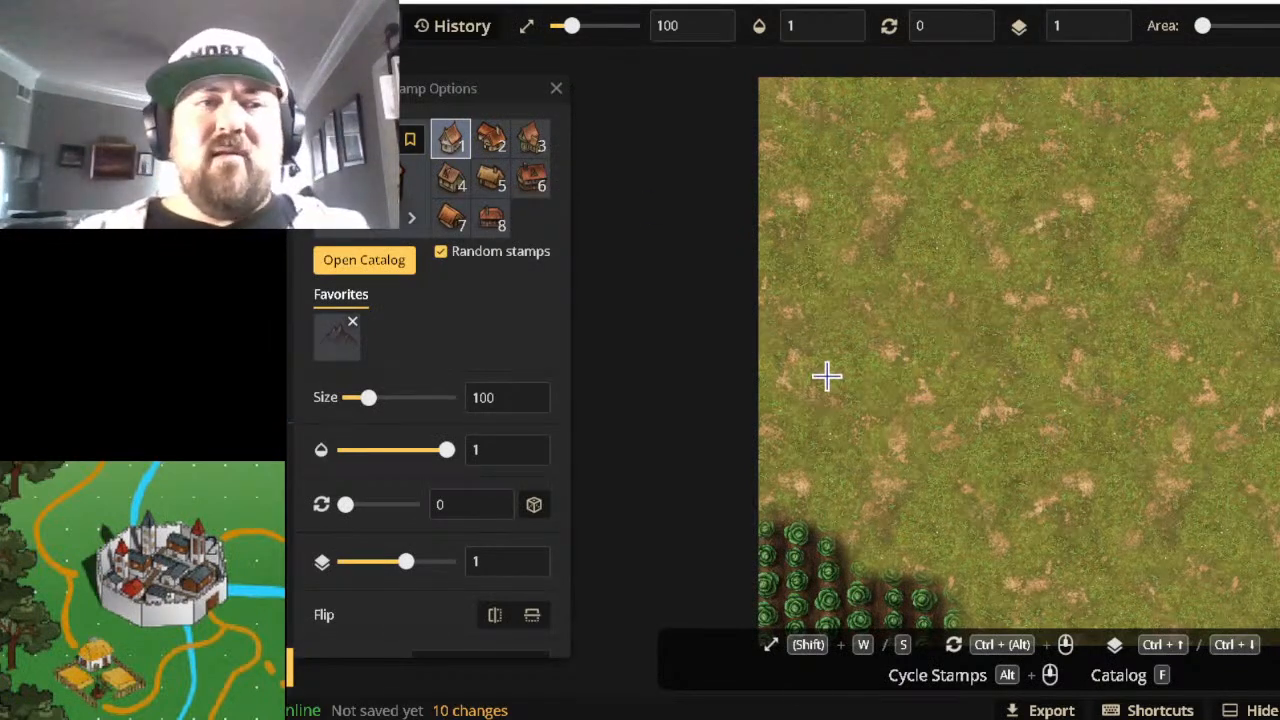
Choose the red-roofed castle town stamp from the Core group of the Fantasy World collection.
{"action": "key", "text": "f"}
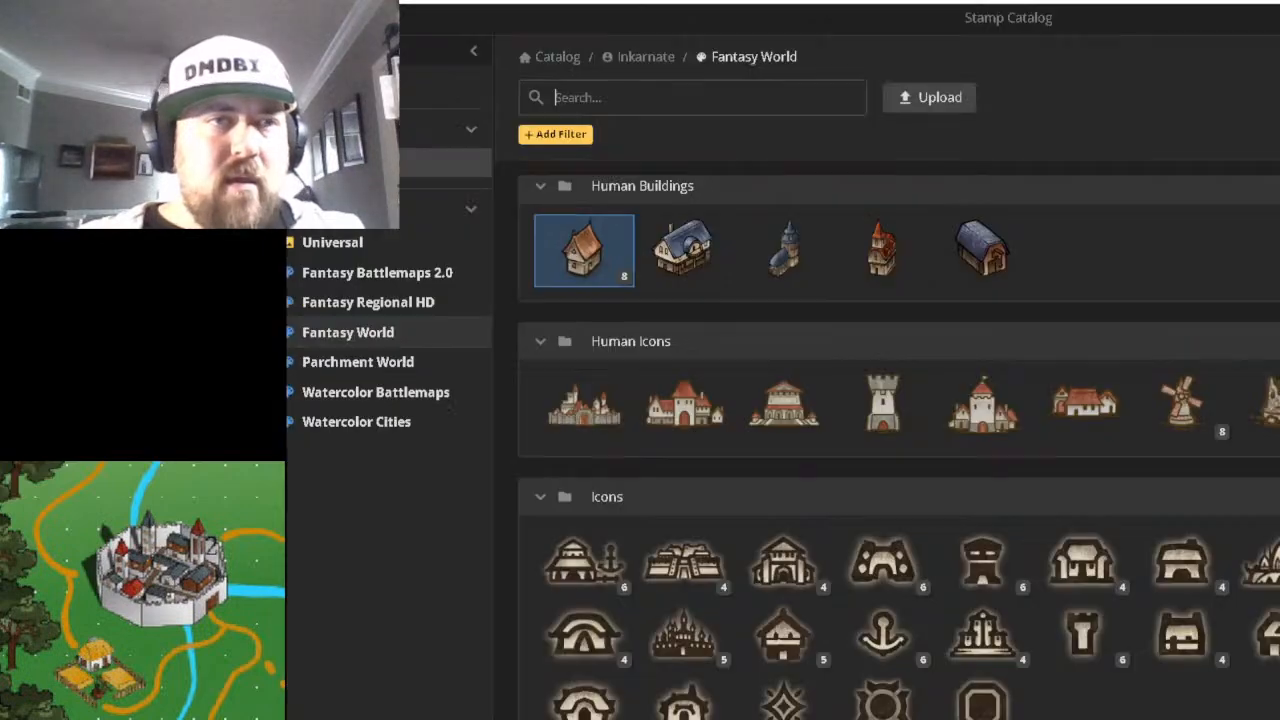
{"action": "scroll", "coordinate": [902, 427], "scroll_direction": "up", "scroll_amount": 10}
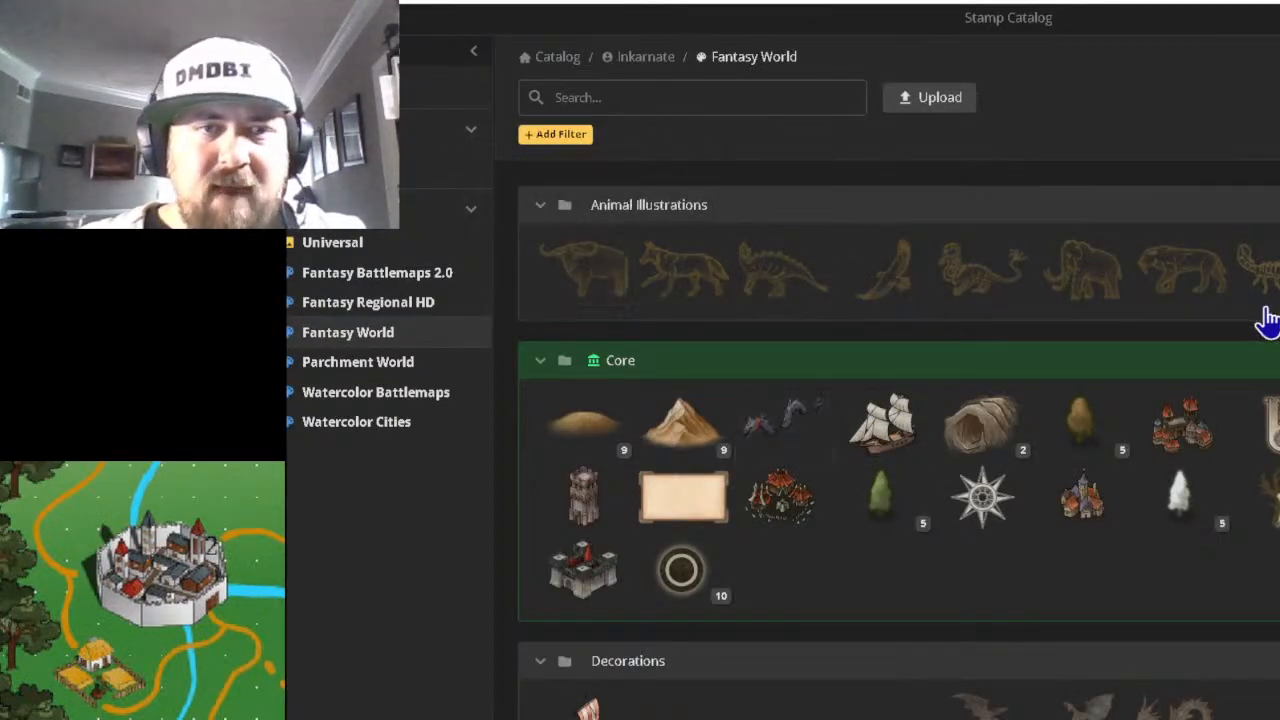
{"action": "mouse_move", "coordinate": [771, 520]}
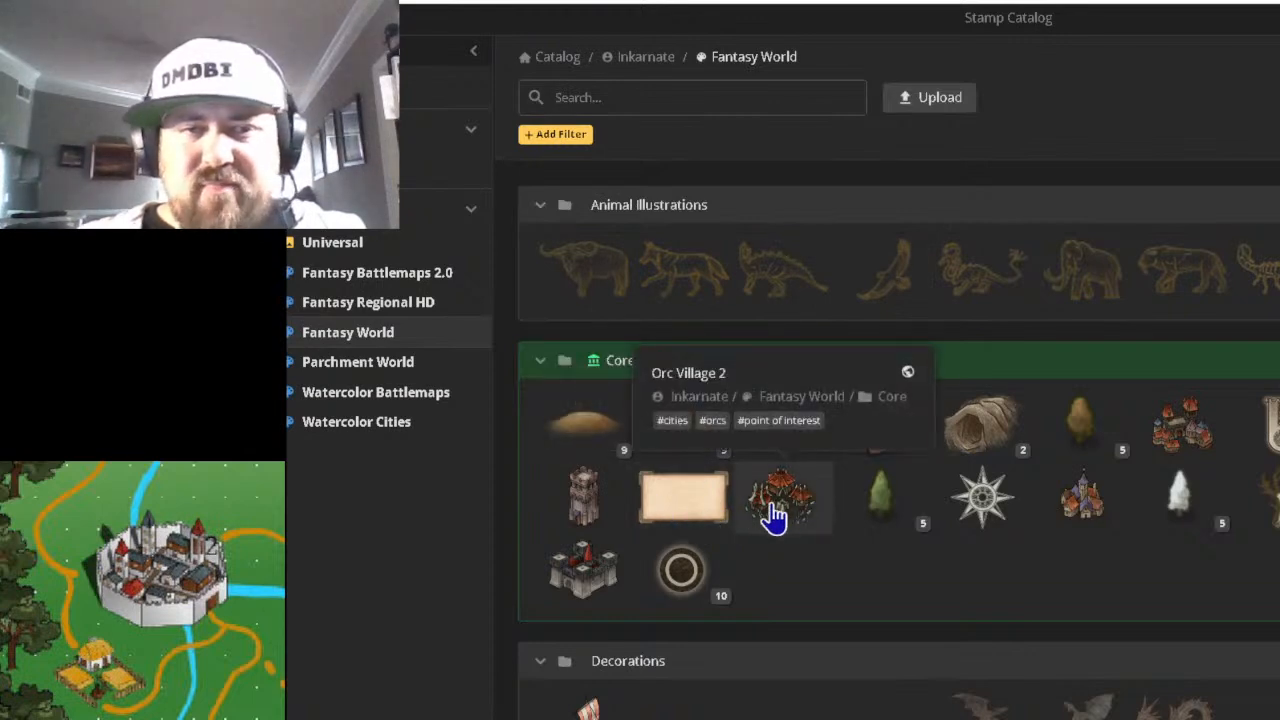
{"action": "left_click", "coordinate": [1195, 435]}
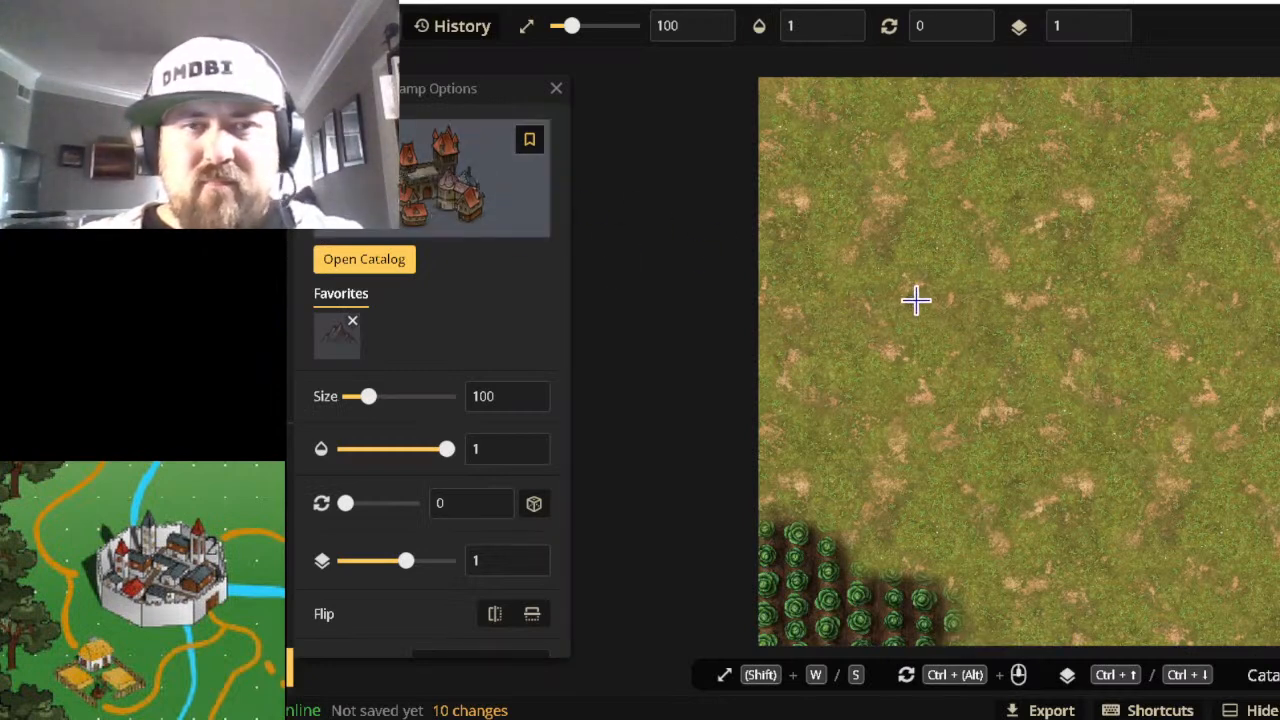
Set the town stamp's rotation to 225 and its size to 500.
{"action": "scroll", "coordinate": [998, 306], "scroll_direction": "up", "scroll_amount": 11, "text": "ctrl"}
{"action": "scroll", "coordinate": [998, 306], "scroll_direction": "up", "scroll_amount": 4, "text": "ctrl"}
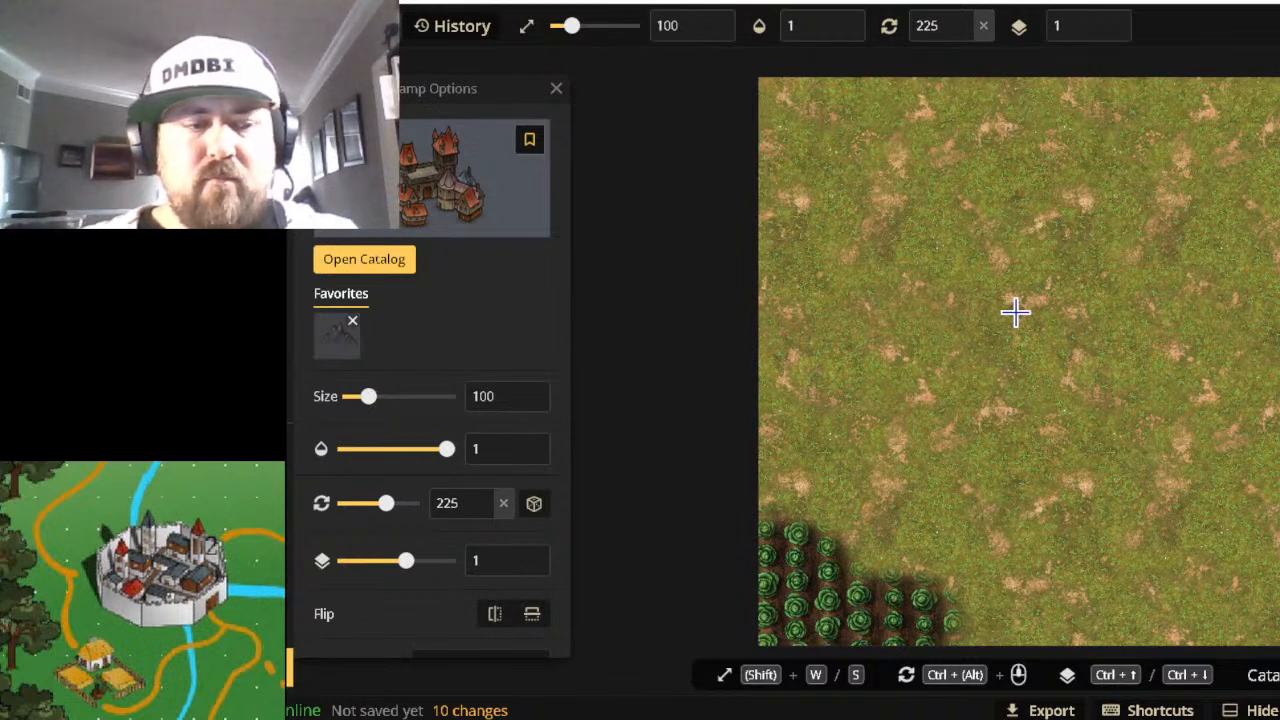
{"action": "key", "text": "w"}
{"action": "key", "text": "w"}
{"action": "key", "text": "w"}
{"action": "key", "text": "w"}
{"action": "key", "text": "w"}
{"action": "key", "text": "w"}
{"action": "key", "text": "w"}
{"action": "key", "text": "w"}
{"action": "key", "text": "w"}
{"action": "key", "text": "w"}
{"action": "key", "text": "w"}
{"action": "key", "text": "w"}
{"action": "key", "text": "w"}
{"action": "key", "text": "w"}
{"action": "key", "text": "w"}
{"action": "key", "text": "w"}
{"action": "key", "text": "w"}
{"action": "key", "text": "w"}
{"action": "key", "text": "w"}
{"action": "key", "text": "w"}
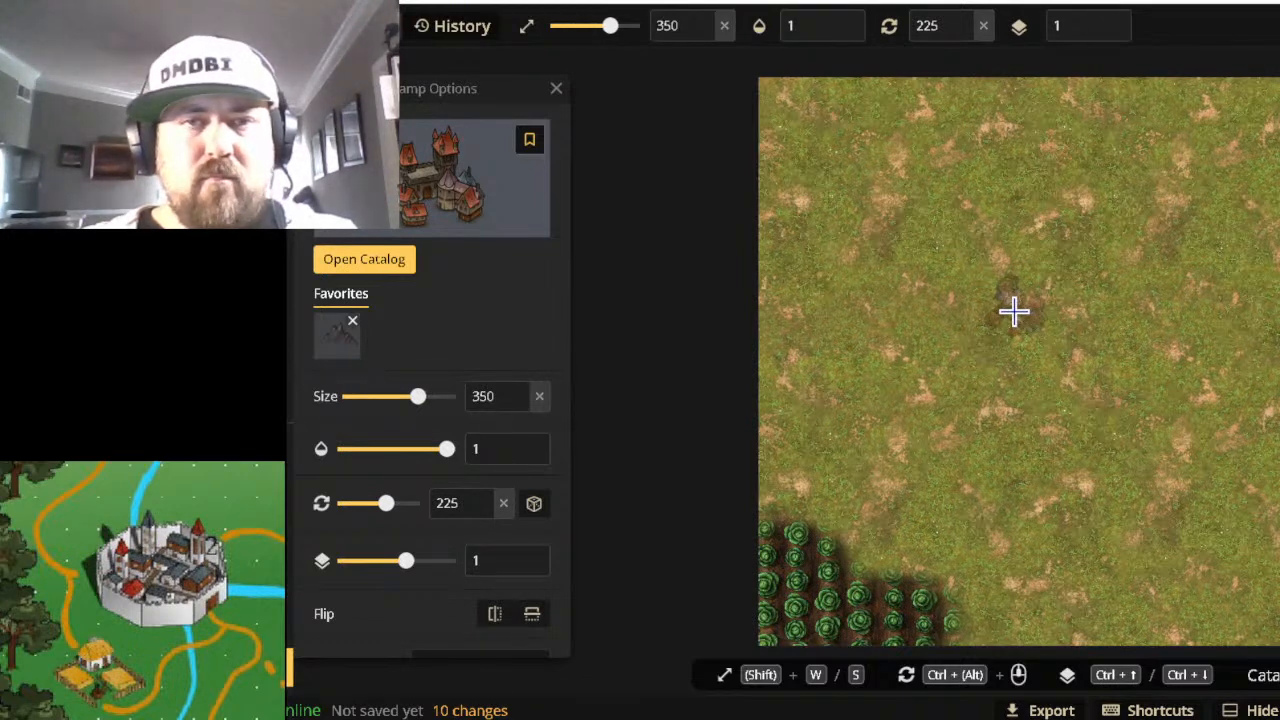
{"action": "key", "text": "w"}
{"action": "key", "text": "w"}
{"action": "key", "text": "w"}
{"action": "key", "text": "w"}
{"action": "key", "text": "w"}
{"action": "key", "text": "w"}
{"action": "key", "text": "w"}
{"action": "key", "text": "w"}
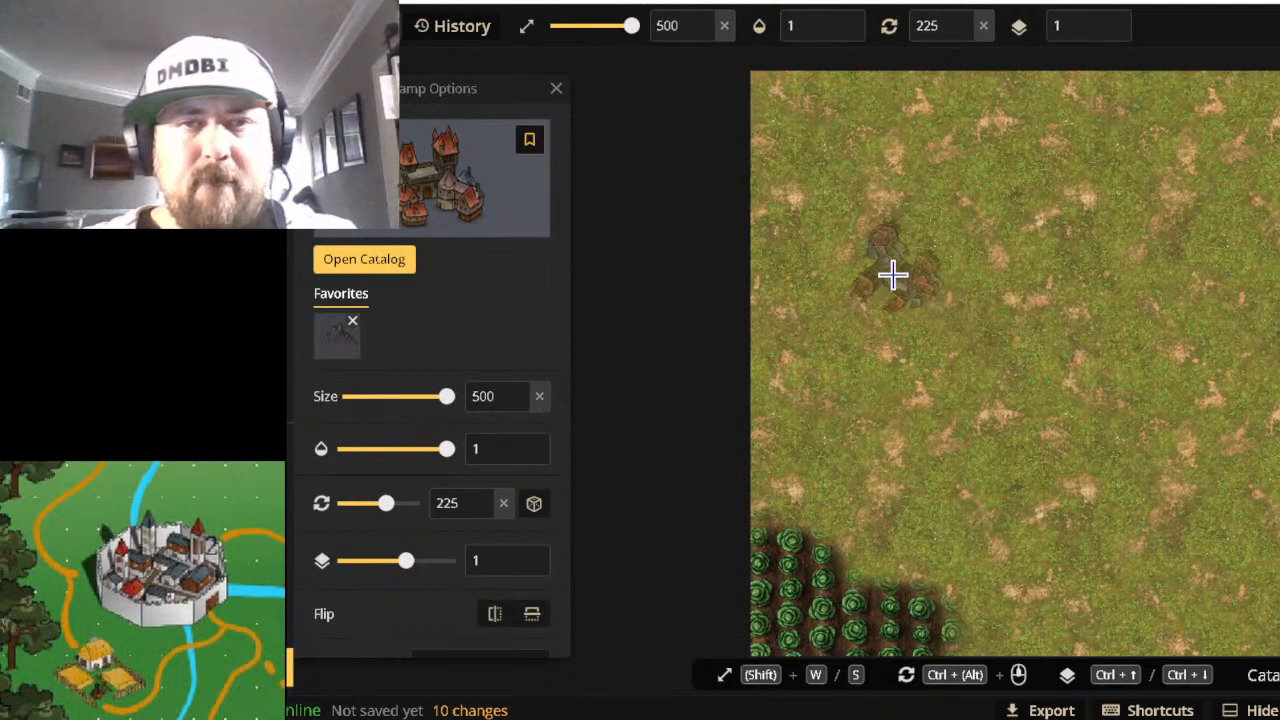
Place the town stamp on the grass in the map's upper area and reset its rotation to 0.
{"action": "left_click", "coordinate": [998, 291]}
{"action": "scroll", "coordinate": [994, 265], "scroll_direction": "down", "scroll_amount": 2}
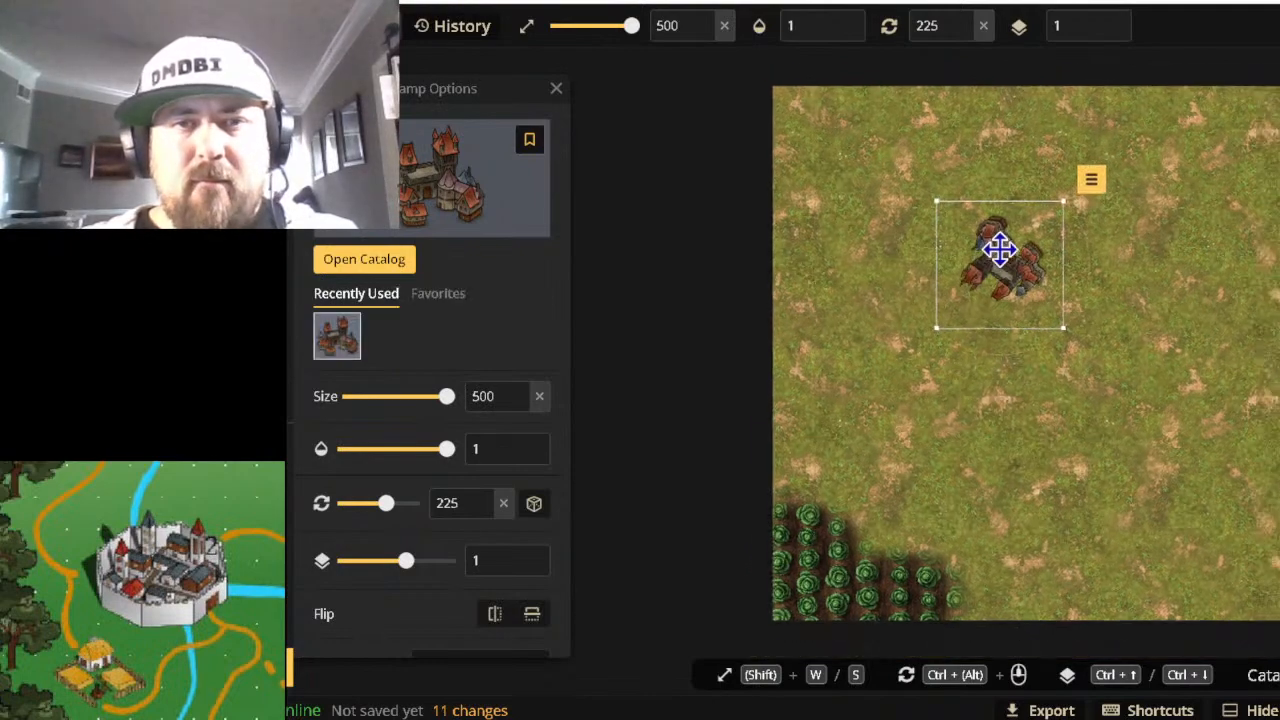
{"action": "scroll", "coordinate": [1000, 249], "scroll_direction": "down", "scroll_amount": 14, "text": "ctrl"}
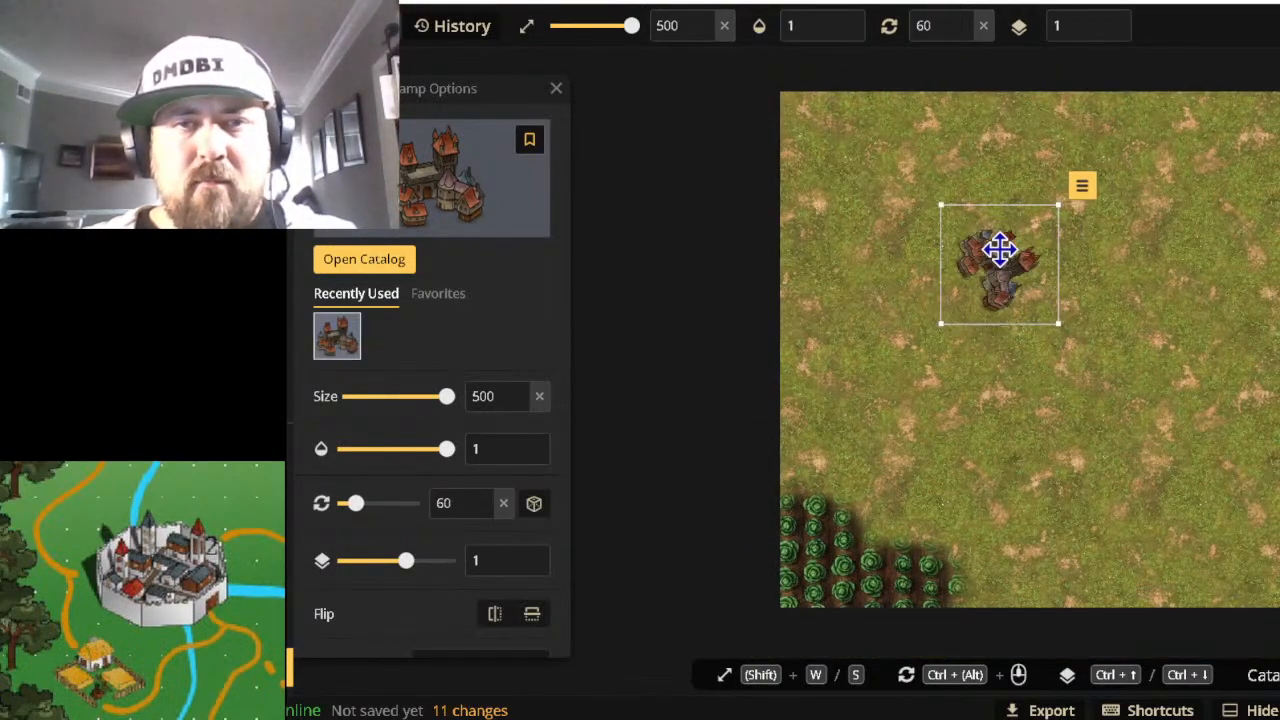
{"action": "scroll", "coordinate": [1000, 249], "scroll_direction": "down", "scroll_amount": 1, "text": "ctrl"}
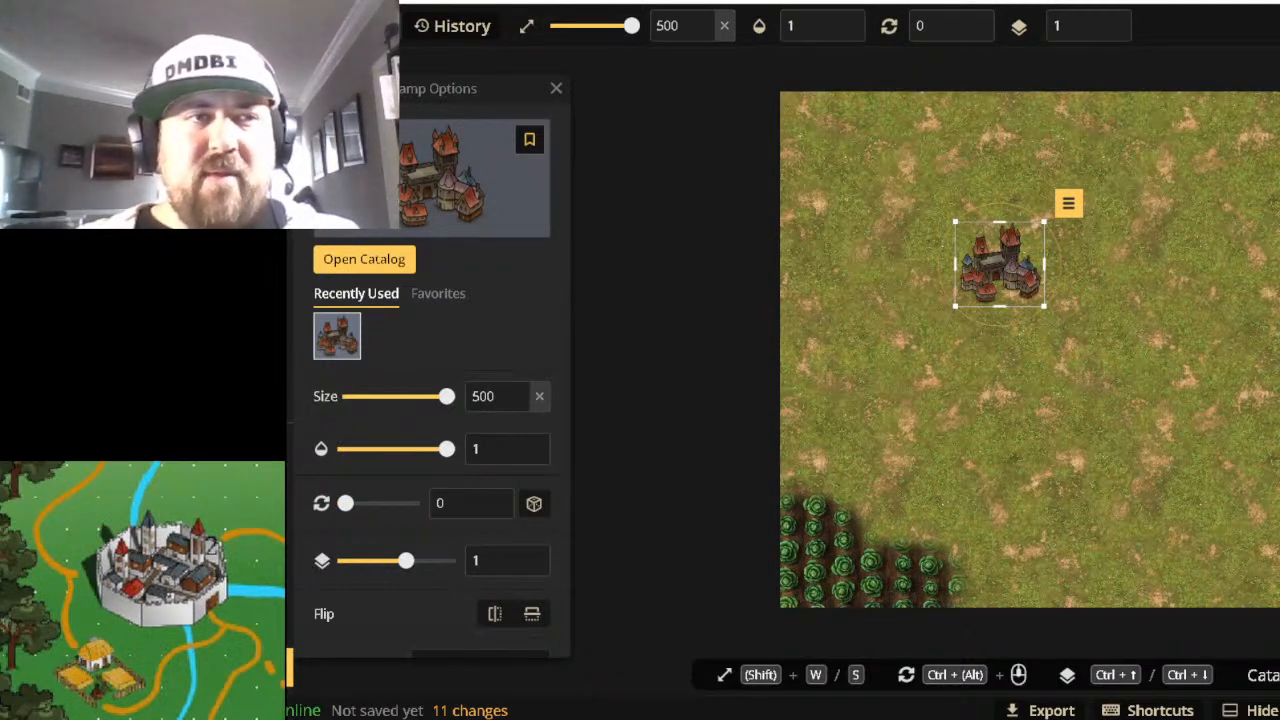
Select the placed town stamp, shift it slightly on the grass and clear the selection.
{"action": "left_click", "coordinate": [264, 98]}
{"action": "mouse_move", "coordinate": [994, 260]}
{"action": "left_mouse_down"}
{"action": "mouse_move", "coordinate": [1017, 286]}
{"action": "mouse_move", "coordinate": [1031, 280]}
{"action": "mouse_move", "coordinate": [1014, 263]}
{"action": "left_mouse_up"}
{"action": "scroll", "coordinate": [1014, 265], "scroll_direction": "up", "scroll_amount": 3}
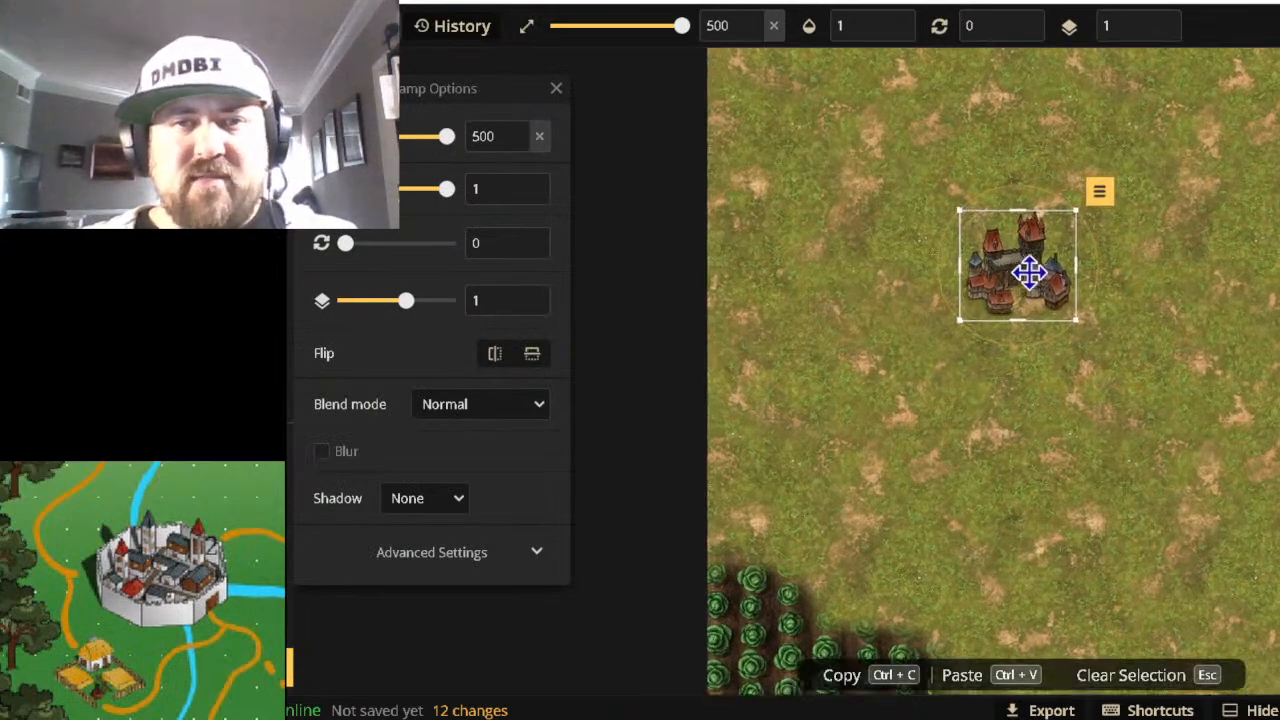
{"action": "scroll", "coordinate": [1047, 253], "scroll_direction": "up", "scroll_amount": 5}
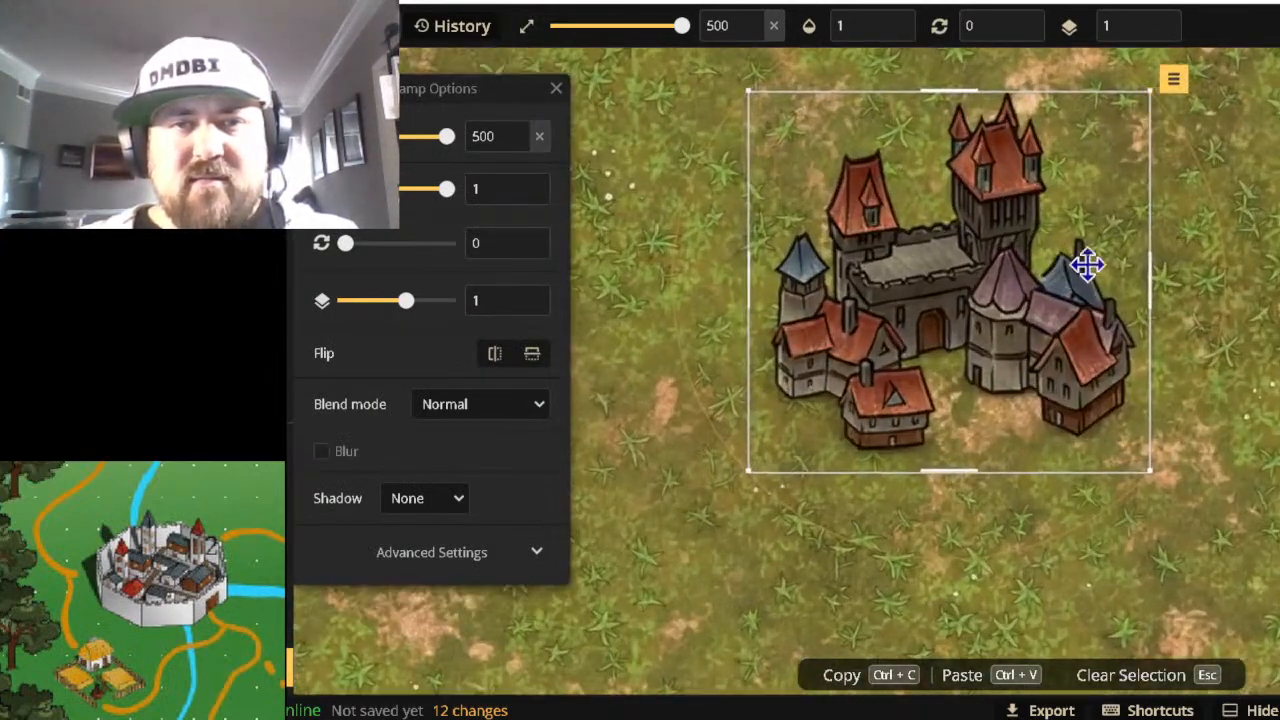
{"action": "key", "text": "Escape"}
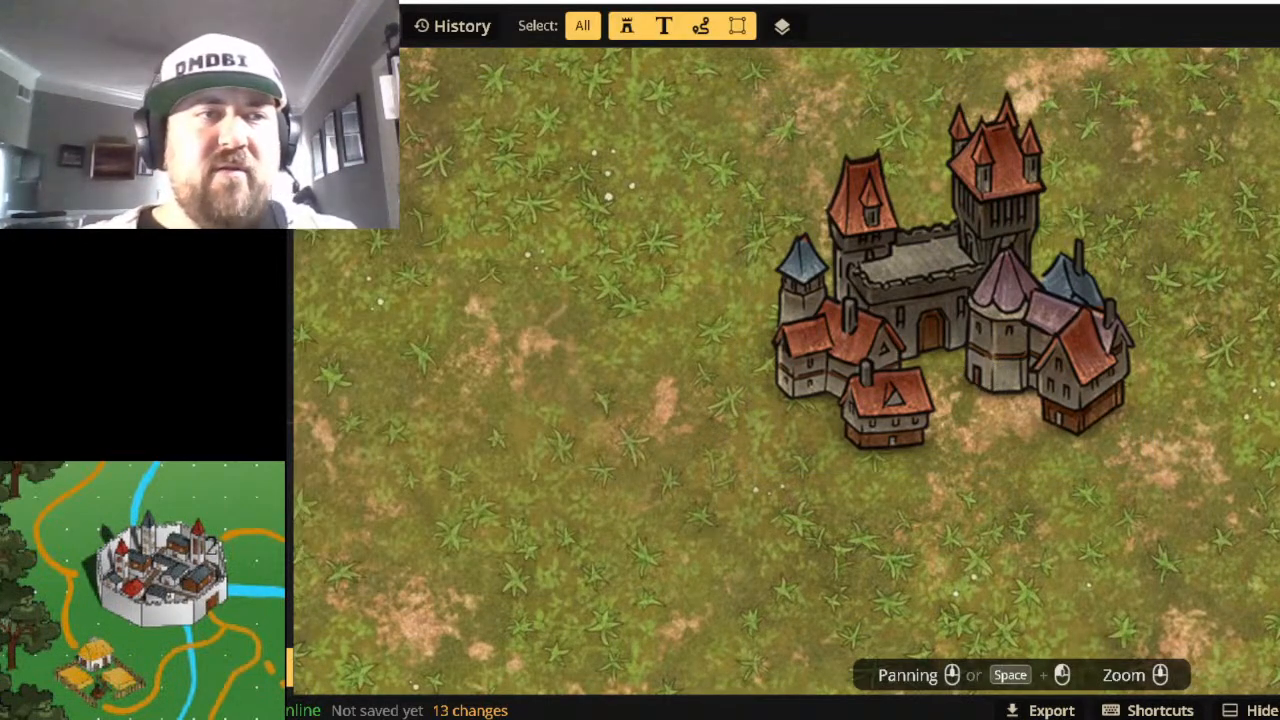
Choose the grey stone castle stamp from Fantasy World's Core group and place it at size 500 just below the town stamp.
{"action": "key", "text": "d"}
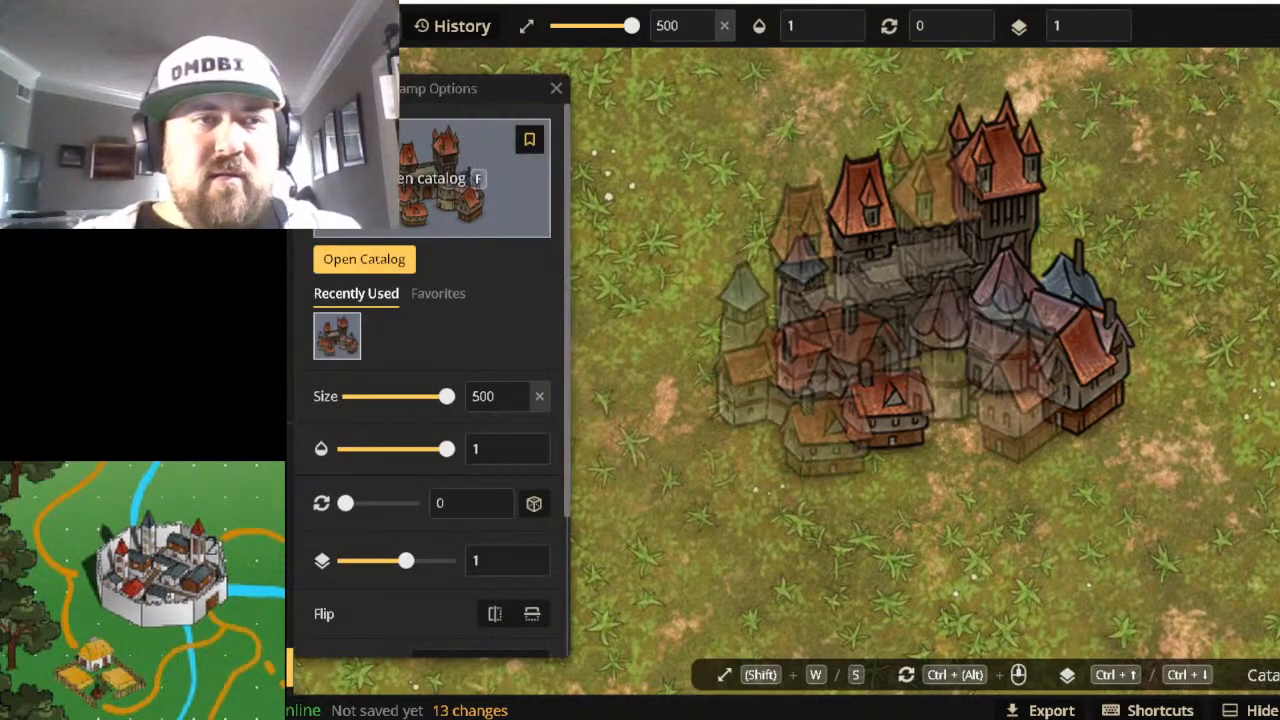
{"action": "left_click", "coordinate": [352, 266]}
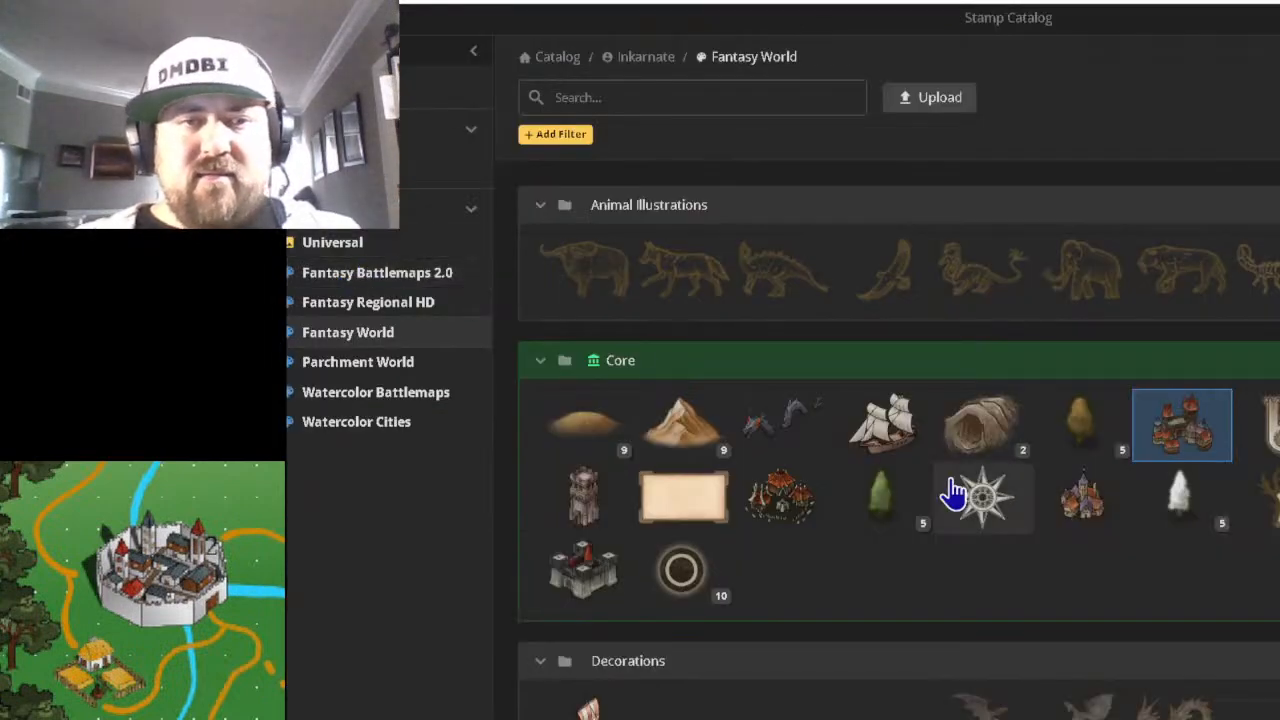
{"action": "scroll", "coordinate": [951, 486], "scroll_direction": "down", "scroll_amount": 3}
{"action": "scroll", "coordinate": [951, 488], "scroll_direction": "up", "scroll_amount": 3}
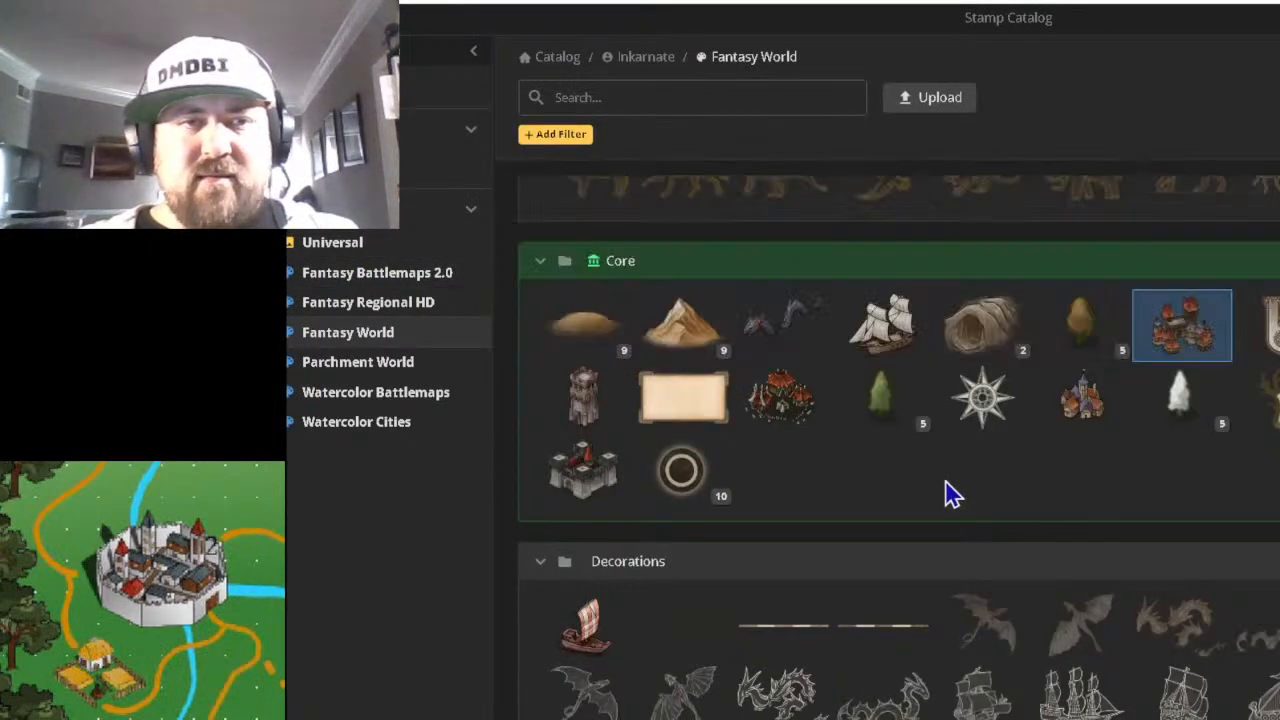
{"action": "left_click", "coordinate": [565, 480]}
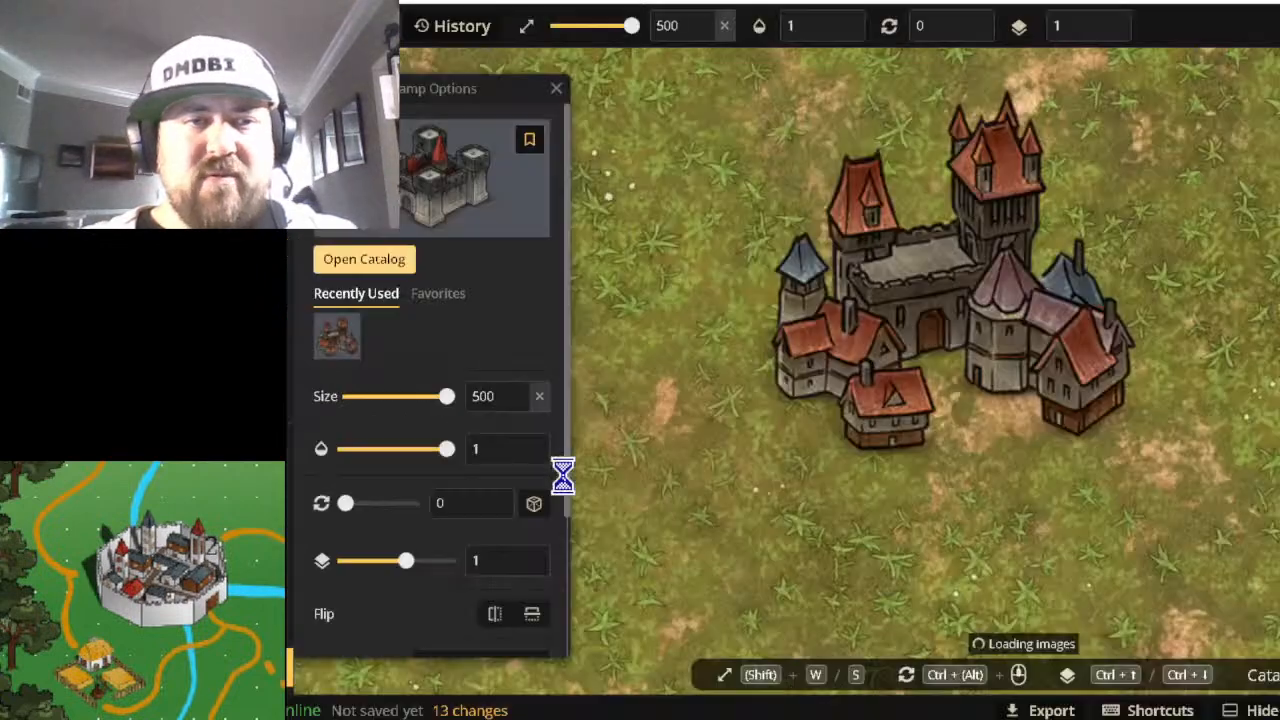
{"action": "scroll", "coordinate": [700, 470], "scroll_direction": "up", "scroll_amount": 3}
{"action": "left_click", "coordinate": [837, 509]}
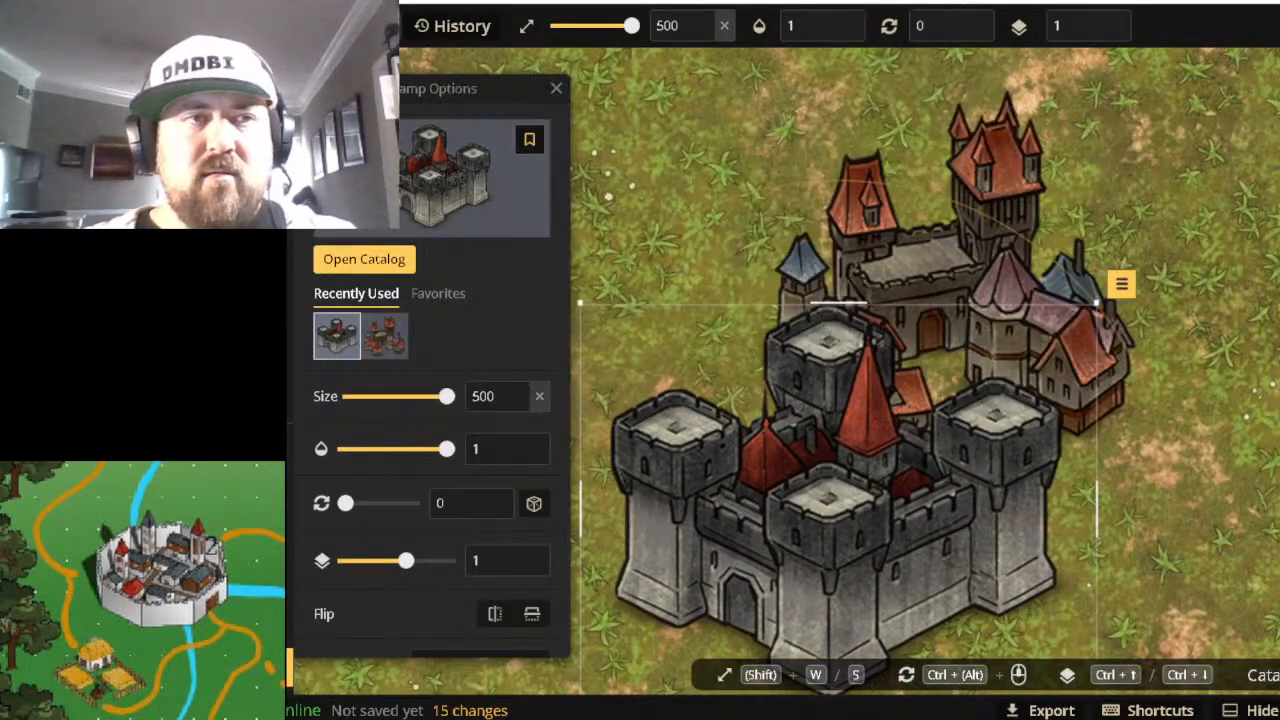
Select the red-roofed town stamp behind the stone castle and delete it.
{"action": "left_click", "coordinate": [262, 90]}
{"action": "left_click", "coordinate": [950, 243]}
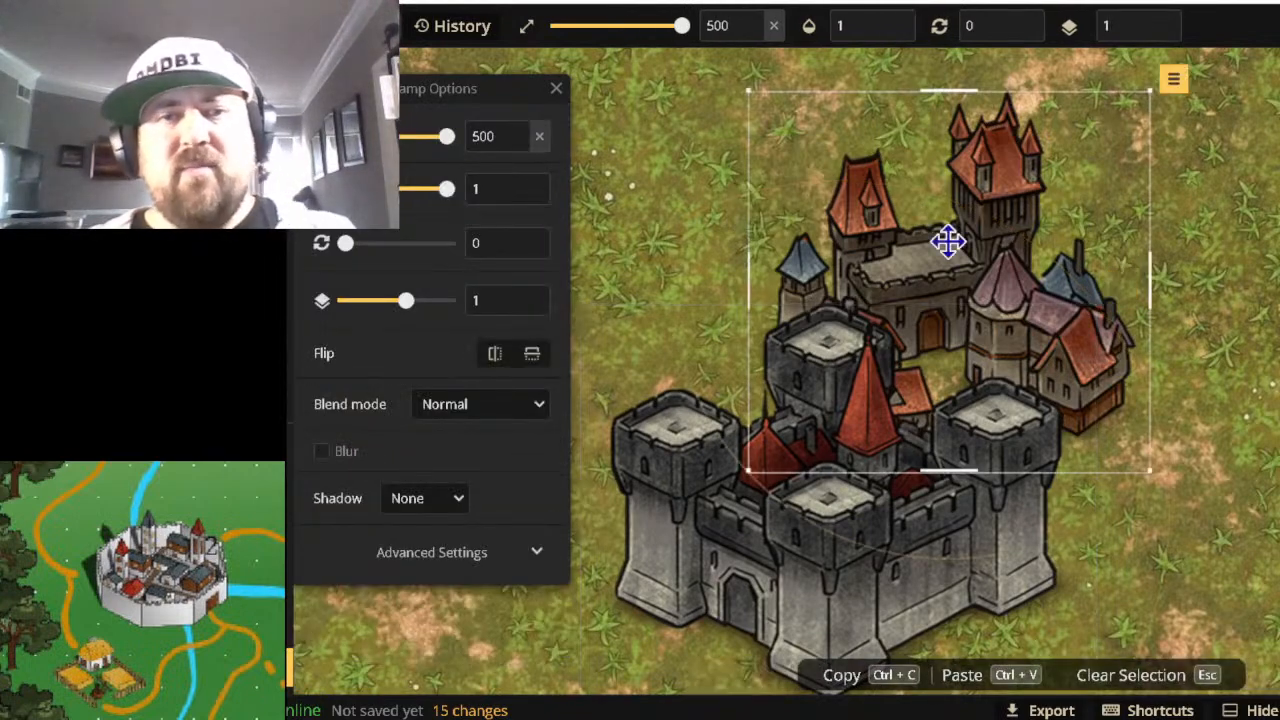
{"action": "key", "text": "Delete"}
Move the stone castle stamp up onto the open grass in the map's upper middle area.
{"action": "left_click", "coordinate": [851, 506]}
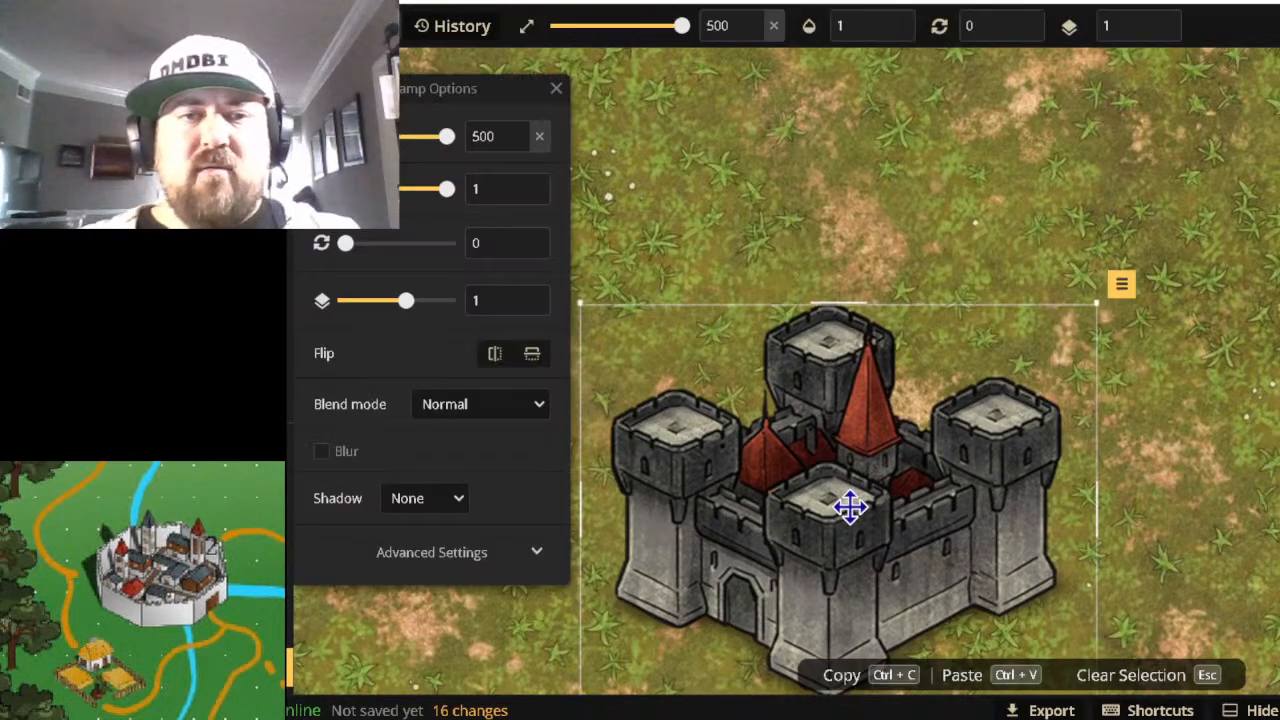
{"action": "left_click_drag", "start_coordinate": [851, 506], "coordinate": [914, 353]}
{"action": "scroll", "coordinate": [914, 353], "scroll_direction": "down", "scroll_amount": 8}
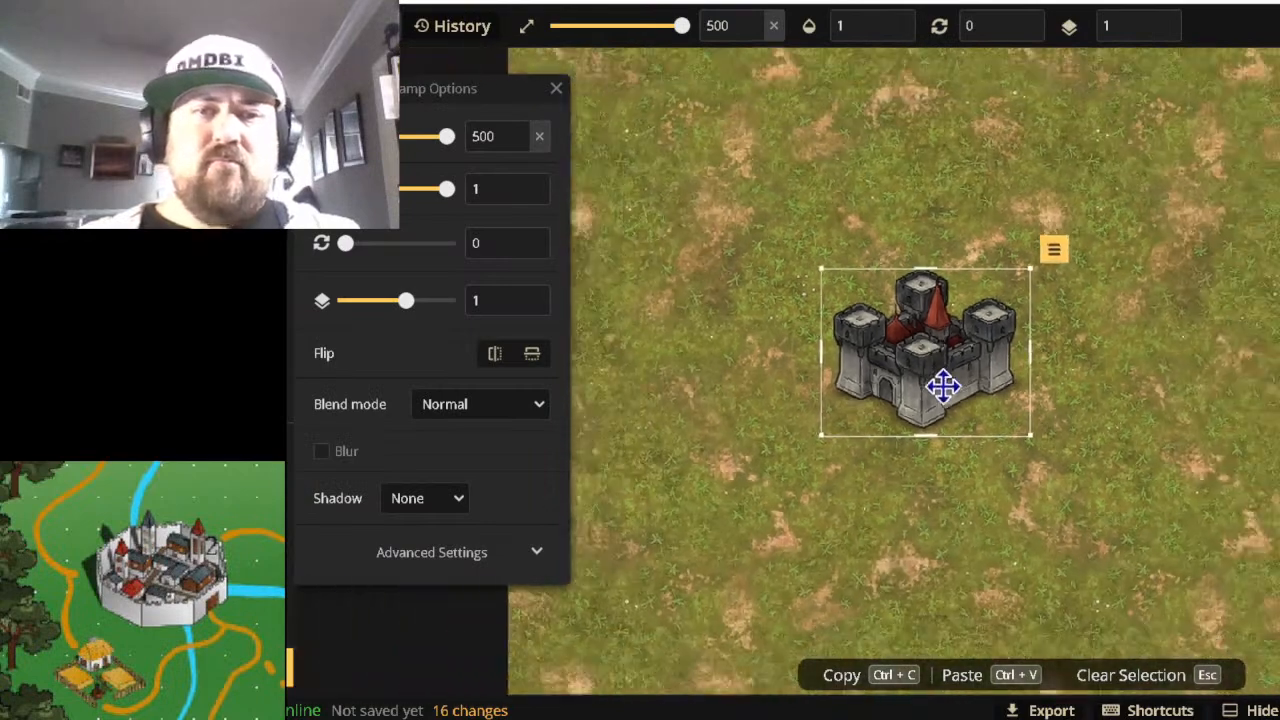
{"action": "scroll", "coordinate": [1043, 440], "scroll_direction": "down", "scroll_amount": 1}
{"action": "mouse_move", "coordinate": [945, 372]}
{"action": "left_mouse_down"}
{"action": "mouse_move", "coordinate": [963, 386]}
{"action": "mouse_move", "coordinate": [967, 333]}
{"action": "mouse_move", "coordinate": [945, 395]}
{"action": "left_mouse_up"}
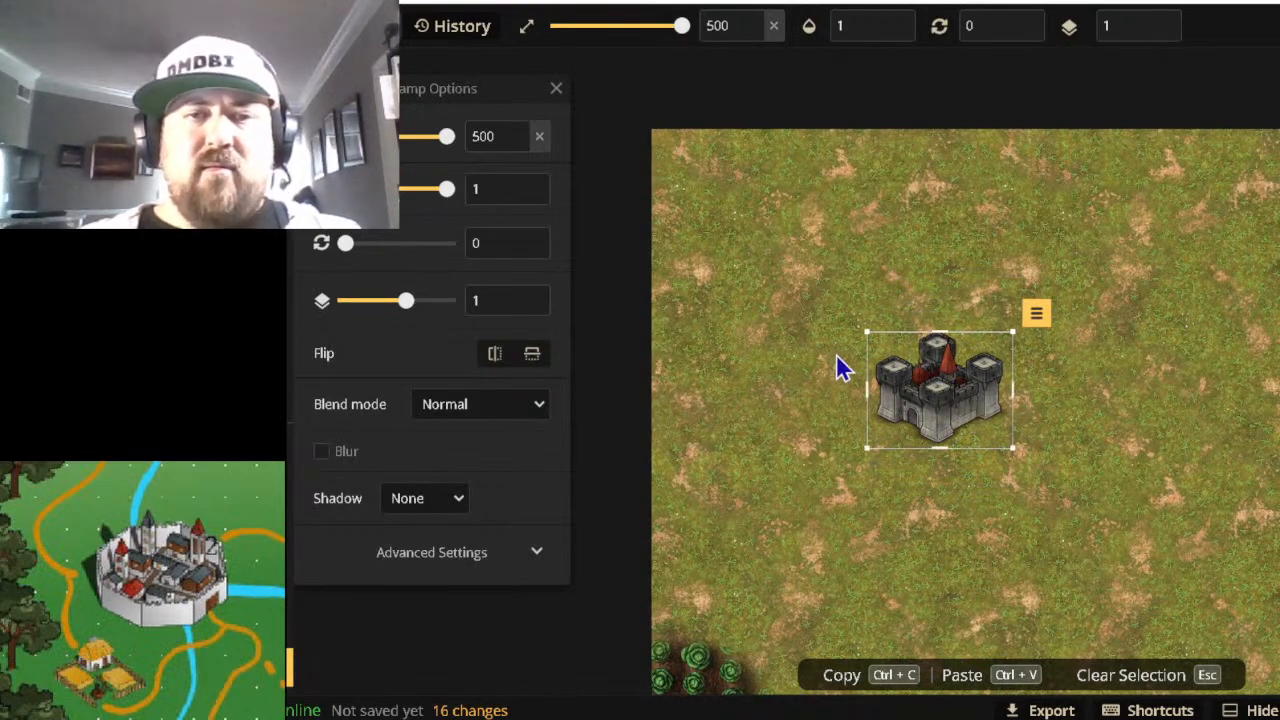
Reduce the stone castle stamp to size 370 with rotation 0 and clear the selection.
{"action": "scroll", "coordinate": [951, 405], "scroll_direction": "down", "scroll_amount": 2}
{"action": "scroll", "coordinate": [951, 405], "scroll_direction": "up", "scroll_amount": 1}
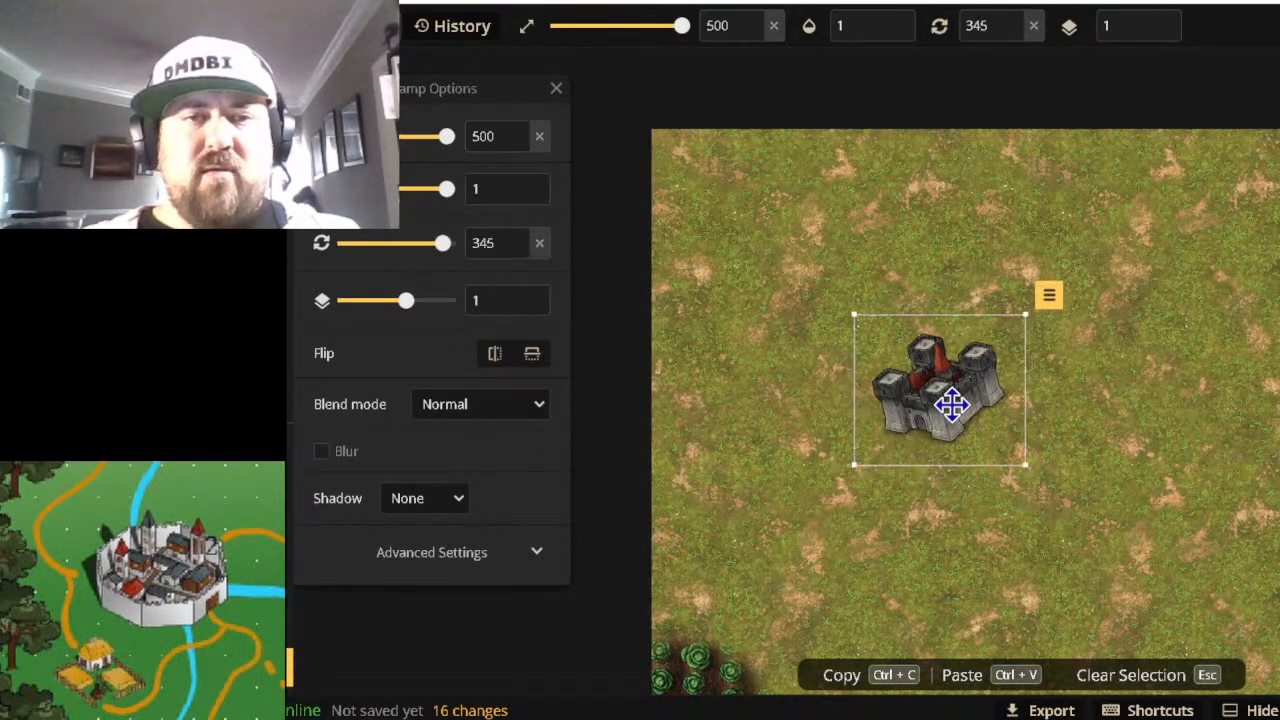
{"action": "scroll", "coordinate": [951, 405], "scroll_direction": "up", "scroll_amount": 1}
{"action": "scroll", "coordinate": [951, 405], "scroll_direction": "down", "scroll_amount": 11}
{"action": "scroll", "coordinate": [951, 405], "scroll_direction": "down", "scroll_amount": 2}
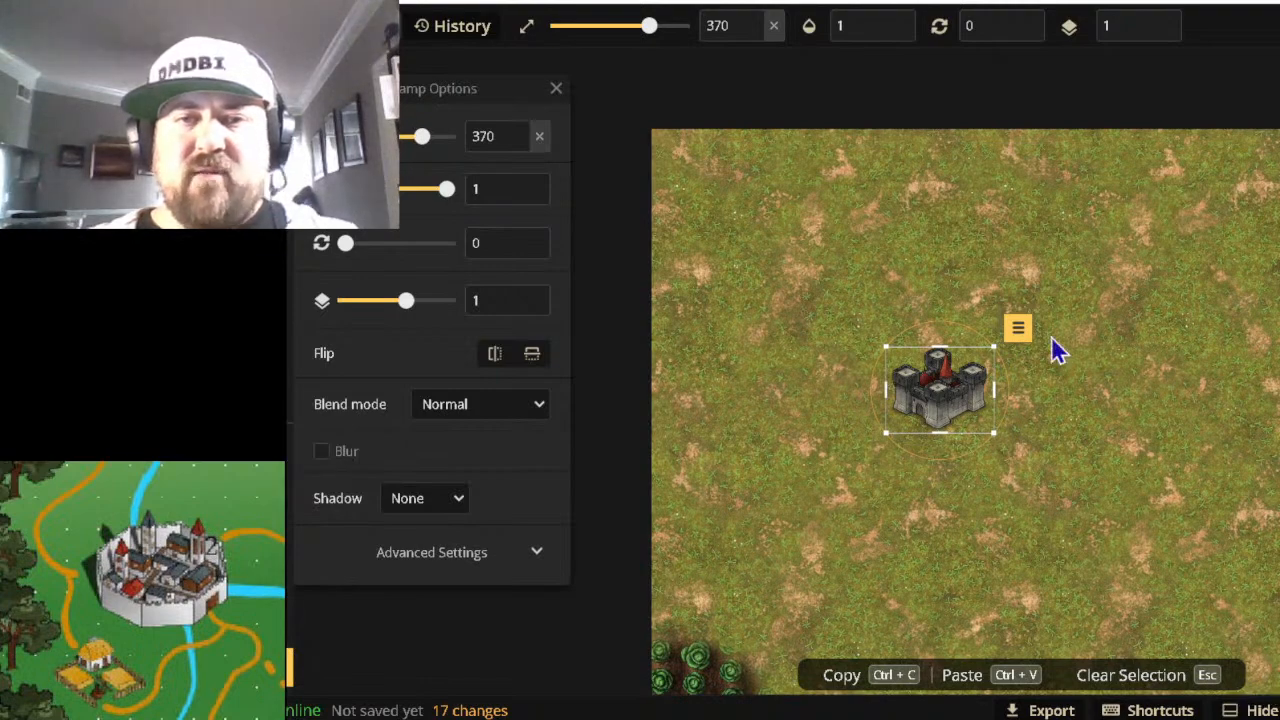
{"action": "key", "text": "Escape"}
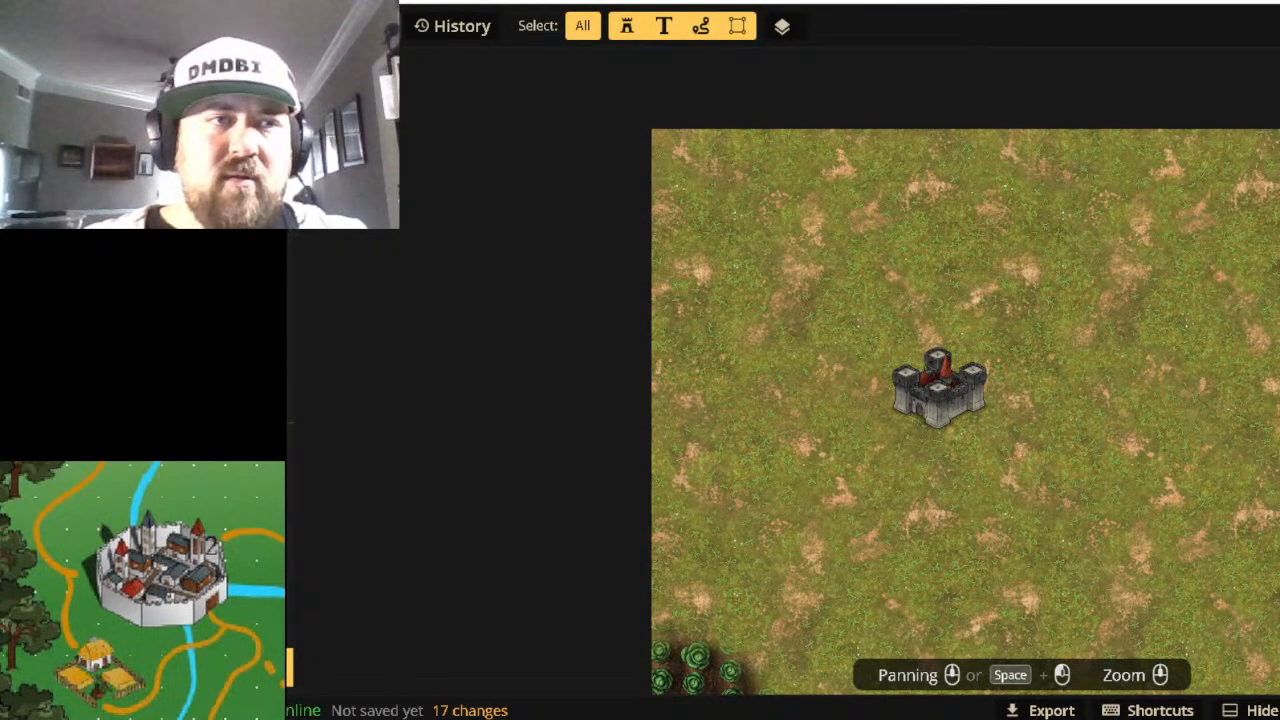
Switch to the Mask tool and set its brush to Subtract with size 30.
{"action": "key", "text": "m"}
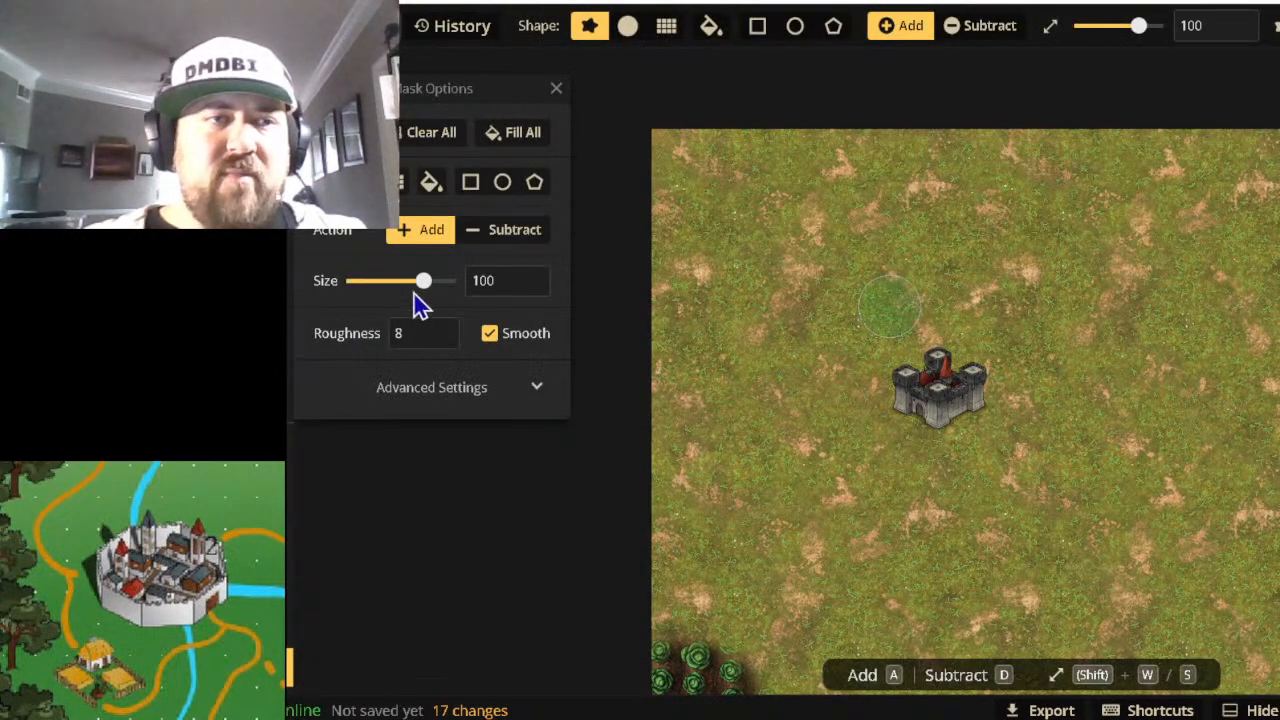
{"action": "left_click_drag", "start_coordinate": [423, 283], "coordinate": [355, 283]}
{"action": "left_click", "coordinate": [510, 234]}
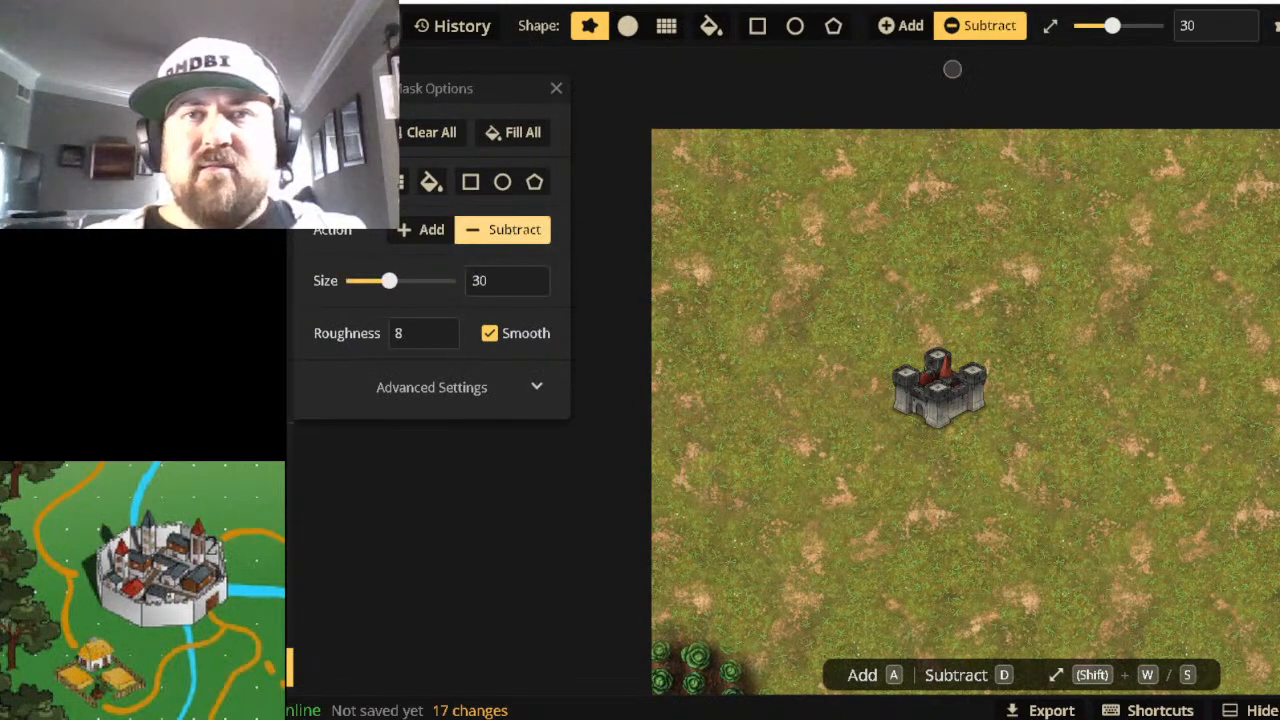
{"action": "key", "text": "super+Down"}
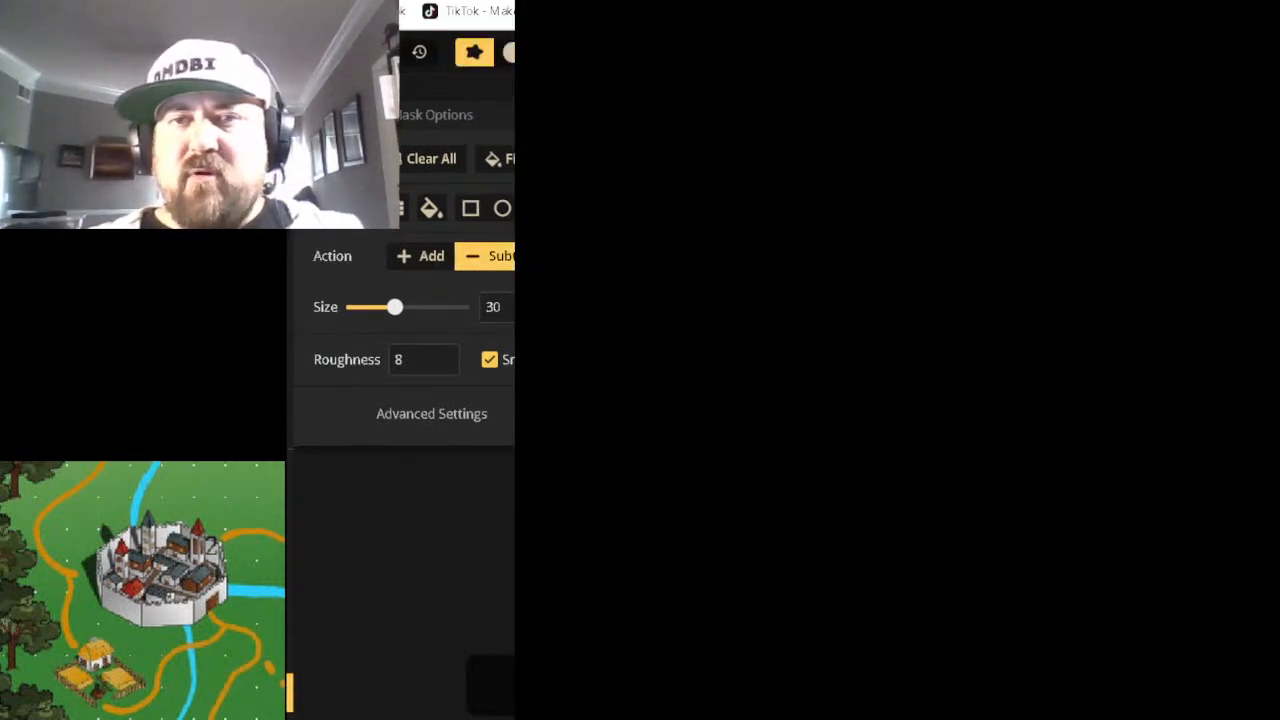
{"action": "left_click_drag", "start_coordinate": [515, 718], "coordinate": [467, 710]}
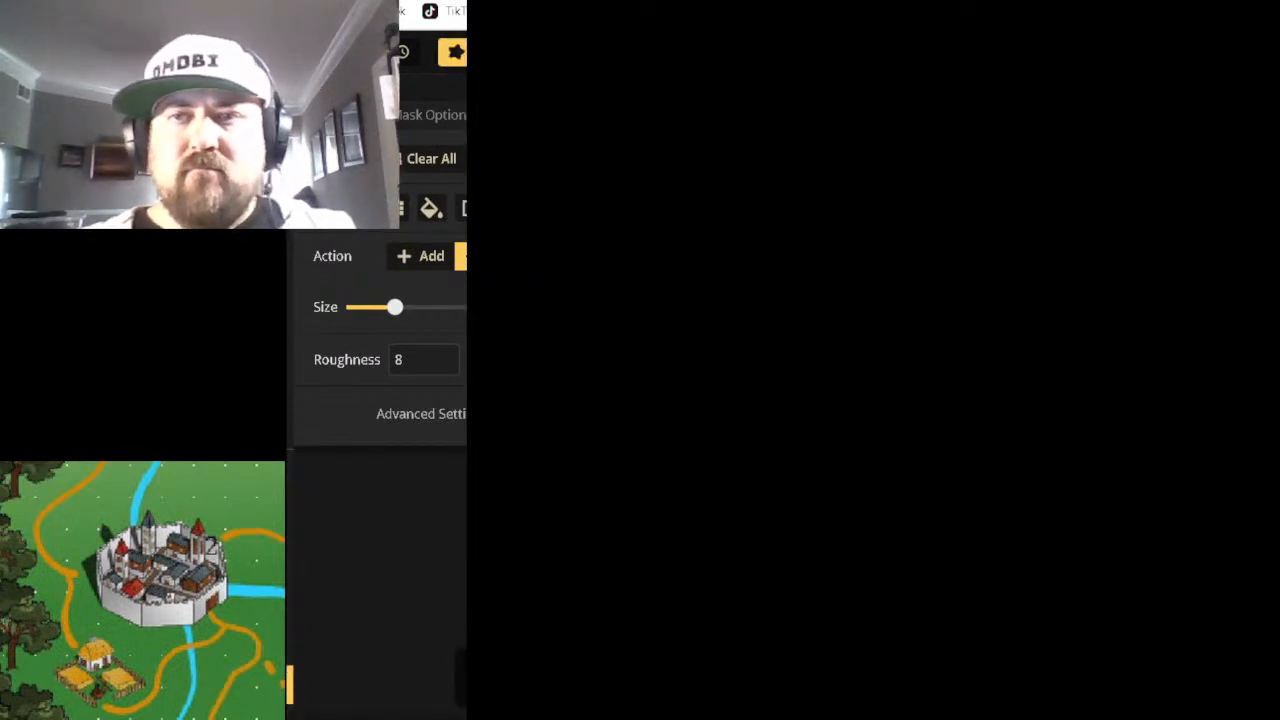
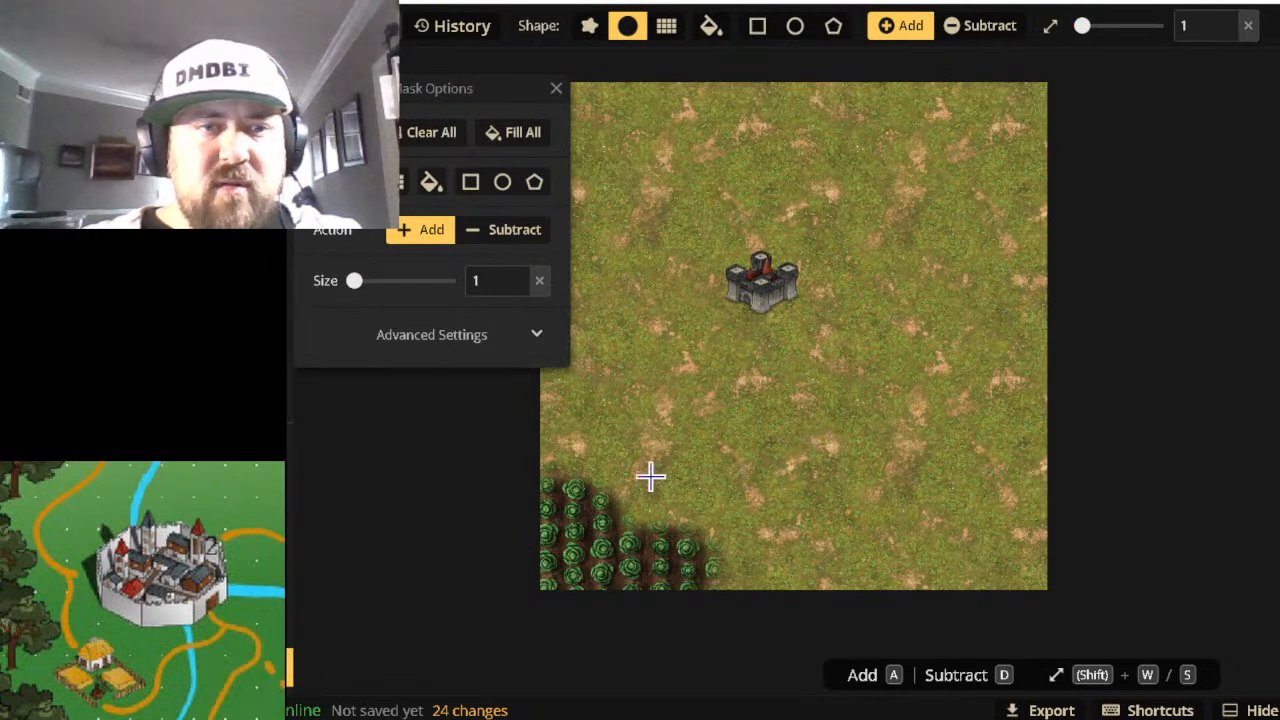
Try a short mask stroke across the cabbage patch in Add mode at brush size 1, and undo the last two strokes.
{"action": "left_click_drag", "start_coordinate": [601, 522], "coordinate": [635, 492]}
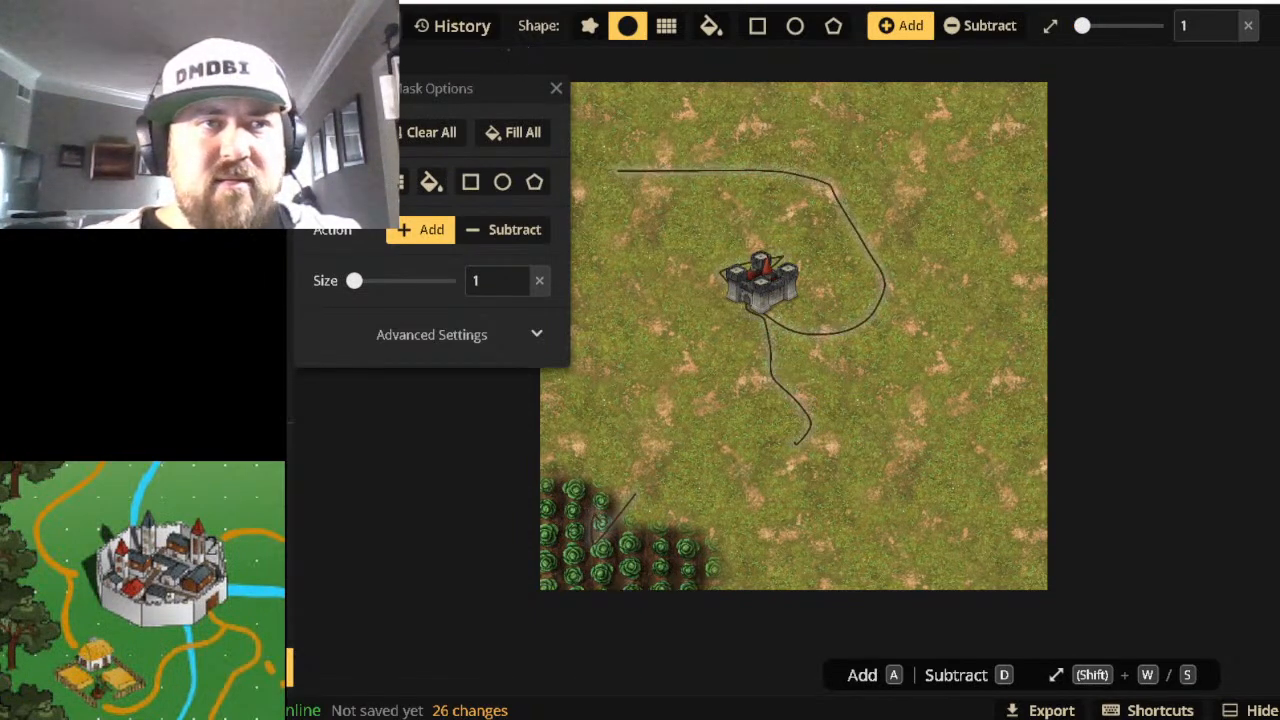
{"action": "key", "text": "ctrl+z"}
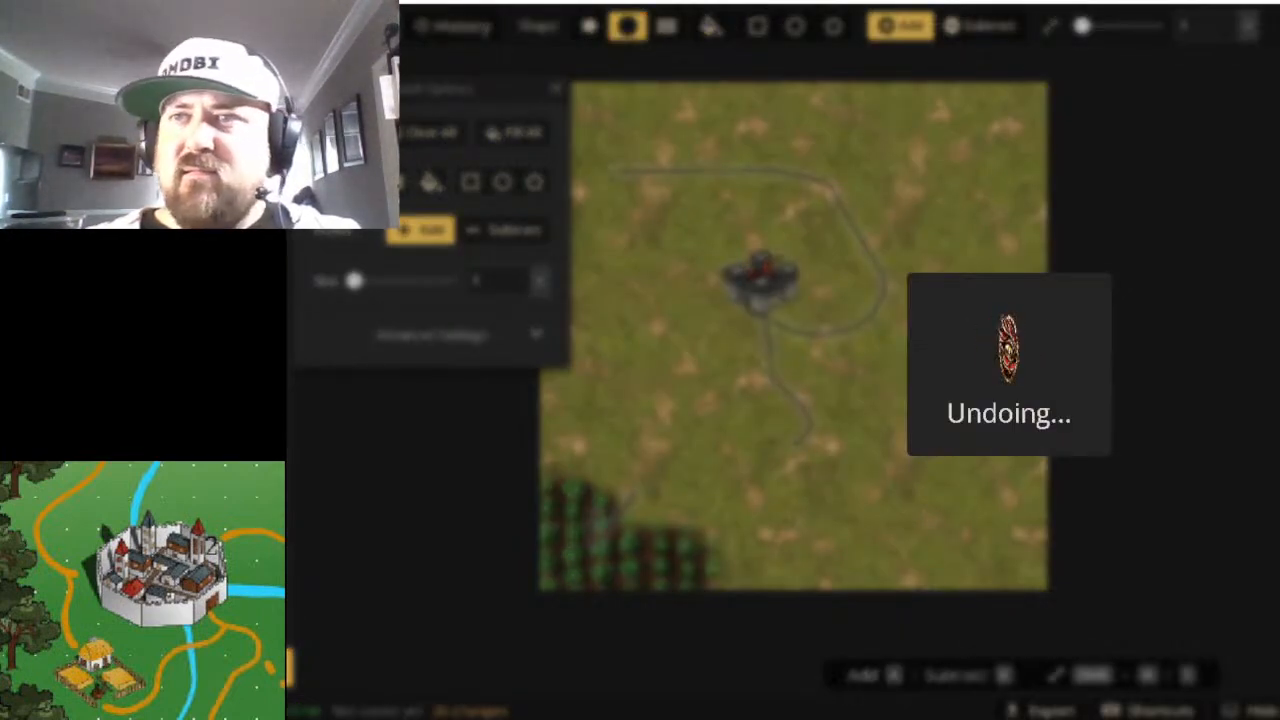
{"action": "key", "text": "ctrl+z"}
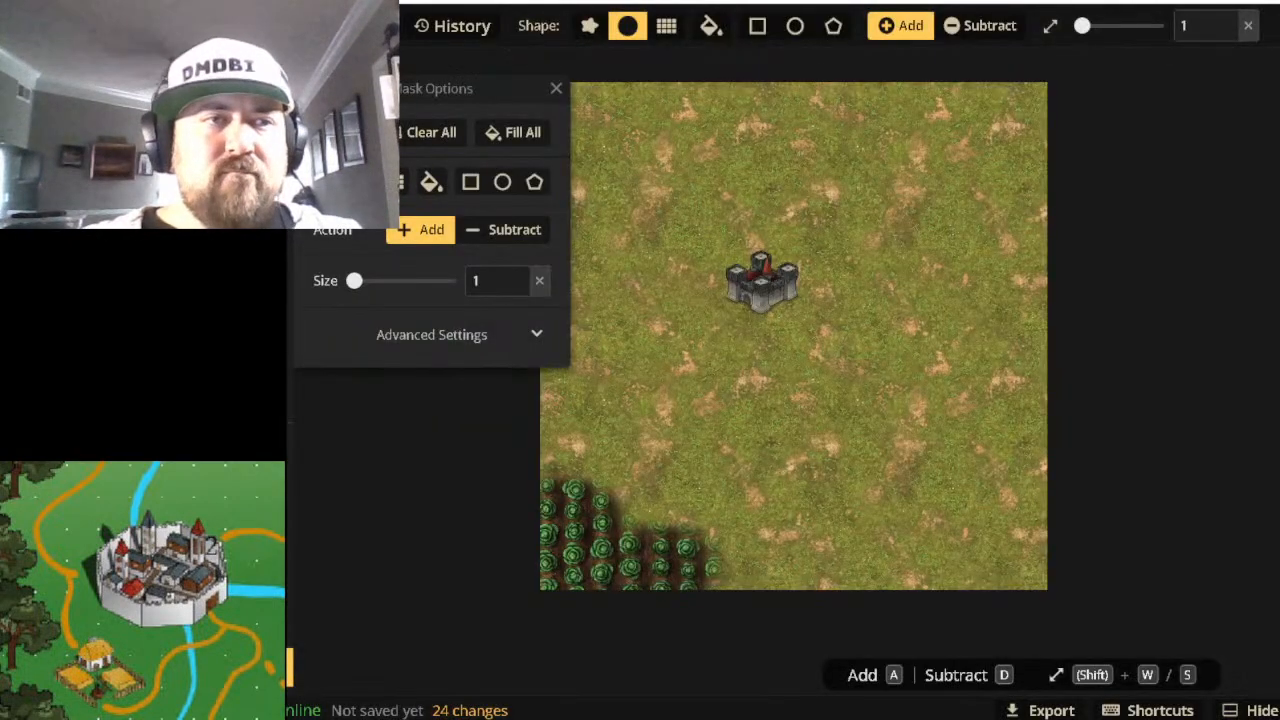
Try a Subtract mask stroke at brush size 10 across the grass near the castle, and undo the last three changes.
{"action": "left_click_drag", "start_coordinate": [356, 281], "coordinate": [368, 281]}
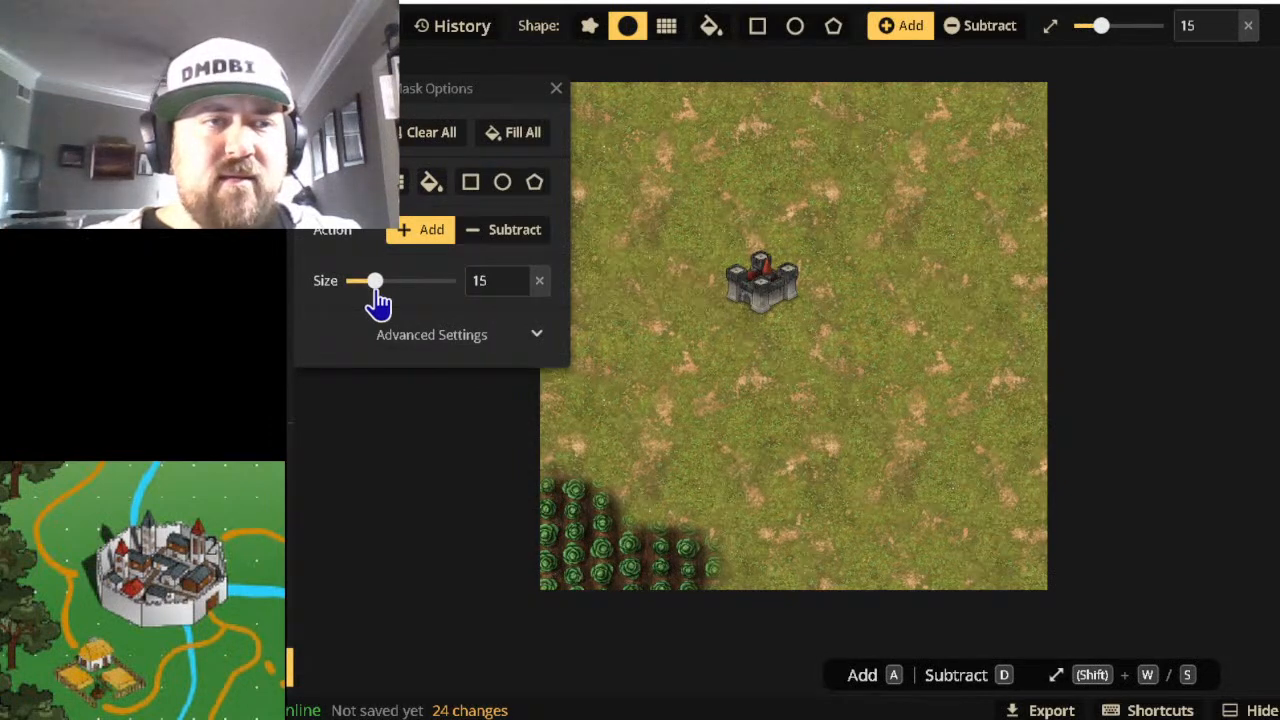
{"action": "left_click", "coordinate": [531, 239]}
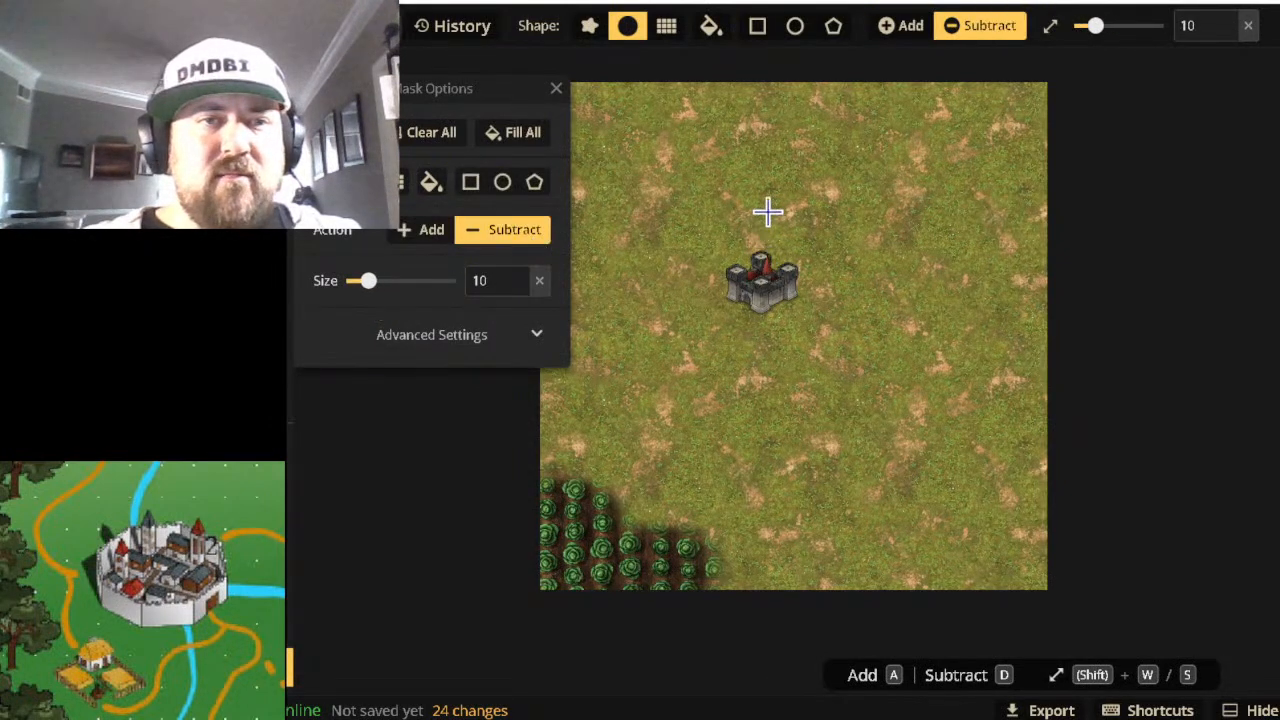
{"action": "left_click", "coordinate": [784, 72]}
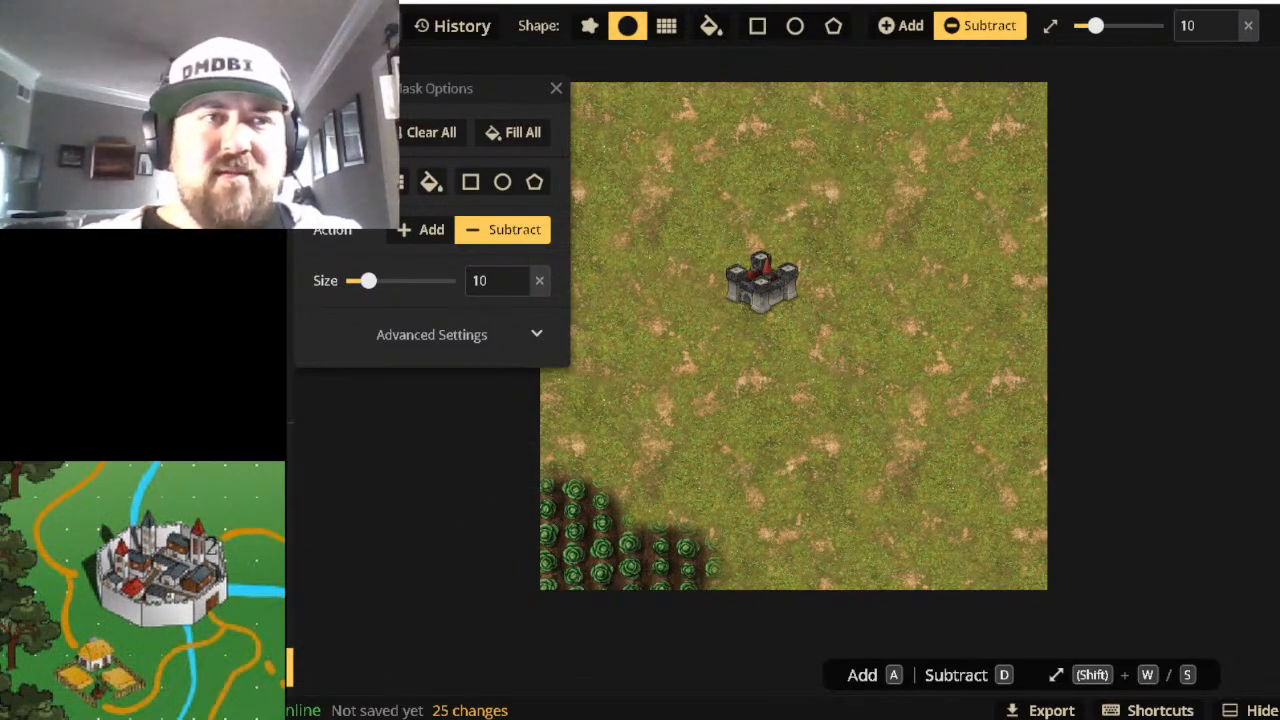
{"action": "key", "text": "ctrl+z"}
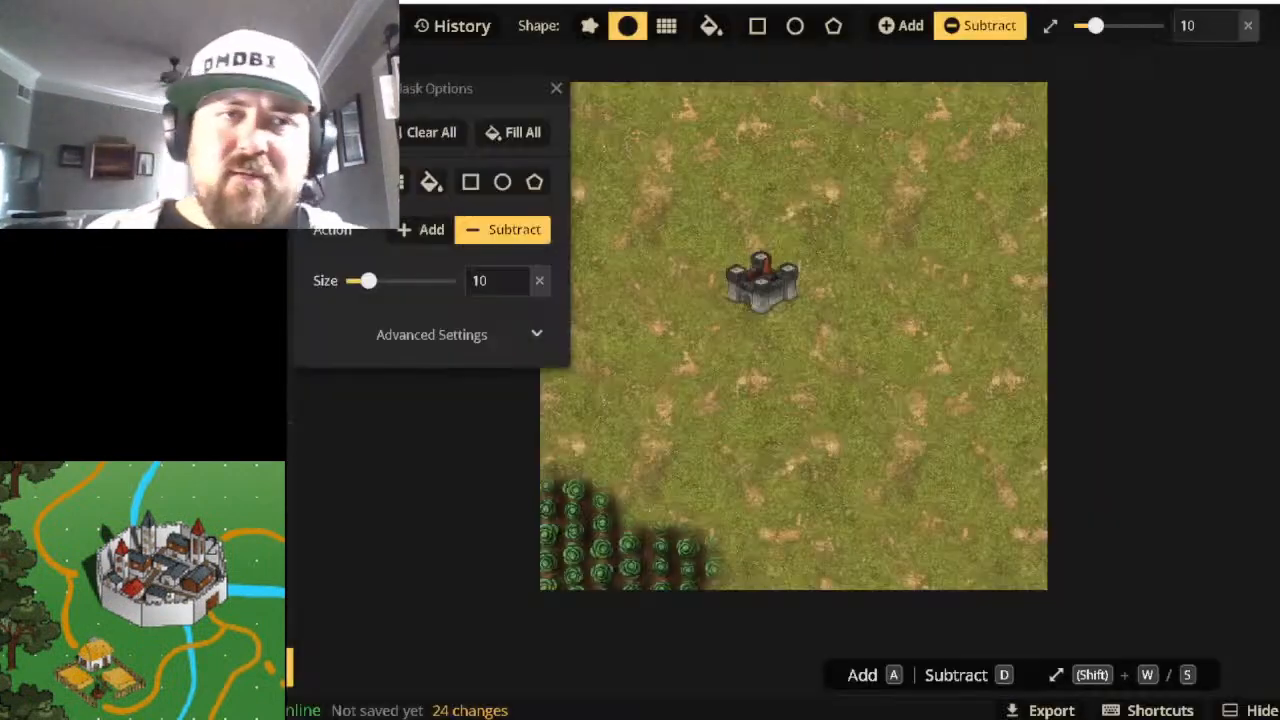
{"action": "key", "text": "ctrl+z"}
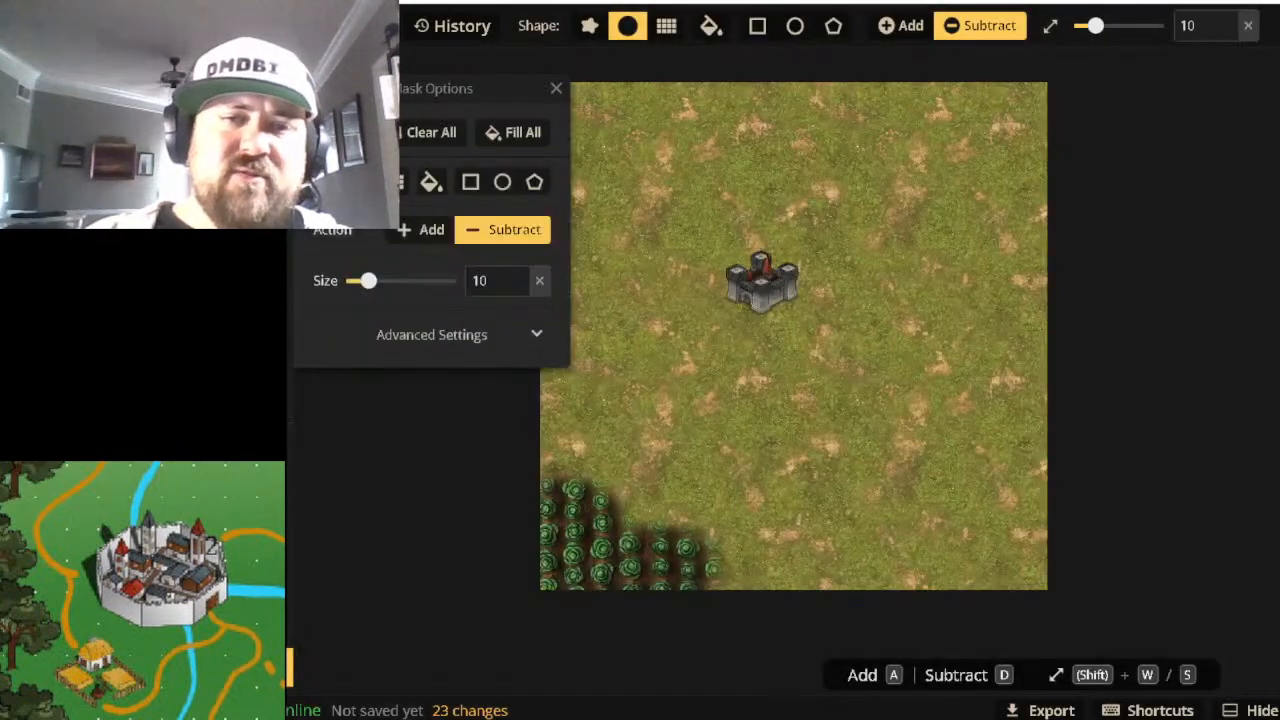
{"action": "key", "text": "ctrl+z"}
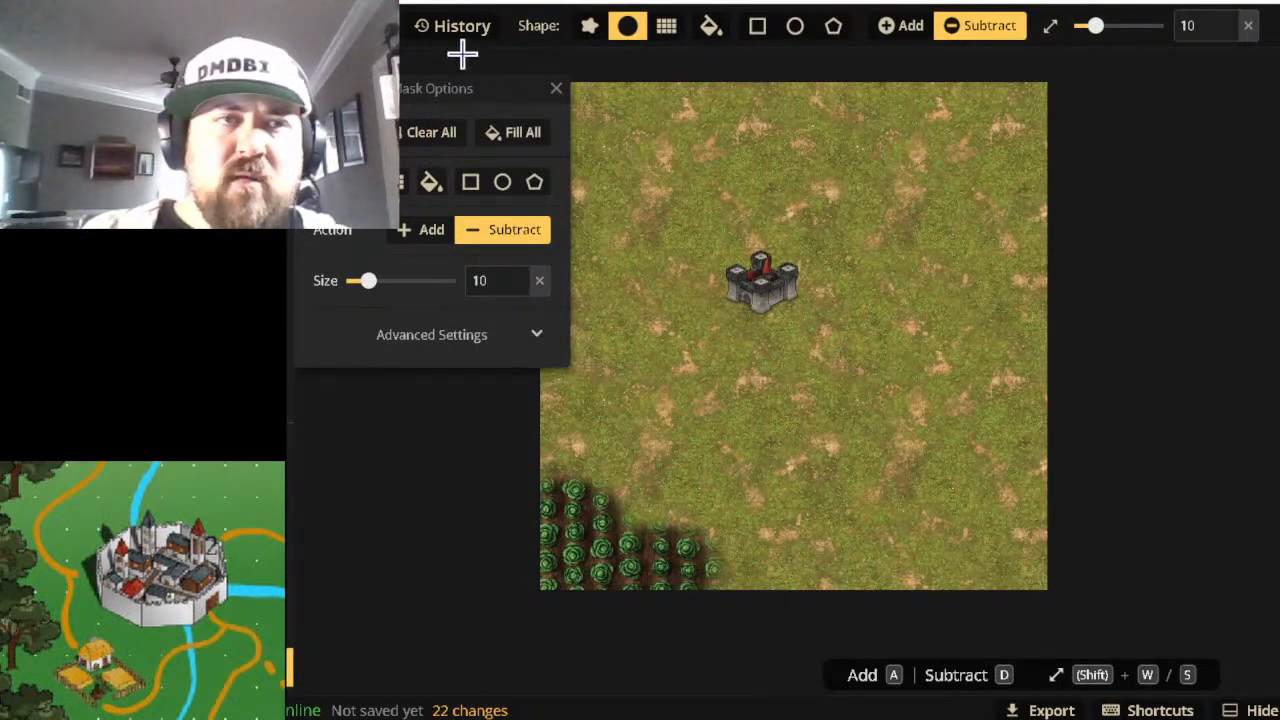
Define a new map from a rectangular region spanning part of the castle and the grass southeast of it.
{"action": "left_click", "coordinate": [270, 26]}
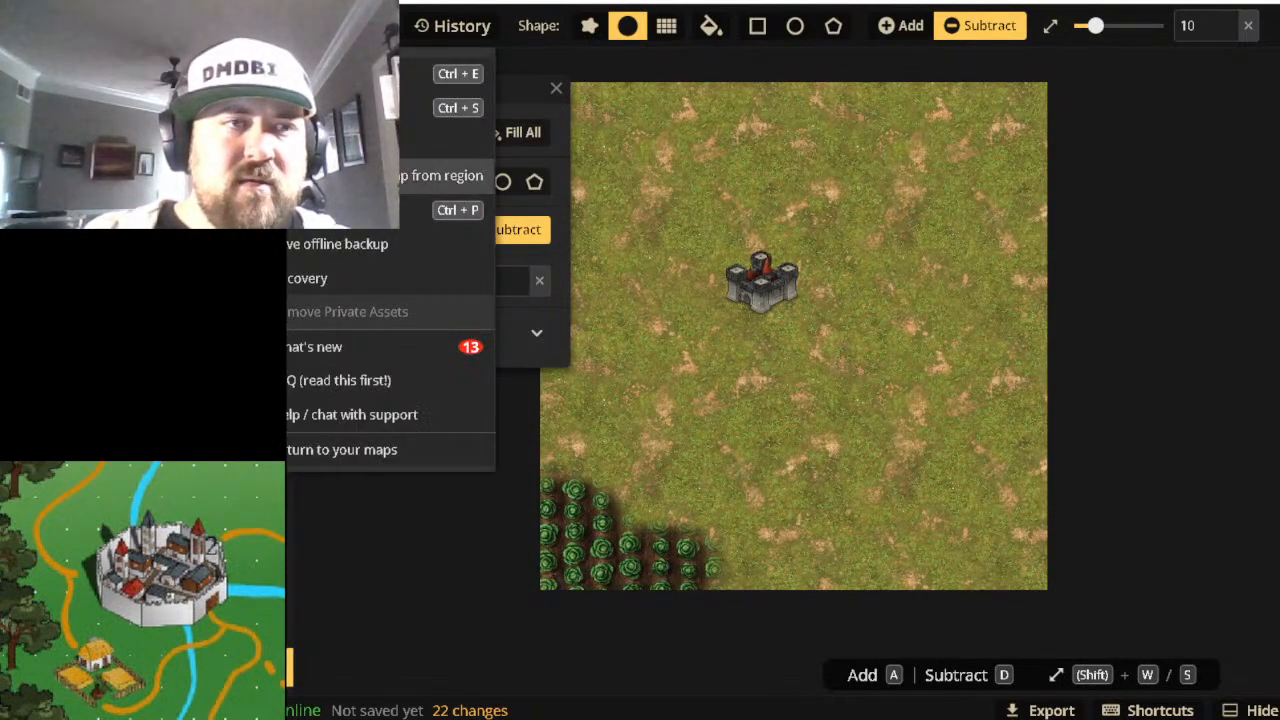
{"action": "left_click", "coordinate": [440, 175]}
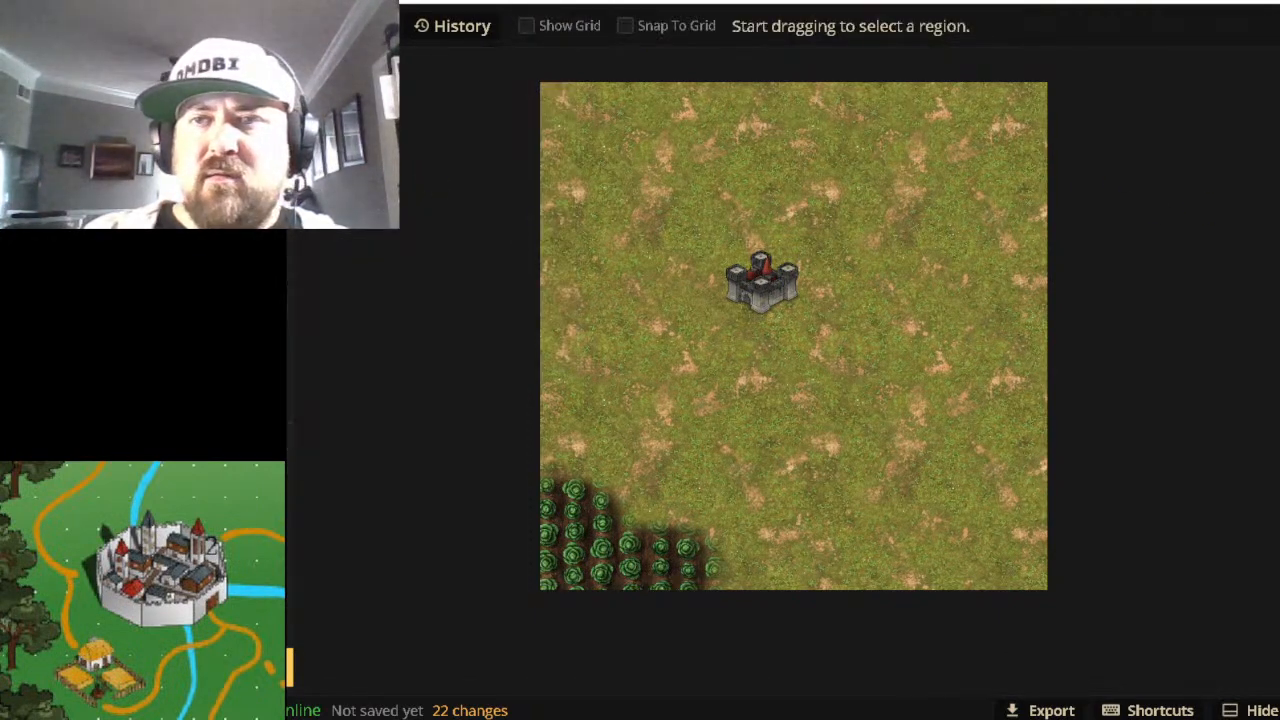
{"action": "left_click_drag", "start_coordinate": [740, 192], "coordinate": [912, 434]}
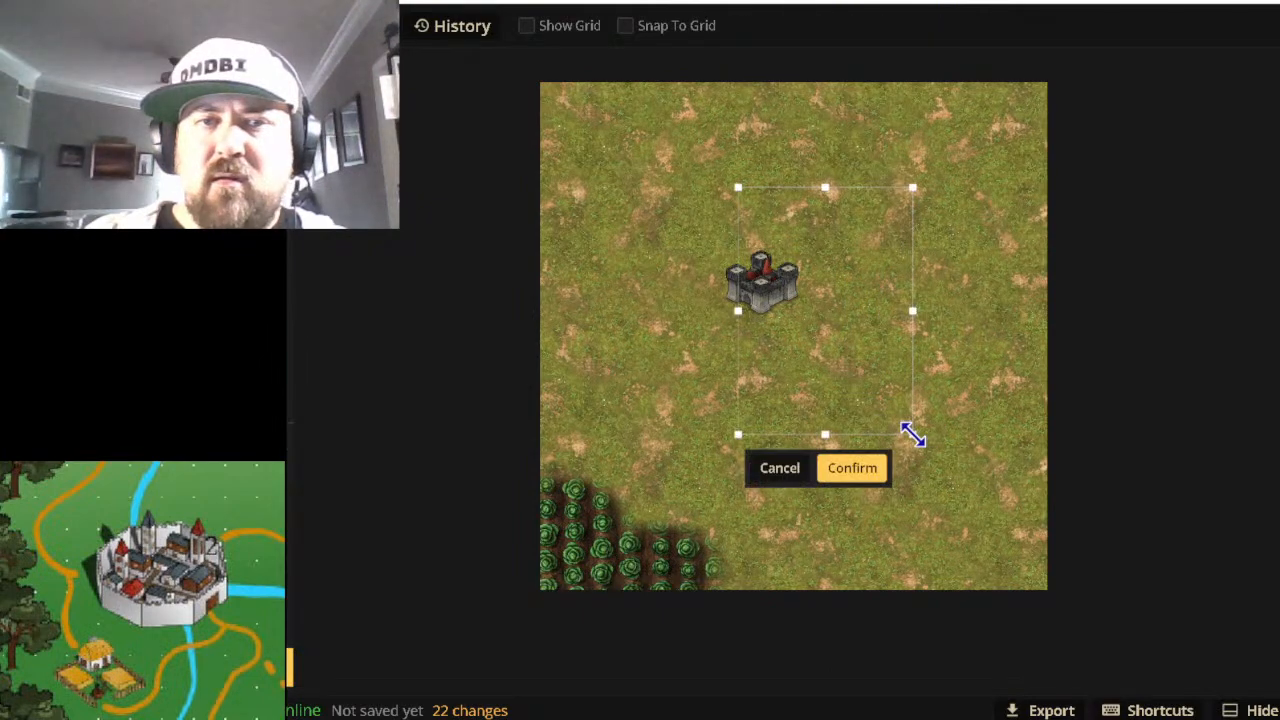
{"action": "left_click", "coordinate": [858, 472]}
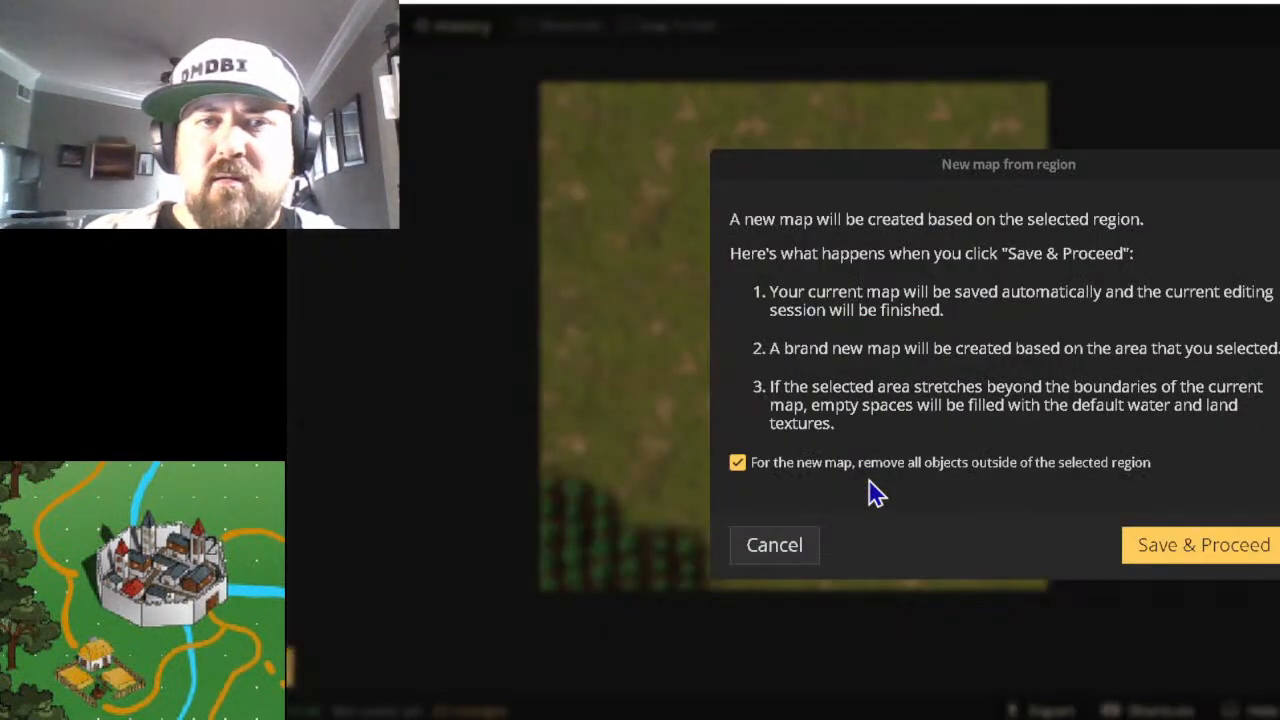
Save the current map under the name New map, proceed to the region map, and acknowledge the resize notice.
{"action": "left_click", "coordinate": [1246, 556]}
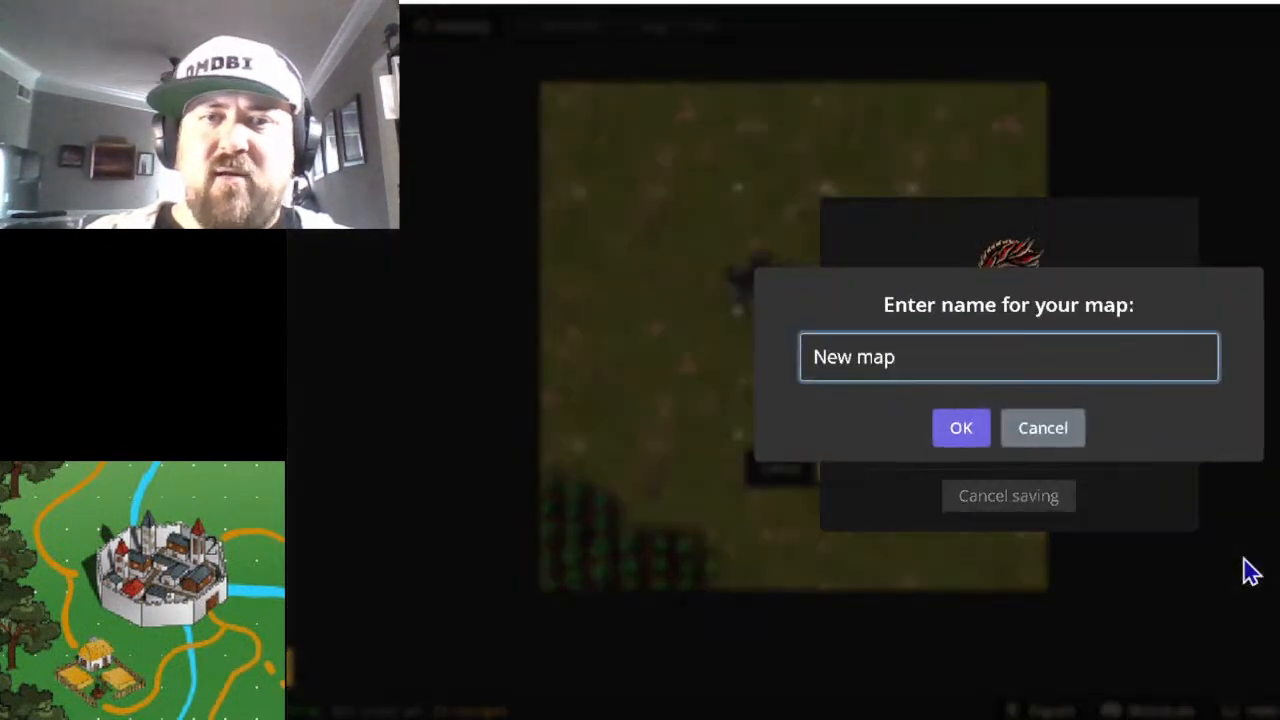
{"action": "left_click", "coordinate": [980, 430]}
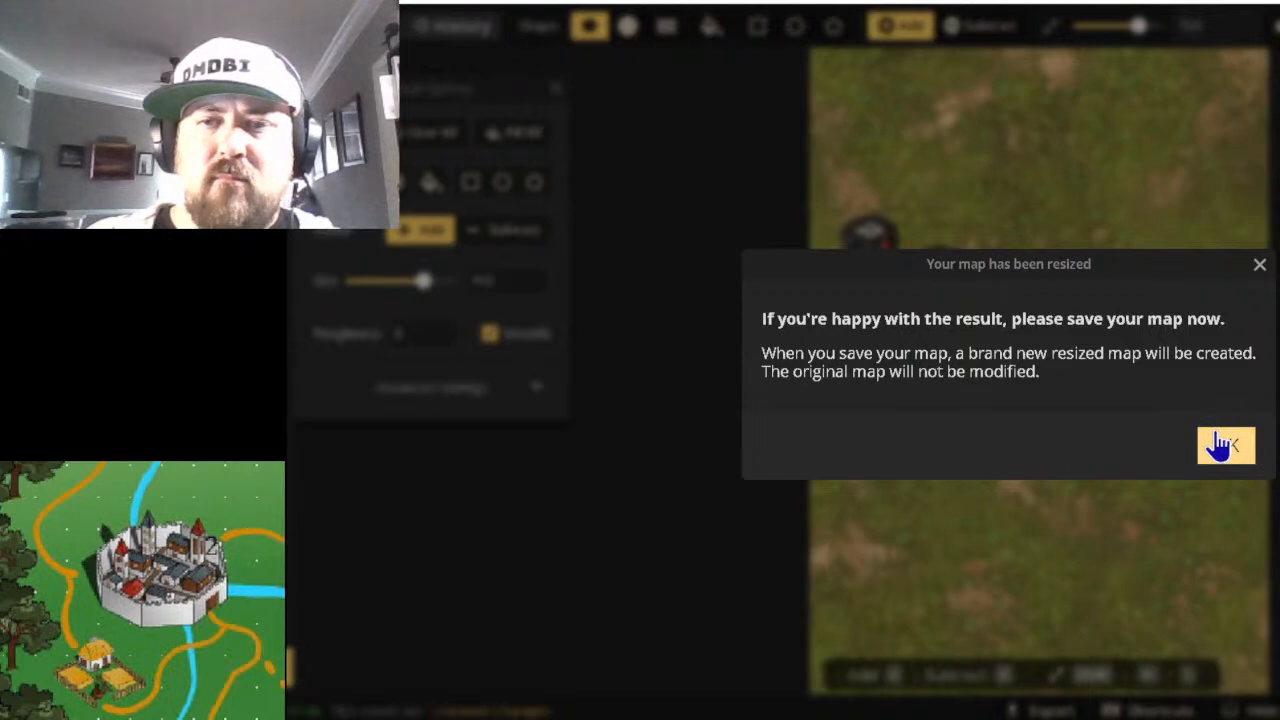
{"action": "left_click", "coordinate": [1224, 449]}
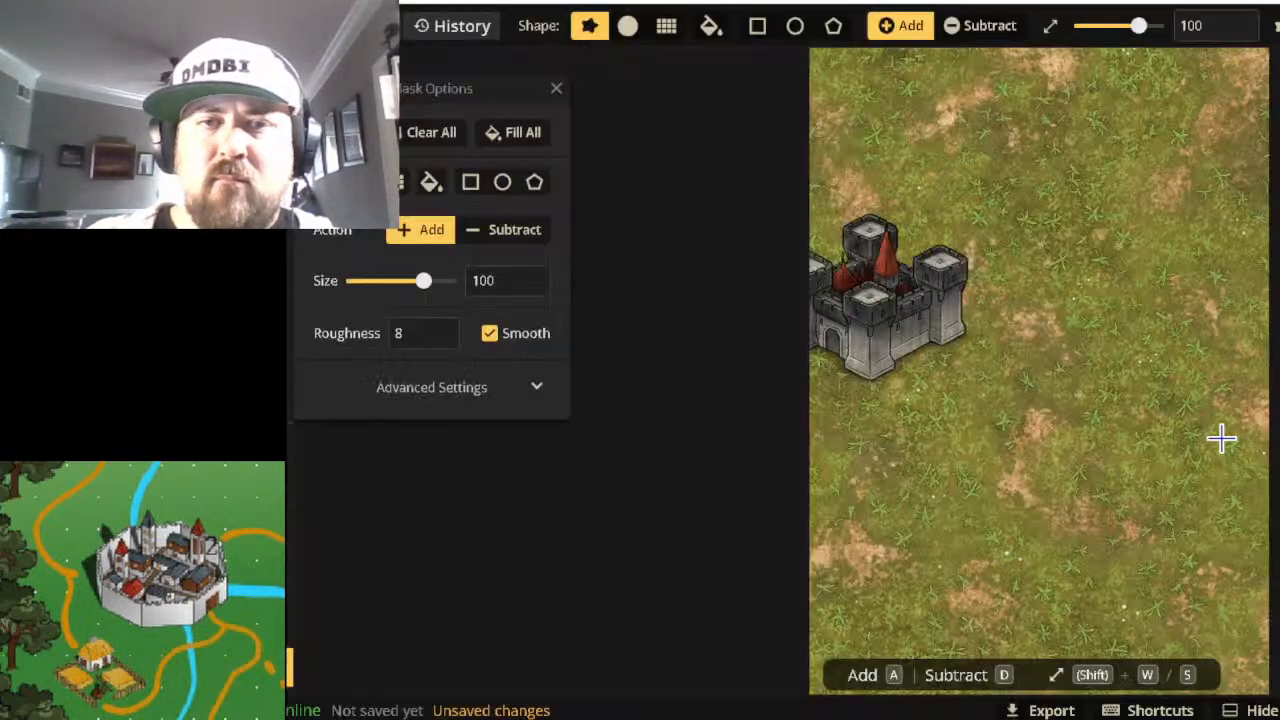
{"action": "scroll", "coordinate": [920, 270], "scroll_direction": "down", "scroll_amount": 3}
{"action": "scroll", "coordinate": [983, 389], "scroll_direction": "up", "scroll_amount": 3}
{"action": "scroll", "coordinate": [981, 386], "scroll_direction": "down", "scroll_amount": 3}
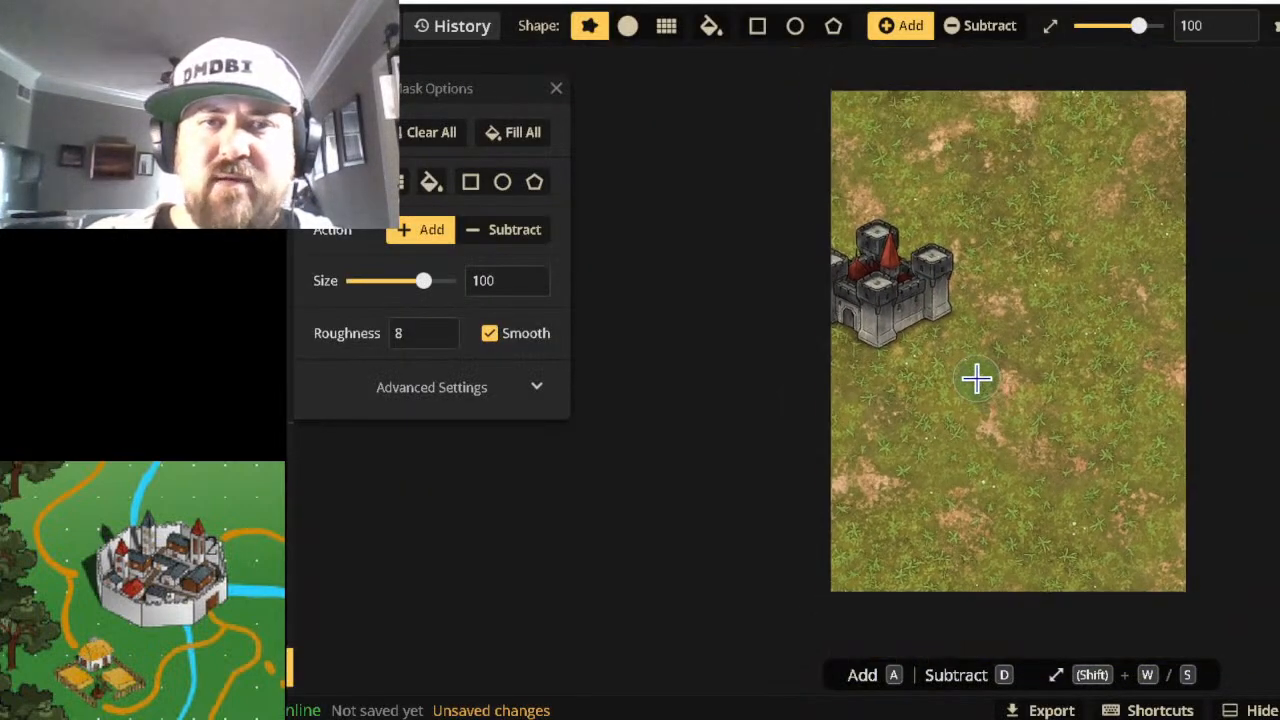
Return to the maps overview, discarding the unsaved region map.
{"action": "left_click", "coordinate": [262, 26]}
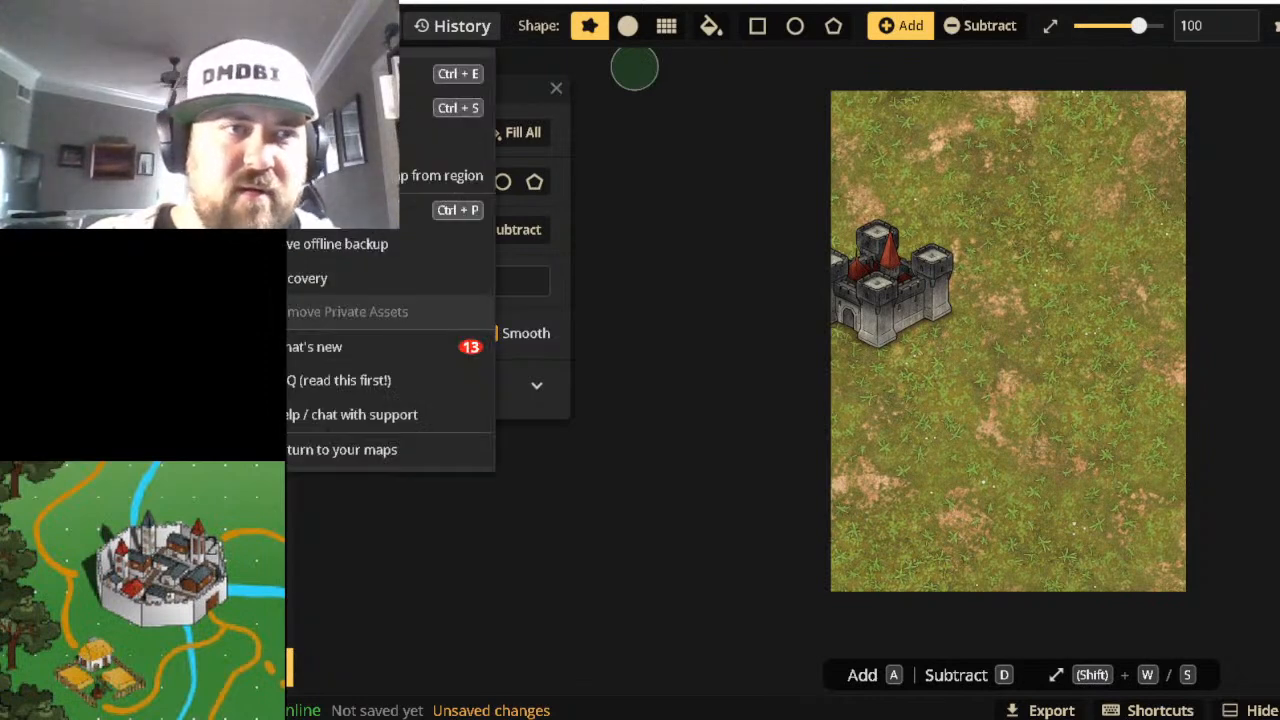
{"action": "left_click", "coordinate": [347, 470]}
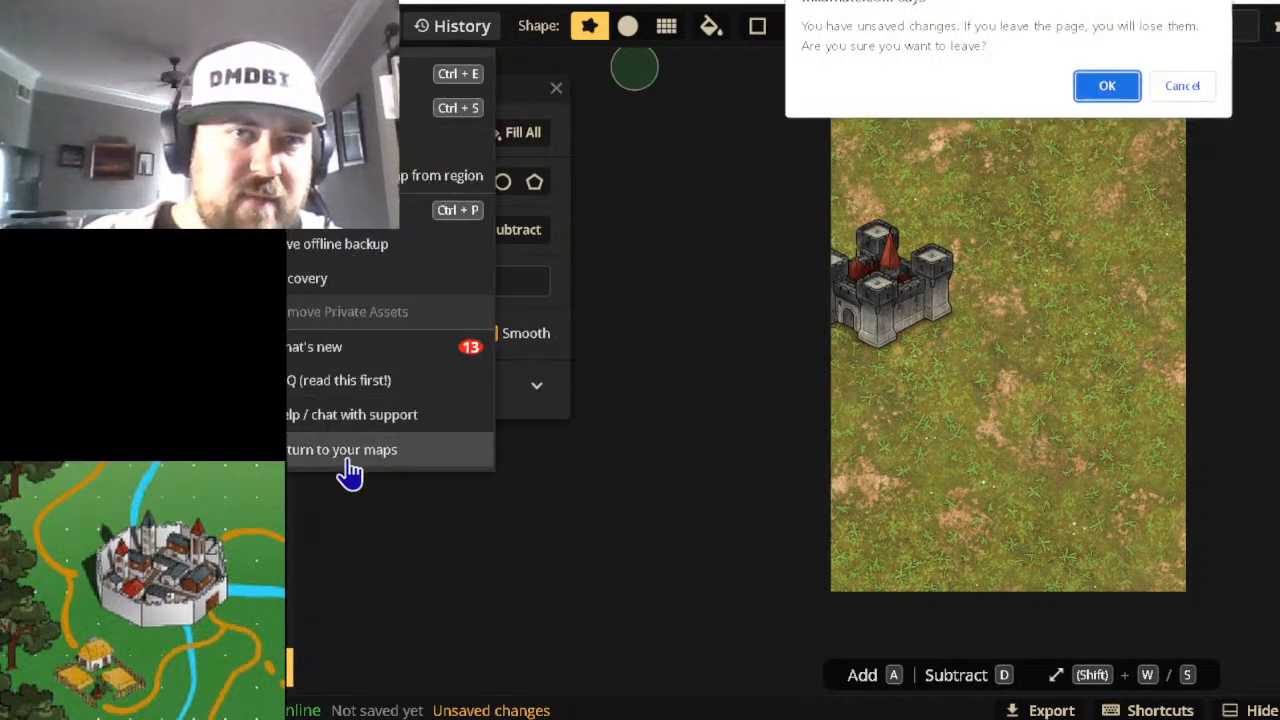
{"action": "left_click", "coordinate": [1100, 86]}
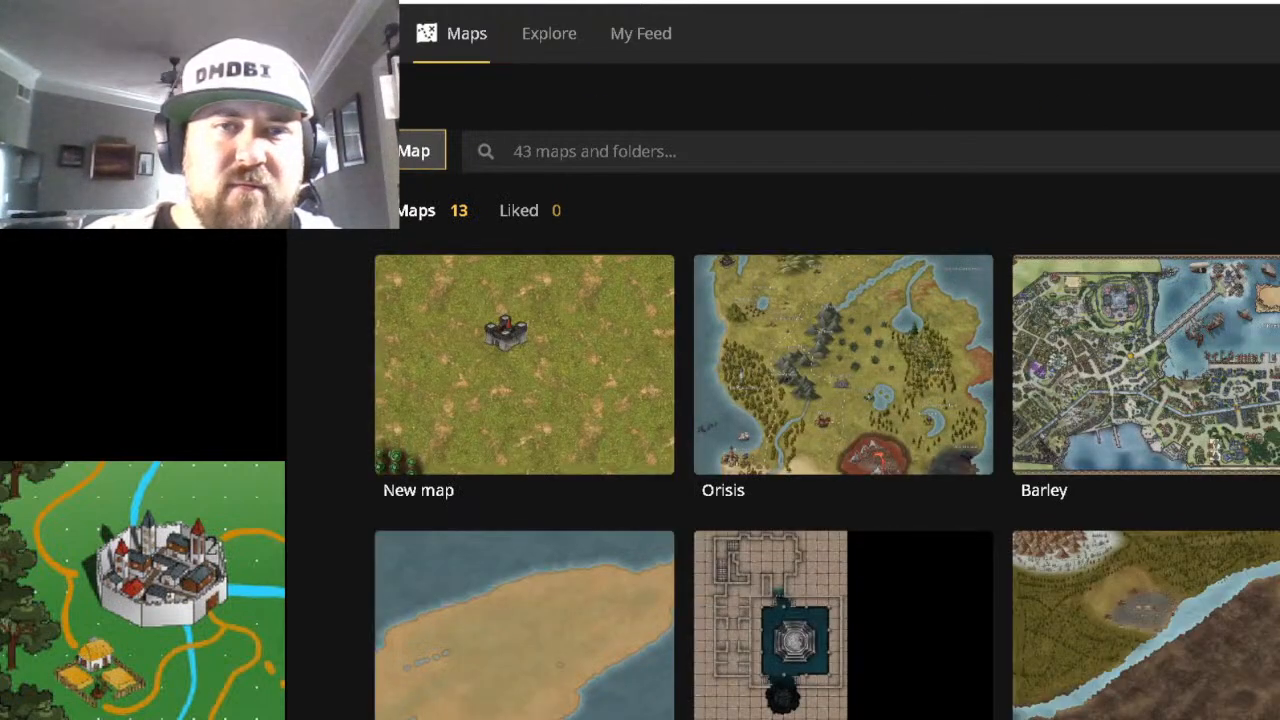
Create a new map in the Watercolor Battlemaps style at Medium (2K) resolution with the Square 40 x 40 tile aspect ratio.
{"action": "left_click", "coordinate": [392, 151]}
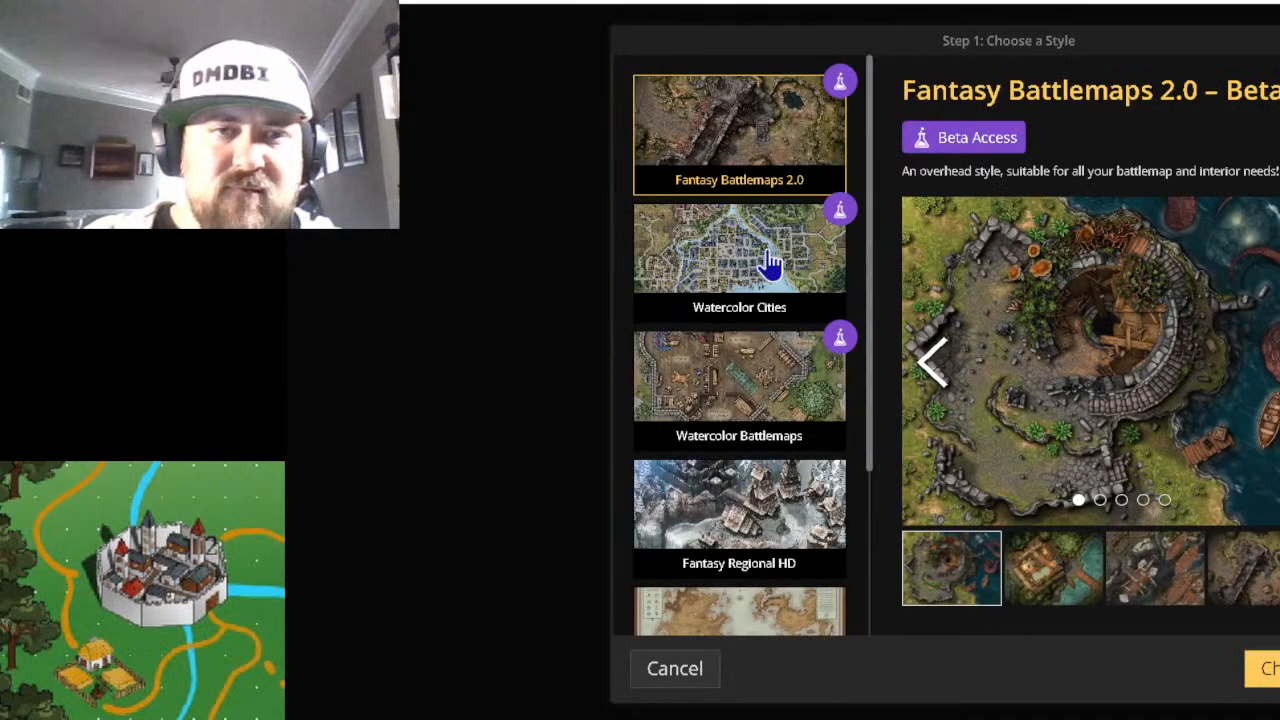
{"action": "scroll", "coordinate": [770, 262], "scroll_direction": "down", "scroll_amount": 1}
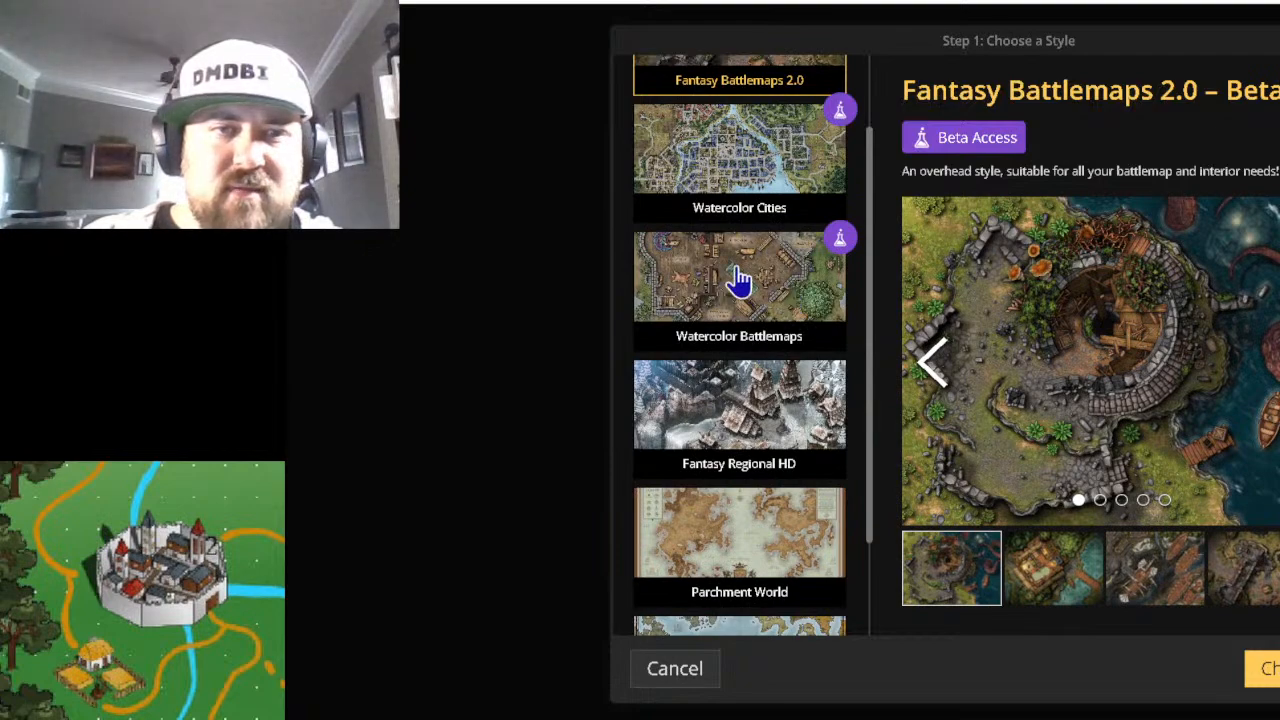
{"action": "left_click", "coordinate": [738, 280]}
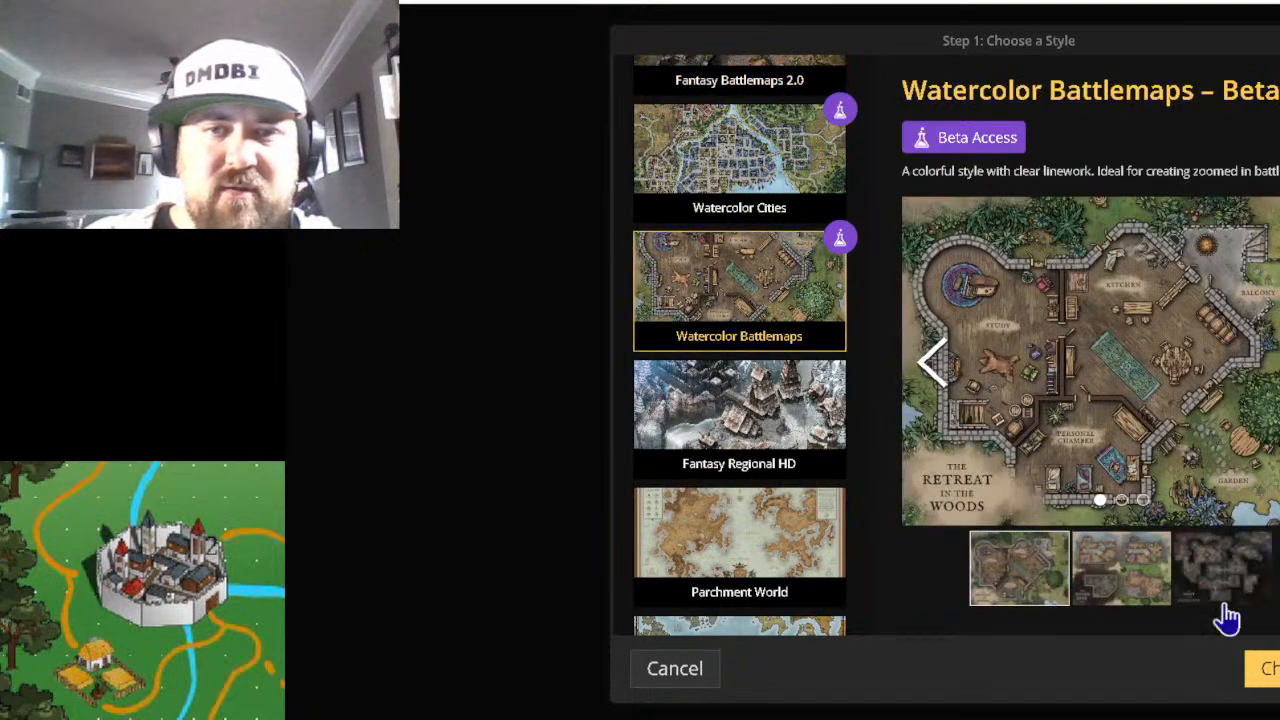
{"action": "left_click", "coordinate": [1270, 669]}
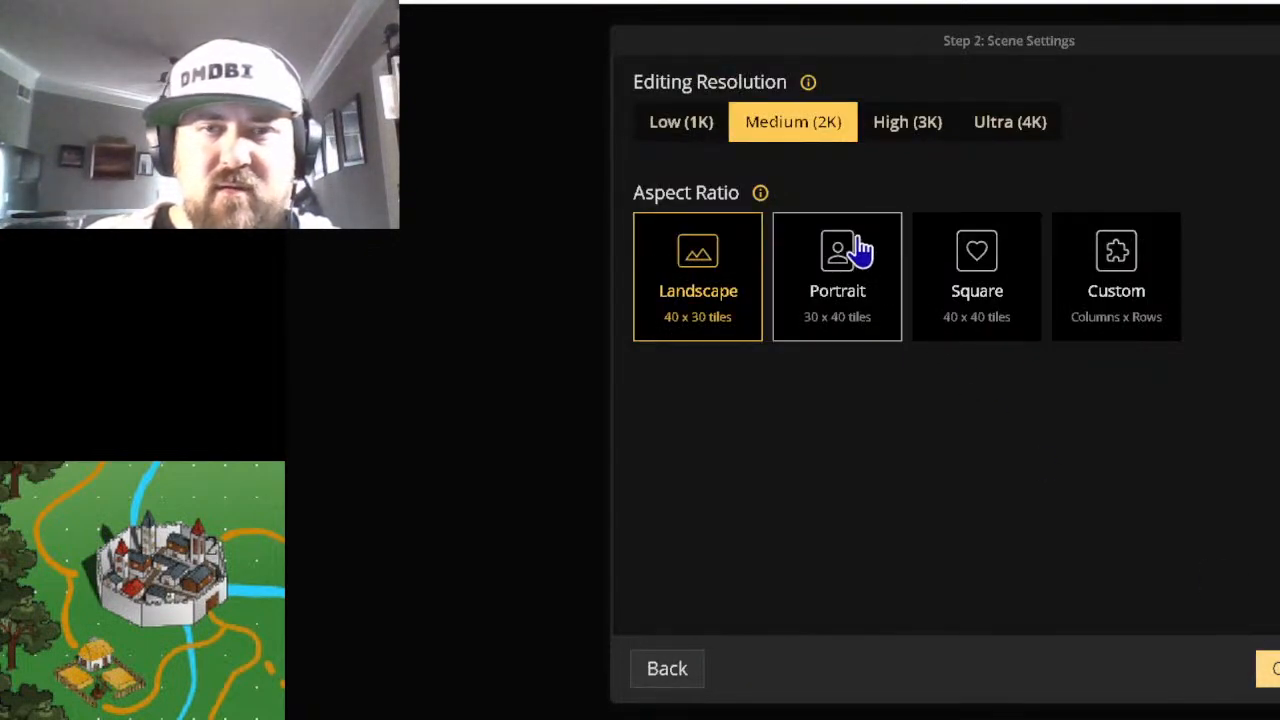
{"action": "left_click", "coordinate": [975, 258]}
{"action": "left_click", "coordinate": [1268, 669]}
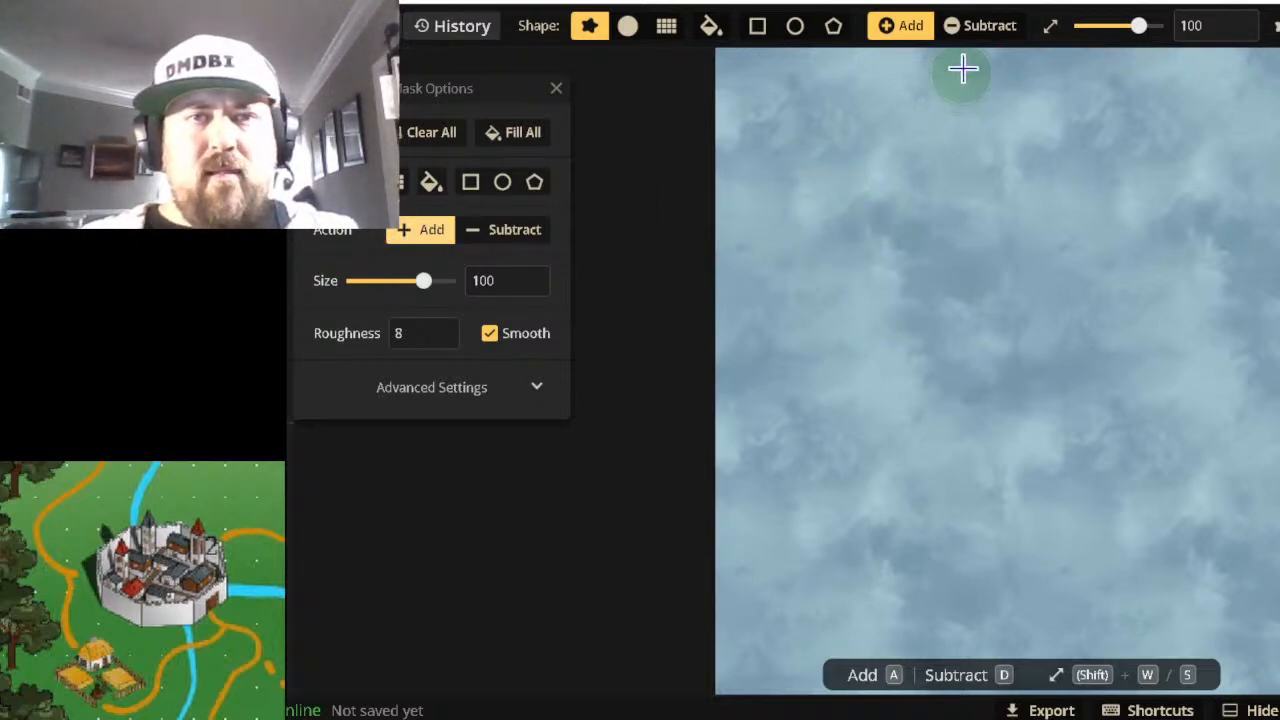
Cover the entire water canvas with grass land in Add mode, starting at brush size 100 and continuing at size 200.
{"action": "mouse_move", "coordinate": [963, 66]}
{"action": "left_mouse_down"}
{"action": "mouse_move", "coordinate": [1204, 72]}
{"action": "mouse_move", "coordinate": [687, 97]}
{"action": "mouse_move", "coordinate": [804, 67]}
{"action": "mouse_move", "coordinate": [1262, 97]}
{"action": "mouse_move", "coordinate": [1198, 140]}
{"action": "mouse_move", "coordinate": [898, 118]}
{"action": "mouse_move", "coordinate": [716, 151]}
{"action": "left_mouse_up"}
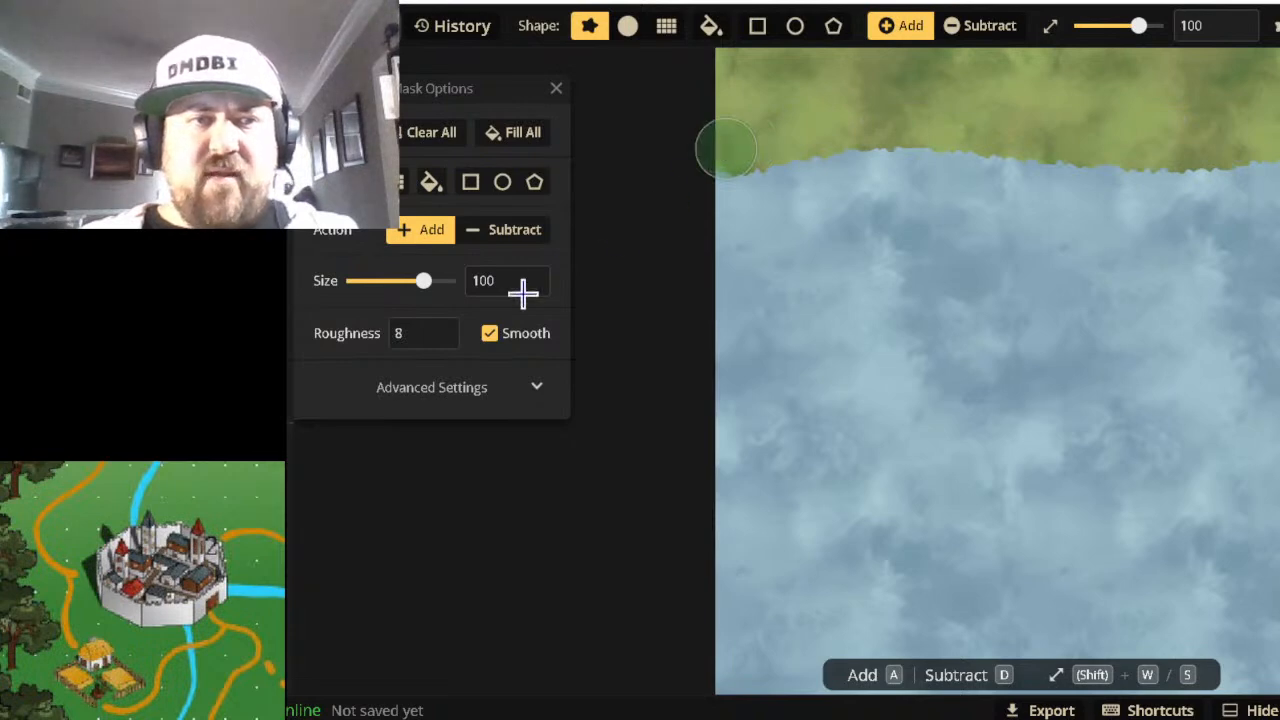
{"action": "left_click_drag", "start_coordinate": [424, 283], "coordinate": [610, 300]}
{"action": "mouse_move", "coordinate": [745, 215]}
{"action": "left_mouse_down"}
{"action": "mouse_move", "coordinate": [760, 157]}
{"action": "mouse_move", "coordinate": [734, 671]}
{"action": "mouse_move", "coordinate": [880, 700]}
{"action": "mouse_move", "coordinate": [1245, 655]}
{"action": "mouse_move", "coordinate": [1272, 310]}
{"action": "mouse_move", "coordinate": [1011, 180]}
{"action": "mouse_move", "coordinate": [965, 204]}
{"action": "mouse_move", "coordinate": [1180, 443]}
{"action": "mouse_move", "coordinate": [1186, 429]}
{"action": "mouse_move", "coordinate": [720, 234]}
{"action": "left_mouse_up"}
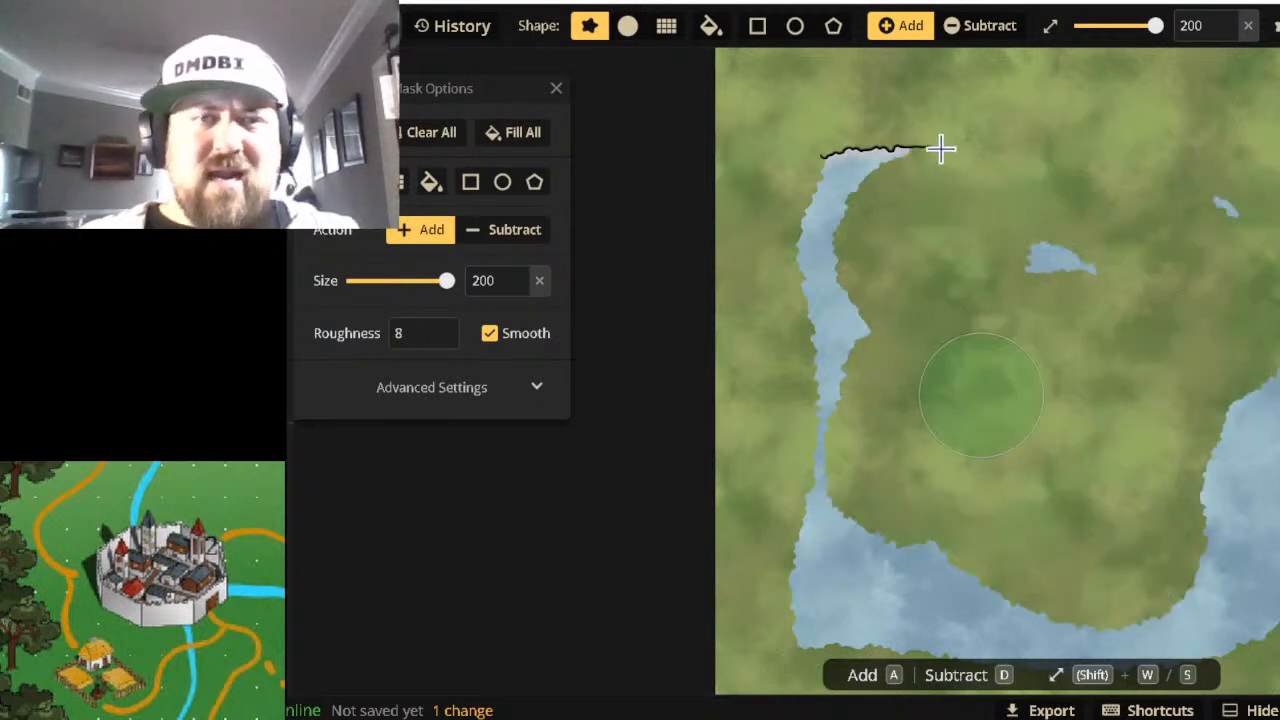
{"action": "mouse_move", "coordinate": [843, 143]}
{"action": "left_mouse_down"}
{"action": "mouse_move", "coordinate": [874, 155]}
{"action": "mouse_move", "coordinate": [815, 183]}
{"action": "mouse_move", "coordinate": [833, 456]}
{"action": "mouse_move", "coordinate": [817, 608]}
{"action": "mouse_move", "coordinate": [871, 653]}
{"action": "mouse_move", "coordinate": [1213, 640]}
{"action": "mouse_move", "coordinate": [1243, 474]}
{"action": "mouse_move", "coordinate": [1203, 633]}
{"action": "mouse_move", "coordinate": [1044, 639]}
{"action": "mouse_move", "coordinate": [883, 563]}
{"action": "mouse_move", "coordinate": [899, 506]}
{"action": "mouse_move", "coordinate": [1141, 203]}
{"action": "mouse_move", "coordinate": [1013, 304]}
{"action": "left_mouse_up"}
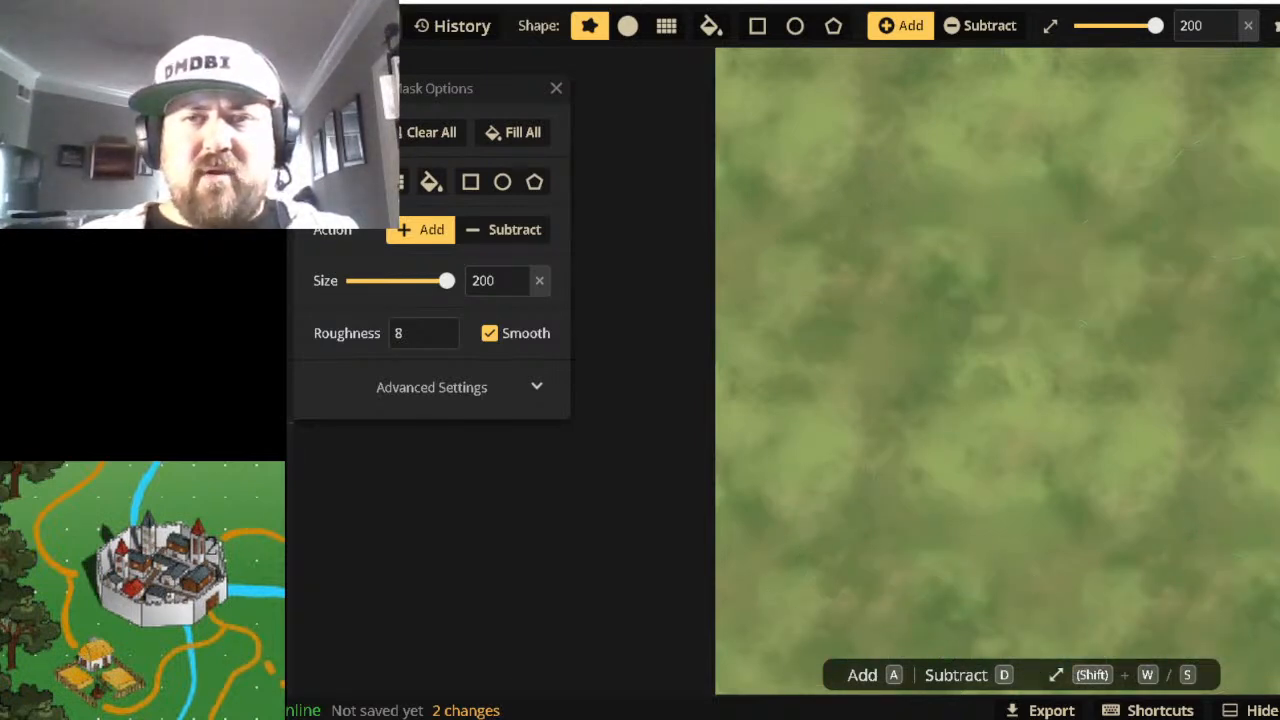
{"action": "mouse_move", "coordinate": [1270, 668]}
{"action": "left_mouse_down"}
{"action": "mouse_move", "coordinate": [1002, 656]}
{"action": "mouse_move", "coordinate": [640, 600]}
{"action": "mouse_move", "coordinate": [750, 500]}
{"action": "left_mouse_up"}
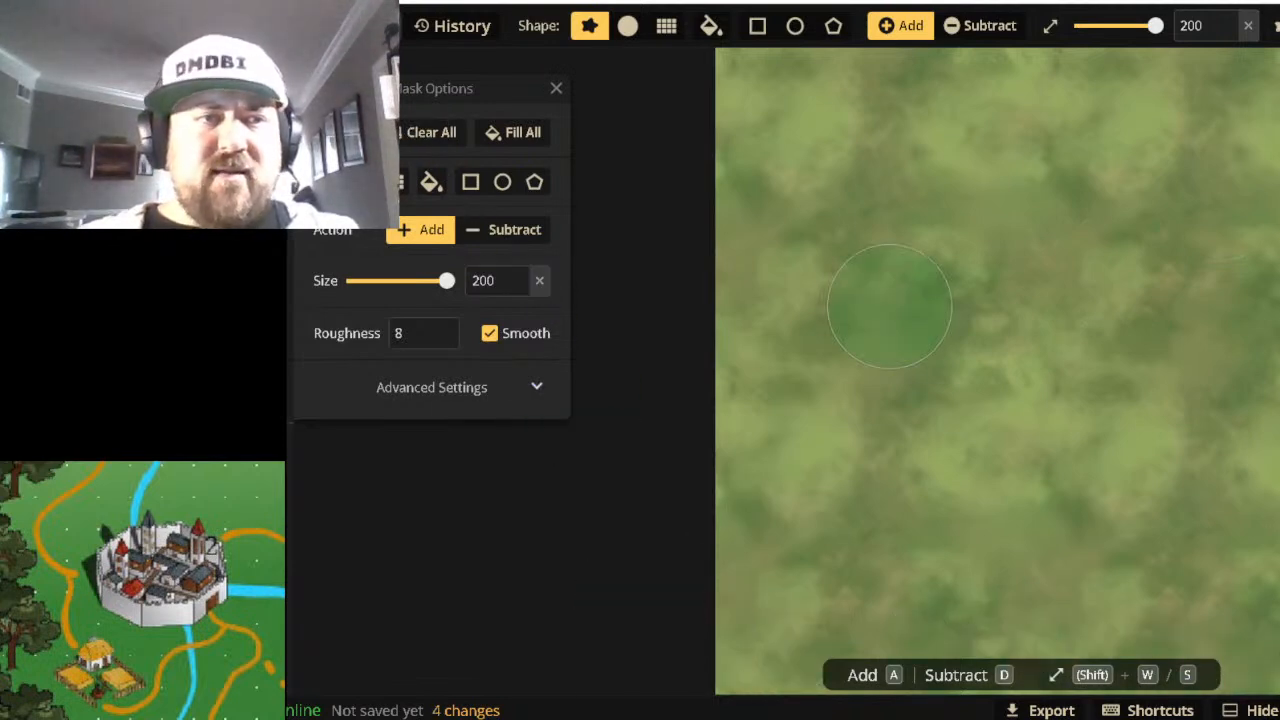
Carve three river branches with a Subtract brush of size 30, running from a central pool to the north, east and south map edges.
{"action": "left_click_drag", "start_coordinate": [442, 285], "coordinate": [358, 291]}
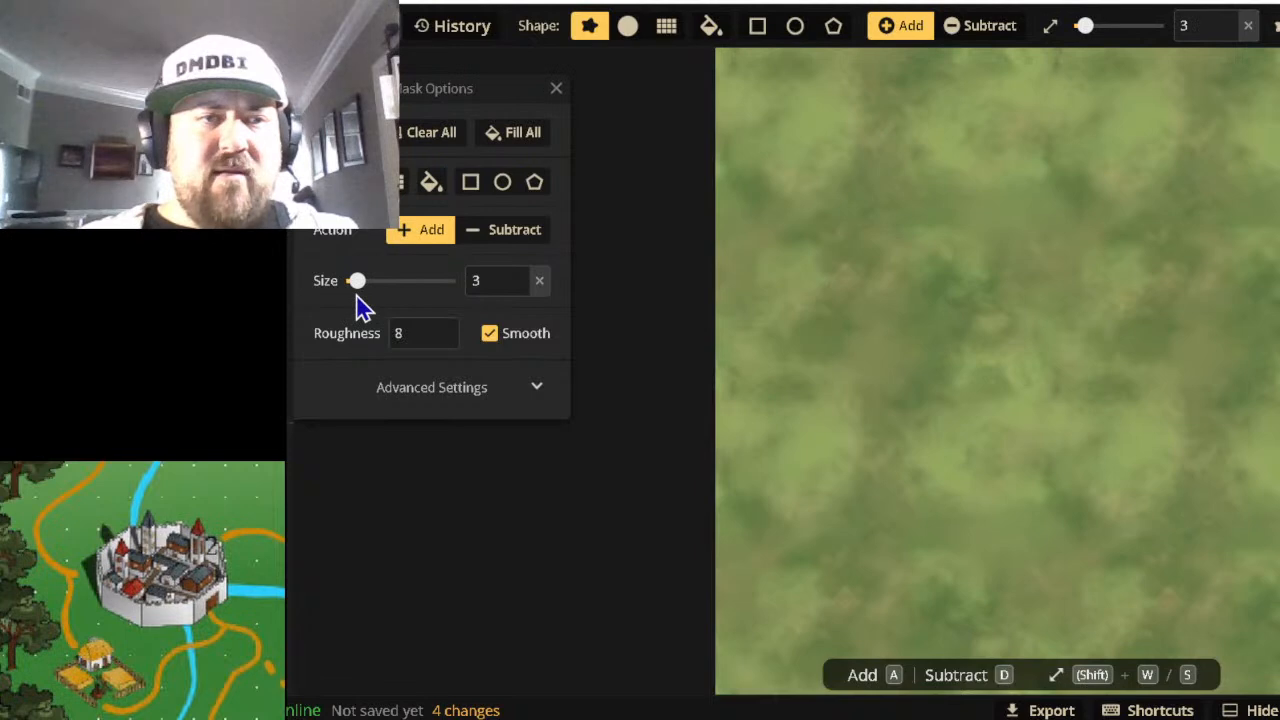
{"action": "left_click", "coordinate": [503, 242]}
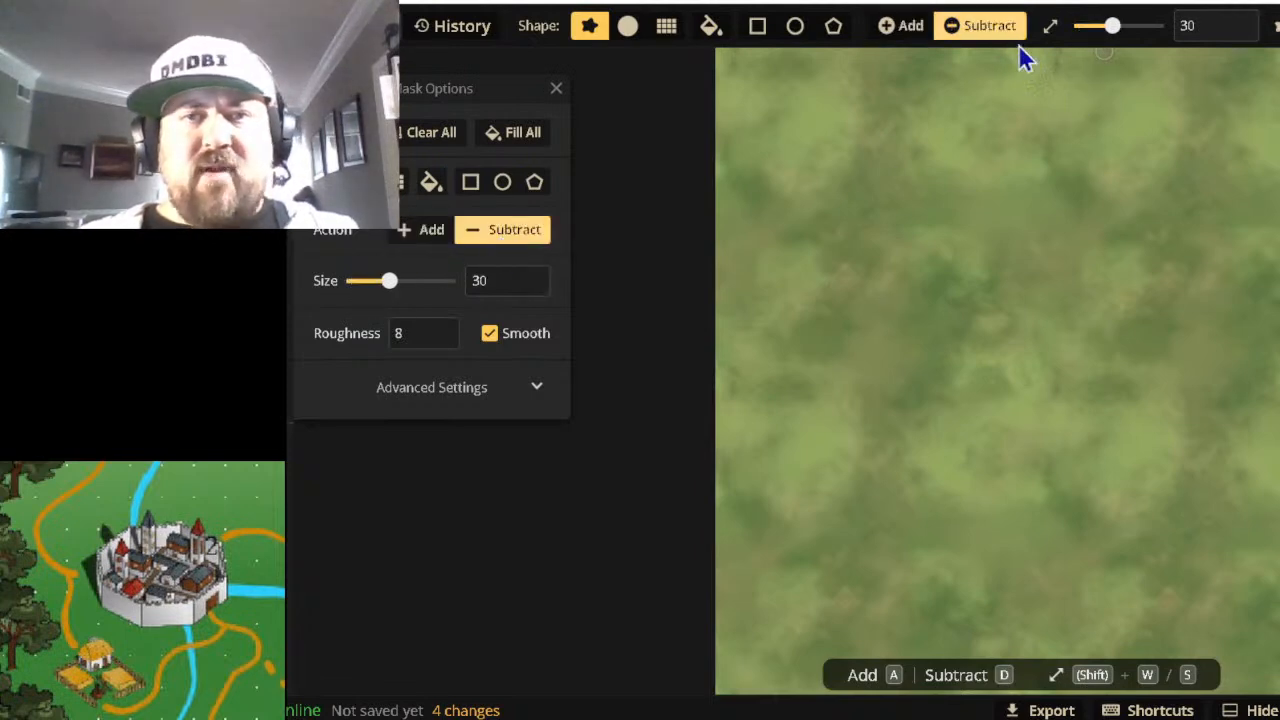
{"action": "mouse_move", "coordinate": [1020, 51]}
{"action": "left_mouse_down"}
{"action": "mouse_move", "coordinate": [1000, 209]}
{"action": "mouse_move", "coordinate": [951, 360]}
{"action": "mouse_move", "coordinate": [966, 369]}
{"action": "left_mouse_up"}
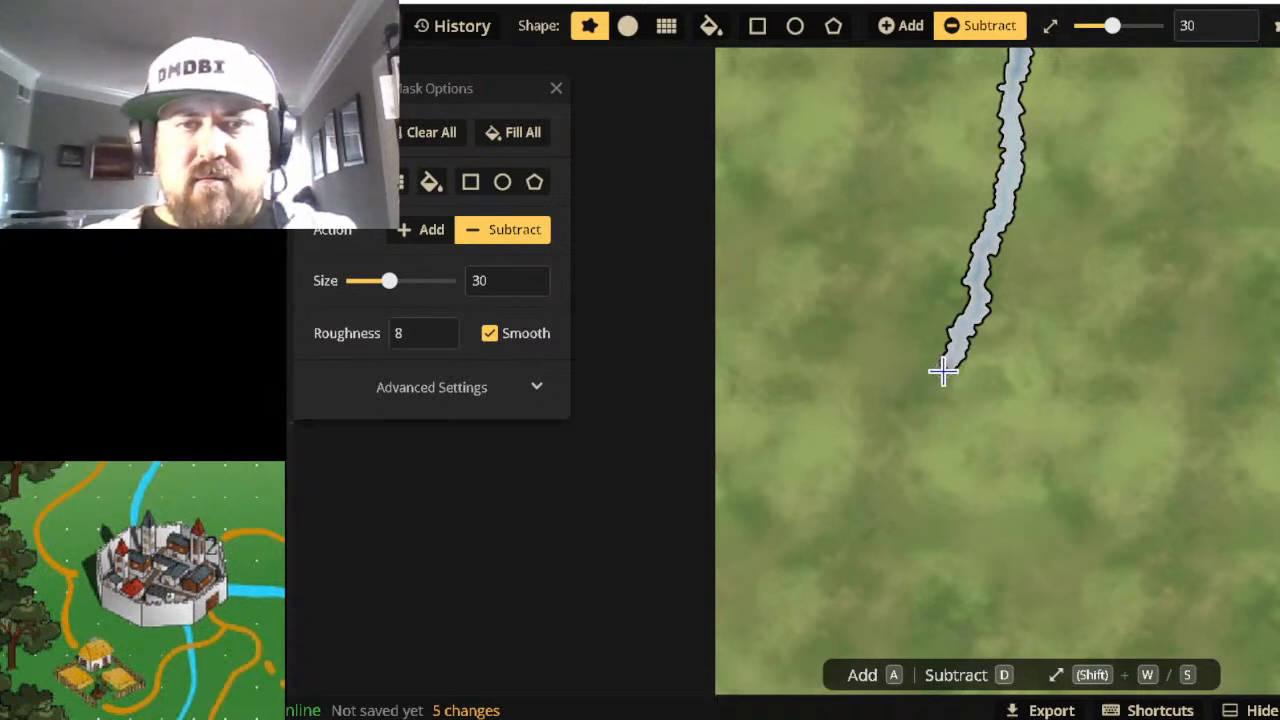
{"action": "mouse_move", "coordinate": [943, 371]}
{"action": "left_mouse_down"}
{"action": "mouse_move", "coordinate": [966, 377]}
{"action": "mouse_move", "coordinate": [940, 363]}
{"action": "mouse_move", "coordinate": [951, 395]}
{"action": "mouse_move", "coordinate": [949, 363]}
{"action": "mouse_move", "coordinate": [969, 391]}
{"action": "mouse_move", "coordinate": [953, 392]}
{"action": "mouse_move", "coordinate": [951, 409]}
{"action": "mouse_move", "coordinate": [1023, 617]}
{"action": "mouse_move", "coordinate": [1025, 685]}
{"action": "mouse_move", "coordinate": [1023, 514]}
{"action": "mouse_move", "coordinate": [949, 371]}
{"action": "mouse_move", "coordinate": [1279, 407]}
{"action": "left_mouse_up"}
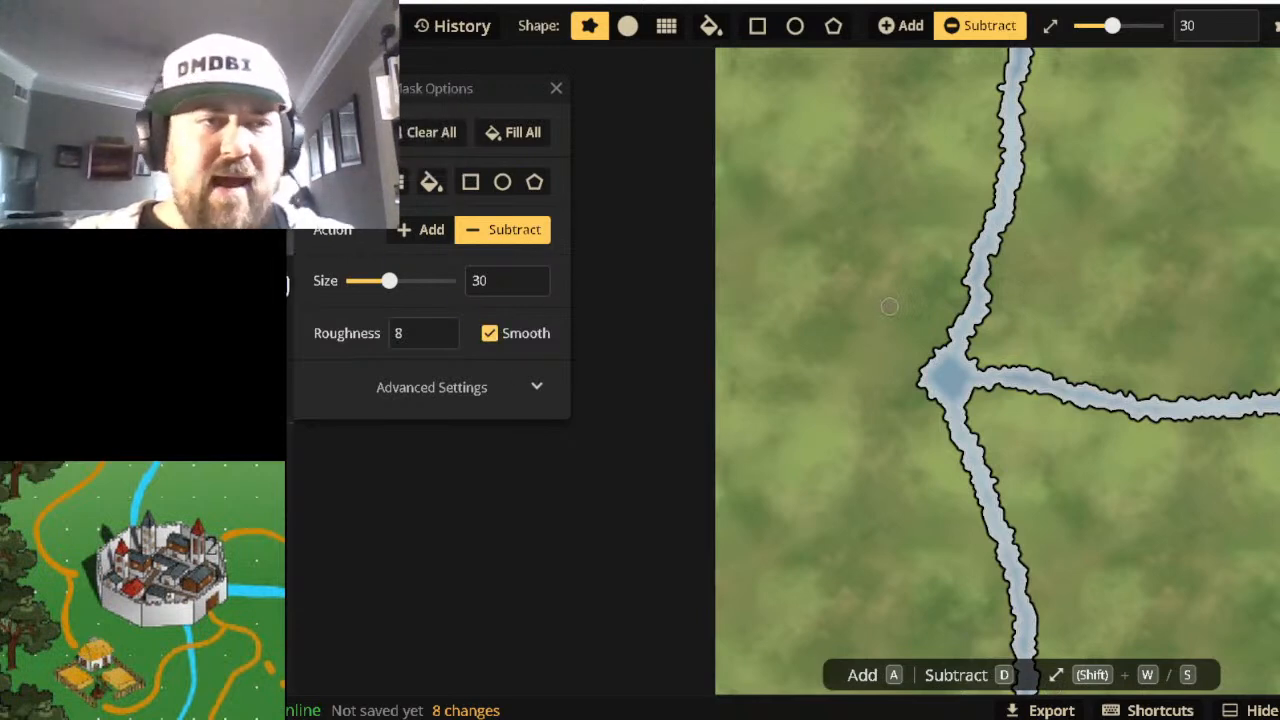
Draw two white dashed free-draw paths of width 1.5 from the central pool to the east and south edges, rotating the first to 359.
{"action": "left_click", "coordinate": [275, 277]}
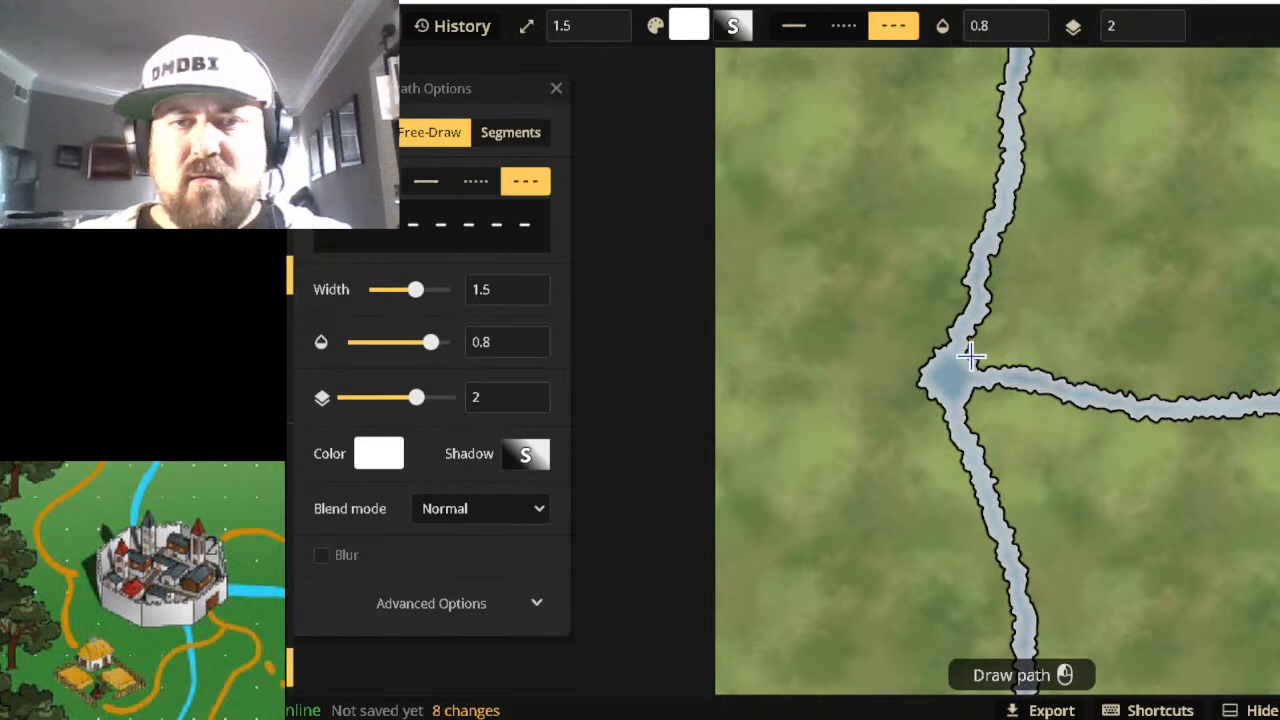
{"action": "mouse_move", "coordinate": [971, 357]}
{"action": "left_mouse_down"}
{"action": "mouse_move", "coordinate": [1071, 294]}
{"action": "mouse_move", "coordinate": [1278, 234]}
{"action": "left_mouse_up"}
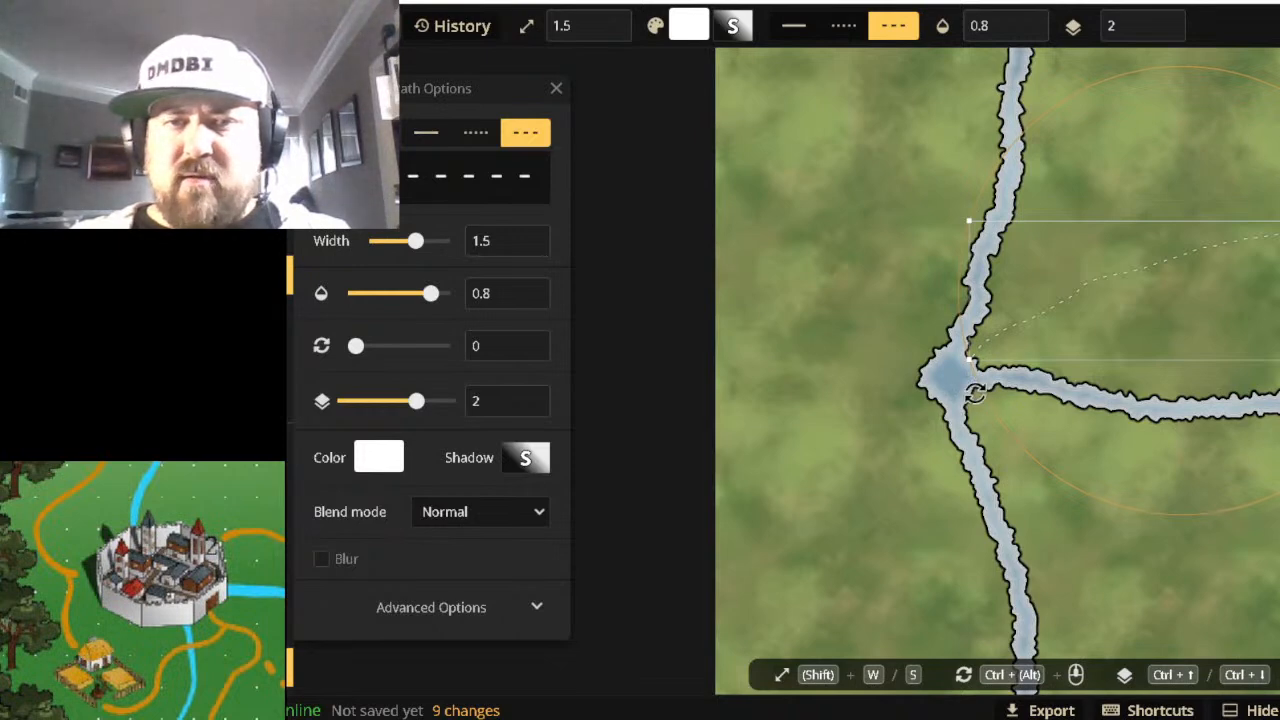
{"action": "scroll", "coordinate": [1010, 420], "scroll_direction": "down", "scroll_amount": 3, "text": "ctrl"}
{"action": "scroll", "coordinate": [1014, 410], "scroll_direction": "down", "scroll_amount": 3, "text": "ctrl"}
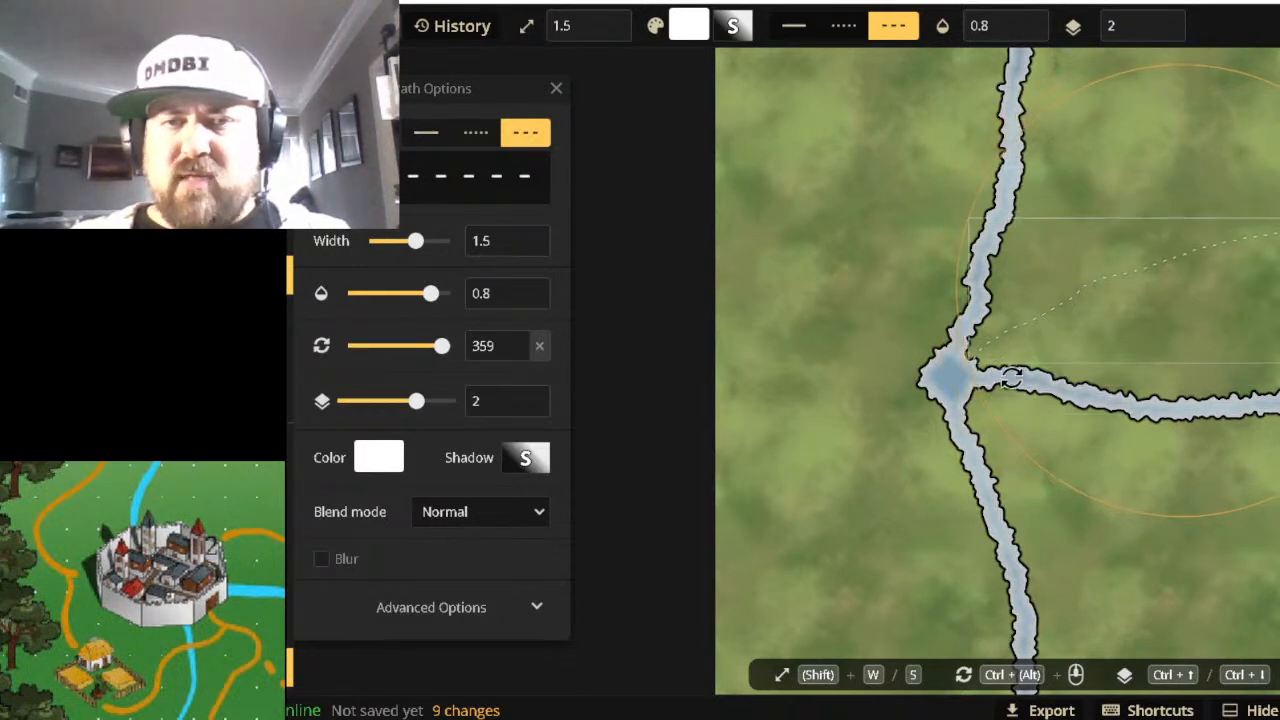
{"action": "left_click", "coordinate": [820, 363]}
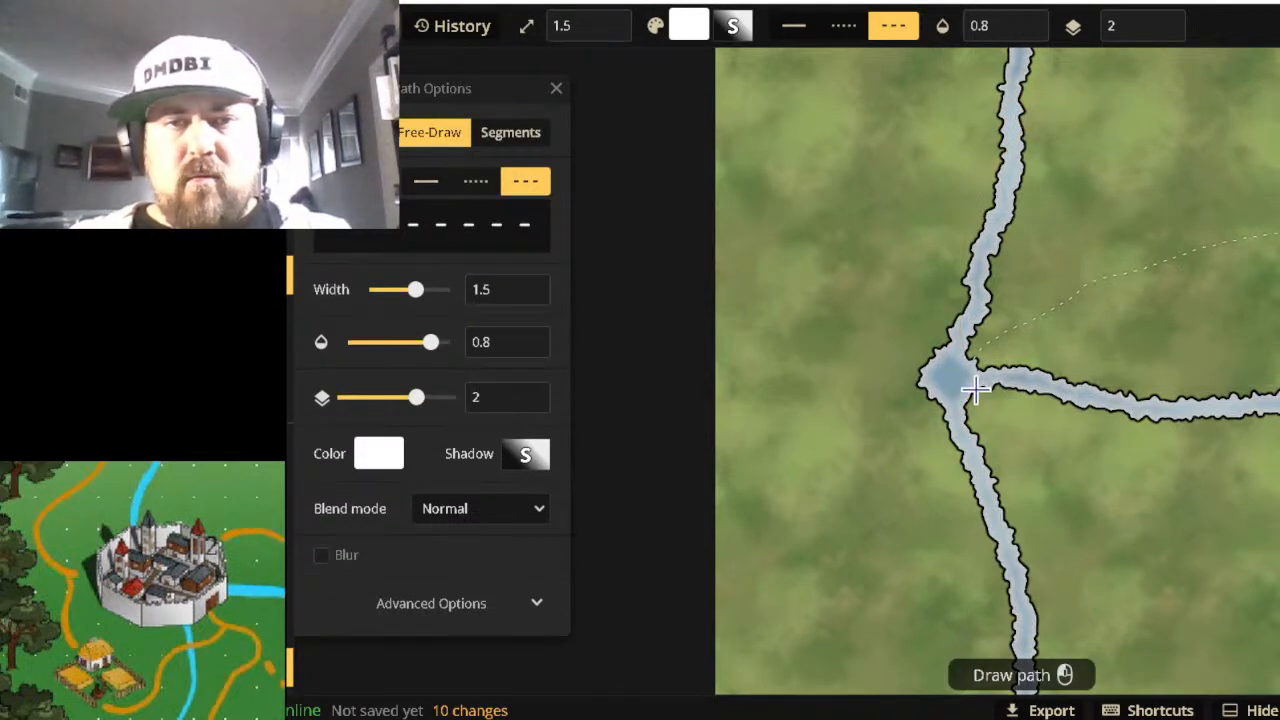
{"action": "mouse_move", "coordinate": [975, 390]}
{"action": "left_mouse_down"}
{"action": "mouse_move", "coordinate": [1121, 478]}
{"action": "mouse_move", "coordinate": [1180, 538]}
{"action": "mouse_move", "coordinate": [1201, 577]}
{"action": "mouse_move", "coordinate": [1203, 626]}
{"action": "mouse_move", "coordinate": [1172, 704]}
{"action": "left_mouse_up"}
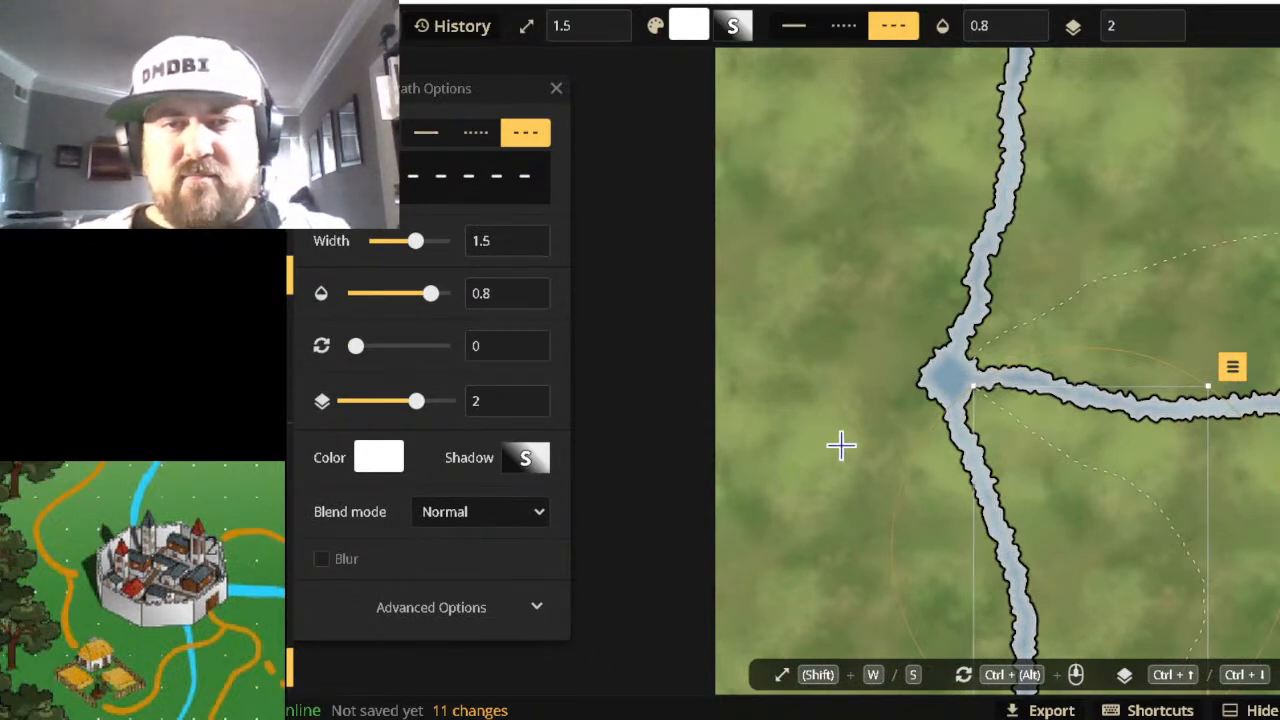
{"action": "left_click", "coordinate": [871, 457]}
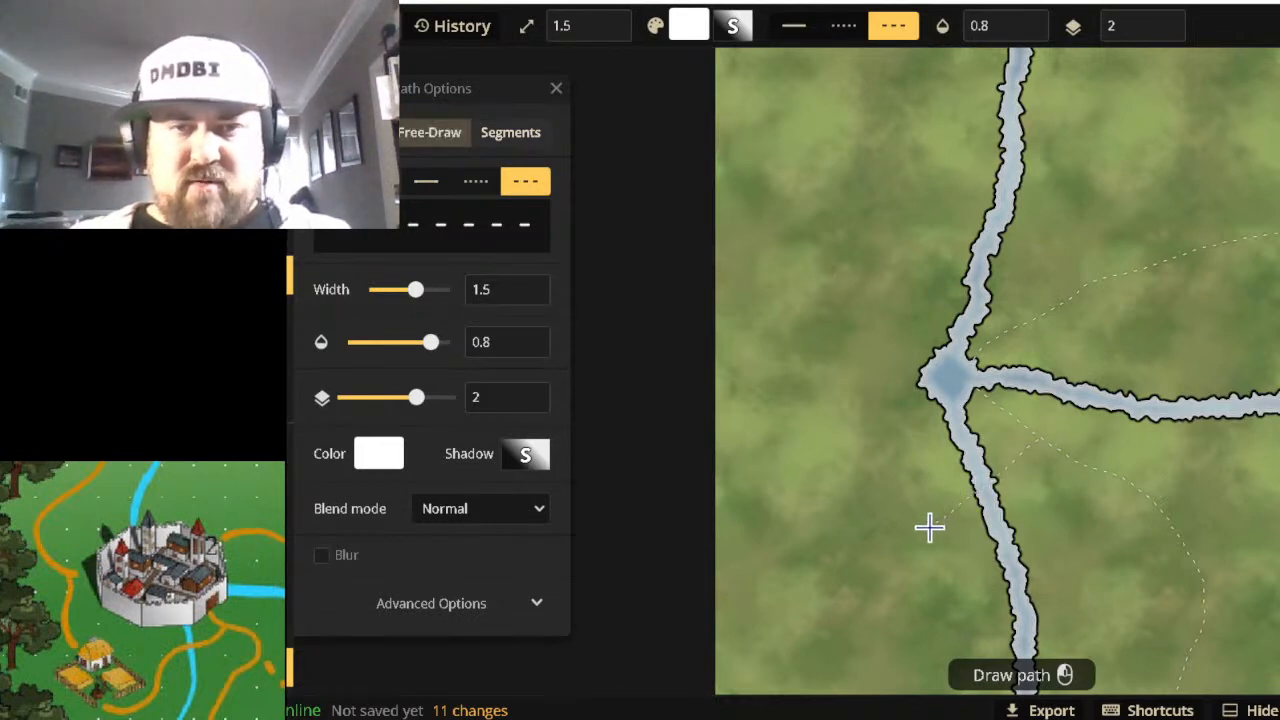
{"action": "mouse_move", "coordinate": [928, 527]}
{"action": "left_mouse_down"}
{"action": "mouse_move", "coordinate": [851, 578]}
{"action": "mouse_move", "coordinate": [697, 607]}
{"action": "left_mouse_up"}
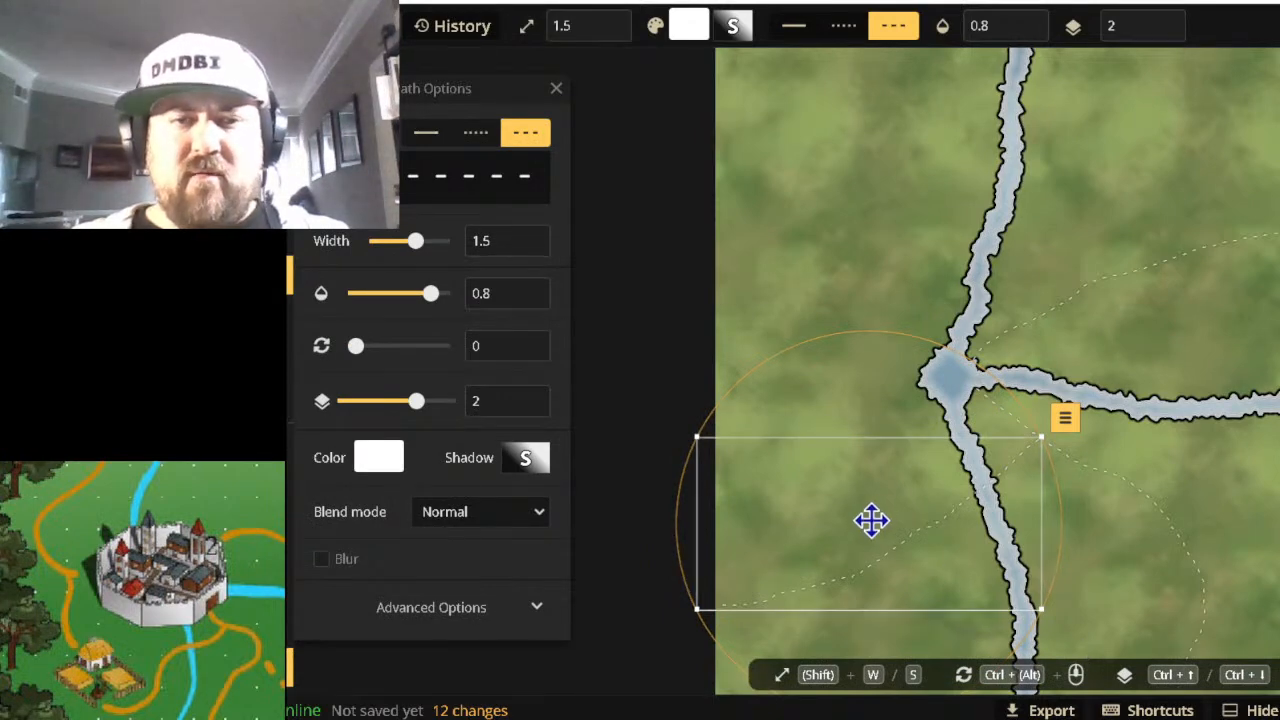
{"action": "left_click", "coordinate": [1066, 420]}
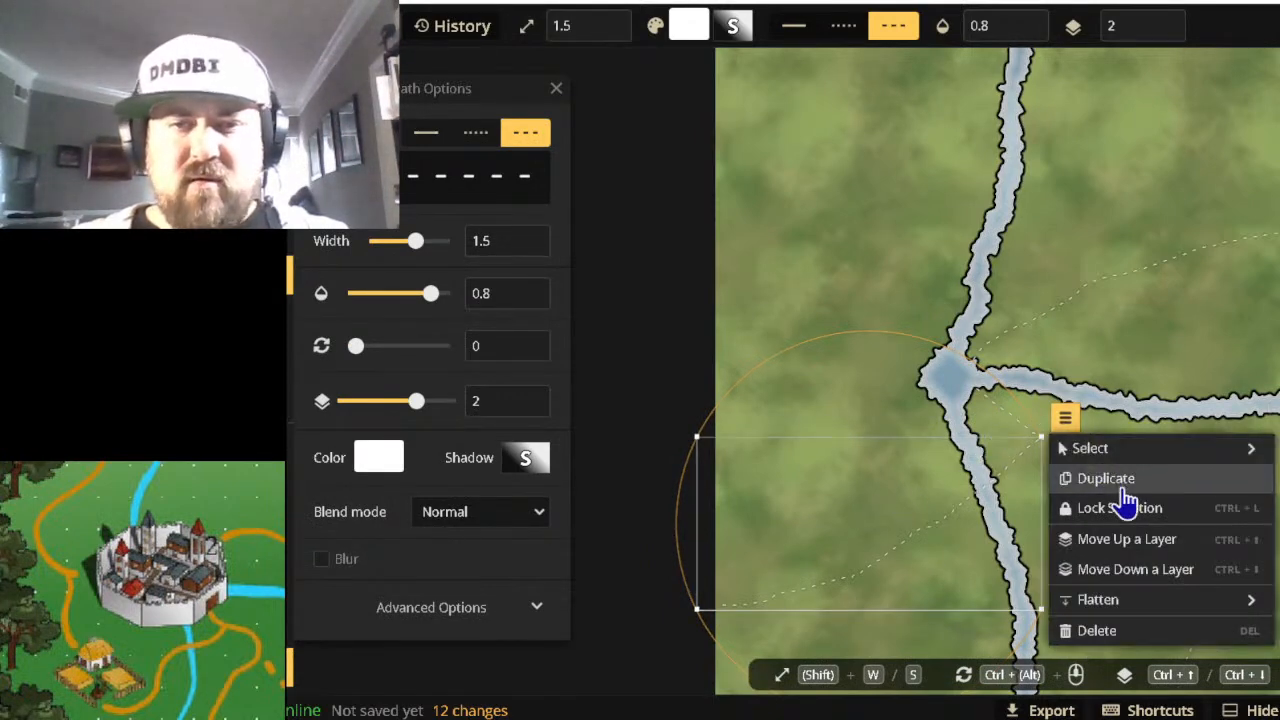
{"action": "left_click", "coordinate": [1112, 632]}
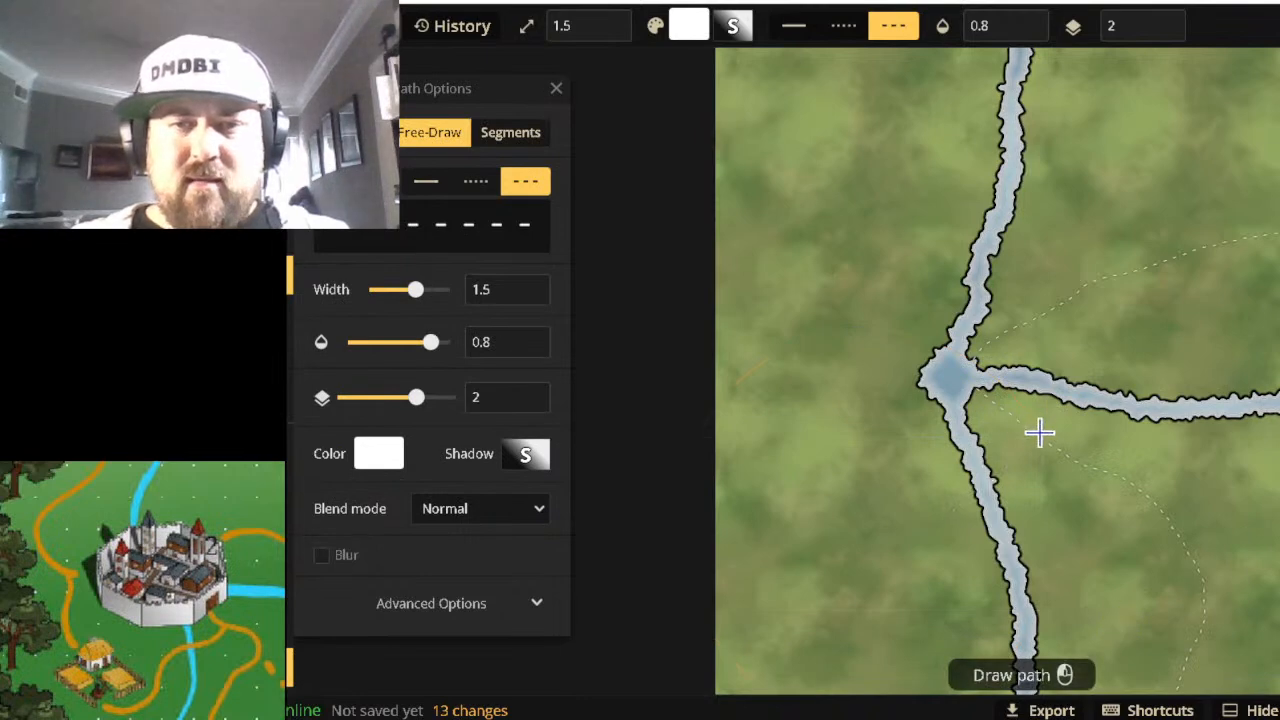
Draw a white dashed path of width 1.5 from the southeast path across the south river, curving into the southwest grassland.
{"action": "mouse_move", "coordinate": [1004, 466]}
{"action": "left_mouse_down"}
{"action": "mouse_move", "coordinate": [972, 482]}
{"action": "mouse_move", "coordinate": [892, 599]}
{"action": "mouse_move", "coordinate": [808, 622]}
{"action": "left_mouse_up"}
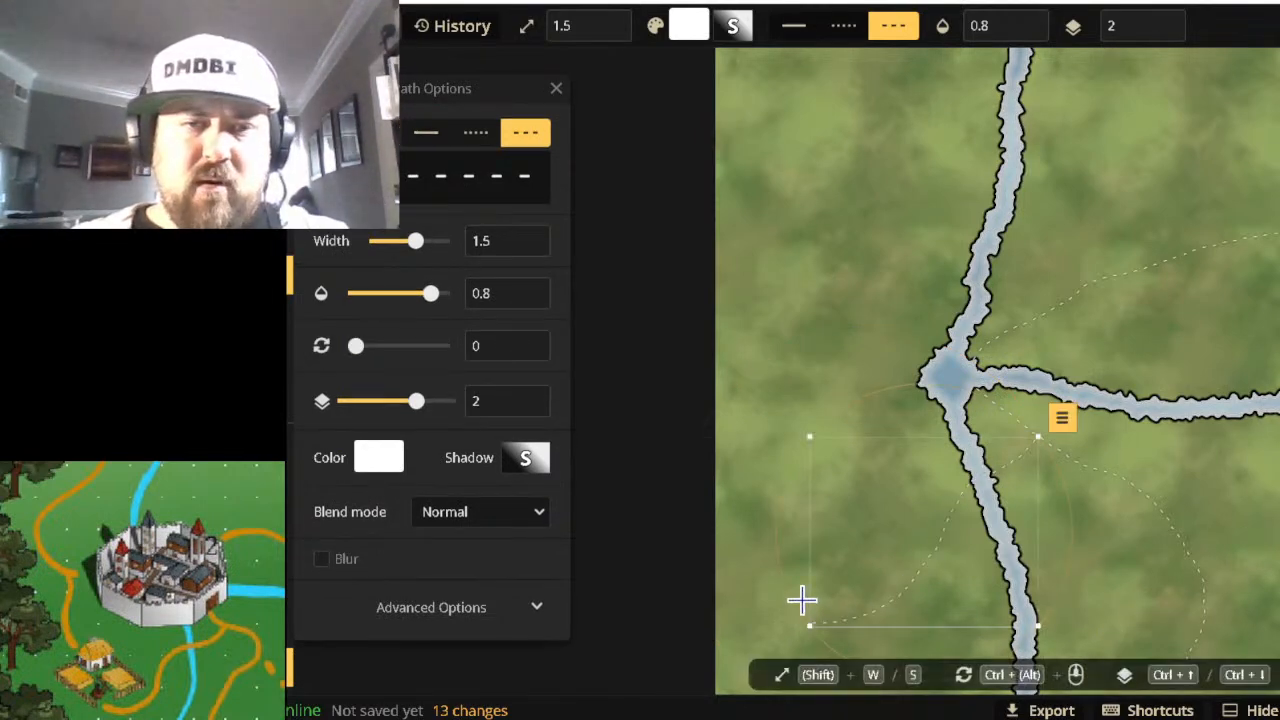
{"action": "left_click", "coordinate": [763, 495]}
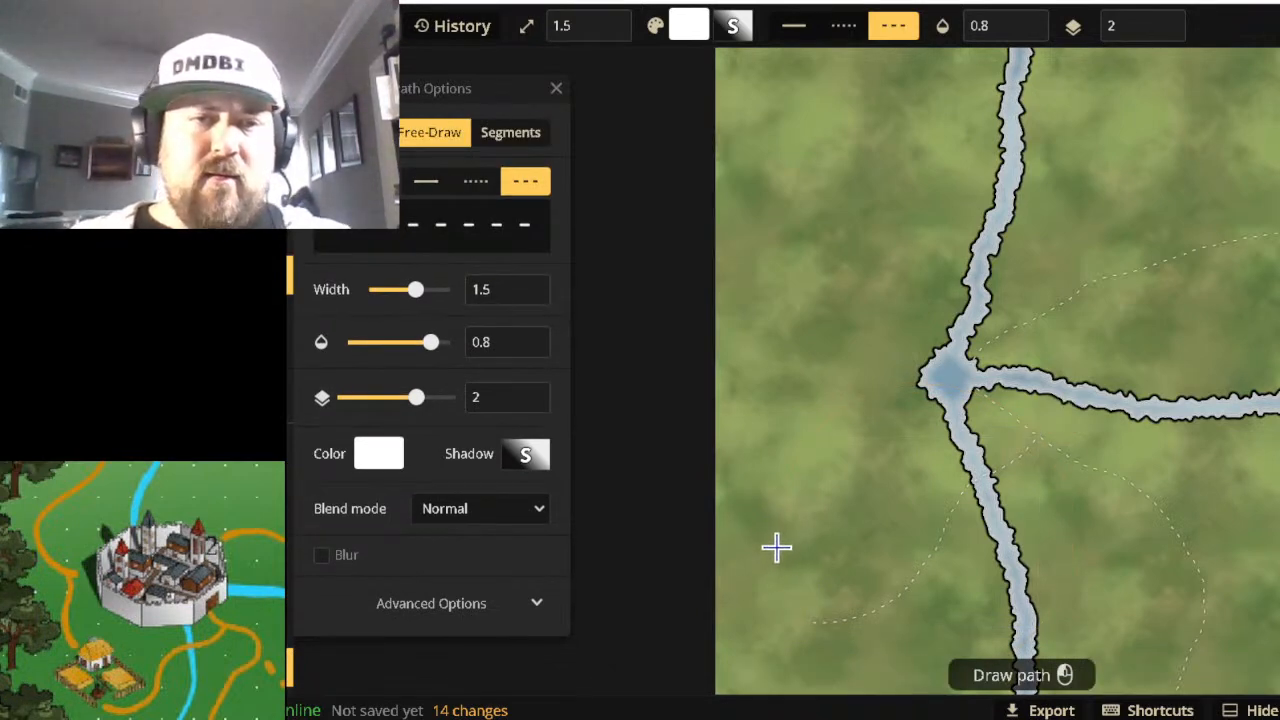
{"action": "mouse_move", "coordinate": [778, 558]}
{"action": "left_mouse_down"}
{"action": "mouse_move", "coordinate": [760, 495]}
{"action": "mouse_move", "coordinate": [761, 420]}
{"action": "mouse_move", "coordinate": [711, 334]}
{"action": "left_mouse_up"}
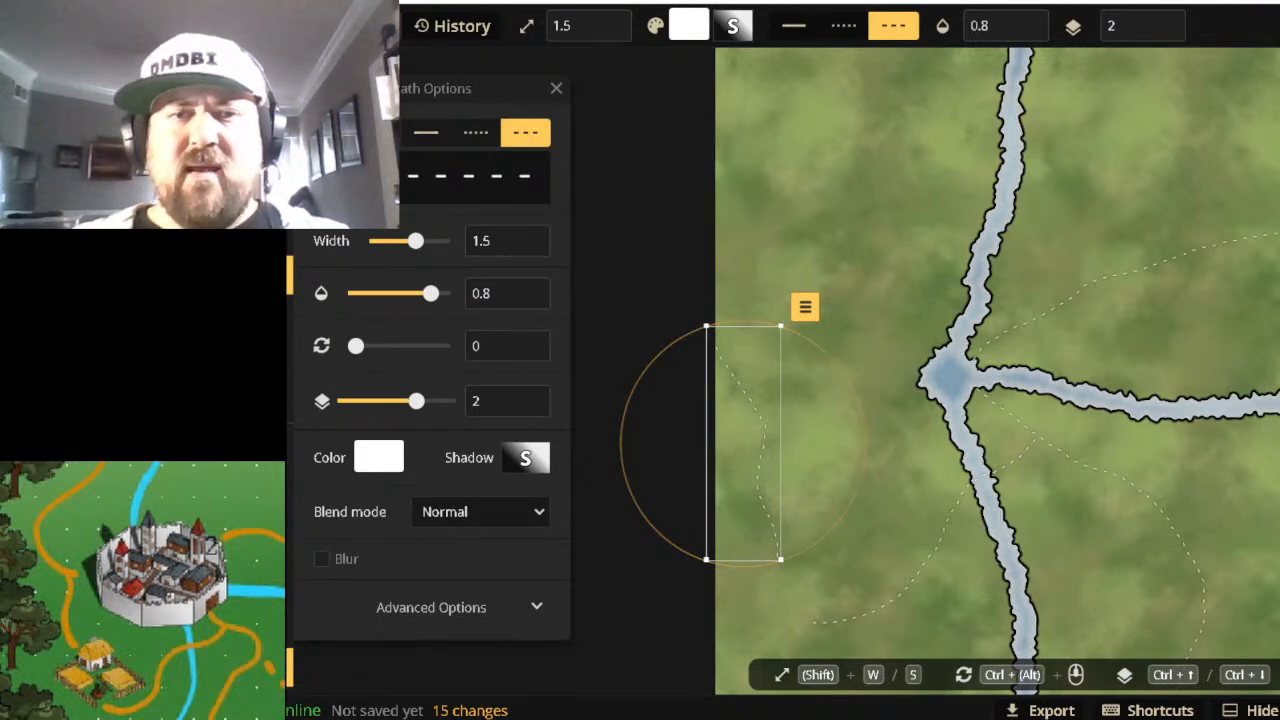
{"action": "left_click", "coordinate": [805, 307]}
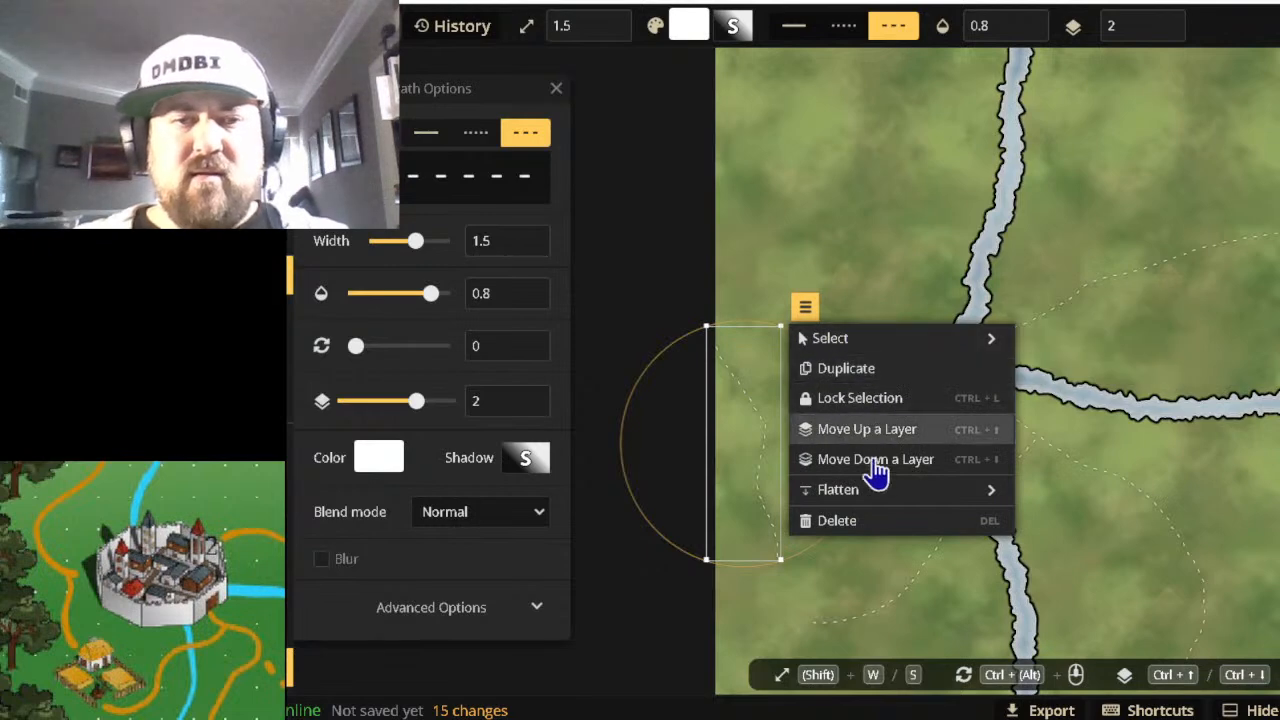
{"action": "left_click", "coordinate": [872, 522]}
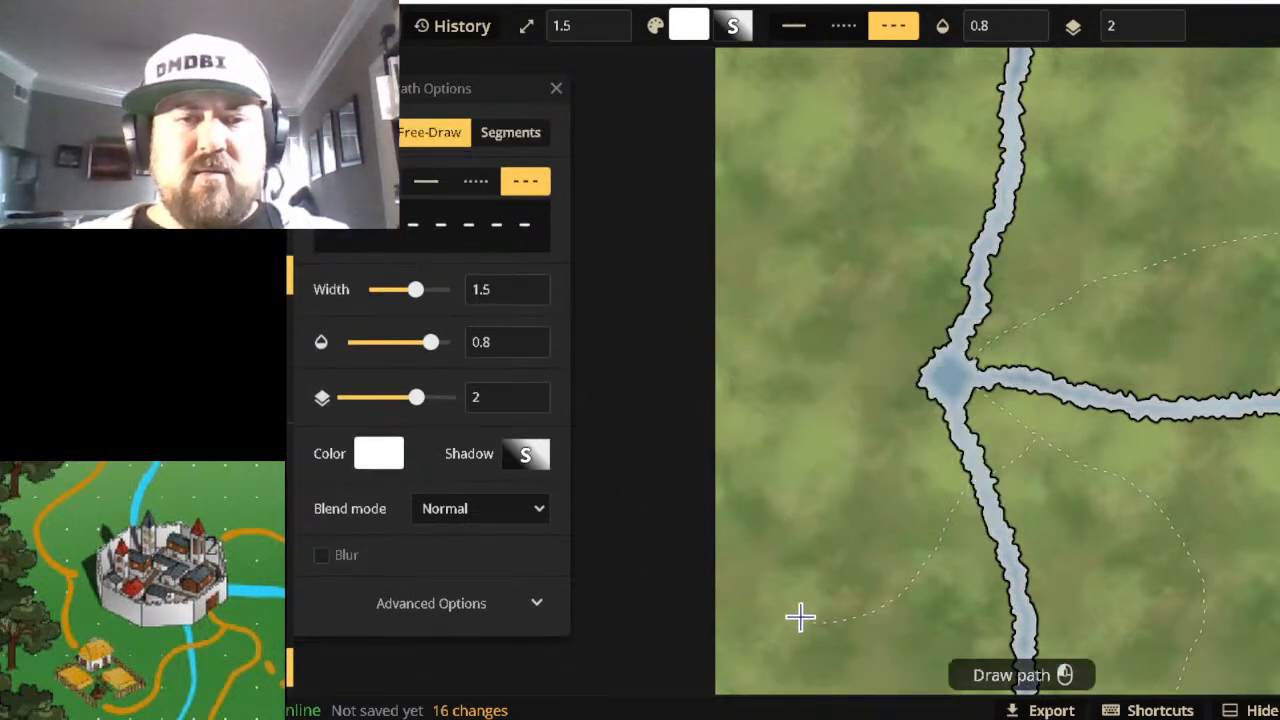
Draw two white dashed paths west of the central pool, one curving down into the southwest and one reaching the north map edge.
{"action": "mouse_move", "coordinate": [783, 562]}
{"action": "left_mouse_down"}
{"action": "mouse_move", "coordinate": [766, 439]}
{"action": "mouse_move", "coordinate": [797, 406]}
{"action": "mouse_move", "coordinate": [921, 374]}
{"action": "mouse_move", "coordinate": [805, 321]}
{"action": "mouse_move", "coordinate": [779, 268]}
{"action": "mouse_move", "coordinate": [769, 186]}
{"action": "mouse_move", "coordinate": [791, 42]}
{"action": "left_mouse_up"}
{"action": "left_click", "coordinate": [856, 250]}
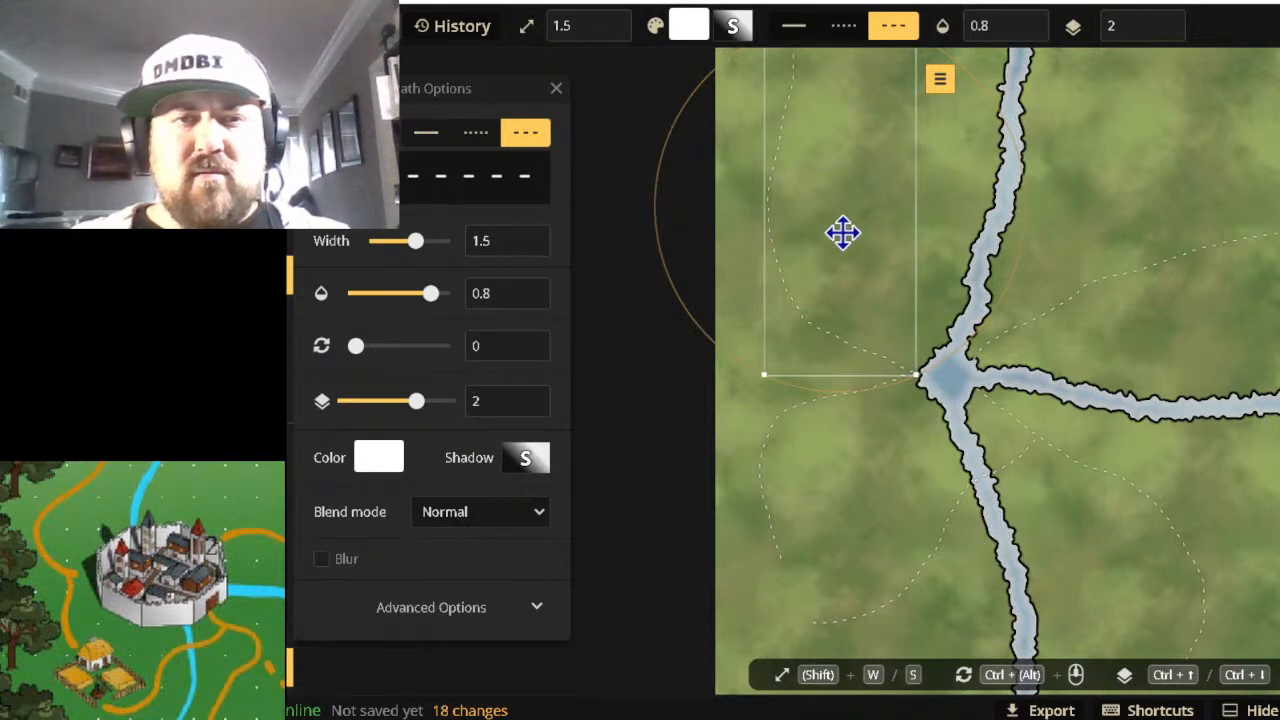
Try rotating the northwest dashed path to 330 and shrinking it, and restore its rotation and size.
{"action": "scroll", "coordinate": [872, 133], "scroll_direction": "down", "scroll_amount": 1}
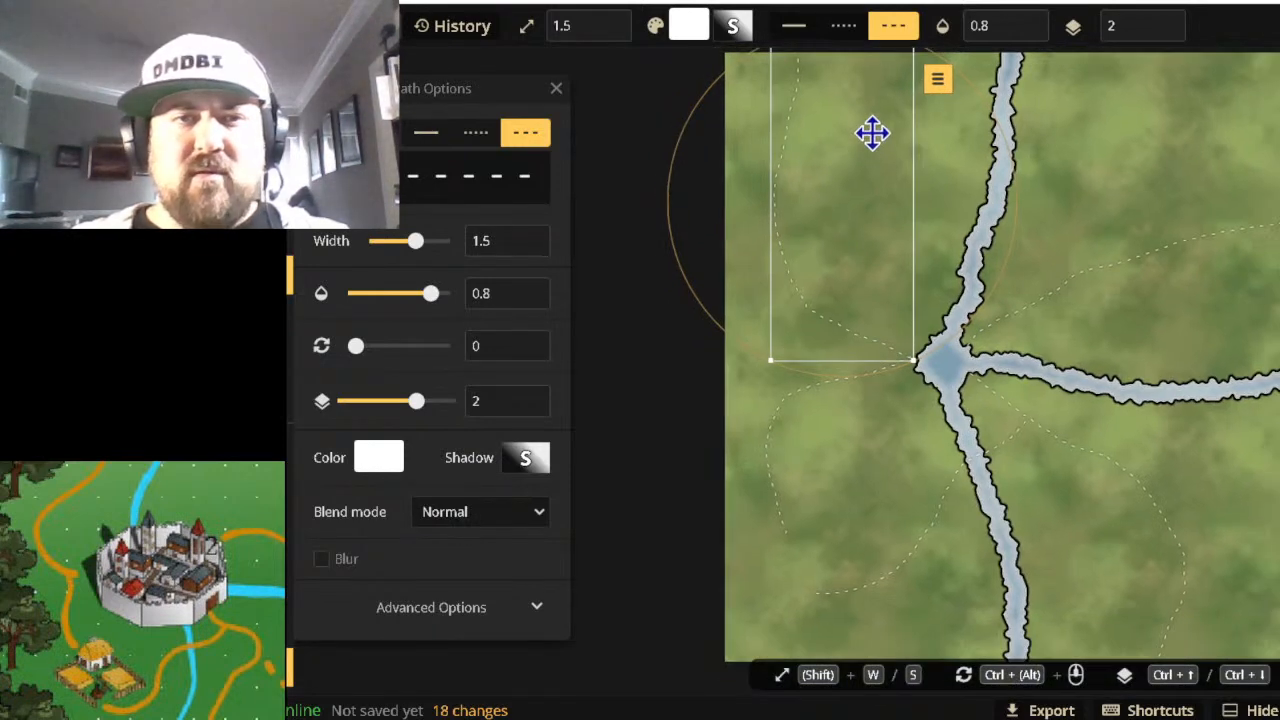
{"action": "scroll", "coordinate": [872, 133], "scroll_direction": "down", "scroll_amount": 1}
{"action": "scroll", "coordinate": [872, 133], "scroll_direction": "up", "scroll_amount": 2, "text": "ctrl"}
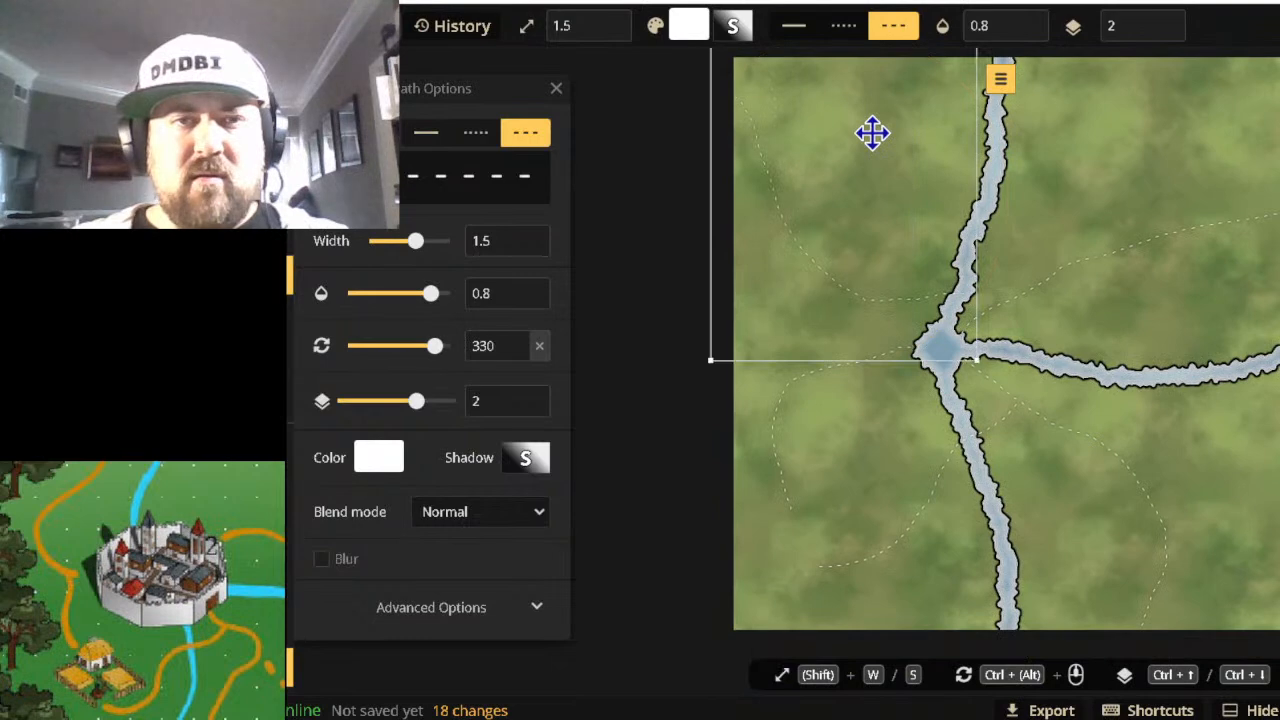
{"action": "scroll", "coordinate": [872, 133], "scroll_direction": "down", "scroll_amount": 1, "text": "ctrl"}
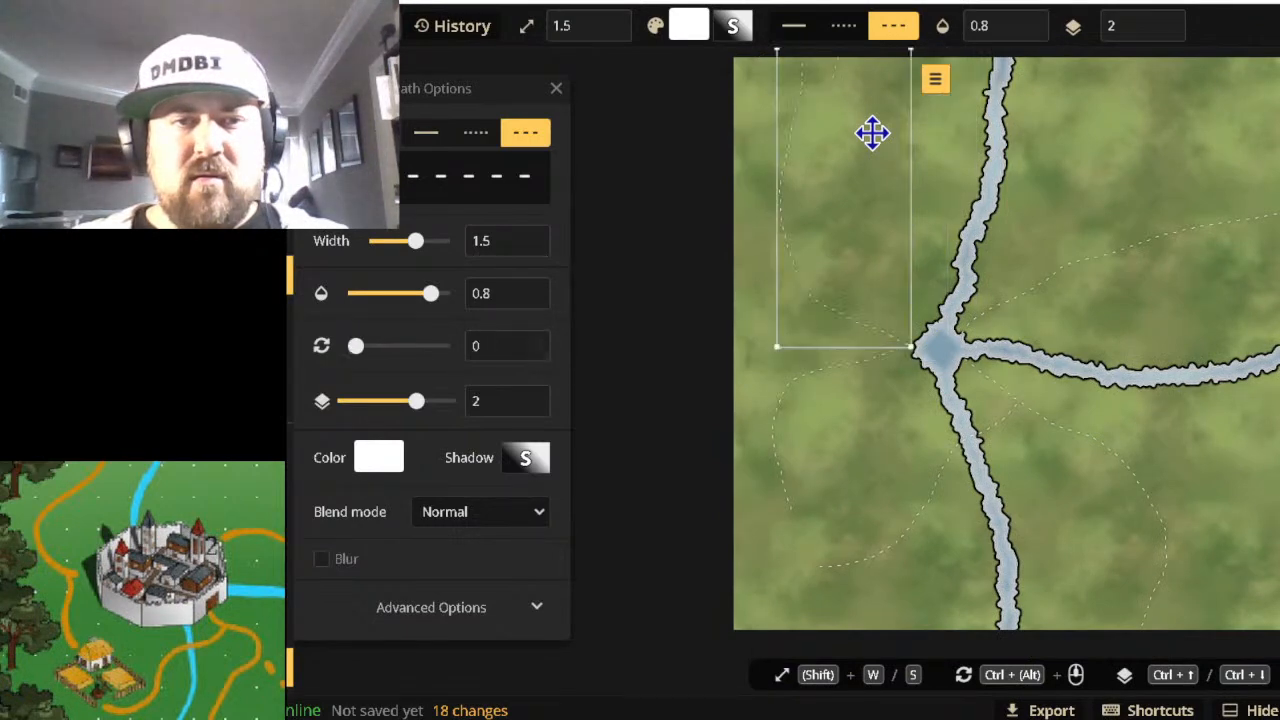
{"action": "key", "text": "s"}
{"action": "key", "text": "s"}
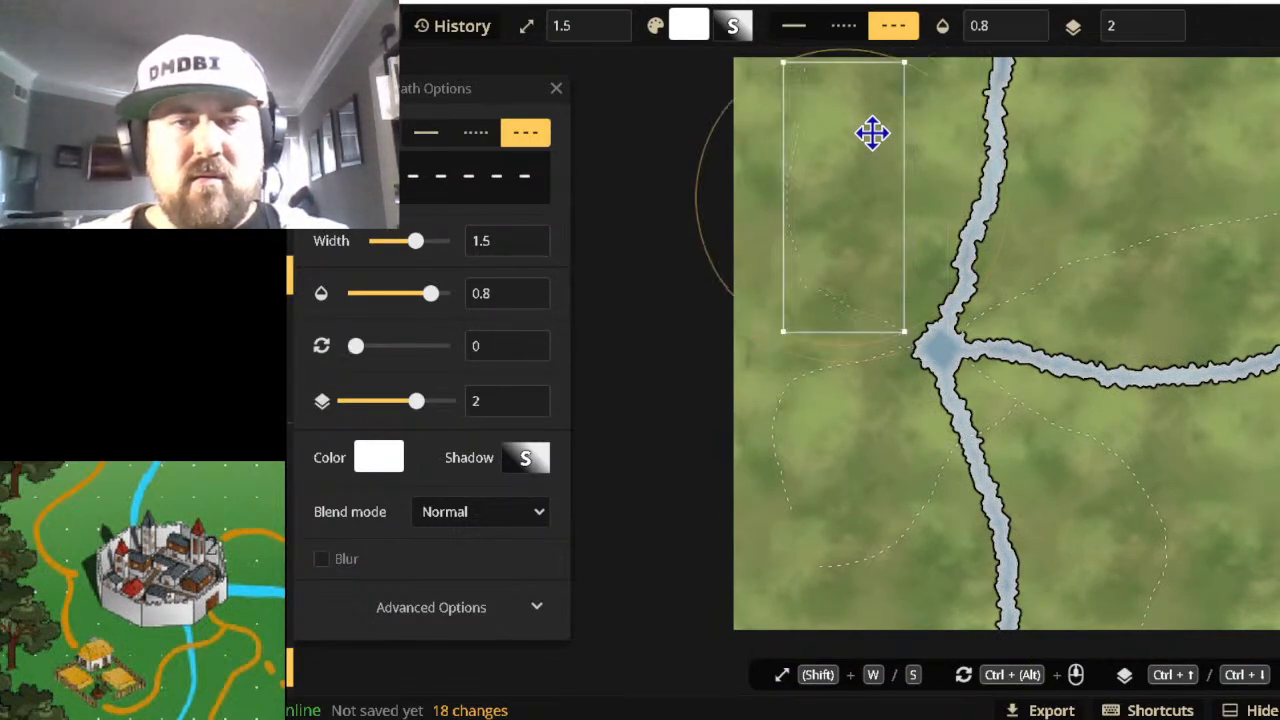
{"action": "key", "text": "w"}
{"action": "key", "text": "w"}
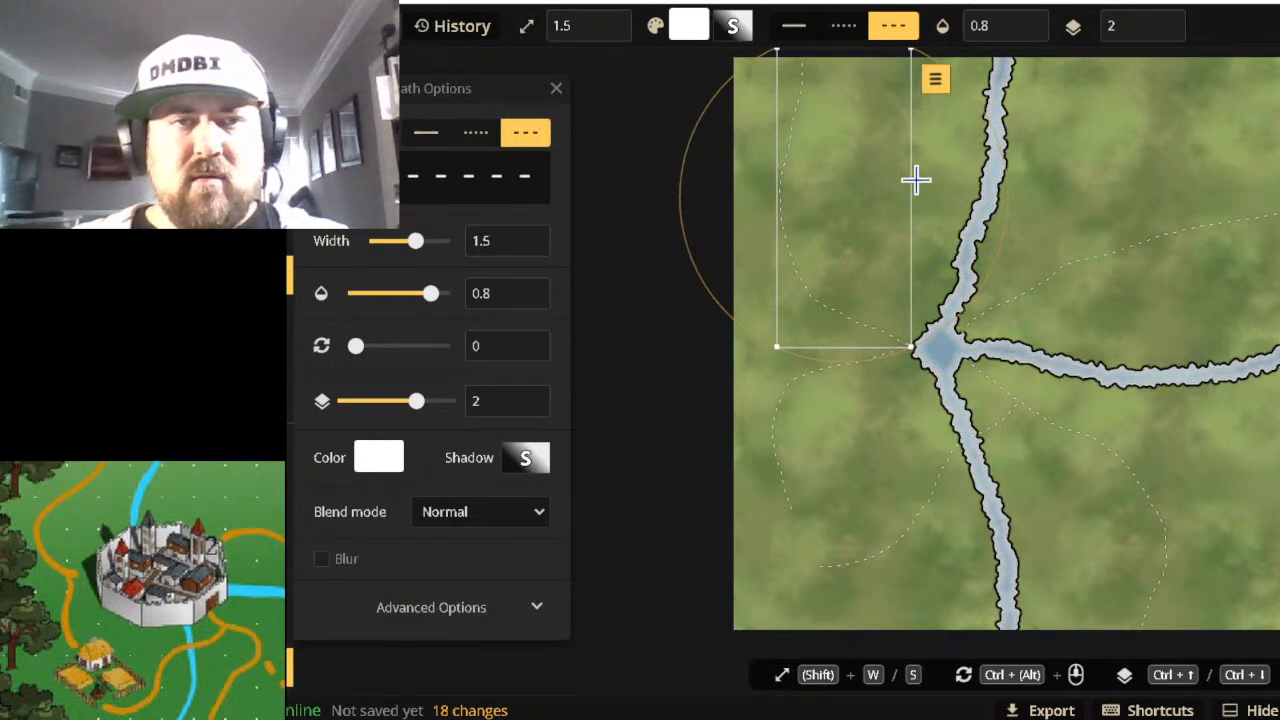
{"action": "left_click", "coordinate": [935, 177]}
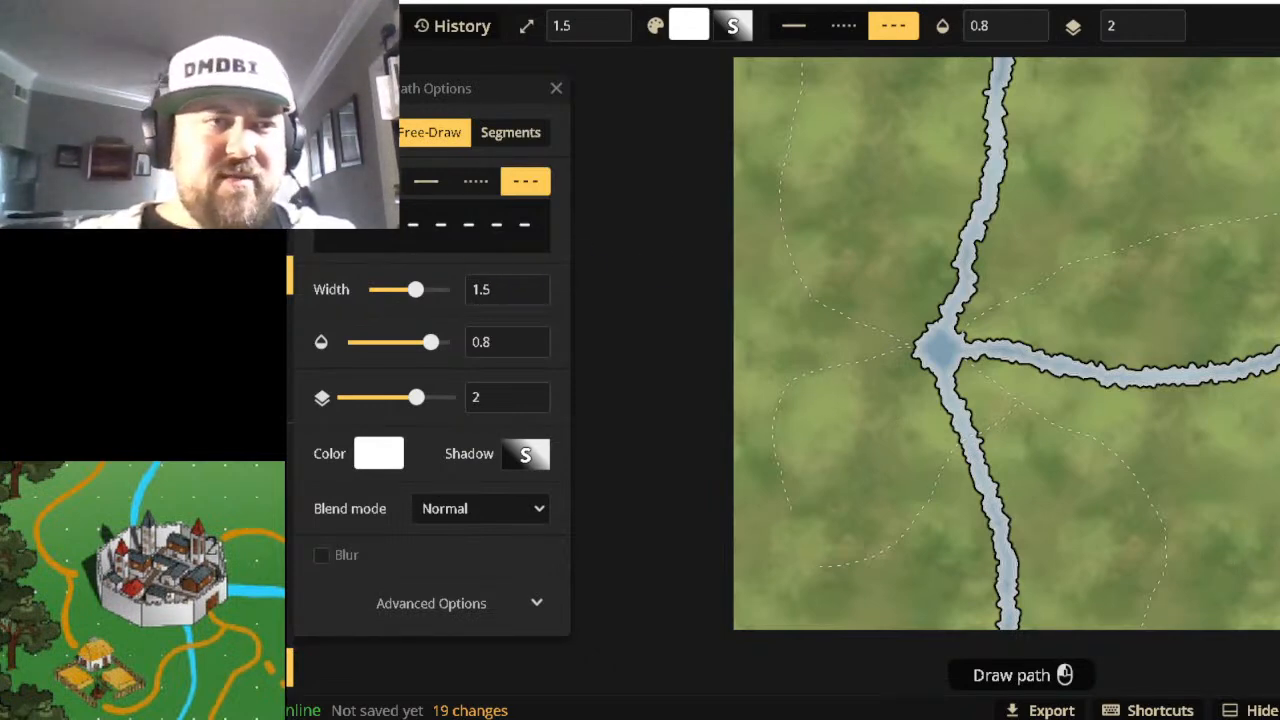
Search the Watercolor Battlemaps stamp catalog for "bridge" and choose the horizontal stone bridge from the Dungeon group.
{"action": "left_click", "coordinate": [270, 187]}
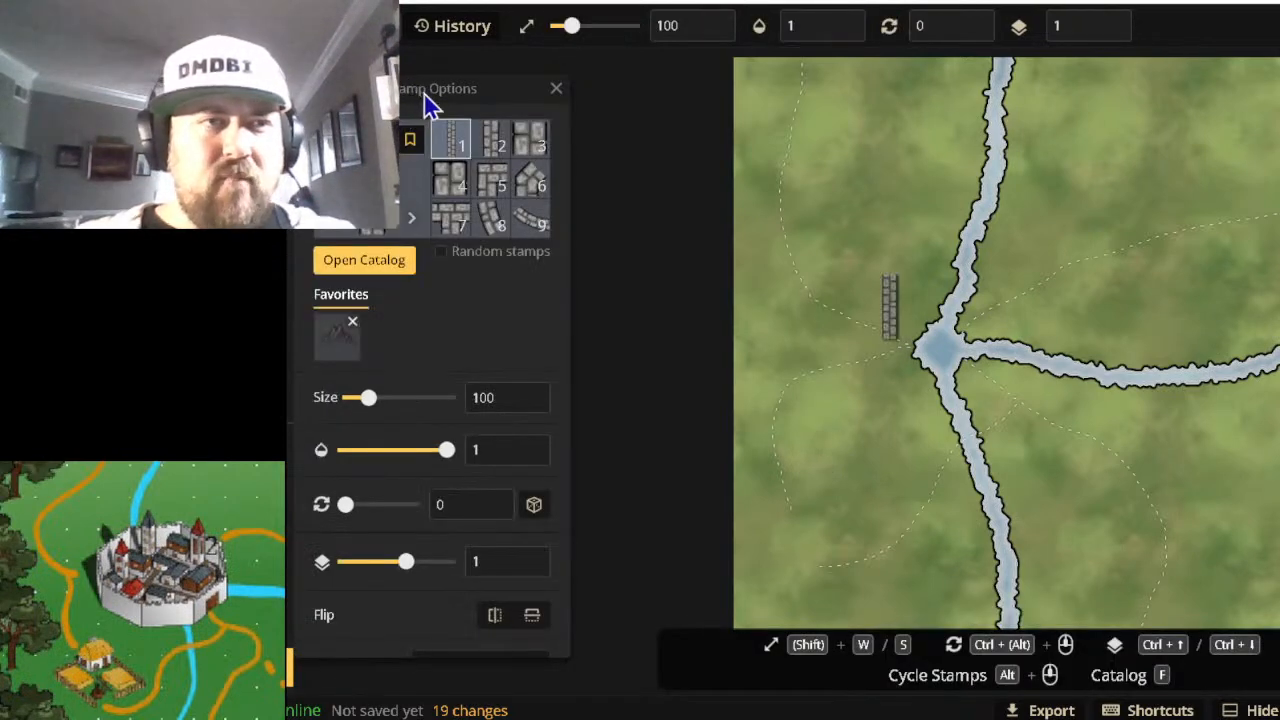
{"action": "left_click", "coordinate": [358, 285]}
{"action": "left_click", "coordinate": [565, 97]}
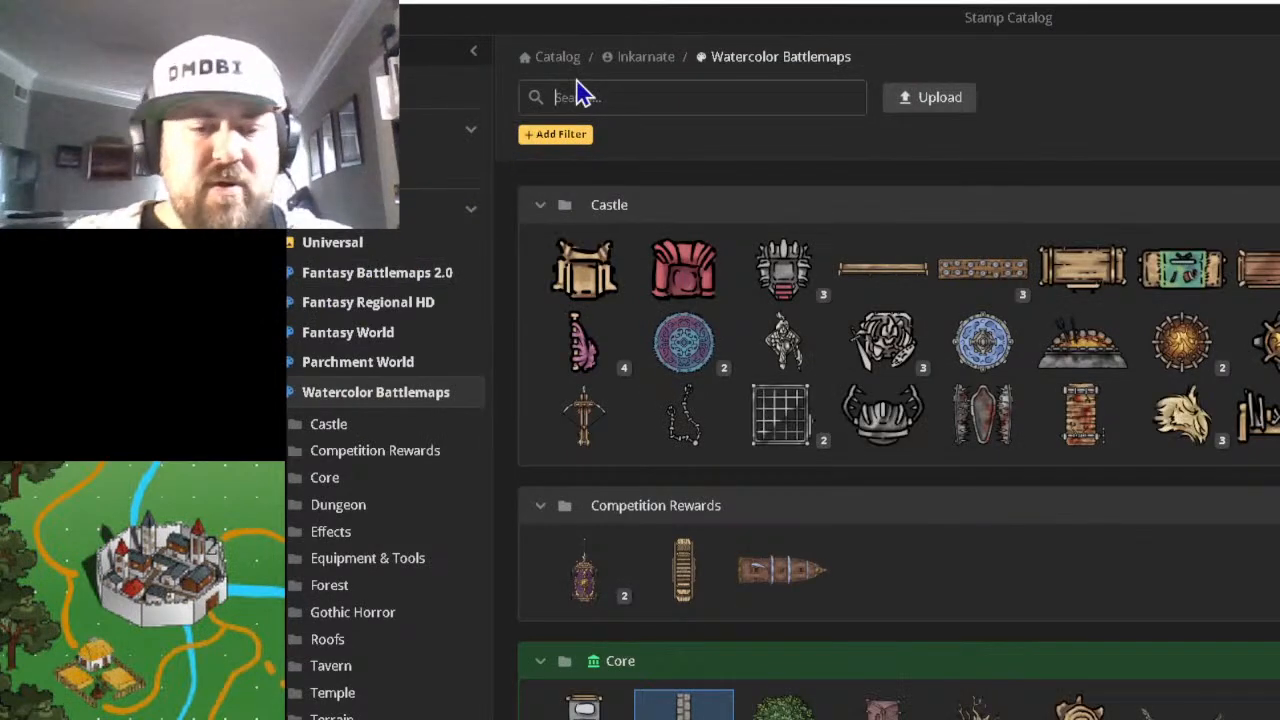
{"action": "type", "text": "bridge"}
{"action": "key", "text": "Return"}
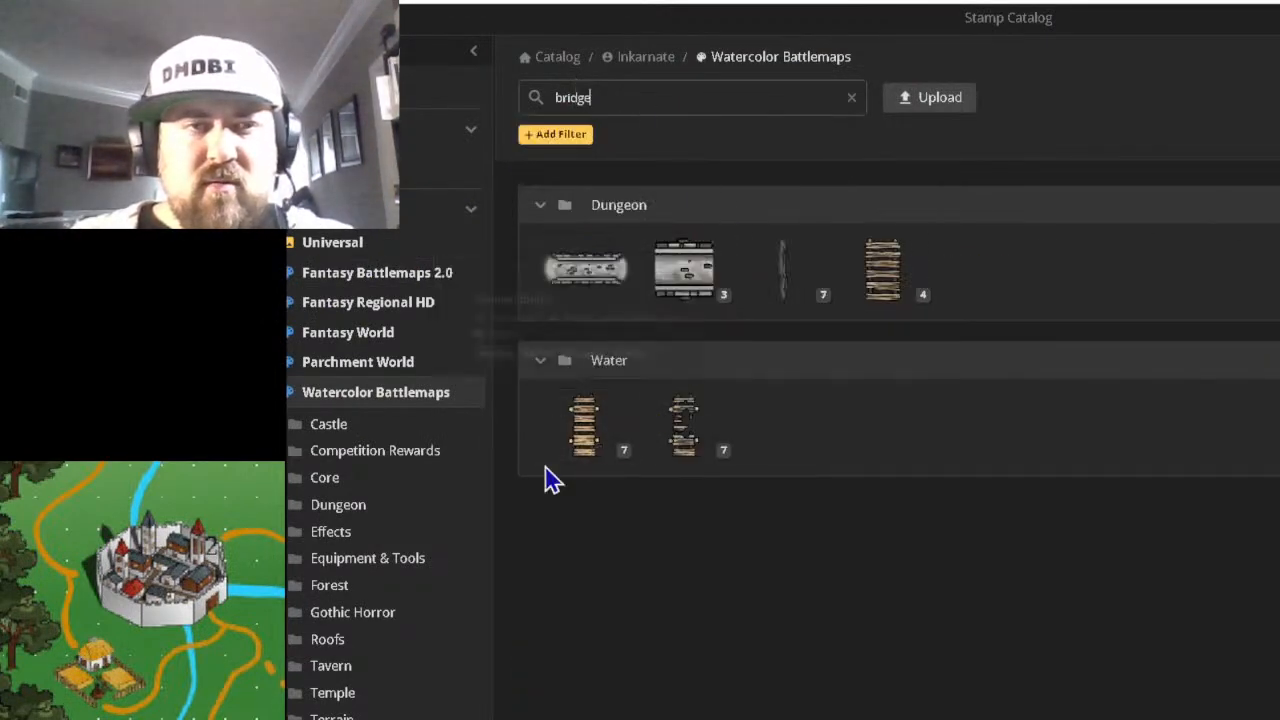
{"action": "left_click", "coordinate": [578, 280]}
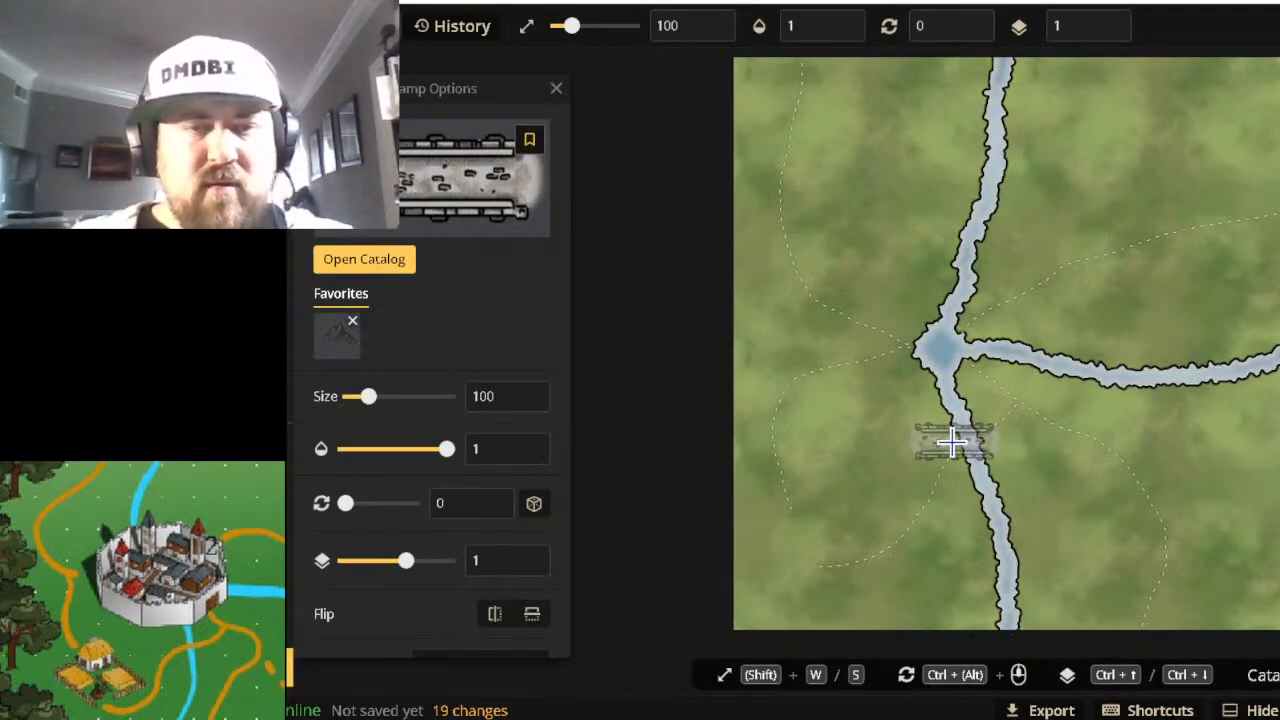
Place the stone bridge stamp at size 40 and rotation 330 where the dashed path crosses the south river.
{"action": "key", "text": "s"}
{"action": "key", "text": "s"}
{"action": "key", "text": "s"}
{"action": "key", "text": "s"}
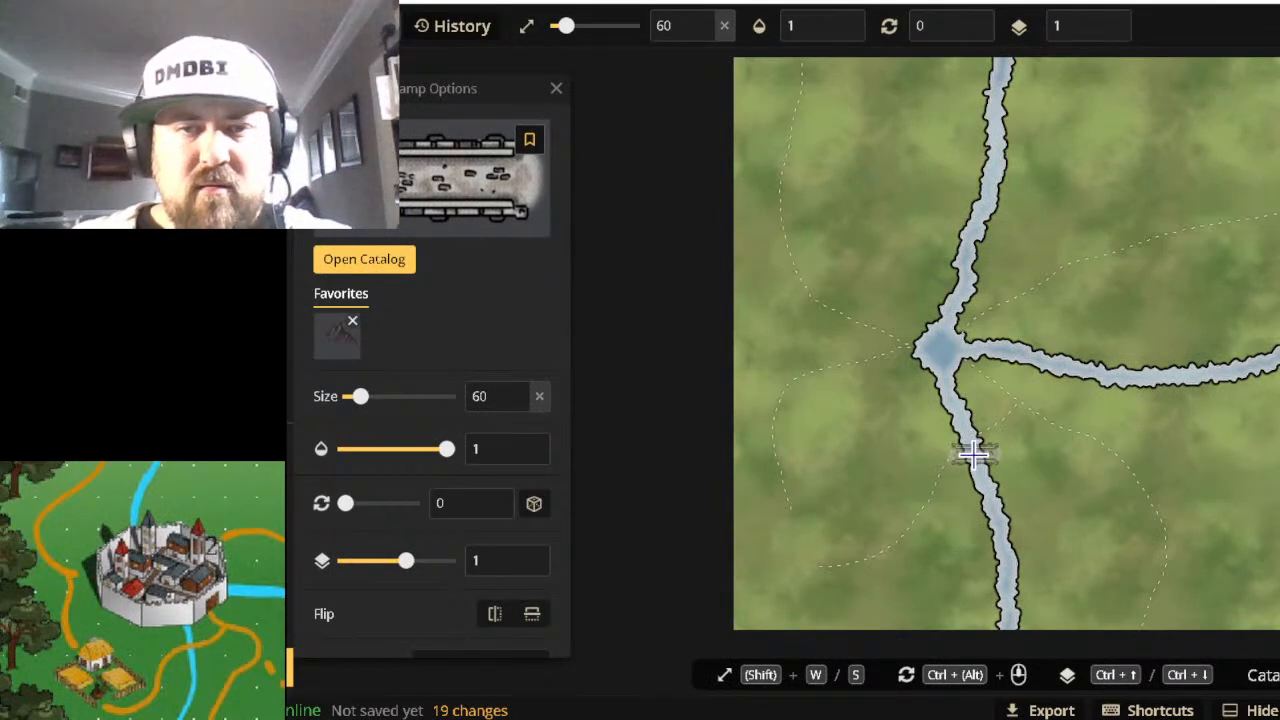
{"action": "scroll", "coordinate": [973, 455], "scroll_direction": "down", "scroll_amount": 1}
{"action": "scroll", "coordinate": [973, 455], "scroll_direction": "down", "scroll_amount": 1}
{"action": "scroll", "coordinate": [973, 455], "scroll_direction": "up", "scroll_amount": 3}
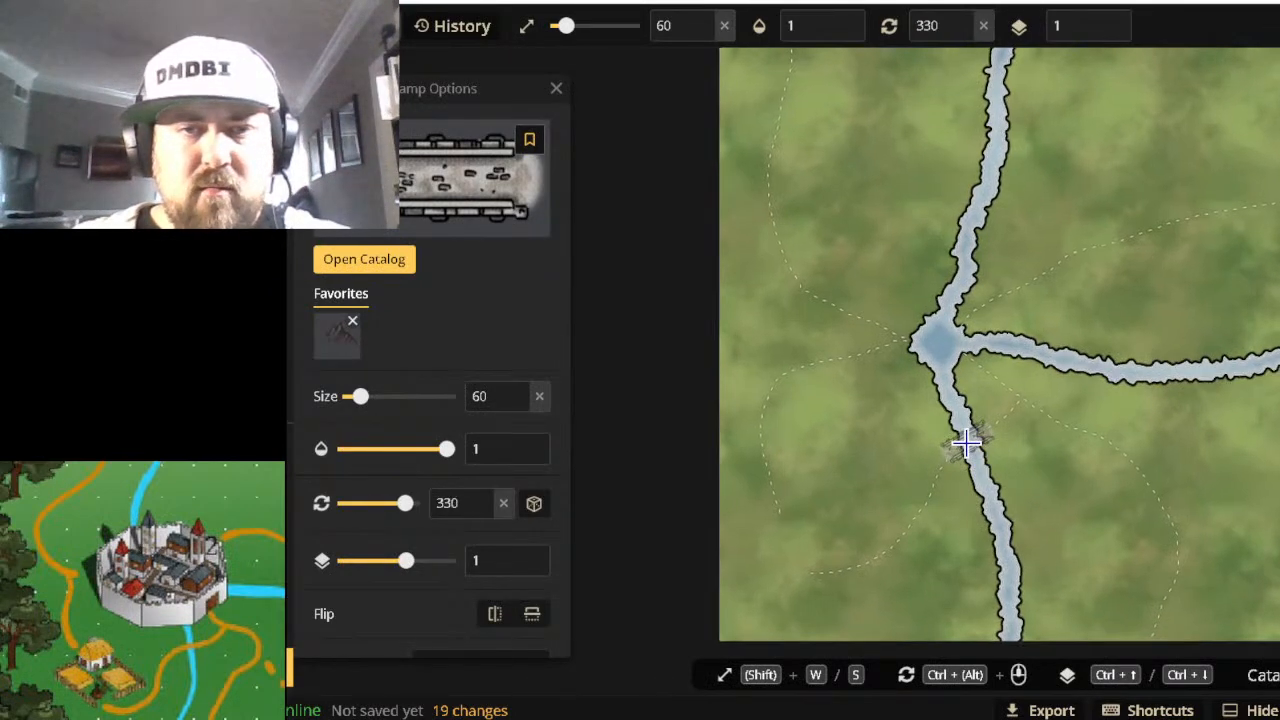
{"action": "key", "text": "s"}
{"action": "key", "text": "s"}
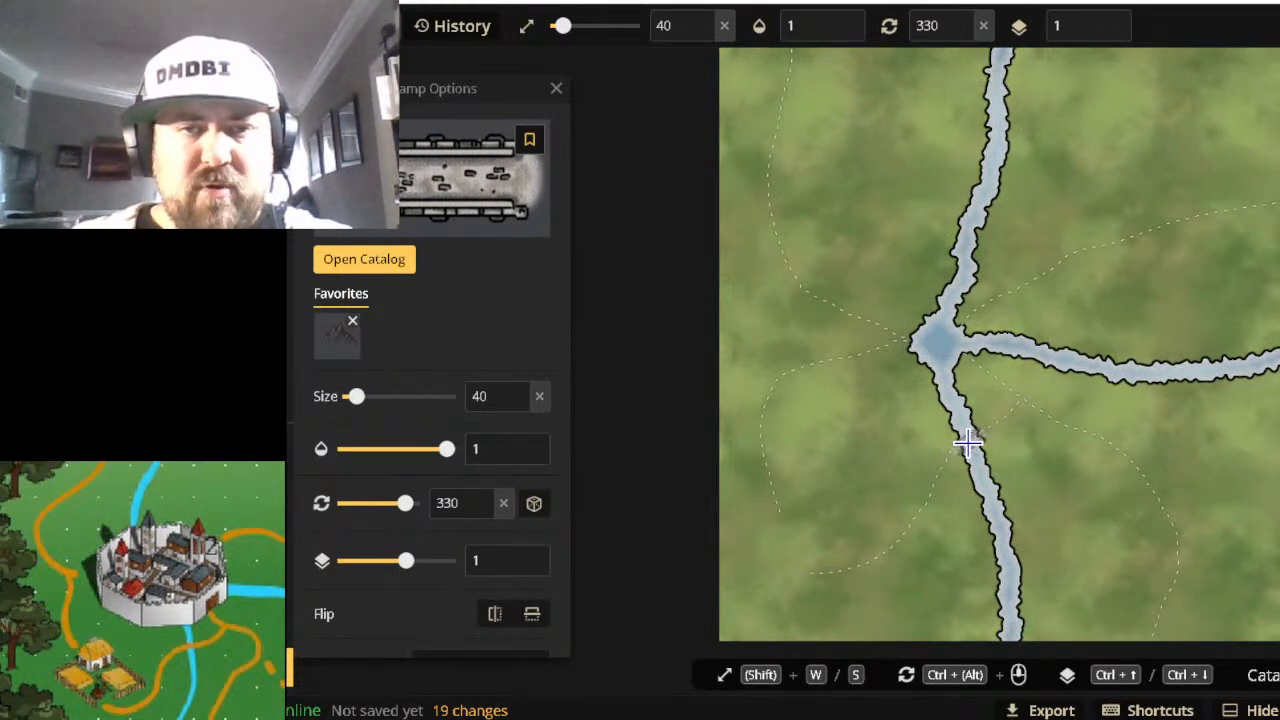
{"action": "scroll", "coordinate": [968, 443], "scroll_direction": "up", "scroll_amount": 6}
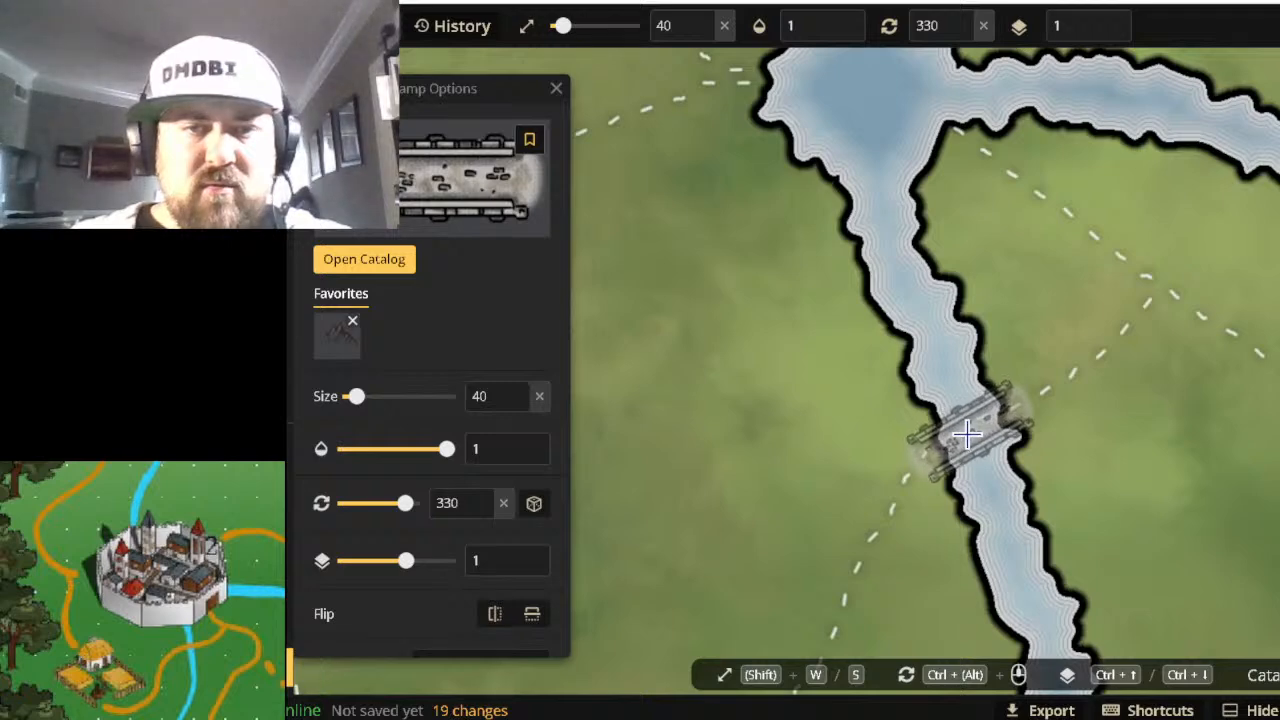
{"action": "left_click", "coordinate": [966, 432]}
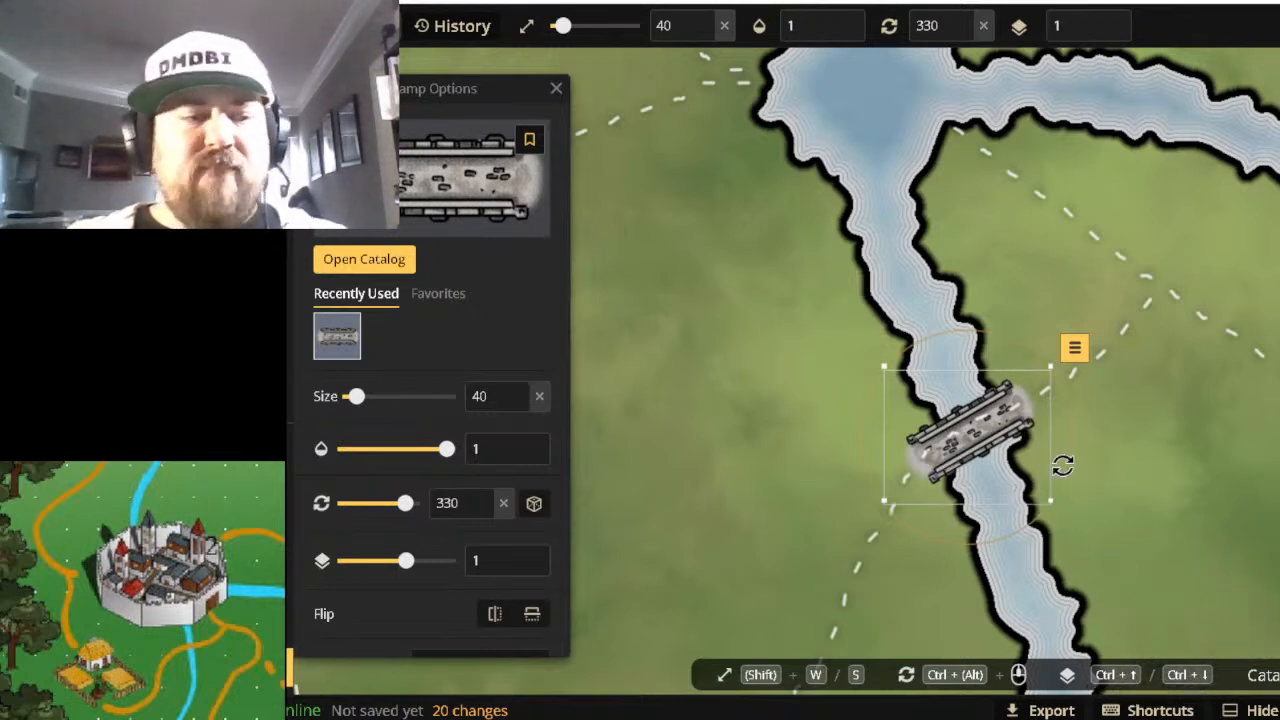
{"action": "left_click", "coordinate": [855, 125]}
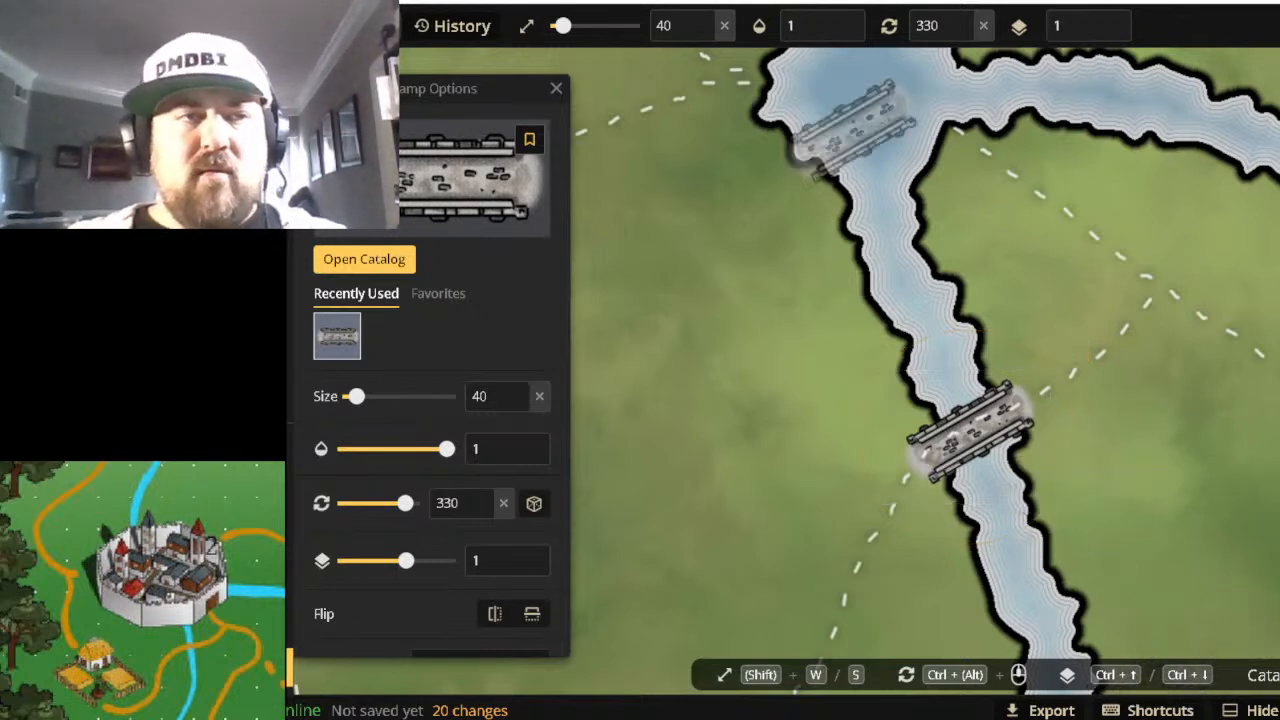
Cancel leaving the unsaved map and select the dashed path that crosses the south river.
{"action": "left_click", "coordinate": [265, 75]}
{"action": "scroll", "coordinate": [916, 284], "scroll_direction": "down", "scroll_amount": 5}
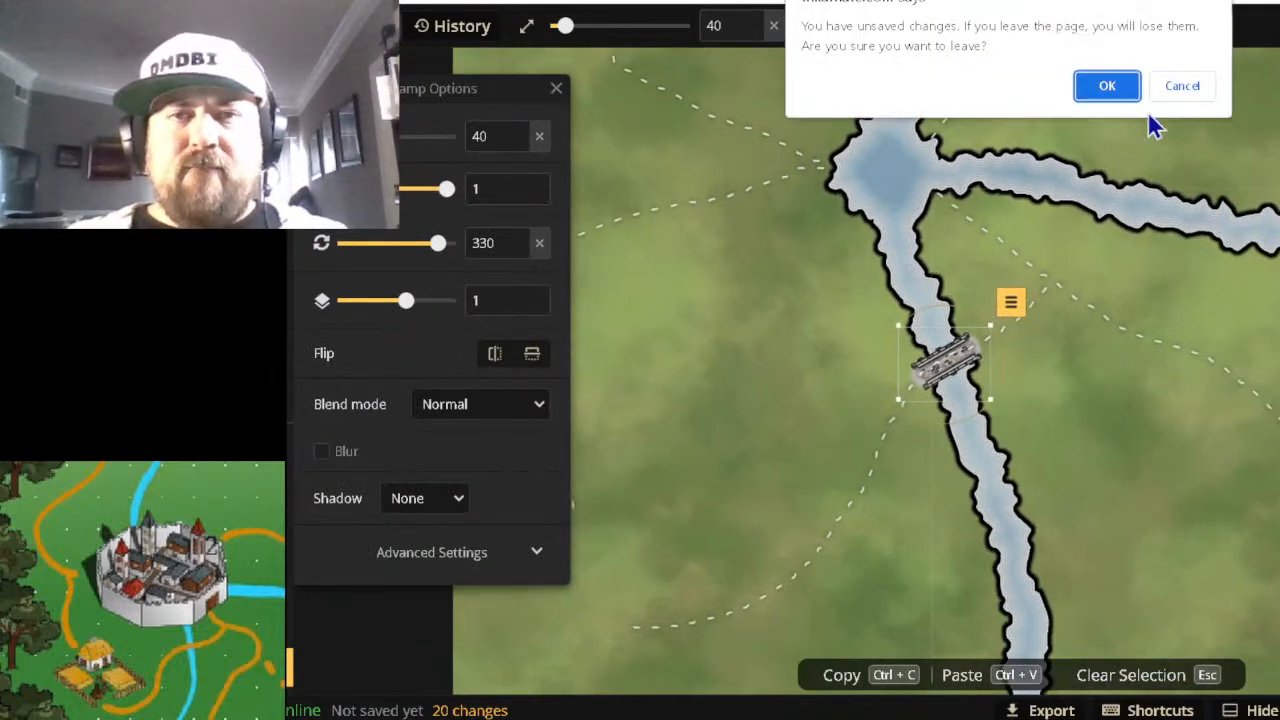
{"action": "left_click", "coordinate": [1190, 88]}
{"action": "scroll", "coordinate": [800, 283], "scroll_direction": "down", "scroll_amount": 3}
{"action": "left_click_drag", "start_coordinate": [797, 286], "coordinate": [955, 388]}
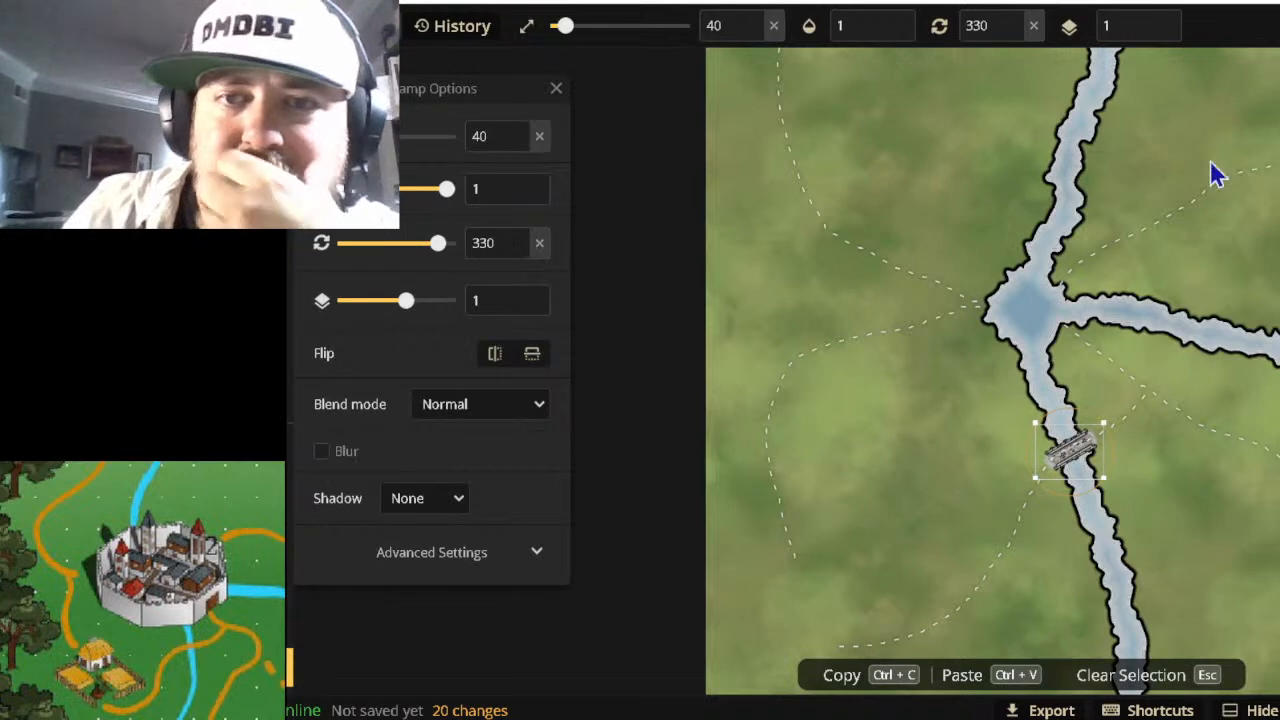
{"action": "left_click", "coordinate": [1060, 548]}
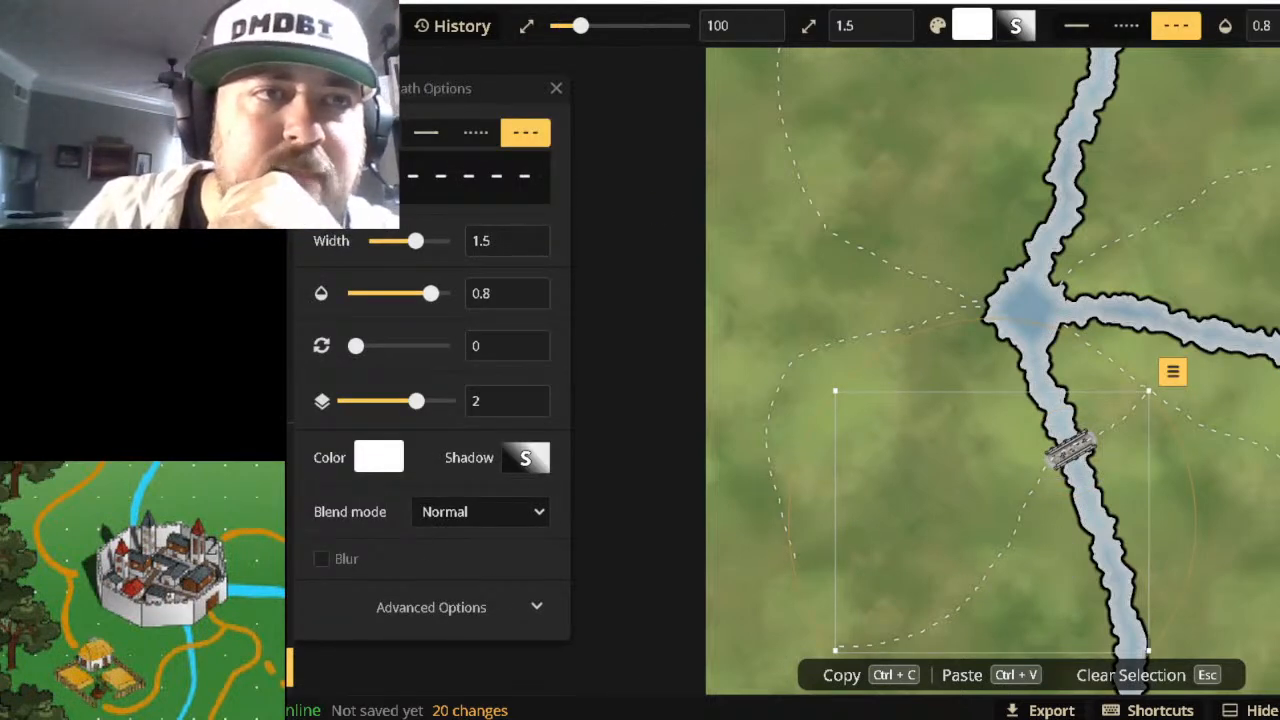
Save the map under a name made of a person's first name in the possessive followed by "Map".
{"action": "left_click", "coordinate": [268, 26]}
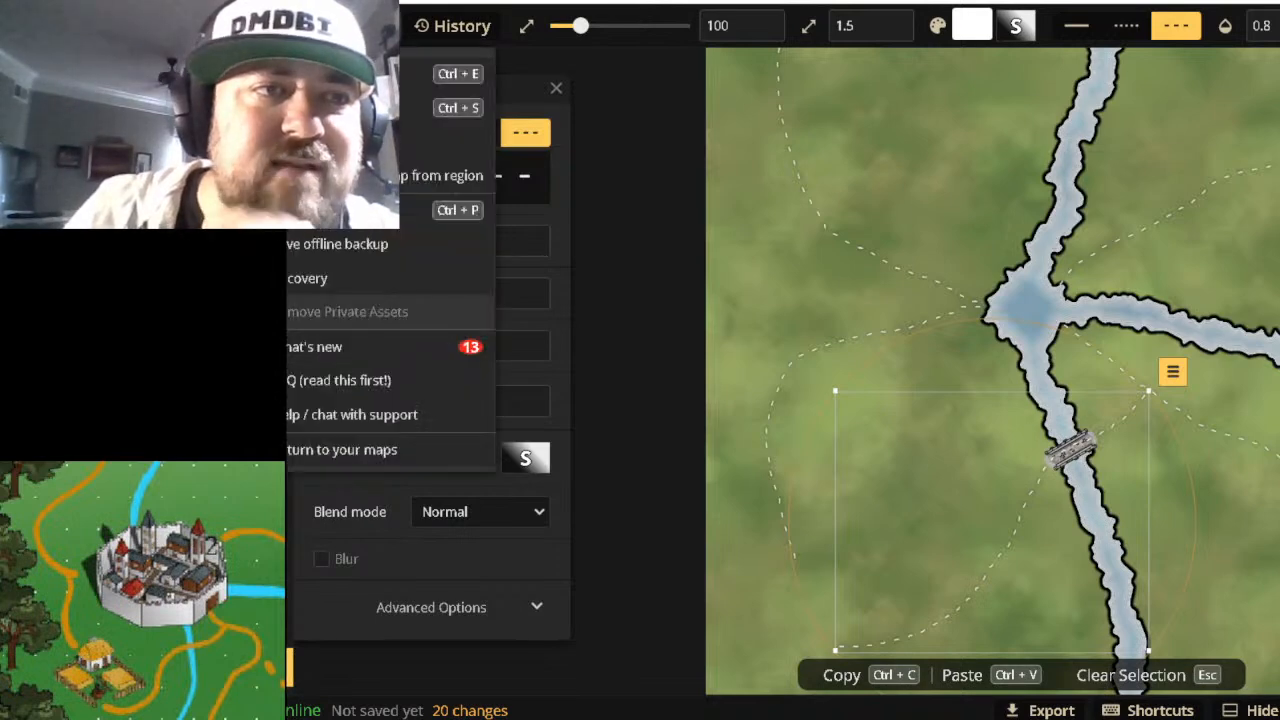
{"action": "left_click", "coordinate": [340, 108]}
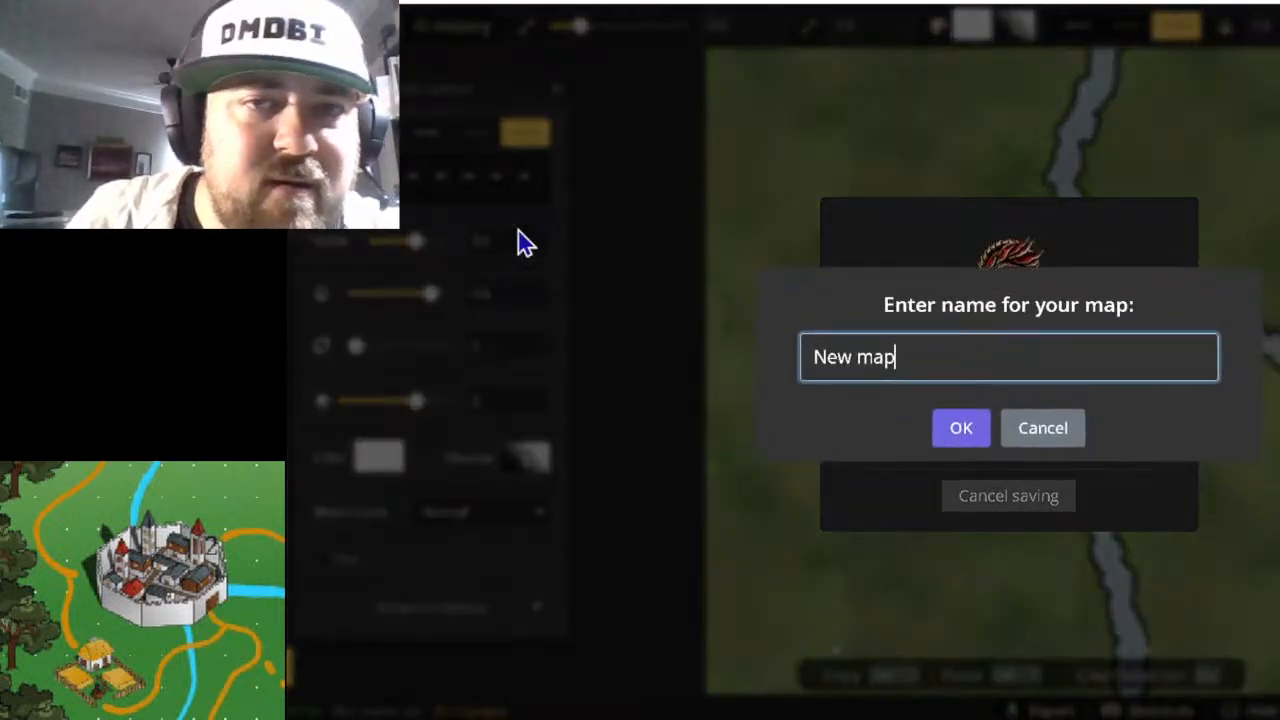
{"action": "left_click_drag", "start_coordinate": [929, 366], "coordinate": [797, 368]}
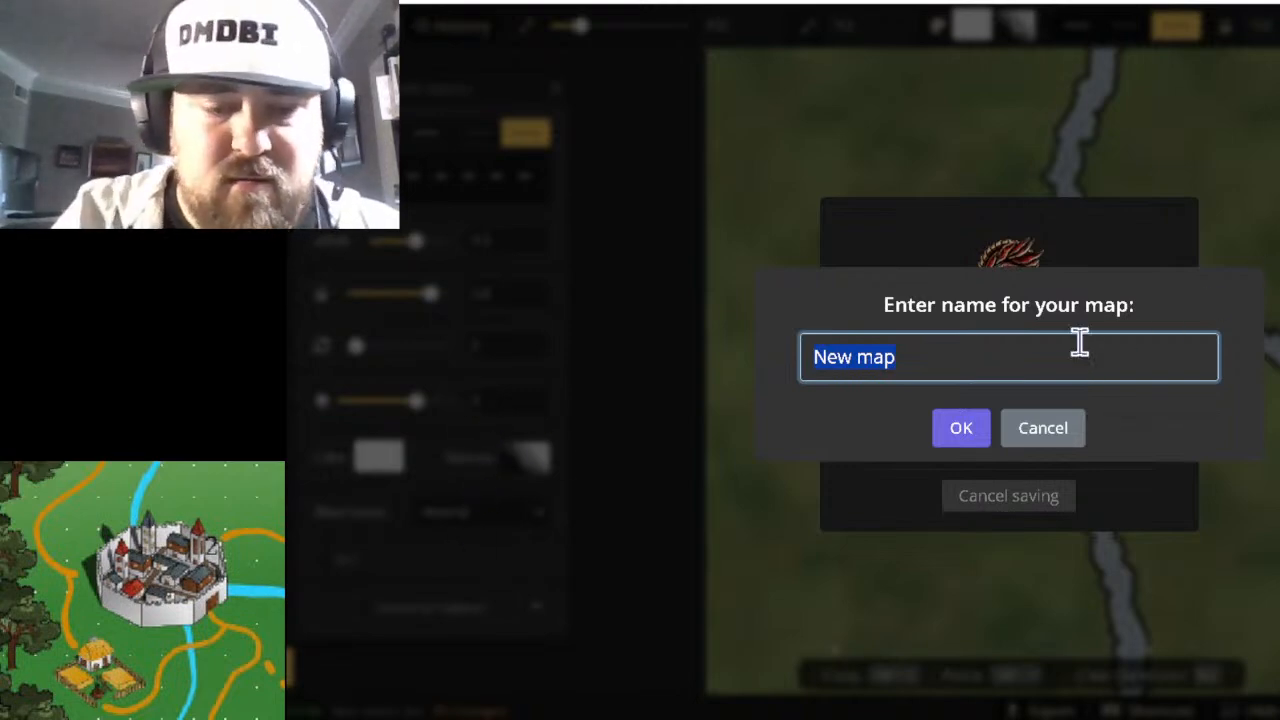
{"action": "type", "text": "Kris's Map"}
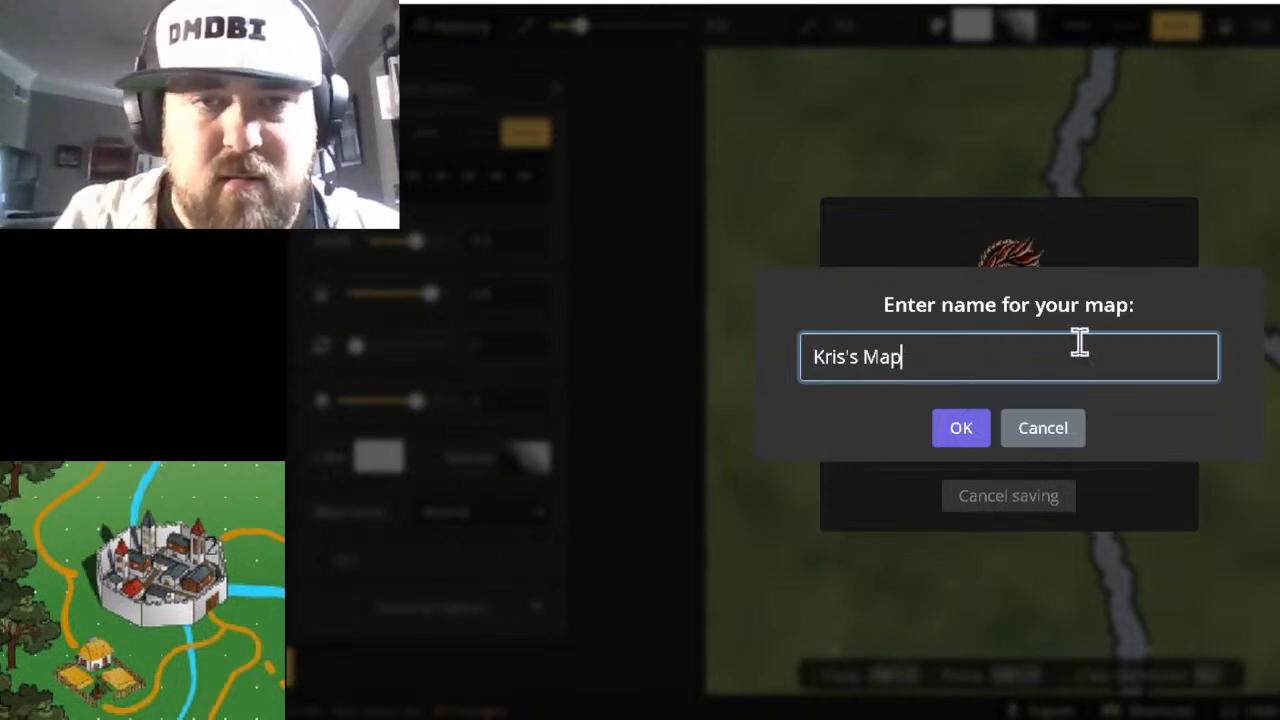
{"action": "left_click", "coordinate": [968, 438]}
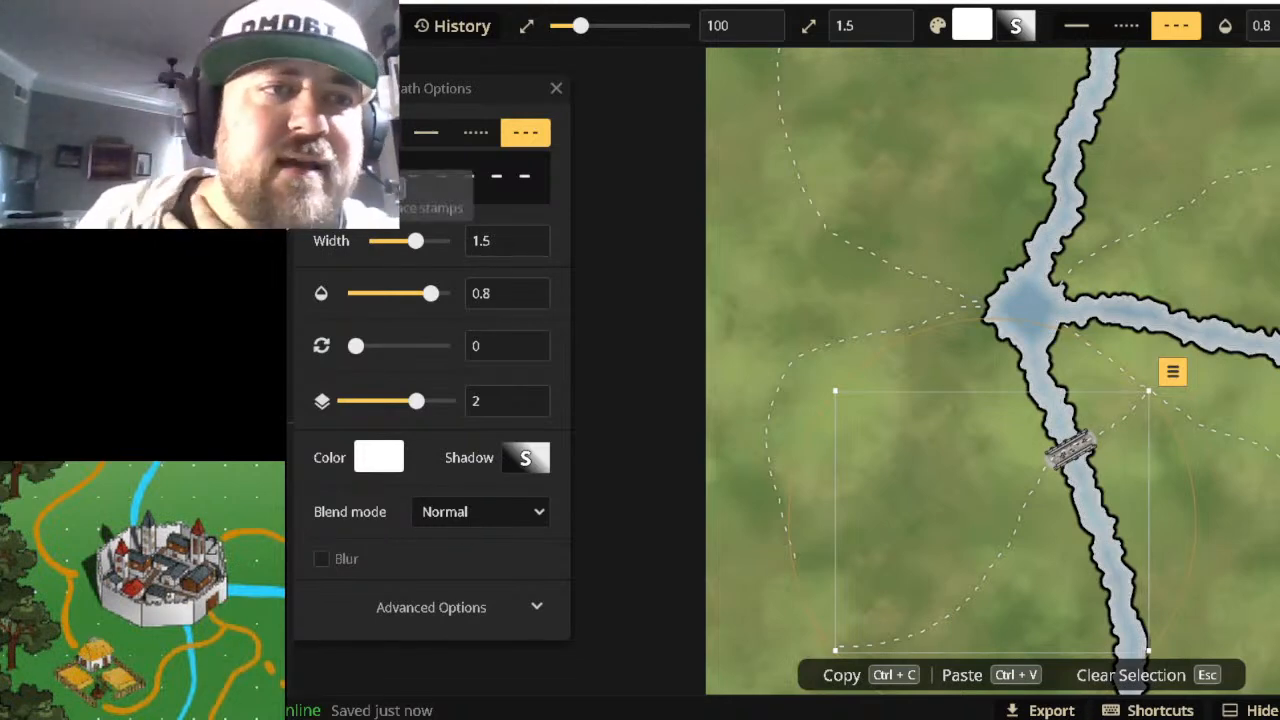
Search the Watercolor Battlemaps stamp catalog for "wall" and choose curved variant 9 of the Core stone wall.
{"action": "left_click", "coordinate": [395, 185]}
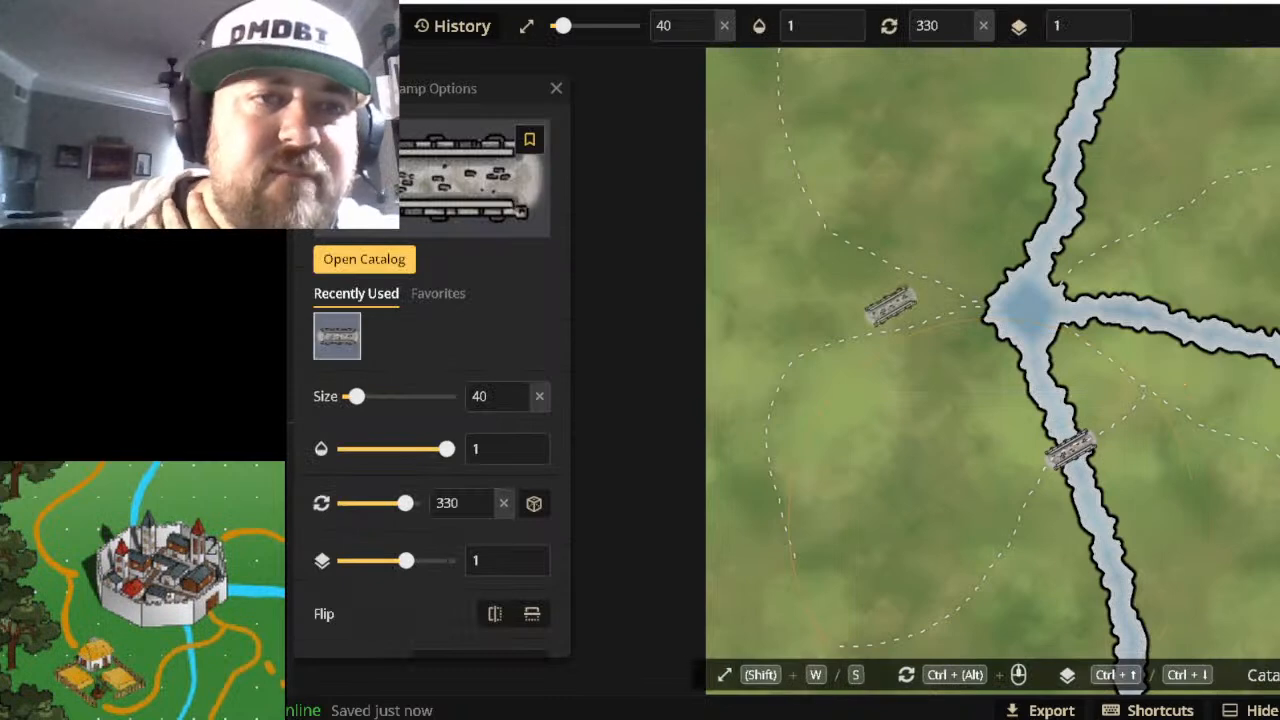
{"action": "left_click", "coordinate": [373, 268]}
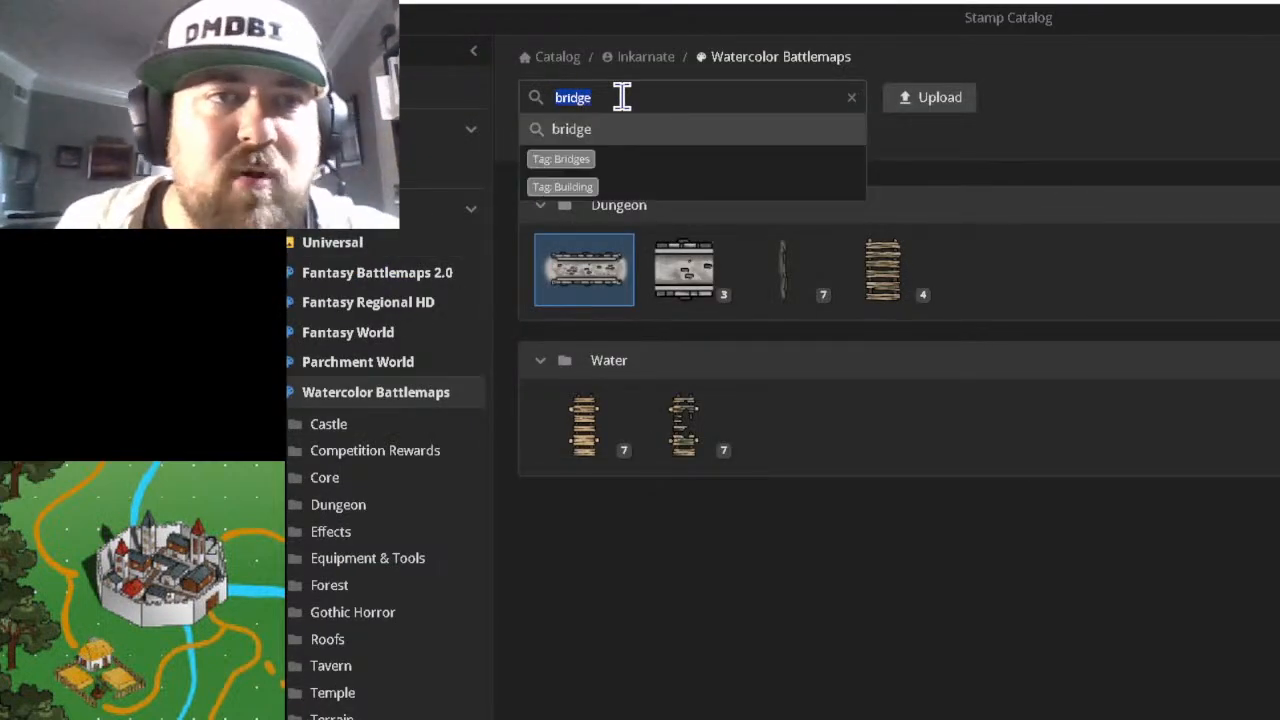
{"action": "type", "text": "wall"}
{"action": "key", "text": "Return"}
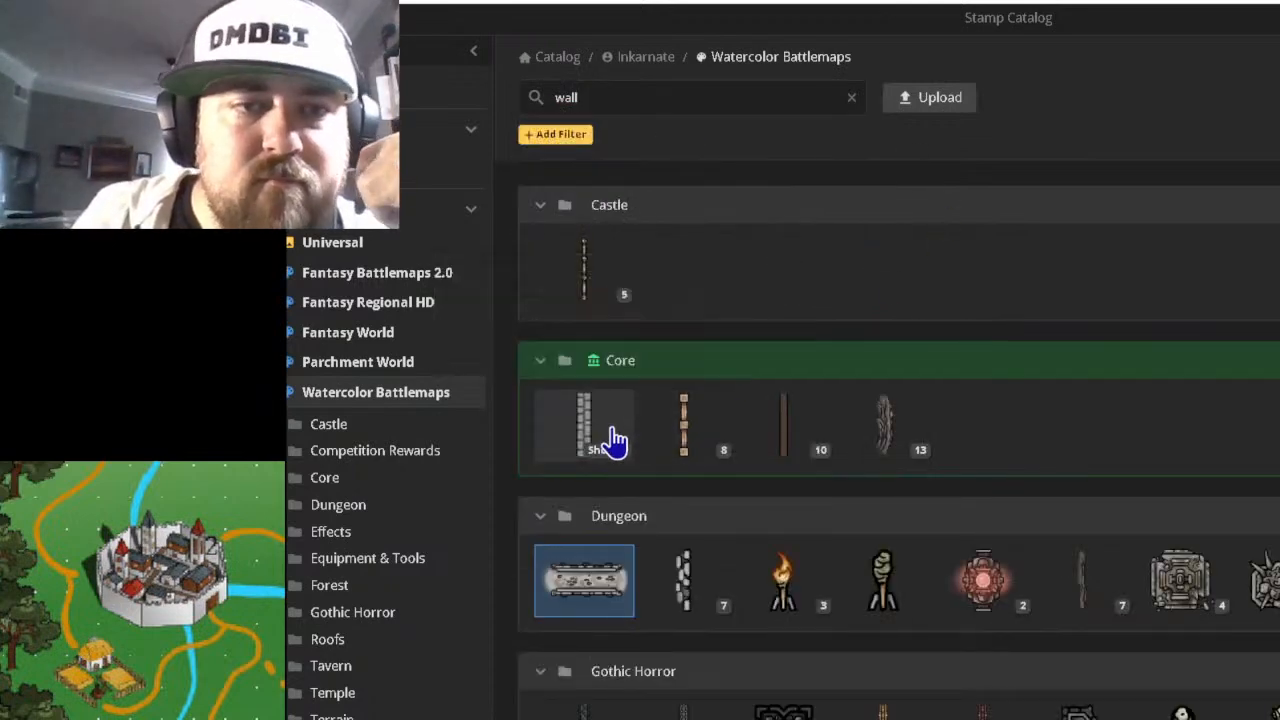
{"action": "left_click", "coordinate": [614, 440]}
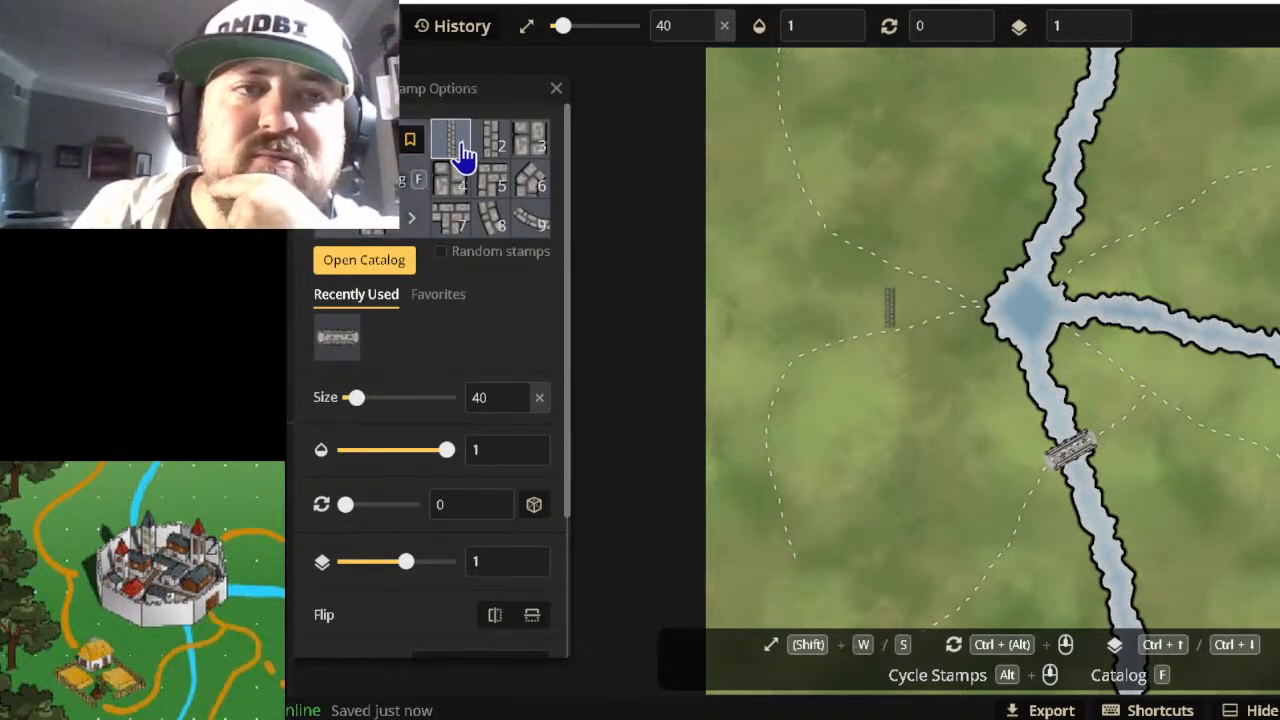
{"action": "left_click", "coordinate": [531, 232]}
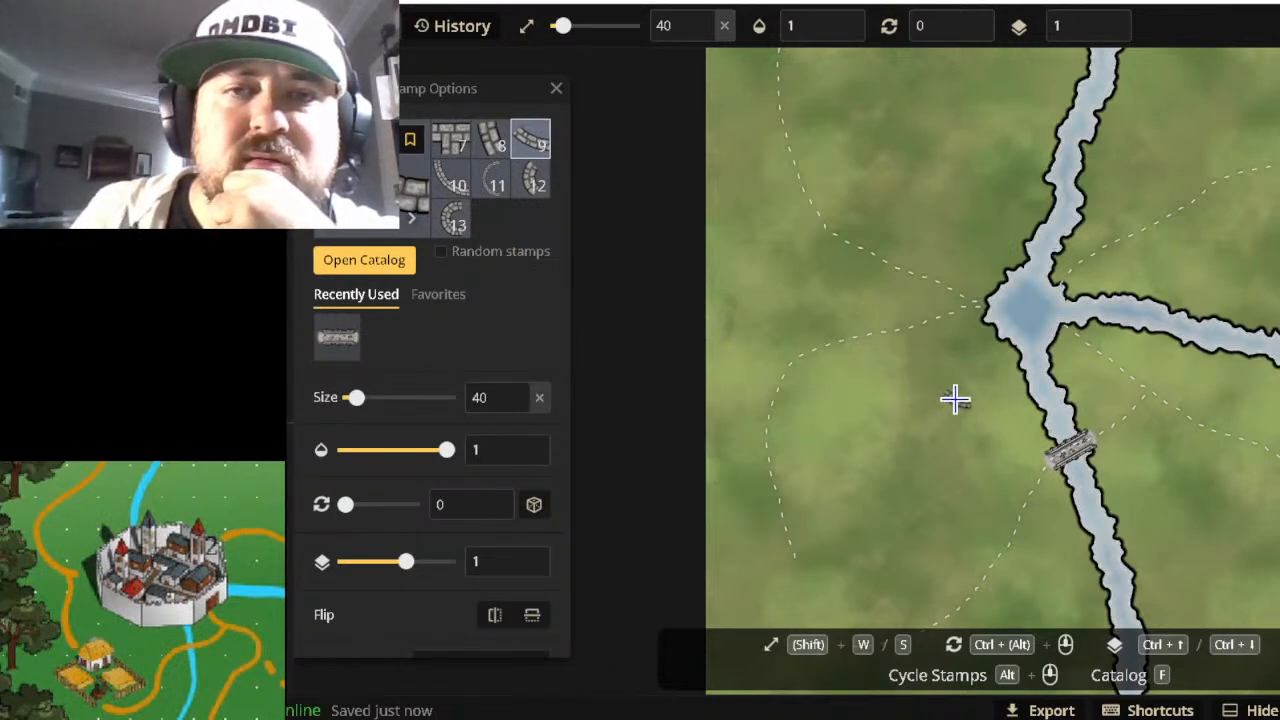
Set the curved stone wall stamp's size to 50.
{"action": "scroll", "coordinate": [955, 400], "scroll_direction": "up", "scroll_amount": 3}
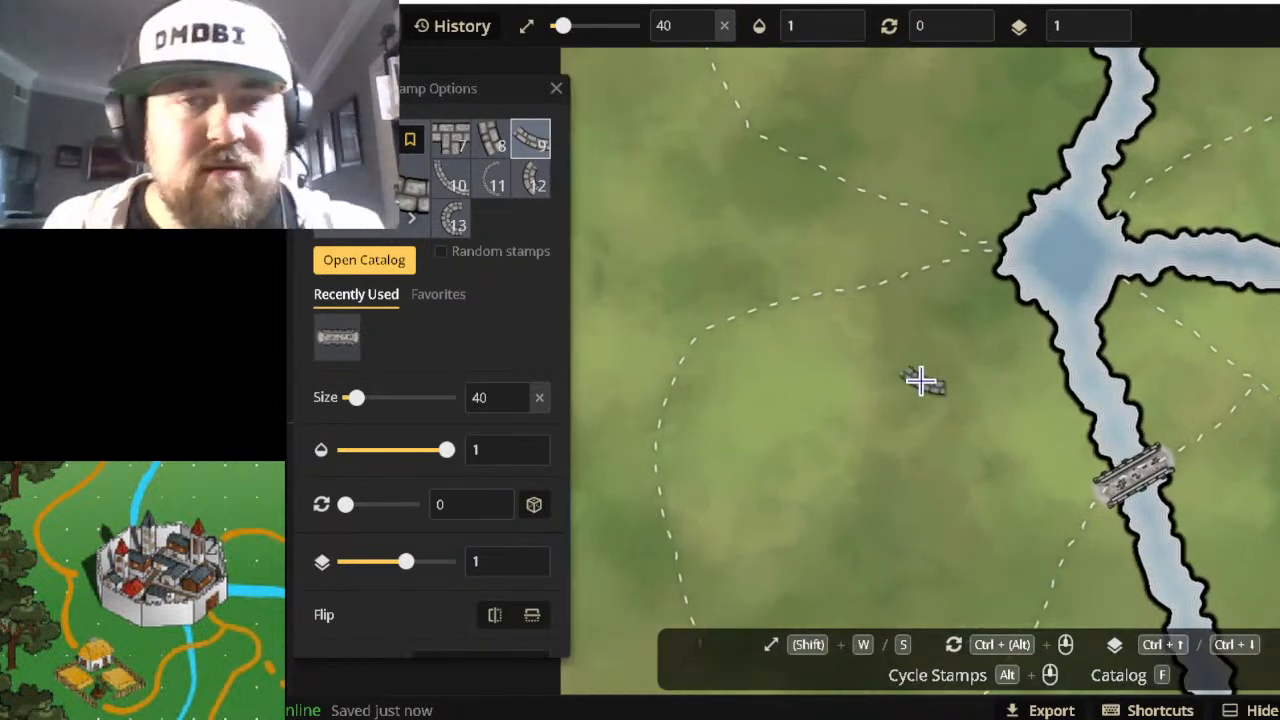
{"action": "key", "text": "w"}
{"action": "key", "text": "w"}
{"action": "key", "text": "w"}
{"action": "key", "text": "w"}
{"action": "key", "text": "w"}
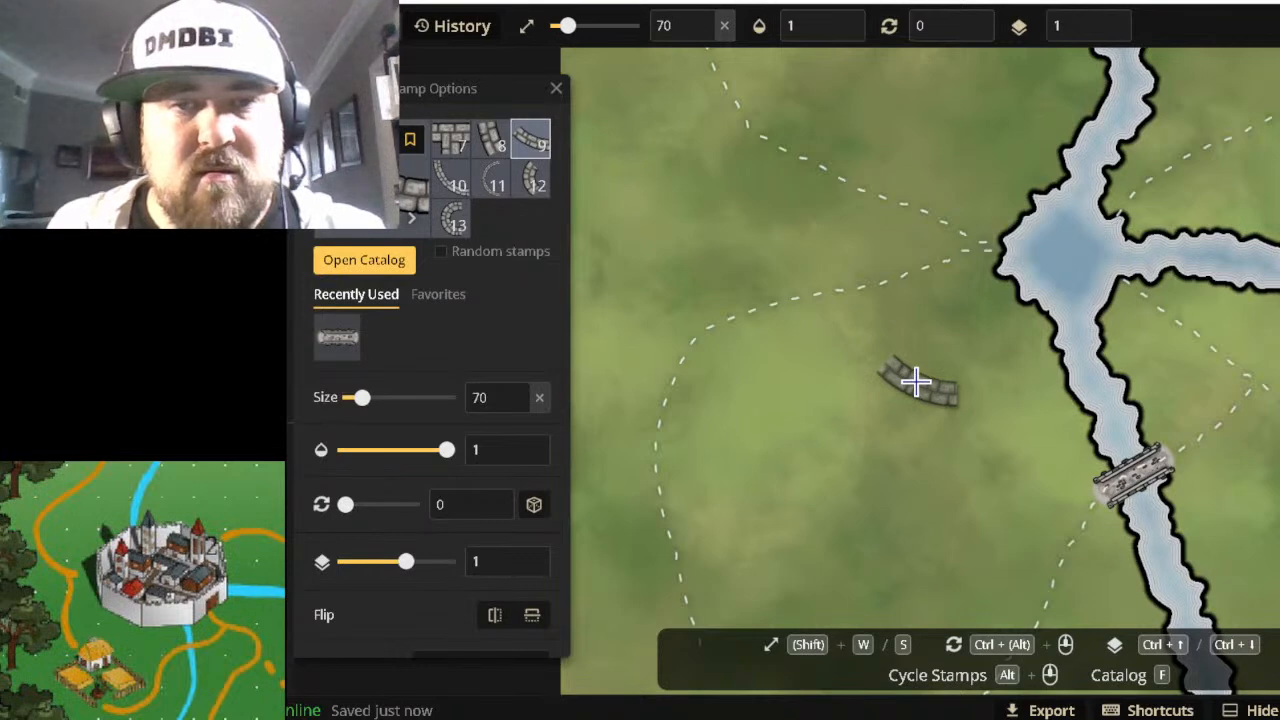
{"action": "key", "text": "s"}
{"action": "key", "text": "s"}
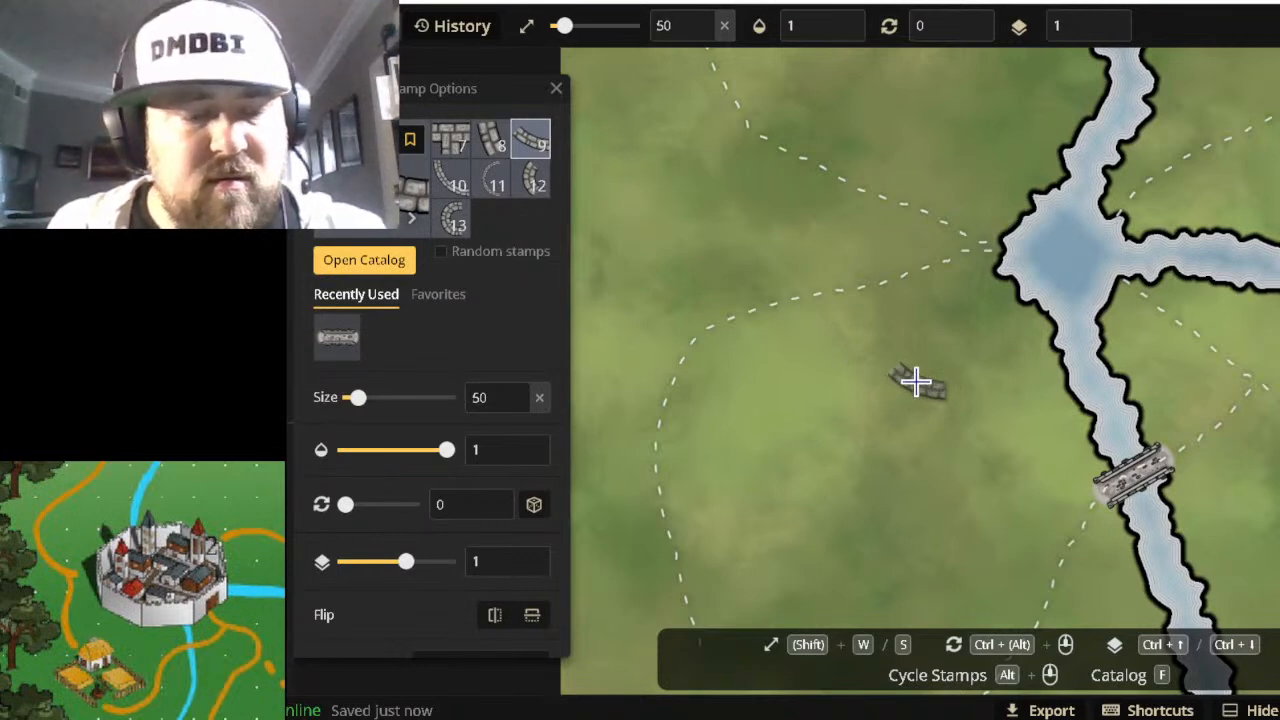
Preview the other stone wall variants over the map and return to curved variant 9.
{"action": "scroll", "coordinate": [916, 382], "scroll_direction": "down", "scroll_amount": 2}
{"action": "scroll", "coordinate": [916, 382], "scroll_direction": "up", "scroll_amount": 1}
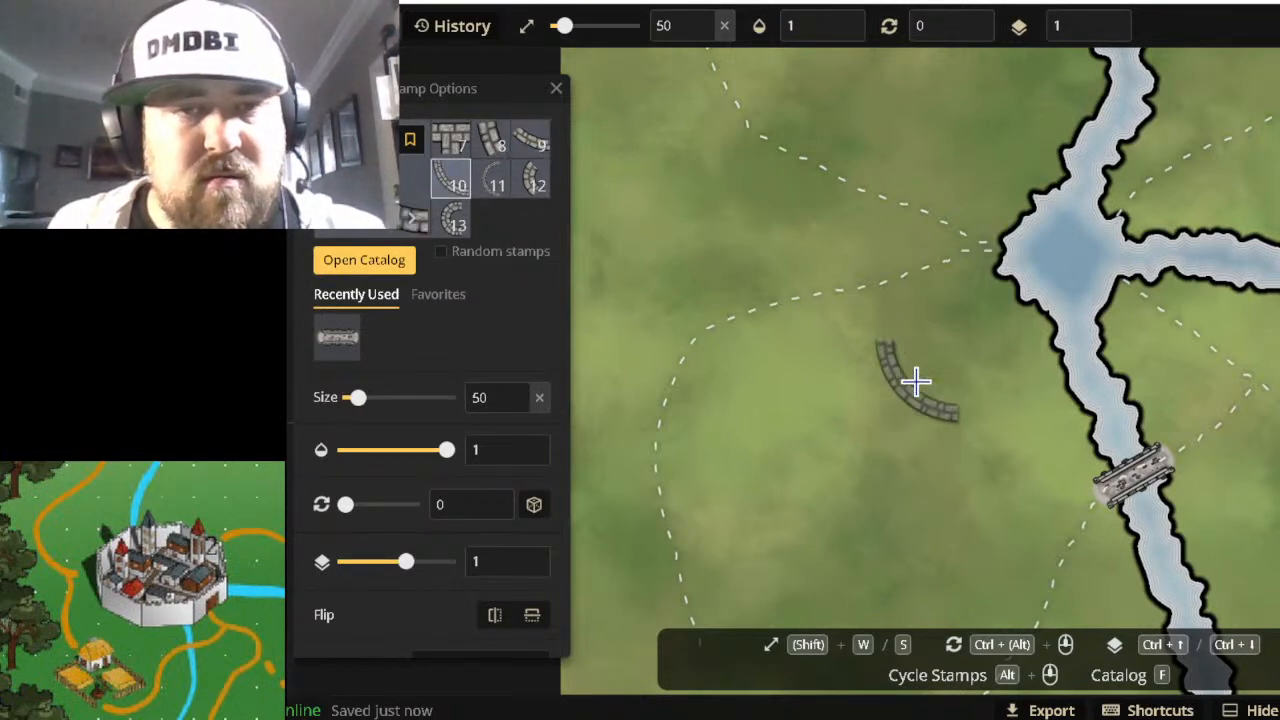
{"action": "scroll", "coordinate": [916, 382], "scroll_direction": "down", "scroll_amount": 1}
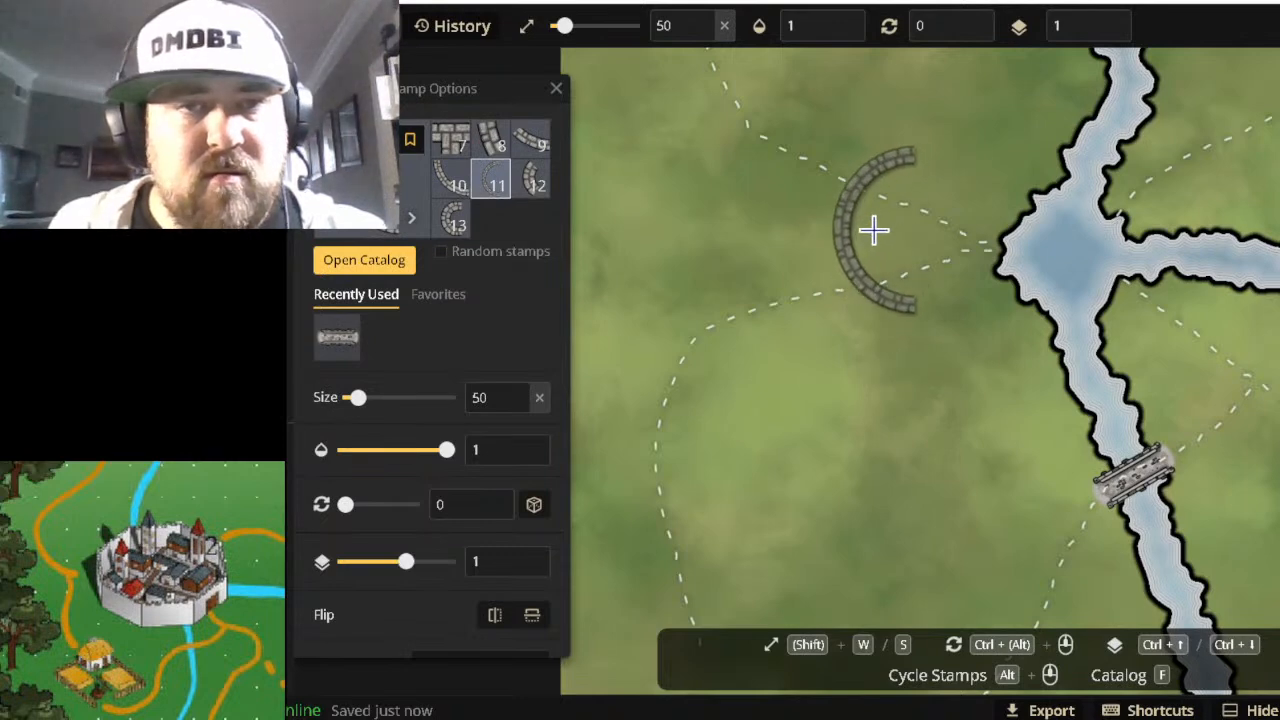
{"action": "scroll", "coordinate": [873, 231], "scroll_direction": "down", "scroll_amount": 4}
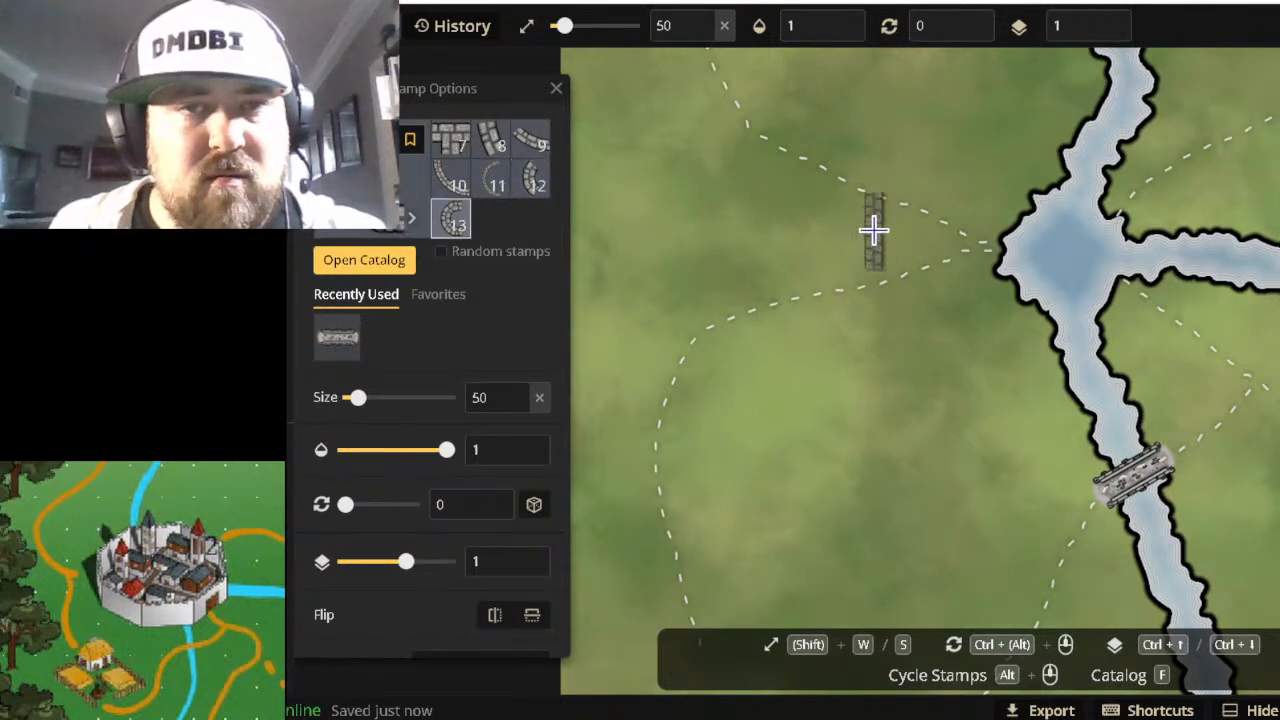
{"action": "scroll", "coordinate": [873, 231], "scroll_direction": "down", "scroll_amount": 3}
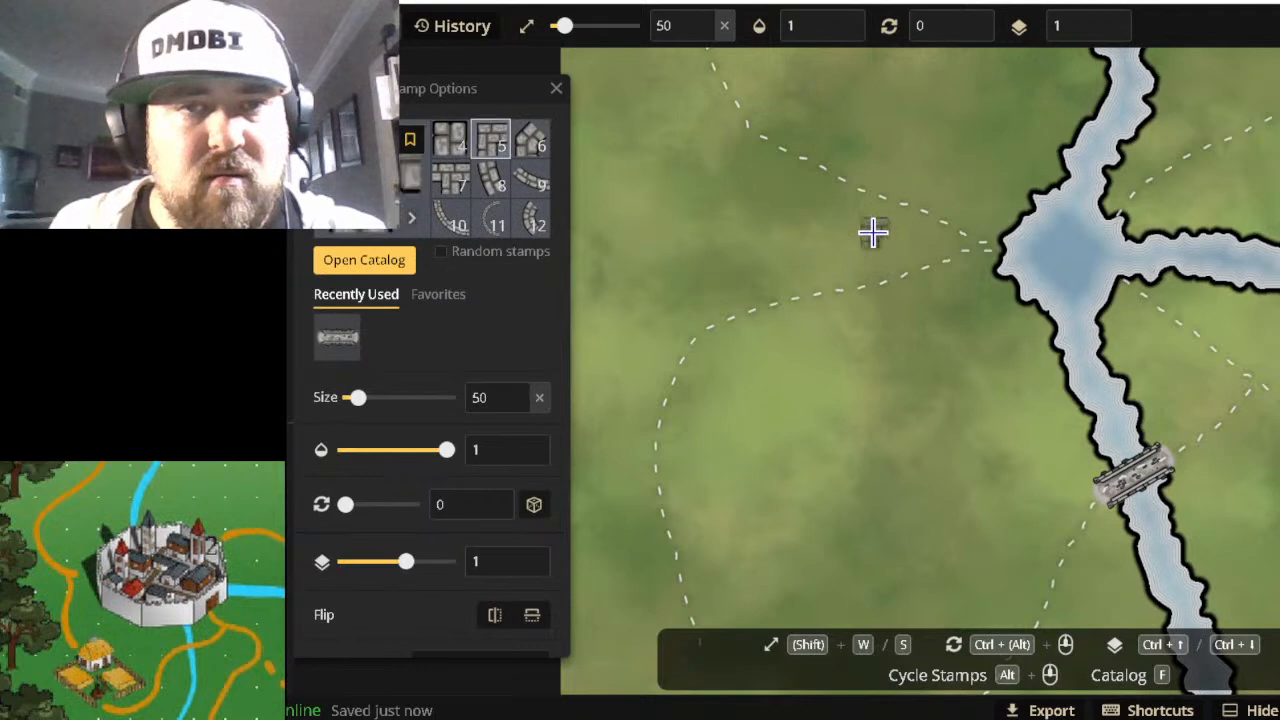
{"action": "scroll", "coordinate": [873, 231], "scroll_direction": "down", "scroll_amount": 2}
{"action": "scroll", "coordinate": [903, 291], "scroll_direction": "down", "scroll_amount": 1}
{"action": "scroll", "coordinate": [906, 291], "scroll_direction": "down", "scroll_amount": 1}
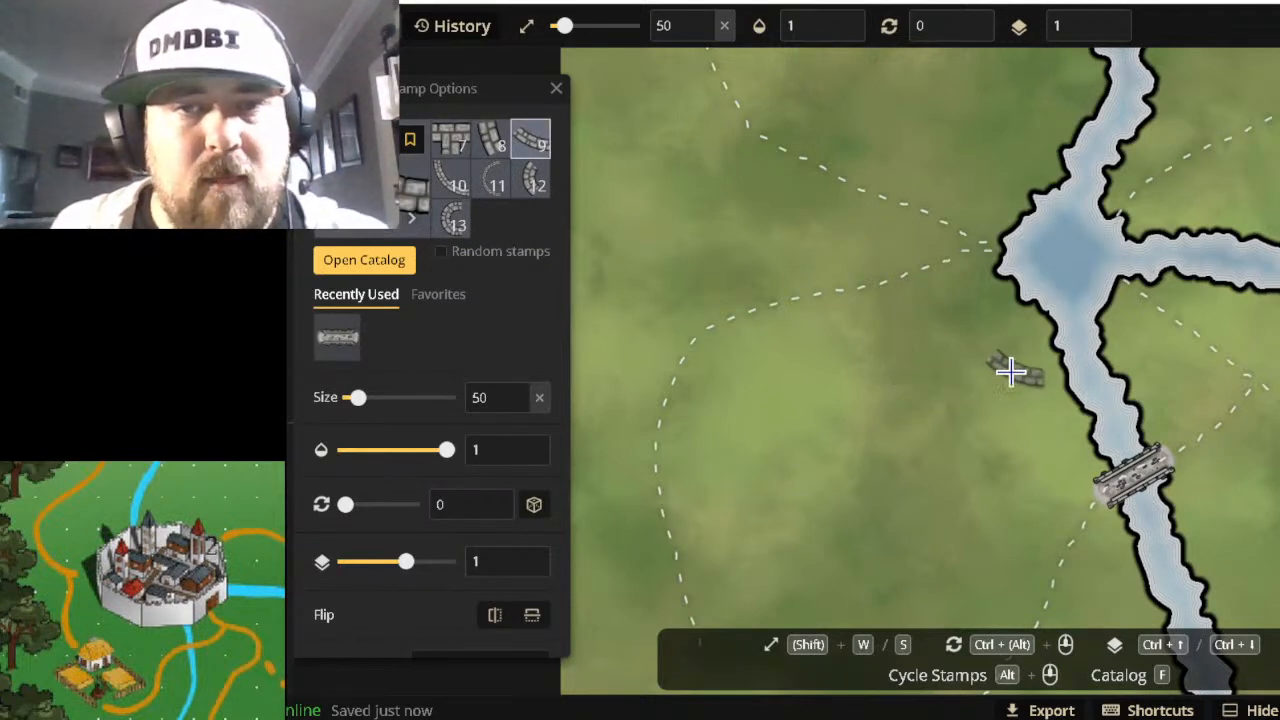
Place two curved stone wall pieces end to end southwest of the pool at size 50 and rotation 15.
{"action": "left_click", "coordinate": [973, 375]}
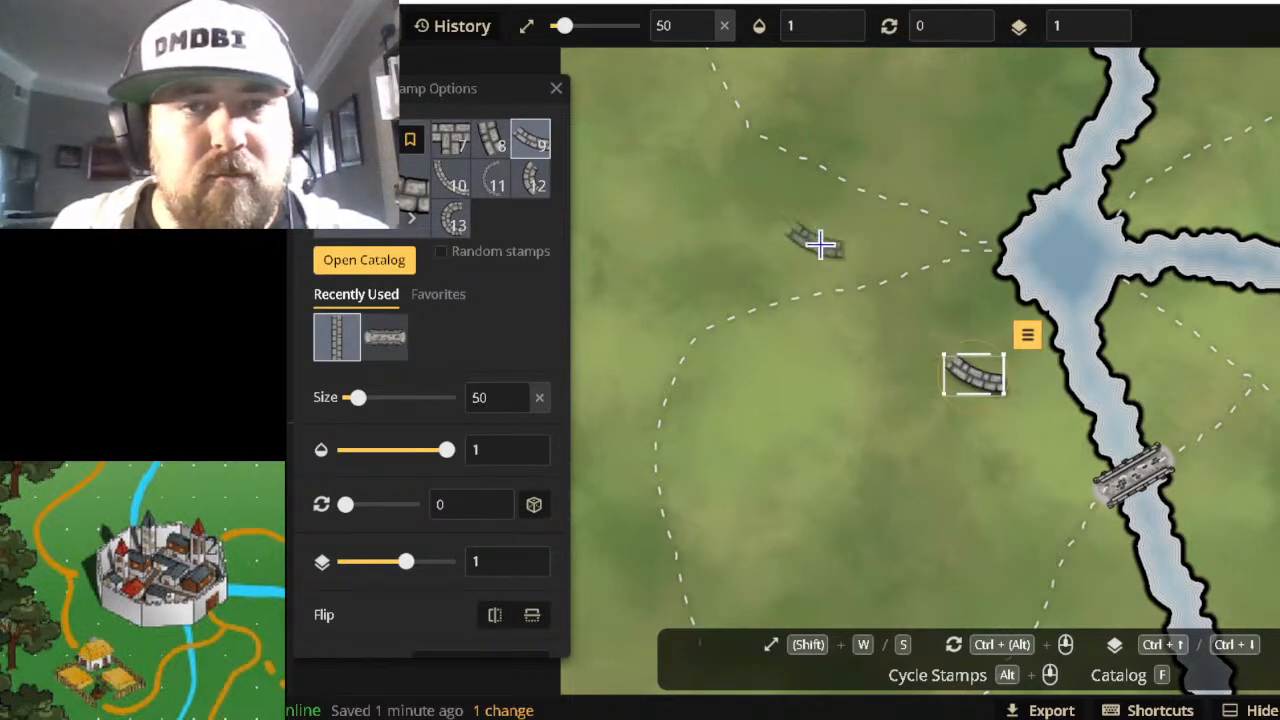
{"action": "key", "text": "w"}
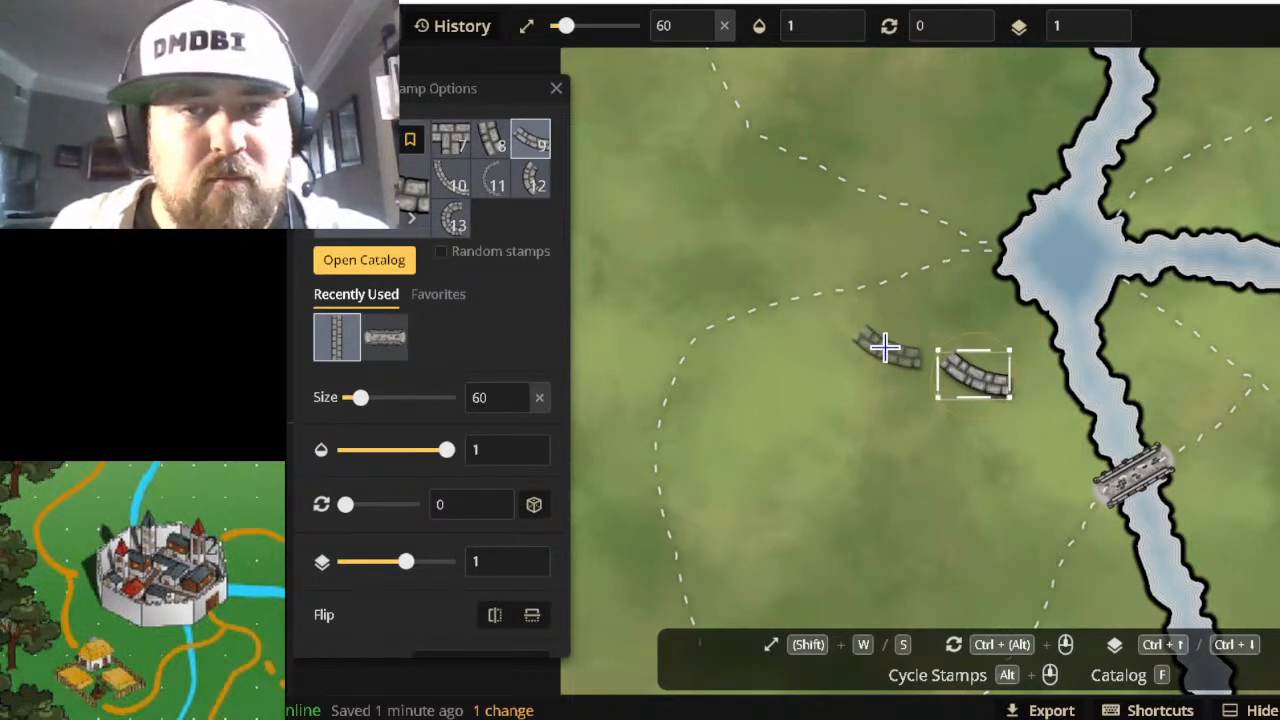
{"action": "key", "text": "s"}
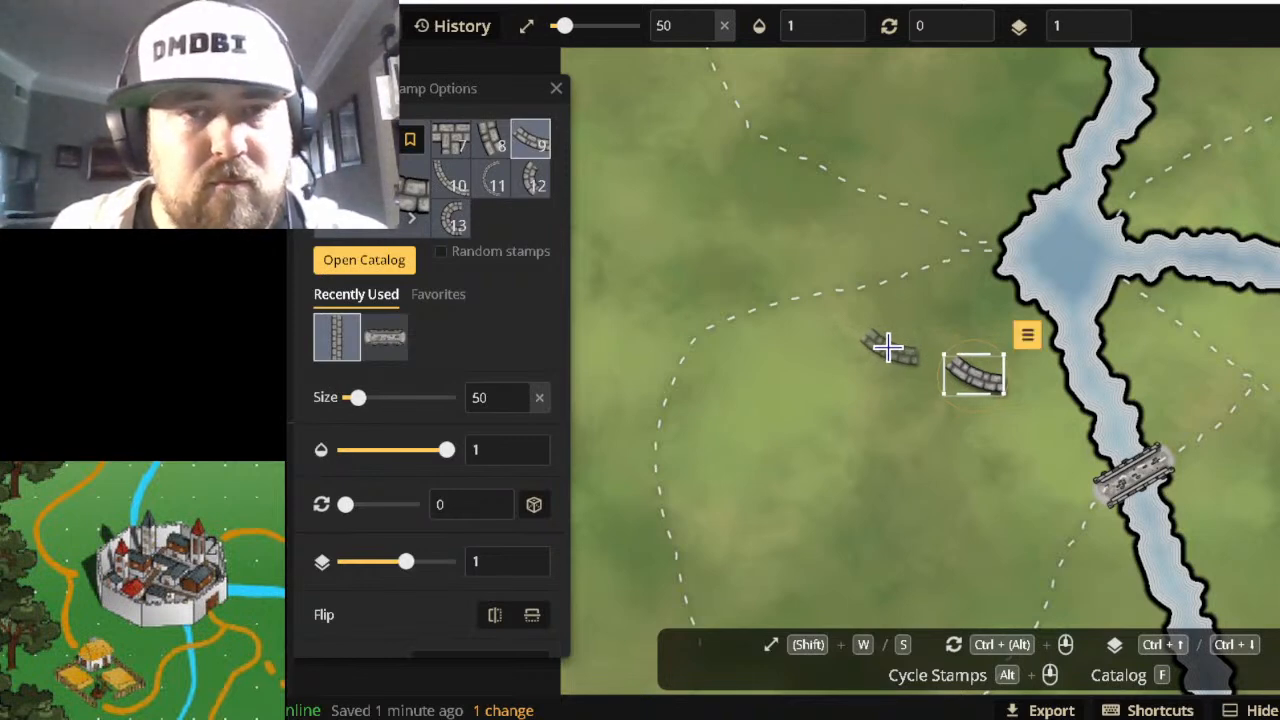
{"action": "scroll", "coordinate": [888, 348], "scroll_direction": "up", "scroll_amount": 2}
{"action": "scroll", "coordinate": [888, 348], "scroll_direction": "down", "scroll_amount": 1}
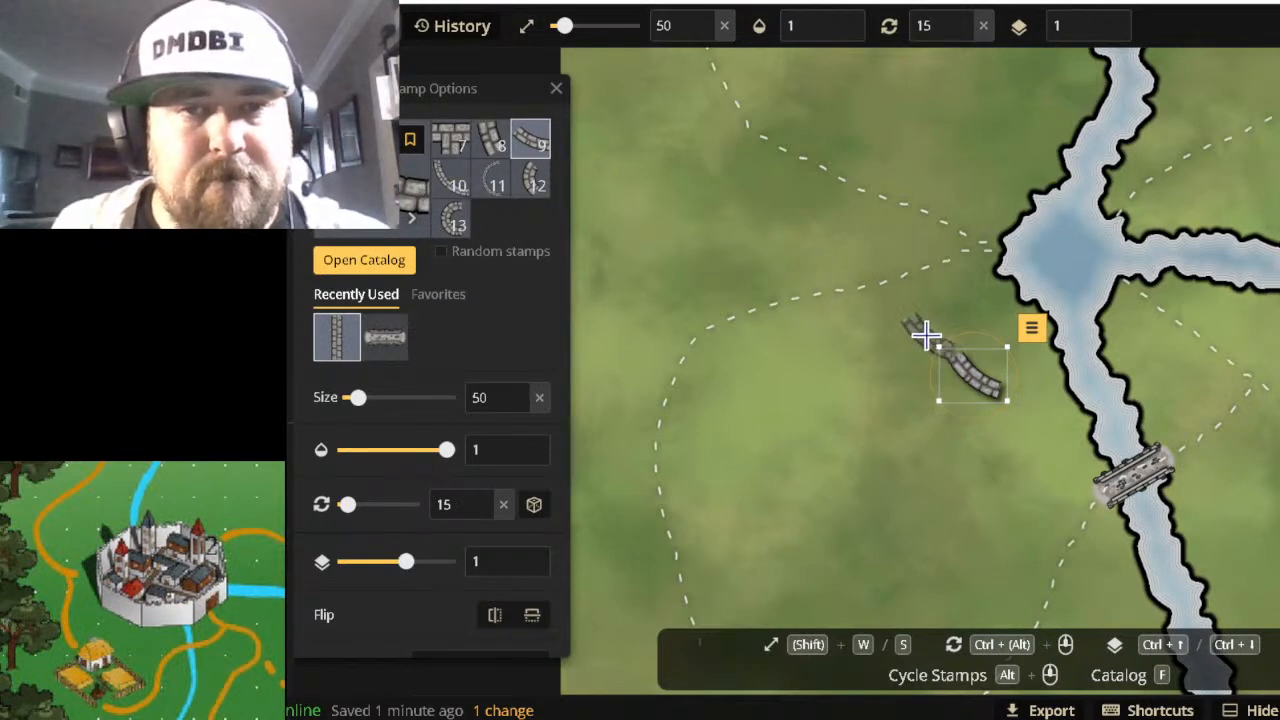
{"action": "left_click", "coordinate": [925, 335]}
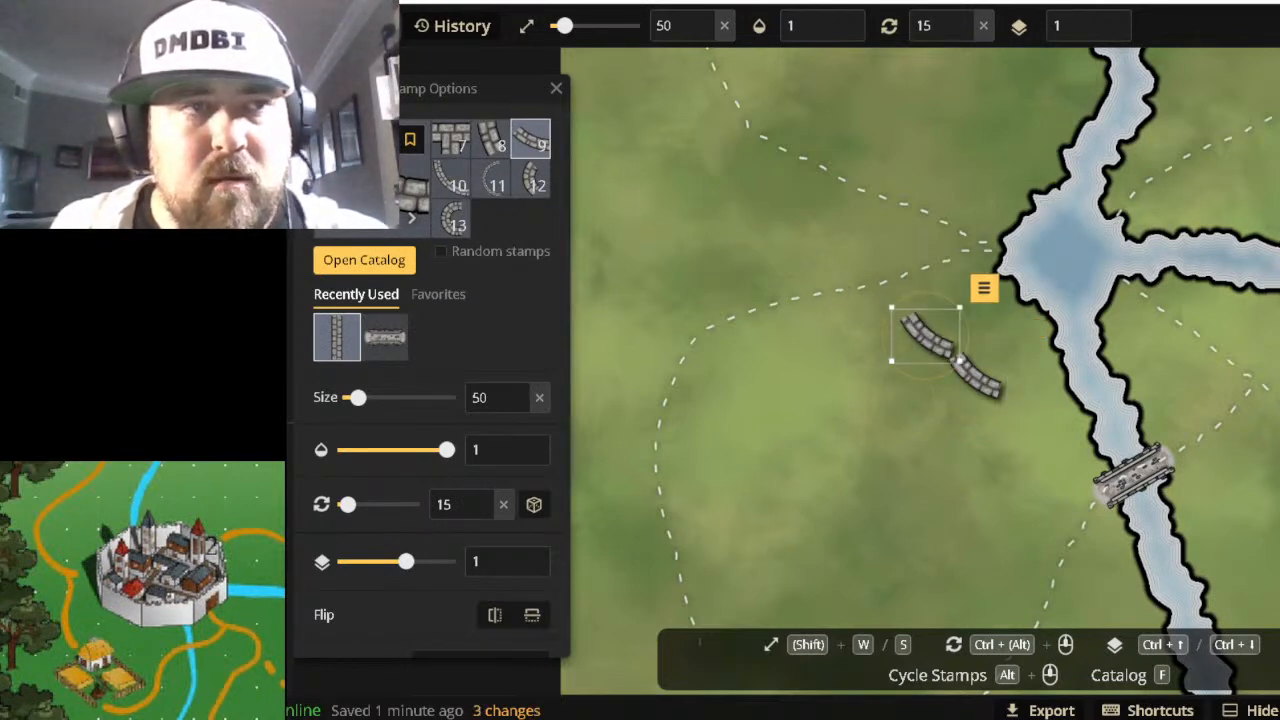
Select the second, northwestern wall piece, shift it slightly and rotate it to 105.
{"action": "left_click", "coordinate": [266, 76]}
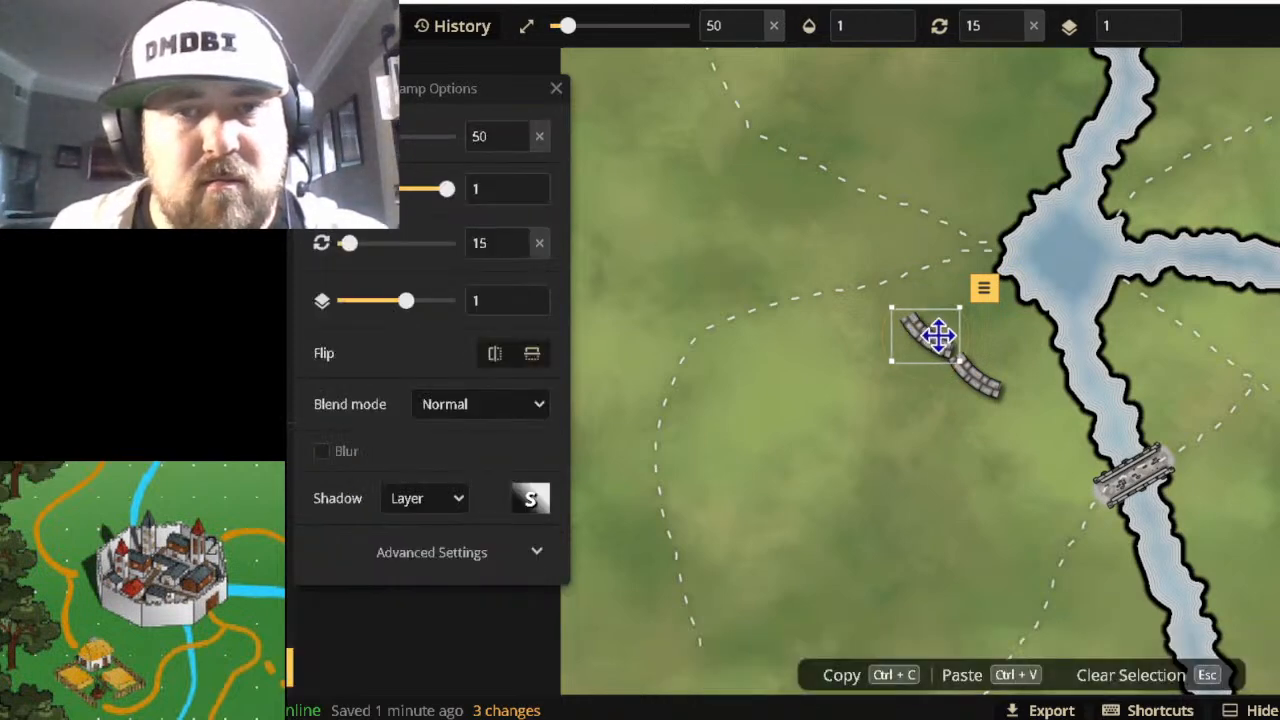
{"action": "scroll", "coordinate": [932, 323], "scroll_direction": "up", "scroll_amount": 2}
{"action": "scroll", "coordinate": [932, 322], "scroll_direction": "down", "scroll_amount": 1}
{"action": "scroll", "coordinate": [932, 322], "scroll_direction": "up", "scroll_amount": 1}
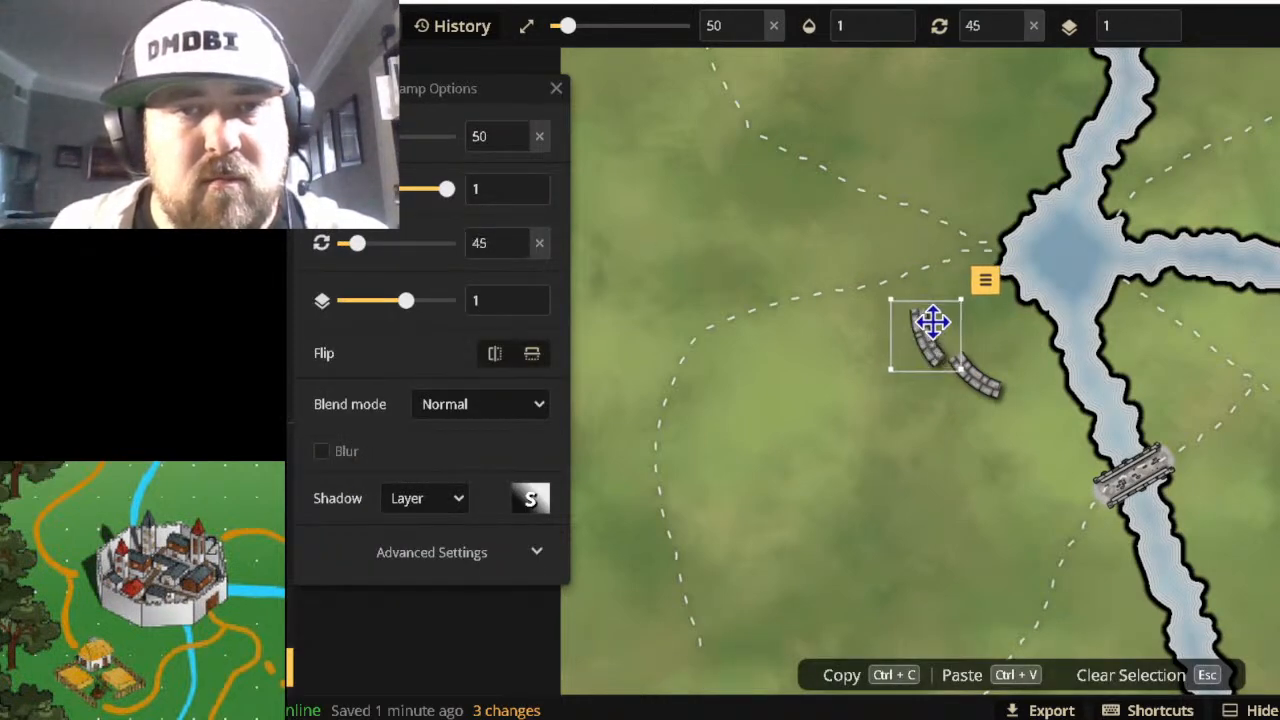
{"action": "left_click_drag", "start_coordinate": [929, 346], "coordinate": [940, 339]}
{"action": "scroll", "coordinate": [938, 335], "scroll_direction": "up", "scroll_amount": 1}
{"action": "scroll", "coordinate": [938, 335], "scroll_direction": "up", "scroll_amount": 4}
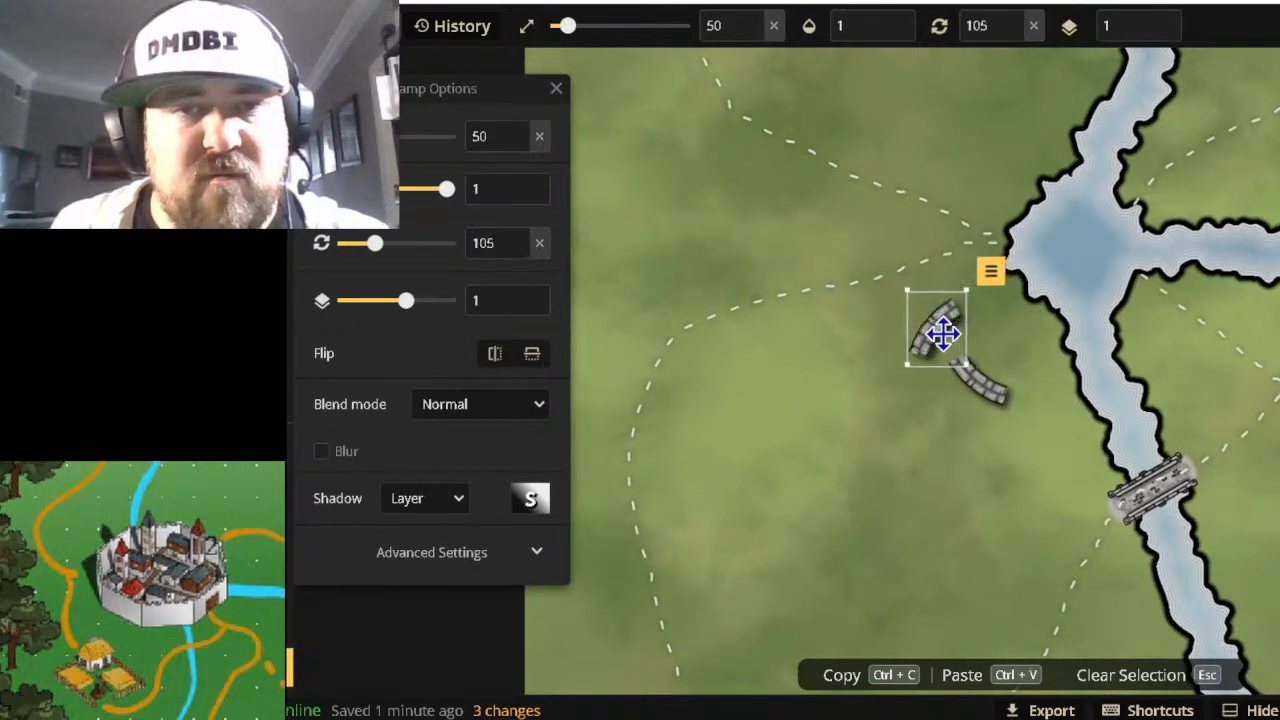
{"action": "scroll", "coordinate": [938, 335], "scroll_direction": "down", "scroll_amount": 2}
Delete both curved stone wall pieces southwest of the pool.
{"action": "key", "text": "Escape"}
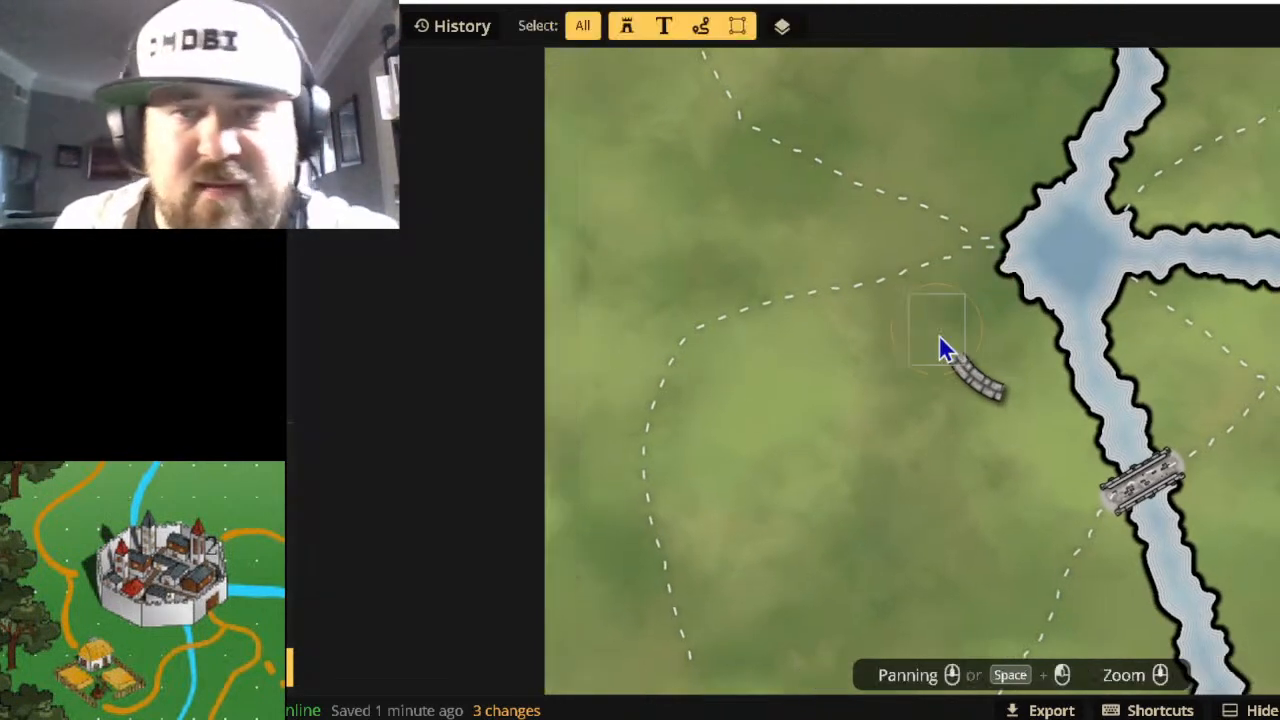
{"action": "left_click", "coordinate": [960, 367]}
{"action": "key", "text": "Delete"}
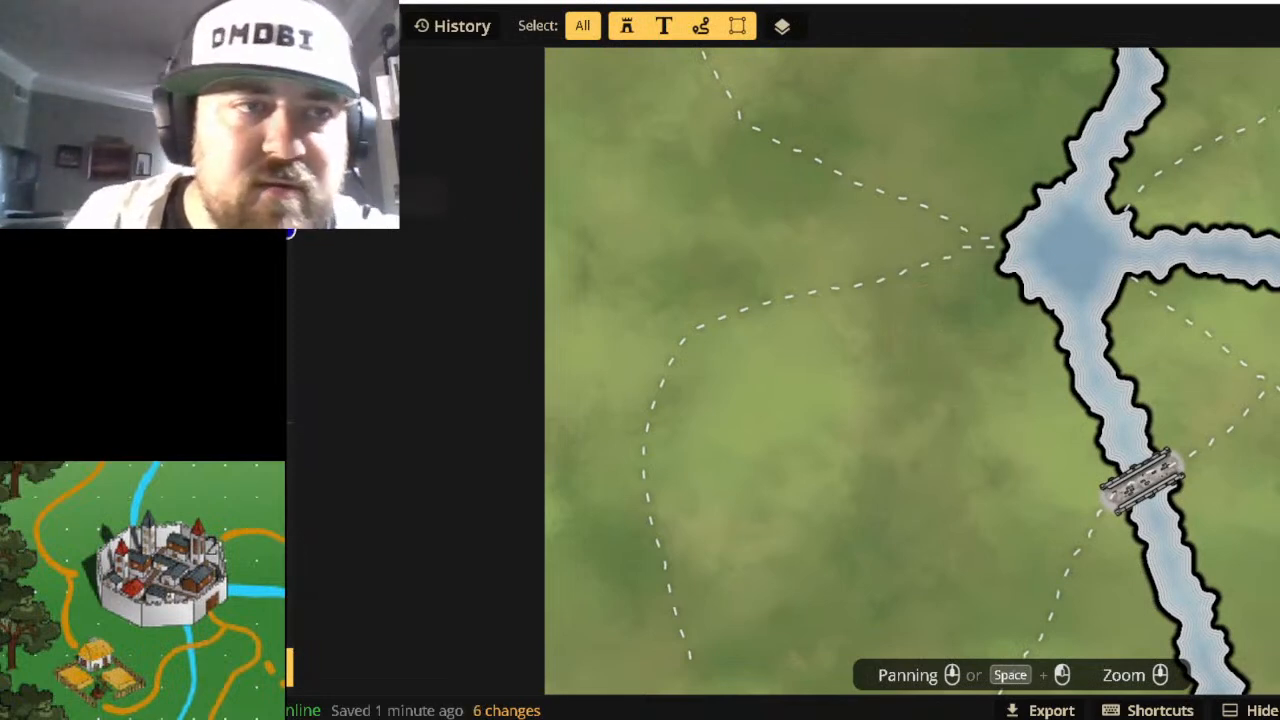
Search the Watercolor Battlemaps stamp catalog for "castle" and look through the stamps offered.
{"action": "left_click", "coordinate": [284, 210]}
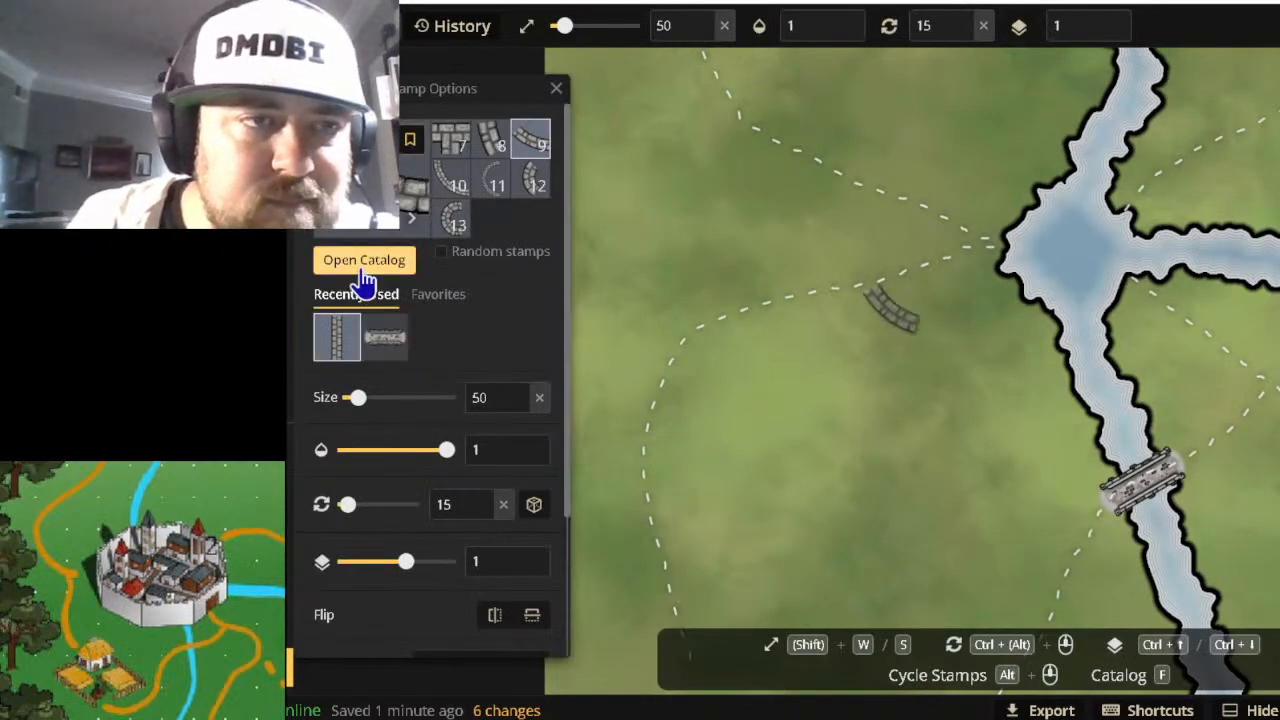
{"action": "left_click", "coordinate": [364, 272]}
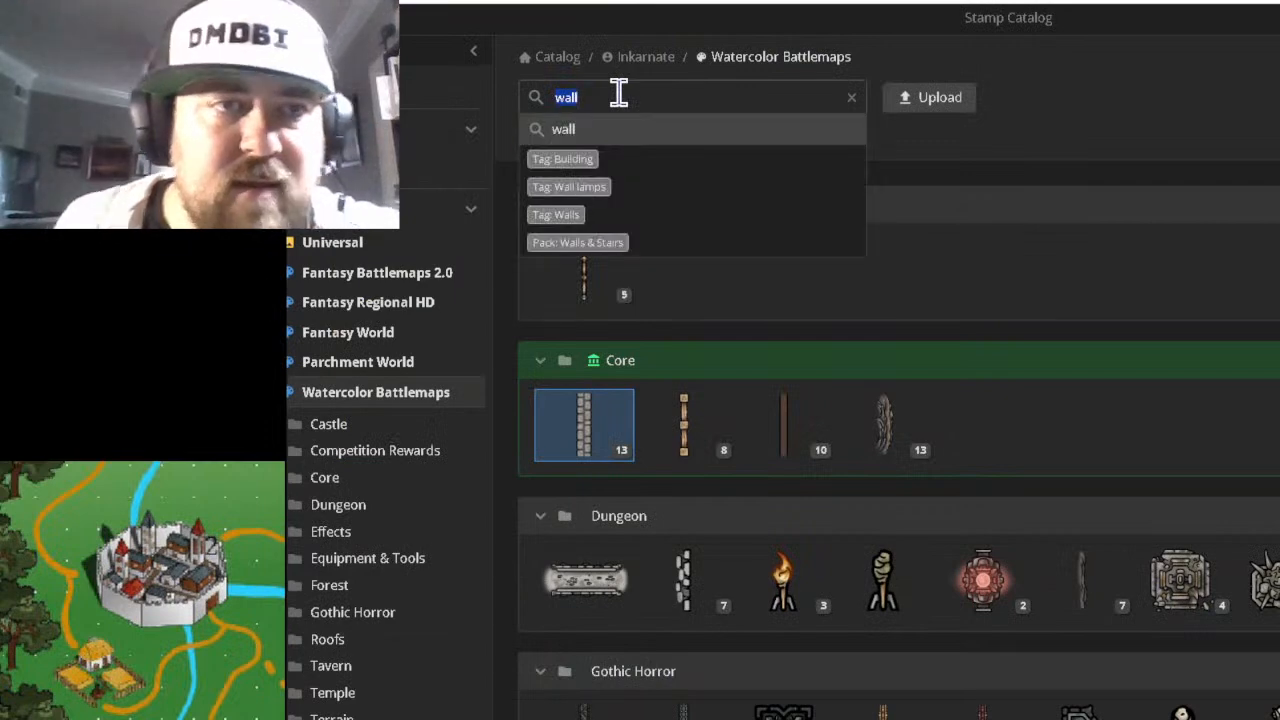
{"action": "type", "text": "castle"}
{"action": "key", "text": "Return"}
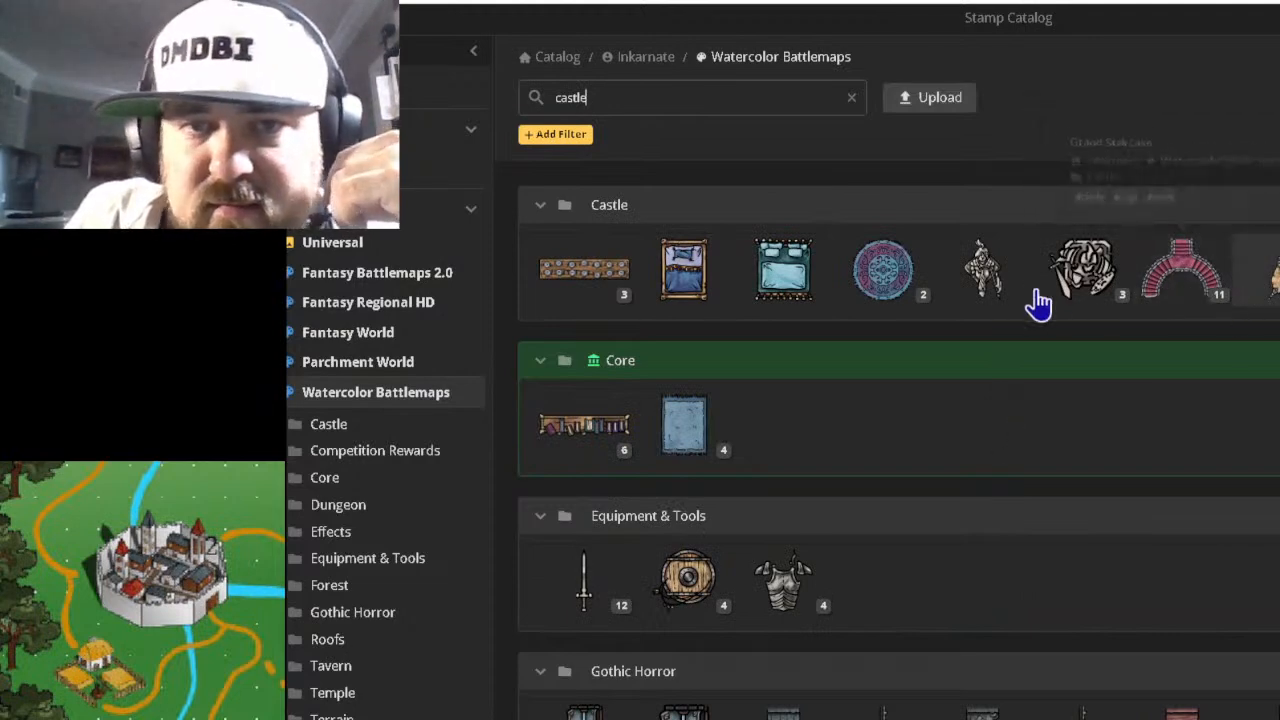
{"action": "scroll", "coordinate": [1128, 462], "scroll_direction": "down", "scroll_amount": 10}
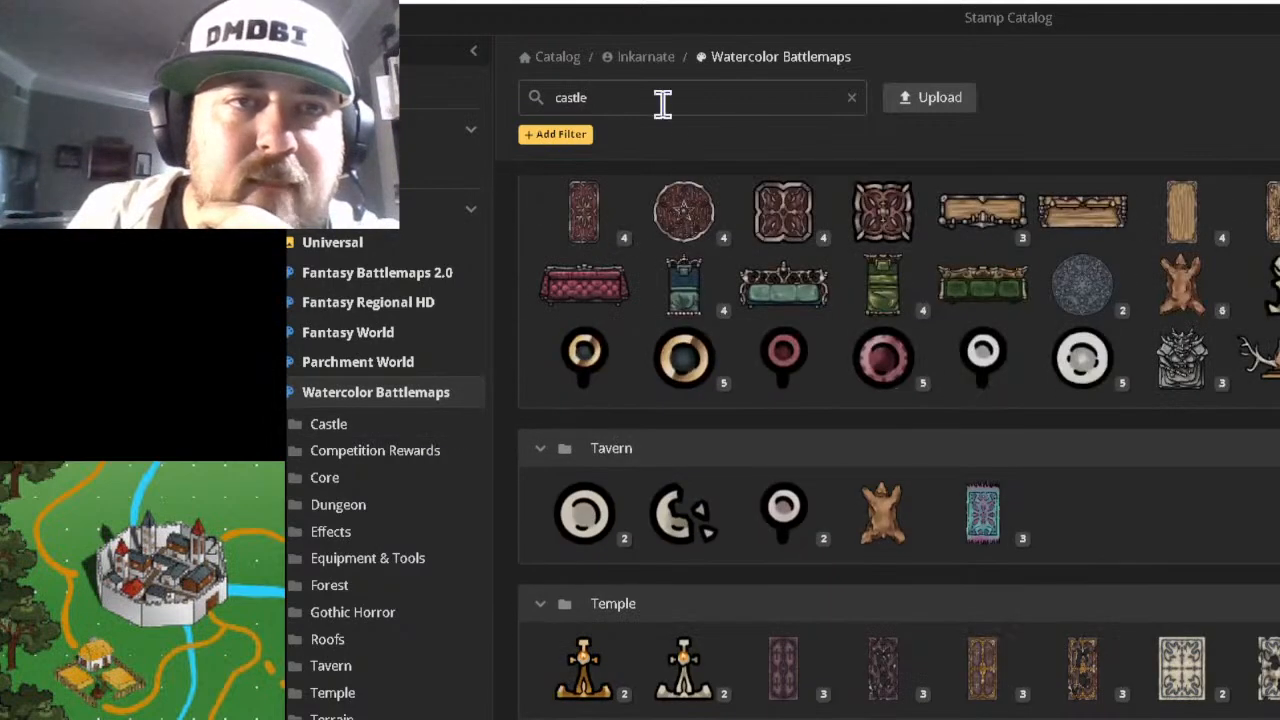
Search the Watercolor Battlemaps stamp catalog for "keep" and clear the search term.
{"action": "double_click", "coordinate": [661, 97]}
{"action": "type", "text": "keep"}
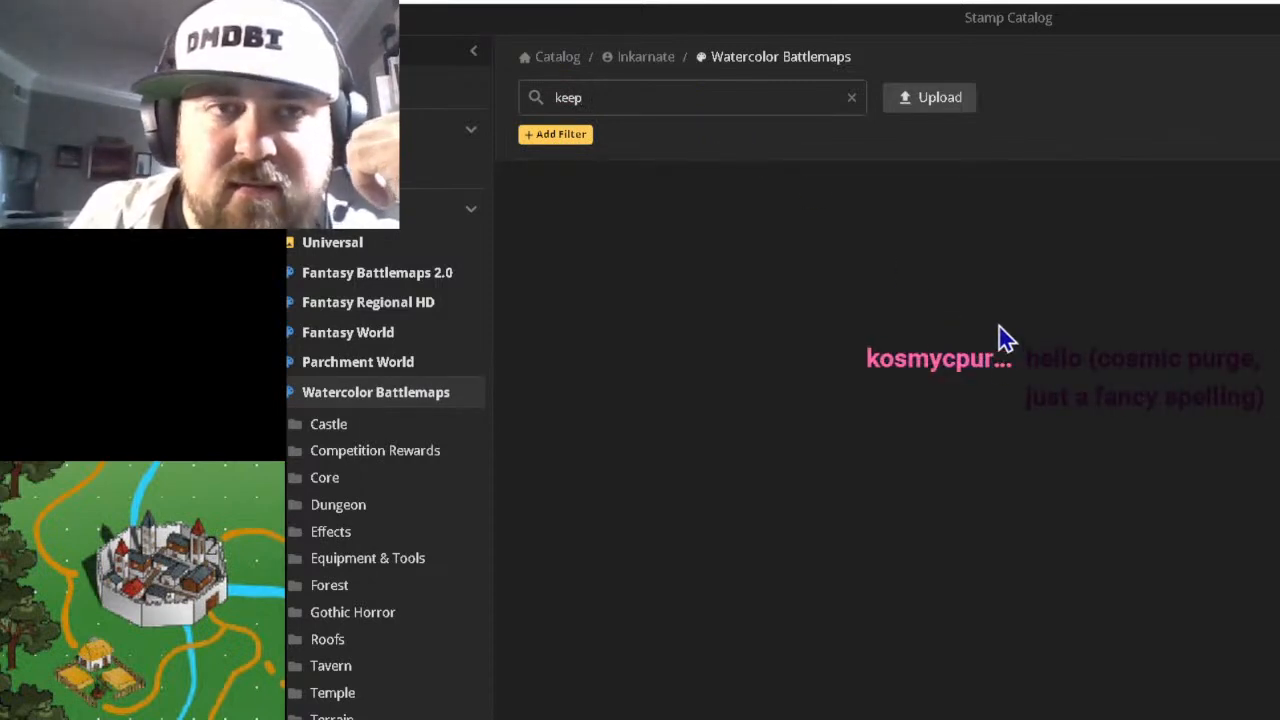
{"action": "double_click", "coordinate": [610, 98]}
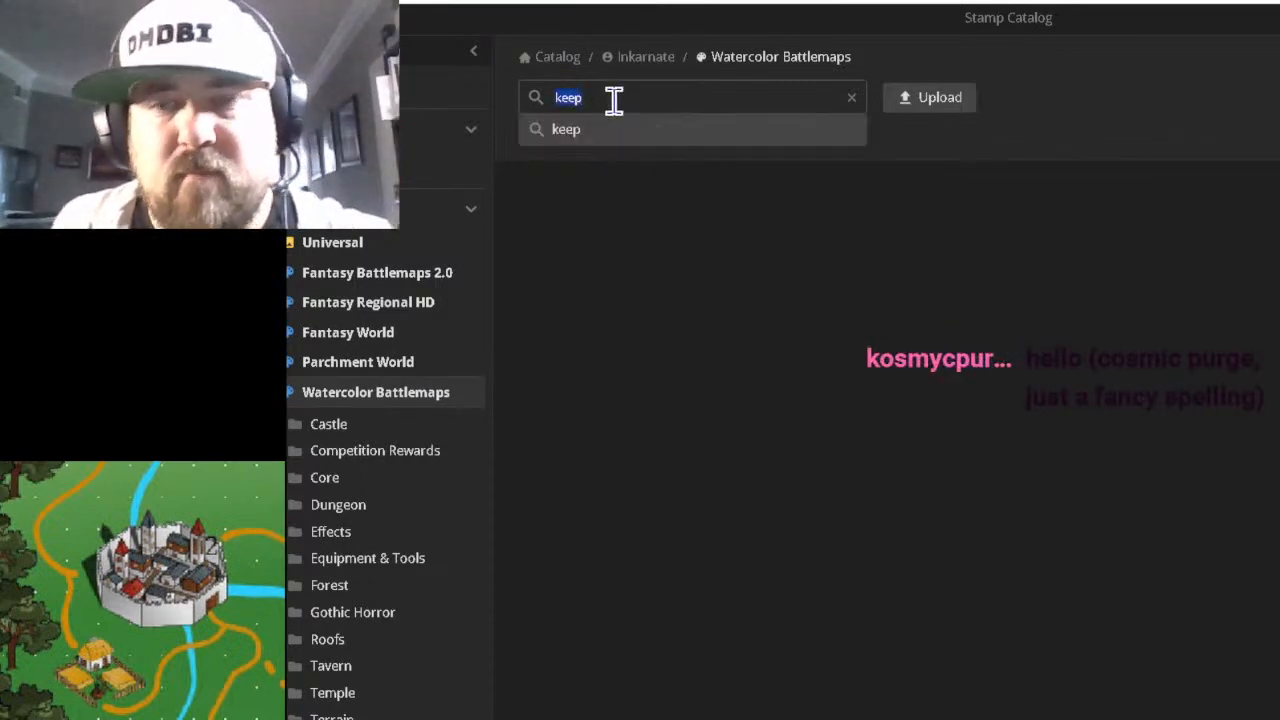
{"action": "key", "text": "BackSpace"}
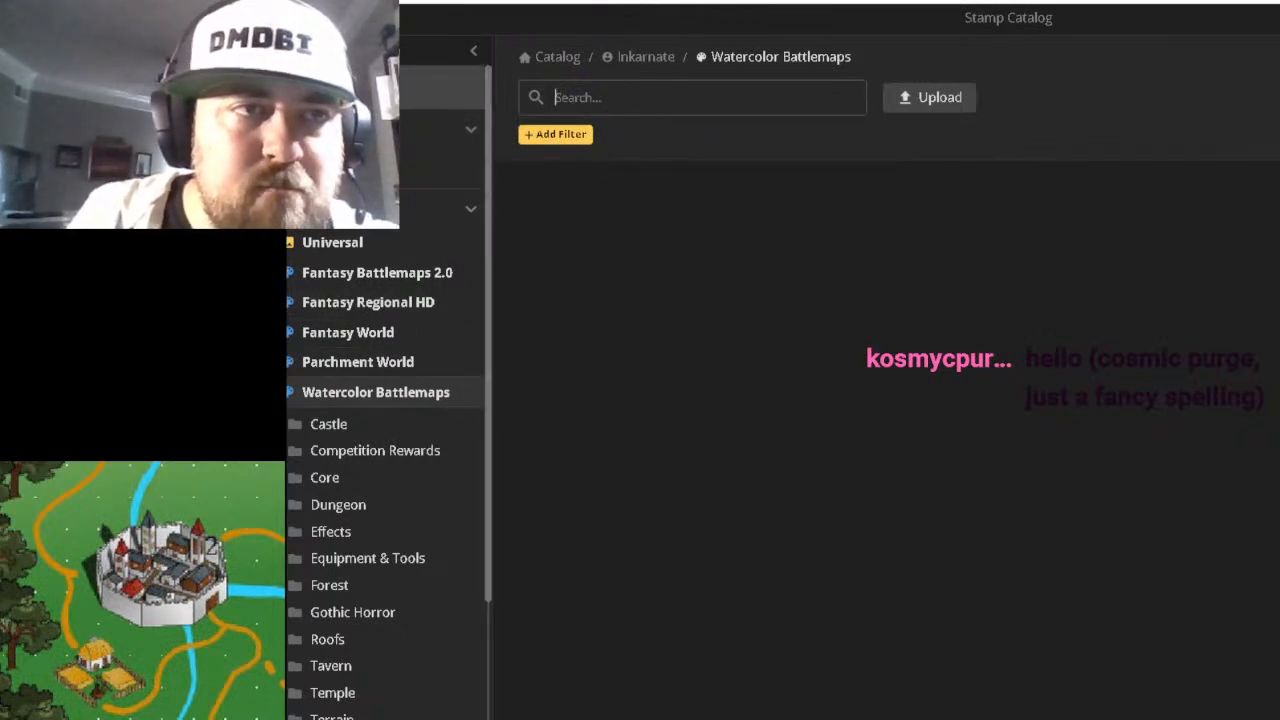
Search the whole stamp catalog for "keep" and choose the red-roofed castle from the Fantasy World Core set.
{"action": "left_click", "coordinate": [372, 89]}
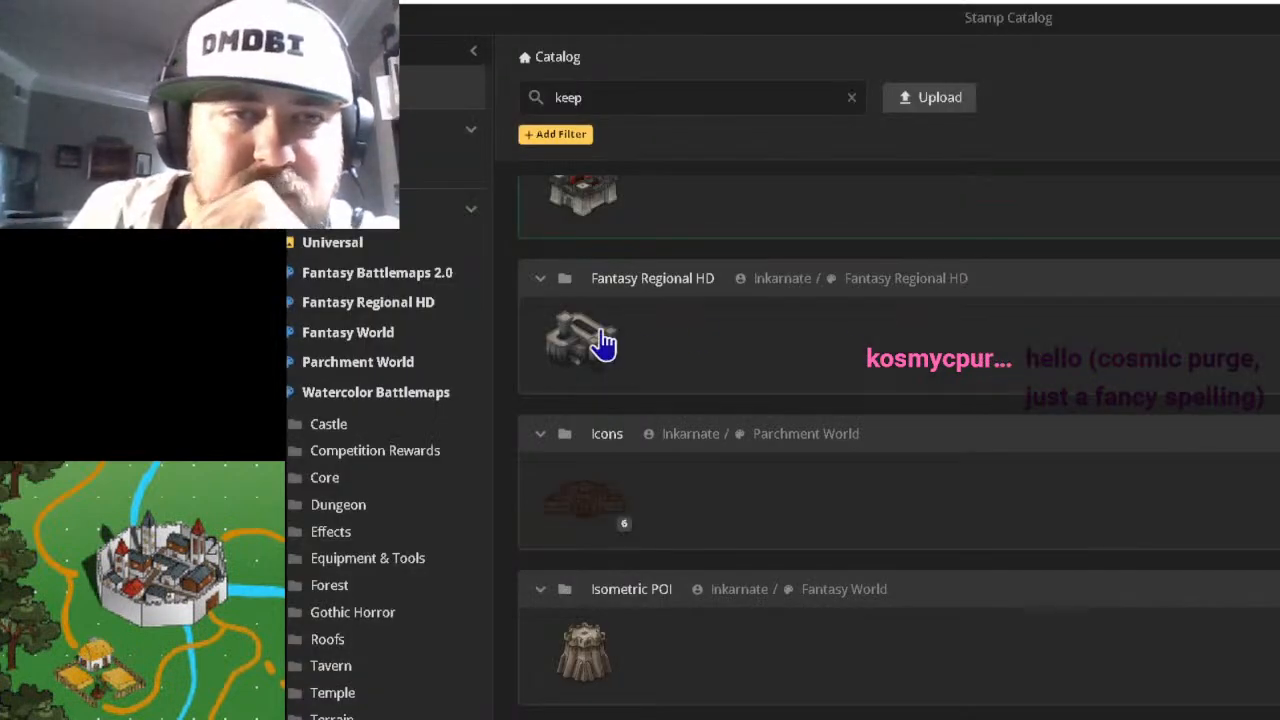
{"action": "mouse_move", "coordinate": [584, 347]}
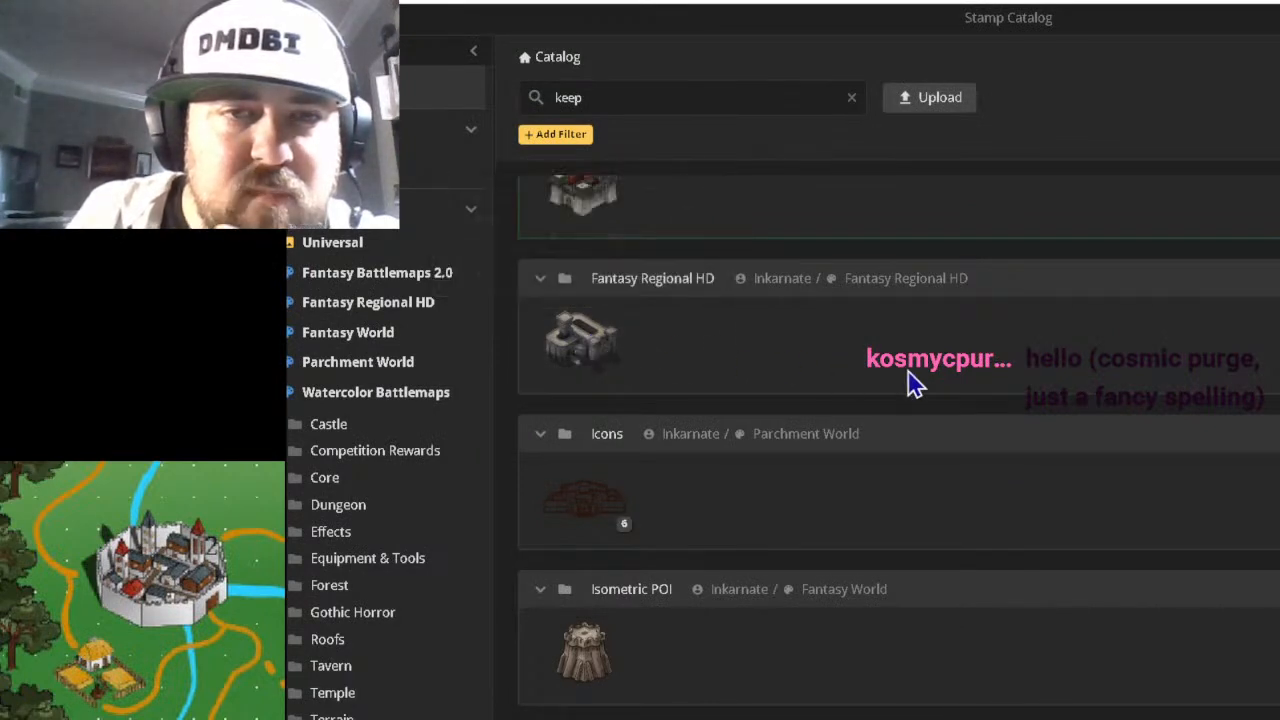
{"action": "scroll", "coordinate": [912, 384], "scroll_direction": "up", "scroll_amount": 1}
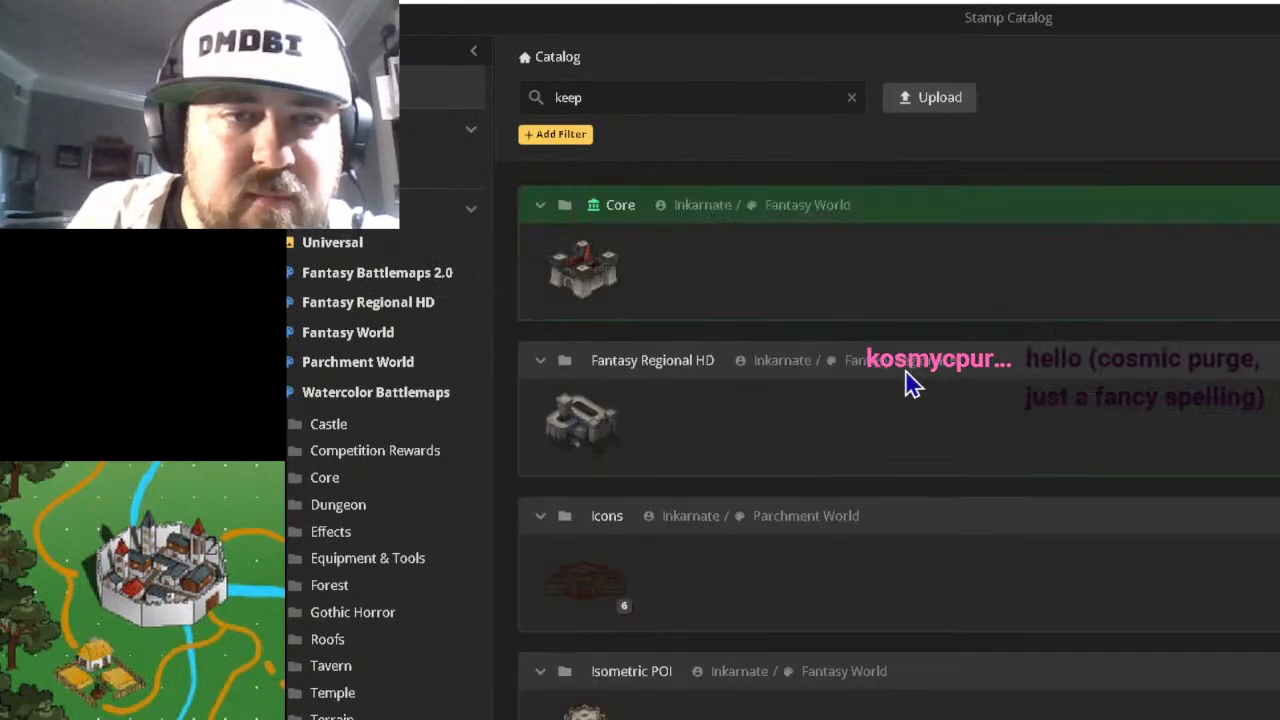
{"action": "left_click", "coordinate": [584, 268]}
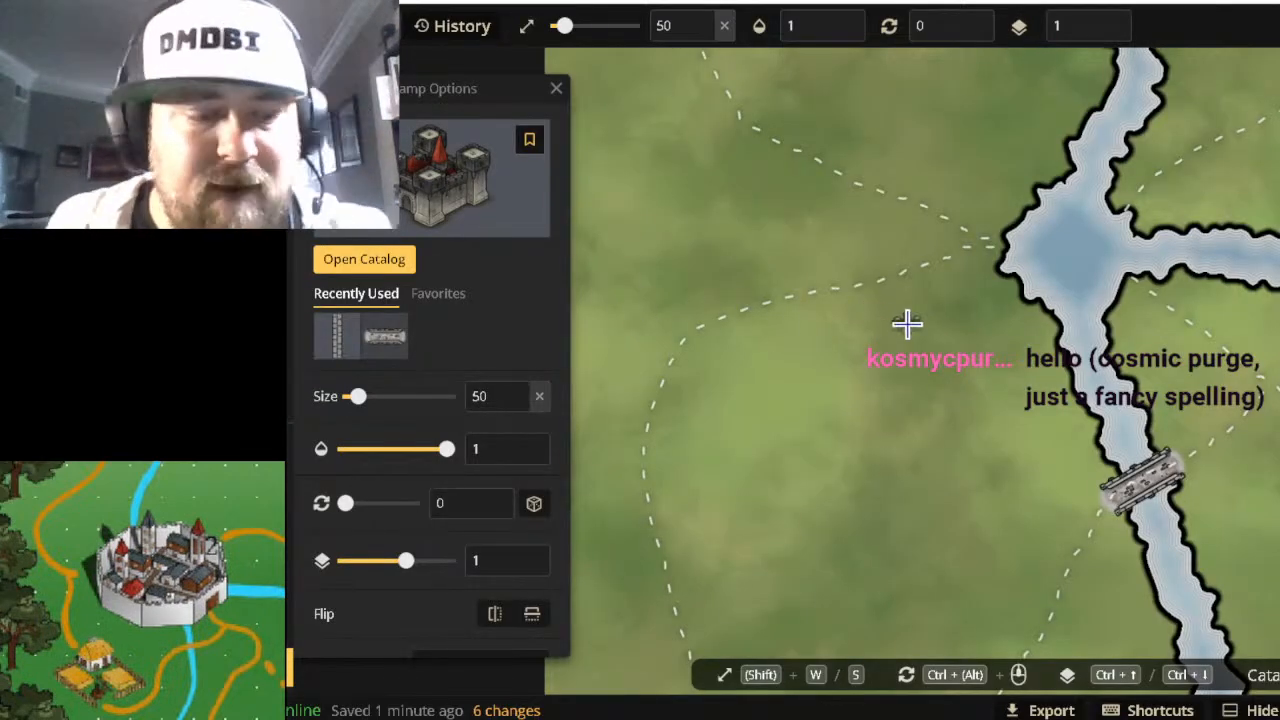
Enlarge the castle stamp to size 500, place it over the central pool and shift it slightly southeast.
{"action": "key", "text": "w"}
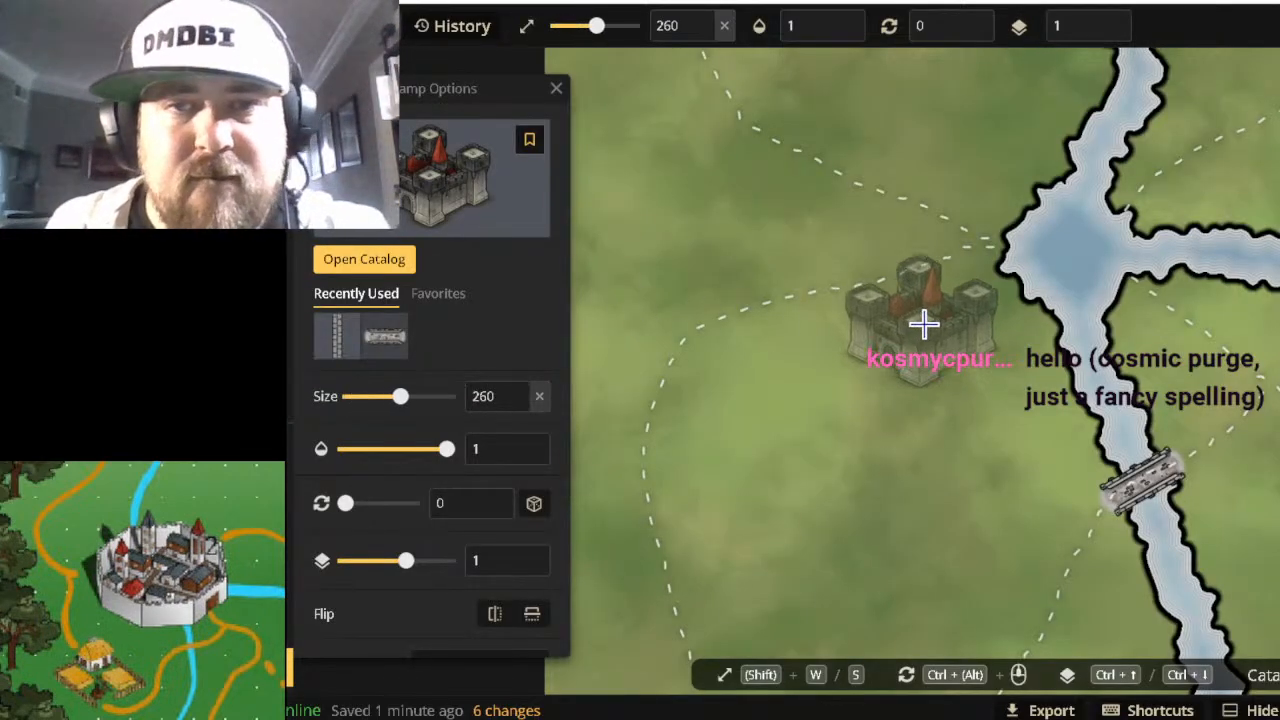
{"action": "key", "text": "w"}
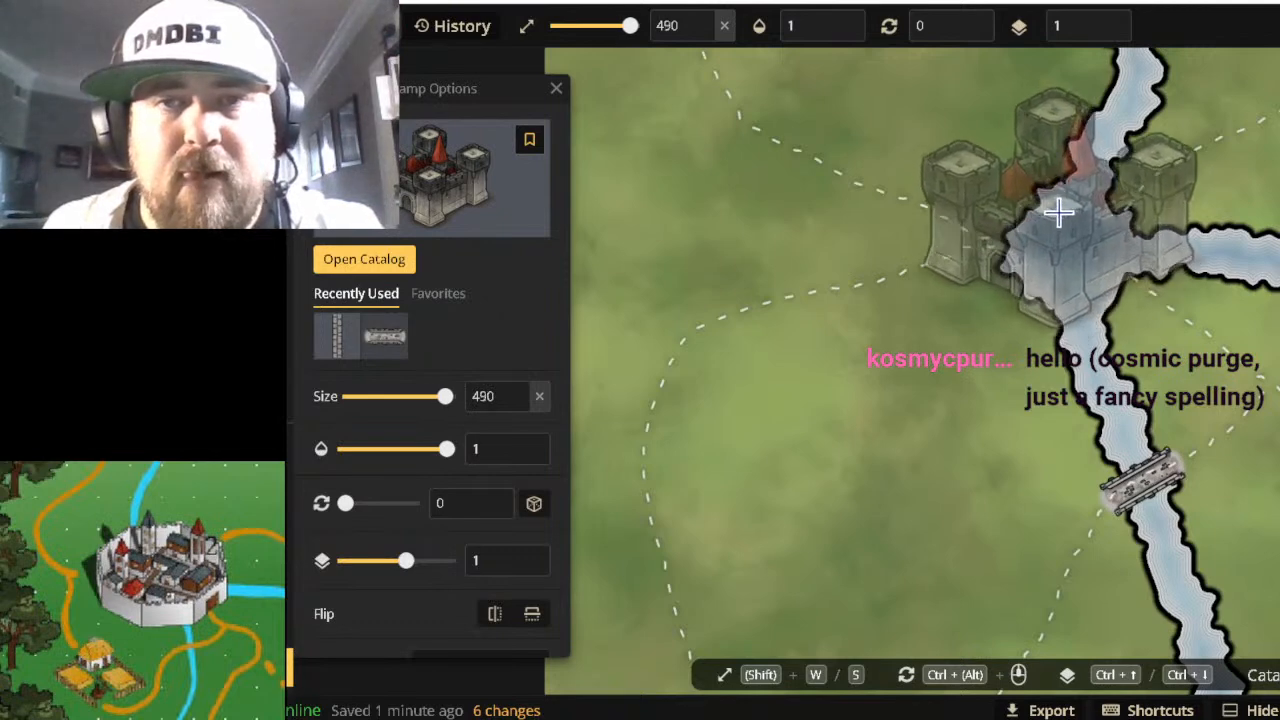
{"action": "key", "text": "w"}
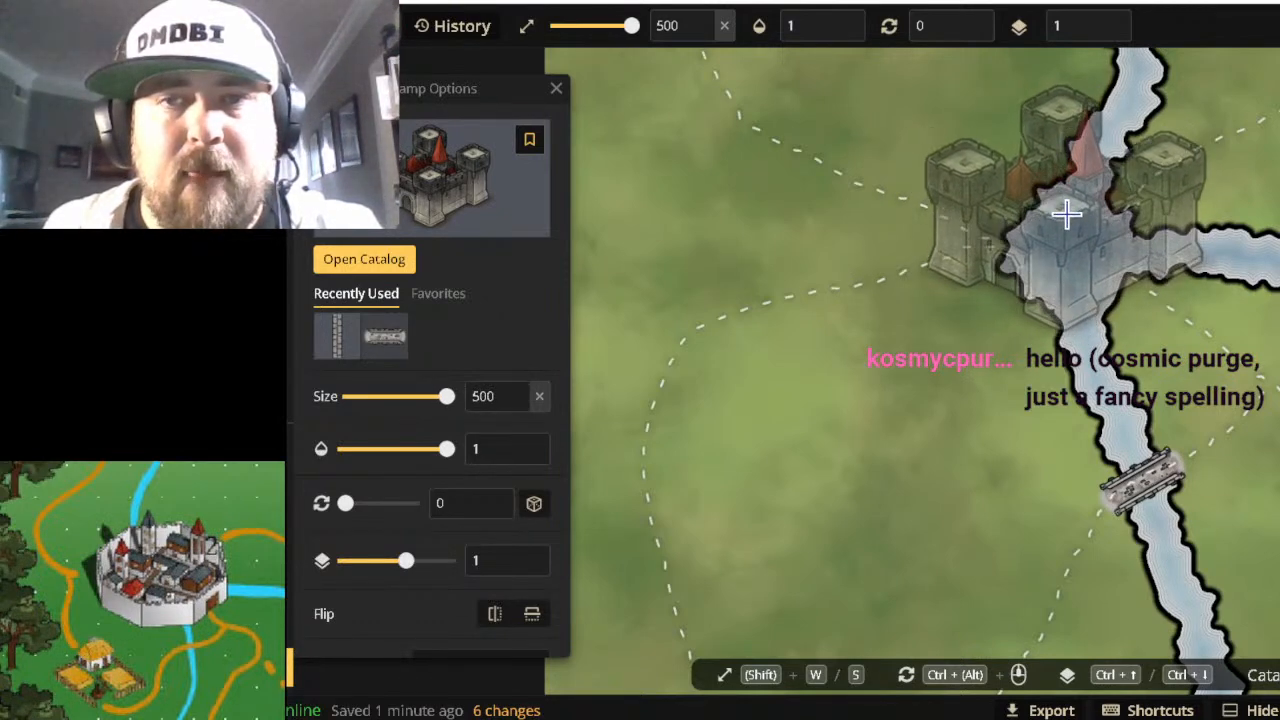
{"action": "left_click", "coordinate": [1066, 214]}
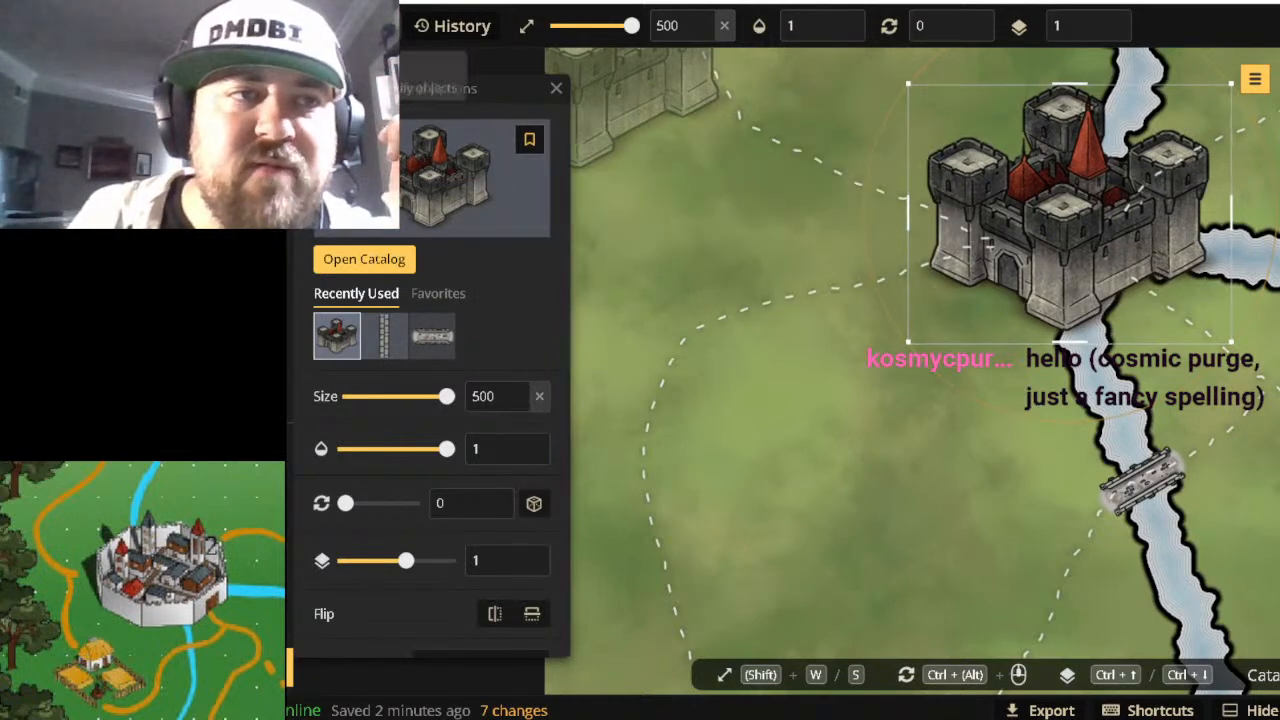
{"action": "left_click", "coordinate": [971, 194]}
{"action": "mouse_move", "coordinate": [1066, 214]}
{"action": "left_mouse_down"}
{"action": "mouse_move", "coordinate": [1060, 200]}
{"action": "mouse_move", "coordinate": [1082, 203]}
{"action": "mouse_move", "coordinate": [1073, 226]}
{"action": "left_mouse_up"}
Move the southwestern and northwestern dashed paths so that both lead up to the castle.
{"action": "left_click", "coordinate": [791, 296]}
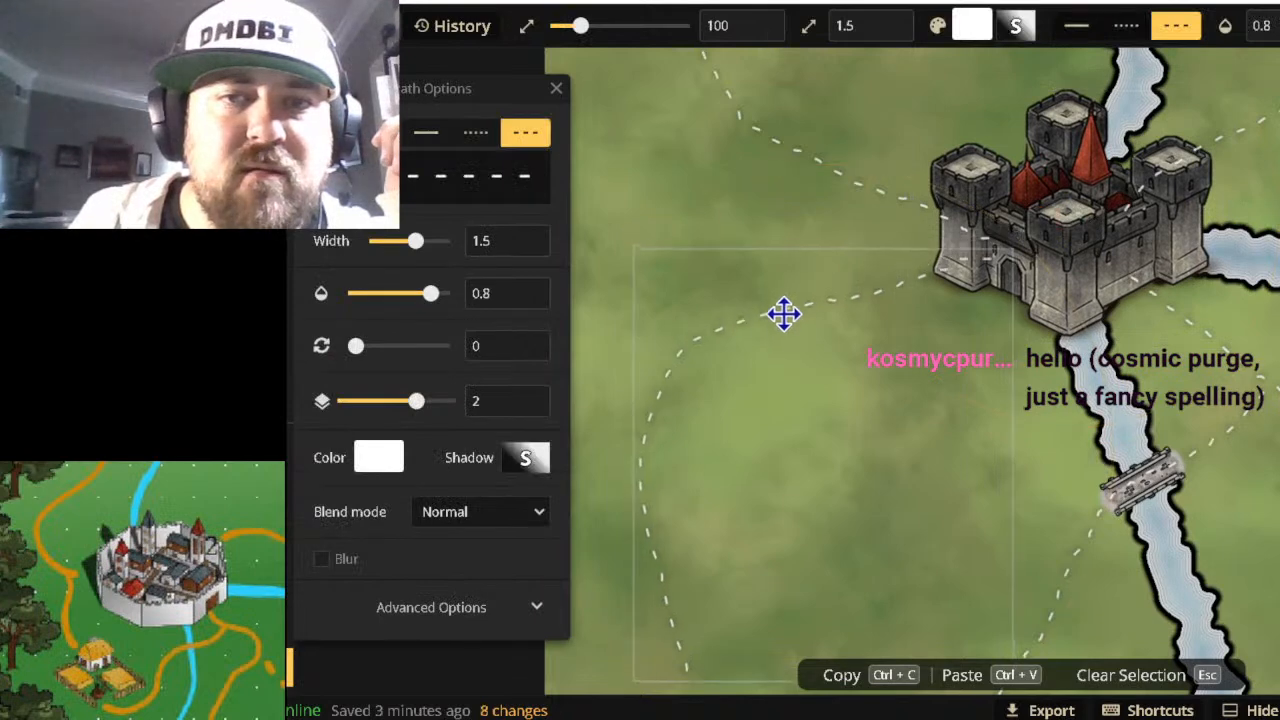
{"action": "mouse_move", "coordinate": [784, 314]}
{"action": "left_mouse_down"}
{"action": "mouse_move", "coordinate": [800, 334]}
{"action": "mouse_move", "coordinate": [793, 314]}
{"action": "left_mouse_up"}
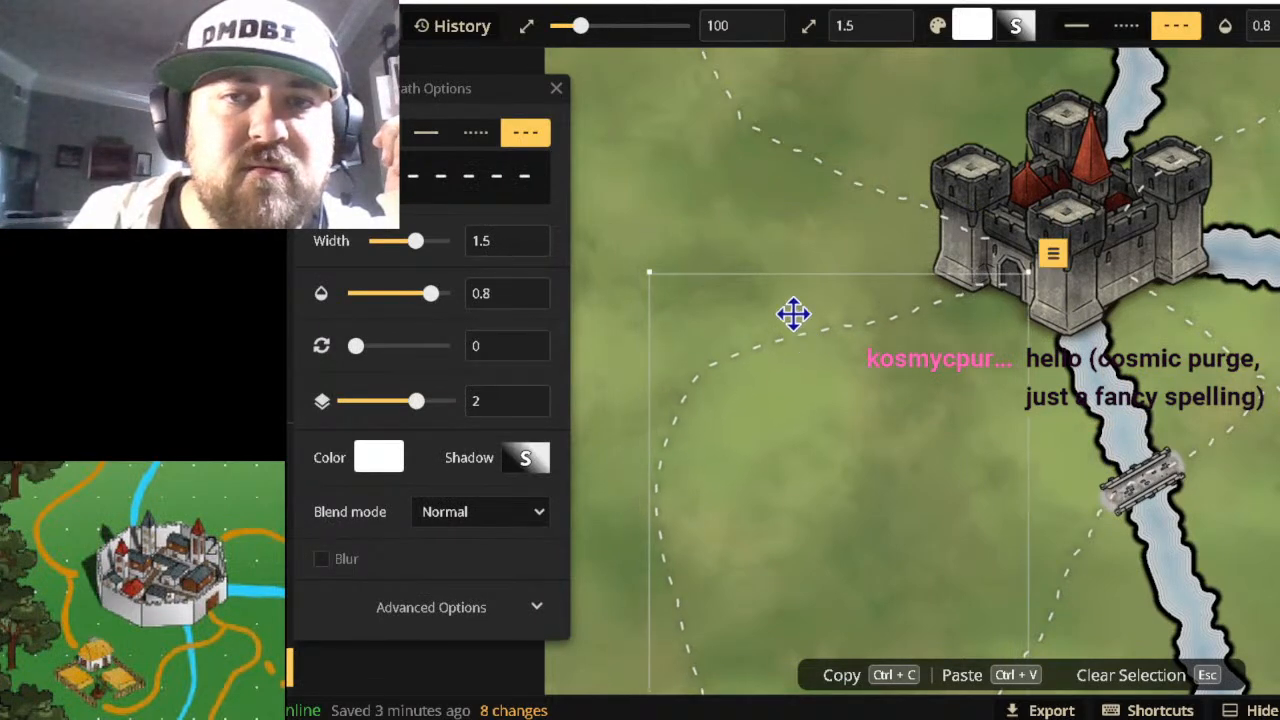
{"action": "left_click", "coordinate": [808, 151]}
{"action": "left_click_drag", "start_coordinate": [808, 151], "coordinate": [824, 196]}
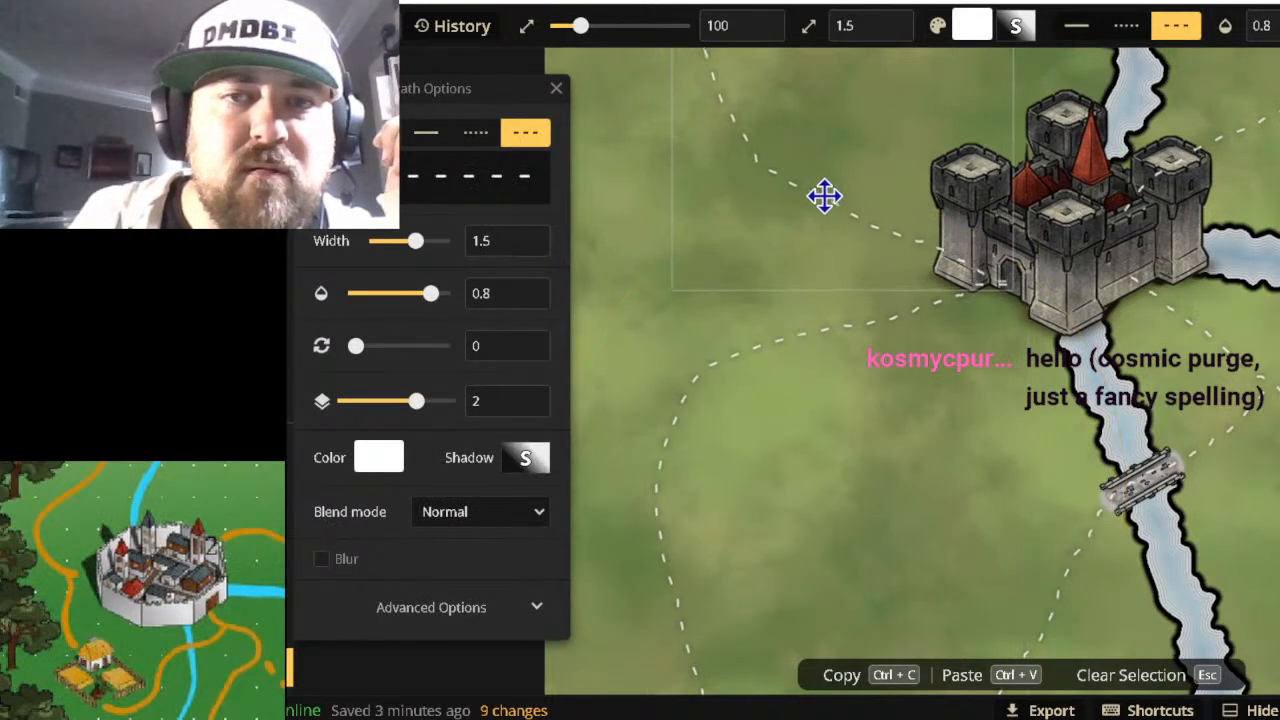
Scale the northwestern dashed path to 105 so it reaches the map's northern edge, and deselect it.
{"action": "scroll", "coordinate": [860, 330], "scroll_direction": "down", "scroll_amount": 4}
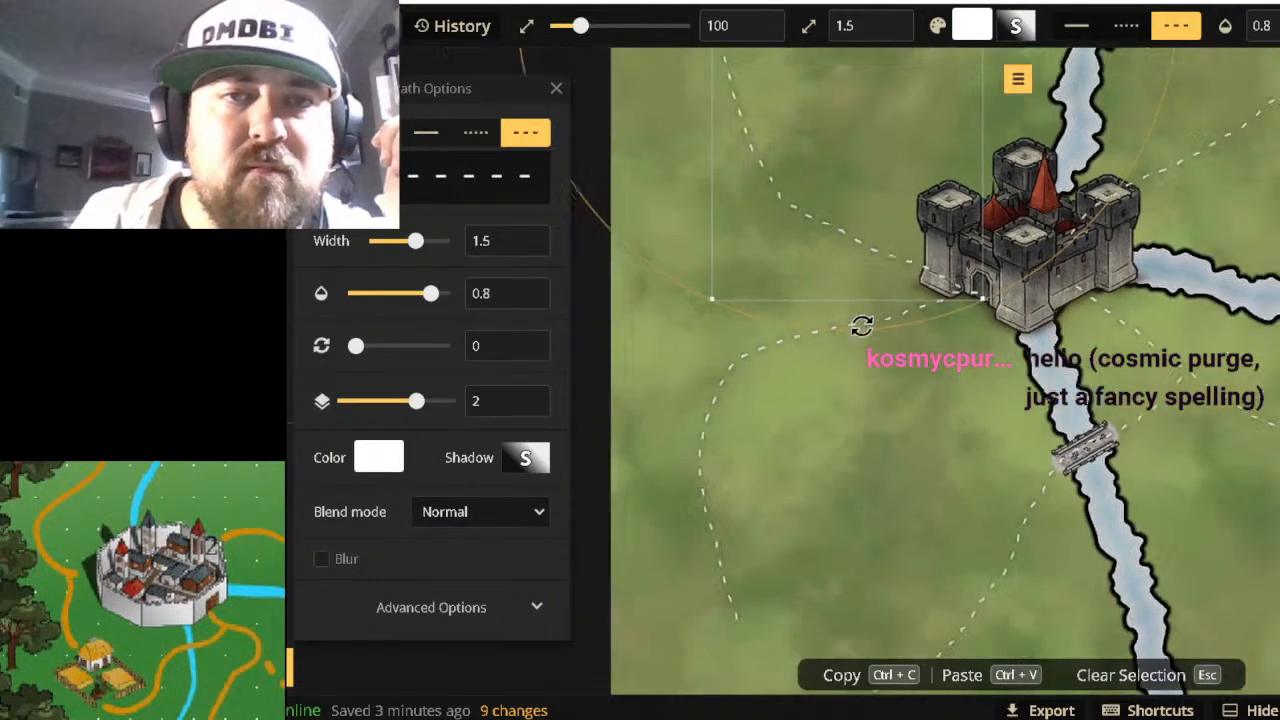
{"action": "scroll", "coordinate": [884, 370], "scroll_direction": "down", "scroll_amount": 3}
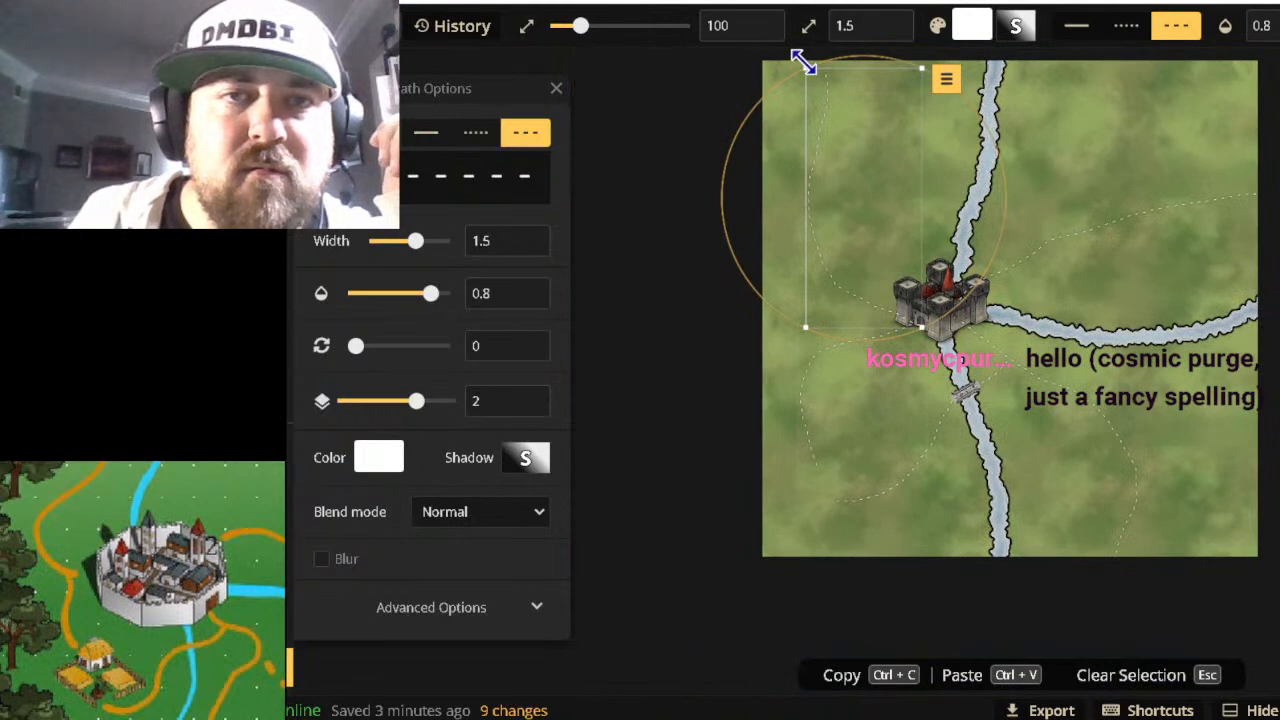
{"action": "left_click_drag", "start_coordinate": [803, 63], "coordinate": [799, 50]}
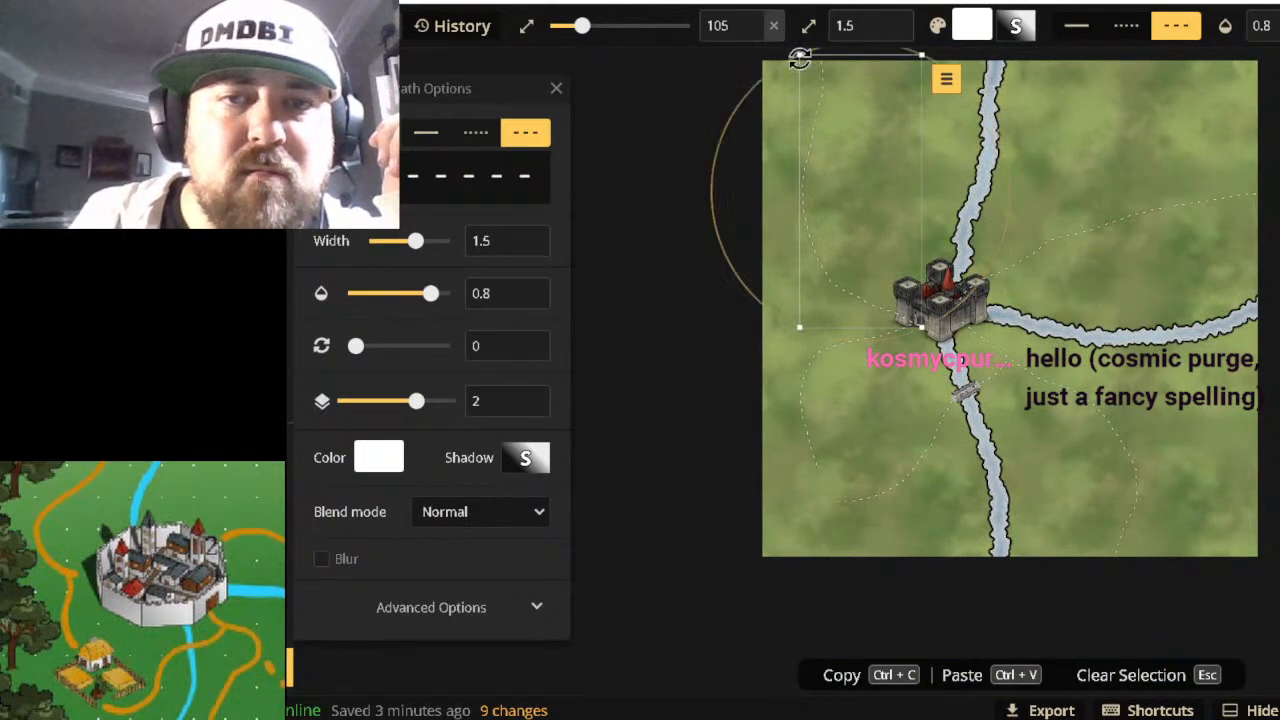
{"action": "key", "text": "Escape"}
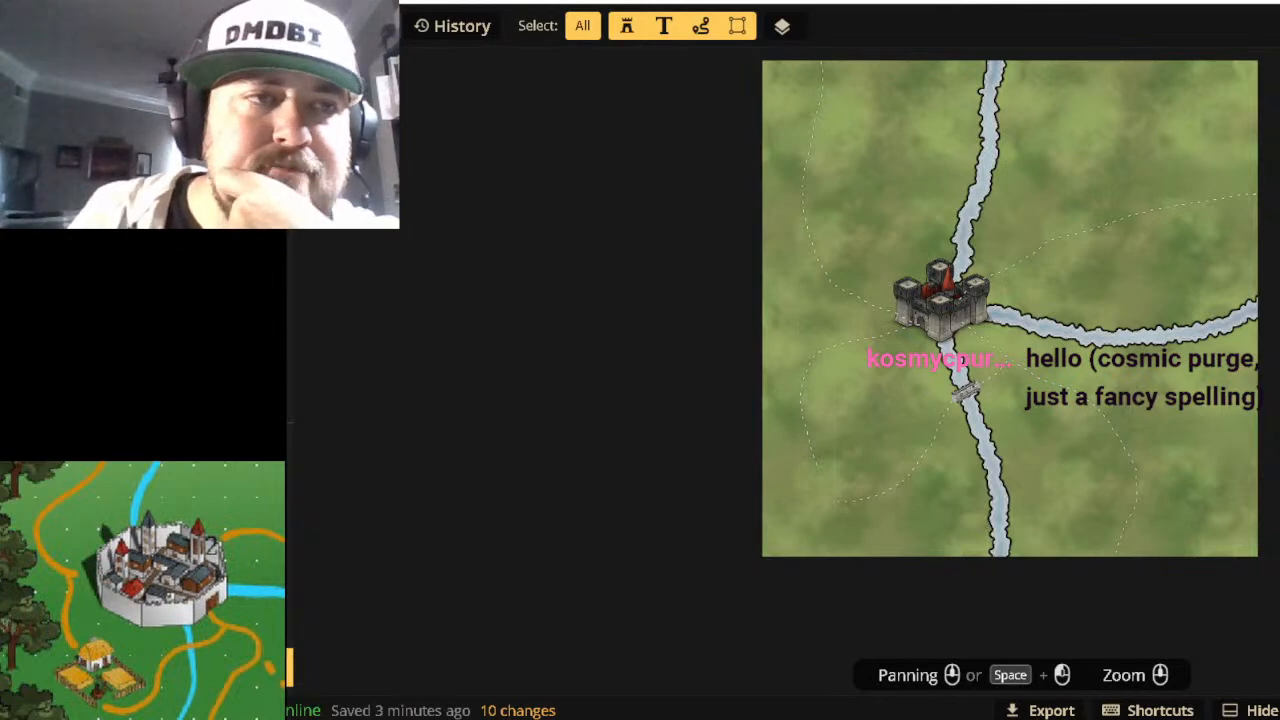
Search the stamp catalog for "farm" and choose the 12-stamp building group from Fantasy Regional HD.
{"action": "left_click", "coordinate": [262, 240]}
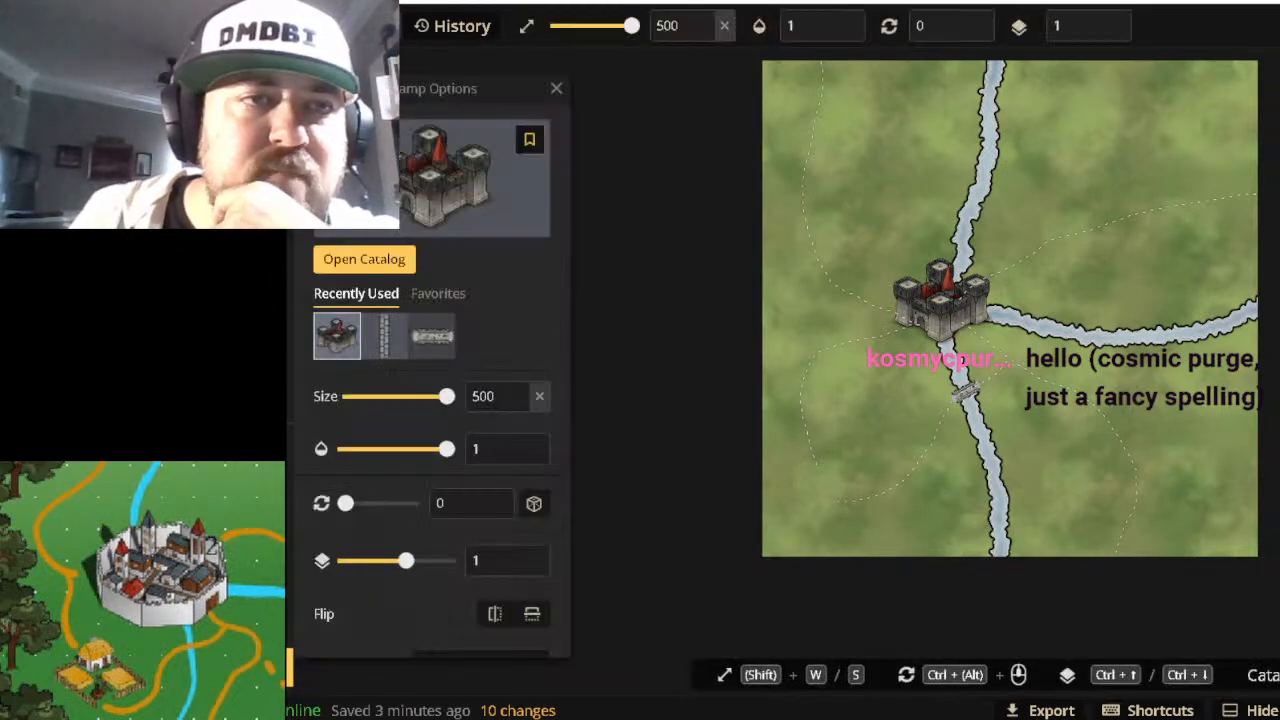
{"action": "left_click", "coordinate": [420, 223]}
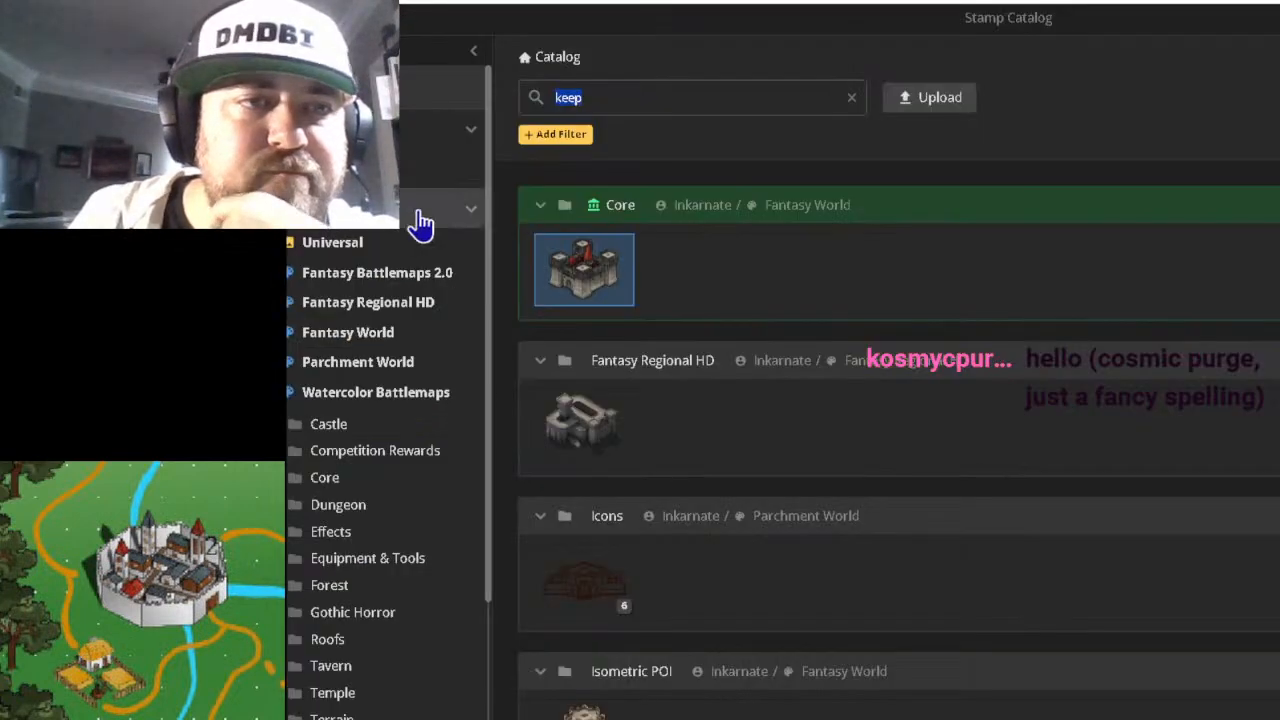
{"action": "scroll", "coordinate": [1100, 475], "scroll_direction": "down", "scroll_amount": 1}
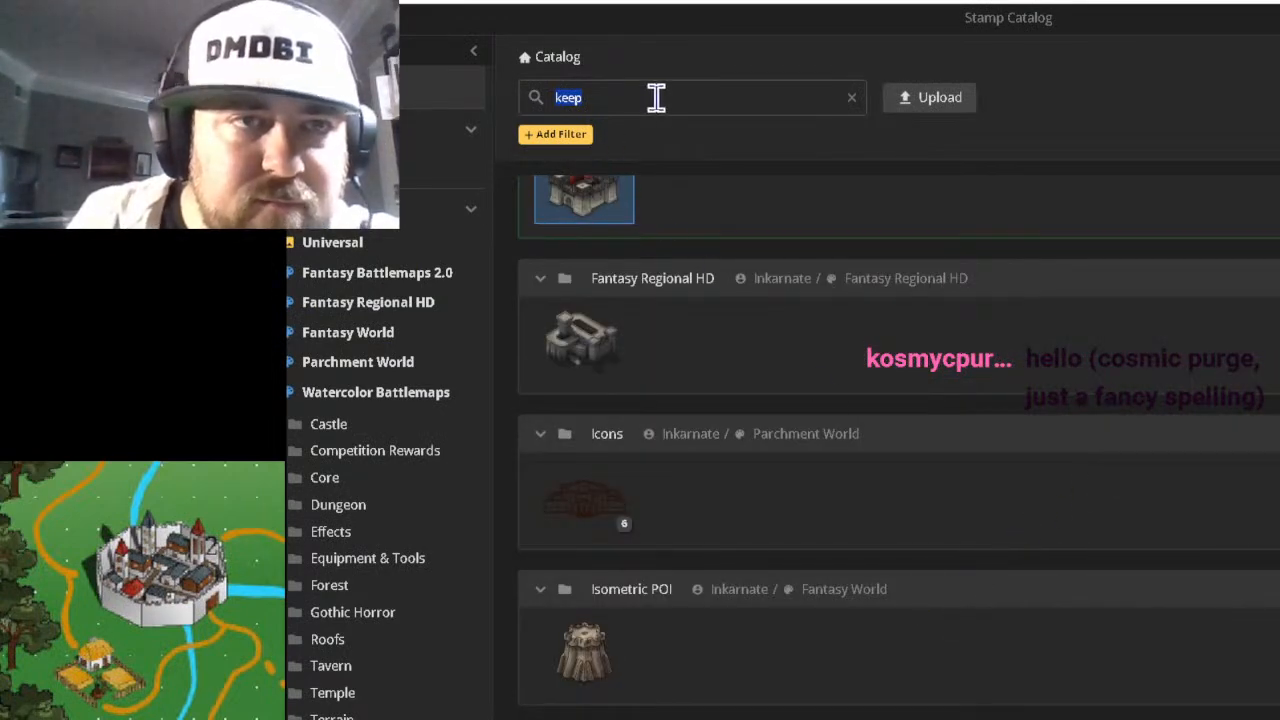
{"action": "type", "text": "farm"}
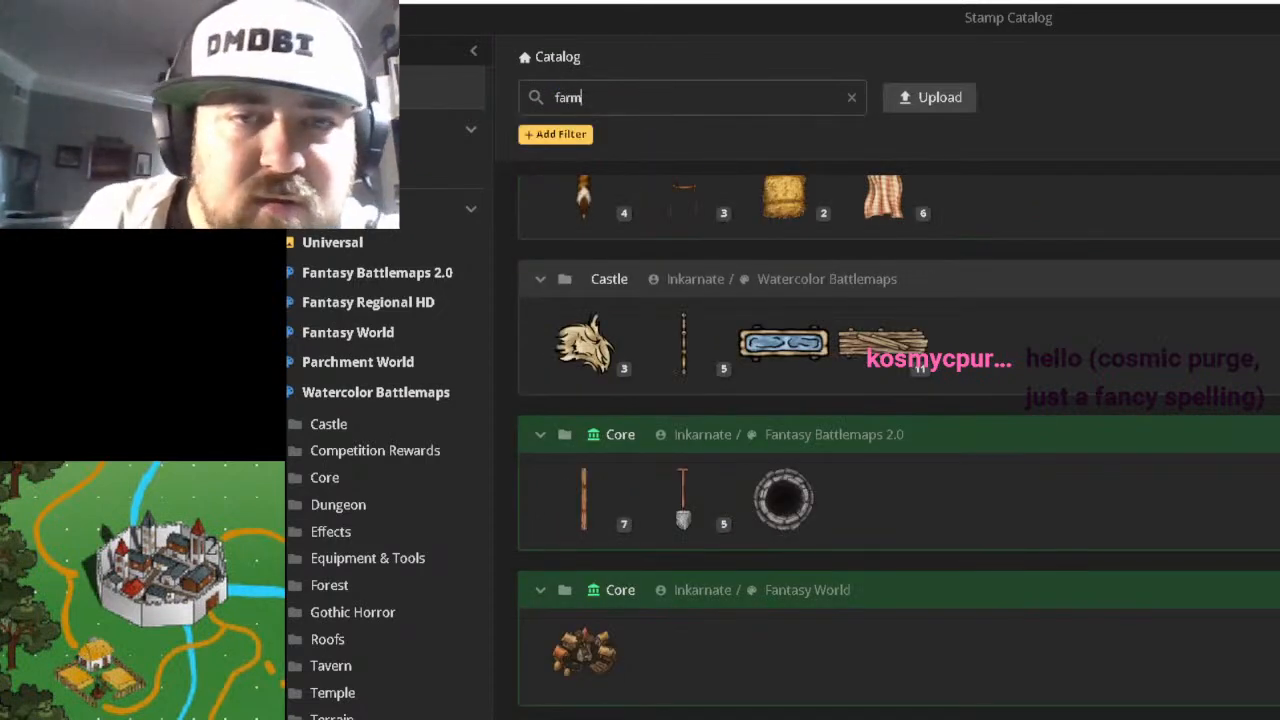
{"action": "scroll", "coordinate": [1222, 368], "scroll_direction": "up", "scroll_amount": 1}
{"action": "scroll", "coordinate": [1228, 365], "scroll_direction": "down", "scroll_amount": 10}
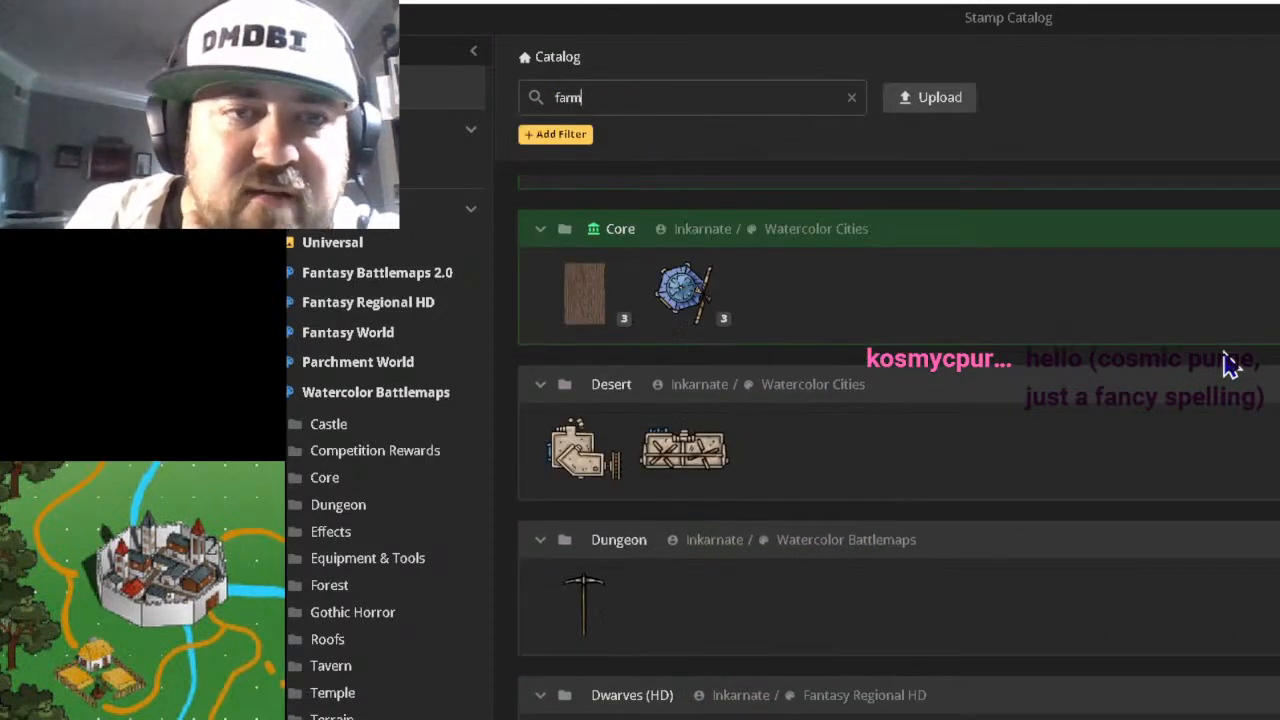
{"action": "scroll", "coordinate": [1230, 366], "scroll_direction": "down", "scroll_amount": 3}
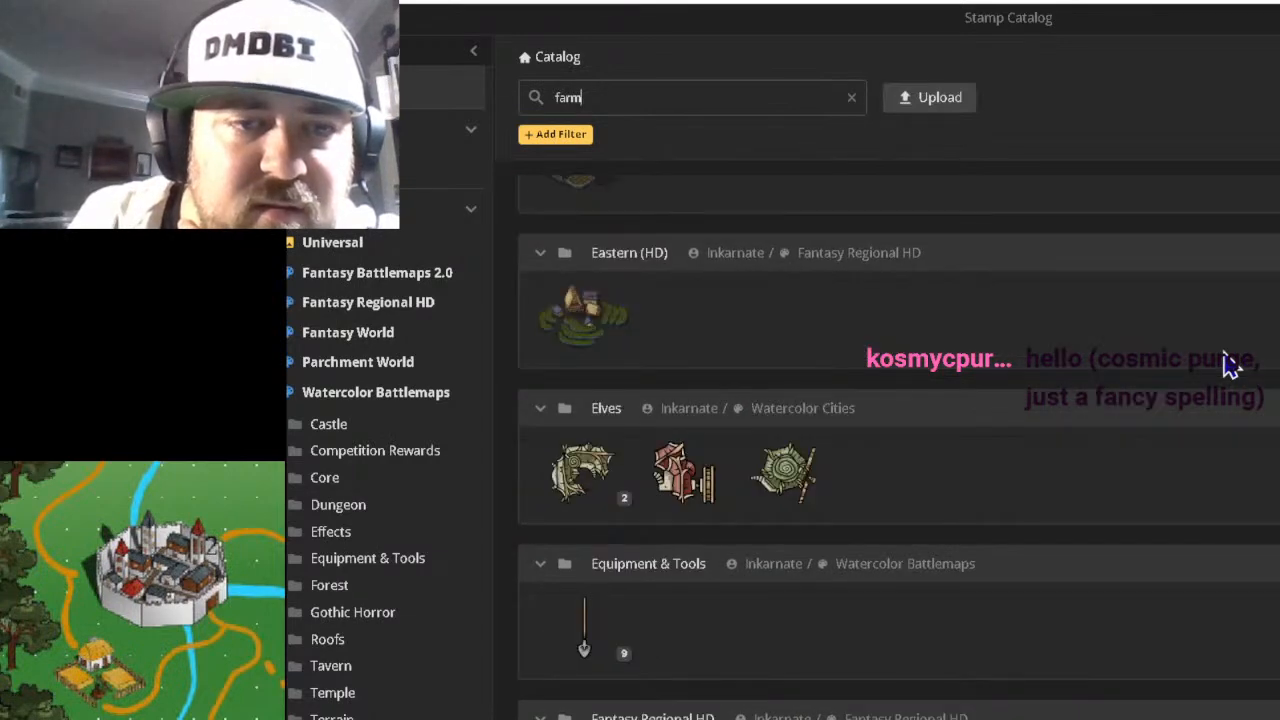
{"action": "scroll", "coordinate": [1230, 366], "scroll_direction": "down", "scroll_amount": 5}
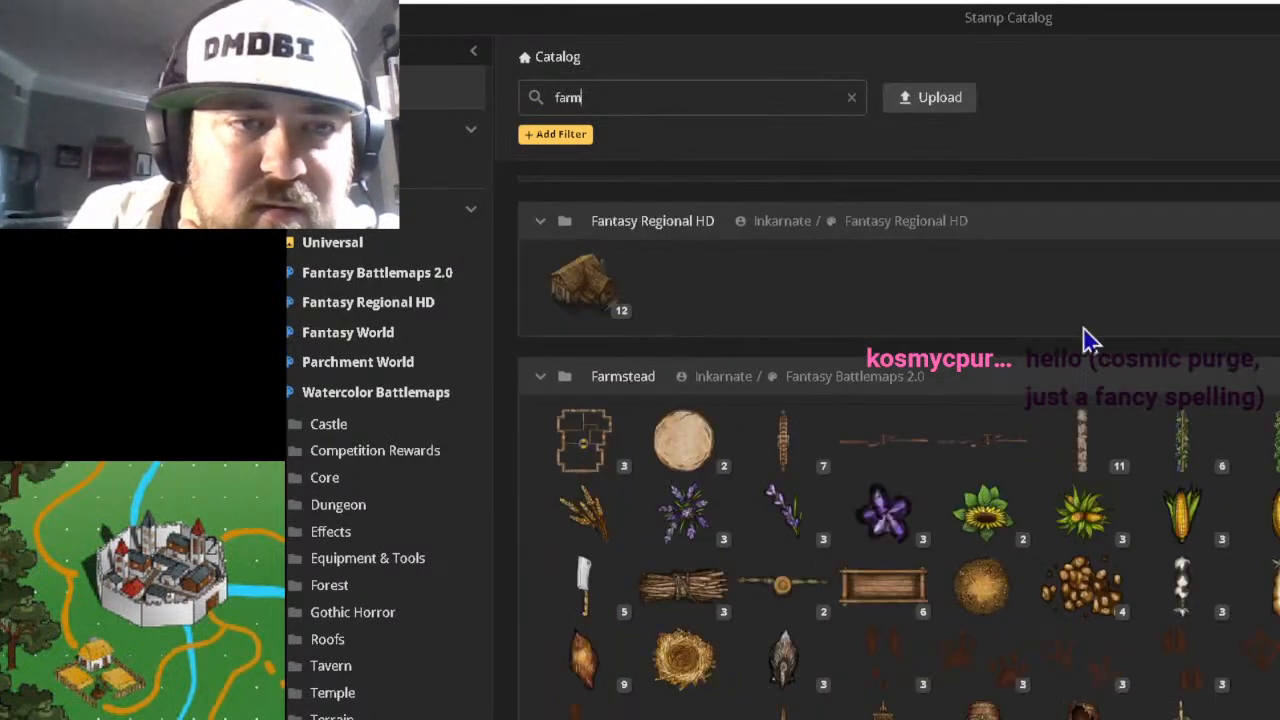
{"action": "left_click", "coordinate": [565, 298]}
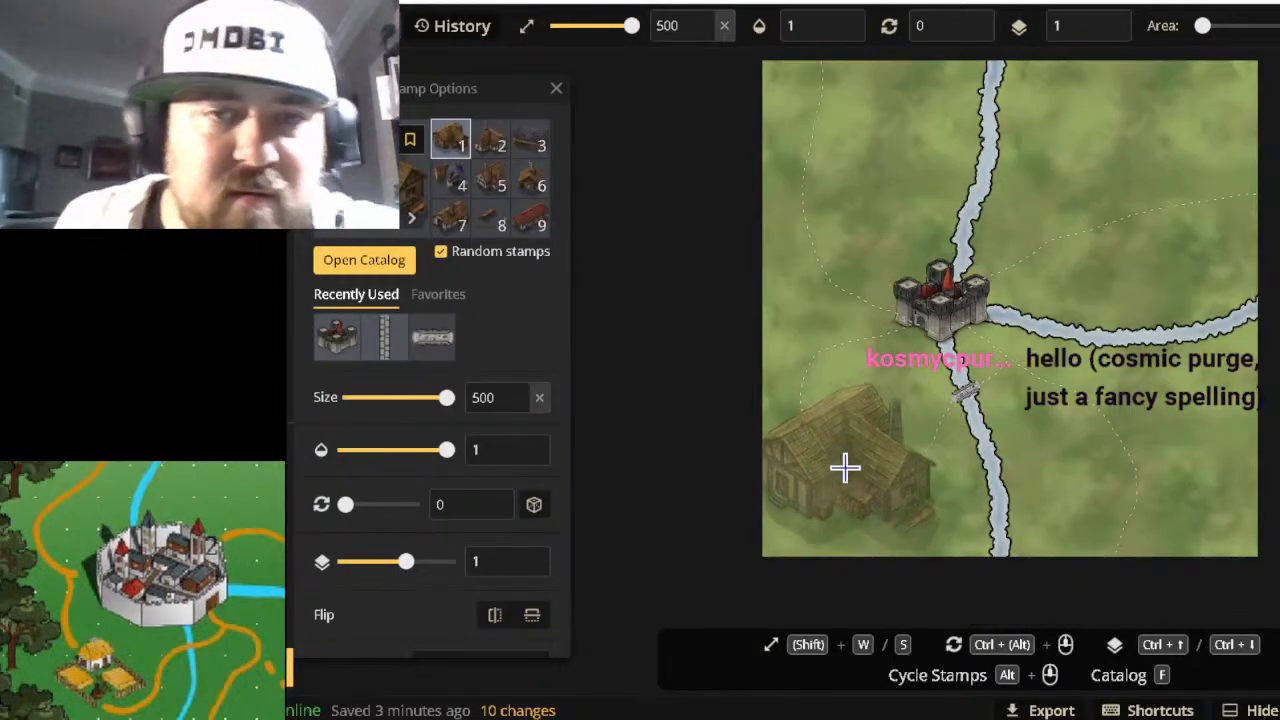
Reduce the farm stamps to size 120 and place three buildings in a cluster where the southwestern paths meet.
{"action": "key", "text": "s"}
{"action": "key", "text": "s"}
{"action": "key", "text": "s"}
{"action": "key", "text": "s"}
{"action": "key", "text": "s"}
{"action": "key", "text": "s"}
{"action": "key", "text": "s"}
{"action": "key", "text": "s"}
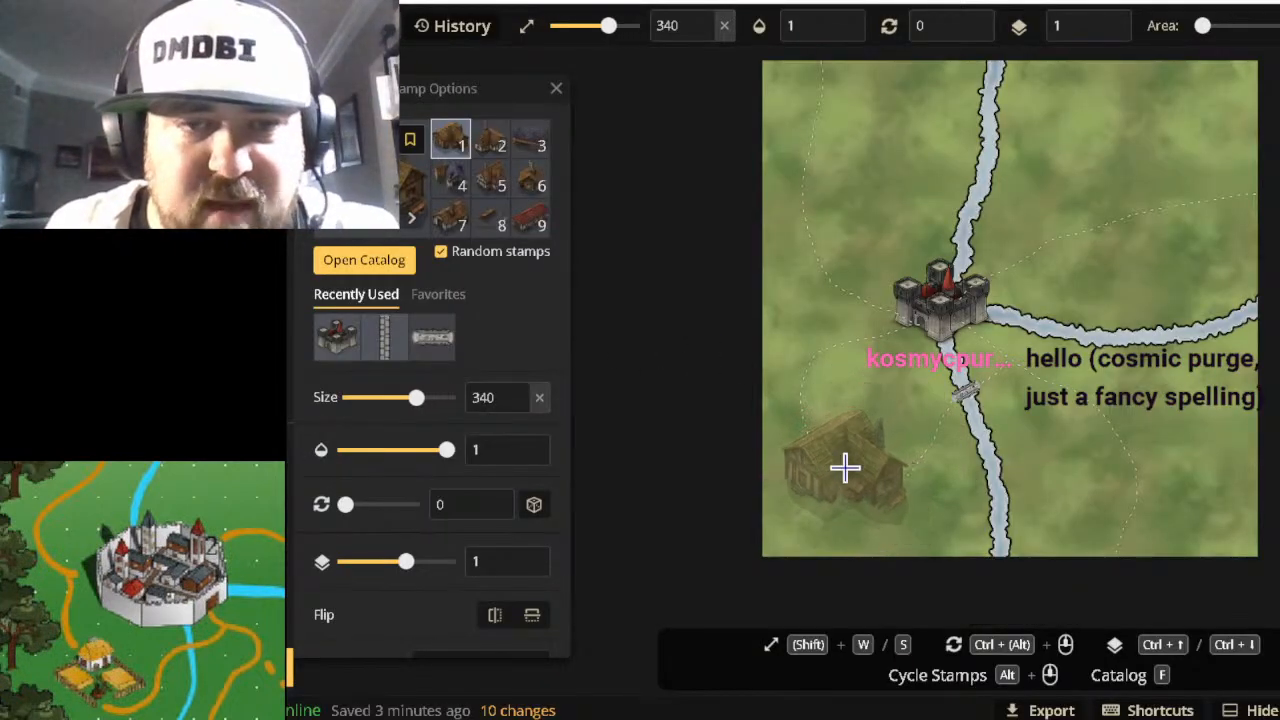
{"action": "key", "text": "s"}
{"action": "key", "text": "s"}
{"action": "key", "text": "s"}
{"action": "key", "text": "s"}
{"action": "key", "text": "s"}
{"action": "key", "text": "s"}
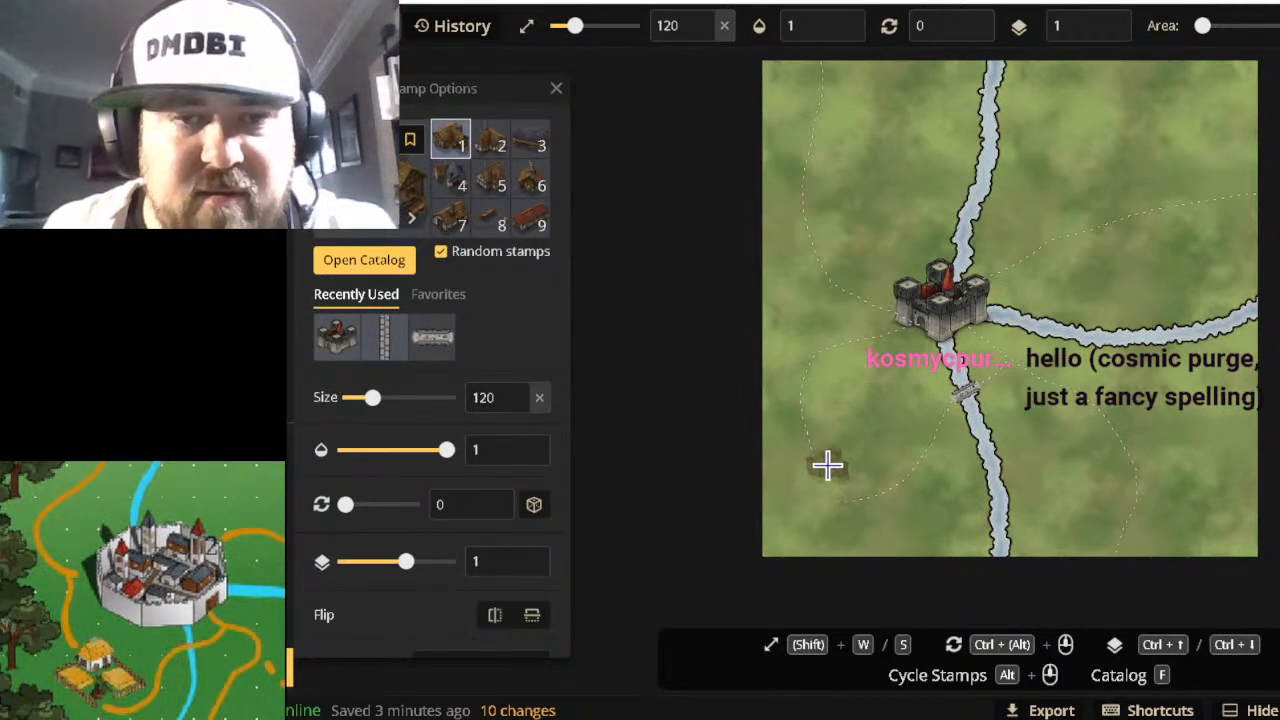
{"action": "left_click", "coordinate": [827, 464]}
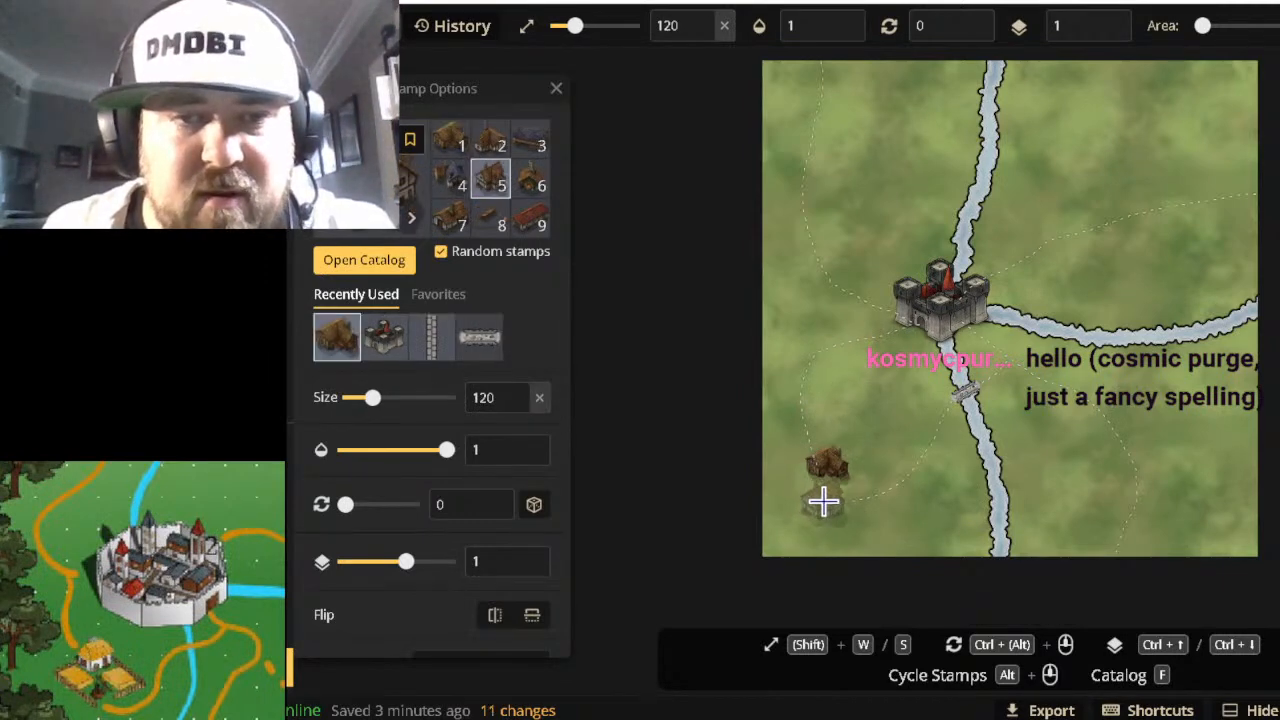
{"action": "left_click", "coordinate": [824, 492]}
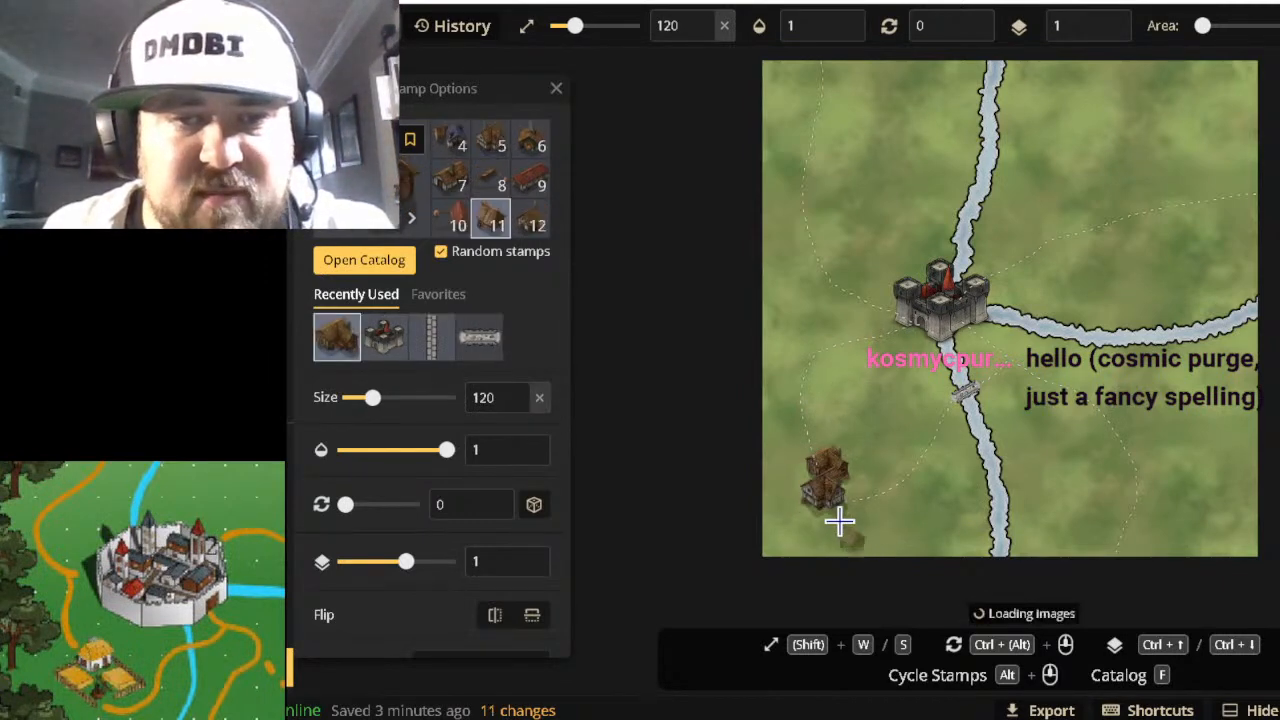
{"action": "left_click", "coordinate": [793, 475]}
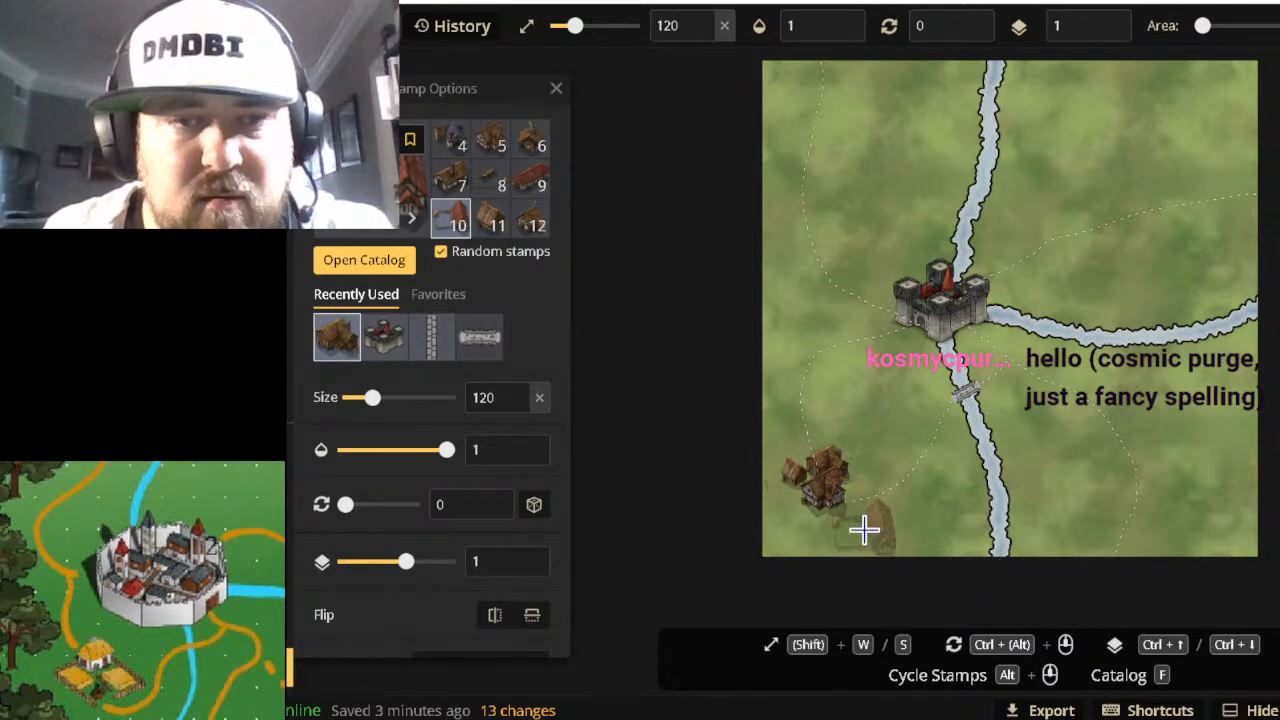
Add the red-roofed barn with fences south of the farm cluster and another farmhouse on its western side.
{"action": "scroll", "coordinate": [780, 510], "scroll_direction": "up", "scroll_amount": 5}
{"action": "scroll", "coordinate": [755, 531], "scroll_direction": "up", "scroll_amount": 2}
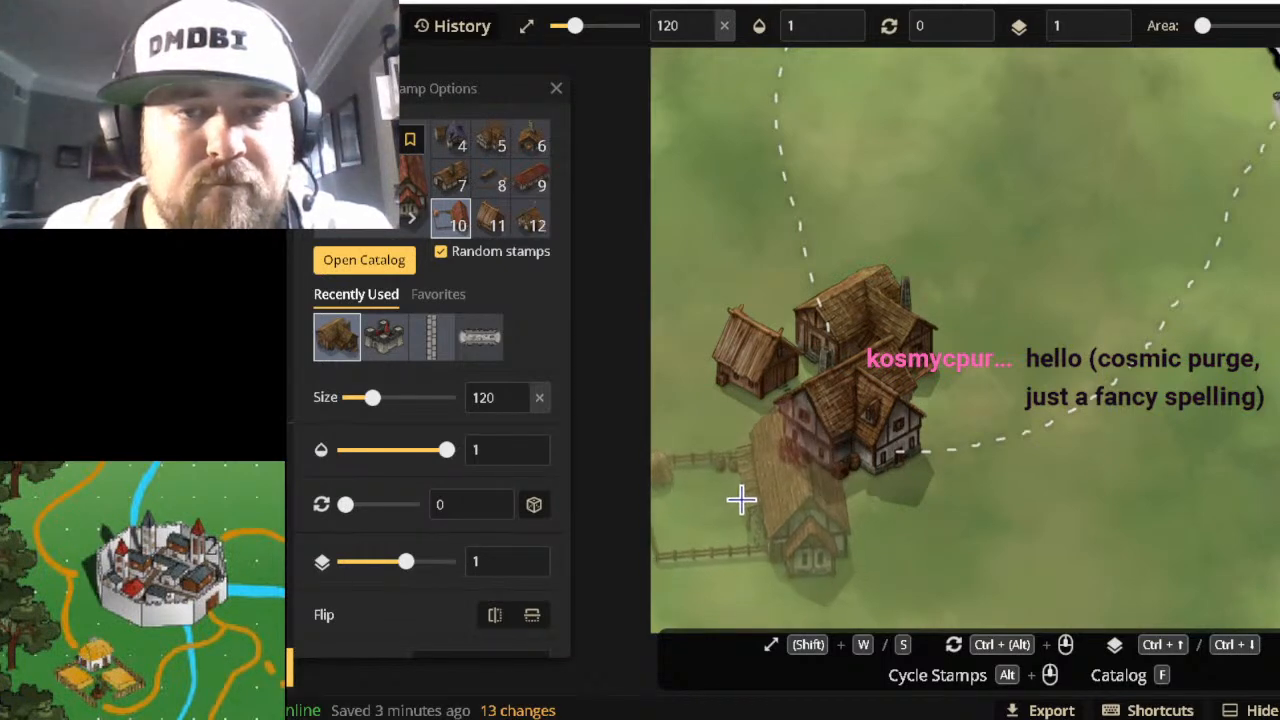
{"action": "left_click", "coordinate": [741, 500]}
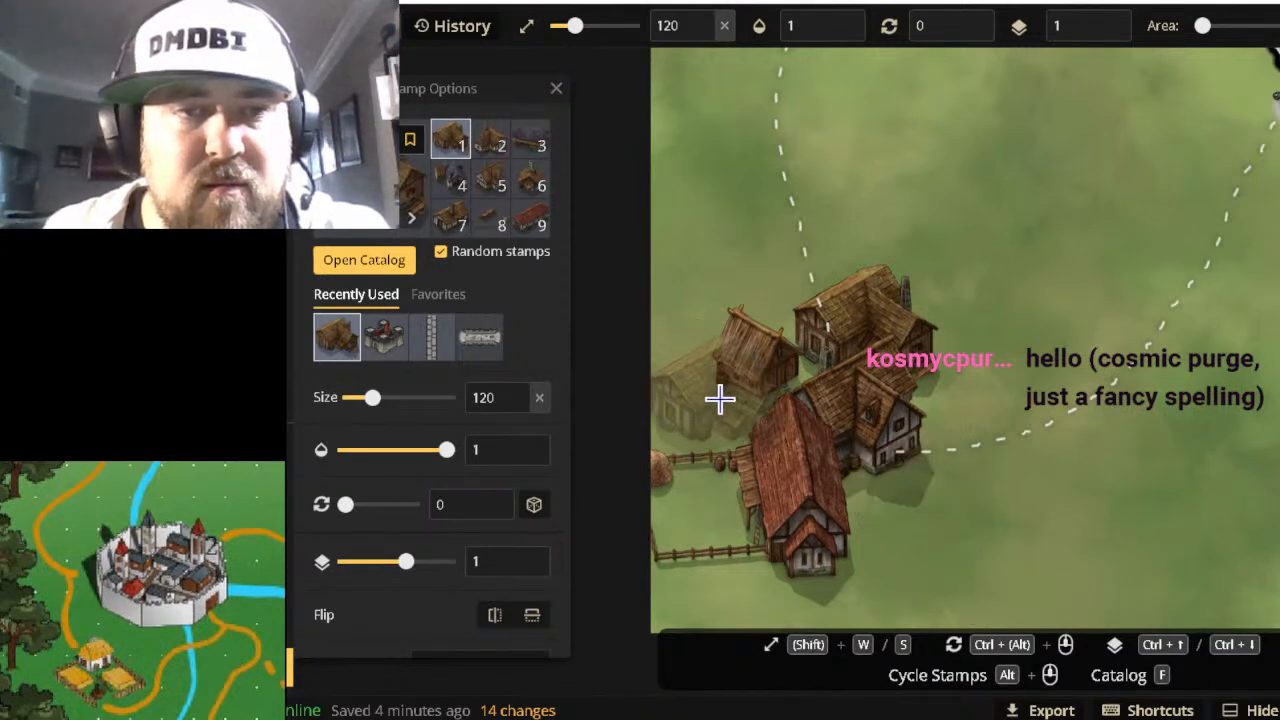
{"action": "left_click", "coordinate": [722, 398]}
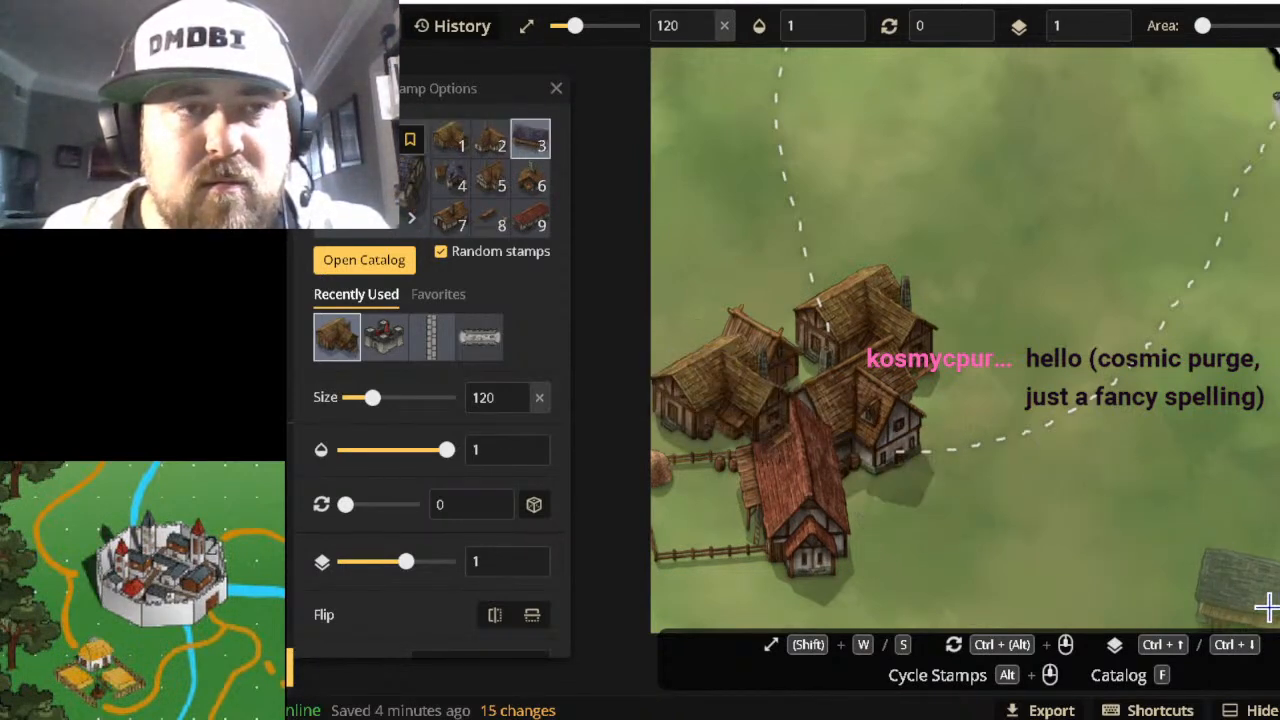
Set the layer of the westernmost farmhouse to 0 so it sits behind its neighbours, and deselect it.
{"action": "right_click", "coordinate": [890, 304]}
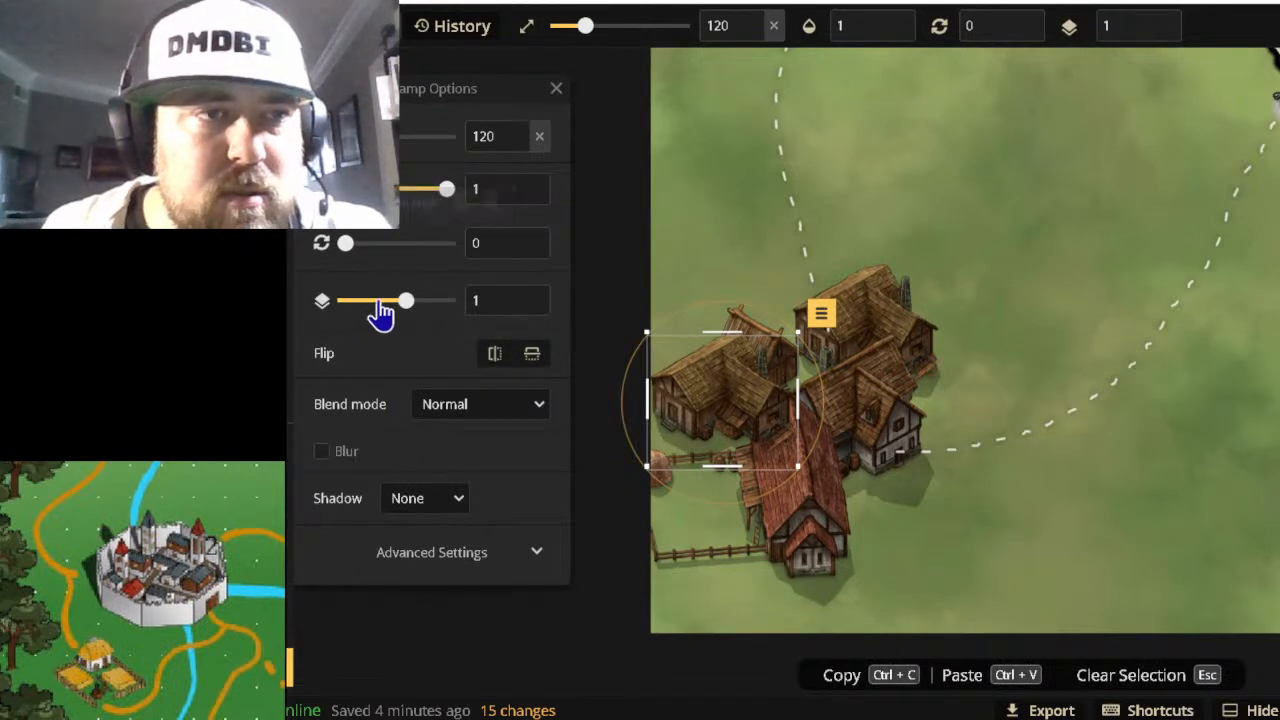
{"action": "left_click_drag", "start_coordinate": [406, 312], "coordinate": [398, 310]}
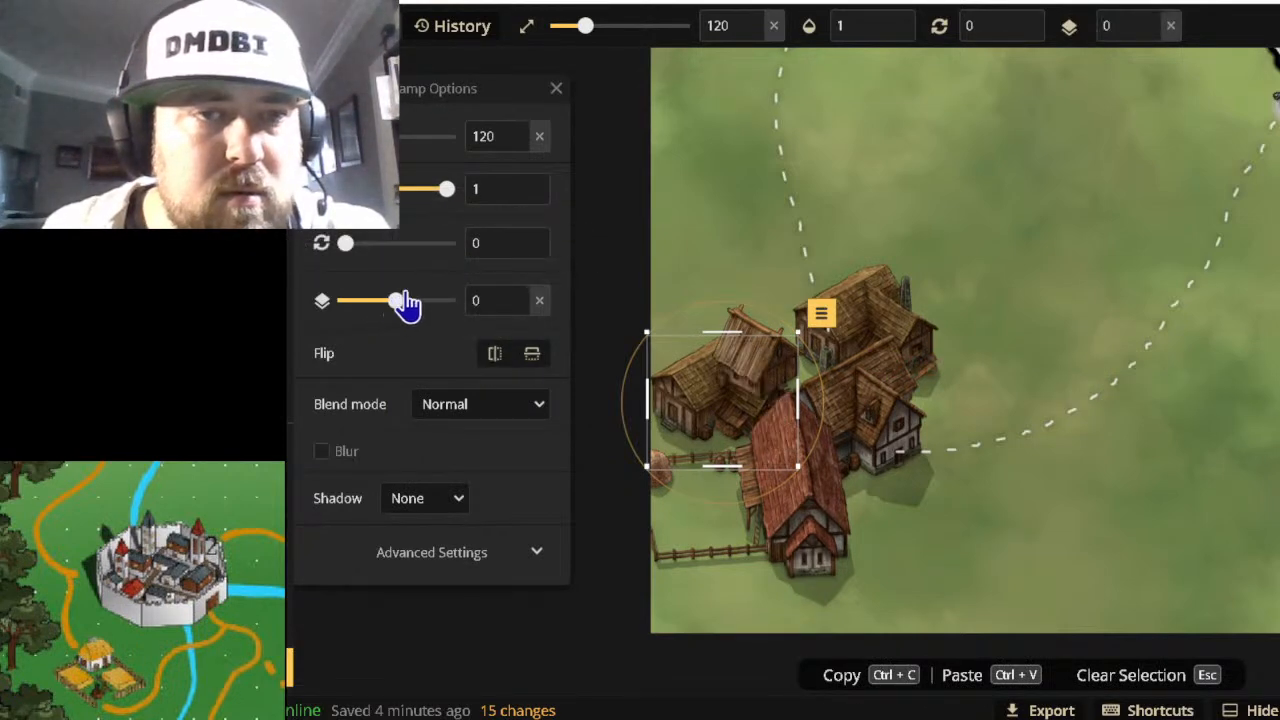
{"action": "left_click", "coordinate": [977, 243]}
{"action": "left_click", "coordinate": [1008, 582]}
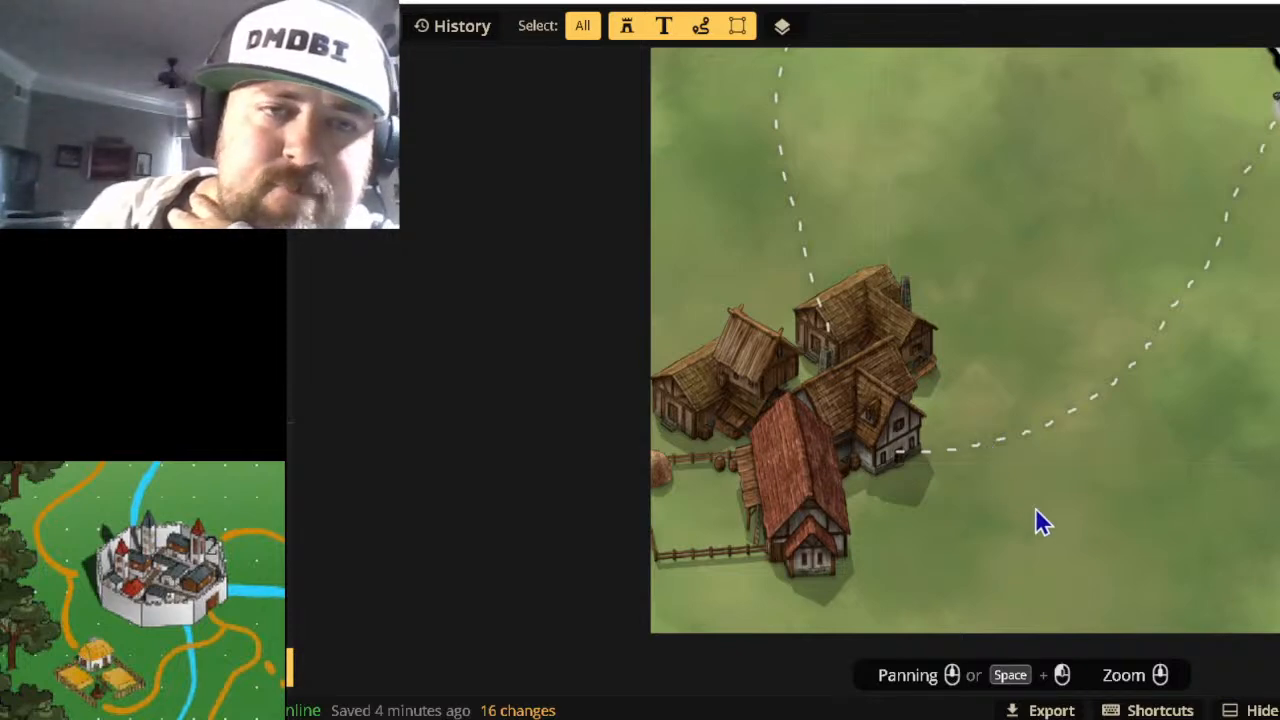
Search the brush texture catalog's Watercolor Battlemaps set for "farm", repeat the search, and clear it.
{"action": "key", "text": "b"}
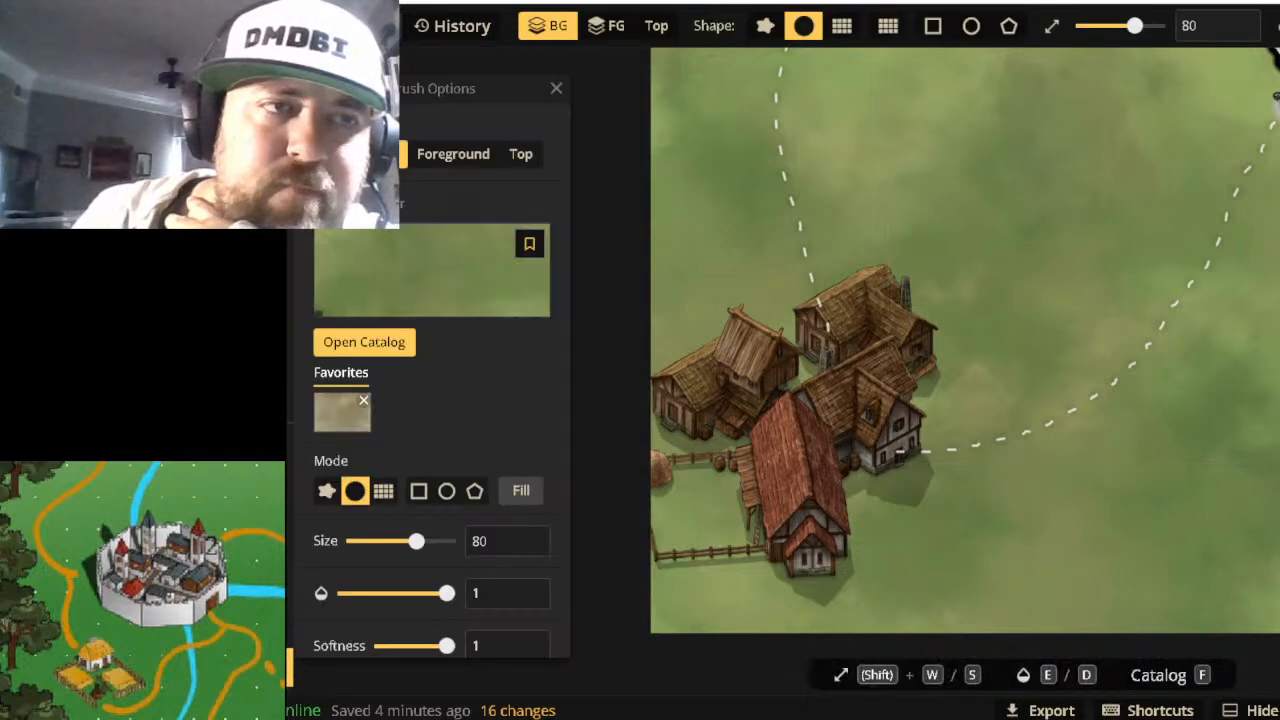
{"action": "left_click", "coordinate": [378, 257]}
{"action": "type", "text": "farm"}
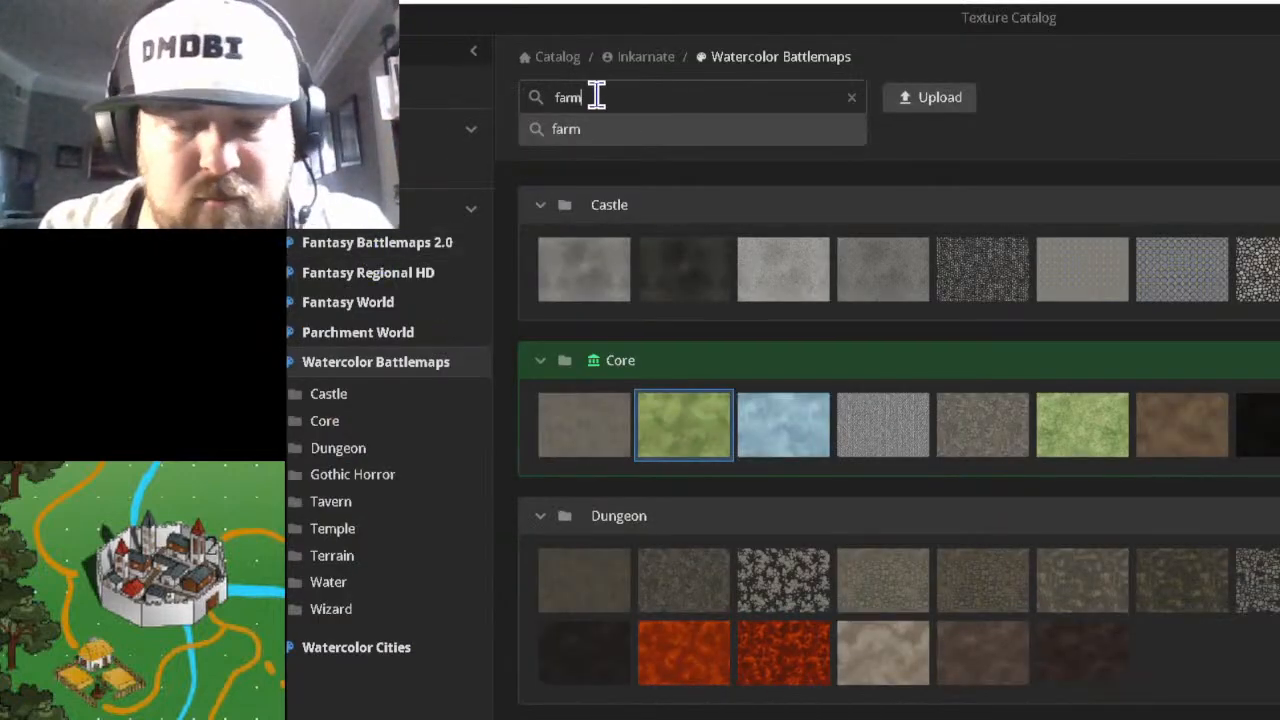
{"action": "key", "text": "Return"}
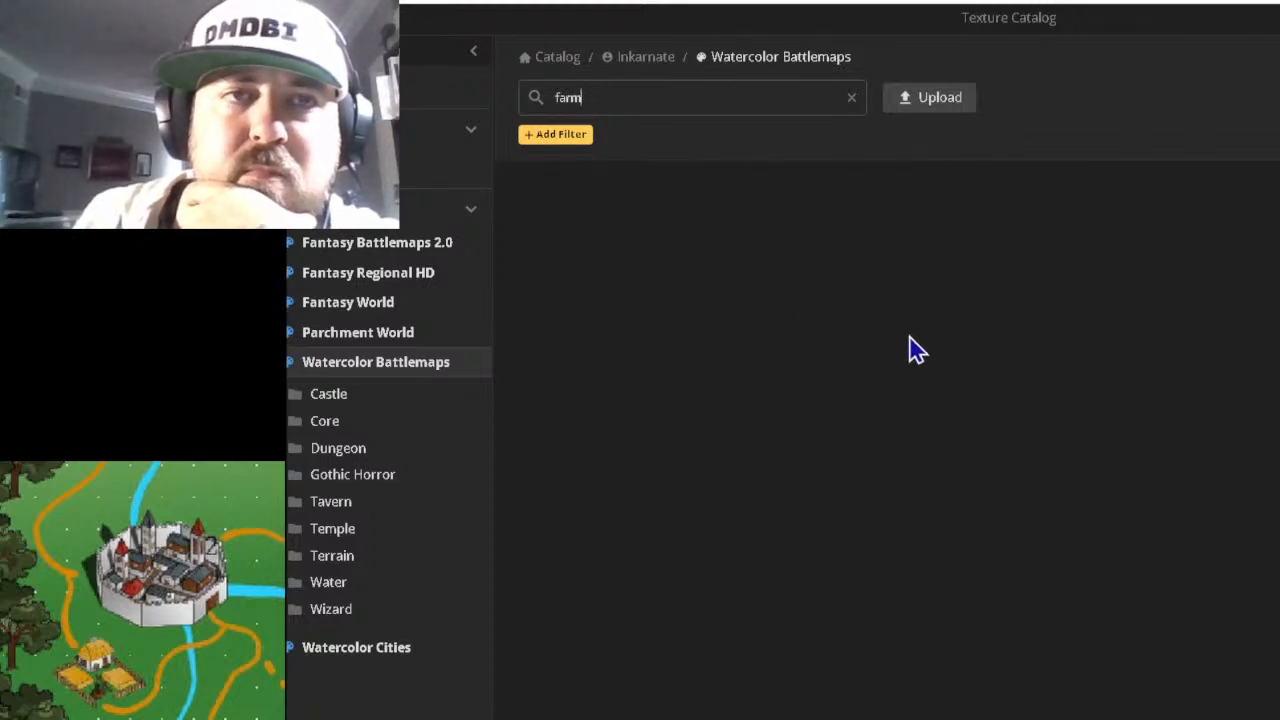
{"action": "left_click", "coordinate": [630, 103]}
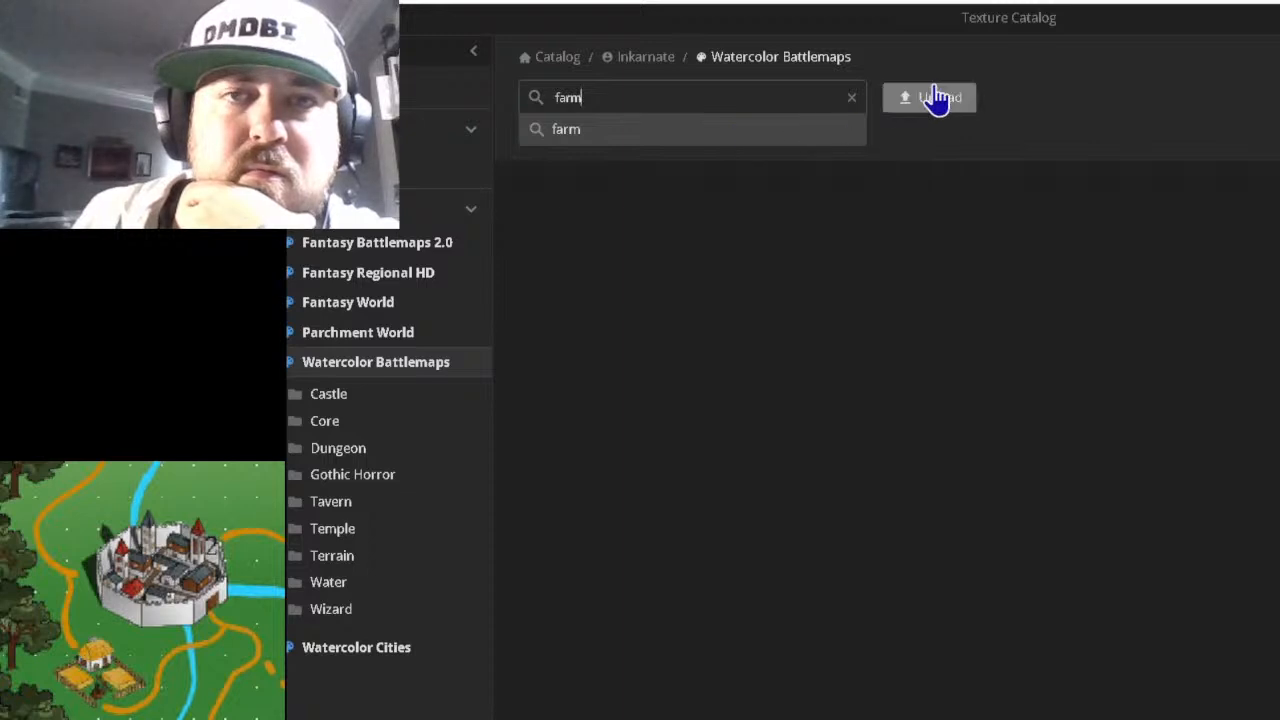
{"action": "left_click", "coordinate": [806, 94]}
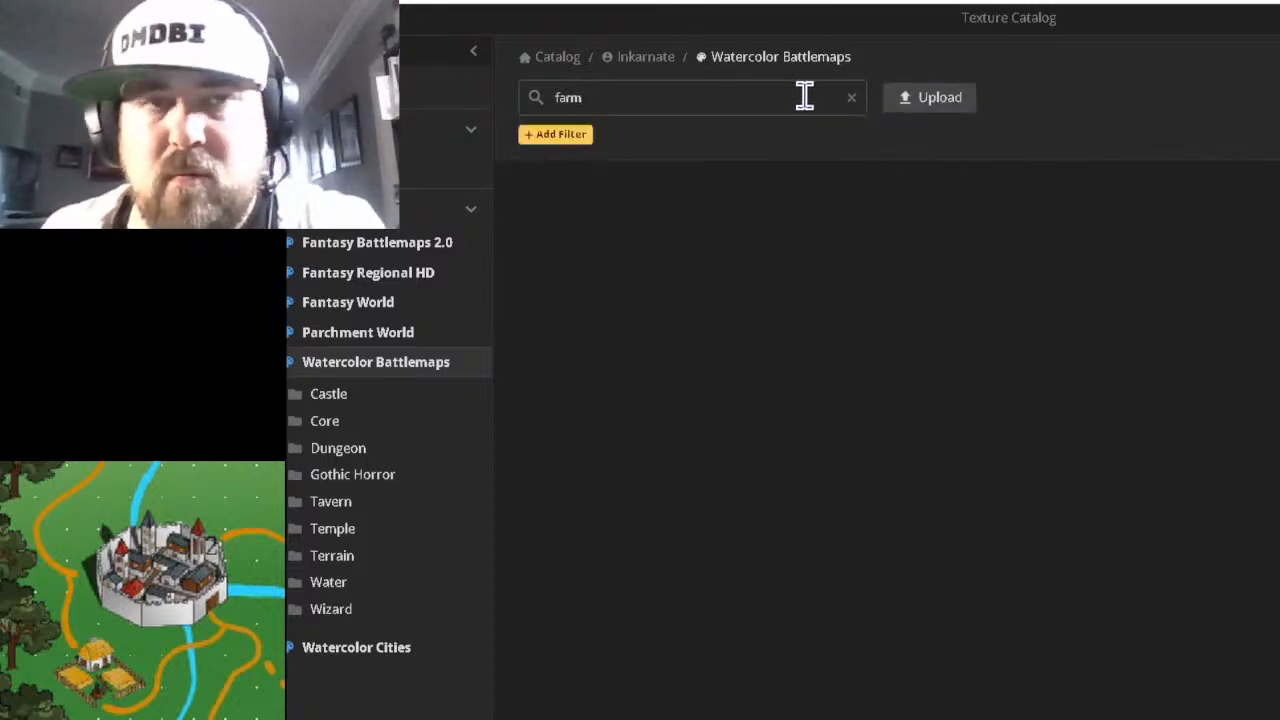
{"action": "key", "text": "BackSpace"}
{"action": "key", "text": "BackSpace"}
{"action": "key", "text": "BackSpace"}
{"action": "key", "text": "BackSpace"}
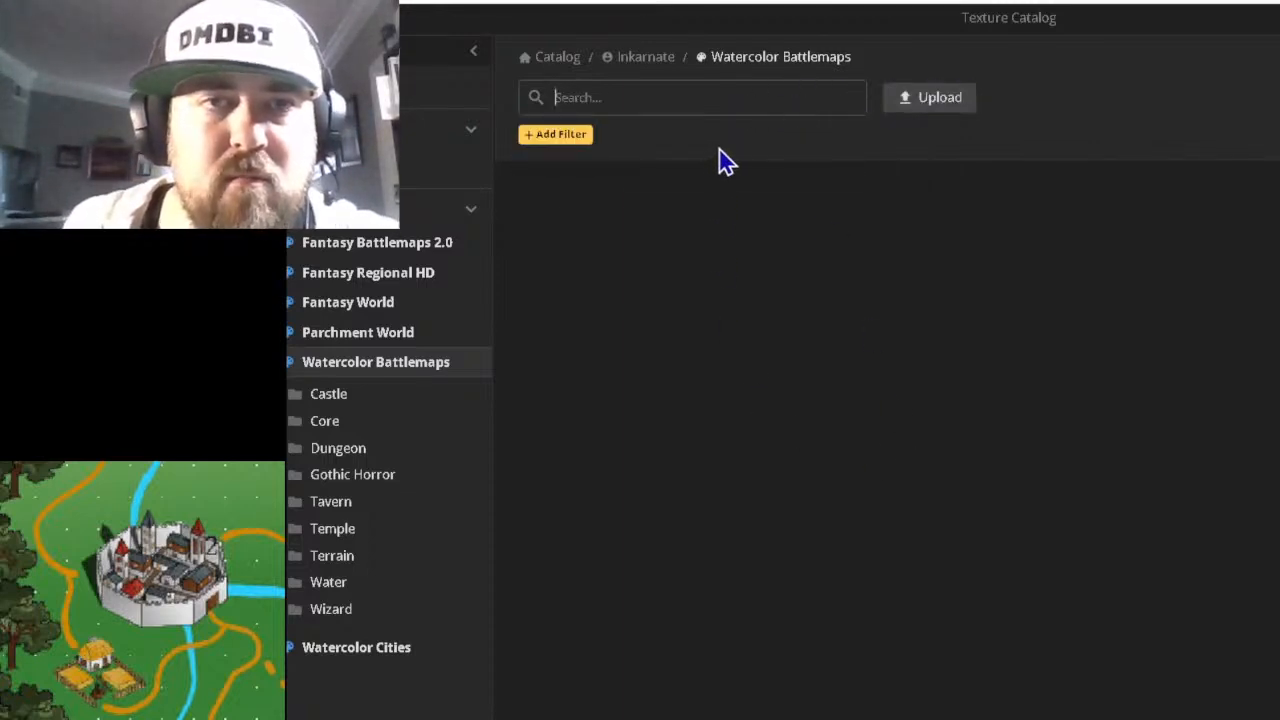
{"action": "type", "text": "farm"}
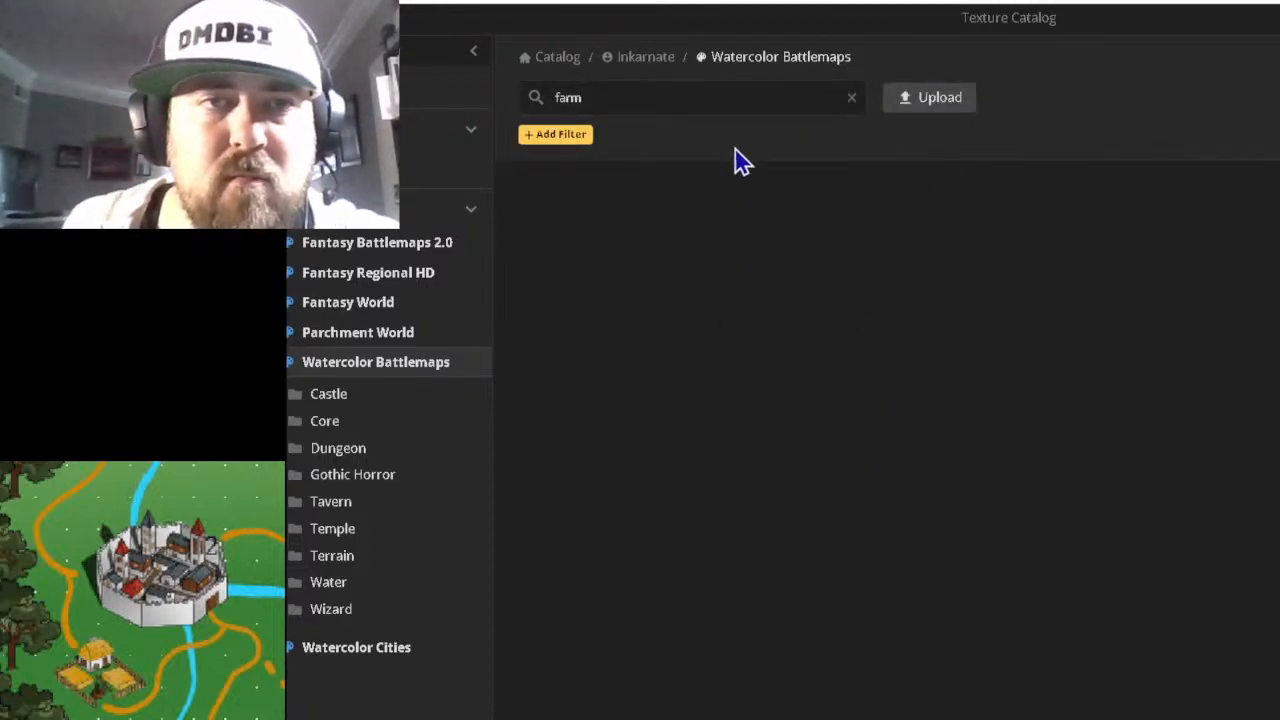
{"action": "left_click", "coordinate": [850, 104]}
Look through the Watercolor Battlemaps textures, from Castle to Wizard, for one suitable as farmland.
{"action": "scroll", "coordinate": [946, 420], "scroll_direction": "down", "scroll_amount": 2}
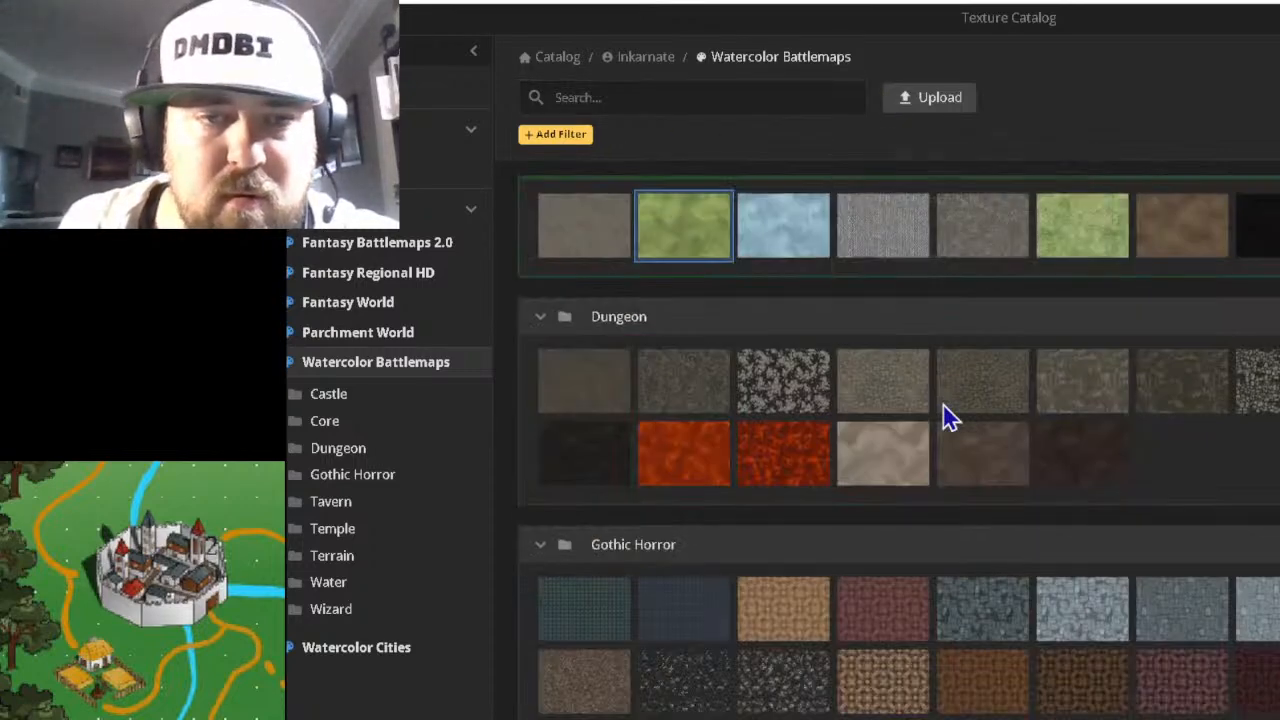
{"action": "scroll", "coordinate": [946, 420], "scroll_direction": "down", "scroll_amount": 3}
{"action": "scroll", "coordinate": [946, 420], "scroll_direction": "down", "scroll_amount": 5}
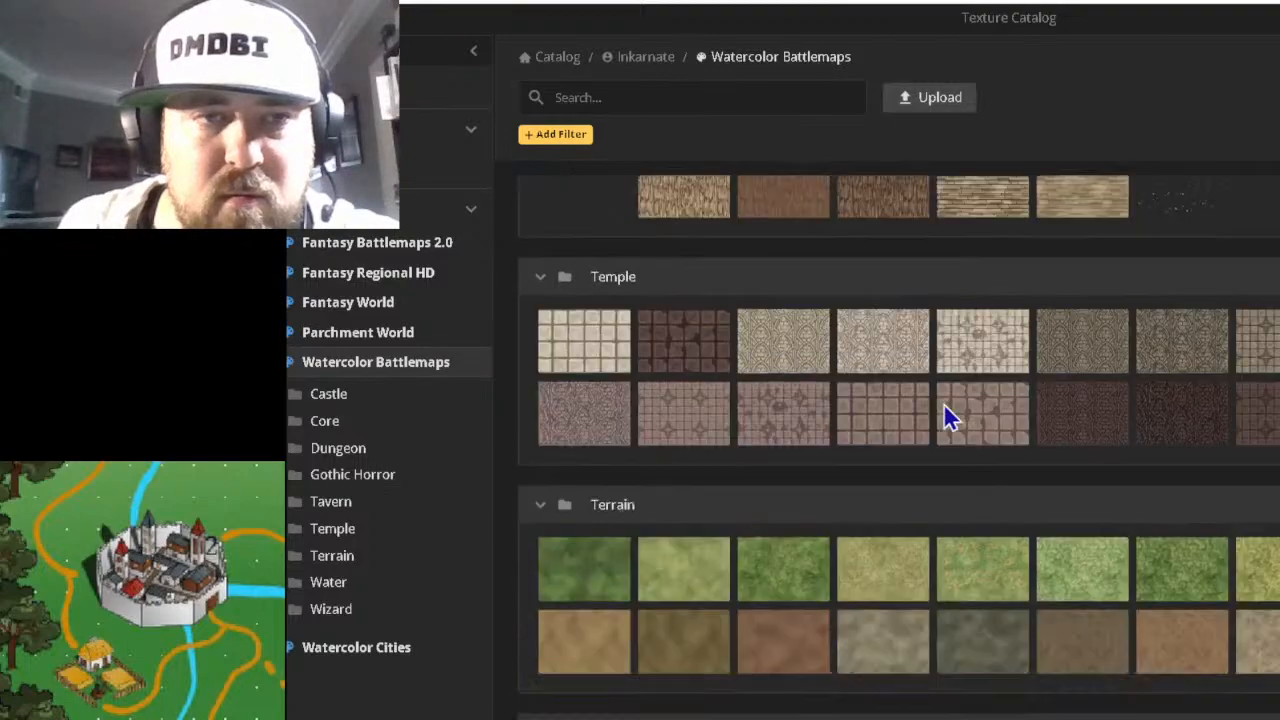
{"action": "scroll", "coordinate": [944, 408], "scroll_direction": "down", "scroll_amount": 3}
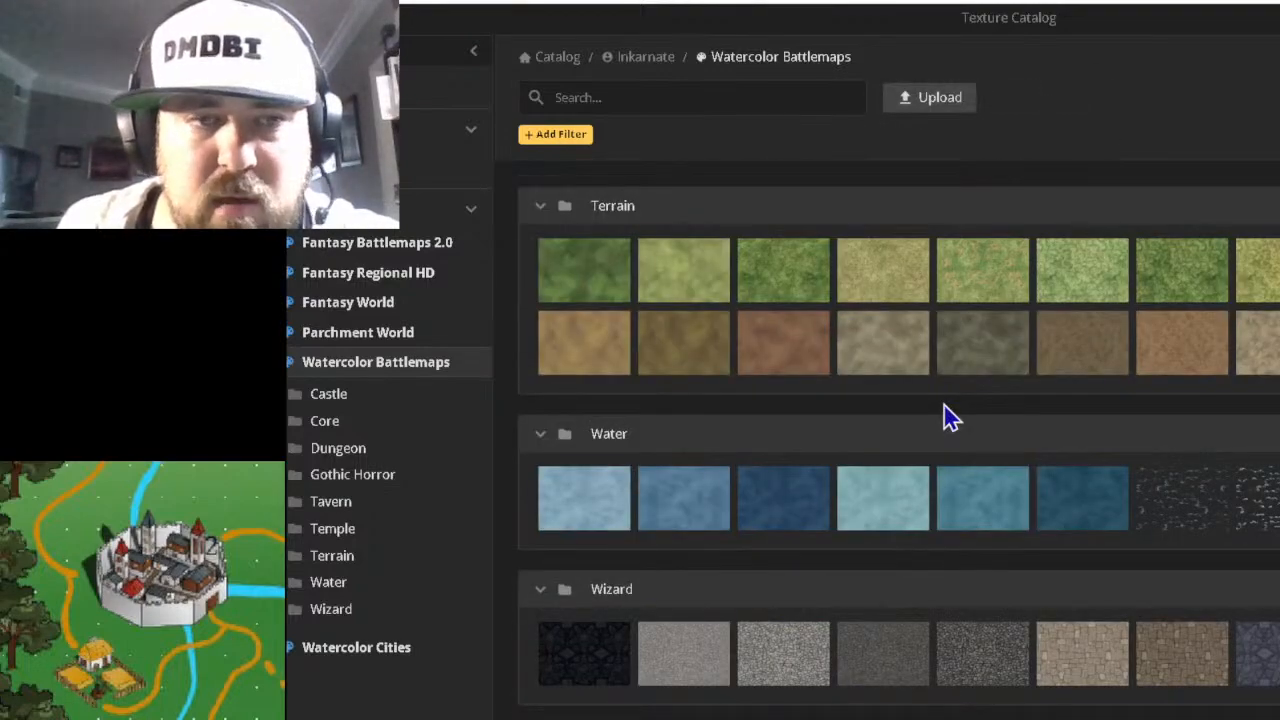
{"action": "scroll", "coordinate": [946, 420], "scroll_direction": "up", "scroll_amount": 5}
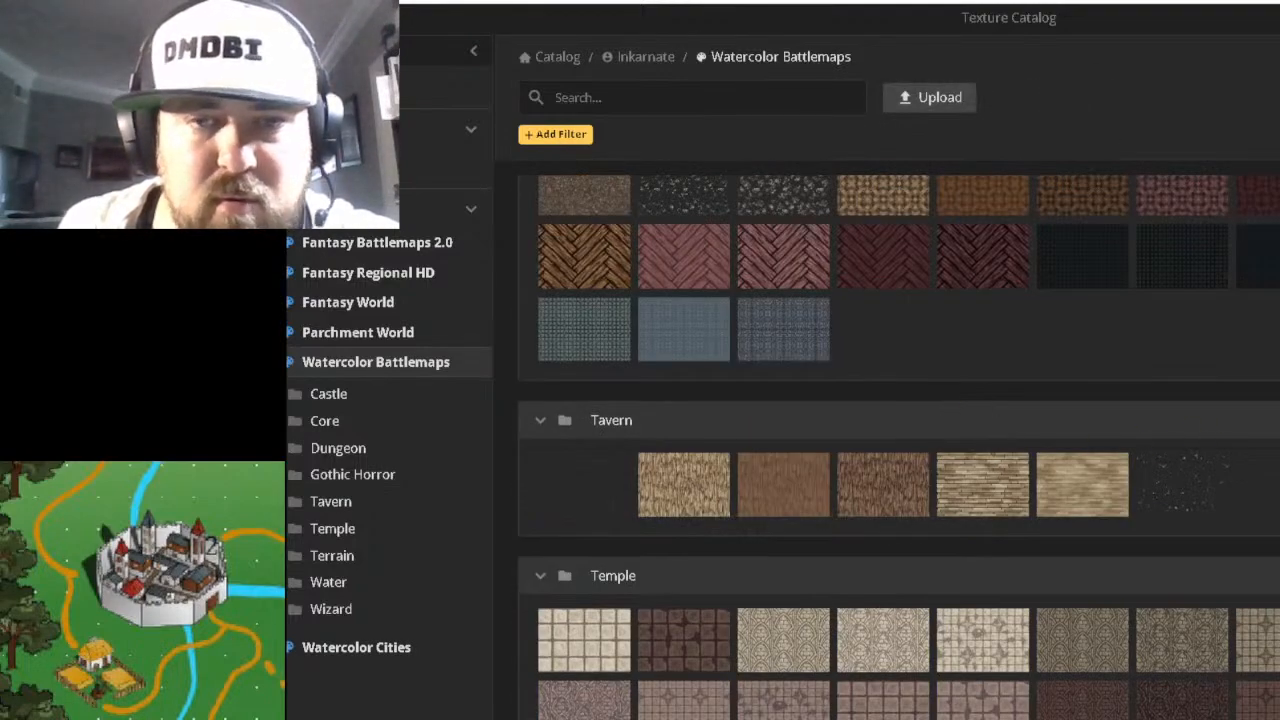
{"action": "scroll", "coordinate": [900, 450], "scroll_direction": "up", "scroll_amount": 8}
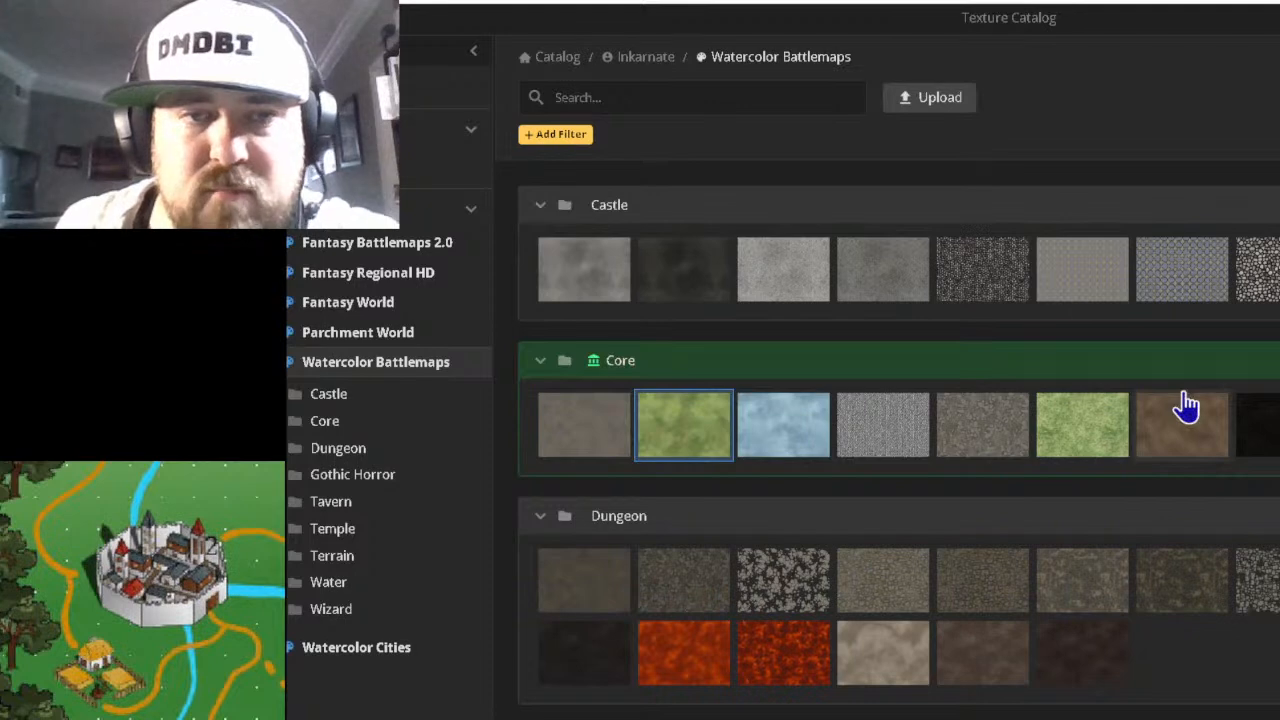
{"action": "mouse_move", "coordinate": [1186, 406]}
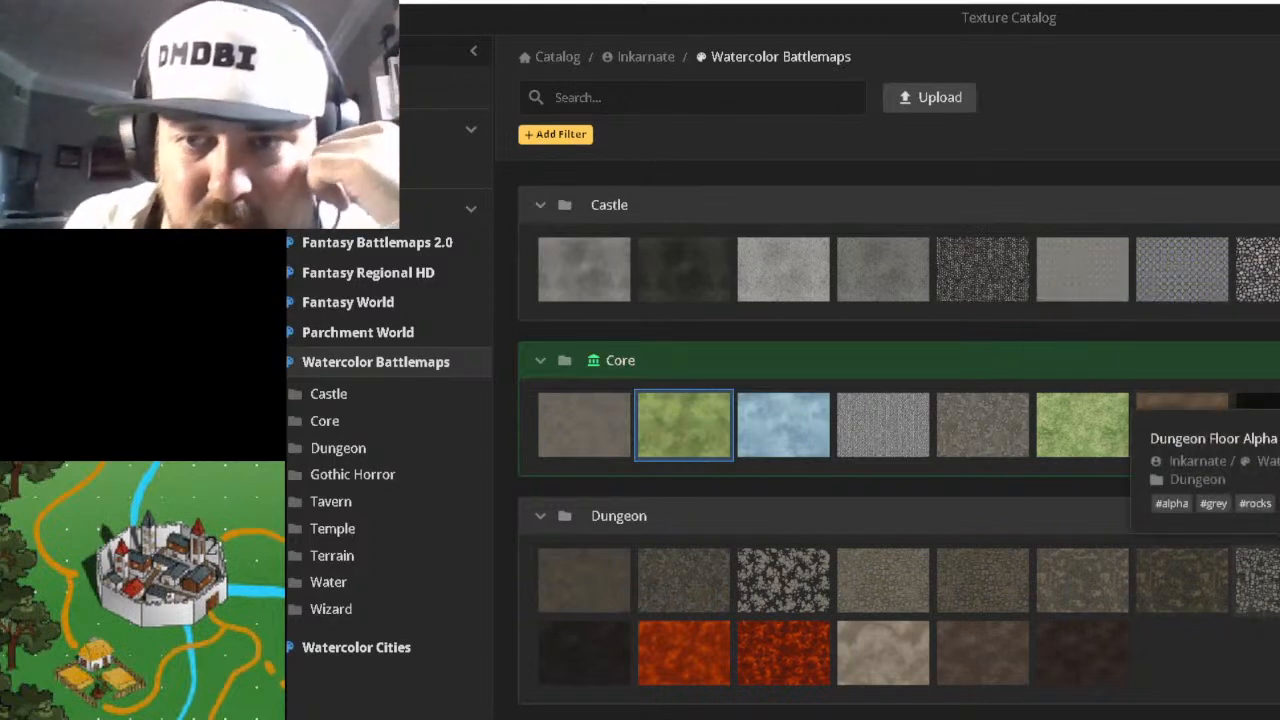
{"action": "scroll", "coordinate": [1250, 605], "scroll_direction": "down", "scroll_amount": 3}
{"action": "scroll", "coordinate": [1262, 585], "scroll_direction": "down", "scroll_amount": 5}
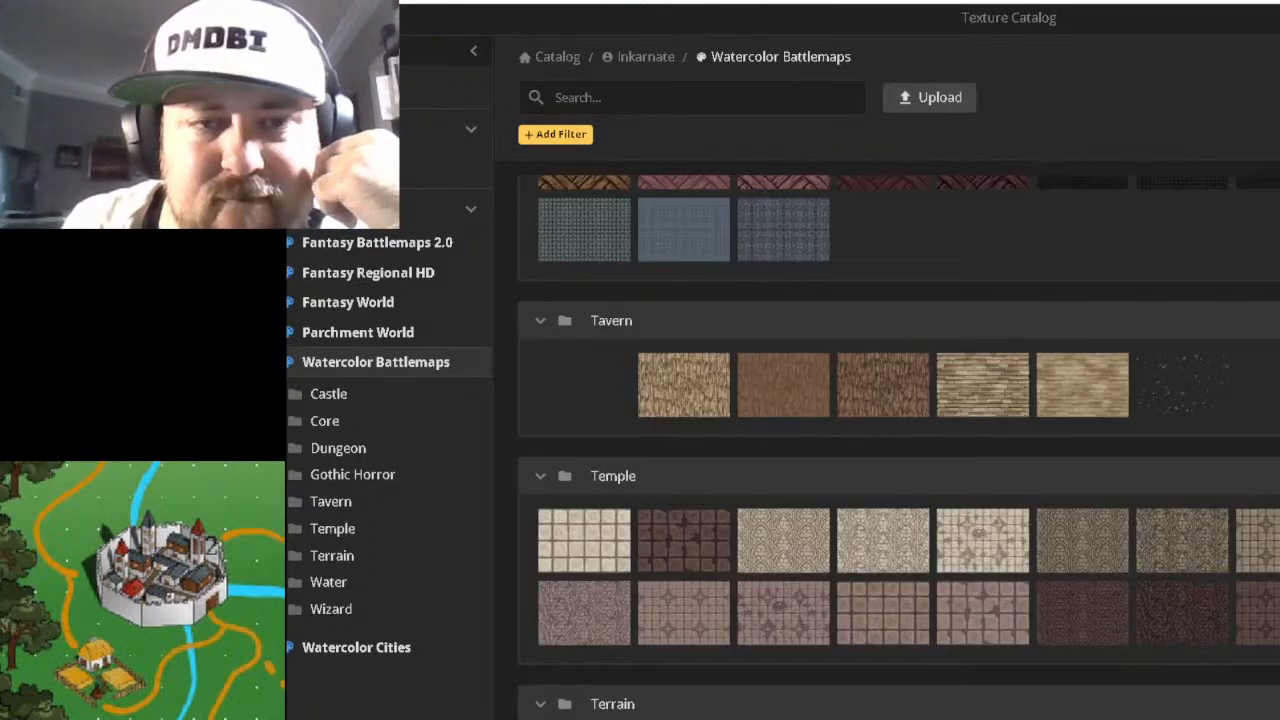
{"action": "scroll", "coordinate": [899, 447], "scroll_direction": "down", "scroll_amount": 5}
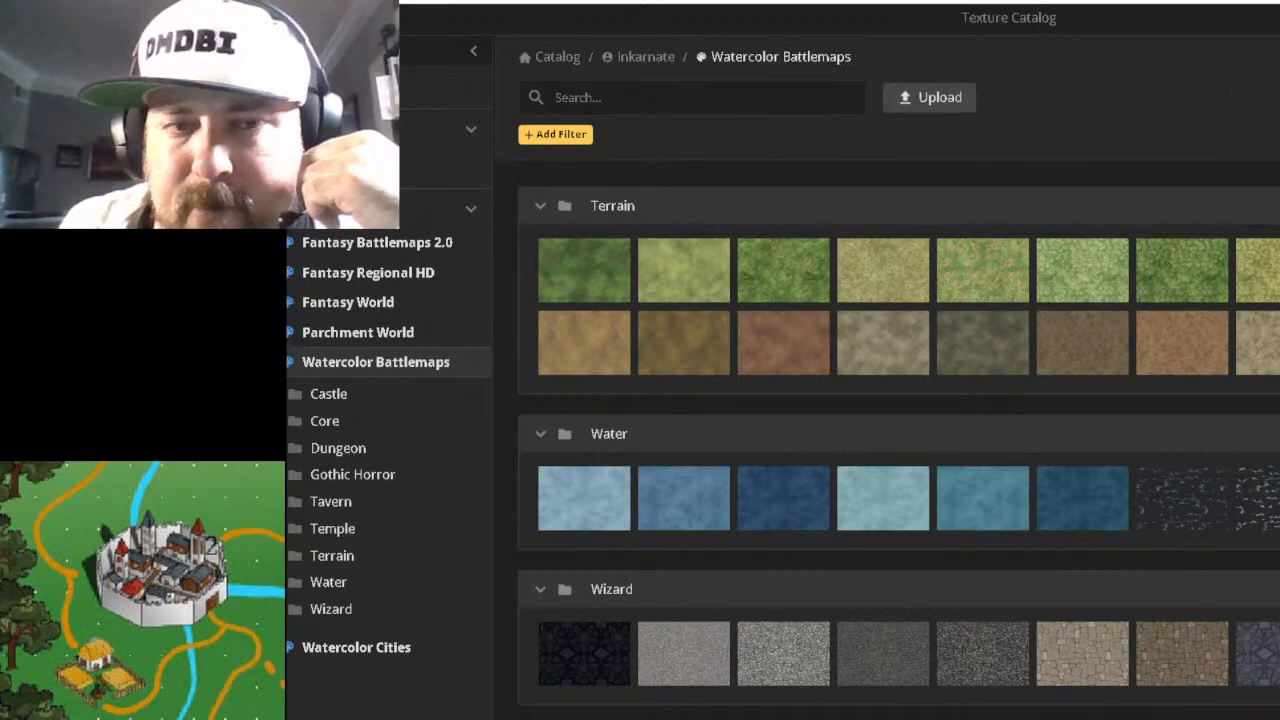
{"action": "scroll", "coordinate": [899, 446], "scroll_direction": "up", "scroll_amount": 5}
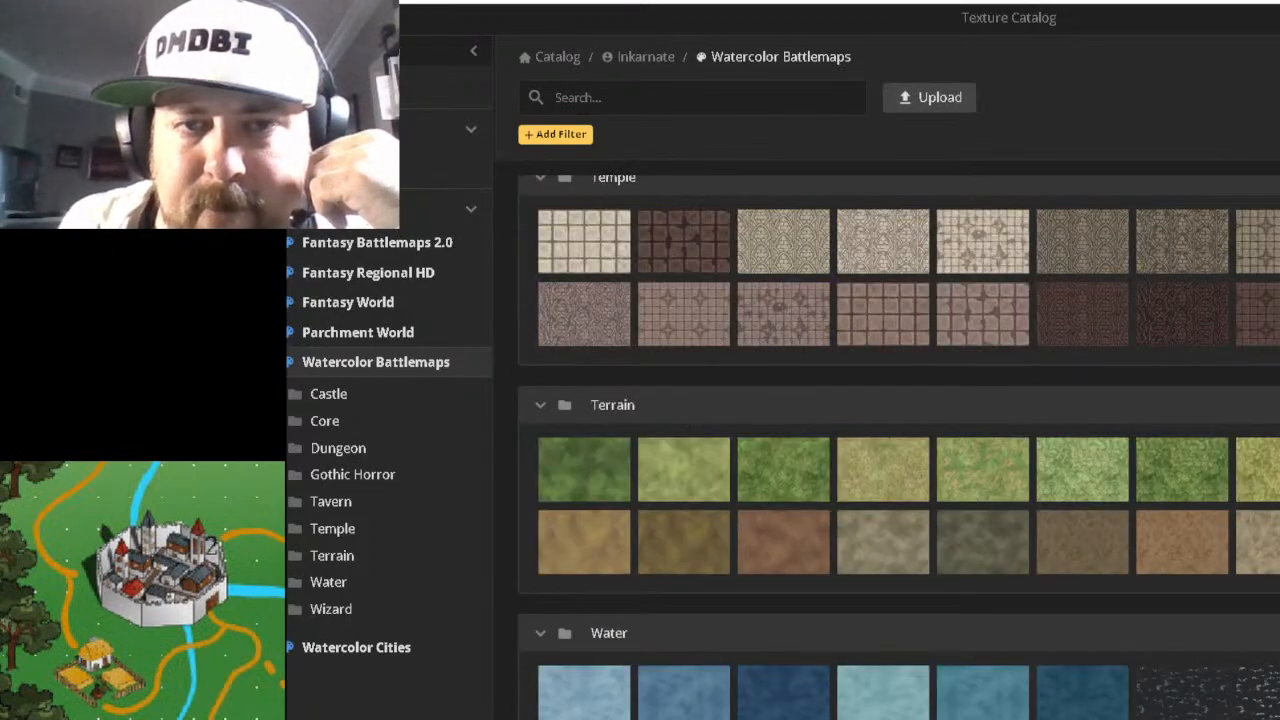
{"action": "scroll", "coordinate": [899, 446], "scroll_direction": "up", "scroll_amount": 2}
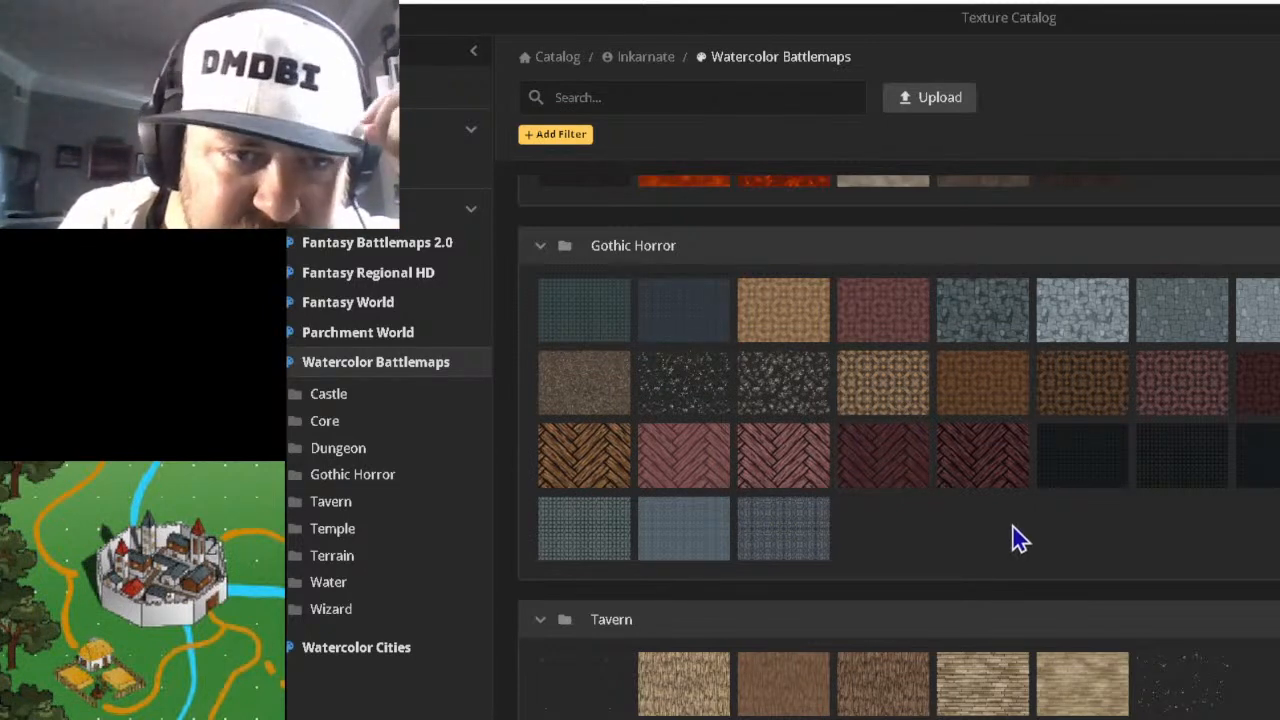
{"action": "scroll", "coordinate": [1030, 545], "scroll_direction": "up", "scroll_amount": 4}
{"action": "scroll", "coordinate": [1186, 563], "scroll_direction": "up", "scroll_amount": 1}
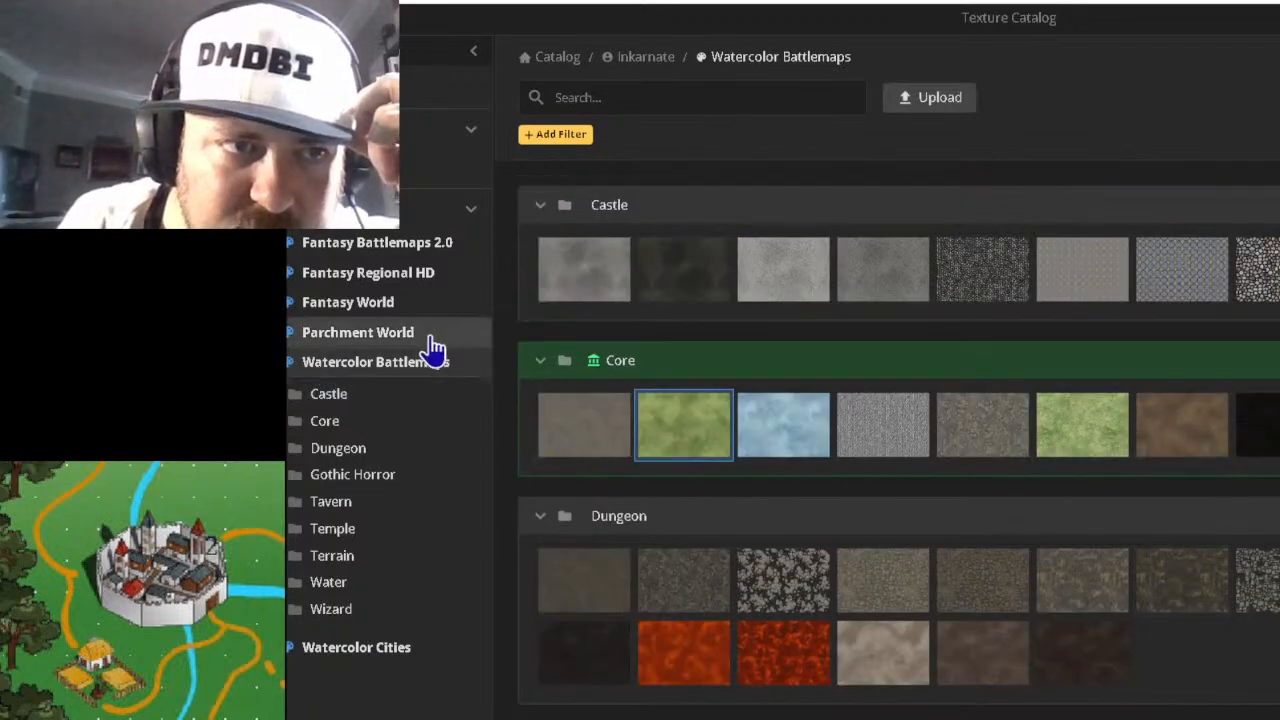
Choose the cabbage crop texture from the Farmstead group of Fantasy Battlemaps 2.0 for the brush.
{"action": "left_click", "coordinate": [383, 345]}
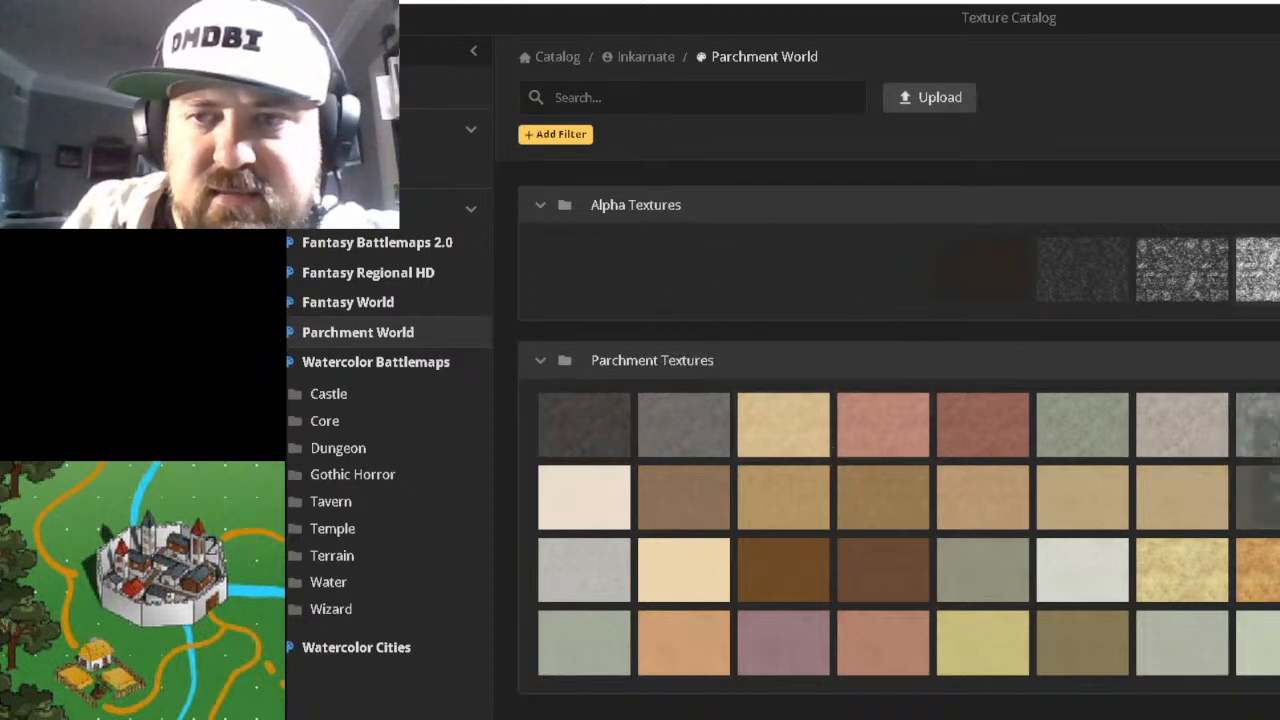
{"action": "left_click", "coordinate": [371, 254]}
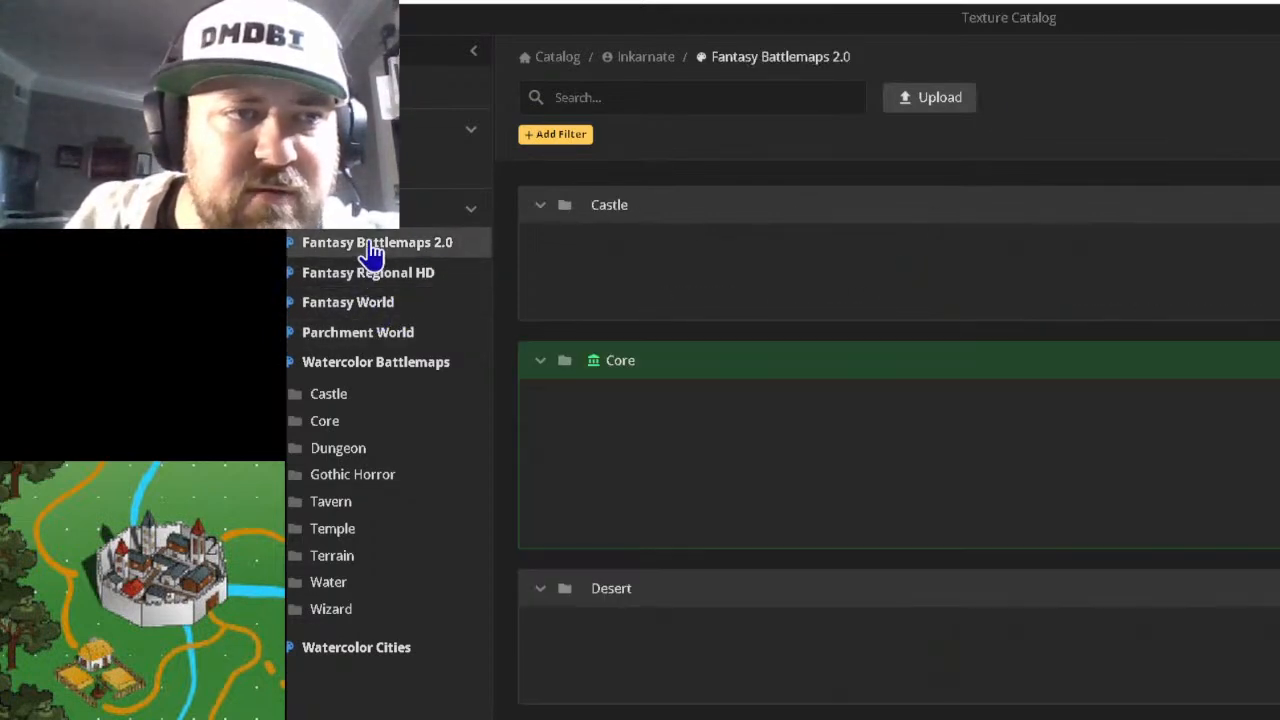
{"action": "scroll", "coordinate": [899, 447], "scroll_direction": "down", "scroll_amount": 5}
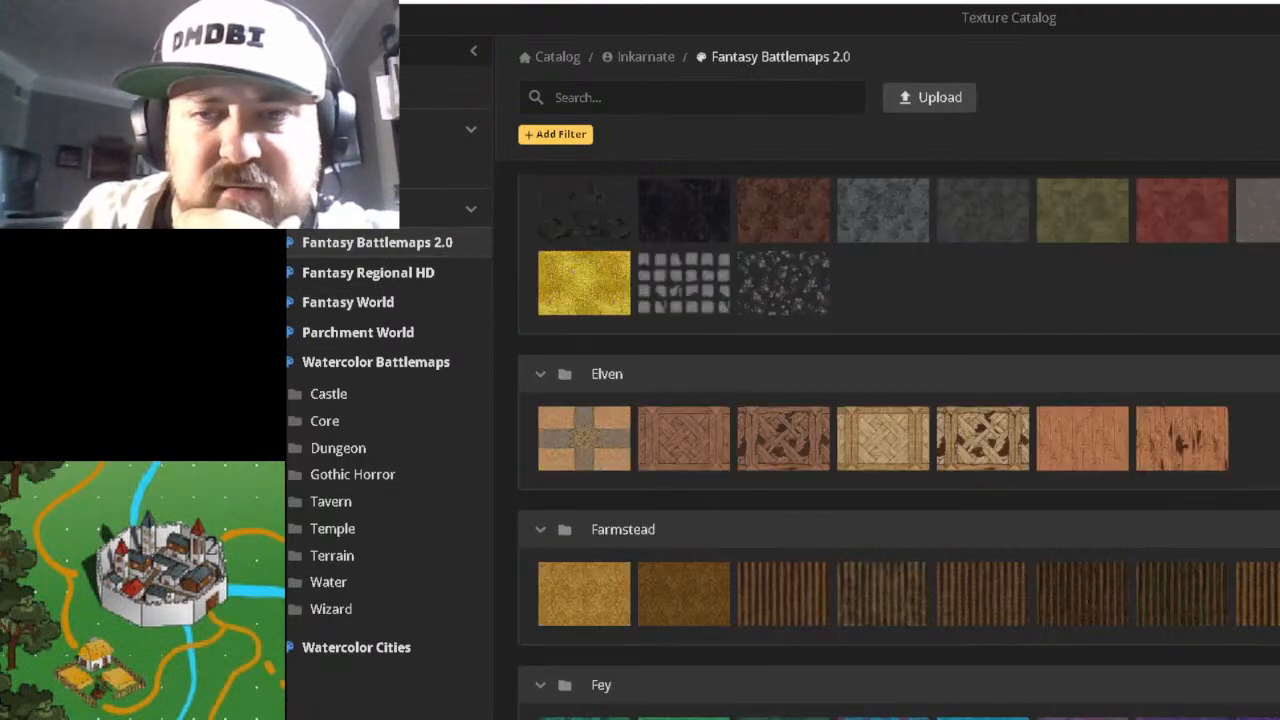
{"action": "scroll", "coordinate": [818, 511], "scroll_direction": "down", "scroll_amount": 4}
{"action": "scroll", "coordinate": [818, 511], "scroll_direction": "up", "scroll_amount": 3}
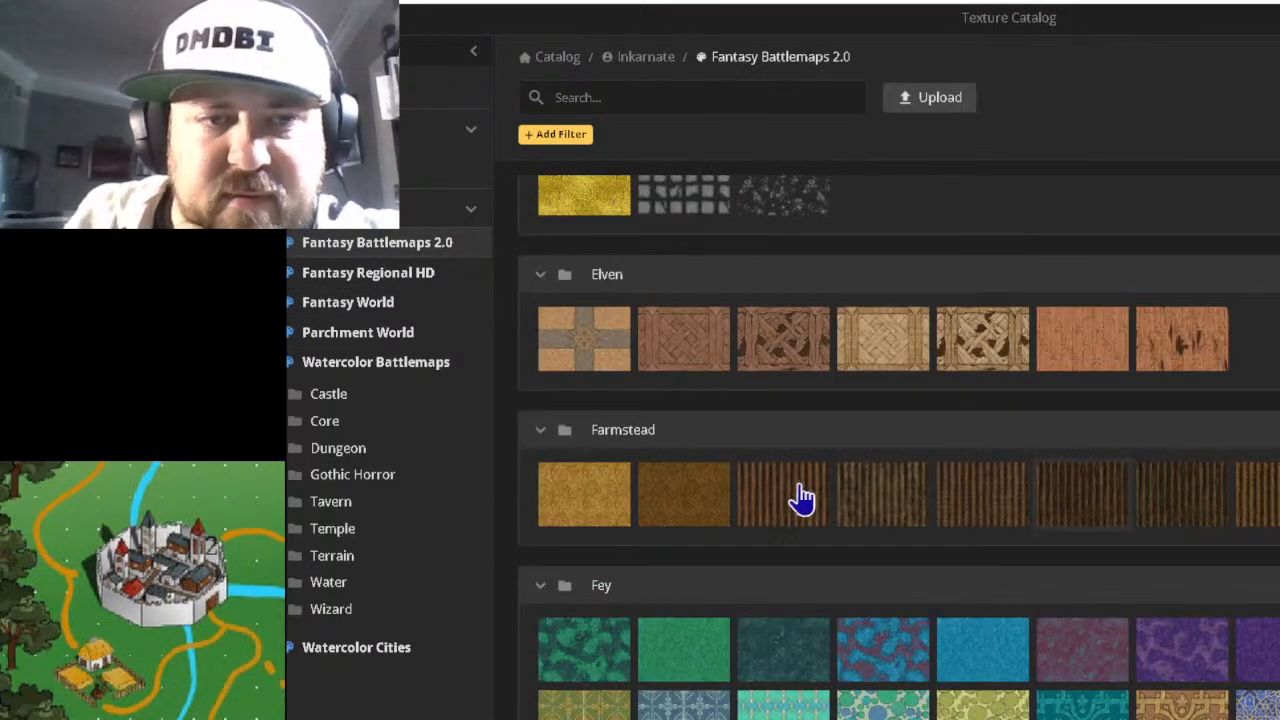
{"action": "left_click", "coordinate": [1277, 497]}
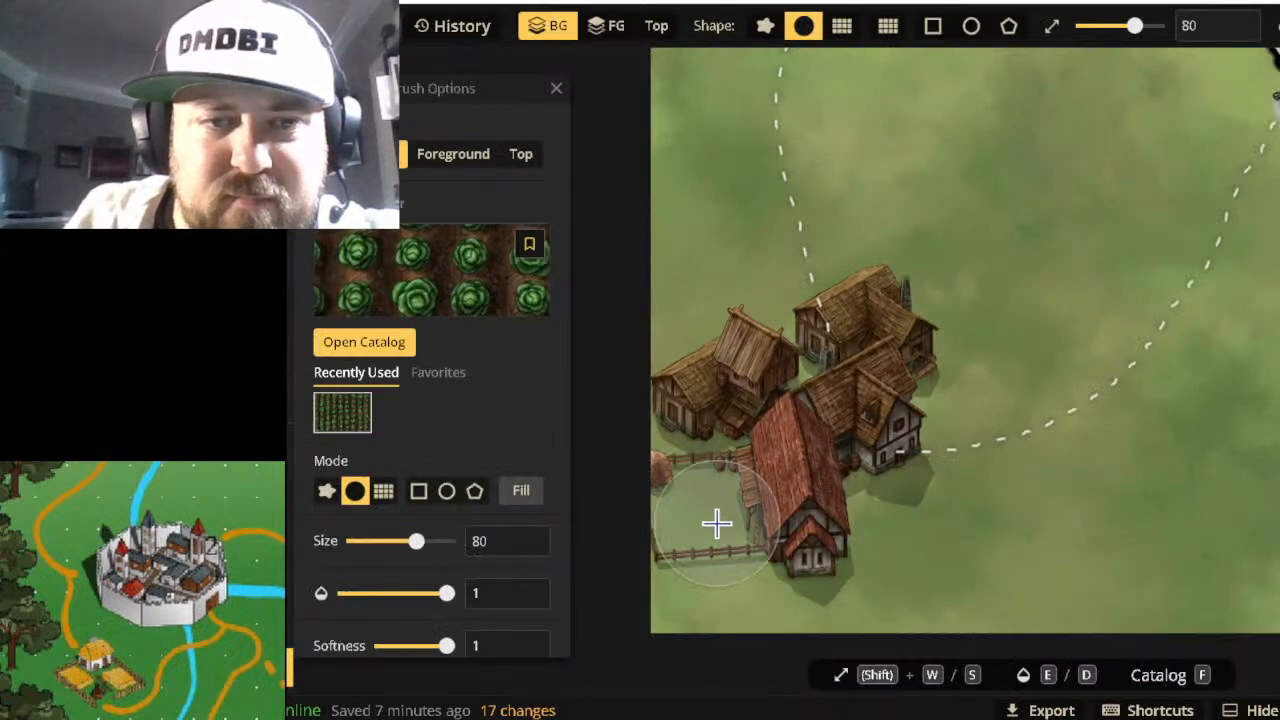
Dab the cabbage texture on the background in the fenced yard and southeastern grass, and switch the brush to the foreground layer.
{"action": "left_click", "coordinate": [704, 517]}
{"action": "left_click", "coordinate": [722, 510]}
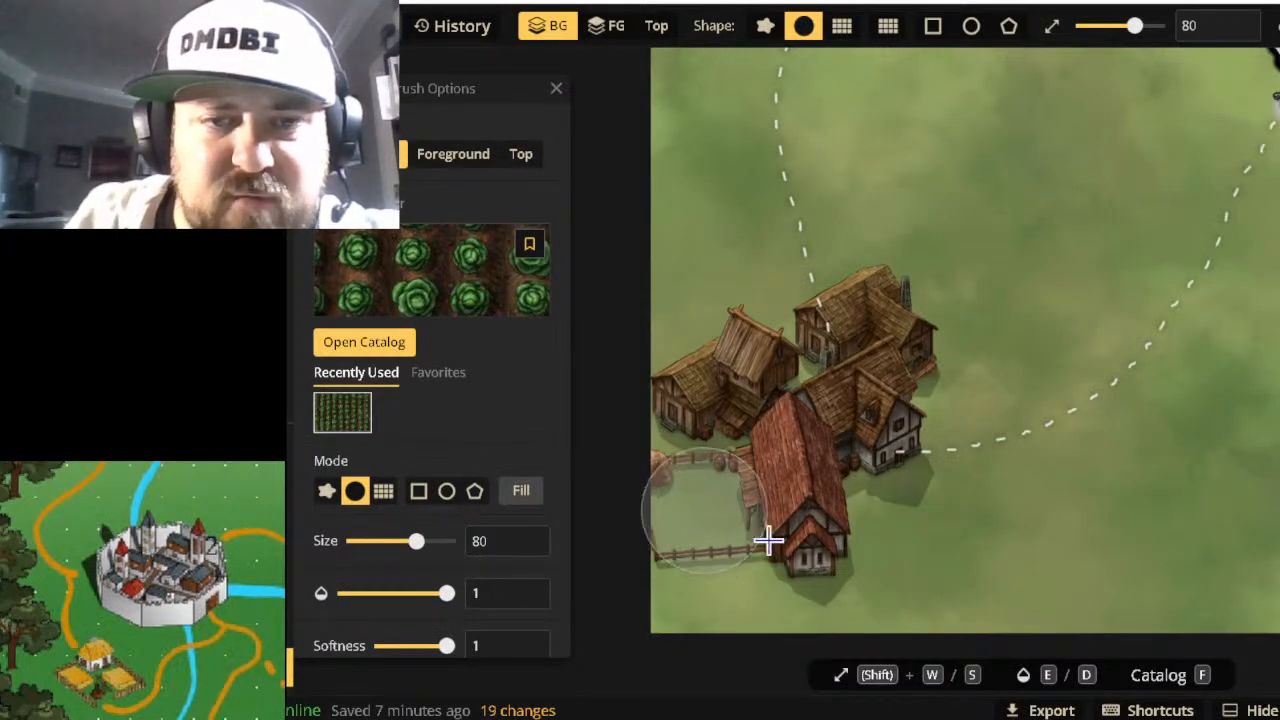
{"action": "left_click", "coordinate": [1014, 563]}
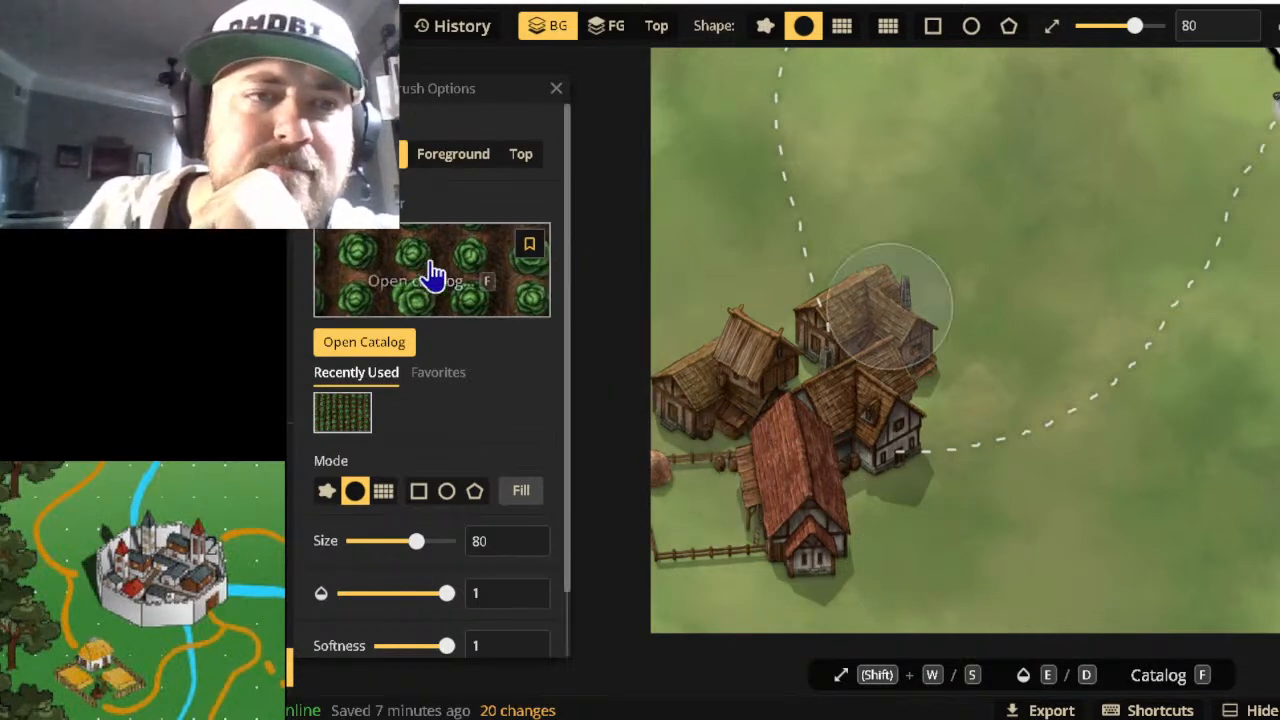
{"action": "left_click", "coordinate": [445, 156]}
Try painting foreground cabbages at brush size 80 in the fenced yard and across the grass to the east, and undo both strokes.
{"action": "mouse_move", "coordinate": [745, 570]}
{"action": "left_mouse_down"}
{"action": "mouse_move", "coordinate": [697, 503]}
{"action": "mouse_move", "coordinate": [703, 517]}
{"action": "left_mouse_up"}
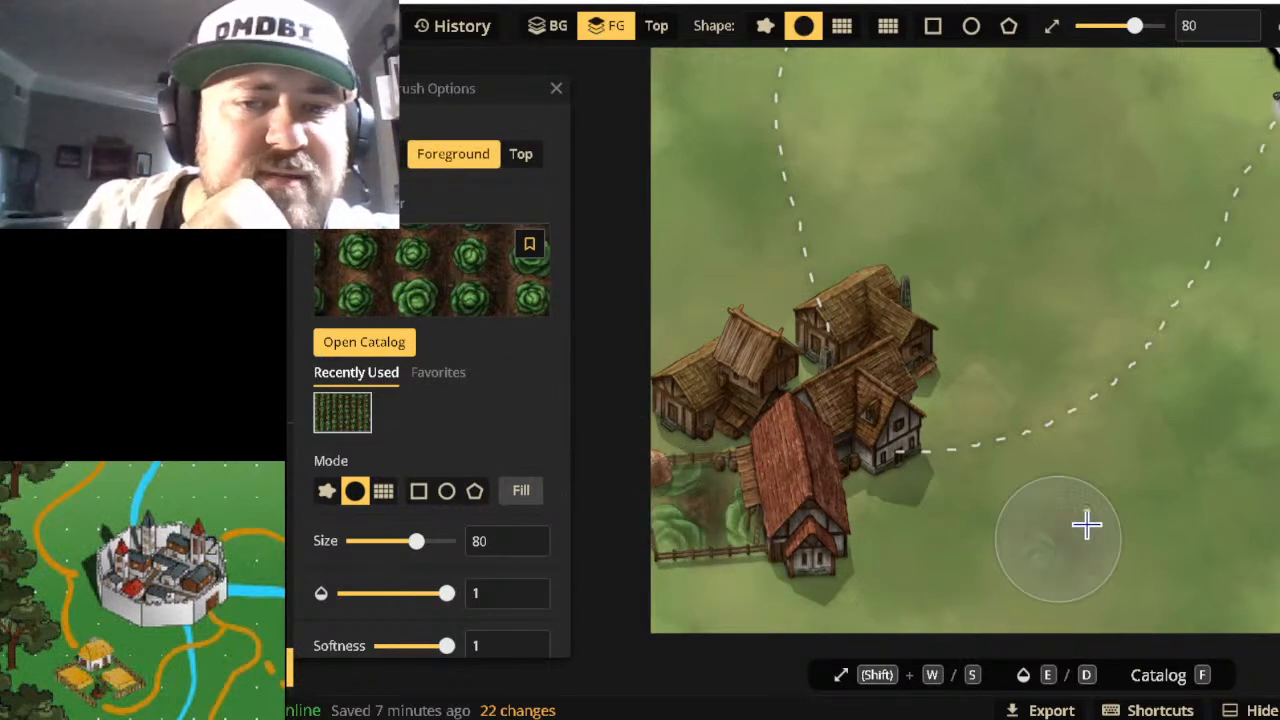
{"action": "mouse_move", "coordinate": [1086, 523]}
{"action": "left_mouse_down"}
{"action": "mouse_move", "coordinate": [1251, 451]}
{"action": "mouse_move", "coordinate": [1263, 505]}
{"action": "left_mouse_up"}
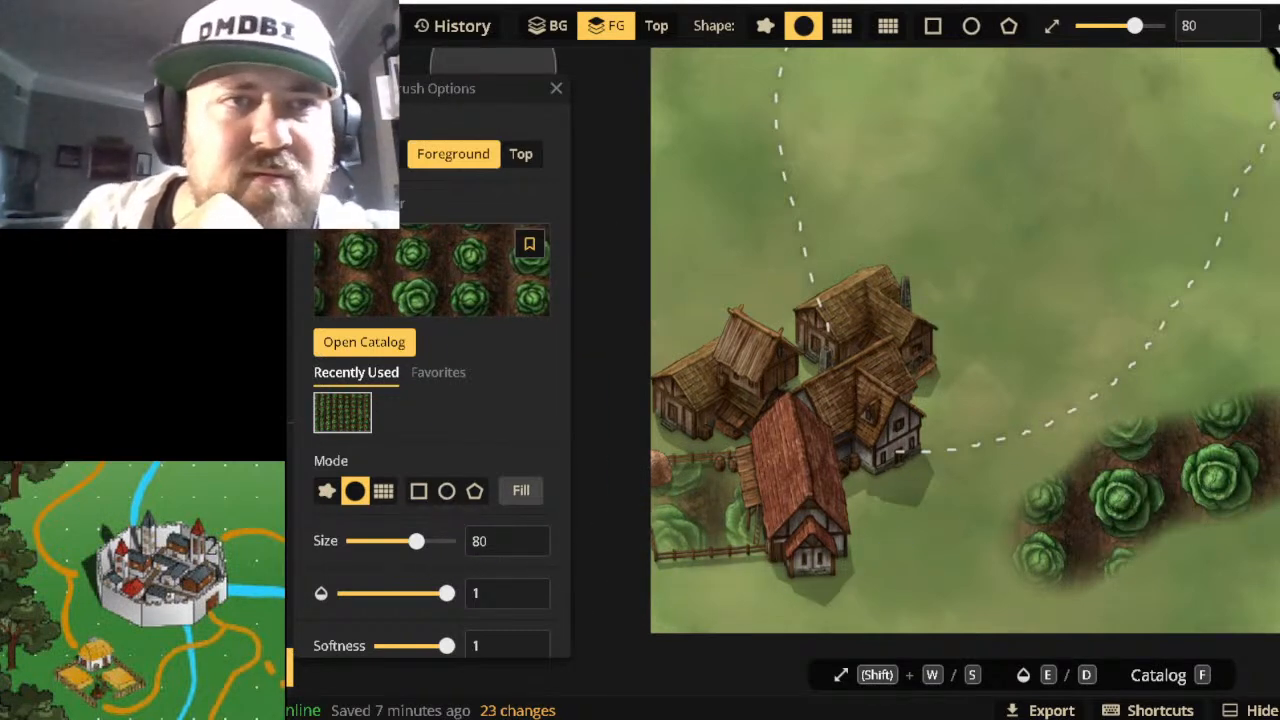
{"action": "key", "text": "ctrl+z"}
{"action": "key", "text": "ctrl+z"}
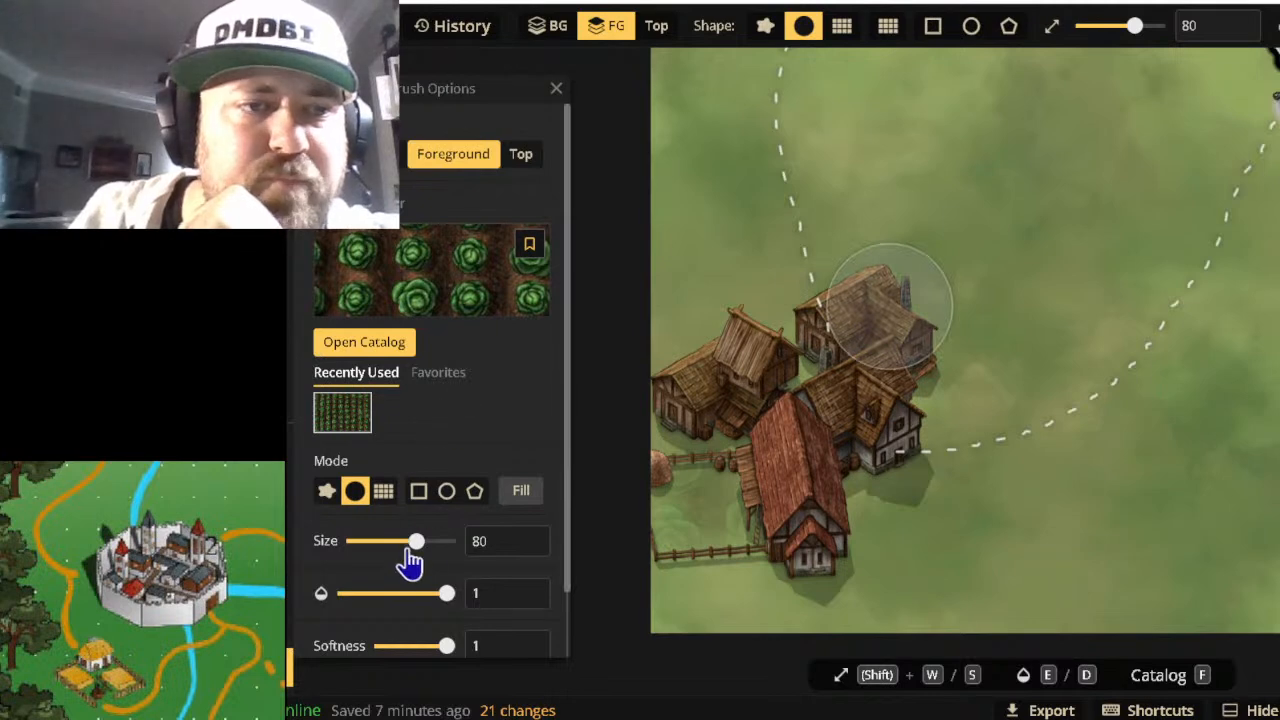
Try painting cabbages in the fenced yard with brush sizes 3 and 19, undoing each attempt.
{"action": "left_click_drag", "start_coordinate": [412, 547], "coordinate": [362, 560]}
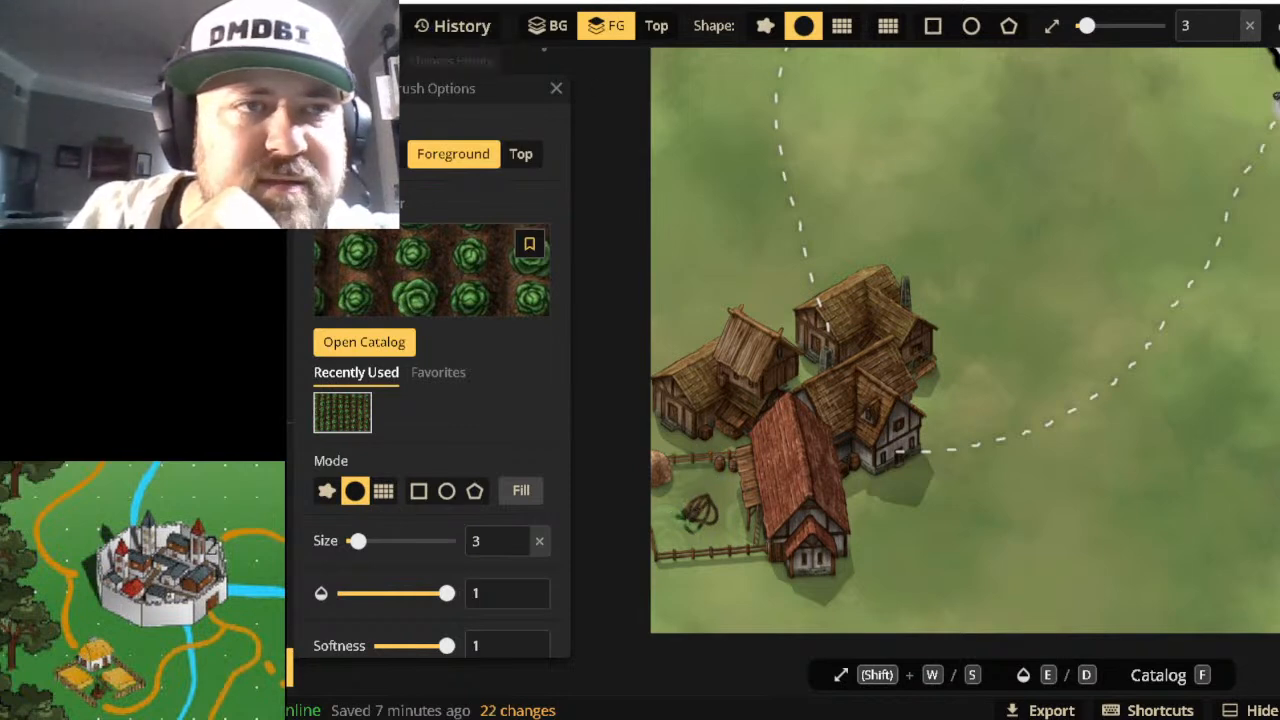
{"action": "left_click_drag", "start_coordinate": [358, 541], "coordinate": [380, 541]}
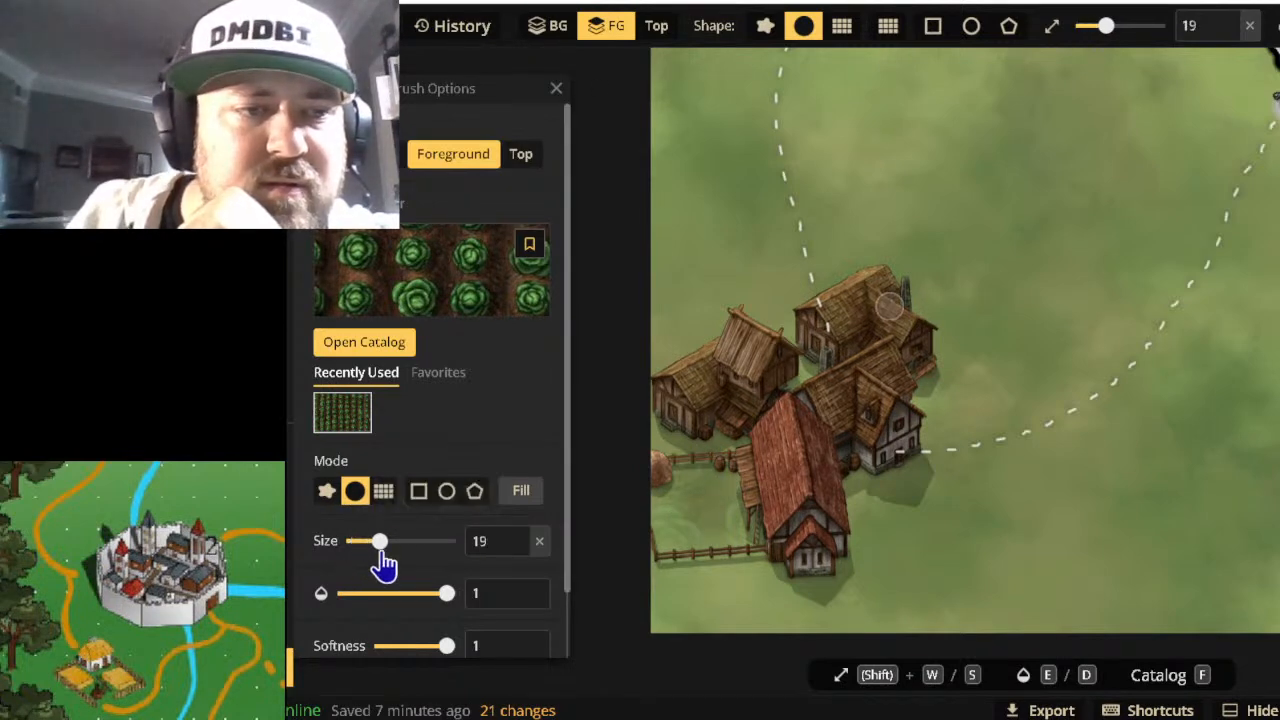
{"action": "mouse_move", "coordinate": [702, 490]}
{"action": "left_mouse_down"}
{"action": "mouse_move", "coordinate": [680, 537]}
{"action": "mouse_move", "coordinate": [680, 500]}
{"action": "mouse_move", "coordinate": [670, 530]}
{"action": "left_mouse_up"}
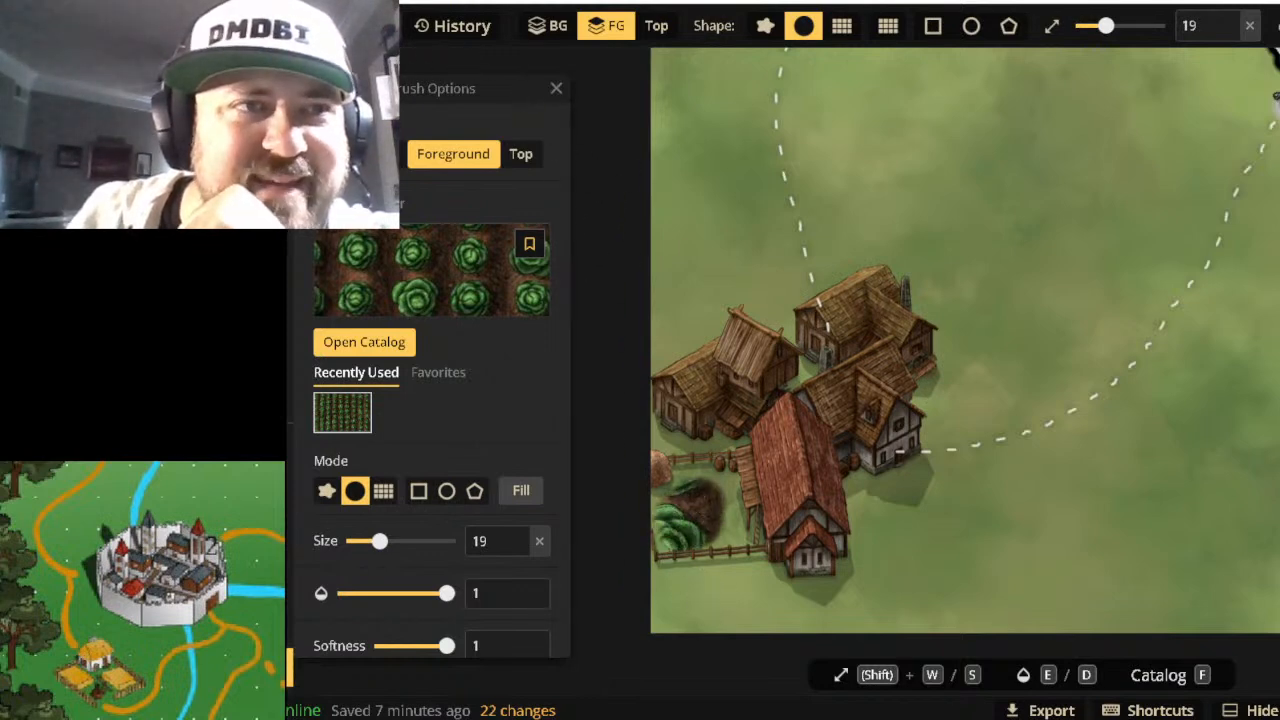
{"action": "key", "text": "ctrl+z"}
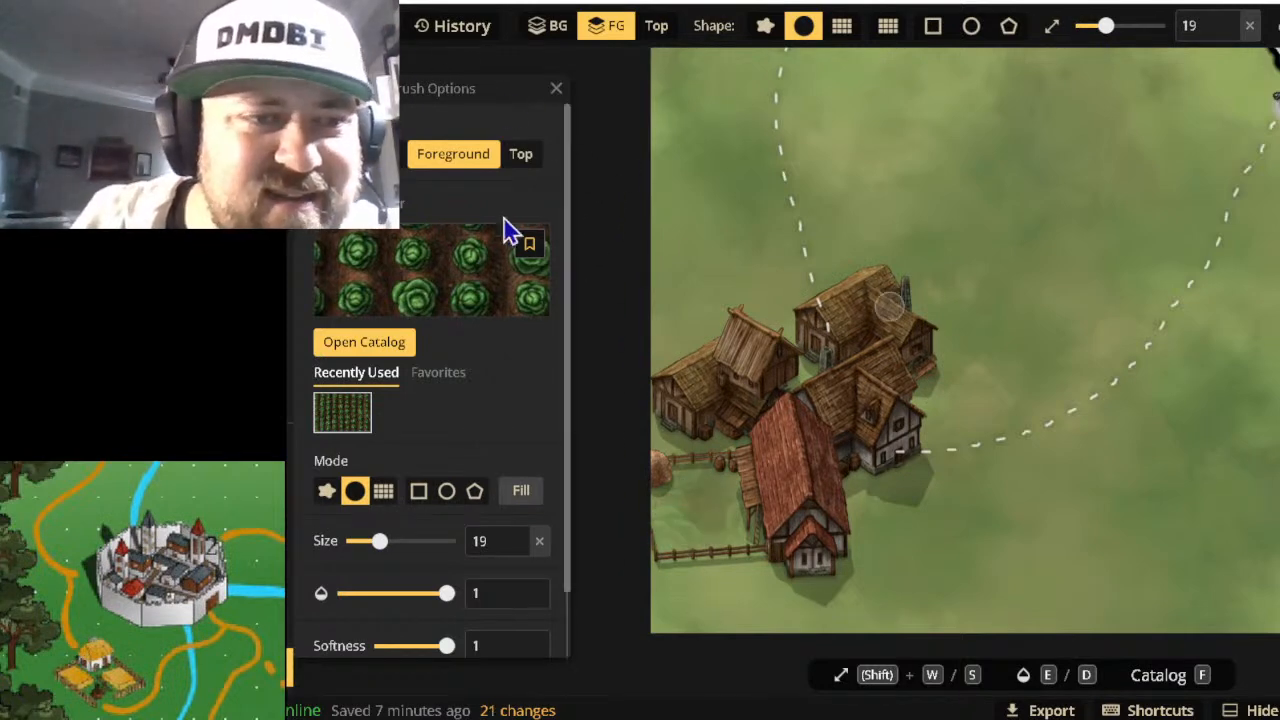
Reduce the brush to size 8 and paint thin back-and-forth rows of cabbages on the grass east of the red-roofed barn.
{"action": "left_click_drag", "start_coordinate": [378, 542], "coordinate": [358, 547]}
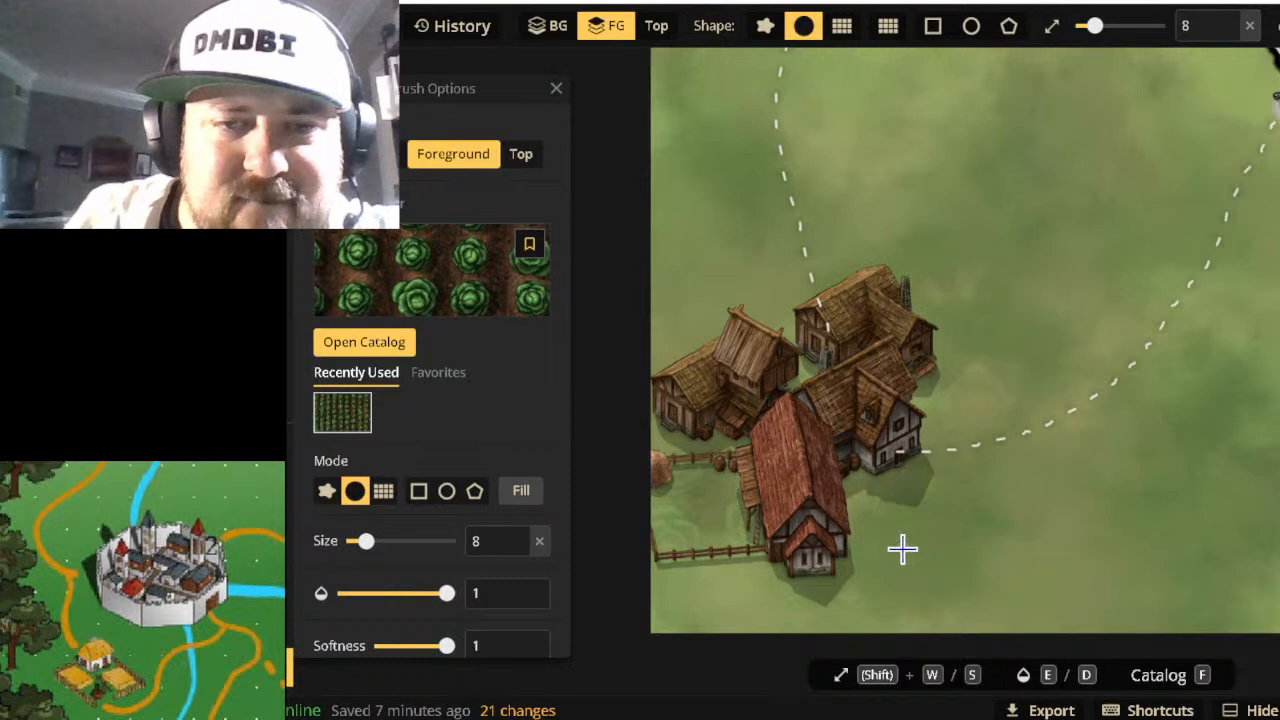
{"action": "mouse_move", "coordinate": [875, 502]}
{"action": "left_mouse_down"}
{"action": "mouse_move", "coordinate": [1045, 479]}
{"action": "mouse_move", "coordinate": [869, 518]}
{"action": "mouse_move", "coordinate": [1112, 509]}
{"action": "mouse_move", "coordinate": [932, 576]}
{"action": "mouse_move", "coordinate": [959, 577]}
{"action": "mouse_move", "coordinate": [885, 575]}
{"action": "mouse_move", "coordinate": [1051, 509]}
{"action": "mouse_move", "coordinate": [922, 526]}
{"action": "left_mouse_up"}
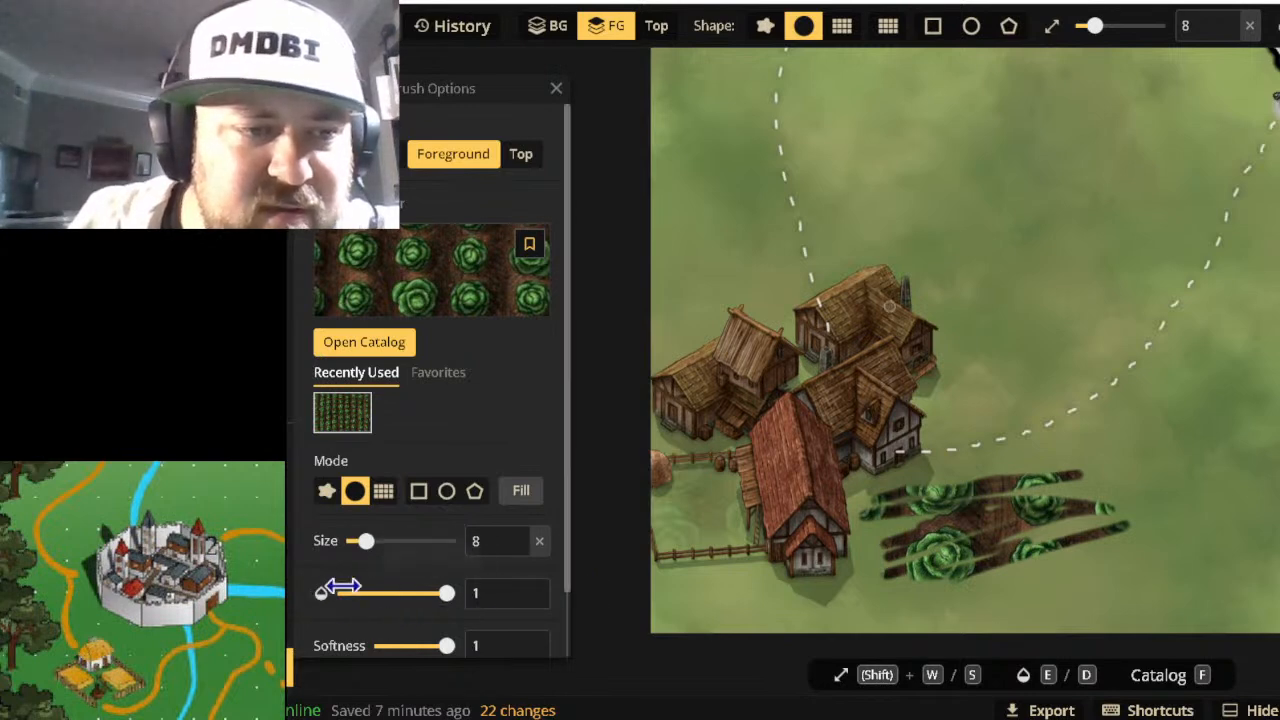
Expand the brush's advanced settings, set the cabbage texture size to 53.56 and undo the thin cabbage rows on the grass.
{"action": "scroll", "coordinate": [410, 570], "scroll_direction": "down", "scroll_amount": 1}
{"action": "left_click", "coordinate": [466, 630]}
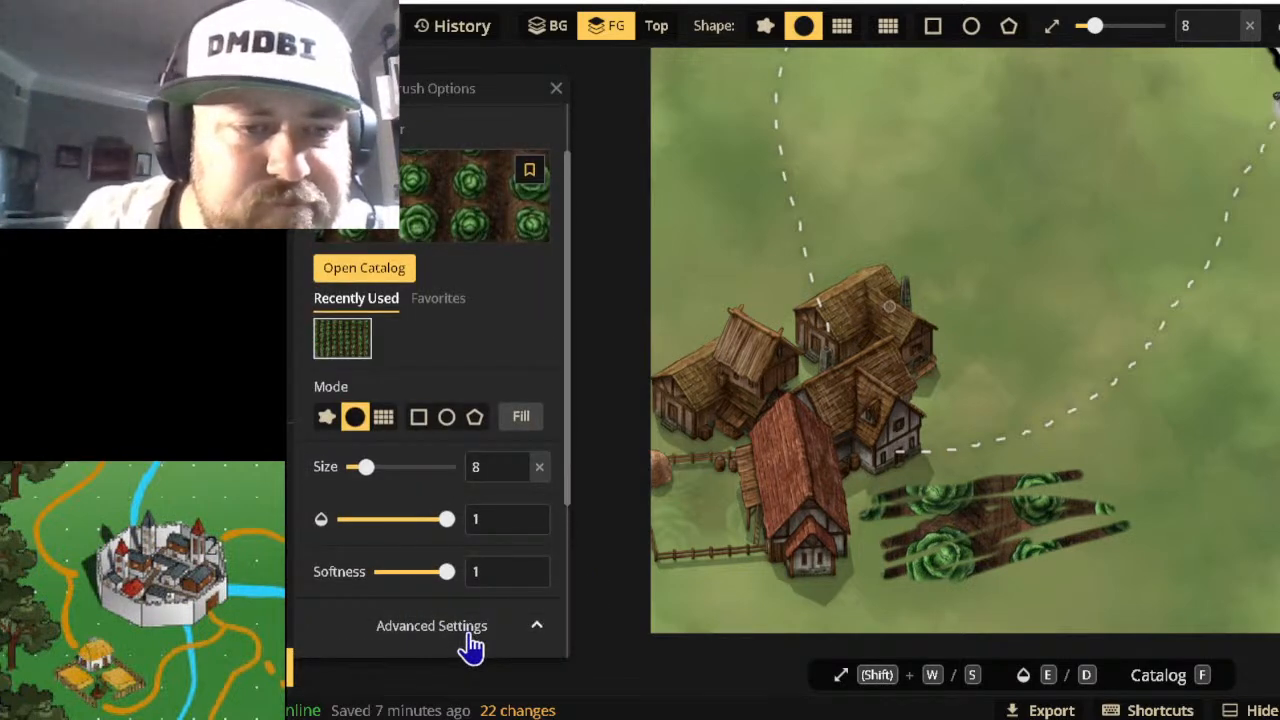
{"action": "scroll", "coordinate": [486, 520], "scroll_direction": "down", "scroll_amount": 3}
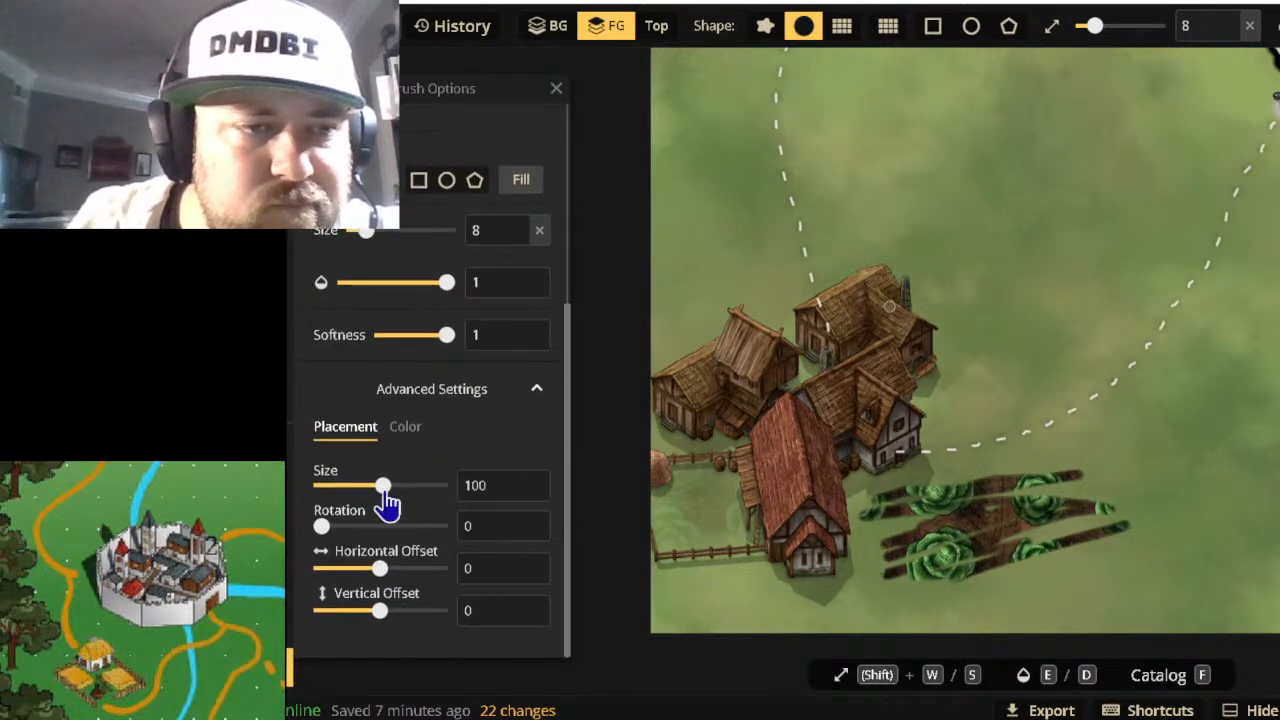
{"action": "mouse_move", "coordinate": [383, 486]}
{"action": "left_mouse_down"}
{"action": "mouse_move", "coordinate": [336, 500]}
{"action": "mouse_move", "coordinate": [374, 503]}
{"action": "left_mouse_up"}
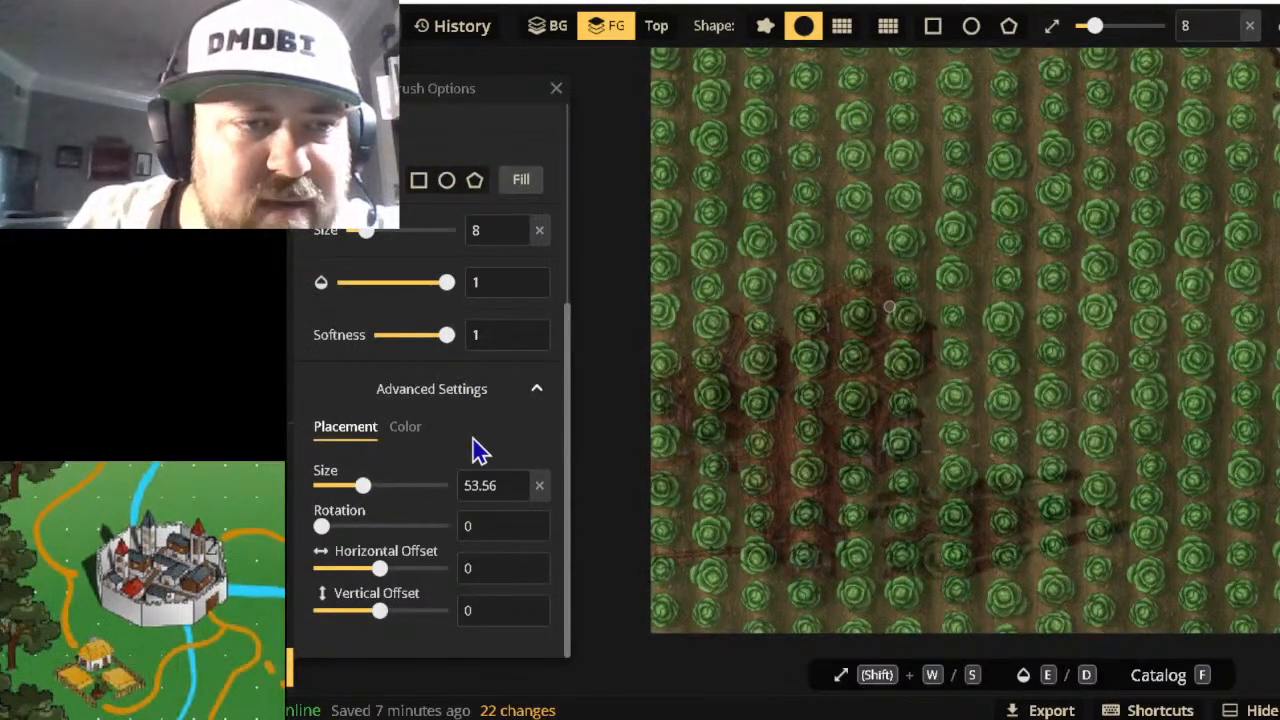
{"action": "key", "text": "ctrl+z"}
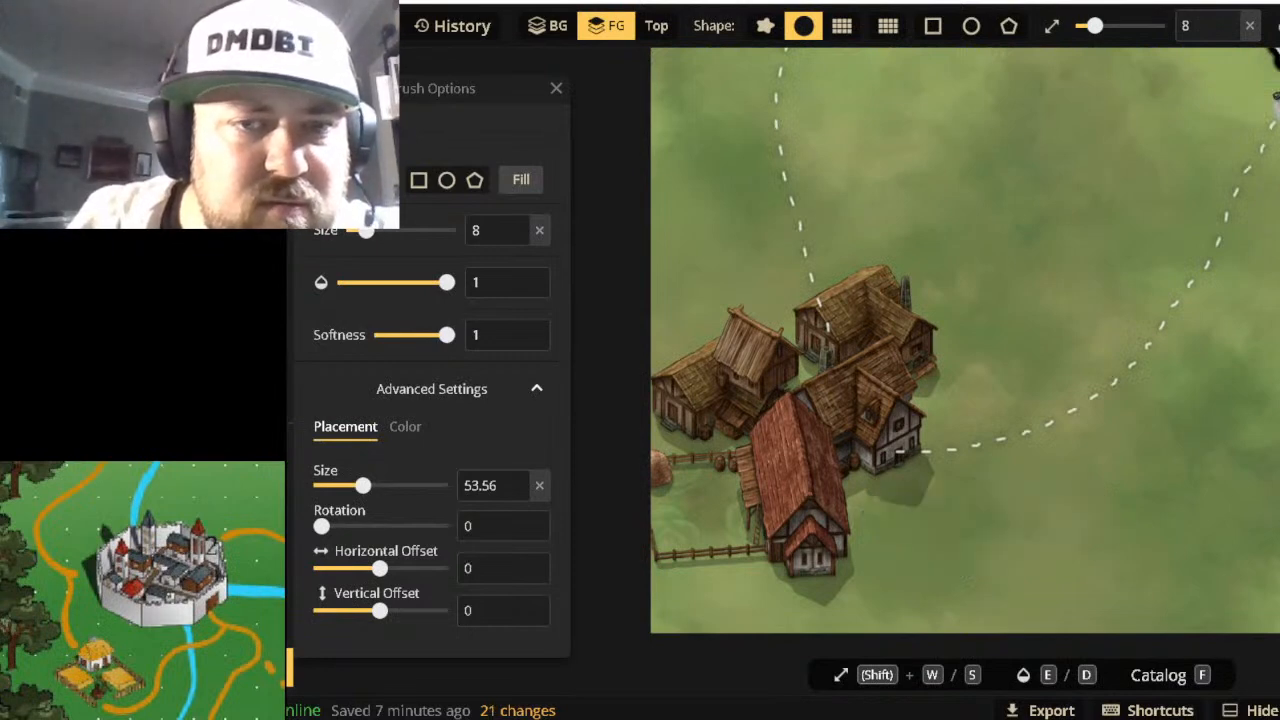
Test a small cabbage loop east of the red-roofed barn, reduce the texture size to 20.37 and undo the loop.
{"action": "mouse_move", "coordinate": [871, 531]}
{"action": "left_mouse_down"}
{"action": "mouse_move", "coordinate": [975, 558]}
{"action": "mouse_move", "coordinate": [978, 511]}
{"action": "mouse_move", "coordinate": [953, 565]}
{"action": "mouse_move", "coordinate": [919, 565]}
{"action": "mouse_move", "coordinate": [914, 534]}
{"action": "left_mouse_up"}
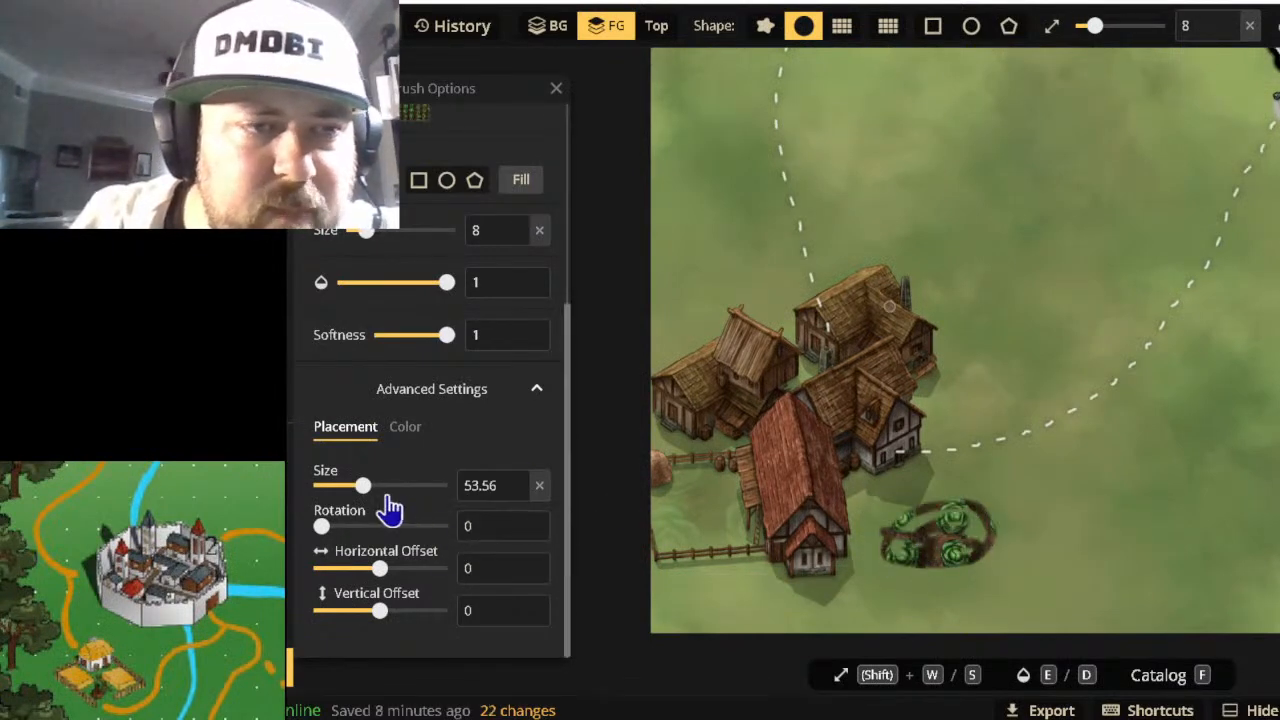
{"action": "left_click_drag", "start_coordinate": [367, 490], "coordinate": [345, 507]}
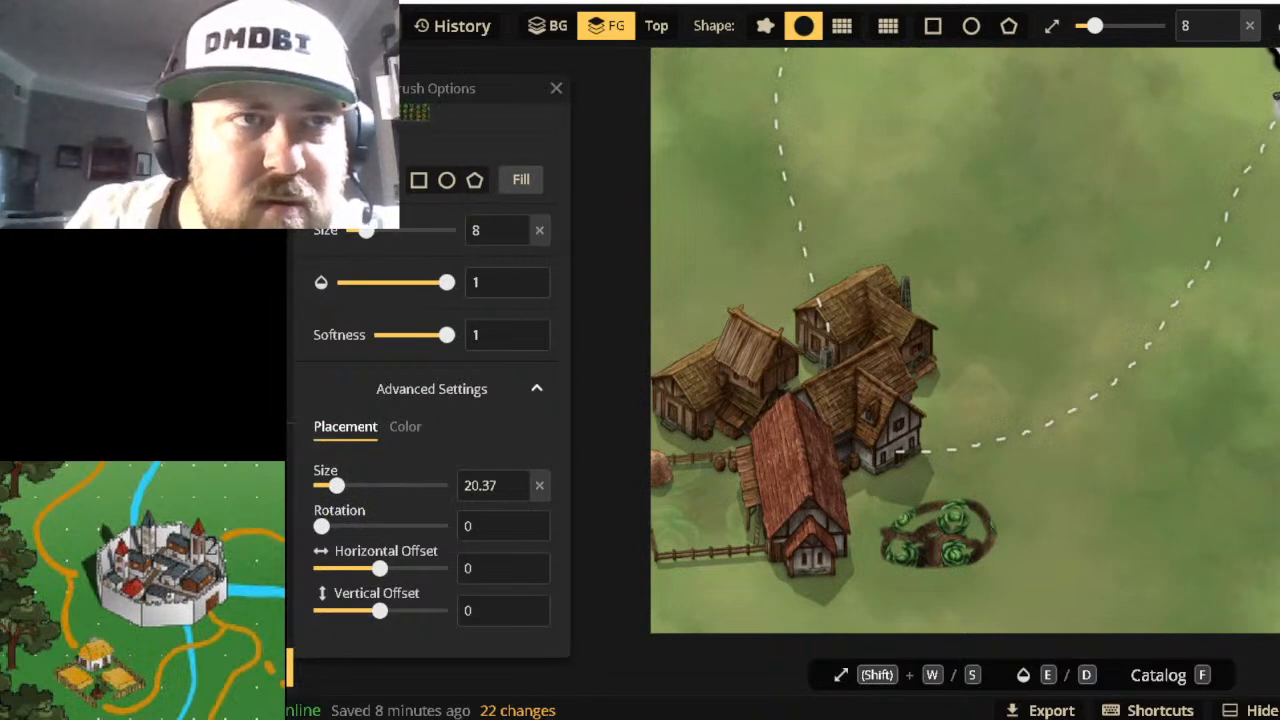
{"action": "key", "text": "ctrl+z"}
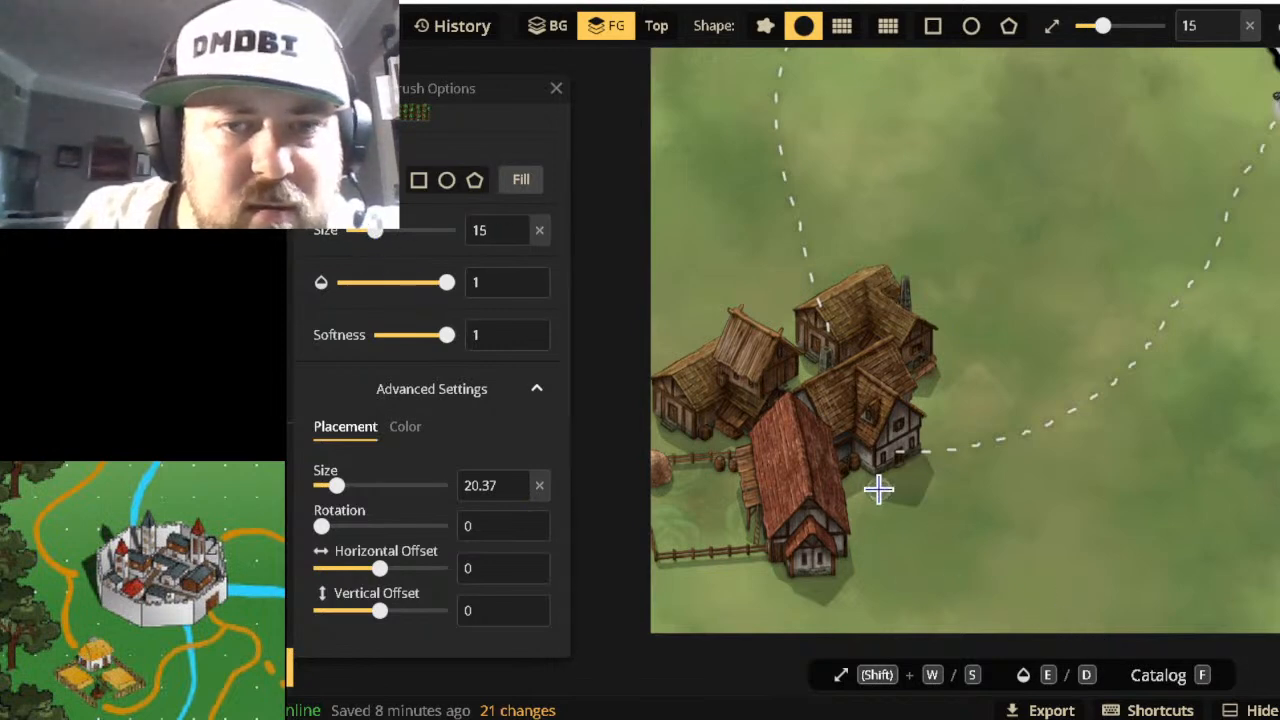
Paint a filled cabbage field at brush size 15 east of the red-roofed barn, touching up its southeastern corner.
{"action": "mouse_move", "coordinate": [878, 488]}
{"action": "left_mouse_down"}
{"action": "mouse_move", "coordinate": [1011, 480]}
{"action": "mouse_move", "coordinate": [880, 501]}
{"action": "mouse_move", "coordinate": [862, 484]}
{"action": "mouse_move", "coordinate": [950, 481]}
{"action": "mouse_move", "coordinate": [873, 490]}
{"action": "mouse_move", "coordinate": [938, 481]}
{"action": "left_mouse_up"}
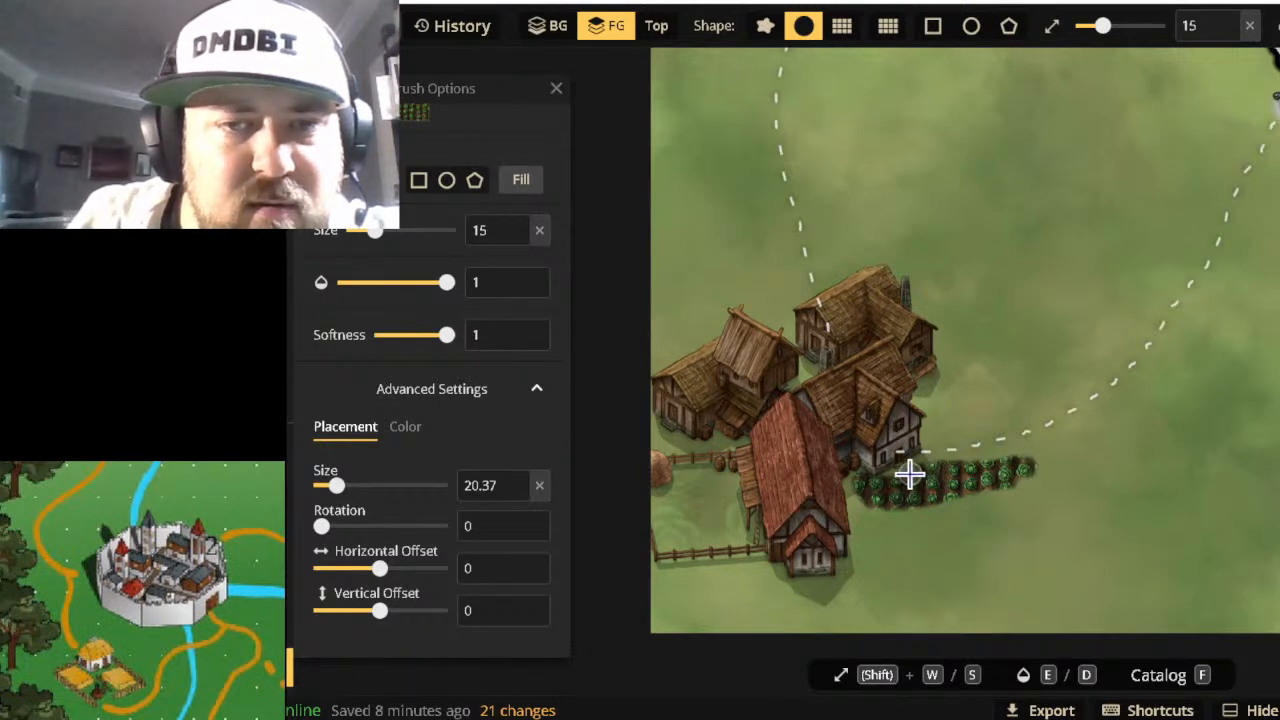
{"action": "mouse_move", "coordinate": [1031, 470]}
{"action": "left_mouse_down"}
{"action": "mouse_move", "coordinate": [851, 493]}
{"action": "mouse_move", "coordinate": [887, 513]}
{"action": "mouse_move", "coordinate": [1032, 499]}
{"action": "mouse_move", "coordinate": [853, 512]}
{"action": "mouse_move", "coordinate": [887, 530]}
{"action": "mouse_move", "coordinate": [1018, 513]}
{"action": "left_mouse_up"}
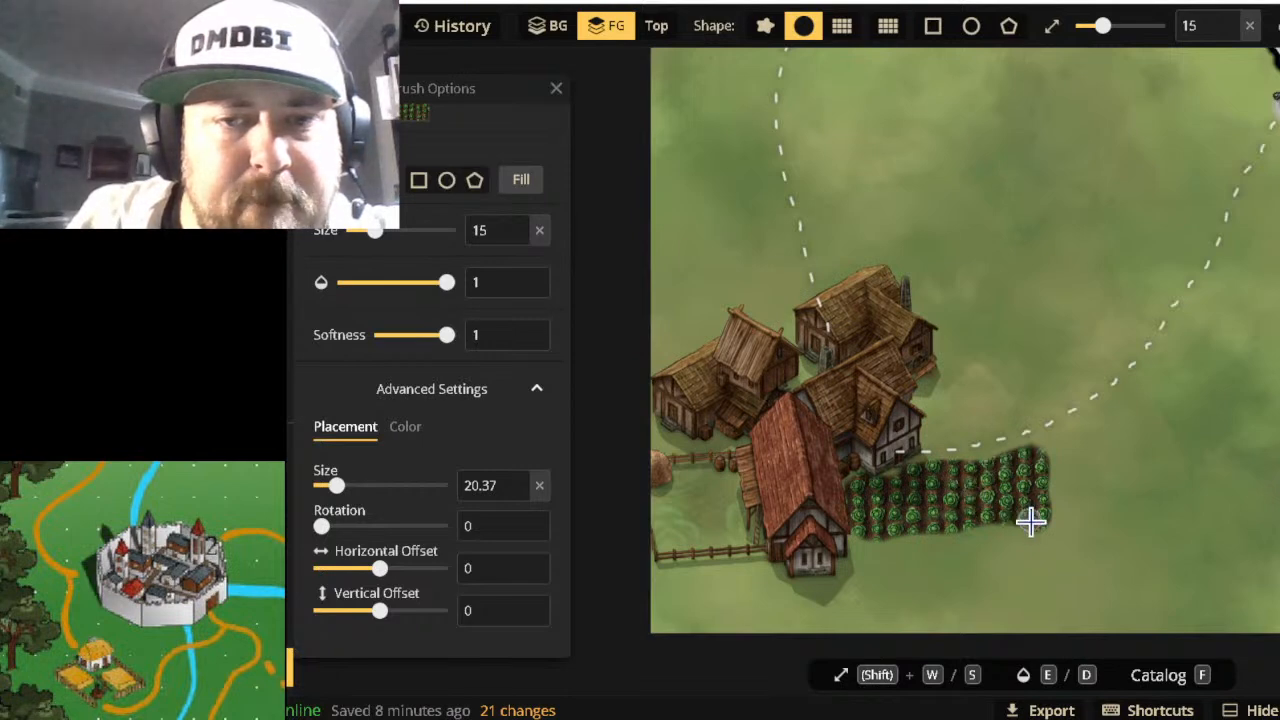
{"action": "mouse_move", "coordinate": [959, 524]}
{"action": "left_mouse_down"}
{"action": "mouse_move", "coordinate": [895, 534]}
{"action": "mouse_move", "coordinate": [1026, 538]}
{"action": "mouse_move", "coordinate": [896, 544]}
{"action": "left_mouse_up"}
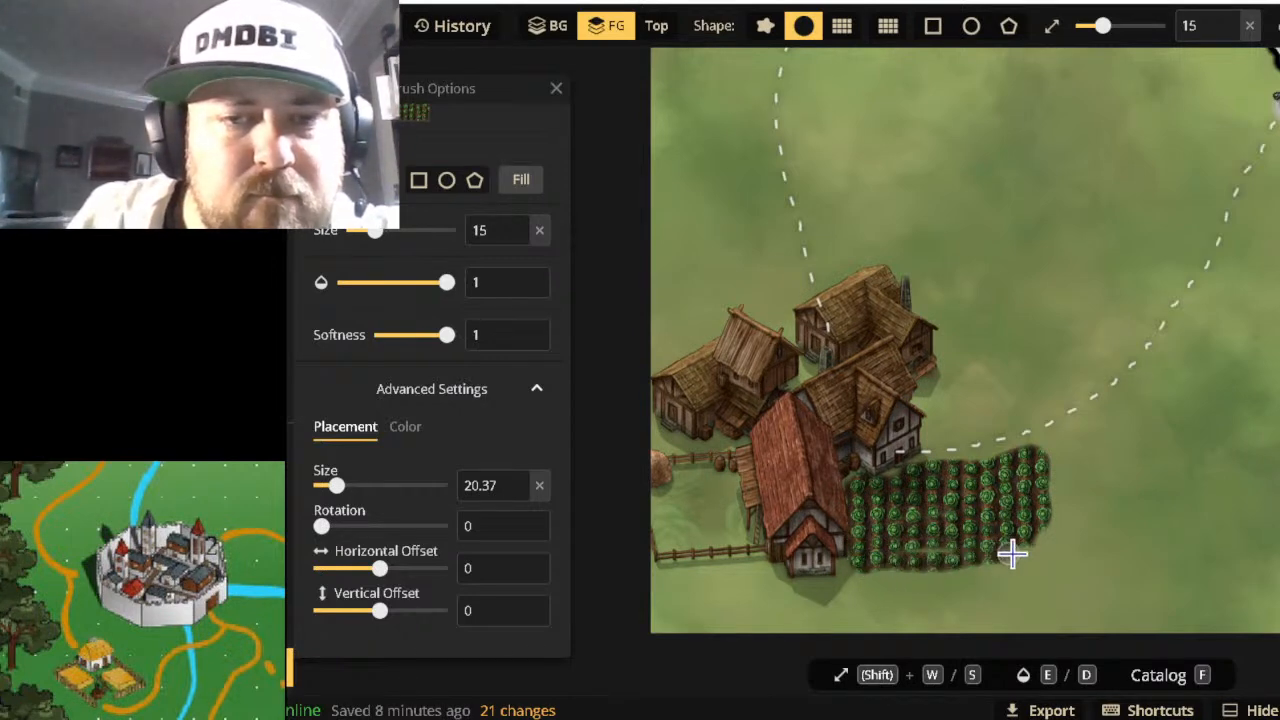
{"action": "left_click_drag", "start_coordinate": [1040, 545], "coordinate": [1025, 462]}
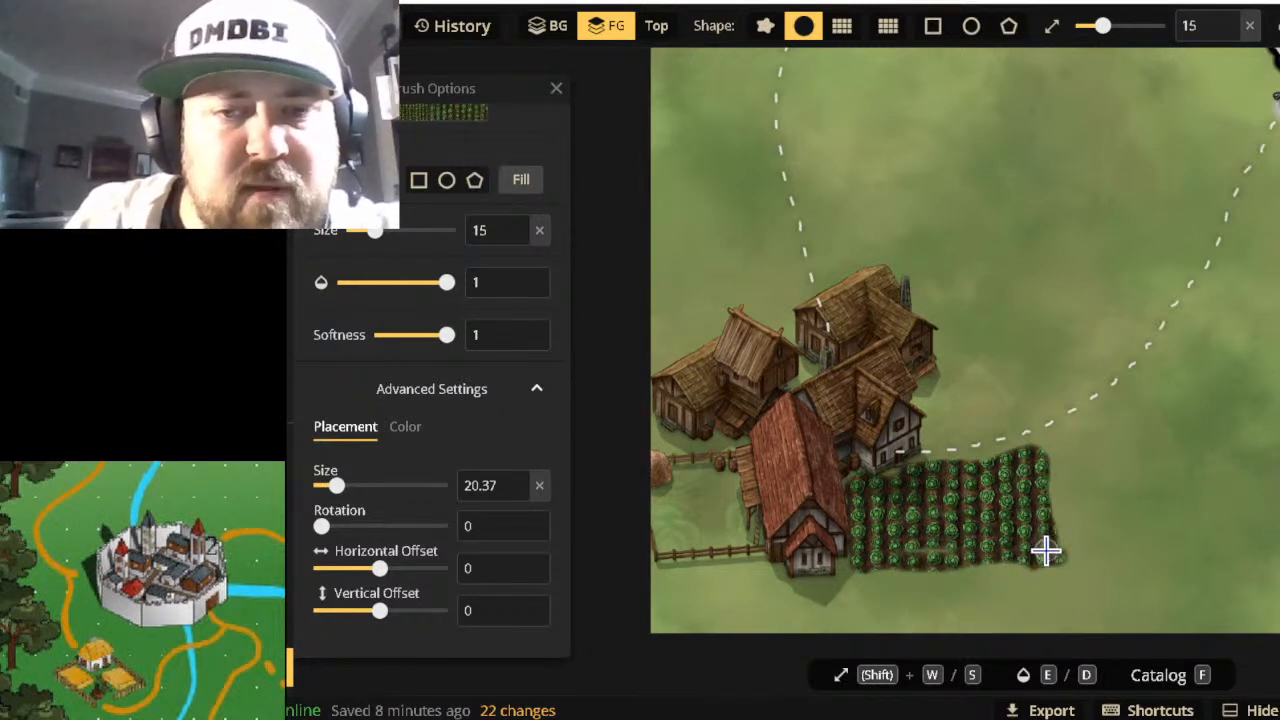
{"action": "left_click", "coordinate": [1045, 550]}
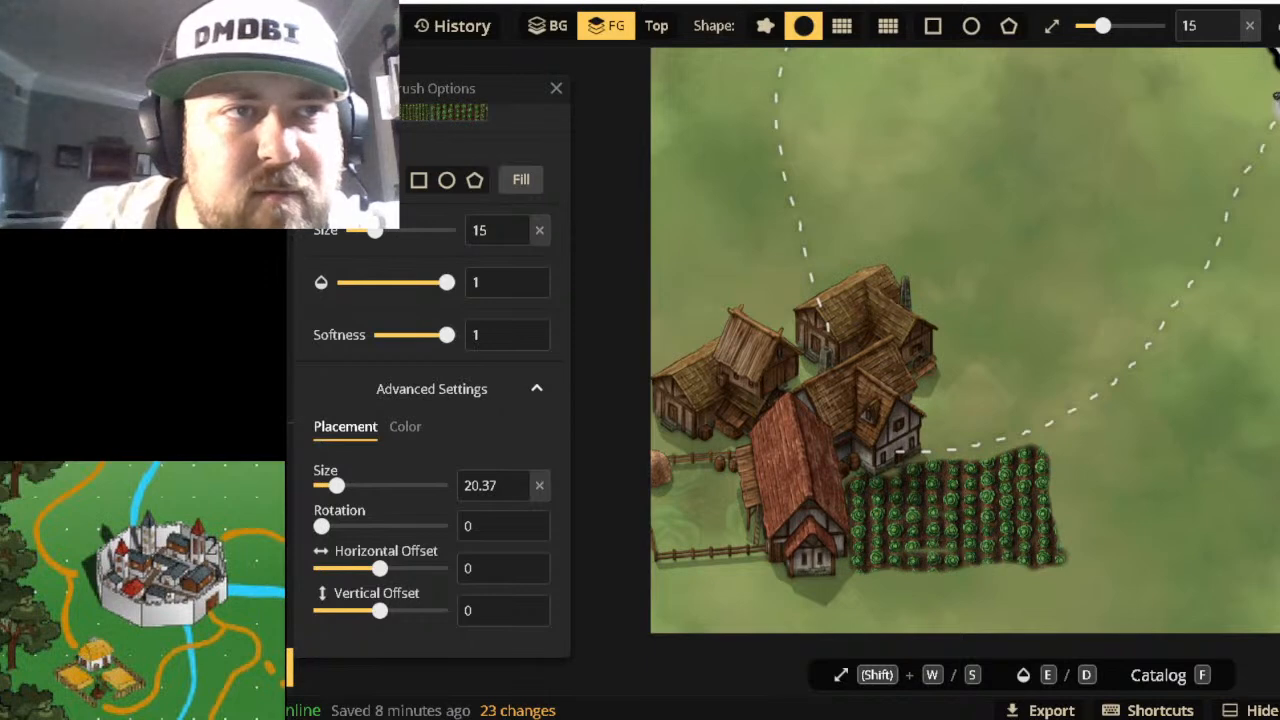
{"action": "key", "text": "ctrl+z"}
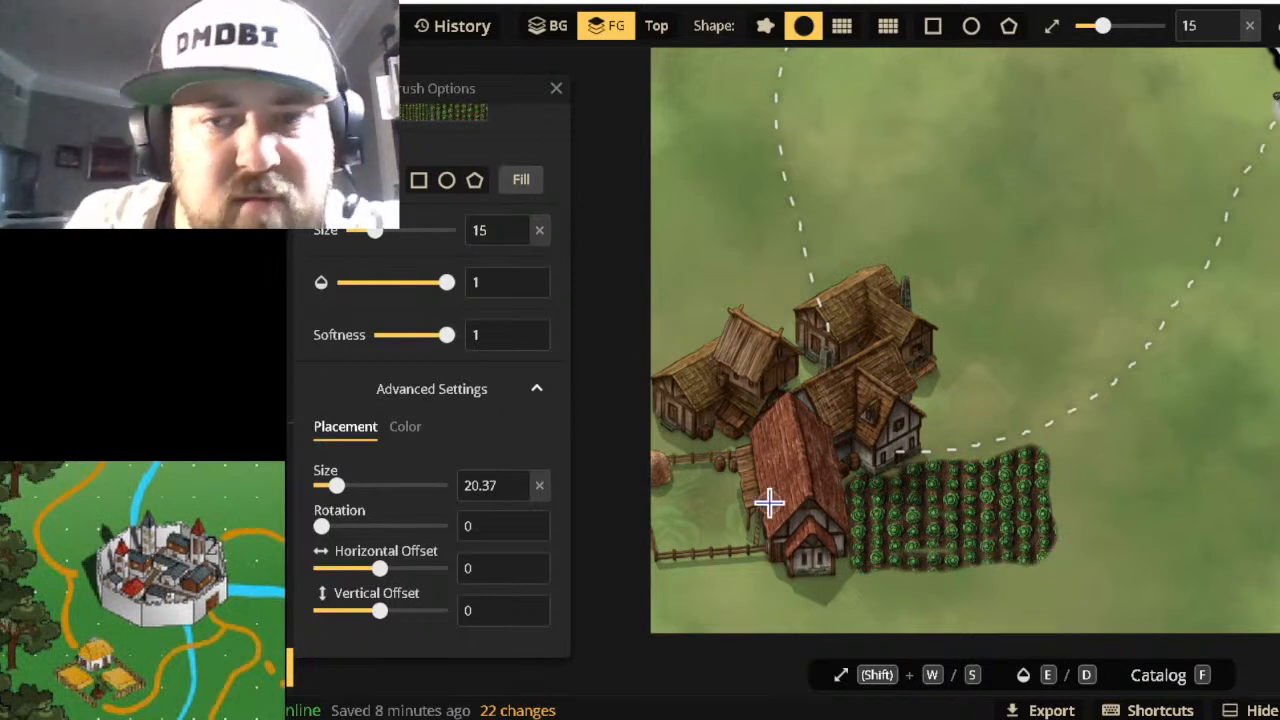
{"action": "left_click", "coordinate": [1051, 548]}
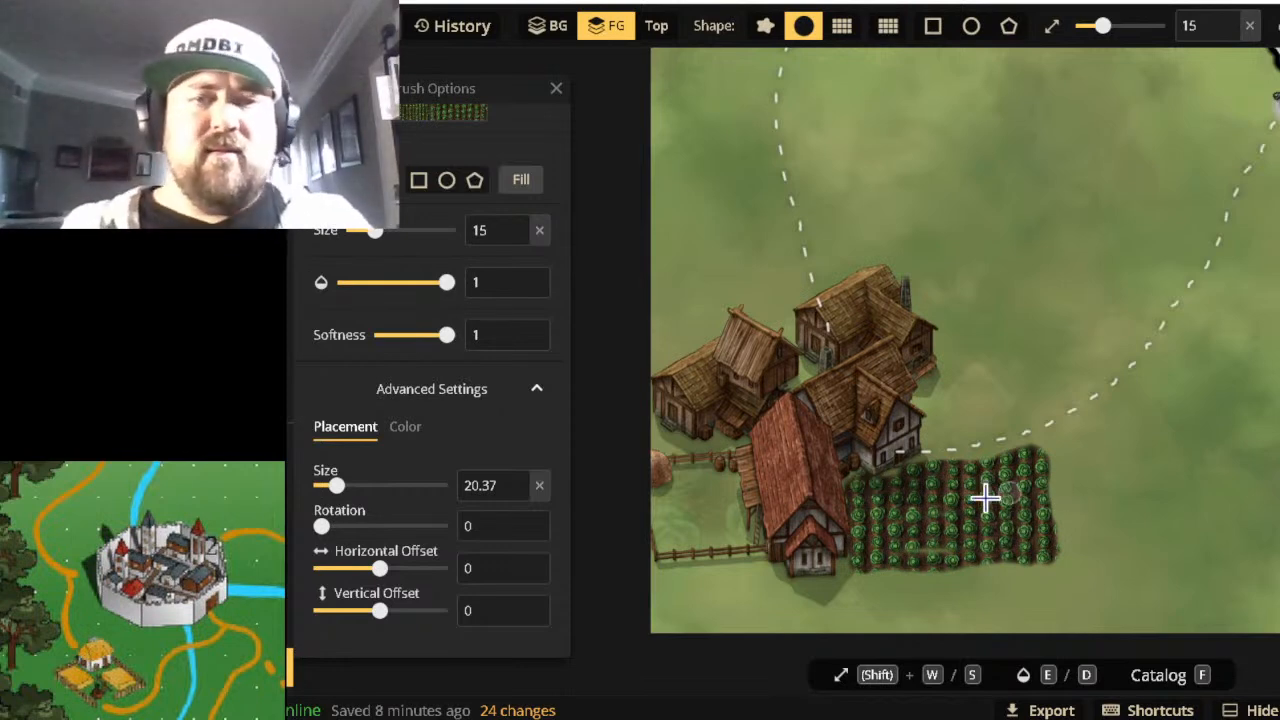
Choose the Wheat Crops Land texture from the Farmstead group, test a strip along the map's southern edge and undo it.
{"action": "scroll", "coordinate": [424, 180], "scroll_direction": "up", "scroll_amount": 5}
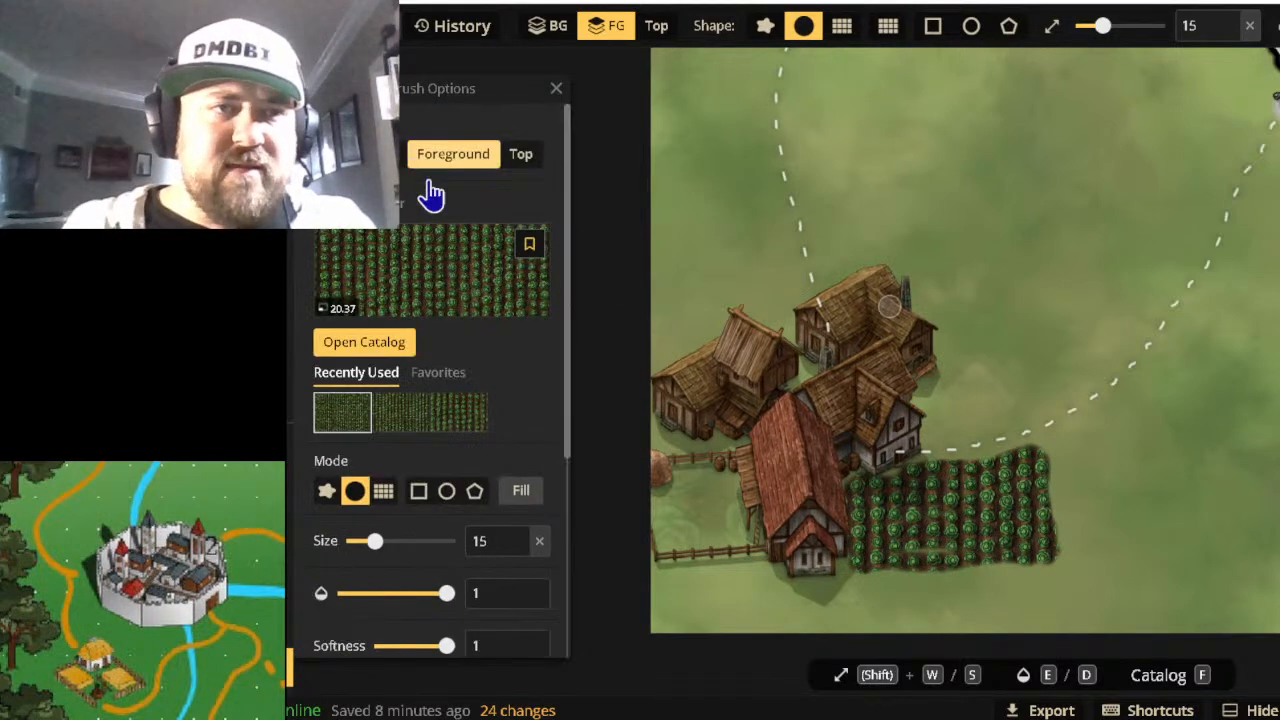
{"action": "left_click", "coordinate": [409, 271]}
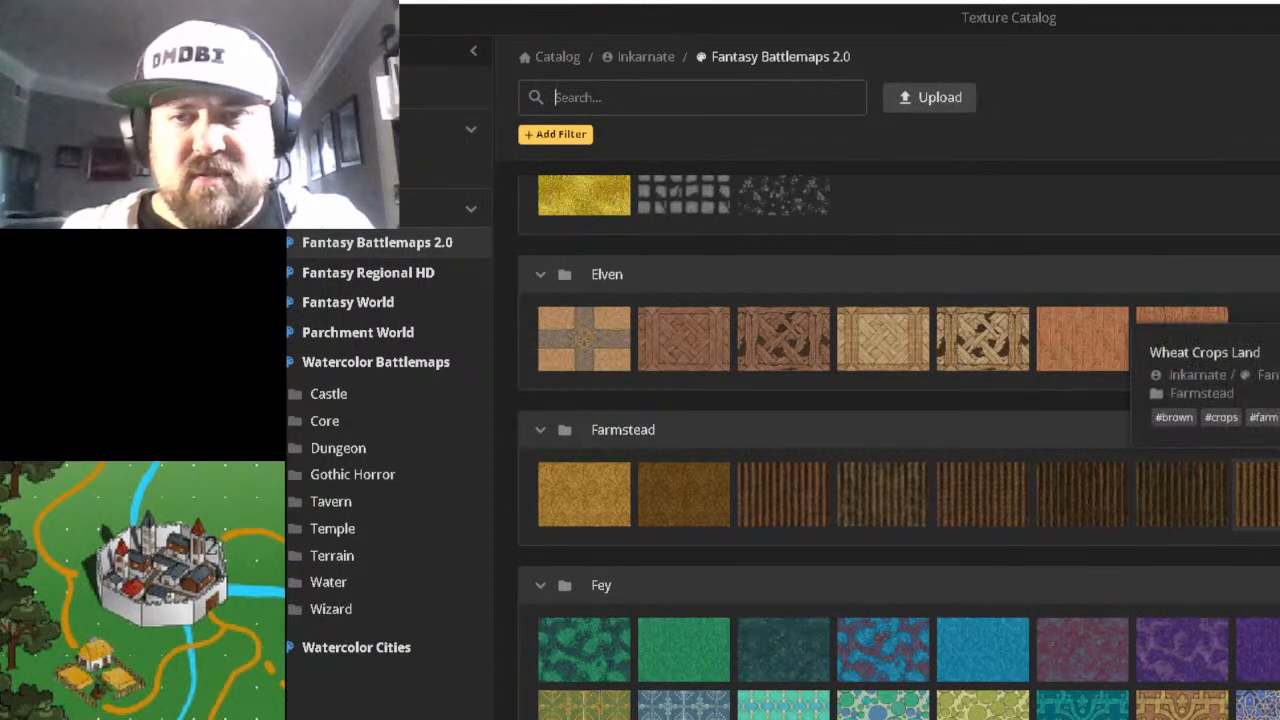
{"action": "left_click", "coordinate": [1181, 494]}
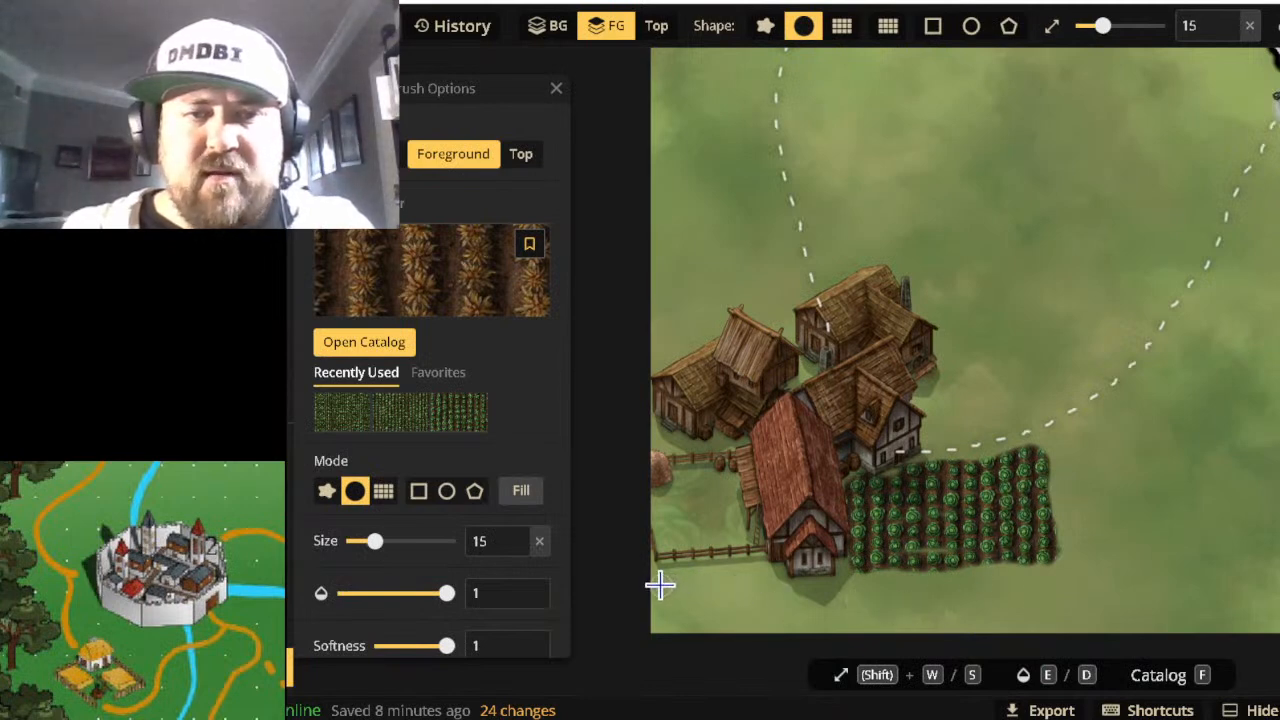
{"action": "mouse_move", "coordinate": [663, 583]}
{"action": "left_mouse_down"}
{"action": "mouse_move", "coordinate": [944, 607]}
{"action": "mouse_move", "coordinate": [1079, 595]}
{"action": "mouse_move", "coordinate": [749, 614]}
{"action": "mouse_move", "coordinate": [977, 621]}
{"action": "mouse_move", "coordinate": [670, 624]}
{"action": "mouse_move", "coordinate": [801, 604]}
{"action": "mouse_move", "coordinate": [669, 597]}
{"action": "left_mouse_up"}
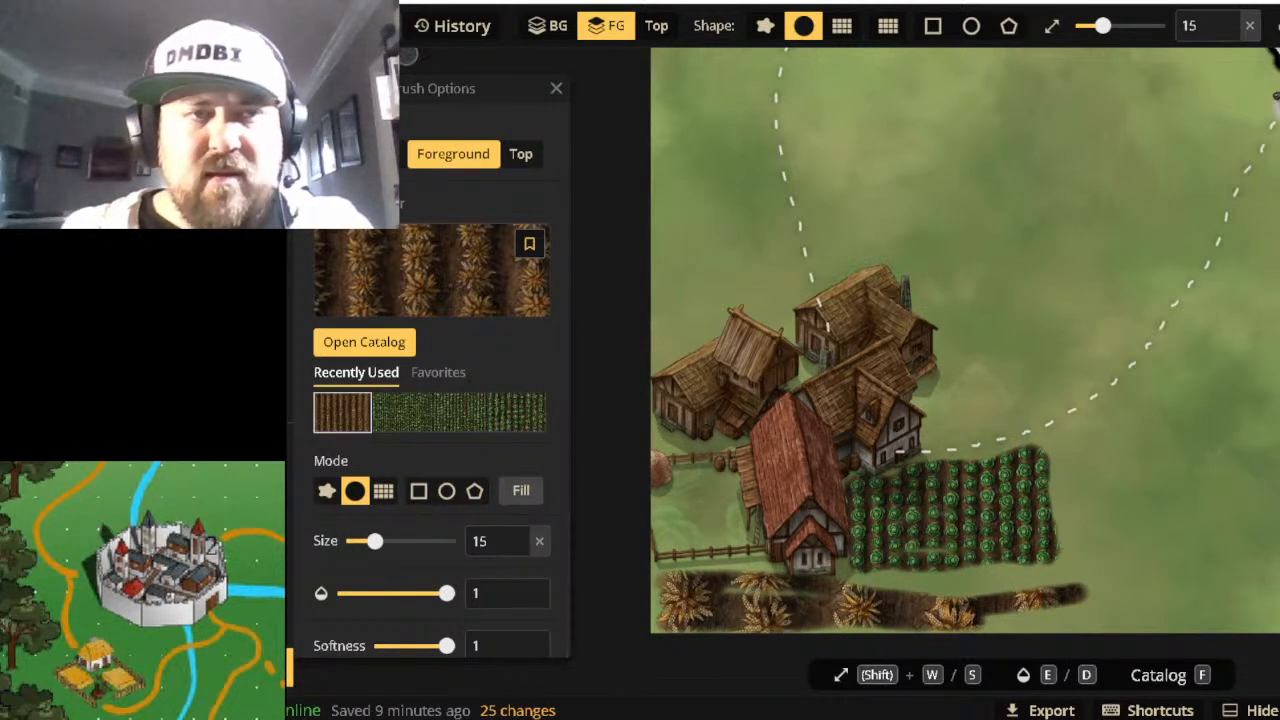
{"action": "key", "text": "ctrl+z"}
Set the wheat texture size to 15.09 and the brush size to 81, and paint a wheat field along the map's southern edge.
{"action": "scroll", "coordinate": [423, 551], "scroll_direction": "down", "scroll_amount": 5}
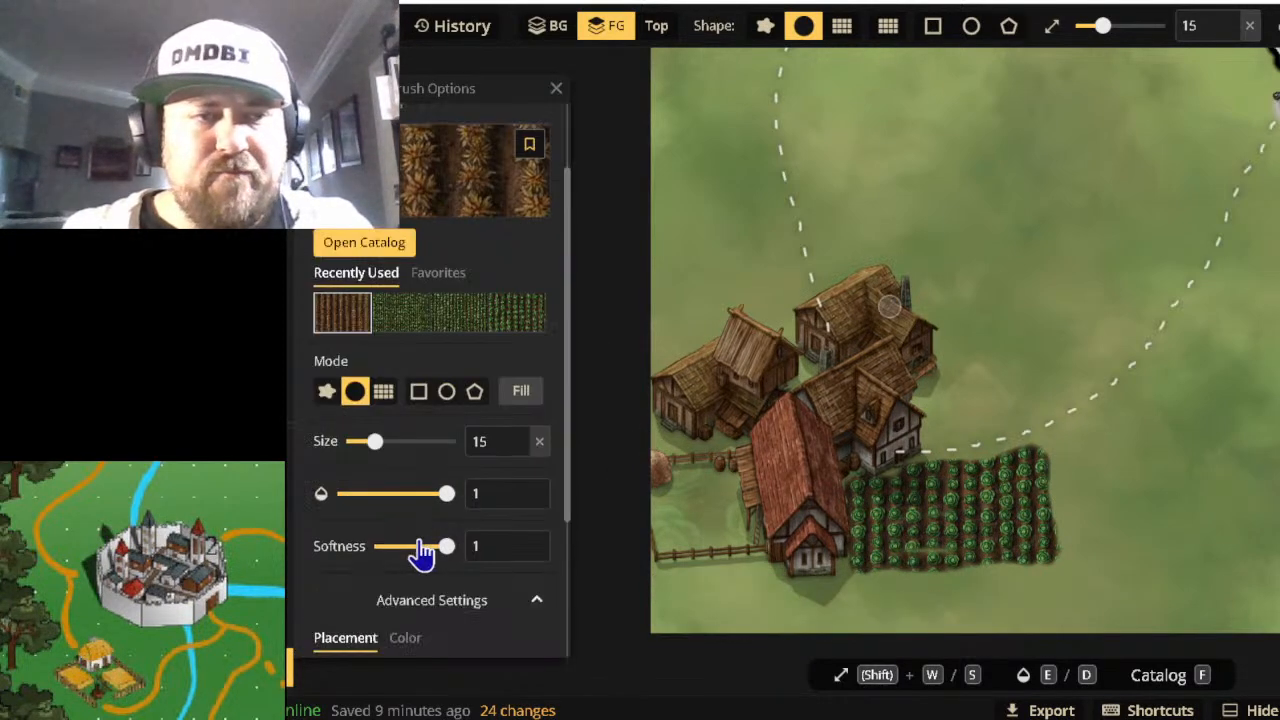
{"action": "left_click_drag", "start_coordinate": [383, 486], "coordinate": [329, 488]}
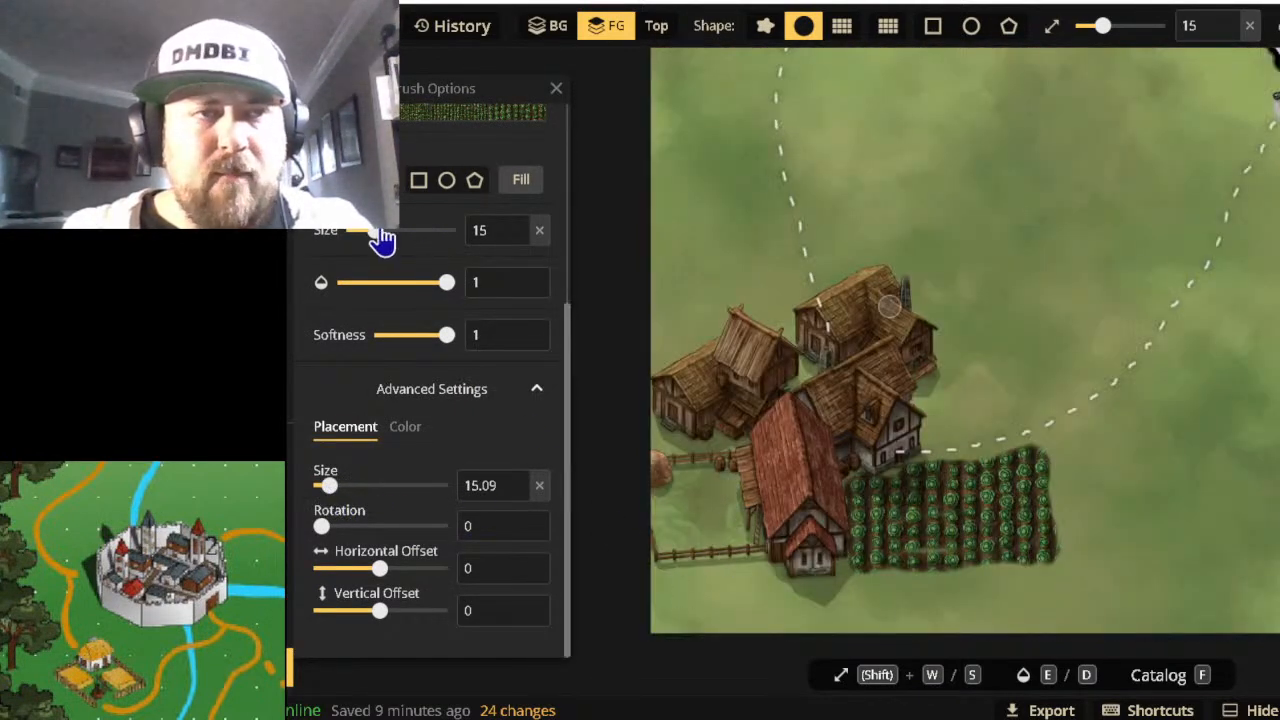
{"action": "left_click_drag", "start_coordinate": [383, 240], "coordinate": [430, 249]}
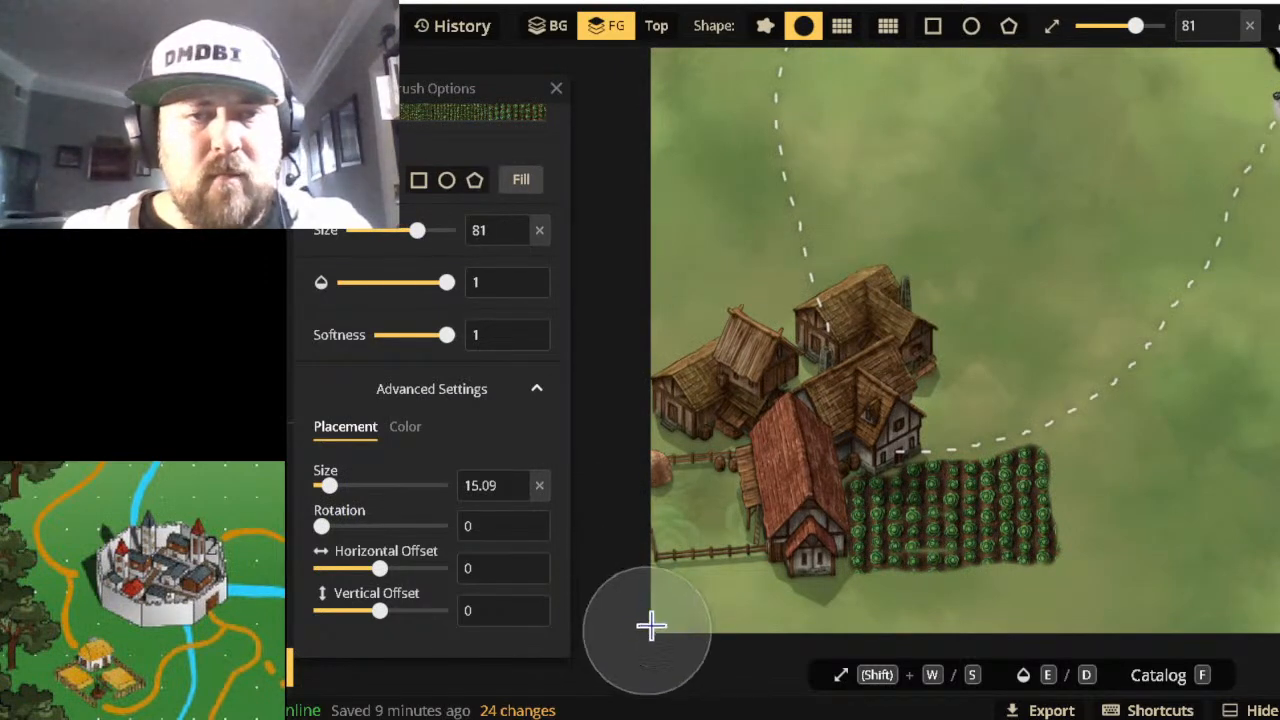
{"action": "mouse_move", "coordinate": [713, 629]}
{"action": "left_mouse_down"}
{"action": "mouse_move", "coordinate": [1051, 628]}
{"action": "mouse_move", "coordinate": [745, 610]}
{"action": "mouse_move", "coordinate": [662, 624]}
{"action": "mouse_move", "coordinate": [717, 643]}
{"action": "left_mouse_up"}
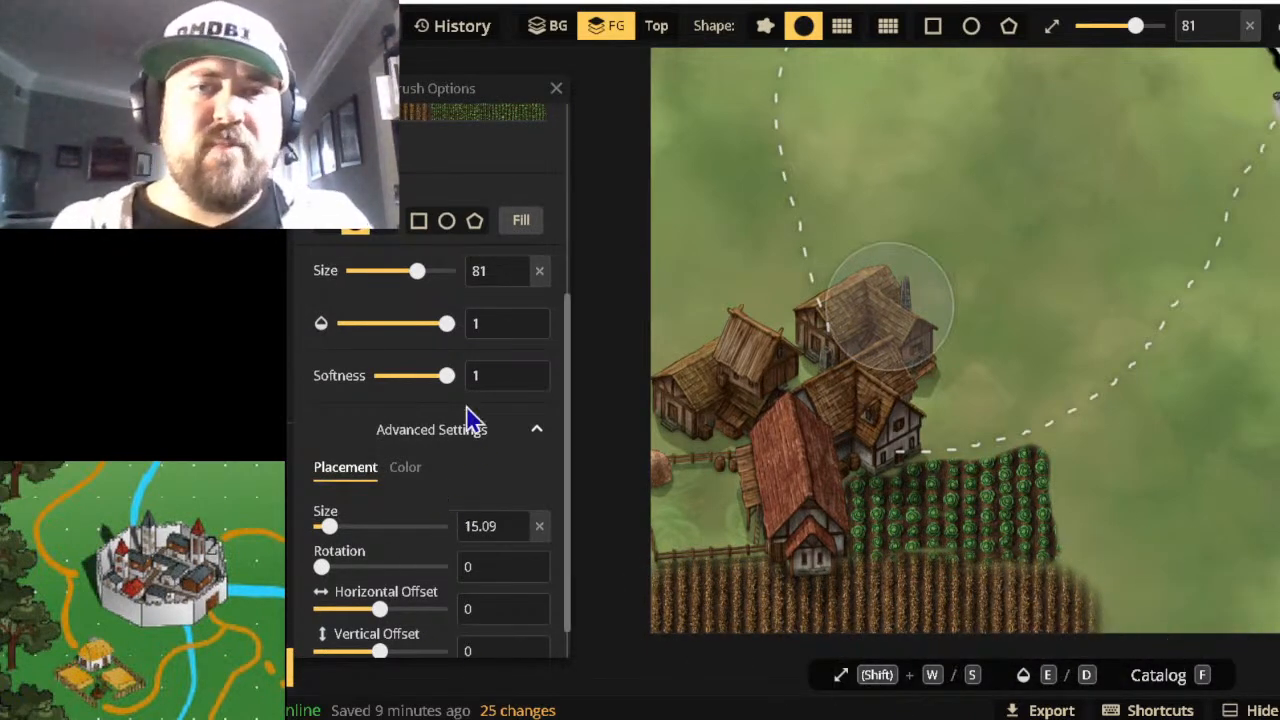
Choose the dark Farmstead soil texture with sparse green crop rows, test it northwest of the farmhouses and undo the stroke.
{"action": "scroll", "coordinate": [450, 170], "scroll_direction": "up", "scroll_amount": 3}
{"action": "left_click", "coordinate": [434, 182]}
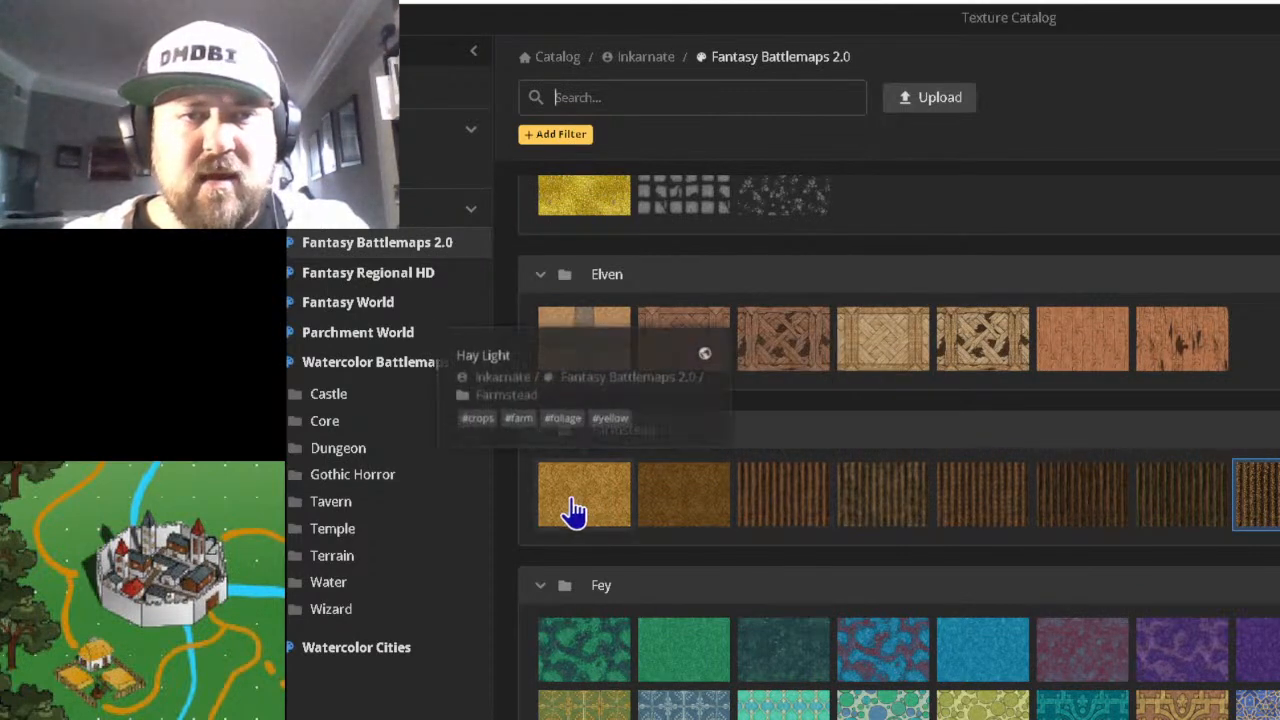
{"action": "left_click", "coordinate": [1115, 500]}
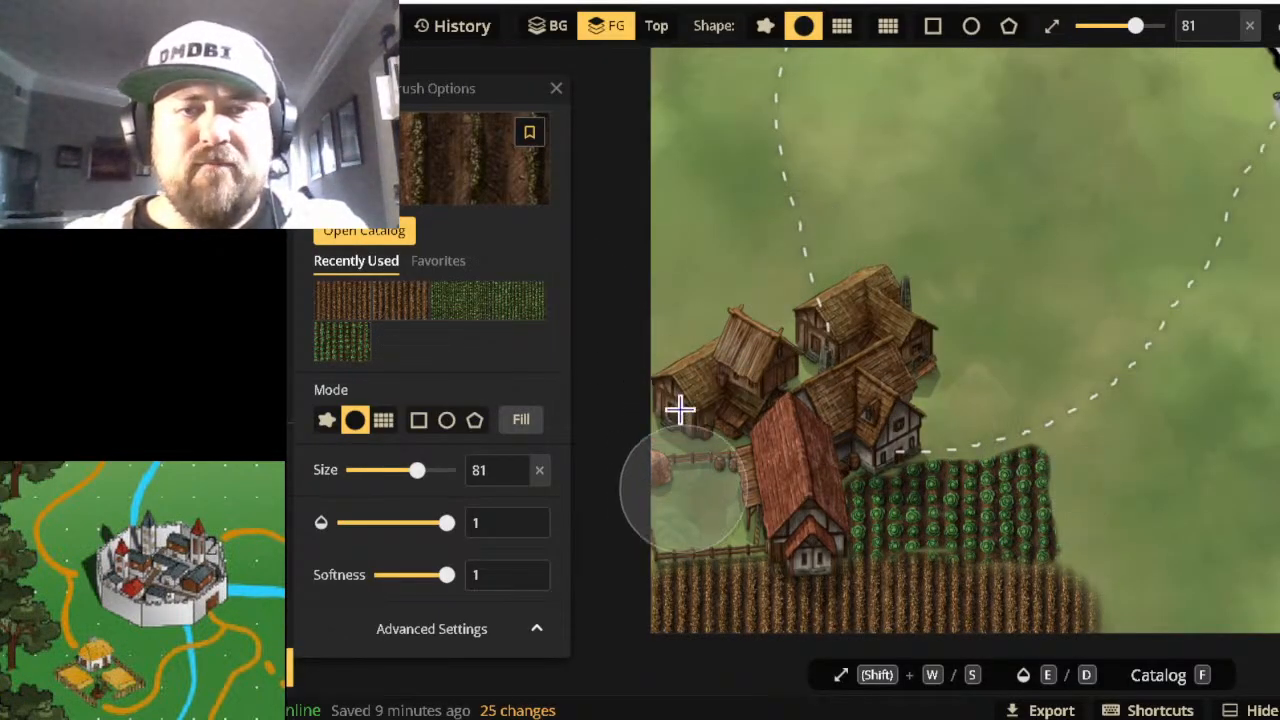
{"action": "left_click_drag", "start_coordinate": [669, 329], "coordinate": [759, 280]}
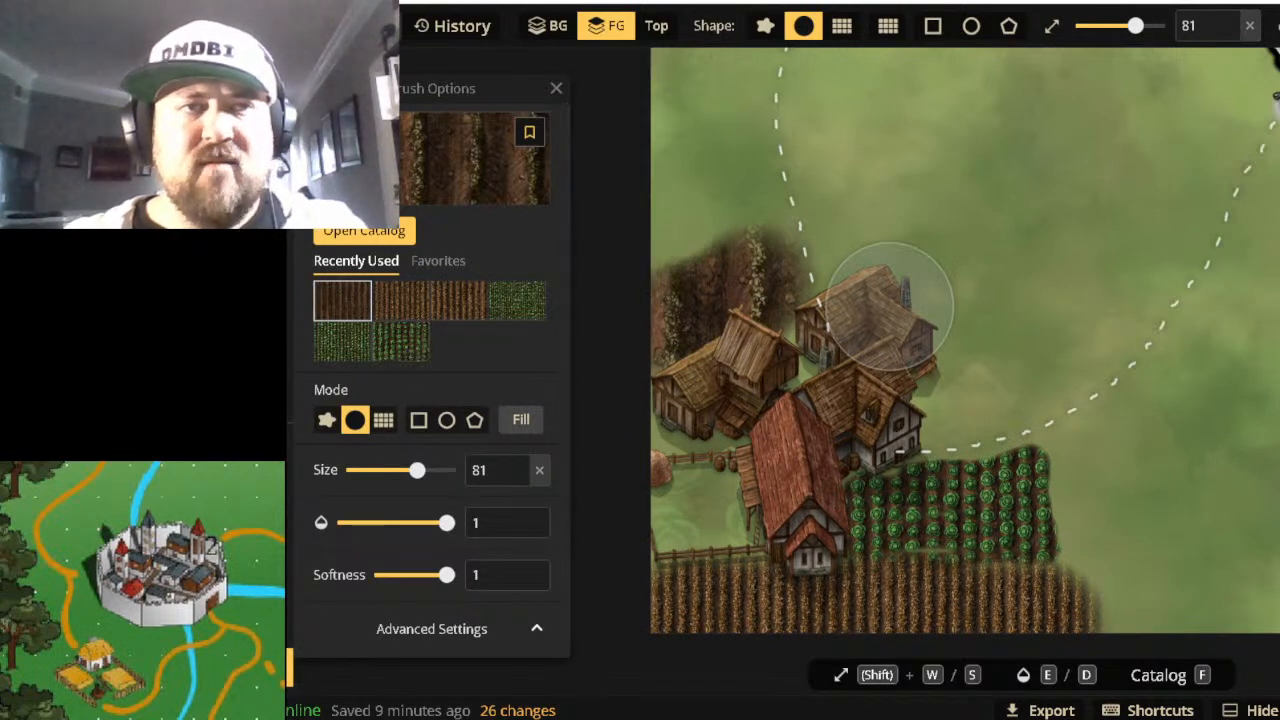
{"action": "key", "text": "ctrl+z"}
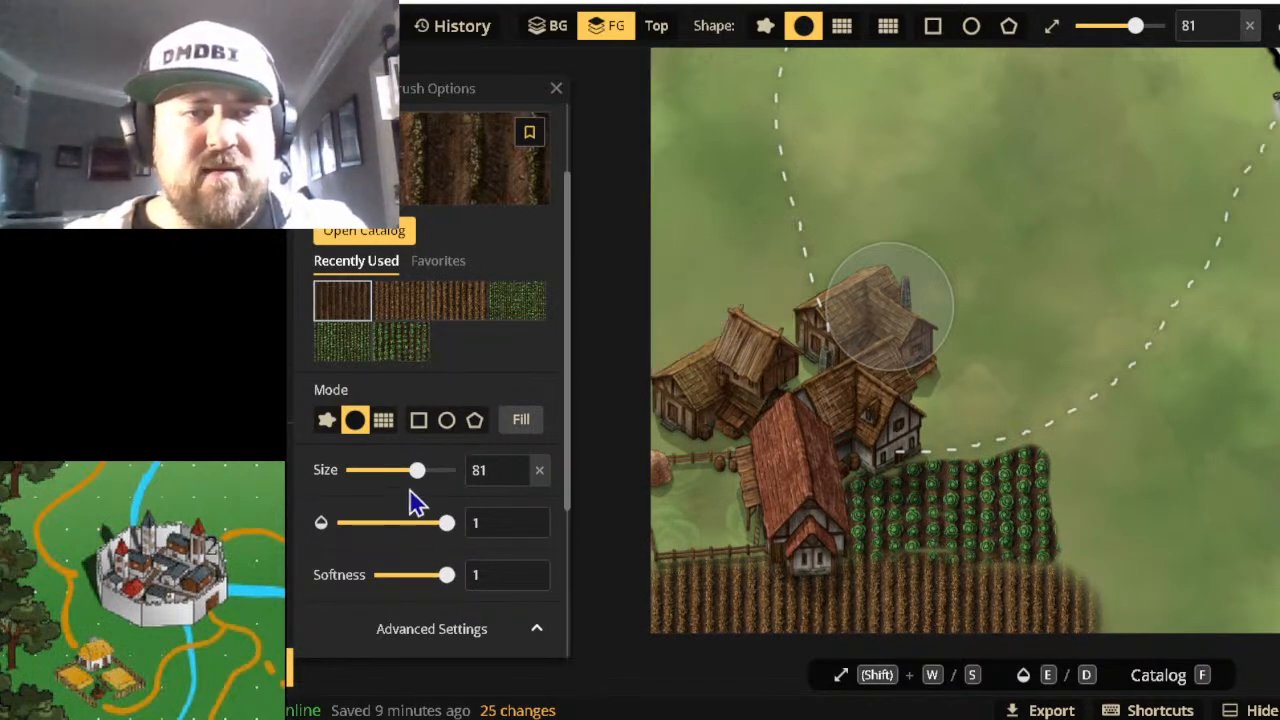
Reduce the dark crop texture's size to 10, try a field northwest of the farmhouses and undo the stroke.
{"action": "scroll", "coordinate": [402, 545], "scroll_direction": "down", "scroll_amount": 3}
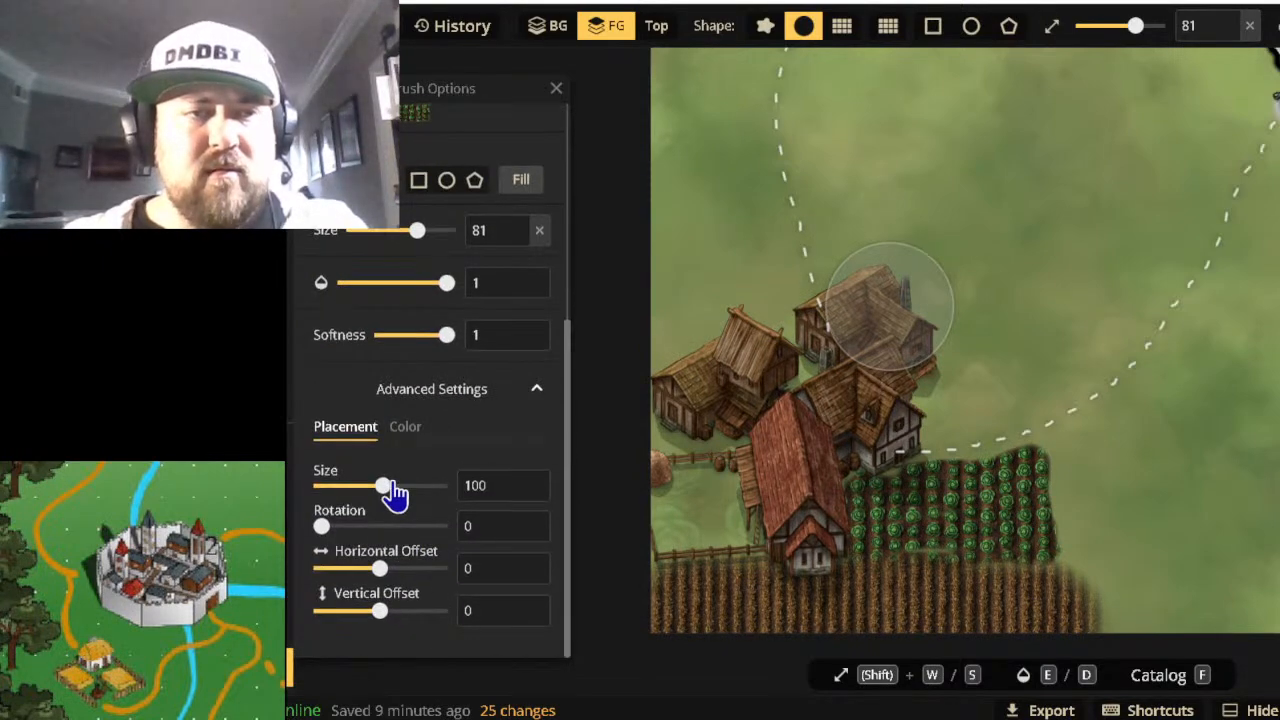
{"action": "left_click_drag", "start_coordinate": [390, 492], "coordinate": [320, 505]}
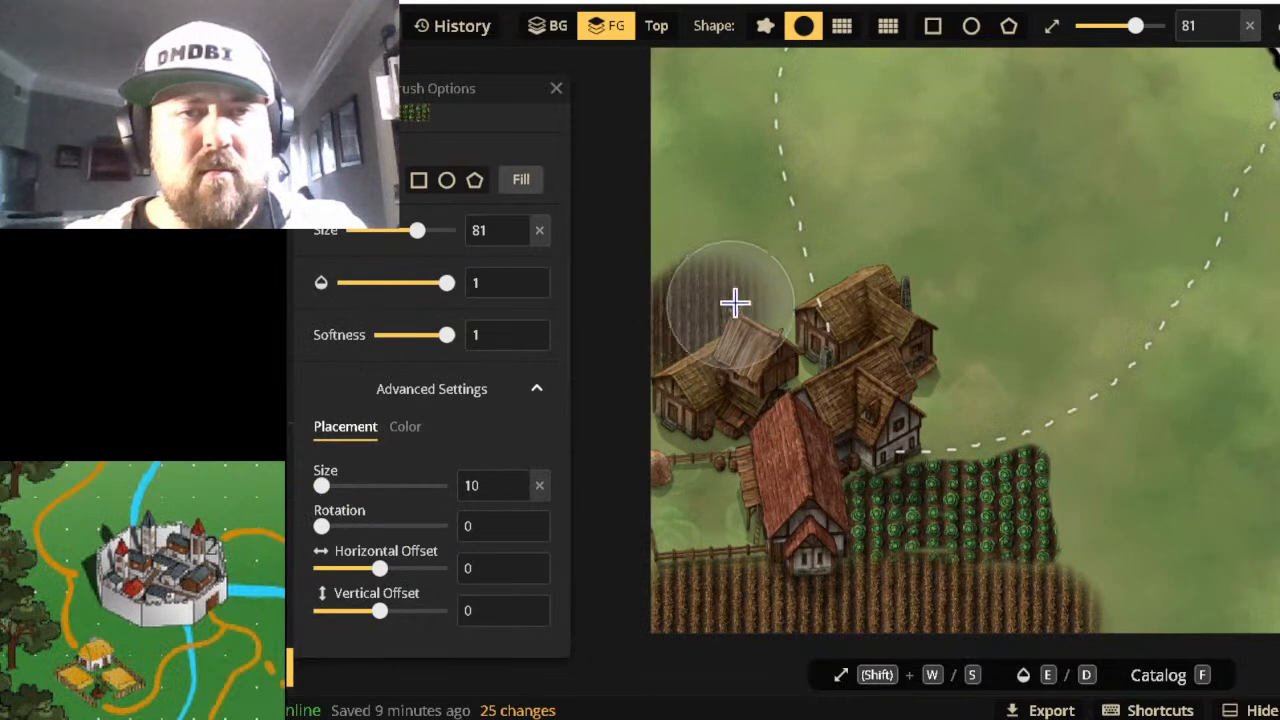
{"action": "mouse_move", "coordinate": [735, 303]}
{"action": "left_mouse_down"}
{"action": "mouse_move", "coordinate": [723, 272]}
{"action": "mouse_move", "coordinate": [670, 286]}
{"action": "mouse_move", "coordinate": [759, 254]}
{"action": "mouse_move", "coordinate": [772, 300]}
{"action": "mouse_move", "coordinate": [723, 277]}
{"action": "left_mouse_up"}
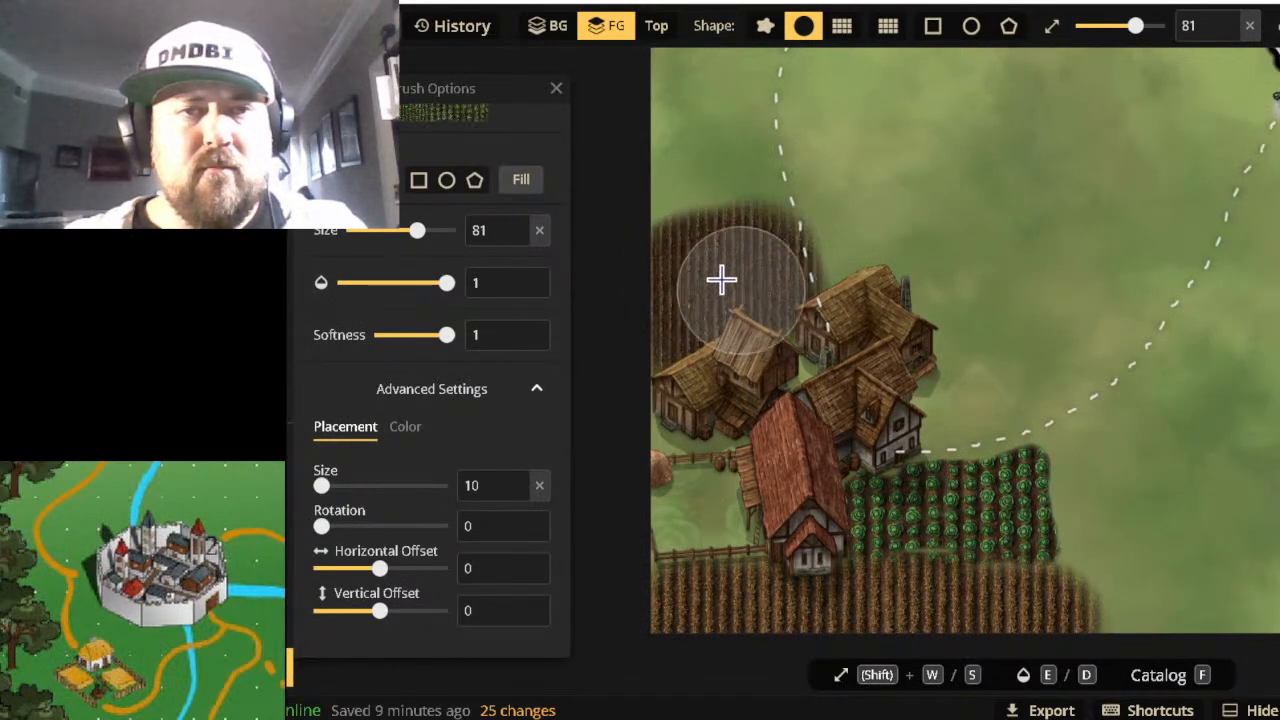
{"action": "key", "text": "ctrl+z"}
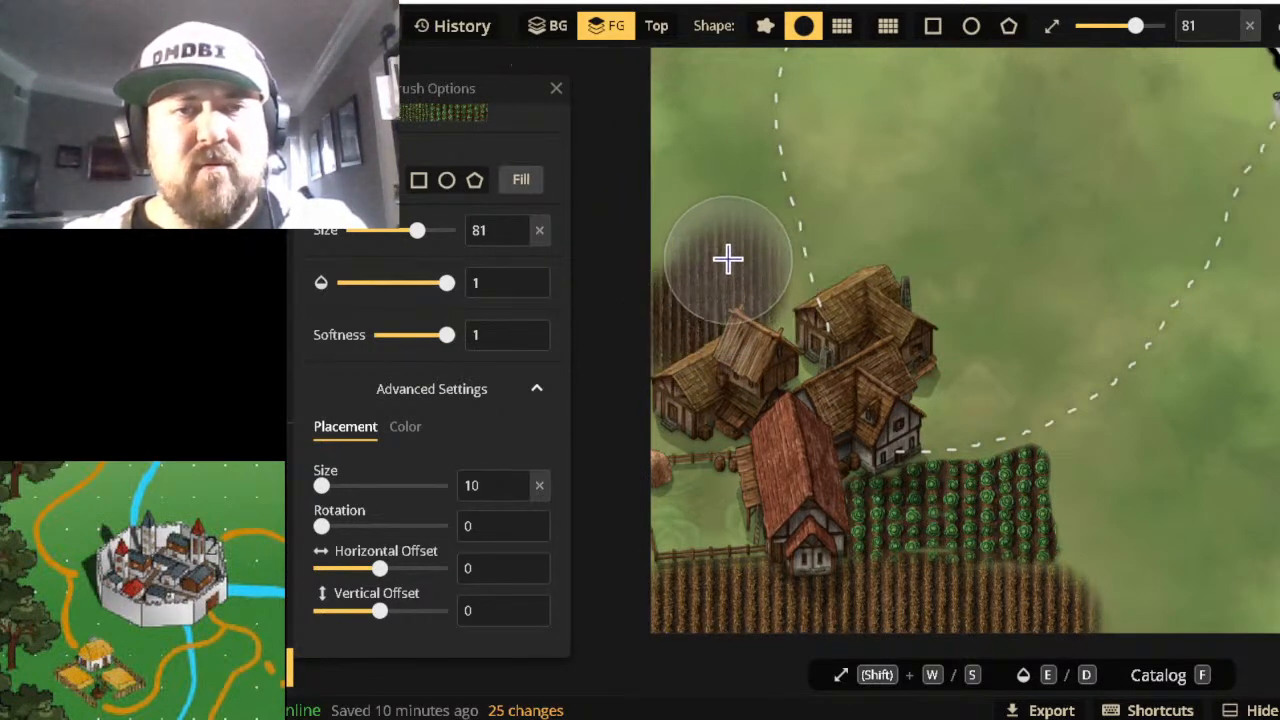
Try painting a wide dark crop field reaching the dashed path northwest of the farmhouses, and undo it.
{"action": "mouse_move", "coordinate": [745, 293]}
{"action": "left_mouse_down"}
{"action": "mouse_move", "coordinate": [751, 306]}
{"action": "mouse_move", "coordinate": [731, 260]}
{"action": "mouse_move", "coordinate": [648, 247]}
{"action": "mouse_move", "coordinate": [713, 237]}
{"action": "left_mouse_up"}
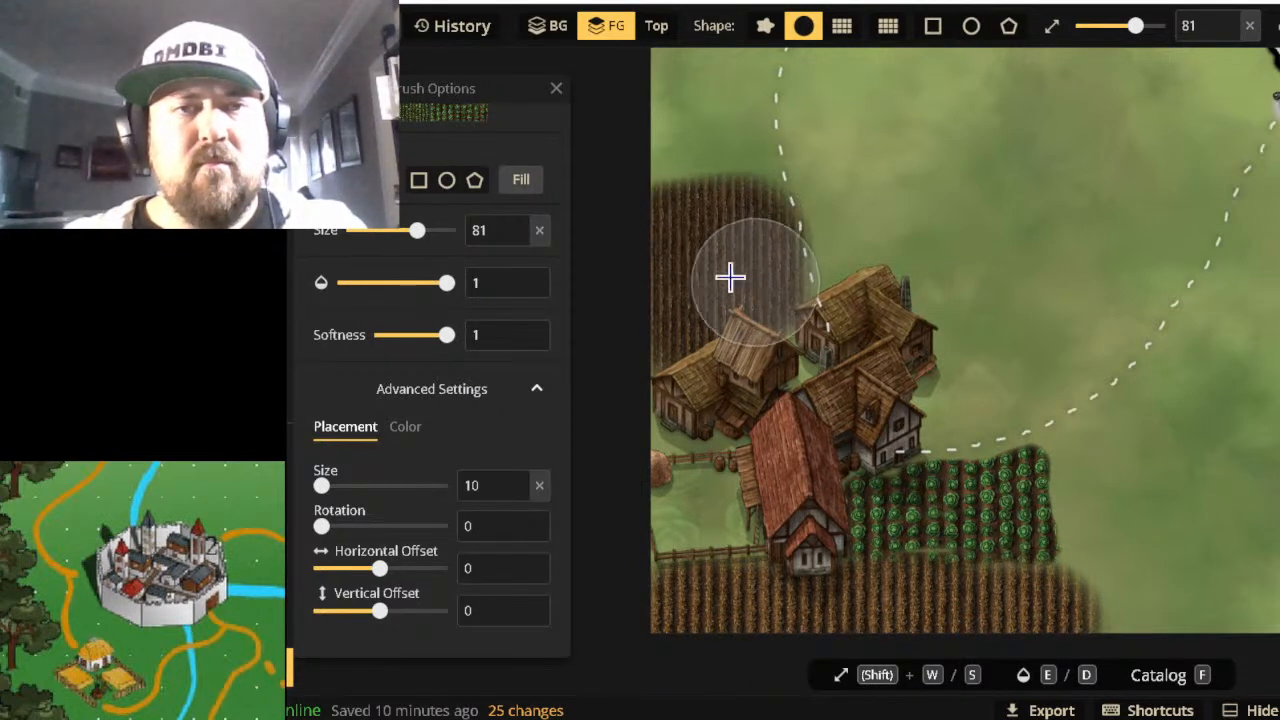
{"action": "left_click_drag", "start_coordinate": [730, 277], "coordinate": [728, 276]}
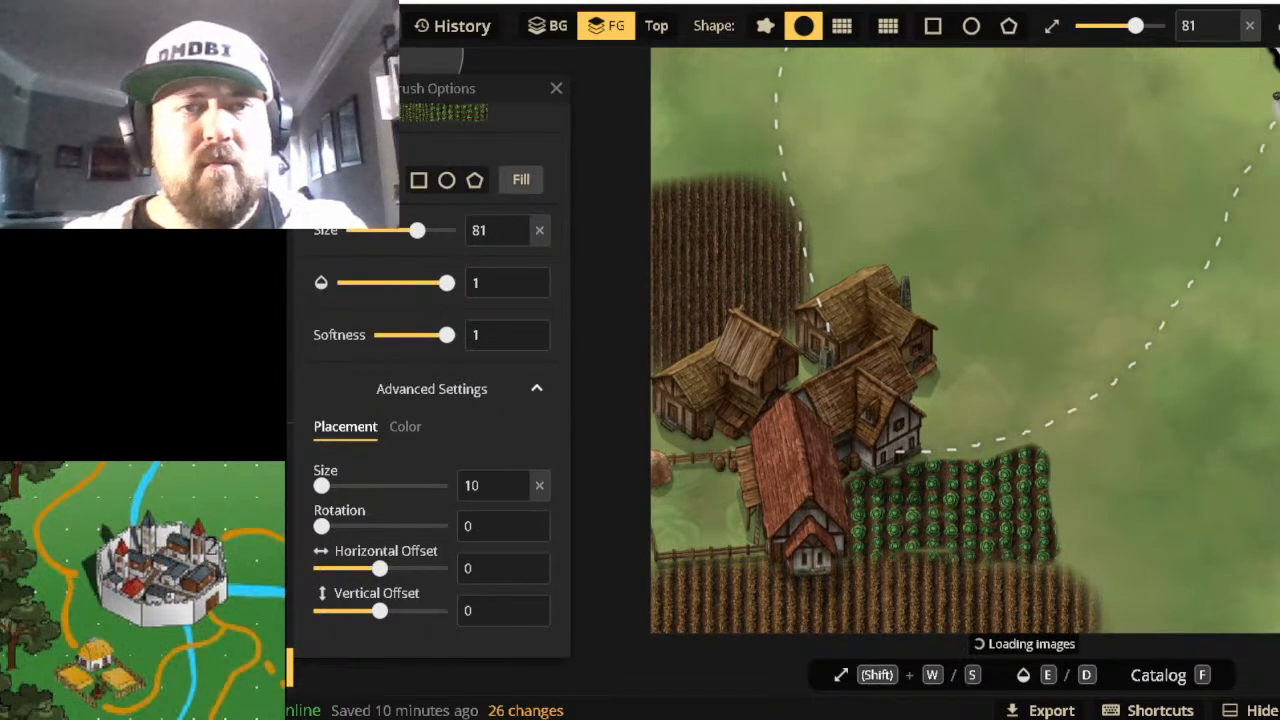
{"action": "key", "text": "ctrl+z"}
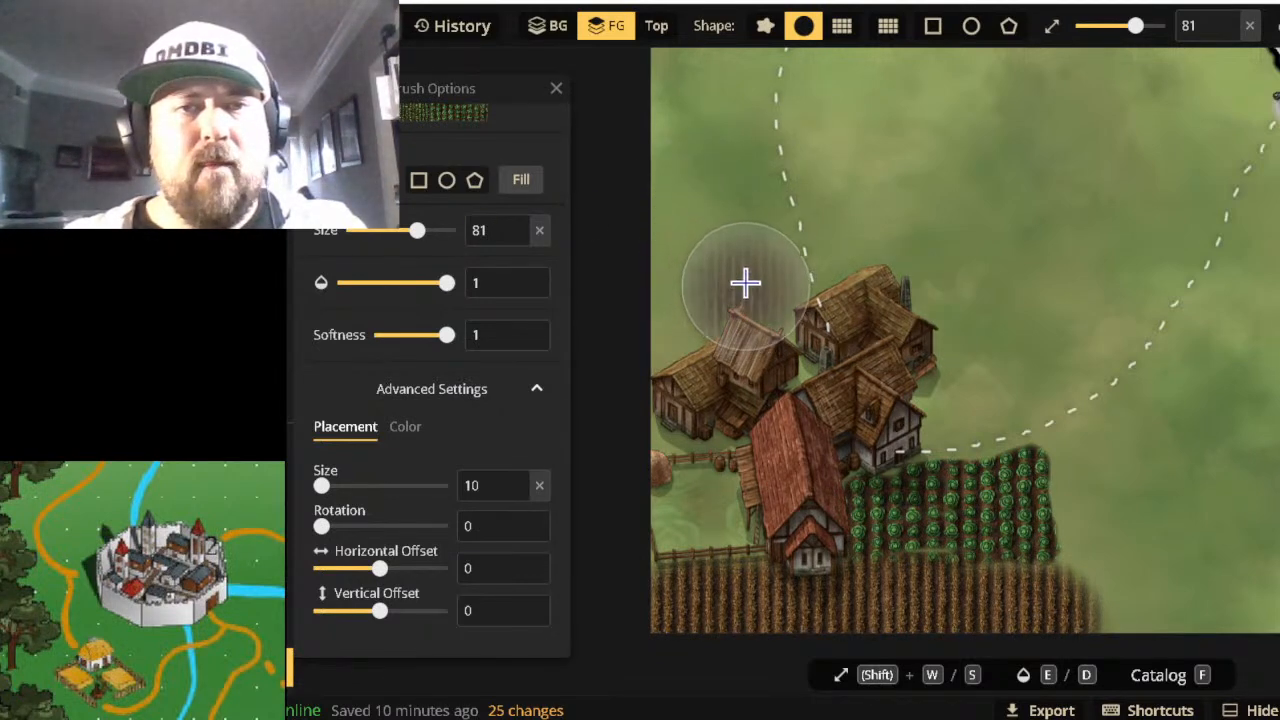
Paint the dark crop field along the map's western edge, north of the westernmost farmhouse.
{"action": "mouse_move", "coordinate": [719, 229]}
{"action": "left_mouse_down"}
{"action": "mouse_move", "coordinate": [714, 206]}
{"action": "mouse_move", "coordinate": [717, 237]}
{"action": "left_mouse_up"}
{"action": "left_click_drag", "start_coordinate": [681, 352], "coordinate": [690, 358]}
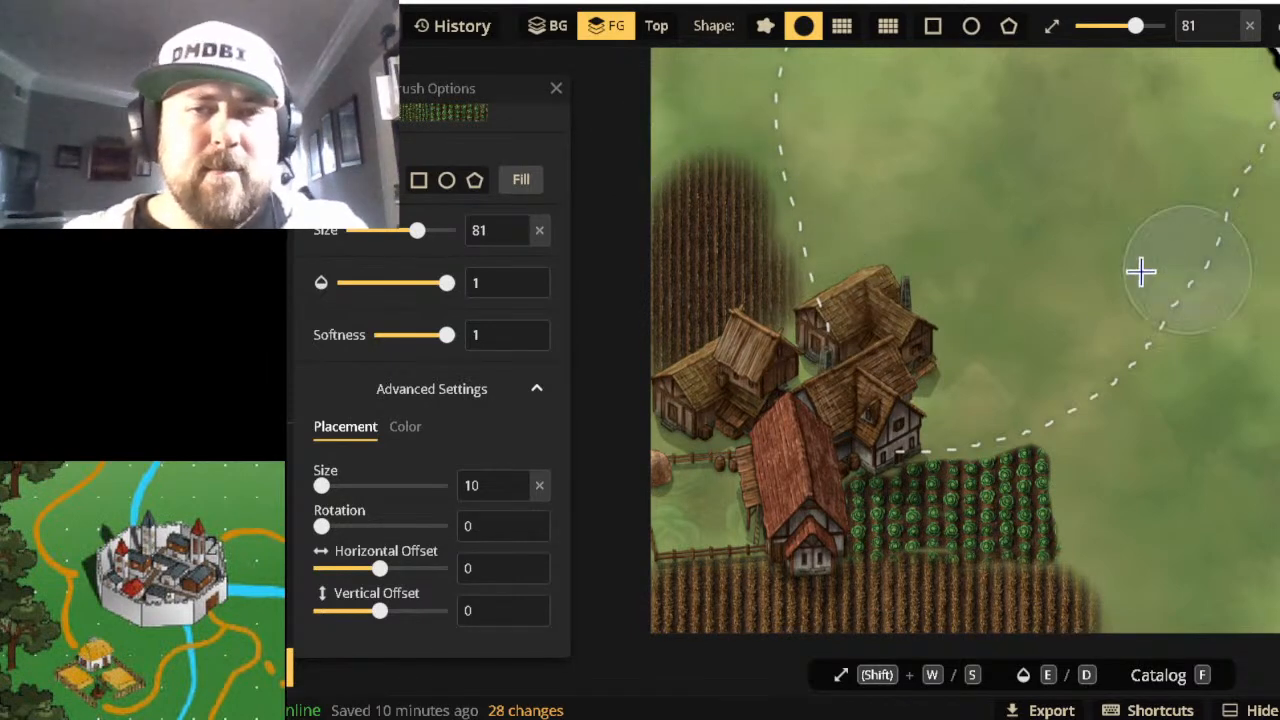
{"action": "scroll", "coordinate": [1140, 271], "scroll_direction": "down", "scroll_amount": 3}
{"action": "scroll", "coordinate": [1238, 228], "scroll_direction": "up", "scroll_amount": 1}
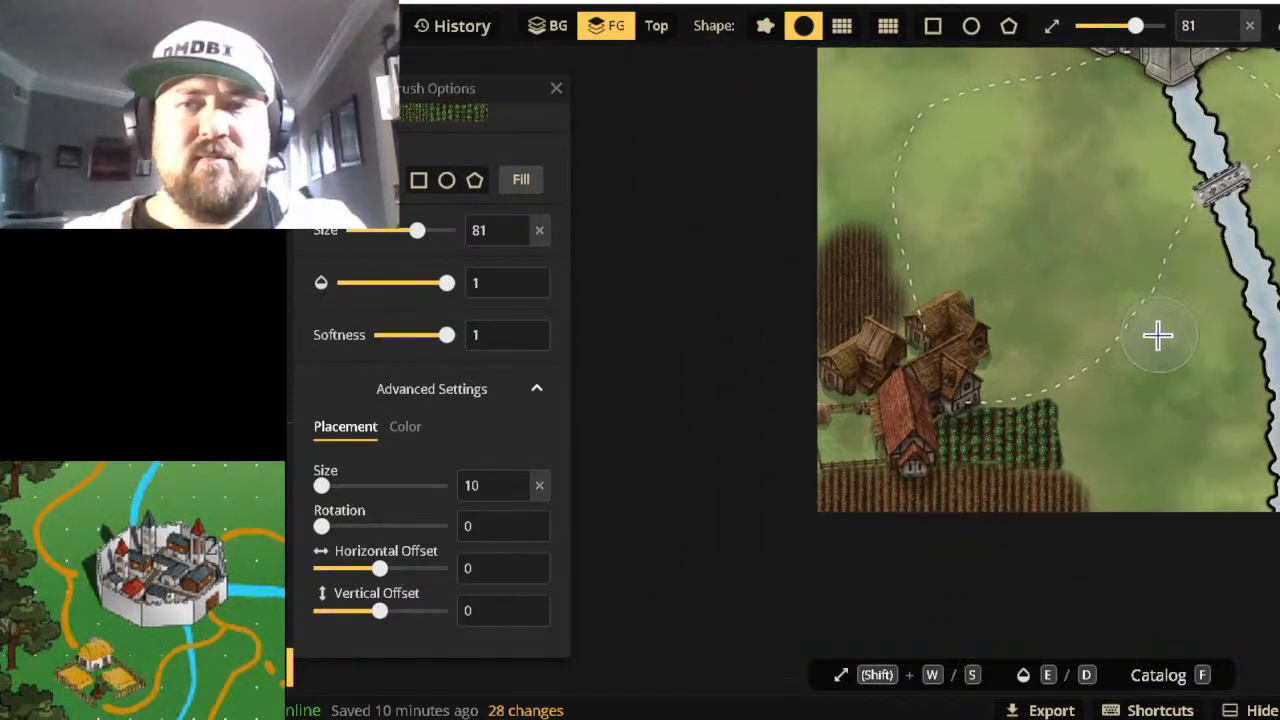
{"action": "key", "text": "alt+Left"}
{"action": "left_click", "coordinate": [1192, 96]}
{"action": "left_click_drag", "start_coordinate": [945, 340], "coordinate": [793, 462]}
{"action": "scroll", "coordinate": [770, 438], "scroll_direction": "down", "scroll_amount": 1}
{"action": "scroll", "coordinate": [943, 294], "scroll_direction": "down", "scroll_amount": 5}
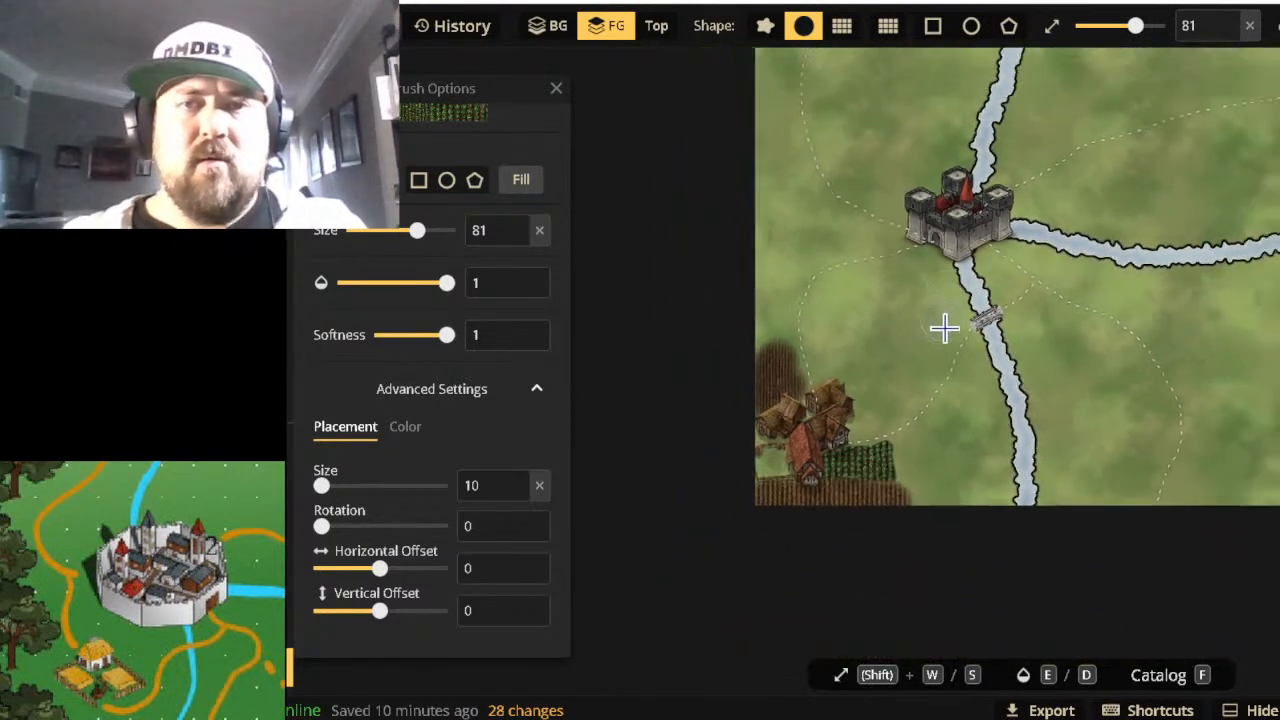
{"action": "left_click_drag", "start_coordinate": [1072, 333], "coordinate": [1140, 354]}
{"action": "key", "text": "alt+Left"}
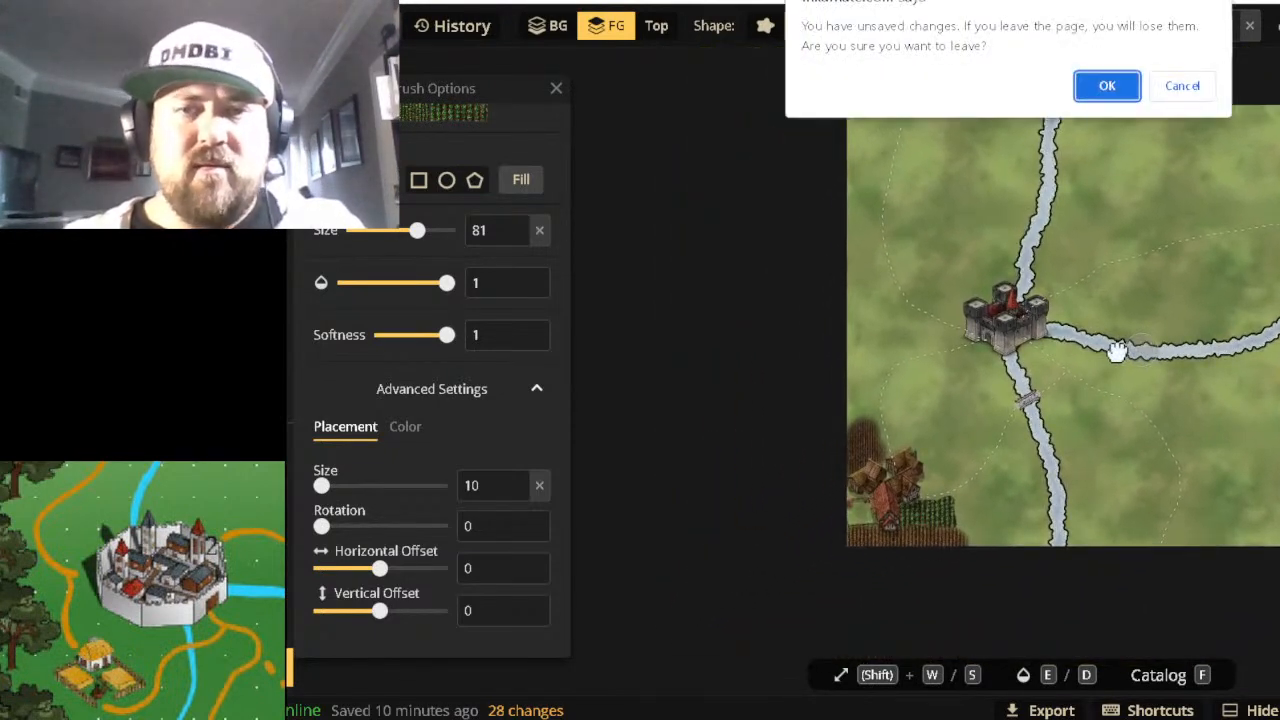
{"action": "left_click", "coordinate": [1190, 86]}
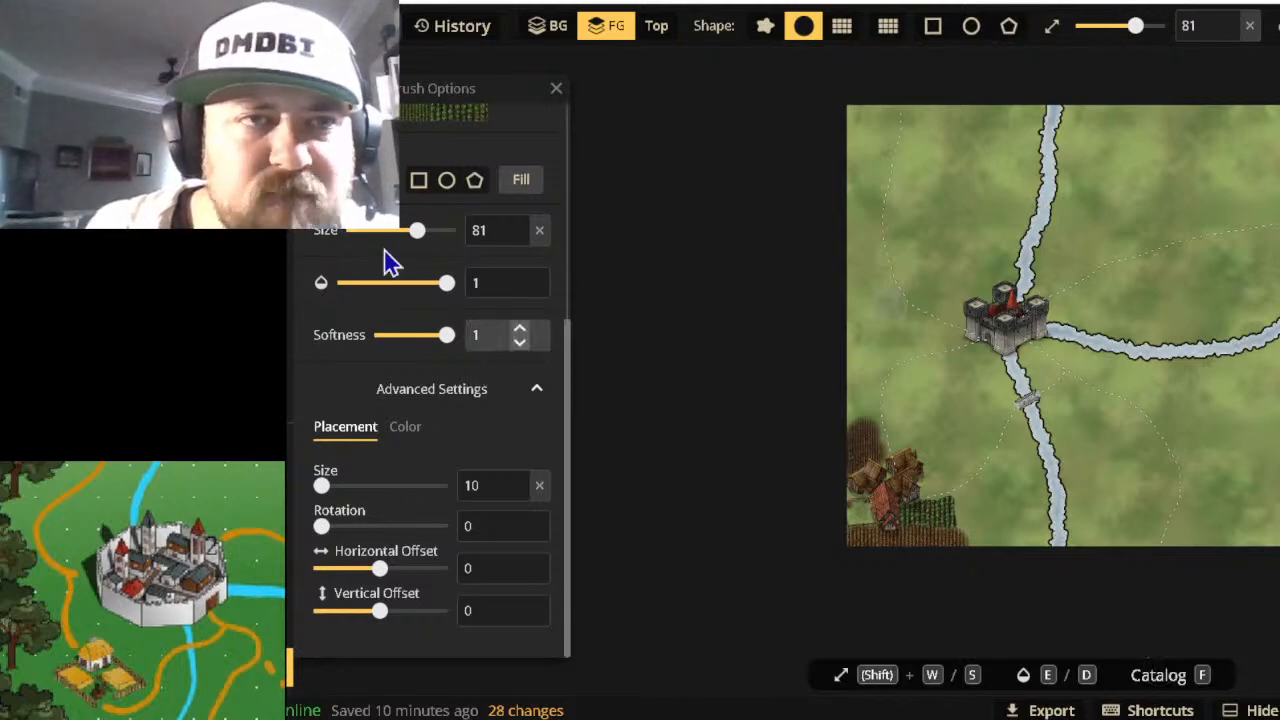
Open the stamp catalog and look through the Watercolor Battlemaps stamps that match "farm".
{"action": "key", "text": "a"}
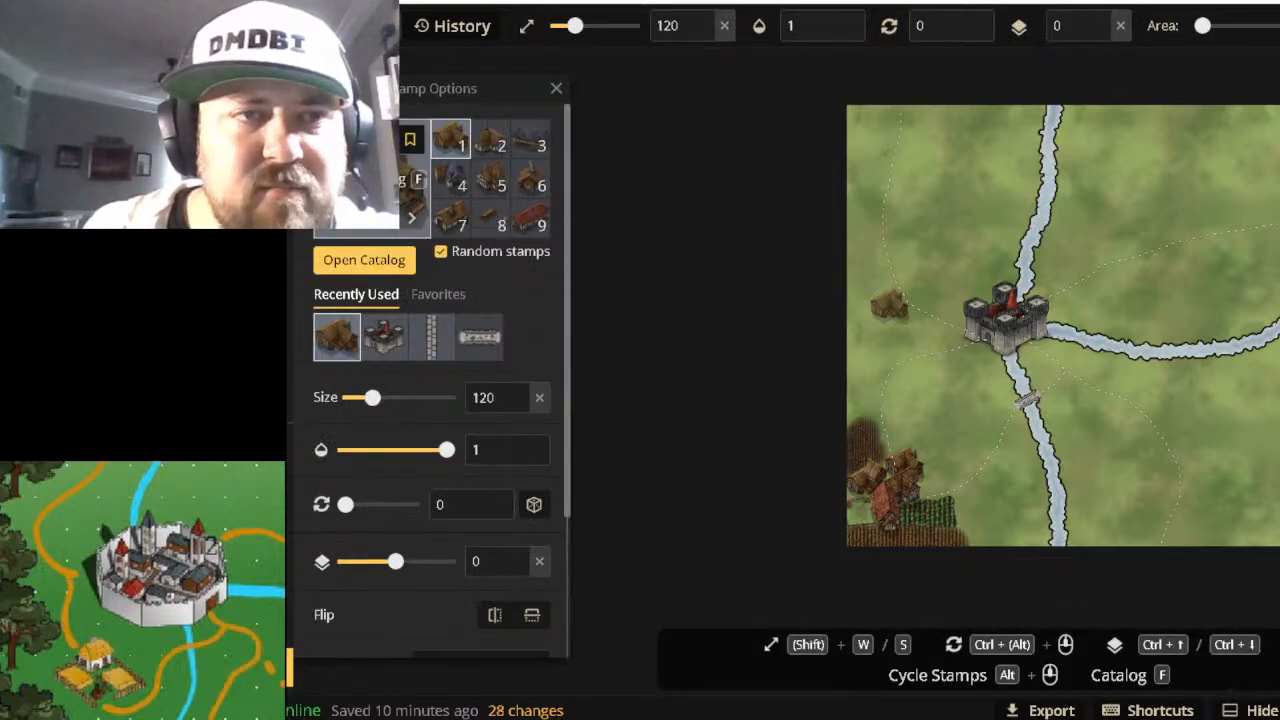
{"action": "left_click", "coordinate": [358, 264]}
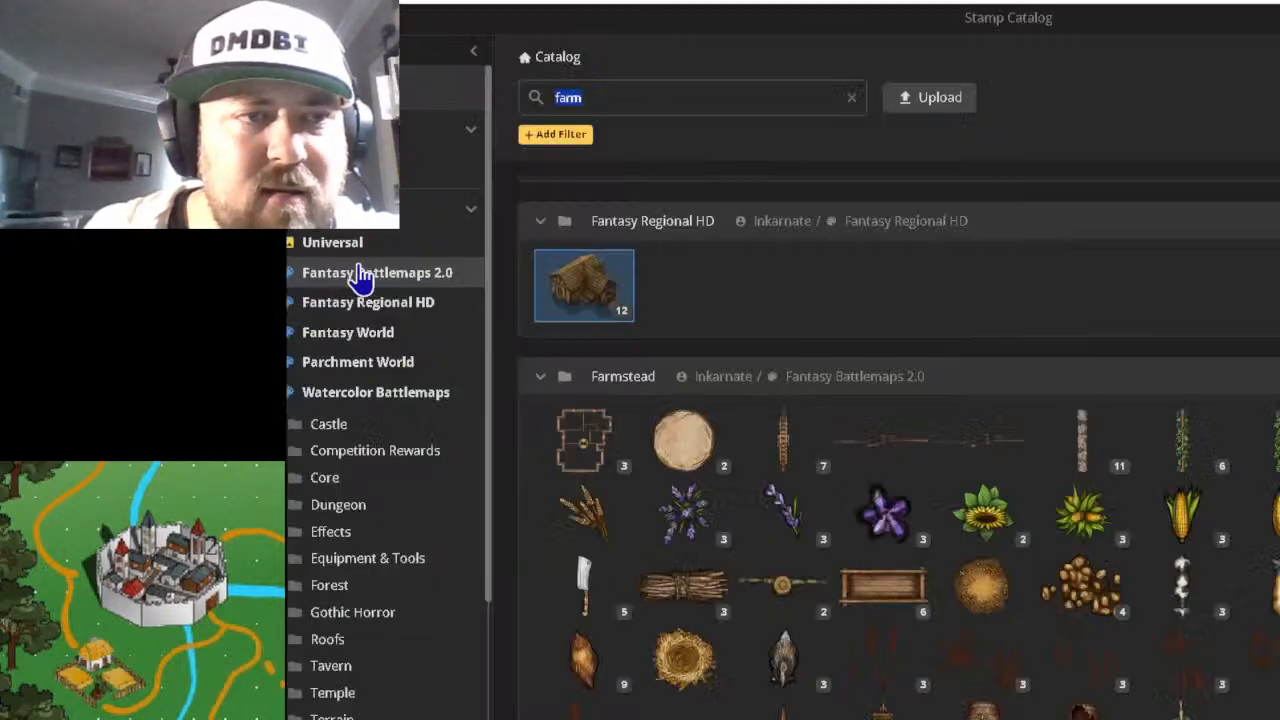
{"action": "left_click", "coordinate": [355, 400]}
{"action": "scroll", "coordinate": [1265, 305], "scroll_direction": "down", "scroll_amount": 2}
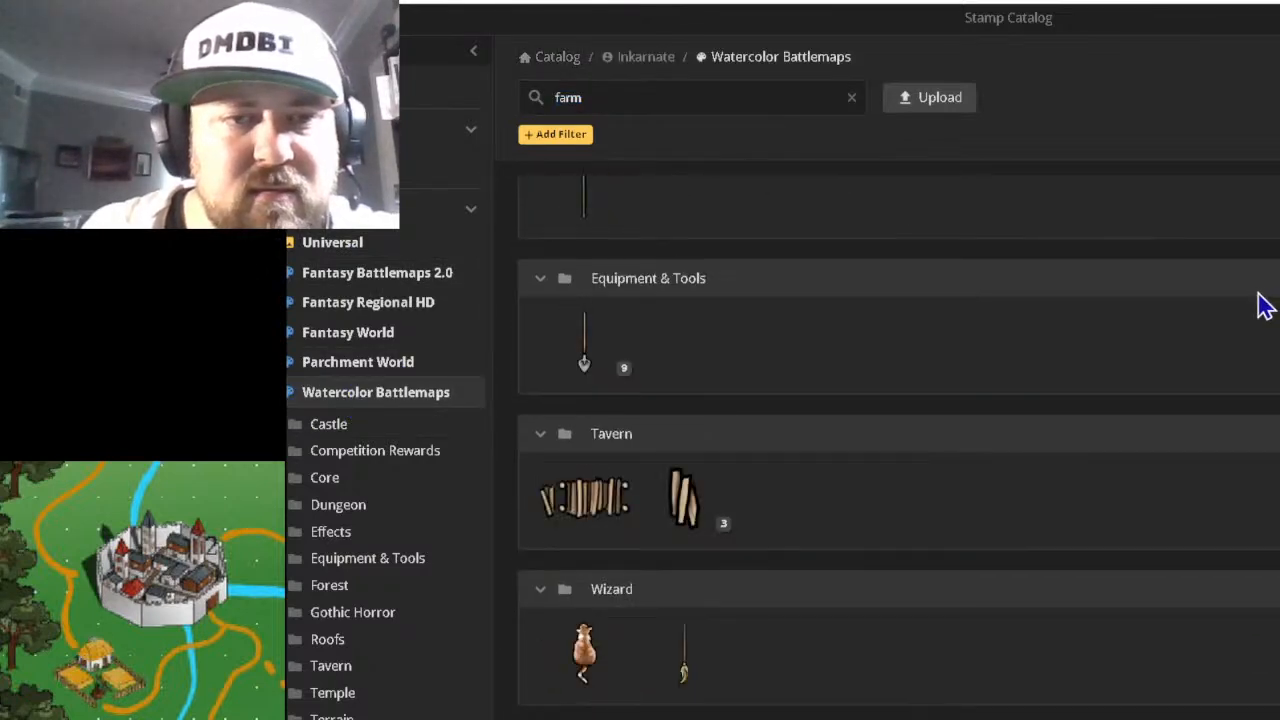
{"action": "scroll", "coordinate": [1200, 410], "scroll_direction": "up", "scroll_amount": 2}
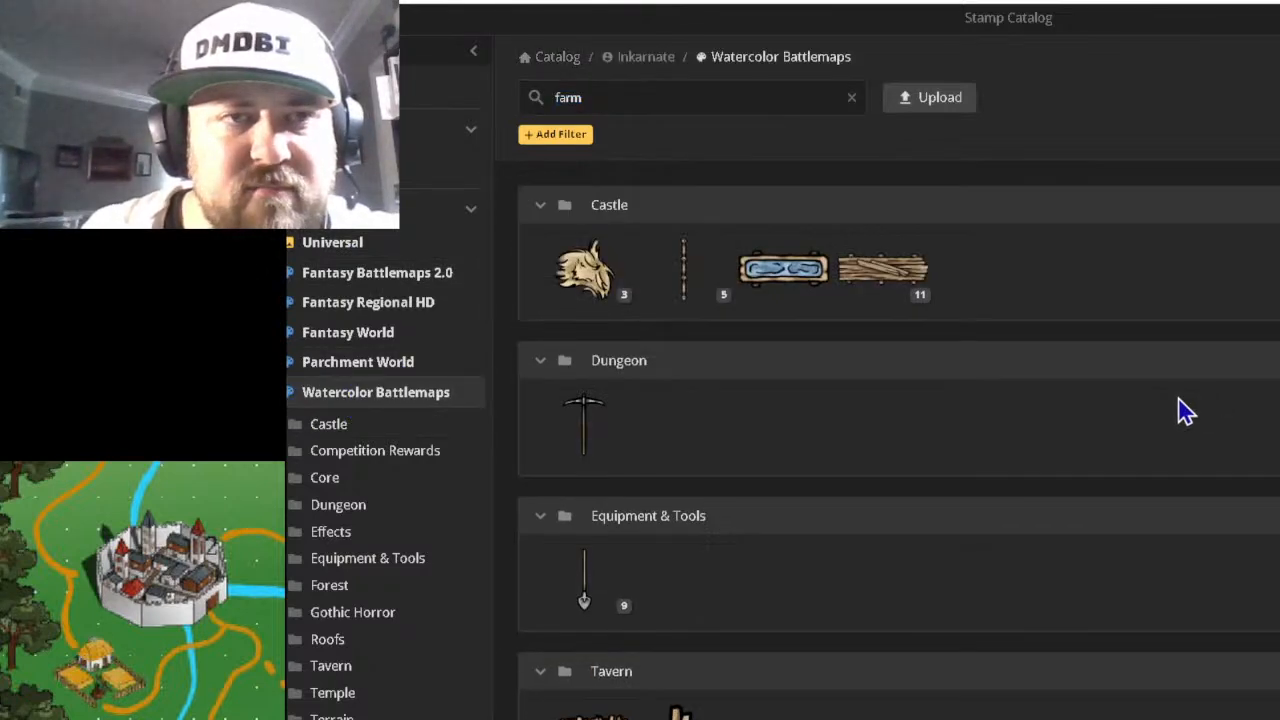
Clear the catalog search and examine all Watercolor Battlemaps categories, from Castle to Wizard, for suitable building stamps.
{"action": "left_click", "coordinate": [853, 101]}
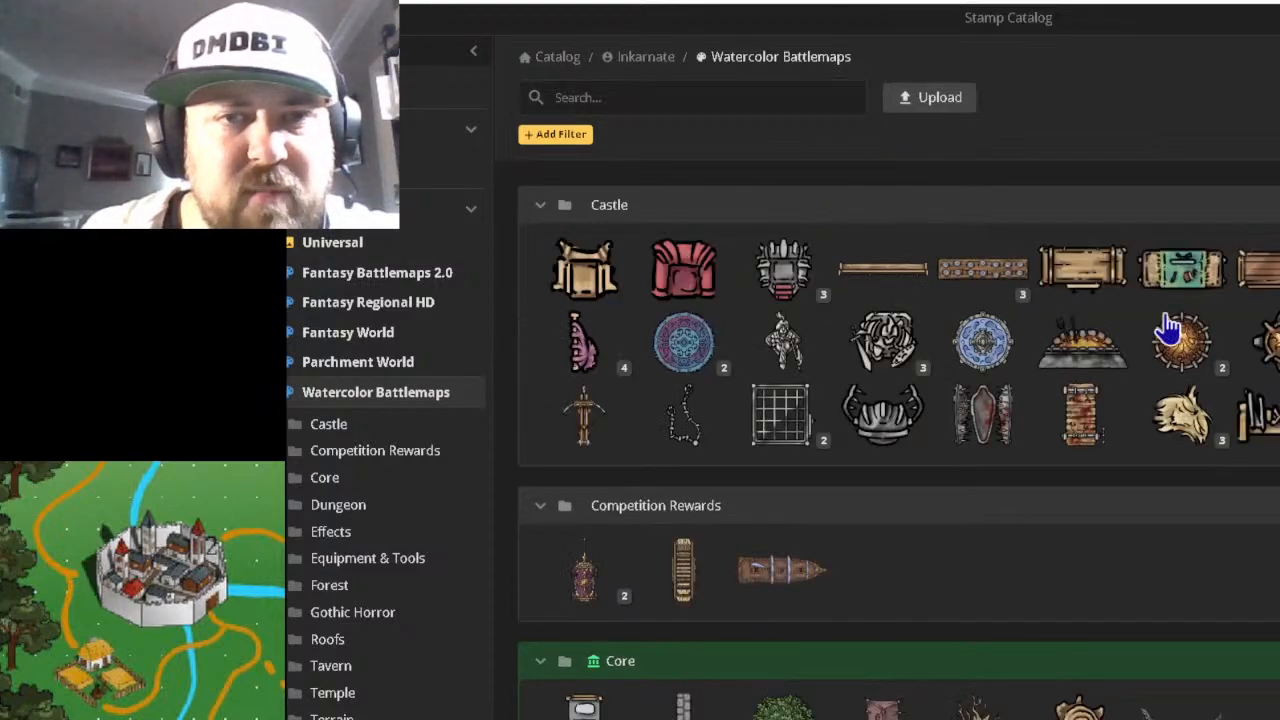
{"action": "scroll", "coordinate": [1210, 510], "scroll_direction": "down", "scroll_amount": 10}
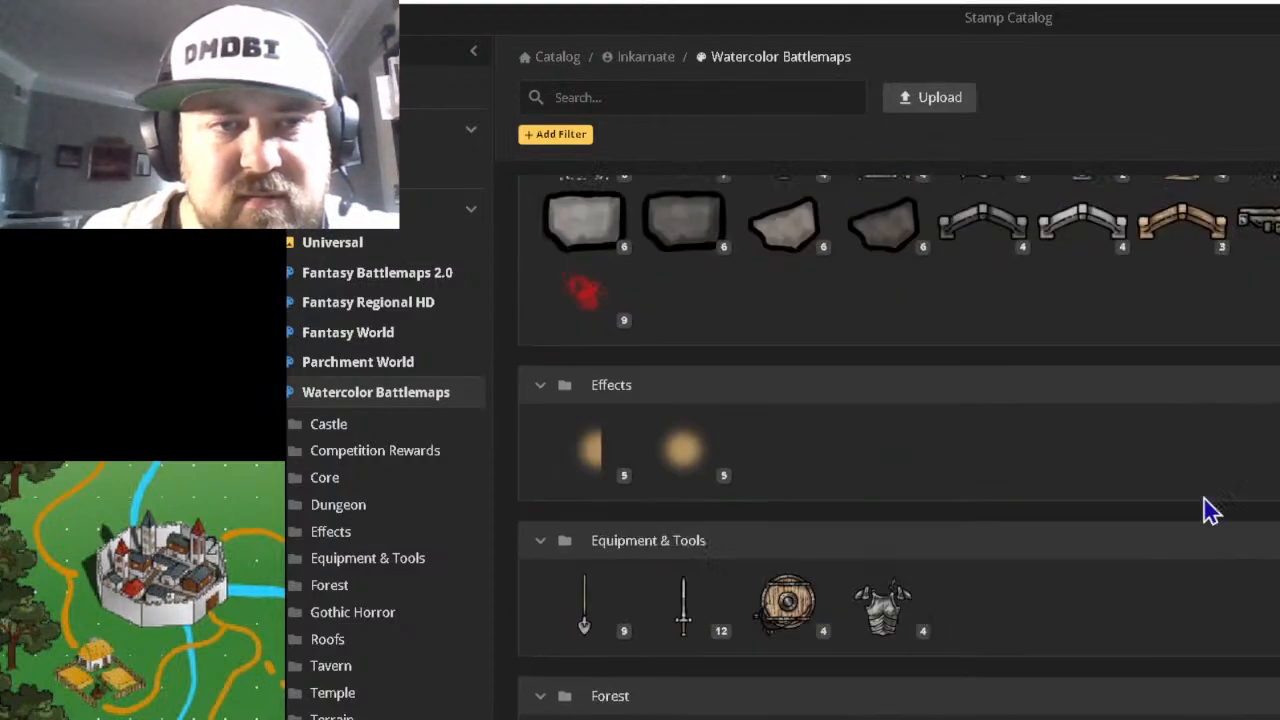
{"action": "scroll", "coordinate": [1210, 510], "scroll_direction": "down", "scroll_amount": 15}
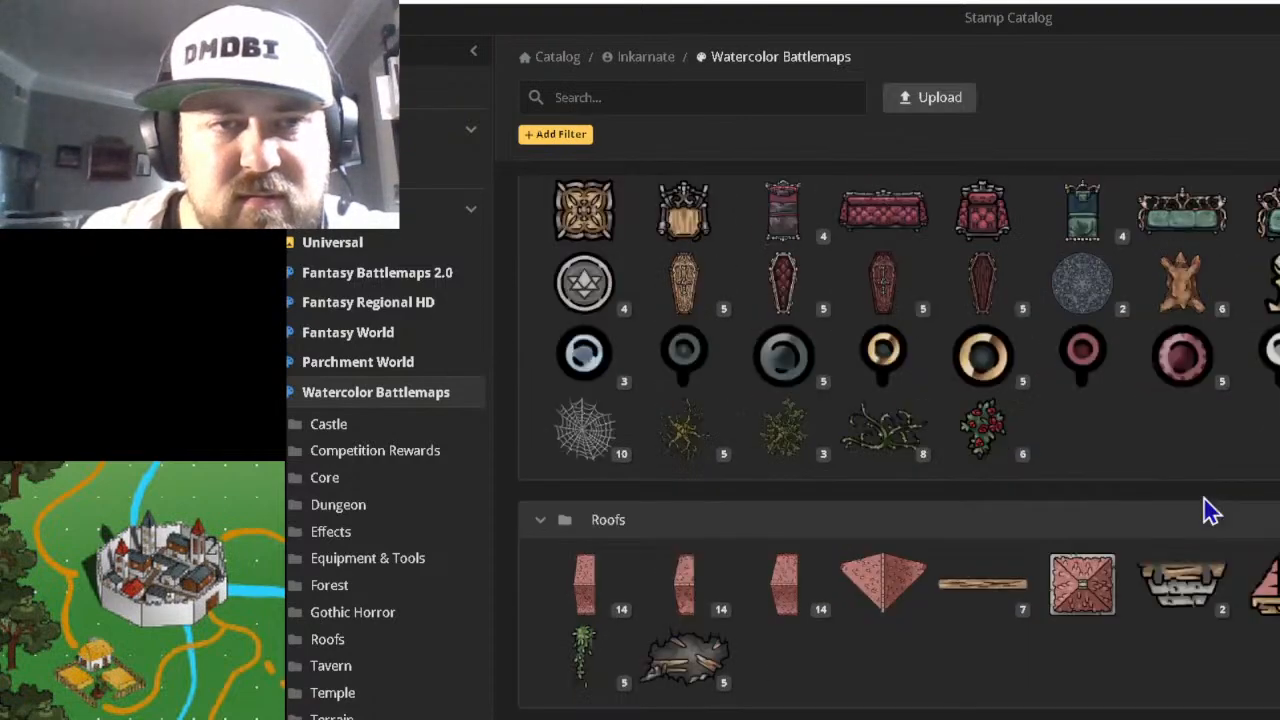
{"action": "scroll", "coordinate": [1210, 510], "scroll_direction": "down", "scroll_amount": 3}
{"action": "scroll", "coordinate": [1210, 510], "scroll_direction": "up", "scroll_amount": 1}
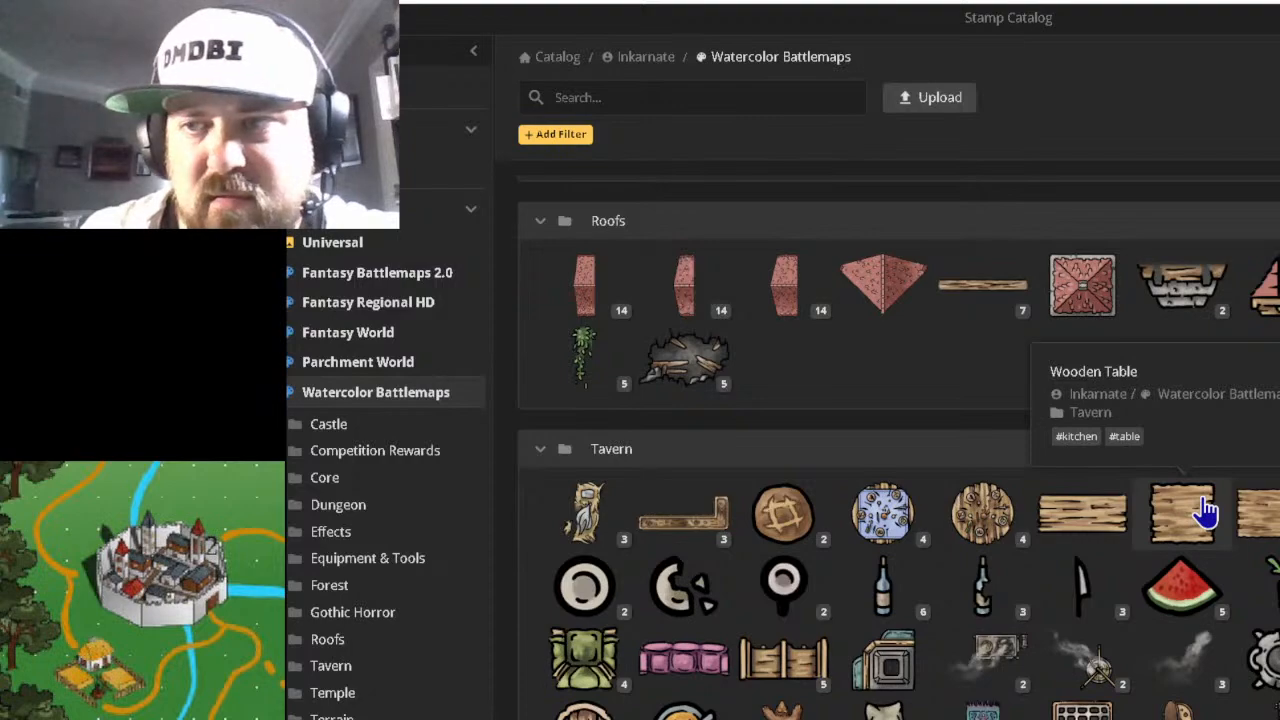
{"action": "scroll", "coordinate": [899, 450], "scroll_direction": "down", "scroll_amount": 10}
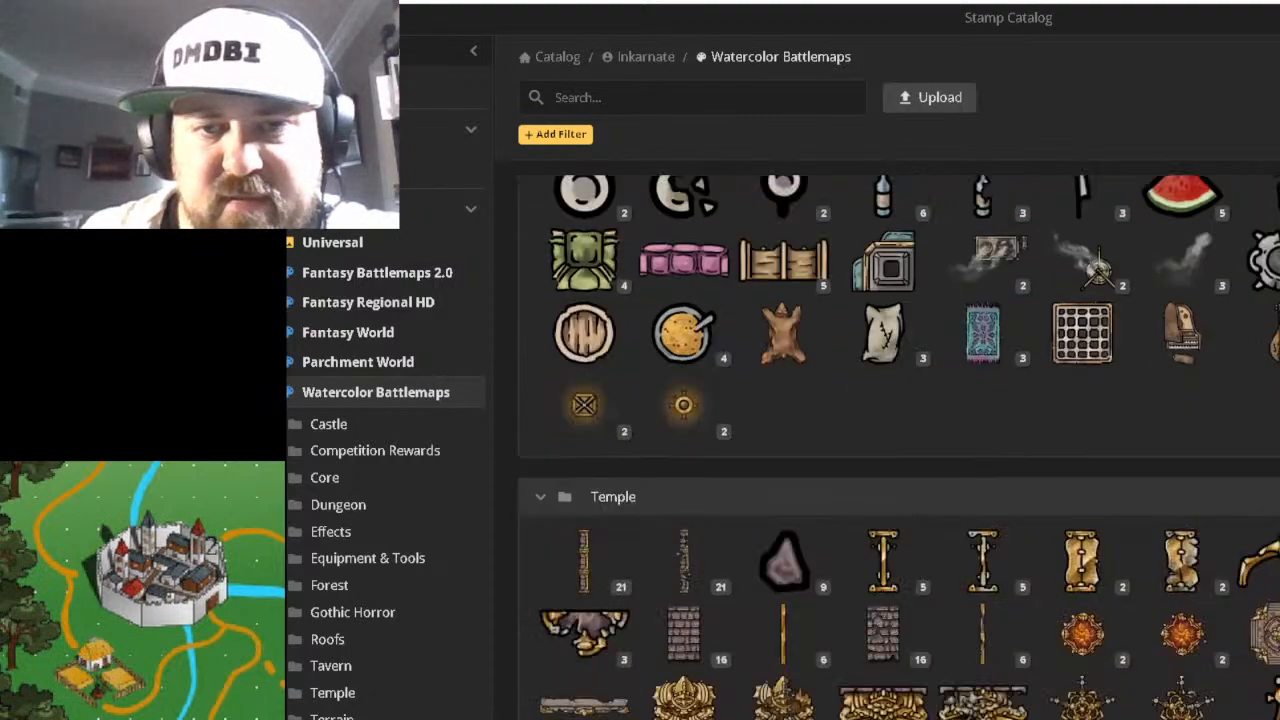
{"action": "scroll", "coordinate": [899, 450], "scroll_direction": "down", "scroll_amount": 15}
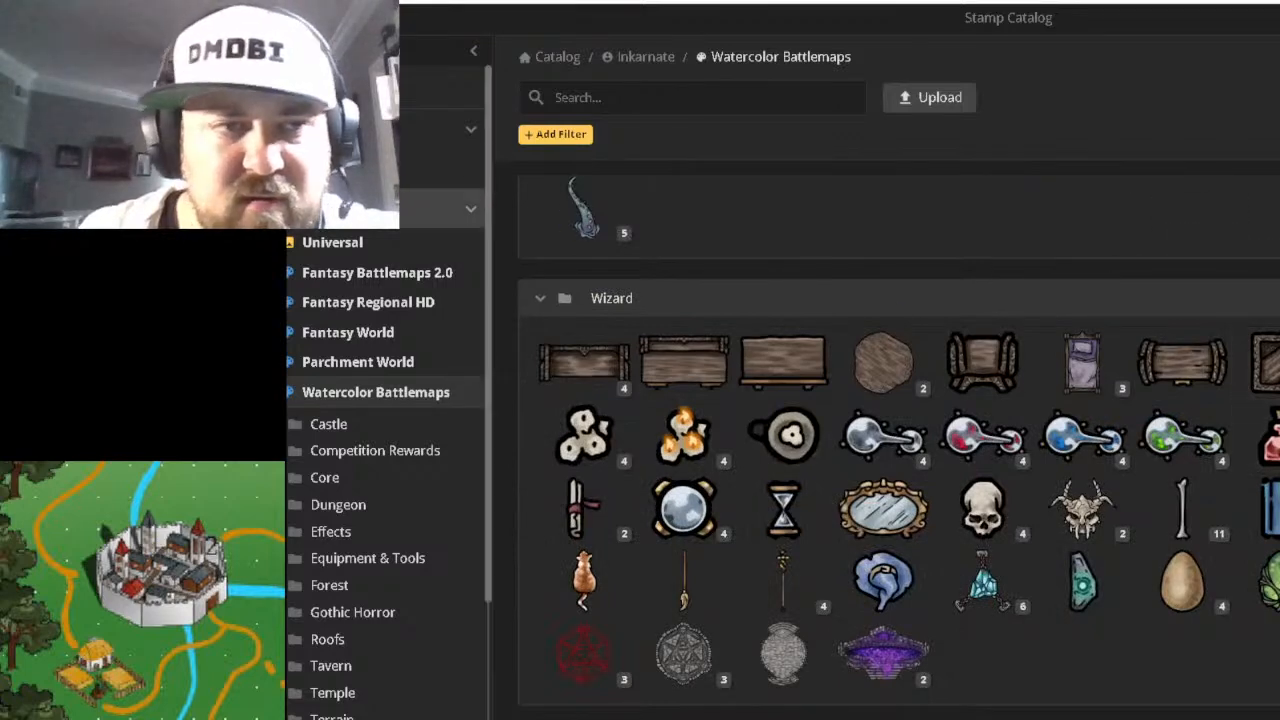
{"action": "left_click", "coordinate": [375, 392]}
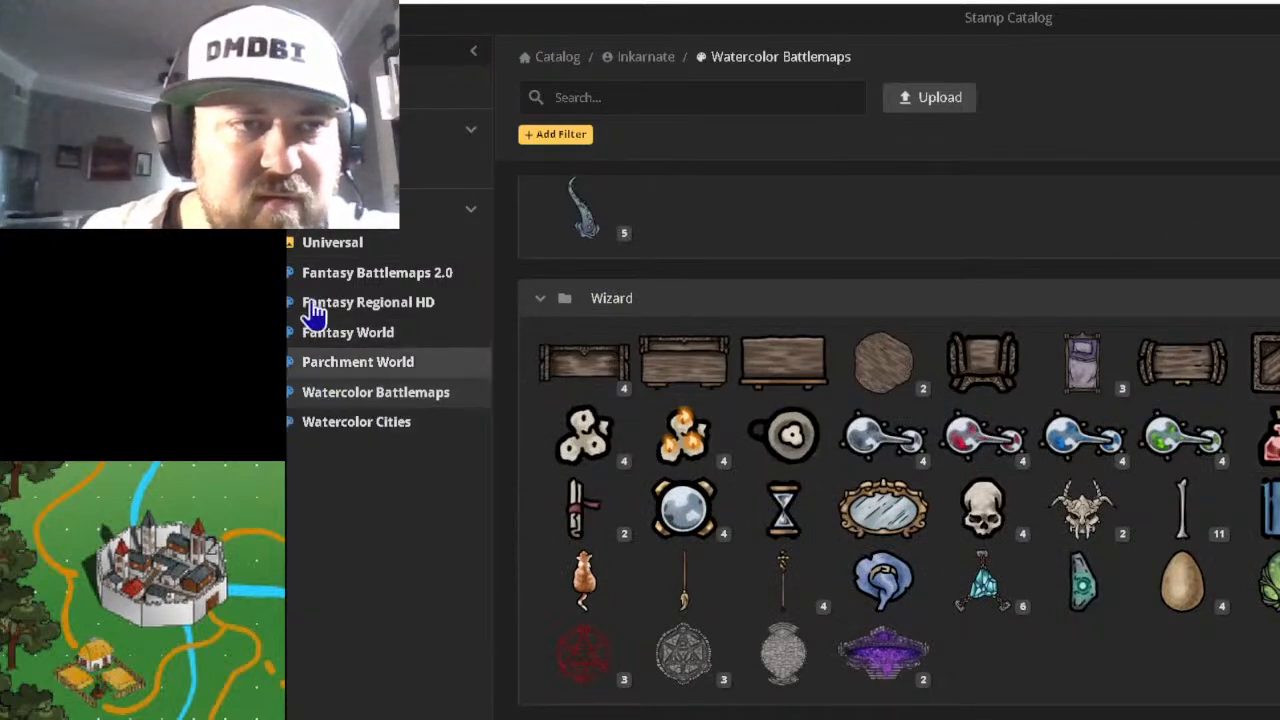
Examine the Fantasy Battlemaps 2.0 stamp categories for buildings that suit the map.
{"action": "left_click", "coordinate": [340, 287]}
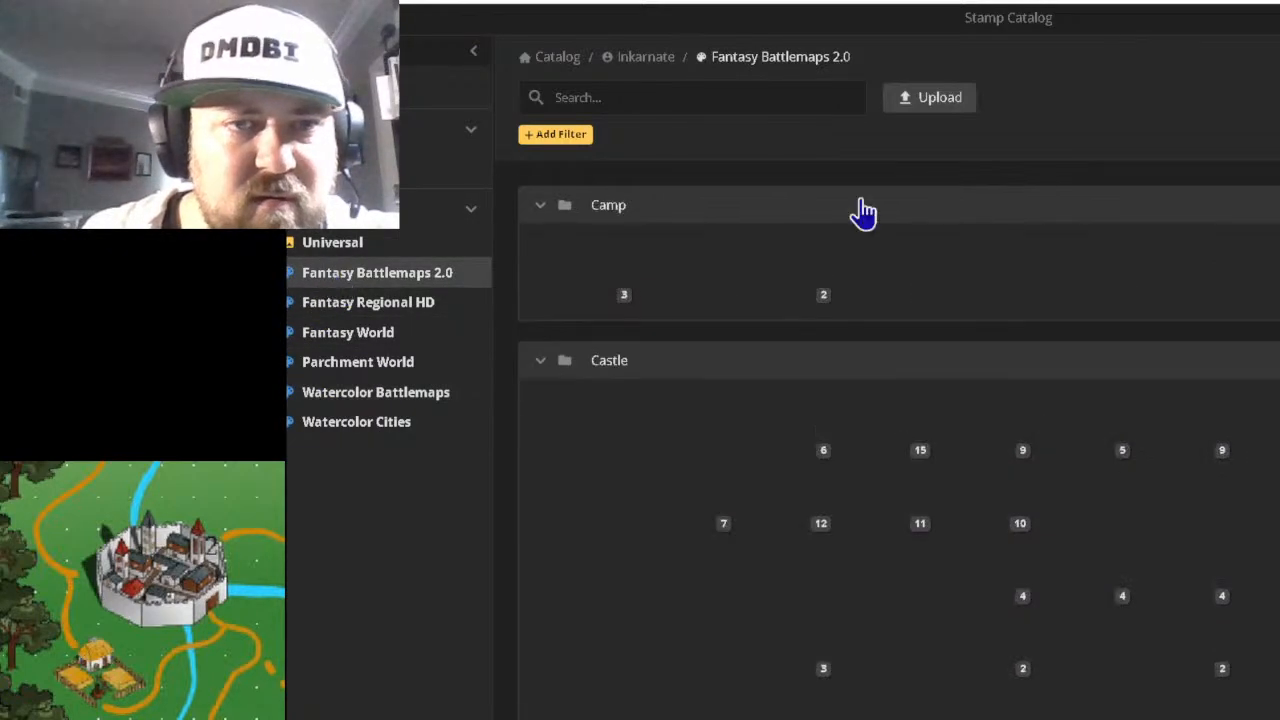
{"action": "scroll", "coordinate": [899, 446], "scroll_direction": "down", "scroll_amount": 20}
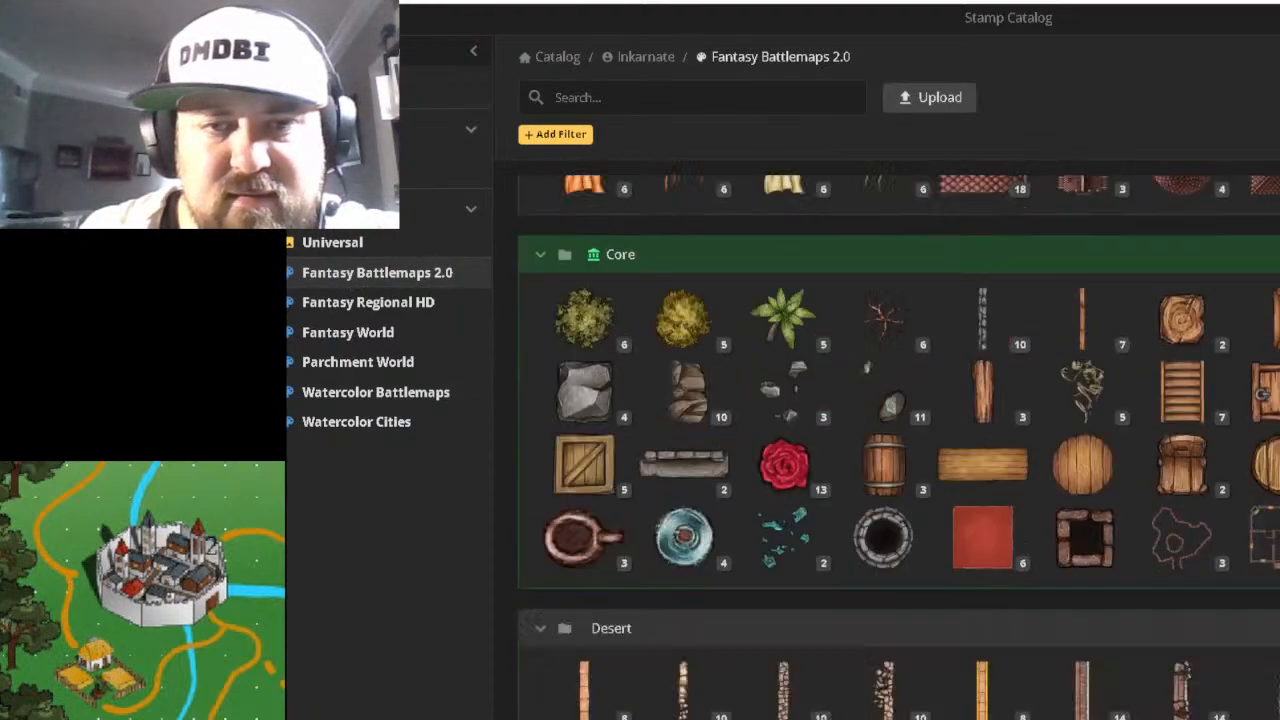
{"action": "scroll", "coordinate": [899, 447], "scroll_direction": "down", "scroll_amount": 20}
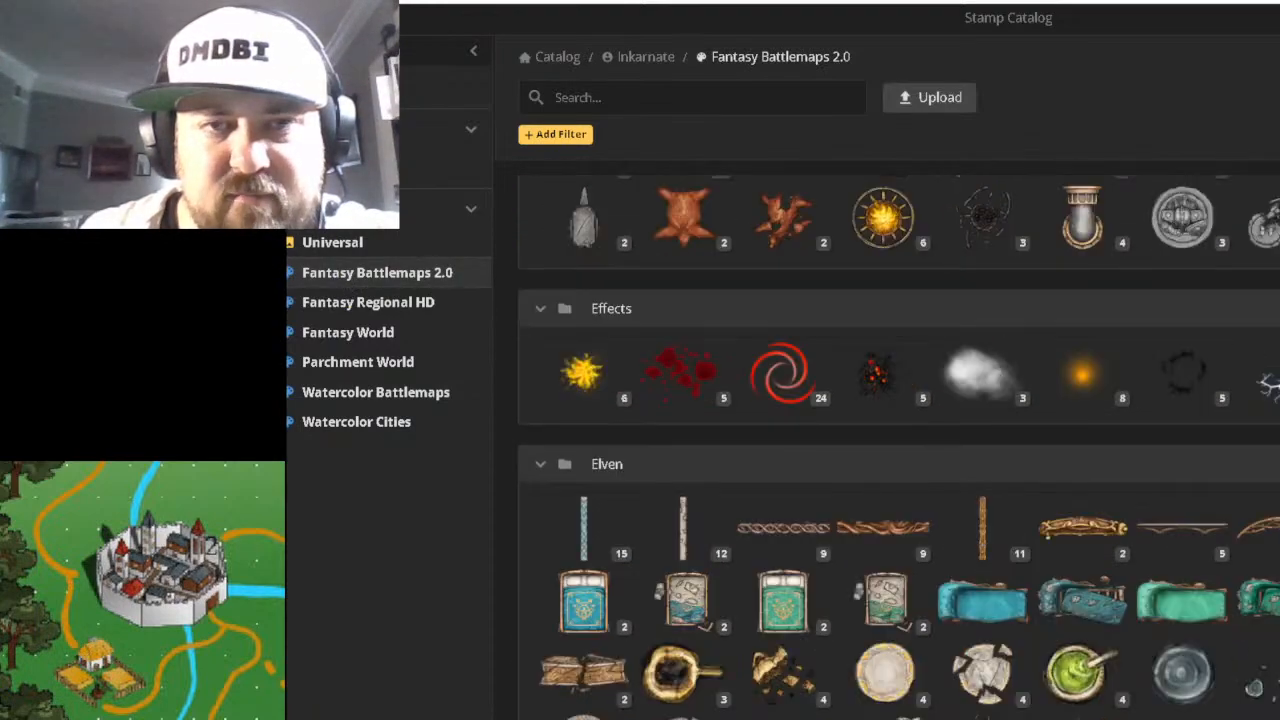
{"action": "scroll", "coordinate": [899, 447], "scroll_direction": "down", "scroll_amount": 20}
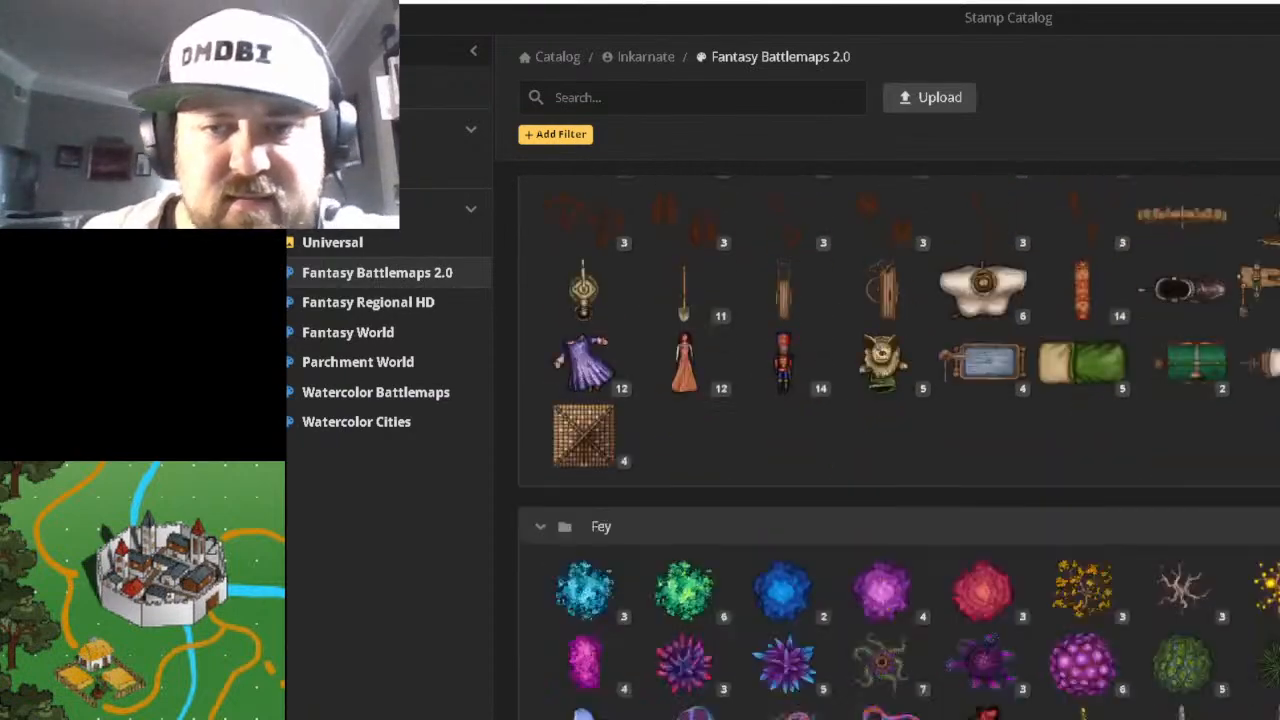
{"action": "scroll", "coordinate": [899, 447], "scroll_direction": "down", "scroll_amount": 10}
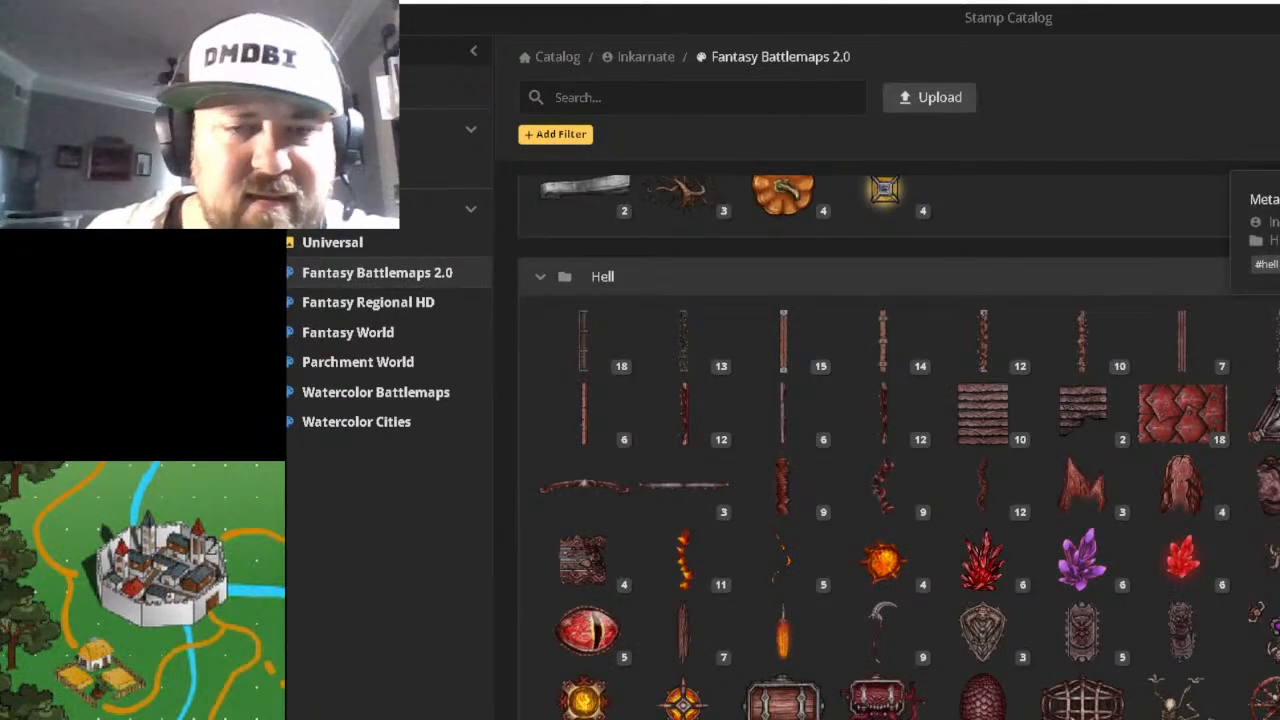
{"action": "scroll", "coordinate": [899, 447], "scroll_direction": "down", "scroll_amount": 10}
{"action": "scroll", "coordinate": [899, 447], "scroll_direction": "down", "scroll_amount": 20}
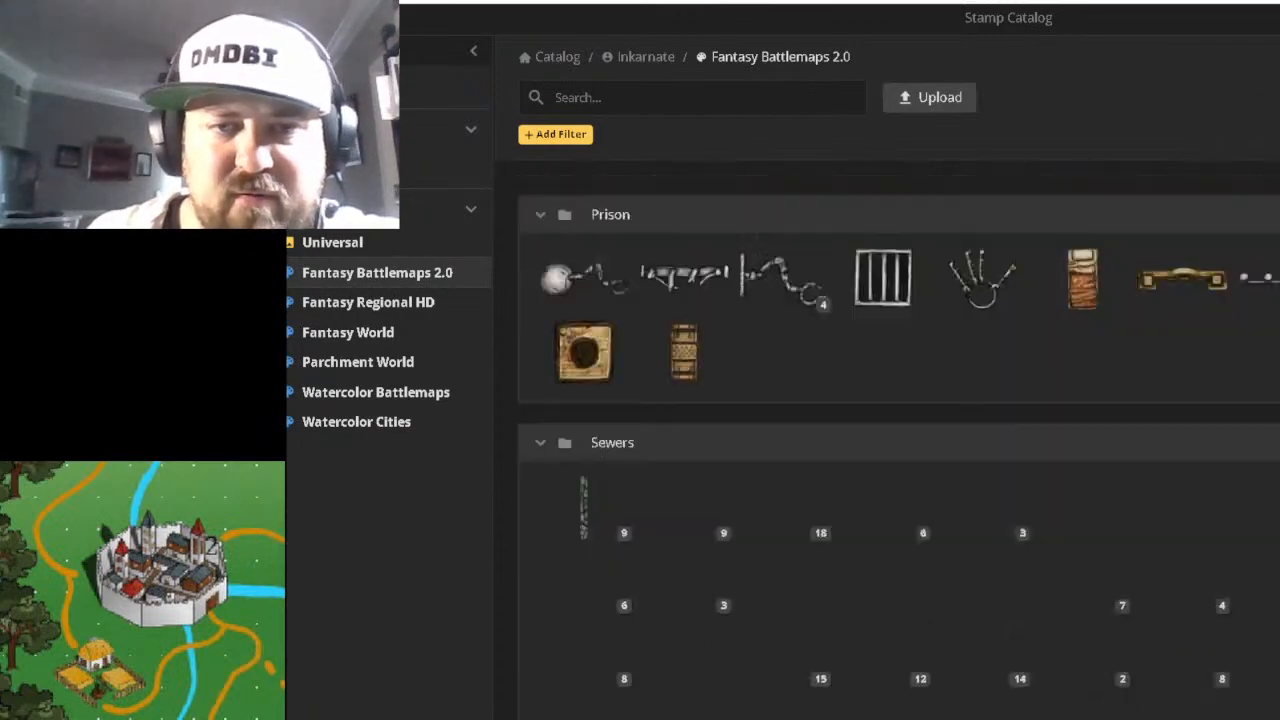
{"action": "scroll", "coordinate": [899, 447], "scroll_direction": "down", "scroll_amount": 15}
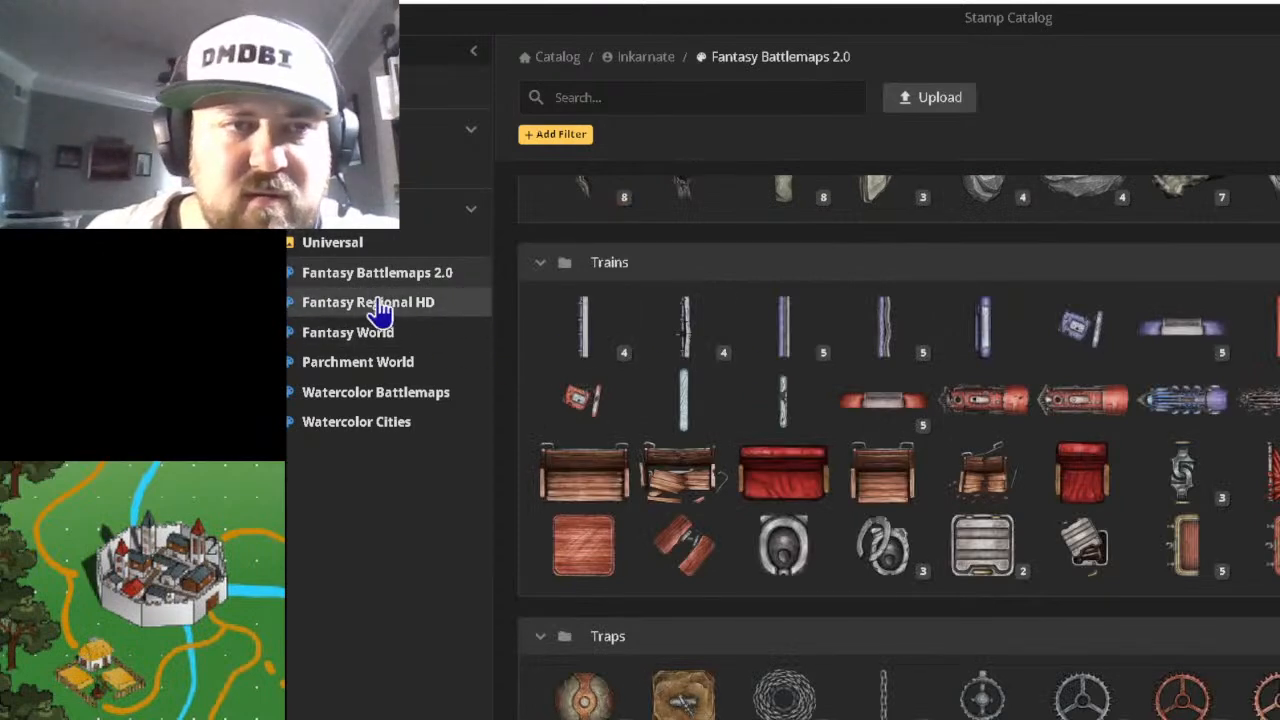
Choose the small orange-roofed house stamp set from Human Buildings in the Fantasy World collection.
{"action": "left_click", "coordinate": [365, 334]}
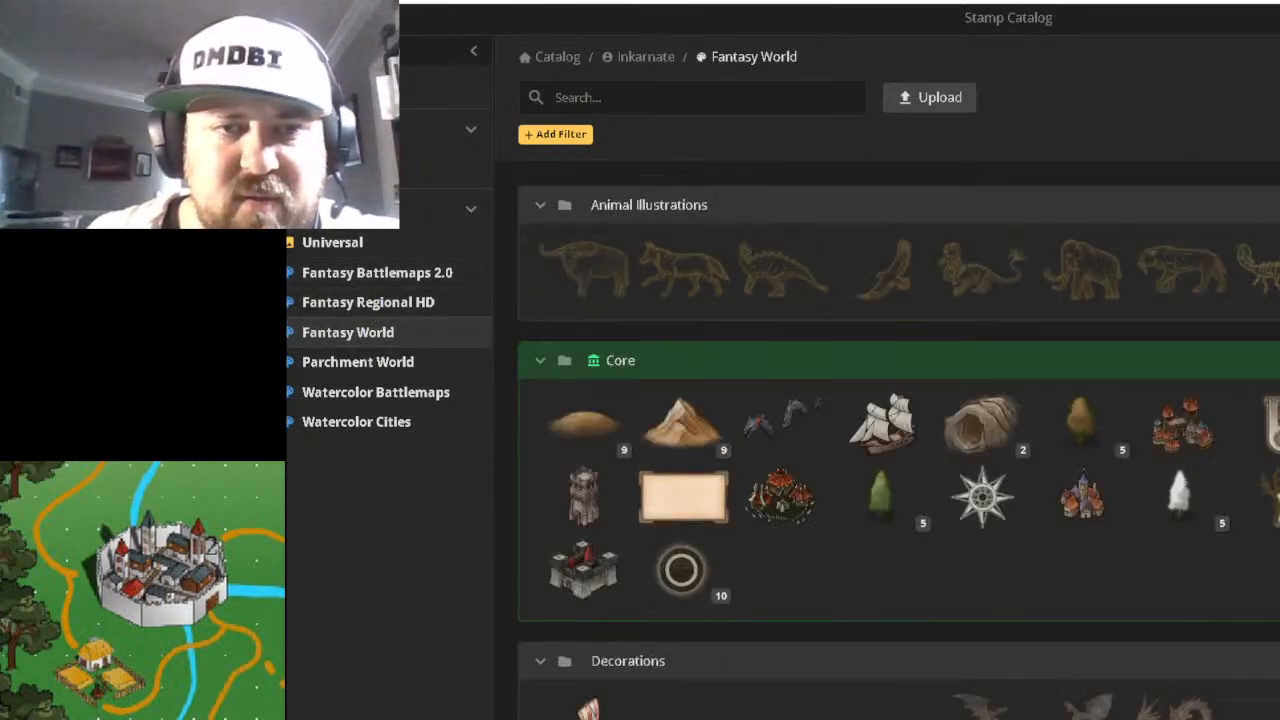
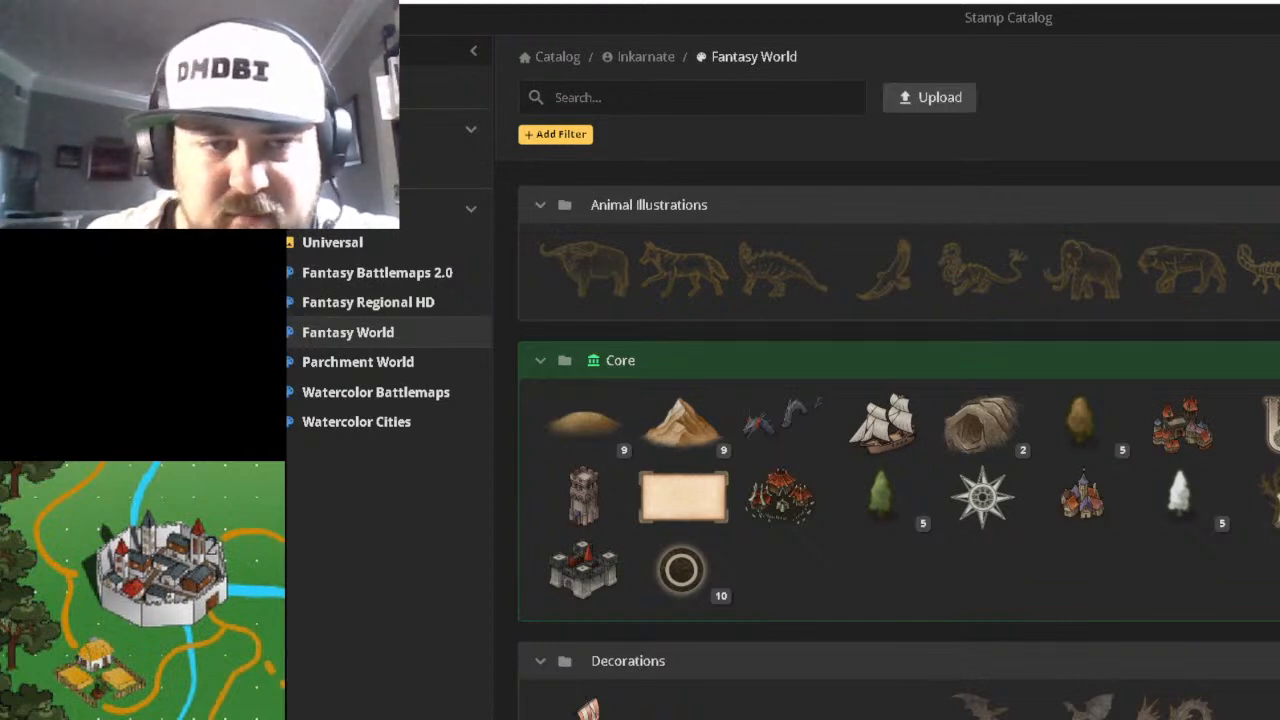
{"action": "scroll", "coordinate": [900, 450], "scroll_direction": "down", "scroll_amount": 5}
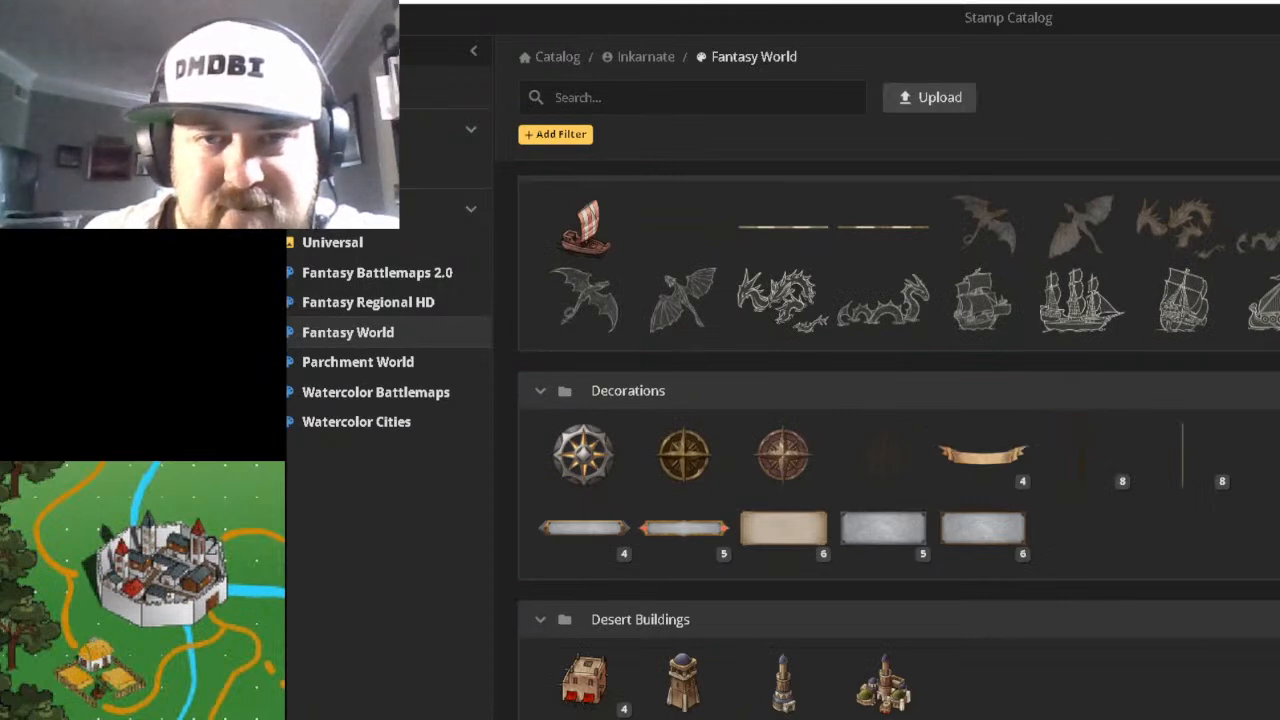
{"action": "scroll", "coordinate": [900, 450], "scroll_direction": "down", "scroll_amount": 5}
{"action": "scroll", "coordinate": [900, 450], "scroll_direction": "down", "scroll_amount": 1}
{"action": "scroll", "coordinate": [900, 450], "scroll_direction": "up", "scroll_amount": 3}
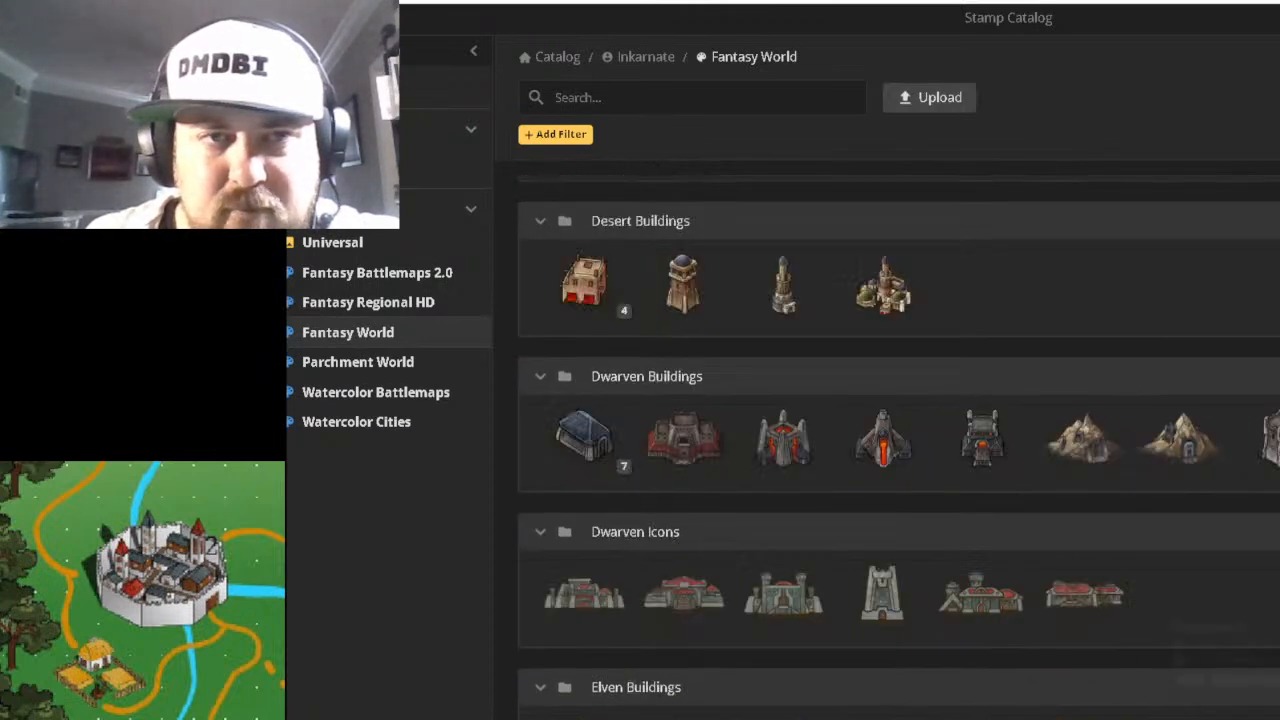
{"action": "scroll", "coordinate": [900, 450], "scroll_direction": "down", "scroll_amount": 3}
{"action": "scroll", "coordinate": [900, 450], "scroll_direction": "down", "scroll_amount": 2}
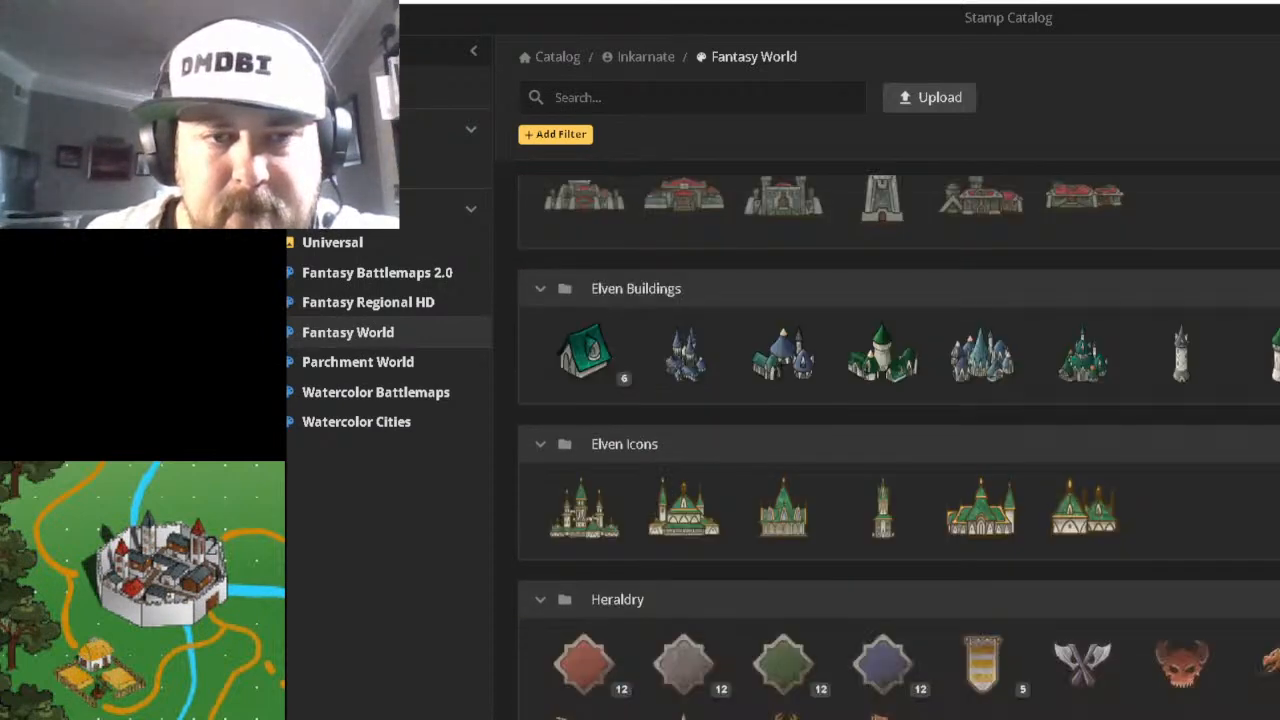
{"action": "scroll", "coordinate": [900, 450], "scroll_direction": "down", "scroll_amount": 6}
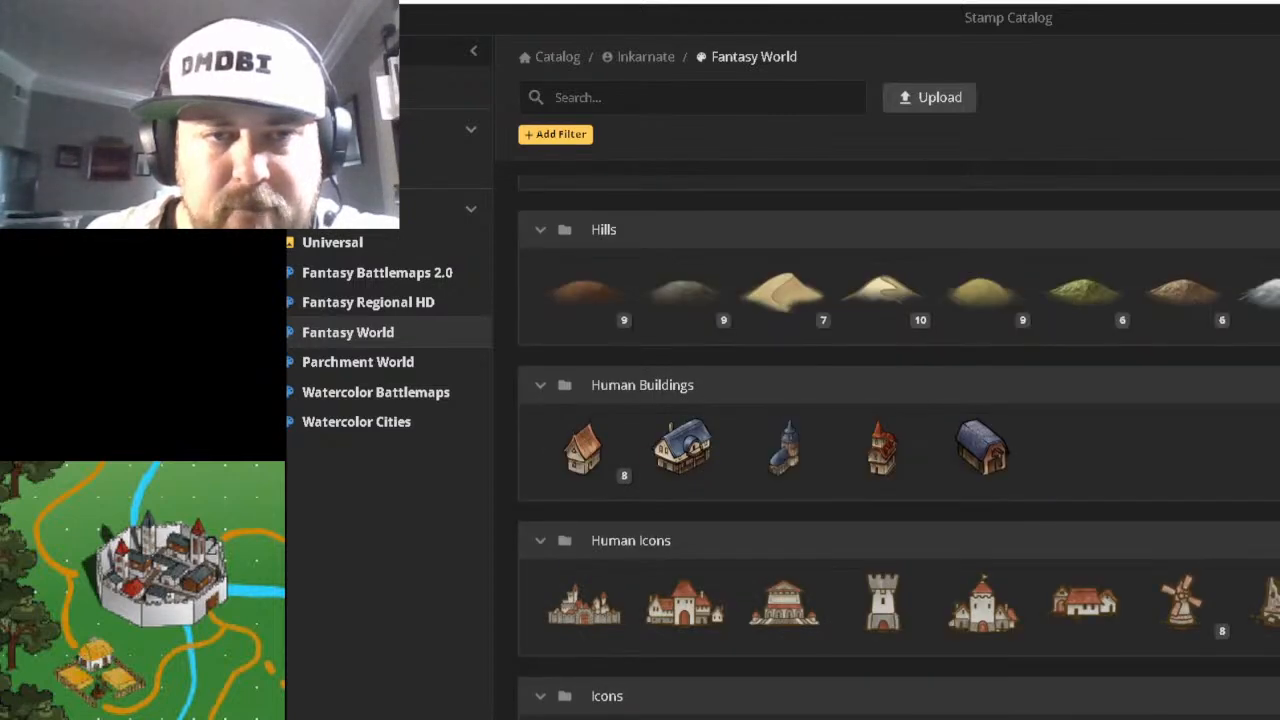
{"action": "left_click", "coordinate": [583, 449]}
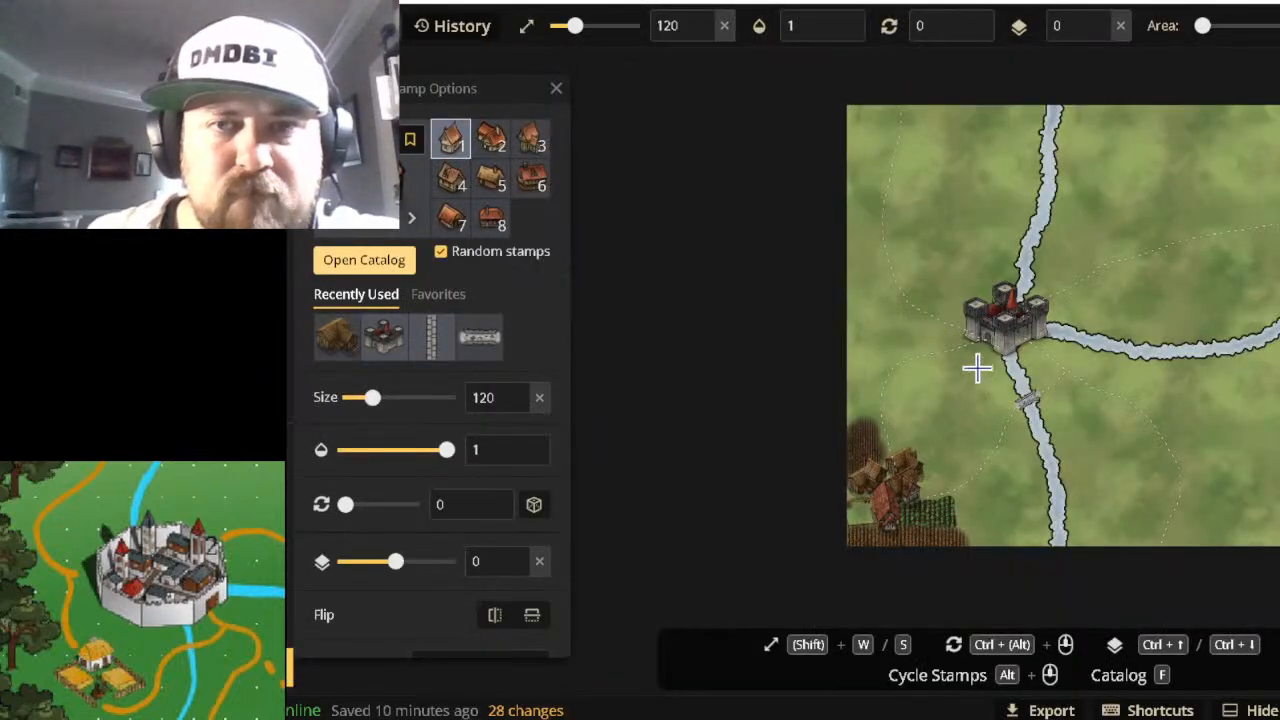
Enlarge the house stamp to size 460 and place one house against the castle's western wall.
{"action": "scroll", "coordinate": [977, 369], "scroll_direction": "up", "scroll_amount": 4}
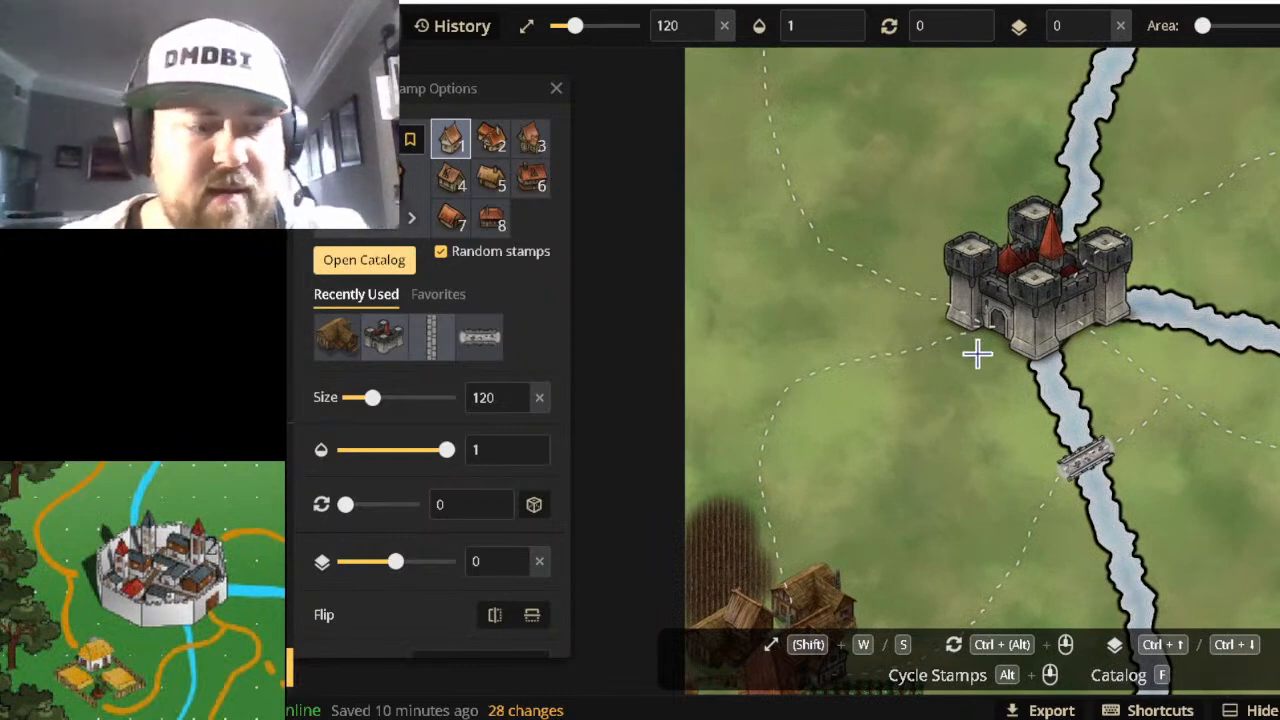
{"action": "key", "text": "shift+w"}
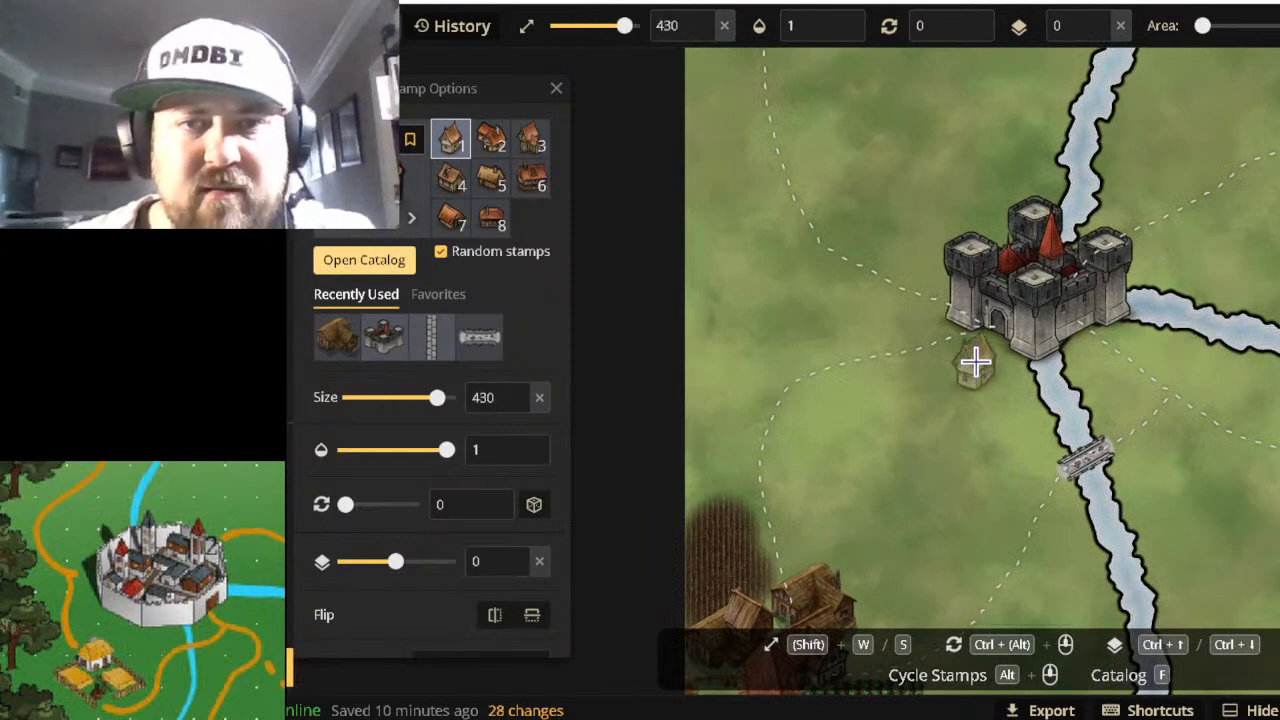
{"action": "key", "text": "shift+s"}
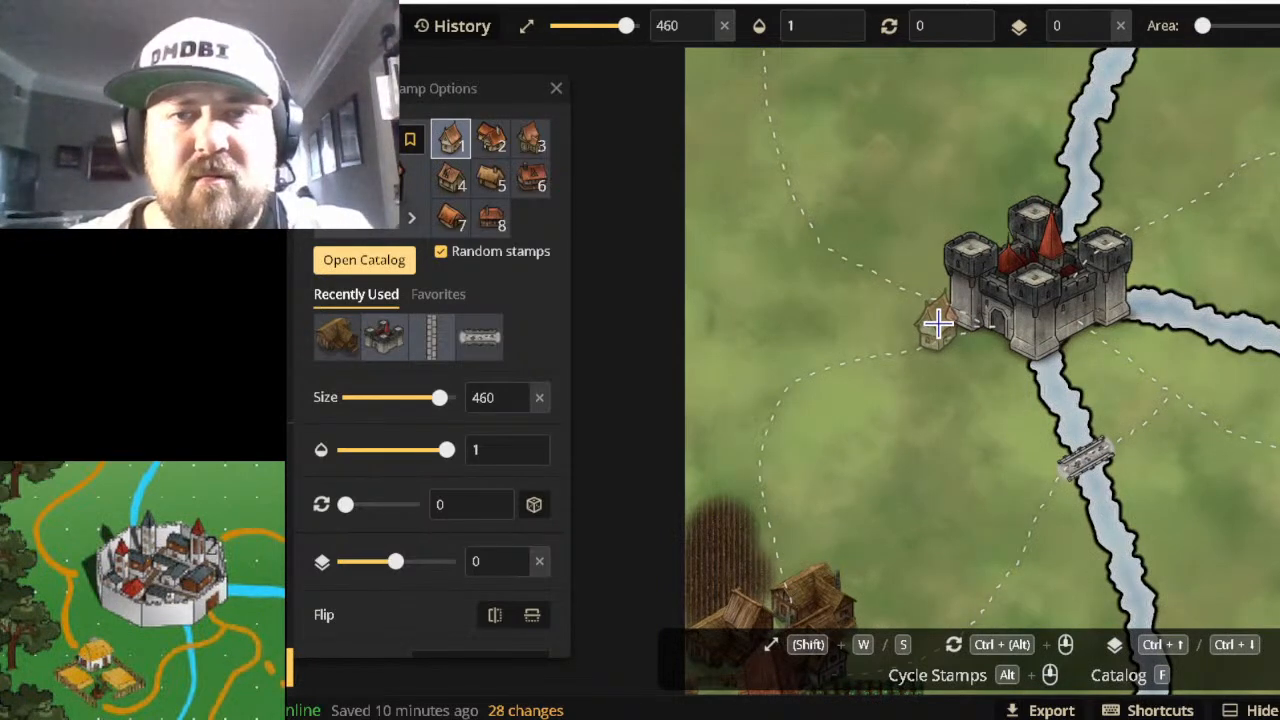
{"action": "left_click", "coordinate": [940, 268]}
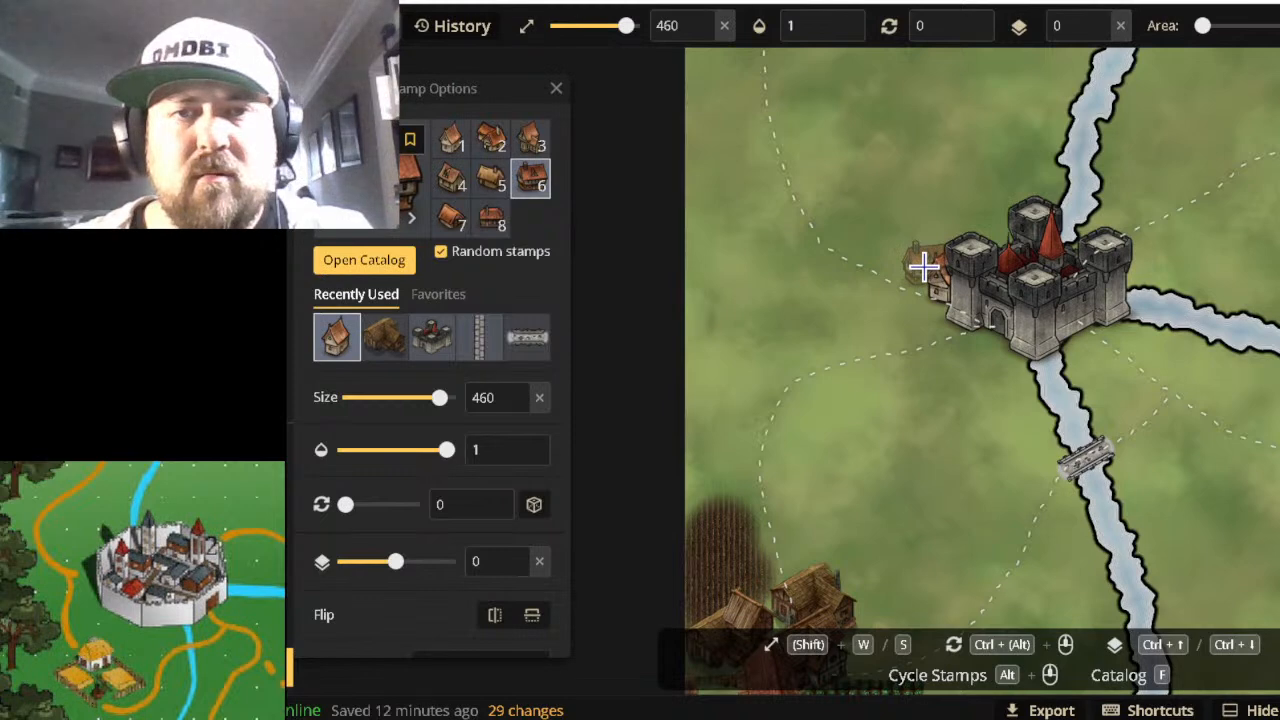
Try adding another house beside the first one and a run of houses northwest of the castle, undoing each attempt.
{"action": "left_click", "coordinate": [923, 265]}
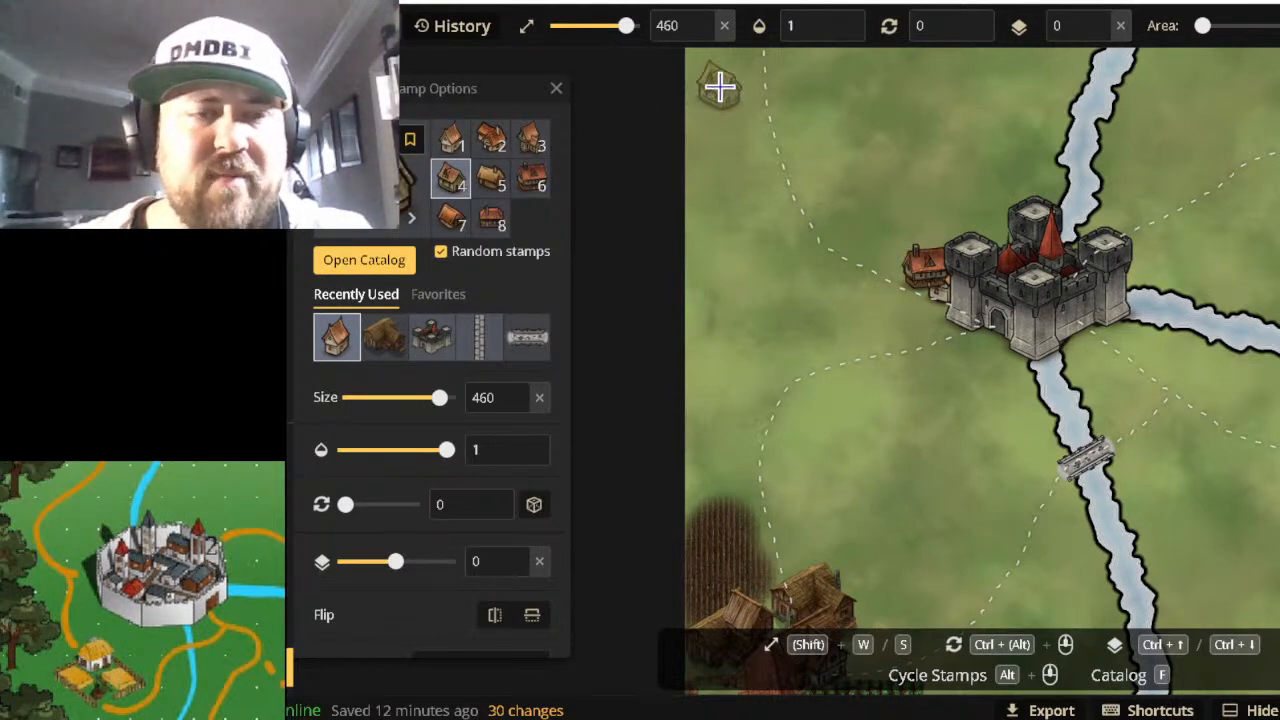
{"action": "key", "text": "ctrl+z"}
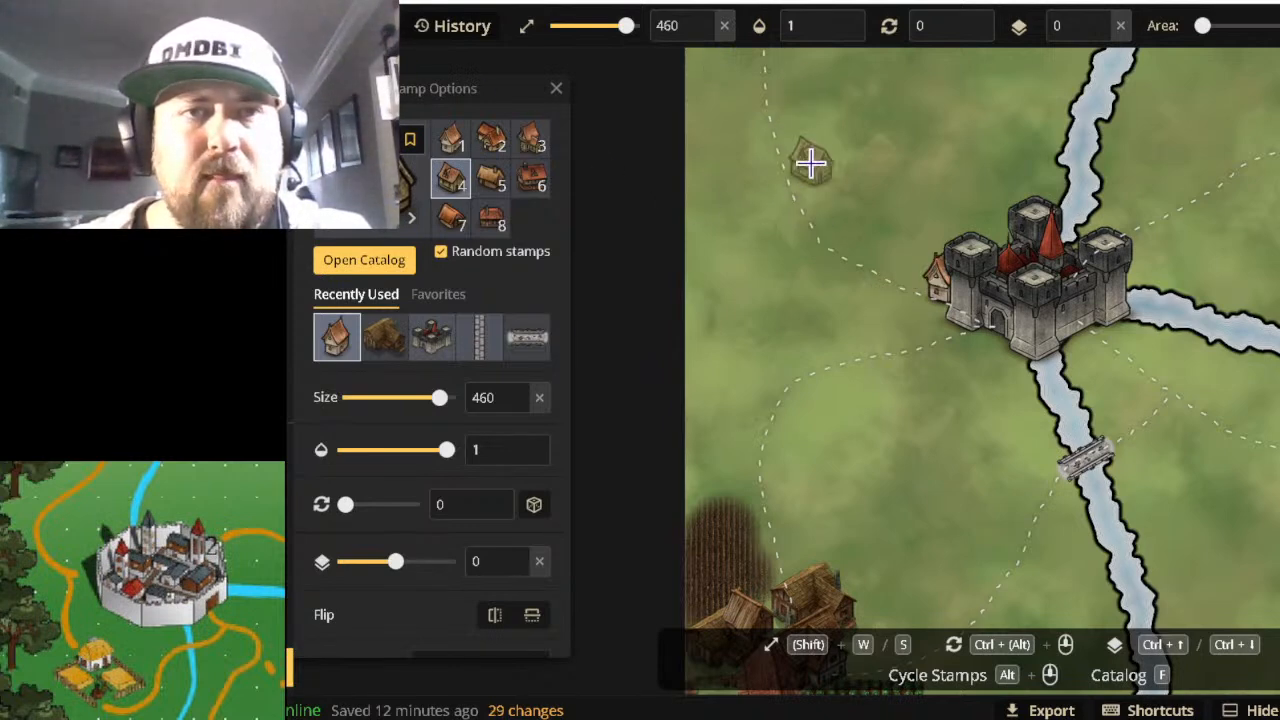
{"action": "mouse_move", "coordinate": [836, 210]}
{"action": "left_mouse_down"}
{"action": "mouse_move", "coordinate": [874, 246]}
{"action": "mouse_move", "coordinate": [943, 263]}
{"action": "mouse_move", "coordinate": [1050, 188]}
{"action": "mouse_move", "coordinate": [1051, 129]}
{"action": "mouse_move", "coordinate": [1018, 124]}
{"action": "left_mouse_up"}
{"action": "key", "text": "ctrl+z"}
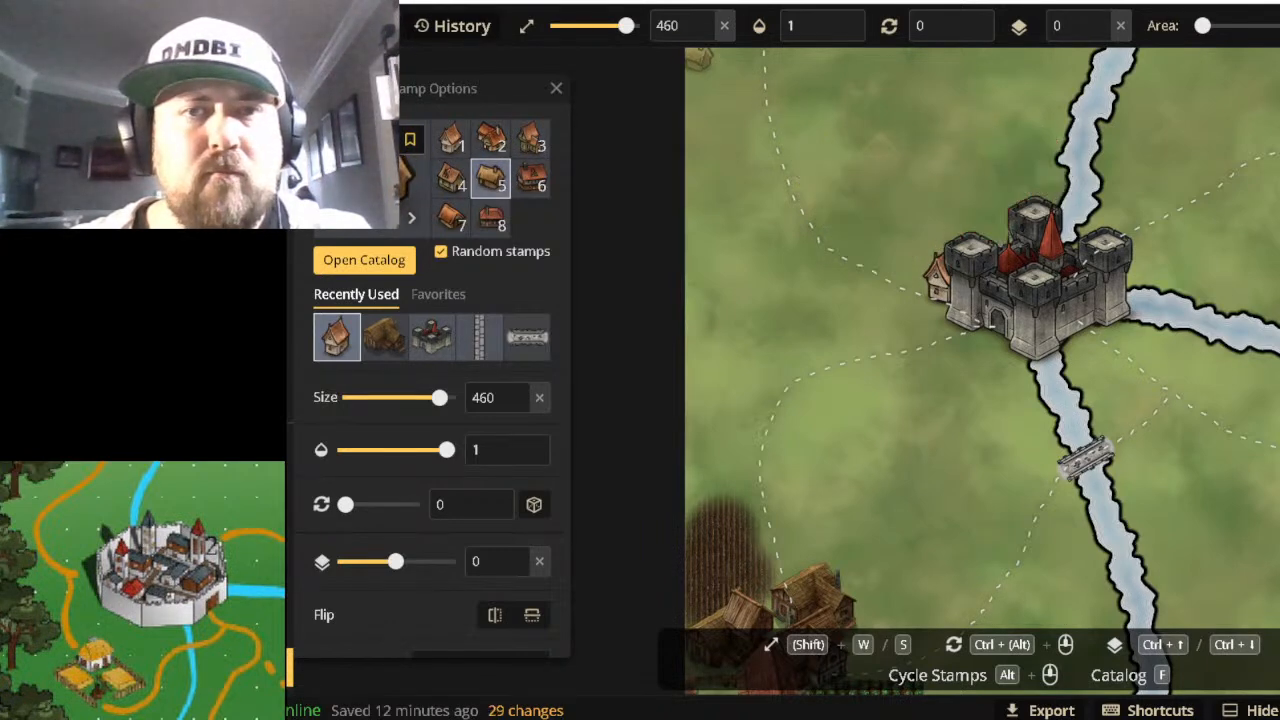
Brush a run of random houses along the castle's northwest side, then try a second run west of it and undo that one.
{"action": "mouse_move", "coordinate": [827, 205]}
{"action": "left_mouse_down"}
{"action": "mouse_move", "coordinate": [855, 238]}
{"action": "mouse_move", "coordinate": [915, 243]}
{"action": "mouse_move", "coordinate": [1025, 200]}
{"action": "mouse_move", "coordinate": [1036, 174]}
{"action": "left_mouse_up"}
{"action": "left_click_drag", "start_coordinate": [924, 308], "coordinate": [805, 252]}
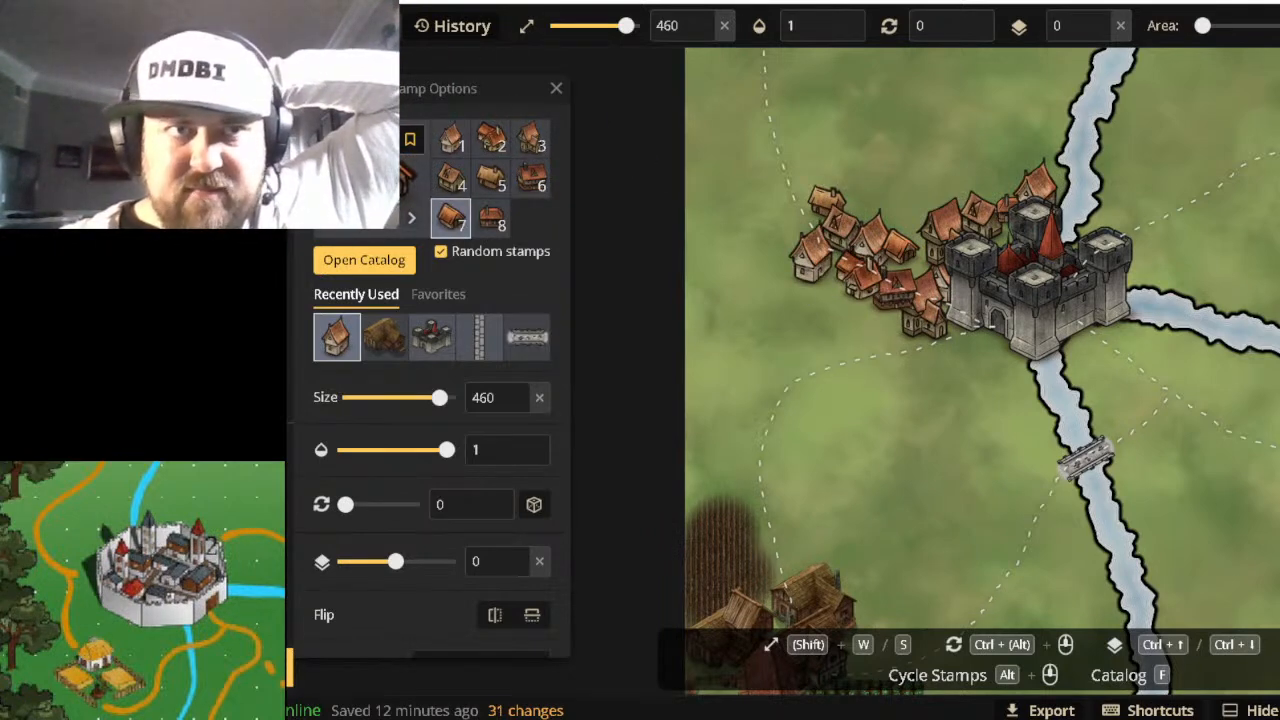
{"action": "key", "text": "ctrl+z"}
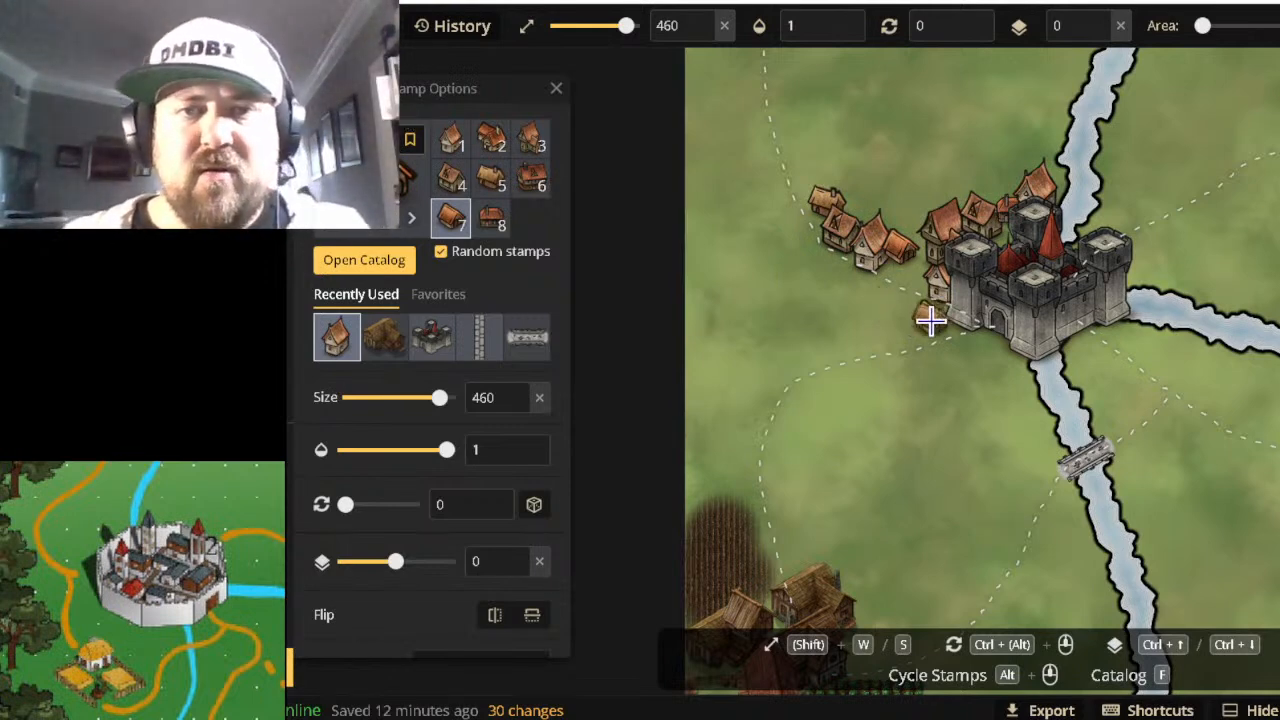
Place individual houses west and southwest of the castle to fill the gap below the northwestern run.
{"action": "left_click", "coordinate": [930, 320]}
{"action": "left_click", "coordinate": [858, 287]}
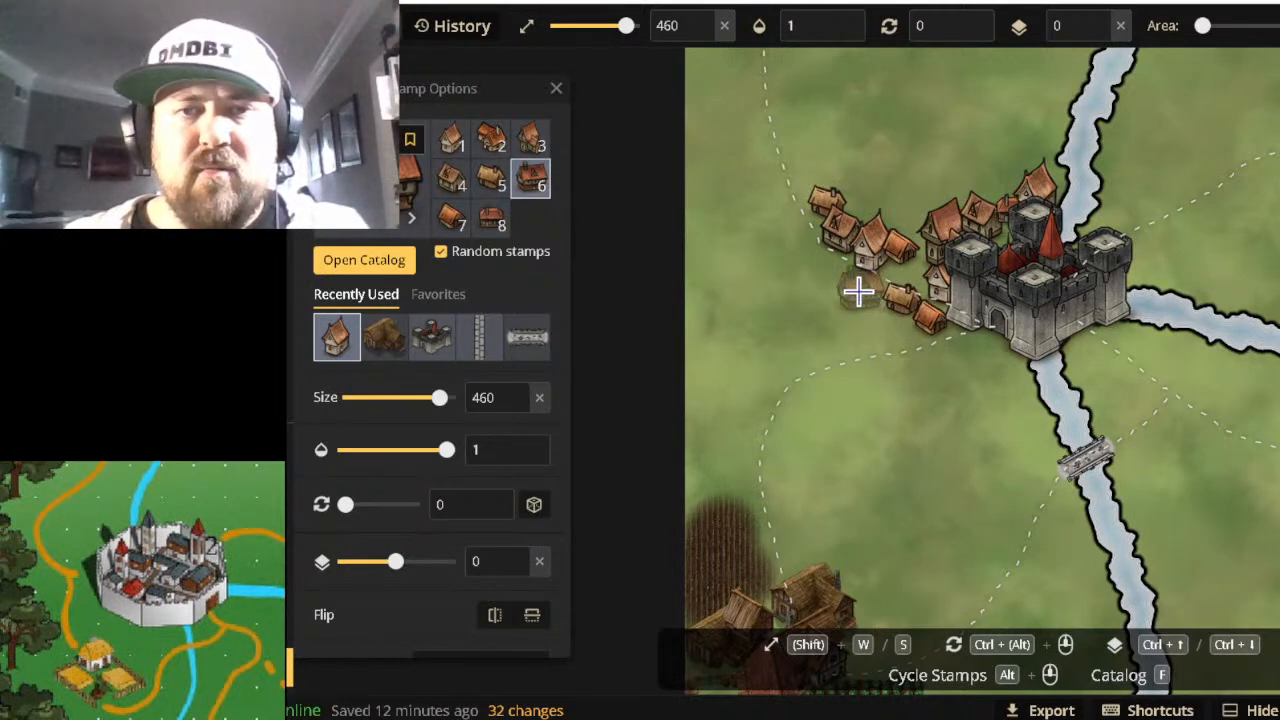
{"action": "left_click", "coordinate": [889, 315]}
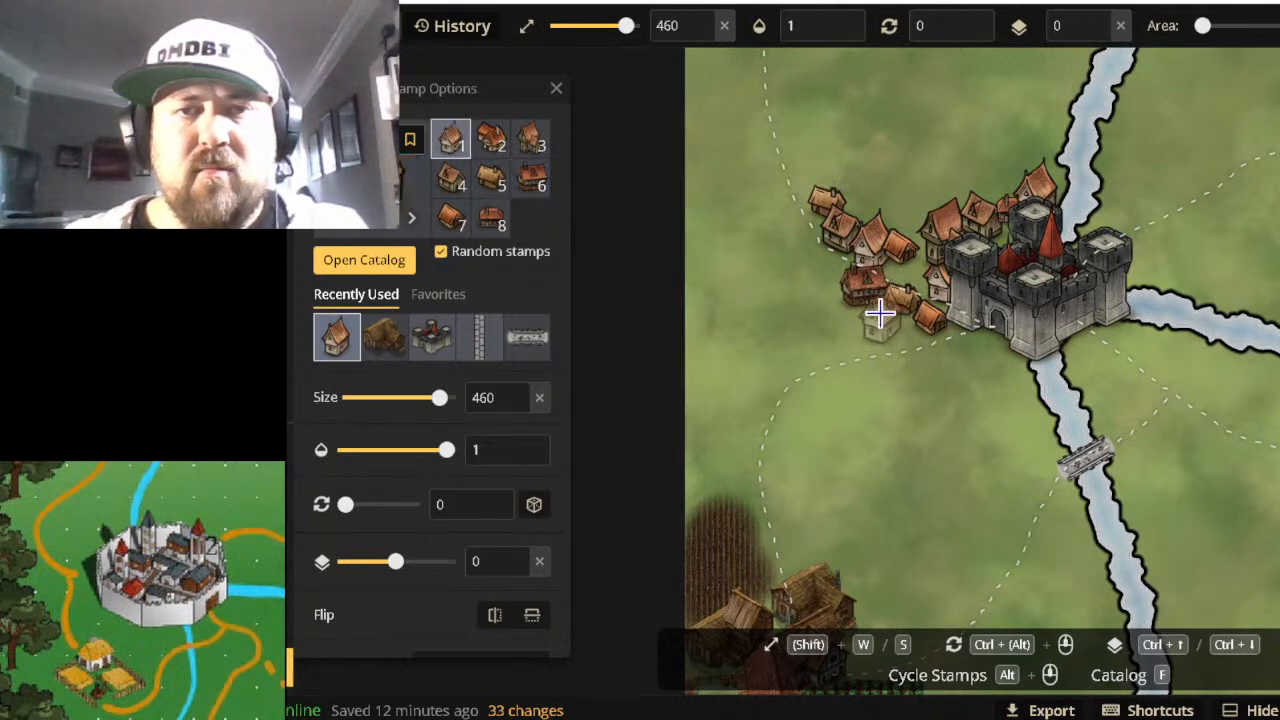
{"action": "left_click", "coordinate": [890, 318]}
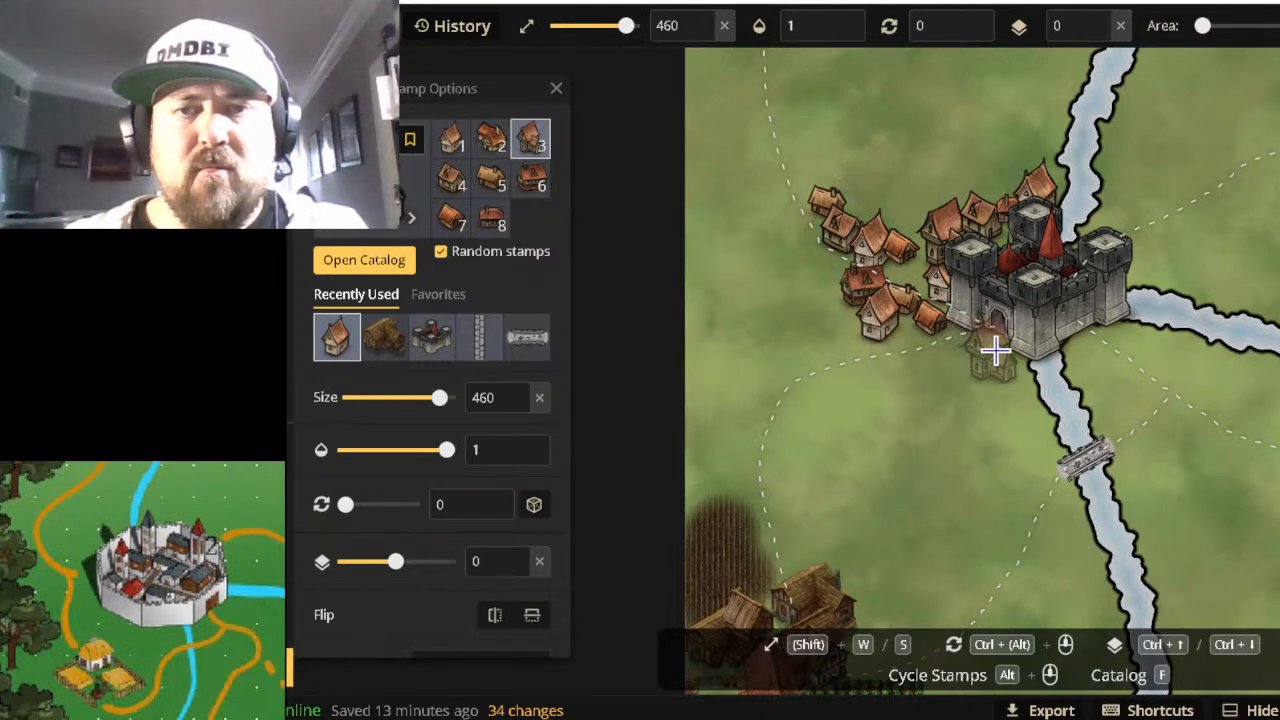
Place a cluster of houses in front of the castle's southern gate, west of the river.
{"action": "left_click", "coordinate": [960, 358]}
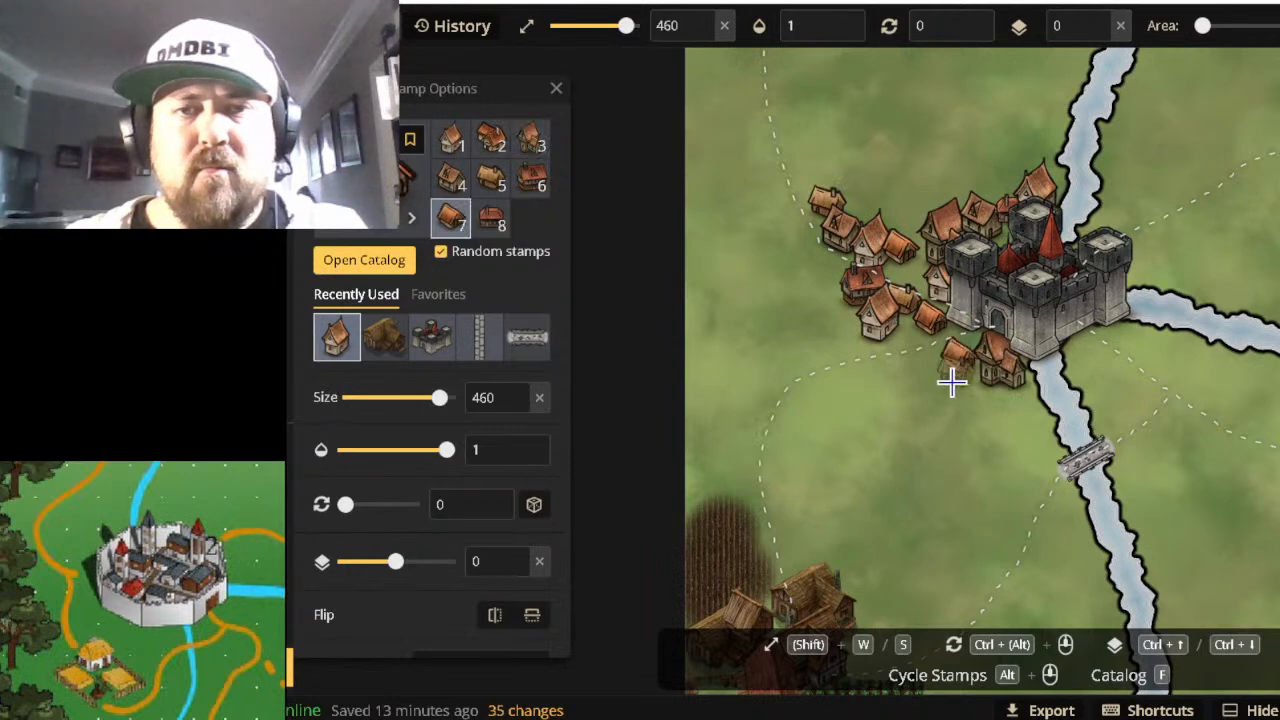
{"action": "left_click", "coordinate": [968, 372]}
{"action": "left_click", "coordinate": [975, 376]}
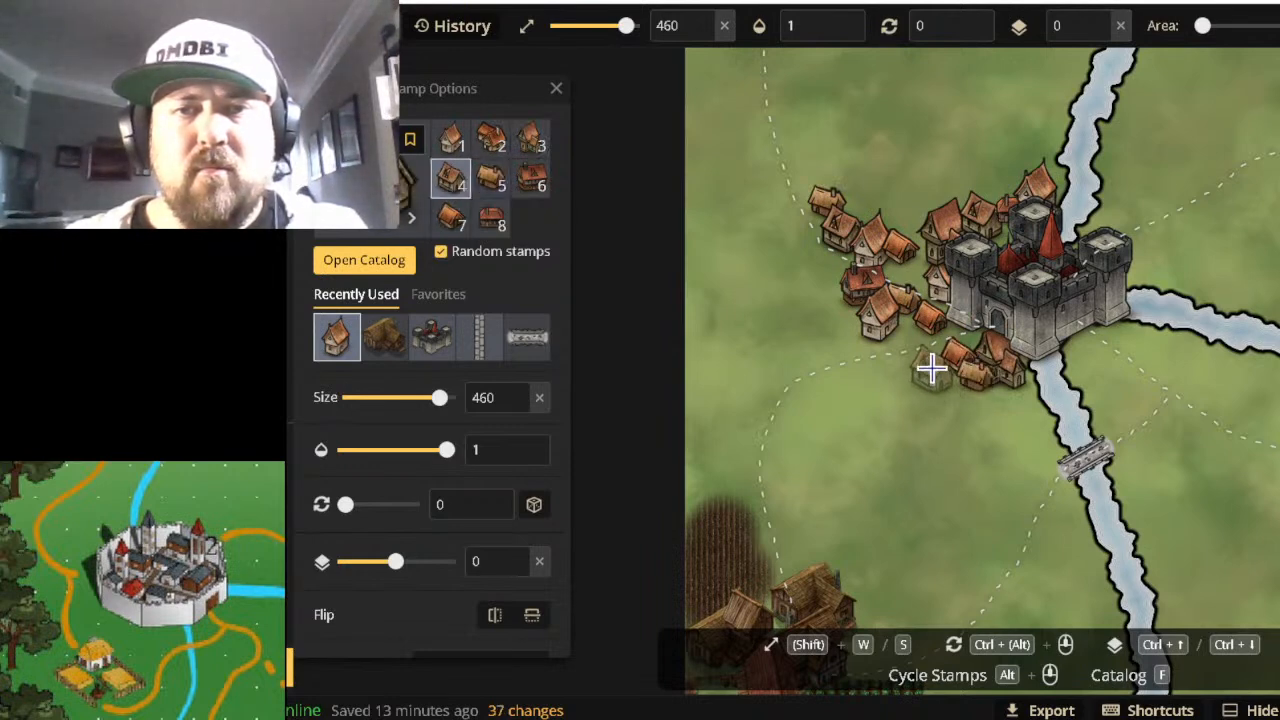
{"action": "left_click", "coordinate": [931, 366]}
{"action": "left_click", "coordinate": [894, 368]}
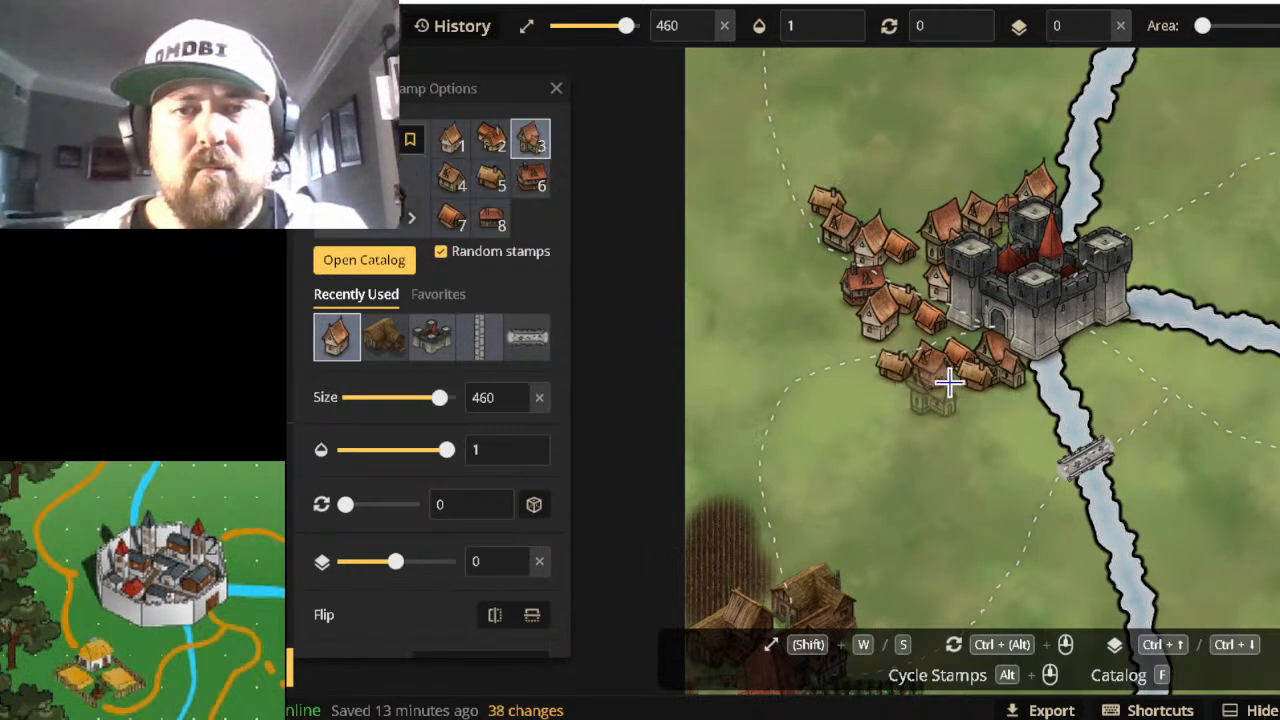
{"action": "left_click", "coordinate": [985, 380]}
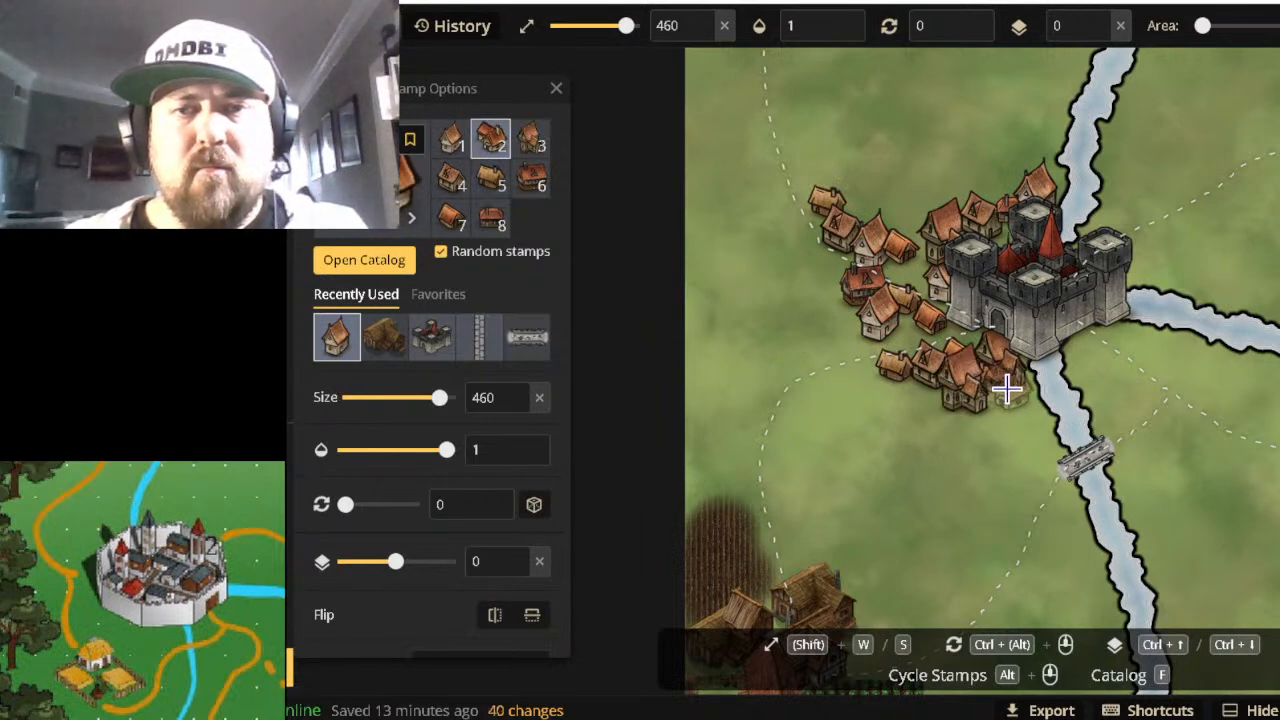
Place a cluster of houses southeast of the castle, between the southern and eastern river branches.
{"action": "left_click", "coordinate": [1078, 356]}
{"action": "left_click", "coordinate": [1124, 338]}
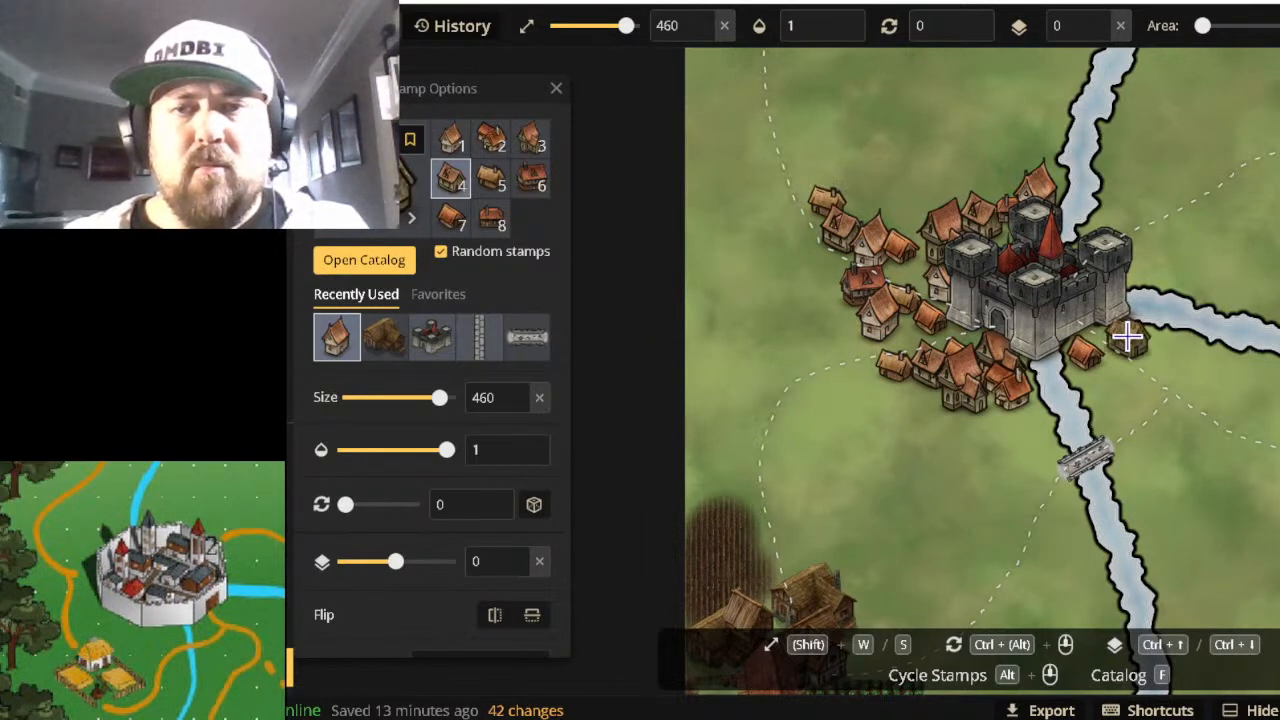
{"action": "left_click", "coordinate": [1127, 337]}
{"action": "left_click", "coordinate": [1098, 372]}
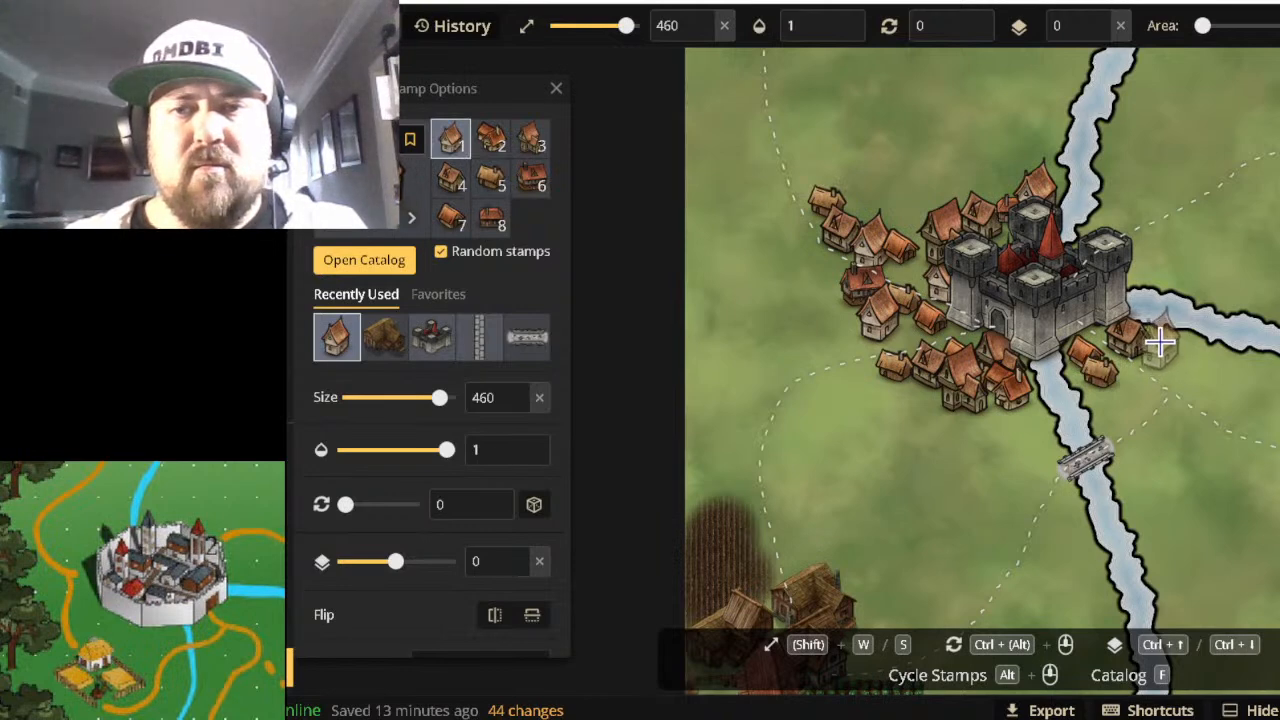
{"action": "left_click", "coordinate": [1158, 341]}
{"action": "left_click", "coordinate": [1100, 397]}
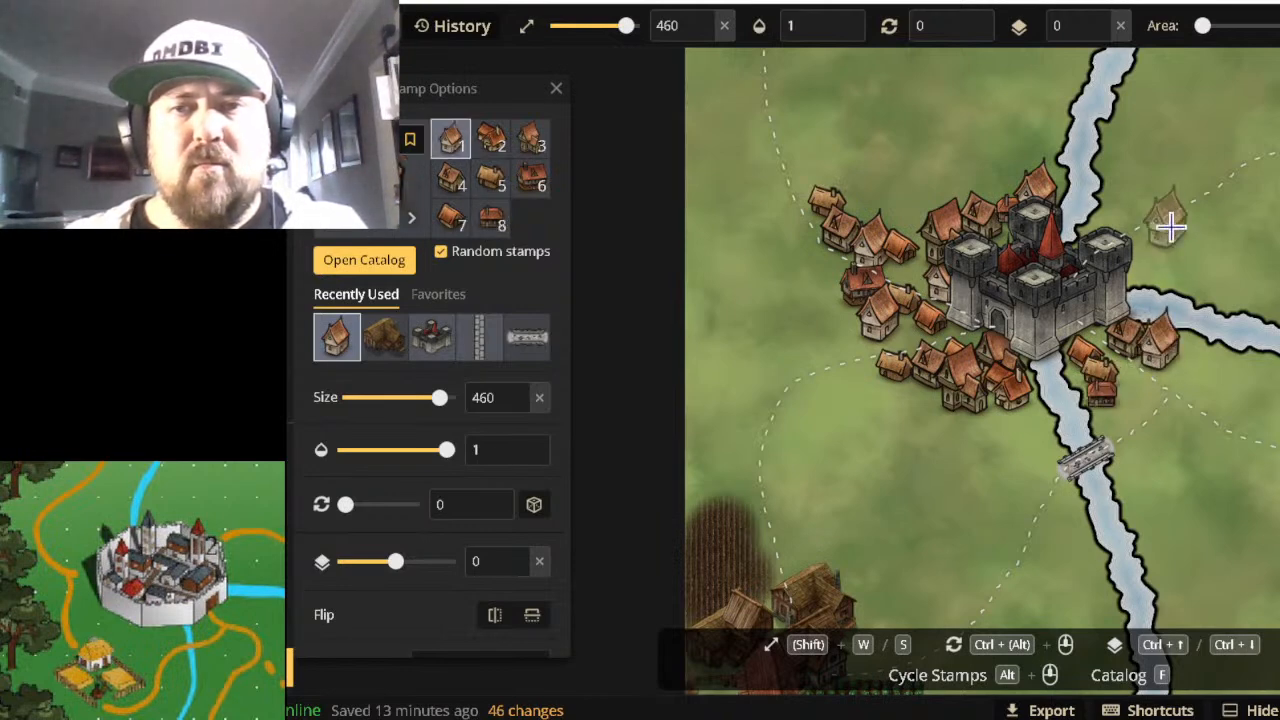
Place houses around the castle's northeastern tower, between the northern and eastern river branches.
{"action": "left_click", "coordinate": [1137, 237]}
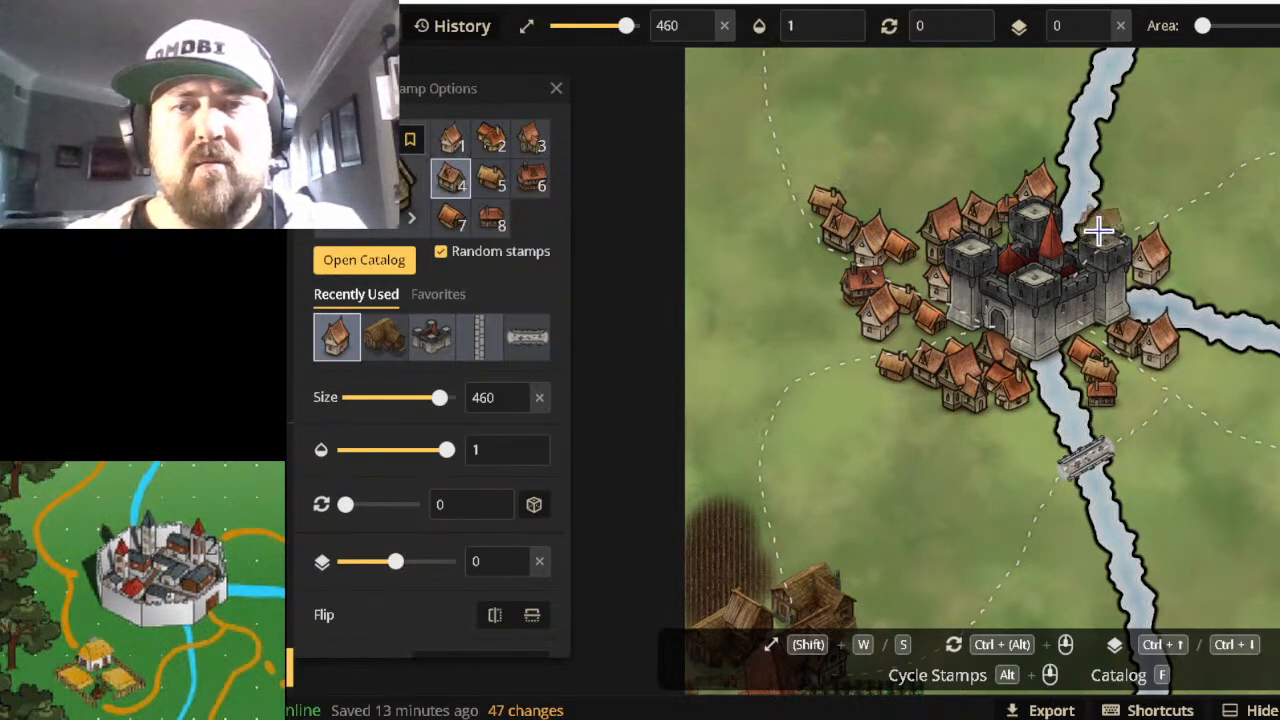
{"action": "left_click", "coordinate": [1095, 220]}
{"action": "left_click", "coordinate": [1125, 208]}
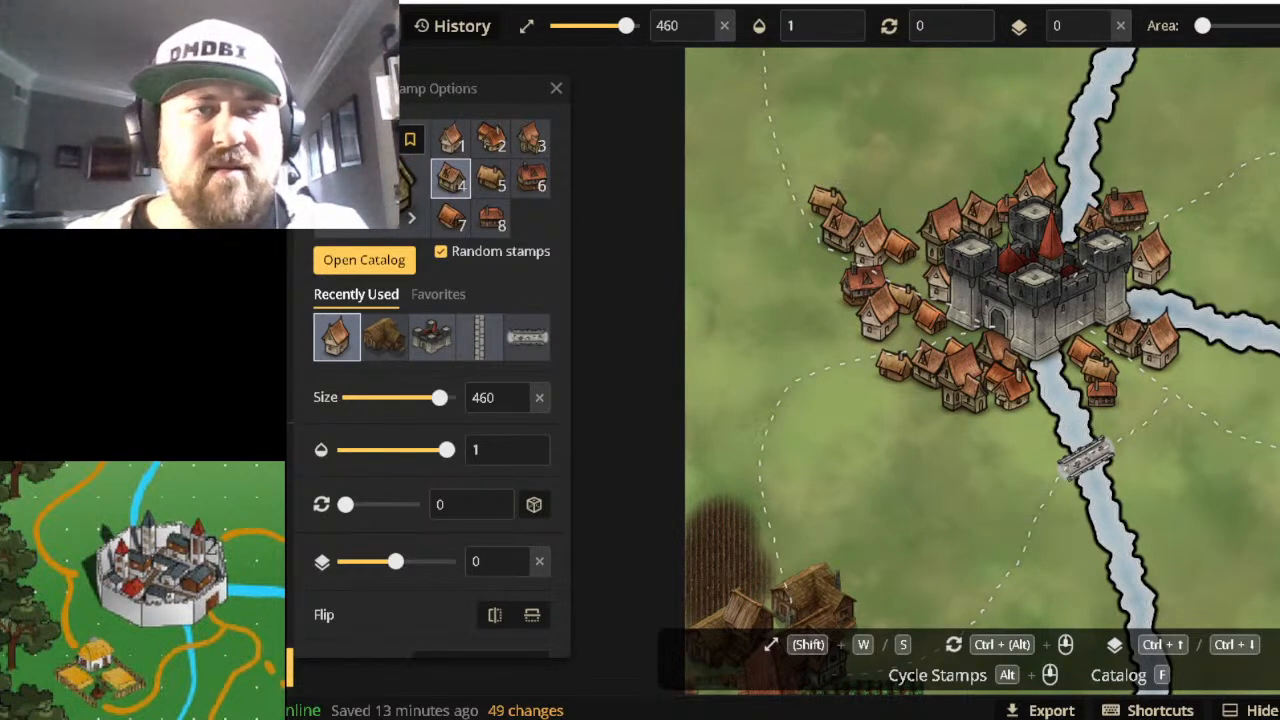
Select the wide house northeast of the castle, set its layer to -1, and clear the selection.
{"action": "key", "text": "v"}
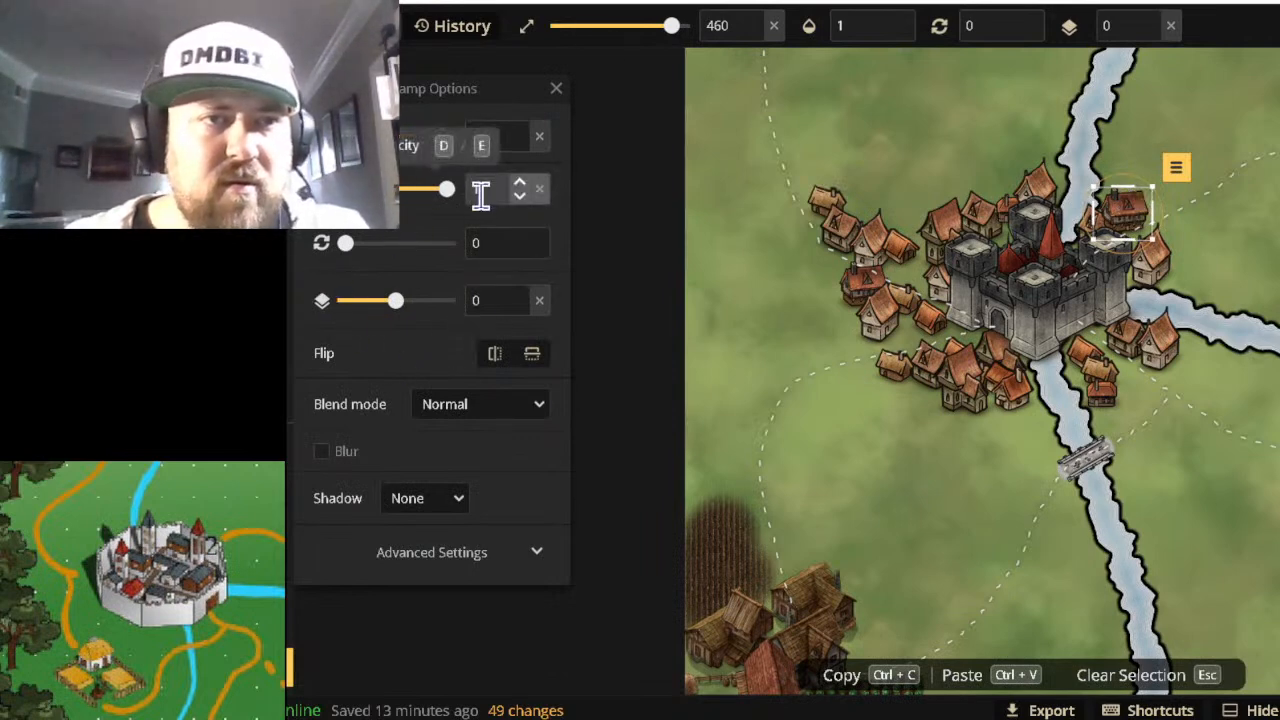
{"action": "left_click", "coordinate": [449, 556]}
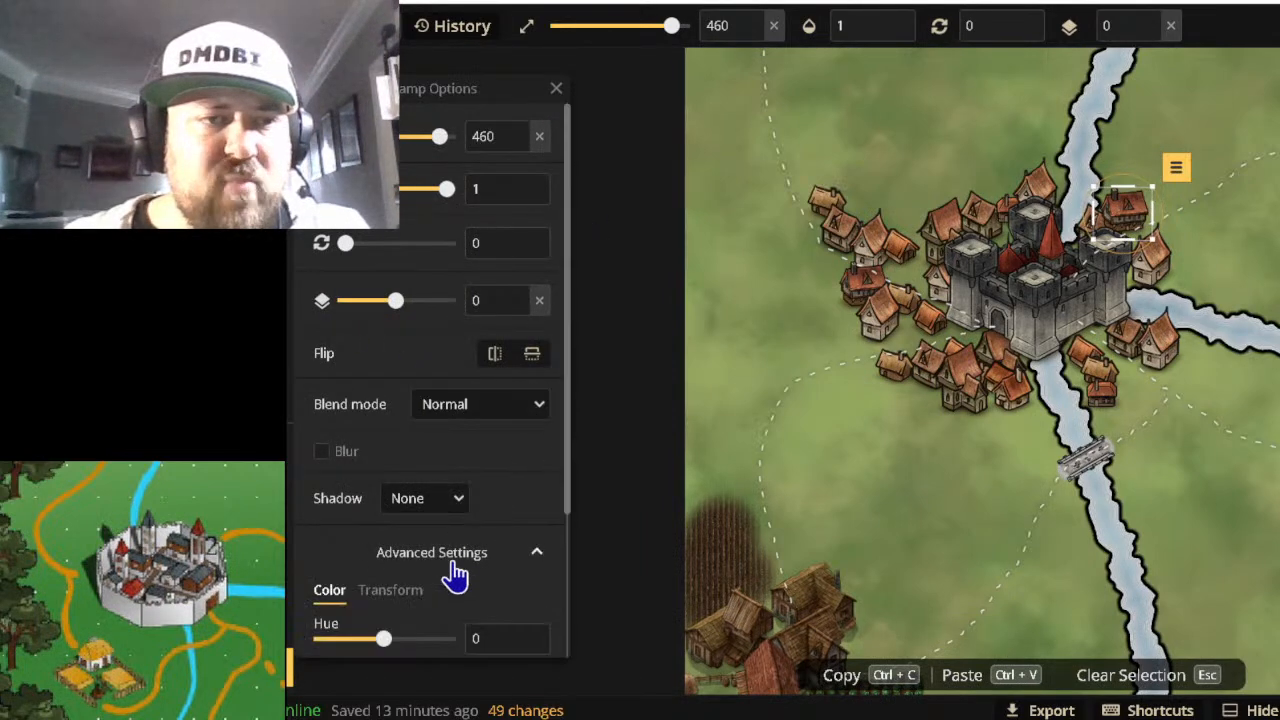
{"action": "scroll", "coordinate": [452, 570], "scroll_direction": "down", "scroll_amount": 2}
{"action": "scroll", "coordinate": [447, 480], "scroll_direction": "up", "scroll_amount": 2}
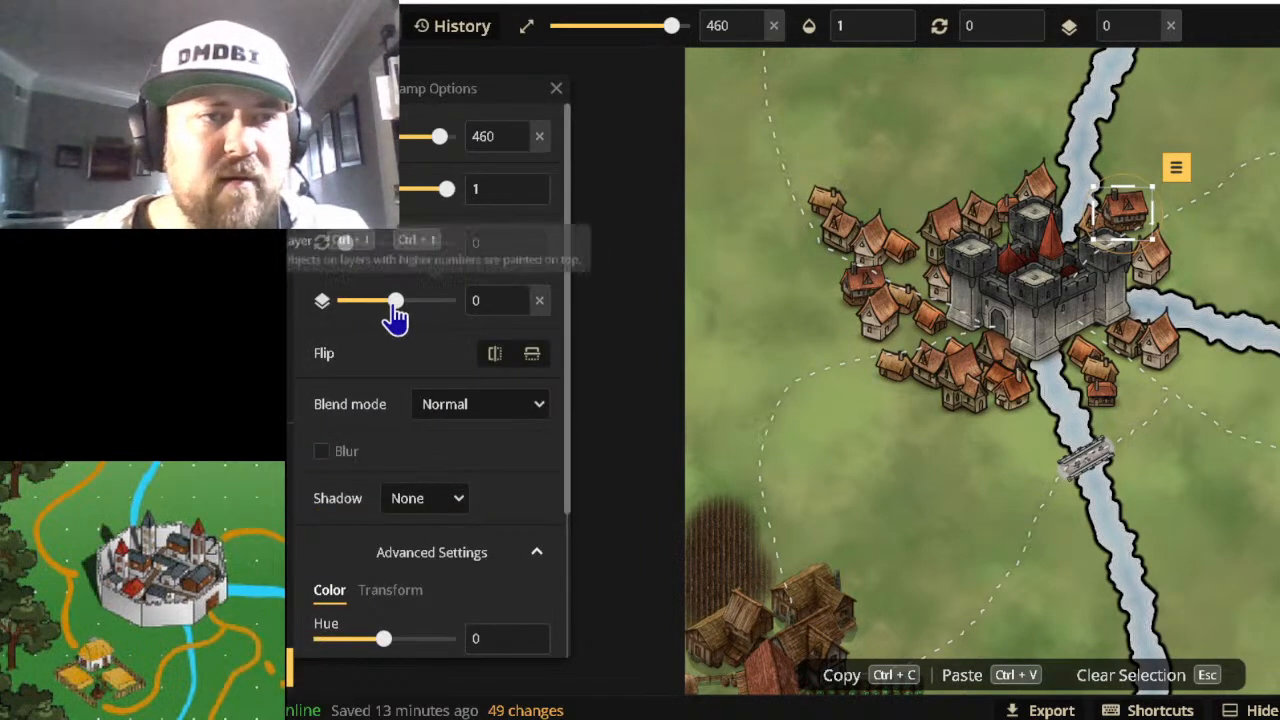
{"action": "left_click_drag", "start_coordinate": [395, 313], "coordinate": [386, 313]}
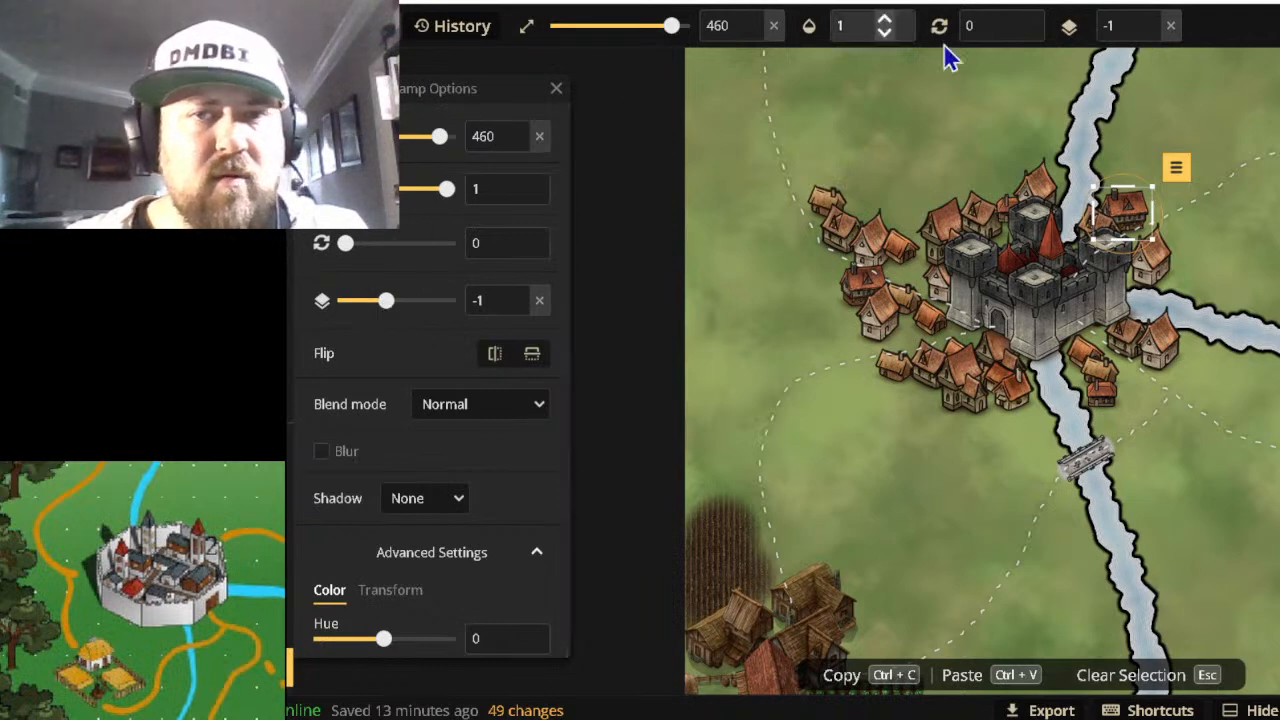
{"action": "left_click", "coordinate": [1209, 122]}
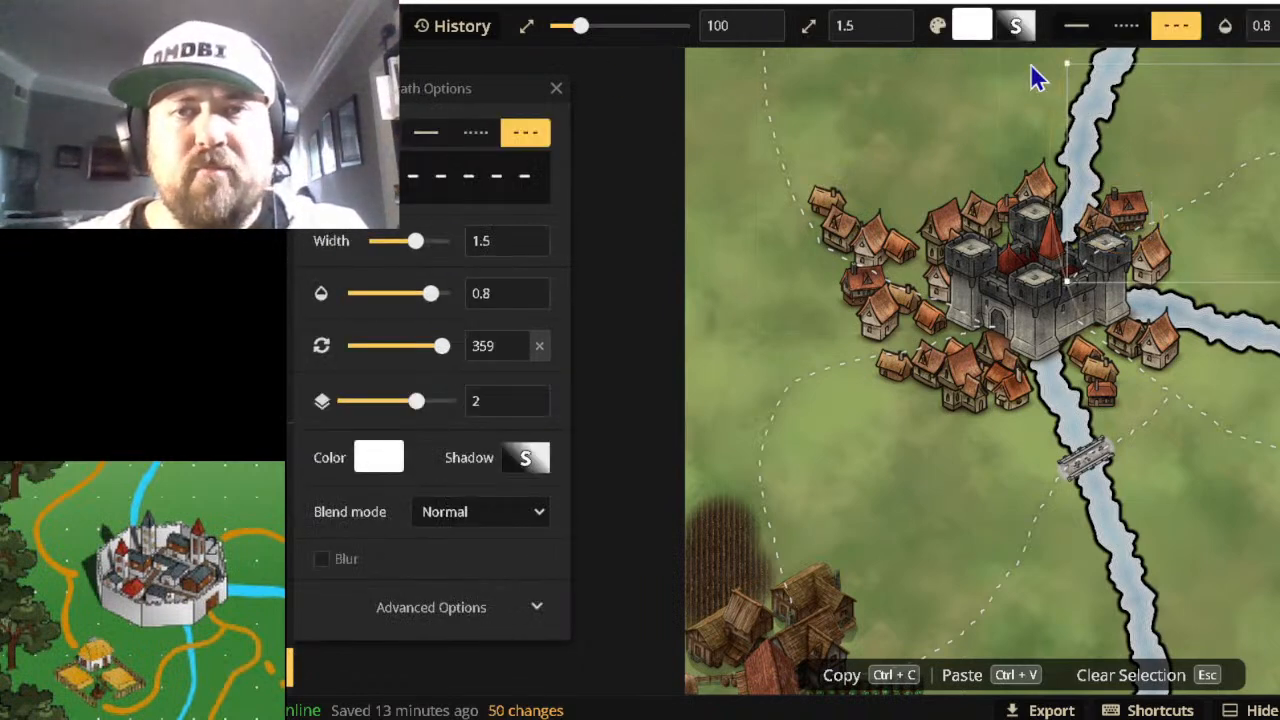
{"action": "key", "text": "Escape"}
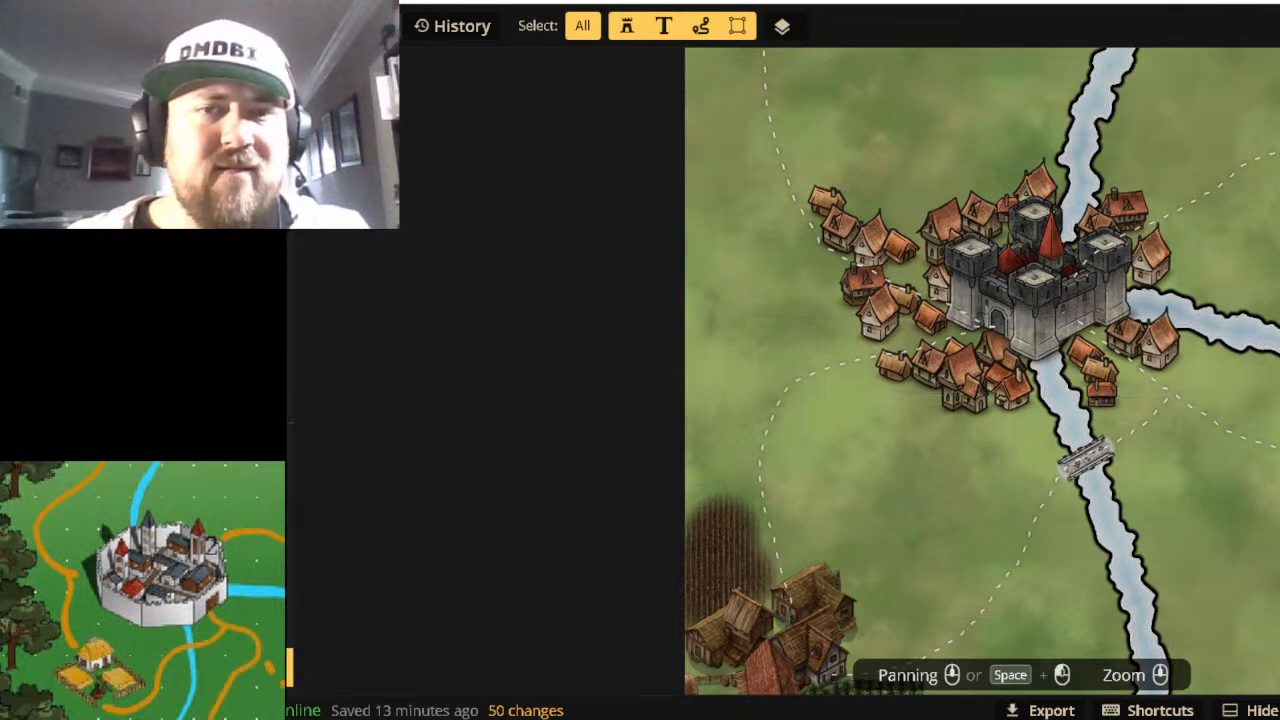
Return to the house stamps and place more houses on layer -1 behind the town's northern and northwestern edge.
{"action": "left_click", "coordinate": [265, 235]}
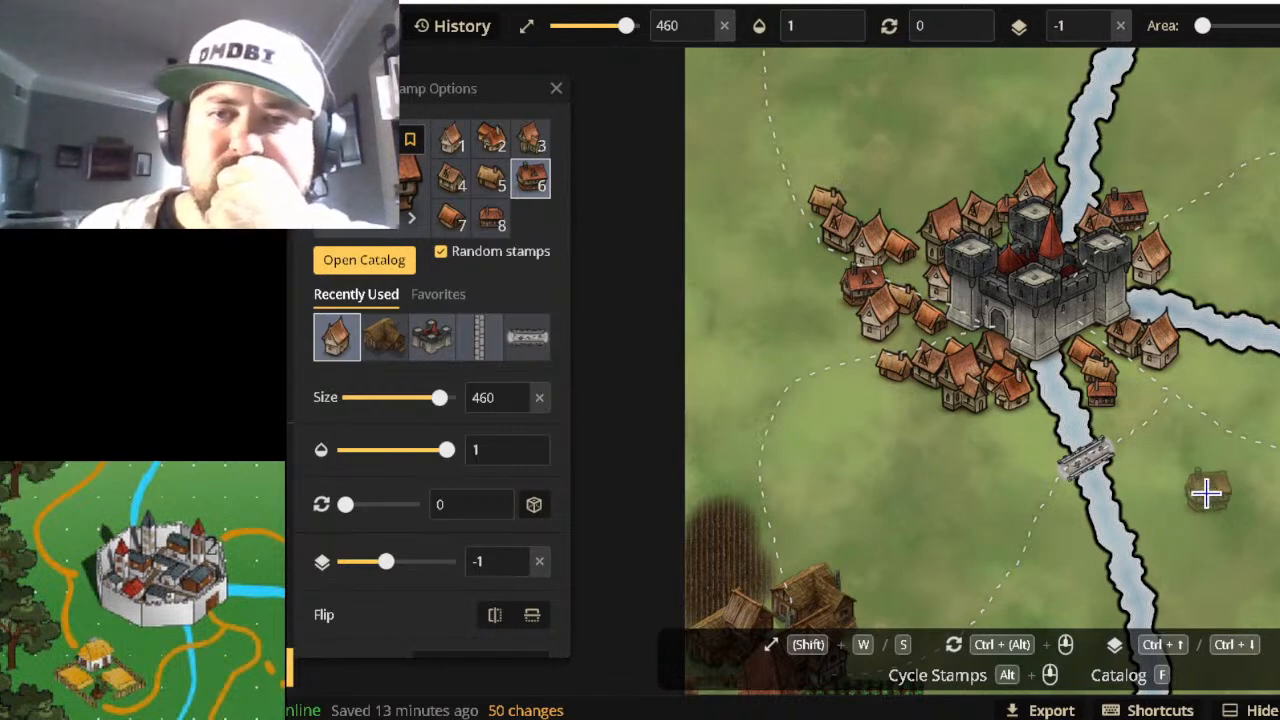
{"action": "left_click", "coordinate": [907, 208]}
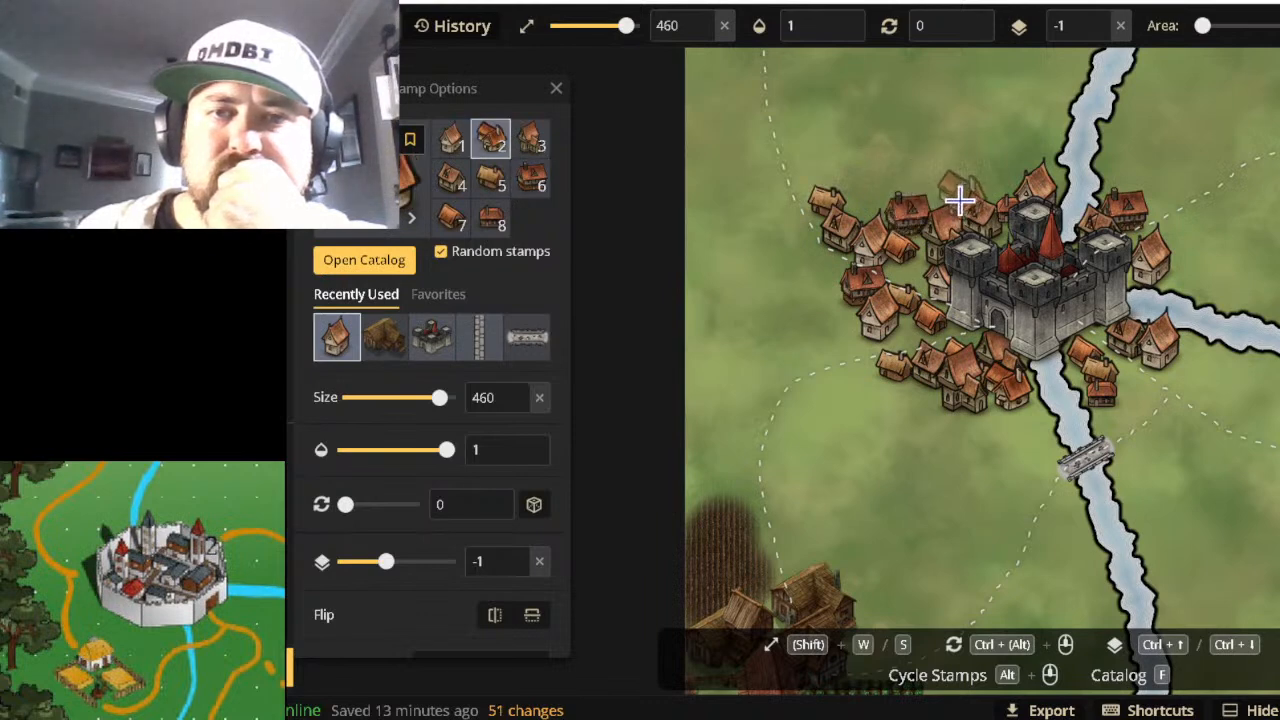
{"action": "left_click", "coordinate": [955, 188]}
{"action": "left_click", "coordinate": [1003, 181]}
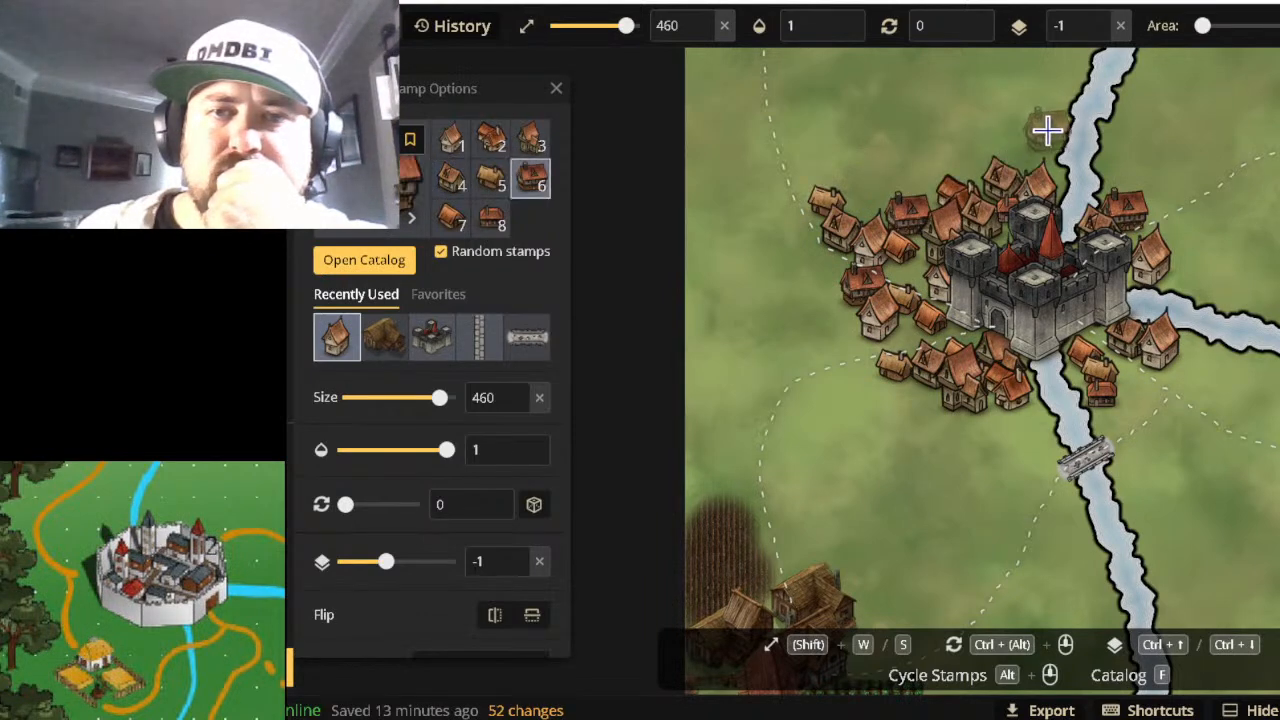
{"action": "left_click", "coordinate": [1038, 145]}
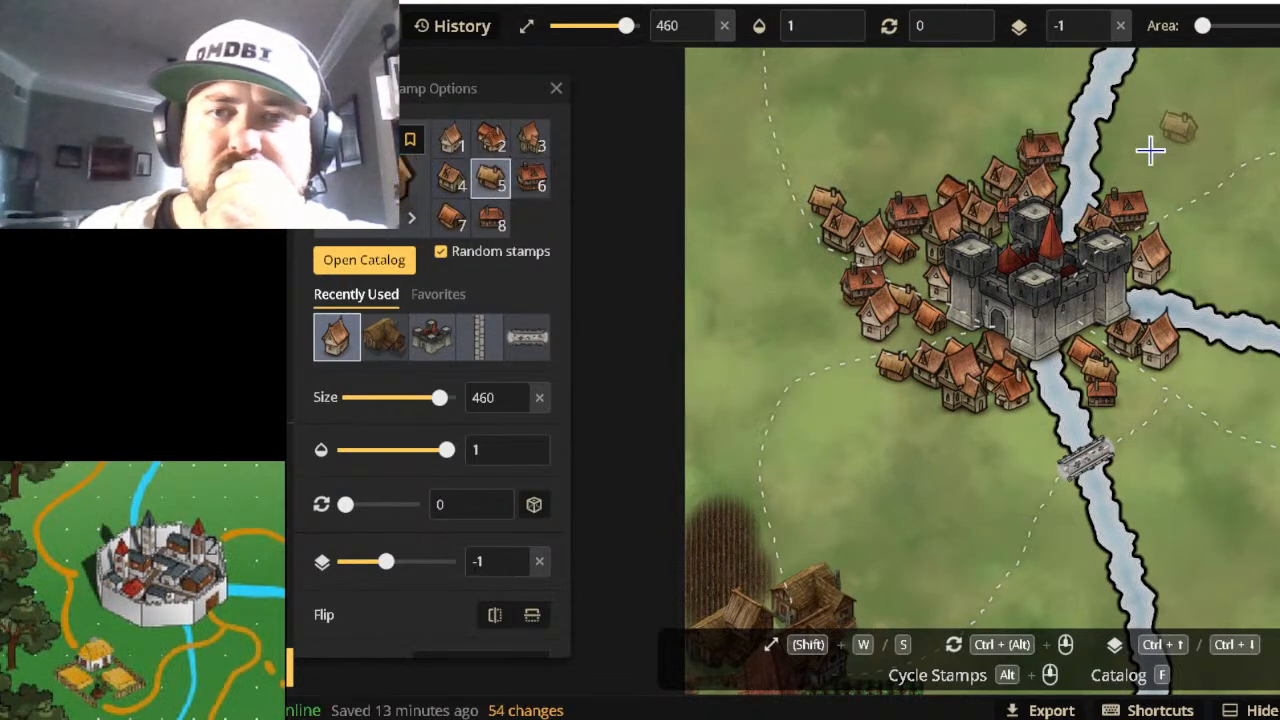
Add a wide house at the southwestern end of the southern cluster and set it to layer 0.
{"action": "left_click", "coordinate": [922, 384]}
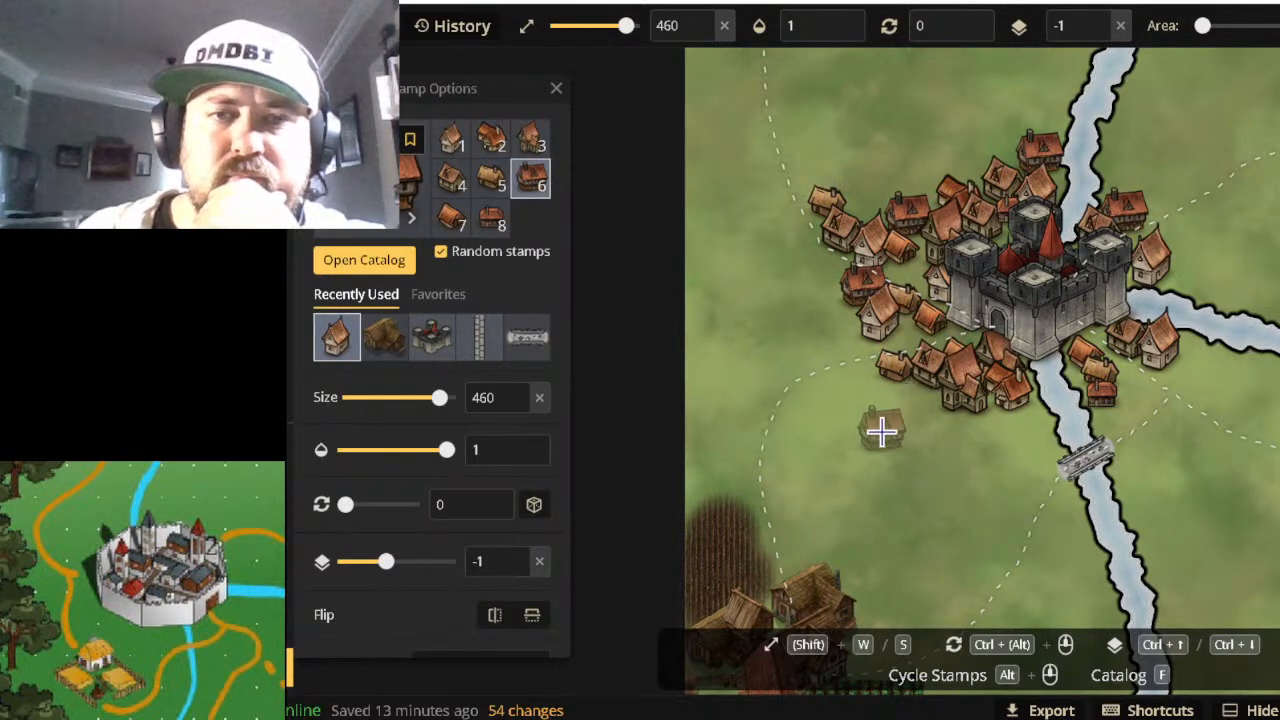
{"action": "left_click", "coordinate": [917, 400]}
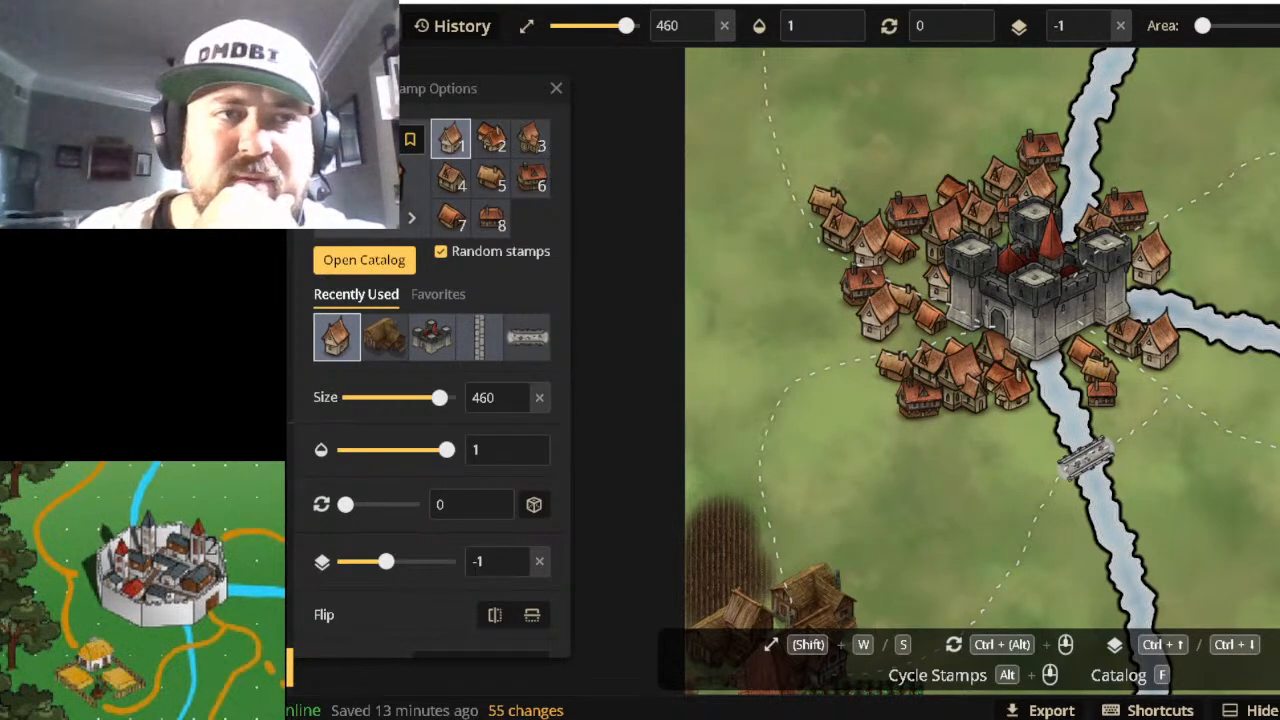
{"action": "left_click", "coordinate": [265, 75]}
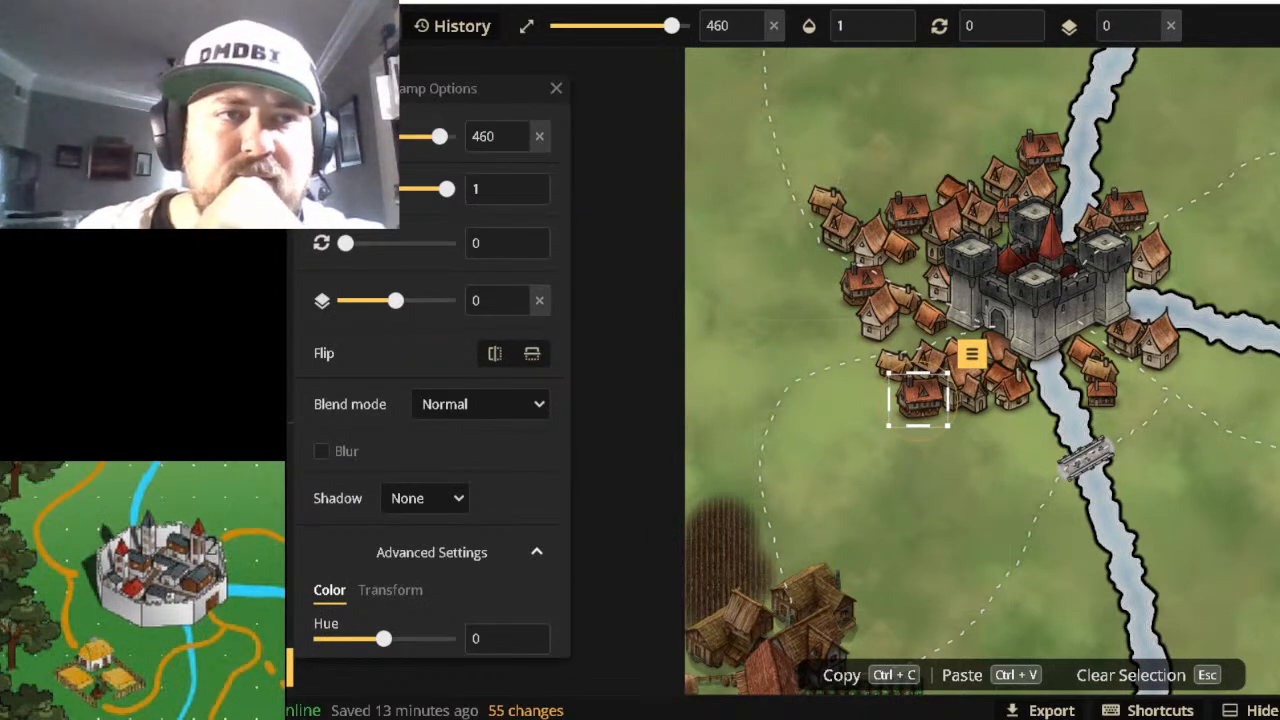
{"action": "key", "text": "Escape"}
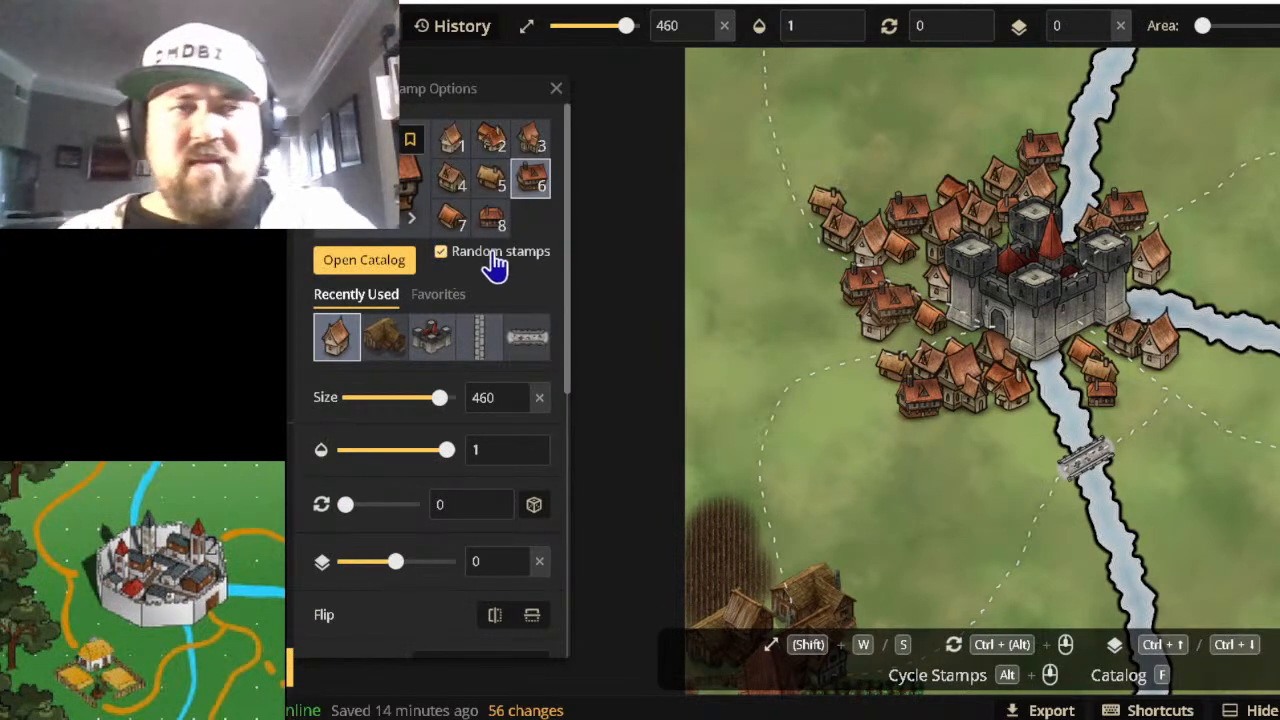
Choose the recently used stone wall stamp and reduce it to size 110.
{"action": "left_click", "coordinate": [484, 345]}
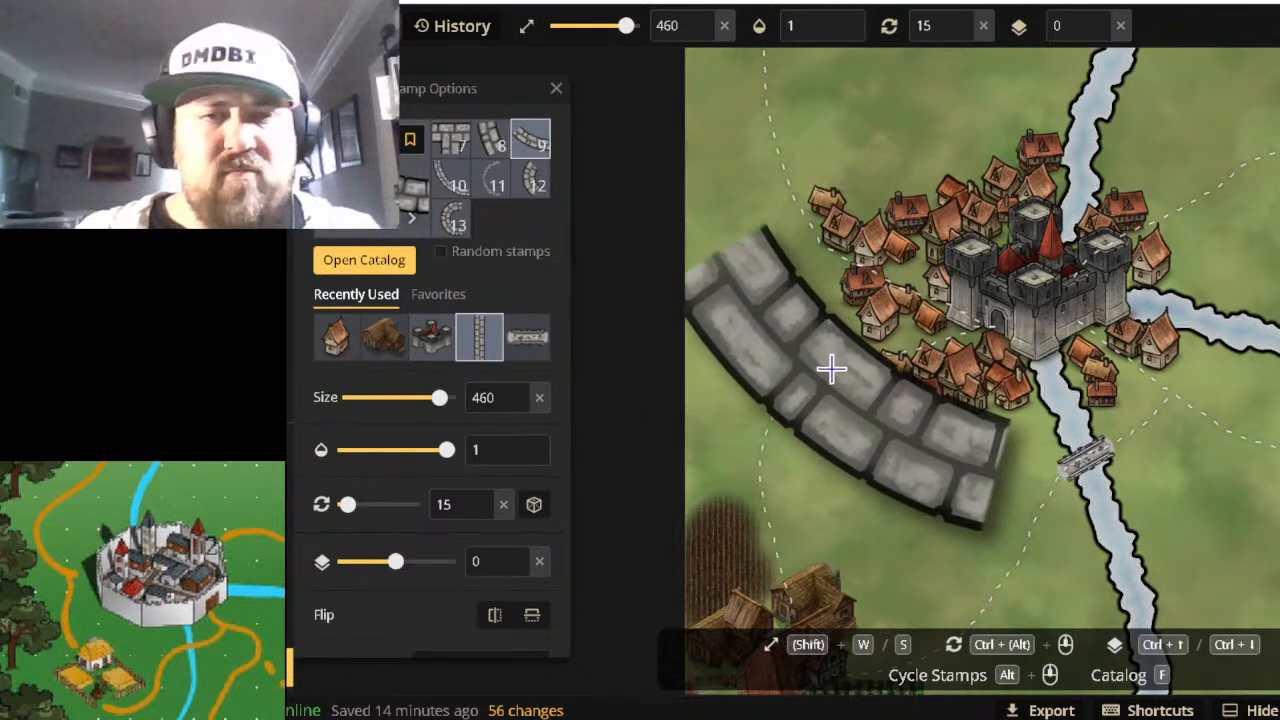
{"action": "key", "text": "s"}
{"action": "key", "text": "s"}
{"action": "key", "text": "s"}
{"action": "key", "text": "s"}
{"action": "key", "text": "s"}
{"action": "key", "text": "s"}
{"action": "key", "text": "s"}
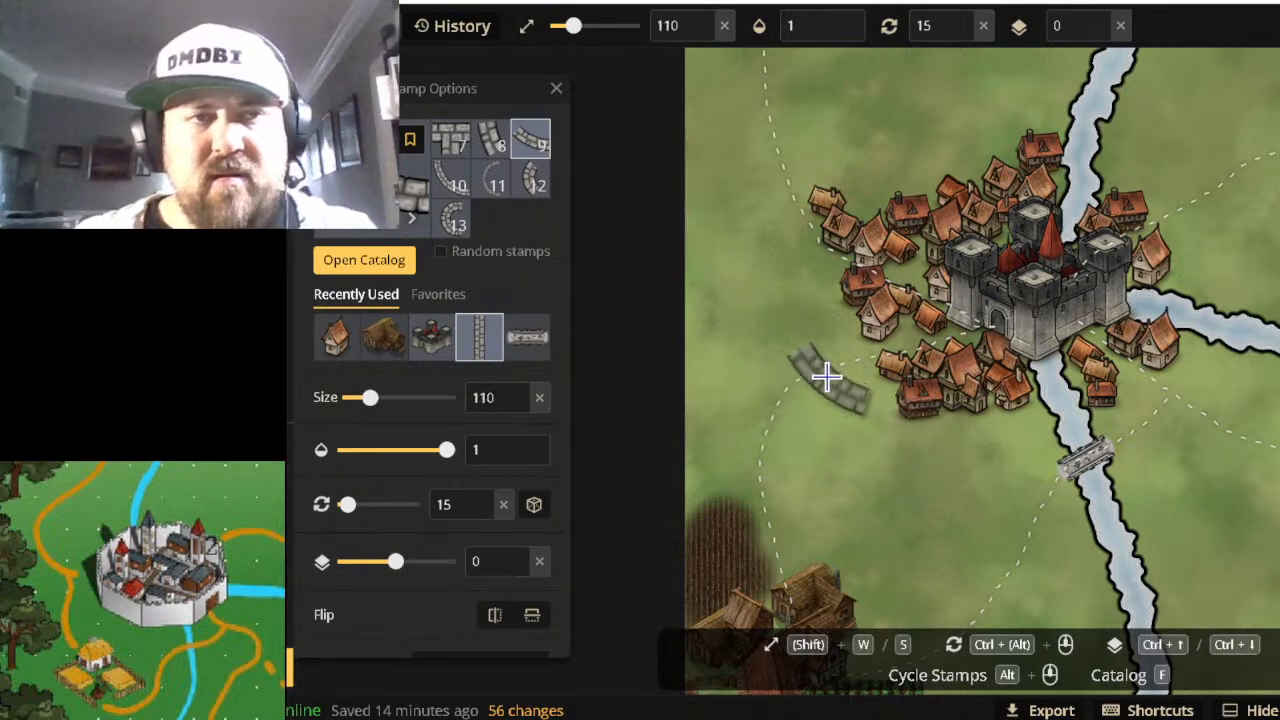
Switch to semicircular wall variant 11, reduce it to size 80, and try it around the town's western houses.
{"action": "left_click", "coordinate": [482, 192]}
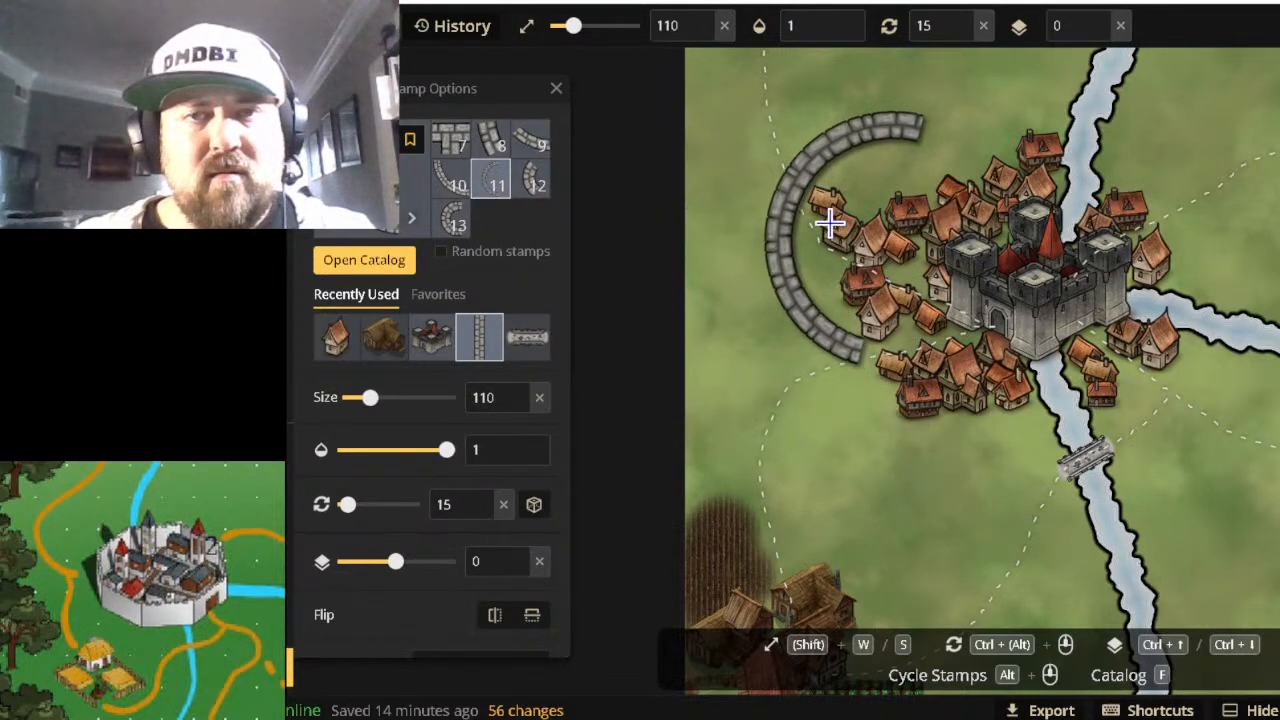
{"action": "key", "text": "s"}
{"action": "key", "text": "s"}
{"action": "key", "text": "s"}
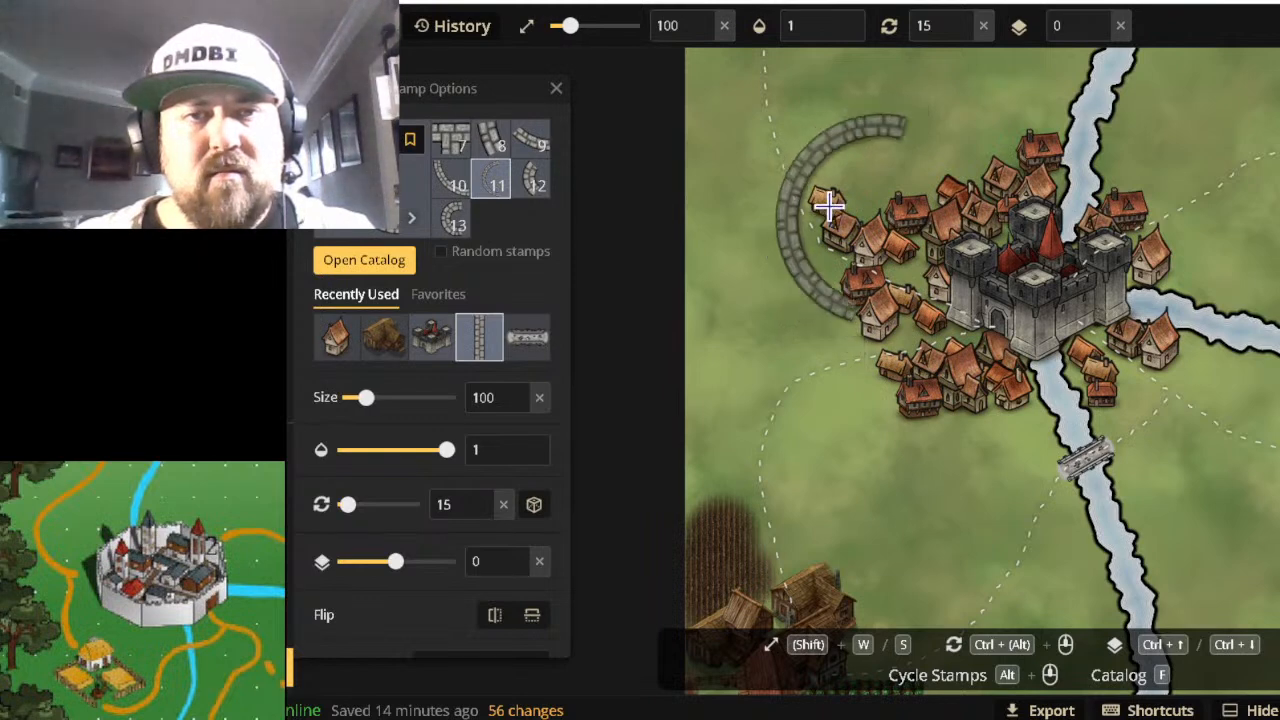
{"action": "scroll", "coordinate": [815, 215], "scroll_direction": "up", "scroll_amount": 3}
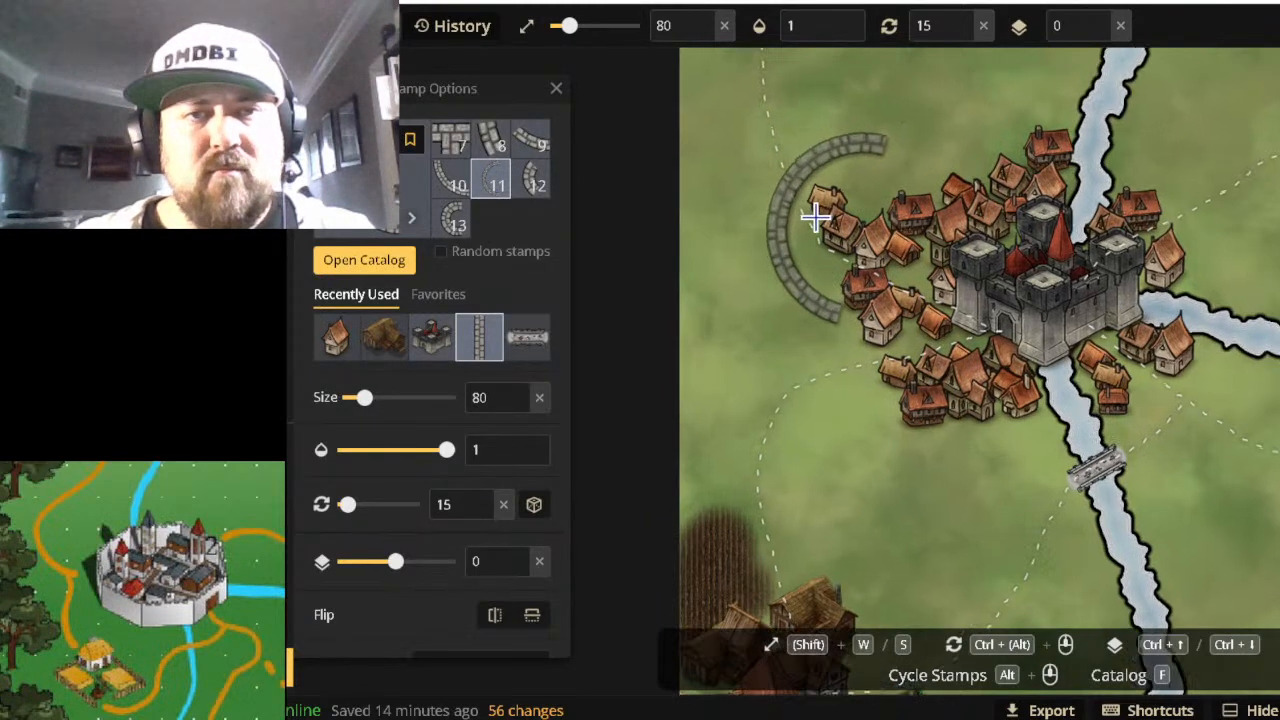
{"action": "scroll", "coordinate": [915, 100], "scroll_direction": "down", "scroll_amount": 3}
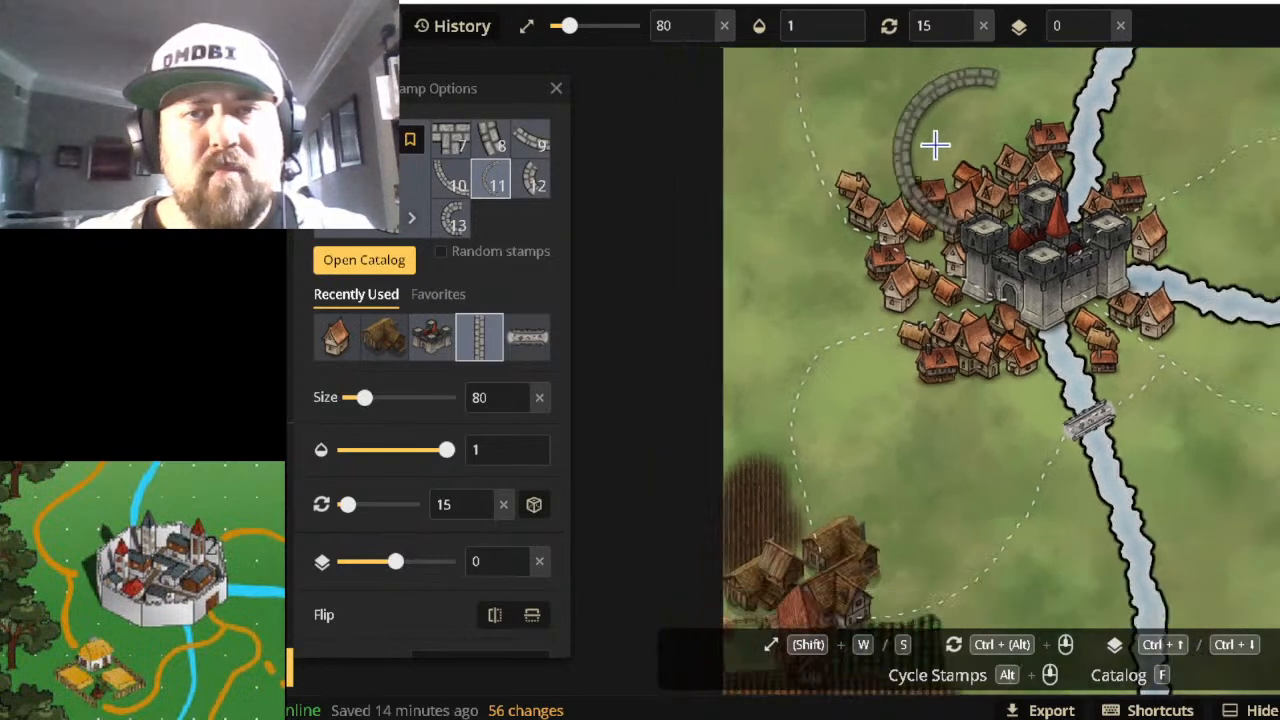
{"action": "left_click", "coordinate": [900, 265]}
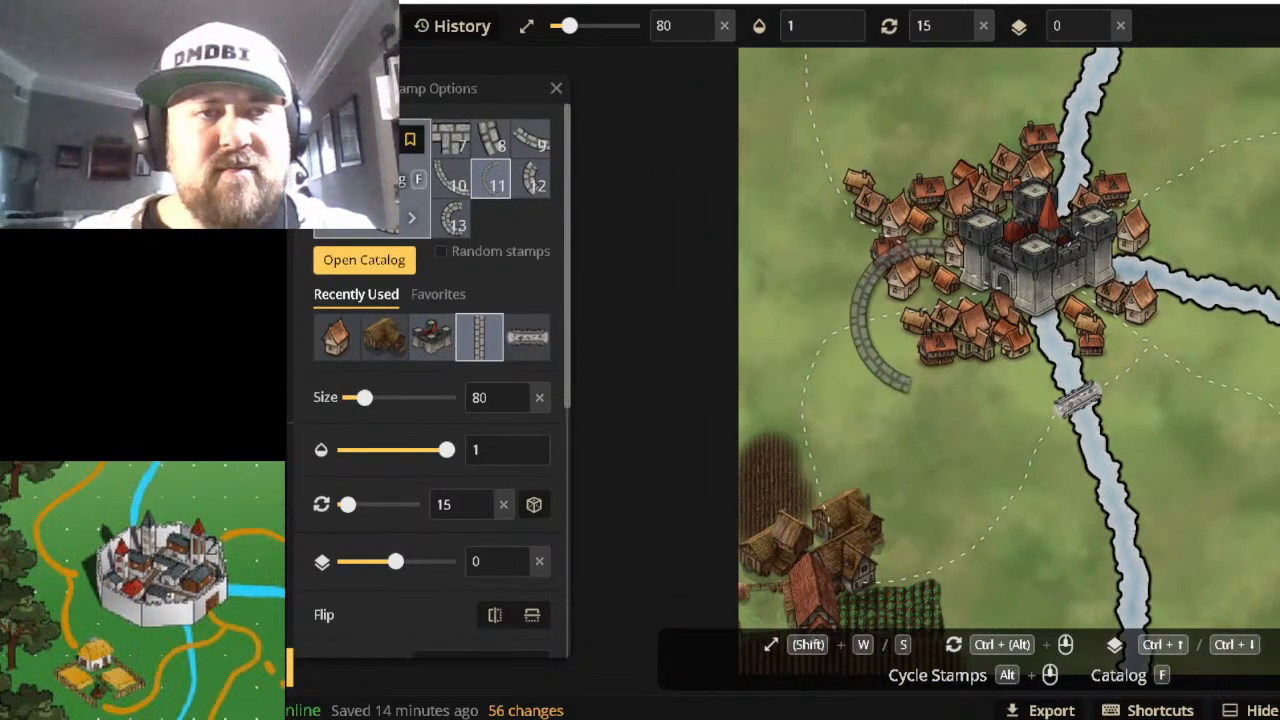
Compare wall variants 8 and 11 at the town's northwestern houses, then choose straight wall variant 1.
{"action": "left_click", "coordinate": [492, 145]}
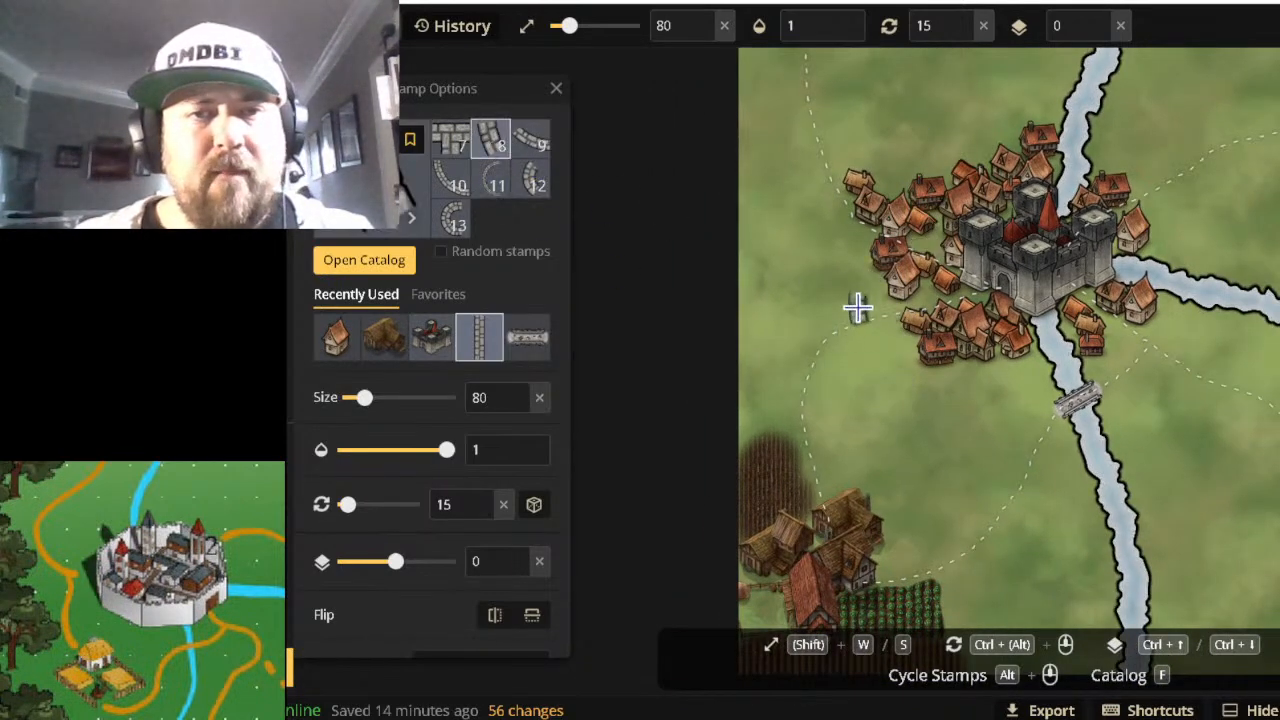
{"action": "scroll", "coordinate": [840, 180], "scroll_direction": "up", "scroll_amount": 3}
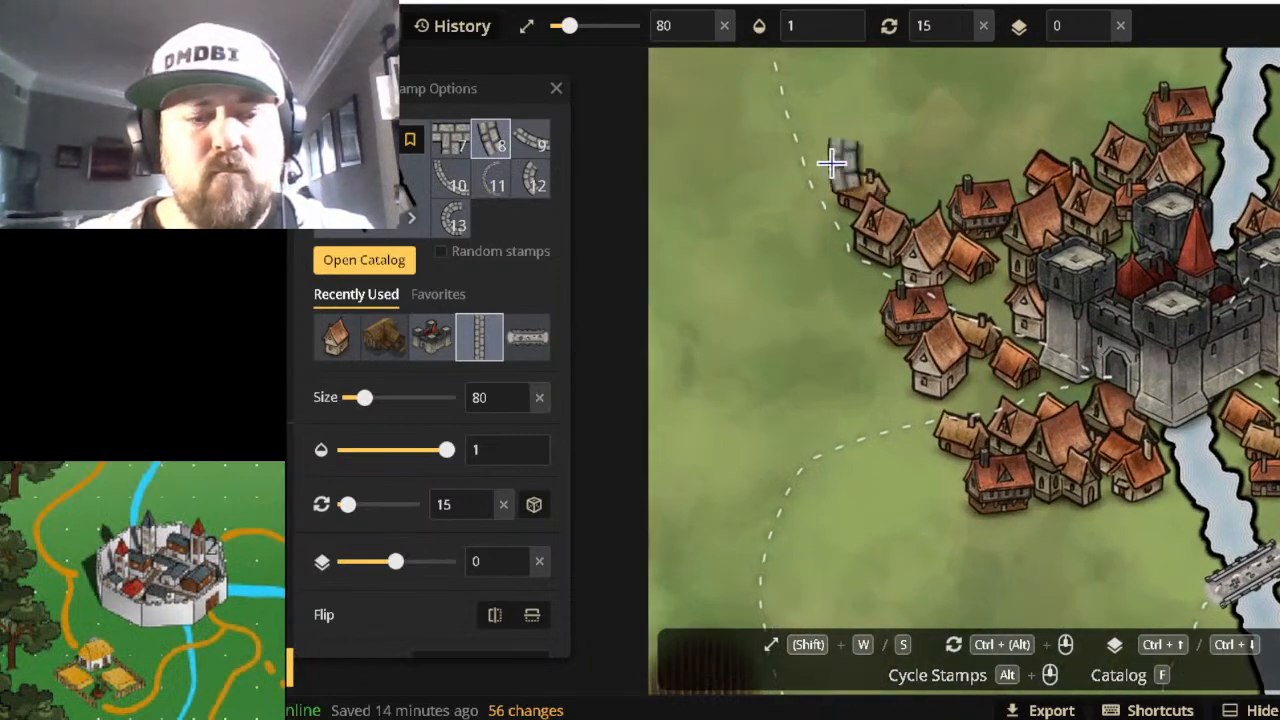
{"action": "scroll", "coordinate": [855, 155], "scroll_direction": "down", "scroll_amount": 3, "text": "alt"}
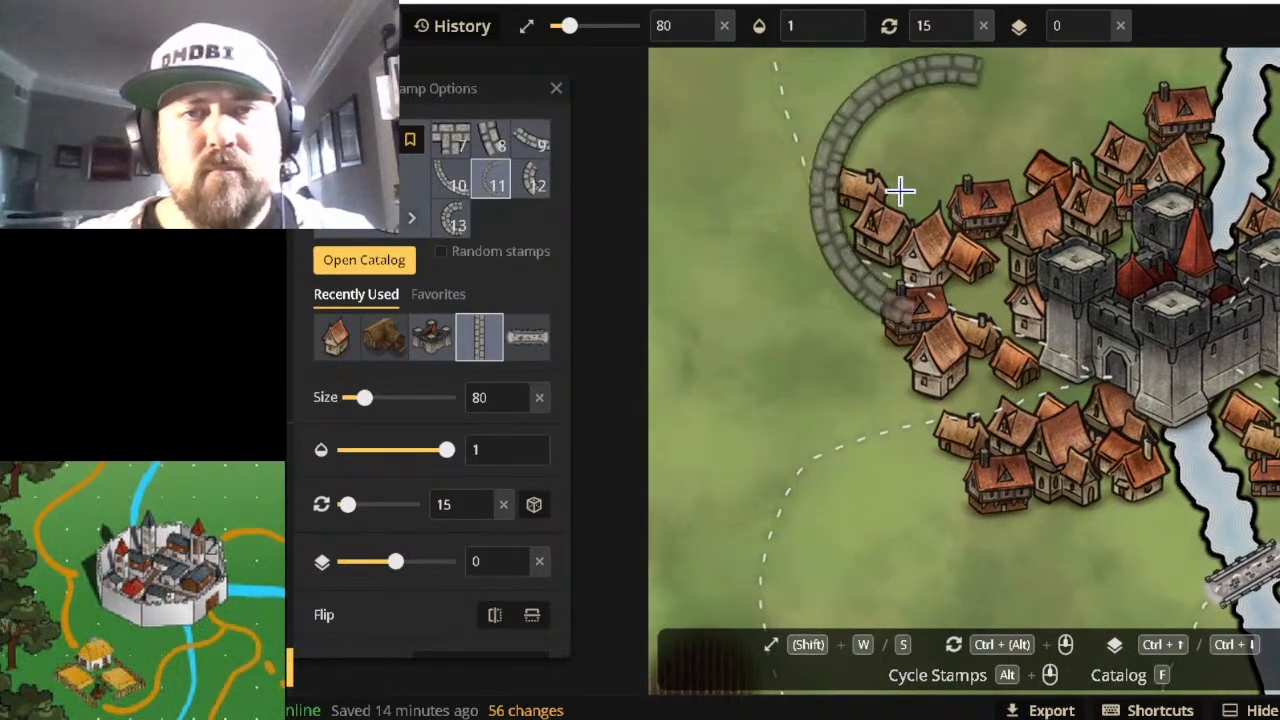
{"action": "scroll", "coordinate": [840, 203], "scroll_direction": "up", "scroll_amount": 2}
{"action": "scroll", "coordinate": [862, 194], "scroll_direction": "down", "scroll_amount": 4, "text": "alt"}
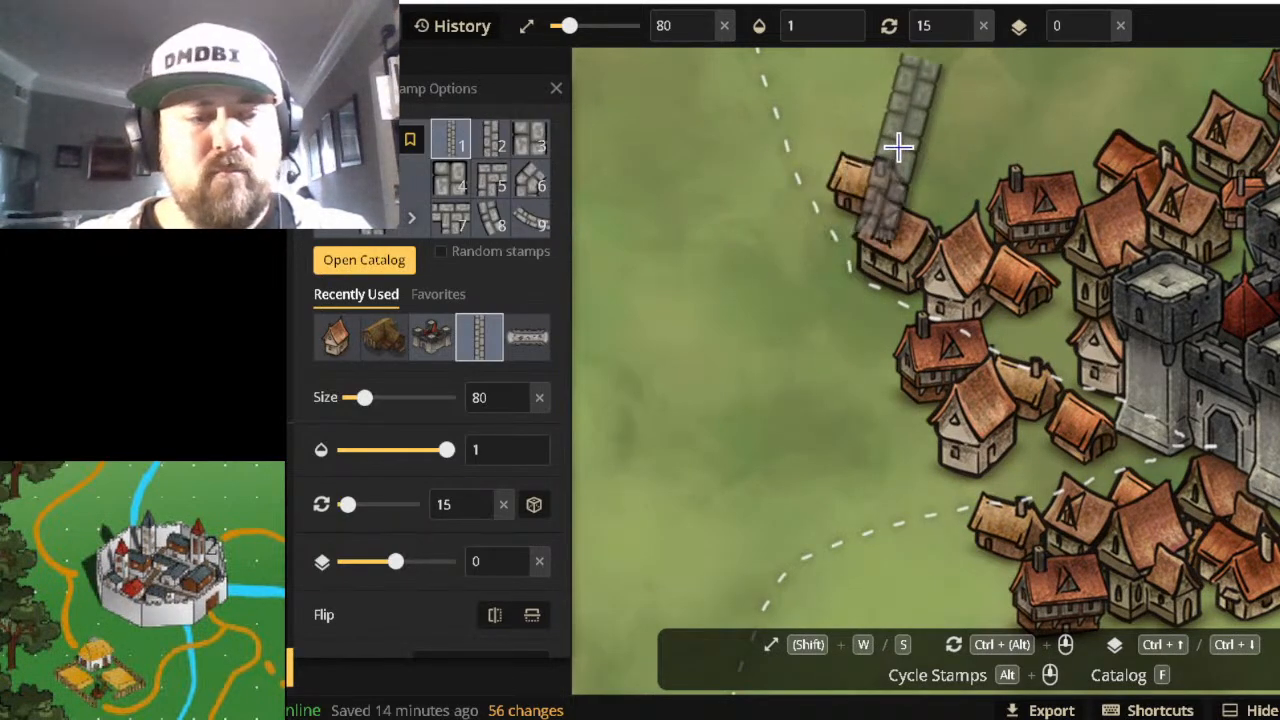
Rotate the straight wall to 270, reduce it to size 30, and place it just above the town's northwesternmost house.
{"action": "scroll", "coordinate": [898, 147], "scroll_direction": "down", "scroll_amount": 9, "text": "ctrl"}
{"action": "scroll", "coordinate": [898, 145], "scroll_direction": "up", "scroll_amount": 2, "text": "ctrl"}
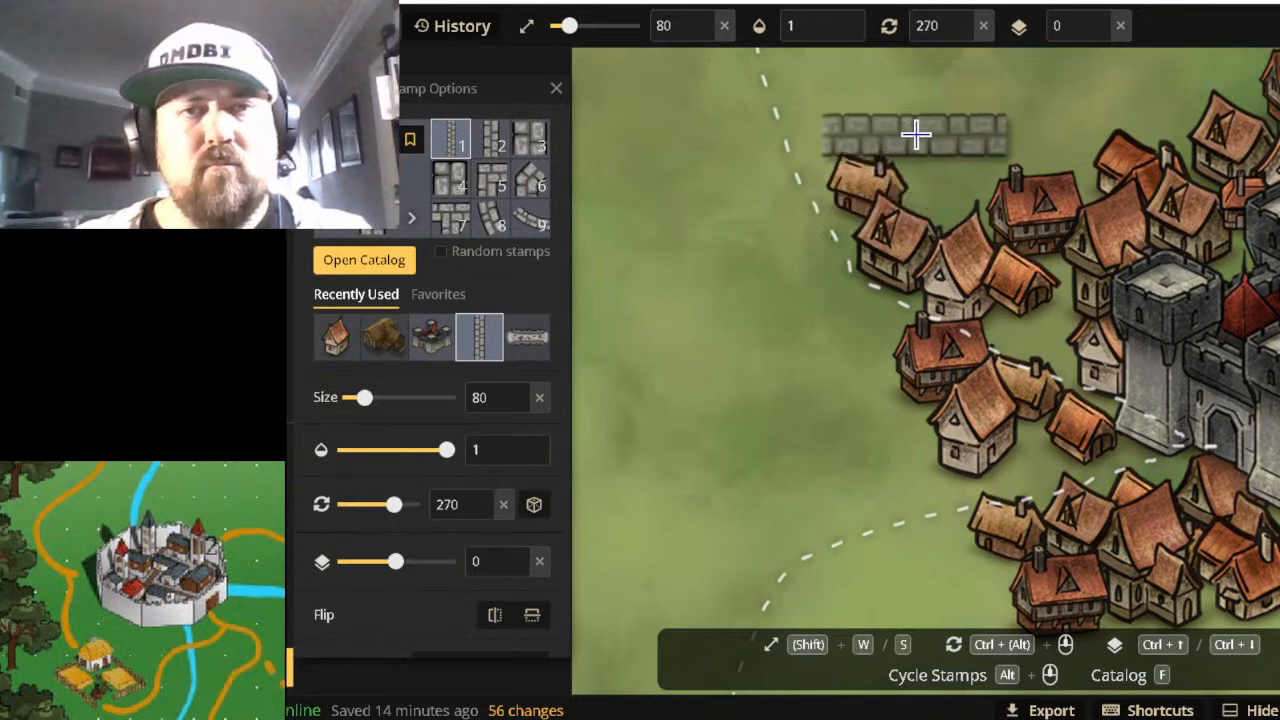
{"action": "key", "text": "s"}
{"action": "key", "text": "s"}
{"action": "key", "text": "s"}
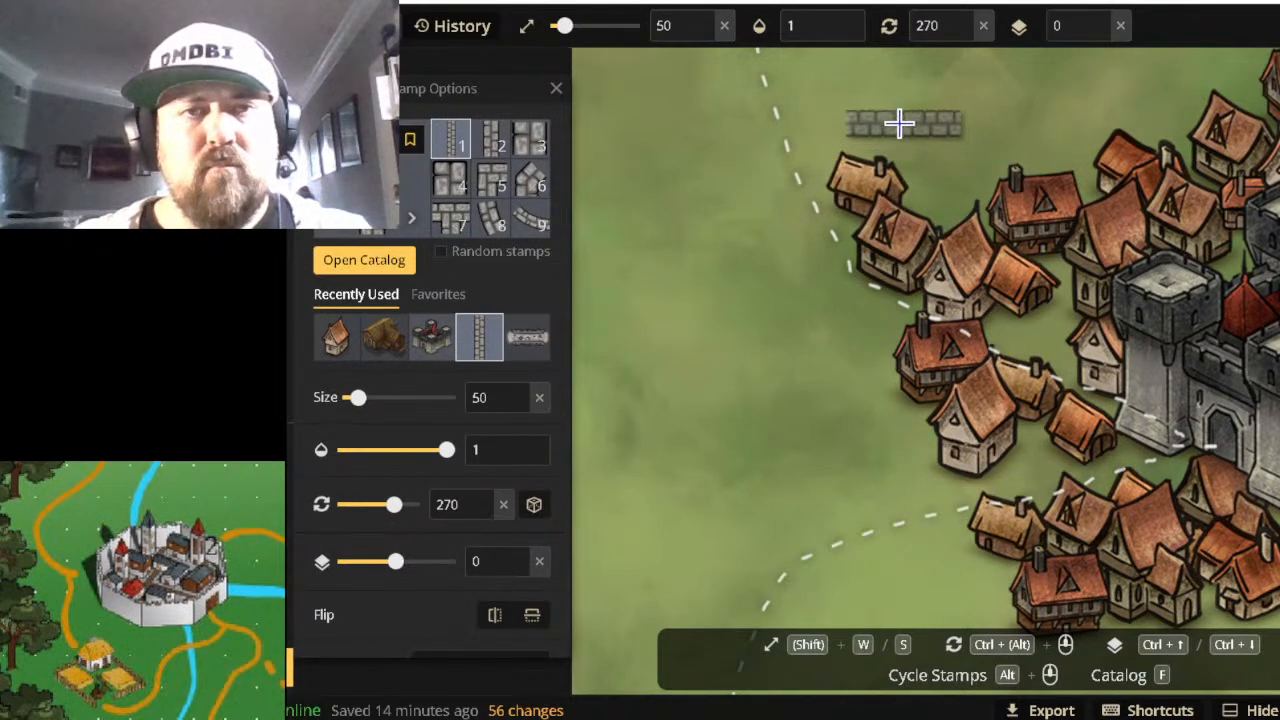
{"action": "key", "text": "s"}
{"action": "key", "text": "s"}
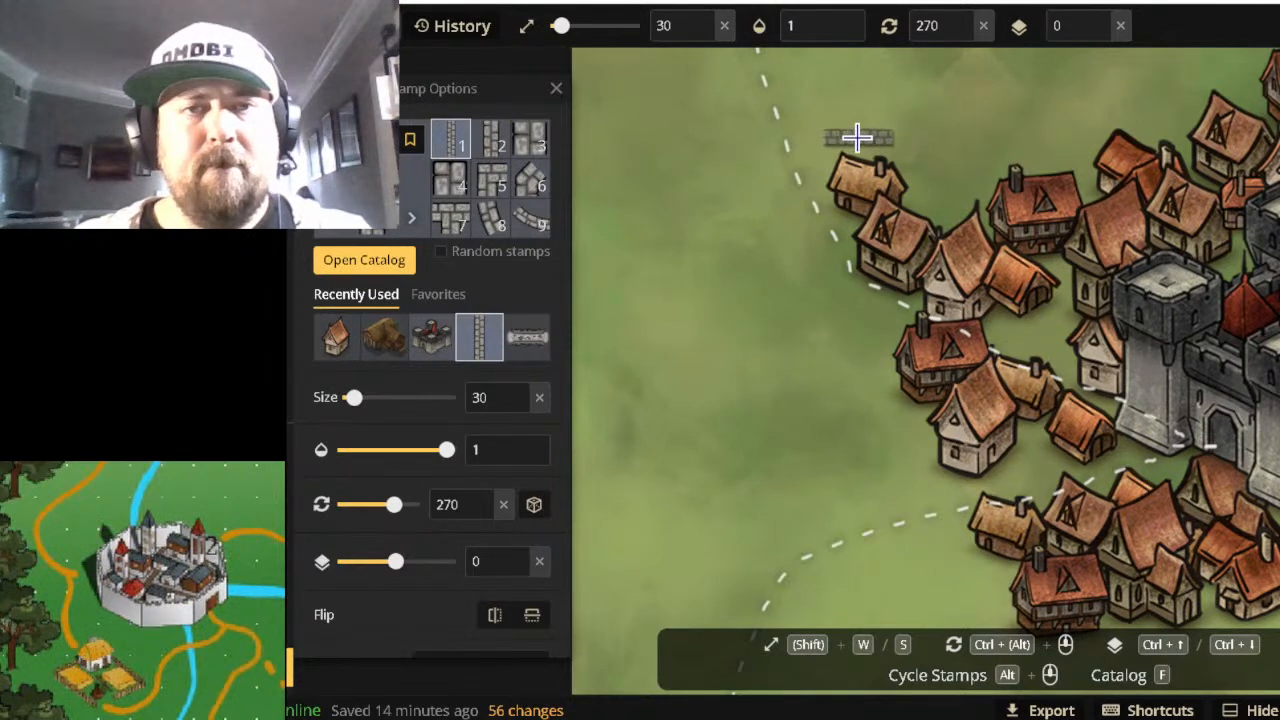
{"action": "left_click", "coordinate": [853, 137]}
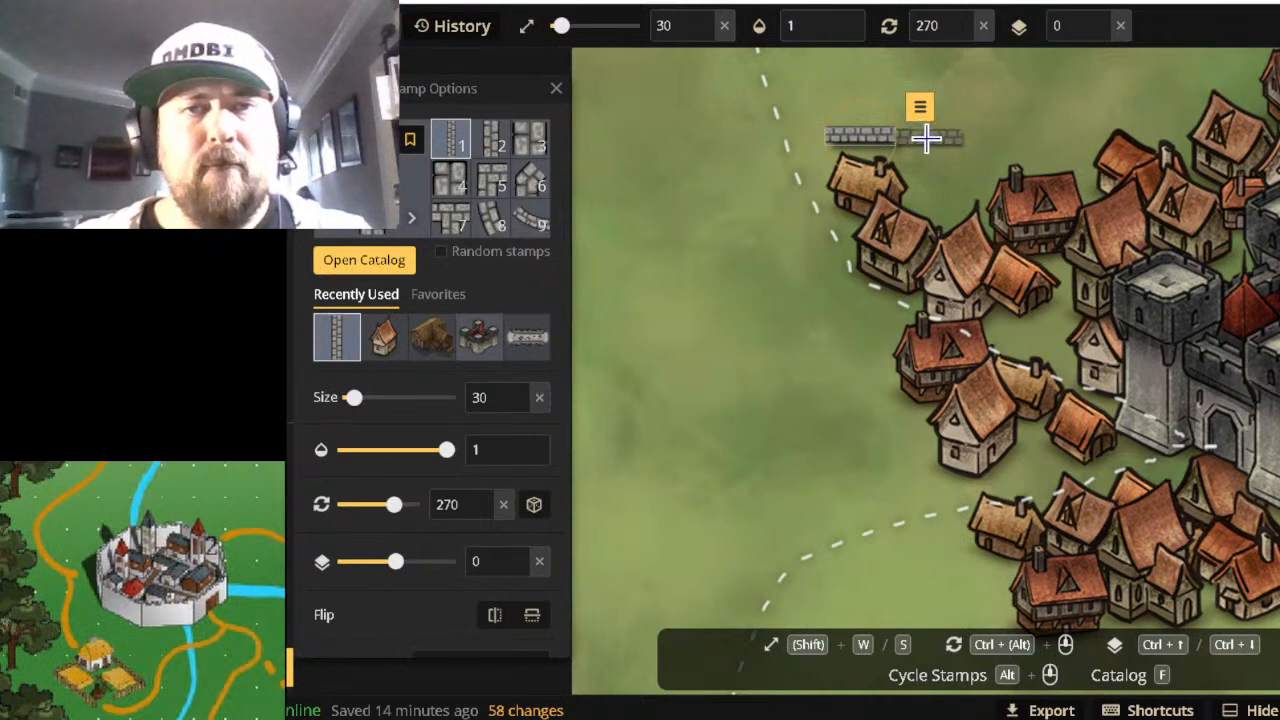
Reduce the placed wall segment to size 20, keeping it horizontal at rotation 270.
{"action": "scroll", "coordinate": [926, 140], "scroll_direction": "up", "scroll_amount": 2}
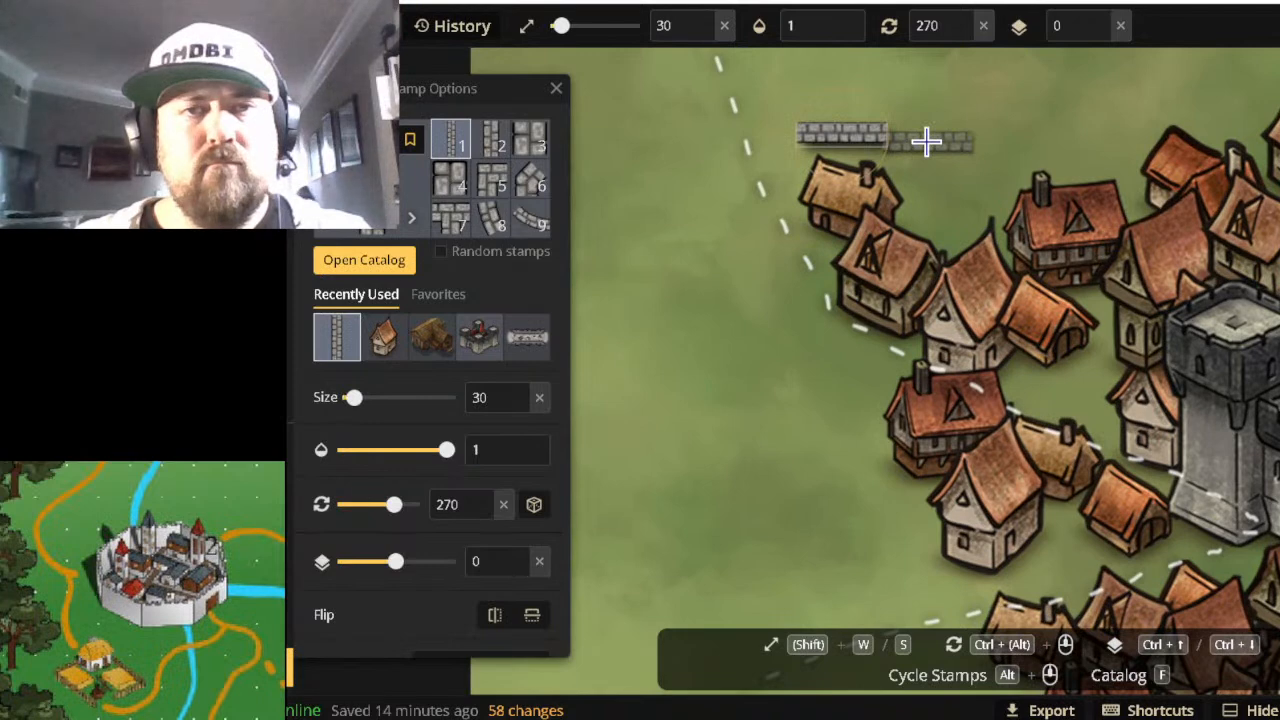
{"action": "key", "text": "s"}
{"action": "scroll", "coordinate": [926, 142], "scroll_direction": "down", "scroll_amount": 2}
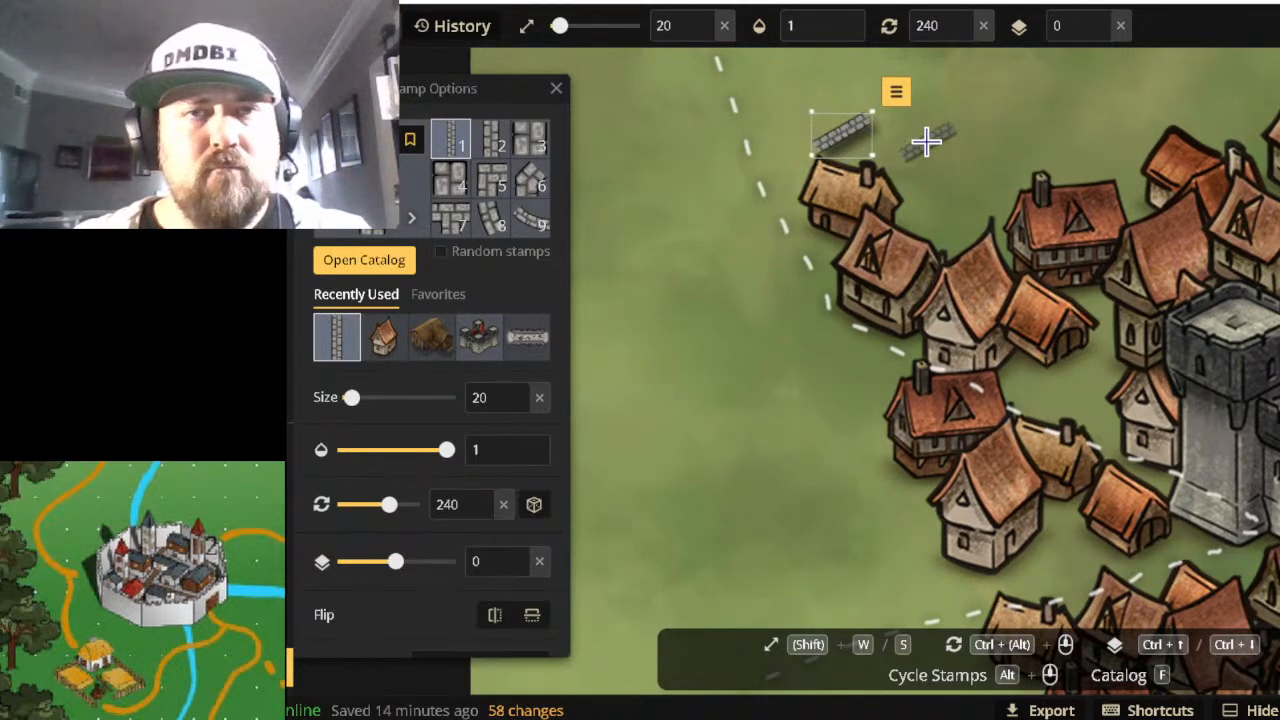
{"action": "scroll", "coordinate": [926, 142], "scroll_direction": "up", "scroll_amount": 2}
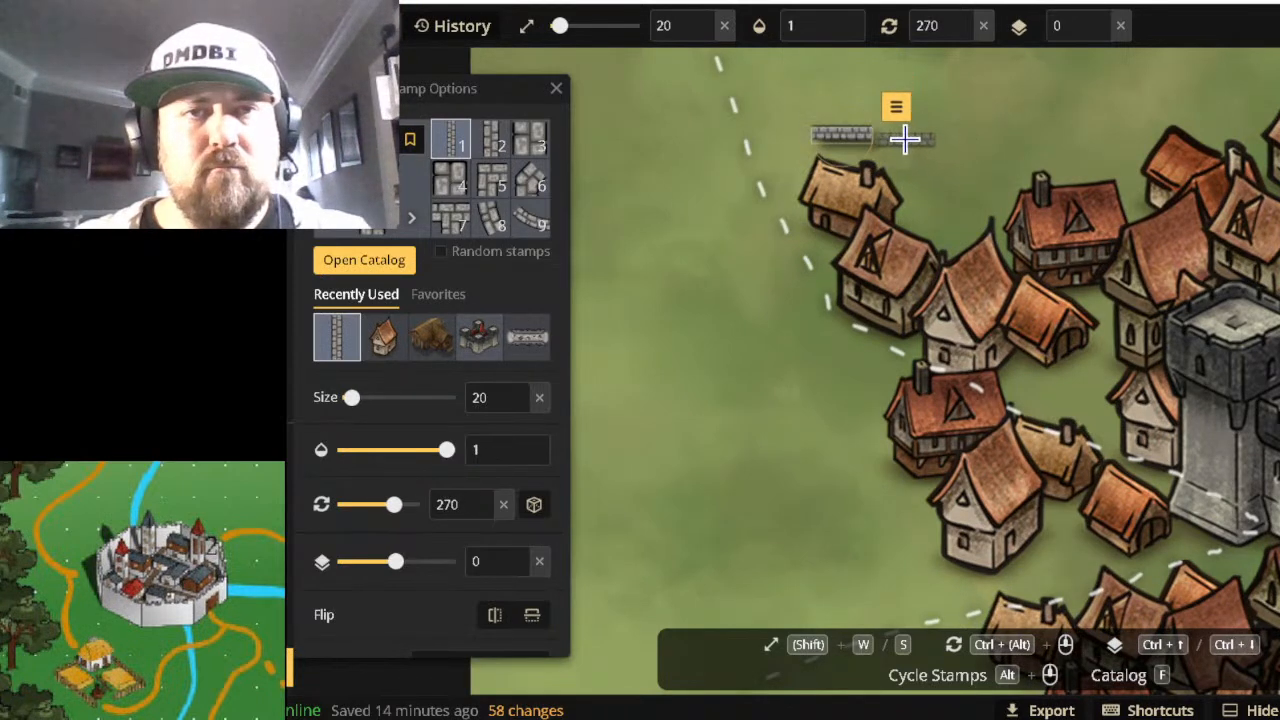
Add a second wall segment at the first one's eastern end and rotate it to 285.
{"action": "left_click", "coordinate": [905, 142]}
{"action": "scroll", "coordinate": [915, 148], "scroll_direction": "down", "scroll_amount": 2}
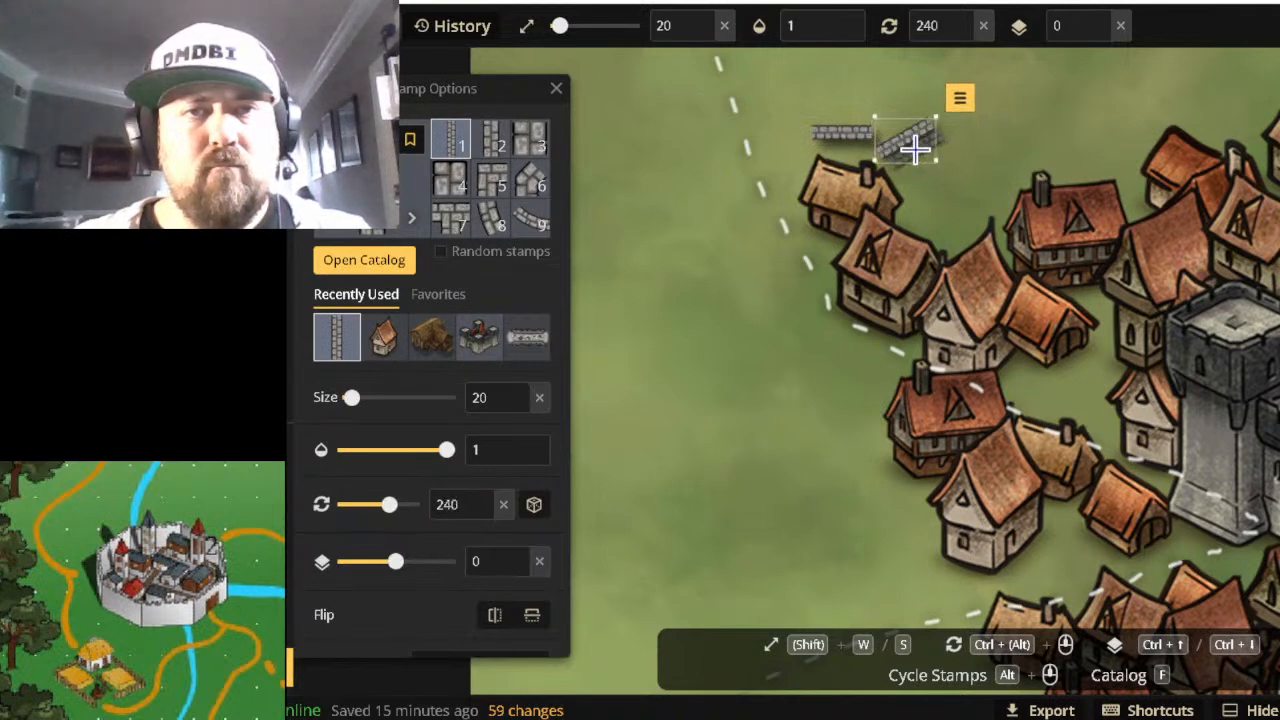
{"action": "scroll", "coordinate": [915, 148], "scroll_direction": "up", "scroll_amount": 3}
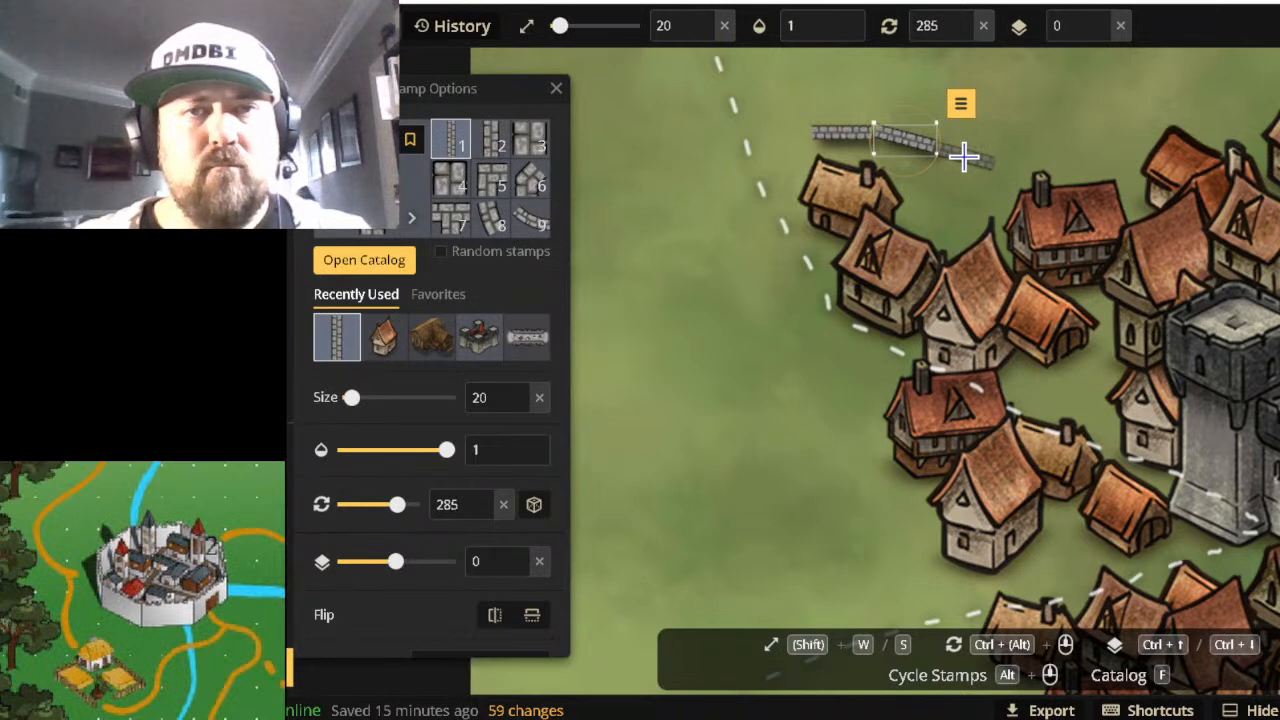
Extend the stone wall with a segment at 285 degrees and another rotated to 255 degrees, joined end to end above the houses.
{"action": "left_click", "coordinate": [997, 157]}
{"action": "scroll", "coordinate": [1022, 170], "scroll_direction": "up", "scroll_amount": 1}
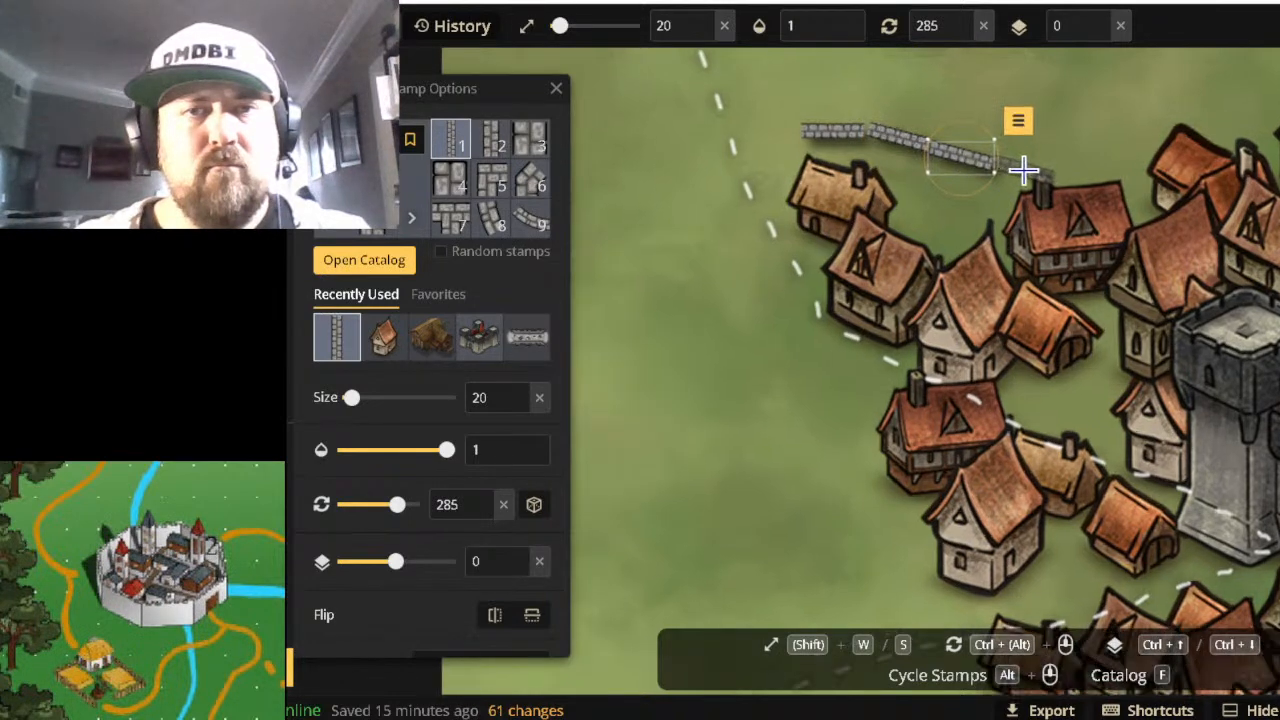
{"action": "left_click", "coordinate": [1024, 172]}
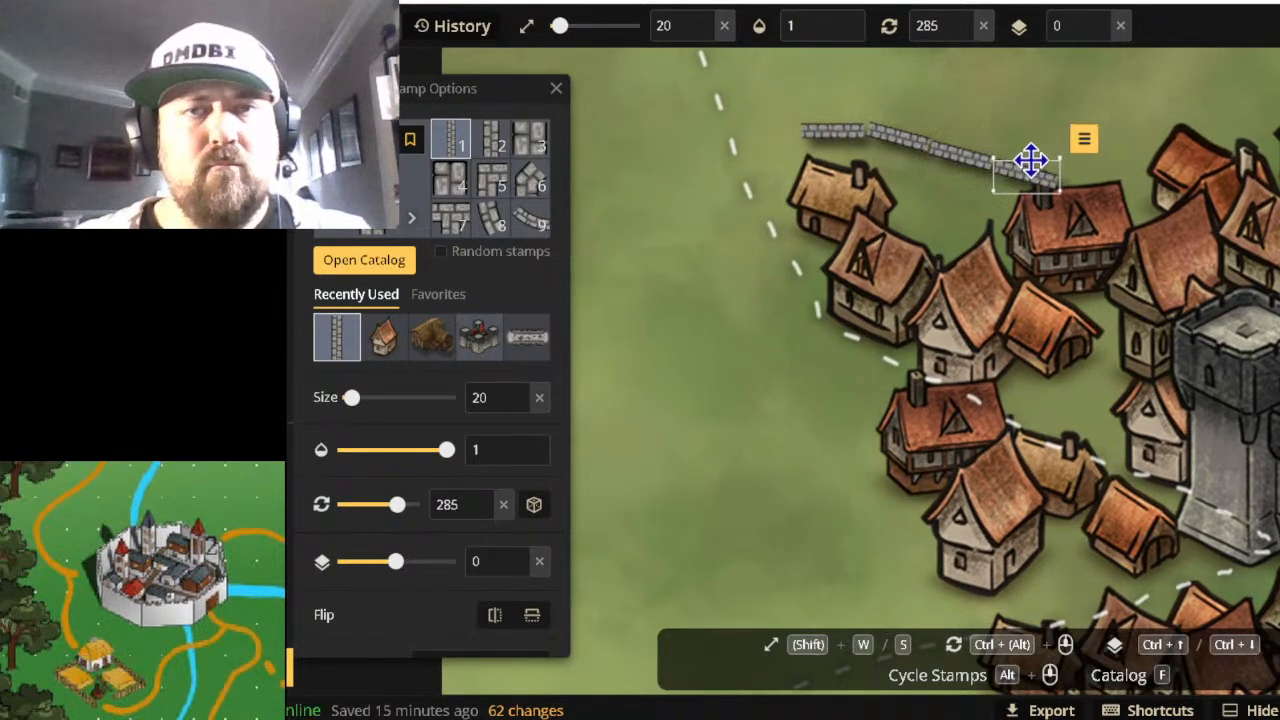
{"action": "scroll", "coordinate": [1028, 168], "scroll_direction": "up", "scroll_amount": 1}
{"action": "scroll", "coordinate": [1030, 163], "scroll_direction": "down", "scroll_amount": 1}
{"action": "scroll", "coordinate": [1031, 161], "scroll_direction": "down", "scroll_amount": 2}
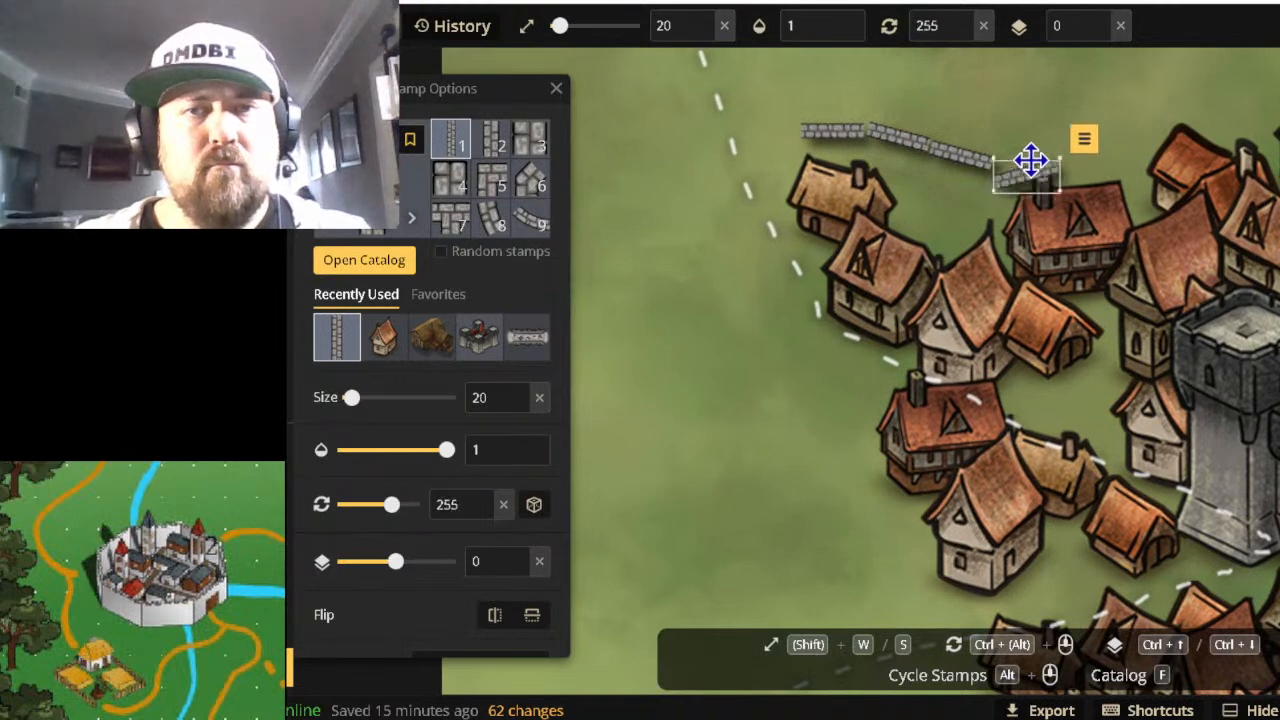
{"action": "left_click_drag", "start_coordinate": [1033, 165], "coordinate": [1024, 152]}
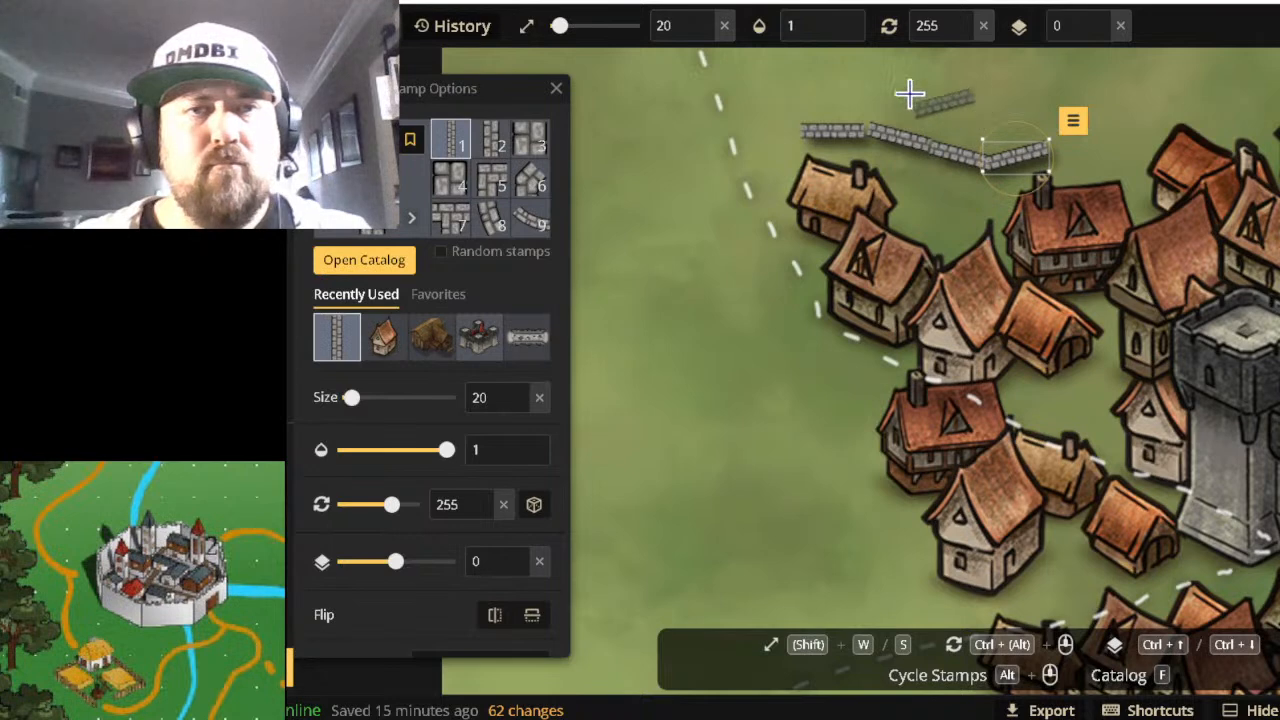
Continue the wall above the red-roofed house with two aligned segments rotated to 270 degrees.
{"action": "left_click", "coordinate": [1080, 139]}
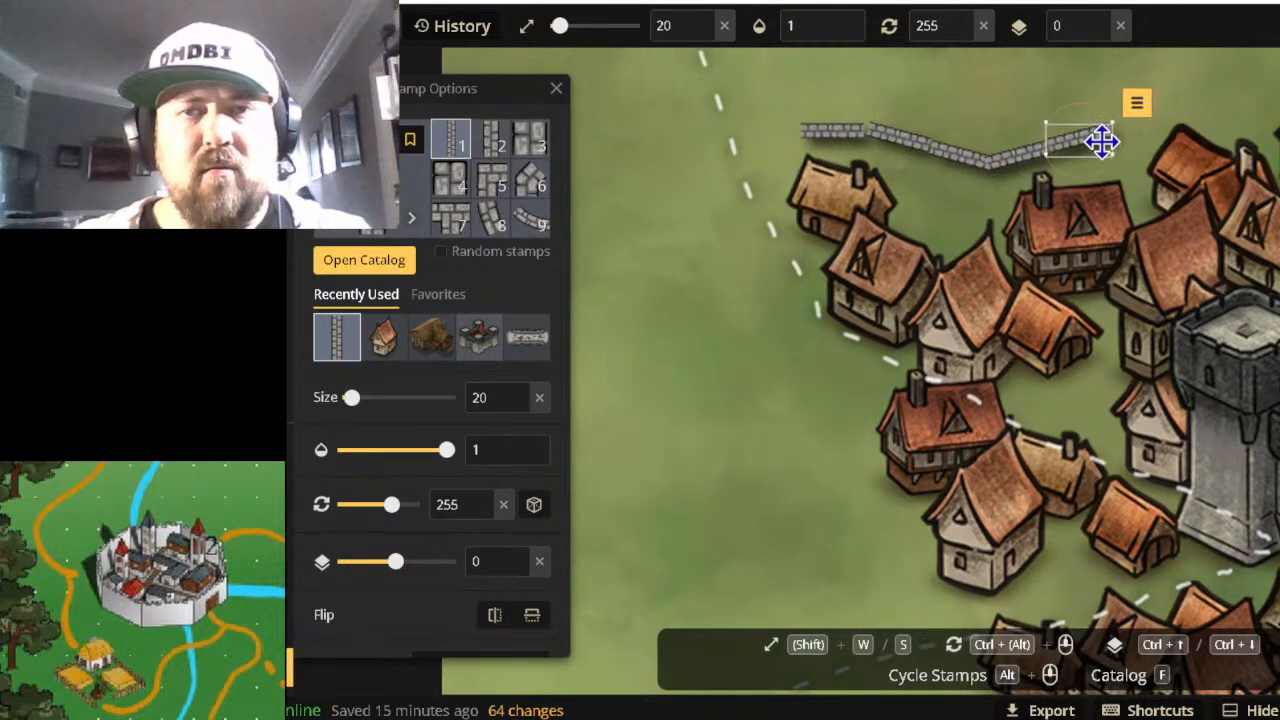
{"action": "scroll", "coordinate": [1101, 142], "scroll_direction": "down", "scroll_amount": 1}
{"action": "scroll", "coordinate": [1101, 142], "scroll_direction": "up", "scroll_amount": 2}
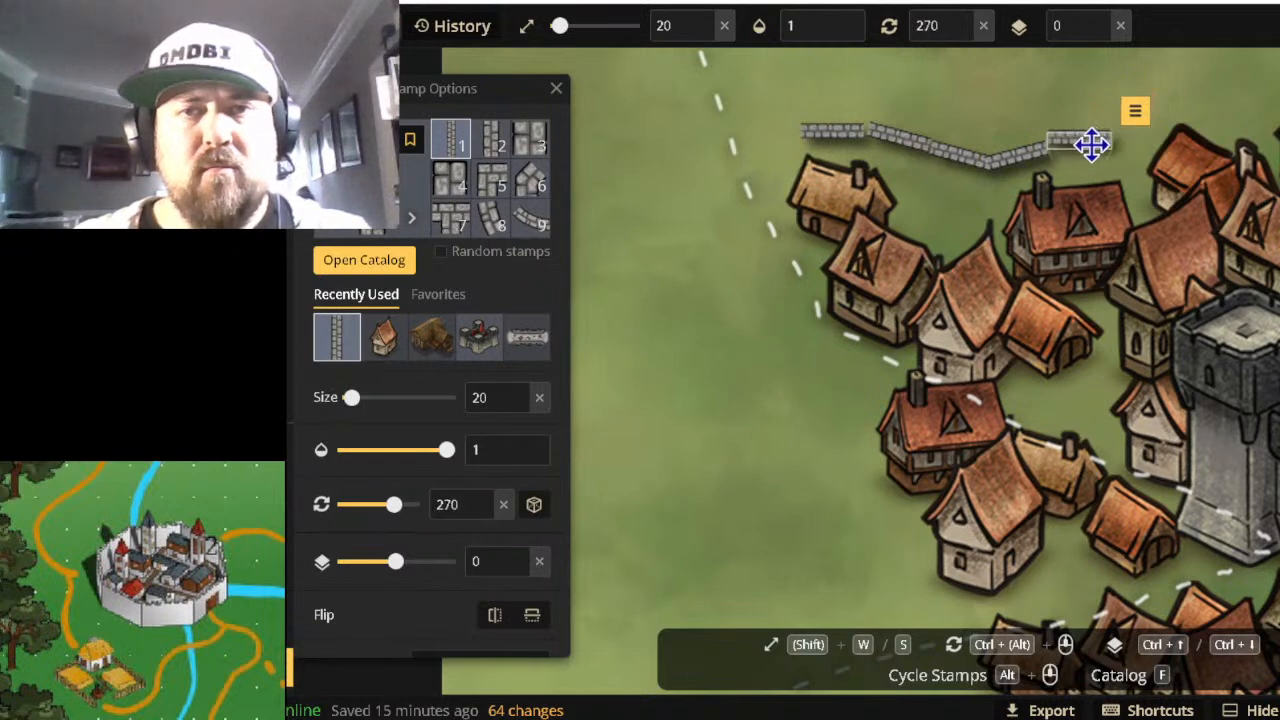
{"action": "left_click_drag", "start_coordinate": [1087, 152], "coordinate": [1087, 151]}
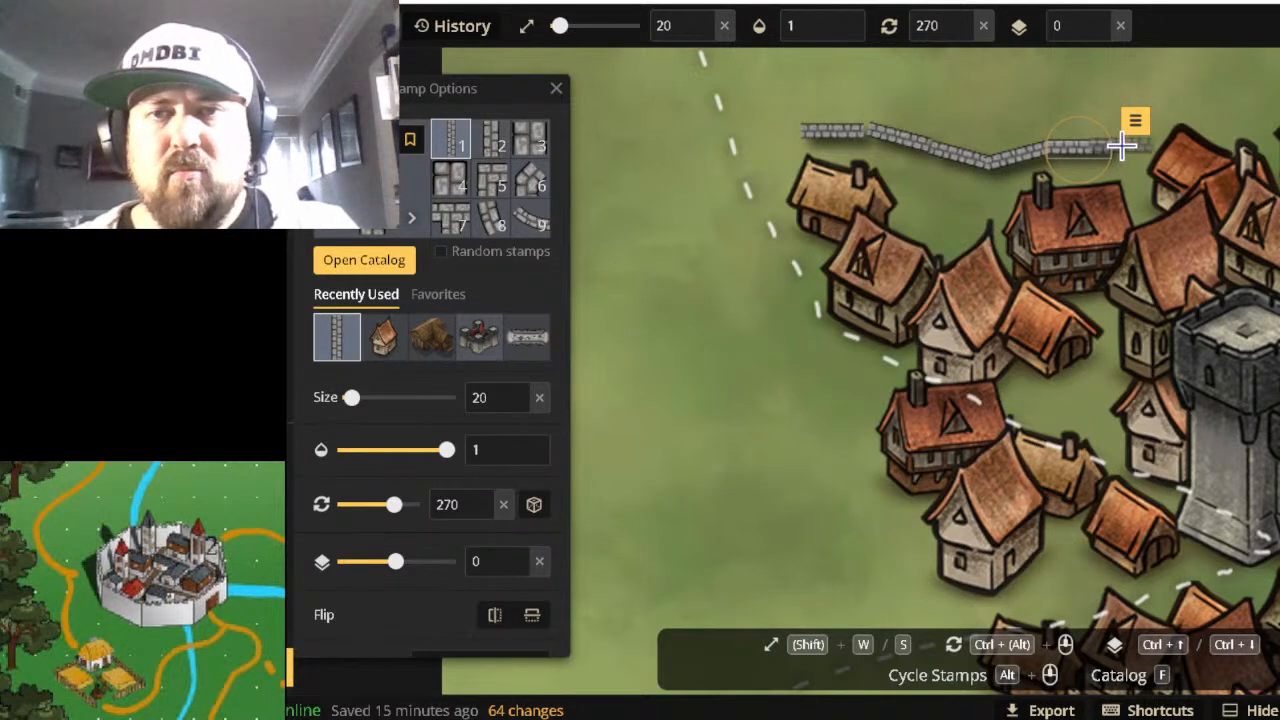
{"action": "left_click", "coordinate": [1124, 149]}
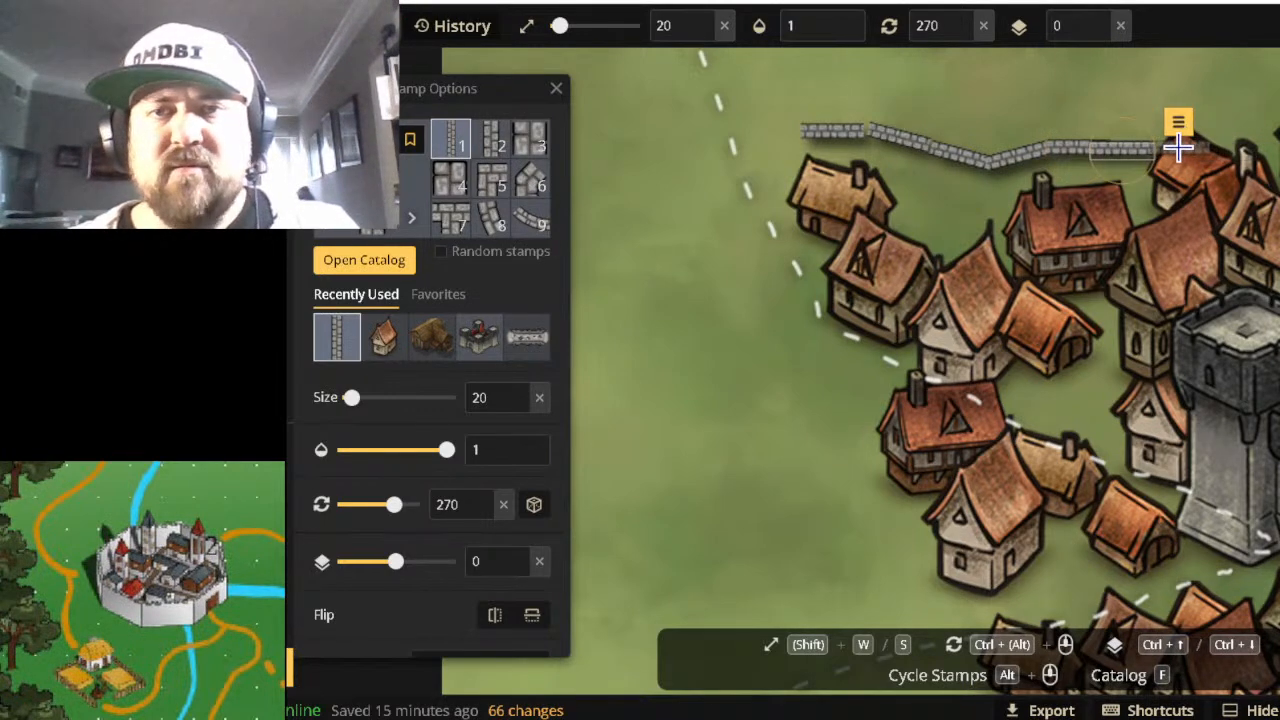
Add a wall segment across the next house's roof, rotated to 255 degrees and placed behind the house on layer -2.
{"action": "left_click", "coordinate": [1216, 148]}
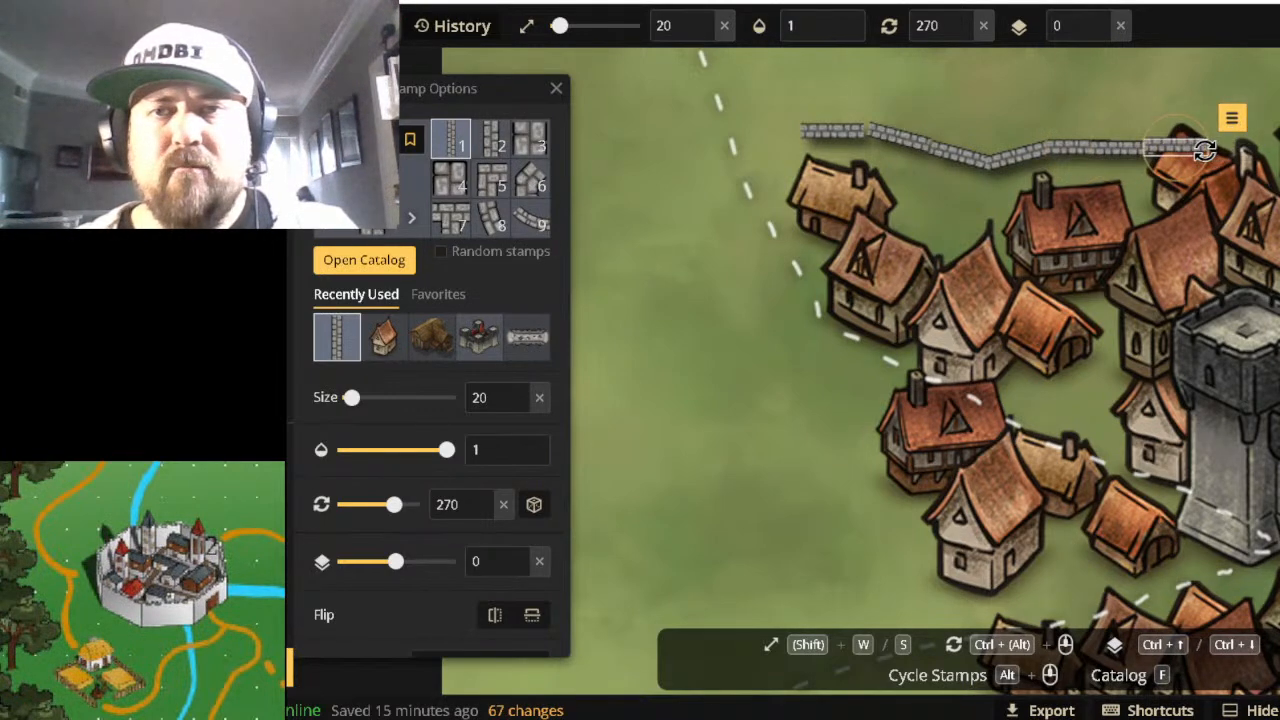
{"action": "scroll", "coordinate": [1205, 147], "scroll_direction": "down", "scroll_amount": 1, "text": "ctrl"}
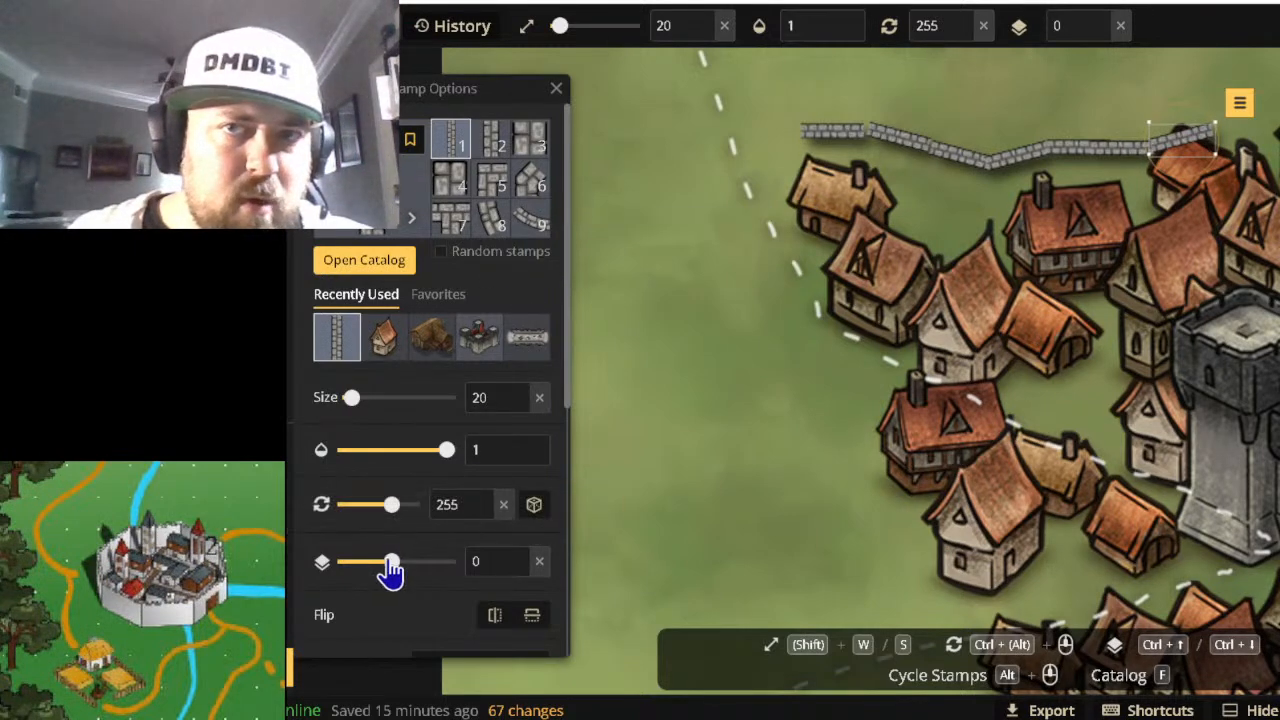
{"action": "left_click_drag", "start_coordinate": [385, 562], "coordinate": [372, 564]}
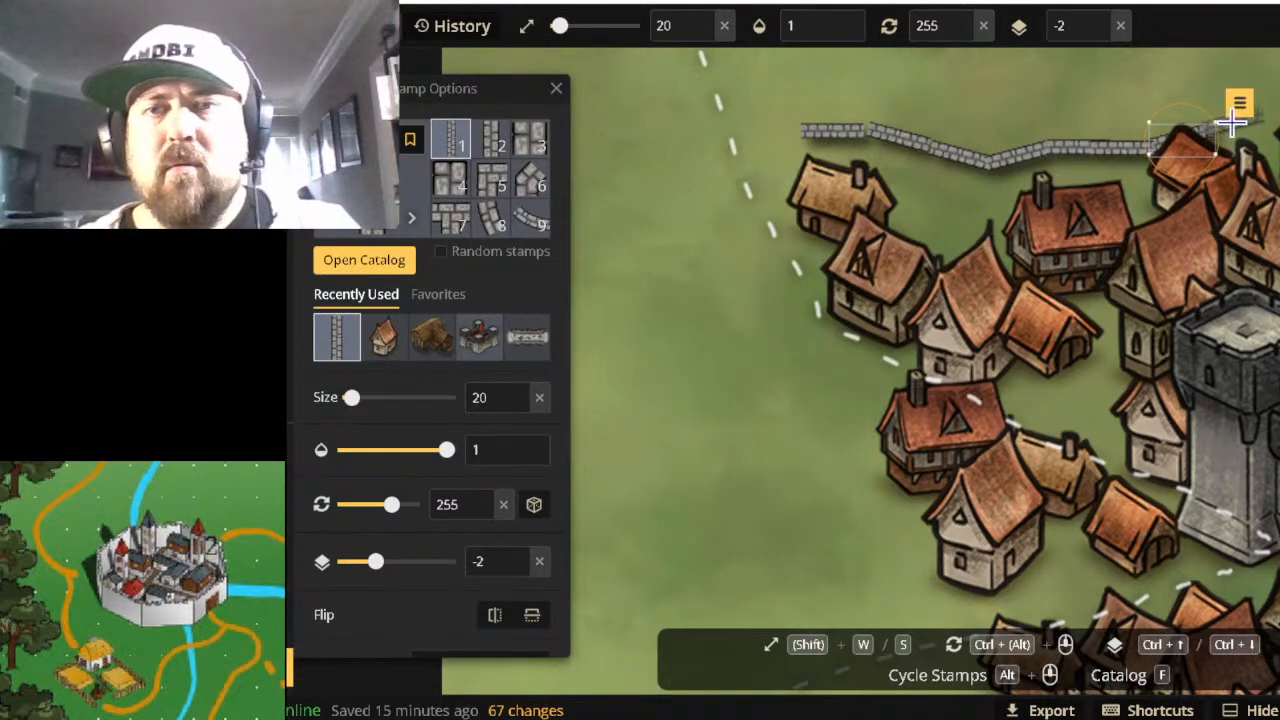
Extend the wall toward the river with two more segments at 255 degrees on layer -2, running behind the houses.
{"action": "left_click", "coordinate": [1238, 120]}
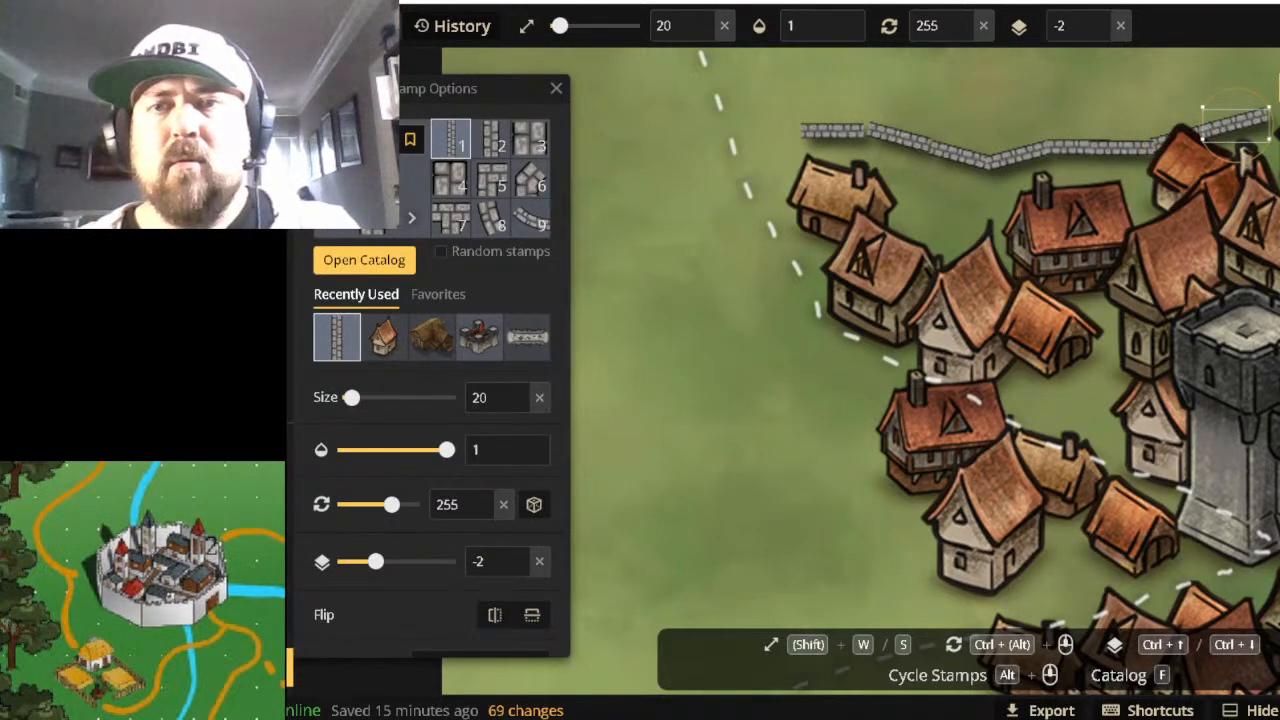
{"action": "left_click_drag", "start_coordinate": [1279, 256], "coordinate": [868, 460]}
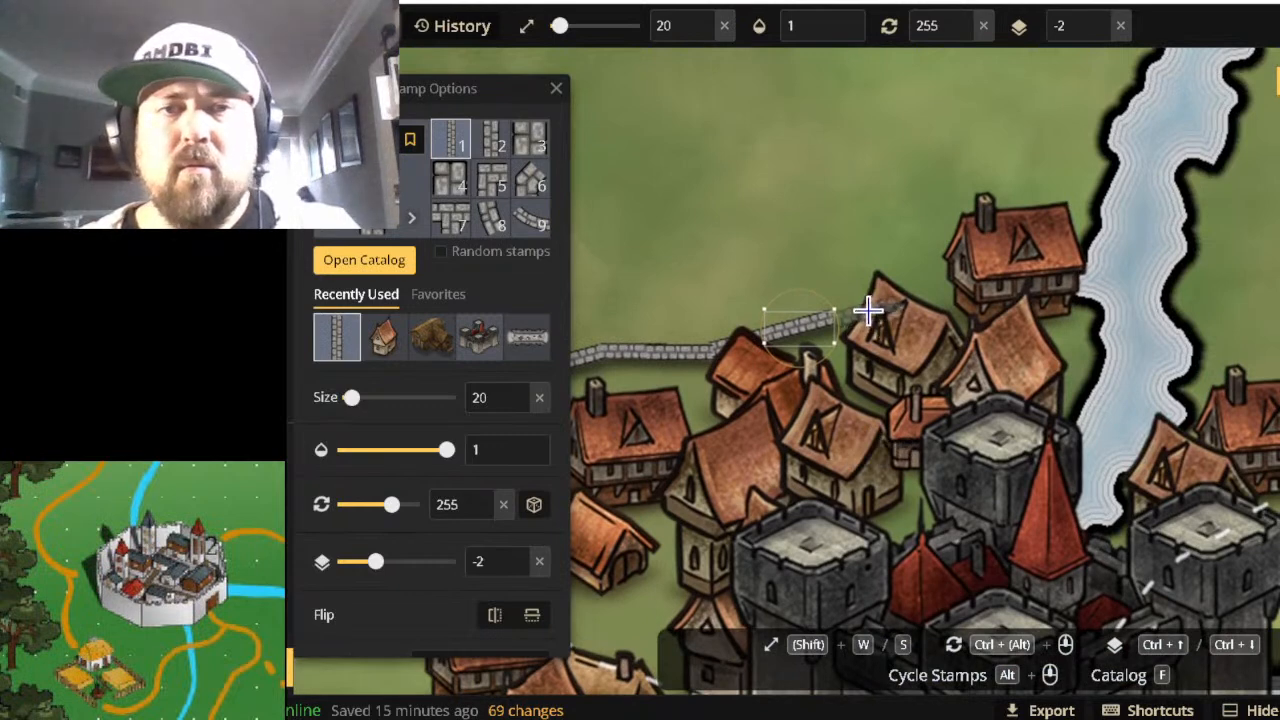
{"action": "left_click", "coordinate": [862, 307]}
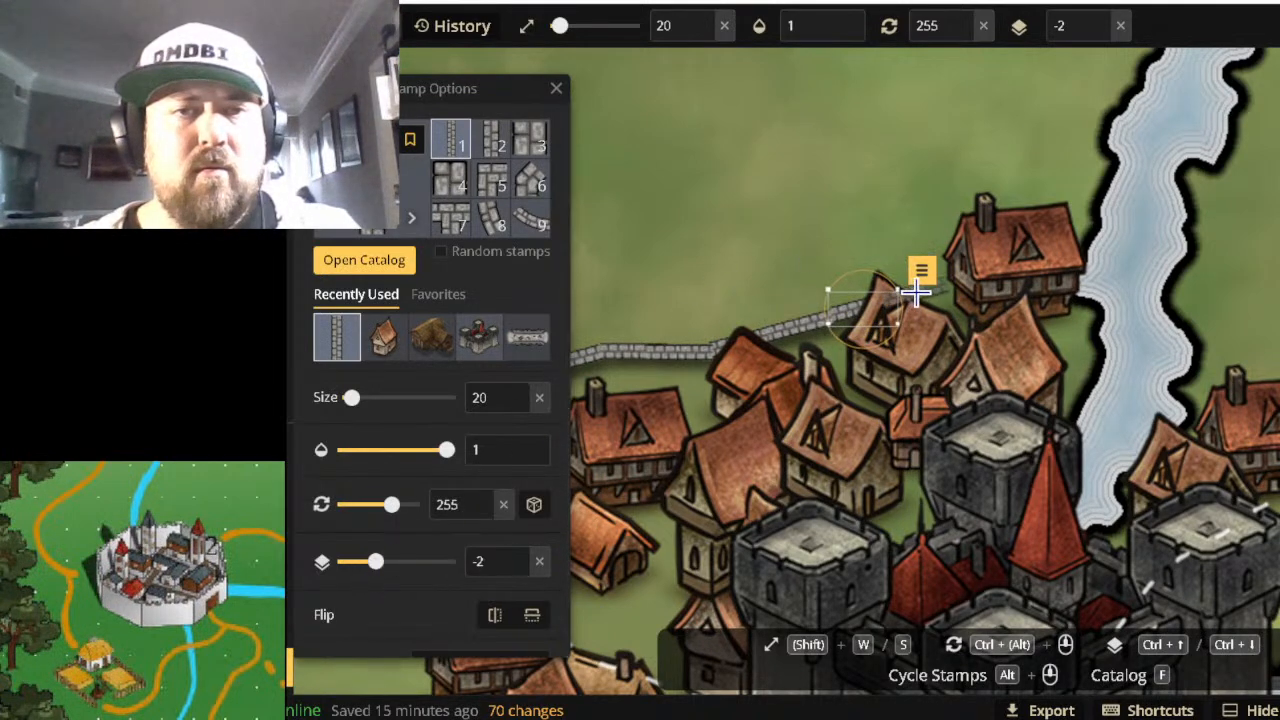
Add a wall segment behind the next house roof, rotate it to 225 degrees and align it with the wall's end.
{"action": "left_click", "coordinate": [955, 282]}
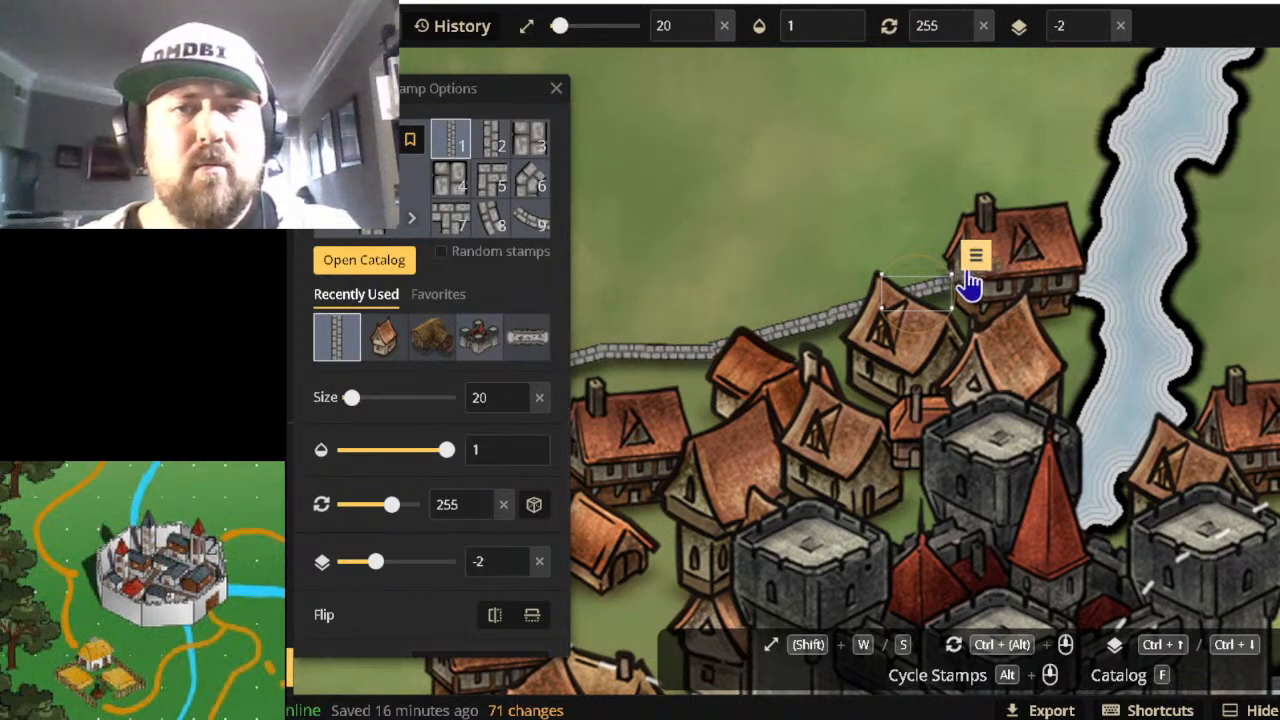
{"action": "scroll", "coordinate": [926, 228], "scroll_direction": "up", "scroll_amount": 1}
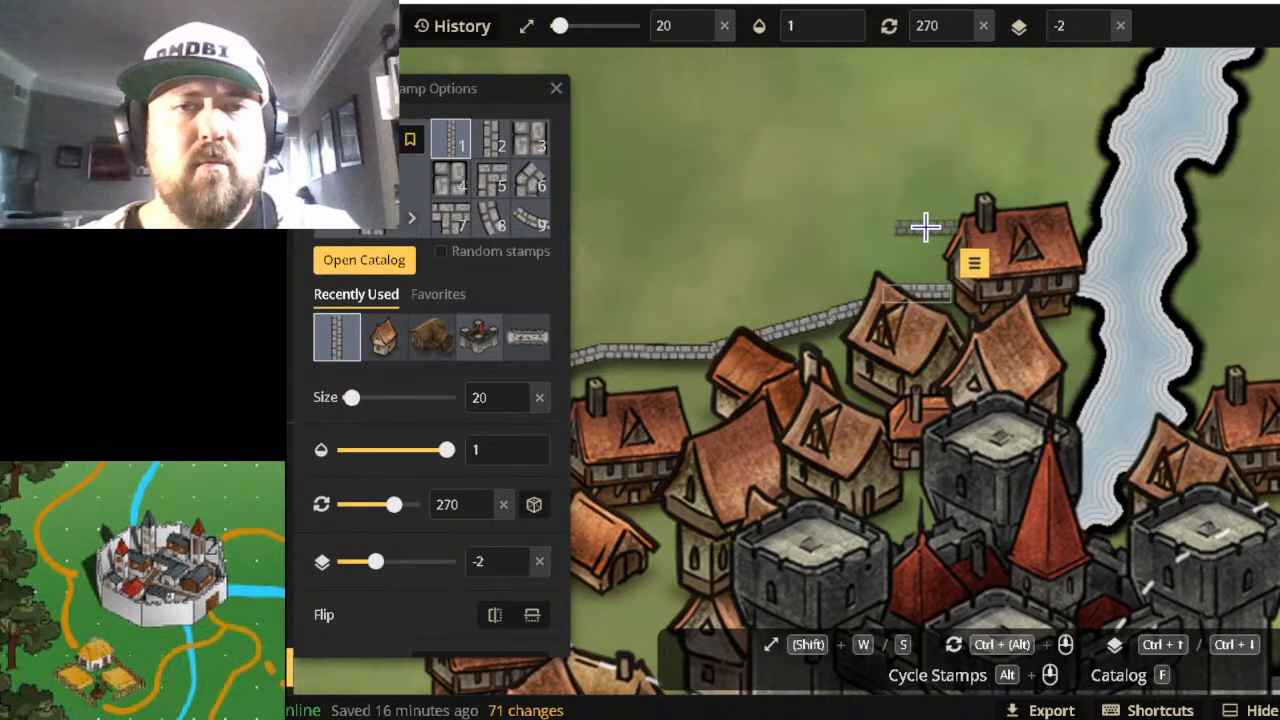
{"action": "scroll", "coordinate": [926, 228], "scroll_direction": "down", "scroll_amount": 1}
{"action": "scroll", "coordinate": [926, 228], "scroll_direction": "down", "scroll_amount": 2}
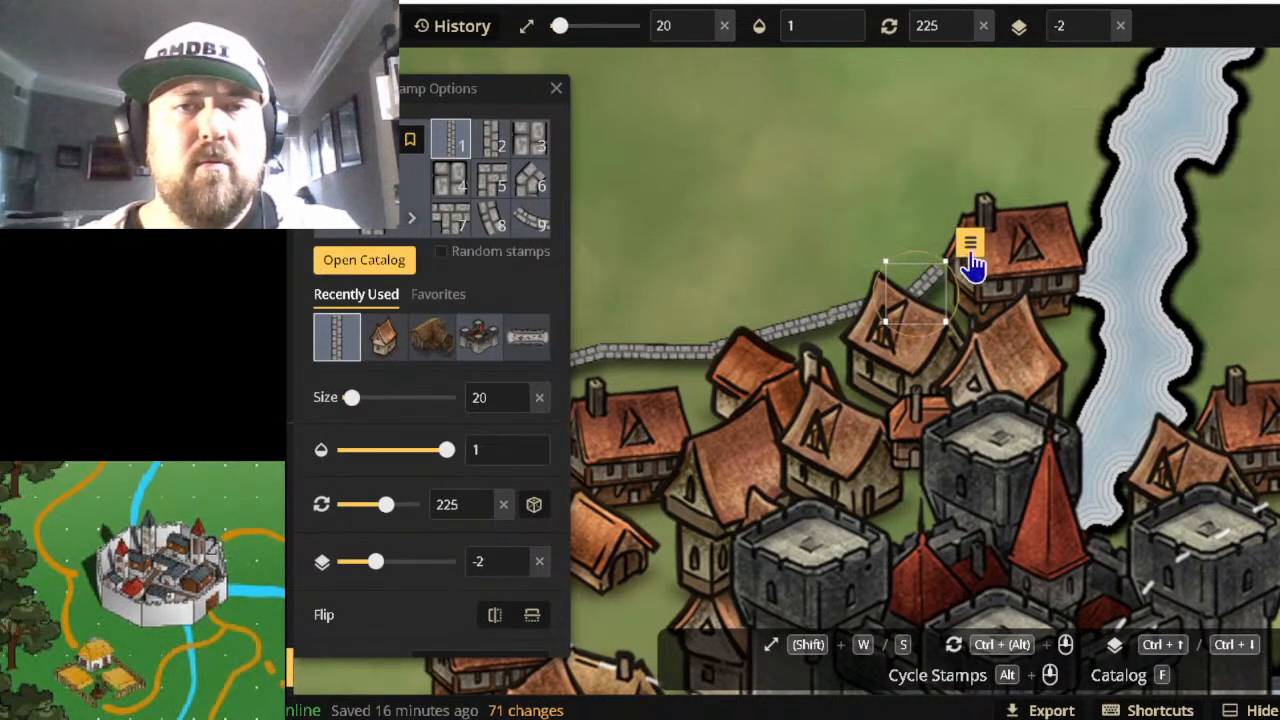
{"action": "left_click_drag", "start_coordinate": [925, 280], "coordinate": [912, 266]}
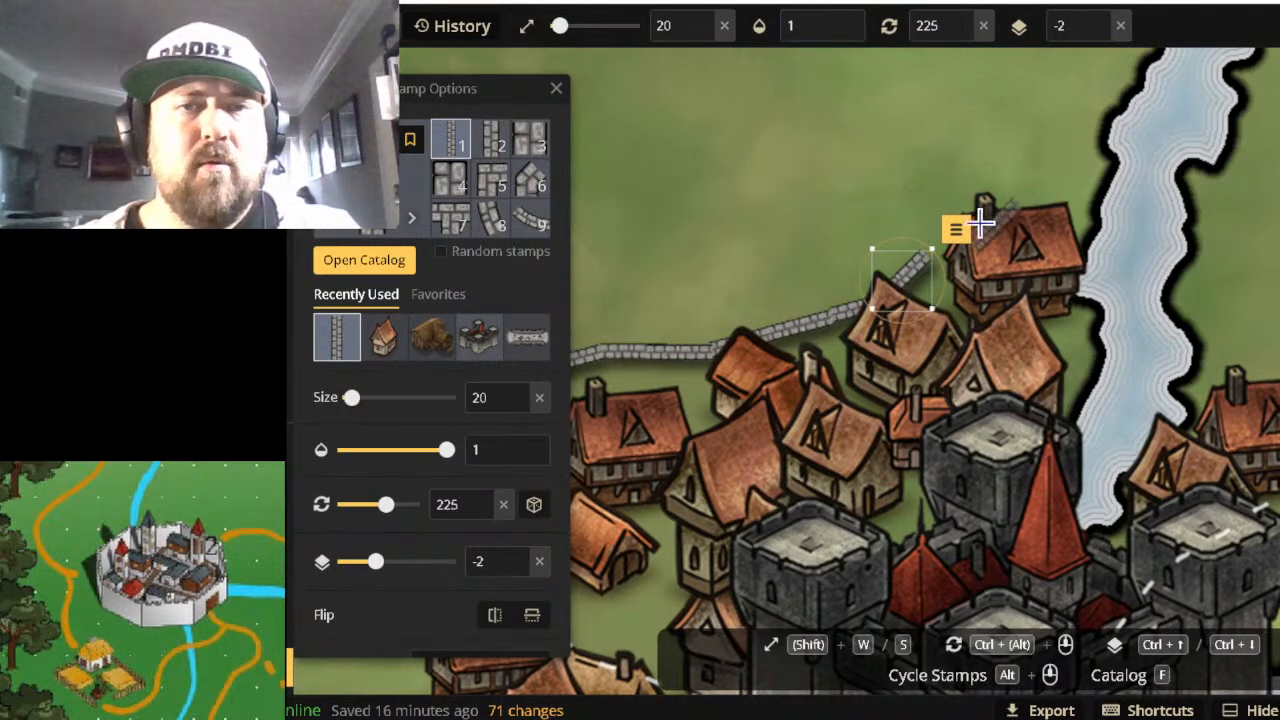
Add a wall segment rotated to 240 degrees, joining the wall's end to the chimneyed house beside the river.
{"action": "left_click", "coordinate": [930, 212]}
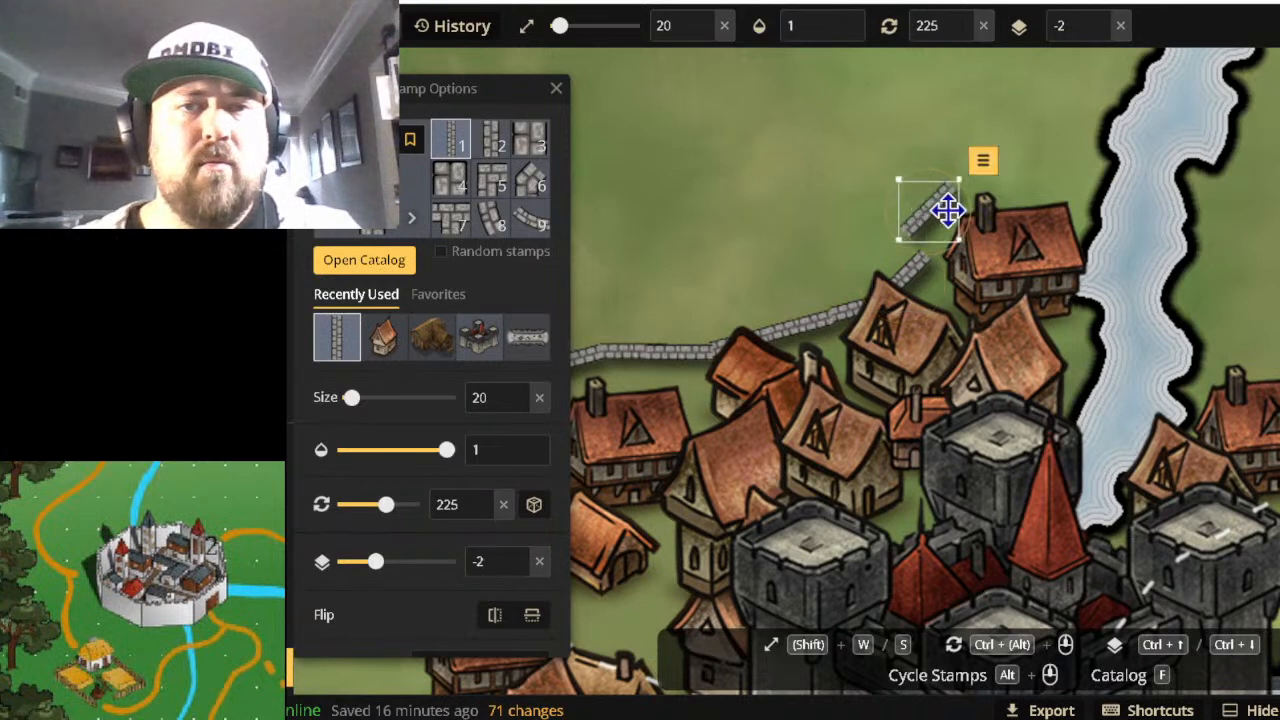
{"action": "left_click_drag", "start_coordinate": [941, 210], "coordinate": [957, 231]}
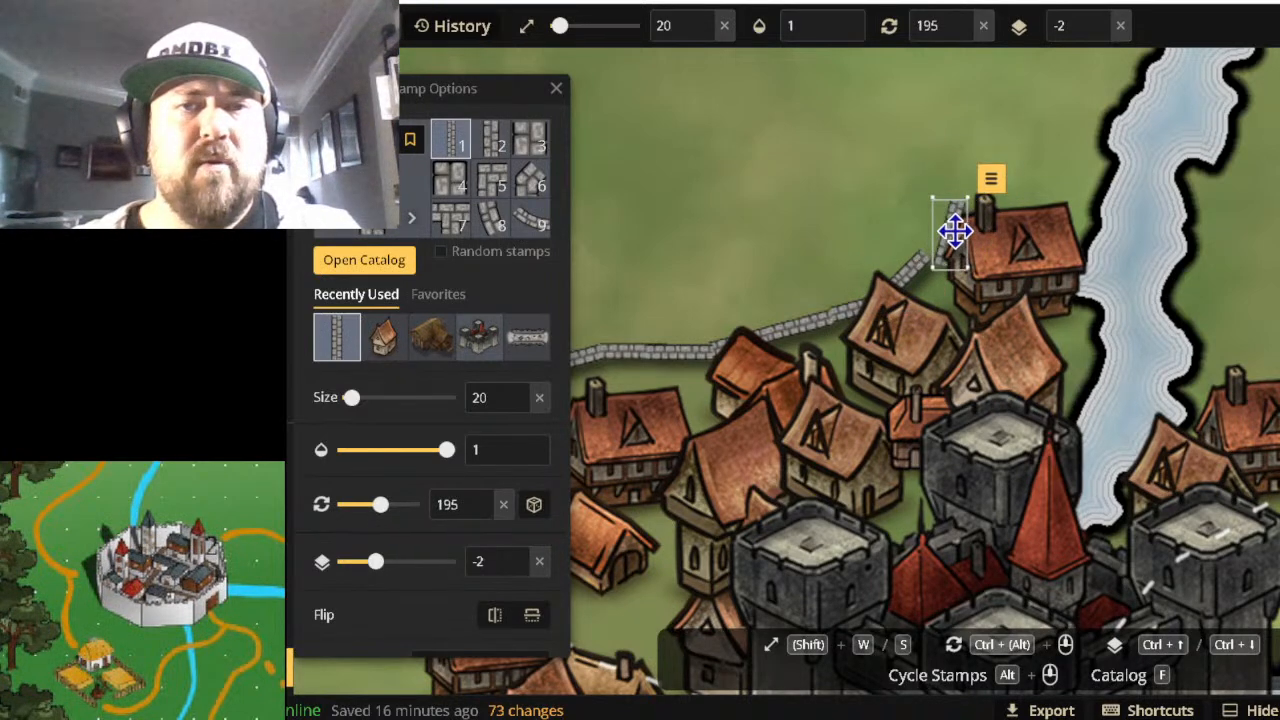
{"action": "scroll", "coordinate": [955, 231], "scroll_direction": "up", "scroll_amount": 3}
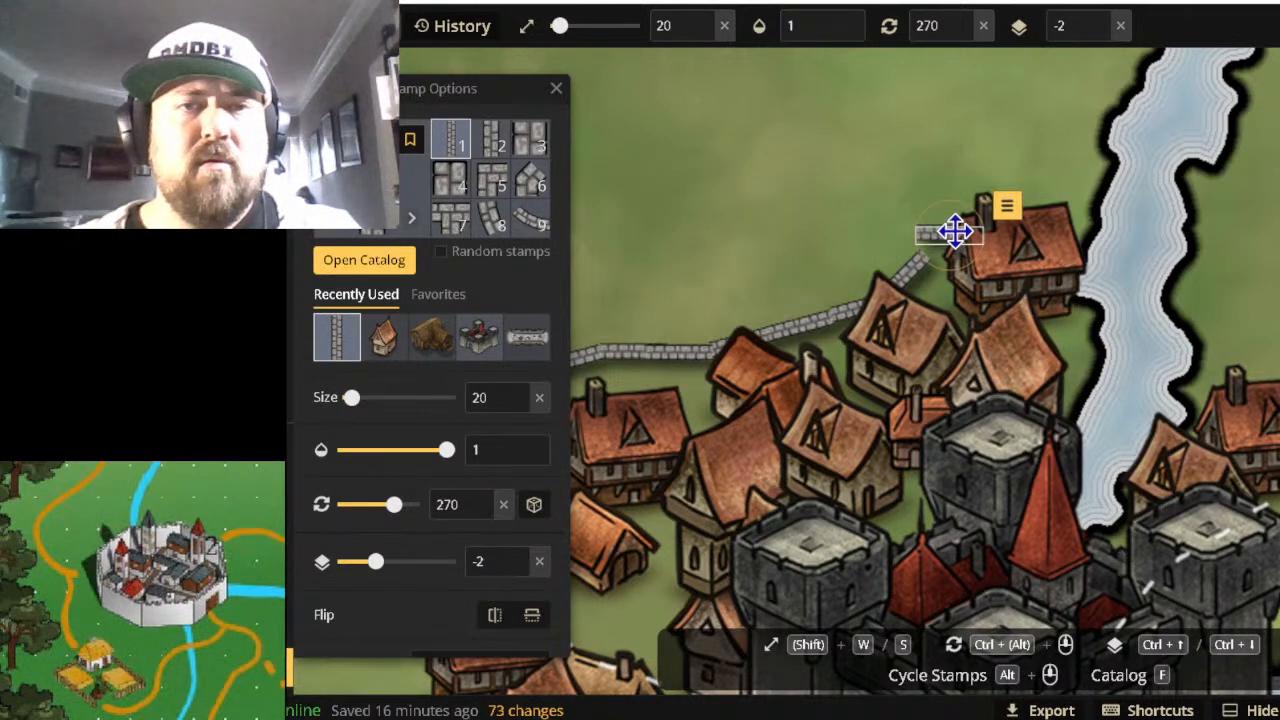
{"action": "scroll", "coordinate": [955, 231], "scroll_direction": "down", "scroll_amount": 2}
{"action": "left_click_drag", "start_coordinate": [955, 232], "coordinate": [966, 243]}
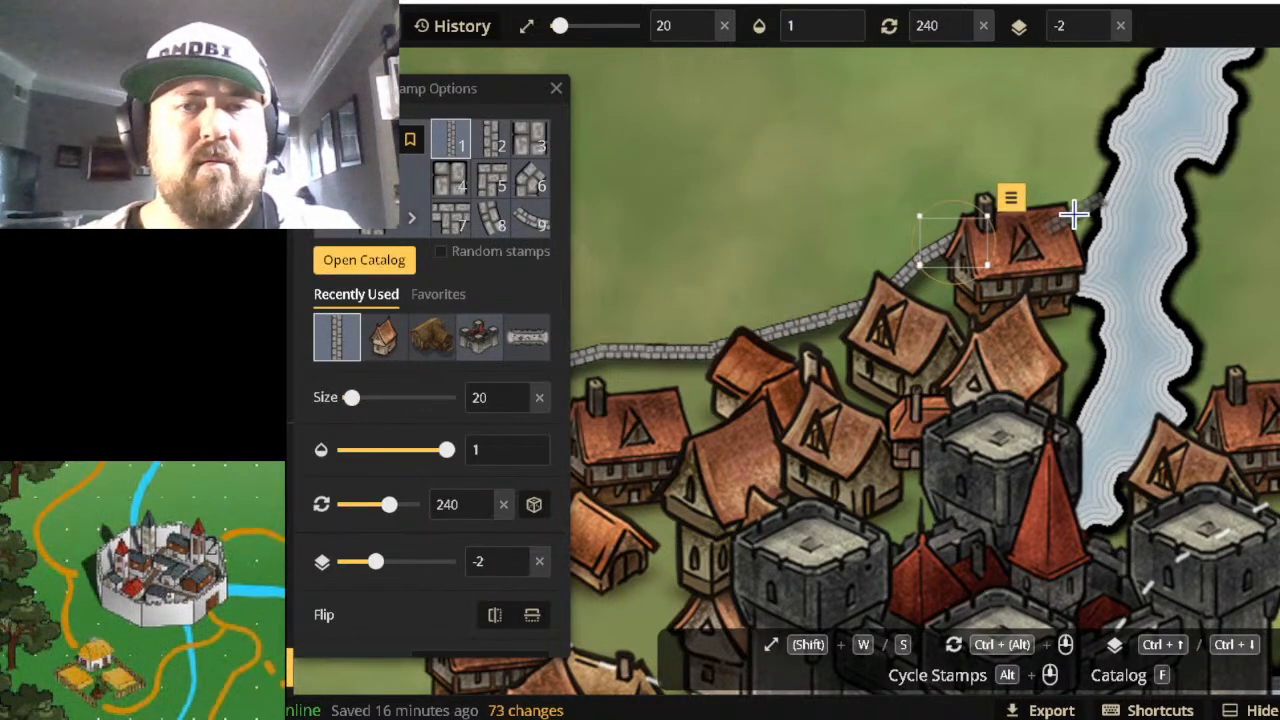
Place a wall segment behind the roof of the riverside house and rotate it to 255 degrees.
{"action": "left_click", "coordinate": [1020, 216]}
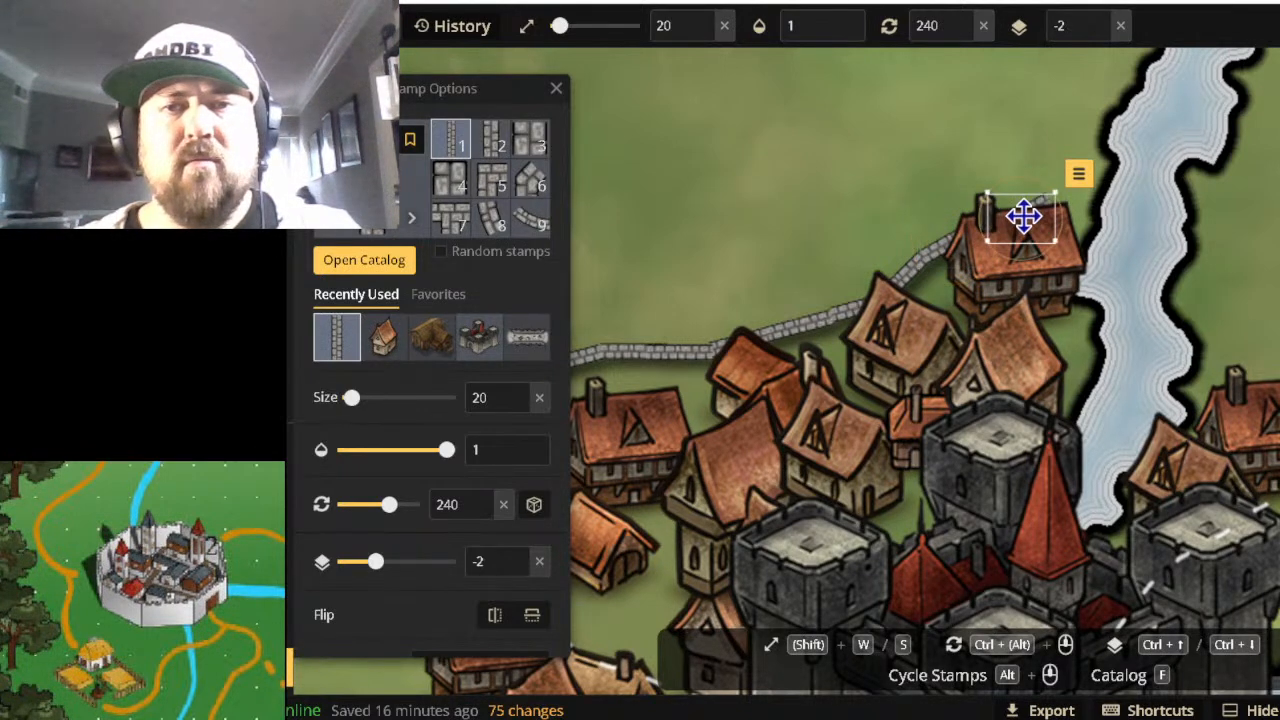
{"action": "scroll", "coordinate": [1024, 216], "scroll_direction": "down", "scroll_amount": 1}
{"action": "scroll", "coordinate": [1024, 216], "scroll_direction": "up", "scroll_amount": 2}
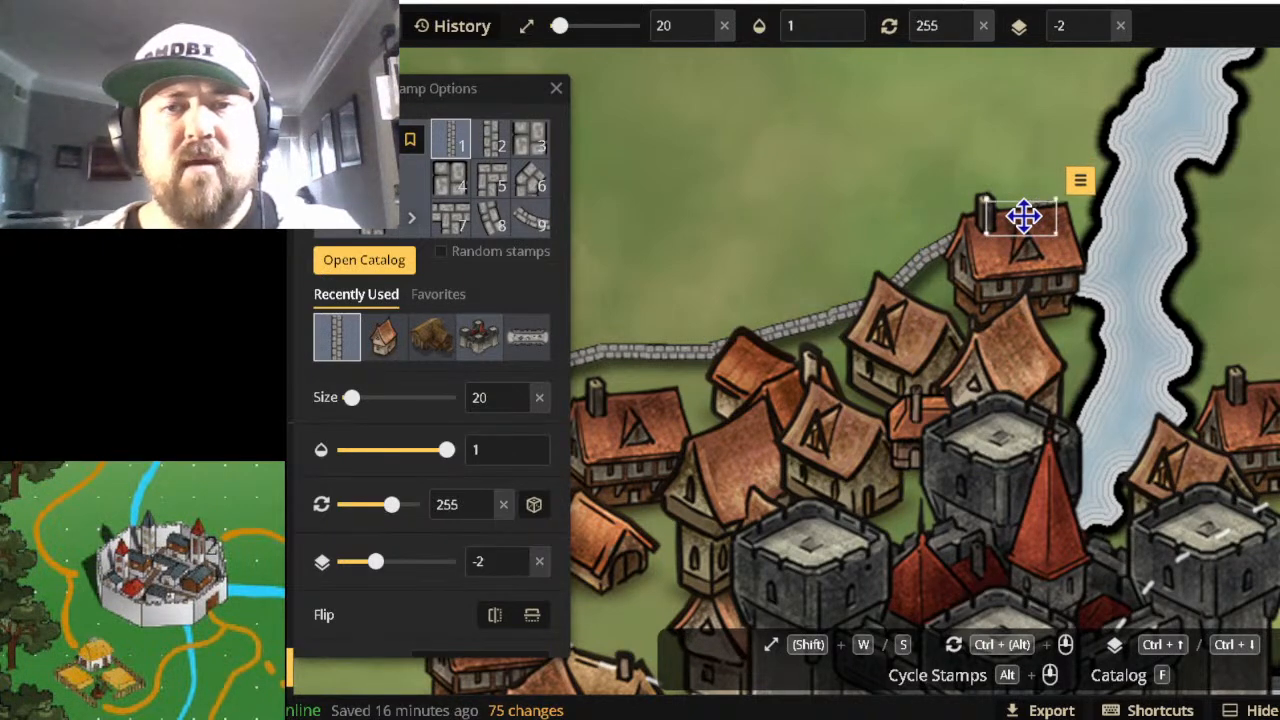
Add a wall segment at the riverside house's far roof corner, rotated to 300 degrees so the wall turns down at the riverbank.
{"action": "left_click", "coordinate": [1083, 200]}
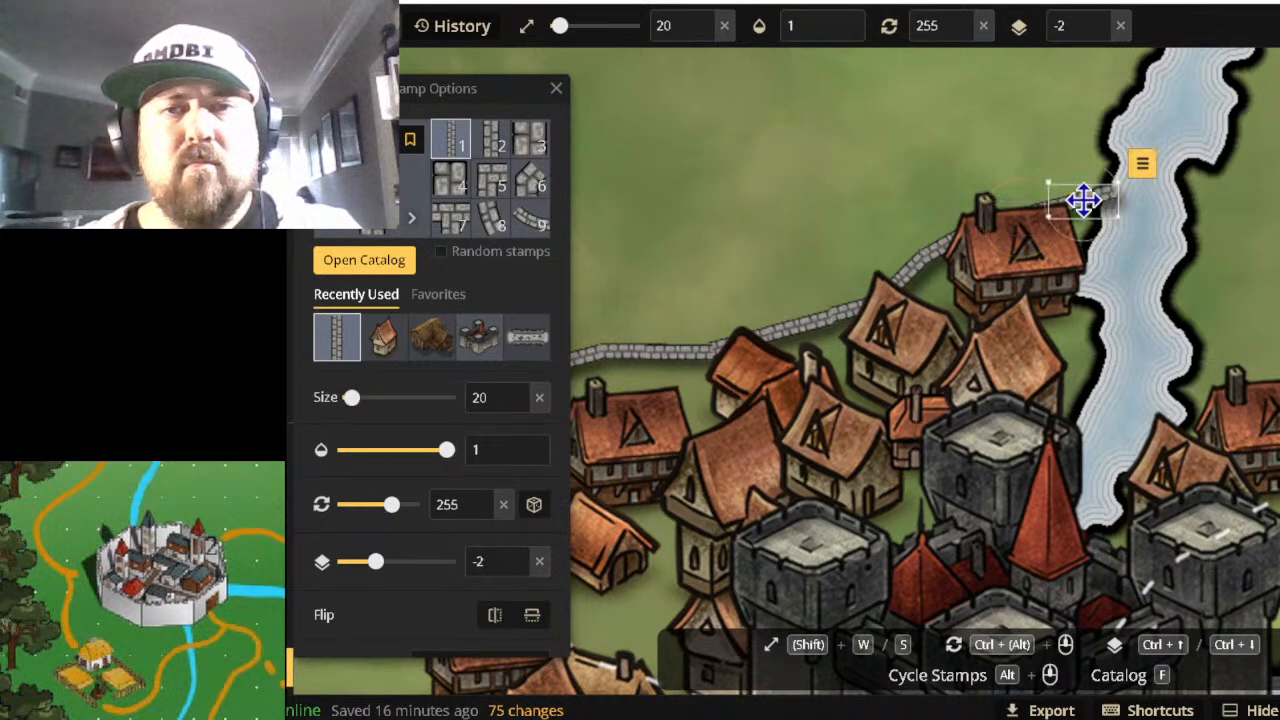
{"action": "scroll", "coordinate": [1112, 212], "scroll_direction": "down", "scroll_amount": 2}
{"action": "scroll", "coordinate": [1112, 214], "scroll_direction": "up", "scroll_amount": 5}
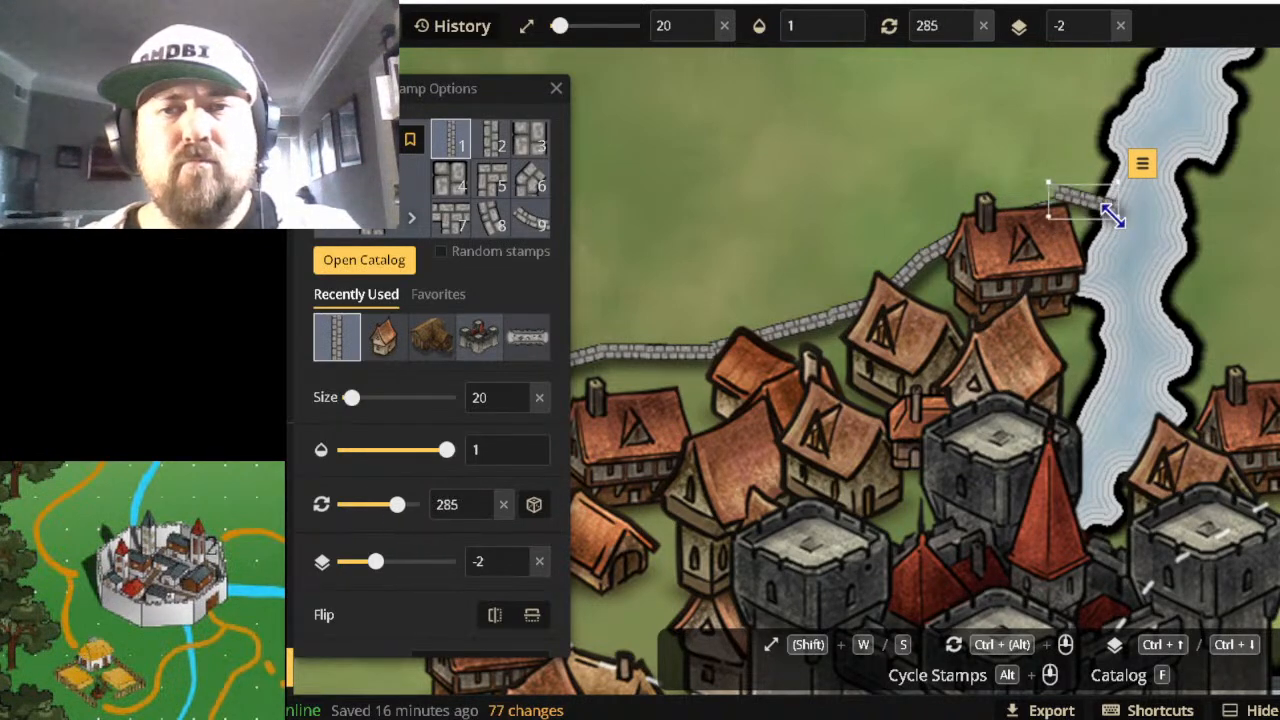
{"action": "left_click_drag", "start_coordinate": [1110, 229], "coordinate": [1100, 236]}
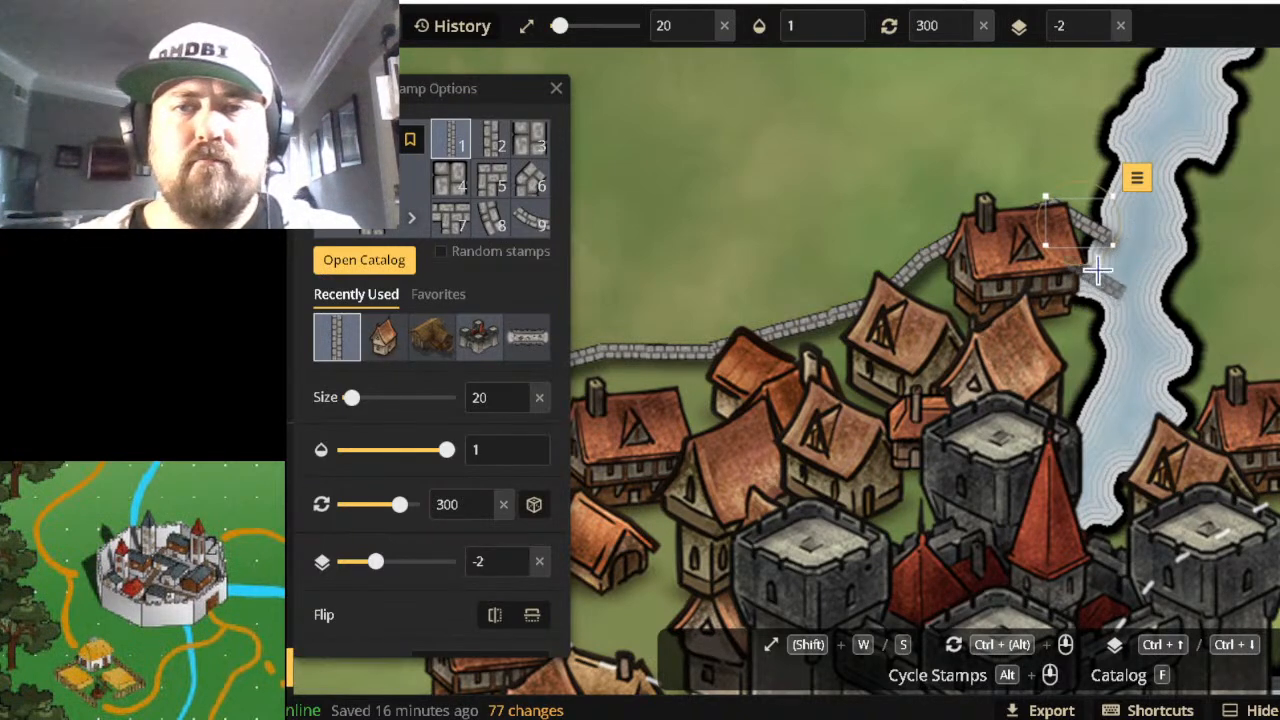
Add a wall segment along the riverbank beside the house, rotated to 15 degrees and joined to the corner.
{"action": "left_click", "coordinate": [1122, 262]}
{"action": "scroll", "coordinate": [1122, 265], "scroll_direction": "up", "scroll_amount": 4}
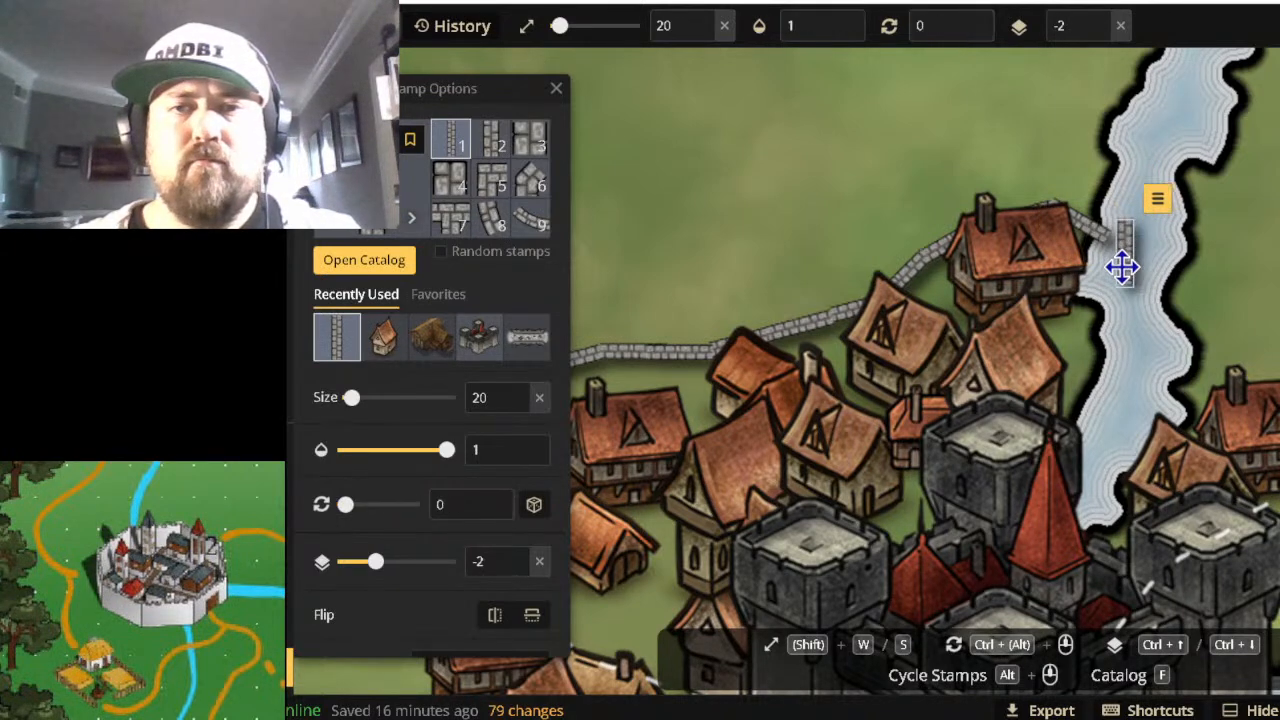
{"action": "mouse_move", "coordinate": [1122, 266]}
{"action": "left_mouse_down"}
{"action": "mouse_move", "coordinate": [1125, 277]}
{"action": "mouse_move", "coordinate": [1103, 282]}
{"action": "left_mouse_up"}
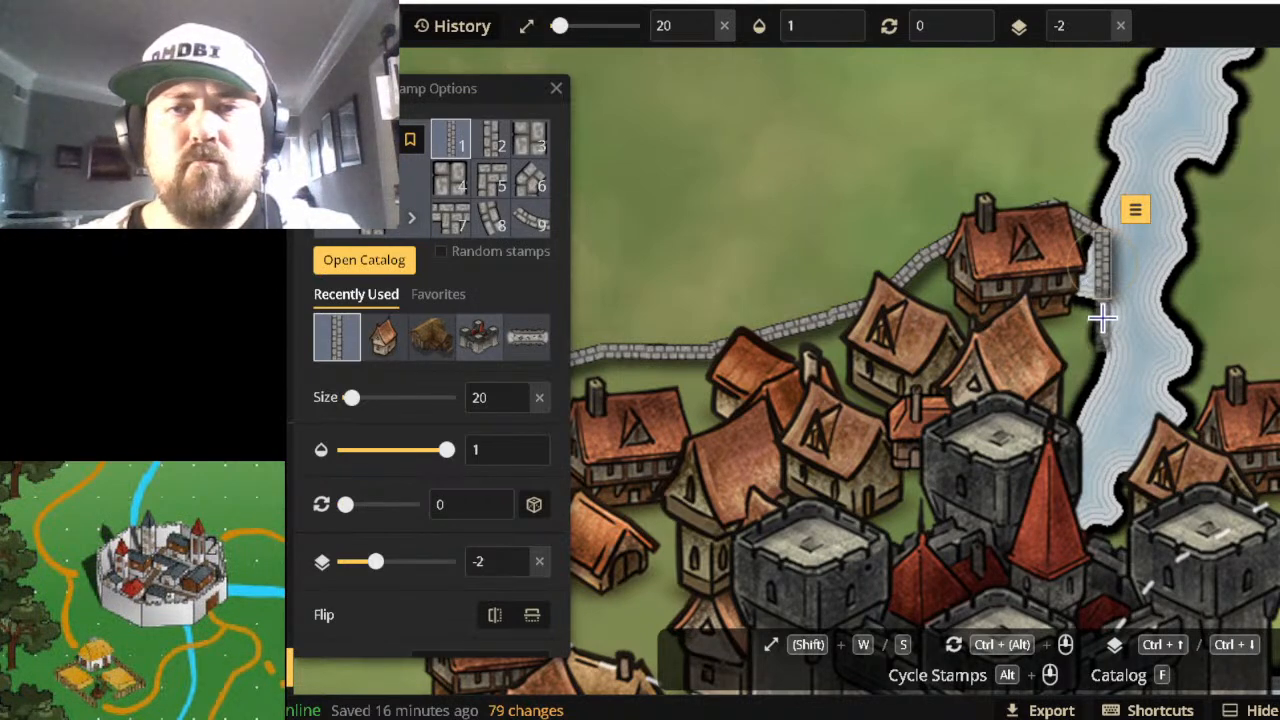
{"action": "scroll", "coordinate": [1097, 318], "scroll_direction": "up", "scroll_amount": 1}
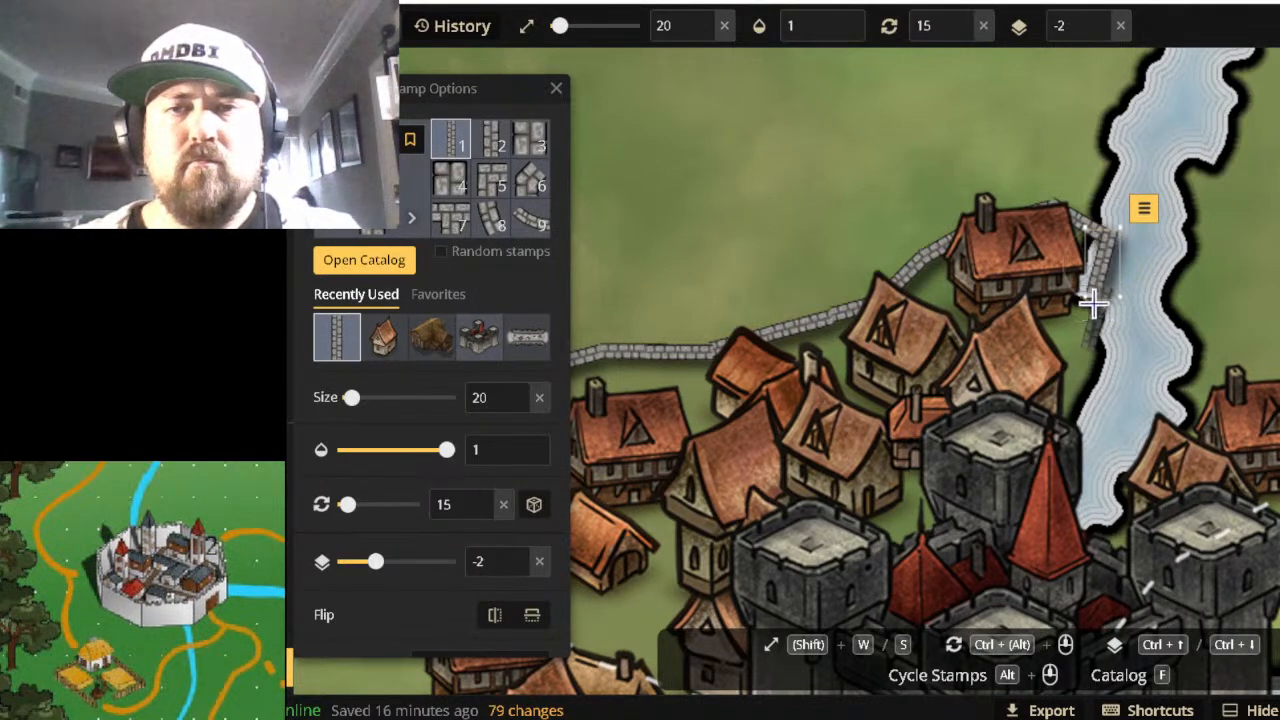
{"action": "left_click_drag", "start_coordinate": [1097, 283], "coordinate": [1094, 288]}
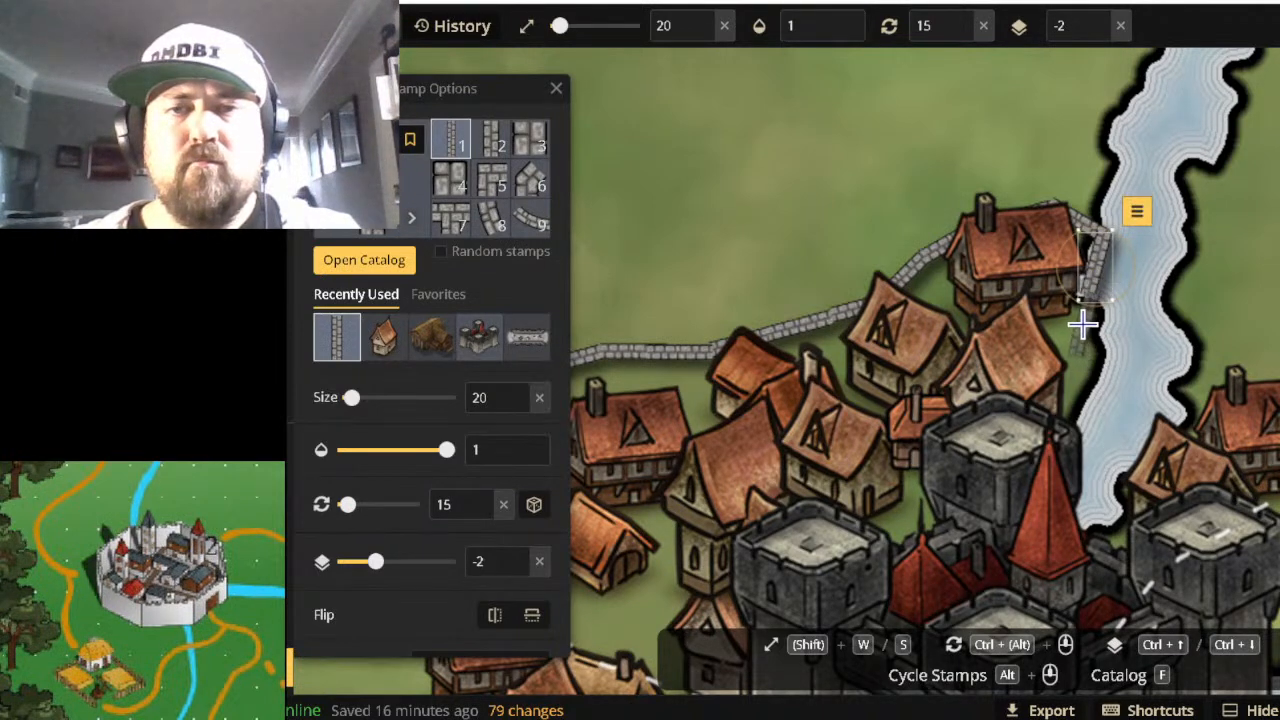
Continue the riverbank wall down to the castle tower with two segments at 15 degrees, setting the last one to layer 0.
{"action": "left_click", "coordinate": [1080, 320]}
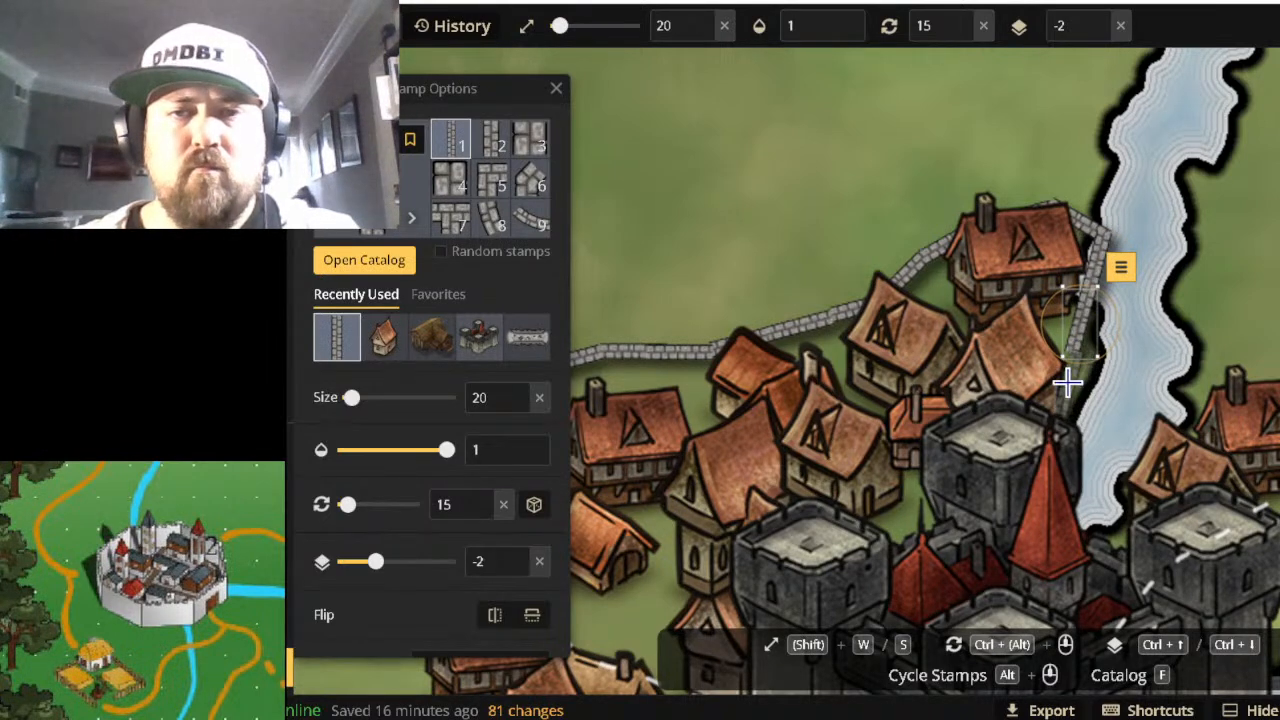
{"action": "left_click", "coordinate": [1062, 405]}
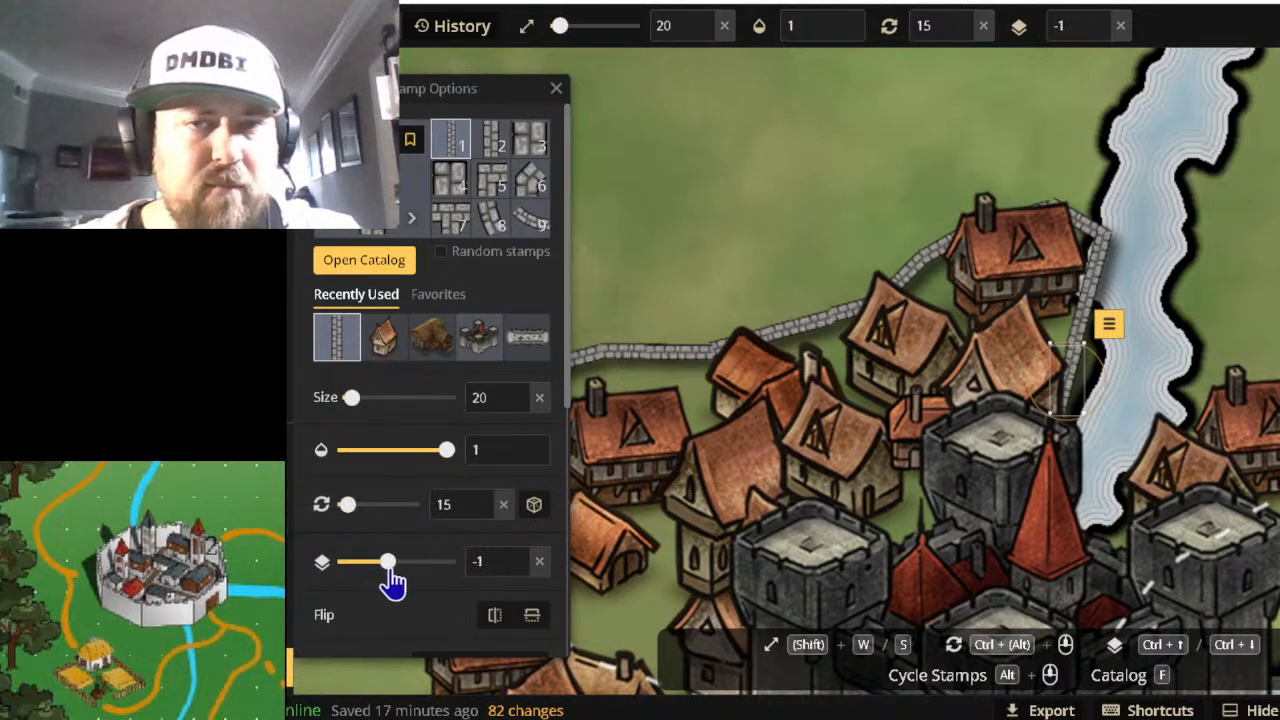
{"action": "left_click_drag", "start_coordinate": [388, 572], "coordinate": [393, 572]}
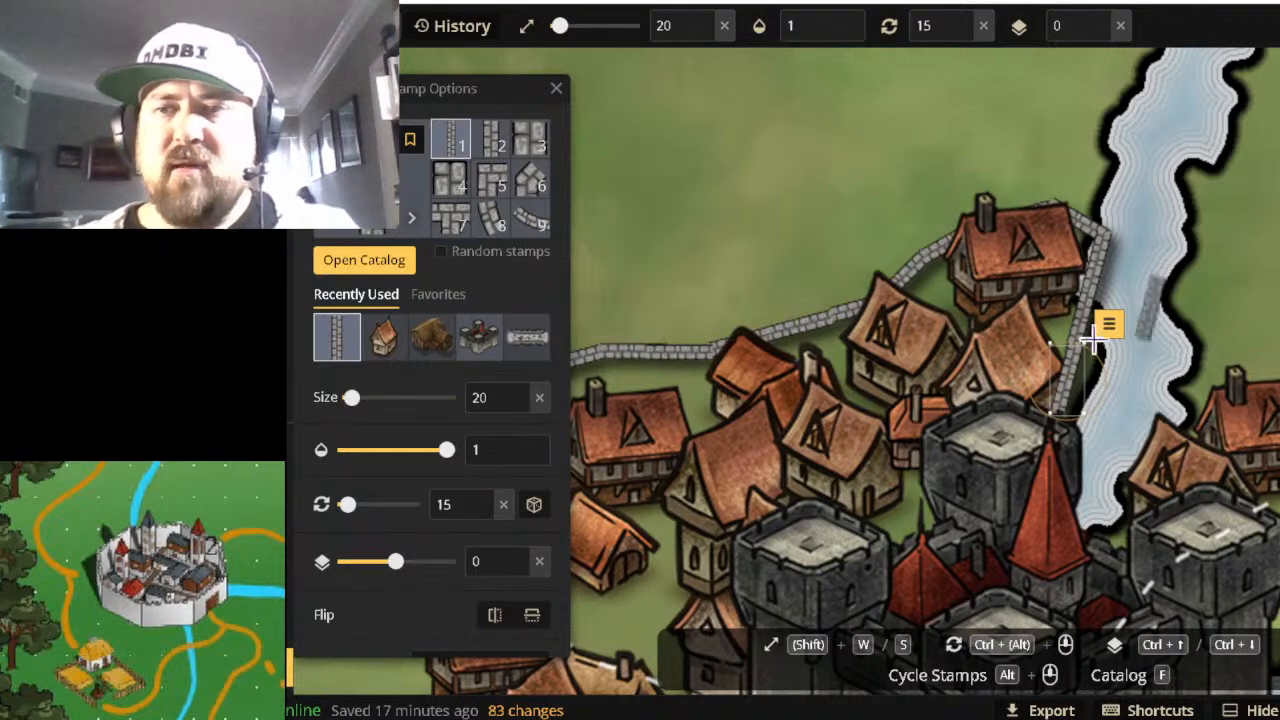
{"action": "scroll", "coordinate": [1000, 450], "scroll_direction": "down", "scroll_amount": 5}
{"action": "left_click_drag", "start_coordinate": [1232, 506], "coordinate": [1277, 259]}
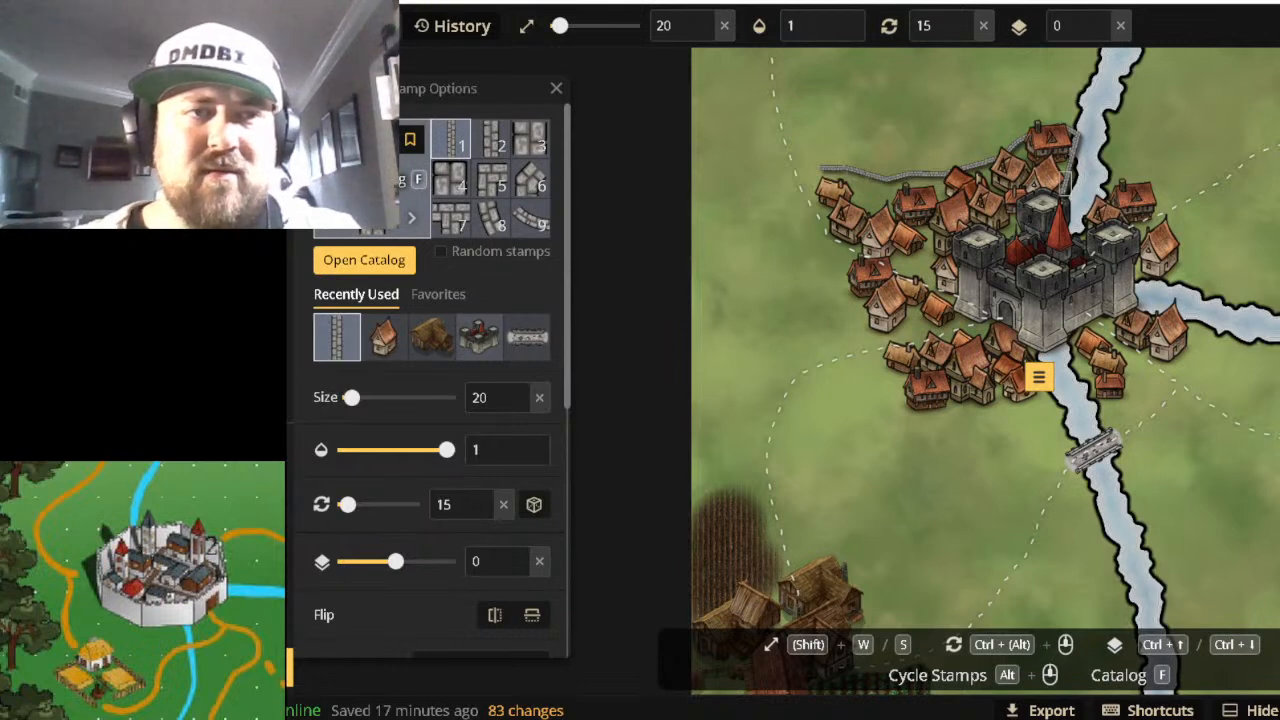
Search the Fantasy World stamp catalog for "gate".
{"action": "left_click", "coordinate": [364, 259]}
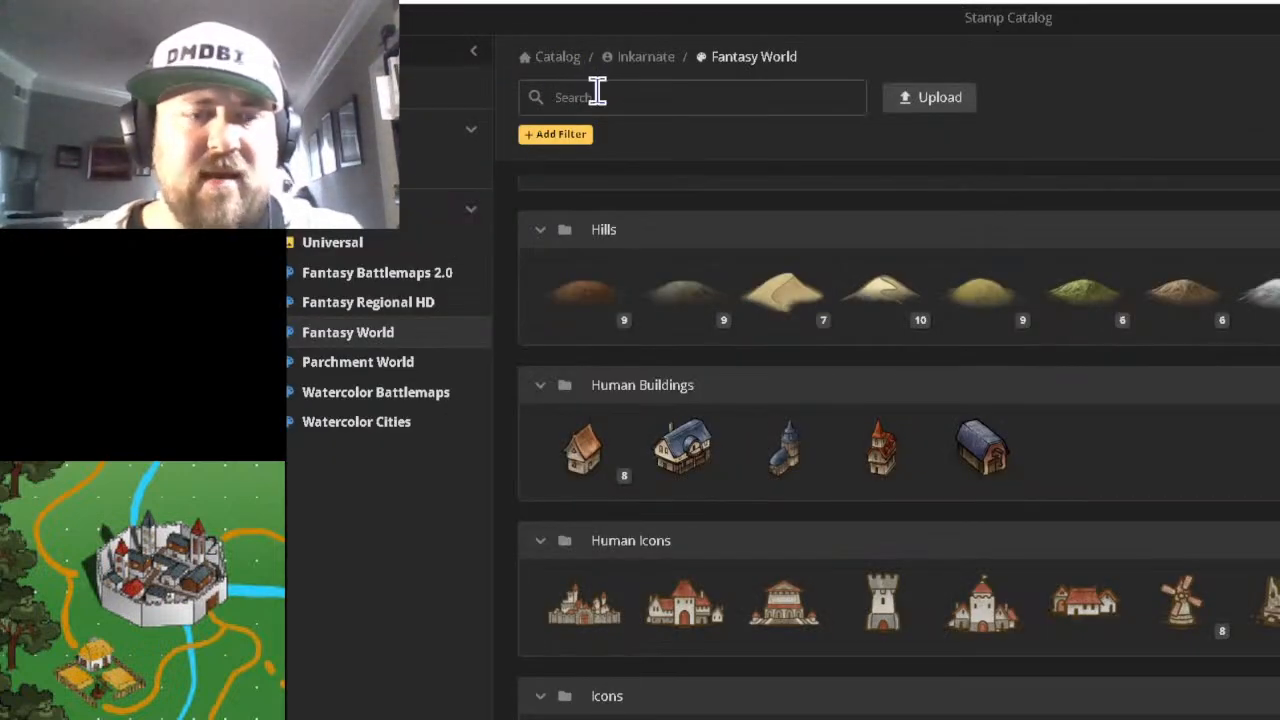
{"action": "type", "text": "gae"}
{"action": "key", "text": "Return"}
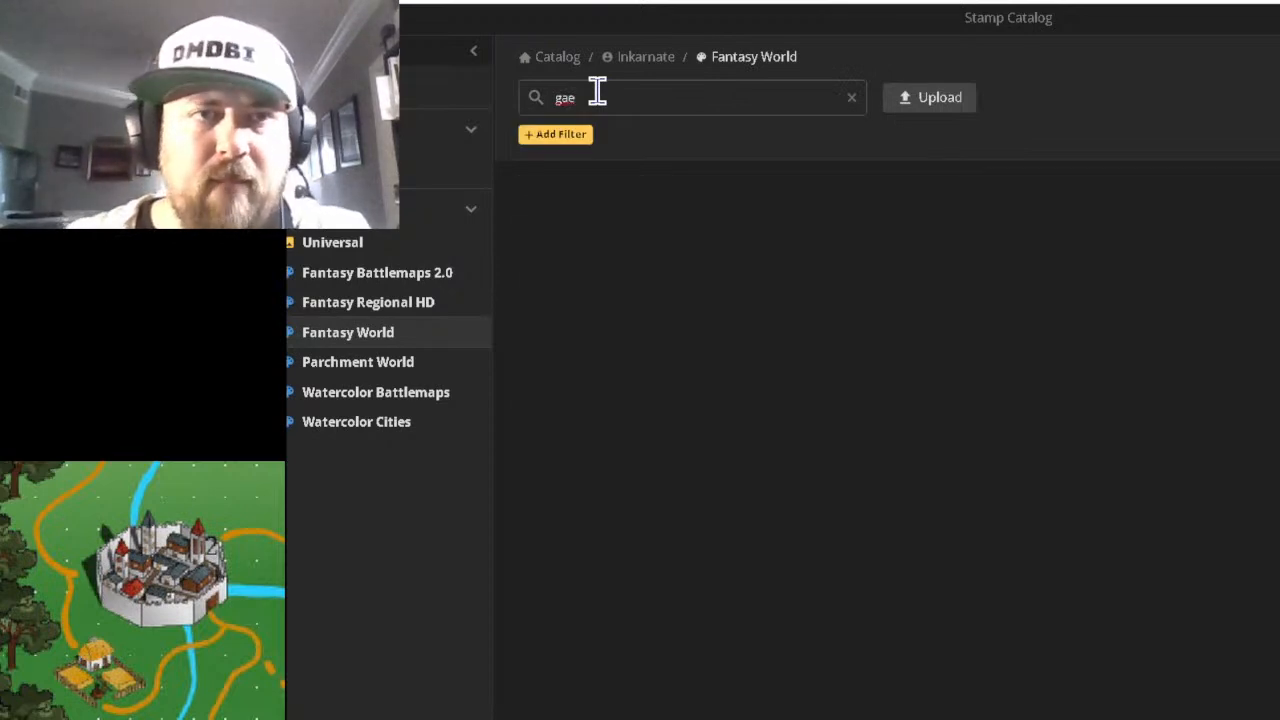
{"action": "key", "text": "BackSpace"}
{"action": "type", "text": "te"}
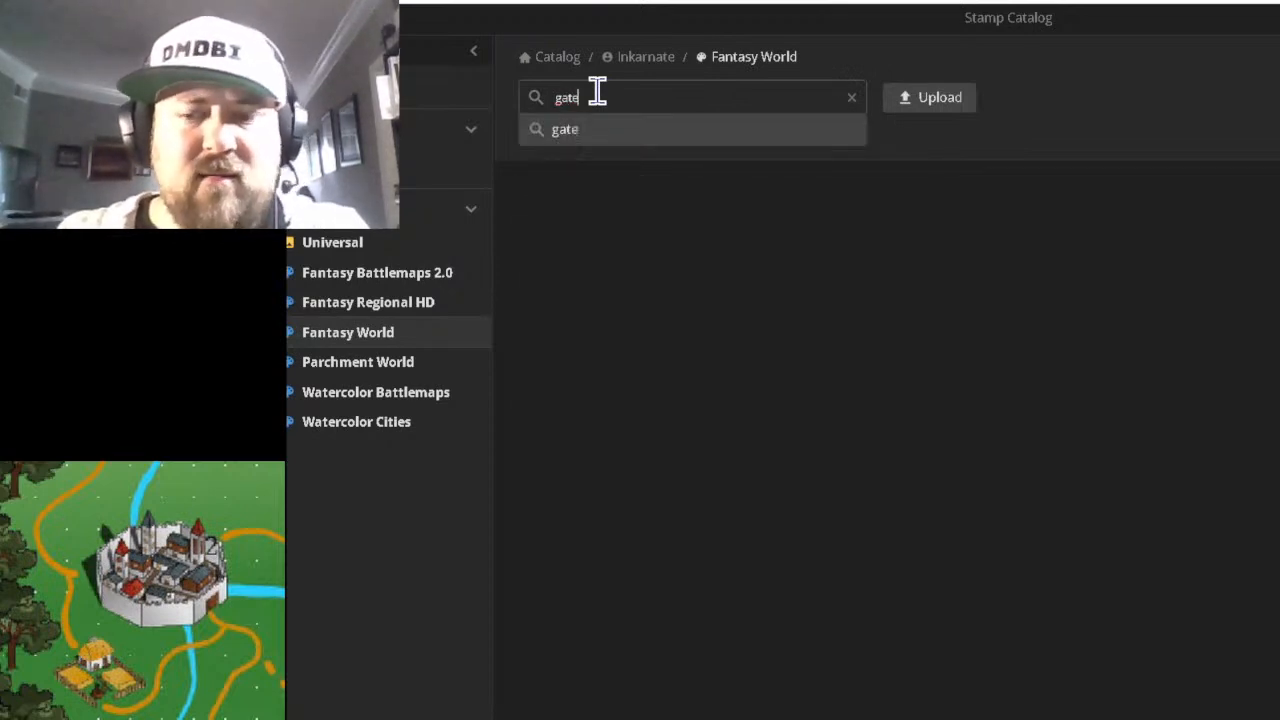
{"action": "key", "text": "Return"}
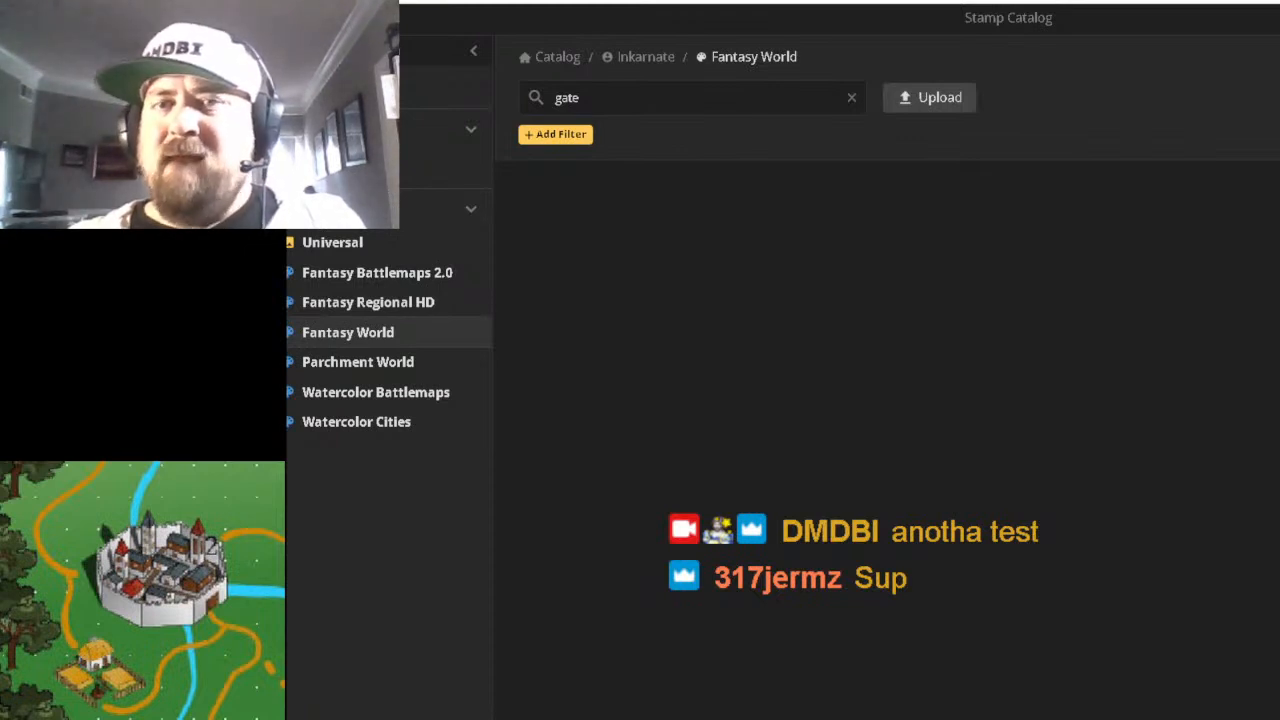
Re-enter the "gate" search and widen it from Fantasy World to the whole stamp catalog.
{"action": "left_click", "coordinate": [962, 470]}
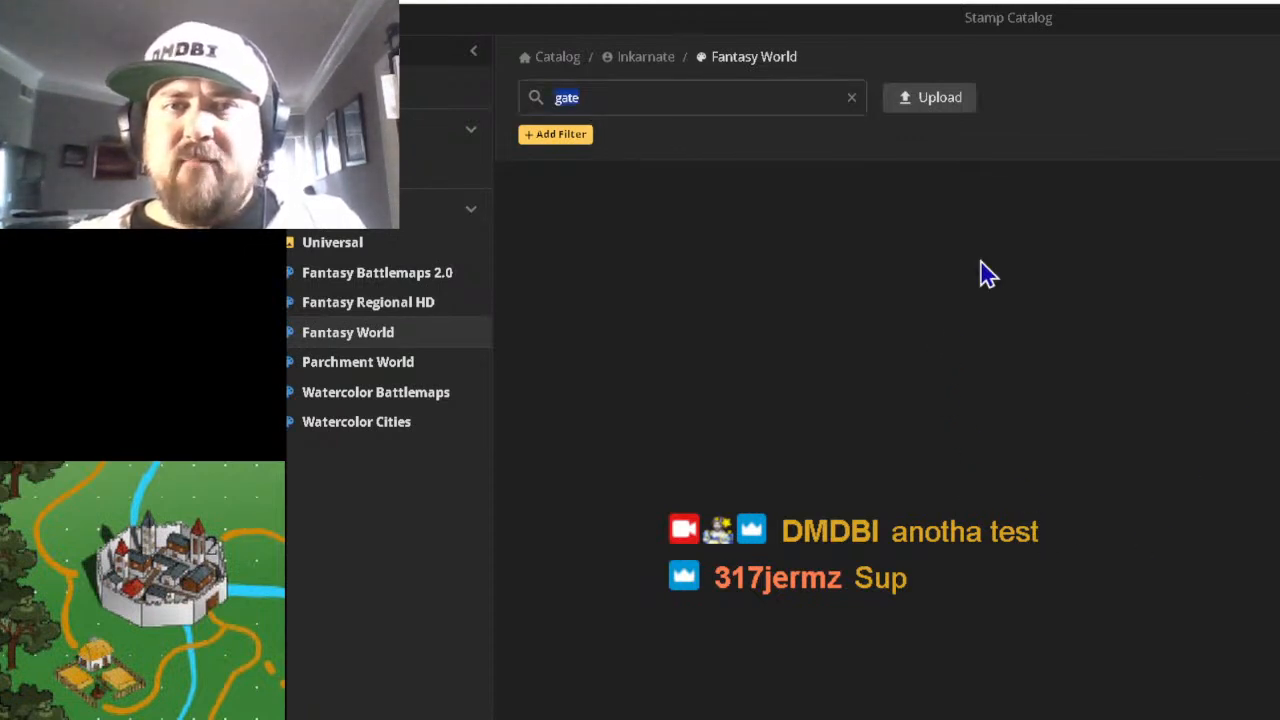
{"action": "left_click", "coordinate": [634, 97]}
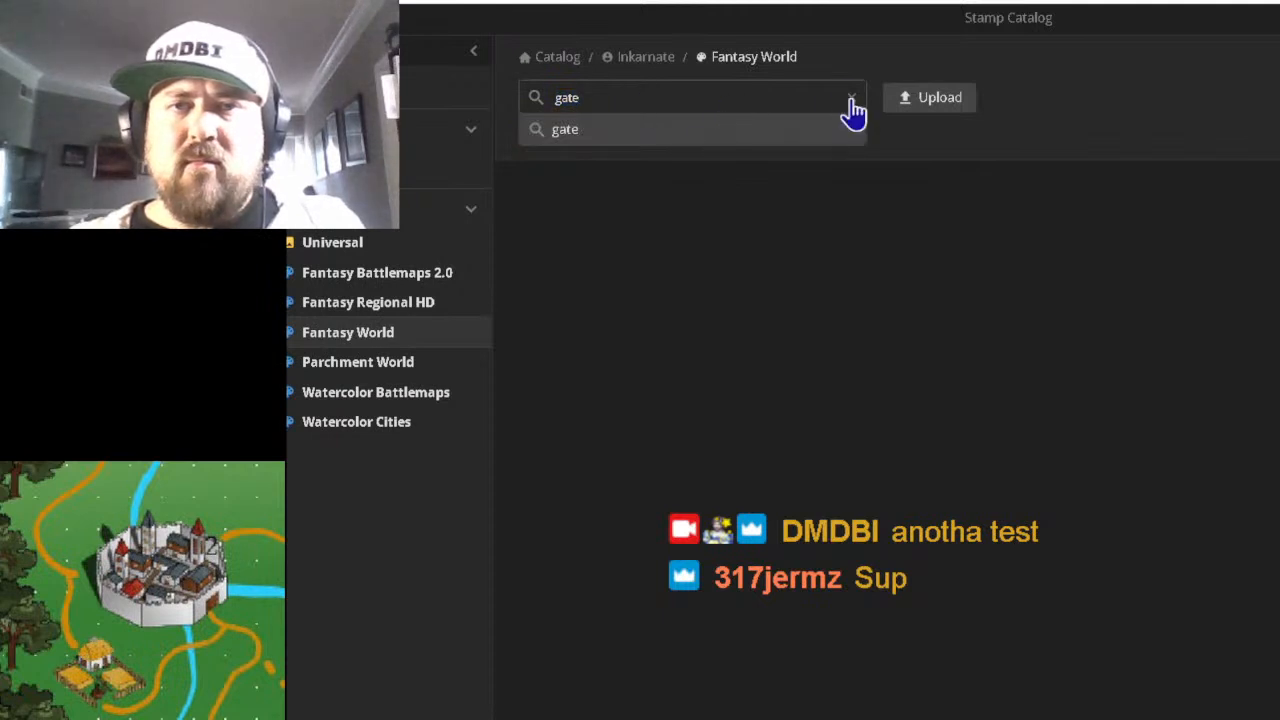
{"action": "key", "text": "Return"}
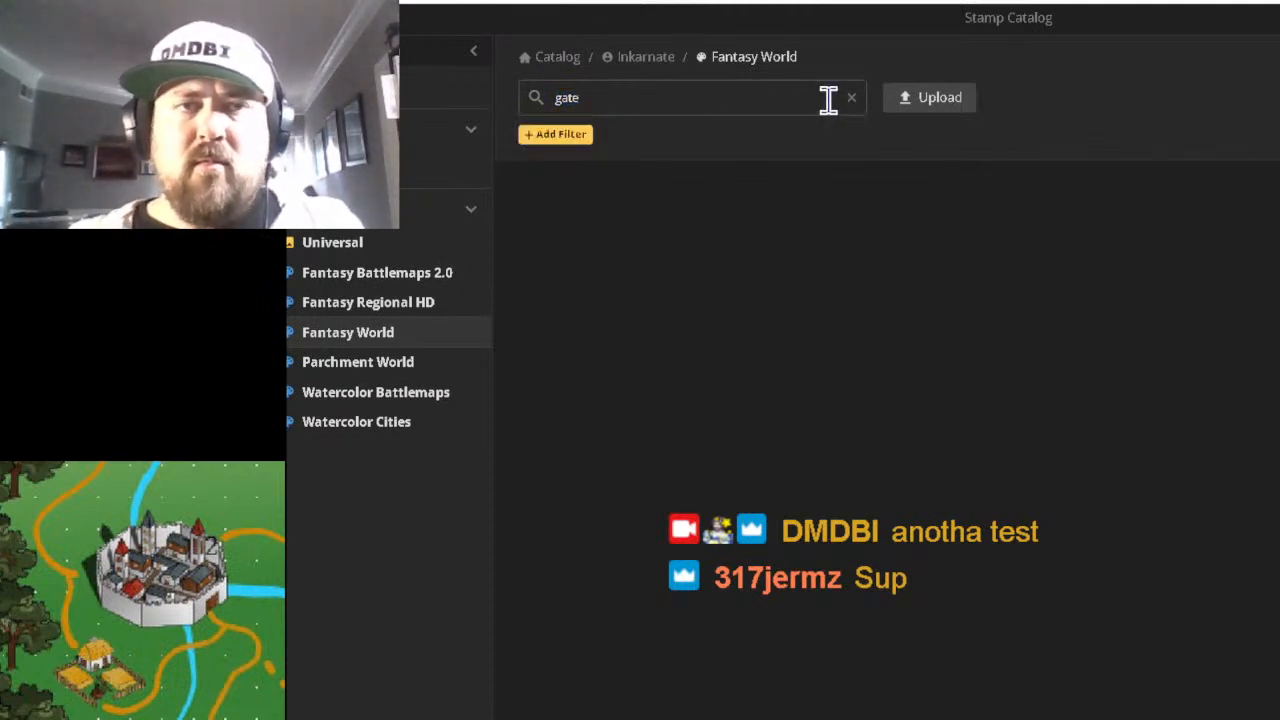
{"action": "key", "text": "ctrl+a"}
{"action": "key", "text": "BackSpace"}
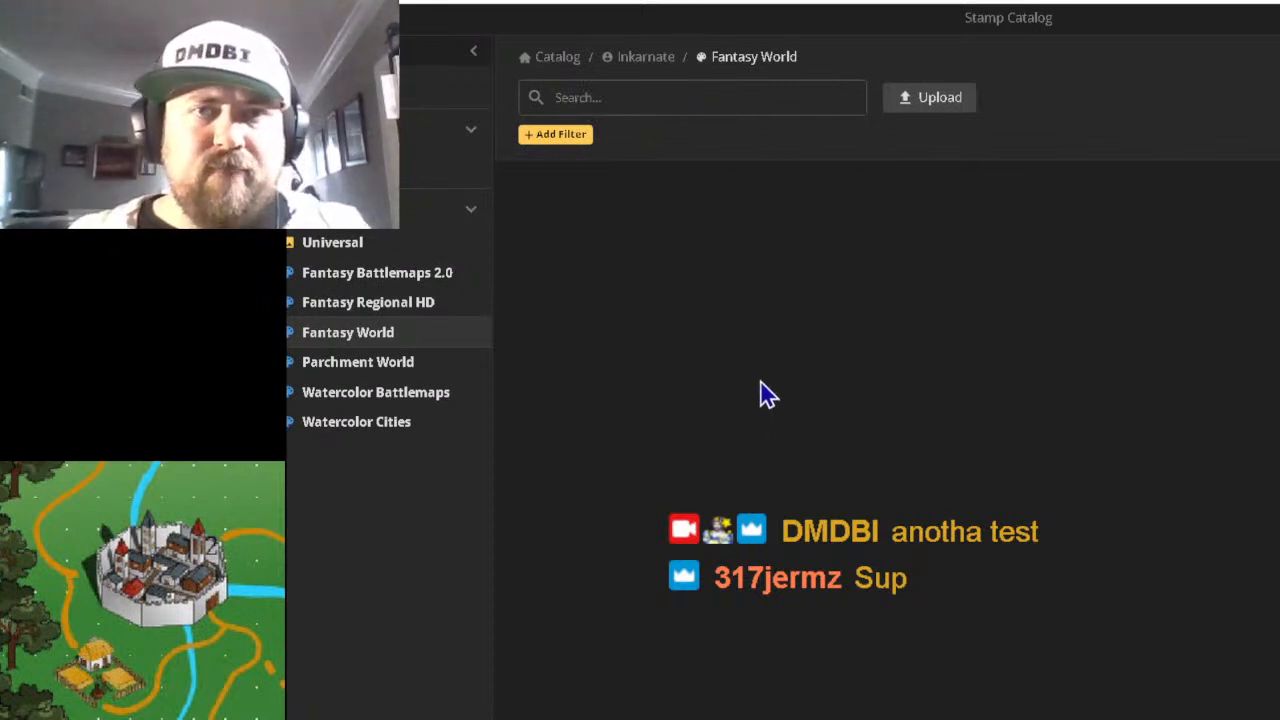
{"action": "type", "text": "gate"}
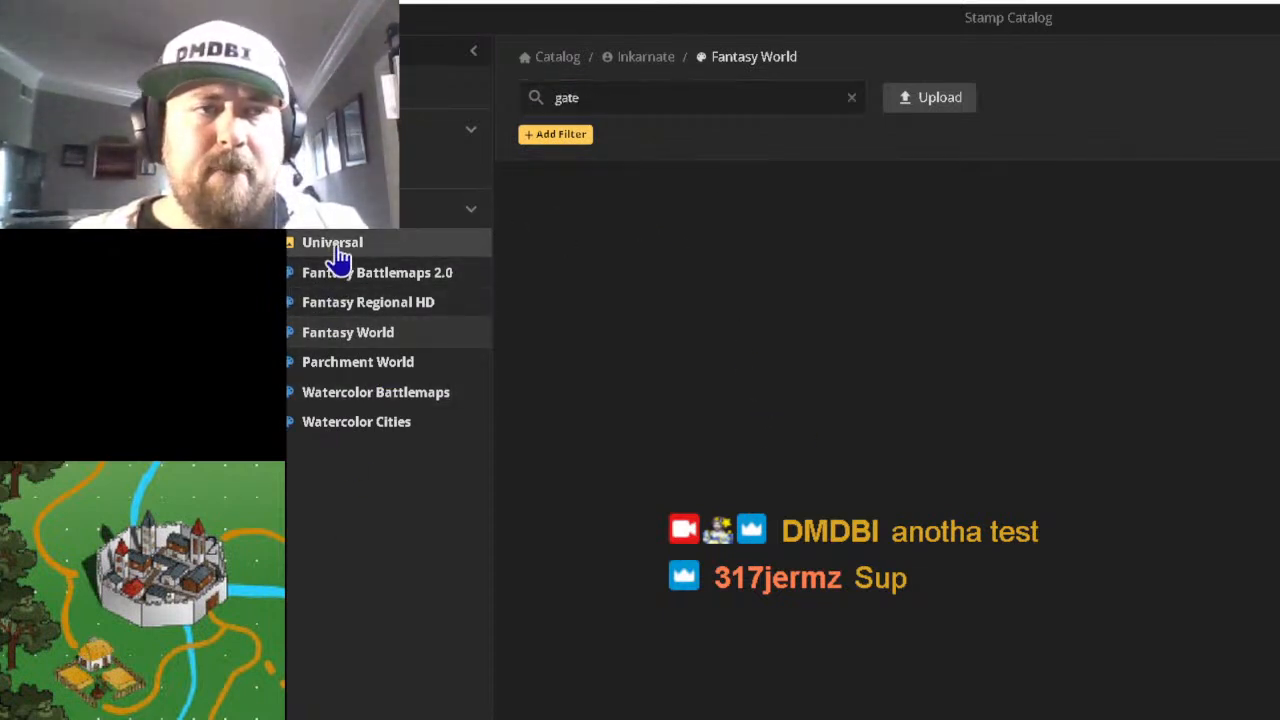
{"action": "left_click", "coordinate": [326, 212]}
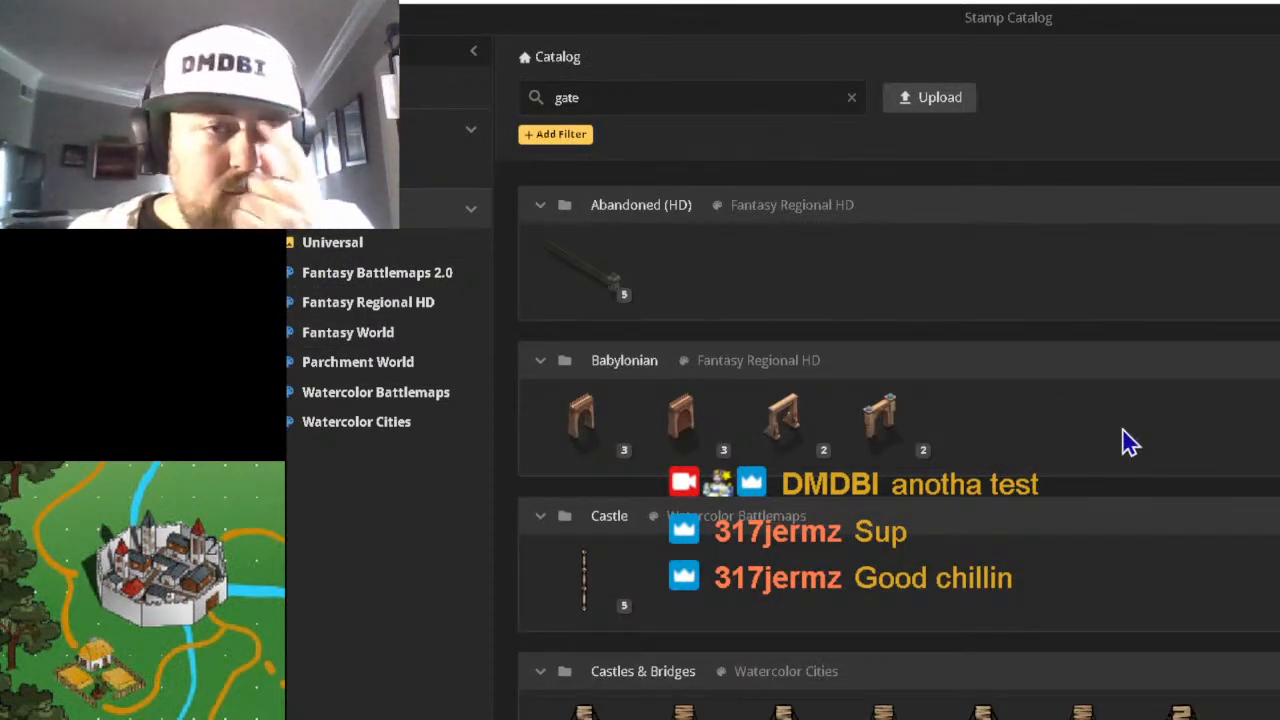
Choose the Stable Fence stamp from the Castle group of Watercolor Battlemaps.
{"action": "mouse_move", "coordinate": [580, 606]}
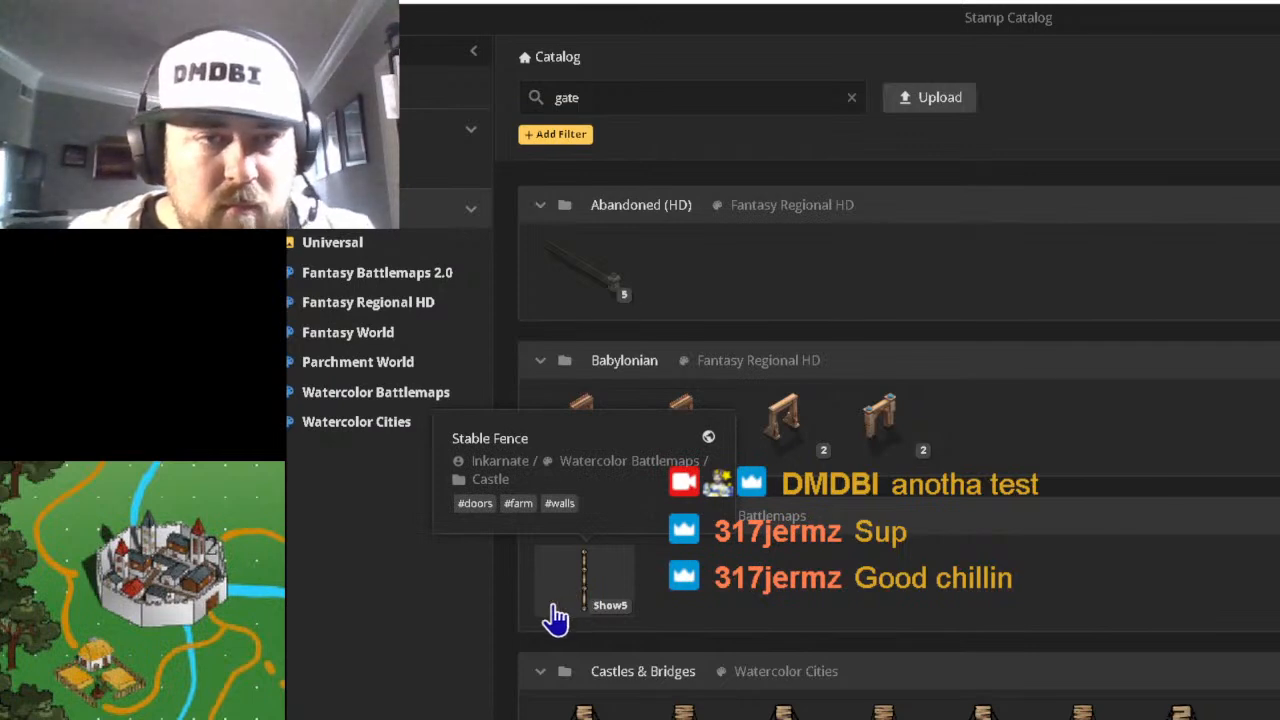
{"action": "left_click", "coordinate": [577, 594]}
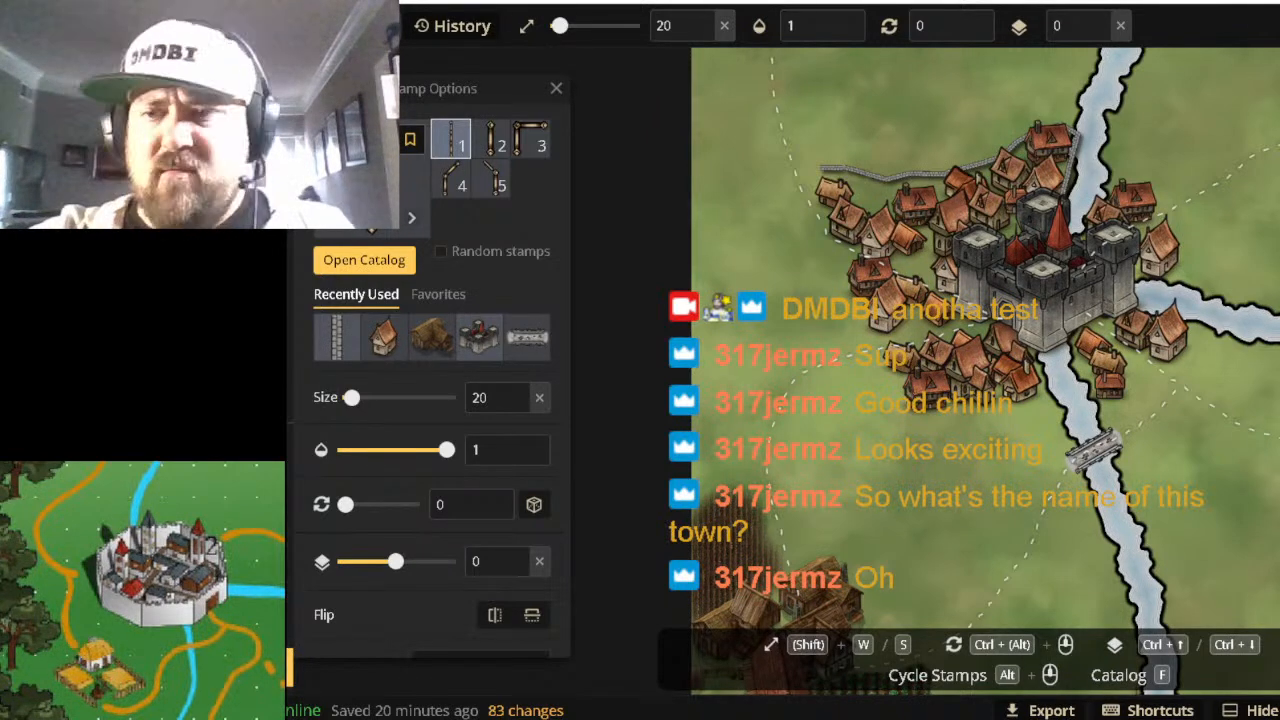
{"action": "key", "text": "ctrl+t"}
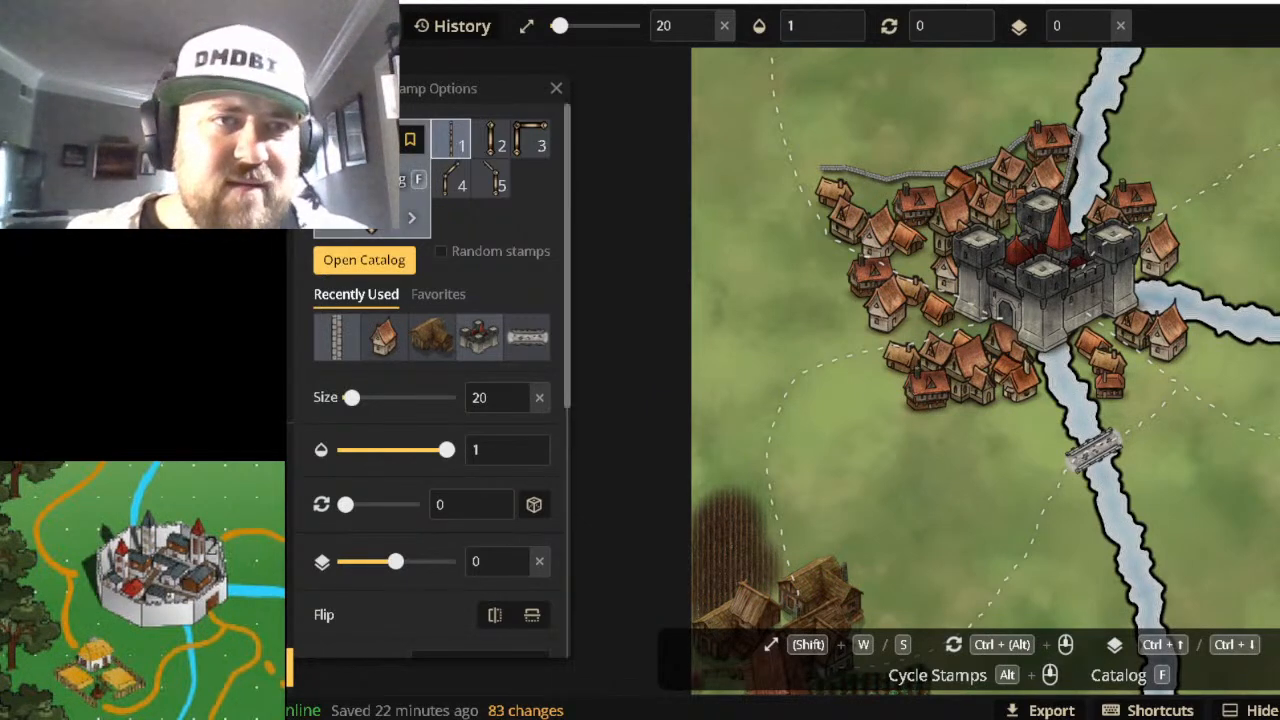
Reopen the gate results and choose the iron gate stamp from the Fantasy Regional HD group.
{"action": "key", "text": "f"}
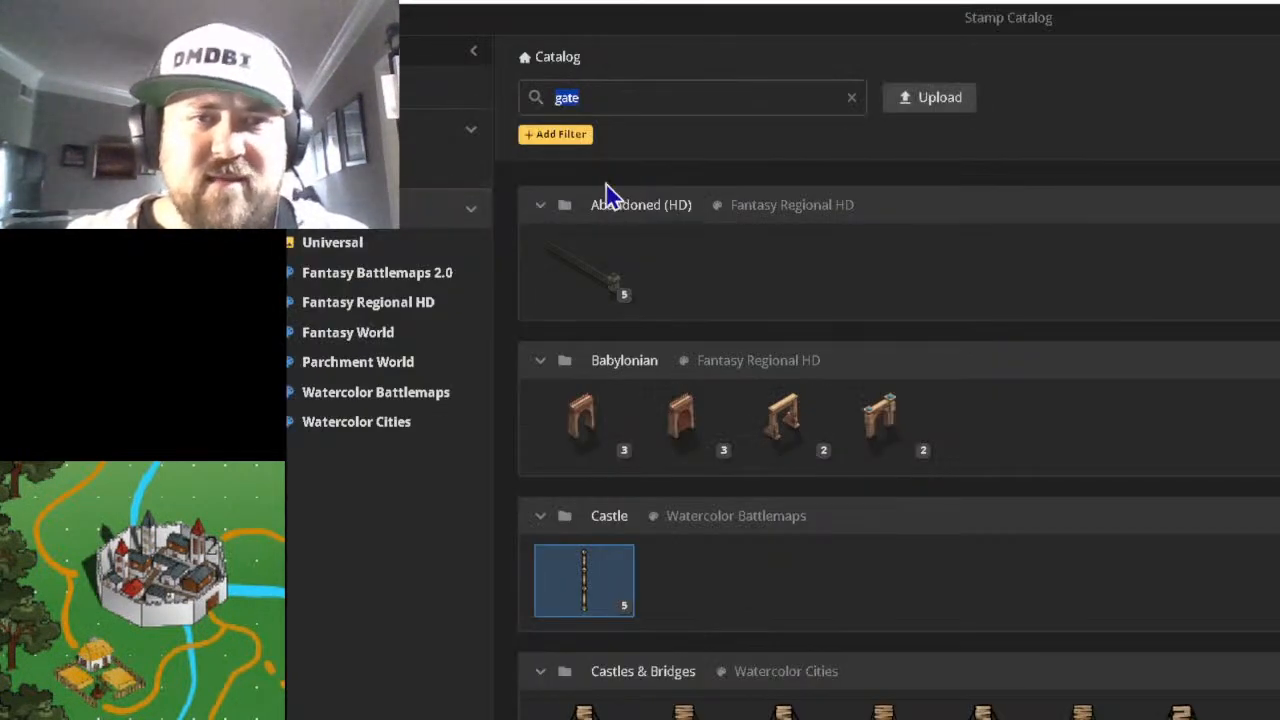
{"action": "scroll", "coordinate": [1040, 440], "scroll_direction": "down", "scroll_amount": 1}
{"action": "scroll", "coordinate": [1040, 440], "scroll_direction": "down", "scroll_amount": 2}
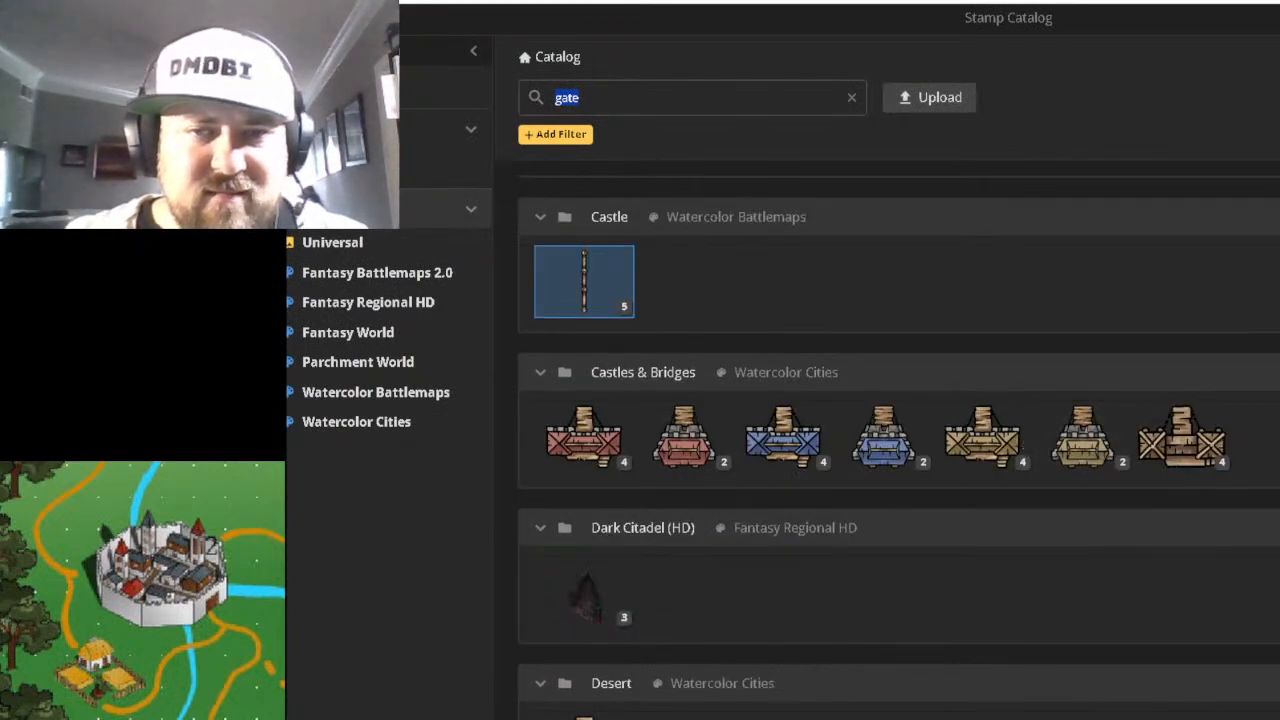
{"action": "scroll", "coordinate": [900, 440], "scroll_direction": "down", "scroll_amount": 3}
{"action": "scroll", "coordinate": [900, 440], "scroll_direction": "down", "scroll_amount": 3}
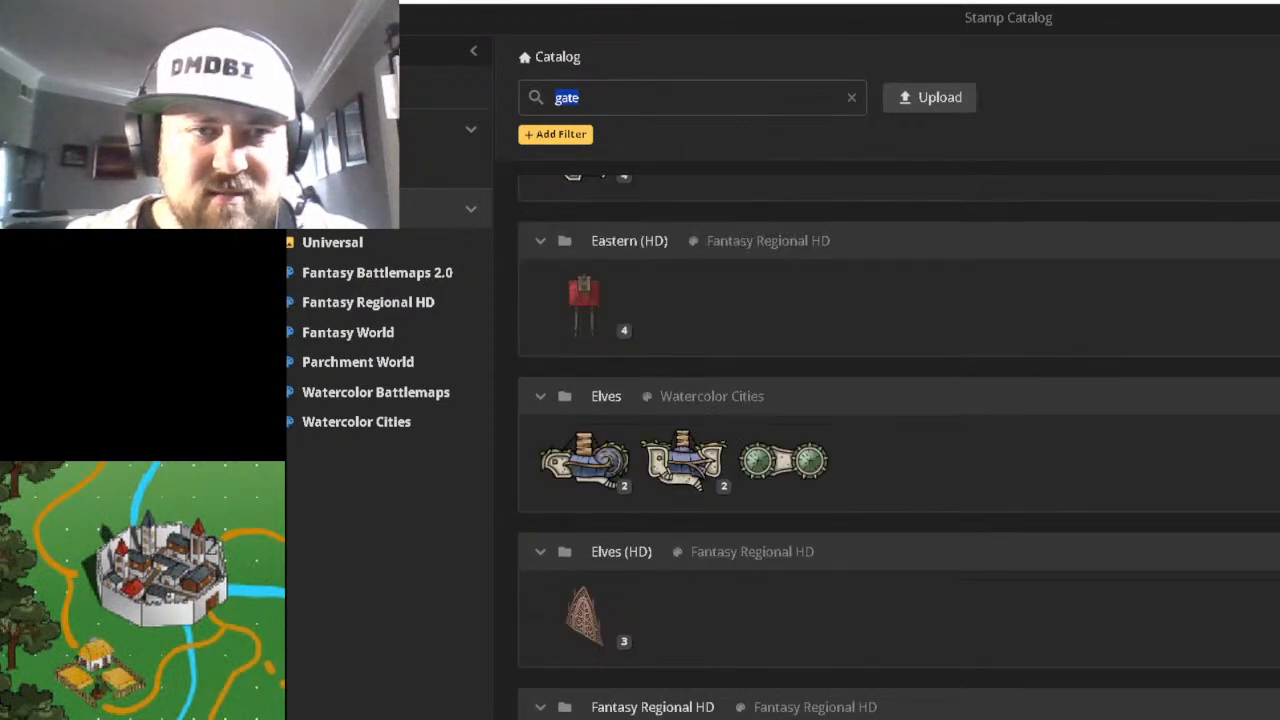
{"action": "scroll", "coordinate": [766, 409], "scroll_direction": "down", "scroll_amount": 4}
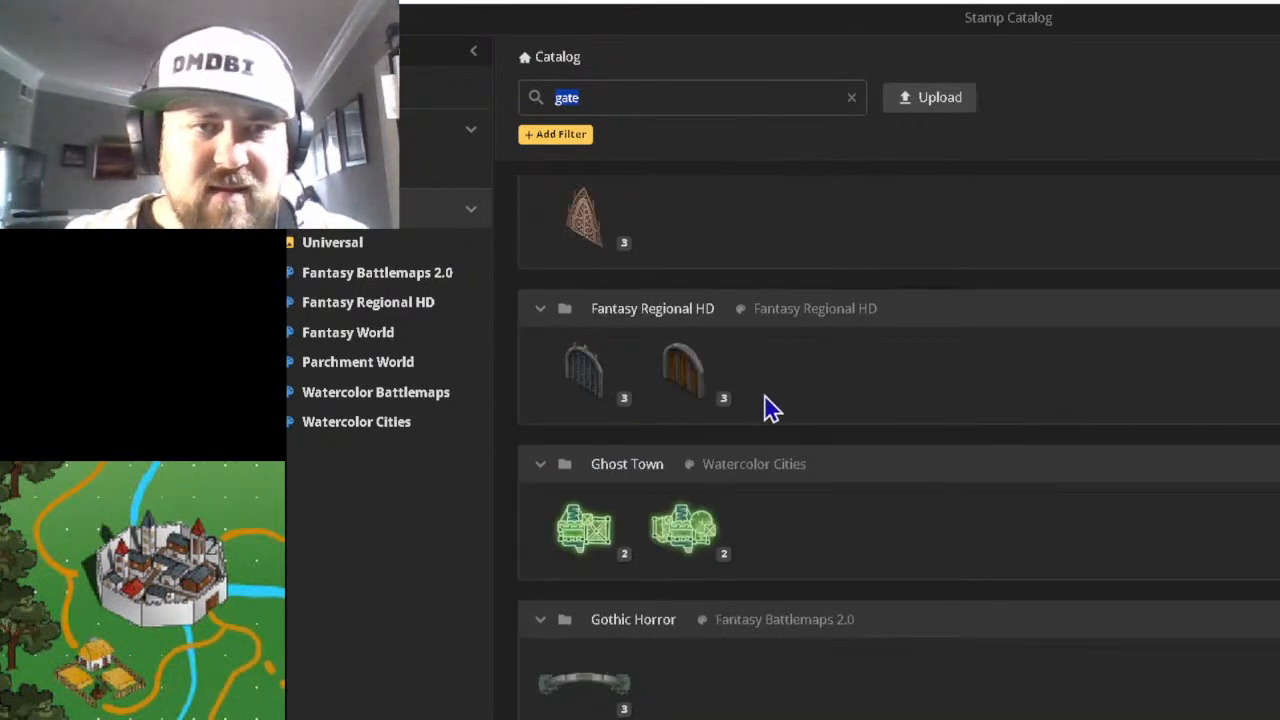
{"action": "left_click", "coordinate": [570, 370]}
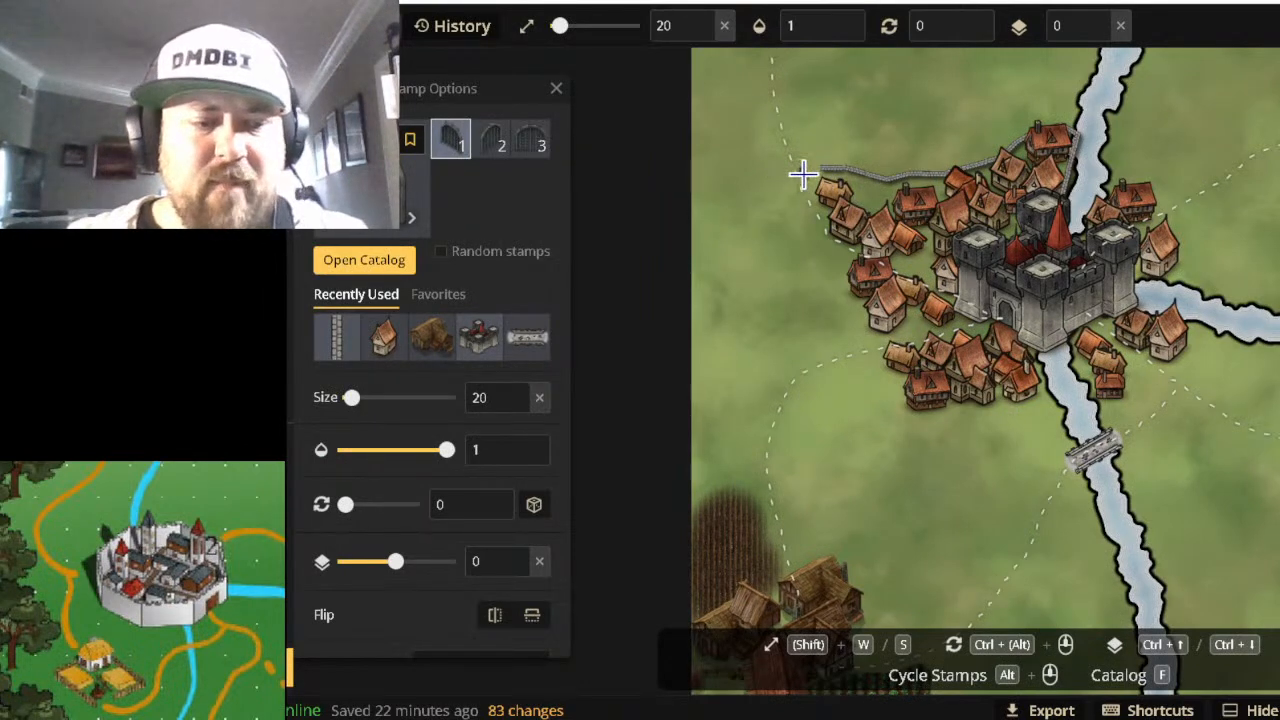
Switch the iron gate to its third variant, set its size to 50 and rotate it to 300 degrees.
{"action": "scroll", "coordinate": [800, 172], "scroll_direction": "up", "scroll_amount": 4, "text": "ctrl"}
{"action": "scroll", "coordinate": [804, 174], "scroll_direction": "down", "scroll_amount": 1, "text": "alt"}
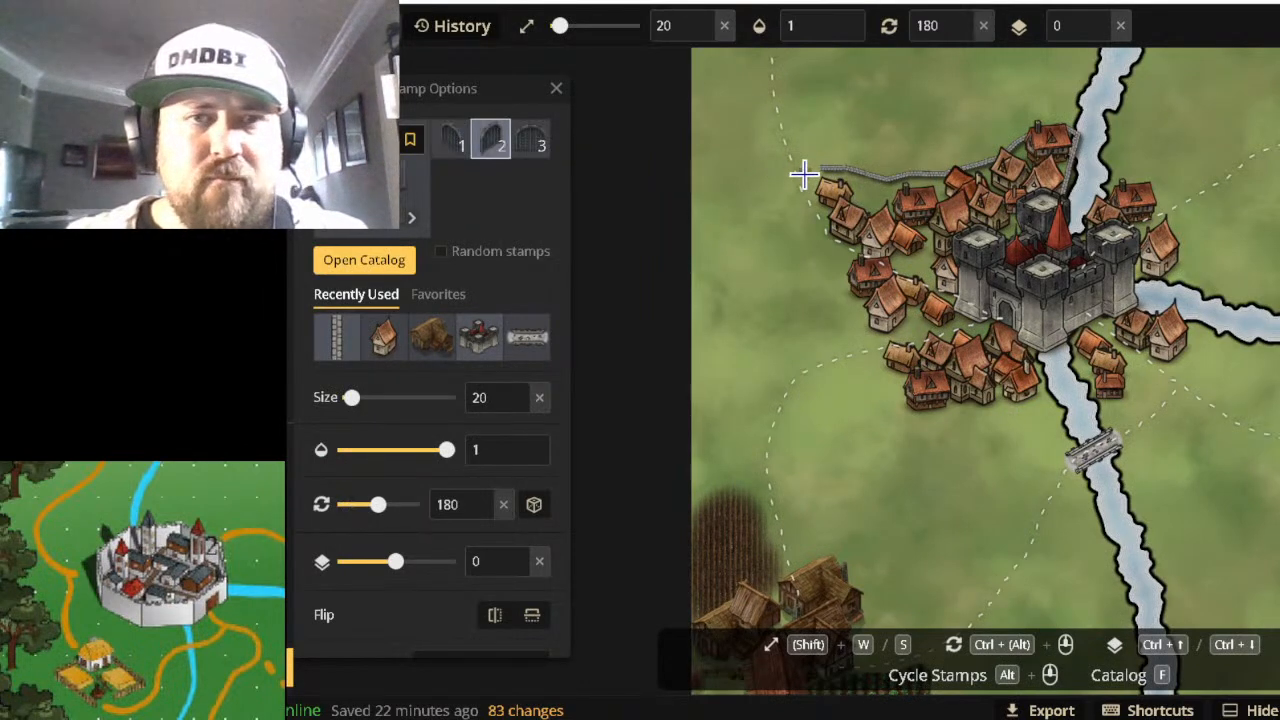
{"action": "key", "text": "w"}
{"action": "key", "text": "w"}
{"action": "key", "text": "w"}
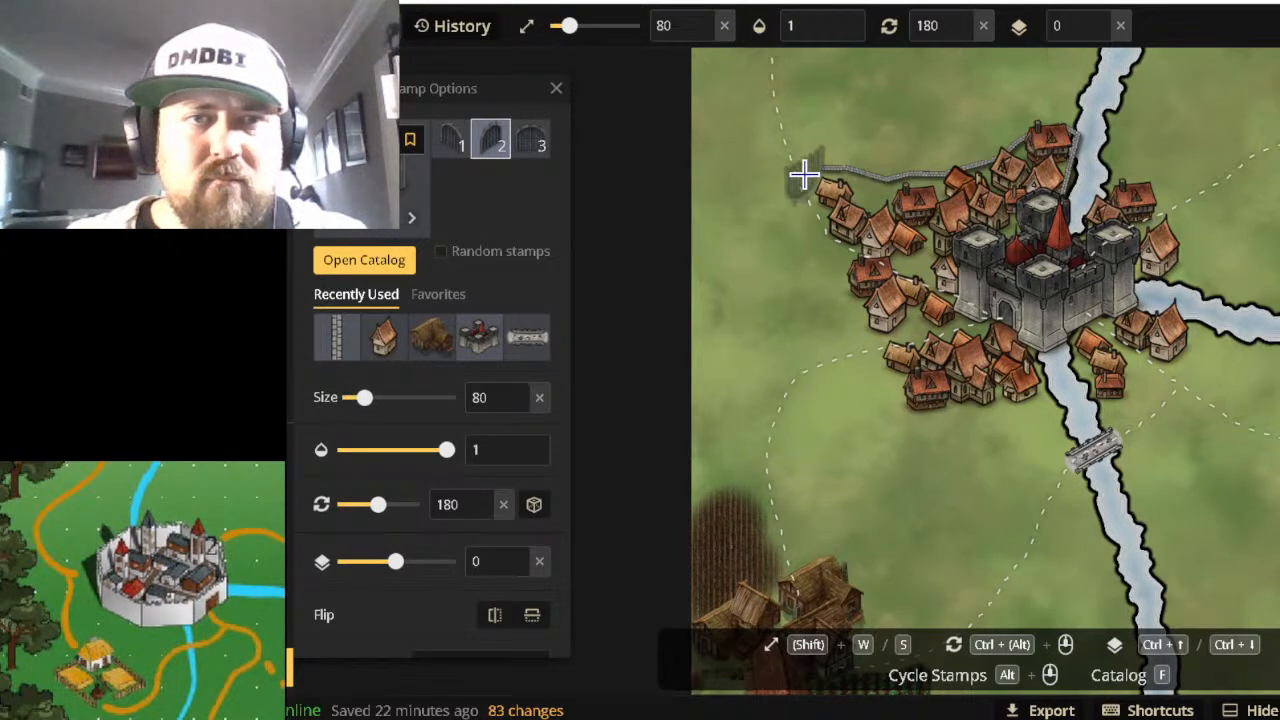
{"action": "scroll", "coordinate": [804, 174], "scroll_direction": "up", "scroll_amount": 5}
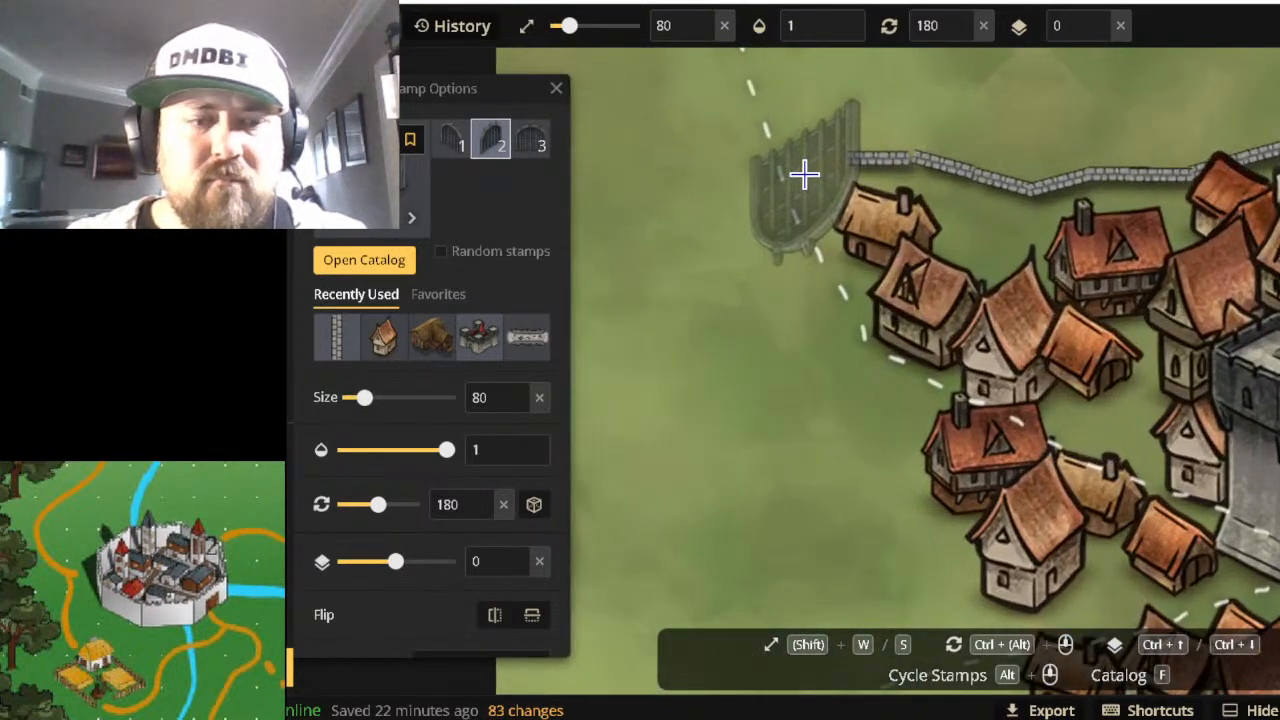
{"action": "key", "text": "s"}
{"action": "key", "text": "s"}
{"action": "key", "text": "s"}
{"action": "scroll", "coordinate": [804, 174], "scroll_direction": "down", "scroll_amount": 1}
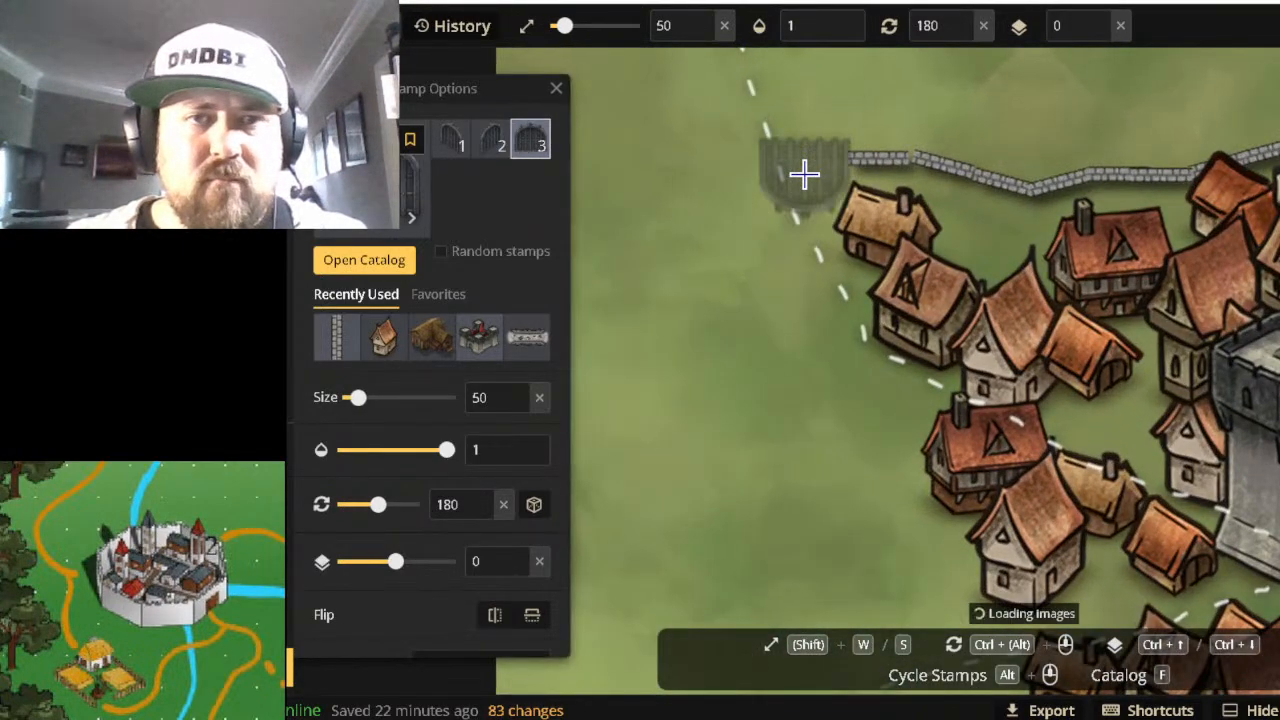
{"action": "scroll", "coordinate": [804, 174], "scroll_direction": "down", "scroll_amount": 1}
{"action": "scroll", "coordinate": [804, 174], "scroll_direction": "down", "scroll_amount": 16, "text": "ctrl"}
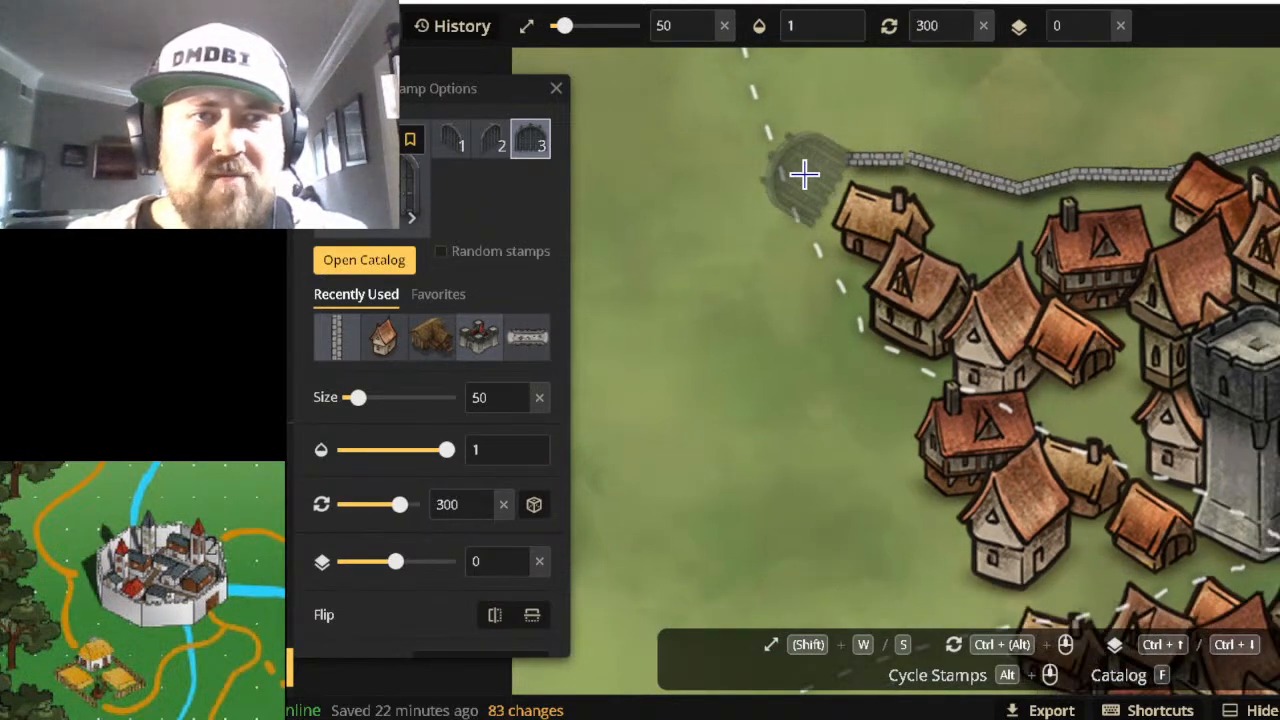
Try the iron gate's second variant on the path beside the wall's open end, and undo the placement.
{"action": "left_click", "coordinate": [487, 142]}
{"action": "left_click", "coordinate": [451, 142]}
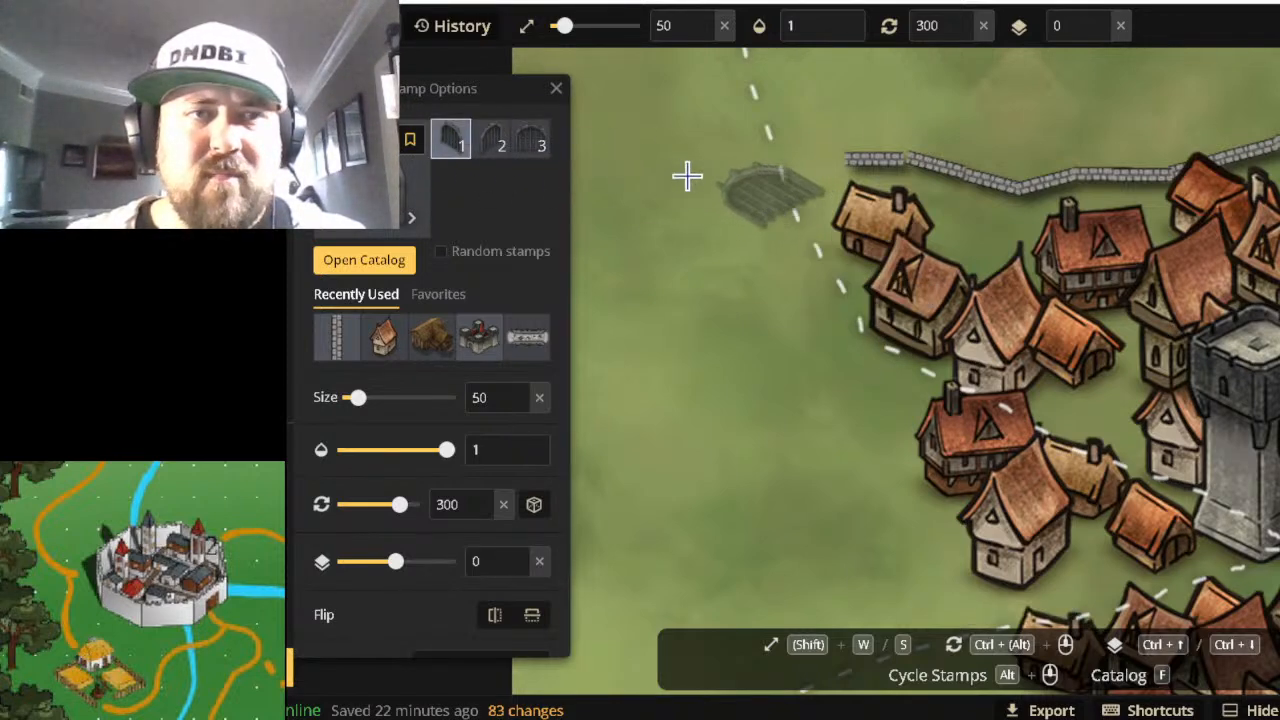
{"action": "left_click", "coordinate": [497, 141]}
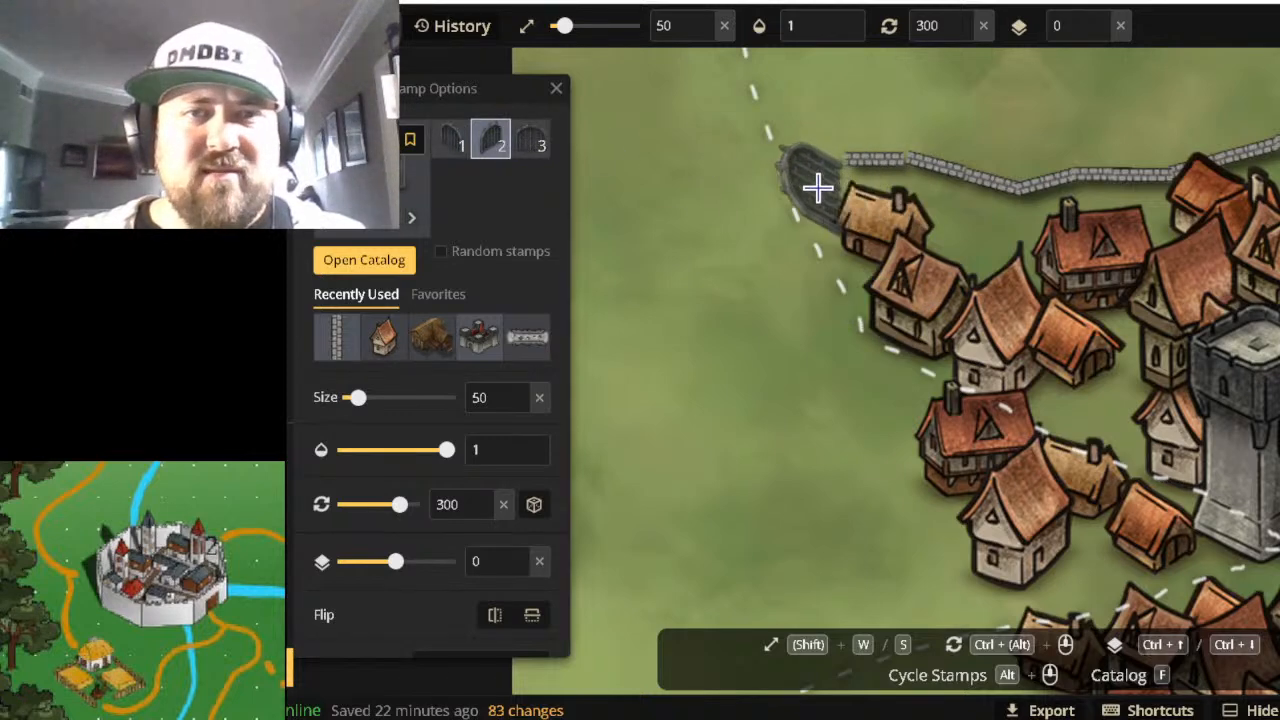
{"action": "left_click", "coordinate": [812, 233]}
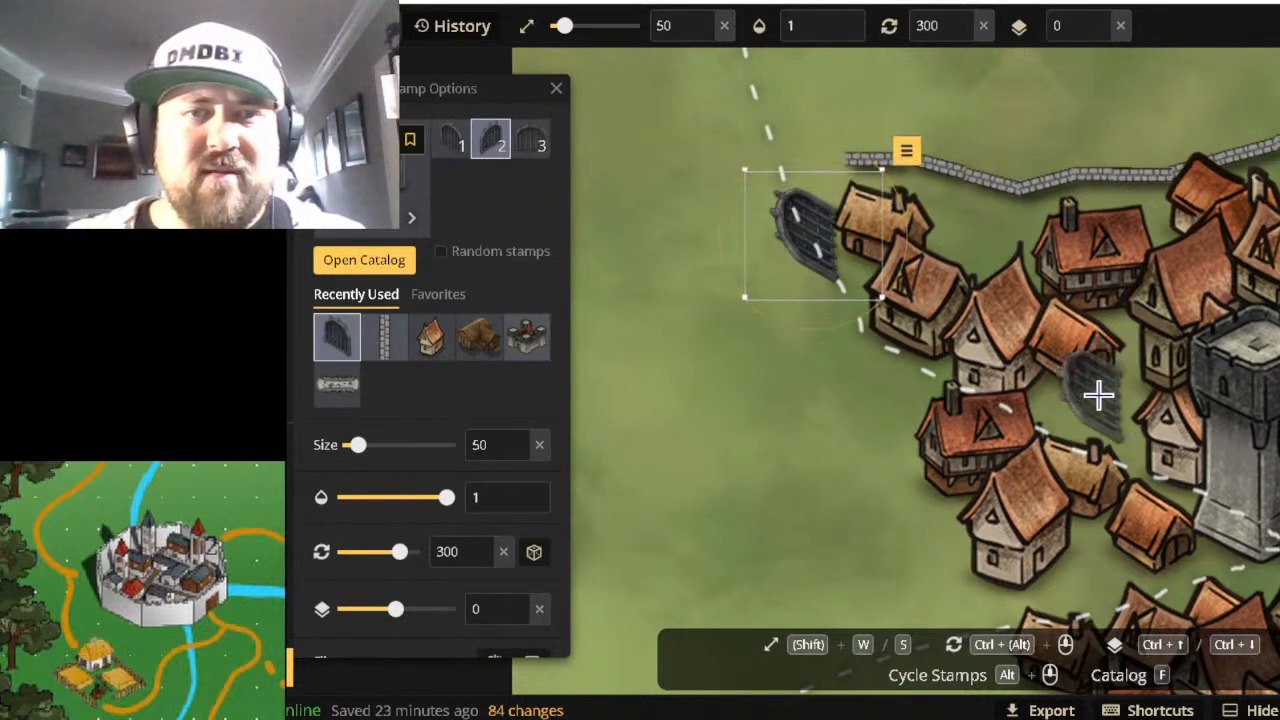
{"action": "key", "text": "ctrl+z"}
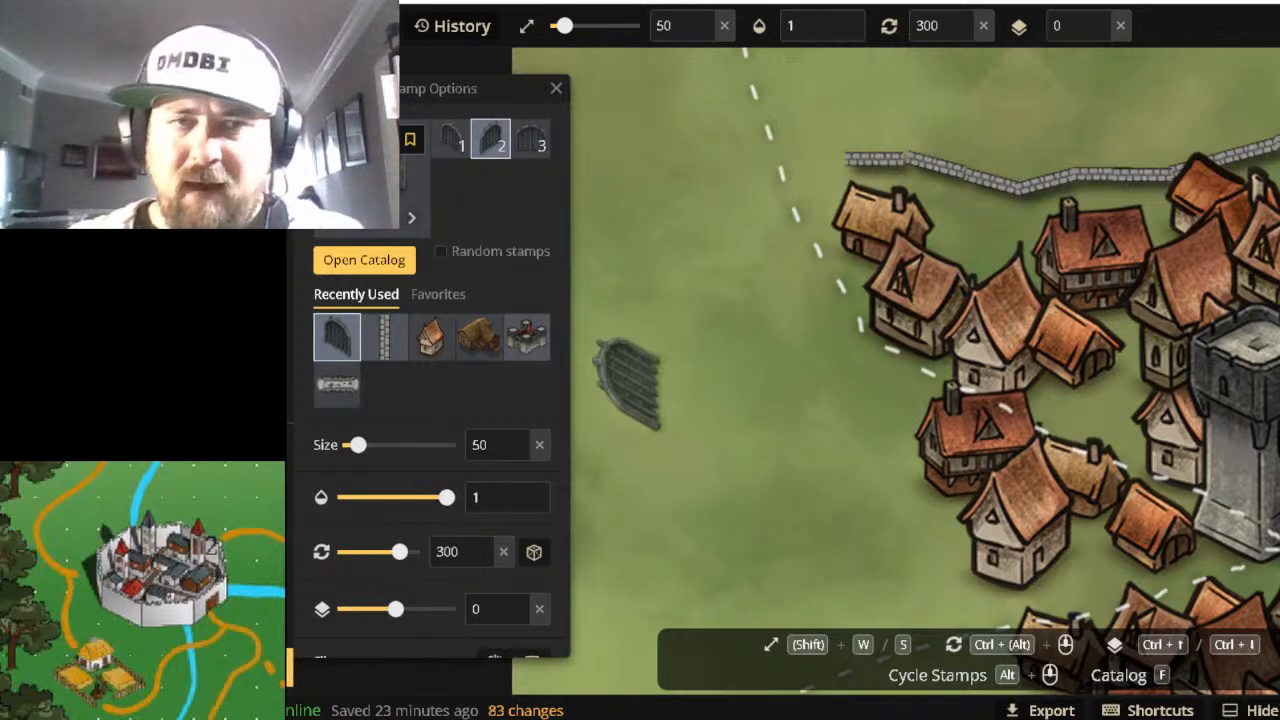
Choose the wooden gate from Fantasy Regional HD and place its third variant on the dashed path at the wall's open end.
{"action": "key", "text": "f"}
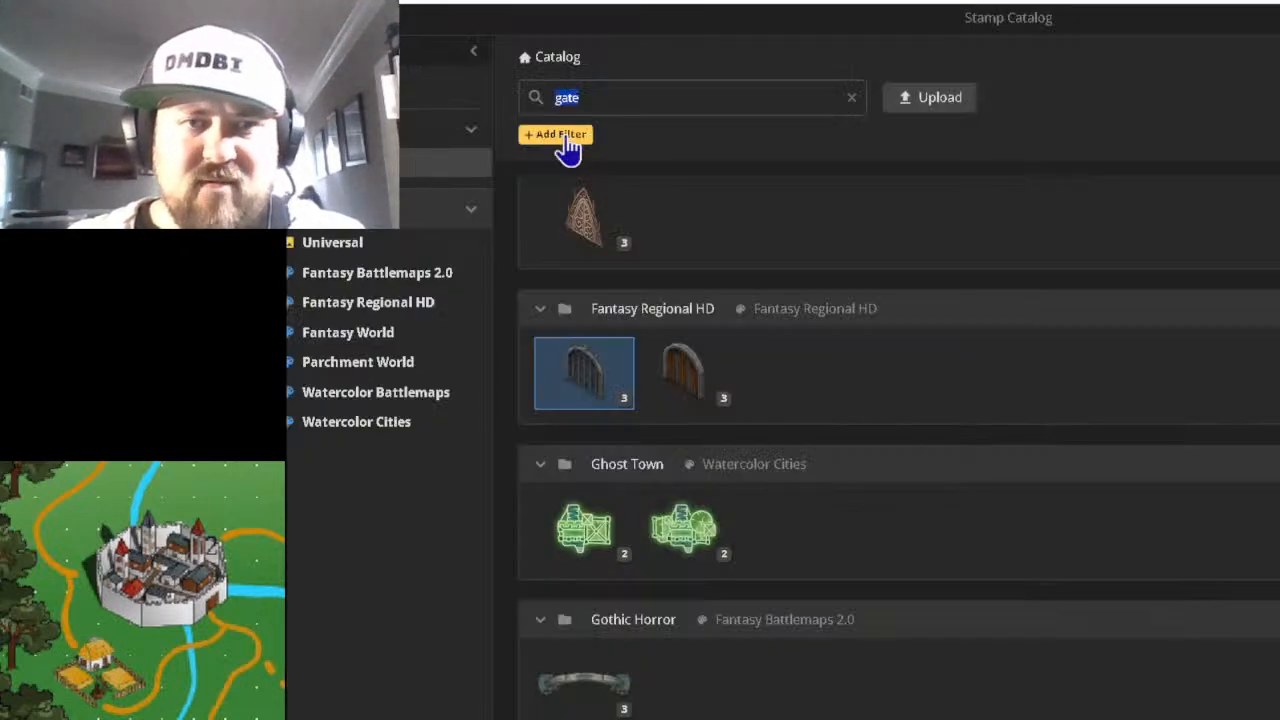
{"action": "scroll", "coordinate": [929, 517], "scroll_direction": "down", "scroll_amount": 4}
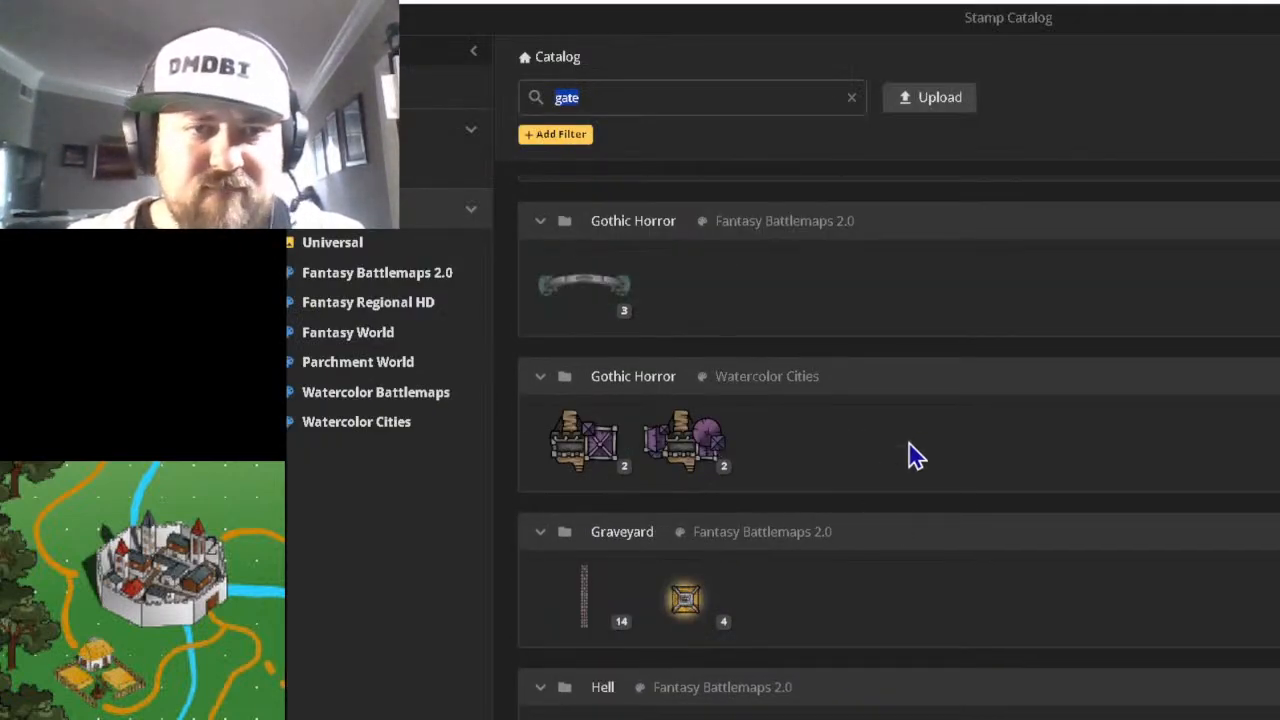
{"action": "scroll", "coordinate": [916, 455], "scroll_direction": "down", "scroll_amount": 5}
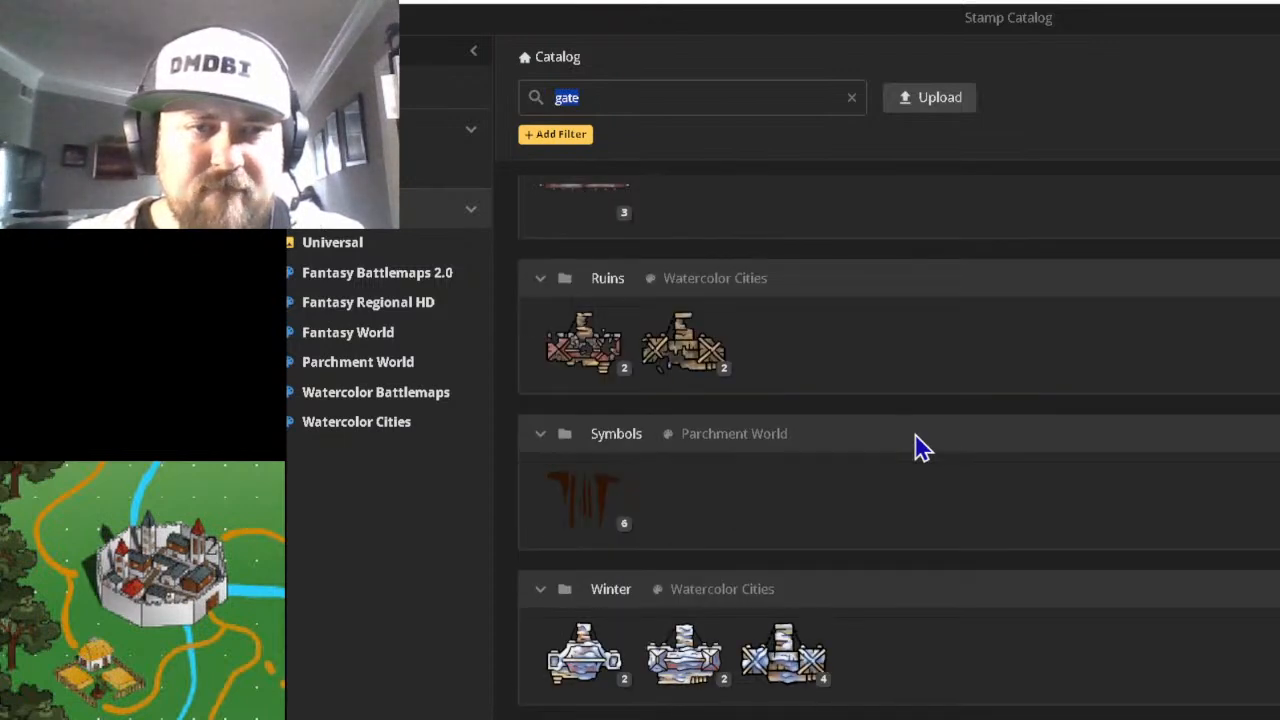
{"action": "scroll", "coordinate": [922, 448], "scroll_direction": "up", "scroll_amount": 8}
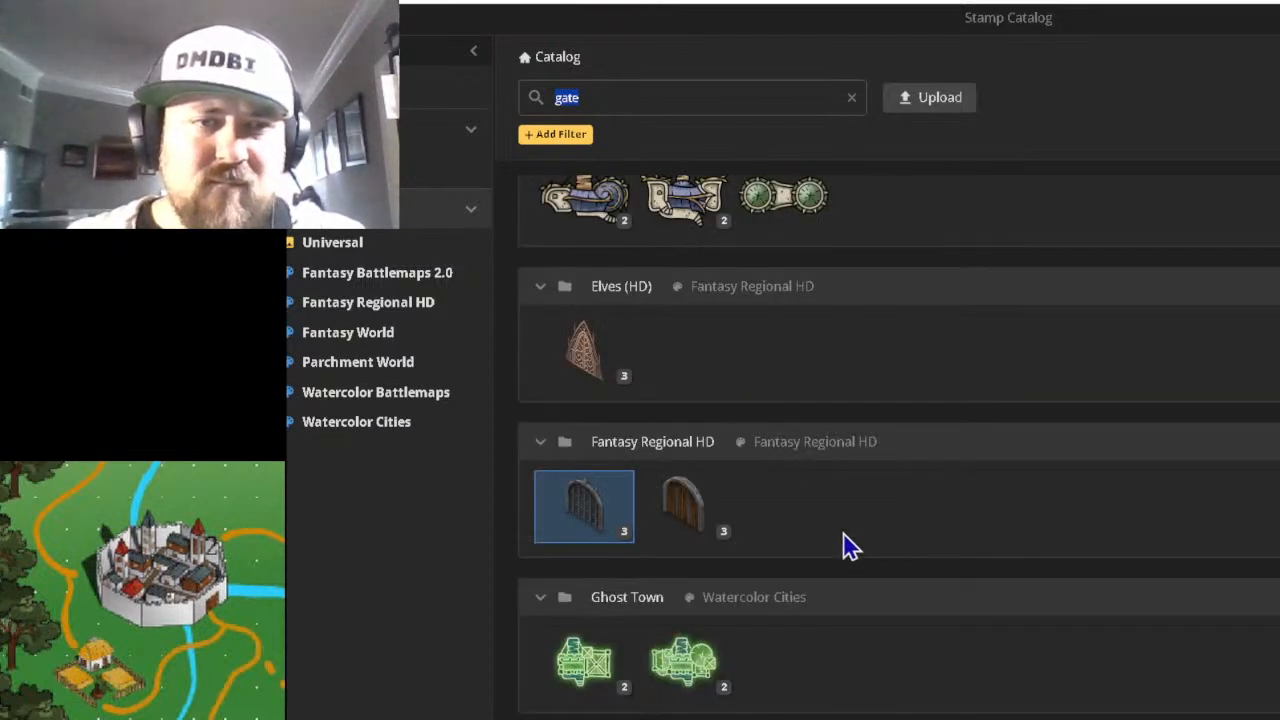
{"action": "left_click", "coordinate": [684, 505]}
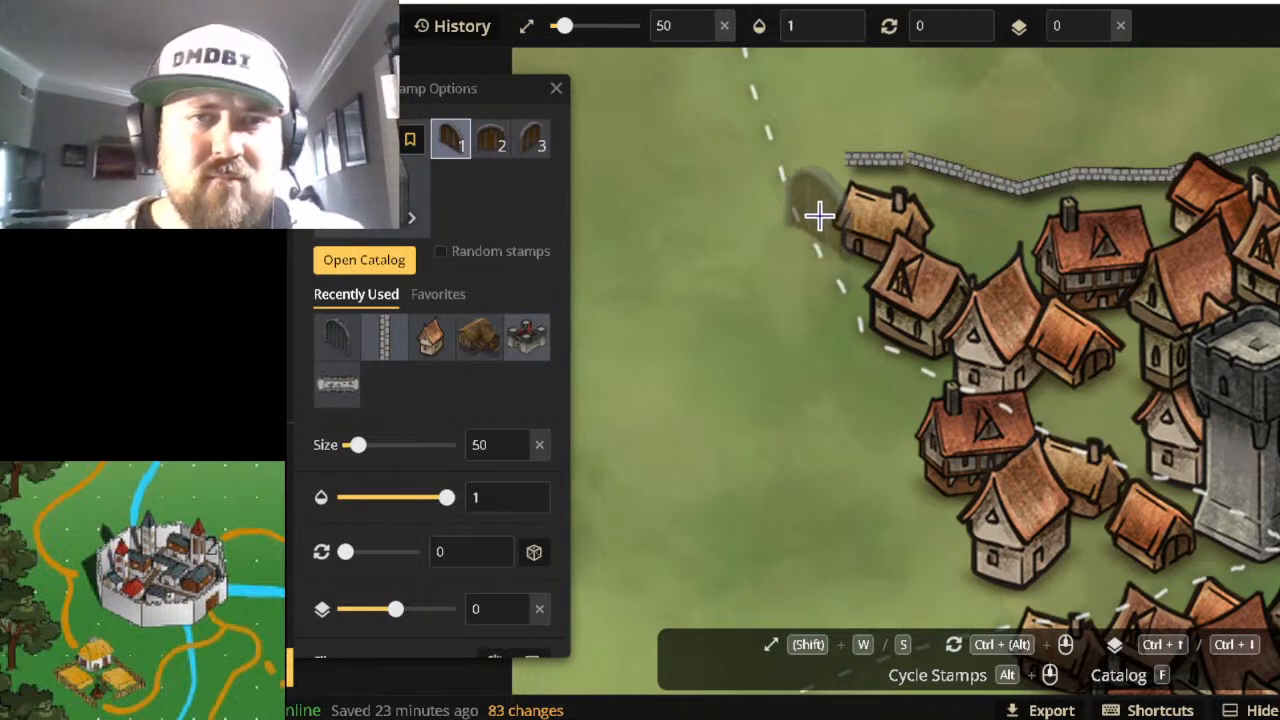
{"action": "left_click", "coordinate": [531, 140]}
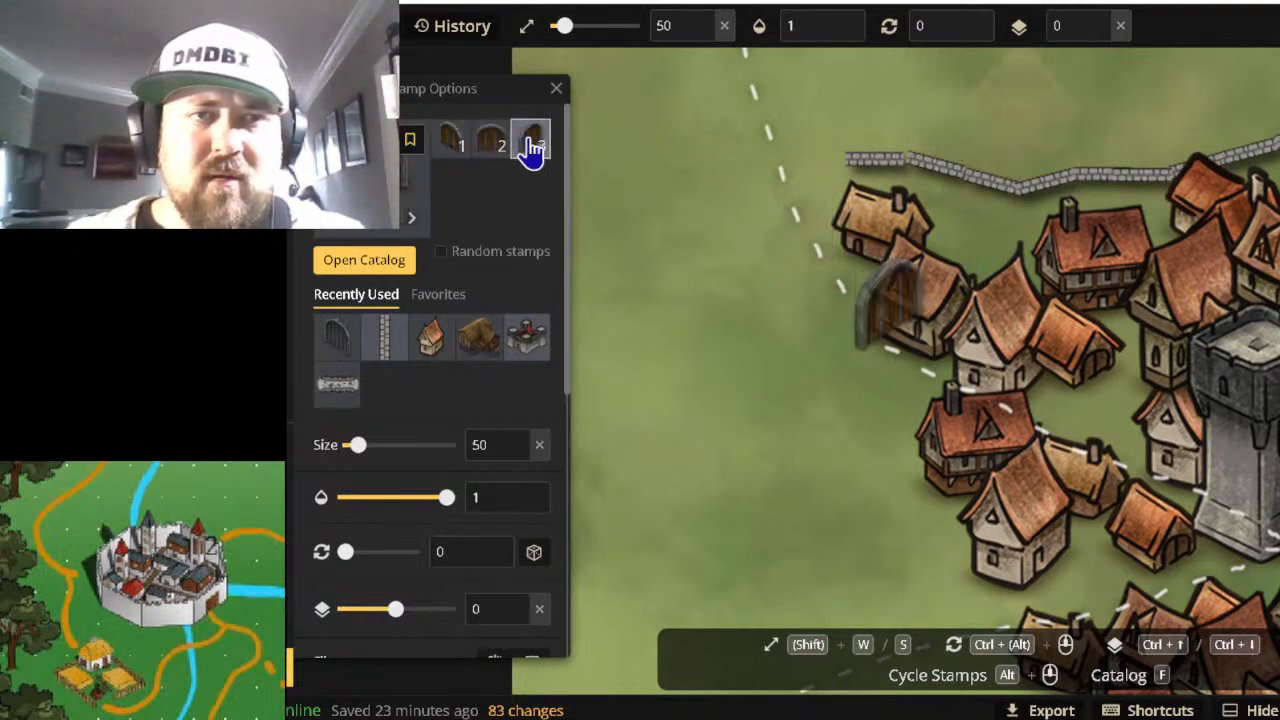
{"action": "left_click", "coordinate": [794, 177]}
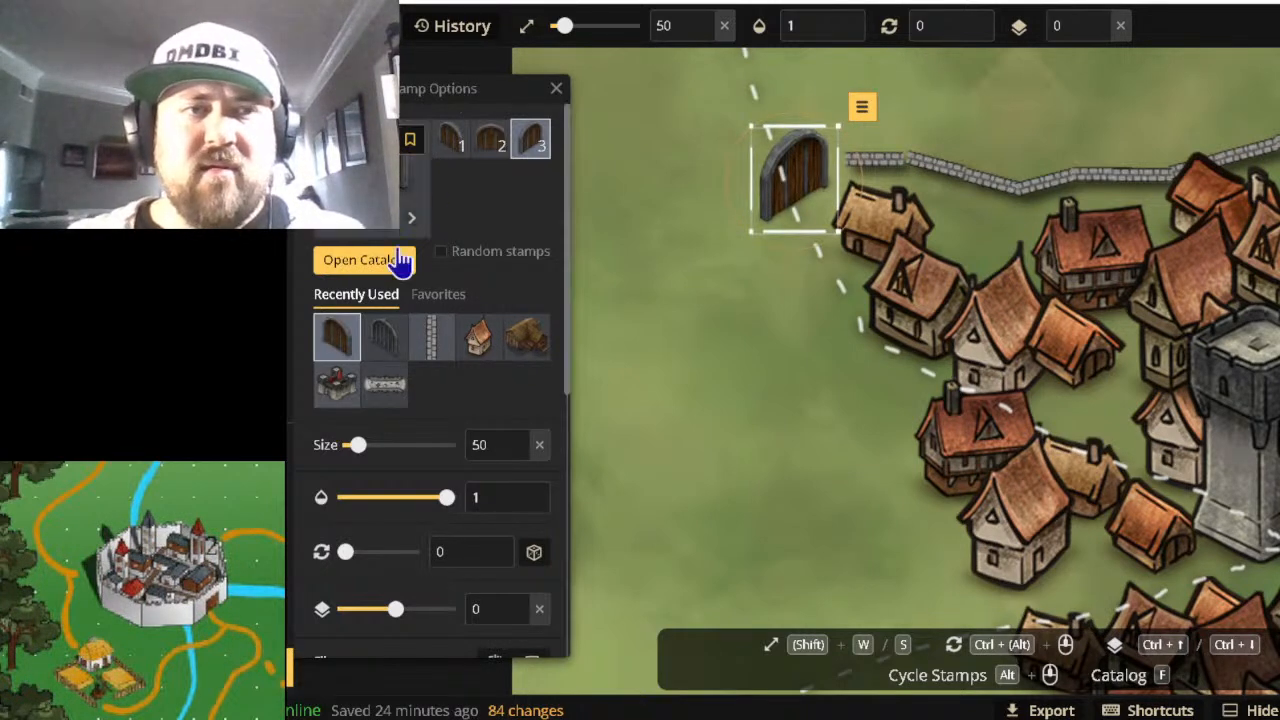
Place a stone wall segment at size 20, rotated to 270 degrees, between the wooden gate and the wall's open end.
{"action": "left_click", "coordinate": [431, 340]}
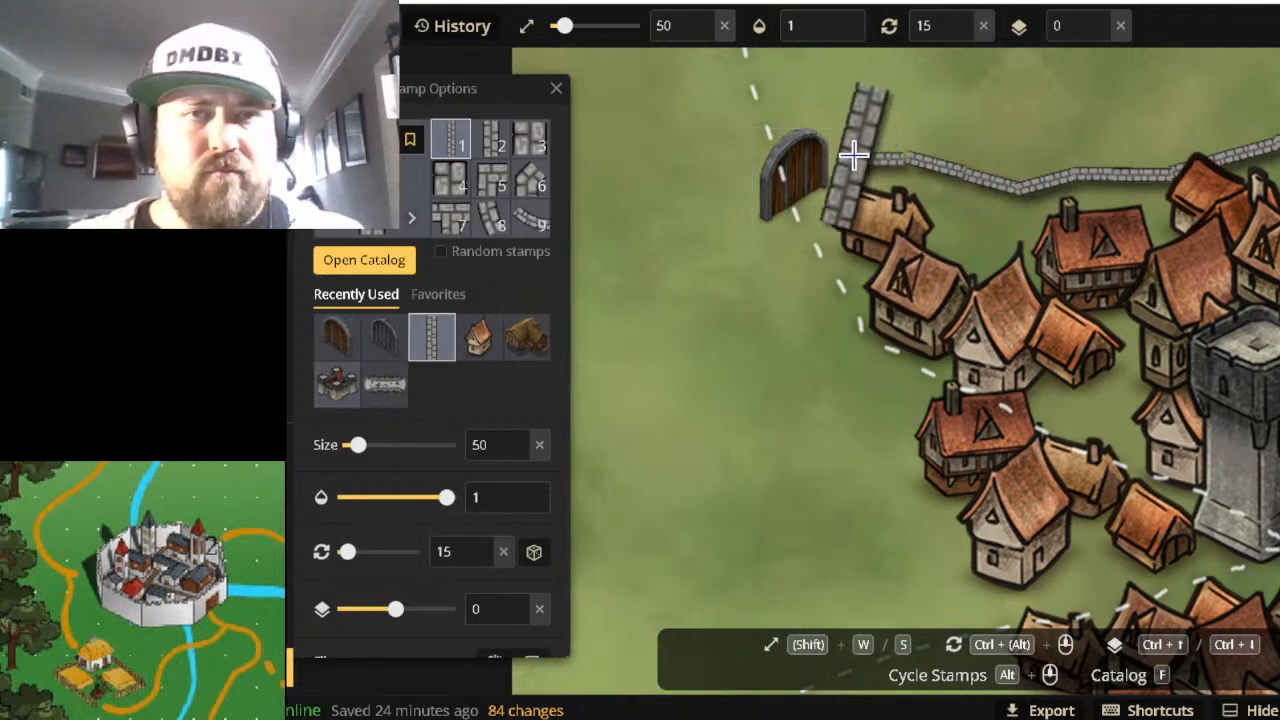
{"action": "scroll", "coordinate": [853, 153], "scroll_direction": "down", "scroll_amount": 7, "text": "ctrl"}
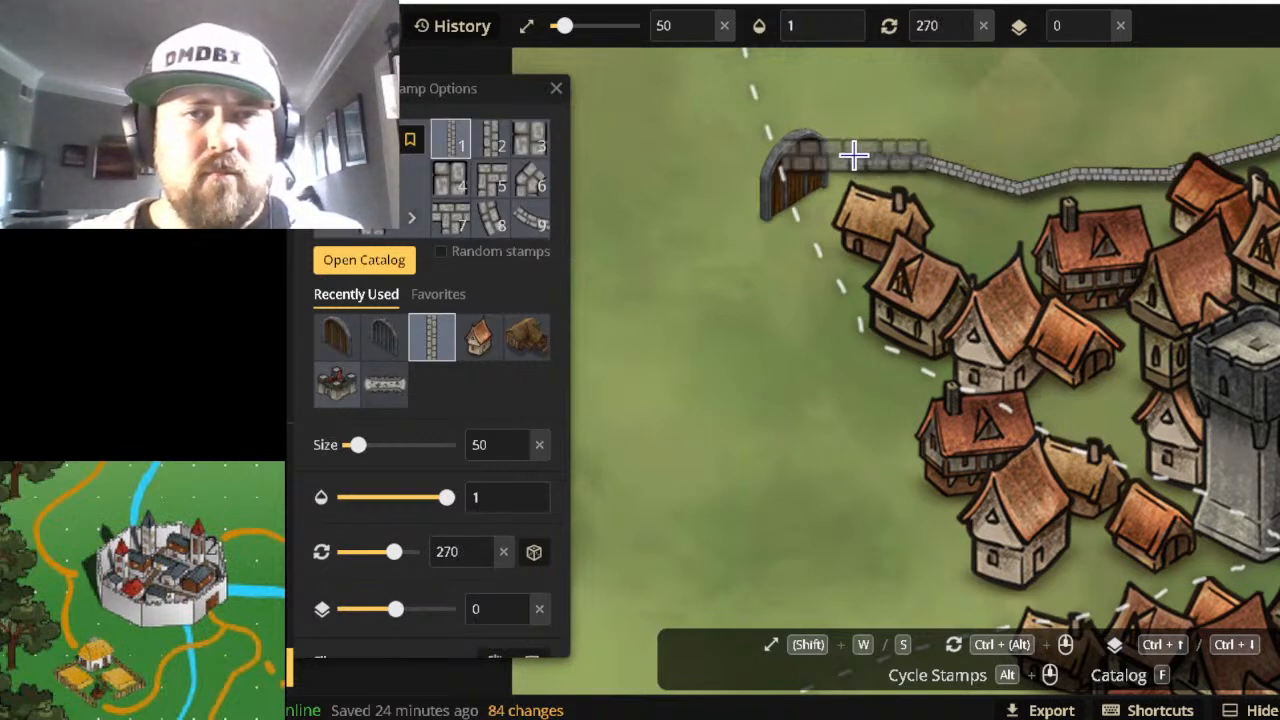
{"action": "key", "text": "s"}
{"action": "key", "text": "s"}
{"action": "key", "text": "s"}
{"action": "key", "text": "s"}
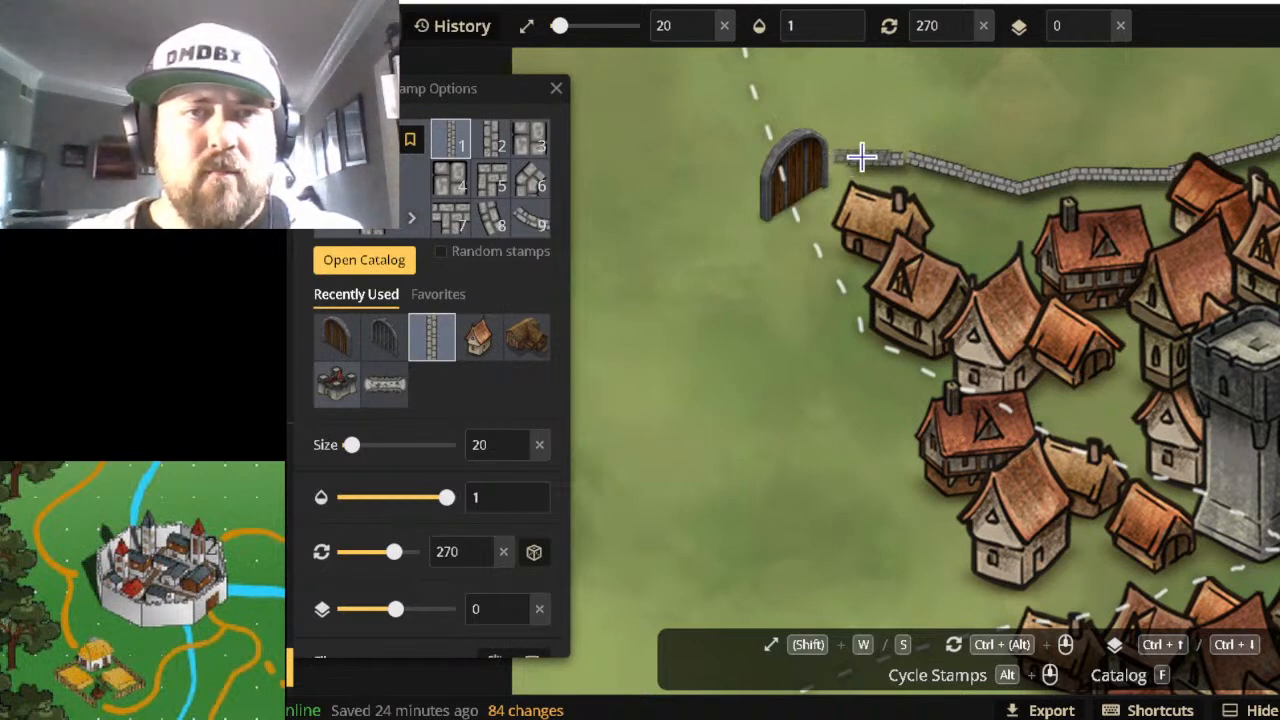
{"action": "left_click", "coordinate": [852, 158]}
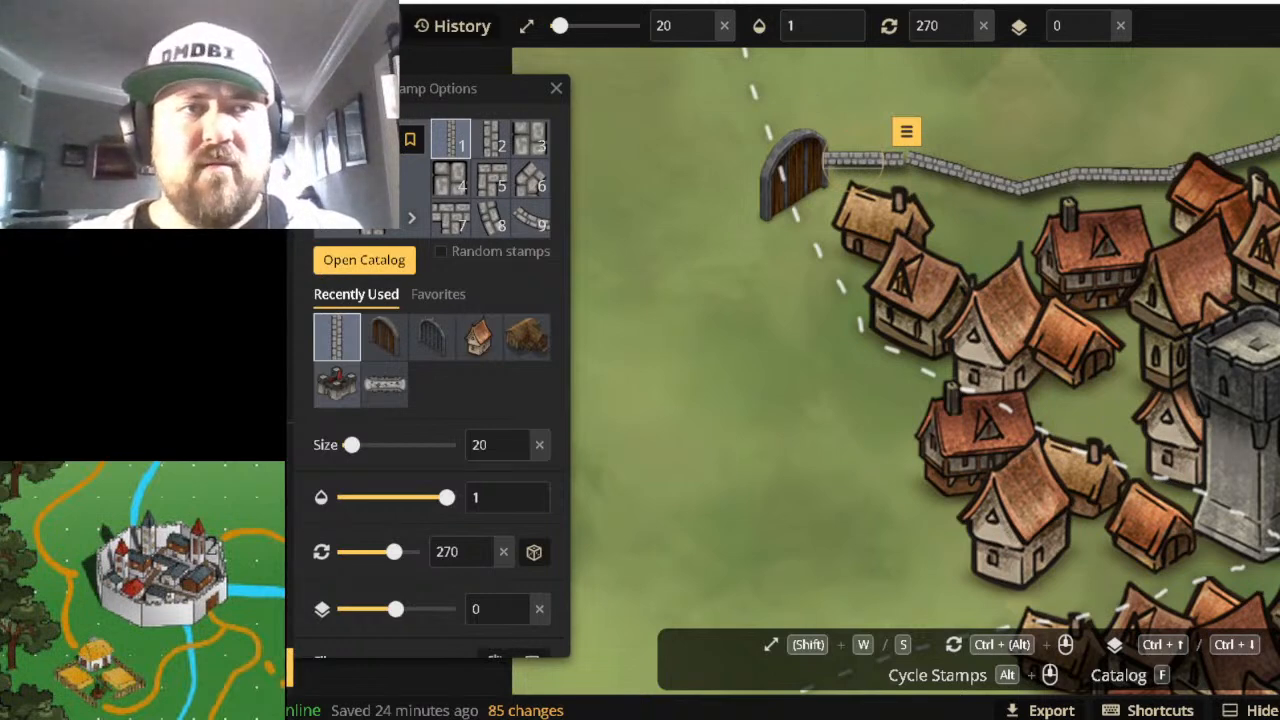
Move the wooden gate slightly up against the wall's end and nudge the adjoining wall segments into line.
{"action": "key", "text": "Escape"}
{"action": "left_click_drag", "start_coordinate": [832, 157], "coordinate": [806, 121]}
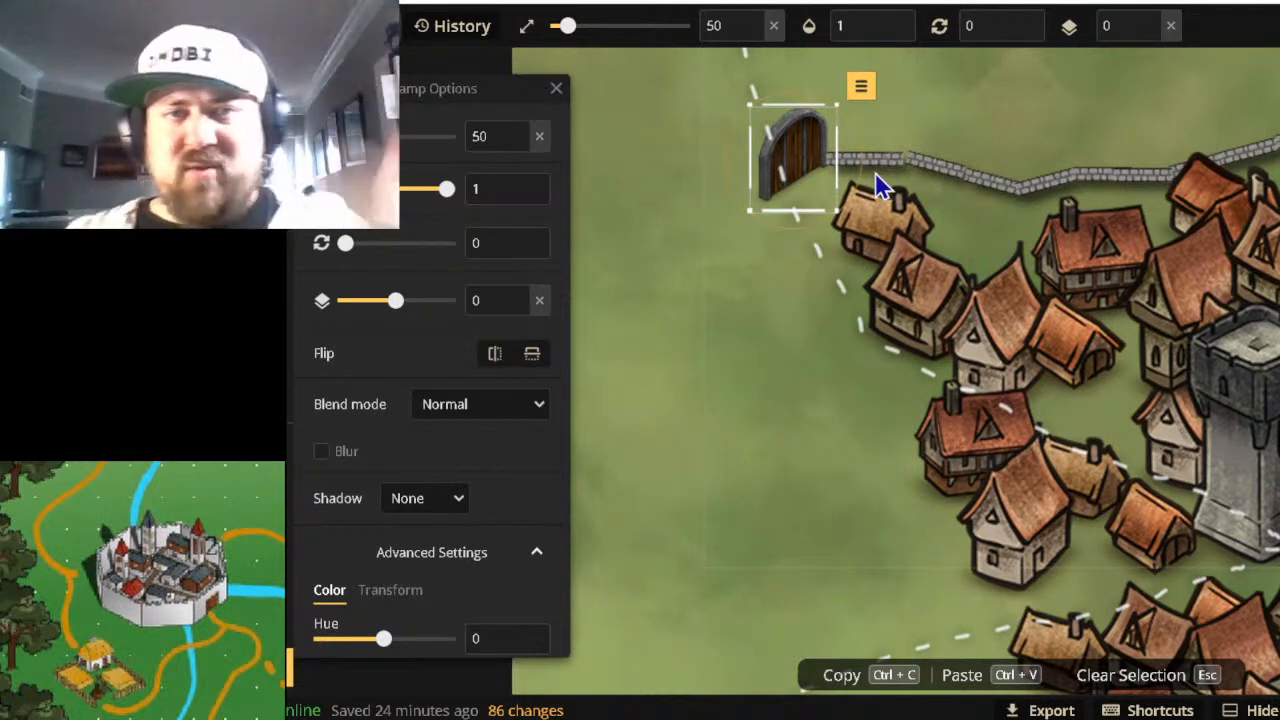
{"action": "left_click", "coordinate": [928, 160]}
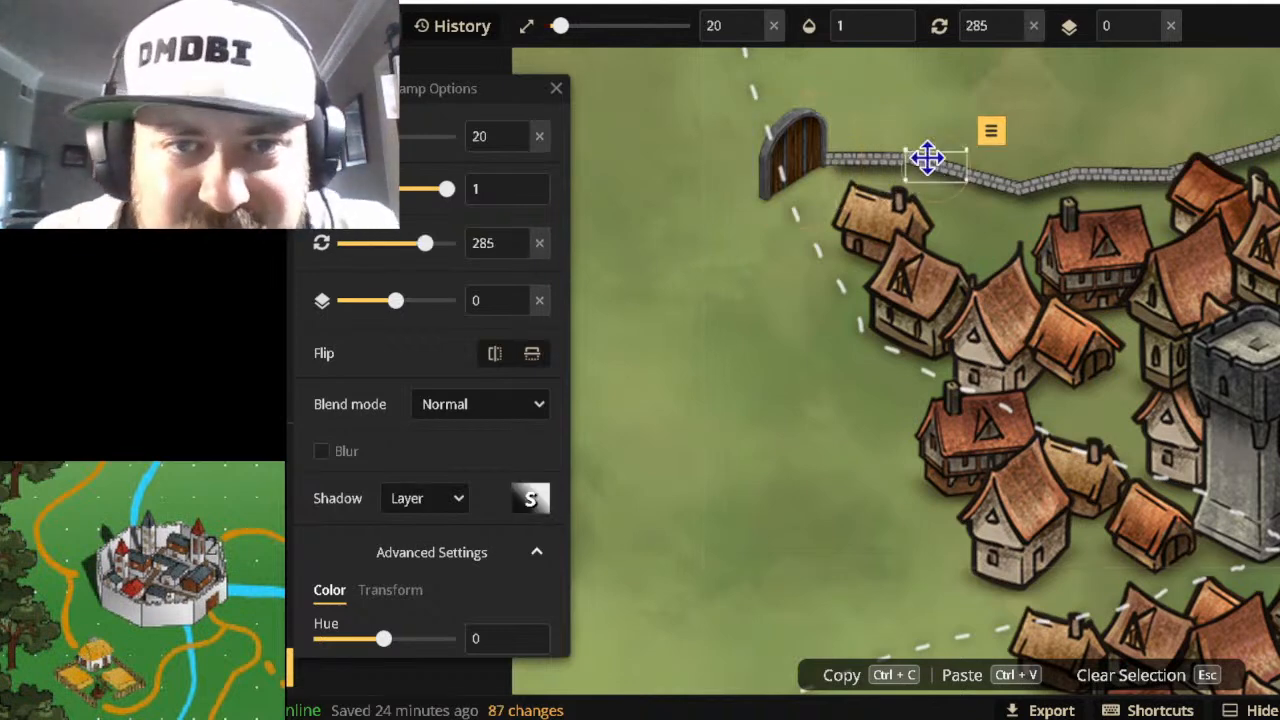
{"action": "left_click_drag", "start_coordinate": [921, 160], "coordinate": [928, 161]}
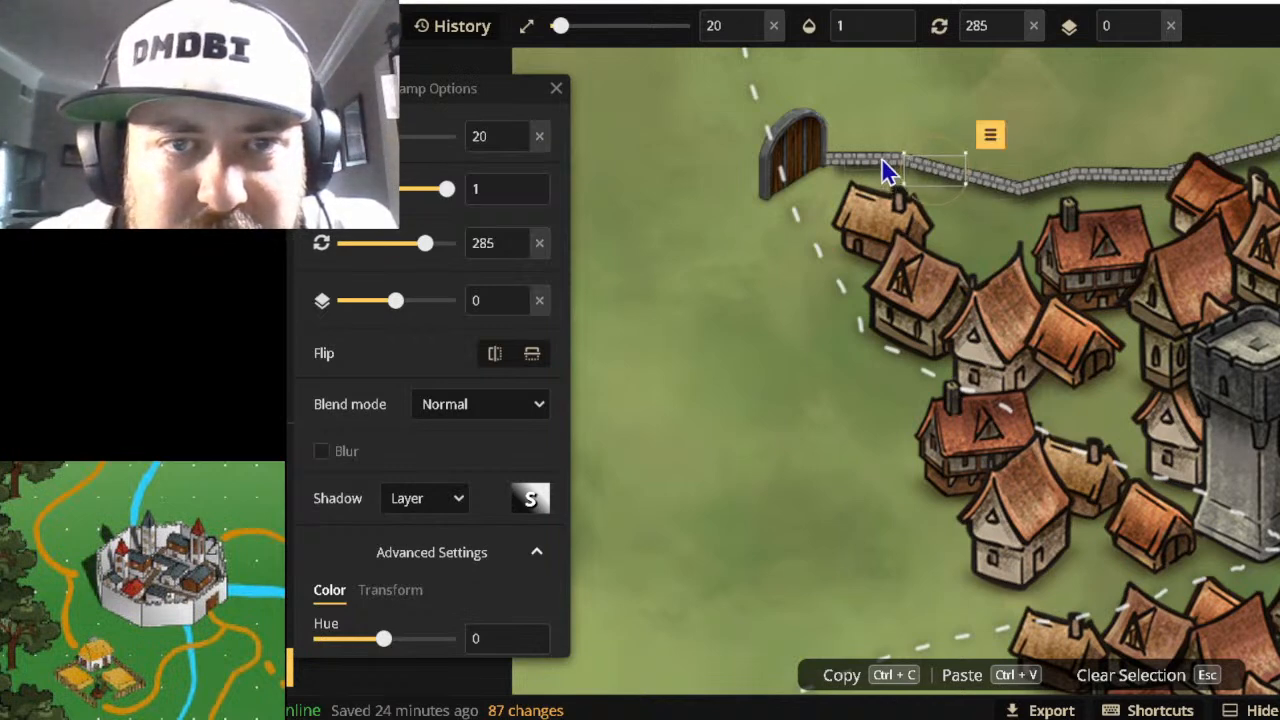
{"action": "mouse_move", "coordinate": [896, 159]}
{"action": "left_mouse_down"}
{"action": "mouse_move", "coordinate": [871, 157]}
{"action": "mouse_move", "coordinate": [945, 168]}
{"action": "mouse_move", "coordinate": [893, 158]}
{"action": "left_mouse_up"}
{"action": "left_click", "coordinate": [941, 169]}
{"action": "left_click", "coordinate": [884, 160]}
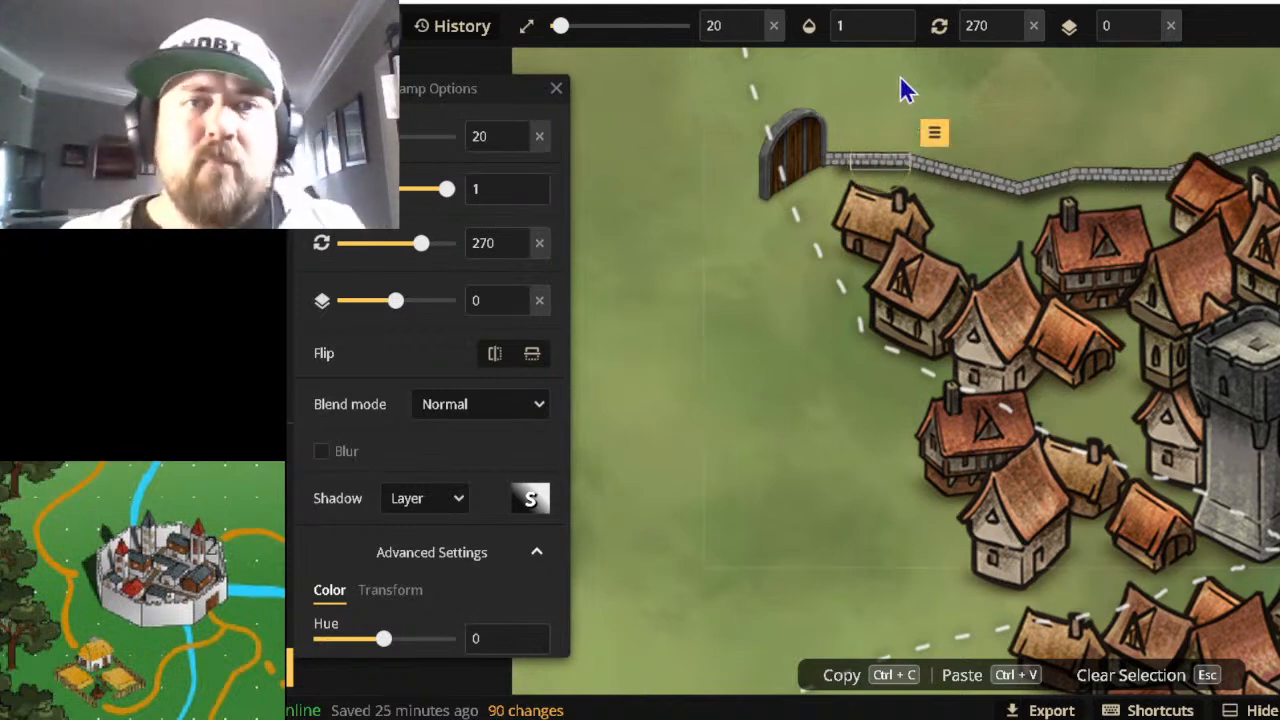
Shrink the wooden gate to size 20, position it on the dashed path and raise its layer to 5.
{"action": "left_click", "coordinate": [826, 114]}
{"action": "left_click", "coordinate": [810, 130]}
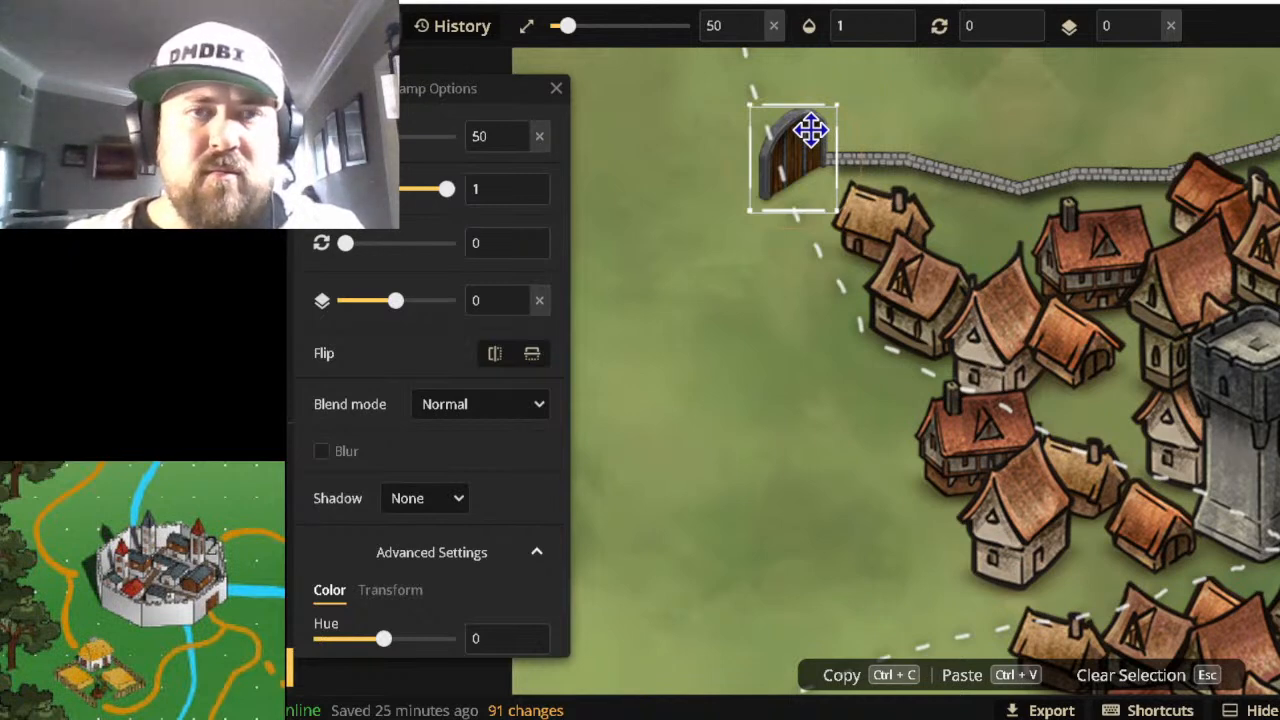
{"action": "scroll", "coordinate": [810, 130], "scroll_direction": "down", "scroll_amount": 4}
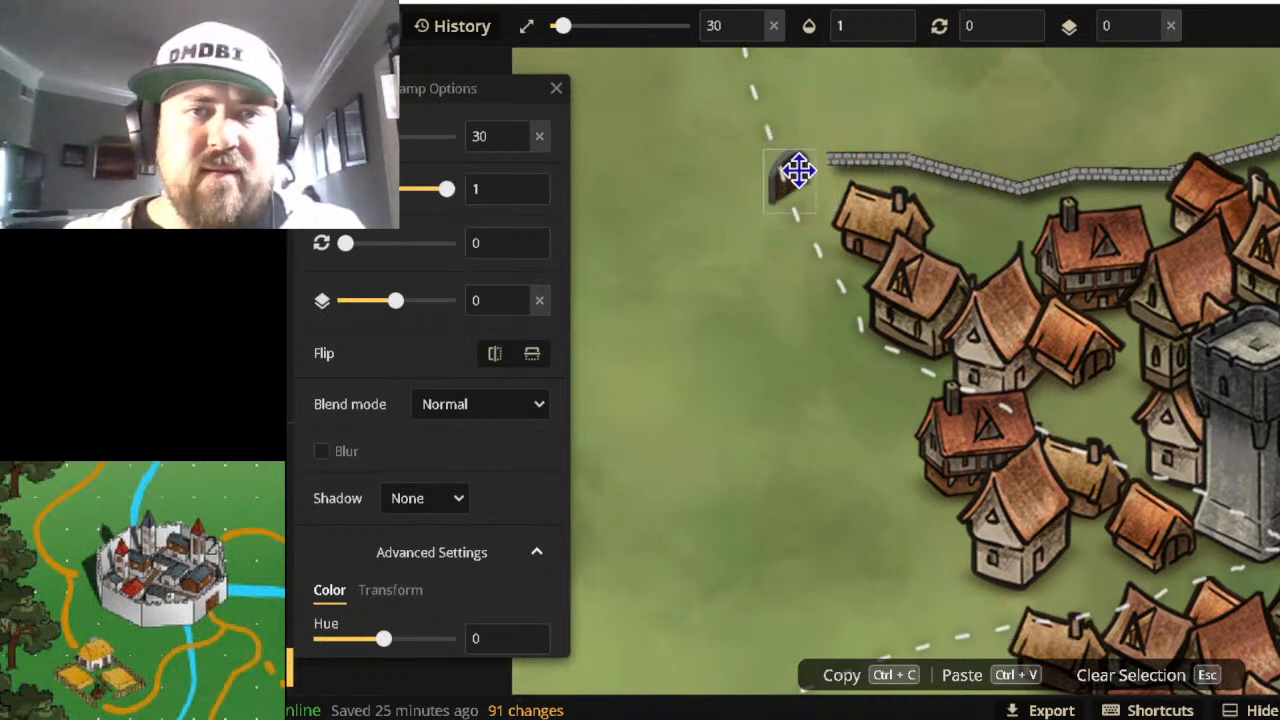
{"action": "scroll", "coordinate": [797, 170], "scroll_direction": "down", "scroll_amount": 2}
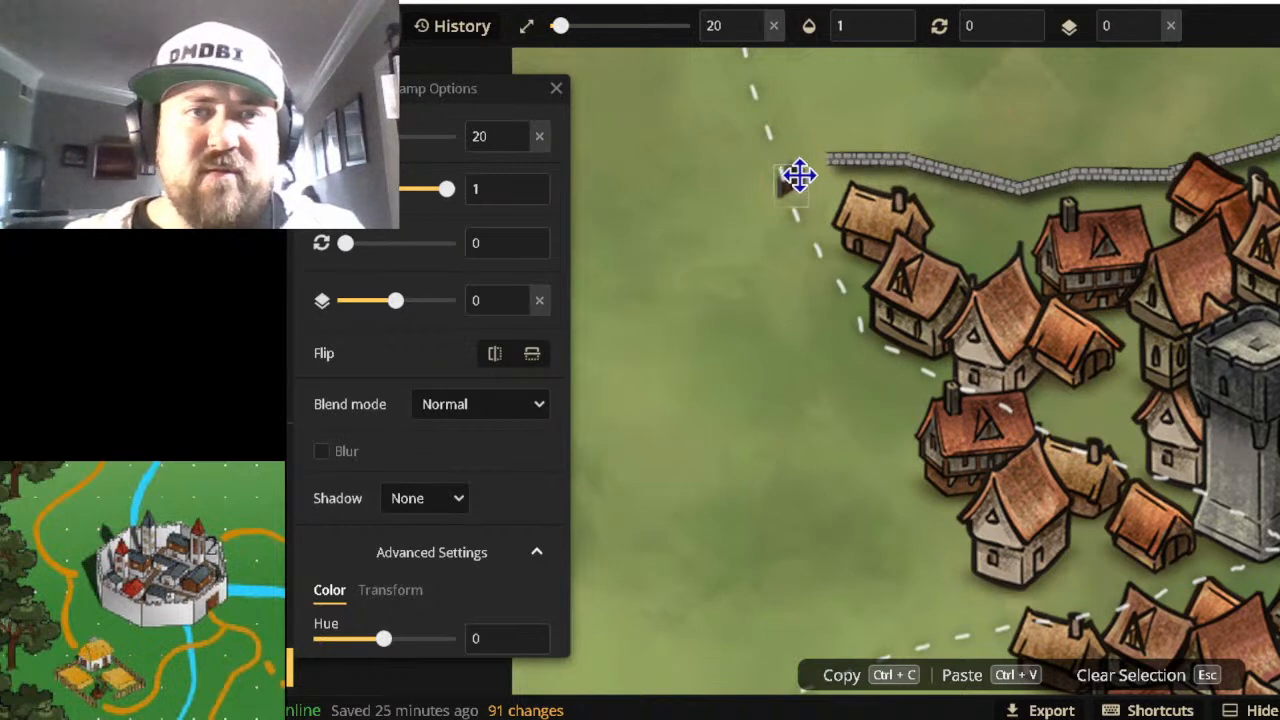
{"action": "left_click_drag", "start_coordinate": [799, 175], "coordinate": [796, 179]}
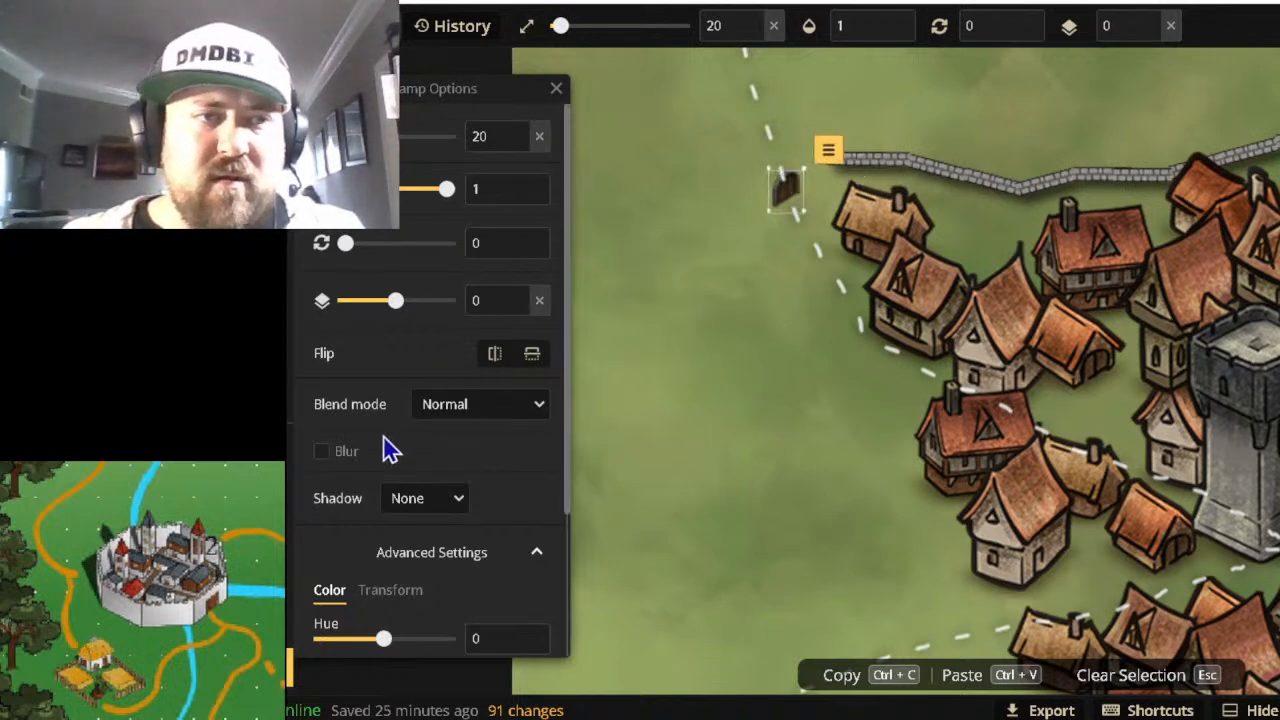
{"action": "left_click_drag", "start_coordinate": [397, 300], "coordinate": [443, 318]}
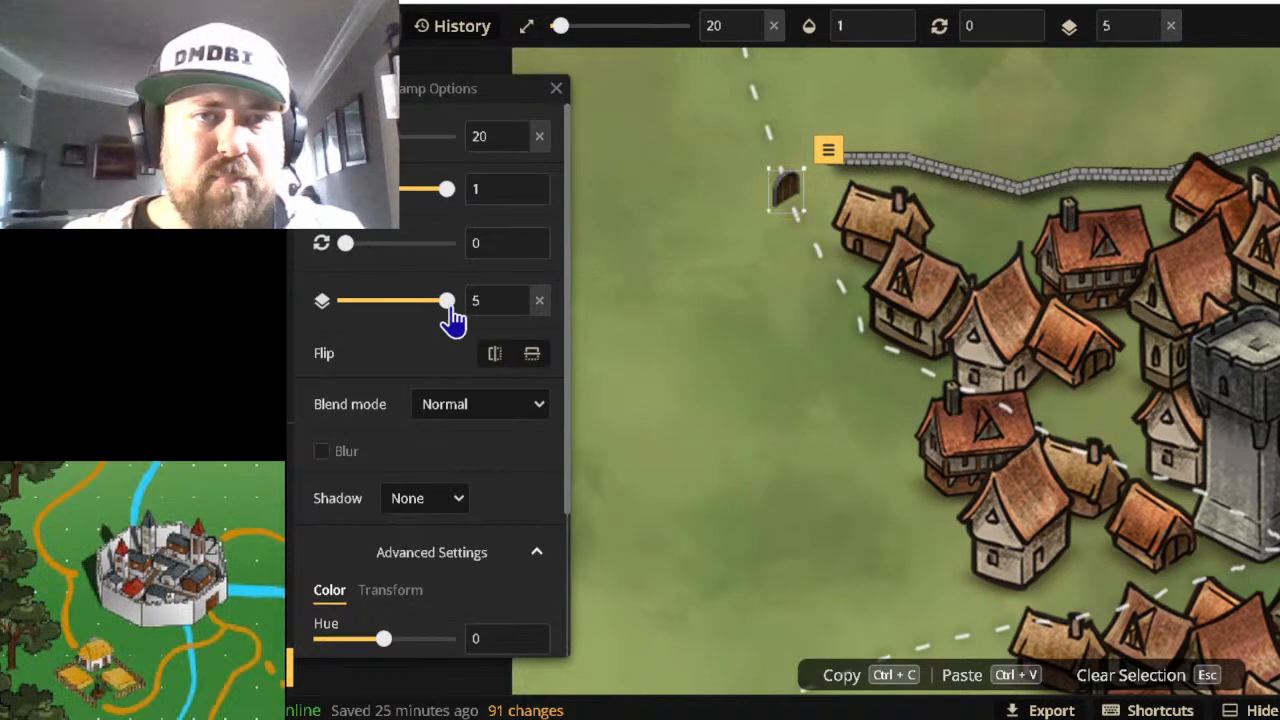
Move the end wall segment over to the small gate and rotate it to 240 degrees so it meets the gate.
{"action": "left_click", "coordinate": [849, 161]}
{"action": "left_click", "coordinate": [856, 158]}
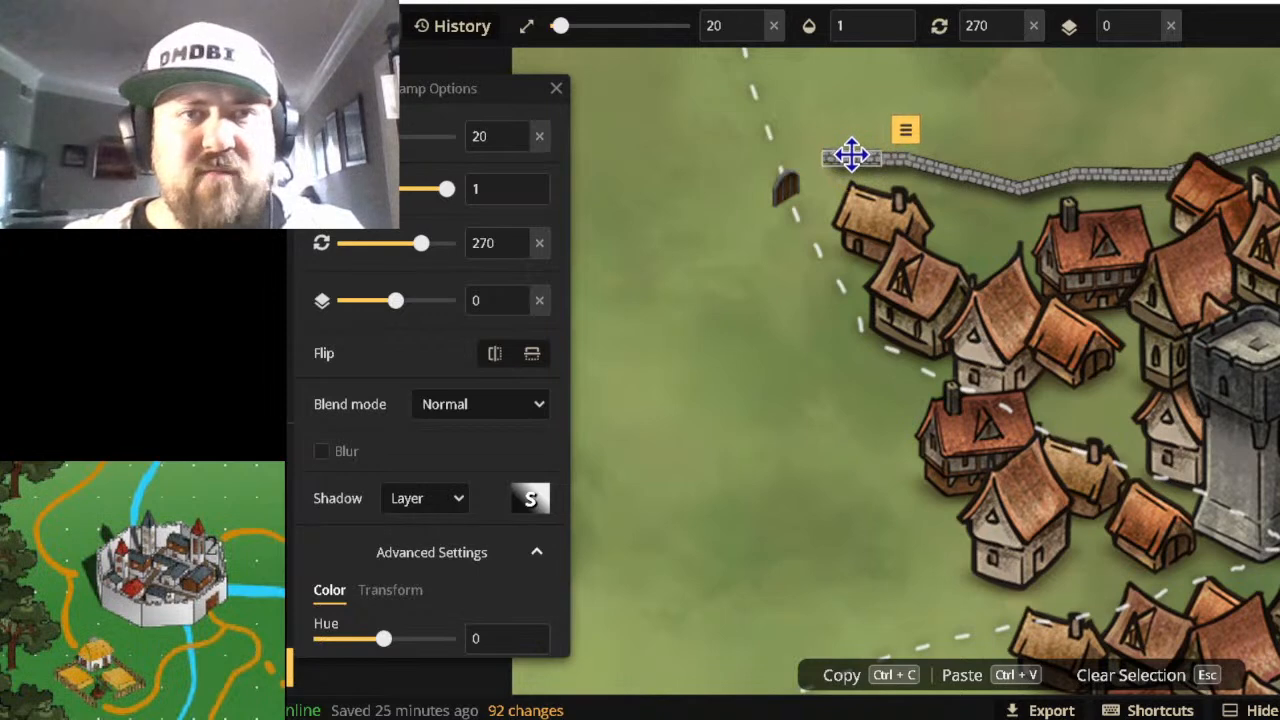
{"action": "left_click_drag", "start_coordinate": [851, 157], "coordinate": [813, 163]}
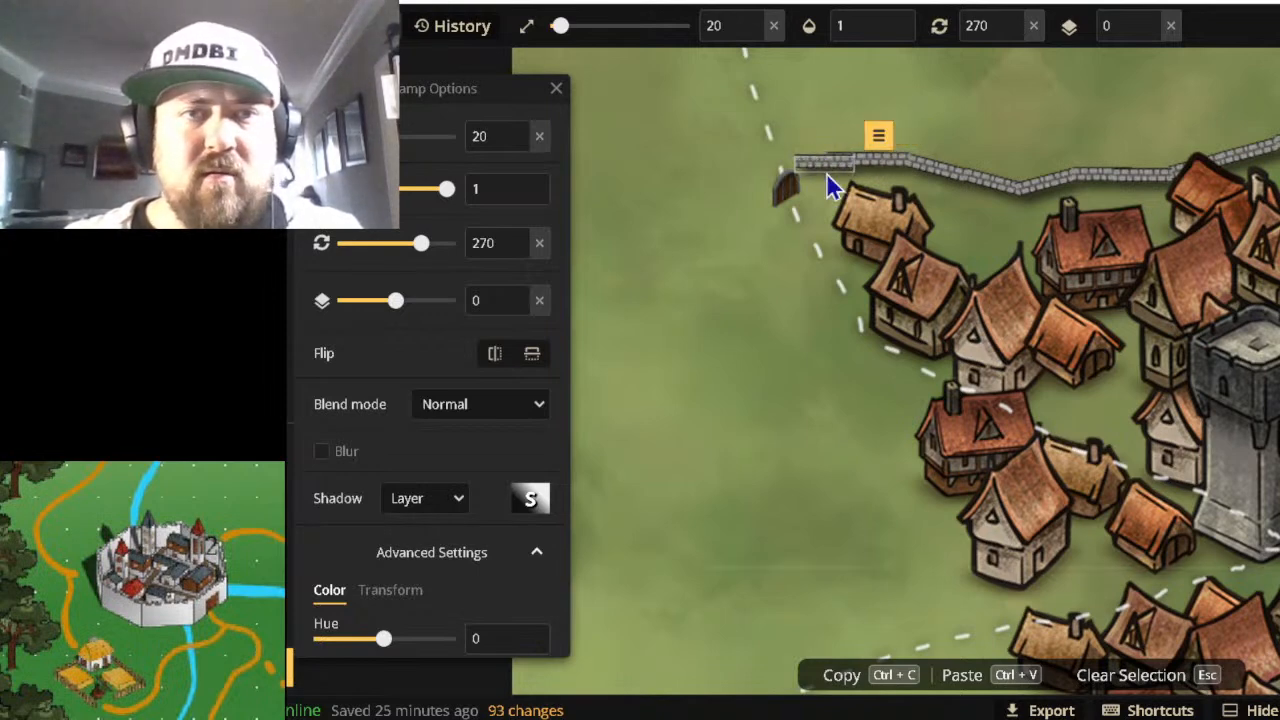
{"action": "scroll", "coordinate": [829, 163], "scroll_direction": "up", "scroll_amount": 2}
{"action": "scroll", "coordinate": [829, 163], "scroll_direction": "down", "scroll_amount": 3}
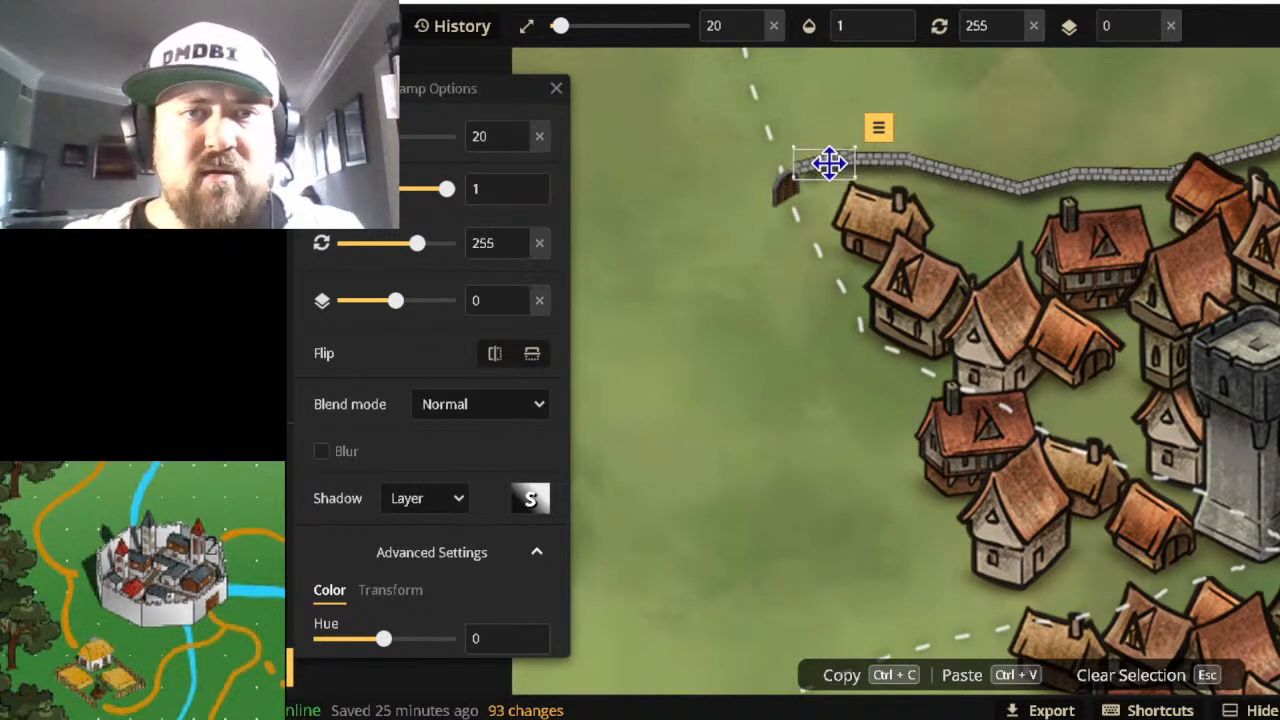
{"action": "scroll", "coordinate": [829, 163], "scroll_direction": "down", "scroll_amount": 1}
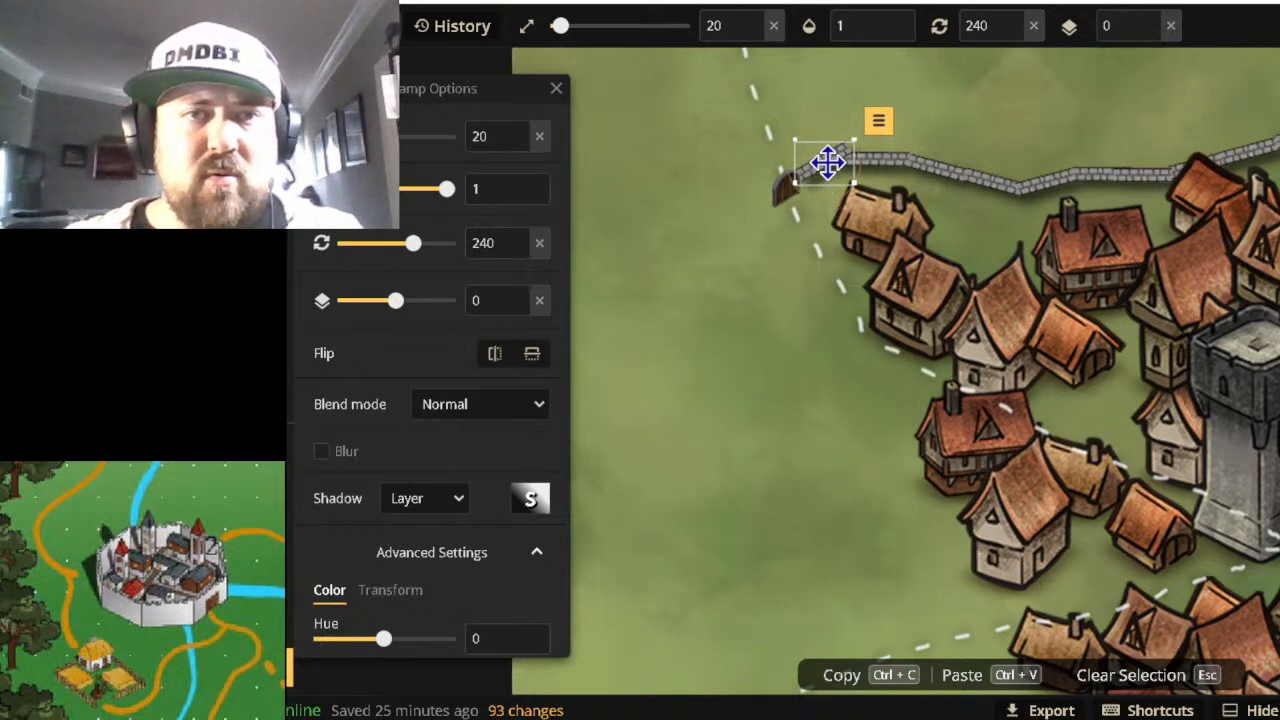
{"action": "left_click_drag", "start_coordinate": [829, 157], "coordinate": [830, 170]}
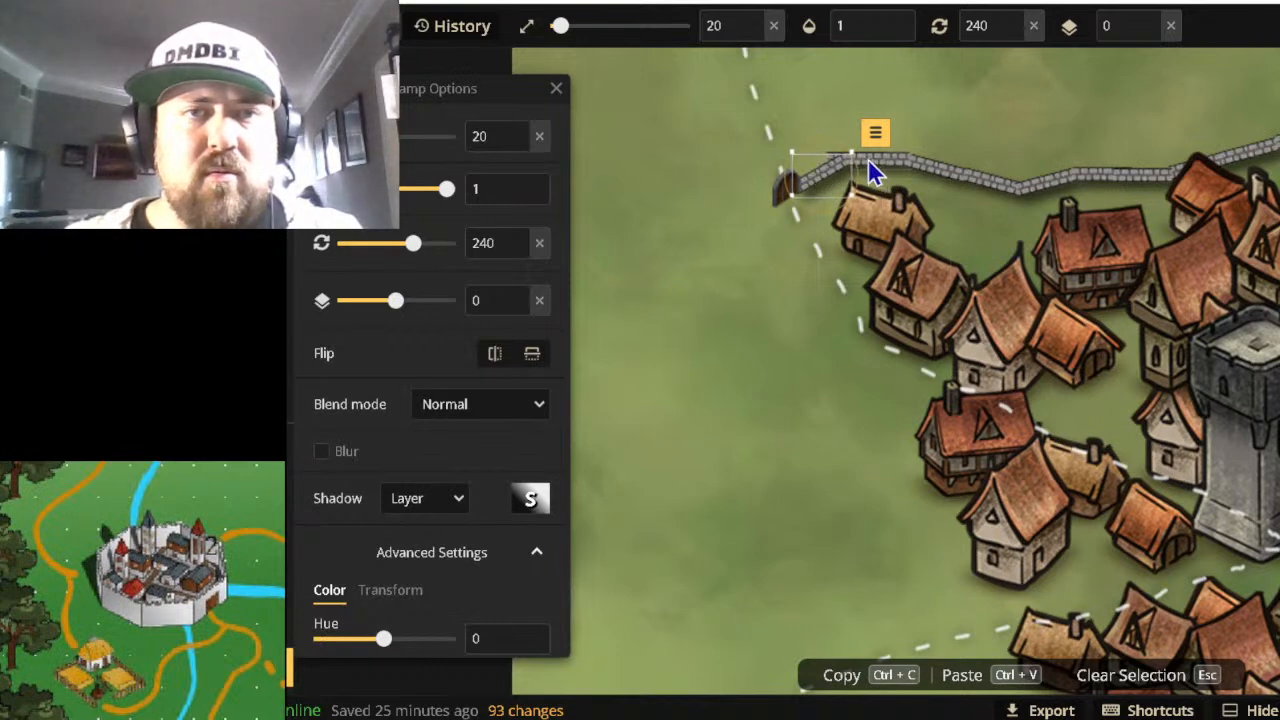
Nudge the horizontal wall segment beside the angled one to close the joints on both of its sides.
{"action": "left_click", "coordinate": [868, 159]}
{"action": "left_click_drag", "start_coordinate": [867, 161], "coordinate": [880, 157]}
{"action": "left_click", "coordinate": [1120, 160]}
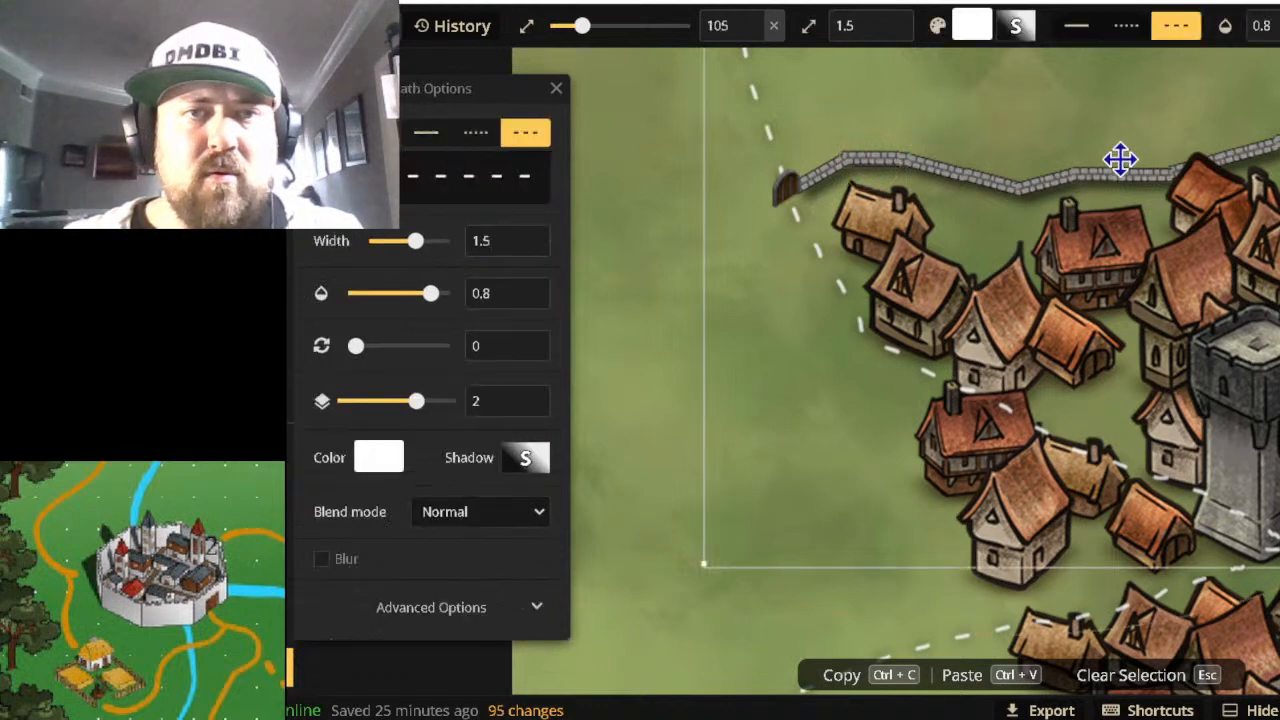
{"action": "left_click", "coordinate": [880, 163]}
{"action": "left_click_drag", "start_coordinate": [871, 158], "coordinate": [877, 158]}
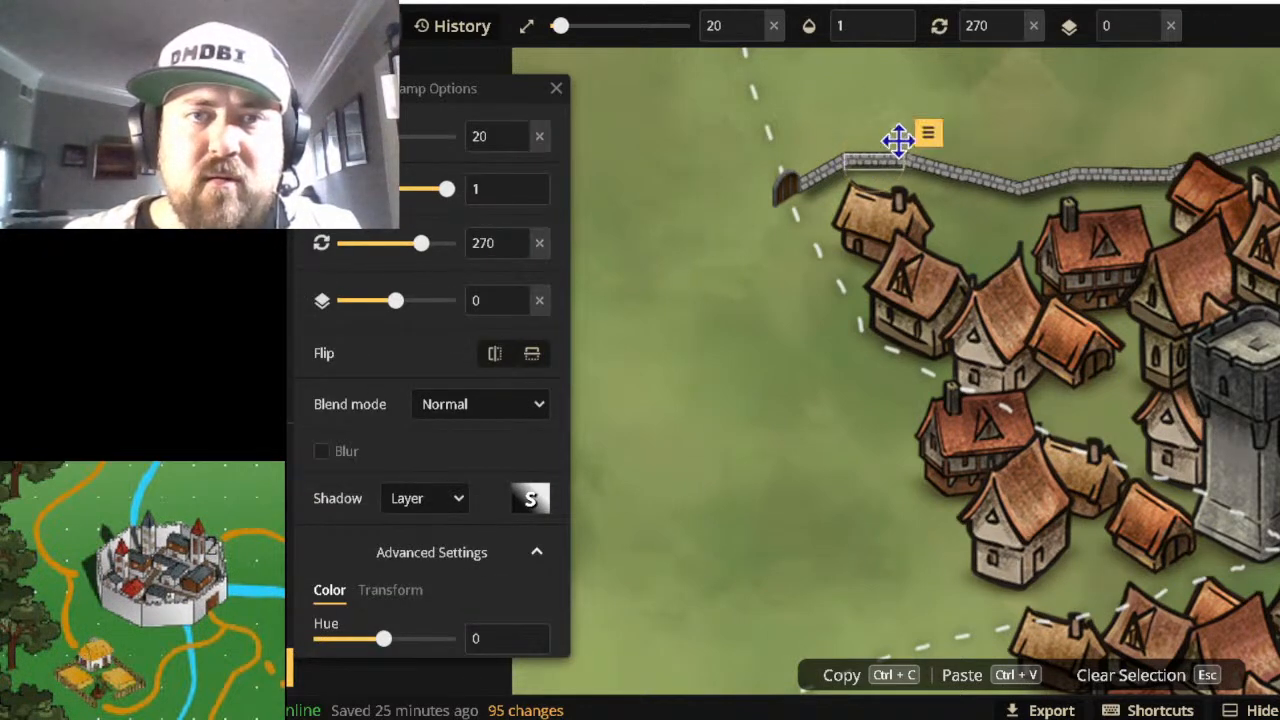
{"action": "left_click", "coordinate": [904, 72]}
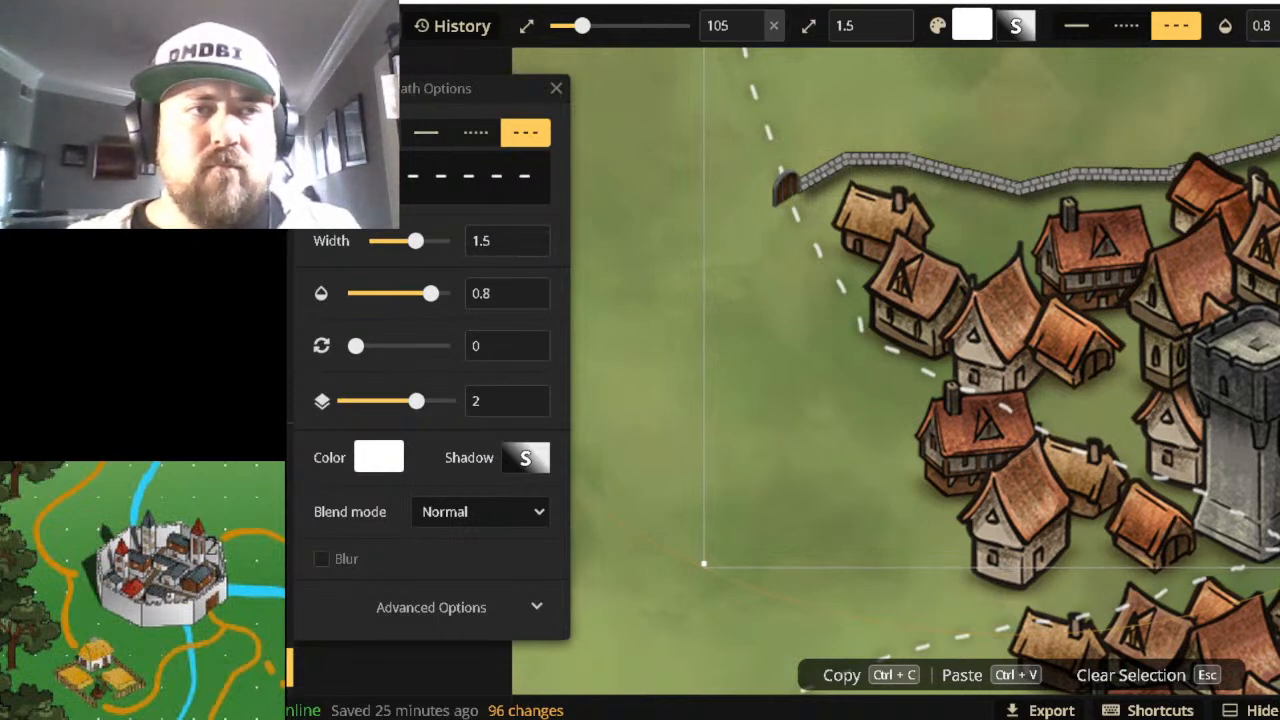
Place two stone wall segments at size 20, rotated to 30 degrees, end to end running down from the gate.
{"action": "left_click", "coordinate": [264, 185]}
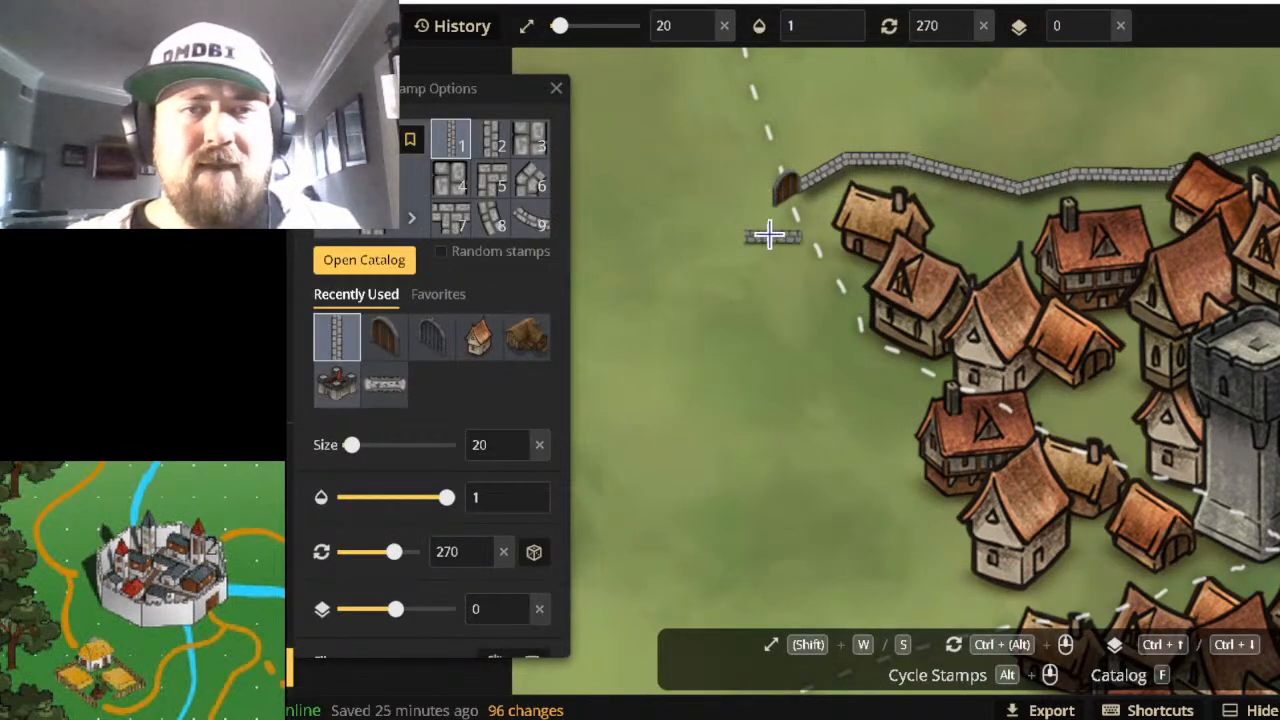
{"action": "scroll", "coordinate": [752, 222], "scroll_direction": "down", "scroll_amount": 2}
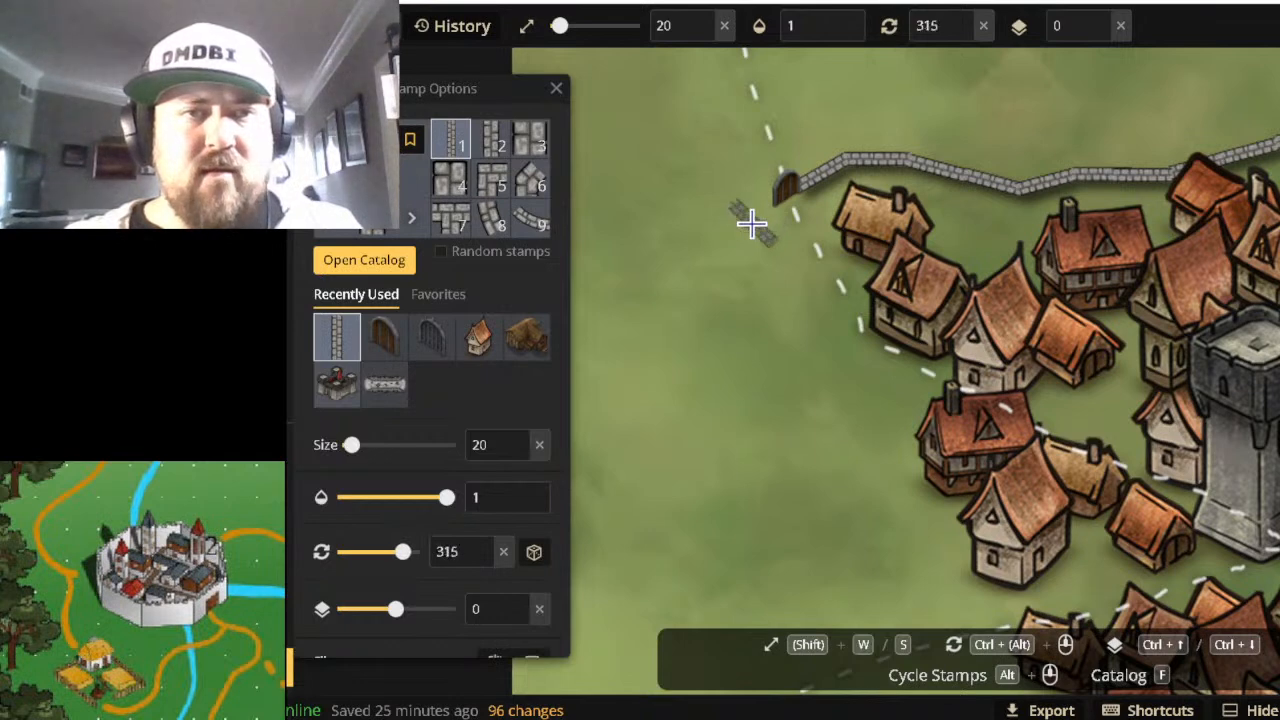
{"action": "scroll", "coordinate": [752, 222], "scroll_direction": "down", "scroll_amount": 1}
{"action": "scroll", "coordinate": [755, 222], "scroll_direction": "up", "scroll_amount": 3}
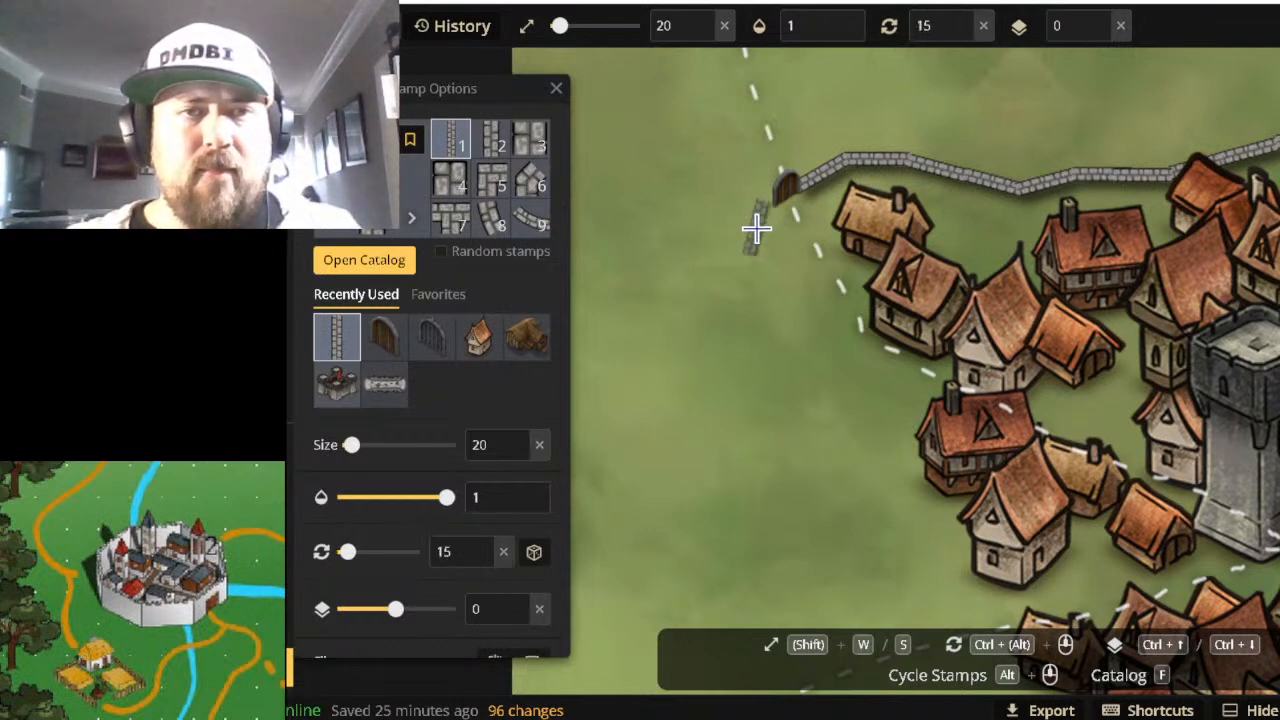
{"action": "scroll", "coordinate": [769, 236], "scroll_direction": "up", "scroll_amount": 1}
{"action": "scroll", "coordinate": [766, 238], "scroll_direction": "down", "scroll_amount": 2}
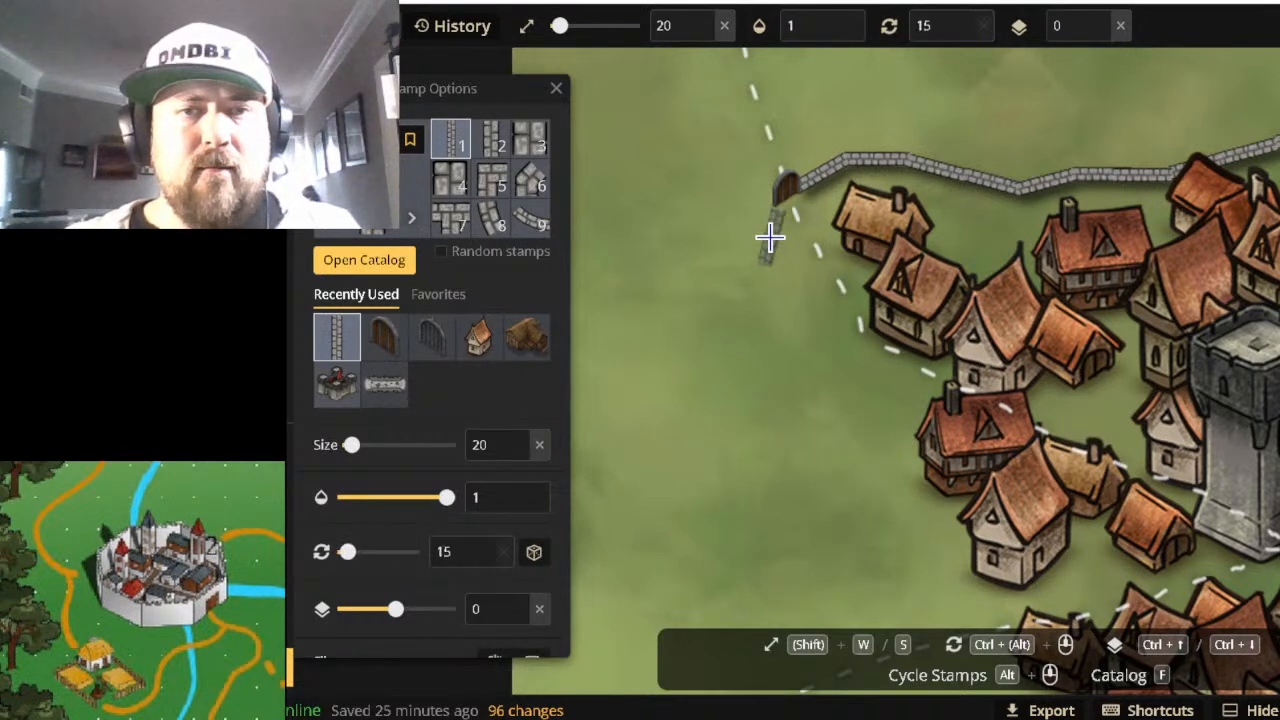
{"action": "scroll", "coordinate": [762, 232], "scroll_direction": "down", "scroll_amount": 1}
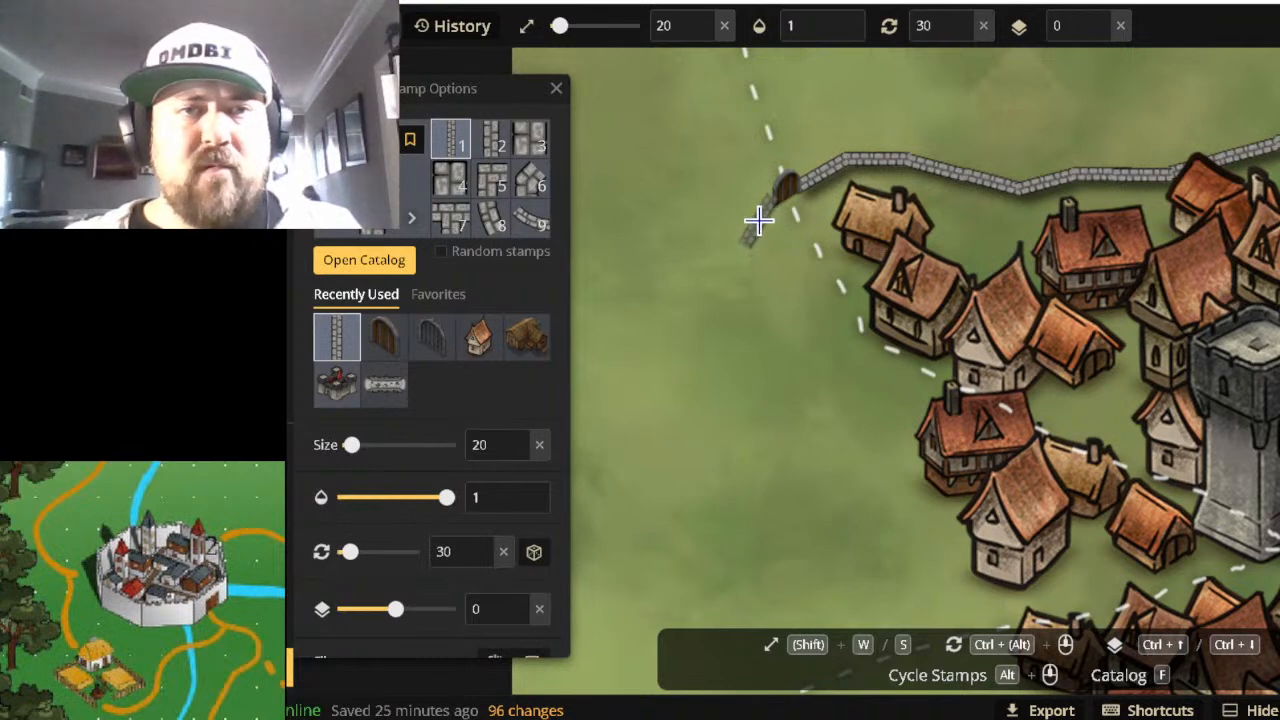
{"action": "left_click", "coordinate": [763, 225]}
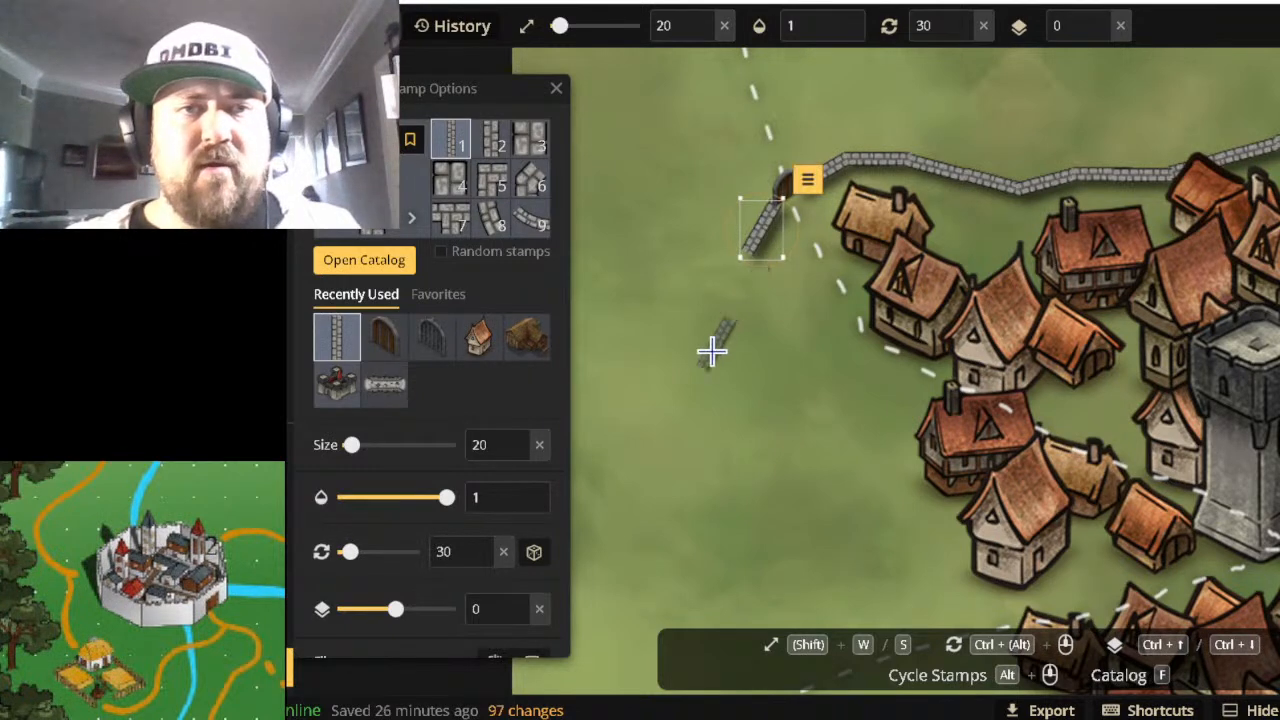
{"action": "left_click", "coordinate": [733, 275]}
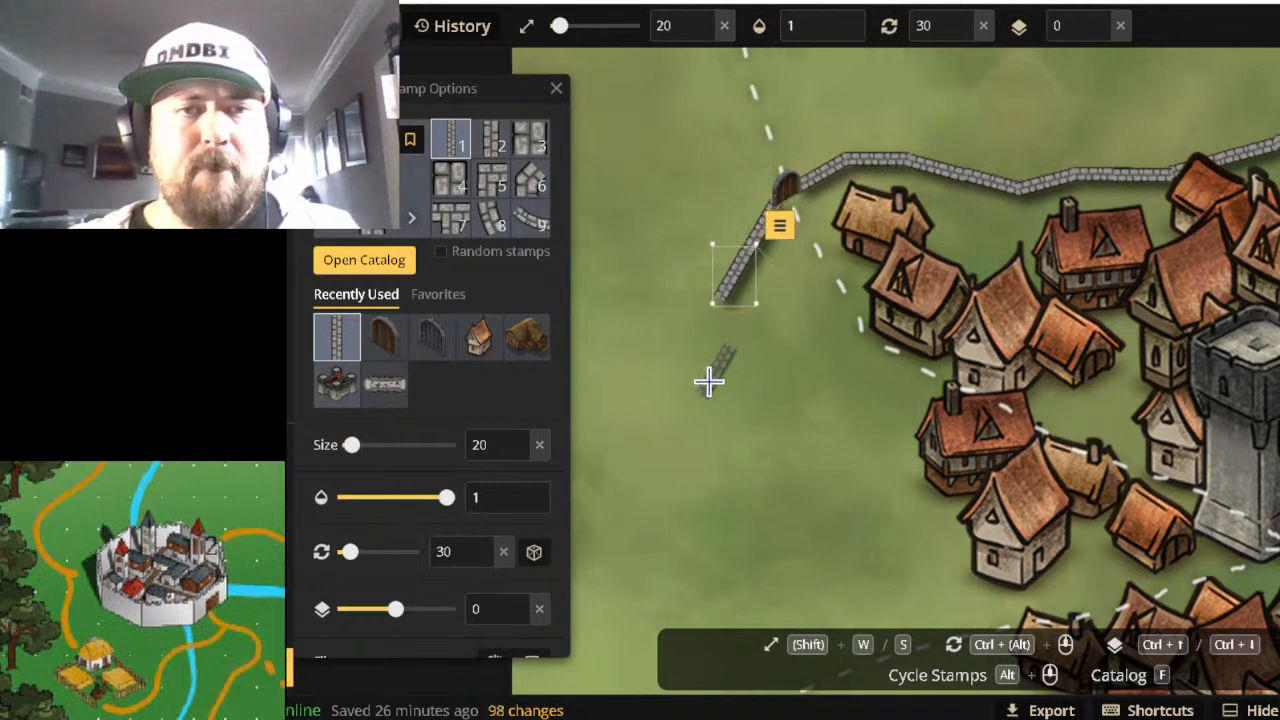
{"action": "scroll", "coordinate": [702, 430], "scroll_direction": "down", "scroll_amount": 1}
{"action": "key", "text": "alt+Left"}
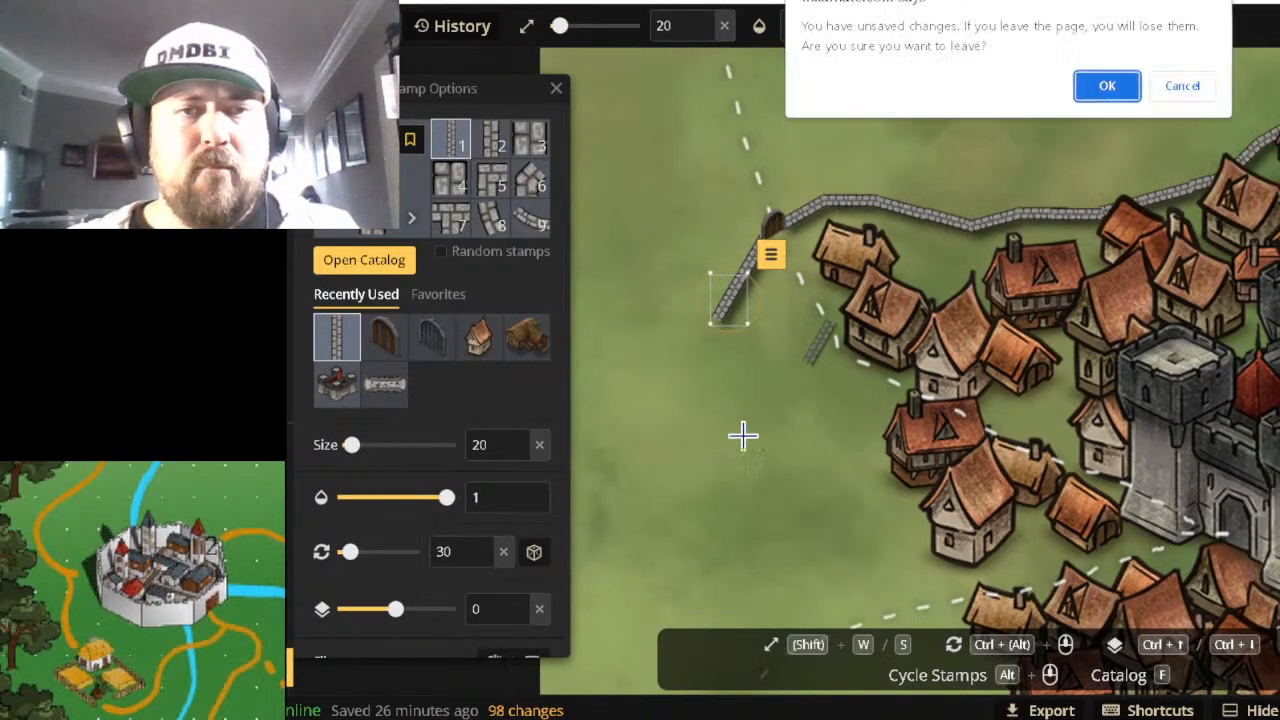
{"action": "left_click", "coordinate": [1190, 87]}
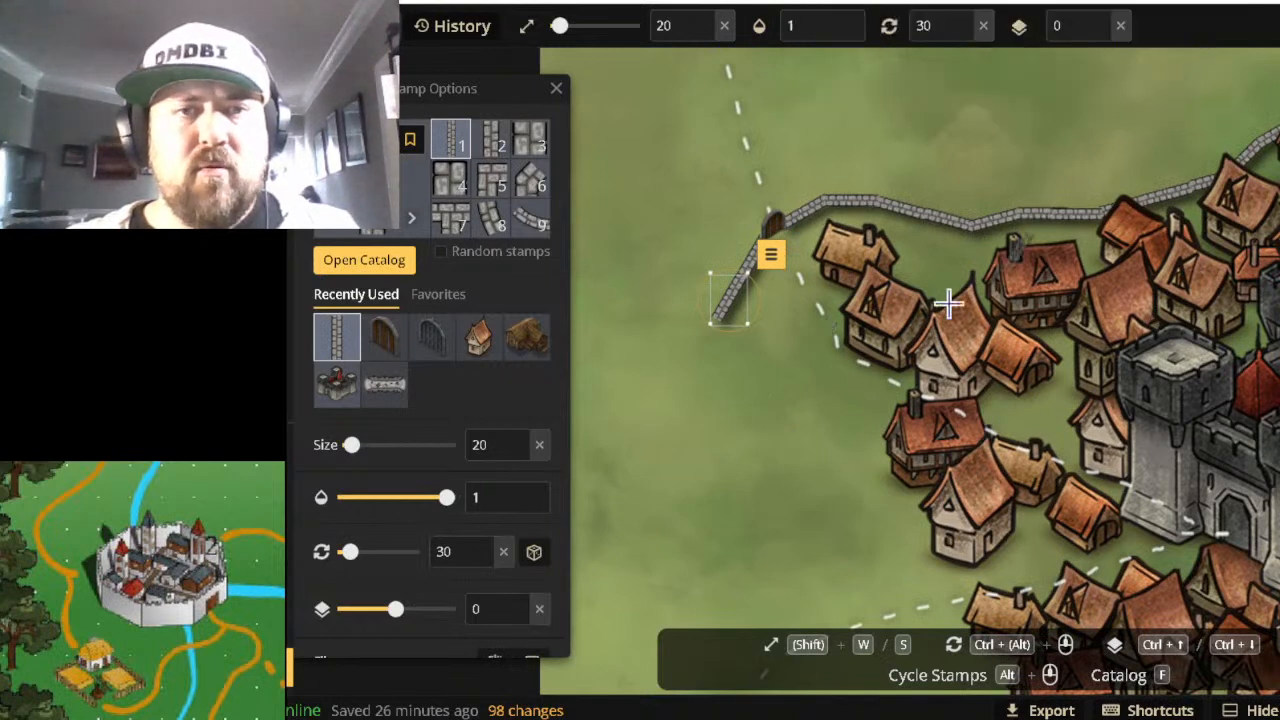
{"action": "scroll", "coordinate": [772, 285], "scroll_direction": "up", "scroll_amount": 1}
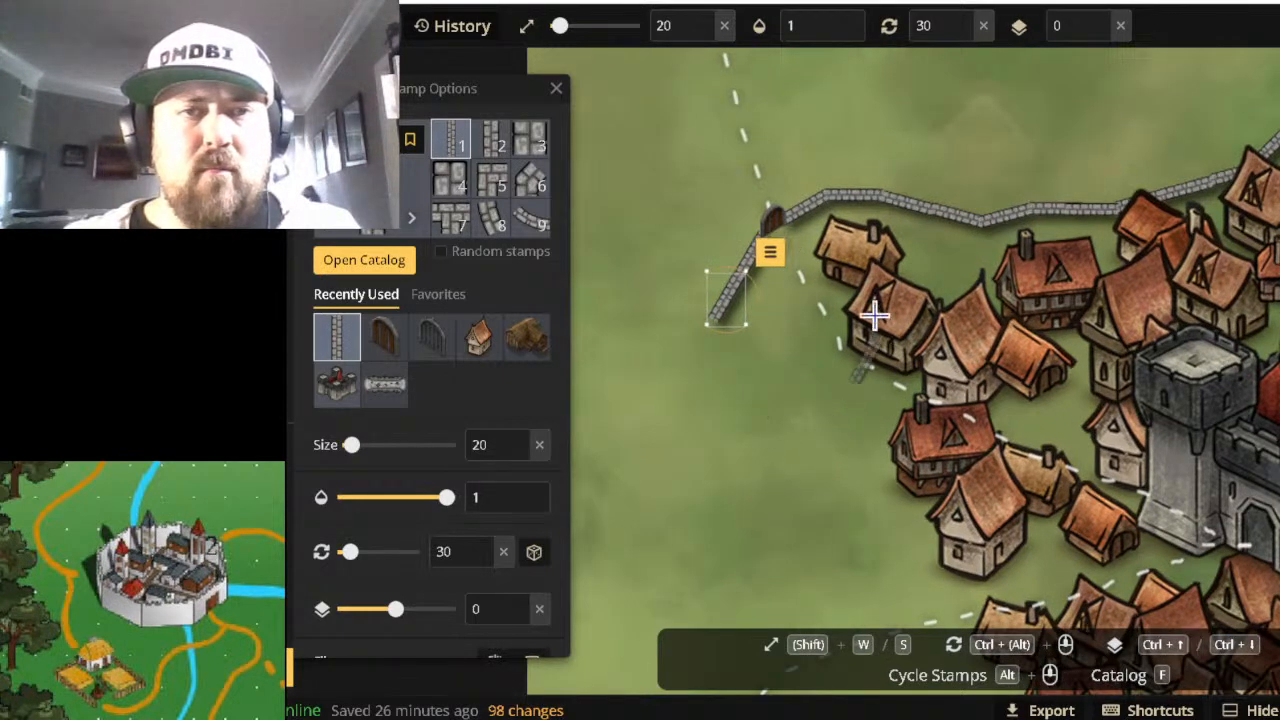
{"action": "scroll", "coordinate": [948, 140], "scroll_direction": "up", "scroll_amount": 1}
{"action": "key", "text": "alt+Left"}
{"action": "left_click", "coordinate": [1165, 88]}
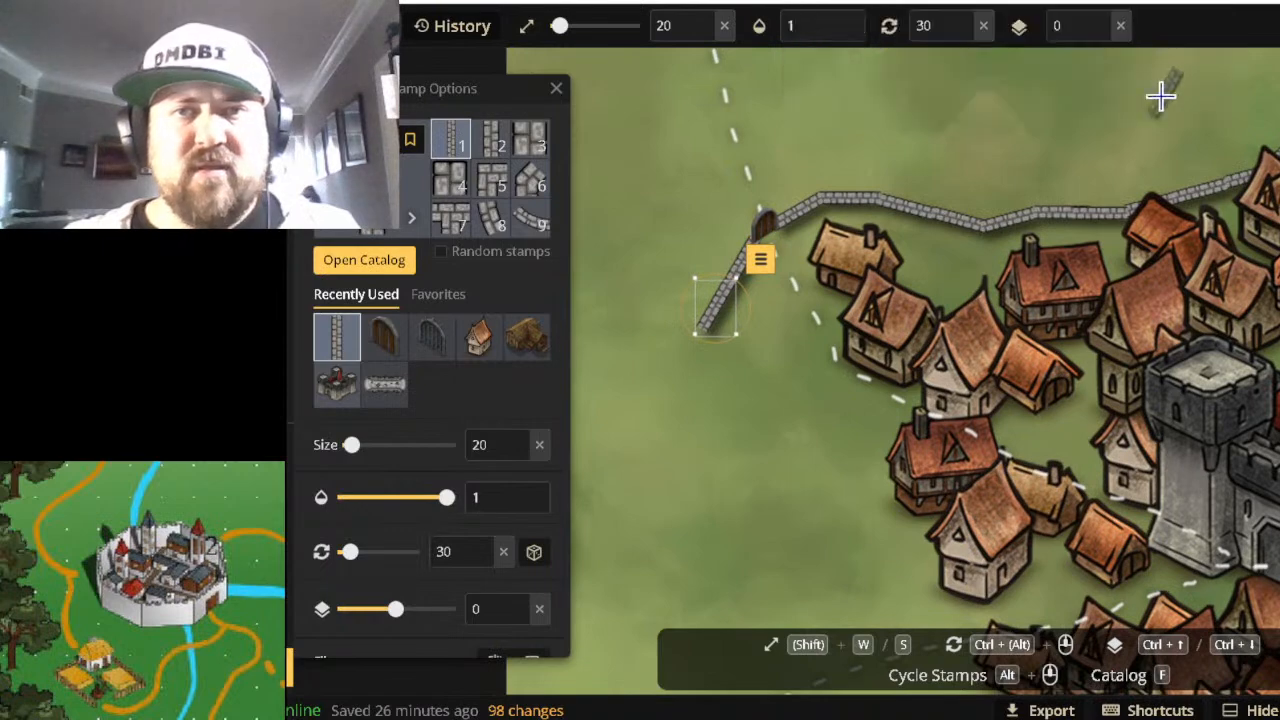
{"action": "scroll", "coordinate": [760, 475], "scroll_direction": "up", "scroll_amount": 1}
{"action": "key", "text": "alt+Left"}
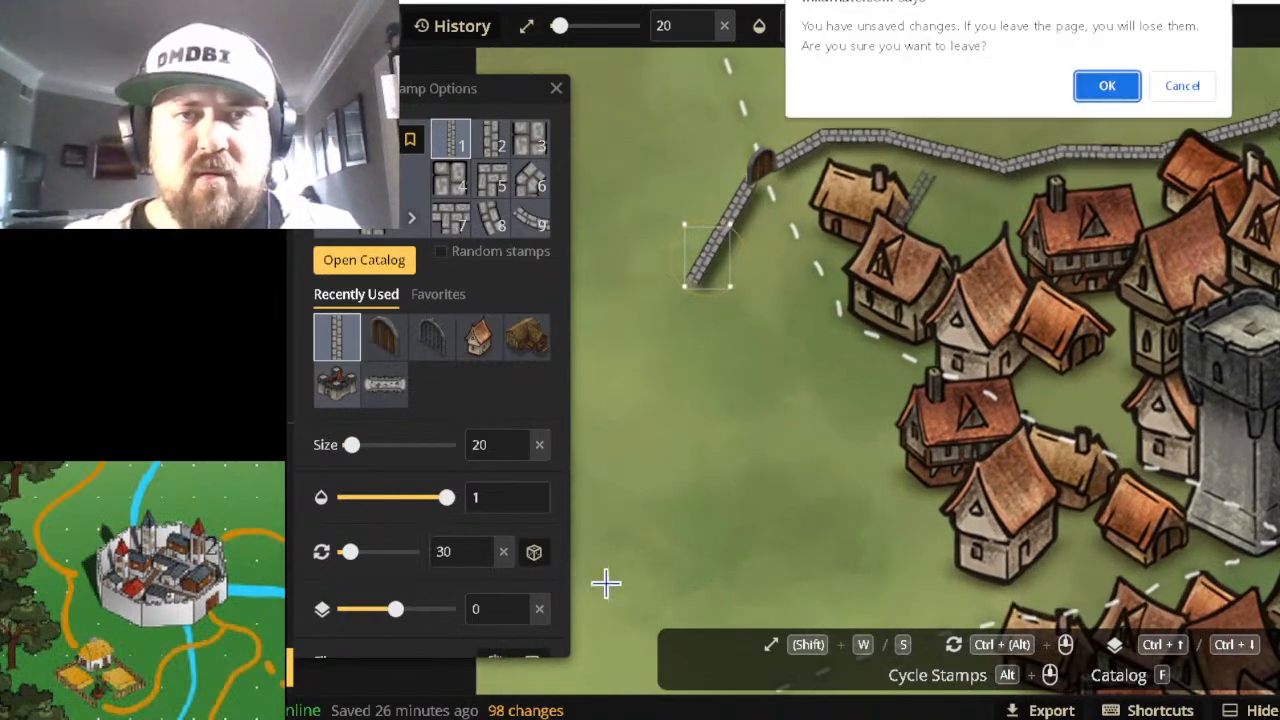
{"action": "left_click", "coordinate": [1180, 88]}
{"action": "scroll", "coordinate": [700, 491], "scroll_direction": "down", "scroll_amount": 4}
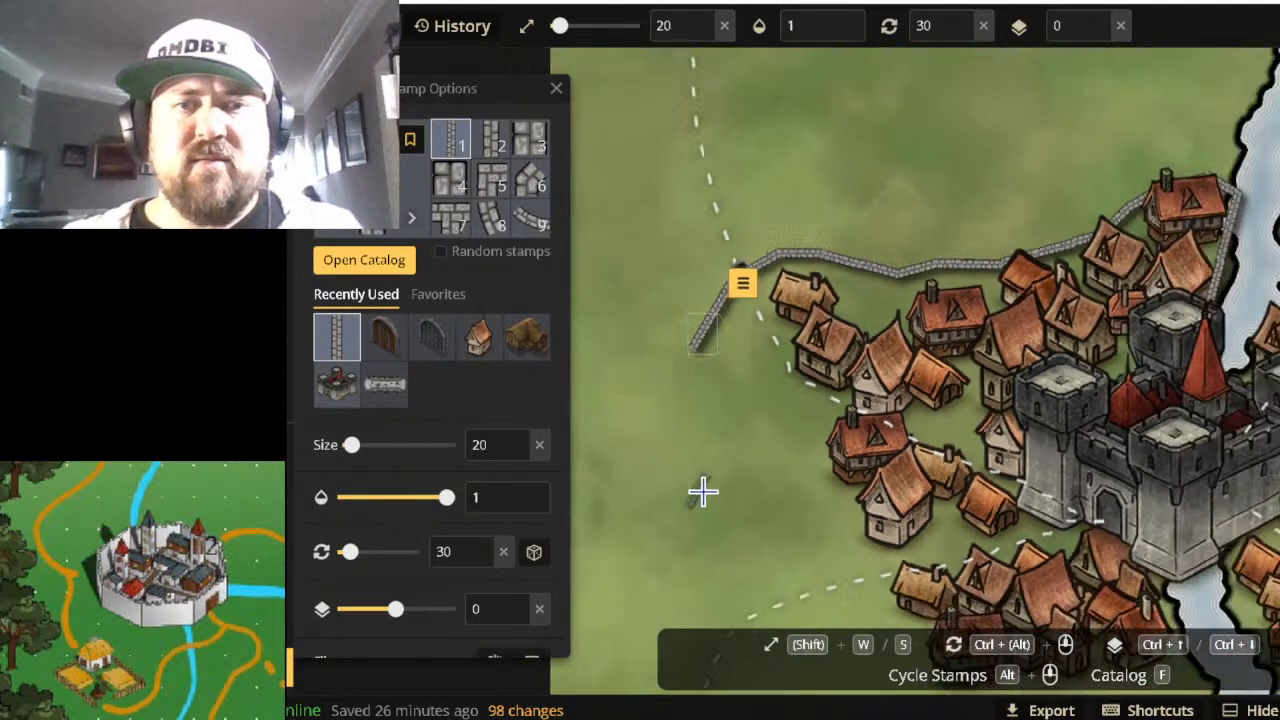
{"action": "left_click_drag", "start_coordinate": [716, 517], "coordinate": [915, 265]}
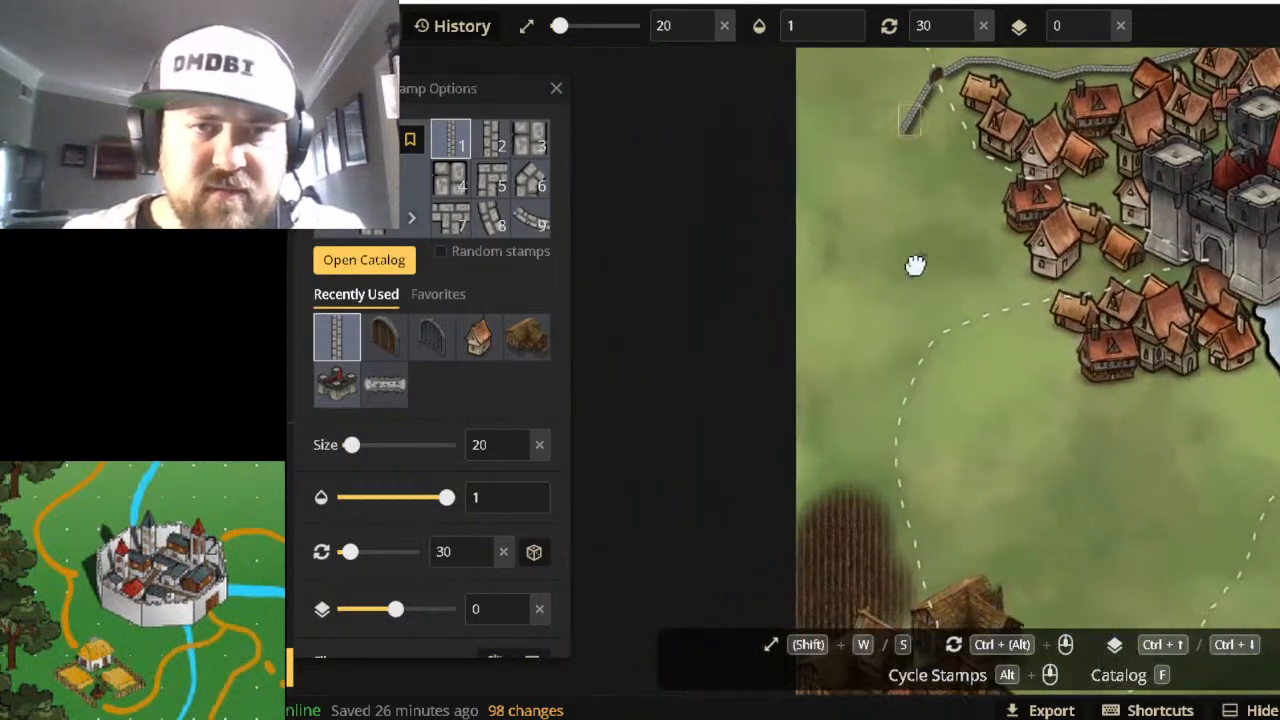
Place a stone wall segment below the angled wall, rotate it to 180 degrees and move it to close the joint.
{"action": "key", "text": "alt+Left"}
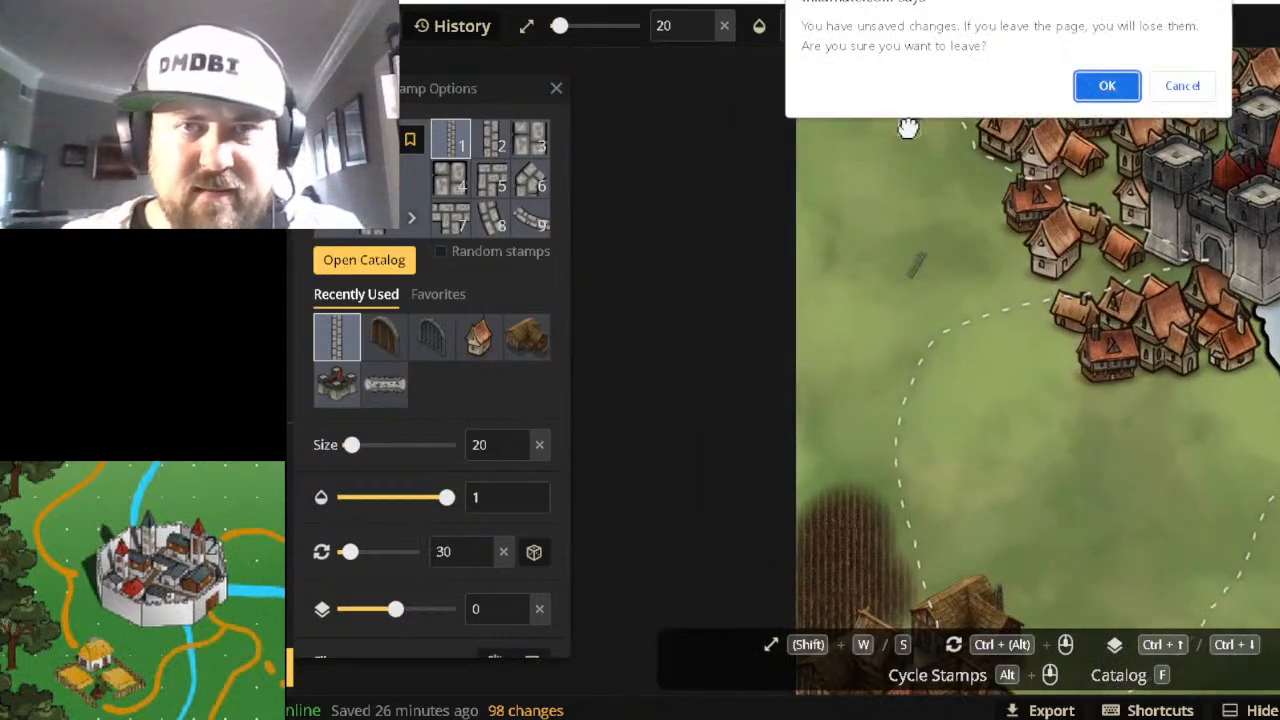
{"action": "left_click", "coordinate": [1183, 88]}
{"action": "scroll", "coordinate": [909, 195], "scroll_direction": "up", "scroll_amount": 3}
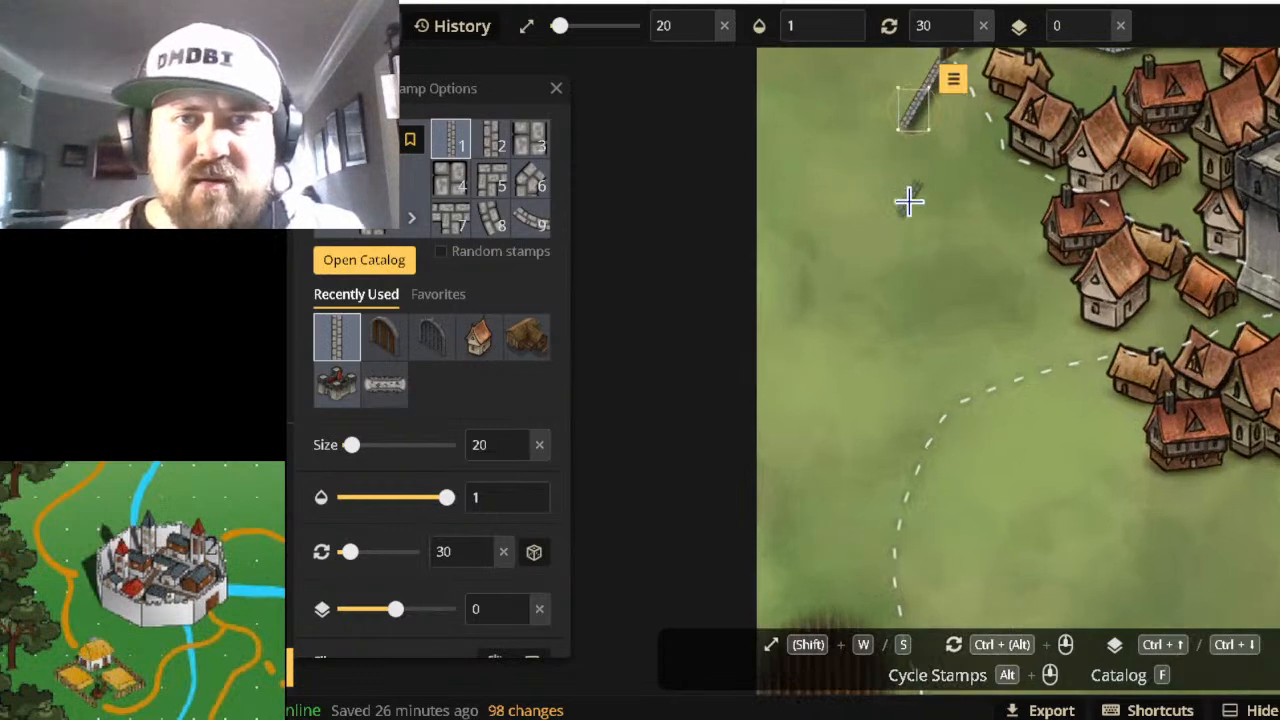
{"action": "scroll", "coordinate": [907, 185], "scroll_direction": "down", "scroll_amount": 2}
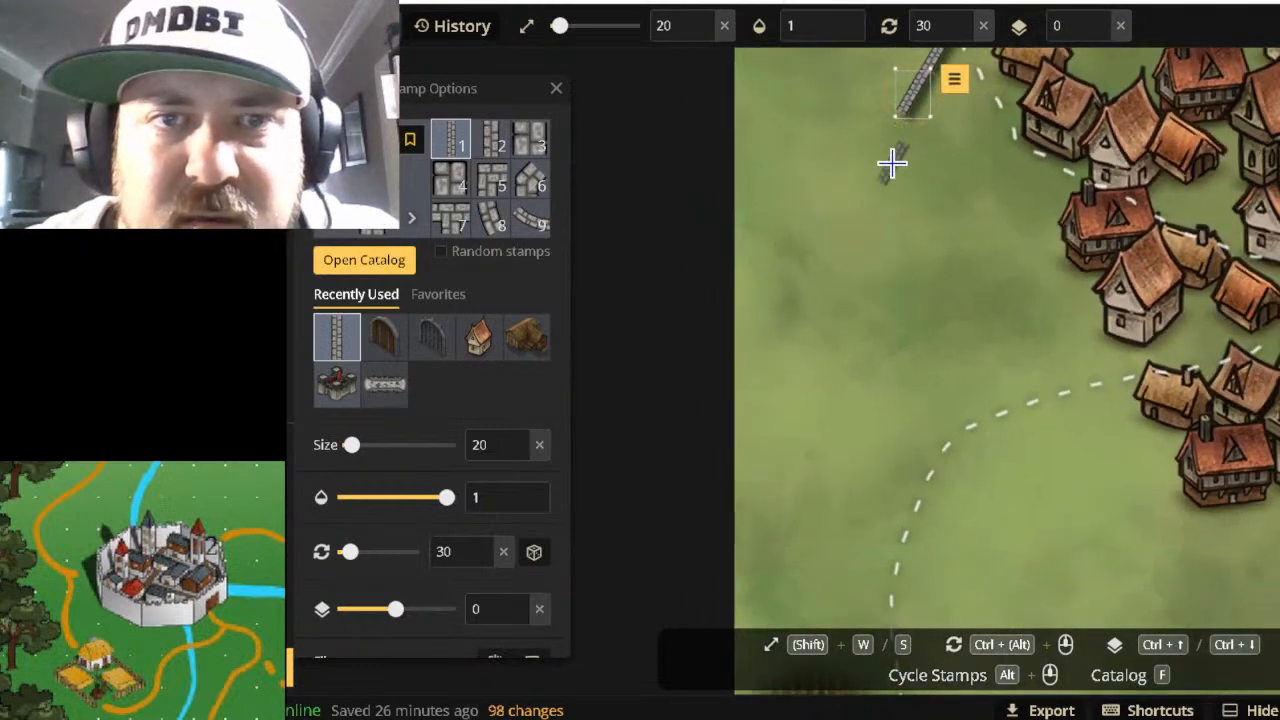
{"action": "scroll", "coordinate": [891, 163], "scroll_direction": "down", "scroll_amount": 1, "text": "ctrl"}
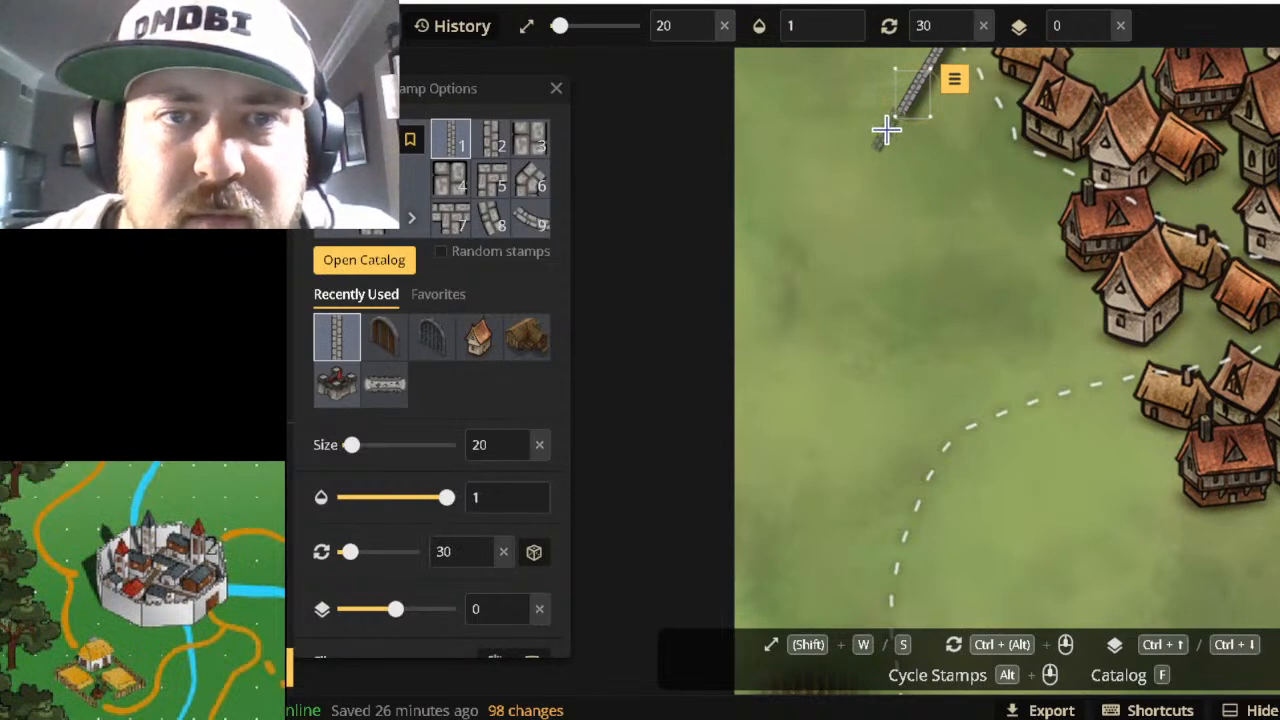
{"action": "left_click", "coordinate": [889, 130]}
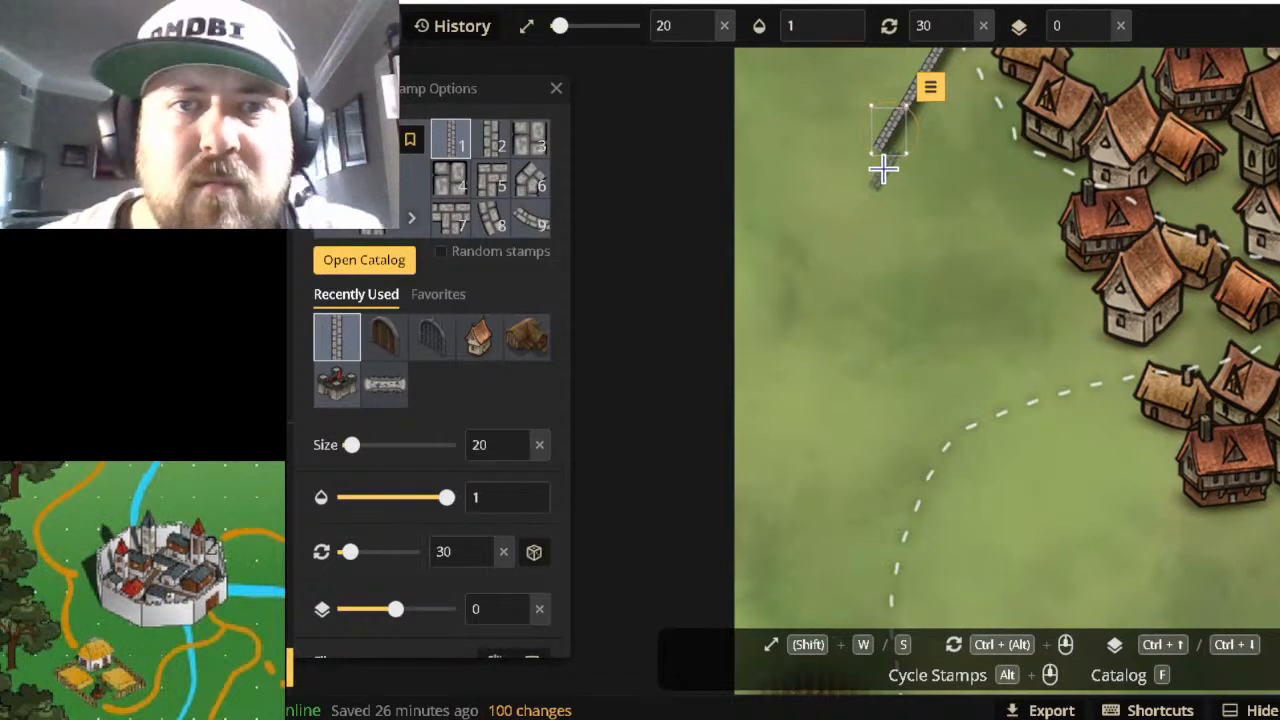
{"action": "scroll", "coordinate": [893, 187], "scroll_direction": "up", "scroll_amount": 10, "text": "ctrl"}
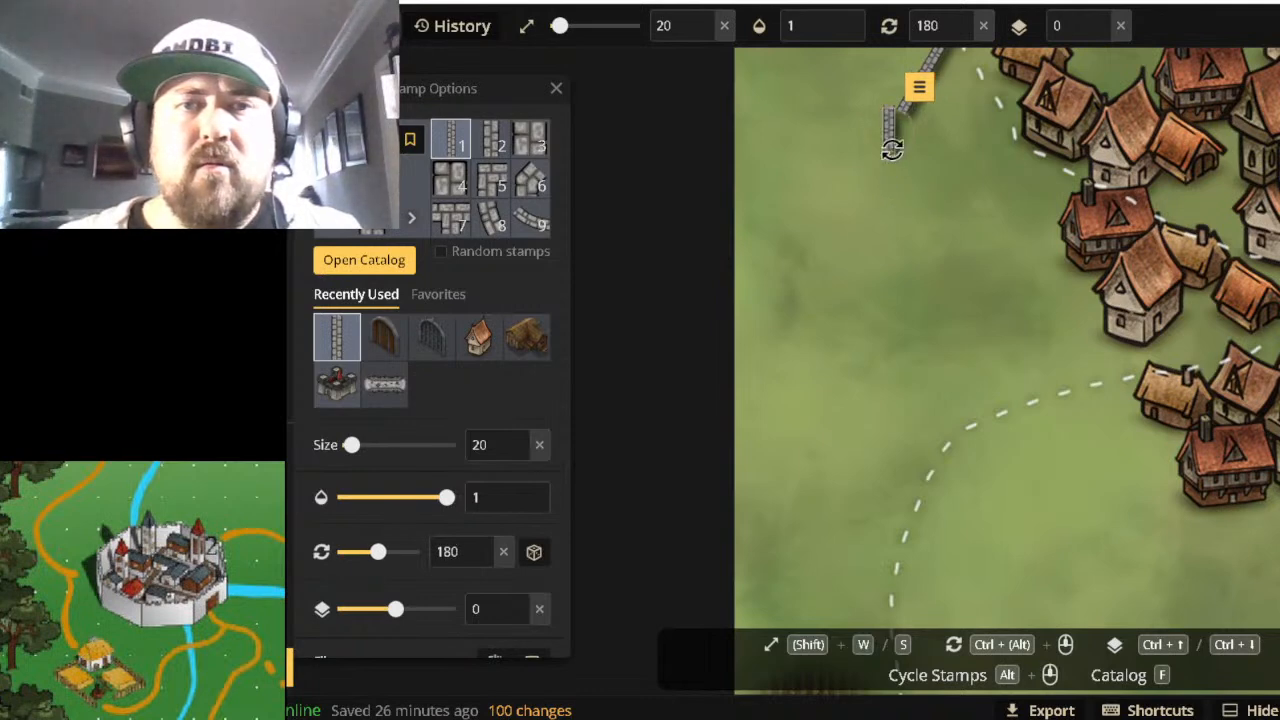
{"action": "left_click_drag", "start_coordinate": [893, 136], "coordinate": [904, 141]}
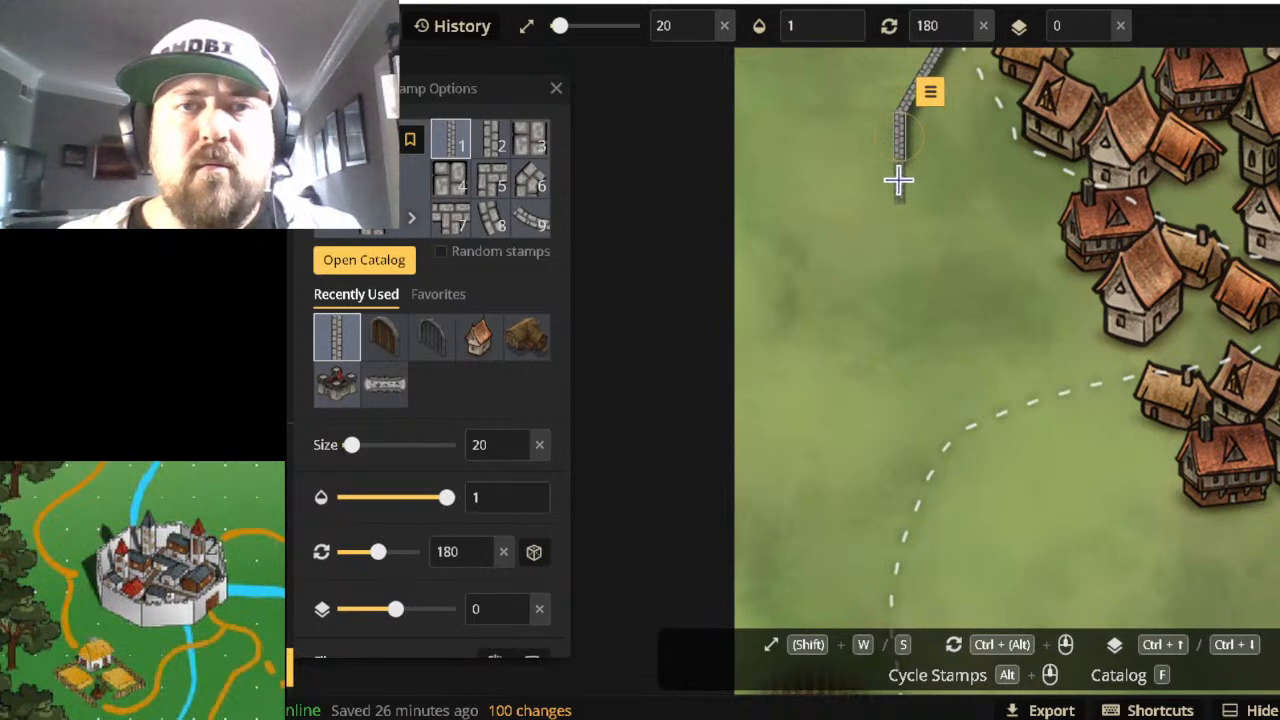
Extend the wall straight down with a second vertical segment at 180 degrees.
{"action": "left_click", "coordinate": [898, 180]}
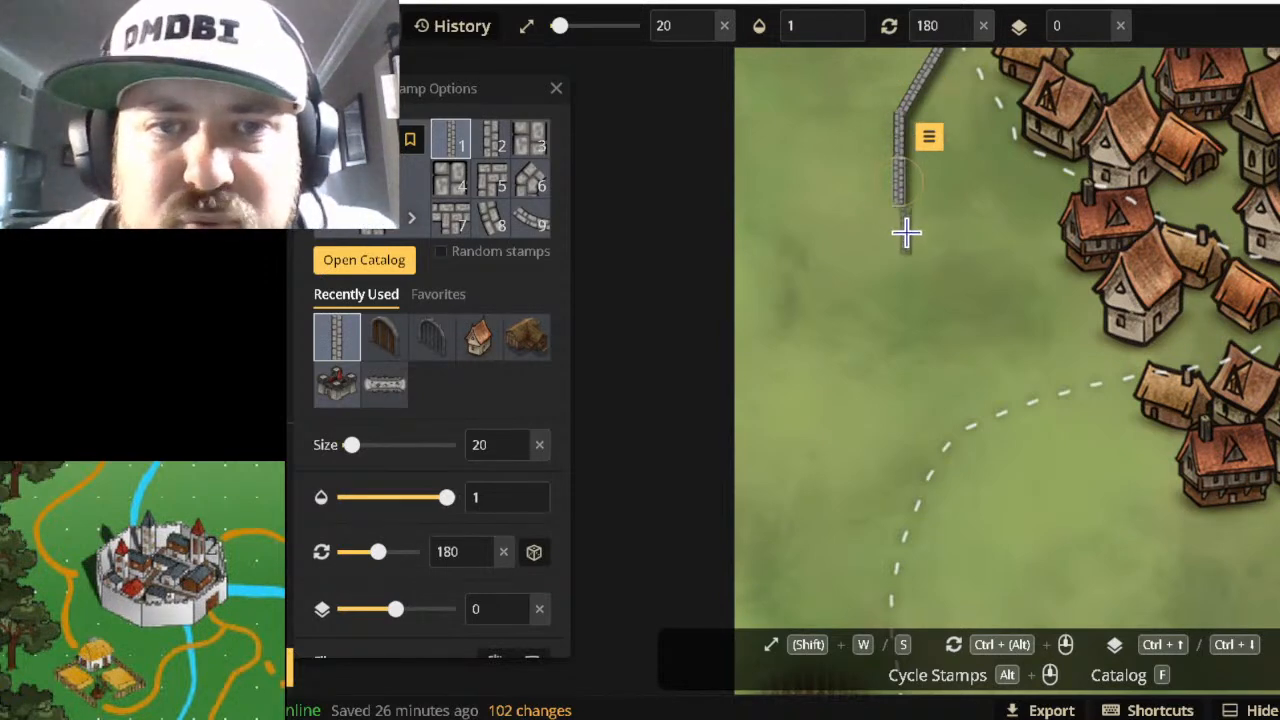
{"action": "scroll", "coordinate": [903, 225], "scroll_direction": "up", "scroll_amount": 3}
{"action": "scroll", "coordinate": [903, 225], "scroll_direction": "up", "scroll_amount": 2, "text": "ctrl"}
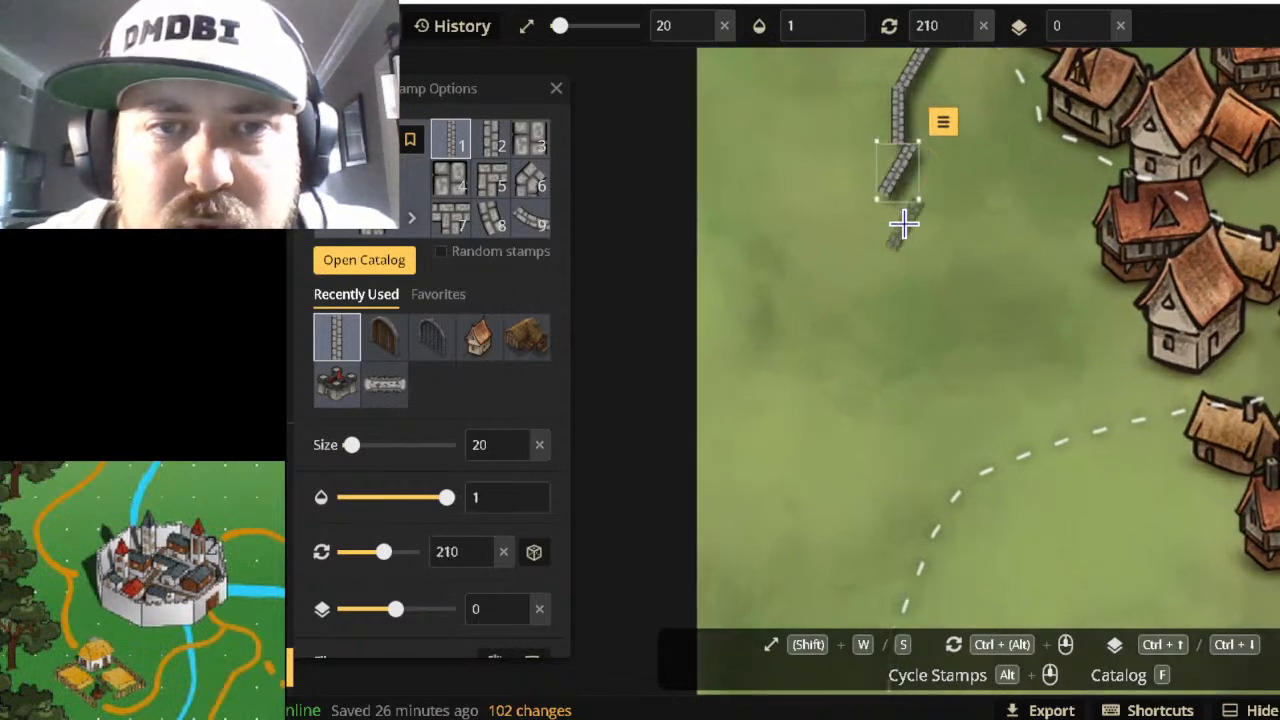
{"action": "scroll", "coordinate": [903, 225], "scroll_direction": "down", "scroll_amount": 1, "text": "ctrl"}
{"action": "scroll", "coordinate": [903, 225], "scroll_direction": "down", "scroll_amount": 1, "text": "ctrl"}
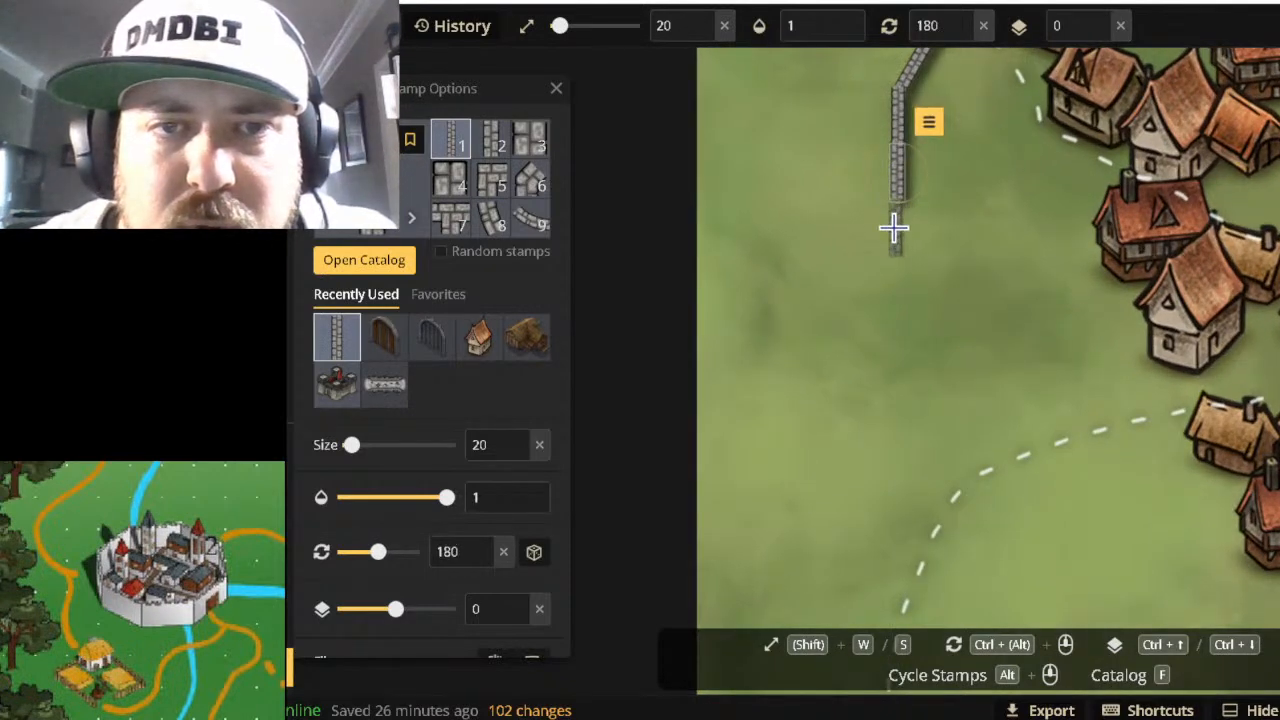
Place two wall segments at 150 degrees end to end, angling from the vertical wall's lower end toward the houses.
{"action": "left_click", "coordinate": [898, 228]}
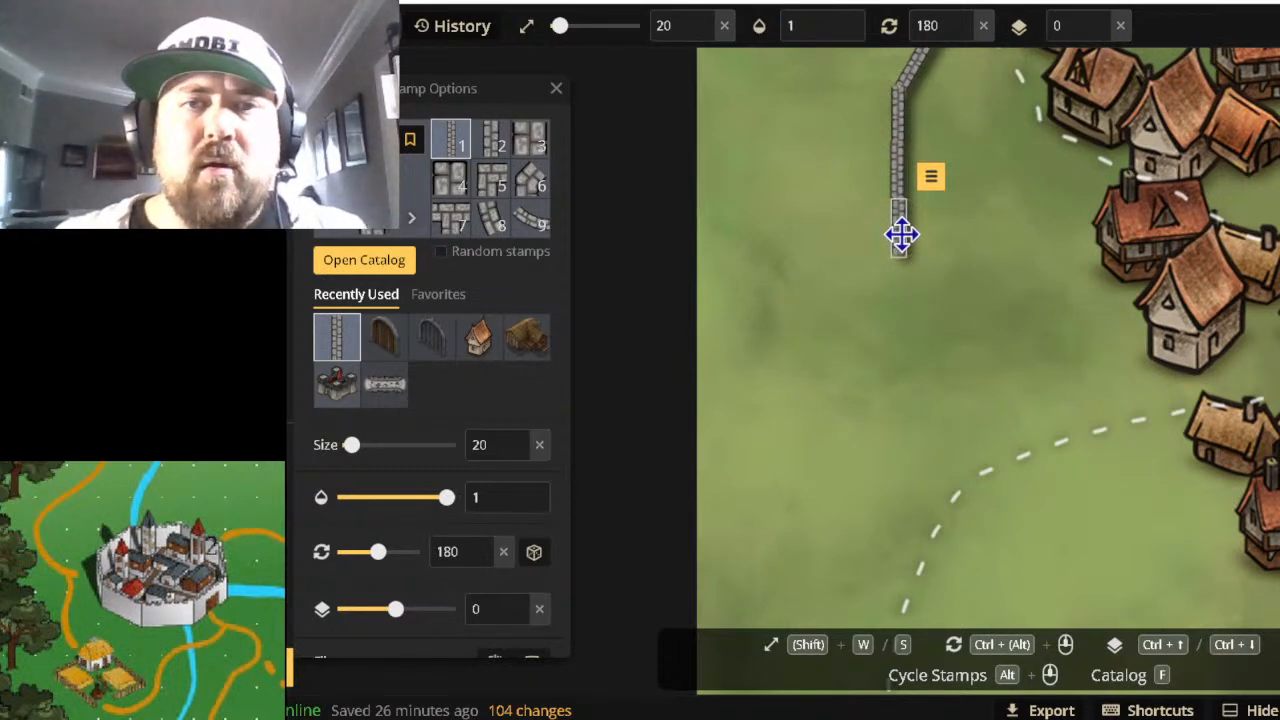
{"action": "scroll", "coordinate": [899, 233], "scroll_direction": "up", "scroll_amount": 3, "text": "ctrl"}
{"action": "scroll", "coordinate": [902, 233], "scroll_direction": "down", "scroll_amount": 5, "text": "ctrl"}
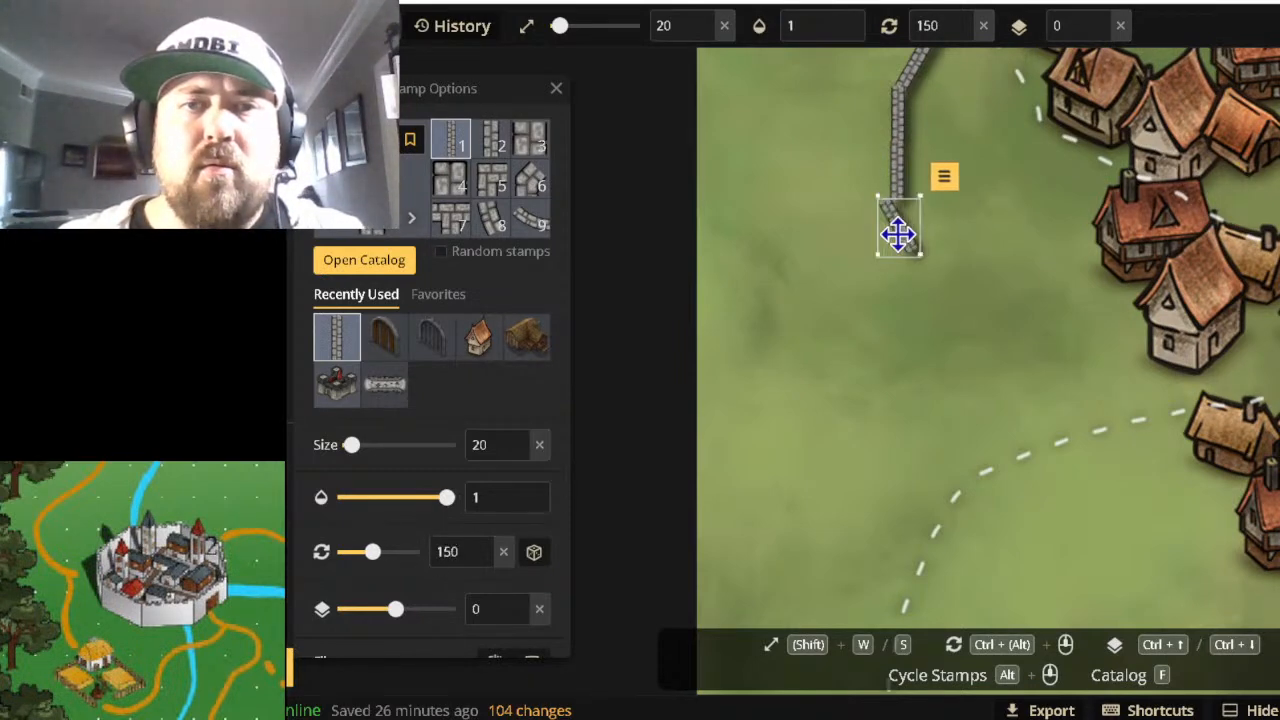
{"action": "left_click", "coordinate": [916, 236]}
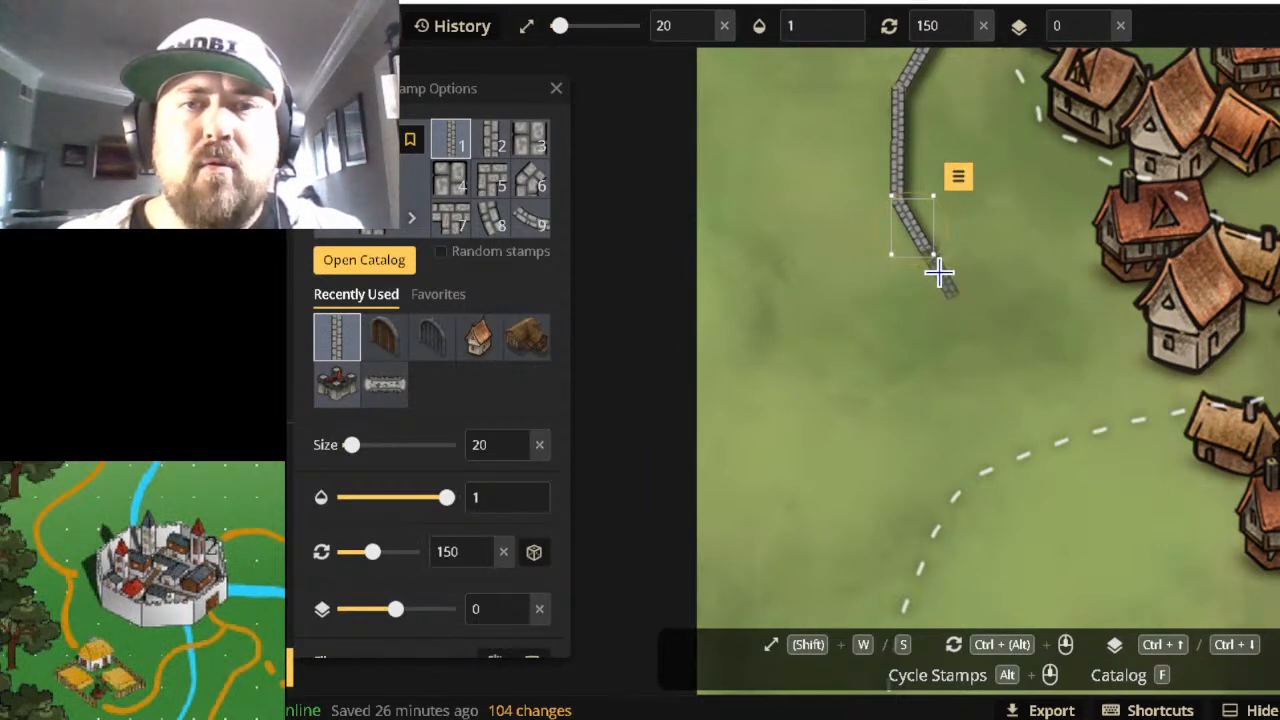
{"action": "left_click", "coordinate": [944, 281]}
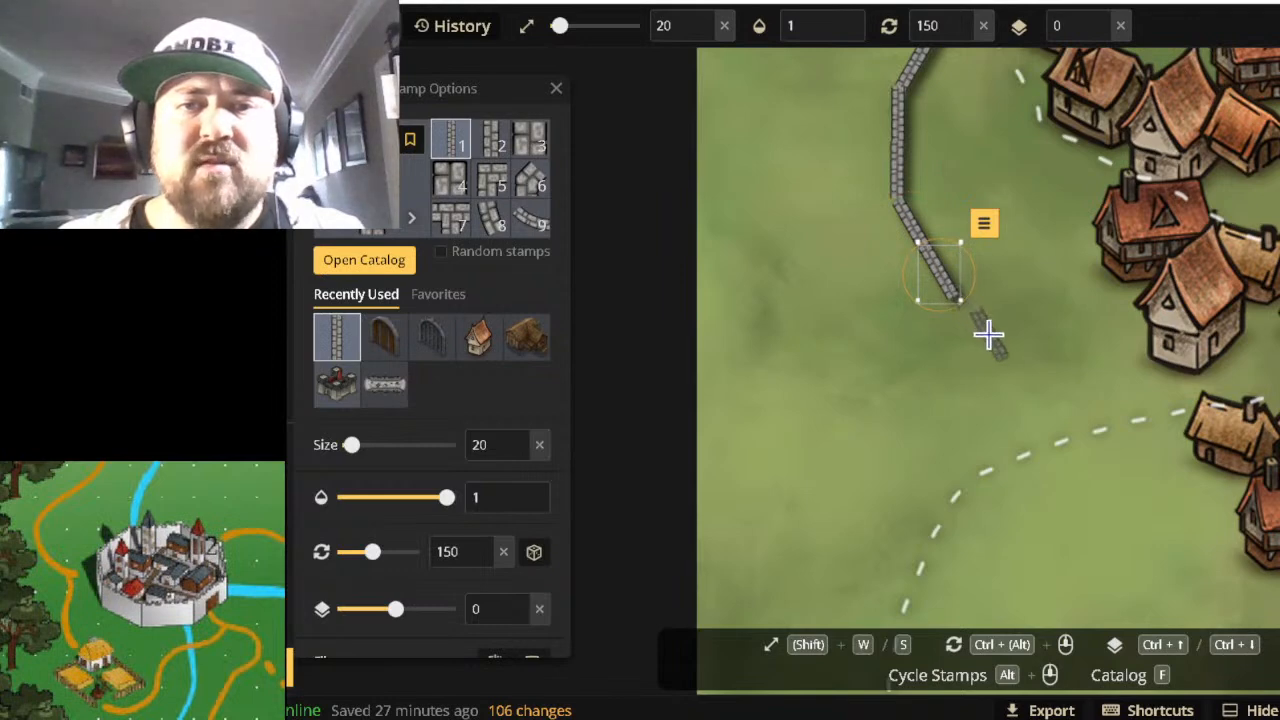
{"action": "scroll", "coordinate": [988, 336], "scroll_direction": "up", "scroll_amount": 1, "text": "ctrl"}
{"action": "scroll", "coordinate": [984, 335], "scroll_direction": "down", "scroll_amount": 1, "text": "ctrl"}
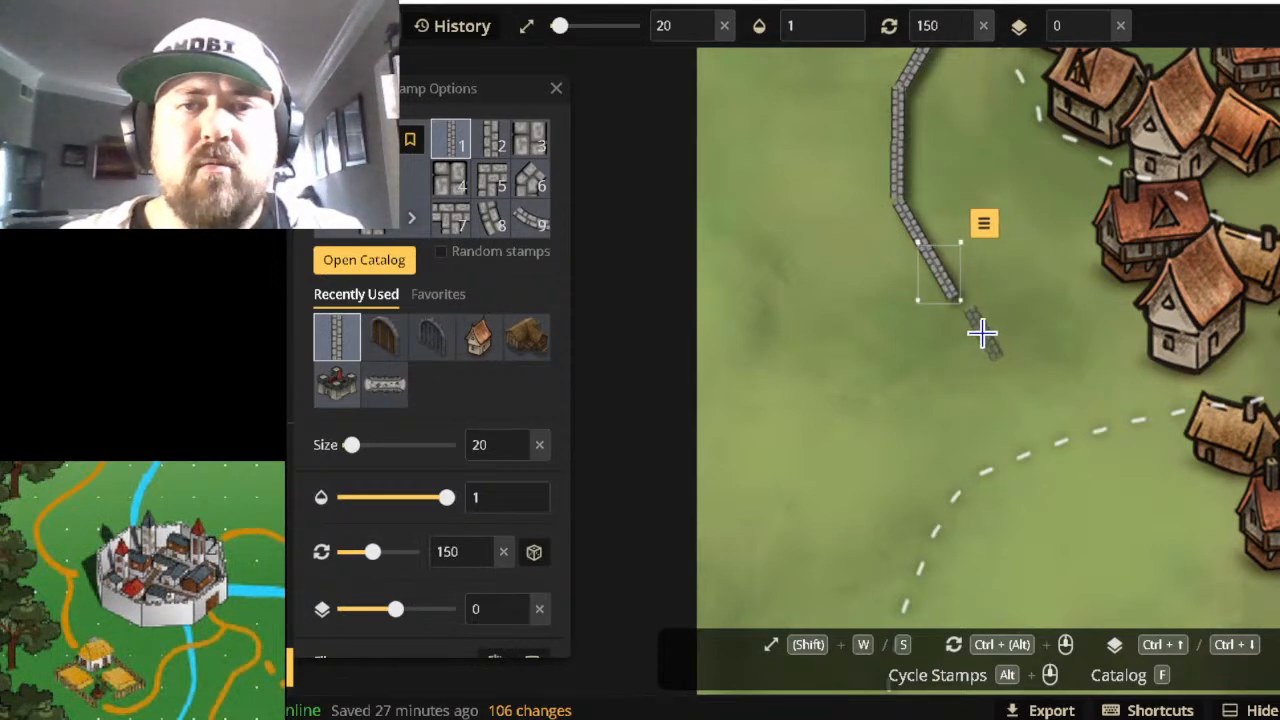
Continue the wall toward the dashed path with three joined segments rotated to 120 degrees.
{"action": "left_click", "coordinate": [965, 316]}
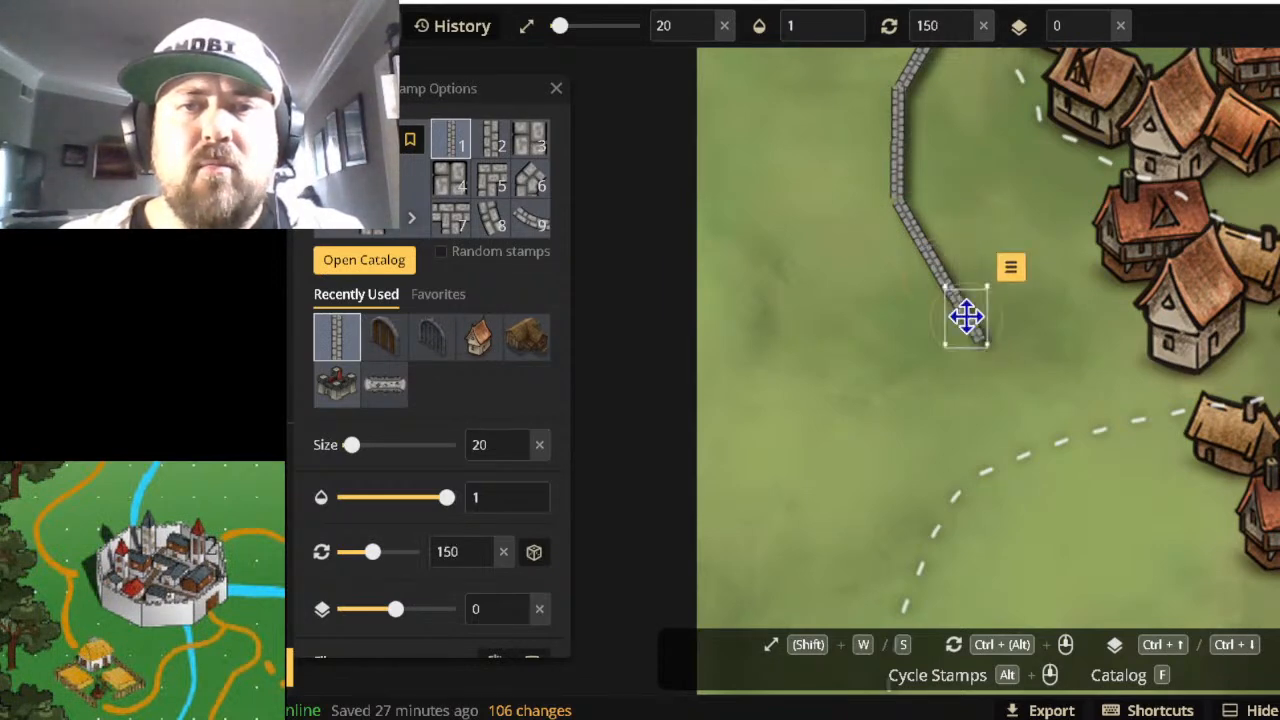
{"action": "scroll", "coordinate": [1031, 355], "scroll_direction": "down", "scroll_amount": 2, "text": "ctrl"}
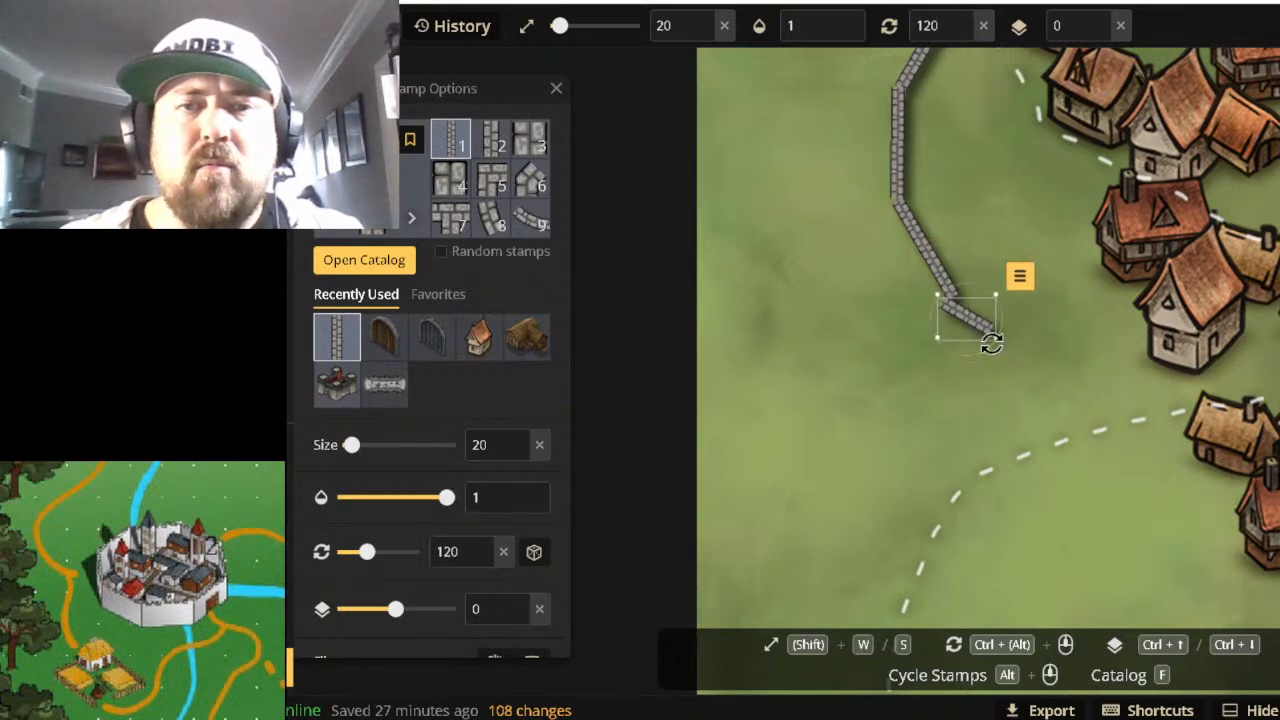
{"action": "left_click_drag", "start_coordinate": [980, 329], "coordinate": [995, 326]}
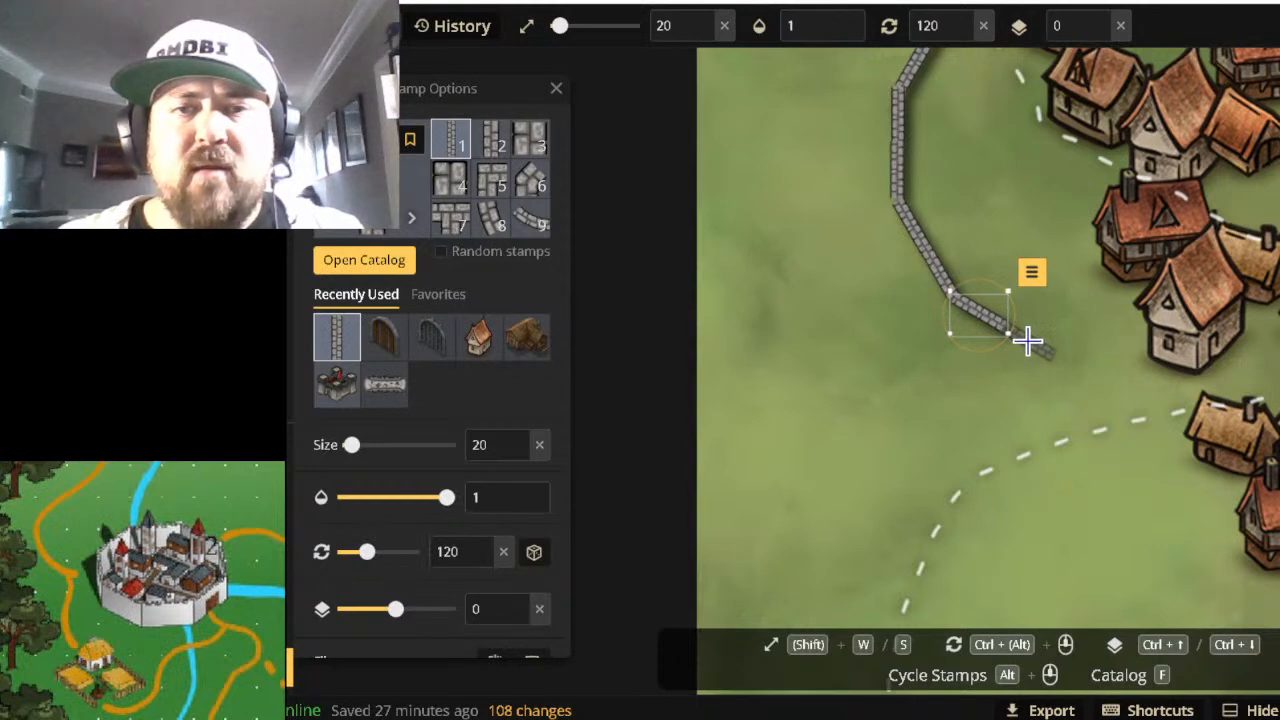
{"action": "scroll", "coordinate": [1074, 366], "scroll_direction": "up", "scroll_amount": 3}
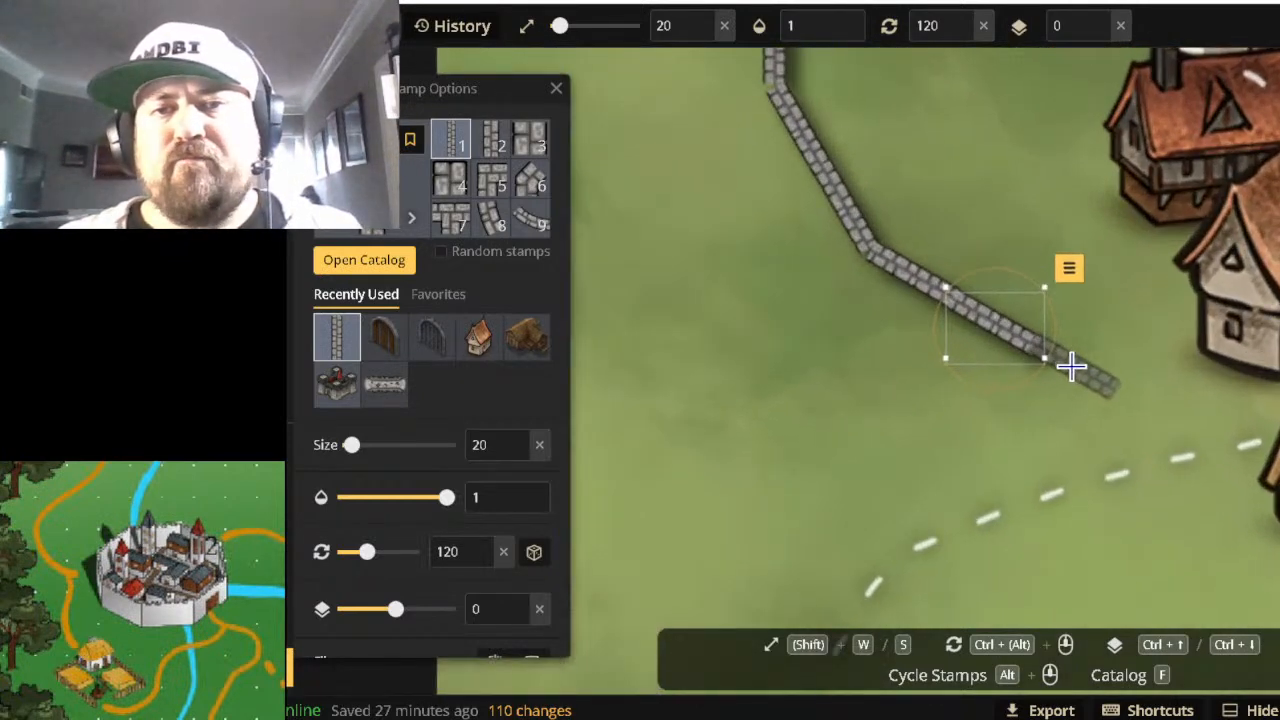
{"action": "left_click", "coordinate": [1071, 367]}
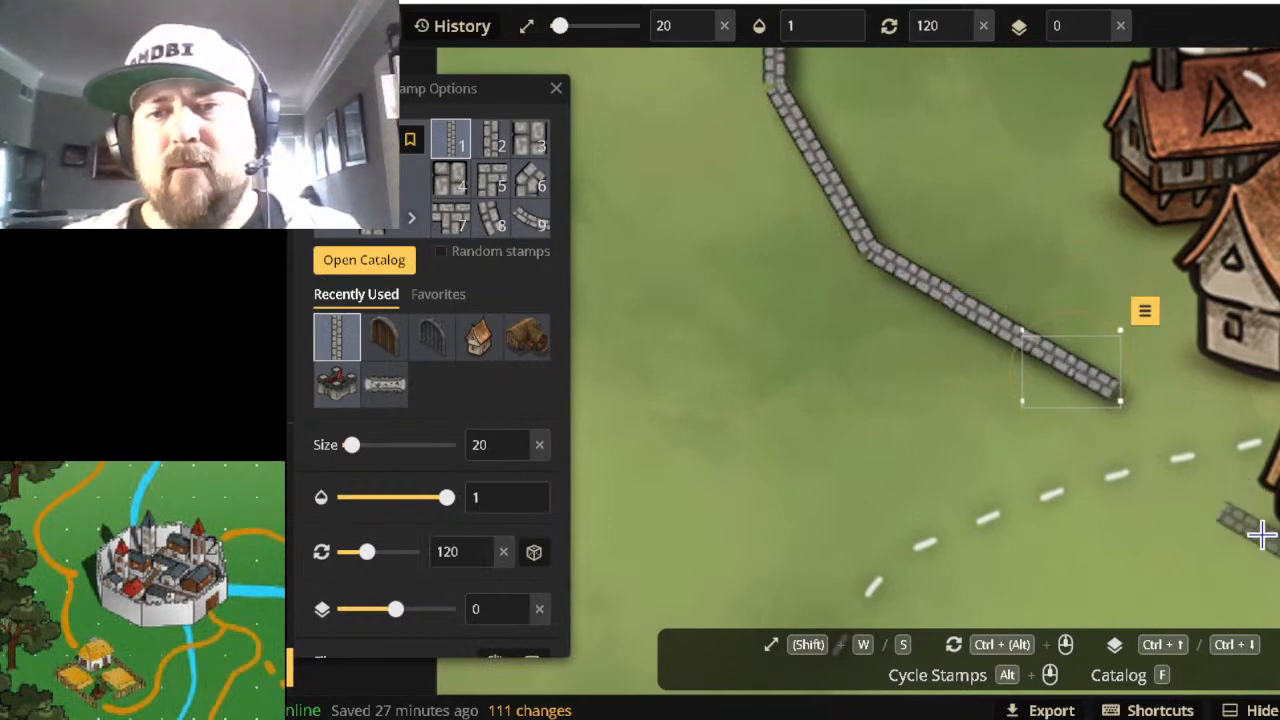
Across the dashed path, place three wall segments at 150 degrees end to end, running down beside the red-roofed house.
{"action": "scroll", "coordinate": [1262, 535], "scroll_direction": "up", "scroll_amount": 4}
{"action": "scroll", "coordinate": [1262, 535], "scroll_direction": "down", "scroll_amount": 5}
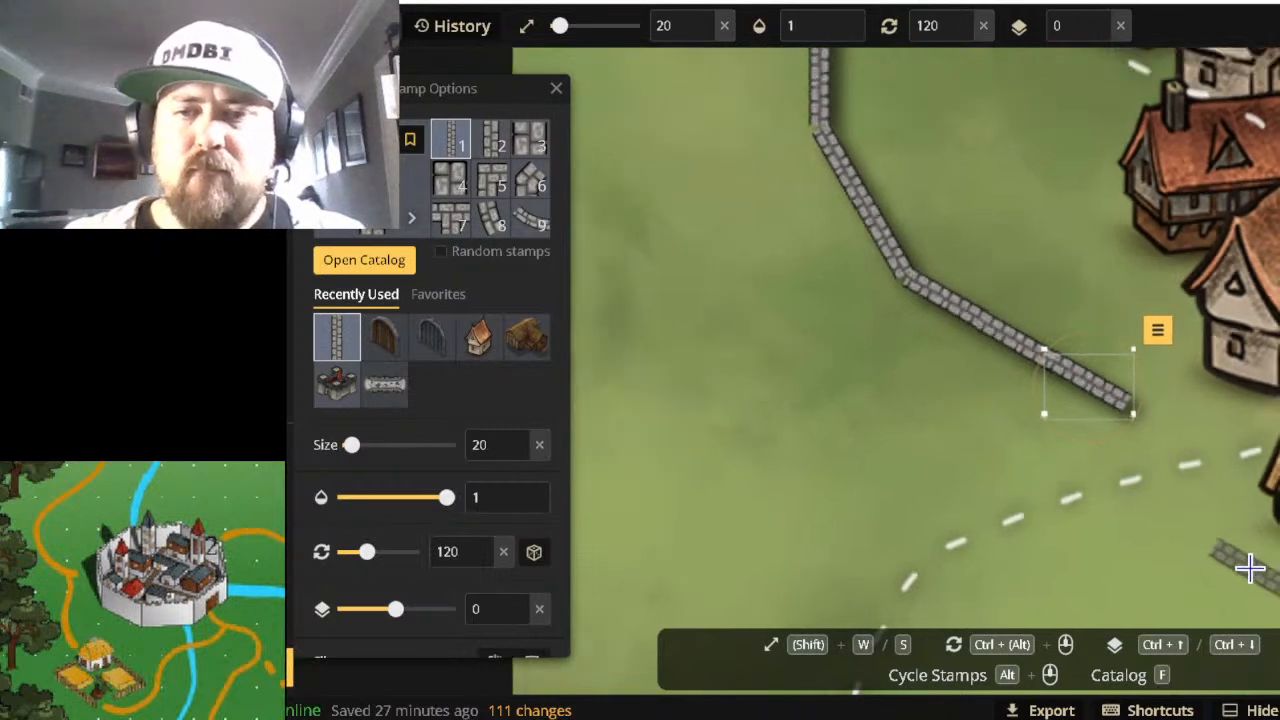
{"action": "left_click_drag", "start_coordinate": [1258, 563], "coordinate": [1130, 196]}
{"action": "key", "text": "alt+Left"}
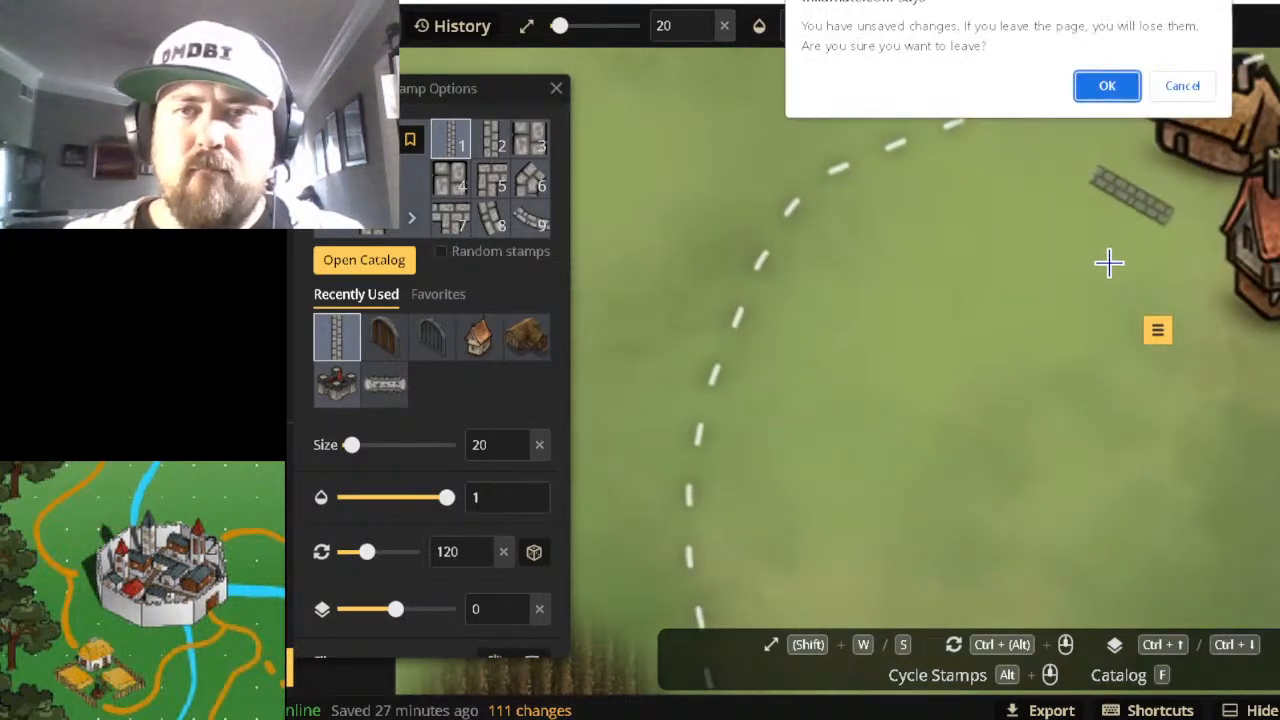
{"action": "left_click", "coordinate": [1181, 86]}
{"action": "scroll", "coordinate": [1072, 277], "scroll_direction": "down", "scroll_amount": 3}
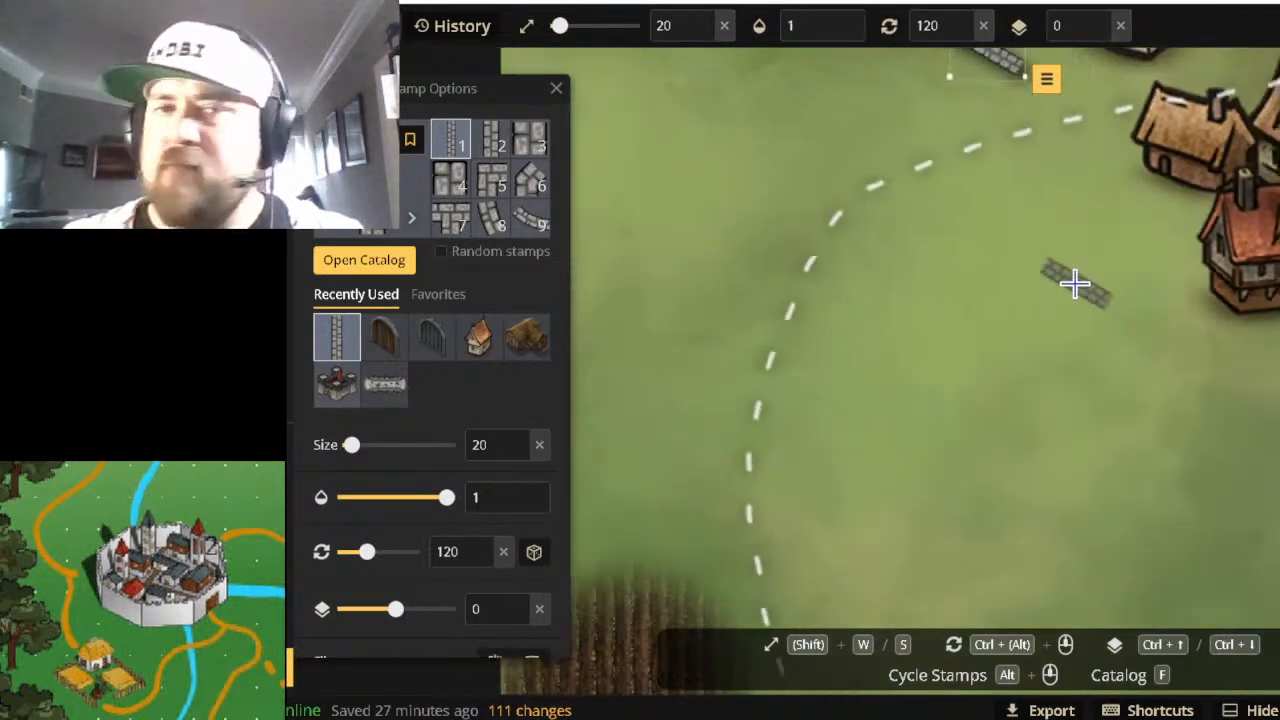
{"action": "scroll", "coordinate": [1086, 211], "scroll_direction": "down", "scroll_amount": 1}
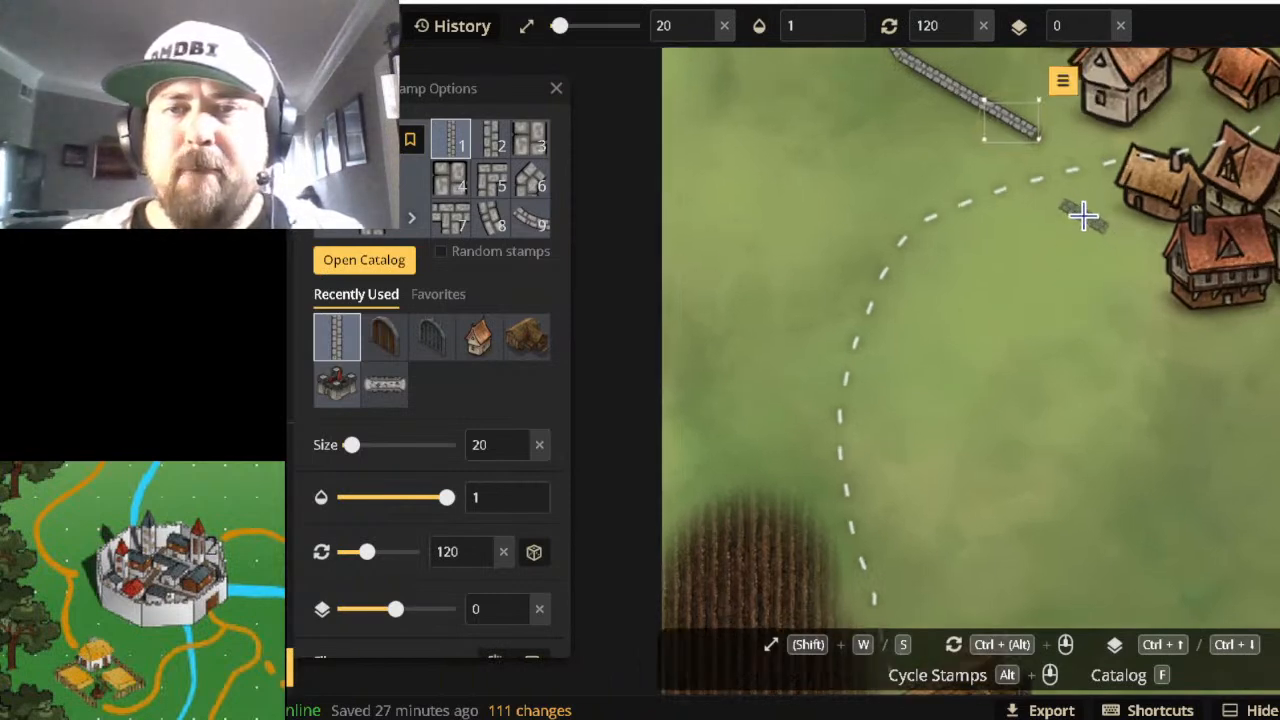
{"action": "scroll", "coordinate": [1090, 220], "scroll_direction": "up", "scroll_amount": 1}
{"action": "left_click", "coordinate": [1090, 218]}
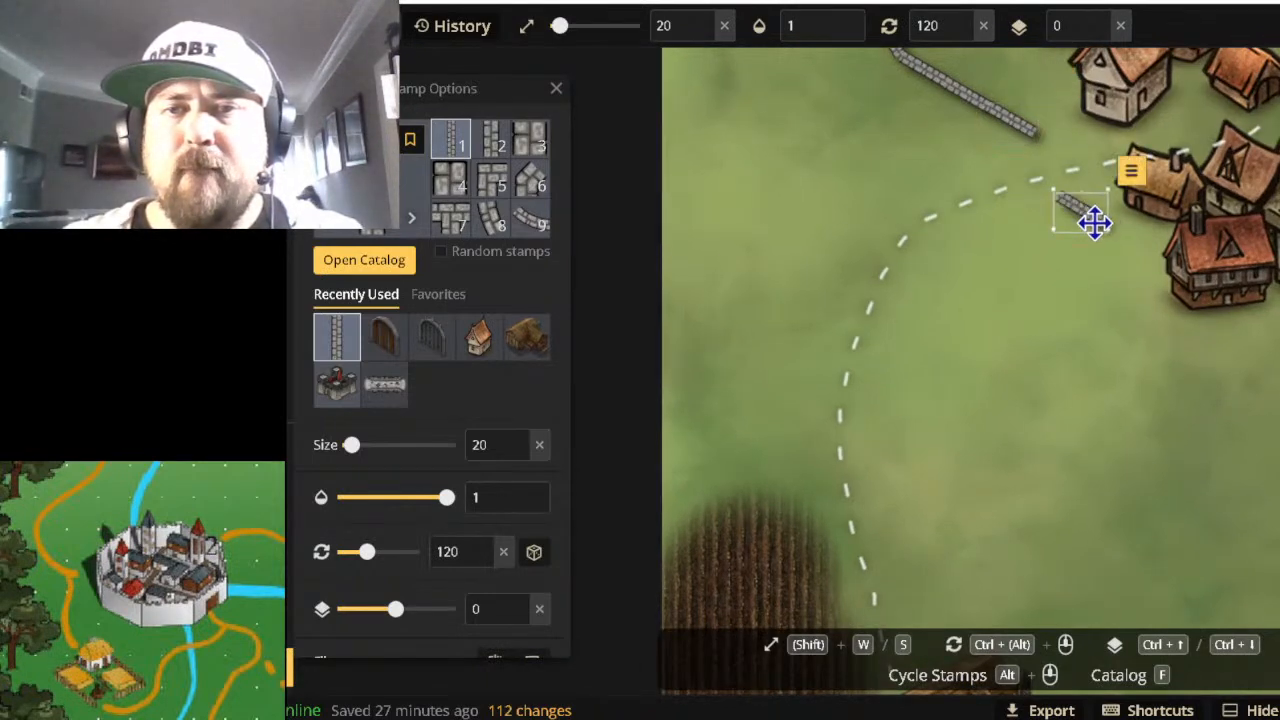
{"action": "scroll", "coordinate": [1094, 222], "scroll_direction": "down", "scroll_amount": 1}
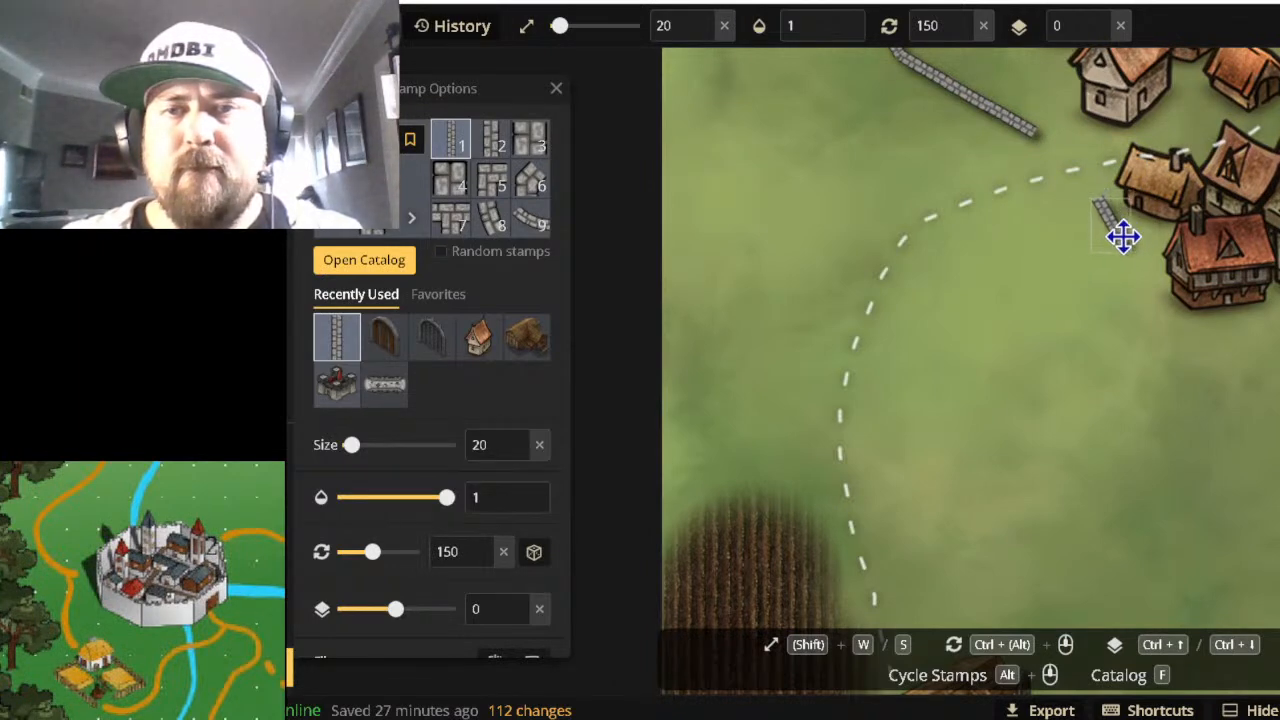
{"action": "left_click", "coordinate": [1122, 236]}
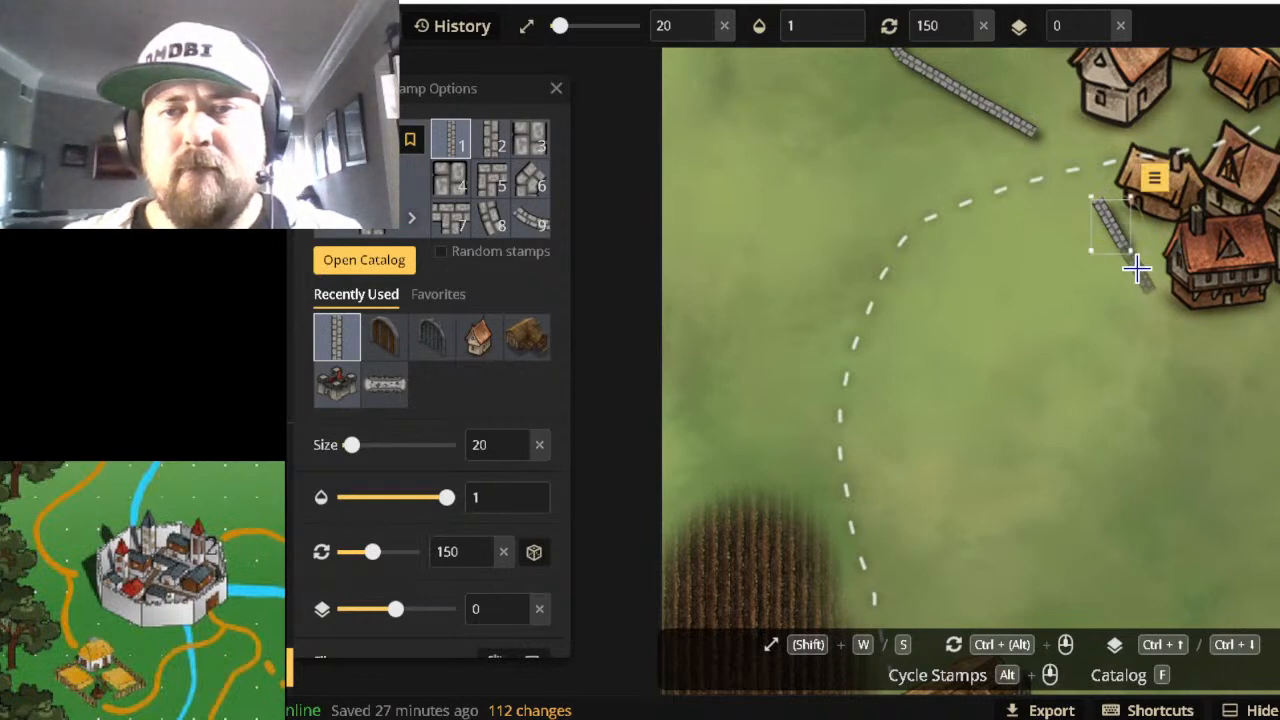
{"action": "left_click", "coordinate": [1138, 268]}
{"action": "left_click", "coordinate": [1163, 313]}
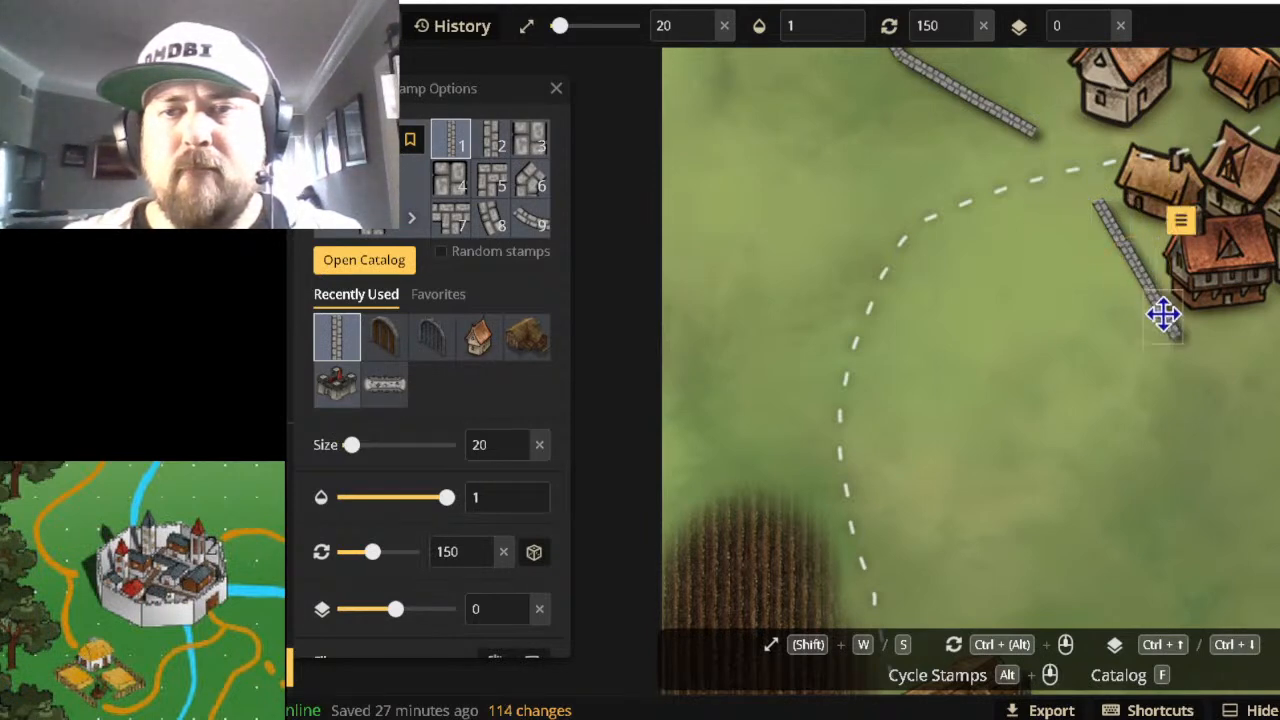
Place a wall segment below the red-roofed house, rotate it to 90 degrees and join it to the angled wall.
{"action": "left_click", "coordinate": [1197, 364]}
{"action": "scroll", "coordinate": [1205, 375], "scroll_direction": "down", "scroll_amount": 3}
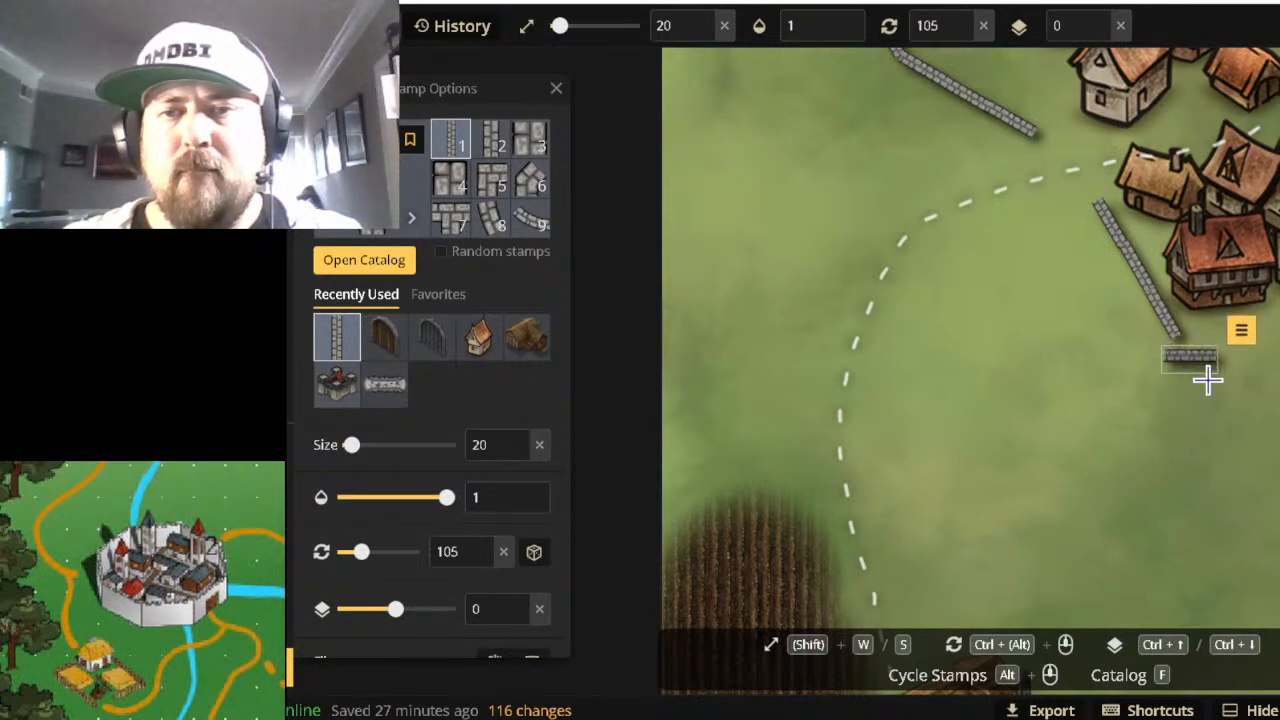
{"action": "scroll", "coordinate": [1205, 370], "scroll_direction": "down", "scroll_amount": 2}
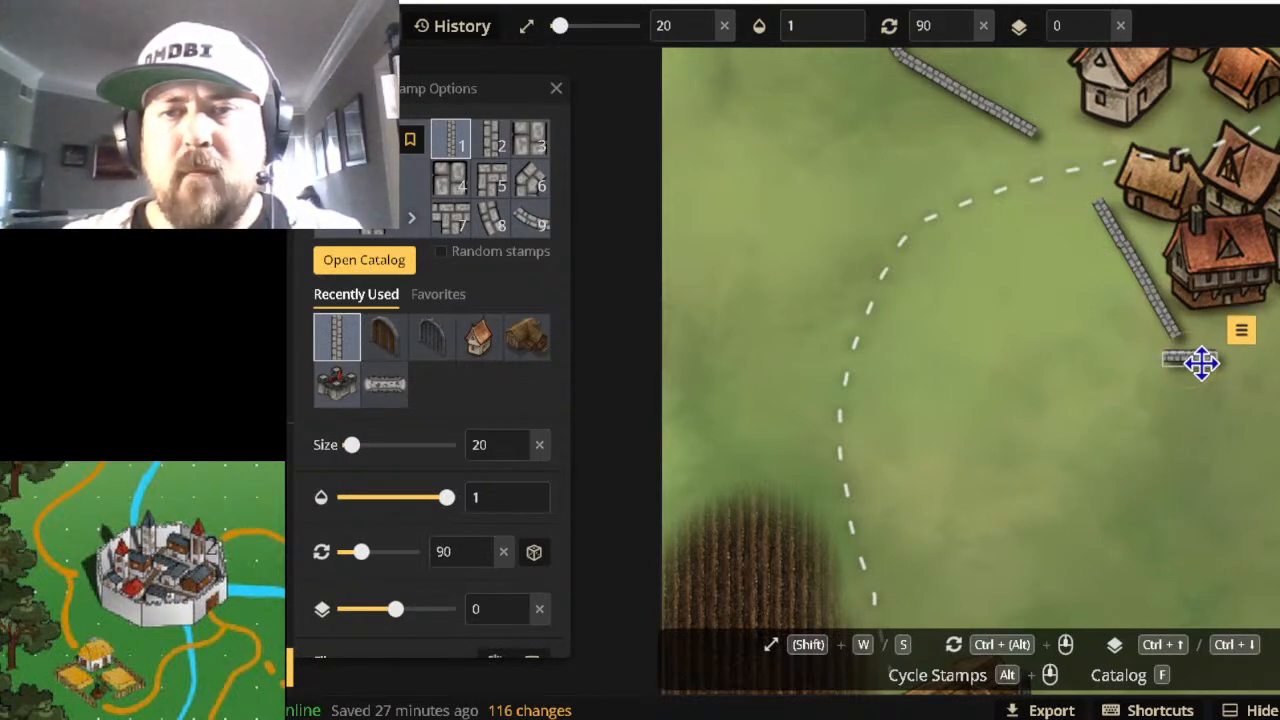
{"action": "left_click_drag", "start_coordinate": [1201, 364], "coordinate": [1213, 343]}
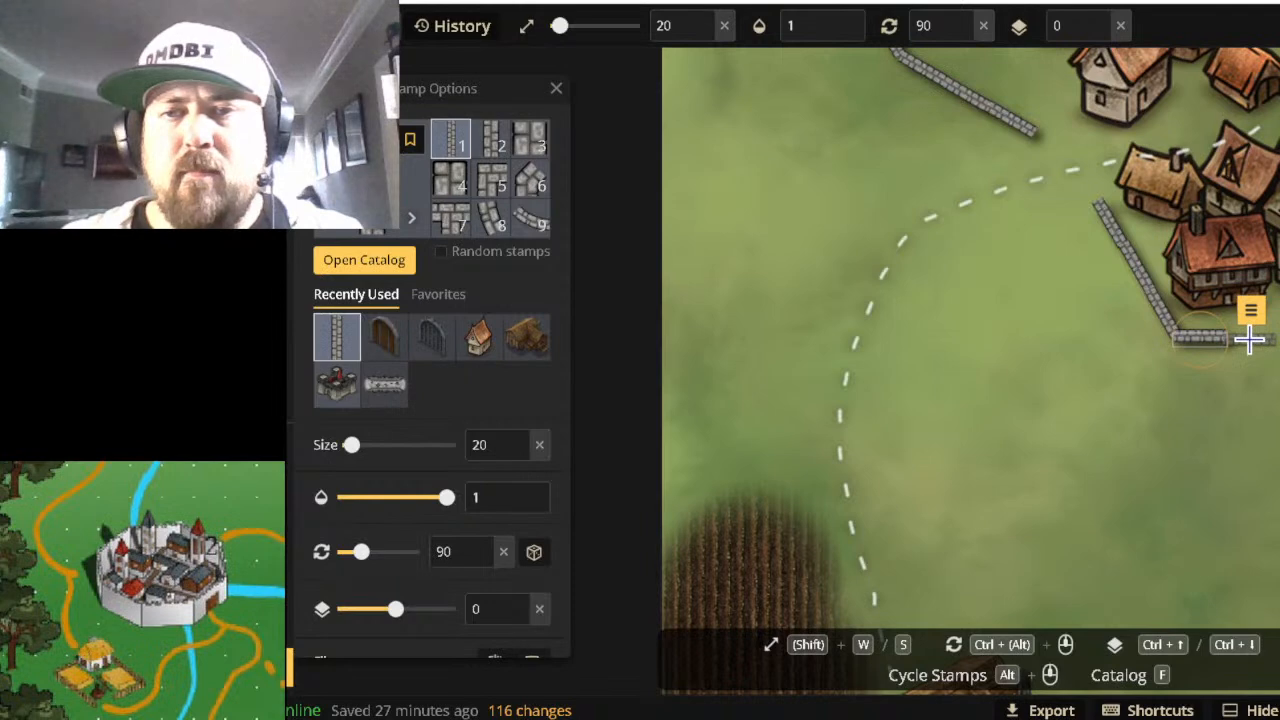
Continue the wall below the houses with two joined segments rotated to 75 degrees.
{"action": "left_click", "coordinate": [1250, 337]}
{"action": "scroll", "coordinate": [1250, 337], "scroll_direction": "up", "scroll_amount": 2, "text": "ctrl"}
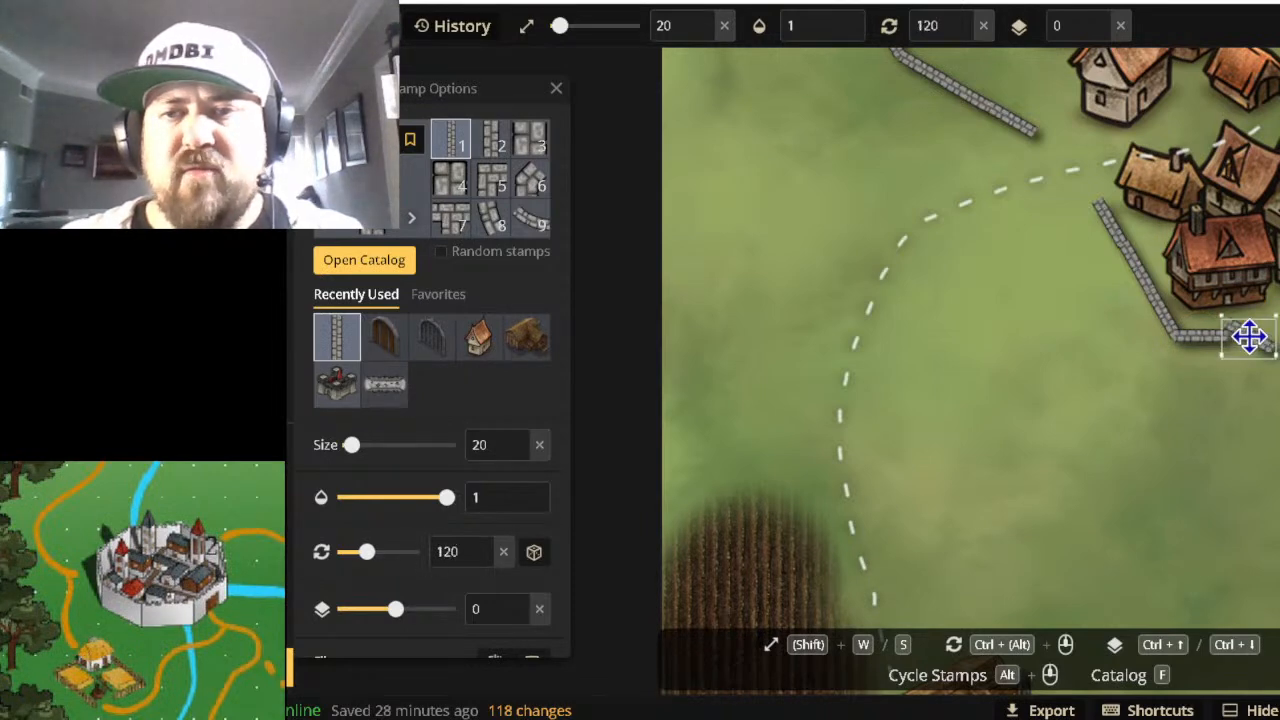
{"action": "scroll", "coordinate": [1250, 337], "scroll_direction": "down", "scroll_amount": 3, "text": "ctrl"}
{"action": "left_click_drag", "start_coordinate": [1255, 338], "coordinate": [1262, 334]}
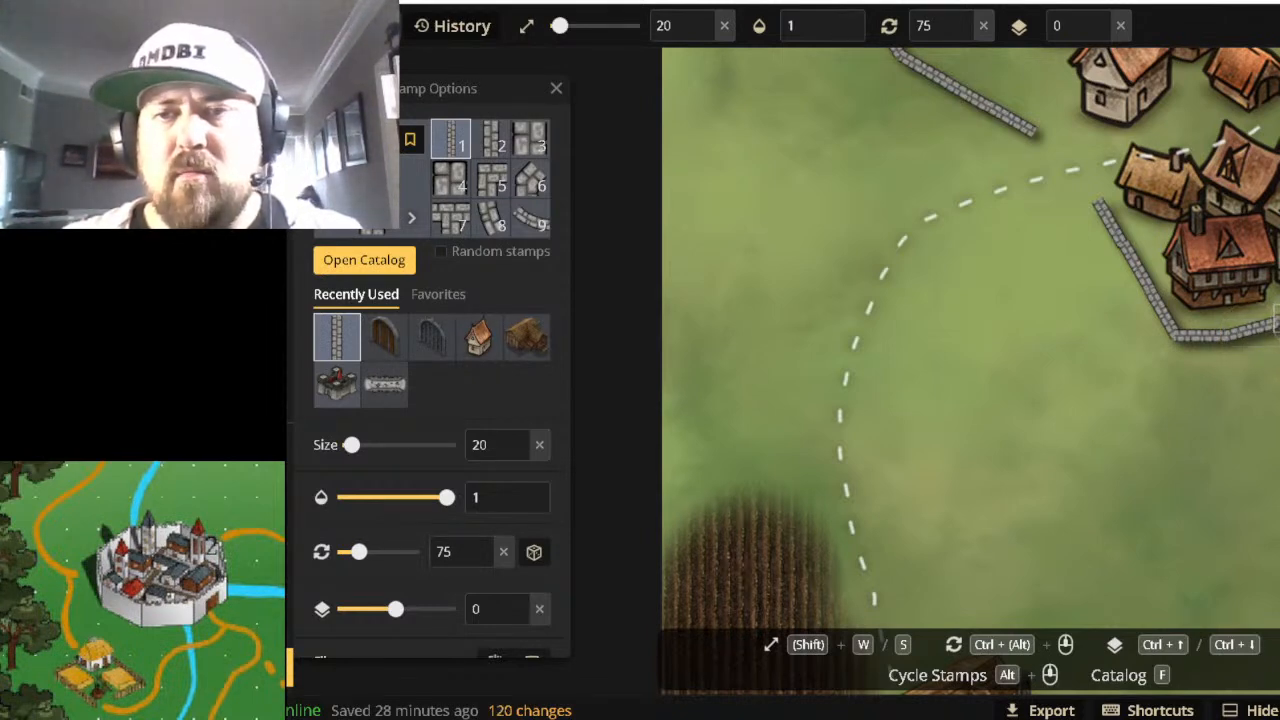
Rotate the last wall segment below the houses to 90 degrees.
{"action": "left_click_drag", "start_coordinate": [1279, 371], "coordinate": [965, 456]}
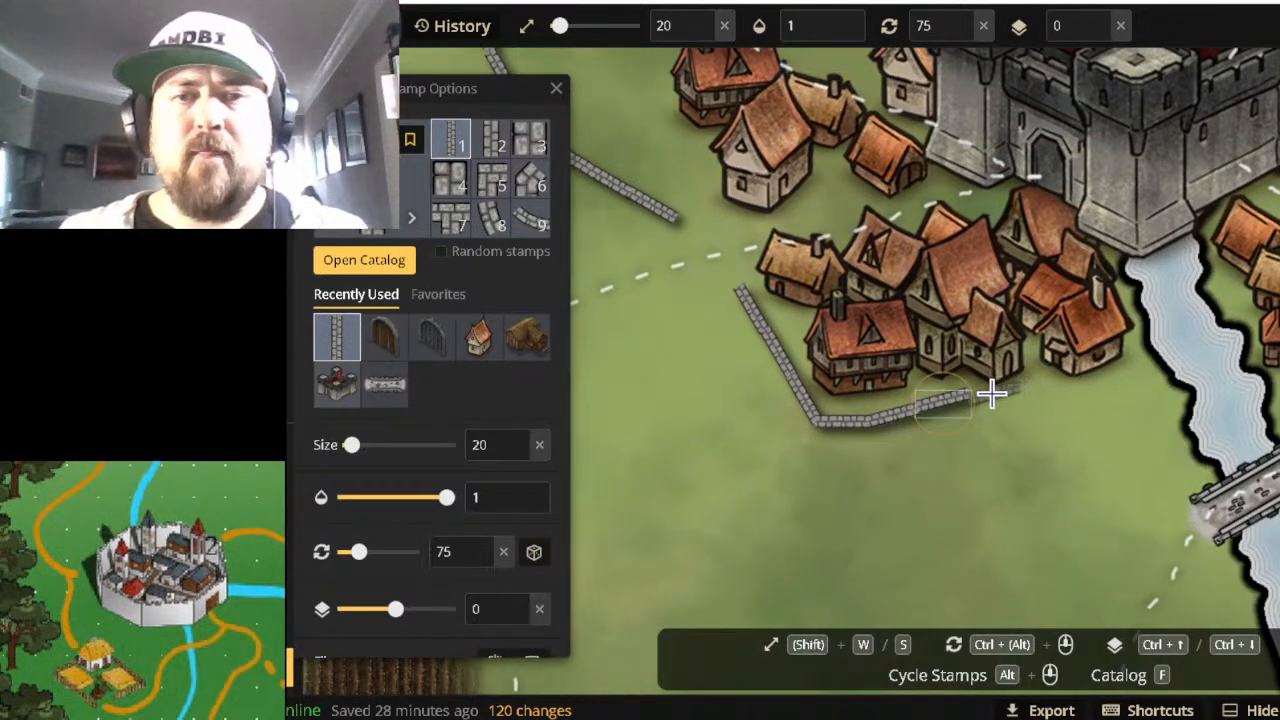
{"action": "scroll", "coordinate": [987, 396], "scroll_direction": "up", "scroll_amount": 3}
{"action": "scroll", "coordinate": [995, 400], "scroll_direction": "up", "scroll_amount": 2}
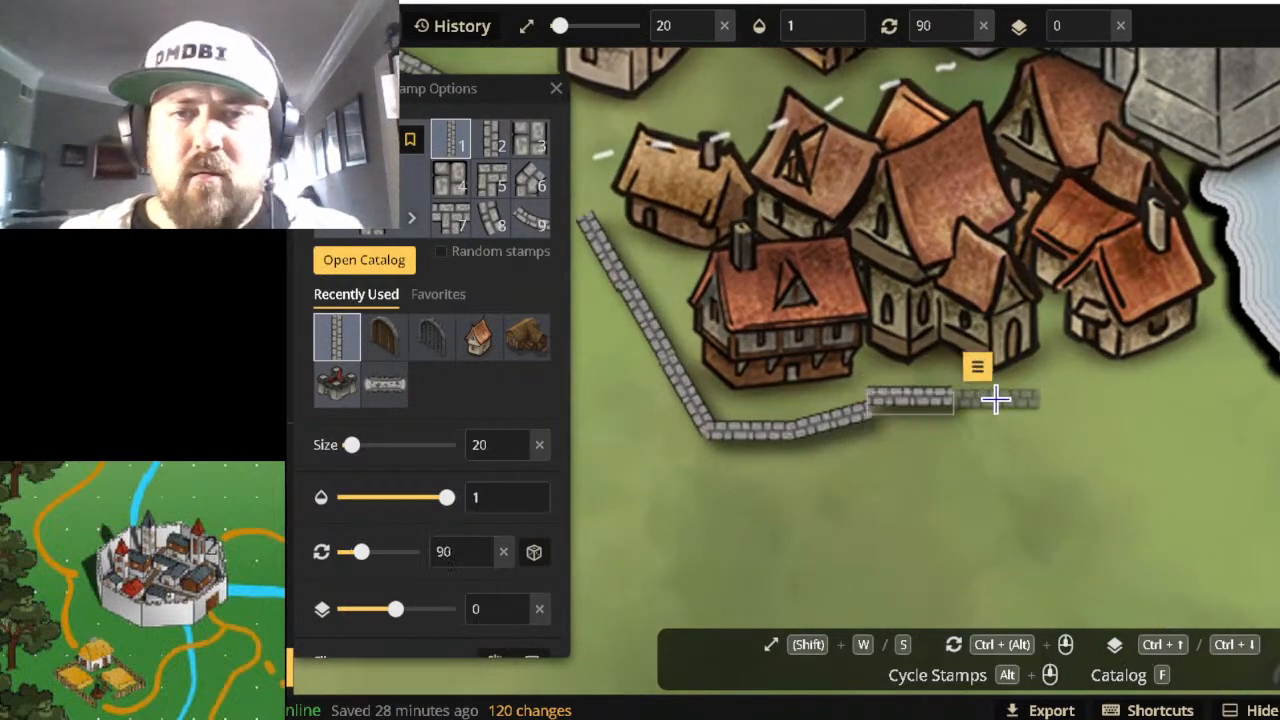
Rotate the last wall segment below the houses to 75 degrees and join another segment at 90 degrees to its end.
{"action": "scroll", "coordinate": [995, 400], "scroll_direction": "down", "scroll_amount": 2}
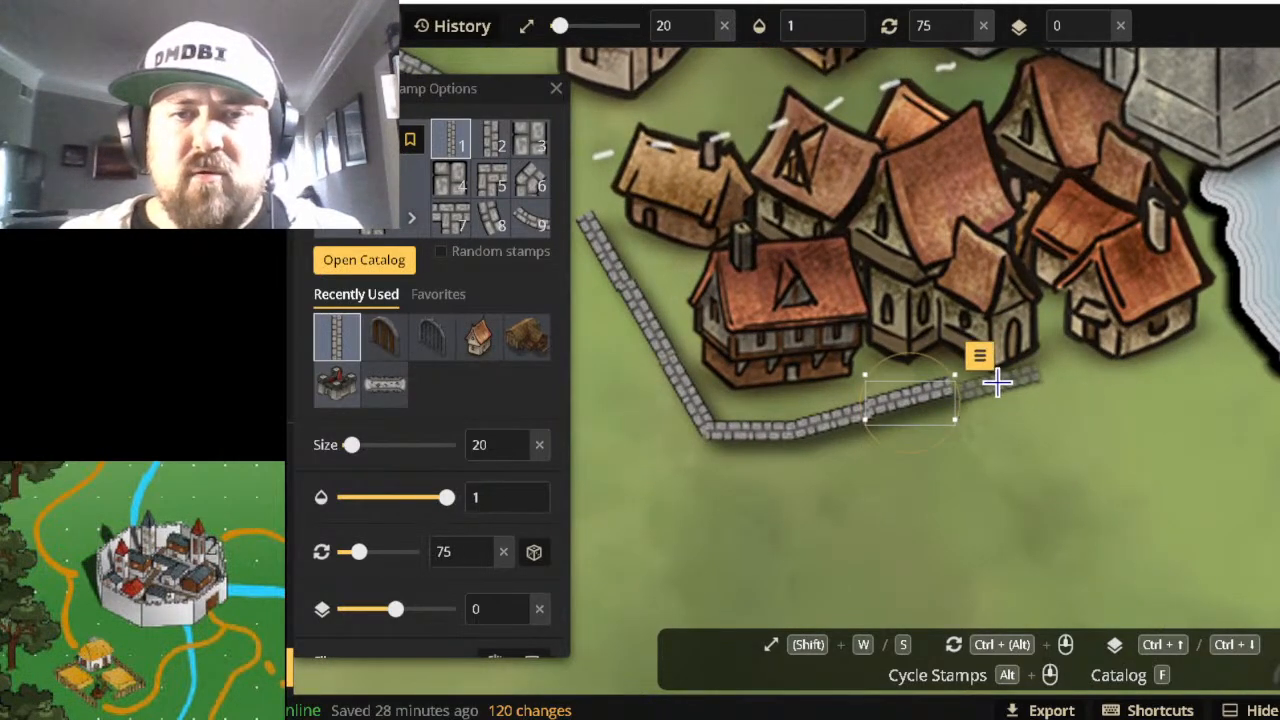
{"action": "left_click", "coordinate": [990, 380]}
{"action": "scroll", "coordinate": [1014, 404], "scroll_direction": "up", "scroll_amount": 2}
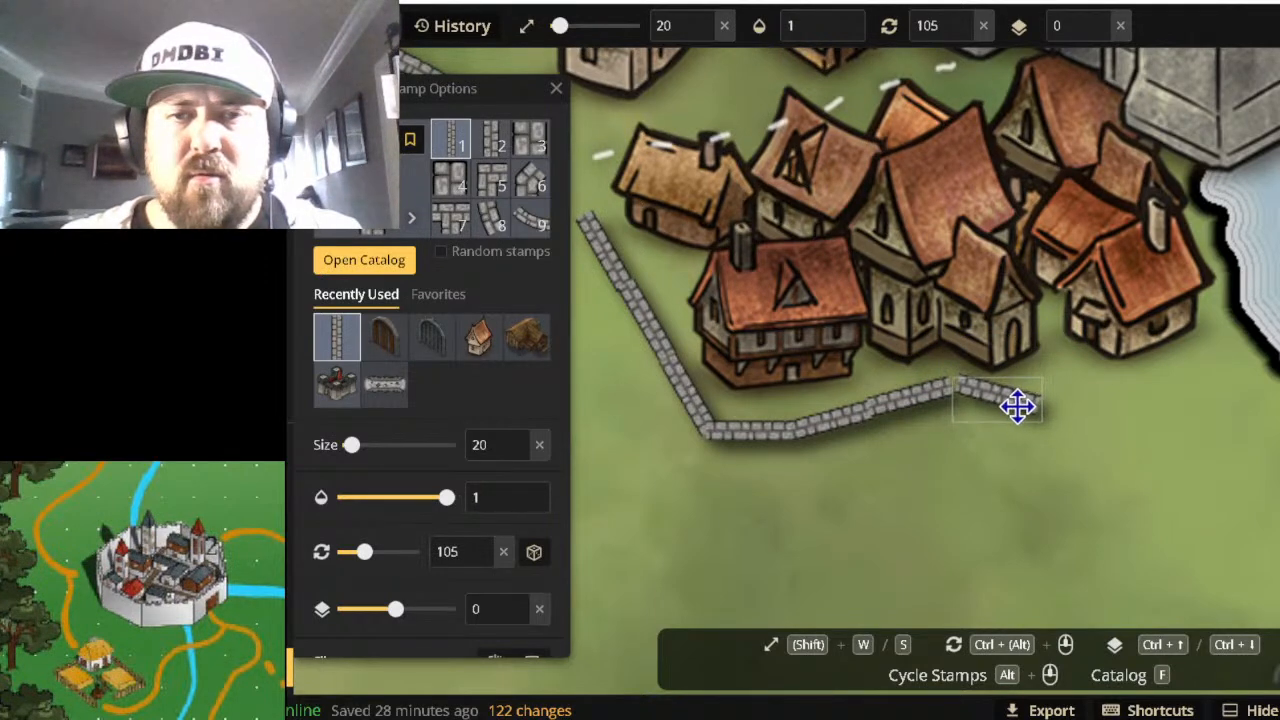
{"action": "left_click", "coordinate": [1013, 406]}
{"action": "scroll", "coordinate": [1013, 406], "scroll_direction": "up", "scroll_amount": 1}
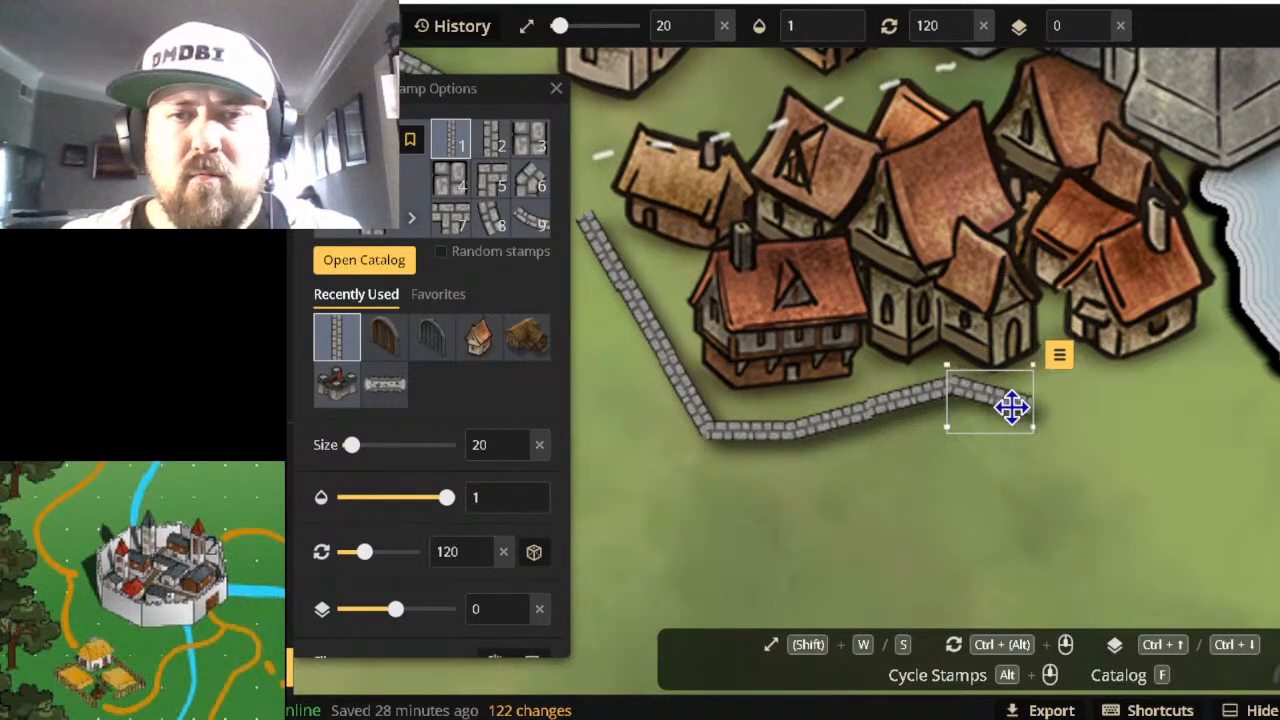
{"action": "scroll", "coordinate": [1013, 406], "scroll_direction": "down", "scroll_amount": 2}
{"action": "left_click_drag", "start_coordinate": [1012, 403], "coordinate": [1014, 393]}
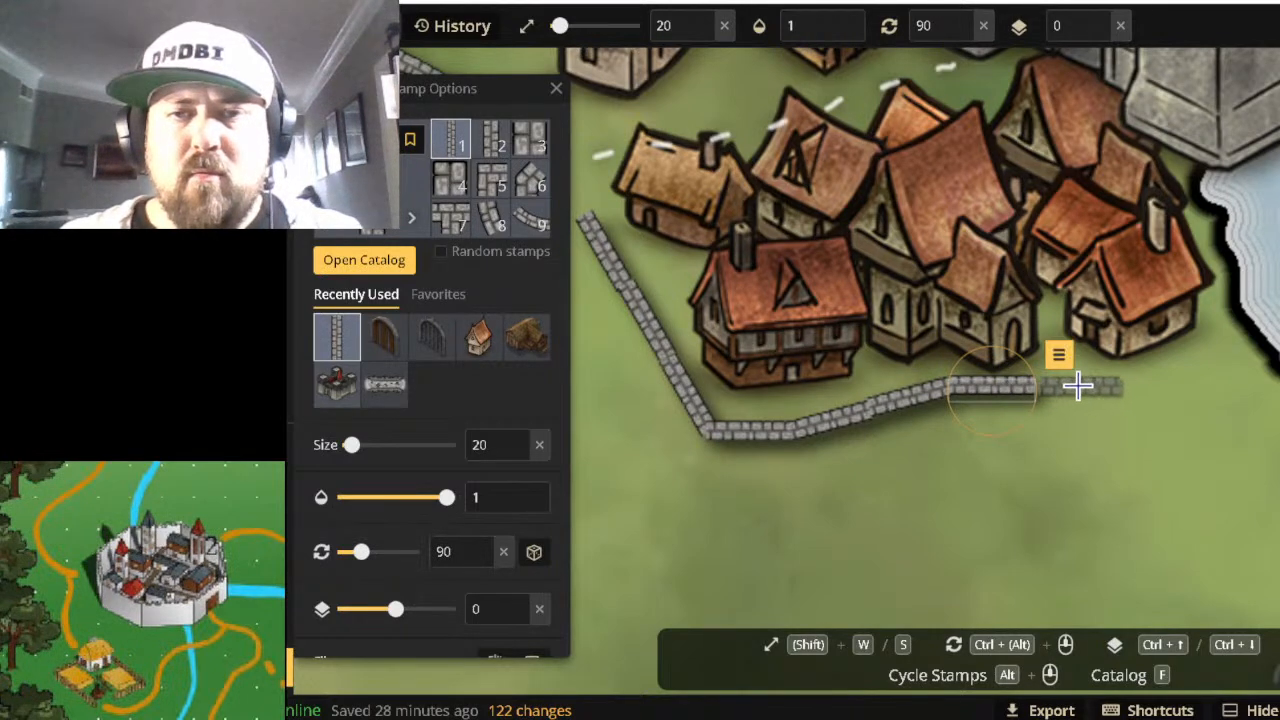
Extend the wall below the houses with two segments at 90 degrees and a third rotated to 45 degrees toward the river.
{"action": "left_click", "coordinate": [1072, 388]}
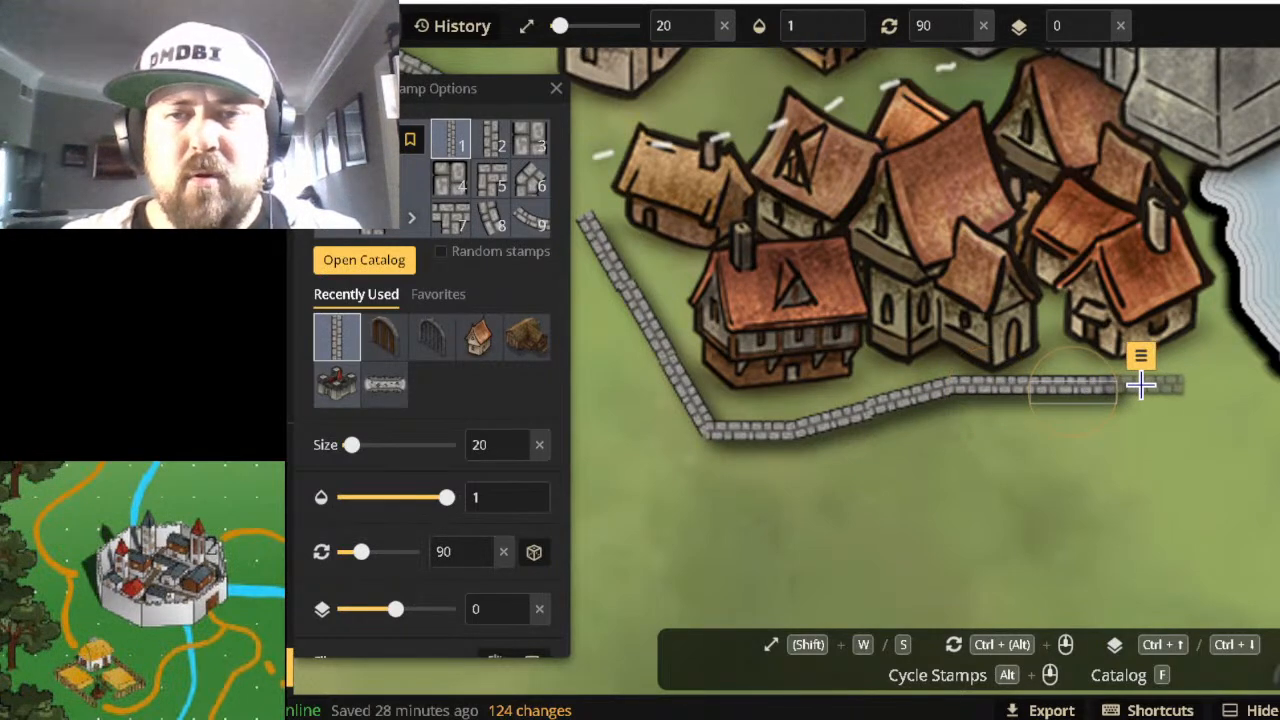
{"action": "left_click", "coordinate": [1141, 385]}
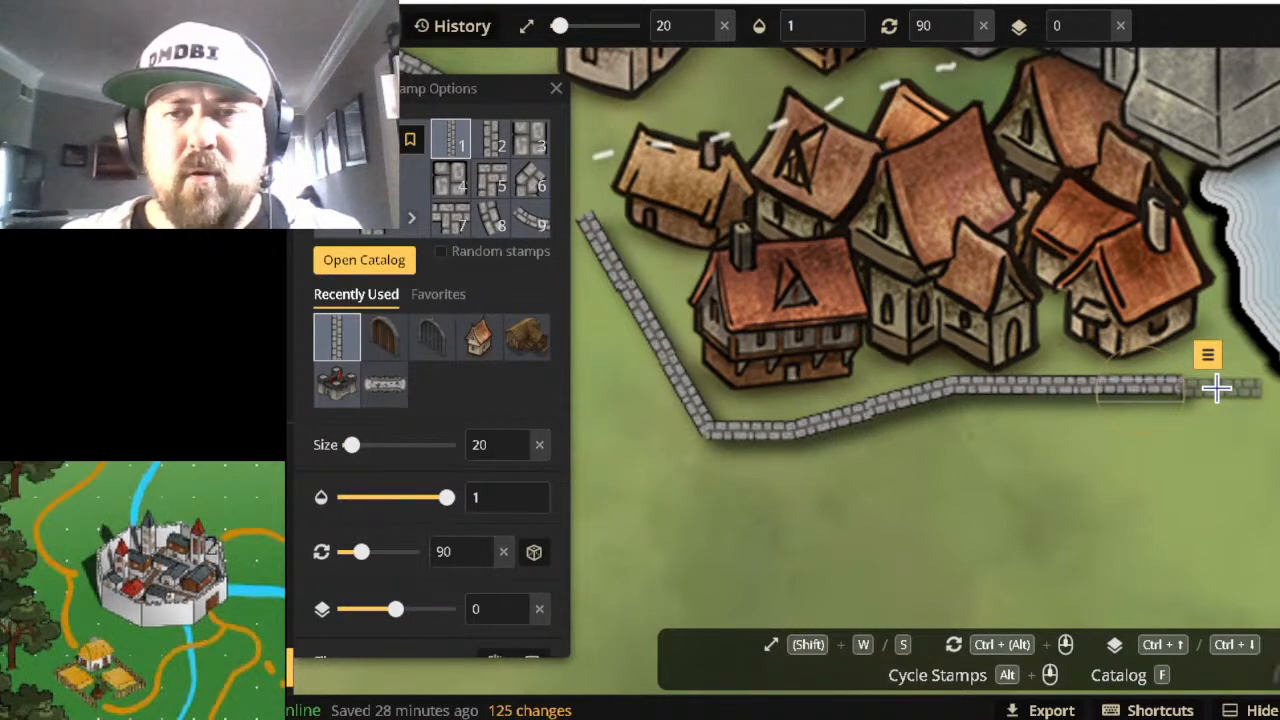
{"action": "left_click", "coordinate": [1217, 386]}
{"action": "scroll", "coordinate": [1220, 382], "scroll_direction": "down", "scroll_amount": 3}
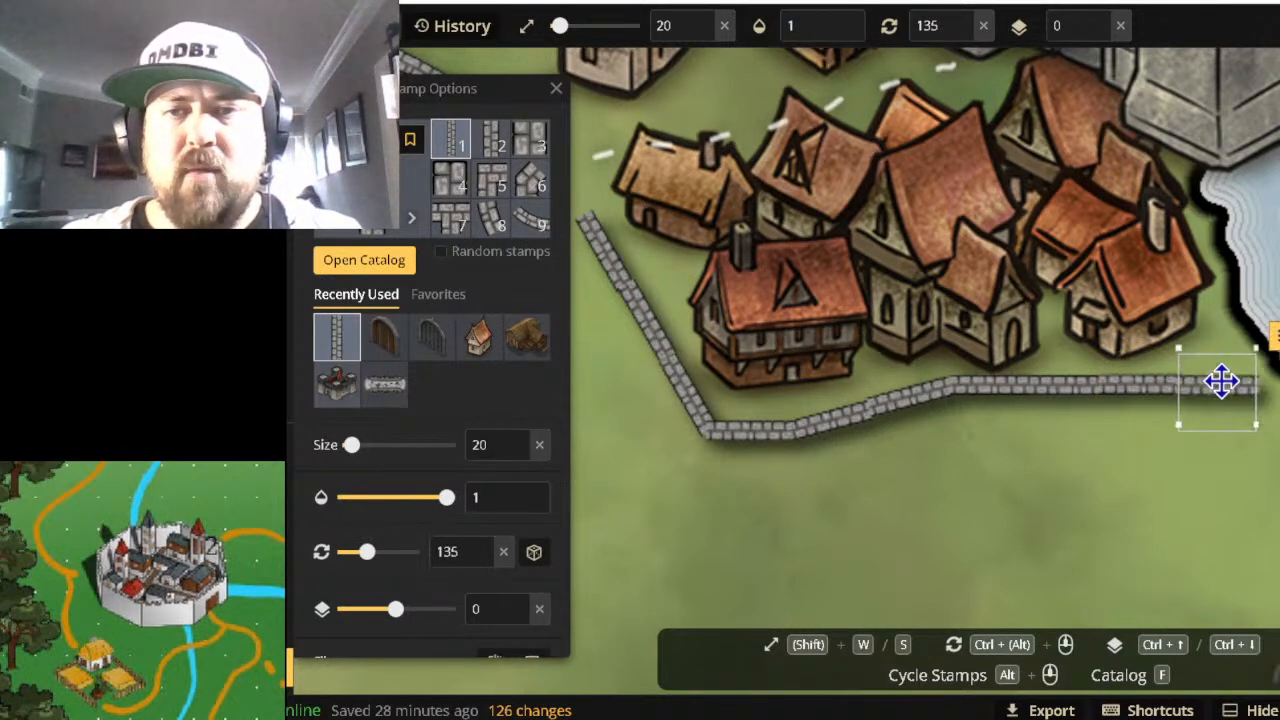
{"action": "scroll", "coordinate": [1221, 381], "scroll_direction": "up", "scroll_amount": 6}
{"action": "left_click_drag", "start_coordinate": [1227, 385], "coordinate": [1218, 355]}
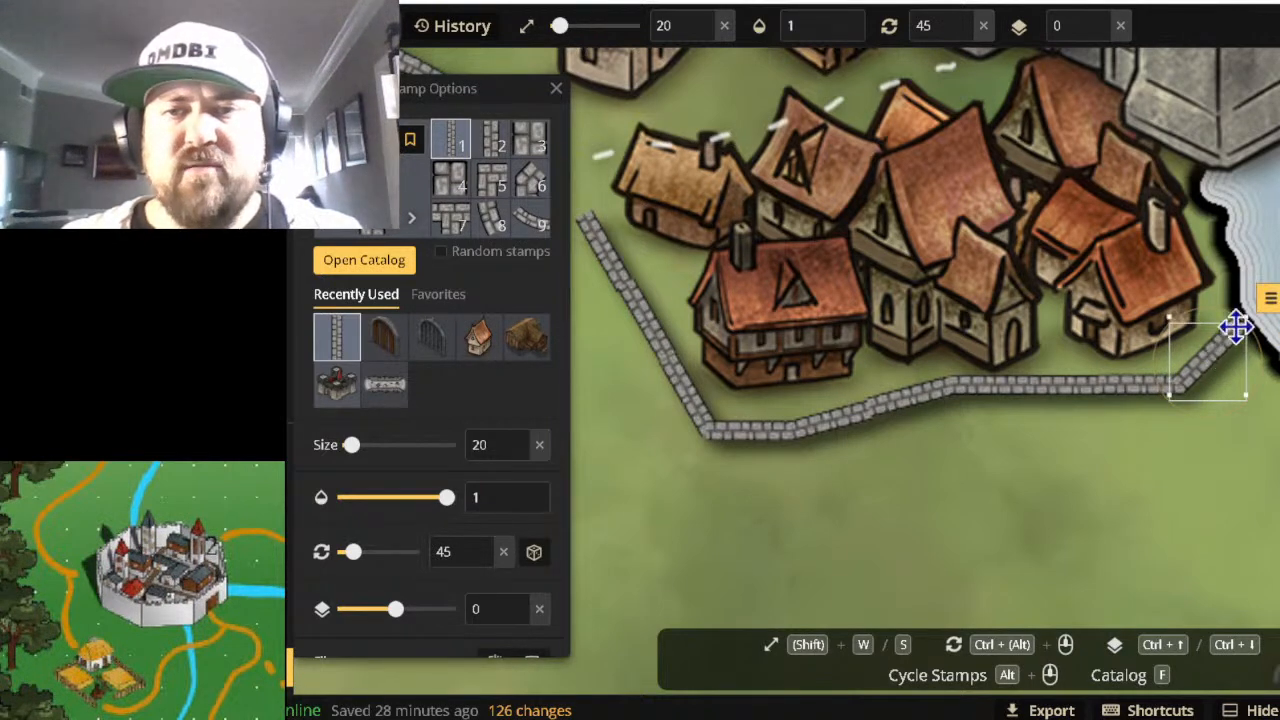
Place a wall segment at the riverbank beside the corner house, rotate it to 345 degrees and set its layer to -2.
{"action": "left_click", "coordinate": [1231, 289]}
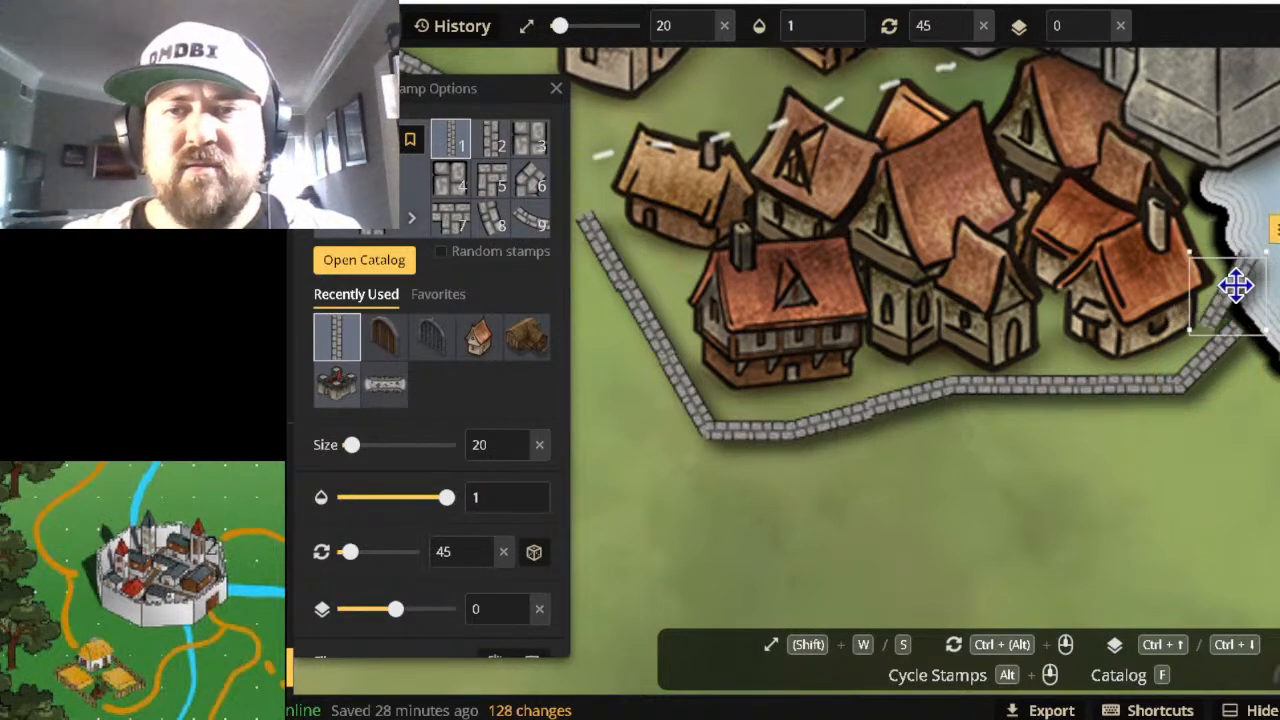
{"action": "scroll", "coordinate": [1234, 287], "scroll_direction": "up", "scroll_amount": 4}
{"action": "left_click_drag", "start_coordinate": [1236, 296], "coordinate": [1230, 288]}
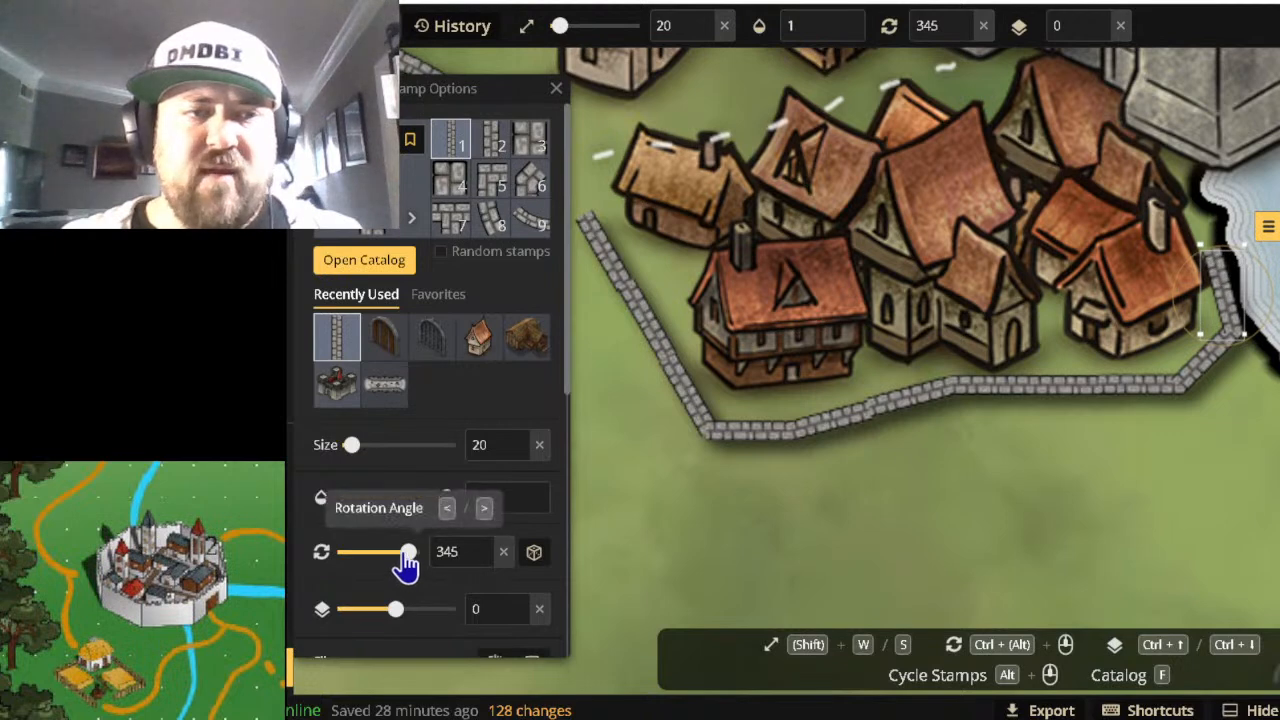
{"action": "left_click_drag", "start_coordinate": [394, 612], "coordinate": [379, 612]}
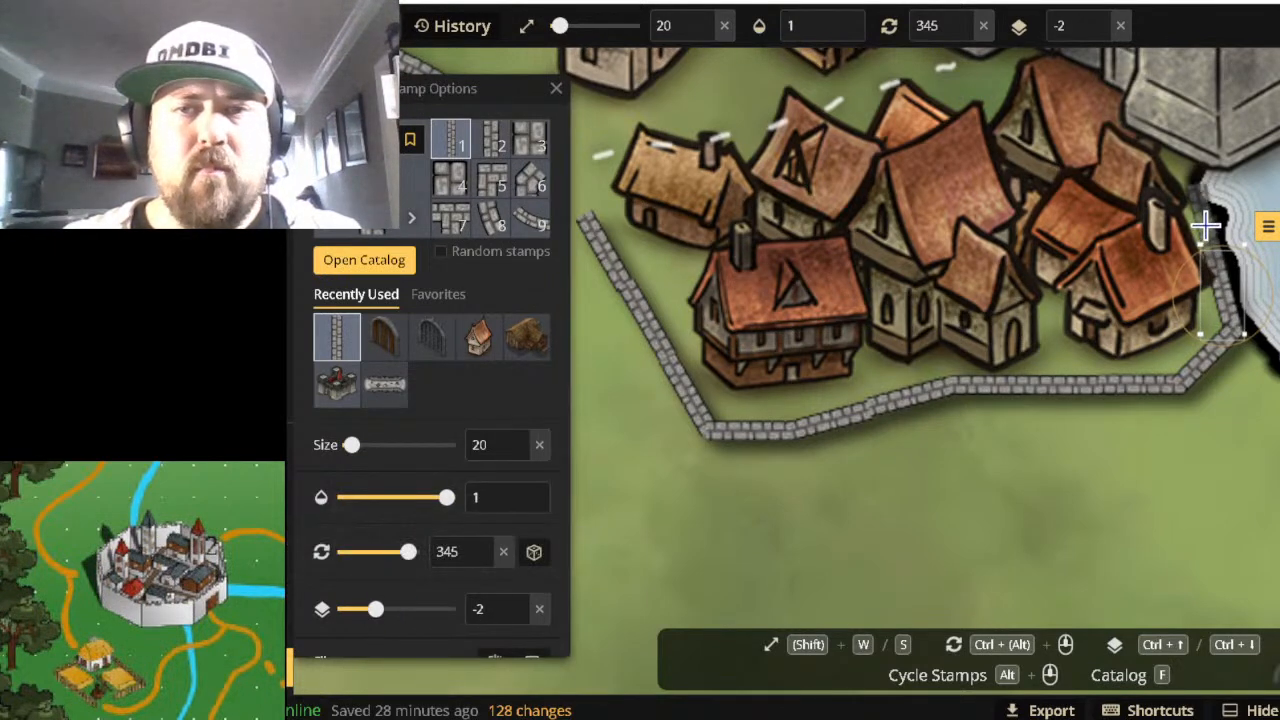
Continue the riverbank wall up to the castle tower with two segments at 345 degrees, putting the last one on layer 1.
{"action": "left_click", "coordinate": [1196, 208]}
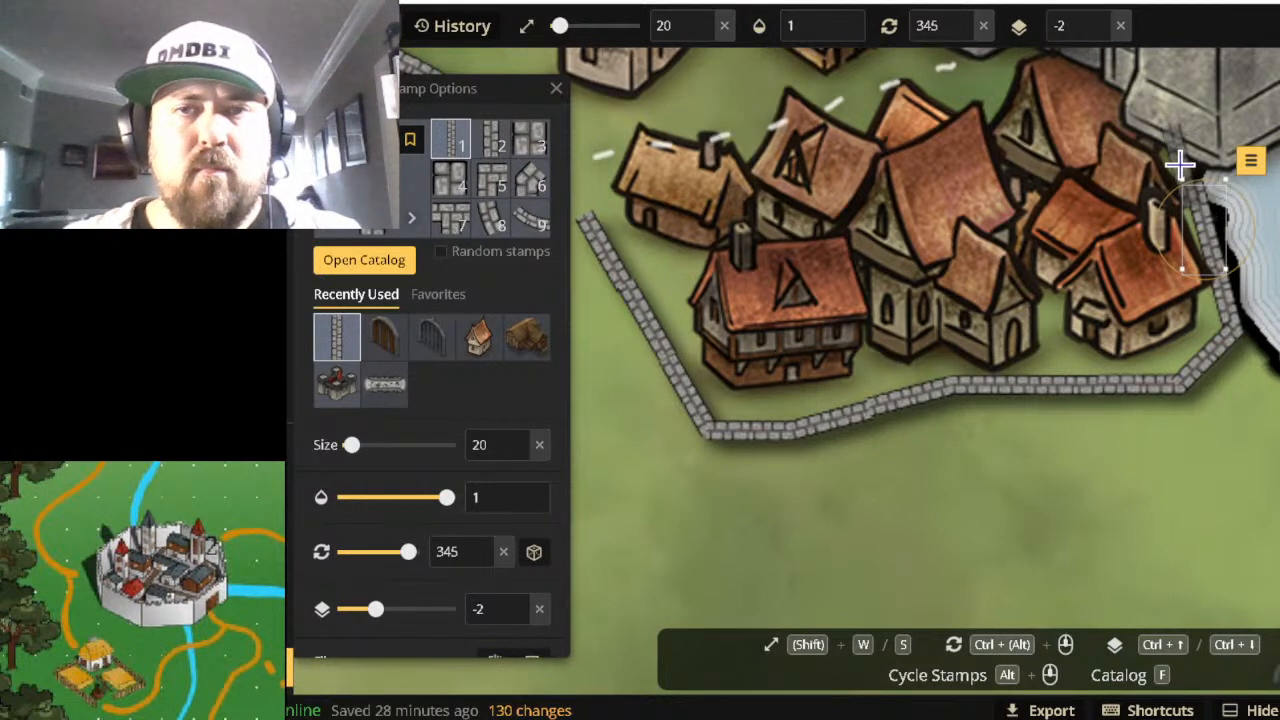
{"action": "left_click", "coordinate": [1180, 163]}
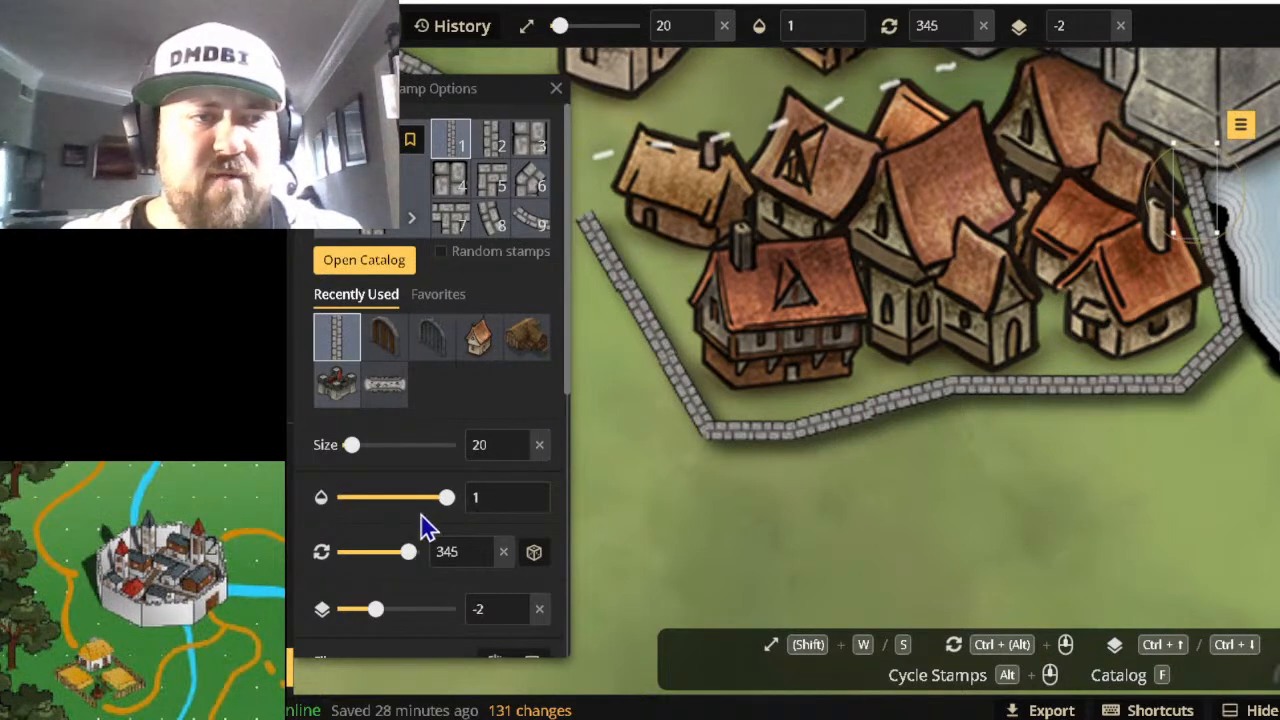
{"action": "left_click_drag", "start_coordinate": [391, 623], "coordinate": [412, 620]}
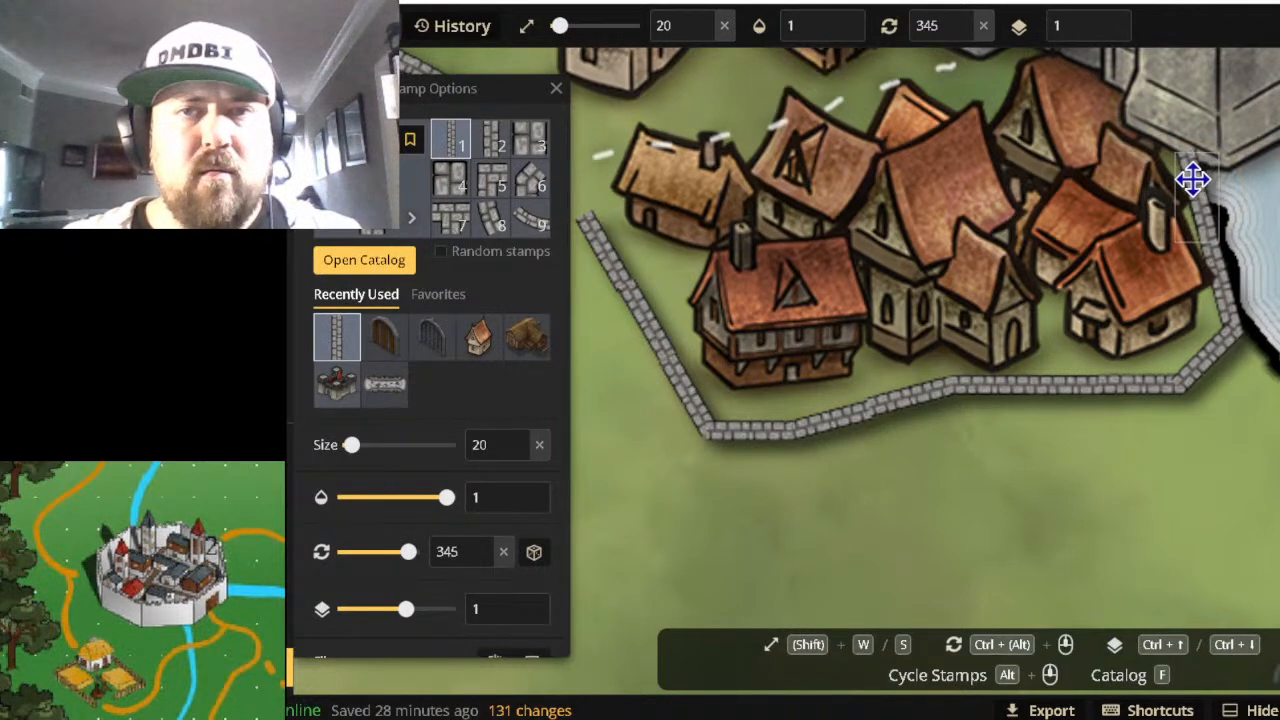
{"action": "left_click", "coordinate": [1193, 180]}
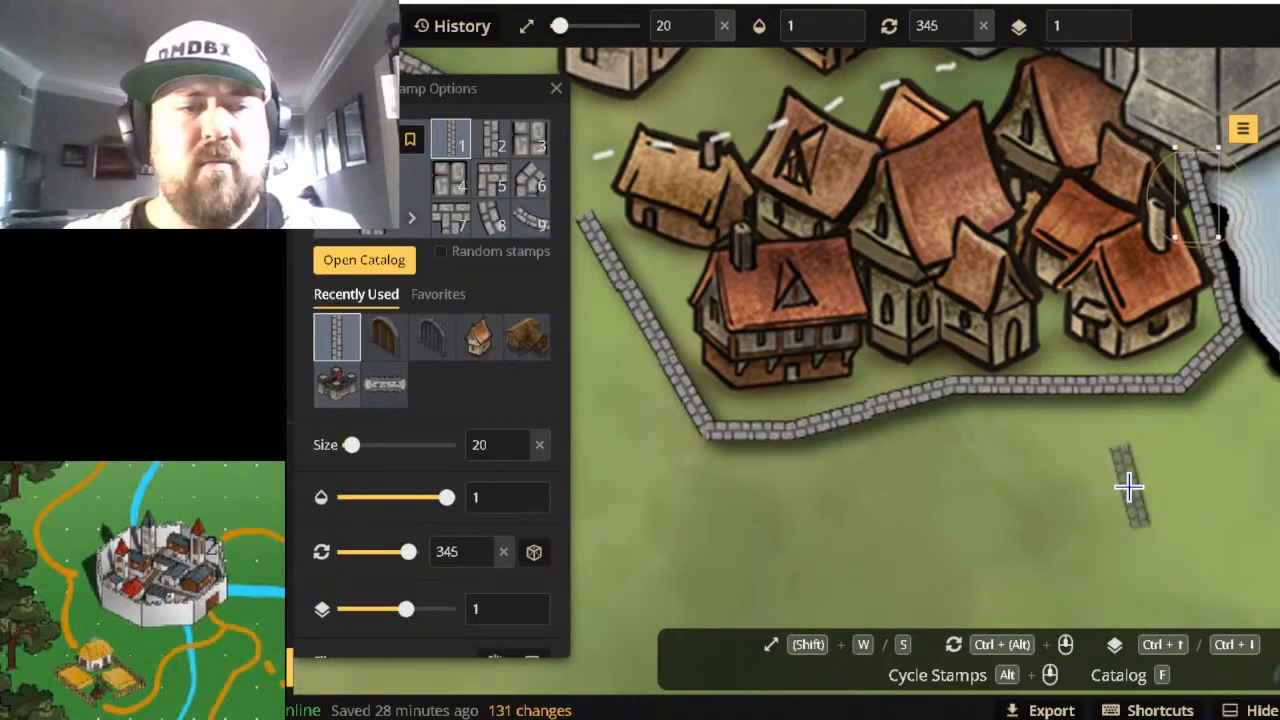
On the opposite riverbank, place two wall segments at 345 degrees end to end, running down from the castle tower.
{"action": "scroll", "coordinate": [1128, 487], "scroll_direction": "down", "scroll_amount": 3}
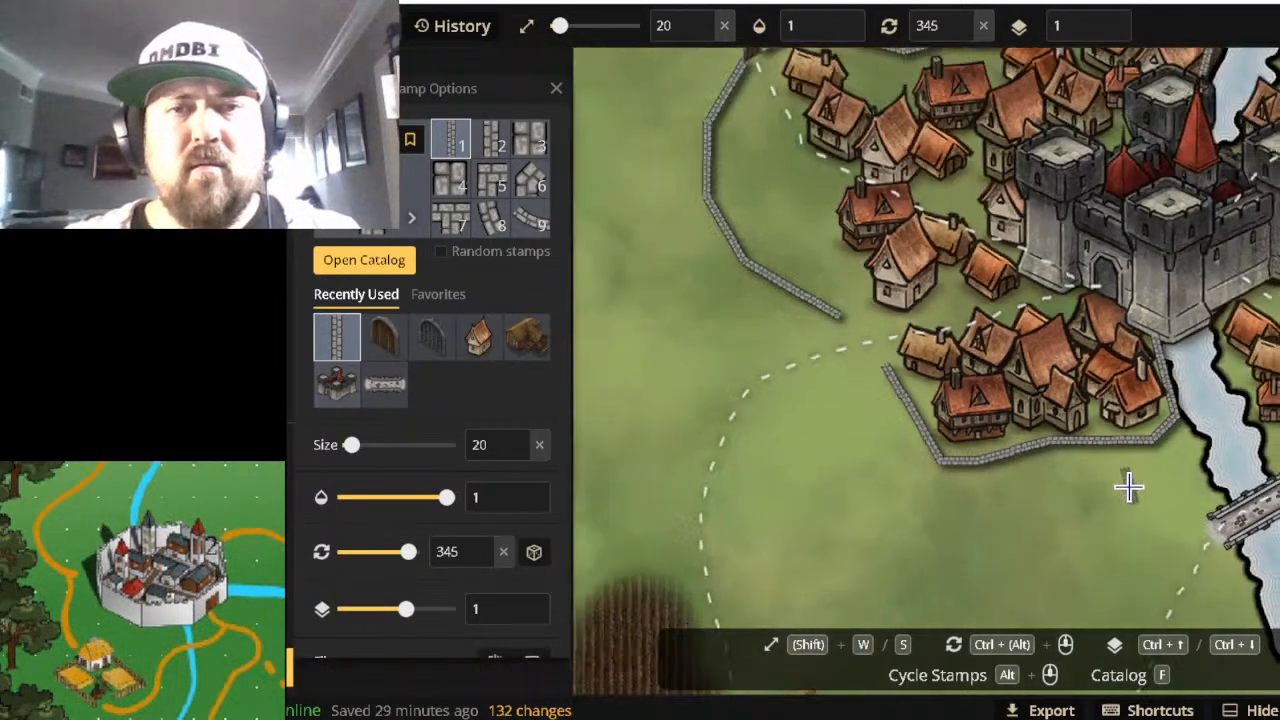
{"action": "scroll", "coordinate": [1128, 487], "scroll_direction": "down", "scroll_amount": 2}
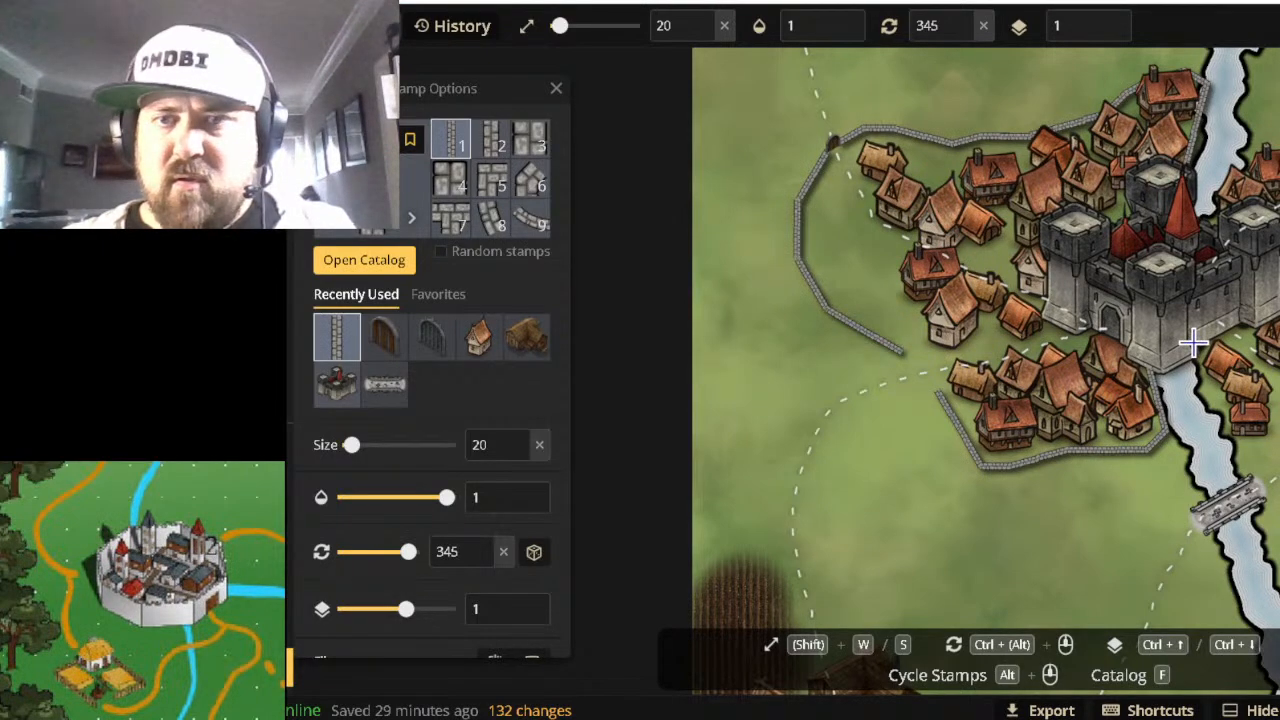
{"action": "scroll", "coordinate": [1198, 380], "scroll_direction": "up", "scroll_amount": 4}
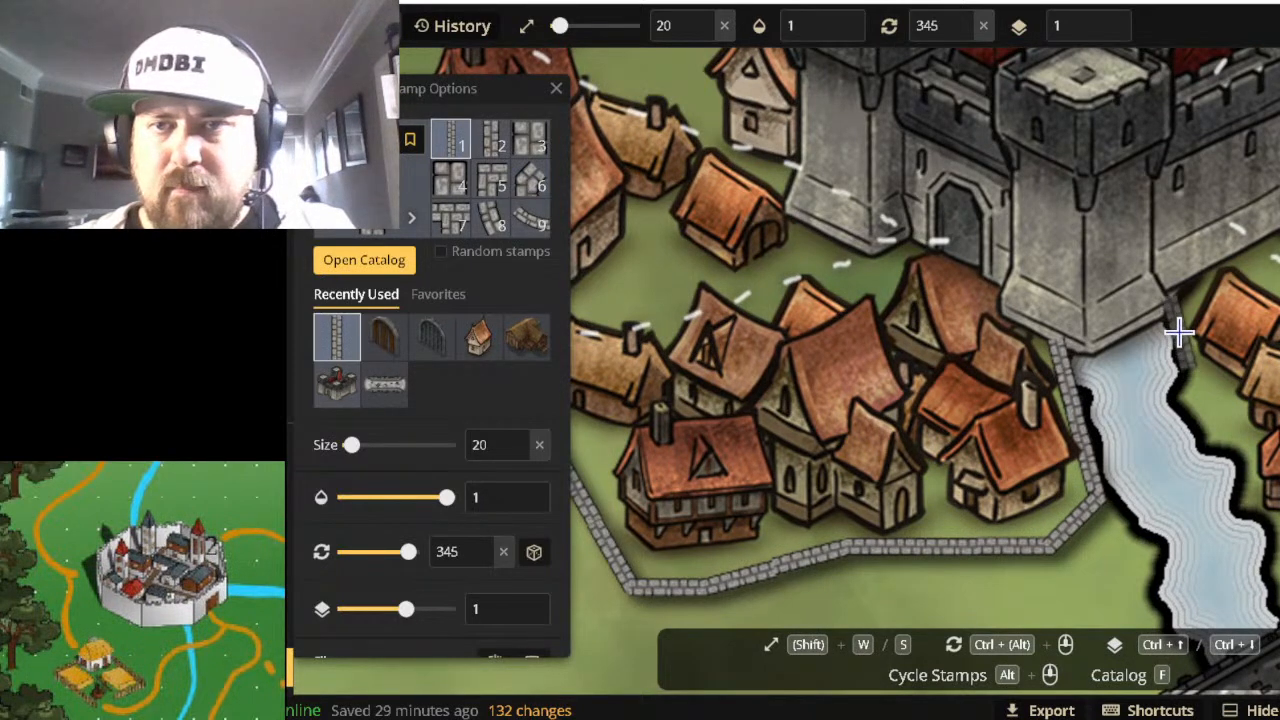
{"action": "left_click", "coordinate": [1178, 322]}
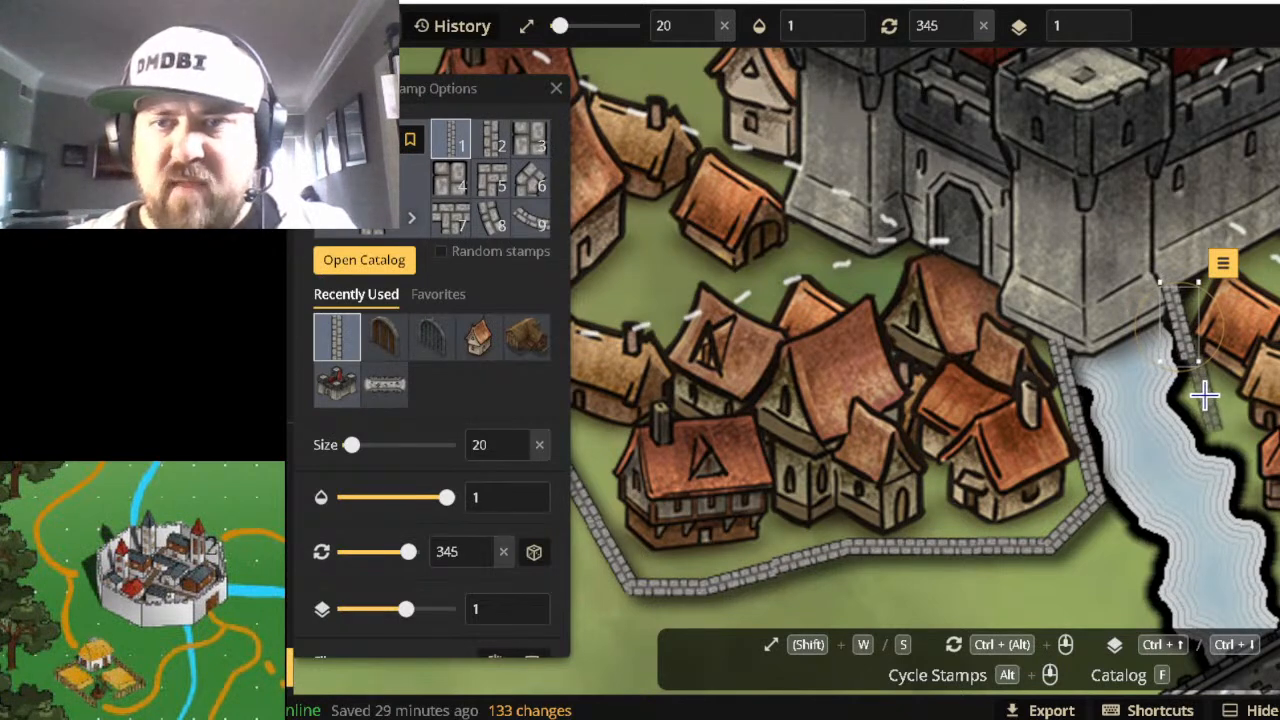
{"action": "left_click", "coordinate": [1198, 392]}
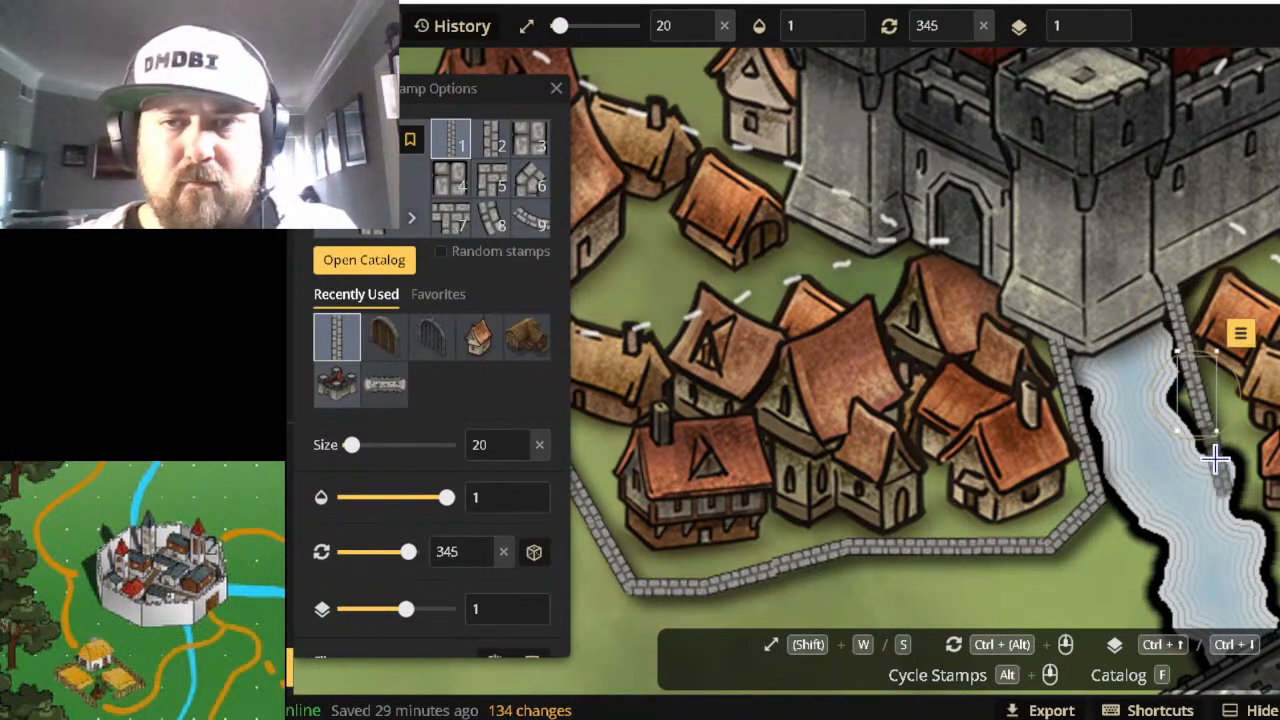
Continue the wall on the far riverbank with two segments at 330 degrees and one rotated to 90 degrees above the bridge.
{"action": "left_click", "coordinate": [1216, 458]}
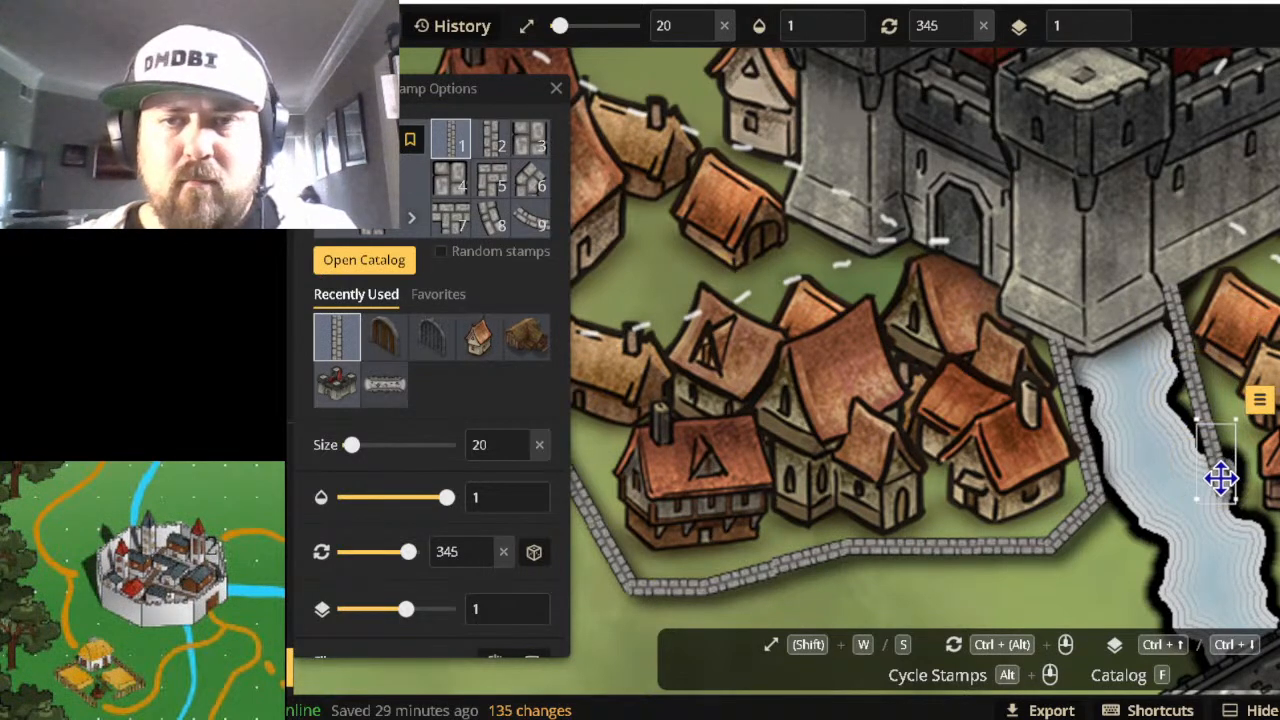
{"action": "scroll", "coordinate": [1221, 479], "scroll_direction": "down", "scroll_amount": 2, "text": "ctrl"}
{"action": "mouse_move", "coordinate": [1221, 474]}
{"action": "left_mouse_down"}
{"action": "mouse_move", "coordinate": [1234, 463]}
{"action": "mouse_move", "coordinate": [1238, 490]}
{"action": "left_mouse_up"}
{"action": "scroll", "coordinate": [1235, 467], "scroll_direction": "up", "scroll_amount": 1, "text": "ctrl"}
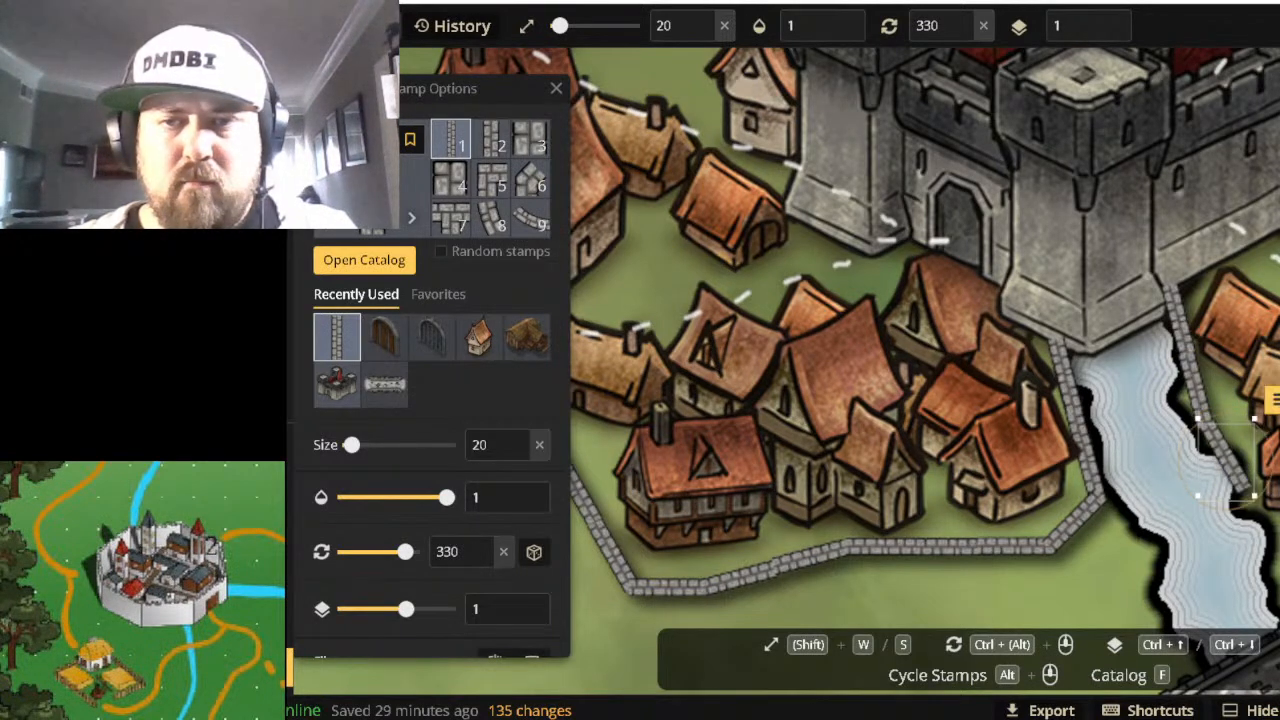
{"action": "left_click", "coordinate": [1263, 517]}
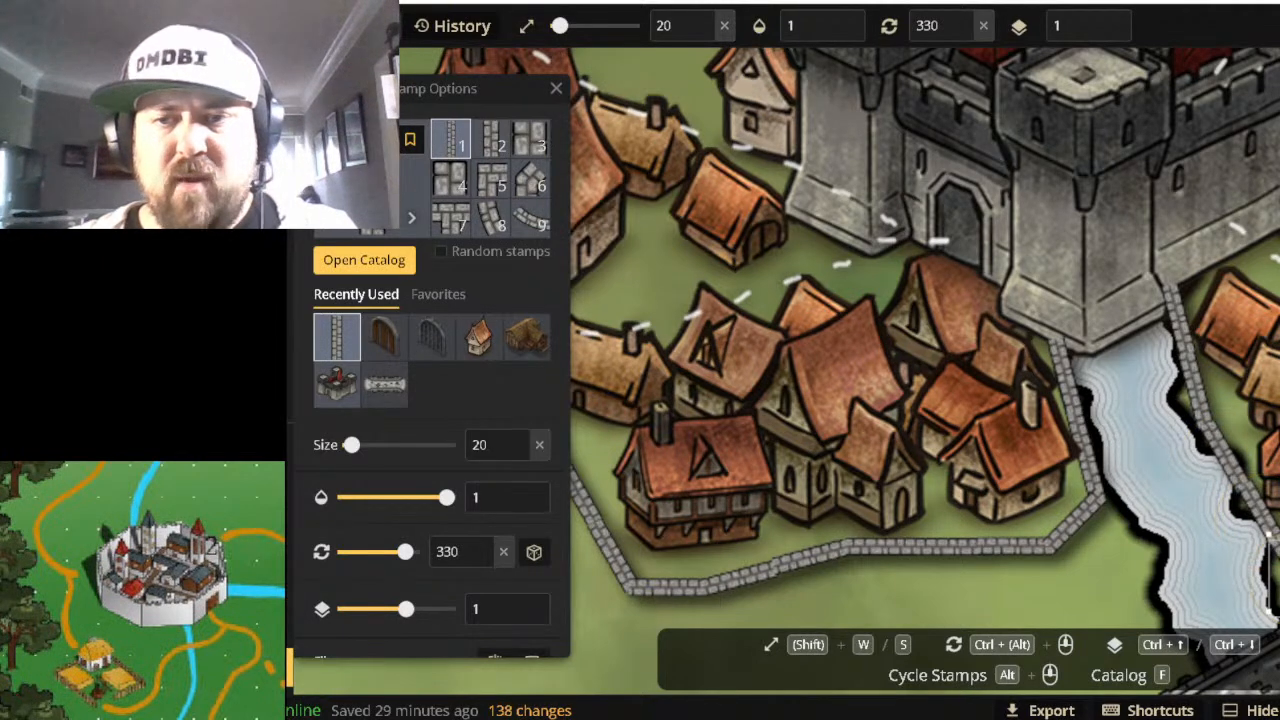
{"action": "scroll", "coordinate": [1277, 574], "scroll_direction": "up", "scroll_amount": 7}
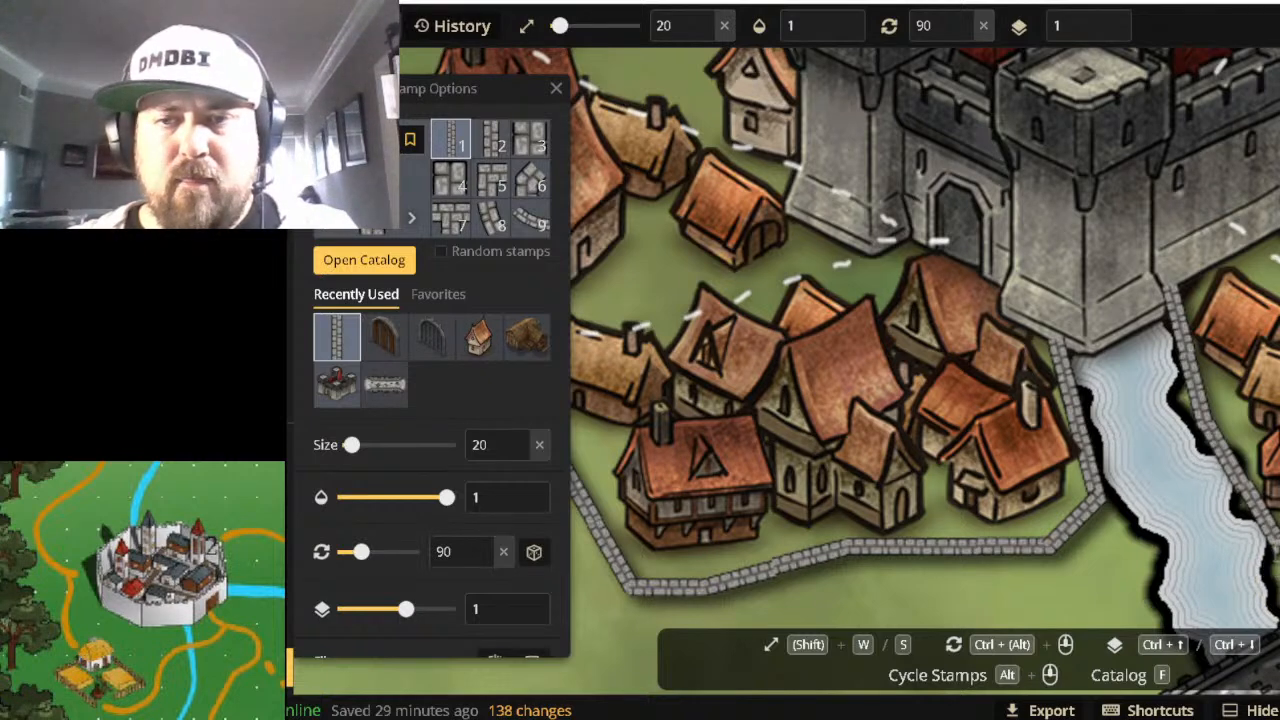
{"action": "scroll", "coordinate": [1276, 556], "scroll_direction": "up", "scroll_amount": 1}
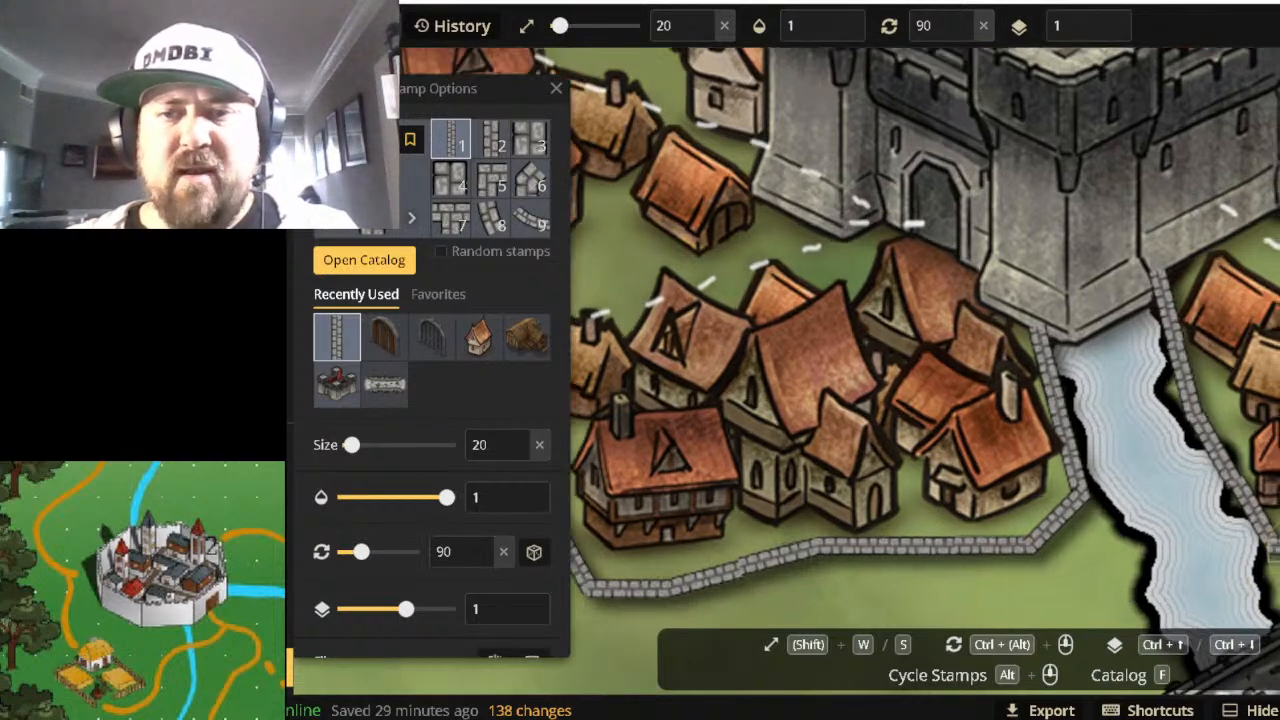
{"action": "key", "text": "alt+Left"}
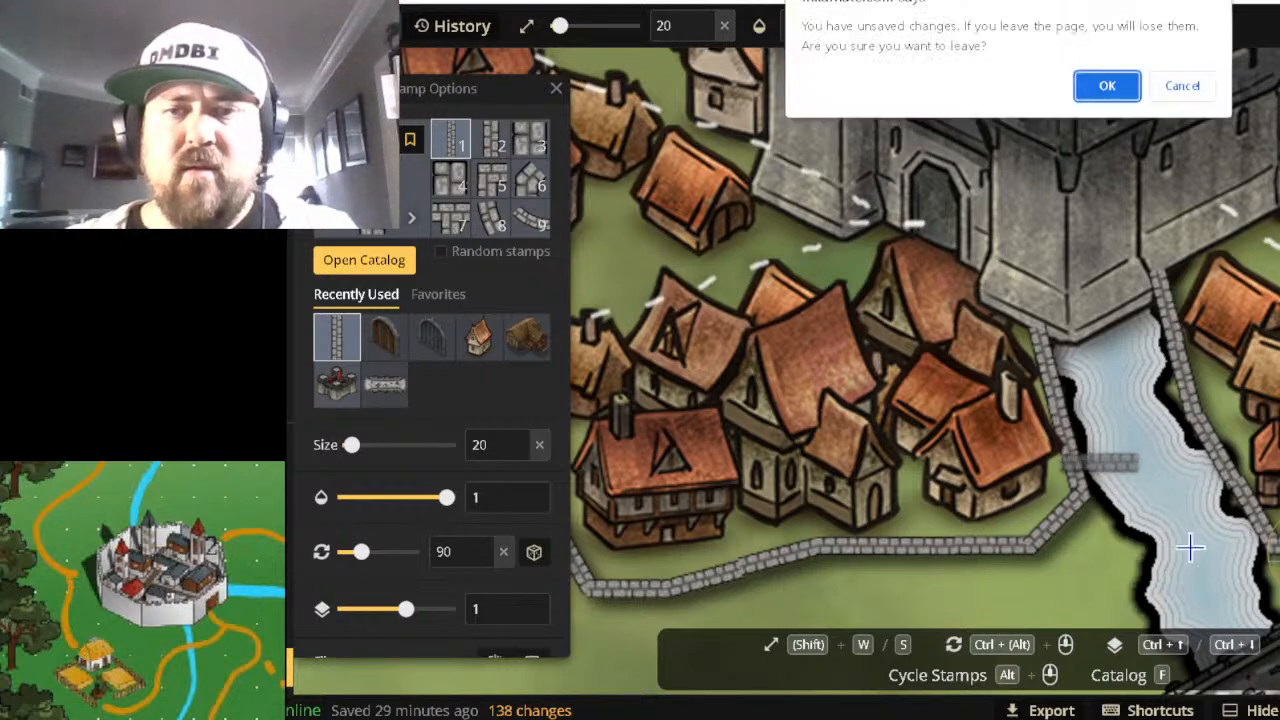
{"action": "left_click", "coordinate": [1203, 87]}
{"action": "scroll", "coordinate": [1260, 520], "scroll_direction": "up", "scroll_amount": 1}
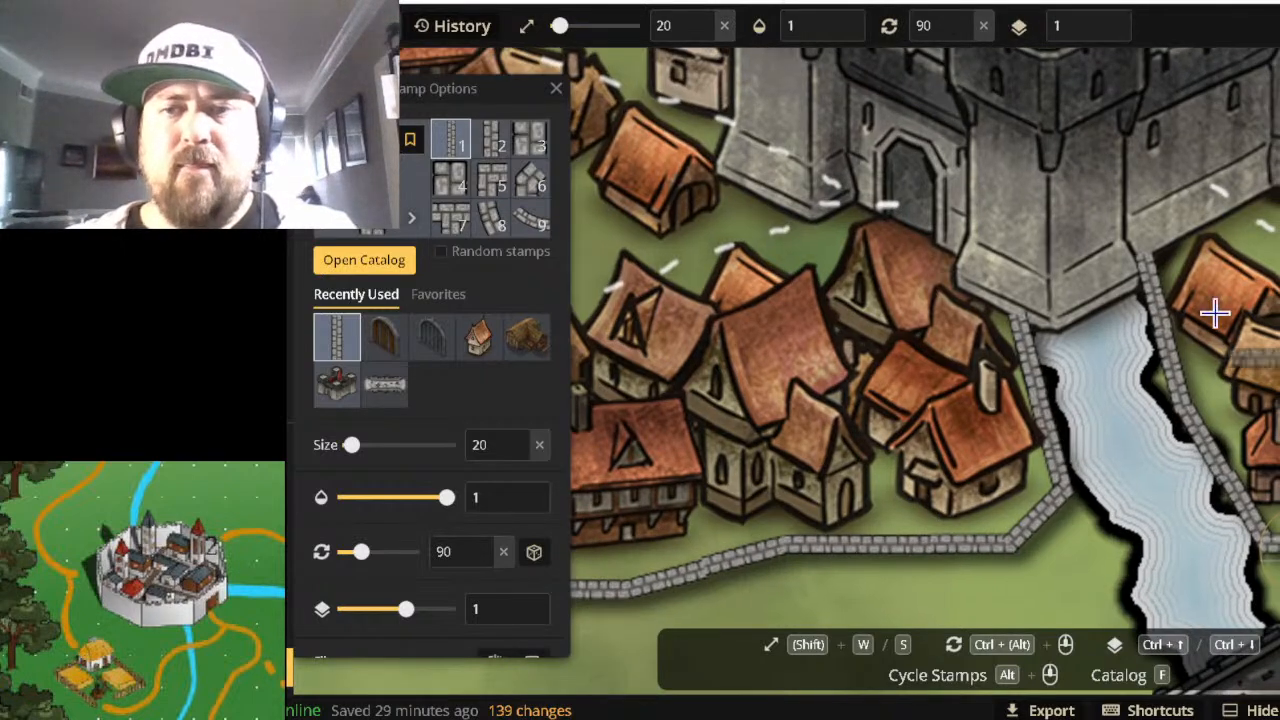
{"action": "key", "text": "alt+Left"}
{"action": "left_click", "coordinate": [1182, 86]}
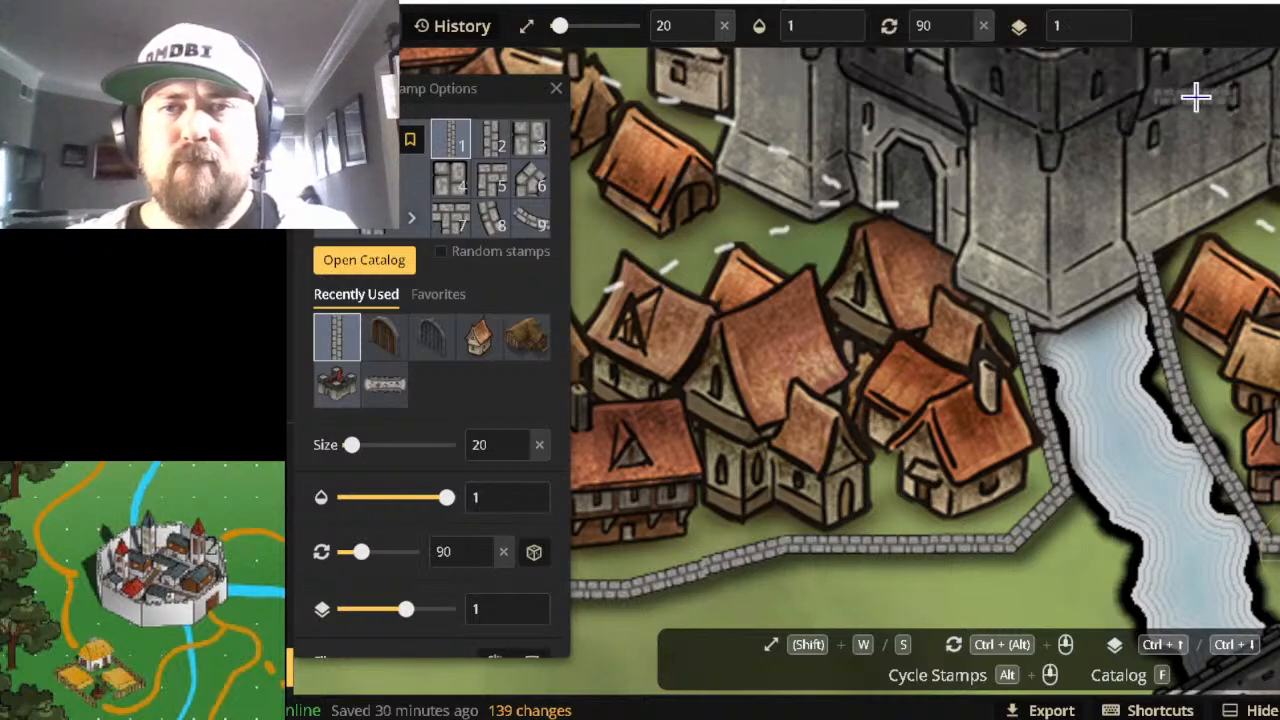
{"action": "left_click", "coordinate": [1150, 585]}
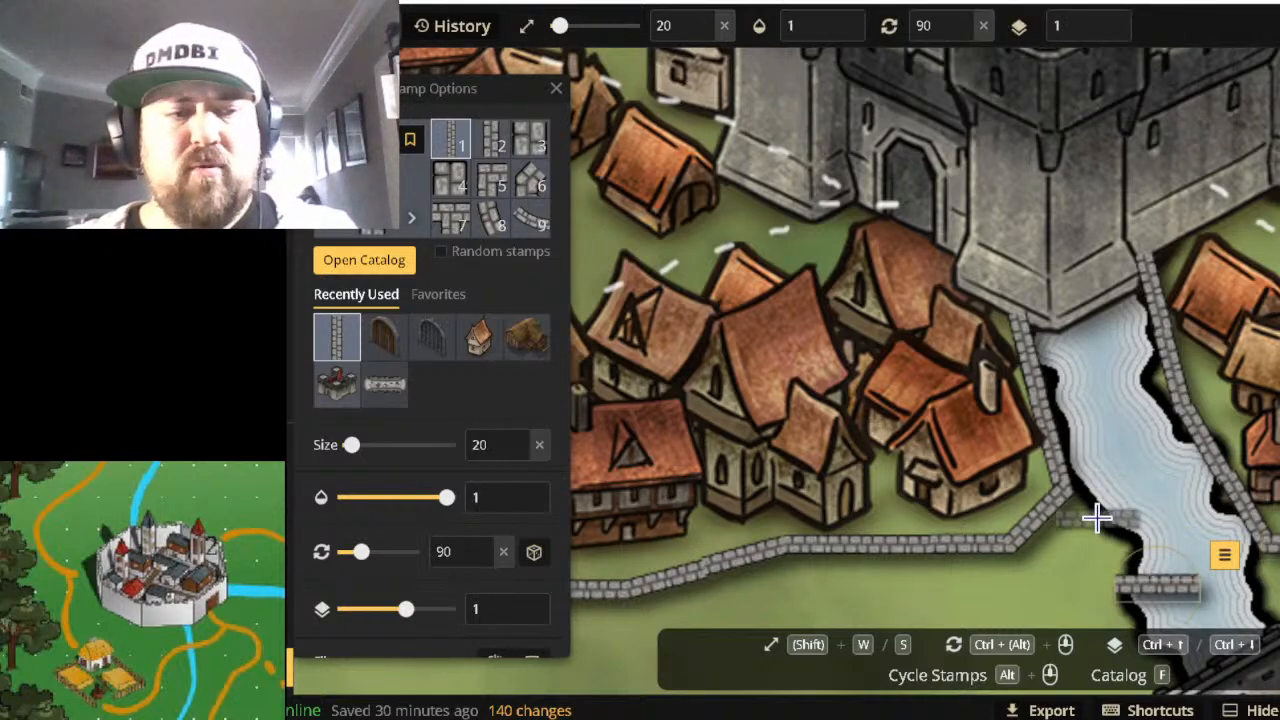
{"action": "key", "text": "ctrl+z"}
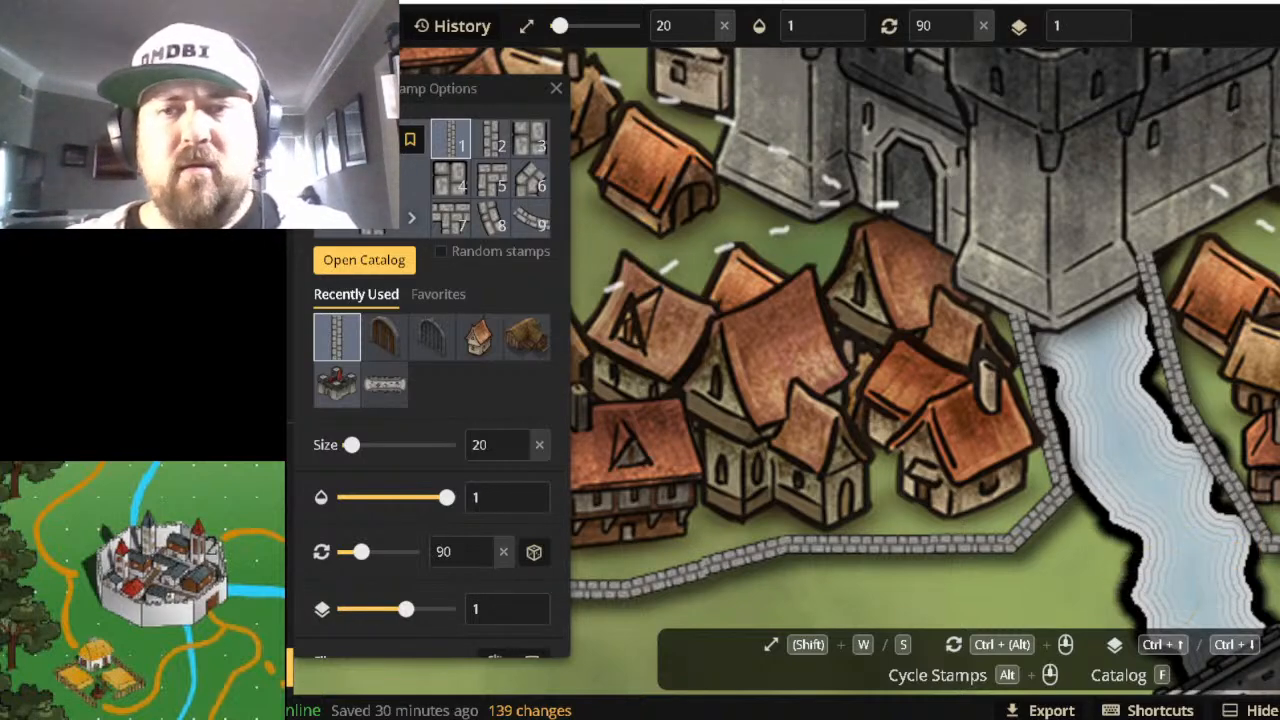
Leave stamp placement, nudge the 90-degree wall segment above the bridge against the angled wall, and shift the small red-roofed house above it slightly.
{"action": "left_click_drag", "start_coordinate": [1279, 413], "coordinate": [794, 320]}
{"action": "key", "text": "alt+Left"}
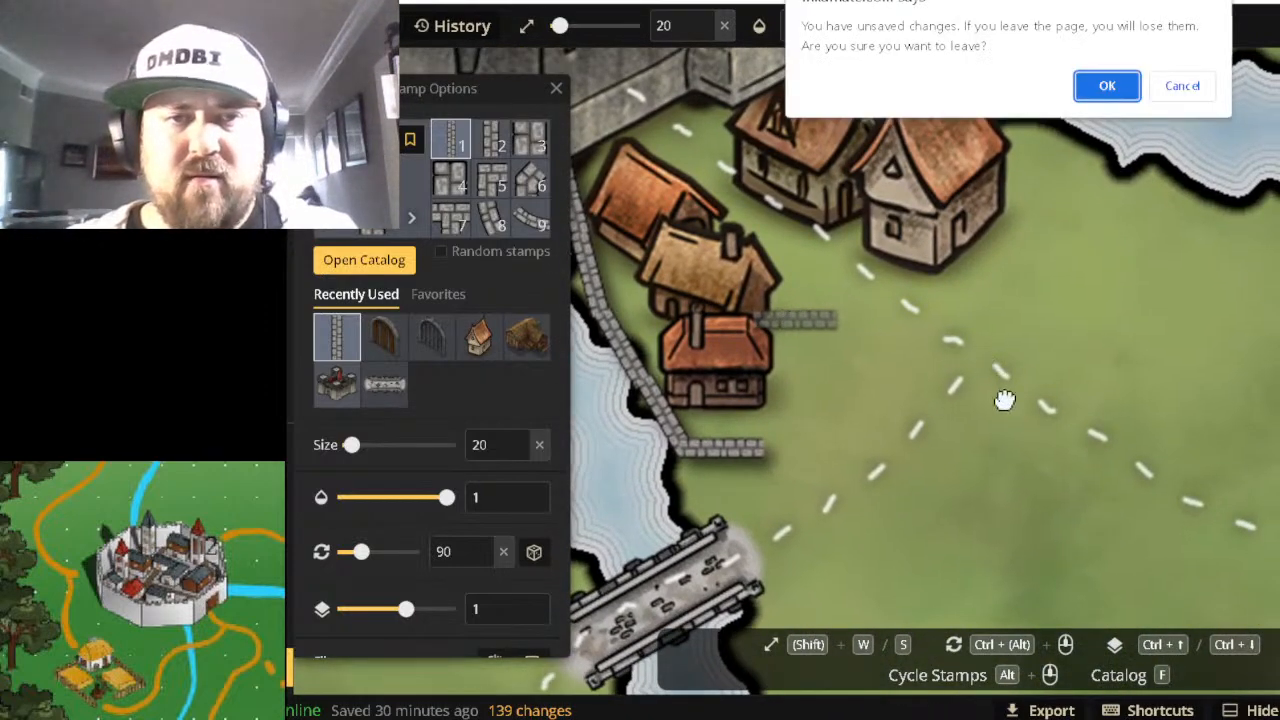
{"action": "left_click", "coordinate": [1186, 92]}
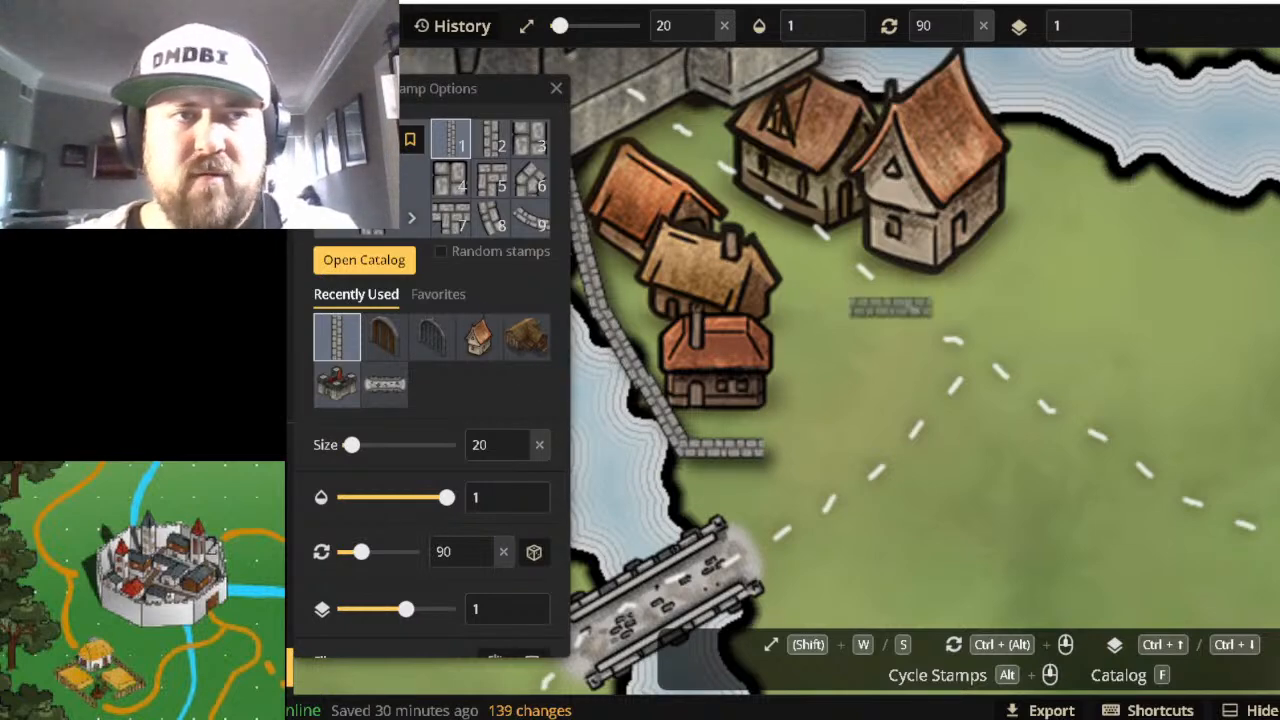
{"action": "key", "text": "Escape"}
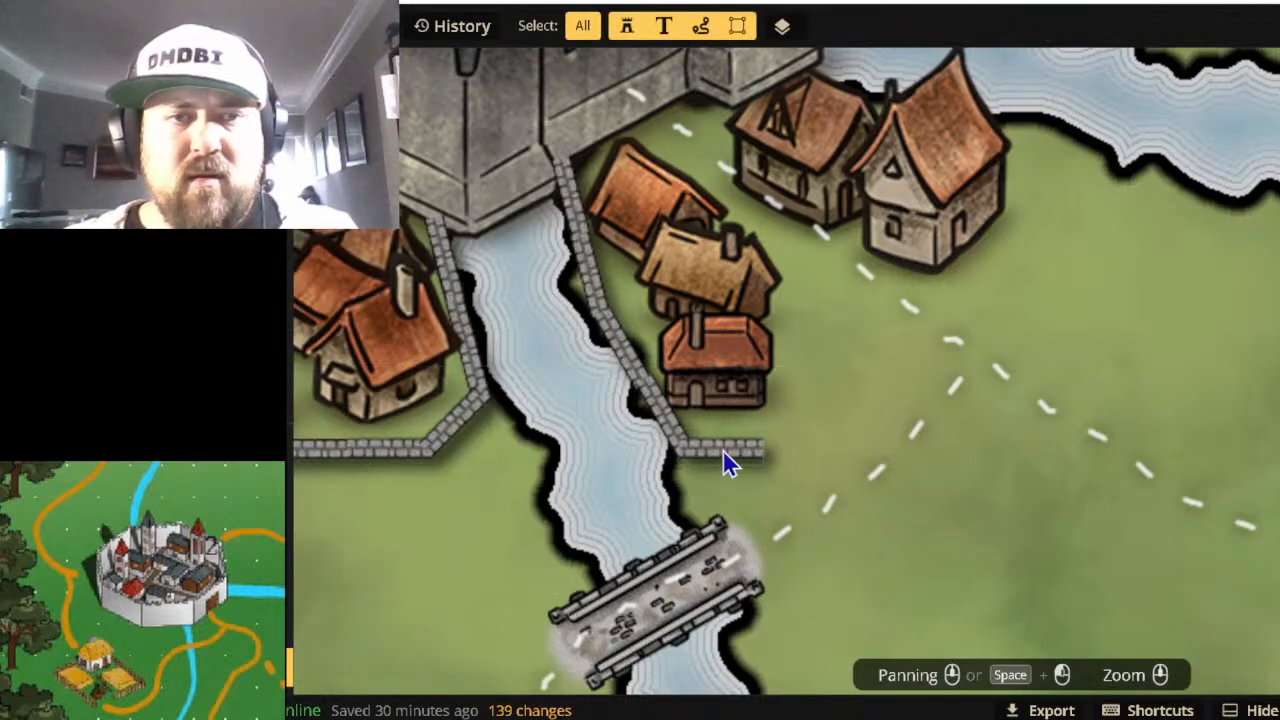
{"action": "mouse_move", "coordinate": [723, 450]}
{"action": "left_mouse_down"}
{"action": "mouse_move", "coordinate": [746, 429]}
{"action": "mouse_move", "coordinate": [734, 449]}
{"action": "left_mouse_up"}
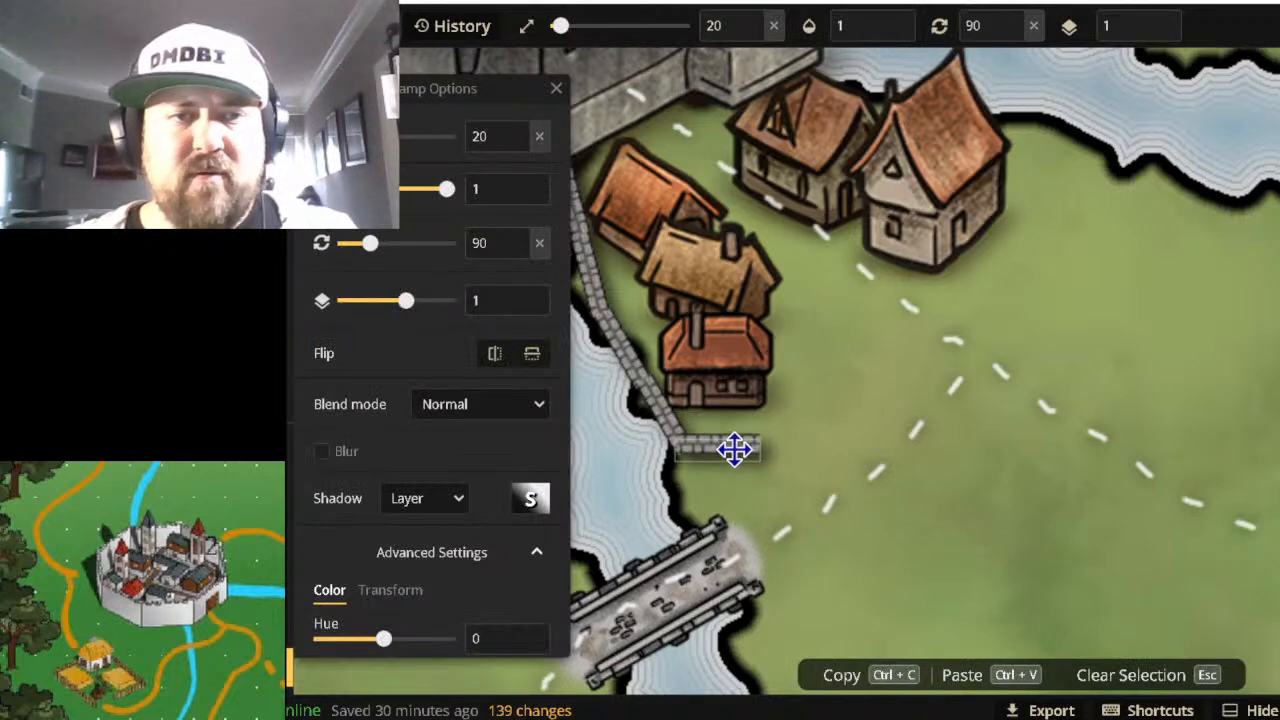
{"action": "left_click", "coordinate": [731, 355]}
{"action": "mouse_move", "coordinate": [731, 354]}
{"action": "left_mouse_down"}
{"action": "mouse_move", "coordinate": [752, 380]}
{"action": "mouse_move", "coordinate": [744, 362]}
{"action": "left_mouse_up"}
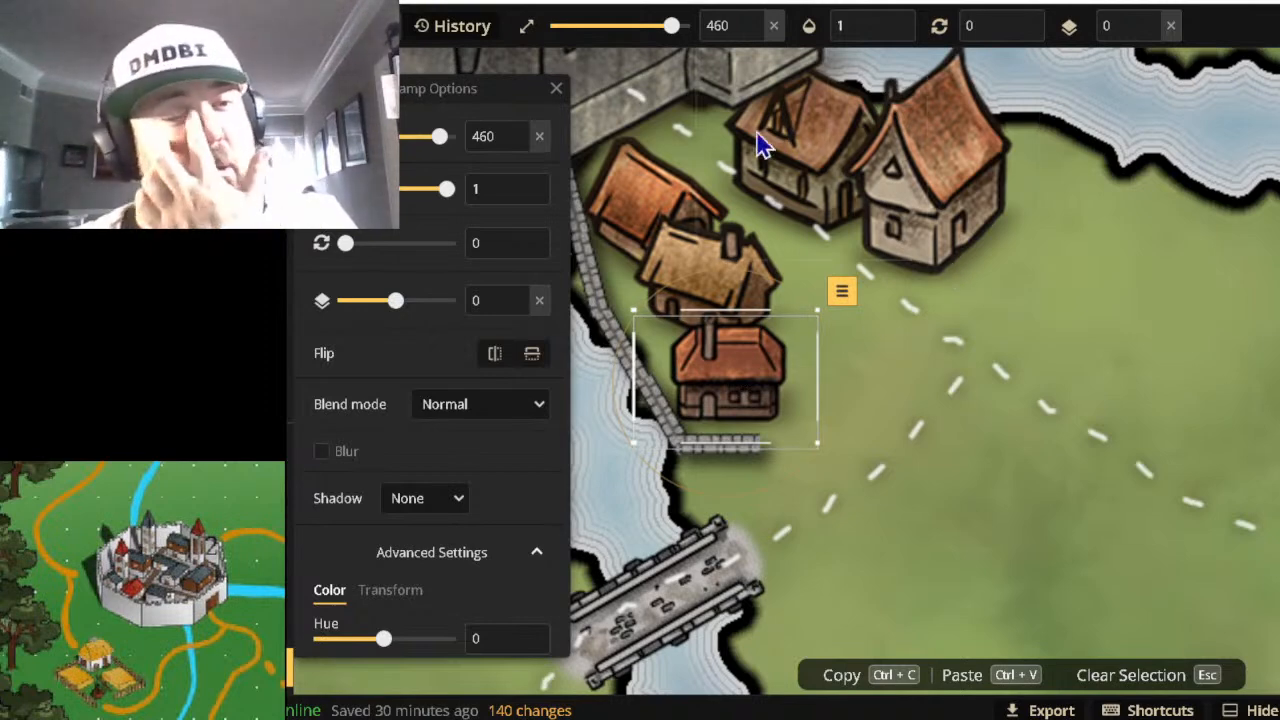
Move the tan-roofed house and the orange-roofed house above it closer to the wall on the far riverbank.
{"action": "left_click_drag", "start_coordinate": [734, 262], "coordinate": [712, 276]}
{"action": "left_click", "coordinate": [637, 160]}
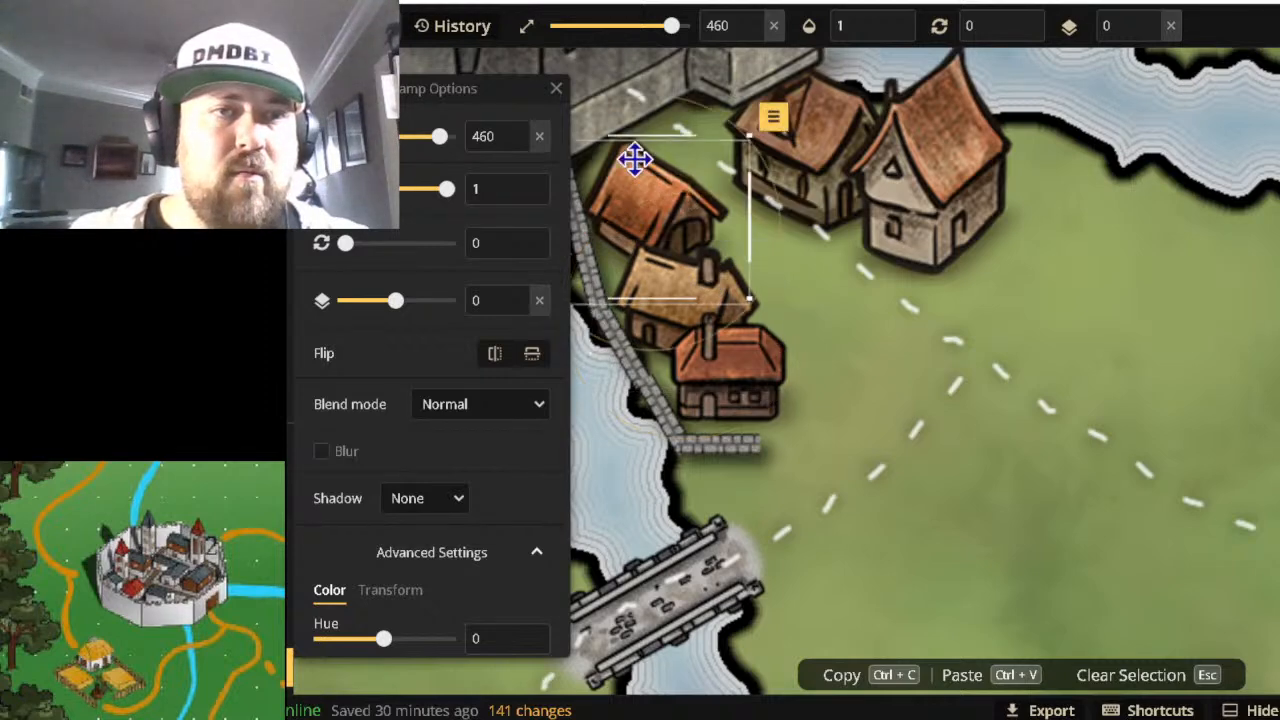
{"action": "left_click_drag", "start_coordinate": [657, 174], "coordinate": [646, 154]}
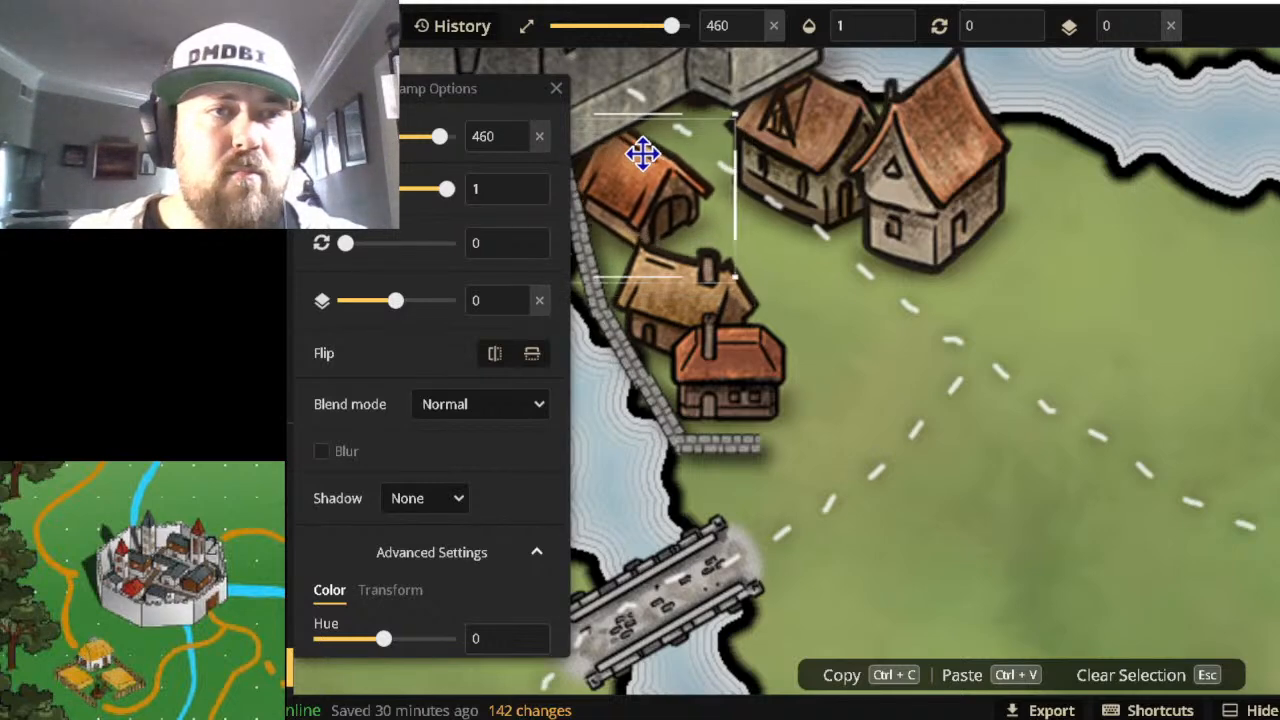
Put the orange-roofed house beside the riverbank wall on layer 1 and raise the layer of the tan-roofed house below it.
{"action": "left_click", "coordinate": [410, 306]}
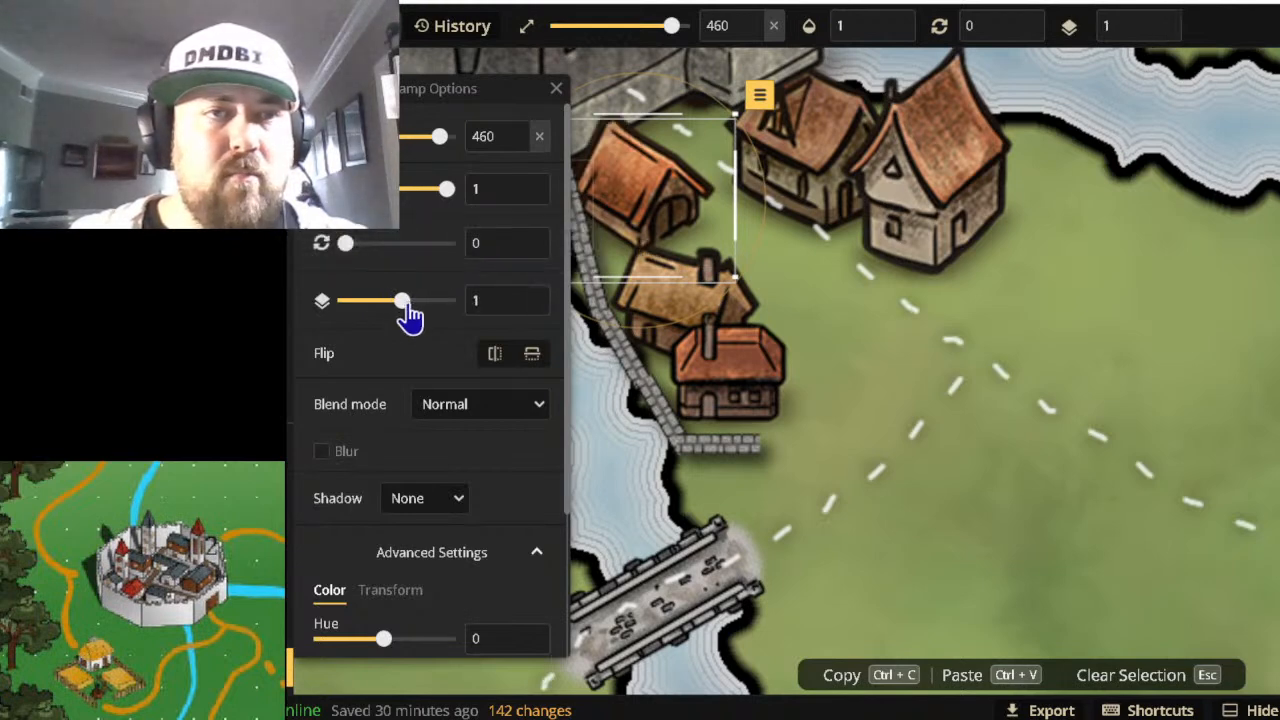
{"action": "left_click", "coordinate": [668, 310]}
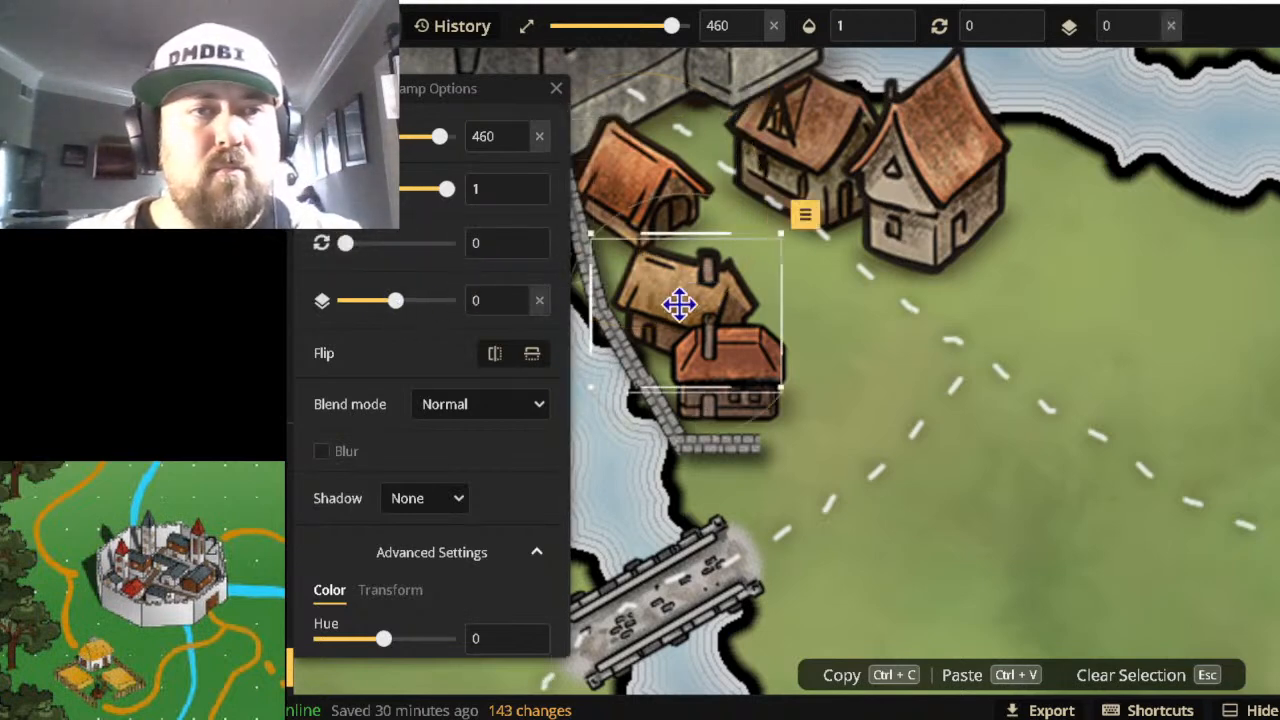
{"action": "mouse_move", "coordinate": [406, 305]}
{"action": "left_mouse_down"}
{"action": "mouse_move", "coordinate": [392, 303]}
{"action": "mouse_move", "coordinate": [416, 313]}
{"action": "left_mouse_up"}
{"action": "left_click", "coordinate": [766, 383]}
{"action": "left_click", "coordinate": [940, 509]}
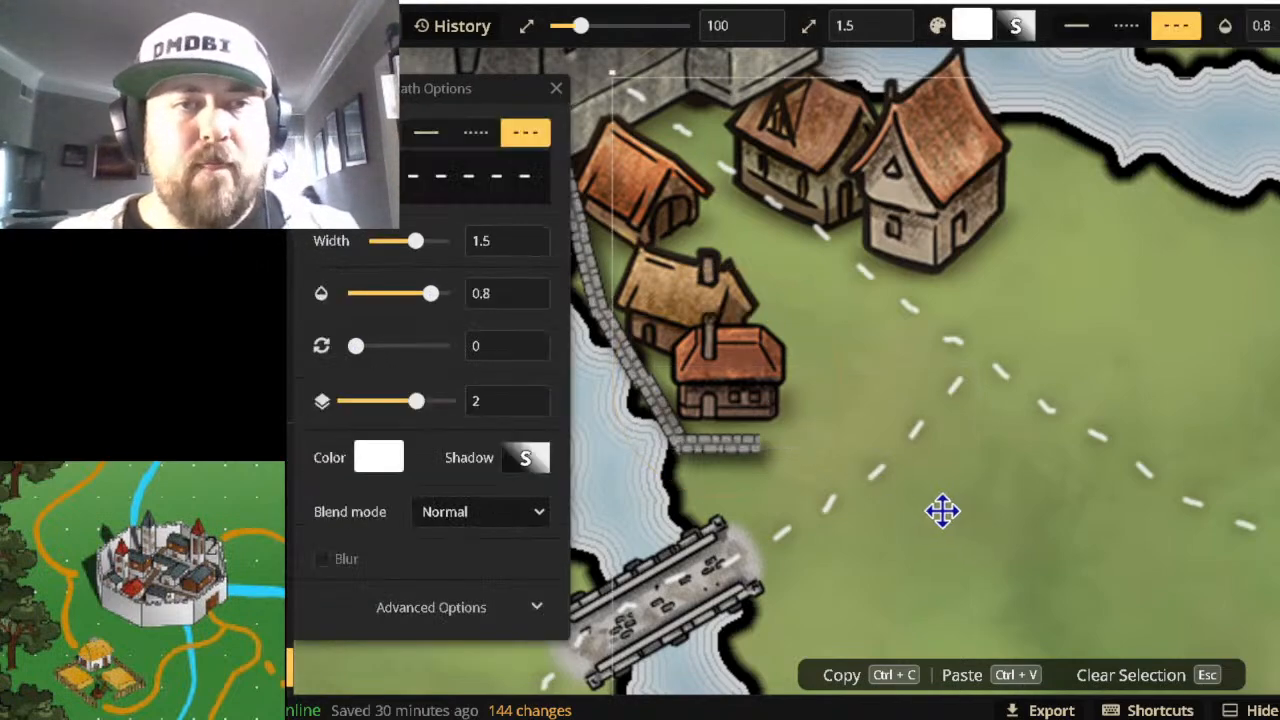
{"action": "scroll", "coordinate": [943, 509], "scroll_direction": "down", "scroll_amount": 5}
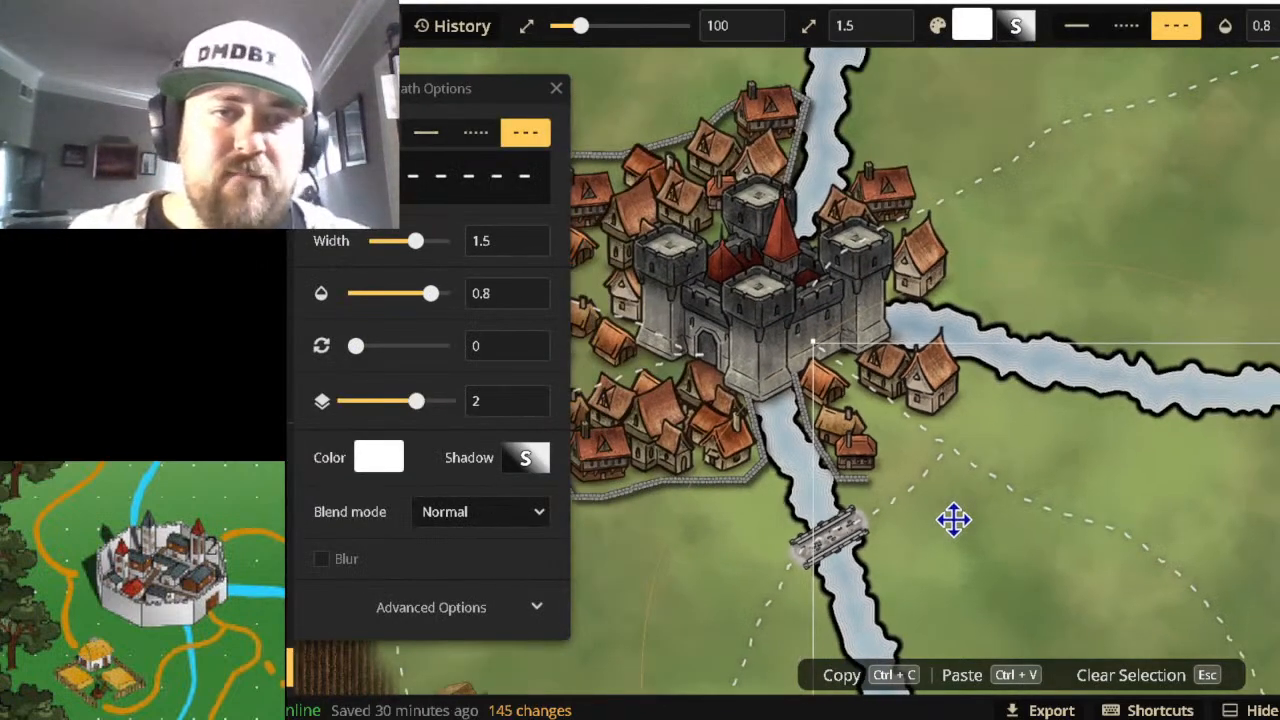
{"action": "key", "text": "F5"}
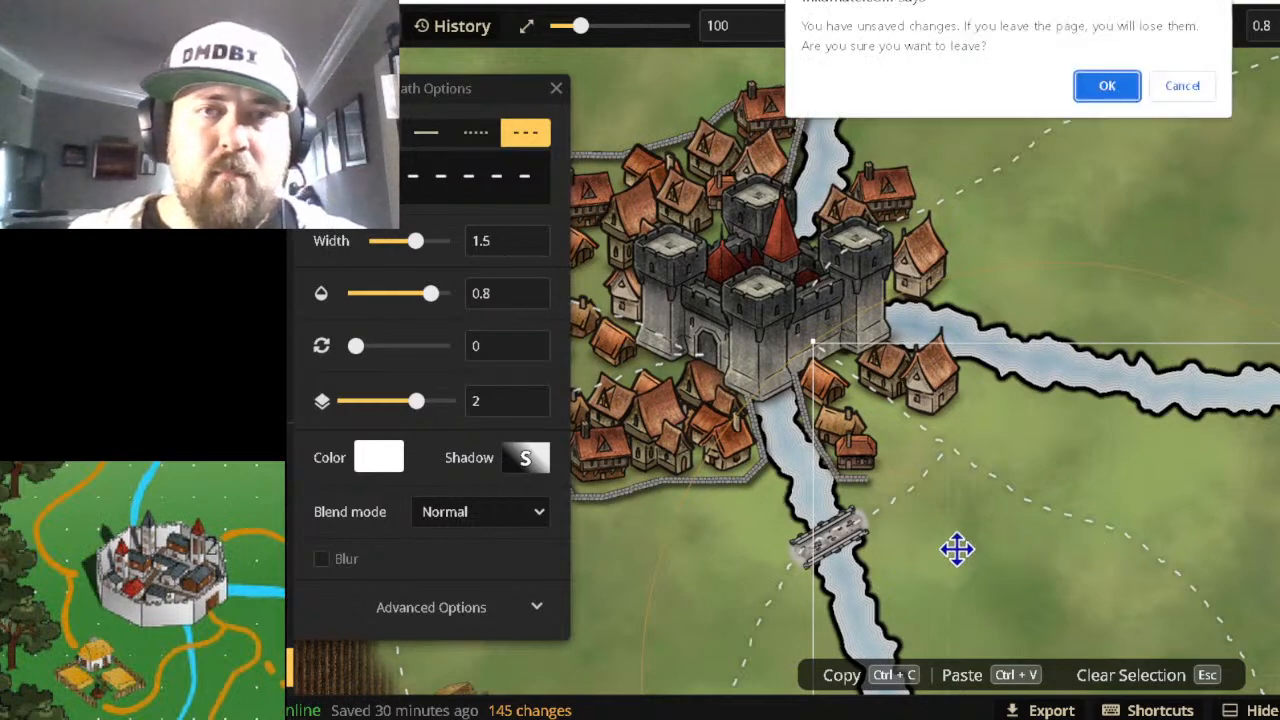
{"action": "left_click", "coordinate": [1182, 85]}
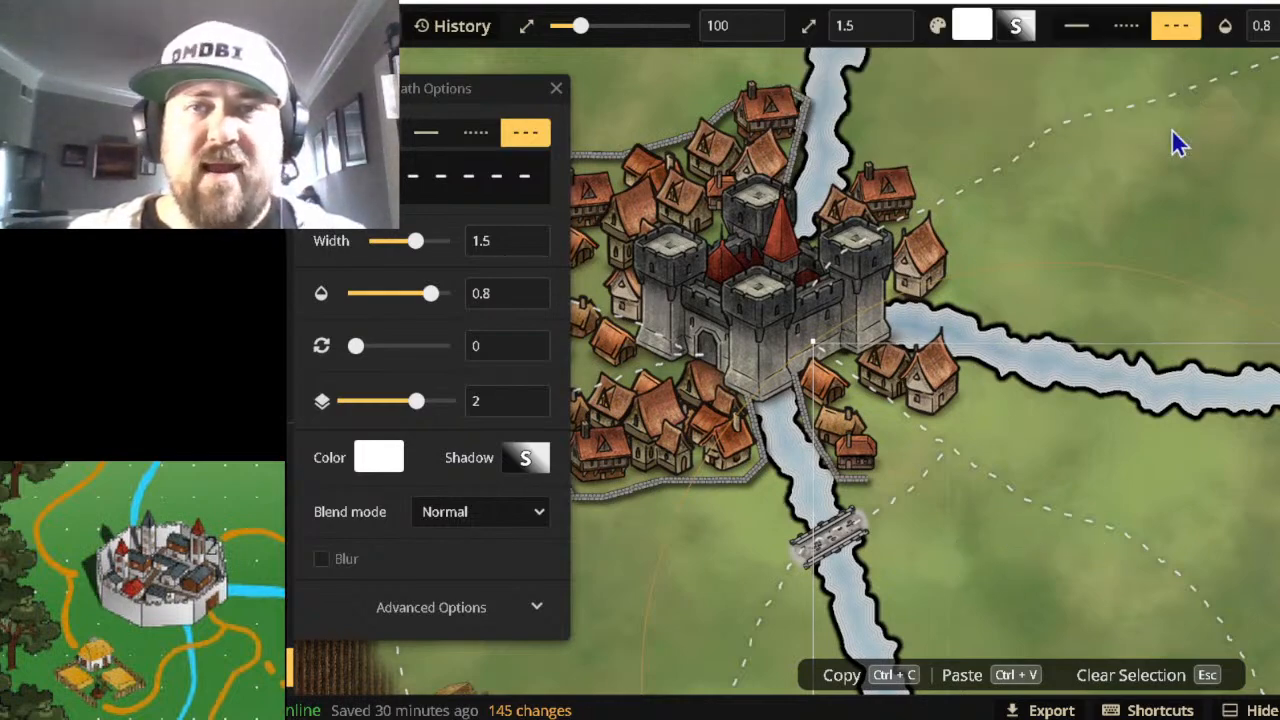
Rotate the wooden gate where the road crosses the northwest city wall to 345 degrees and shift it slightly outward.
{"action": "left_click_drag", "start_coordinate": [1051, 360], "coordinate": [1278, 418]}
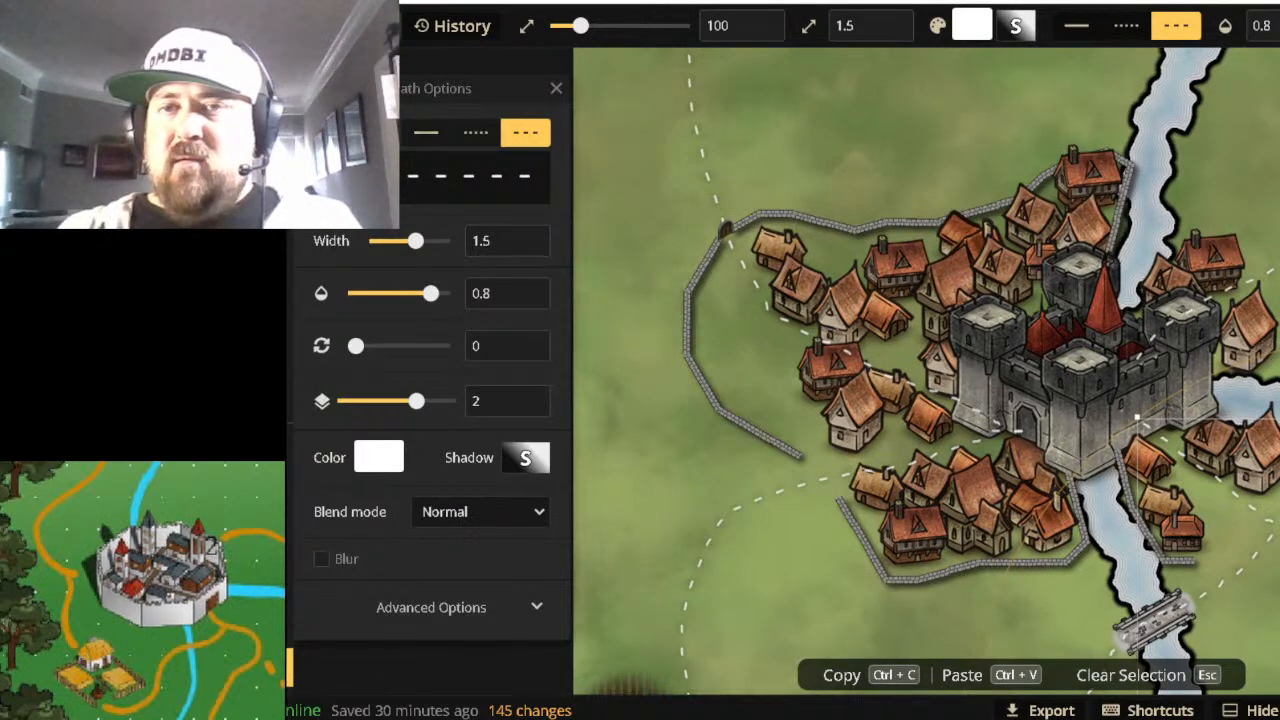
{"action": "key", "text": "Escape"}
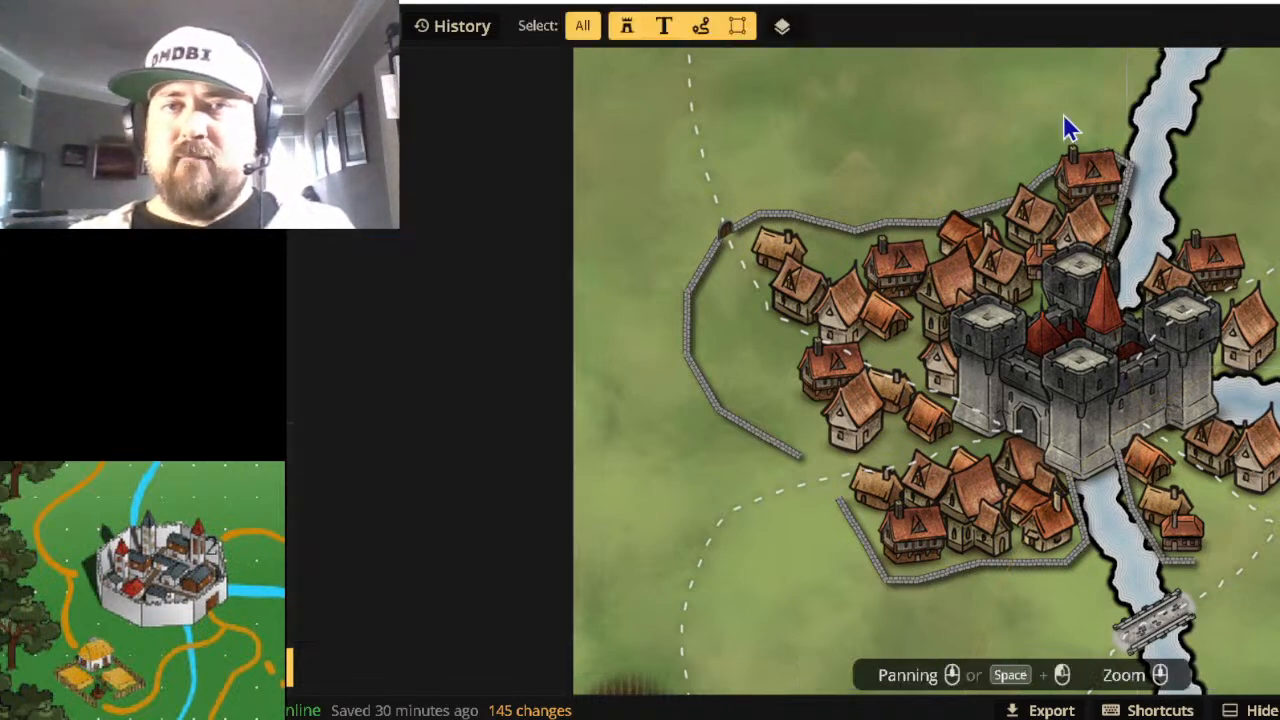
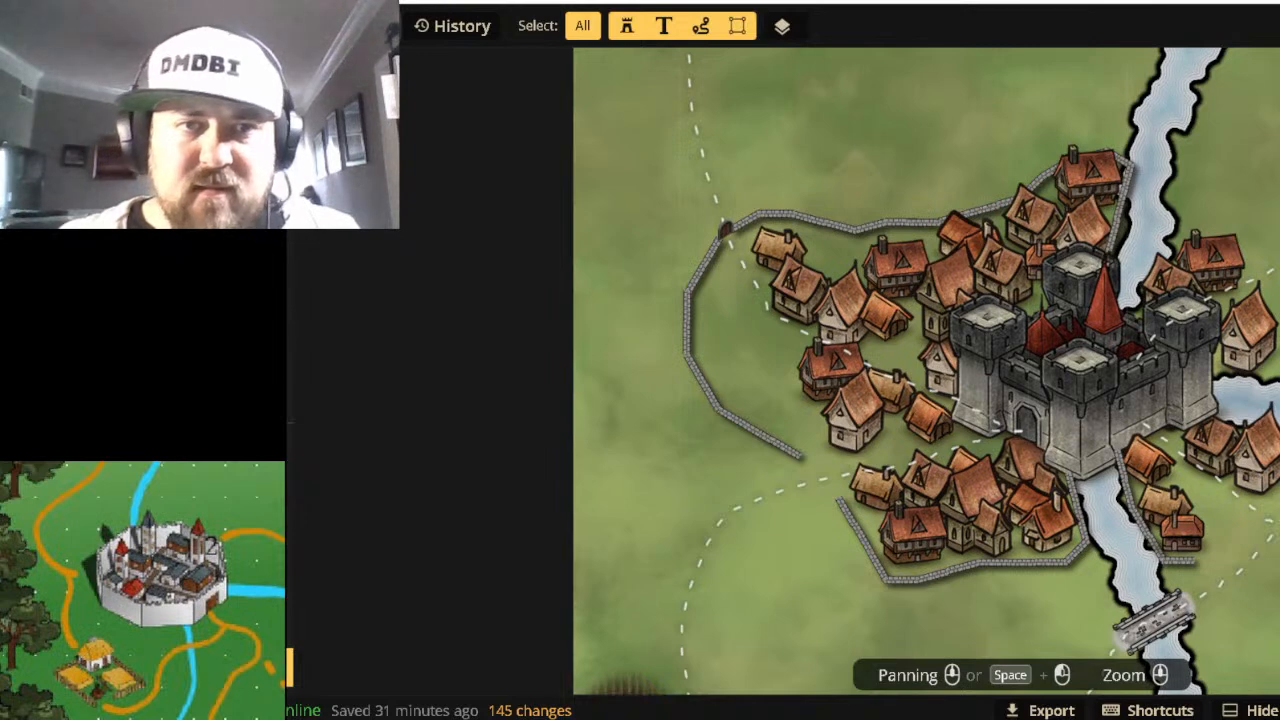
{"action": "left_click", "coordinate": [725, 232]}
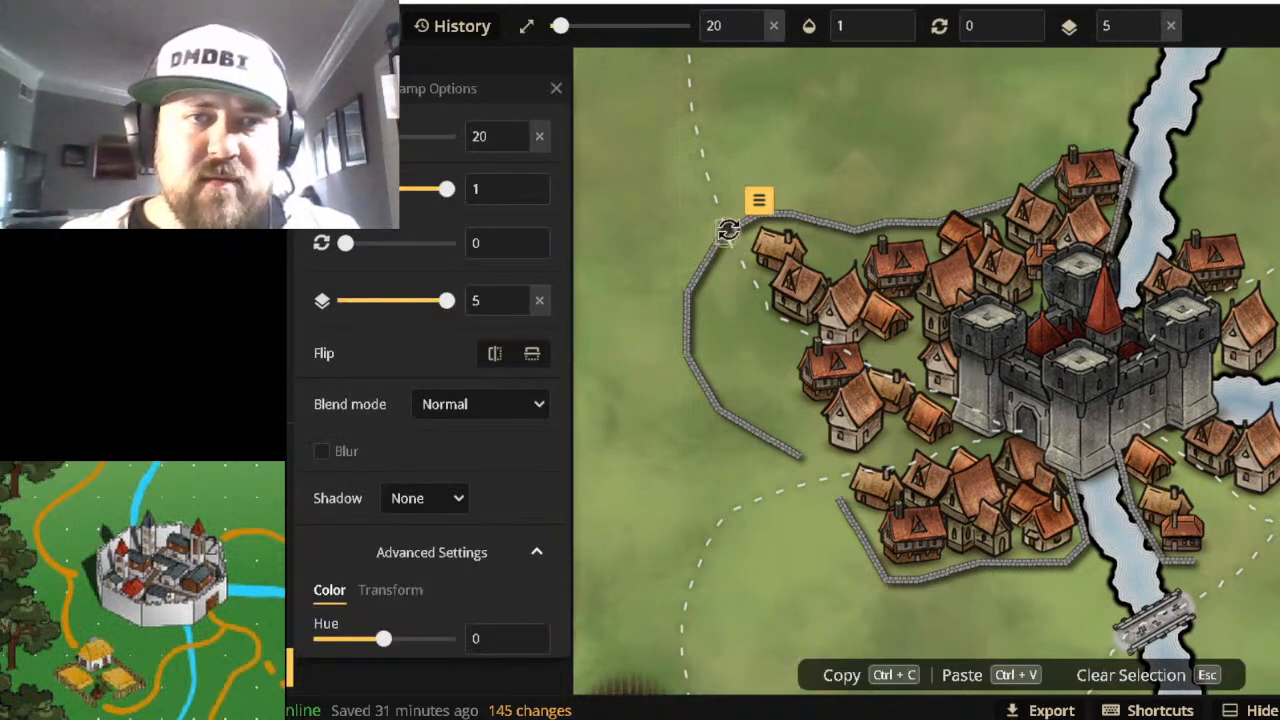
{"action": "left_click_drag", "start_coordinate": [723, 226], "coordinate": [724, 232]}
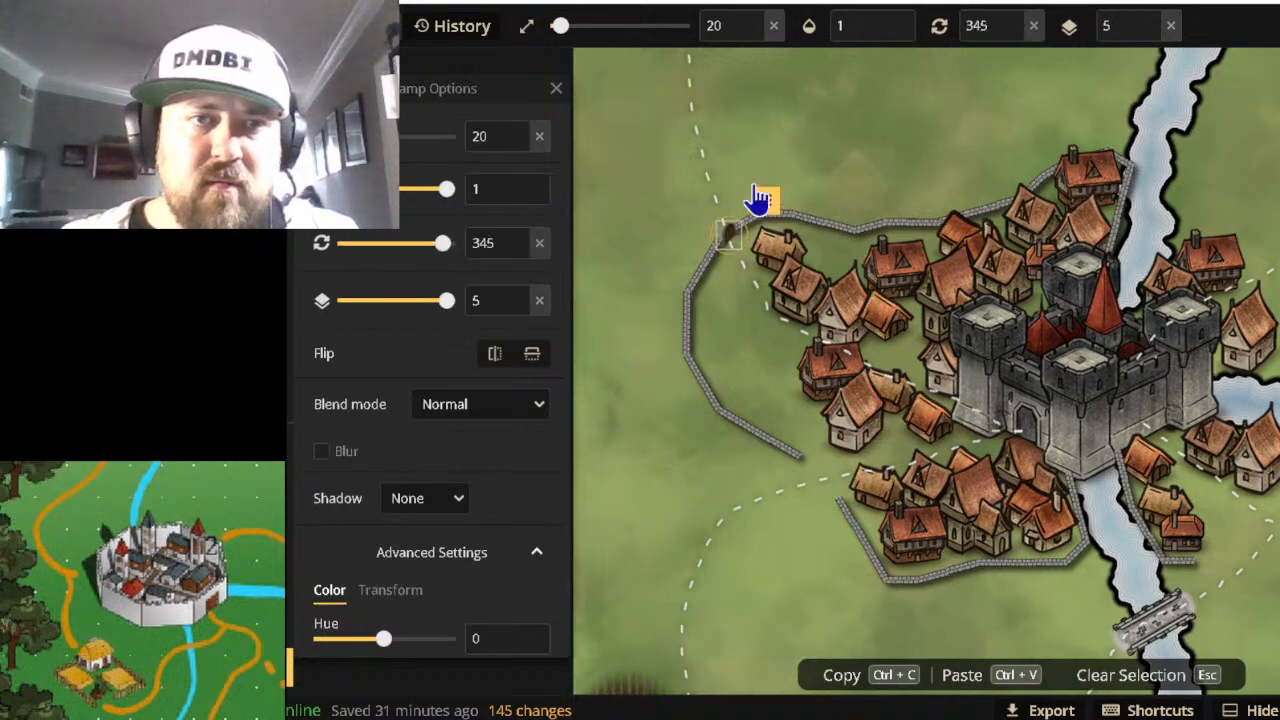
{"action": "scroll", "coordinate": [729, 286], "scroll_direction": "up", "scroll_amount": 5}
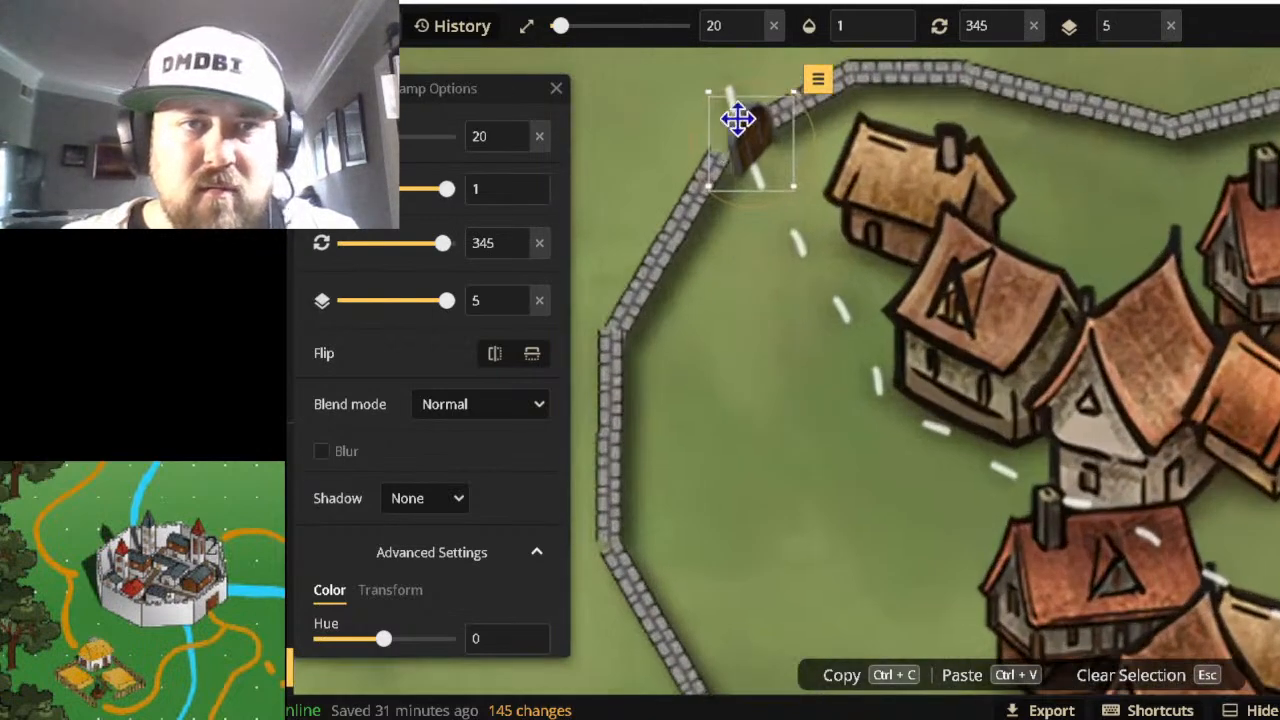
{"action": "left_click_drag", "start_coordinate": [752, 135], "coordinate": [740, 133]}
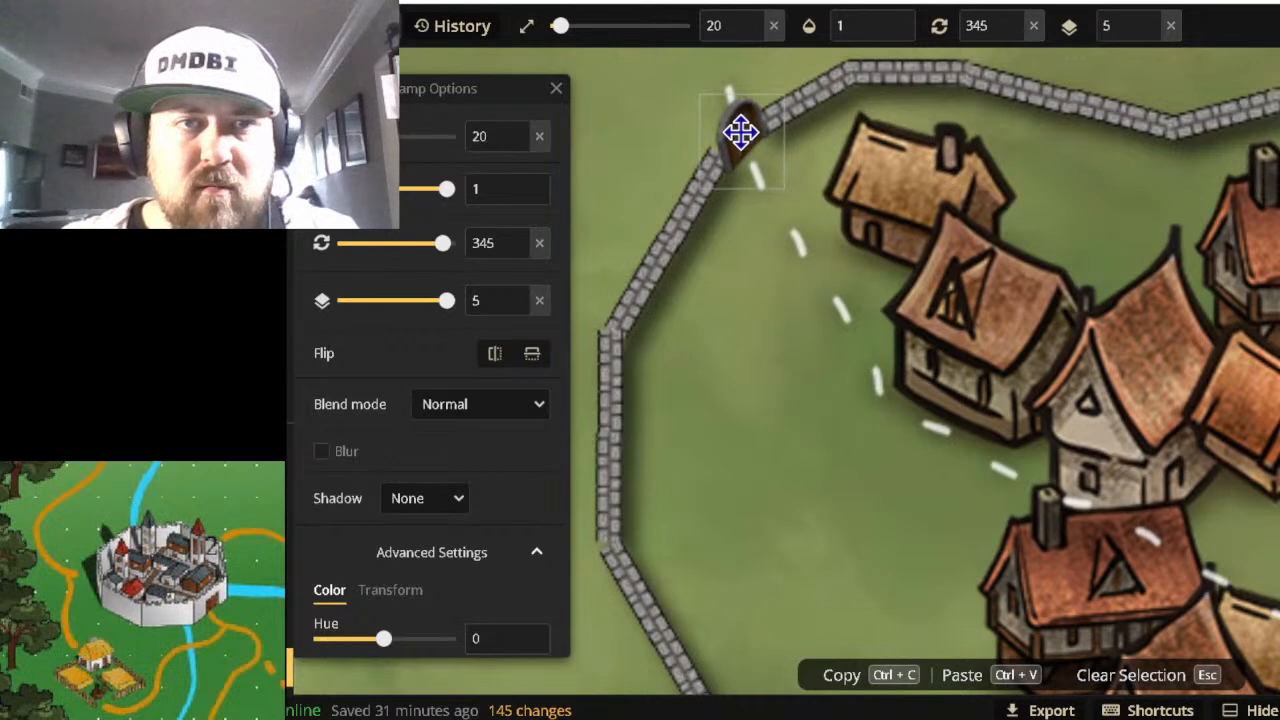
Rotate the wall segment just below the wooden gate to 45 degrees, keeping size 20, and move it to bridge the wall and gate.
{"action": "left_click", "coordinate": [694, 184]}
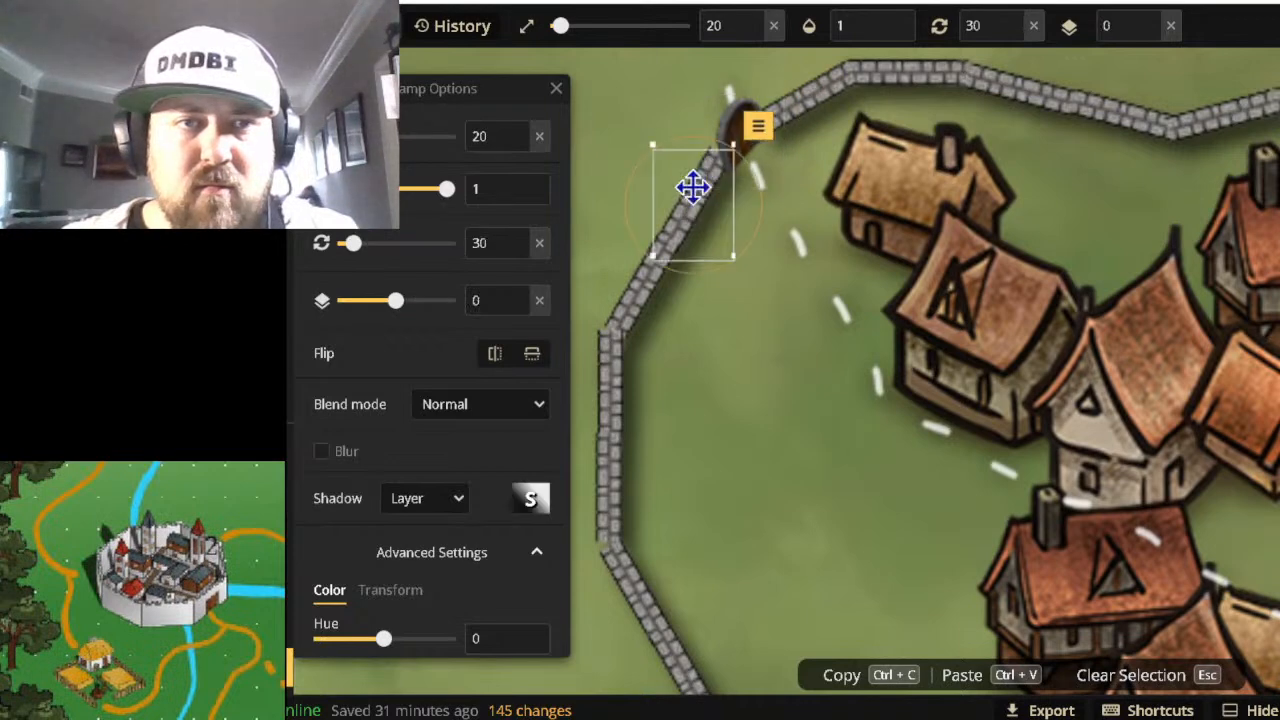
{"action": "left_click_drag", "start_coordinate": [697, 187], "coordinate": [700, 188]}
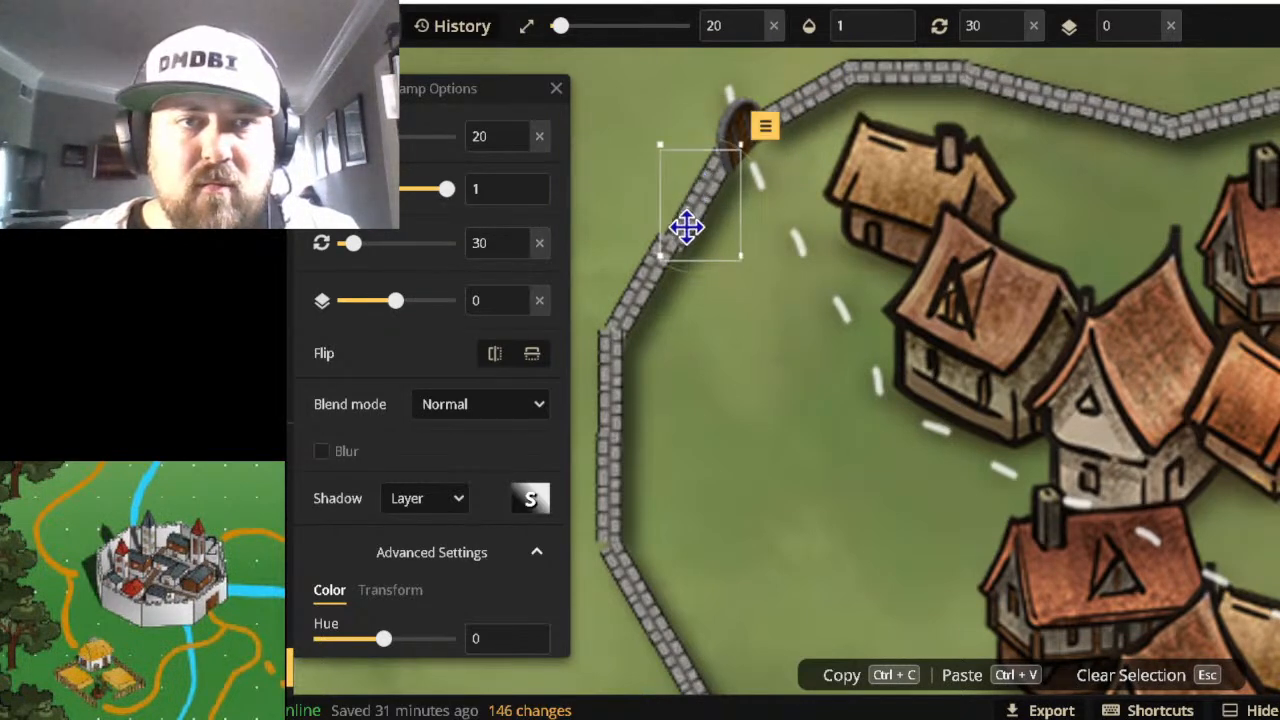
{"action": "scroll", "coordinate": [694, 205], "scroll_direction": "down", "scroll_amount": 1}
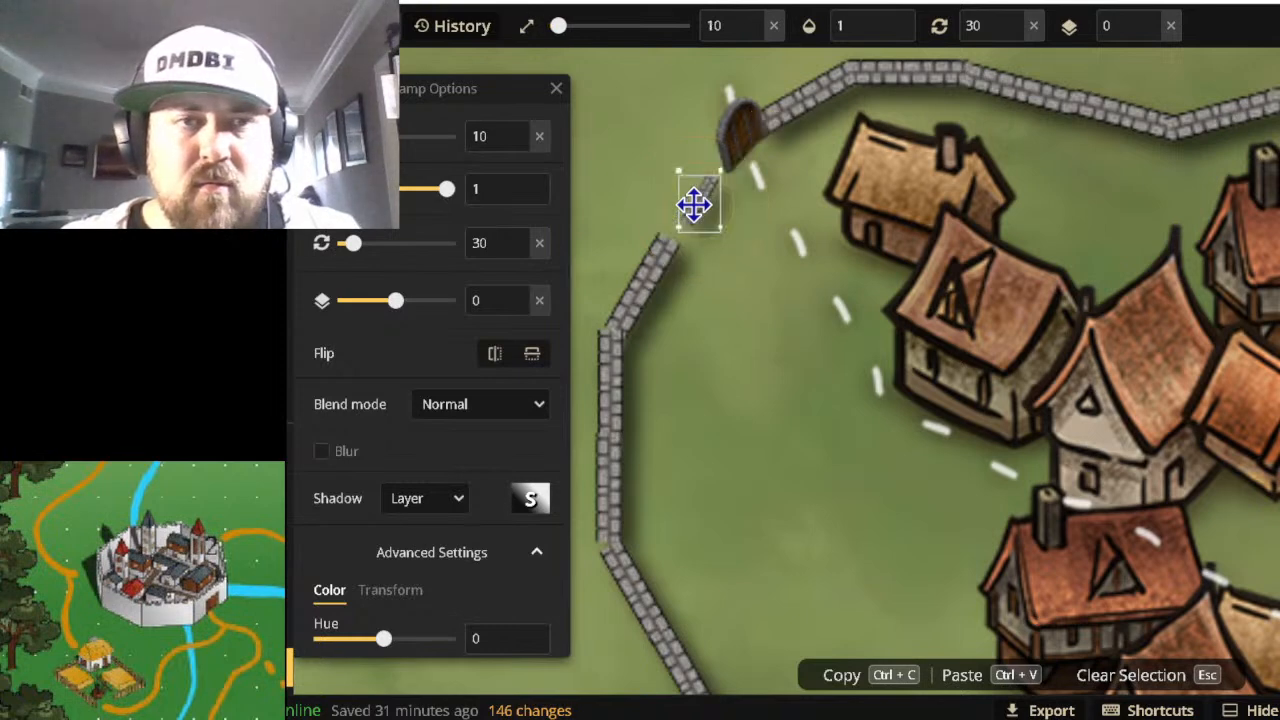
{"action": "scroll", "coordinate": [694, 205], "scroll_direction": "up", "scroll_amount": 2}
{"action": "scroll", "coordinate": [694, 205], "scroll_direction": "down", "scroll_amount": 1}
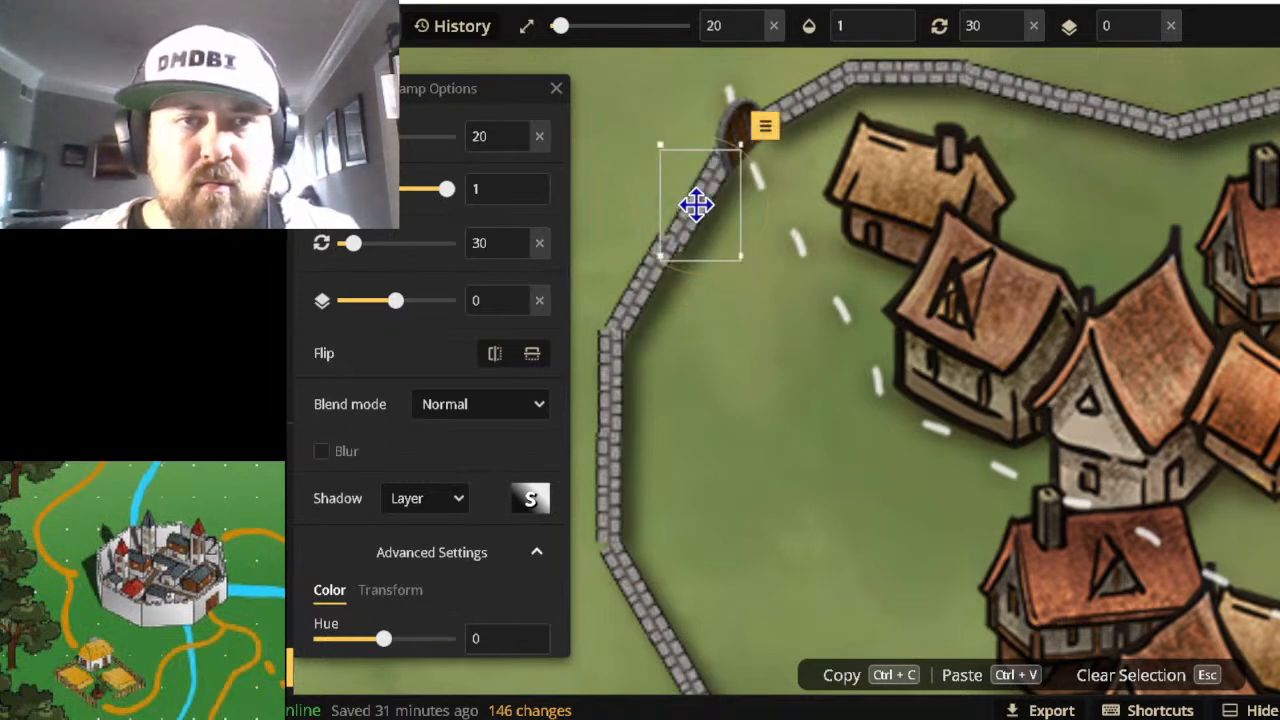
{"action": "scroll", "coordinate": [697, 205], "scroll_direction": "down", "scroll_amount": 1}
{"action": "scroll", "coordinate": [697, 205], "scroll_direction": "up", "scroll_amount": 1}
{"action": "scroll", "coordinate": [697, 205], "scroll_direction": "up", "scroll_amount": 2}
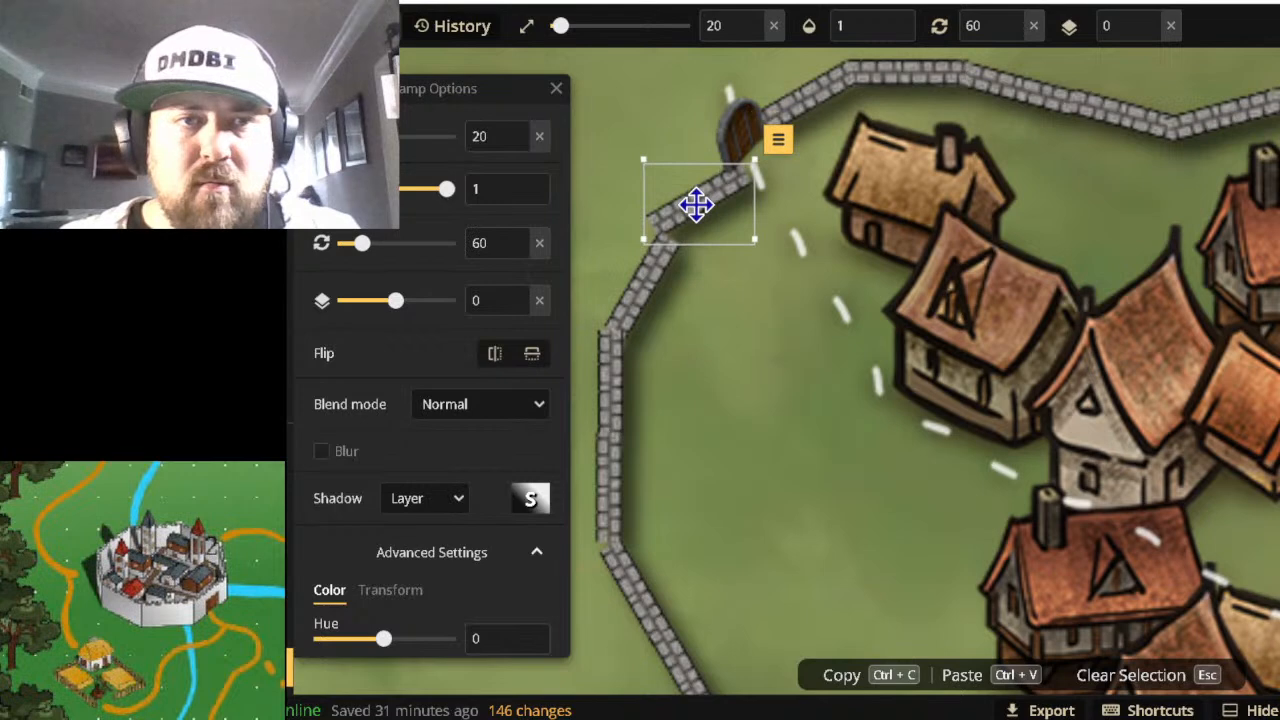
{"action": "scroll", "coordinate": [697, 205], "scroll_direction": "down", "scroll_amount": 1}
{"action": "left_click_drag", "start_coordinate": [697, 205], "coordinate": [702, 208]}
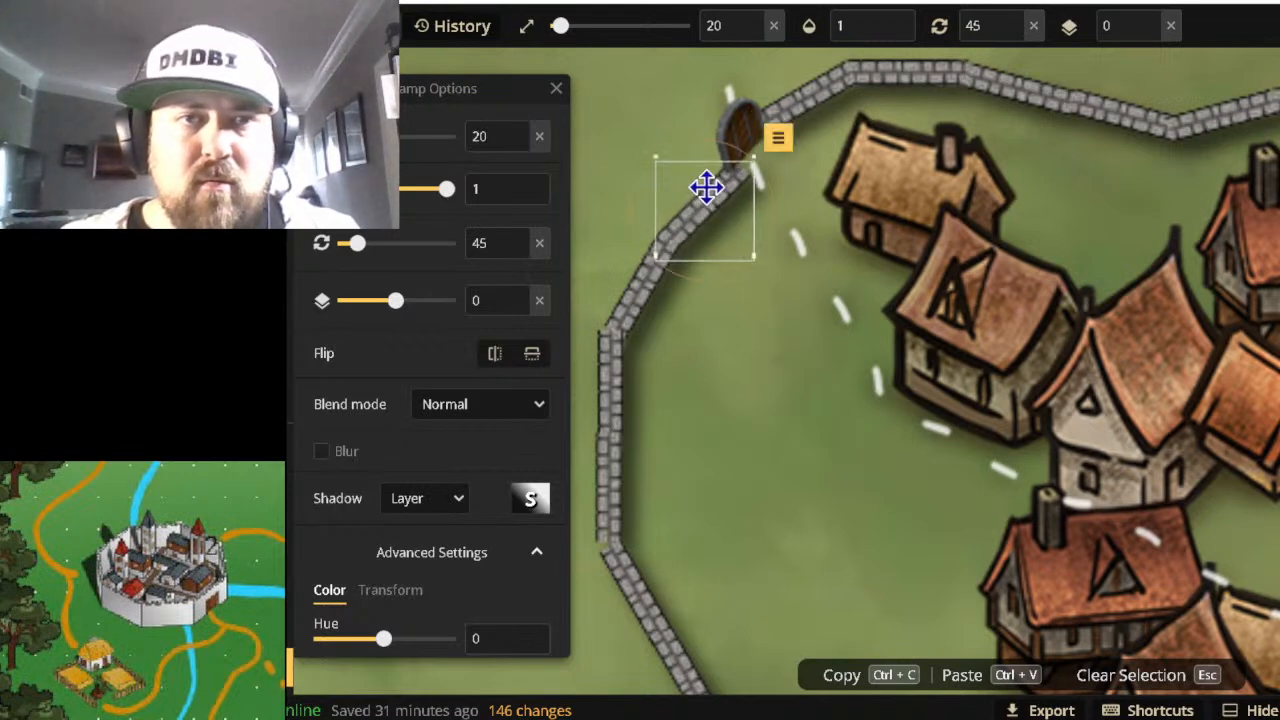
Nudge the wooden gate and the 45-degree wall segment so the gate sits in the wall line on the road.
{"action": "left_click", "coordinate": [745, 135]}
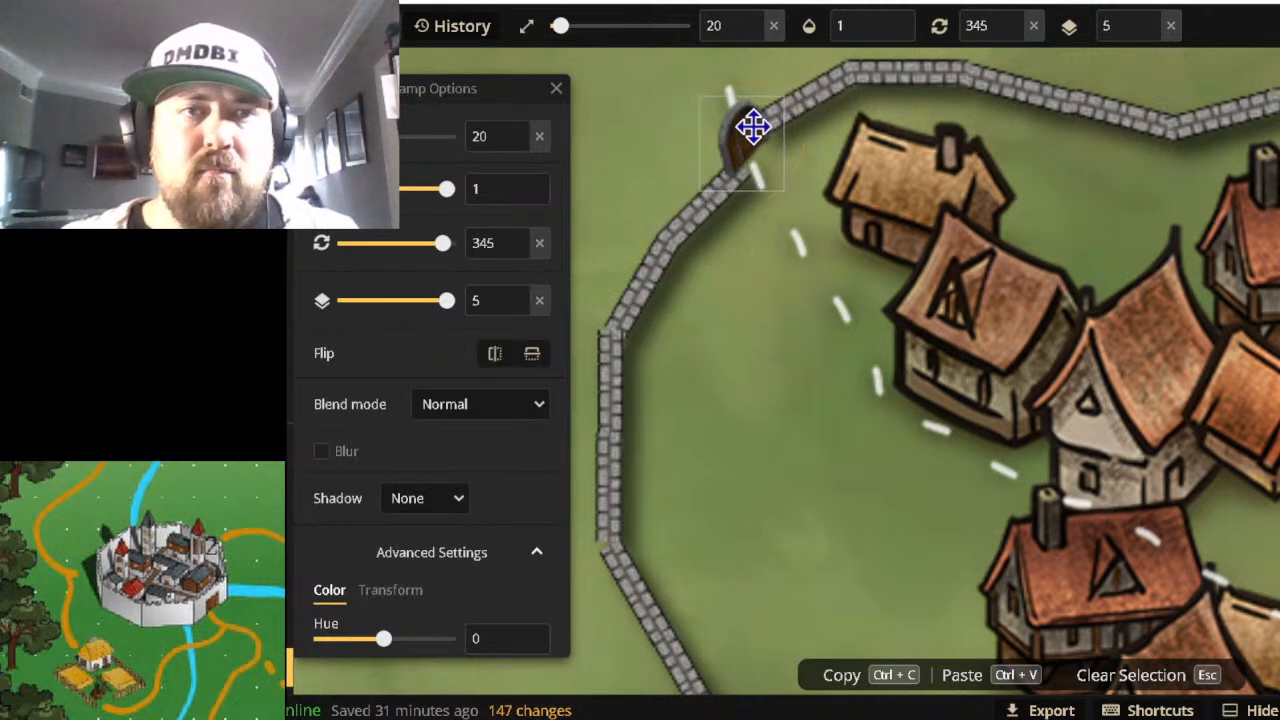
{"action": "left_click", "coordinate": [703, 206]}
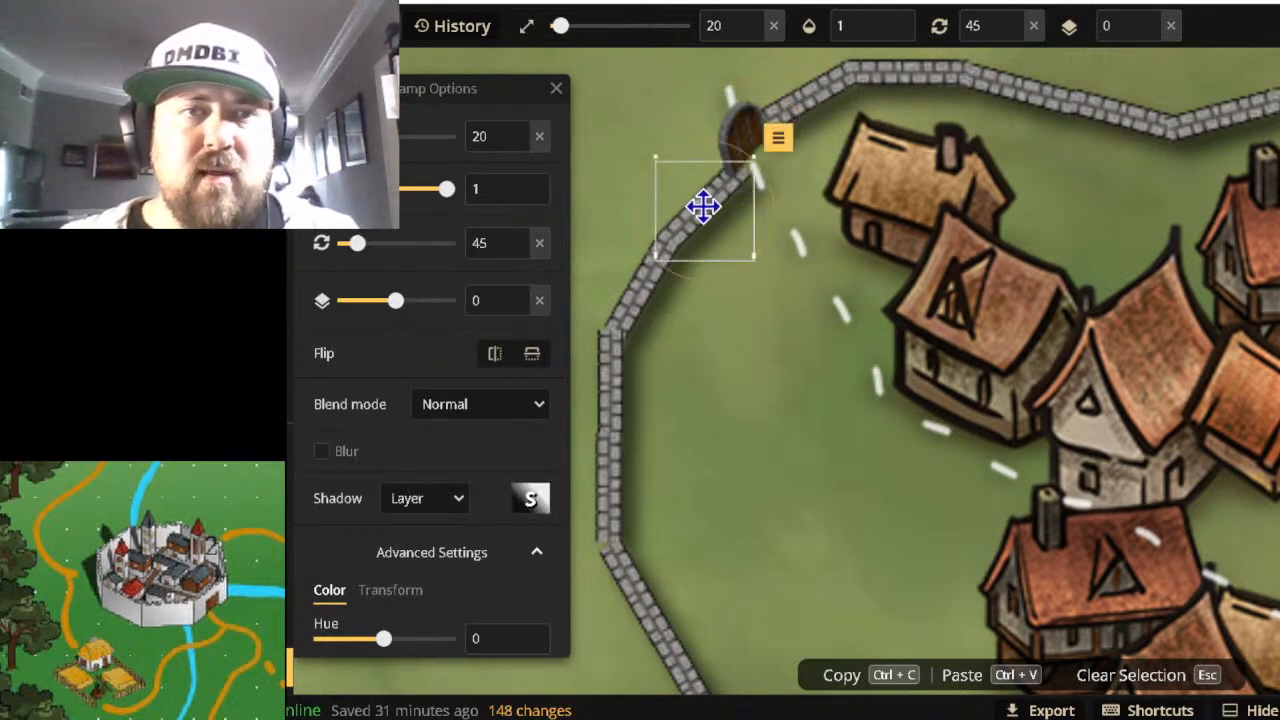
{"action": "mouse_move", "coordinate": [703, 206]}
{"action": "left_mouse_down"}
{"action": "mouse_move", "coordinate": [697, 215]}
{"action": "mouse_move", "coordinate": [706, 203]}
{"action": "left_mouse_up"}
{"action": "left_click", "coordinate": [743, 122]}
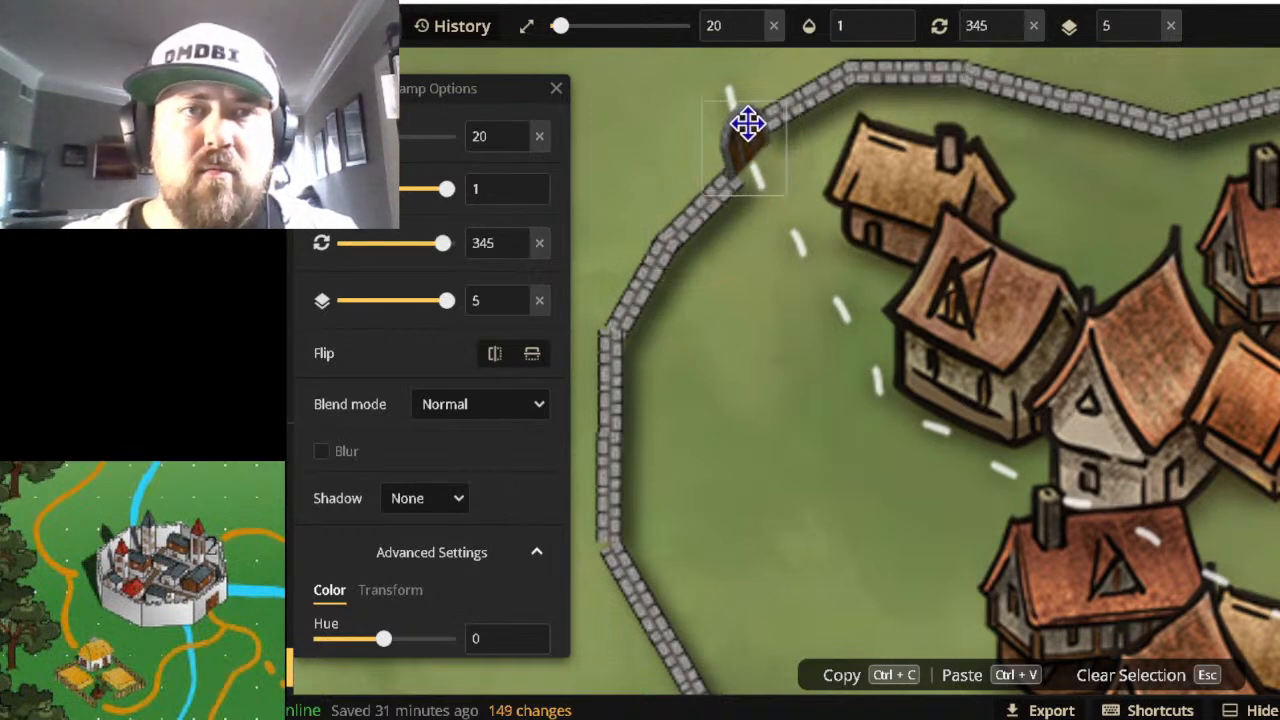
{"action": "left_click_drag", "start_coordinate": [748, 122], "coordinate": [752, 132]}
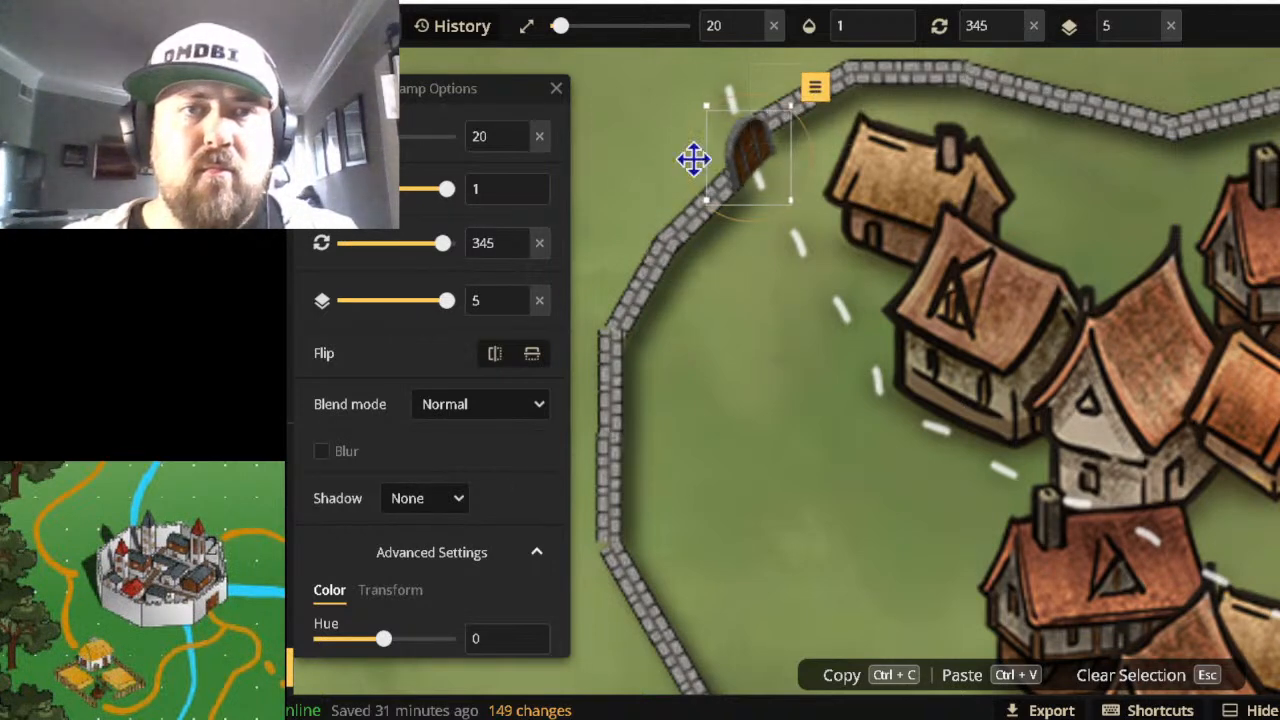
{"action": "left_click", "coordinate": [661, 132]}
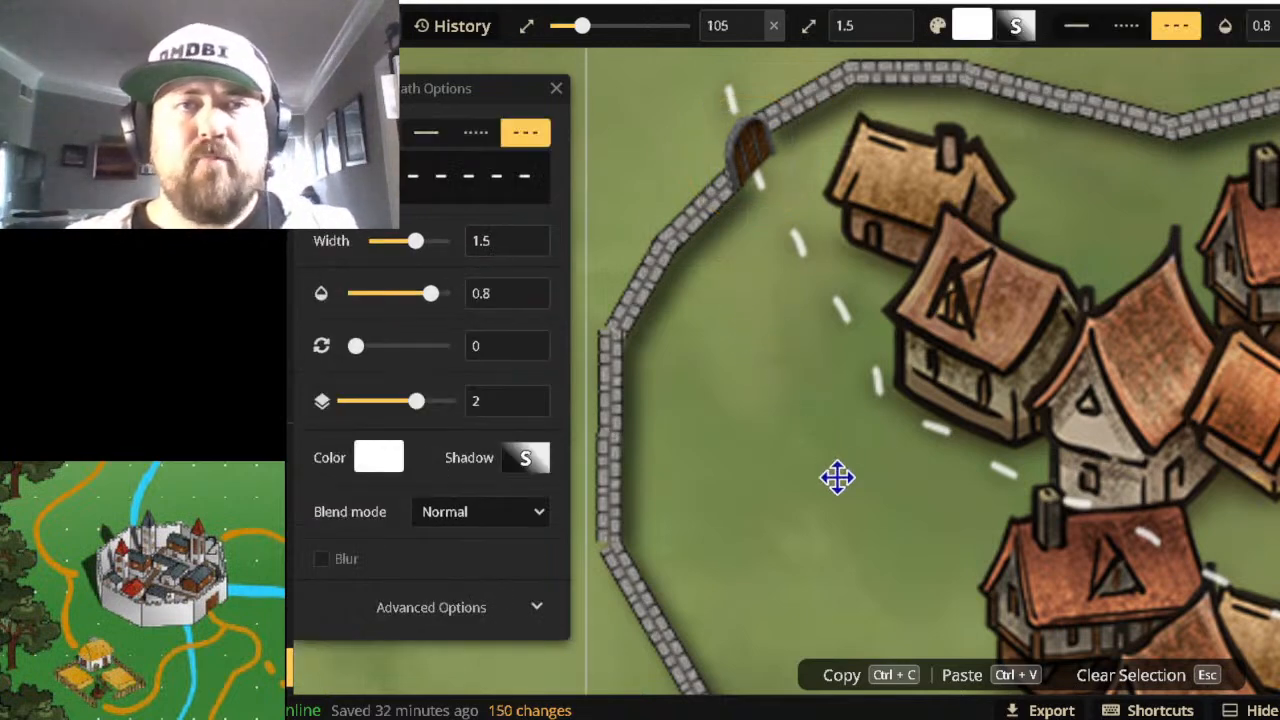
Rotate the wall segment on the upper side of the wooden gate to 225 degrees and shift it to meet the adjoining wall.
{"action": "left_click", "coordinate": [782, 103]}
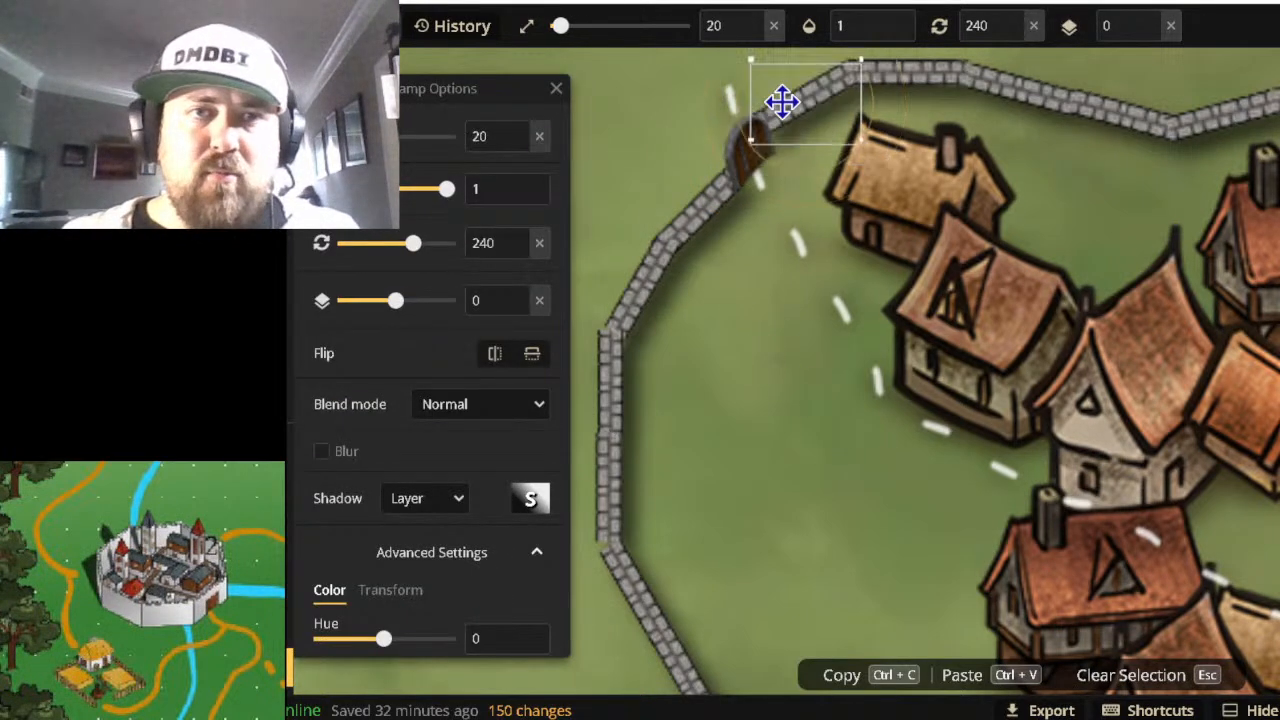
{"action": "scroll", "coordinate": [782, 102], "scroll_direction": "down", "scroll_amount": 1}
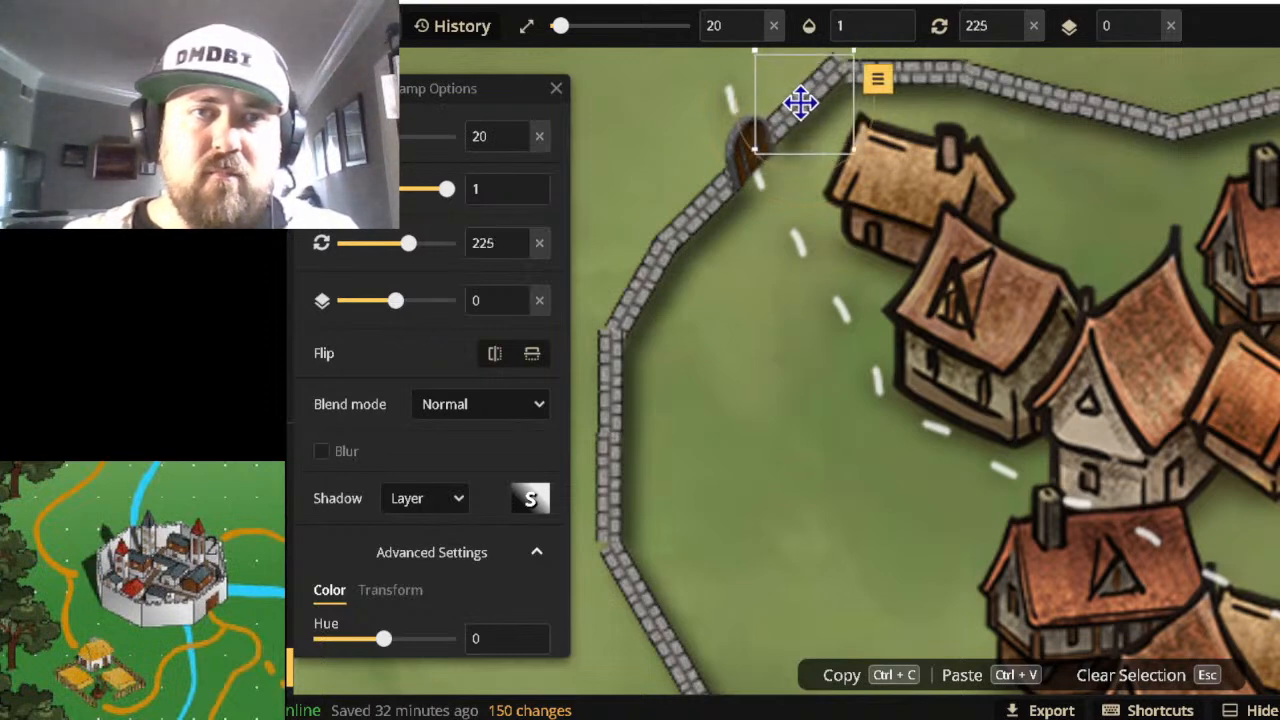
{"action": "left_click_drag", "start_coordinate": [800, 103], "coordinate": [808, 109]}
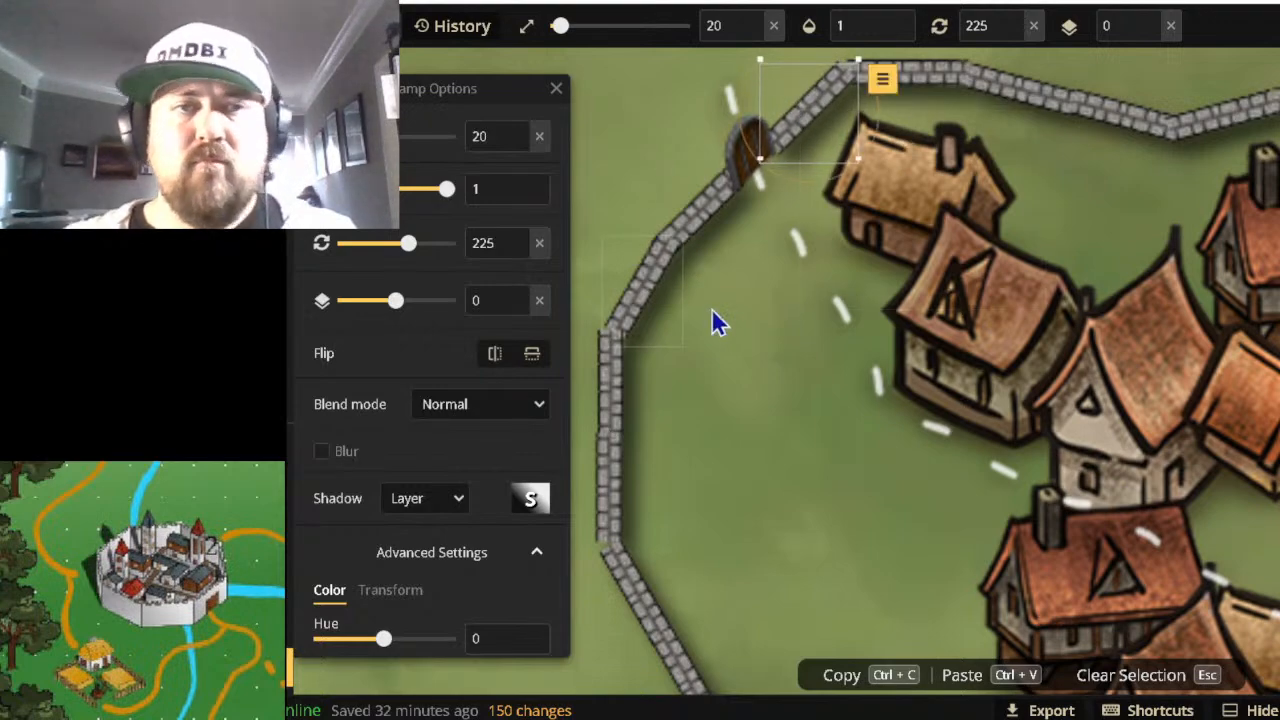
{"action": "left_click", "coordinate": [800, 400]}
Choose the dark barred gate stamp from the Fantasy Regional HD gates in the stamp catalog.
{"action": "scroll", "coordinate": [803, 403], "scroll_direction": "down", "scroll_amount": 3}
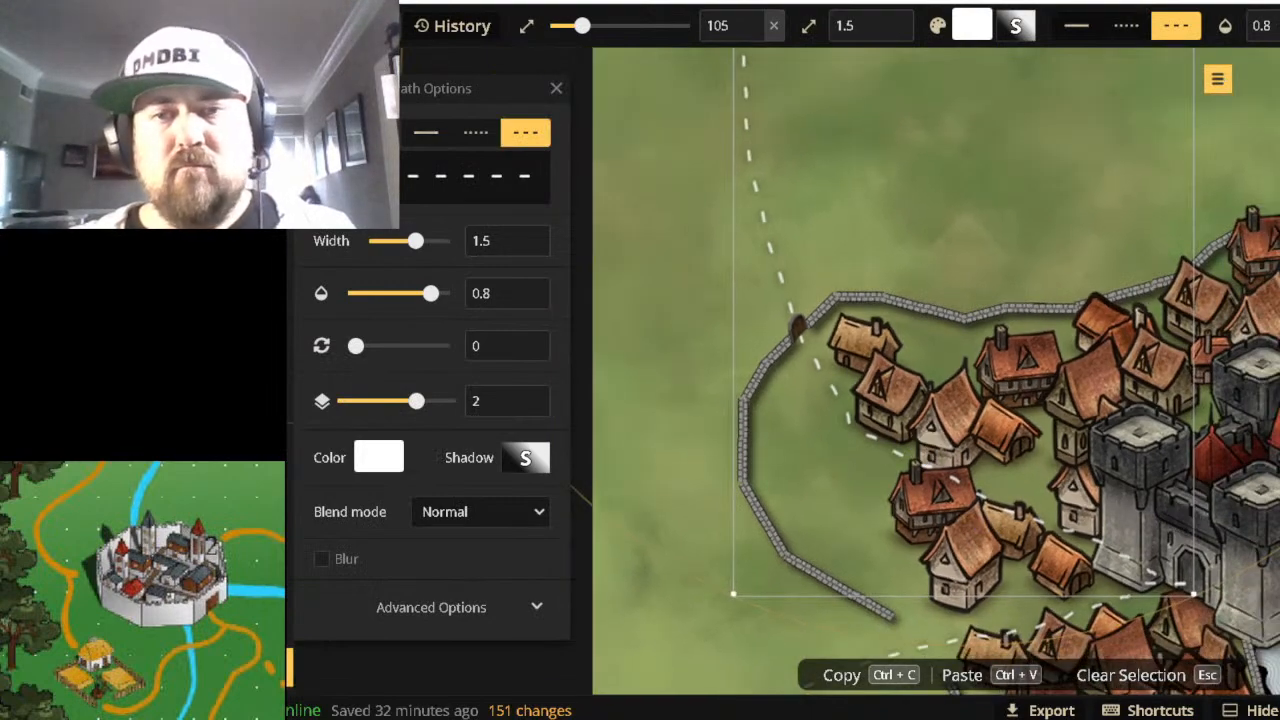
{"action": "scroll", "coordinate": [1275, 448], "scroll_direction": "up", "scroll_amount": 1}
{"action": "left_click_drag", "start_coordinate": [1277, 400], "coordinate": [1006, 123]}
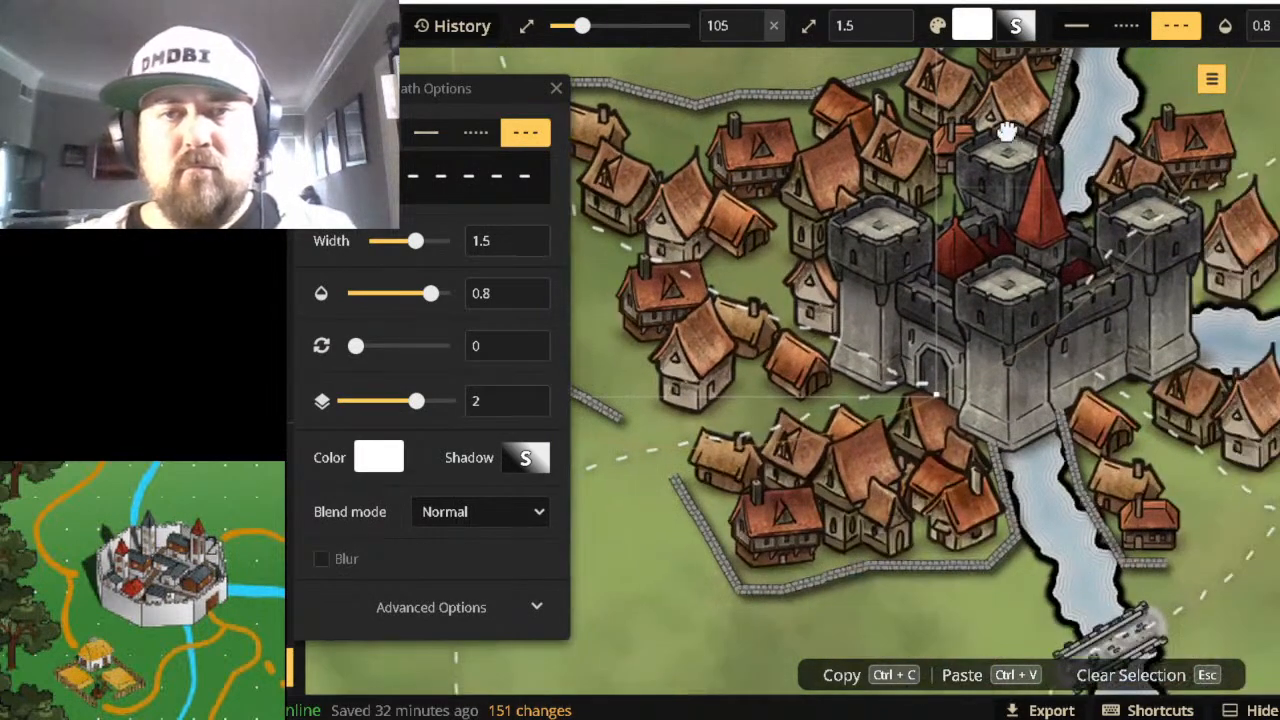
{"action": "scroll", "coordinate": [1050, 294], "scroll_direction": "down", "scroll_amount": 5}
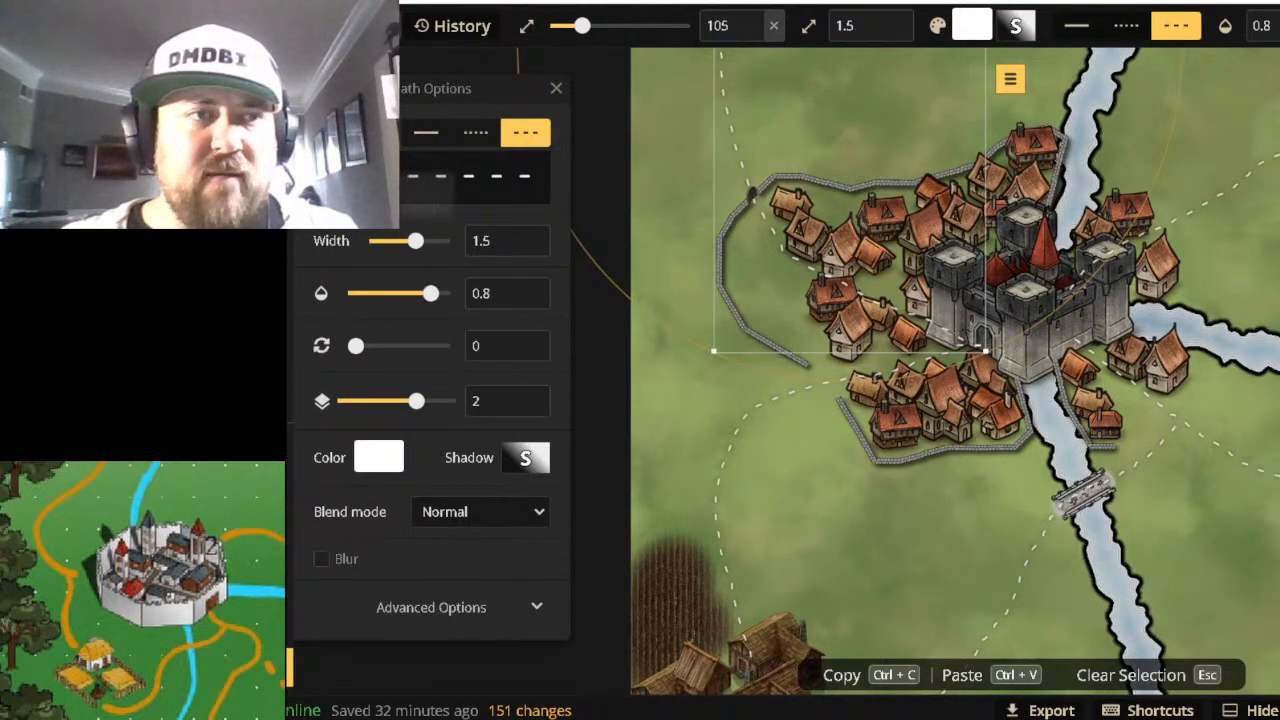
{"action": "left_click", "coordinate": [256, 205]}
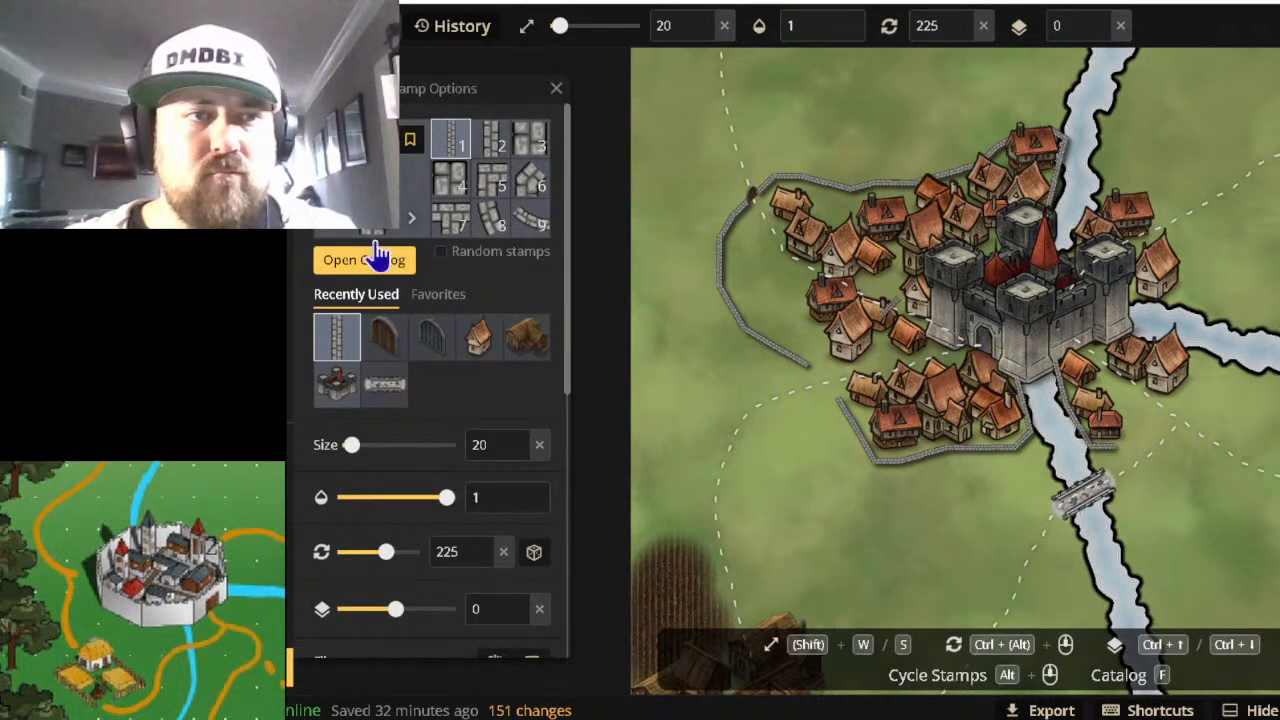
{"action": "key", "text": "f"}
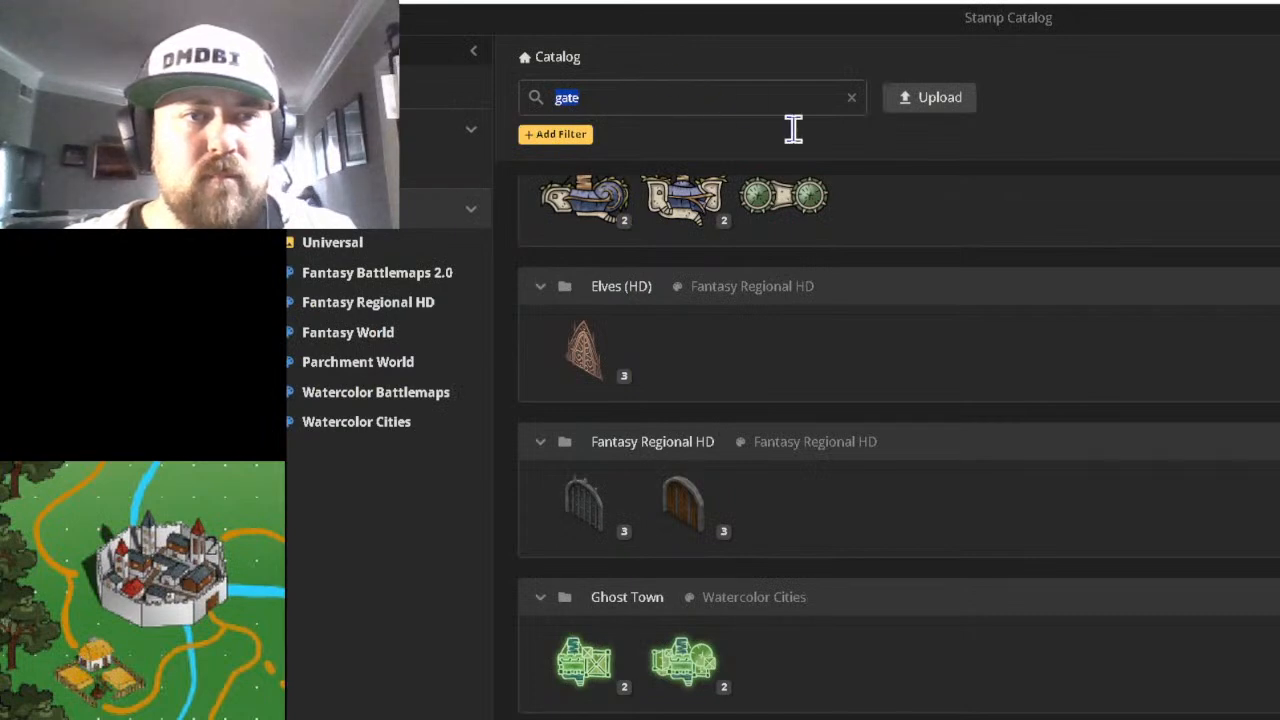
{"action": "left_click", "coordinate": [580, 513]}
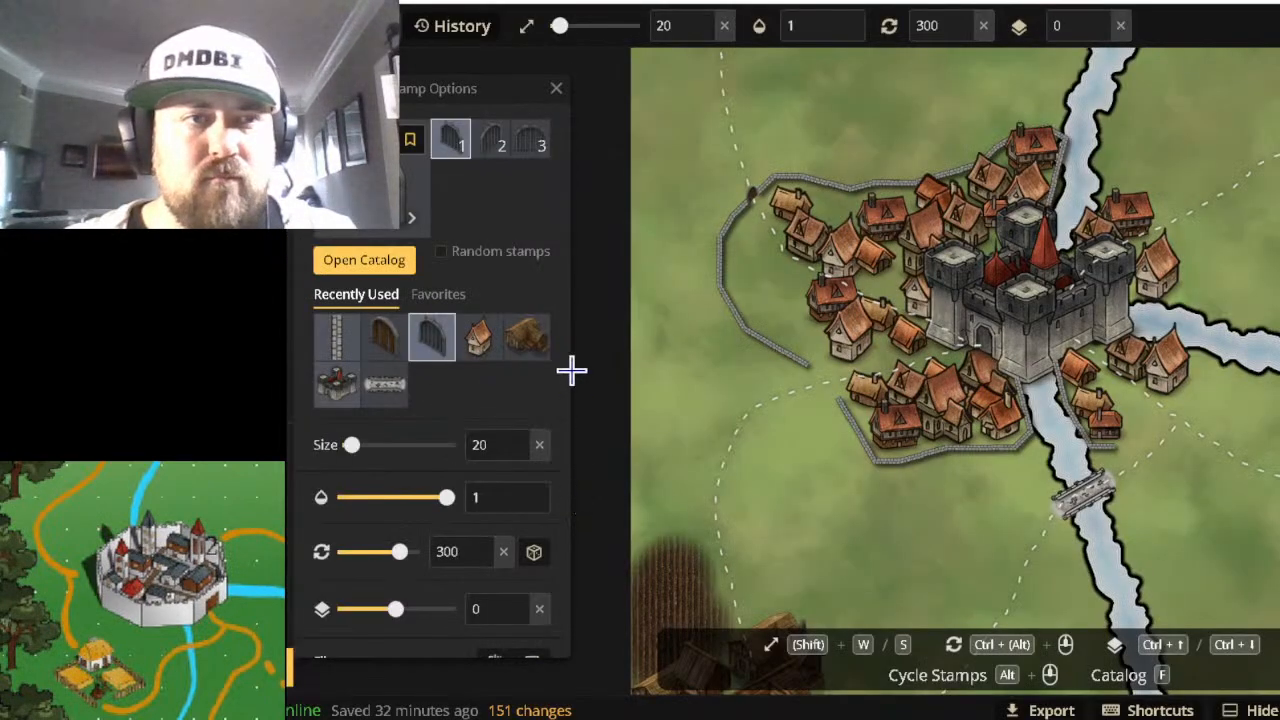
Look through the gate results in the stamp catalog and choose the Abandoned (HD) stamp from Fantasy Regional HD.
{"action": "key", "text": "f"}
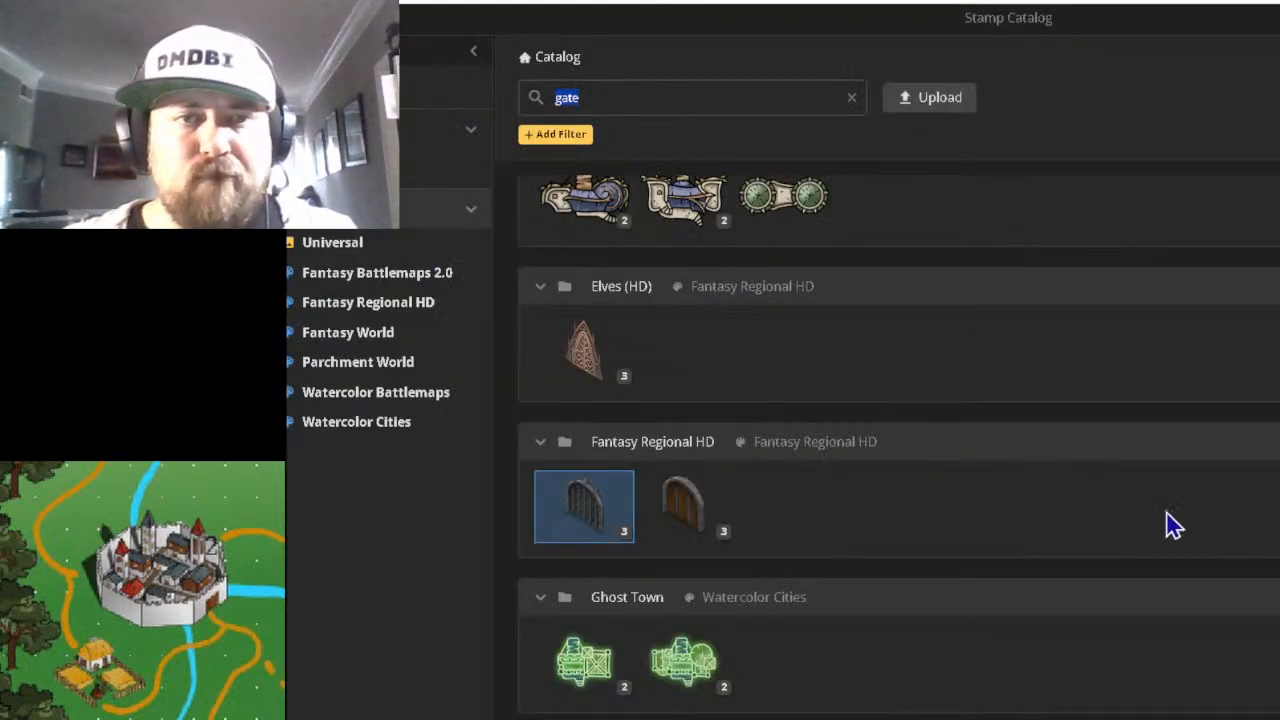
{"action": "scroll", "coordinate": [900, 509], "scroll_direction": "down", "scroll_amount": 5}
{"action": "scroll", "coordinate": [900, 513], "scroll_direction": "down", "scroll_amount": 2}
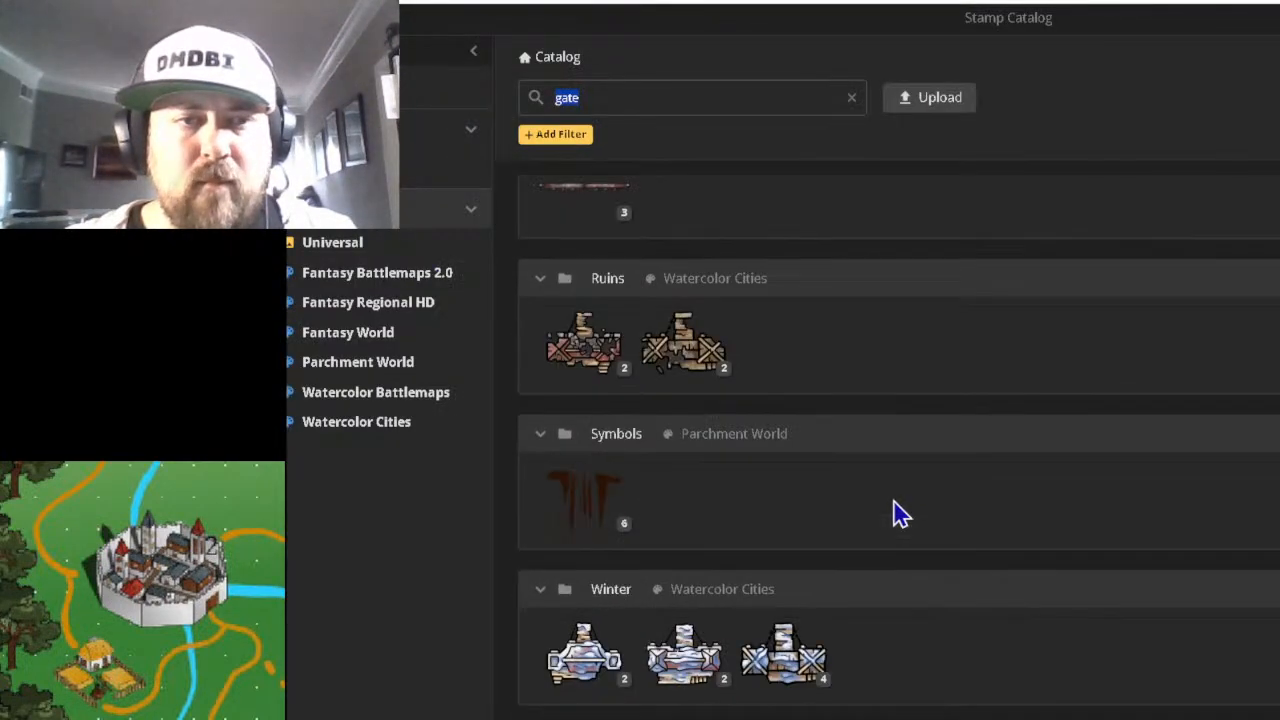
{"action": "scroll", "coordinate": [900, 513], "scroll_direction": "up", "scroll_amount": 10}
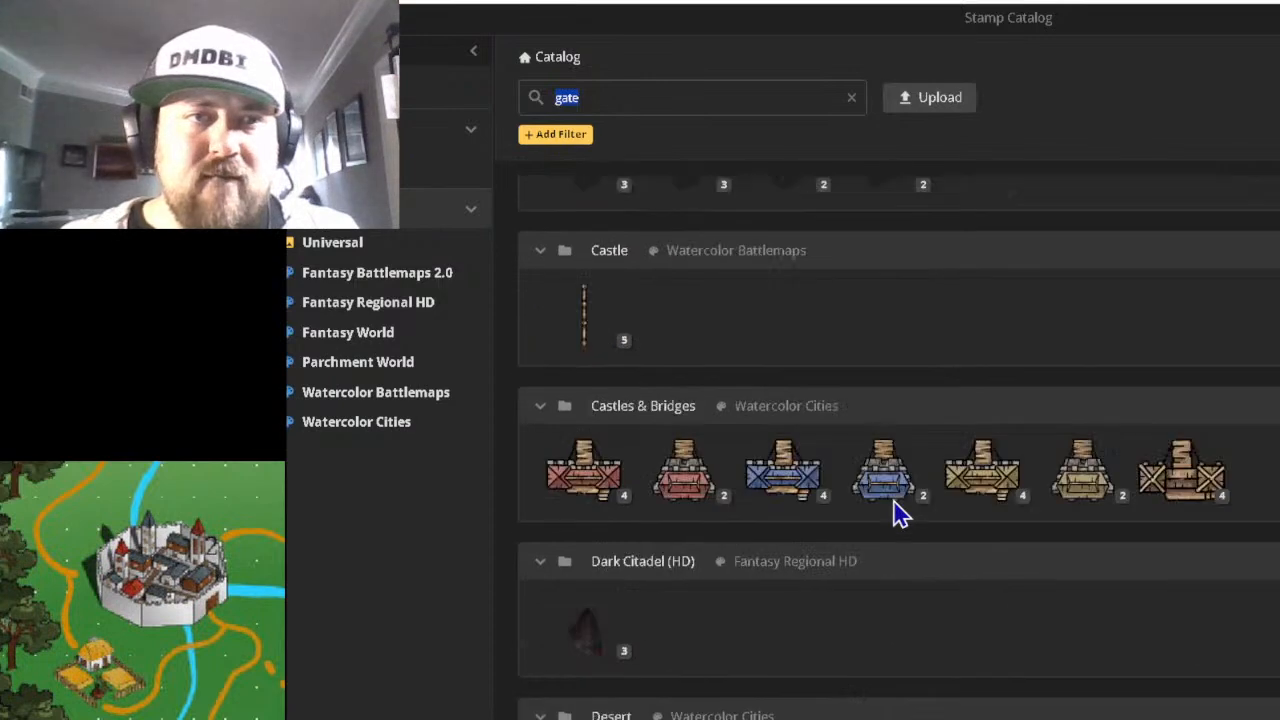
{"action": "scroll", "coordinate": [895, 512], "scroll_direction": "up", "scroll_amount": 3}
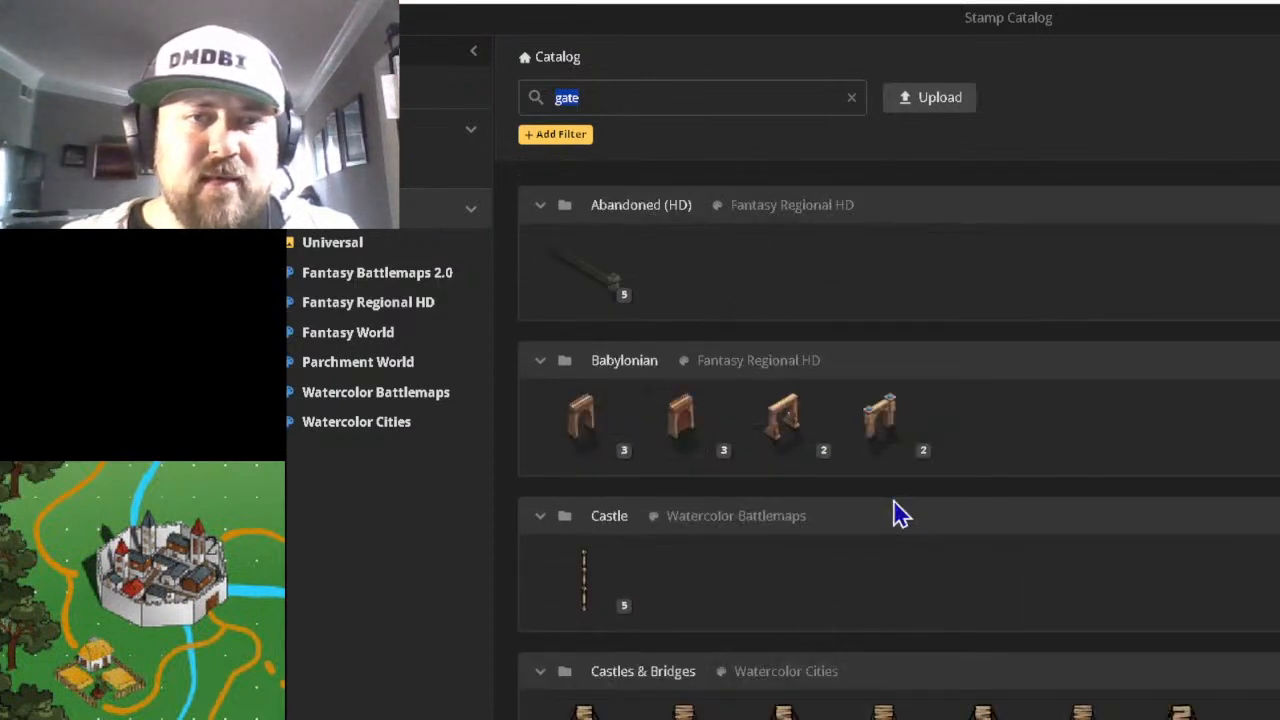
{"action": "left_click", "coordinate": [576, 274]}
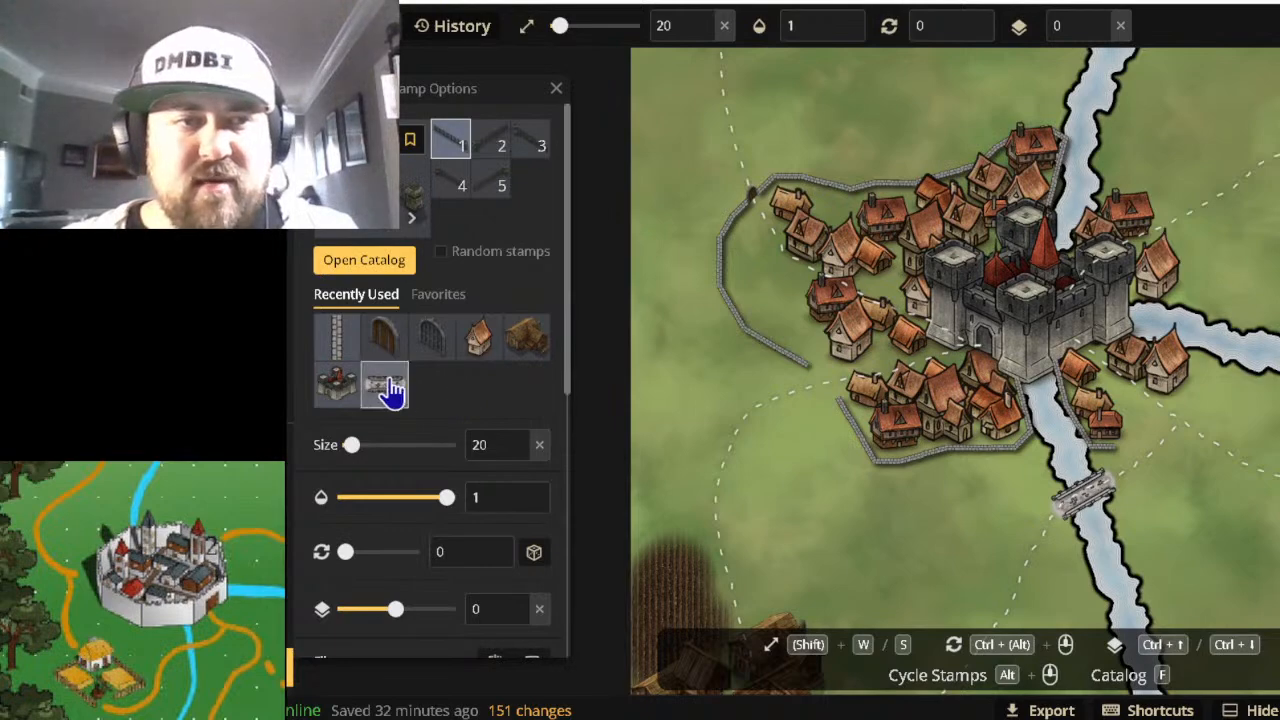
Place two stone wall segments at 225 degrees, size 20, running diagonally from the wall end beside the red-roofed house east of the river.
{"action": "left_click", "coordinate": [337, 345]}
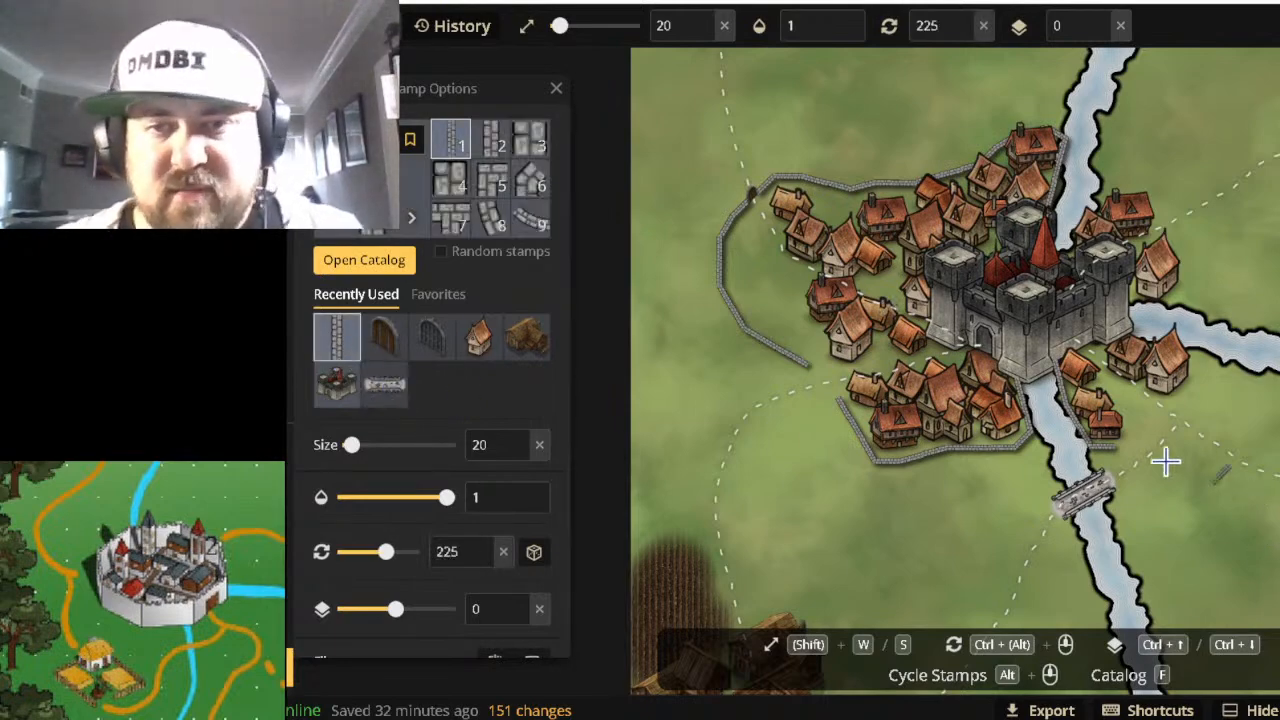
{"action": "scroll", "coordinate": [1125, 441], "scroll_direction": "up", "scroll_amount": 4}
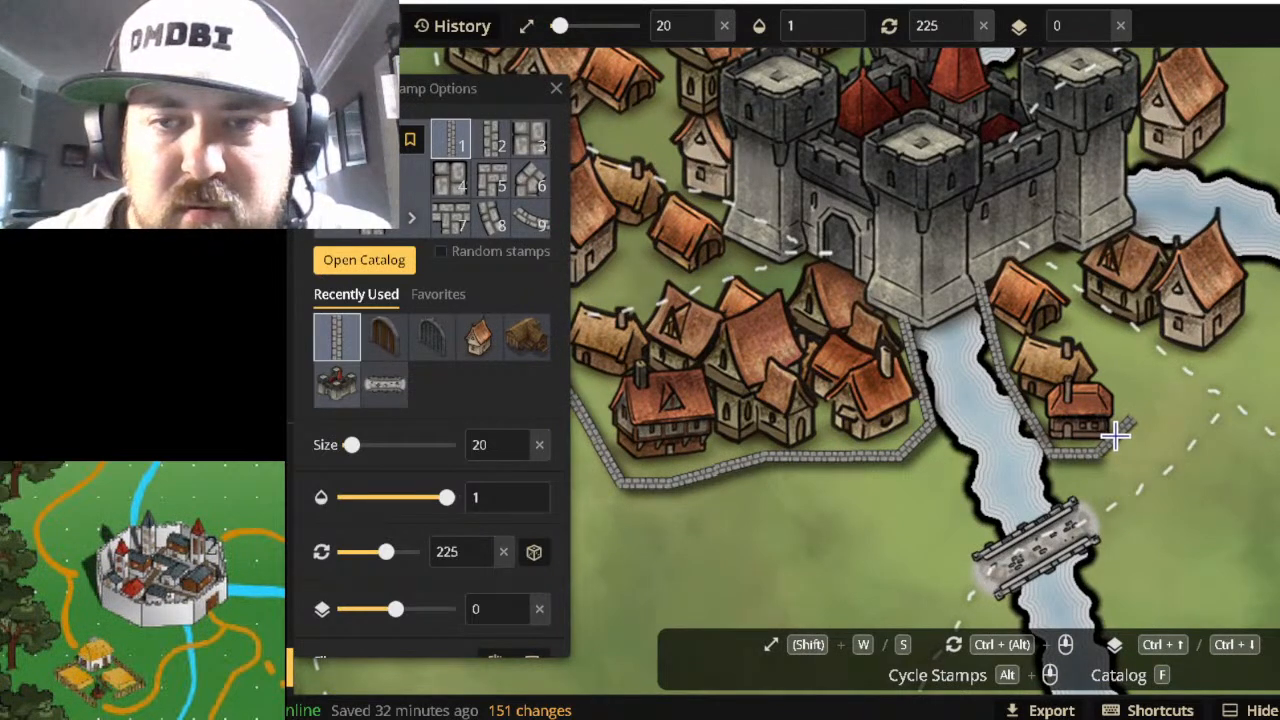
{"action": "left_click", "coordinate": [1117, 433]}
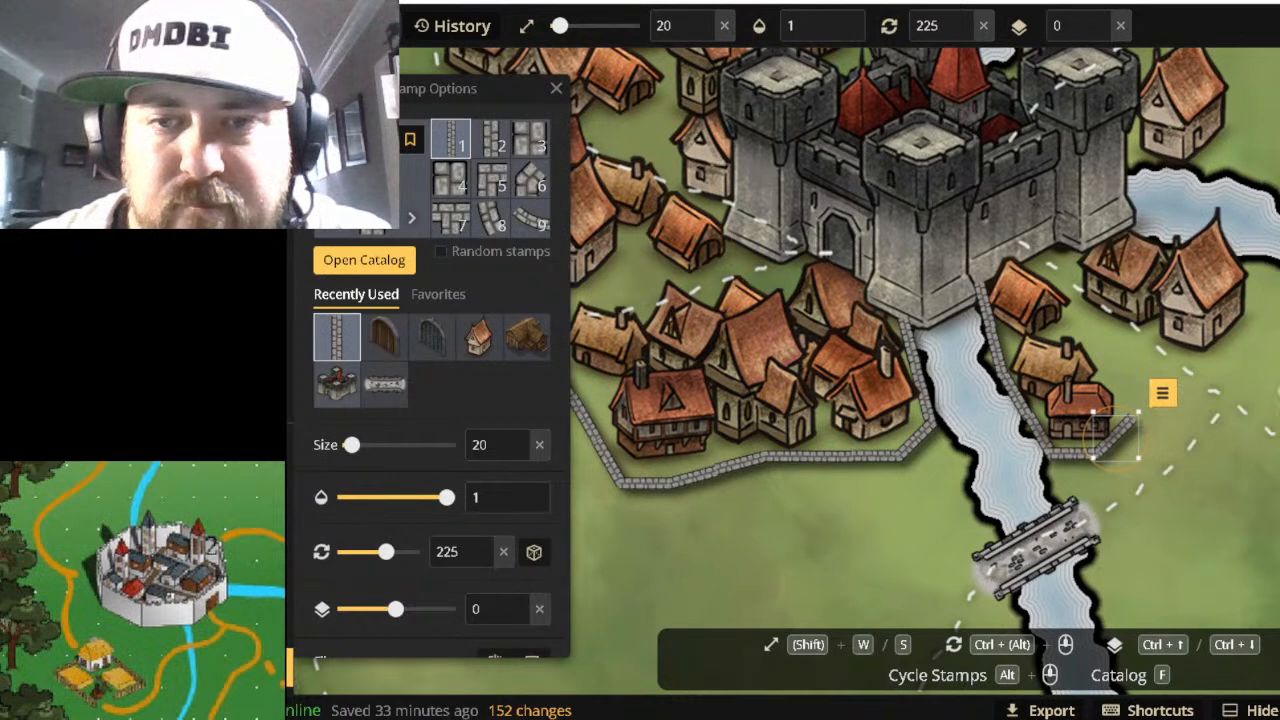
{"action": "left_click", "coordinate": [1228, 408]}
{"action": "left_click_drag", "start_coordinate": [1228, 408], "coordinate": [1152, 404]}
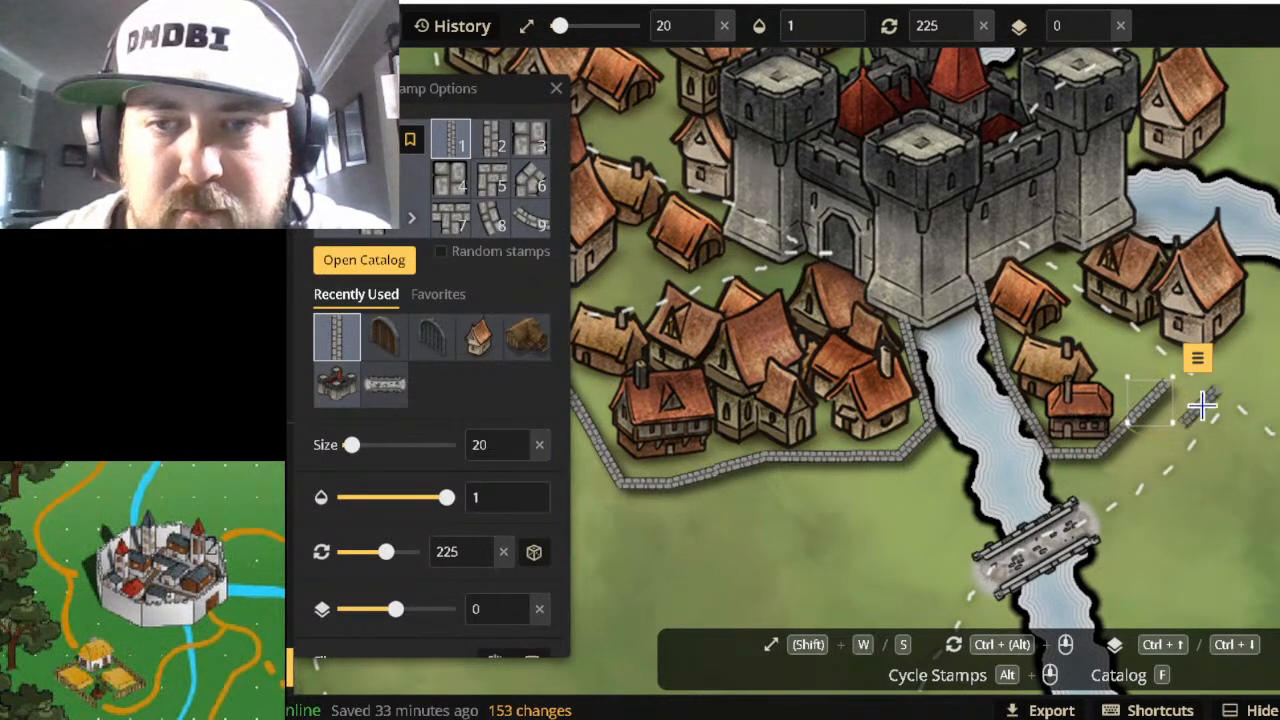
Place two 225-degree wall segments end to end beside the tall house, leaving a gap where the road passes through.
{"action": "scroll", "coordinate": [1240, 335], "scroll_direction": "up", "scroll_amount": 5}
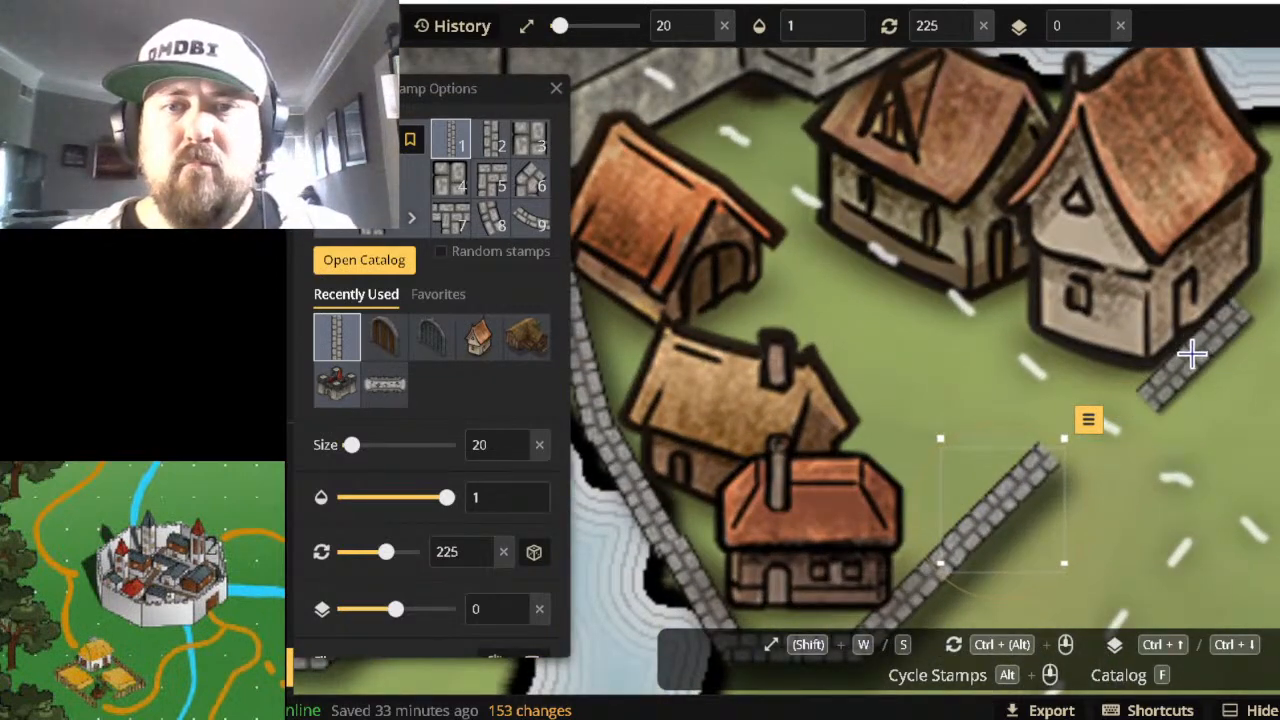
{"action": "left_click", "coordinate": [1190, 352]}
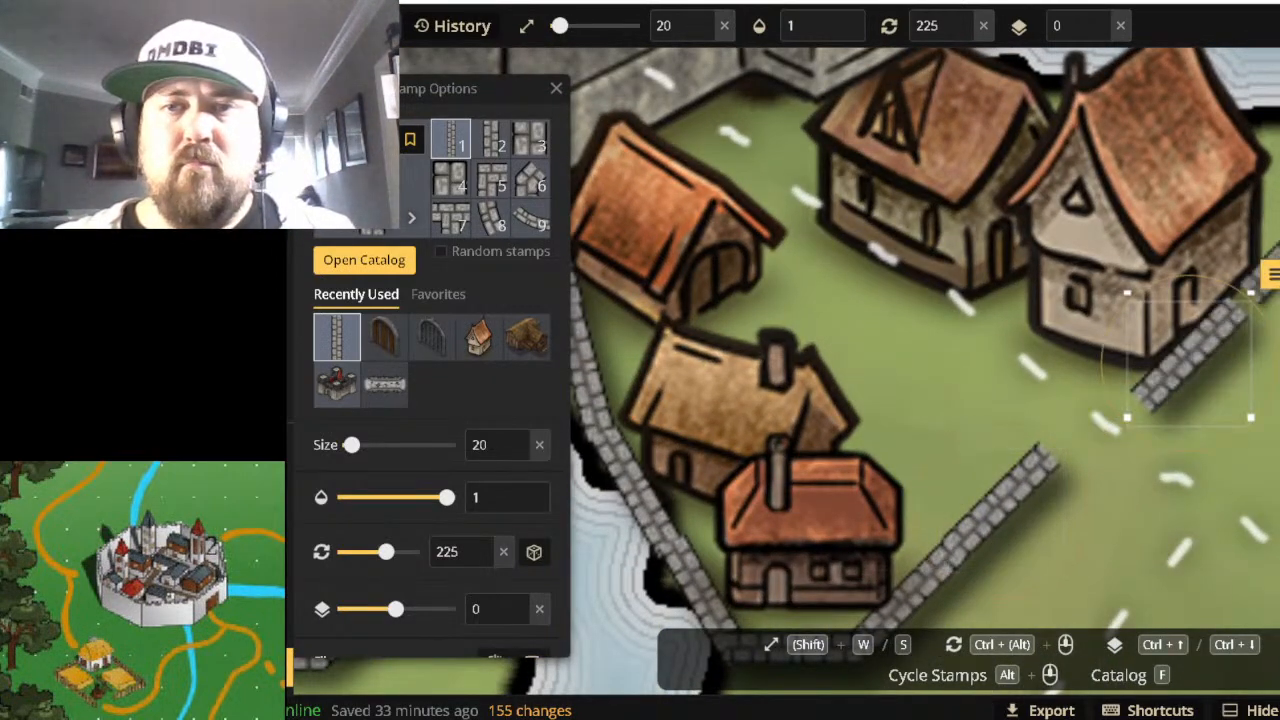
{"action": "left_click", "coordinate": [1255, 262]}
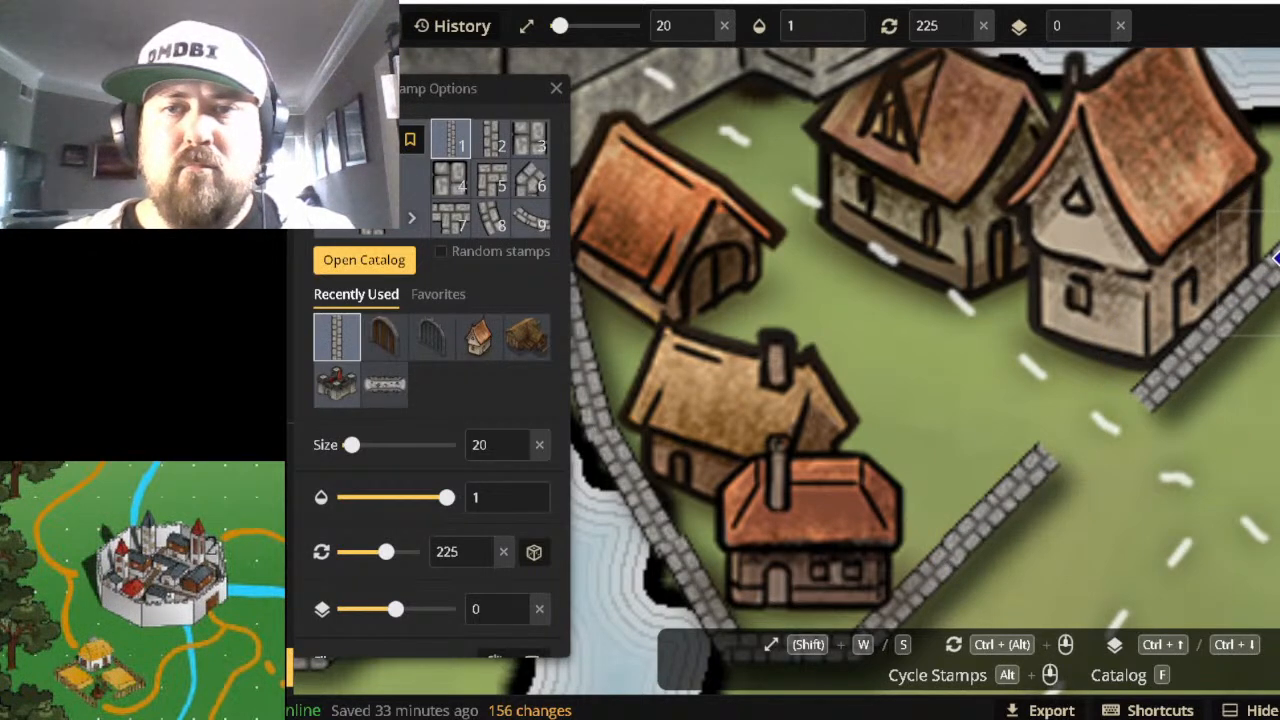
{"action": "left_click", "coordinate": [1276, 260]}
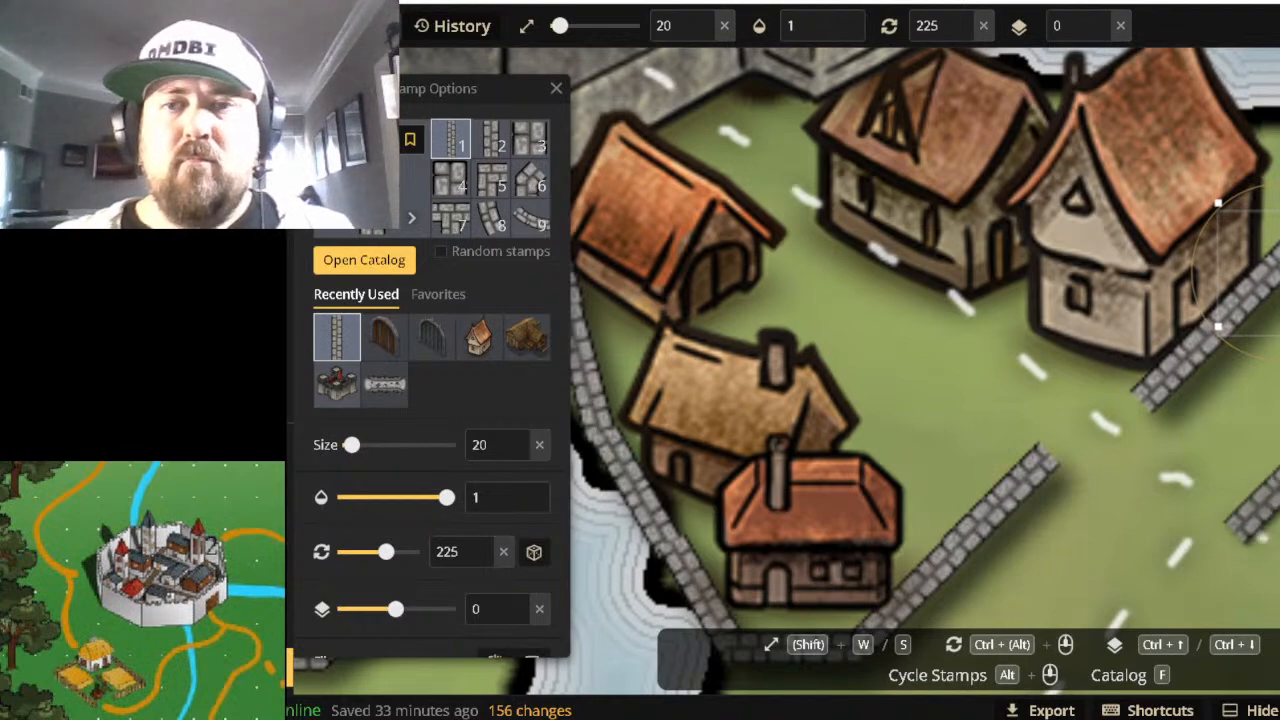
{"action": "key", "text": "alt+Left"}
{"action": "left_click", "coordinate": [1215, 84]}
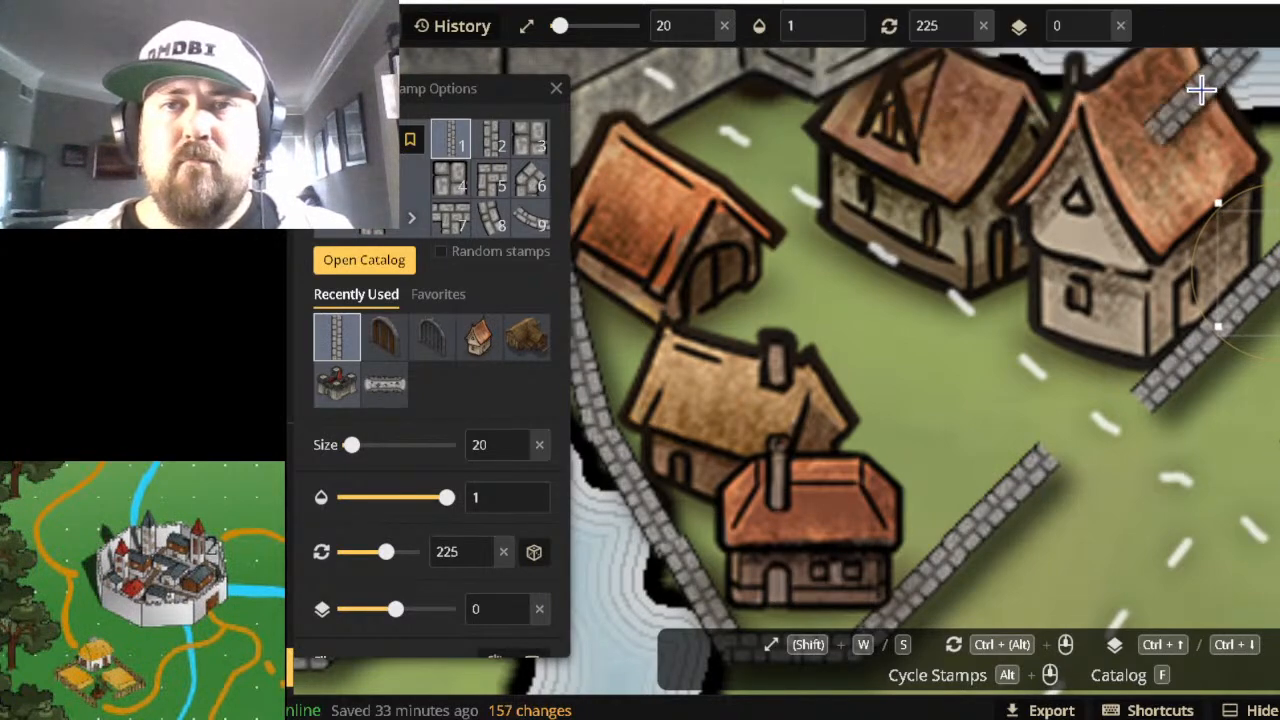
{"action": "left_click_drag", "start_coordinate": [1278, 236], "coordinate": [1164, 516]}
{"action": "key", "text": "alt+Left"}
{"action": "left_click", "coordinate": [1182, 86]}
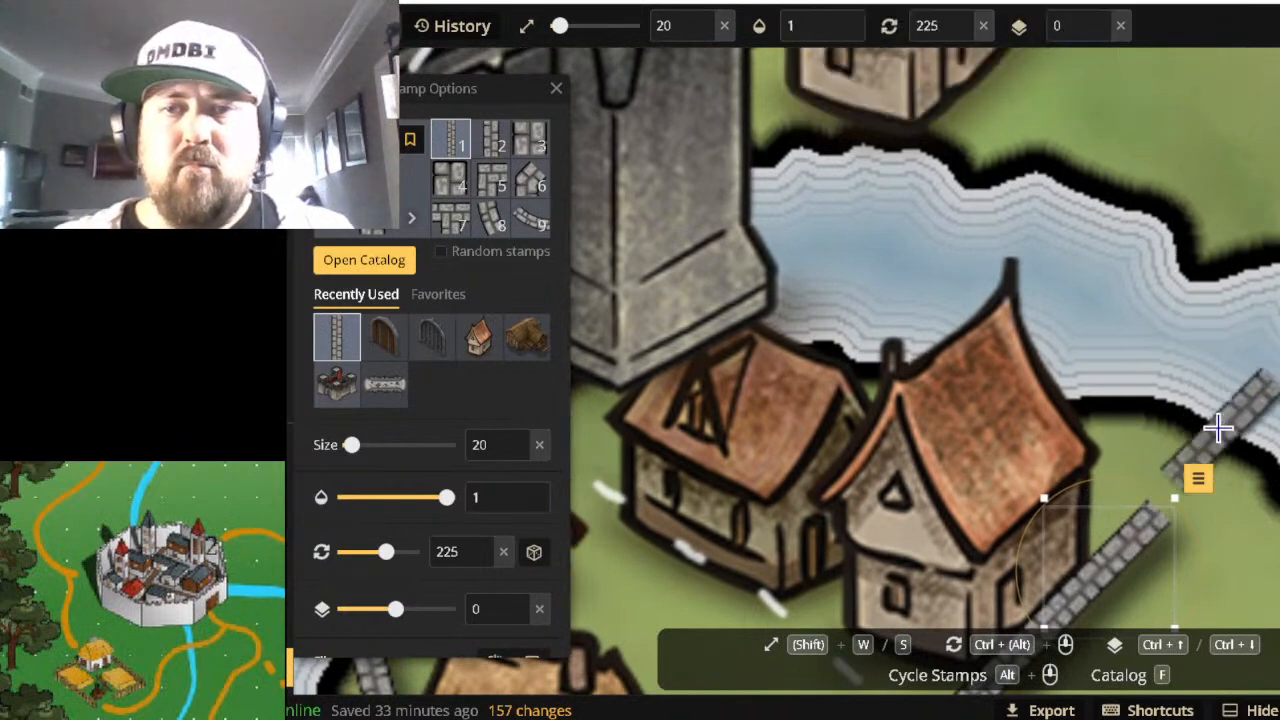
Add a wall segment at the corner behind the tall house, rotated to 135 degrees, and set its layer to -1.
{"action": "scroll", "coordinate": [1207, 404], "scroll_direction": "down", "scroll_amount": 4}
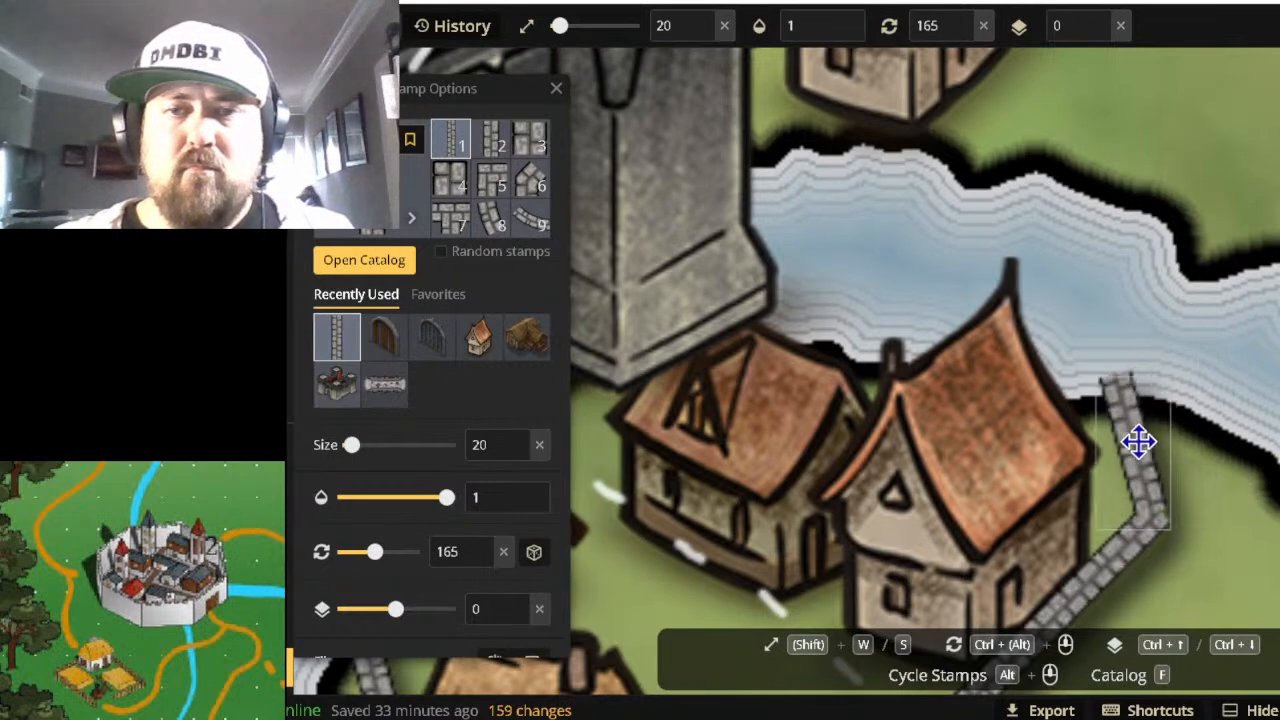
{"action": "left_click", "coordinate": [1143, 446]}
{"action": "scroll", "coordinate": [1143, 446], "scroll_direction": "down", "scroll_amount": 1}
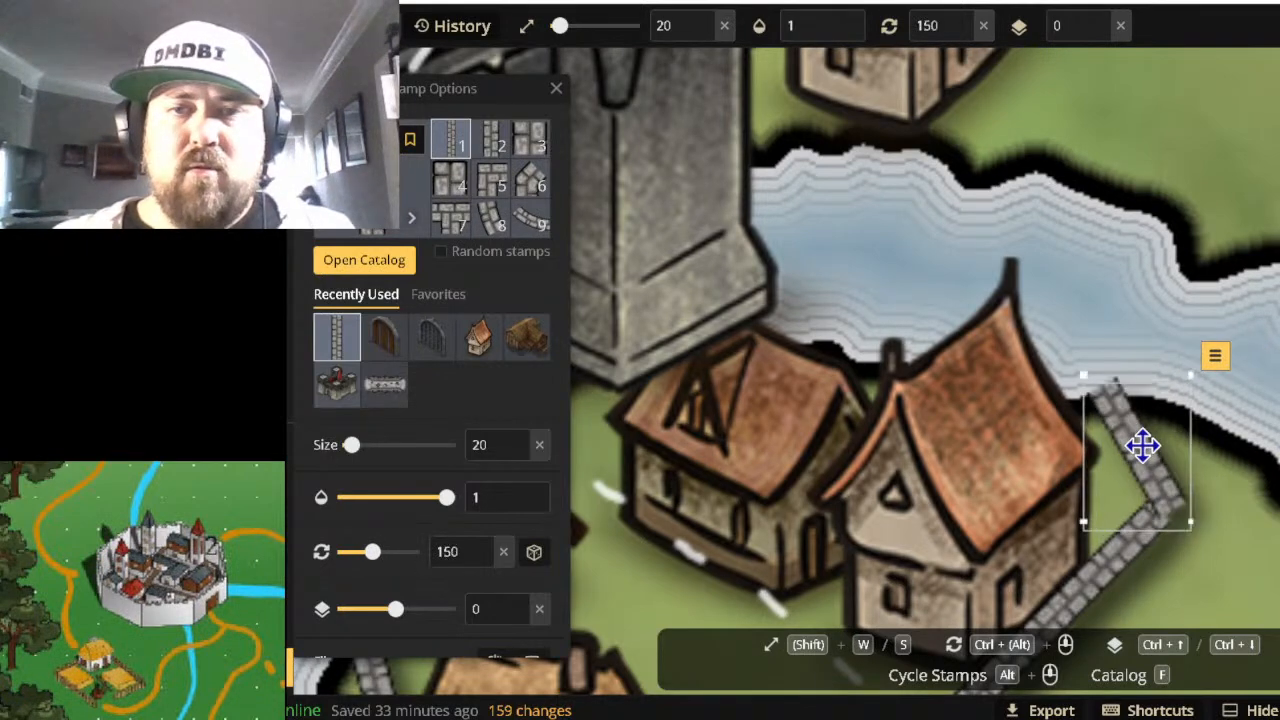
{"action": "scroll", "coordinate": [1143, 446], "scroll_direction": "down", "scroll_amount": 1}
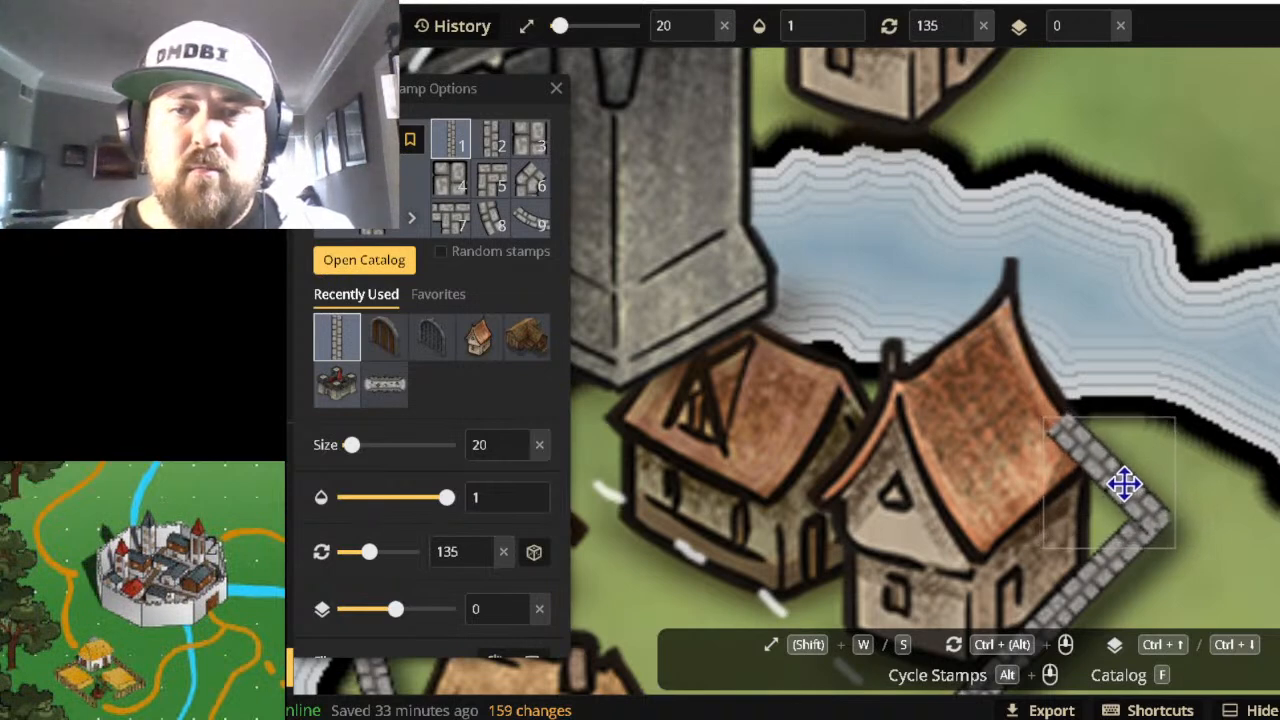
{"action": "left_click", "coordinate": [1124, 484]}
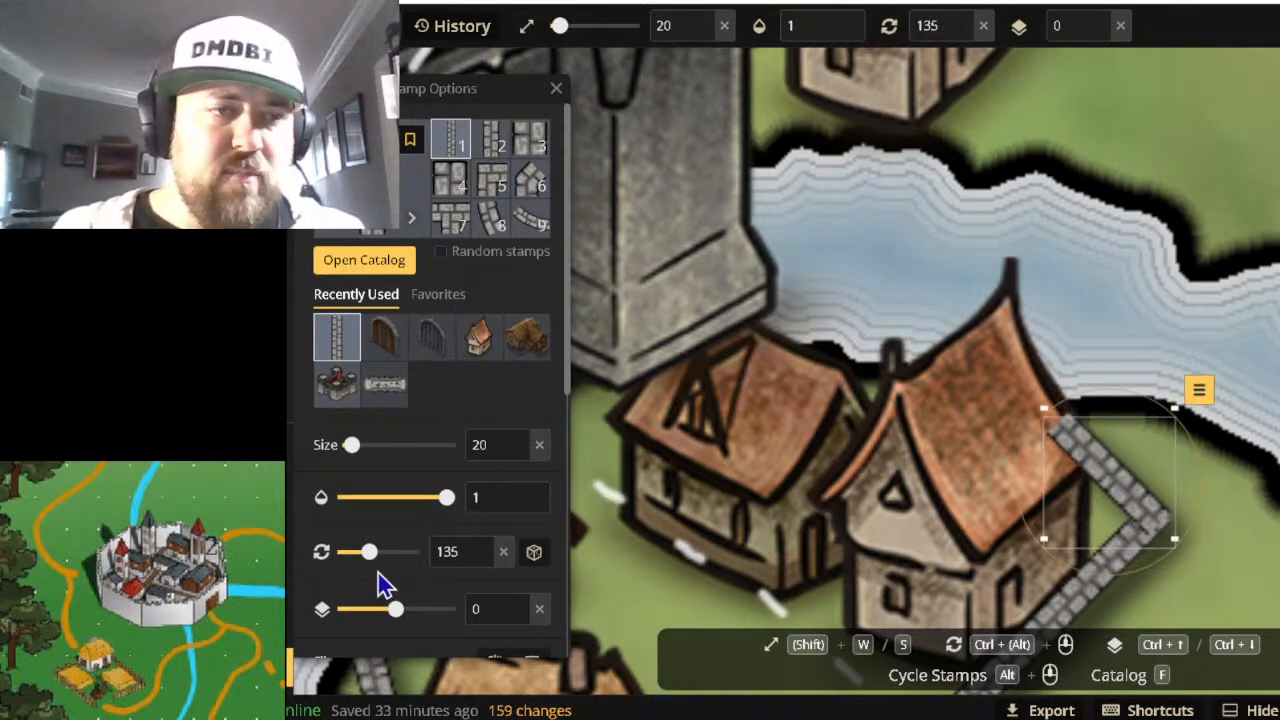
{"action": "left_click_drag", "start_coordinate": [392, 612], "coordinate": [387, 611]}
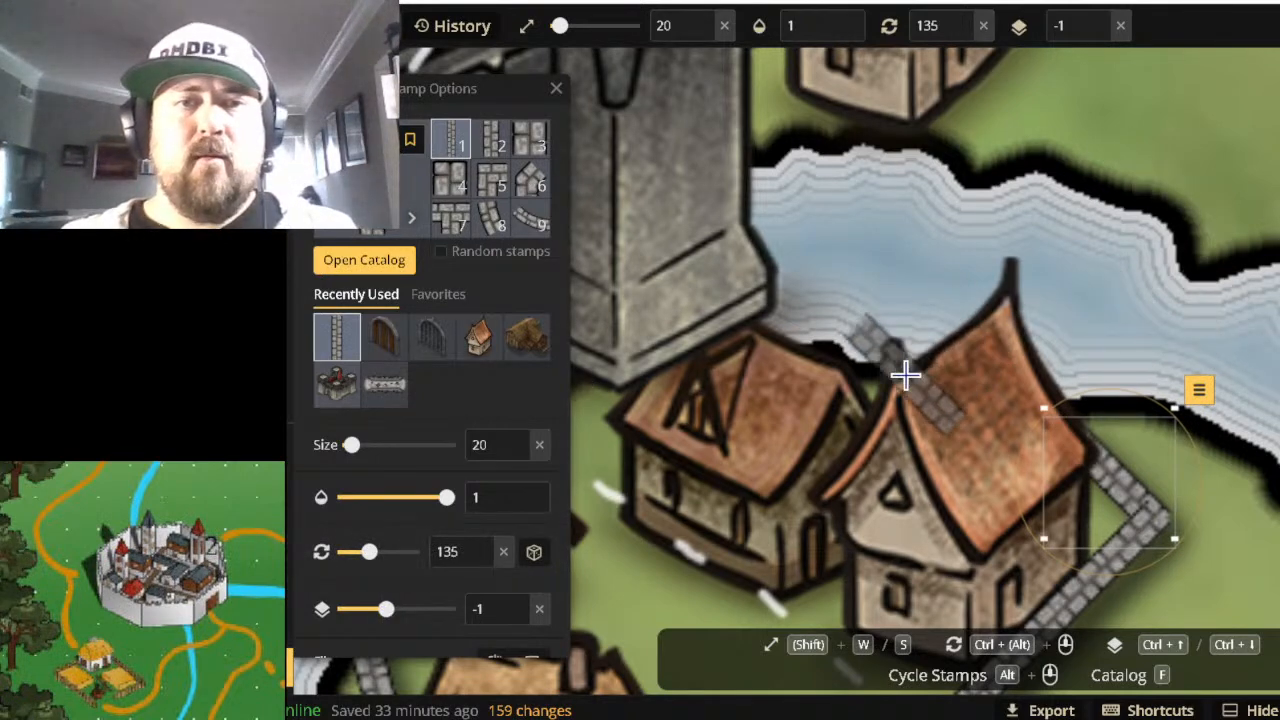
Continue the wall behind the tall house and its neighbour toward the castle with layer -1 segments, turning the run to 105 degrees.
{"action": "scroll", "coordinate": [895, 367], "scroll_direction": "down", "scroll_amount": 2, "text": "ctrl"}
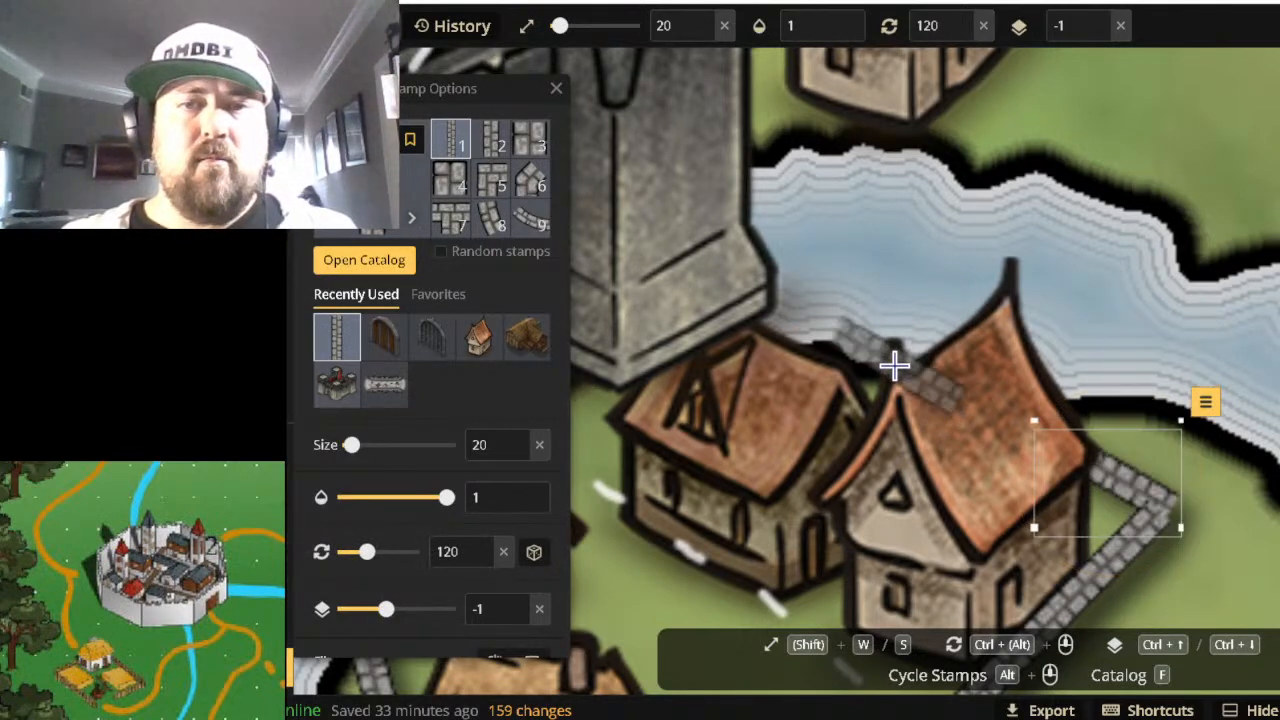
{"action": "scroll", "coordinate": [895, 367], "scroll_direction": "up", "scroll_amount": 1, "text": "ctrl"}
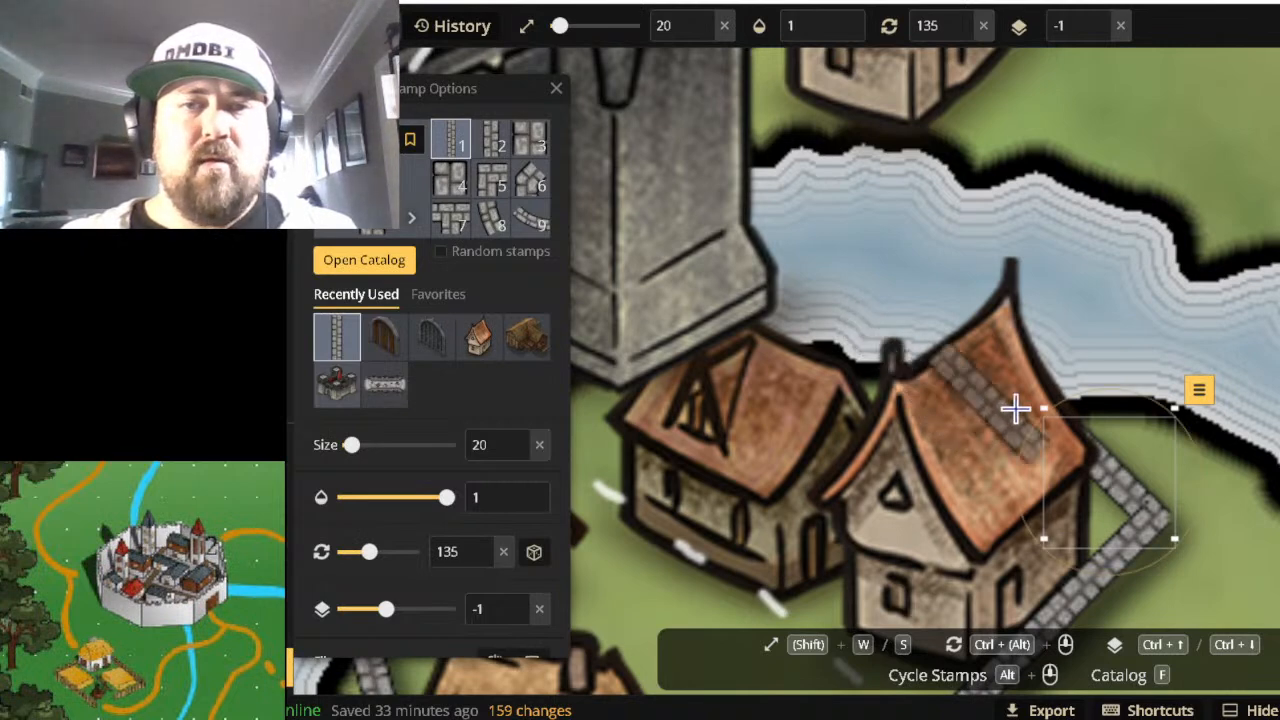
{"action": "left_click", "coordinate": [983, 400]}
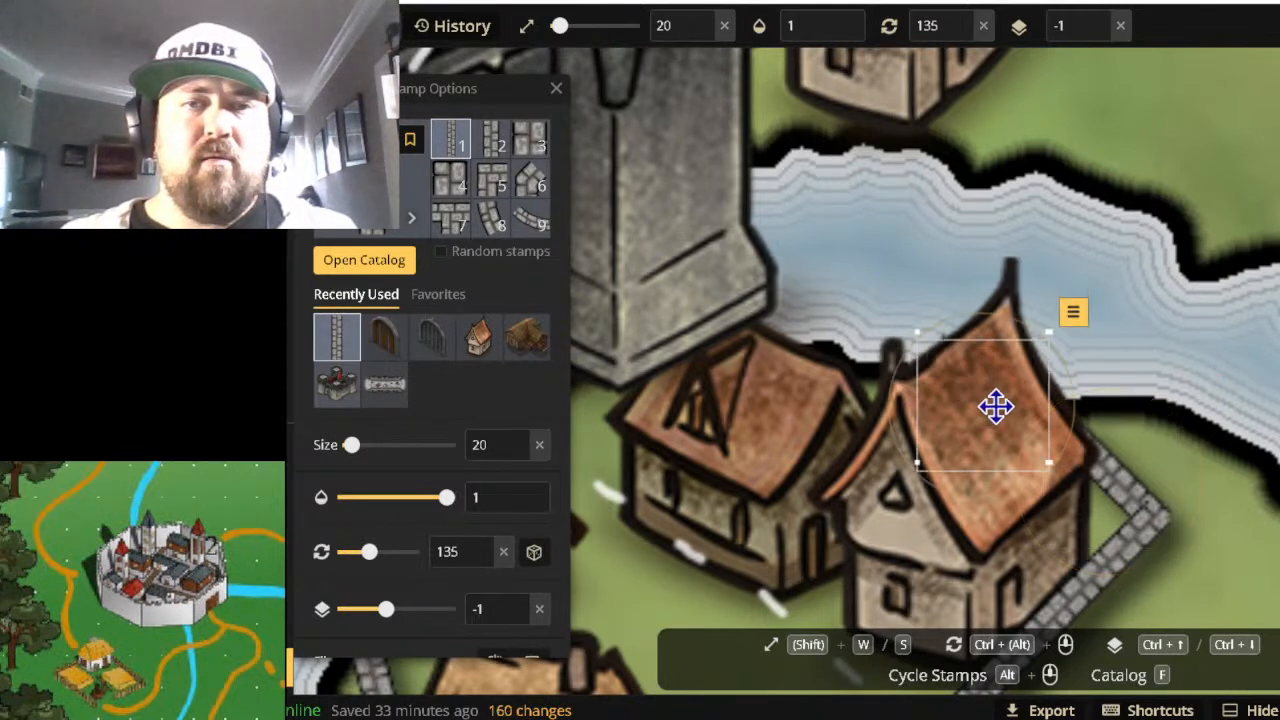
{"action": "scroll", "coordinate": [990, 402], "scroll_direction": "up", "scroll_amount": 1, "text": "ctrl"}
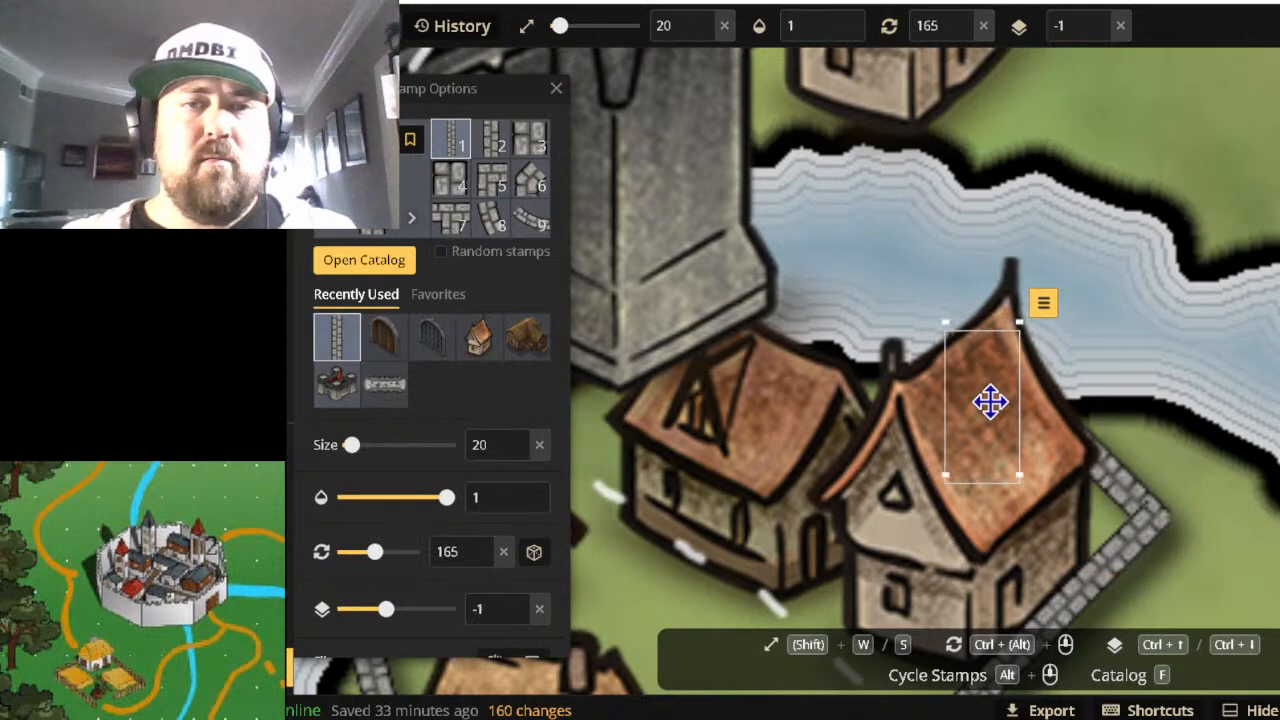
{"action": "scroll", "coordinate": [990, 402], "scroll_direction": "down", "scroll_amount": 2, "text": "ctrl"}
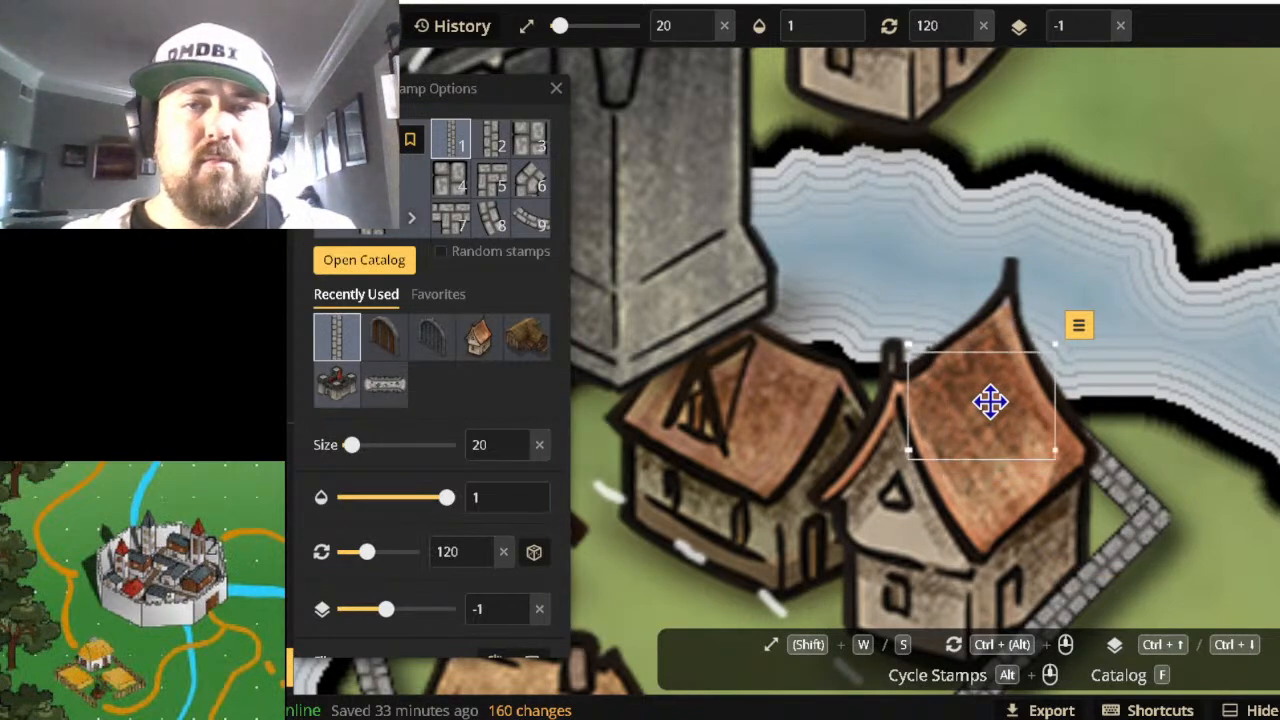
{"action": "scroll", "coordinate": [990, 402], "scroll_direction": "down", "scroll_amount": 1, "text": "ctrl"}
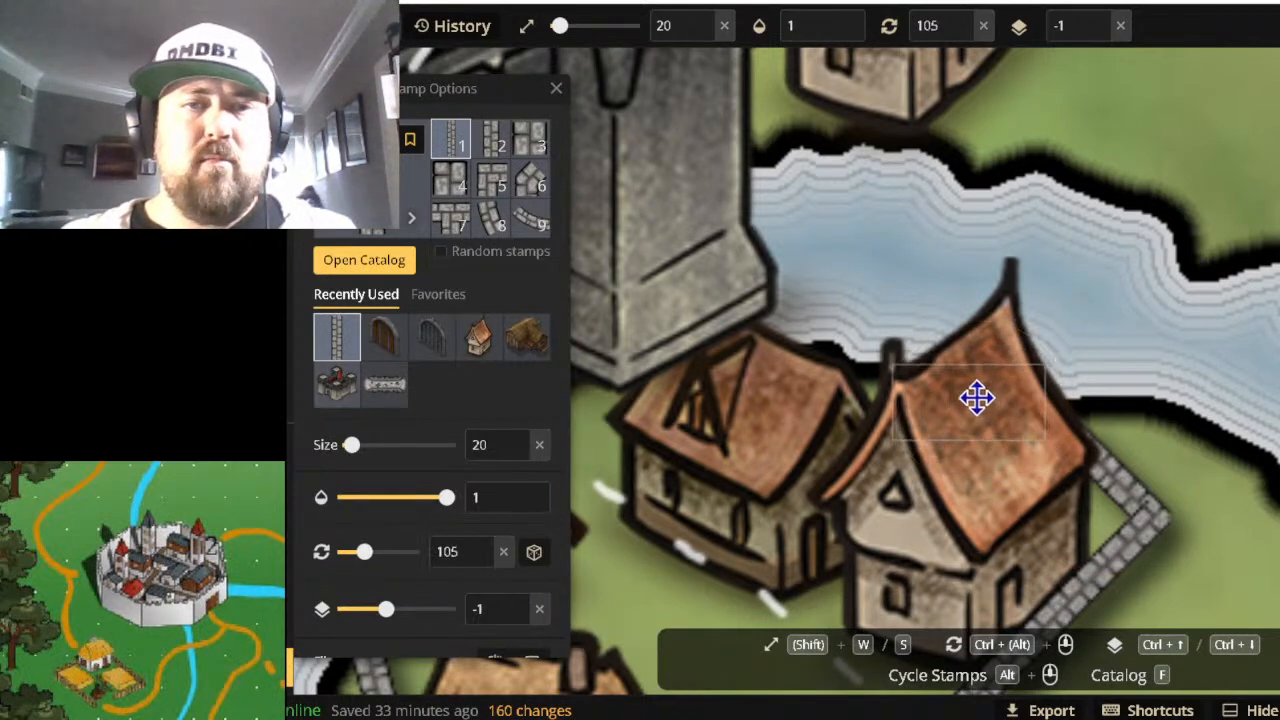
{"action": "left_click", "coordinate": [915, 400]}
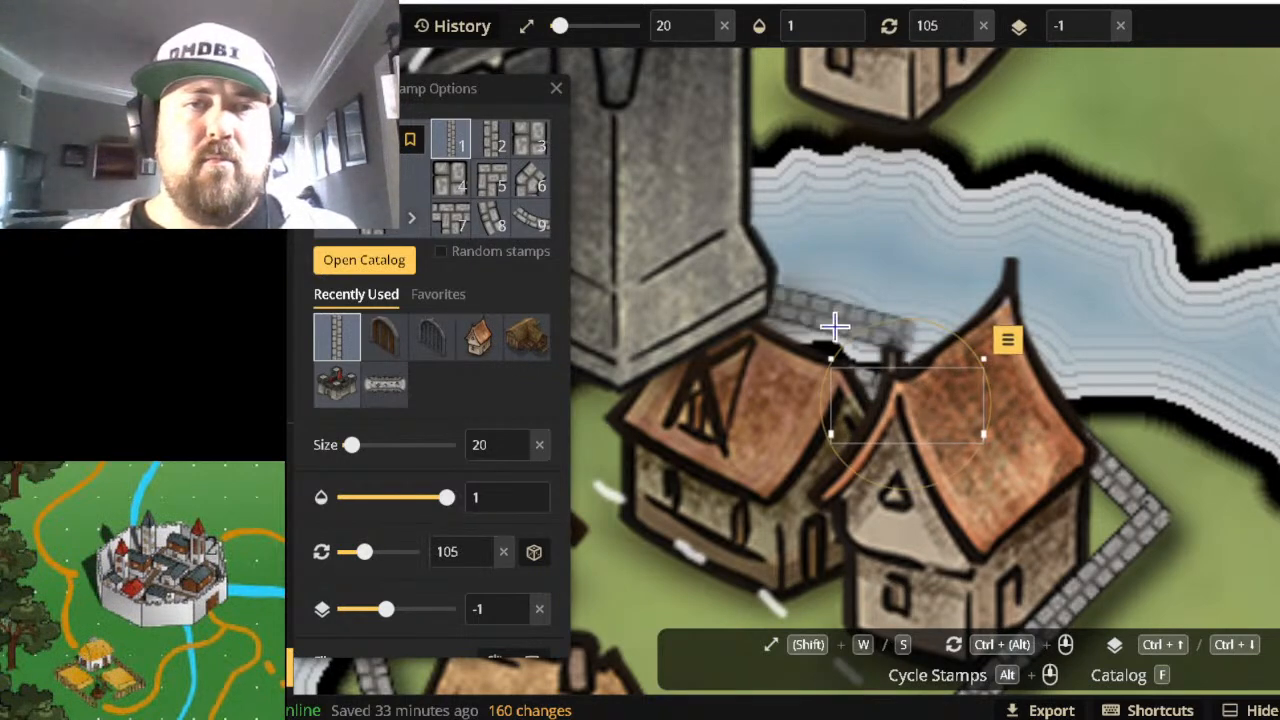
{"action": "left_click", "coordinate": [805, 360]}
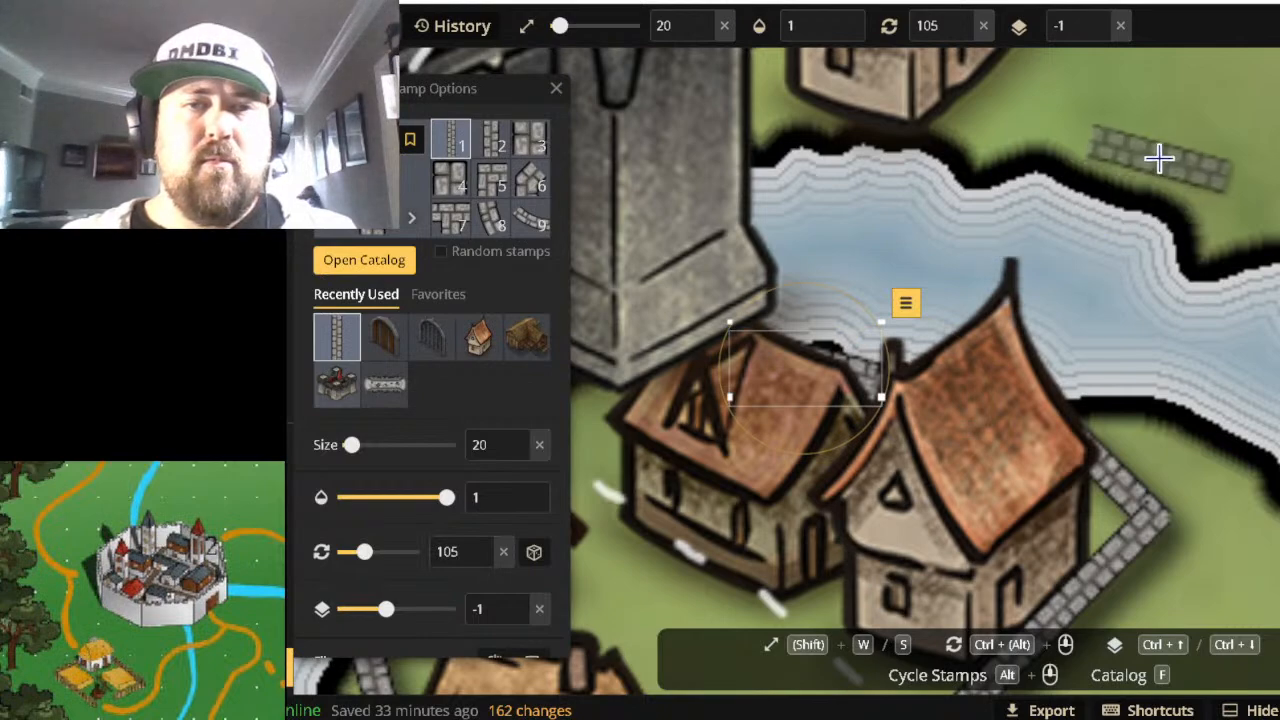
Place a wall segment rotated to 90 degrees at the open end of the western wall, beside the tall house.
{"action": "scroll", "coordinate": [924, 153], "scroll_direction": "down", "scroll_amount": 3}
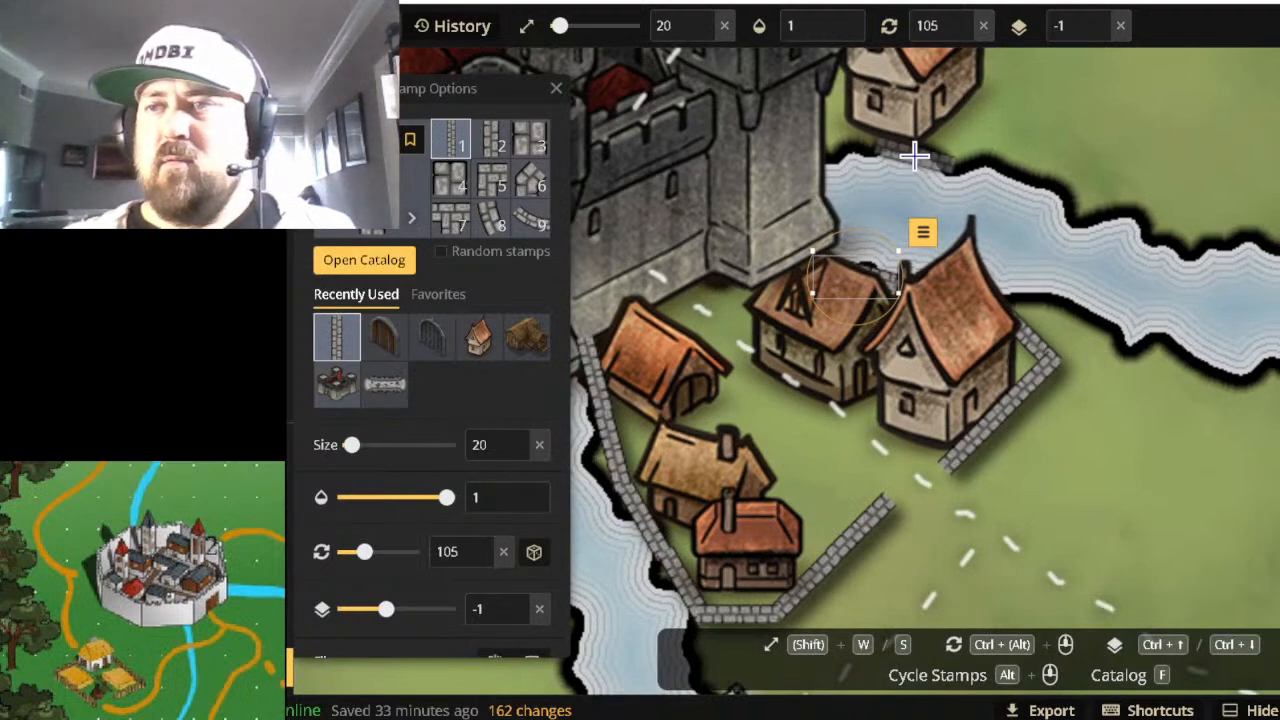
{"action": "scroll", "coordinate": [913, 155], "scroll_direction": "down", "scroll_amount": 4}
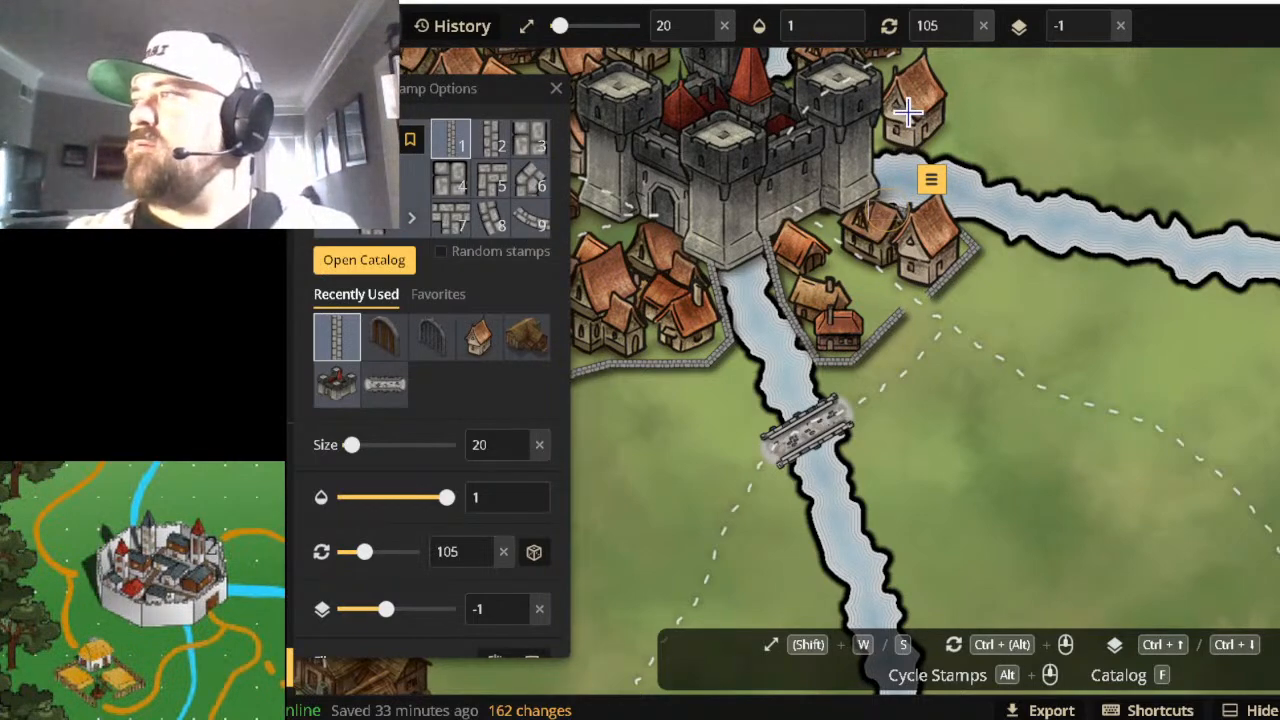
{"action": "scroll", "coordinate": [805, 262], "scroll_direction": "down", "scroll_amount": 3}
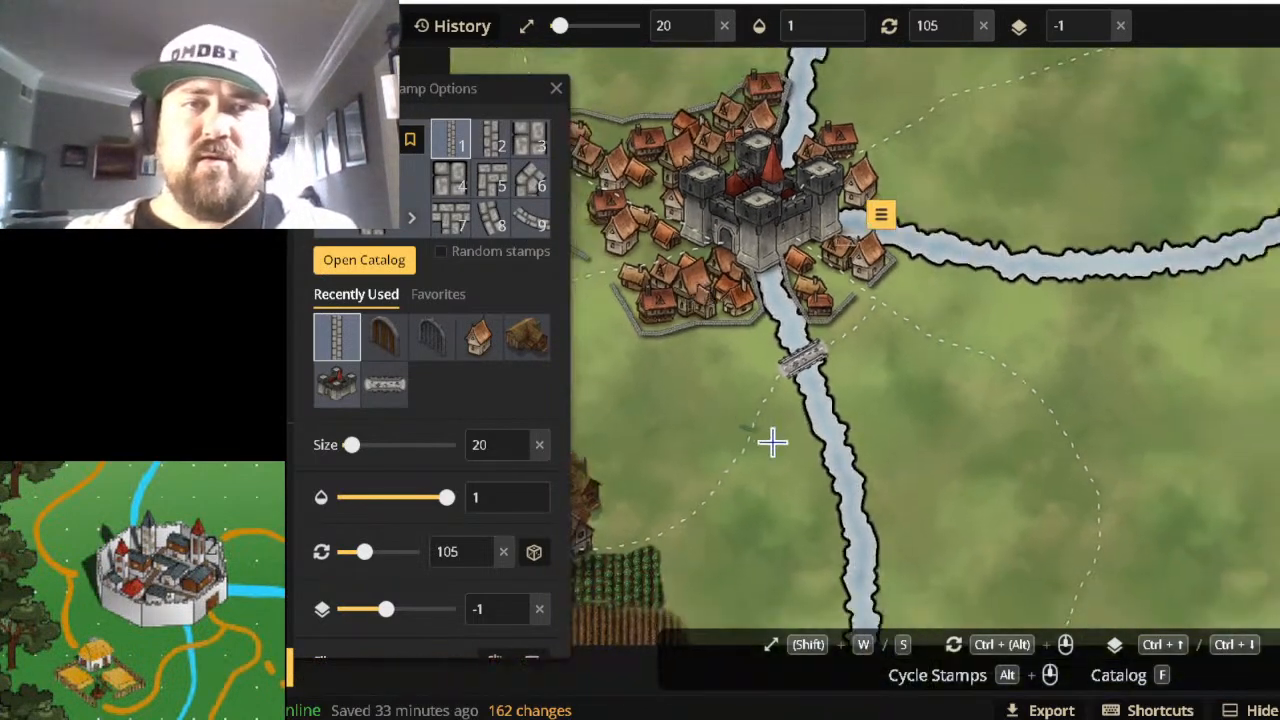
{"action": "scroll", "coordinate": [772, 441], "scroll_direction": "down", "scroll_amount": 3}
{"action": "left_click_drag", "start_coordinate": [846, 557], "coordinate": [1109, 634]}
{"action": "scroll", "coordinate": [1166, 592], "scroll_direction": "up", "scroll_amount": 2}
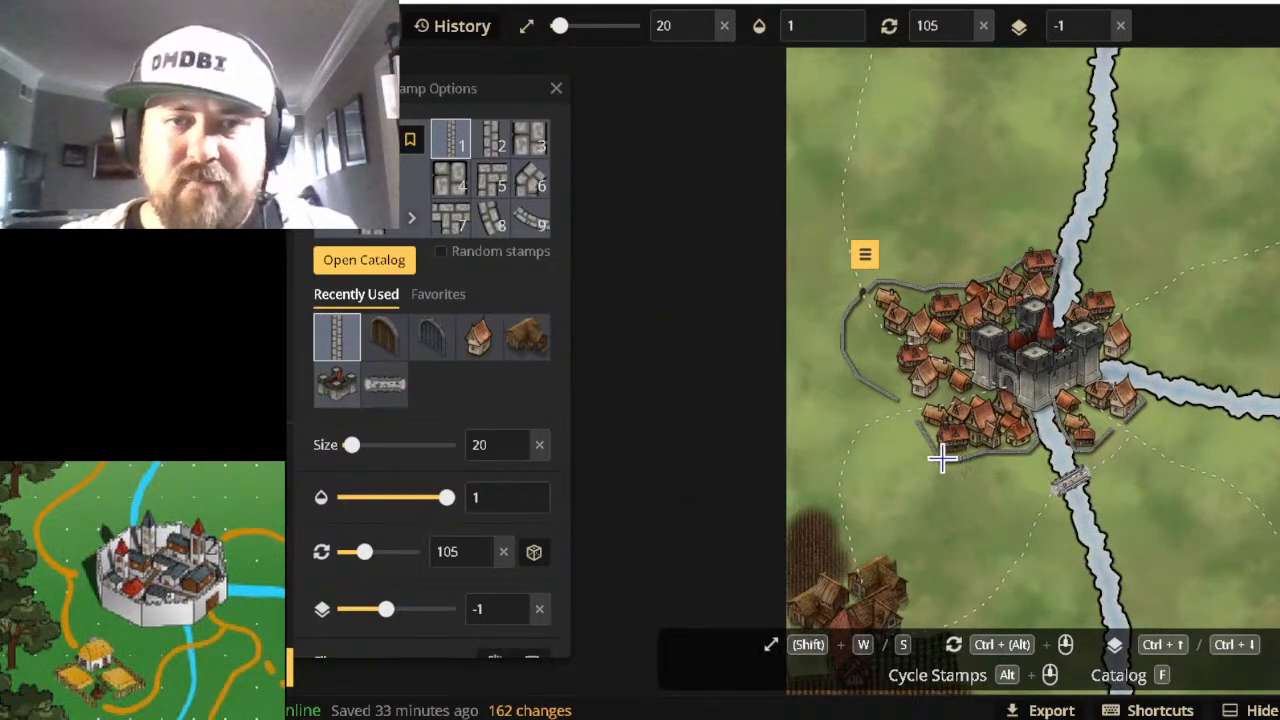
{"action": "scroll", "coordinate": [898, 398], "scroll_direction": "up", "scroll_amount": 5}
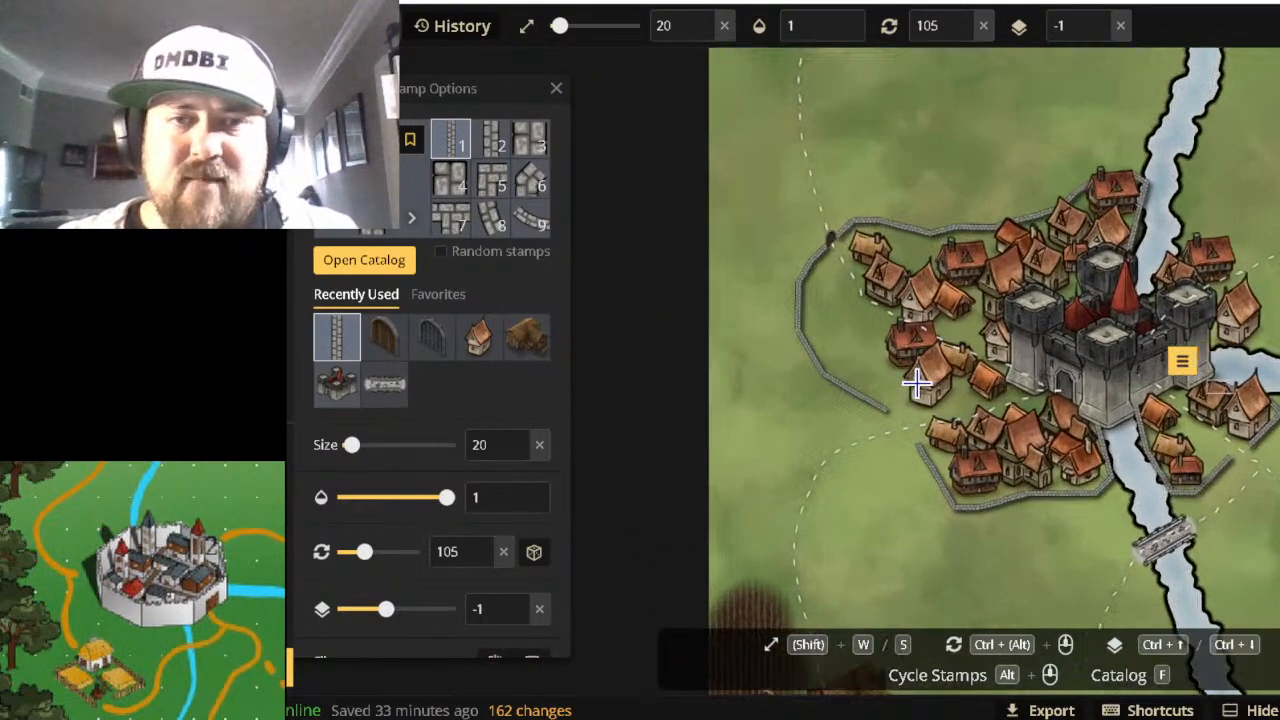
{"action": "scroll", "coordinate": [918, 383], "scroll_direction": "up", "scroll_amount": 2}
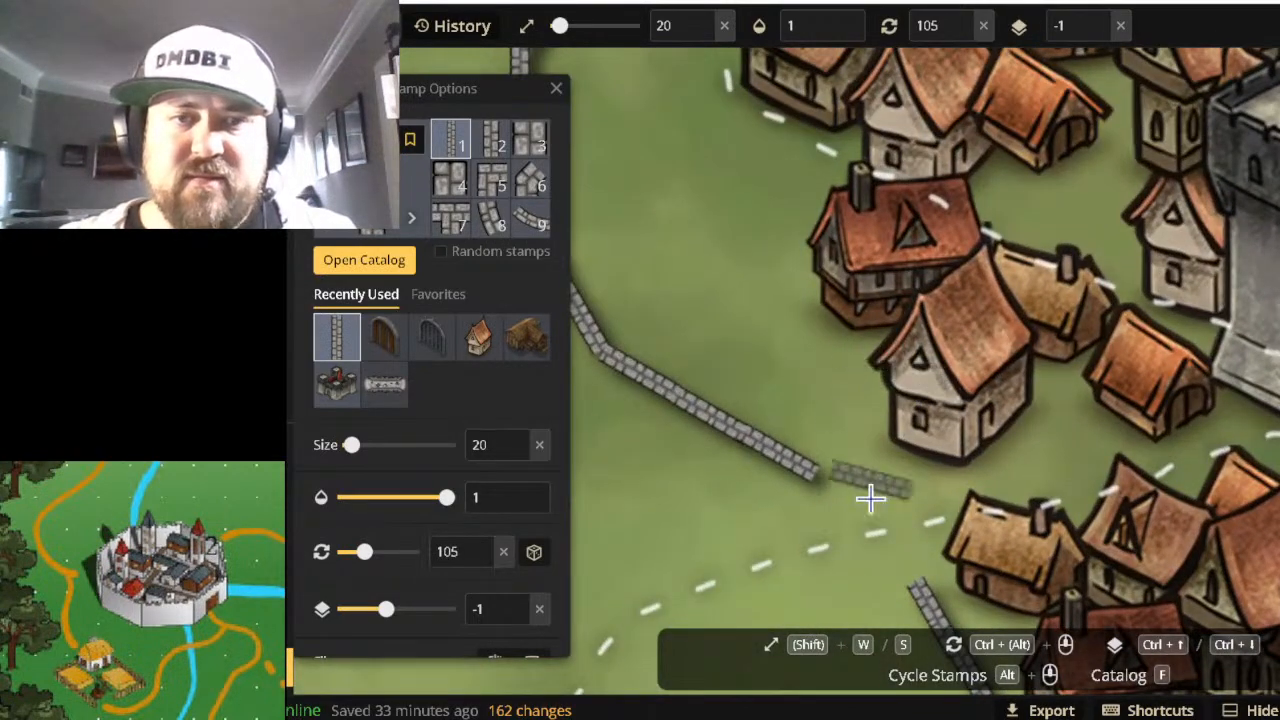
{"action": "scroll", "coordinate": [843, 480], "scroll_direction": "down", "scroll_amount": 4}
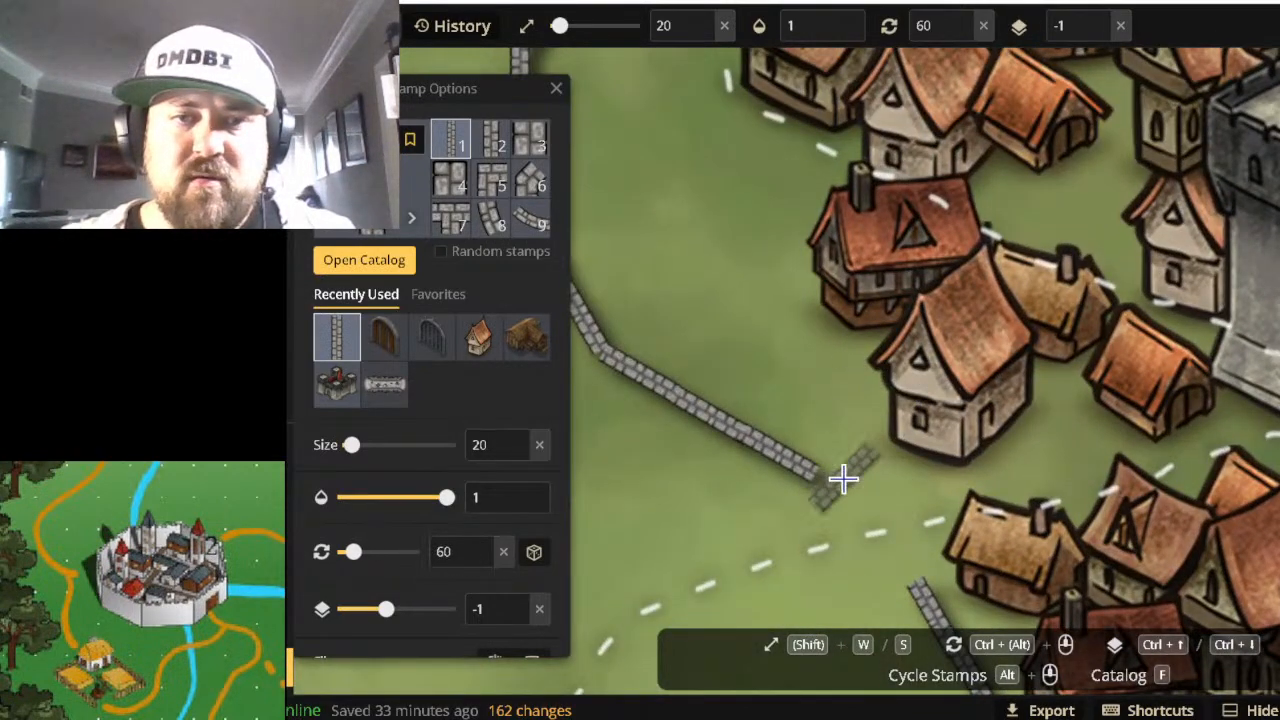
{"action": "scroll", "coordinate": [840, 476], "scroll_direction": "up", "scroll_amount": 3}
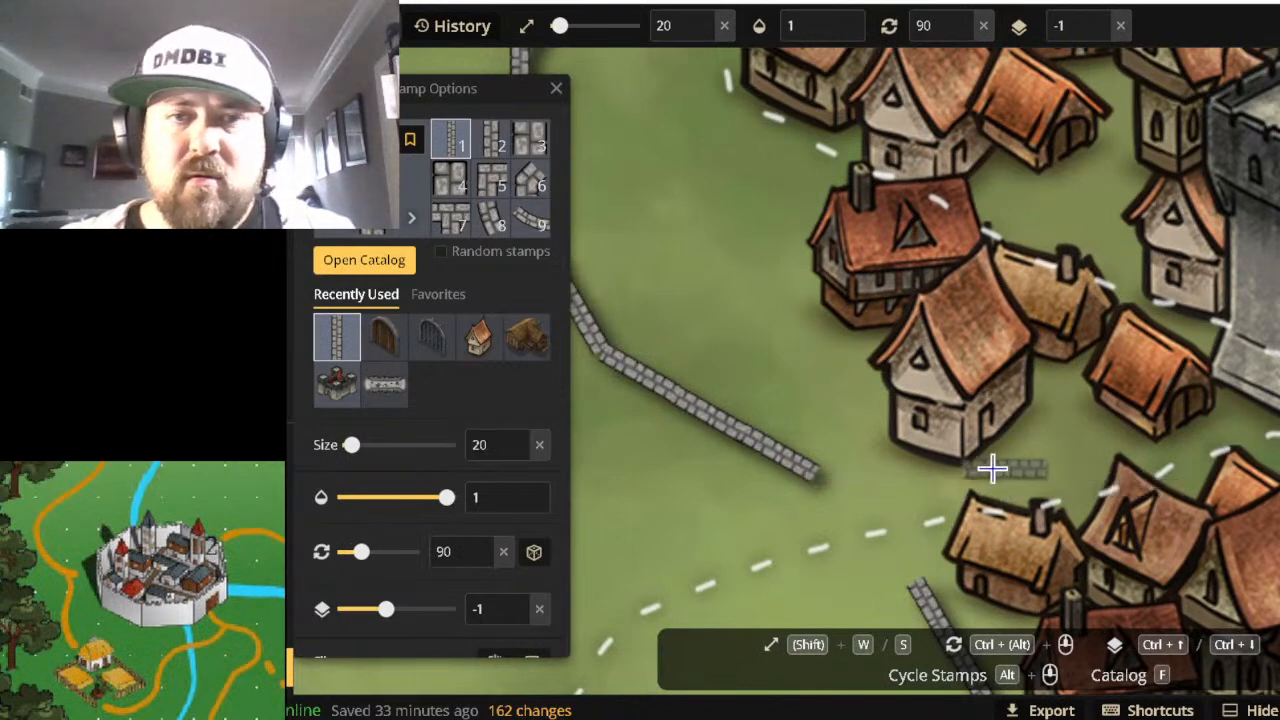
{"action": "left_click", "coordinate": [852, 480]}
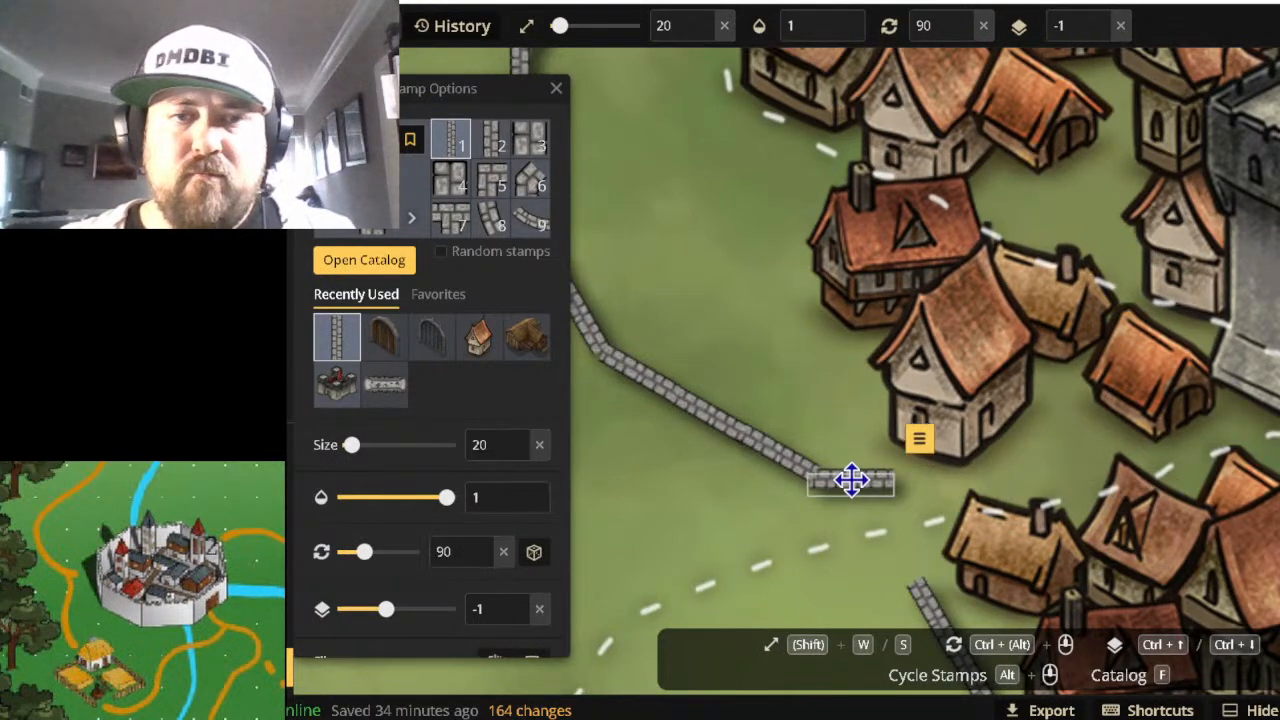
Rotate the western wall's end segment to 60 degrees against the house, and place a matching segment on the wall end across the road.
{"action": "scroll", "coordinate": [852, 480], "scroll_direction": "up", "scroll_amount": 4}
{"action": "scroll", "coordinate": [852, 480], "scroll_direction": "down", "scroll_amount": 5}
{"action": "scroll", "coordinate": [852, 480], "scroll_direction": "down", "scroll_amount": 1}
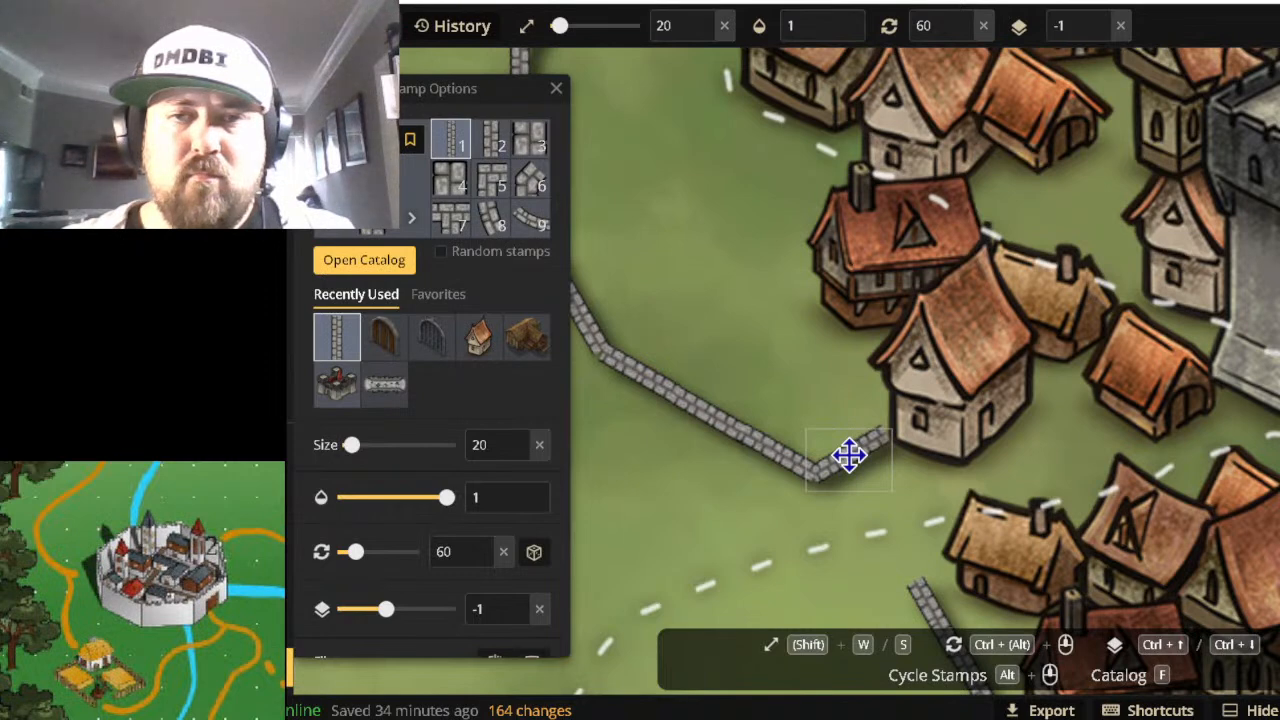
{"action": "left_click", "coordinate": [849, 455]}
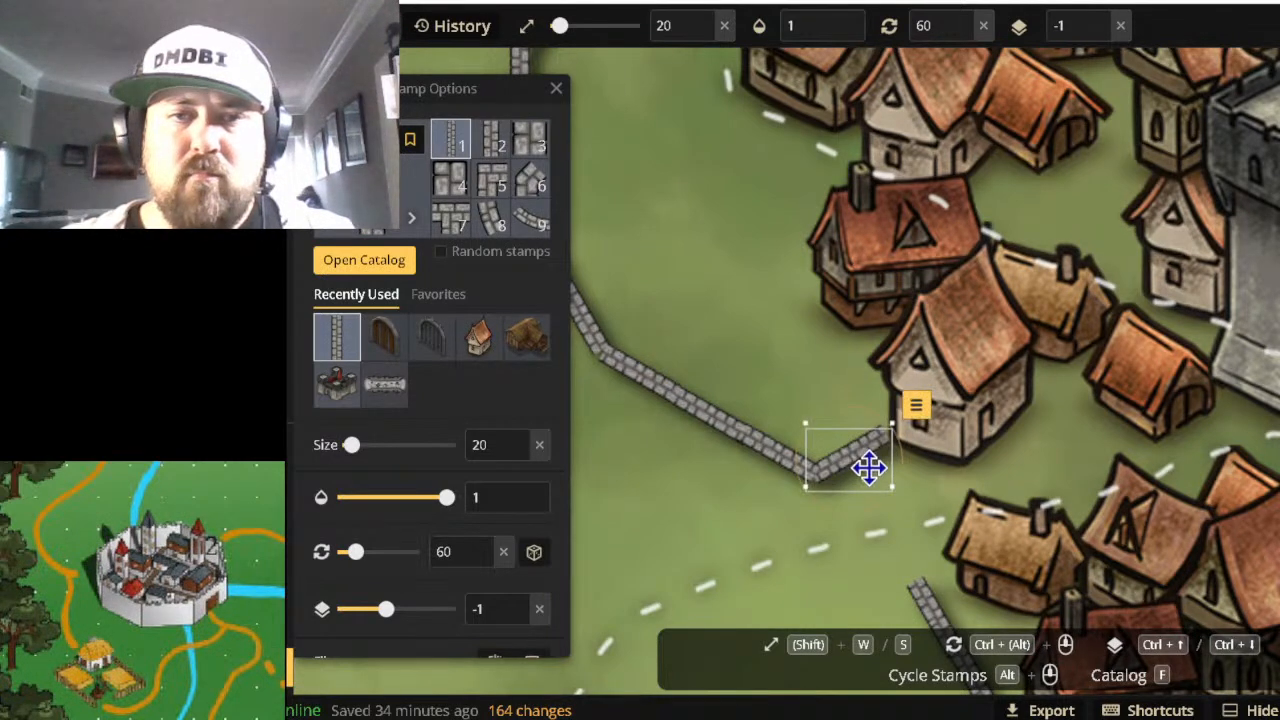
{"action": "left_click", "coordinate": [945, 573]}
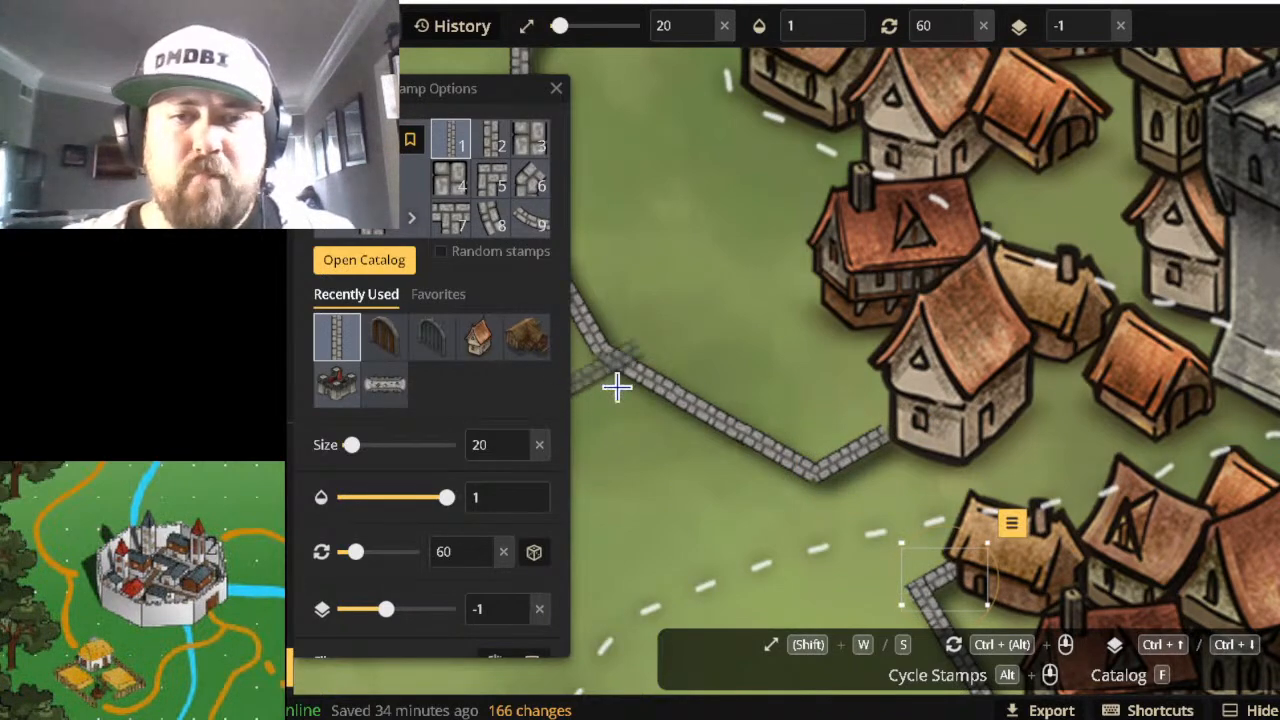
{"action": "scroll", "coordinate": [790, 520], "scroll_direction": "down", "scroll_amount": 5}
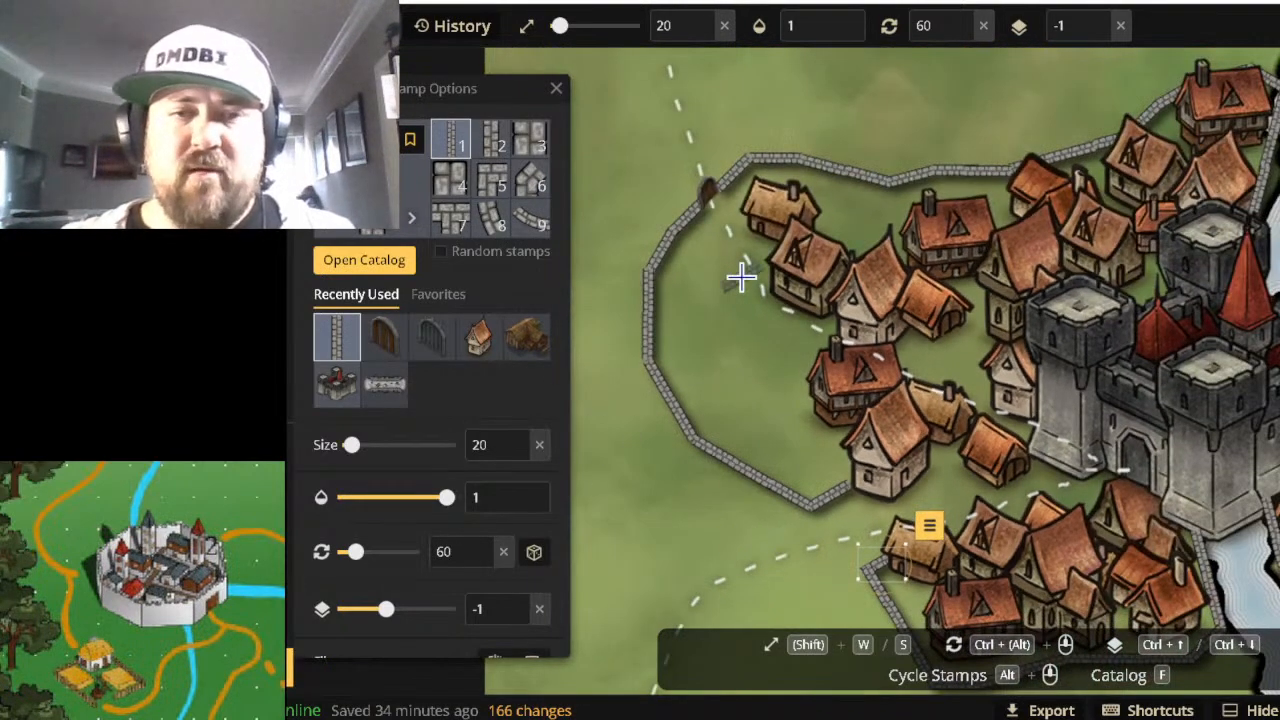
{"action": "scroll", "coordinate": [951, 437], "scroll_direction": "down", "scroll_amount": 5}
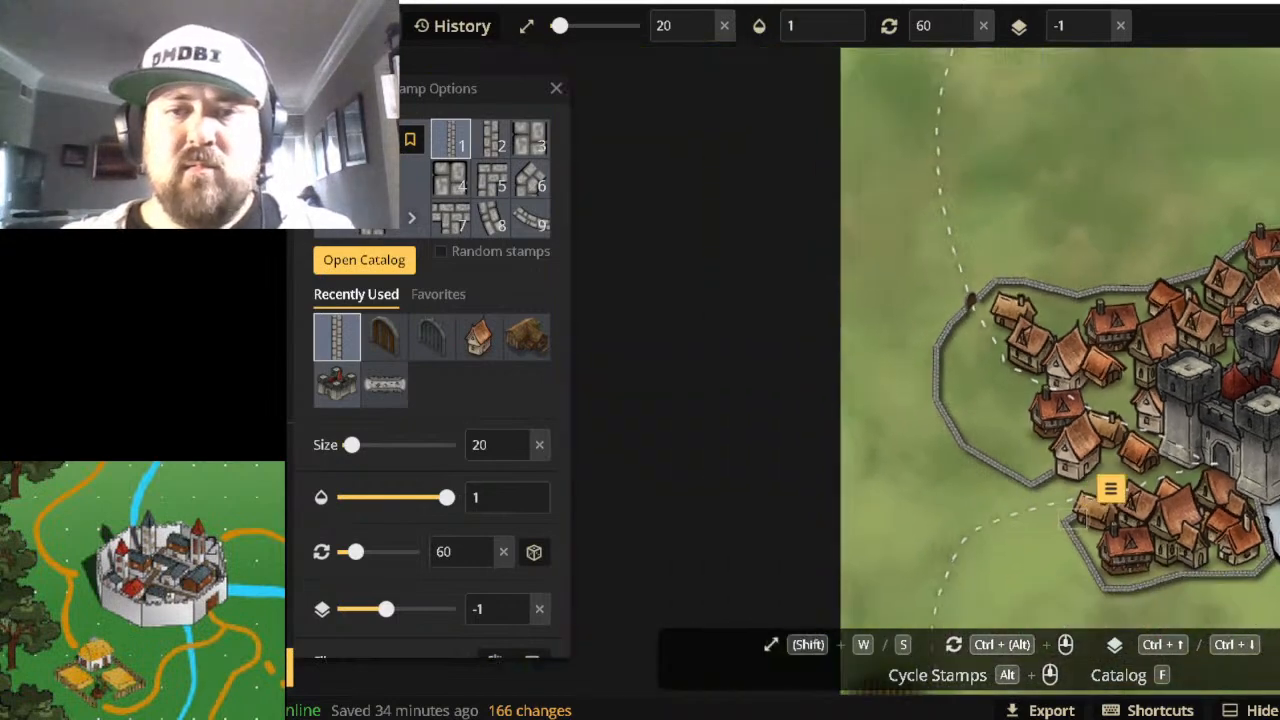
{"action": "left_click_drag", "start_coordinate": [1275, 560], "coordinate": [1076, 389]}
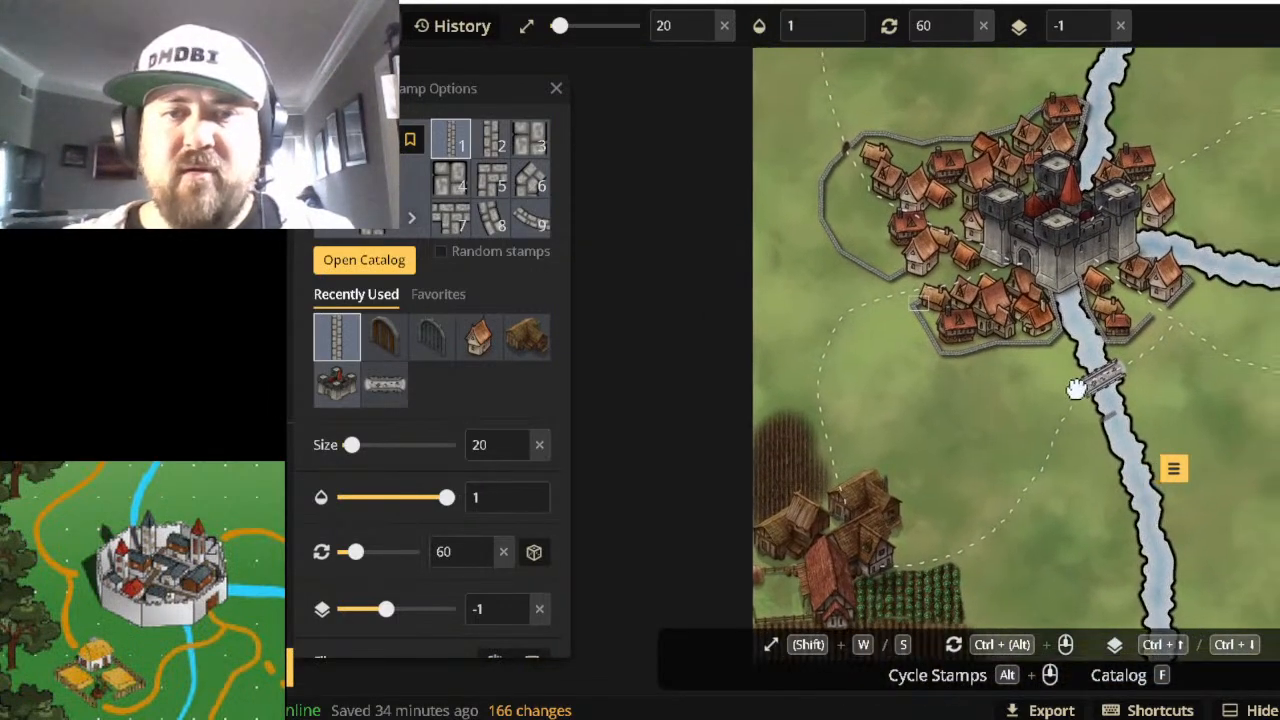
{"action": "key", "text": "alt+Left"}
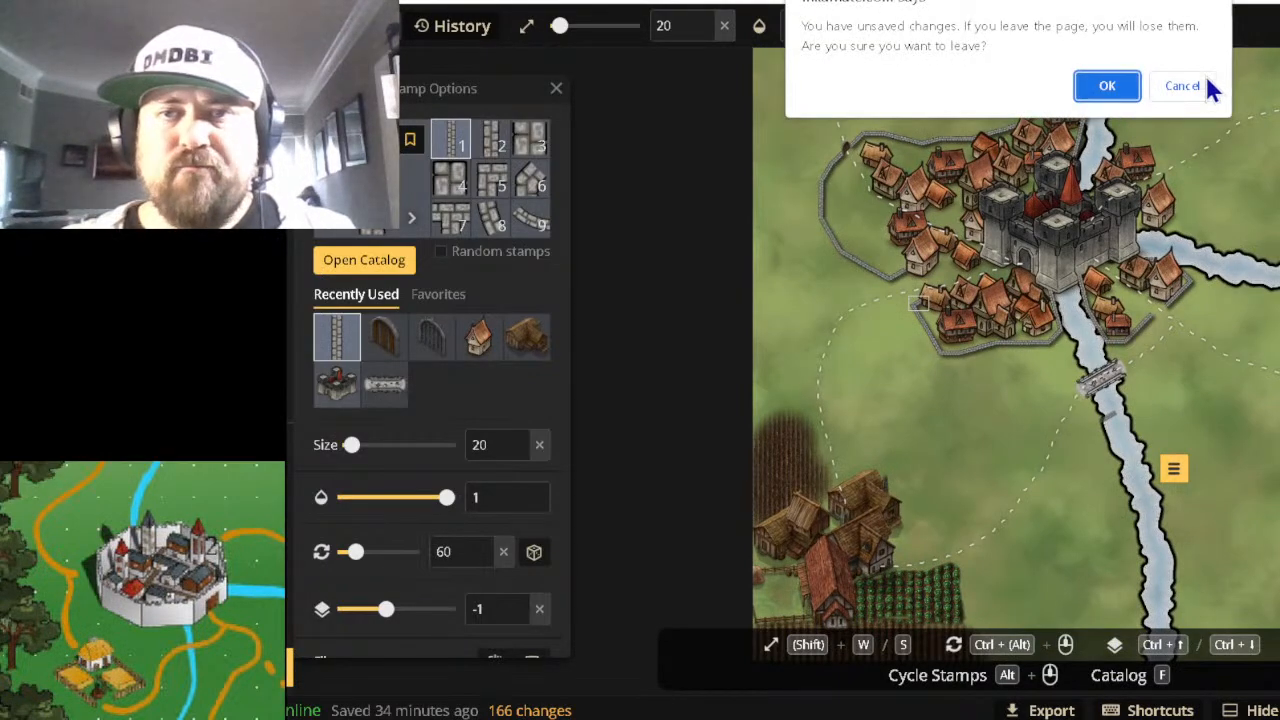
{"action": "left_click", "coordinate": [1192, 88]}
{"action": "left_click_drag", "start_coordinate": [1076, 198], "coordinate": [1119, 371]}
{"action": "left_click", "coordinate": [1120, 372]}
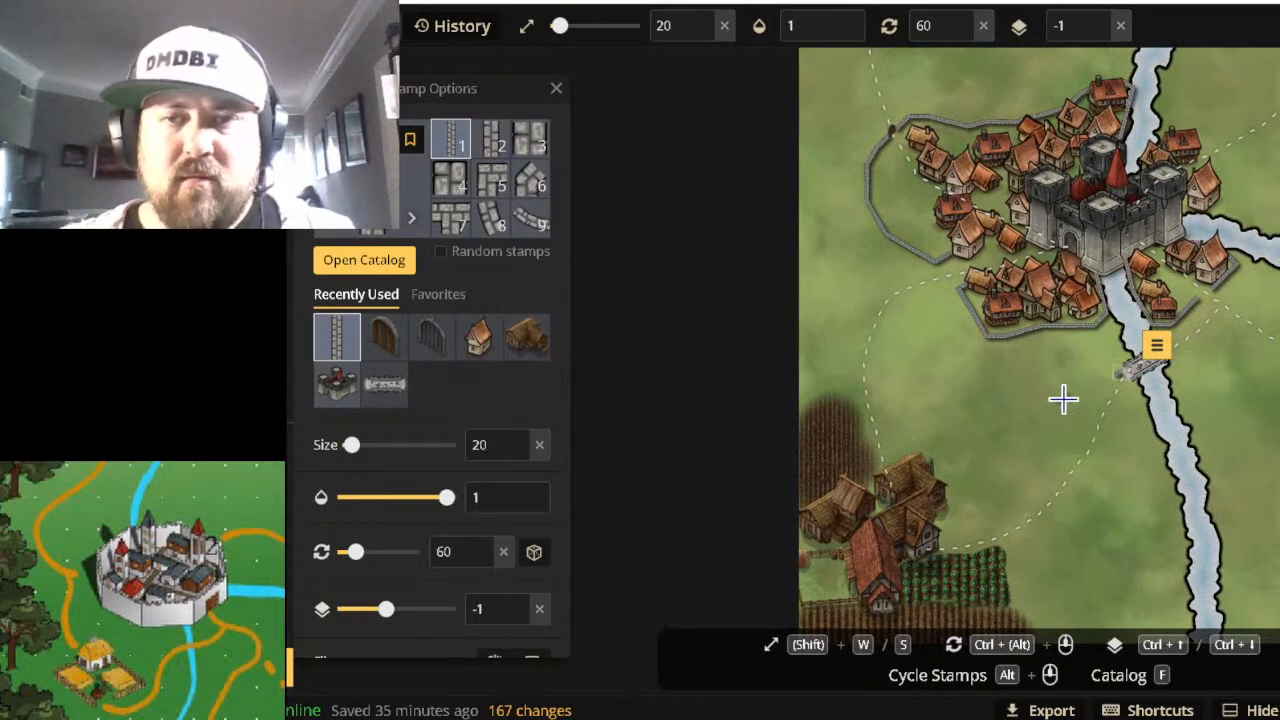
{"action": "key", "text": "ctrl+z"}
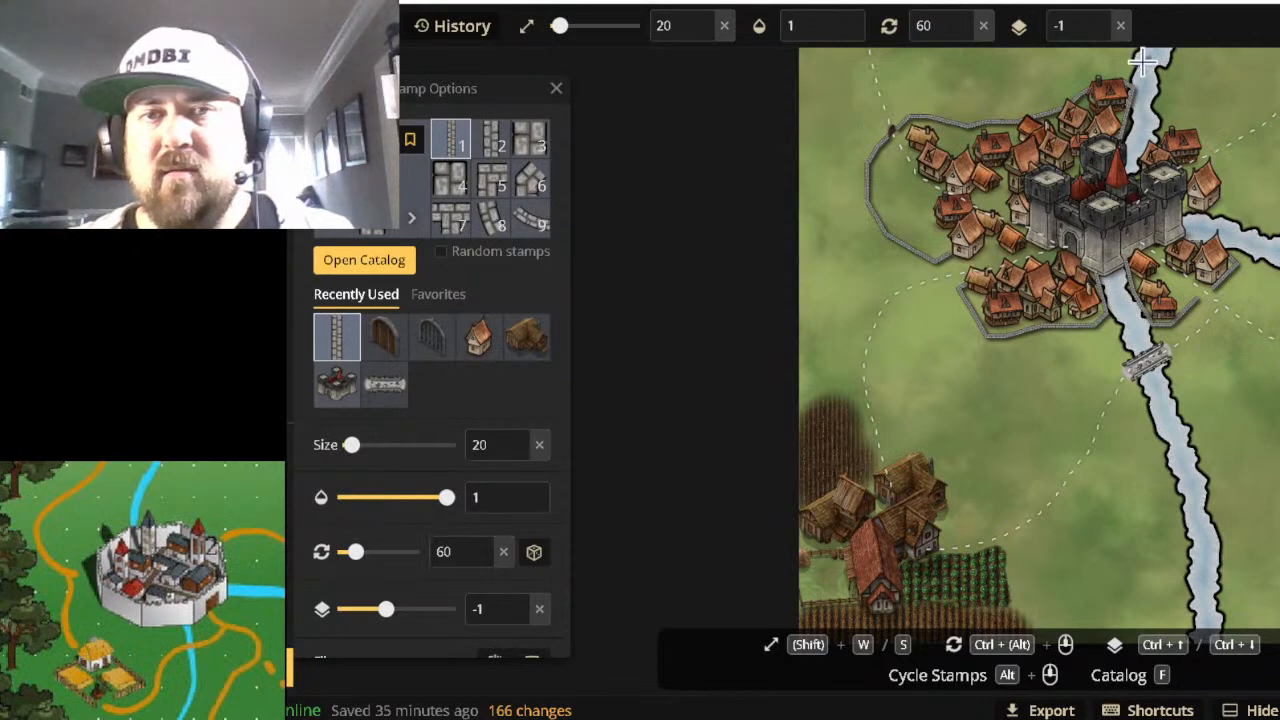
Place two 60-degree wall segments behind the houses northeast of the castle, on layer -3.
{"action": "scroll", "coordinate": [1162, 137], "scroll_direction": "up", "scroll_amount": 3}
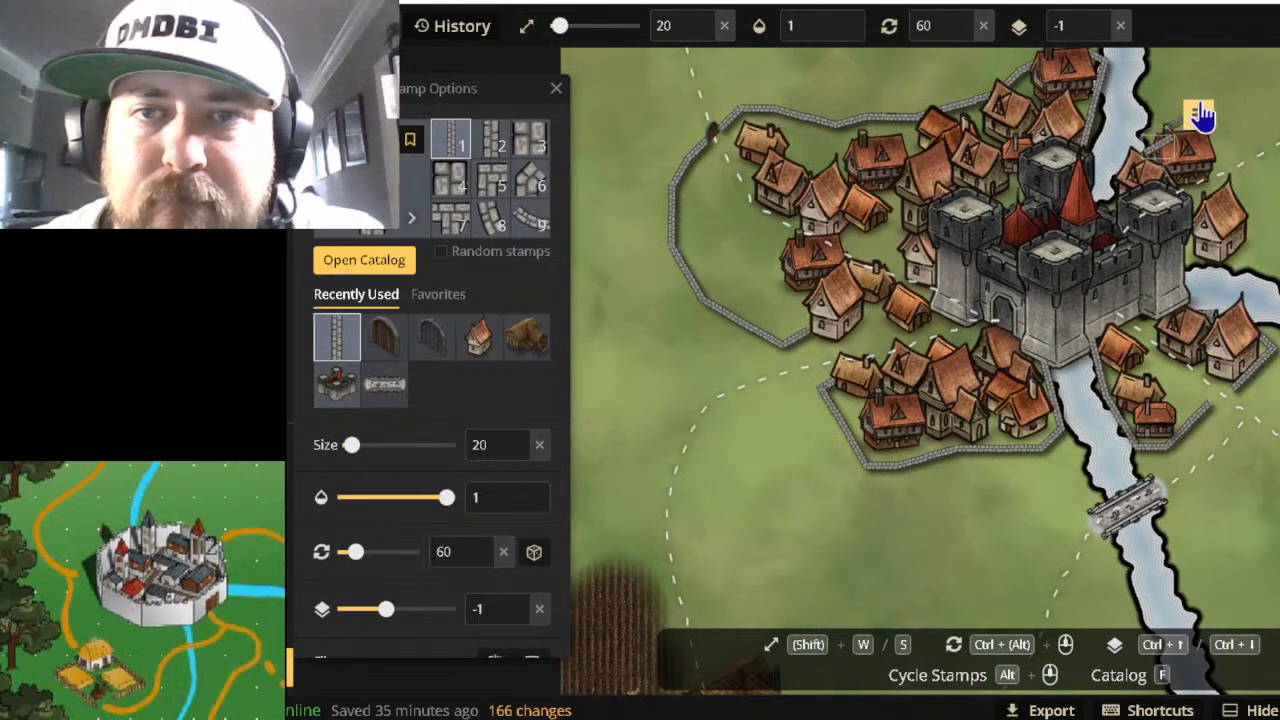
{"action": "left_click", "coordinate": [1200, 122]}
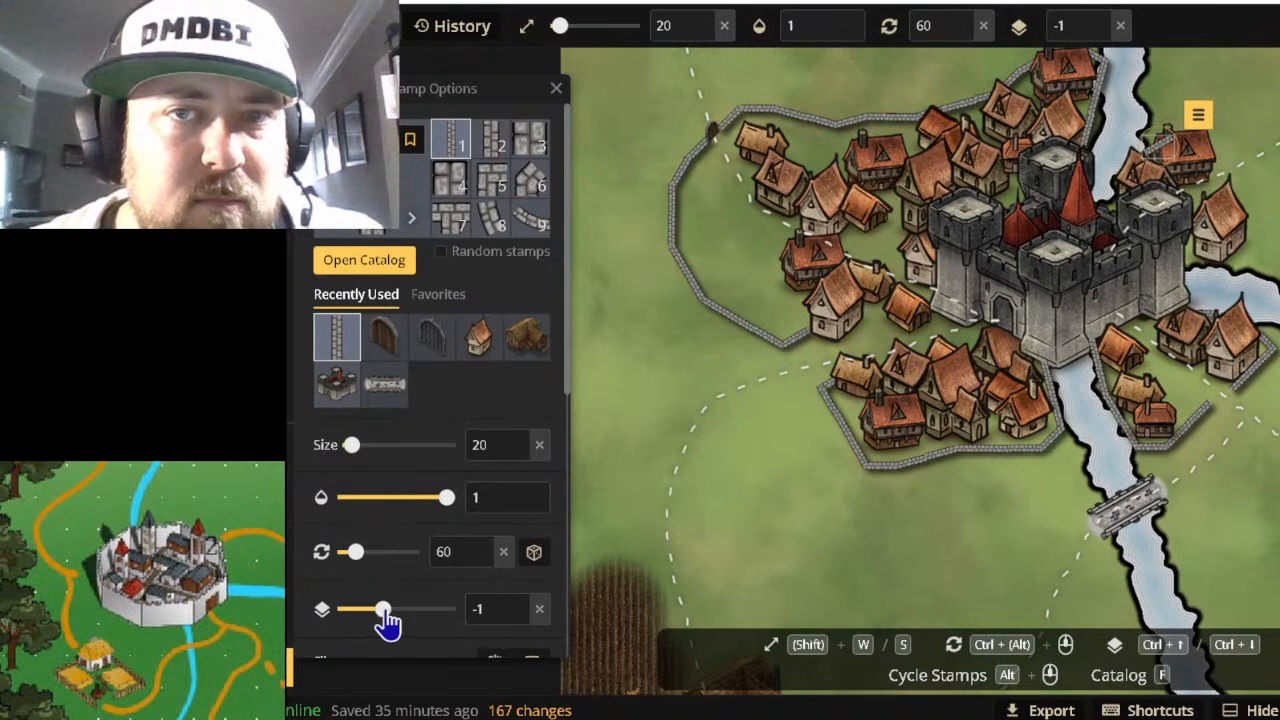
{"action": "left_click_drag", "start_coordinate": [386, 612], "coordinate": [368, 612]}
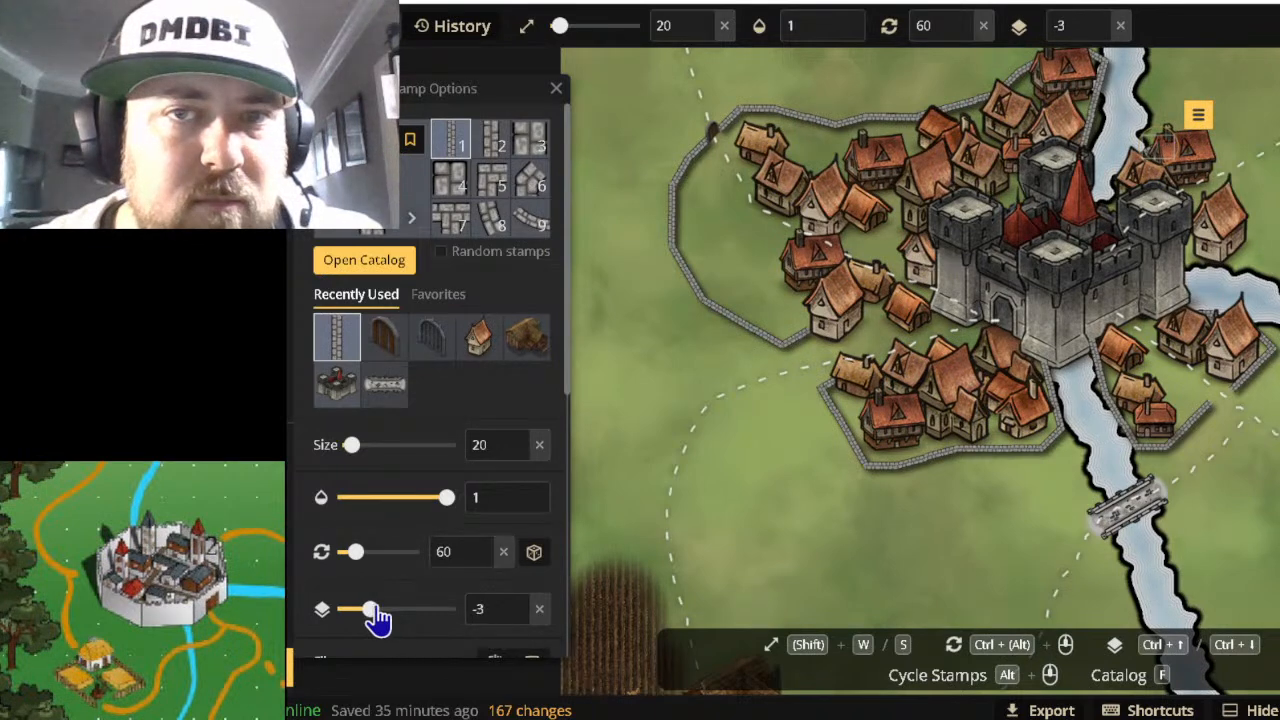
{"action": "left_click", "coordinate": [1183, 130]}
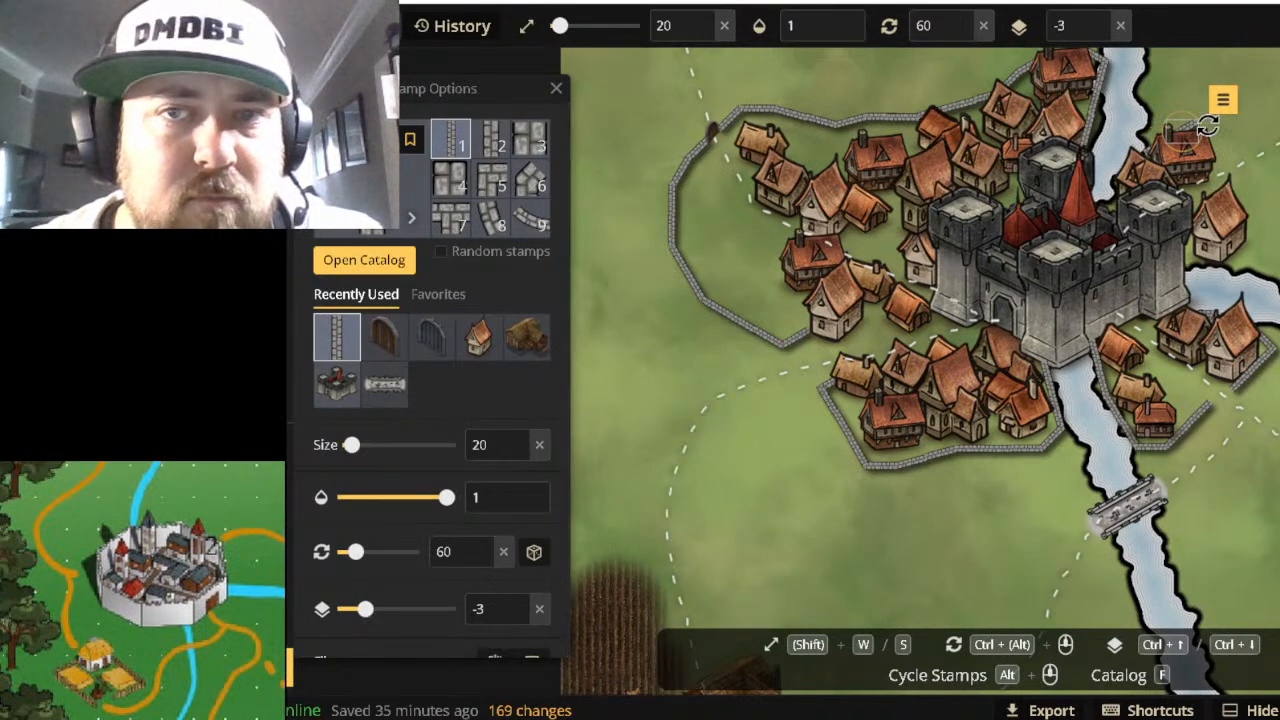
Extend the wall past the northeastern red-roofed house with another layer -3 segment, rotated to 105 degrees.
{"action": "left_click", "coordinate": [1238, 127]}
{"action": "left_click_drag", "start_coordinate": [1227, 110], "coordinate": [1211, 113]}
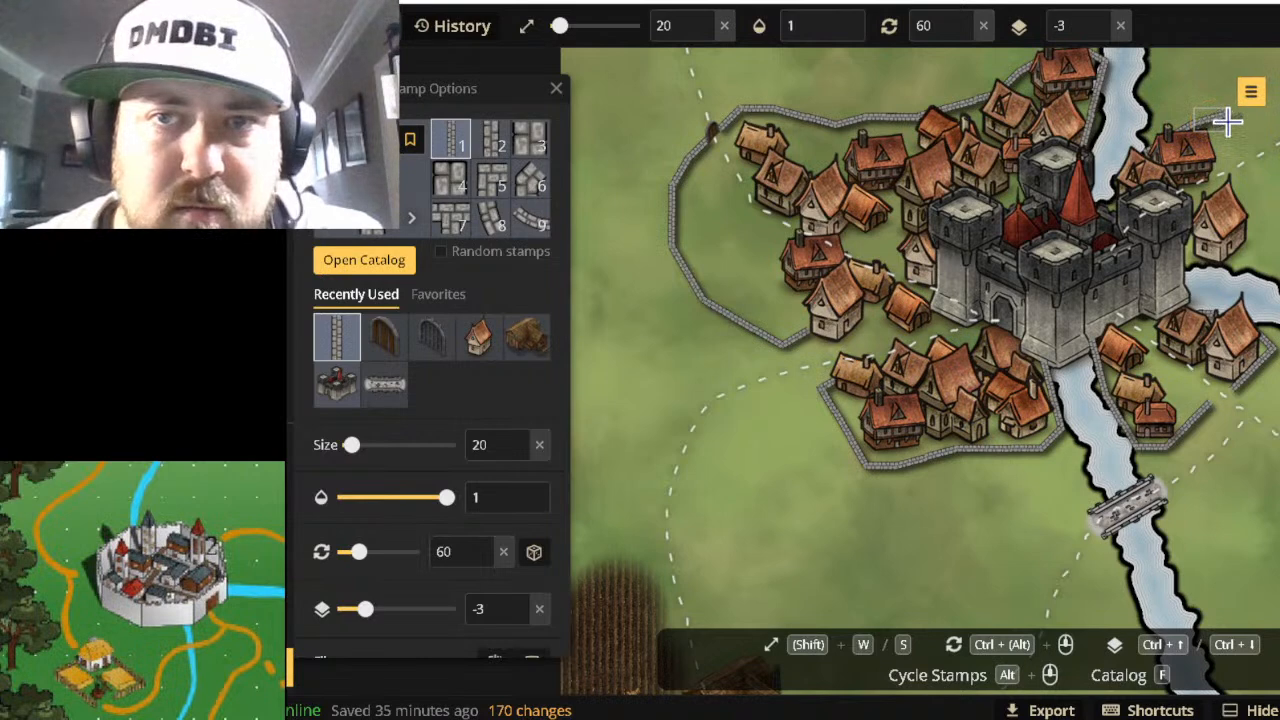
{"action": "scroll", "coordinate": [1226, 126], "scroll_direction": "up", "scroll_amount": 3}
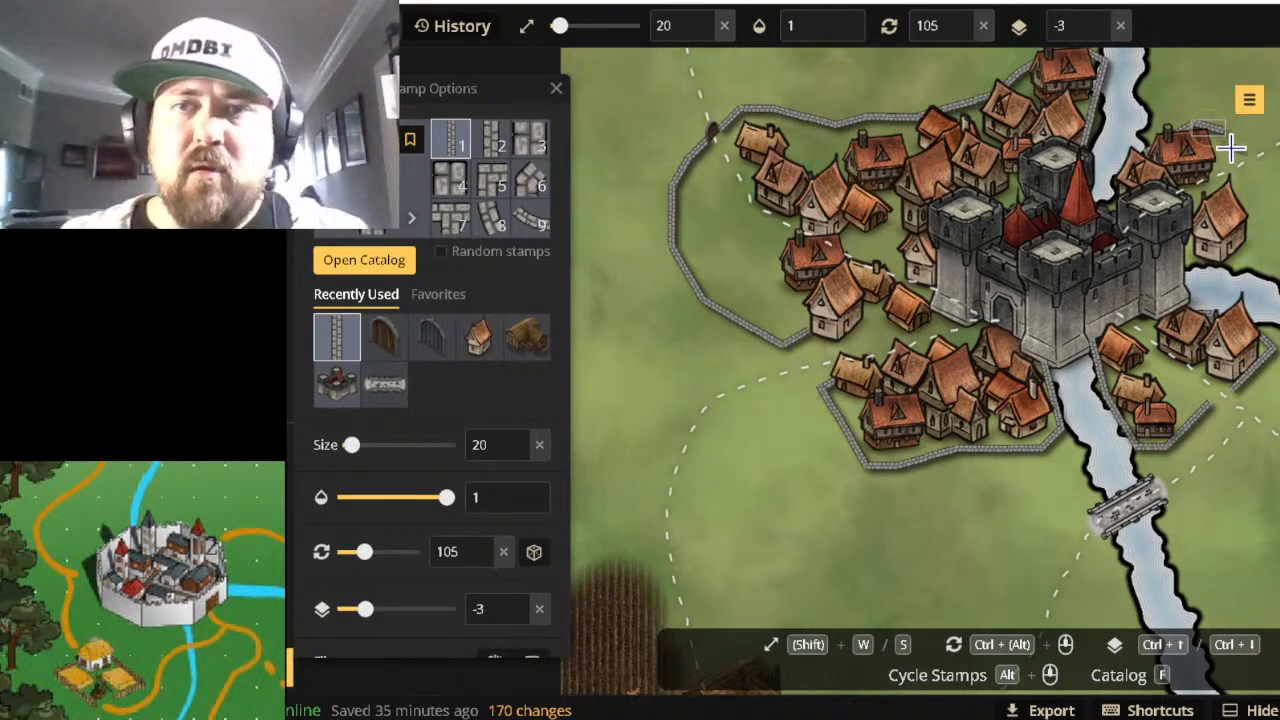
Add a wall segment turning the corner beside the red-roofed house, rotate it to 165 degrees and align it with the wall end.
{"action": "left_click_drag", "start_coordinate": [1243, 160], "coordinate": [1235, 152]}
{"action": "scroll", "coordinate": [1233, 150], "scroll_direction": "up", "scroll_amount": 3}
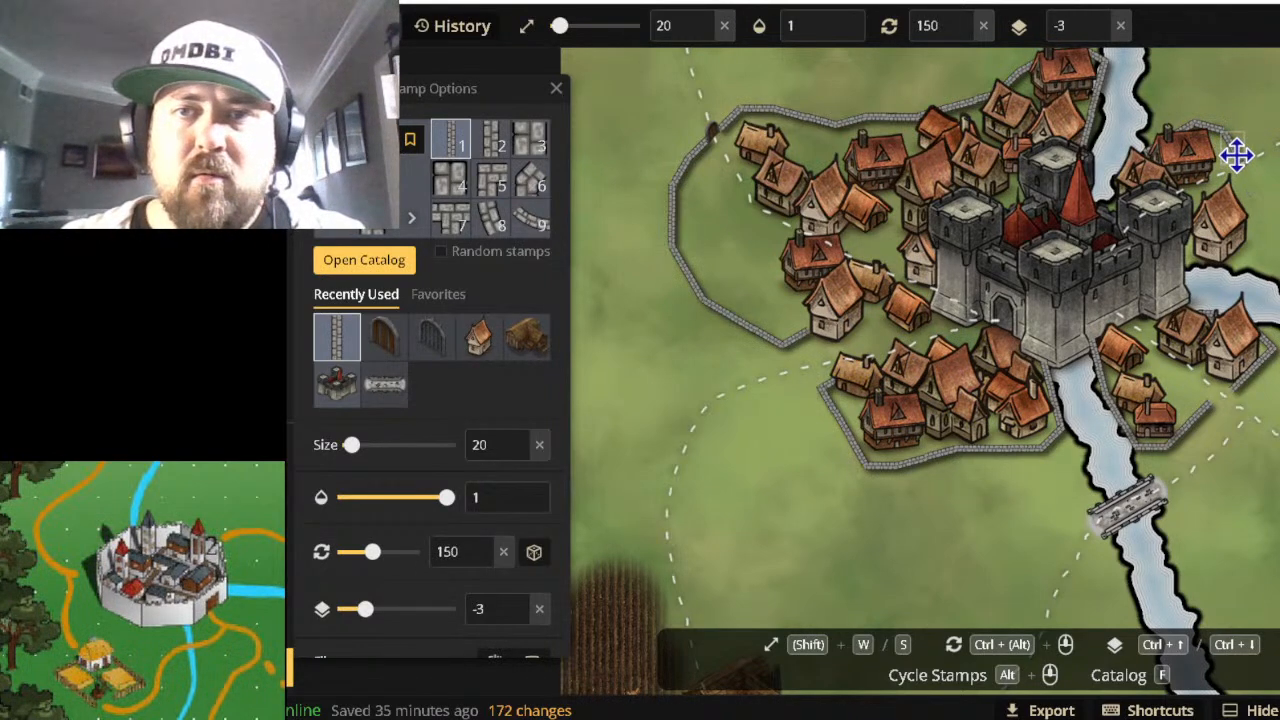
{"action": "scroll", "coordinate": [1235, 170], "scroll_direction": "up", "scroll_amount": 8}
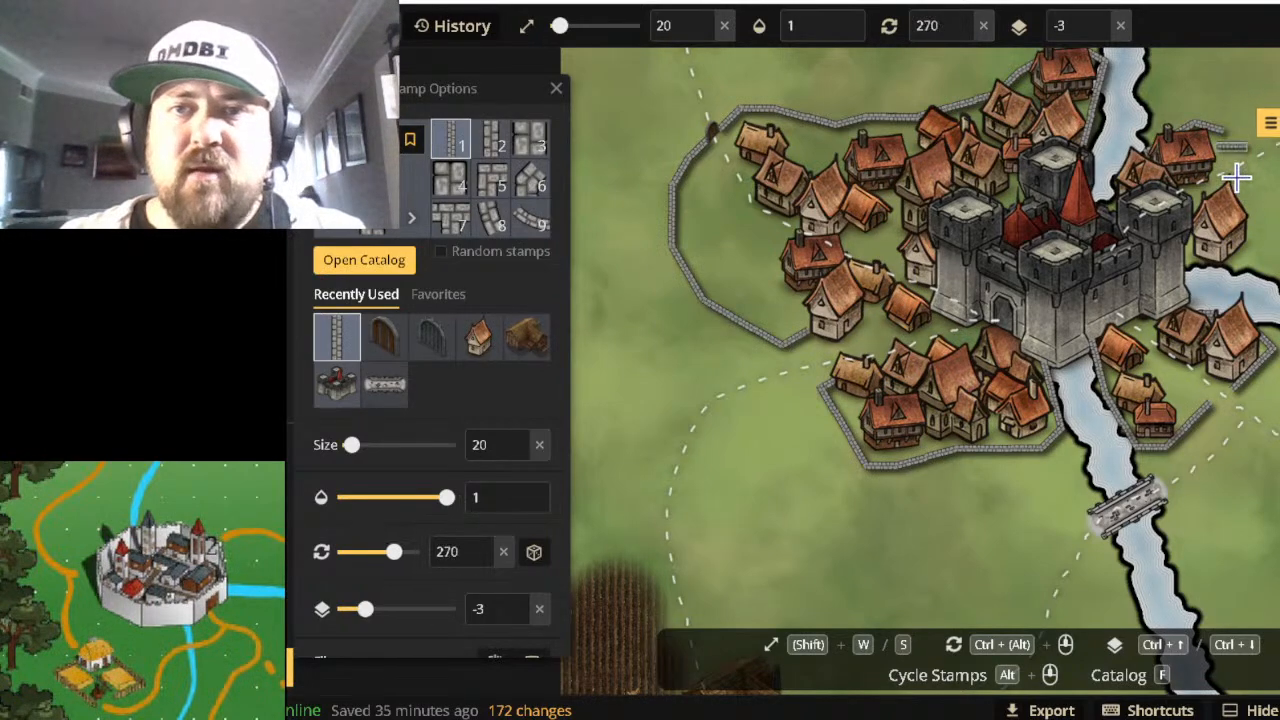
{"action": "scroll", "coordinate": [1237, 176], "scroll_direction": "down", "scroll_amount": 3}
{"action": "scroll", "coordinate": [1237, 176], "scroll_direction": "down", "scroll_amount": 3}
{"action": "scroll", "coordinate": [1237, 176], "scroll_direction": "down", "scroll_amount": 1}
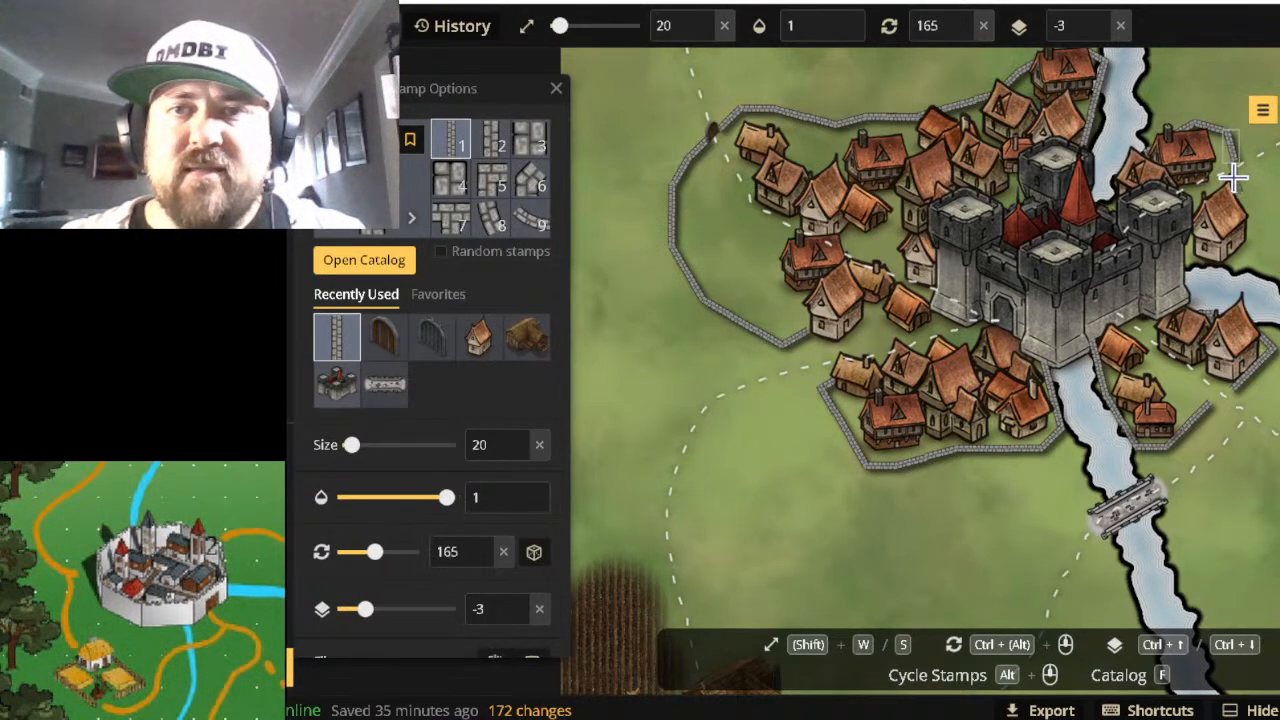
{"action": "scroll", "coordinate": [1232, 155], "scroll_direction": "up", "scroll_amount": 4}
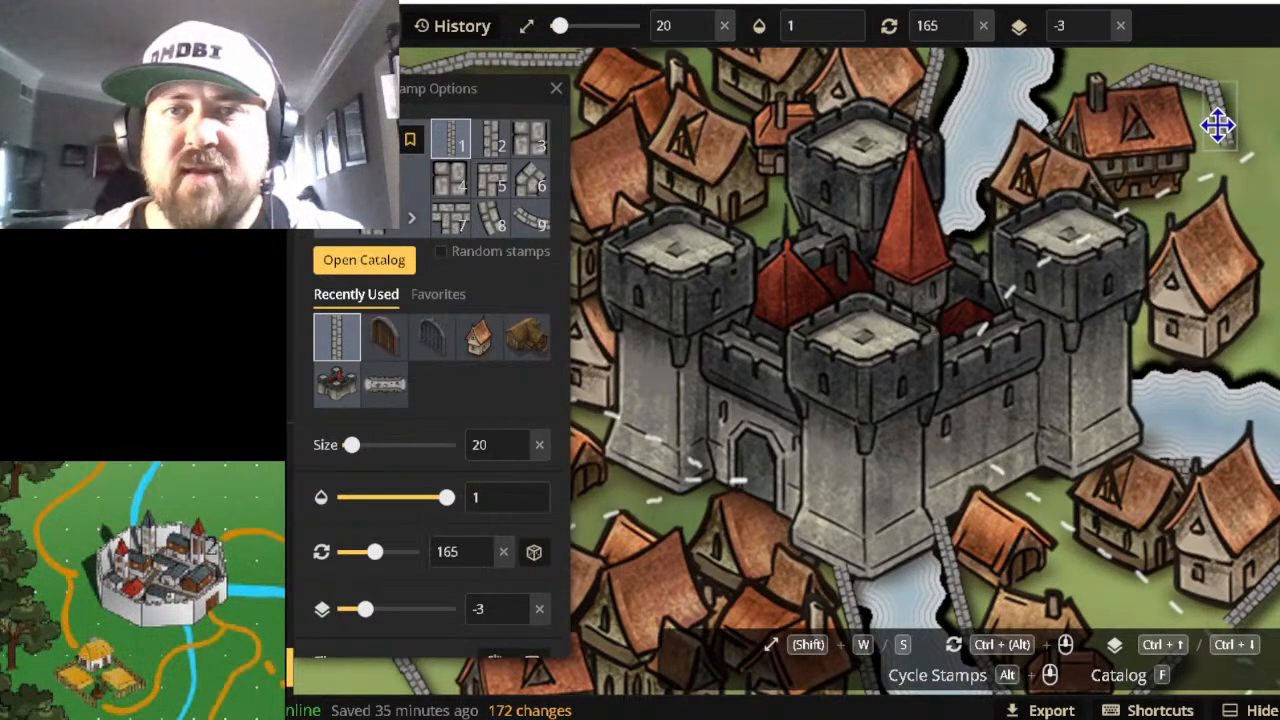
{"action": "left_click_drag", "start_coordinate": [1218, 125], "coordinate": [1215, 127]}
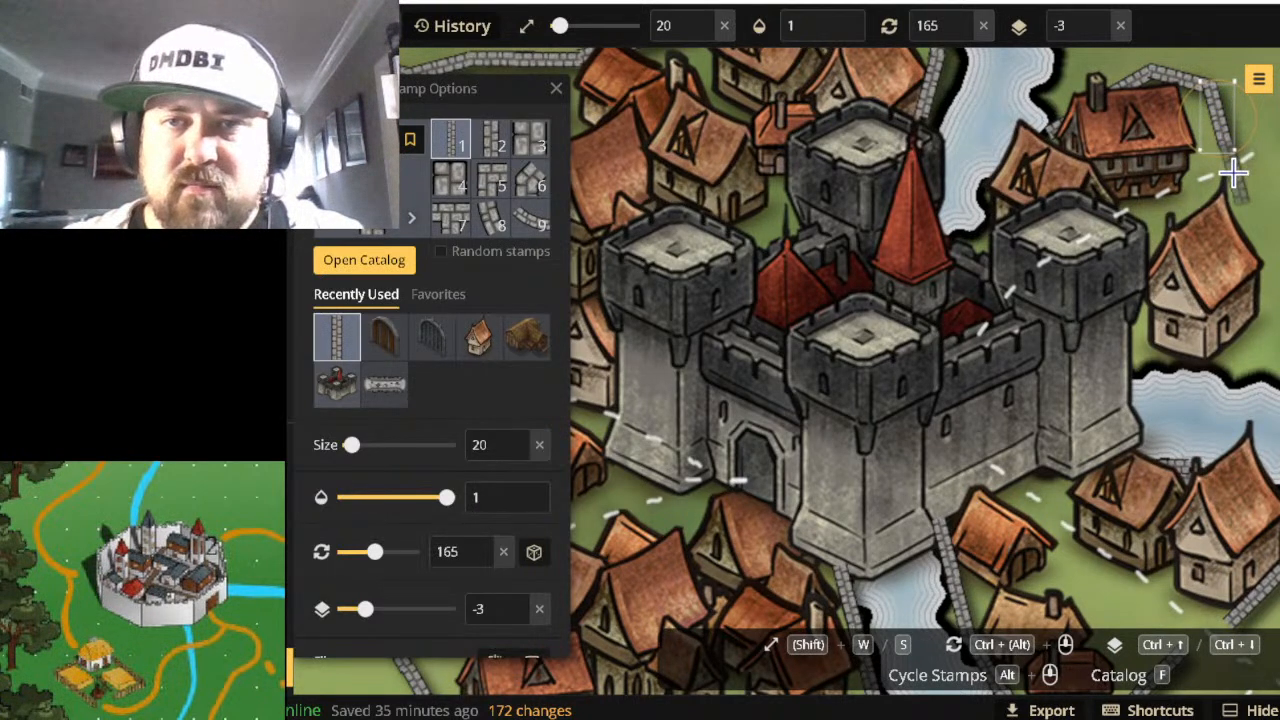
Continue the wall across the road and behind the eastern tall house with 165-degree segments, turning the last one to 195 degrees.
{"action": "left_click", "coordinate": [1234, 173]}
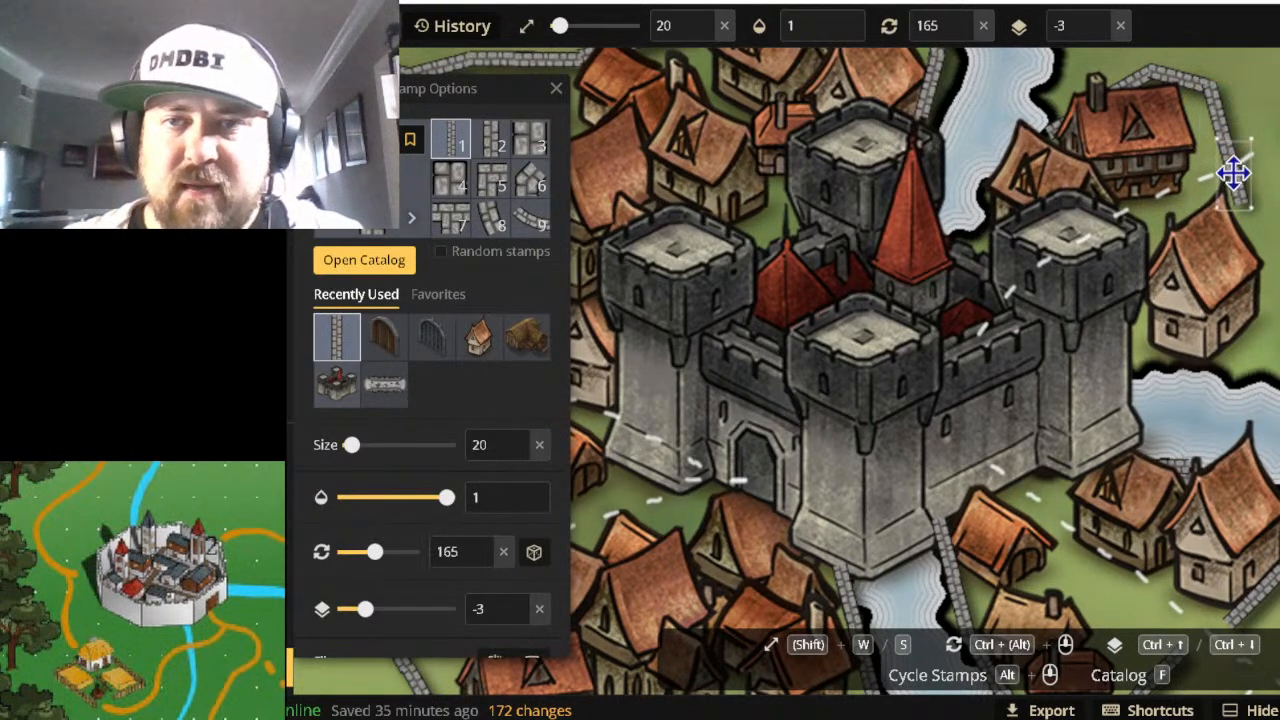
{"action": "left_click", "coordinate": [1250, 236]}
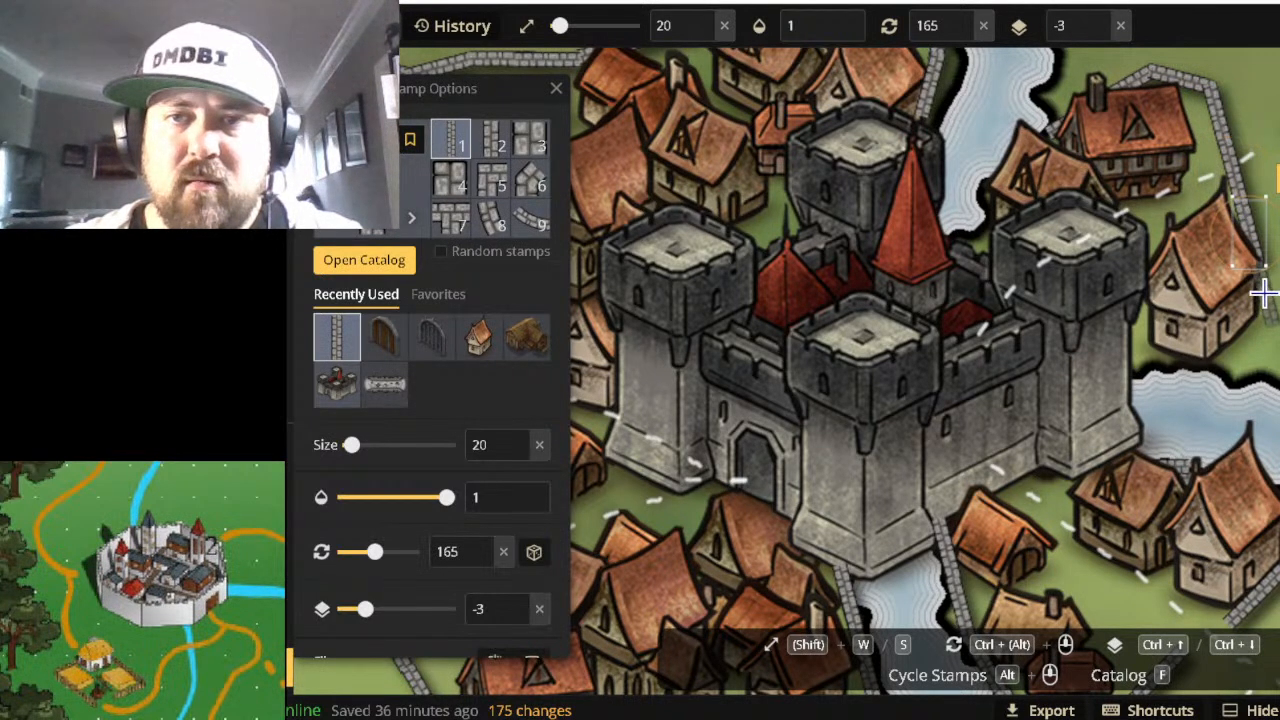
{"action": "left_click", "coordinate": [1265, 293]}
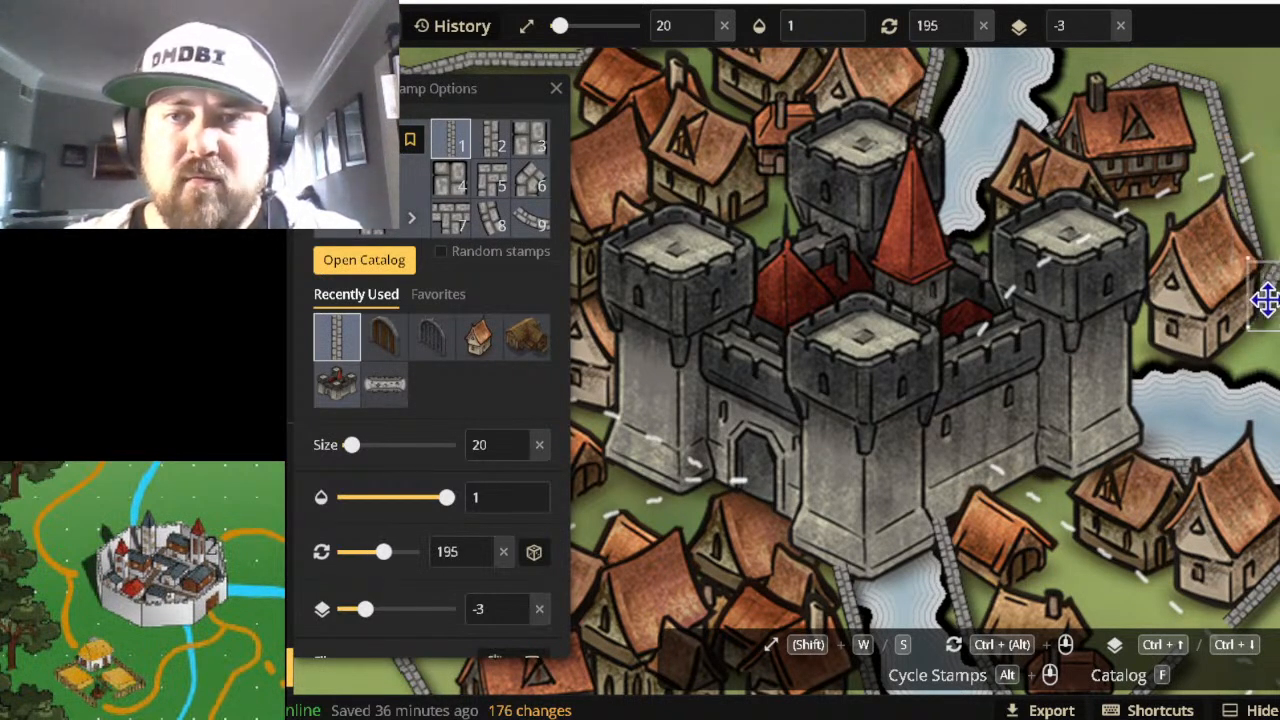
Turn the wall in beneath the eastern tall house with a 210-degree segment and 270-degree segments on layer -3 near the riverbank.
{"action": "scroll", "coordinate": [1265, 293], "scroll_direction": "down", "scroll_amount": 1, "text": "ctrl"}
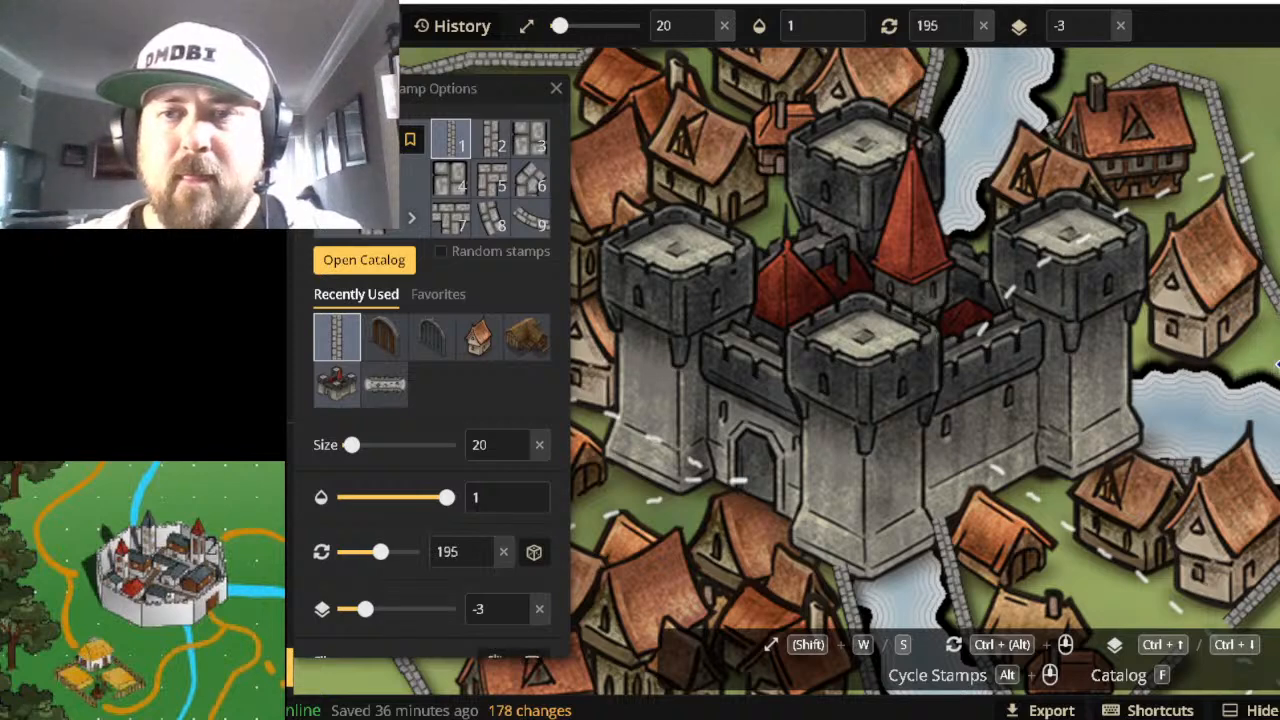
{"action": "scroll", "coordinate": [1277, 364], "scroll_direction": "up", "scroll_amount": 1, "text": "ctrl"}
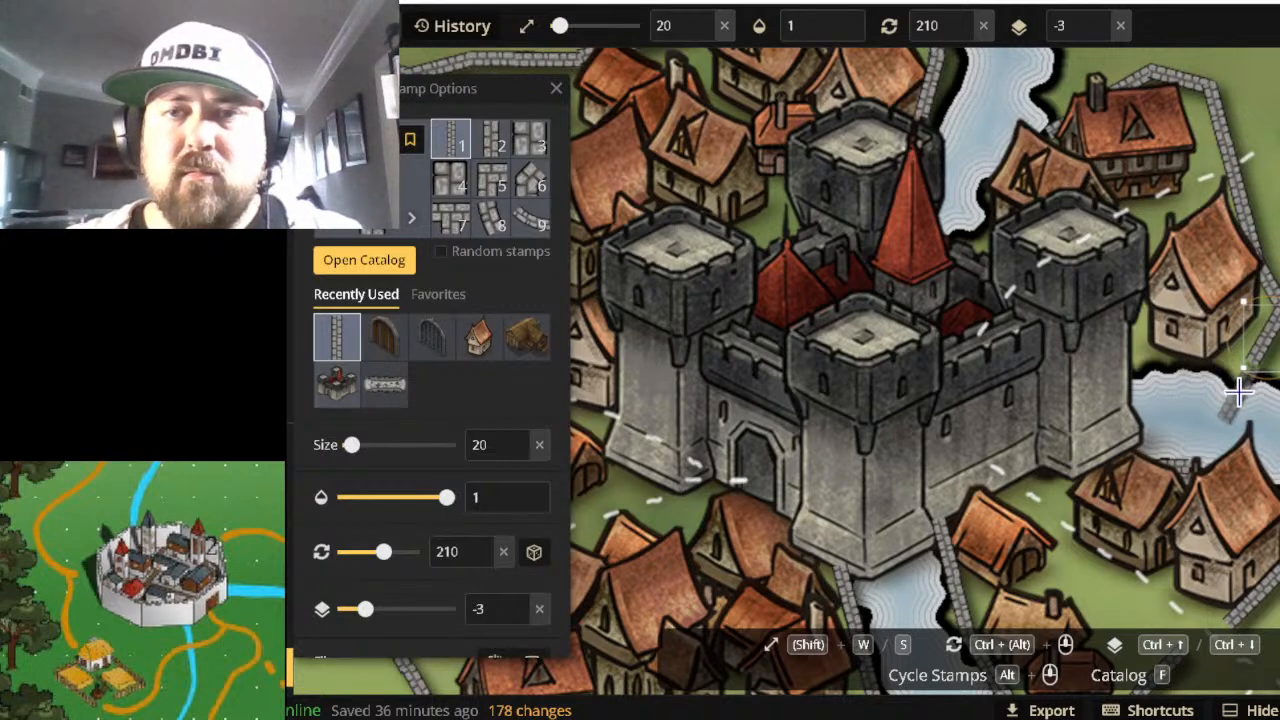
{"action": "scroll", "coordinate": [1235, 388], "scroll_direction": "up", "scroll_amount": 2}
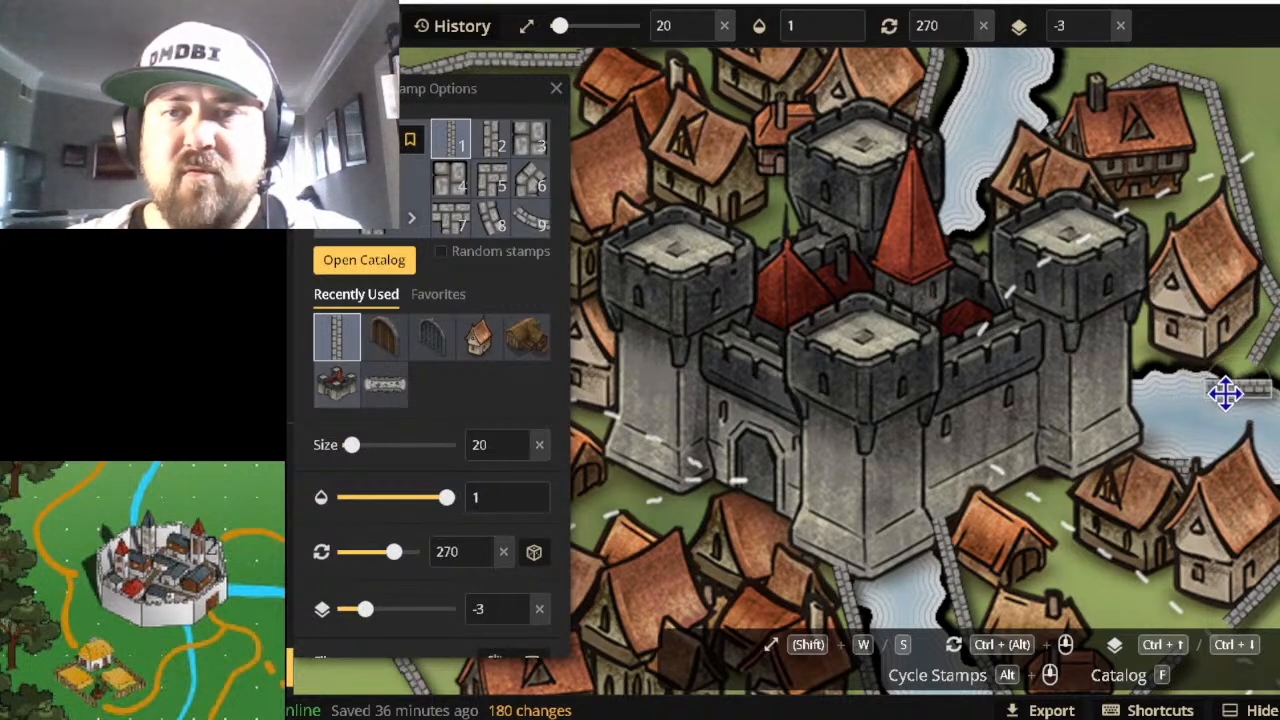
{"action": "left_click", "coordinate": [1211, 363]}
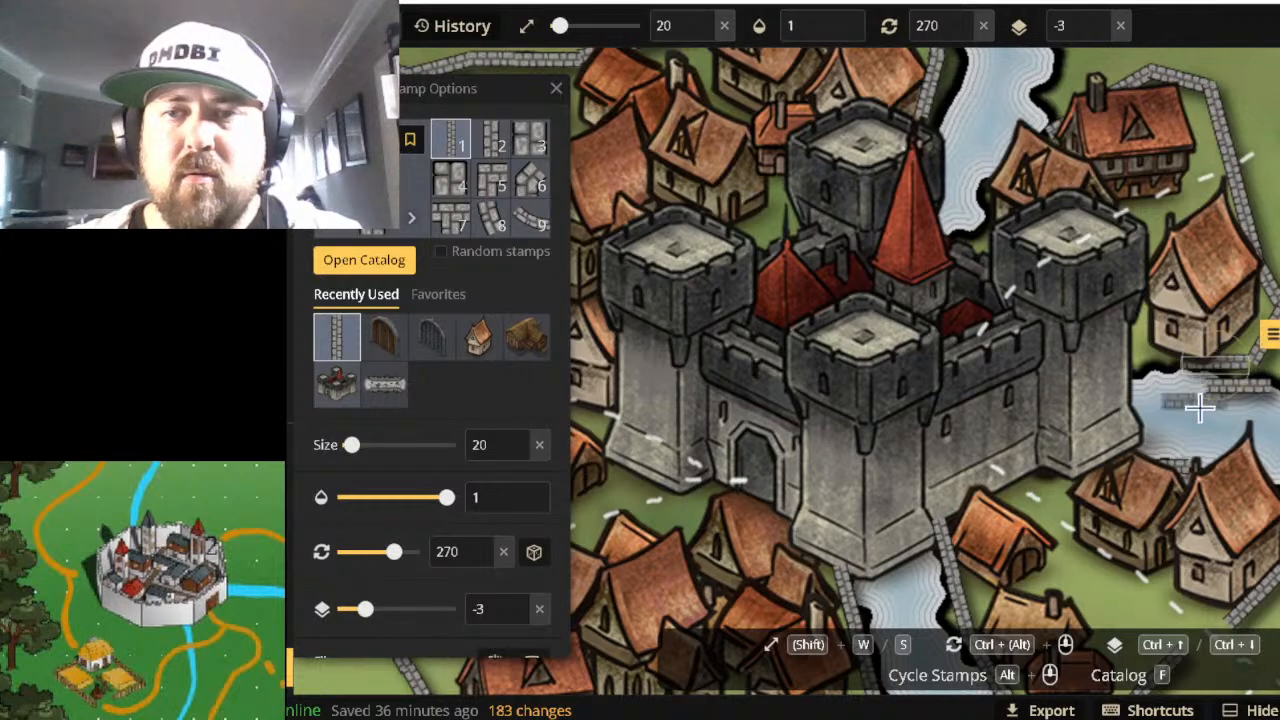
Raise the 270-degree wall segment below the eastern tall house to layer 1 and move the loose segment between it and the castle tower.
{"action": "right_click", "coordinate": [1215, 365]}
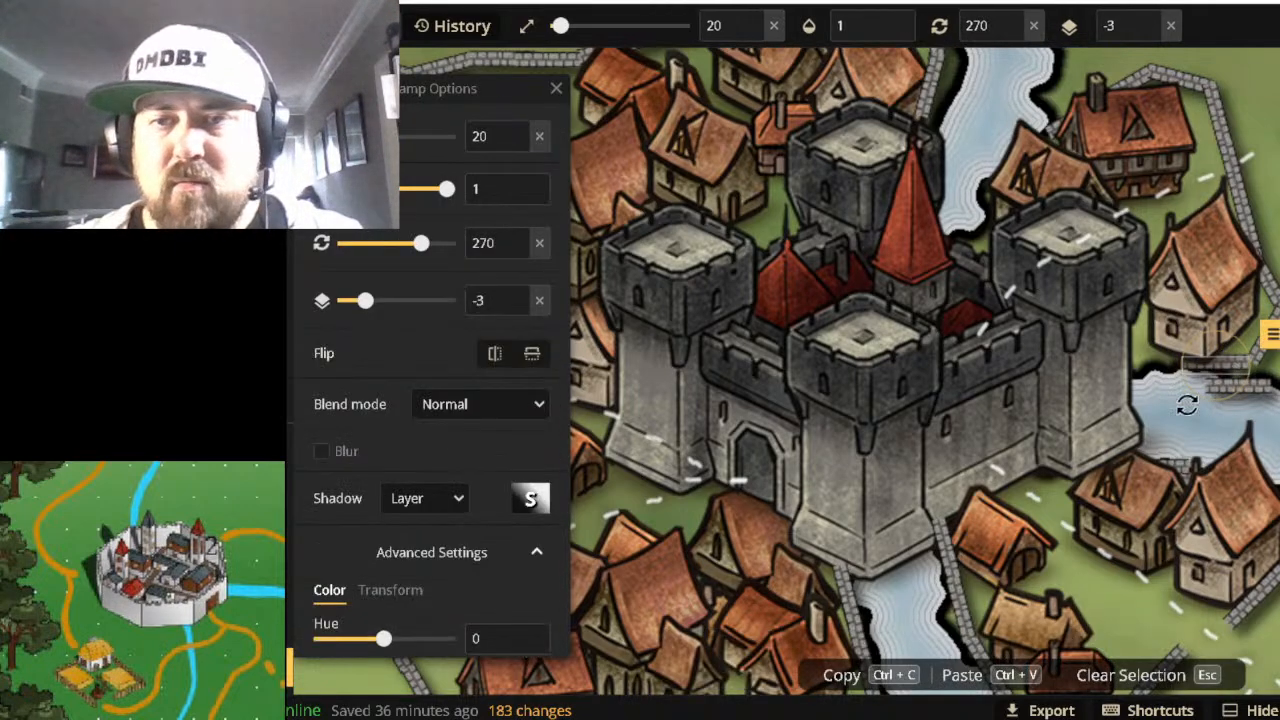
{"action": "left_click_drag", "start_coordinate": [368, 308], "coordinate": [406, 312]}
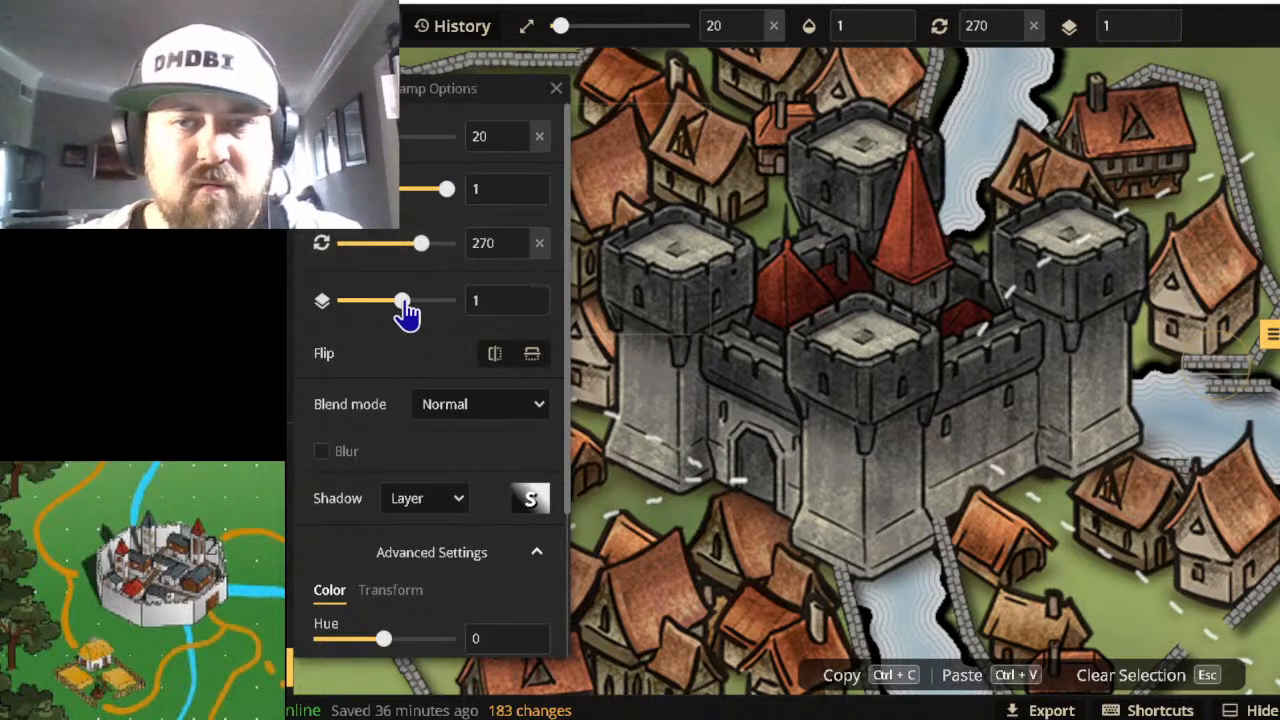
{"action": "left_click", "coordinate": [1263, 391]}
{"action": "left_click_drag", "start_coordinate": [1249, 388], "coordinate": [1166, 364]}
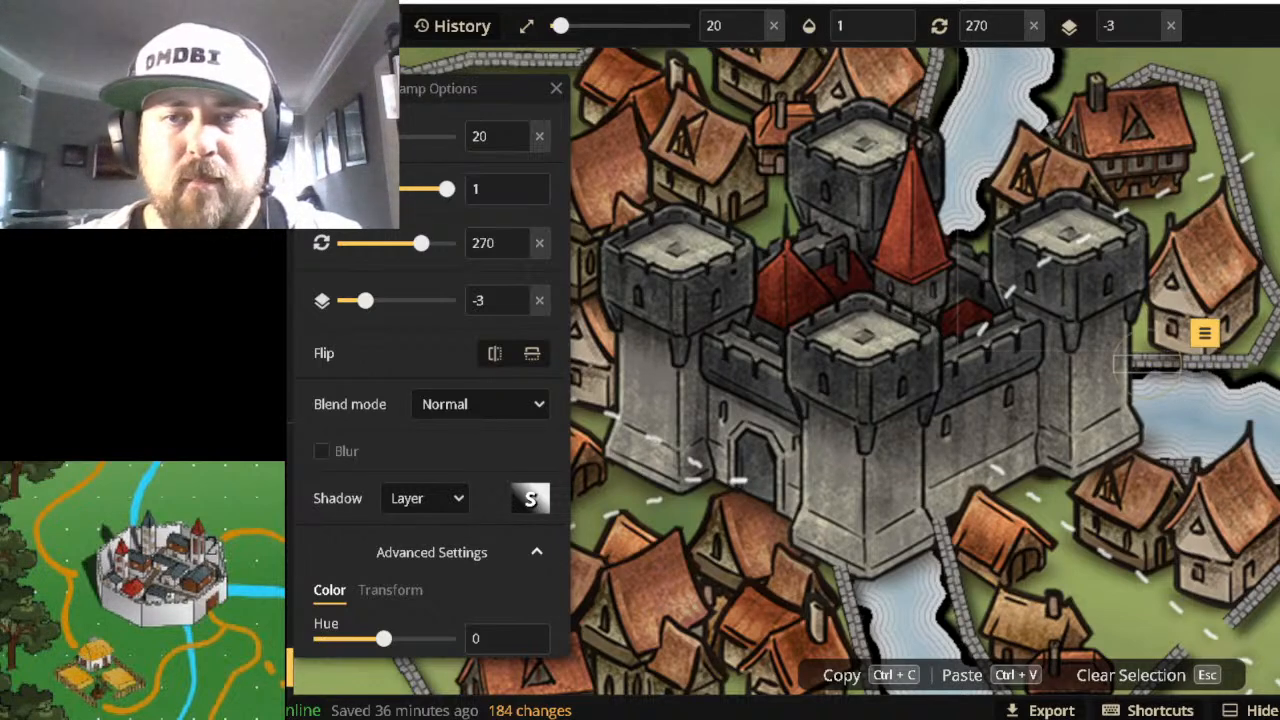
Raise the layer of the wall segment that meets the castle's eastern tower, and clear the selection.
{"action": "left_click", "coordinate": [1196, 346]}
{"action": "left_click", "coordinate": [1159, 364]}
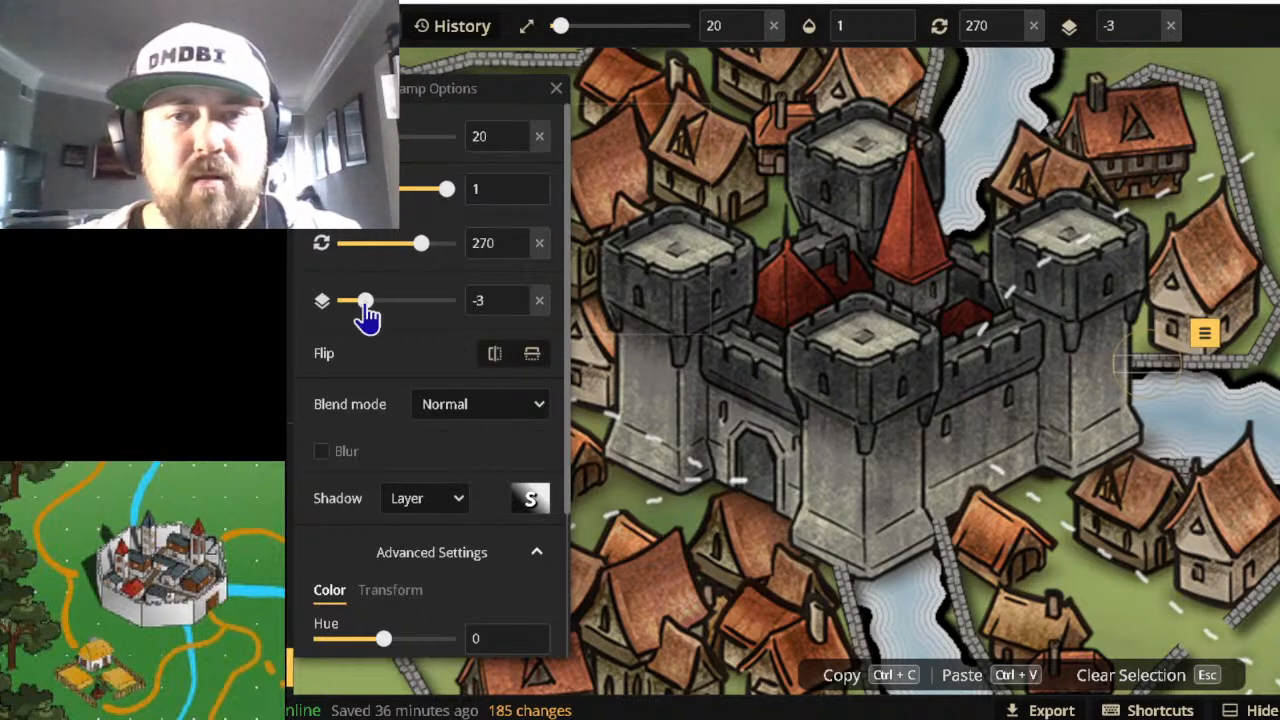
{"action": "left_click_drag", "start_coordinate": [367, 314], "coordinate": [399, 316]}
{"action": "left_click", "coordinate": [957, 347]}
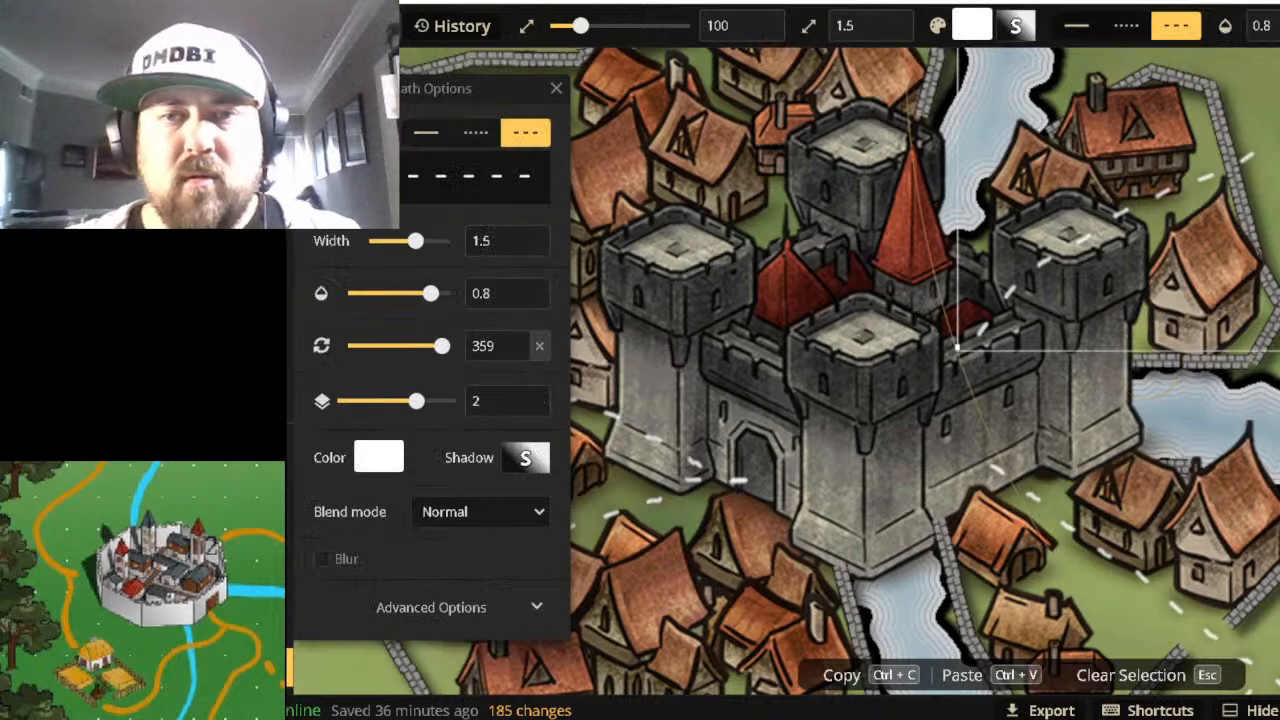
{"action": "key", "text": "Escape"}
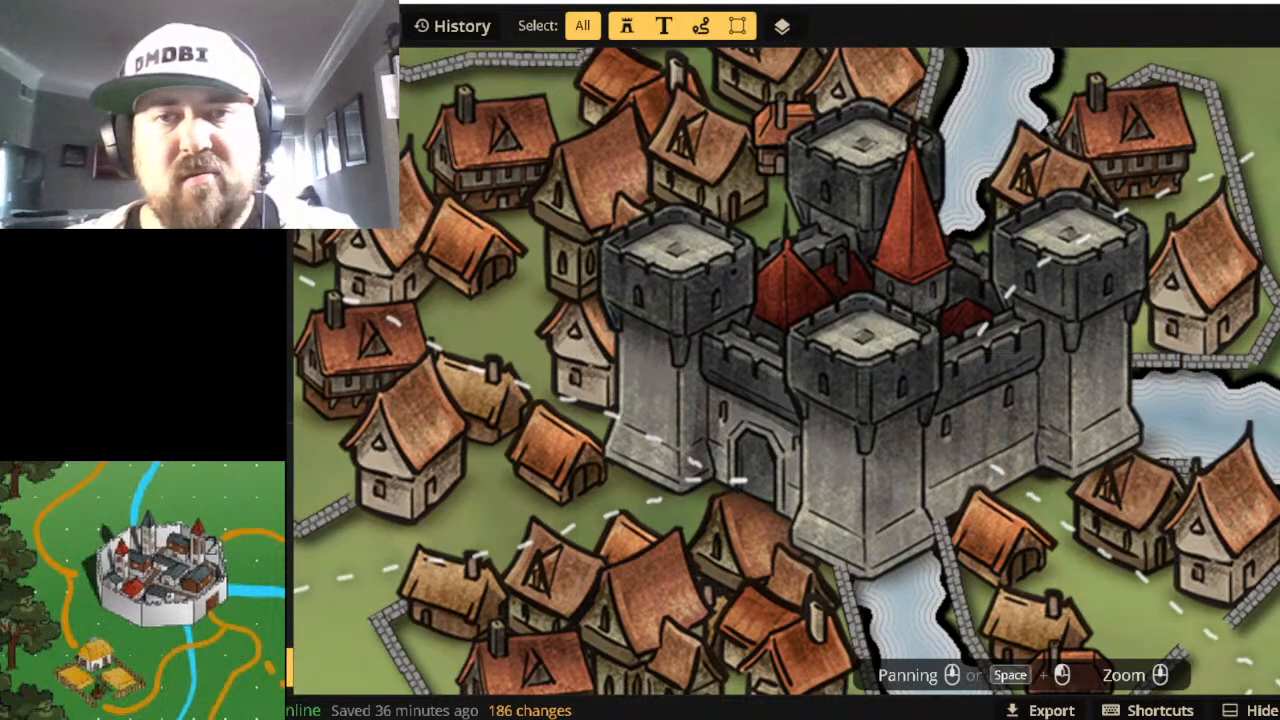
Switch to placing the recently used house stamps with random variants.
{"action": "scroll", "coordinate": [1260, 340], "scroll_direction": "down", "scroll_amount": 3}
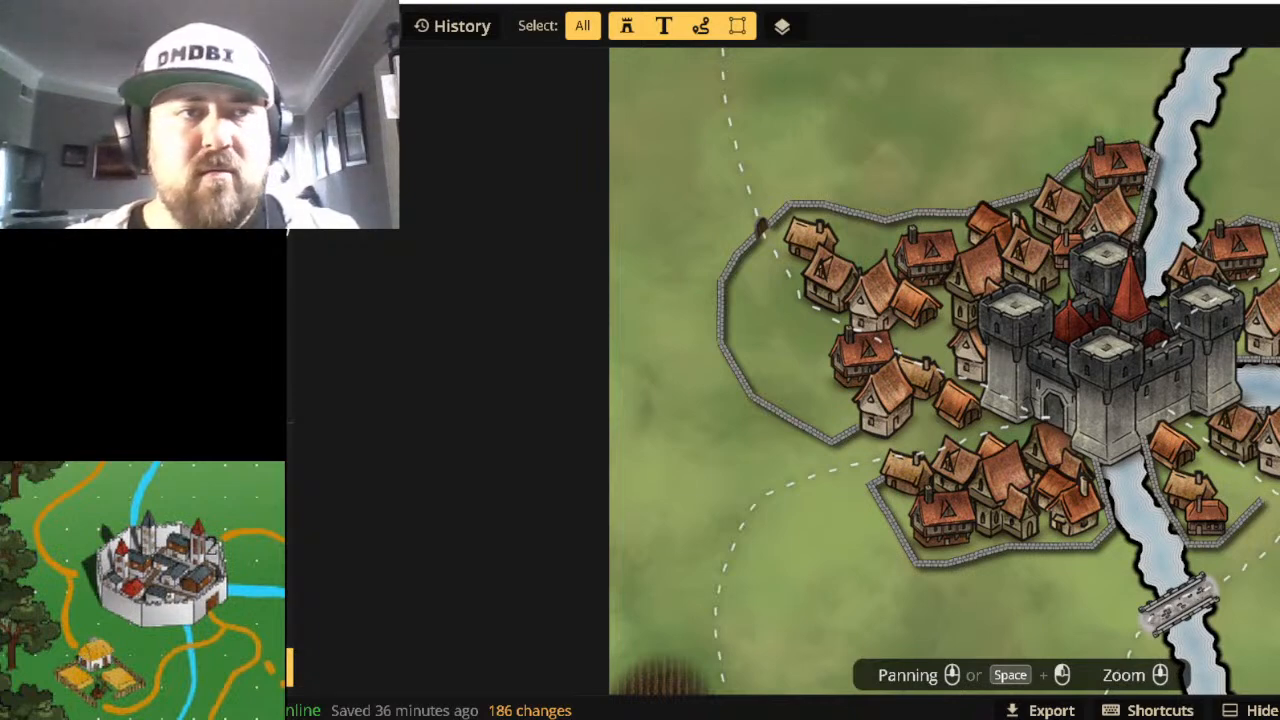
{"action": "left_click", "coordinate": [262, 240]}
{"action": "left_click", "coordinate": [469, 345]}
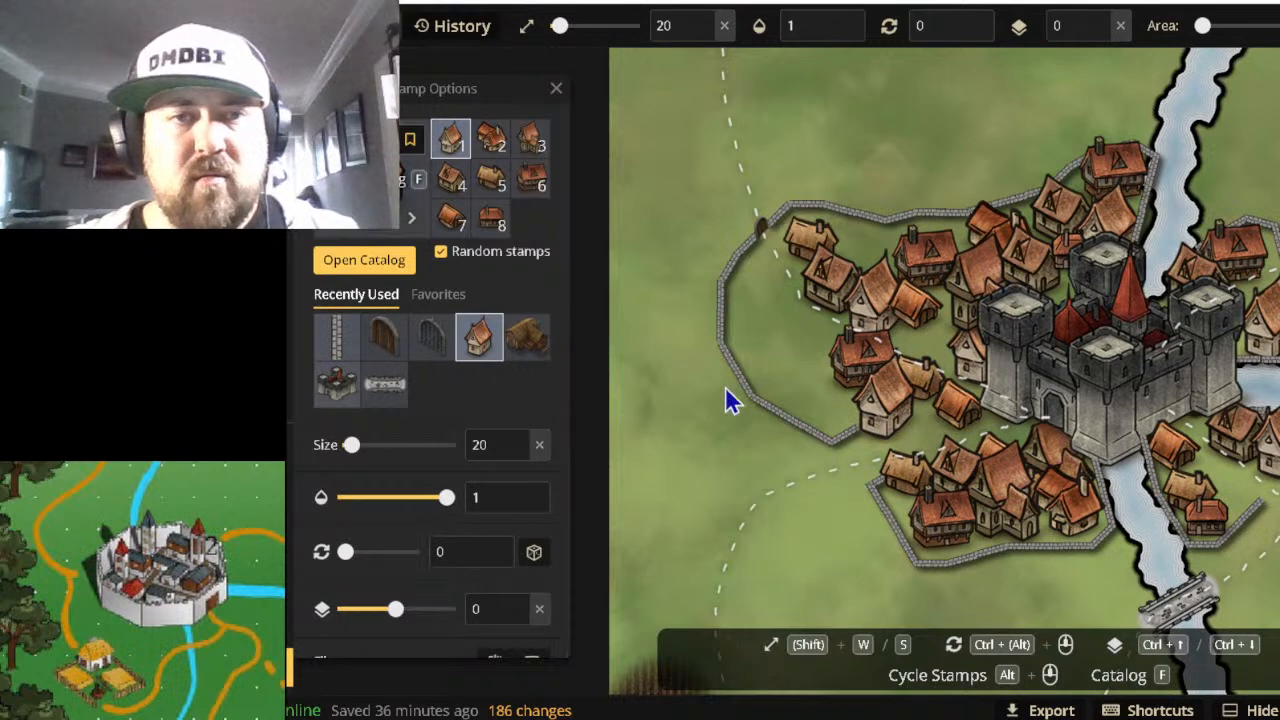
Browse the stamp catalog without the gate search, checking the Universal and Fantasy Battlemaps 2.0 collections.
{"action": "key", "text": "f"}
{"action": "left_click", "coordinate": [350, 88]}
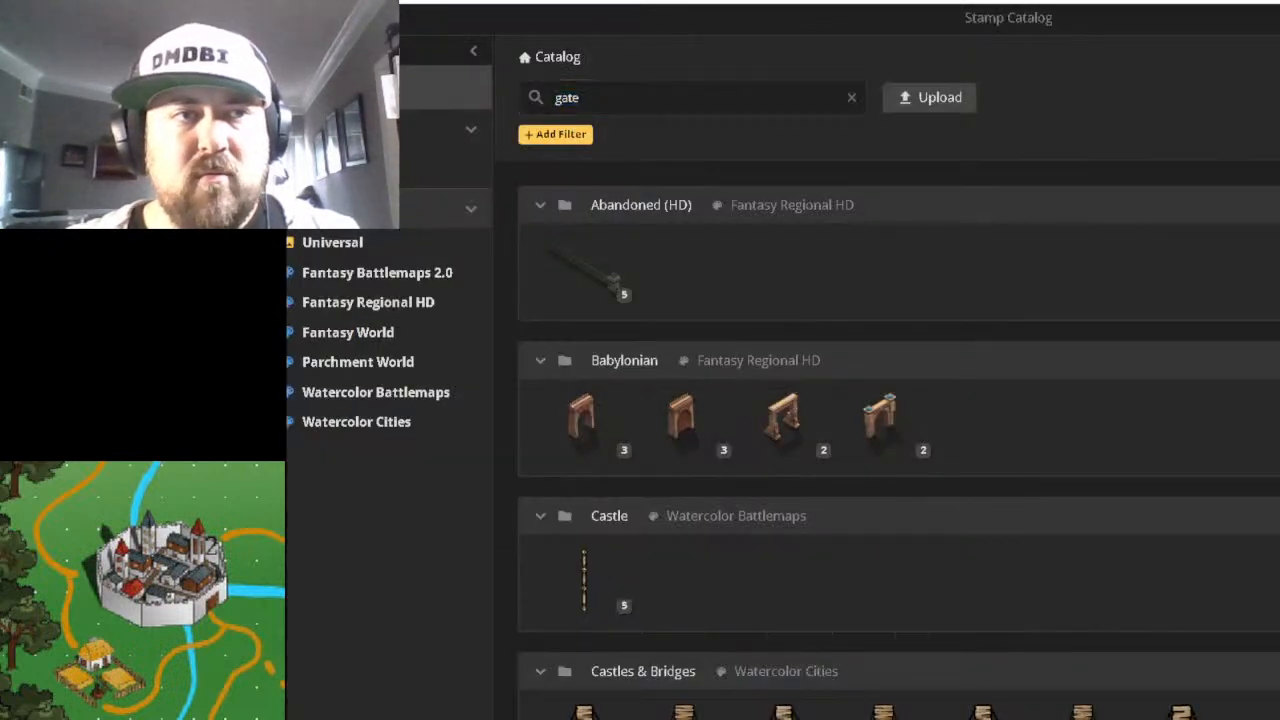
{"action": "left_click", "coordinate": [851, 102]}
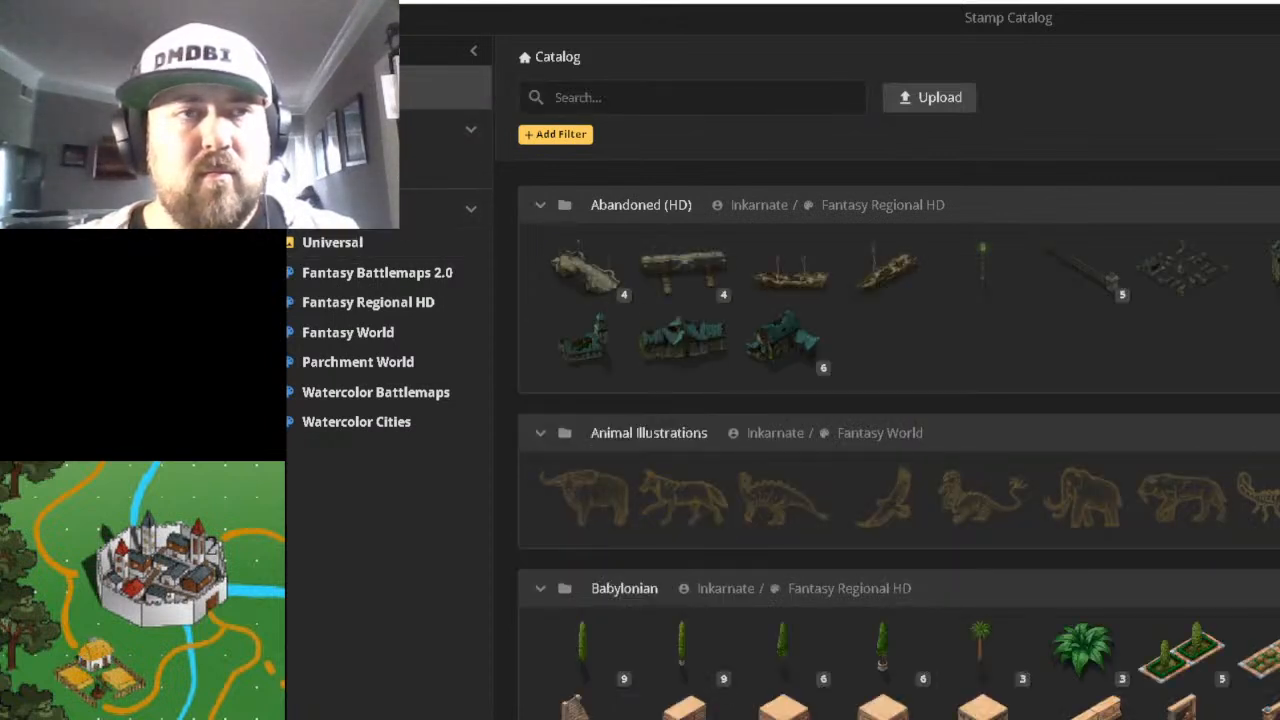
{"action": "left_click", "coordinate": [477, 56]}
{"action": "left_click", "coordinate": [245, 51]}
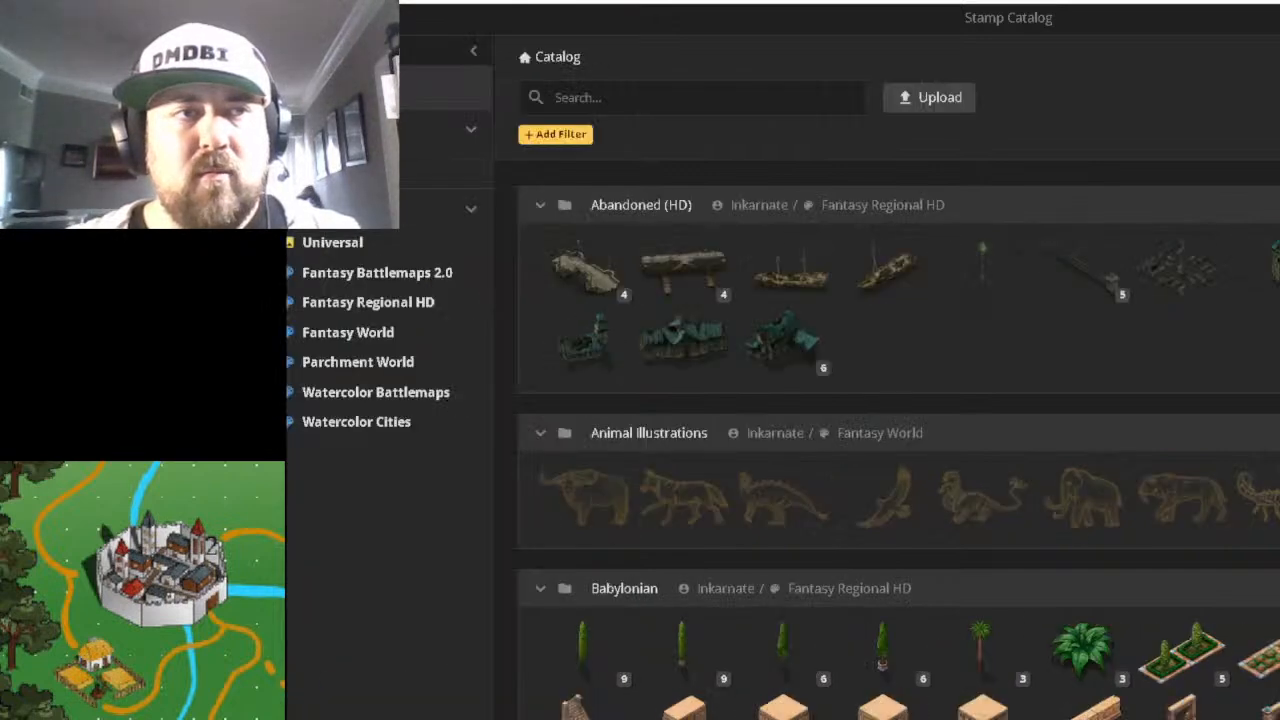
{"action": "scroll", "coordinate": [1194, 229], "scroll_direction": "down", "scroll_amount": 10}
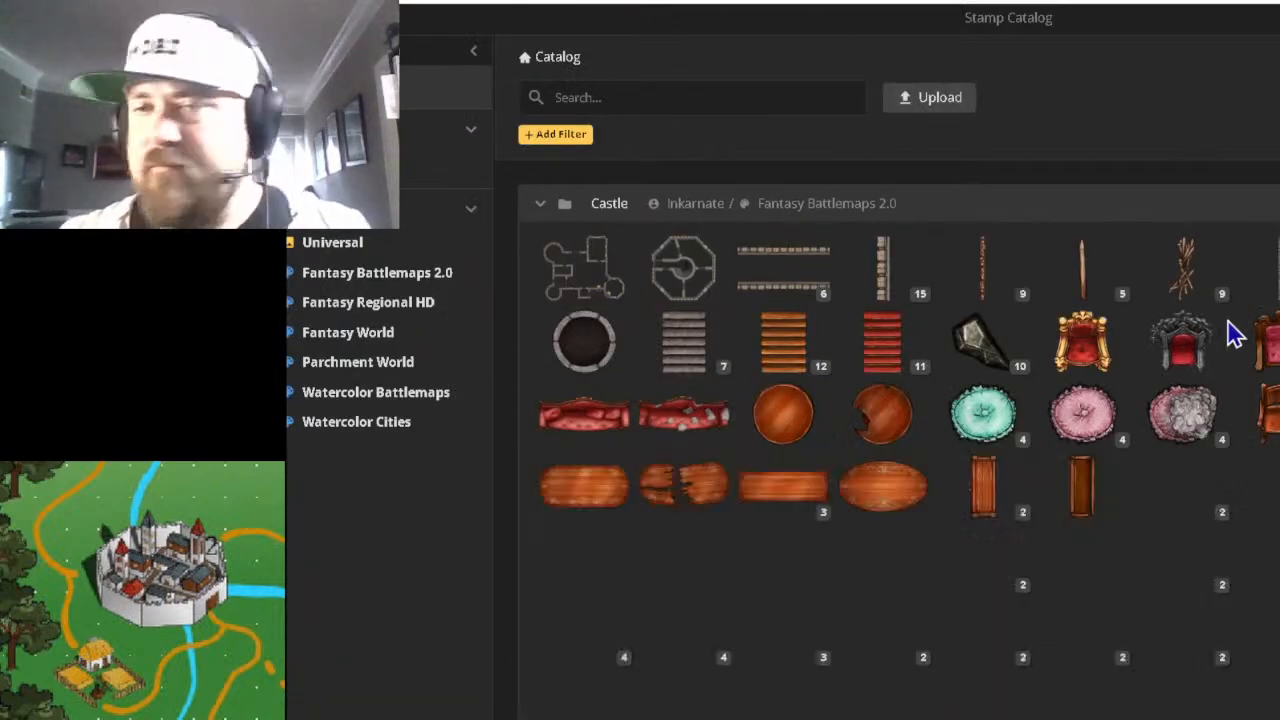
{"action": "scroll", "coordinate": [1234, 331], "scroll_direction": "up", "scroll_amount": 15}
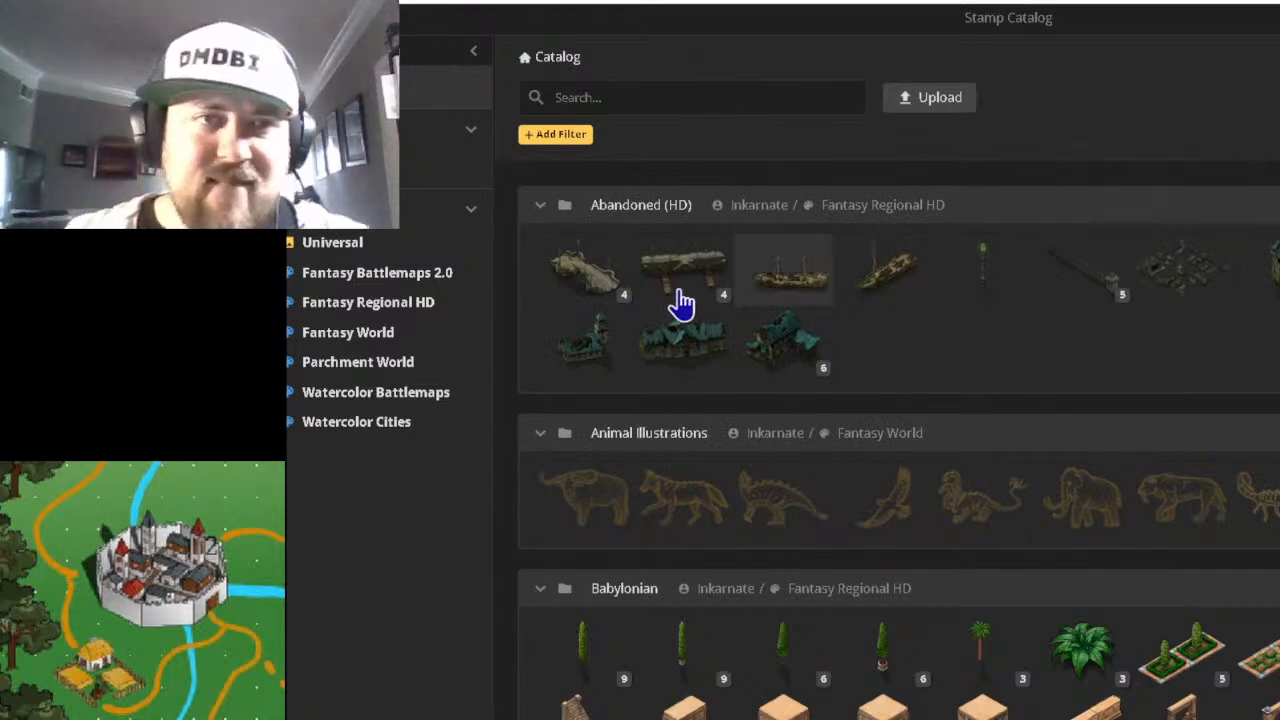
{"action": "left_click", "coordinate": [340, 255]}
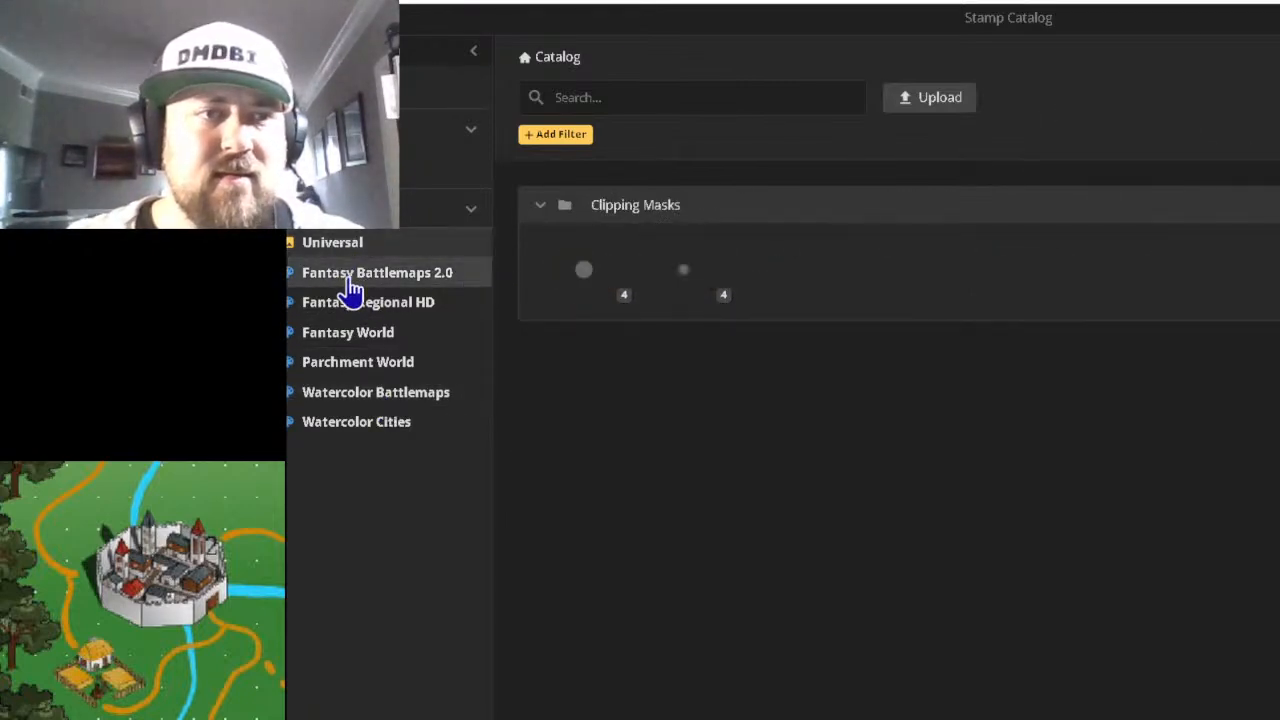
{"action": "left_click", "coordinate": [352, 274]}
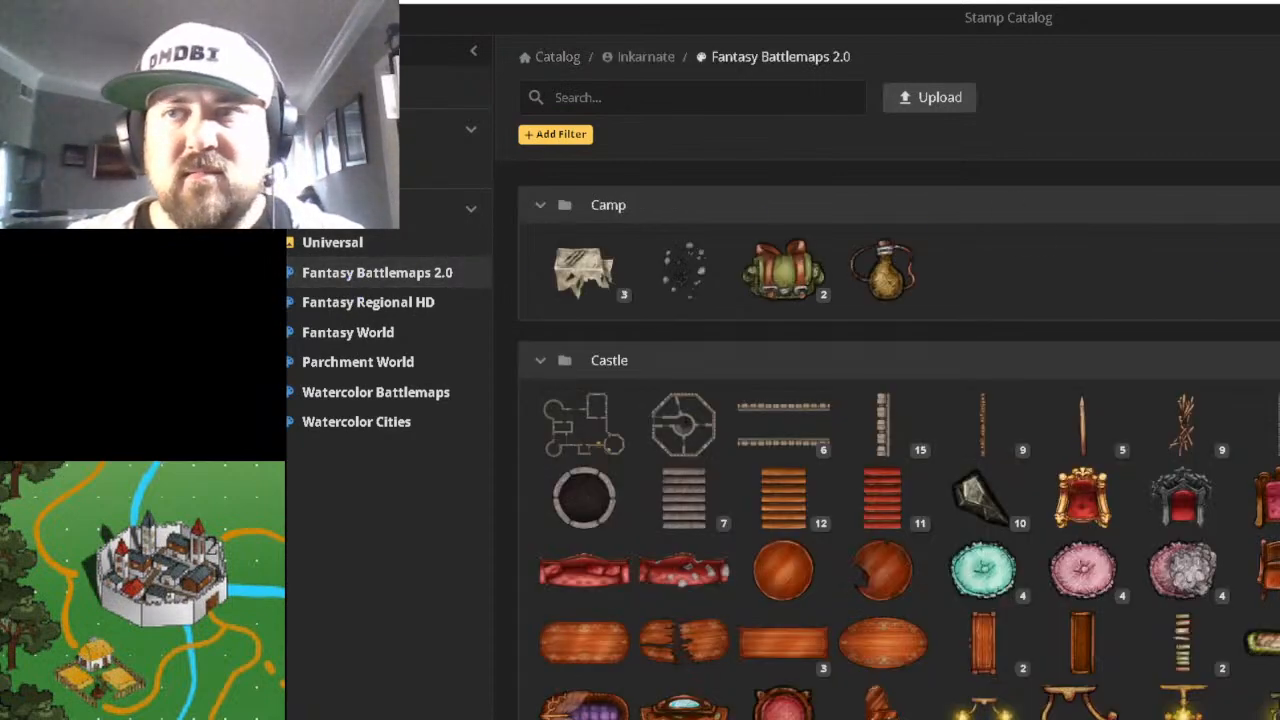
{"action": "key", "text": "Escape"}
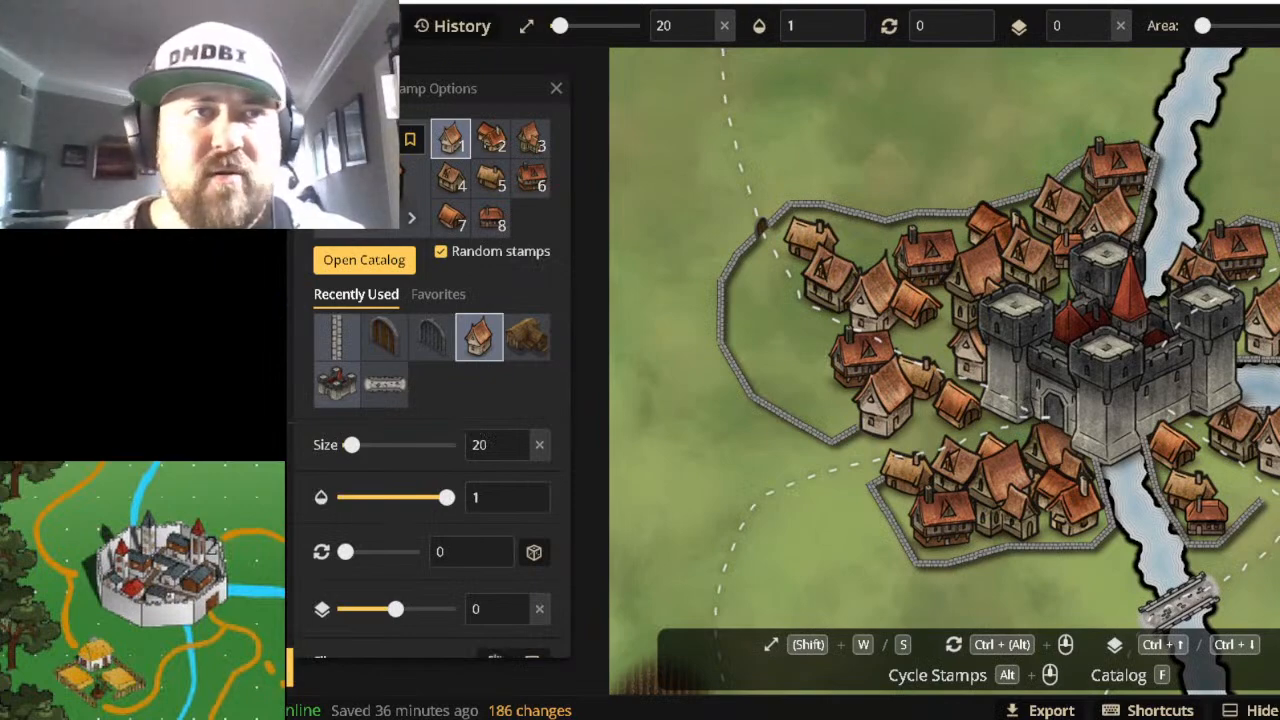
Save the map.
{"action": "left_click", "coordinate": [262, 26]}
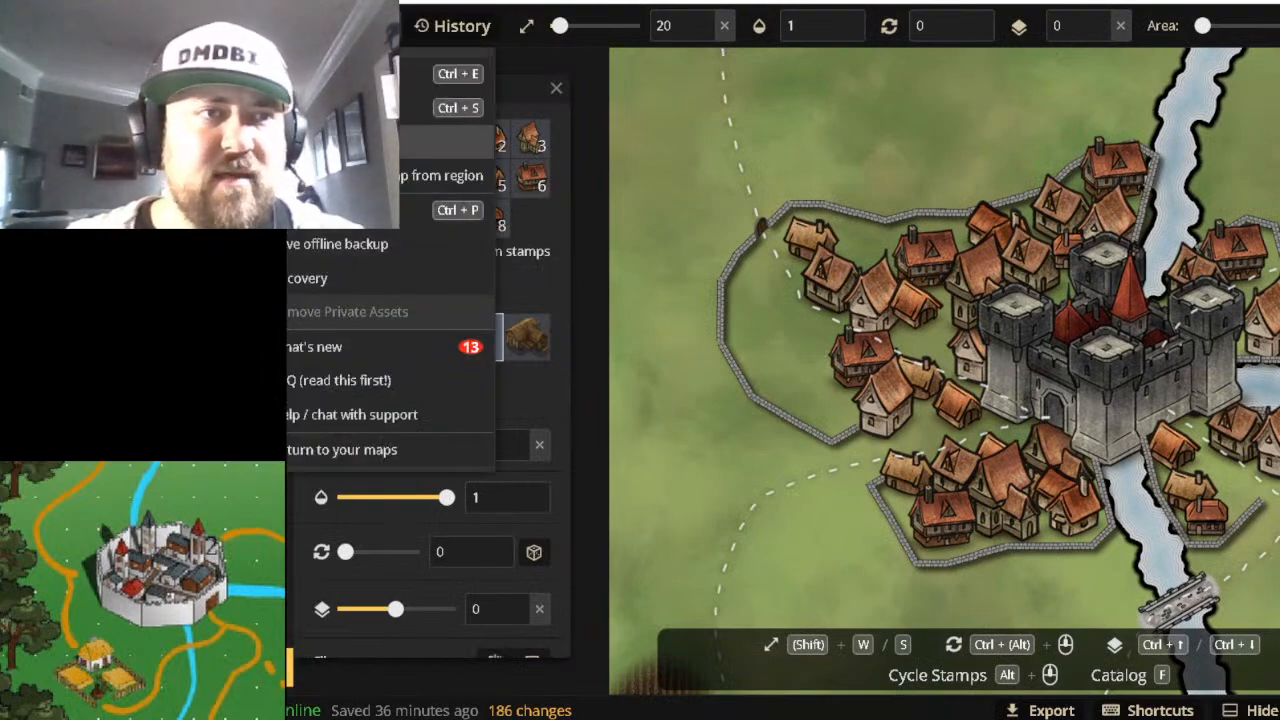
{"action": "key", "text": "ctrl+s"}
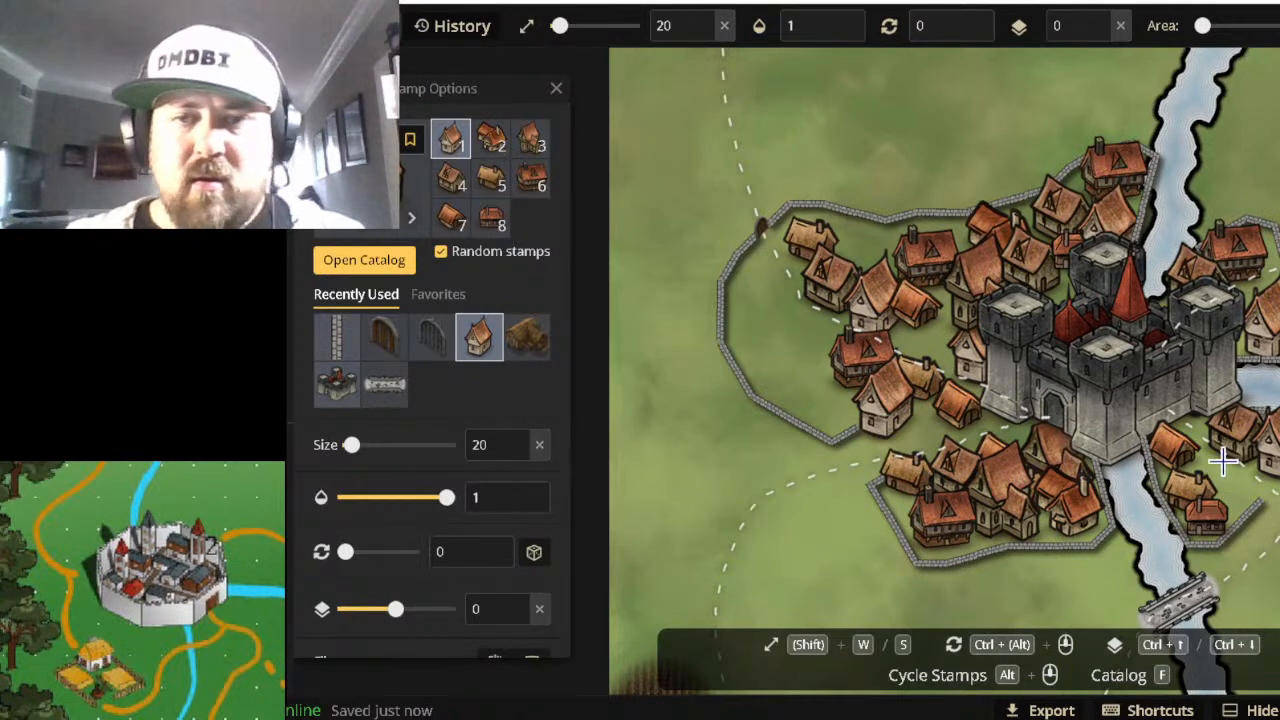
Enlarge the house stamp to size 330 and place a house among the buildings southeast of the castle.
{"action": "key", "text": "w"}
{"action": "key", "text": "w"}
{"action": "key", "text": "w"}
{"action": "key", "text": "w"}
{"action": "key", "text": "w"}
{"action": "key", "text": "w"}
{"action": "key", "text": "w"}
{"action": "key", "text": "w"}
{"action": "key", "text": "w"}
{"action": "key", "text": "w"}
{"action": "key", "text": "w"}
{"action": "key", "text": "w"}
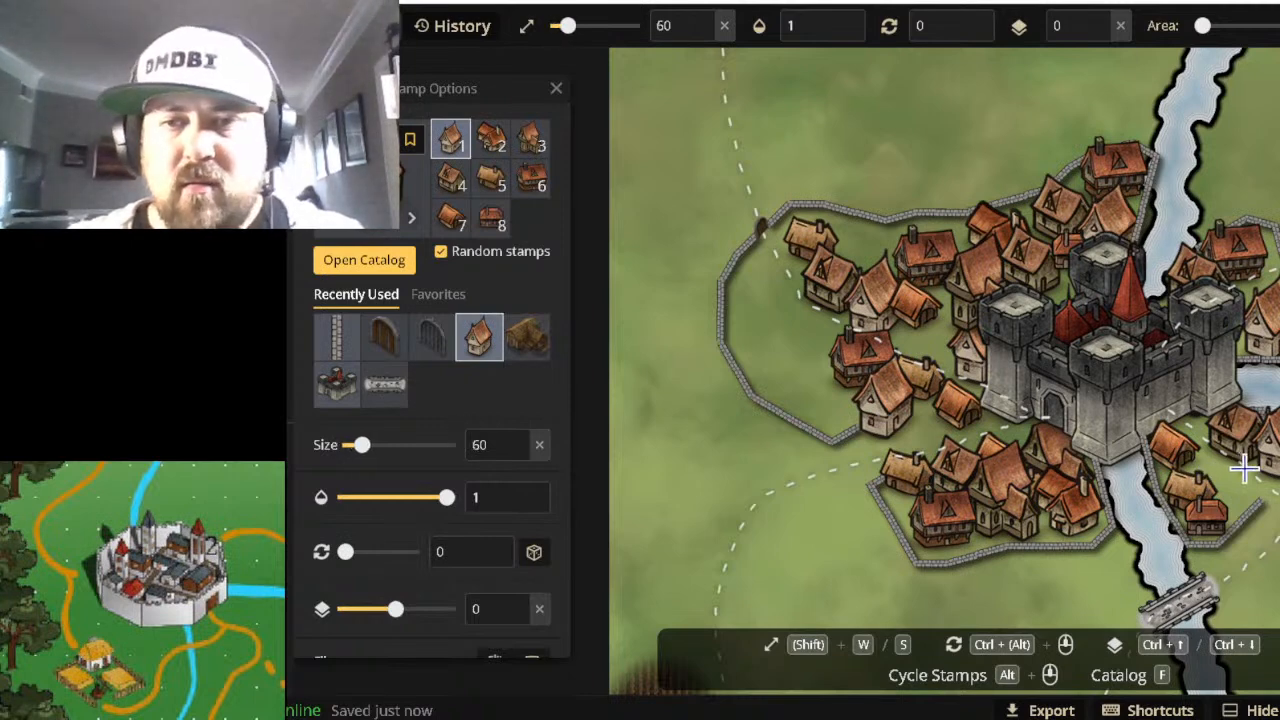
{"action": "key", "text": "w"}
{"action": "key", "text": "w"}
{"action": "key", "text": "w"}
{"action": "key", "text": "w"}
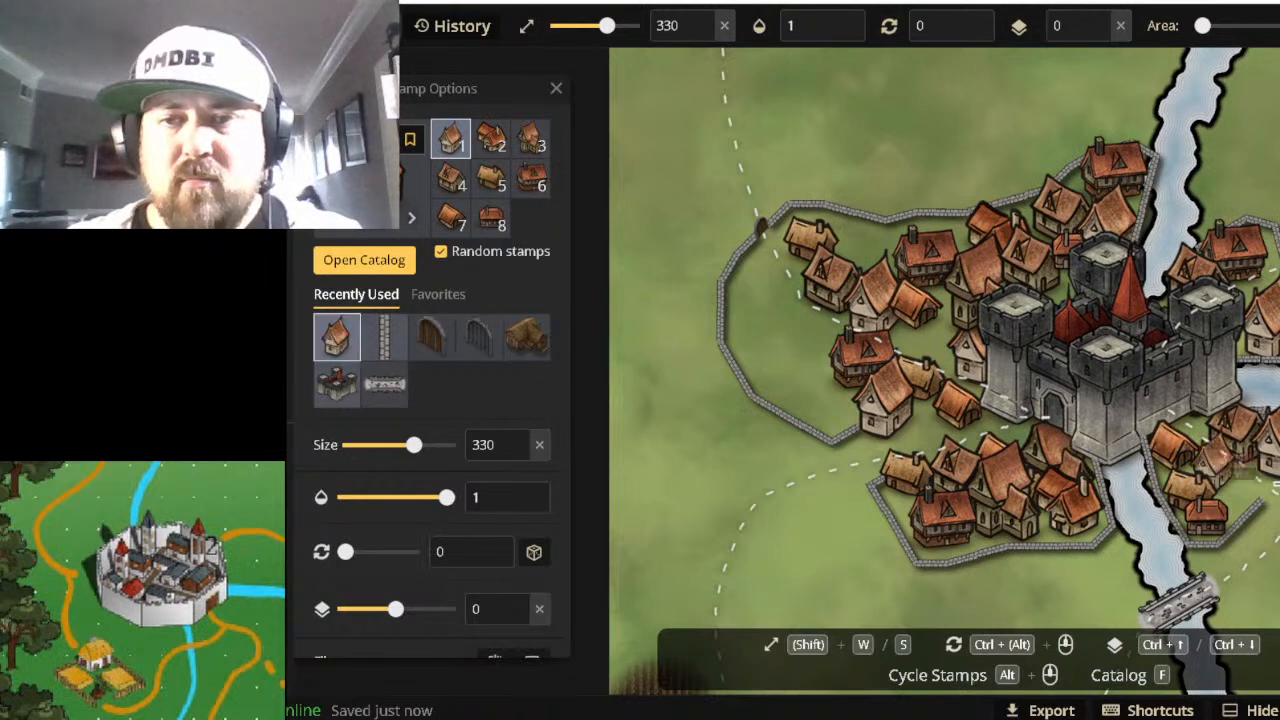
{"action": "left_click", "coordinate": [1220, 464]}
Increase the house stamp size to 450 and add another house beside the southeastern group inside the wall.
{"action": "key", "text": "w"}
{"action": "key", "text": "w"}
{"action": "key", "text": "w"}
{"action": "key", "text": "w"}
{"action": "key", "text": "w"}
{"action": "key", "text": "w"}
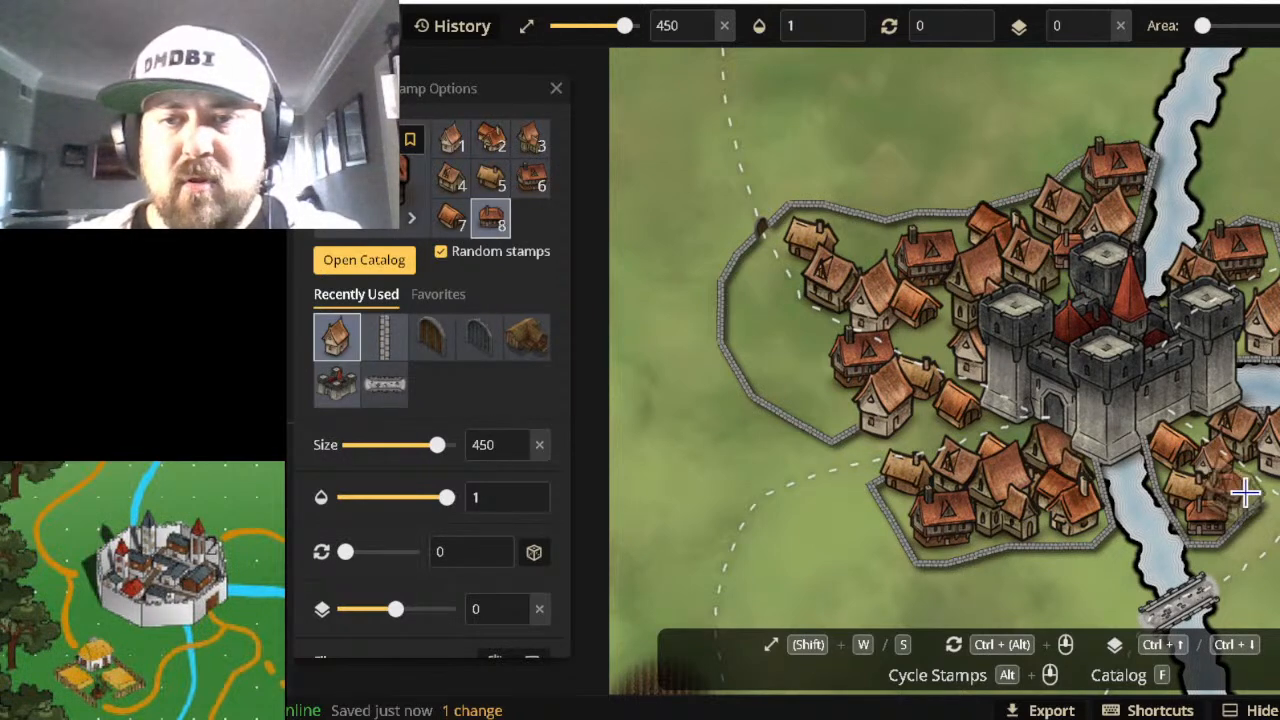
{"action": "left_click", "coordinate": [1222, 490]}
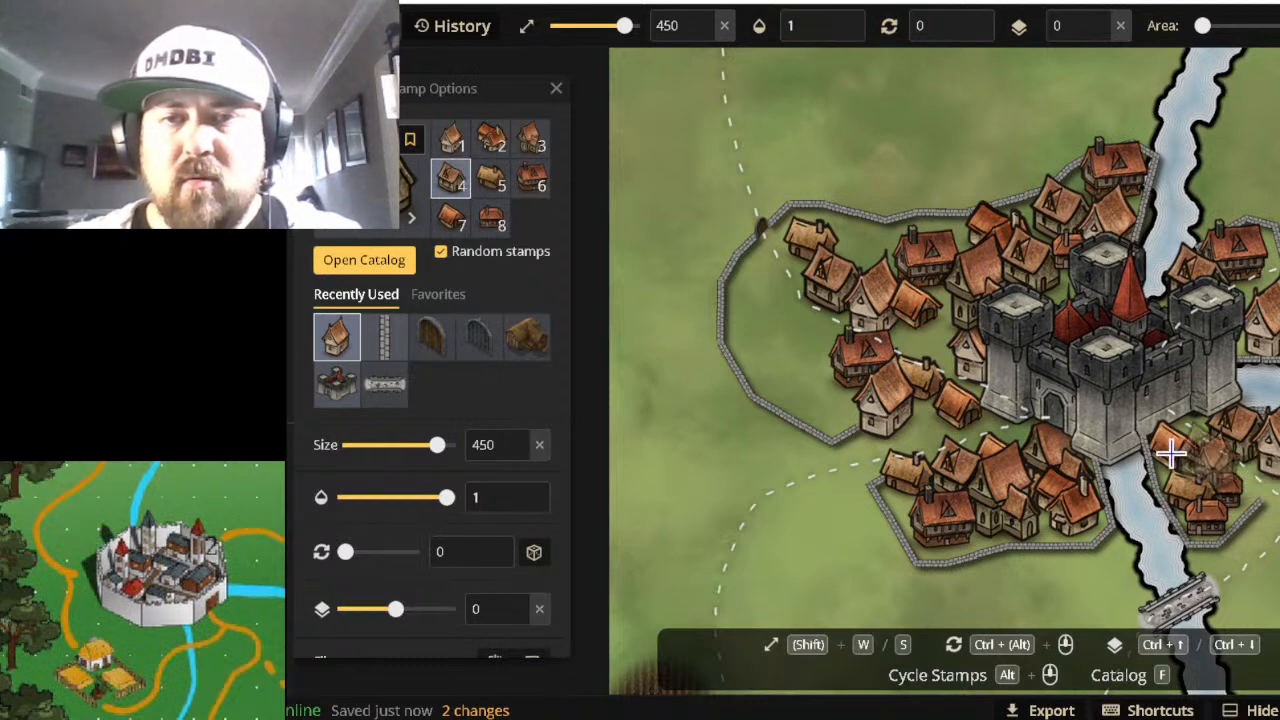
Fill the empty western area inside the wall with size 450 houses, two on layer 0 and four on layer -2.
{"action": "left_click", "coordinate": [825, 401]}
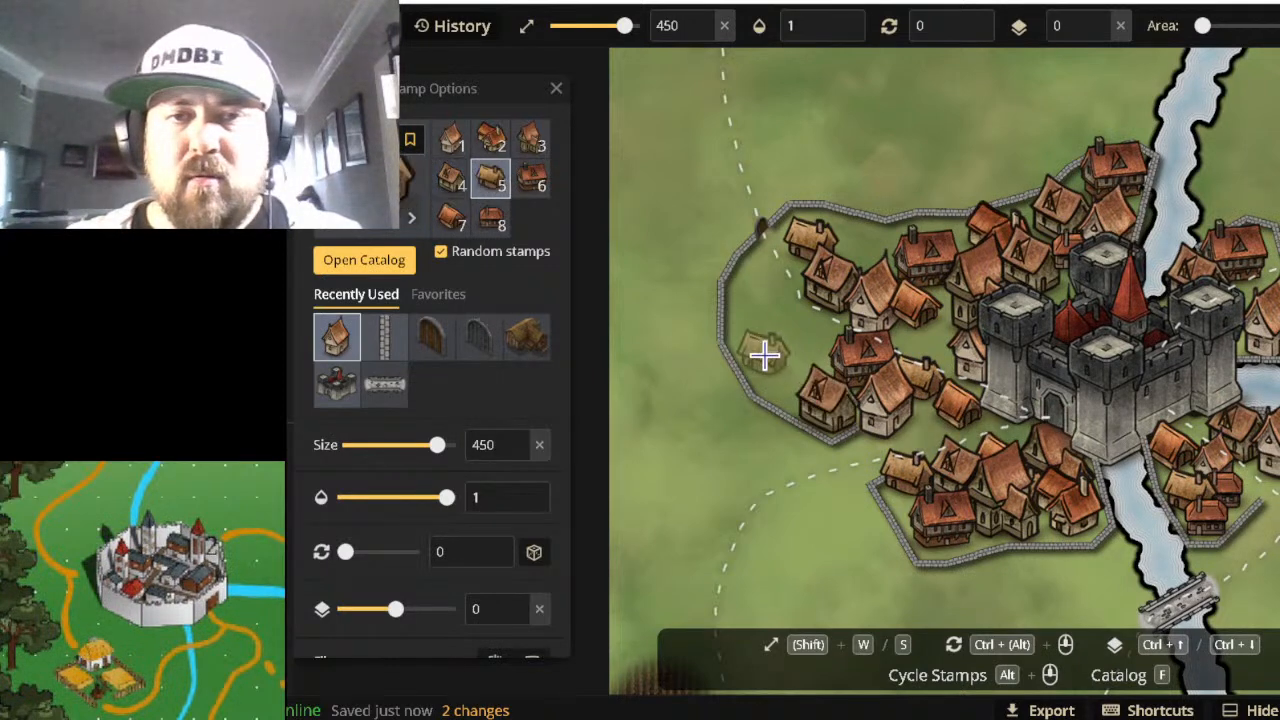
{"action": "left_click", "coordinate": [818, 366]}
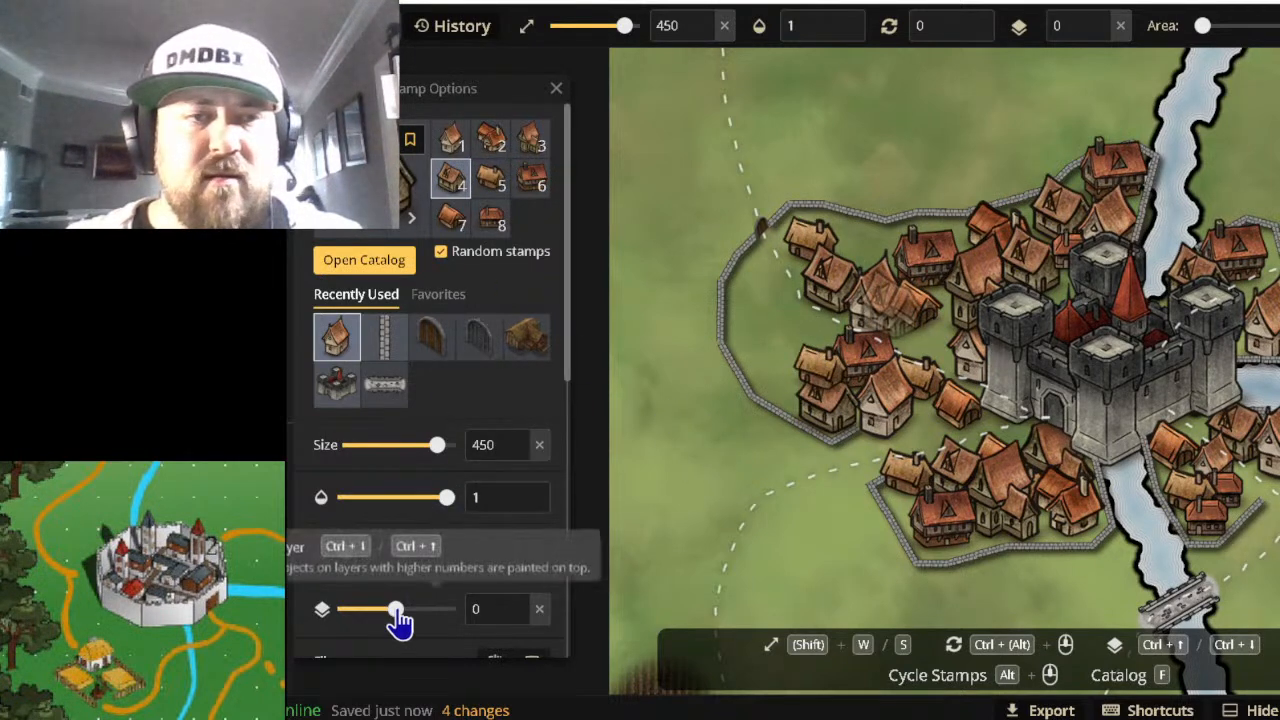
{"action": "left_click_drag", "start_coordinate": [396, 626], "coordinate": [377, 611]}
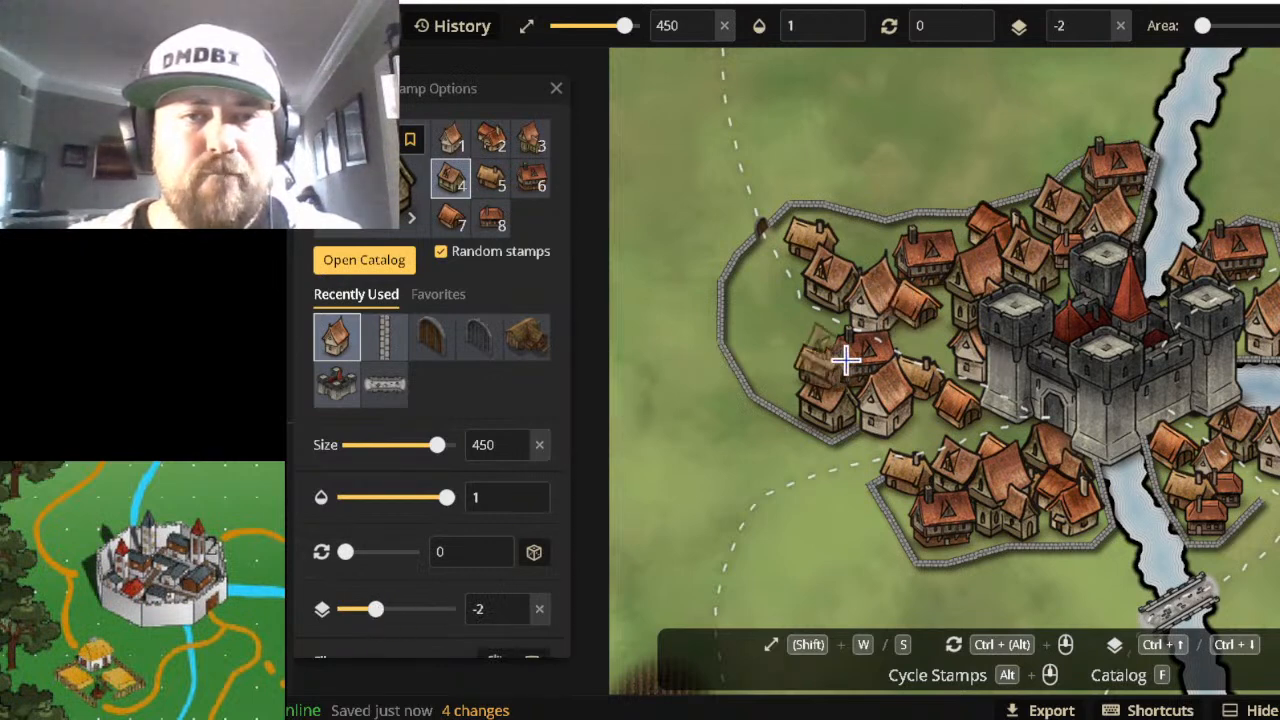
{"action": "left_click", "coordinate": [788, 373]}
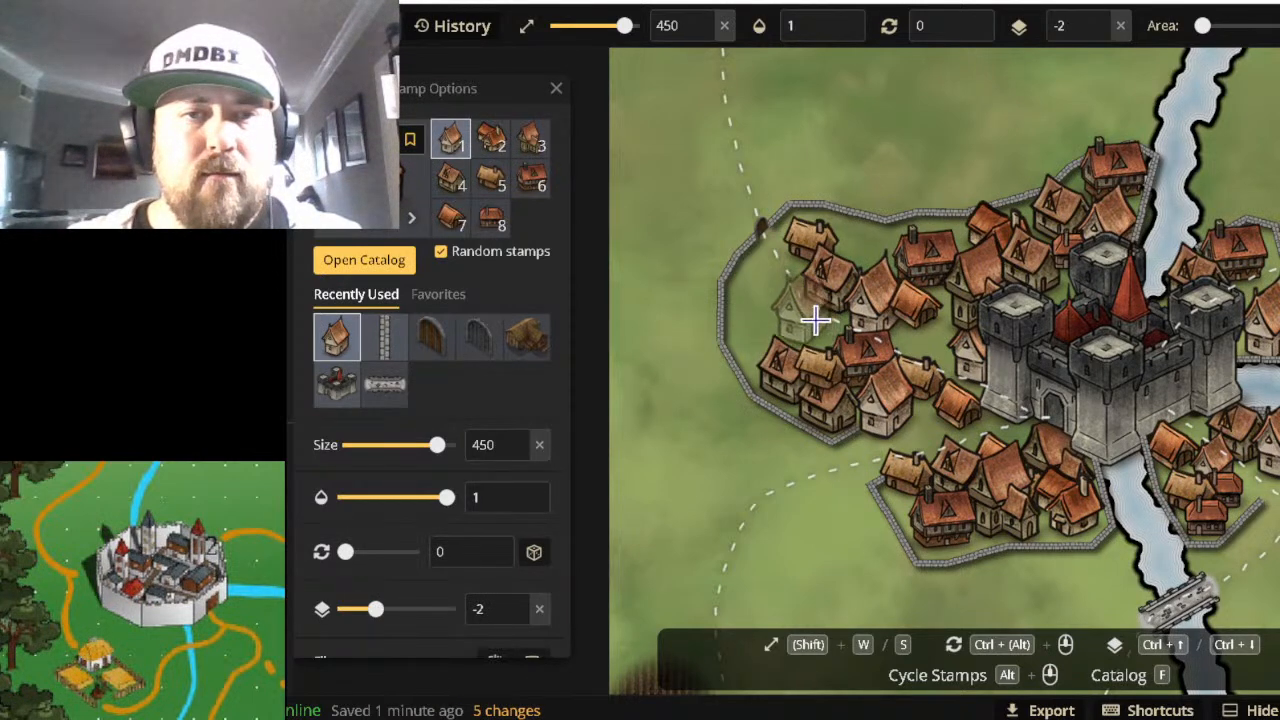
{"action": "left_click", "coordinate": [822, 333]}
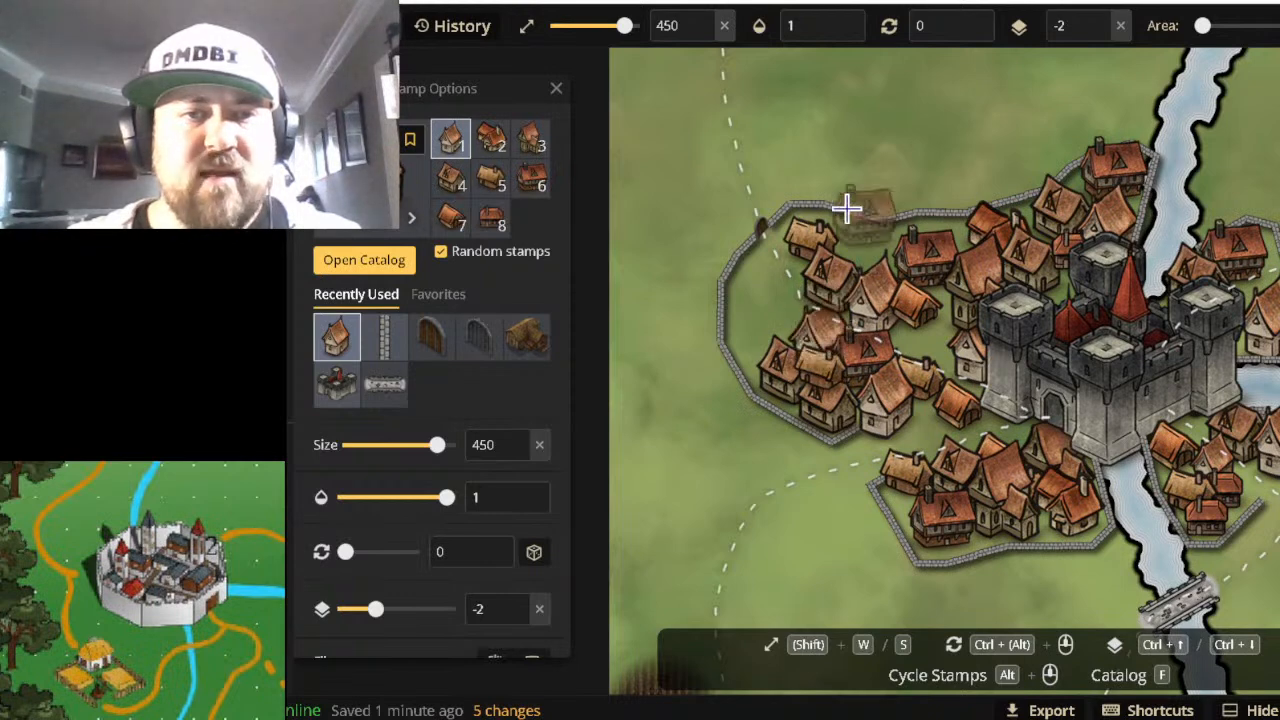
{"action": "left_click", "coordinate": [767, 302]}
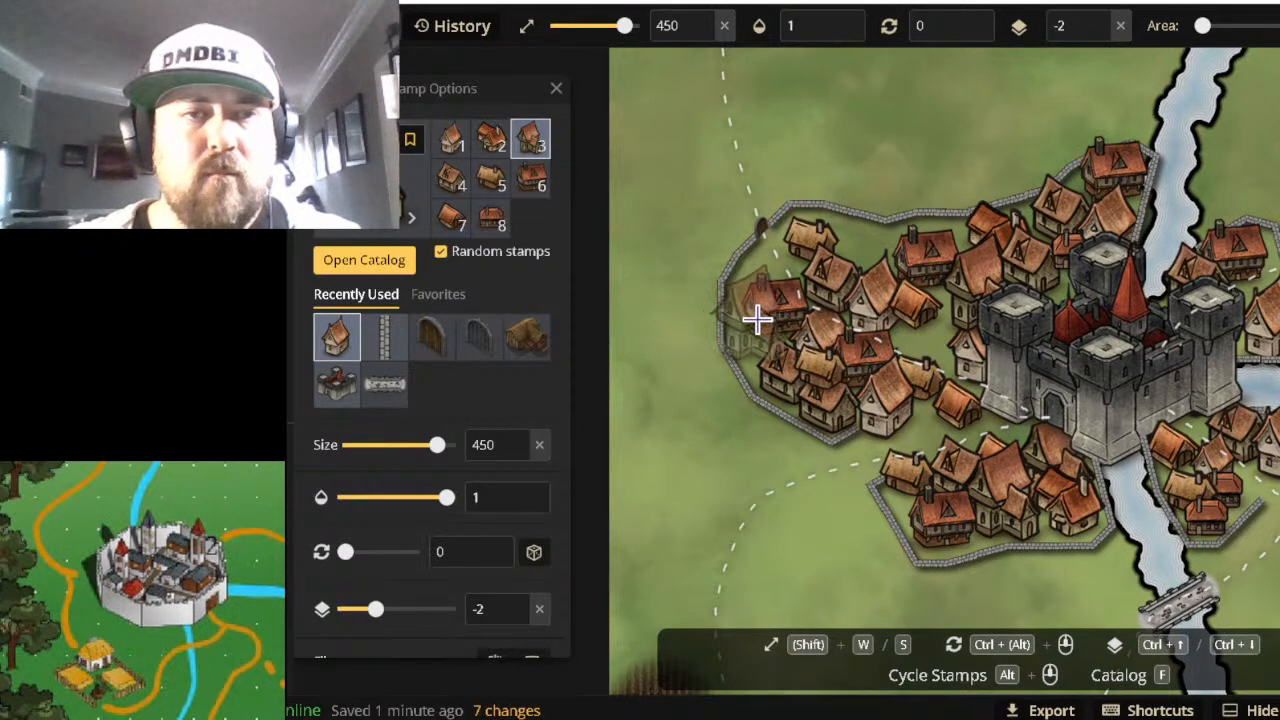
{"action": "left_click", "coordinate": [757, 260]}
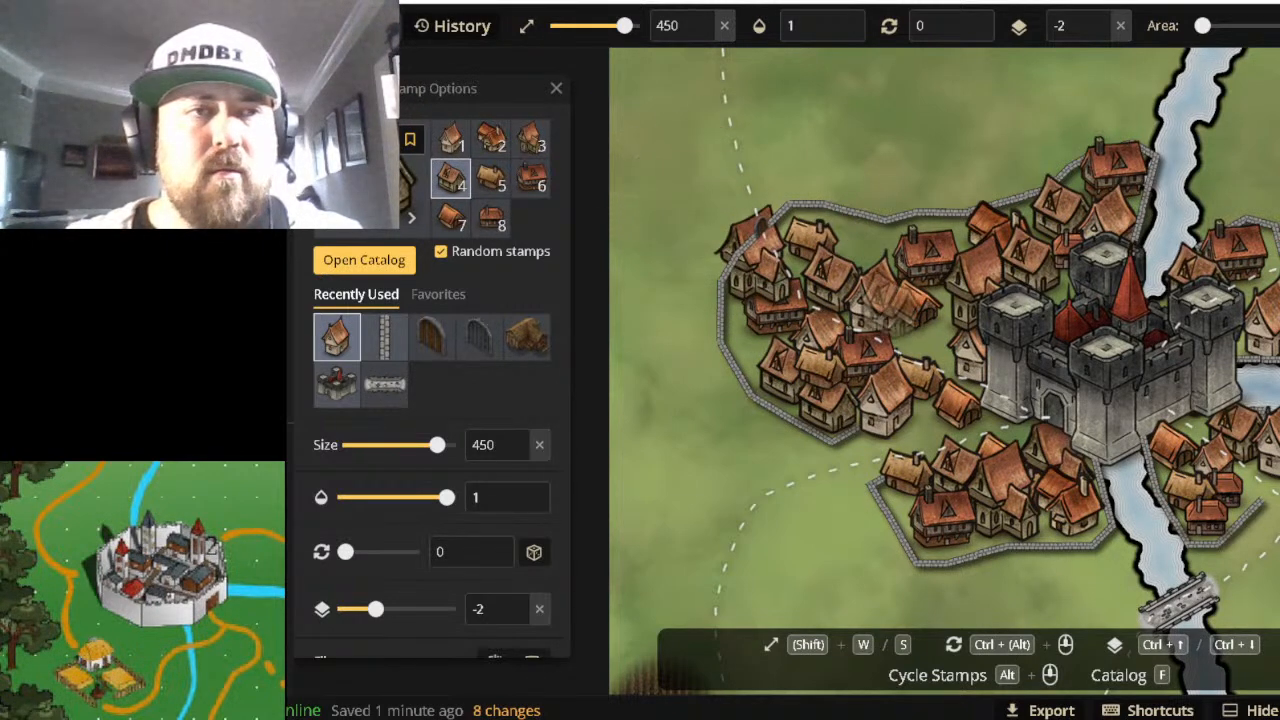
Raise the tall house beside the northwestern gate to layer 0.
{"action": "left_click", "coordinate": [723, 249]}
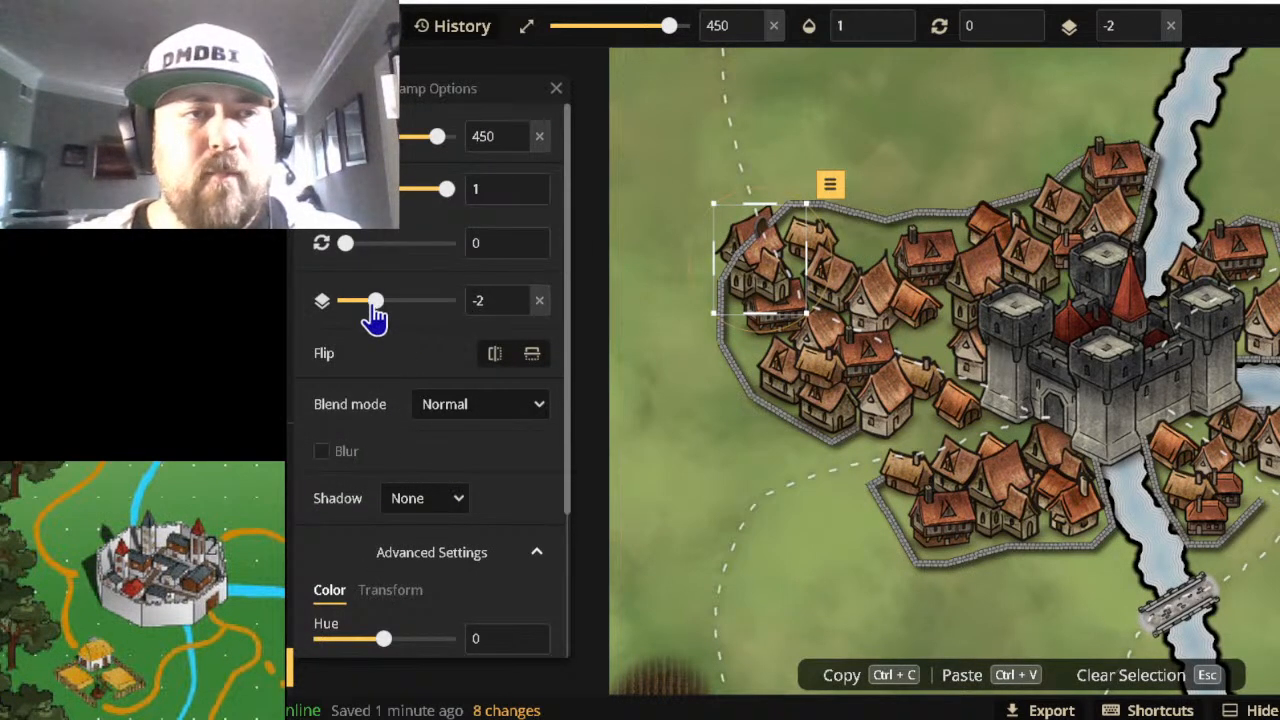
{"action": "left_click_drag", "start_coordinate": [374, 311], "coordinate": [398, 312]}
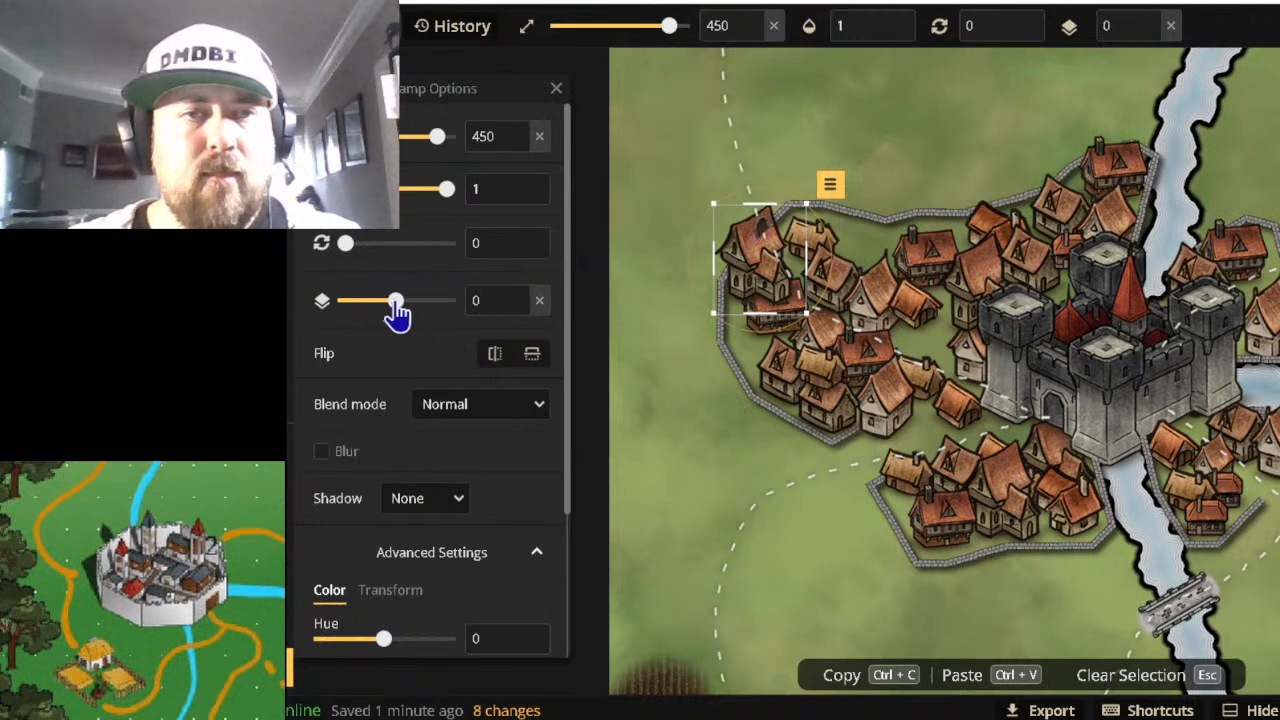
Raise the red-roofed house just below the tall northwestern house to layer 2.
{"action": "left_click", "coordinate": [763, 300]}
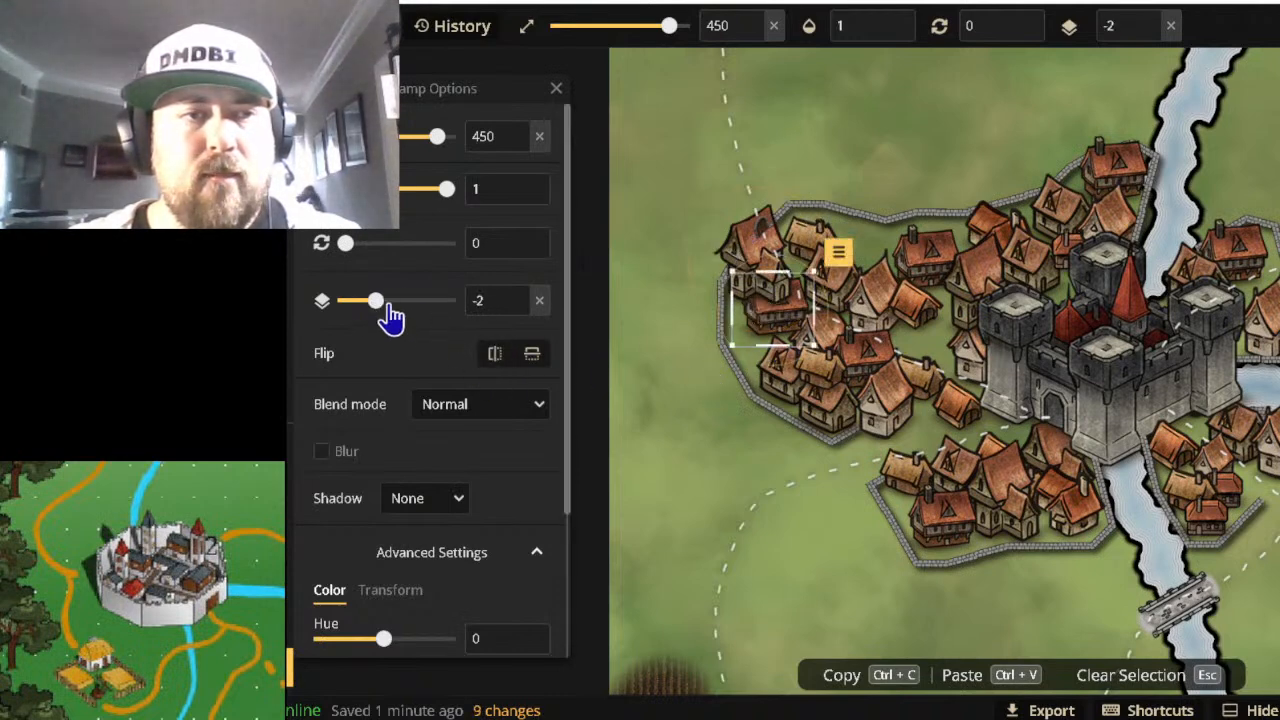
{"action": "left_click_drag", "start_coordinate": [383, 314], "coordinate": [420, 314]}
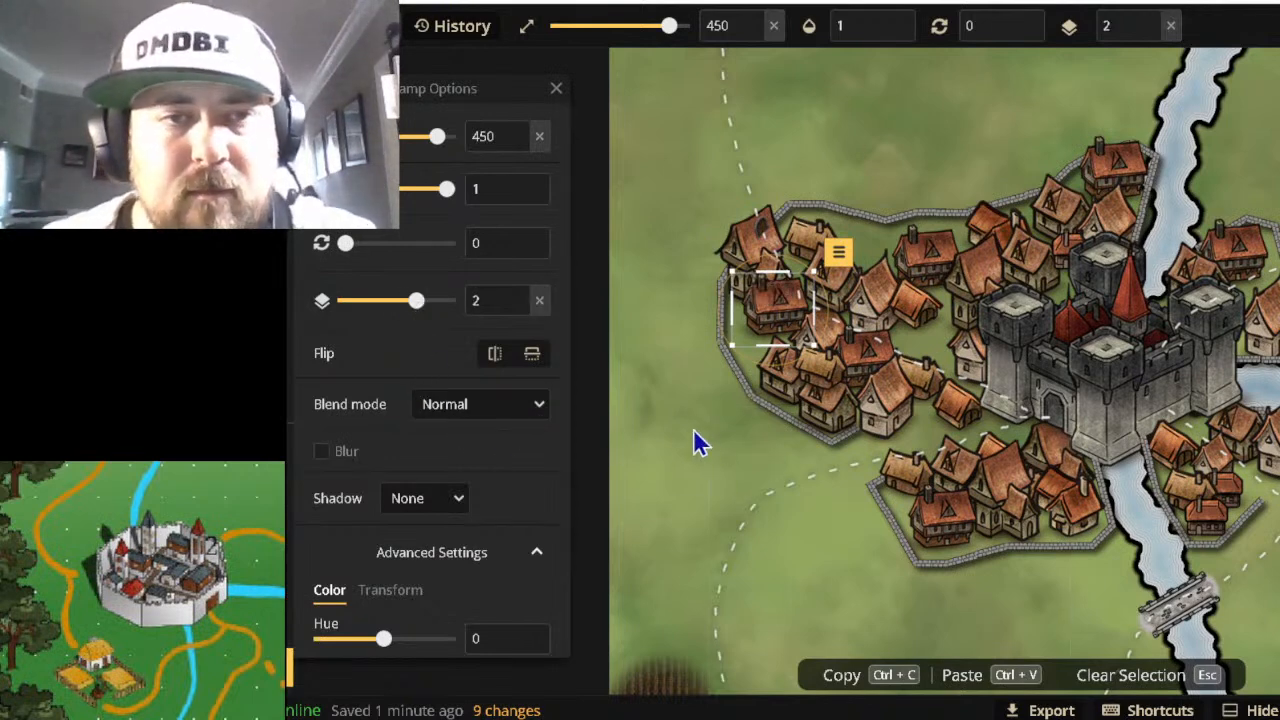
{"action": "left_click", "coordinate": [660, 403]}
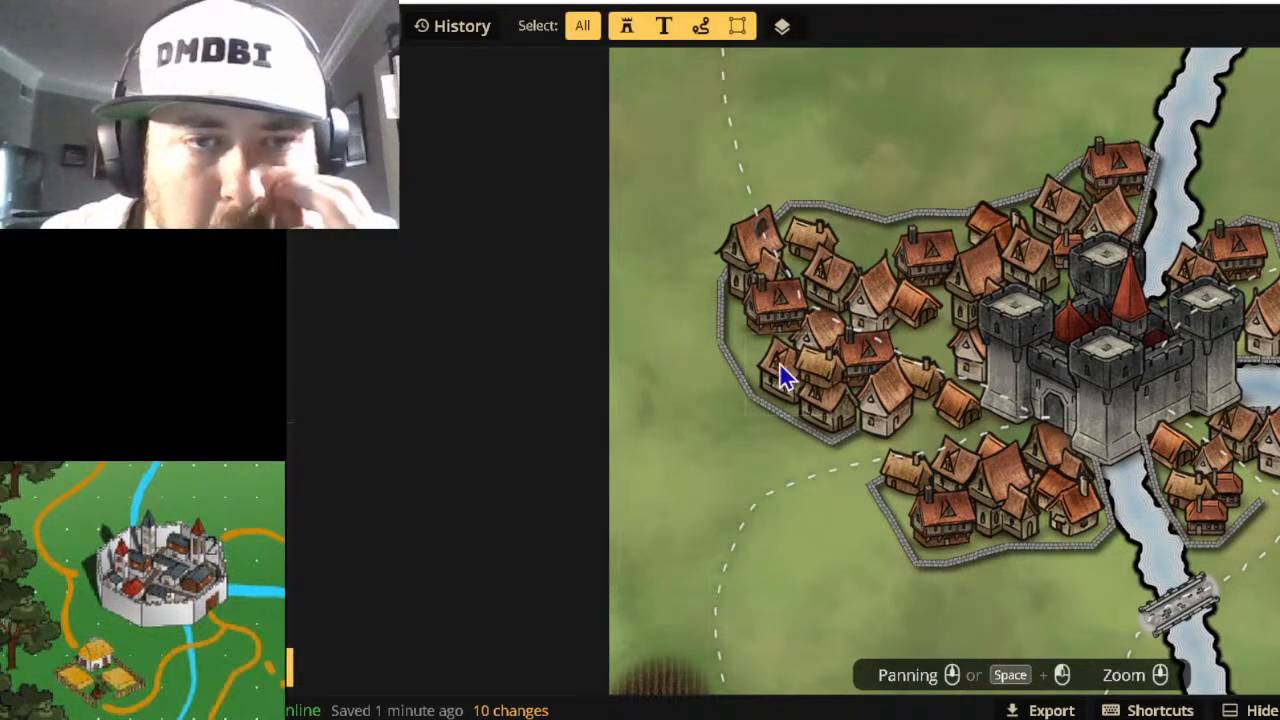
Move the small yellow-roofed house from the southwestern cluster to the gap along the western wall and set it to layer 3.
{"action": "left_click", "coordinate": [812, 370]}
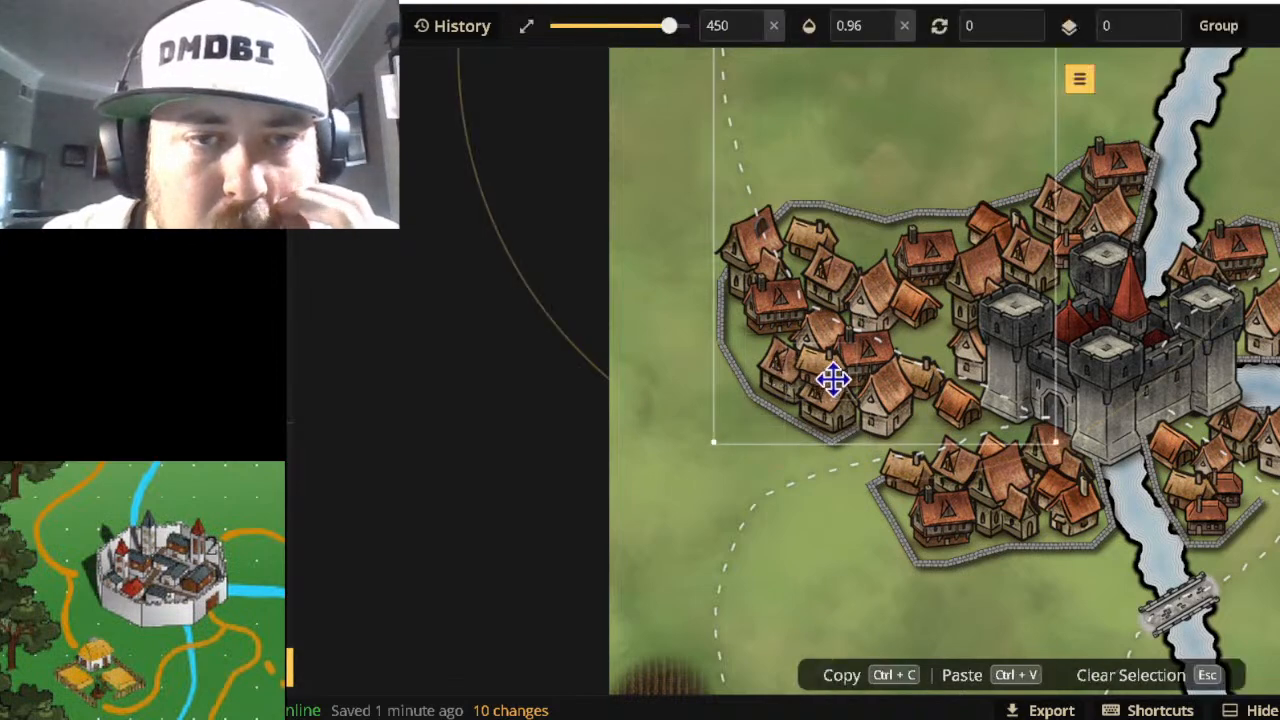
{"action": "left_click_drag", "start_coordinate": [820, 362], "coordinate": [748, 328]}
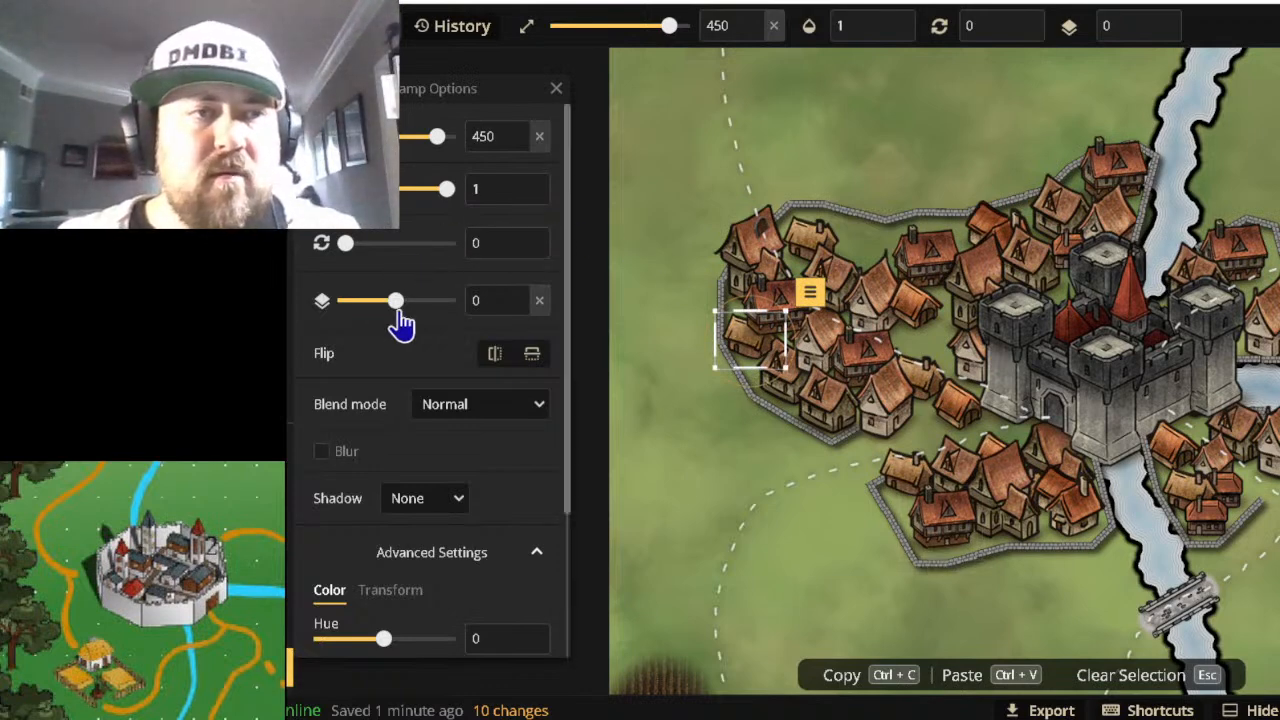
{"action": "left_click_drag", "start_coordinate": [395, 301], "coordinate": [427, 301]}
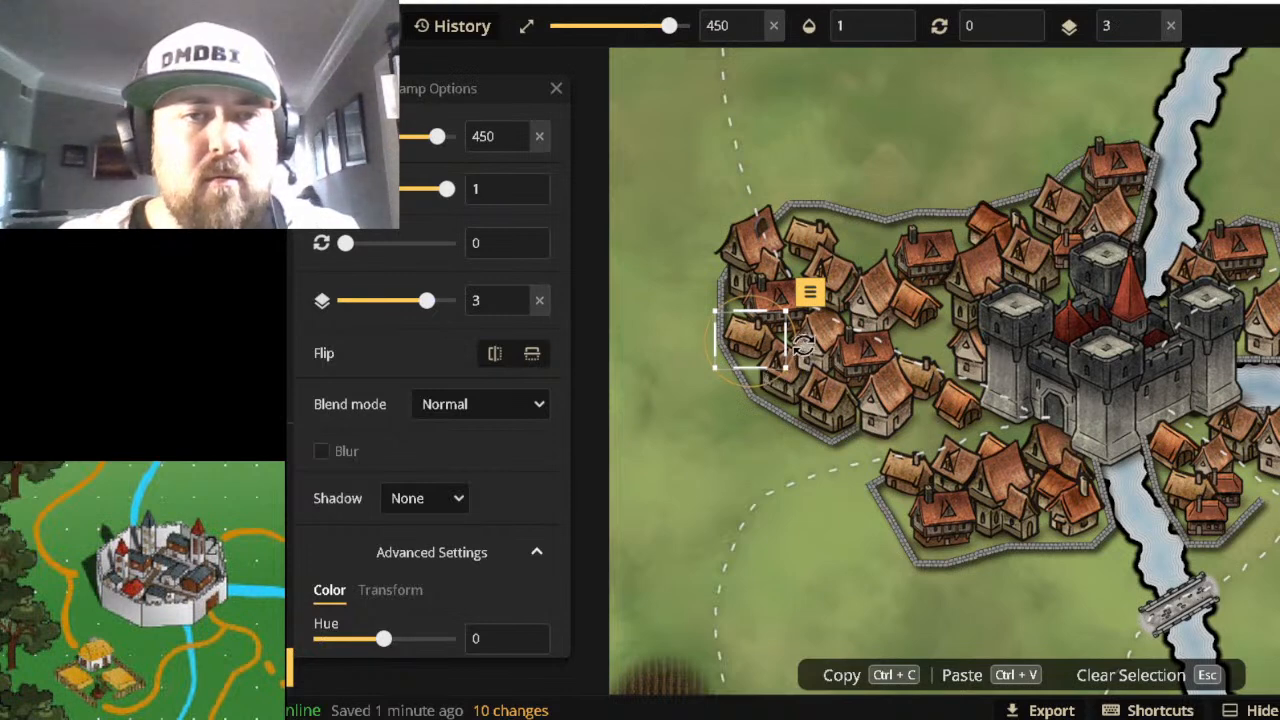
Lower the orange-roofed house in the middle of the western cluster to layer -3.
{"action": "left_click", "coordinate": [818, 332]}
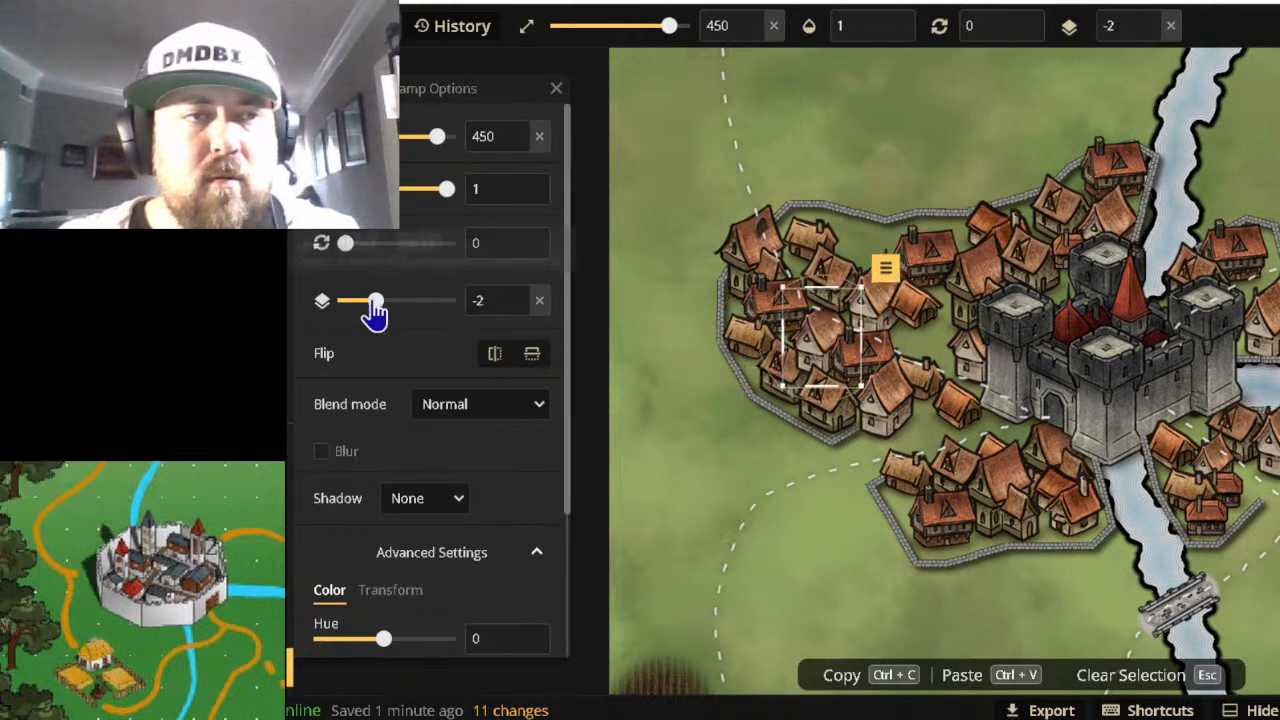
{"action": "left_click_drag", "start_coordinate": [371, 311], "coordinate": [367, 313]}
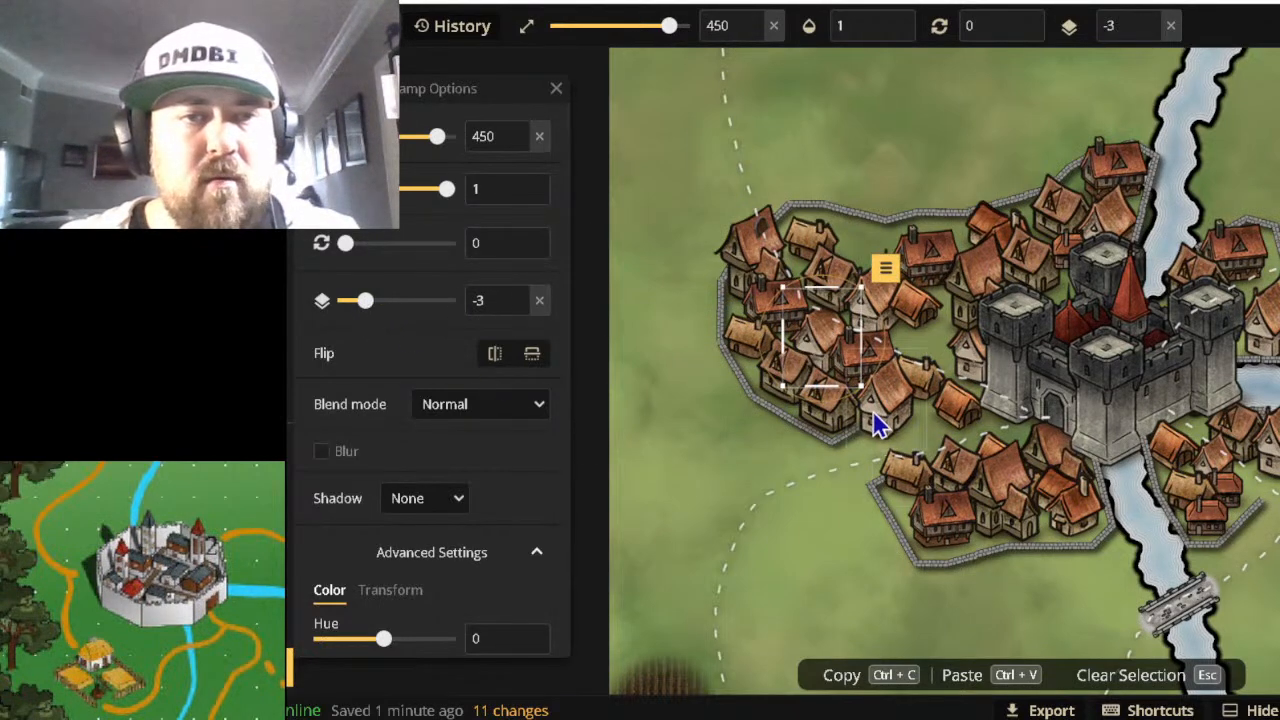
{"action": "left_click", "coordinate": [652, 407]}
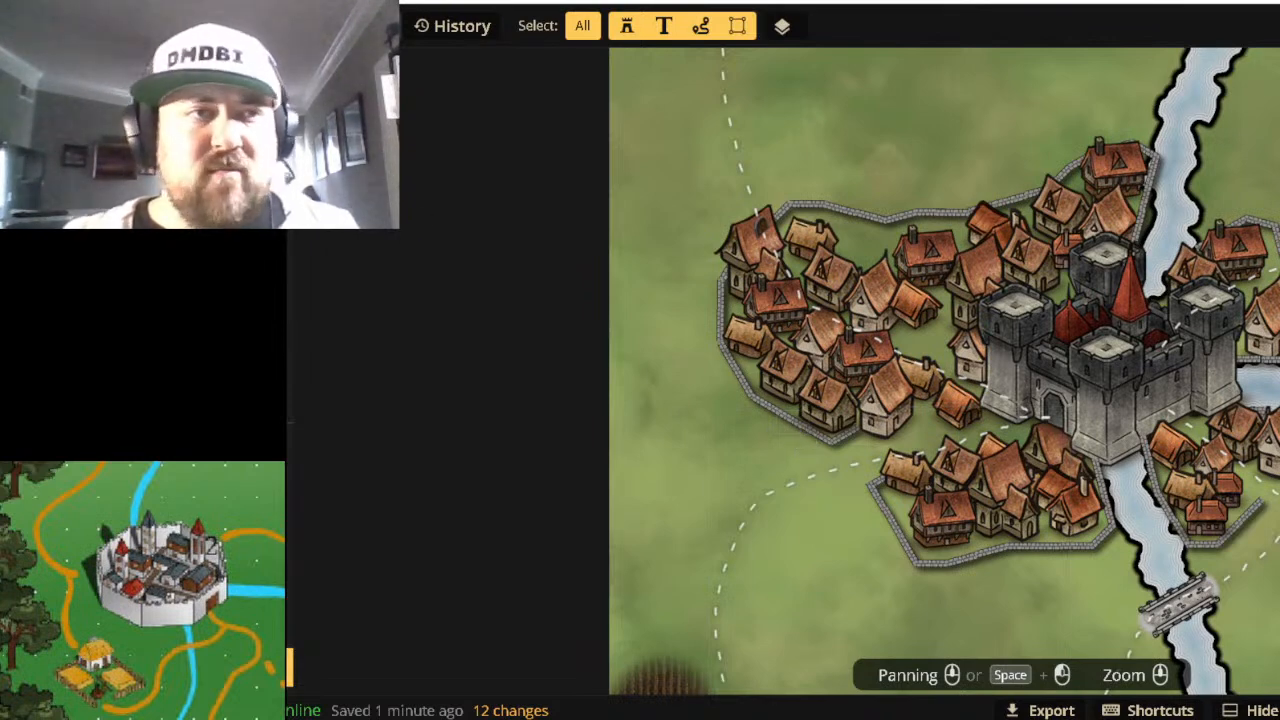
Search the whole stamp catalog for road, then clear the search and return to the map.
{"action": "left_click", "coordinate": [264, 200]}
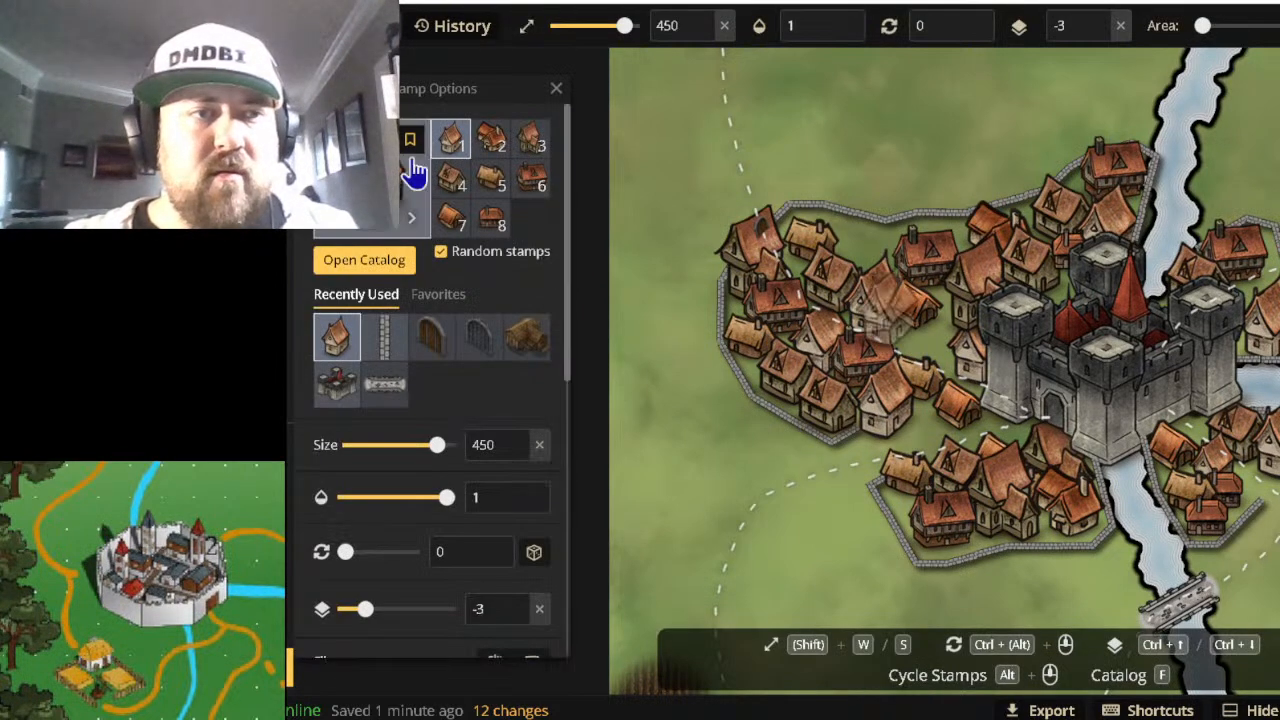
{"action": "left_click", "coordinate": [349, 262]}
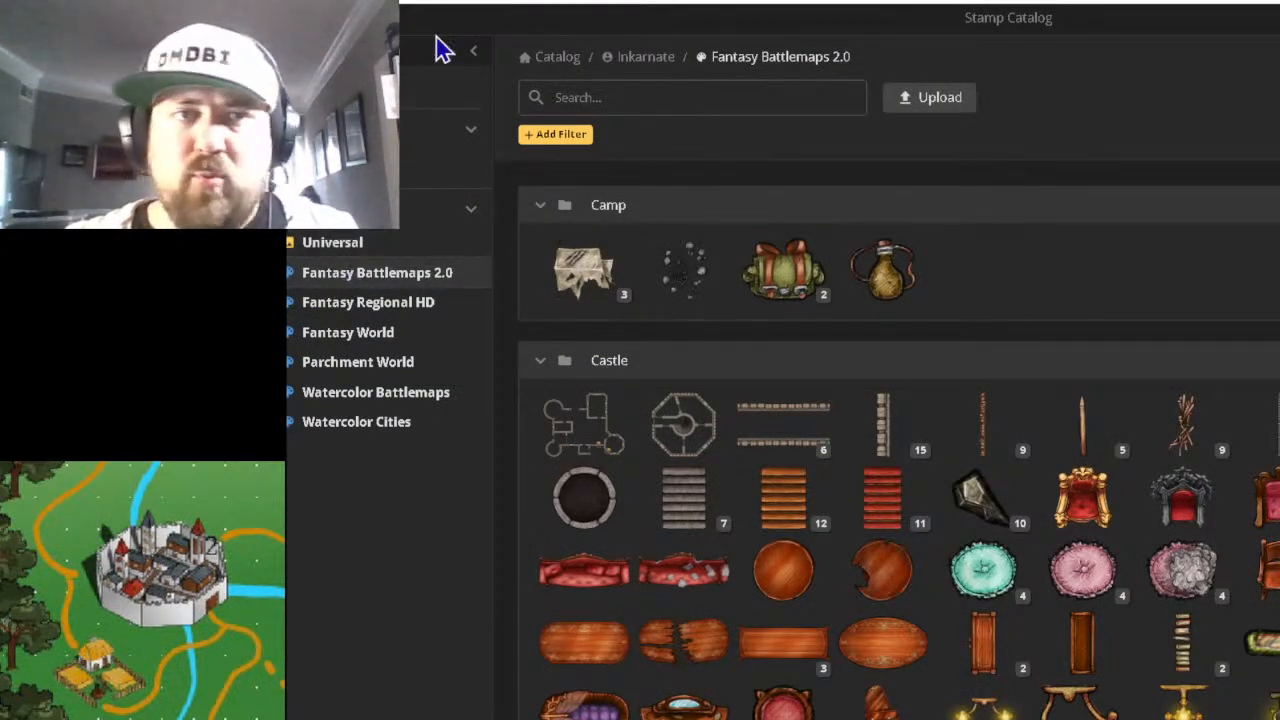
{"action": "type", "text": "oad"}
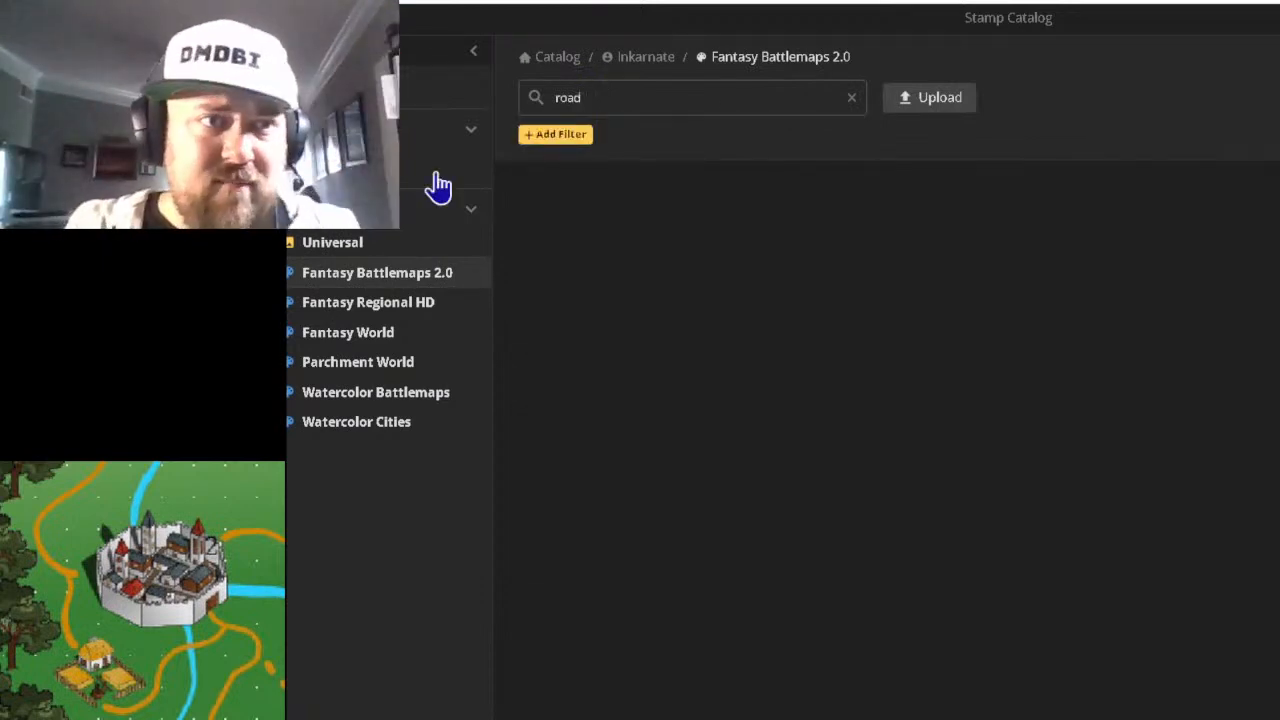
{"action": "left_click", "coordinate": [303, 230]}
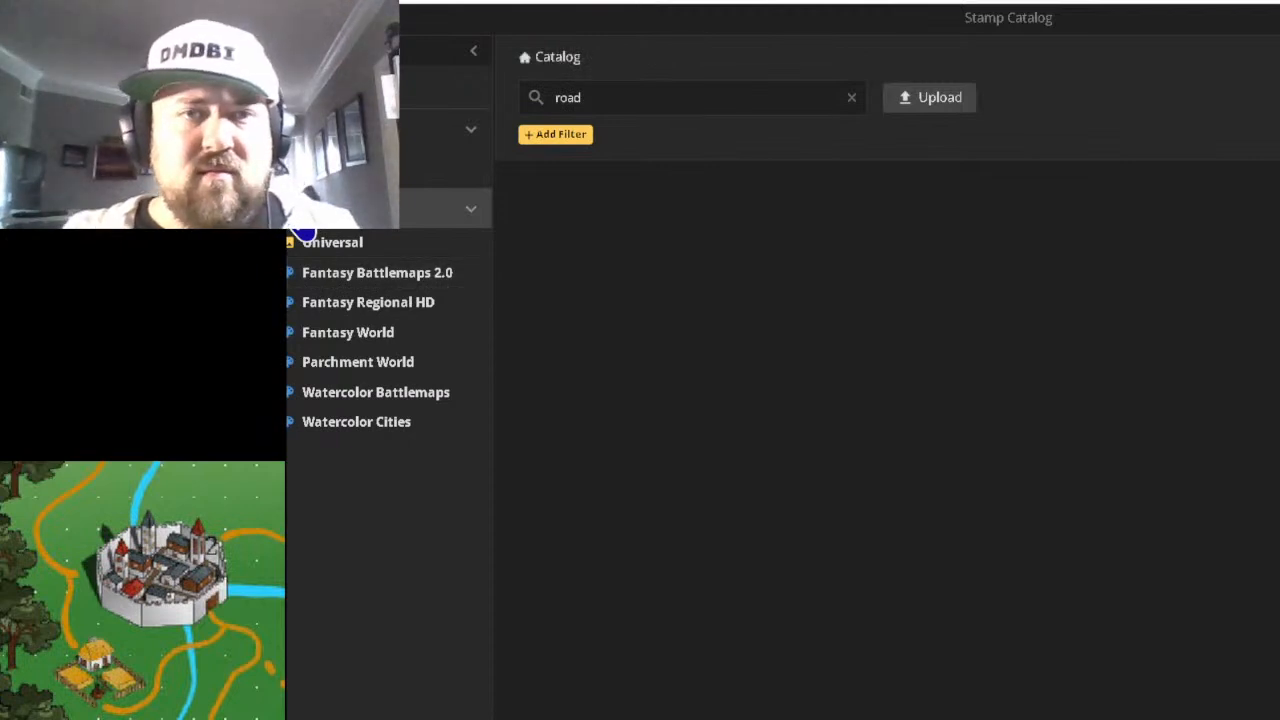
{"action": "left_click", "coordinate": [640, 95]}
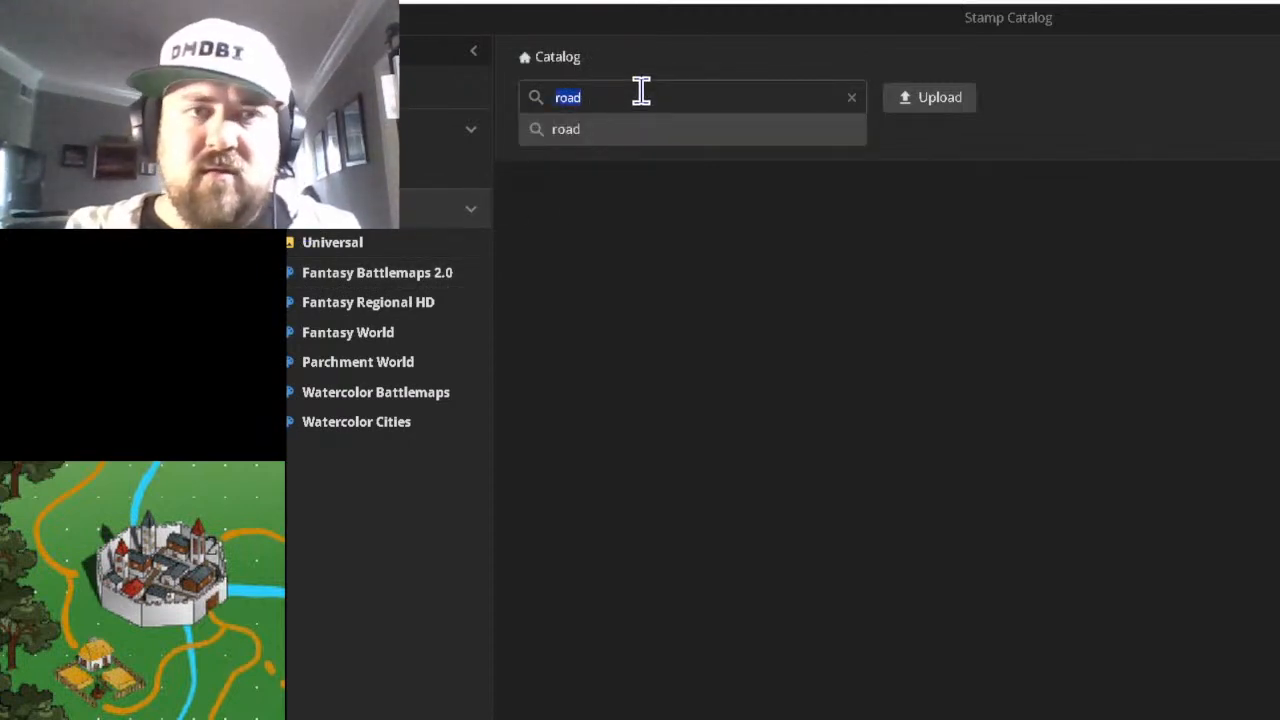
{"action": "key", "text": "Return"}
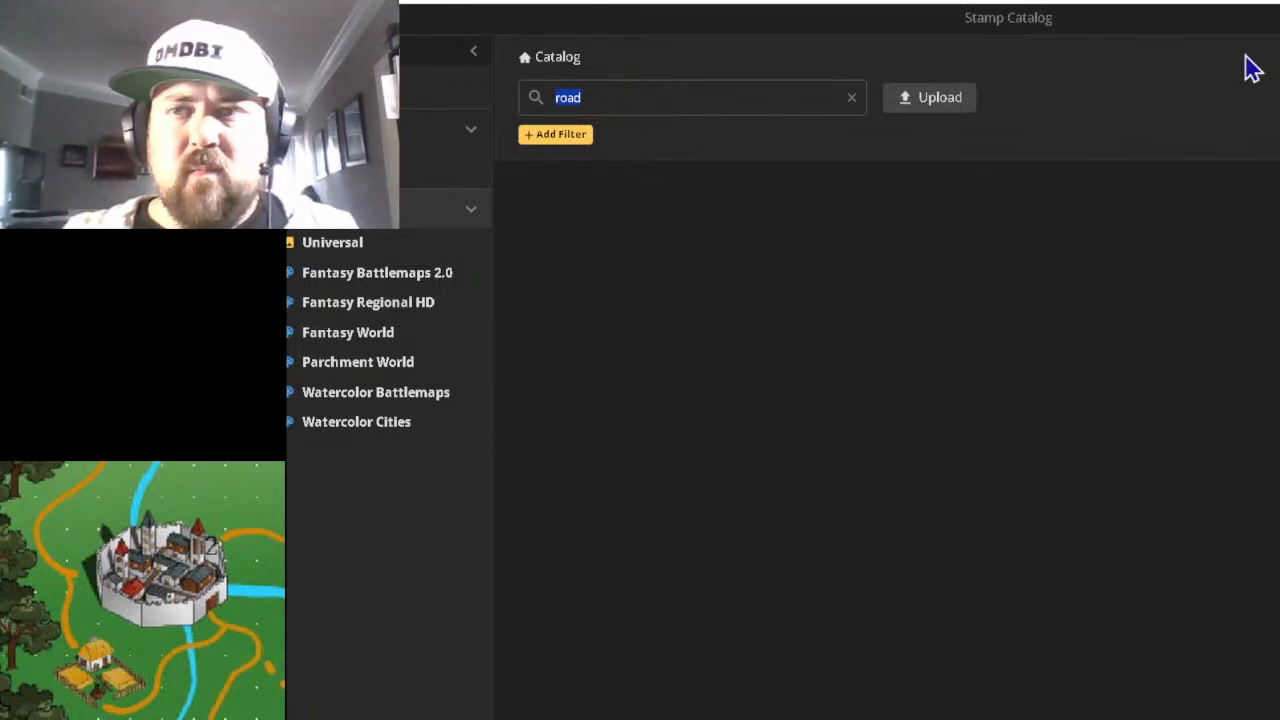
{"action": "key", "text": "Escape"}
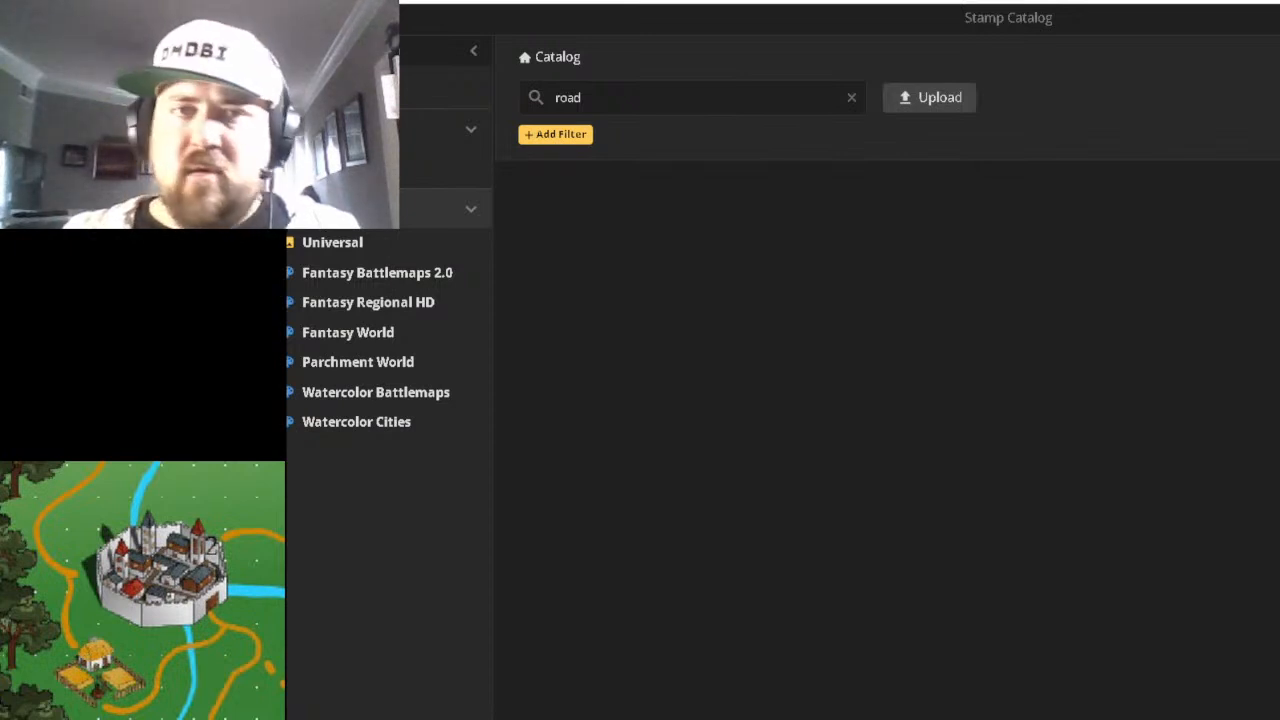
{"action": "double_click", "coordinate": [602, 97]}
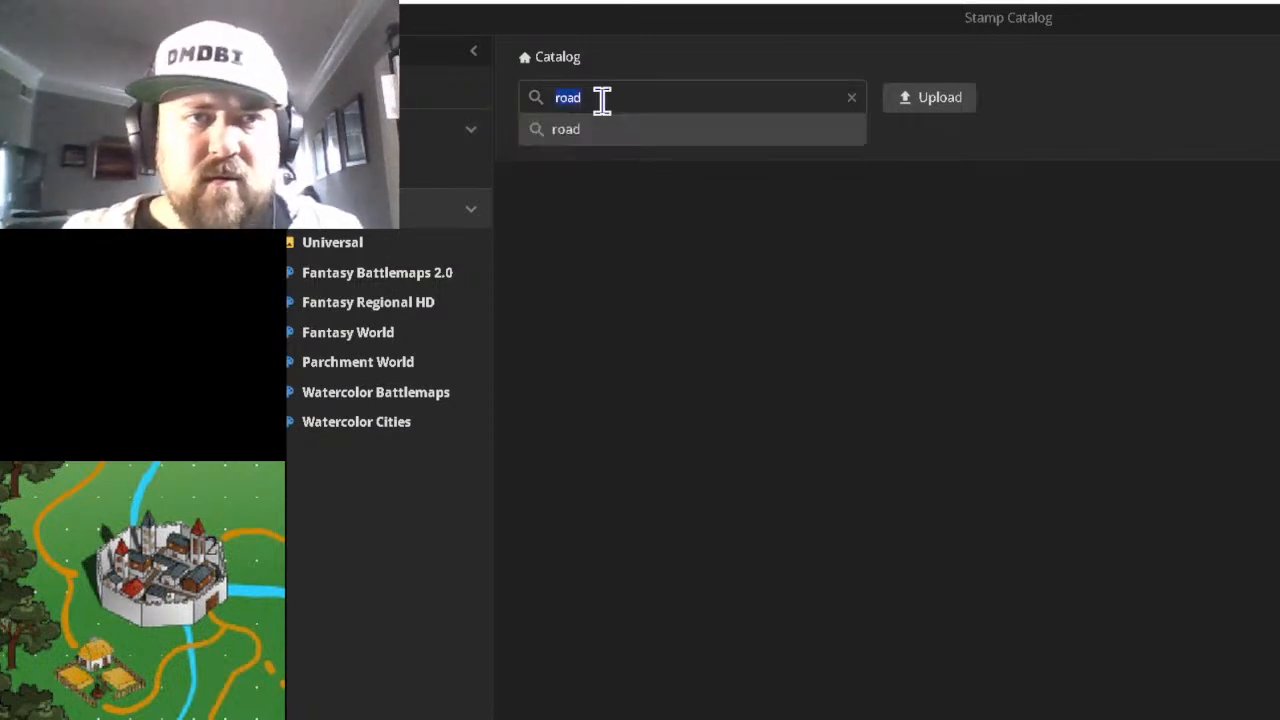
{"action": "key", "text": "BackSpace"}
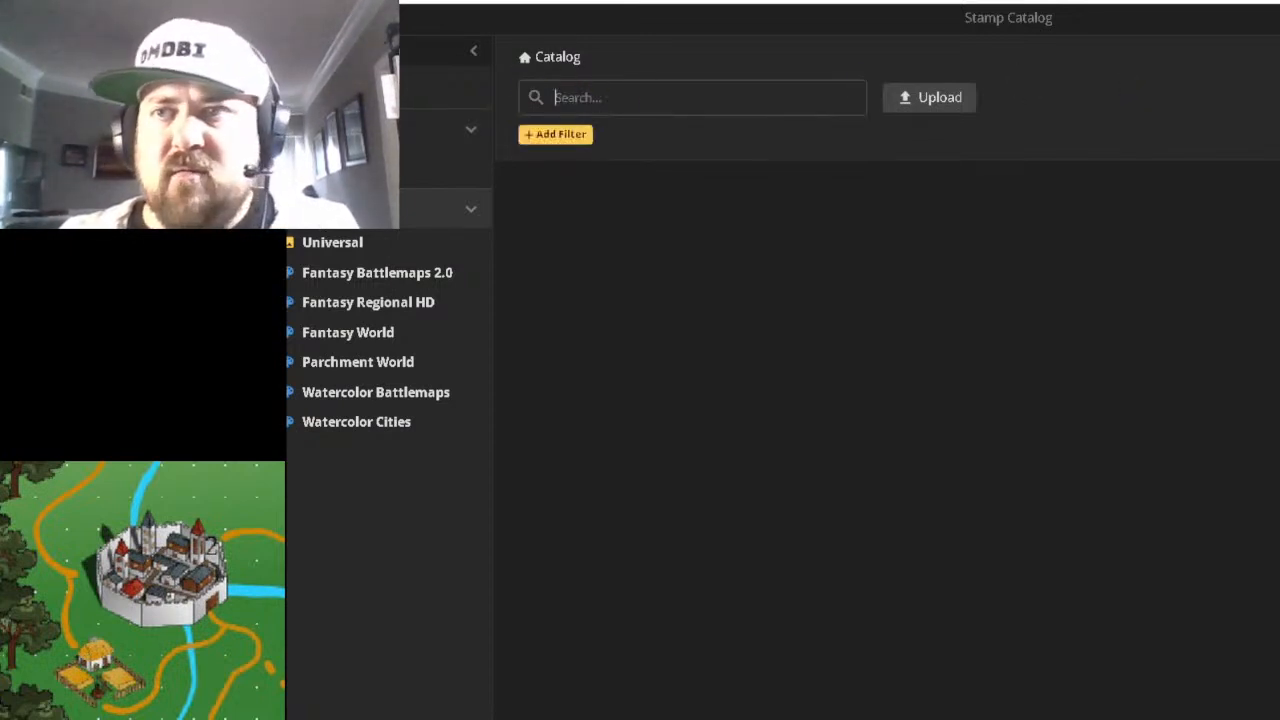
{"action": "key", "text": "Escape"}
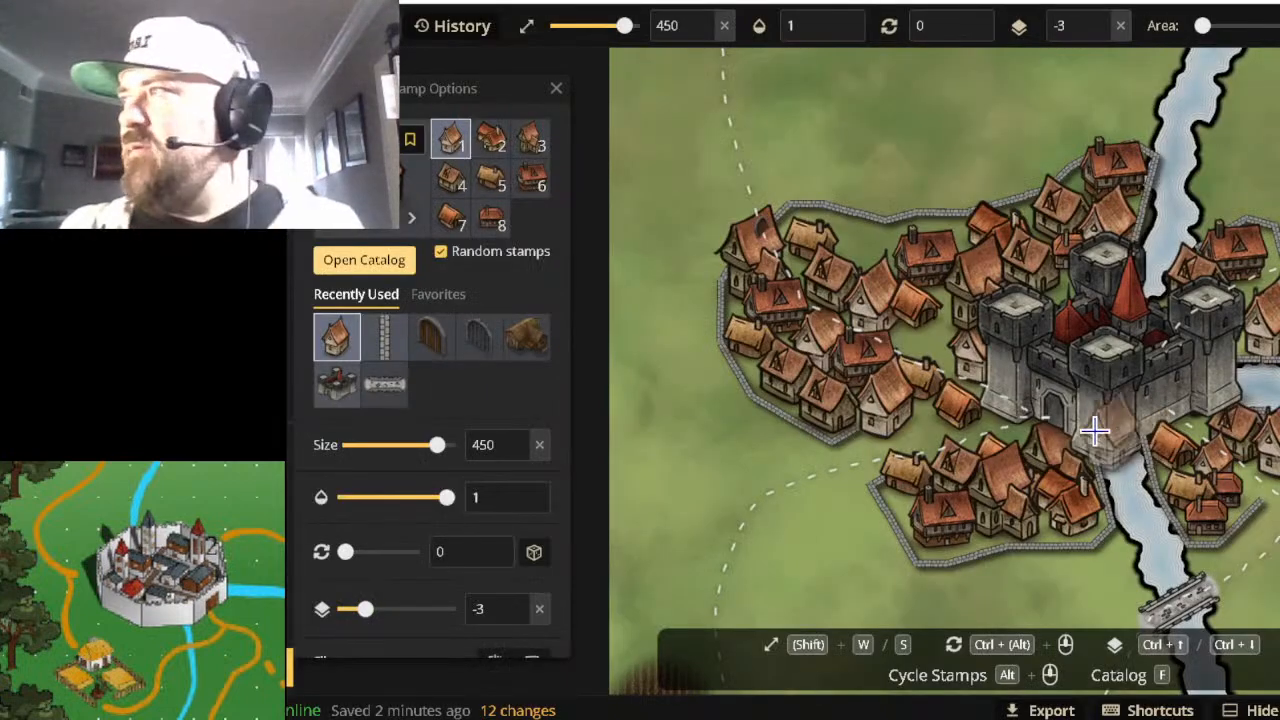
Place the tall house variant 3 at size 450 on layer -3 against the northern stretch of the western city wall.
{"action": "scroll", "coordinate": [1085, 458], "scroll_direction": "down", "scroll_amount": 1}
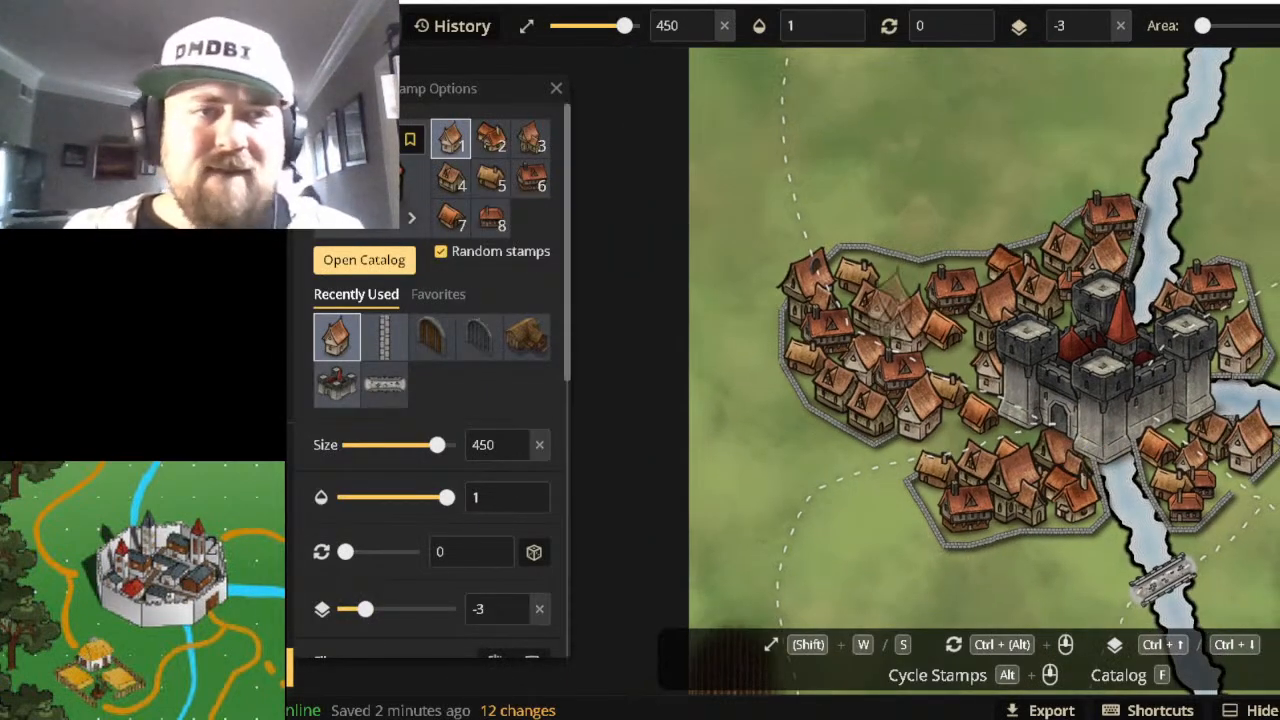
{"action": "left_click", "coordinate": [527, 142]}
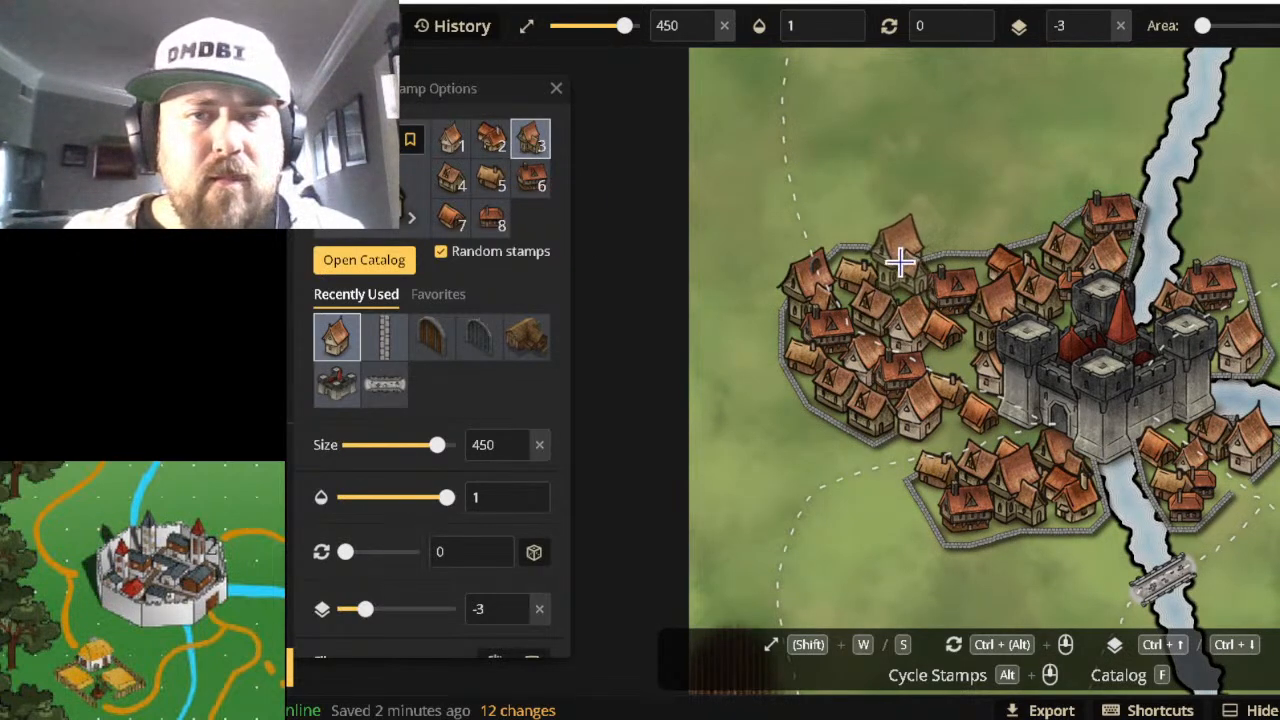
{"action": "left_click", "coordinate": [1071, 257]}
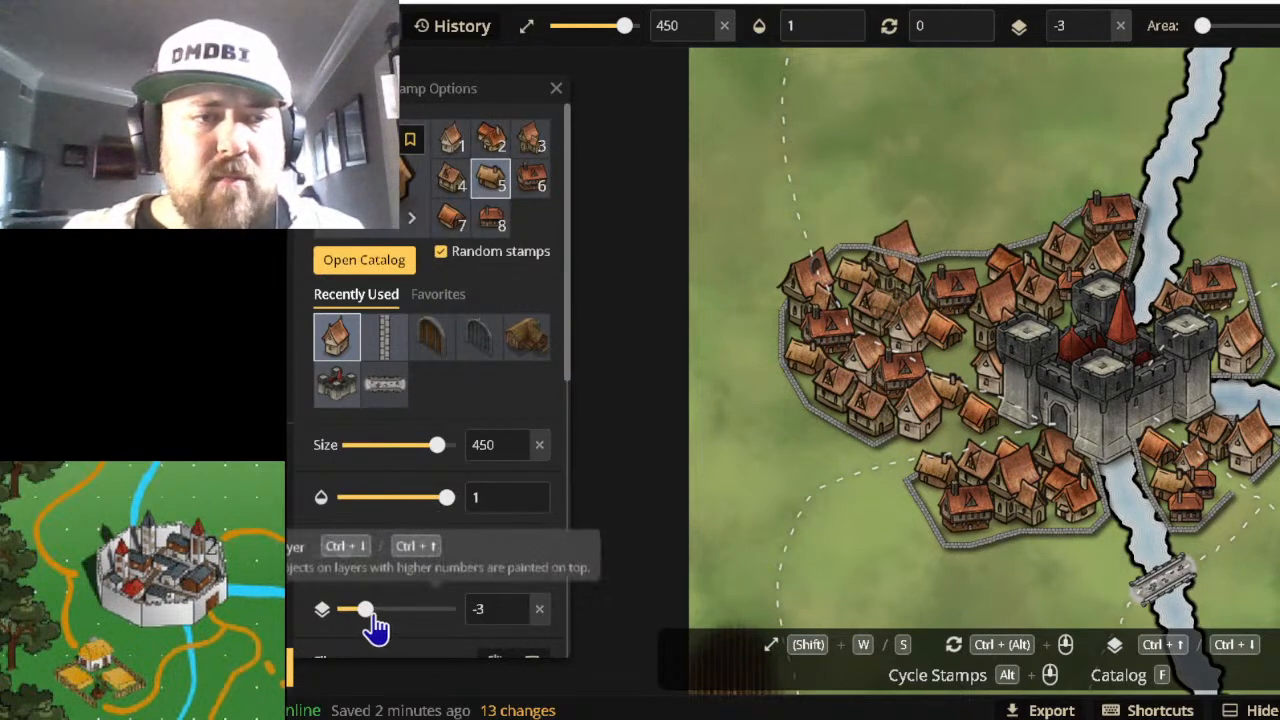
Raise the house stamp's layer to 2.
{"action": "mouse_move", "coordinate": [369, 616]}
{"action": "left_mouse_down"}
{"action": "mouse_move", "coordinate": [507, 615]}
{"action": "mouse_move", "coordinate": [366, 640]}
{"action": "left_mouse_up"}
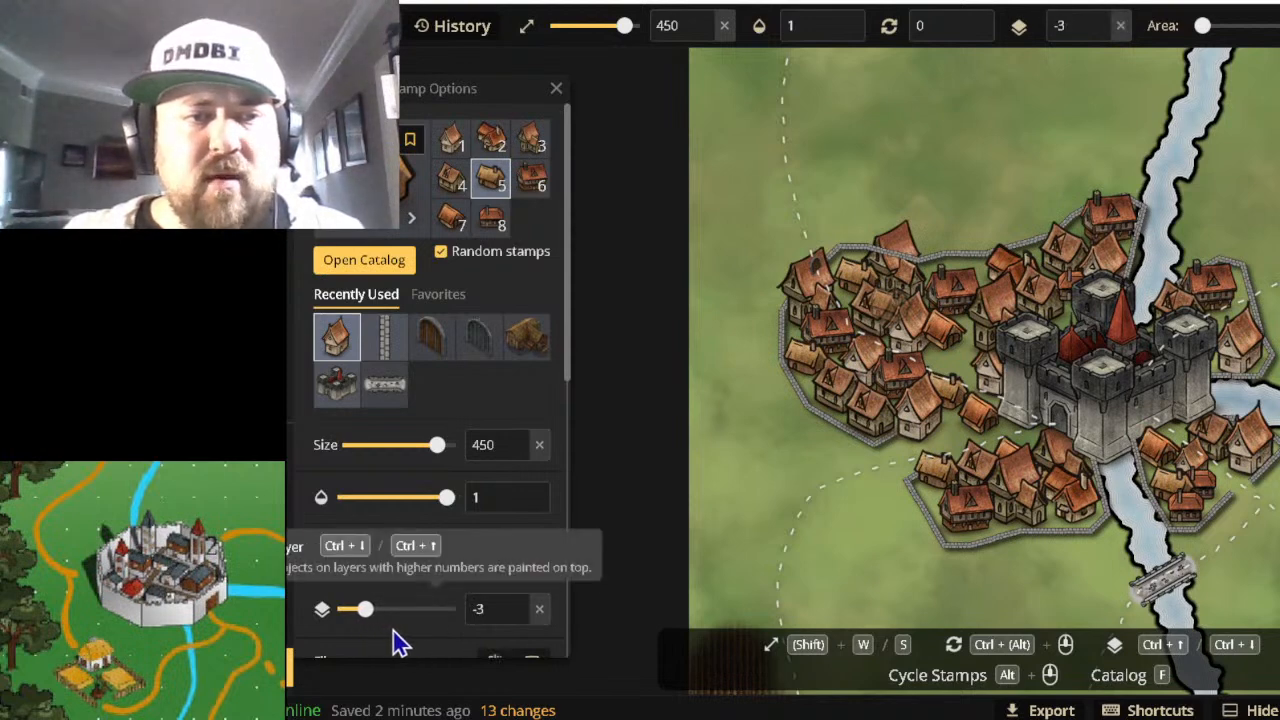
{"action": "key", "text": "ctrl+Up"}
{"action": "key", "text": "ctrl+Up"}
{"action": "key", "text": "ctrl+Up"}
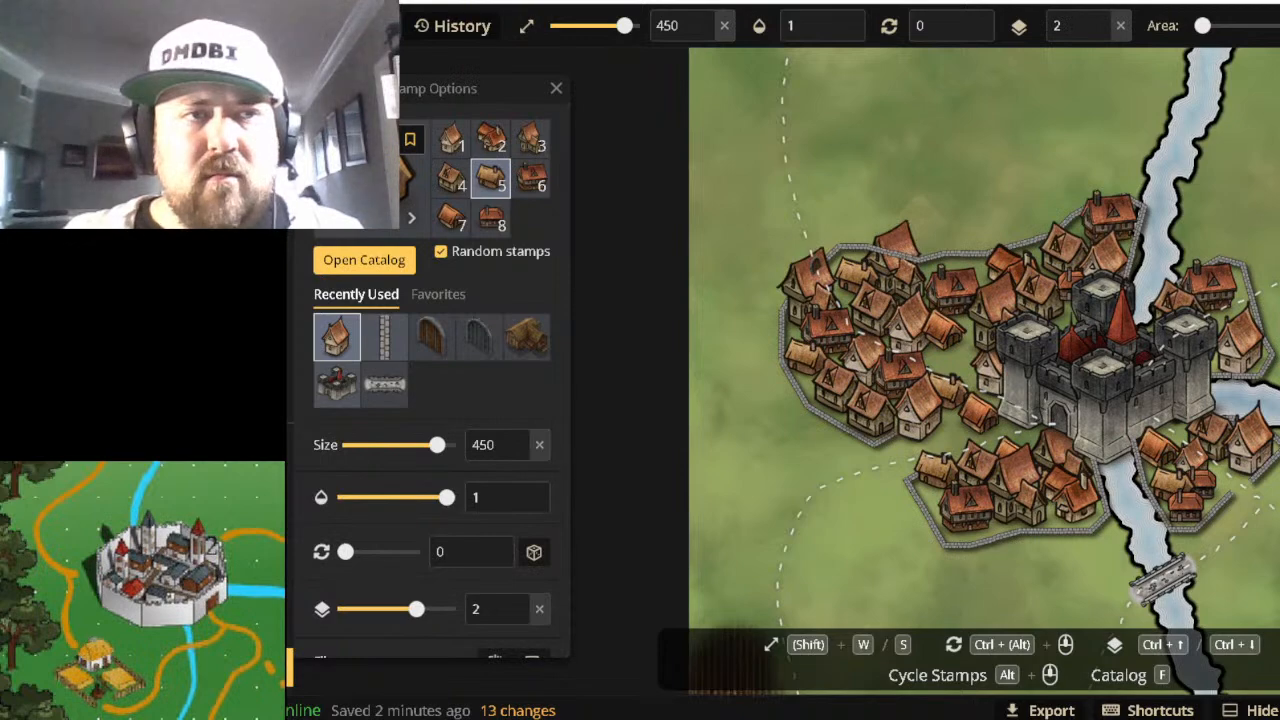
Lower the wall segment crossing the left side of the new tall northern house to layer -3.
{"action": "left_click", "coordinate": [896, 244]}
{"action": "scroll", "coordinate": [900, 240], "scroll_direction": "up", "scroll_amount": 3}
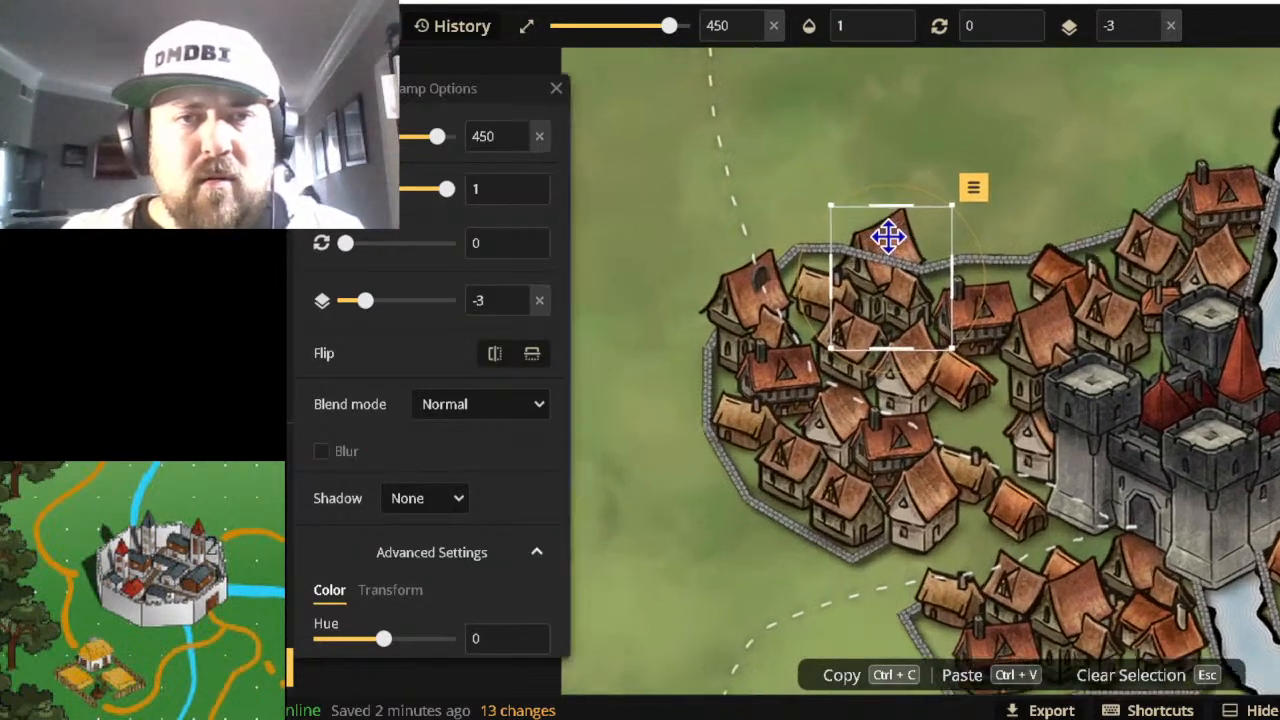
{"action": "scroll", "coordinate": [888, 236], "scroll_direction": "up", "scroll_amount": 4}
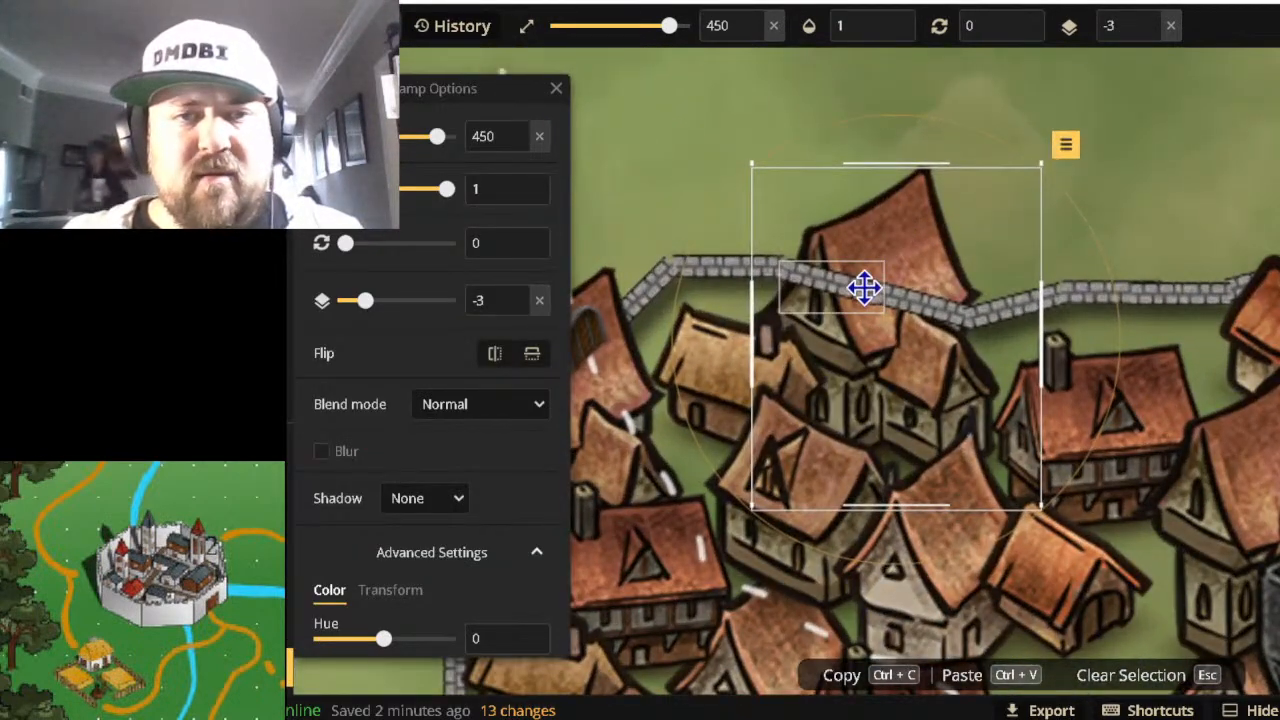
{"action": "left_click", "coordinate": [864, 288]}
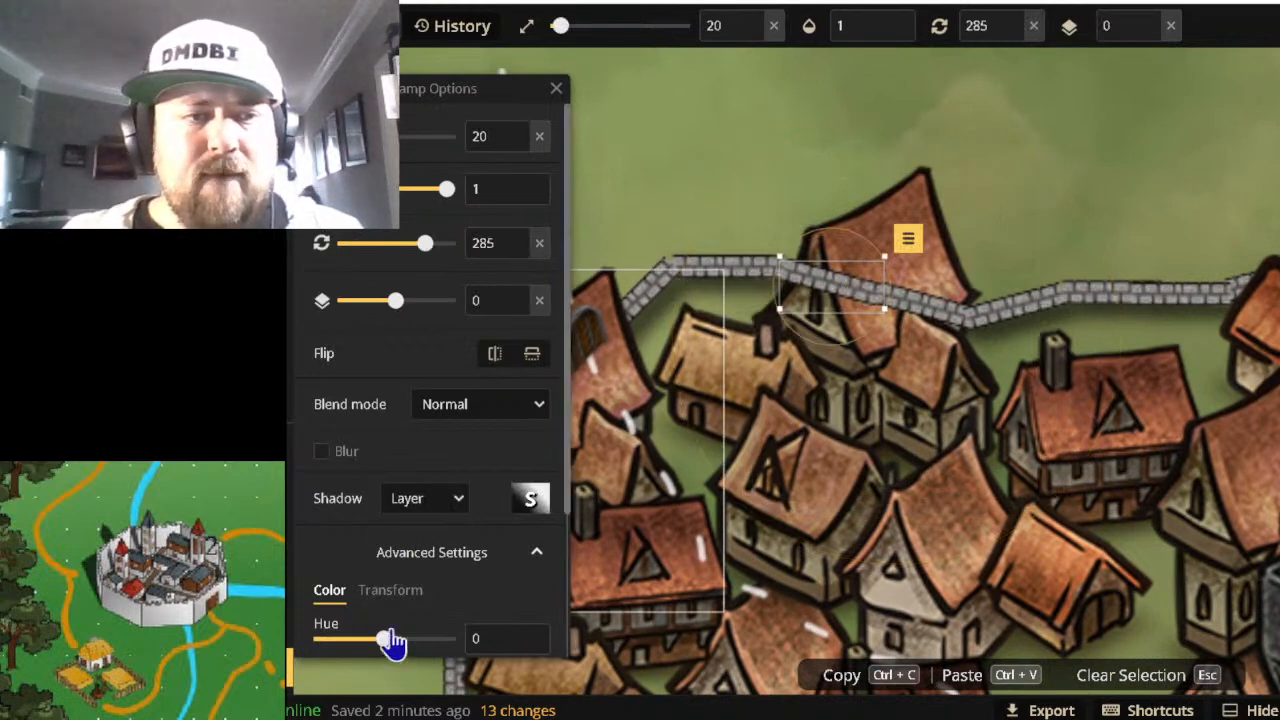
{"action": "scroll", "coordinate": [400, 610], "scroll_direction": "down", "scroll_amount": 2}
{"action": "scroll", "coordinate": [385, 448], "scroll_direction": "up", "scroll_amount": 2}
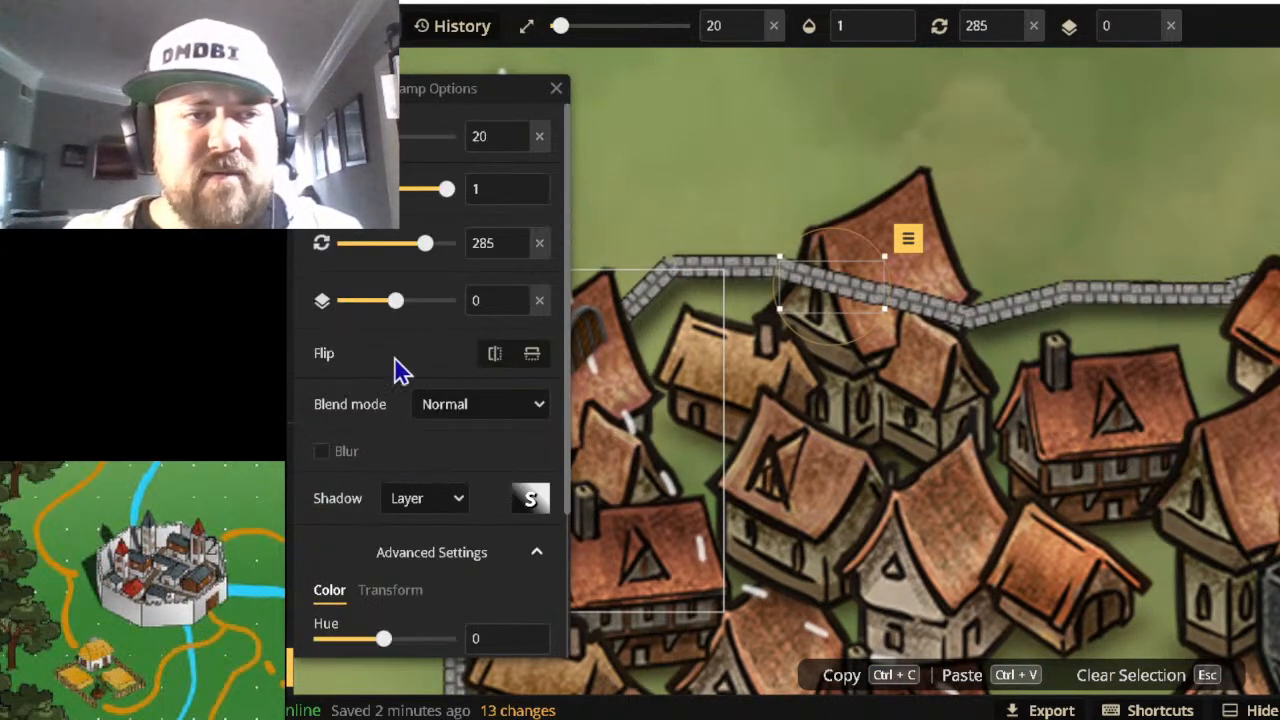
{"action": "left_click_drag", "start_coordinate": [395, 301], "coordinate": [366, 329]}
Lower the adjoining wall segment across the tall northern house's right side to layer -3 and clear the selection.
{"action": "left_click", "coordinate": [908, 302]}
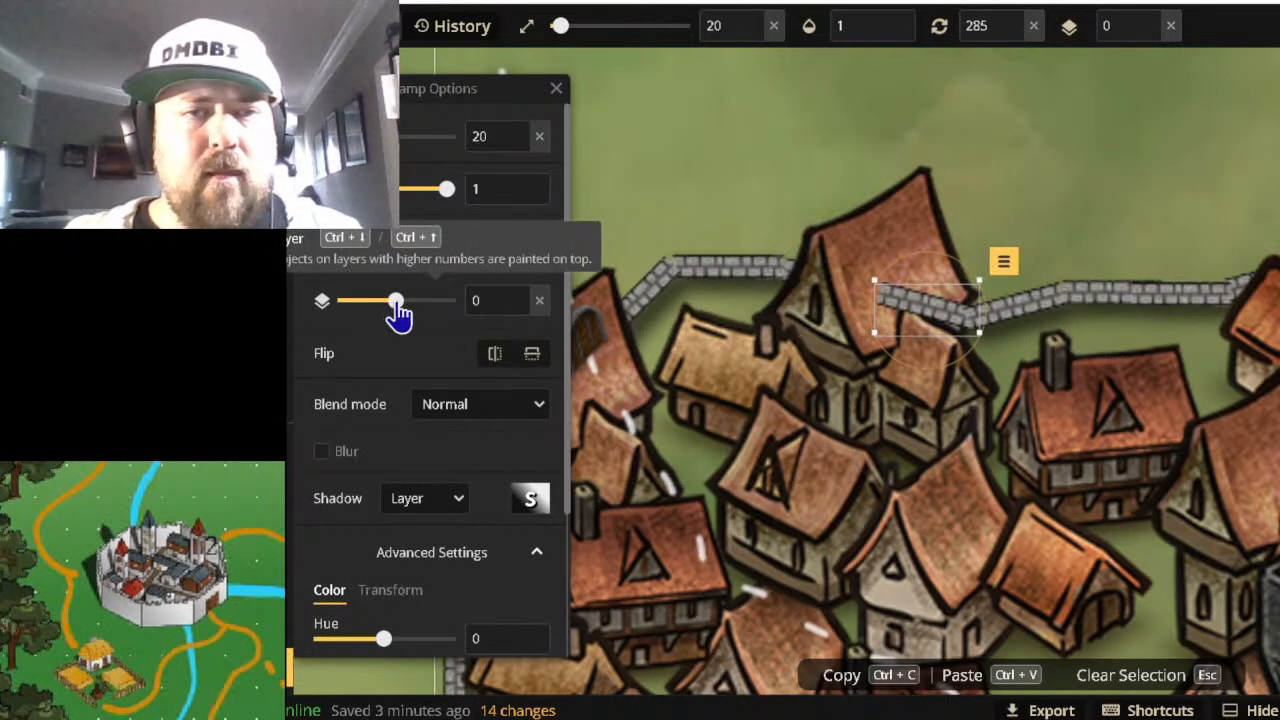
{"action": "left_click_drag", "start_coordinate": [398, 312], "coordinate": [365, 314]}
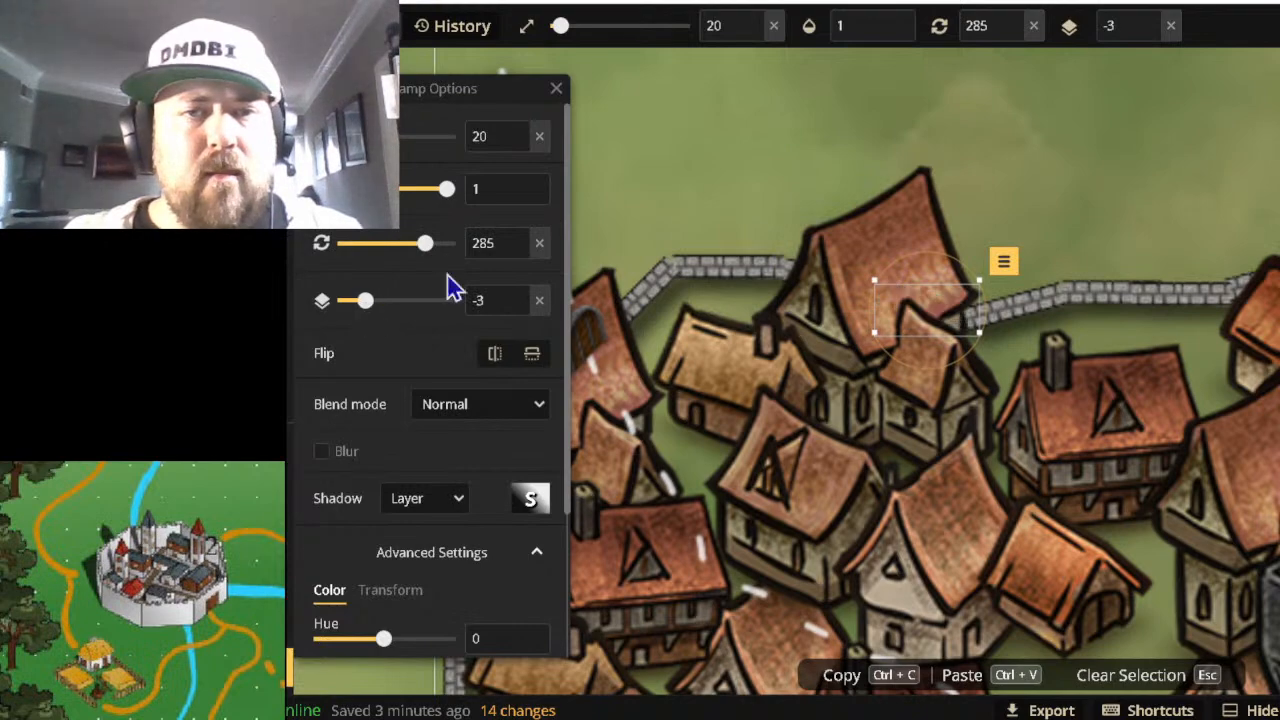
{"action": "left_click", "coordinate": [777, 95]}
{"action": "scroll", "coordinate": [991, 149], "scroll_direction": "down", "scroll_amount": 2}
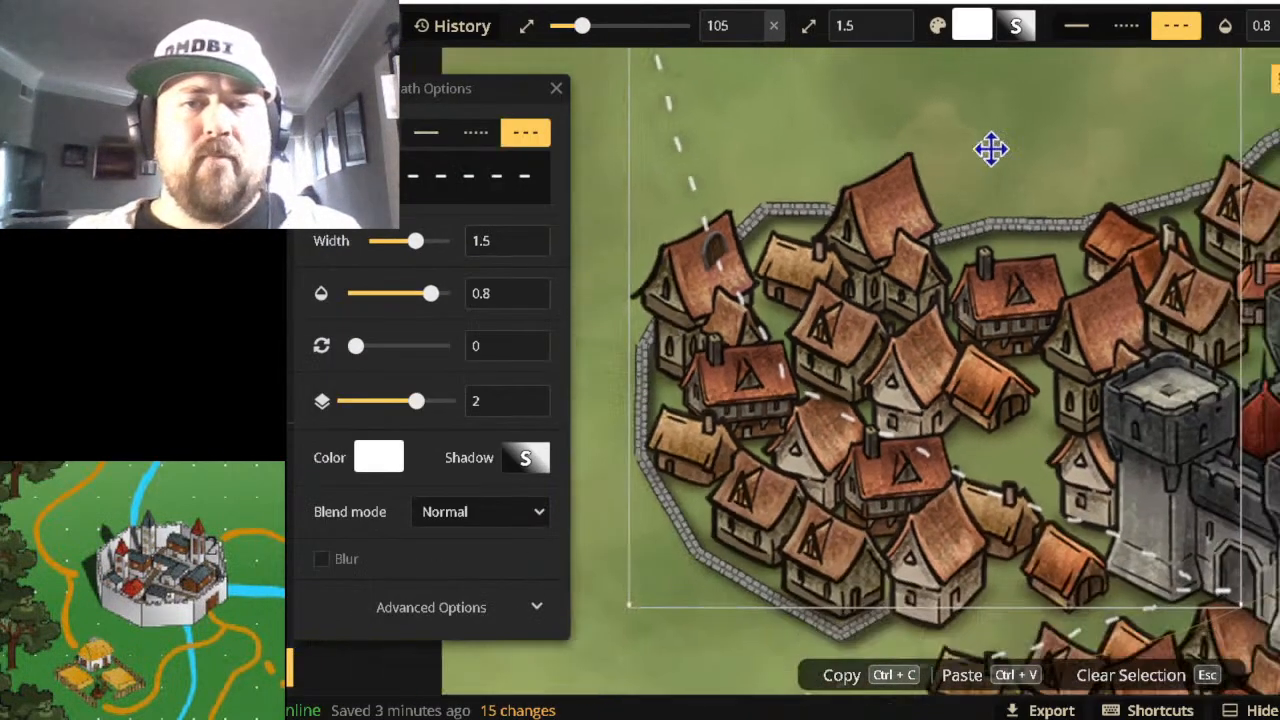
{"action": "scroll", "coordinate": [1140, 135], "scroll_direction": "down", "scroll_amount": 2}
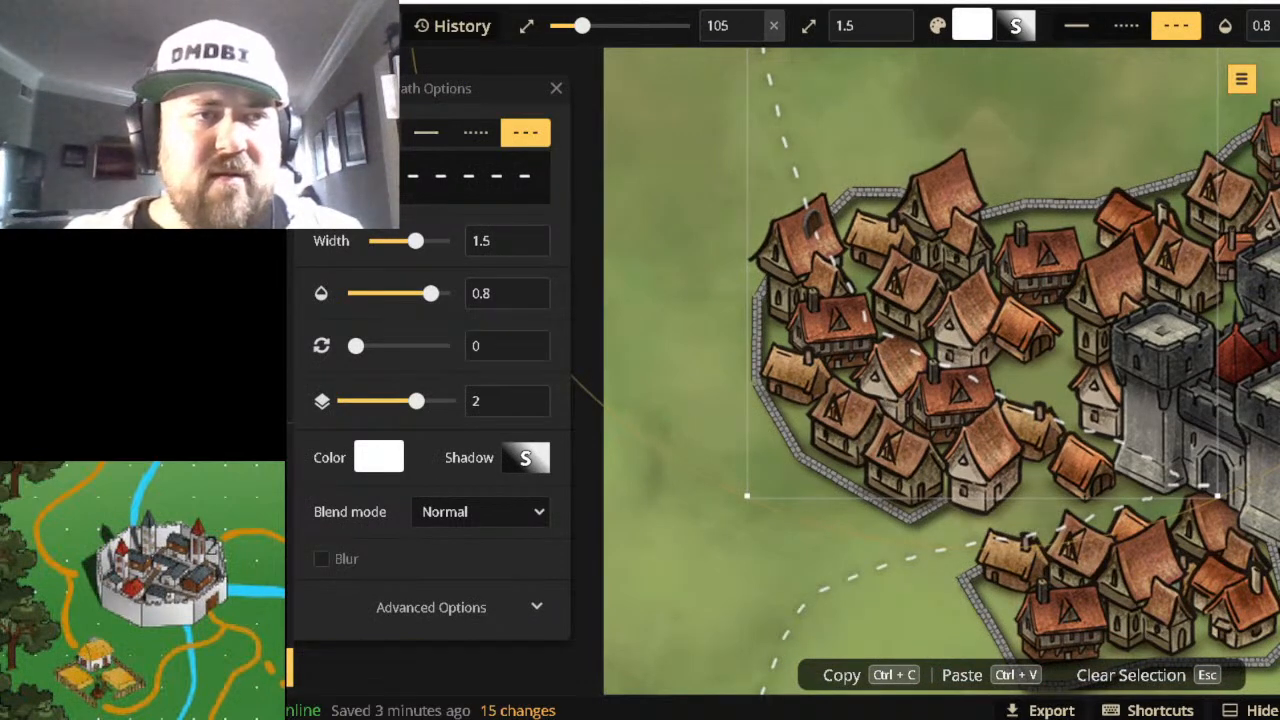
{"action": "key", "text": "Escape"}
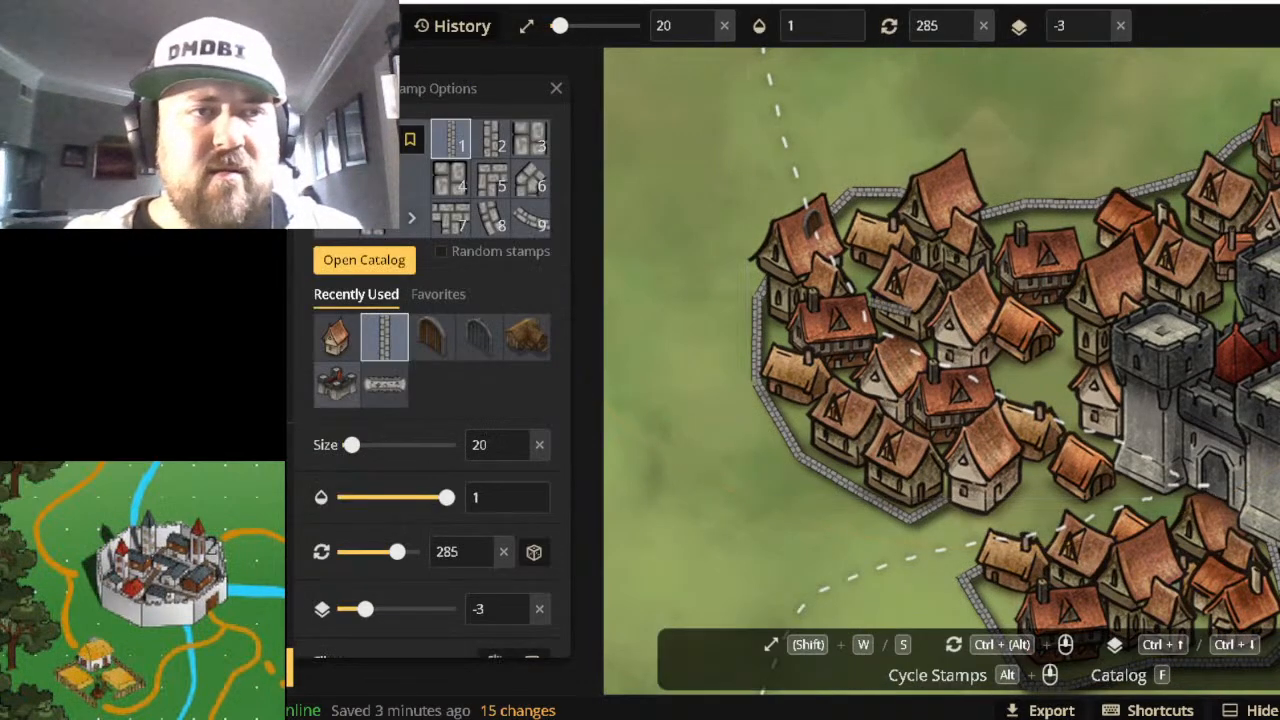
Search the stamp catalog for "fountain" in place of the previous search term.
{"action": "left_click", "coordinate": [363, 280]}
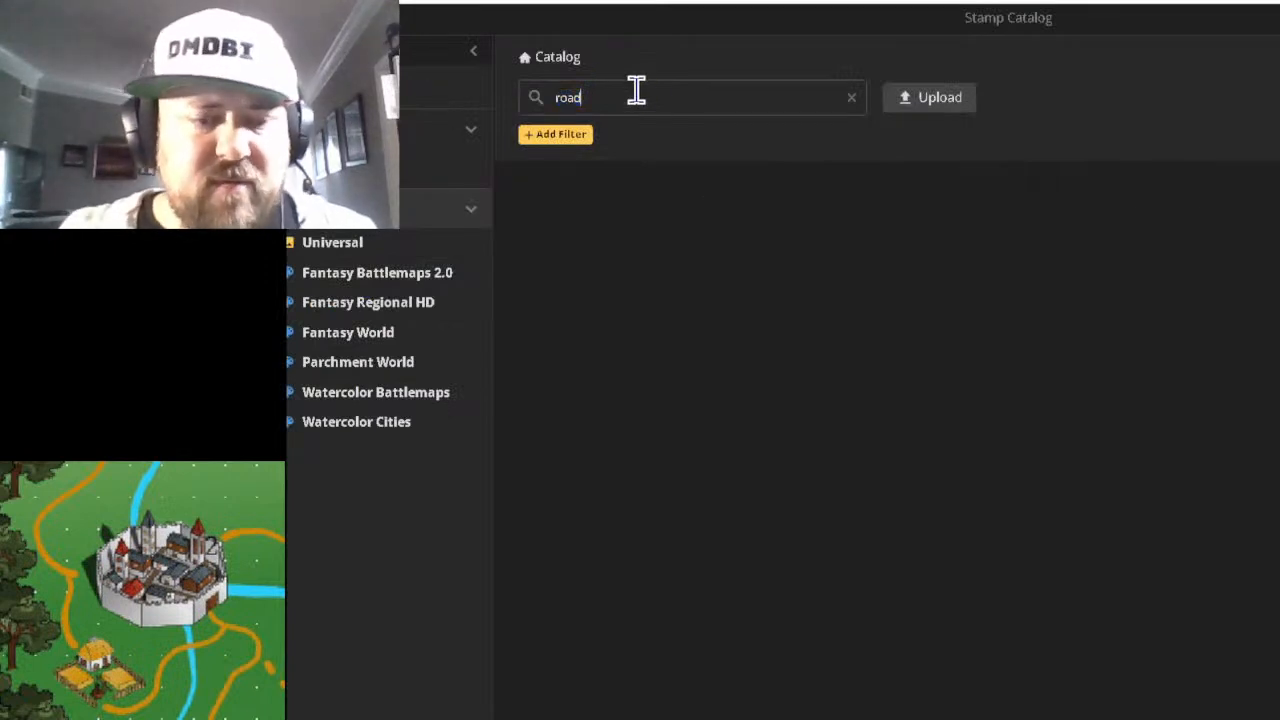
{"action": "key", "text": "BackSpace"}
{"action": "key", "text": "BackSpace"}
{"action": "key", "text": "BackSpace"}
{"action": "key", "text": "BackSpace"}
{"action": "type", "text": "fount"}
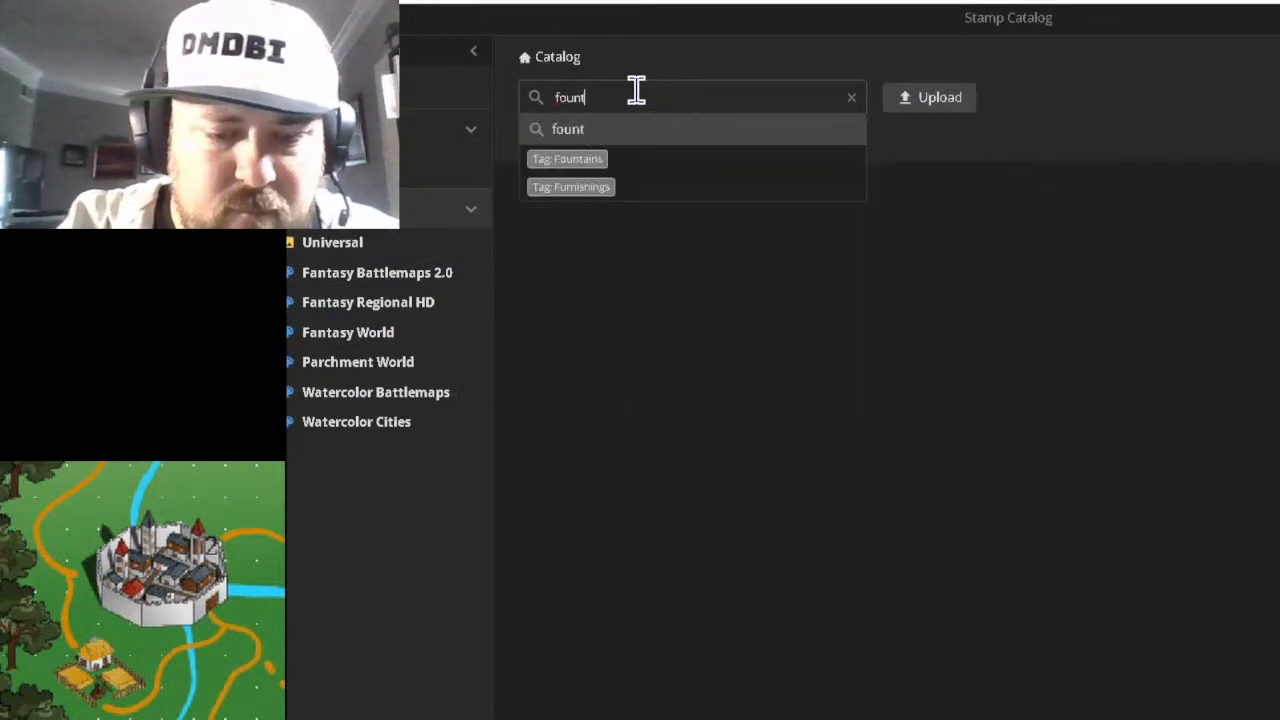
{"action": "type", "text": "ain"}
{"action": "key", "text": "Return"}
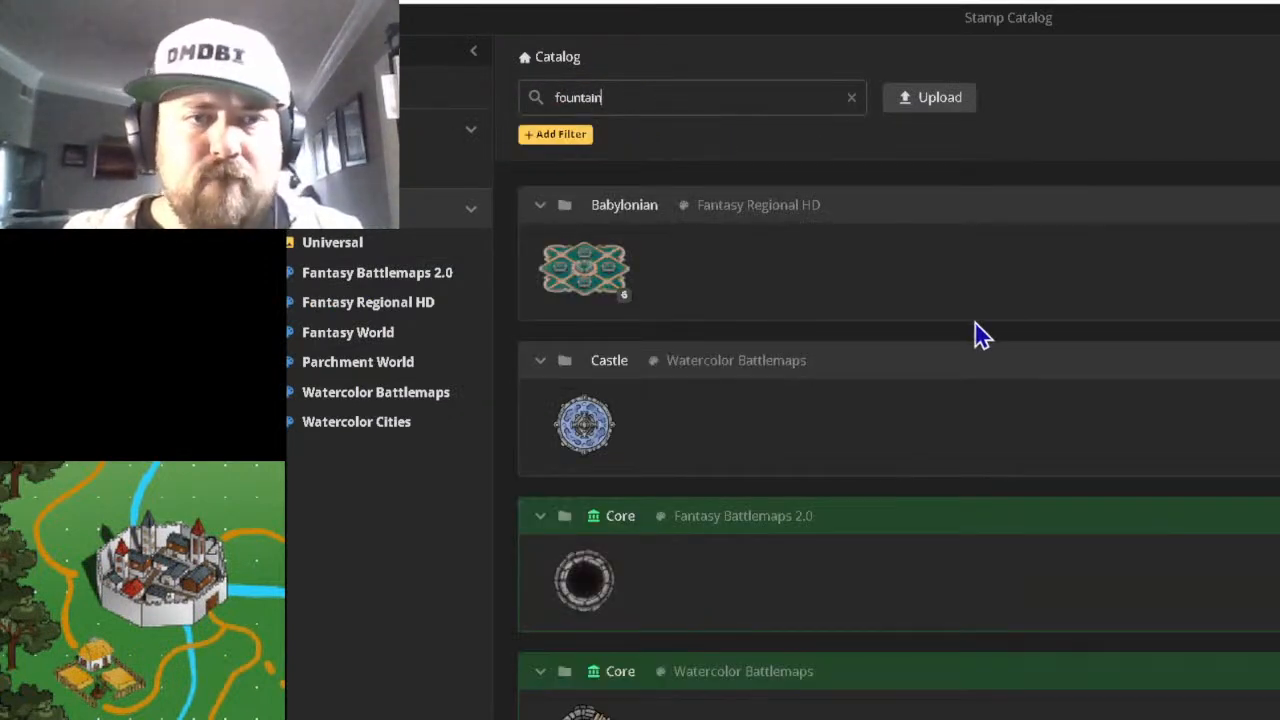
Place the round blue Castle fountain from Watercolor Battlemaps at size 20 in the gap between the western houses and castle, and set its layer to 0.
{"action": "scroll", "coordinate": [929, 471], "scroll_direction": "down", "scroll_amount": 5}
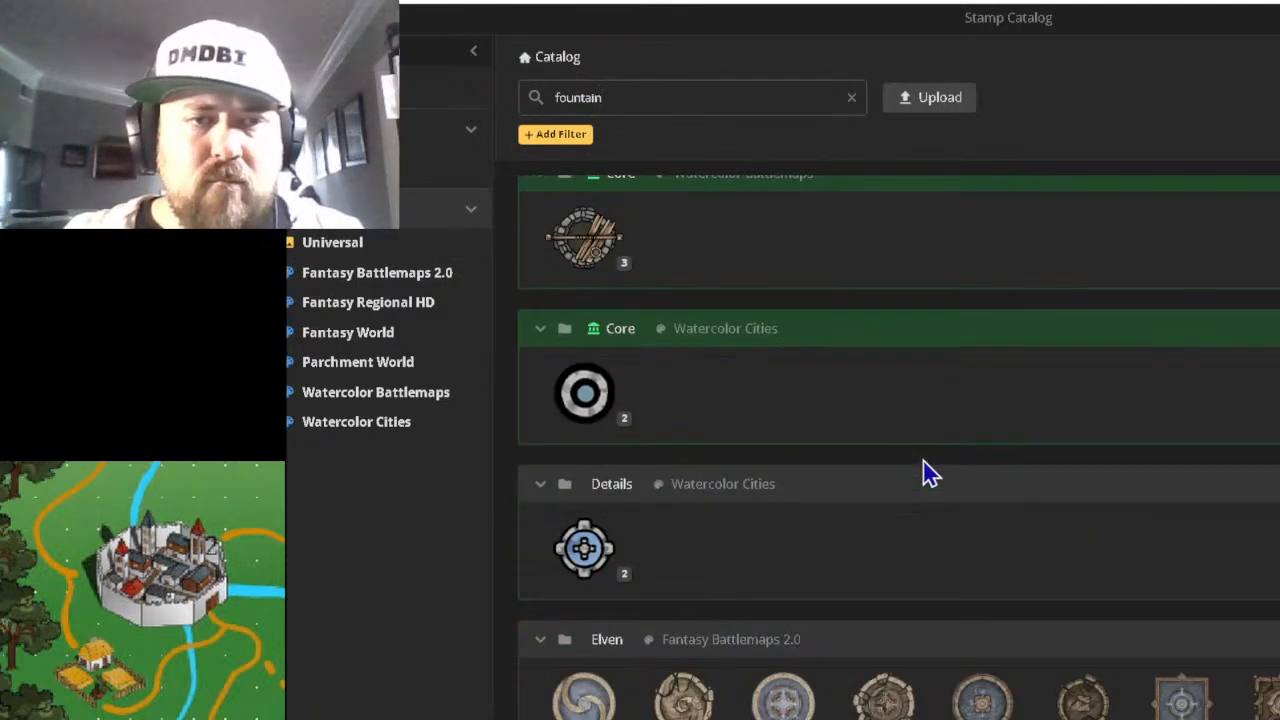
{"action": "scroll", "coordinate": [929, 471], "scroll_direction": "down", "scroll_amount": 2}
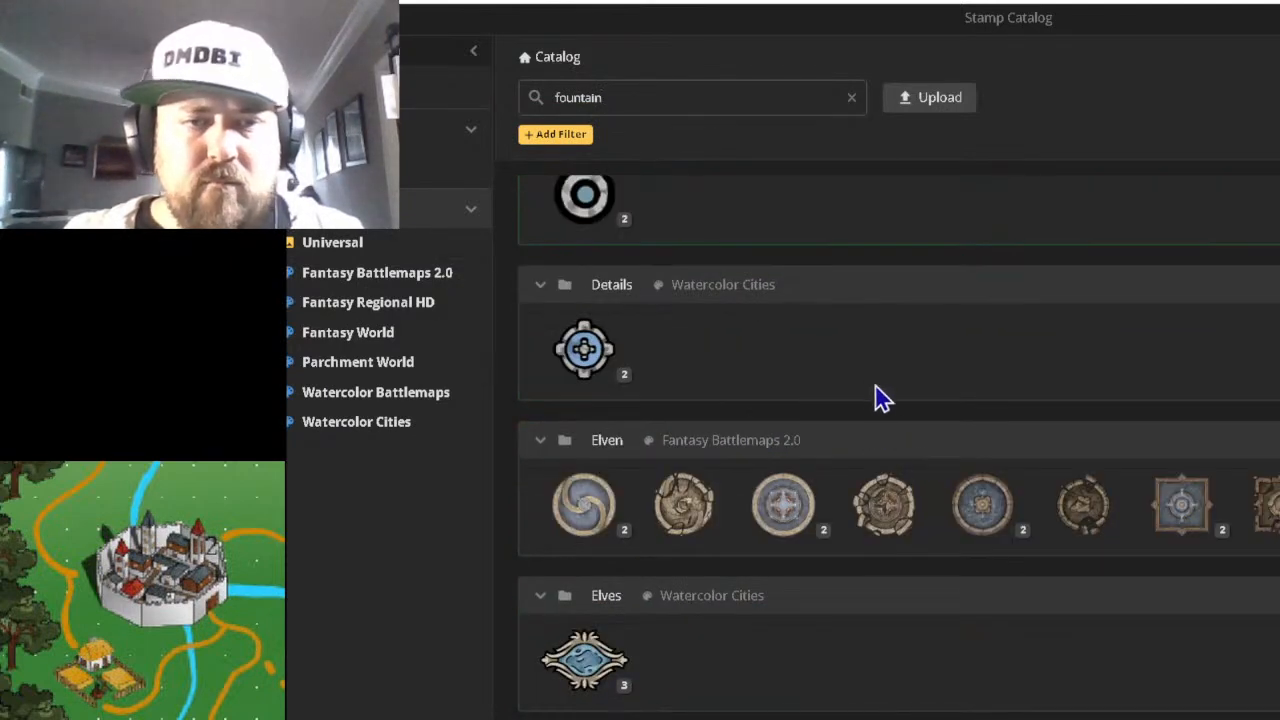
{"action": "scroll", "coordinate": [845, 398], "scroll_direction": "down", "scroll_amount": 5}
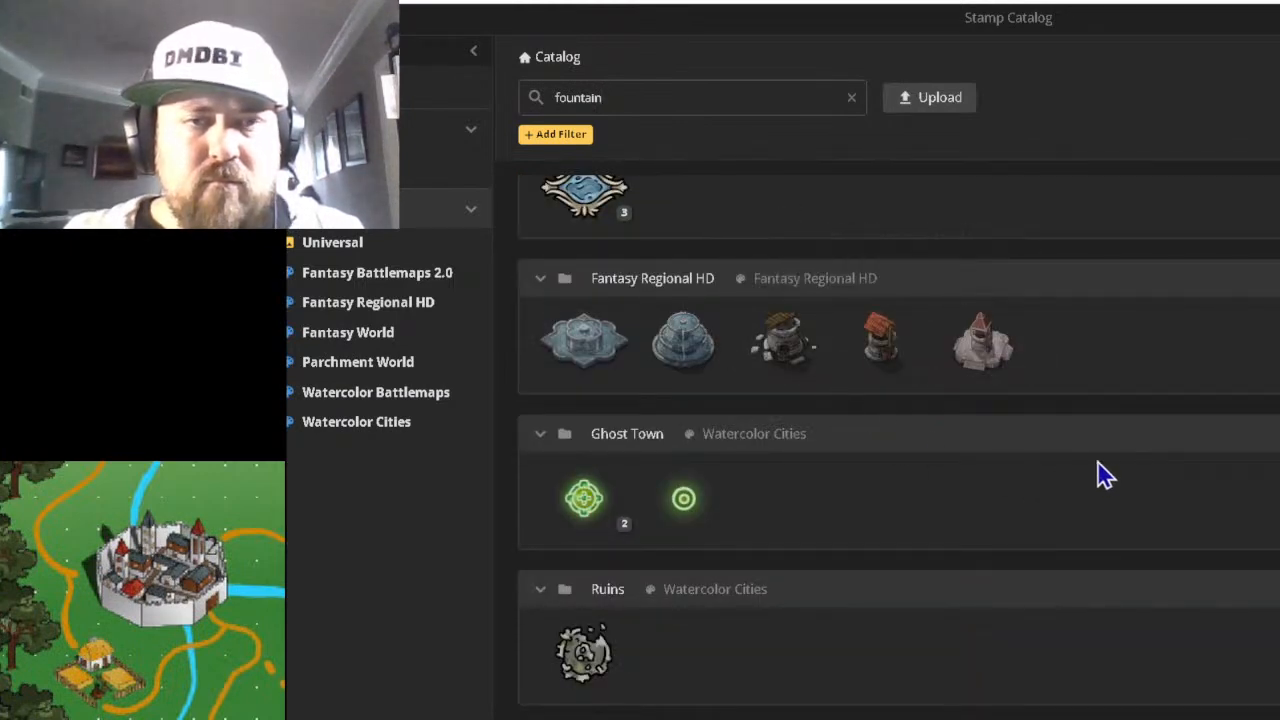
{"action": "scroll", "coordinate": [1104, 476], "scroll_direction": "up", "scroll_amount": 3}
{"action": "scroll", "coordinate": [1100, 476], "scroll_direction": "up", "scroll_amount": 3}
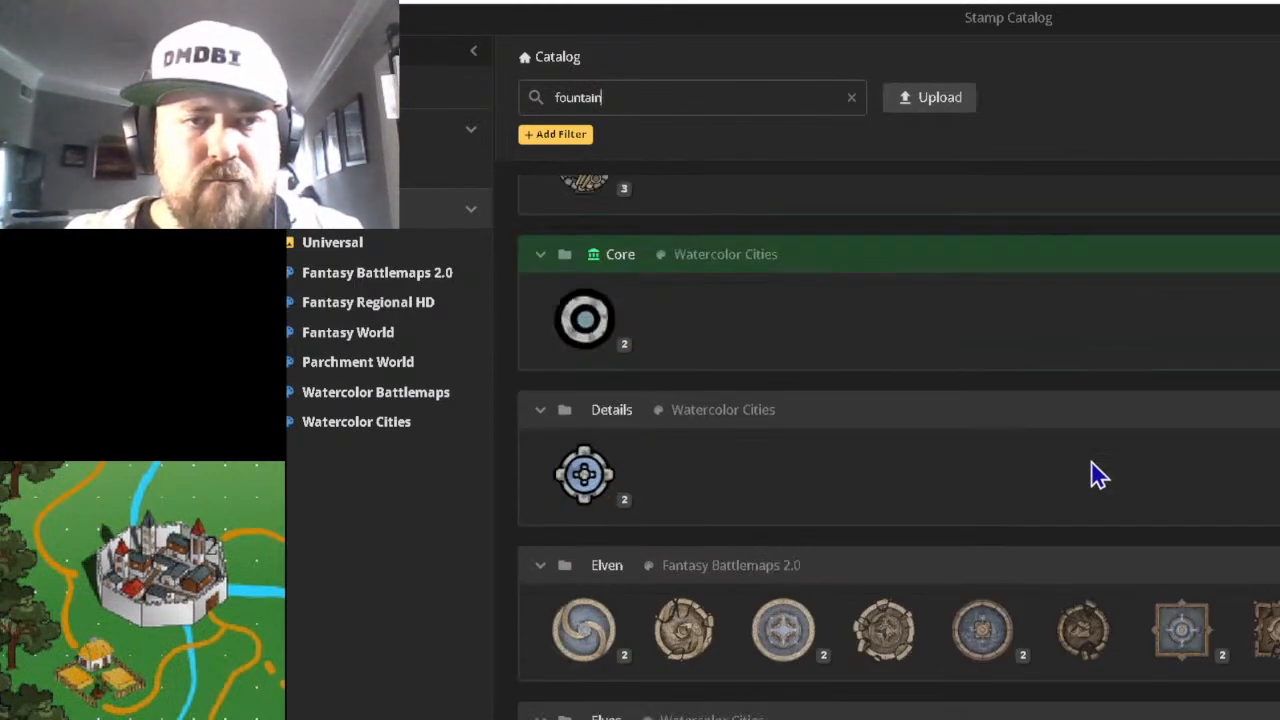
{"action": "scroll", "coordinate": [1098, 476], "scroll_direction": "up", "scroll_amount": 3}
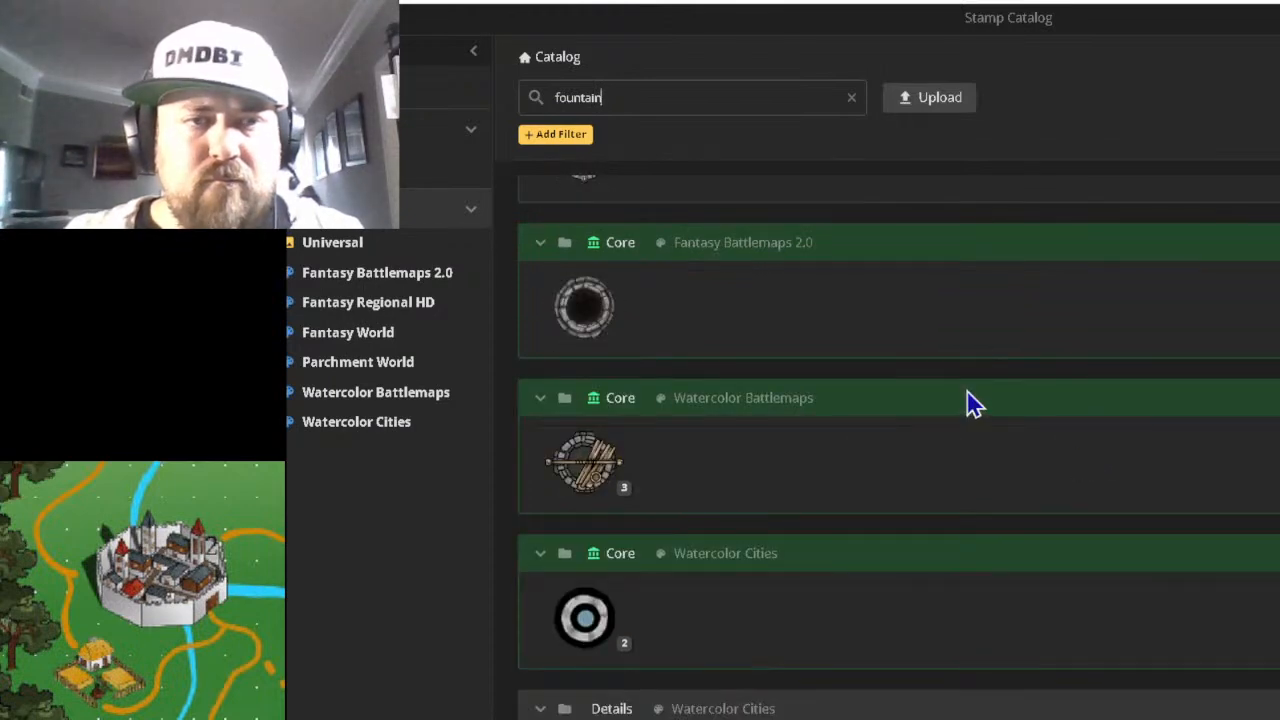
{"action": "scroll", "coordinate": [972, 403], "scroll_direction": "up", "scroll_amount": 3}
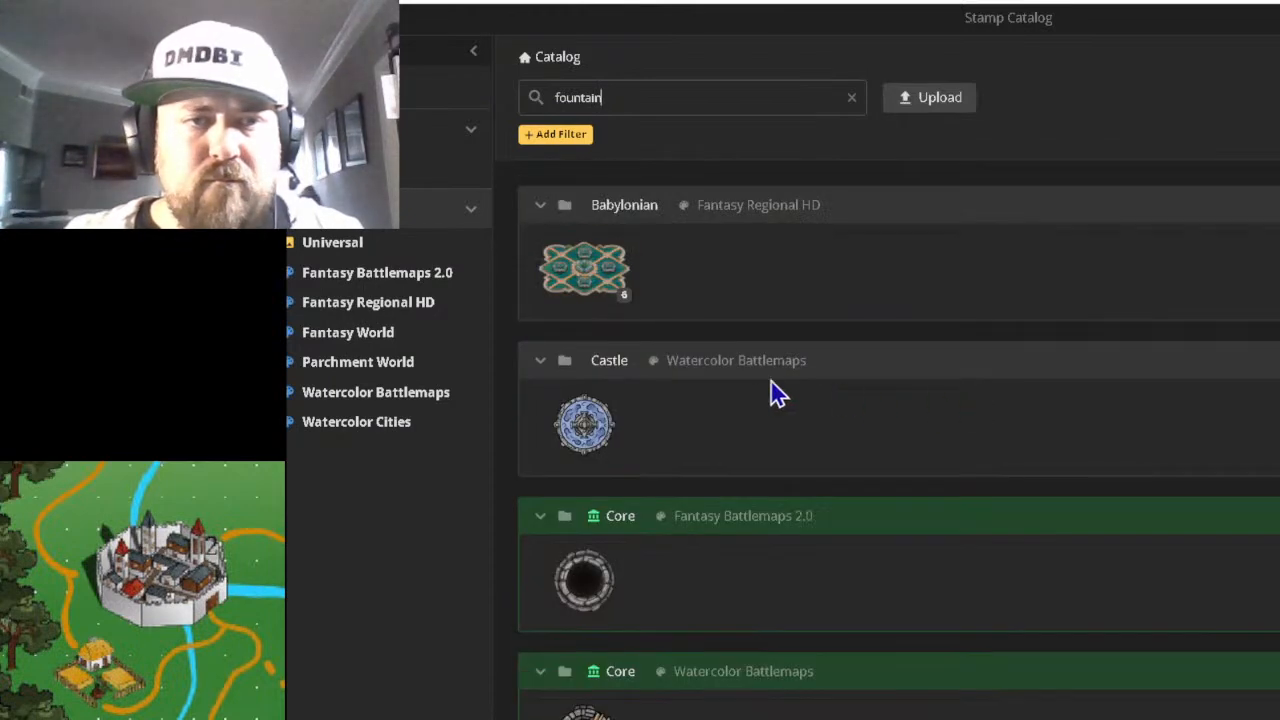
{"action": "left_click", "coordinate": [585, 425]}
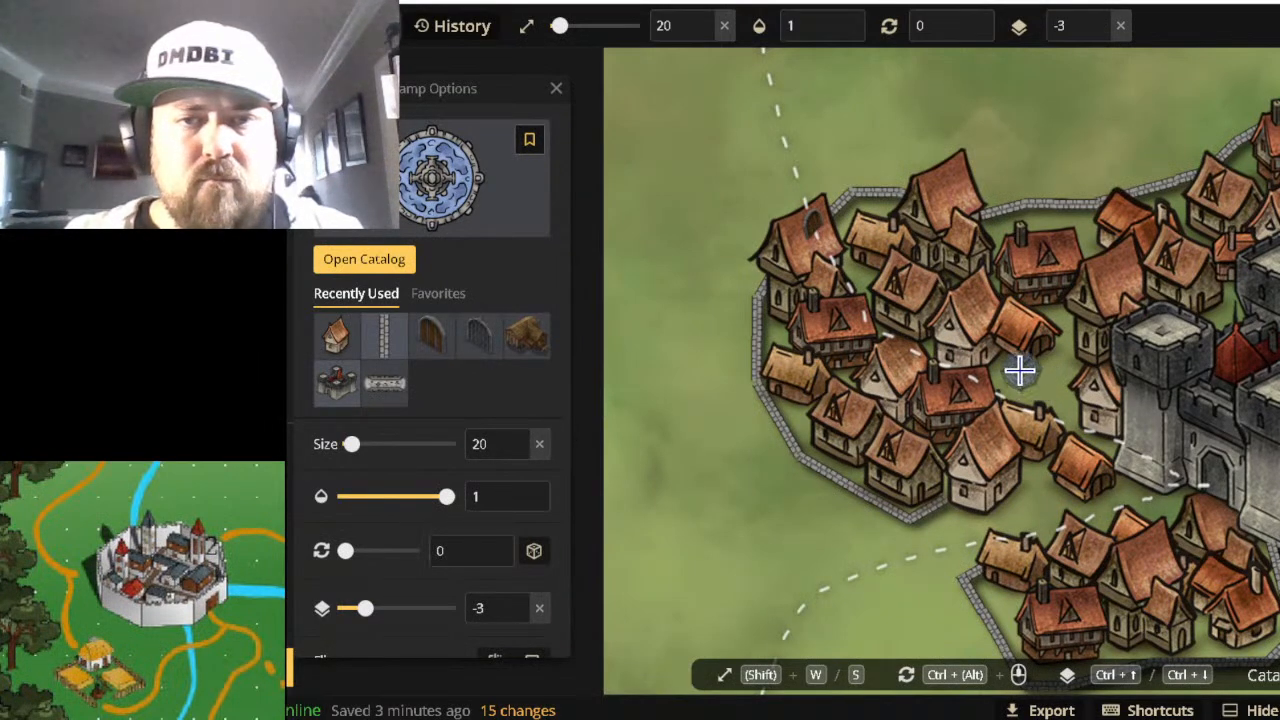
{"action": "left_click", "coordinate": [1013, 373]}
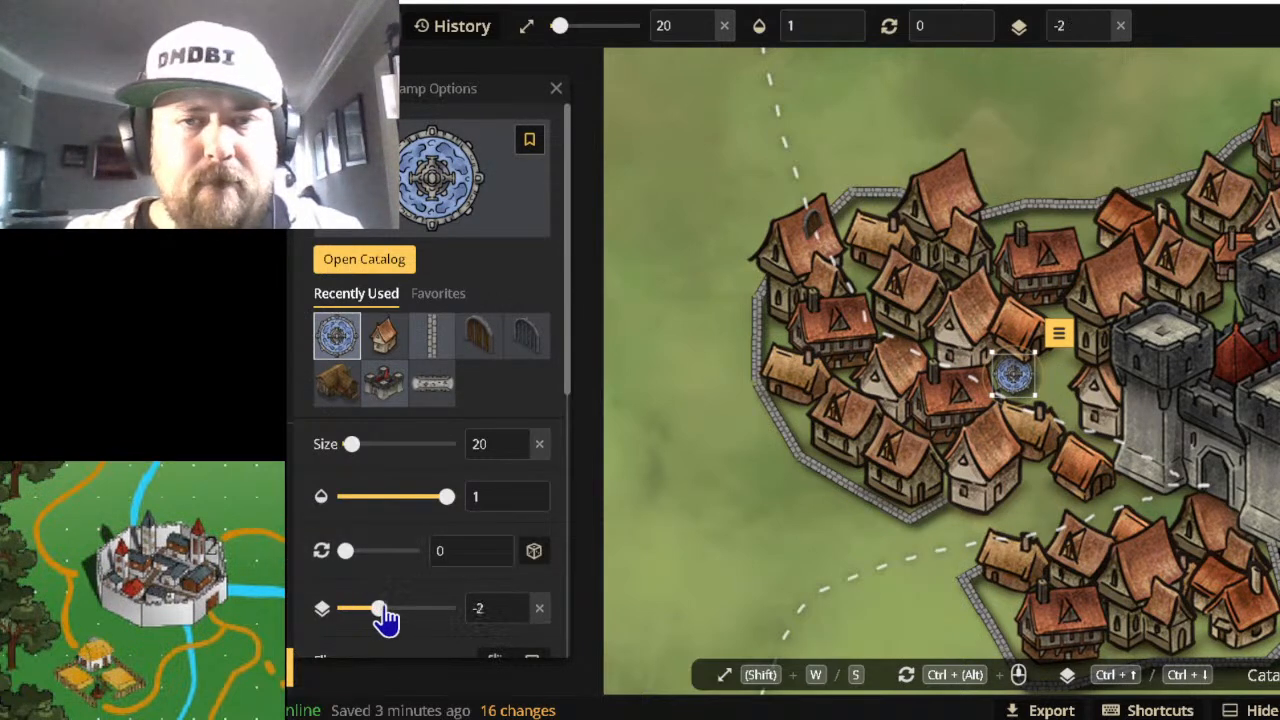
{"action": "left_click_drag", "start_coordinate": [392, 608], "coordinate": [397, 610]}
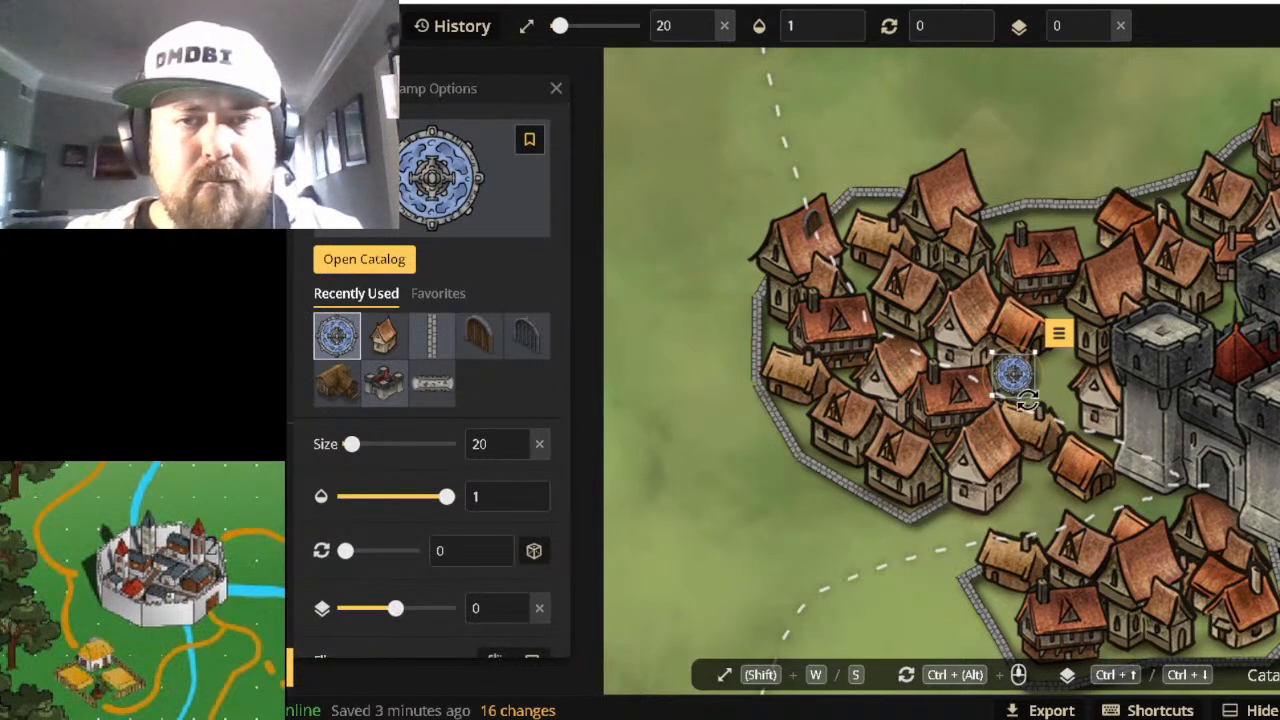
Move the round blue plaza stamp into the open gap between the houses and the castle's west tower.
{"action": "left_click_drag", "start_coordinate": [1016, 375], "coordinate": [1049, 378]}
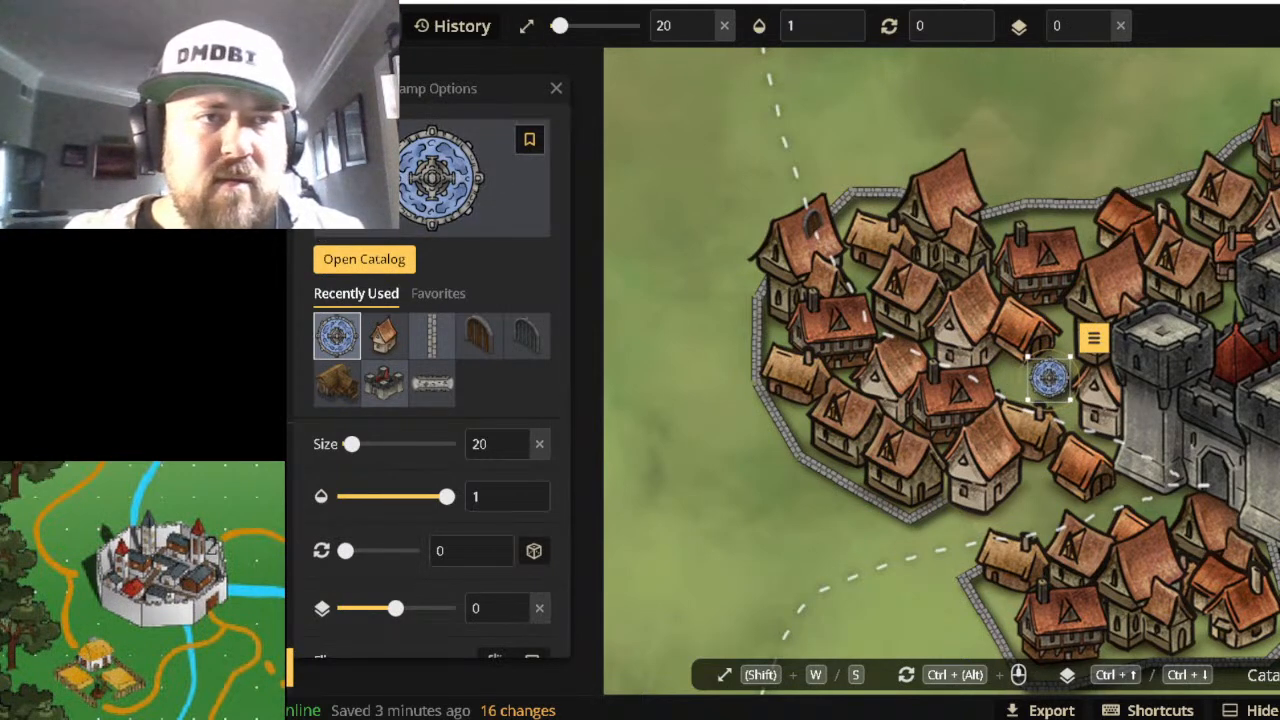
Try painting the town ground with a grey stone foreground texture at brush size 81, and undo the strokes.
{"action": "key", "text": "b"}
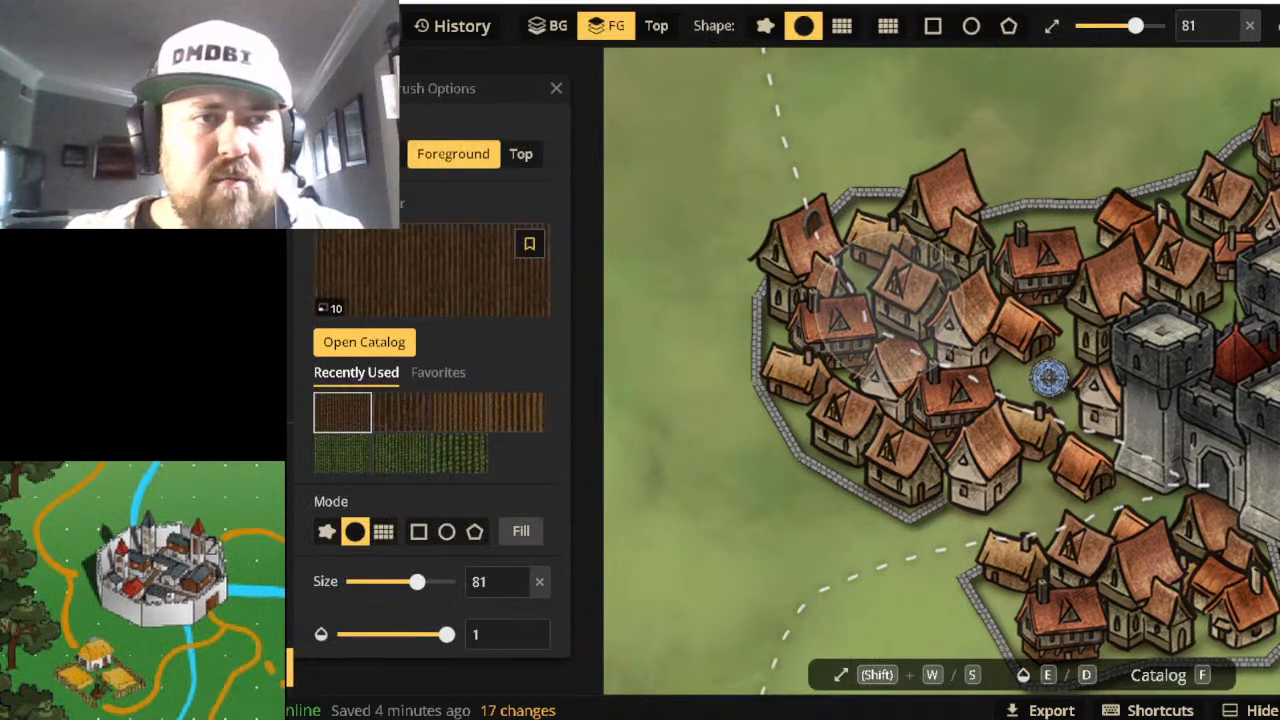
{"action": "left_click", "coordinate": [366, 257]}
{"action": "scroll", "coordinate": [766, 280], "scroll_direction": "up", "scroll_amount": 7}
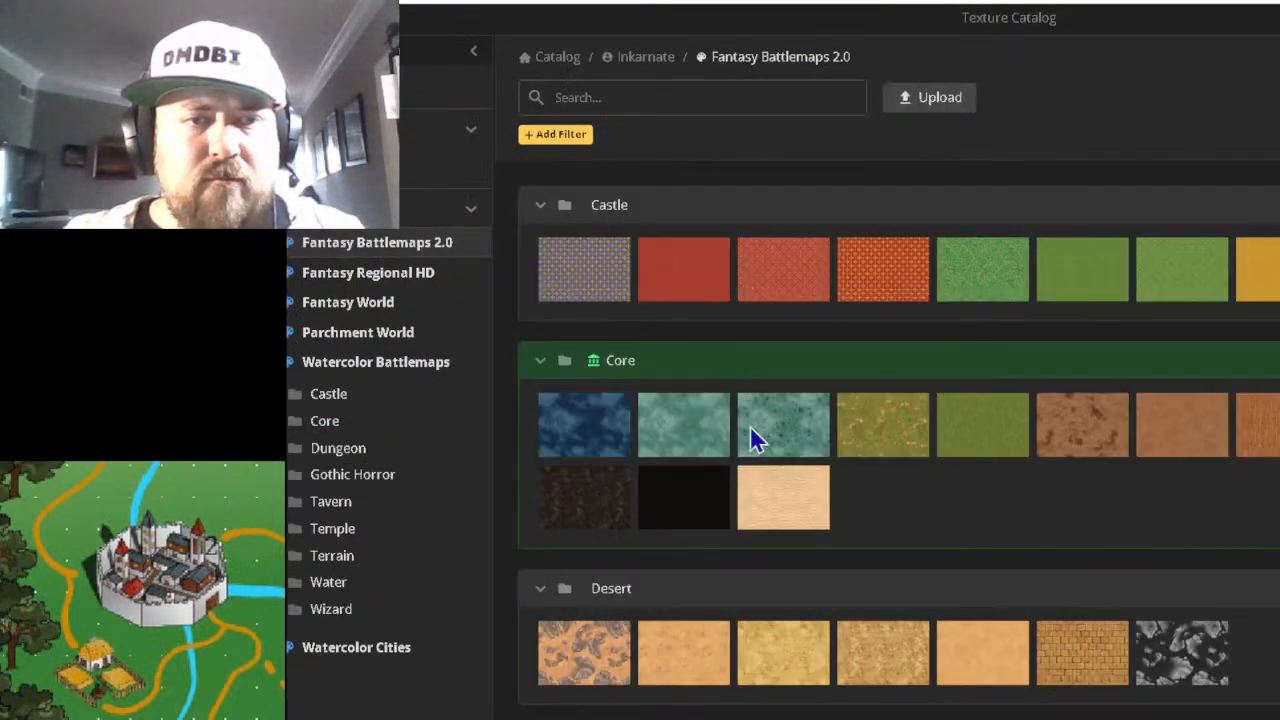
{"action": "scroll", "coordinate": [730, 435], "scroll_direction": "down", "scroll_amount": 2}
{"action": "scroll", "coordinate": [730, 435], "scroll_direction": "up", "scroll_amount": 2}
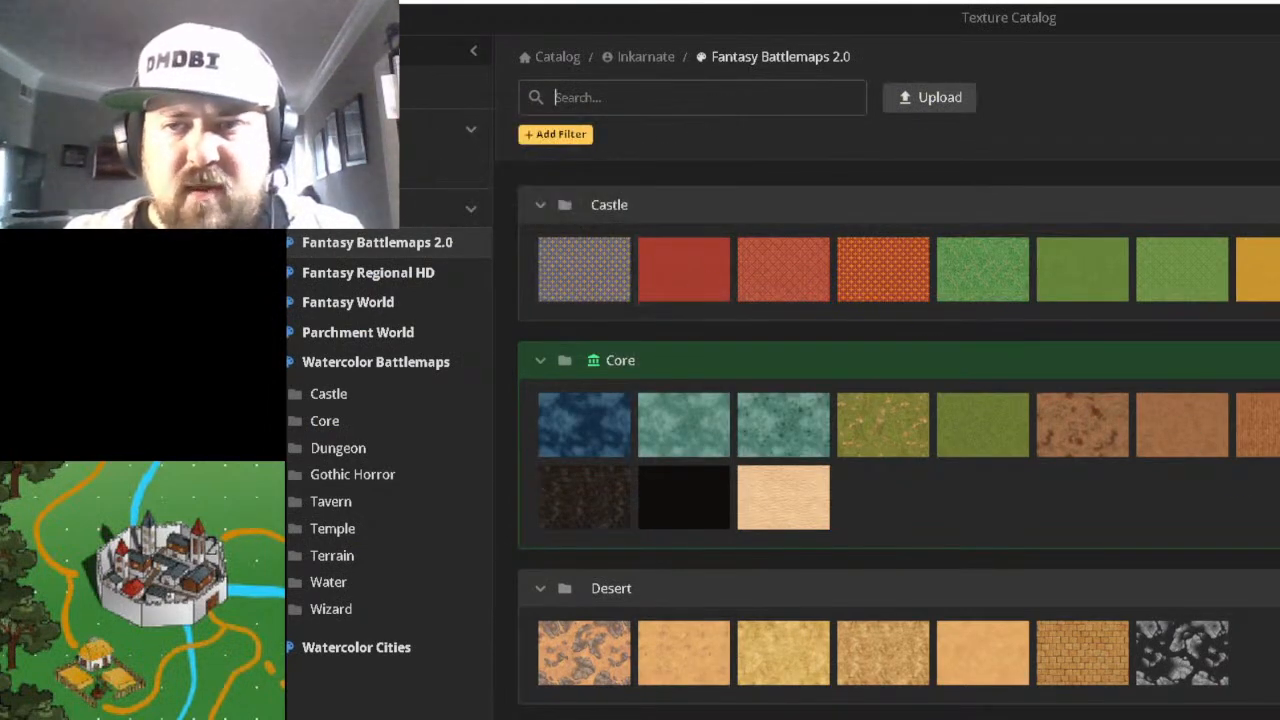
{"action": "key", "text": "Escape"}
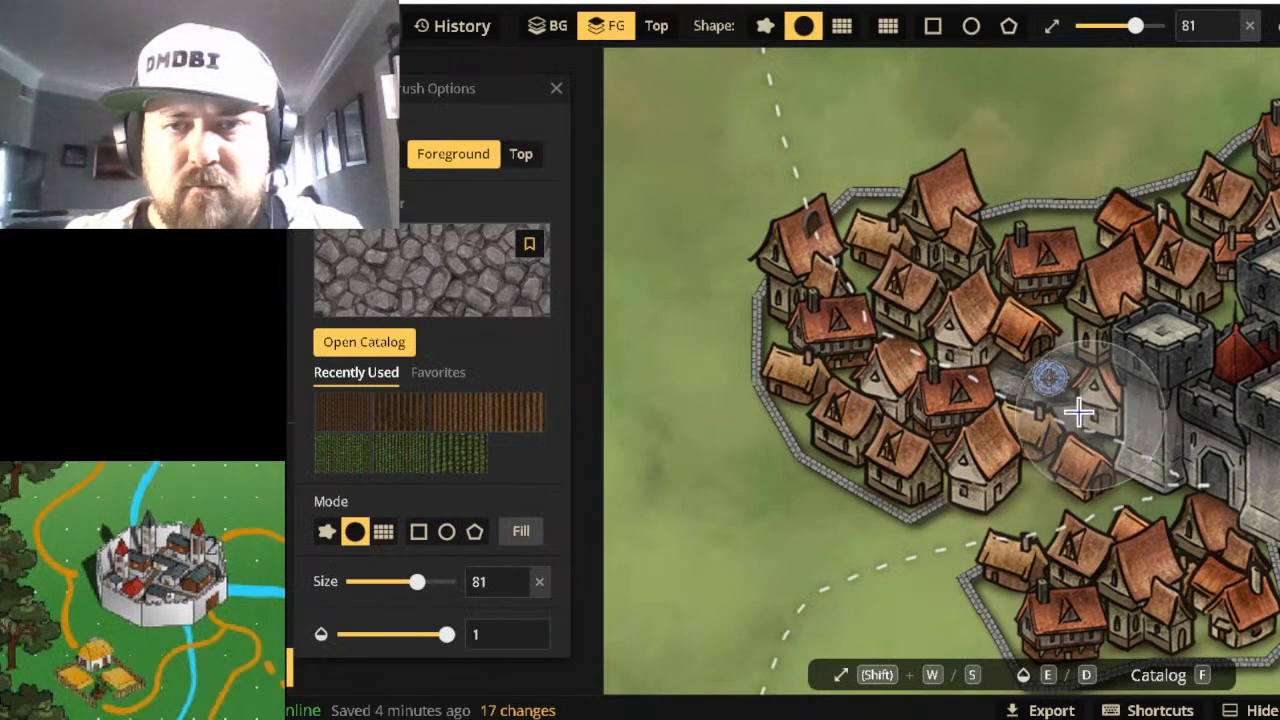
{"action": "mouse_move", "coordinate": [1070, 340]}
{"action": "left_mouse_down"}
{"action": "mouse_move", "coordinate": [1074, 258]}
{"action": "mouse_move", "coordinate": [921, 274]}
{"action": "mouse_move", "coordinate": [858, 251]}
{"action": "mouse_move", "coordinate": [813, 348]}
{"action": "mouse_move", "coordinate": [876, 441]}
{"action": "mouse_move", "coordinate": [909, 442]}
{"action": "mouse_move", "coordinate": [970, 409]}
{"action": "mouse_move", "coordinate": [996, 460]}
{"action": "mouse_move", "coordinate": [986, 526]}
{"action": "mouse_move", "coordinate": [1174, 531]}
{"action": "left_mouse_up"}
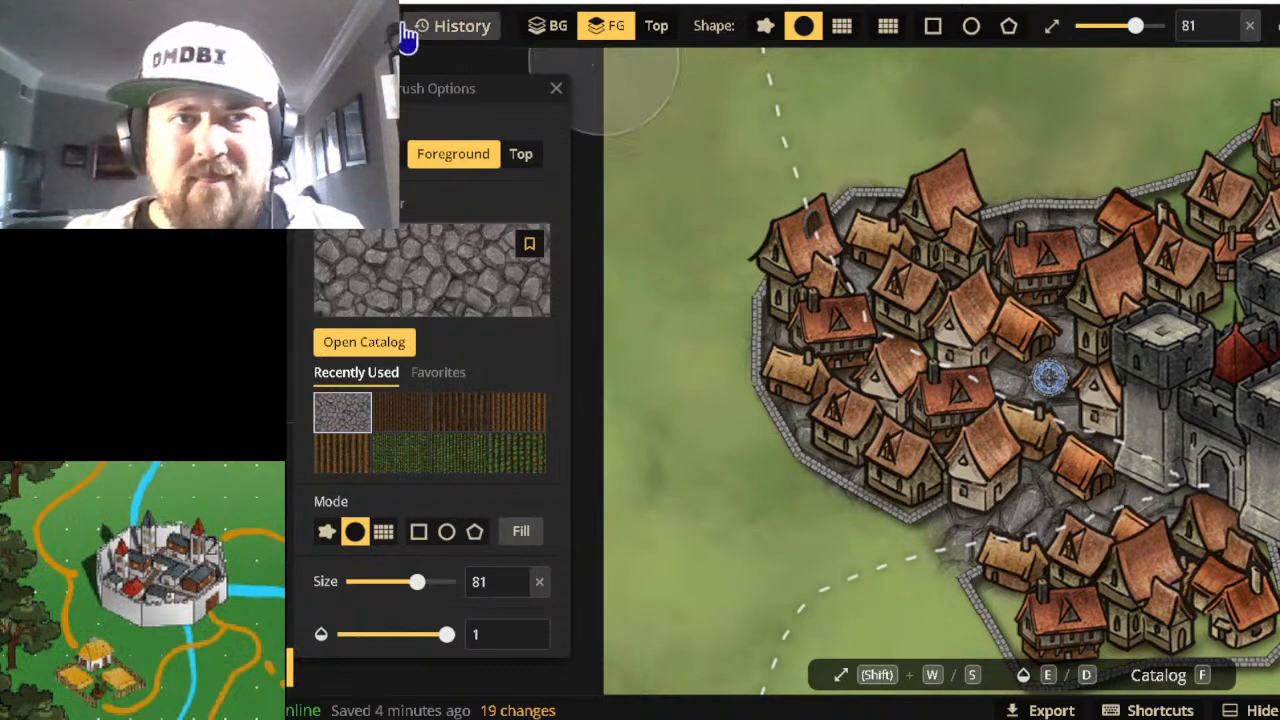
{"action": "key", "text": "ctrl+z"}
{"action": "key", "text": "ctrl+z"}
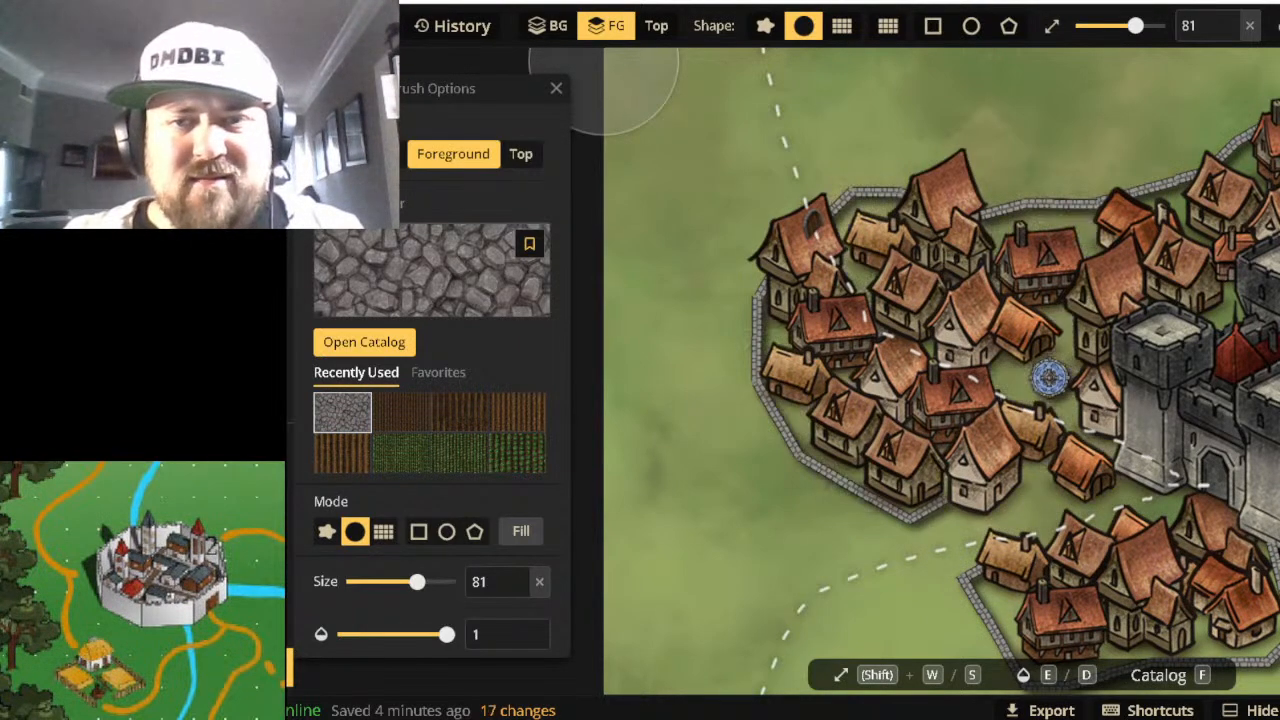
Choose the tan brick texture from the Desert group of Fantasy Battlemaps 2.0 for the foreground brush.
{"action": "left_click", "coordinate": [374, 289]}
{"action": "scroll", "coordinate": [603, 252], "scroll_direction": "down", "scroll_amount": 5}
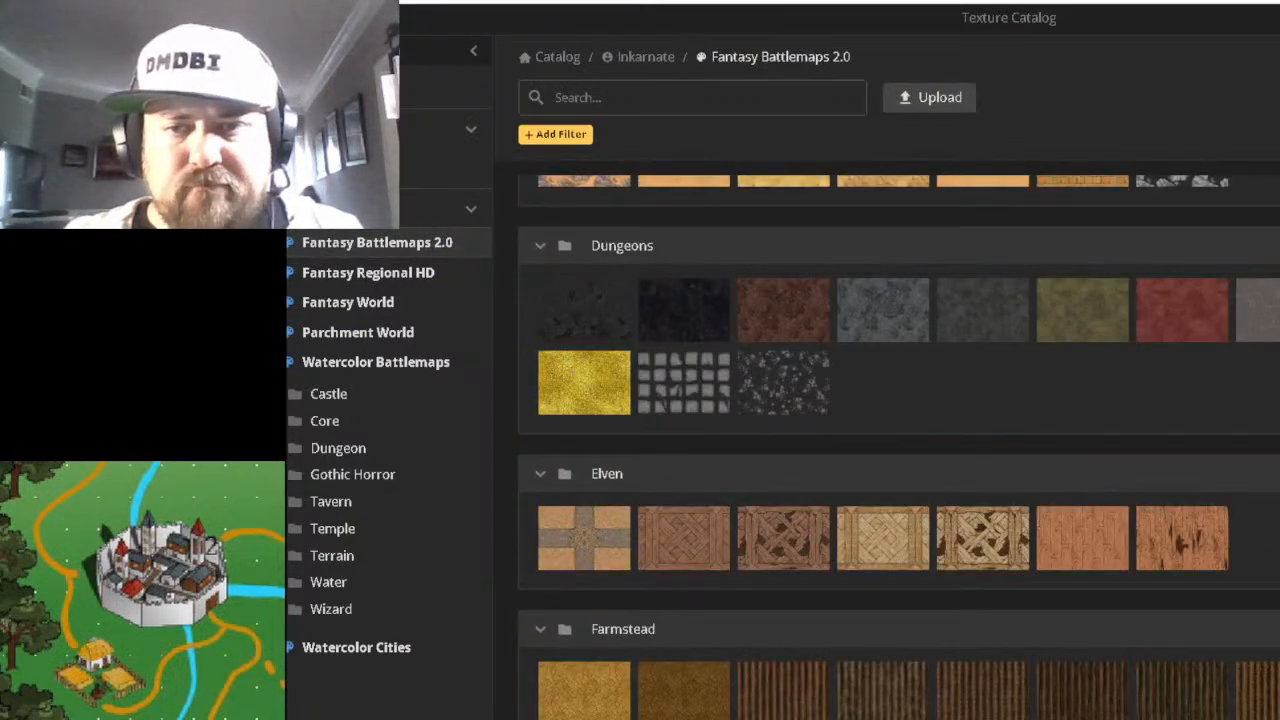
{"action": "mouse_move", "coordinate": [1273, 345]}
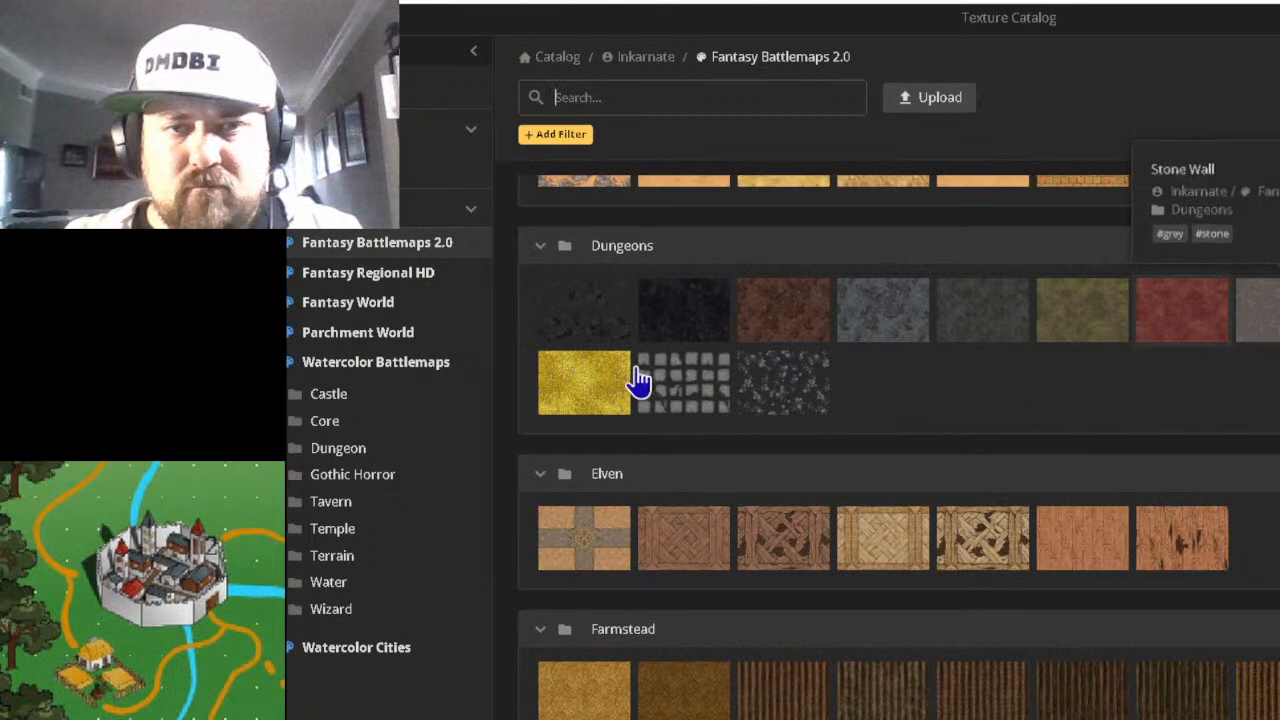
{"action": "mouse_move", "coordinate": [666, 383]}
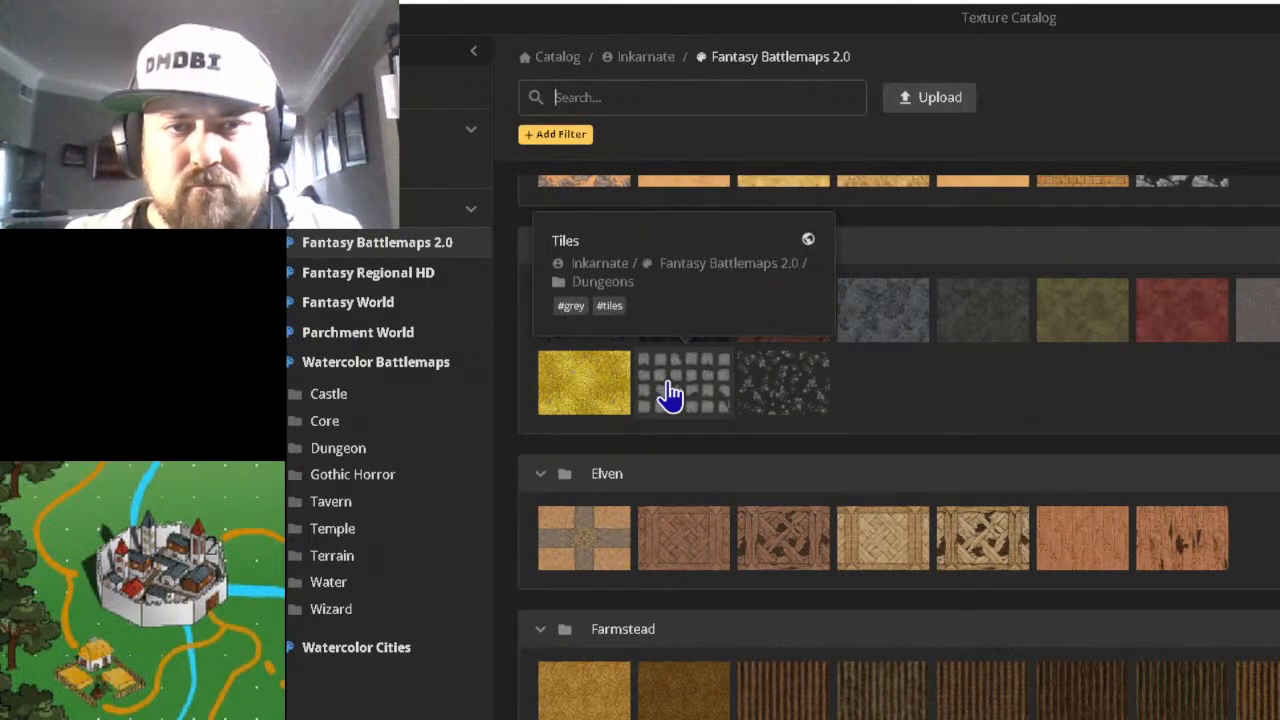
{"action": "mouse_move", "coordinate": [755, 398]}
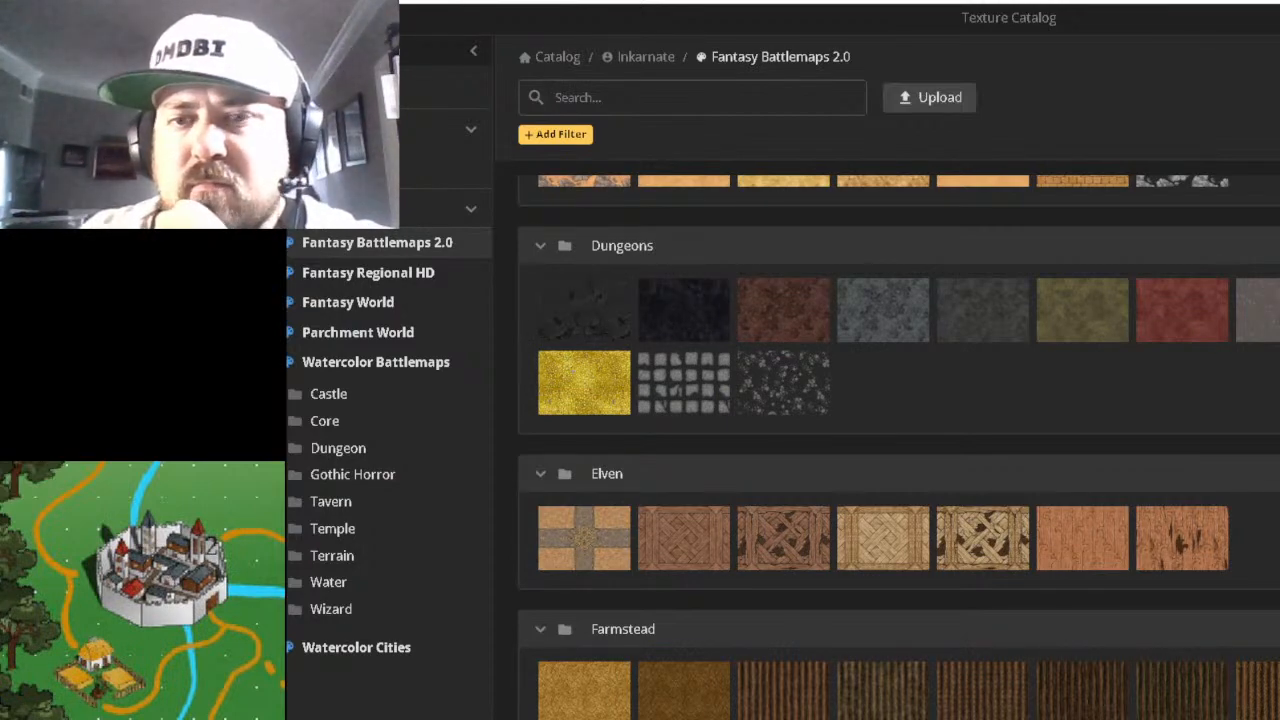
{"action": "scroll", "coordinate": [899, 446], "scroll_direction": "down", "scroll_amount": 6}
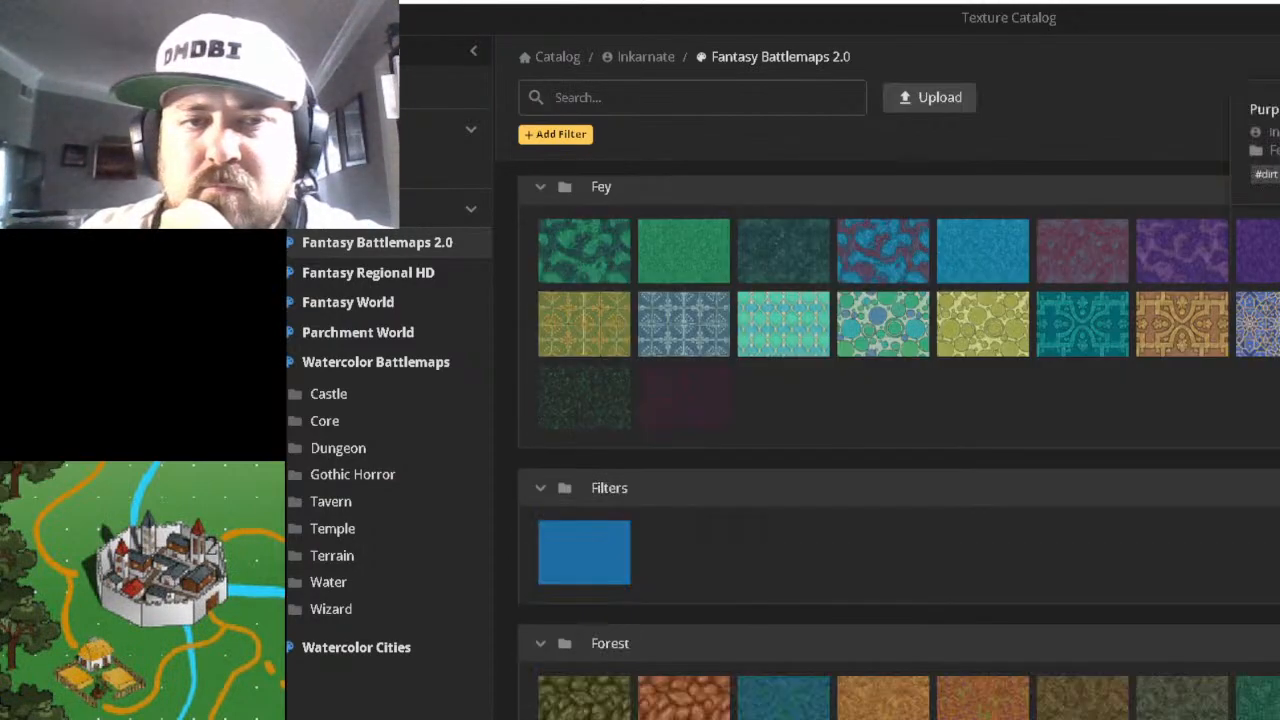
{"action": "scroll", "coordinate": [899, 446], "scroll_direction": "down", "scroll_amount": 7}
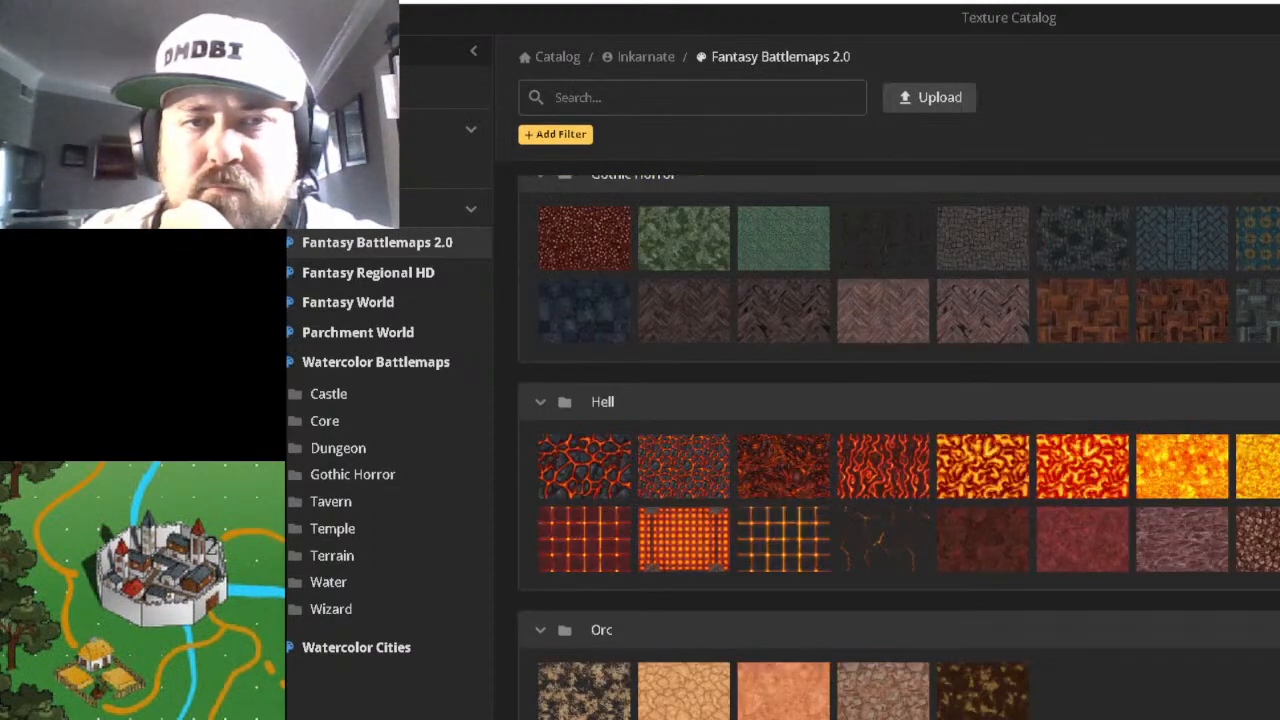
{"action": "scroll", "coordinate": [899, 446], "scroll_direction": "down", "scroll_amount": 5}
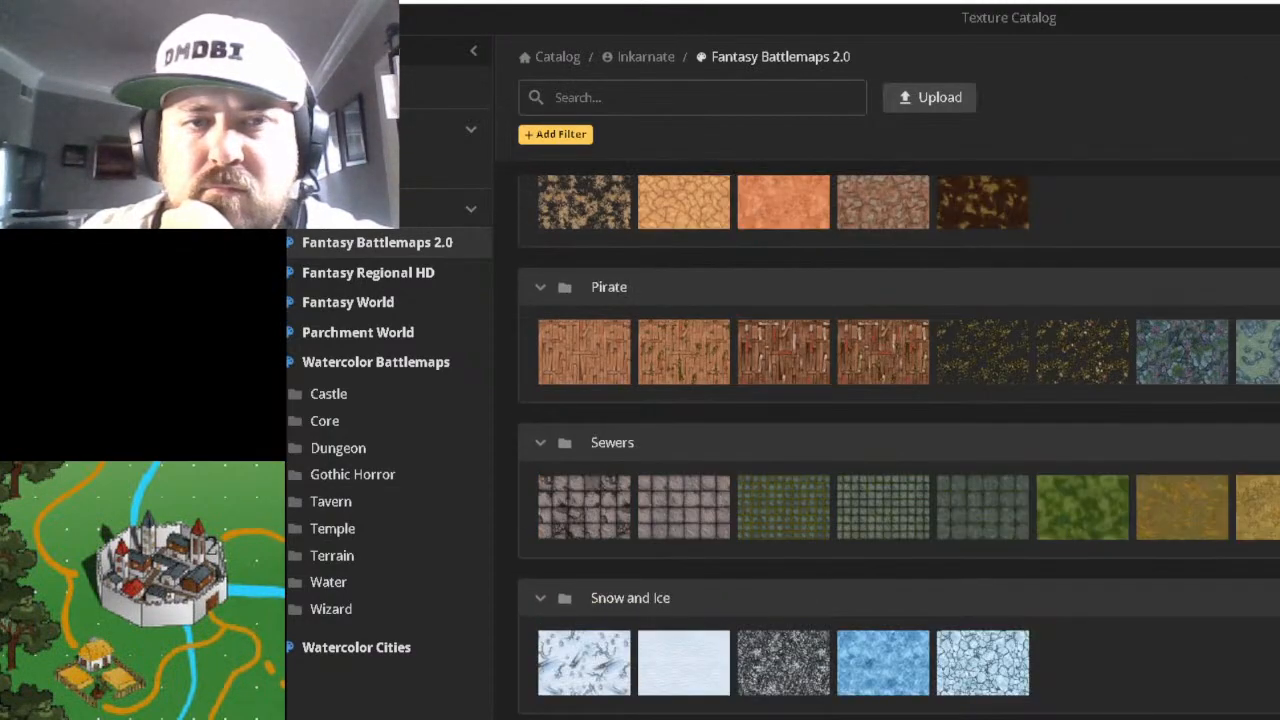
{"action": "scroll", "coordinate": [899, 446], "scroll_direction": "down", "scroll_amount": 1}
{"action": "scroll", "coordinate": [899, 446], "scroll_direction": "down", "scroll_amount": 8}
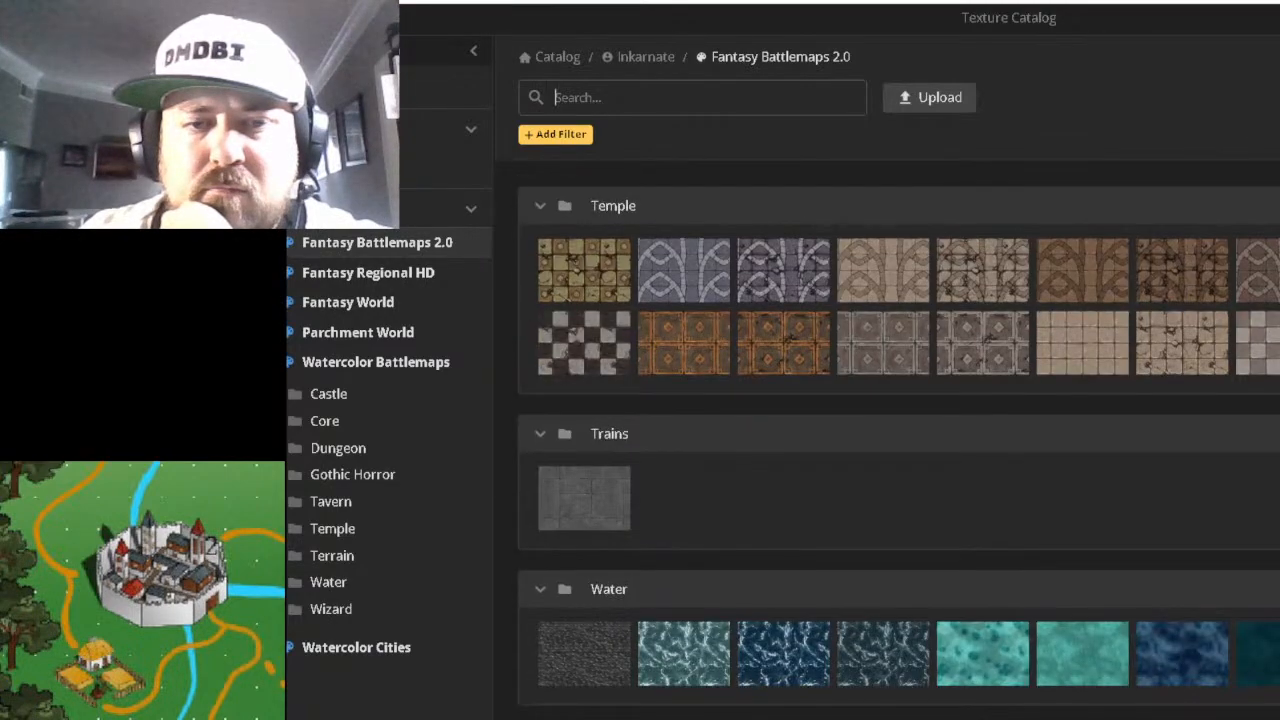
{"action": "scroll", "coordinate": [899, 446], "scroll_direction": "up", "scroll_amount": 15}
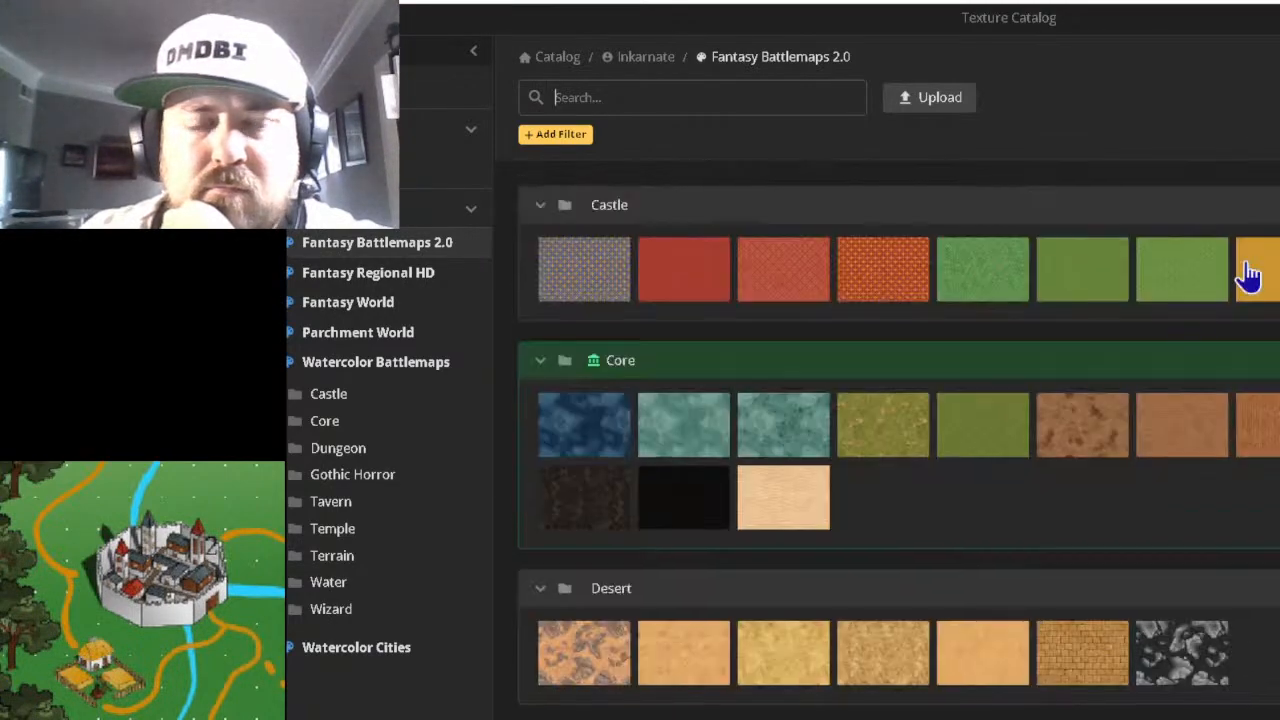
{"action": "mouse_move", "coordinate": [608, 268]}
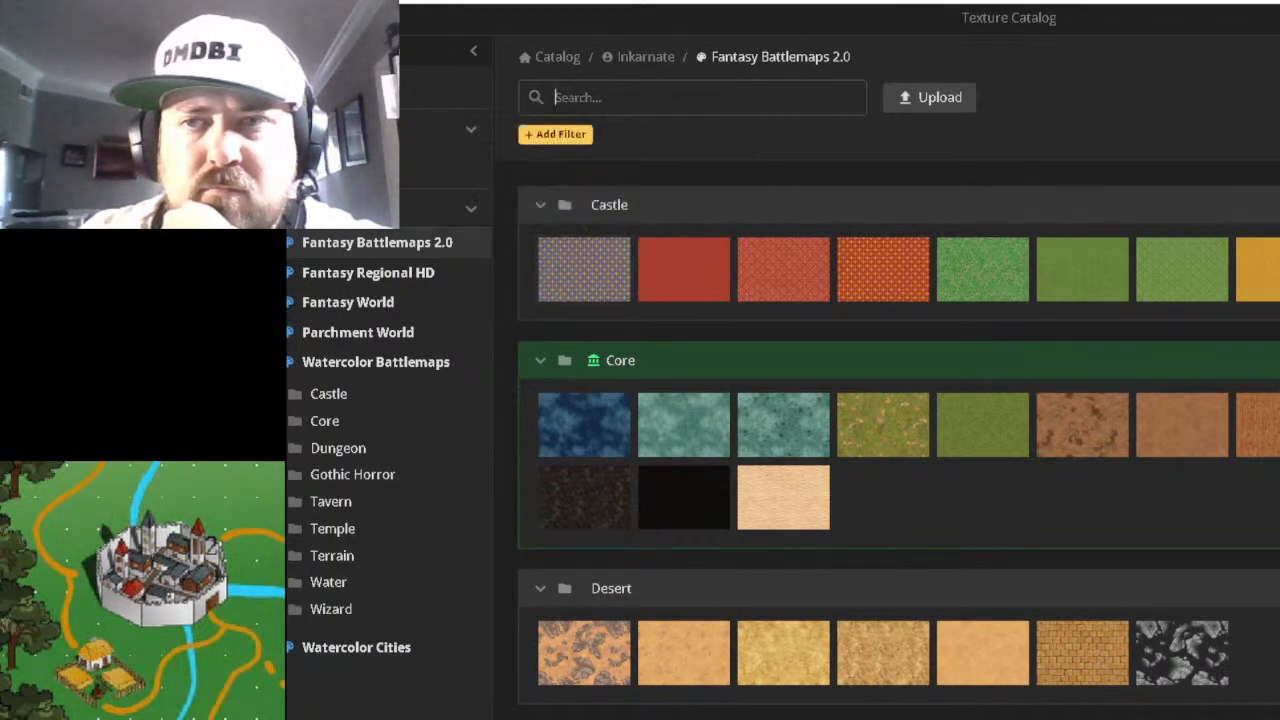
{"action": "mouse_move", "coordinate": [1079, 445]}
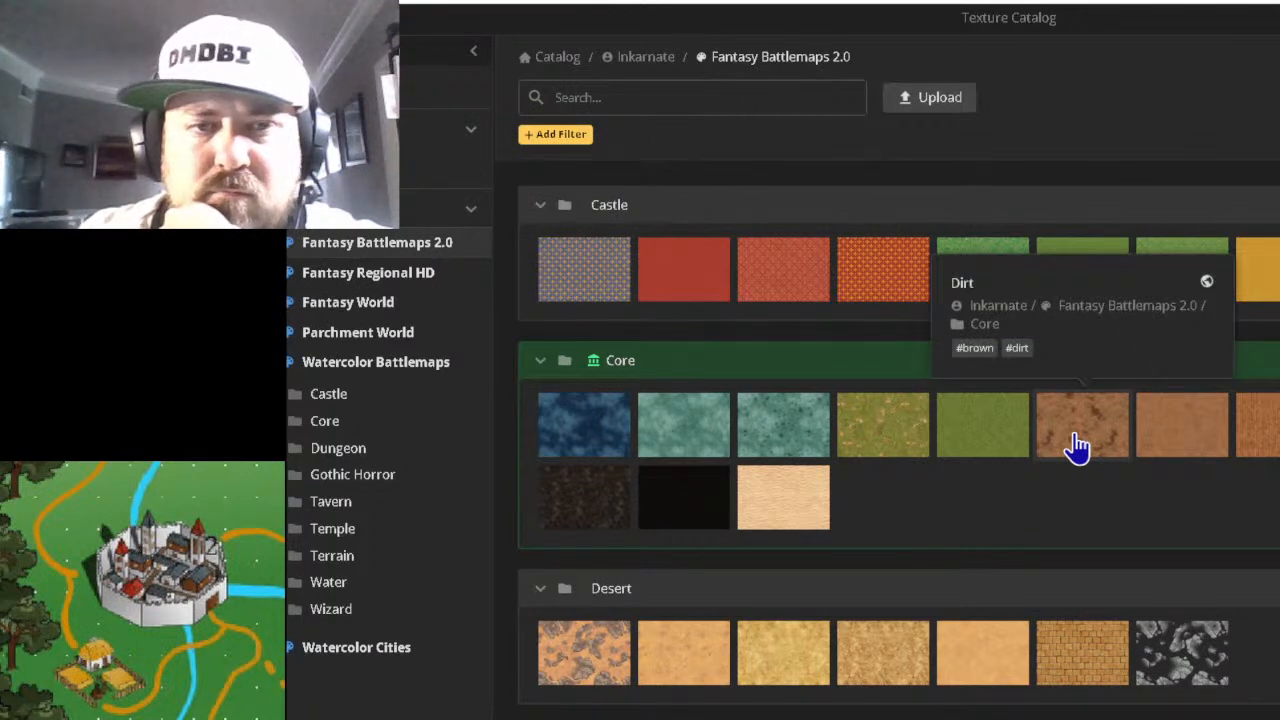
{"action": "scroll", "coordinate": [1088, 458], "scroll_direction": "down", "scroll_amount": 2}
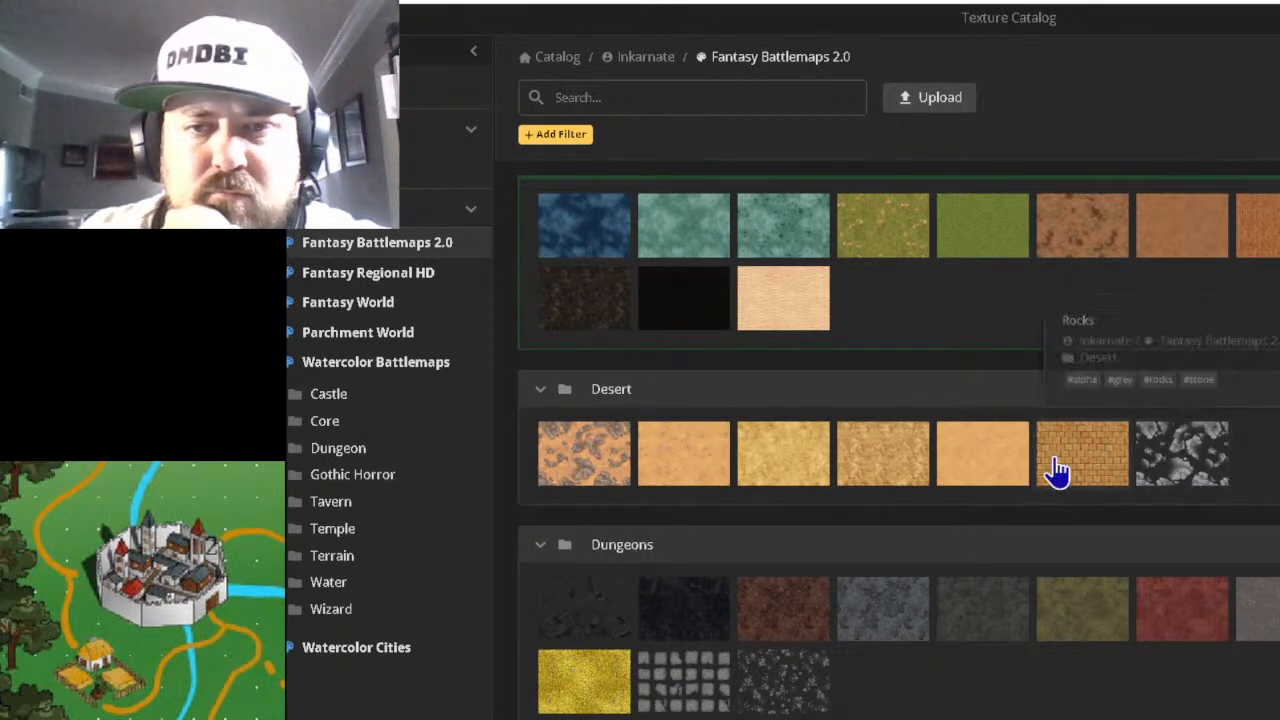
{"action": "mouse_move", "coordinate": [1057, 470]}
{"action": "mouse_move", "coordinate": [987, 476]}
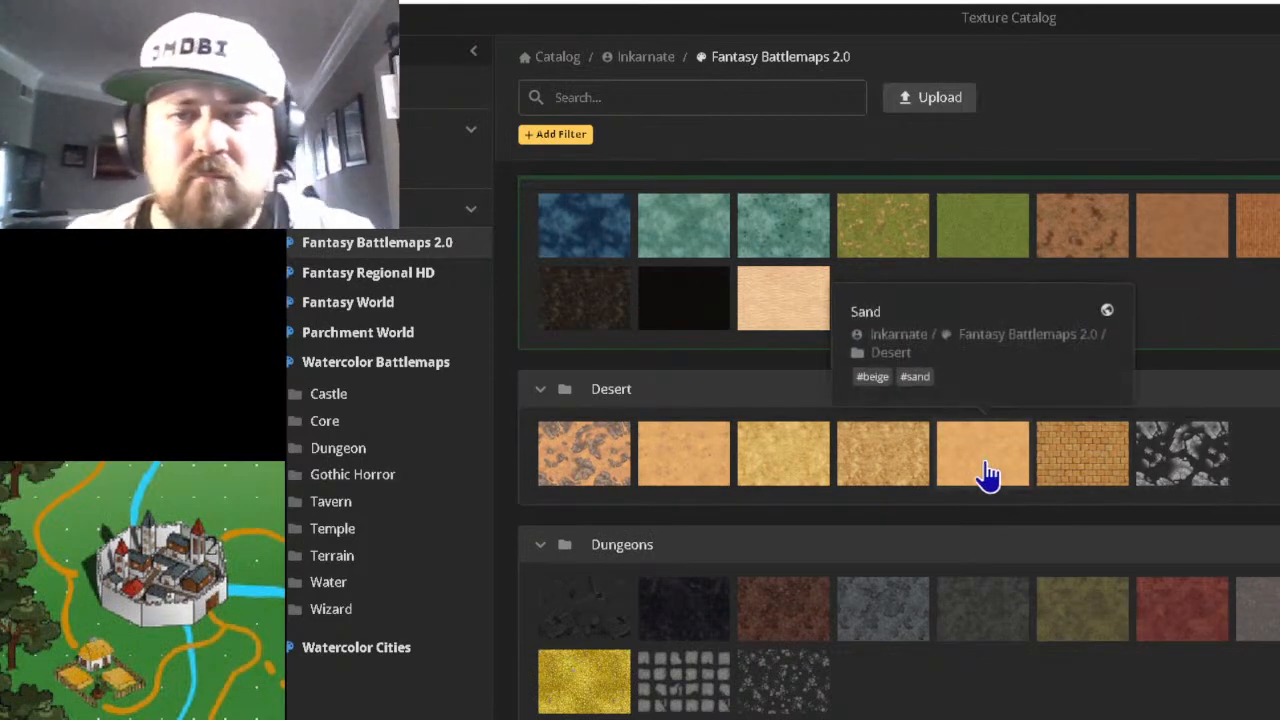
{"action": "left_click", "coordinate": [1094, 462]}
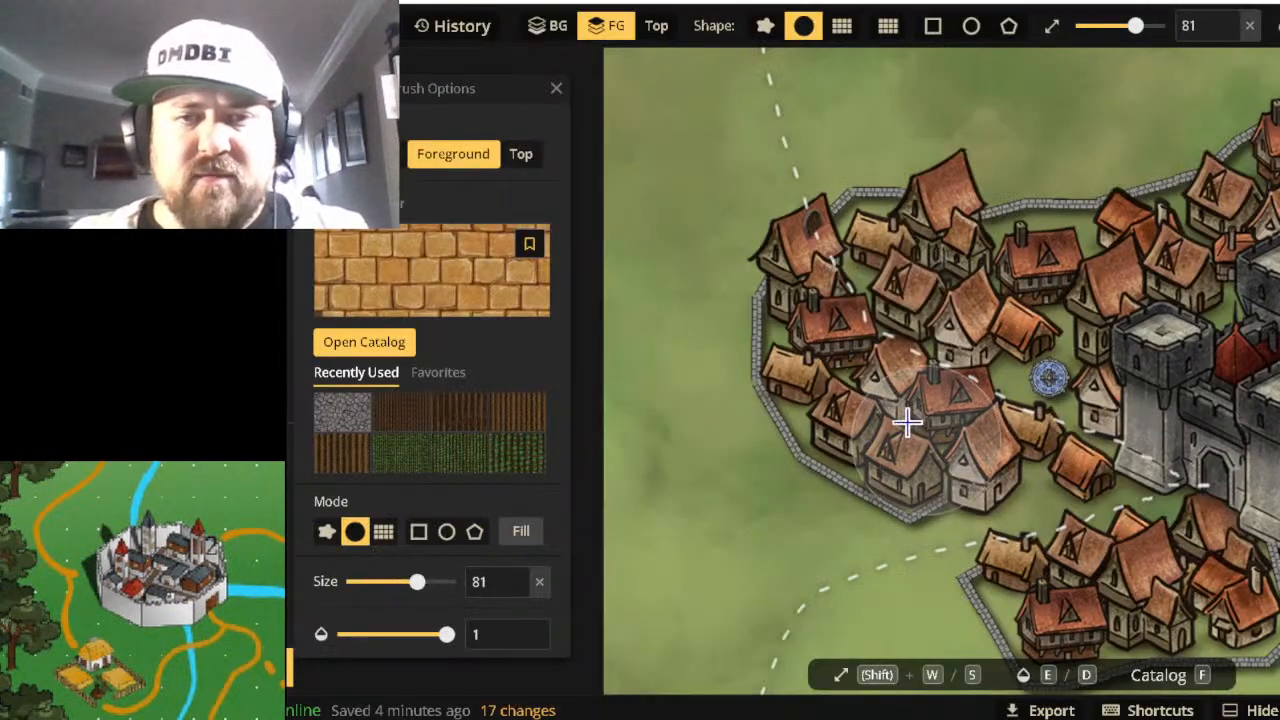
Try painting the tan bricks across the western town district at the default texture scale, and undo the stroke.
{"action": "mouse_move", "coordinate": [878, 288]}
{"action": "left_mouse_down"}
{"action": "mouse_move", "coordinate": [1135, 258]}
{"action": "mouse_move", "coordinate": [1037, 276]}
{"action": "mouse_move", "coordinate": [868, 251]}
{"action": "mouse_move", "coordinate": [1056, 379]}
{"action": "mouse_move", "coordinate": [1125, 405]}
{"action": "mouse_move", "coordinate": [993, 425]}
{"action": "mouse_move", "coordinate": [1150, 545]}
{"action": "mouse_move", "coordinate": [929, 477]}
{"action": "left_mouse_up"}
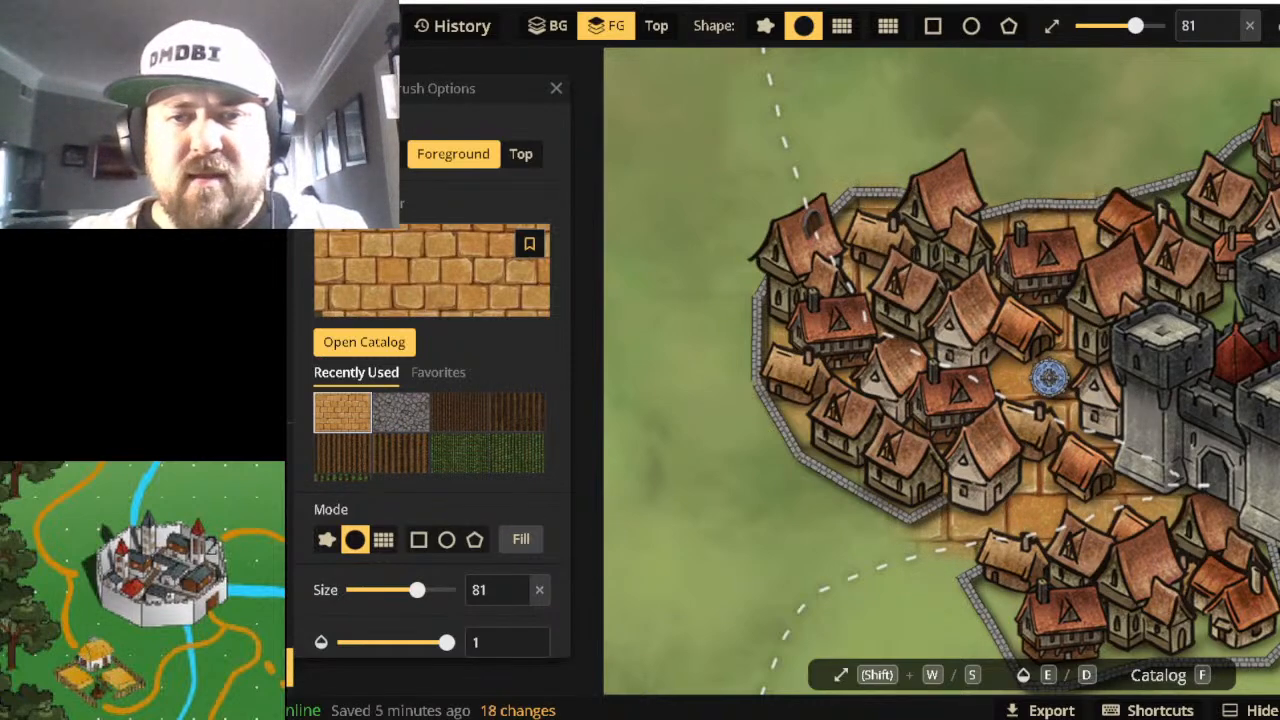
{"action": "key", "text": "ctrl+z"}
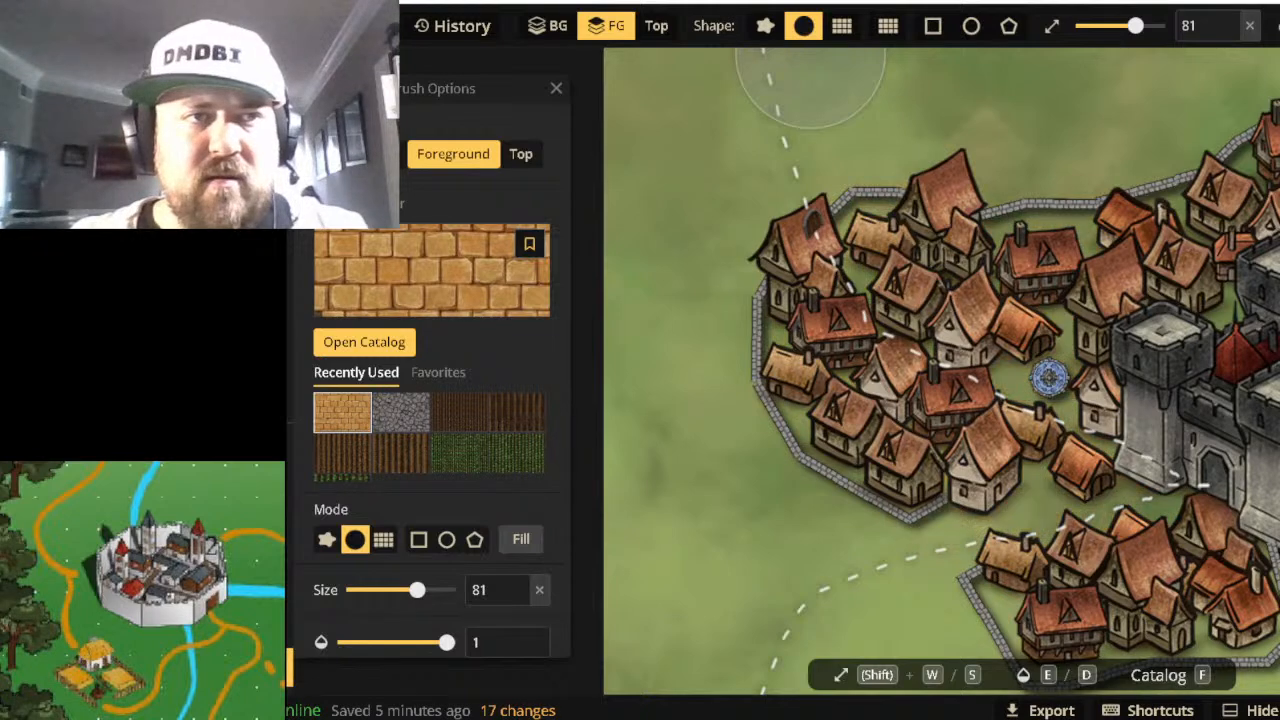
Reduce the brick texture's placement size to 13.14 in the advanced brush settings.
{"action": "scroll", "coordinate": [432, 480], "scroll_direction": "down", "scroll_amount": 1}
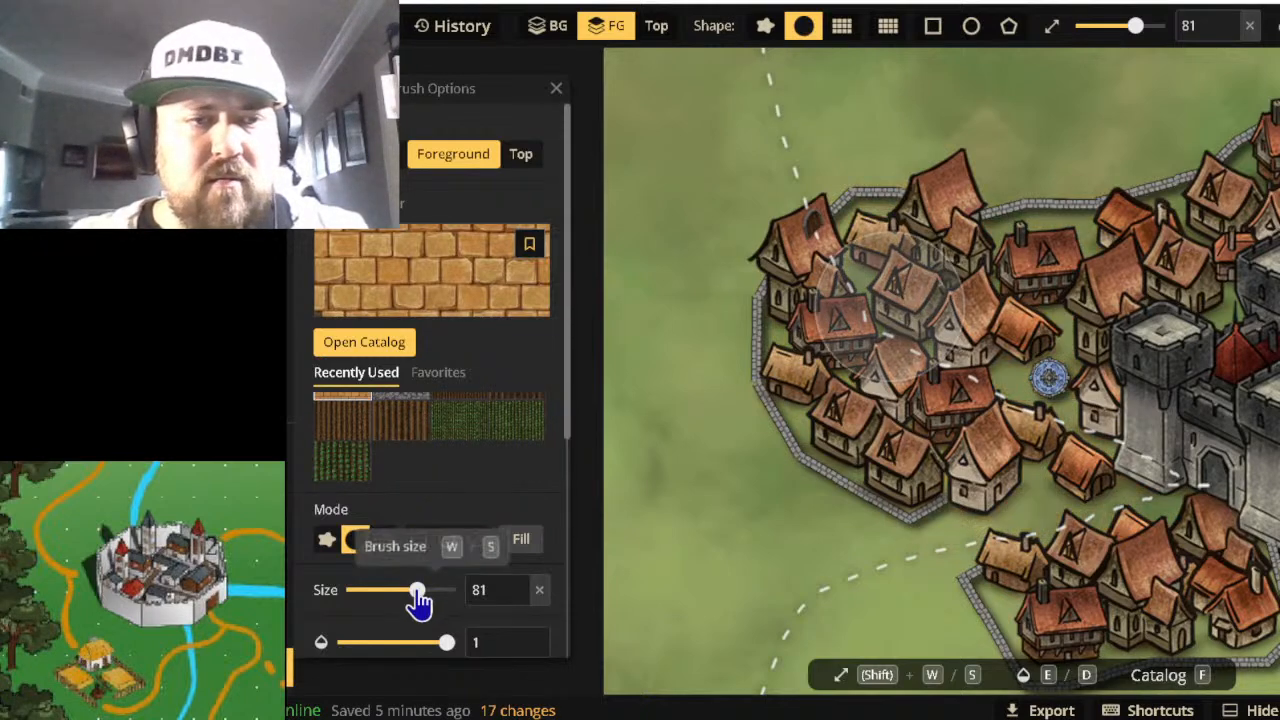
{"action": "scroll", "coordinate": [433, 432], "scroll_direction": "down", "scroll_amount": 3}
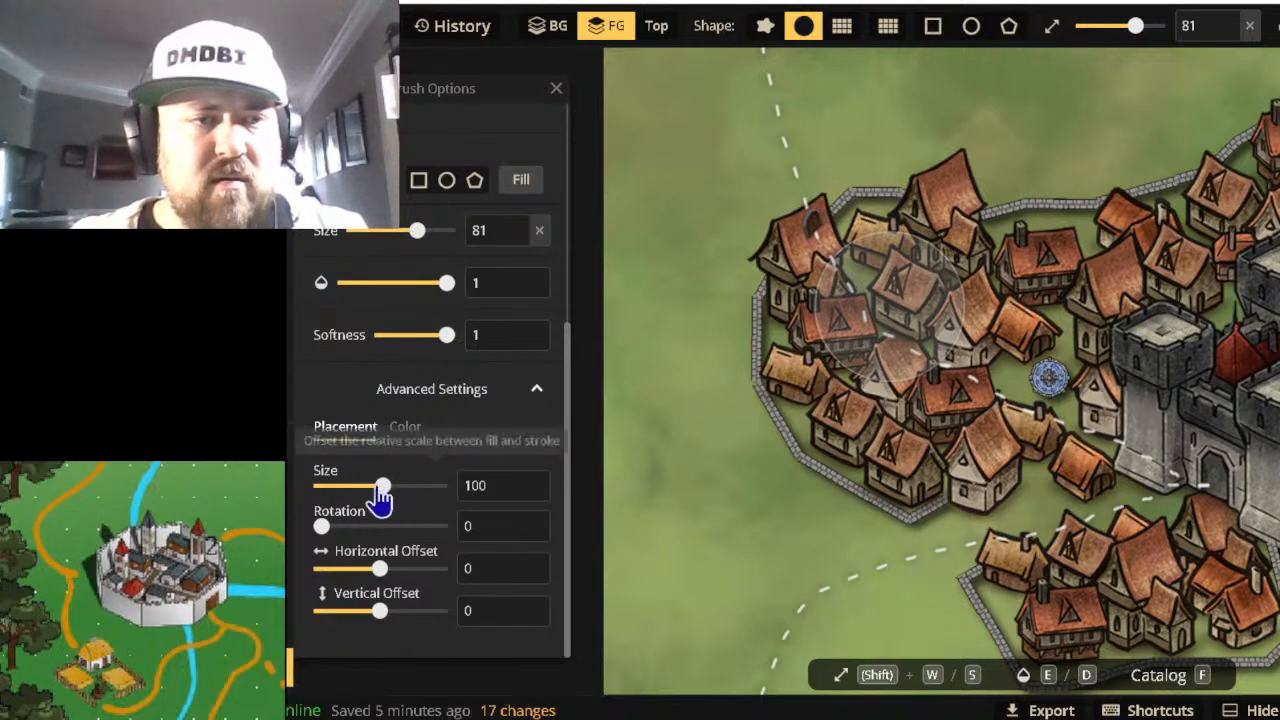
{"action": "left_click_drag", "start_coordinate": [380, 492], "coordinate": [325, 488]}
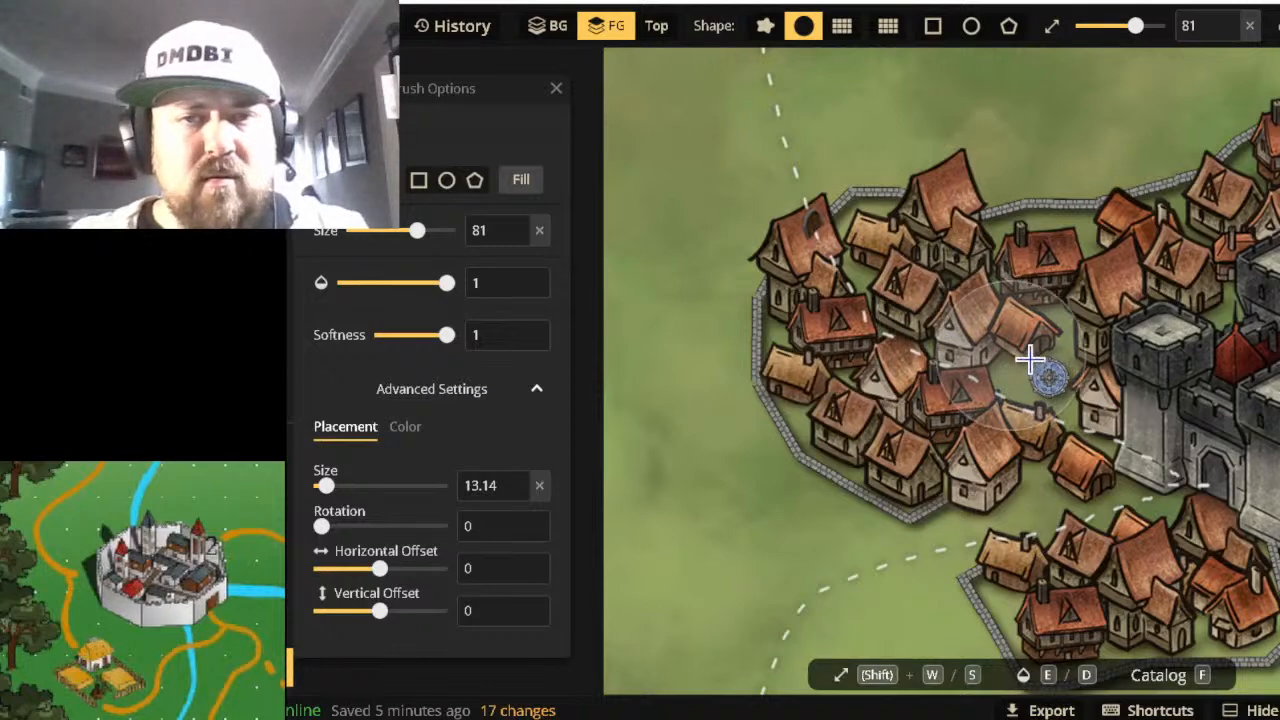
Paint the small bricks over the ground between the houses in the walled districts west of the castle, undoing the last stroke.
{"action": "mouse_move", "coordinate": [1030, 360]}
{"action": "left_mouse_down"}
{"action": "mouse_move", "coordinate": [1105, 389]}
{"action": "mouse_move", "coordinate": [1112, 419]}
{"action": "mouse_move", "coordinate": [998, 456]}
{"action": "mouse_move", "coordinate": [972, 533]}
{"action": "mouse_move", "coordinate": [1166, 504]}
{"action": "mouse_move", "coordinate": [1070, 537]}
{"action": "mouse_move", "coordinate": [1042, 581]}
{"action": "mouse_move", "coordinate": [1122, 622]}
{"action": "mouse_move", "coordinate": [1219, 600]}
{"action": "mouse_move", "coordinate": [1228, 613]}
{"action": "mouse_move", "coordinate": [1189, 523]}
{"action": "left_mouse_up"}
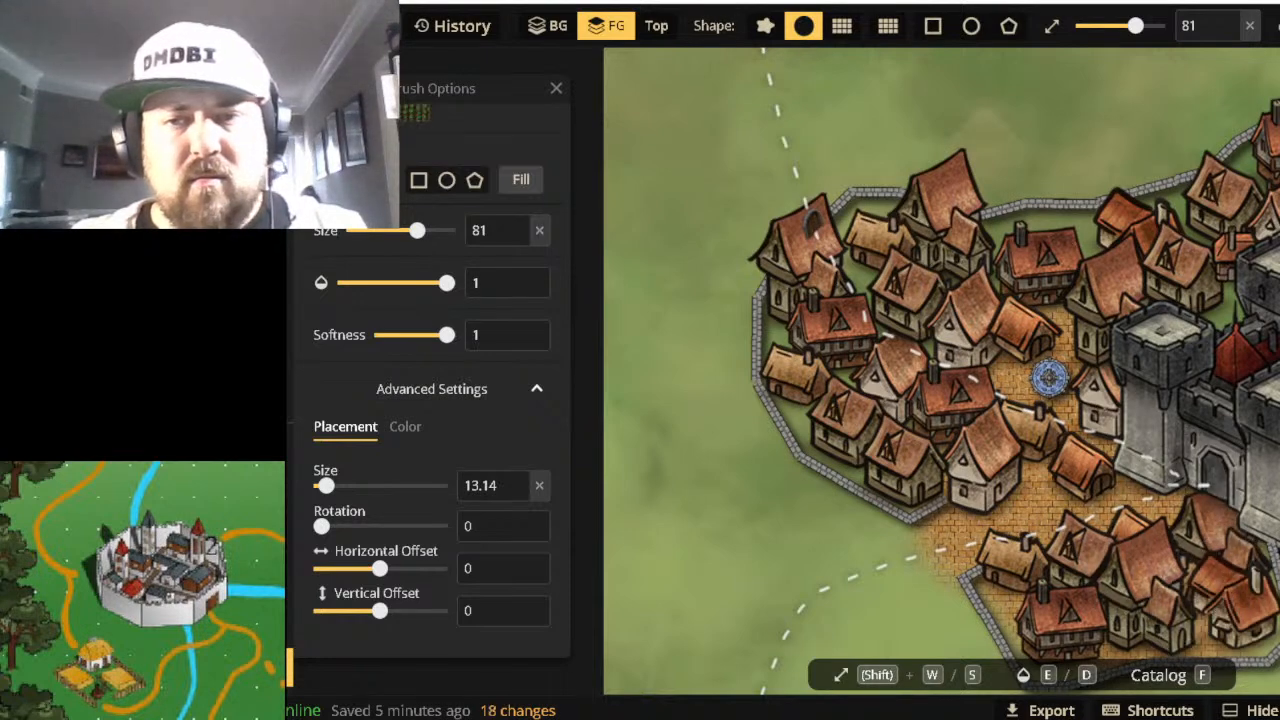
{"action": "left_click", "coordinate": [936, 364]}
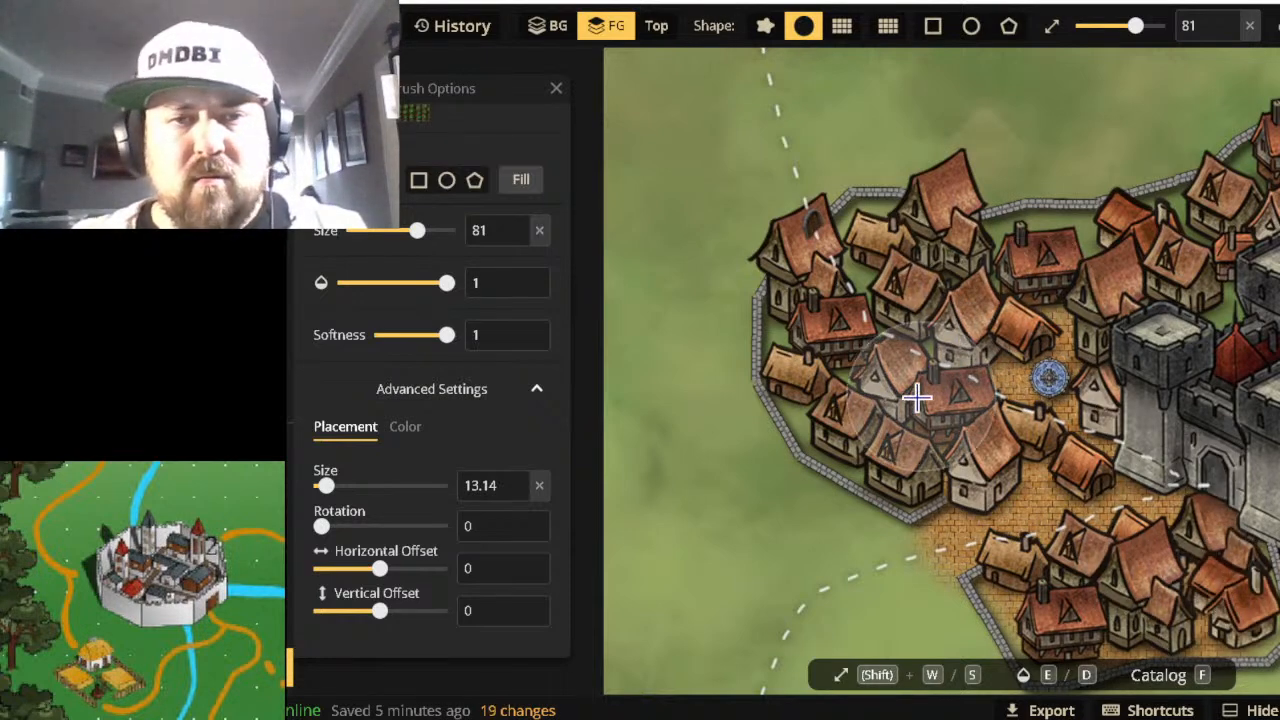
{"action": "mouse_move", "coordinate": [849, 383]}
{"action": "left_mouse_down"}
{"action": "mouse_move", "coordinate": [837, 307]}
{"action": "mouse_move", "coordinate": [833, 383]}
{"action": "mouse_move", "coordinate": [819, 375]}
{"action": "mouse_move", "coordinate": [828, 318]}
{"action": "mouse_move", "coordinate": [885, 252]}
{"action": "mouse_move", "coordinate": [1098, 277]}
{"action": "mouse_move", "coordinate": [1208, 273]}
{"action": "mouse_move", "coordinate": [1248, 252]}
{"action": "mouse_move", "coordinate": [1276, 203]}
{"action": "mouse_move", "coordinate": [1127, 274]}
{"action": "mouse_move", "coordinate": [1203, 243]}
{"action": "mouse_move", "coordinate": [1222, 258]}
{"action": "mouse_move", "coordinate": [1140, 429]}
{"action": "left_mouse_up"}
{"action": "scroll", "coordinate": [1140, 429], "scroll_direction": "down", "scroll_amount": 3}
{"action": "scroll", "coordinate": [1215, 410], "scroll_direction": "up", "scroll_amount": 5}
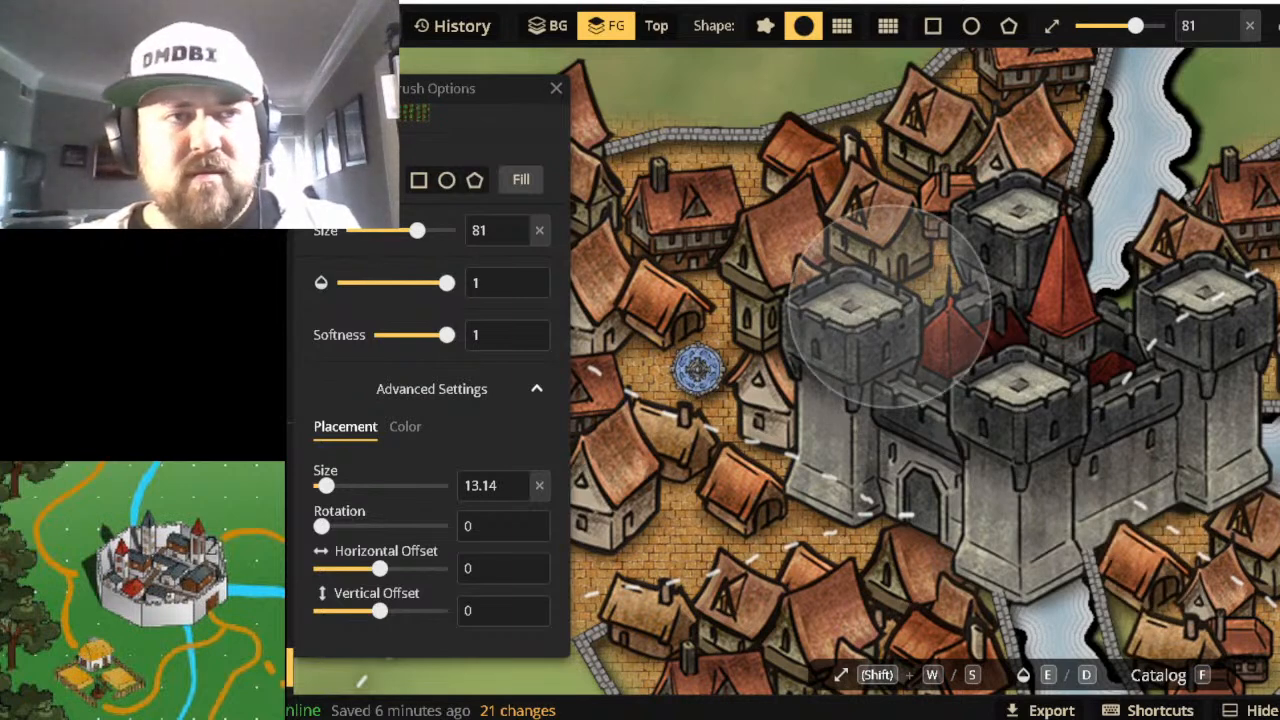
{"action": "key", "text": "ctrl+z"}
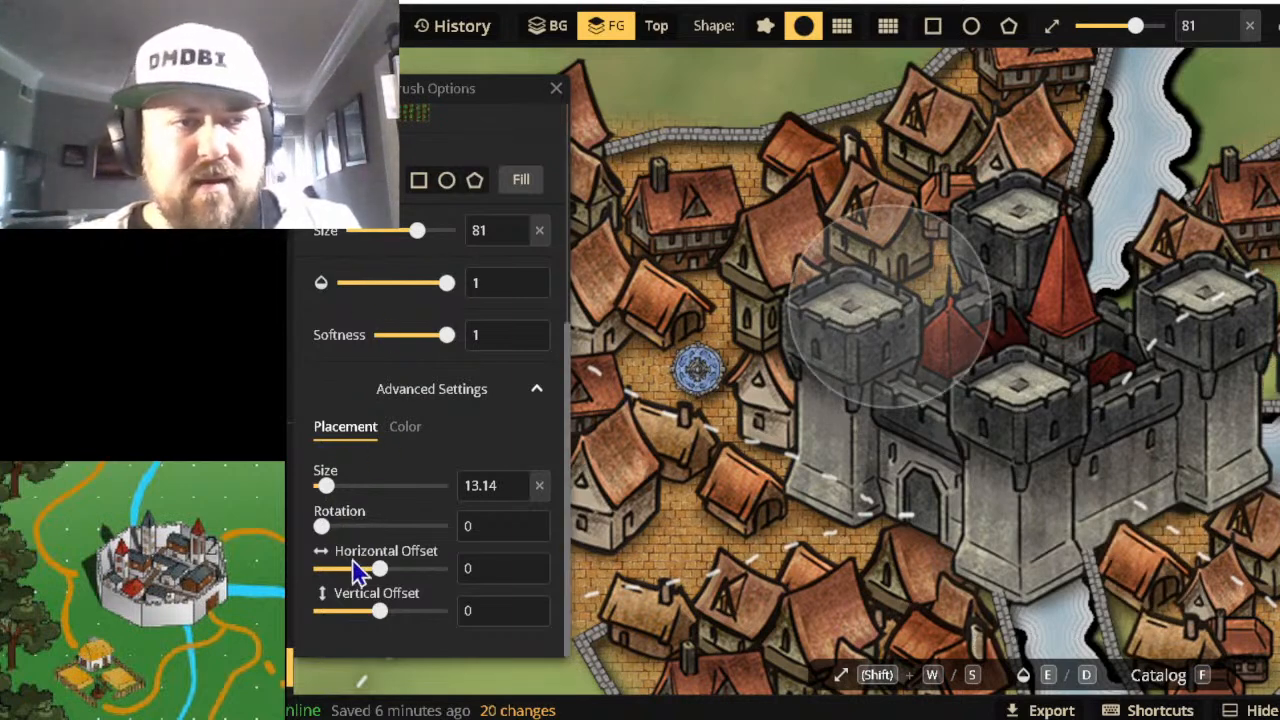
Set the brush size to 18 and paint the bricks between the houses in the walled districts east of the river.
{"action": "left_click_drag", "start_coordinate": [417, 237], "coordinate": [380, 257]}
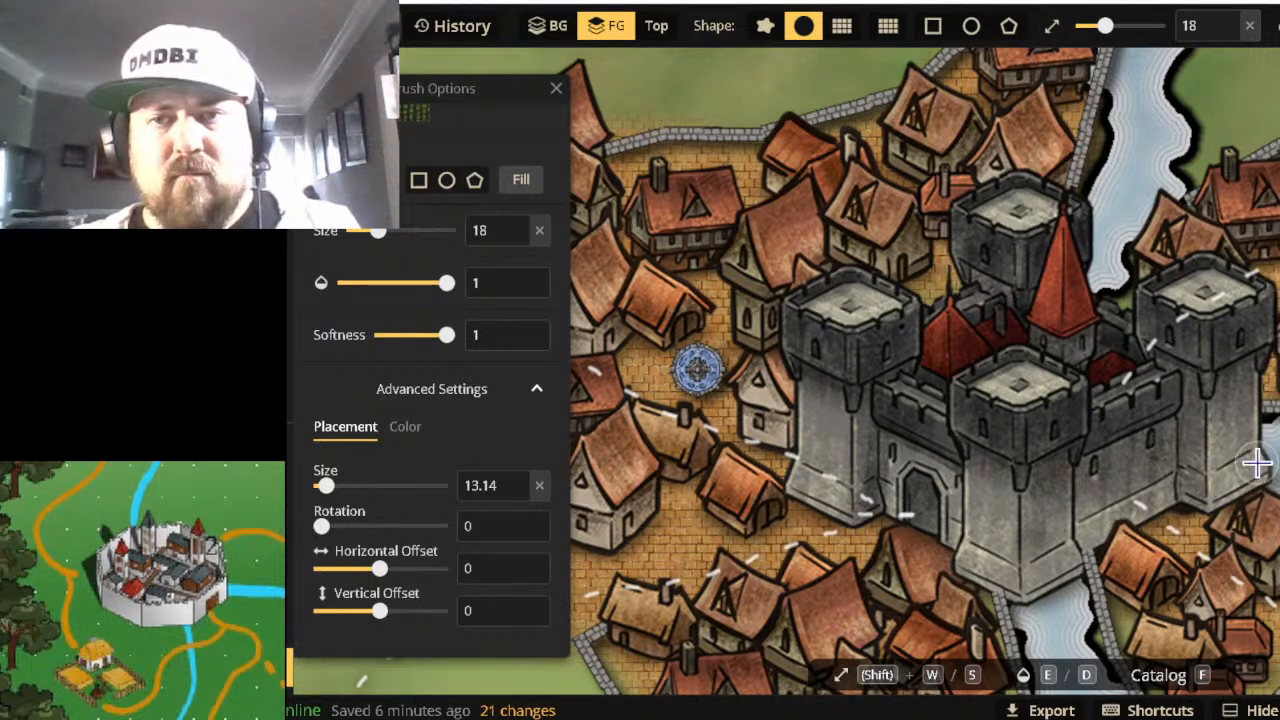
{"action": "scroll", "coordinate": [760, 451], "scroll_direction": "down", "scroll_amount": 2}
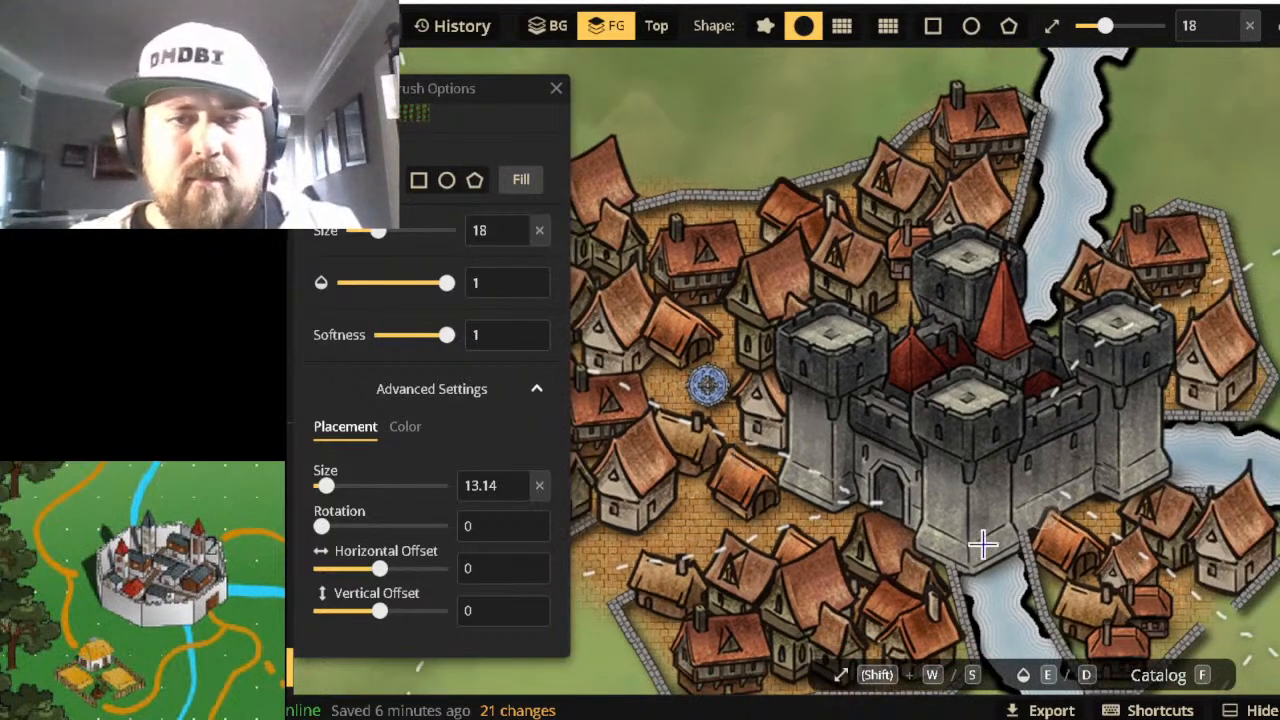
{"action": "scroll", "coordinate": [943, 623], "scroll_direction": "up", "scroll_amount": 1}
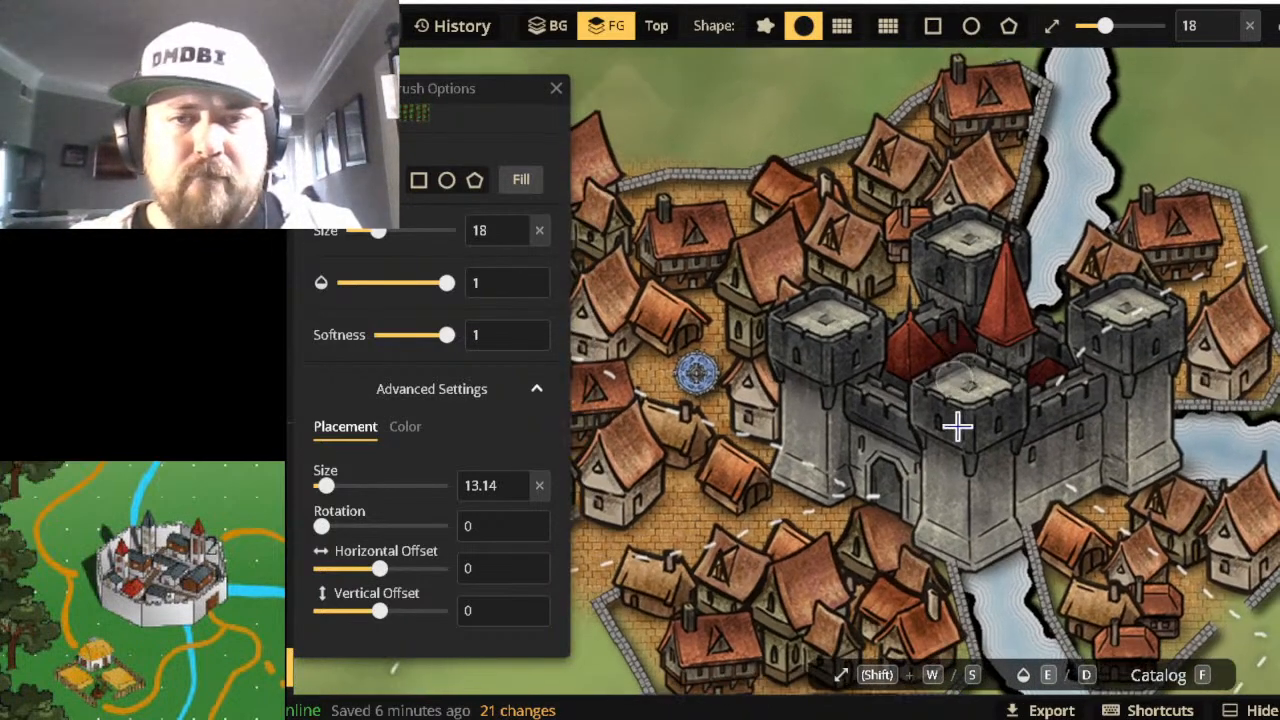
{"action": "scroll", "coordinate": [972, 495], "scroll_direction": "up", "scroll_amount": 1}
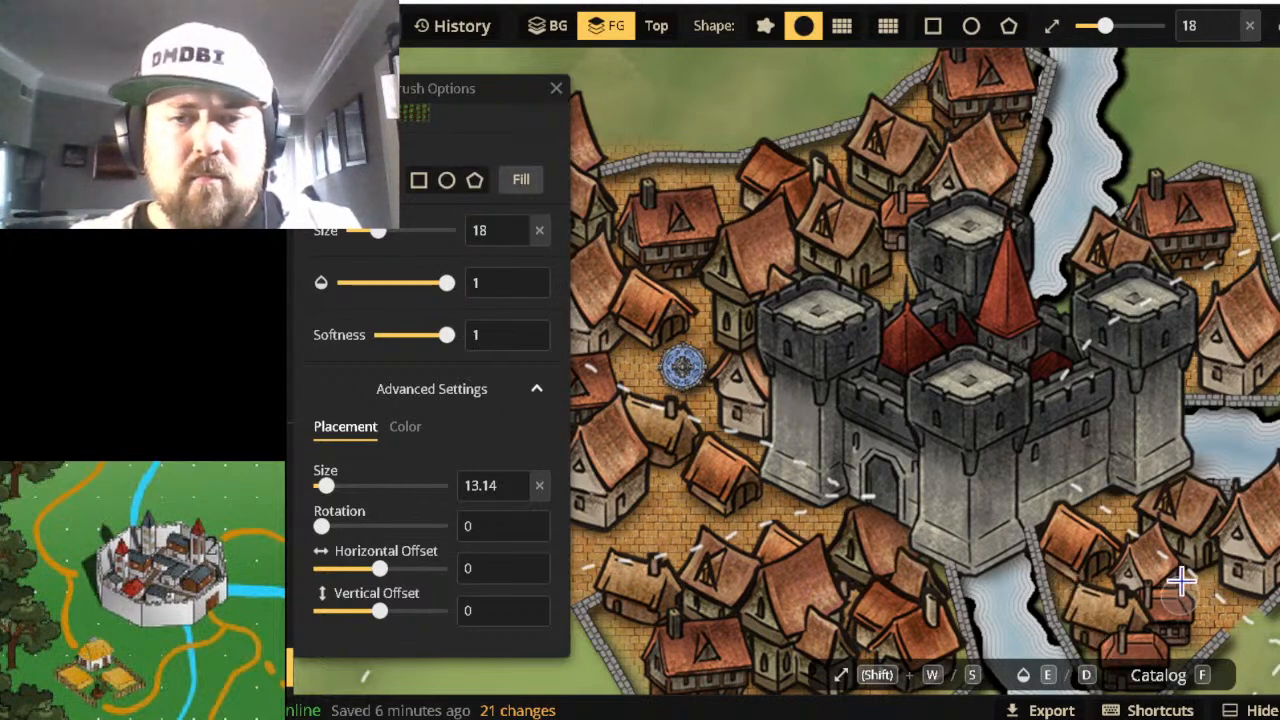
{"action": "scroll", "coordinate": [1165, 600], "scroll_direction": "down", "scroll_amount": 3}
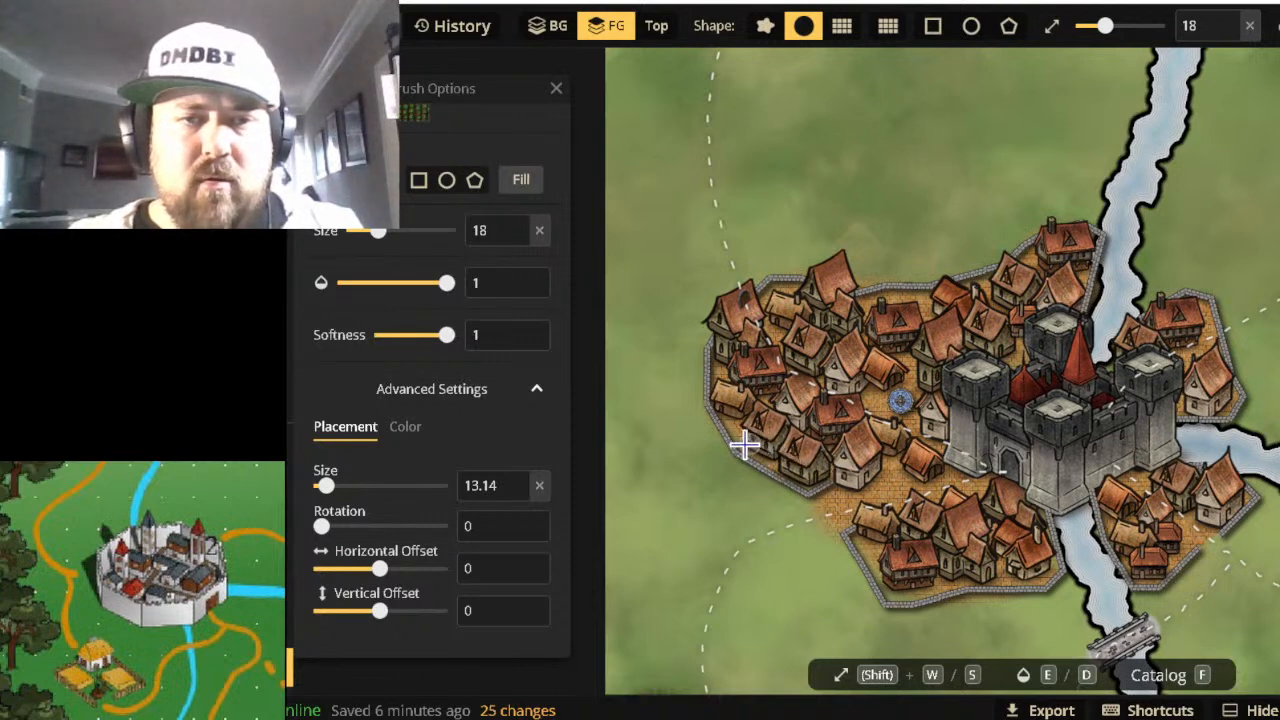
Paint another patch of small bricks between the houses just inside the town's southwestern wall.
{"action": "left_click", "coordinate": [771, 457]}
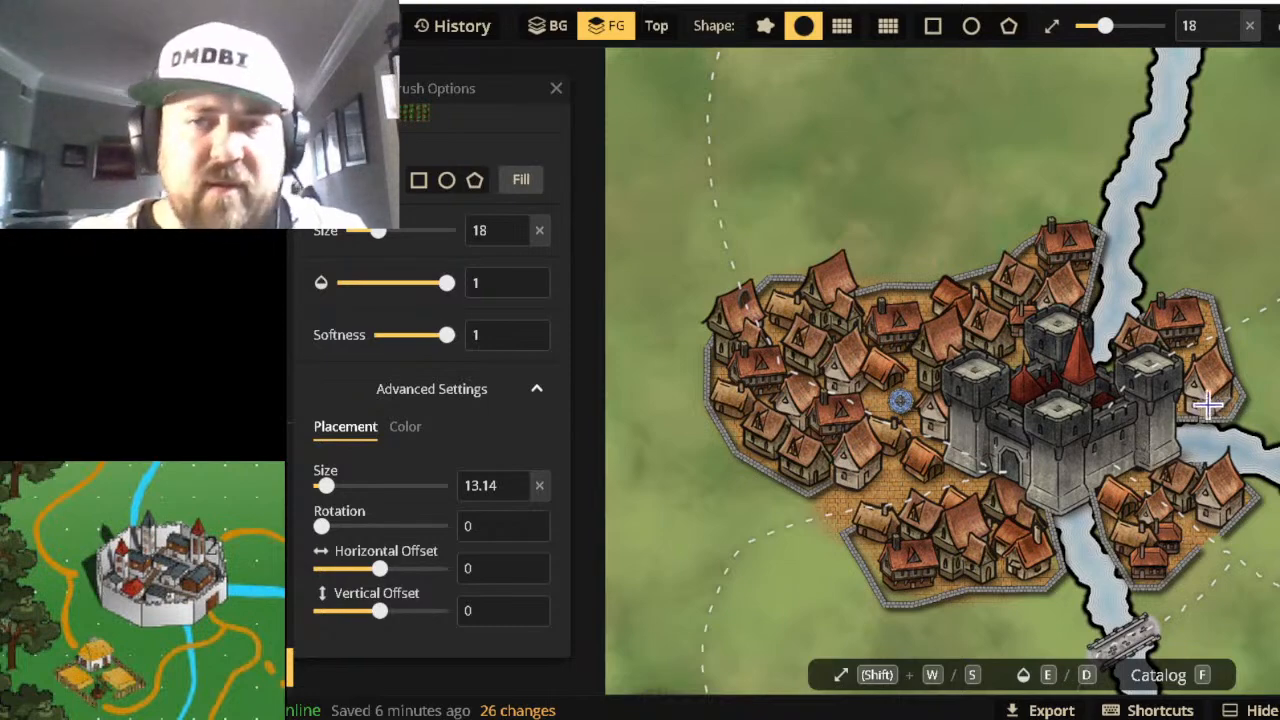
{"action": "scroll", "coordinate": [905, 425], "scroll_direction": "down", "scroll_amount": 4}
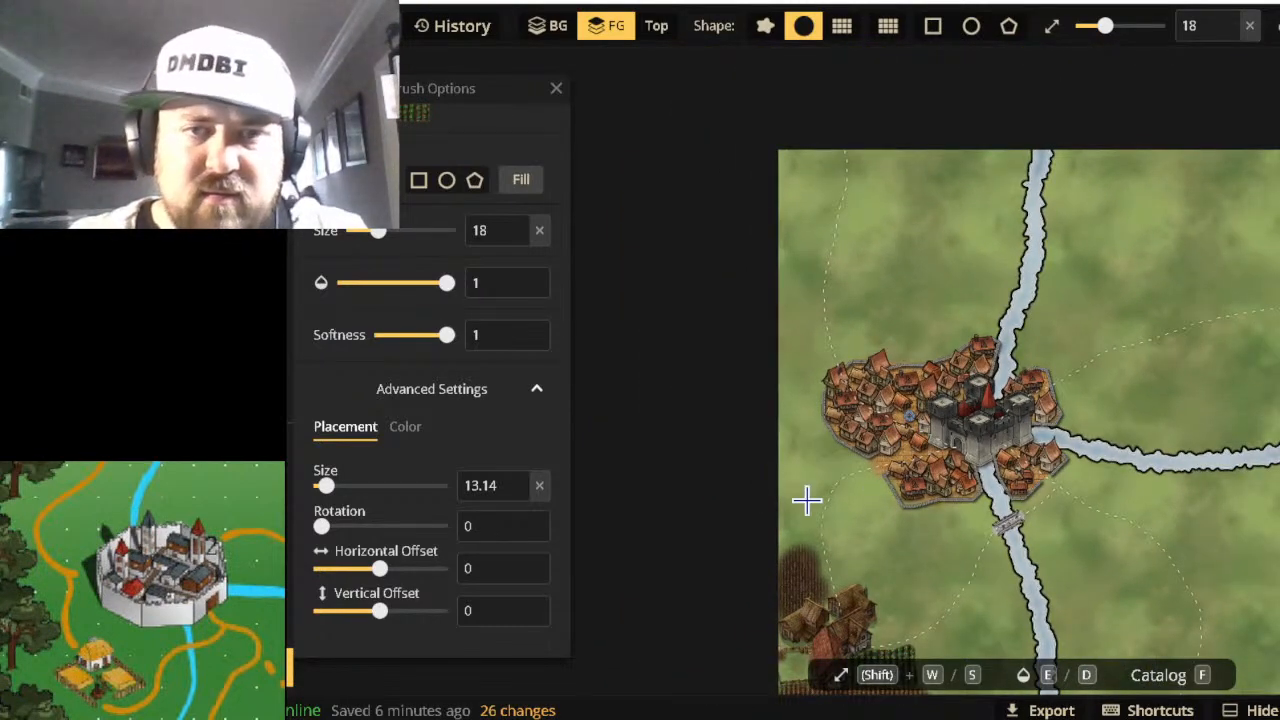
{"action": "scroll", "coordinate": [837, 440], "scroll_direction": "up", "scroll_amount": 5}
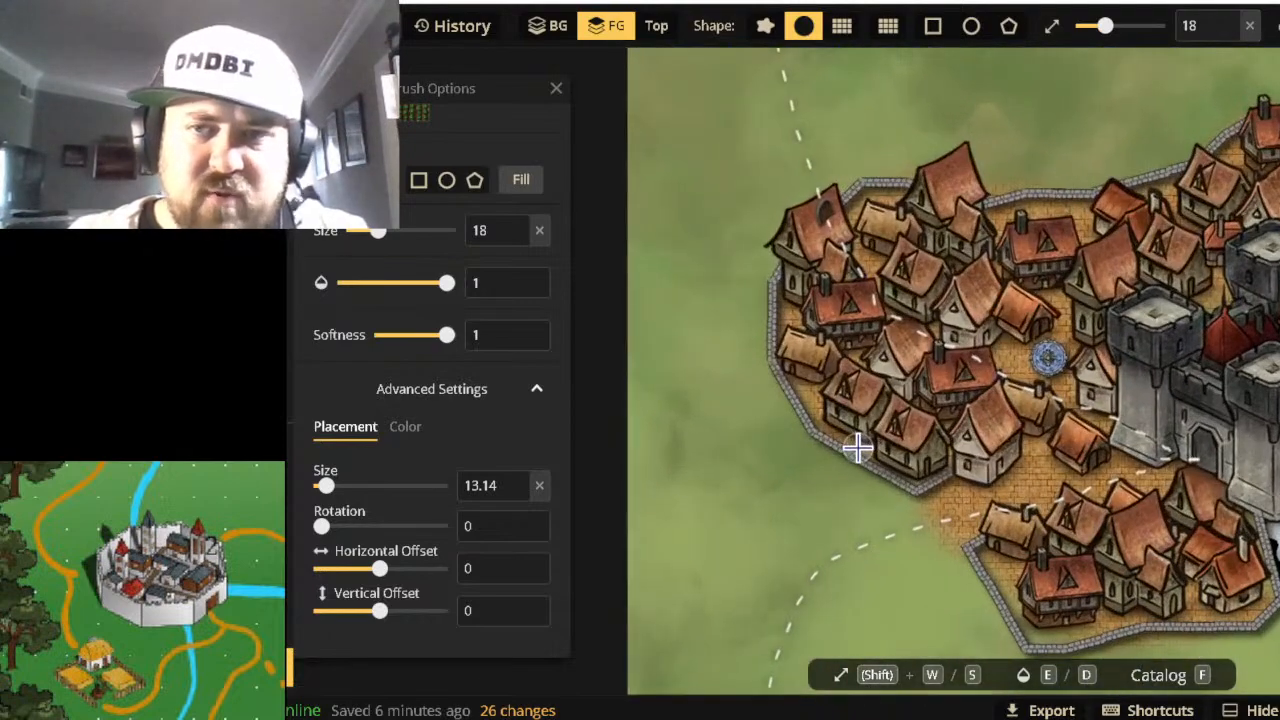
{"action": "scroll", "coordinate": [857, 449], "scroll_direction": "down", "scroll_amount": 2}
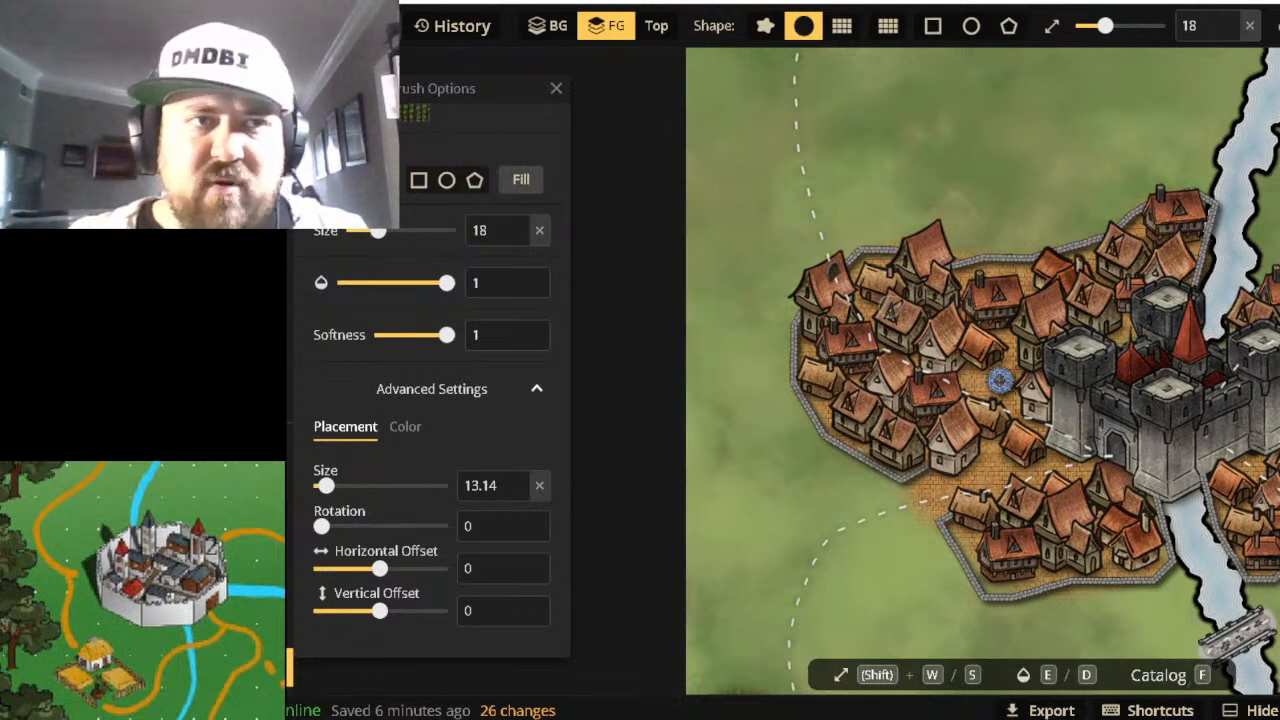
Scale the castle stamp down to 400 and shift it slightly west so it stands over the river junction, clearing the selection.
{"action": "key", "text": "v"}
{"action": "left_click", "coordinate": [1157, 398]}
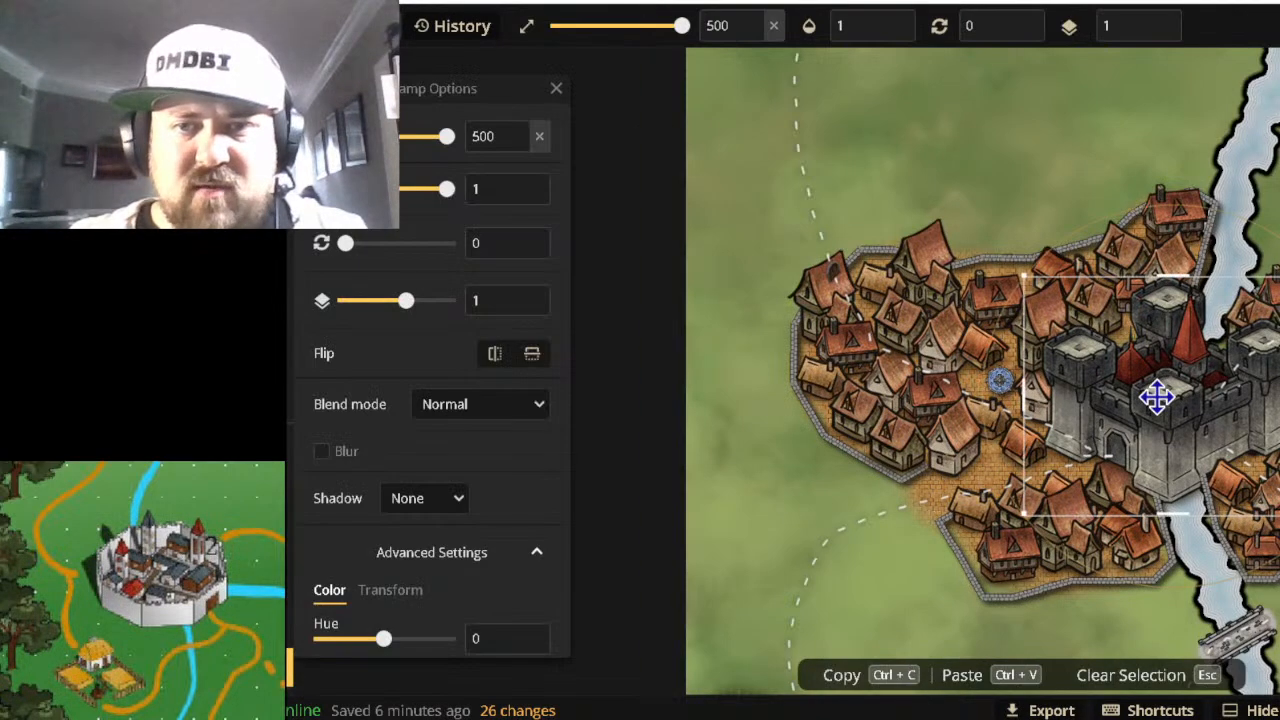
{"action": "scroll", "coordinate": [1157, 398], "scroll_direction": "down", "scroll_amount": 1}
{"action": "scroll", "coordinate": [1157, 398], "scroll_direction": "up", "scroll_amount": 1}
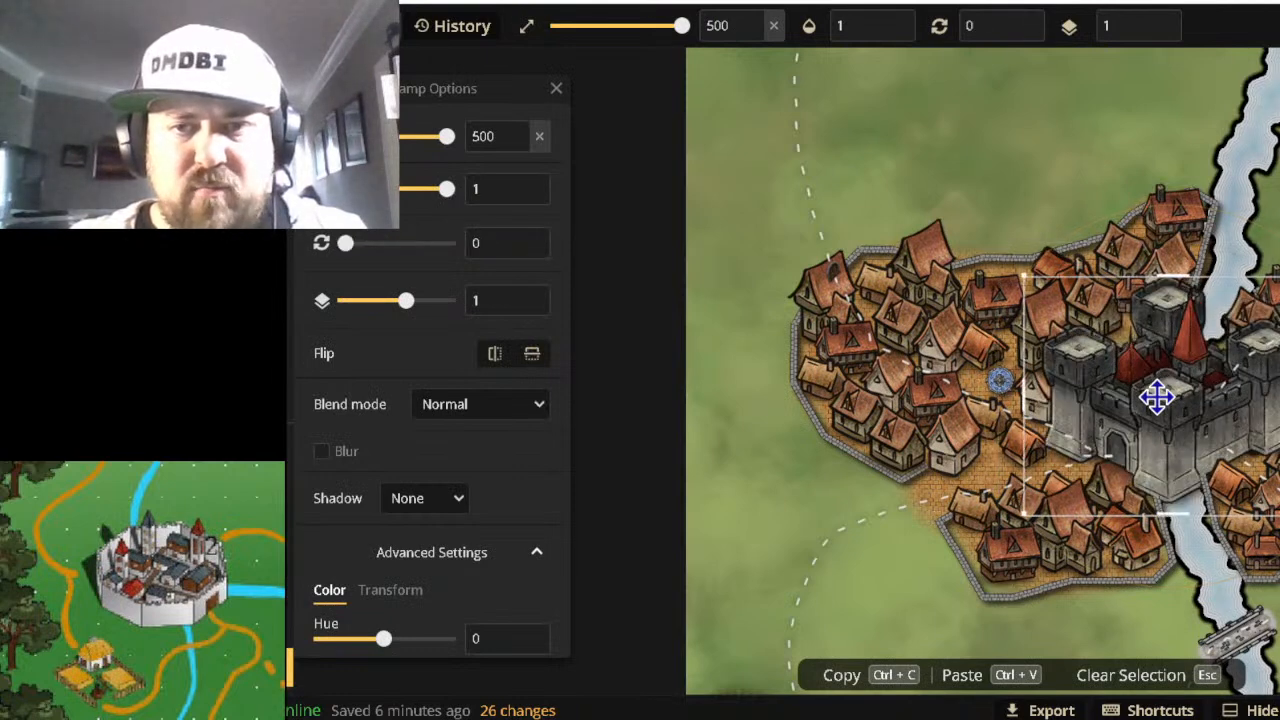
{"action": "scroll", "coordinate": [1157, 398], "scroll_direction": "down", "scroll_amount": 14}
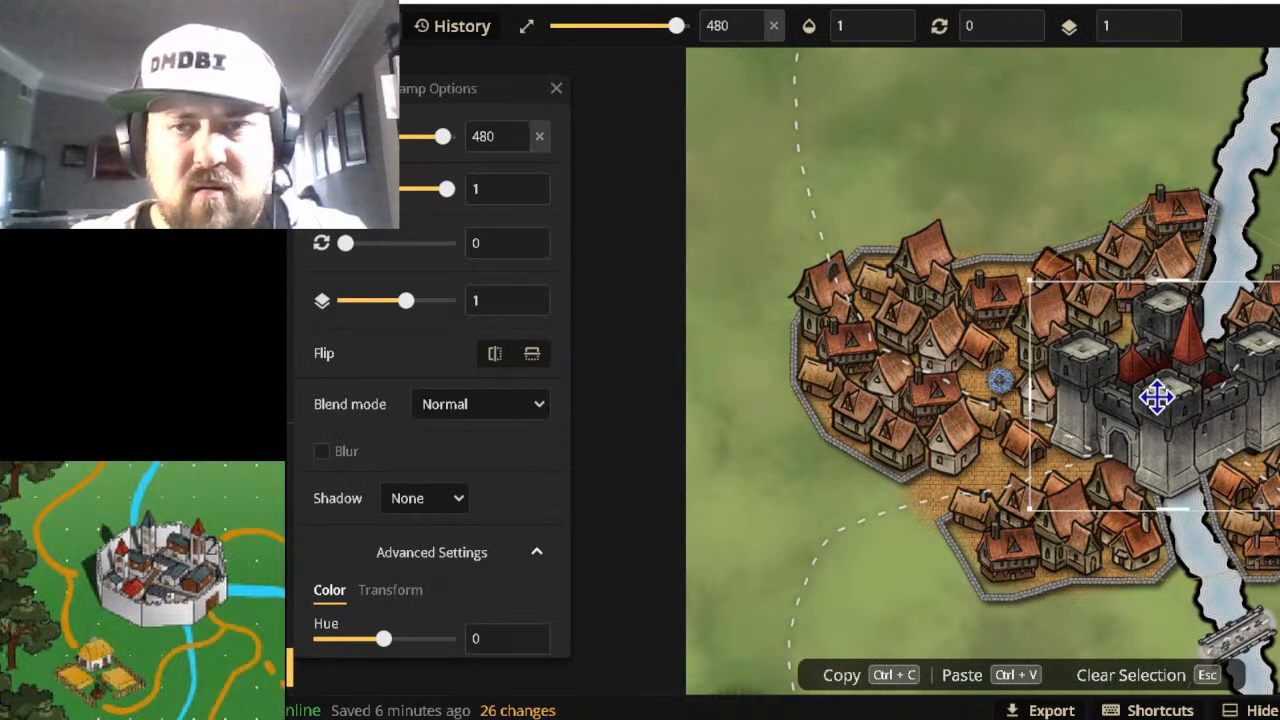
{"action": "scroll", "coordinate": [1157, 398], "scroll_direction": "down", "scroll_amount": 8}
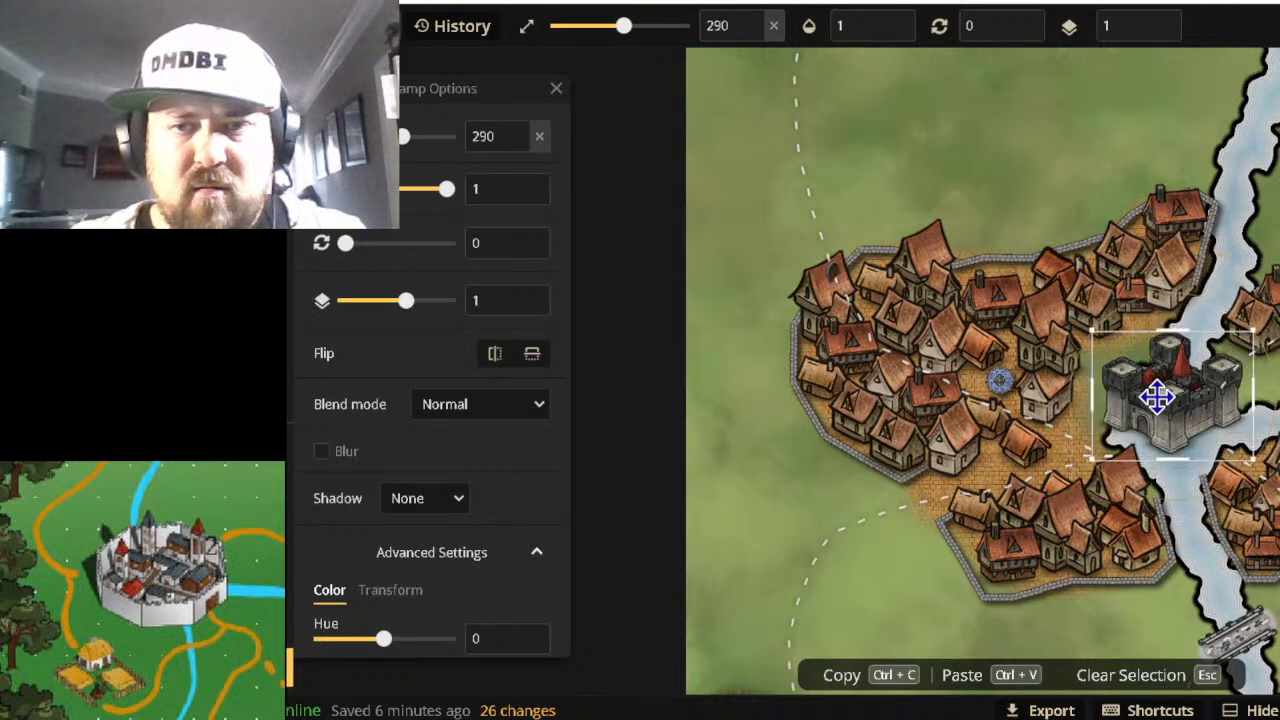
{"action": "scroll", "coordinate": [1157, 398], "scroll_direction": "up", "scroll_amount": 10}
{"action": "scroll", "coordinate": [1157, 398], "scroll_direction": "up", "scroll_amount": 2}
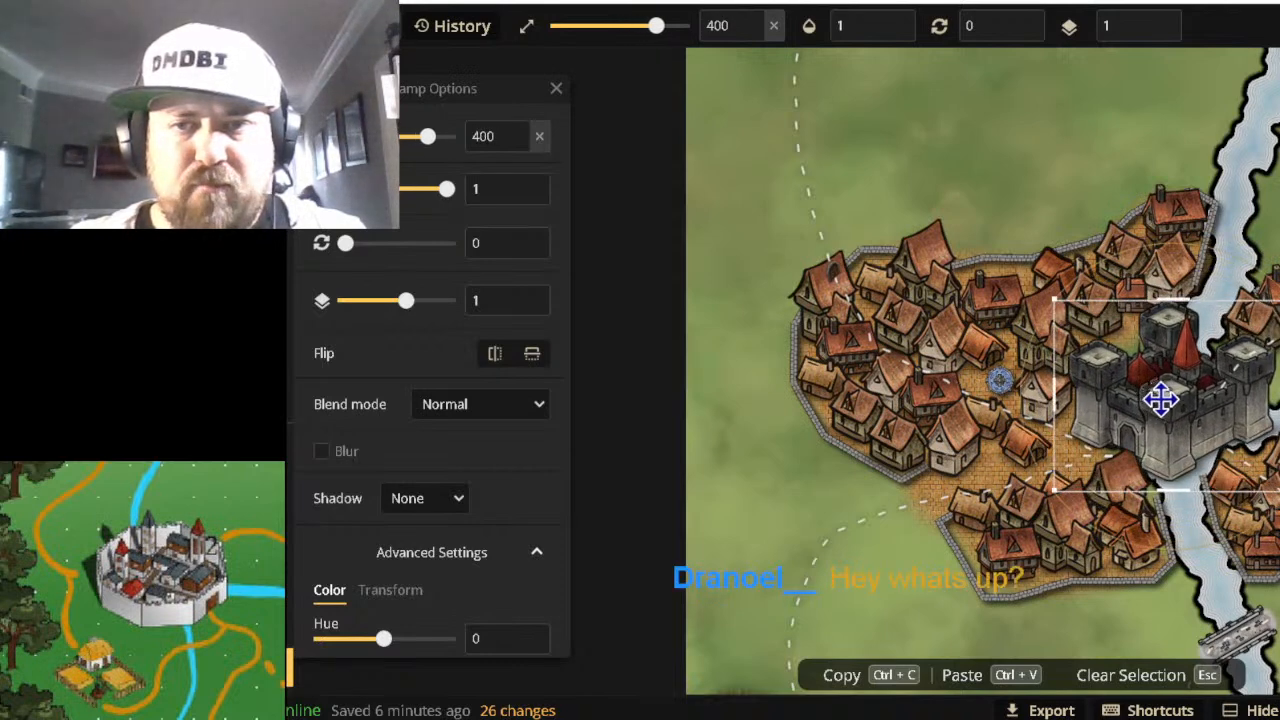
{"action": "left_click_drag", "start_coordinate": [1157, 398], "coordinate": [1151, 401]}
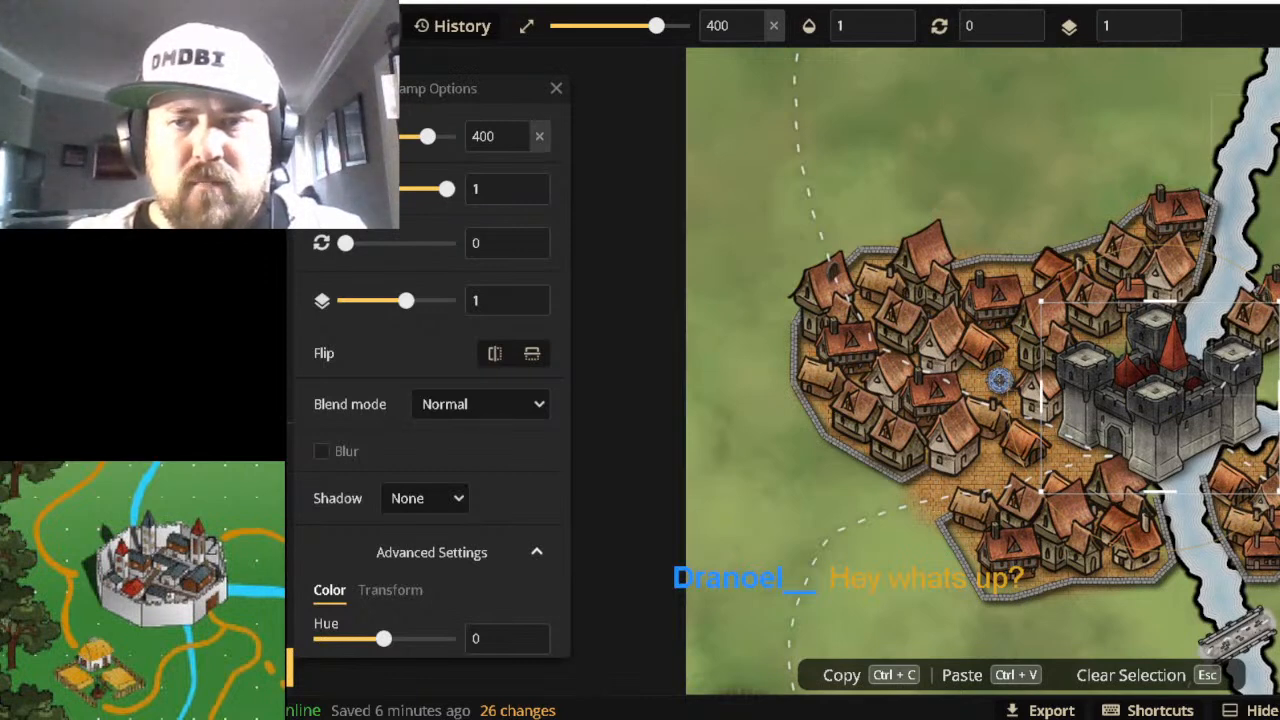
{"action": "left_click", "coordinate": [1272, 130]}
{"action": "left_click", "coordinate": [1029, 77]}
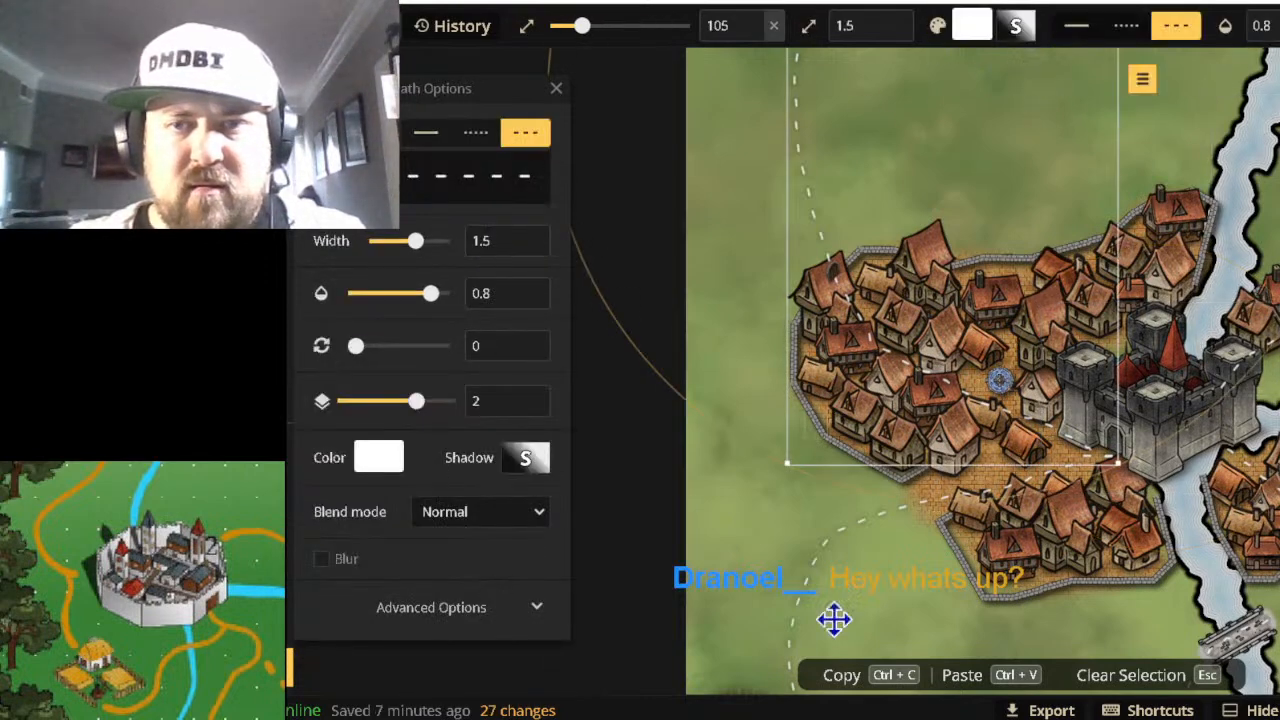
{"action": "left_click", "coordinate": [688, 543]}
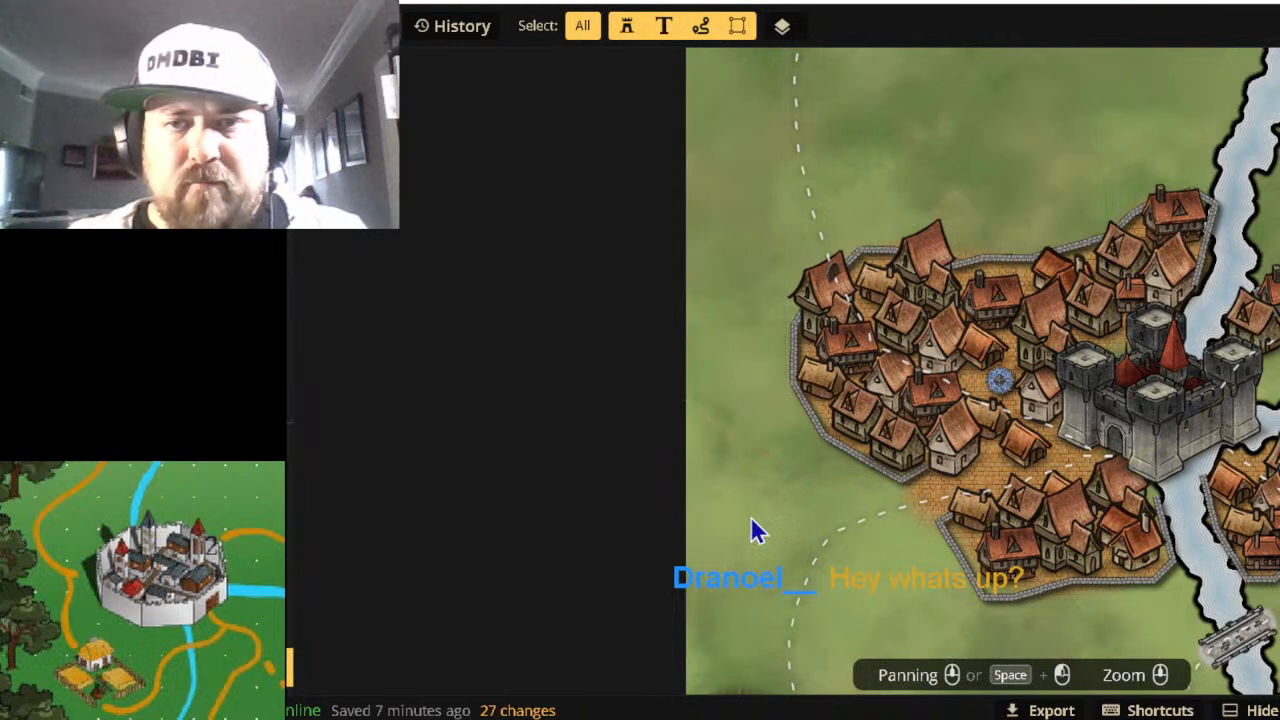
Paint the small bricks over the bare ground around the resized castle and among the neighbouring houses.
{"action": "key", "text": "b"}
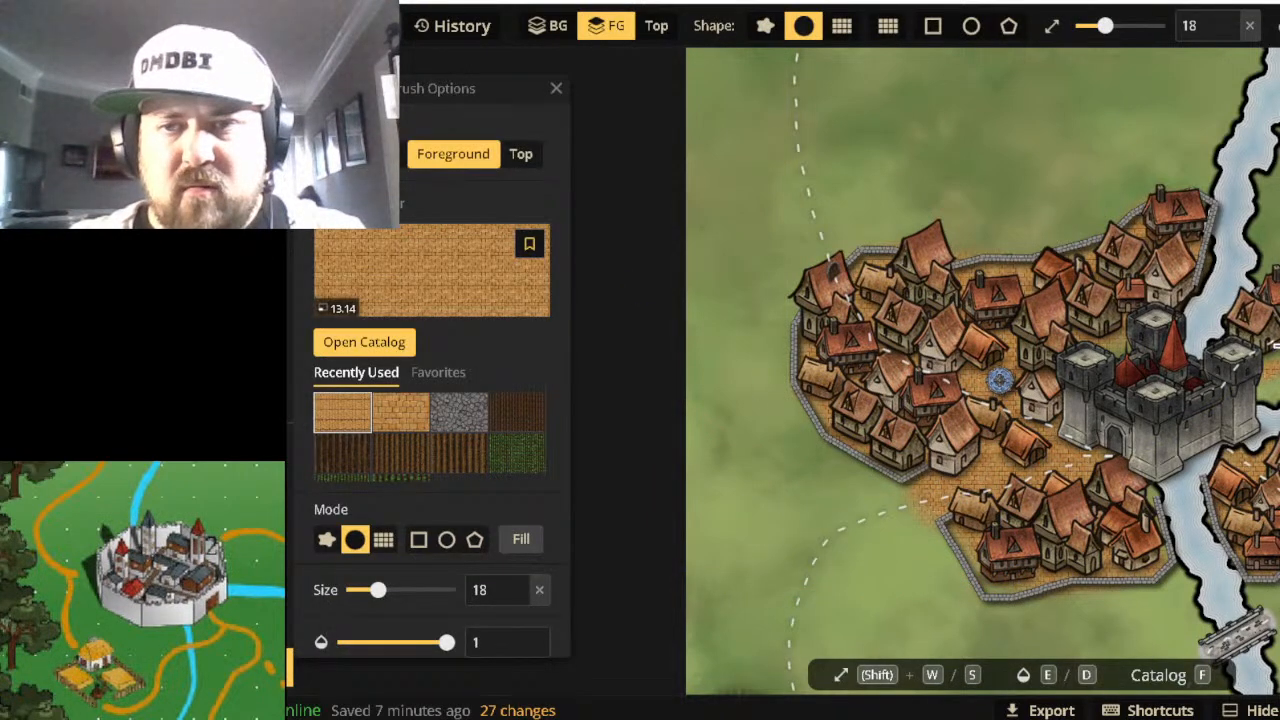
{"action": "left_click_drag", "start_coordinate": [1278, 380], "coordinate": [1272, 402]}
{"action": "mouse_move", "coordinate": [1096, 449]}
{"action": "left_mouse_down"}
{"action": "mouse_move", "coordinate": [1140, 482]}
{"action": "mouse_move", "coordinate": [1154, 521]}
{"action": "mouse_move", "coordinate": [1095, 584]}
{"action": "mouse_move", "coordinate": [992, 582]}
{"action": "mouse_move", "coordinate": [979, 556]}
{"action": "mouse_move", "coordinate": [1110, 334]}
{"action": "left_mouse_up"}
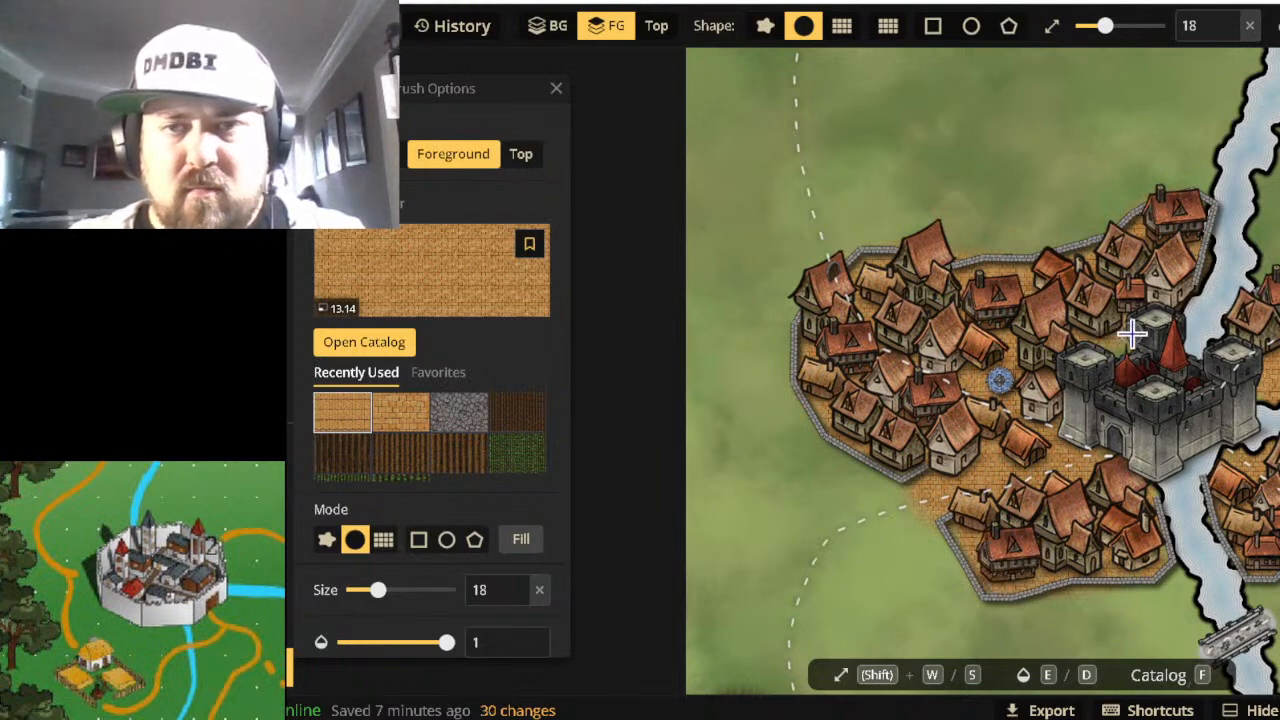
{"action": "left_click_drag", "start_coordinate": [1131, 434], "coordinate": [1048, 538]}
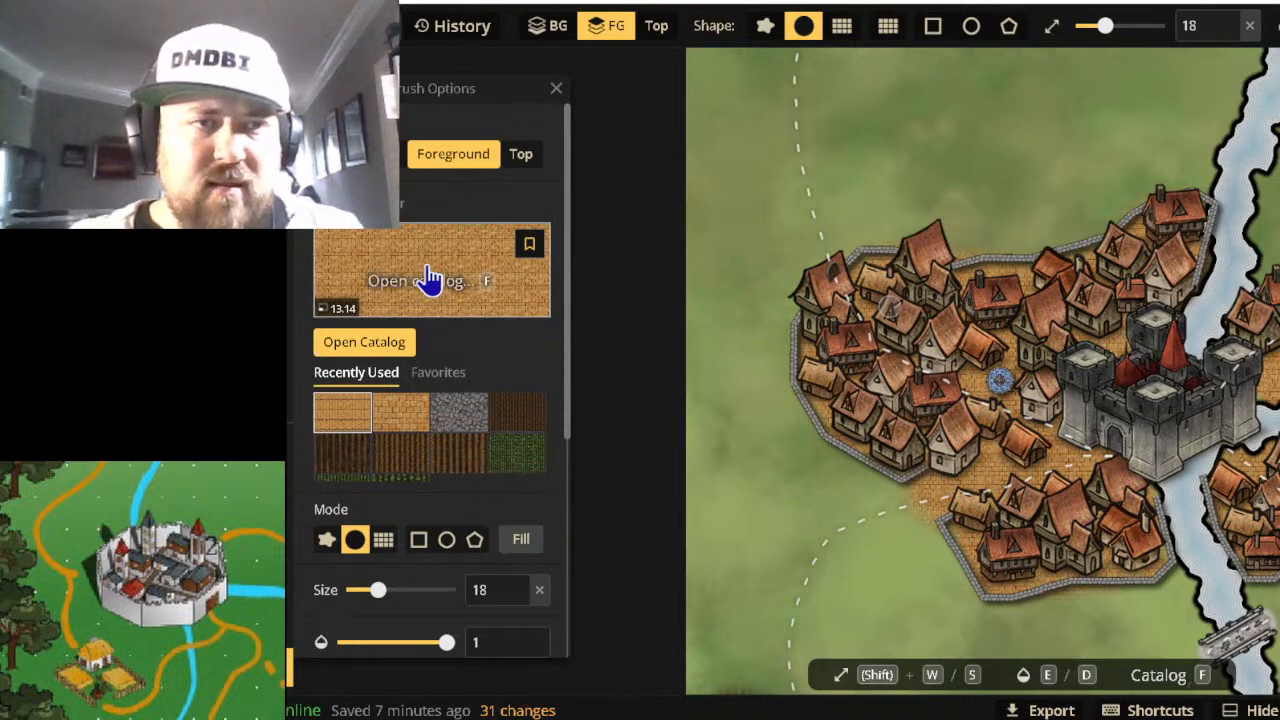
Try painting the patchy grass-and-dirt texture on the land north of the town wall, and undo the strokes.
{"action": "left_click", "coordinate": [428, 280]}
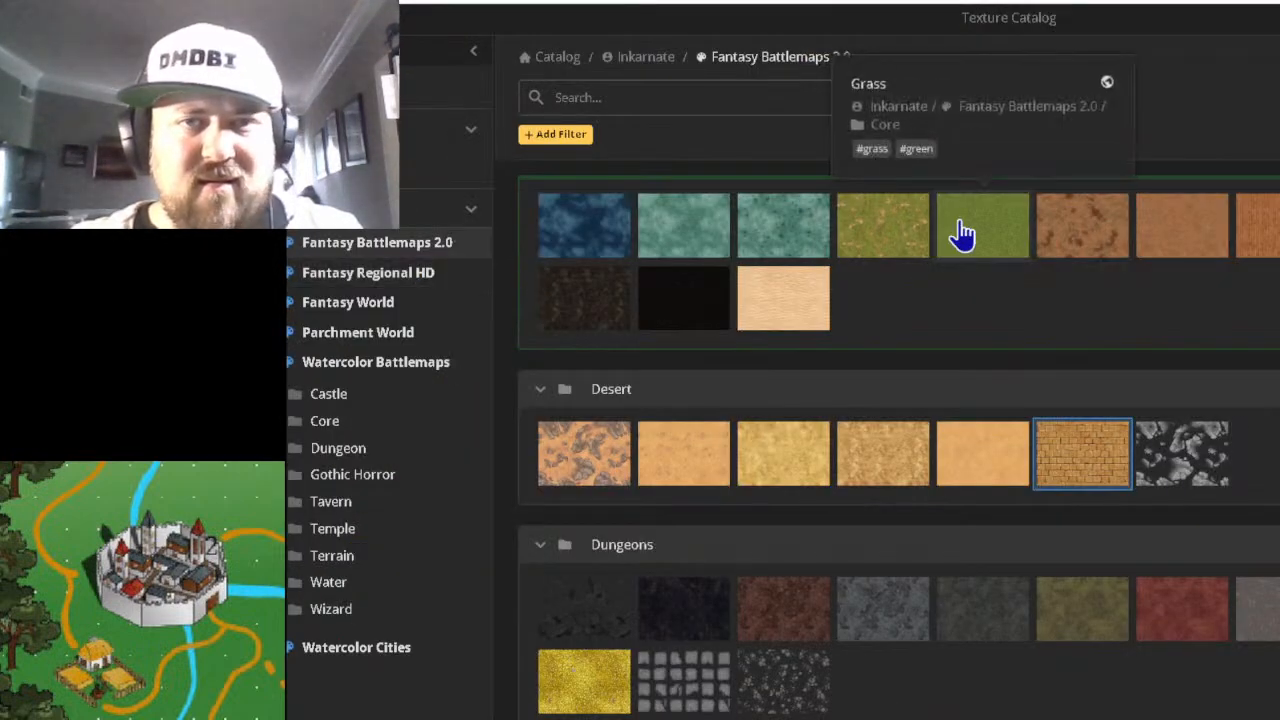
{"action": "left_click", "coordinate": [891, 233]}
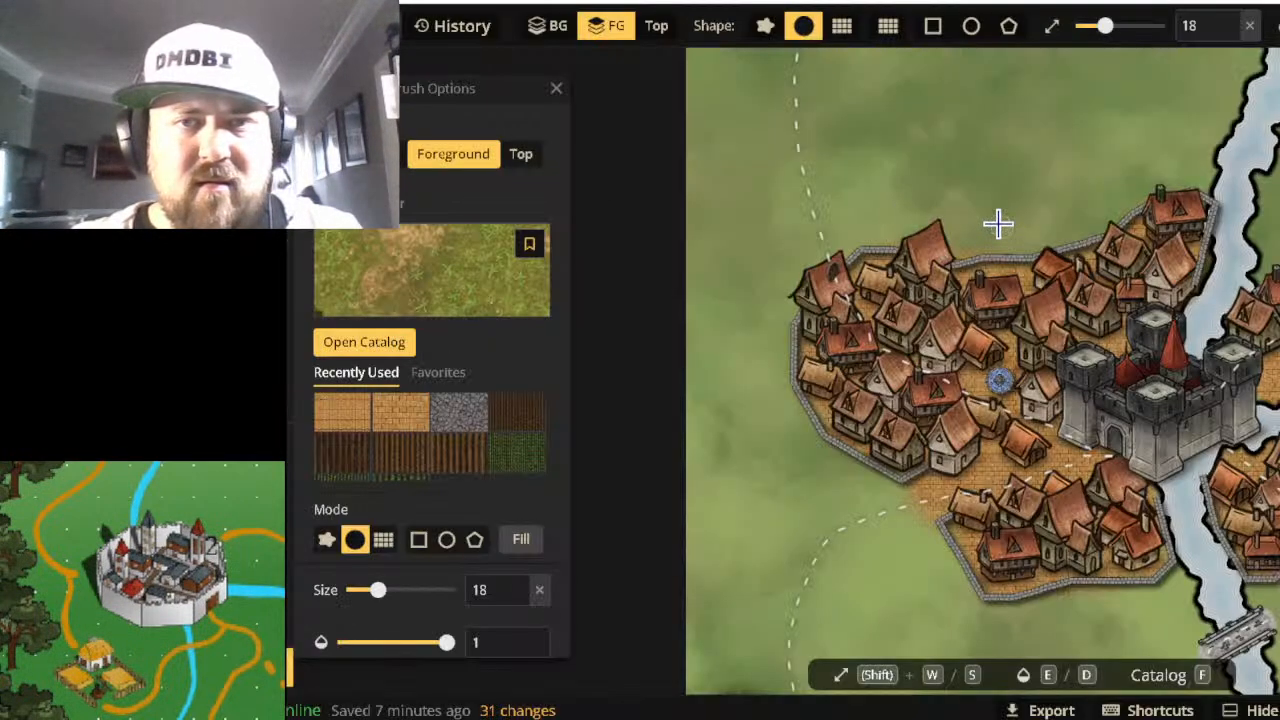
{"action": "mouse_move", "coordinate": [1022, 243]}
{"action": "left_mouse_down"}
{"action": "mouse_move", "coordinate": [1060, 228]}
{"action": "mouse_move", "coordinate": [915, 187]}
{"action": "mouse_move", "coordinate": [1056, 112]}
{"action": "mouse_move", "coordinate": [1027, 130]}
{"action": "mouse_move", "coordinate": [1025, 183]}
{"action": "mouse_move", "coordinate": [1150, 144]}
{"action": "left_mouse_up"}
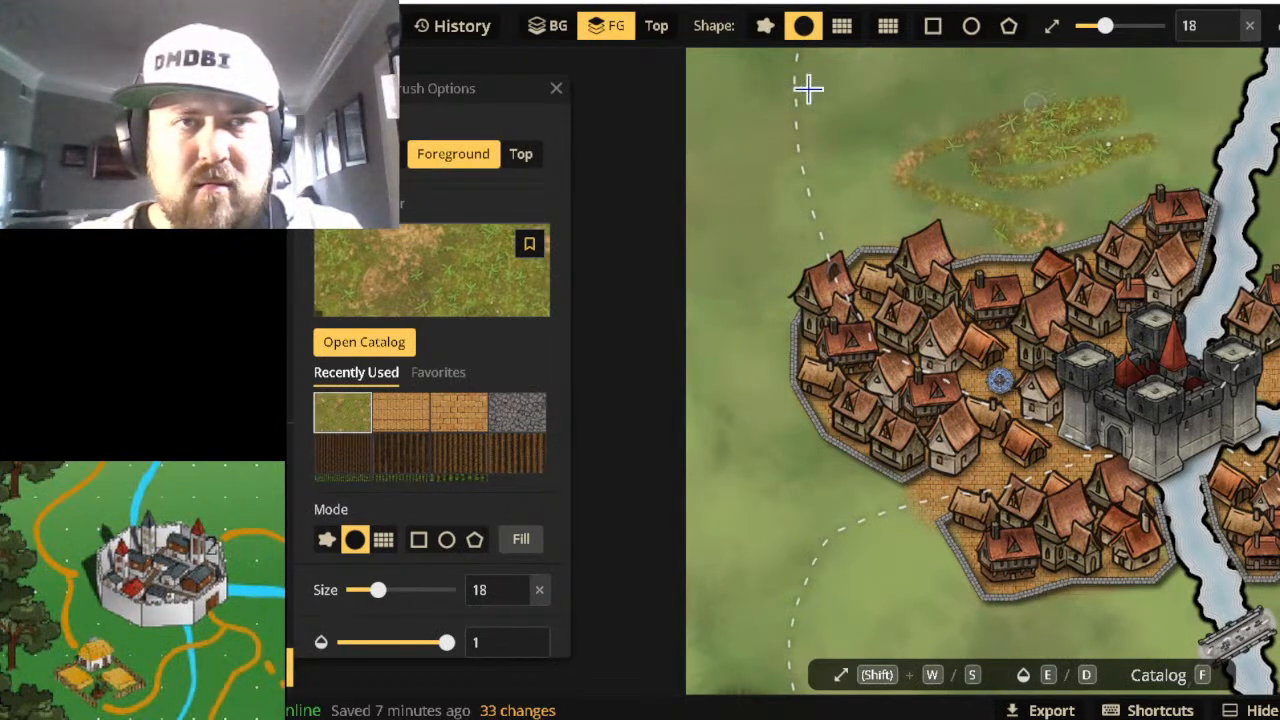
{"action": "key", "text": "ctrl+z"}
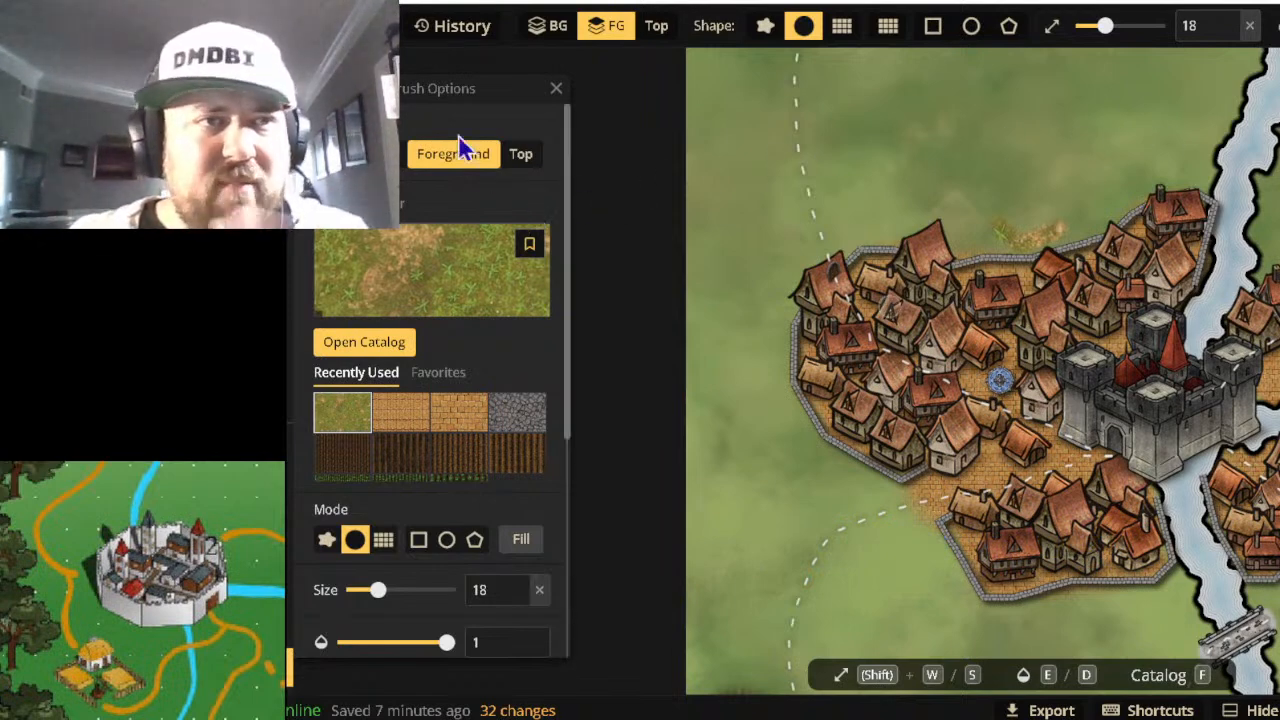
{"action": "key", "text": "ctrl+z"}
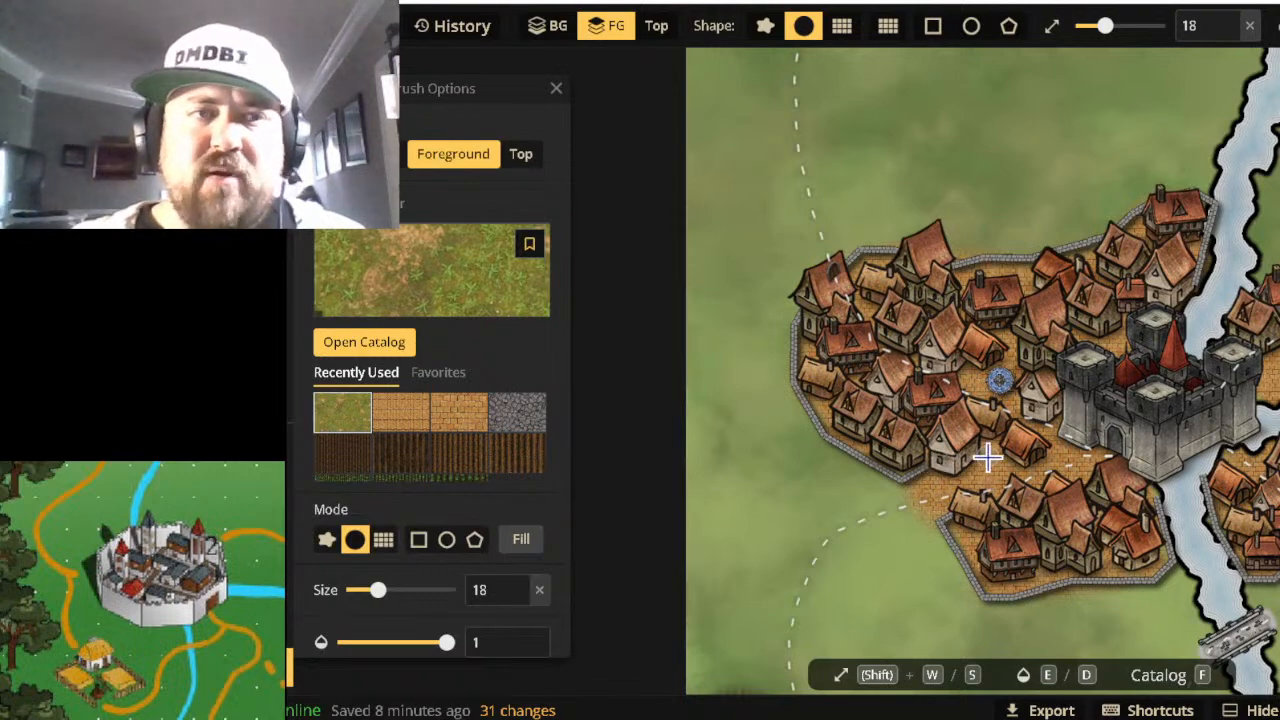
Choose the plain green Grass texture from the Core set and paint it outside the northern wall on both sides of the tall house.
{"action": "left_click", "coordinate": [437, 281]}
{"action": "left_click", "coordinate": [995, 212]}
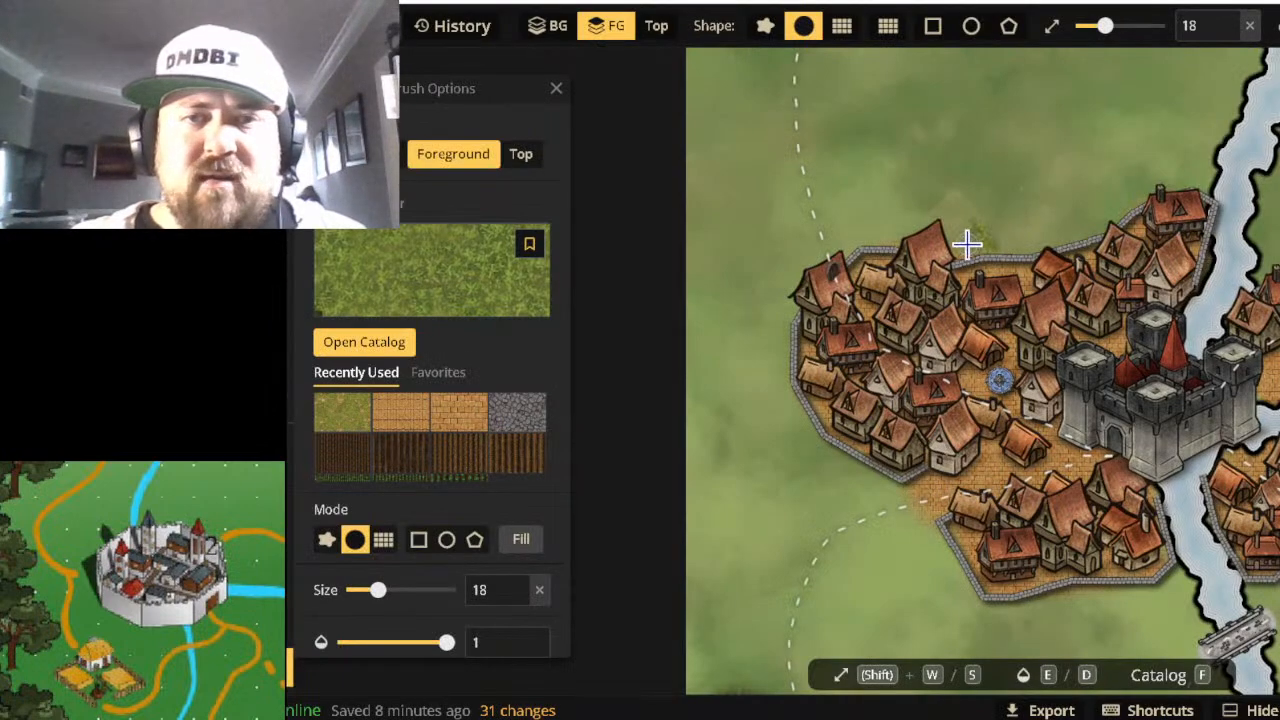
{"action": "left_click", "coordinate": [965, 241]}
{"action": "scroll", "coordinate": [980, 242], "scroll_direction": "up", "scroll_amount": 3}
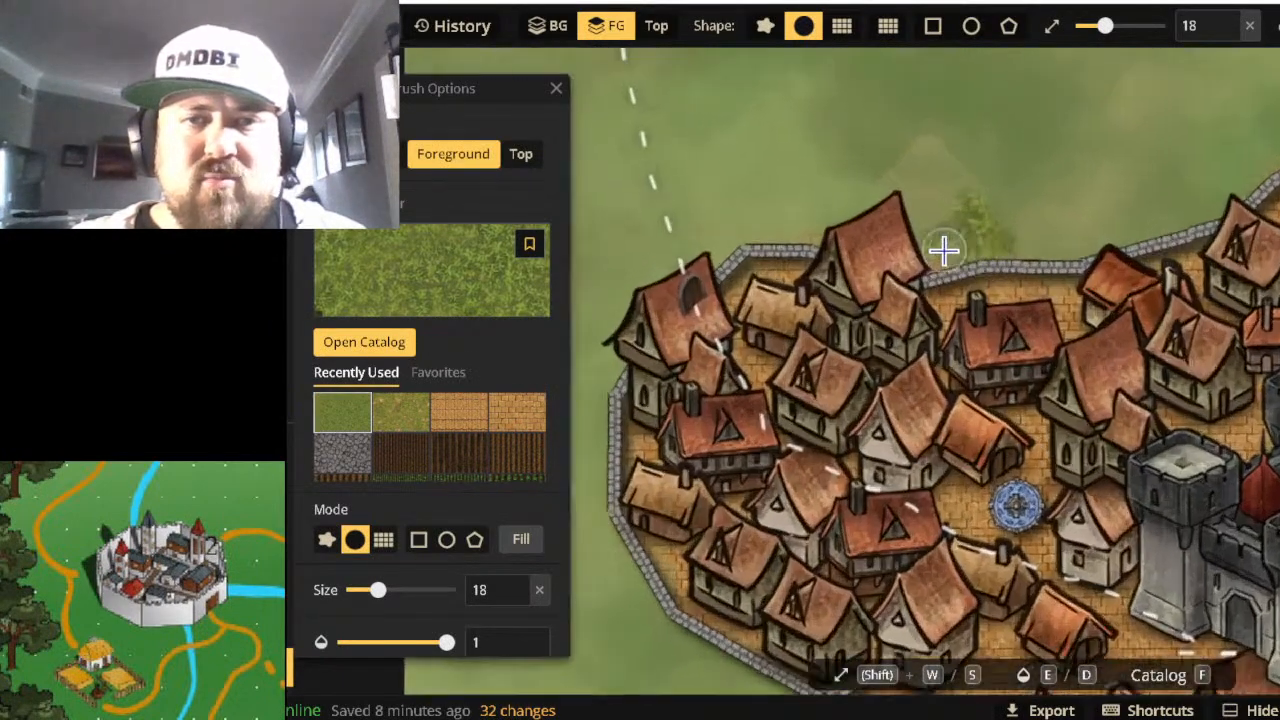
{"action": "scroll", "coordinate": [945, 250], "scroll_direction": "up", "scroll_amount": 2}
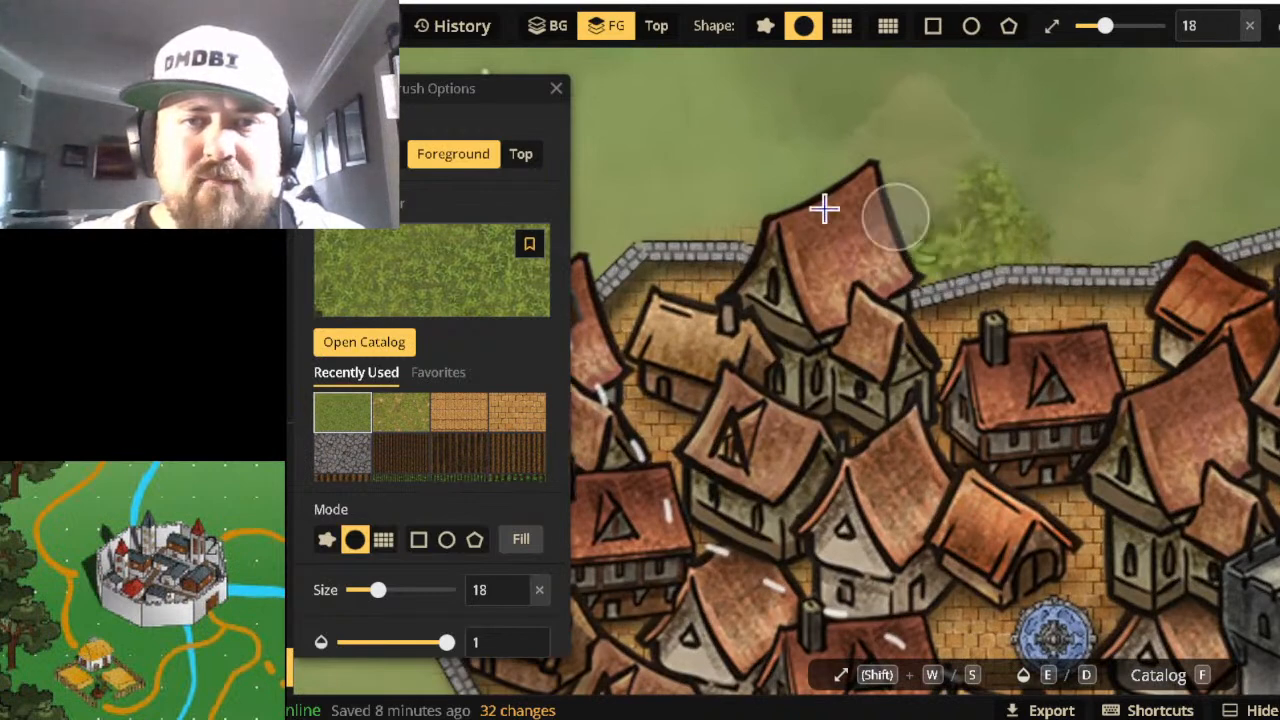
{"action": "left_click", "coordinate": [740, 211]}
{"action": "left_click", "coordinate": [685, 213]}
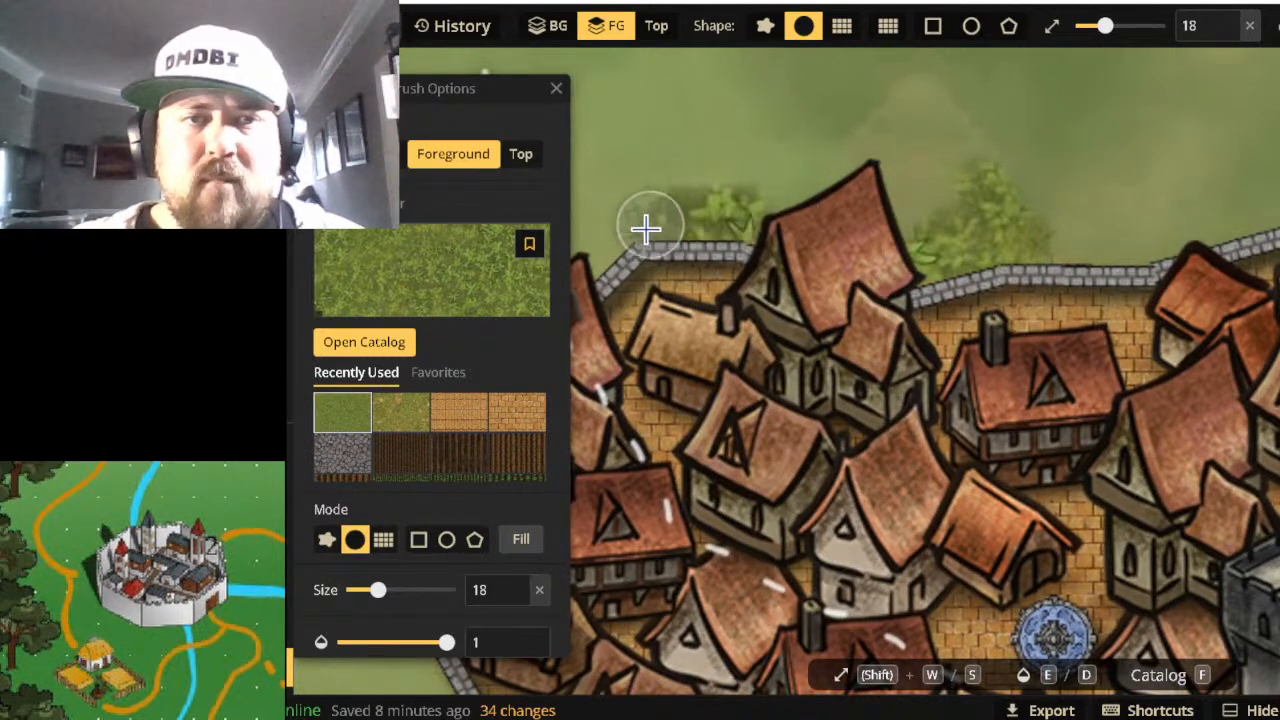
{"action": "left_click_drag", "start_coordinate": [646, 229], "coordinate": [771, 203]}
{"action": "left_click", "coordinate": [682, 200]}
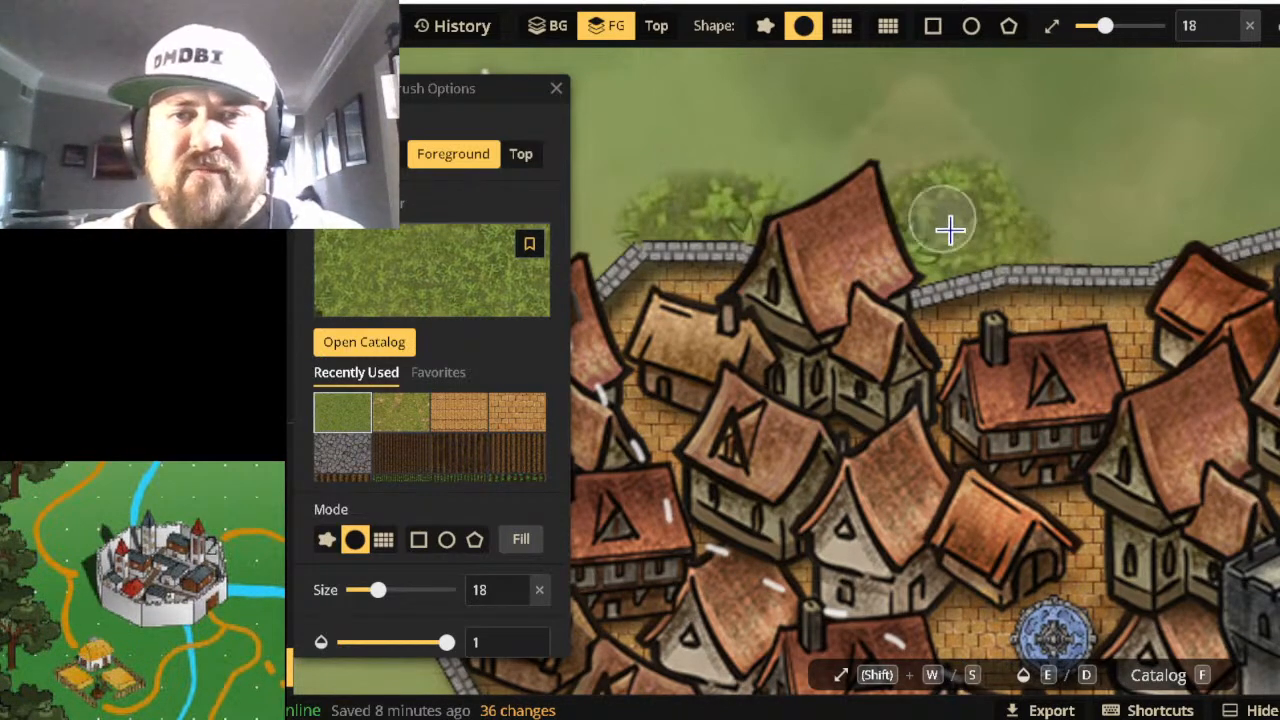
{"action": "left_click_drag", "start_coordinate": [950, 230], "coordinate": [1046, 229]}
Extend the green grass along the rest of the northern wall and around the outside of the western and southwestern walls.
{"action": "scroll", "coordinate": [1046, 229], "scroll_direction": "down", "scroll_amount": 5}
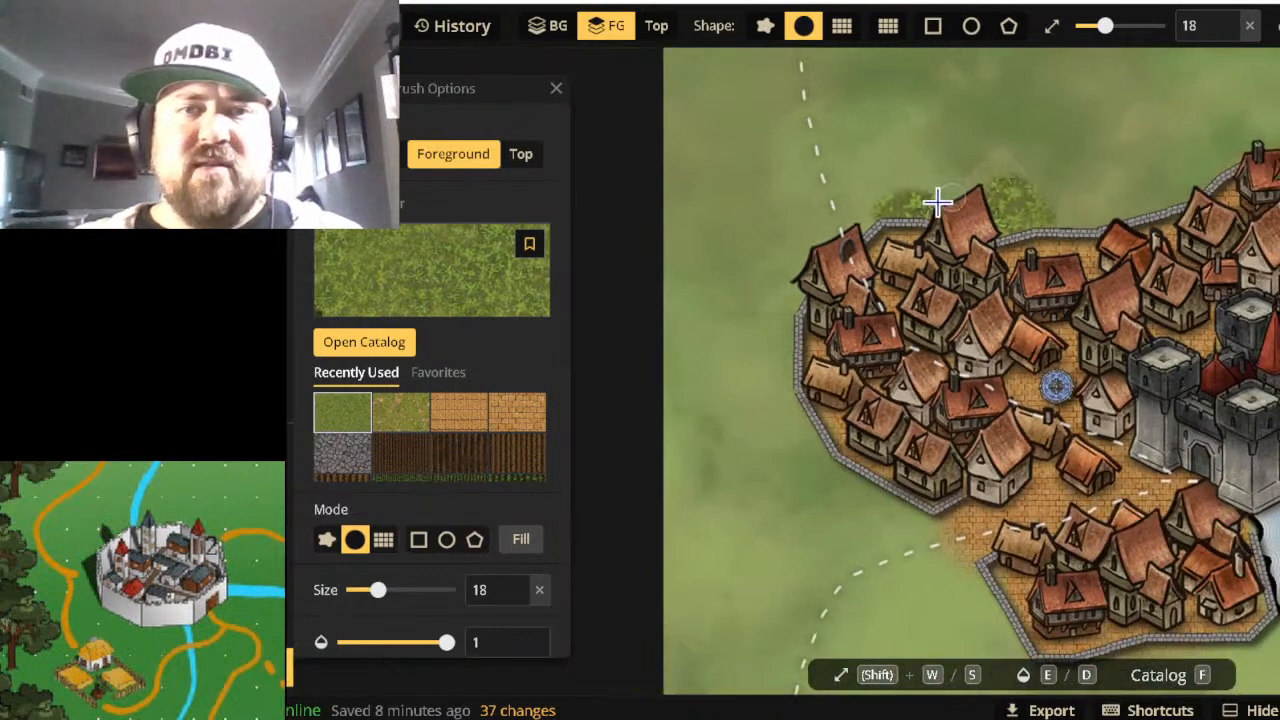
{"action": "mouse_move", "coordinate": [937, 203]}
{"action": "left_mouse_down"}
{"action": "mouse_move", "coordinate": [1101, 228]}
{"action": "mouse_move", "coordinate": [1127, 217]}
{"action": "mouse_move", "coordinate": [1059, 228]}
{"action": "mouse_move", "coordinate": [1159, 211]}
{"action": "mouse_move", "coordinate": [1048, 229]}
{"action": "mouse_move", "coordinate": [1050, 213]}
{"action": "mouse_move", "coordinate": [1131, 206]}
{"action": "left_mouse_up"}
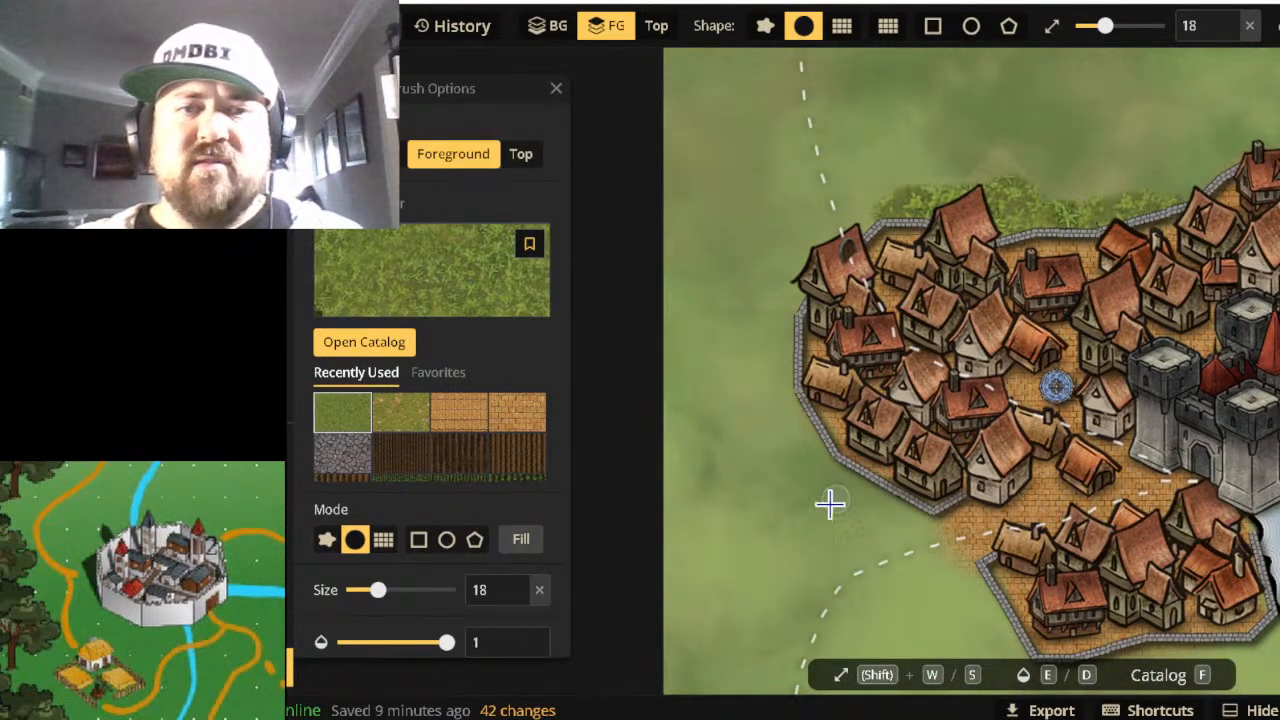
{"action": "mouse_move", "coordinate": [830, 505]}
{"action": "left_mouse_down"}
{"action": "mouse_move", "coordinate": [765, 301]}
{"action": "mouse_move", "coordinate": [789, 367]}
{"action": "mouse_move", "coordinate": [769, 323]}
{"action": "left_mouse_up"}
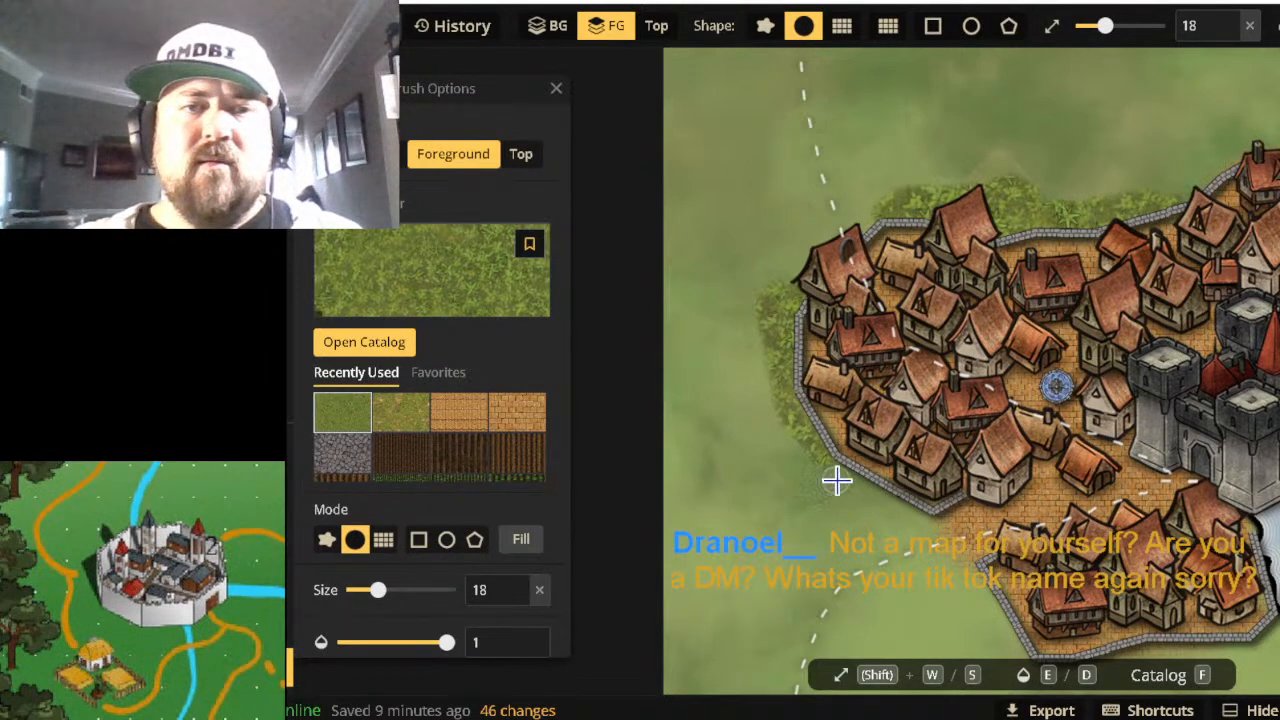
{"action": "mouse_move", "coordinate": [836, 481]}
{"action": "left_mouse_down"}
{"action": "mouse_move", "coordinate": [943, 537]}
{"action": "mouse_move", "coordinate": [809, 481]}
{"action": "mouse_move", "coordinate": [863, 508]}
{"action": "mouse_move", "coordinate": [781, 431]}
{"action": "mouse_move", "coordinate": [799, 439]}
{"action": "mouse_move", "coordinate": [761, 290]}
{"action": "mouse_move", "coordinate": [745, 475]}
{"action": "left_mouse_up"}
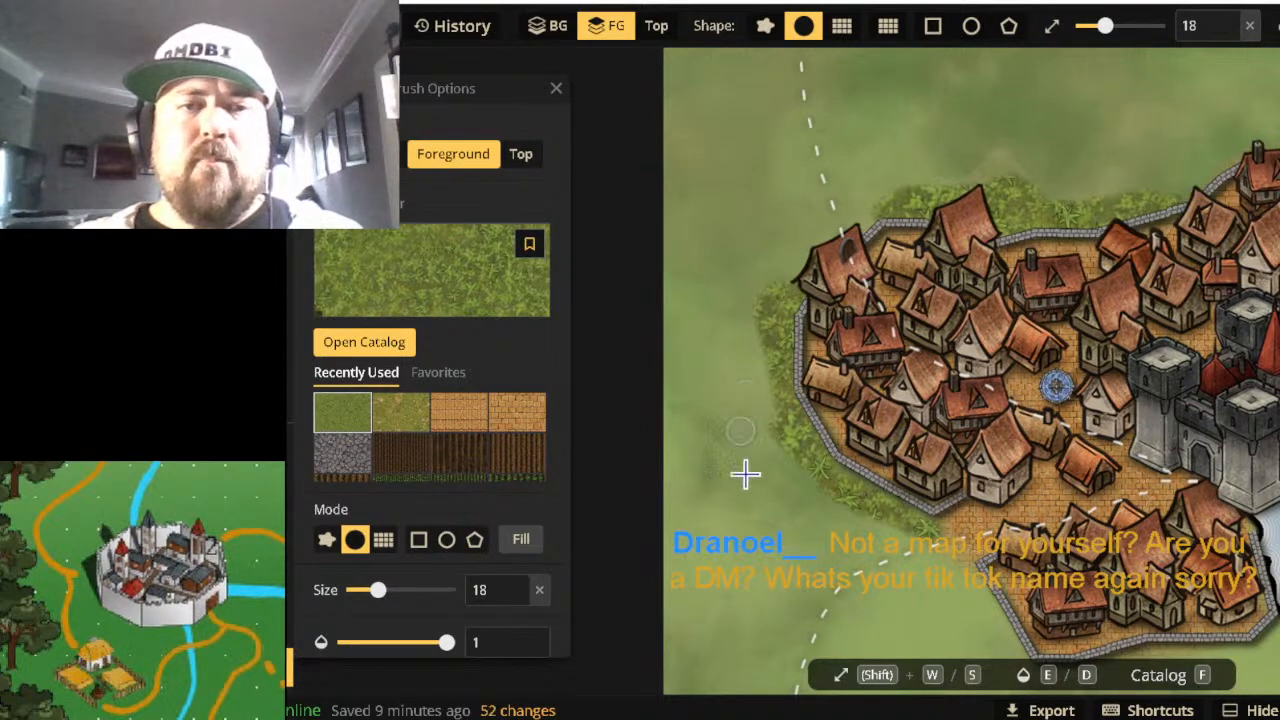
Paint the green grass outside the town's southern walls and around the wall of the northeastern district.
{"action": "scroll", "coordinate": [905, 472], "scroll_direction": "down", "scroll_amount": 3}
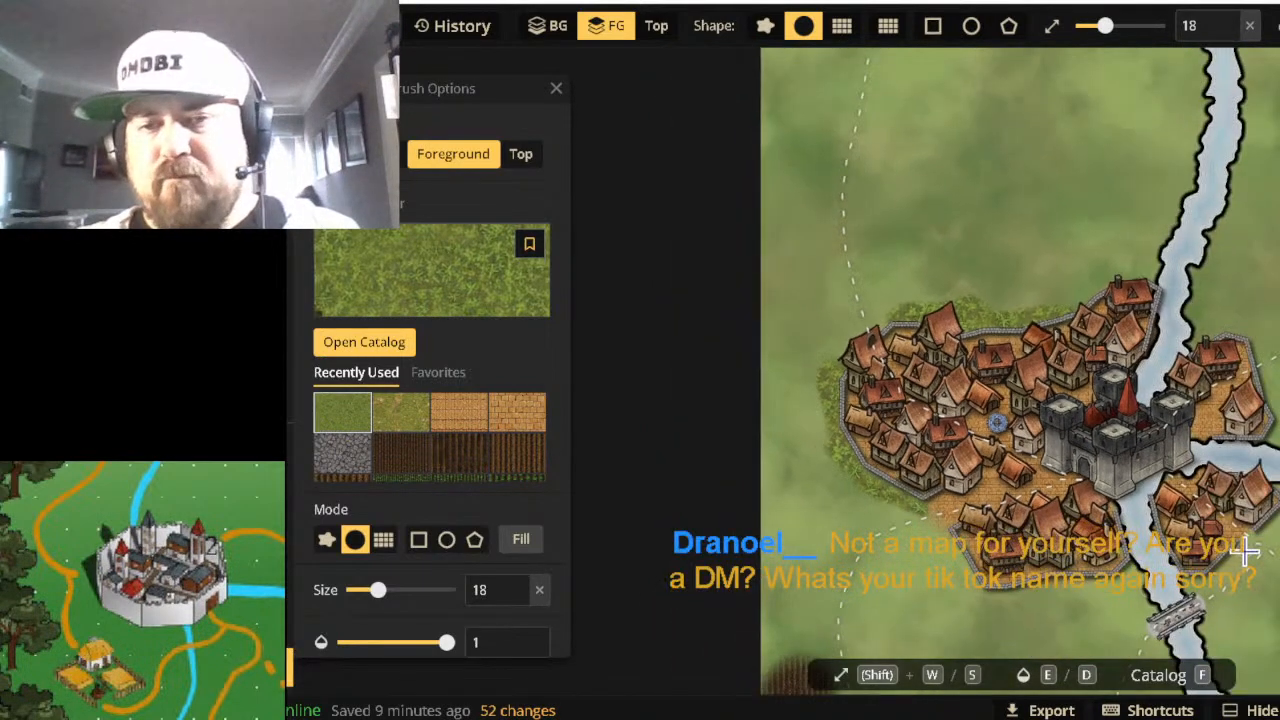
{"action": "mouse_move", "coordinate": [1247, 549]}
{"action": "left_mouse_down"}
{"action": "mouse_move", "coordinate": [1200, 582]}
{"action": "mouse_move", "coordinate": [994, 600]}
{"action": "mouse_move", "coordinate": [971, 594]}
{"action": "mouse_move", "coordinate": [943, 554]}
{"action": "mouse_move", "coordinate": [987, 592]}
{"action": "left_mouse_up"}
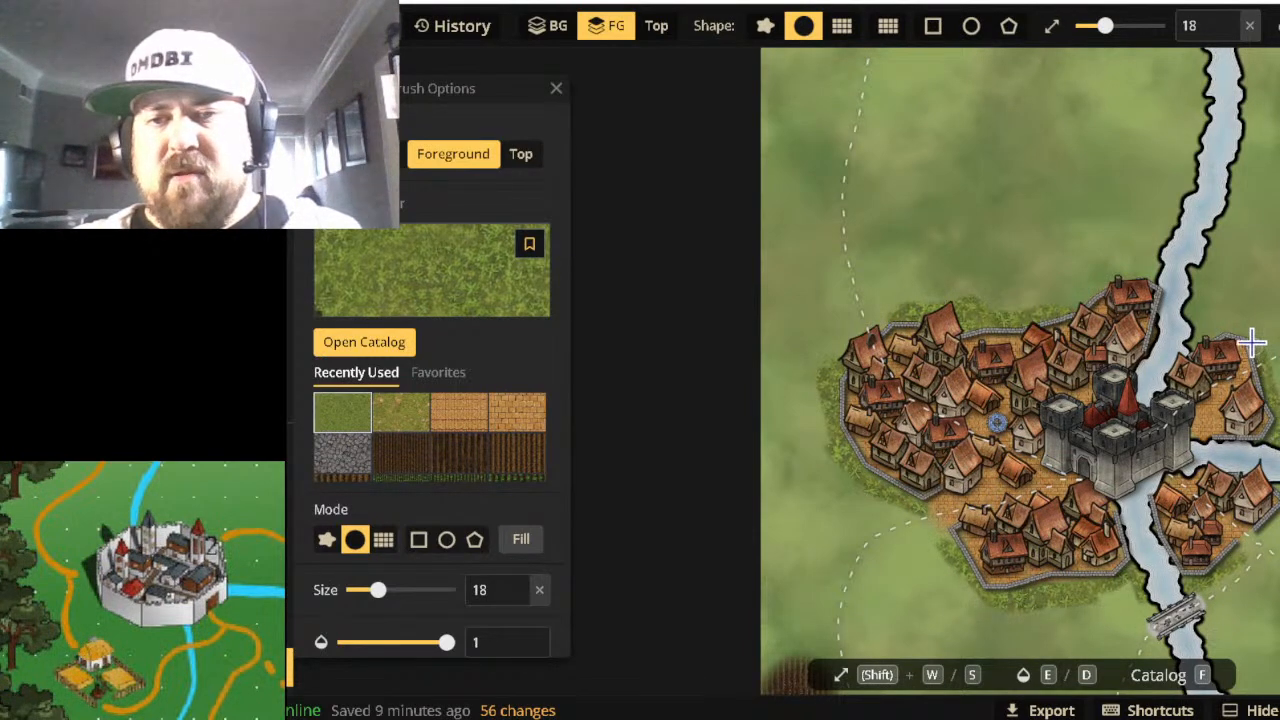
{"action": "mouse_move", "coordinate": [1203, 334]}
{"action": "left_mouse_down"}
{"action": "mouse_move", "coordinate": [1238, 334]}
{"action": "mouse_move", "coordinate": [1247, 352]}
{"action": "left_mouse_up"}
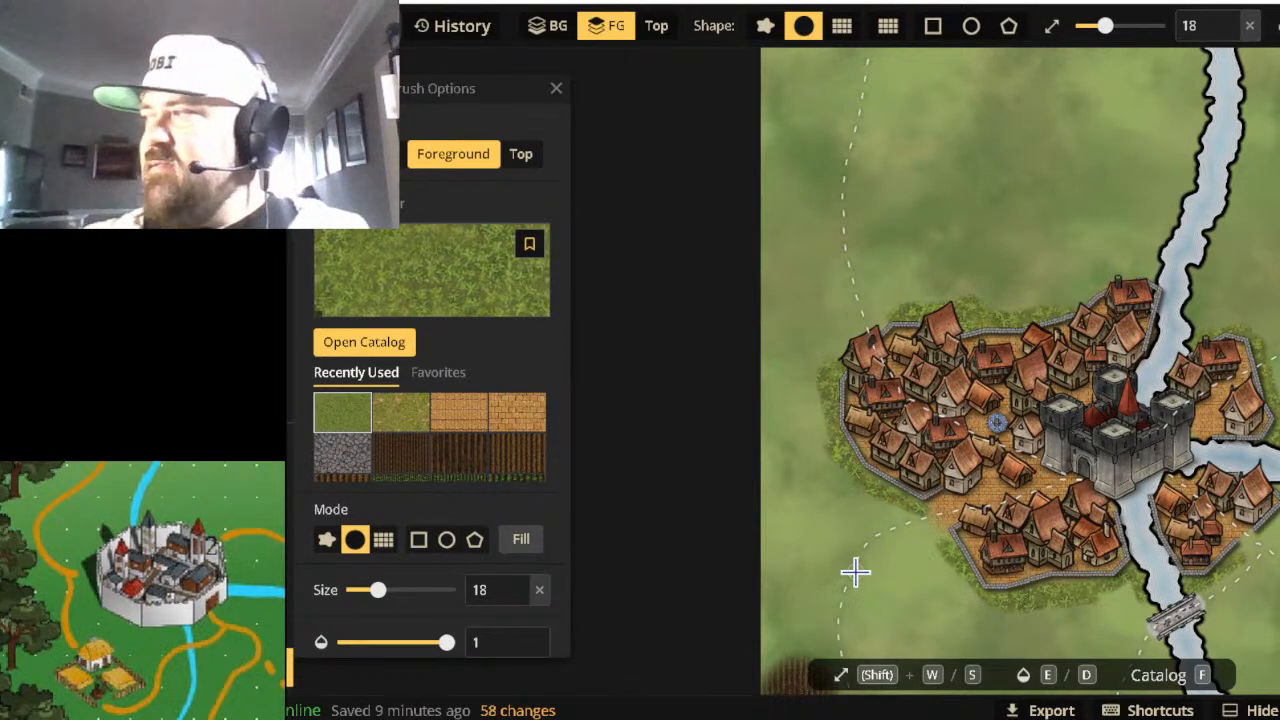
Look over the whole map, examining the walled town and the farm in the southwest corner.
{"action": "scroll", "coordinate": [857, 545], "scroll_direction": "down", "scroll_amount": 5}
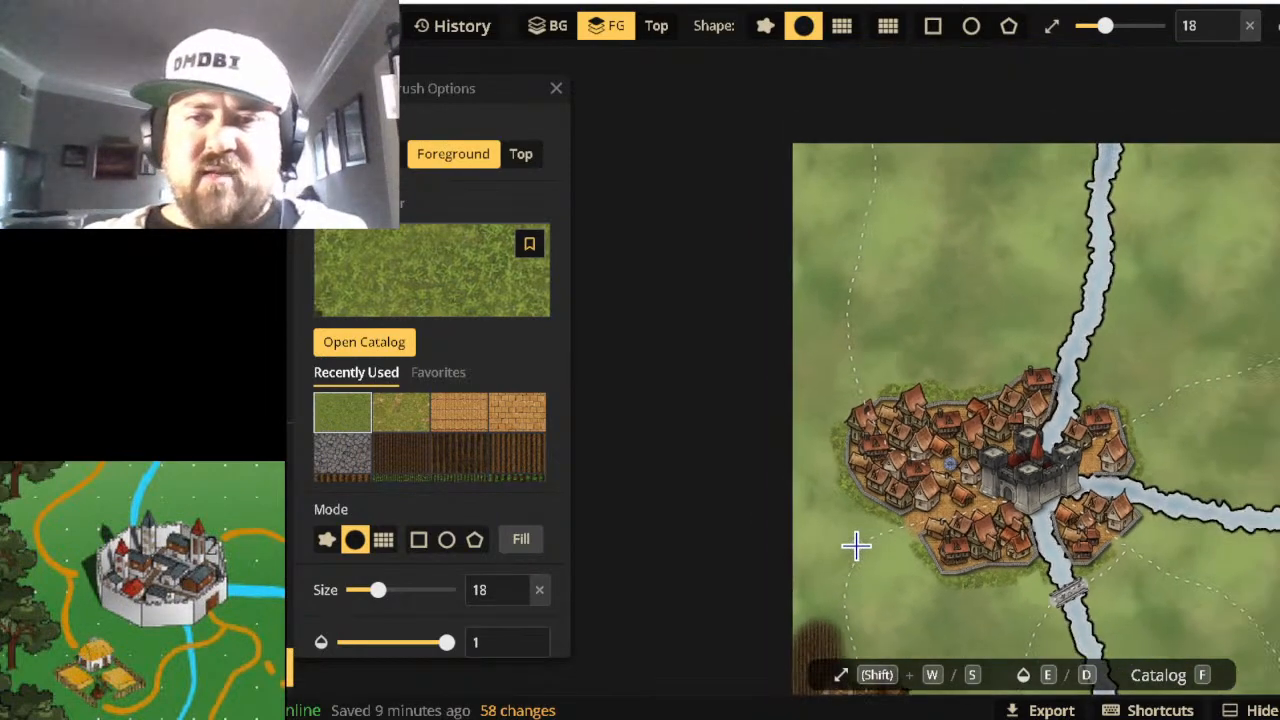
{"action": "left_click_drag", "start_coordinate": [1092, 587], "coordinate": [1117, 400]}
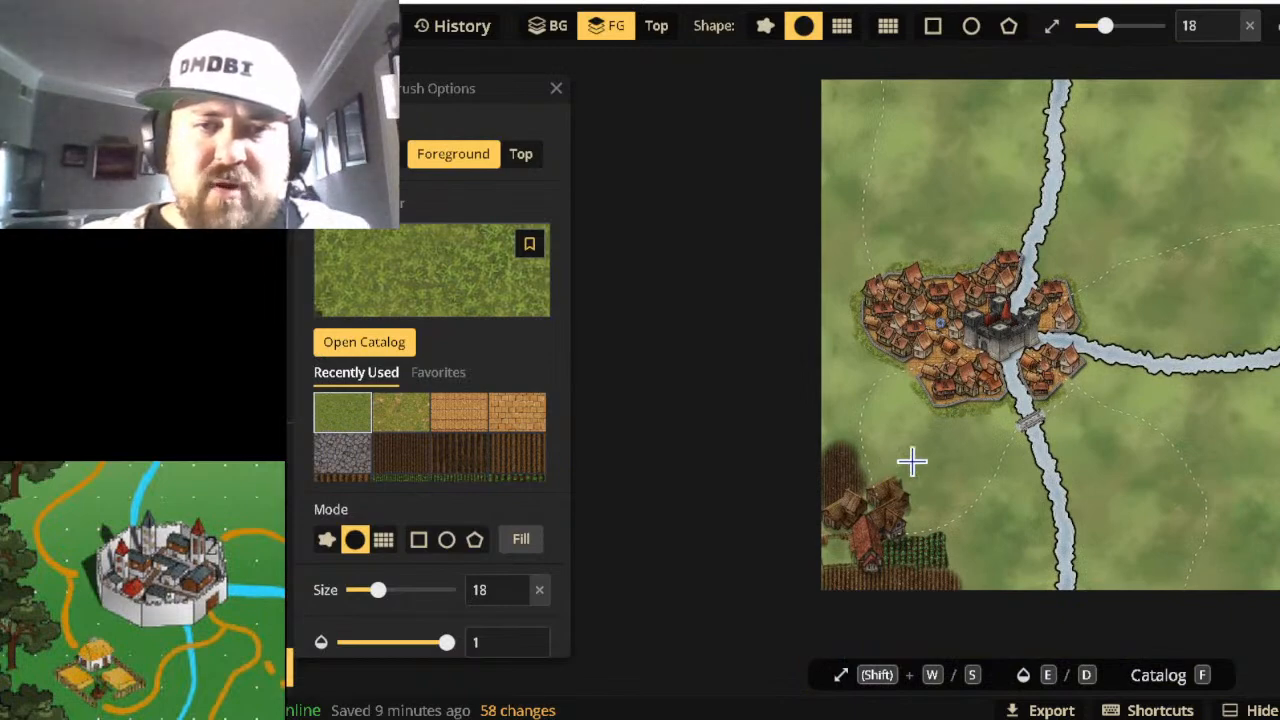
{"action": "scroll", "coordinate": [829, 564], "scroll_direction": "up", "scroll_amount": 5}
{"action": "scroll", "coordinate": [869, 562], "scroll_direction": "up", "scroll_amount": 2}
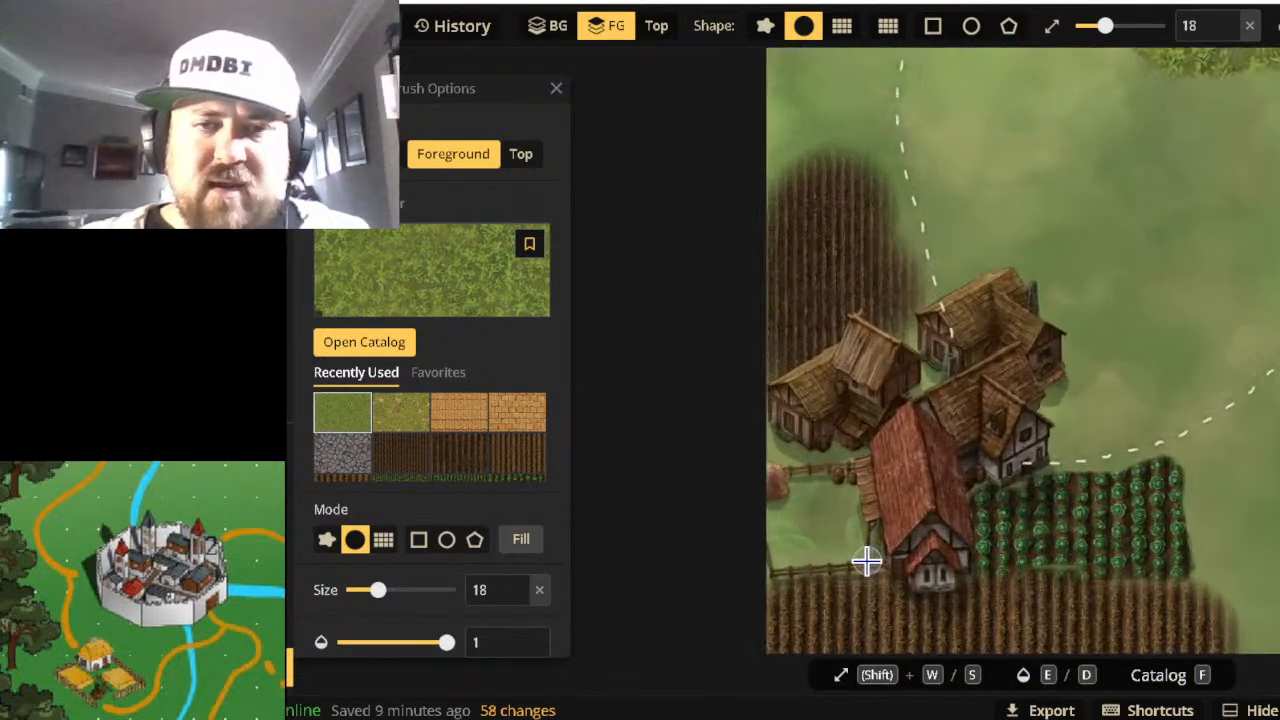
{"action": "scroll", "coordinate": [866, 562], "scroll_direction": "down", "scroll_amount": 4}
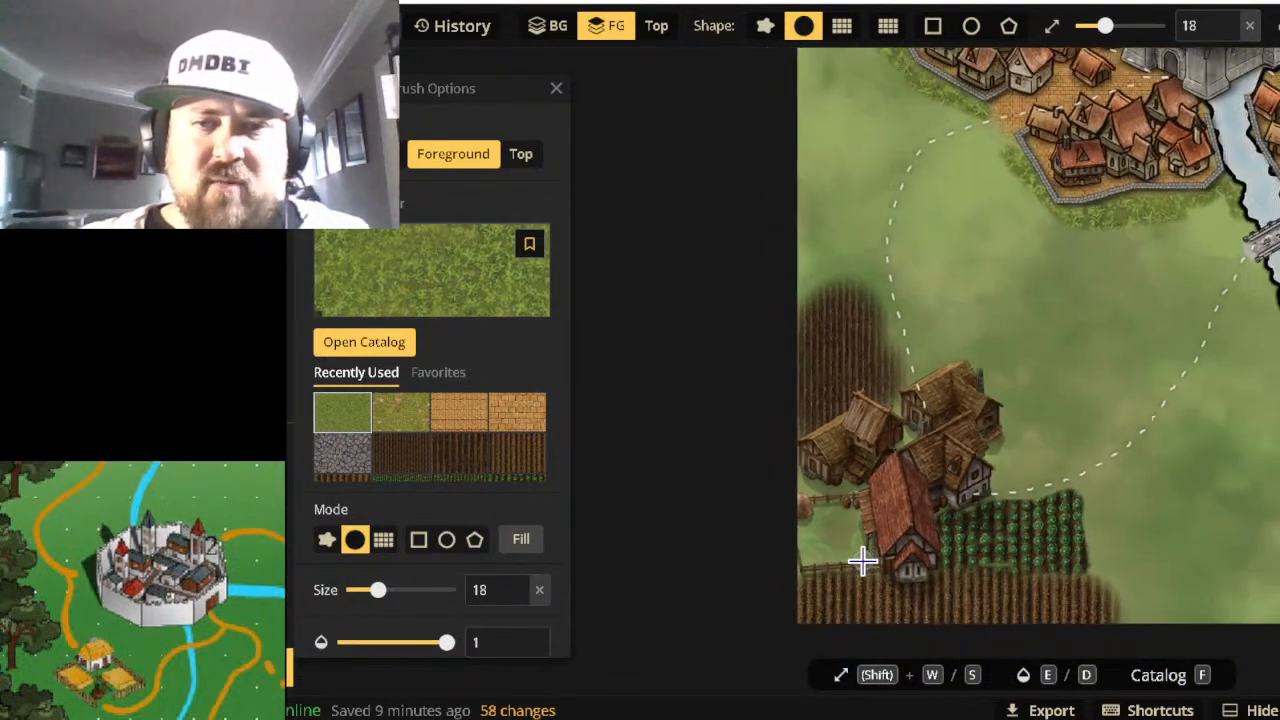
{"action": "scroll", "coordinate": [1077, 290], "scroll_direction": "down", "scroll_amount": 2}
{"action": "scroll", "coordinate": [1075, 294], "scroll_direction": "down", "scroll_amount": 1}
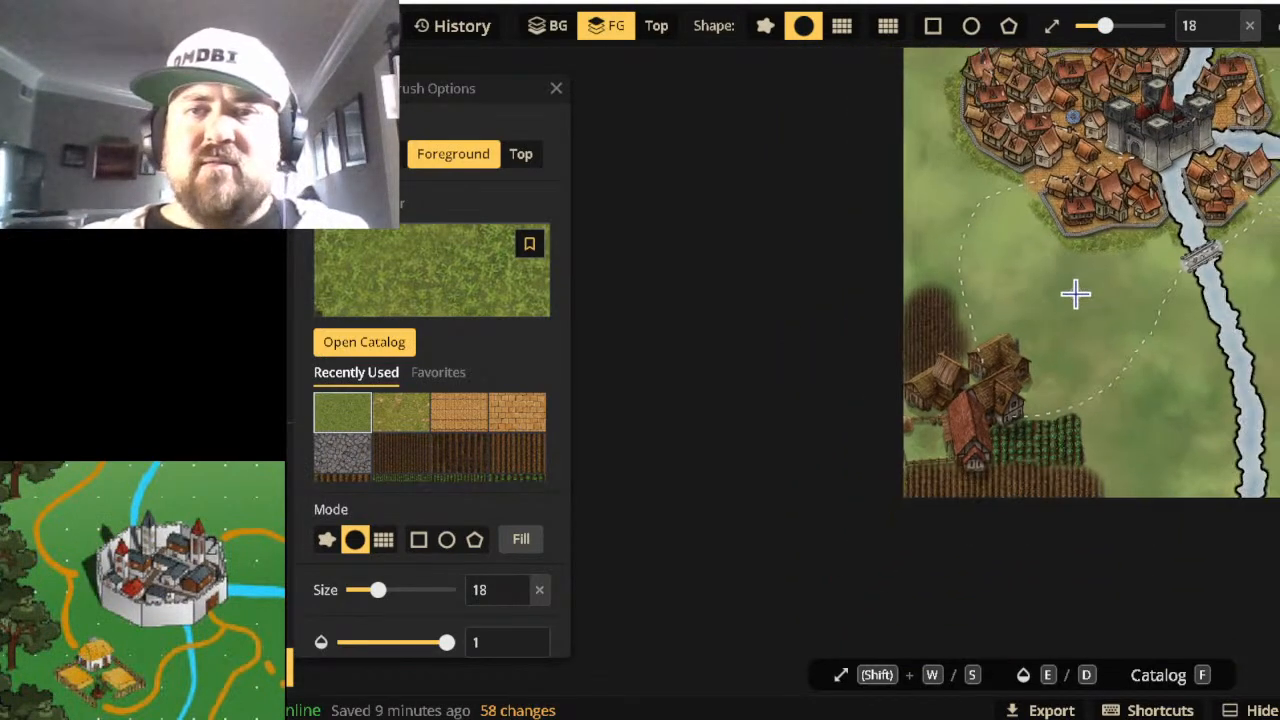
{"action": "key", "text": "alt+Left"}
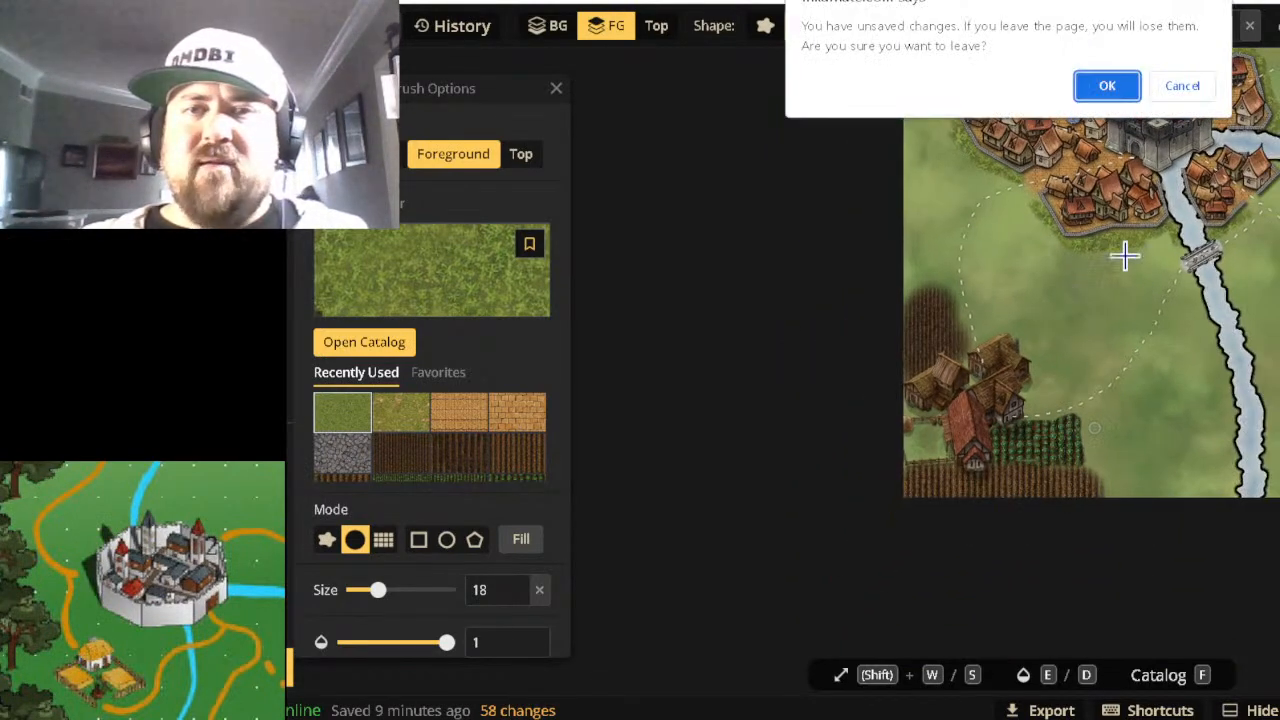
{"action": "left_click", "coordinate": [1203, 87]}
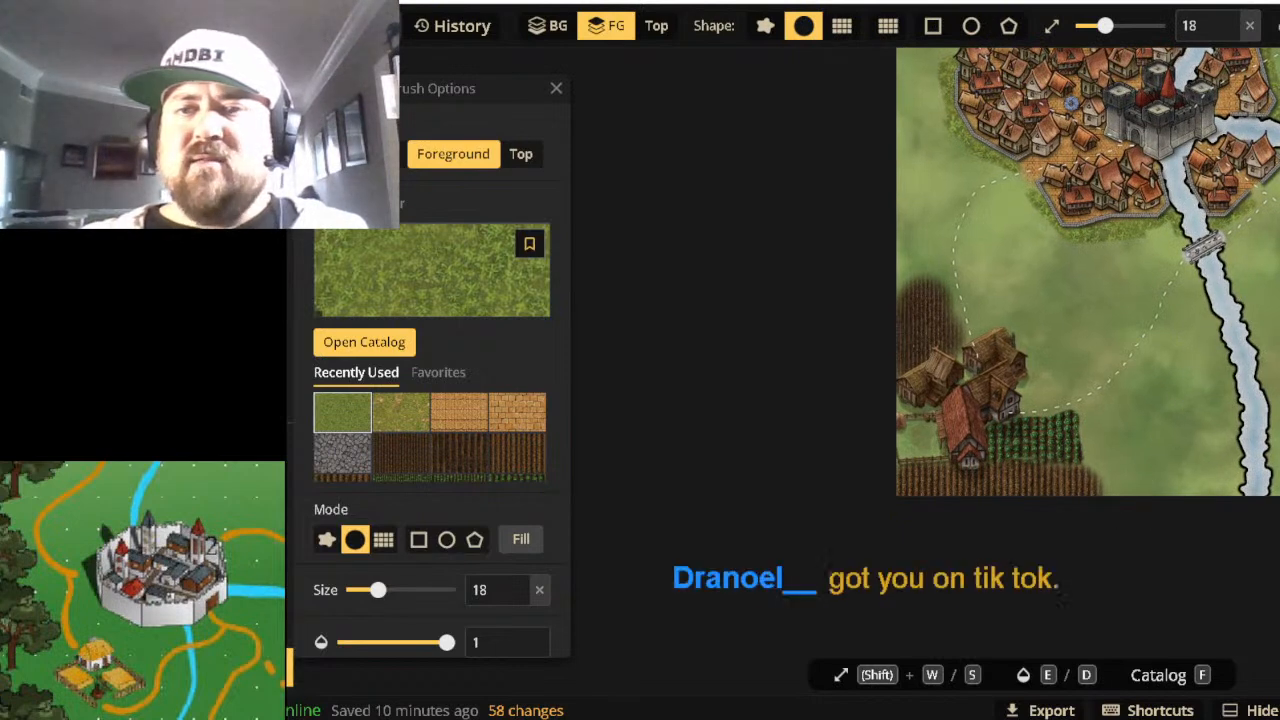
{"action": "scroll", "coordinate": [1276, 235], "scroll_direction": "up", "scroll_amount": 1}
{"action": "left_click_drag", "start_coordinate": [1276, 235], "coordinate": [1250, 467]}
{"action": "key", "text": "alt+Left"}
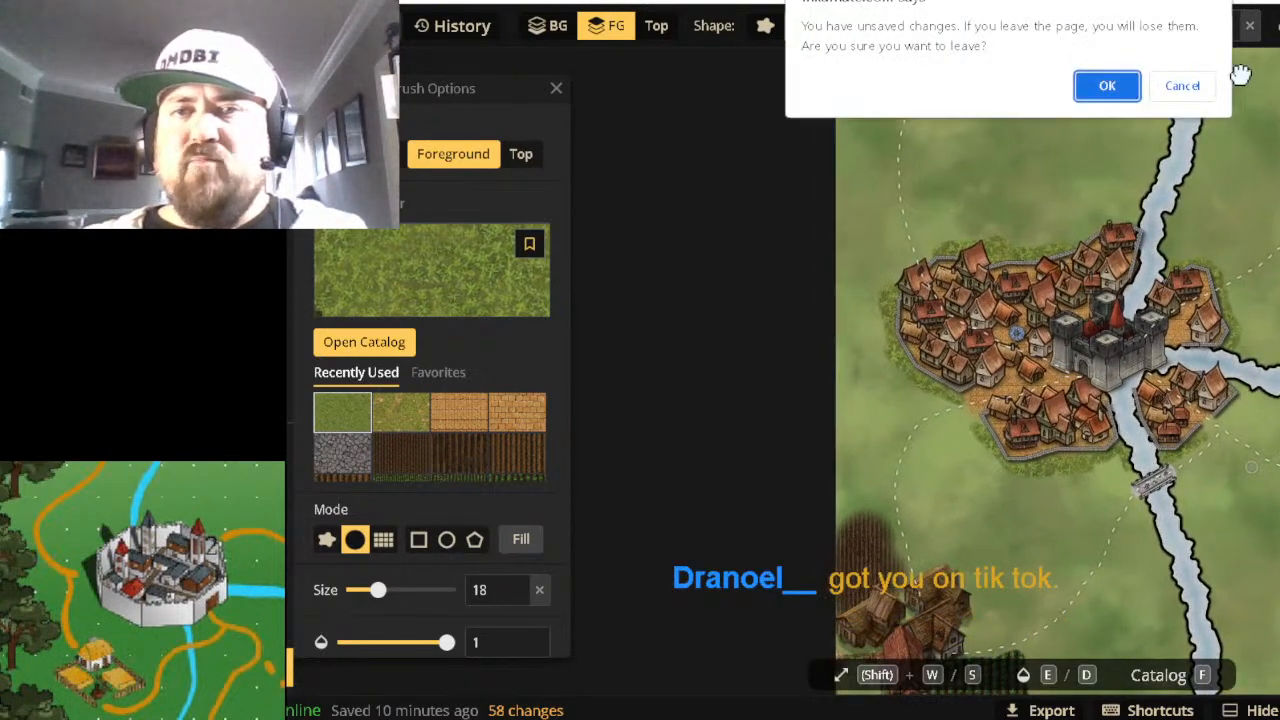
{"action": "left_click", "coordinate": [1190, 82]}
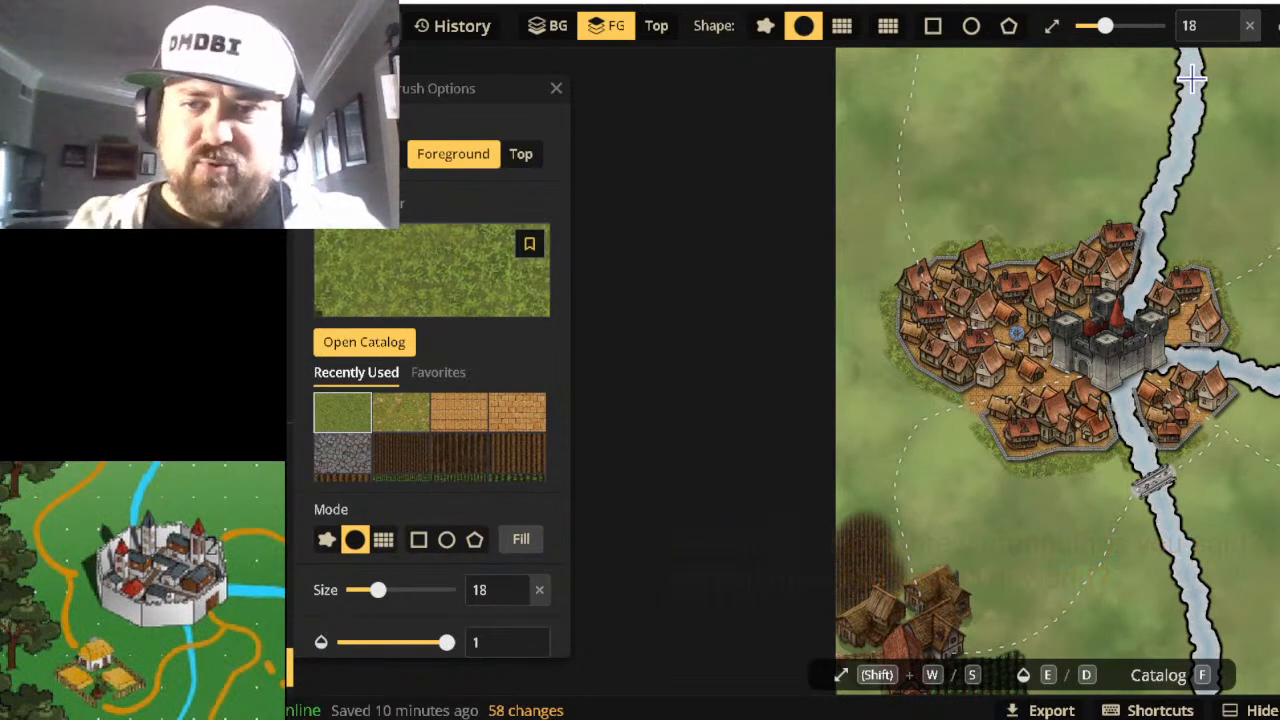
Choose the plain green Grass texture again and paint it outside the southeastern district's wall.
{"action": "left_click", "coordinate": [424, 285]}
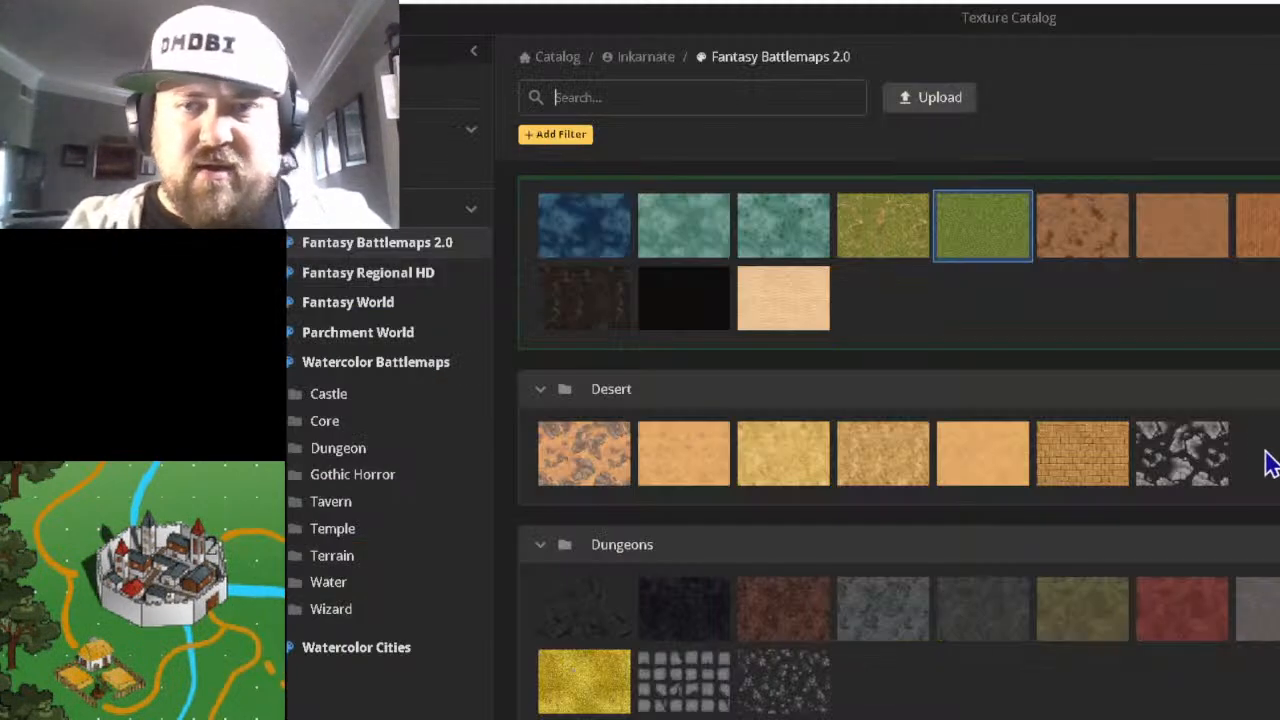
{"action": "left_click", "coordinate": [1003, 218]}
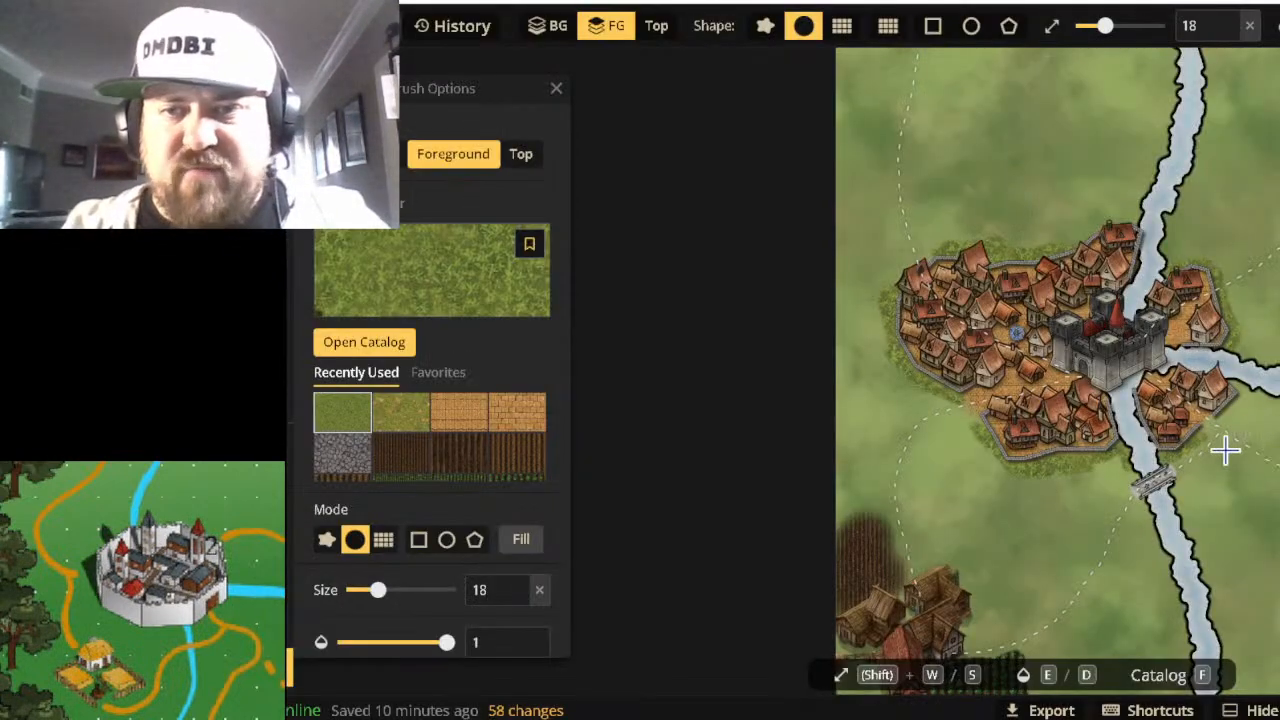
{"action": "scroll", "coordinate": [1223, 449], "scroll_direction": "up", "scroll_amount": 5}
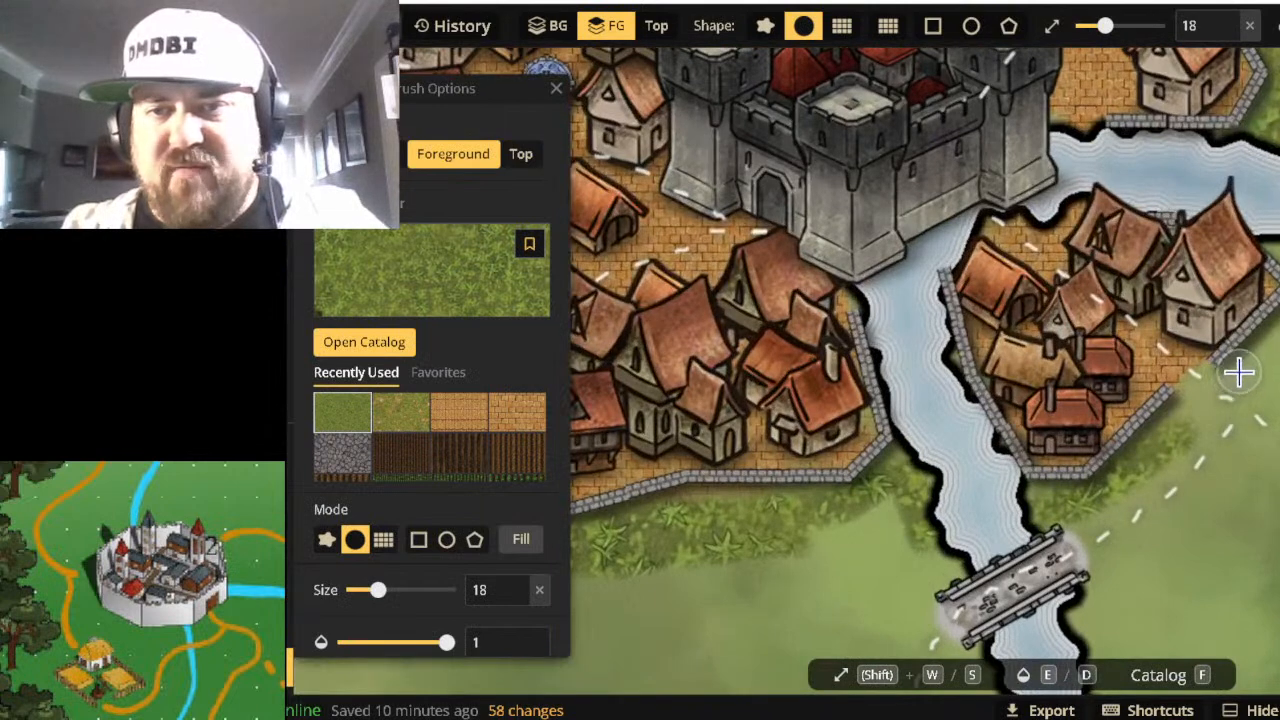
{"action": "left_click_drag", "start_coordinate": [1277, 260], "coordinate": [1274, 219]}
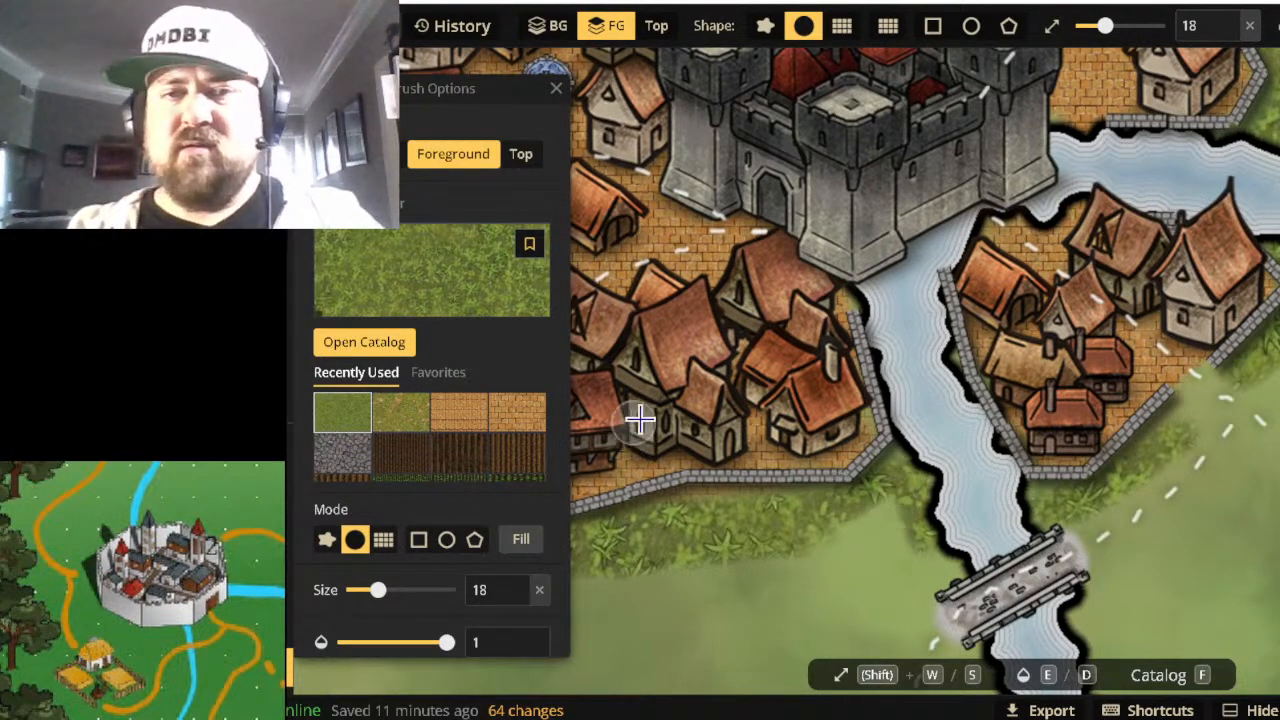
Add a stroke of green grass at the town's northwestern corner beside the tall corner house.
{"action": "scroll", "coordinate": [640, 420], "scroll_direction": "down", "scroll_amount": 2}
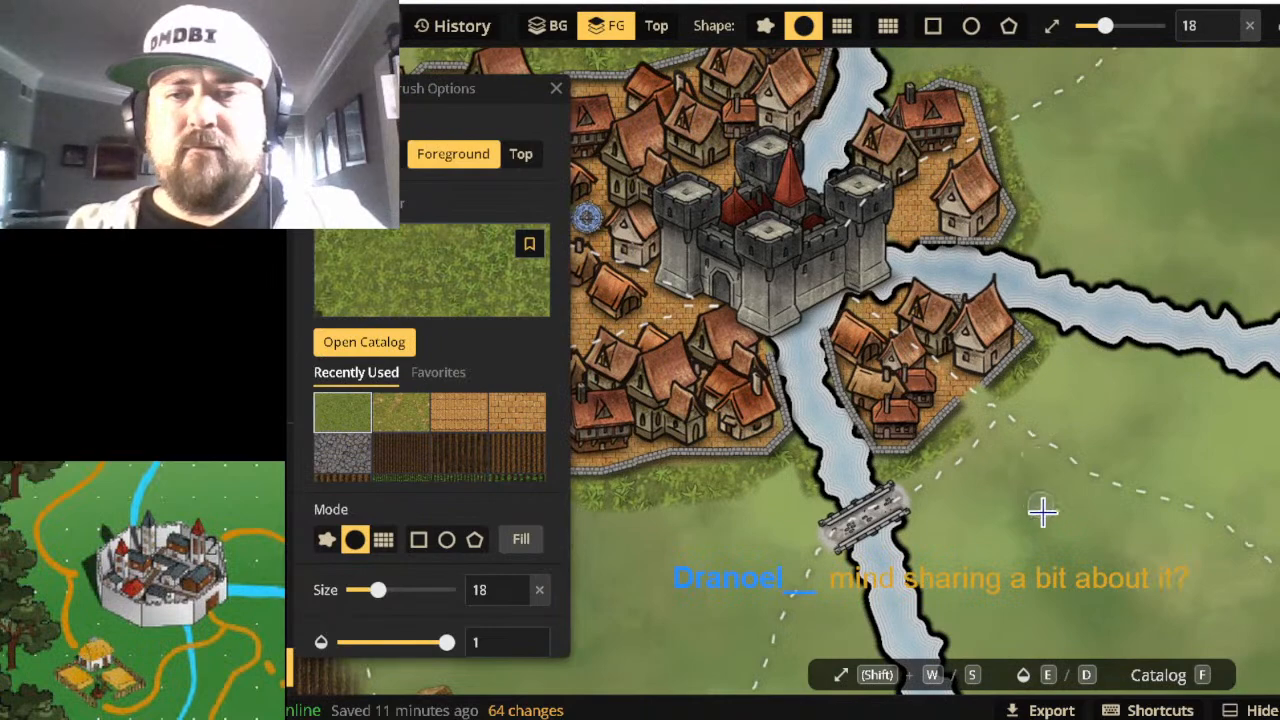
{"action": "scroll", "coordinate": [1012, 467], "scroll_direction": "up", "scroll_amount": 1}
{"action": "left_click_drag", "start_coordinate": [1012, 467], "coordinate": [1279, 597]}
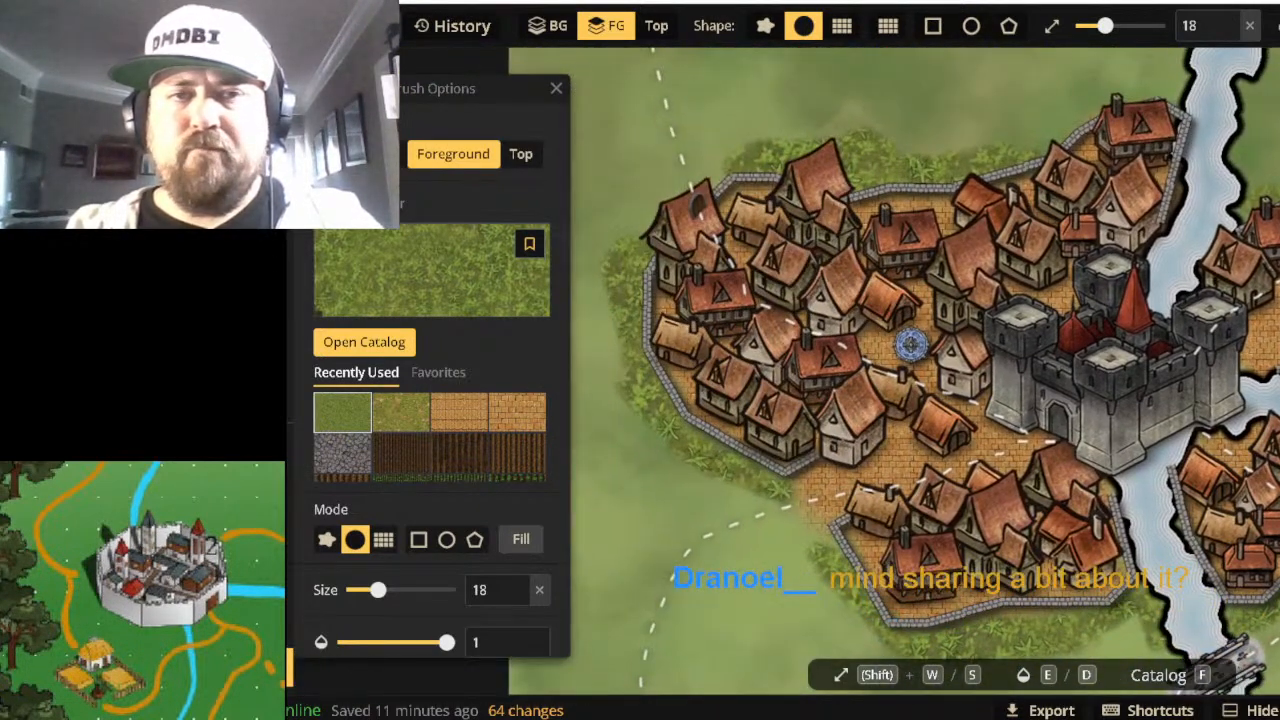
{"action": "scroll", "coordinate": [1279, 592], "scroll_direction": "down", "scroll_amount": 1}
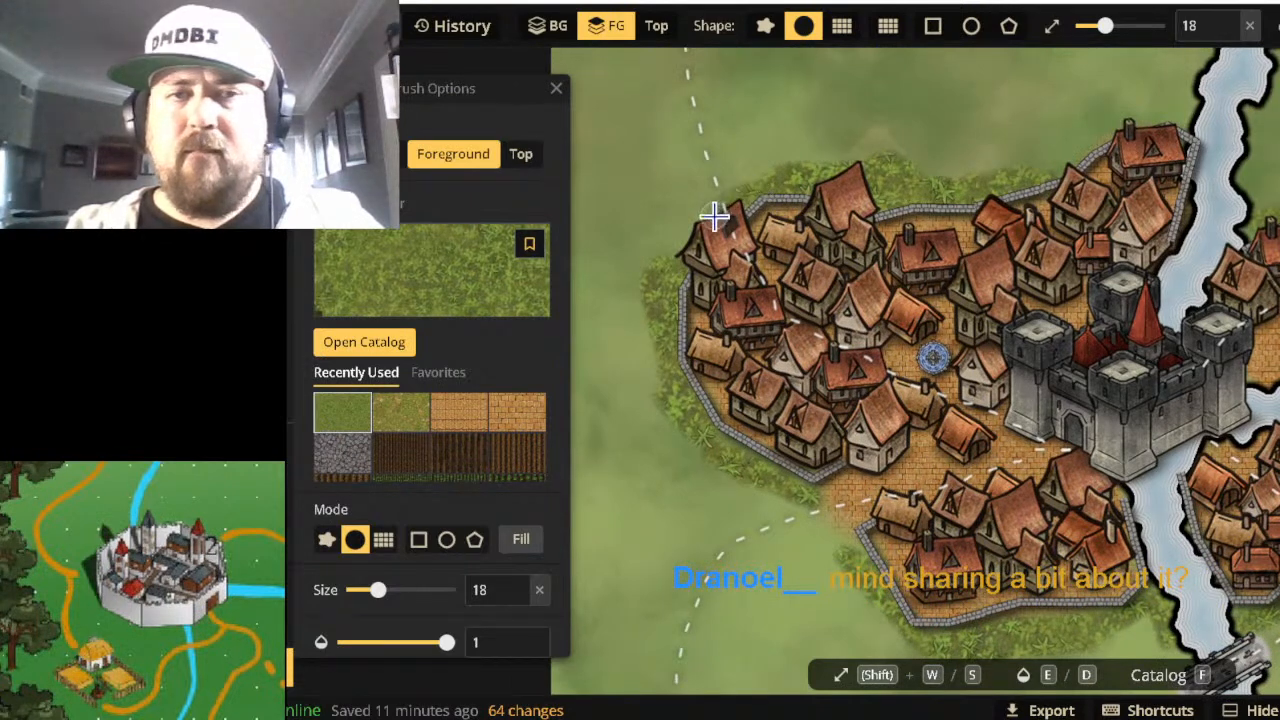
{"action": "left_click_drag", "start_coordinate": [714, 216], "coordinate": [769, 233]}
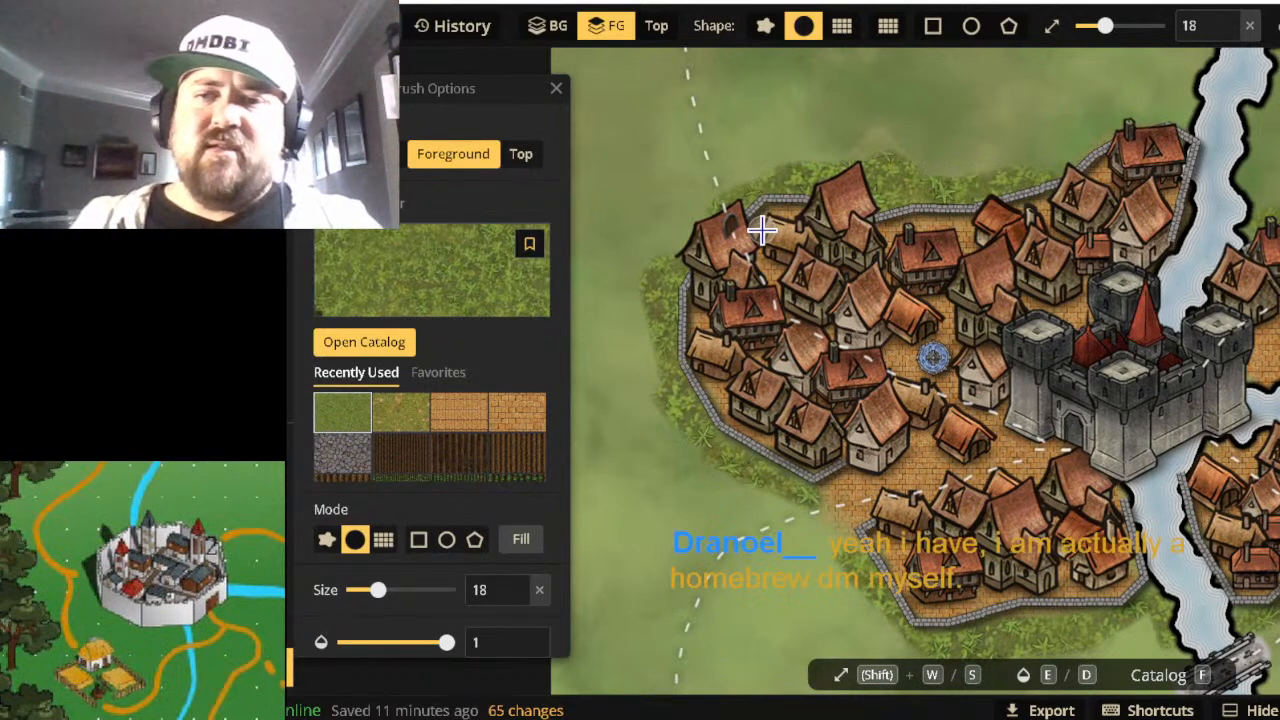
Leave the texture brush, select the wall piece by the river east of the castle, and save the map.
{"action": "left_click", "coordinate": [556, 88]}
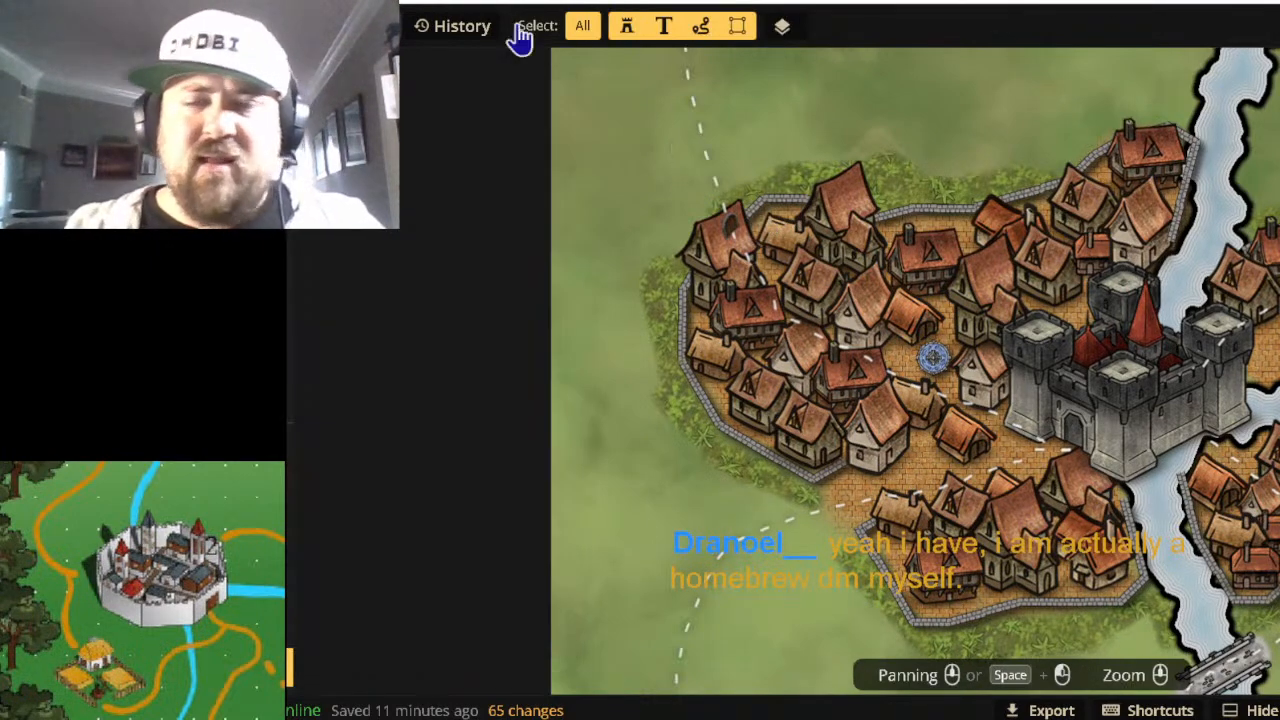
{"action": "scroll", "coordinate": [1270, 389], "scroll_direction": "up", "scroll_amount": 5}
{"action": "scroll", "coordinate": [1262, 384], "scroll_direction": "up", "scroll_amount": 1}
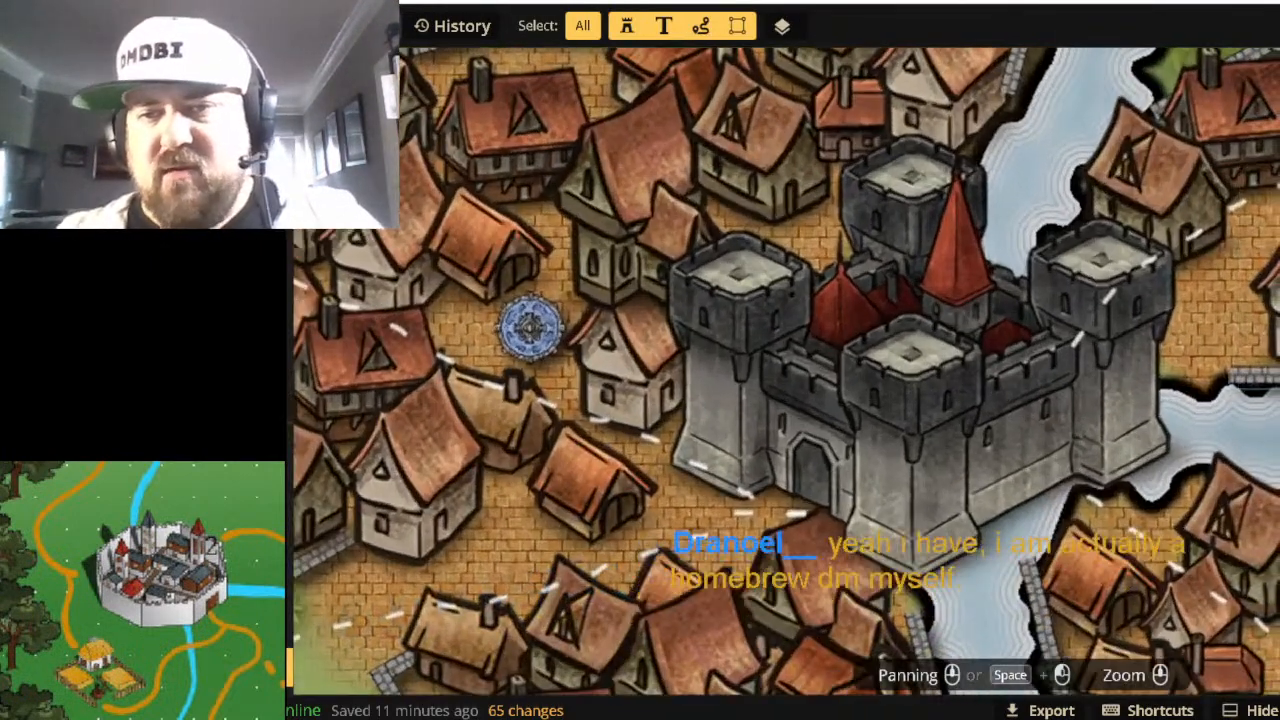
{"action": "left_click", "coordinate": [1268, 378]}
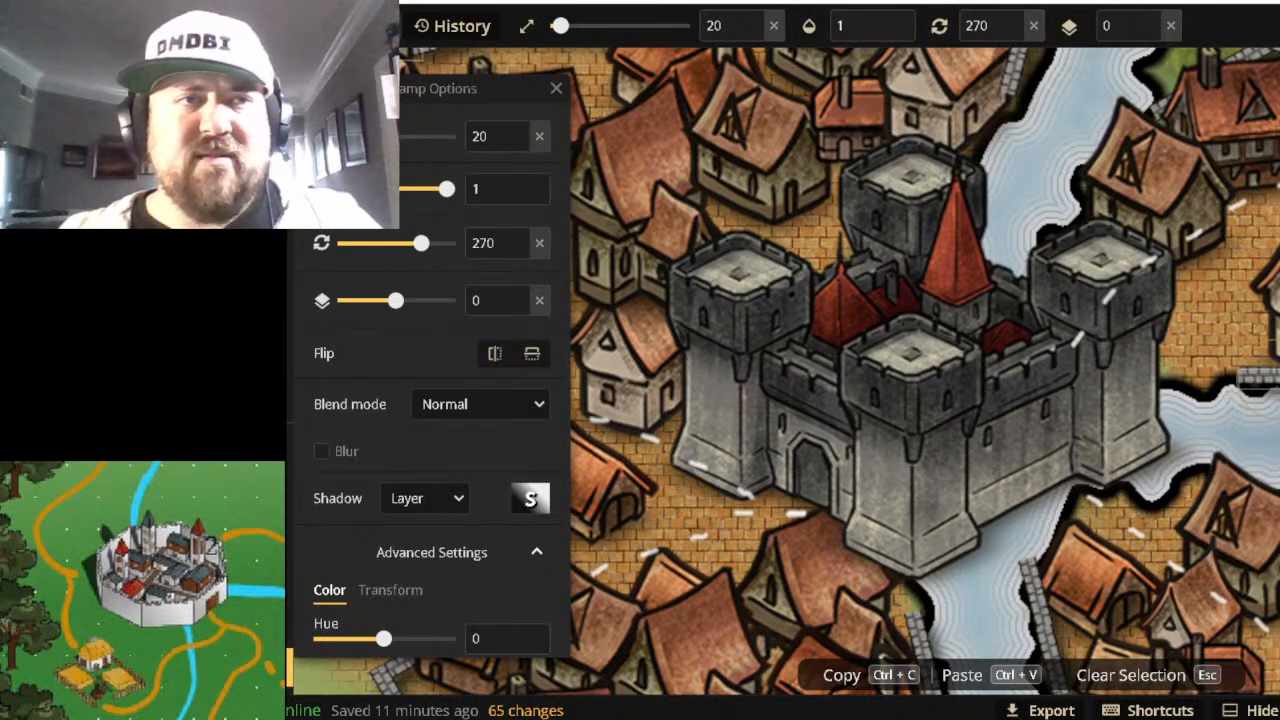
{"action": "left_click", "coordinate": [268, 26]}
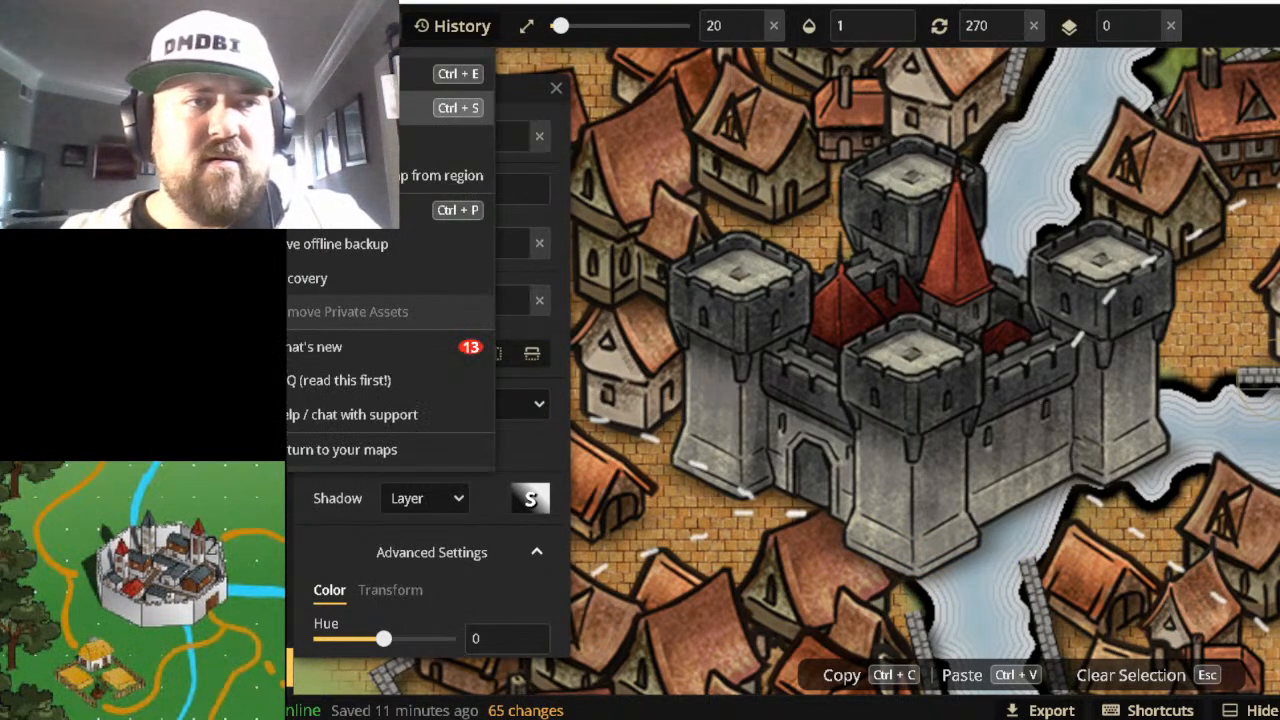
{"action": "key", "text": "ctrl+s"}
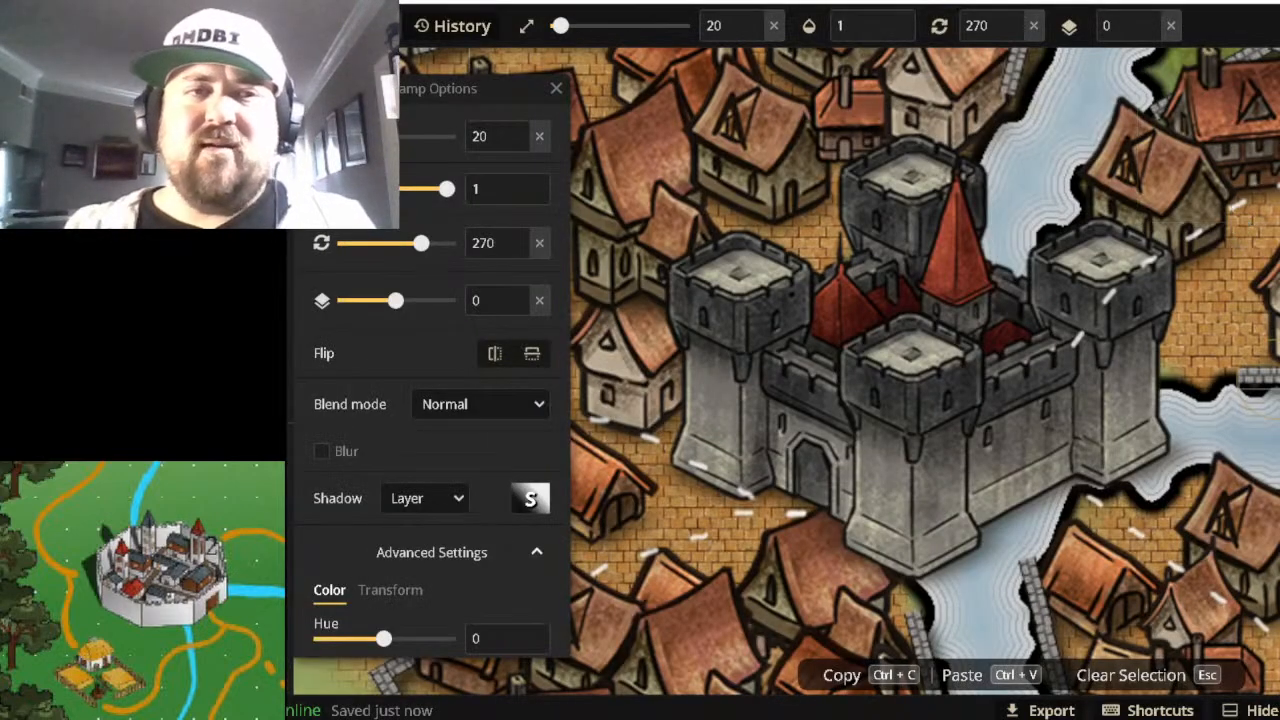
Return to the map library and open The World of Xandos map from the Streamlined folder.
{"action": "left_click", "coordinate": [280, 26]}
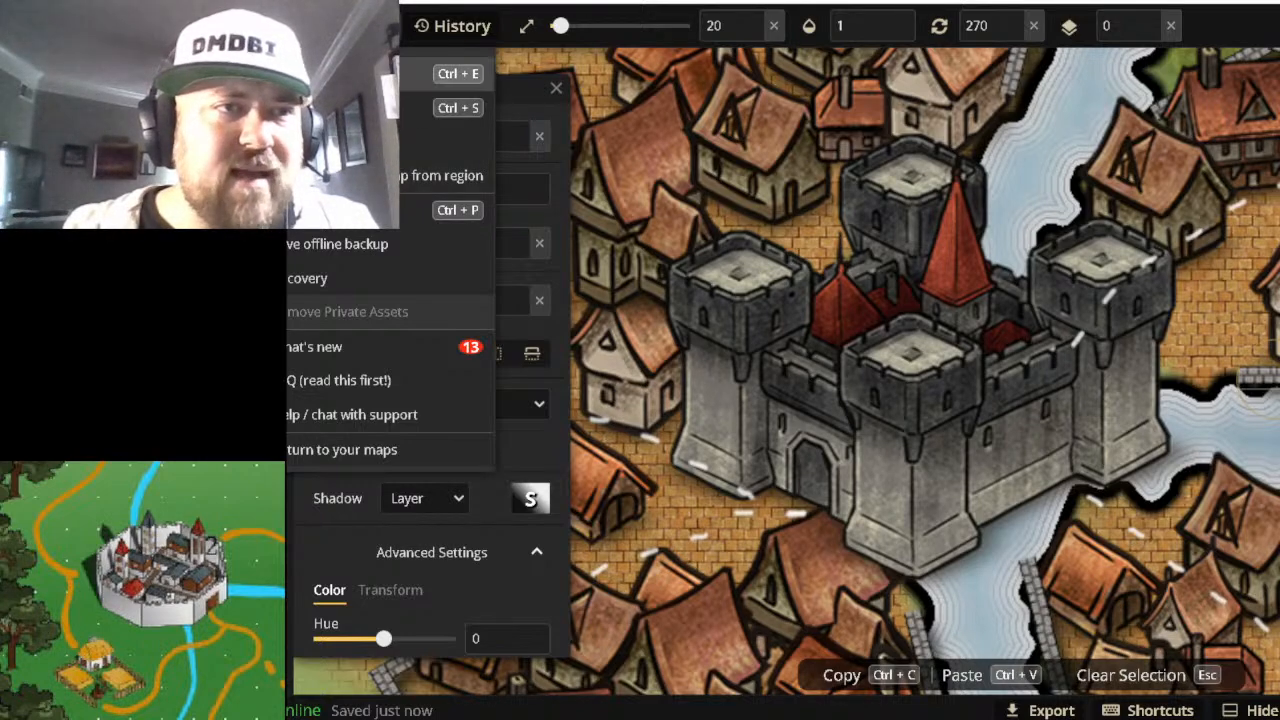
{"action": "left_click", "coordinate": [306, 458]}
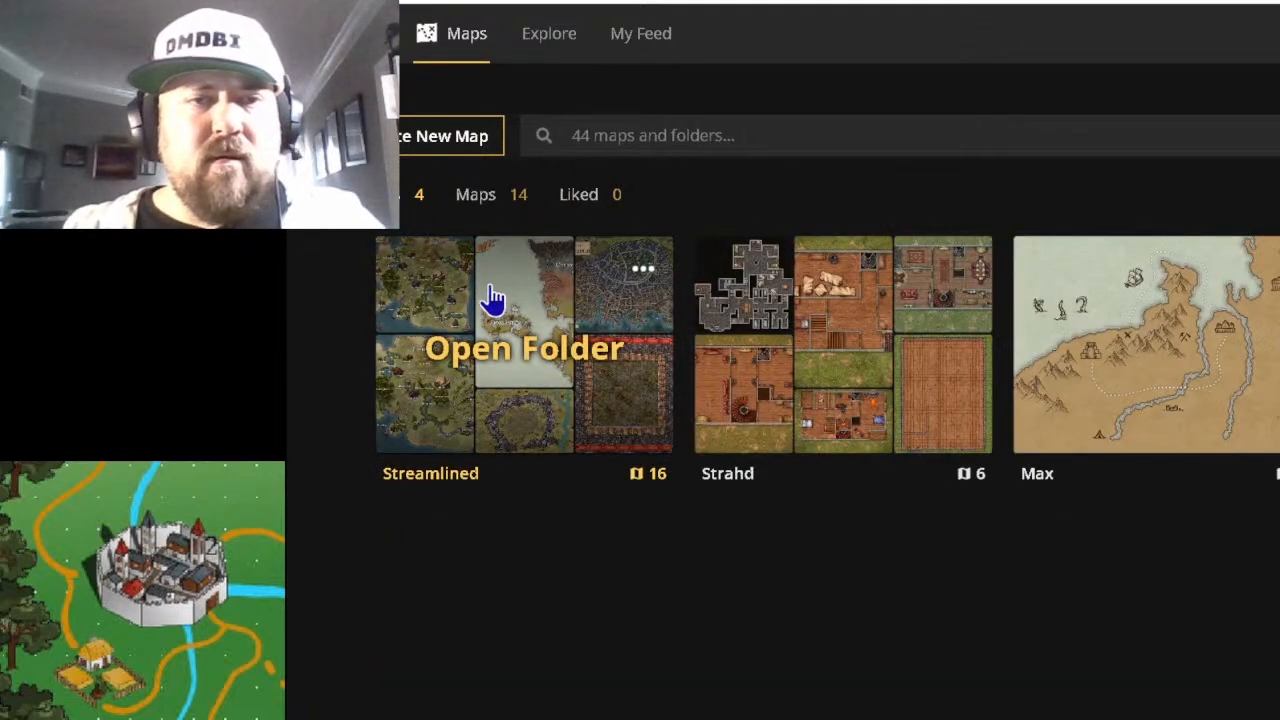
{"action": "left_click", "coordinate": [499, 322]}
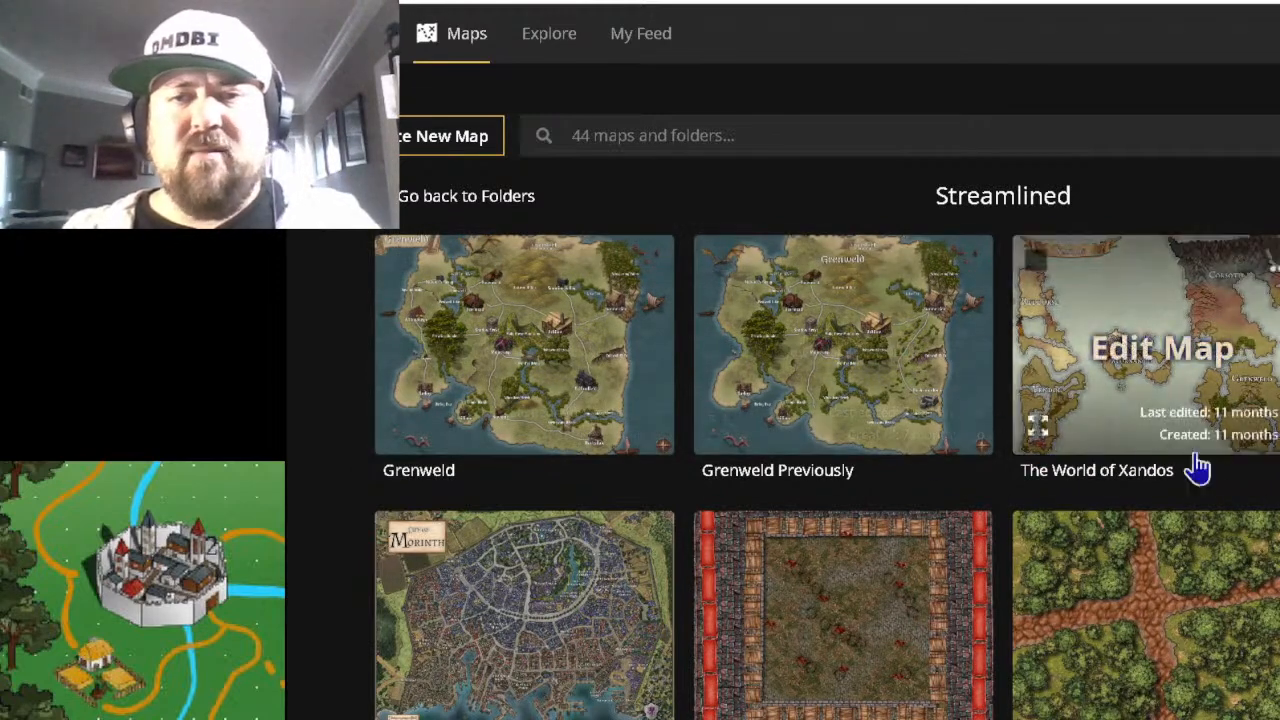
{"action": "left_click", "coordinate": [1157, 366]}
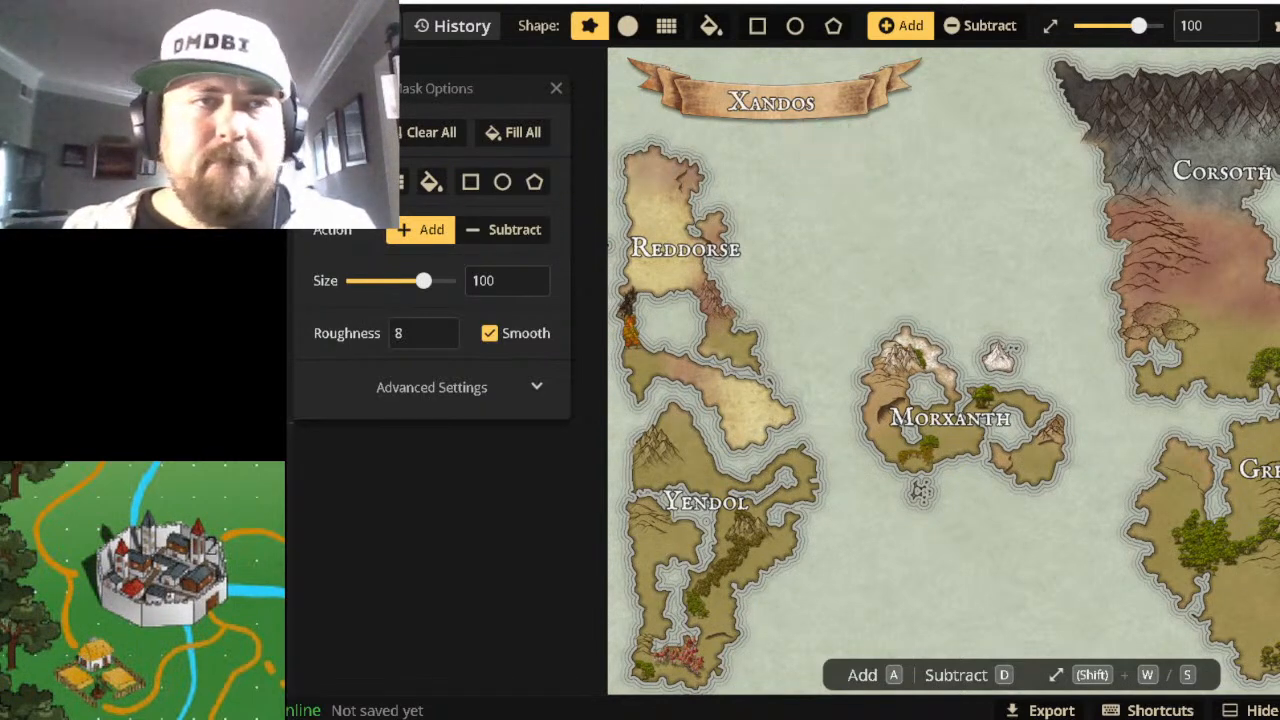
Go back from the Xandos map to the Streamlined folder and browse through its maps.
{"action": "left_click", "coordinate": [262, 26]}
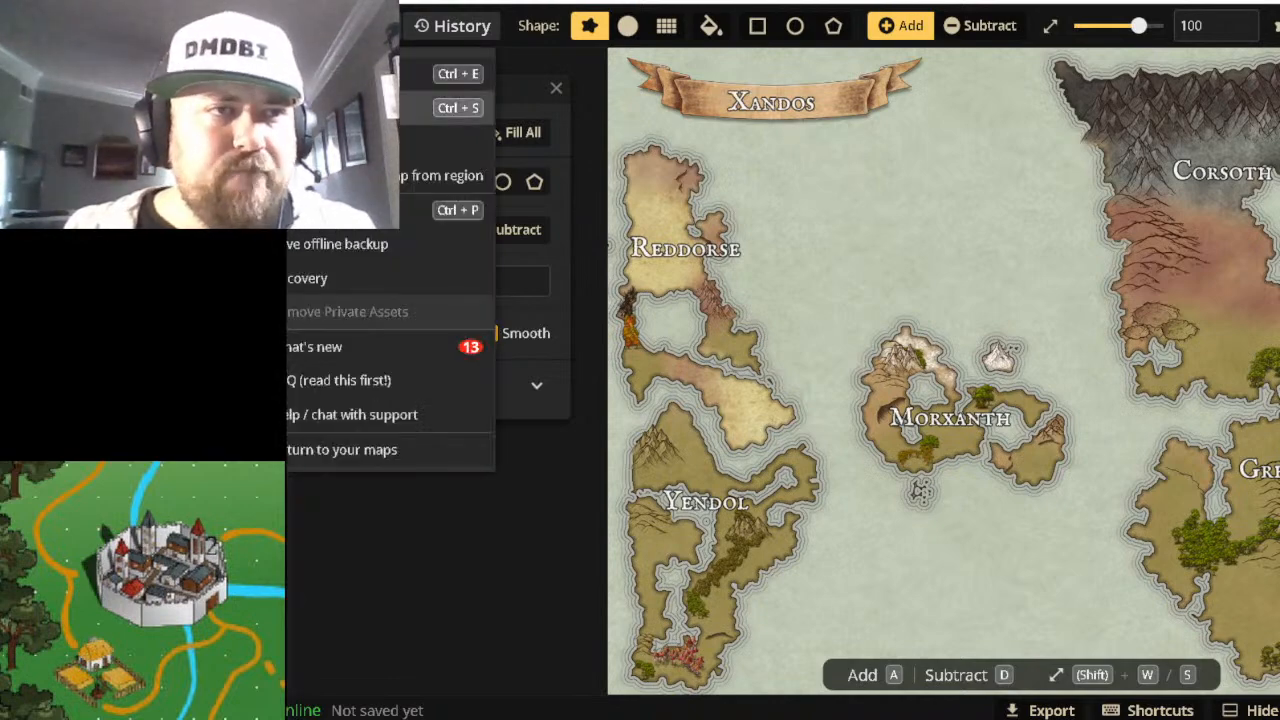
{"action": "left_click", "coordinate": [340, 452]}
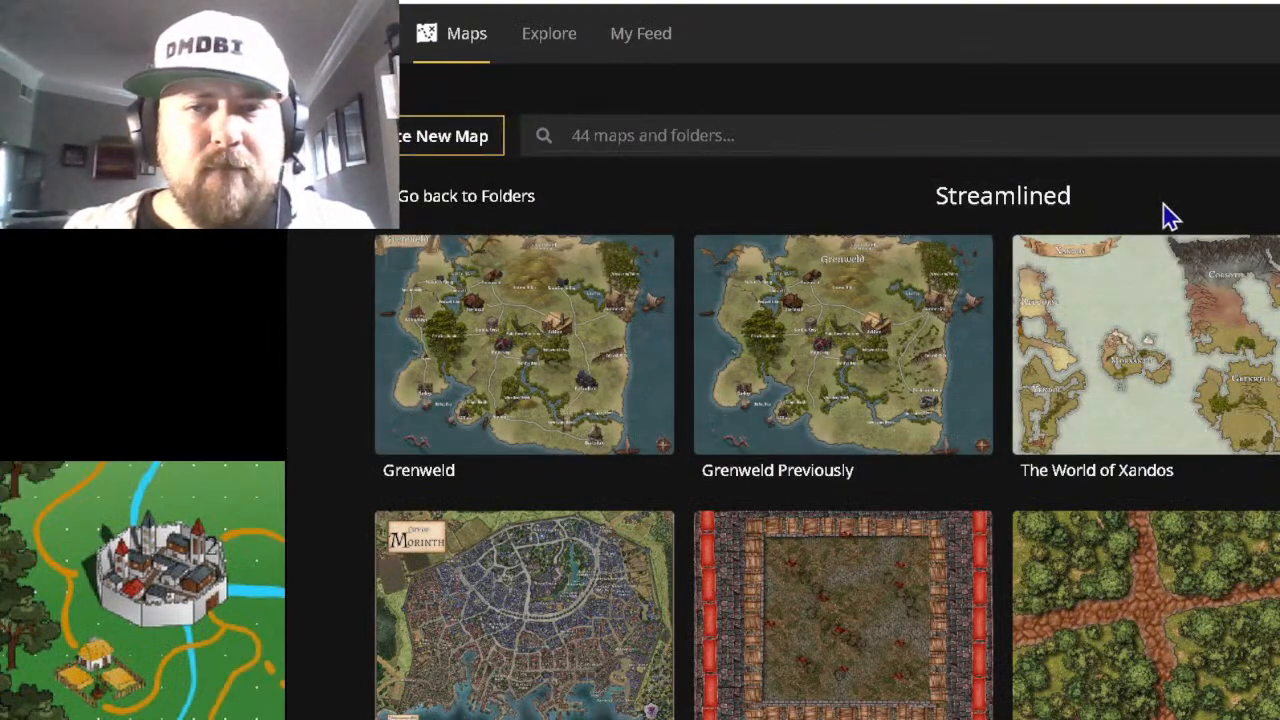
{"action": "scroll", "coordinate": [1143, 300], "scroll_direction": "down", "scroll_amount": 5}
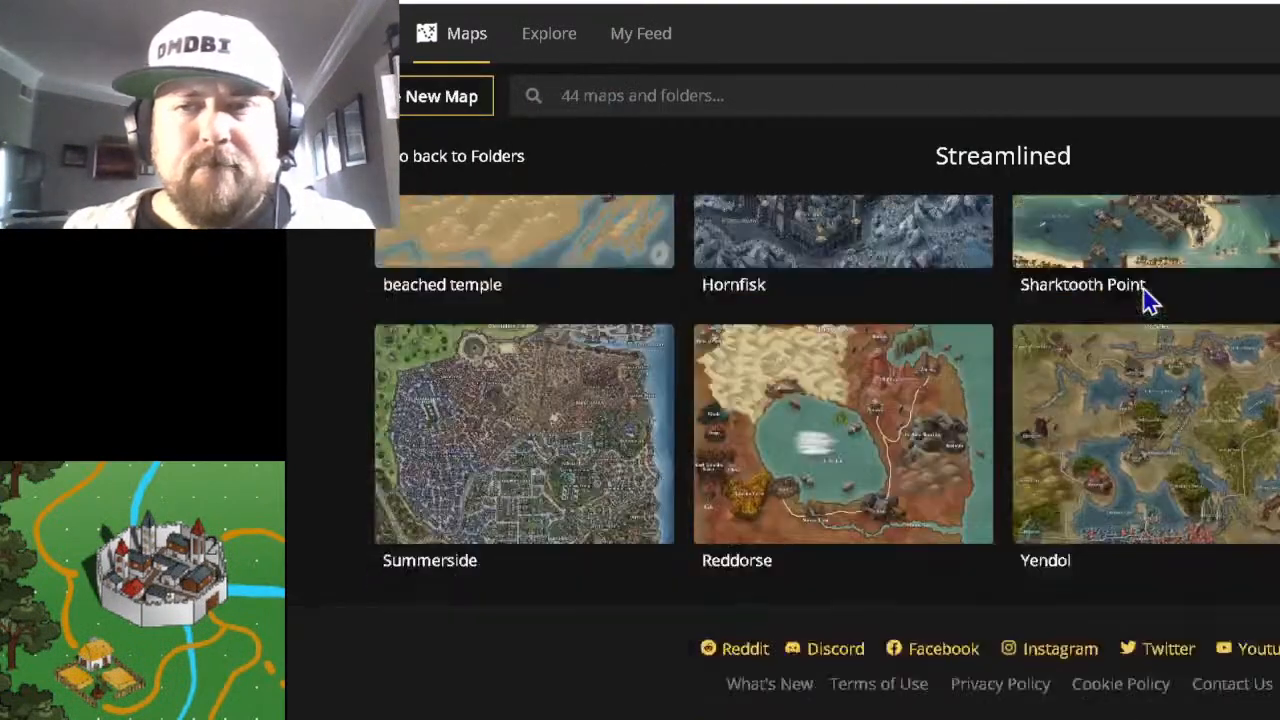
{"action": "scroll", "coordinate": [1143, 300], "scroll_direction": "up", "scroll_amount": 5}
{"action": "scroll", "coordinate": [1143, 300], "scroll_direction": "down", "scroll_amount": 5}
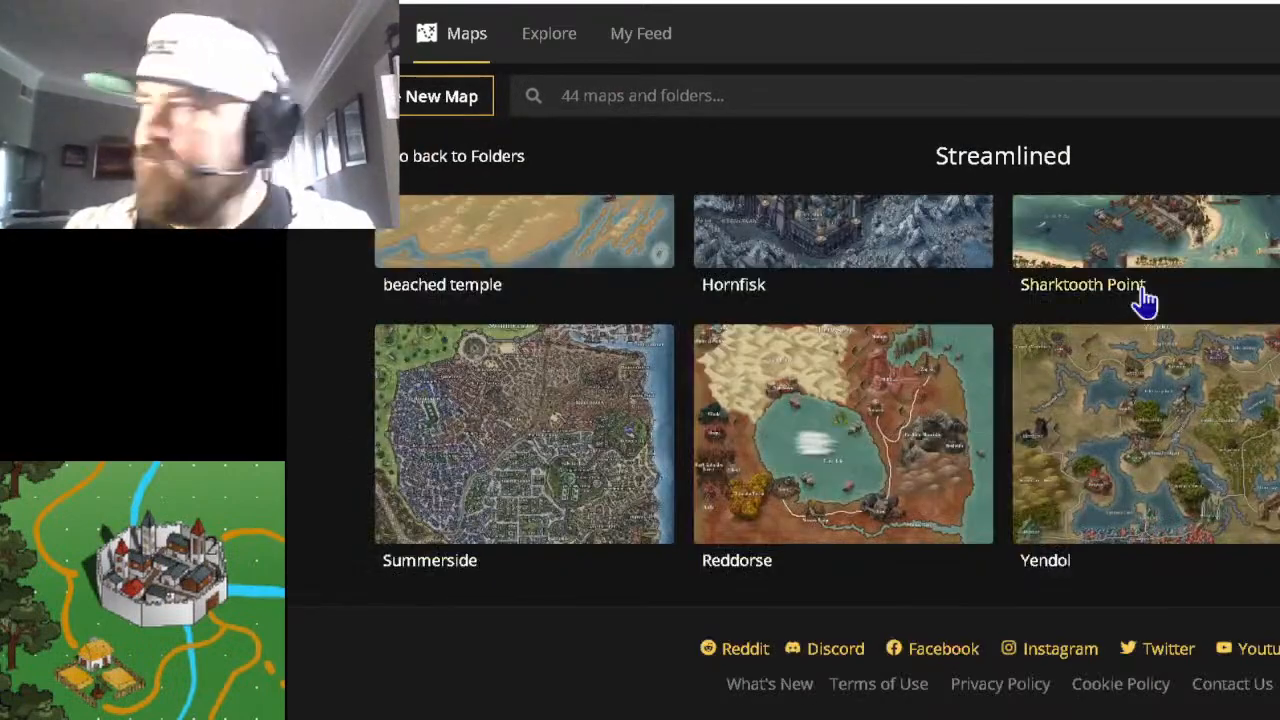
{"action": "scroll", "coordinate": [1143, 300], "scroll_direction": "up", "scroll_amount": 5}
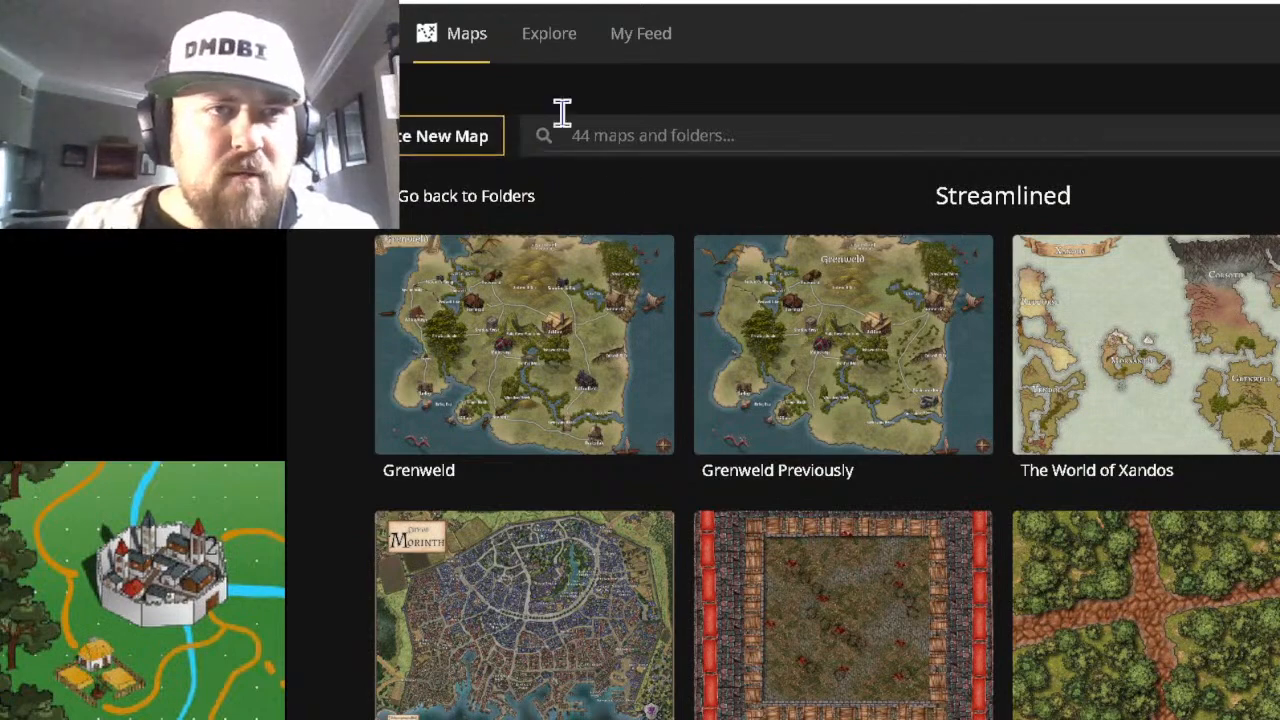
Reopen the castle town map from the main map list and activate the Stamp tool.
{"action": "left_click", "coordinate": [471, 48]}
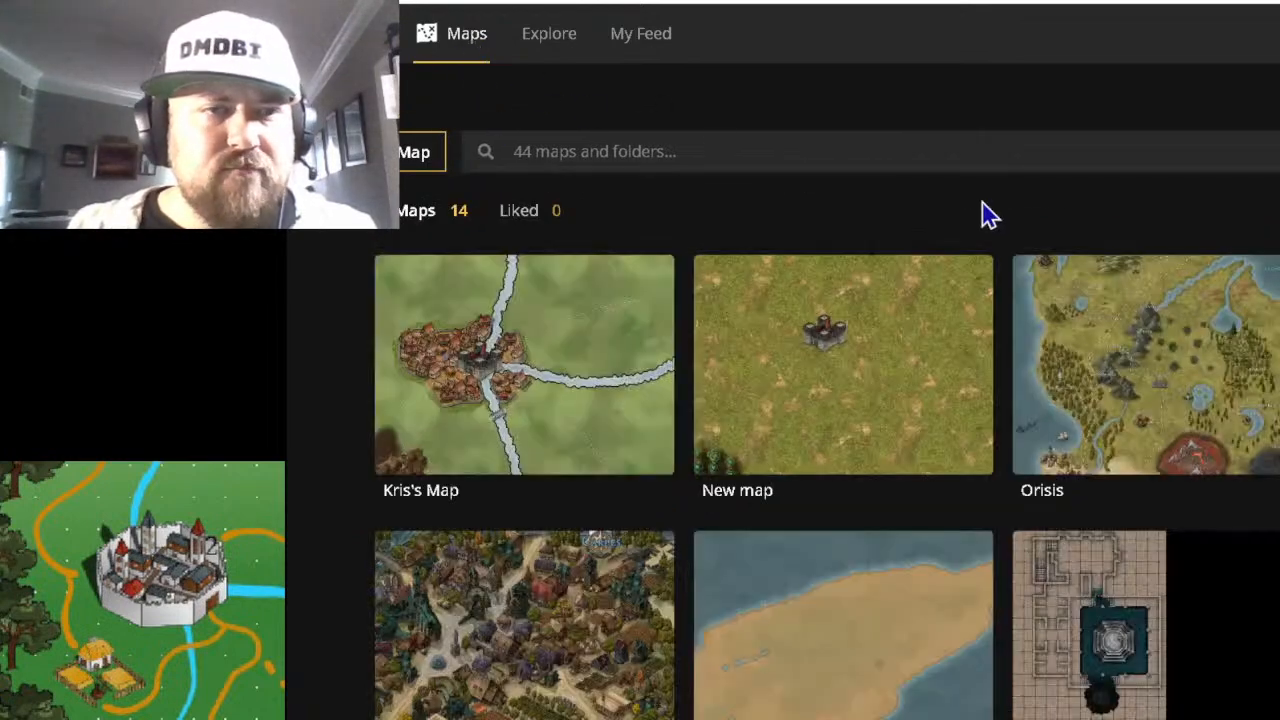
{"action": "left_click", "coordinate": [623, 323]}
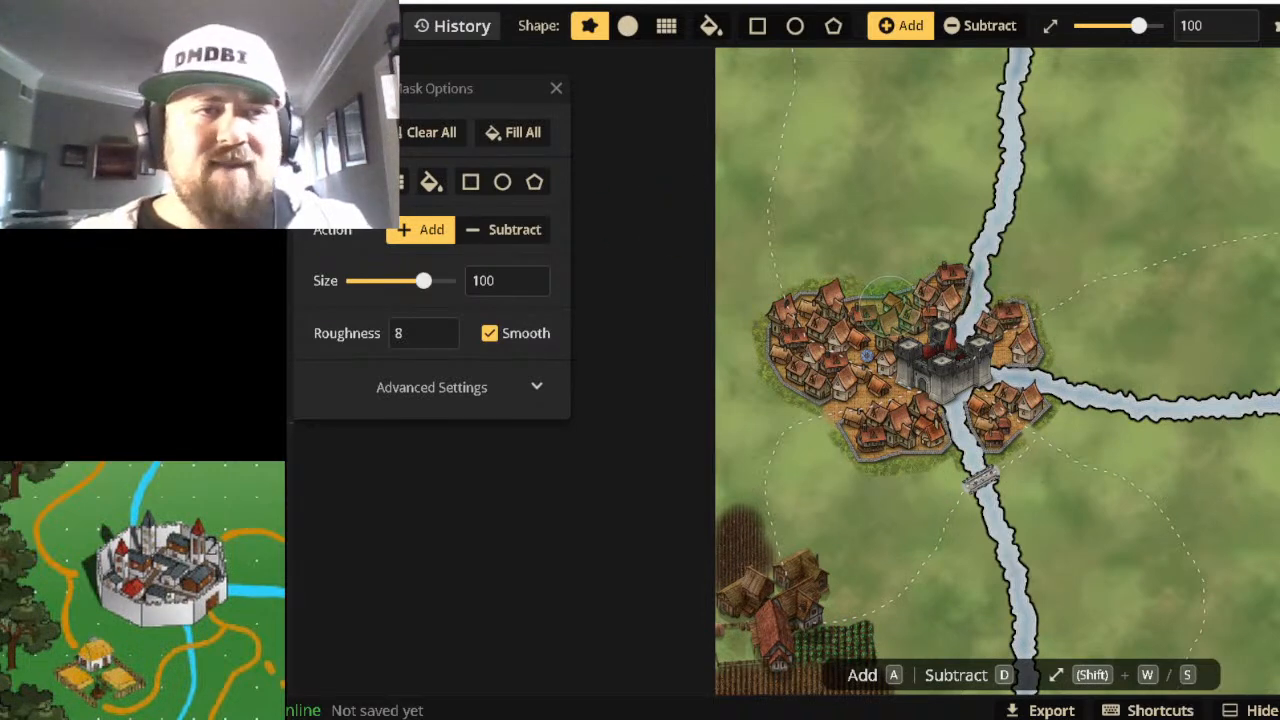
{"action": "scroll", "coordinate": [905, 505], "scroll_direction": "down", "scroll_amount": 3}
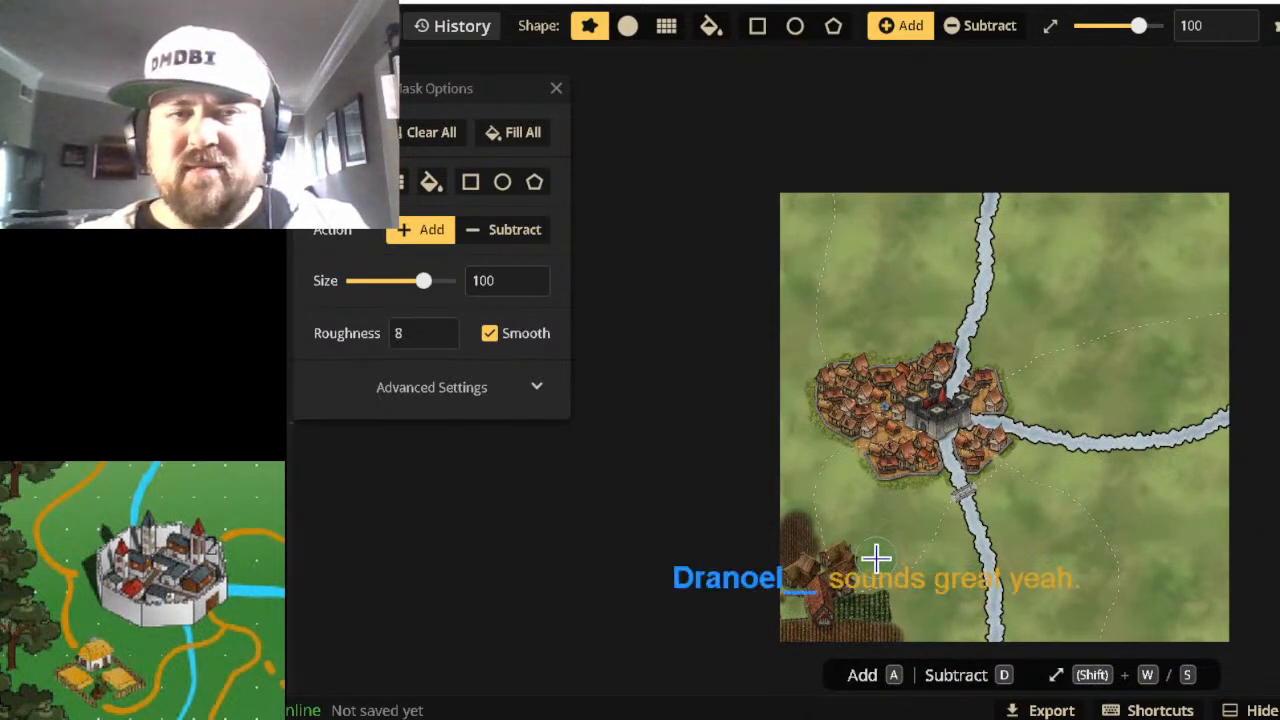
{"action": "key", "text": "o"}
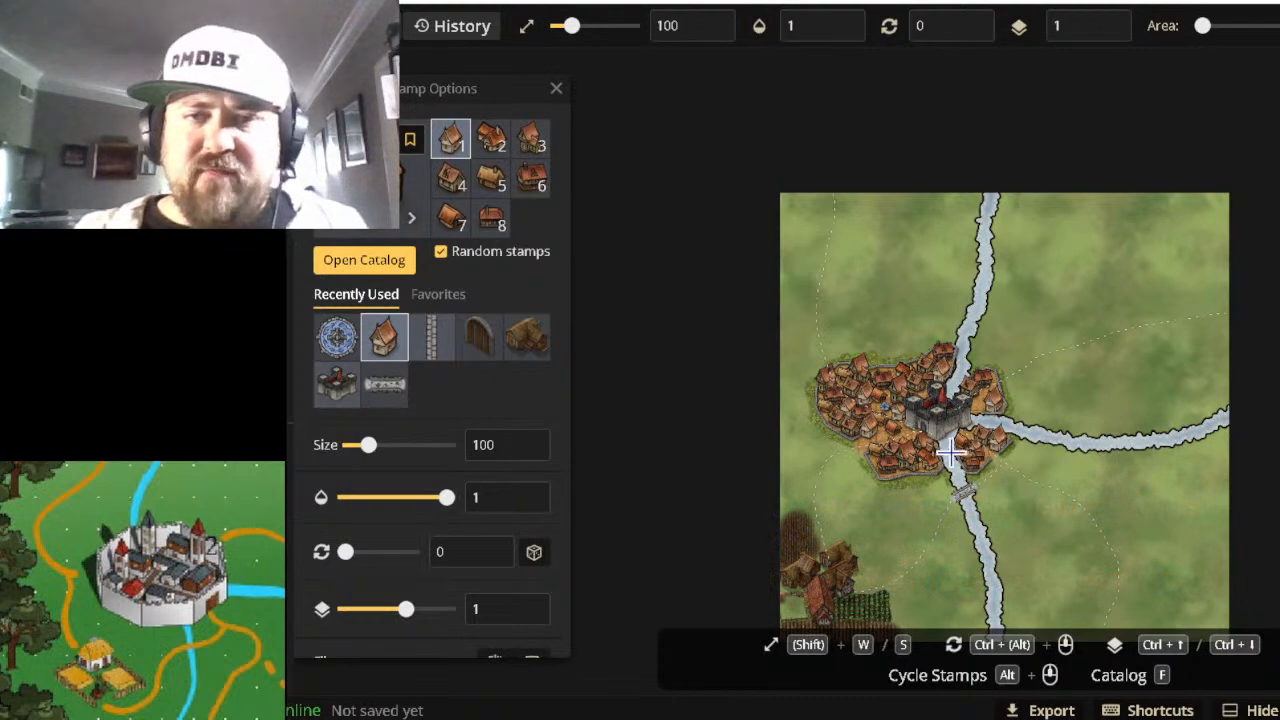
Search the whole stamp catalog for "blacksmith" and choose the Shops symbols from Parchment World.
{"action": "scroll", "coordinate": [838, 416], "scroll_direction": "up", "scroll_amount": 3}
{"action": "scroll", "coordinate": [880, 418], "scroll_direction": "up", "scroll_amount": 2}
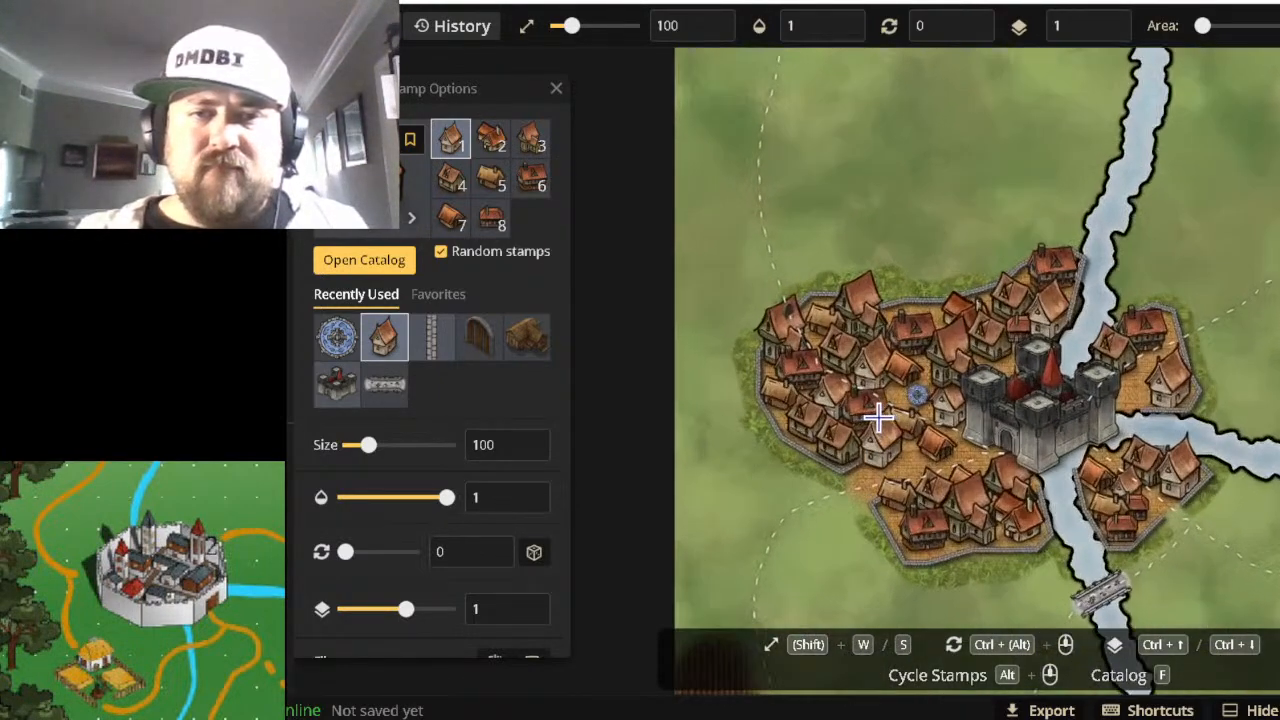
{"action": "scroll", "coordinate": [876, 416], "scroll_direction": "down", "scroll_amount": 1}
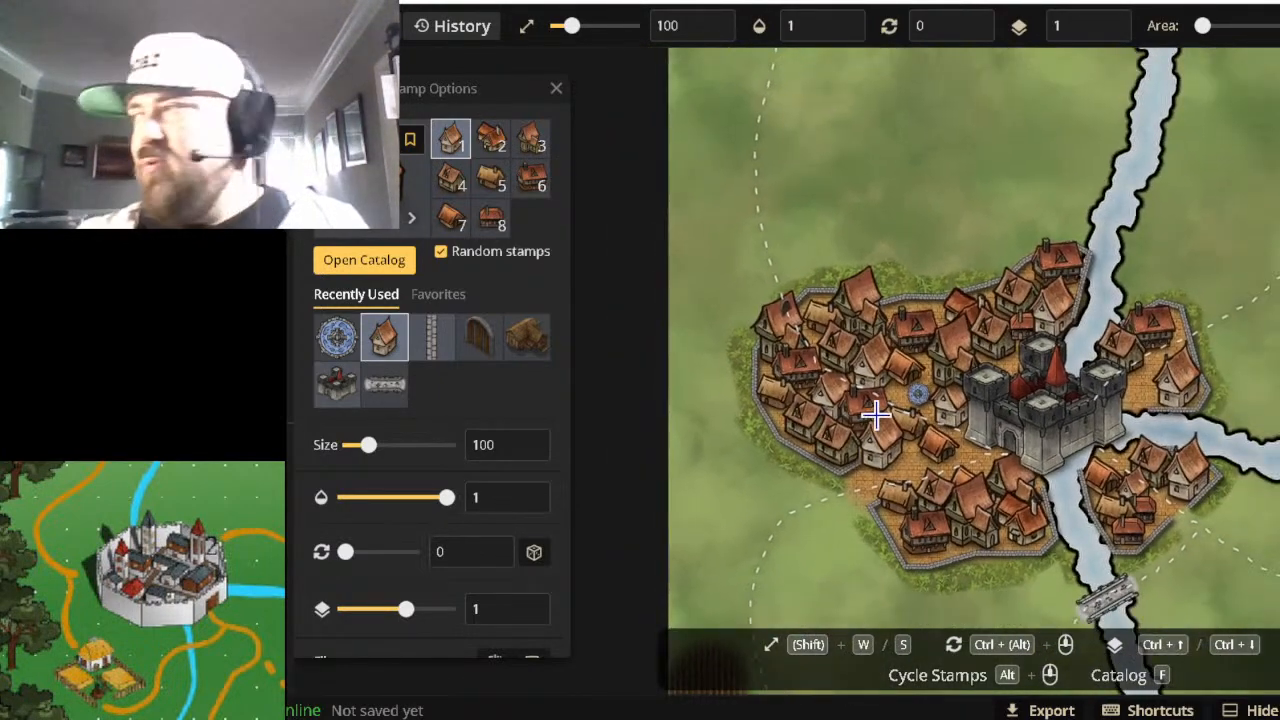
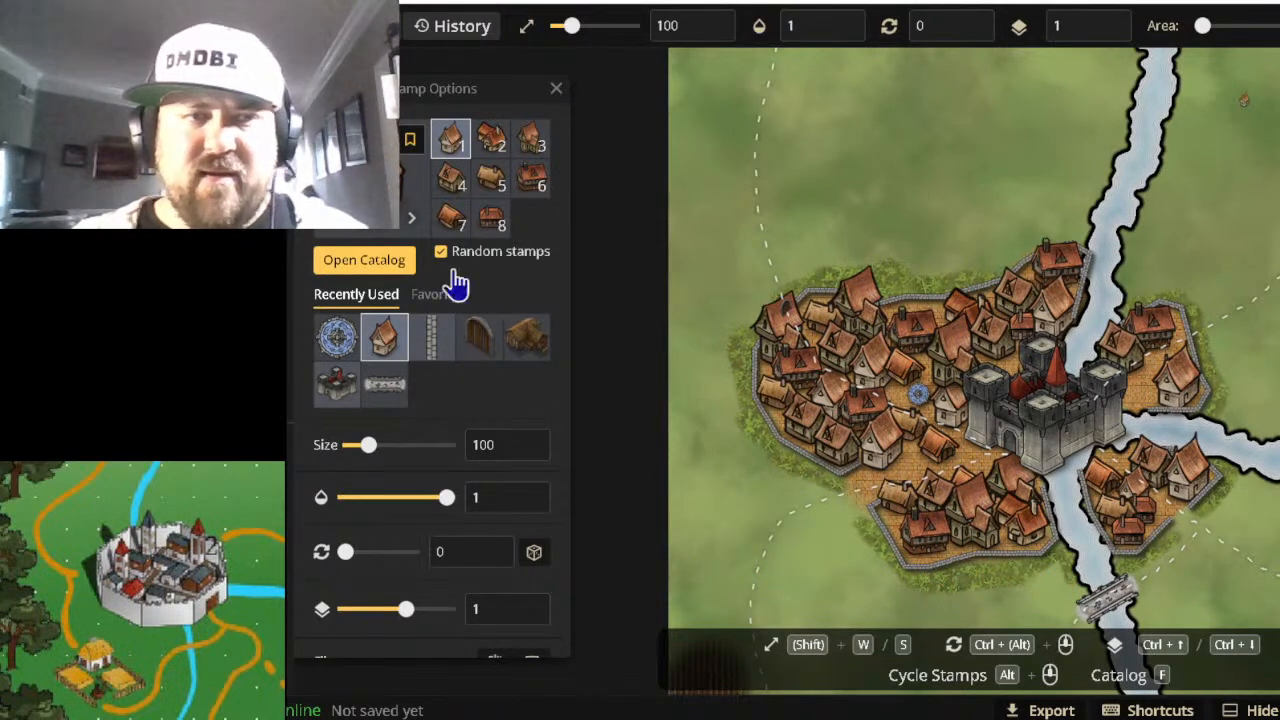
{"action": "left_click", "coordinate": [362, 264]}
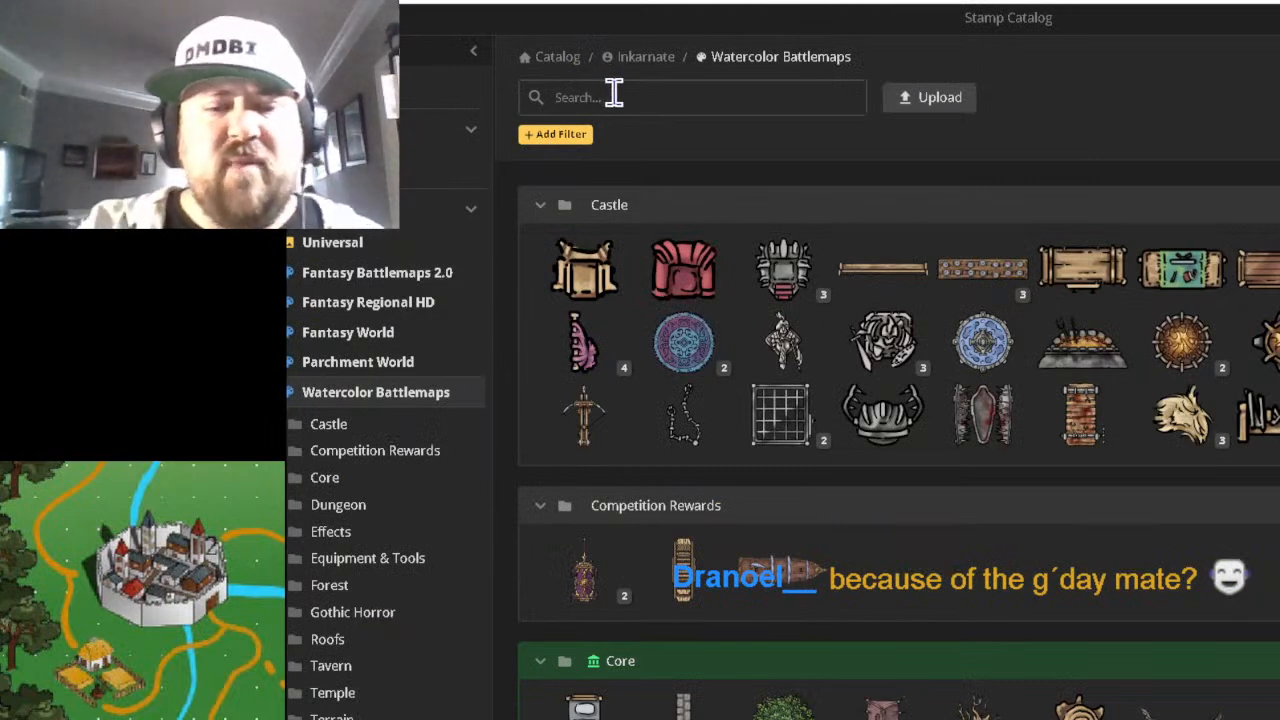
{"action": "type", "text": "blacksmith"}
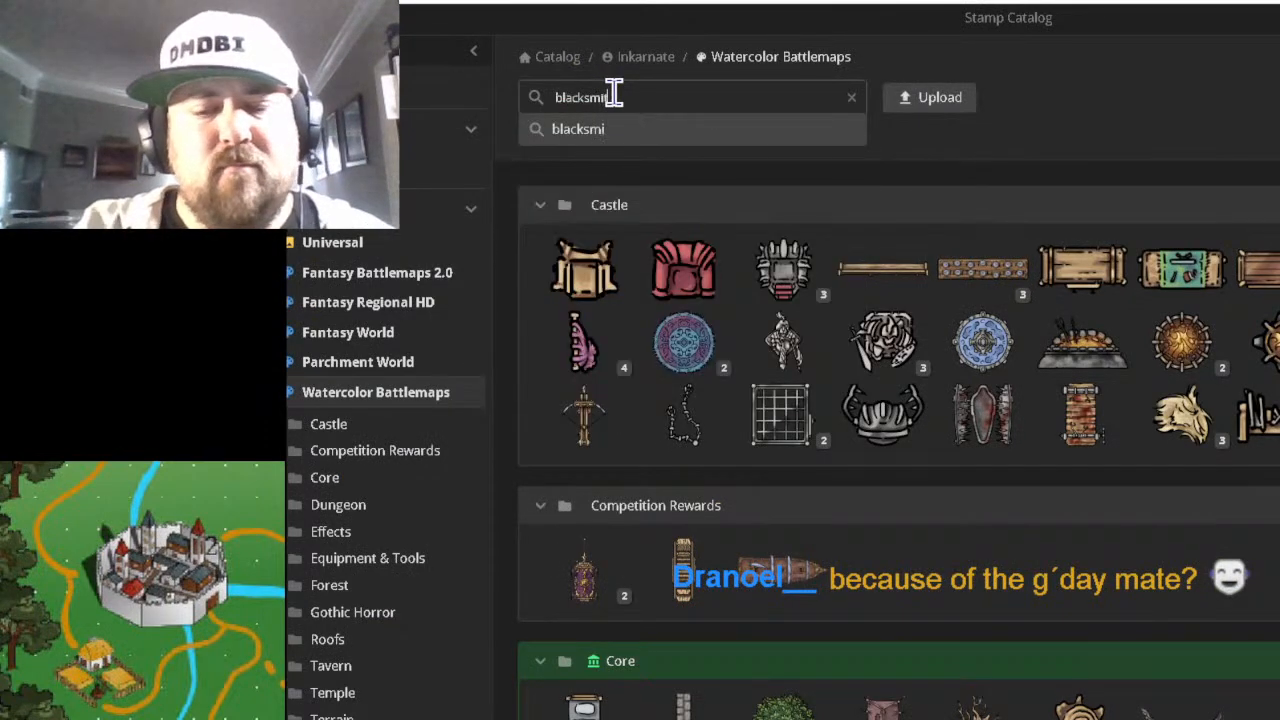
{"action": "key", "text": "Return"}
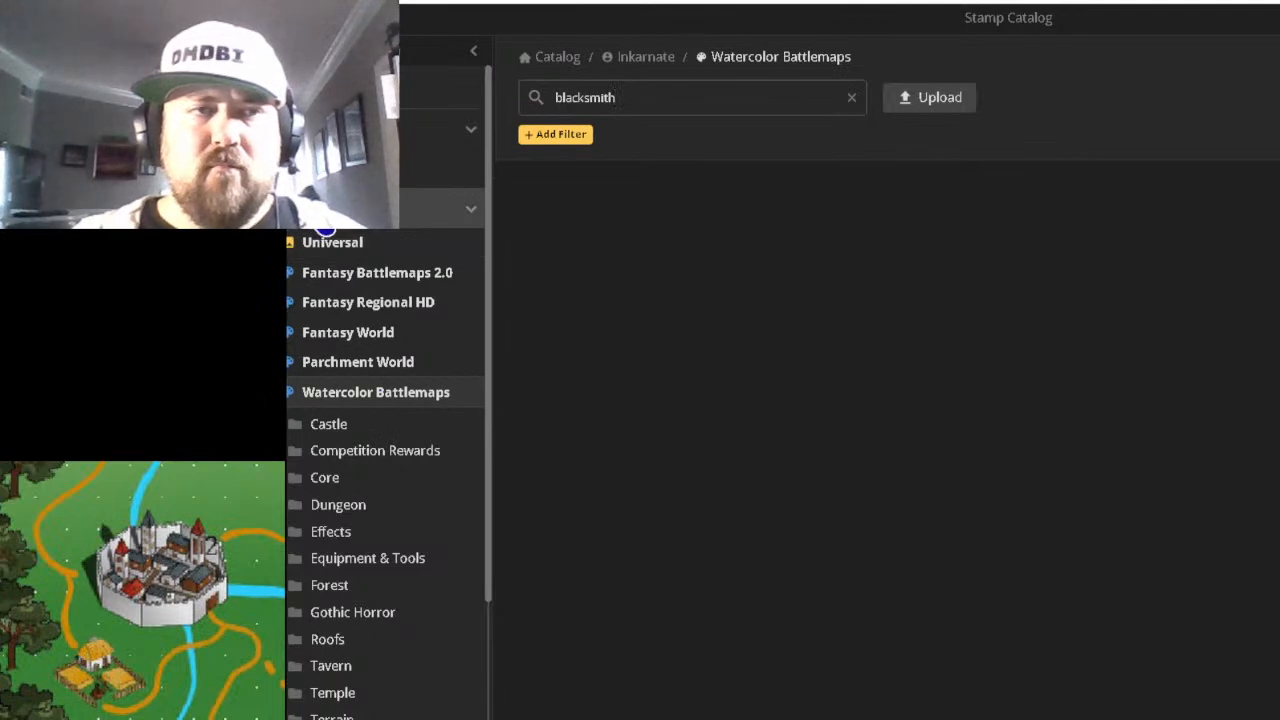
{"action": "left_click", "coordinate": [325, 229]}
{"action": "mouse_move", "coordinate": [545, 270]}
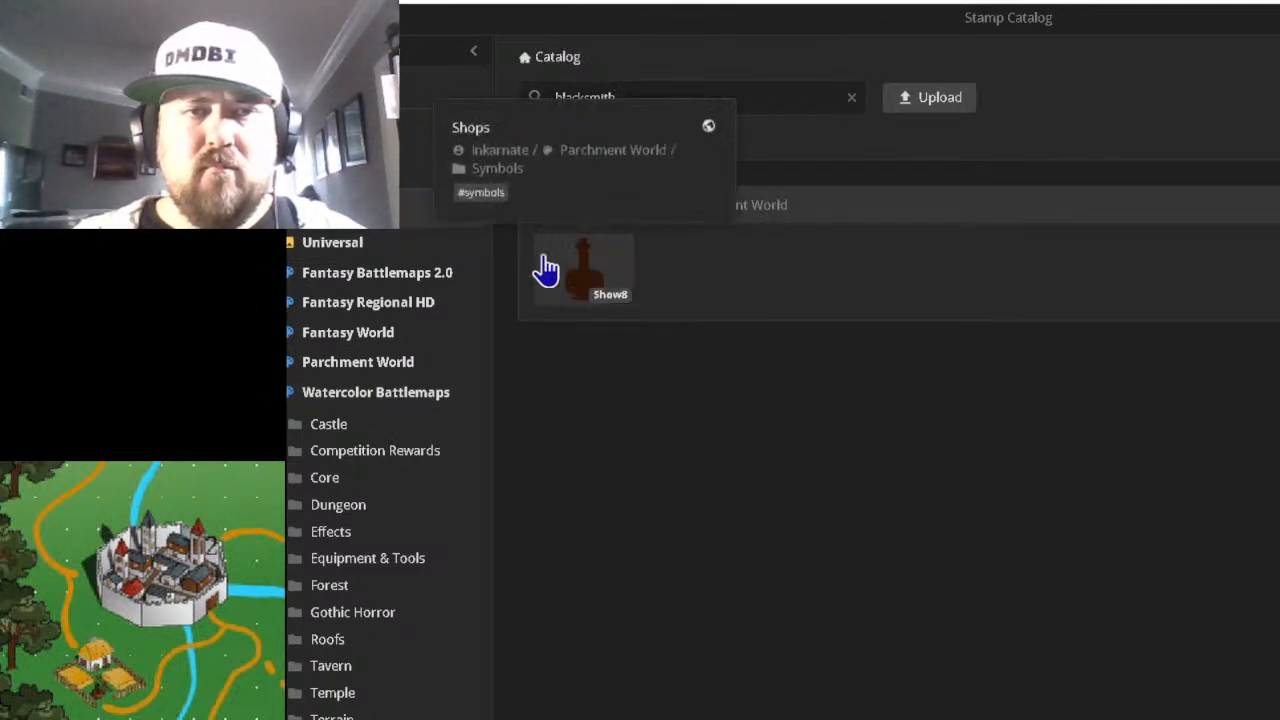
{"action": "left_click", "coordinate": [552, 276]}
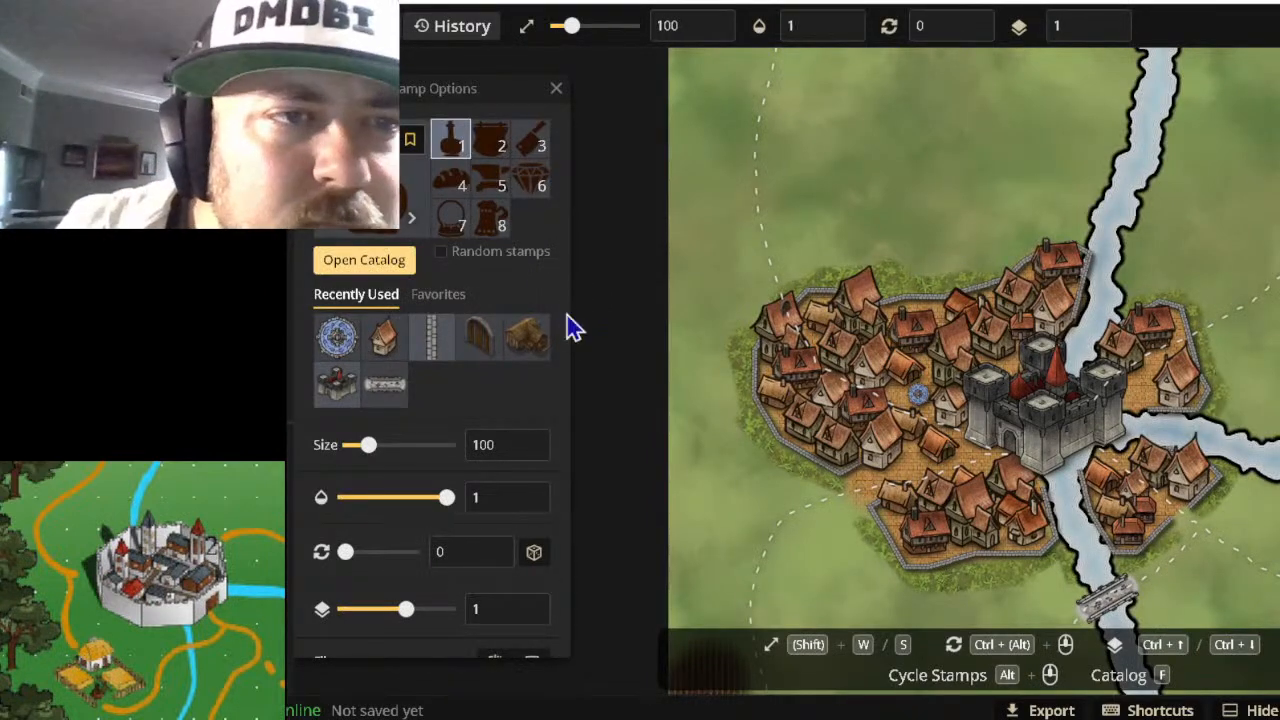
Place the mug symbol in the southeastern district across the river and the anvil symbol on the house southwest of the fountain.
{"action": "left_click", "coordinate": [491, 228]}
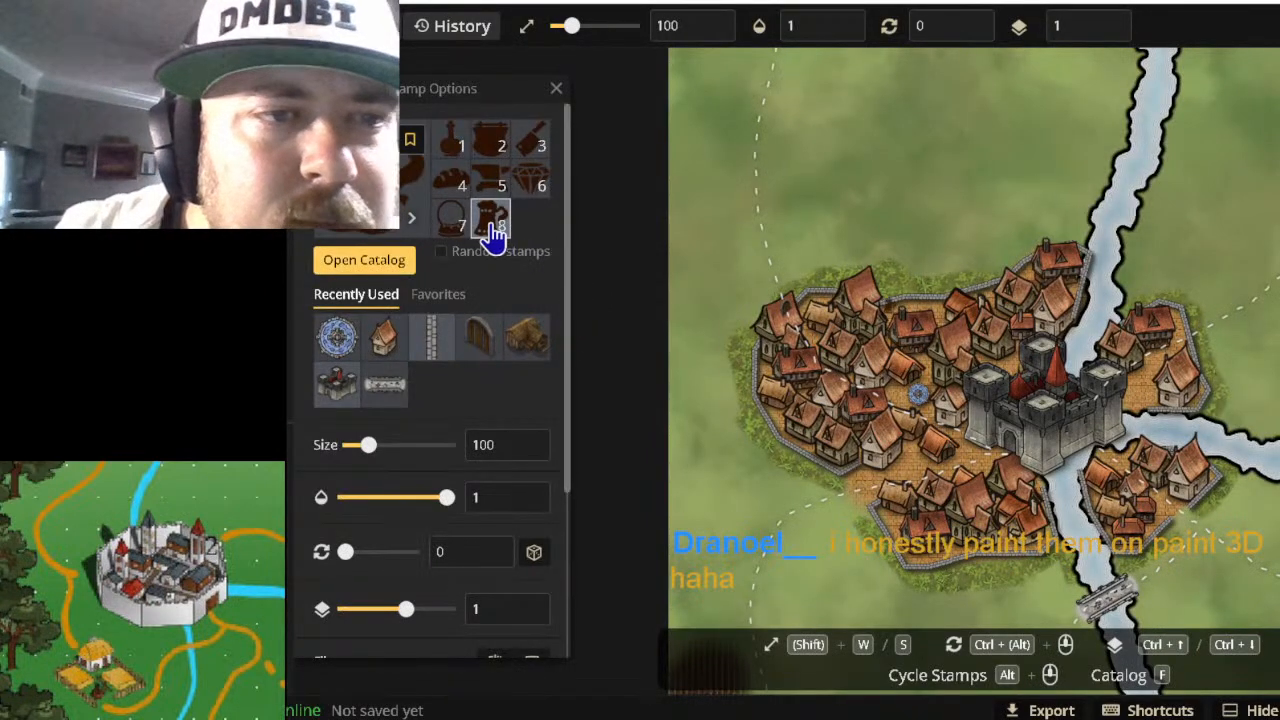
{"action": "scroll", "coordinate": [840, 503], "scroll_direction": "up", "scroll_amount": 5}
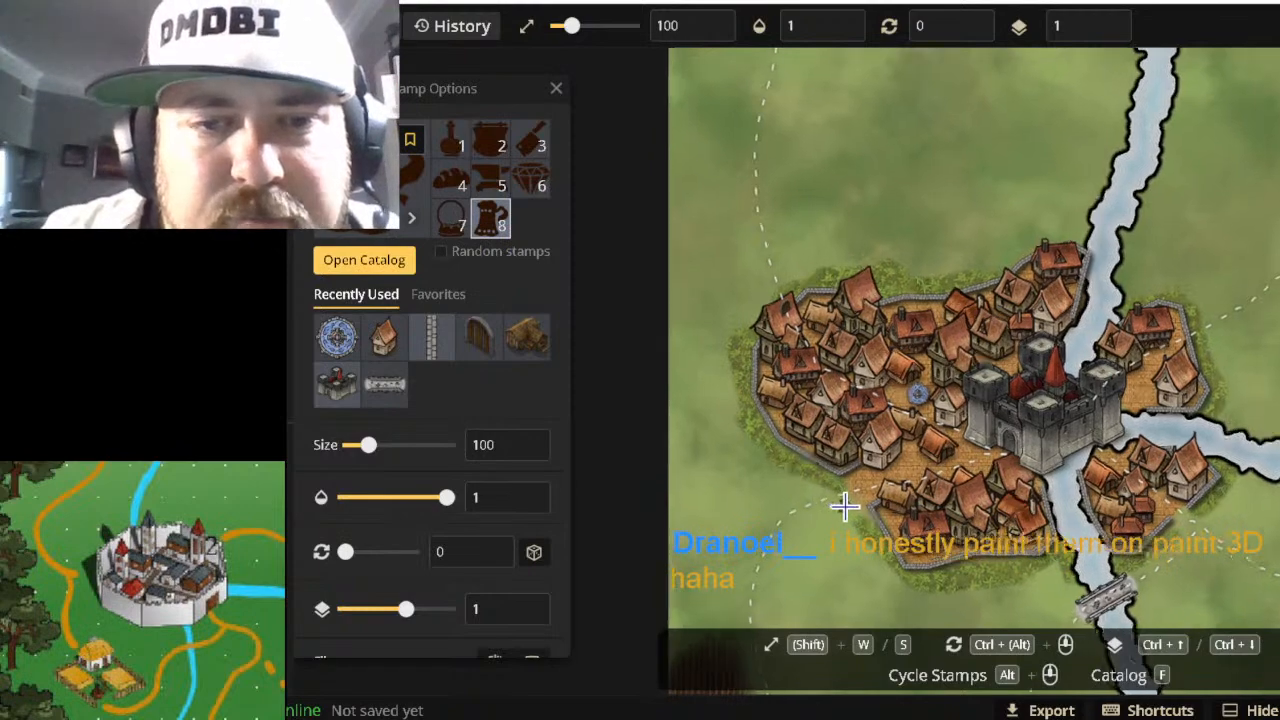
{"action": "scroll", "coordinate": [895, 460], "scroll_direction": "down", "scroll_amount": 3}
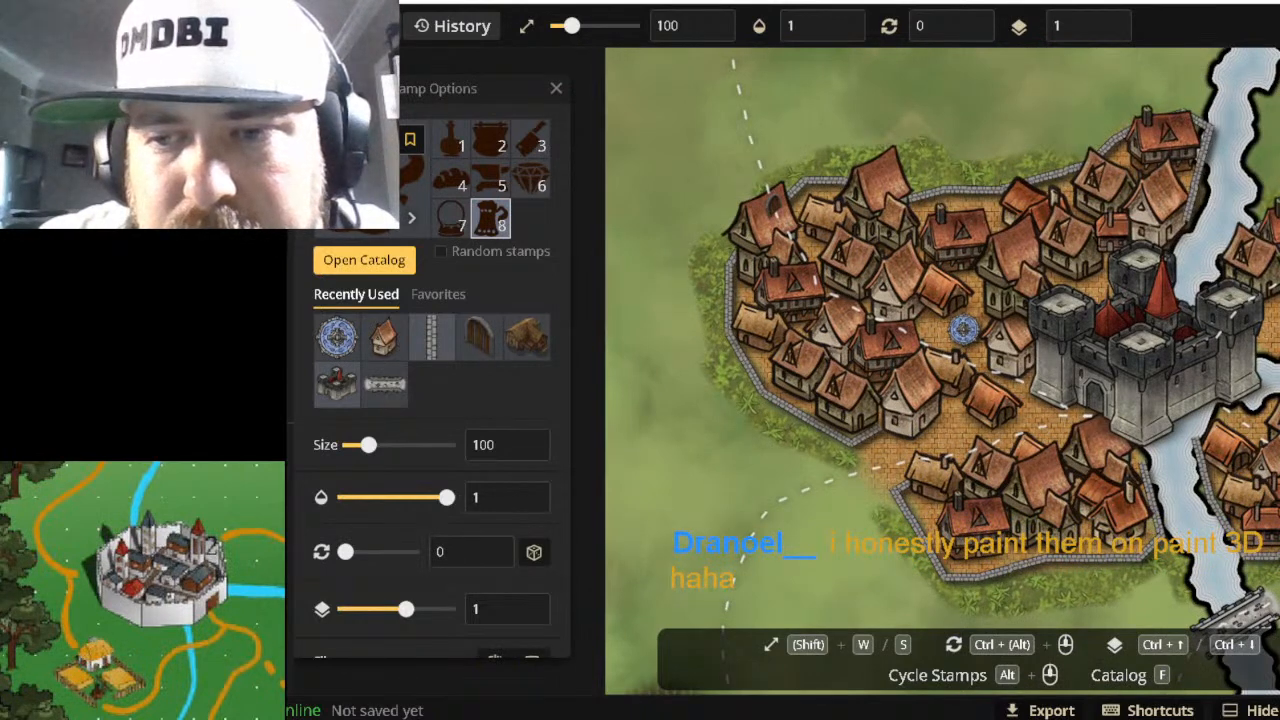
{"action": "left_click", "coordinate": [1276, 504]}
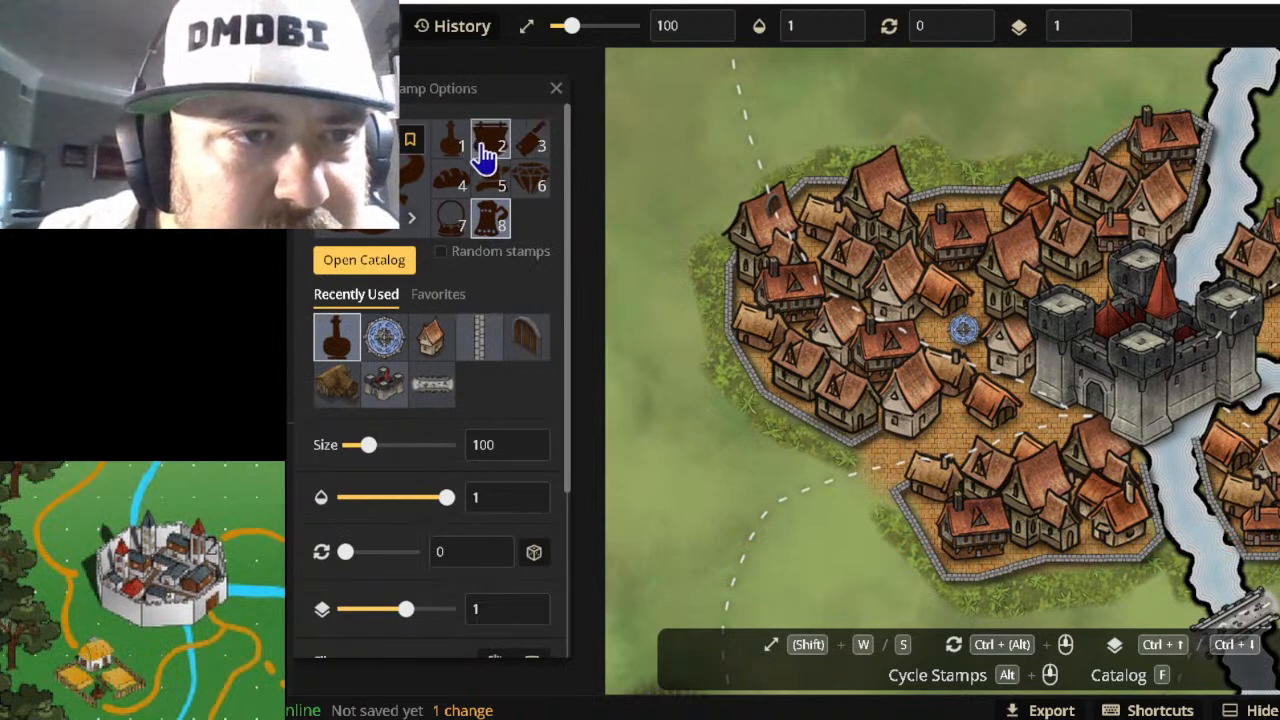
{"action": "left_click", "coordinate": [490, 180]}
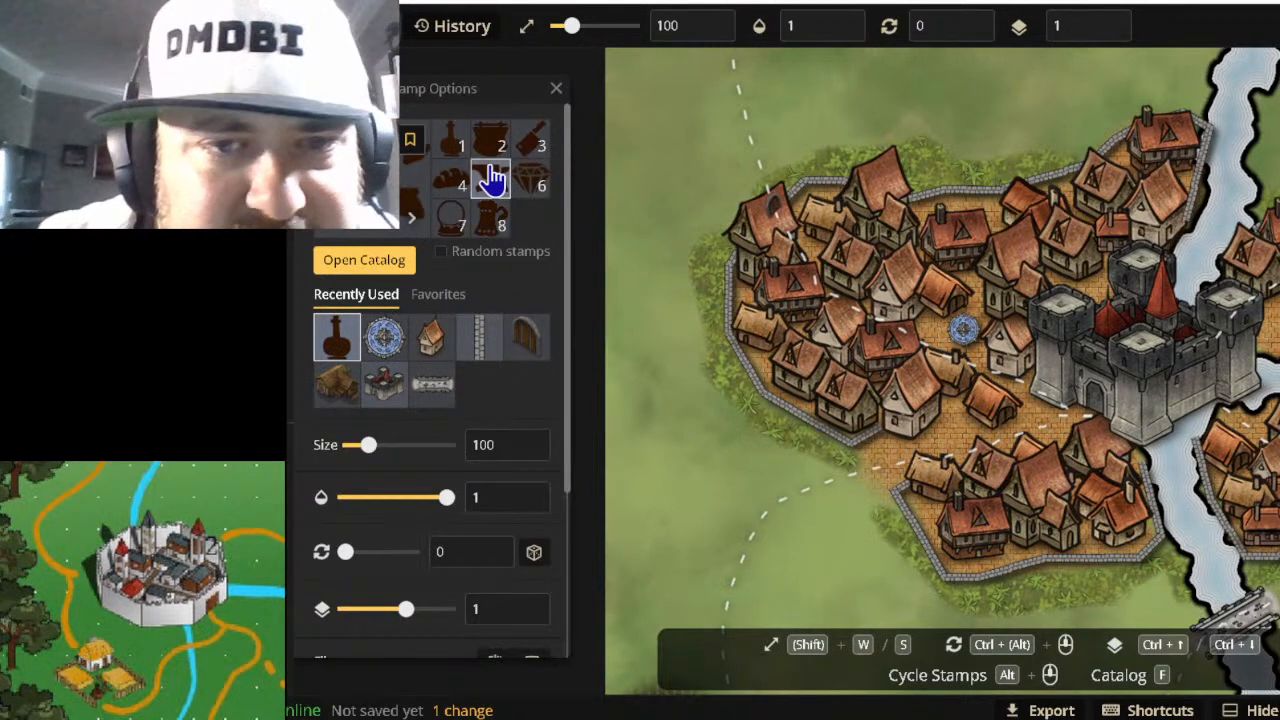
{"action": "left_click", "coordinate": [905, 410]}
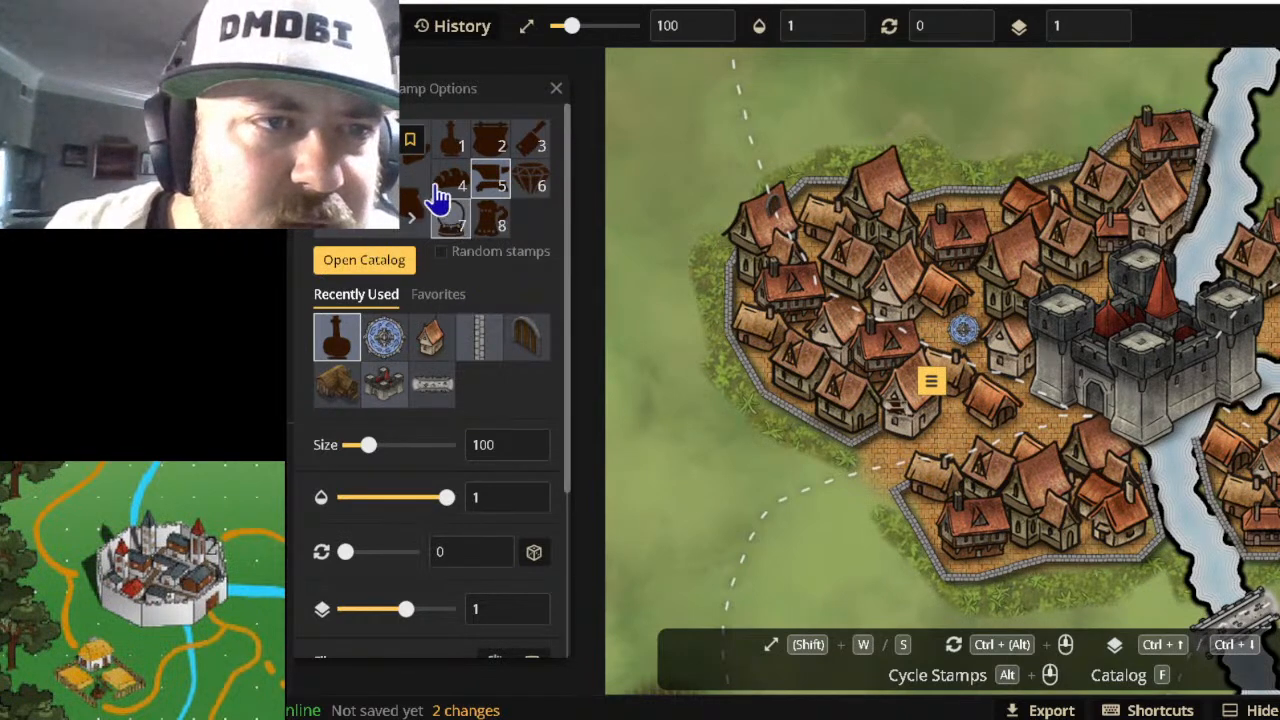
Try the potion flask symbol on the house just west of the castle and undo it.
{"action": "left_click", "coordinate": [452, 150]}
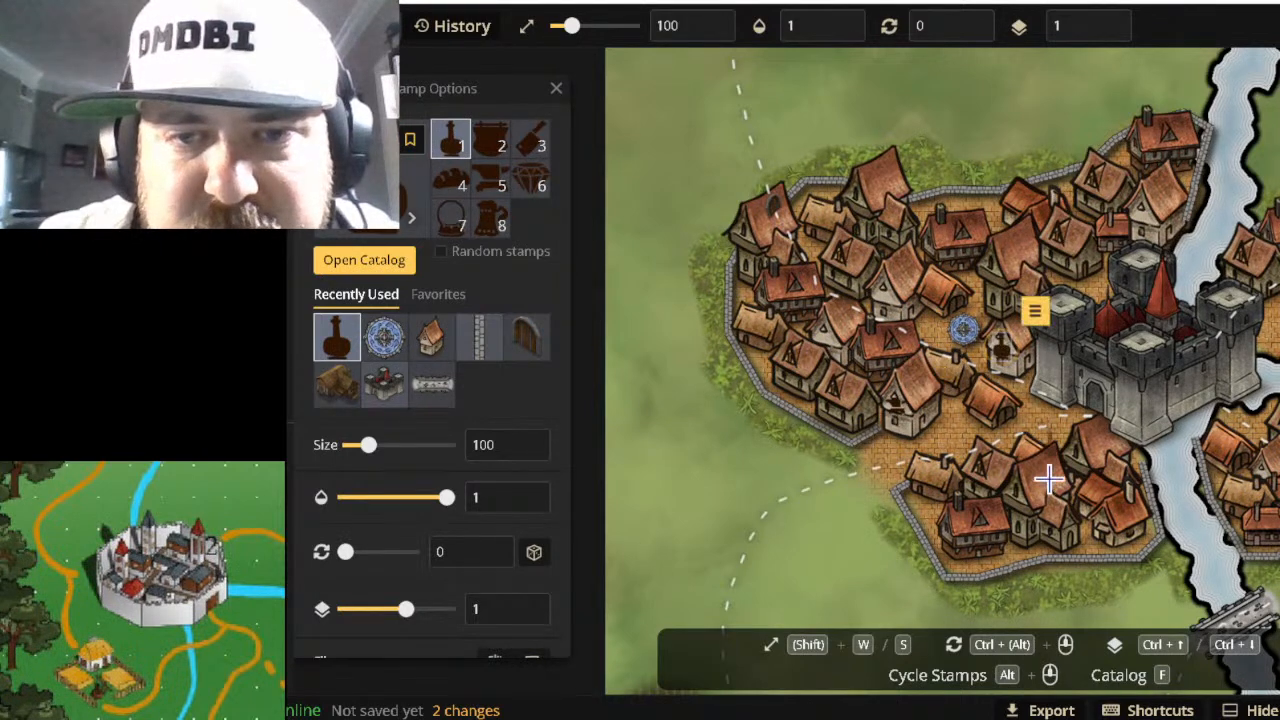
{"action": "left_click", "coordinate": [1000, 362]}
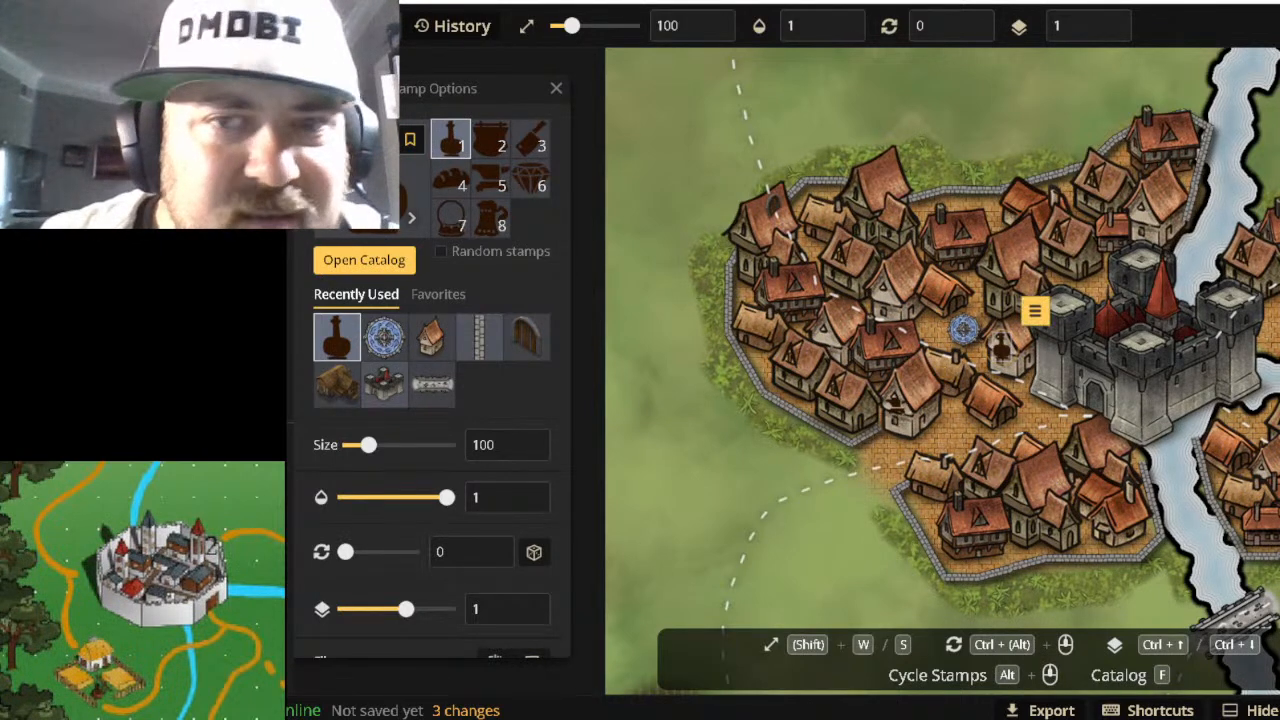
{"action": "key", "text": "ctrl+z"}
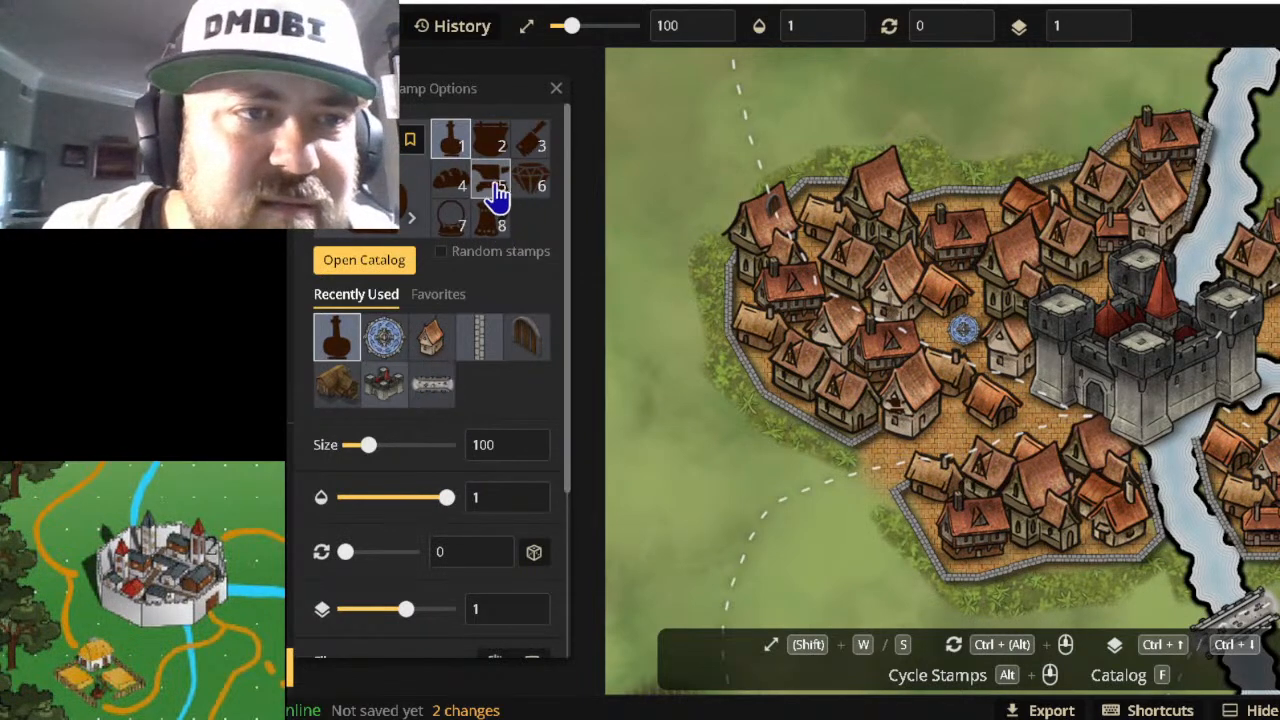
{"action": "left_click", "coordinate": [412, 222]}
{"action": "left_click", "coordinate": [411, 222]}
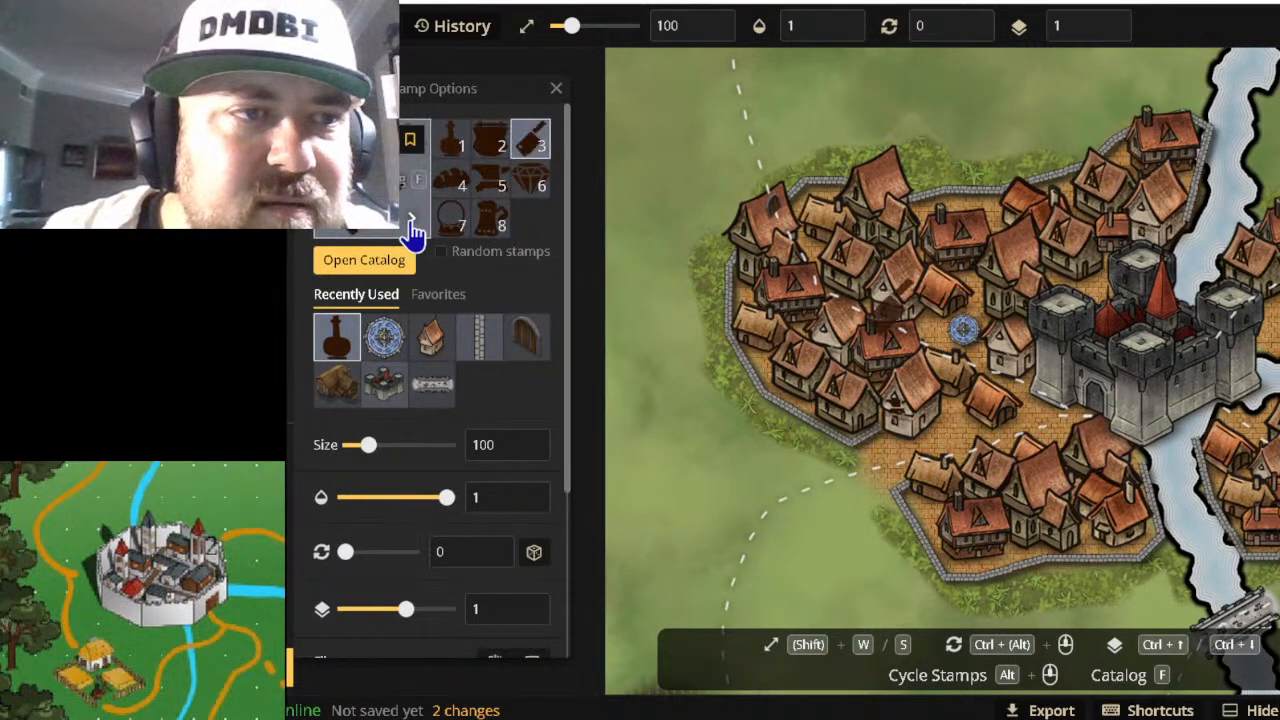
{"action": "left_click", "coordinate": [411, 222]}
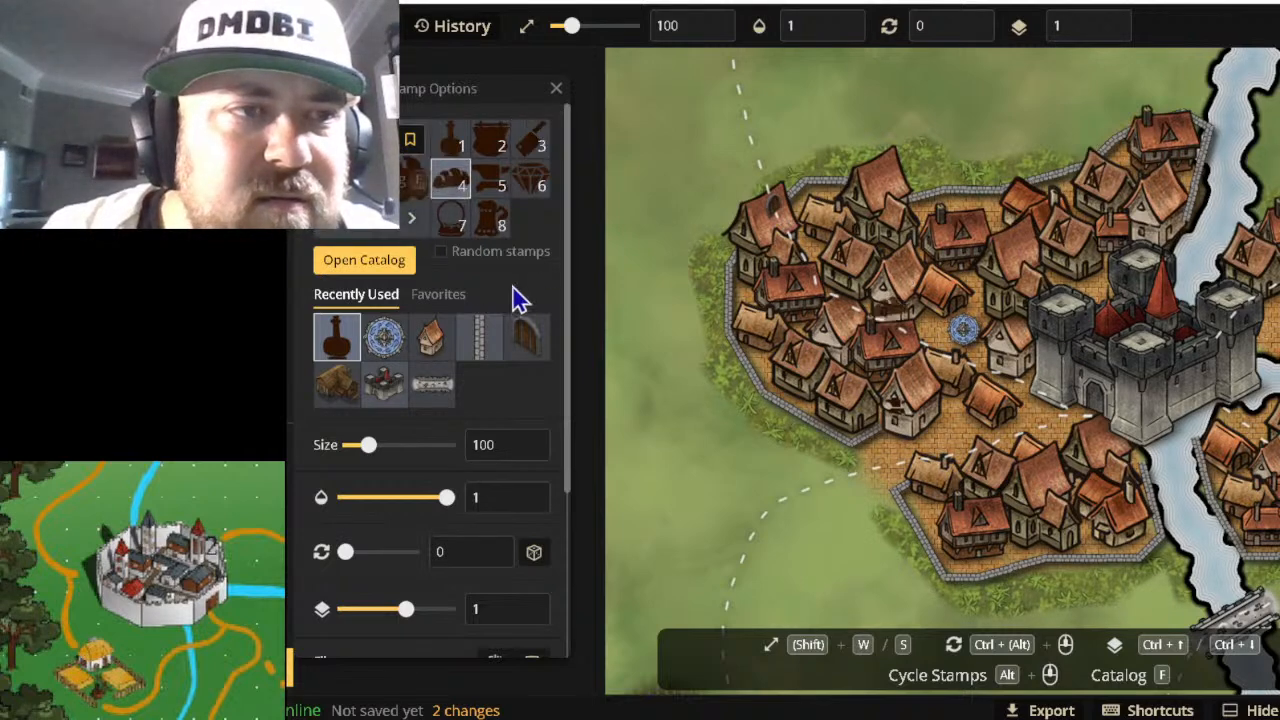
{"action": "left_click", "coordinate": [450, 140]}
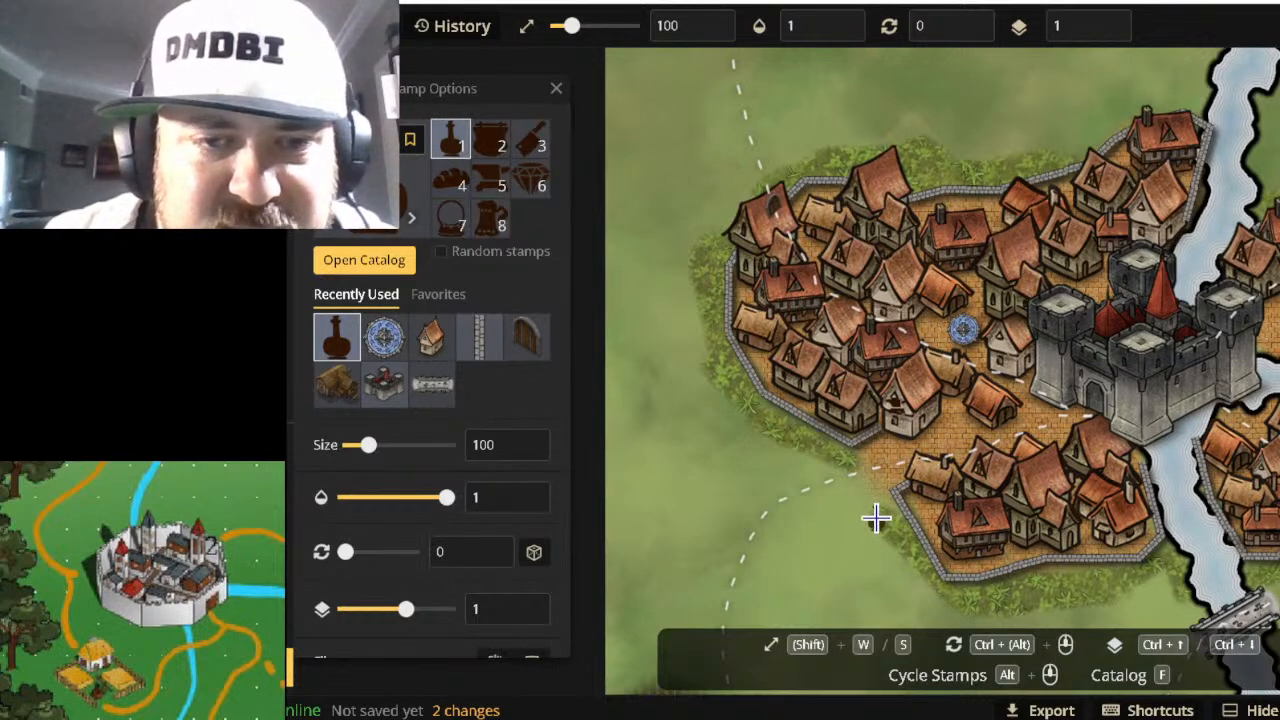
{"action": "scroll", "coordinate": [870, 515], "scroll_direction": "down", "scroll_amount": 1, "text": "ctrl"}
{"action": "scroll", "coordinate": [870, 515], "scroll_direction": "up", "scroll_amount": 1, "text": "ctrl"}
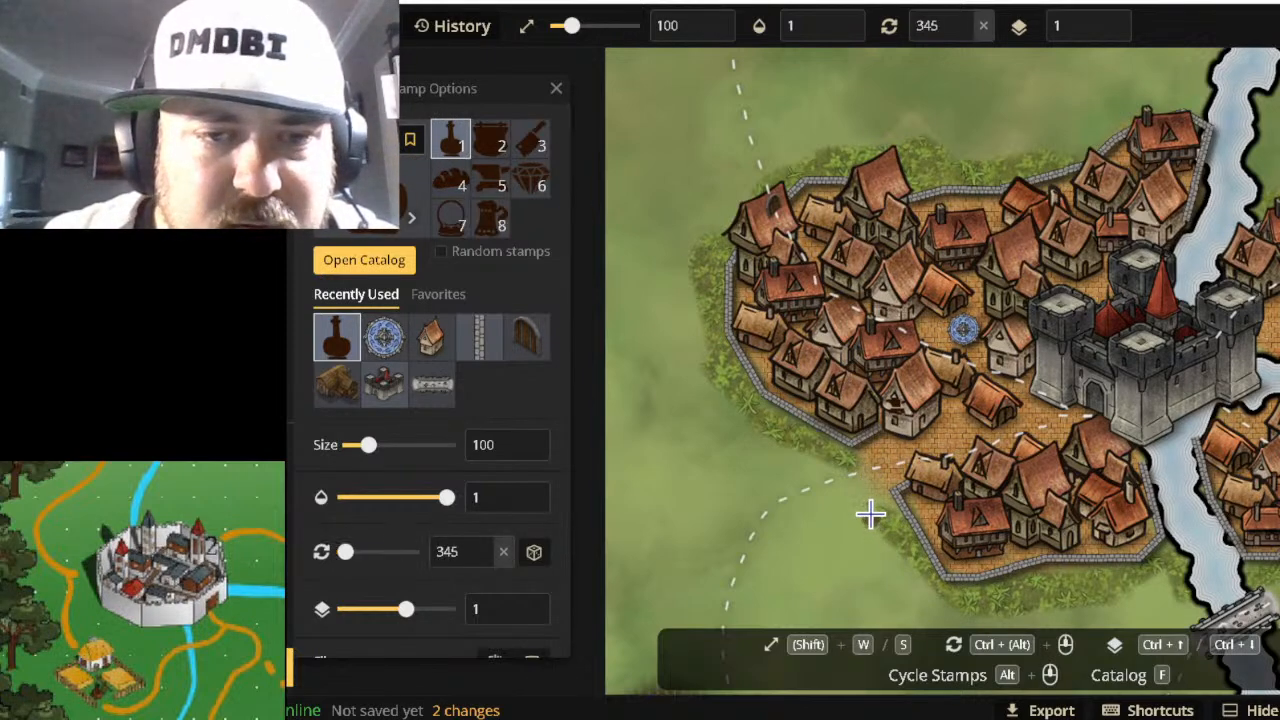
{"action": "scroll", "coordinate": [869, 514], "scroll_direction": "down", "scroll_amount": 2, "text": "shift"}
{"action": "scroll", "coordinate": [869, 514], "scroll_direction": "down", "scroll_amount": 1}
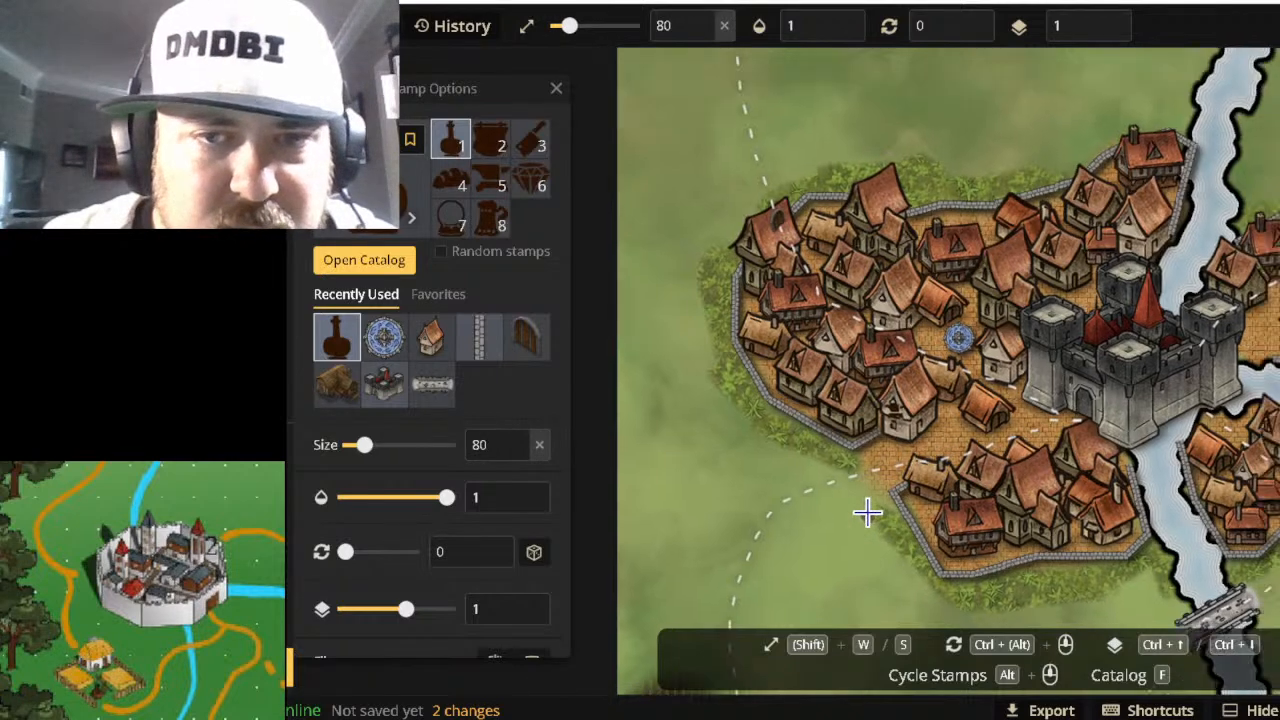
{"action": "scroll", "coordinate": [868, 512], "scroll_direction": "down", "scroll_amount": 1, "text": "shift"}
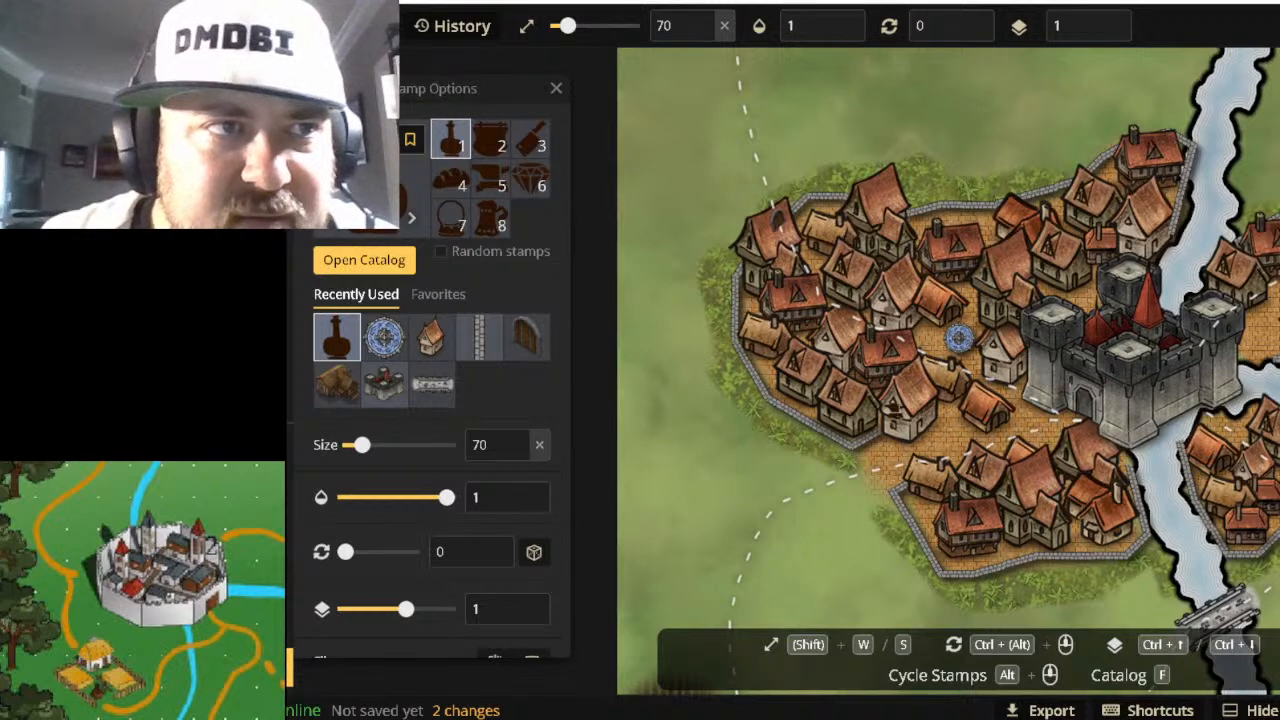
{"action": "key", "text": "Escape"}
Raise the house just west of the castle to layer 1 and nudge it slightly up and to the left.
{"action": "left_click", "coordinate": [1005, 365]}
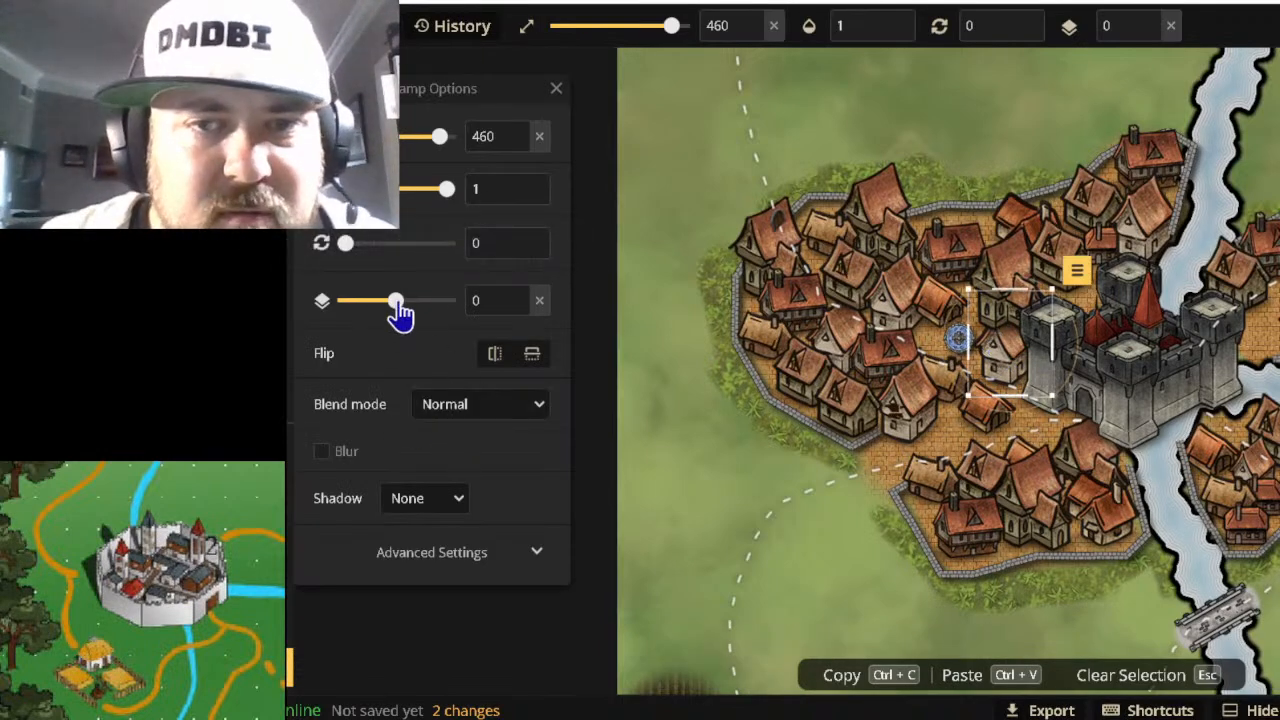
{"action": "left_click_drag", "start_coordinate": [399, 315], "coordinate": [413, 316]}
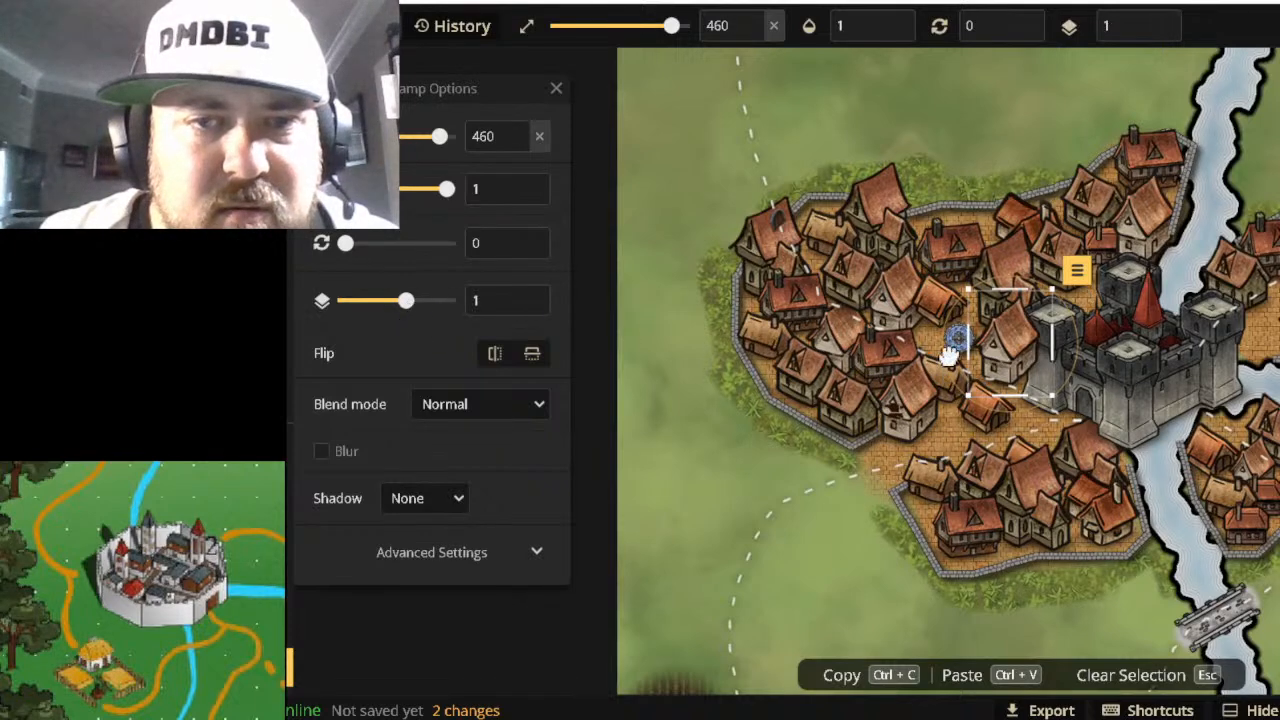
{"action": "left_click_drag", "start_coordinate": [997, 354], "coordinate": [991, 349]}
Raise the castle to layer 2 and reselect the house just west of it.
{"action": "left_click", "coordinate": [1108, 388]}
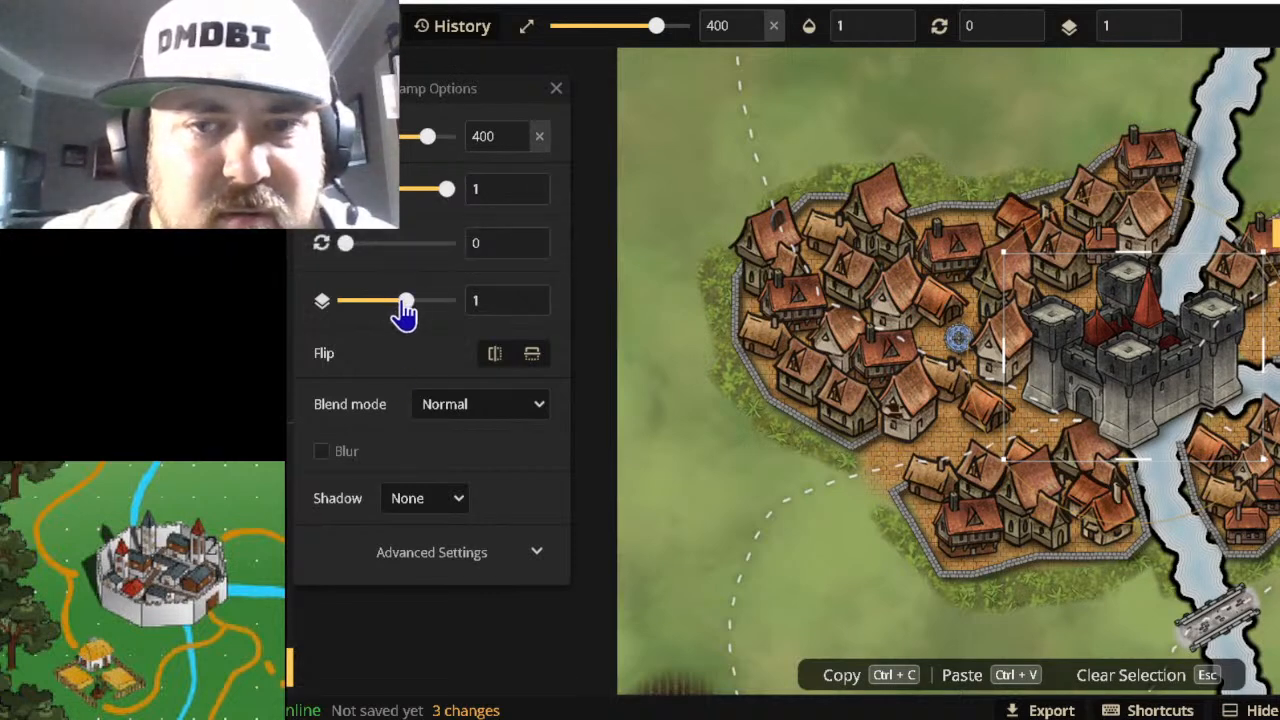
{"action": "left_click_drag", "start_coordinate": [404, 313], "coordinate": [414, 315]}
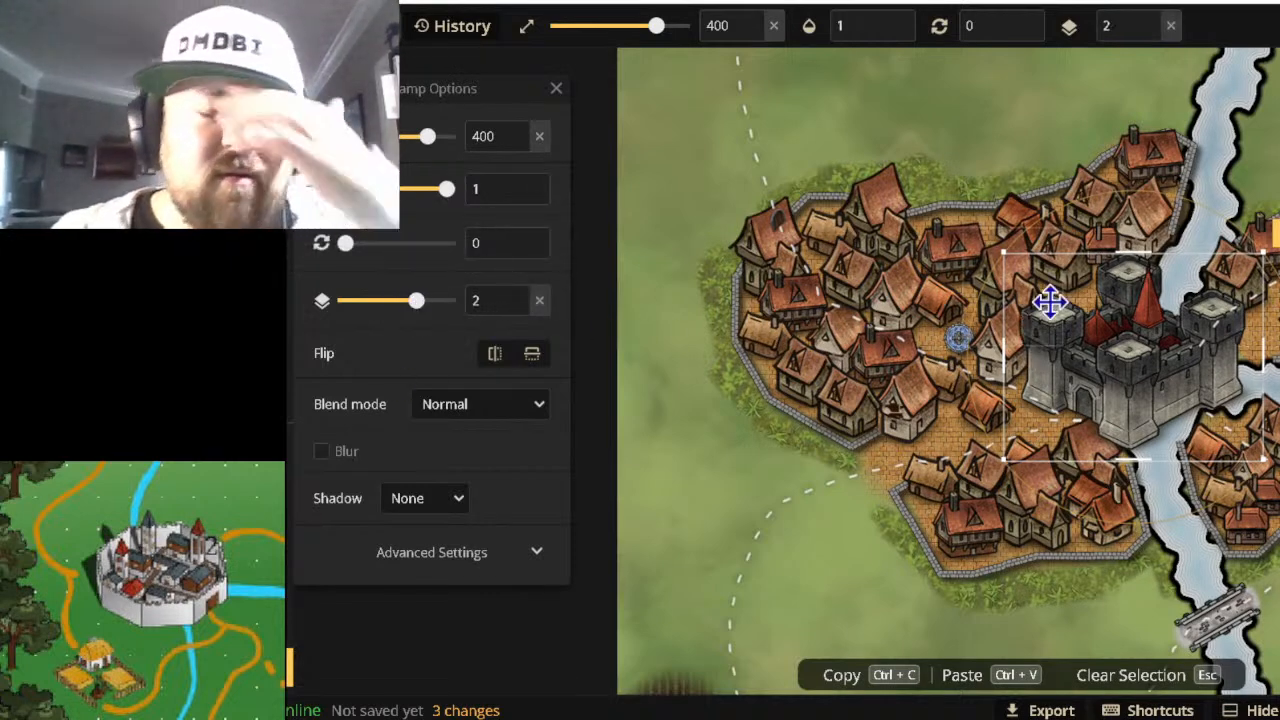
{"action": "left_click", "coordinate": [990, 343]}
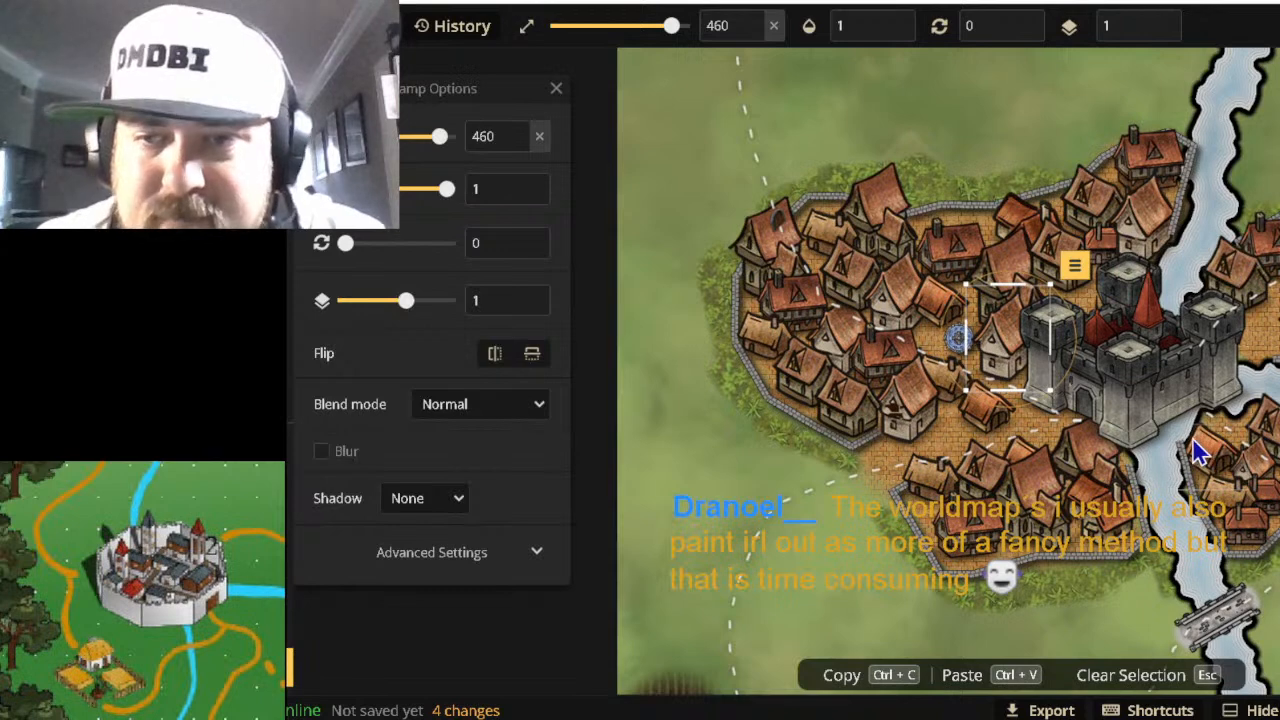
Raise the two overlapping houses just south of the castle to layer 2 and select the dashed path southwest of the town.
{"action": "left_click", "coordinate": [1088, 435]}
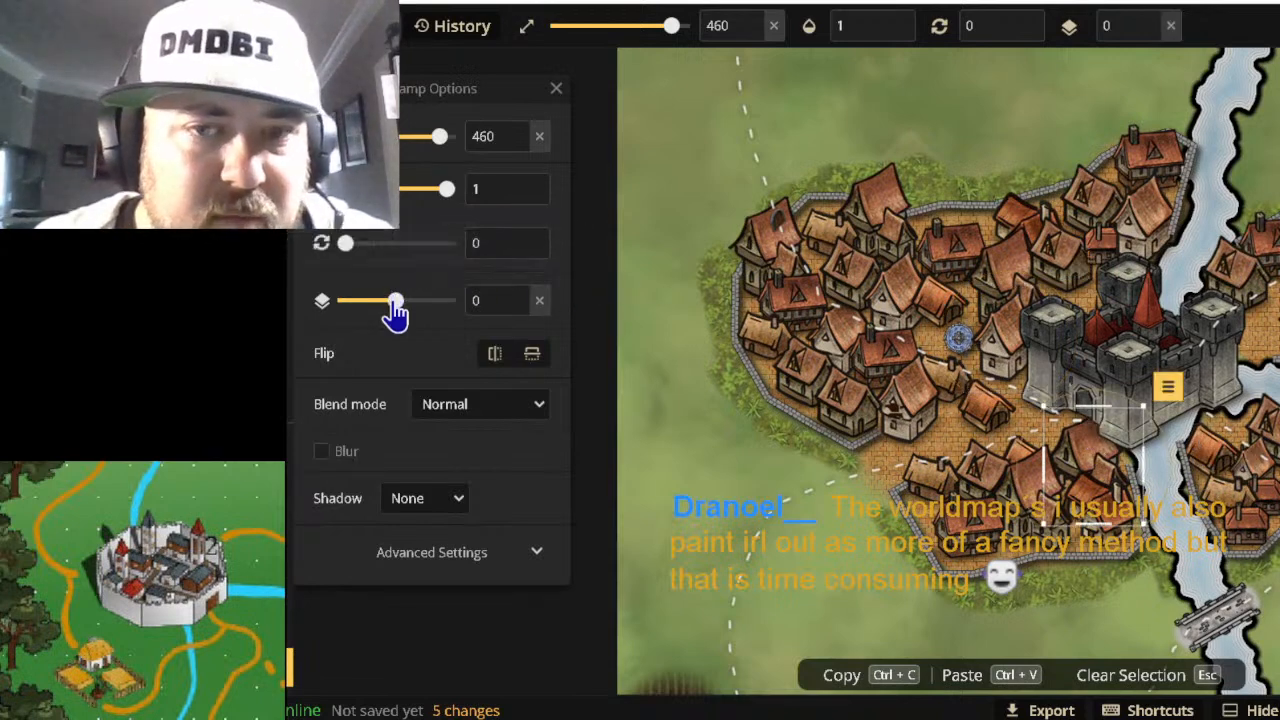
{"action": "mouse_move", "coordinate": [395, 311]}
{"action": "left_mouse_down"}
{"action": "mouse_move", "coordinate": [411, 309]}
{"action": "mouse_move", "coordinate": [397, 313]}
{"action": "left_mouse_up"}
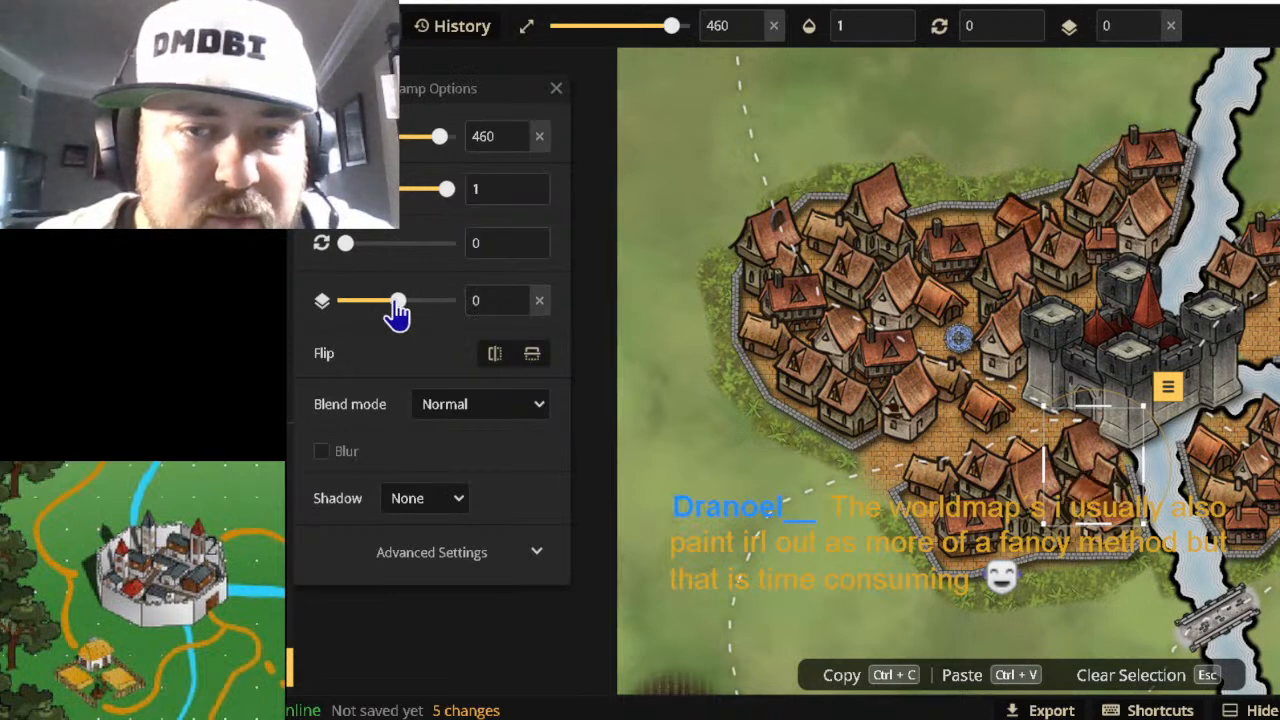
{"action": "left_click", "coordinate": [1108, 518]}
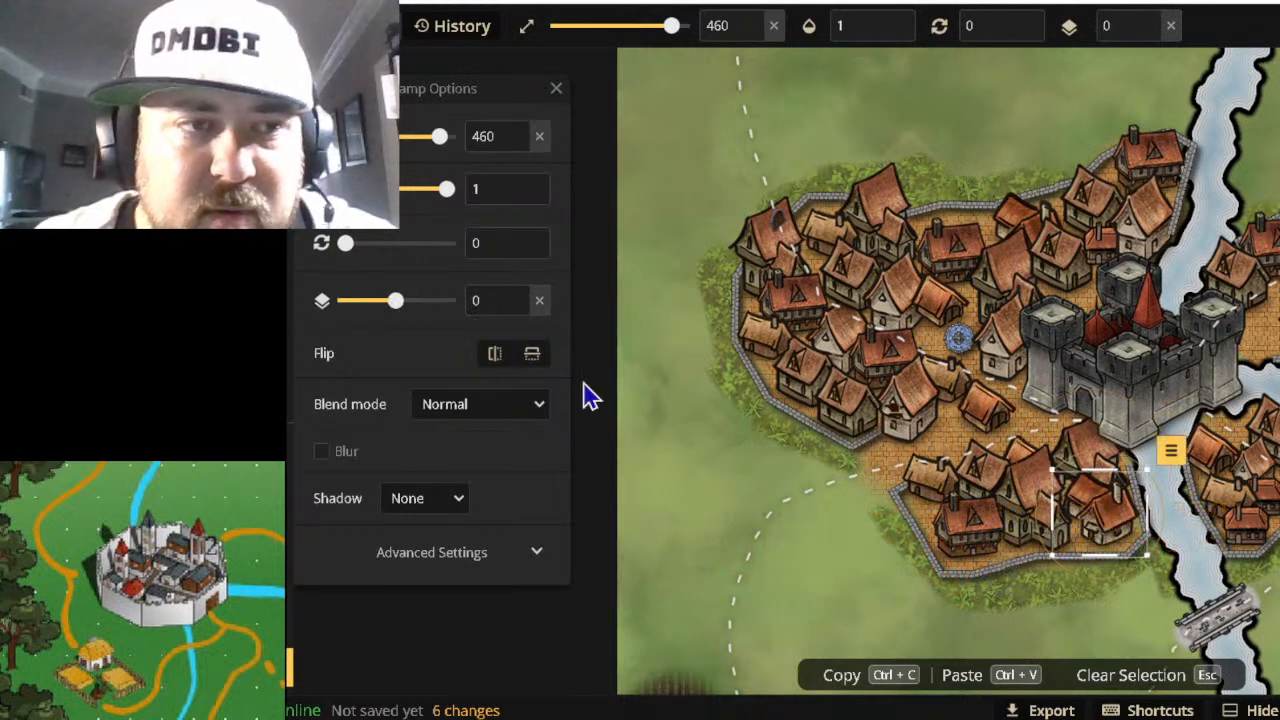
{"action": "left_click_drag", "start_coordinate": [394, 307], "coordinate": [415, 306]}
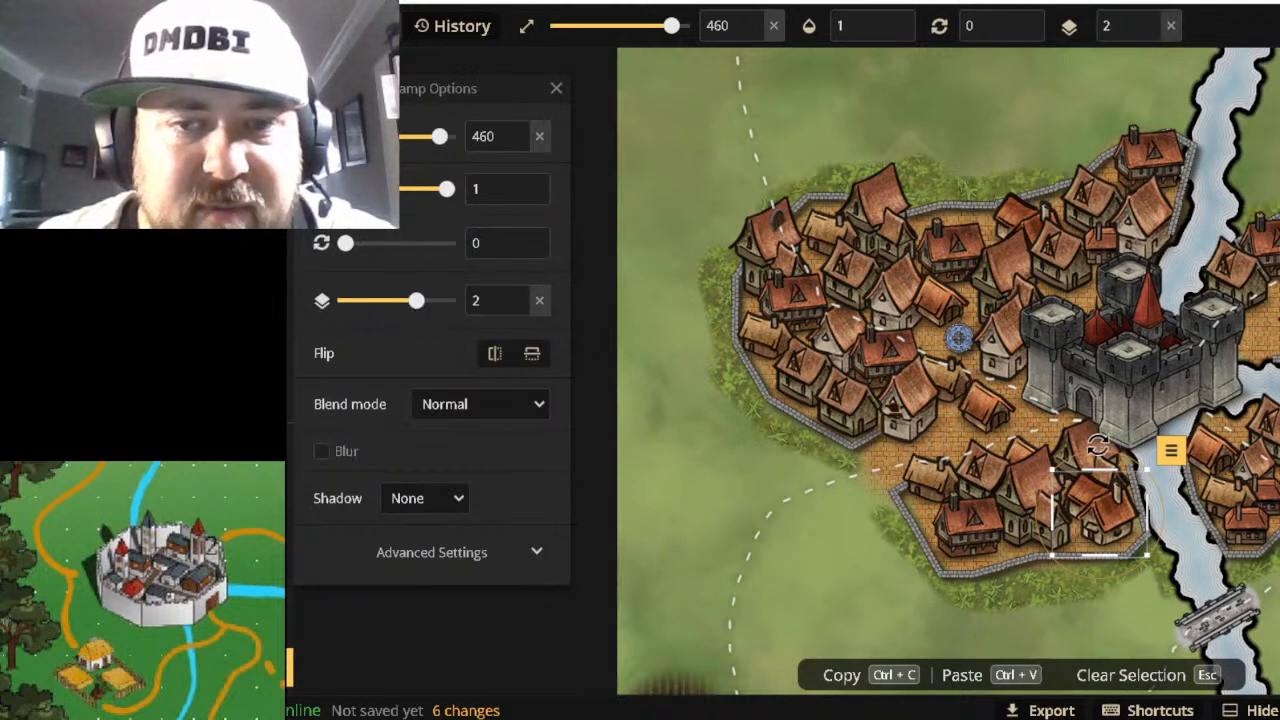
{"action": "left_click", "coordinate": [1078, 434]}
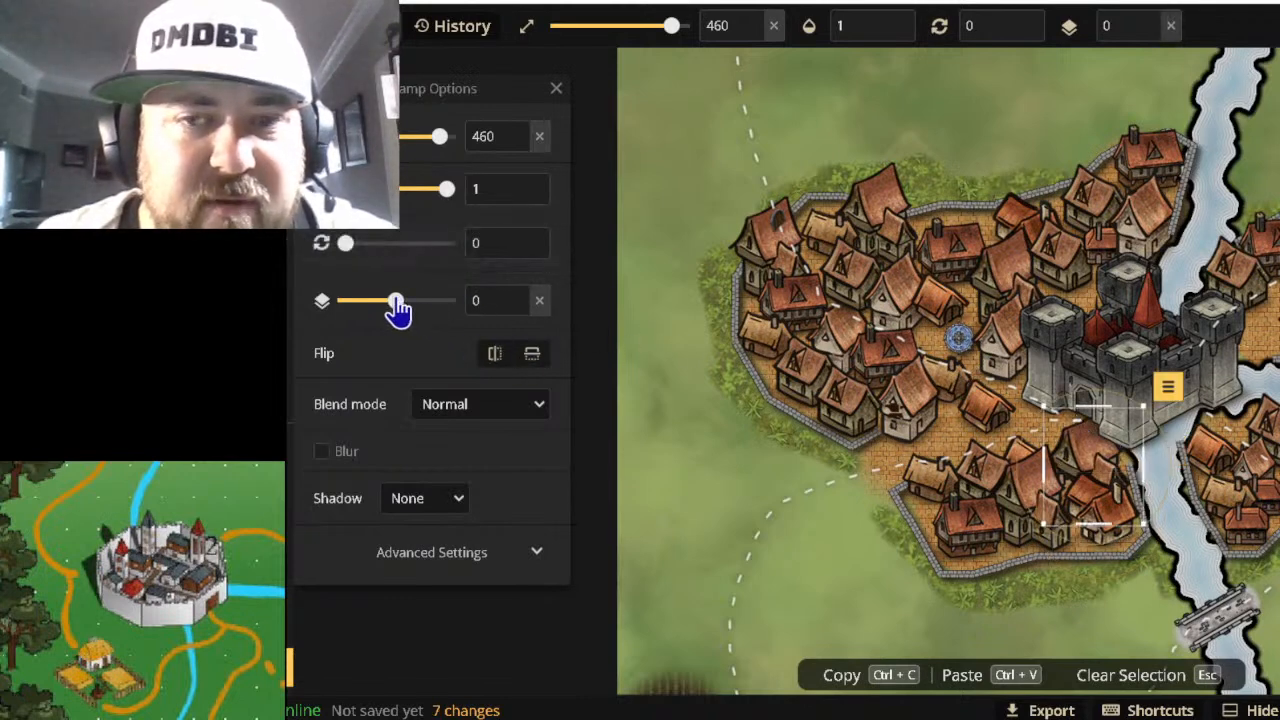
{"action": "mouse_move", "coordinate": [398, 312]}
{"action": "left_mouse_down"}
{"action": "mouse_move", "coordinate": [414, 313]}
{"action": "mouse_move", "coordinate": [403, 312]}
{"action": "left_mouse_up"}
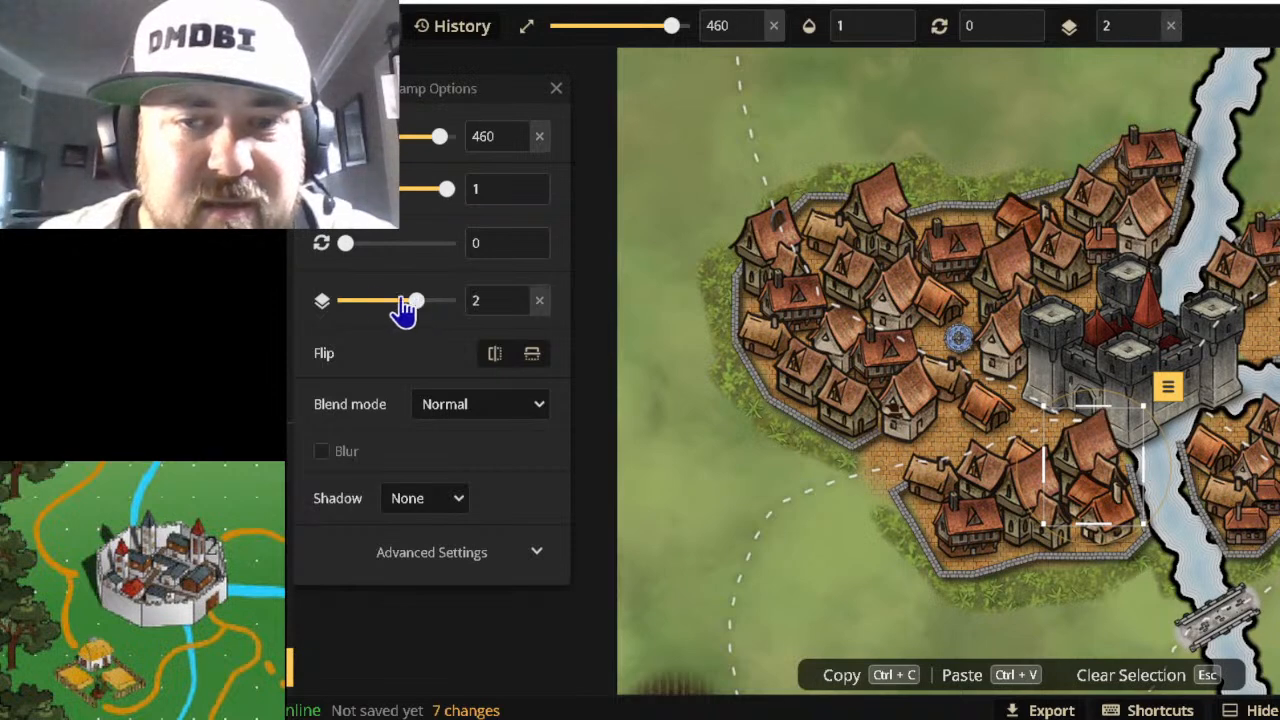
{"action": "left_click", "coordinate": [791, 580]}
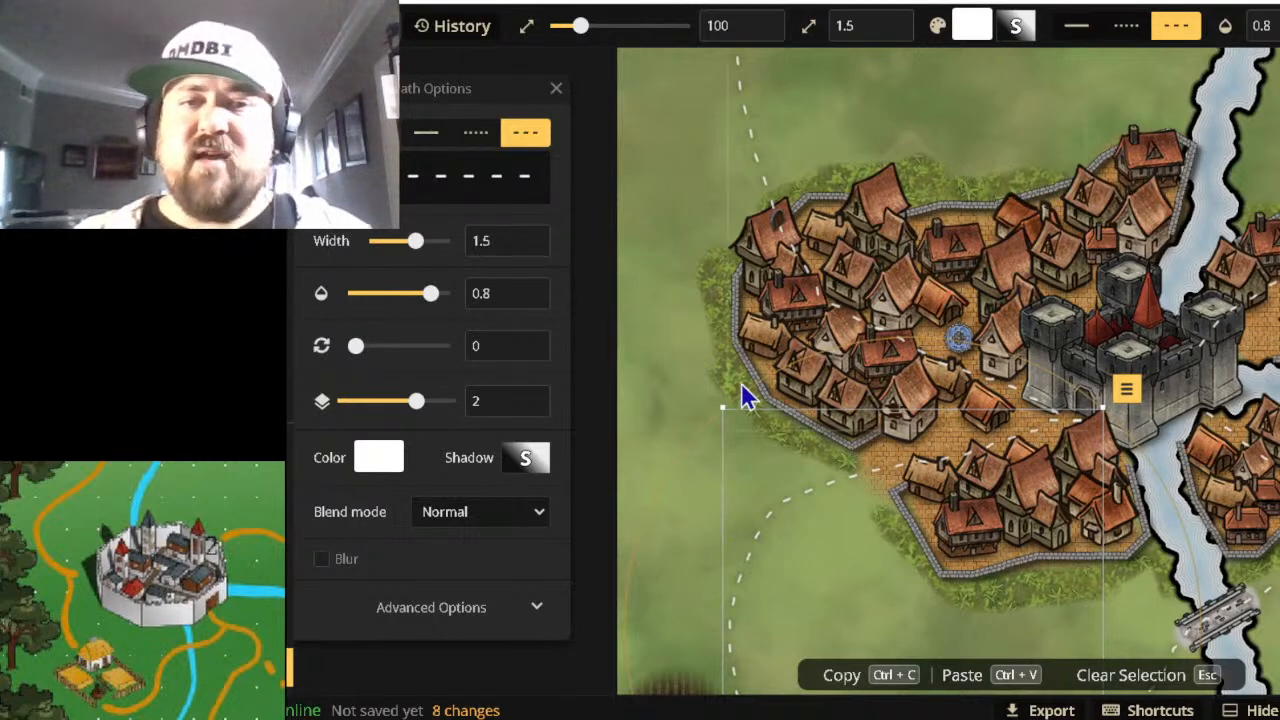
{"action": "left_click", "coordinate": [700, 335]}
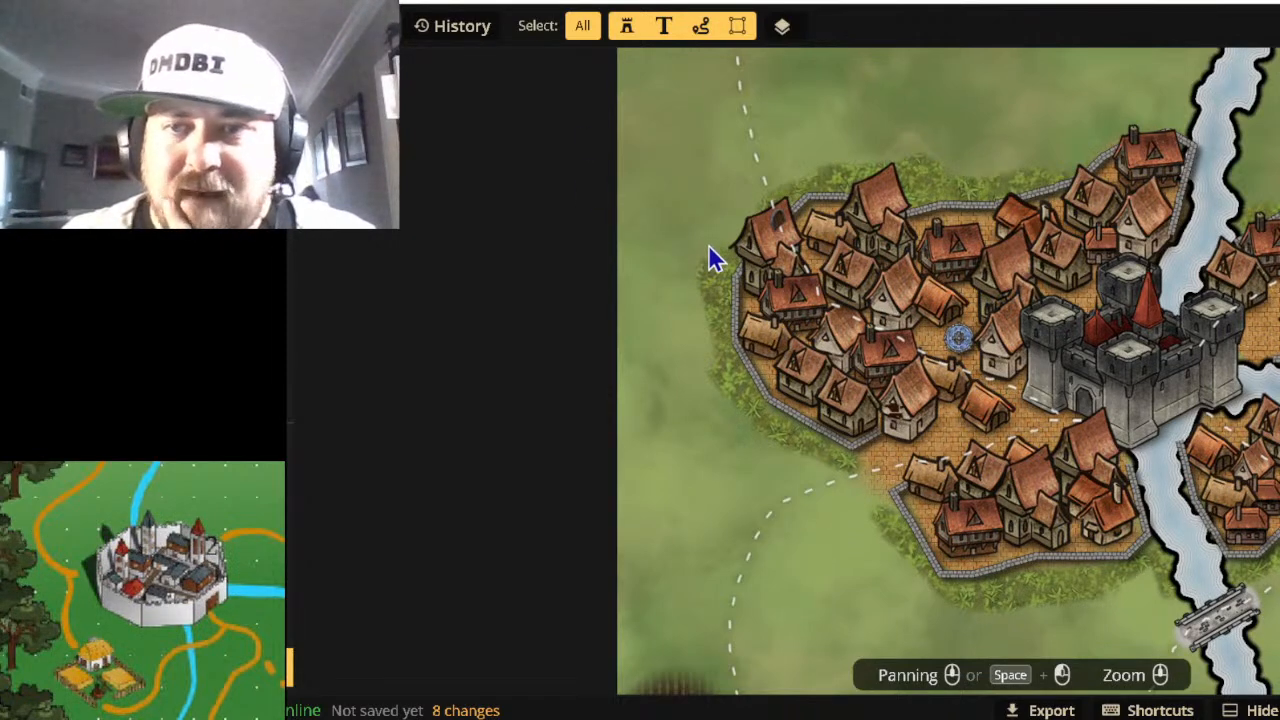
{"action": "scroll", "coordinate": [1130, 373], "scroll_direction": "down", "scroll_amount": 3}
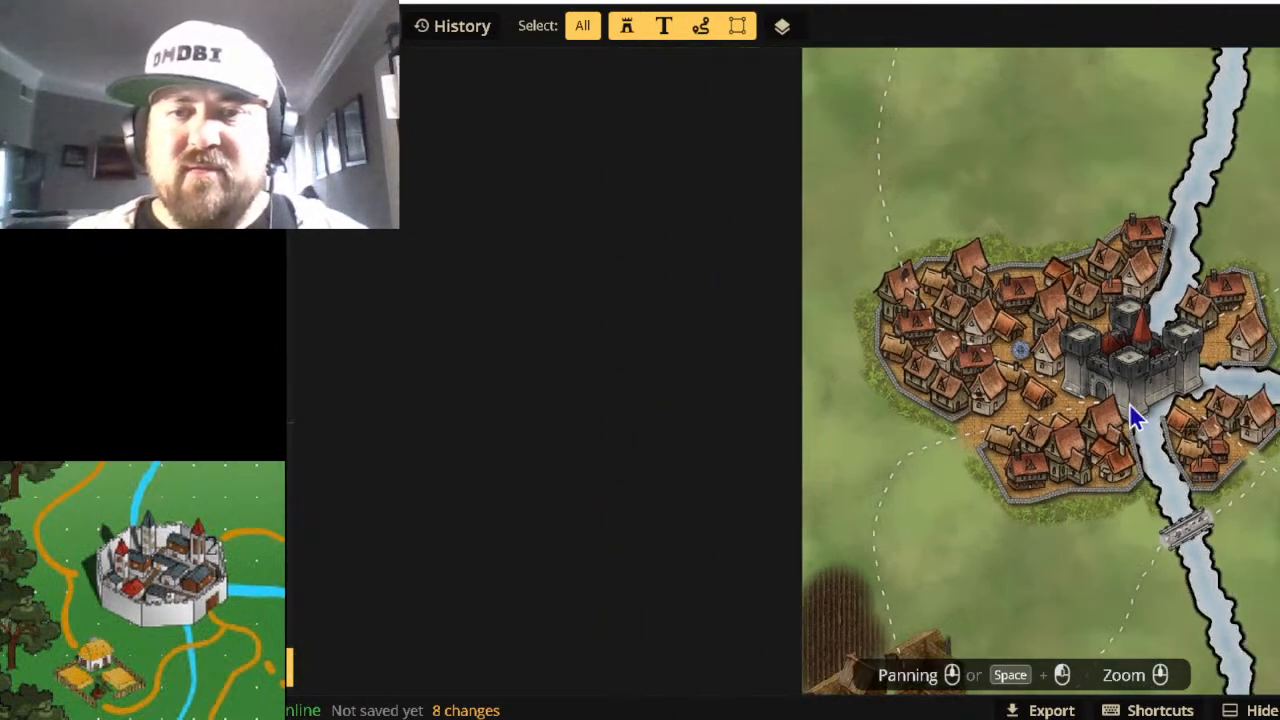
{"action": "scroll", "coordinate": [1060, 310], "scroll_direction": "up", "scroll_amount": 1}
{"action": "scroll", "coordinate": [1040, 277], "scroll_direction": "down", "scroll_amount": 1}
{"action": "scroll", "coordinate": [1040, 277], "scroll_direction": "up", "scroll_amount": 2}
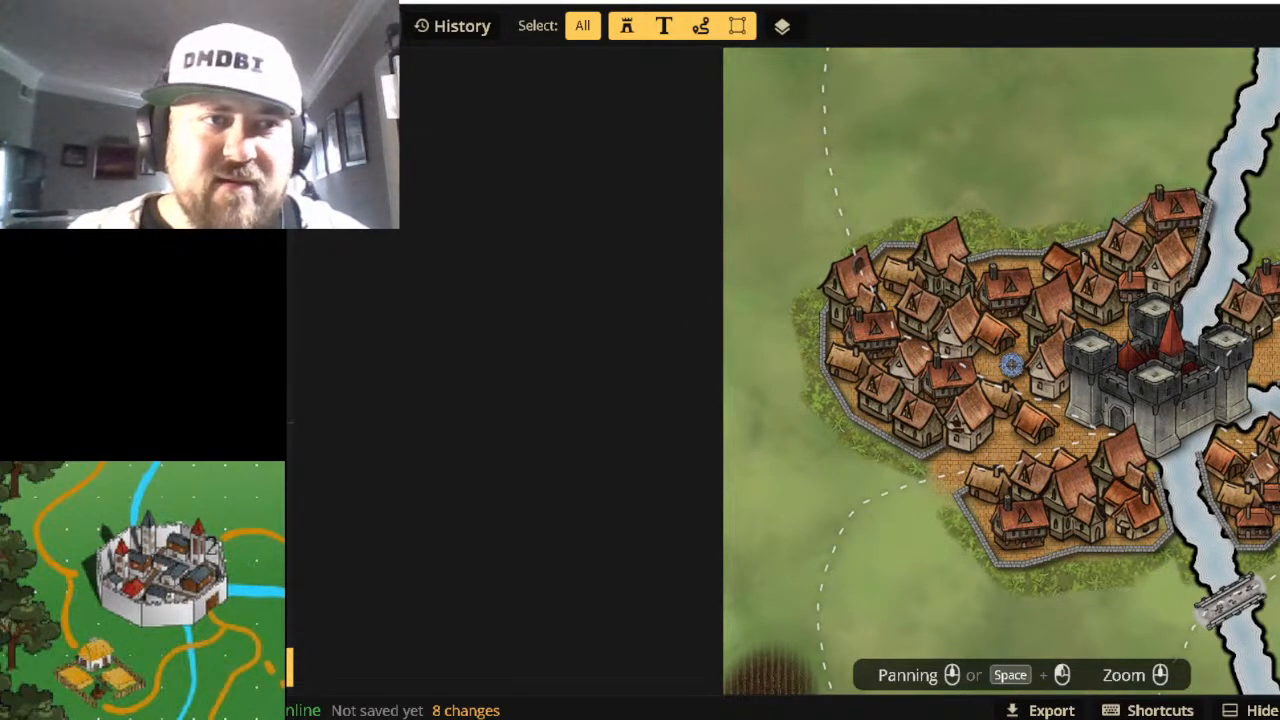
{"action": "left_click", "coordinate": [263, 208]}
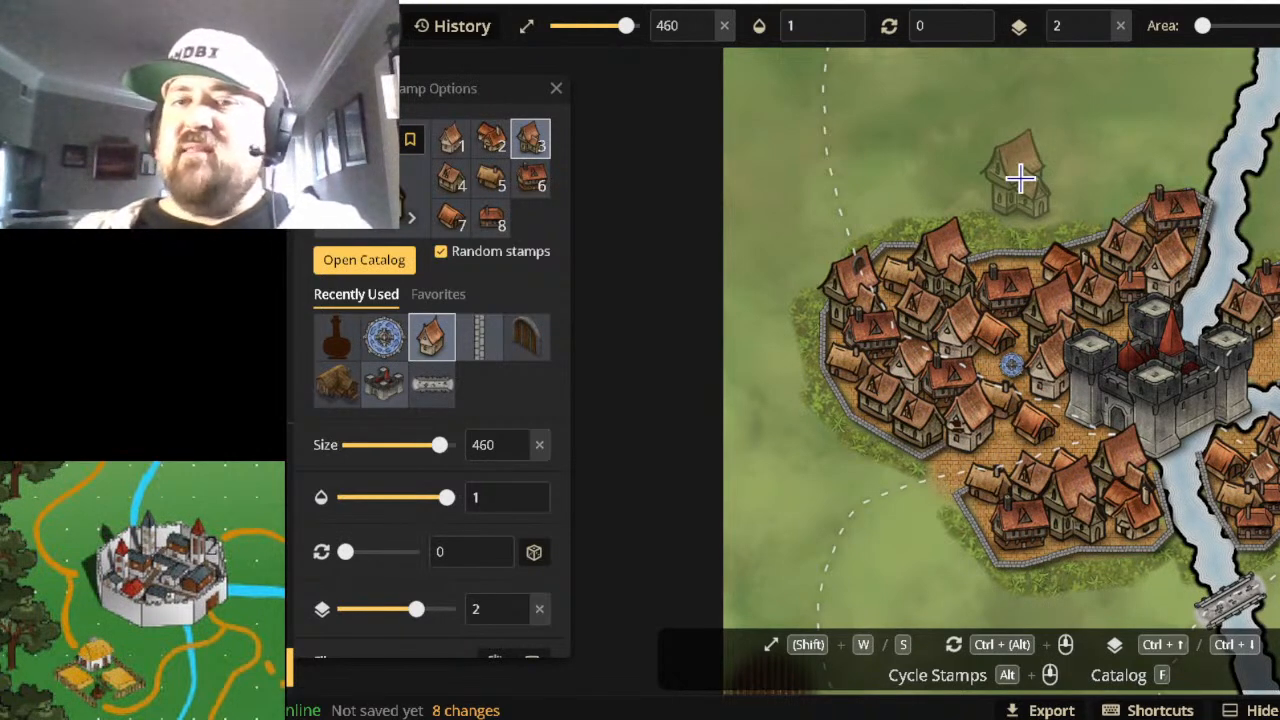
{"action": "scroll", "coordinate": [1134, 294], "scroll_direction": "down", "scroll_amount": 5}
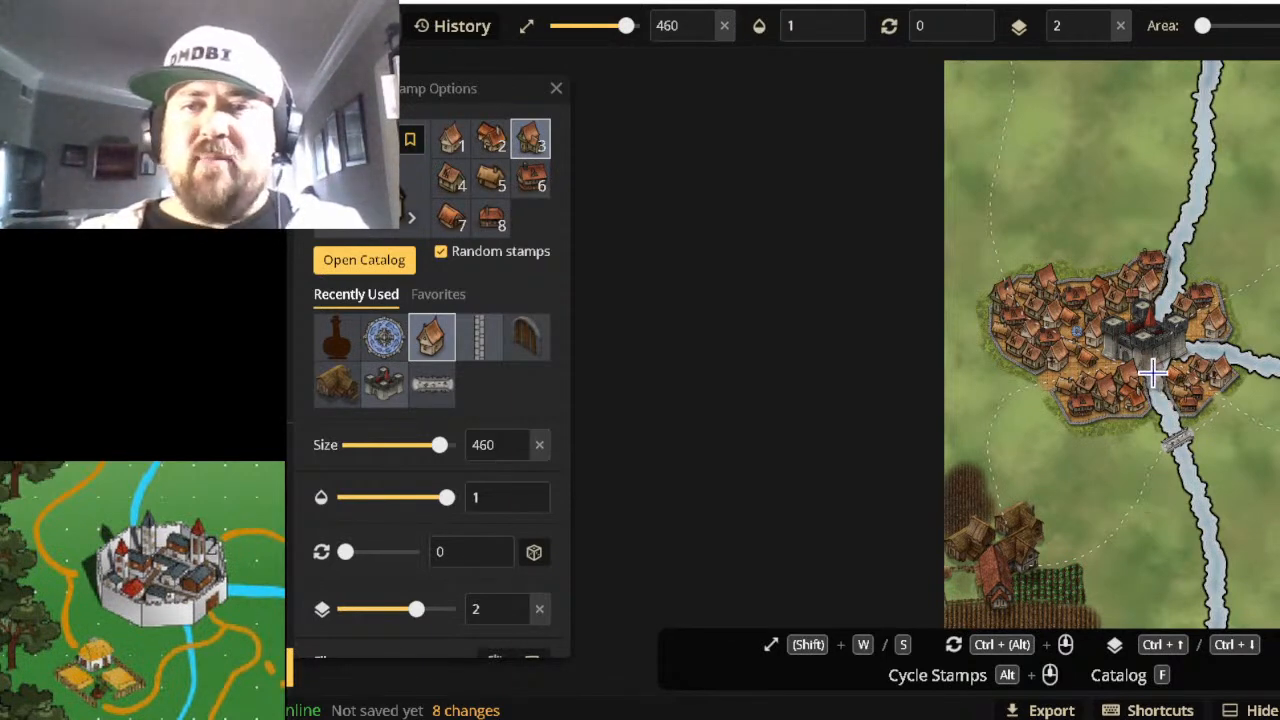
{"action": "scroll", "coordinate": [1150, 372], "scroll_direction": "down", "scroll_amount": 1}
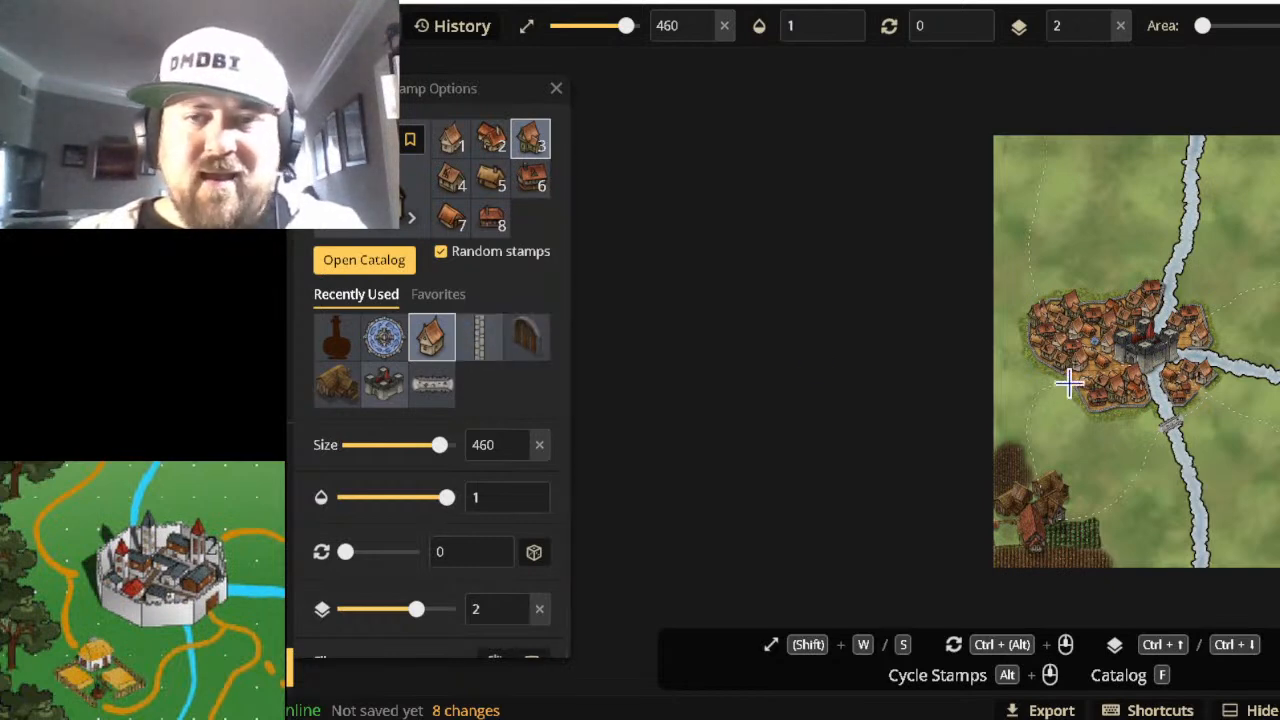
Delete the dark symbol stamp from the front of the house beside the town's southwest entrance and clear the selection.
{"action": "scroll", "coordinate": [1086, 440], "scroll_direction": "up", "scroll_amount": 2}
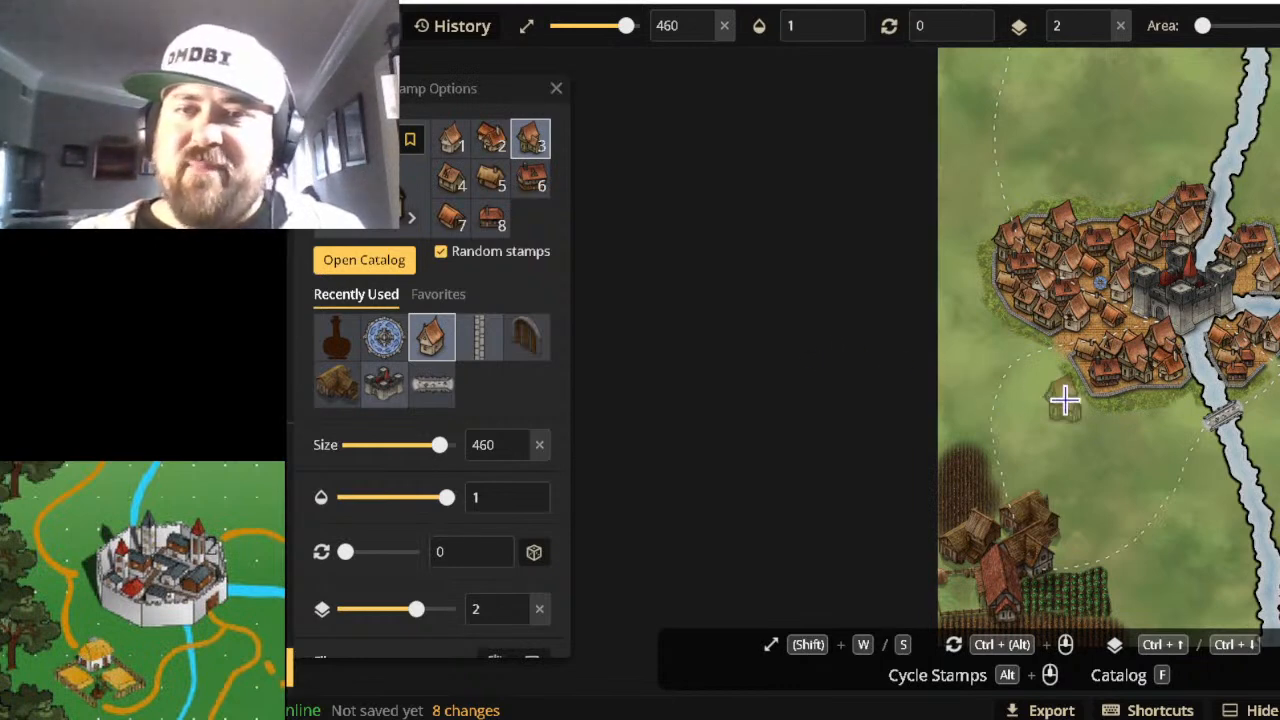
{"action": "scroll", "coordinate": [1050, 385], "scroll_direction": "up", "scroll_amount": 3}
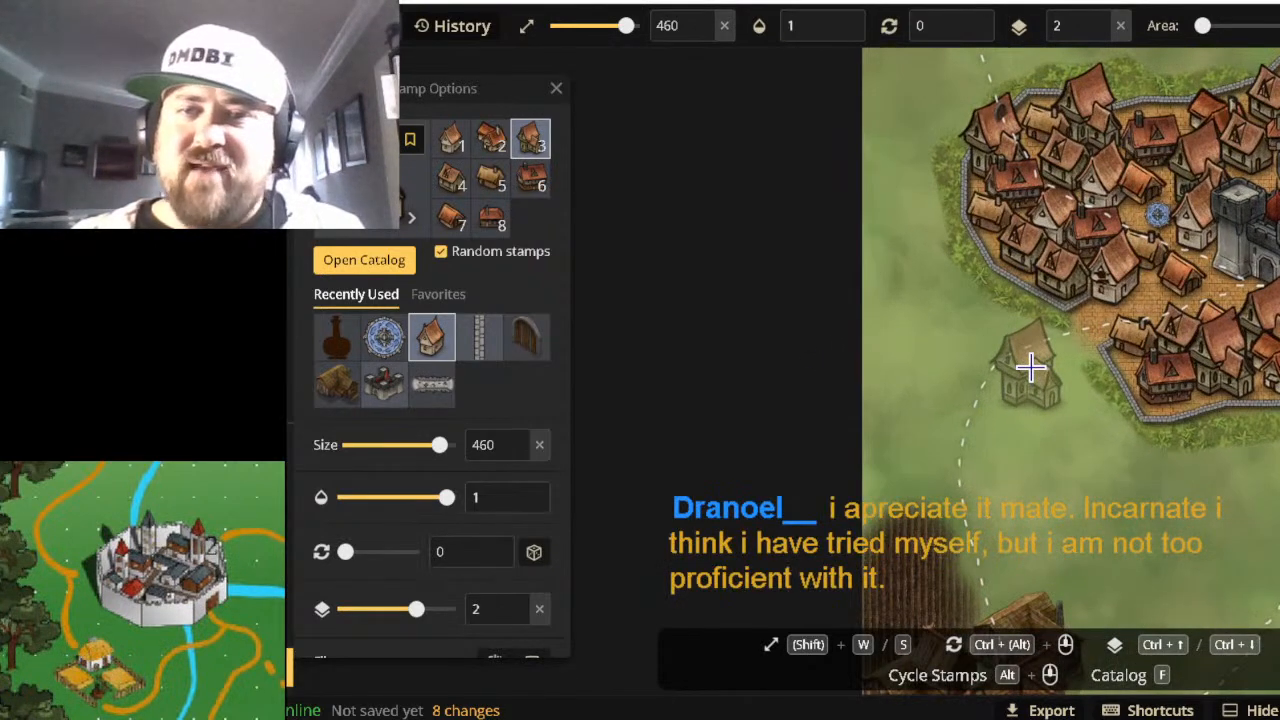
{"action": "scroll", "coordinate": [1037, 403], "scroll_direction": "down", "scroll_amount": 1}
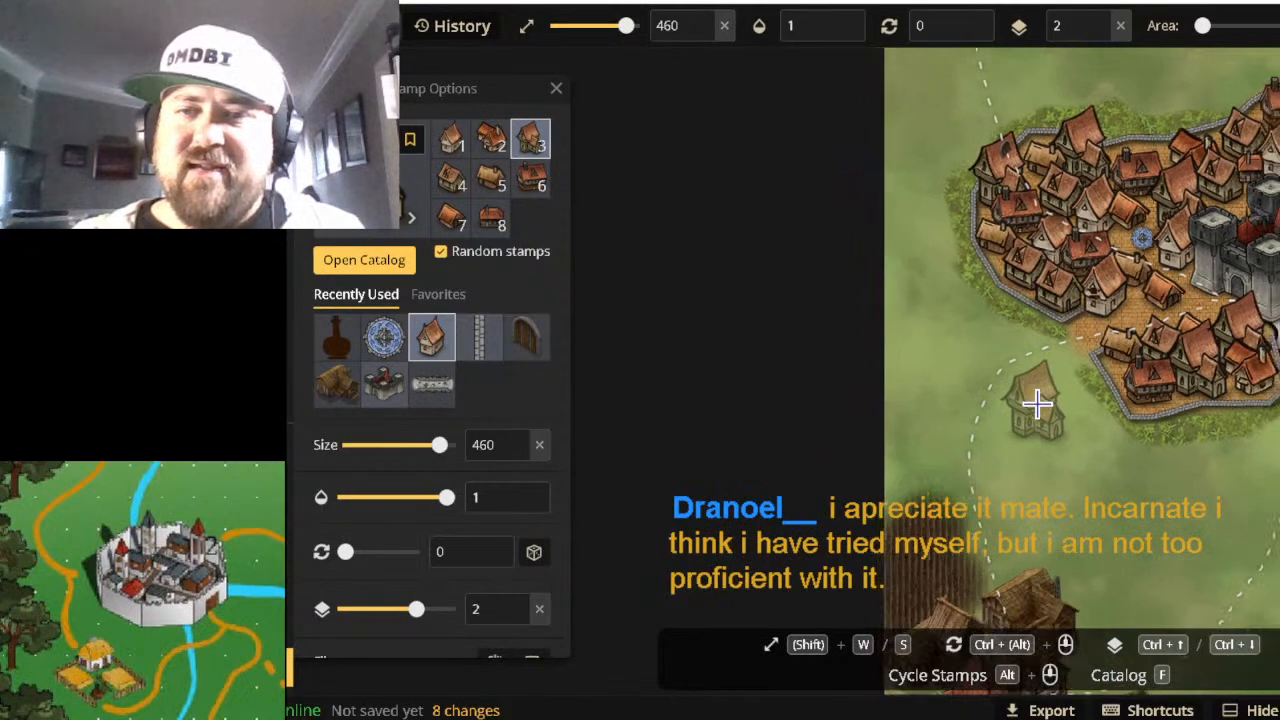
{"action": "scroll", "coordinate": [1087, 343], "scroll_direction": "up", "scroll_amount": 1}
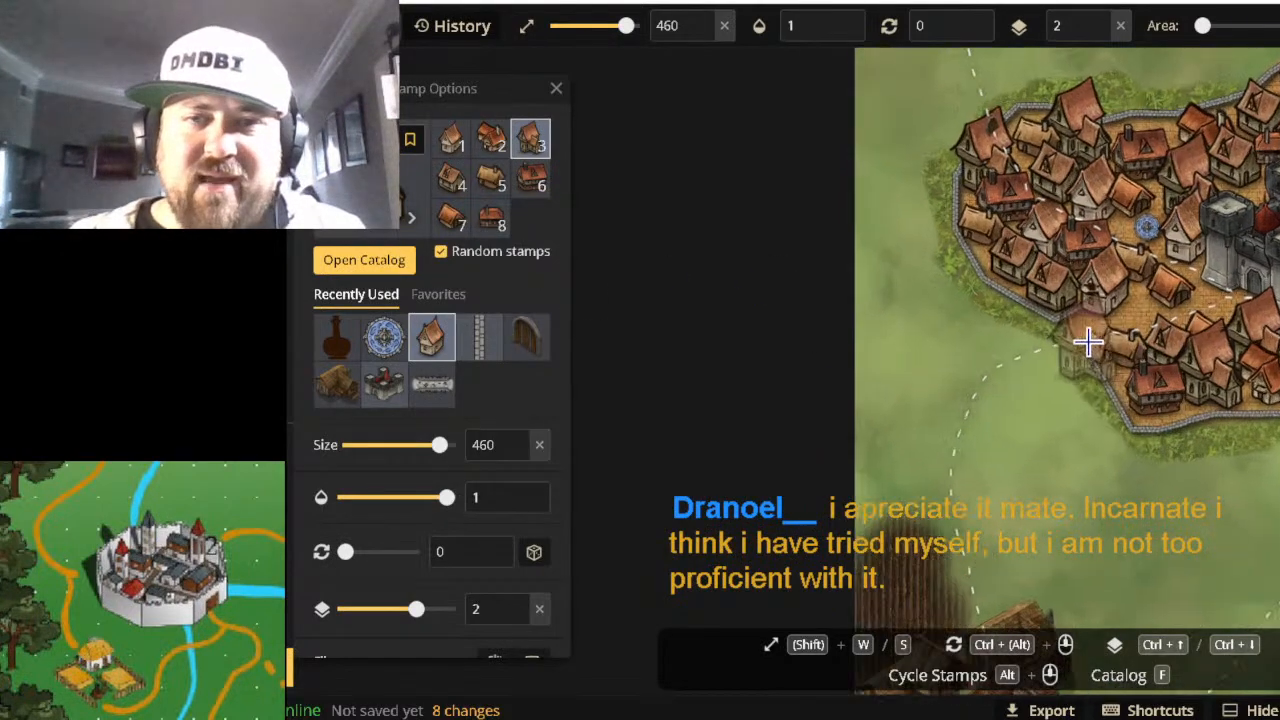
{"action": "scroll", "coordinate": [1087, 343], "scroll_direction": "up", "scroll_amount": 2}
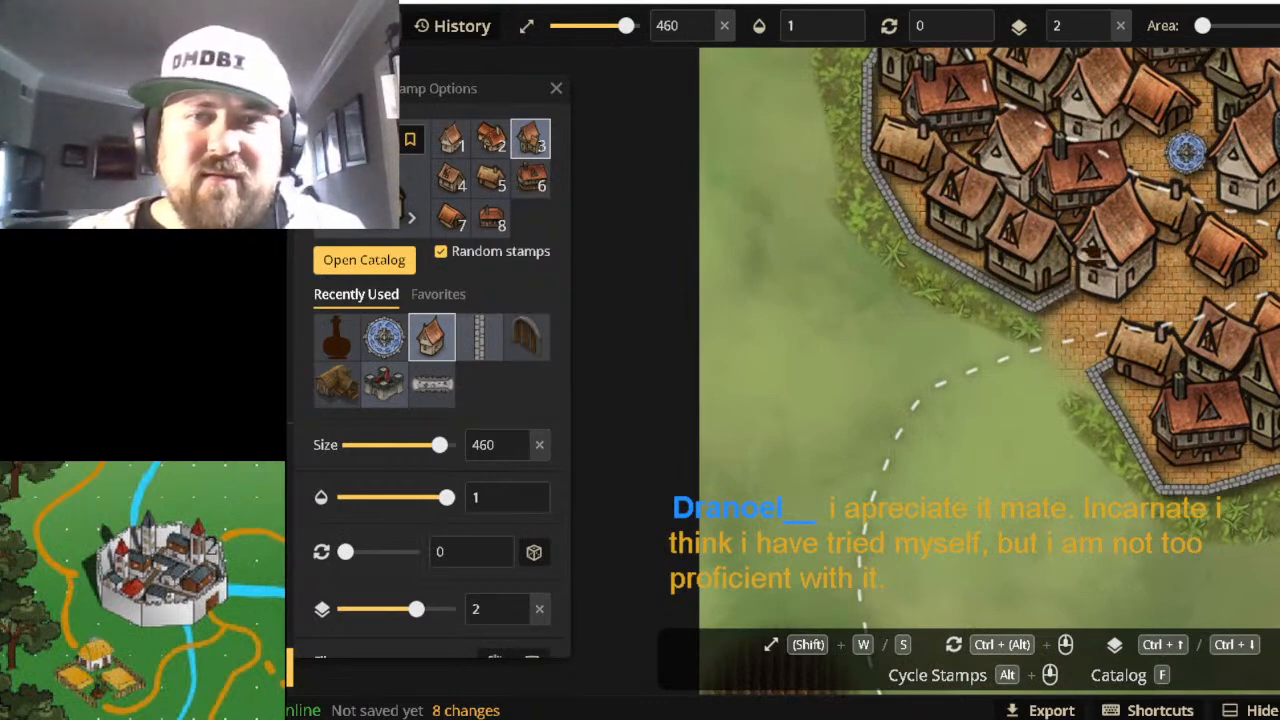
{"action": "key", "text": "v"}
{"action": "left_click", "coordinate": [1100, 280]}
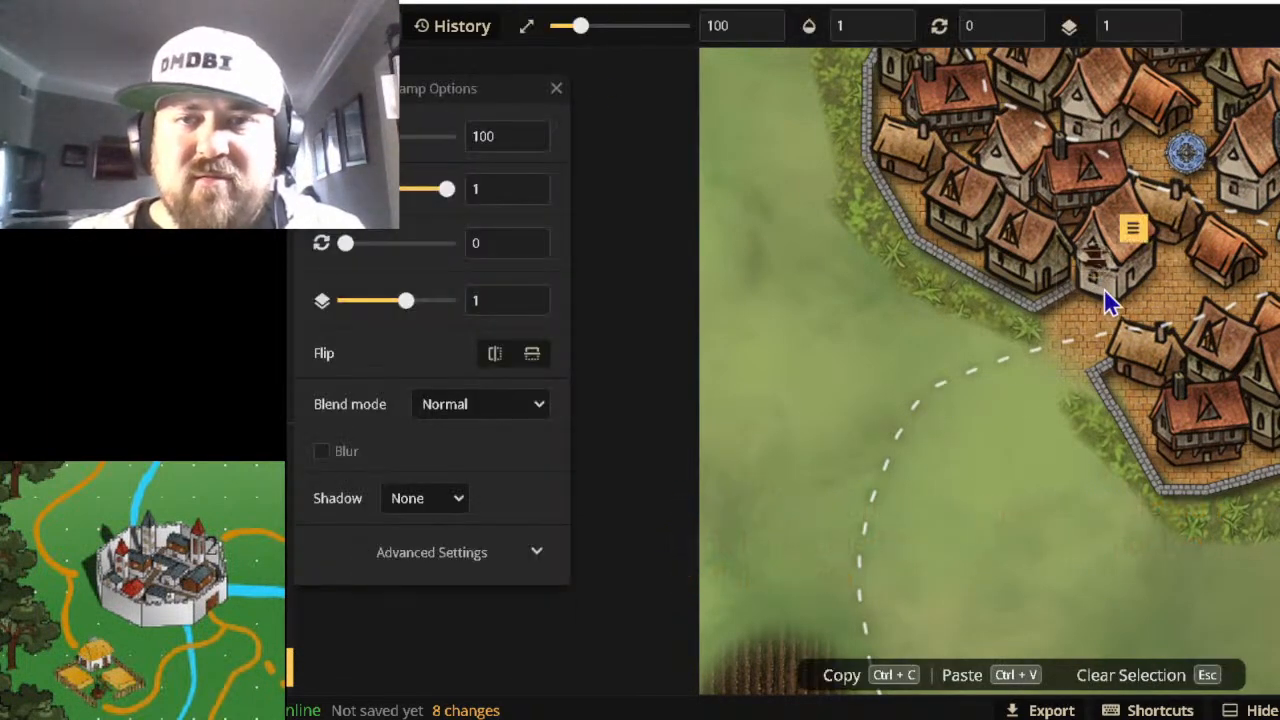
{"action": "key", "text": "Escape"}
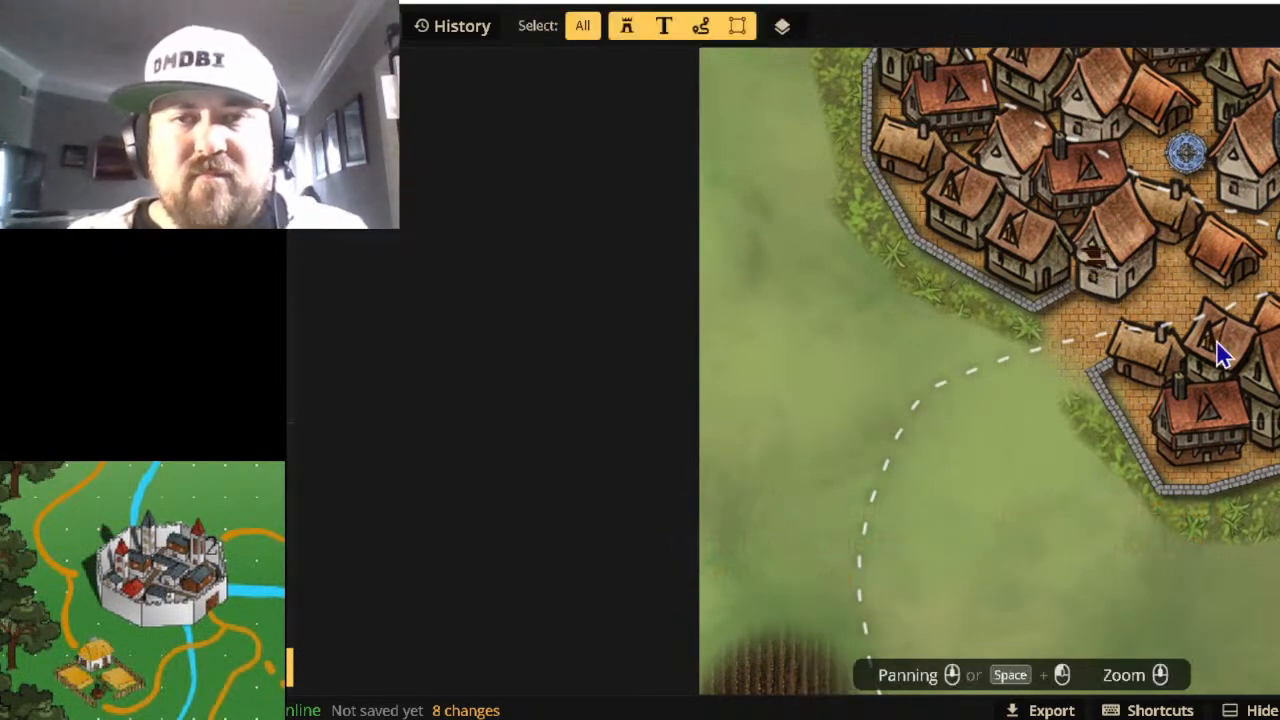
{"action": "left_click", "coordinate": [1104, 284]}
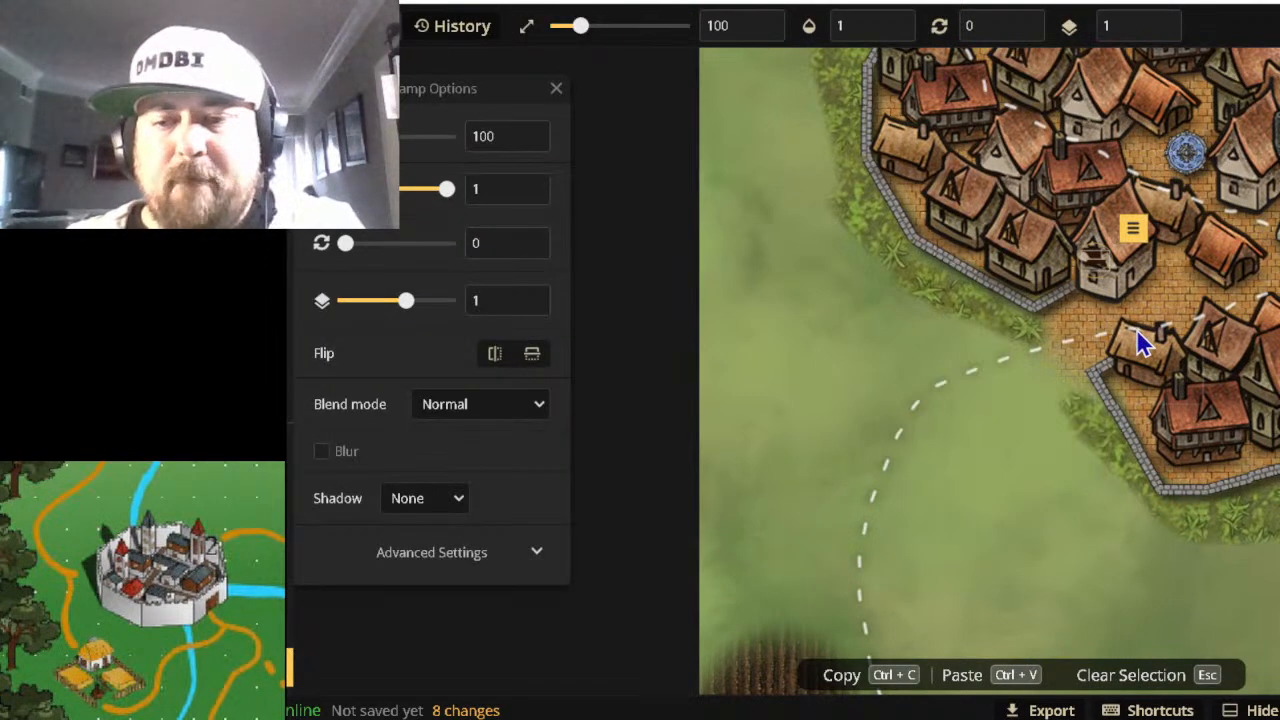
{"action": "key", "text": "Escape"}
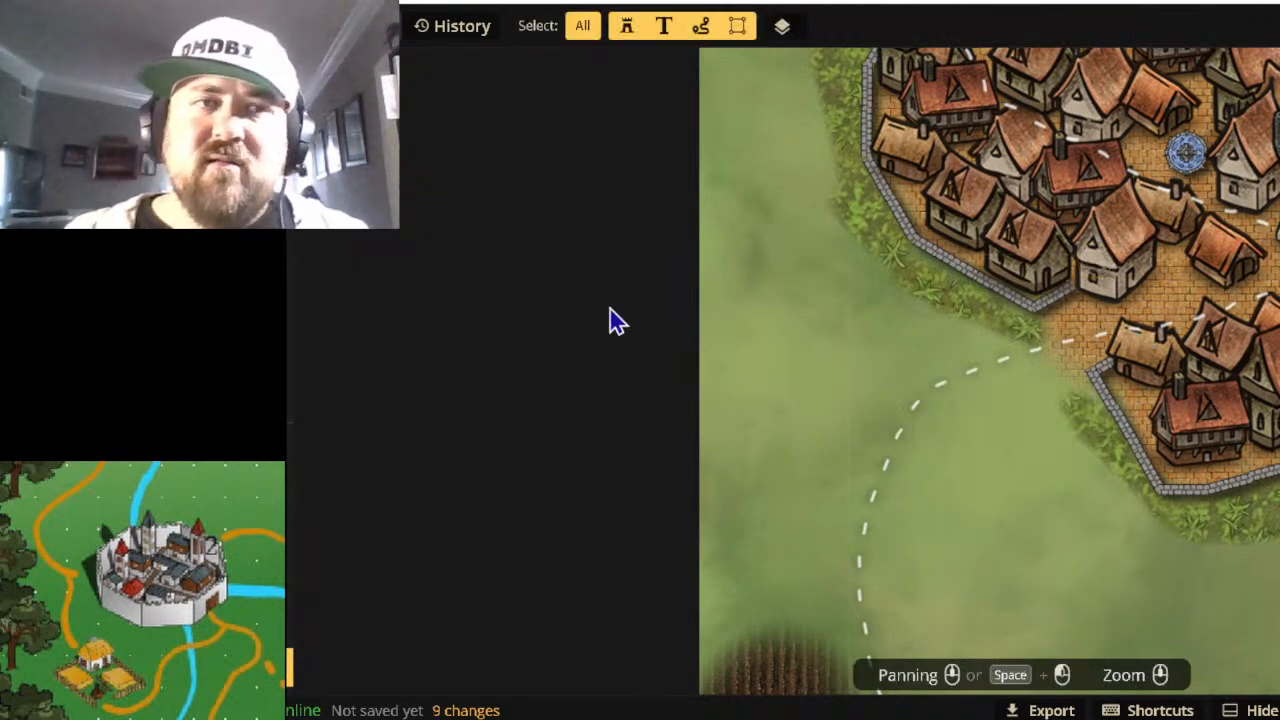
{"action": "scroll", "coordinate": [896, 386], "scroll_direction": "down", "scroll_amount": 2}
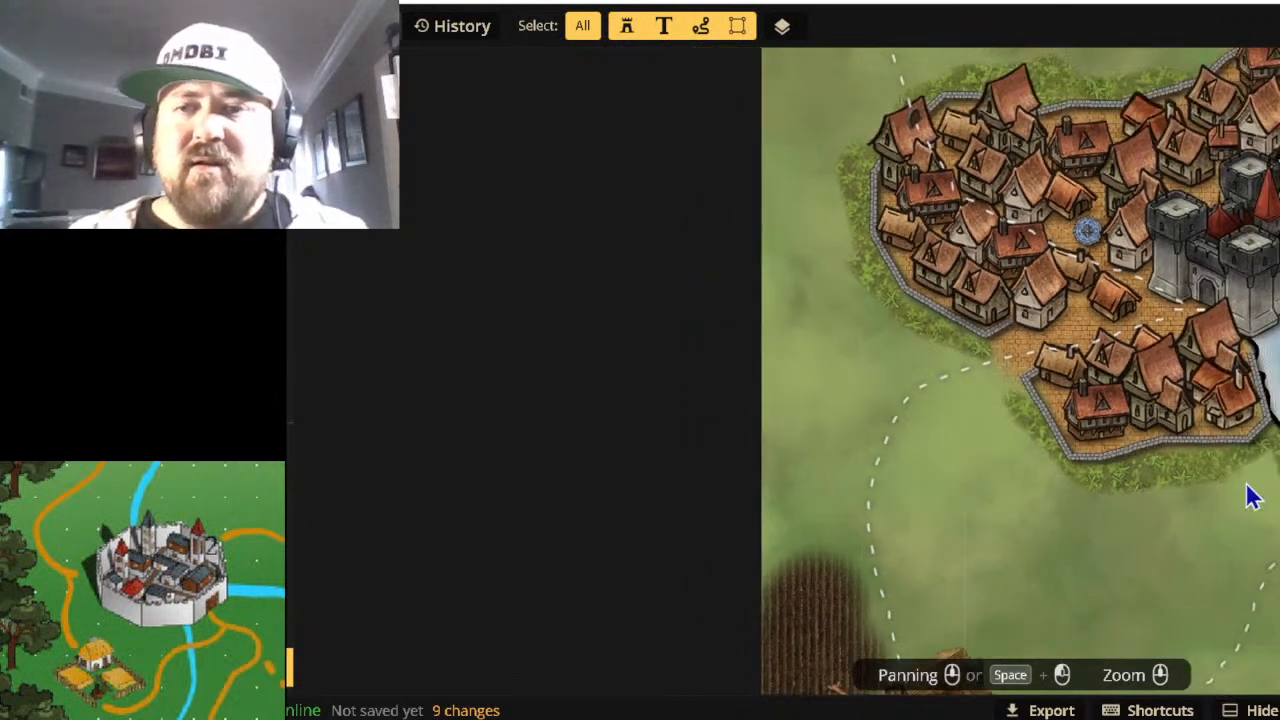
{"action": "scroll", "coordinate": [1240, 487], "scroll_direction": "up", "scroll_amount": 2}
{"action": "key", "text": "alt+Left"}
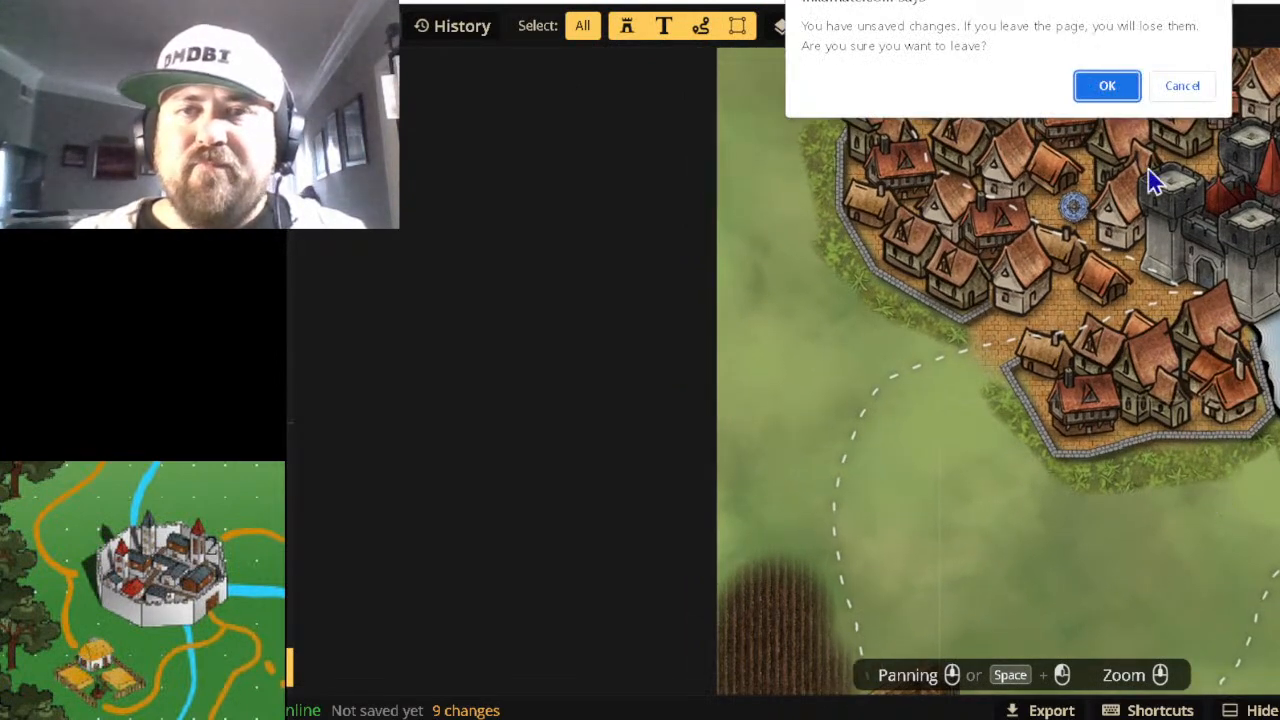
{"action": "left_click", "coordinate": [1184, 90]}
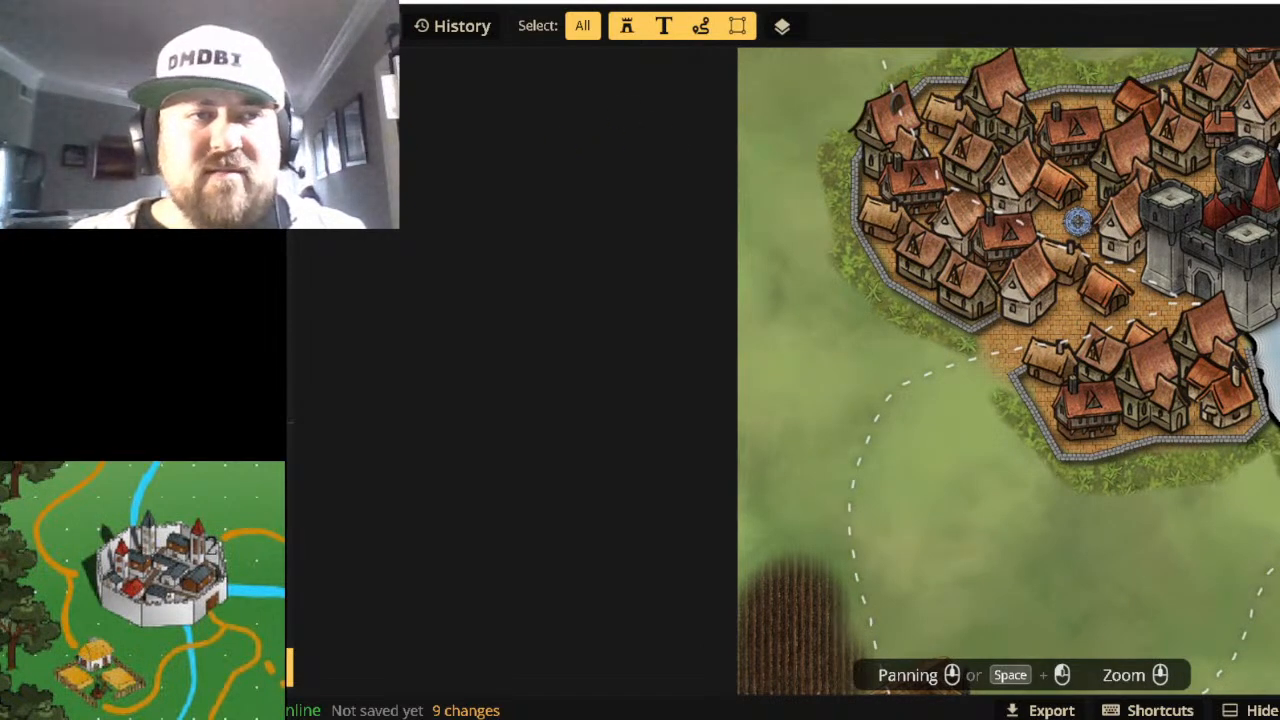
Choose the straight stone wall stamp and set its rotation to 345 and its size to 20.
{"action": "left_click", "coordinate": [258, 275]}
{"action": "left_click", "coordinate": [480, 346]}
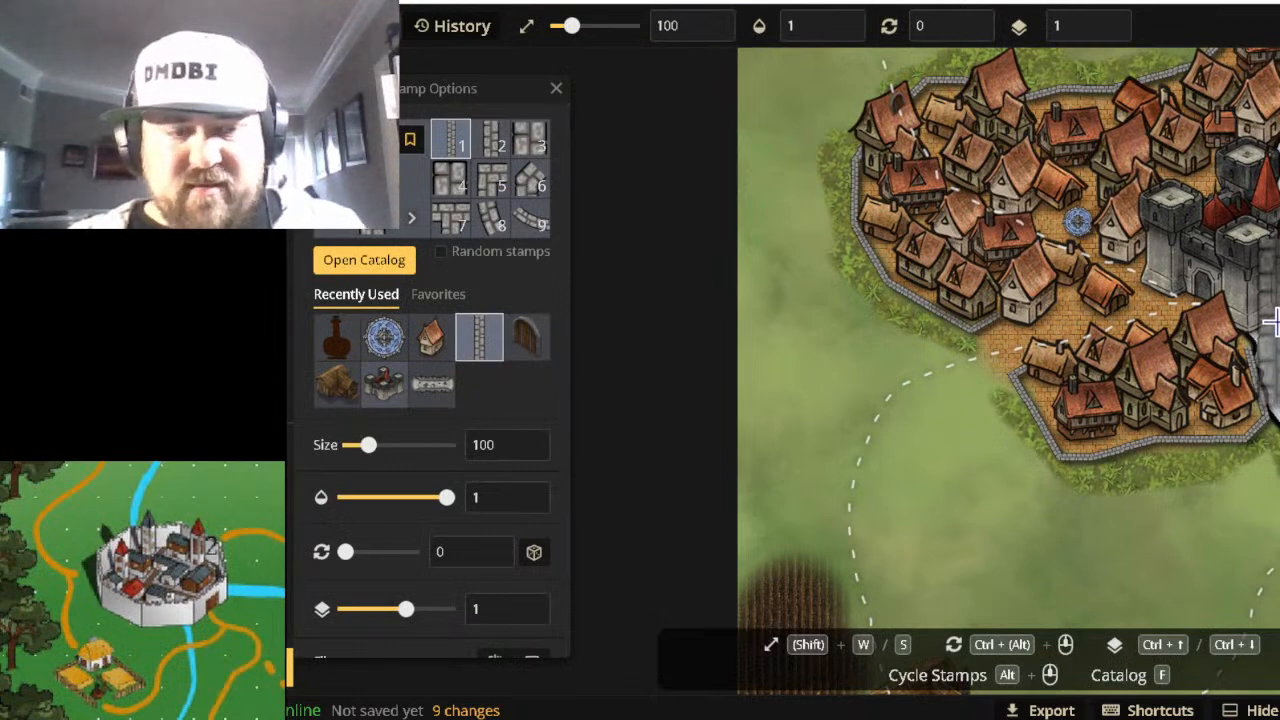
{"action": "scroll", "coordinate": [1270, 320], "scroll_direction": "down", "scroll_amount": 2, "text": "ctrl"}
{"action": "scroll", "coordinate": [1270, 320], "scroll_direction": "up", "scroll_amount": 1, "text": "ctrl"}
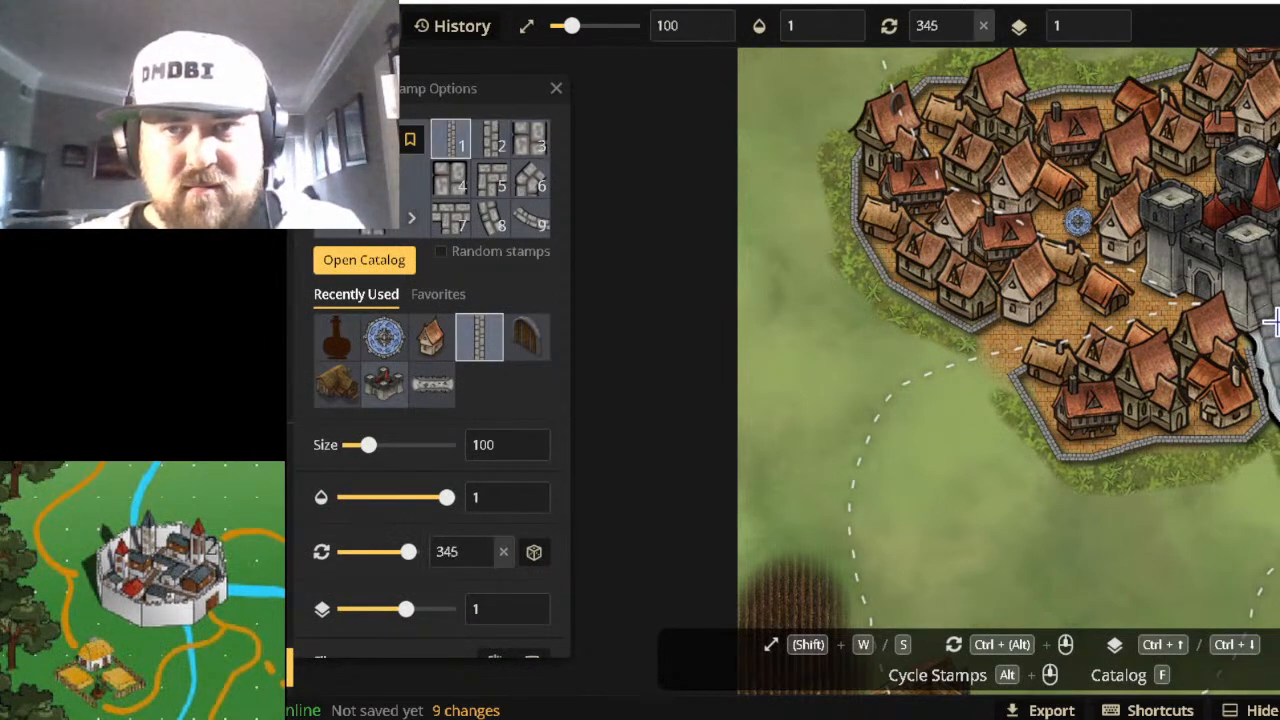
{"action": "scroll", "coordinate": [1270, 320], "scroll_direction": "down", "scroll_amount": 8, "text": "shift"}
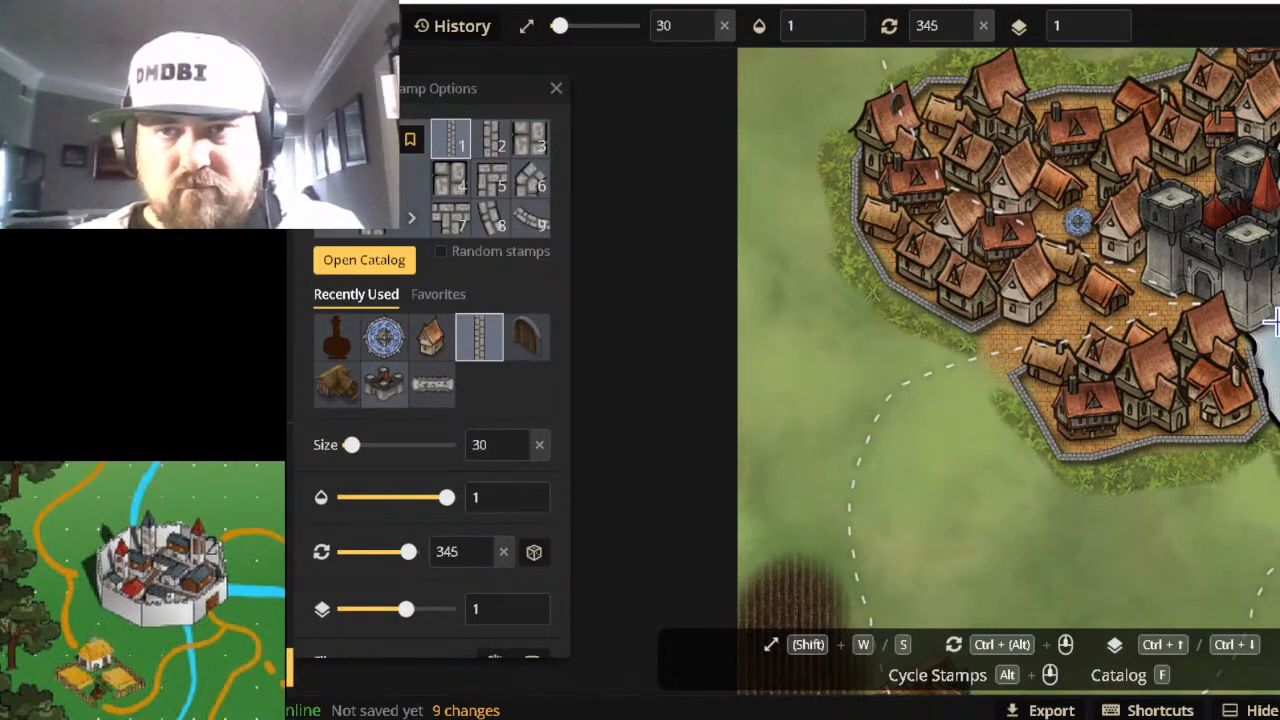
{"action": "scroll", "coordinate": [1275, 250], "scroll_direction": "up", "scroll_amount": 6}
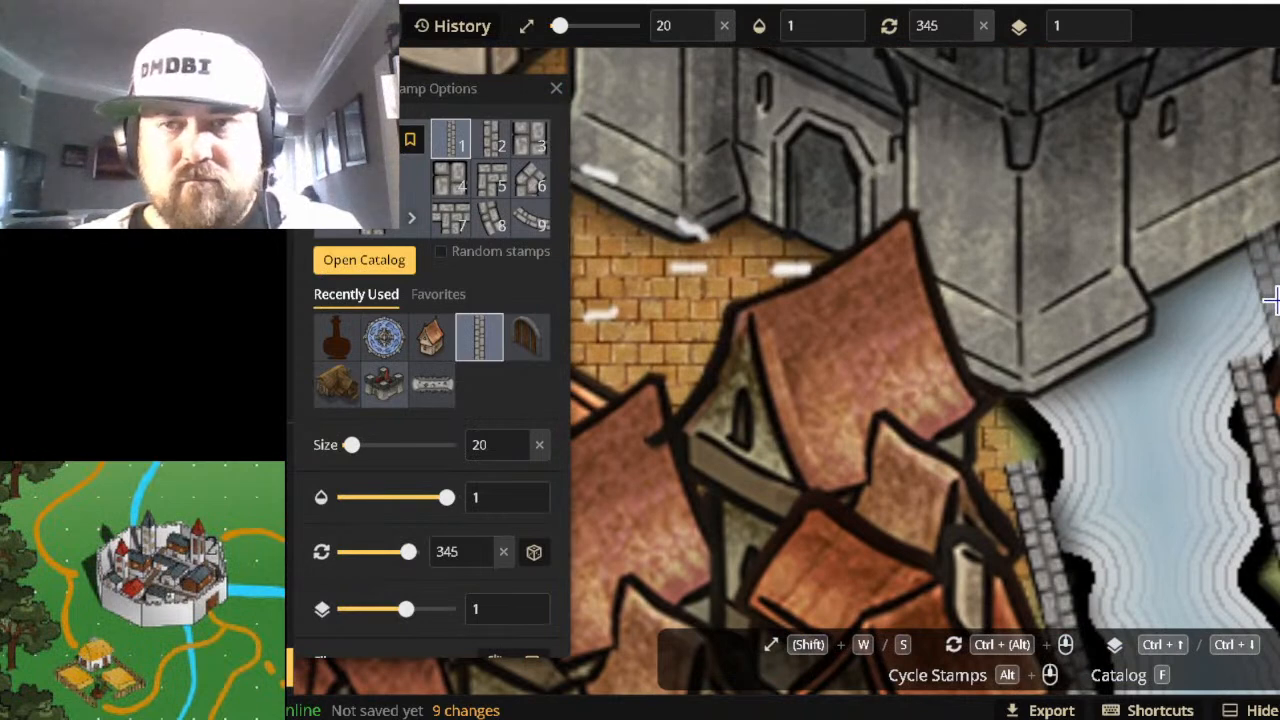
Rotate the wall stamp to 45 and place it at the north end of the wall on the river's east bank, southeast of the castle.
{"action": "scroll", "coordinate": [1277, 300], "scroll_direction": "down", "scroll_amount": 1, "text": "alt"}
{"action": "scroll", "coordinate": [1277, 300], "scroll_direction": "up", "scroll_amount": 2, "text": "alt"}
{"action": "scroll", "coordinate": [1277, 300], "scroll_direction": "down", "scroll_amount": 1, "text": "alt"}
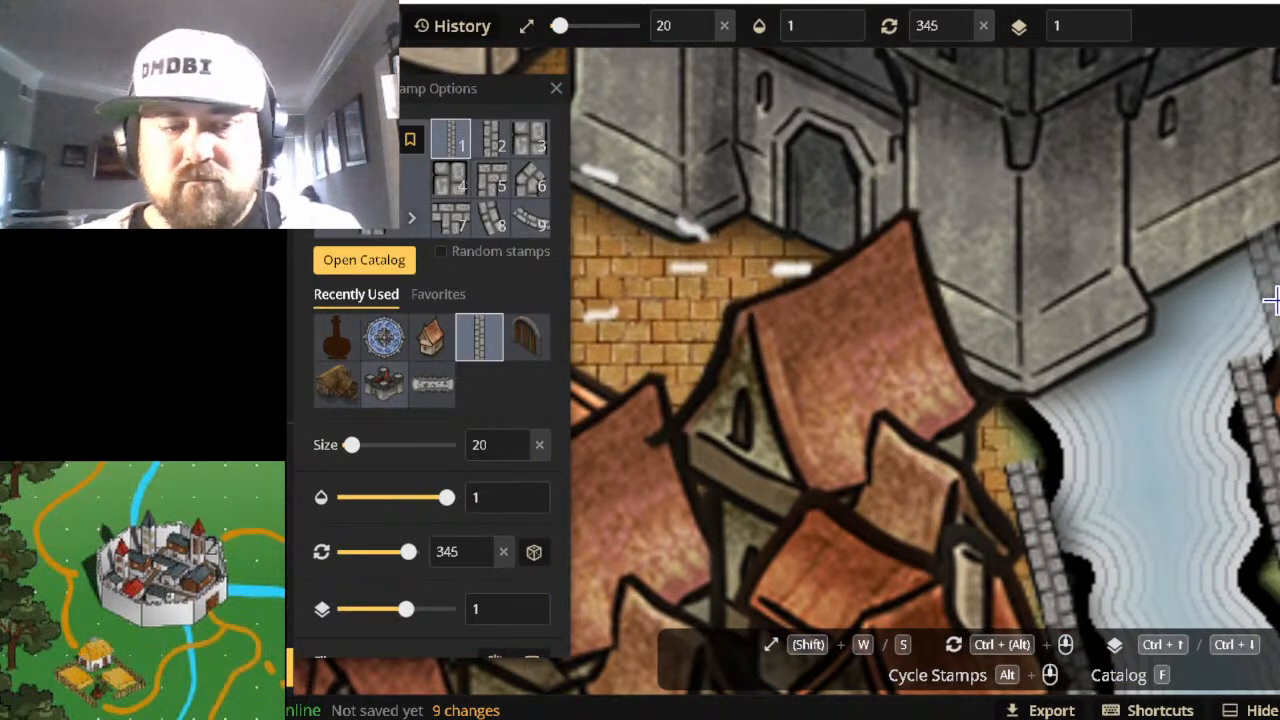
{"action": "scroll", "coordinate": [1273, 298], "scroll_direction": "up", "scroll_amount": 4, "text": "ctrl"}
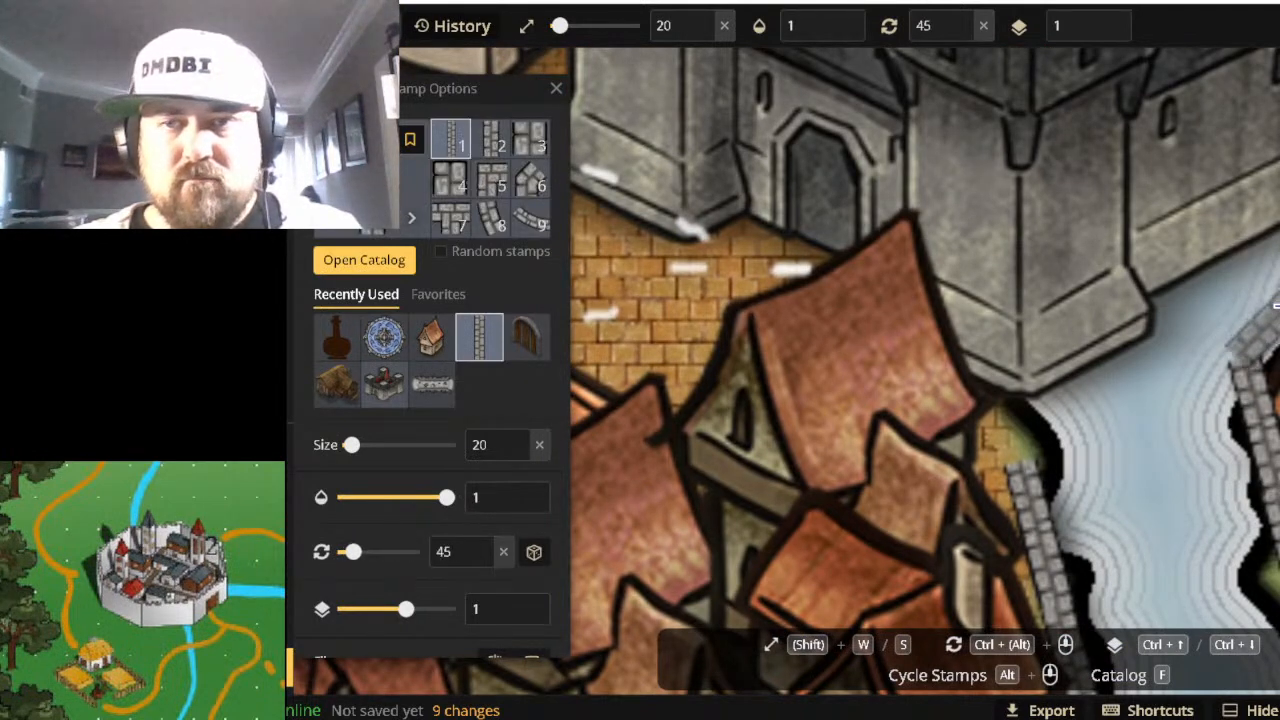
{"action": "left_click", "coordinate": [1277, 318]}
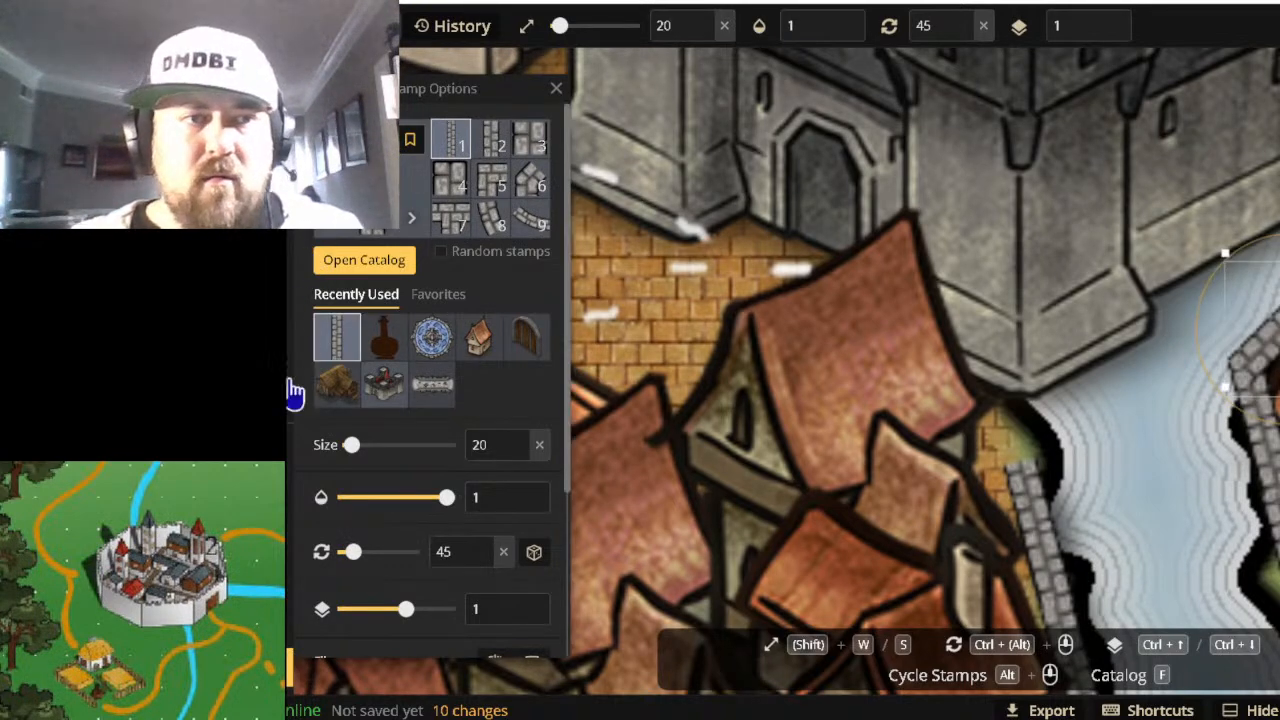
Lower the wall stamp to layer 0.
{"action": "left_click_drag", "start_coordinate": [398, 612], "coordinate": [395, 612]}
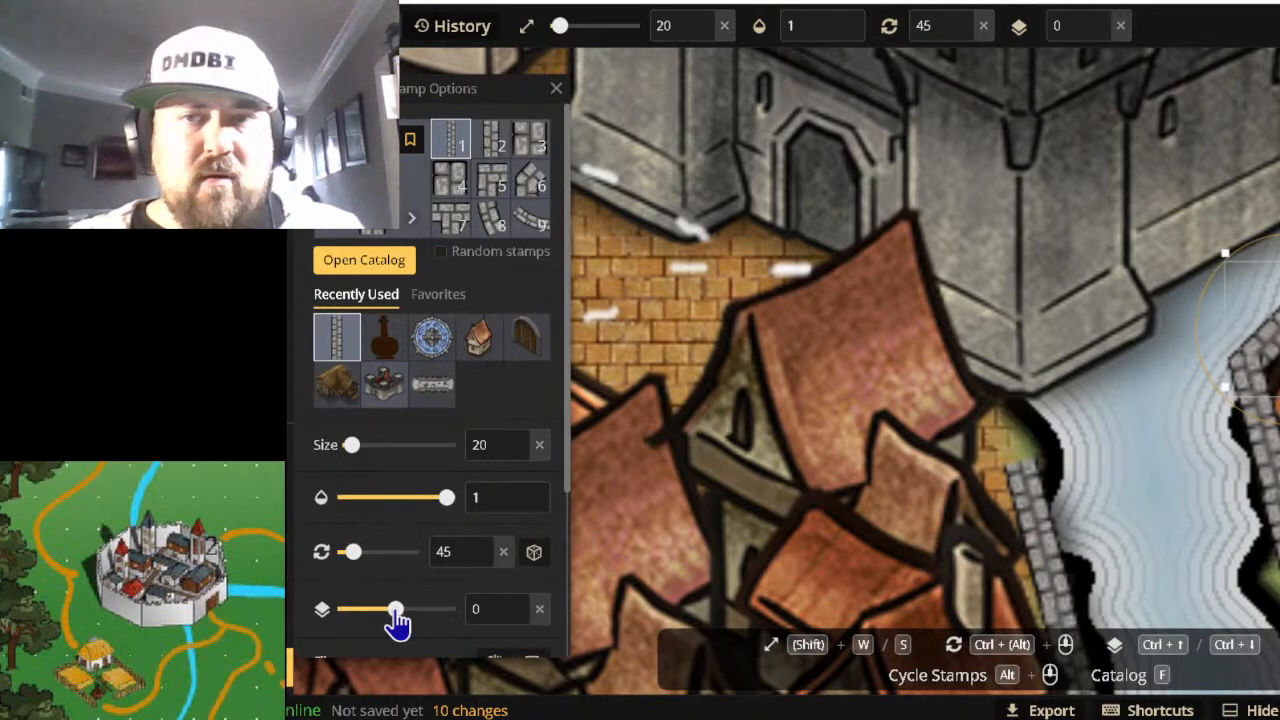
{"action": "scroll", "coordinate": [1277, 330], "scroll_direction": "down", "scroll_amount": 4}
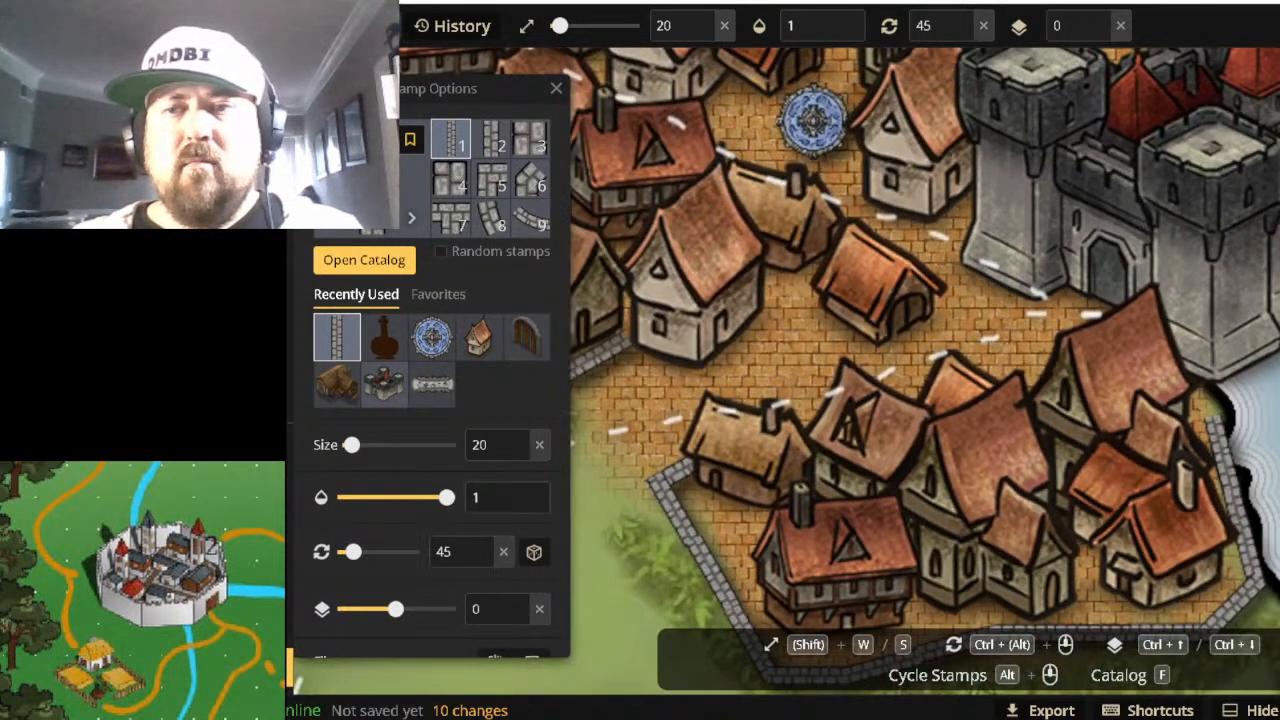
{"action": "left_click", "coordinate": [1182, 85]}
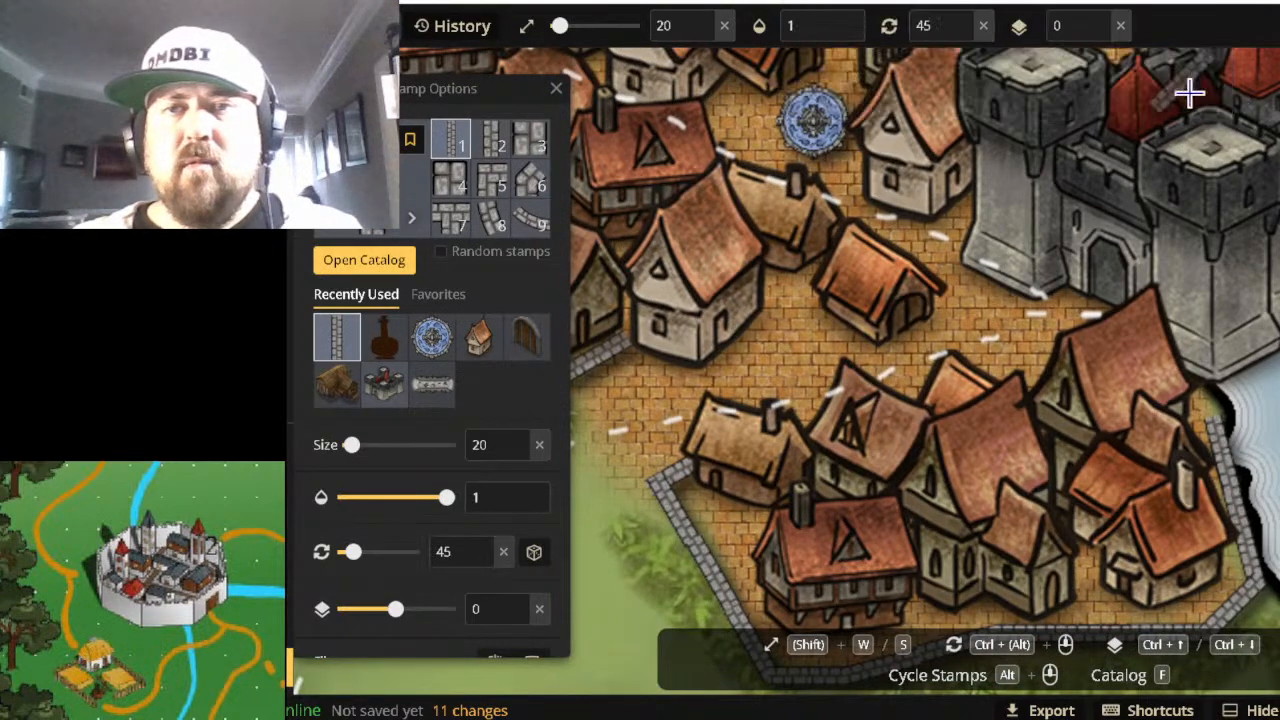
{"action": "left_click_drag", "start_coordinate": [1272, 313], "coordinate": [851, 286]}
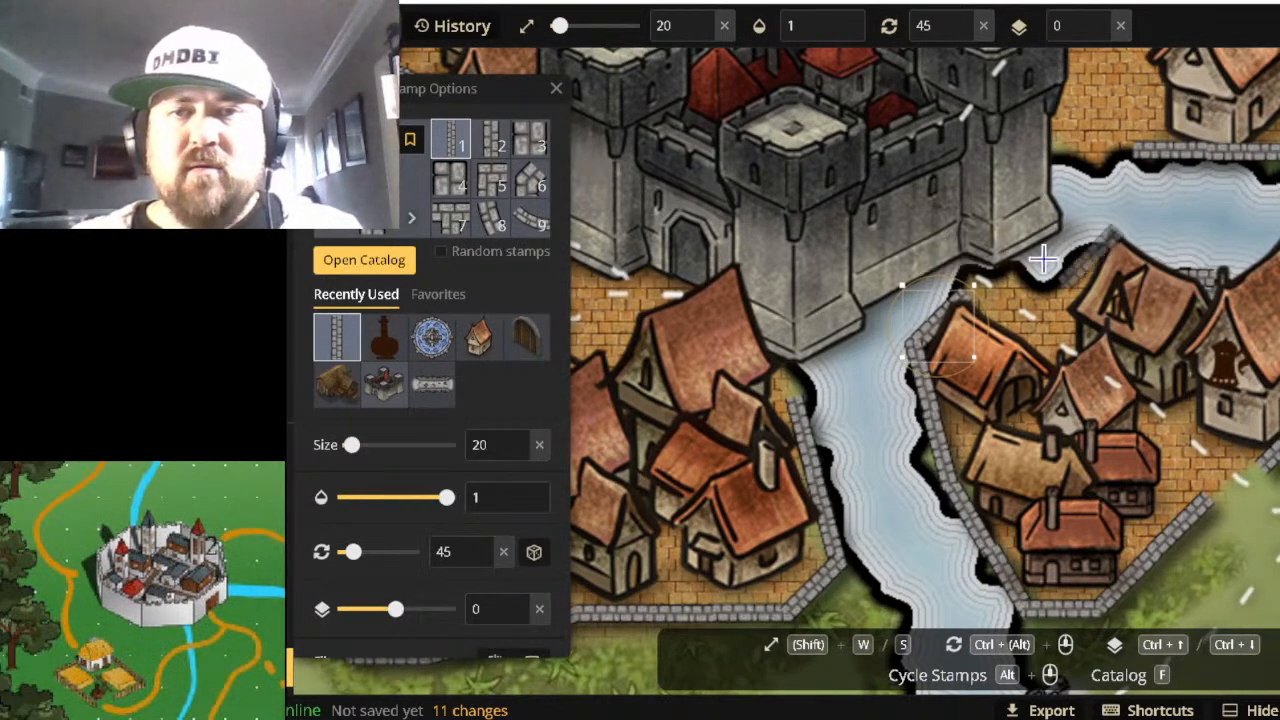
Place another wall piece, move it onto the riverbank just northeast of the previous piece below the castle, and rotate it to 75.
{"action": "scroll", "coordinate": [1030, 265], "scroll_direction": "up", "scroll_amount": 1}
{"action": "scroll", "coordinate": [1030, 265], "scroll_direction": "up", "scroll_amount": 2}
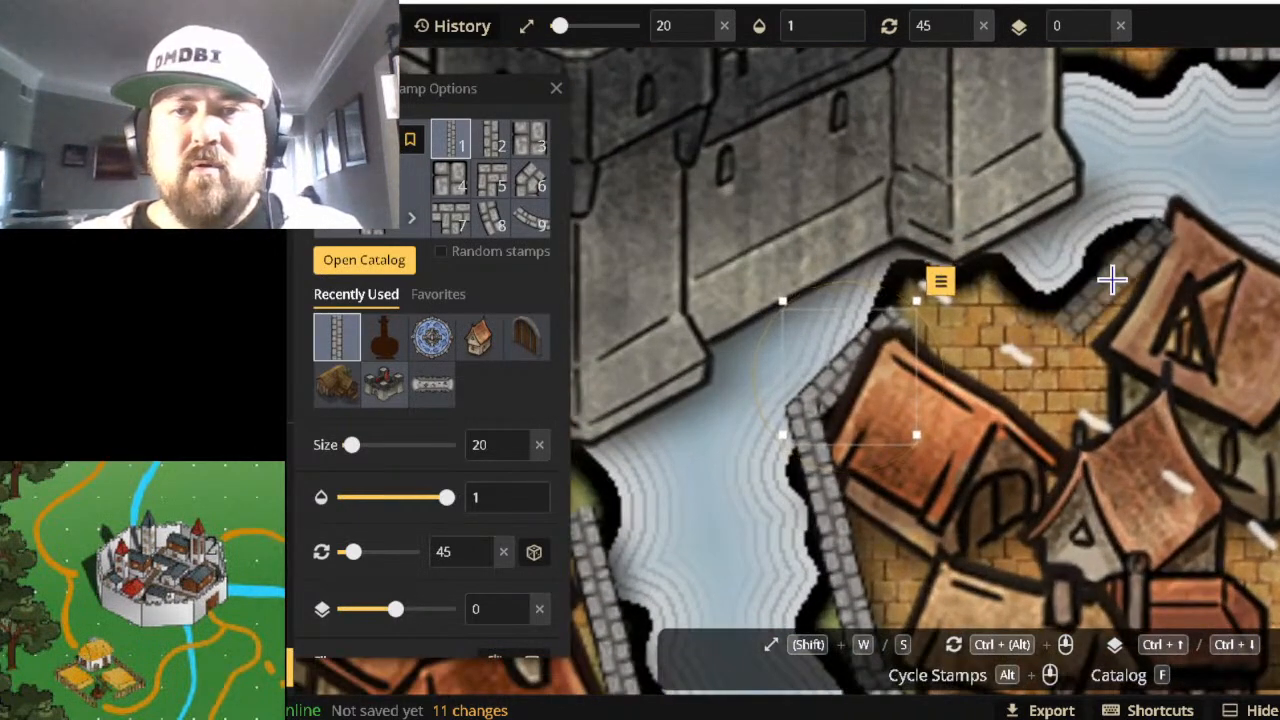
{"action": "scroll", "coordinate": [1110, 278], "scroll_direction": "down", "scroll_amount": 2, "text": "ctrl"}
{"action": "scroll", "coordinate": [1110, 280], "scroll_direction": "down", "scroll_amount": 2, "text": "ctrl"}
{"action": "scroll", "coordinate": [1108, 278], "scroll_direction": "up", "scroll_amount": 4, "text": "ctrl"}
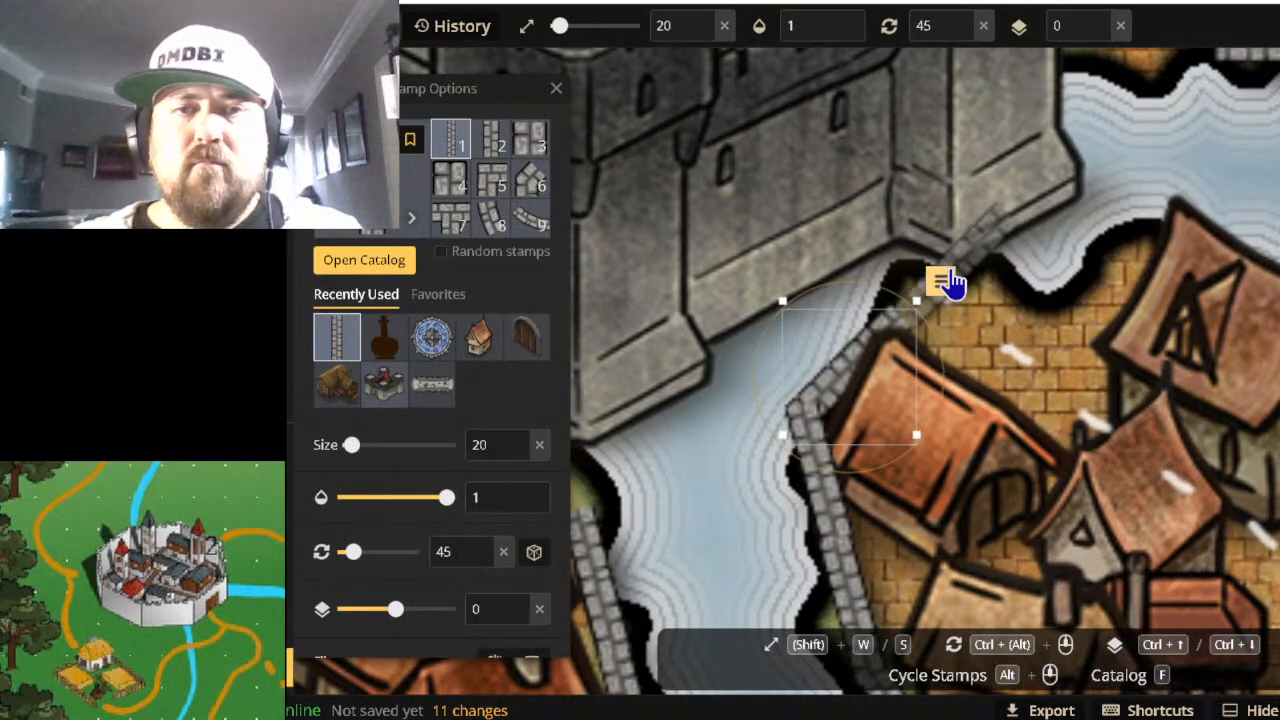
{"action": "left_click", "coordinate": [945, 285]}
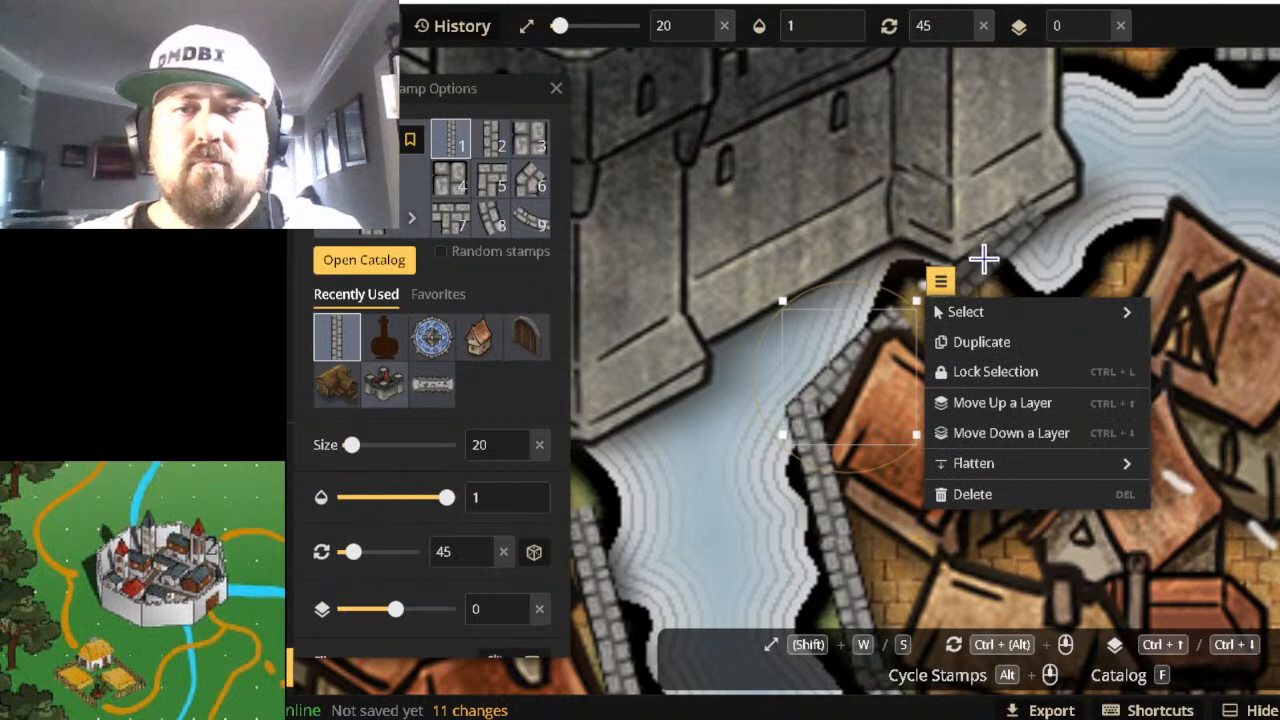
{"action": "left_click", "coordinate": [1182, 124]}
{"action": "left_click", "coordinate": [1180, 128]}
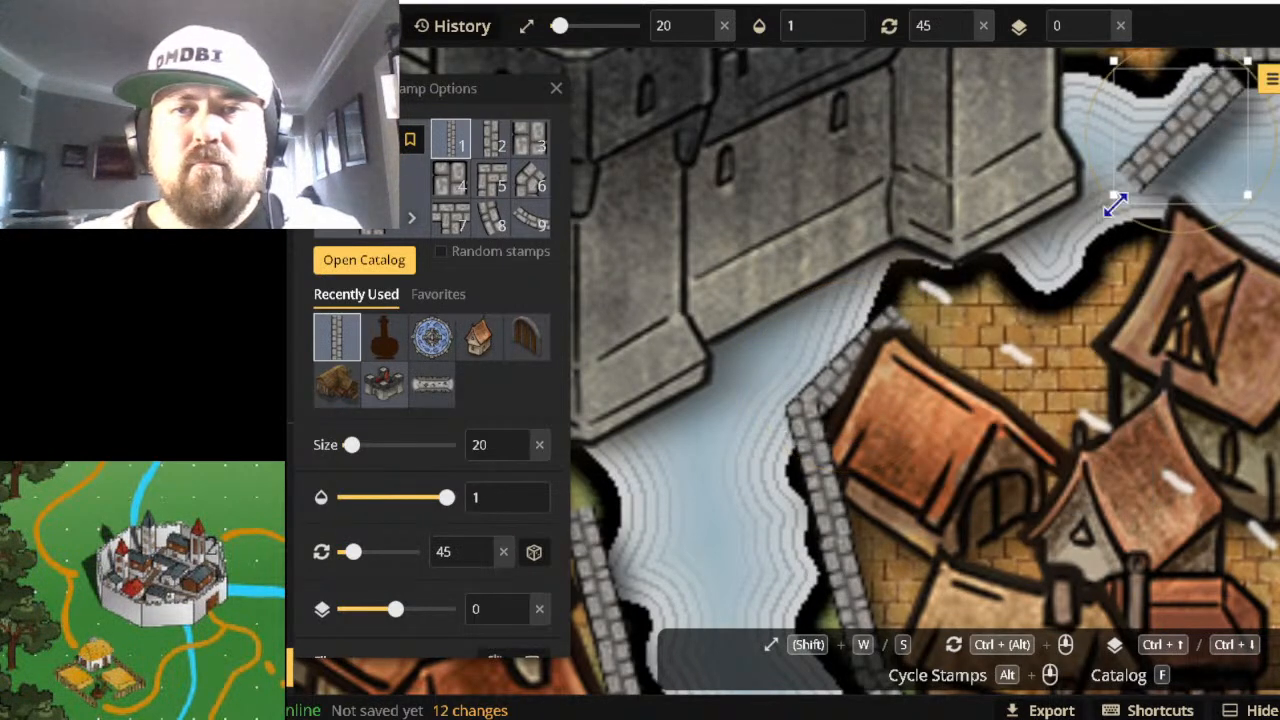
{"action": "left_click_drag", "start_coordinate": [1172, 133], "coordinate": [937, 279]}
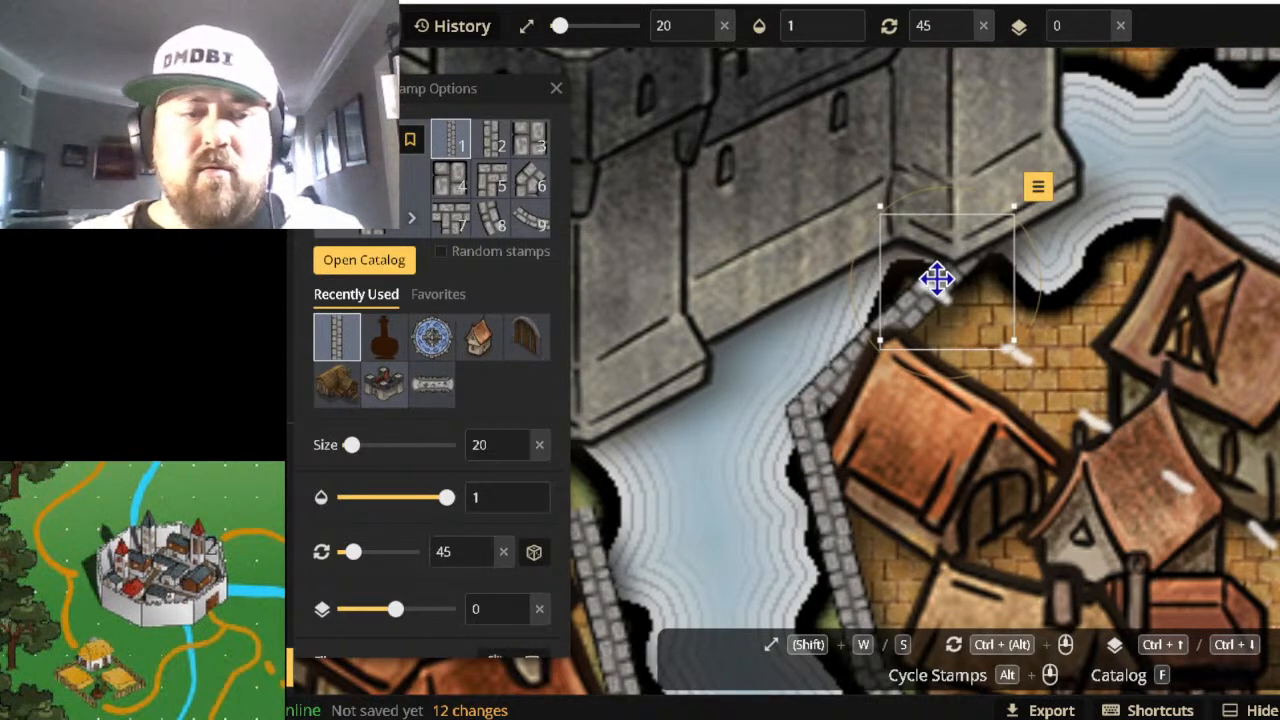
{"action": "scroll", "coordinate": [937, 279], "scroll_direction": "up", "scroll_amount": 4, "text": "ctrl"}
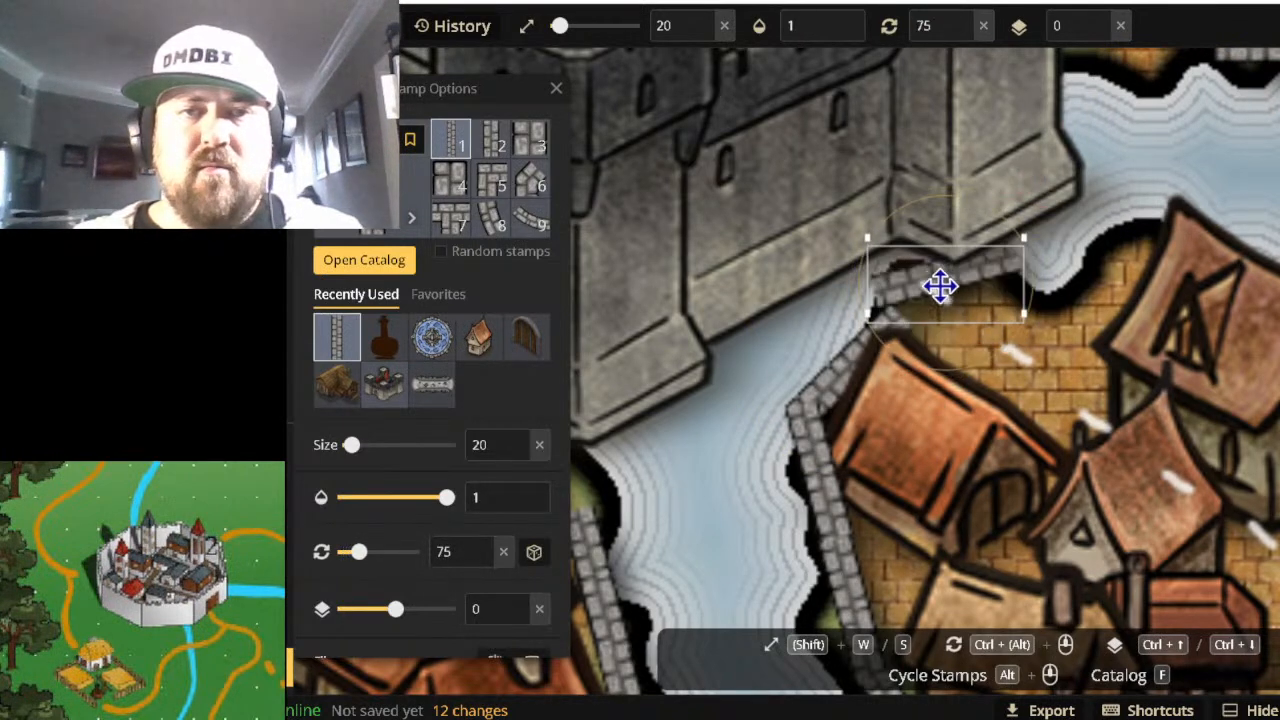
Shift the wall piece slightly southeast to join the previous one, and add another at the same angle continuing northeast to the house.
{"action": "left_click_drag", "start_coordinate": [940, 287], "coordinate": [951, 297]}
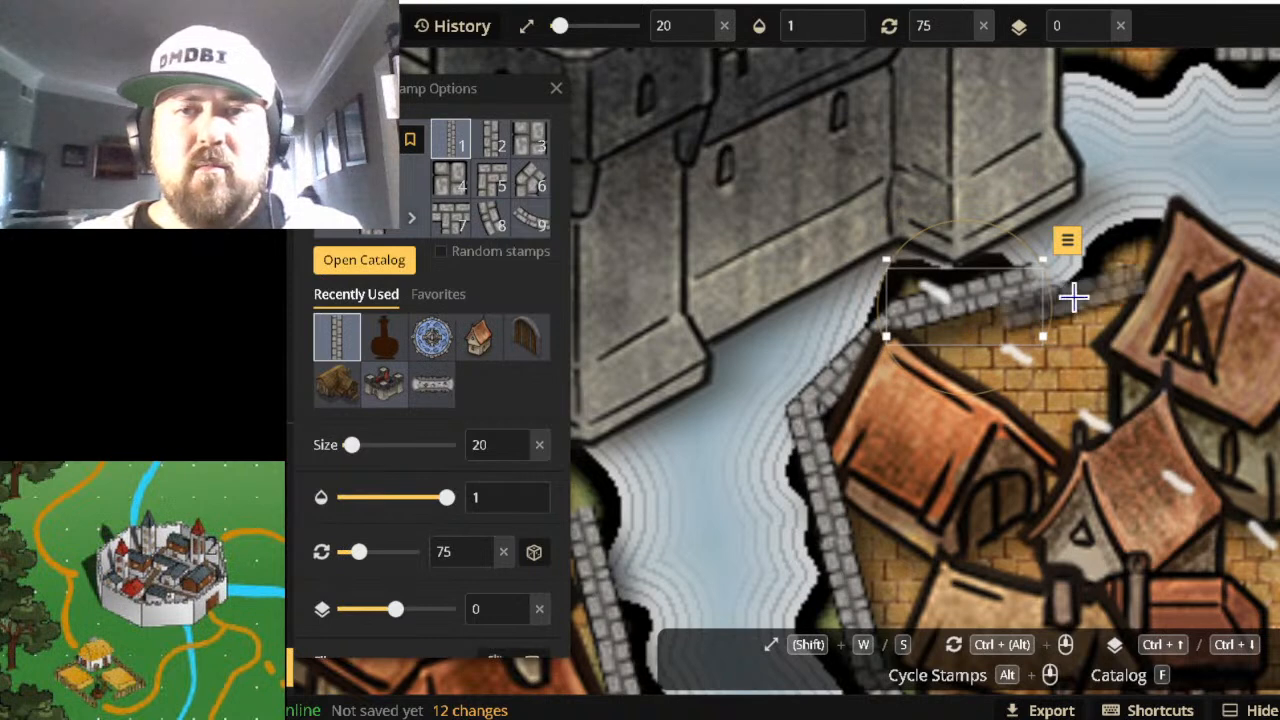
{"action": "left_click", "coordinate": [1079, 268]}
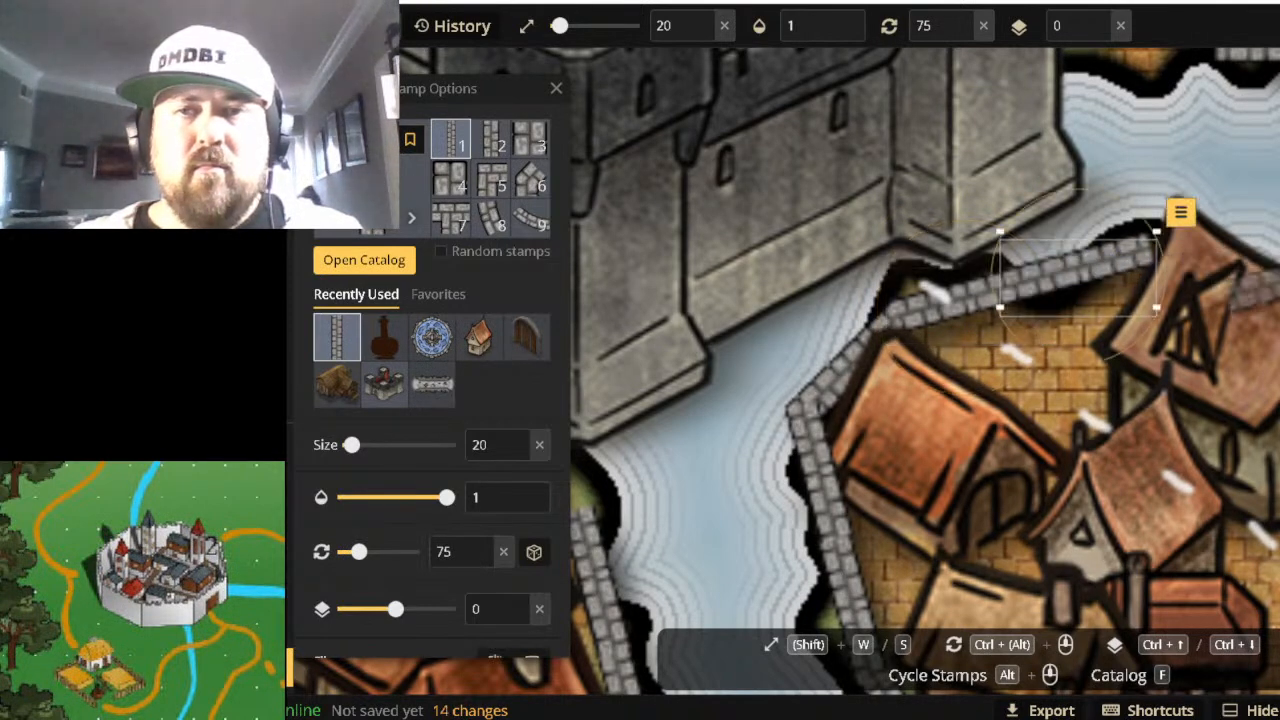
Place another wall piece past the end of the riverbank wall, rotate it to 105, and lower it to layer -1 behind the house.
{"action": "left_click_drag", "start_coordinate": [1160, 243], "coordinate": [1229, 251]}
{"action": "scroll", "coordinate": [1222, 228], "scroll_direction": "up", "scroll_amount": 6}
{"action": "scroll", "coordinate": [1222, 228], "scroll_direction": "down", "scroll_amount": 3}
{"action": "scroll", "coordinate": [1233, 250], "scroll_direction": "up", "scroll_amount": 1}
{"action": "scroll", "coordinate": [1223, 266], "scroll_direction": "down", "scroll_amount": 1}
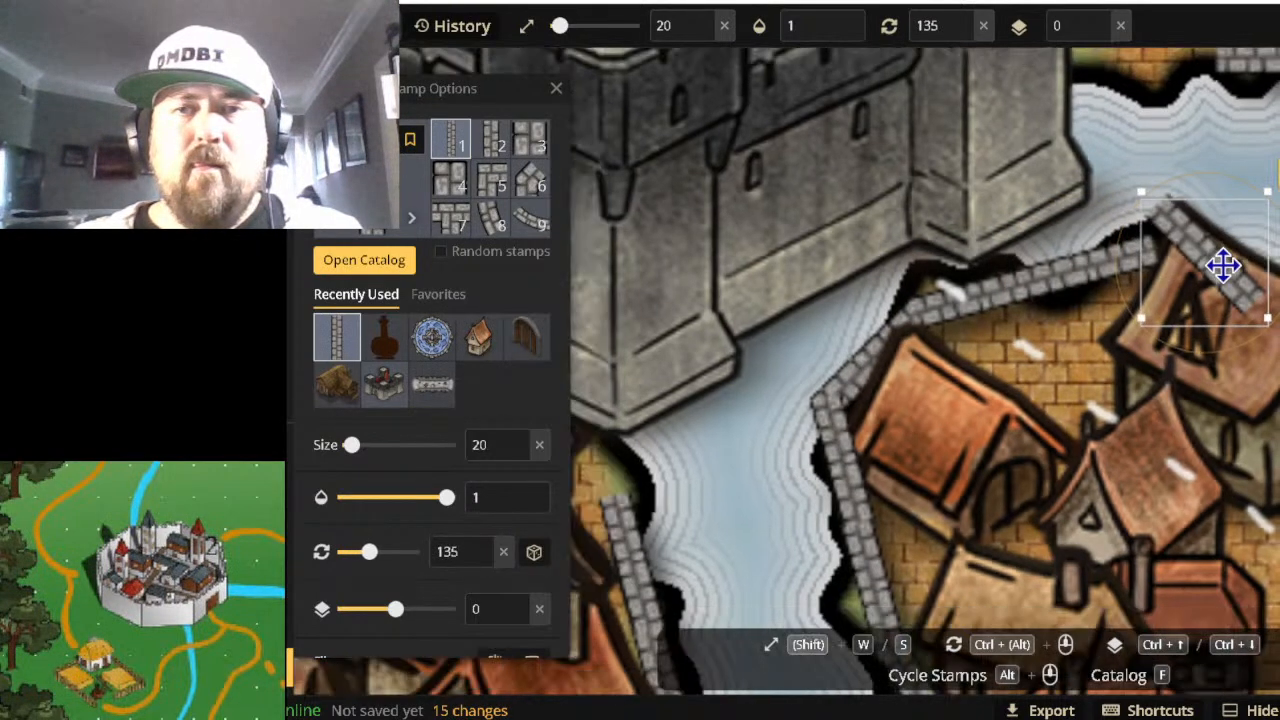
{"action": "scroll", "coordinate": [1223, 266], "scroll_direction": "down", "scroll_amount": 2}
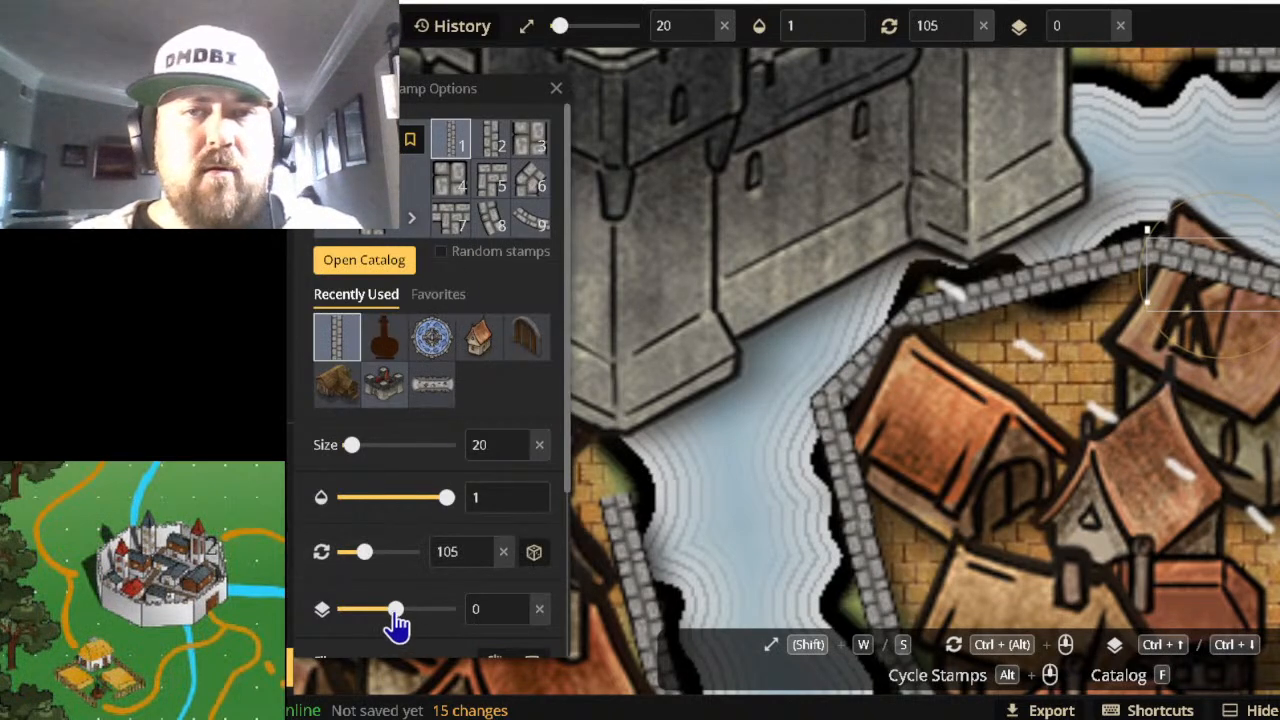
{"action": "left_click_drag", "start_coordinate": [396, 620], "coordinate": [386, 628]}
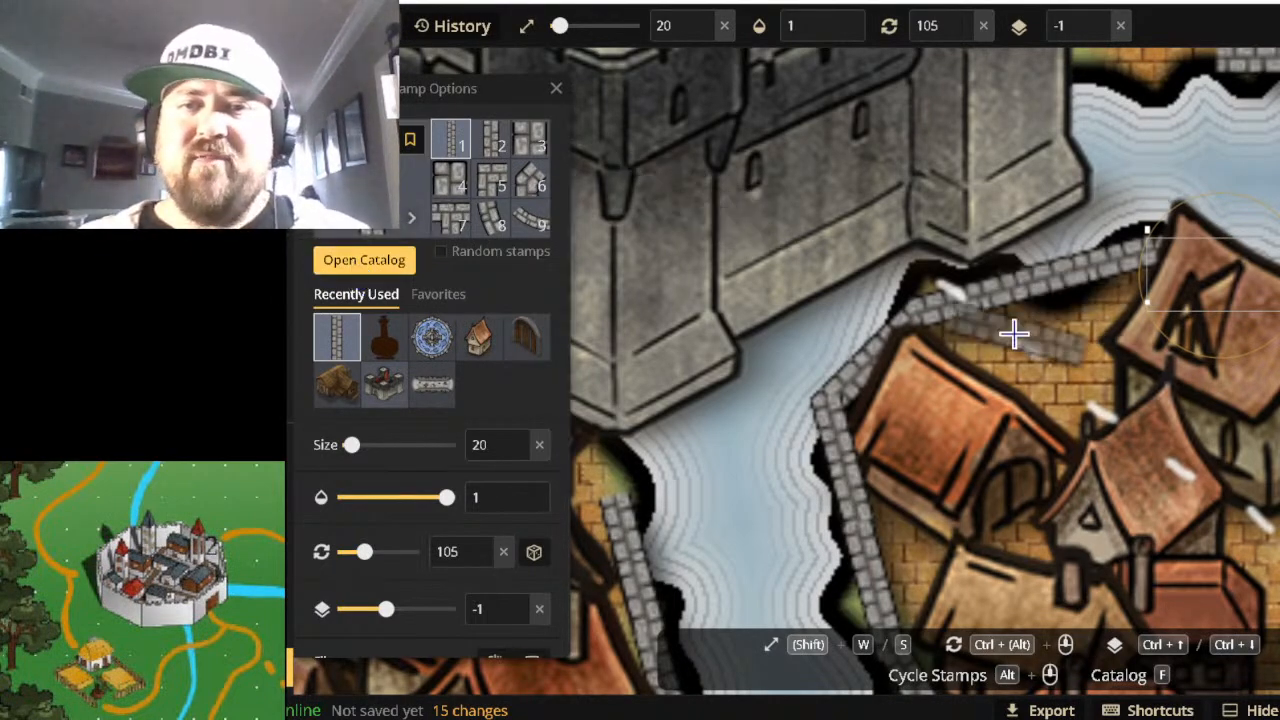
Select the white dashed path running through the southeastern district and lower it to layer -2.
{"action": "scroll", "coordinate": [1012, 334], "scroll_direction": "down", "scroll_amount": 4}
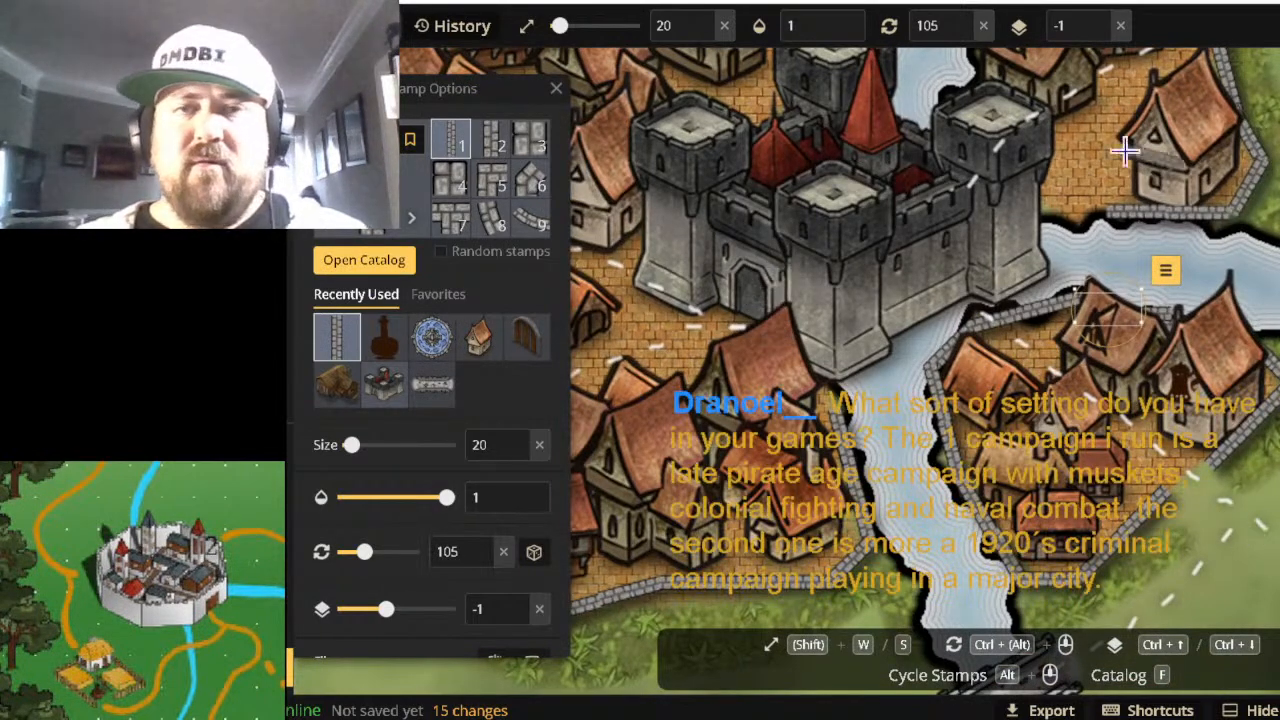
{"action": "left_click", "coordinate": [268, 78]}
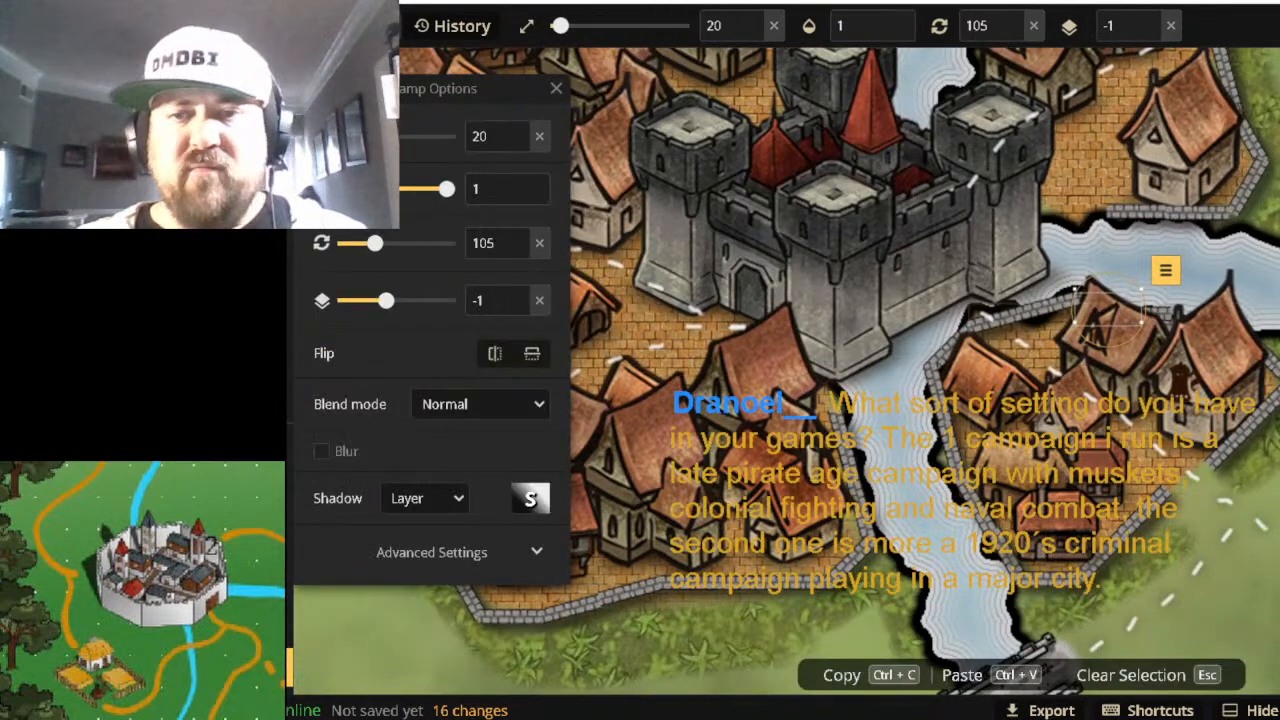
{"action": "left_click", "coordinate": [968, 300]}
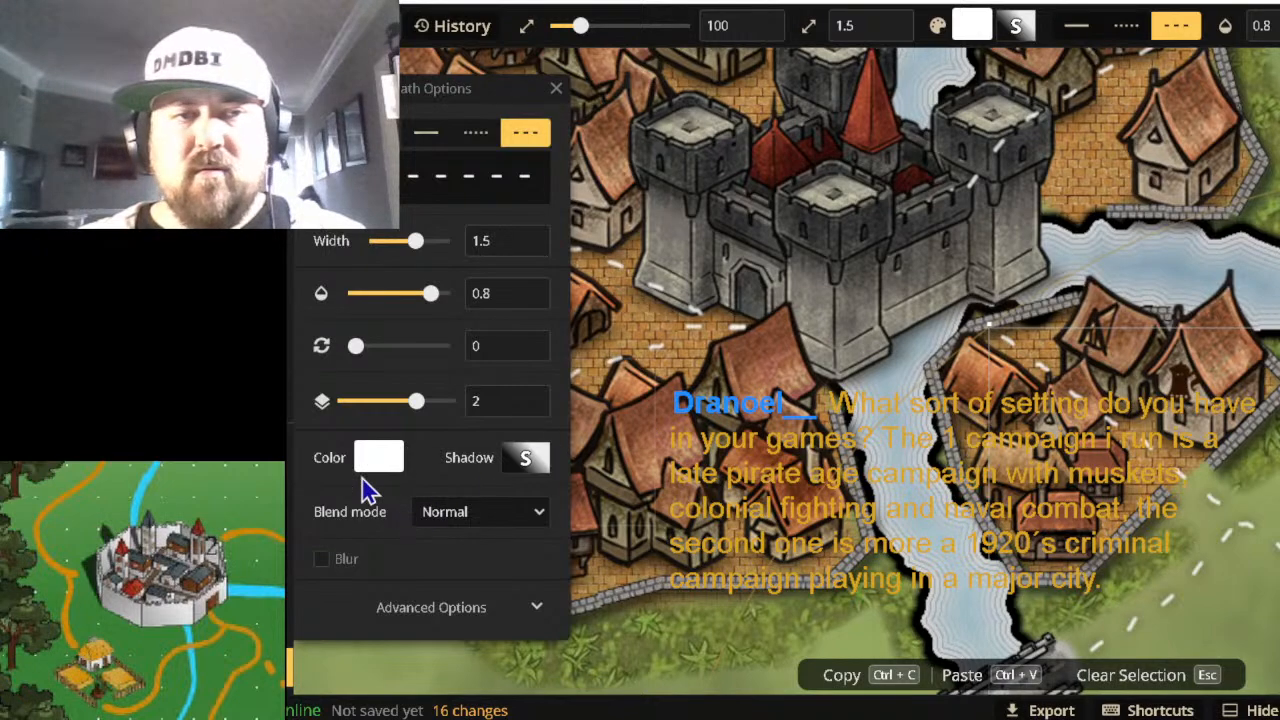
{"action": "left_click_drag", "start_coordinate": [417, 409], "coordinate": [377, 419]}
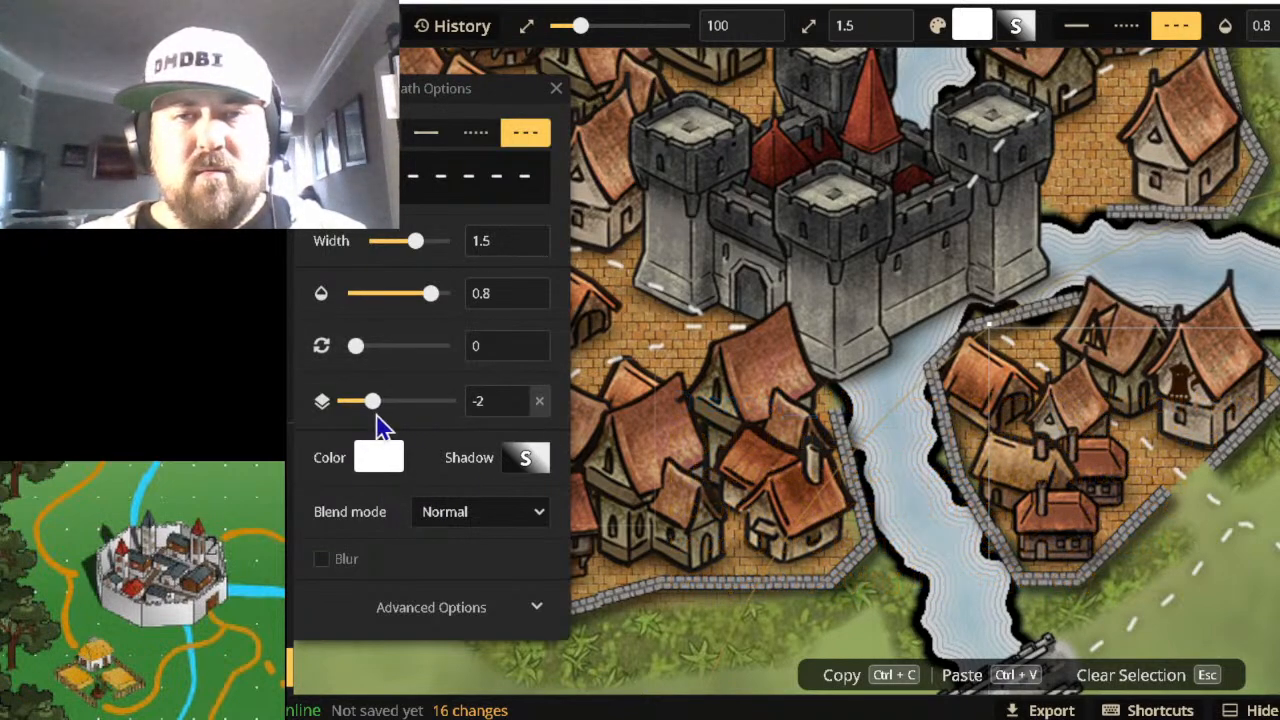
{"action": "scroll", "coordinate": [600, 505], "scroll_direction": "down", "scroll_amount": 4}
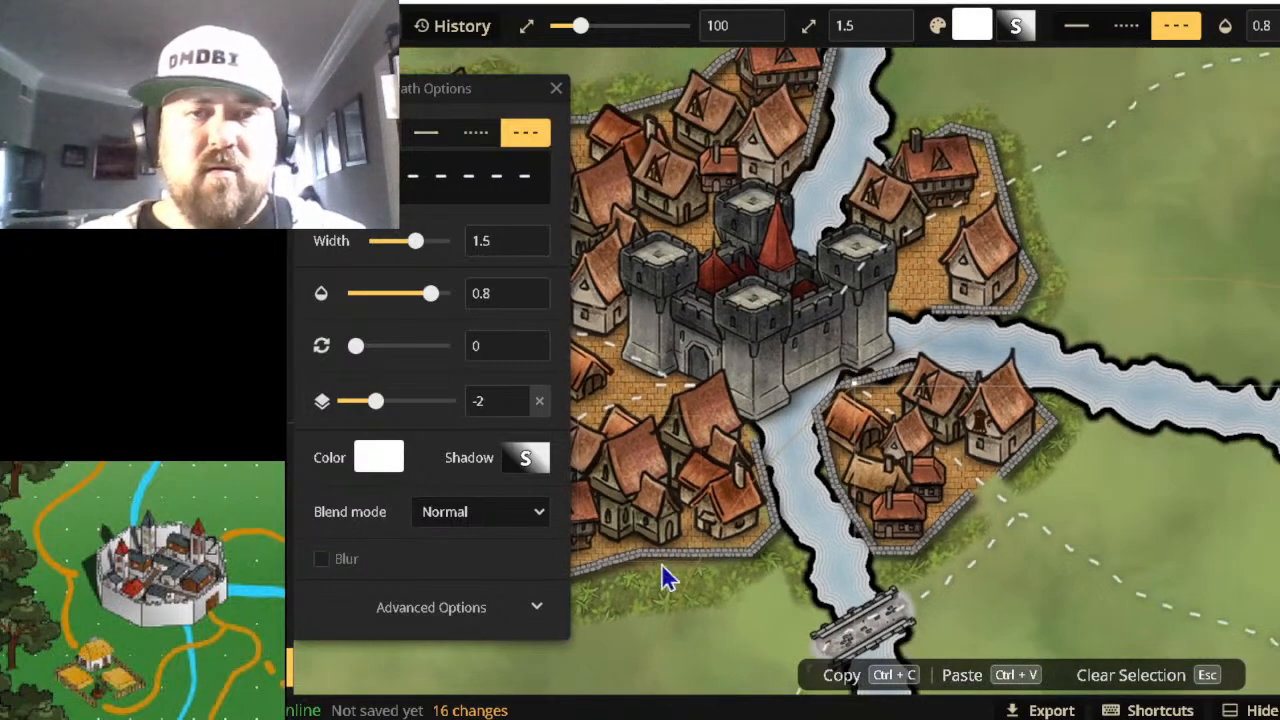
{"action": "scroll", "coordinate": [664, 600], "scroll_direction": "up", "scroll_amount": 1}
{"action": "scroll", "coordinate": [660, 597], "scroll_direction": "up", "scroll_amount": 1}
{"action": "left_click", "coordinate": [658, 595]}
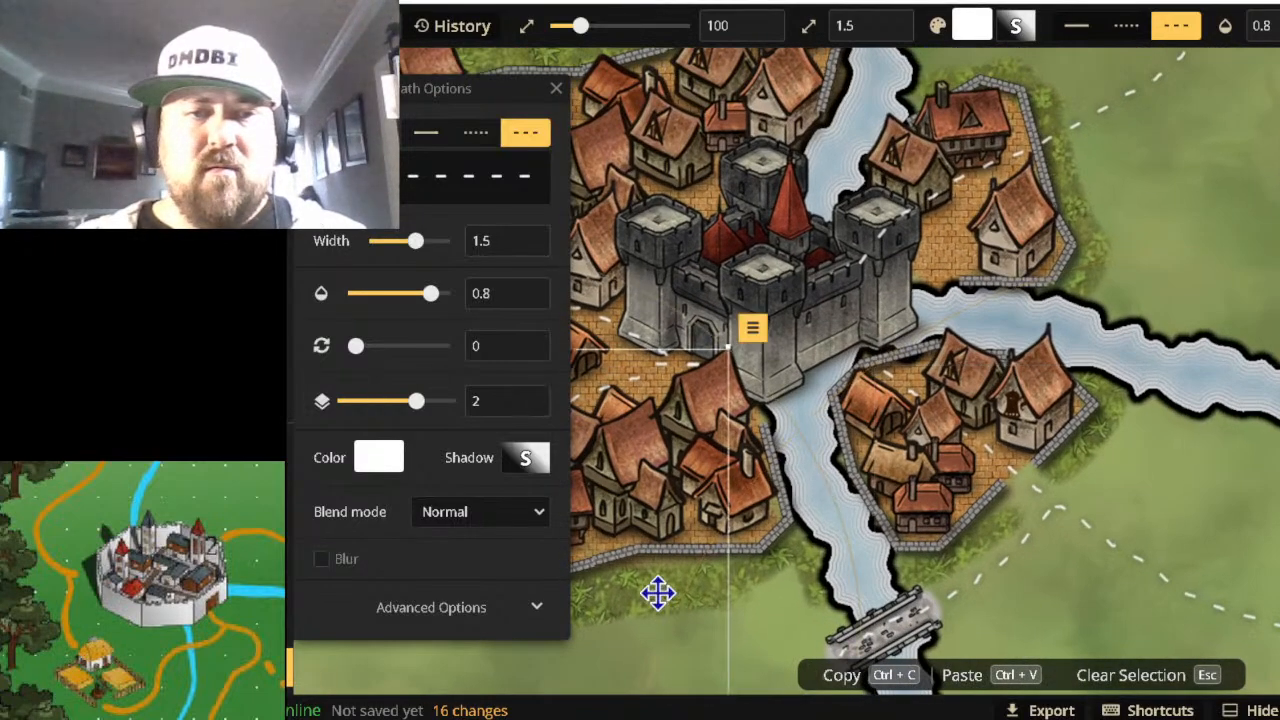
{"action": "key", "text": "alt+Left"}
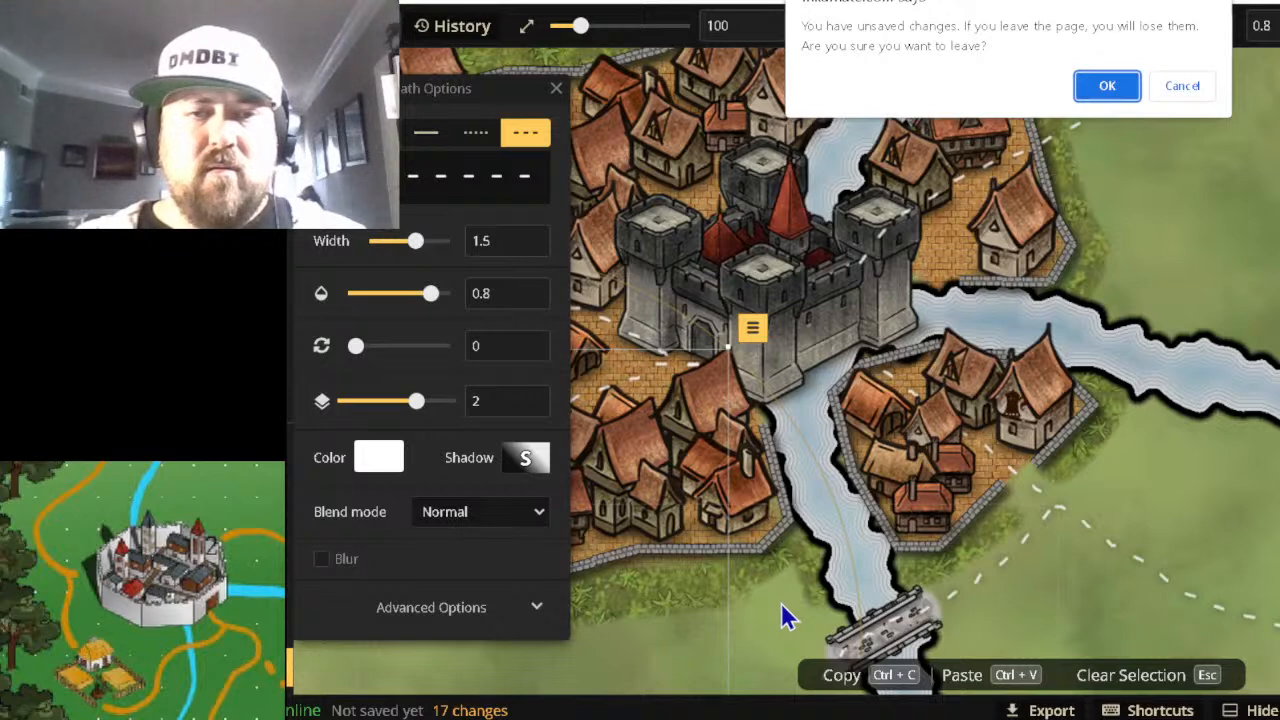
{"action": "left_click", "coordinate": [1170, 97]}
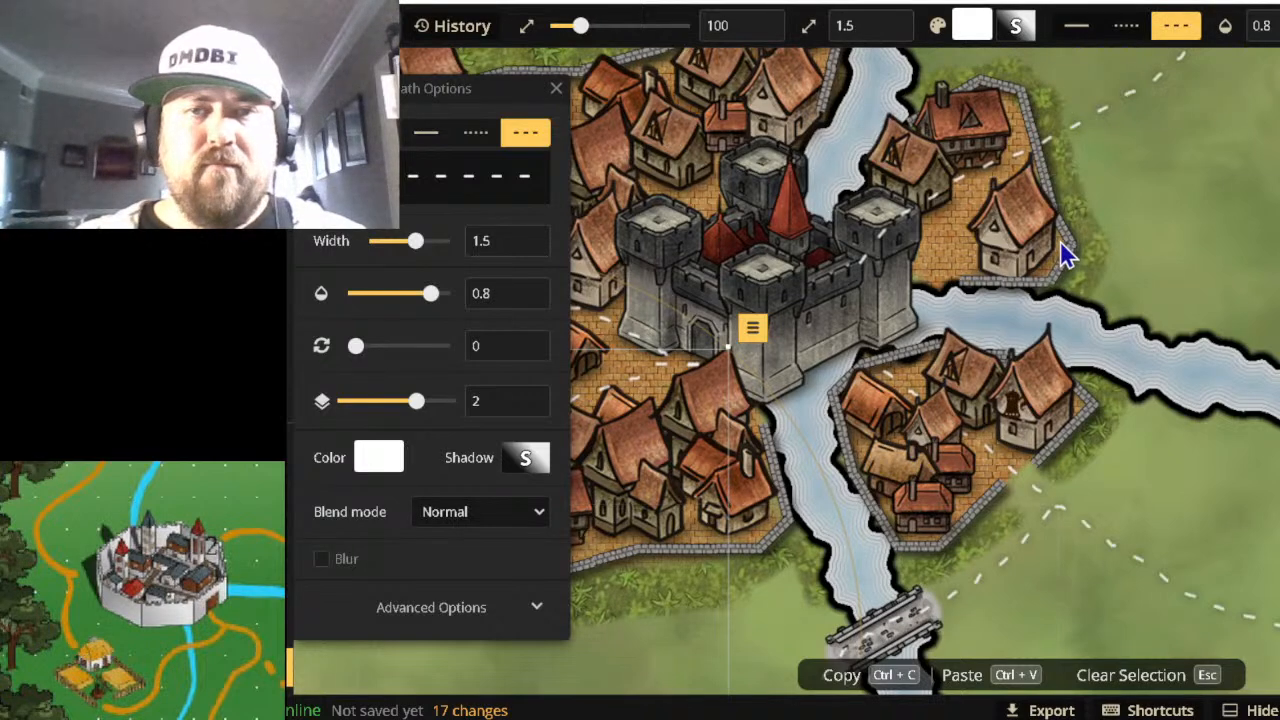
{"action": "key", "text": "alt+Left"}
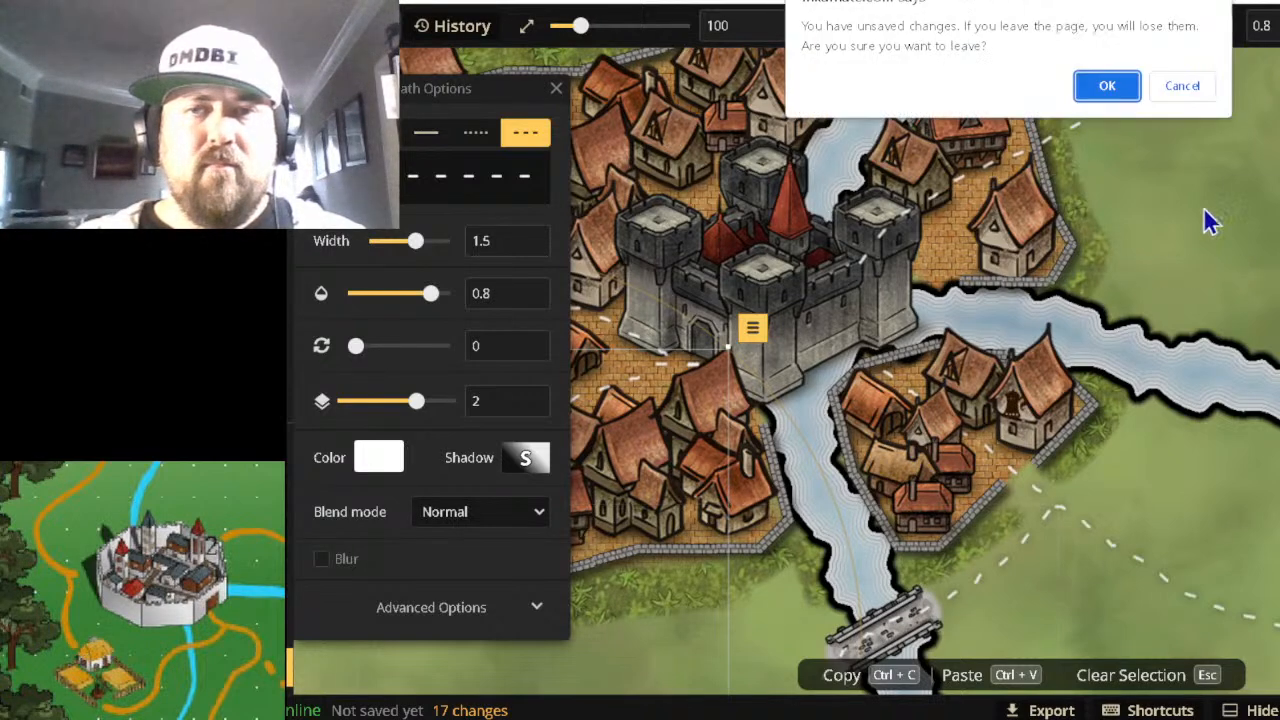
{"action": "left_click", "coordinate": [1180, 89]}
Select the dashed path entering the town from the northwest and lower it to layer -1.
{"action": "scroll", "coordinate": [1228, 170], "scroll_direction": "up", "scroll_amount": 3}
{"action": "left_click_drag", "start_coordinate": [1224, 163], "coordinate": [1279, 282]}
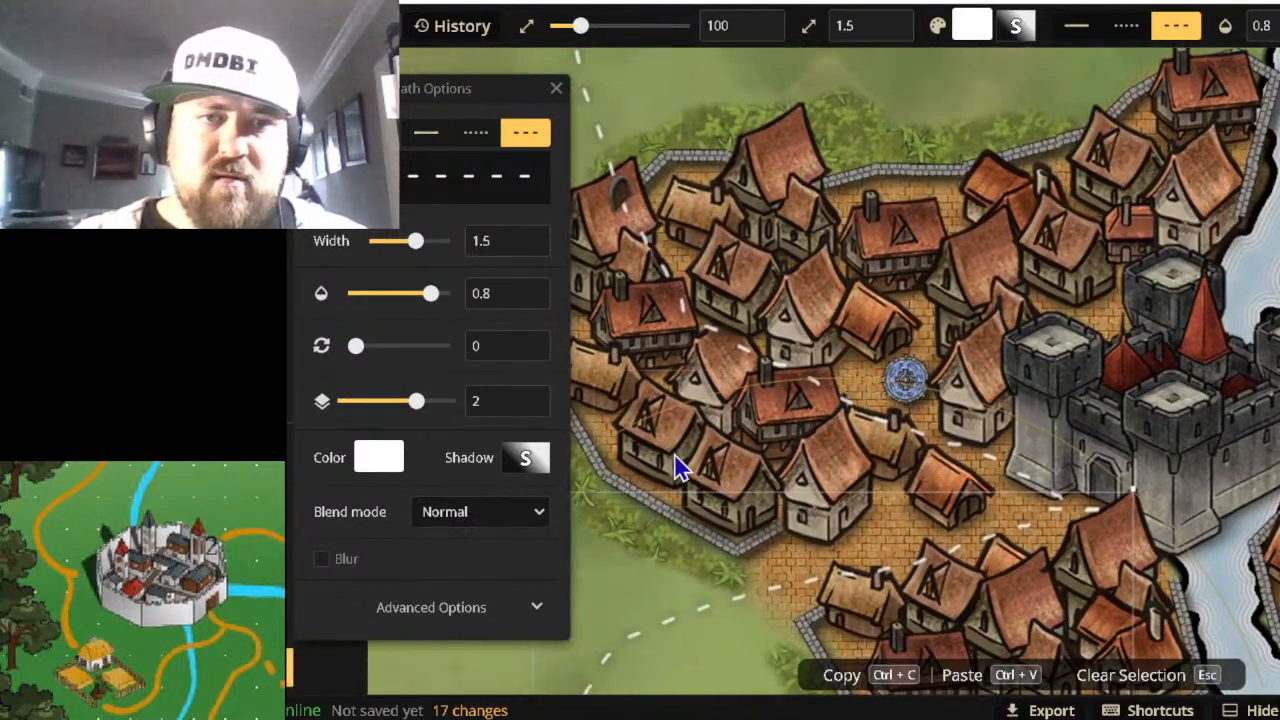
{"action": "left_click_drag", "start_coordinate": [677, 466], "coordinate": [787, 495]}
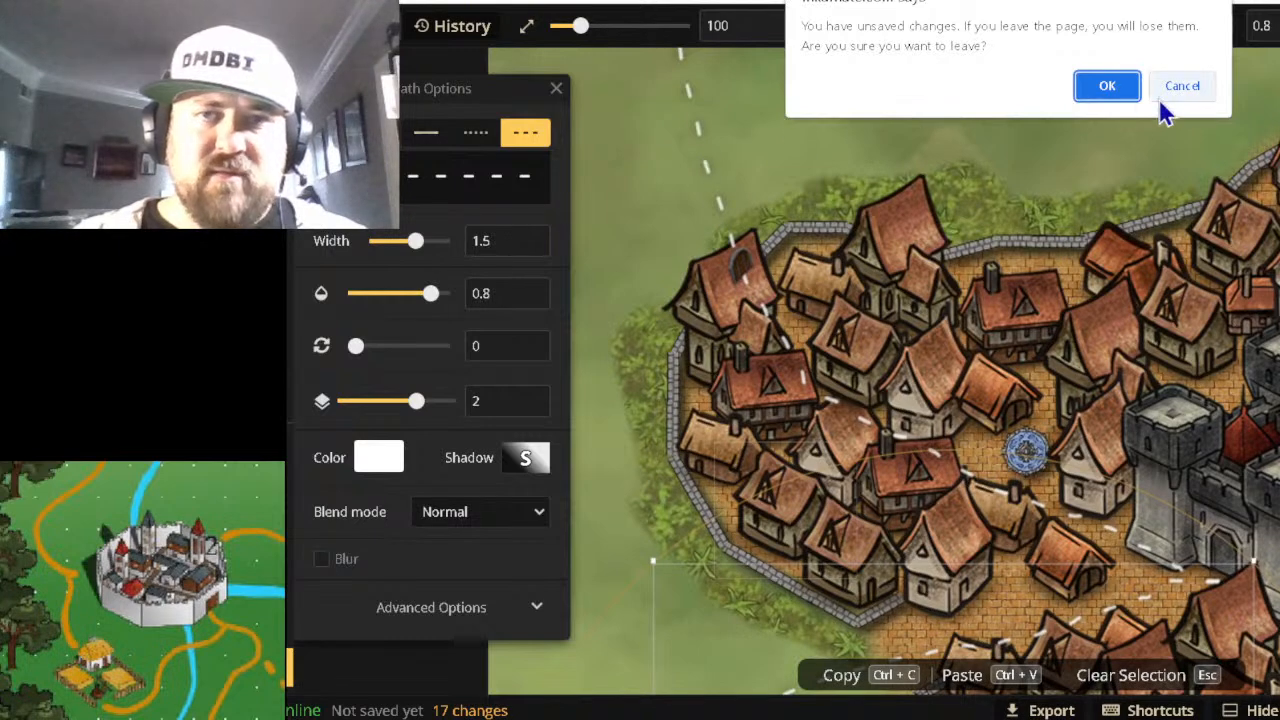
{"action": "left_click", "coordinate": [1180, 87]}
{"action": "left_click", "coordinate": [699, 136]}
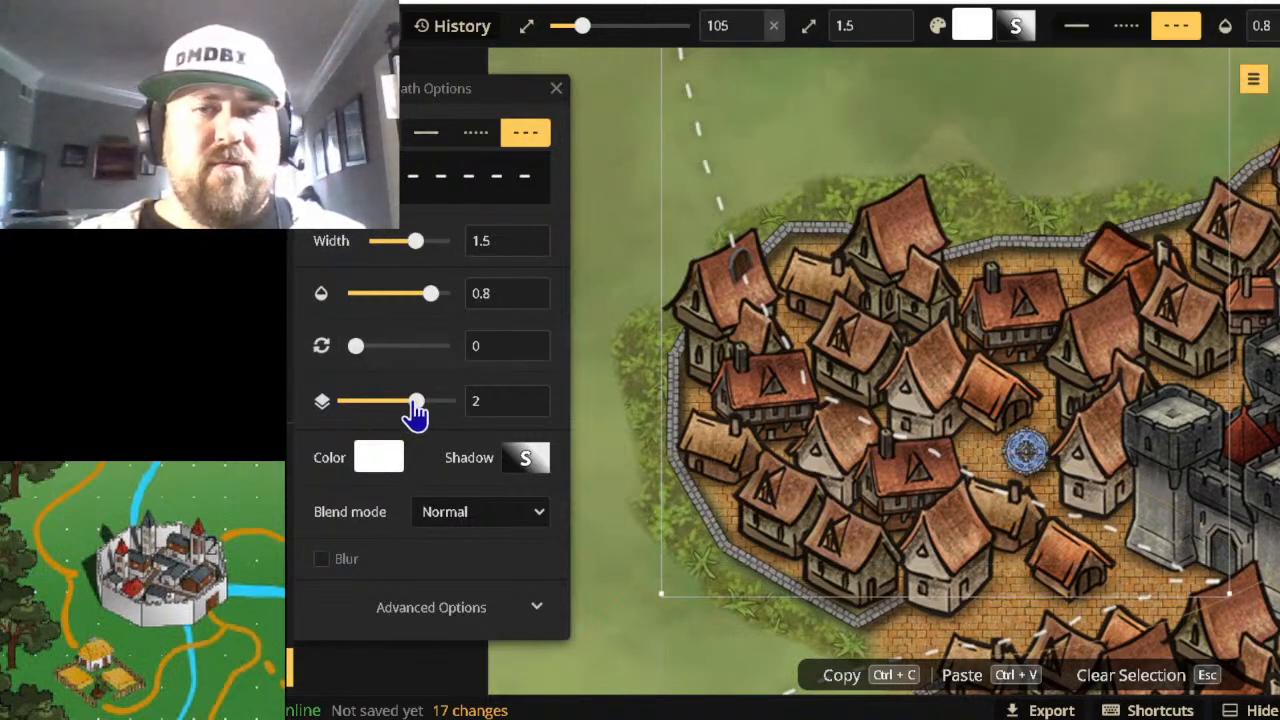
{"action": "left_click_drag", "start_coordinate": [414, 404], "coordinate": [386, 412]}
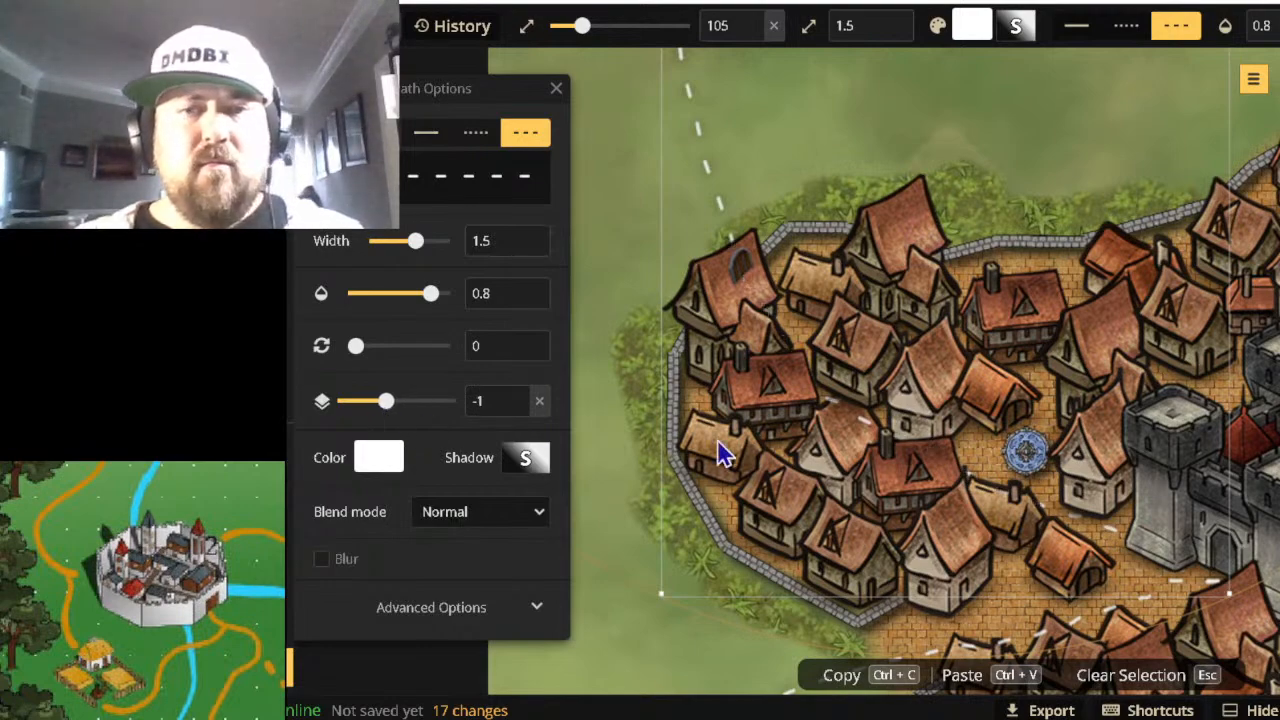
Select the dashed path entering the town from the southwest, lower it to layer -1, and clear the selection.
{"action": "scroll", "coordinate": [1055, 432], "scroll_direction": "down", "scroll_amount": 3}
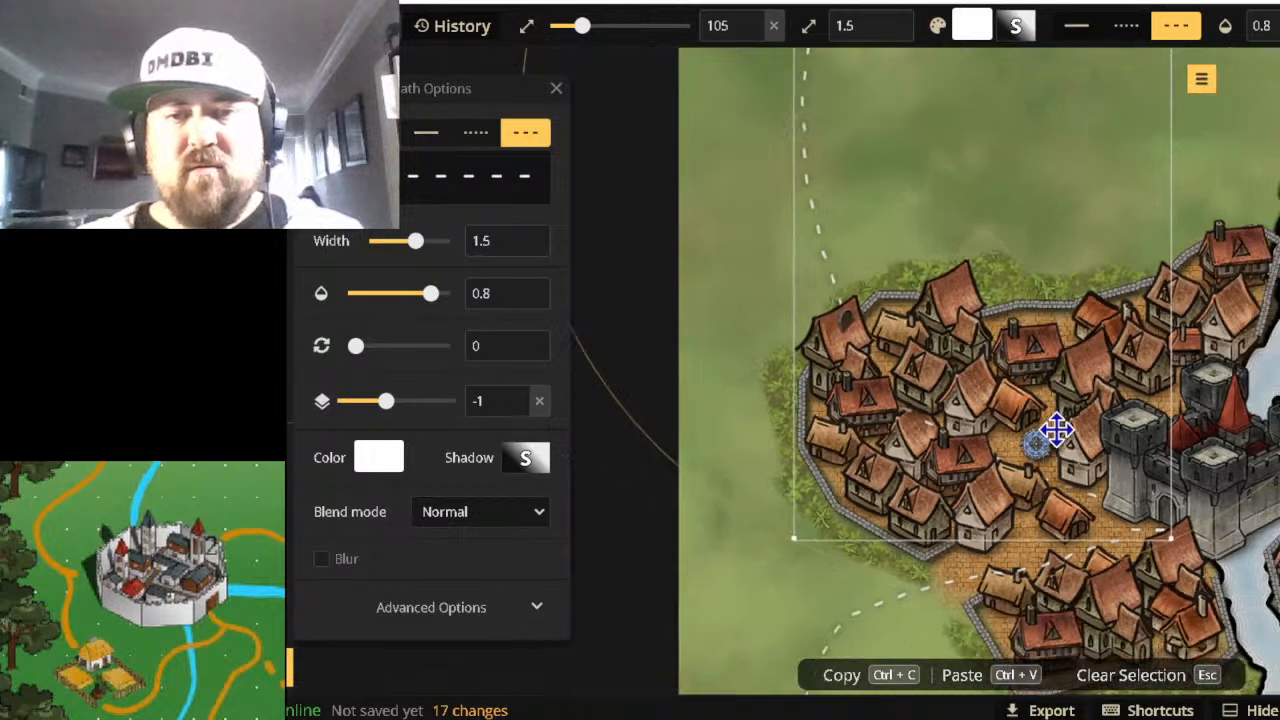
{"action": "left_click", "coordinate": [841, 615]}
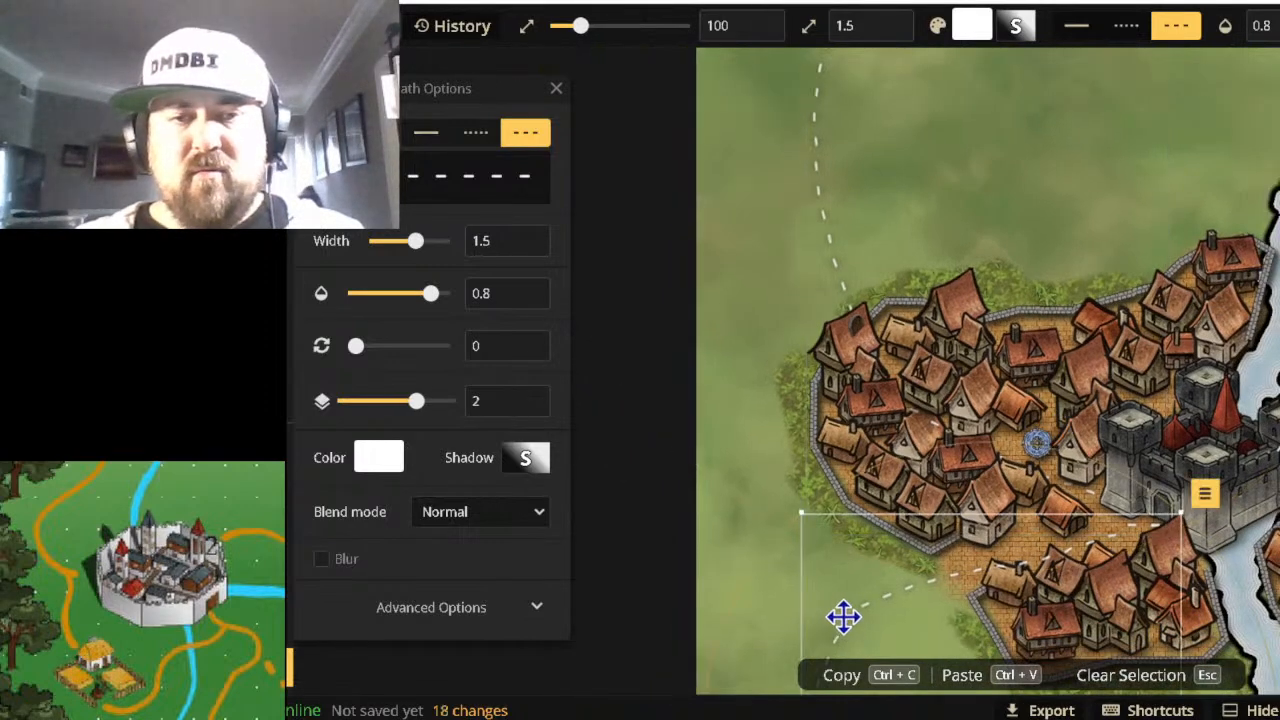
{"action": "left_click_drag", "start_coordinate": [413, 410], "coordinate": [386, 424]}
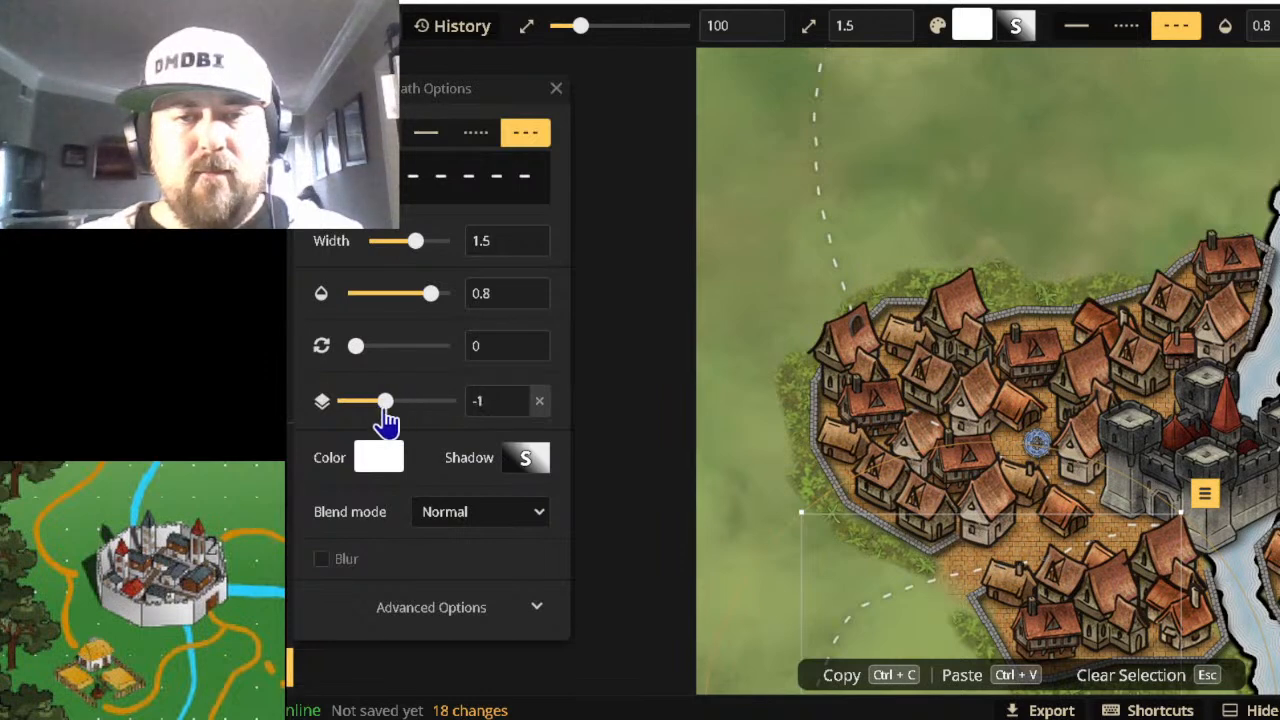
{"action": "left_click", "coordinate": [730, 566]}
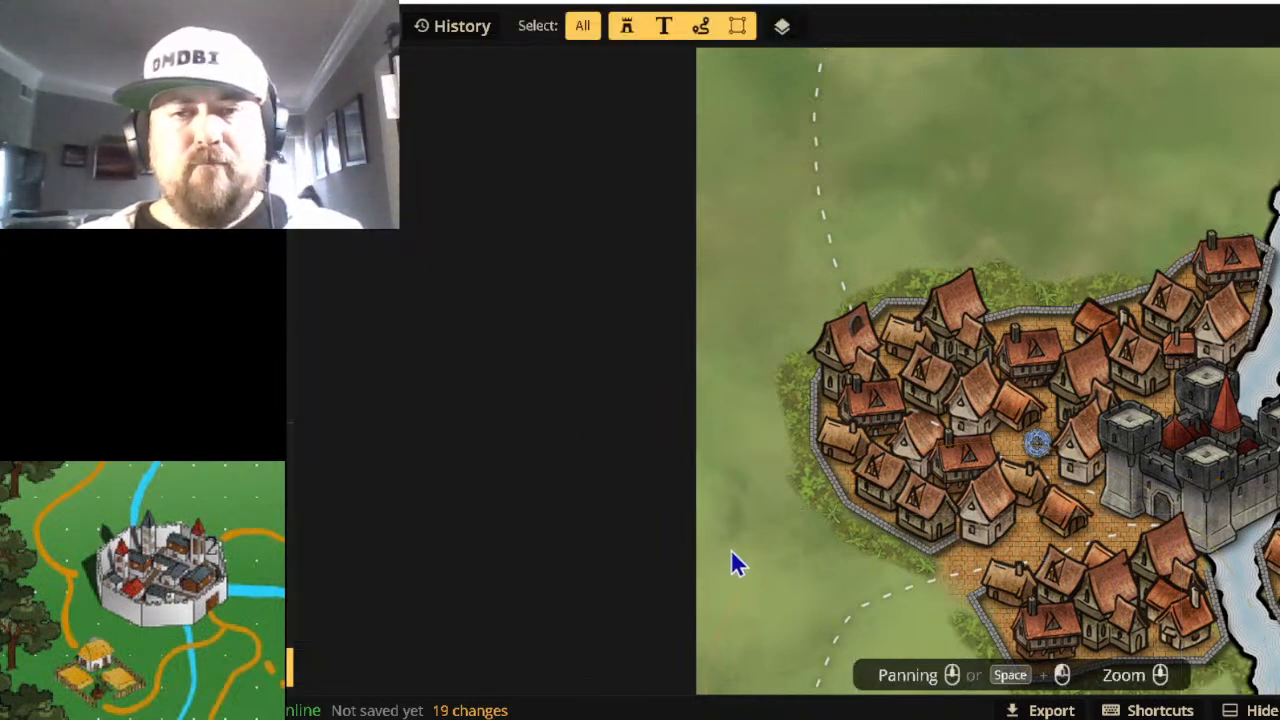
Select the dashed path leading out of the northeastern district and lower it to layer -2.
{"action": "scroll", "coordinate": [866, 482], "scroll_direction": "down", "scroll_amount": 2}
{"action": "scroll", "coordinate": [866, 480], "scroll_direction": "down", "scroll_amount": 2}
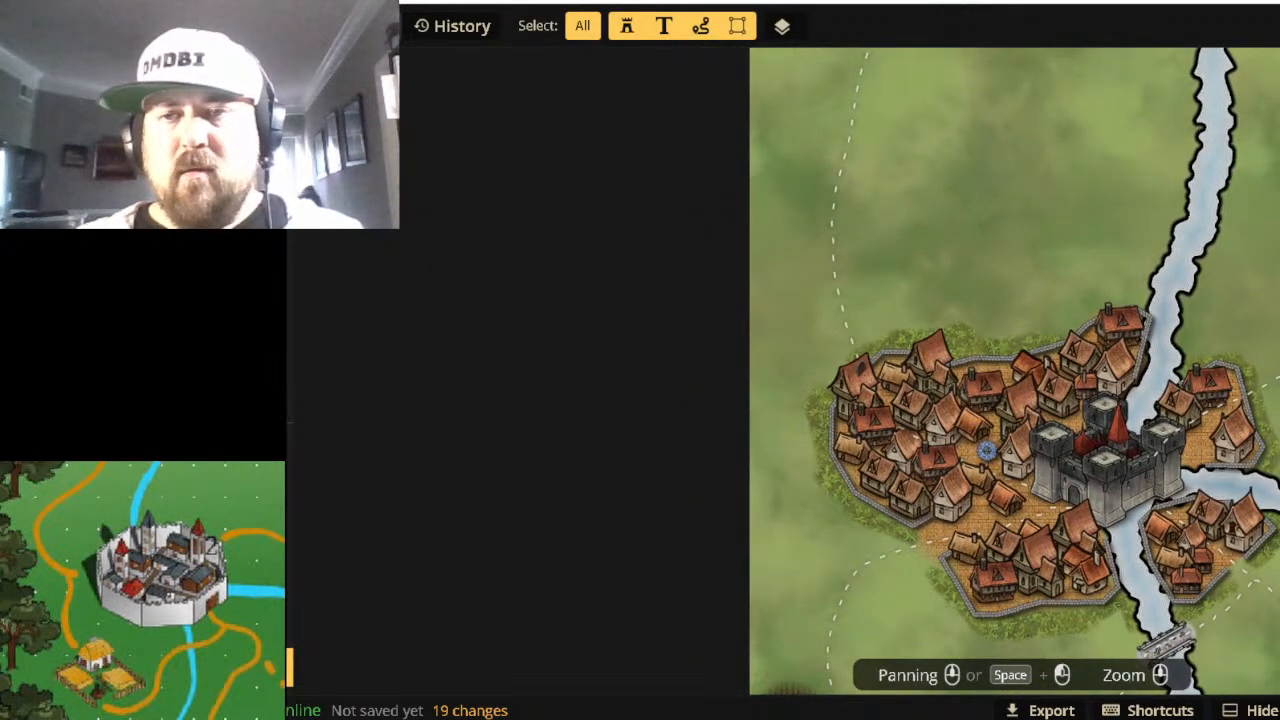
{"action": "left_click", "coordinate": [1268, 386]}
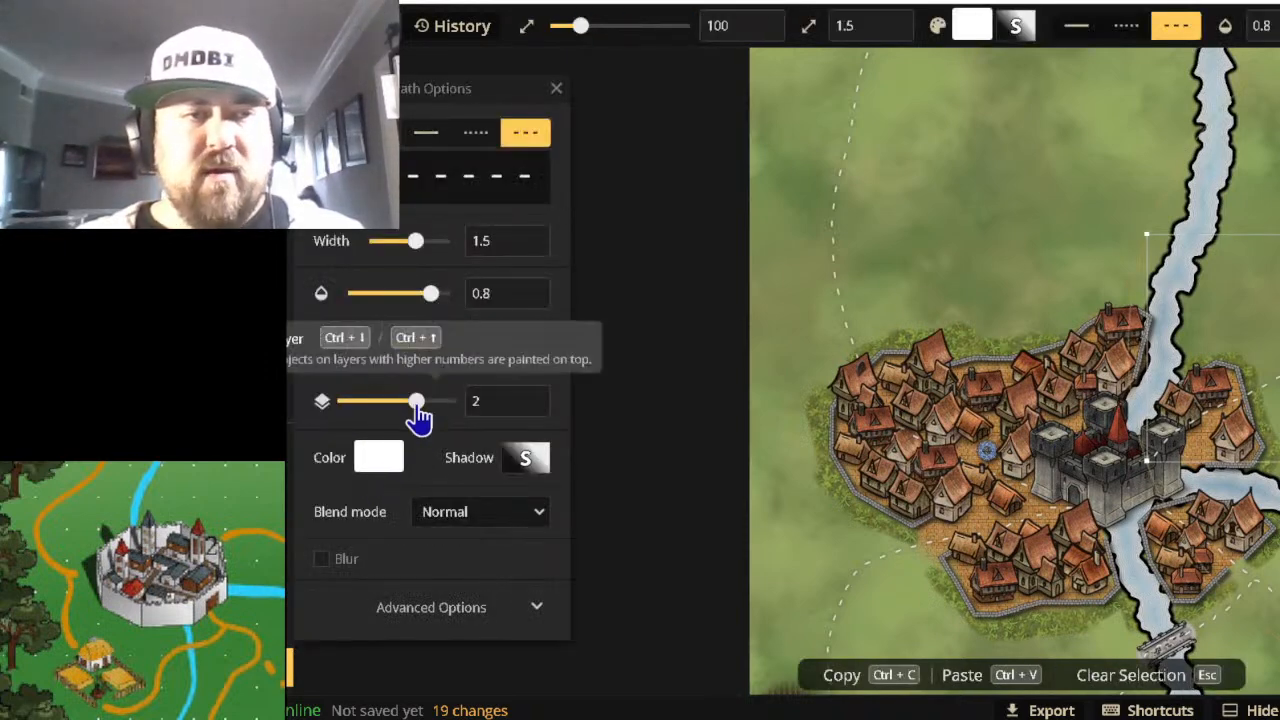
{"action": "left_click_drag", "start_coordinate": [423, 423], "coordinate": [381, 425]}
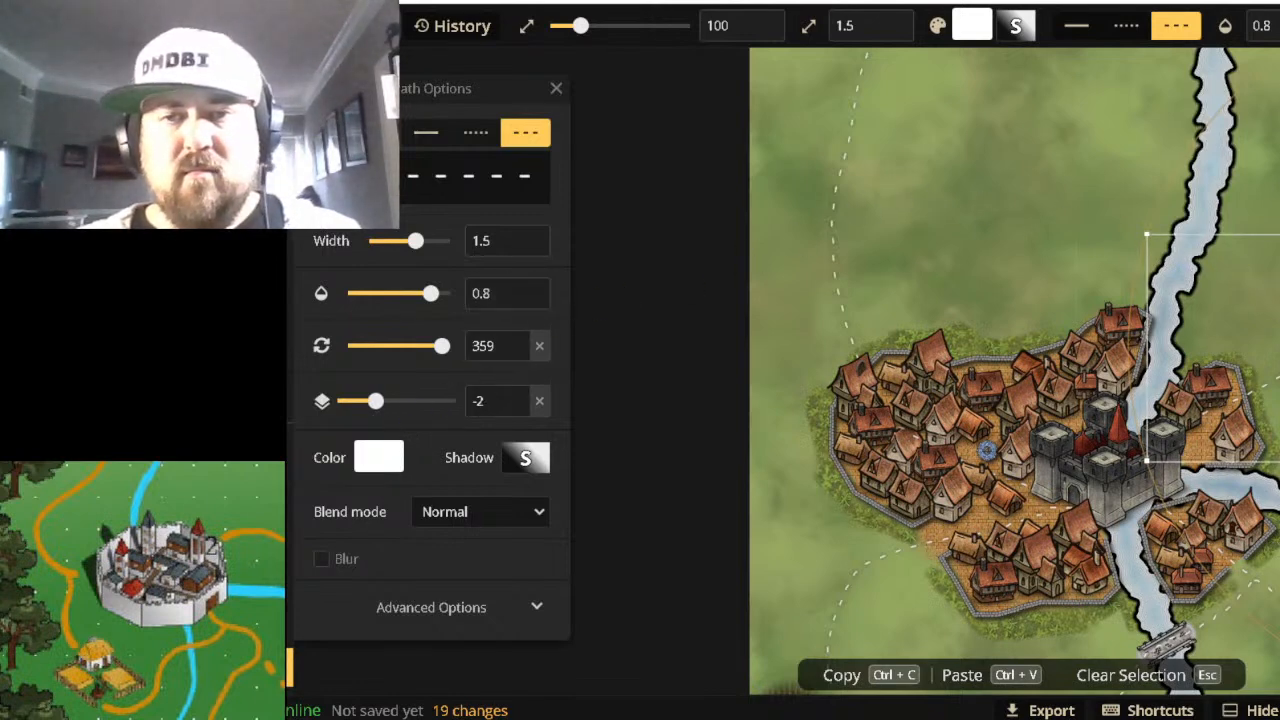
Rotate the northeastern dashed path to 344, move it north to line up with its district, and deselect it.
{"action": "scroll", "coordinate": [1240, 348], "scroll_direction": "up", "scroll_amount": 2}
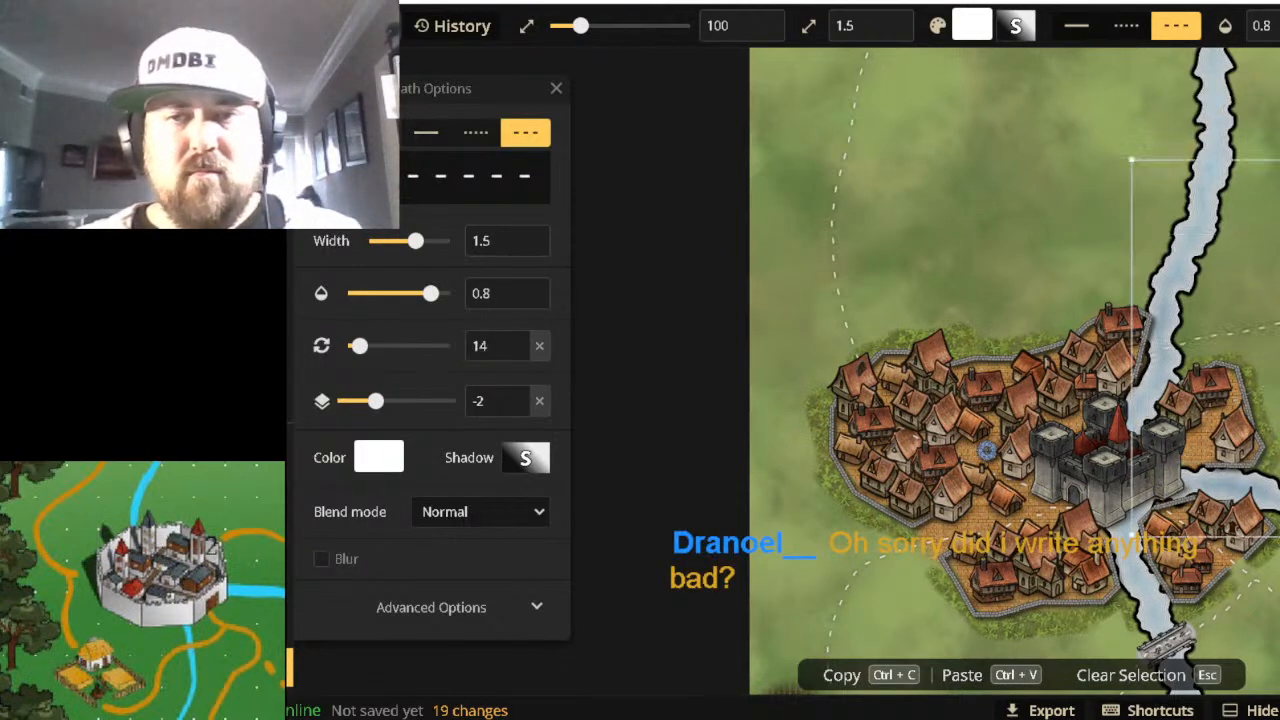
{"action": "scroll", "coordinate": [1240, 348], "scroll_direction": "down", "scroll_amount": 3}
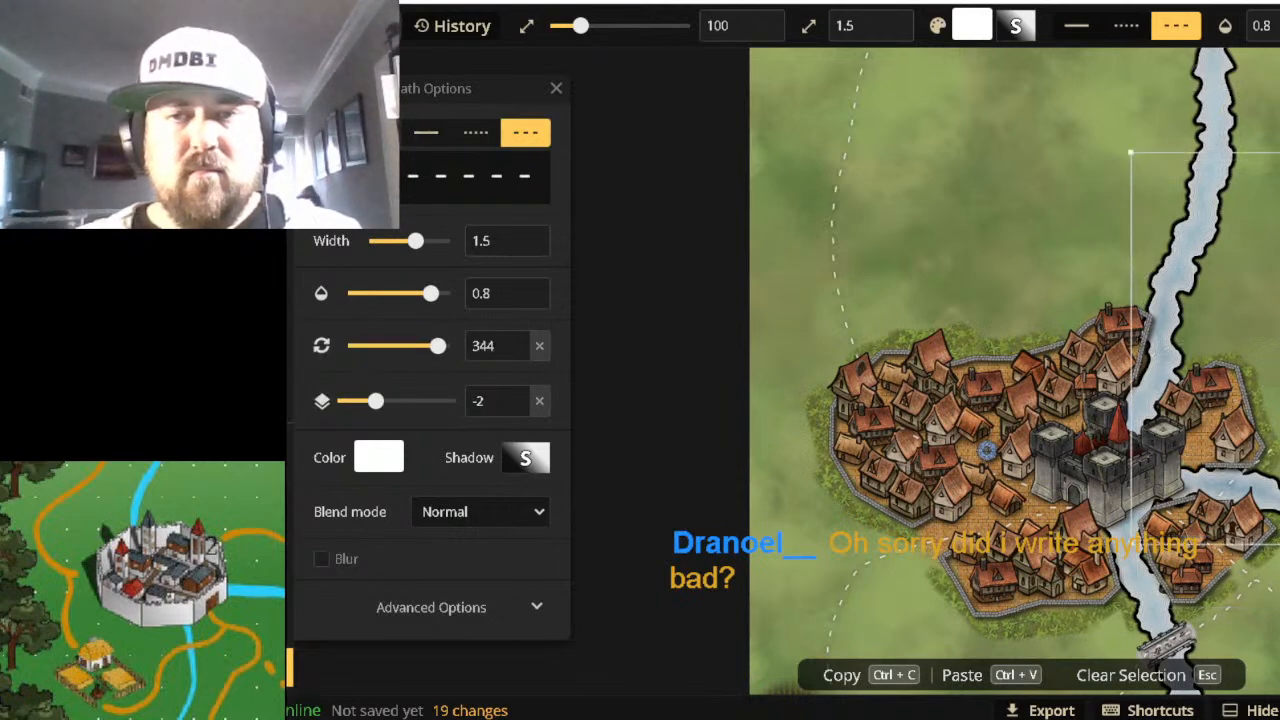
{"action": "left_click_drag", "start_coordinate": [1240, 348], "coordinate": [1242, 264]}
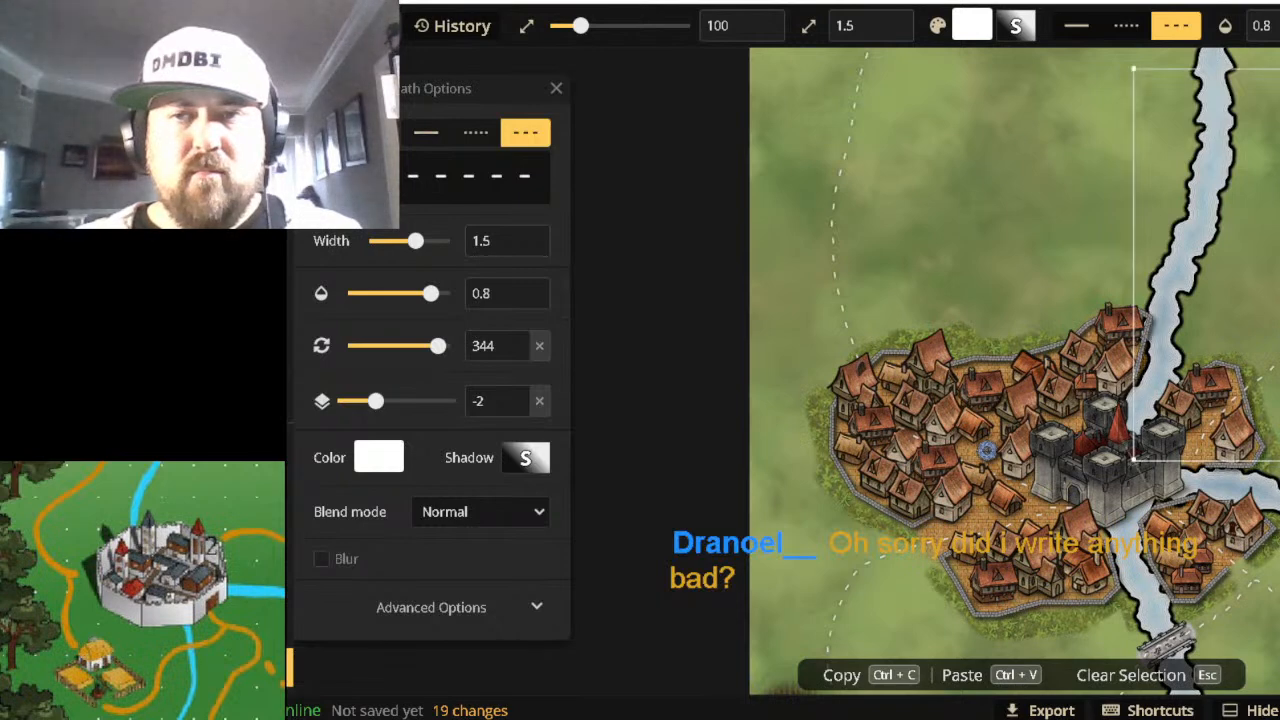
{"action": "key", "text": "Escape"}
{"action": "scroll", "coordinate": [1234, 320], "scroll_direction": "down", "scroll_amount": 3}
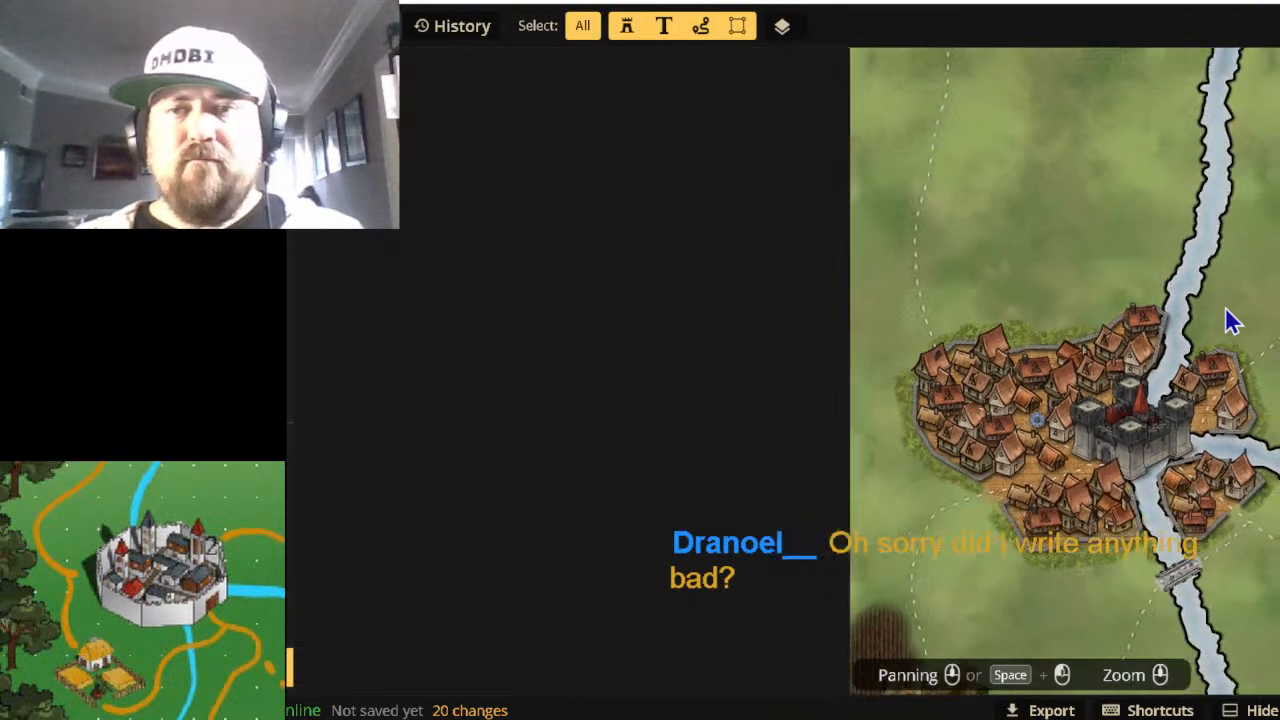
{"action": "scroll", "coordinate": [1240, 420], "scroll_direction": "down", "scroll_amount": 2}
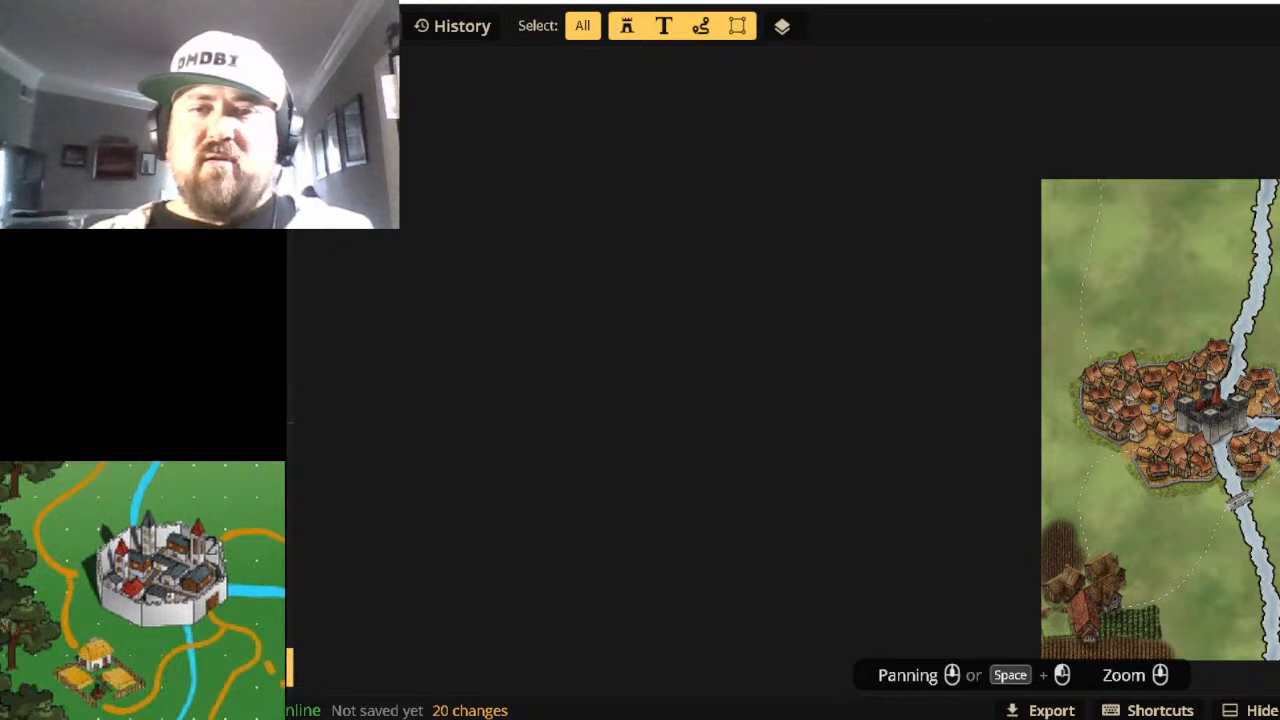
{"action": "scroll", "coordinate": [992, 515], "scroll_direction": "up", "scroll_amount": 1}
{"action": "key", "text": "alt+Left"}
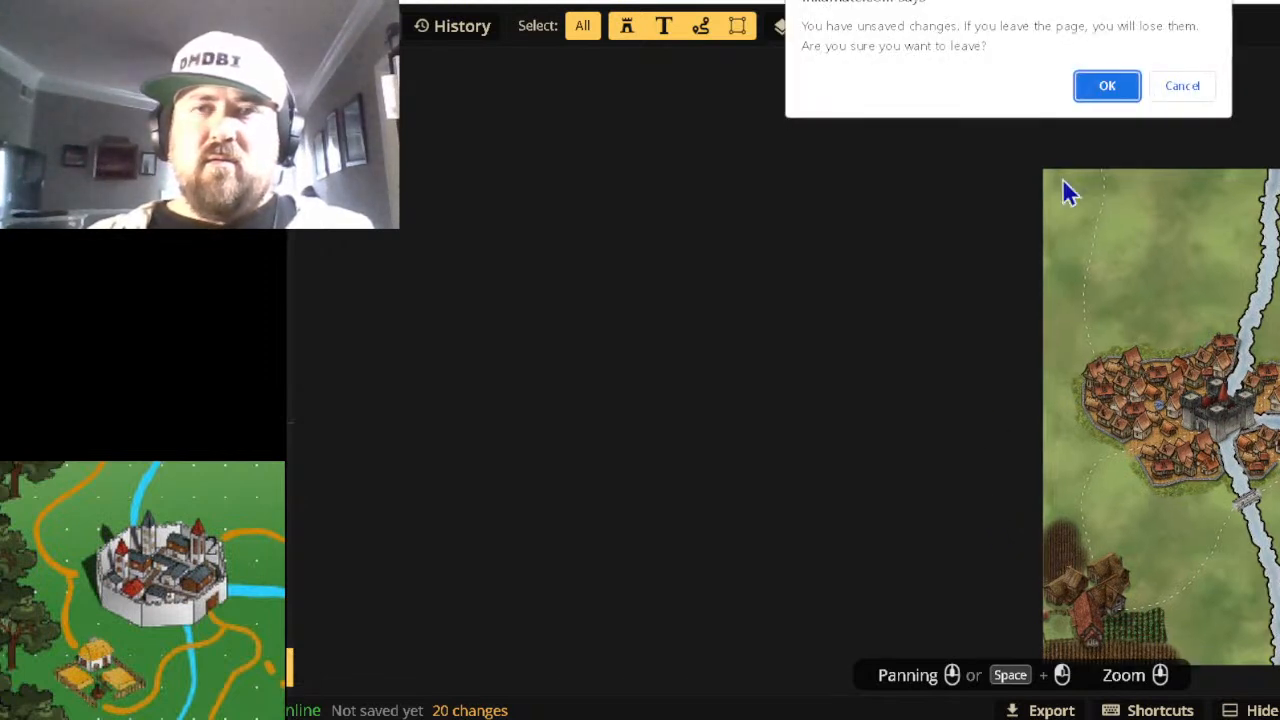
{"action": "left_click", "coordinate": [1166, 93]}
{"action": "scroll", "coordinate": [884, 304], "scroll_direction": "up", "scroll_amount": 2}
{"action": "key", "text": "alt+Left"}
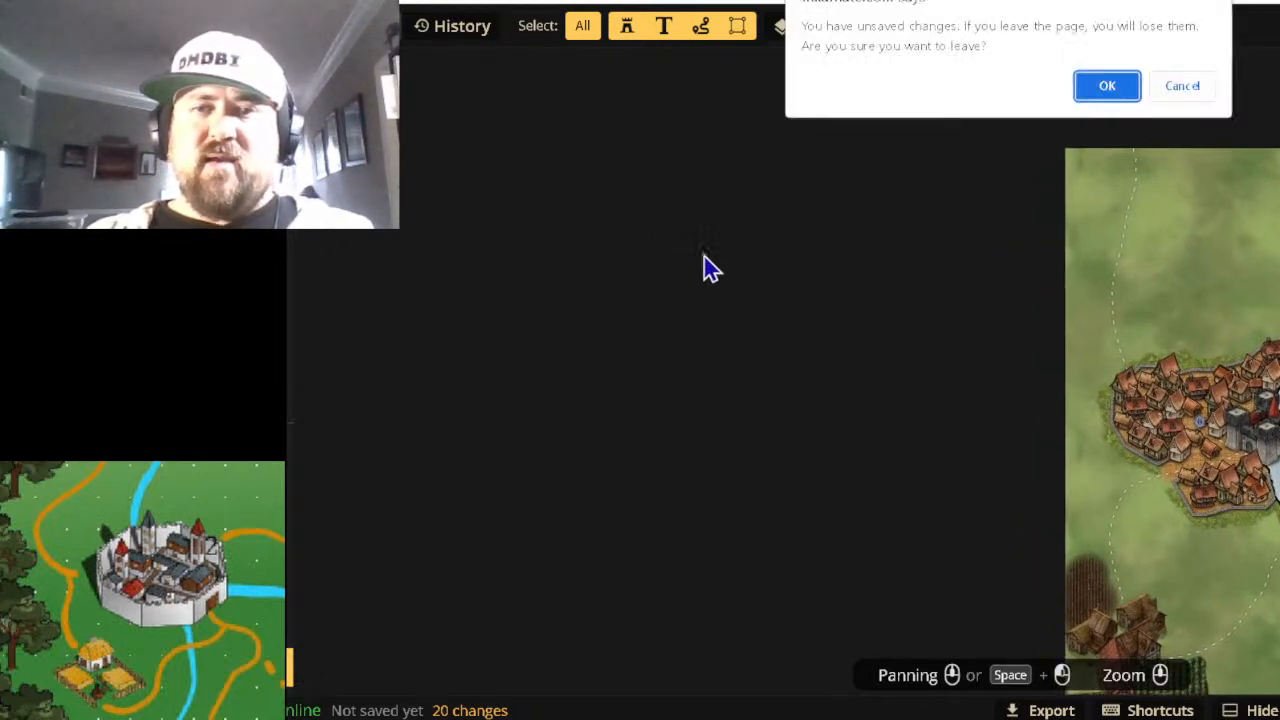
{"action": "left_click", "coordinate": [1190, 94]}
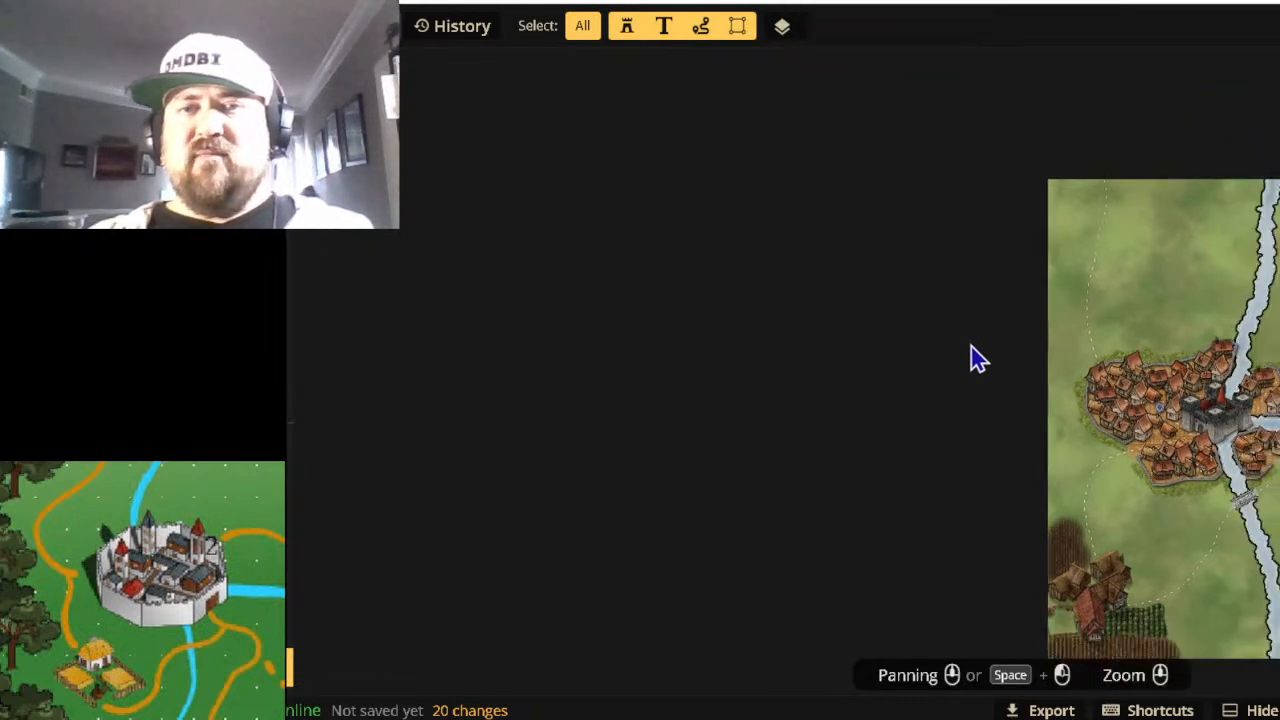
Inspect the castle and the spot where the dashed path crosses the northeastern district's wall.
{"action": "scroll", "coordinate": [1270, 445], "scroll_direction": "up", "scroll_amount": 7}
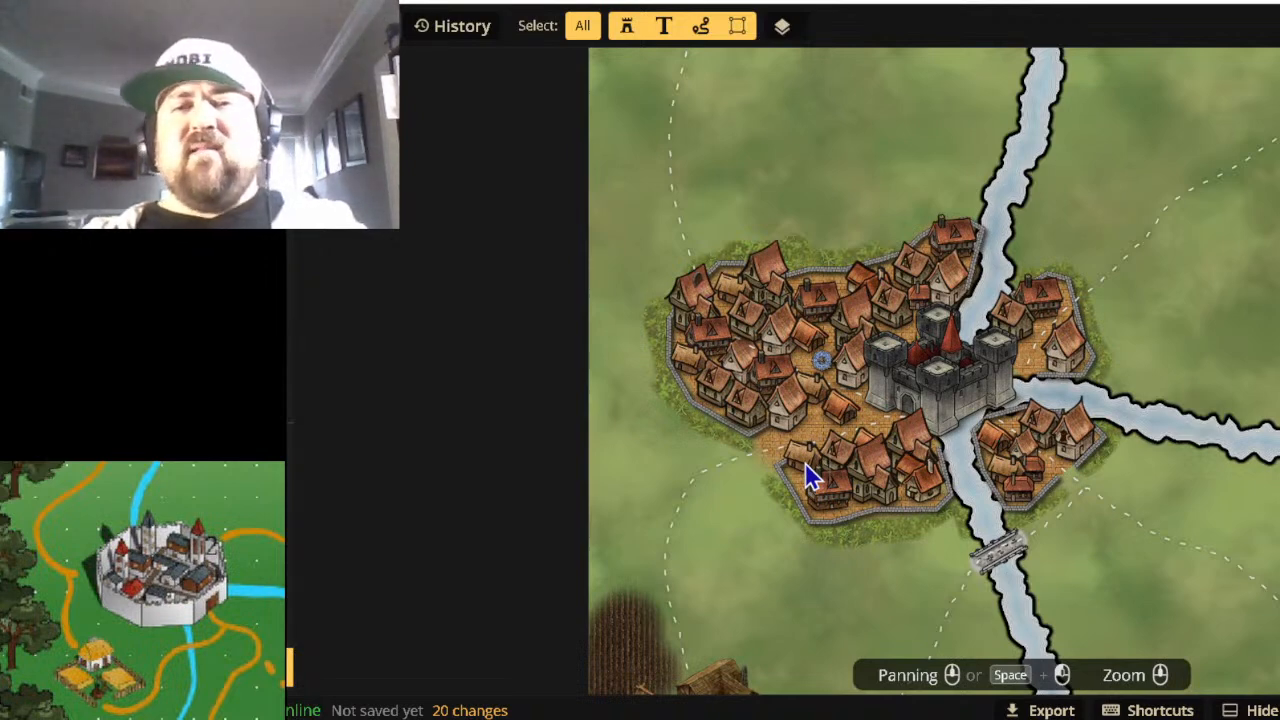
{"action": "scroll", "coordinate": [1137, 300], "scroll_direction": "up", "scroll_amount": 5}
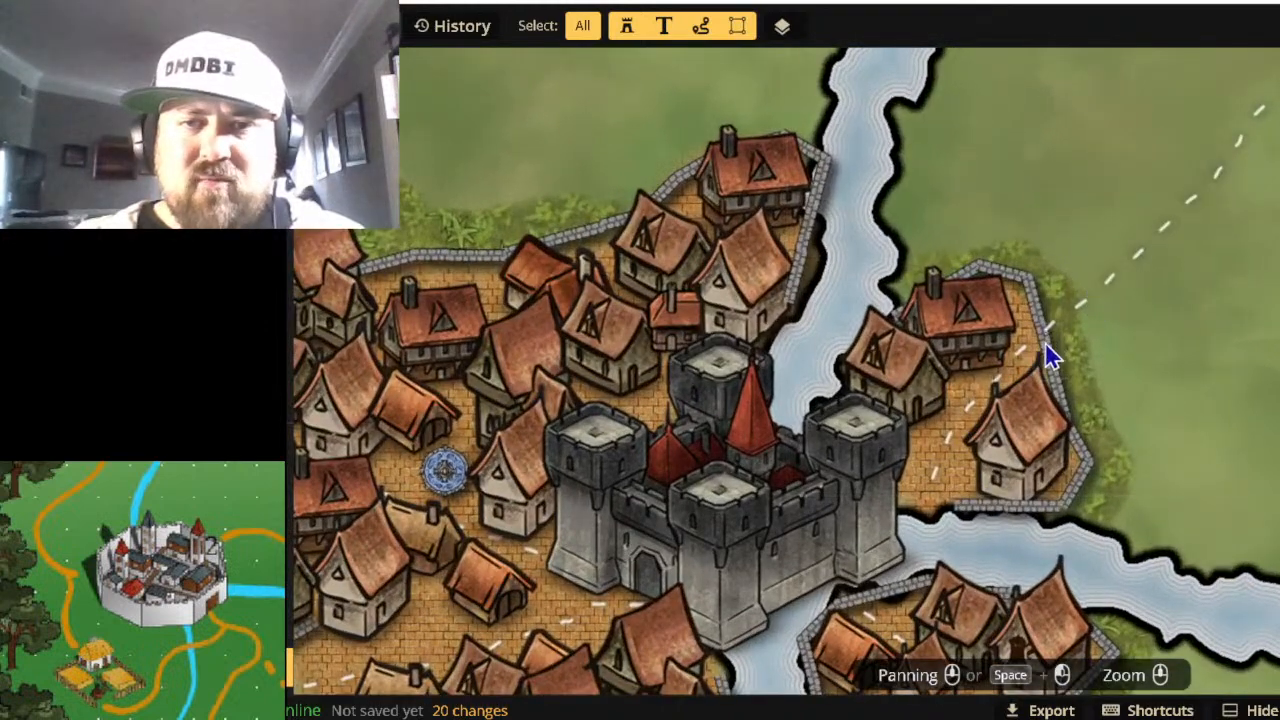
Move the wall segment at the northeastern path crossing northwest to open a gap, and rotate it to 150.
{"action": "left_click", "coordinate": [1045, 342]}
{"action": "left_click_drag", "start_coordinate": [1053, 352], "coordinate": [1026, 299]}
{"action": "scroll", "coordinate": [1026, 299], "scroll_direction": "up", "scroll_amount": 2}
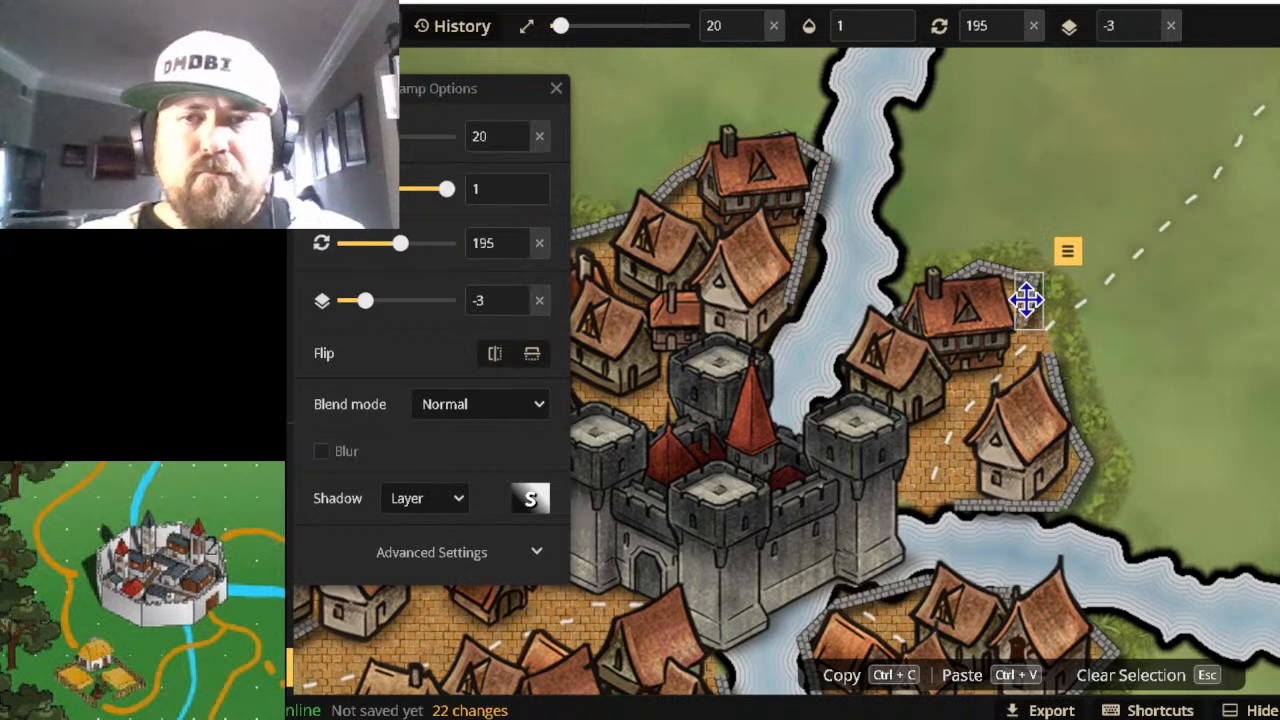
{"action": "scroll", "coordinate": [1026, 299], "scroll_direction": "up", "scroll_amount": 1}
{"action": "scroll", "coordinate": [1026, 299], "scroll_direction": "down", "scroll_amount": 4}
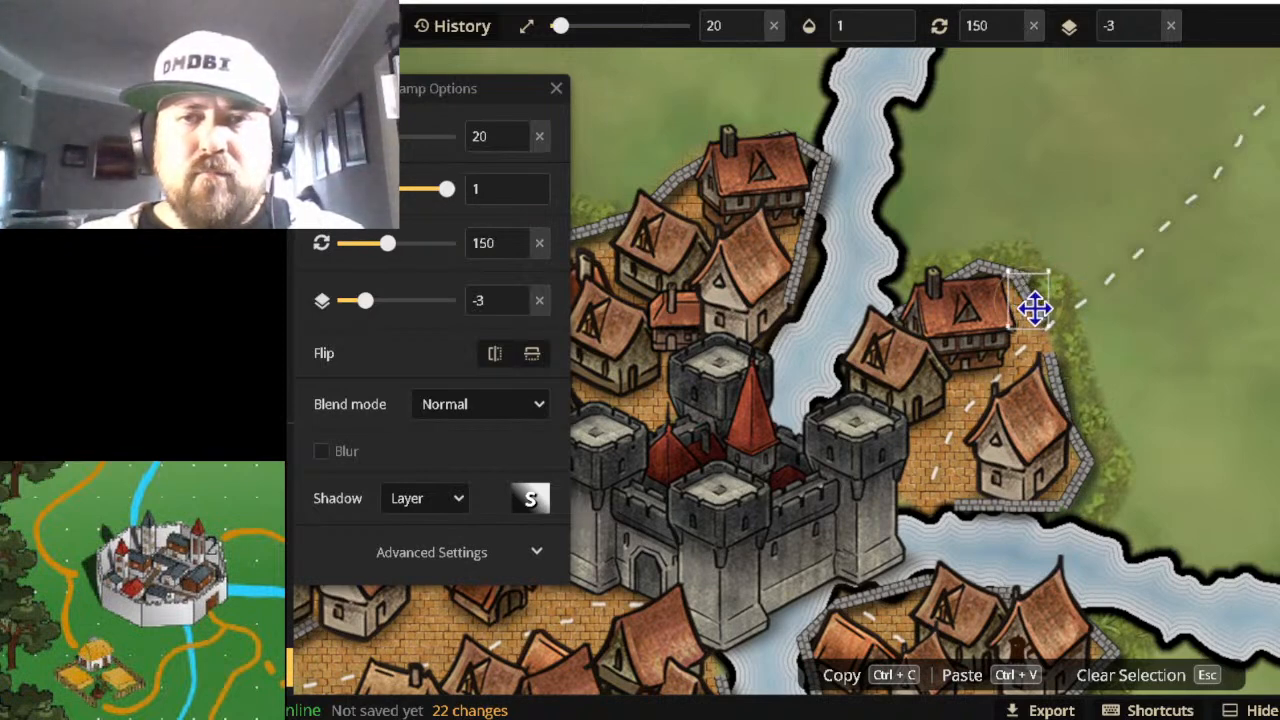
{"action": "left_click_drag", "start_coordinate": [1035, 308], "coordinate": [1020, 303]}
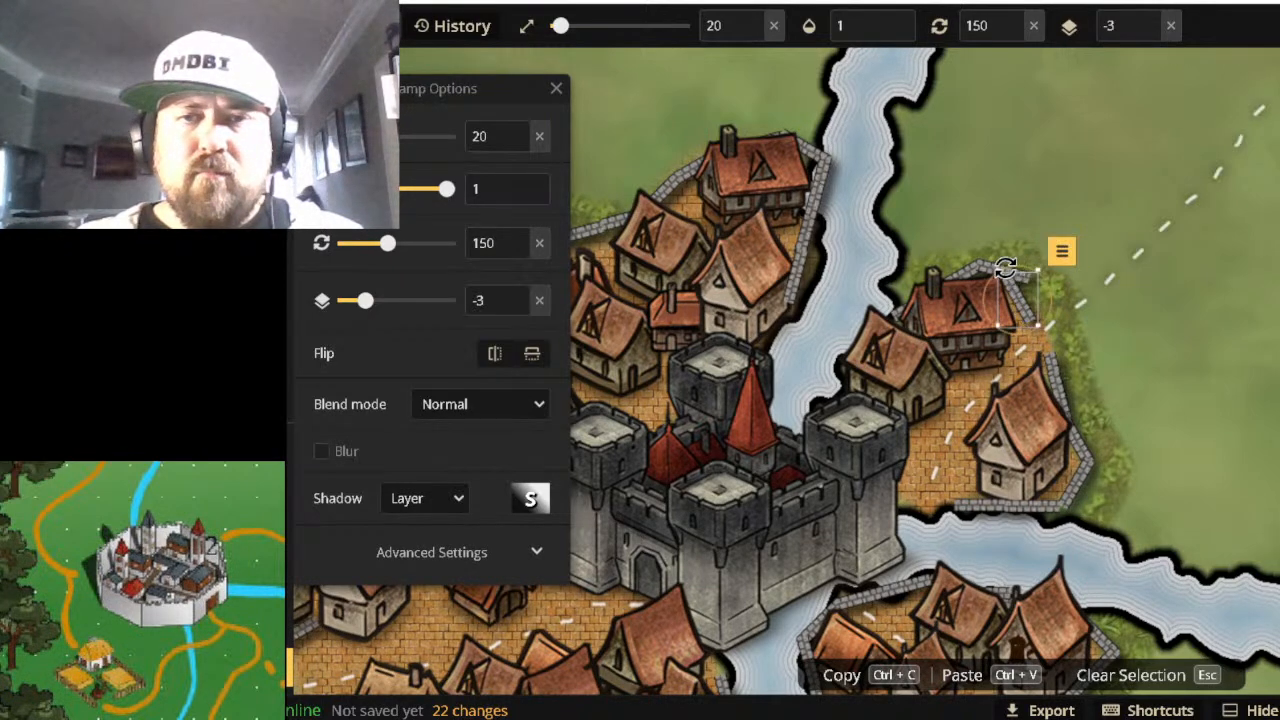
Try to line up the 150-rotated wall segment with the district's north corner by shifting it slightly southeast.
{"action": "left_click", "coordinate": [989, 272]}
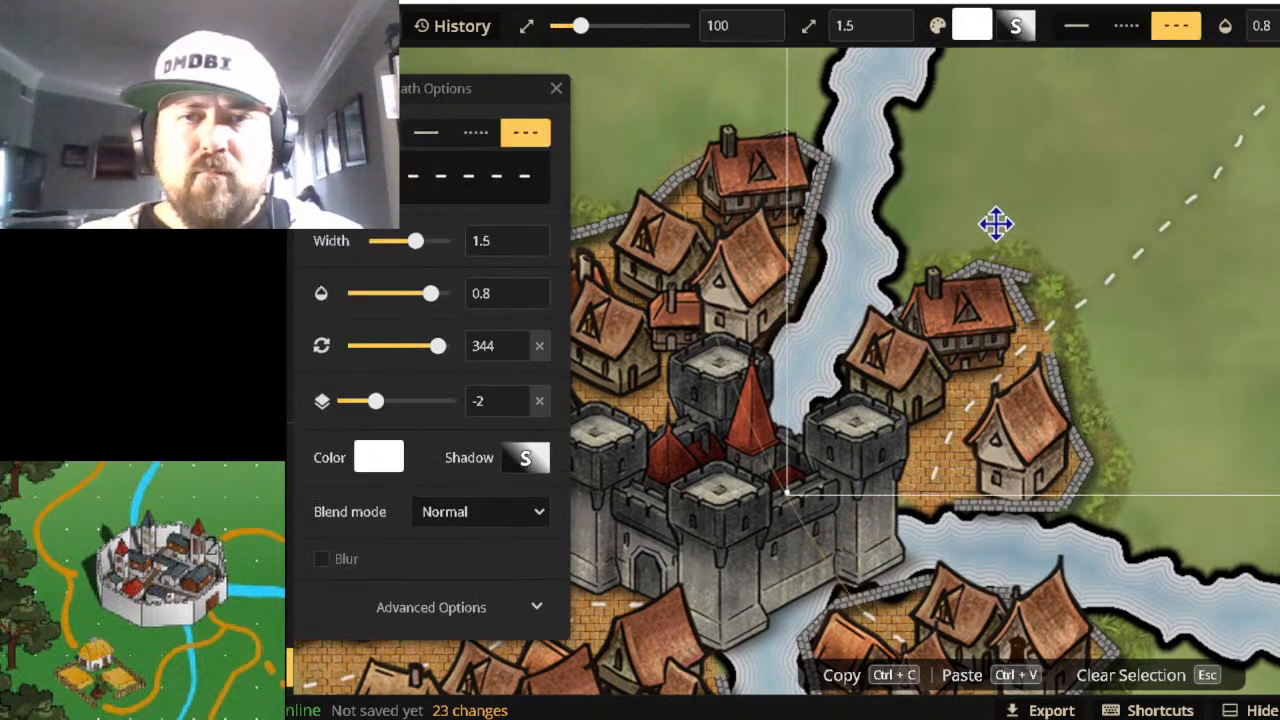
{"action": "left_click", "coordinate": [1005, 287]}
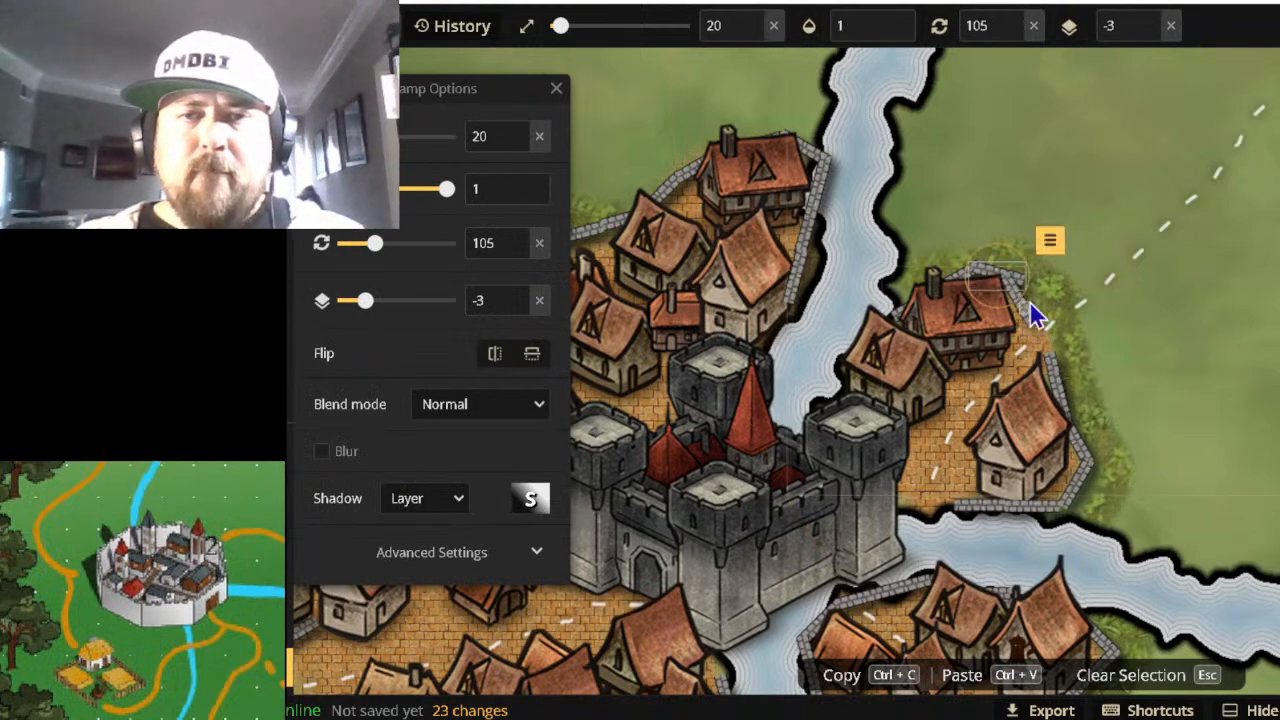
{"action": "left_click", "coordinate": [1030, 300]}
{"action": "left_click", "coordinate": [1017, 302]}
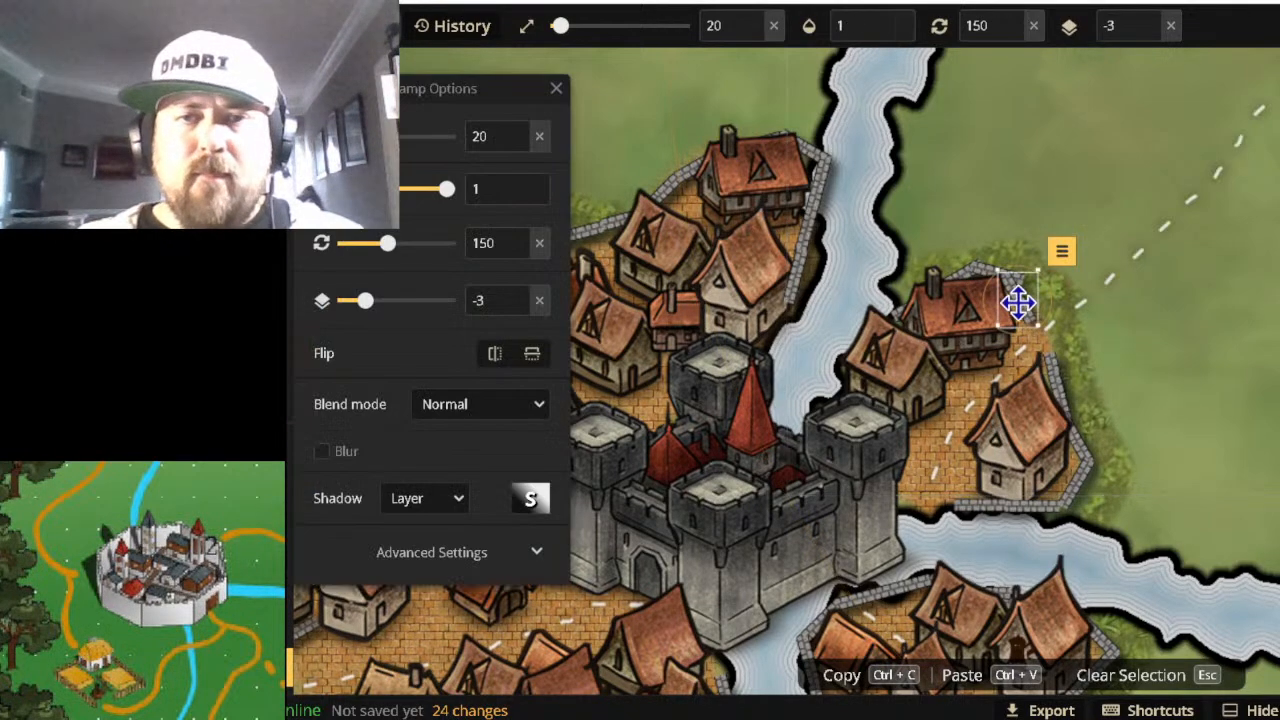
{"action": "left_click_drag", "start_coordinate": [1017, 303], "coordinate": [1049, 314]}
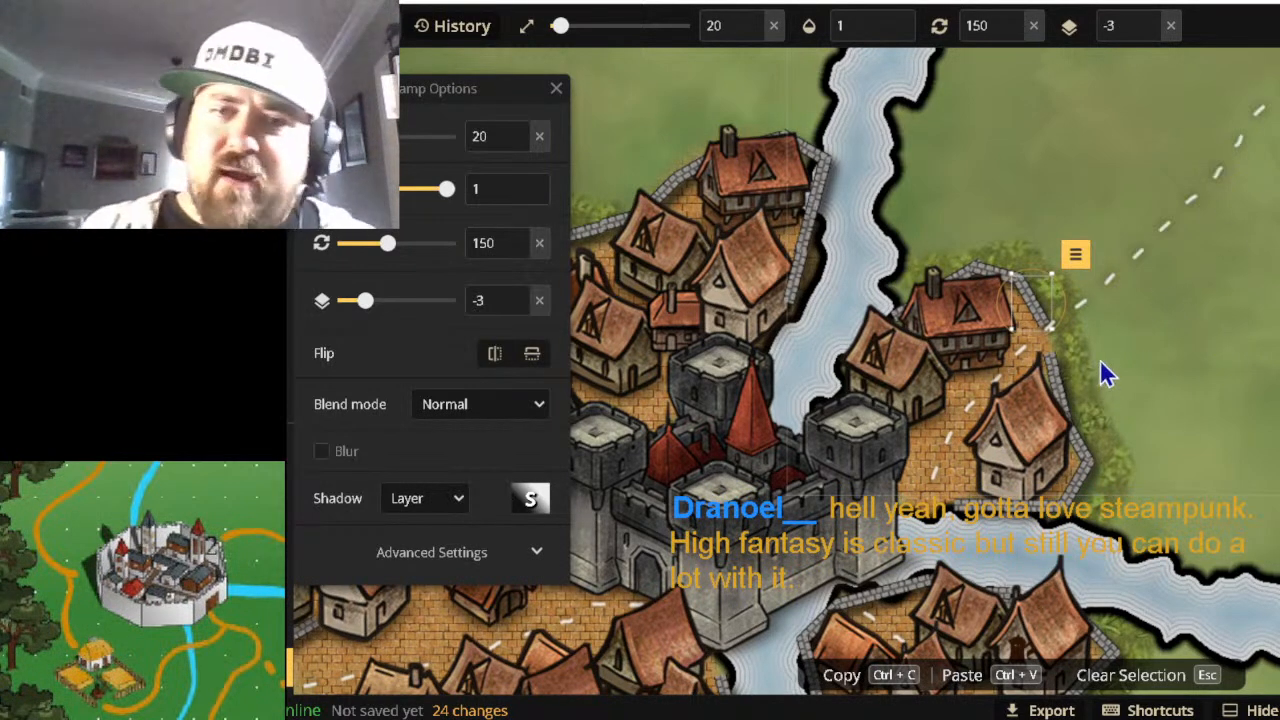
Shift the 150-rotated segment northwest and remove the neighbouring wall segment at the northeastern district's north corner.
{"action": "left_click_drag", "start_coordinate": [1037, 300], "coordinate": [1001, 266]}
{"action": "left_click", "coordinate": [986, 270]}
{"action": "key", "text": "Escape"}
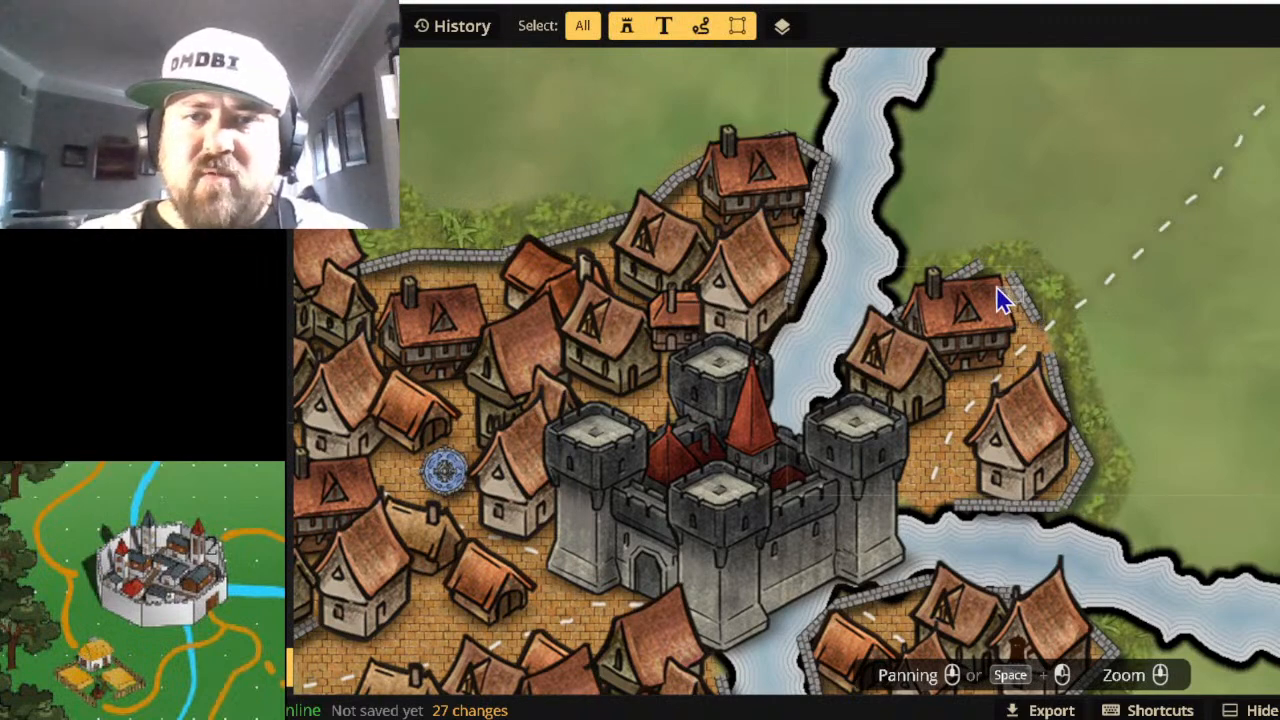
Move the loose wall segment against the northeastern district's north corner and rotate it to 120.
{"action": "left_click", "coordinate": [1023, 294]}
{"action": "left_click", "coordinate": [1023, 297]}
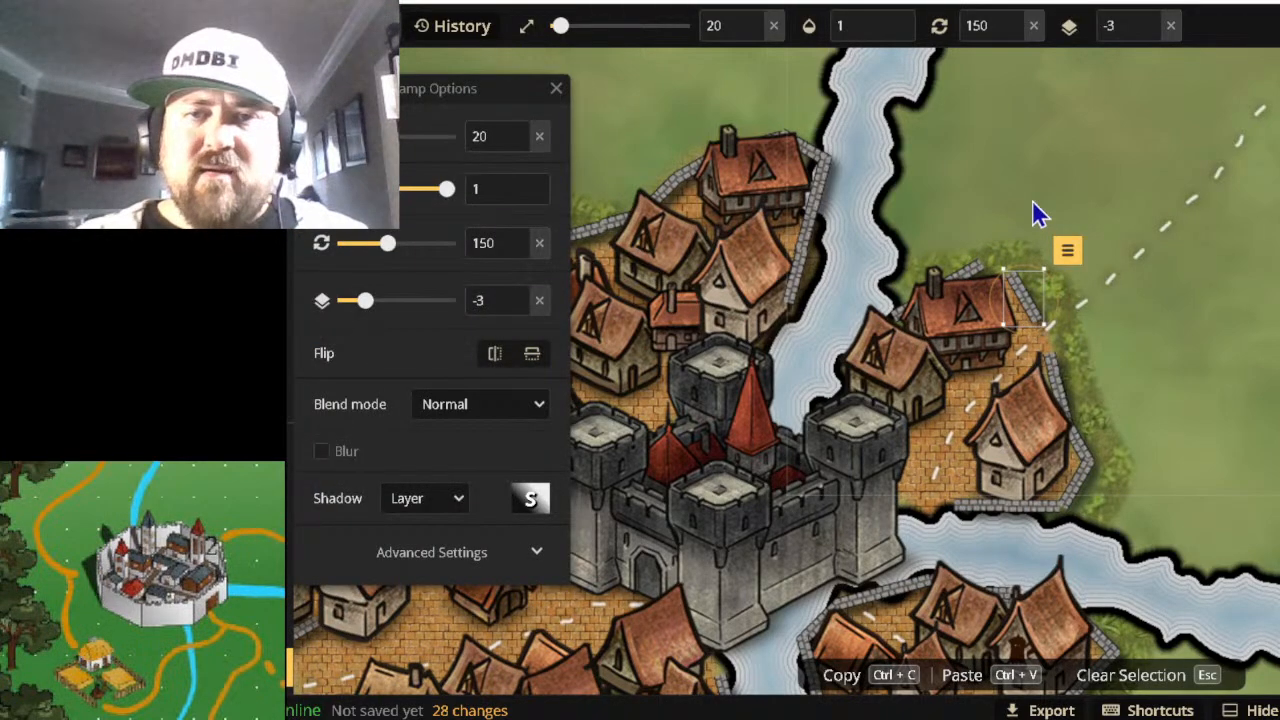
{"action": "key", "text": "ctrl+z"}
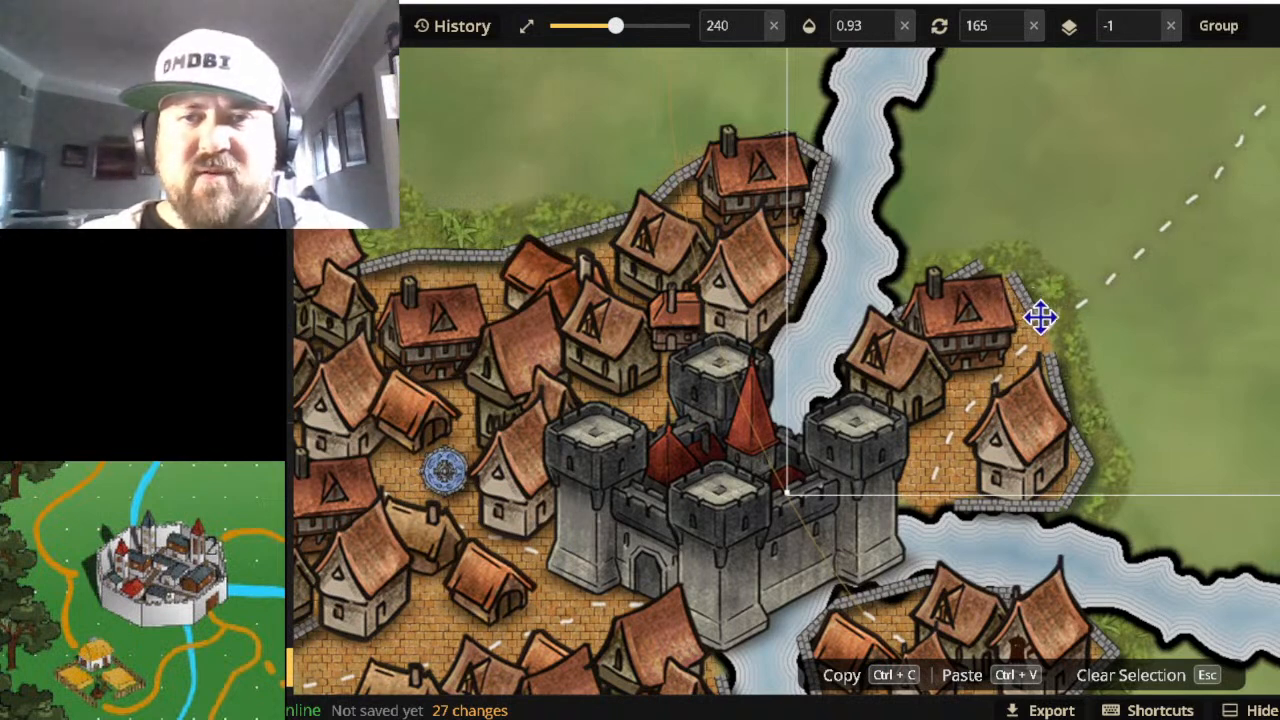
{"action": "key", "text": "ctrl+y"}
{"action": "left_click_drag", "start_coordinate": [1031, 304], "coordinate": [1006, 289]}
{"action": "scroll", "coordinate": [1025, 292], "scroll_direction": "up", "scroll_amount": 2}
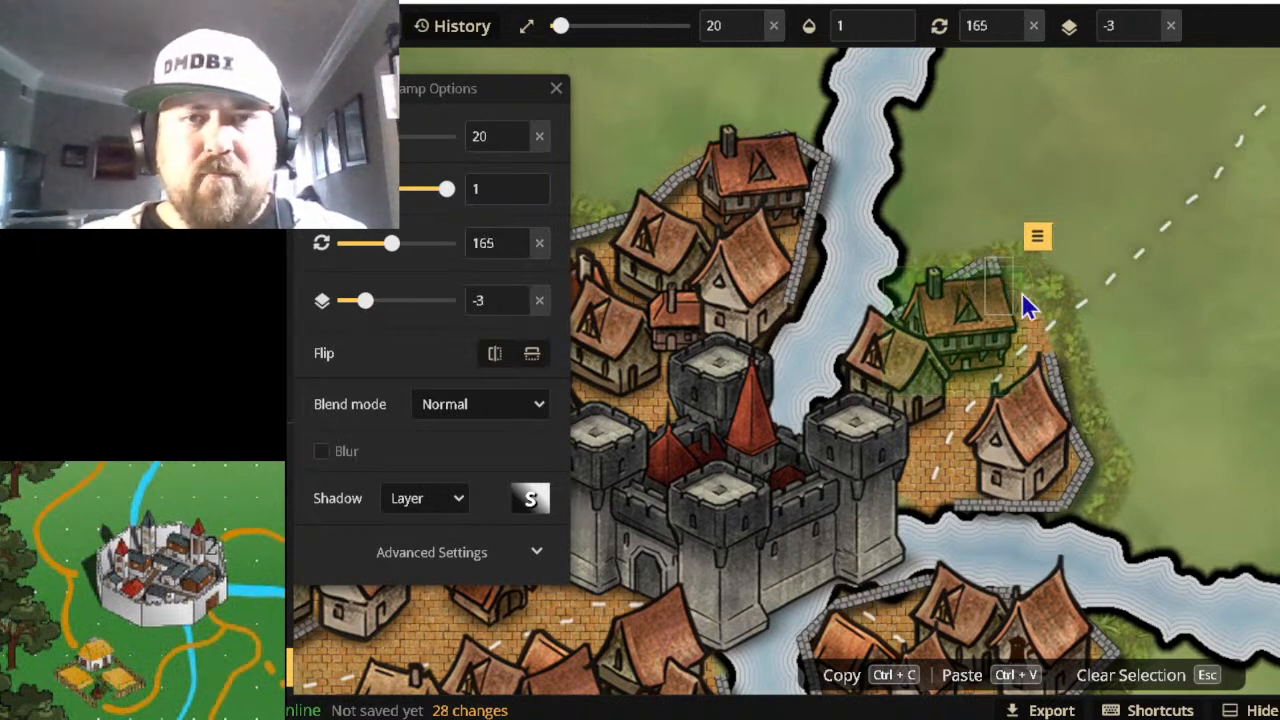
{"action": "scroll", "coordinate": [1025, 292], "scroll_direction": "down", "scroll_amount": 4}
{"action": "left_click_drag", "start_coordinate": [1025, 289], "coordinate": [1023, 286]}
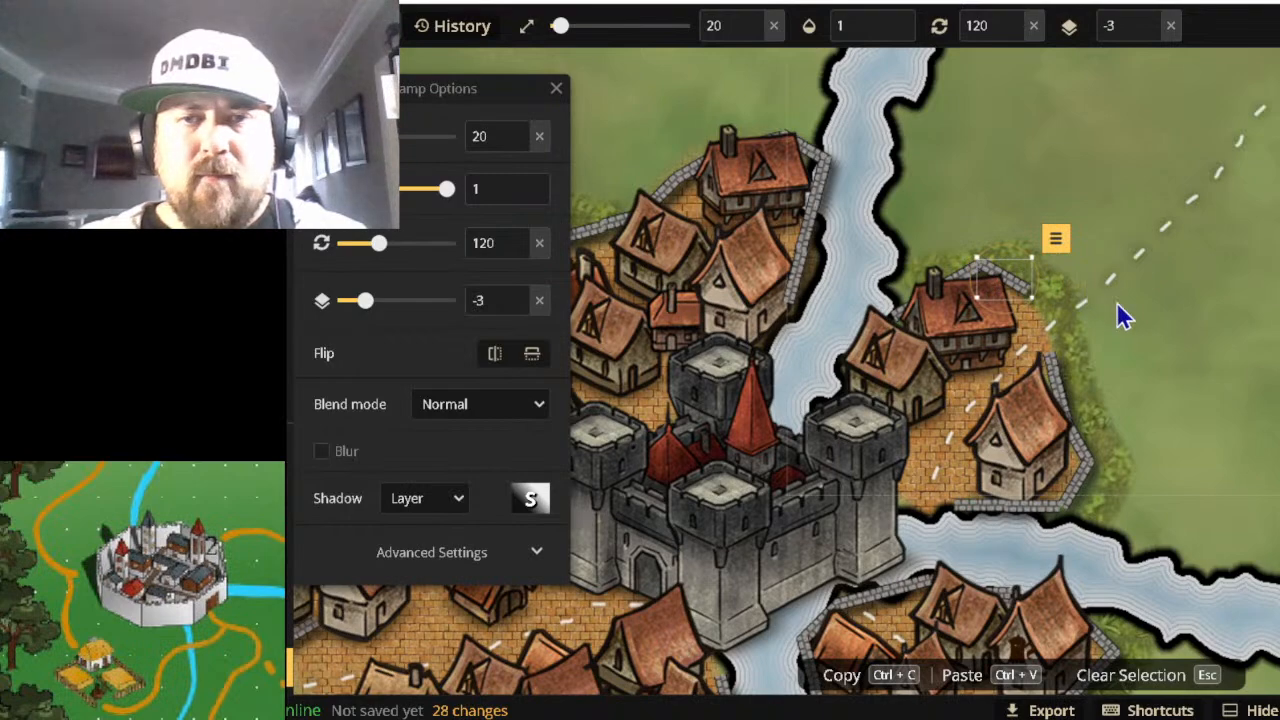
Rotate the wall segment just south of the path crossing to 195 and nudge it into line with the eastern wall.
{"action": "left_click", "coordinate": [1059, 367]}
{"action": "left_click", "coordinate": [1067, 385]}
{"action": "left_click_drag", "start_coordinate": [1057, 375], "coordinate": [1063, 366]}
{"action": "scroll", "coordinate": [1062, 362], "scroll_direction": "up", "scroll_amount": 3}
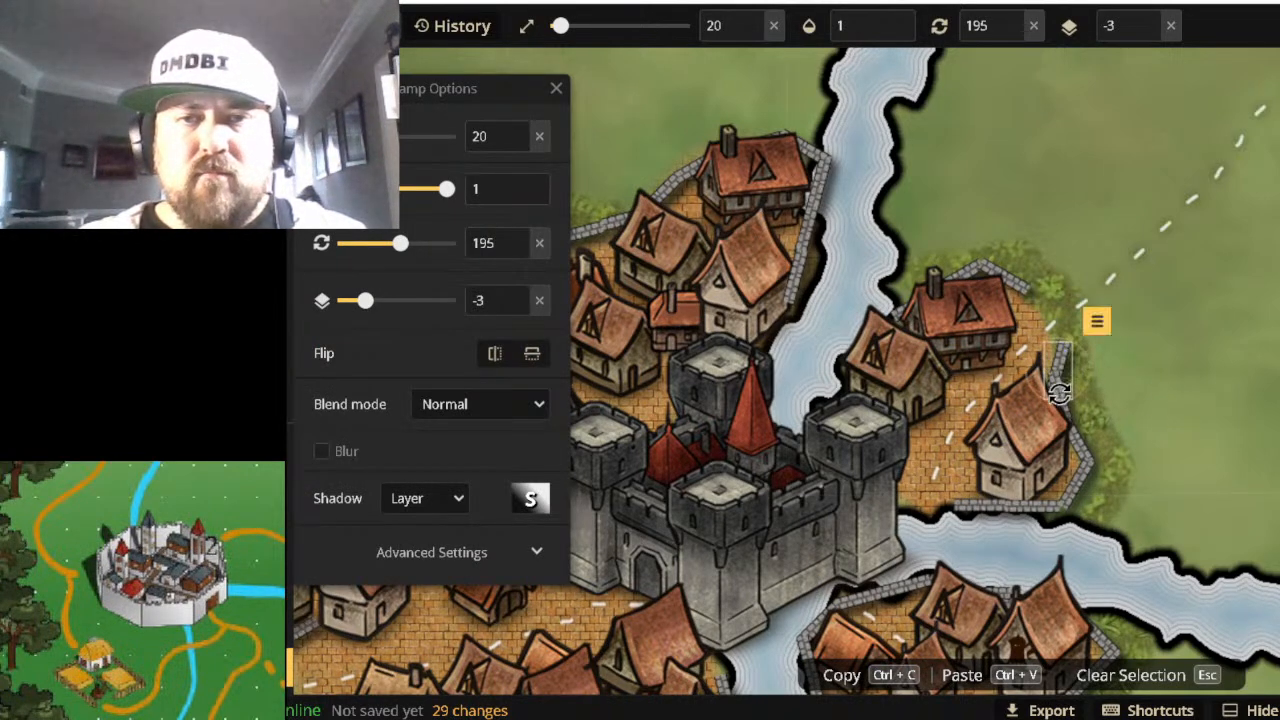
{"action": "left_click", "coordinate": [1068, 399]}
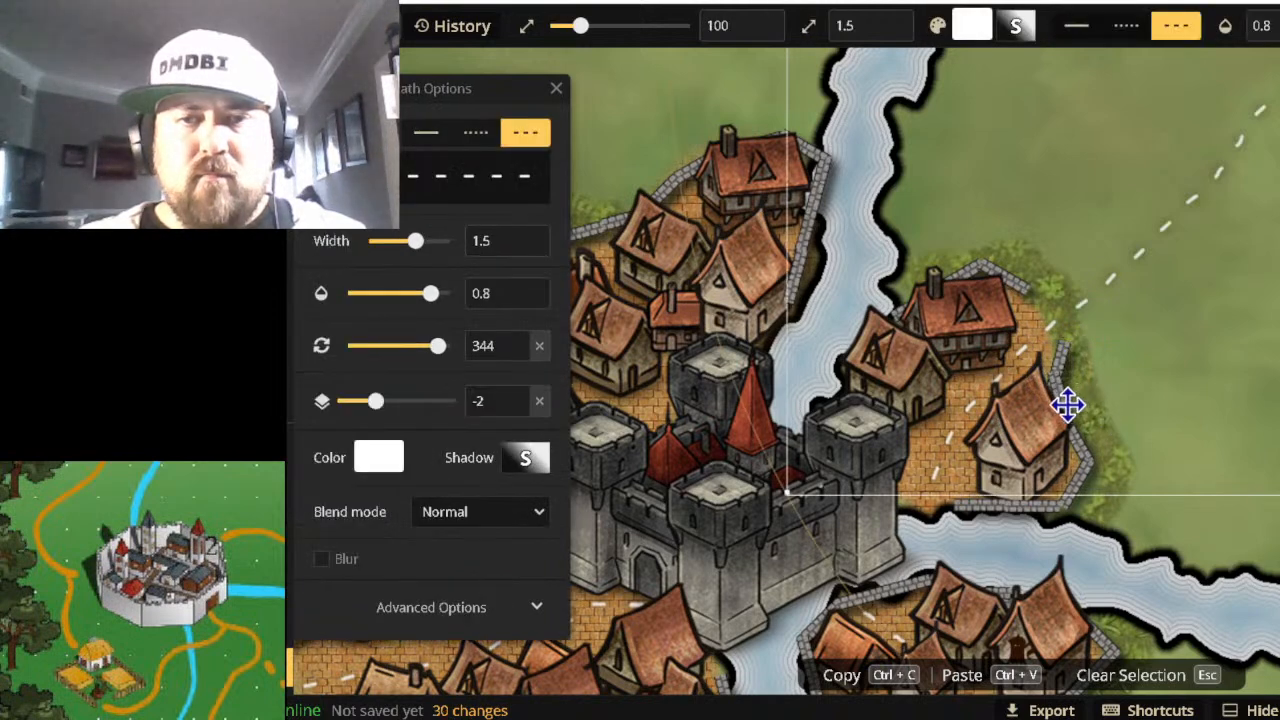
{"action": "left_click", "coordinate": [1064, 399]}
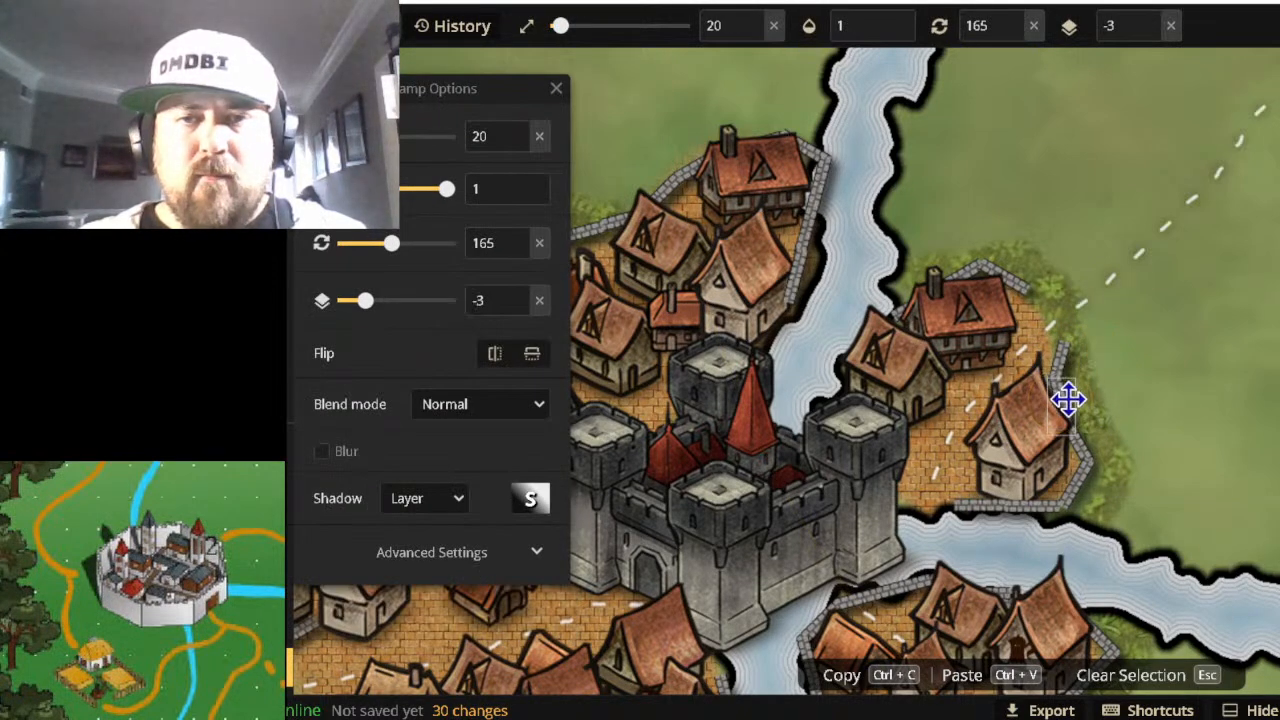
{"action": "left_click", "coordinate": [1196, 342]}
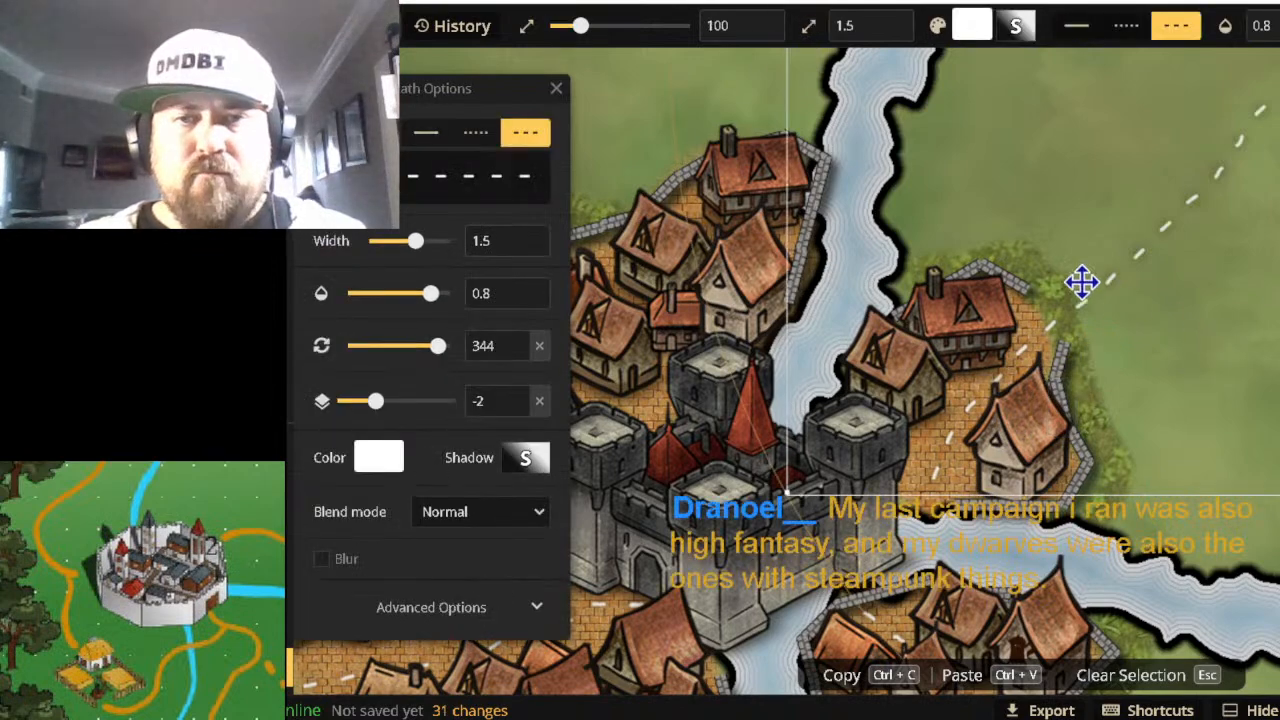
Move the 120-rotated wall segment southeast to narrow the gap at the dashed path, and clear the selection.
{"action": "left_click", "coordinate": [1020, 288]}
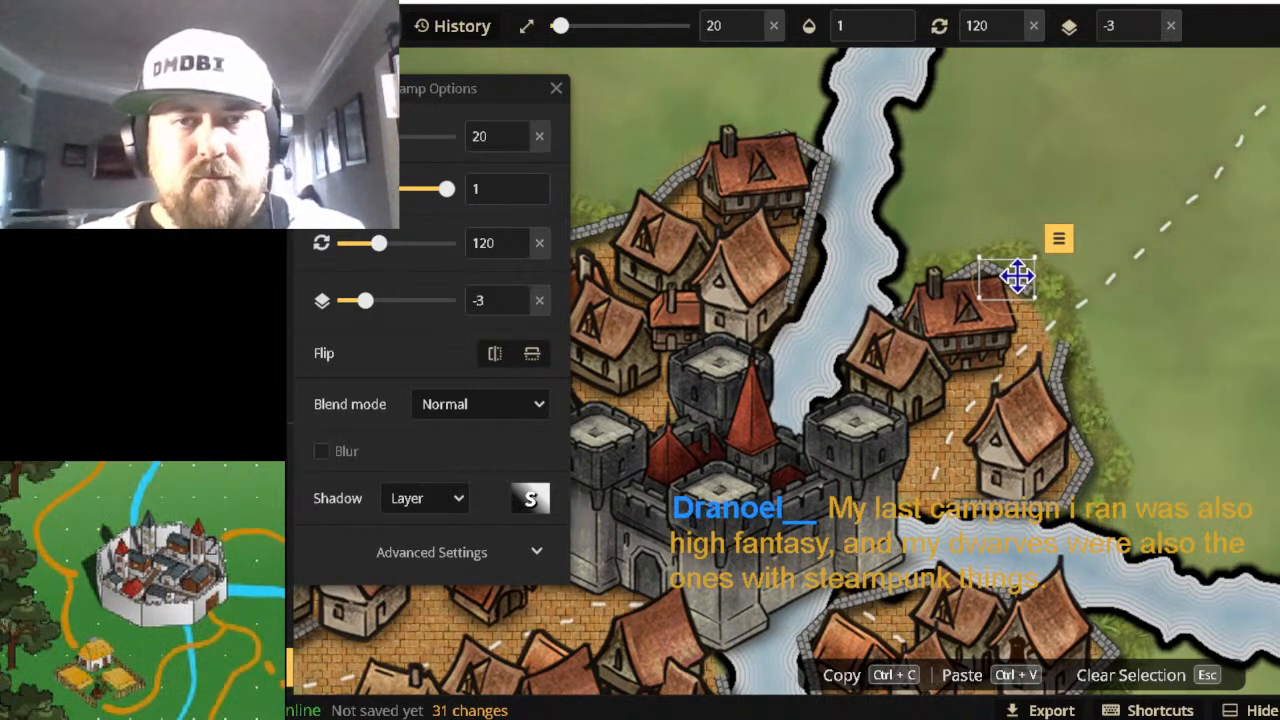
{"action": "left_click_drag", "start_coordinate": [1016, 277], "coordinate": [1028, 293]}
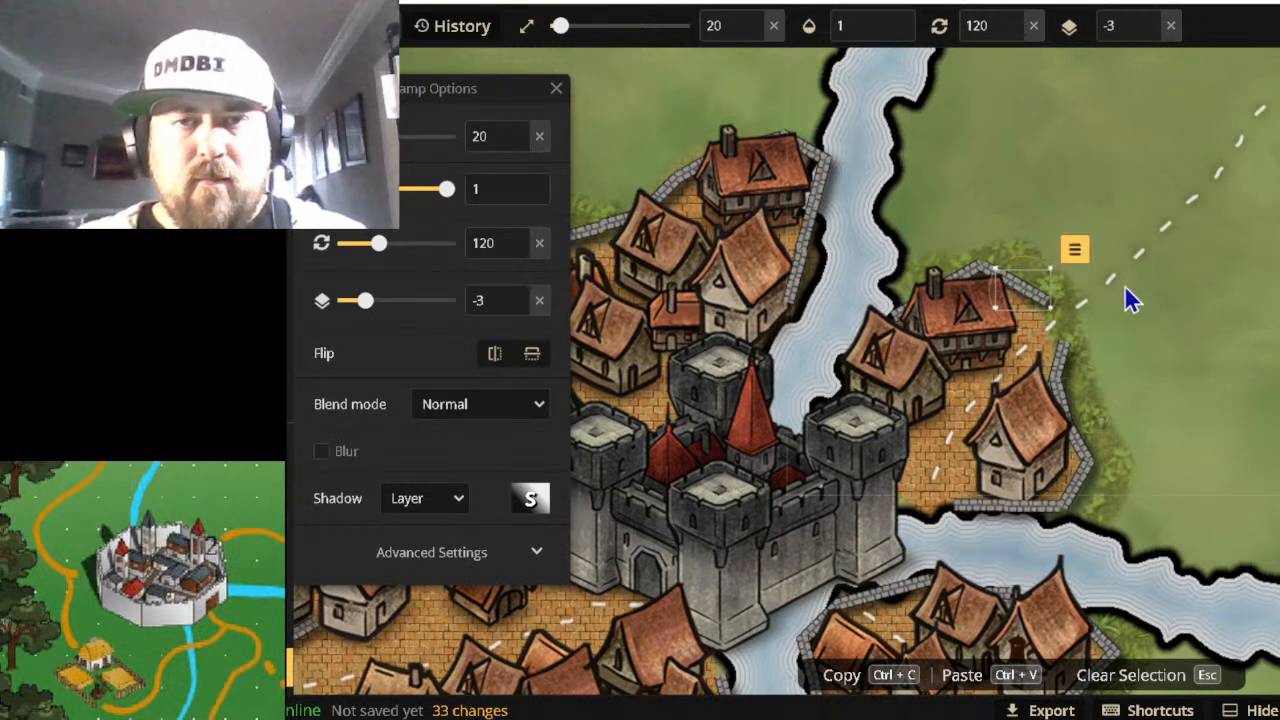
{"action": "left_click", "coordinate": [1221, 394]}
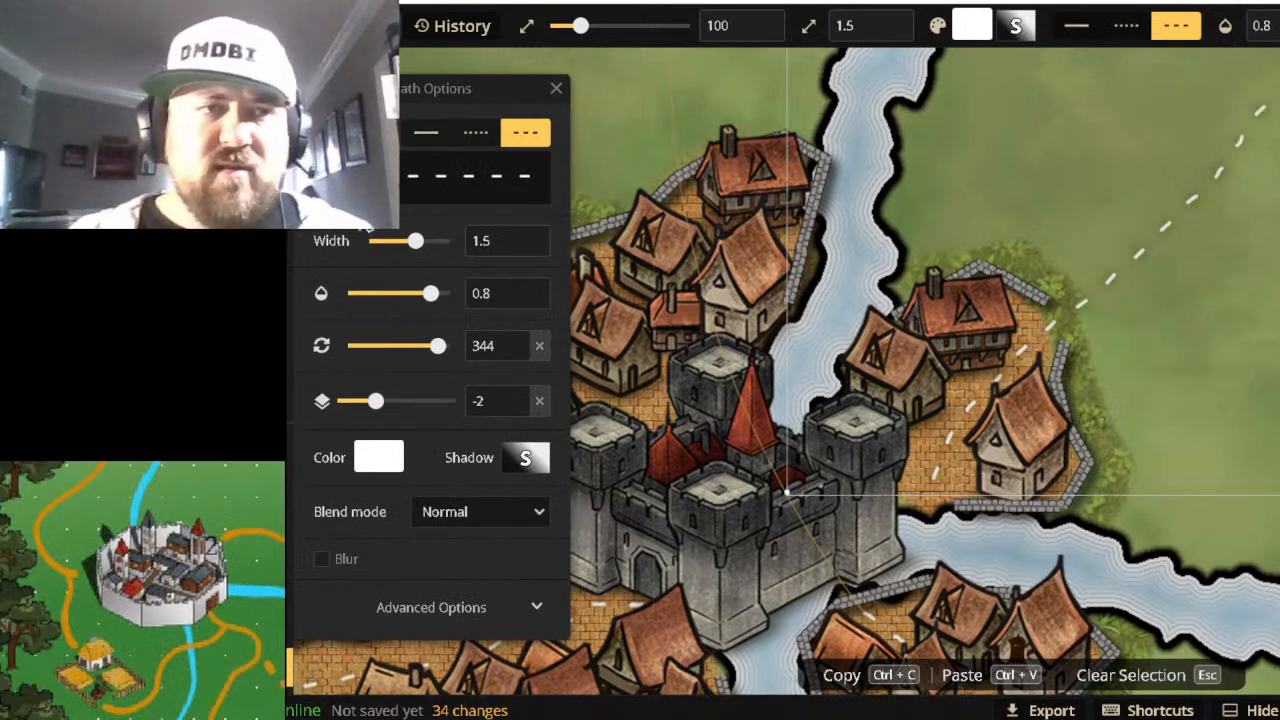
{"action": "key", "text": "Escape"}
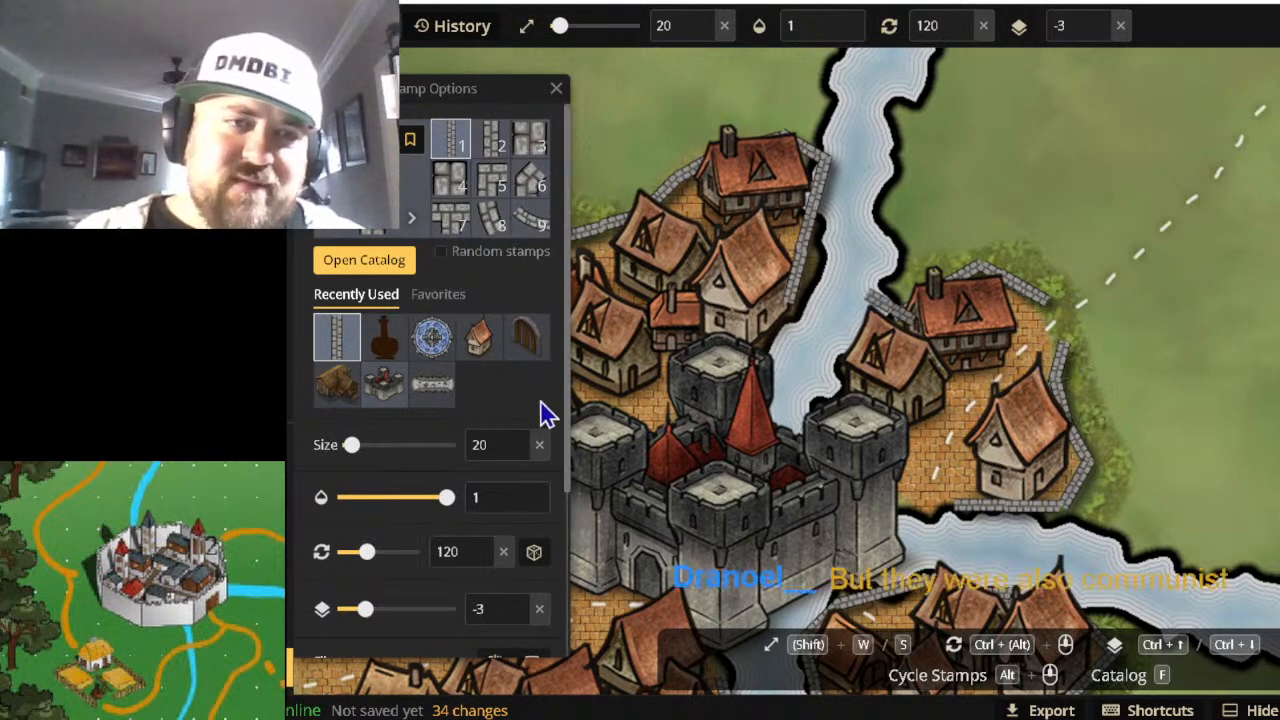
Place the first wooden gate variant at size 20 in the gap where the path crosses the wall, and raise it to layer -1.
{"action": "left_click", "coordinate": [526, 340]}
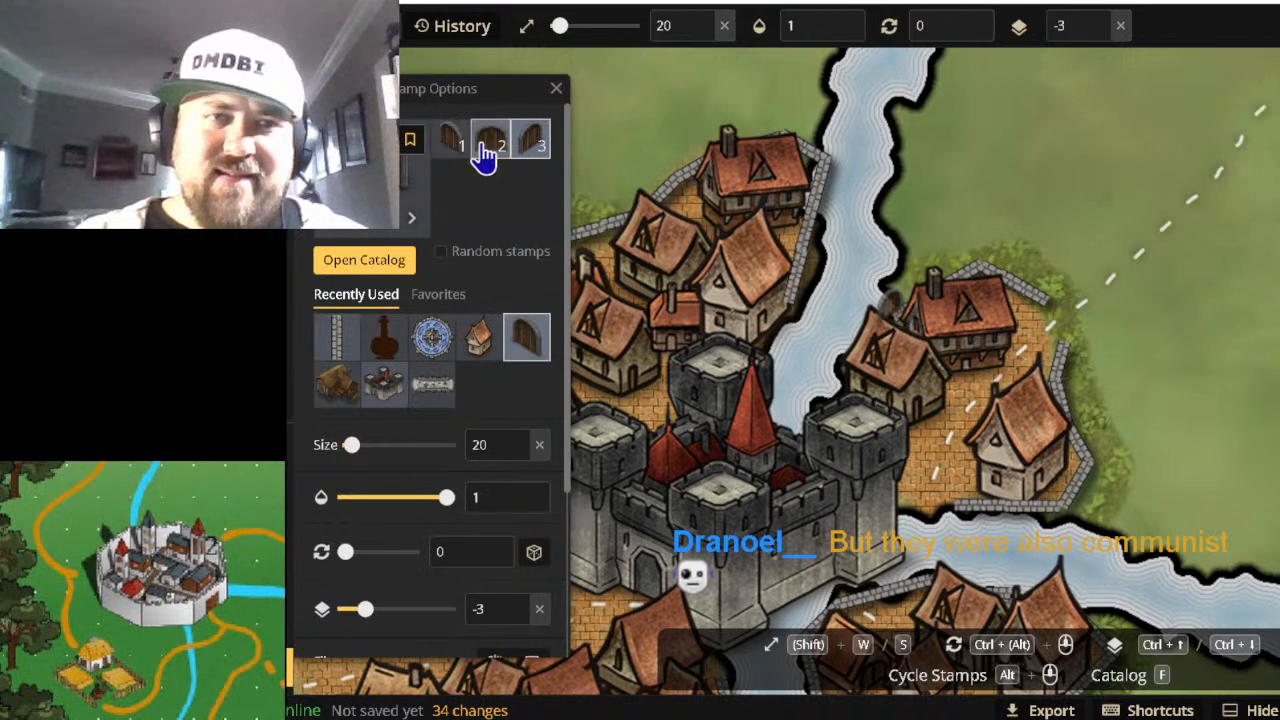
{"action": "left_click", "coordinate": [450, 158]}
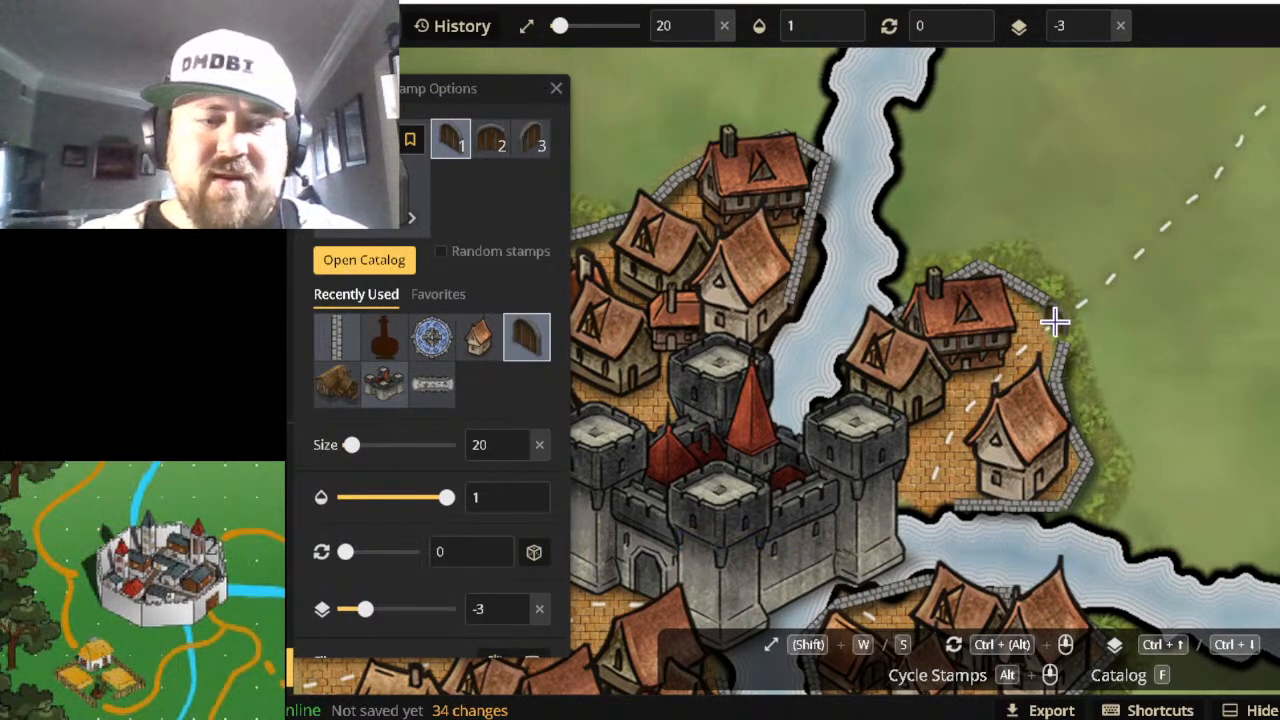
{"action": "scroll", "coordinate": [1055, 322], "scroll_direction": "down", "scroll_amount": 3}
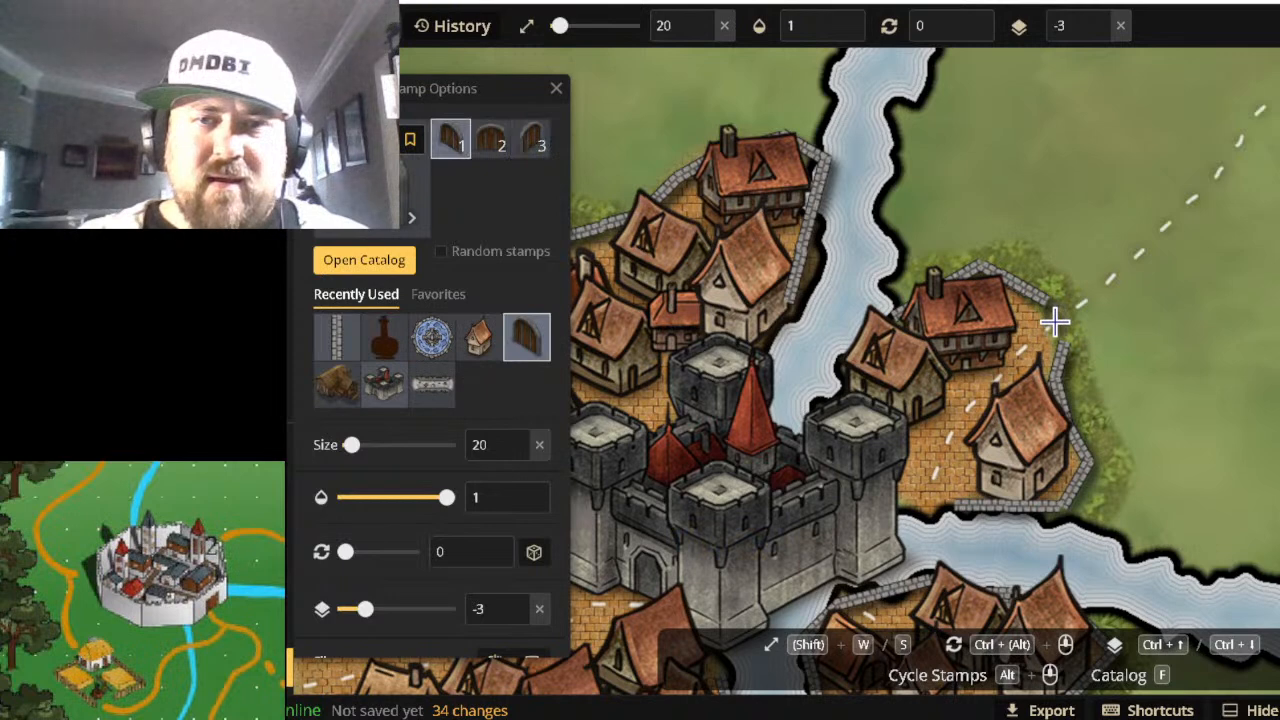
{"action": "left_click", "coordinate": [1055, 322]}
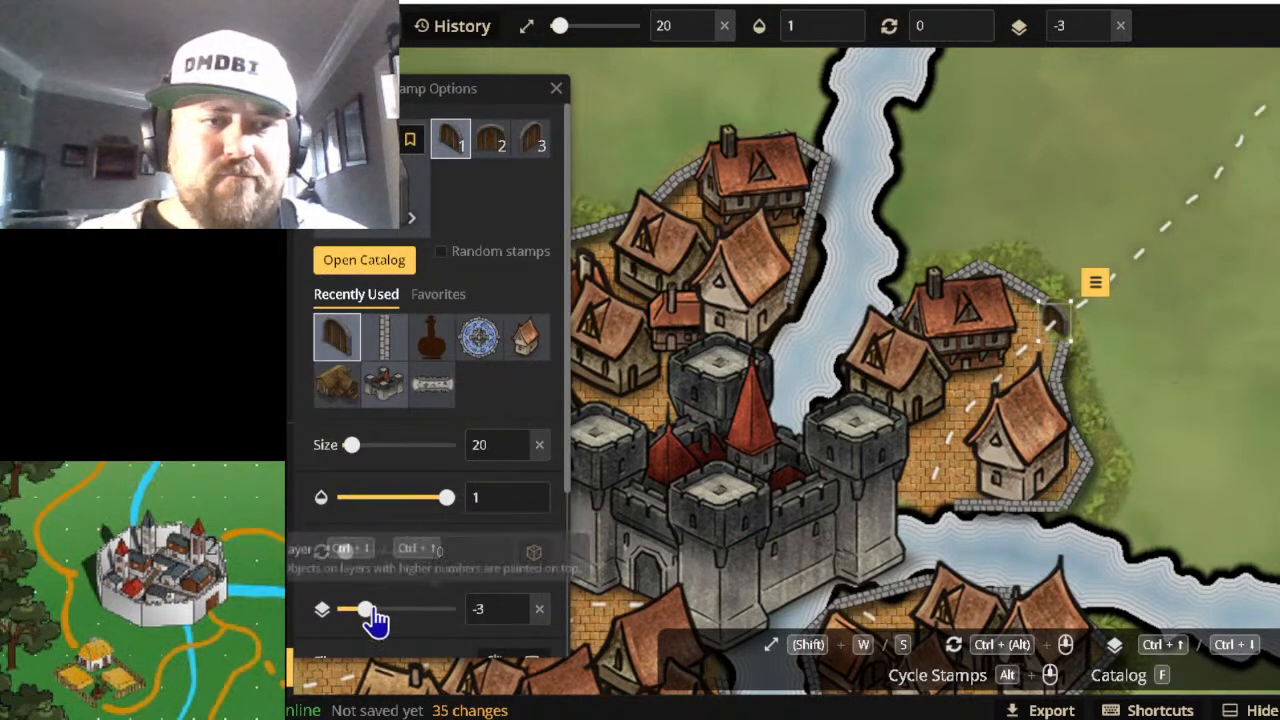
{"action": "left_click_drag", "start_coordinate": [368, 612], "coordinate": [394, 617]}
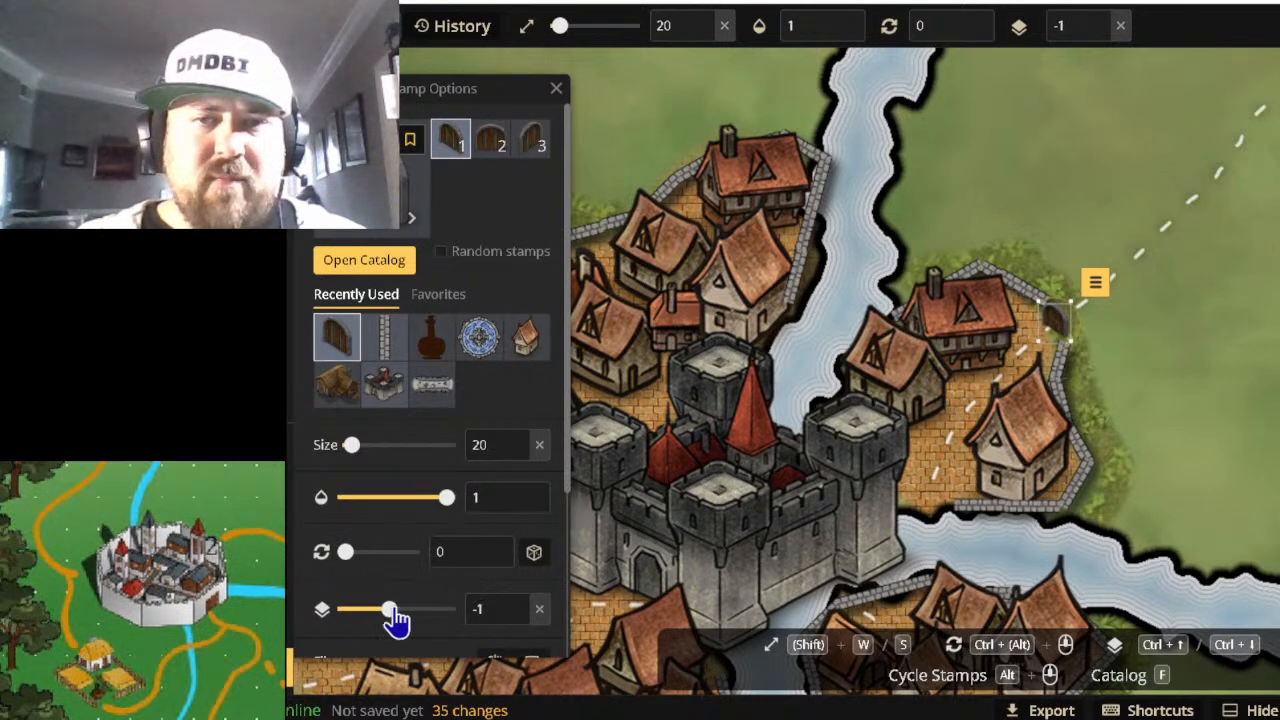
{"action": "left_click", "coordinate": [1172, 397]}
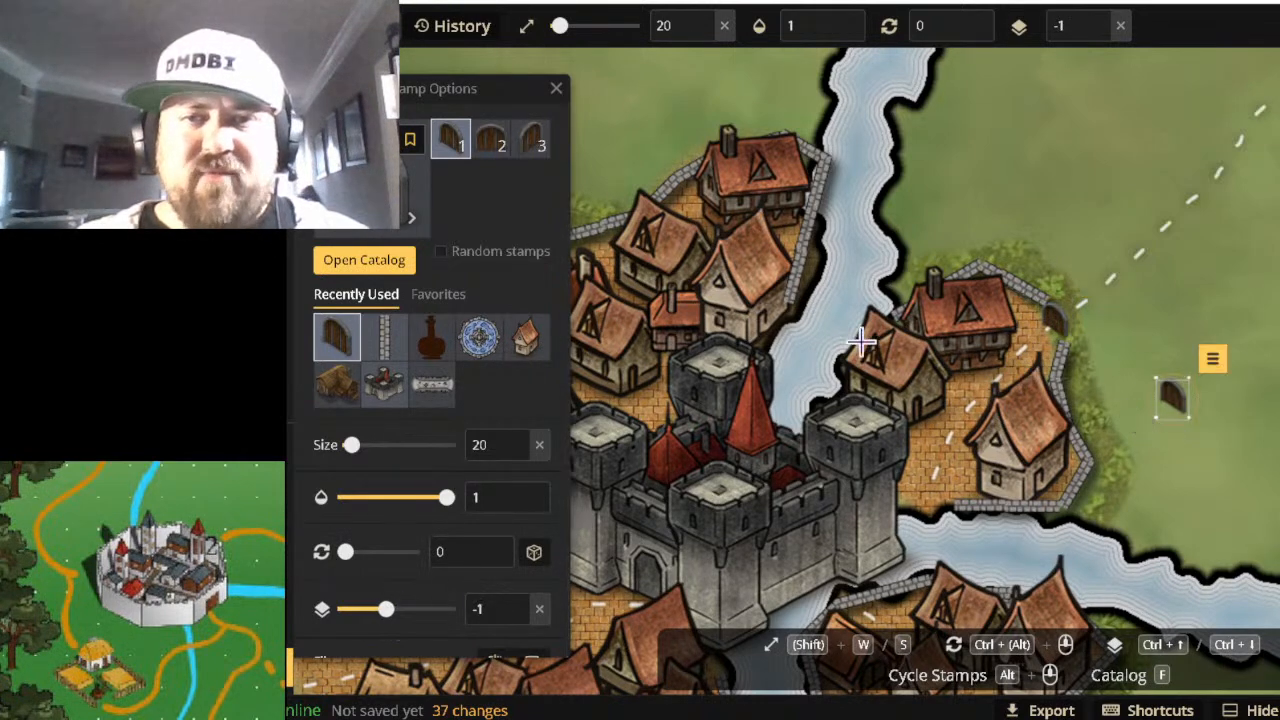
{"action": "scroll", "coordinate": [430, 400], "scroll_direction": "down", "scroll_amount": 3}
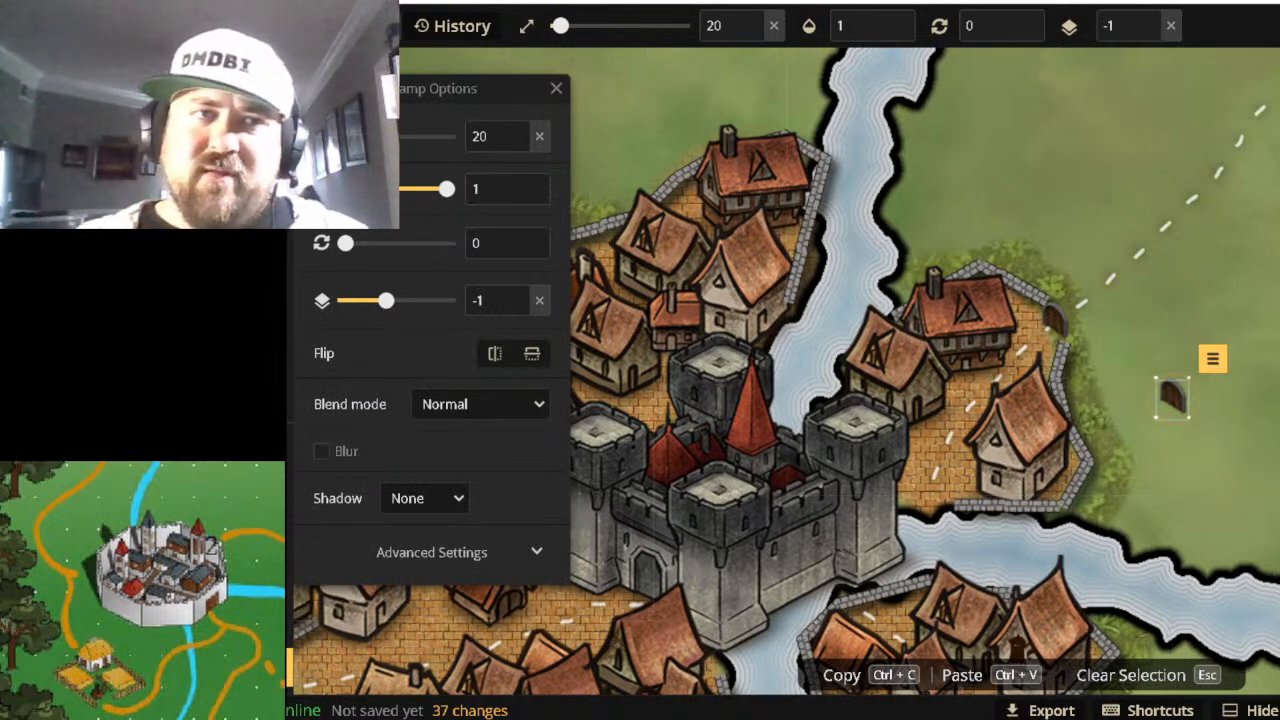
{"action": "left_click", "coordinate": [556, 88]}
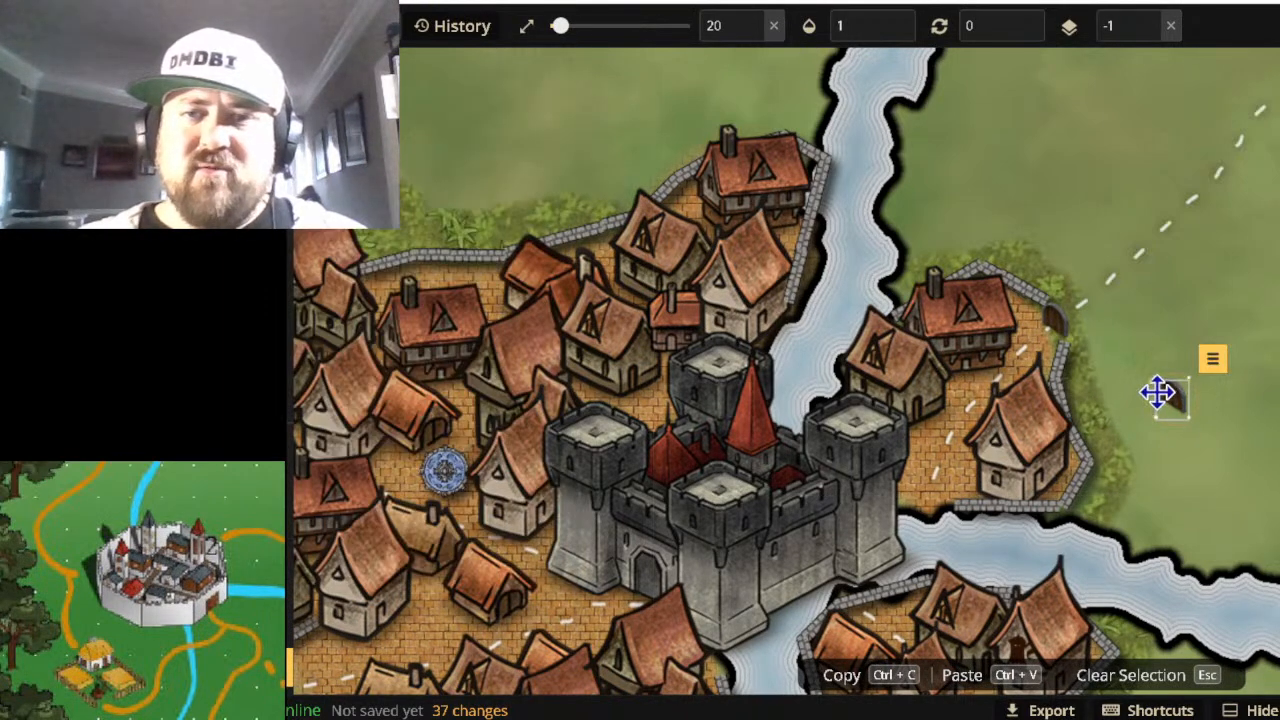
{"action": "left_click_drag", "start_coordinate": [1170, 398], "coordinate": [1172, 401]}
{"action": "key", "text": "Escape"}
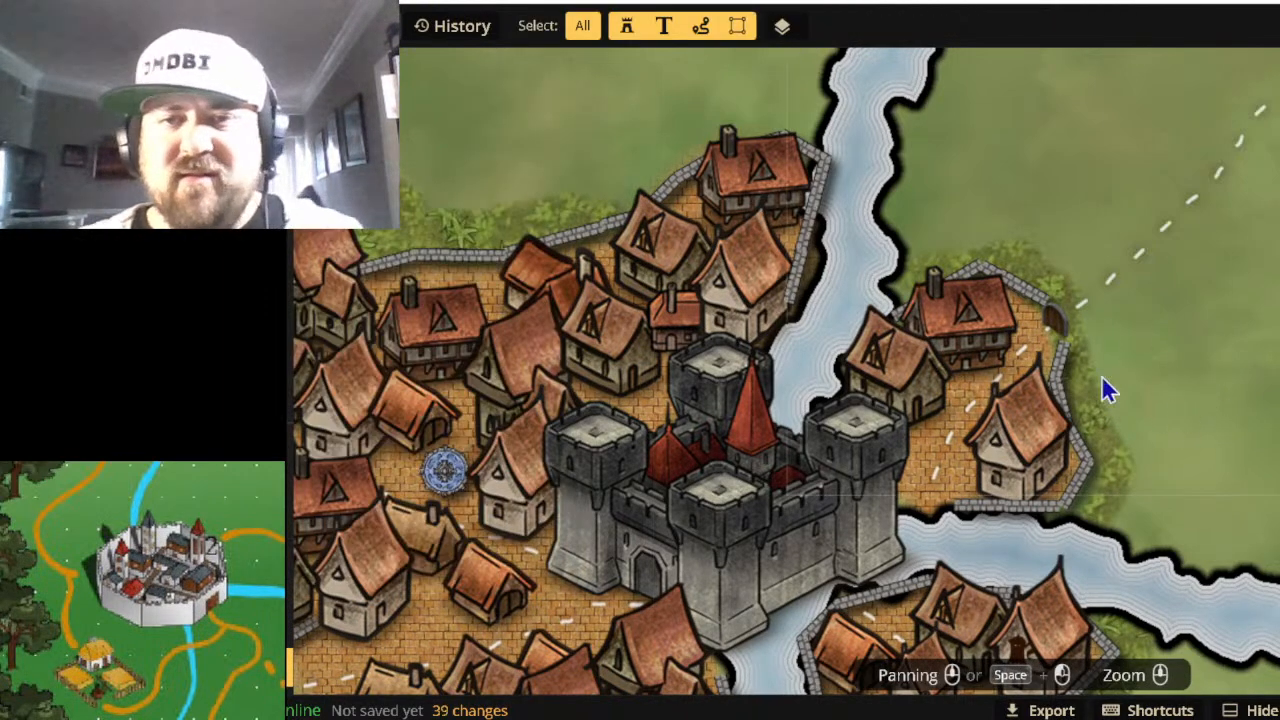
Nudge the wall segment south of the gate north and the gate slightly northeast to close the gaps, and clear the selection.
{"action": "left_click", "coordinate": [1060, 358]}
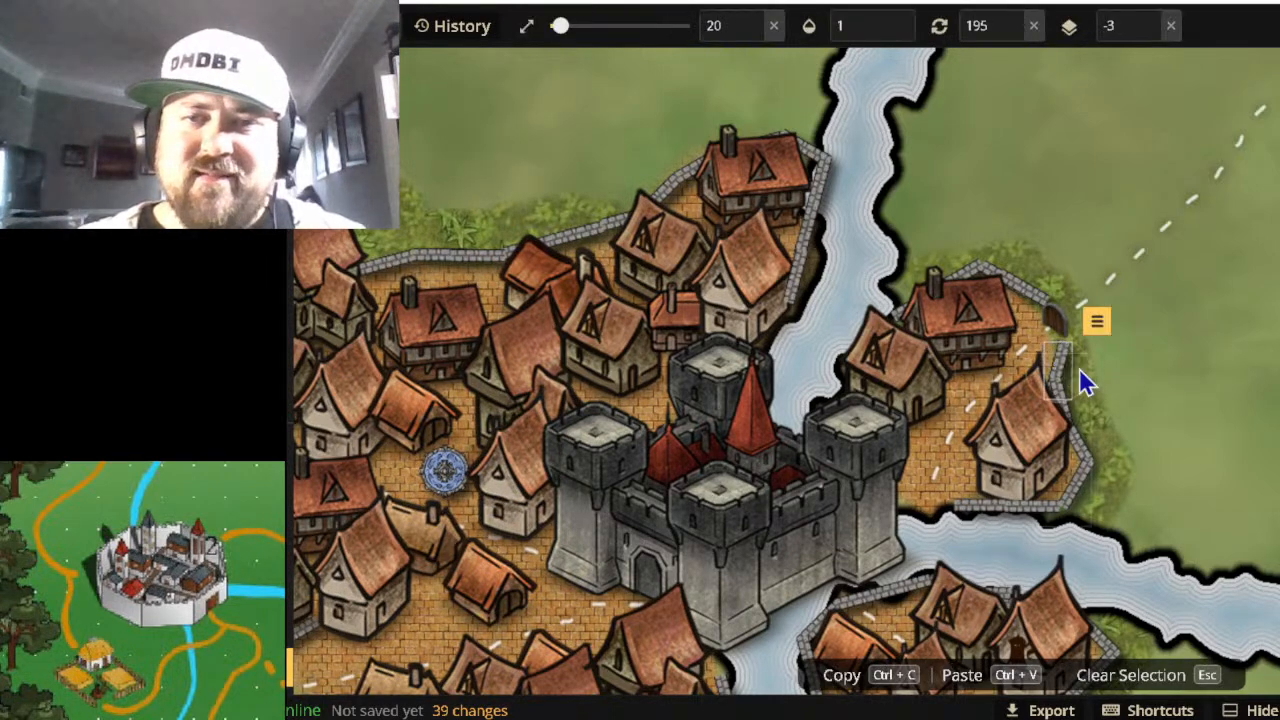
{"action": "left_click_drag", "start_coordinate": [1057, 366], "coordinate": [1060, 360]}
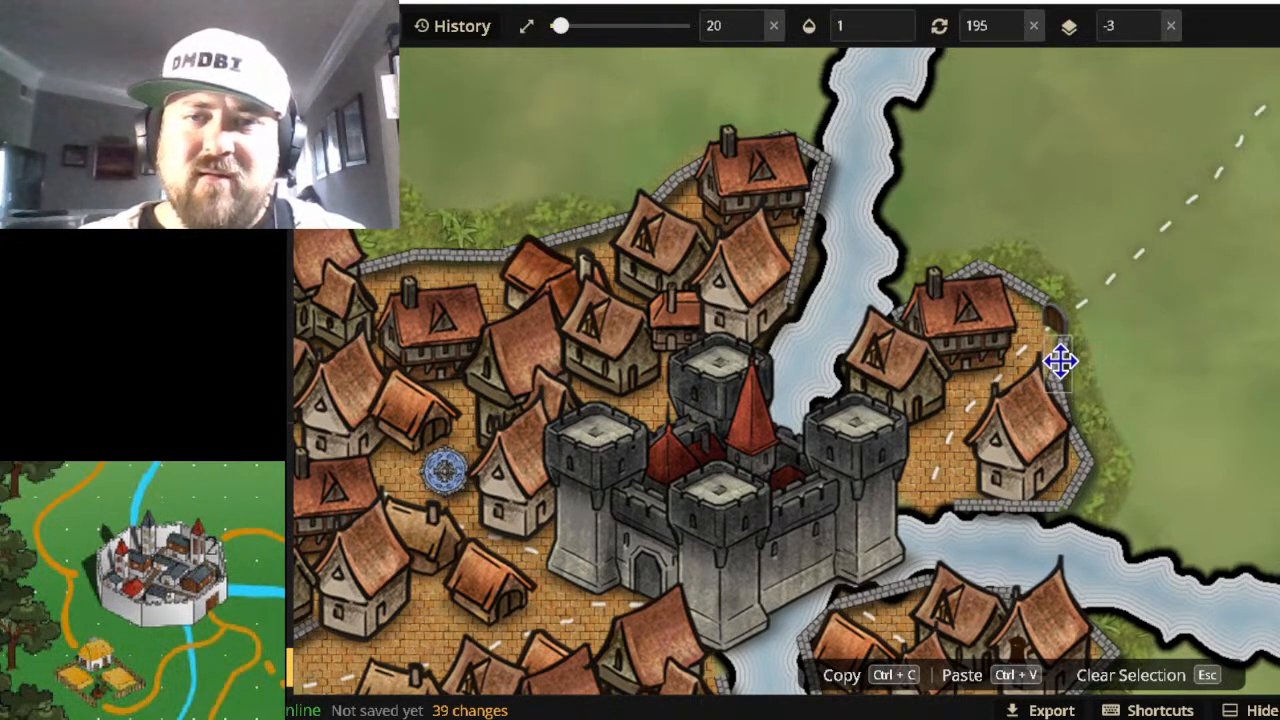
{"action": "left_click", "coordinate": [1026, 294]}
{"action": "left_click_drag", "start_coordinate": [1029, 296], "coordinate": [1066, 316]}
{"action": "left_click", "coordinate": [1063, 323]}
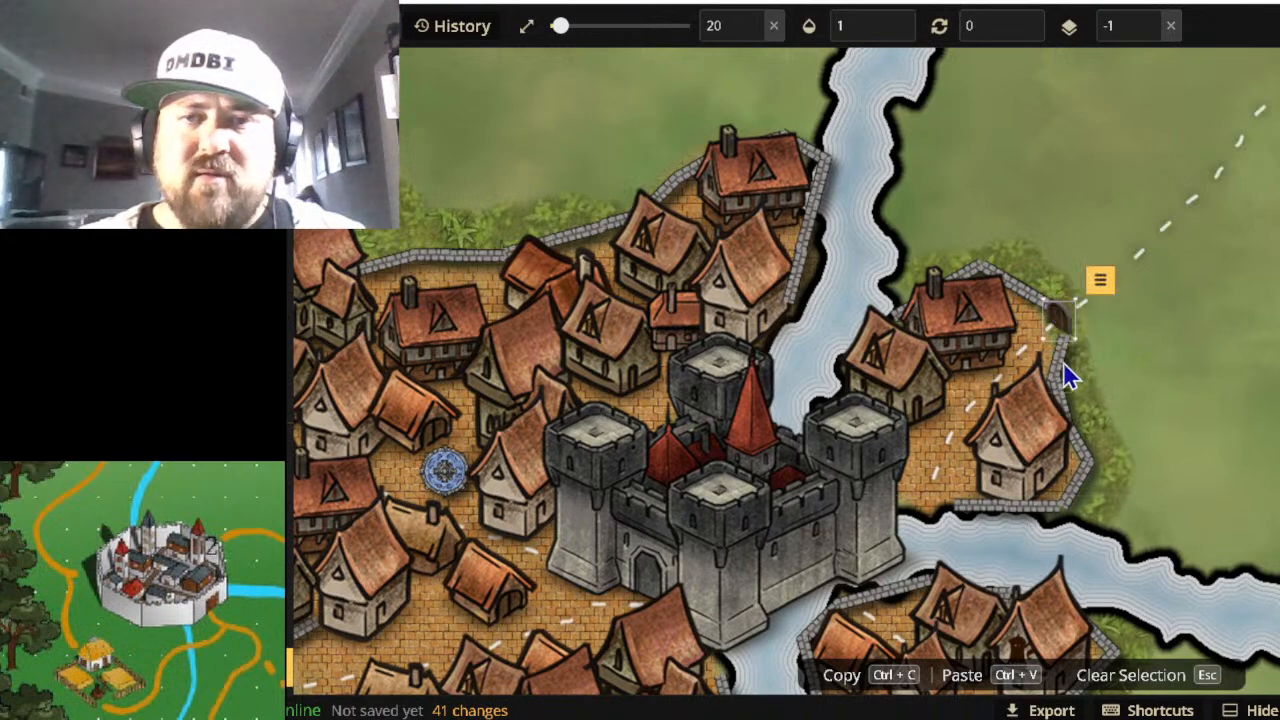
{"action": "left_click", "coordinate": [1170, 360]}
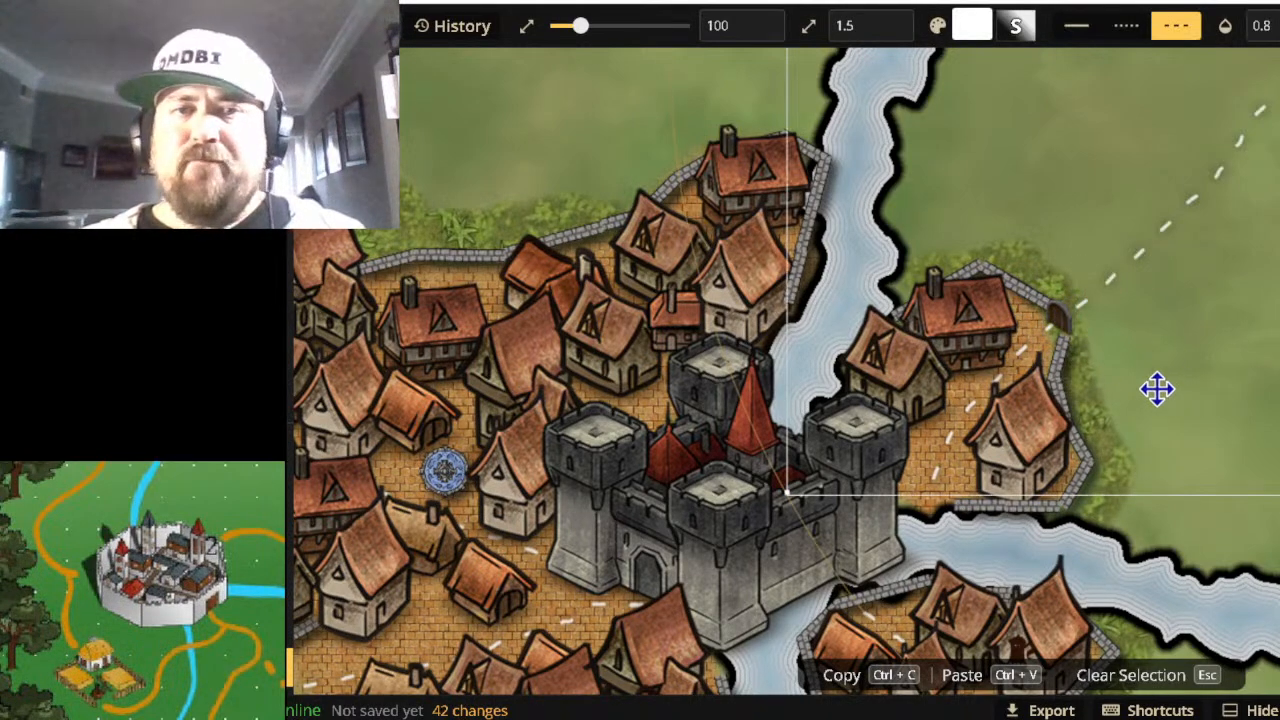
{"action": "scroll", "coordinate": [1157, 390], "scroll_direction": "down", "scroll_amount": 3}
{"action": "scroll", "coordinate": [1242, 396], "scroll_direction": "down", "scroll_amount": 1}
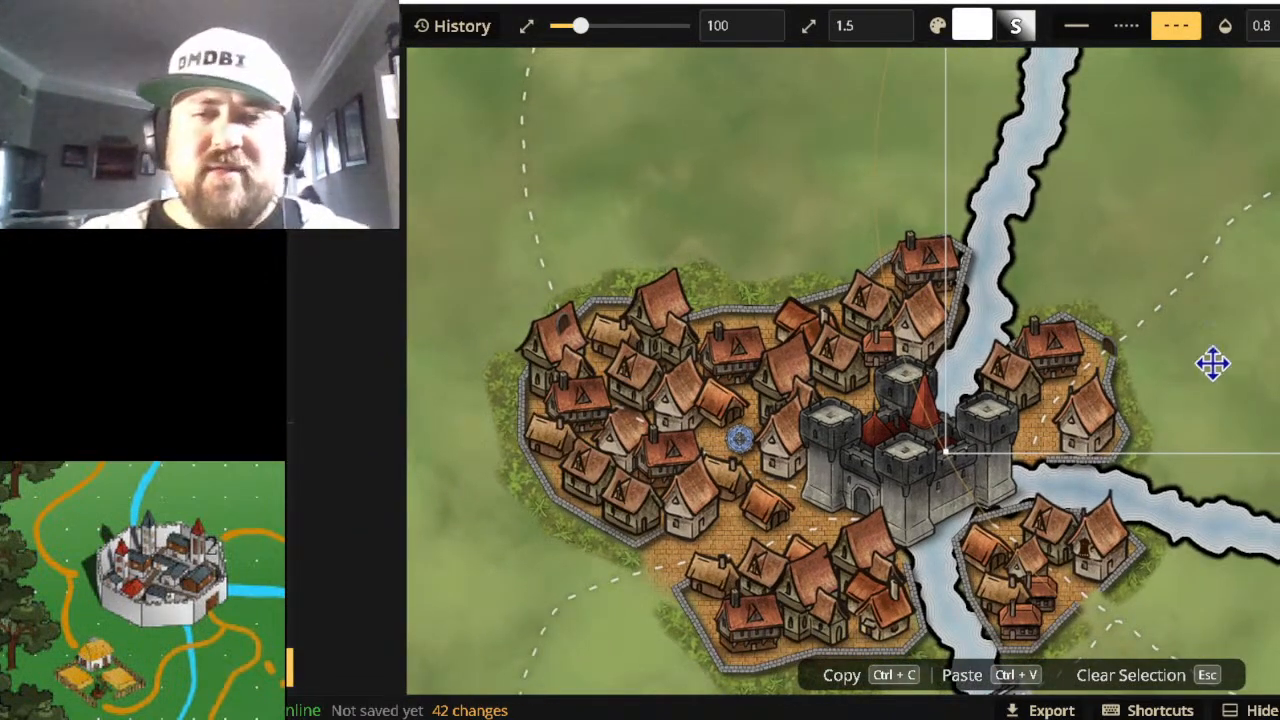
{"action": "left_click", "coordinate": [766, 150]}
{"action": "left_click", "coordinate": [918, 195]}
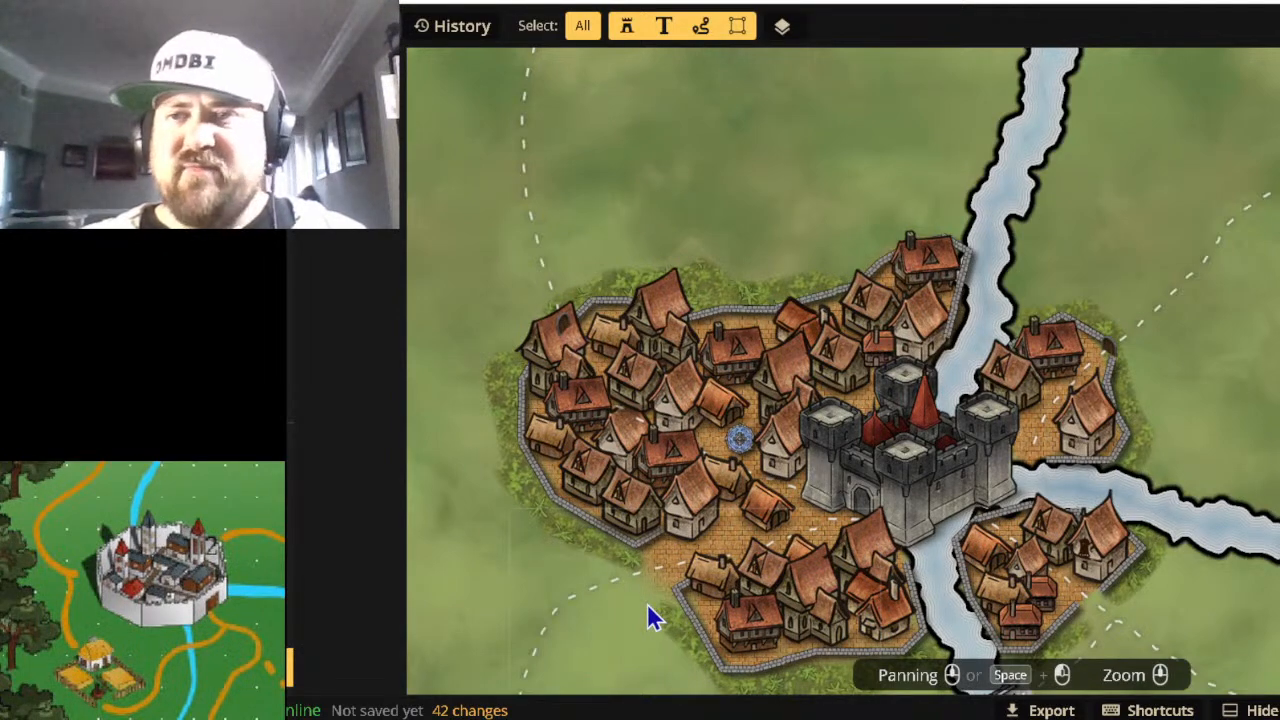
{"action": "scroll", "coordinate": [650, 610], "scroll_direction": "down", "scroll_amount": 6}
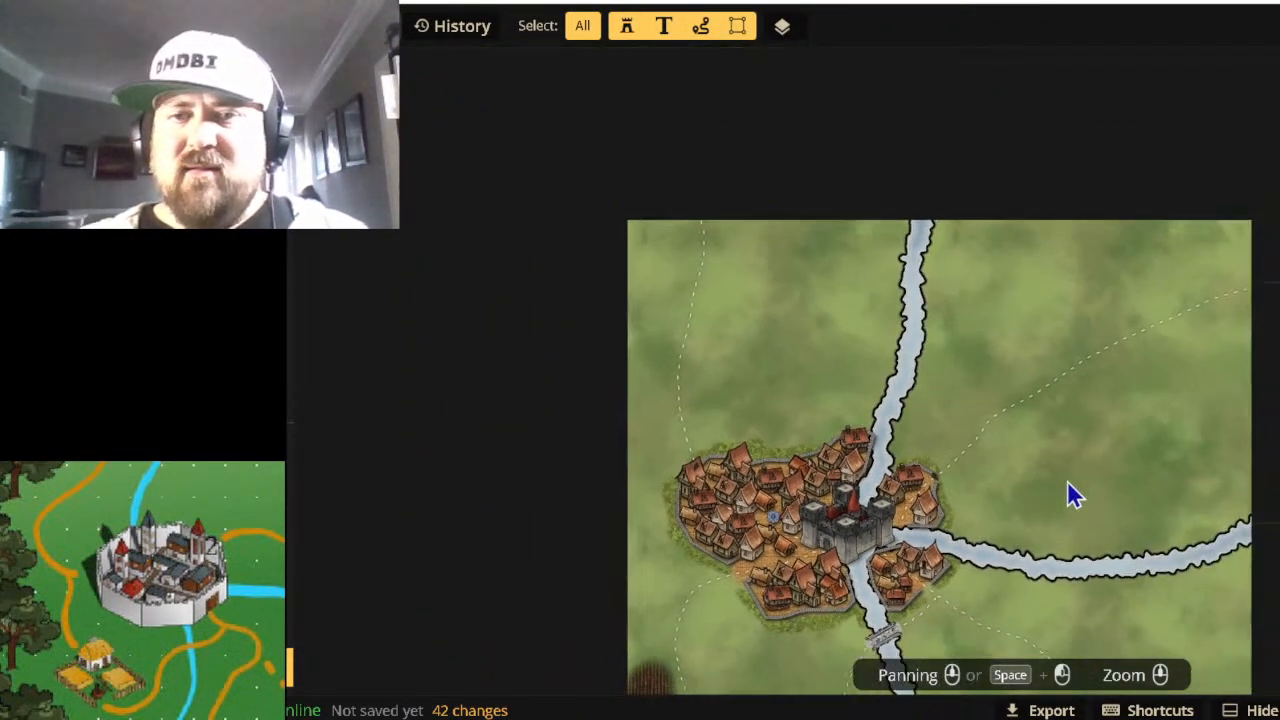
{"action": "scroll", "coordinate": [1072, 494], "scroll_direction": "up", "scroll_amount": 1}
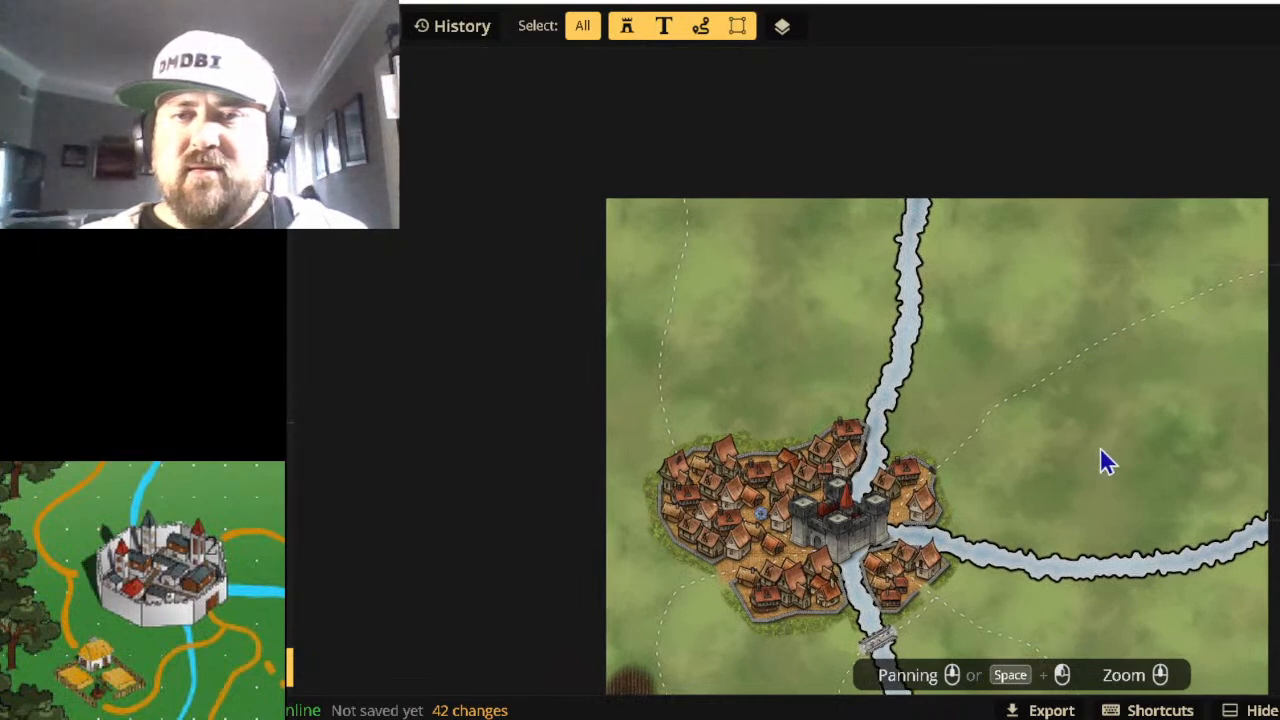
{"action": "left_click_drag", "start_coordinate": [1106, 460], "coordinate": [1276, 287]}
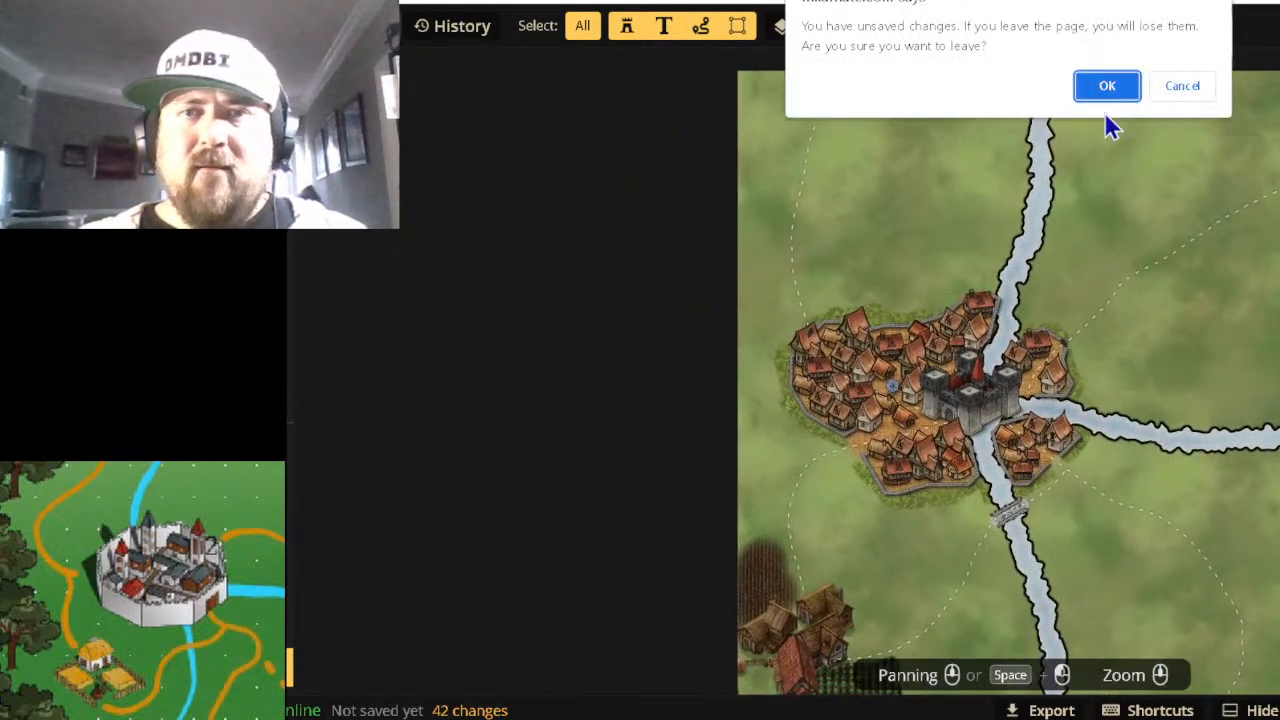
{"action": "left_click", "coordinate": [1200, 88]}
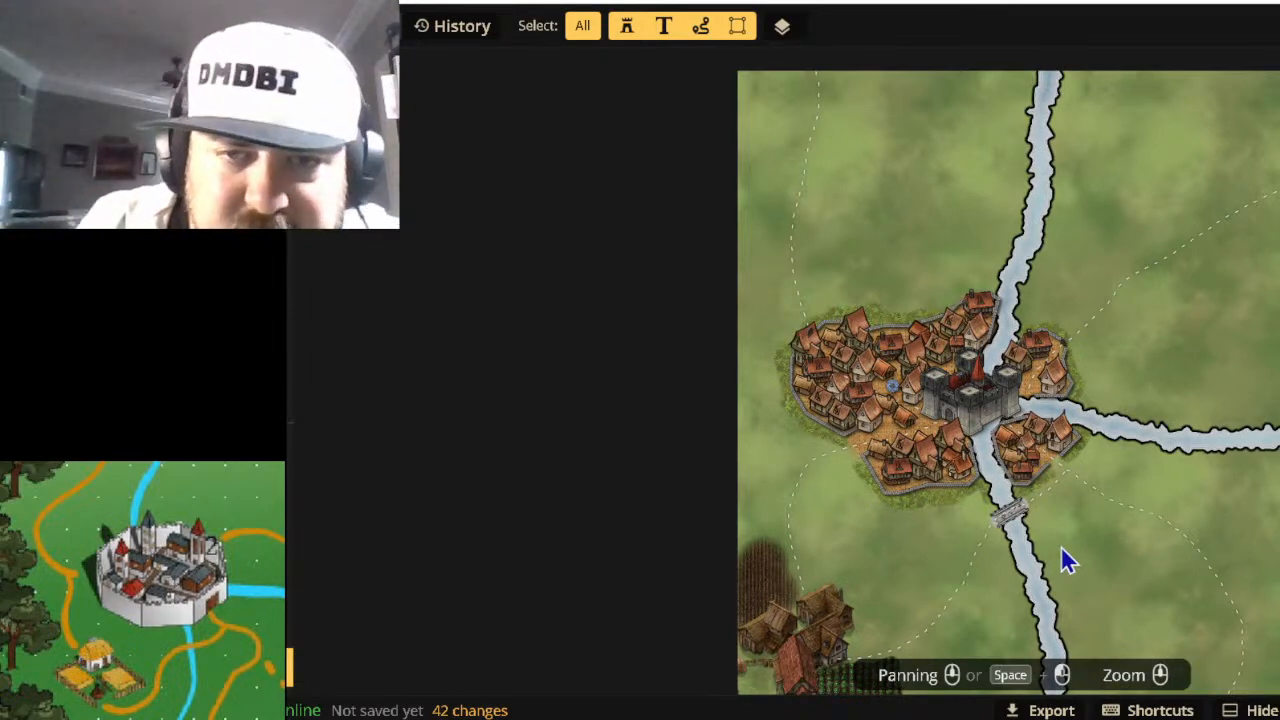
Place the third wooden gate variant at size 20 on layer -1 in the southeastern quarter's wall gap, where the path crosses.
{"action": "scroll", "coordinate": [1049, 517], "scroll_direction": "up", "scroll_amount": 5}
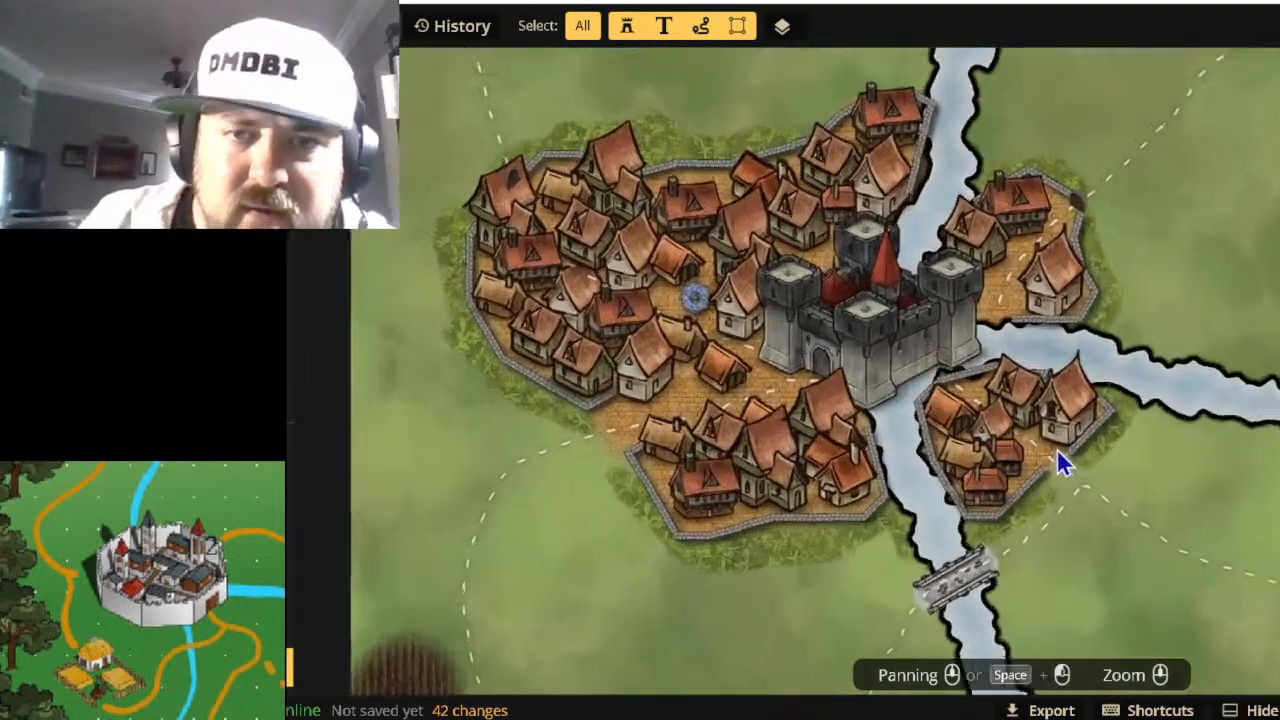
{"action": "scroll", "coordinate": [1062, 465], "scroll_direction": "up", "scroll_amount": 5}
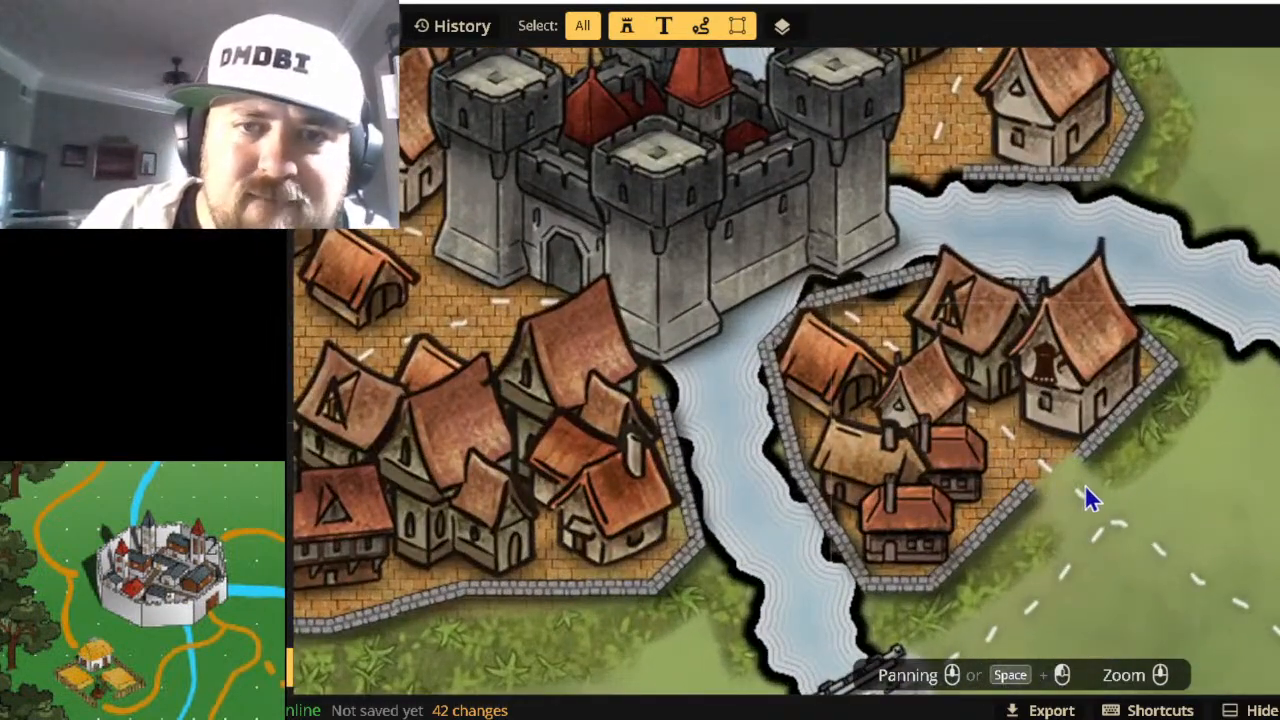
{"action": "left_click", "coordinate": [267, 268]}
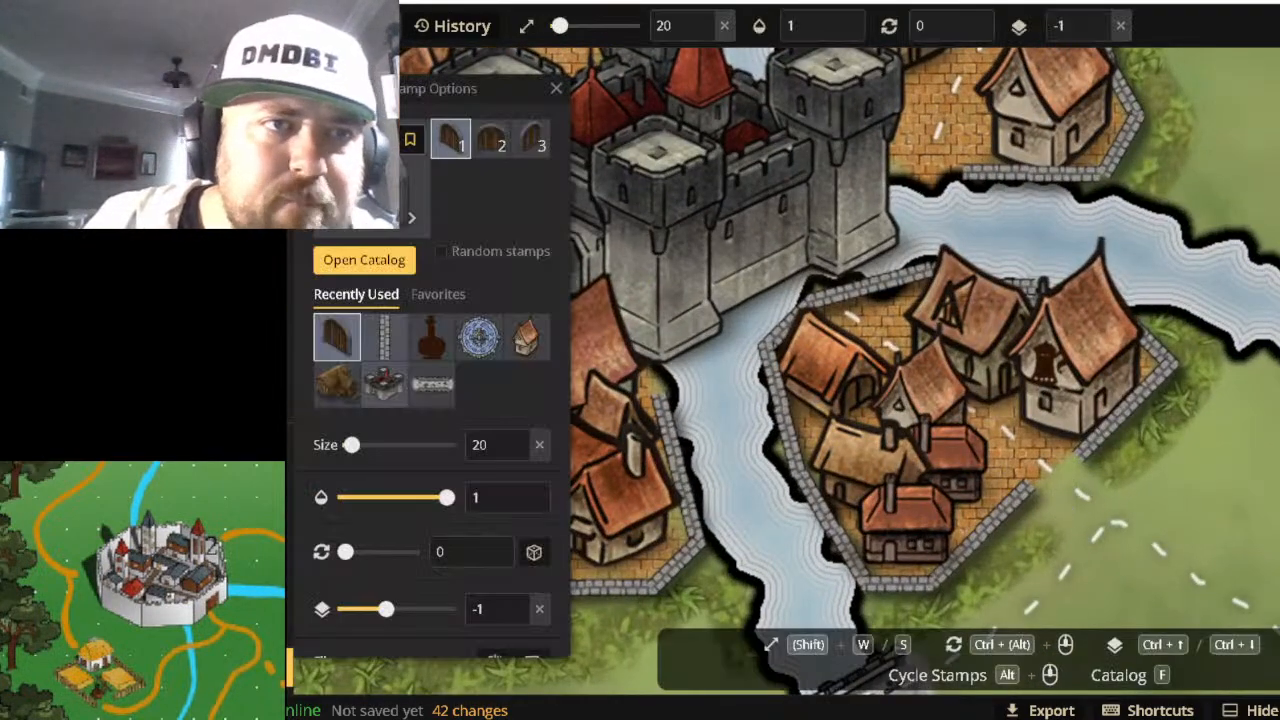
{"action": "left_click", "coordinate": [536, 142]}
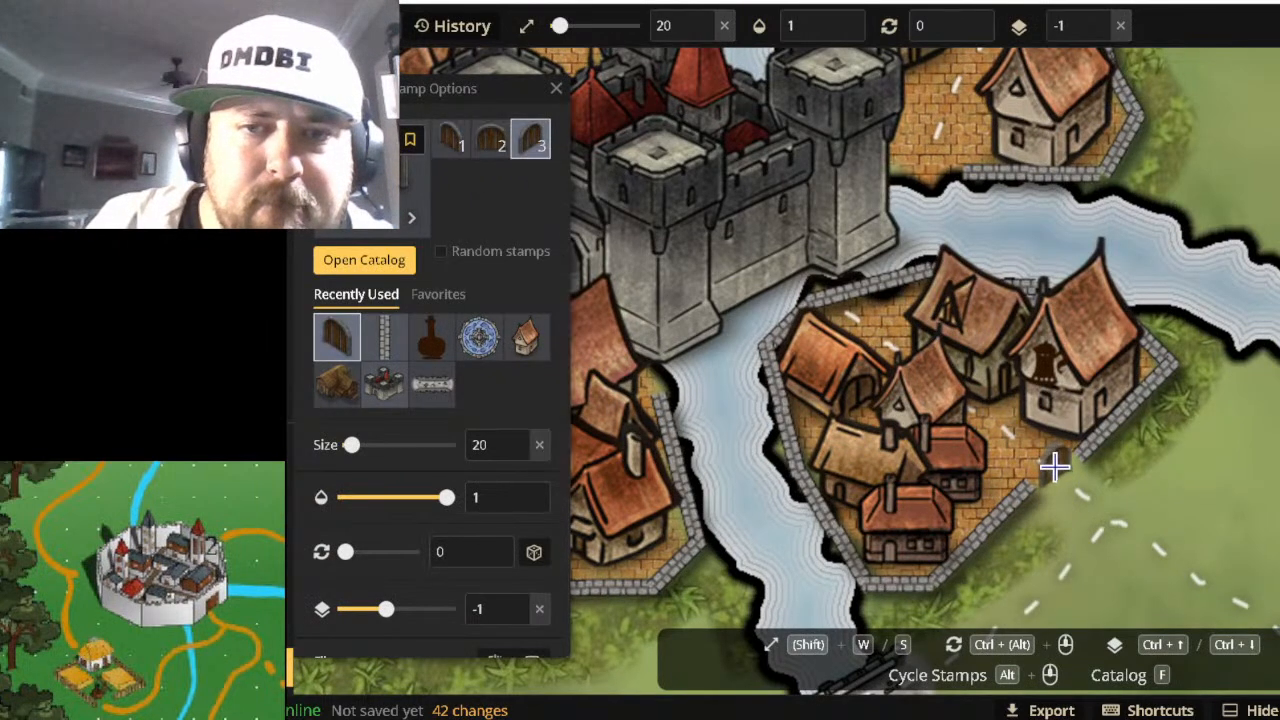
{"action": "left_click", "coordinate": [1050, 460]}
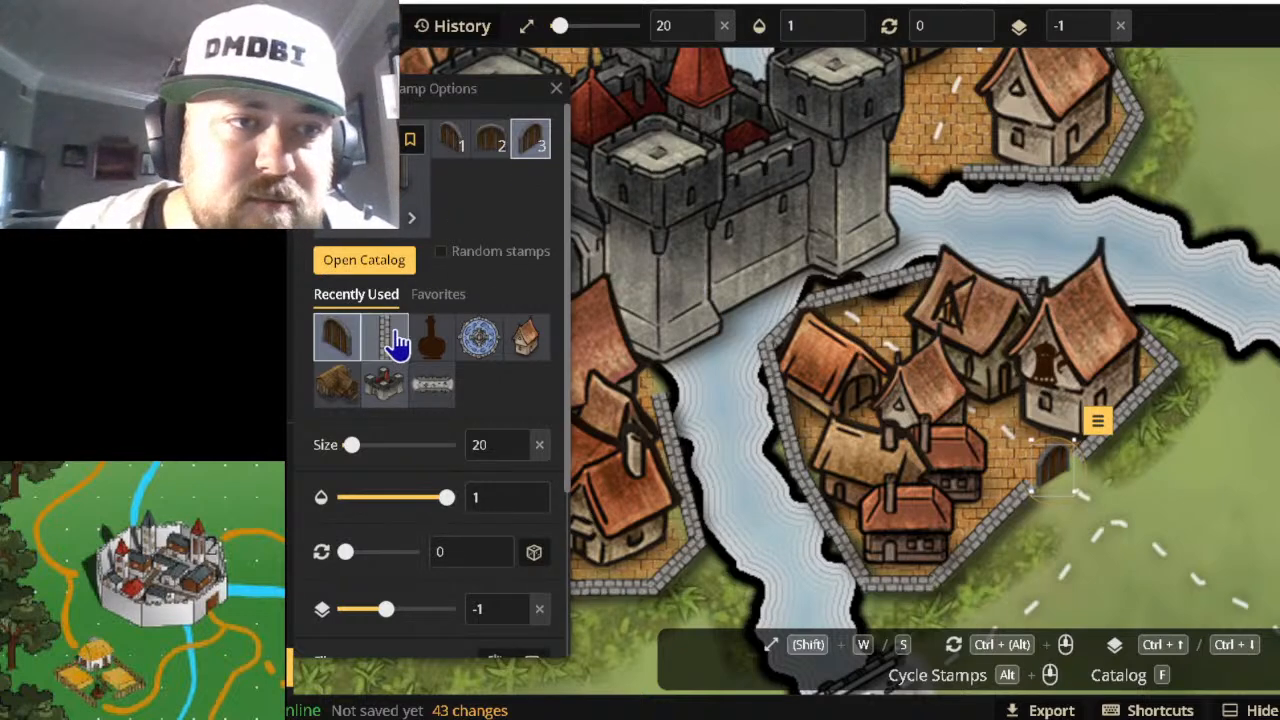
Place two size 20 stone wall segments rotated to 225, one on each side of the southeastern gate, to close the gaps.
{"action": "left_click", "coordinate": [384, 337]}
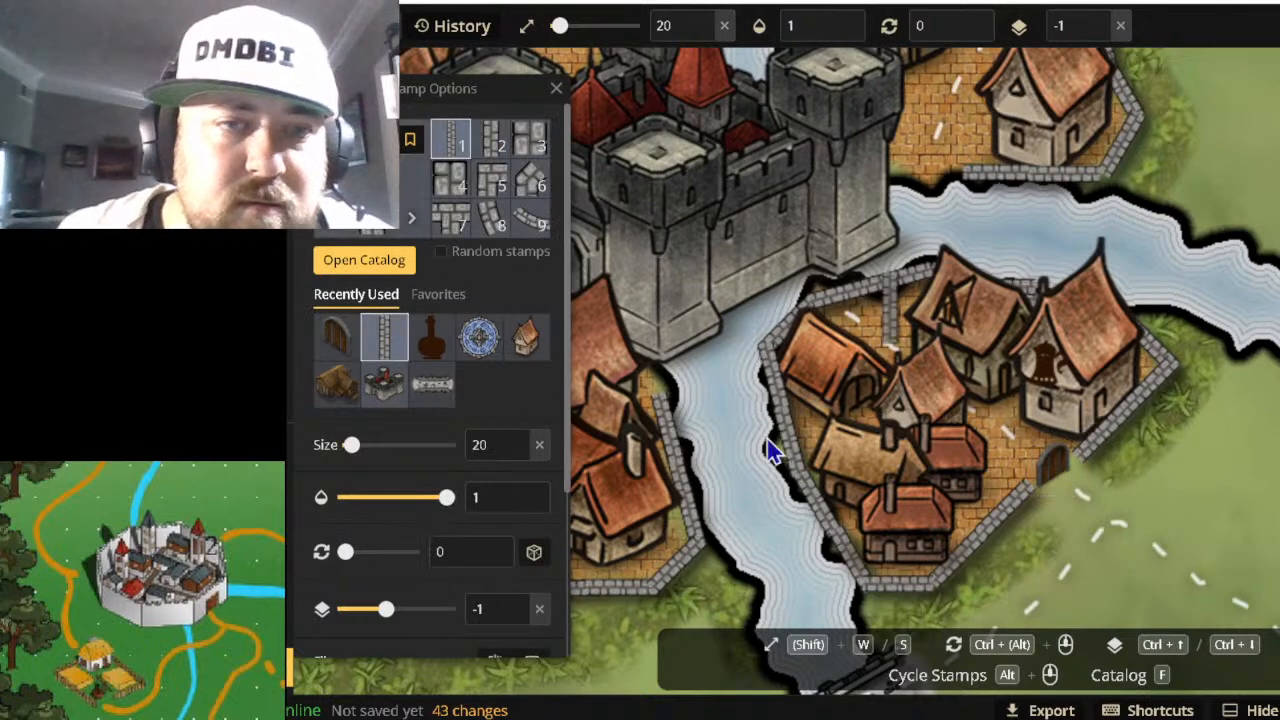
{"action": "left_click", "coordinate": [1019, 508]}
{"action": "scroll", "coordinate": [1025, 524], "scroll_direction": "down", "scroll_amount": 9}
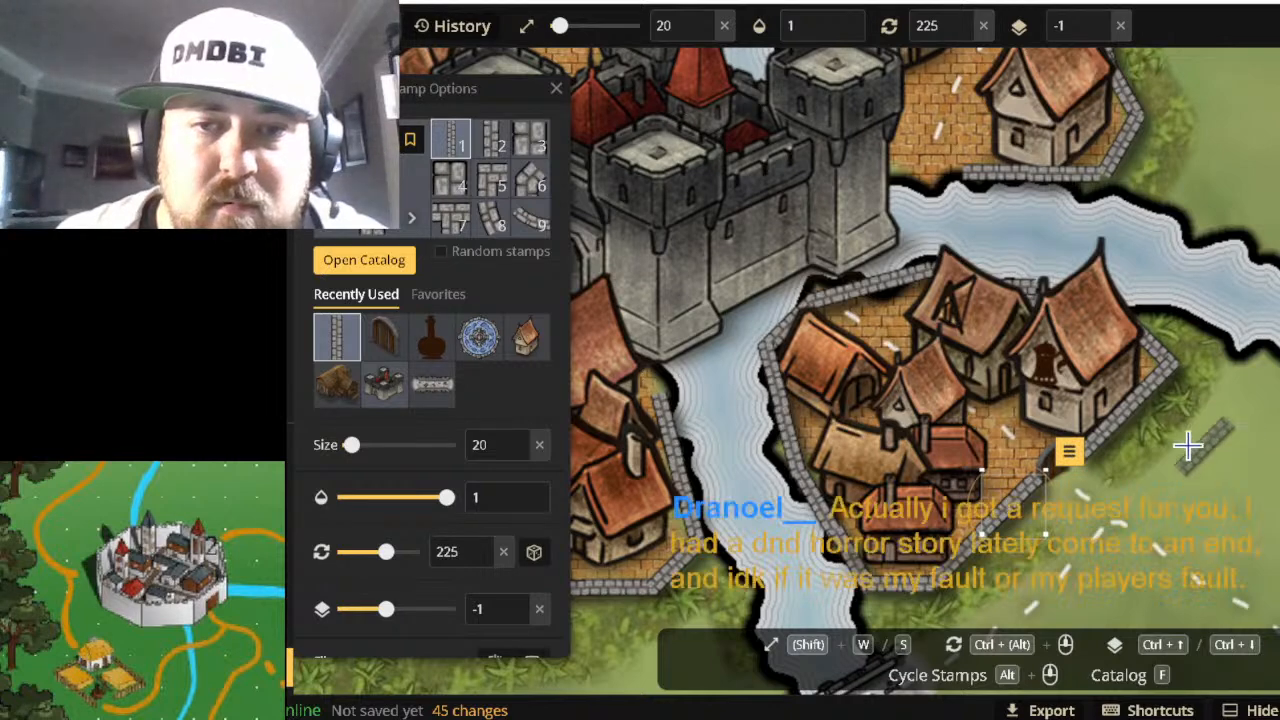
{"action": "left_click", "coordinate": [1152, 473]}
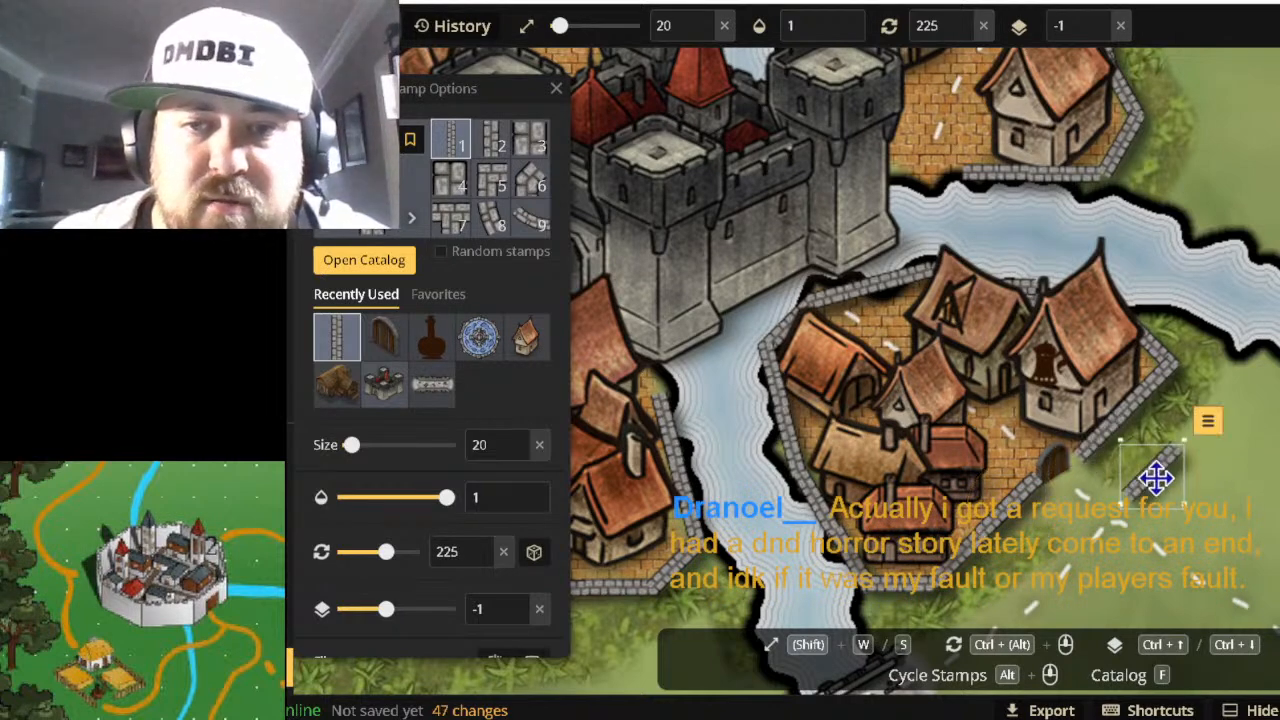
{"action": "left_click_drag", "start_coordinate": [1154, 479], "coordinate": [1092, 450]}
{"action": "left_click", "coordinate": [1249, 473]}
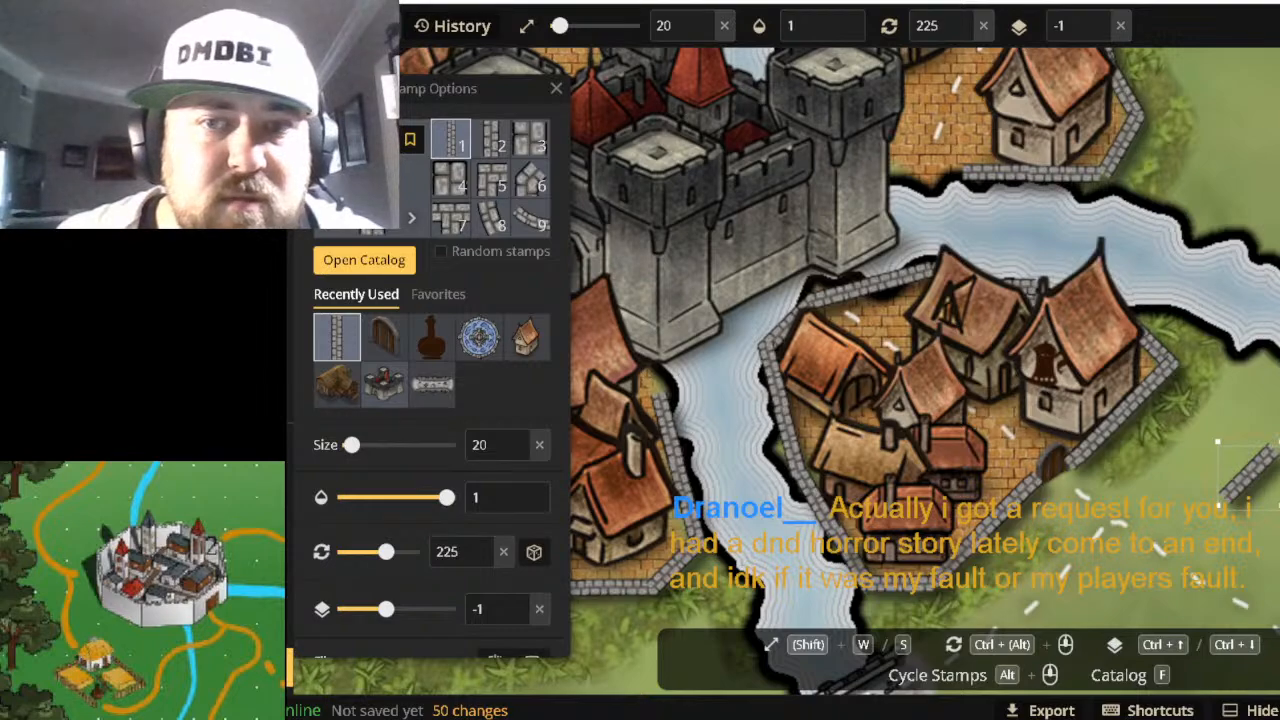
{"action": "key", "text": "ctrl+z"}
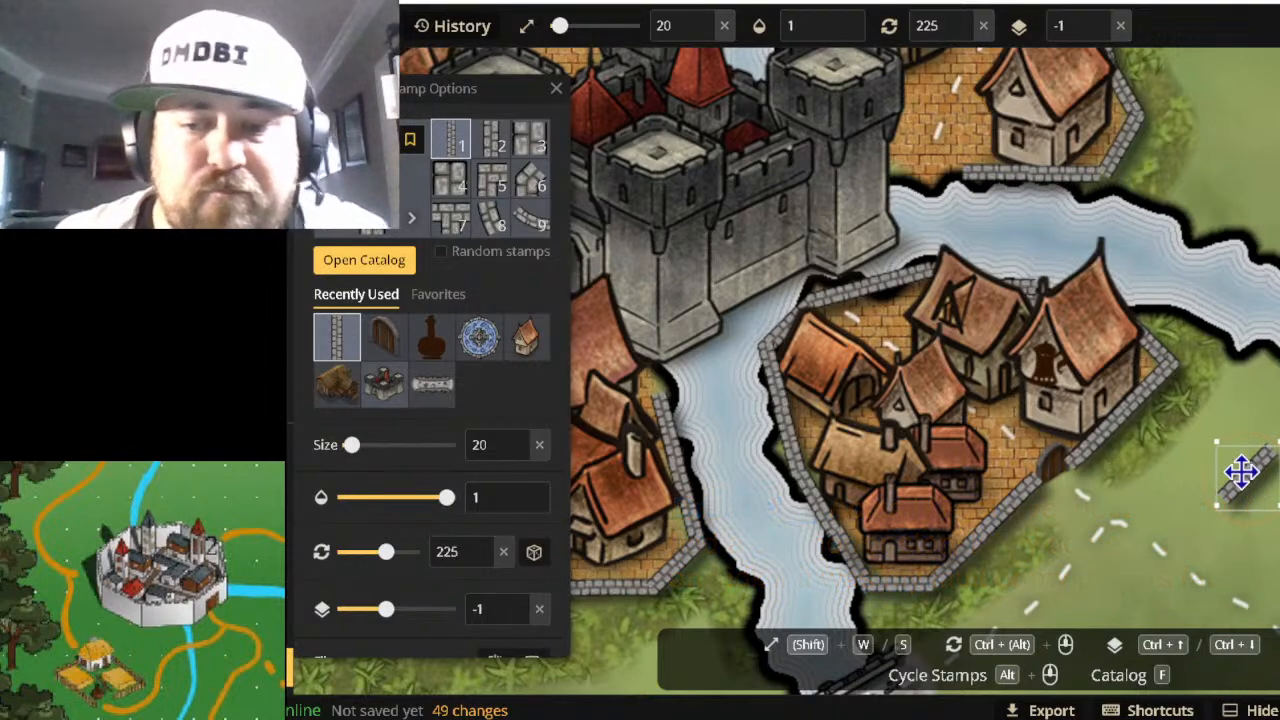
{"action": "key", "text": "Delete"}
{"action": "key", "text": "Escape"}
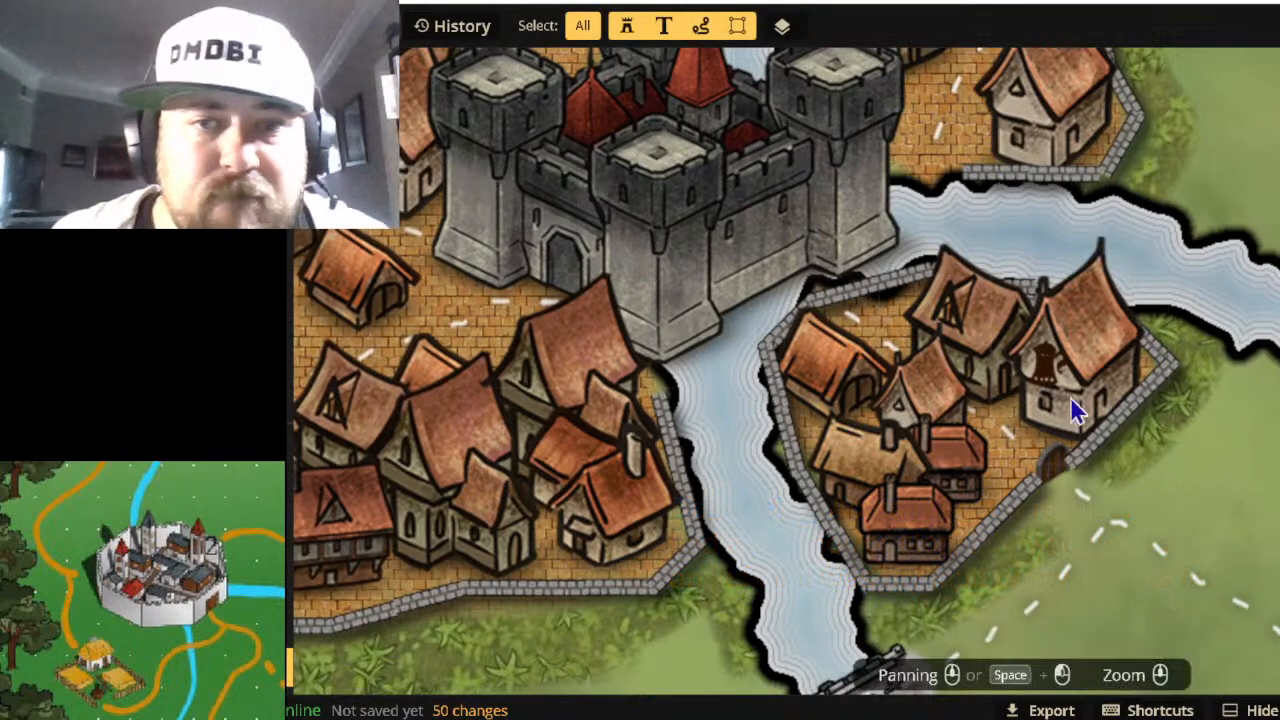
Raise the southeastern wooden gate to layer 0.
{"action": "left_click", "coordinate": [1058, 466]}
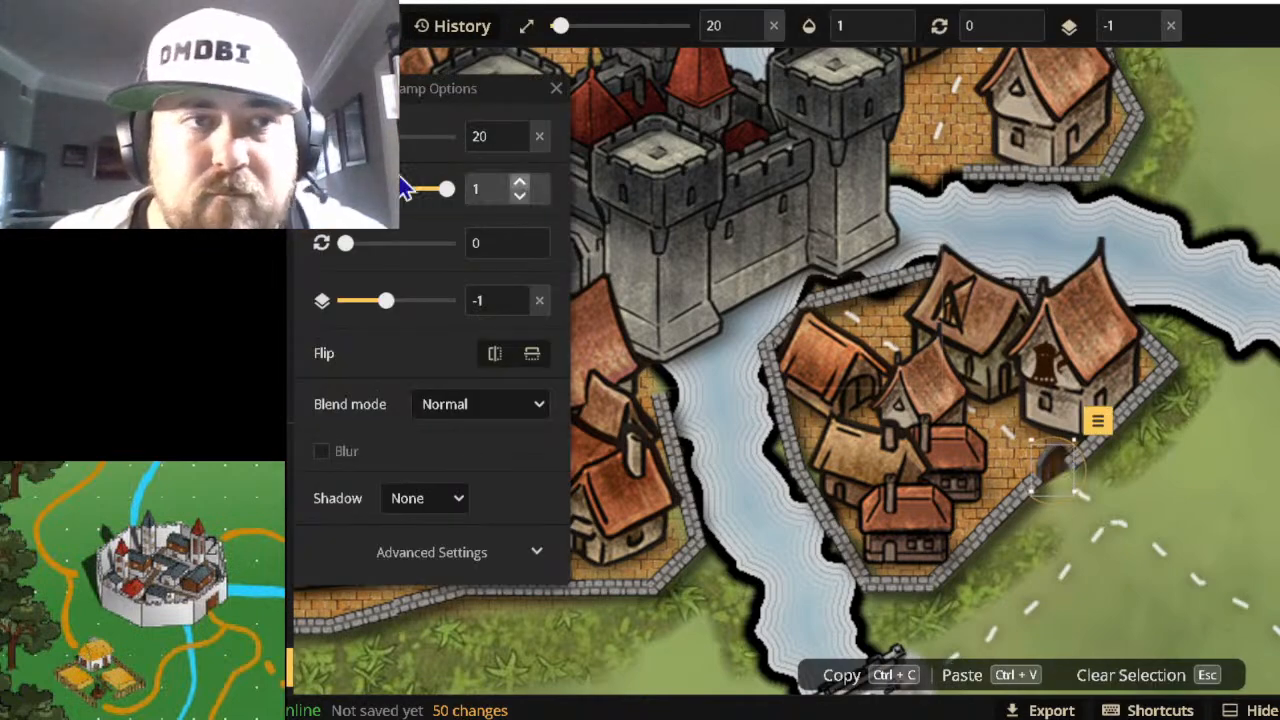
{"action": "left_click_drag", "start_coordinate": [386, 302], "coordinate": [396, 302]}
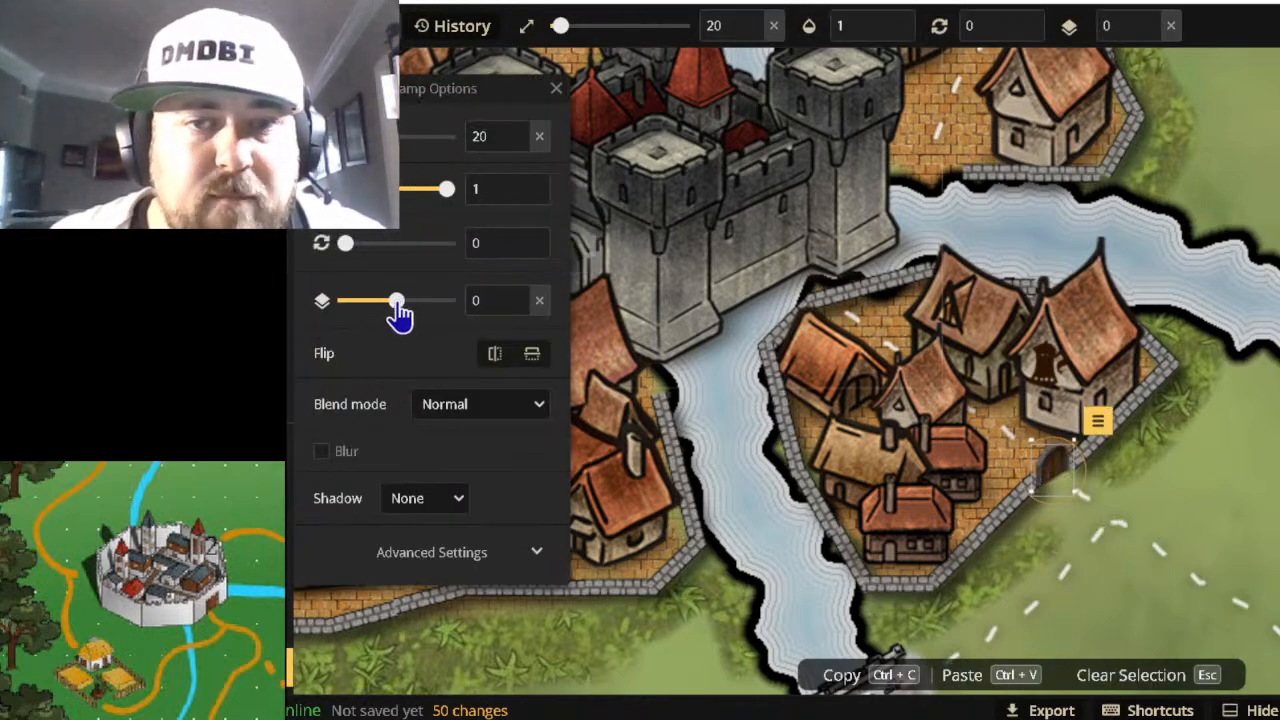
{"action": "left_click", "coordinate": [1082, 493]}
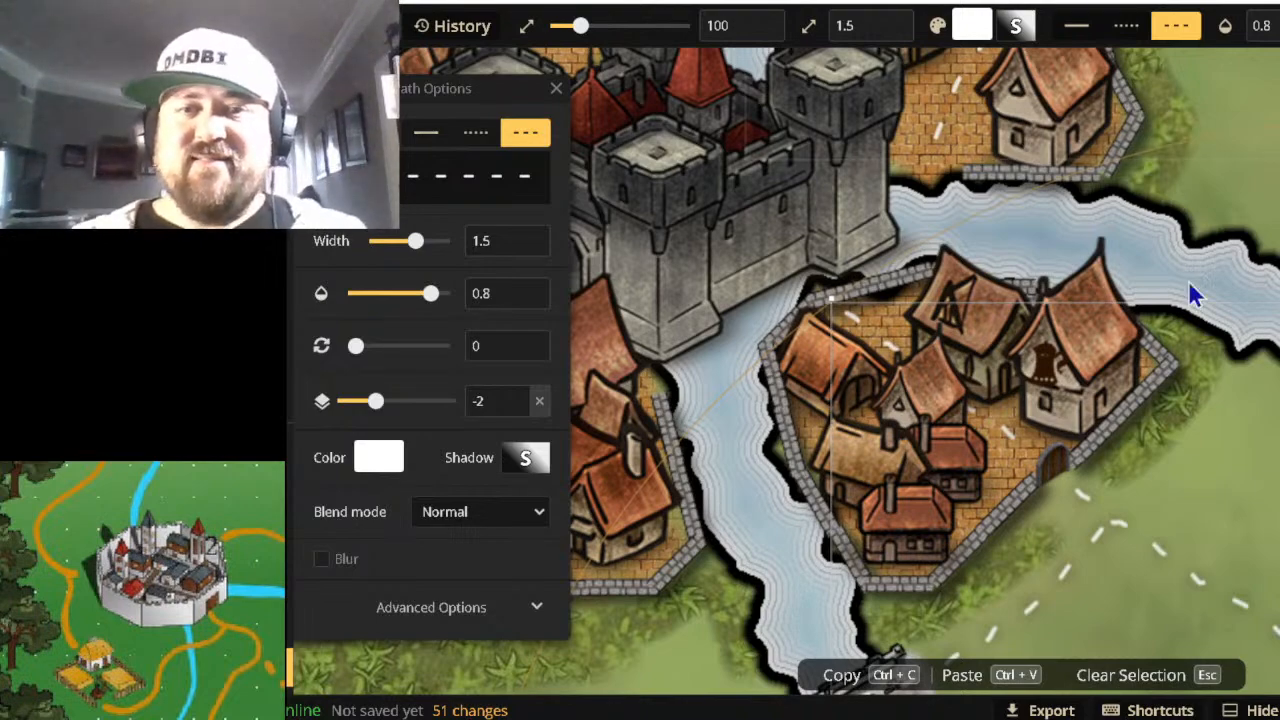
{"action": "scroll", "coordinate": [1017, 482], "scroll_direction": "down", "scroll_amount": 4}
{"action": "scroll", "coordinate": [849, 466], "scroll_direction": "down", "scroll_amount": 3}
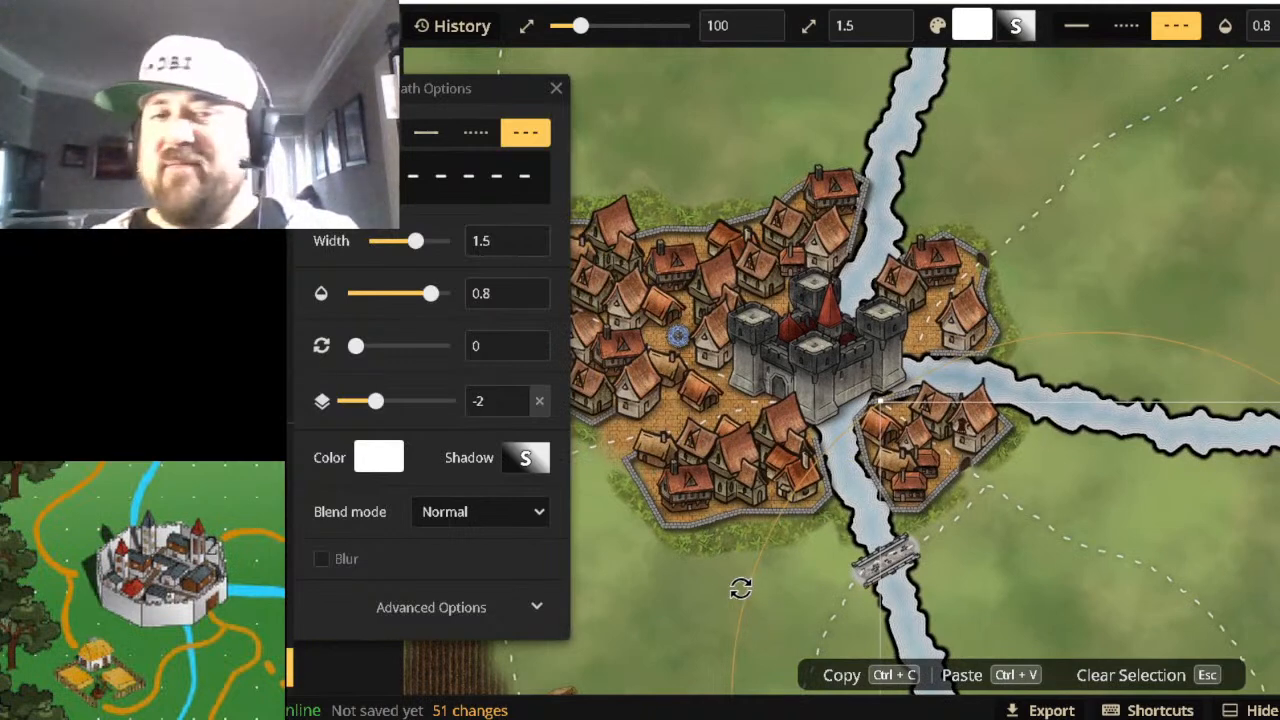
{"action": "left_click", "coordinate": [690, 566]}
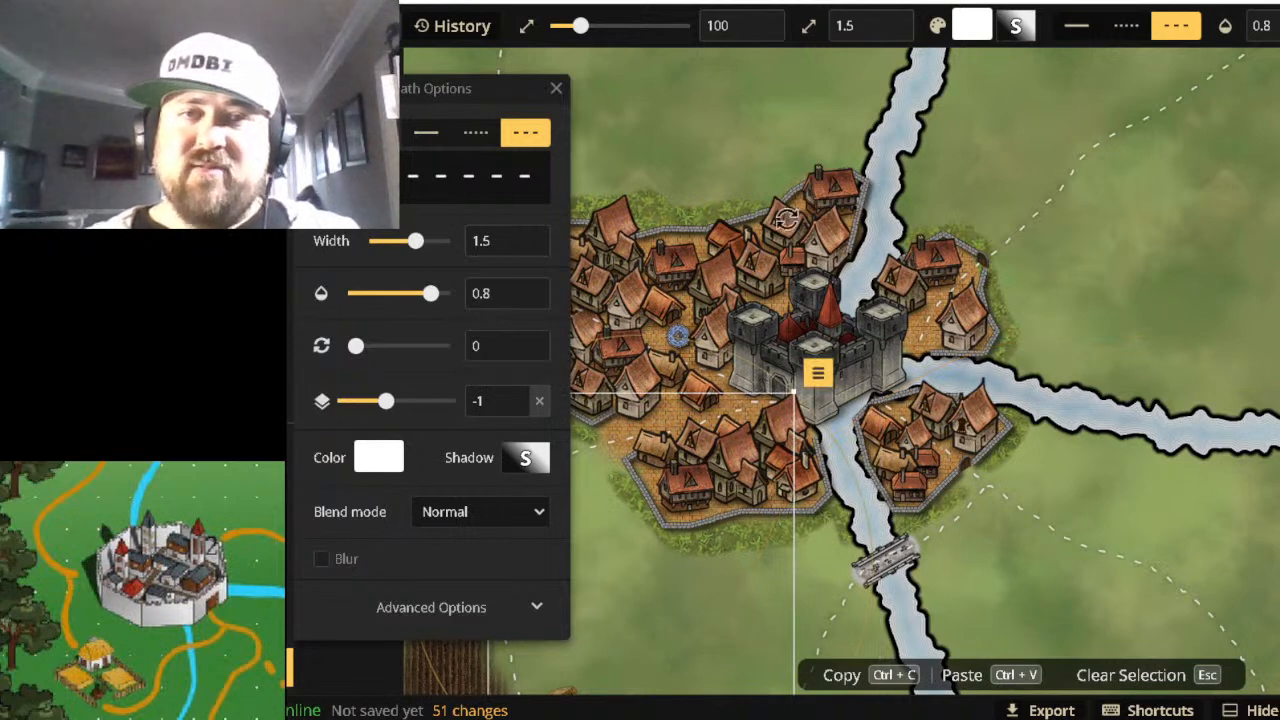
{"action": "left_click", "coordinate": [755, 64]}
{"action": "left_click", "coordinate": [847, 102]}
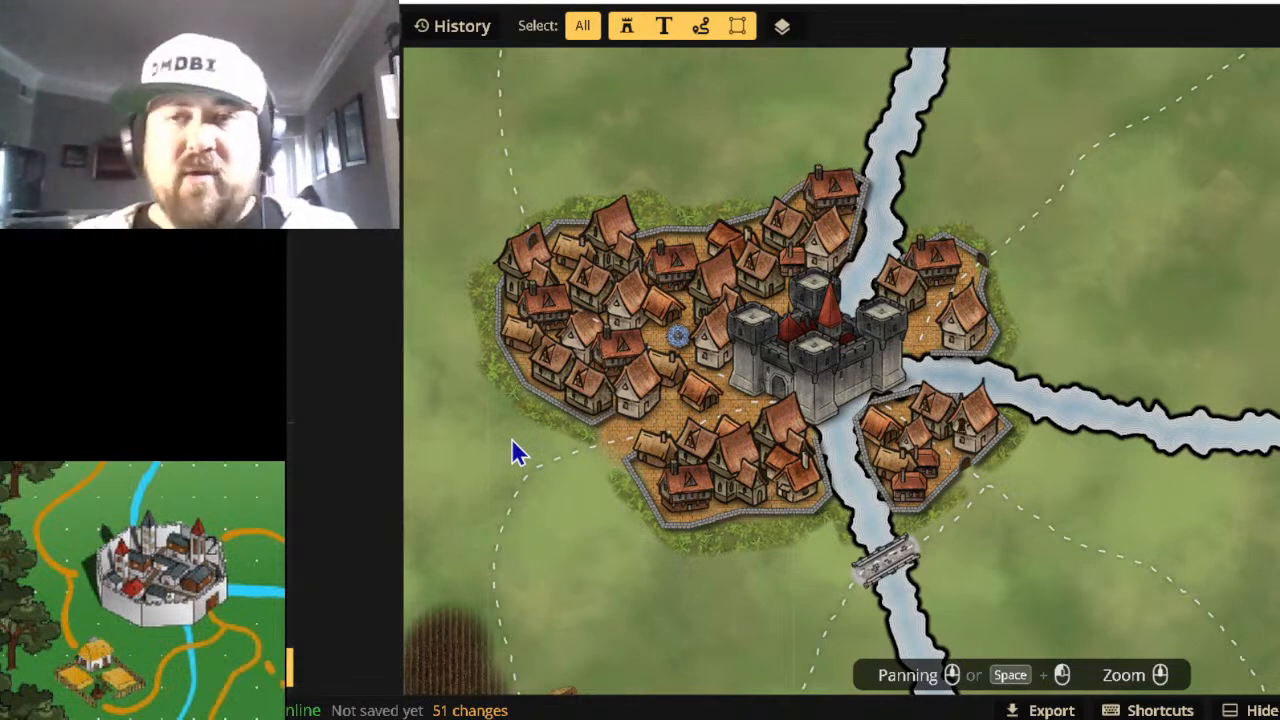
Nudge the round blue ornament in the town square slightly west and clear the selection.
{"action": "scroll", "coordinate": [518, 452], "scroll_direction": "down", "scroll_amount": 1}
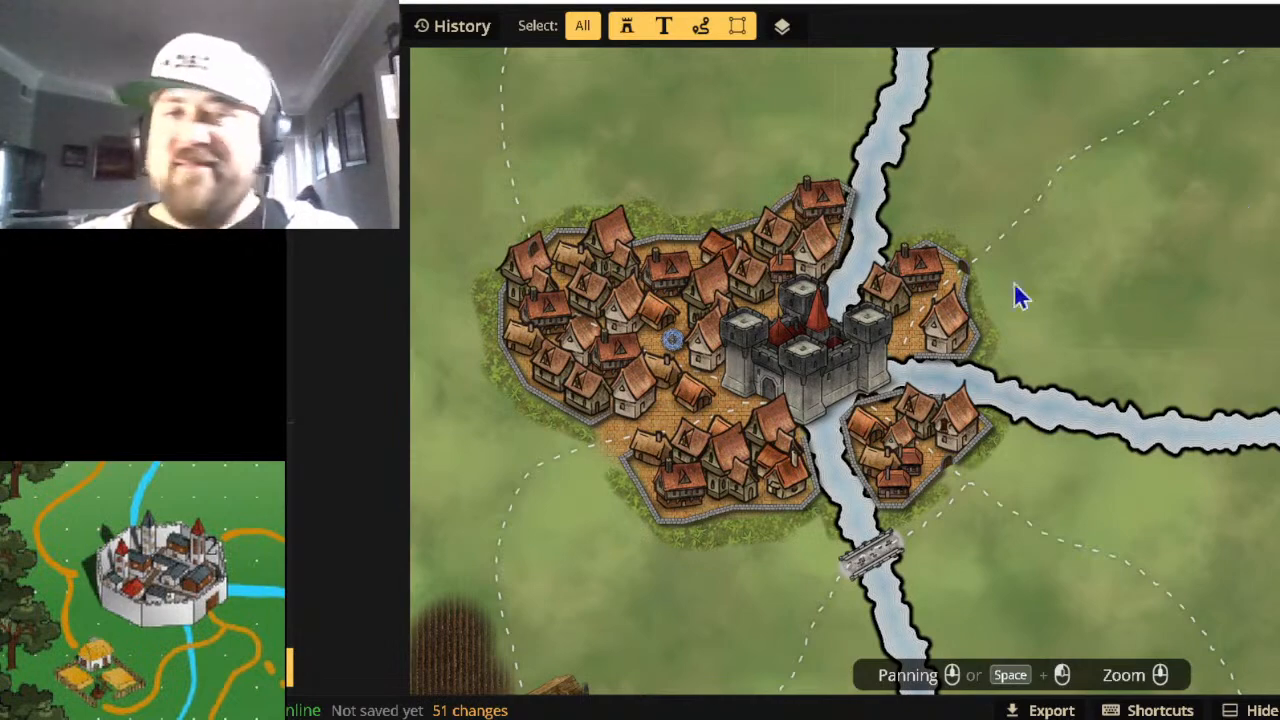
{"action": "scroll", "coordinate": [497, 406], "scroll_direction": "up", "scroll_amount": 3}
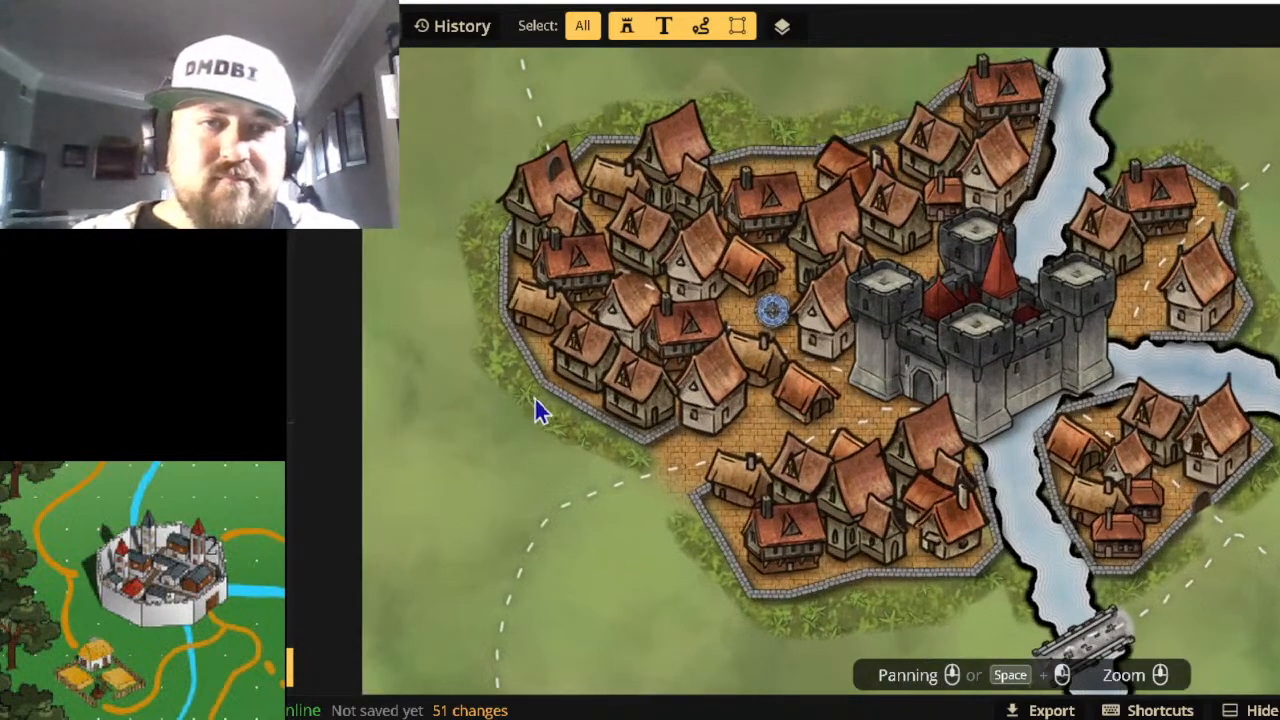
{"action": "left_click", "coordinate": [770, 312]}
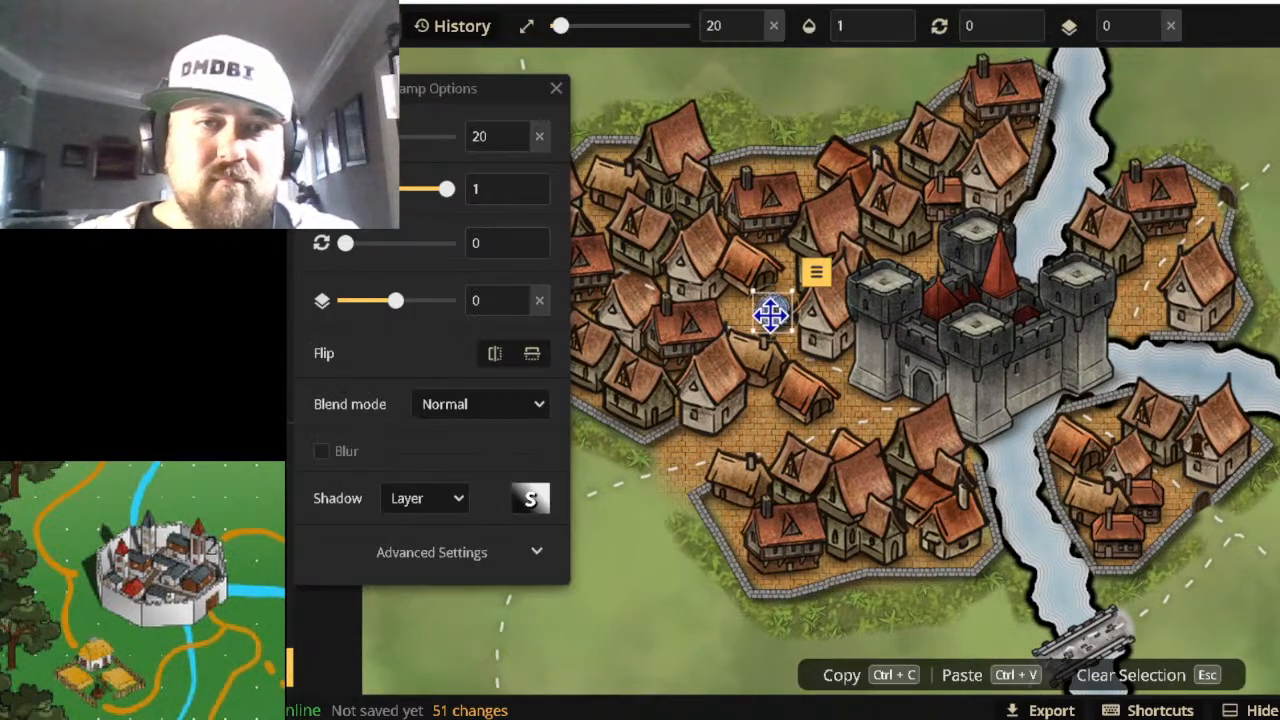
{"action": "mouse_move", "coordinate": [757, 315]}
{"action": "left_mouse_down"}
{"action": "mouse_move", "coordinate": [760, 325]}
{"action": "mouse_move", "coordinate": [766, 313]}
{"action": "left_mouse_up"}
{"action": "left_click", "coordinate": [1272, 235]}
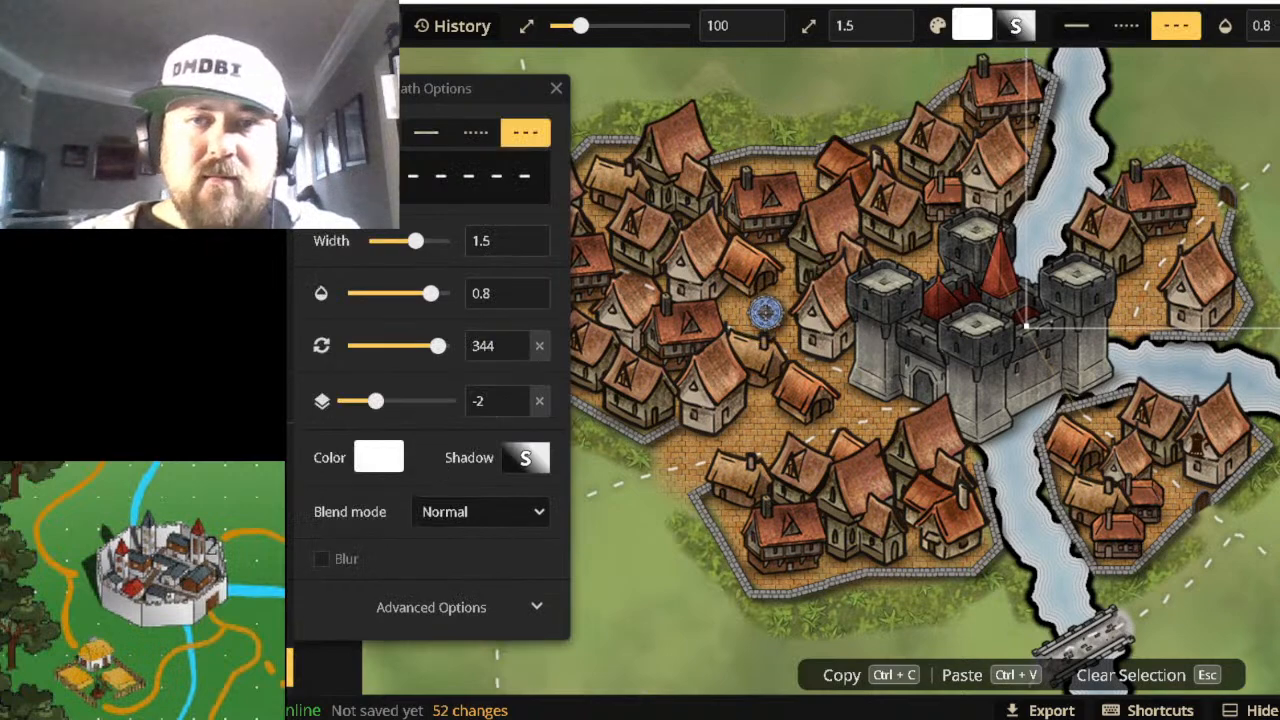
{"action": "scroll", "coordinate": [1272, 235], "scroll_direction": "down", "scroll_amount": 4}
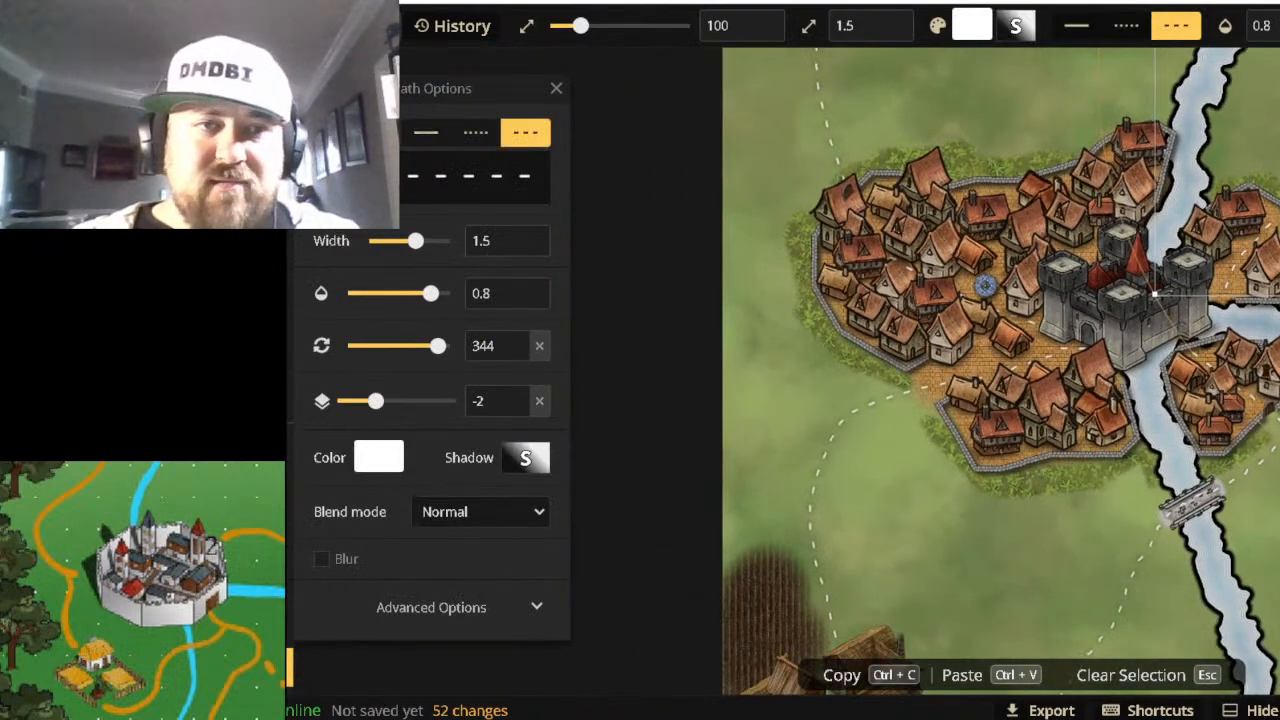
{"action": "key", "text": "Escape"}
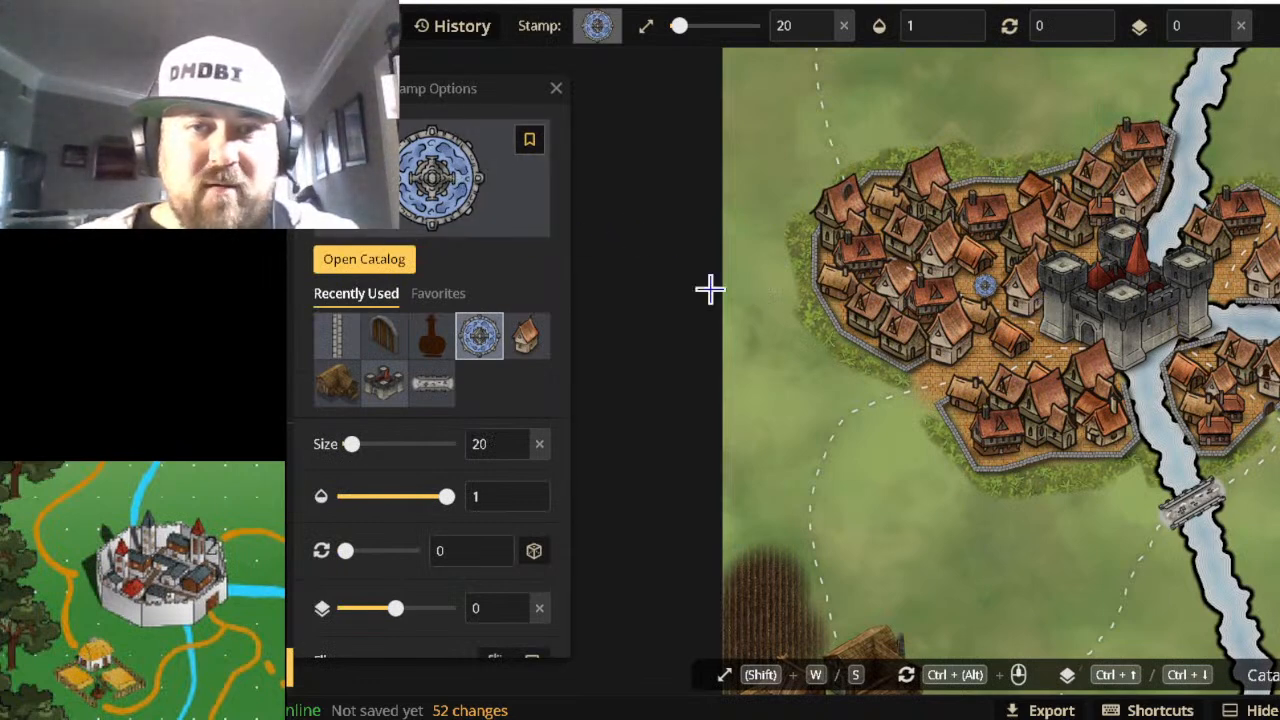
Place the eighth symbol variant, the tankard, at size 60 on the red-roofed house just south of the western road entrance.
{"action": "left_click", "coordinate": [416, 352]}
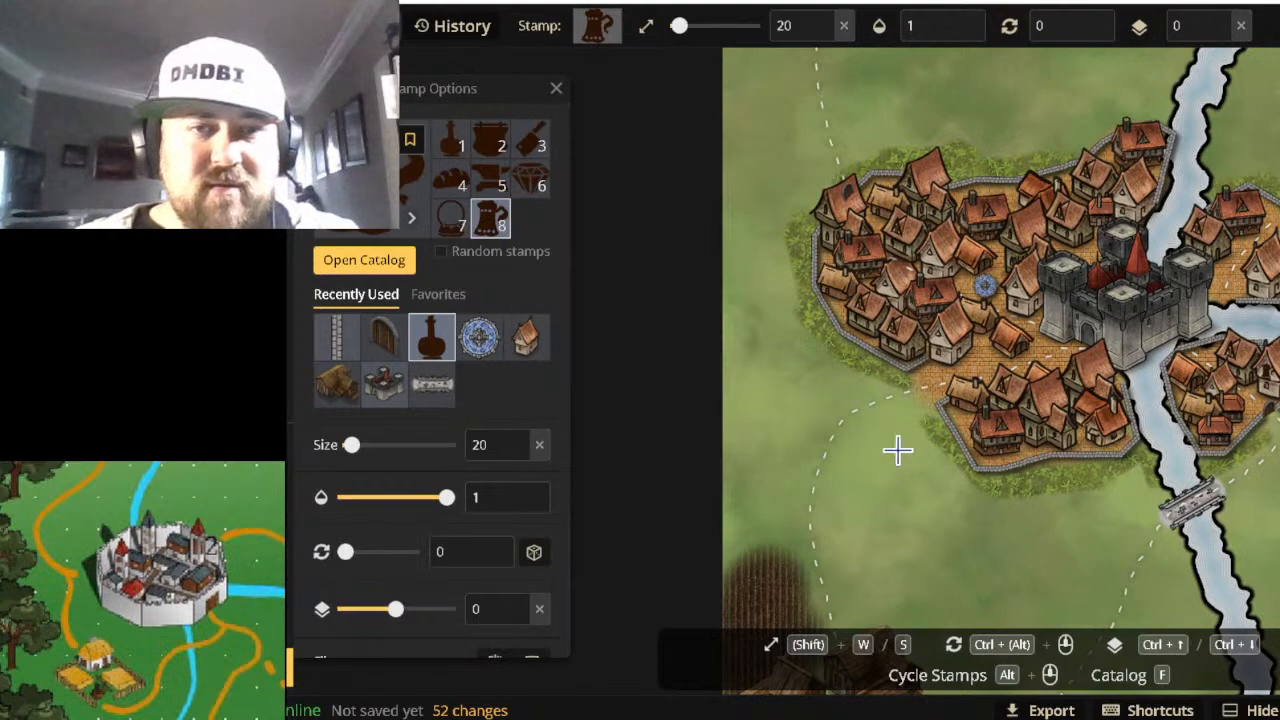
{"action": "scroll", "coordinate": [920, 378], "scroll_direction": "up", "scroll_amount": 5}
{"action": "scroll", "coordinate": [943, 350], "scroll_direction": "up", "scroll_amount": 4}
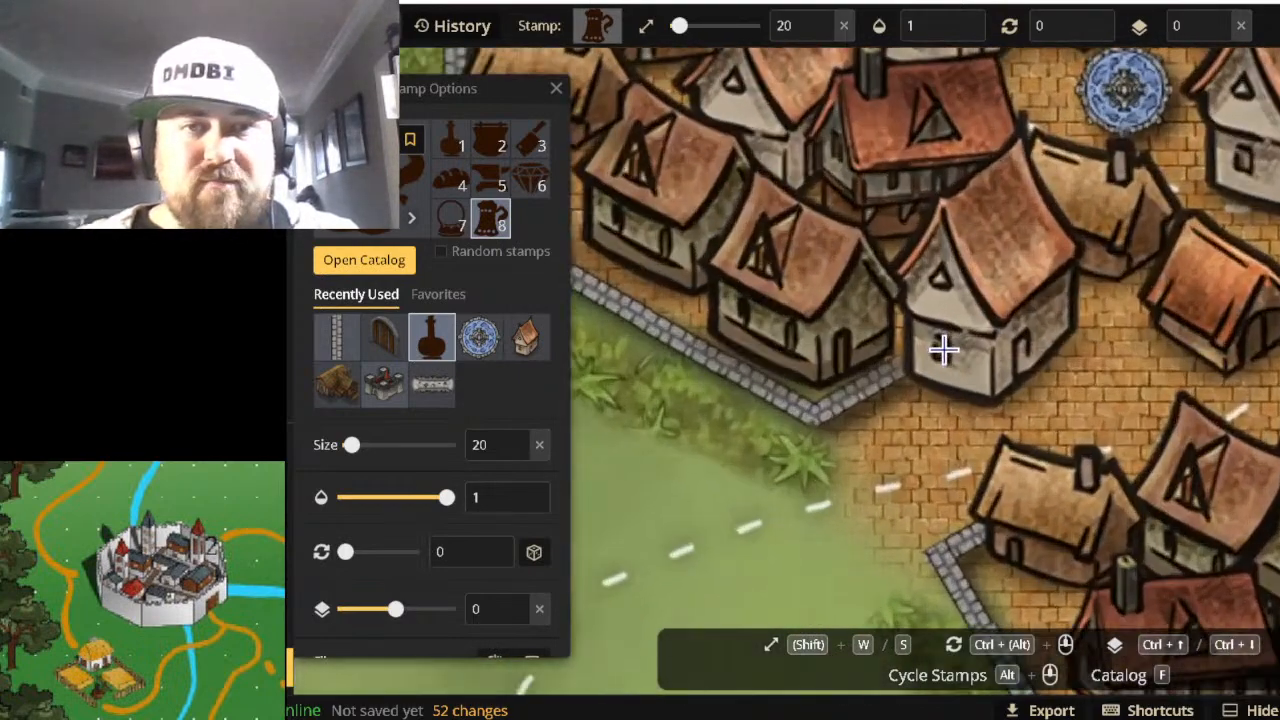
{"action": "left_click", "coordinate": [372, 180]}
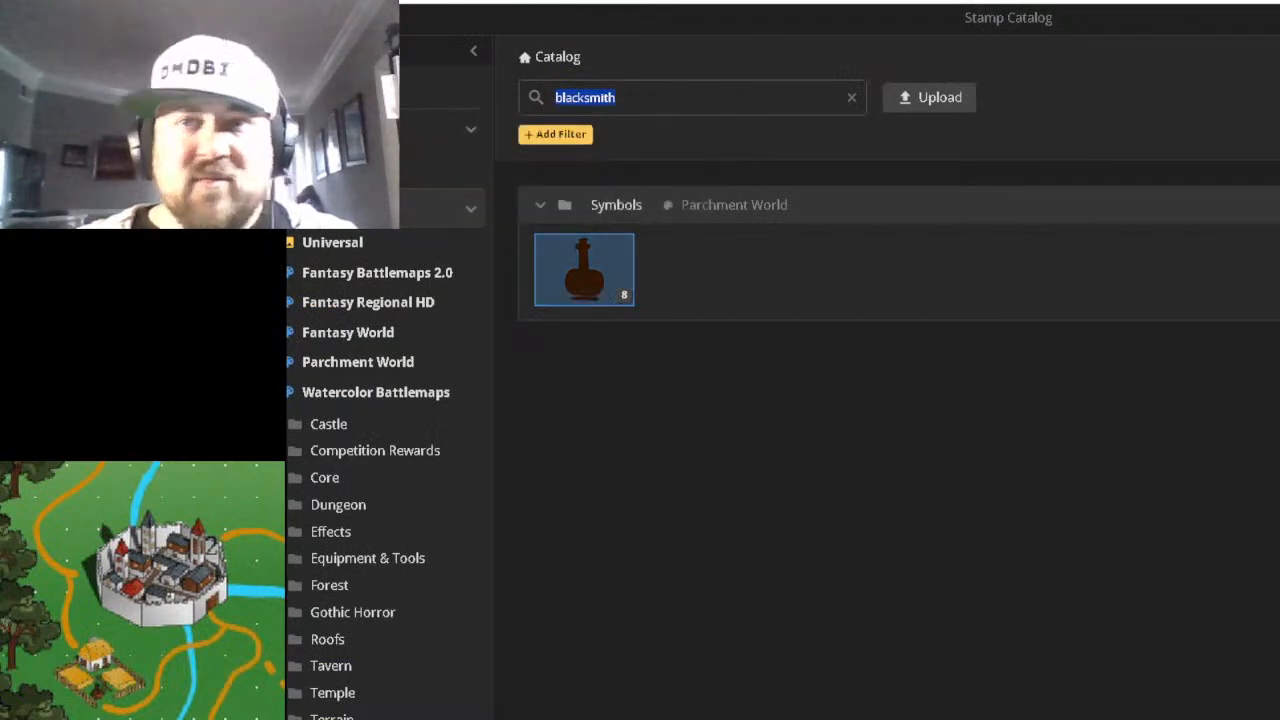
{"action": "key", "text": "Escape"}
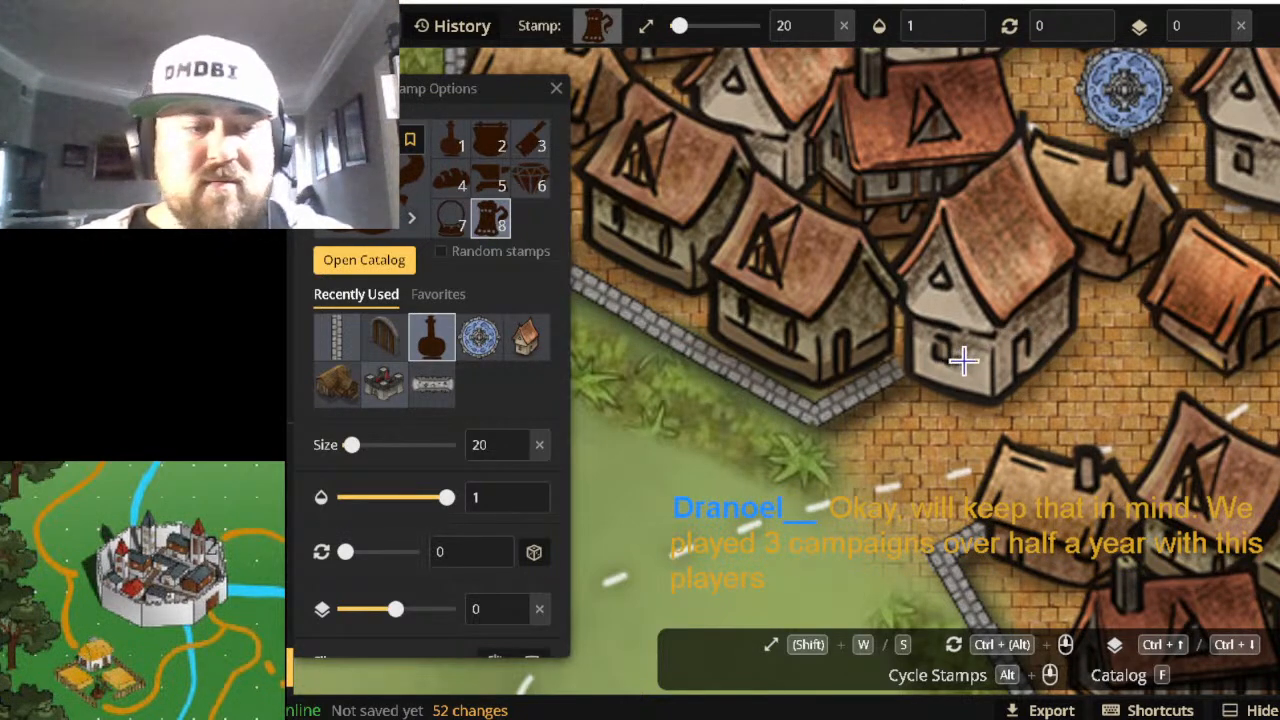
{"action": "key", "text": "w"}
{"action": "key", "text": "w"}
{"action": "key", "text": "w"}
{"action": "key", "text": "w"}
{"action": "key", "text": "w"}
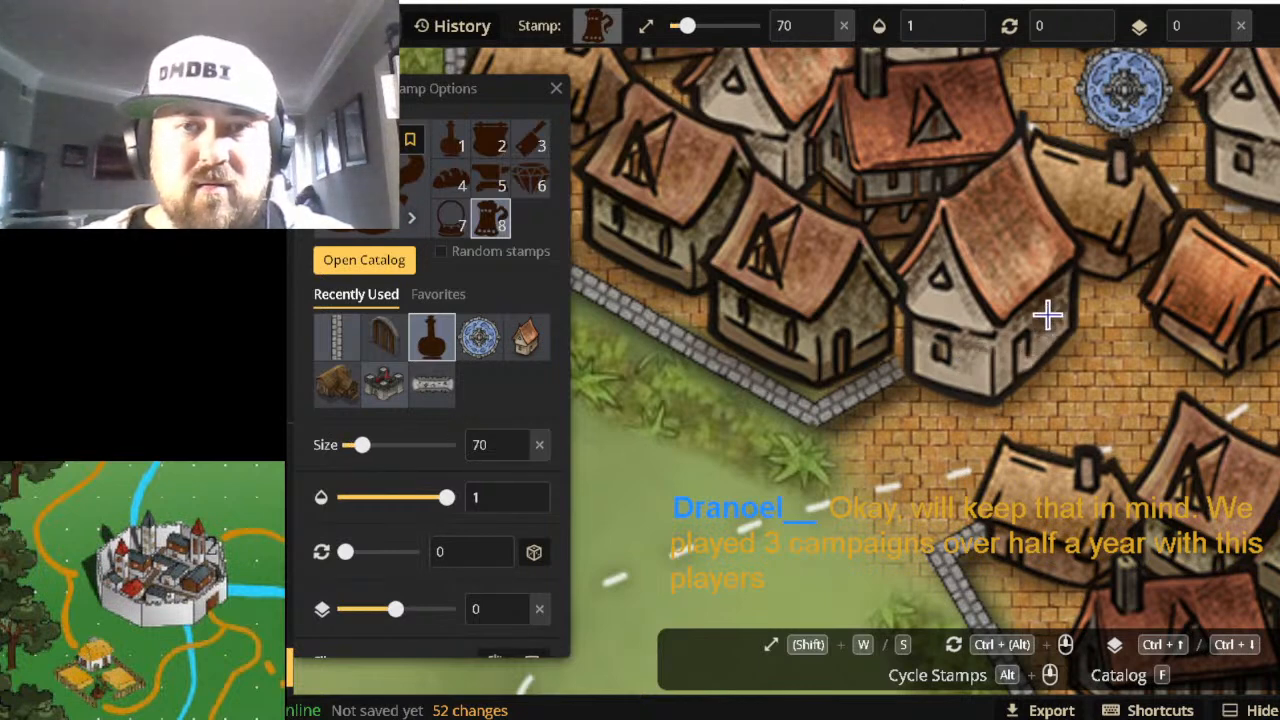
{"action": "key", "text": "s"}
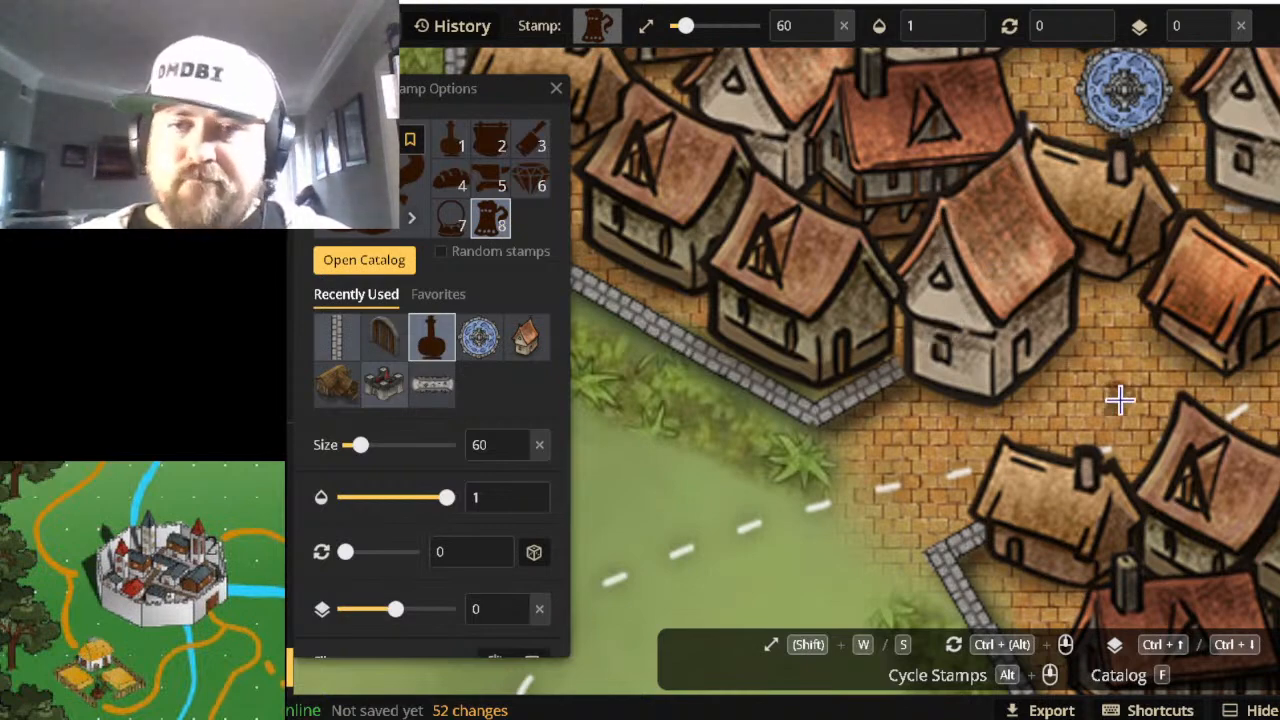
{"action": "scroll", "coordinate": [1048, 390], "scroll_direction": "down", "scroll_amount": 2}
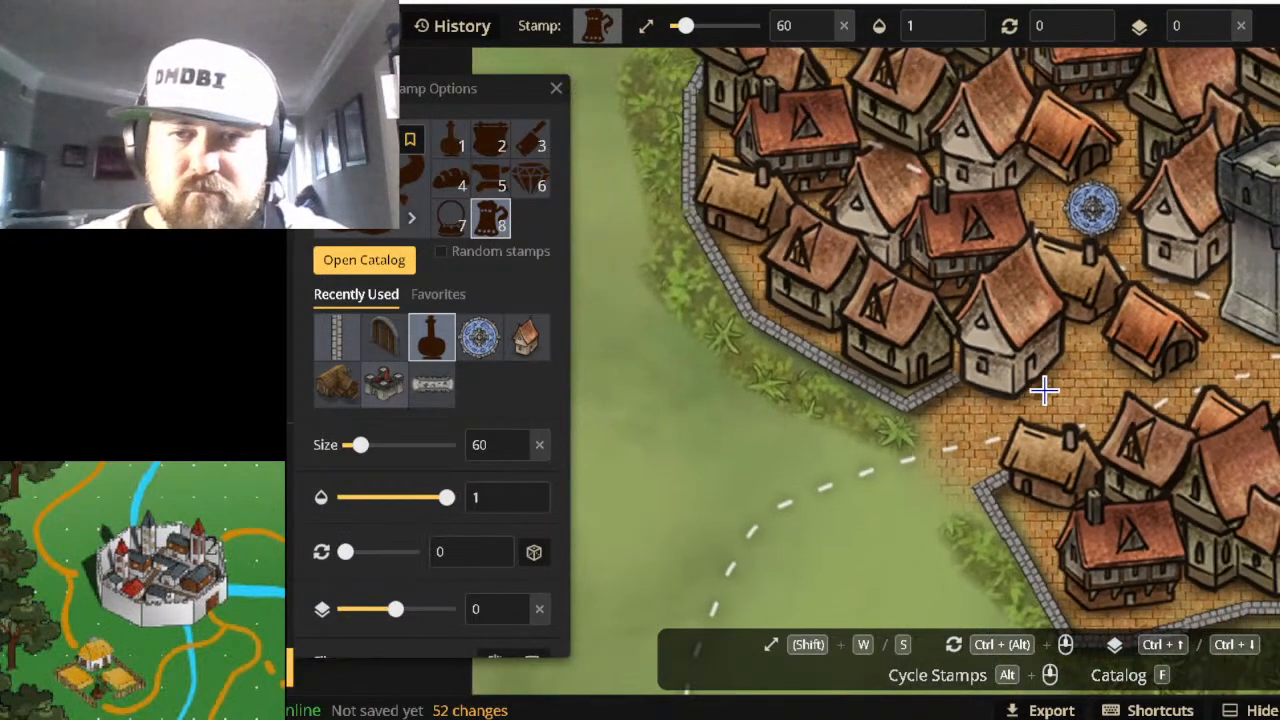
{"action": "left_click", "coordinate": [1104, 543]}
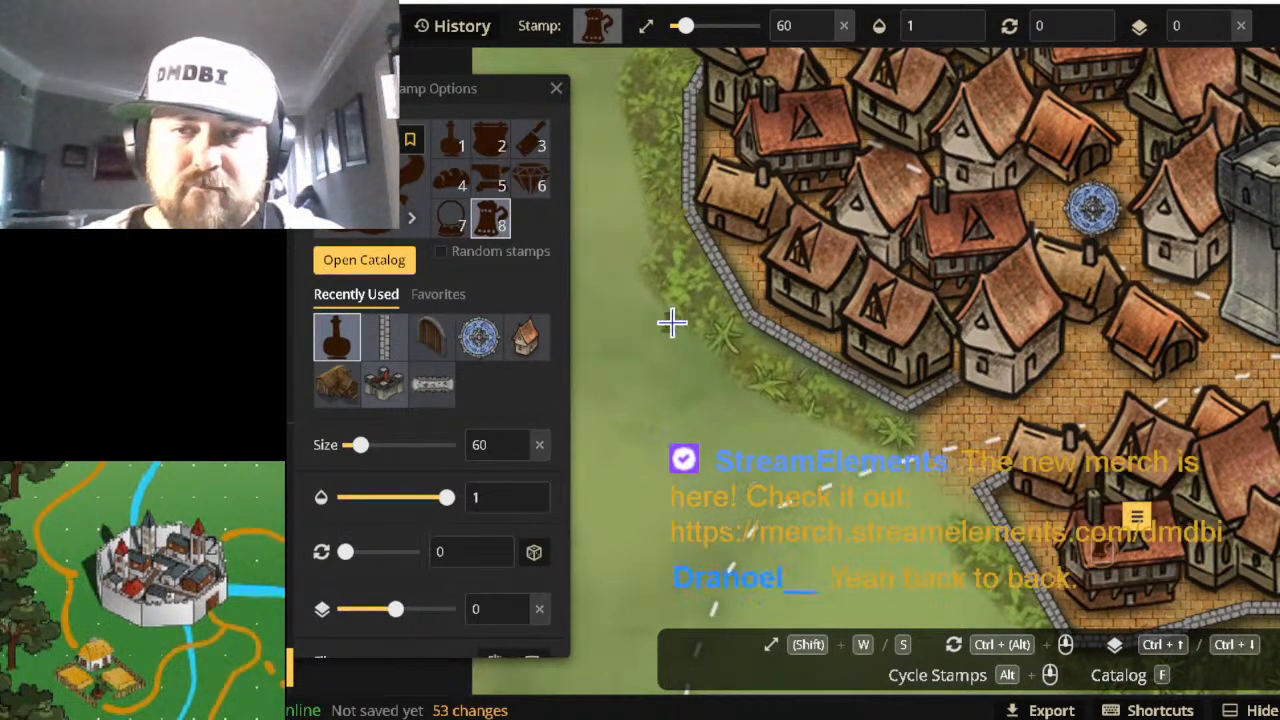
Place the anvil symbol on the white house just north of the western road entrance and the bottle symbol on the orange-roofed house nearby, both size 60.
{"action": "left_click", "coordinate": [484, 186]}
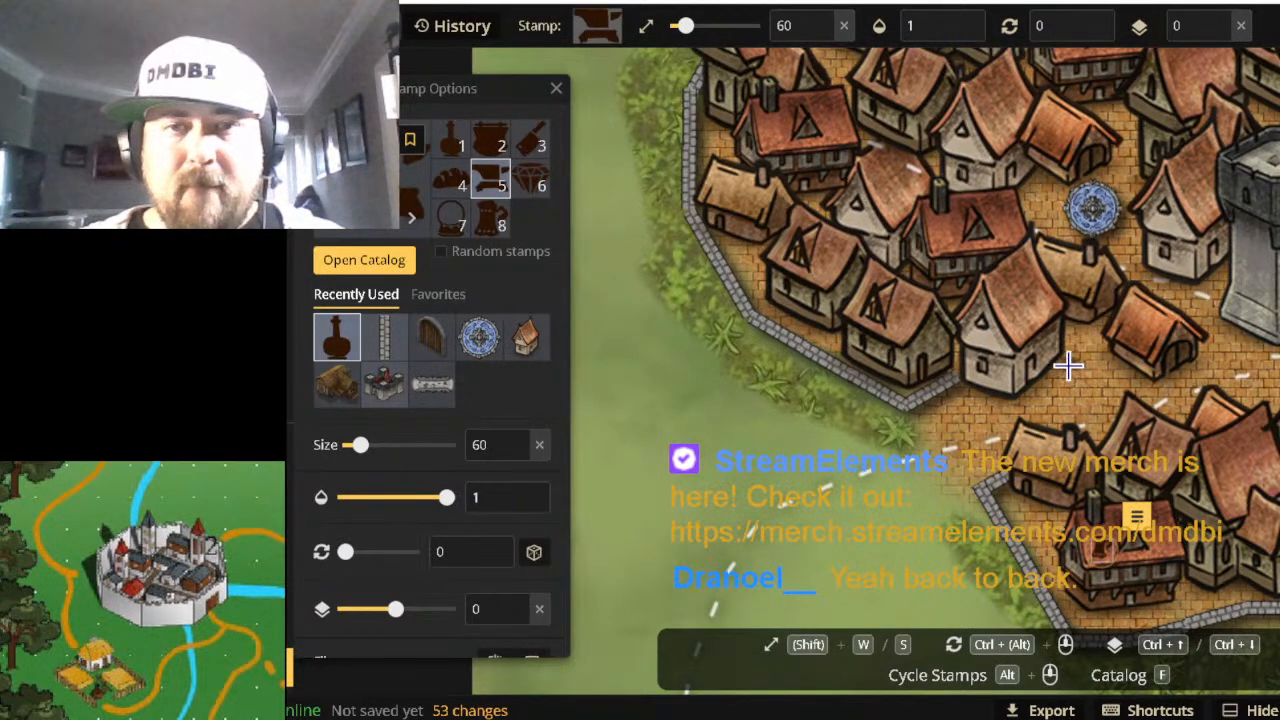
{"action": "left_click", "coordinate": [988, 340]}
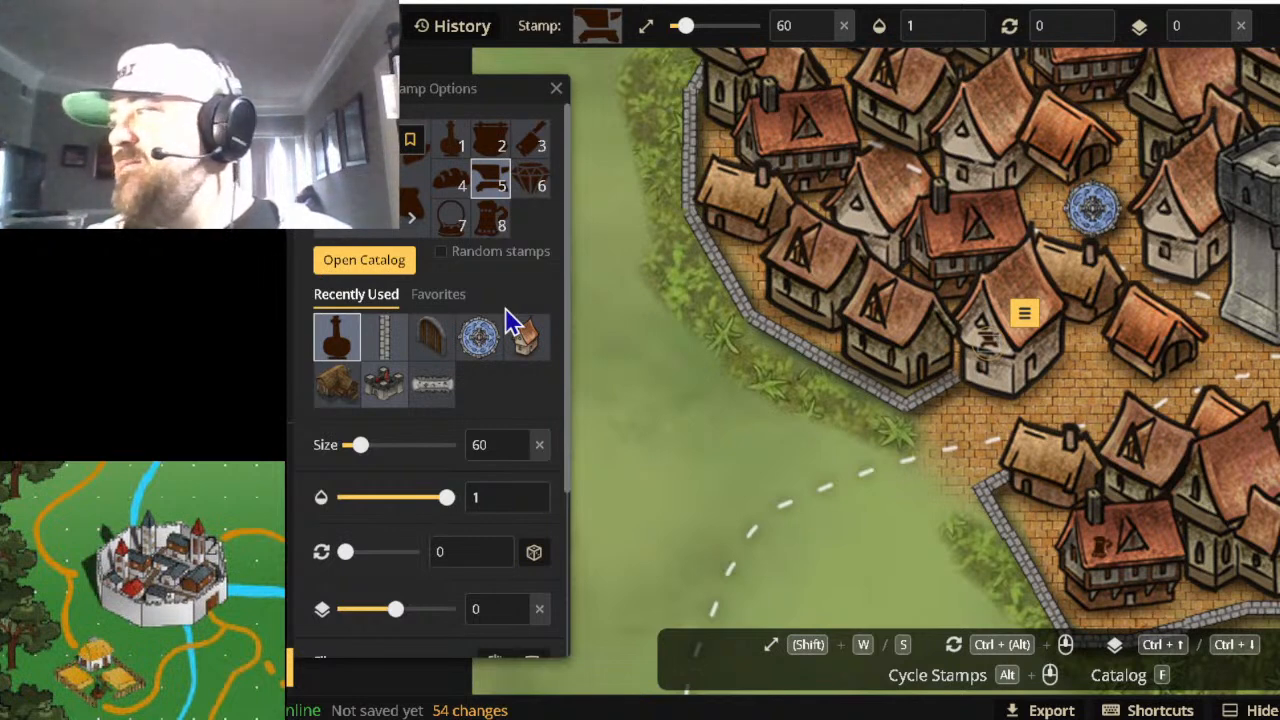
{"action": "left_click", "coordinate": [450, 238]}
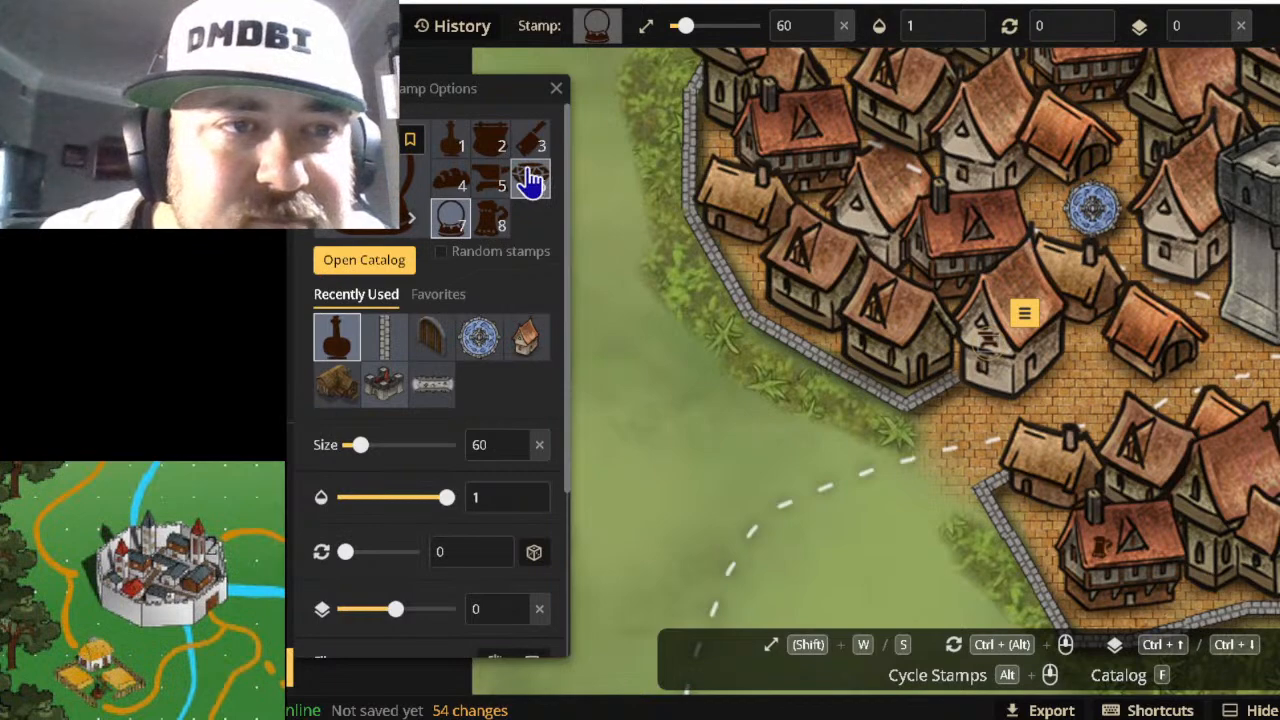
{"action": "left_click", "coordinate": [450, 155]}
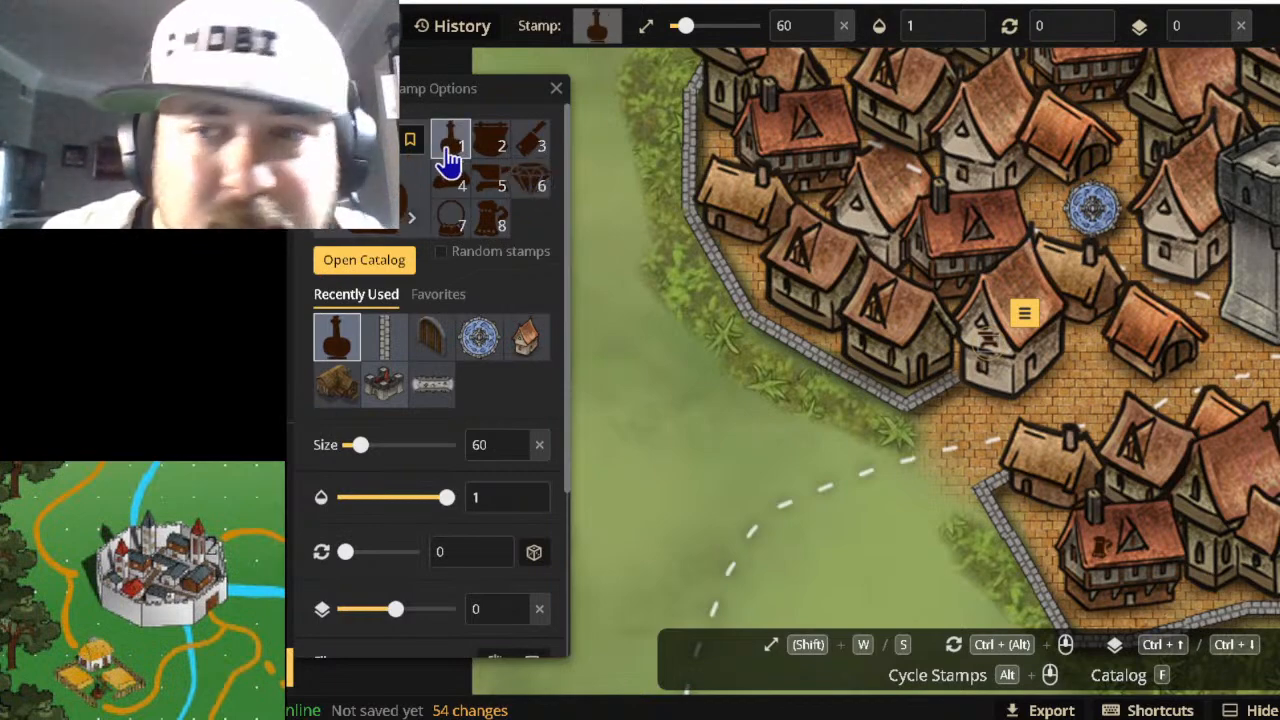
{"action": "scroll", "coordinate": [1000, 350], "scroll_direction": "down", "scroll_amount": 3}
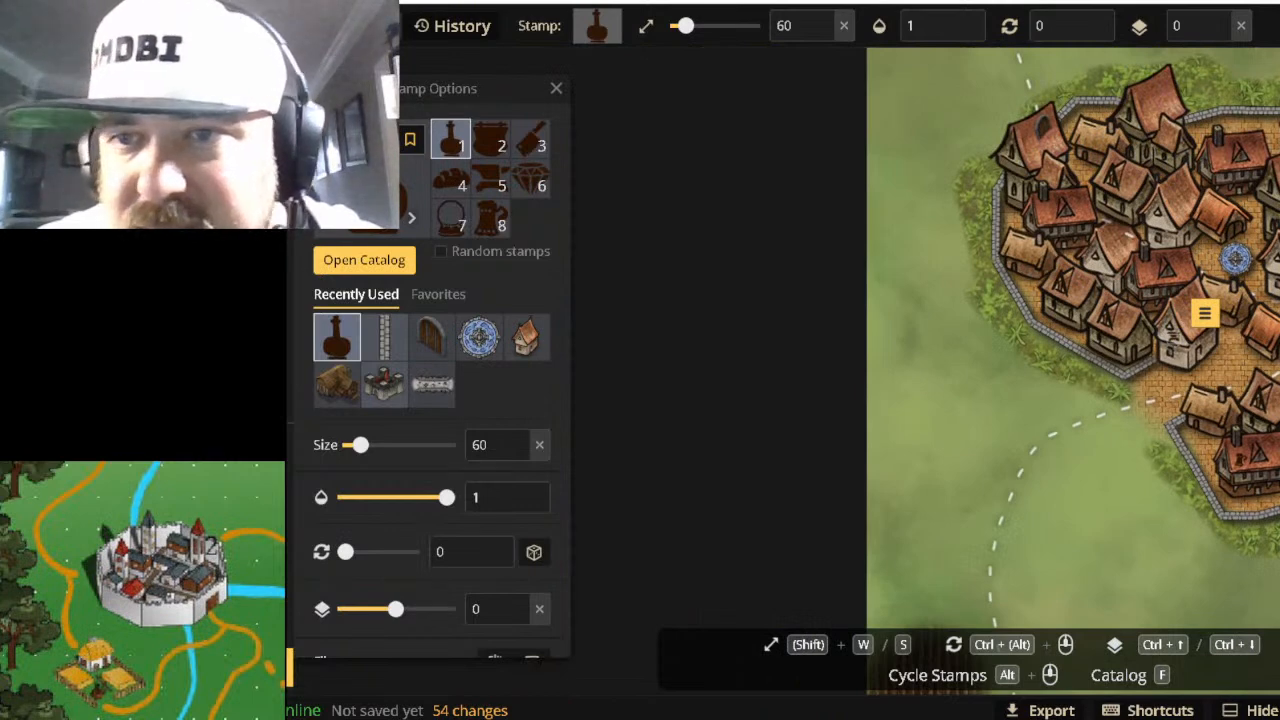
{"action": "left_click", "coordinate": [1210, 215]}
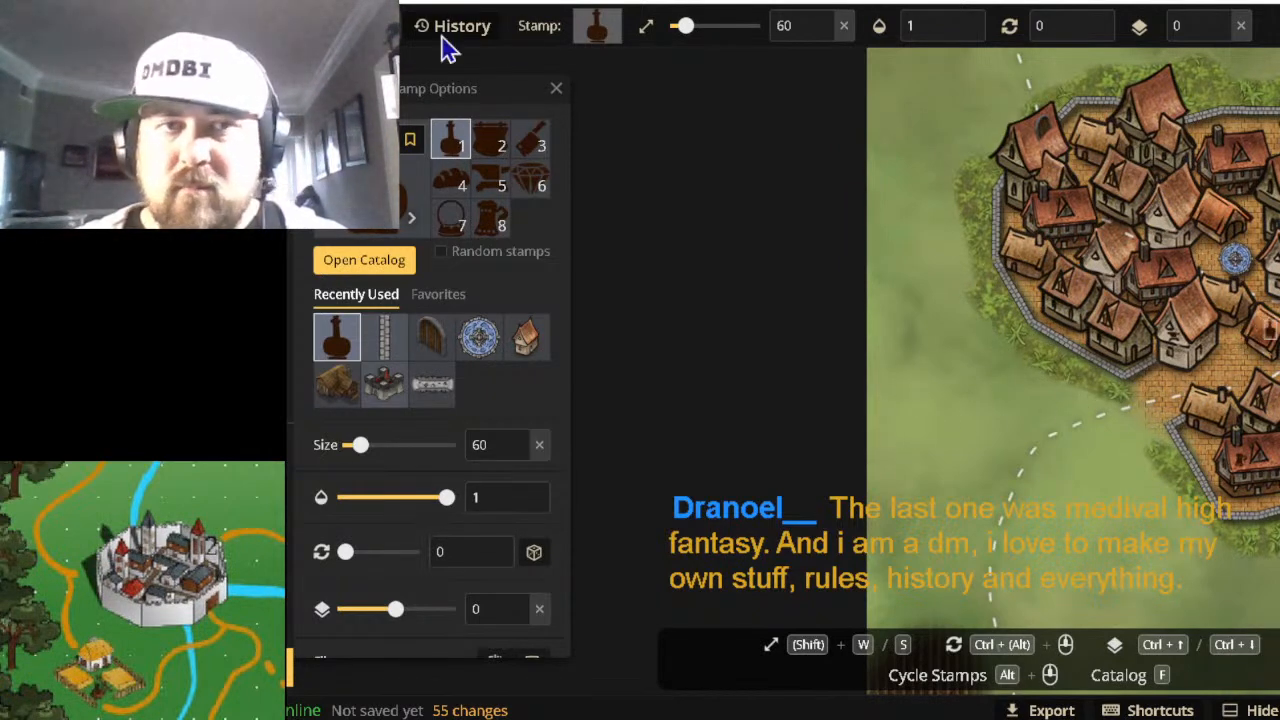
Delete the shop symbols from the houses around the western road entrance.
{"action": "left_click", "coordinate": [264, 90]}
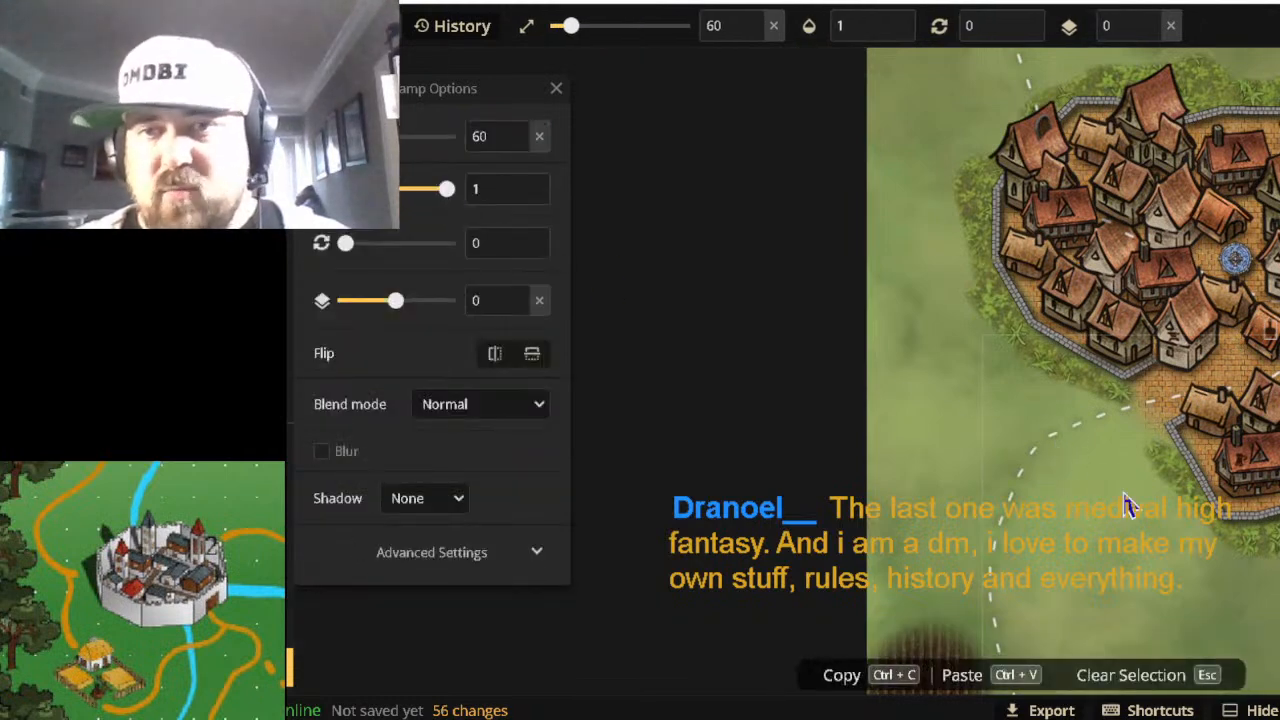
{"action": "left_click", "coordinate": [1123, 491]}
{"action": "left_click", "coordinate": [923, 353]}
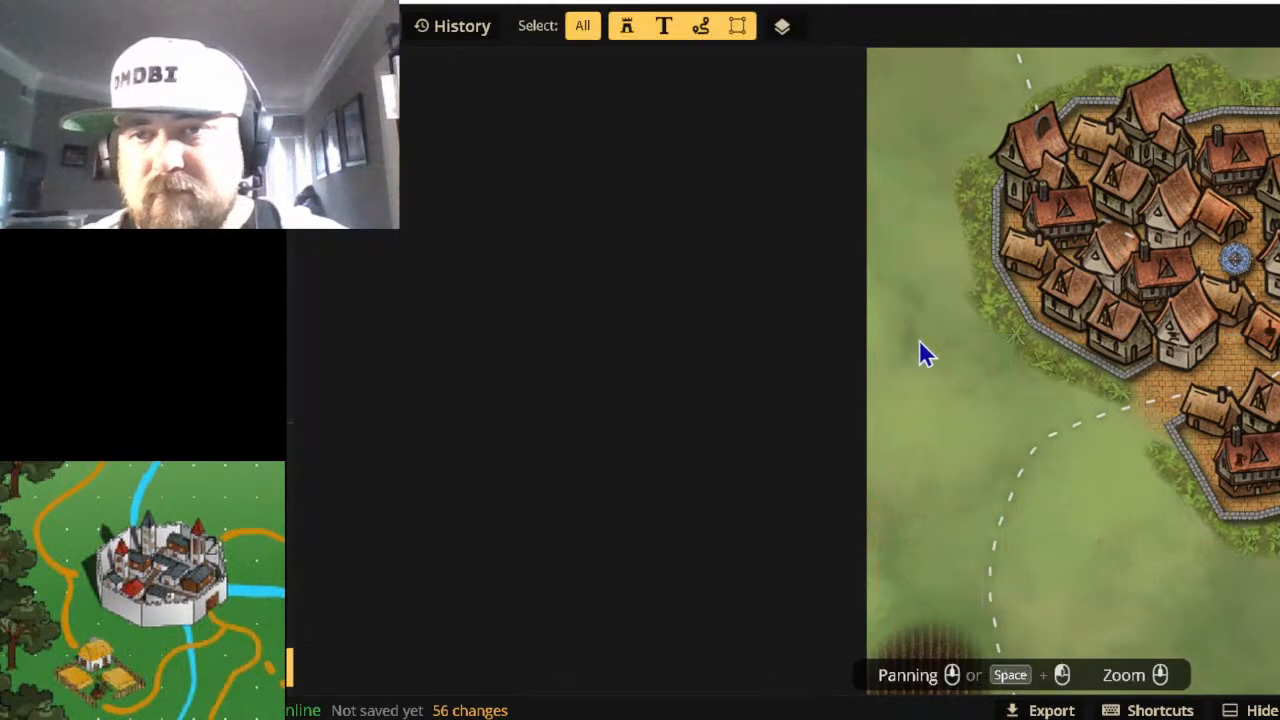
{"action": "left_click", "coordinate": [1268, 325]}
{"action": "key", "text": "Escape"}
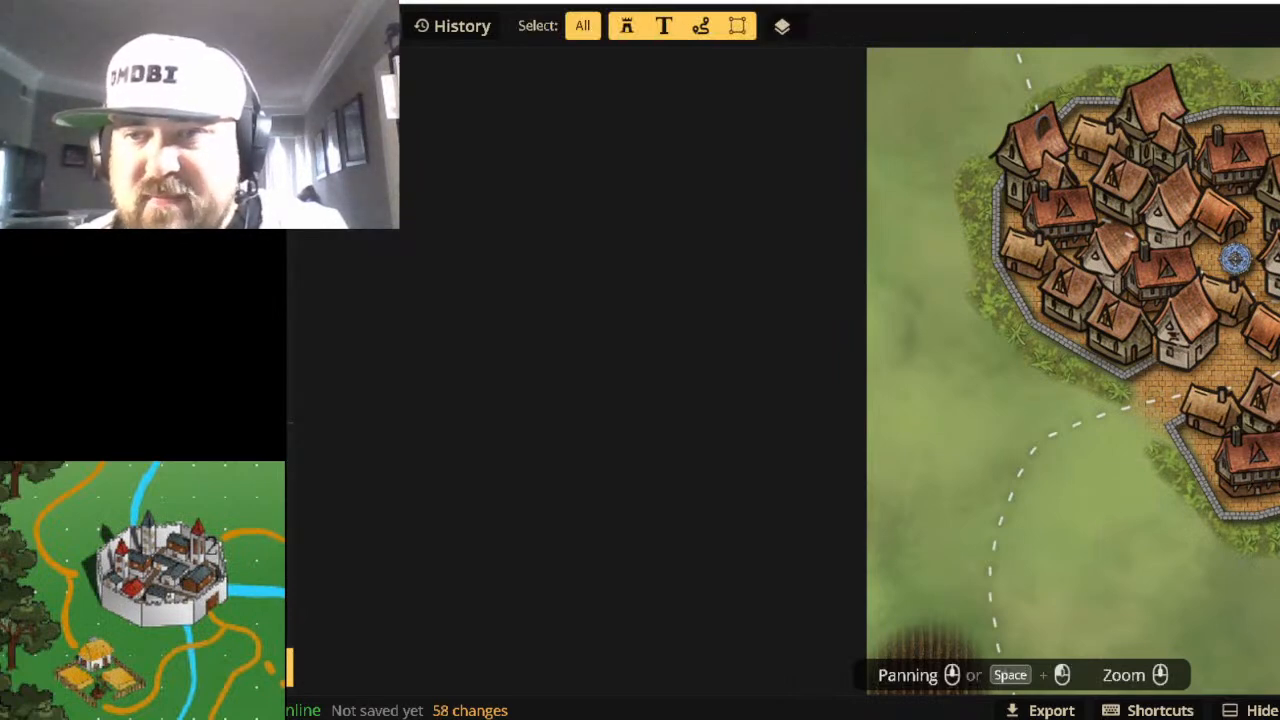
{"action": "left_click", "coordinate": [1178, 344]}
{"action": "key", "text": "Escape"}
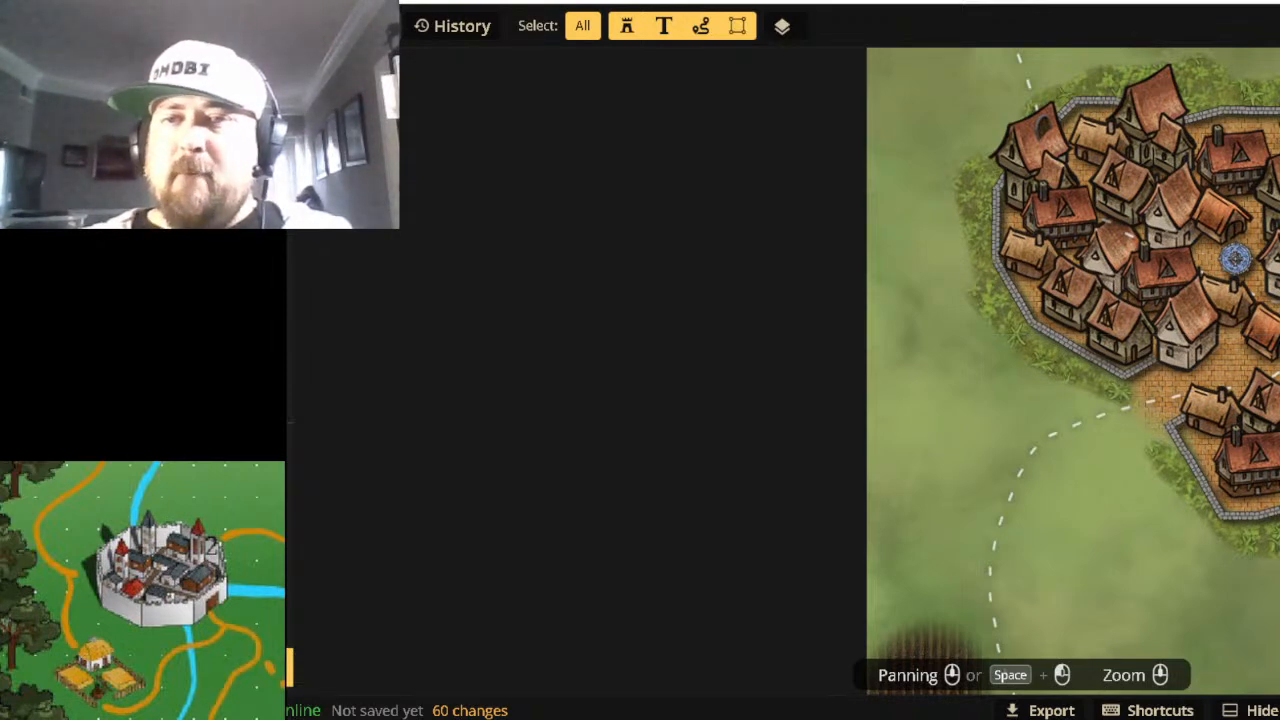
{"action": "left_click_drag", "start_coordinate": [1279, 518], "coordinate": [888, 575]}
{"action": "key", "text": "alt+Left"}
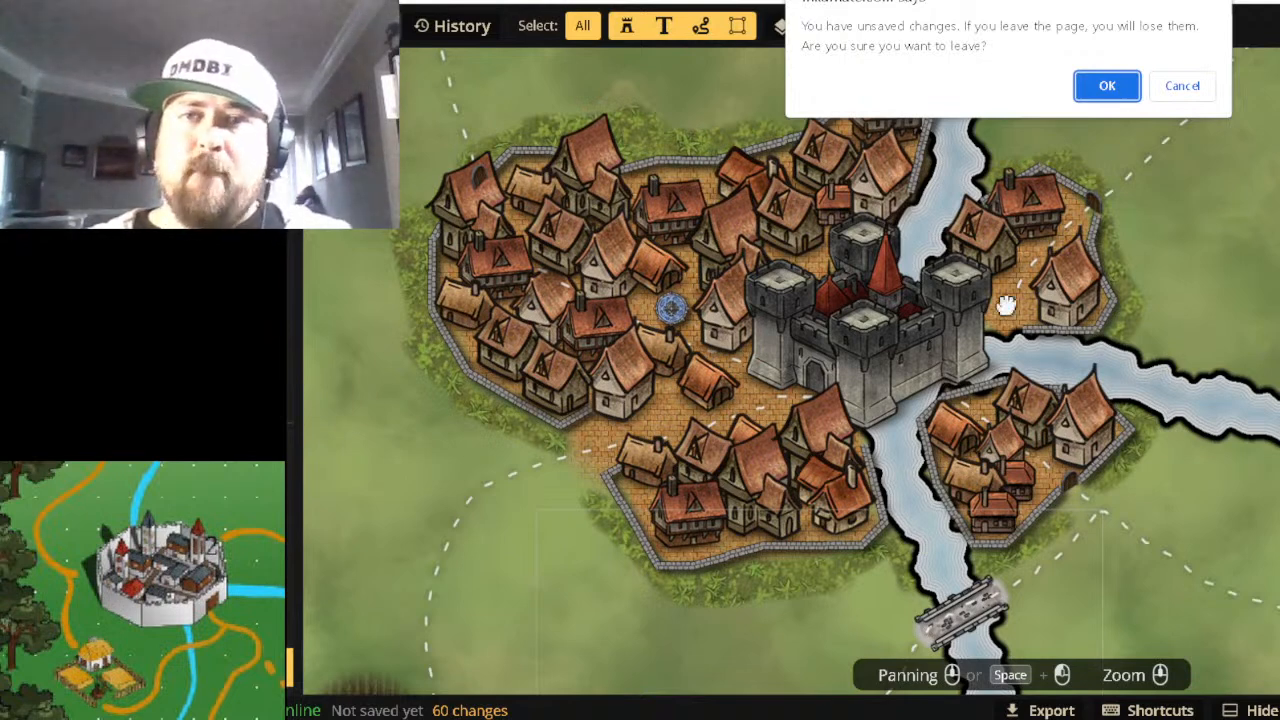
{"action": "left_click", "coordinate": [1182, 88]}
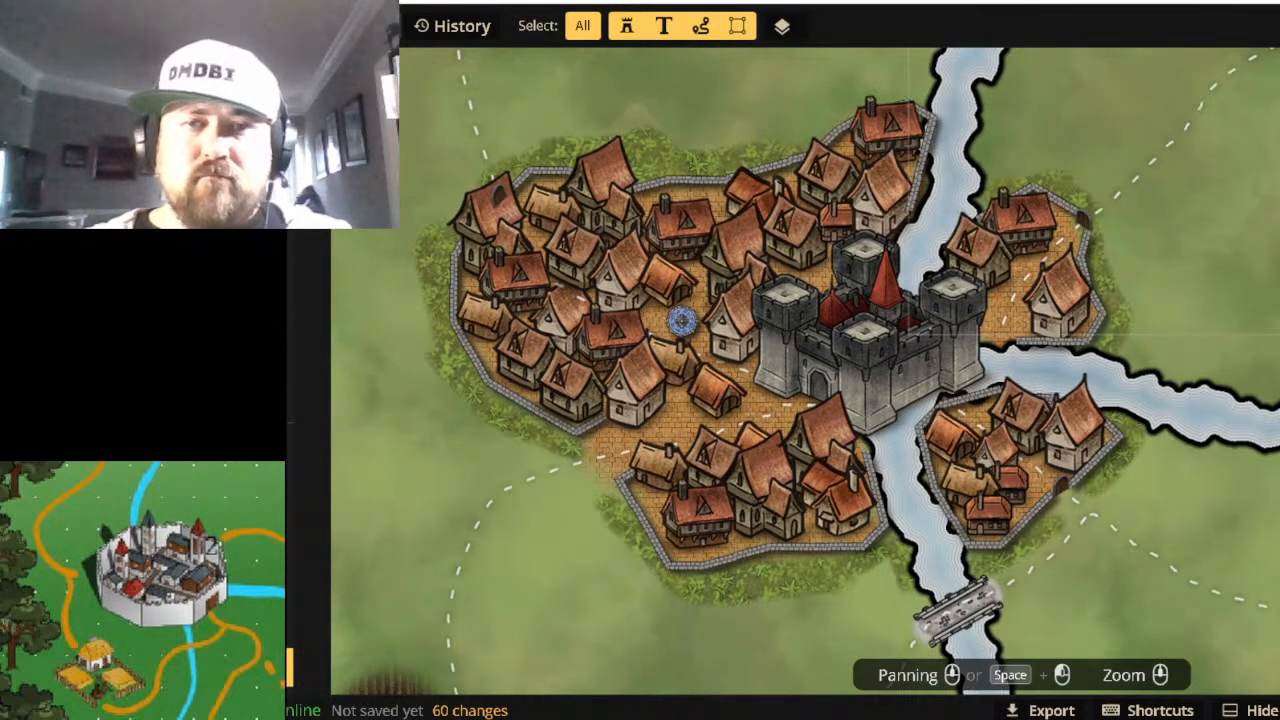
{"action": "left_click", "coordinate": [1190, 108]}
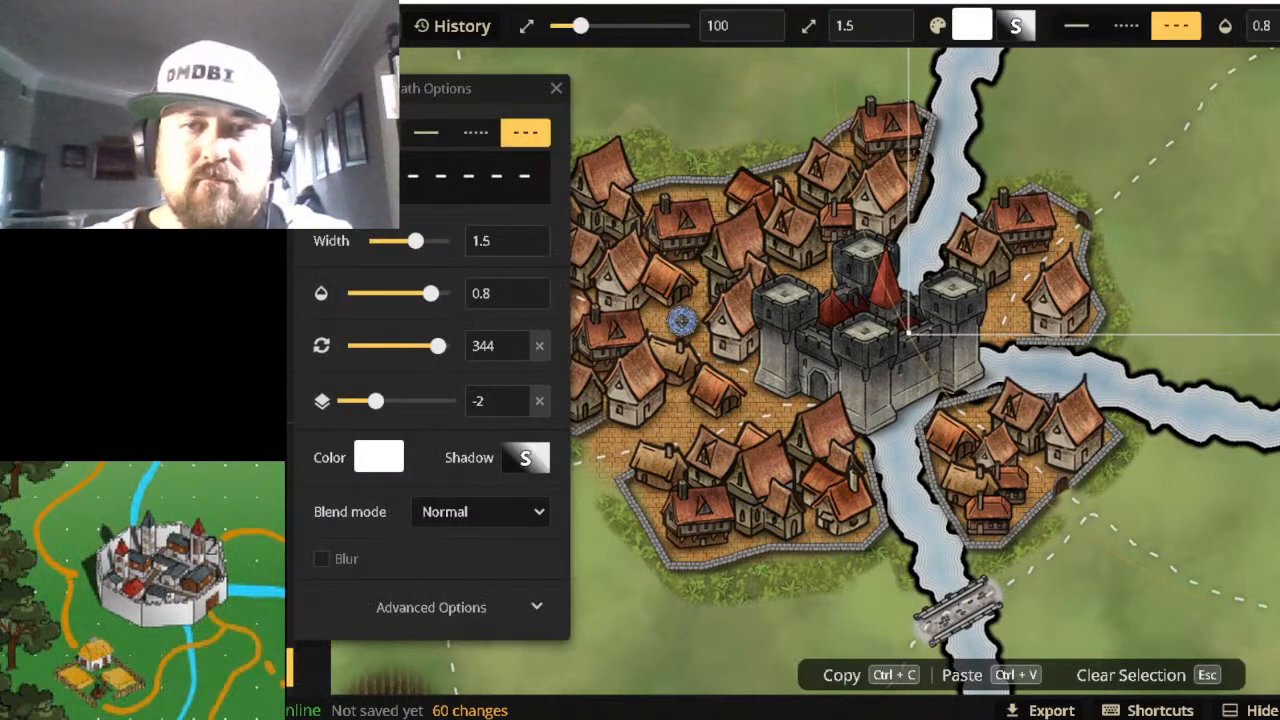
{"action": "key", "text": "Escape"}
{"action": "scroll", "coordinate": [1279, 364], "scroll_direction": "down", "scroll_amount": 5}
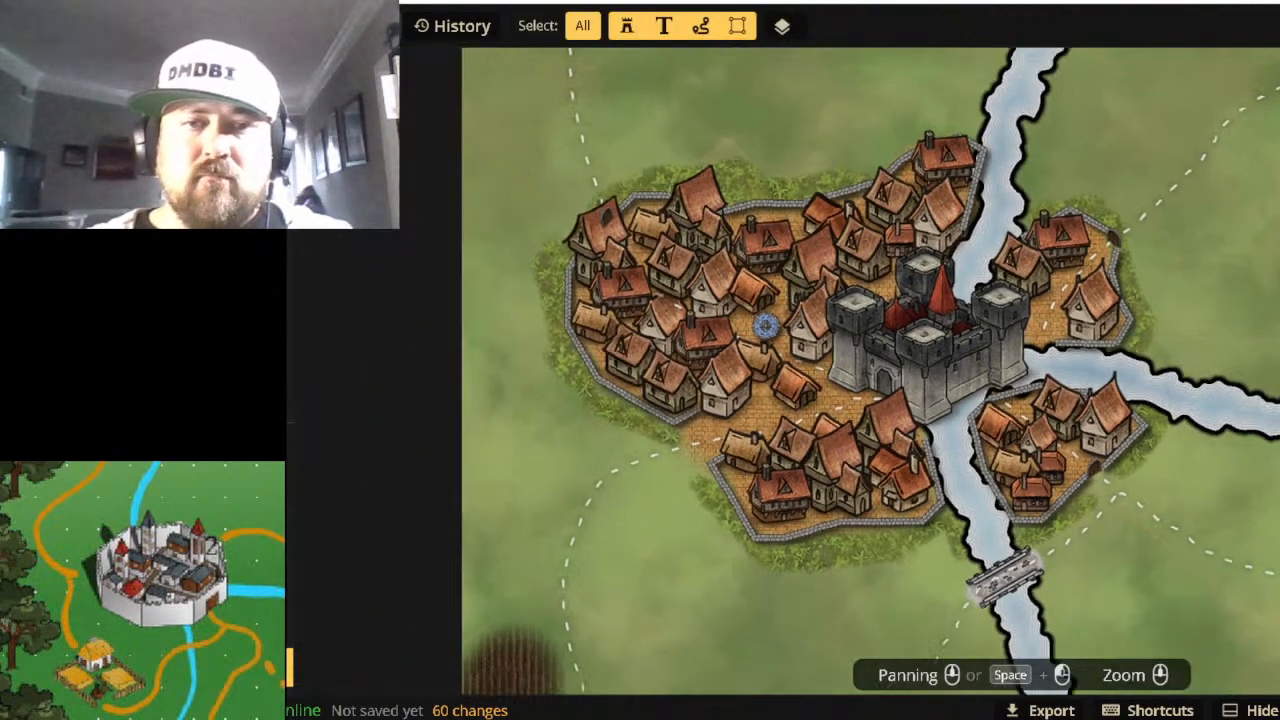
{"action": "left_click_drag", "start_coordinate": [1081, 400], "coordinate": [1279, 287]}
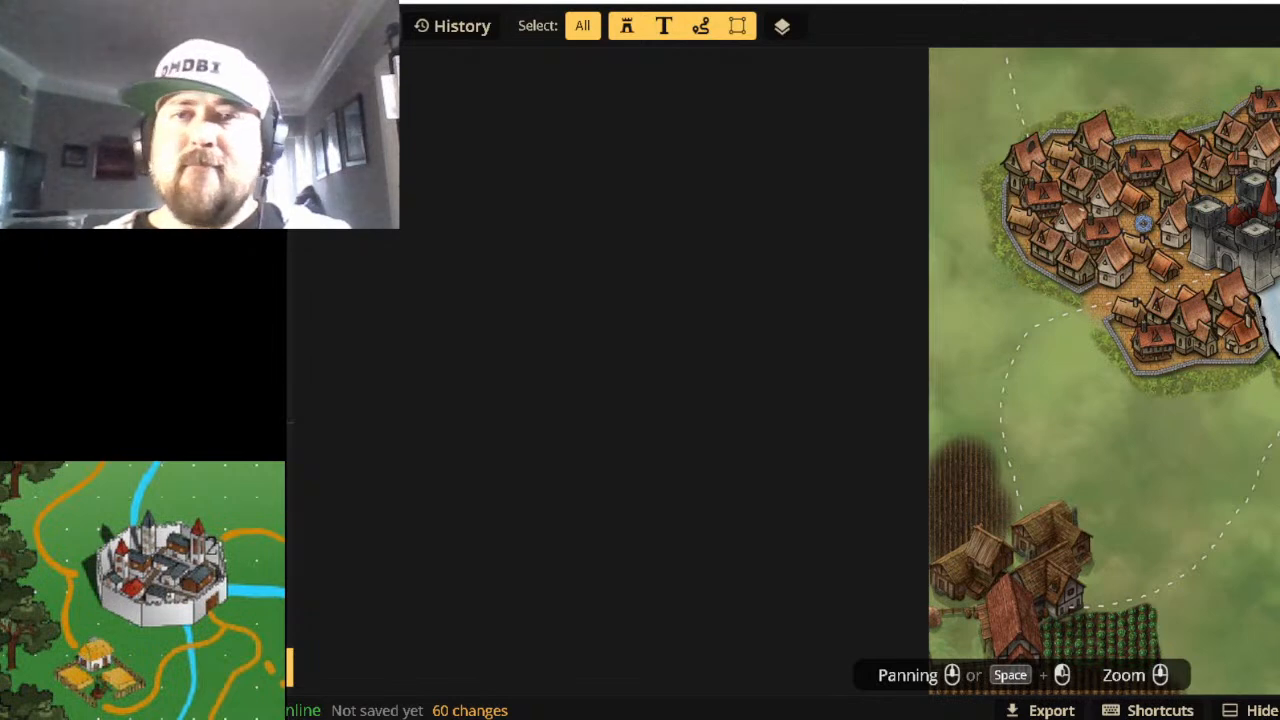
{"action": "left_click_drag", "start_coordinate": [1100, 403], "coordinate": [1041, 552]}
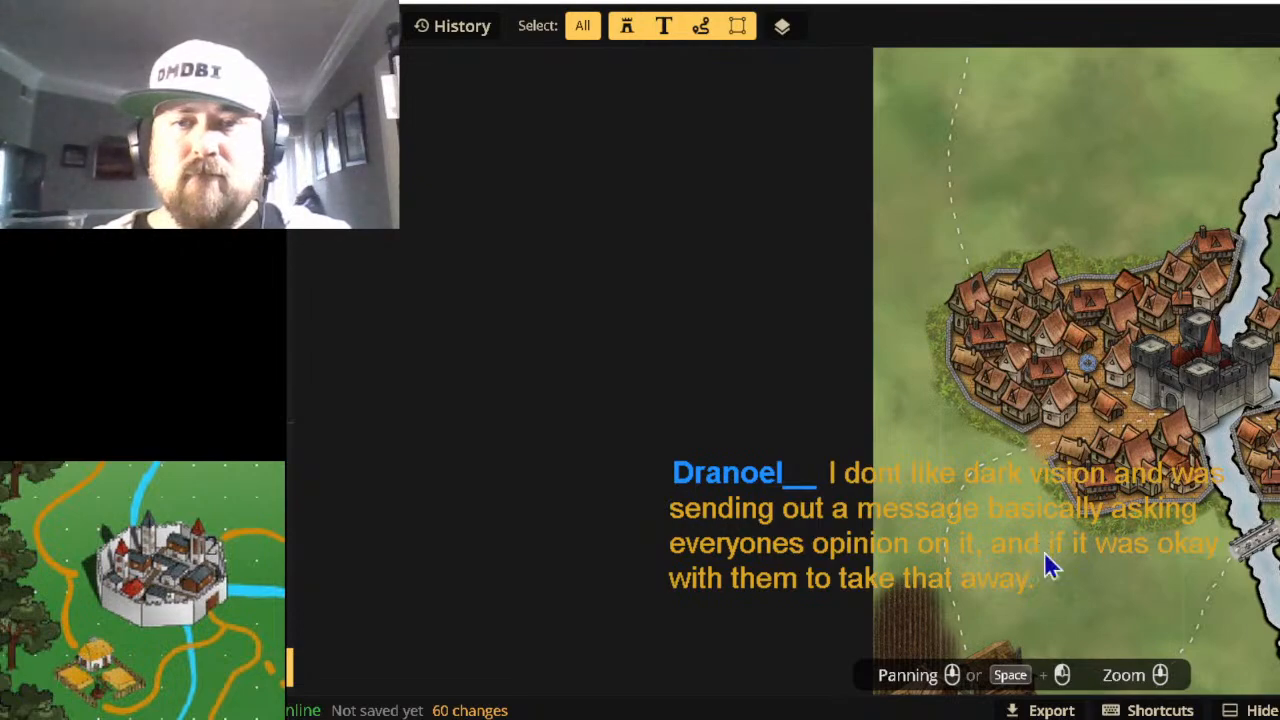
{"action": "key", "text": "alt+Left"}
{"action": "left_click", "coordinate": [1186, 86]}
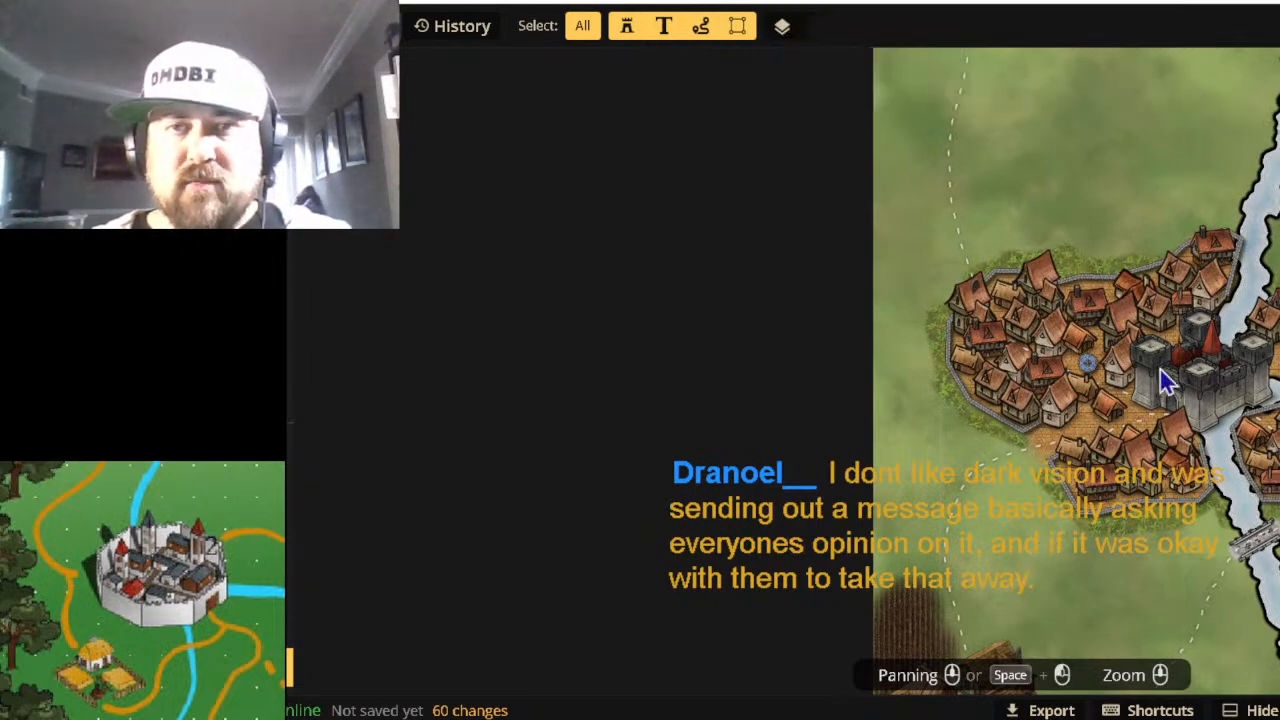
{"action": "scroll", "coordinate": [1160, 372], "scroll_direction": "up", "scroll_amount": 5}
{"action": "scroll", "coordinate": [1092, 563], "scroll_direction": "up", "scroll_amount": 1}
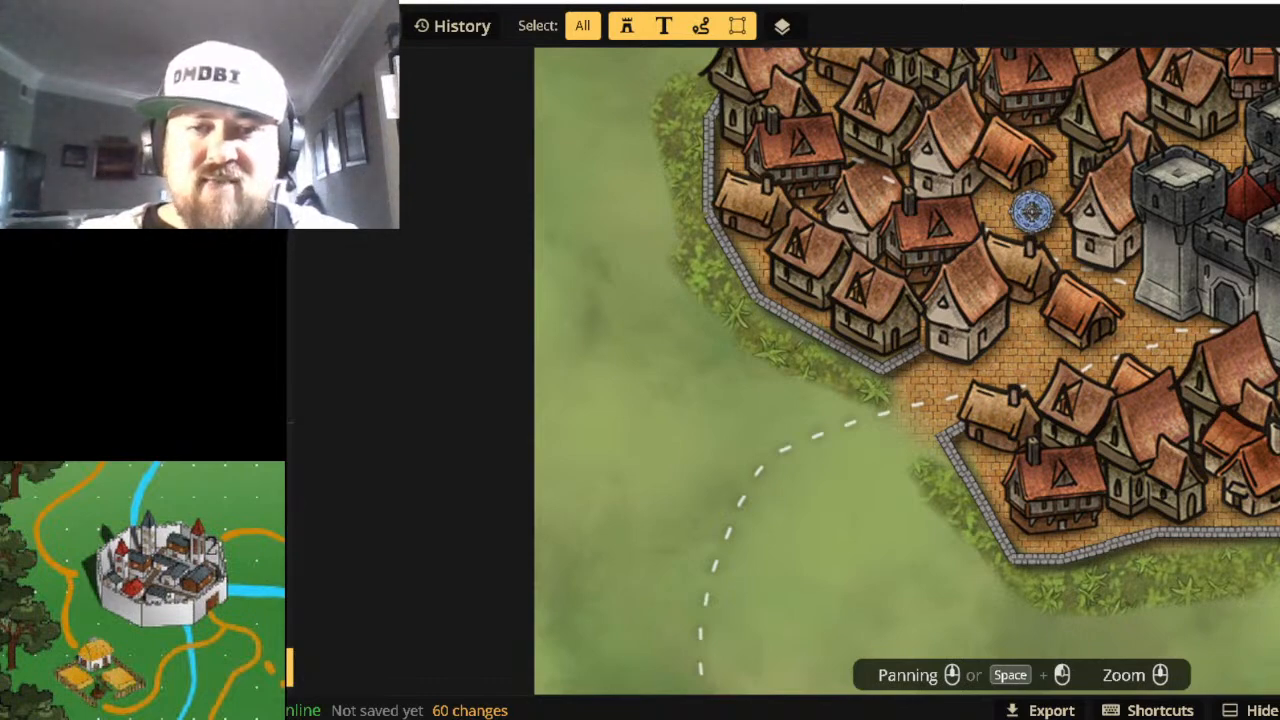
{"action": "scroll", "coordinate": [1052, 465], "scroll_direction": "down", "scroll_amount": 5}
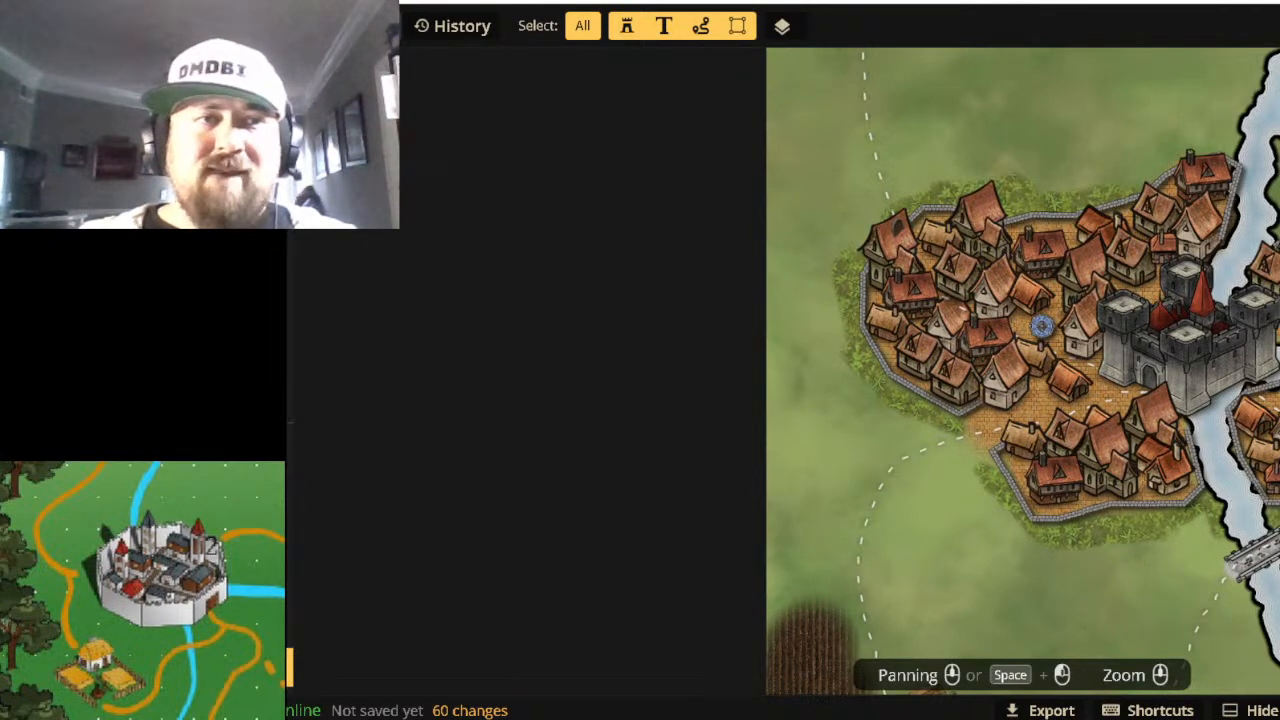
Search the stamp catalog for "spear" and pick the Gothic Horror stamp from Fantasy Battlemaps 2.0.
{"action": "left_click", "coordinate": [265, 190]}
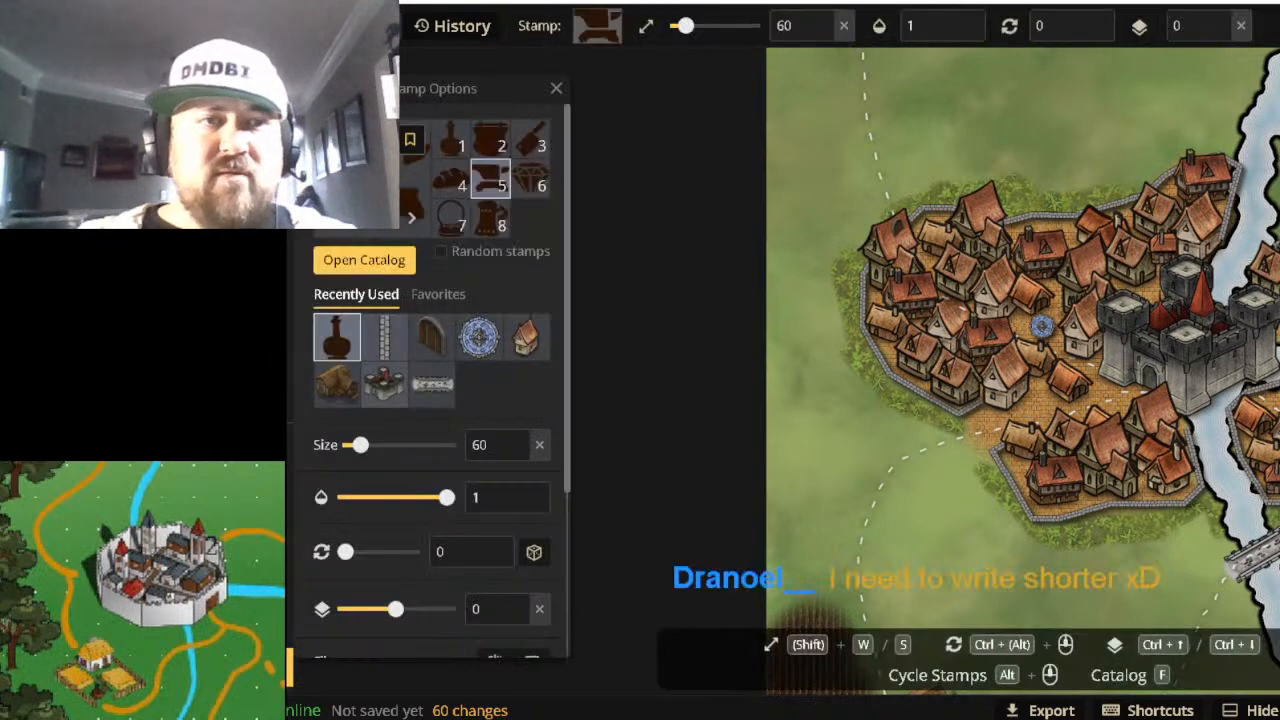
{"action": "left_click", "coordinate": [357, 280]}
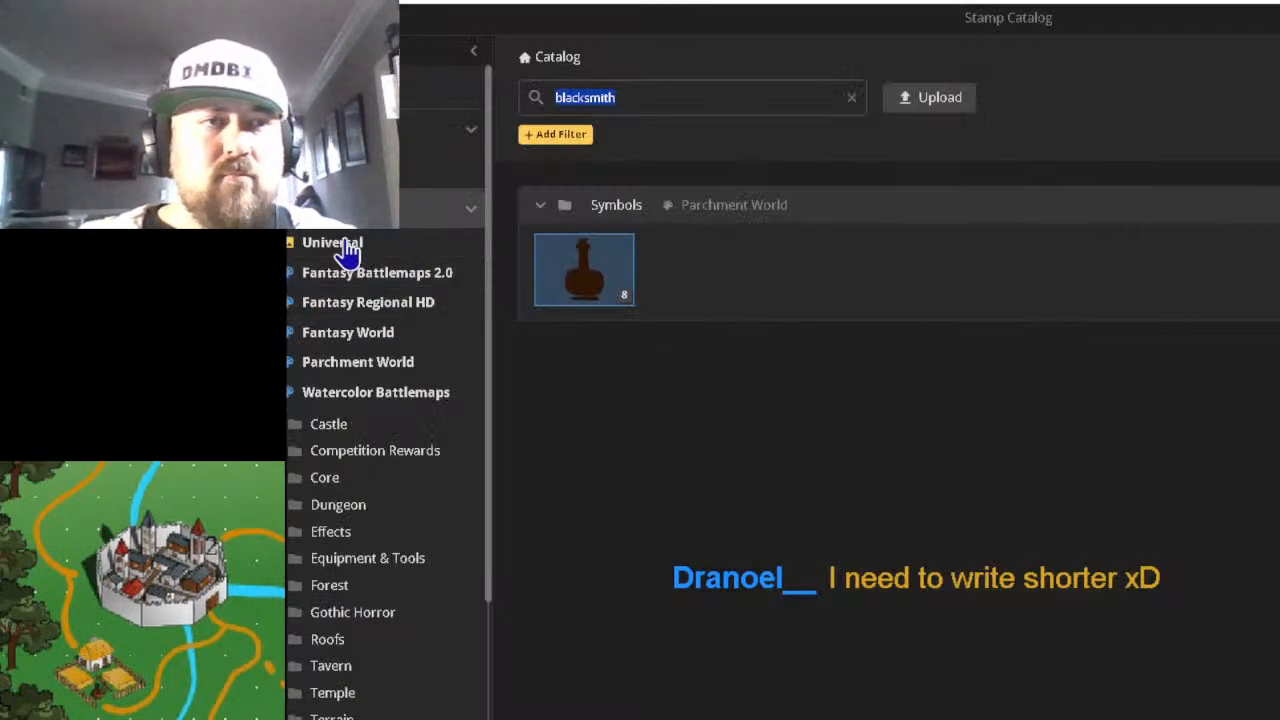
{"action": "left_click", "coordinate": [345, 250]}
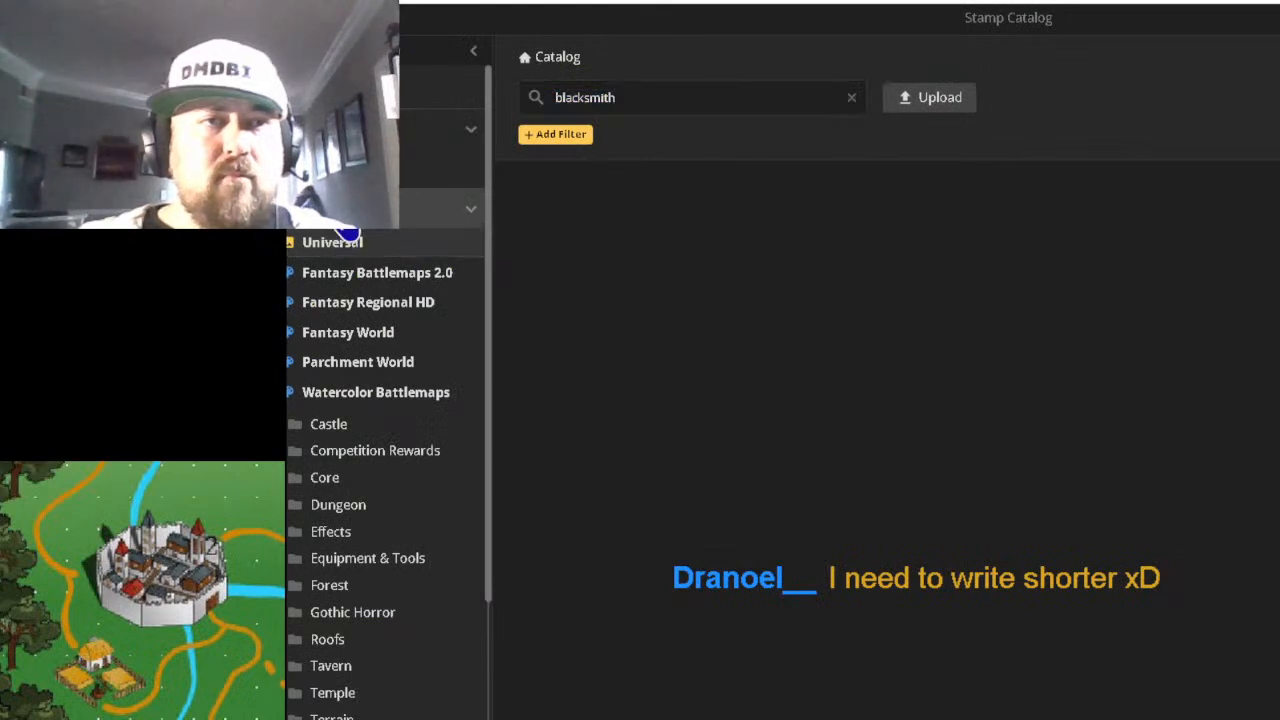
{"action": "left_click", "coordinate": [343, 242]}
{"action": "double_click", "coordinate": [655, 95]}
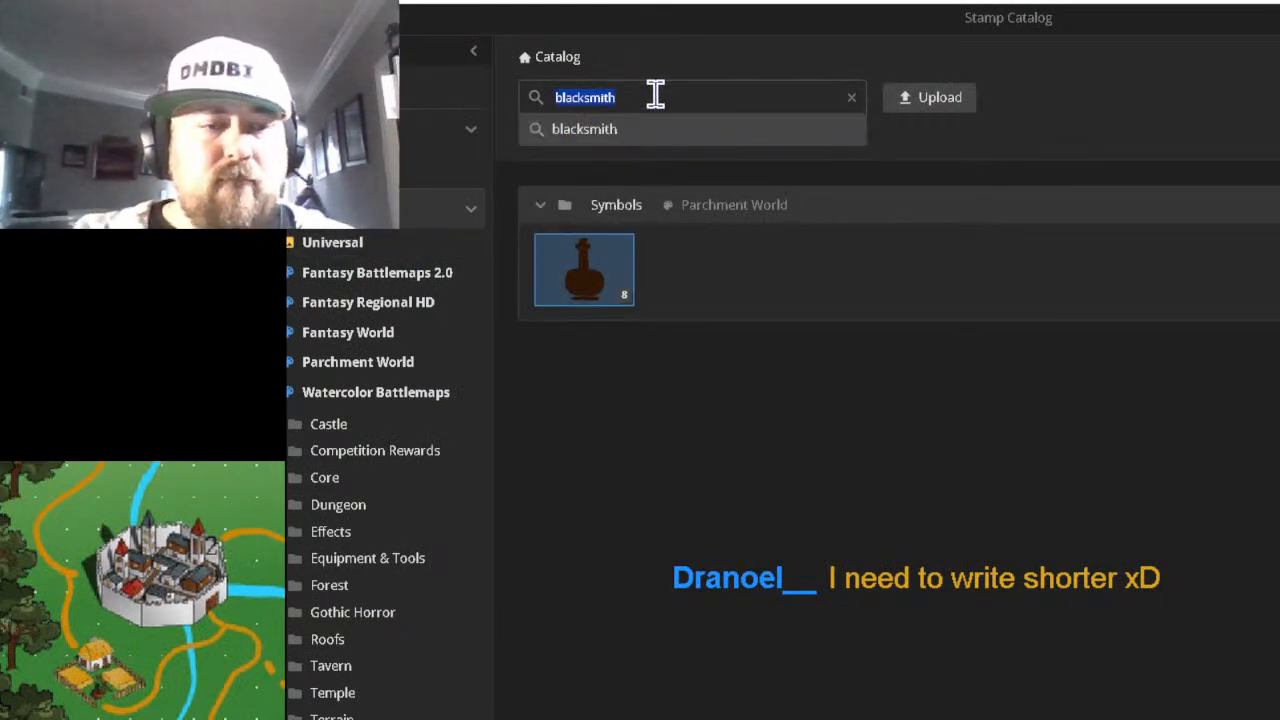
{"action": "type", "text": "spear"}
{"action": "key", "text": "Return"}
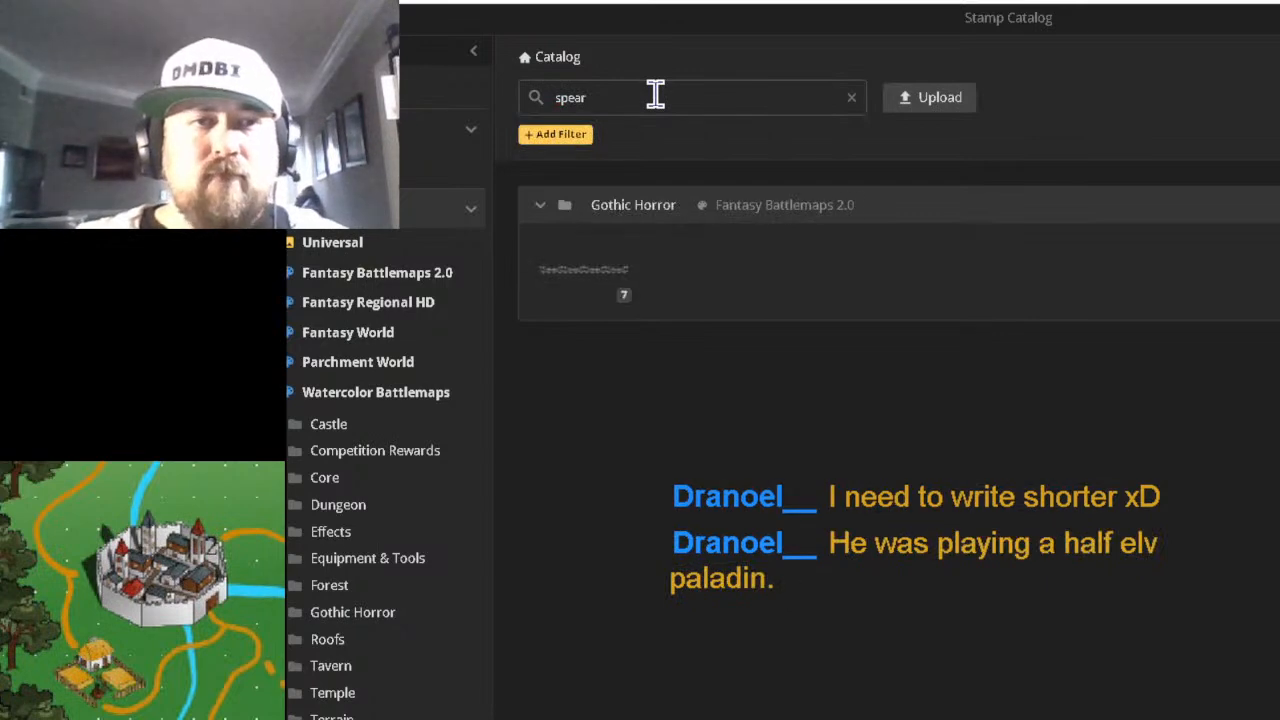
{"action": "left_click", "coordinate": [603, 280]}
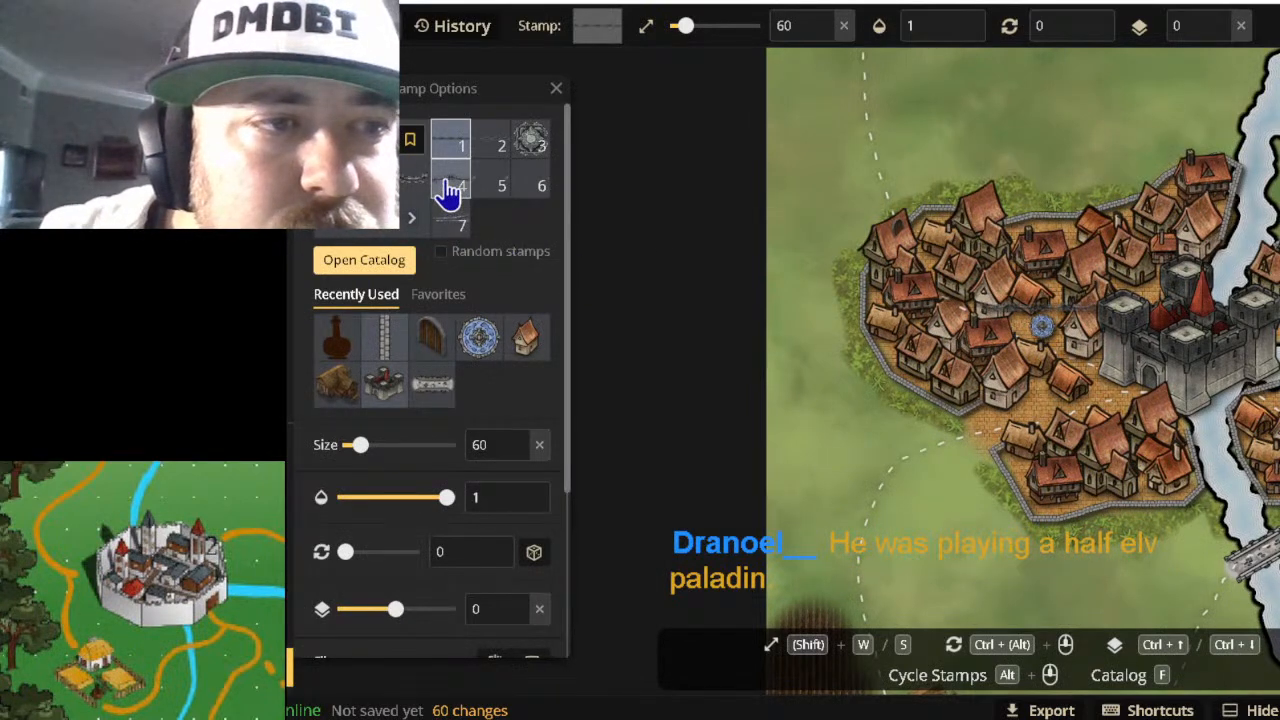
Try out several variants of the Gothic Horror stamp and choose the first, long straight one.
{"action": "left_click", "coordinate": [447, 184]}
{"action": "left_click", "coordinate": [495, 138]}
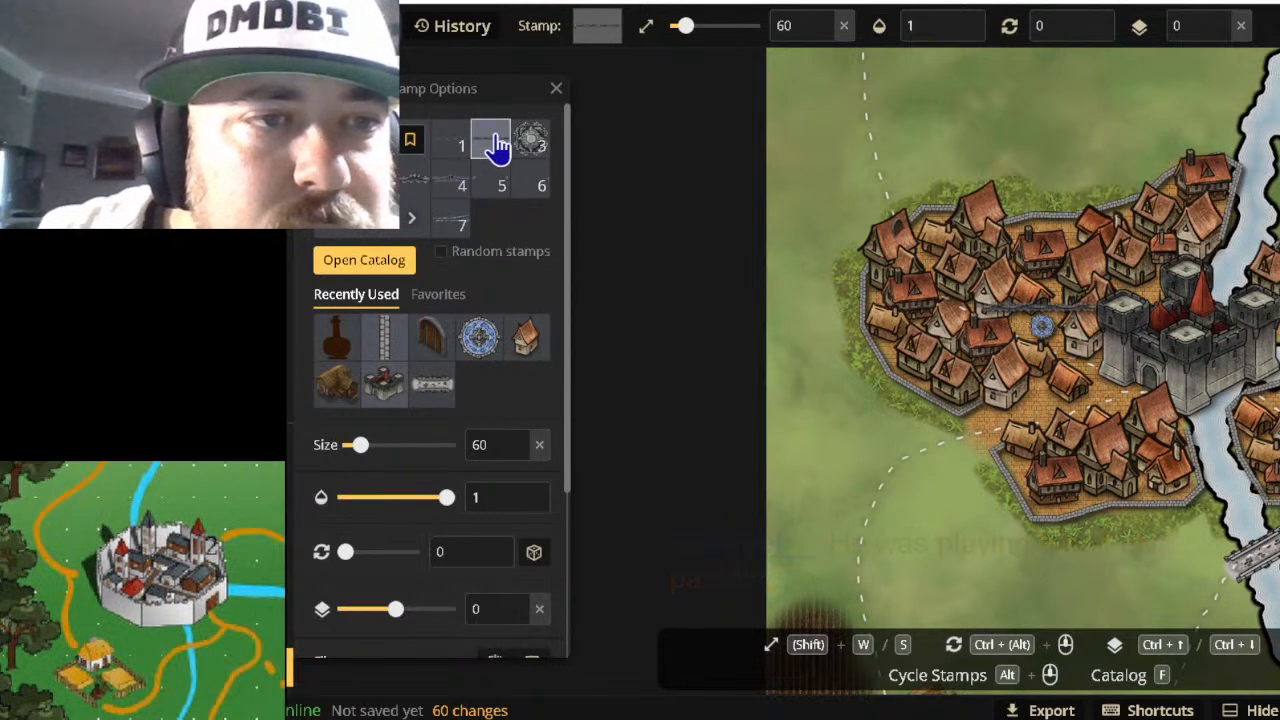
{"action": "left_click", "coordinate": [496, 182]}
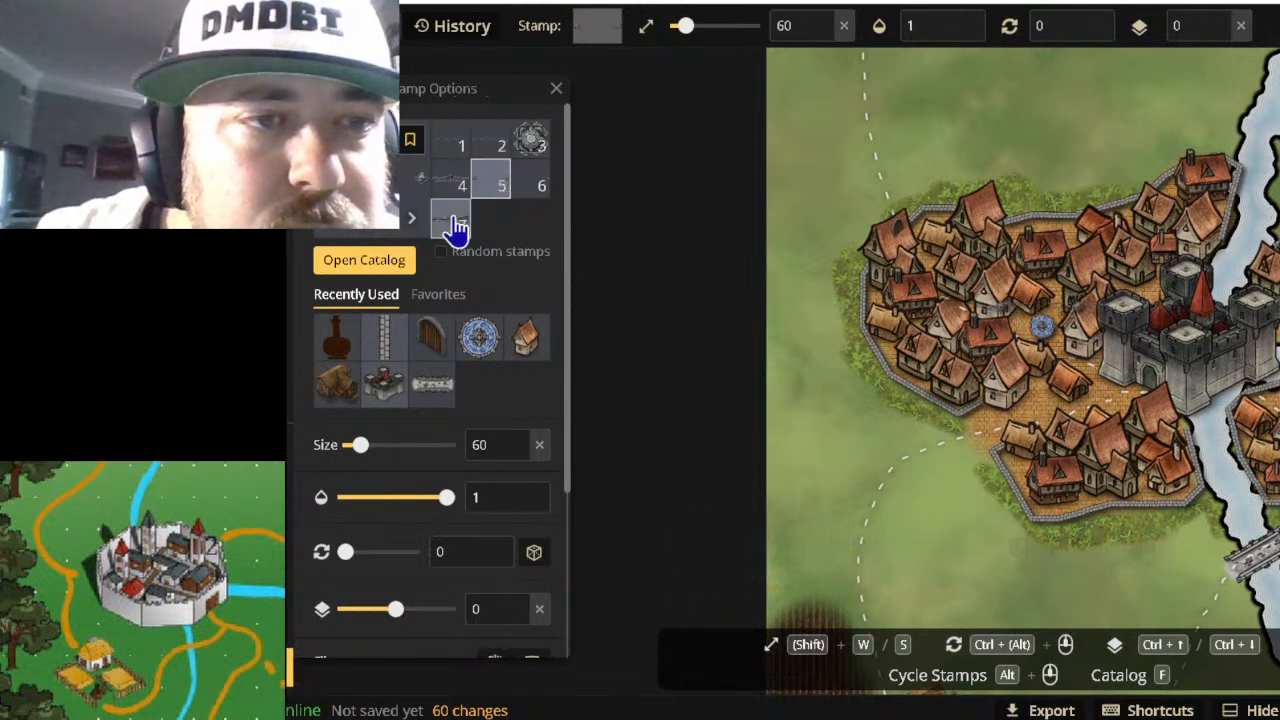
{"action": "left_click", "coordinate": [528, 144]}
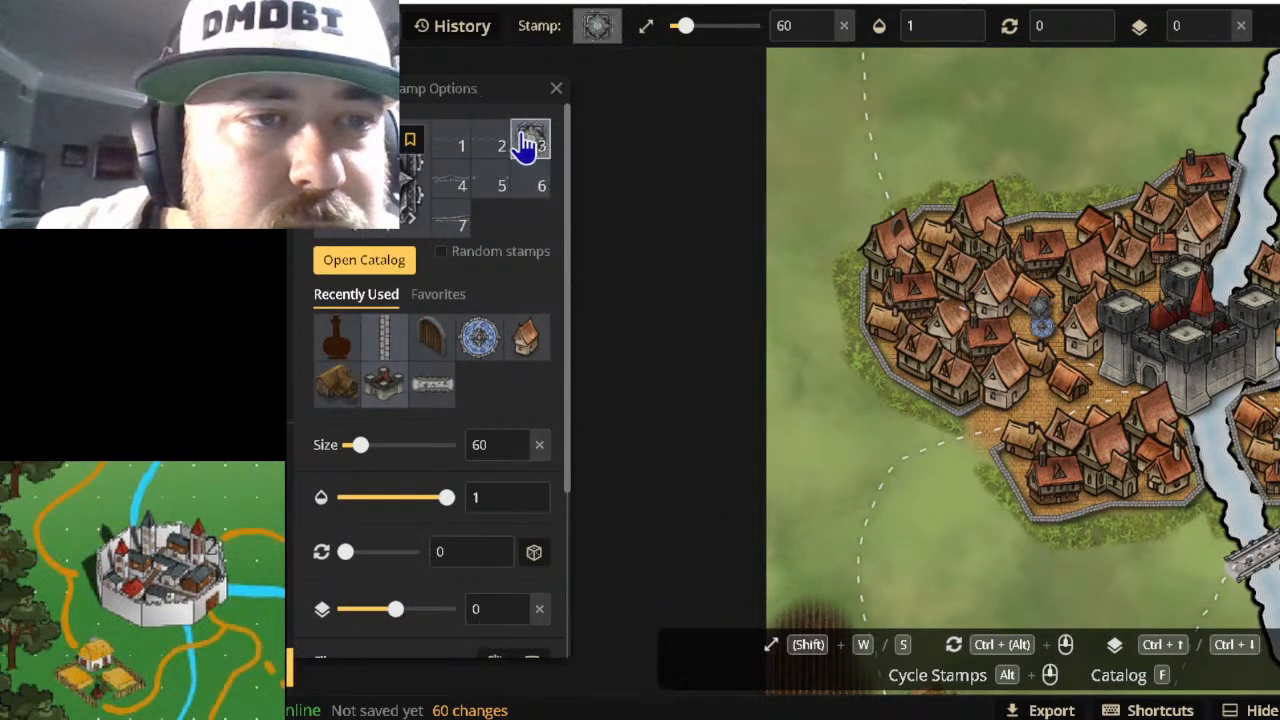
{"action": "left_click", "coordinate": [452, 148]}
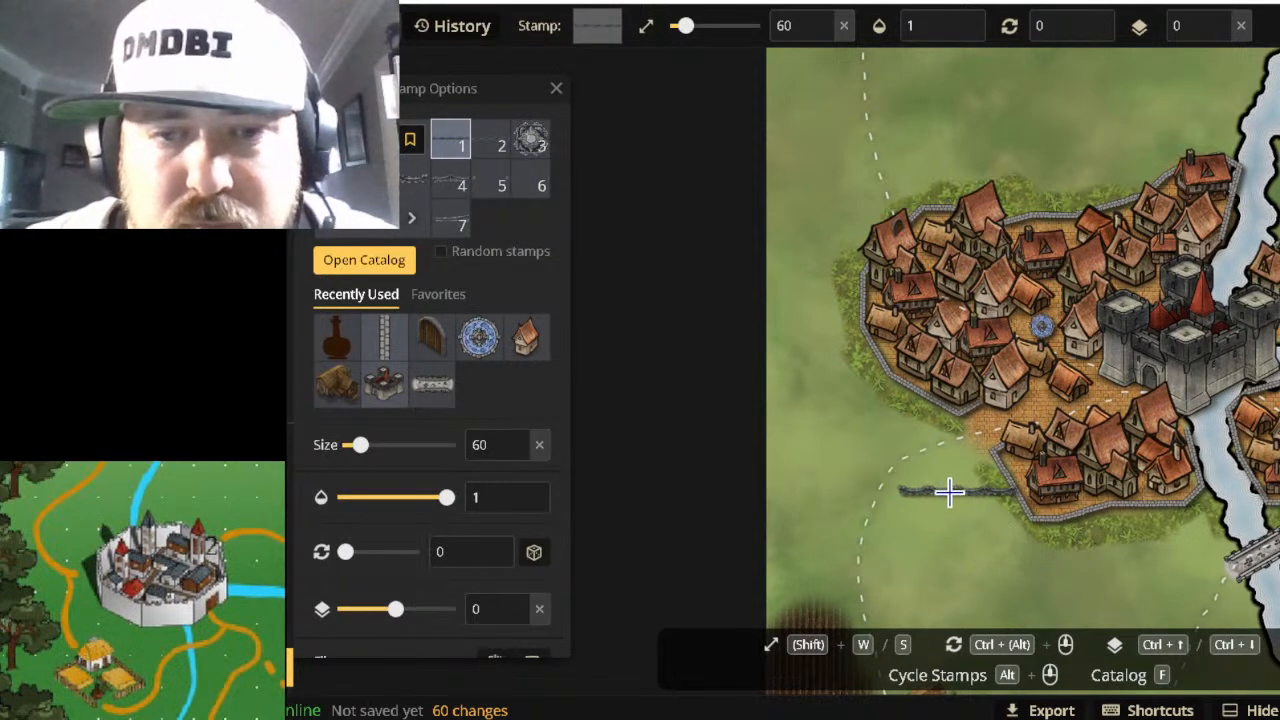
Place the long straight stamp at size 60, rotated to 225, outside the town's southwestern wall.
{"action": "scroll", "coordinate": [946, 493], "scroll_direction": "up", "scroll_amount": 3, "text": "ctrl"}
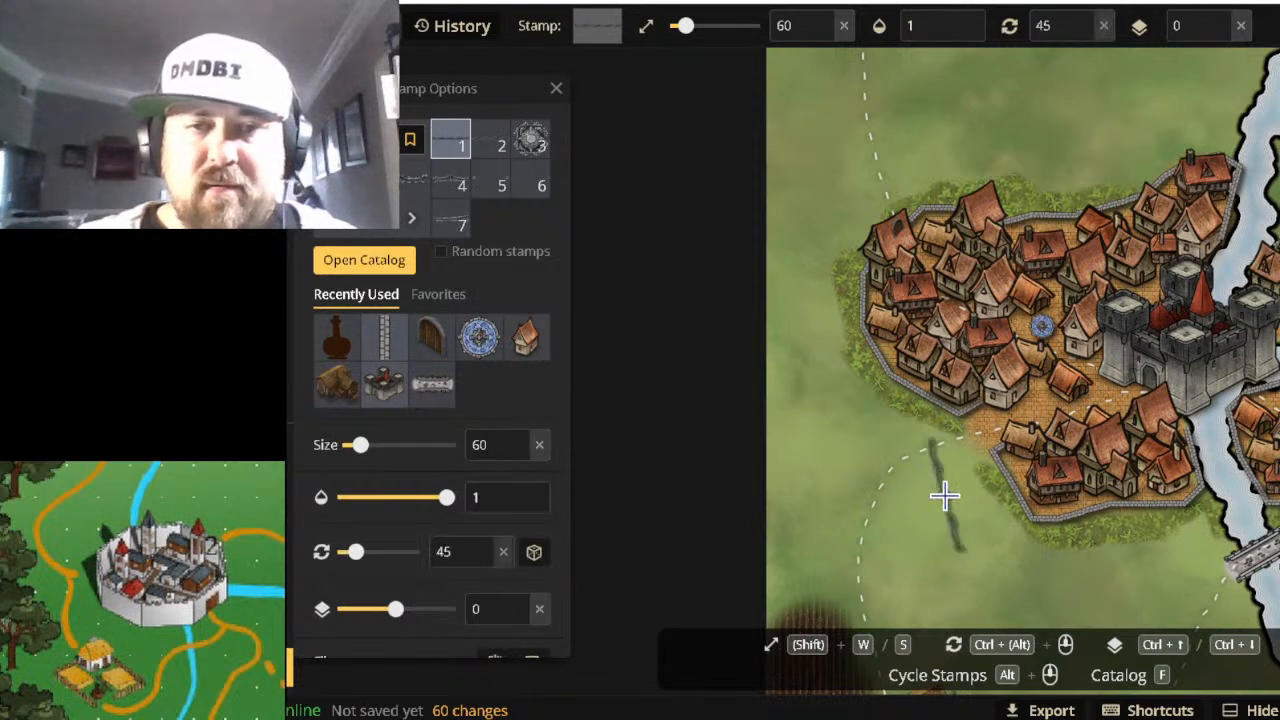
{"action": "scroll", "coordinate": [944, 498], "scroll_direction": "up", "scroll_amount": 1, "text": "ctrl"}
{"action": "scroll", "coordinate": [960, 509], "scroll_direction": "down", "scroll_amount": 1, "text": "ctrl"}
{"action": "scroll", "coordinate": [976, 518], "scroll_direction": "up", "scroll_amount": 1, "text": "ctrl"}
{"action": "scroll", "coordinate": [976, 520], "scroll_direction": "down", "scroll_amount": 8, "text": "ctrl"}
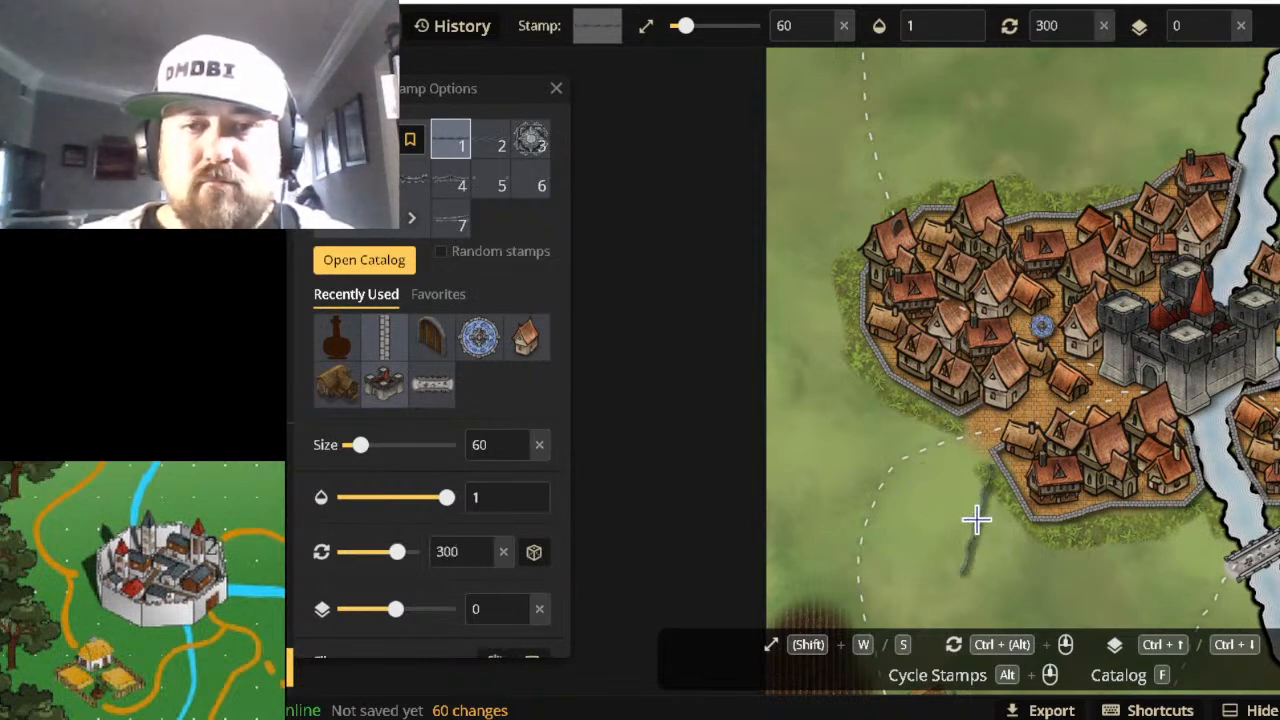
{"action": "scroll", "coordinate": [976, 519], "scroll_direction": "down", "scroll_amount": 4, "text": "ctrl"}
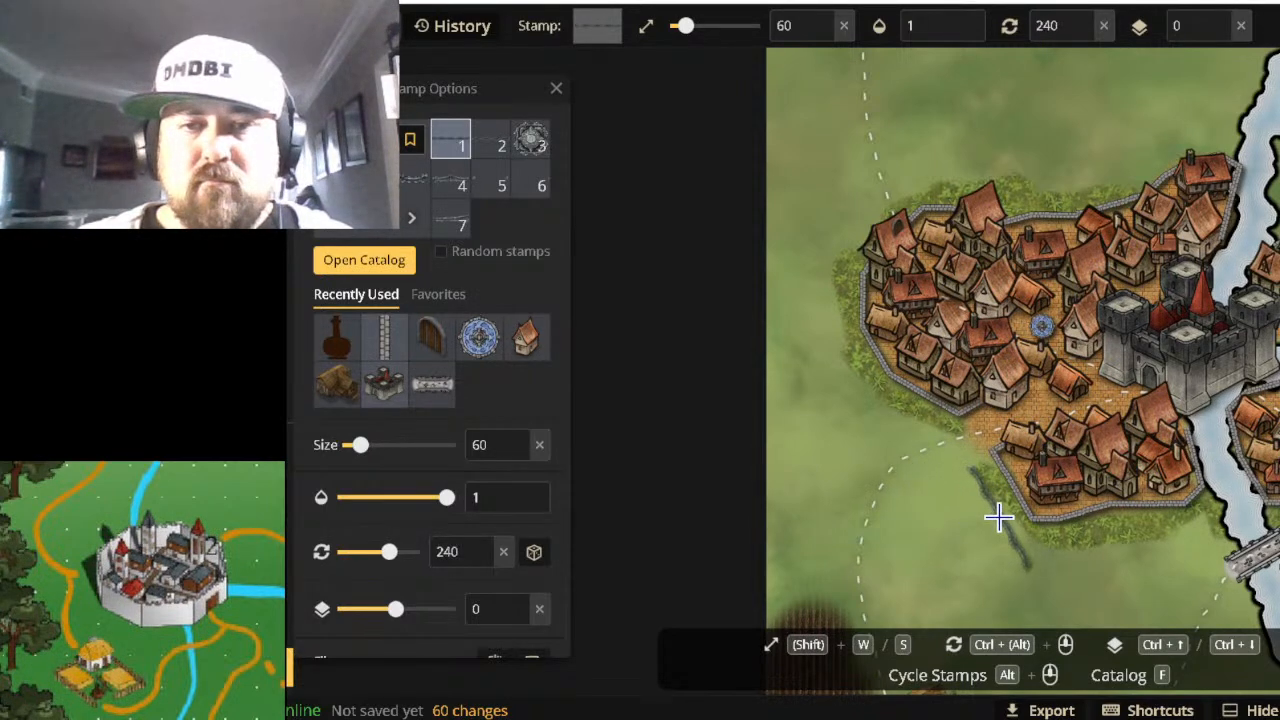
{"action": "scroll", "coordinate": [998, 516], "scroll_direction": "down", "scroll_amount": 1, "text": "ctrl"}
{"action": "left_click", "coordinate": [1000, 515]}
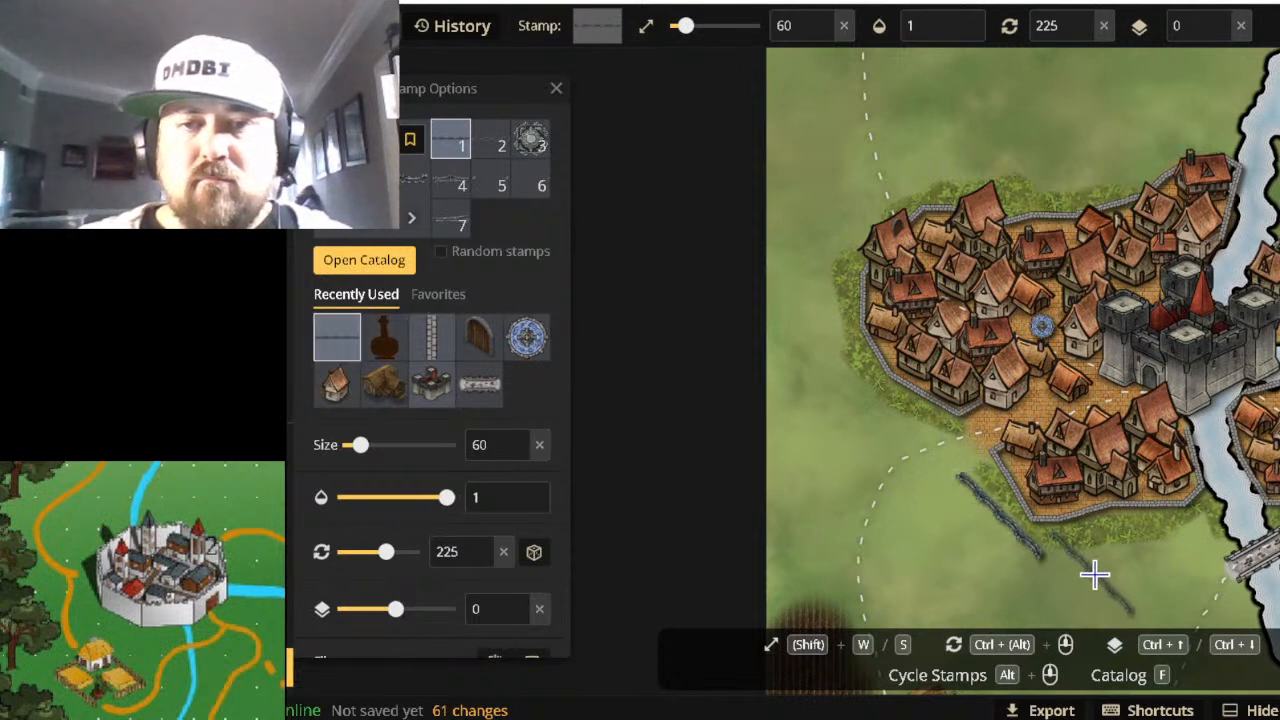
Place the long straight stamp at size 60, rotated to 180, outside the town's southern wall, joining the diagonal stamp's lower end.
{"action": "scroll", "coordinate": [1094, 573], "scroll_direction": "down", "scroll_amount": 3, "text": "ctrl"}
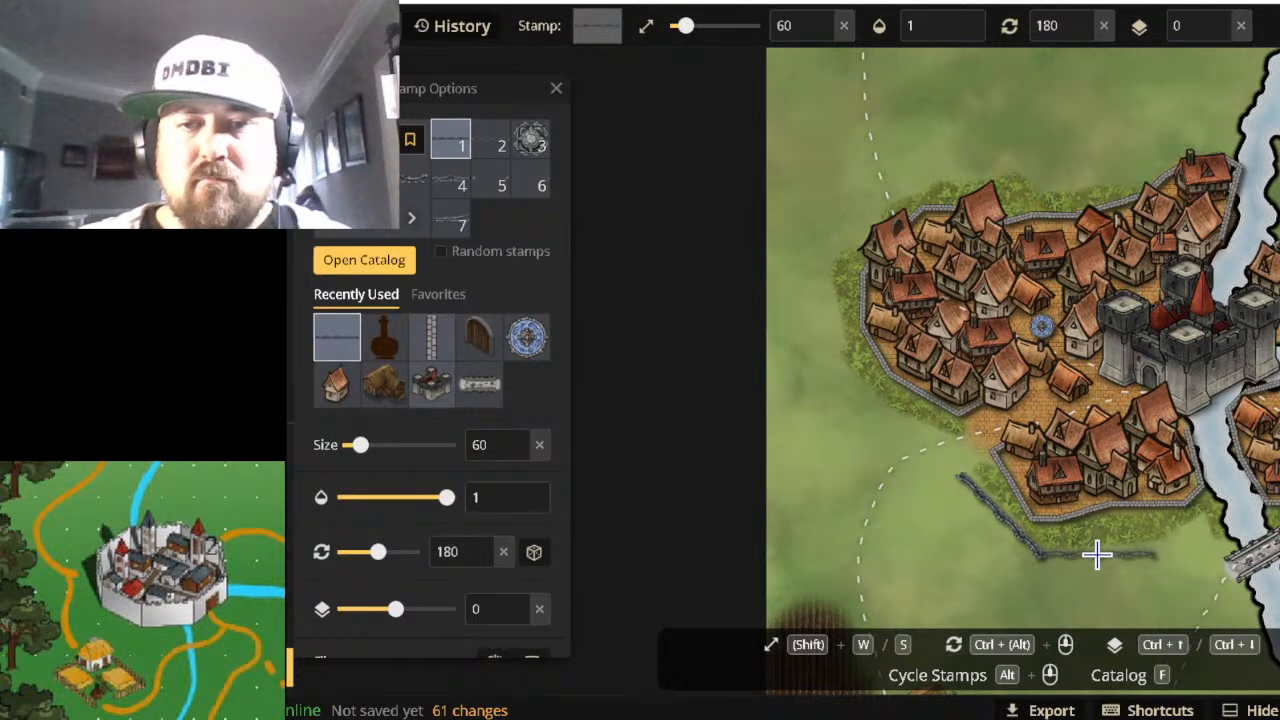
{"action": "scroll", "coordinate": [1096, 556], "scroll_direction": "down", "scroll_amount": 1, "text": "ctrl"}
{"action": "scroll", "coordinate": [1099, 560], "scroll_direction": "up", "scroll_amount": 1}
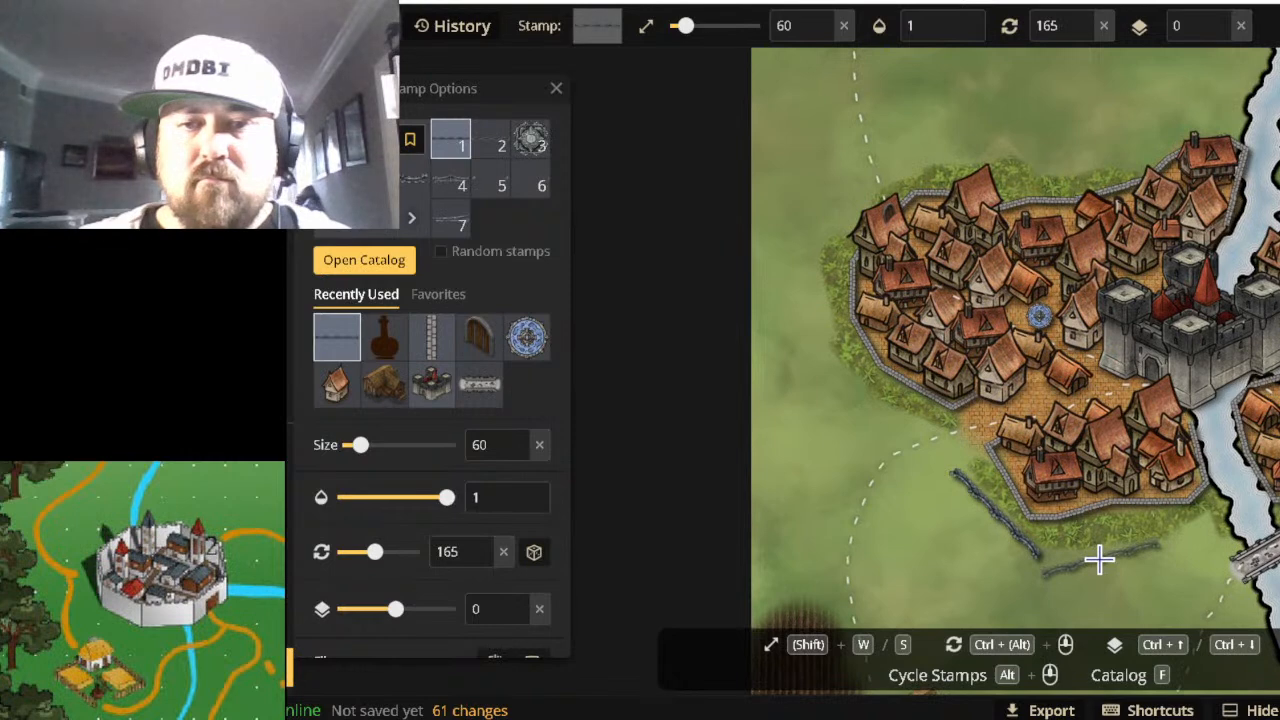
{"action": "scroll", "coordinate": [1099, 560], "scroll_direction": "up", "scroll_amount": 1, "text": "ctrl"}
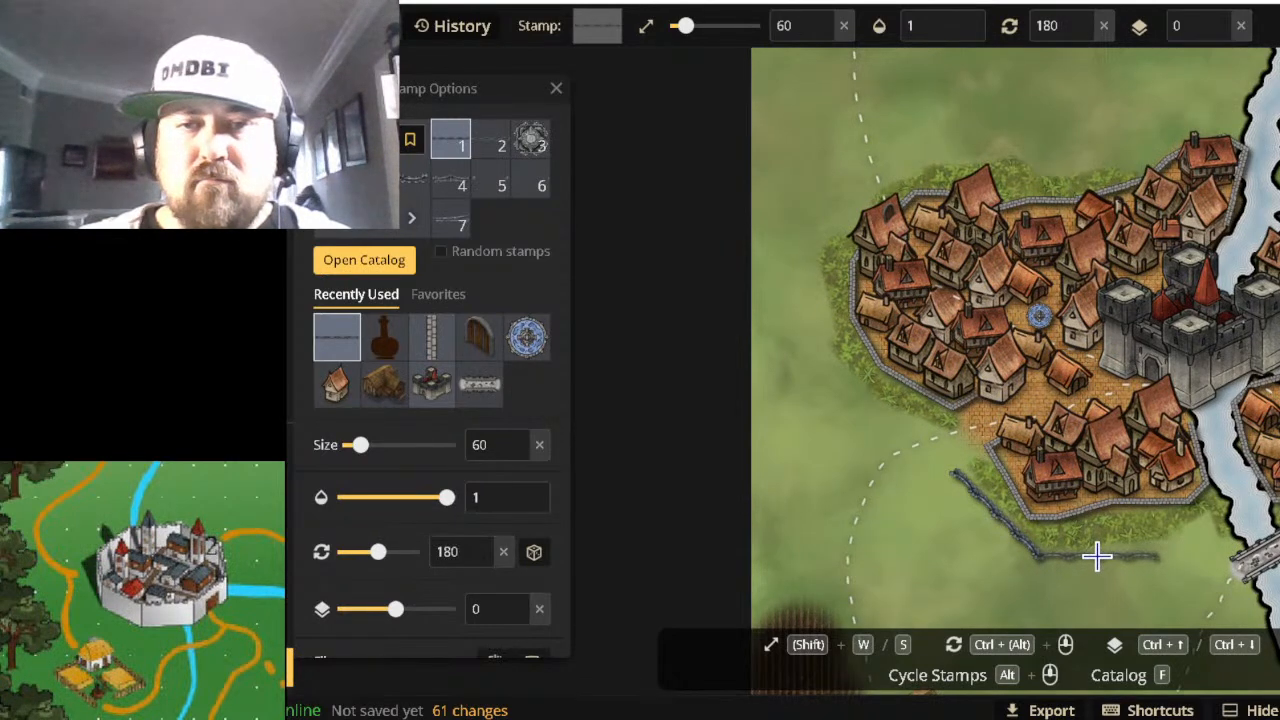
{"action": "left_click", "coordinate": [1096, 560]}
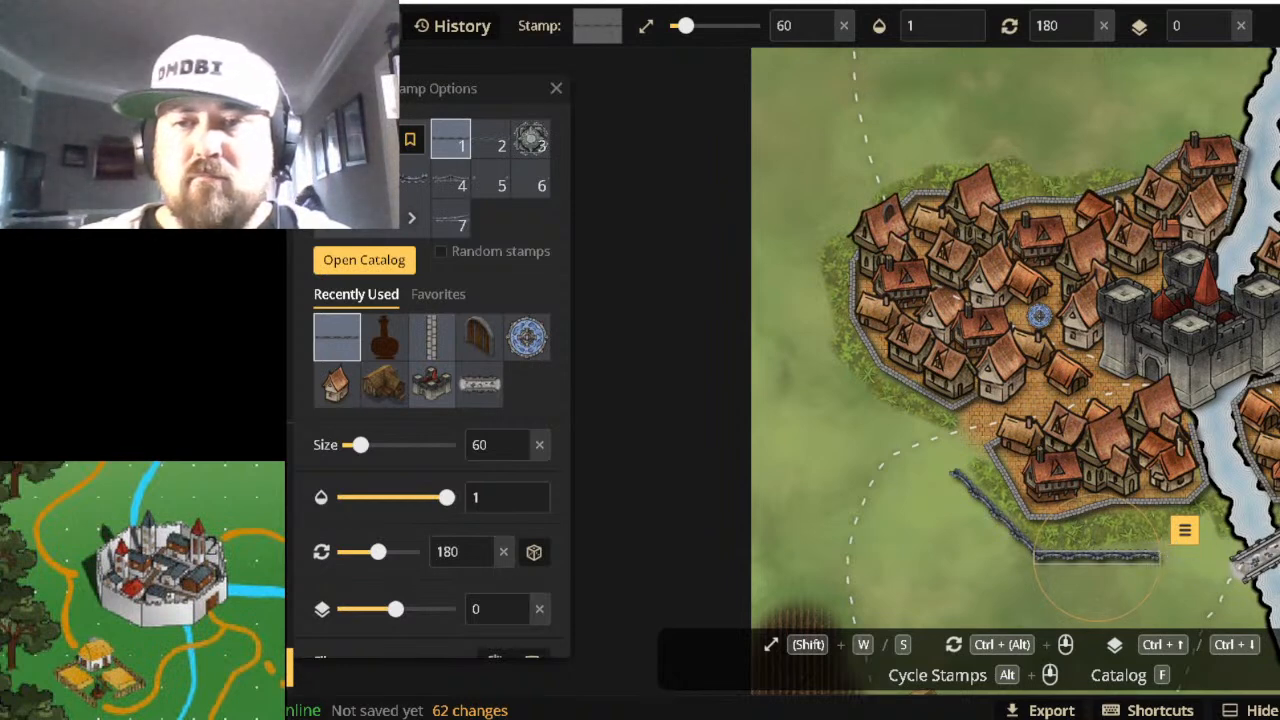
{"action": "scroll", "coordinate": [1097, 558], "scroll_direction": "up", "scroll_amount": 2, "text": "ctrl"}
{"action": "scroll", "coordinate": [1097, 558], "scroll_direction": "down", "scroll_amount": 3, "text": "ctrl"}
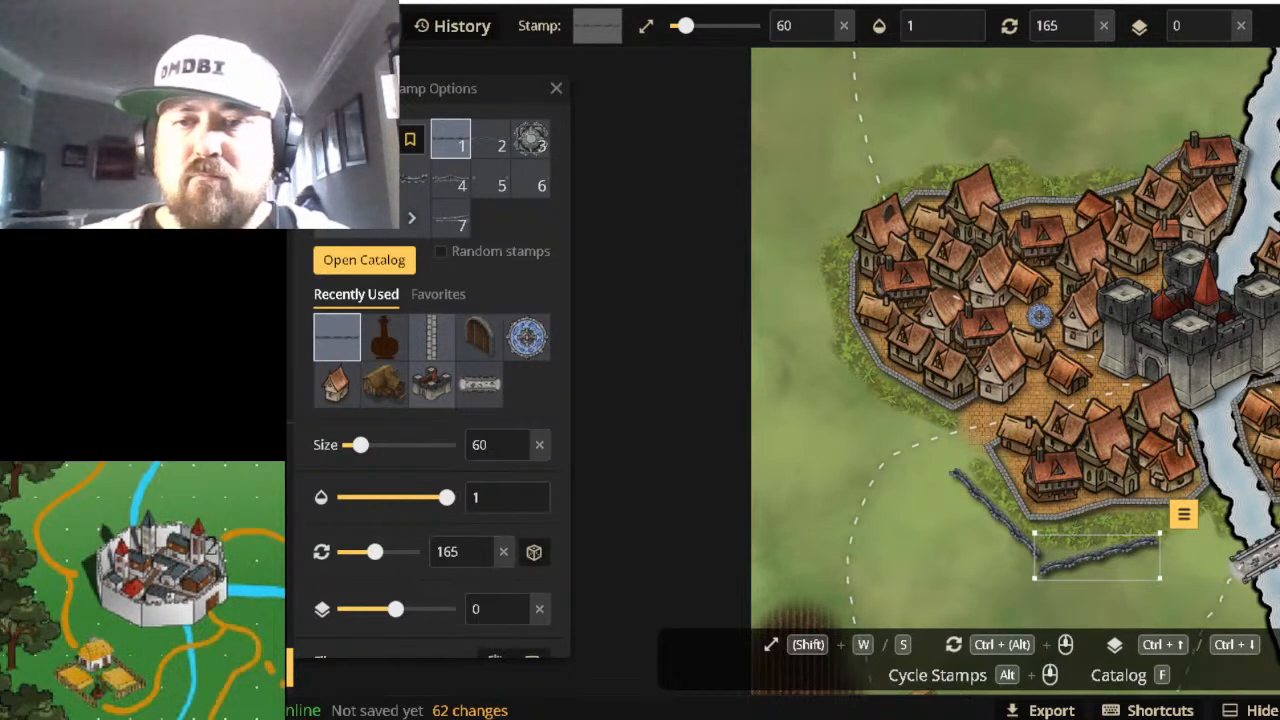
{"action": "scroll", "coordinate": [1097, 558], "scroll_direction": "up", "scroll_amount": 1, "text": "ctrl"}
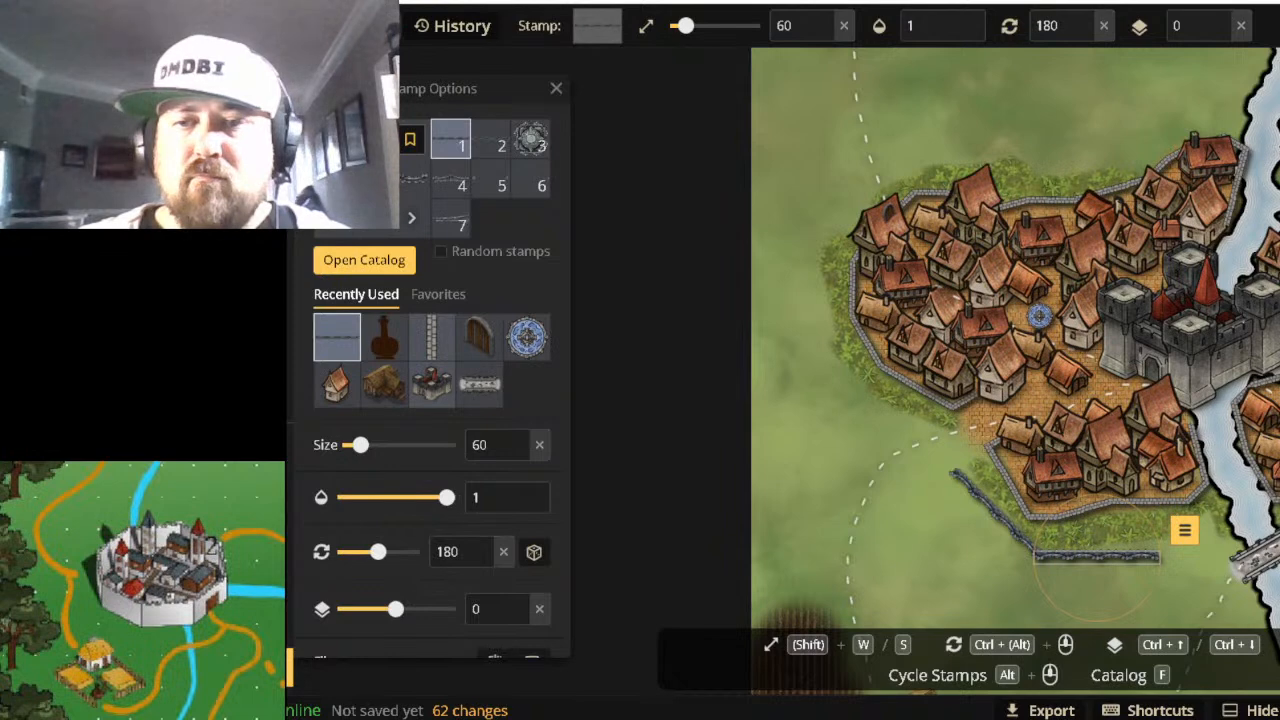
{"action": "left_click", "coordinate": [1097, 557]}
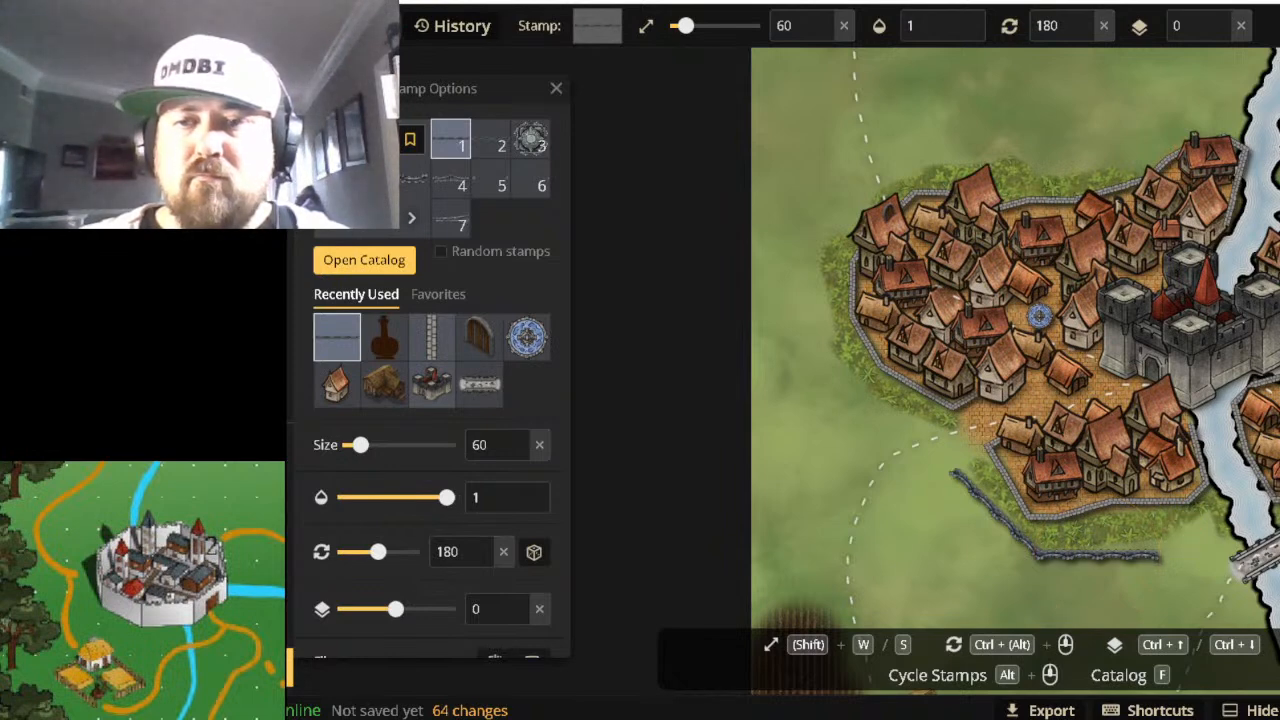
Rotate the long straight stamp to 135 and try it at the map's western edge, outside the town.
{"action": "scroll", "coordinate": [1097, 557], "scroll_direction": "up", "scroll_amount": 1, "text": "ctrl"}
{"action": "scroll", "coordinate": [1097, 557], "scroll_direction": "down", "scroll_amount": 2, "text": "ctrl"}
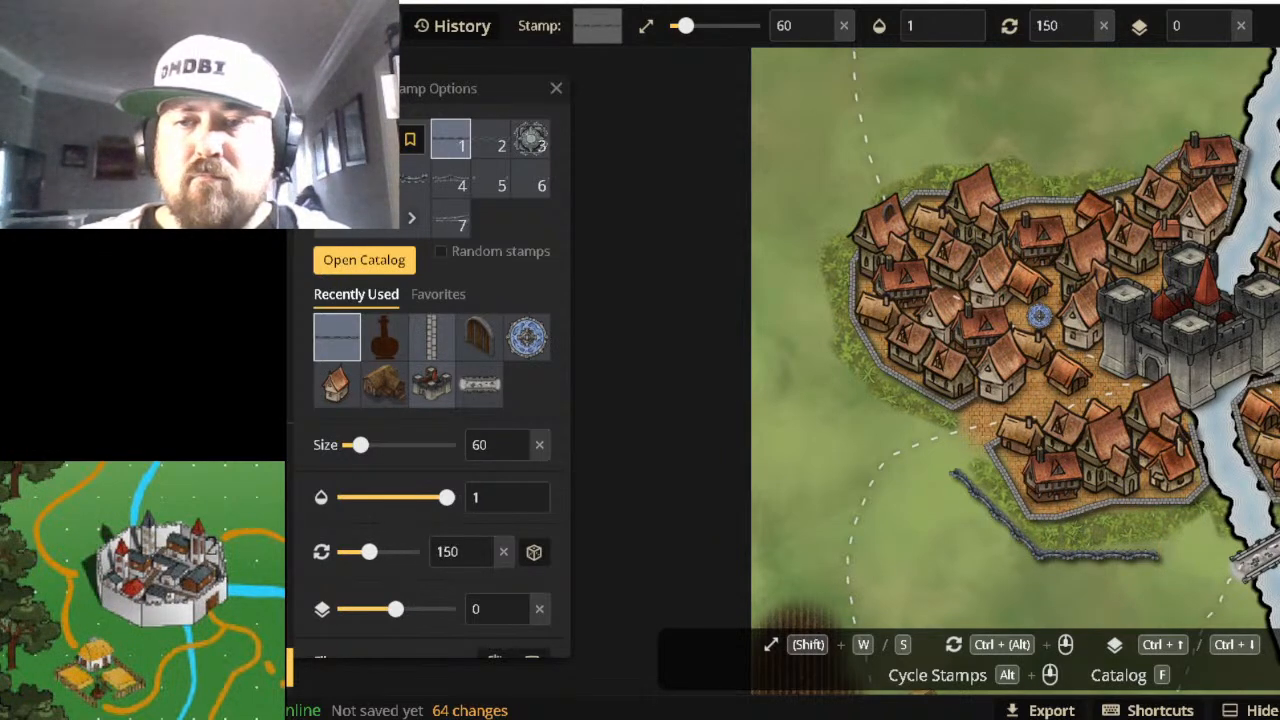
{"action": "scroll", "coordinate": [1097, 557], "scroll_direction": "down", "scroll_amount": 1, "text": "ctrl+alt"}
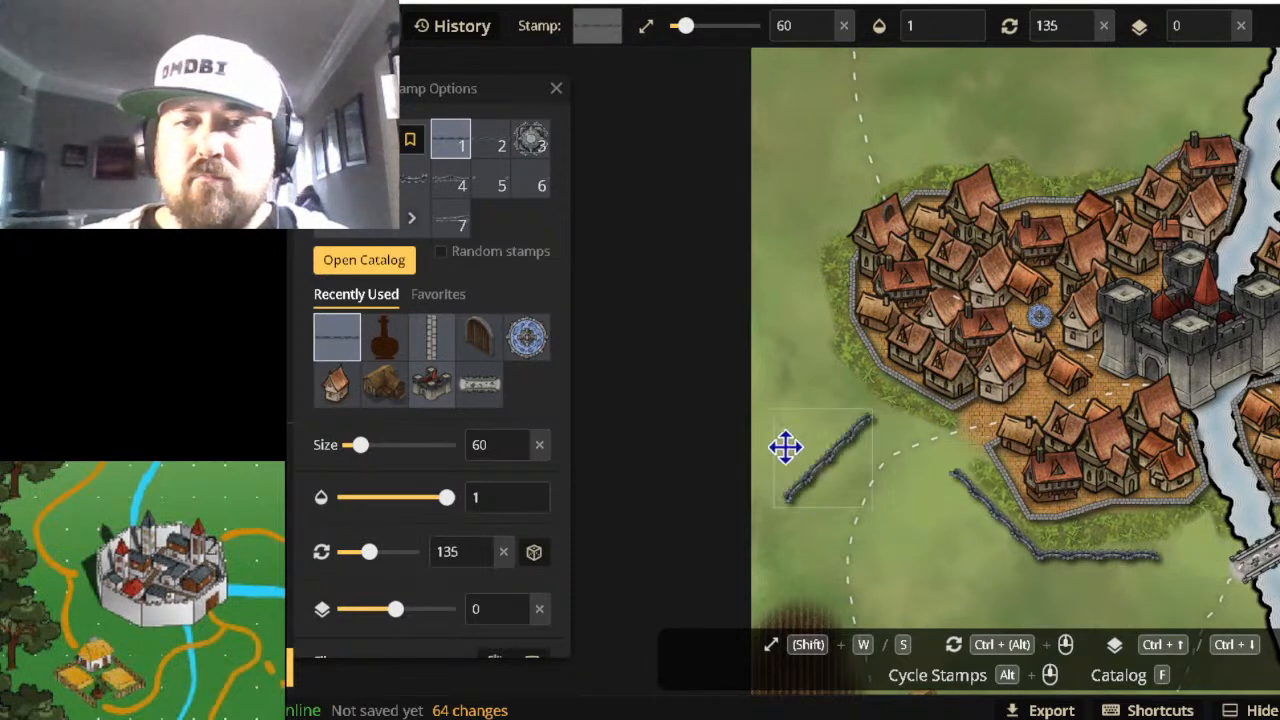
{"action": "left_click", "coordinate": [766, 417]}
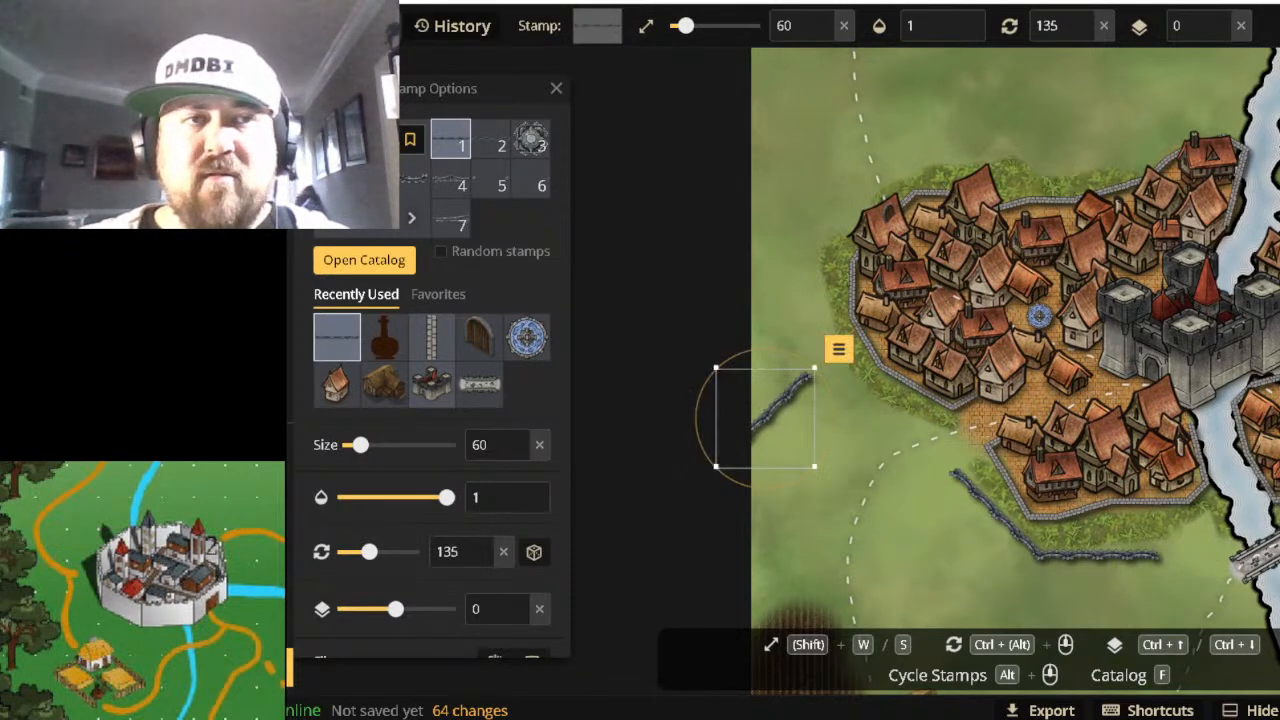
Undo the placement of all the long straight stamps outside the town's walls.
{"action": "key", "text": "ctrl+z"}
{"action": "key", "text": "ctrl+z"}
{"action": "key", "text": "ctrl+z"}
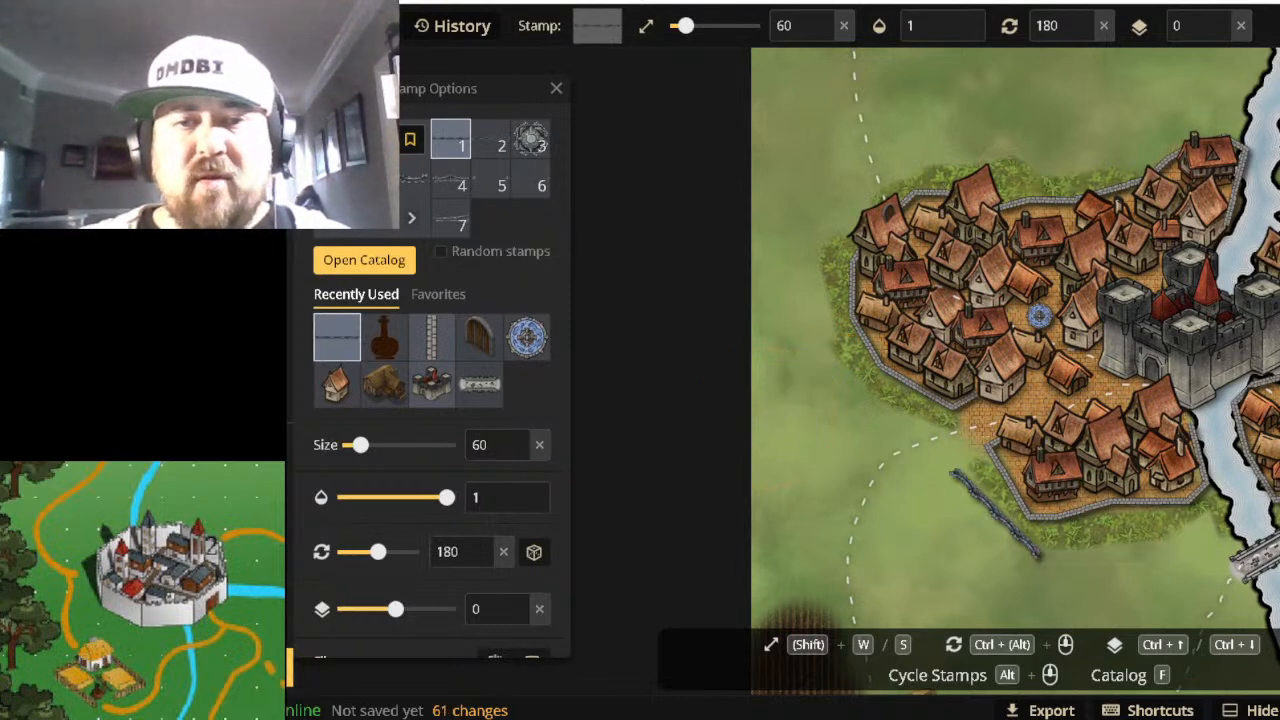
{"action": "key", "text": "ctrl+z"}
Try variants 2, 1, 5 and 7 of the Gothic Horror stamp over the town at size 60.
{"action": "left_click", "coordinate": [488, 146]}
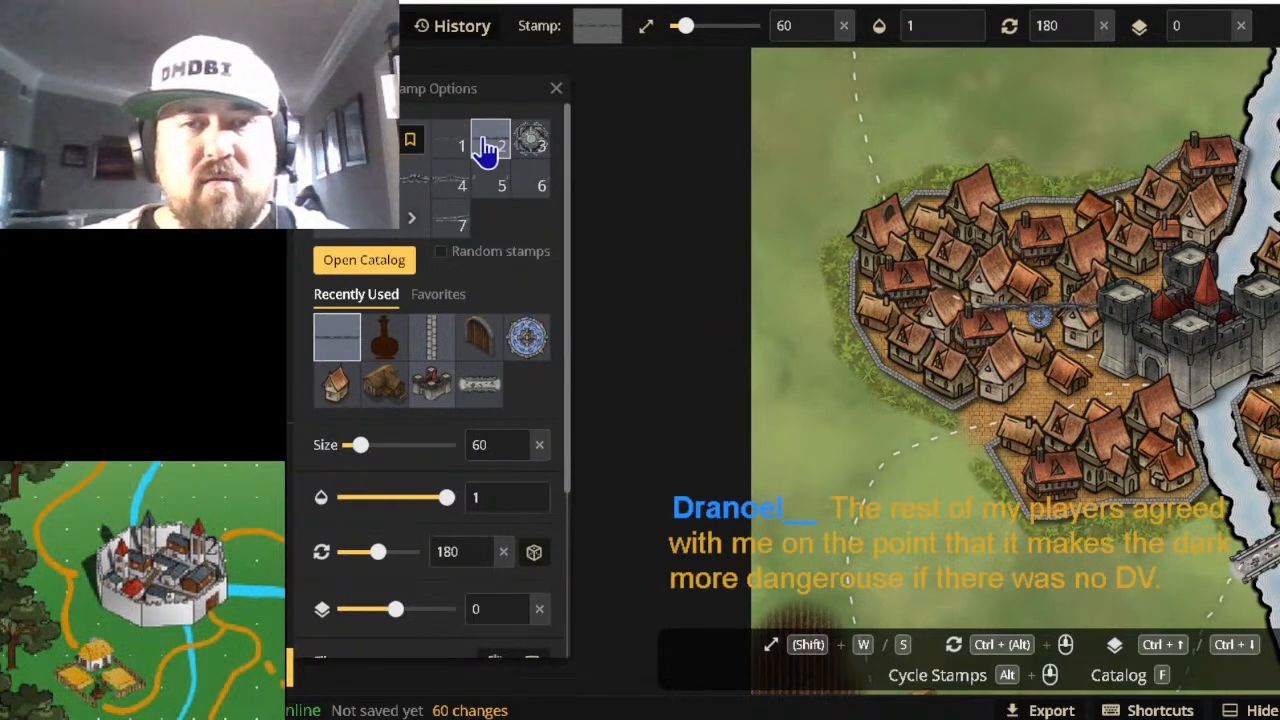
{"action": "left_click", "coordinate": [466, 160]}
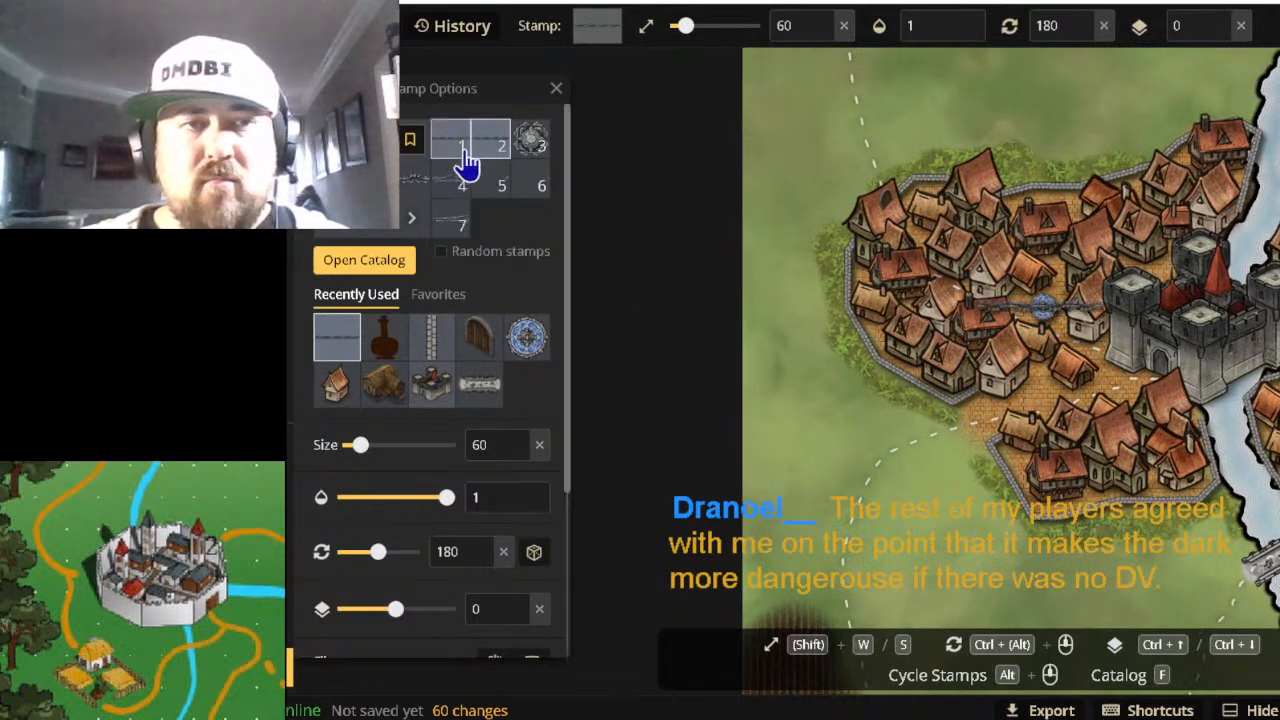
{"action": "left_click", "coordinate": [492, 190]}
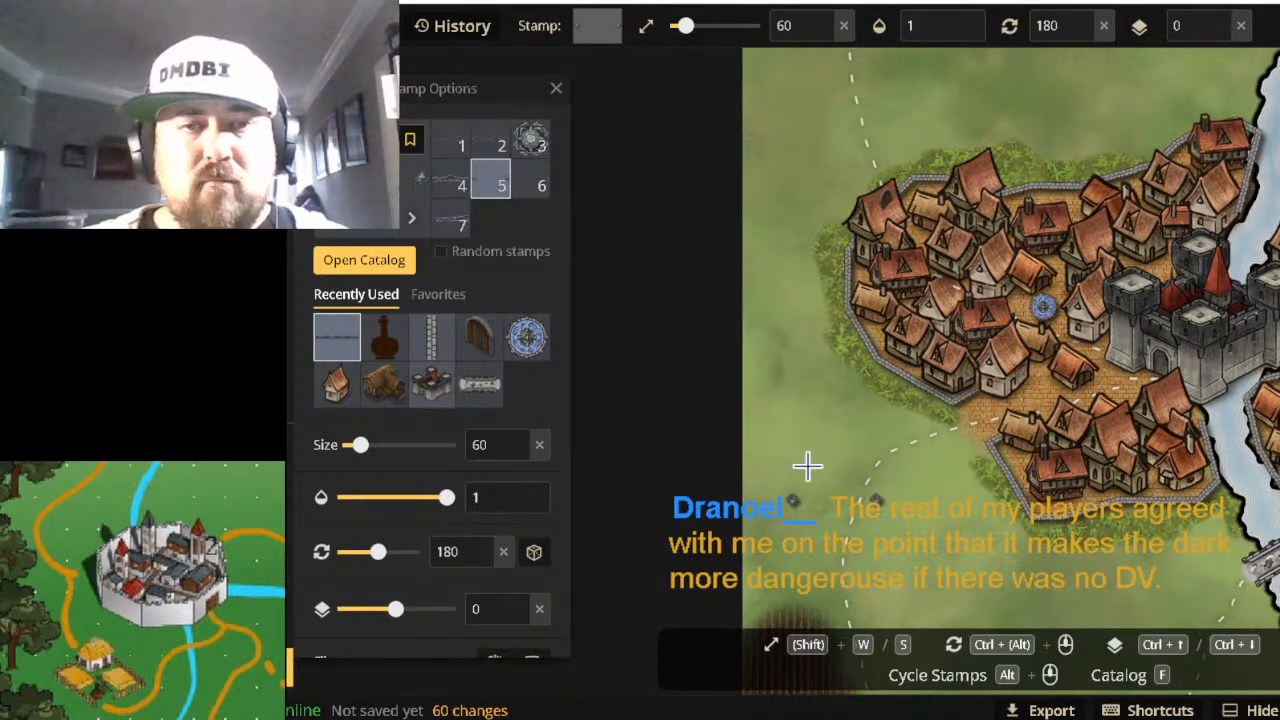
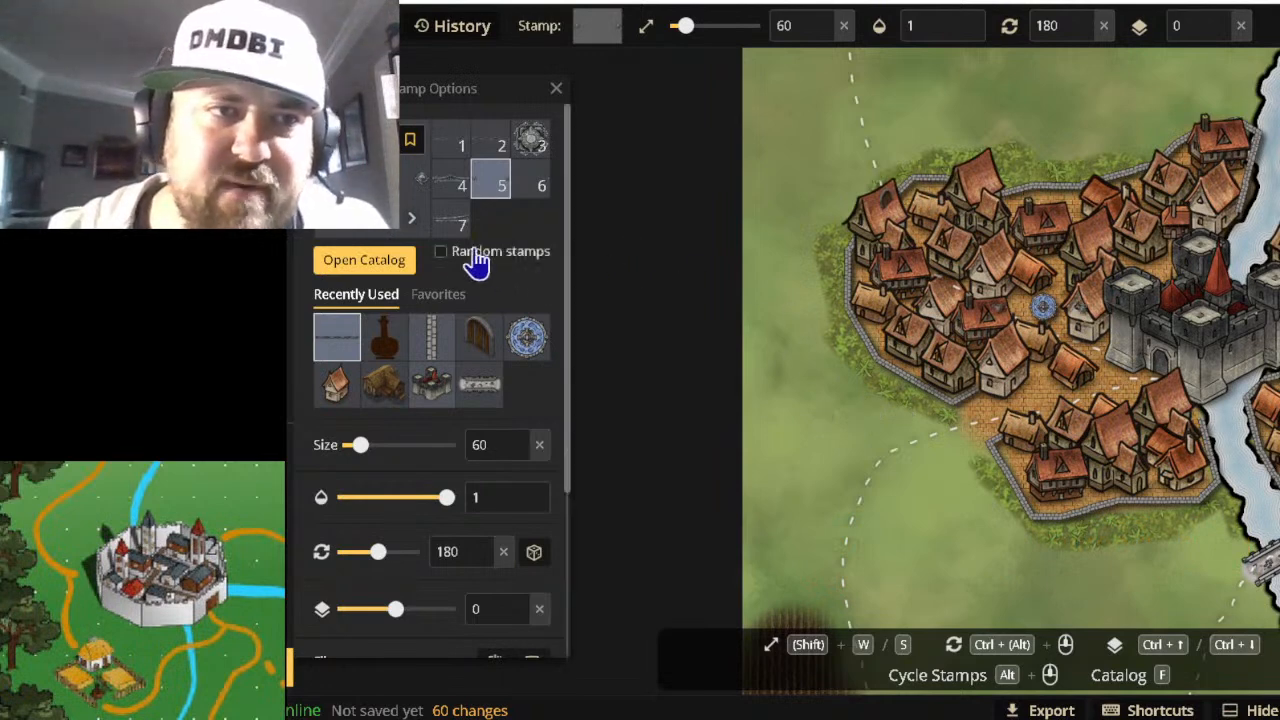
{"action": "left_click", "coordinate": [450, 220]}
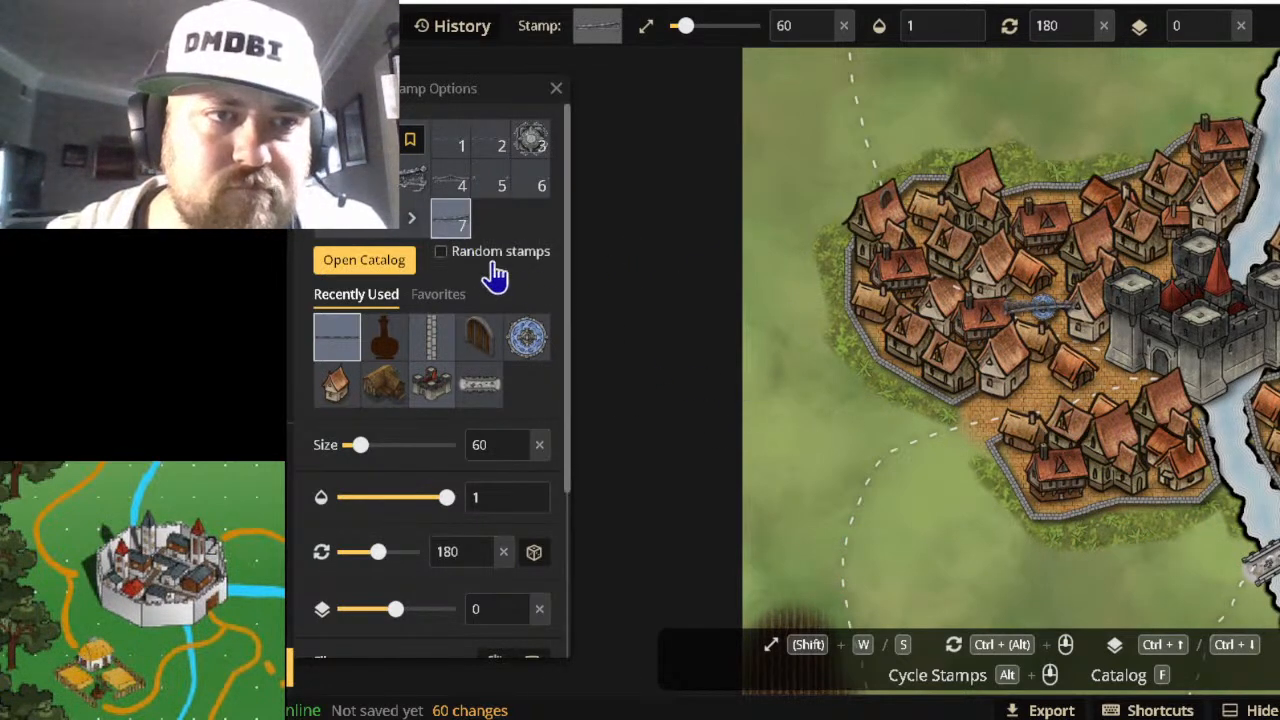
{"action": "scroll", "coordinate": [500, 283], "scroll_direction": "down", "scroll_amount": 3}
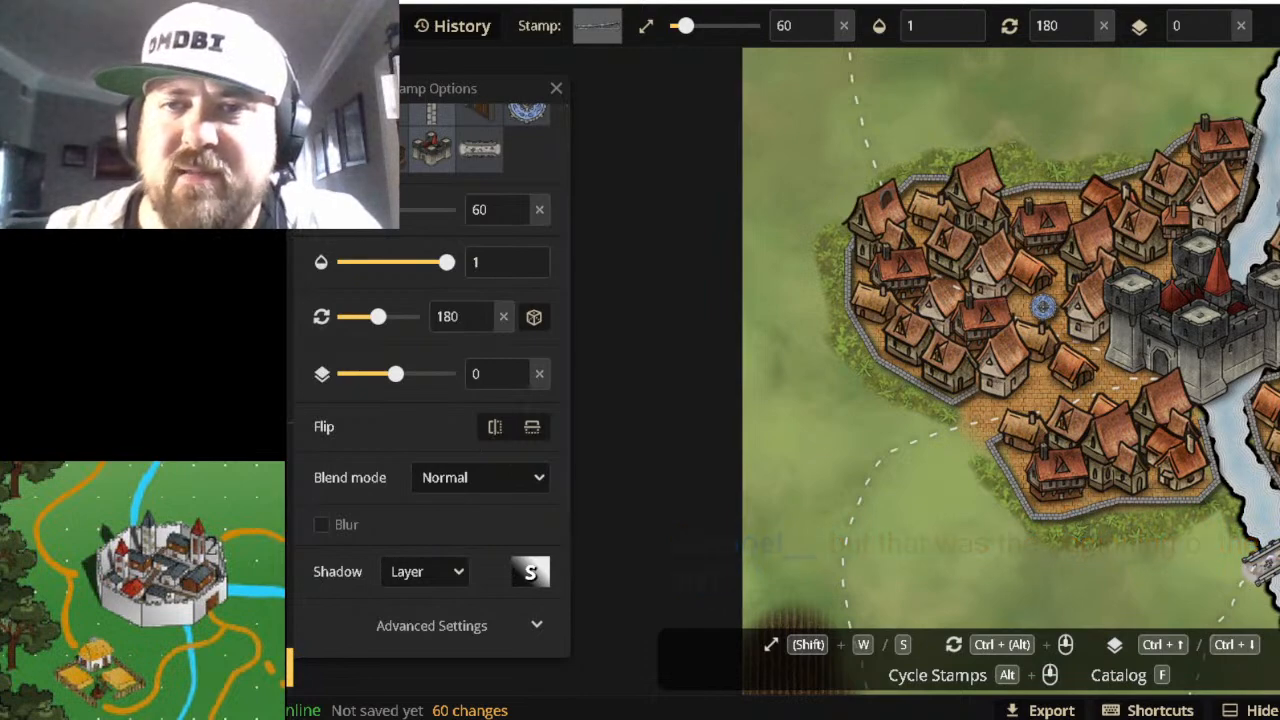
{"action": "scroll", "coordinate": [1274, 246], "scroll_direction": "up", "scroll_amount": 1}
{"action": "scroll", "coordinate": [1008, 315], "scroll_direction": "up", "scroll_amount": 3}
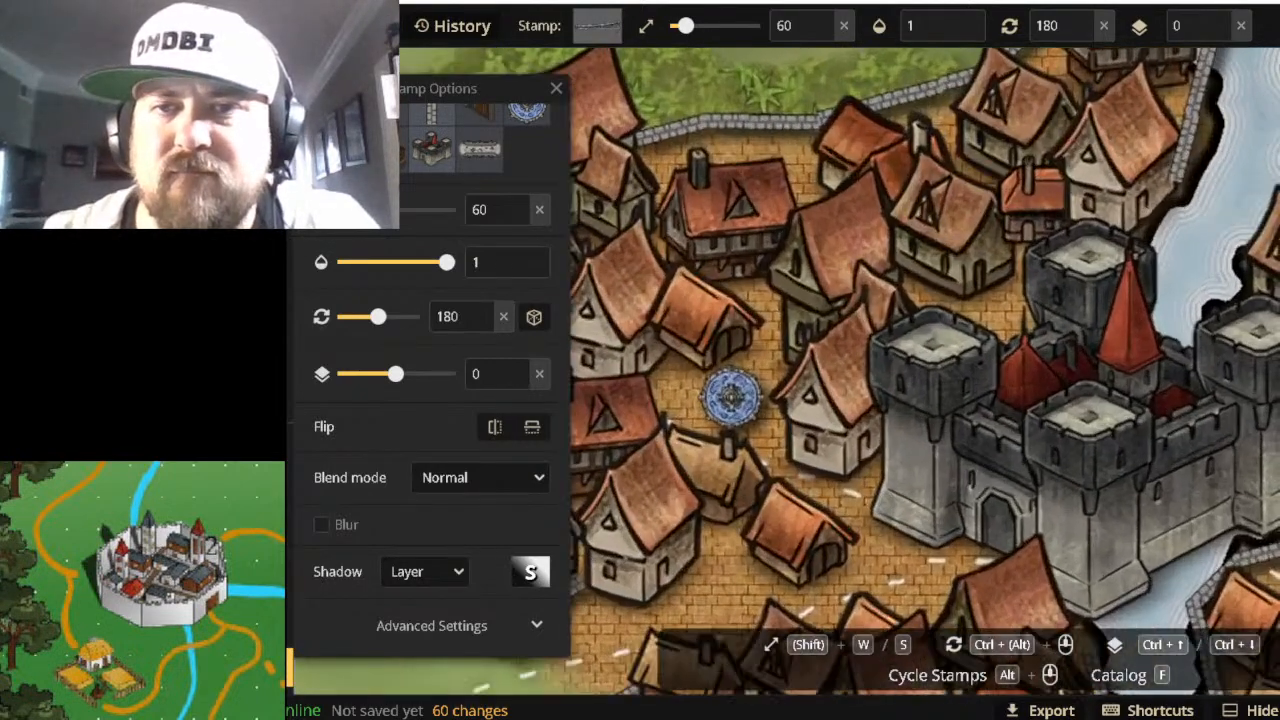
{"action": "scroll", "coordinate": [914, 303], "scroll_direction": "down", "scroll_amount": 2}
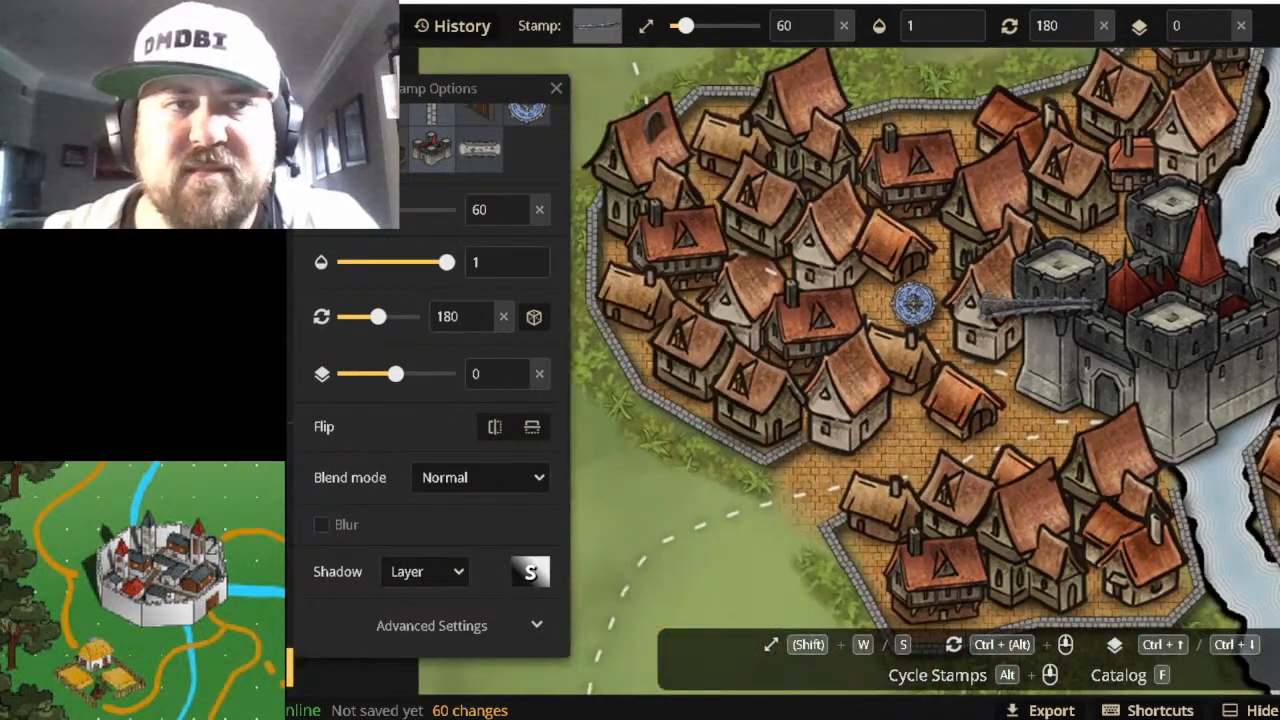
Position the size 20 wall segment rotated to 15 beside the river just north of the castle, and clear the selection.
{"action": "key", "text": "v"}
{"action": "left_click", "coordinate": [1241, 141]}
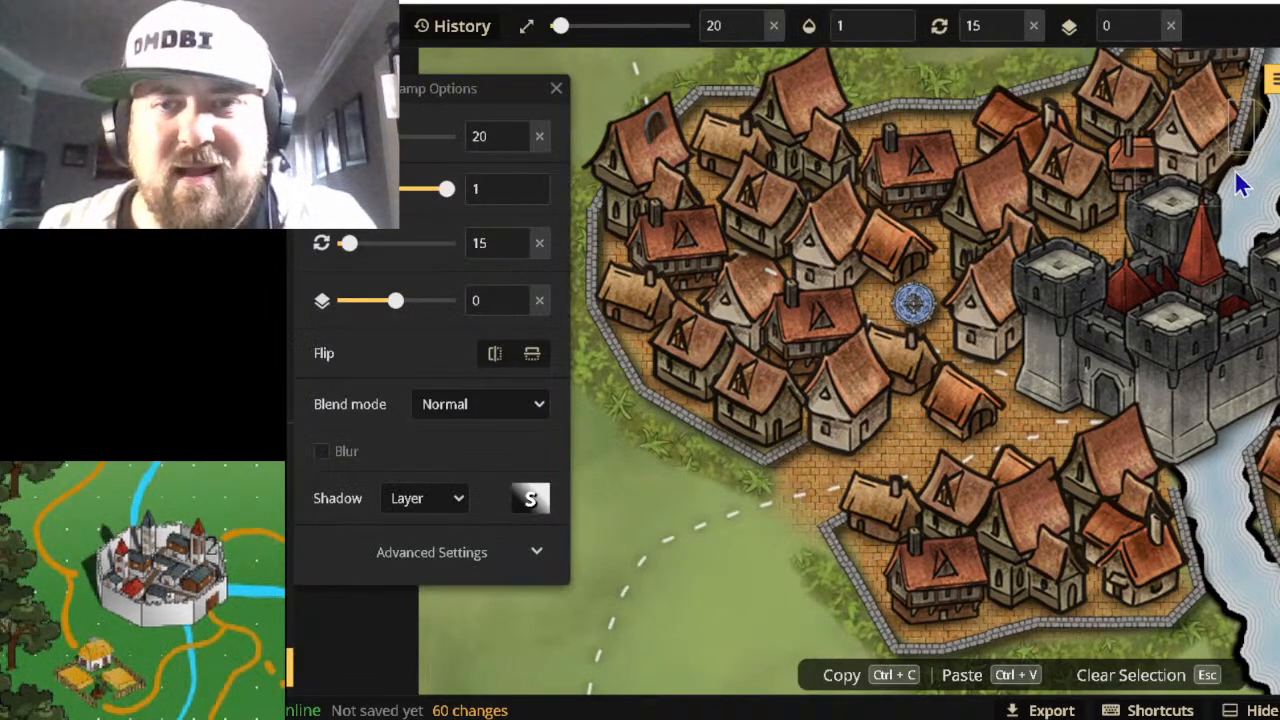
{"action": "left_click", "coordinate": [1239, 184]}
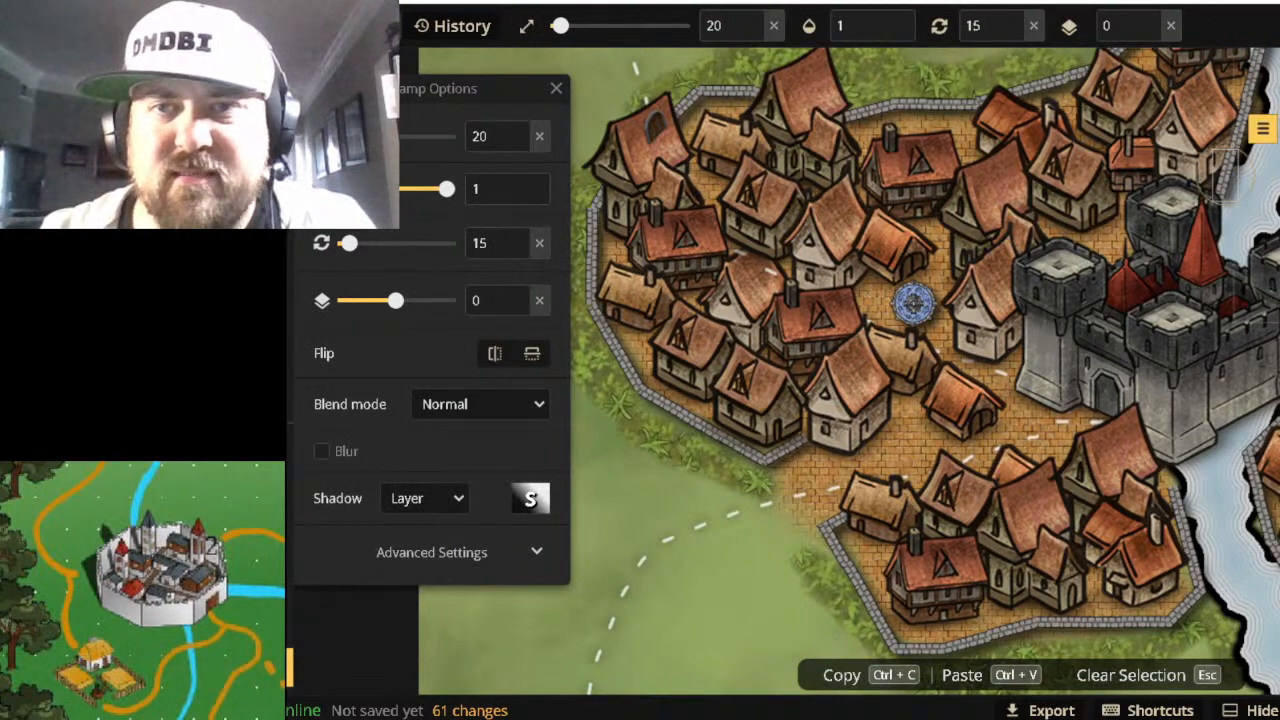
{"action": "left_click", "coordinate": [1262, 260]}
{"action": "key", "text": "Escape"}
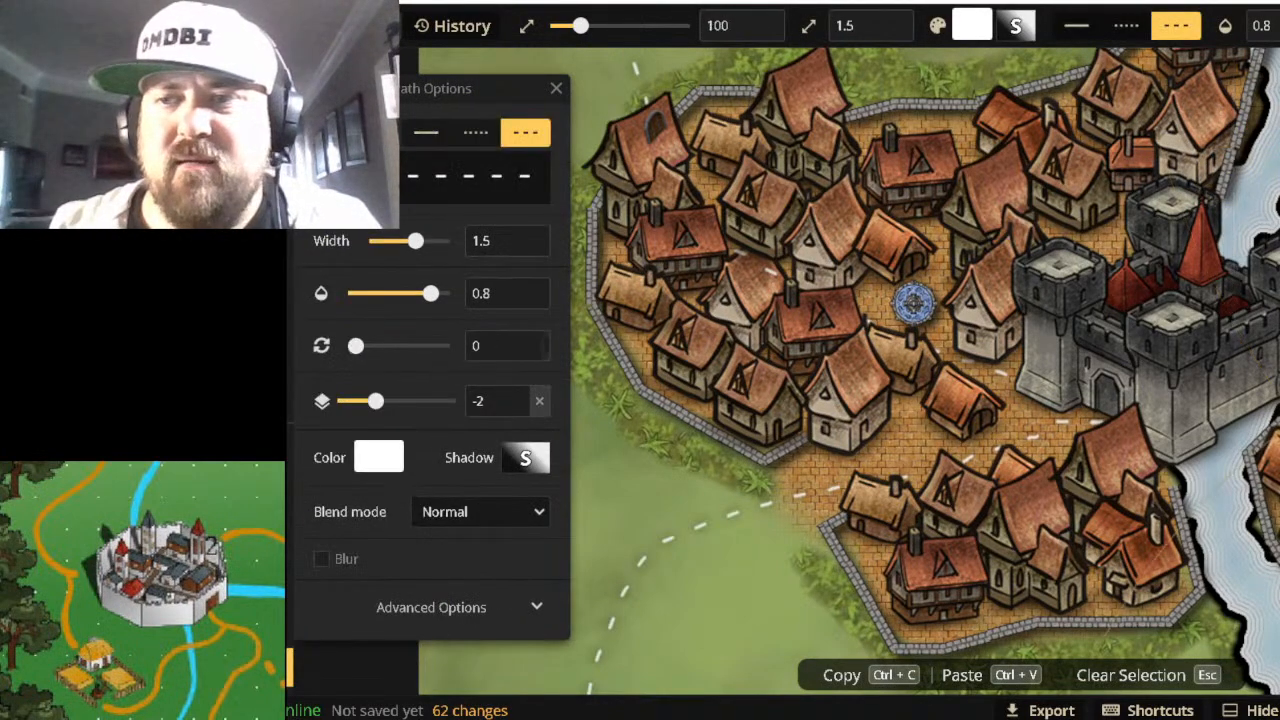
{"action": "key", "text": "Escape"}
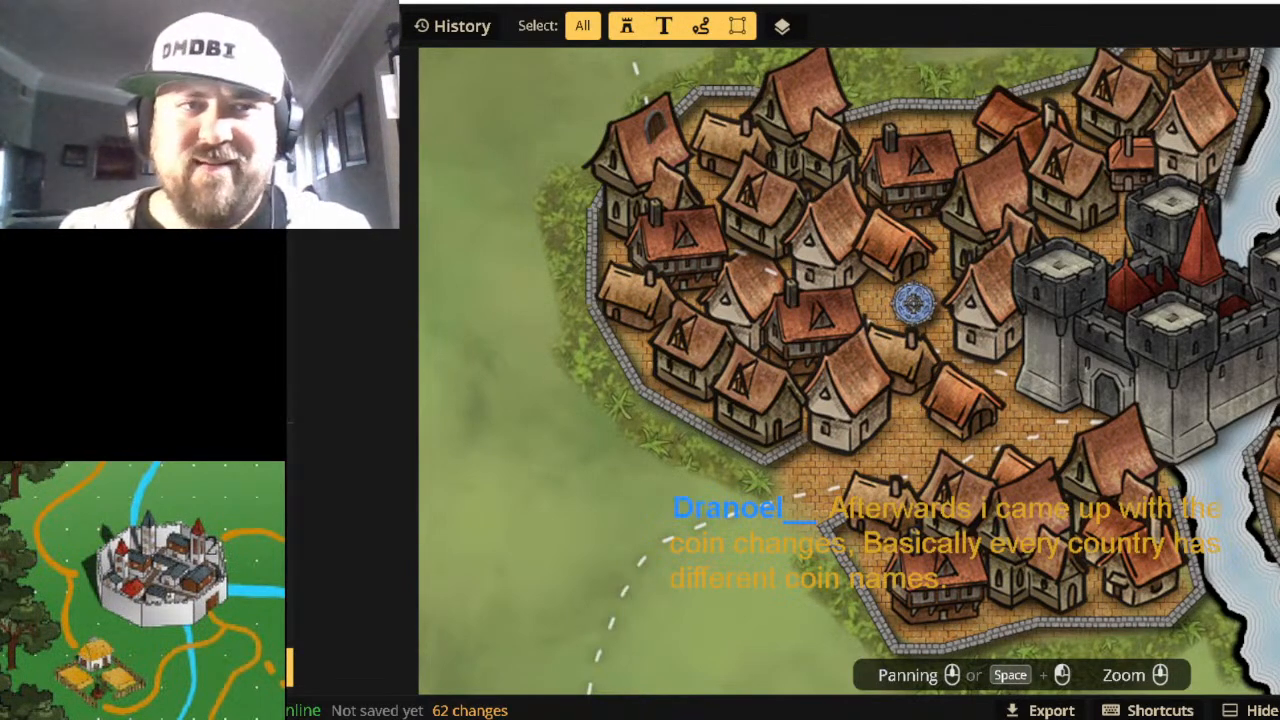
Select the size 20 stamp rotated to 270 and the dashed white path near the castle in turn, and clear the selection.
{"action": "left_click", "coordinate": [913, 302]}
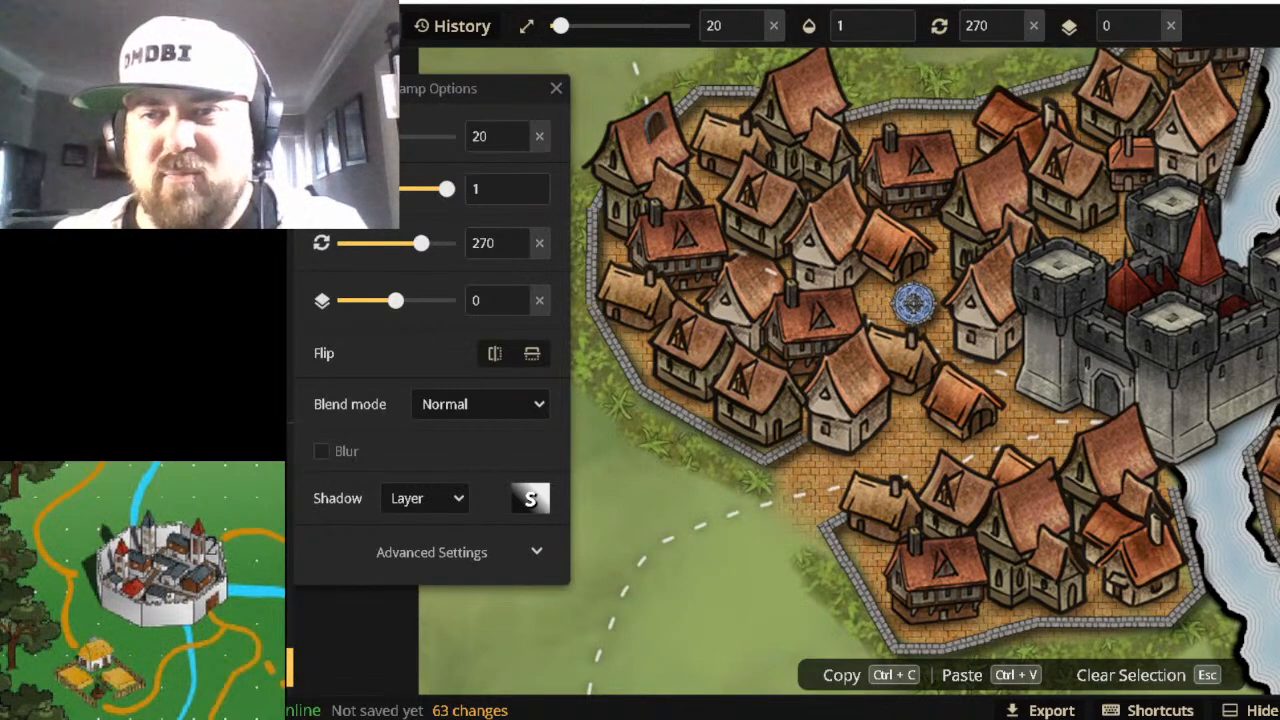
{"action": "left_click", "coordinate": [1250, 300]}
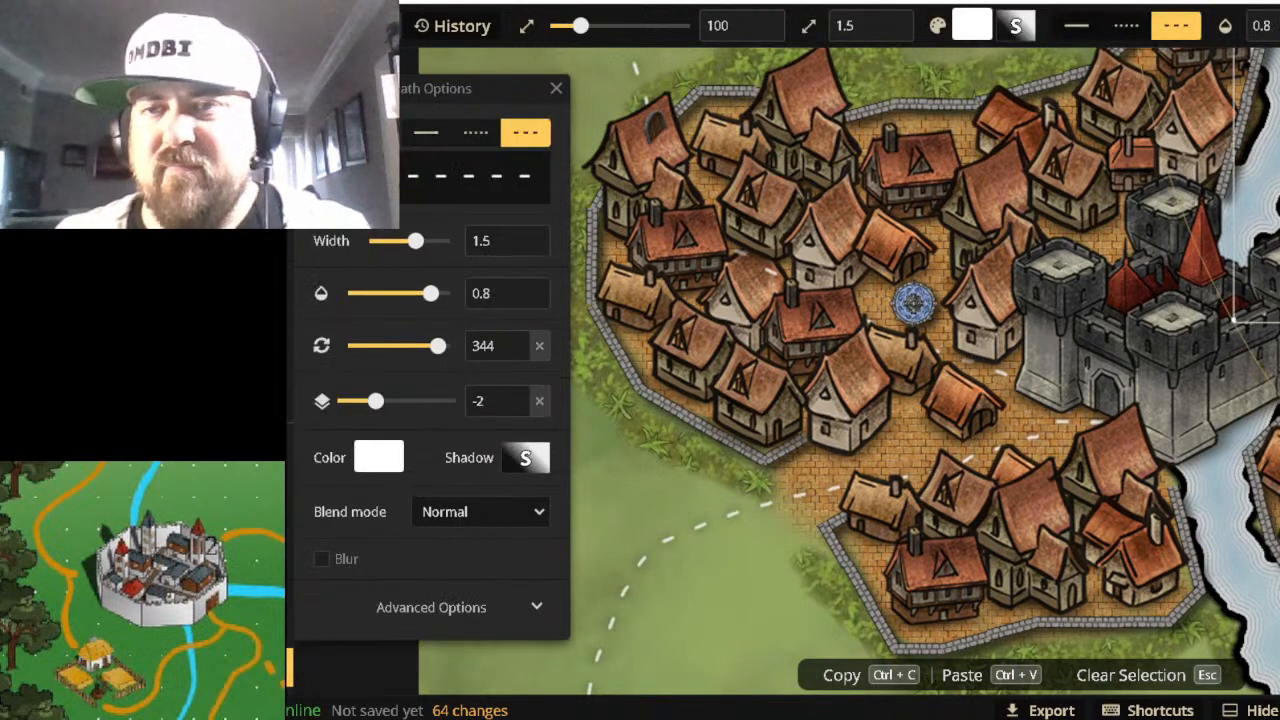
{"action": "left_click", "coordinate": [1250, 310]}
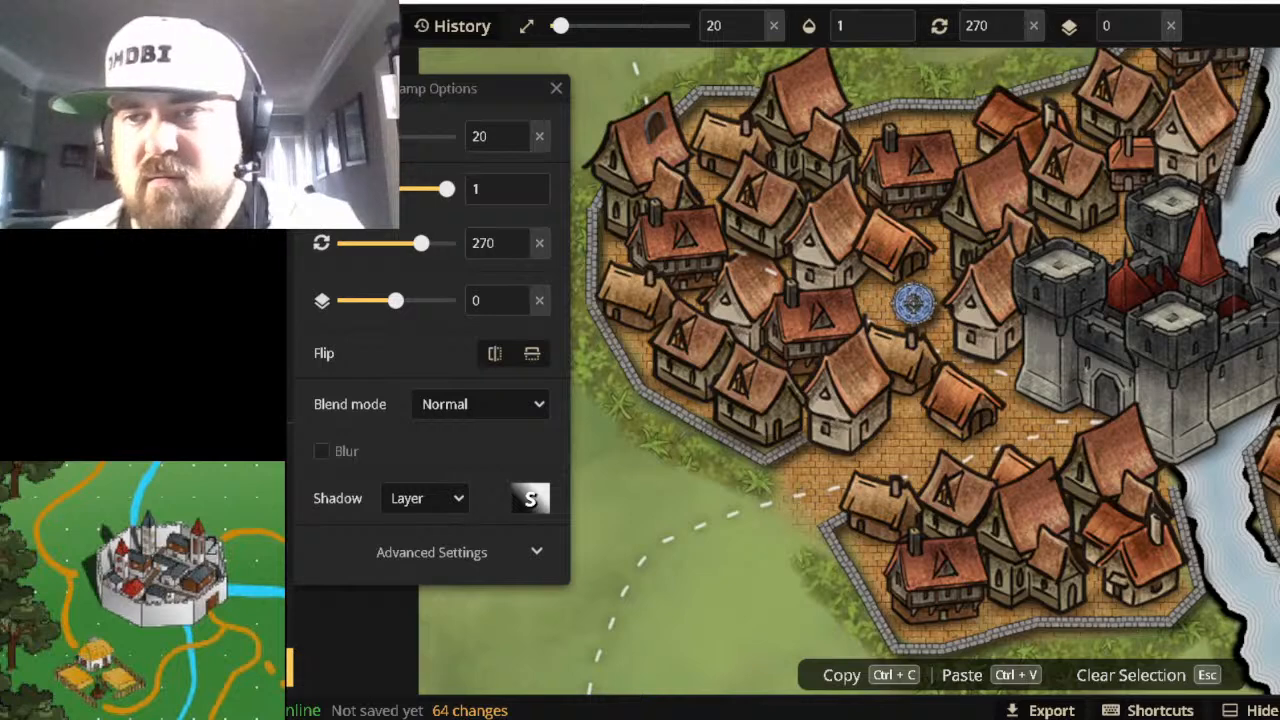
{"action": "left_click", "coordinate": [1250, 310]}
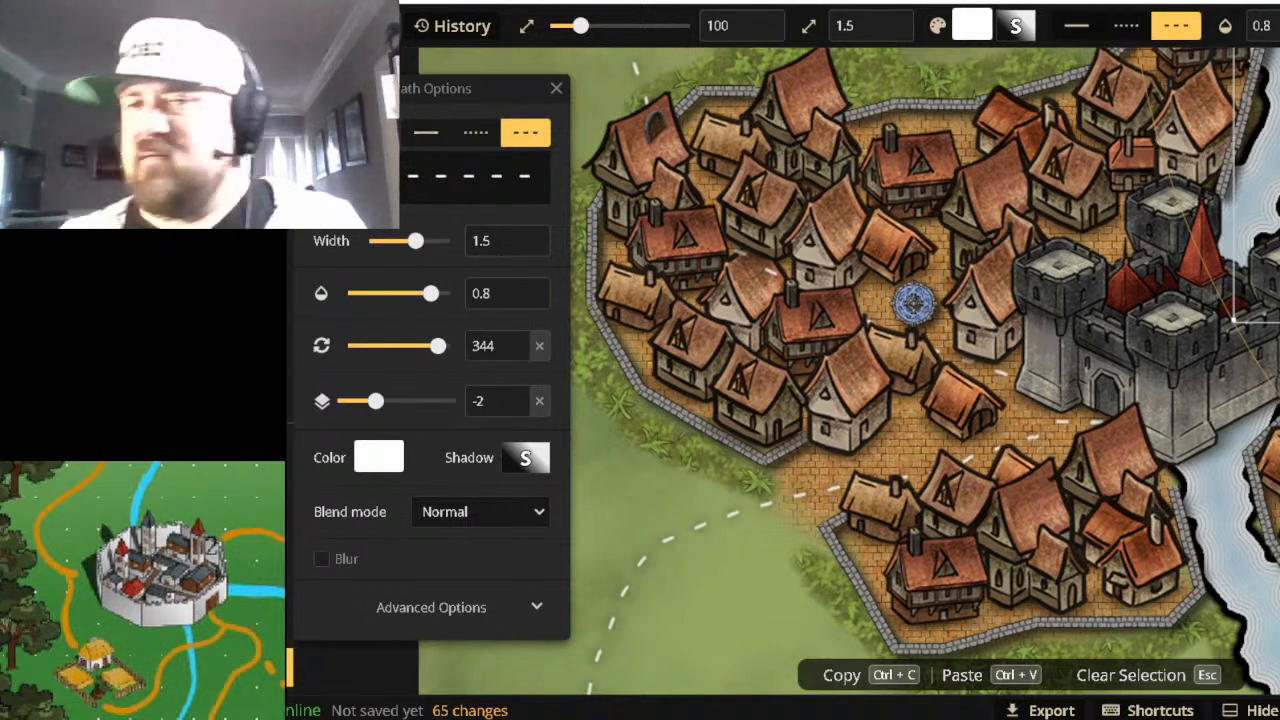
{"action": "key", "text": "Escape"}
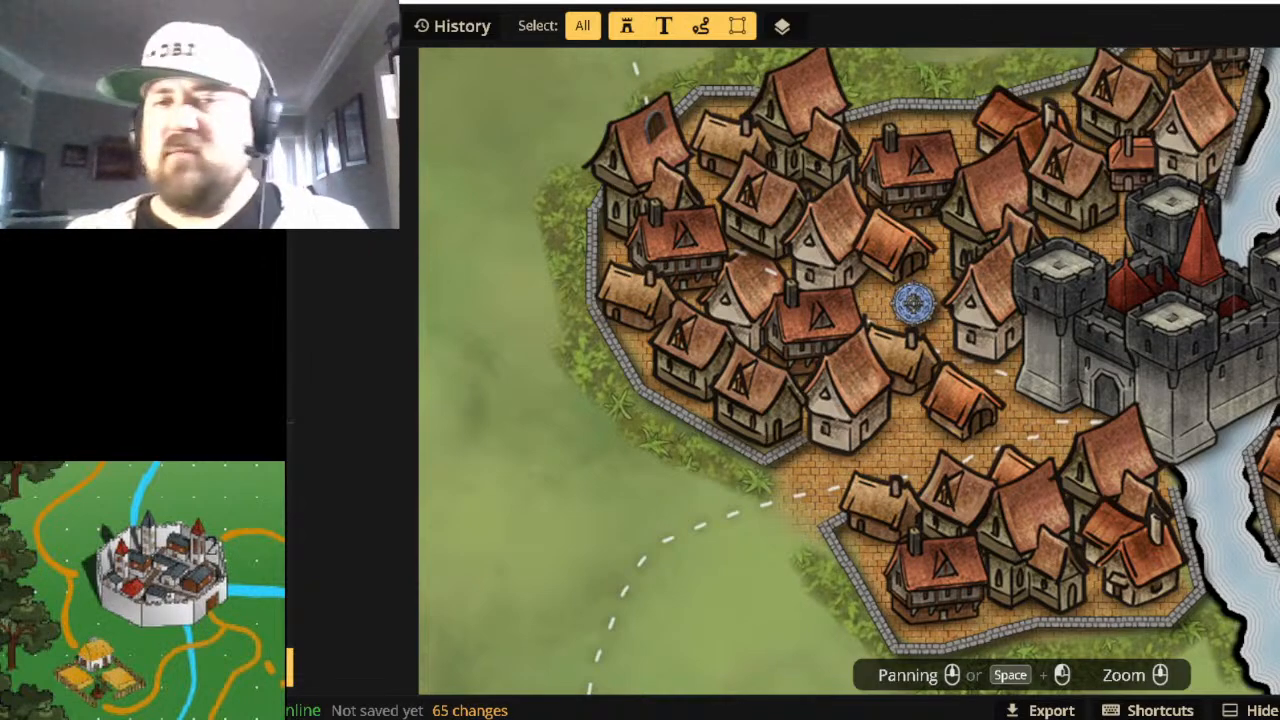
{"action": "scroll", "coordinate": [913, 303], "scroll_direction": "down", "scroll_amount": 4}
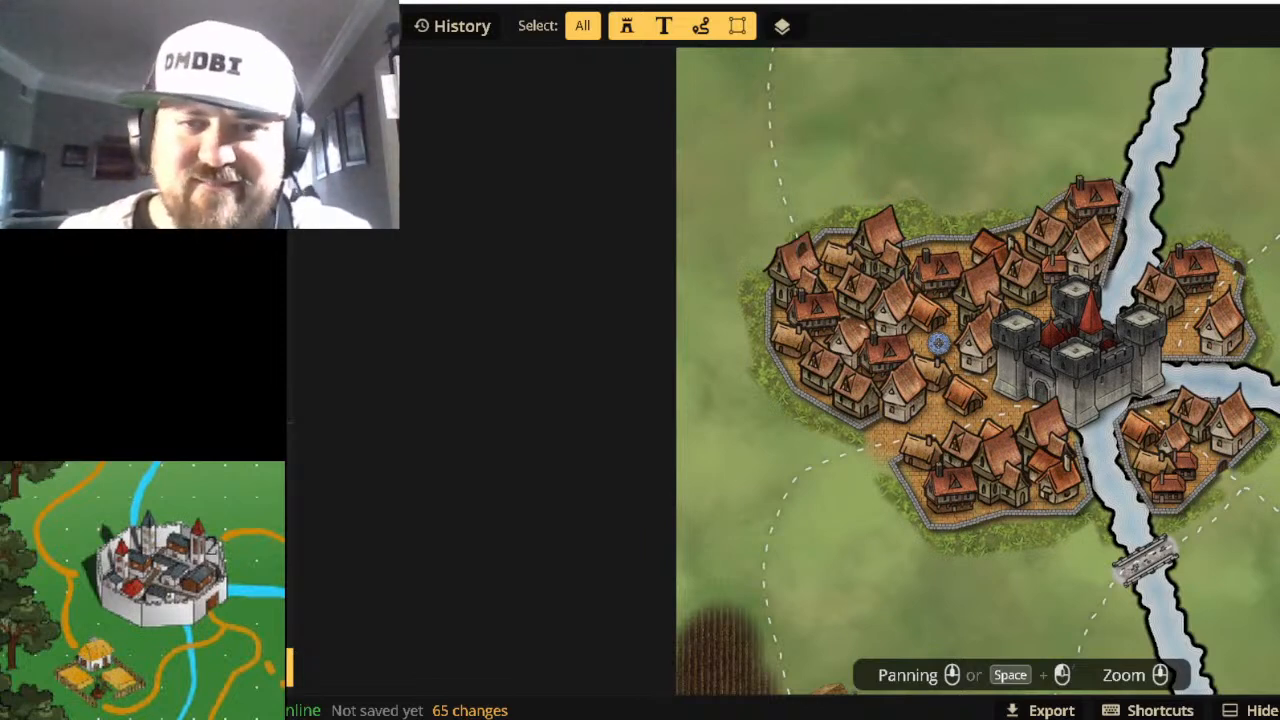
{"action": "scroll", "coordinate": [938, 343], "scroll_direction": "down", "scroll_amount": 3}
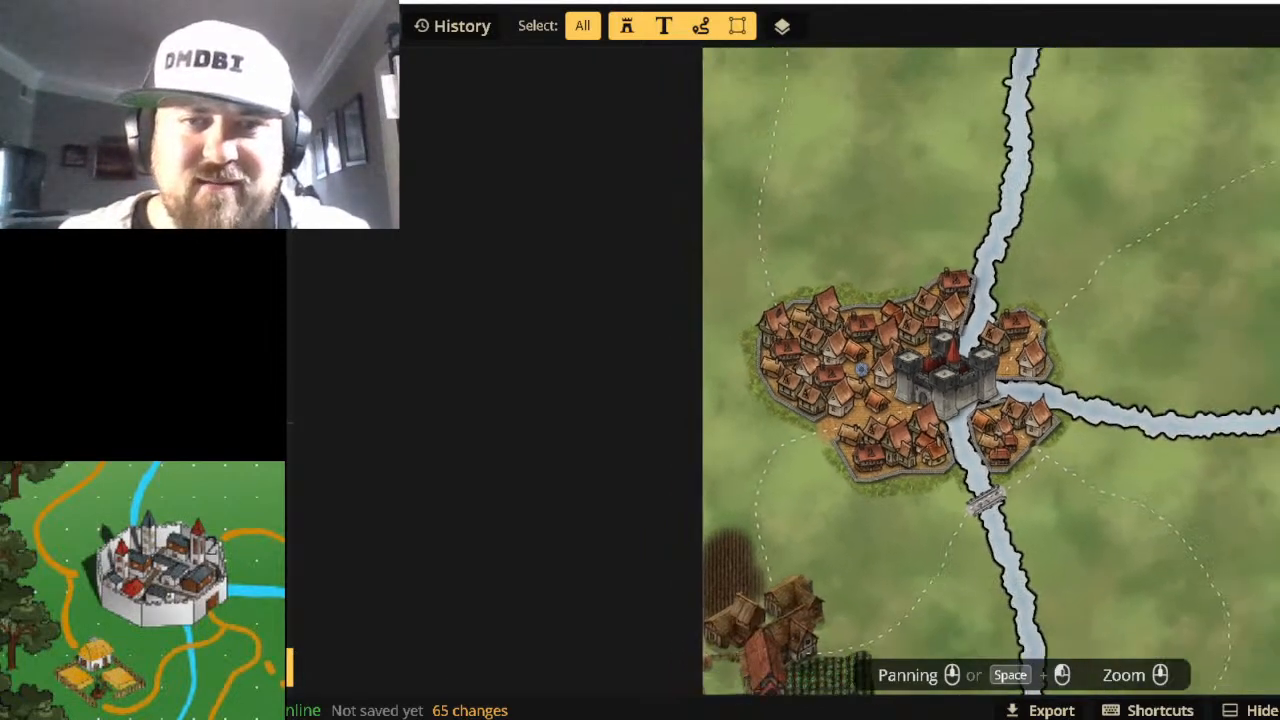
{"action": "scroll", "coordinate": [861, 368], "scroll_direction": "up", "scroll_amount": 5}
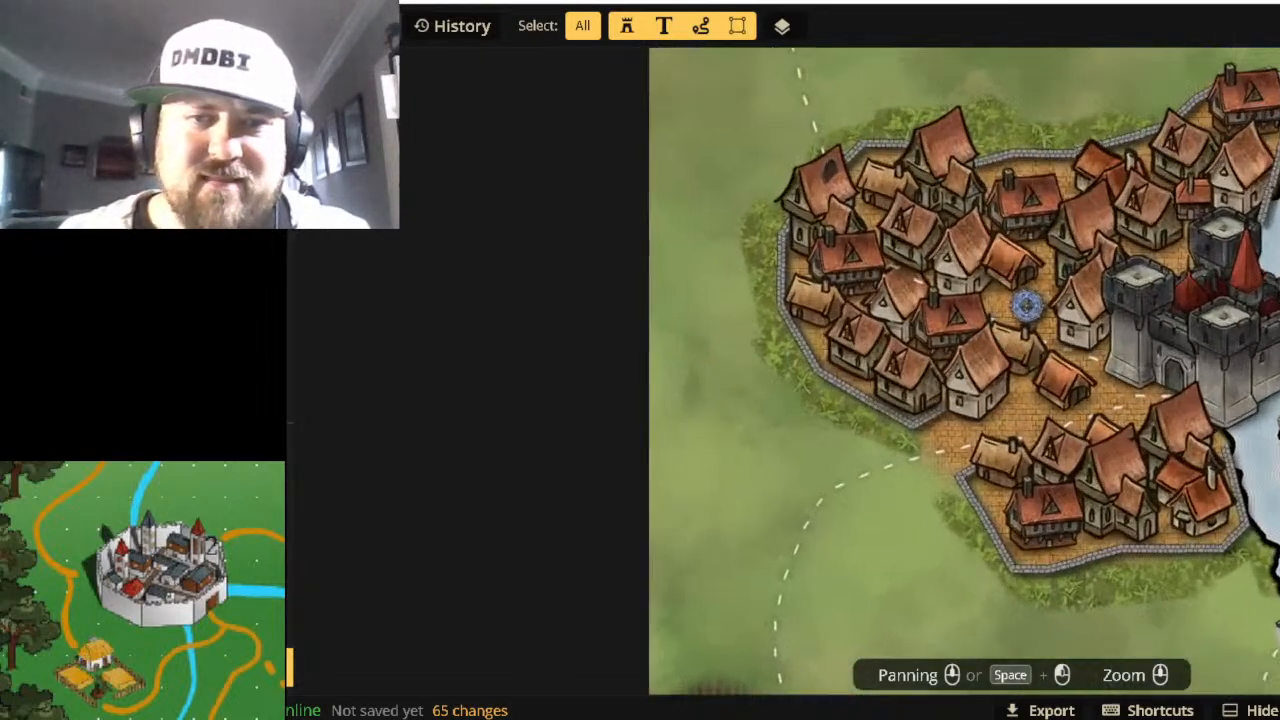
{"action": "scroll", "coordinate": [914, 348], "scroll_direction": "down", "scroll_amount": 2}
{"action": "key", "text": "alt+Left"}
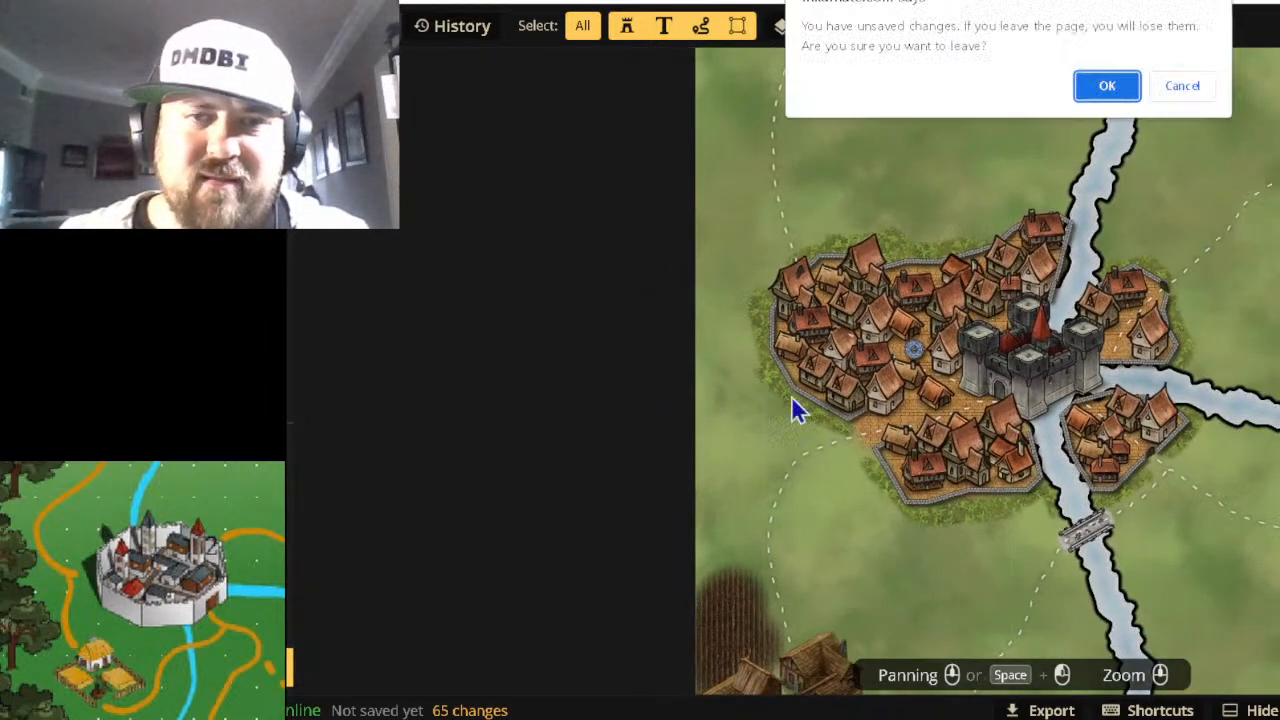
{"action": "left_click", "coordinate": [1182, 86]}
{"action": "left_click_drag", "start_coordinate": [858, 470], "coordinate": [907, 430]}
{"action": "key", "text": "alt+Left"}
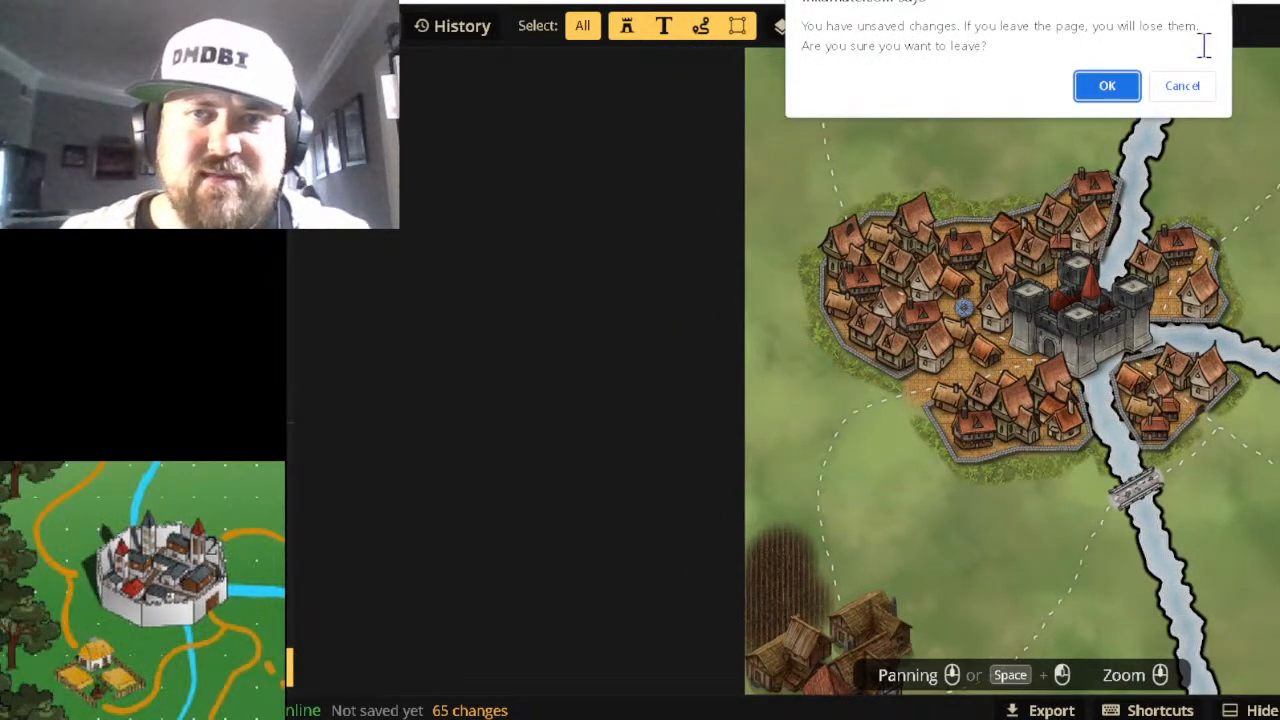
{"action": "left_click", "coordinate": [1185, 85]}
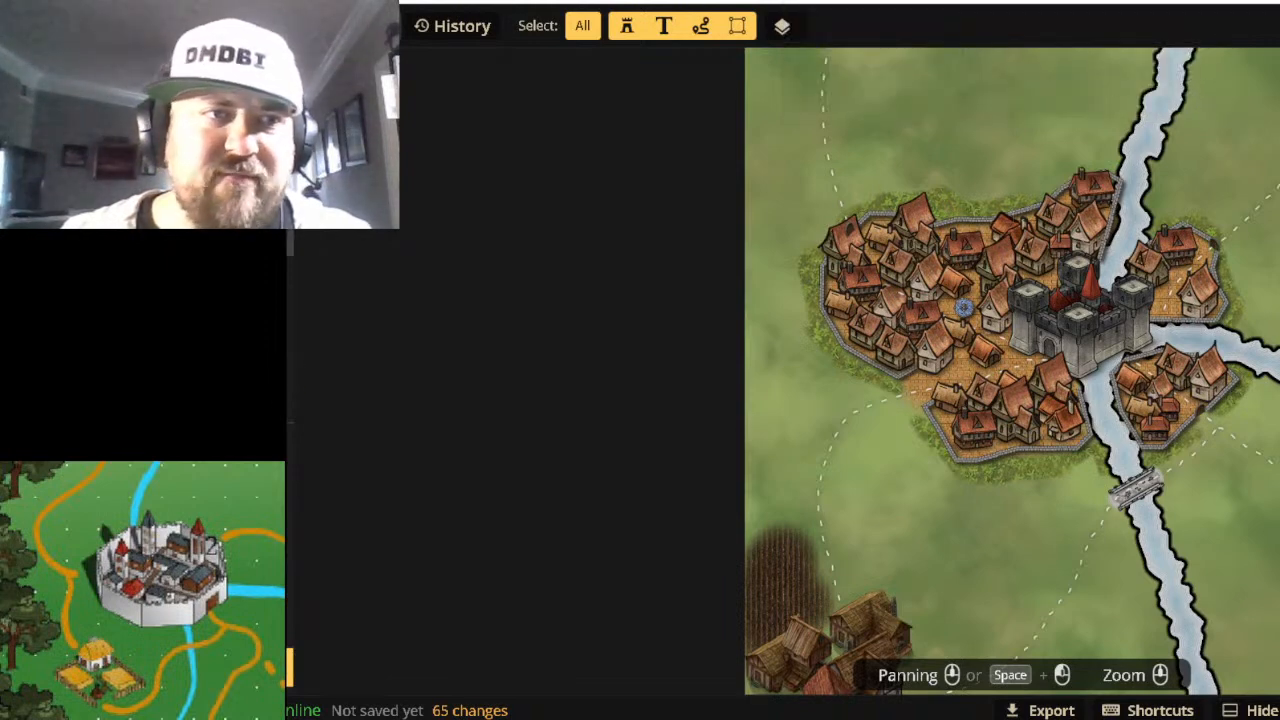
Activate the texture brush on the background layer with the tan brick texture and a round shape at size 80.
{"action": "left_click", "coordinate": [268, 196]}
{"action": "left_click", "coordinate": [268, 78]}
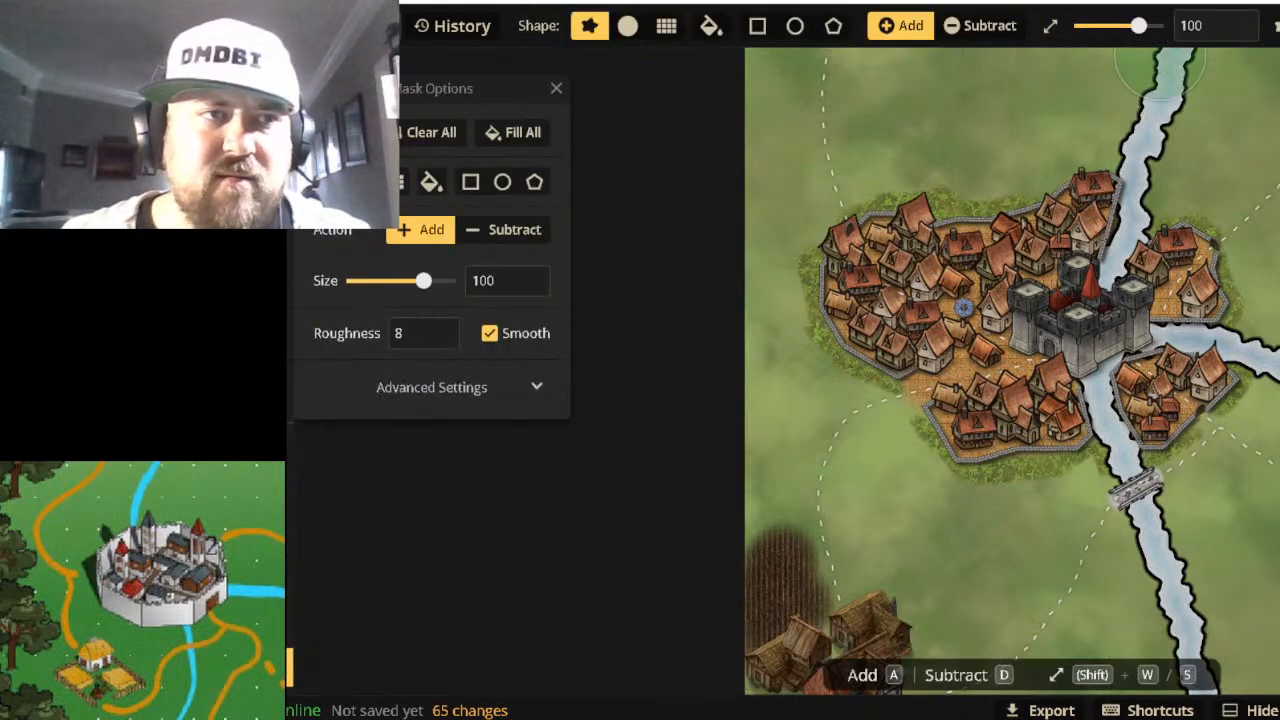
{"action": "left_click", "coordinate": [268, 137]}
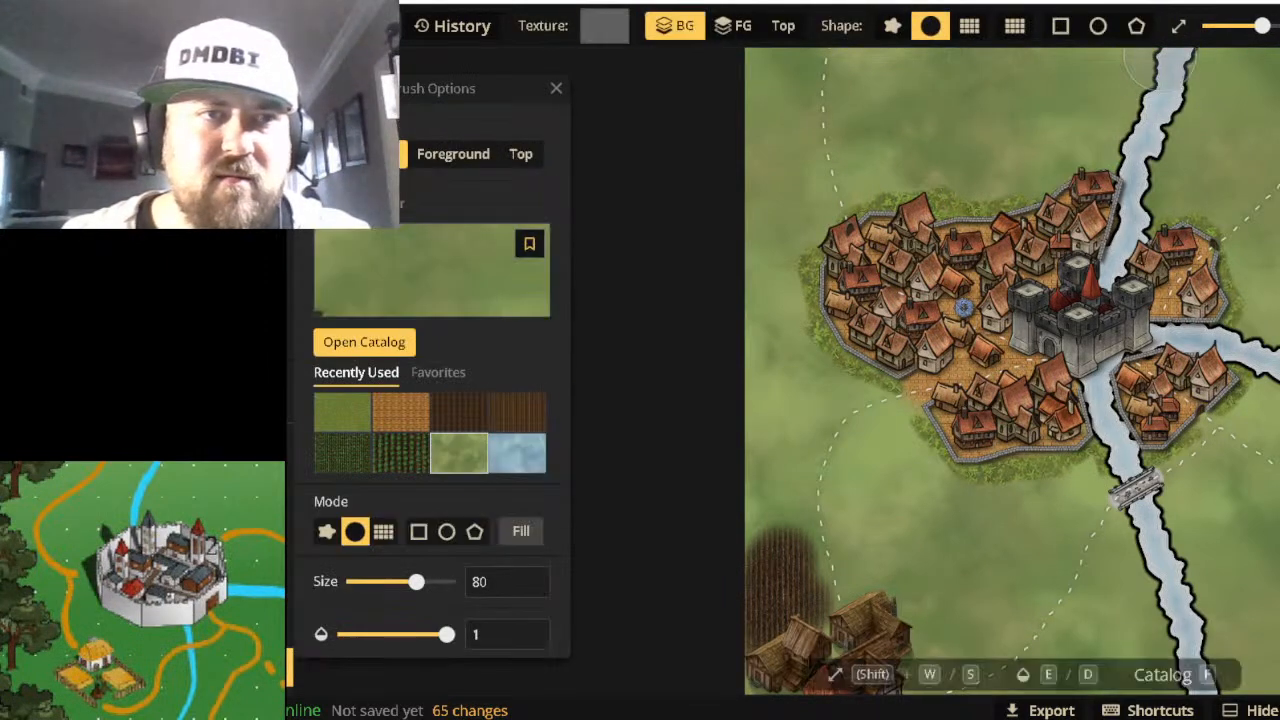
{"action": "left_click", "coordinate": [389, 424]}
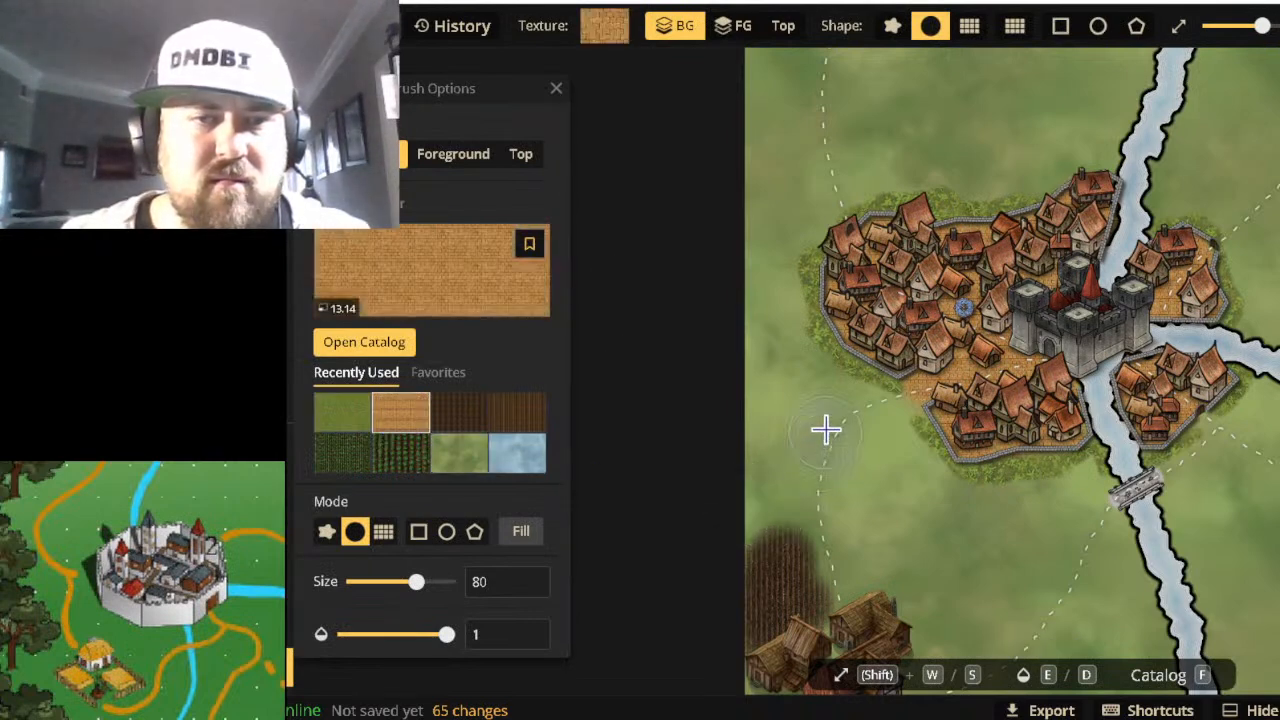
Try a dab of tan brick texture on the plowed field southwest of the town, and undo it.
{"action": "left_click", "coordinate": [786, 572]}
{"action": "key", "text": "ctrl+z"}
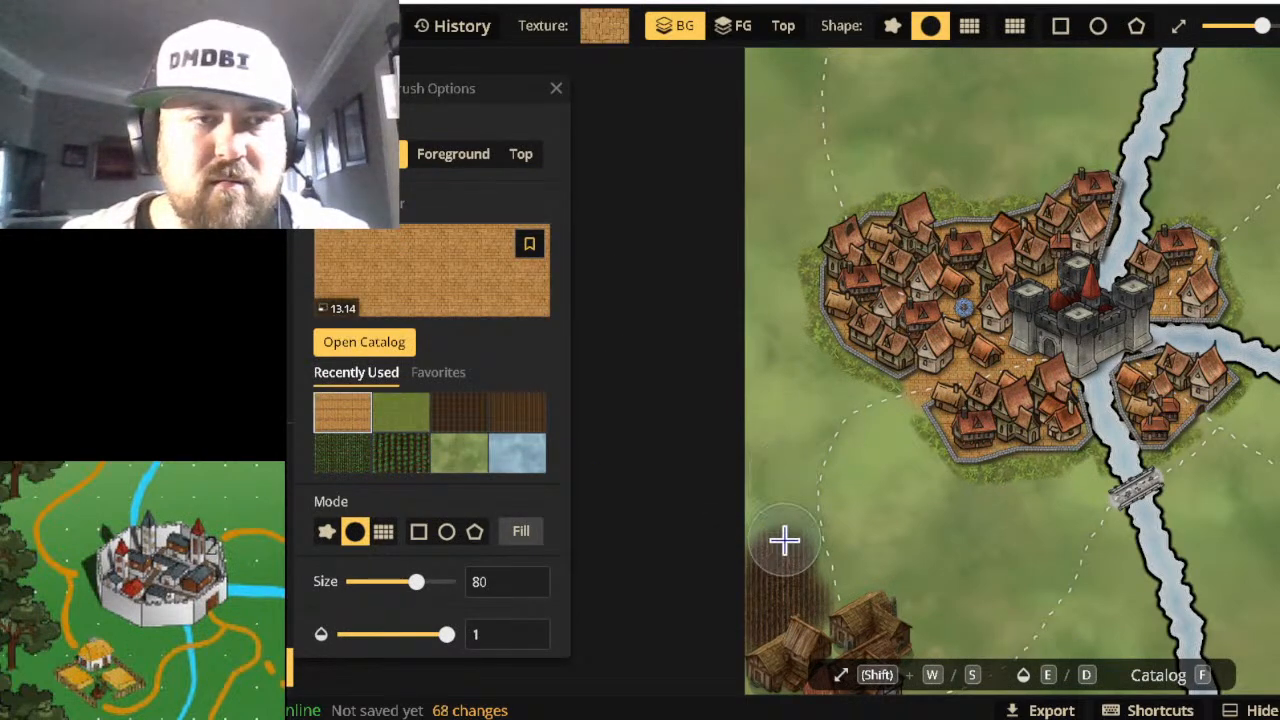
{"action": "scroll", "coordinate": [400, 606], "scroll_direction": "down", "scroll_amount": 1}
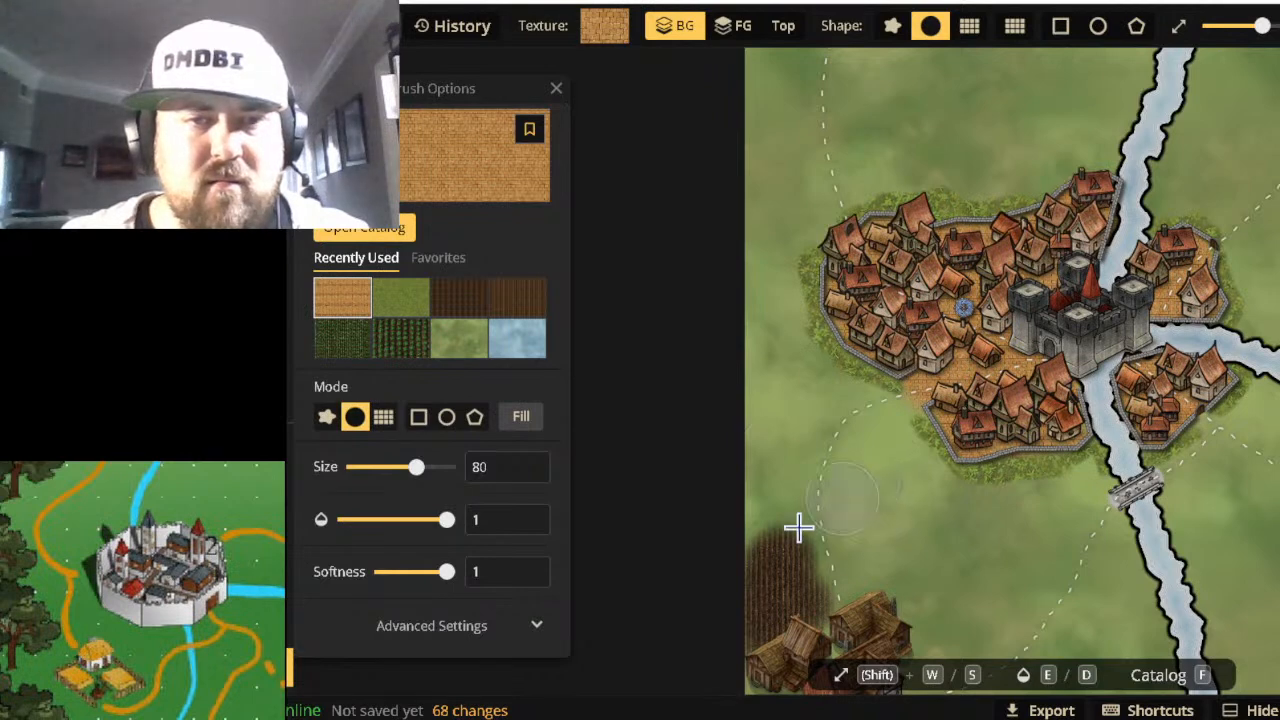
Brush over the tilled patch north of the farmhouses and undo the last stroke.
{"action": "left_click_drag", "start_coordinate": [798, 528], "coordinate": [780, 586]}
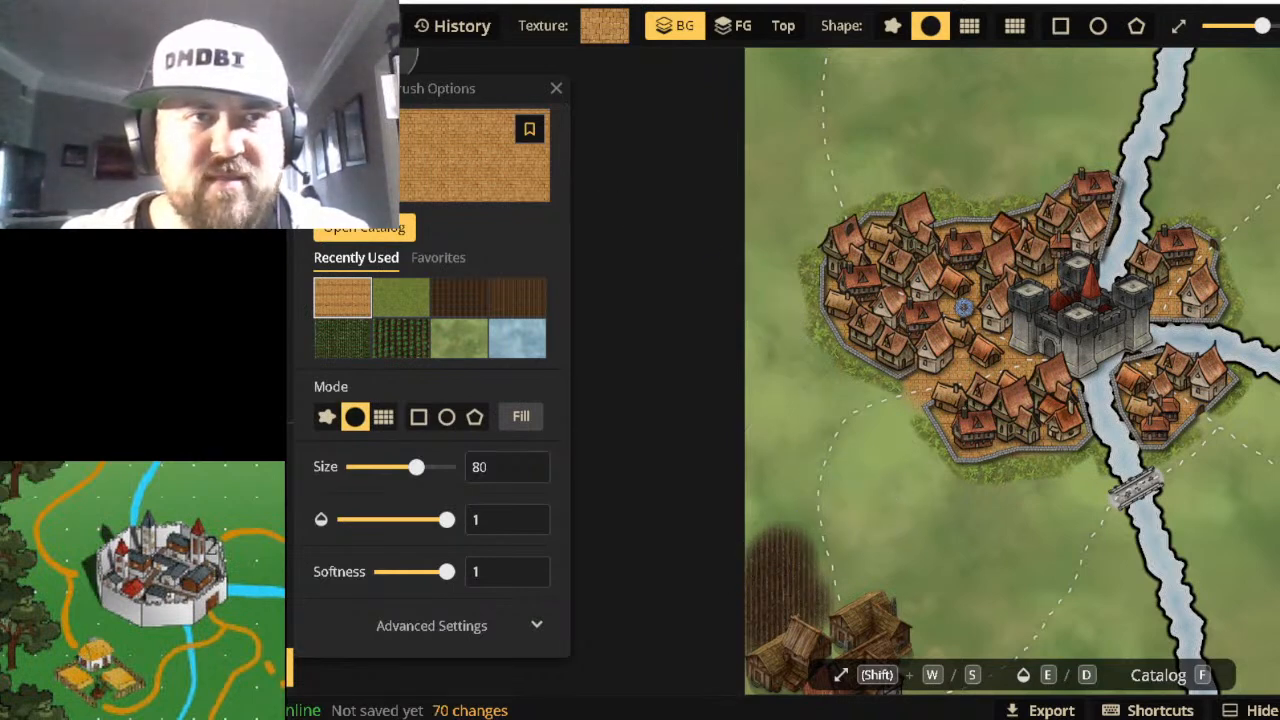
{"action": "key", "text": "ctrl+z"}
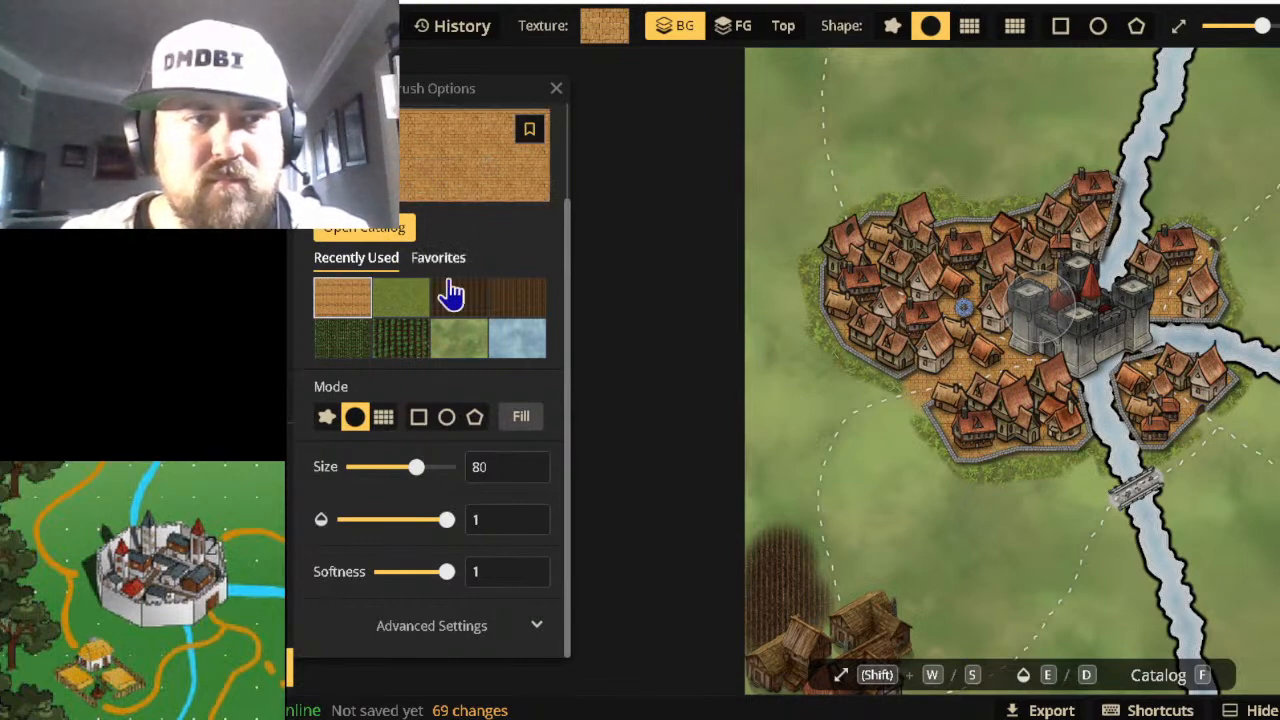
Choose the leafy green crop texture and brush it on the background layer just east of the farm's crop field.
{"action": "left_click", "coordinate": [415, 343]}
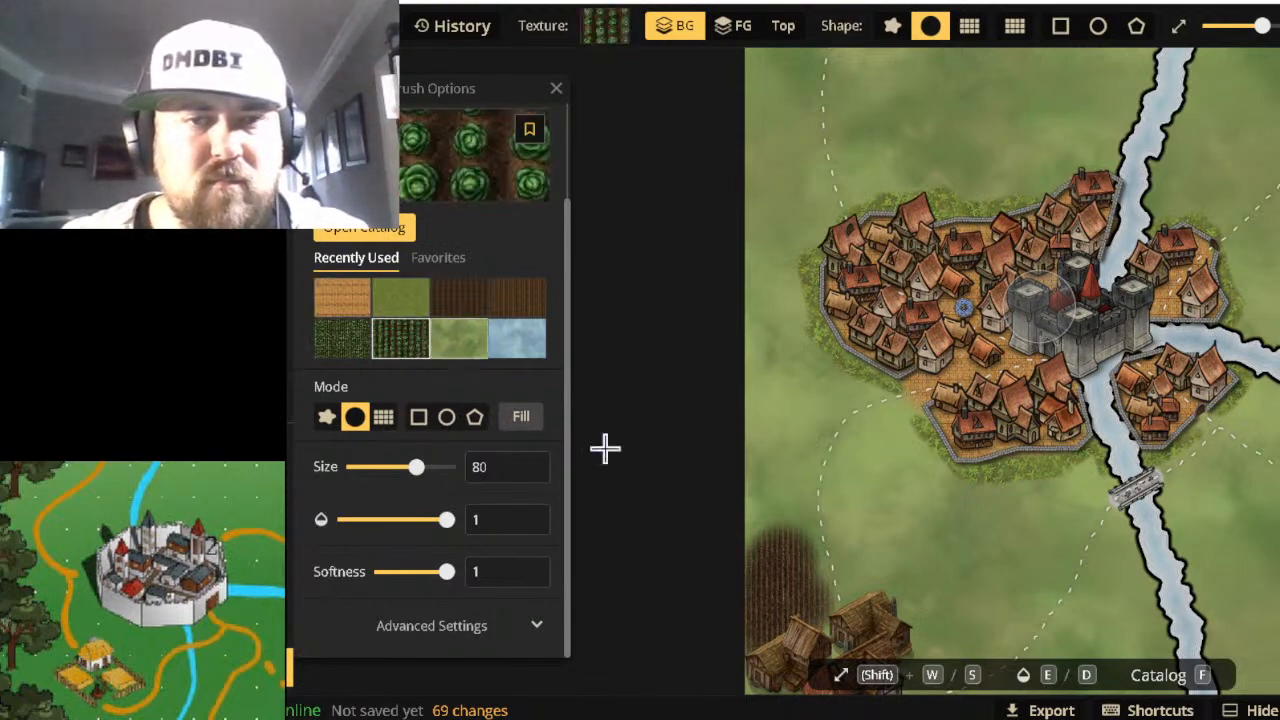
{"action": "scroll", "coordinate": [1130, 612], "scroll_direction": "down", "scroll_amount": 3}
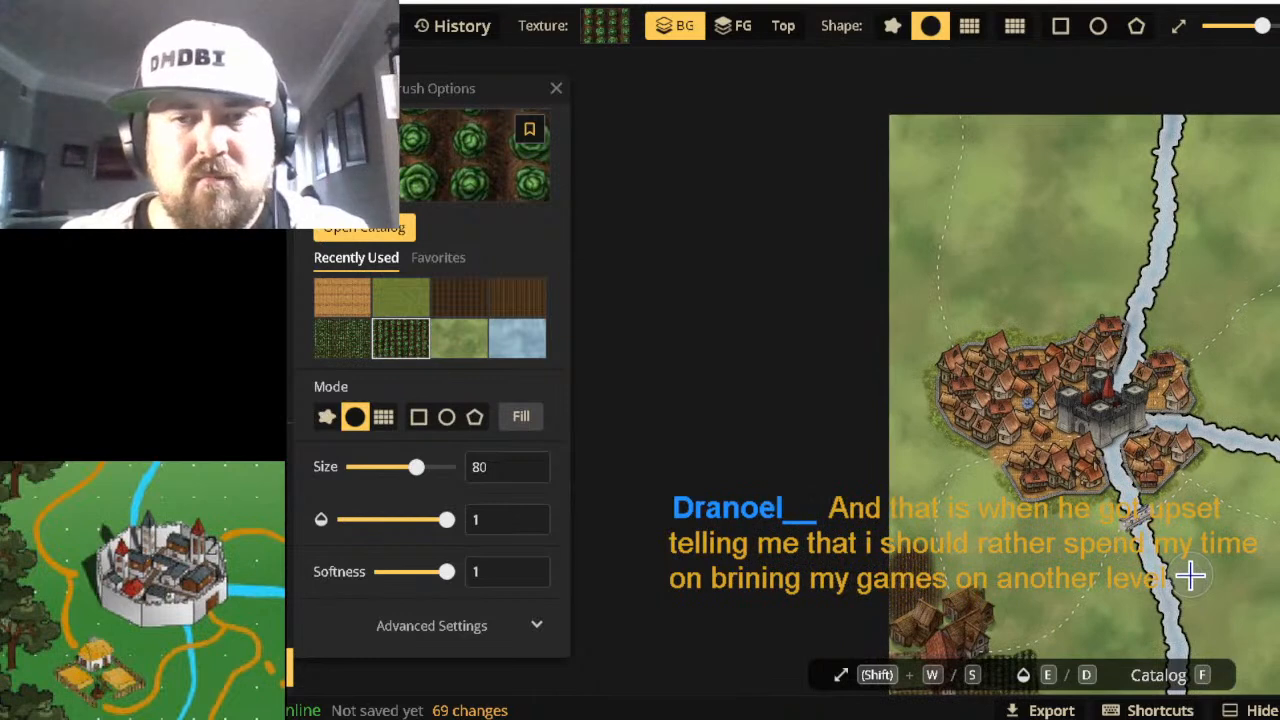
{"action": "left_click_drag", "start_coordinate": [1189, 574], "coordinate": [1169, 346]}
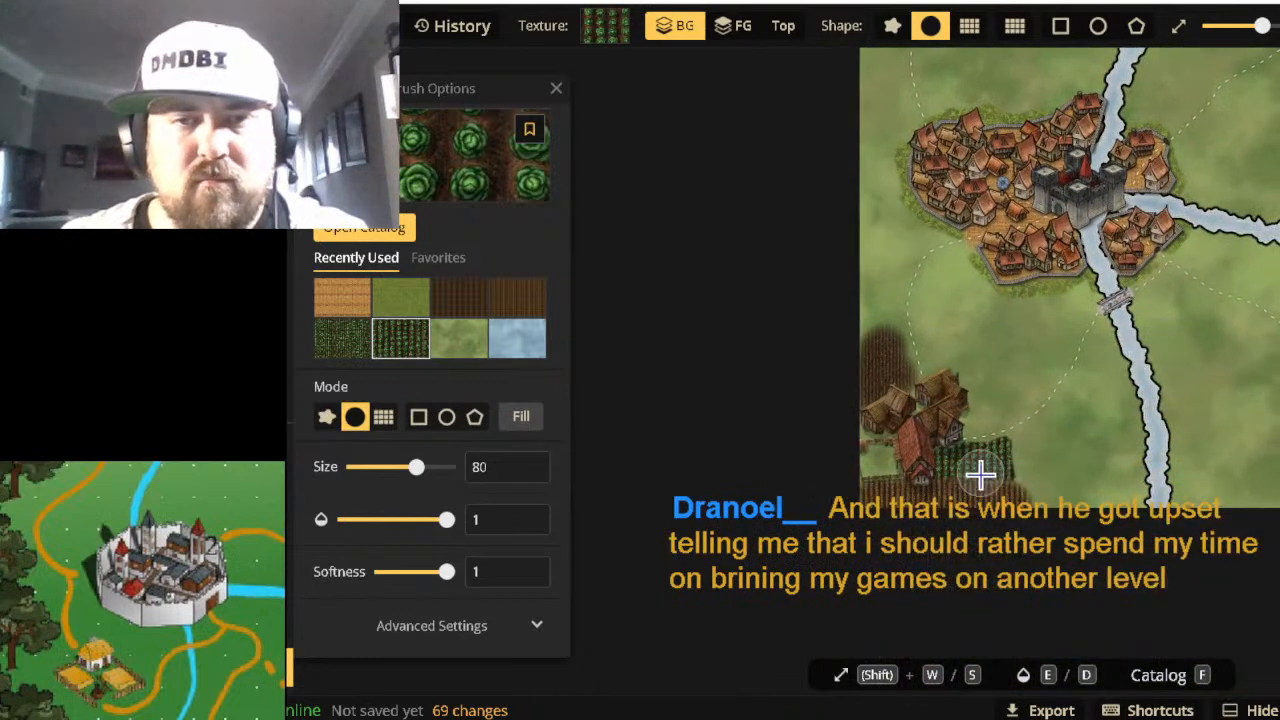
{"action": "left_click", "coordinate": [1050, 456]}
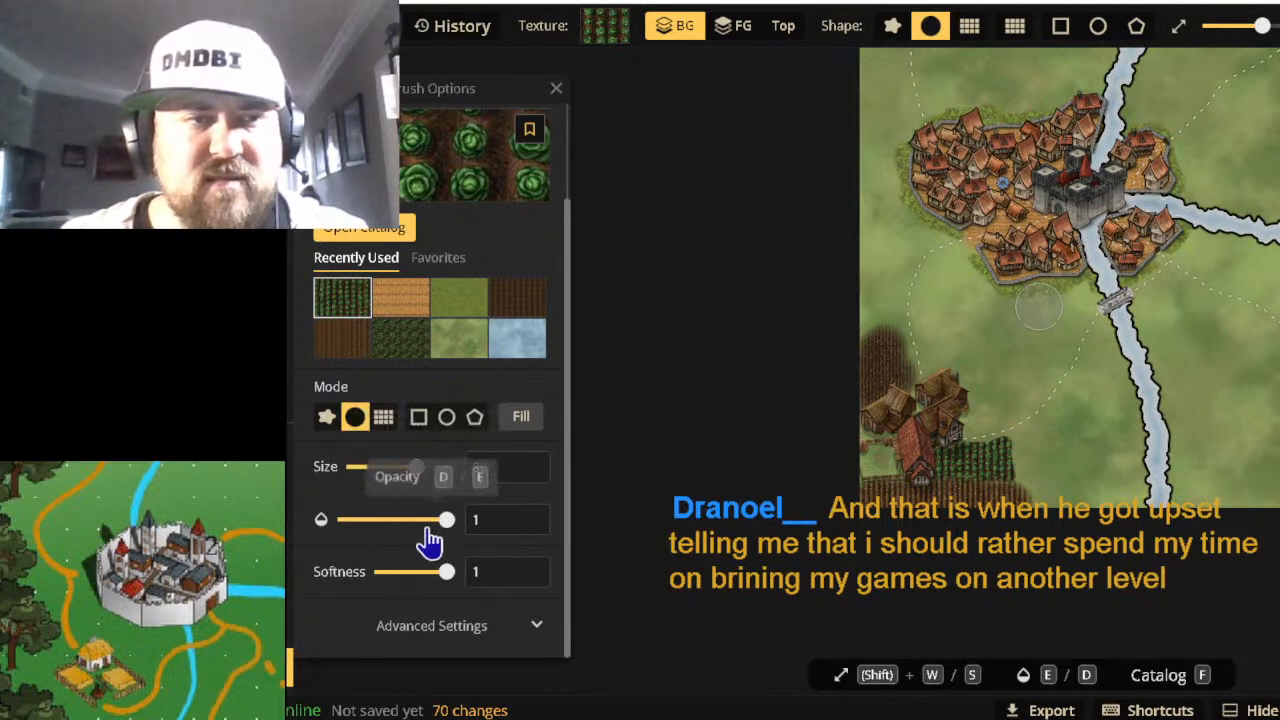
Switch the brush to the Foreground layer, try a green crop stroke east of the farm, and undo it.
{"action": "scroll", "coordinate": [457, 410], "scroll_direction": "up", "scroll_amount": 2}
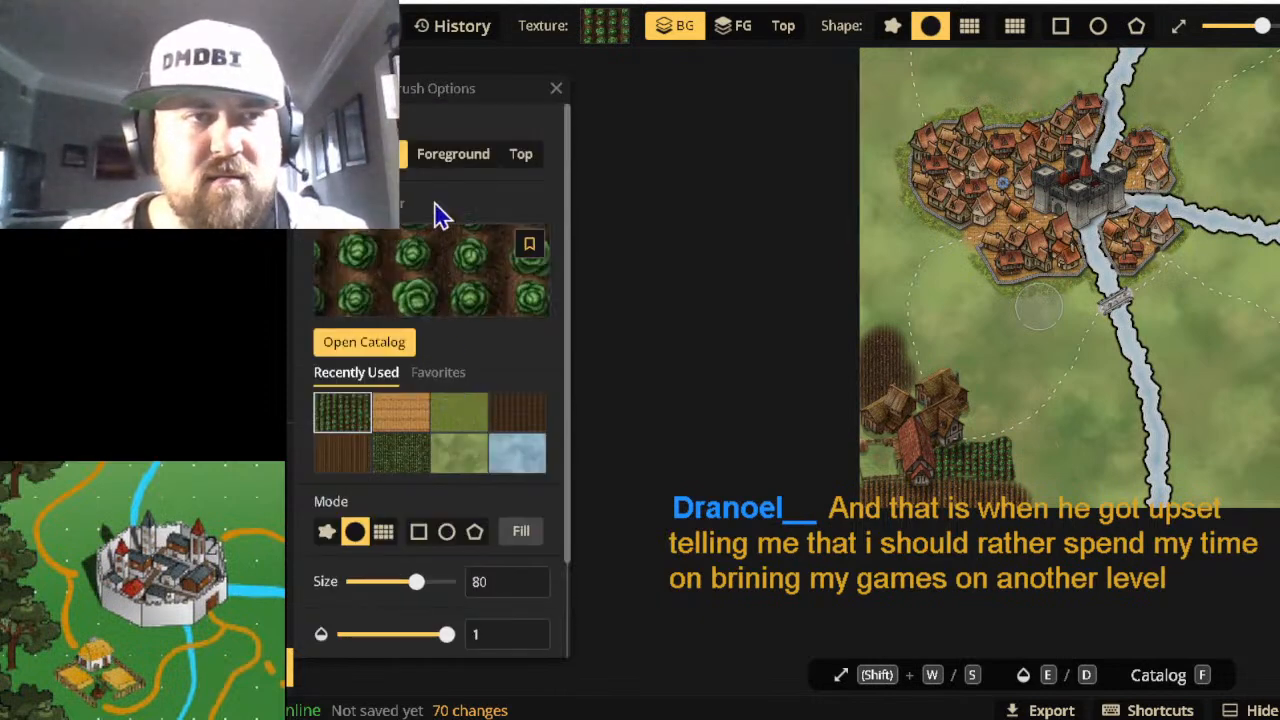
{"action": "left_click", "coordinate": [440, 158]}
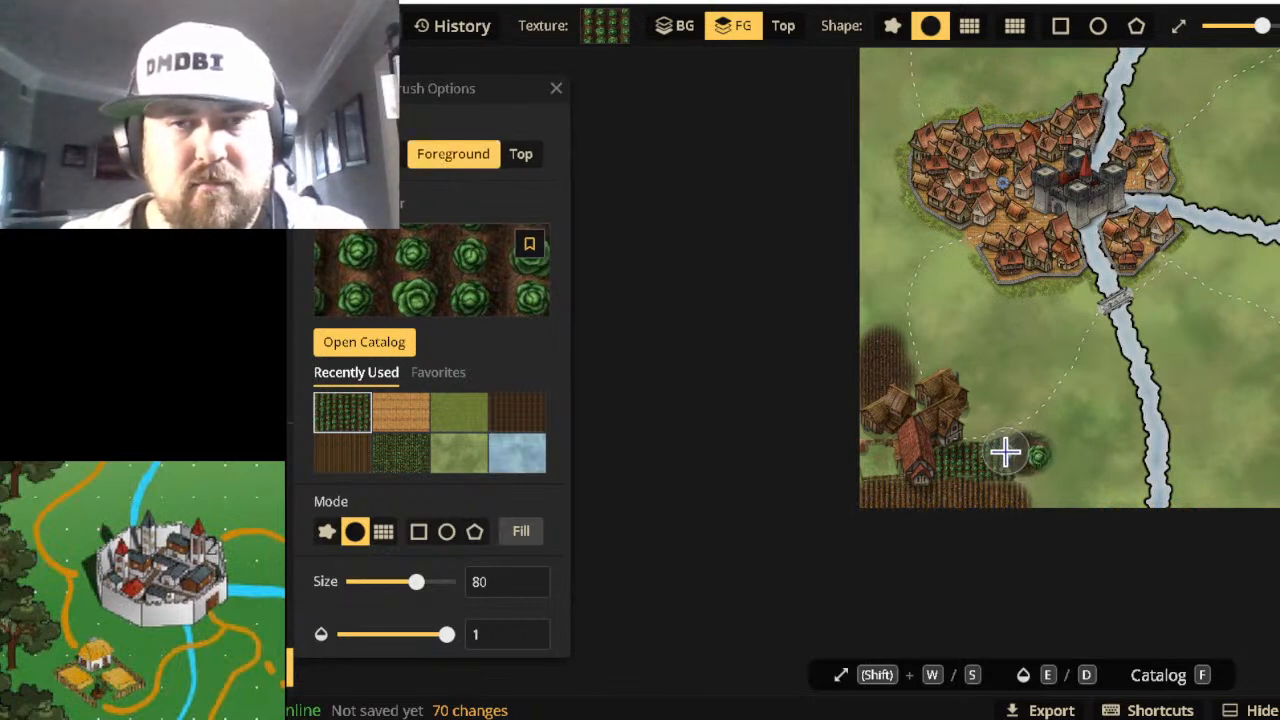
{"action": "left_click_drag", "start_coordinate": [1006, 449], "coordinate": [1083, 457]}
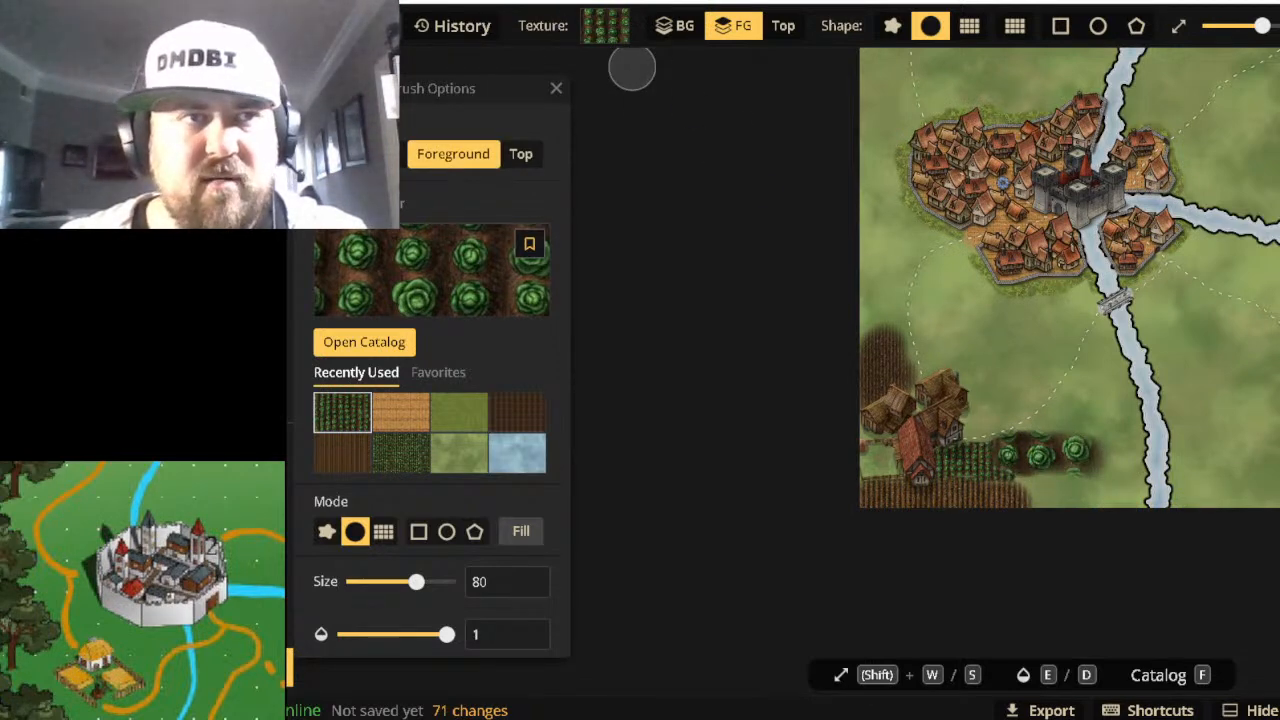
{"action": "key", "text": "ctrl+z"}
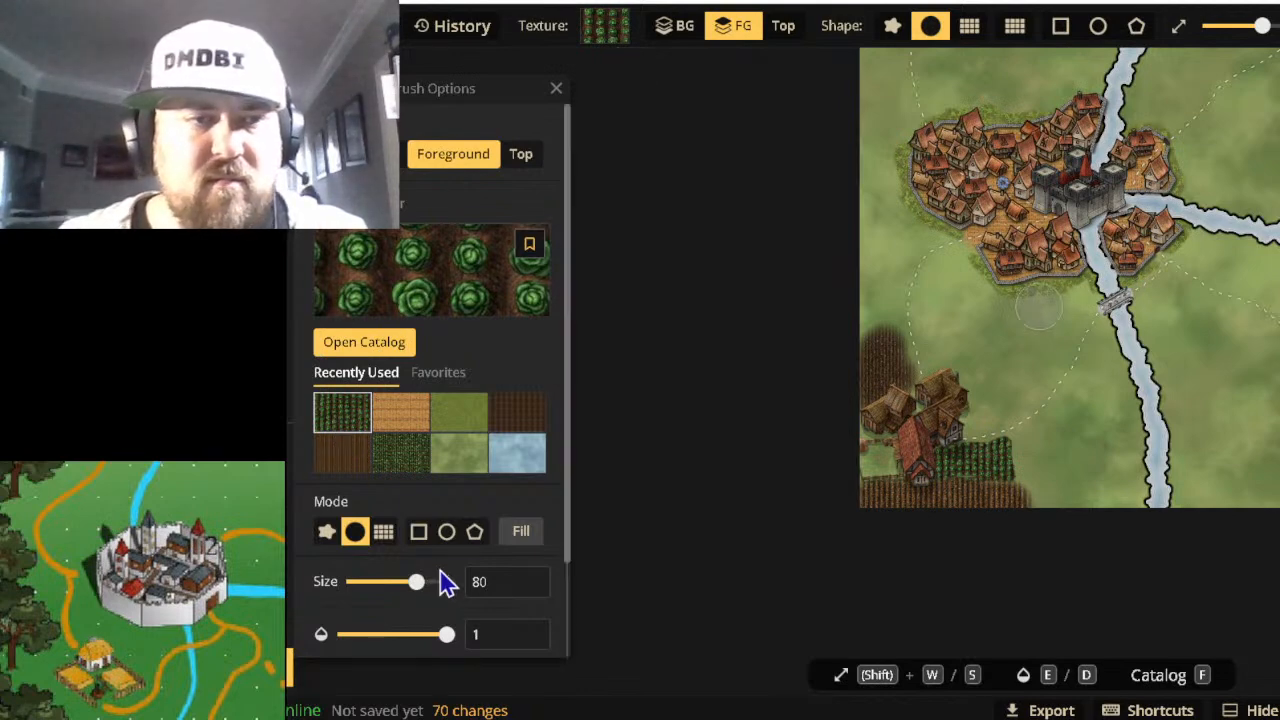
Set the brush size to 66 and the texture placement size to 24.57, and test them beside the crop field.
{"action": "scroll", "coordinate": [425, 610], "scroll_direction": "down", "scroll_amount": 1}
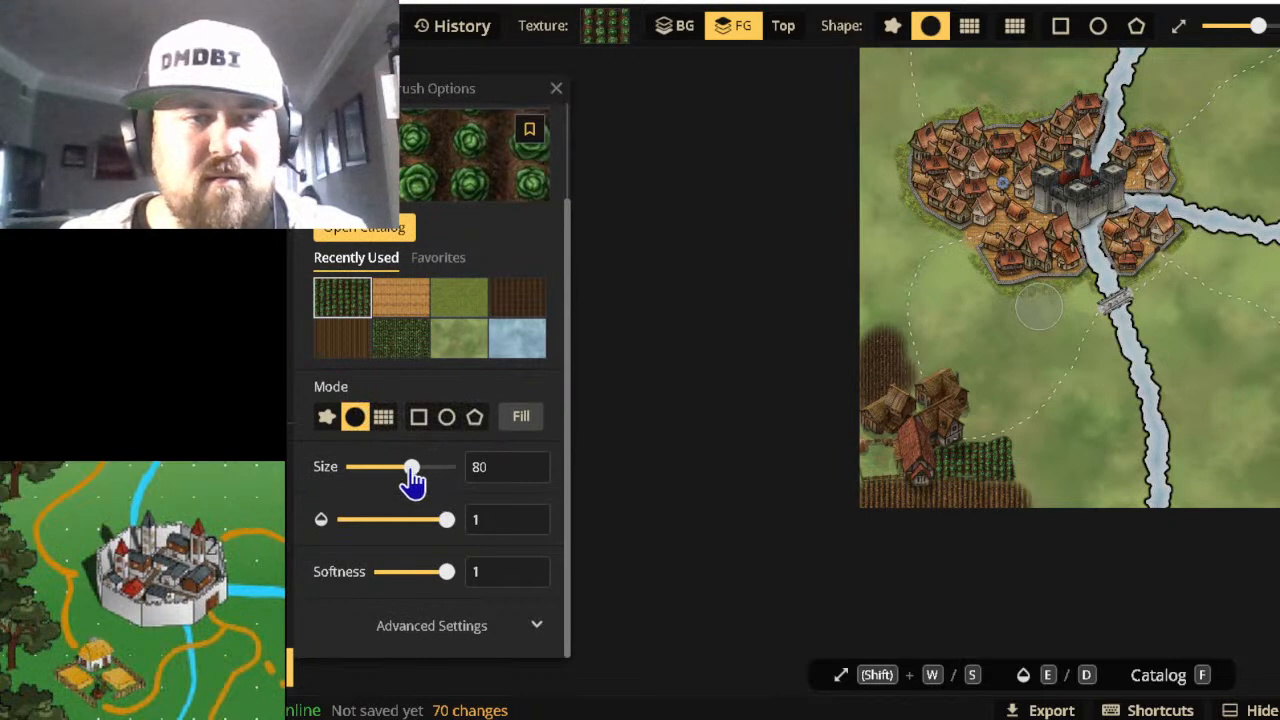
{"action": "left_click_drag", "start_coordinate": [414, 467], "coordinate": [410, 467]}
{"action": "left_click", "coordinate": [441, 628]}
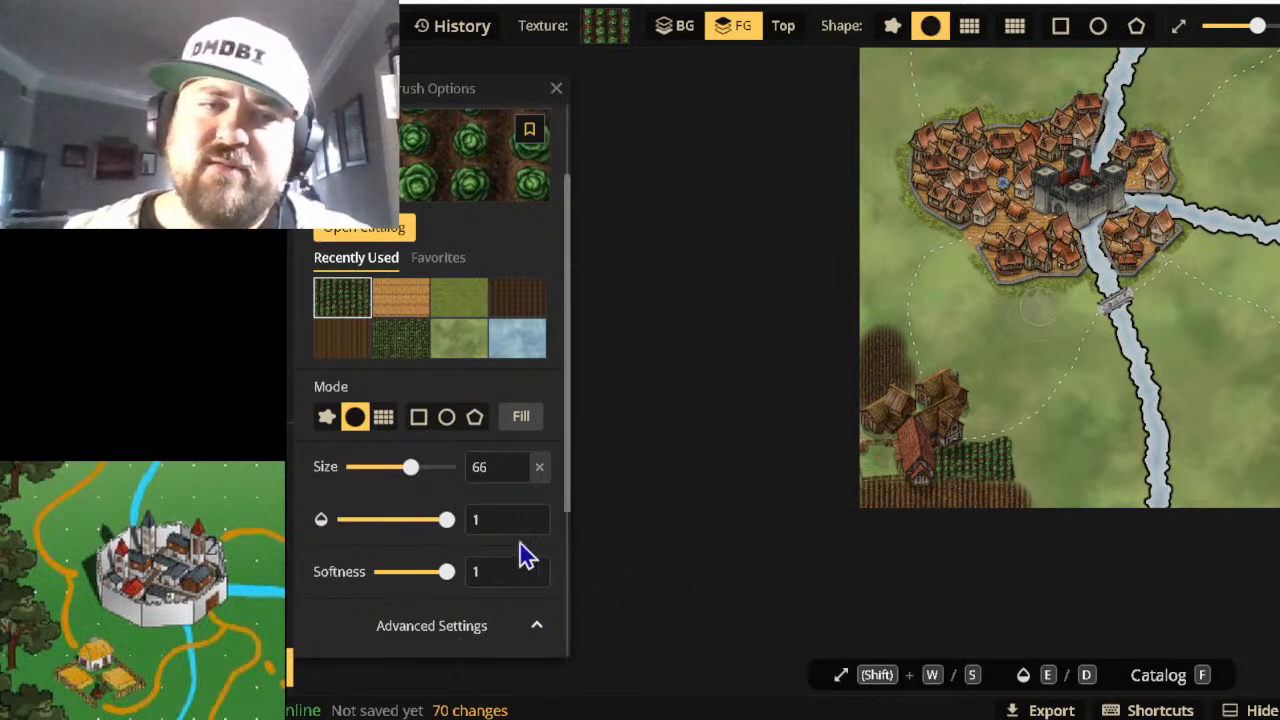
{"action": "scroll", "coordinate": [394, 594], "scroll_direction": "down", "scroll_amount": 3}
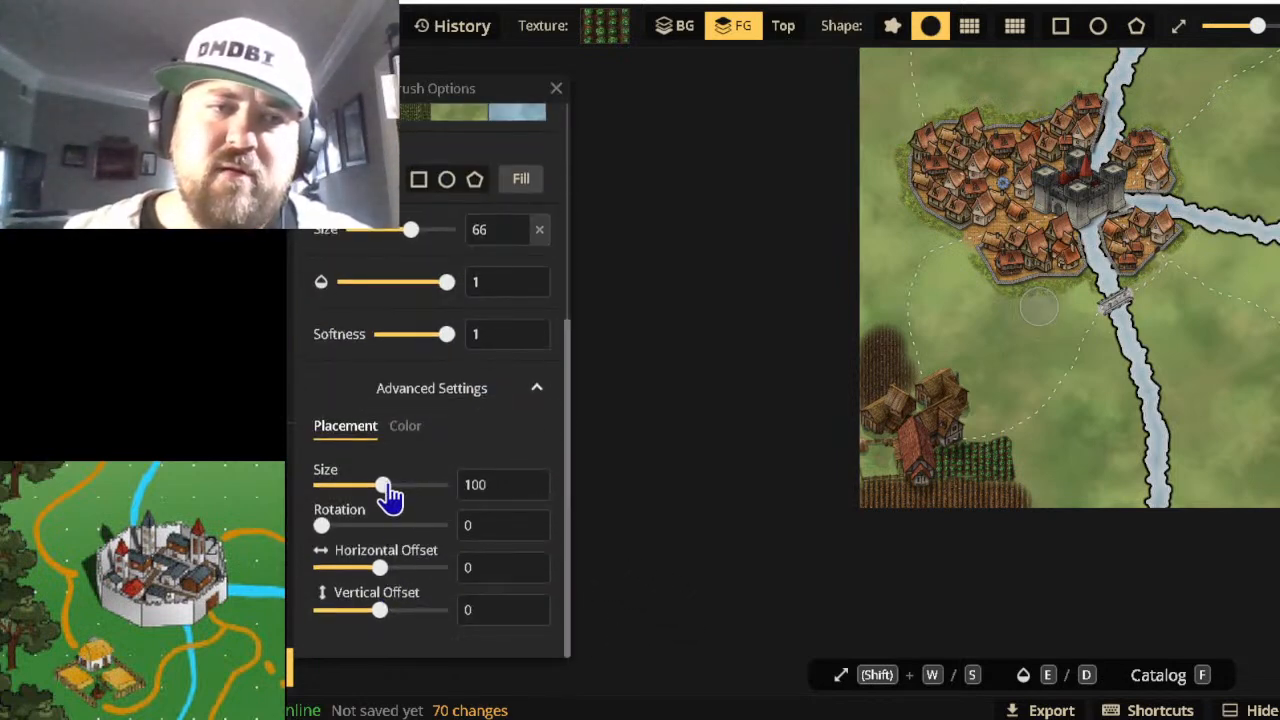
{"action": "left_click_drag", "start_coordinate": [386, 488], "coordinate": [350, 506]}
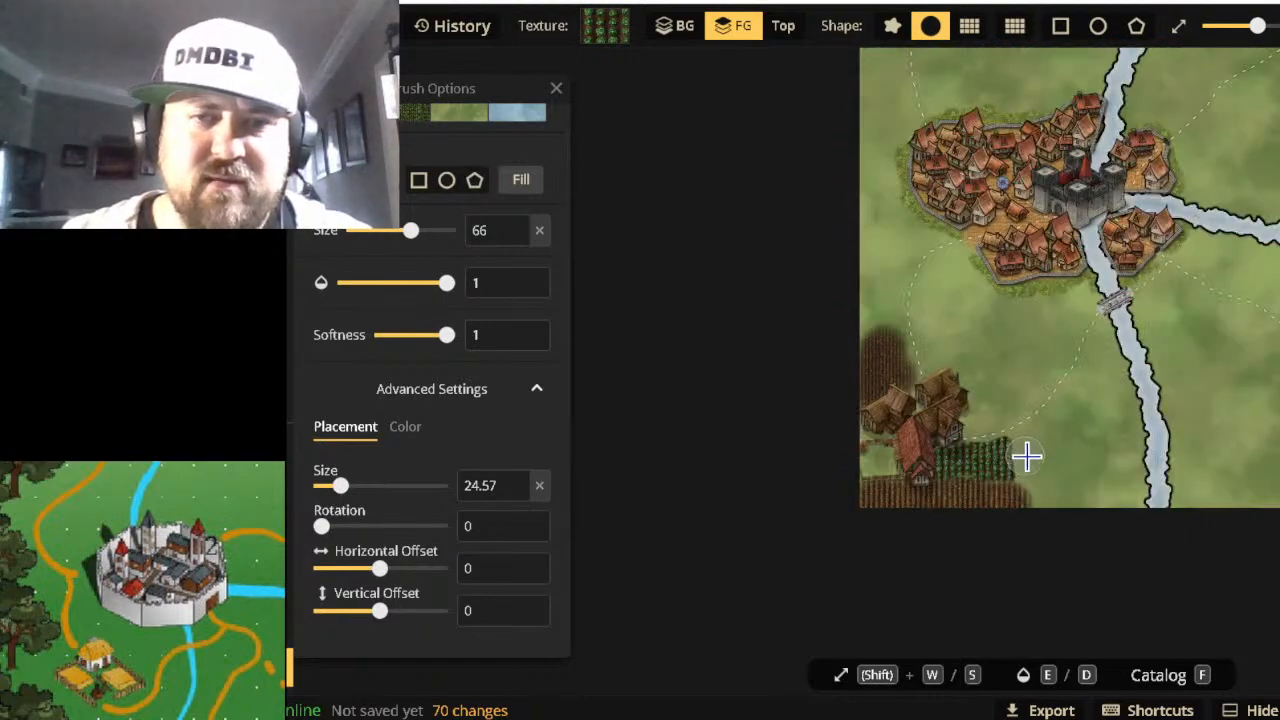
{"action": "scroll", "coordinate": [1025, 455], "scroll_direction": "up", "scroll_amount": 4}
{"action": "left_click_drag", "start_coordinate": [1020, 457], "coordinate": [1089, 497]}
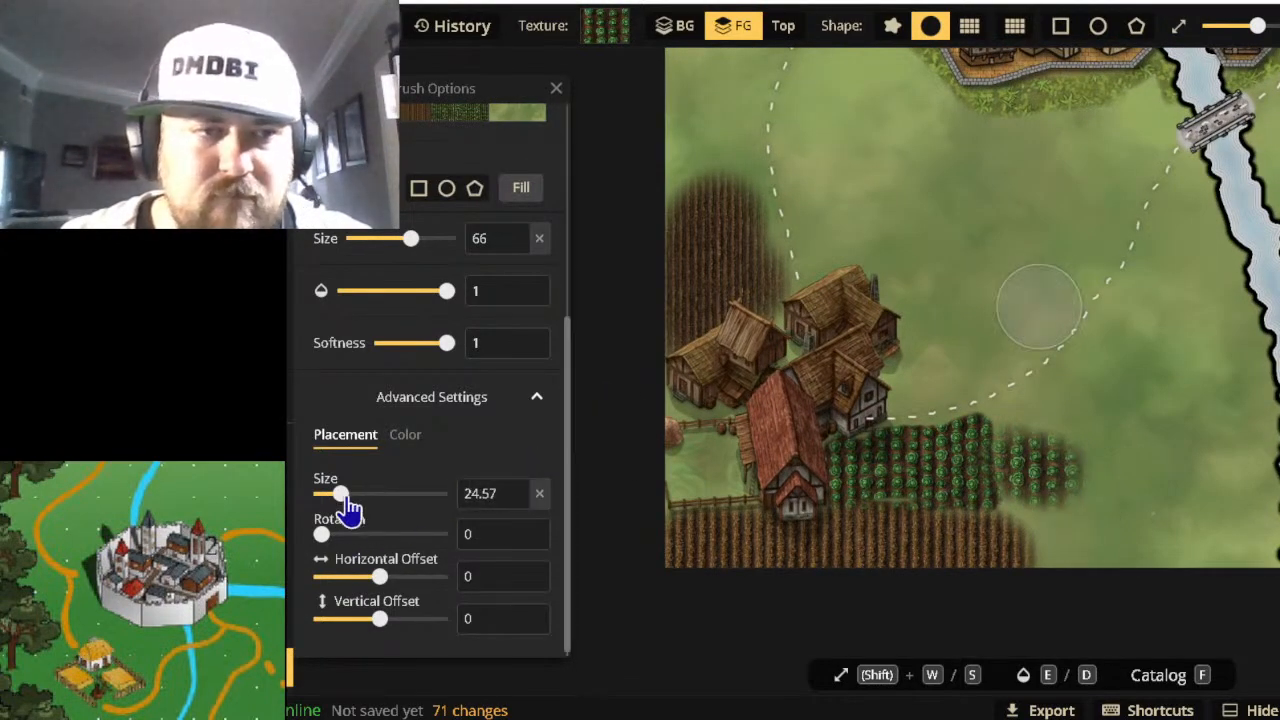
Set the texture placement size to 18.56 and paint the green crop field eastward from the farm below the dotted path.
{"action": "left_click_drag", "start_coordinate": [341, 493], "coordinate": [333, 493]}
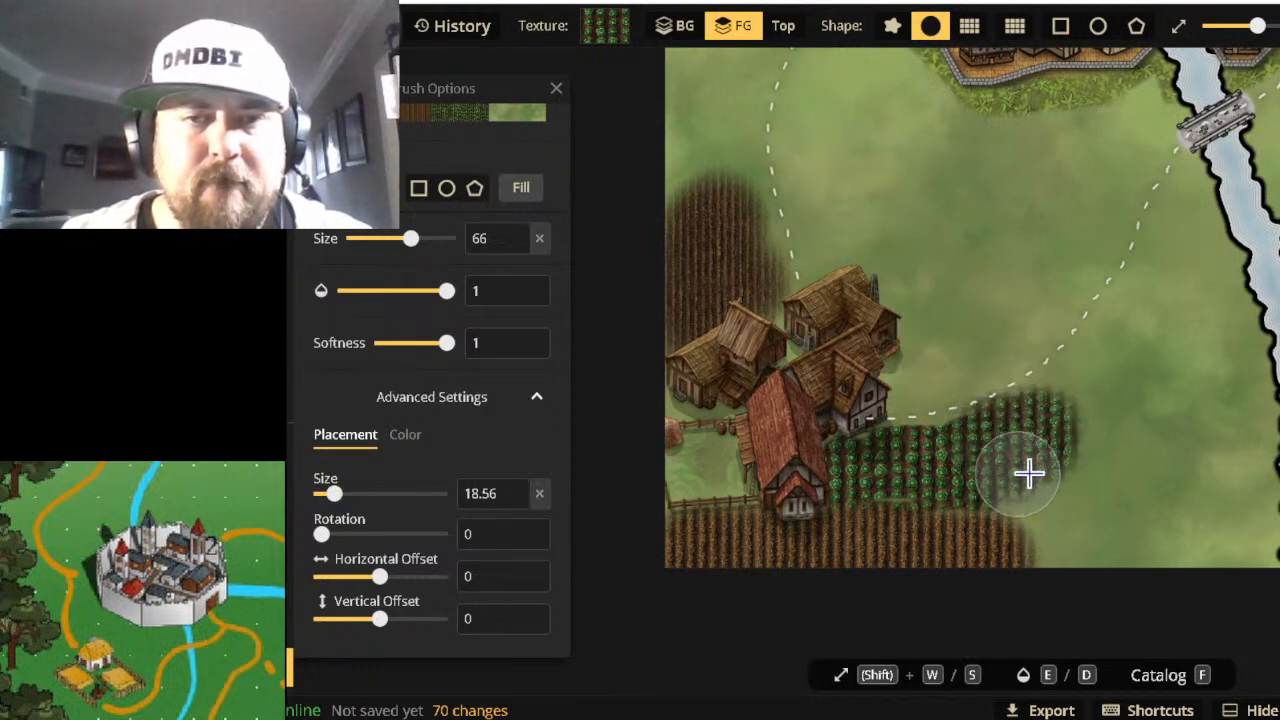
{"action": "mouse_move", "coordinate": [1029, 474]}
{"action": "left_mouse_down"}
{"action": "mouse_move", "coordinate": [1054, 477]}
{"action": "mouse_move", "coordinate": [1034, 480]}
{"action": "mouse_move", "coordinate": [1066, 449]}
{"action": "mouse_move", "coordinate": [1062, 428]}
{"action": "left_mouse_up"}
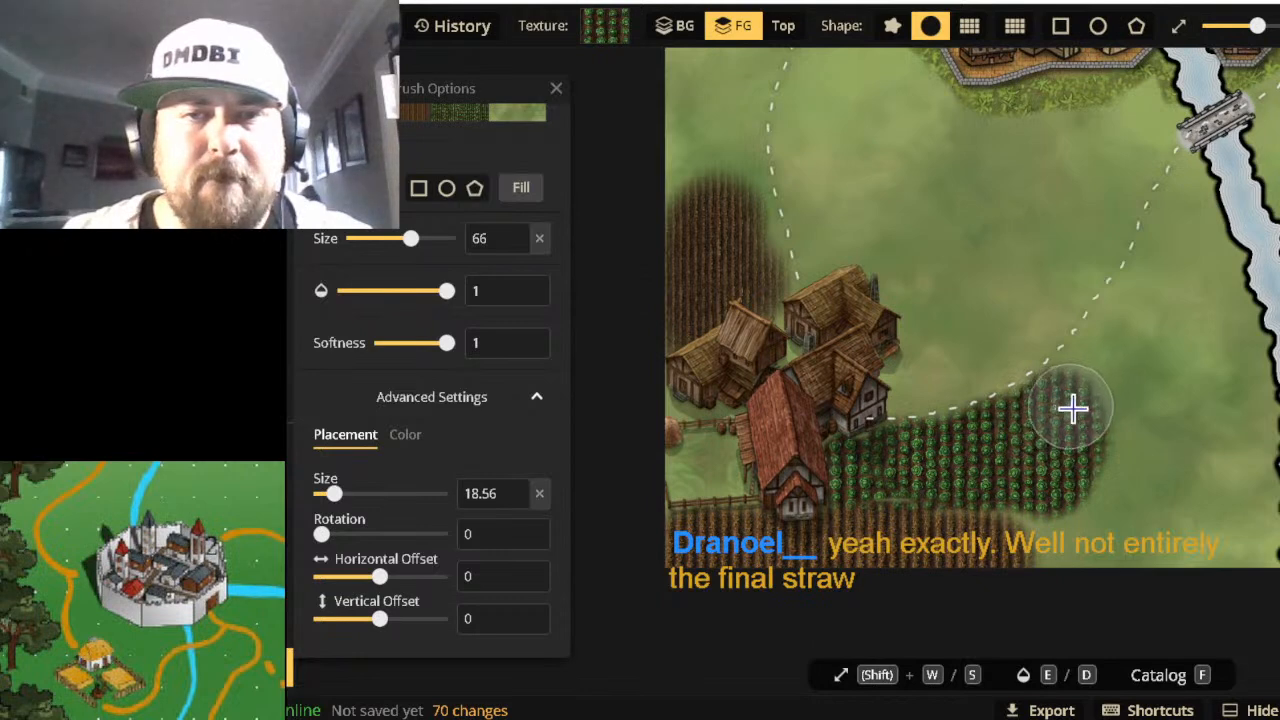
{"action": "mouse_move", "coordinate": [1073, 407]}
{"action": "left_mouse_down"}
{"action": "mouse_move", "coordinate": [1048, 472]}
{"action": "mouse_move", "coordinate": [1073, 443]}
{"action": "mouse_move", "coordinate": [1041, 479]}
{"action": "mouse_move", "coordinate": [881, 459]}
{"action": "left_mouse_up"}
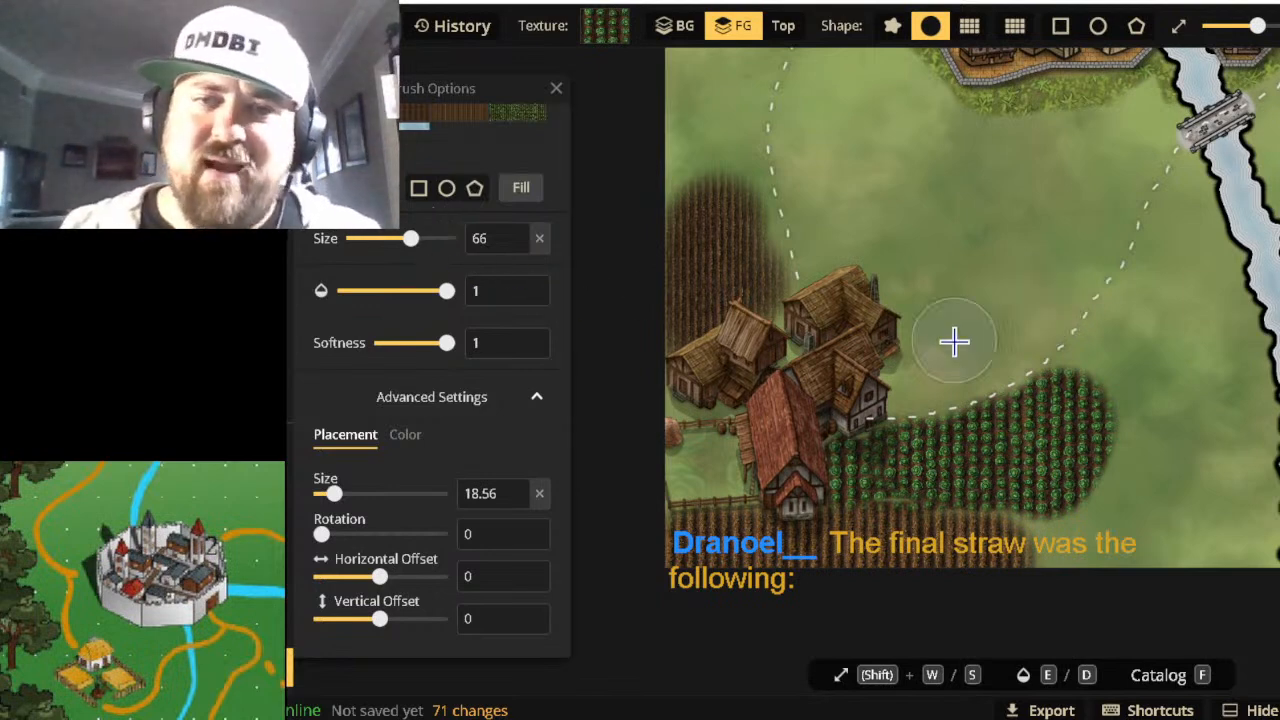
Paint the brown tilled-soil texture along the map's southern edge, extending the ploughed field eastward below the green crops.
{"action": "scroll", "coordinate": [440, 230], "scroll_direction": "up", "scroll_amount": 4}
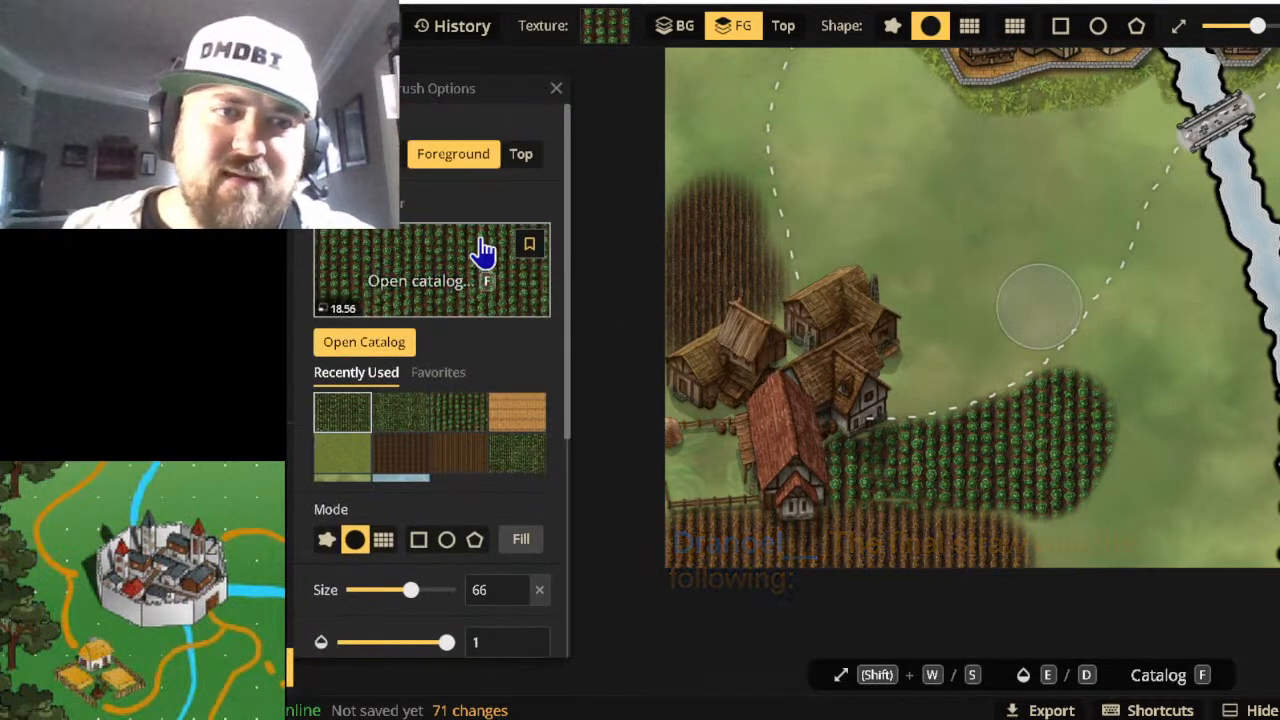
{"action": "left_click", "coordinate": [458, 462]}
{"action": "mouse_move", "coordinate": [975, 547]}
{"action": "left_mouse_down"}
{"action": "mouse_move", "coordinate": [1114, 543]}
{"action": "mouse_move", "coordinate": [871, 566]}
{"action": "left_mouse_up"}
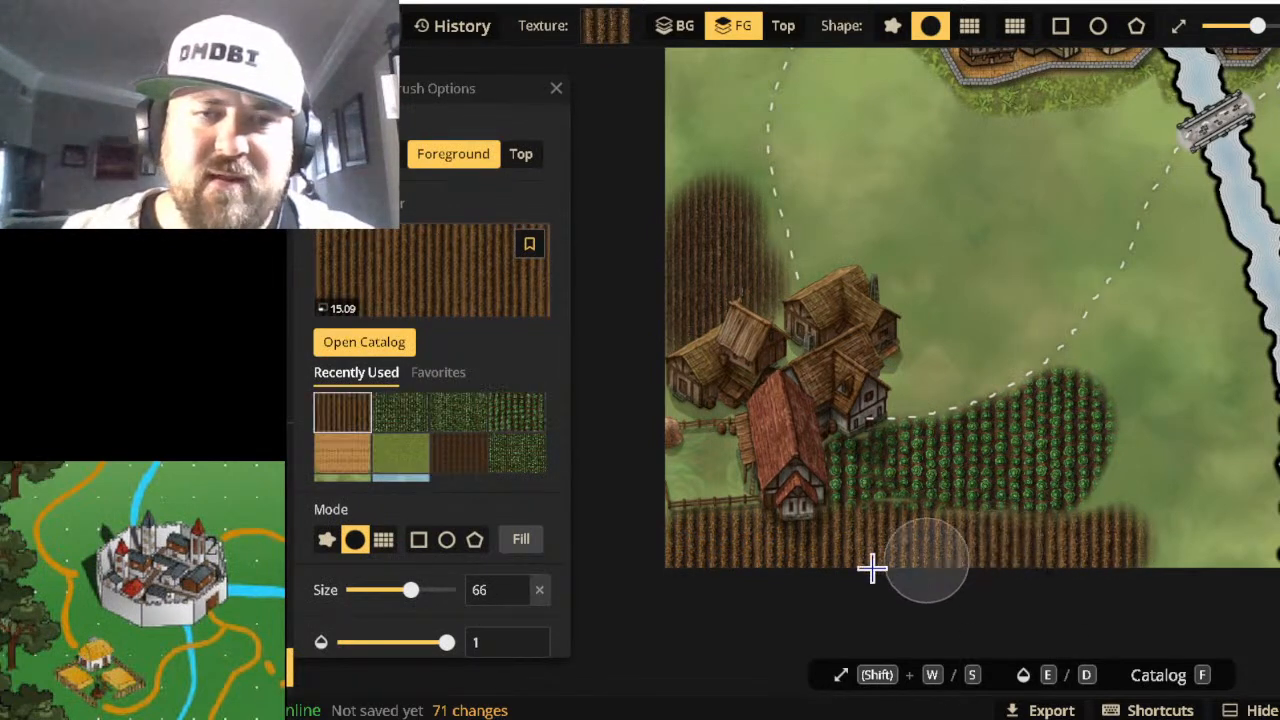
{"action": "mouse_move", "coordinate": [1144, 505]}
{"action": "left_mouse_down"}
{"action": "mouse_move", "coordinate": [1098, 551]}
{"action": "mouse_move", "coordinate": [1161, 520]}
{"action": "mouse_move", "coordinate": [1169, 553]}
{"action": "mouse_move", "coordinate": [1179, 525]}
{"action": "mouse_move", "coordinate": [1188, 547]}
{"action": "mouse_move", "coordinate": [1178, 514]}
{"action": "mouse_move", "coordinate": [1161, 521]}
{"action": "mouse_move", "coordinate": [1197, 499]}
{"action": "mouse_move", "coordinate": [1130, 505]}
{"action": "mouse_move", "coordinate": [1108, 528]}
{"action": "mouse_move", "coordinate": [1126, 510]}
{"action": "mouse_move", "coordinate": [1248, 492]}
{"action": "mouse_move", "coordinate": [1236, 550]}
{"action": "mouse_move", "coordinate": [1243, 561]}
{"action": "mouse_move", "coordinate": [1244, 535]}
{"action": "mouse_move", "coordinate": [1249, 564]}
{"action": "mouse_move", "coordinate": [1246, 504]}
{"action": "left_mouse_up"}
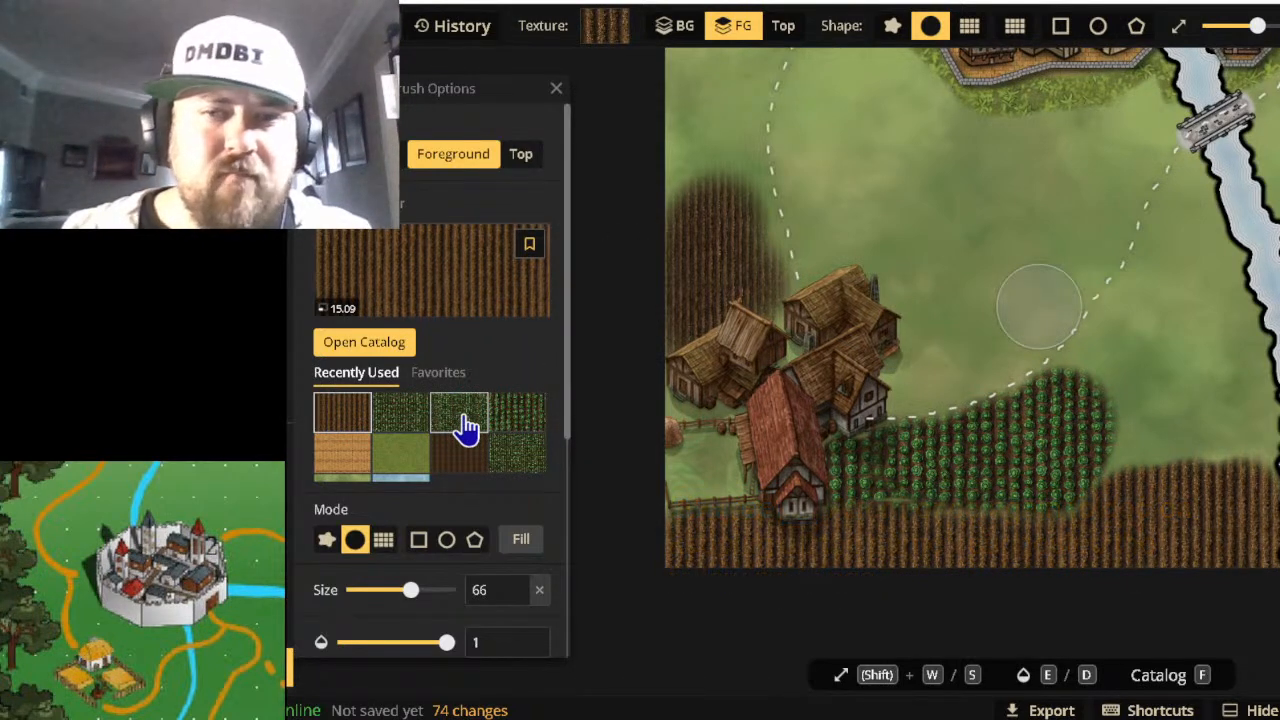
Compare the recently used green crop, tilled-soil and grass textures for the next field.
{"action": "left_click", "coordinate": [517, 465]}
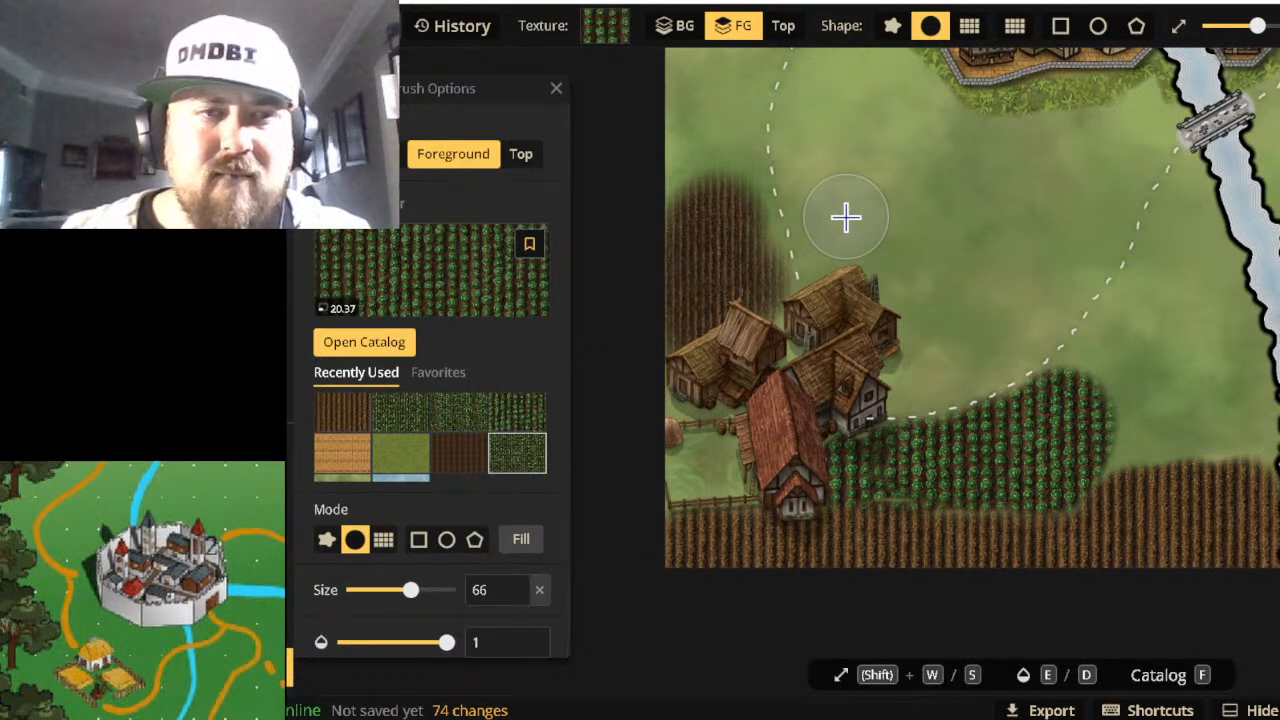
{"action": "left_click", "coordinate": [514, 430]}
{"action": "left_click", "coordinate": [520, 466]}
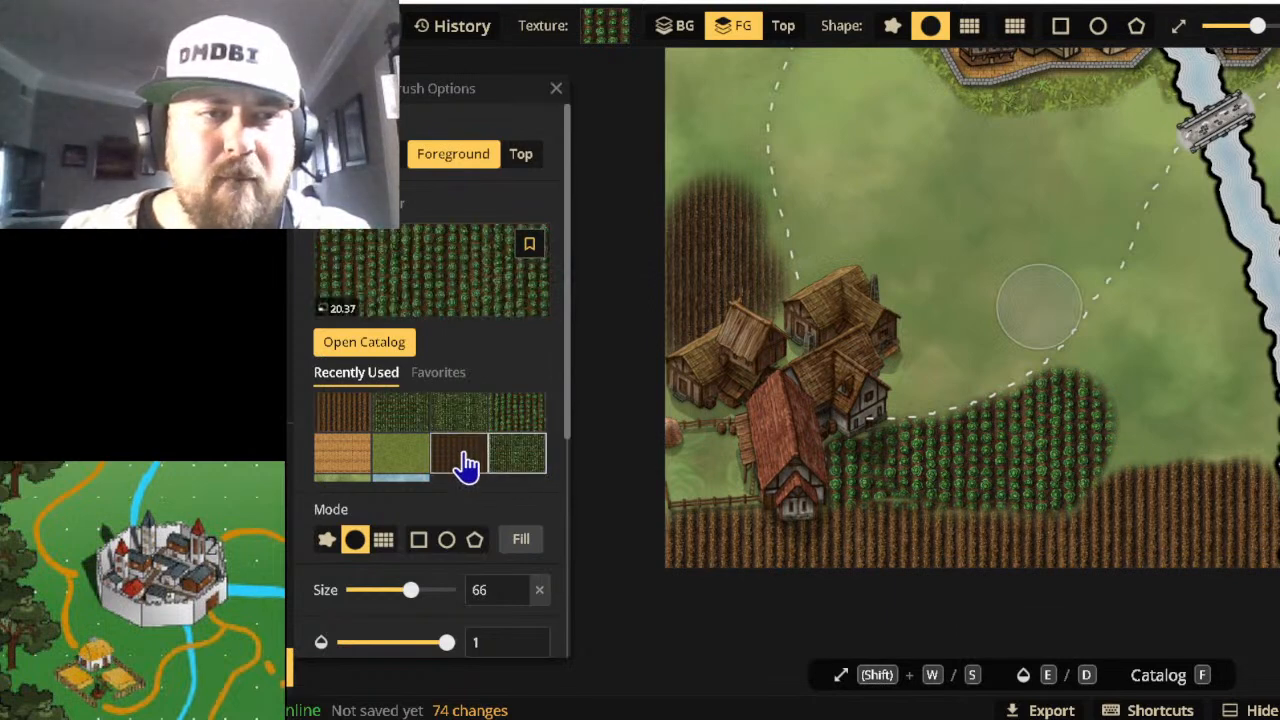
{"action": "left_click", "coordinate": [467, 465]}
{"action": "left_click", "coordinate": [389, 463]}
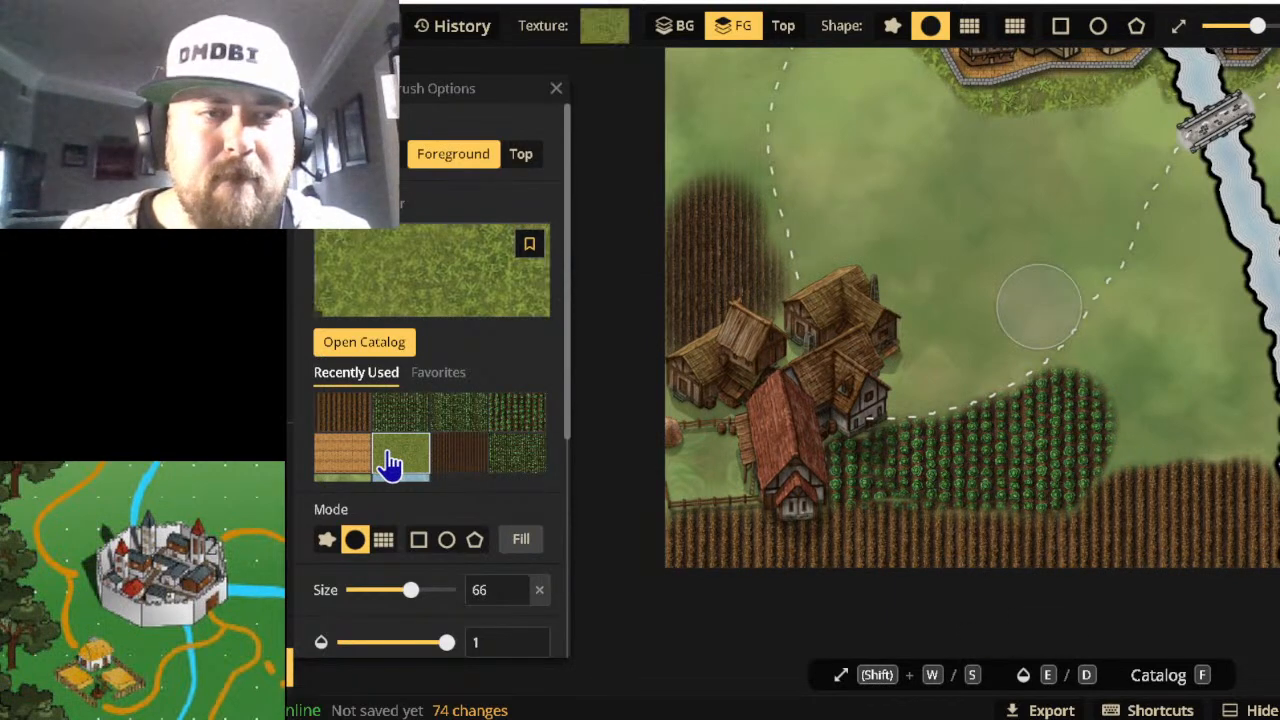
Open the texture catalog and look through the Watercolor Battlemaps textures for a suitable field texture.
{"action": "left_click", "coordinate": [355, 283]}
{"action": "scroll", "coordinate": [1128, 482], "scroll_direction": "down", "scroll_amount": 4}
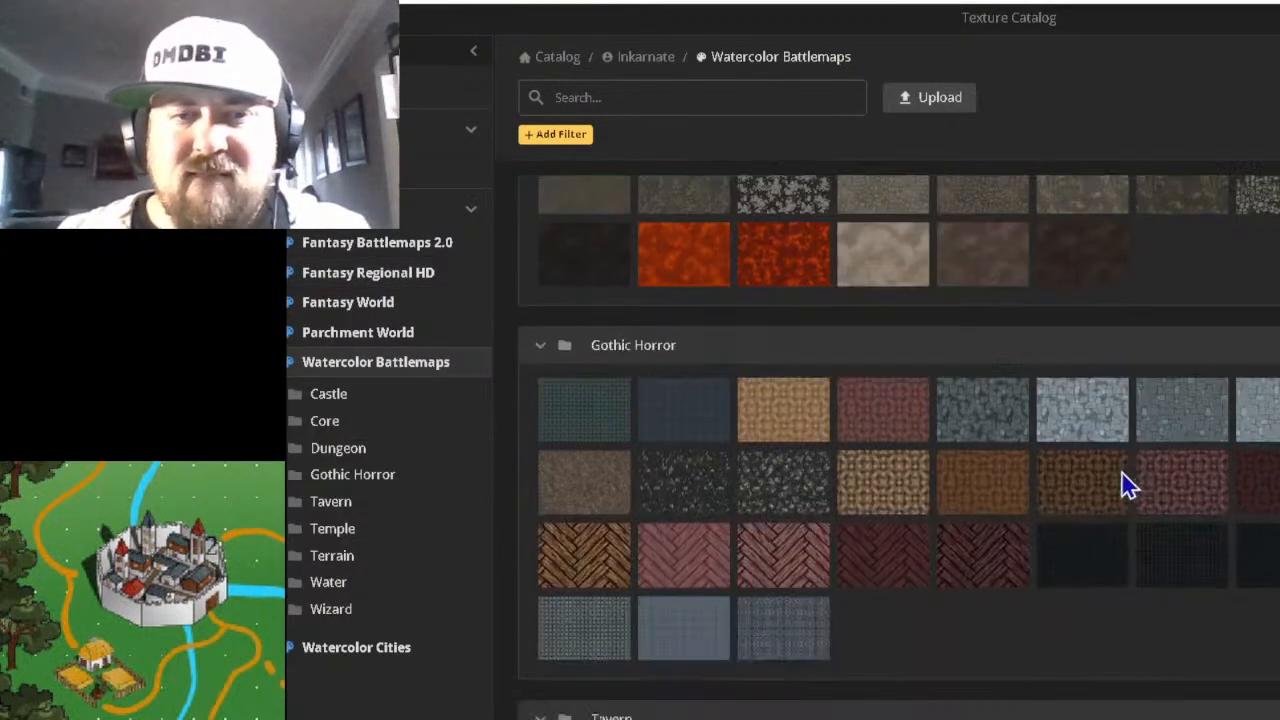
{"action": "scroll", "coordinate": [1128, 487], "scroll_direction": "down", "scroll_amount": 1}
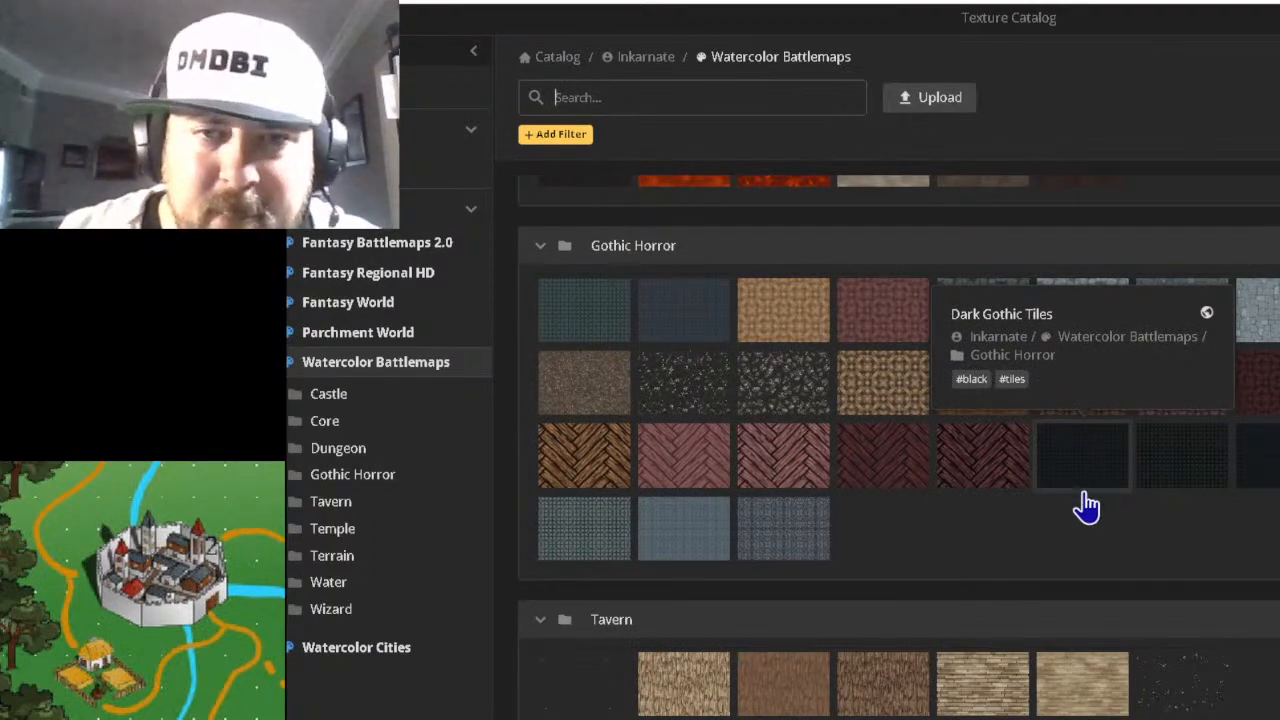
{"action": "scroll", "coordinate": [1080, 506], "scroll_direction": "up", "scroll_amount": 5}
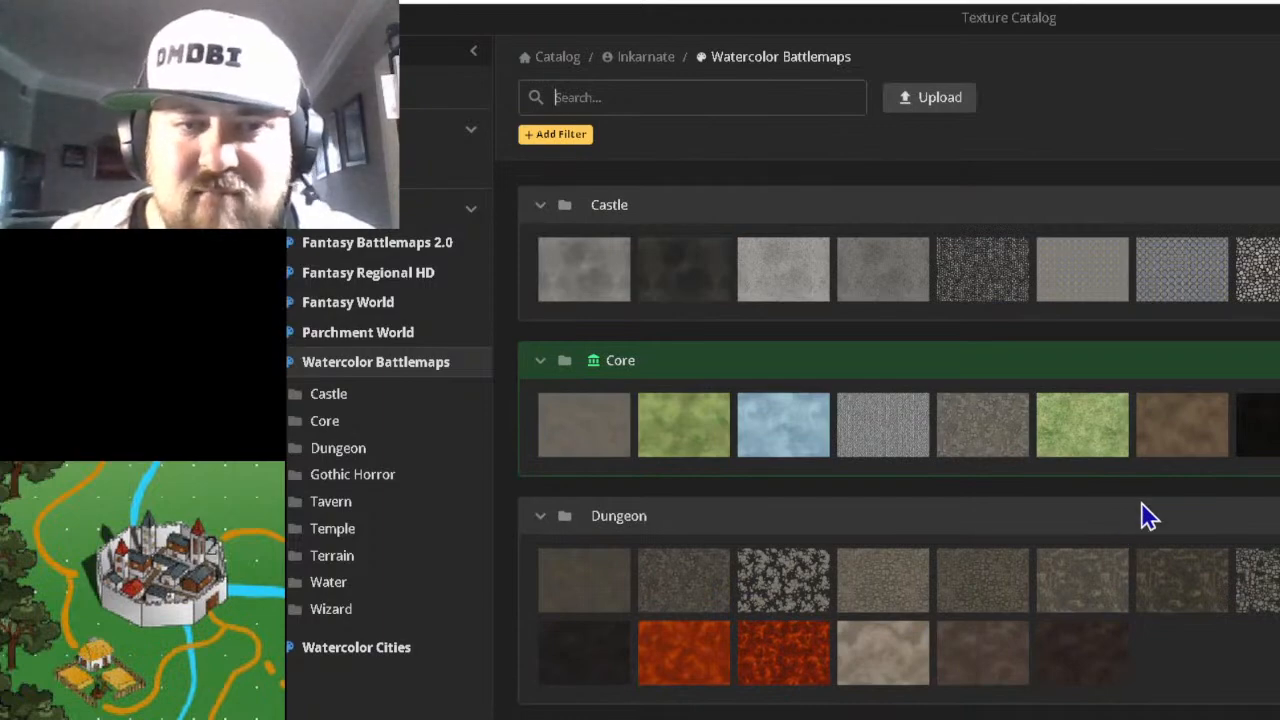
{"action": "scroll", "coordinate": [1148, 516], "scroll_direction": "down", "scroll_amount": 12}
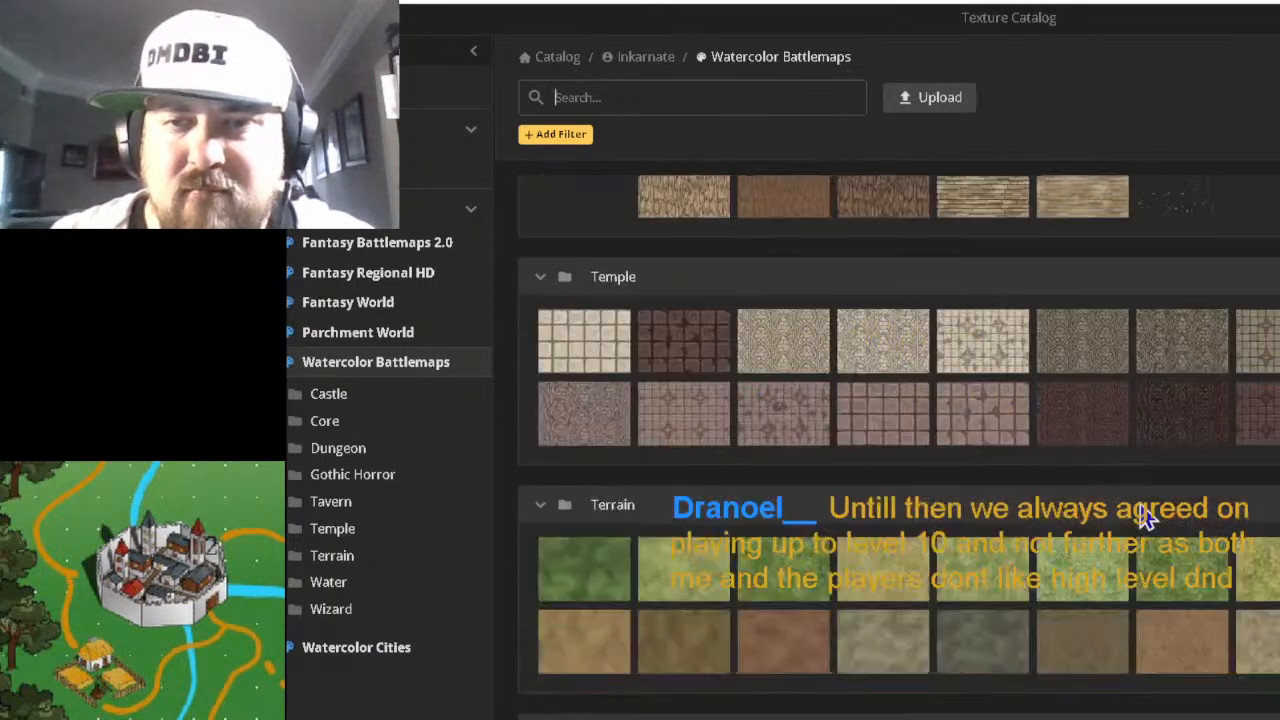
{"action": "scroll", "coordinate": [1140, 514], "scroll_direction": "down", "scroll_amount": 2}
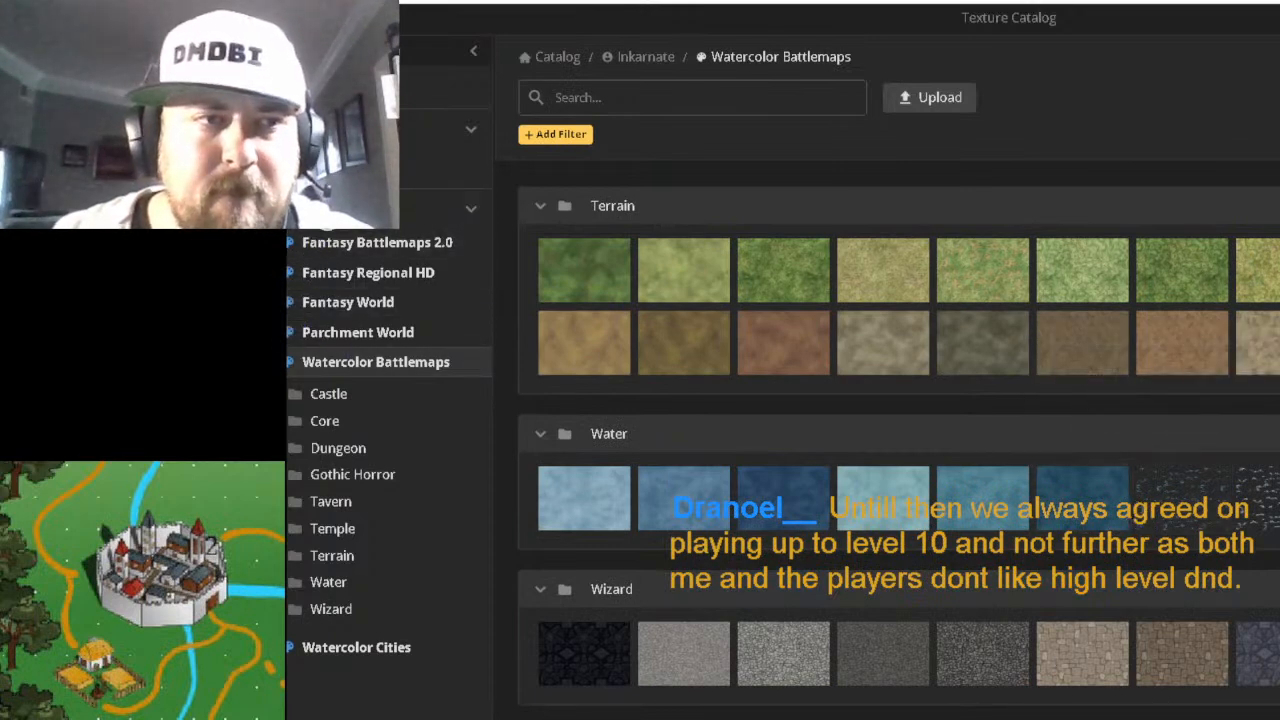
Browse the full texture catalog and choose the Tilled Land texture from the Farmstead group of Fantasy Battlemaps 2.0.
{"action": "left_click", "coordinate": [316, 212]}
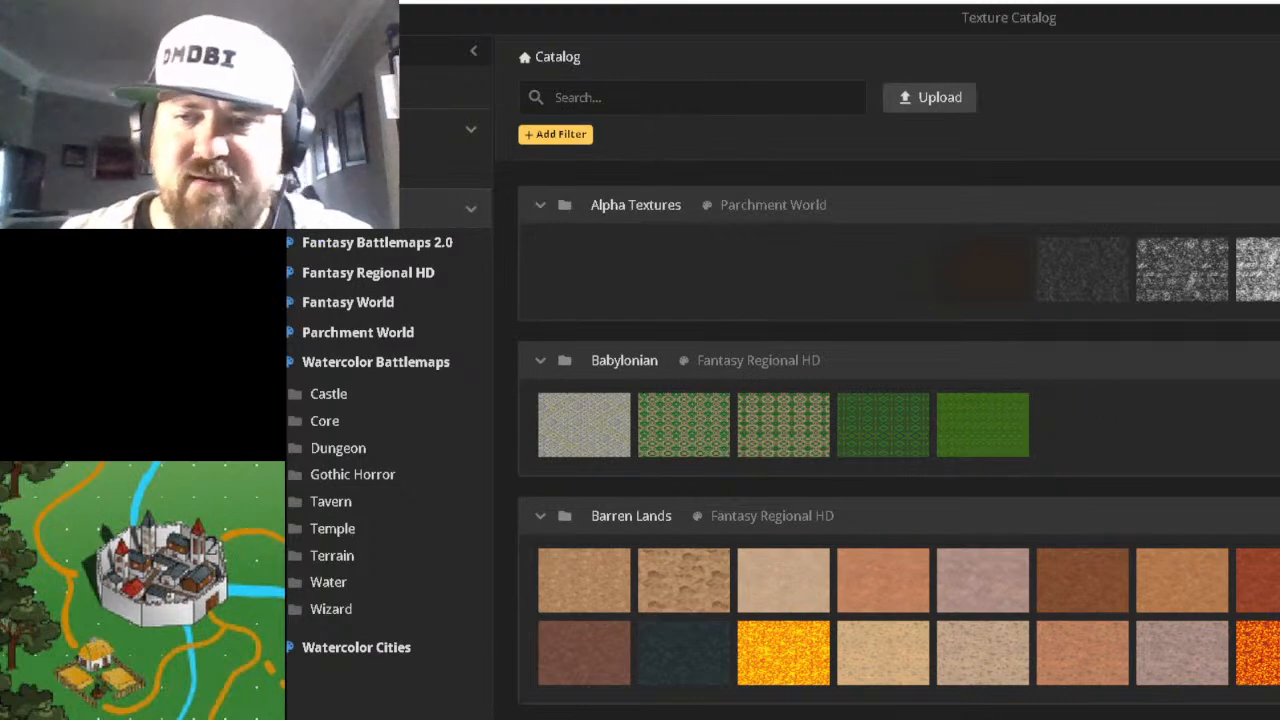
{"action": "scroll", "coordinate": [1080, 400], "scroll_direction": "down", "scroll_amount": 5}
{"action": "scroll", "coordinate": [982, 250], "scroll_direction": "down", "scroll_amount": 6}
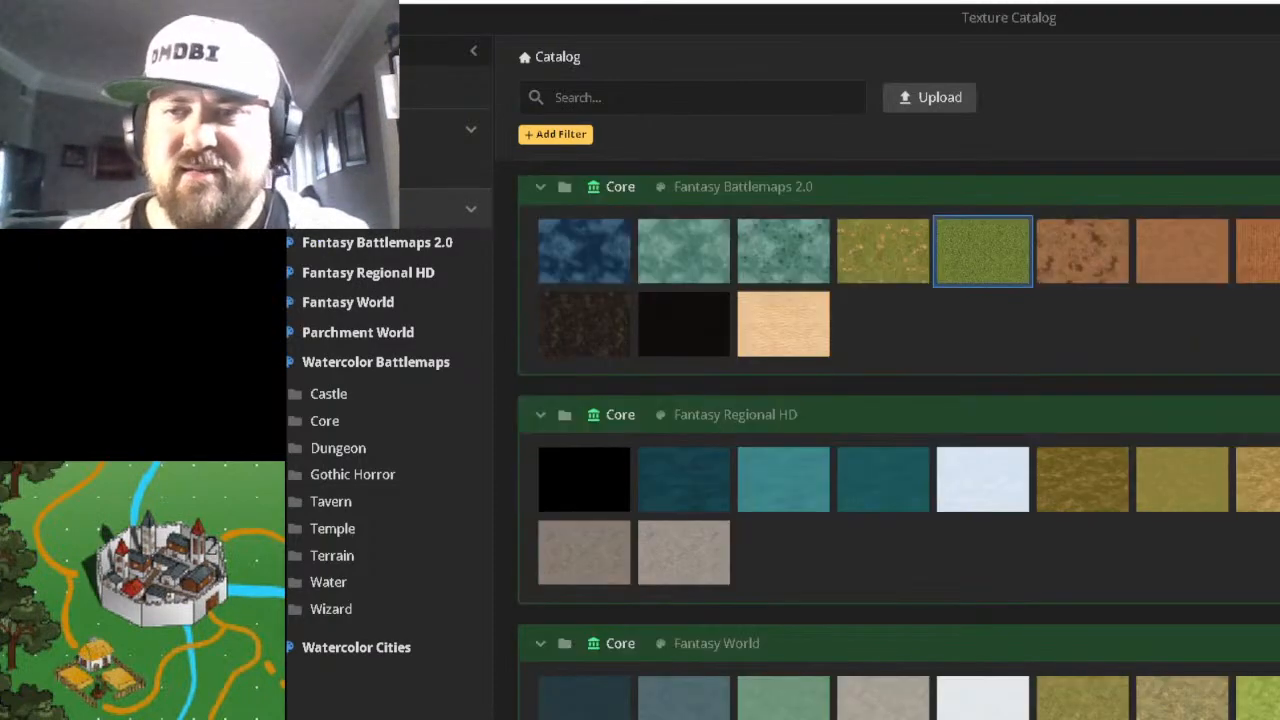
{"action": "scroll", "coordinate": [982, 250], "scroll_direction": "down", "scroll_amount": 10}
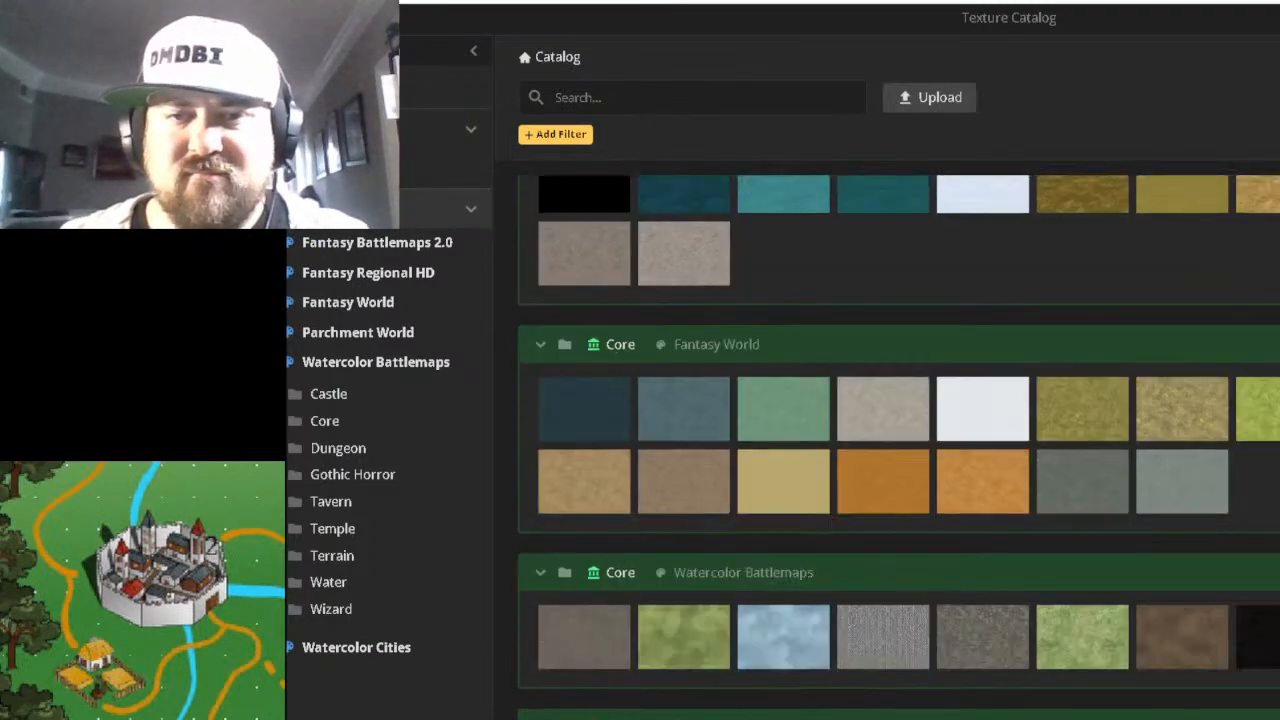
{"action": "scroll", "coordinate": [900, 445], "scroll_direction": "down", "scroll_amount": 6}
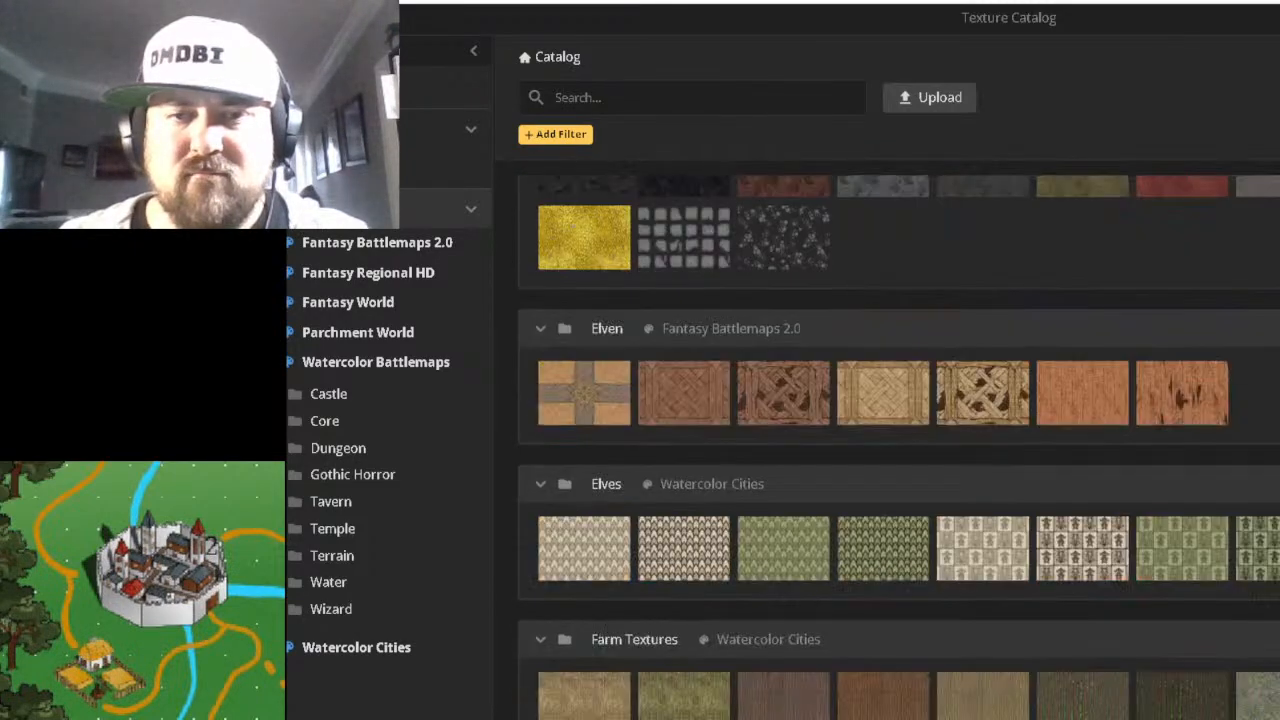
{"action": "scroll", "coordinate": [1199, 403], "scroll_direction": "down", "scroll_amount": 5}
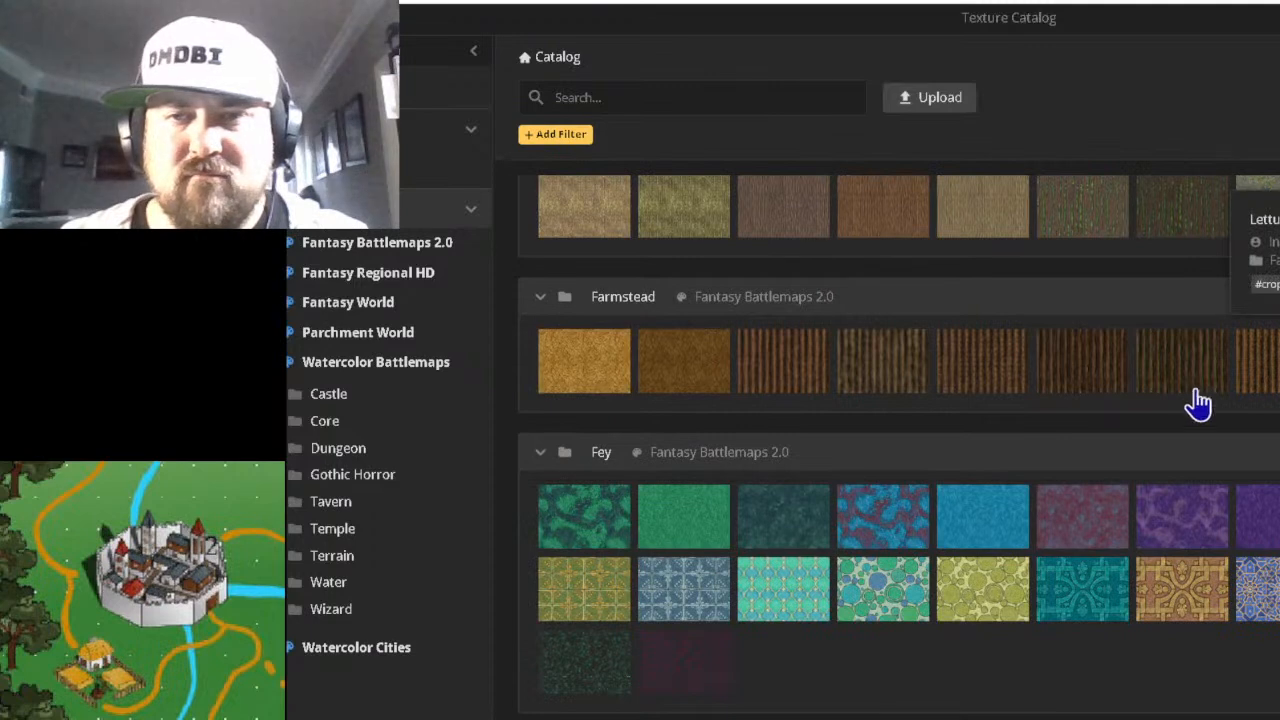
{"action": "mouse_move", "coordinate": [785, 372]}
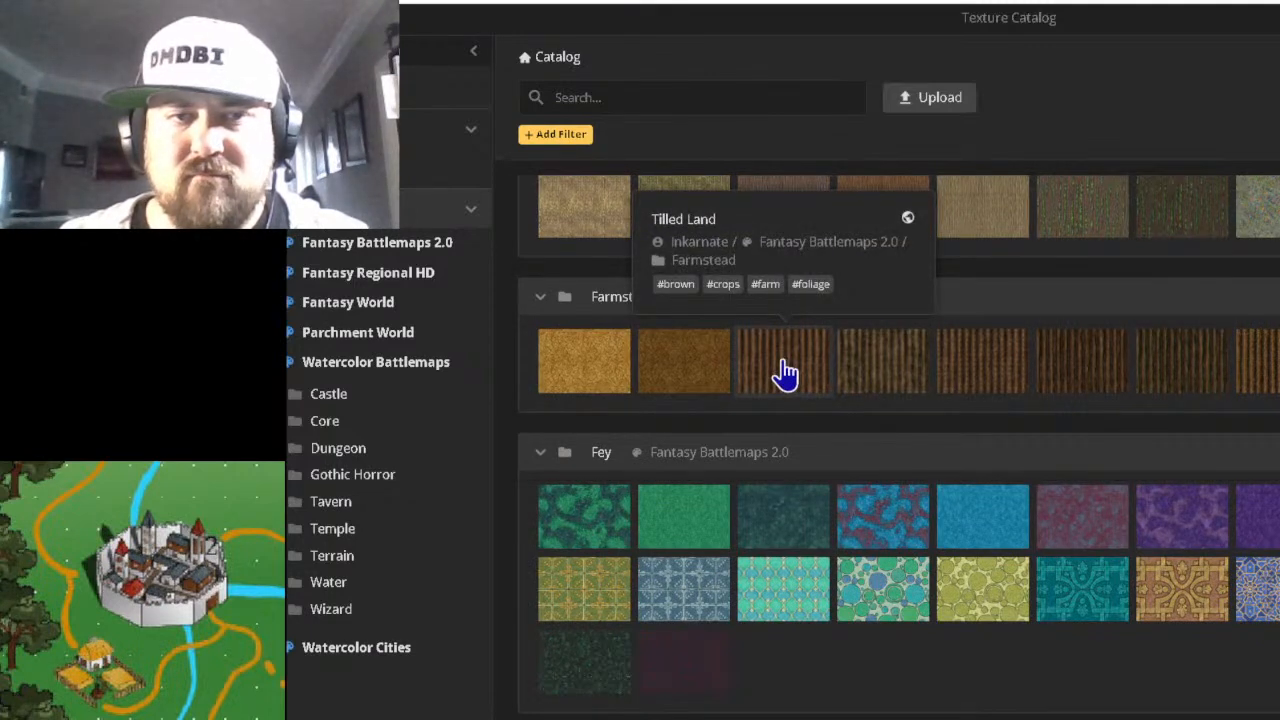
{"action": "left_click", "coordinate": [785, 372]}
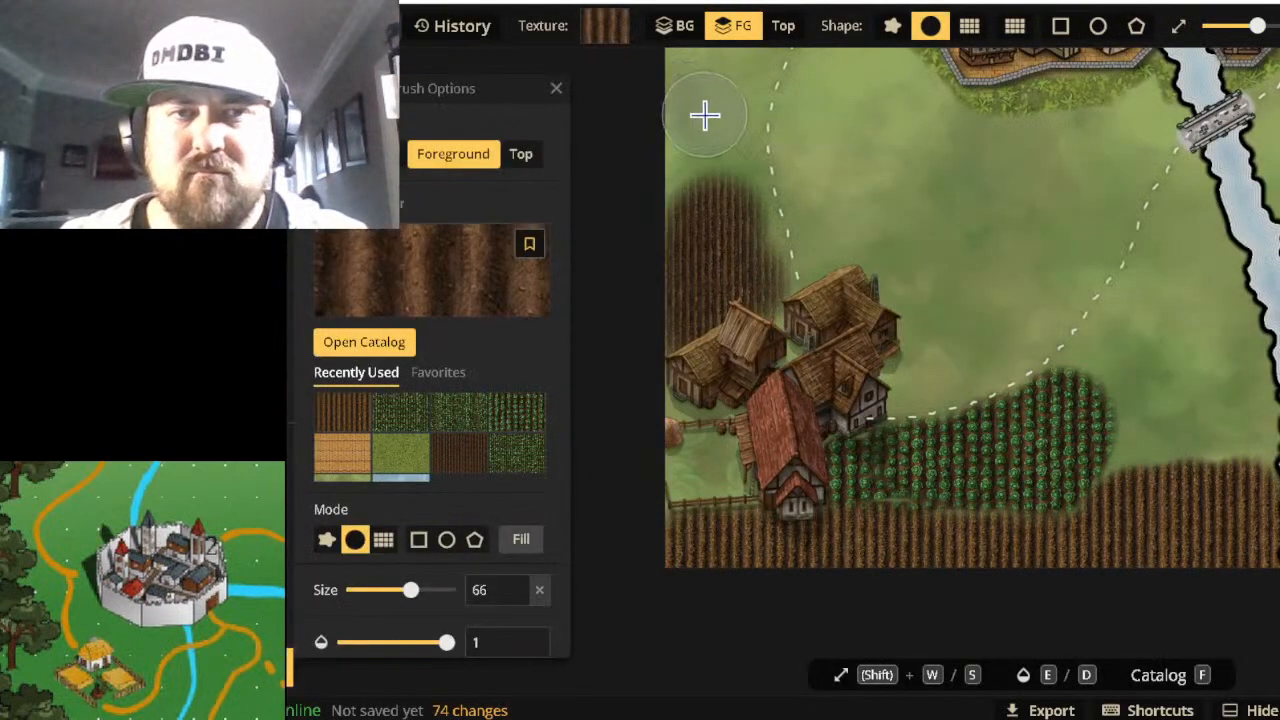
Try painting Tilled Land north of the village at the default texture size and at a placement size of 21.17.
{"action": "mouse_move", "coordinate": [704, 116]}
{"action": "left_mouse_down"}
{"action": "mouse_move", "coordinate": [701, 212]}
{"action": "mouse_move", "coordinate": [690, 157]}
{"action": "mouse_move", "coordinate": [706, 101]}
{"action": "mouse_move", "coordinate": [743, 101]}
{"action": "mouse_move", "coordinate": [709, 178]}
{"action": "left_mouse_up"}
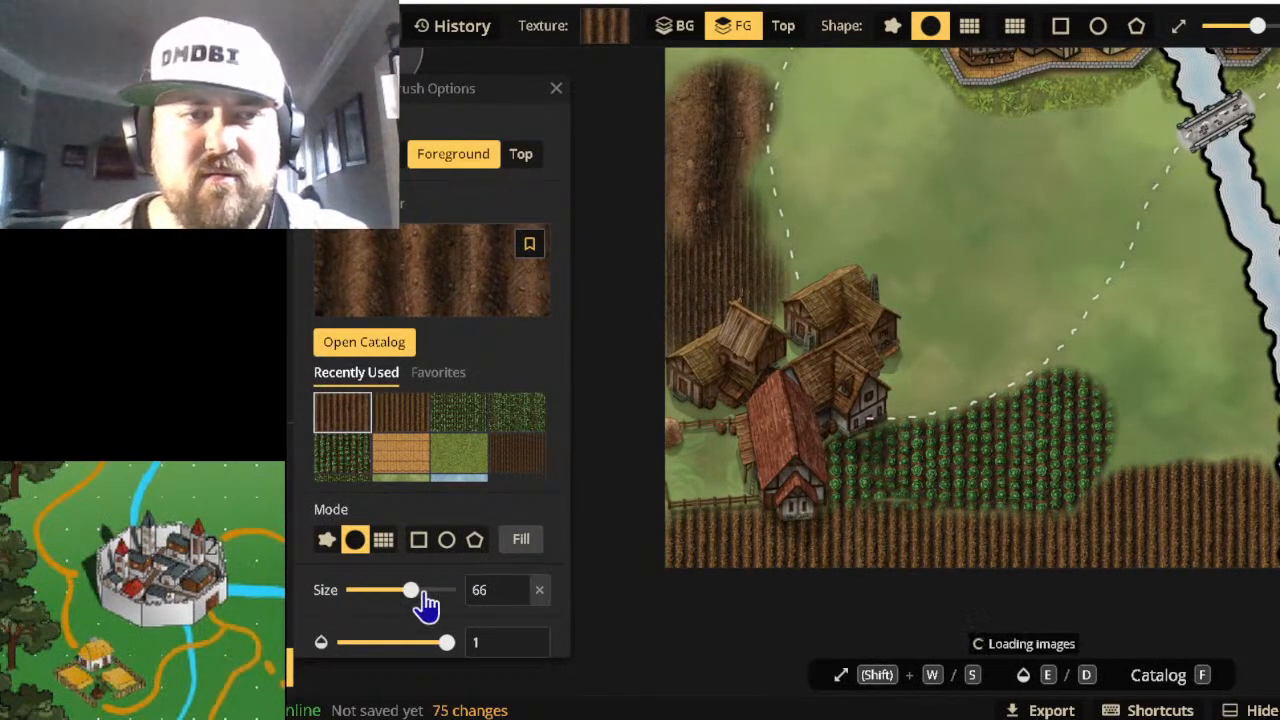
{"action": "scroll", "coordinate": [425, 600], "scroll_direction": "down", "scroll_amount": 4}
{"action": "key", "text": "ctrl+z"}
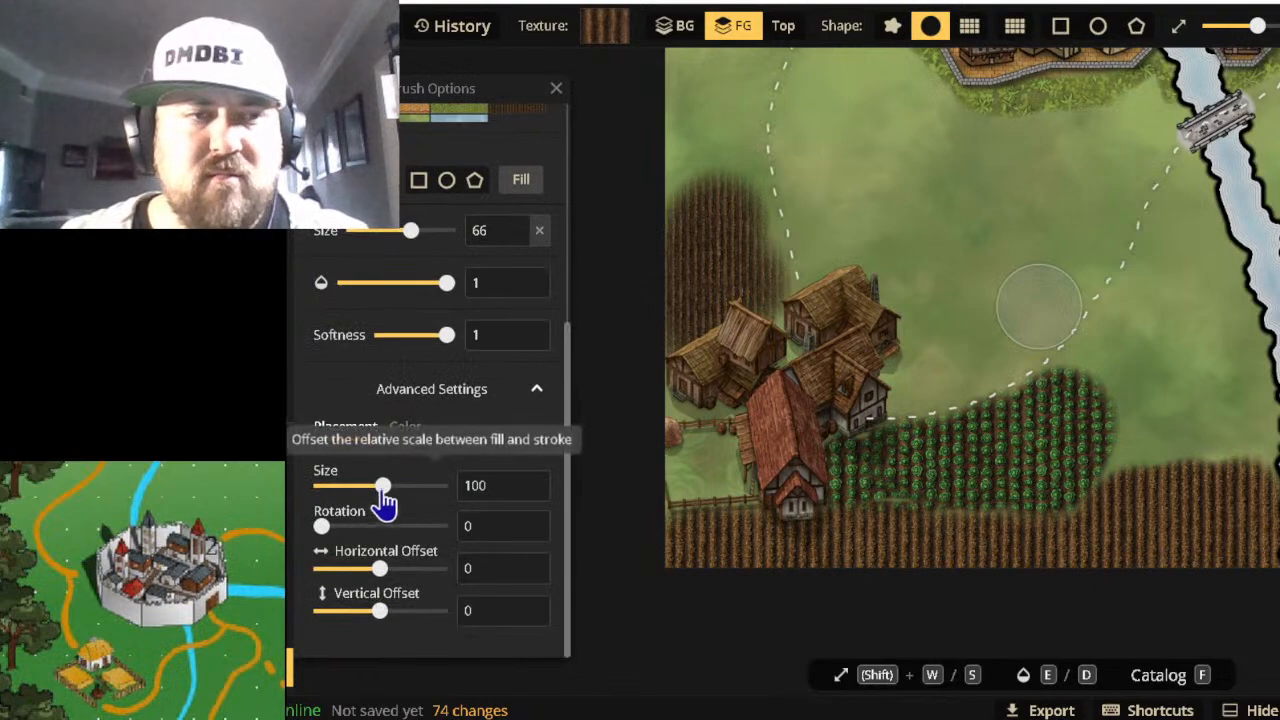
{"action": "left_click", "coordinate": [336, 488]}
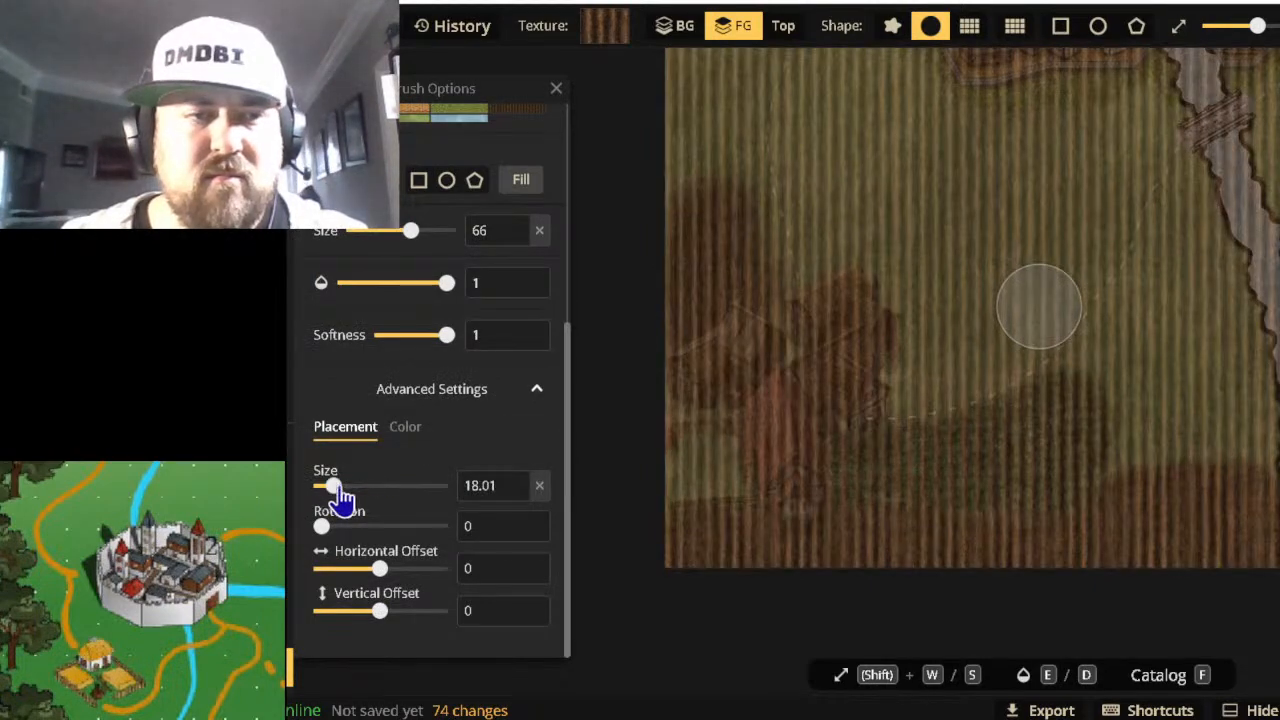
{"action": "left_click_drag", "start_coordinate": [338, 492], "coordinate": [338, 498]}
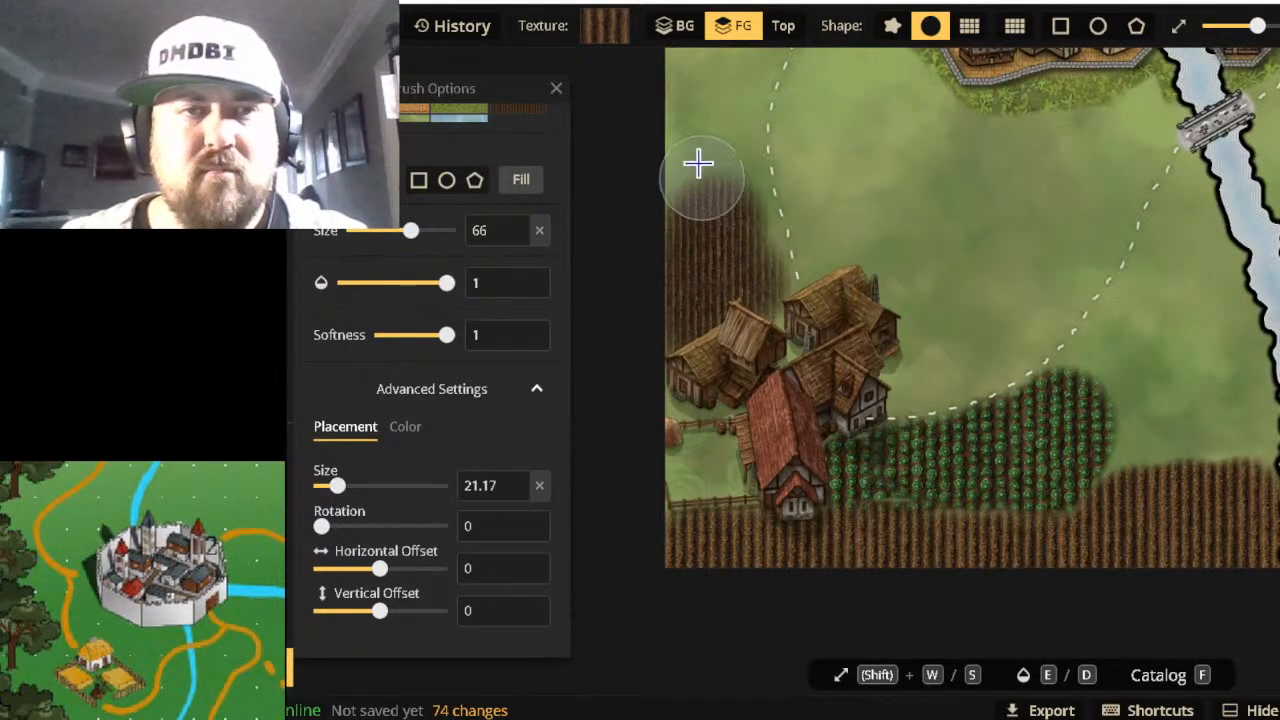
{"action": "mouse_move", "coordinate": [698, 166]}
{"action": "left_mouse_down"}
{"action": "mouse_move", "coordinate": [701, 112]}
{"action": "mouse_move", "coordinate": [684, 189]}
{"action": "mouse_move", "coordinate": [706, 280]}
{"action": "left_mouse_up"}
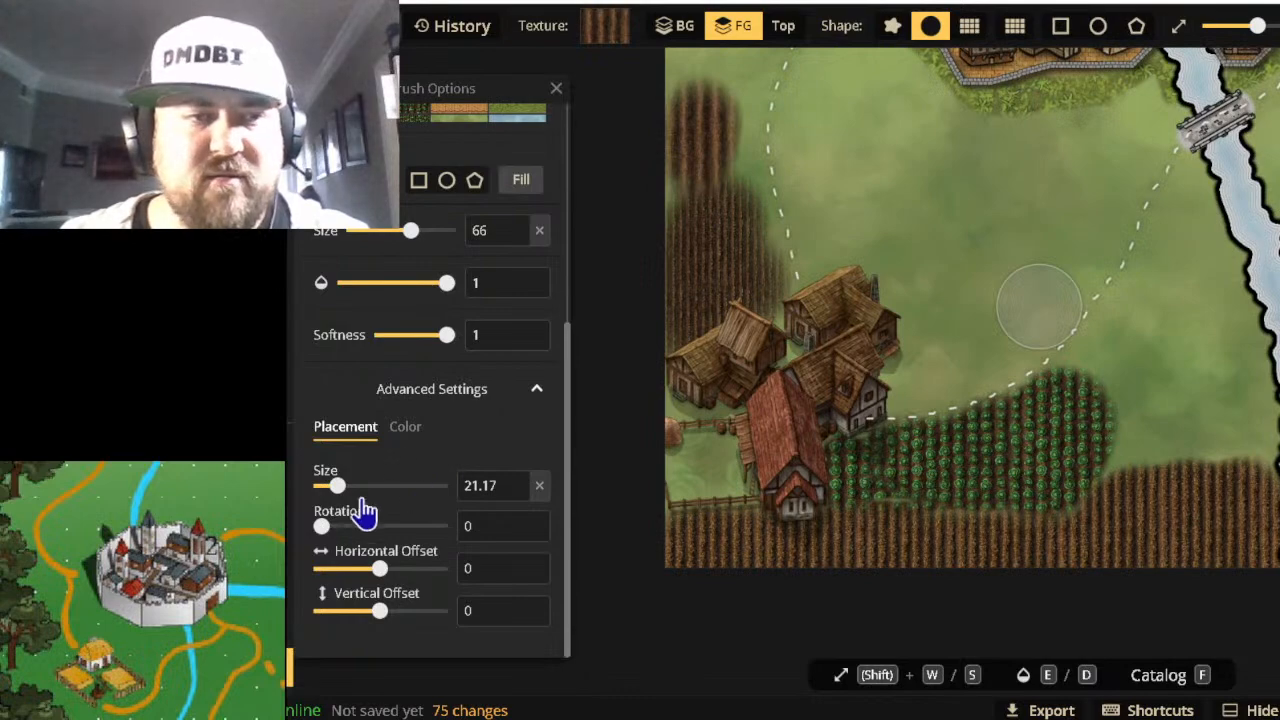
Set the texture placement size to 15.75, test it with strokes over the field north of the village, and undo them.
{"action": "left_click_drag", "start_coordinate": [335, 489], "coordinate": [331, 492]}
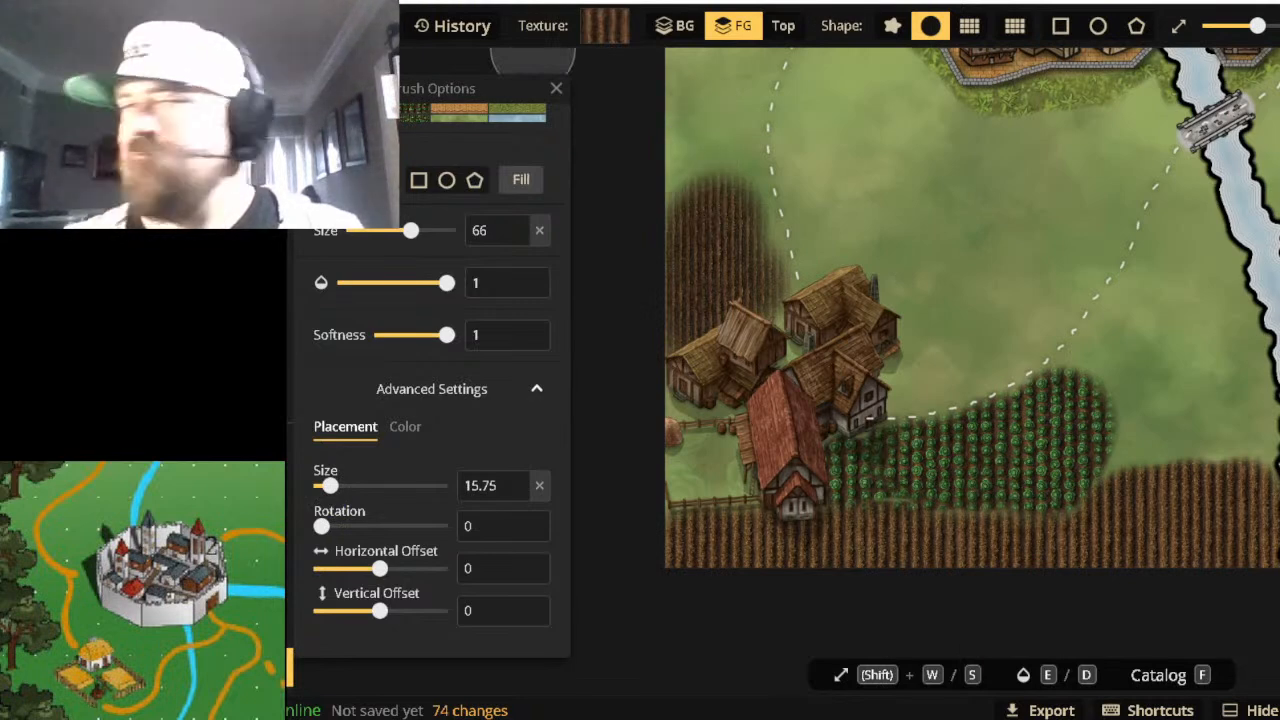
{"action": "left_click_drag", "start_coordinate": [697, 121], "coordinate": [685, 310]}
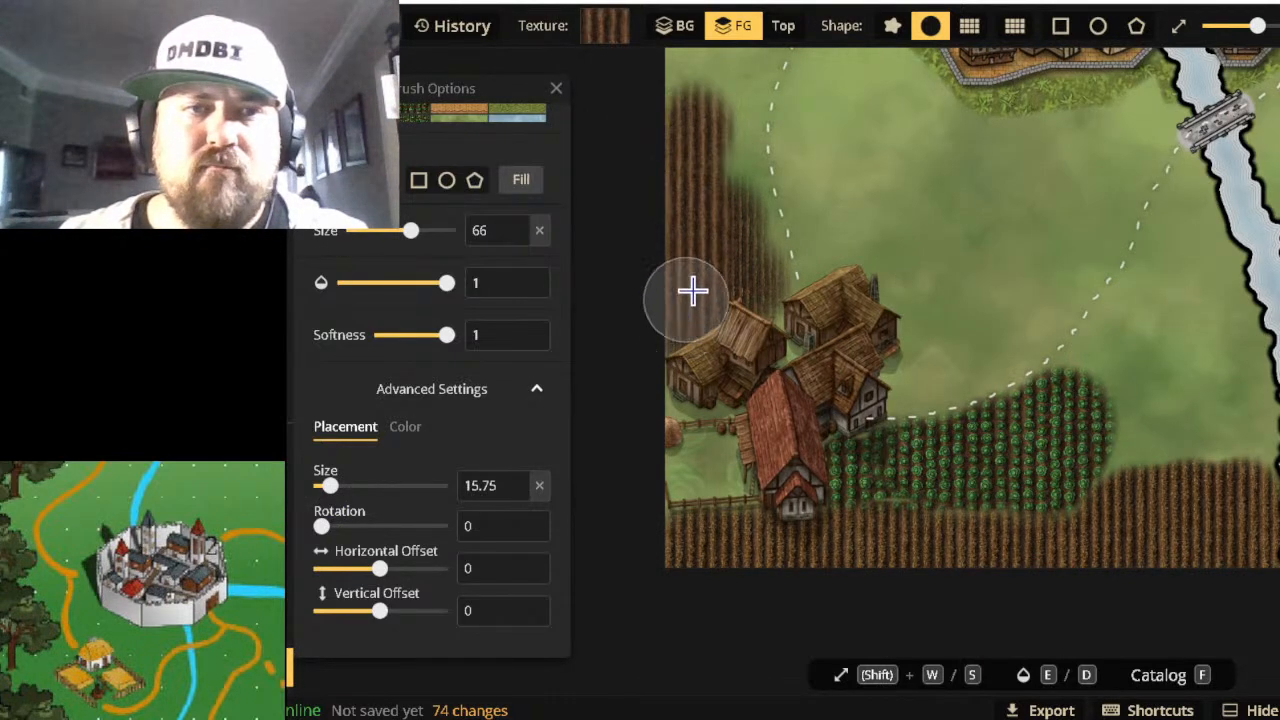
{"action": "mouse_move", "coordinate": [716, 198]}
{"action": "left_mouse_down"}
{"action": "mouse_move", "coordinate": [726, 123]}
{"action": "mouse_move", "coordinate": [743, 186]}
{"action": "mouse_move", "coordinate": [738, 285]}
{"action": "left_mouse_up"}
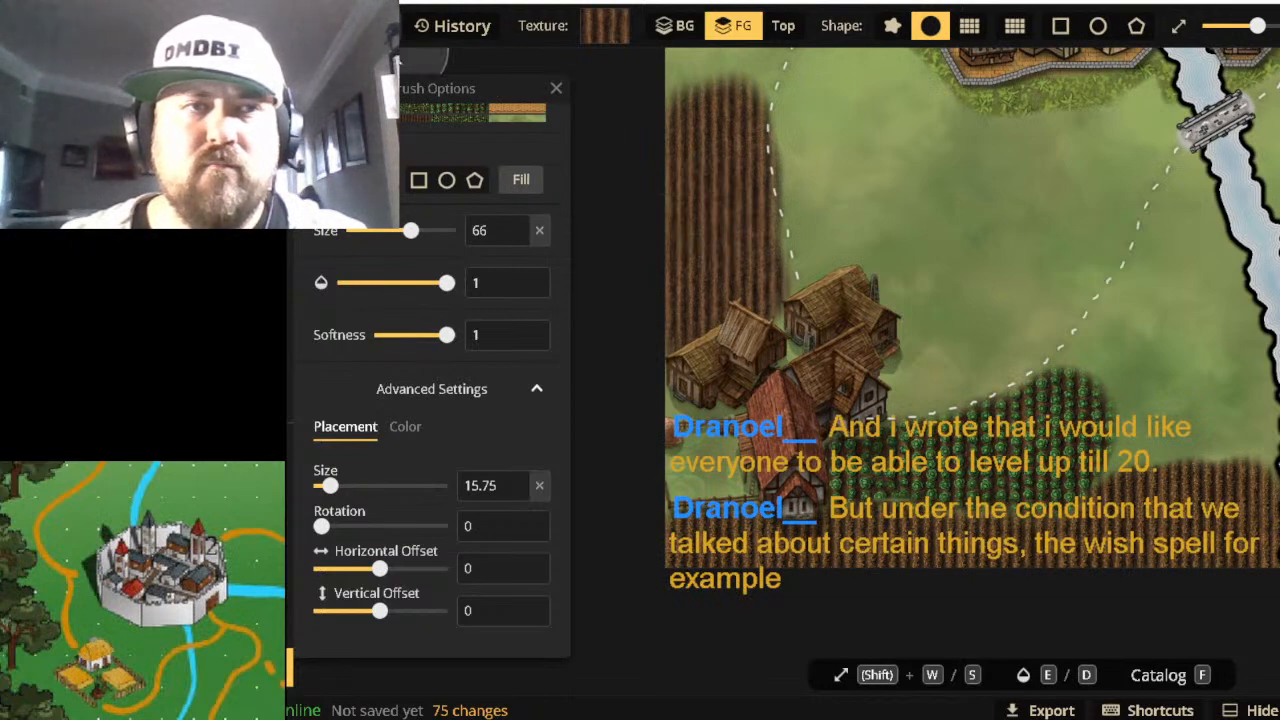
{"action": "key", "text": "ctrl+z"}
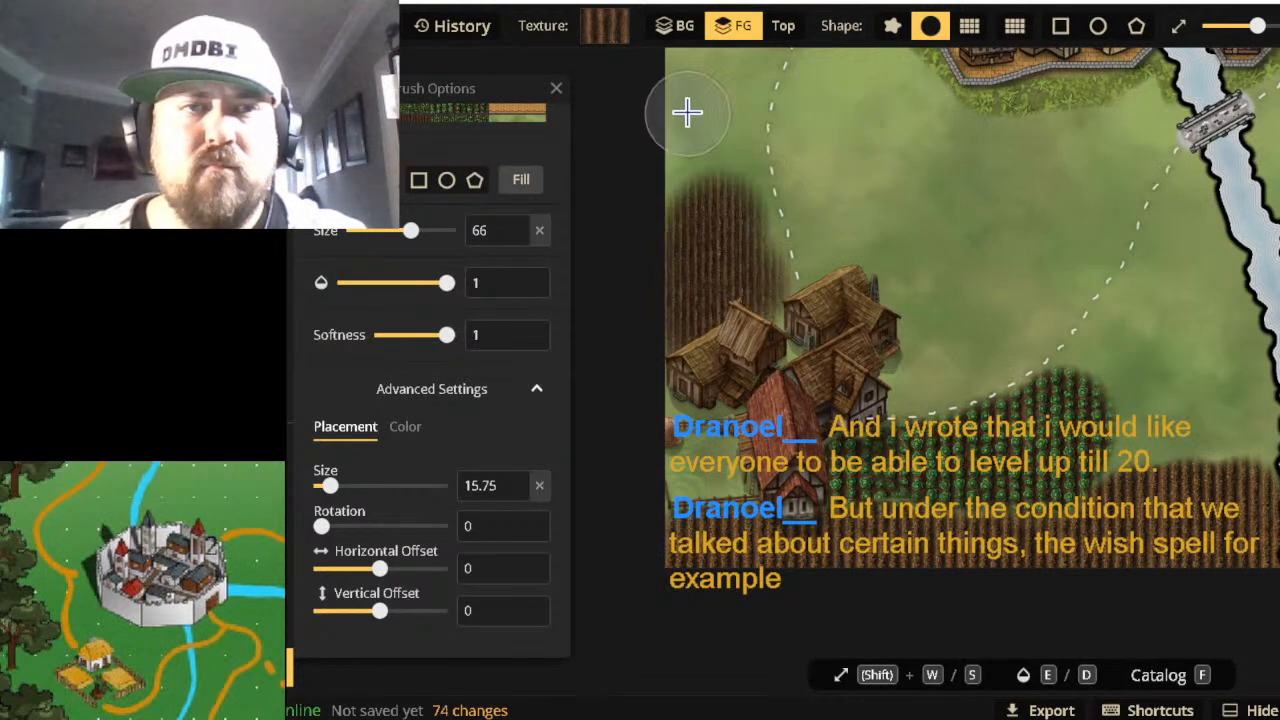
Paint the Tilled Land texture over the field north of the village, extending it north and east across the dotted path.
{"action": "scroll", "coordinate": [699, 135], "scroll_direction": "down", "scroll_amount": 2}
{"action": "scroll", "coordinate": [699, 135], "scroll_direction": "down", "scroll_amount": 4}
{"action": "scroll", "coordinate": [700, 137], "scroll_direction": "up", "scroll_amount": 1}
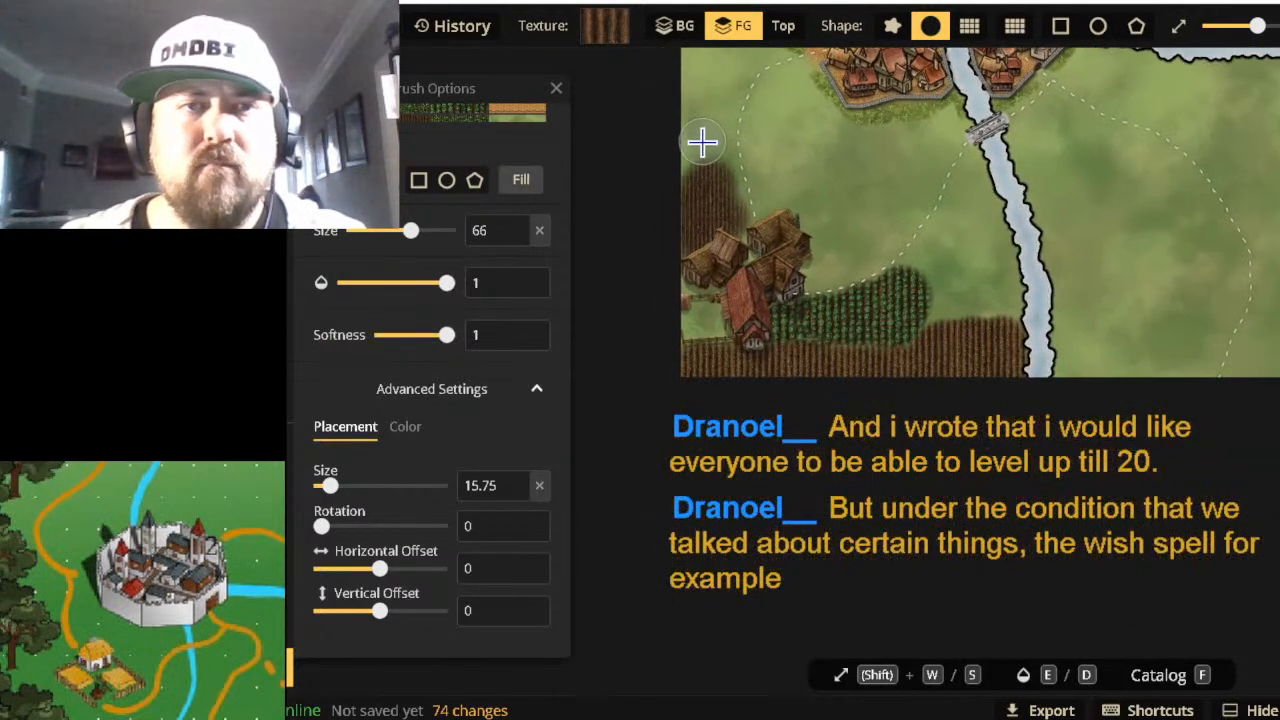
{"action": "left_click_drag", "start_coordinate": [706, 143], "coordinate": [741, 371]}
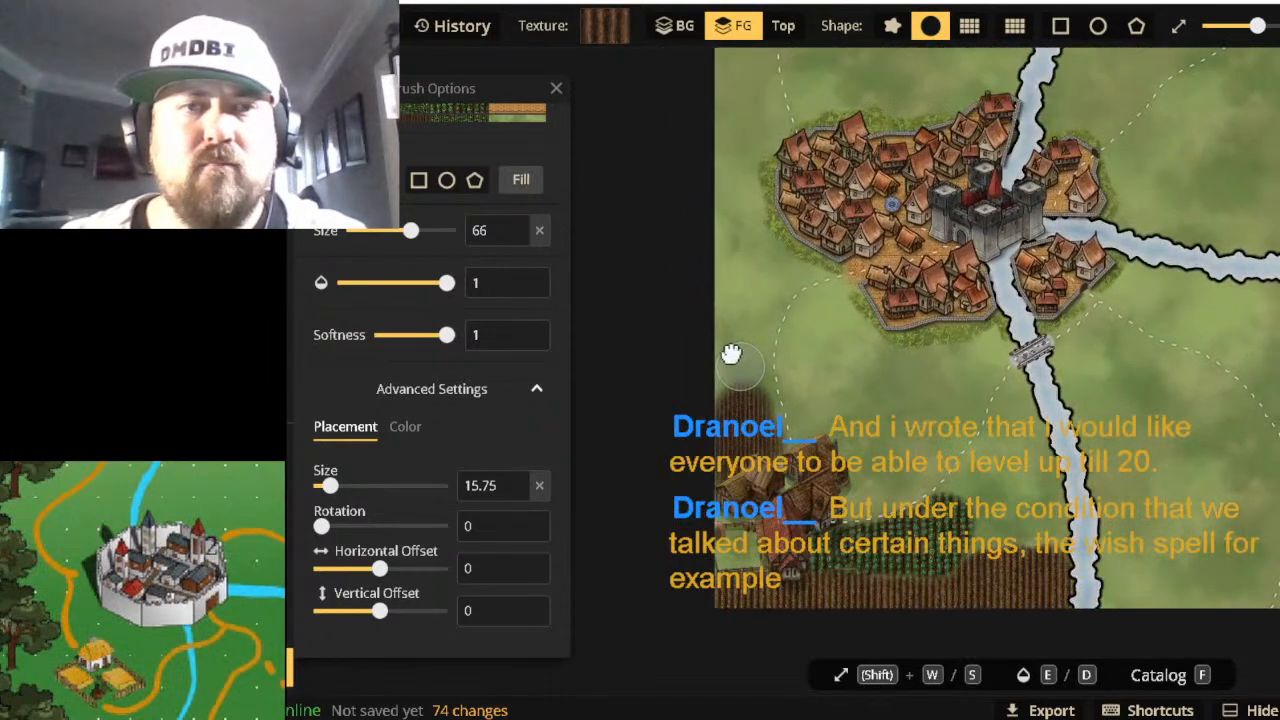
{"action": "key", "text": "alt+Left"}
{"action": "left_click", "coordinate": [1184, 85]}
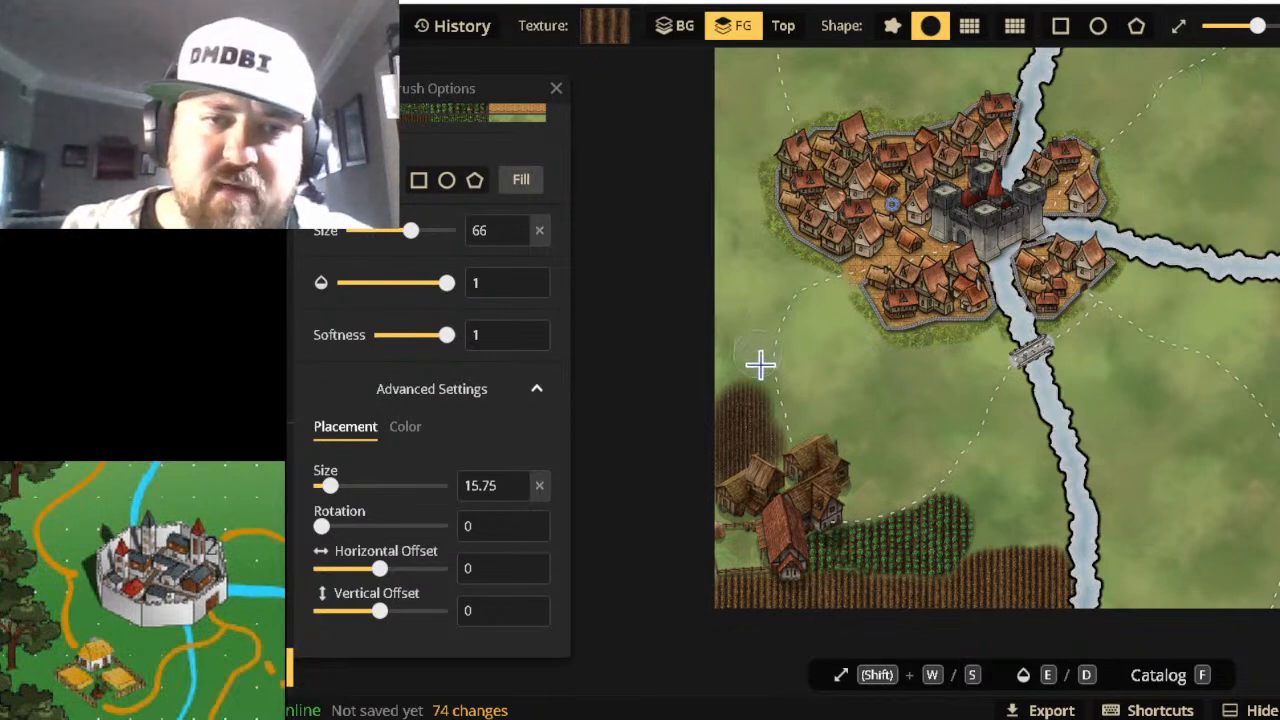
{"action": "scroll", "coordinate": [760, 365], "scroll_direction": "up", "scroll_amount": 5}
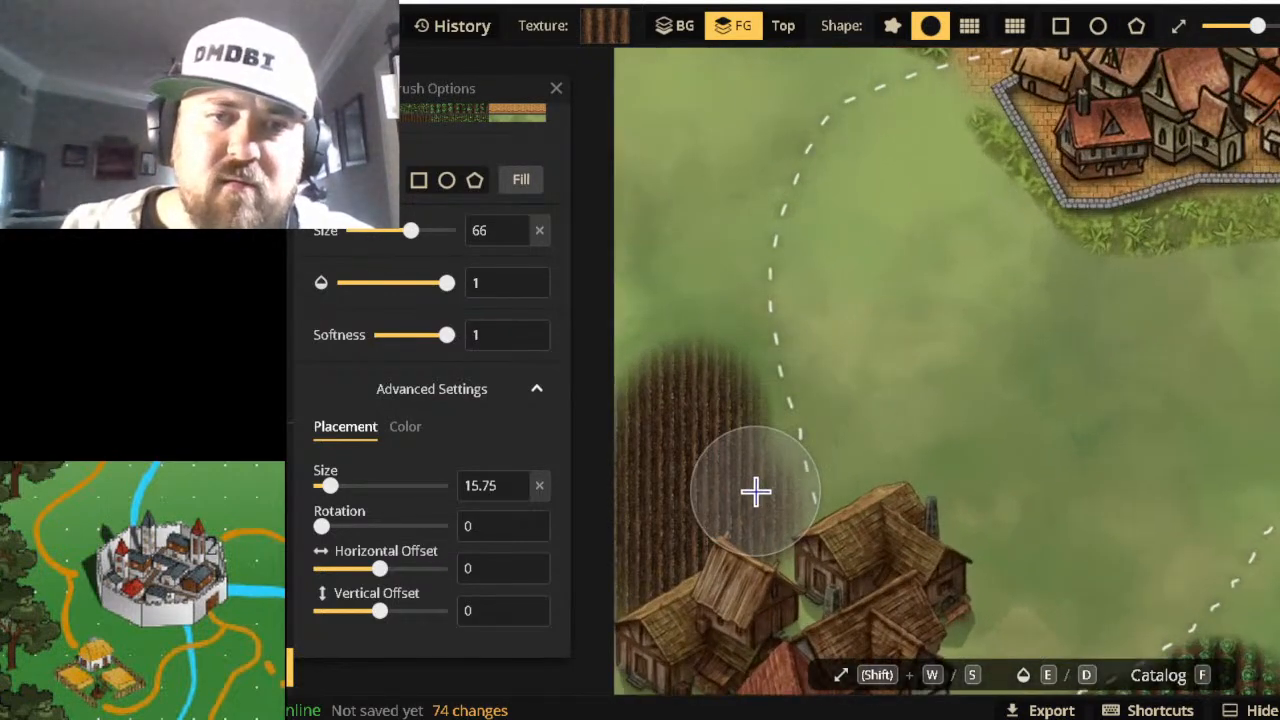
{"action": "mouse_move", "coordinate": [755, 490]}
{"action": "left_mouse_down"}
{"action": "mouse_move", "coordinate": [639, 550]}
{"action": "mouse_move", "coordinate": [729, 544]}
{"action": "left_mouse_up"}
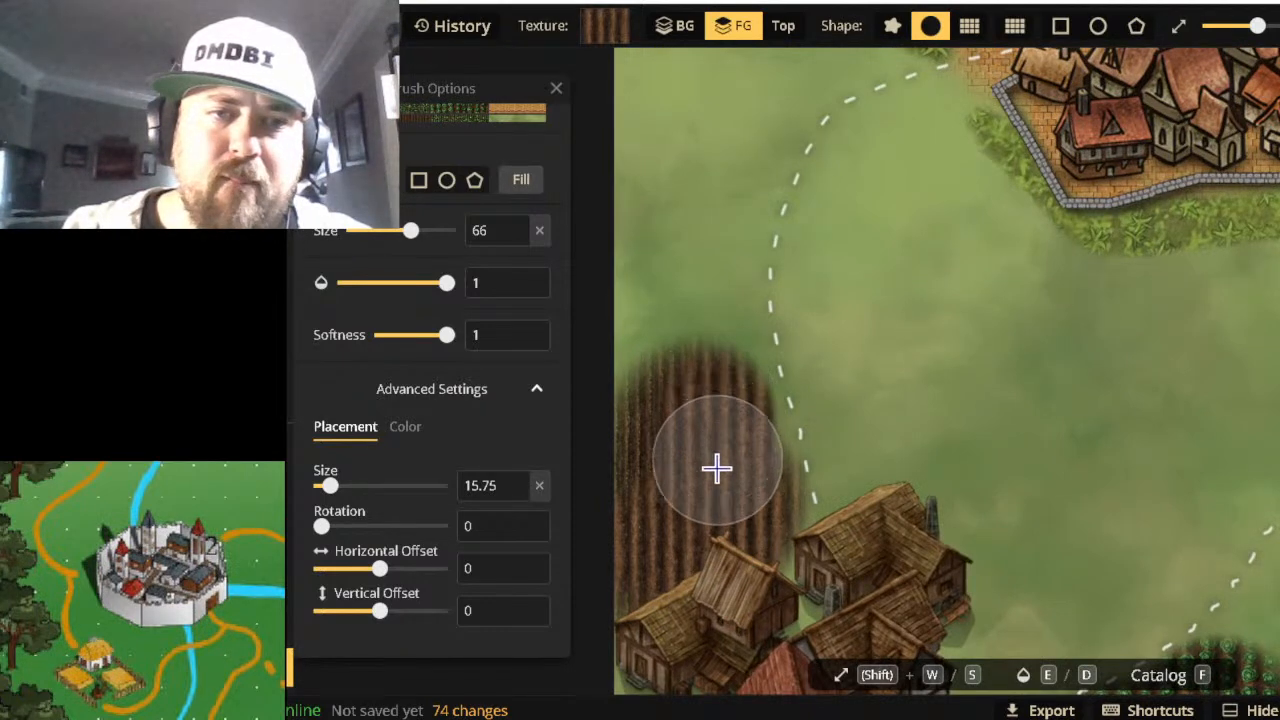
{"action": "mouse_move", "coordinate": [716, 467]}
{"action": "left_mouse_down"}
{"action": "mouse_move", "coordinate": [700, 513]}
{"action": "mouse_move", "coordinate": [673, 518]}
{"action": "mouse_move", "coordinate": [666, 280]}
{"action": "mouse_move", "coordinate": [671, 359]}
{"action": "mouse_move", "coordinate": [636, 552]}
{"action": "mouse_move", "coordinate": [618, 362]}
{"action": "mouse_move", "coordinate": [634, 280]}
{"action": "mouse_move", "coordinate": [679, 282]}
{"action": "mouse_move", "coordinate": [728, 486]}
{"action": "mouse_move", "coordinate": [710, 455]}
{"action": "mouse_move", "coordinate": [686, 271]}
{"action": "mouse_move", "coordinate": [710, 431]}
{"action": "mouse_move", "coordinate": [742, 509]}
{"action": "mouse_move", "coordinate": [802, 324]}
{"action": "mouse_move", "coordinate": [769, 270]}
{"action": "mouse_move", "coordinate": [760, 261]}
{"action": "mouse_move", "coordinate": [803, 519]}
{"action": "mouse_move", "coordinate": [854, 370]}
{"action": "mouse_move", "coordinate": [847, 291]}
{"action": "mouse_move", "coordinate": [869, 490]}
{"action": "mouse_move", "coordinate": [907, 447]}
{"action": "mouse_move", "coordinate": [953, 319]}
{"action": "mouse_move", "coordinate": [963, 573]}
{"action": "mouse_move", "coordinate": [988, 511]}
{"action": "mouse_move", "coordinate": [996, 315]}
{"action": "mouse_move", "coordinate": [1011, 402]}
{"action": "mouse_move", "coordinate": [1003, 574]}
{"action": "mouse_move", "coordinate": [954, 629]}
{"action": "mouse_move", "coordinate": [817, 601]}
{"action": "left_mouse_up"}
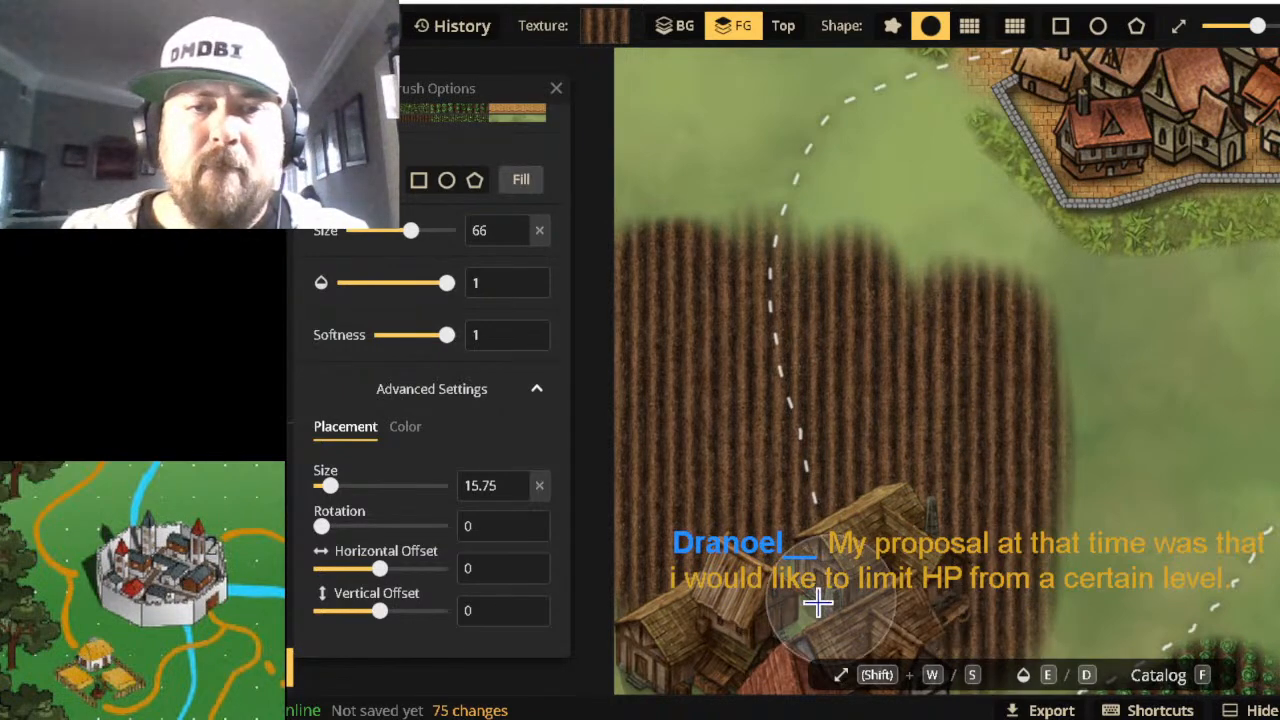
Extend the tilled field east below the walled city, filling the area enclosed by the dotted path above the green crops.
{"action": "scroll", "coordinate": [1163, 369], "scroll_direction": "down", "scroll_amount": 3}
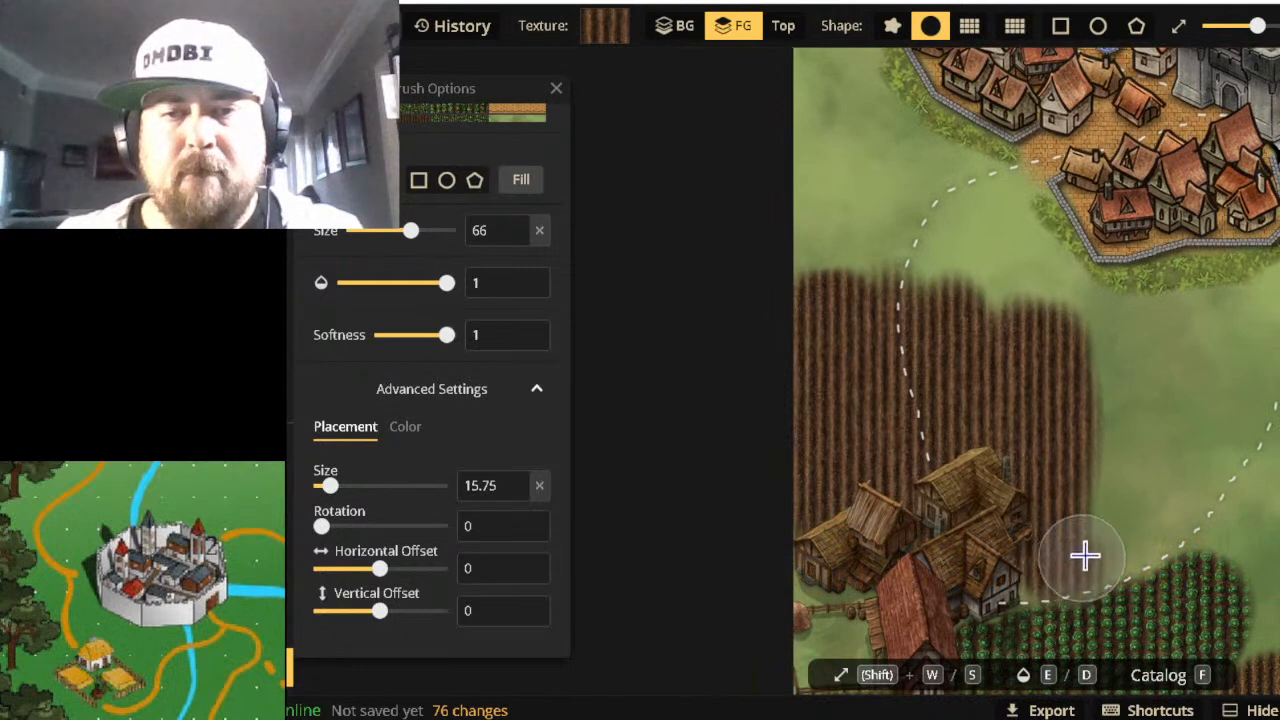
{"action": "mouse_move", "coordinate": [1085, 556]}
{"action": "left_mouse_down"}
{"action": "mouse_move", "coordinate": [1131, 337]}
{"action": "mouse_move", "coordinate": [1143, 426]}
{"action": "mouse_move", "coordinate": [1121, 540]}
{"action": "mouse_move", "coordinate": [1186, 334]}
{"action": "mouse_move", "coordinate": [1172, 437]}
{"action": "mouse_move", "coordinate": [1143, 514]}
{"action": "mouse_move", "coordinate": [1186, 474]}
{"action": "mouse_move", "coordinate": [1160, 503]}
{"action": "mouse_move", "coordinate": [1154, 489]}
{"action": "mouse_move", "coordinate": [1223, 400]}
{"action": "mouse_move", "coordinate": [1234, 334]}
{"action": "mouse_move", "coordinate": [846, 294]}
{"action": "mouse_move", "coordinate": [775, 325]}
{"action": "left_mouse_up"}
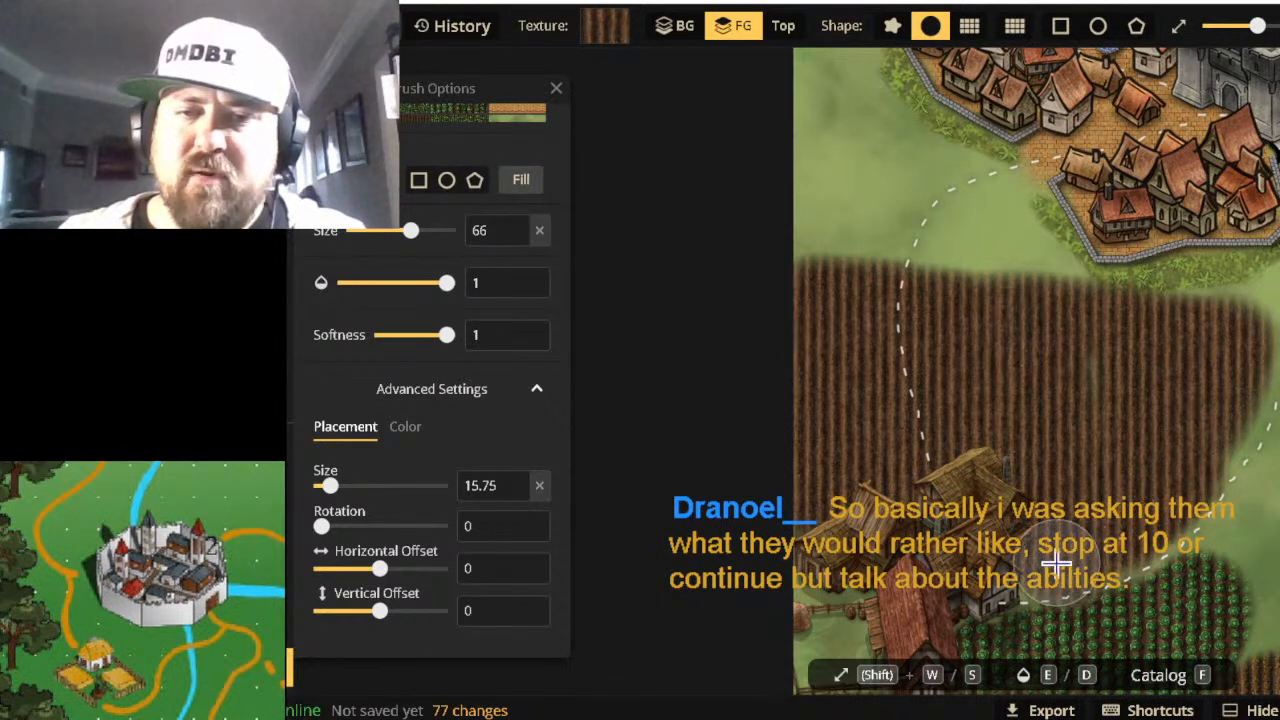
{"action": "mouse_move", "coordinate": [1056, 563]}
{"action": "left_mouse_down"}
{"action": "mouse_move", "coordinate": [1044, 573]}
{"action": "mouse_move", "coordinate": [1066, 560]}
{"action": "left_mouse_up"}
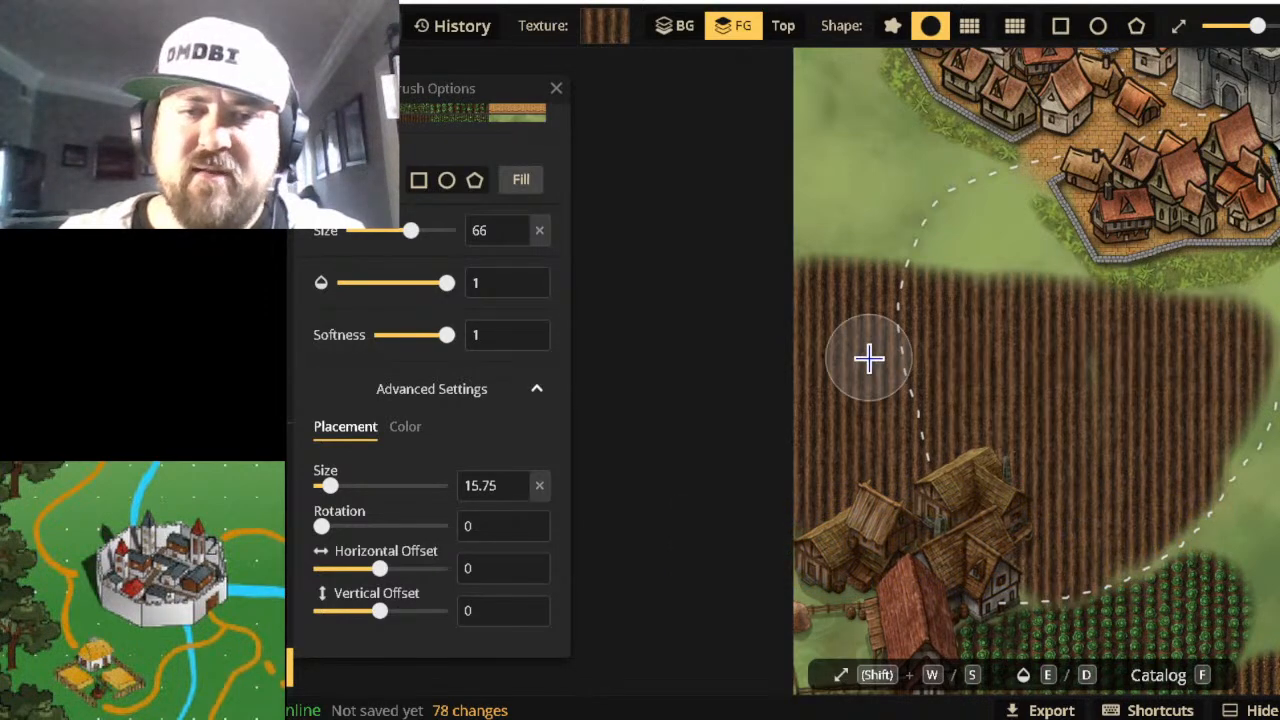
Choose the golden straw texture from the Farmstead group in the catalog and undo the last brush edit.
{"action": "scroll", "coordinate": [886, 403], "scroll_direction": "down", "scroll_amount": 3}
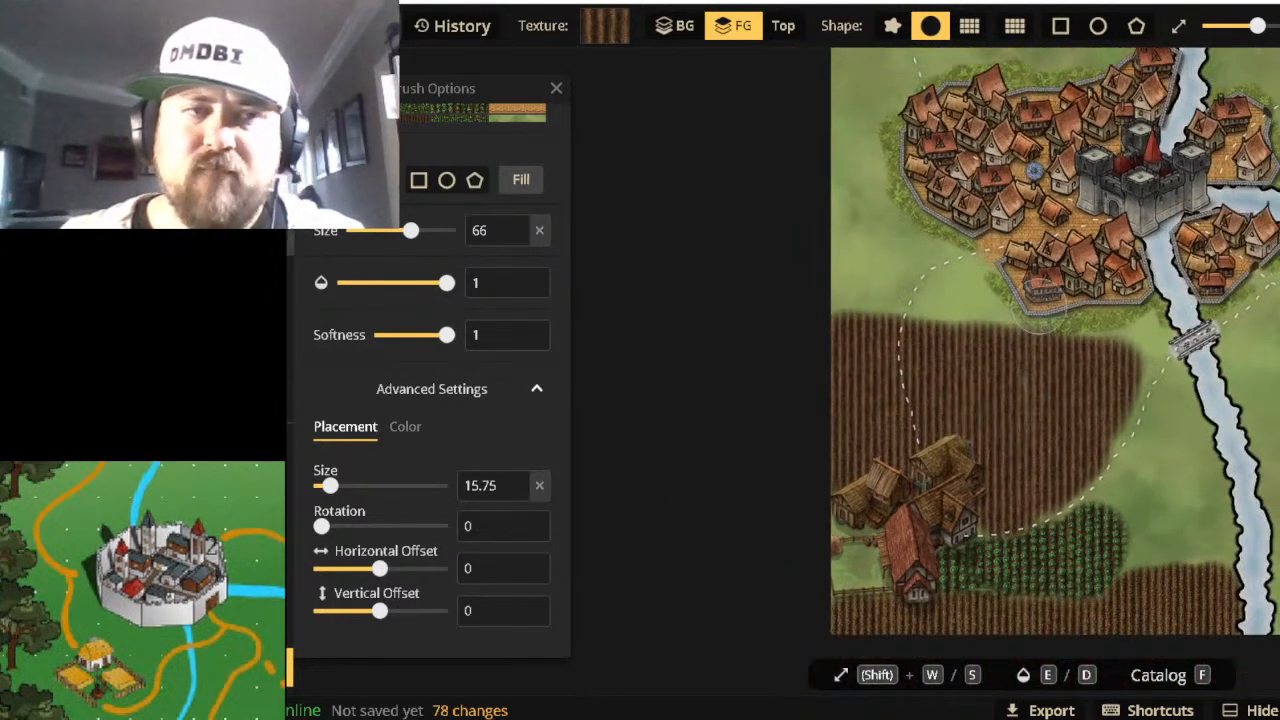
{"action": "scroll", "coordinate": [437, 245], "scroll_direction": "up", "scroll_amount": 4}
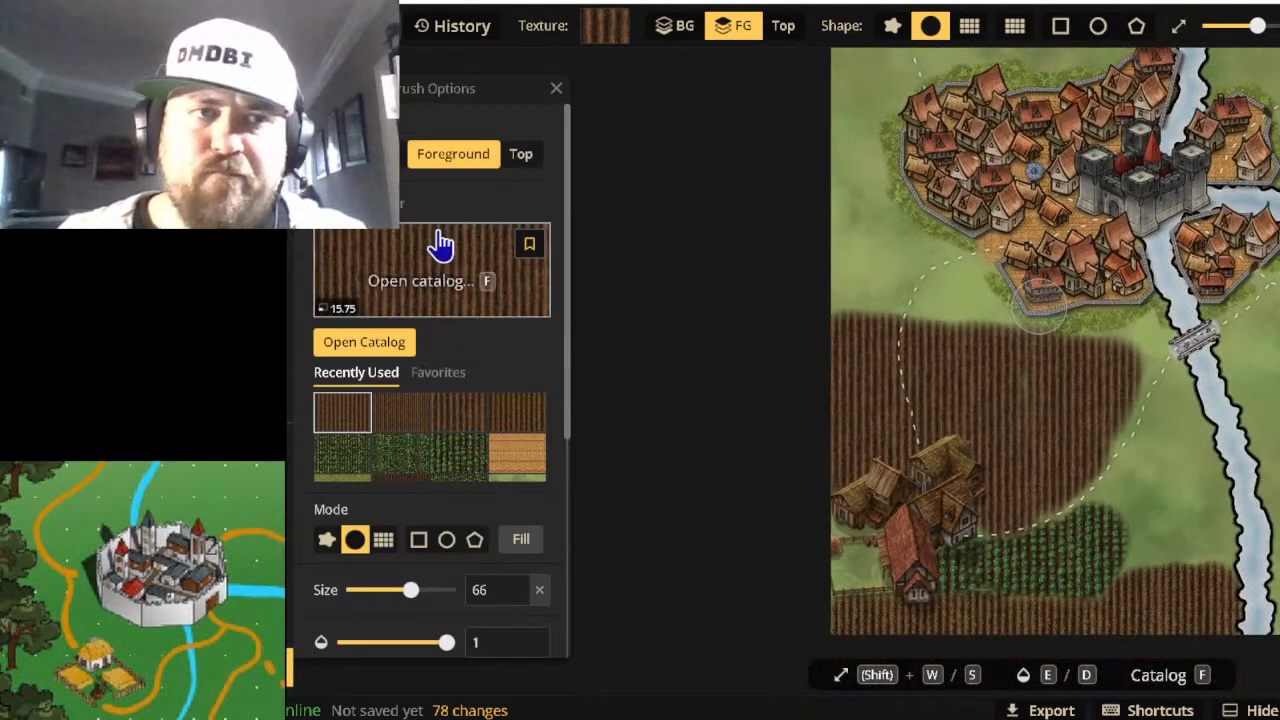
{"action": "left_click", "coordinate": [383, 277]}
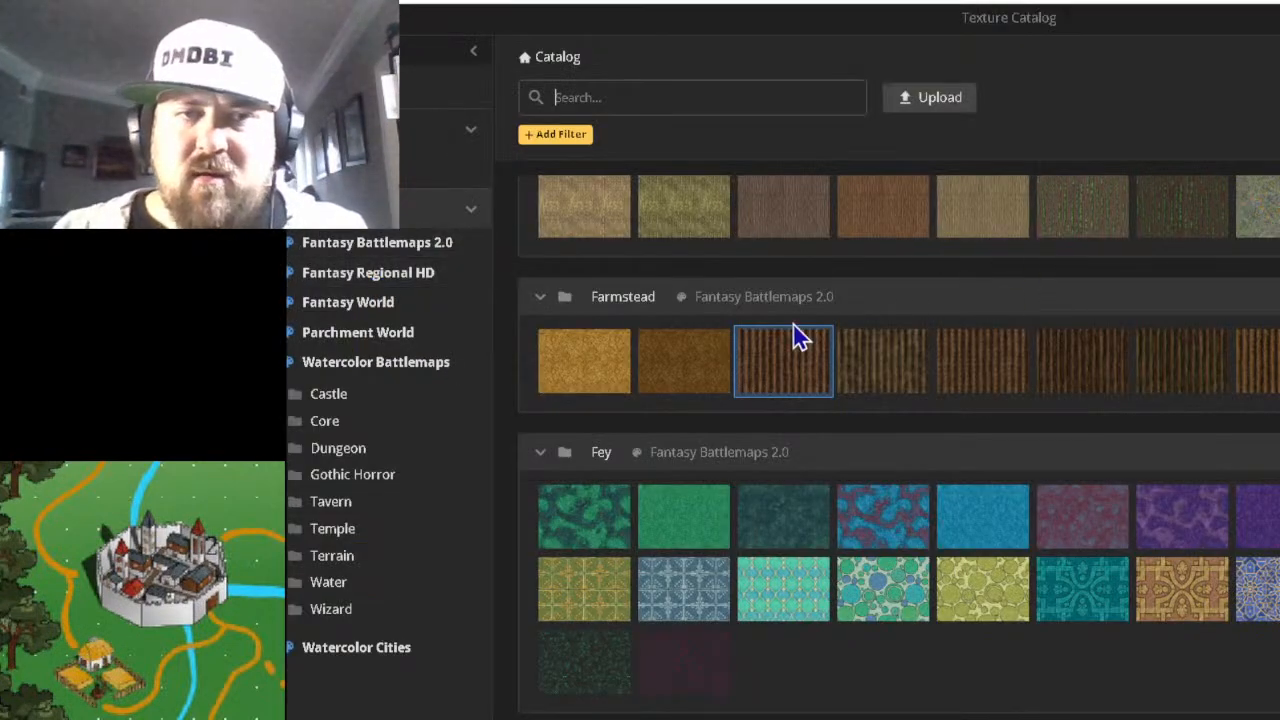
{"action": "left_click", "coordinate": [567, 366]}
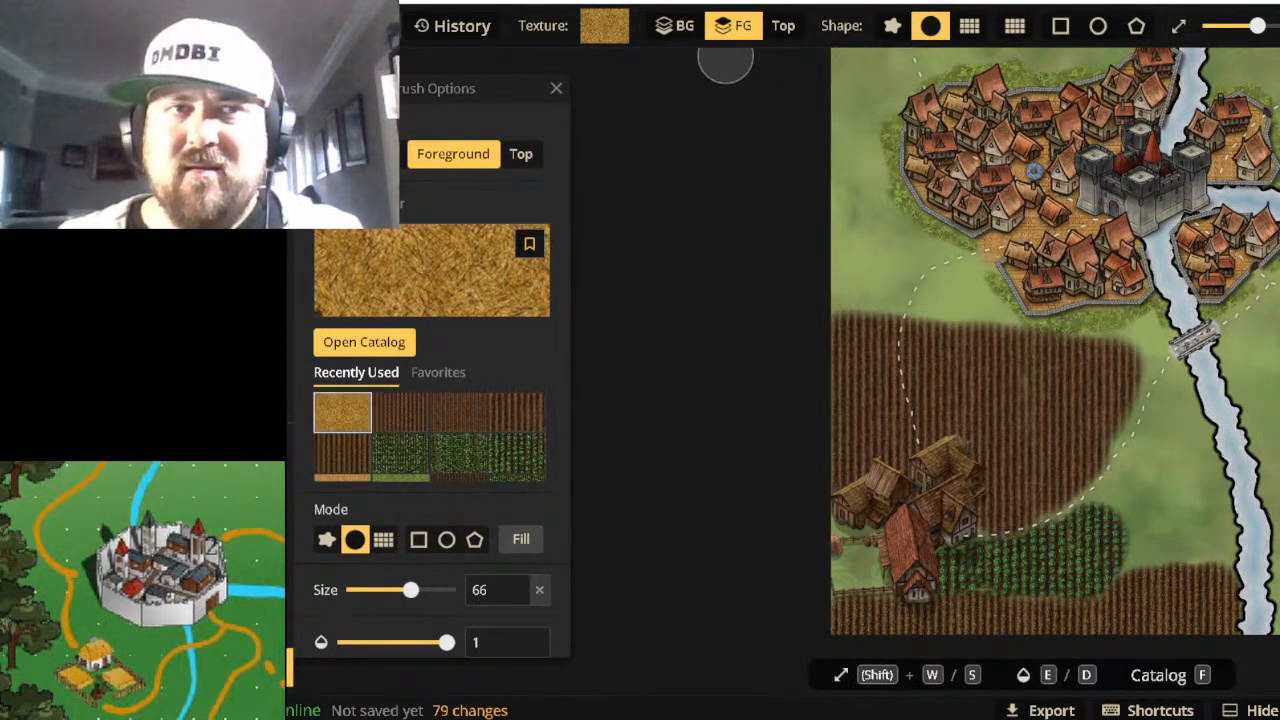
{"action": "key", "text": "ctrl+z"}
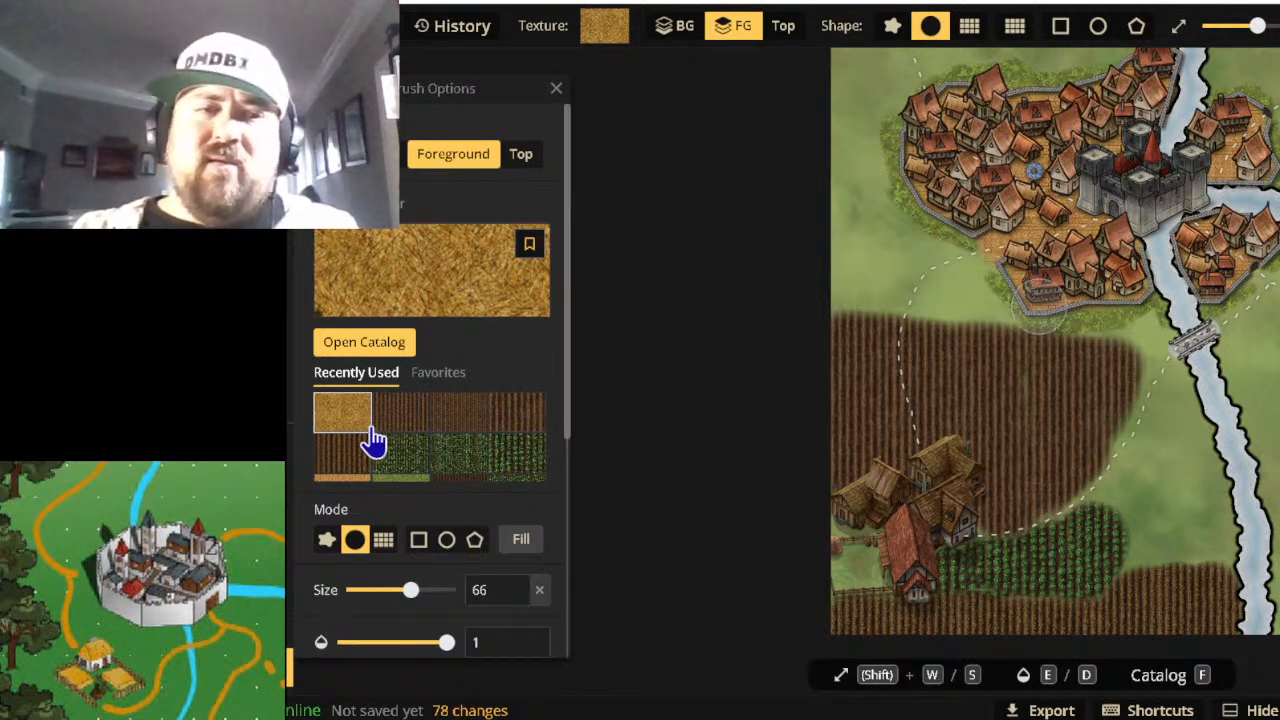
Paint the recently used green crop texture eastward to the river and up along the dotted path to the bridge.
{"action": "left_click", "coordinate": [401, 459]}
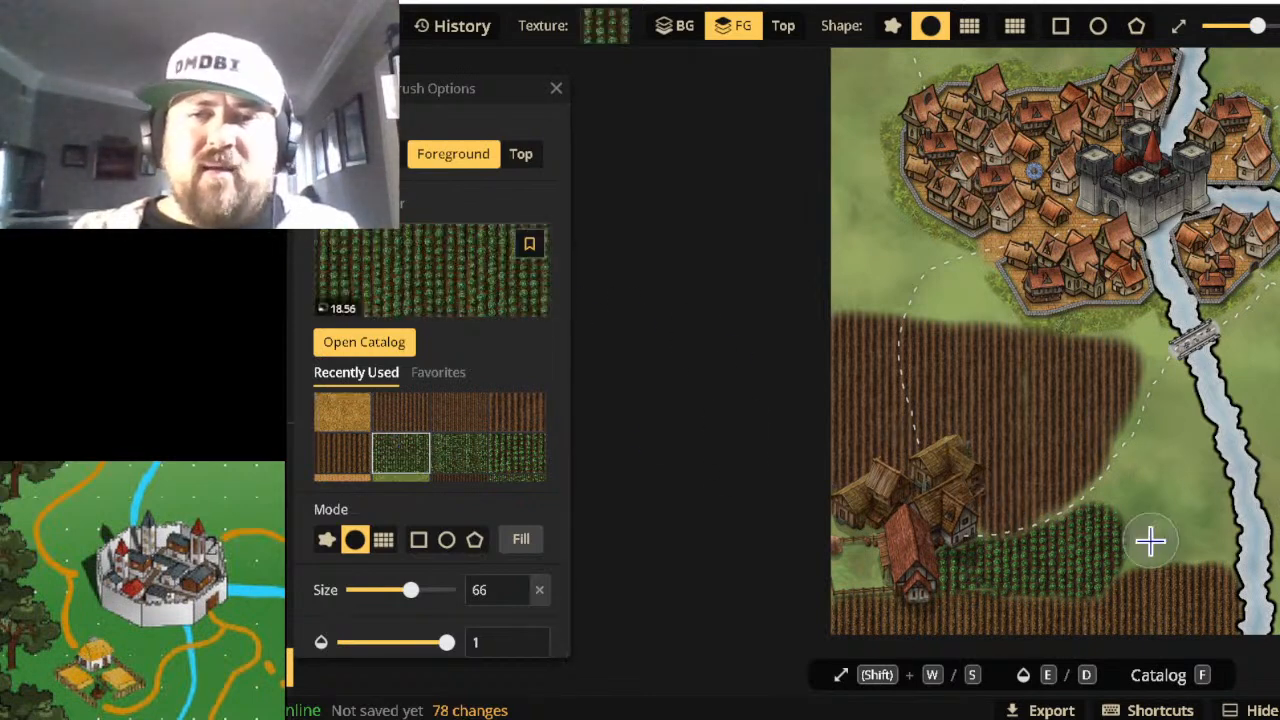
{"action": "mouse_move", "coordinate": [1121, 523]}
{"action": "left_mouse_down"}
{"action": "mouse_move", "coordinate": [1109, 529]}
{"action": "mouse_move", "coordinate": [1131, 500]}
{"action": "mouse_move", "coordinate": [1096, 522]}
{"action": "mouse_move", "coordinate": [1181, 380]}
{"action": "left_mouse_up"}
{"action": "mouse_move", "coordinate": [1198, 401]}
{"action": "left_mouse_down"}
{"action": "mouse_move", "coordinate": [1239, 532]}
{"action": "mouse_move", "coordinate": [1224, 552]}
{"action": "mouse_move", "coordinate": [1187, 540]}
{"action": "mouse_move", "coordinate": [1120, 567]}
{"action": "mouse_move", "coordinate": [1209, 479]}
{"action": "mouse_move", "coordinate": [1166, 479]}
{"action": "mouse_move", "coordinate": [1160, 515]}
{"action": "left_mouse_up"}
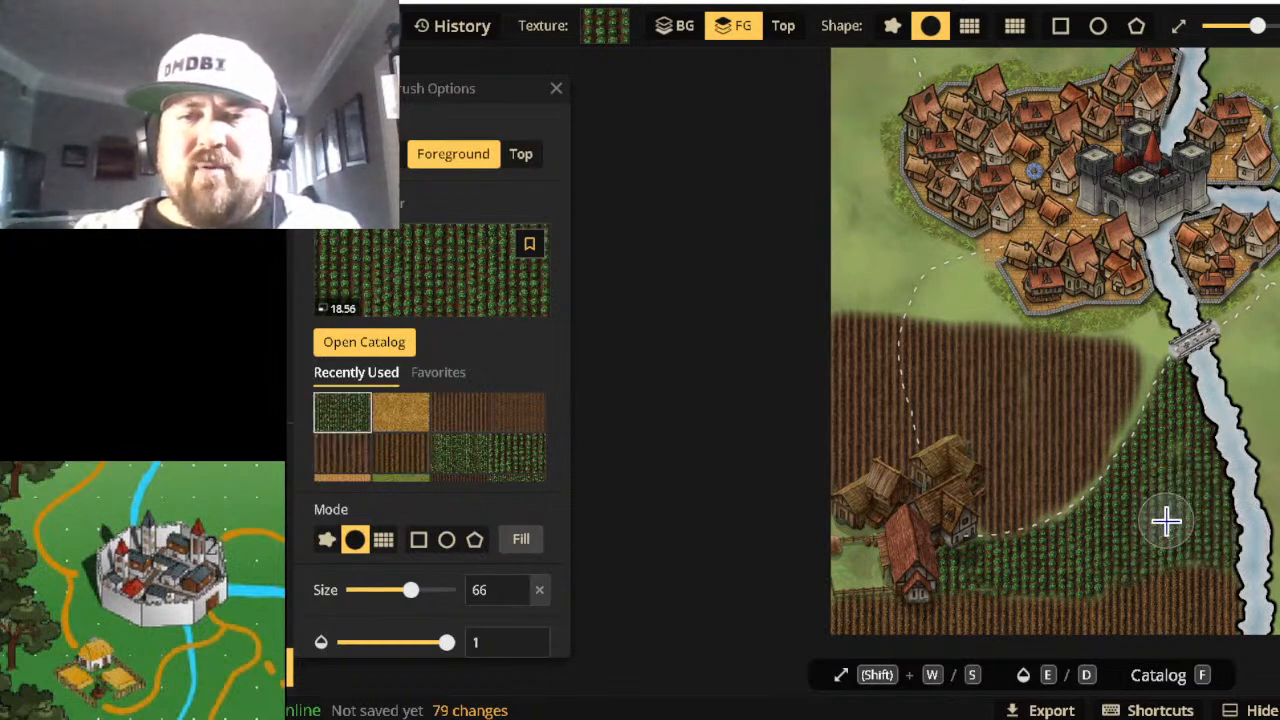
Try painting the golden straw texture in the fenced yard west of the red-roofed farmhouse, and undo the strokes.
{"action": "left_click", "coordinate": [401, 420]}
{"action": "mouse_move", "coordinate": [857, 545]}
{"action": "left_mouse_down"}
{"action": "mouse_move", "coordinate": [849, 534]}
{"action": "mouse_move", "coordinate": [860, 585]}
{"action": "left_mouse_up"}
{"action": "mouse_move", "coordinate": [917, 545]}
{"action": "left_mouse_down"}
{"action": "mouse_move", "coordinate": [840, 583]}
{"action": "mouse_move", "coordinate": [860, 560]}
{"action": "left_mouse_up"}
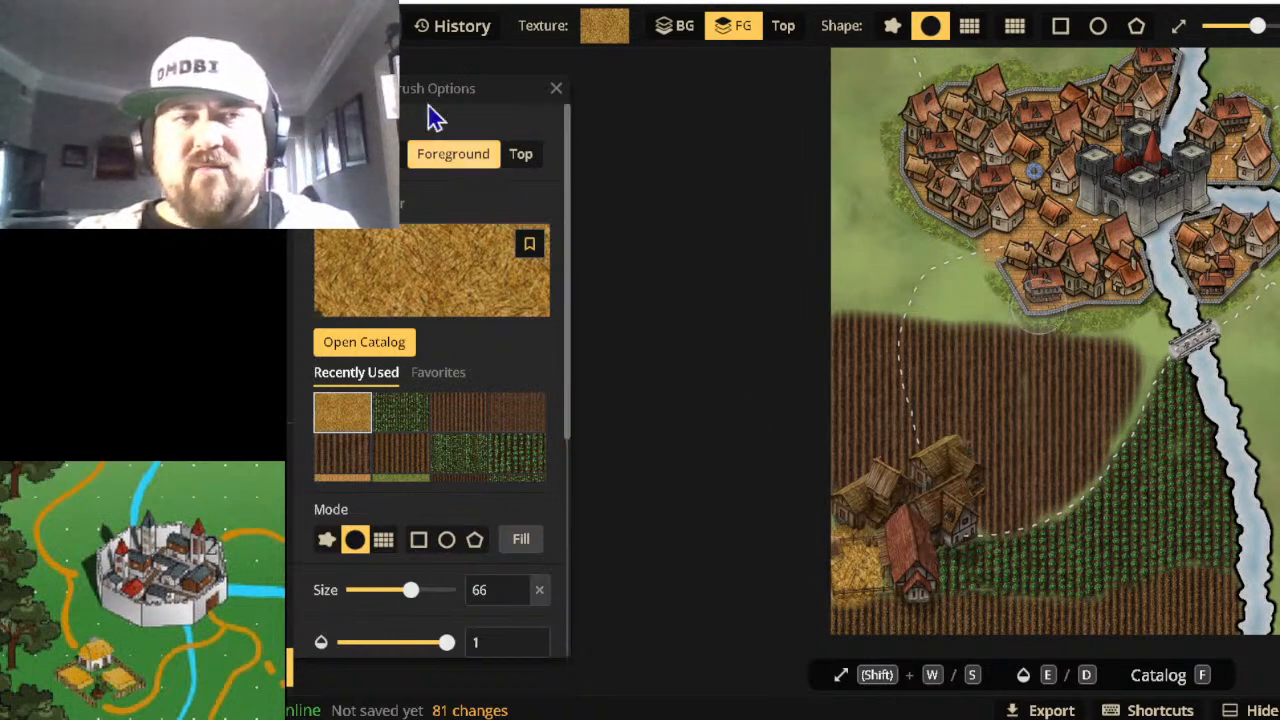
{"action": "key", "text": "ctrl+z"}
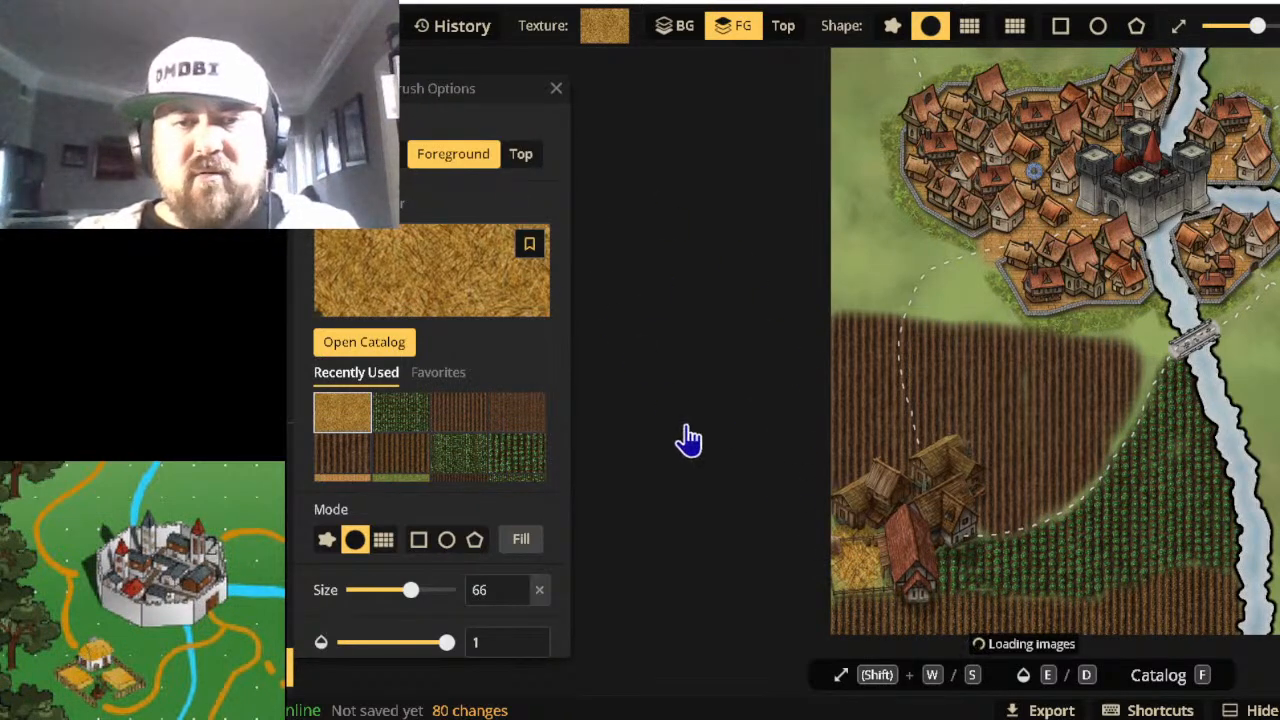
{"action": "key", "text": "ctrl+z"}
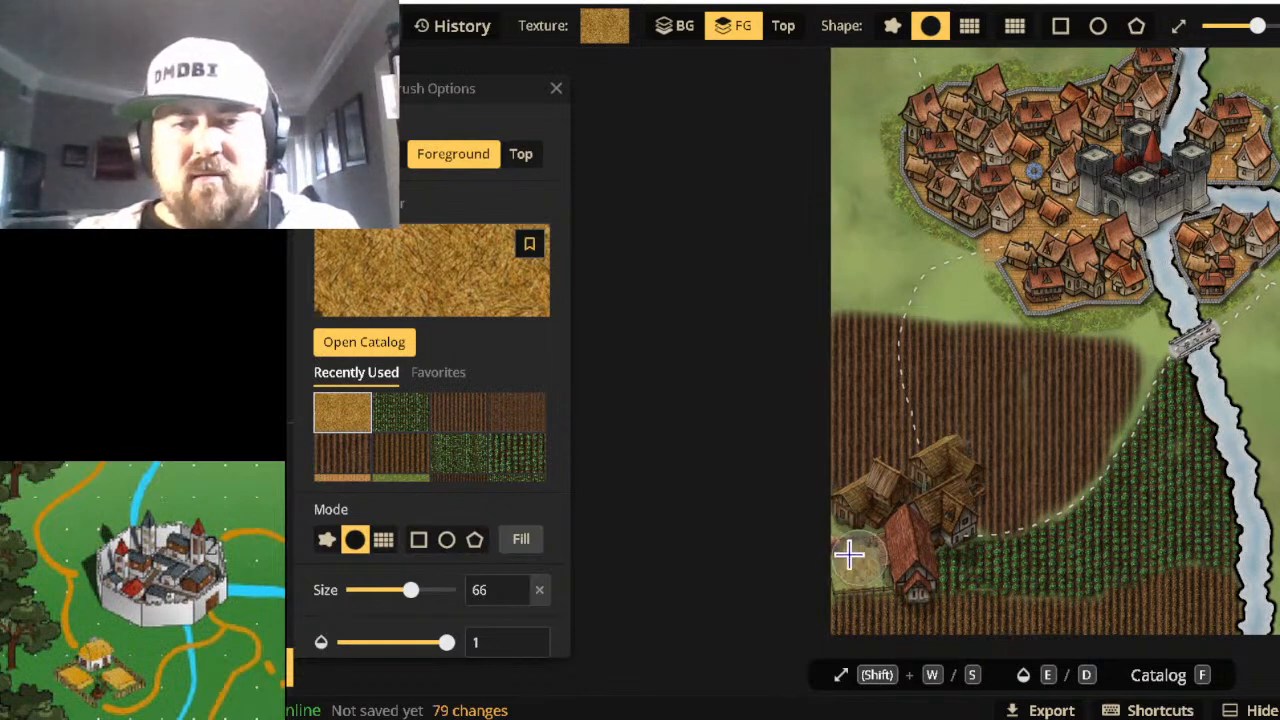
Paint golden straw in the fenced yard west of the red-roofed farmhouse and extend the tilled-soil field's eastern edge to the dotted path.
{"action": "left_click", "coordinate": [860, 572]}
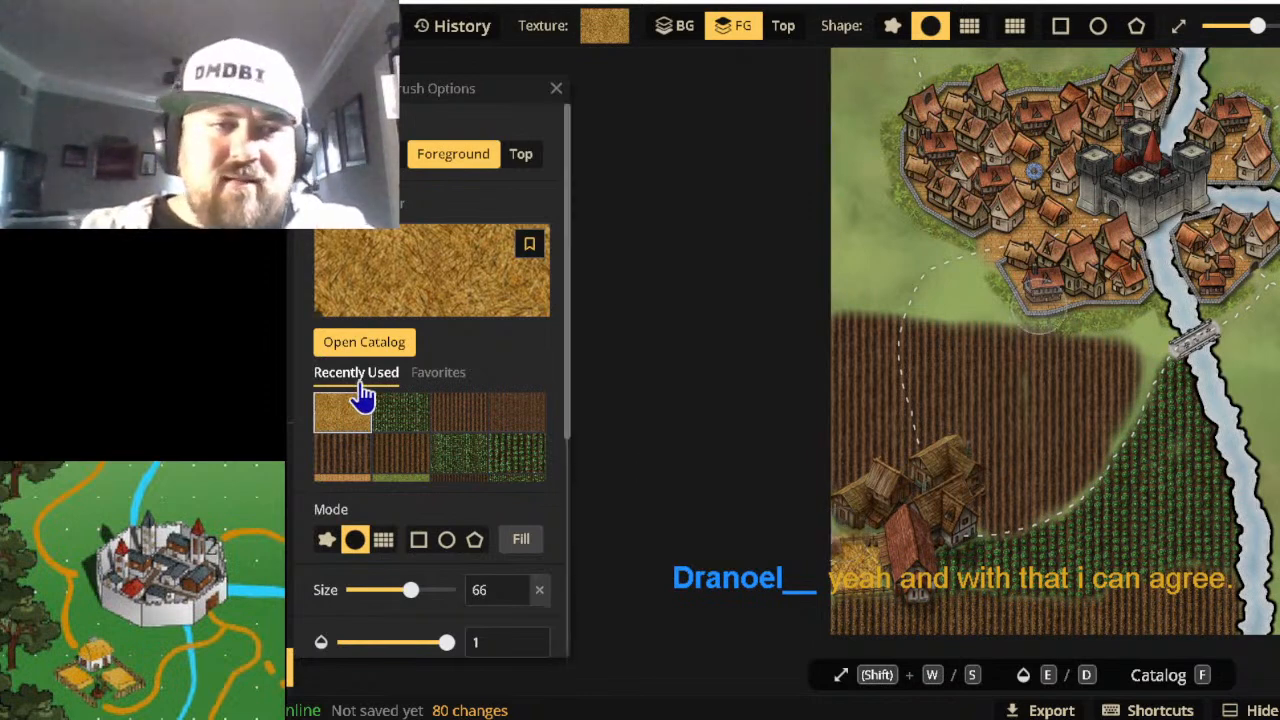
{"action": "left_click", "coordinate": [462, 414]}
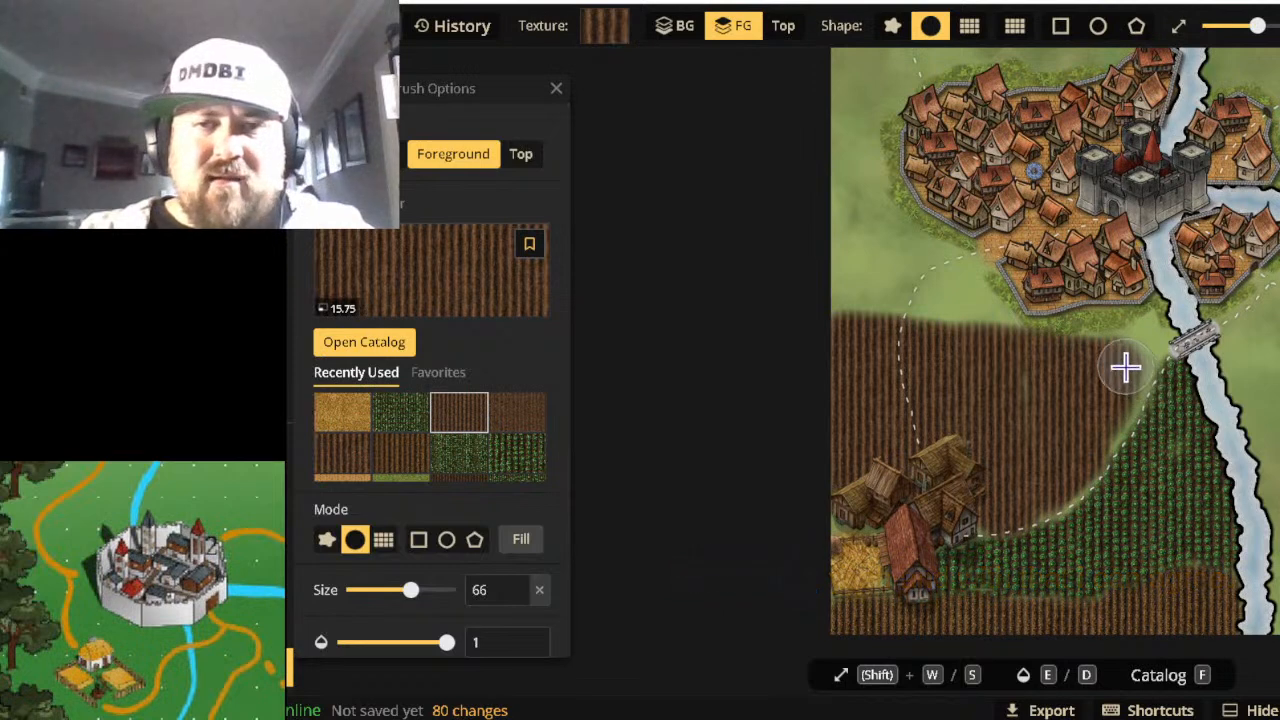
{"action": "mouse_move", "coordinate": [1133, 365]}
{"action": "left_mouse_down"}
{"action": "mouse_move", "coordinate": [1103, 446]}
{"action": "mouse_move", "coordinate": [1006, 514]}
{"action": "mouse_move", "coordinate": [1010, 490]}
{"action": "left_mouse_up"}
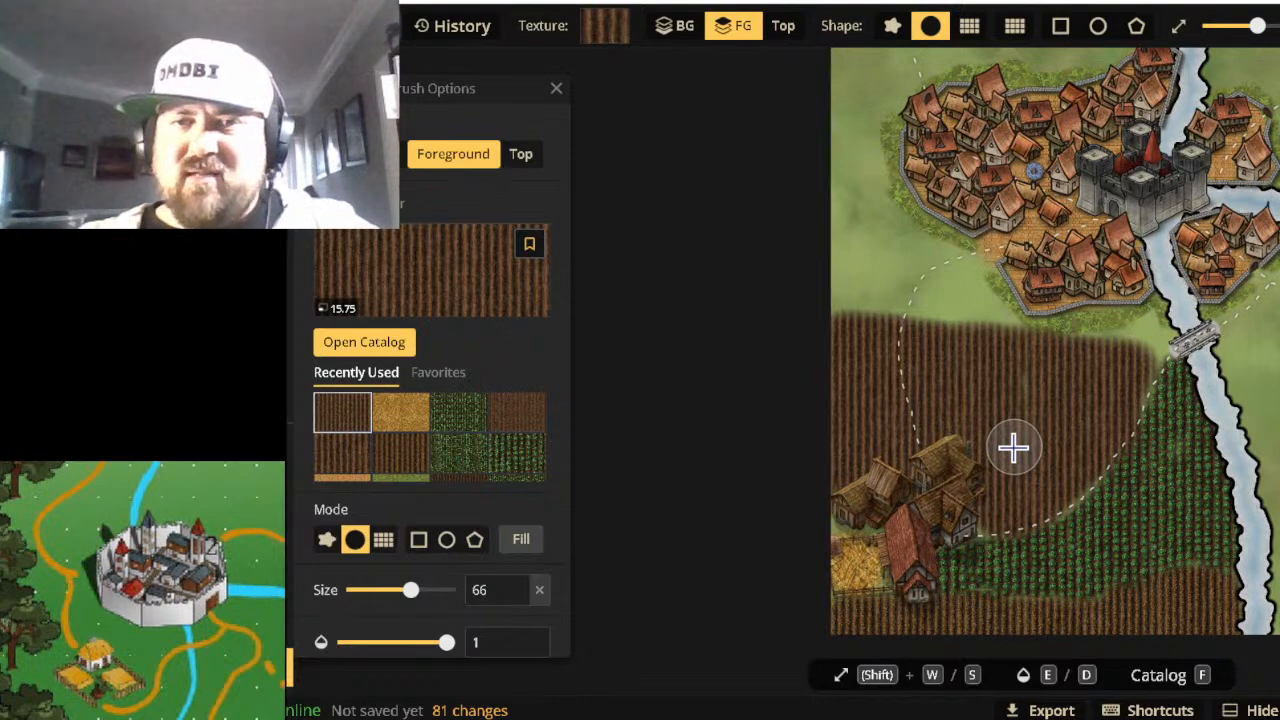
{"action": "left_click_drag", "start_coordinate": [1009, 380], "coordinate": [1045, 393]}
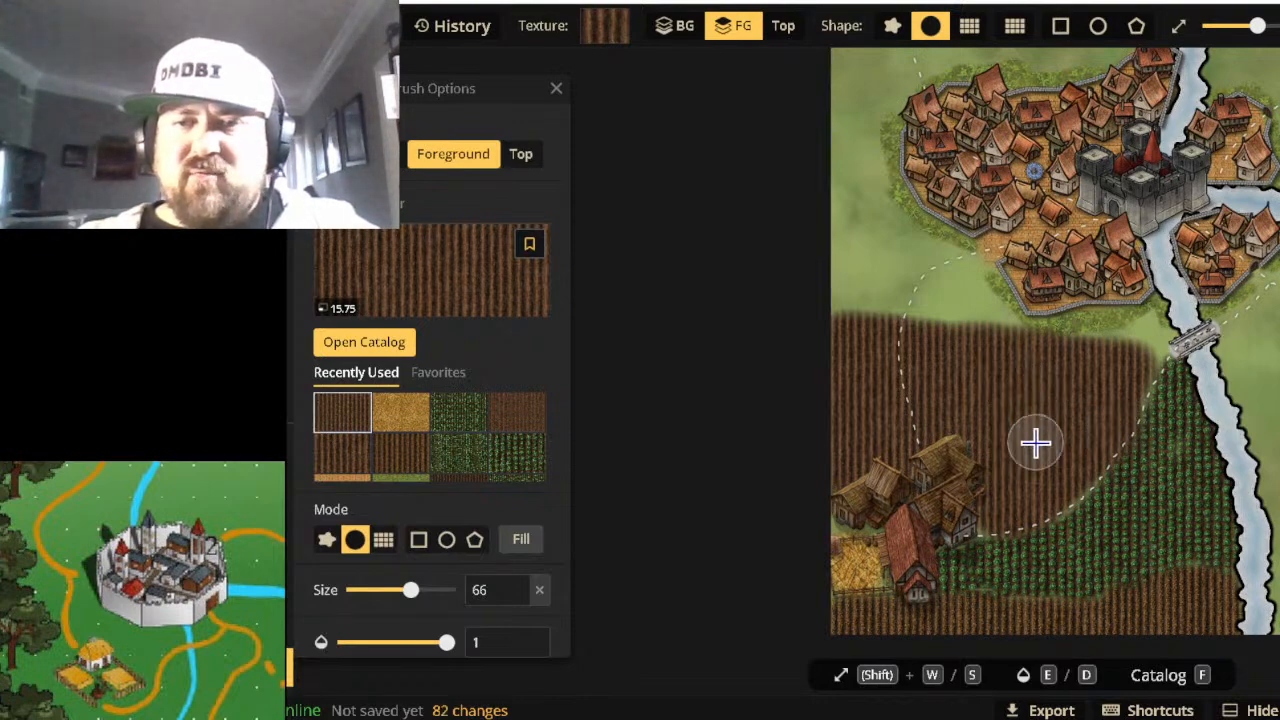
Try the darker brown straw texture from the Farmstead group on the field edge west of the bridge, and undo the stroke.
{"action": "scroll", "coordinate": [1035, 443], "scroll_direction": "down", "scroll_amount": 2}
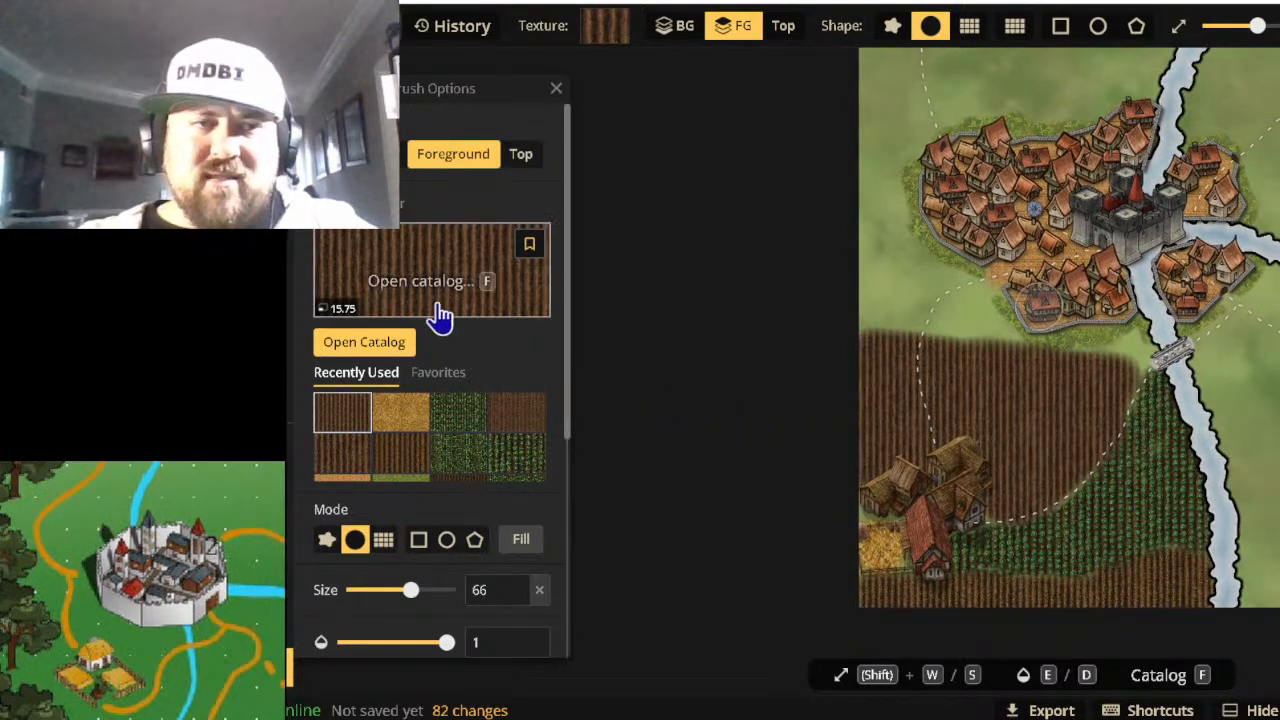
{"action": "left_click", "coordinate": [400, 262]}
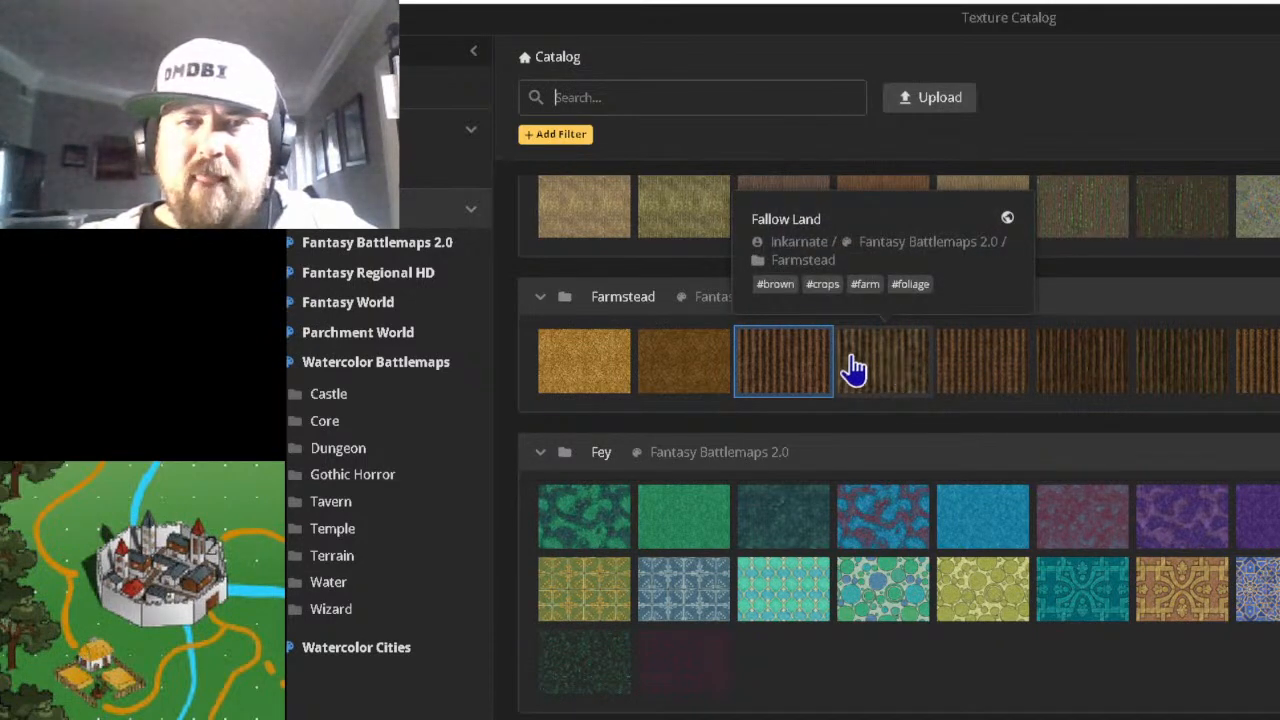
{"action": "left_click", "coordinate": [712, 372]}
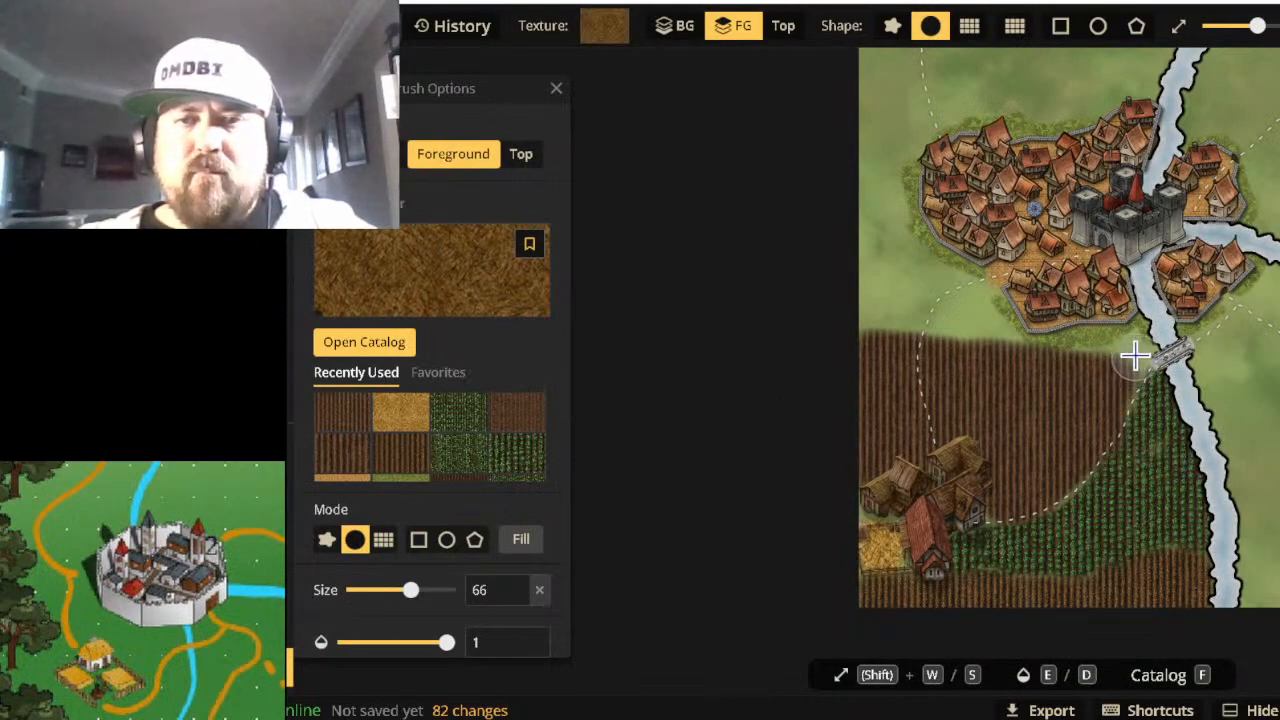
{"action": "left_click_drag", "start_coordinate": [1135, 355], "coordinate": [1085, 355]}
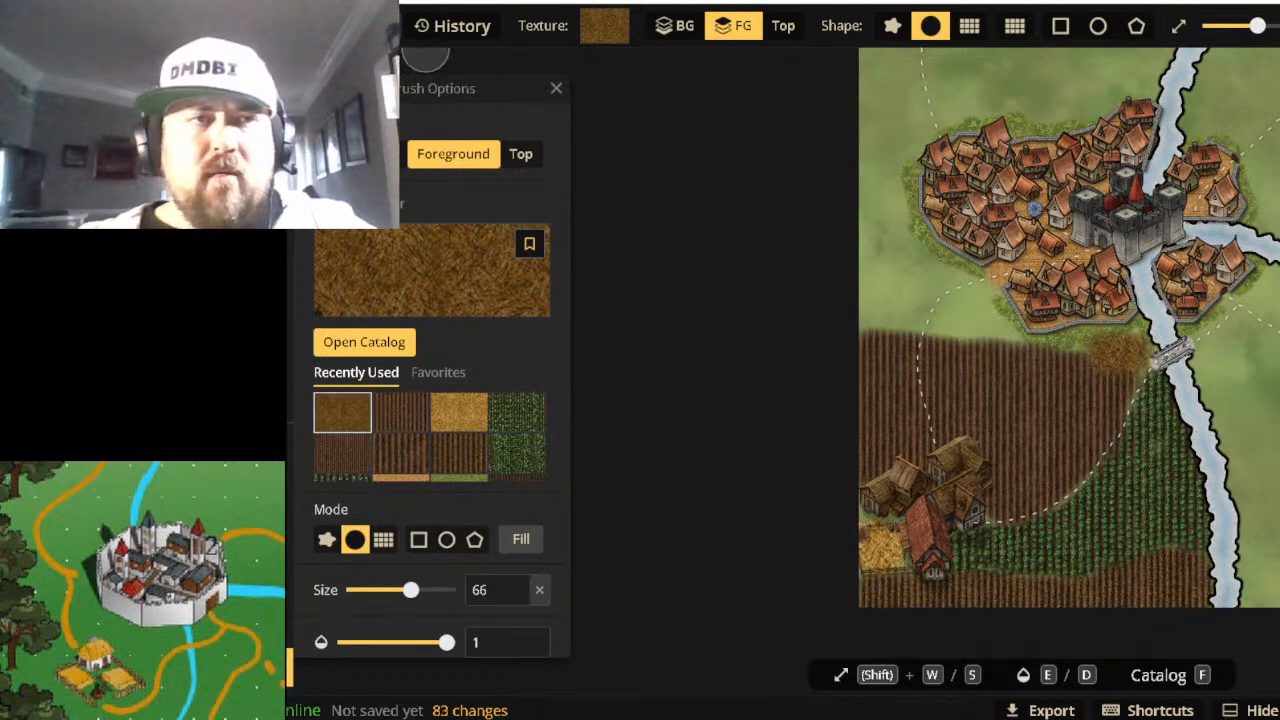
{"action": "key", "text": "ctrl+z"}
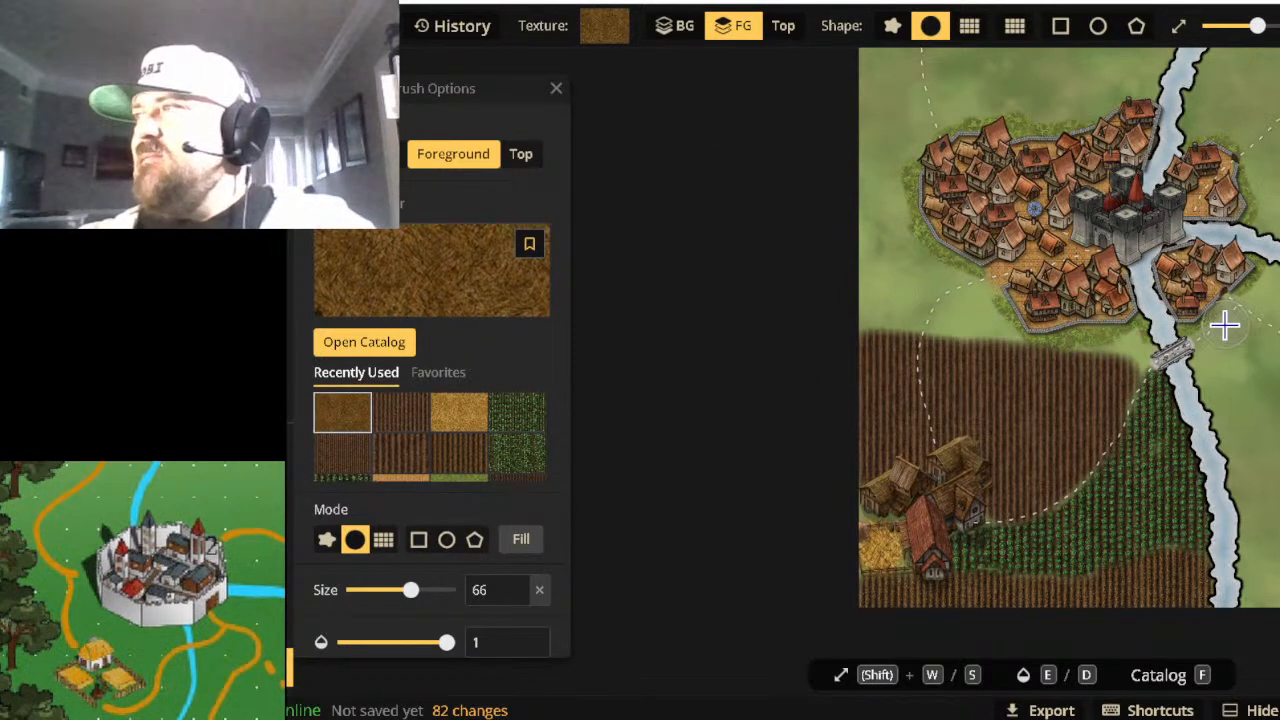
Search the stamp catalog for "road" and return to the texture brush.
{"action": "scroll", "coordinate": [1225, 323], "scroll_direction": "down", "scroll_amount": 1}
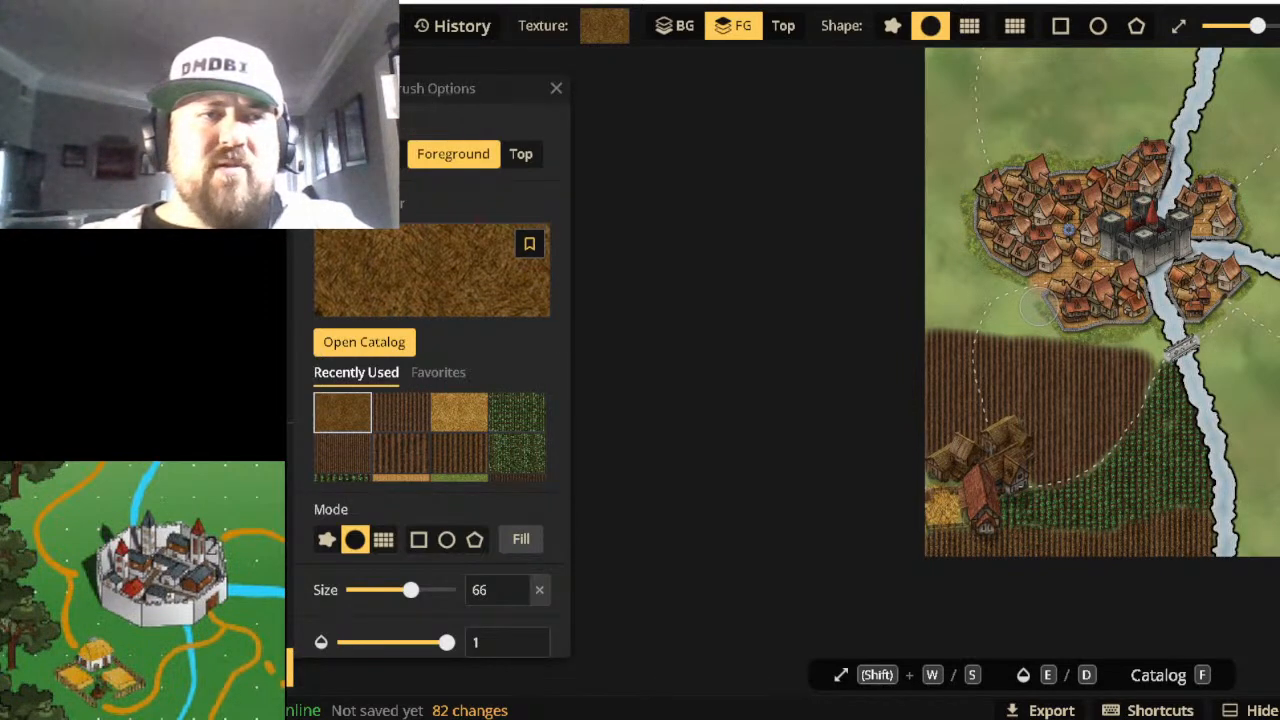
{"action": "left_click", "coordinate": [268, 198]}
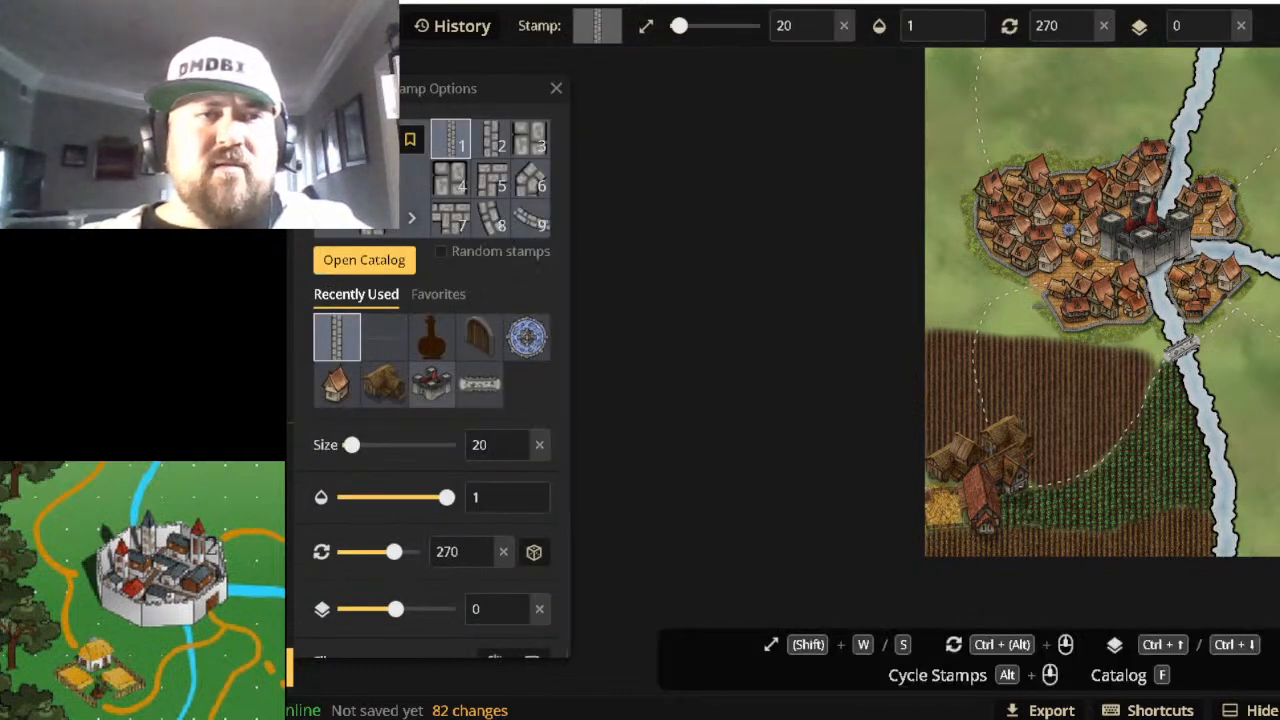
{"action": "left_click", "coordinate": [364, 260]}
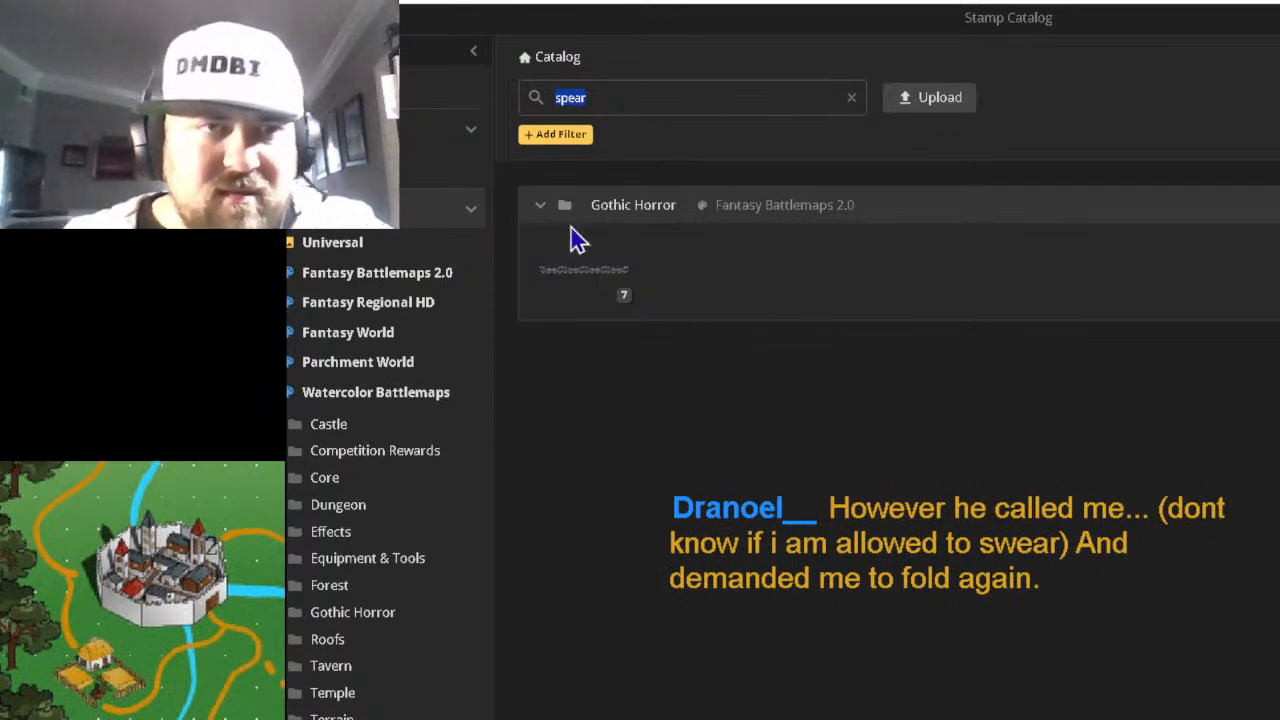
{"action": "double_click", "coordinate": [616, 102]}
{"action": "type", "text": "r"}
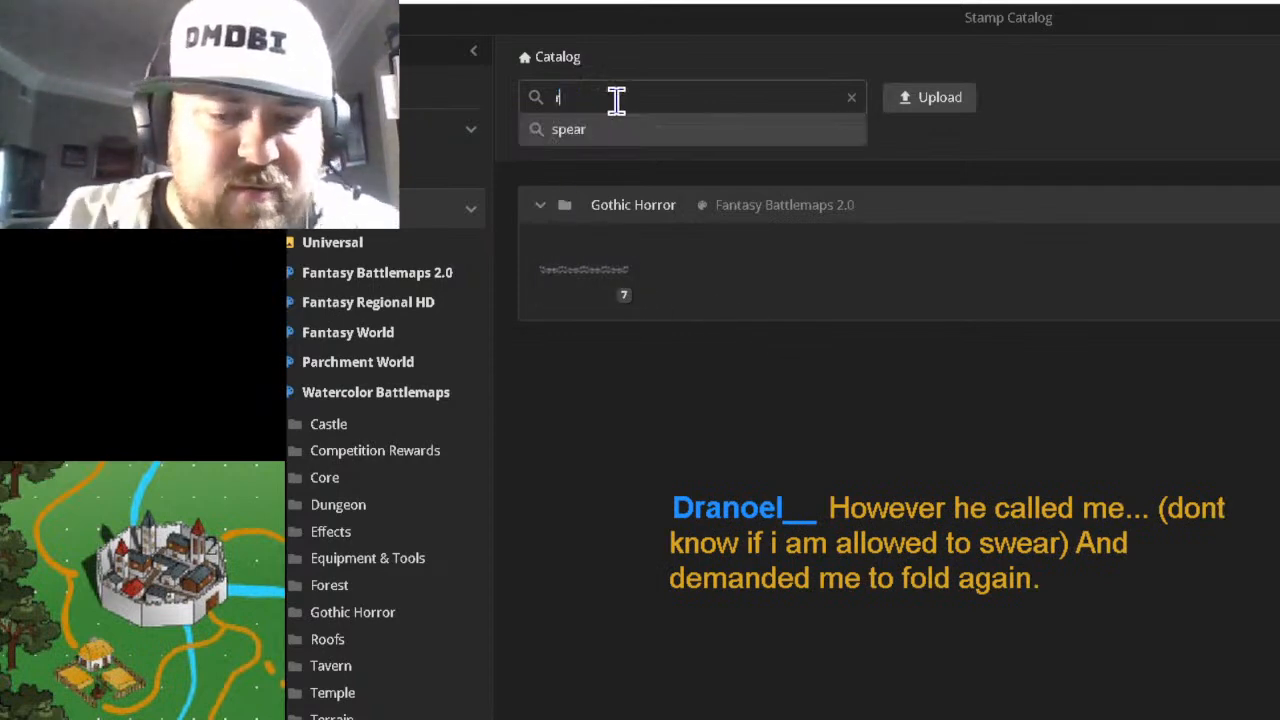
{"action": "type", "text": "oad"}
{"action": "key", "text": "Return"}
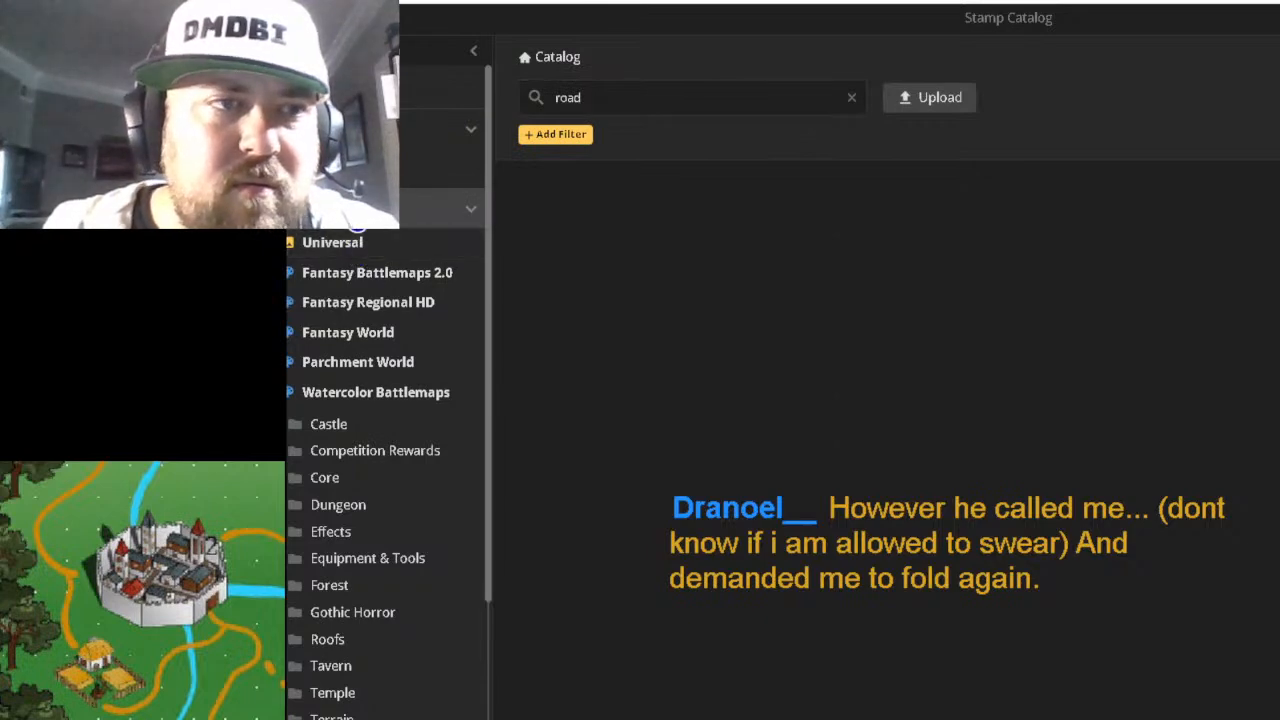
{"action": "key", "text": "Escape"}
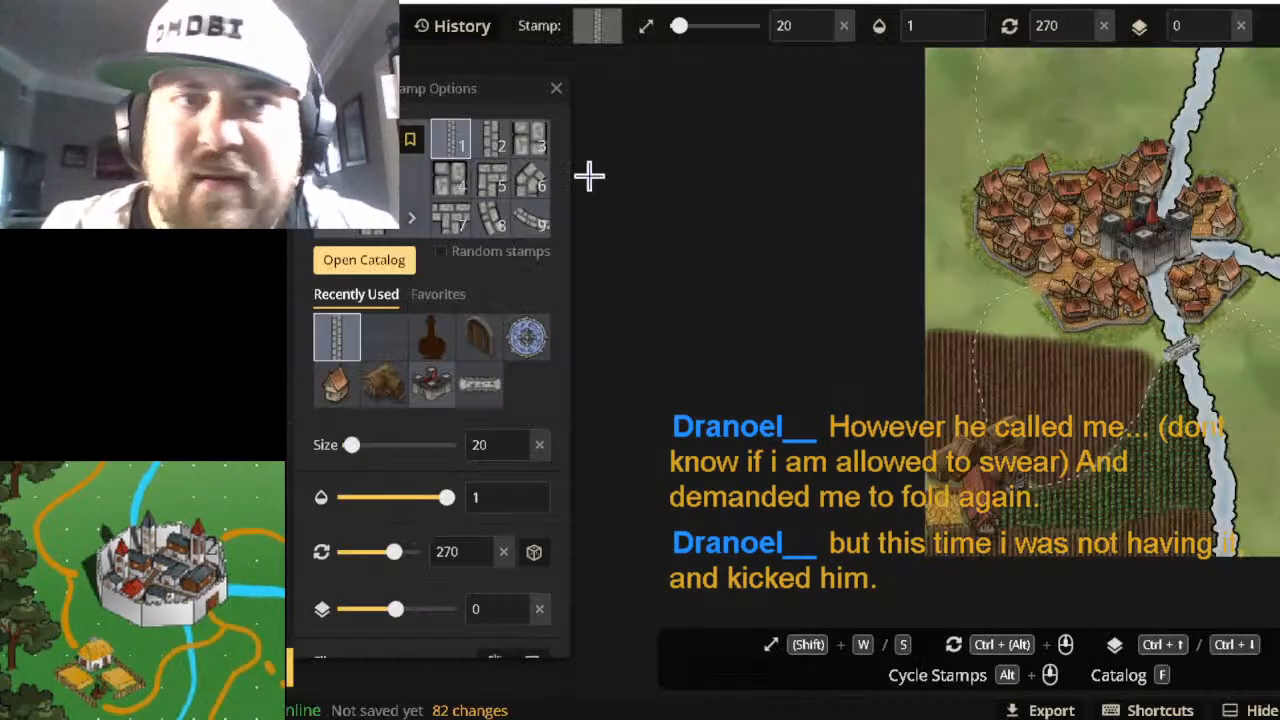
{"action": "key", "text": "b"}
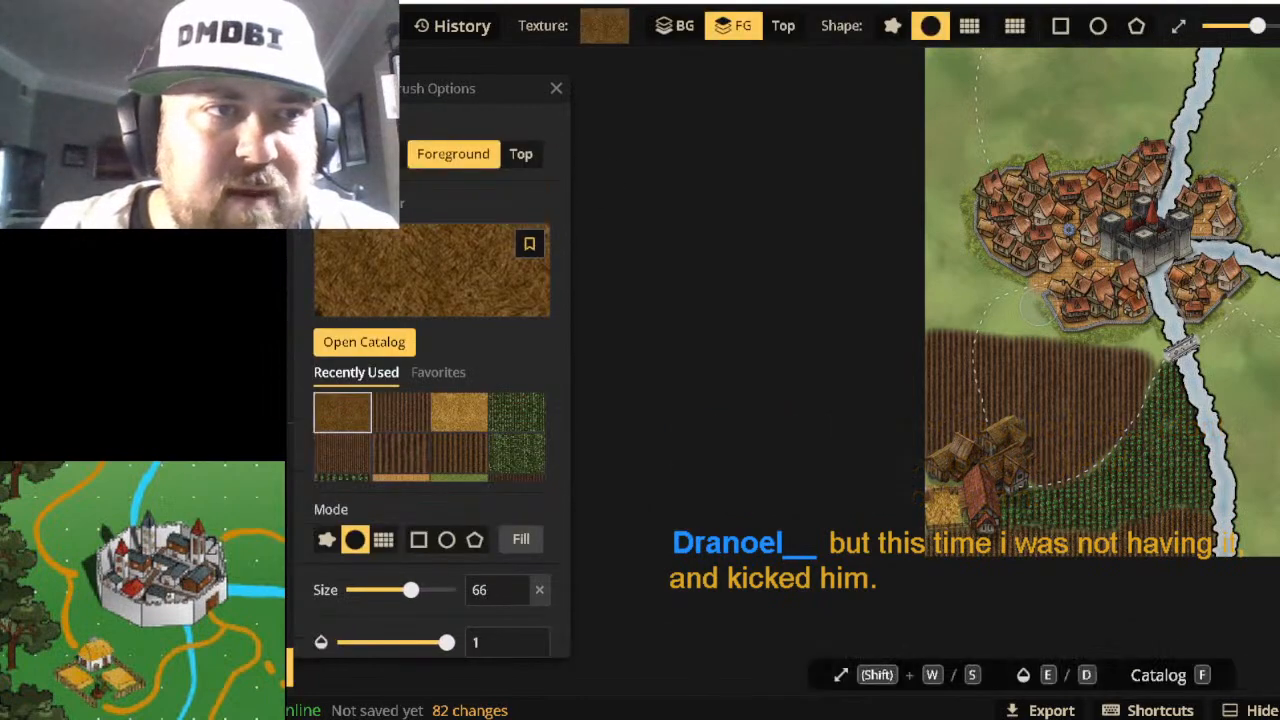
Examine the crop and field textures in the Farm Textures group and choose the green crop texture beside Crop Yellow.
{"action": "left_click", "coordinate": [352, 341]}
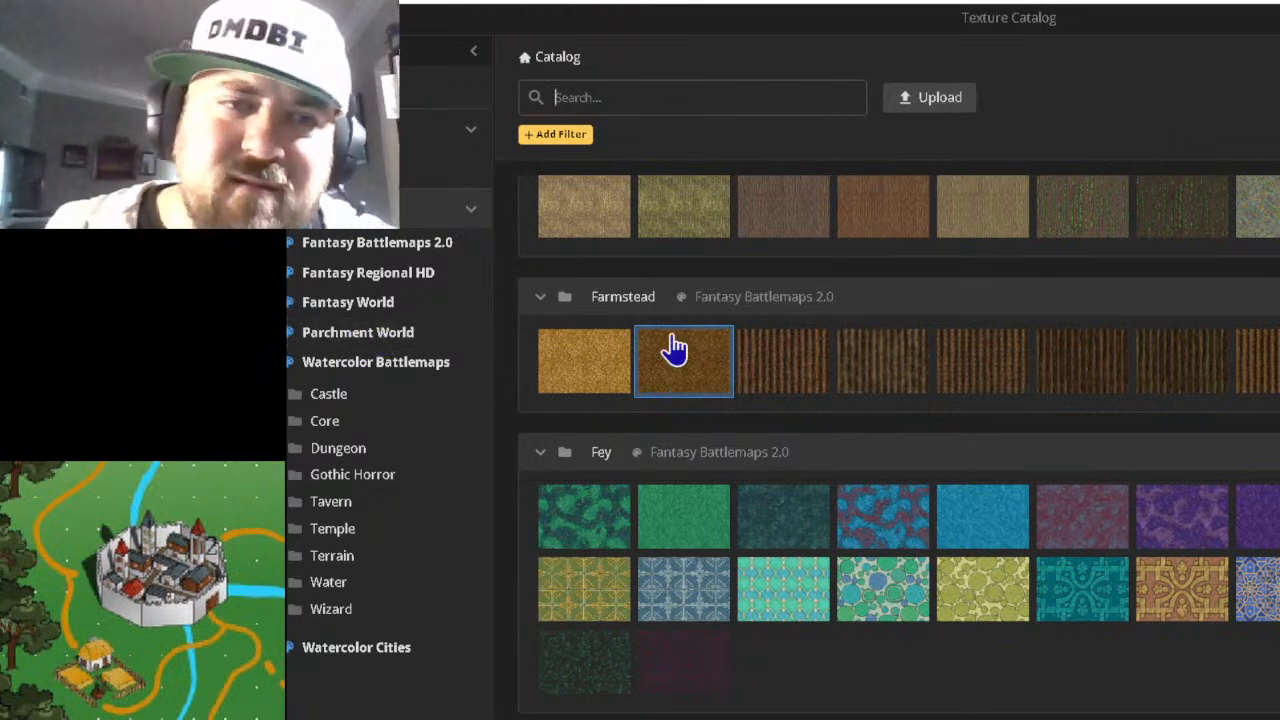
{"action": "mouse_move", "coordinate": [586, 380]}
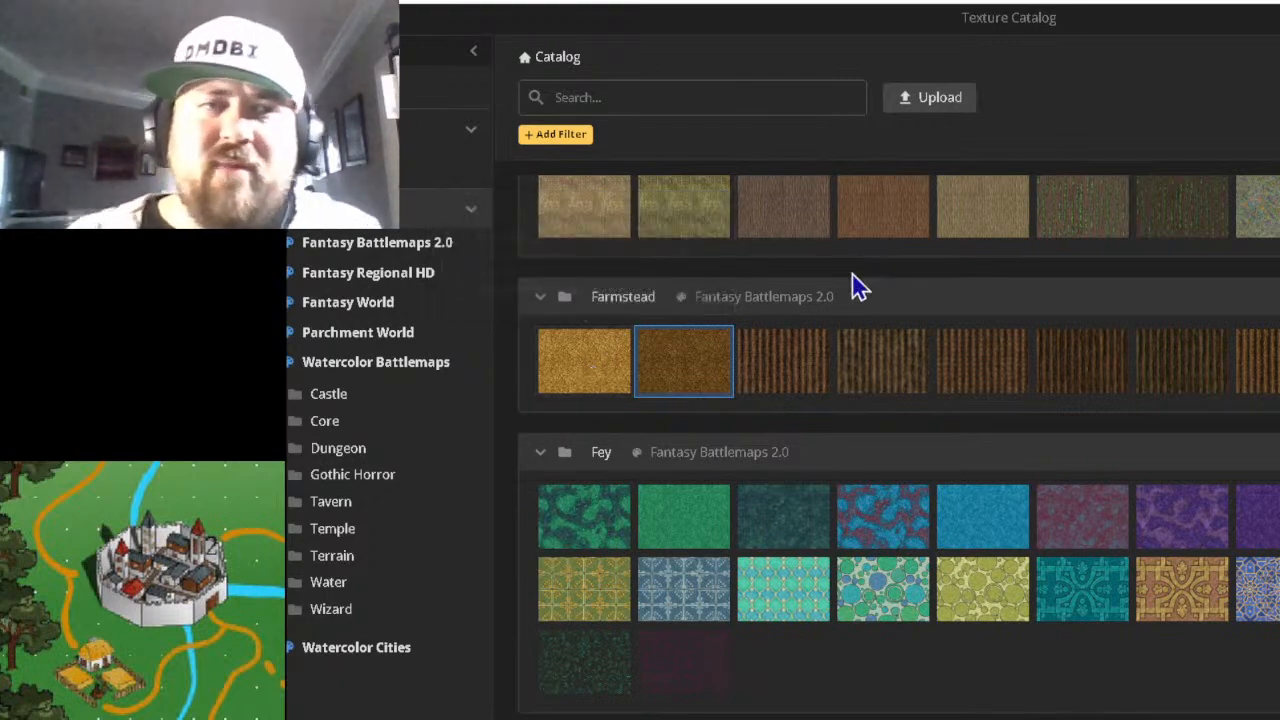
{"action": "scroll", "coordinate": [874, 374], "scroll_direction": "up", "scroll_amount": 3}
{"action": "scroll", "coordinate": [877, 374], "scroll_direction": "down", "scroll_amount": 1}
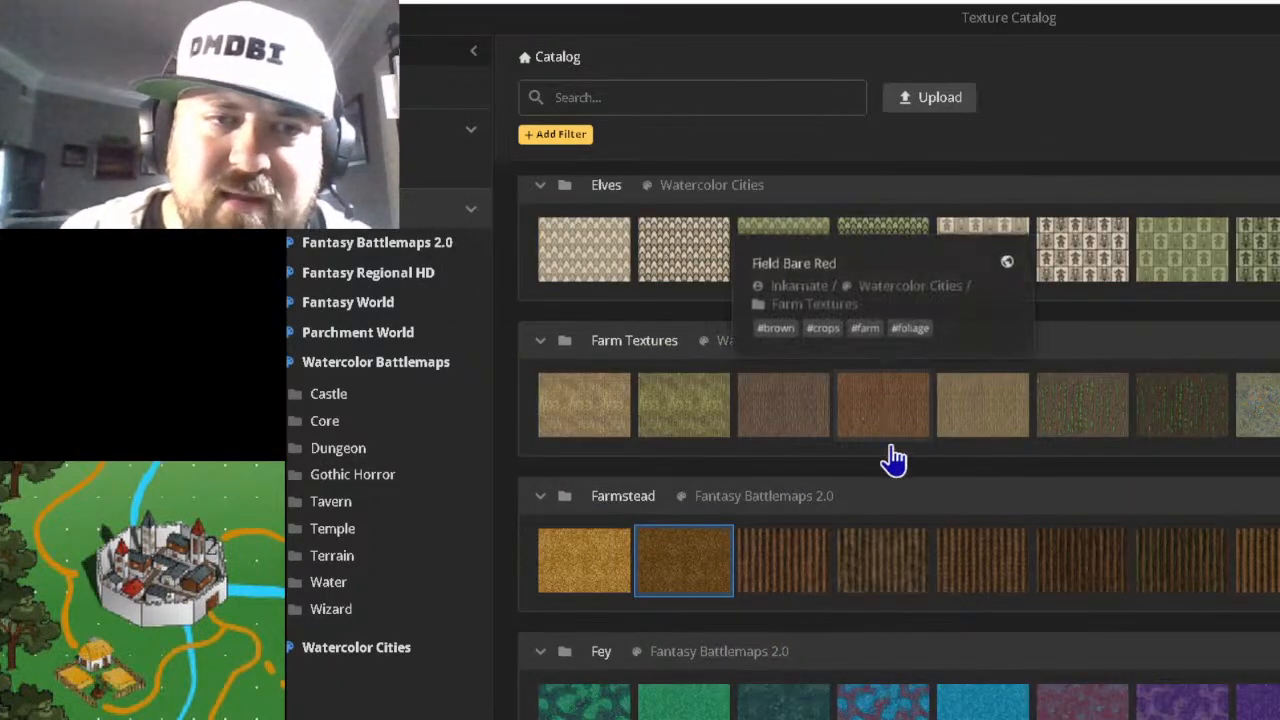
{"action": "mouse_move", "coordinate": [647, 433]}
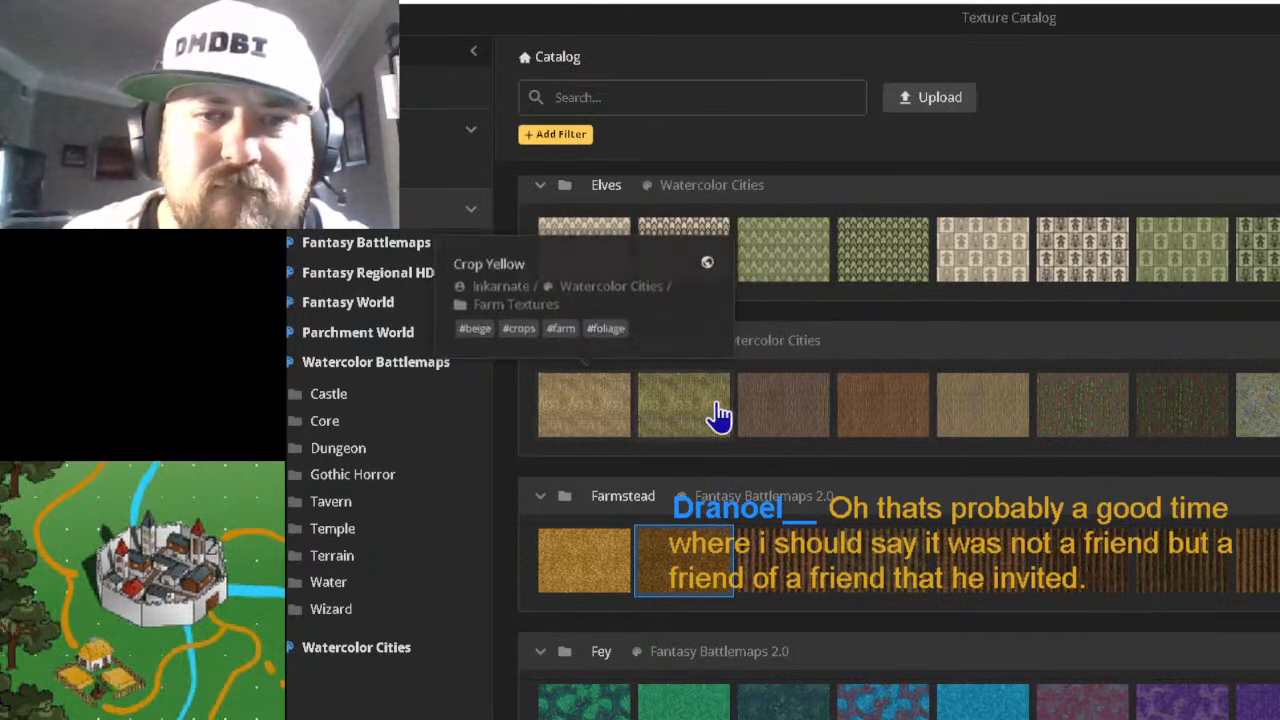
{"action": "mouse_move", "coordinate": [801, 431]}
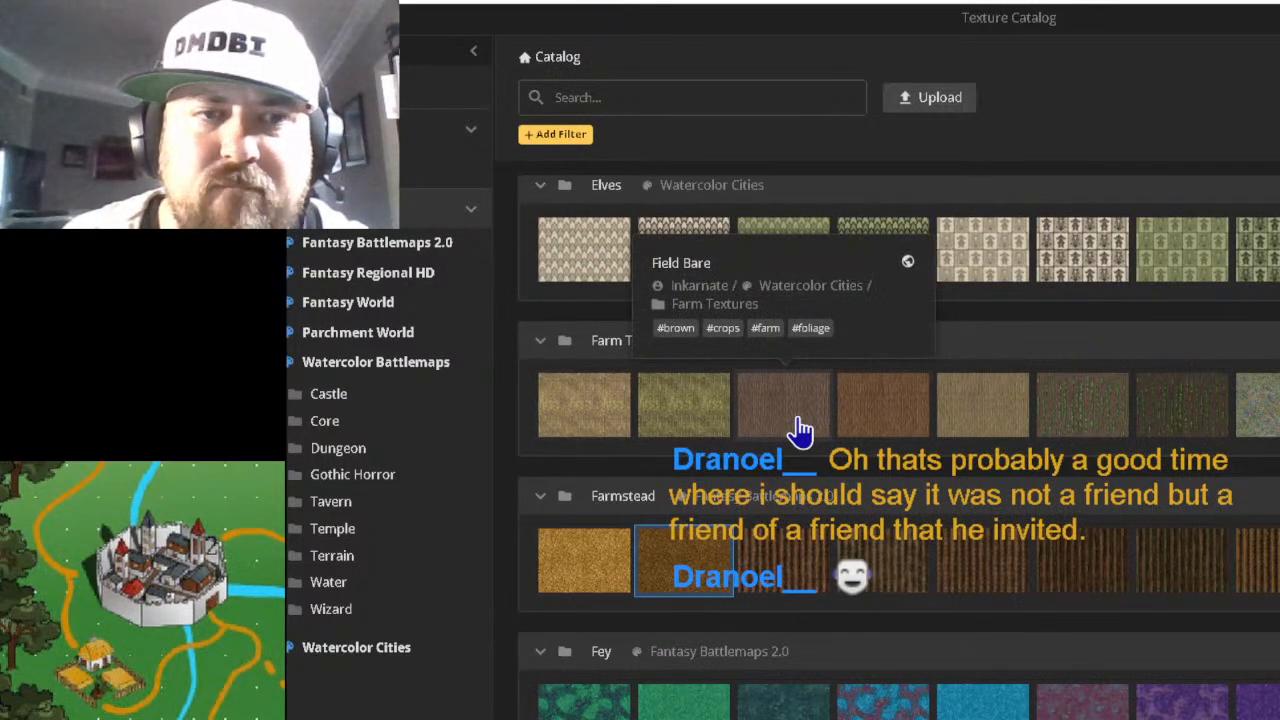
{"action": "mouse_move", "coordinate": [889, 421]}
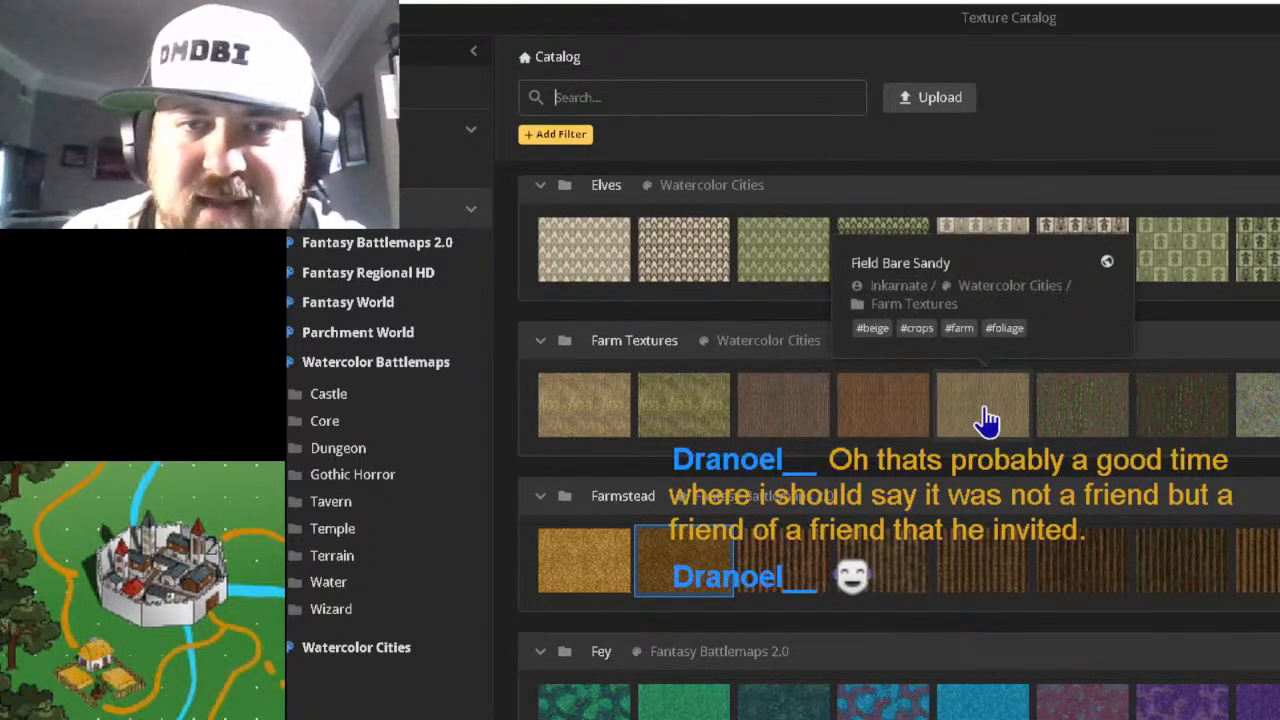
{"action": "mouse_move", "coordinate": [1122, 399]}
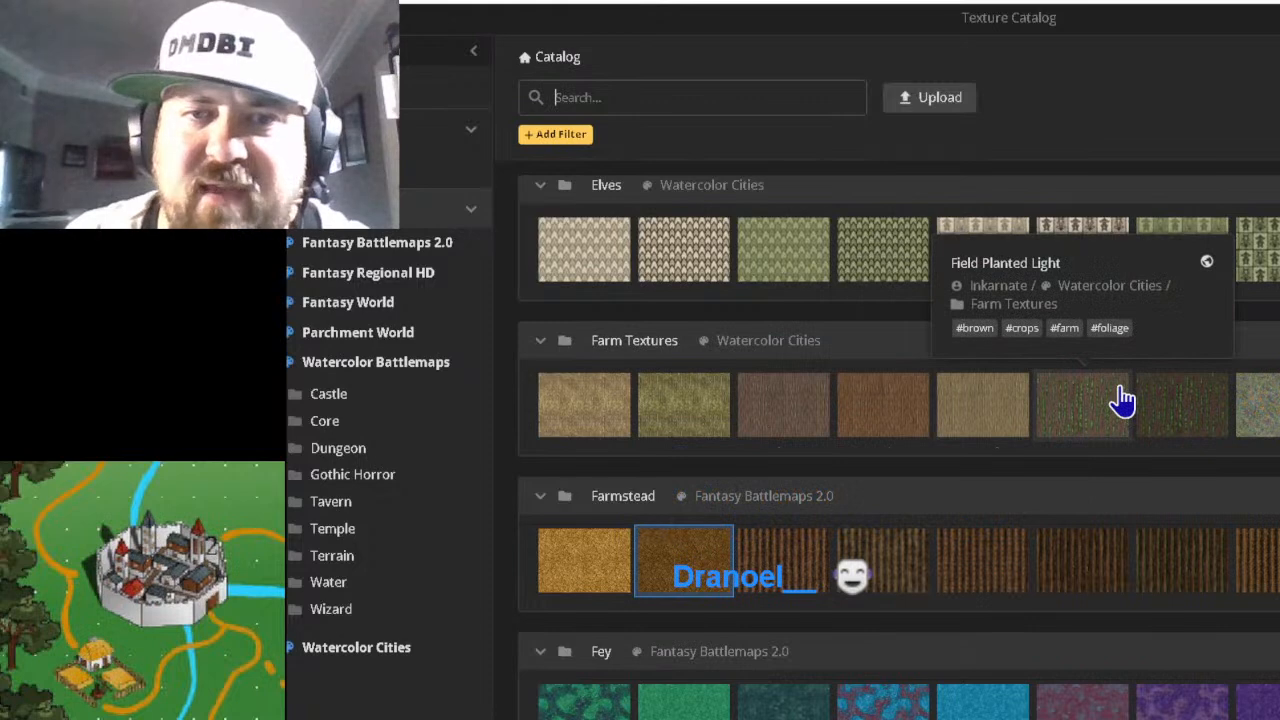
{"action": "mouse_move", "coordinate": [1176, 416]}
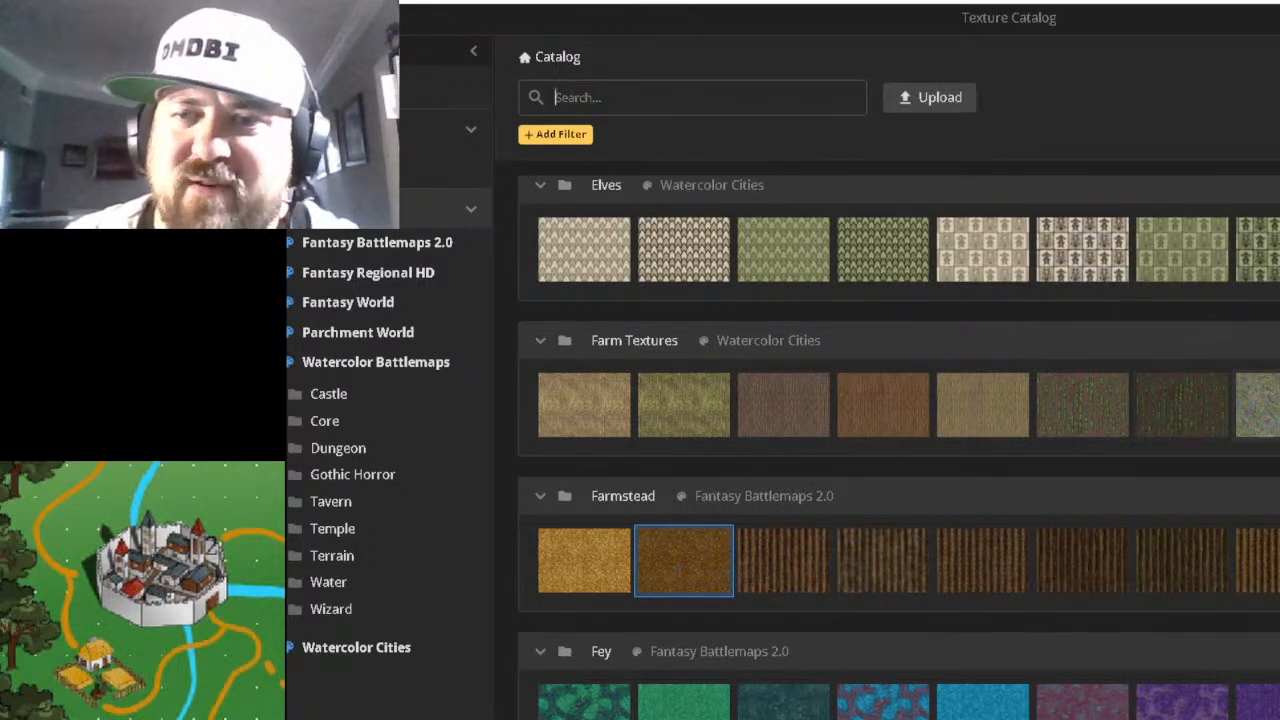
{"action": "mouse_move", "coordinate": [1255, 420]}
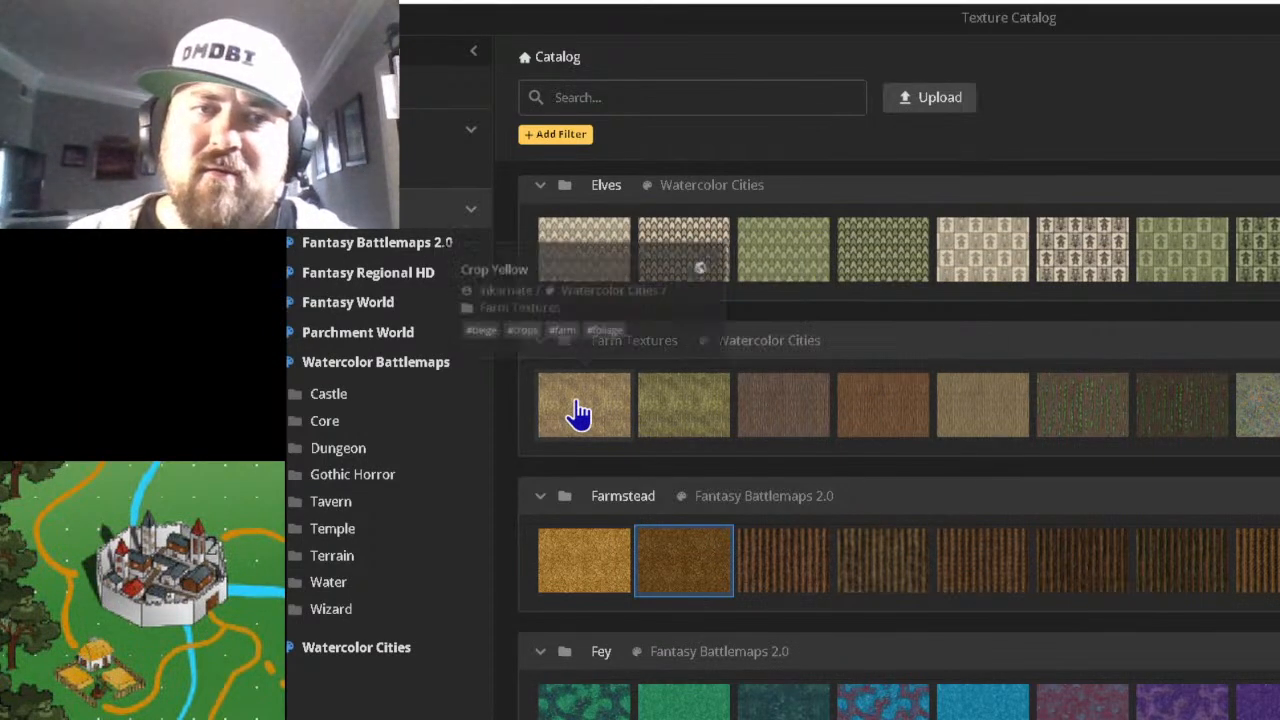
{"action": "left_click", "coordinate": [677, 418]}
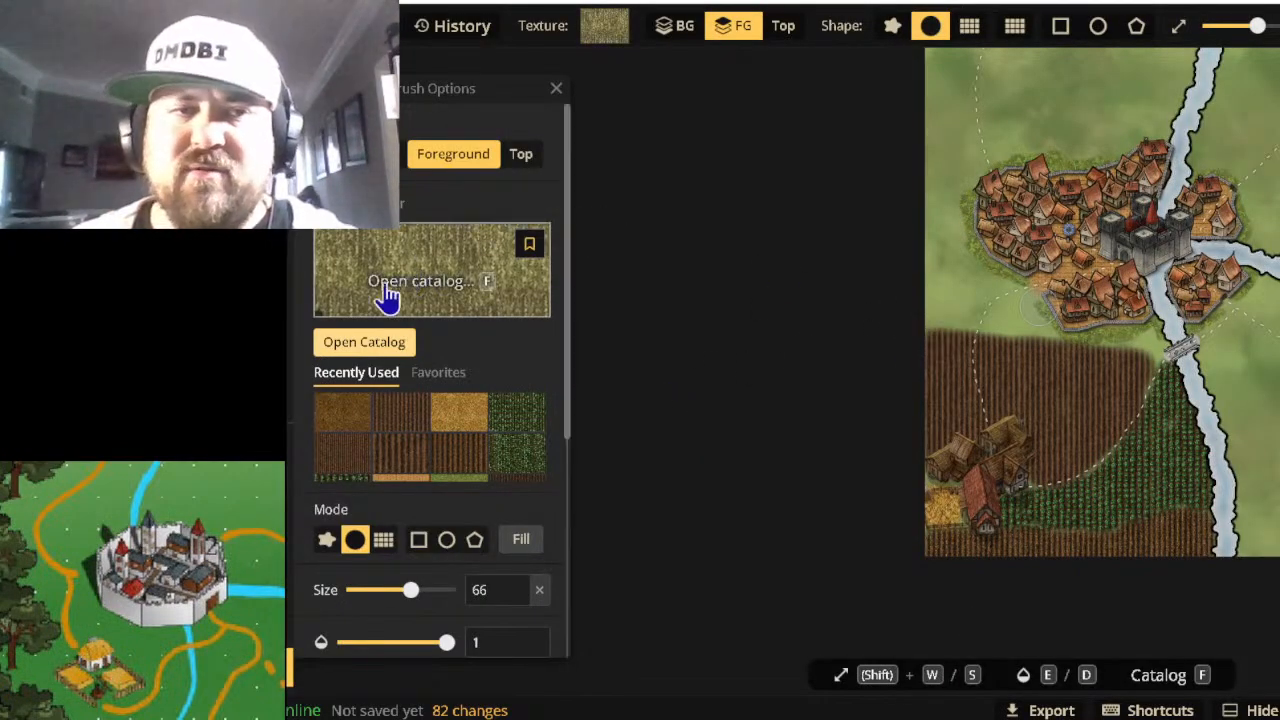
Choose the Dark Street Stones Alpha texture from the Watercolor Cities Gothic Horror group for the brush.
{"action": "left_click", "coordinate": [362, 345]}
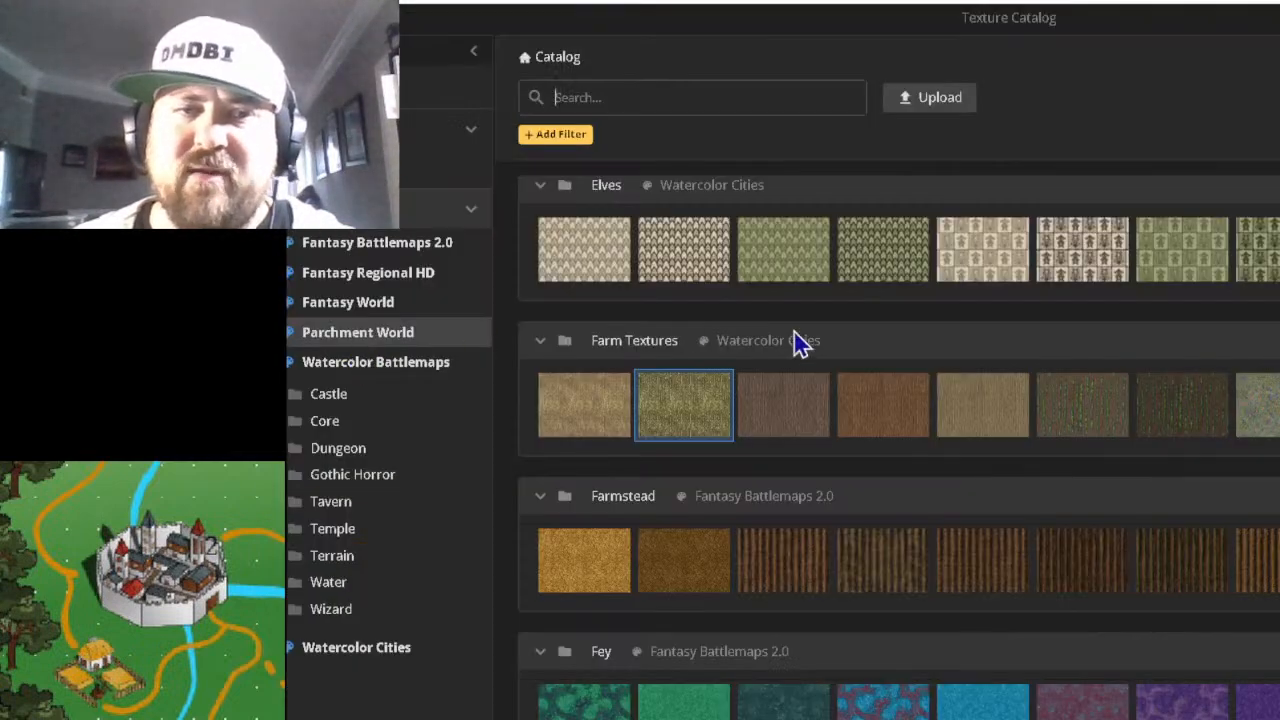
{"action": "scroll", "coordinate": [937, 457], "scroll_direction": "down", "scroll_amount": 8}
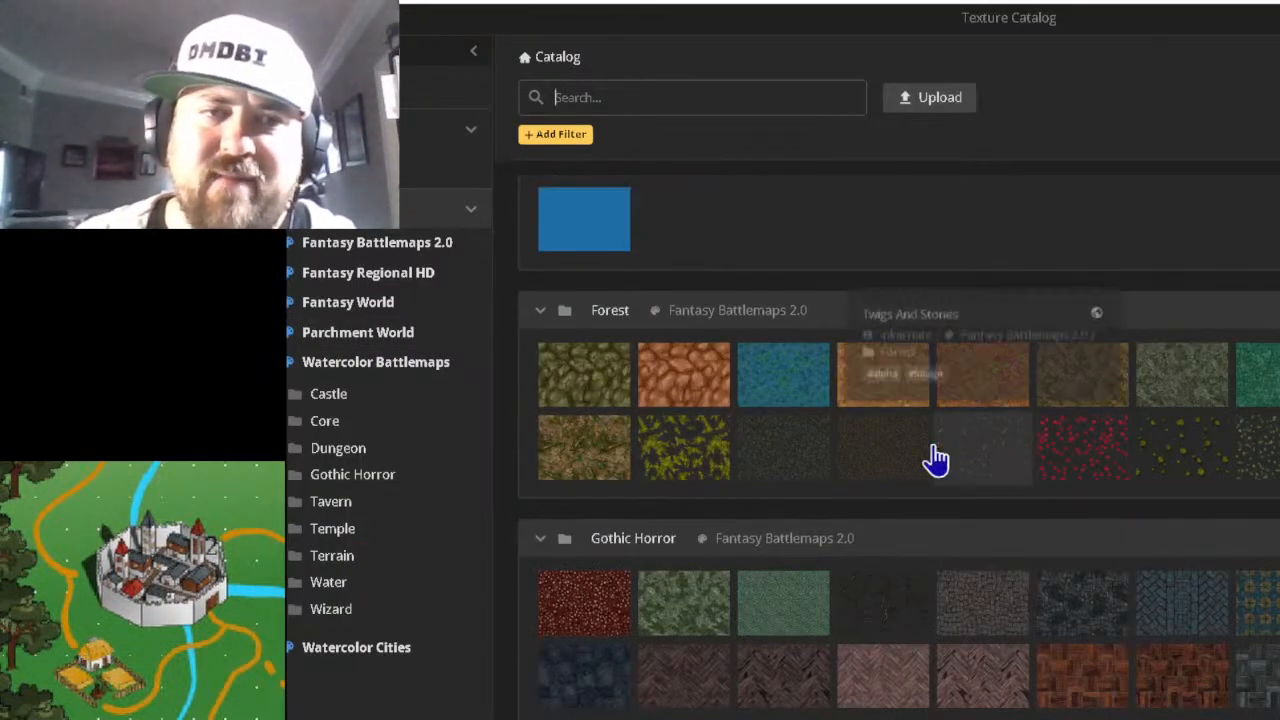
{"action": "scroll", "coordinate": [937, 457], "scroll_direction": "down", "scroll_amount": 3}
{"action": "scroll", "coordinate": [940, 460], "scroll_direction": "down", "scroll_amount": 6}
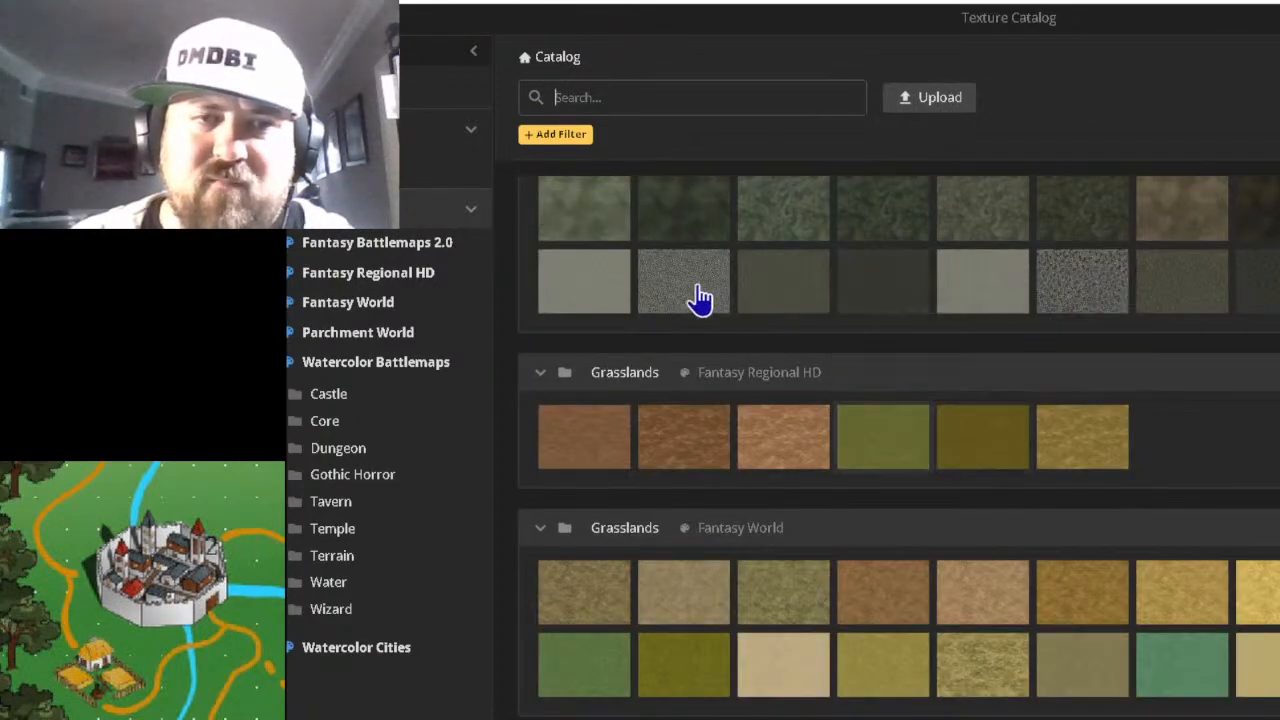
{"action": "mouse_move", "coordinate": [697, 295]}
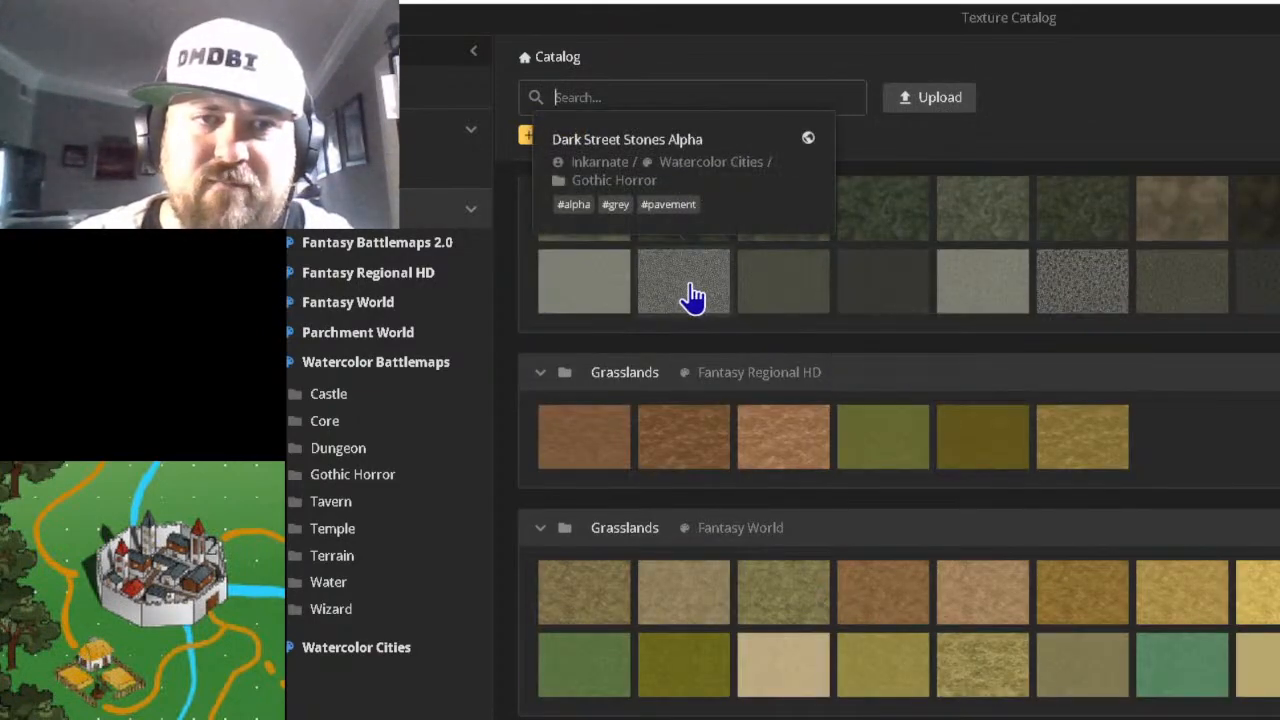
{"action": "left_click", "coordinate": [693, 295]}
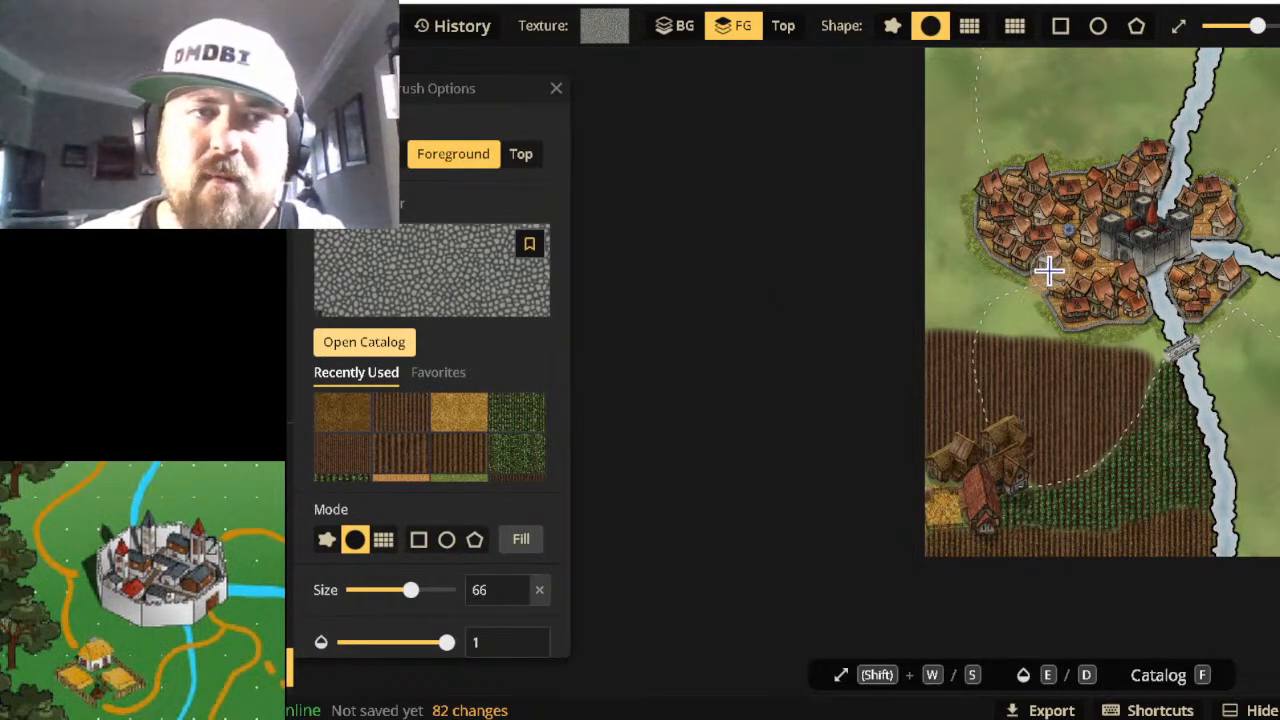
Set the brush size to 10 and paint a cobblestone road along the dotted path northeast of the bridge and southwest to the farmhouse.
{"action": "scroll", "coordinate": [422, 400], "scroll_direction": "down", "scroll_amount": 2}
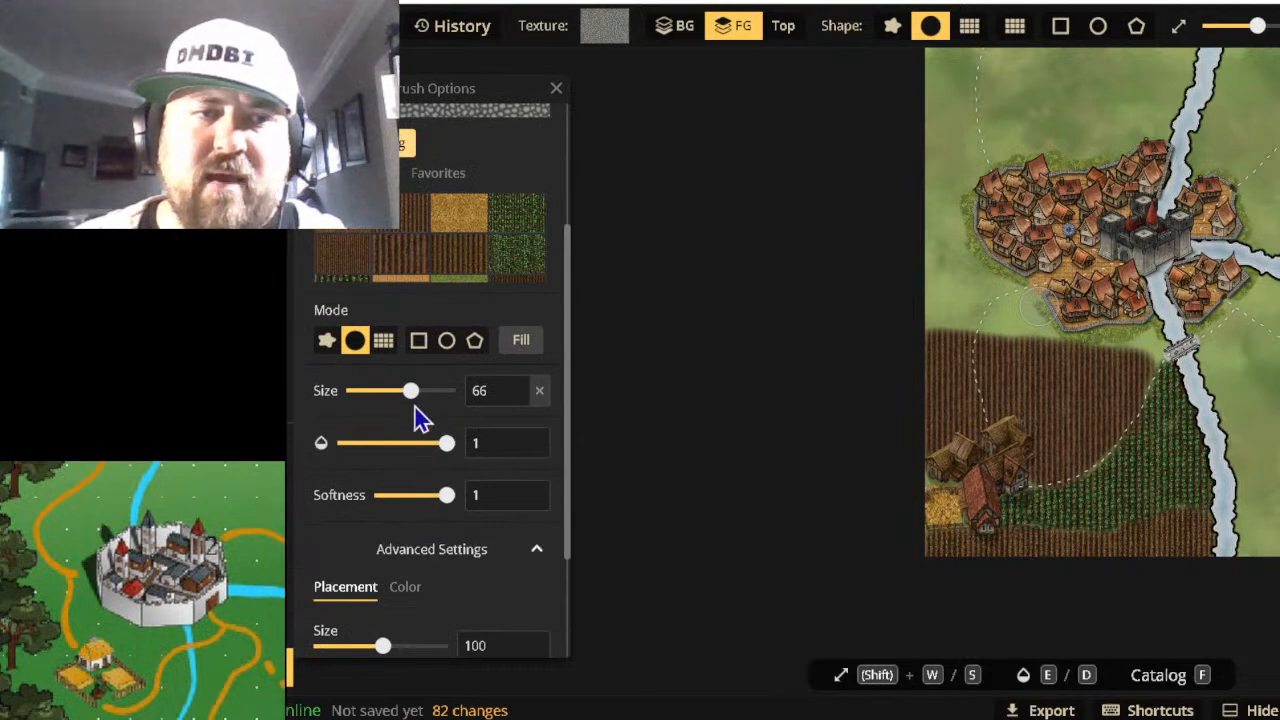
{"action": "mouse_move", "coordinate": [384, 398]}
{"action": "left_mouse_down"}
{"action": "mouse_move", "coordinate": [355, 400]}
{"action": "mouse_move", "coordinate": [373, 405]}
{"action": "left_mouse_up"}
{"action": "scroll", "coordinate": [1232, 397], "scroll_direction": "up", "scroll_amount": 5}
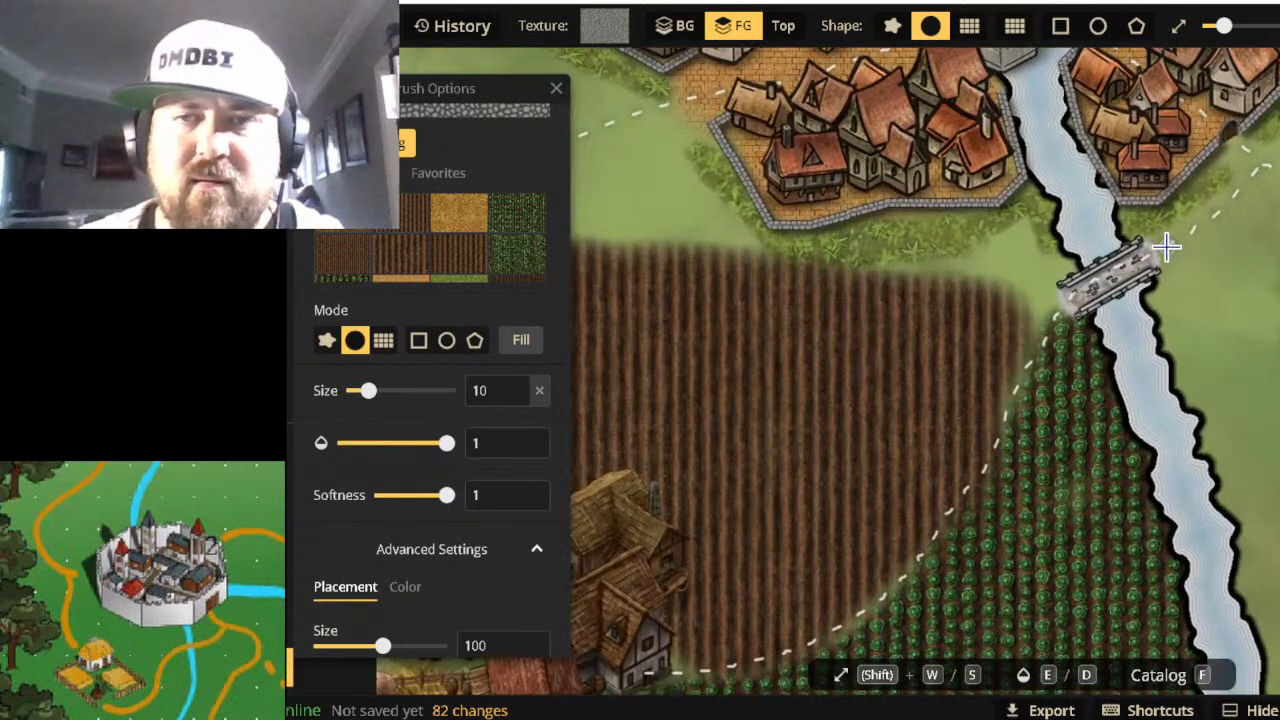
{"action": "mouse_move", "coordinate": [1155, 252]}
{"action": "left_mouse_down"}
{"action": "mouse_move", "coordinate": [1256, 176]}
{"action": "mouse_move", "coordinate": [1258, 160]}
{"action": "mouse_move", "coordinate": [1235, 155]}
{"action": "left_mouse_up"}
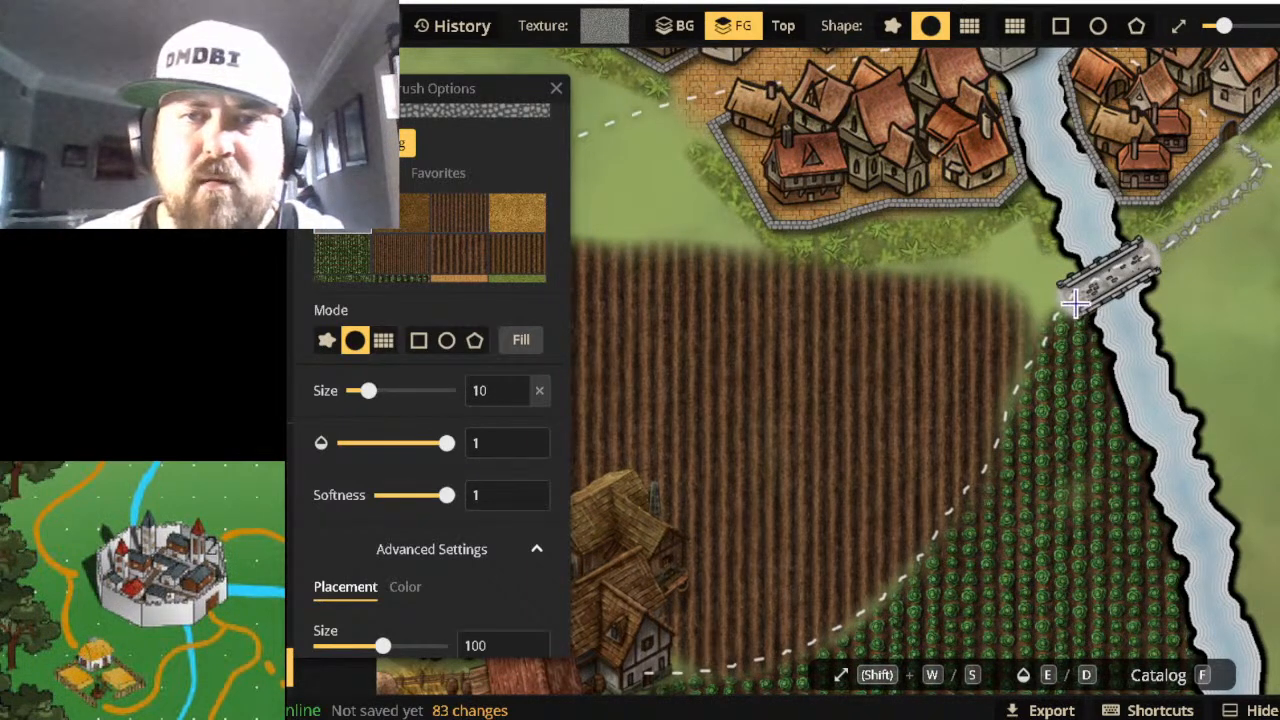
{"action": "mouse_move", "coordinate": [1068, 305]}
{"action": "left_mouse_down"}
{"action": "mouse_move", "coordinate": [1034, 343]}
{"action": "mouse_move", "coordinate": [1021, 398]}
{"action": "mouse_move", "coordinate": [953, 517]}
{"action": "mouse_move", "coordinate": [863, 606]}
{"action": "mouse_move", "coordinate": [814, 643]}
{"action": "mouse_move", "coordinate": [664, 678]}
{"action": "mouse_move", "coordinate": [803, 649]}
{"action": "mouse_move", "coordinate": [923, 566]}
{"action": "mouse_move", "coordinate": [1071, 298]}
{"action": "left_mouse_up"}
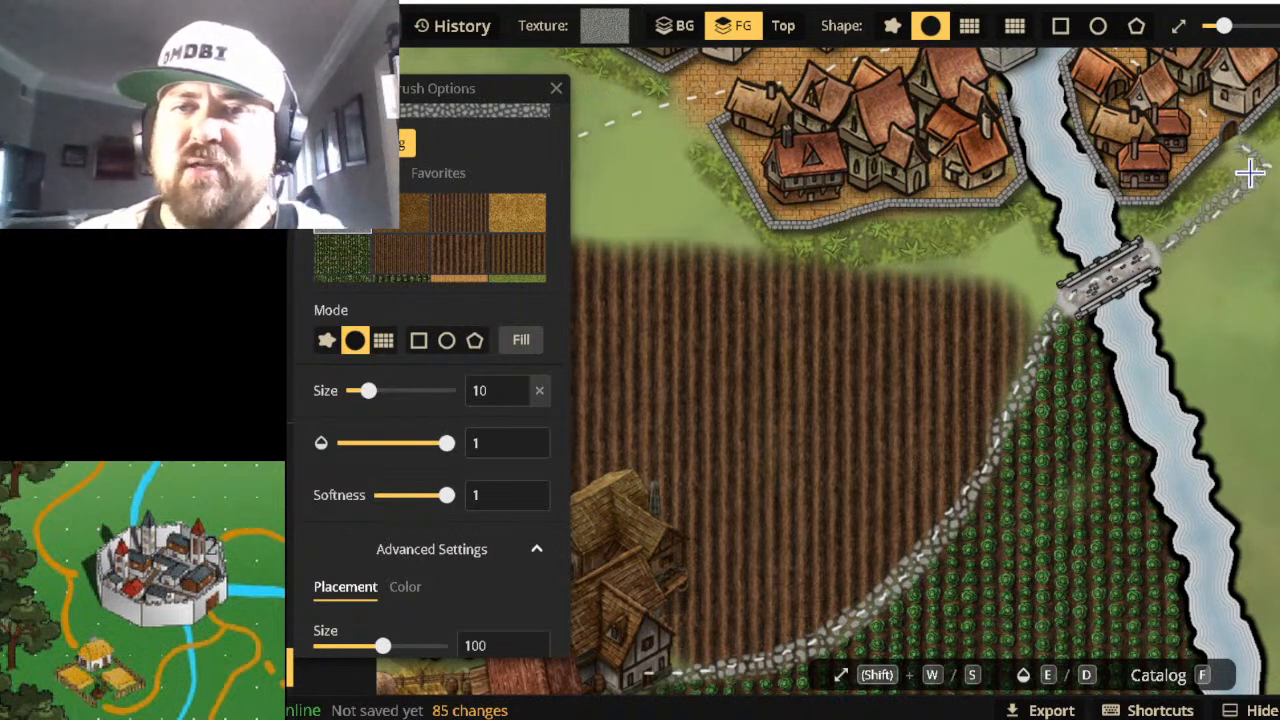
Touch up the cobblestone road between the bridge and the city's southeast gate and paint the western loop from the city to the farmhouses.
{"action": "mouse_move", "coordinate": [1259, 162]}
{"action": "left_mouse_down"}
{"action": "mouse_move", "coordinate": [1232, 140]}
{"action": "mouse_move", "coordinate": [1249, 170]}
{"action": "left_mouse_up"}
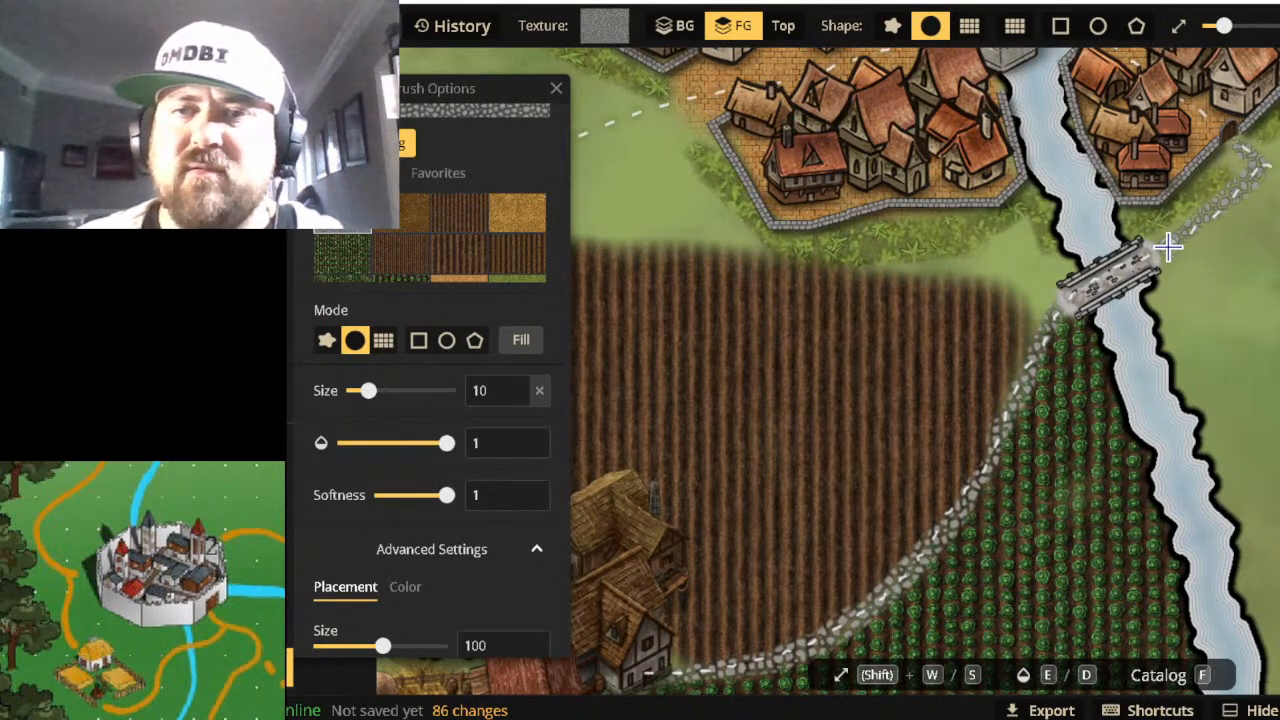
{"action": "mouse_move", "coordinate": [1168, 250]}
{"action": "left_mouse_down"}
{"action": "mouse_move", "coordinate": [1262, 168]}
{"action": "mouse_move", "coordinate": [1256, 178]}
{"action": "left_mouse_up"}
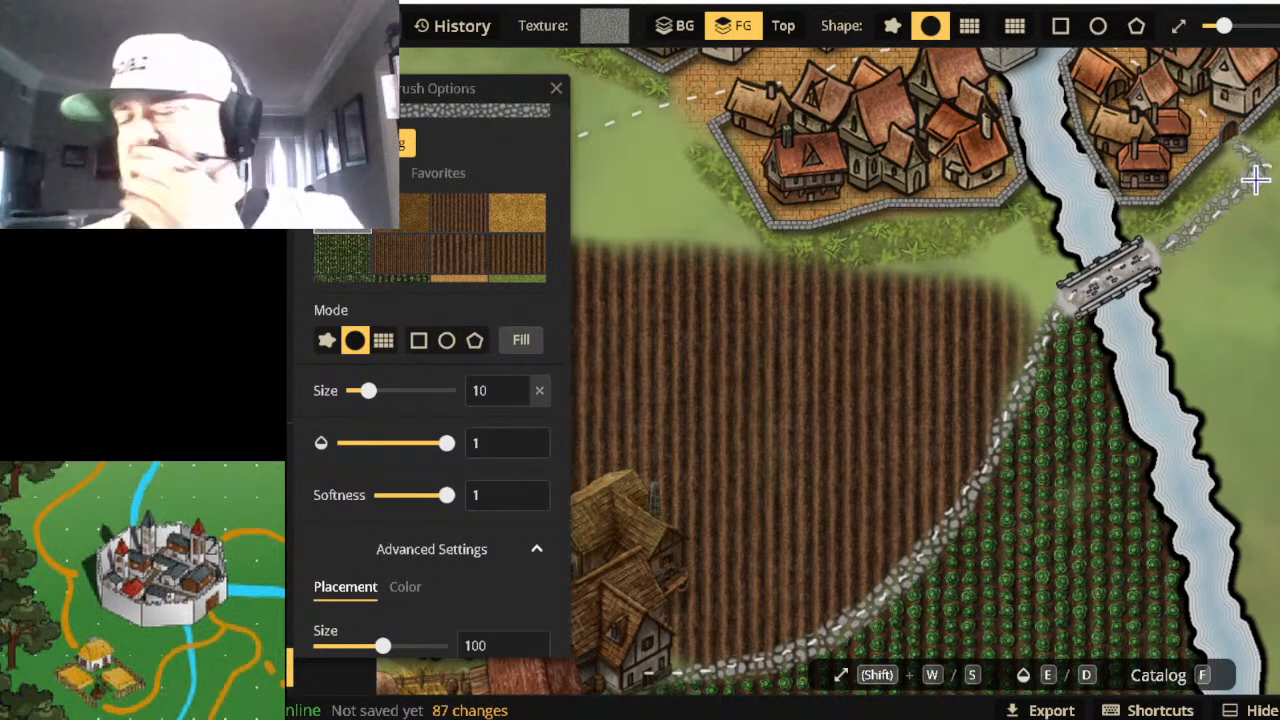
{"action": "scroll", "coordinate": [1257, 178], "scroll_direction": "down", "scroll_amount": 3}
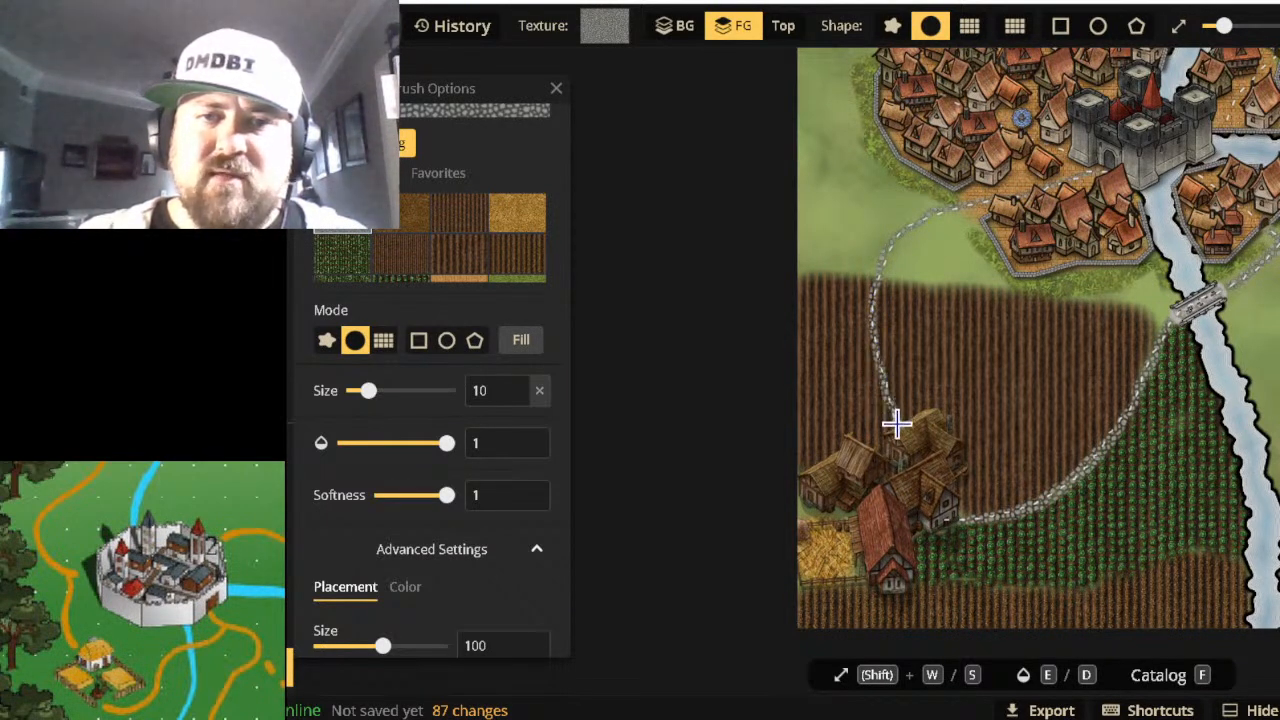
{"action": "left_click_drag", "start_coordinate": [897, 428], "coordinate": [896, 421]}
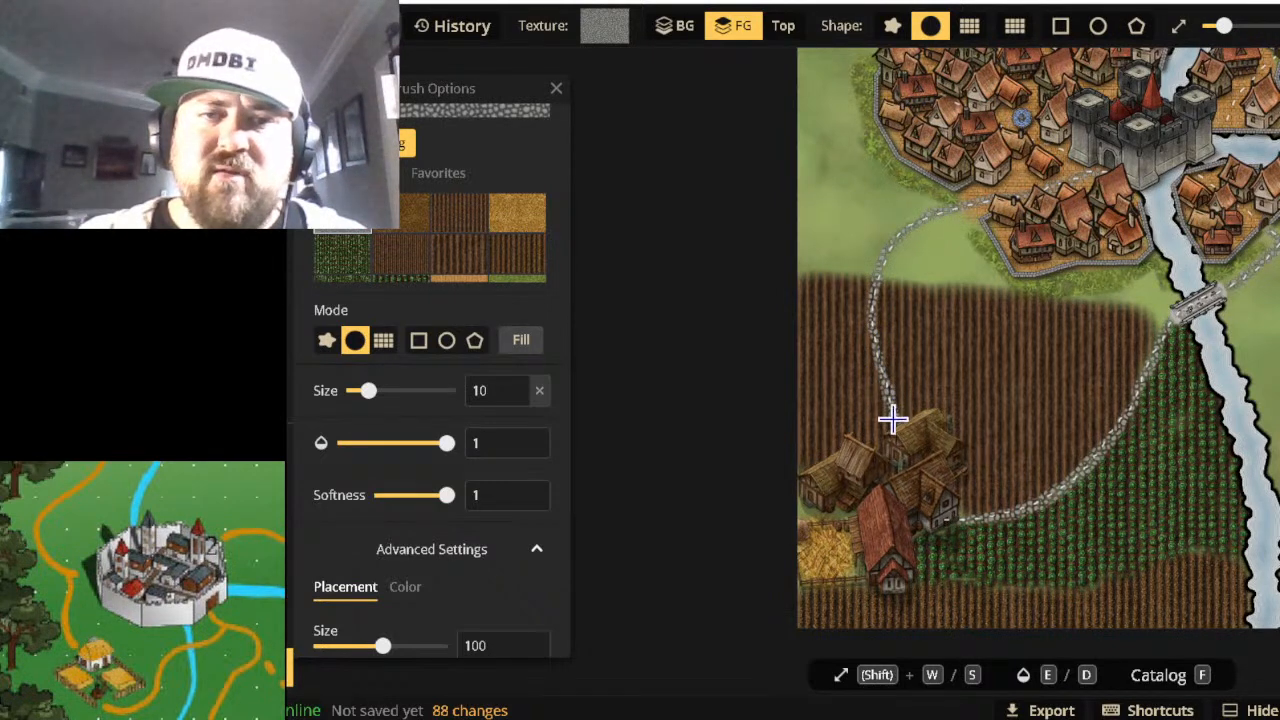
{"action": "left_click_drag", "start_coordinate": [895, 428], "coordinate": [903, 418]}
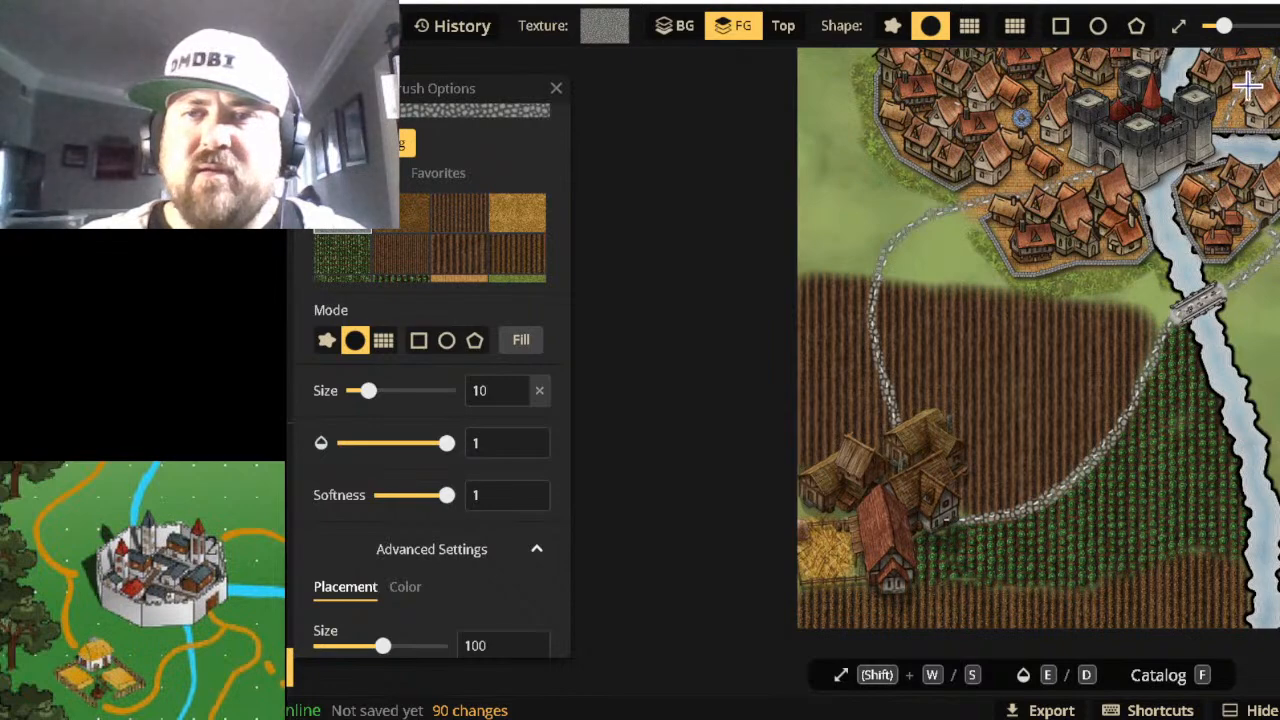
Paint cobblestones along the dotted path between the houses in the northwestern part of the walled city.
{"action": "scroll", "coordinate": [1021, 118], "scroll_direction": "down", "scroll_amount": 3}
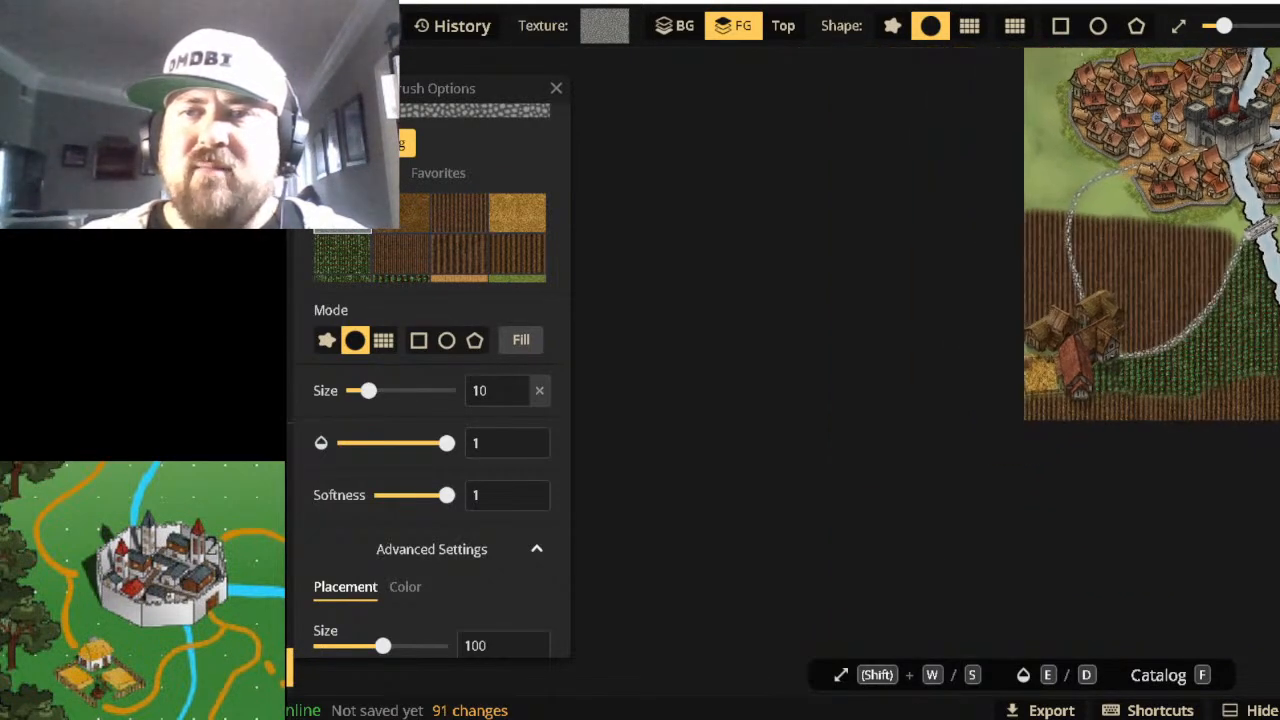
{"action": "left_click_drag", "start_coordinate": [1278, 184], "coordinate": [1137, 417]}
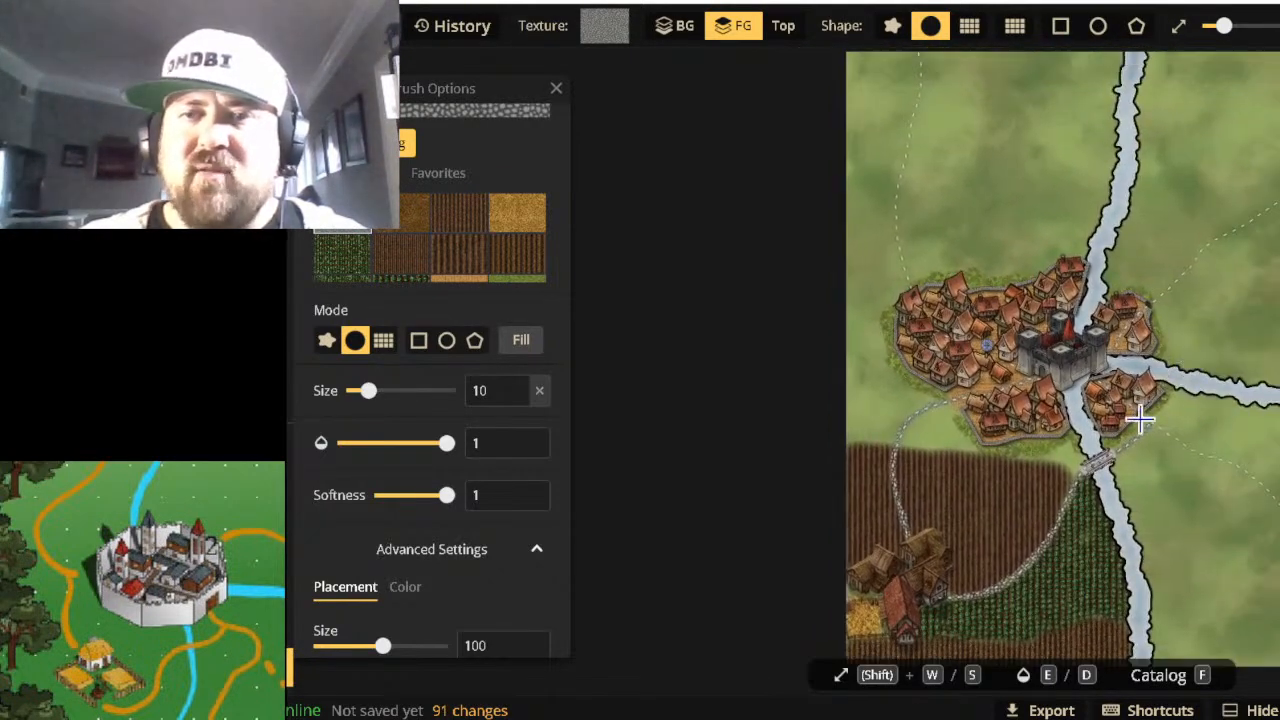
{"action": "scroll", "coordinate": [986, 363], "scroll_direction": "up", "scroll_amount": 5}
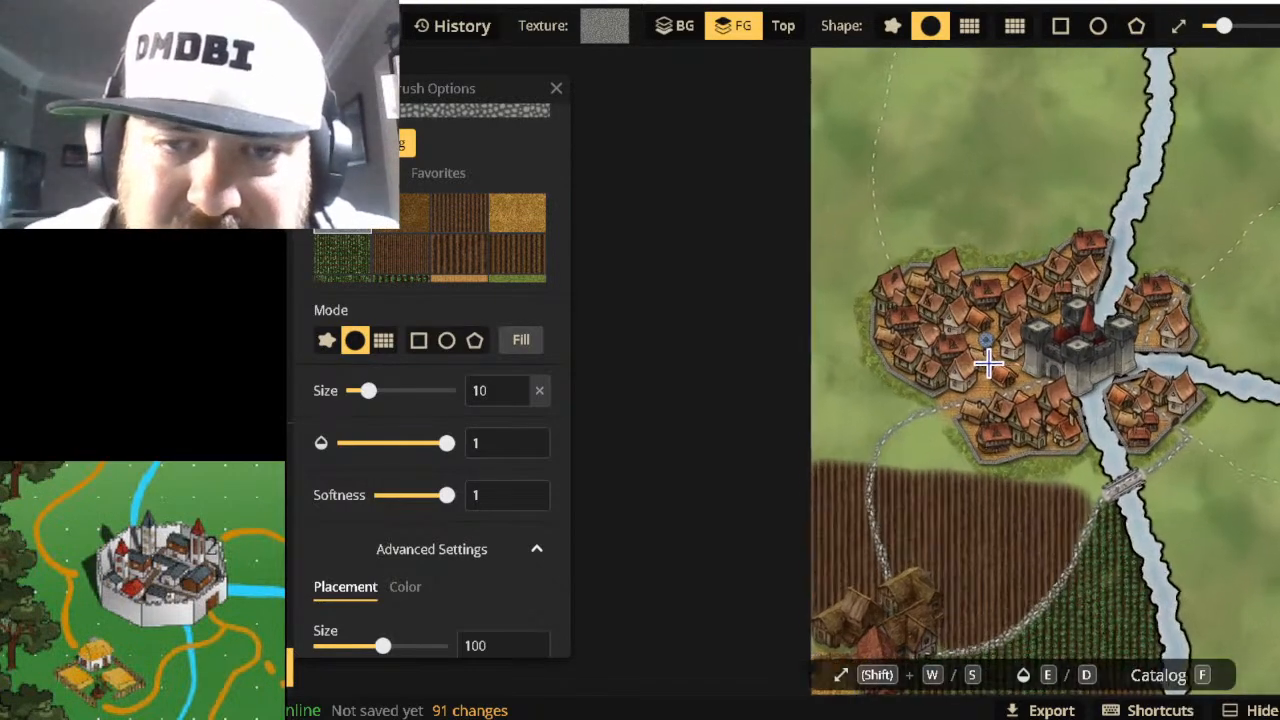
{"action": "scroll", "coordinate": [985, 360], "scroll_direction": "up", "scroll_amount": 2}
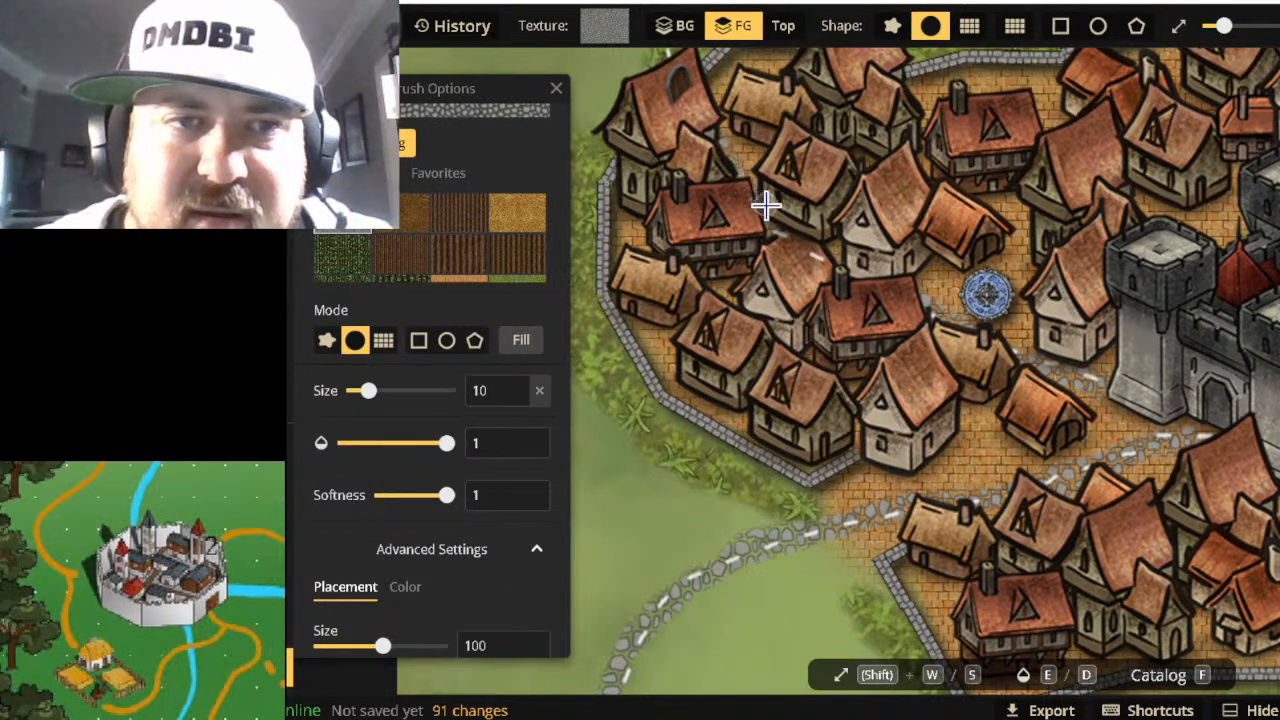
{"action": "left_click_drag", "start_coordinate": [672, 88], "coordinate": [705, 100]}
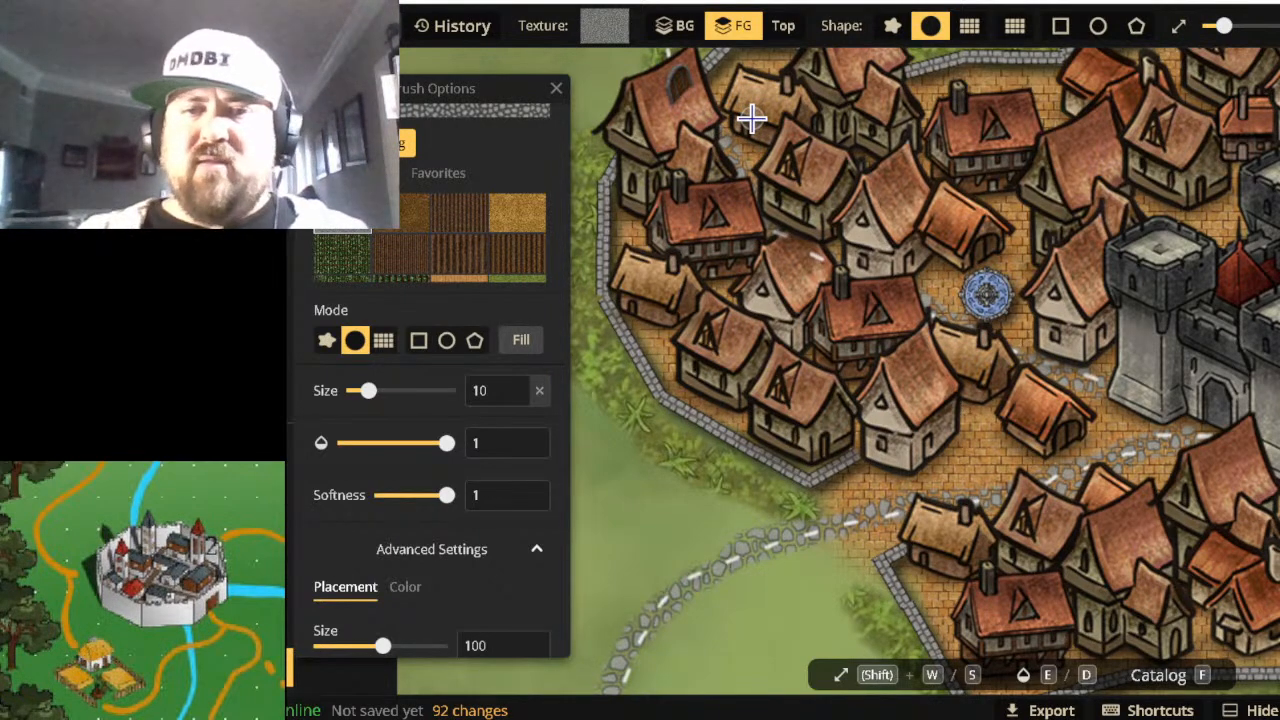
Paint a cobblestone road along the dotted path branching southeast from the junction outside the city's southeast gate.
{"action": "scroll", "coordinate": [1272, 300], "scroll_direction": "down", "scroll_amount": 3}
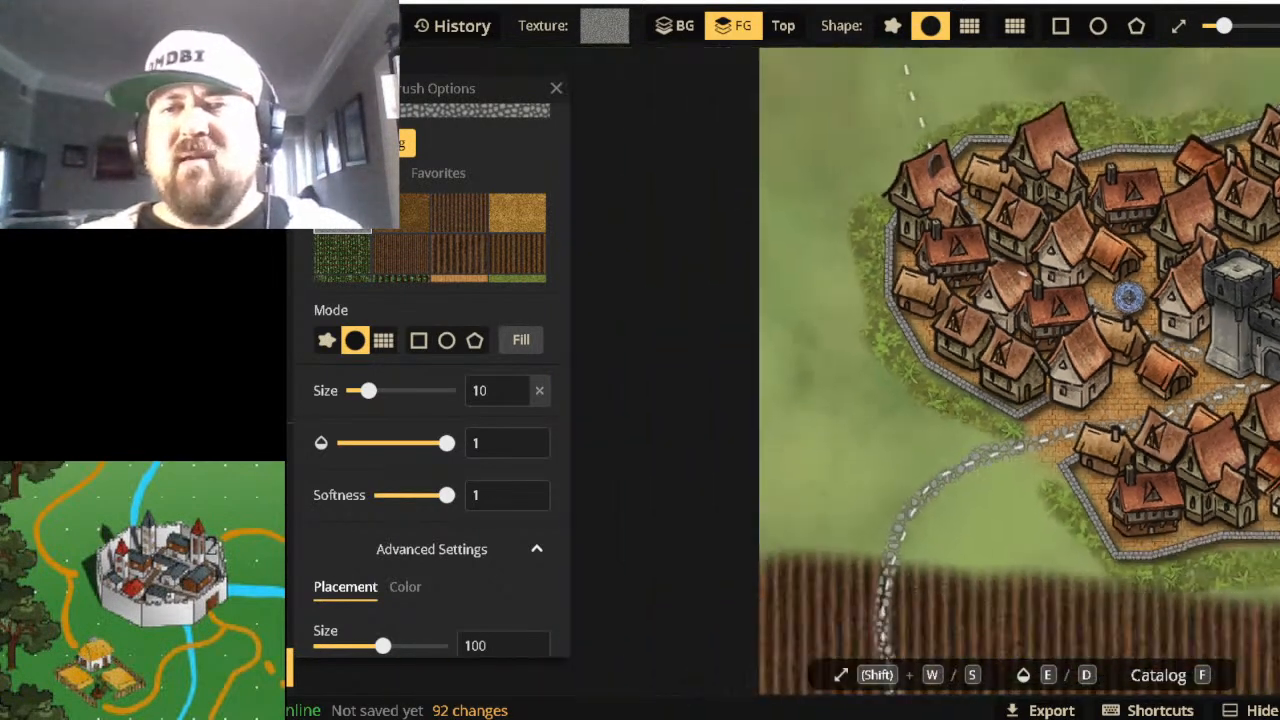
{"action": "scroll", "coordinate": [1170, 220], "scroll_direction": "down", "scroll_amount": 3}
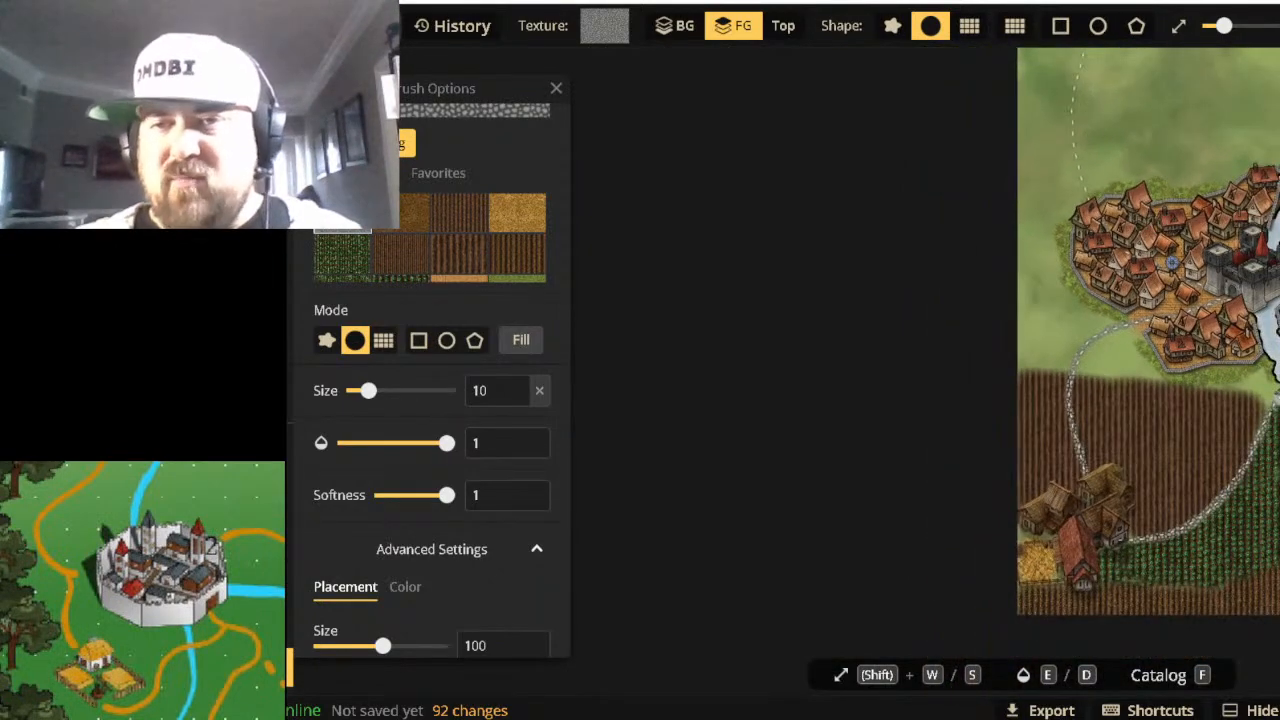
{"action": "scroll", "coordinate": [1276, 420], "scroll_direction": "up", "scroll_amount": 5}
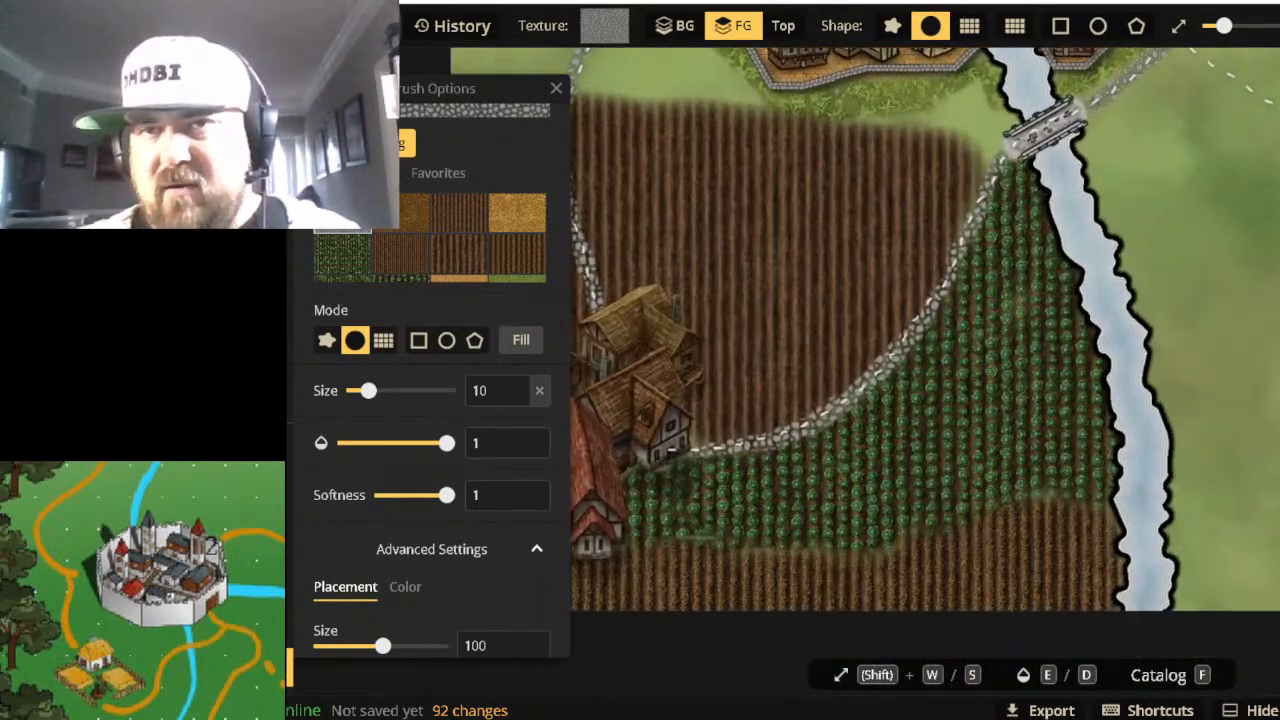
{"action": "scroll", "coordinate": [1276, 400], "scroll_direction": "down", "scroll_amount": 1}
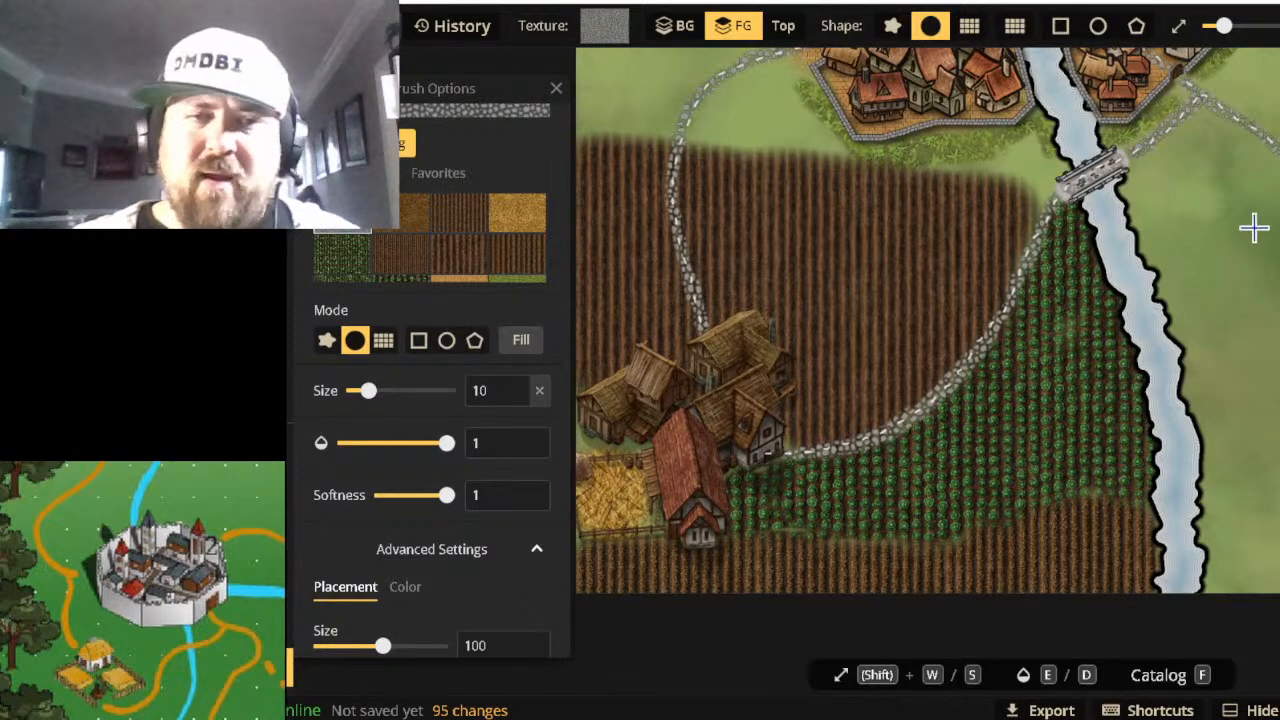
Paint cobblestone roads along the dotted paths northwest and northeast of the city, undoing the stray stroke beside the northeast road.
{"action": "scroll", "coordinate": [1270, 237], "scroll_direction": "down", "scroll_amount": 4}
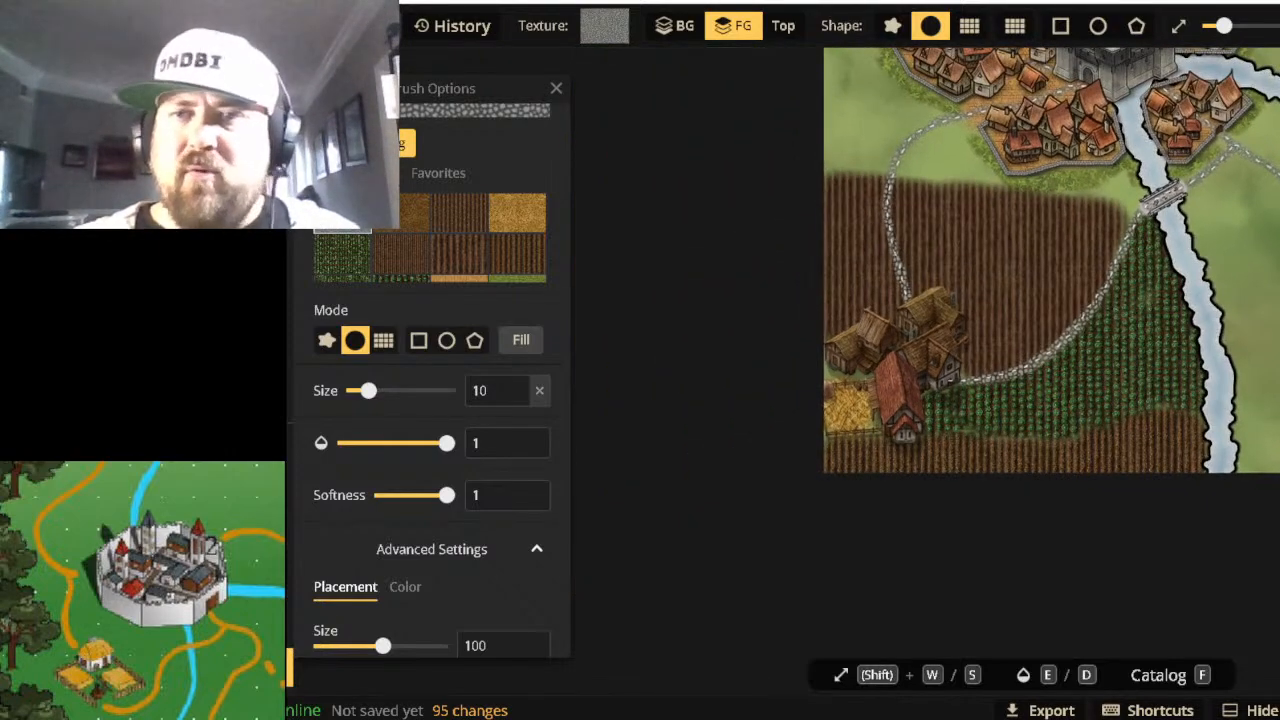
{"action": "scroll", "coordinate": [1265, 150], "scroll_direction": "up", "scroll_amount": 1}
{"action": "left_click_drag", "start_coordinate": [1150, 150], "coordinate": [1108, 655]}
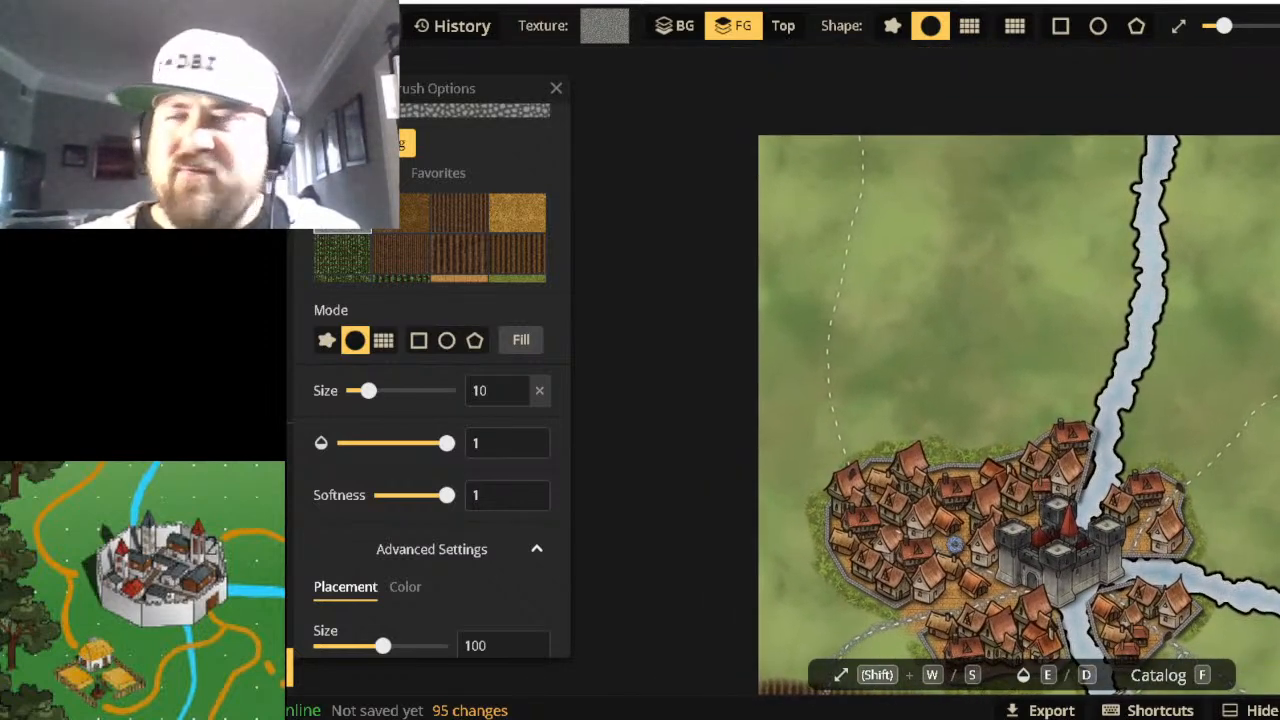
{"action": "key", "text": "alt+Left"}
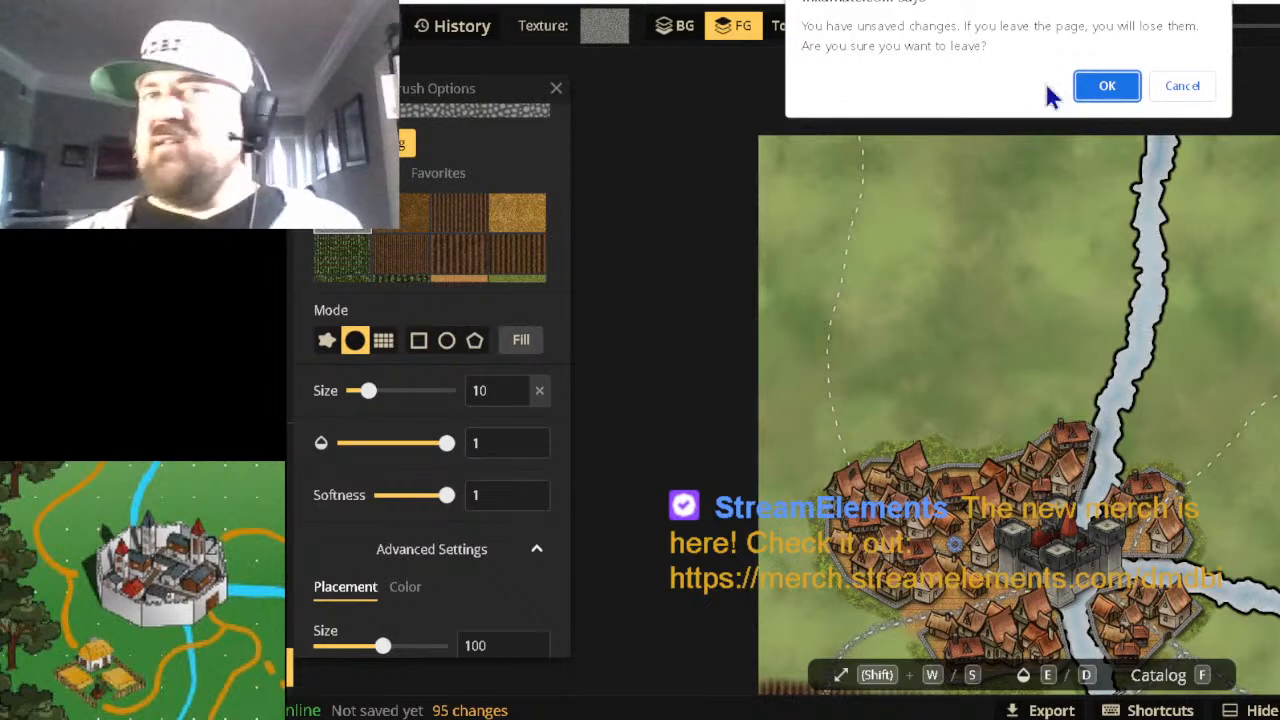
{"action": "left_click", "coordinate": [1198, 91]}
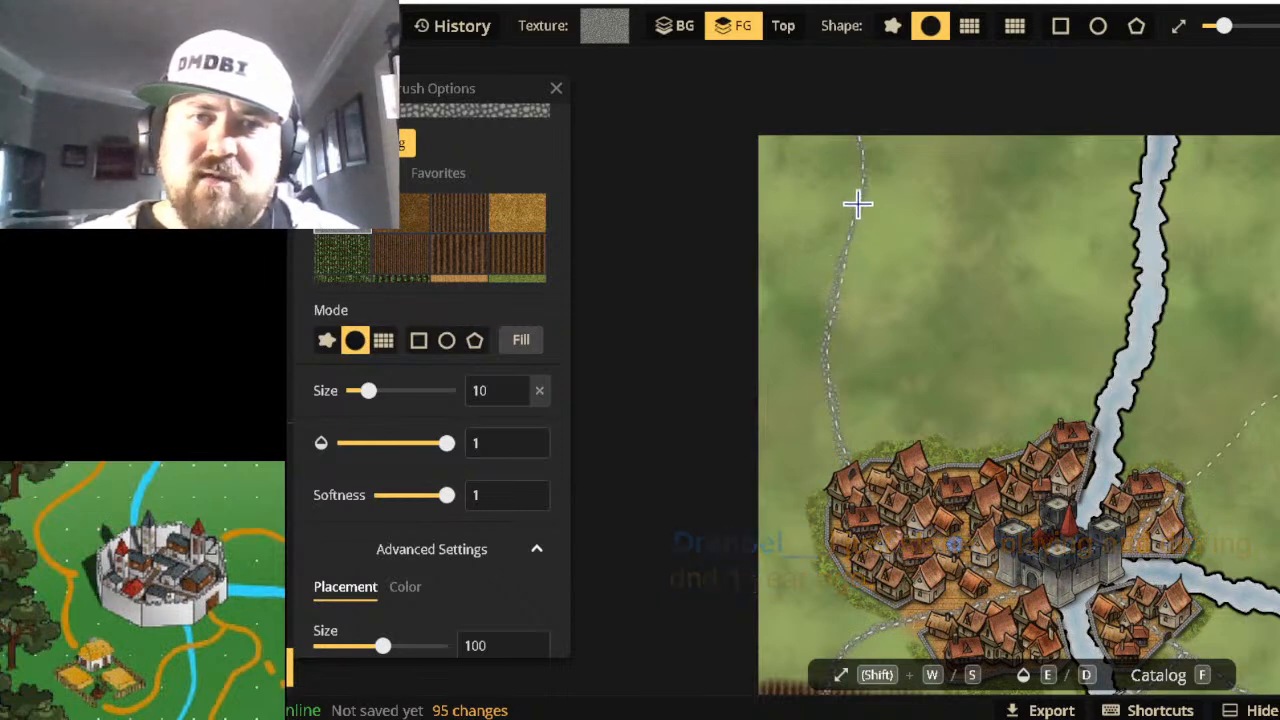
{"action": "left_click_drag", "start_coordinate": [853, 127], "coordinate": [854, 126]}
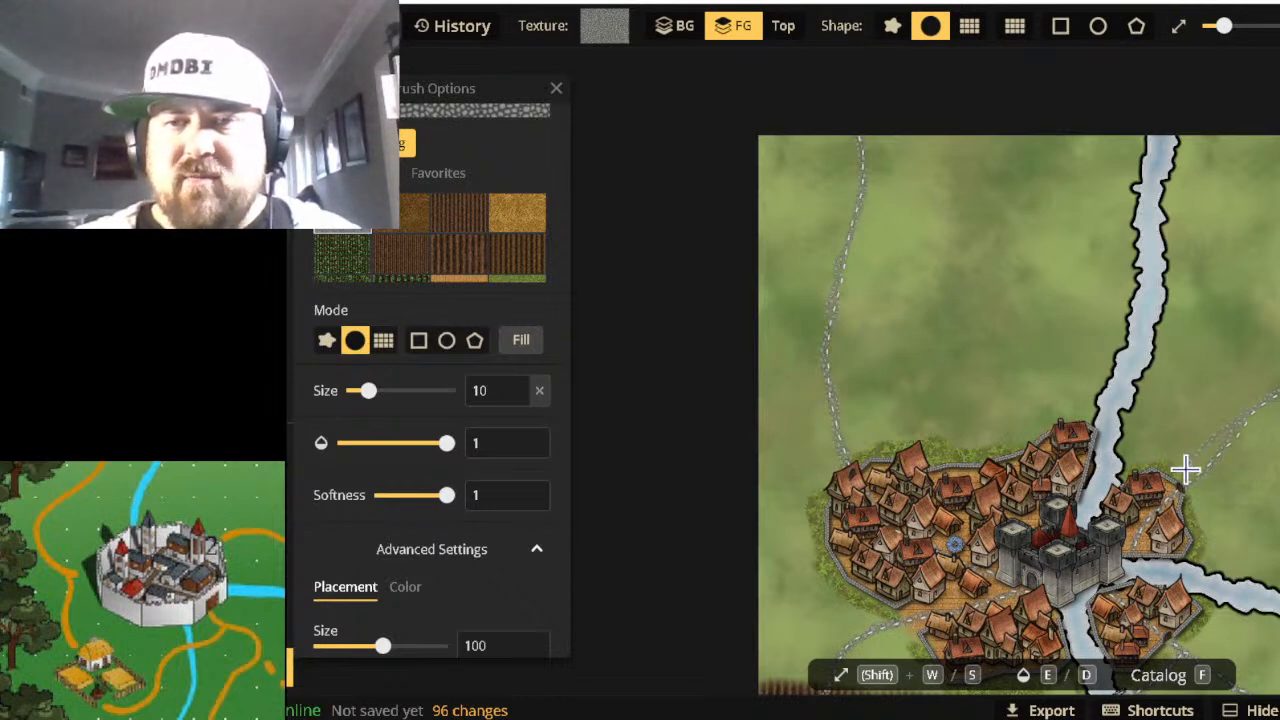
{"action": "left_click_drag", "start_coordinate": [1252, 425], "coordinate": [1194, 474]}
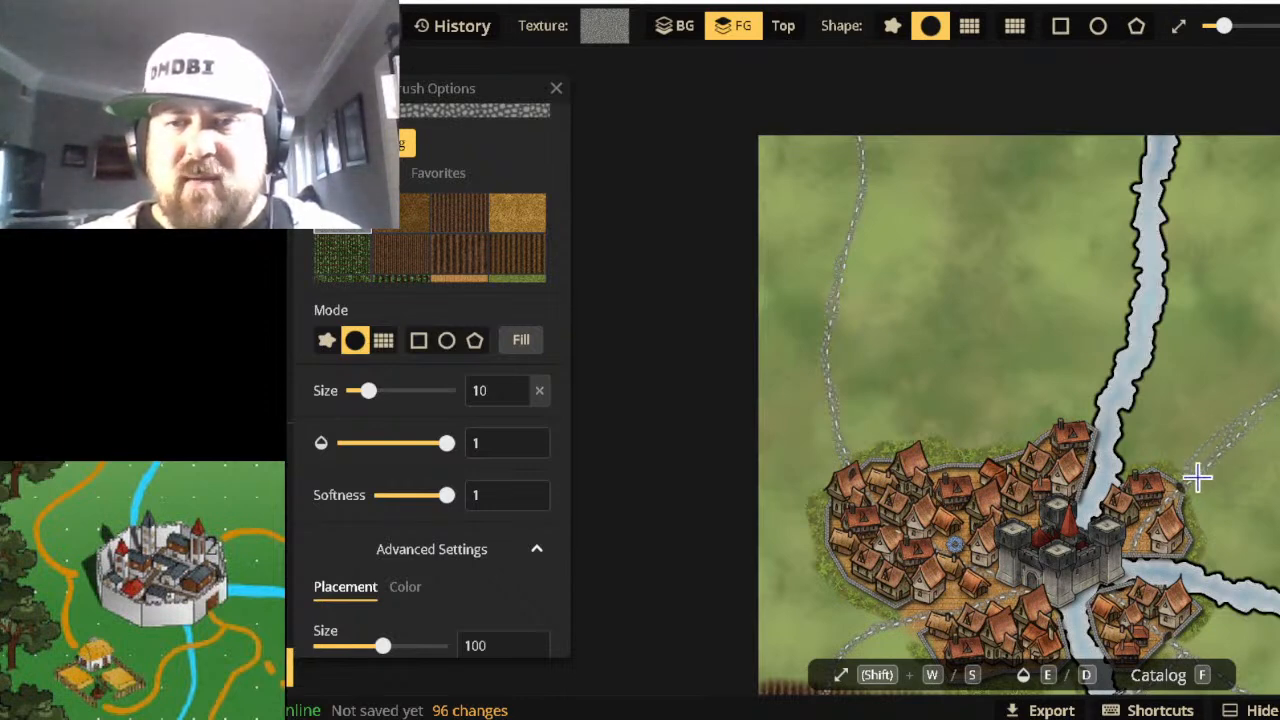
{"action": "key", "text": "ctrl+z"}
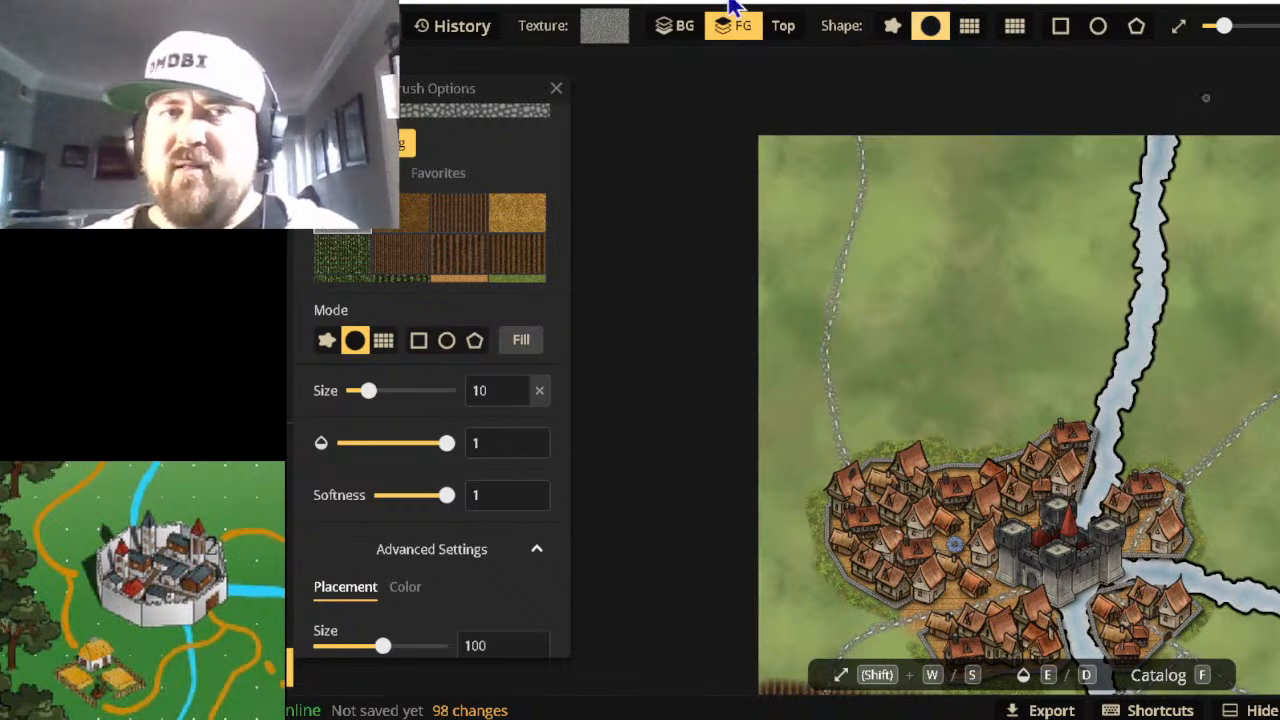
Delete the white dashed guide paths lying under the northwest, northeast and southeast cobblestone roads.
{"action": "left_click", "coordinate": [264, 80]}
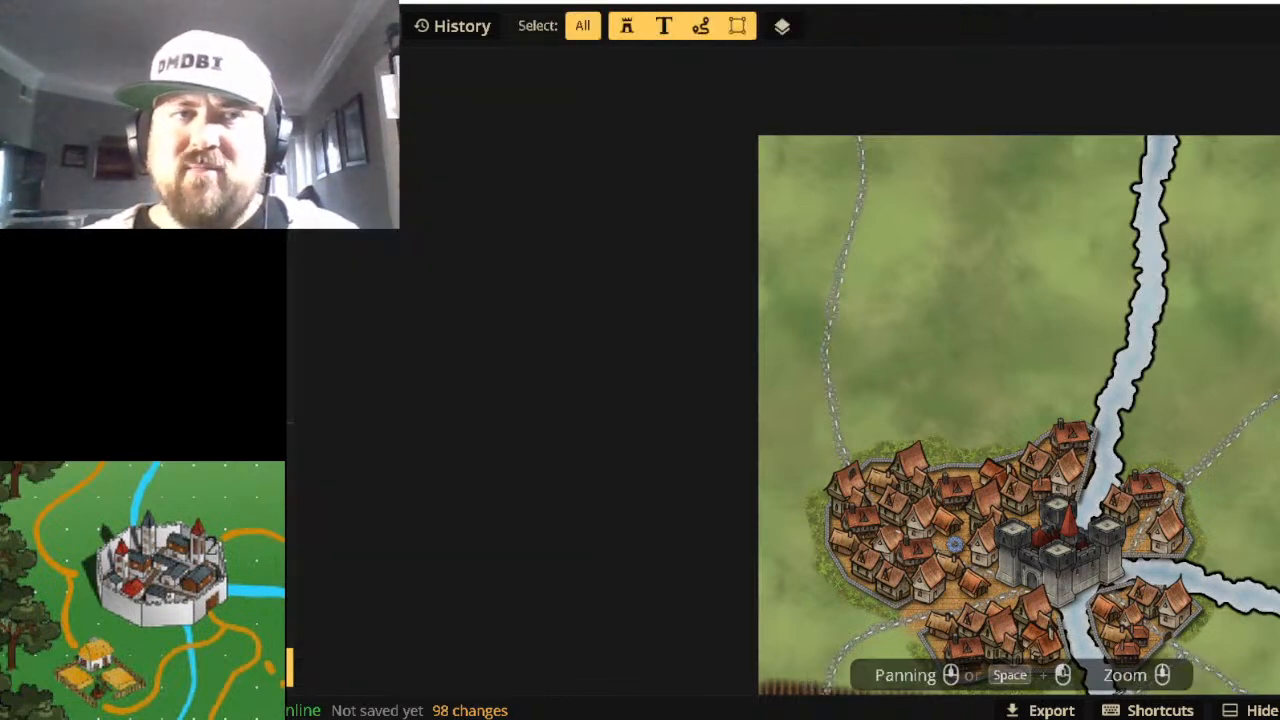
{"action": "left_click", "coordinate": [876, 275]}
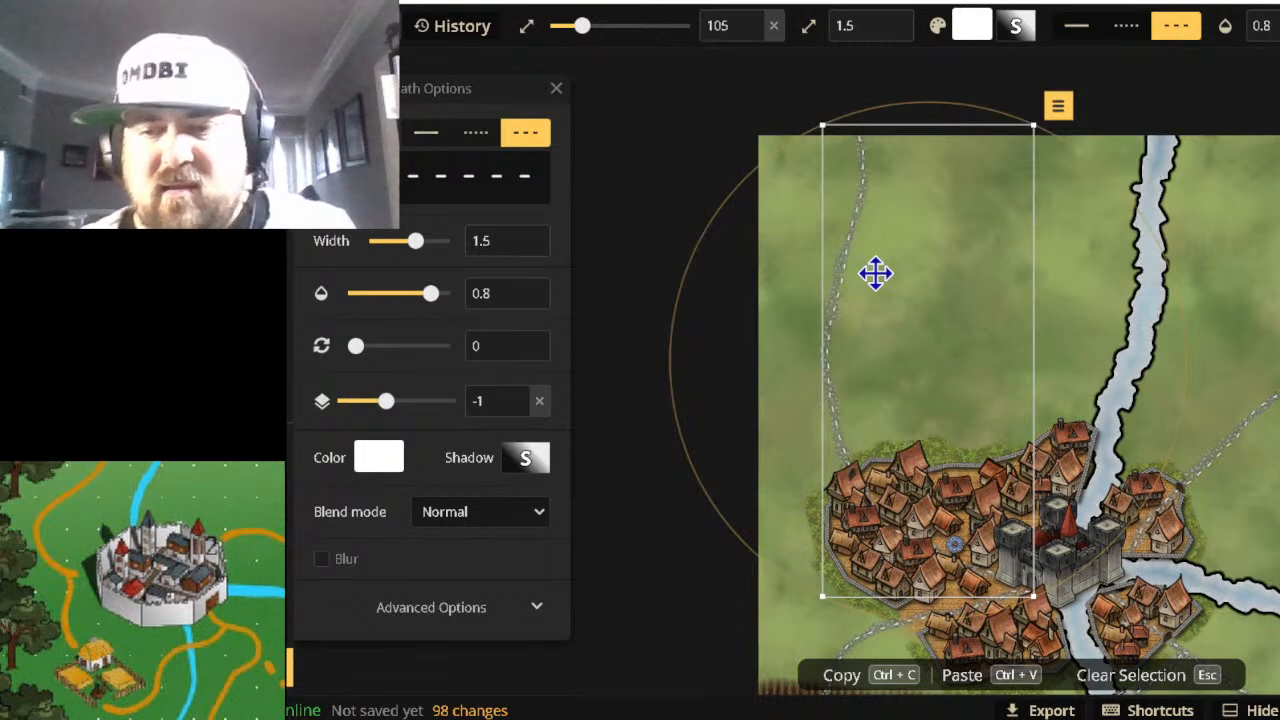
{"action": "key", "text": "Escape"}
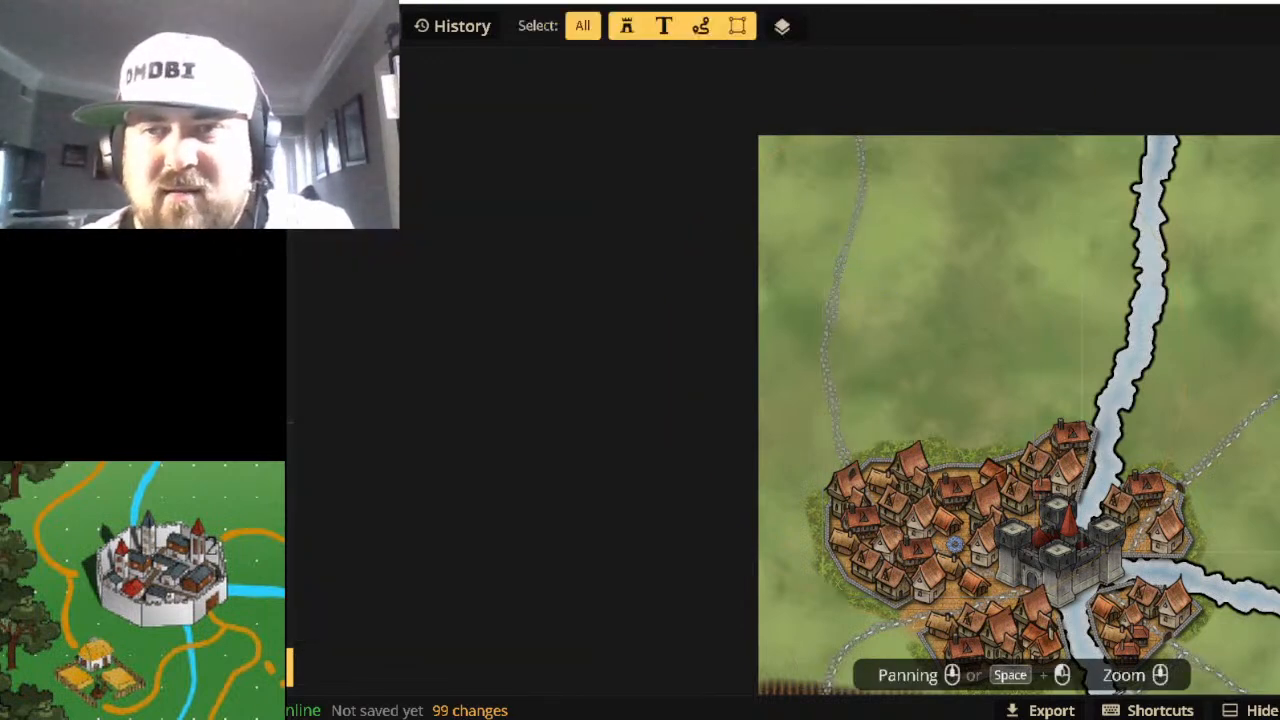
{"action": "left_click", "coordinate": [1240, 430]}
{"action": "key", "text": "Delete"}
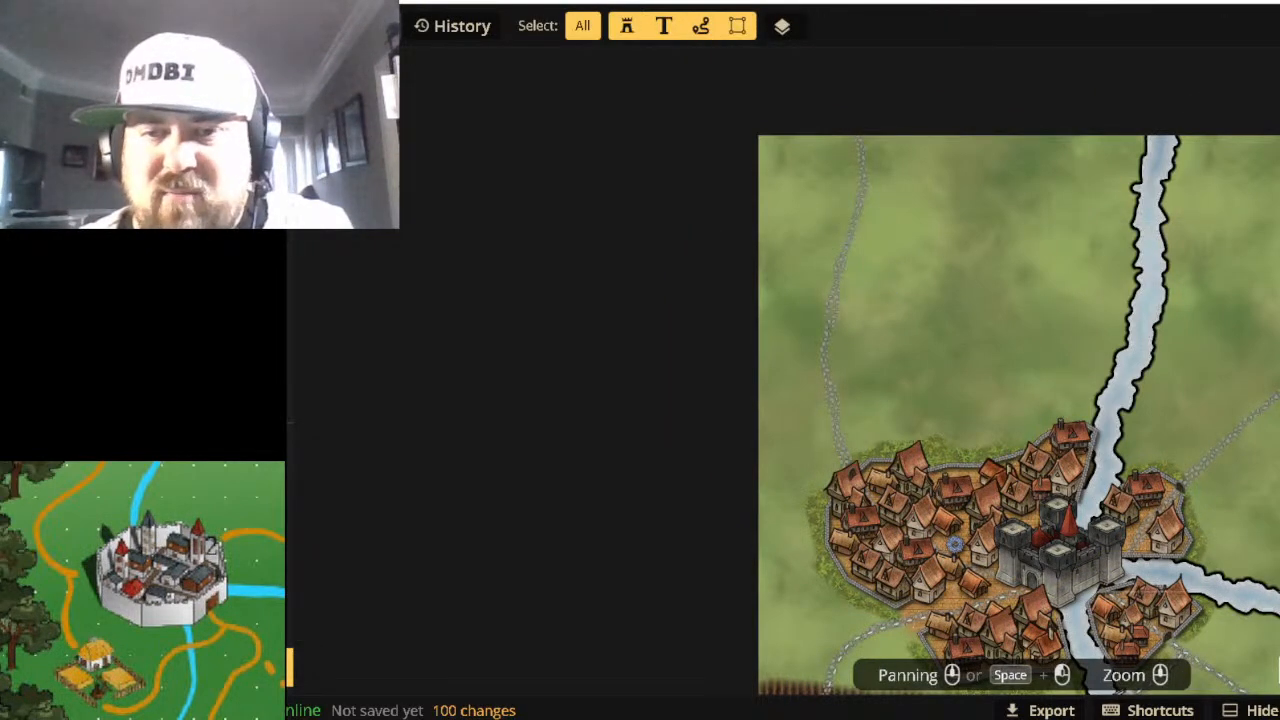
{"action": "left_click", "coordinate": [1278, 660]}
{"action": "key", "text": "Delete"}
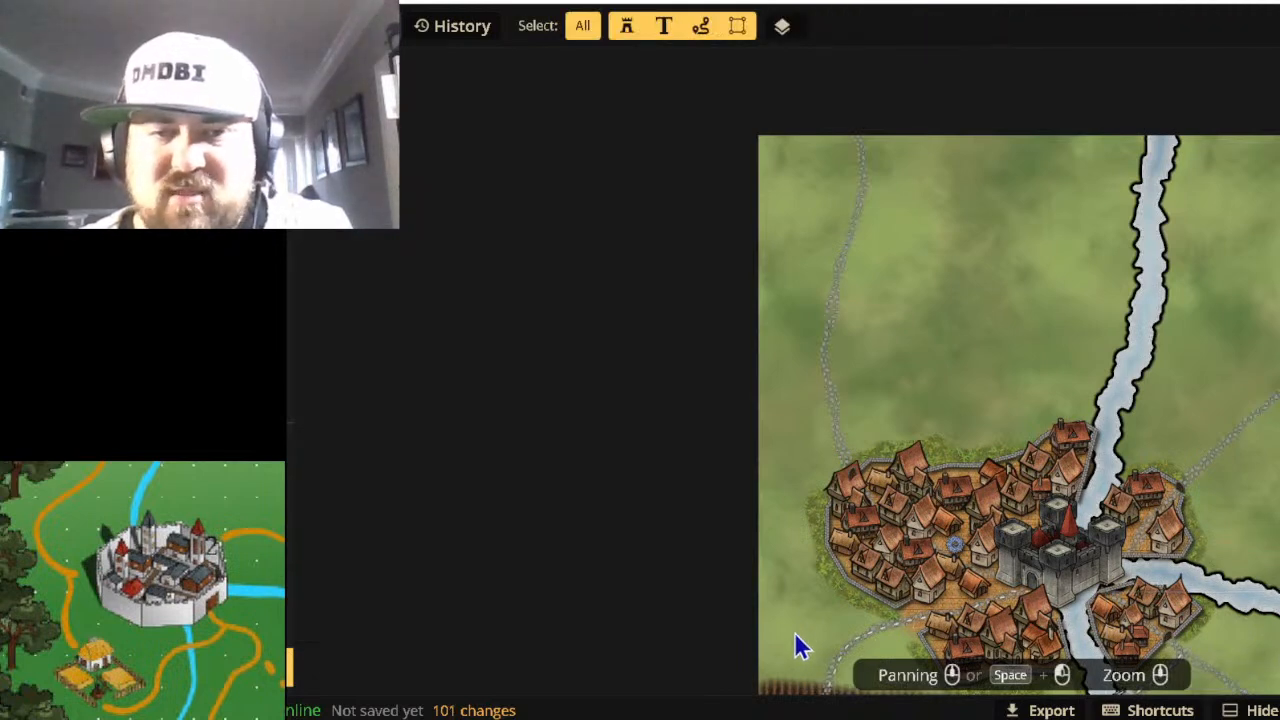
Delete the remaining dashed guide paths under the western loop road and the road crossing the bridge.
{"action": "left_click", "coordinate": [831, 617]}
{"action": "key", "text": "Delete"}
{"action": "scroll", "coordinate": [915, 612], "scroll_direction": "down", "scroll_amount": 1}
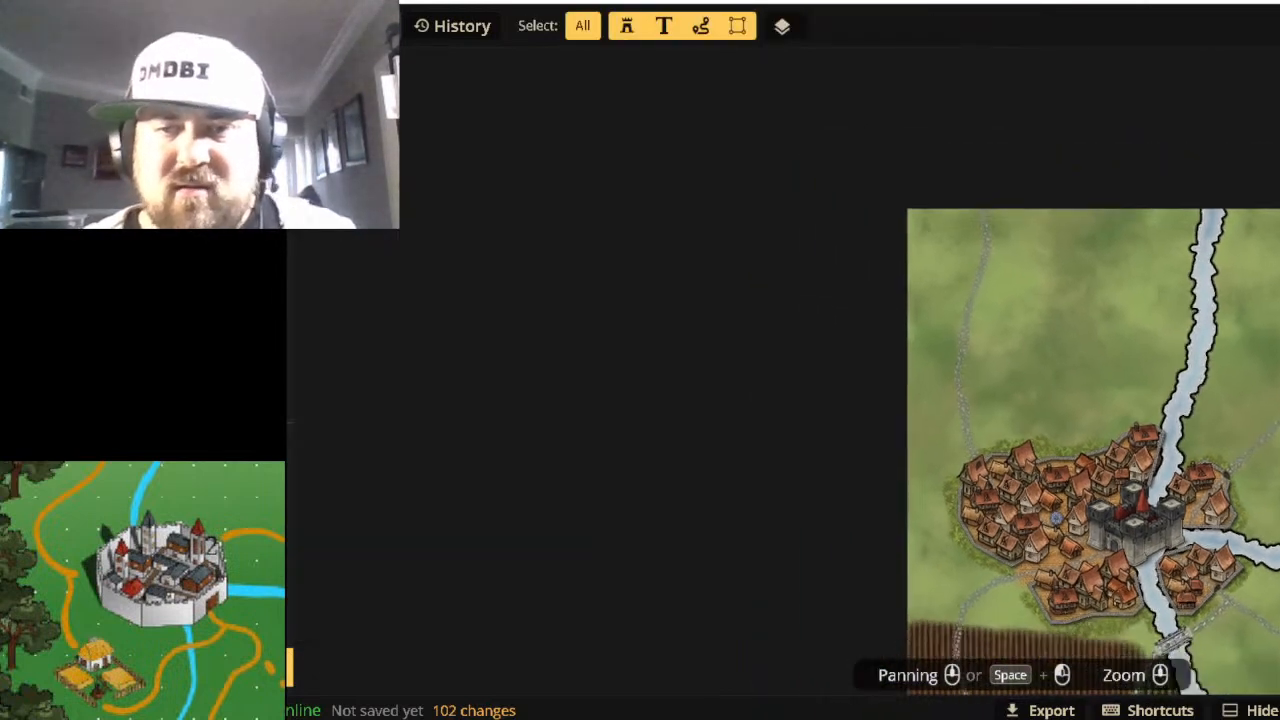
{"action": "scroll", "coordinate": [1270, 430], "scroll_direction": "down", "scroll_amount": 1}
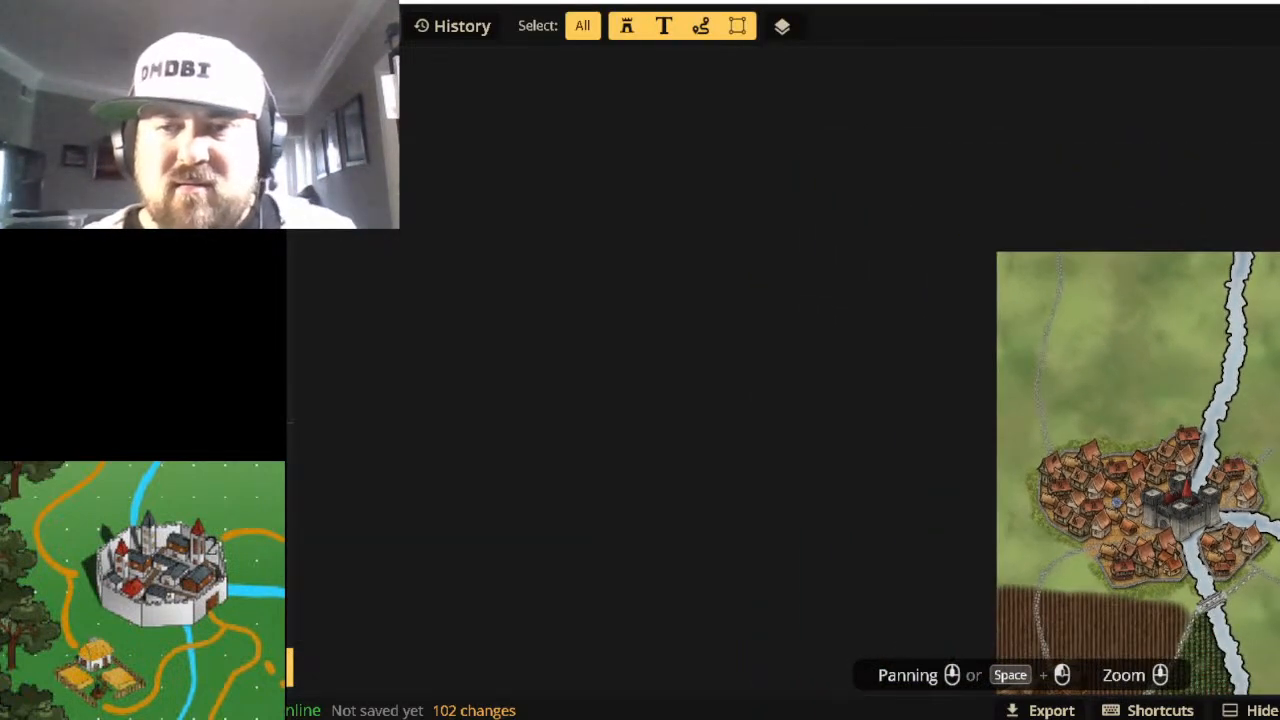
{"action": "left_click", "coordinate": [1244, 592]}
{"action": "key", "text": "Escape"}
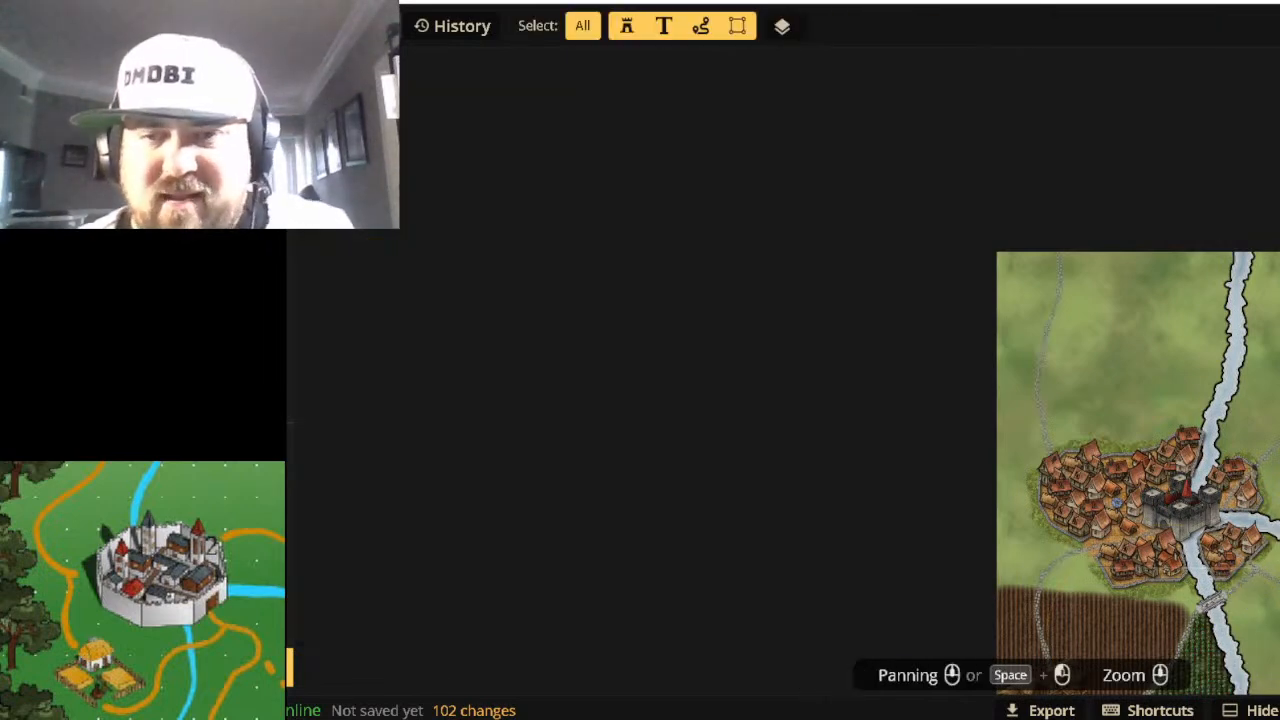
{"action": "scroll", "coordinate": [1270, 600], "scroll_direction": "down", "scroll_amount": 1}
{"action": "scroll", "coordinate": [1270, 600], "scroll_direction": "down", "scroll_amount": 1}
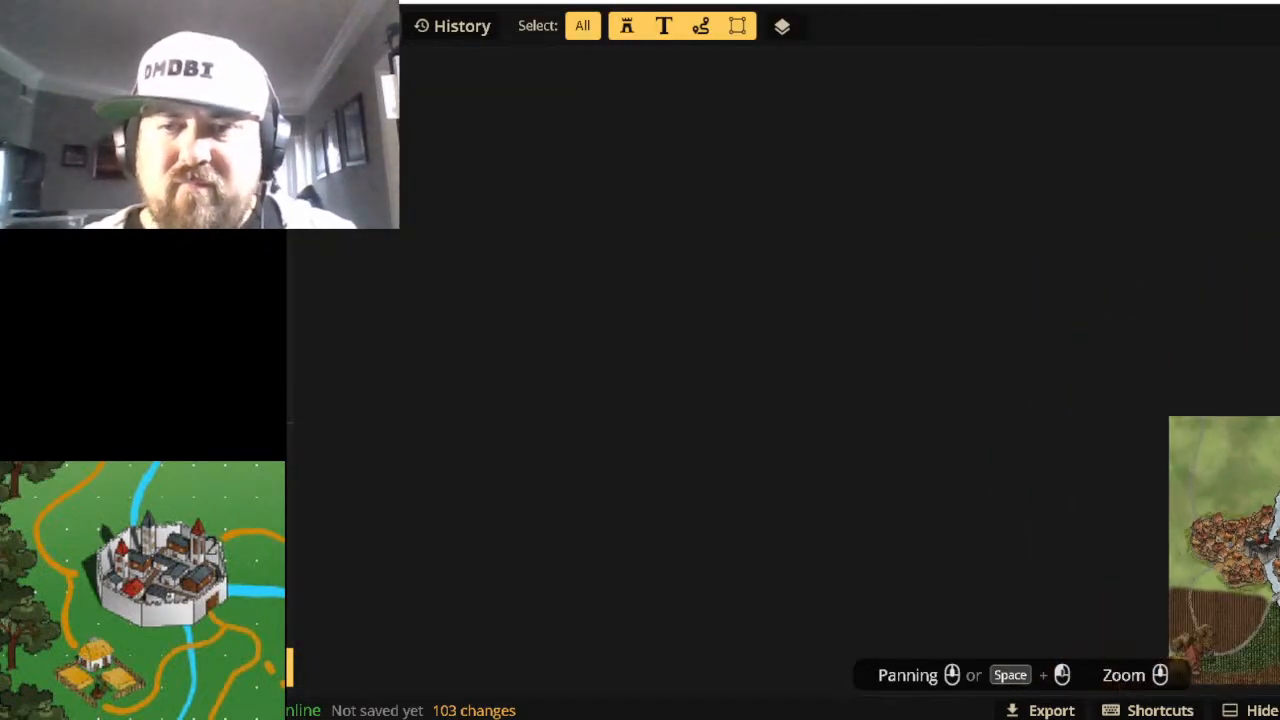
Stay on the page with the unsaved map and examine the whole map's roads, rivers, fields and city.
{"action": "scroll", "coordinate": [1234, 611], "scroll_direction": "up", "scroll_amount": 2}
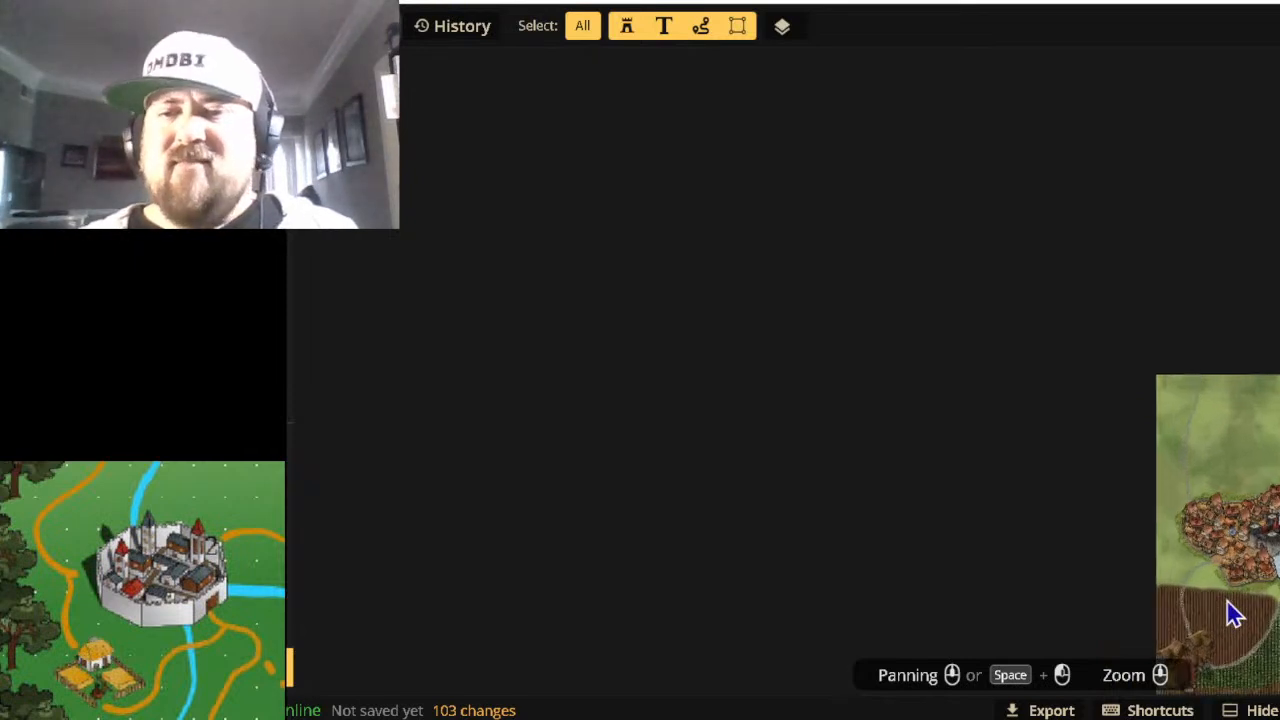
{"action": "left_click_drag", "start_coordinate": [1279, 572], "coordinate": [888, 436]}
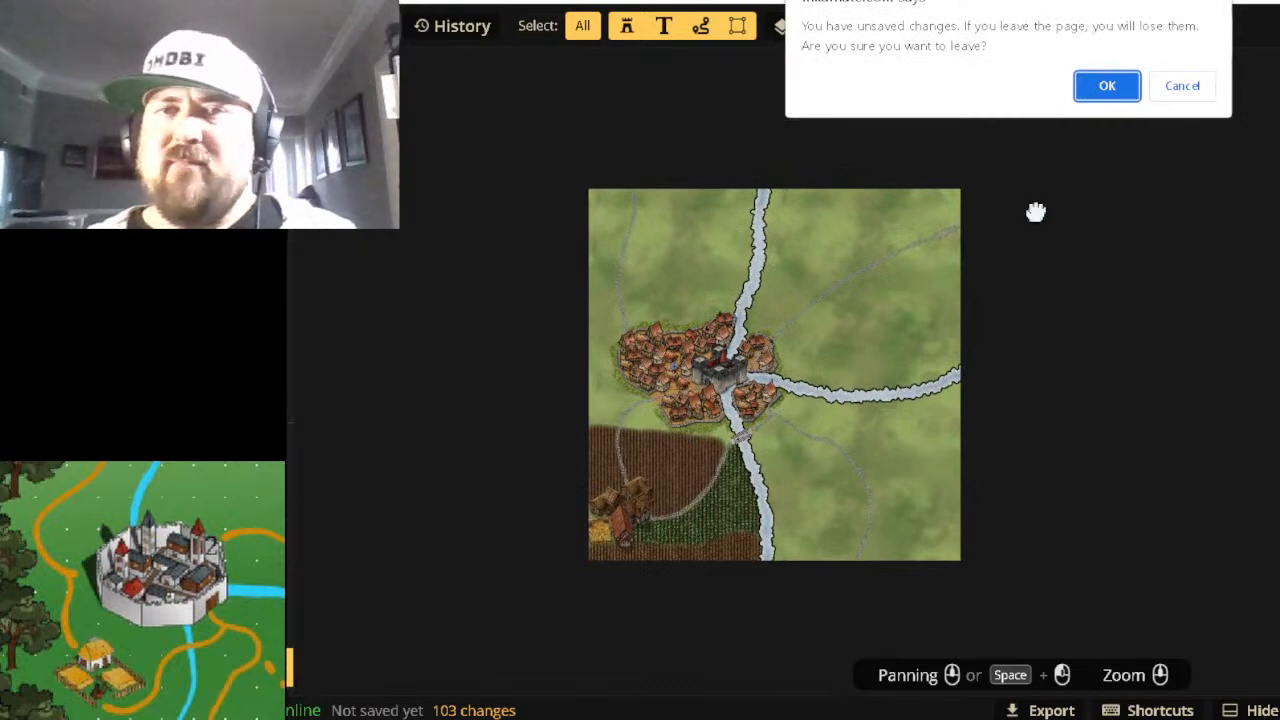
{"action": "left_click", "coordinate": [1183, 88]}
{"action": "scroll", "coordinate": [709, 423], "scroll_direction": "up", "scroll_amount": 3}
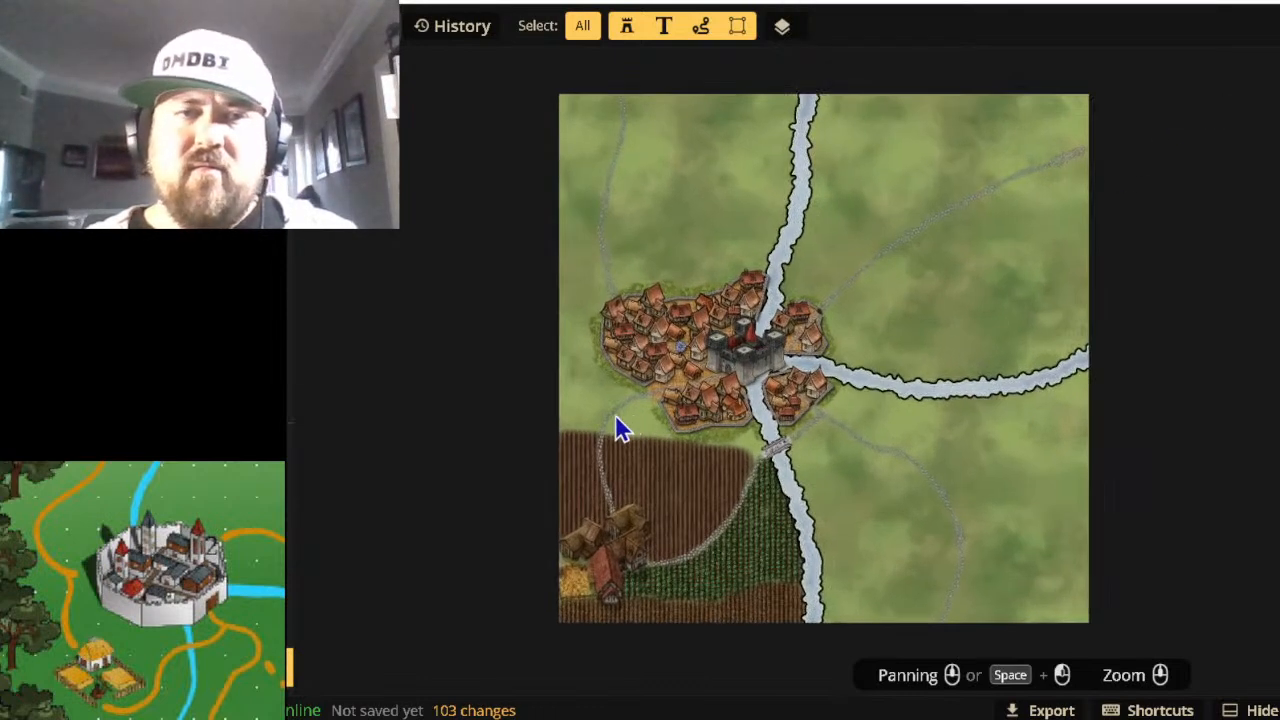
{"action": "scroll", "coordinate": [686, 418], "scroll_direction": "down", "scroll_amount": 1}
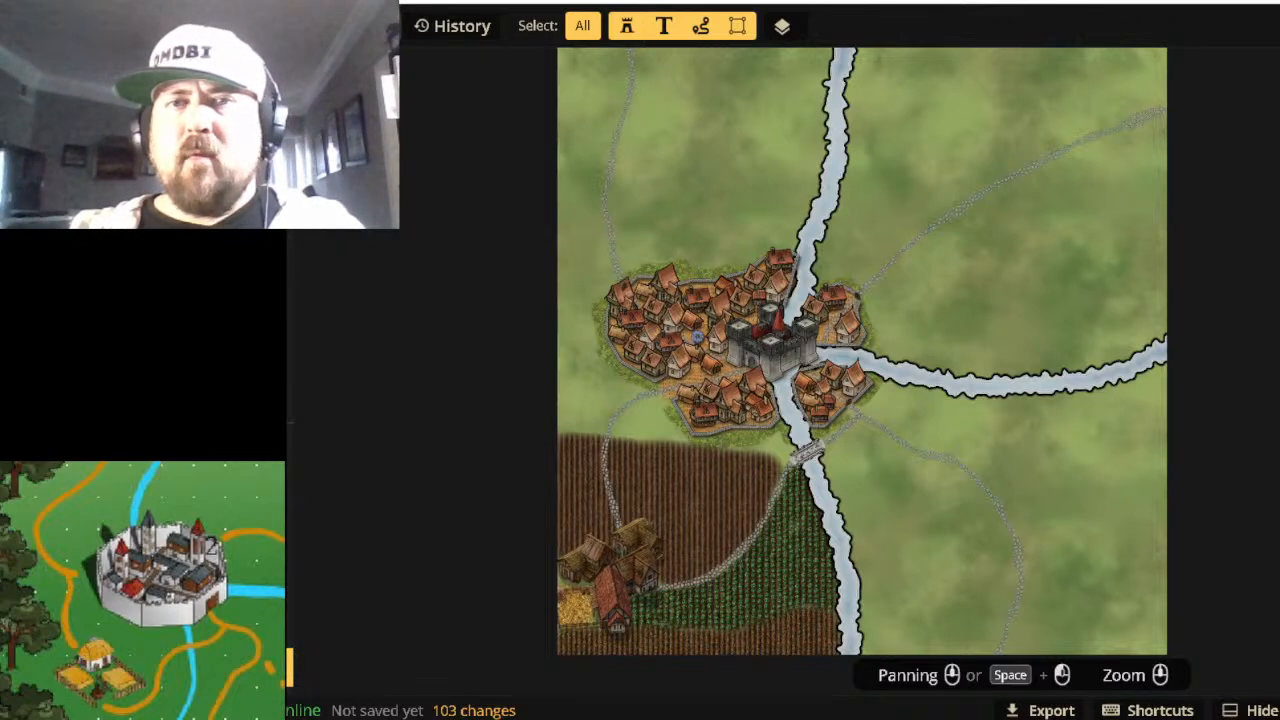
{"action": "scroll", "coordinate": [867, 485], "scroll_direction": "down", "scroll_amount": 1}
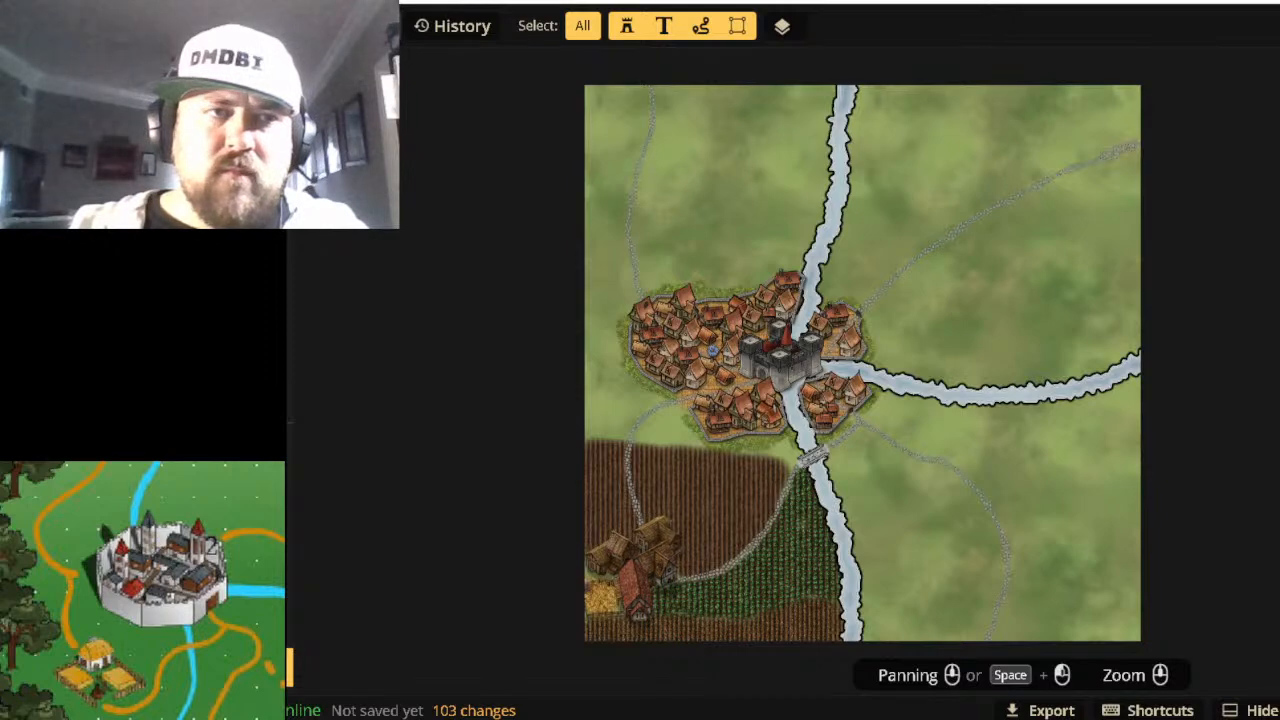
{"action": "key", "text": "s"}
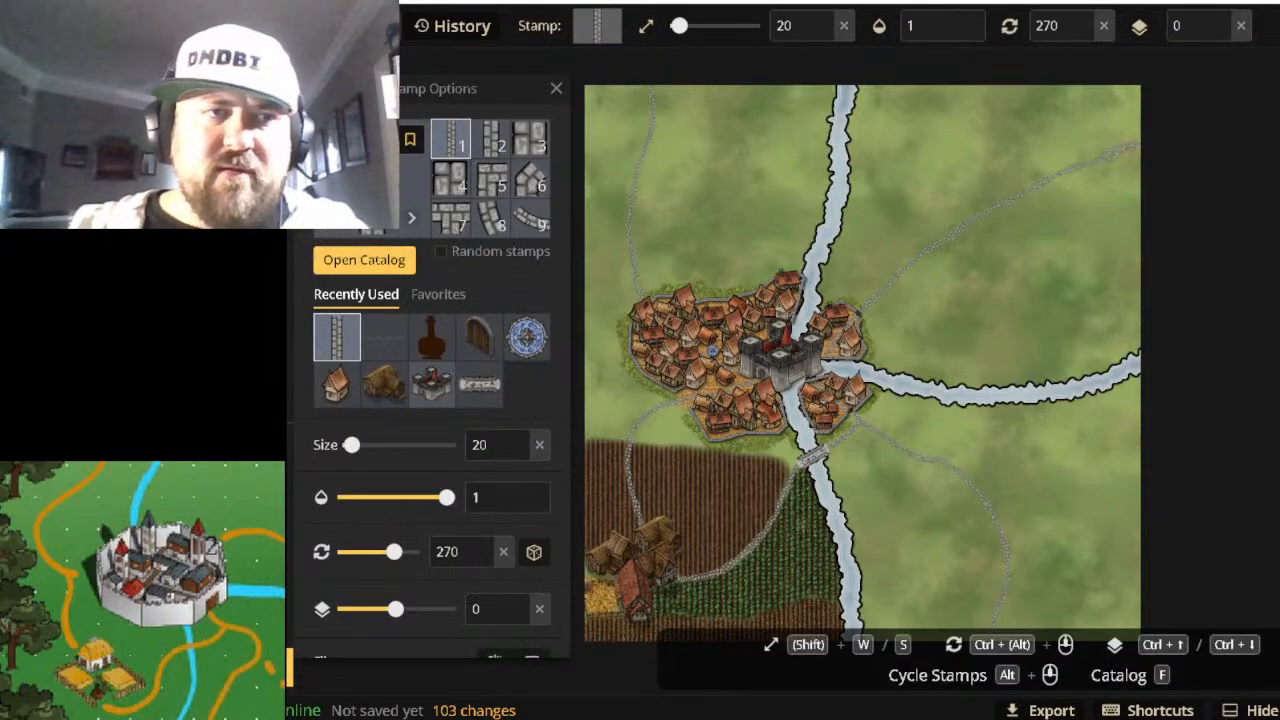
{"action": "key", "text": "b"}
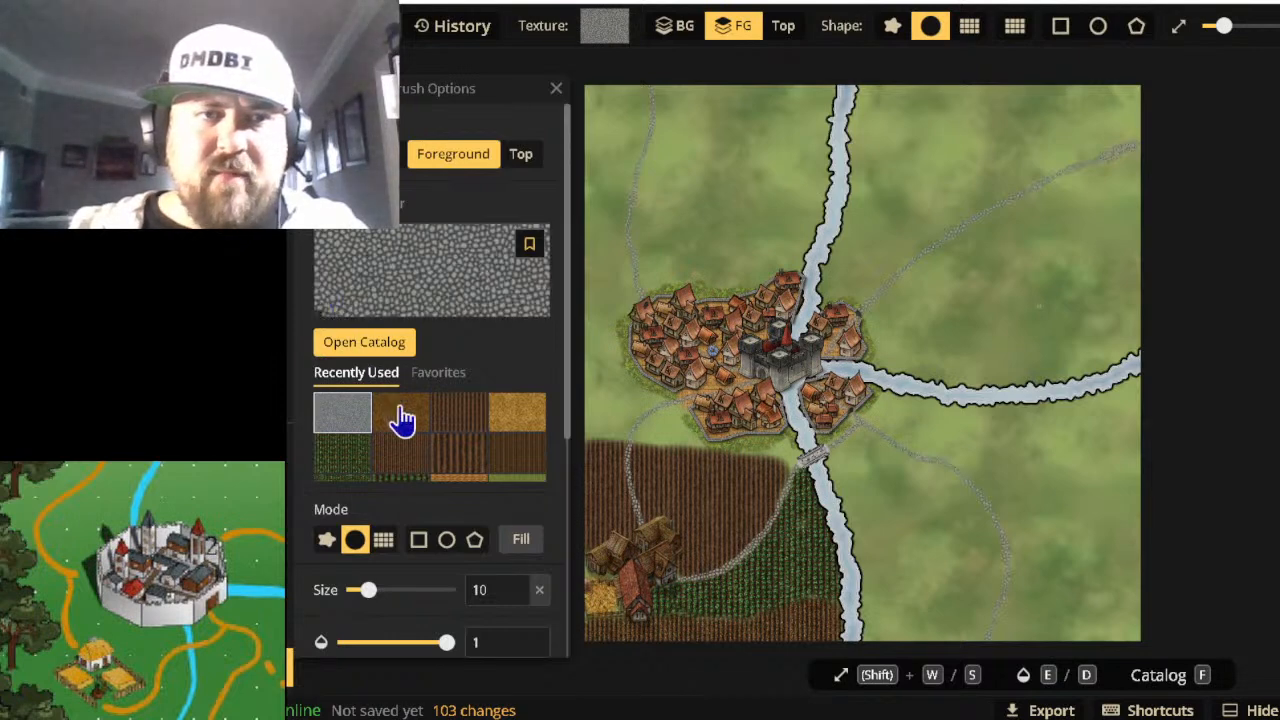
{"action": "left_click", "coordinate": [460, 413]}
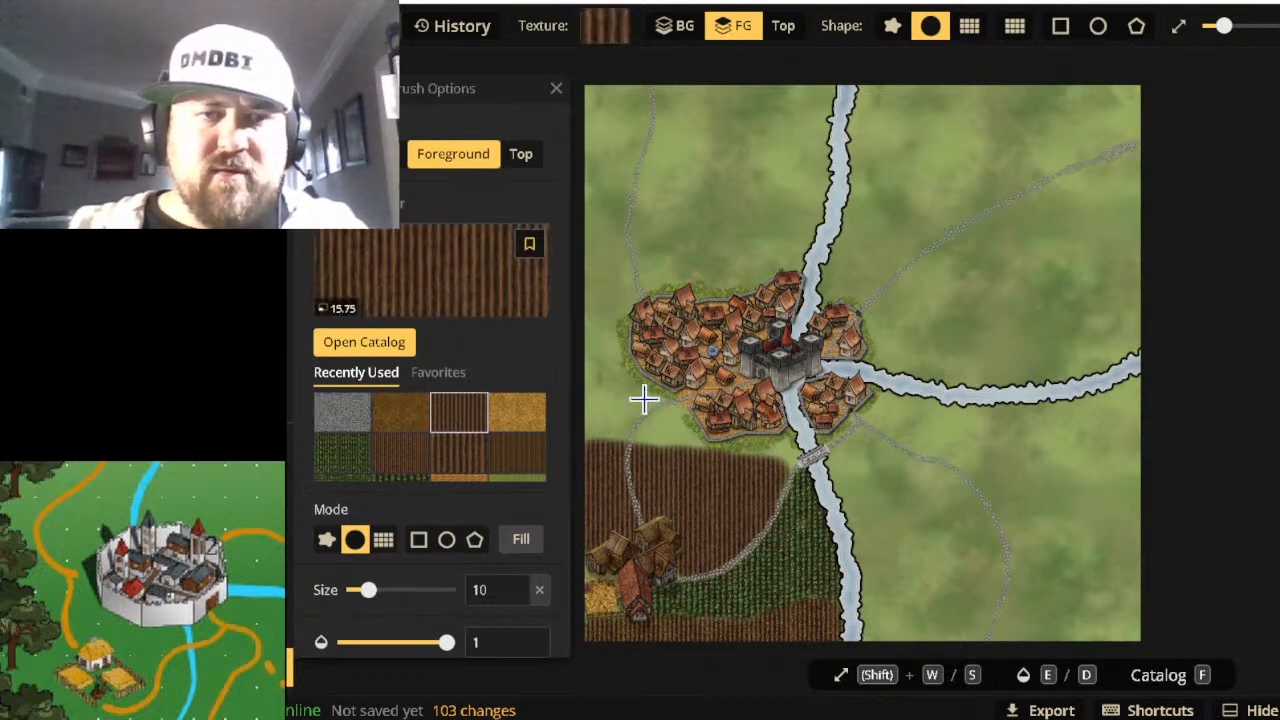
{"action": "left_click", "coordinate": [418, 463]}
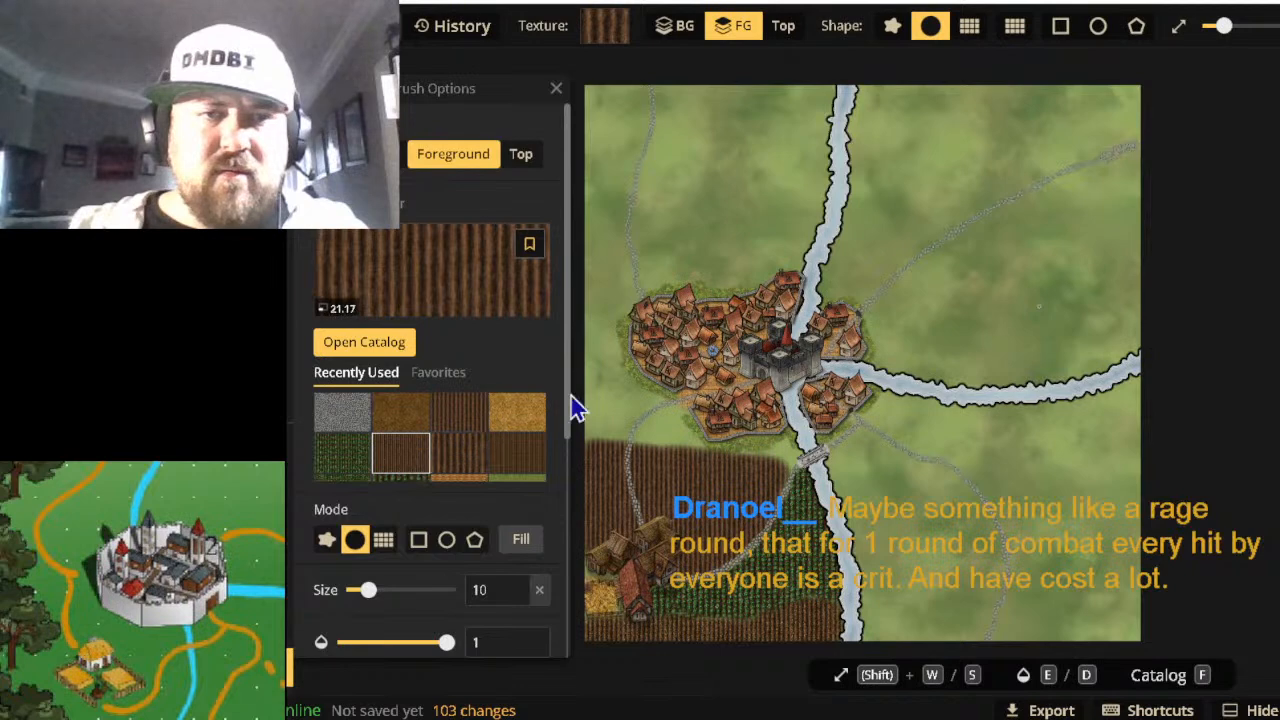
{"action": "left_click_drag", "start_coordinate": [615, 392], "coordinate": [614, 388]}
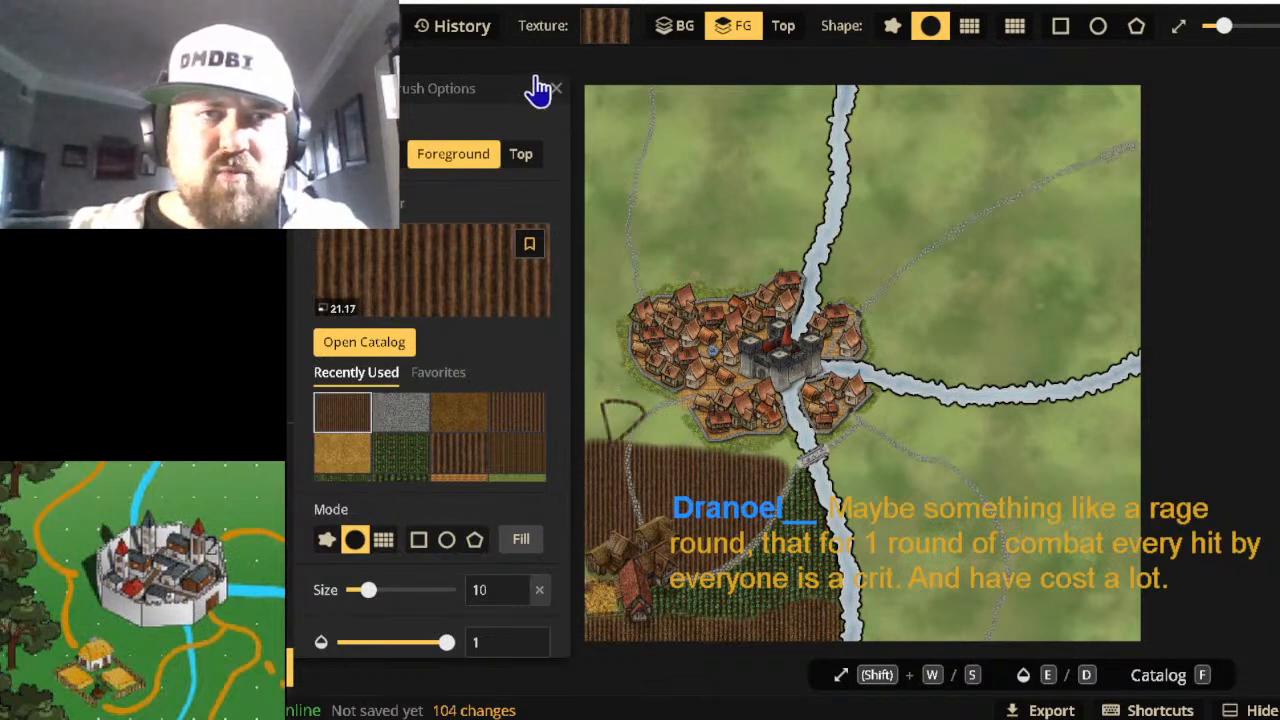
{"action": "key", "text": "ctrl+z"}
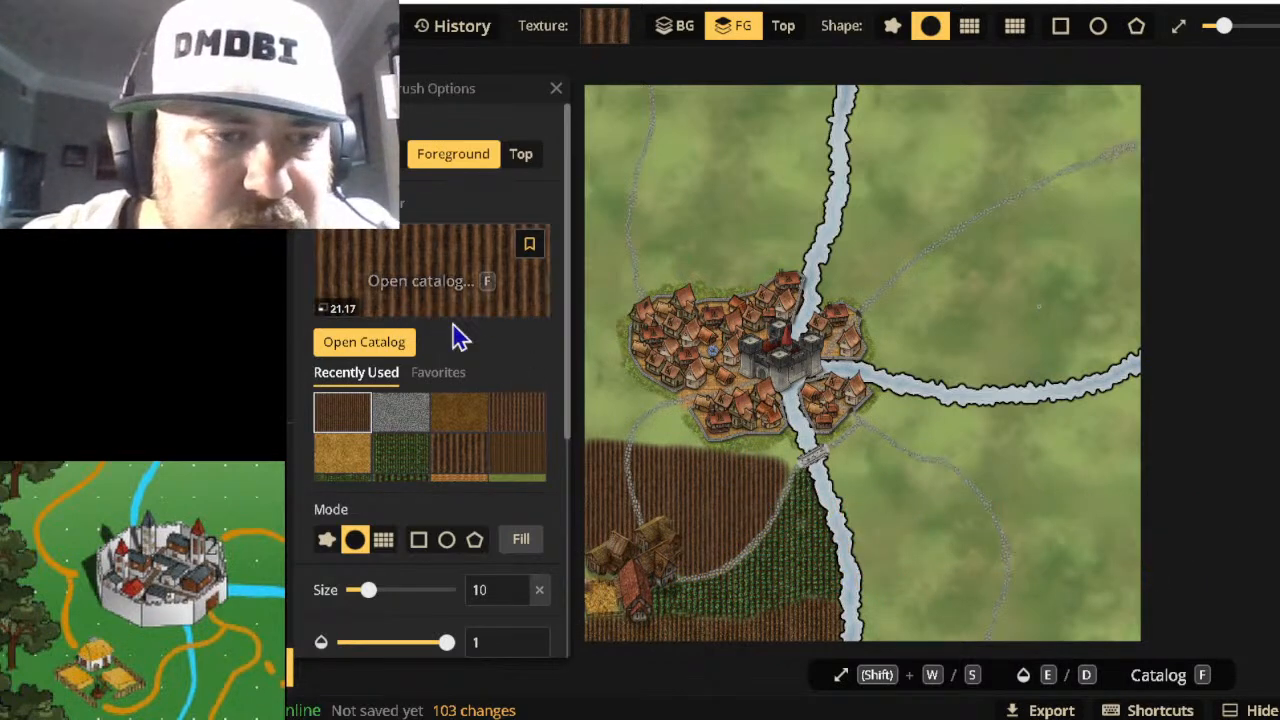
Paint the brown ploughed-crop texture with a size 45 foreground brush, extending the field up to the city's southwestern wall.
{"action": "left_click", "coordinate": [460, 421]}
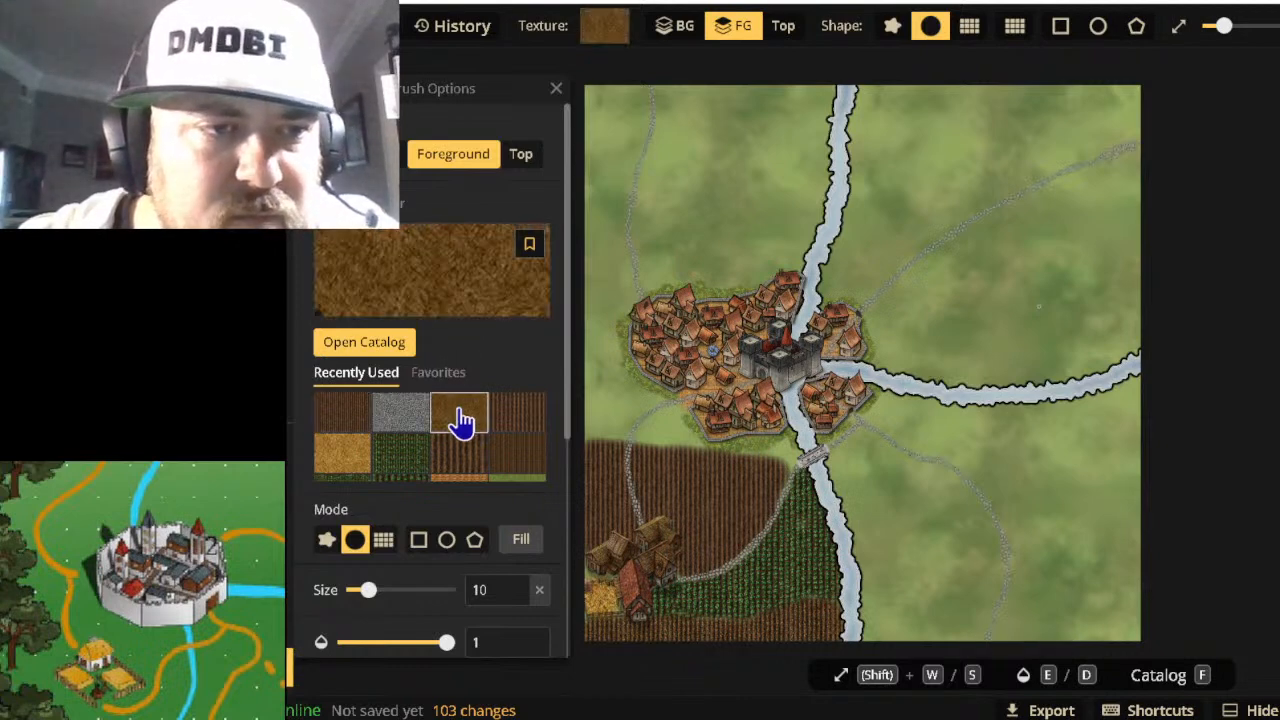
{"action": "left_click", "coordinate": [460, 463]}
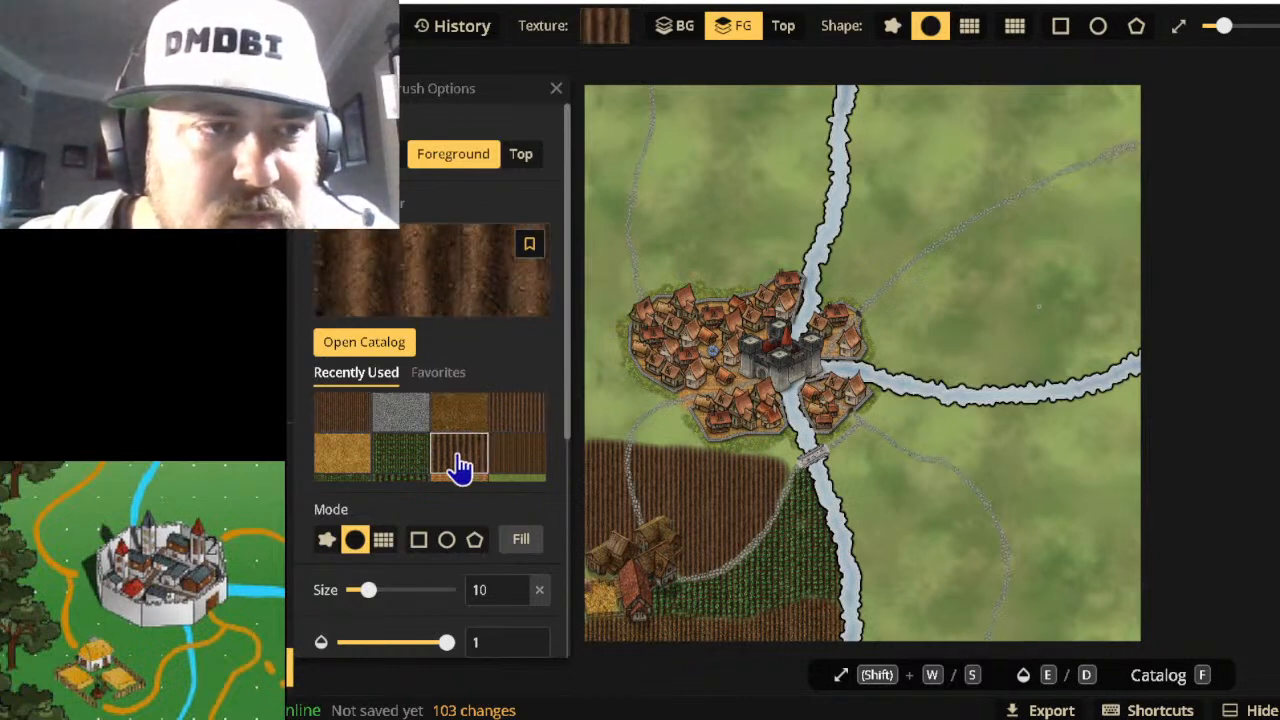
{"action": "left_click", "coordinate": [512, 460]}
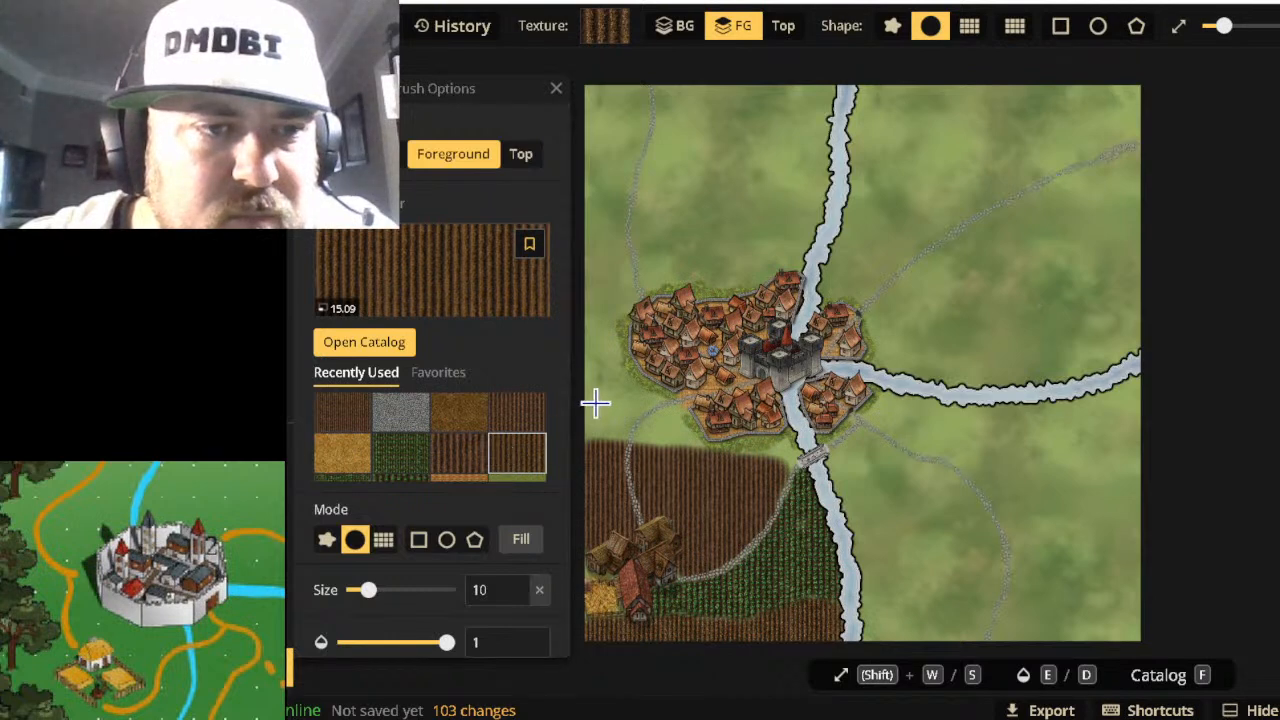
{"action": "left_click_drag", "start_coordinate": [367, 591], "coordinate": [400, 591]}
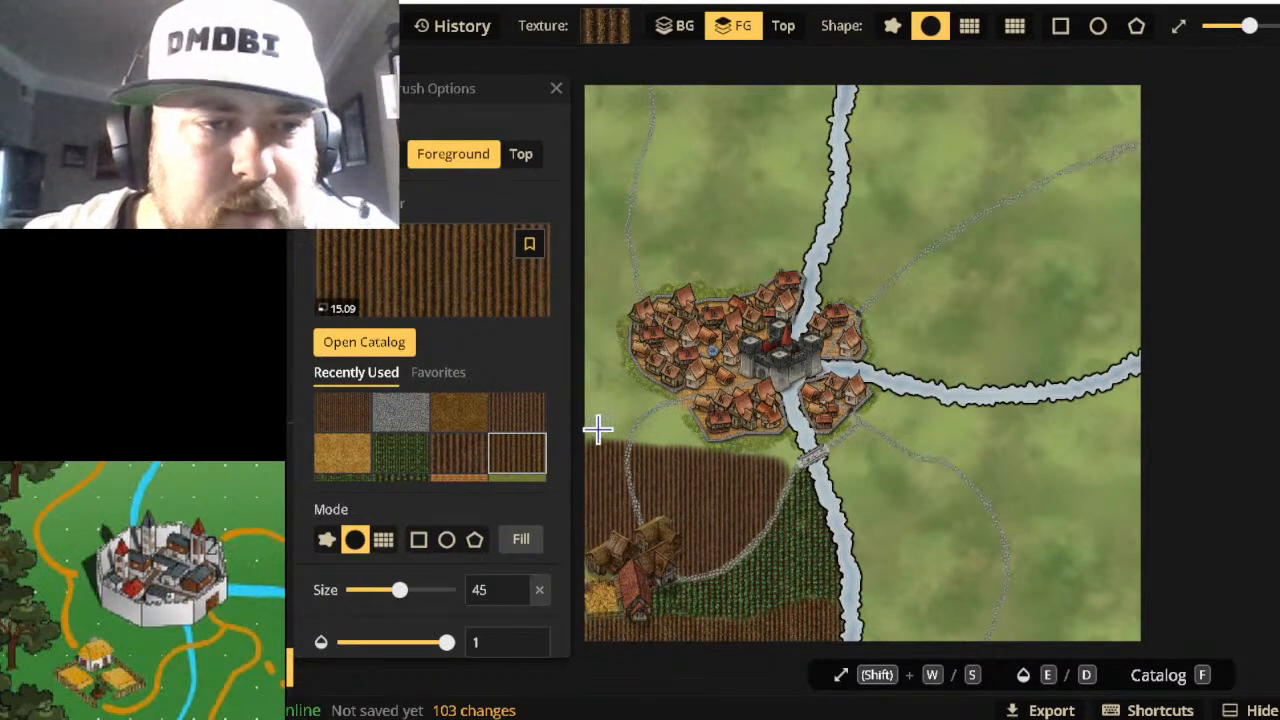
{"action": "mouse_move", "coordinate": [611, 433]}
{"action": "left_mouse_down"}
{"action": "mouse_move", "coordinate": [656, 402]}
{"action": "mouse_move", "coordinate": [589, 395]}
{"action": "mouse_move", "coordinate": [602, 444]}
{"action": "mouse_move", "coordinate": [622, 407]}
{"action": "mouse_move", "coordinate": [594, 410]}
{"action": "mouse_move", "coordinate": [596, 454]}
{"action": "mouse_move", "coordinate": [641, 465]}
{"action": "mouse_move", "coordinate": [647, 432]}
{"action": "mouse_move", "coordinate": [673, 422]}
{"action": "mouse_move", "coordinate": [697, 463]}
{"action": "mouse_move", "coordinate": [655, 446]}
{"action": "mouse_move", "coordinate": [693, 446]}
{"action": "mouse_move", "coordinate": [699, 469]}
{"action": "mouse_move", "coordinate": [782, 450]}
{"action": "left_mouse_up"}
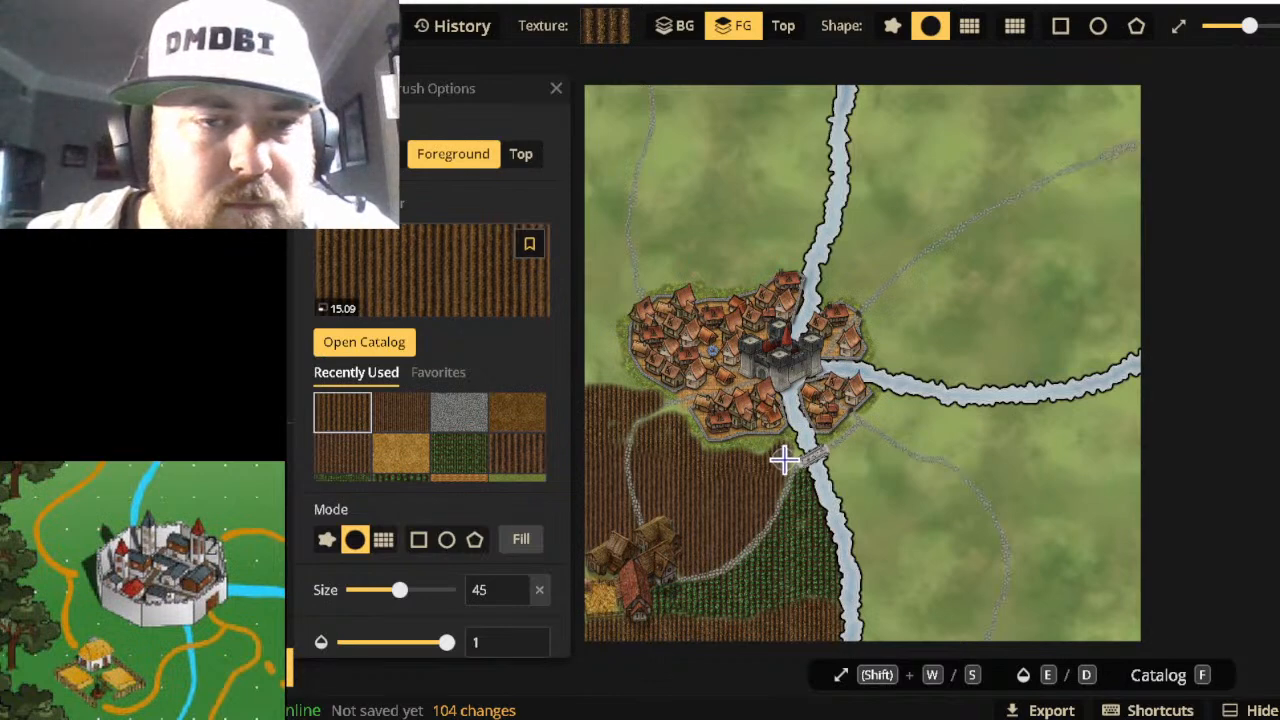
{"action": "left_click_drag", "start_coordinate": [783, 454], "coordinate": [764, 464]}
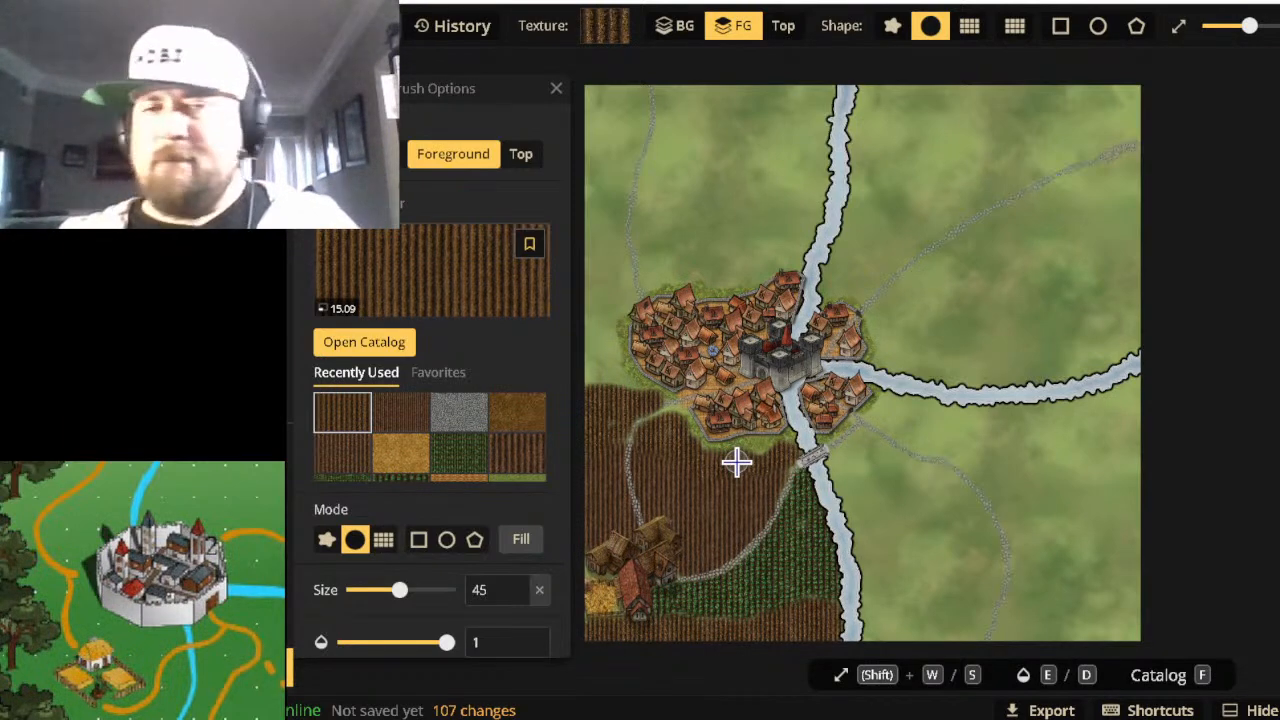
Repaint the cobblestone road from the city's southwestern entrance across the new field with a size 15 brush.
{"action": "scroll", "coordinate": [726, 462], "scroll_direction": "up", "scroll_amount": 3}
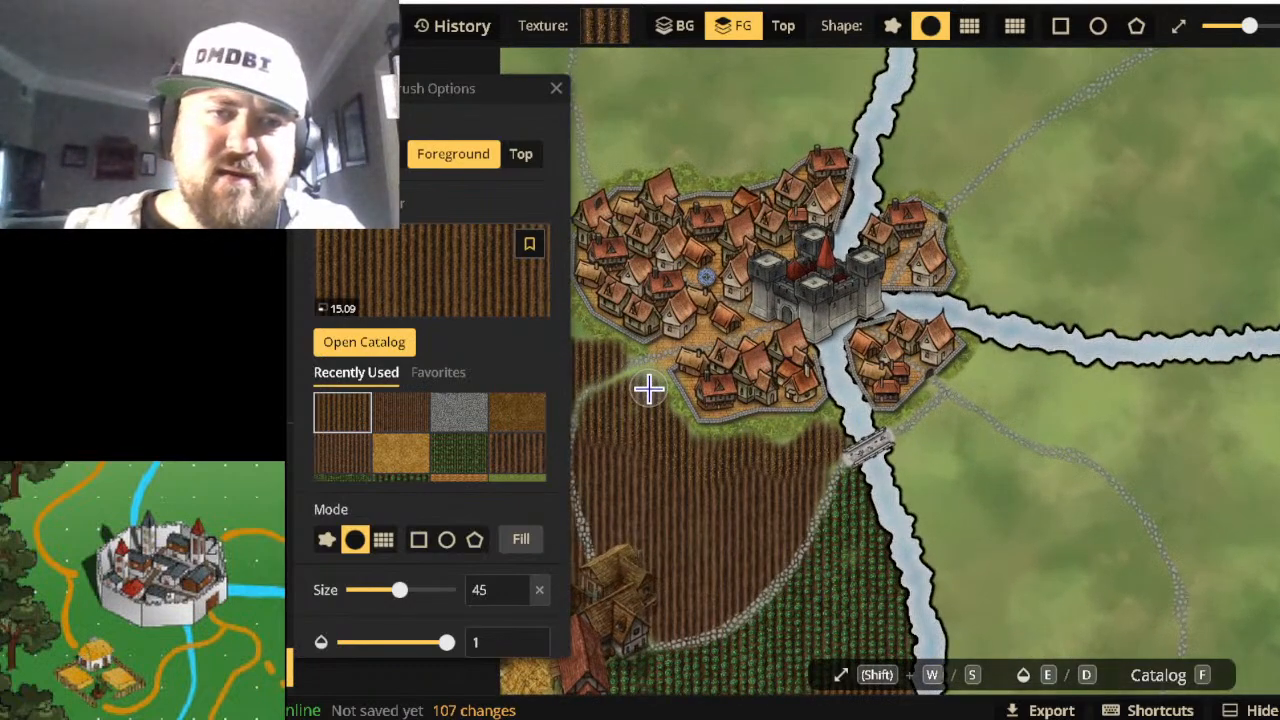
{"action": "left_click", "coordinate": [476, 430]}
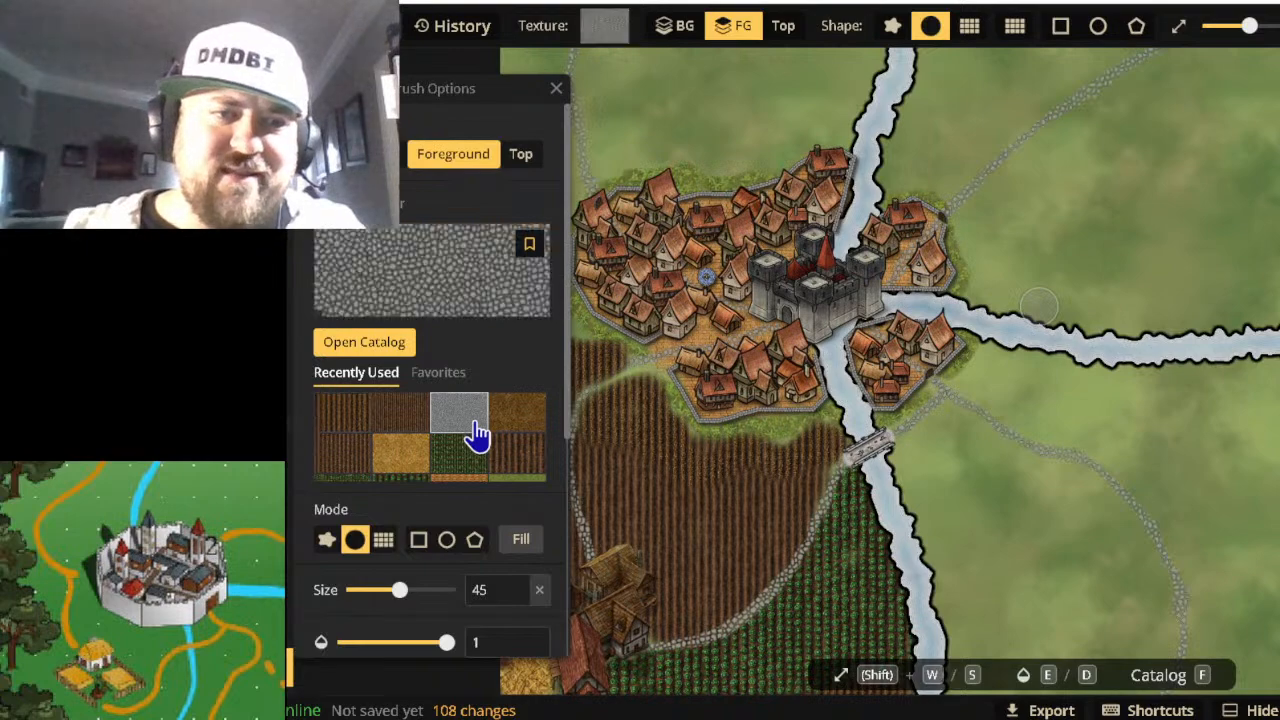
{"action": "scroll", "coordinate": [600, 394], "scroll_direction": "up", "scroll_amount": 5}
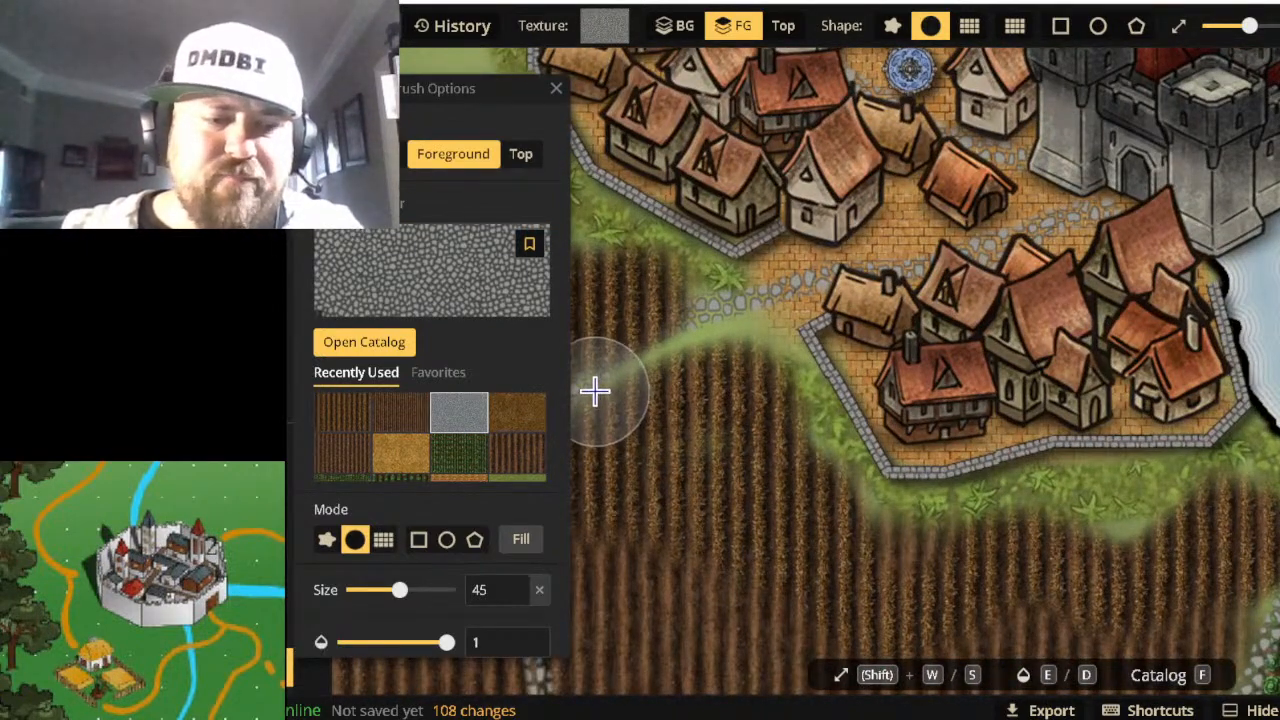
{"action": "key", "text": "shift+s"}
{"action": "key", "text": "shift+s"}
{"action": "key", "text": "shift+s"}
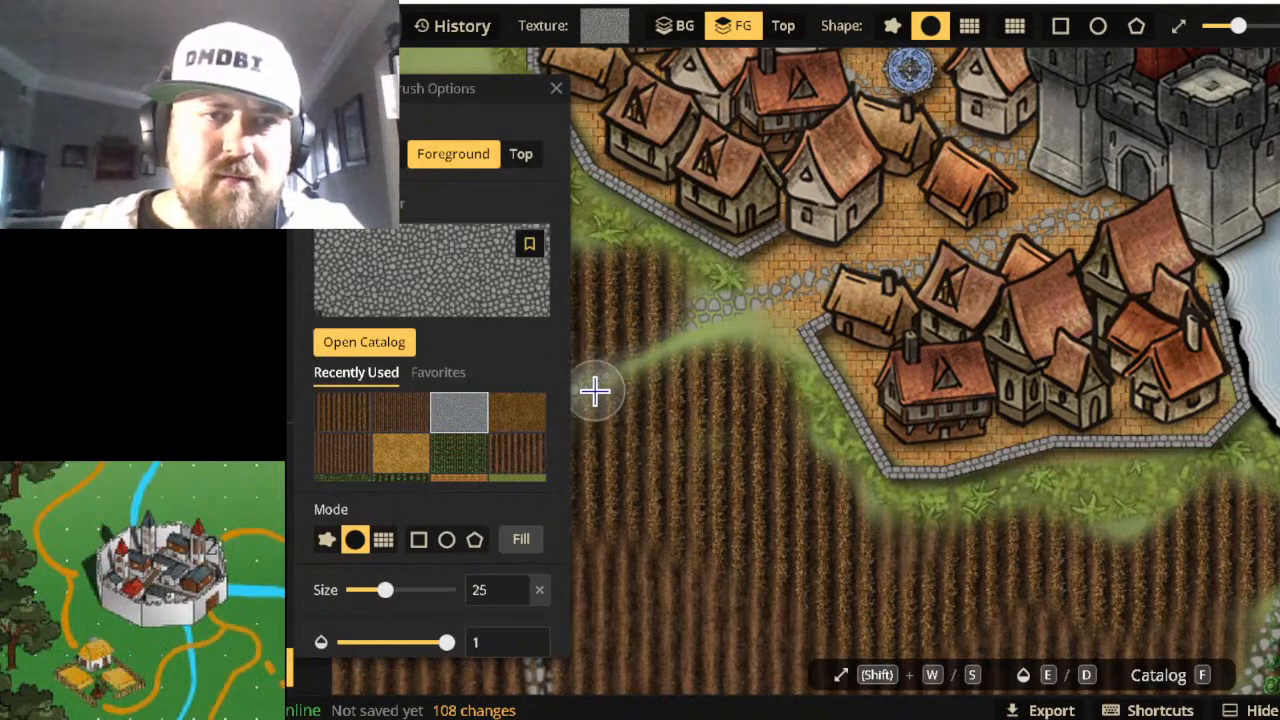
{"action": "left_click_drag", "start_coordinate": [690, 320], "coordinate": [574, 398]}
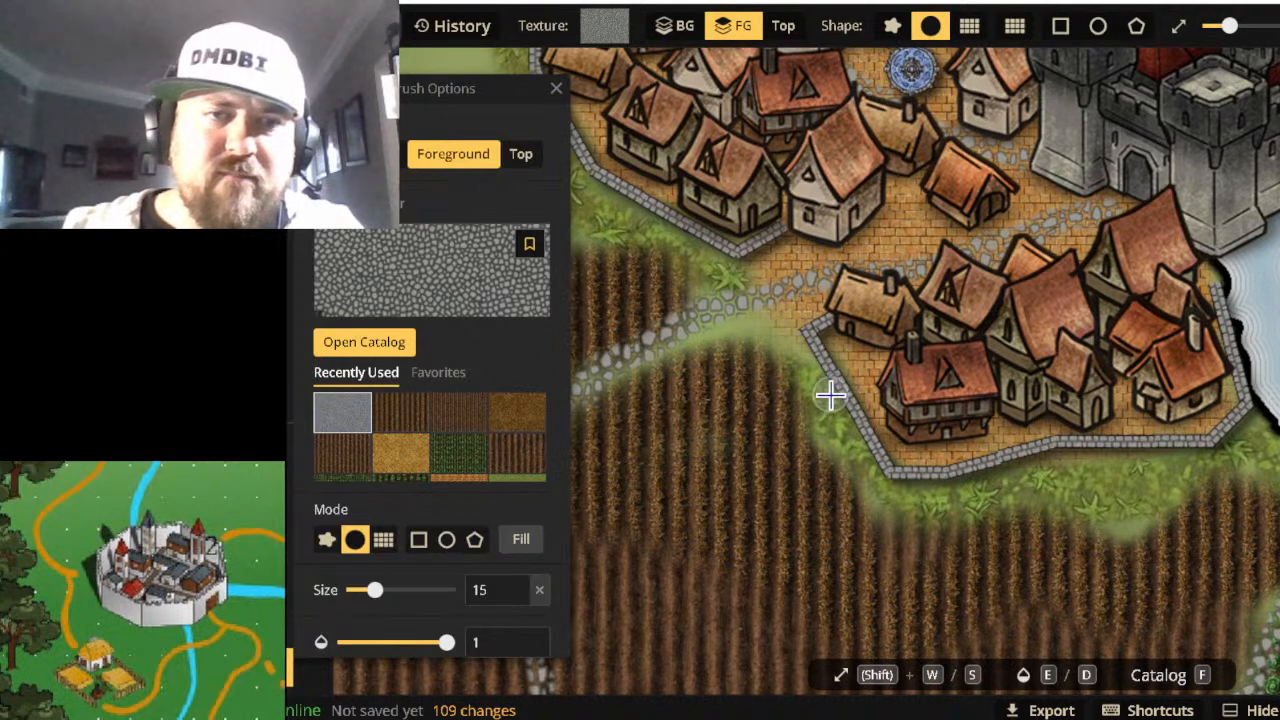
{"action": "key", "text": "alt+Left"}
{"action": "left_click", "coordinate": [1184, 96]}
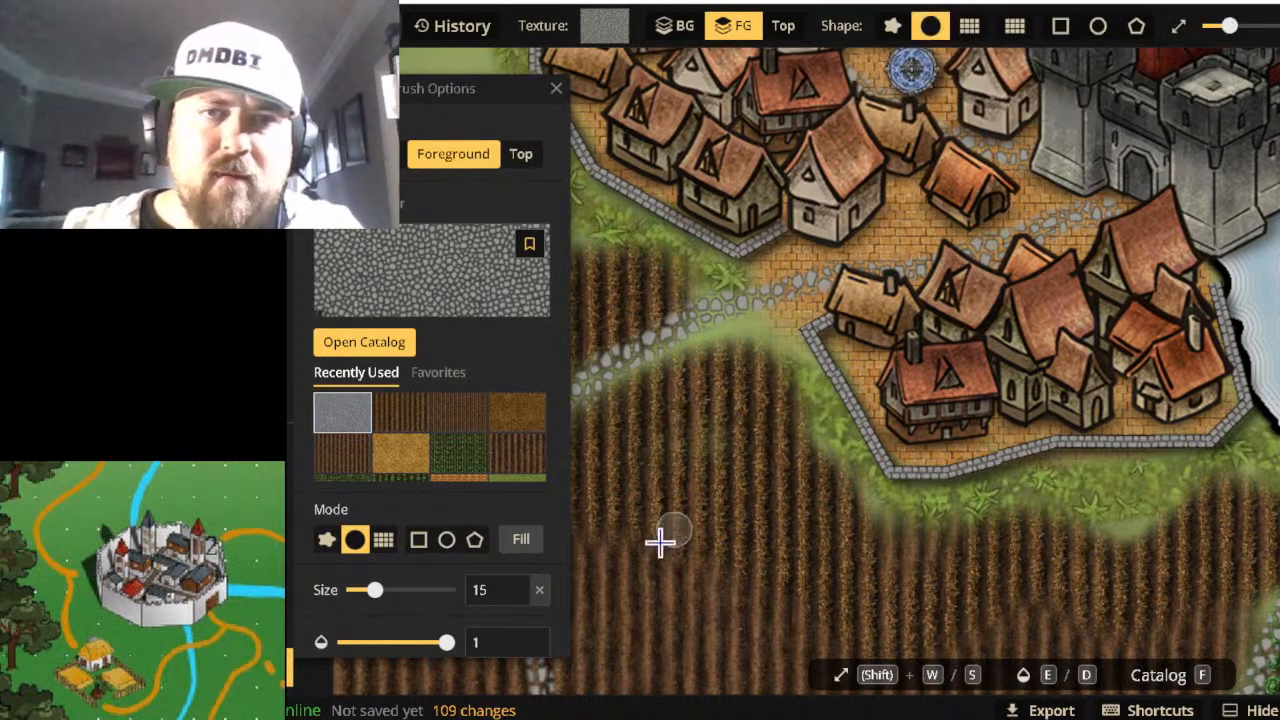
{"action": "left_click_drag", "start_coordinate": [657, 549], "coordinate": [924, 448]}
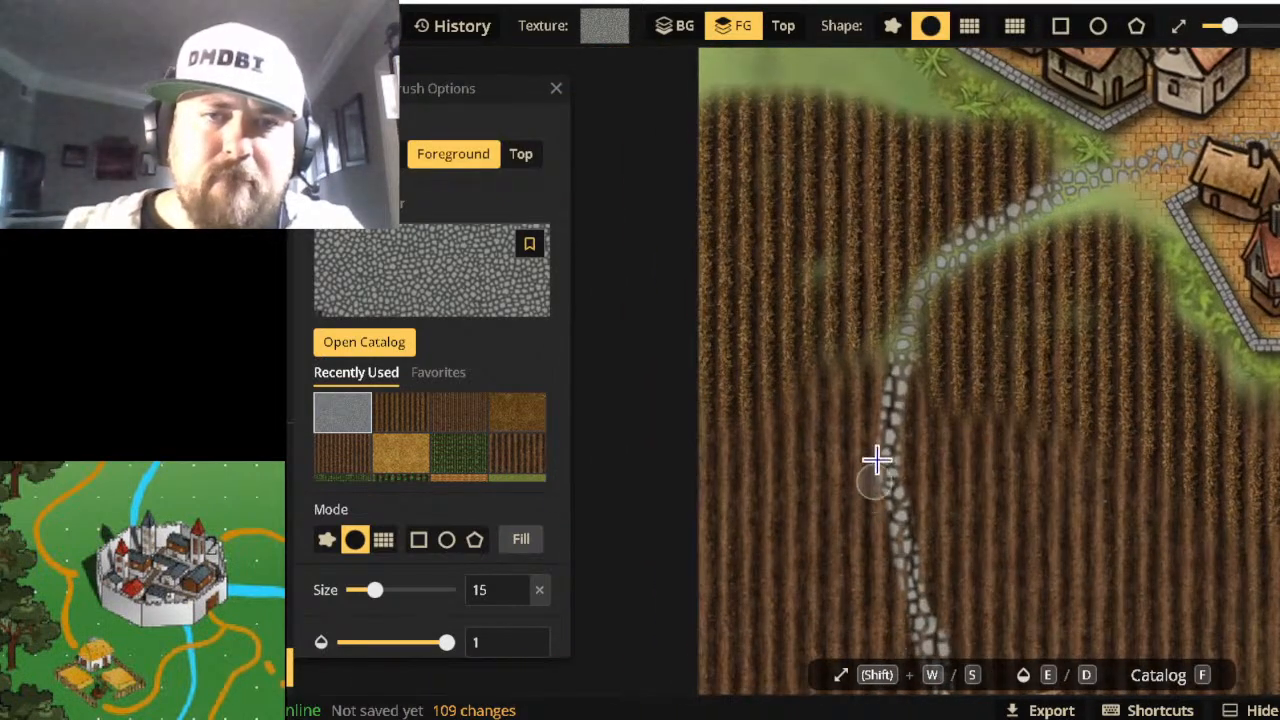
{"action": "mouse_move", "coordinate": [935, 289]}
{"action": "left_mouse_down"}
{"action": "mouse_move", "coordinate": [1084, 183]}
{"action": "mouse_move", "coordinate": [1163, 149]}
{"action": "mouse_move", "coordinate": [1278, 128]}
{"action": "left_mouse_up"}
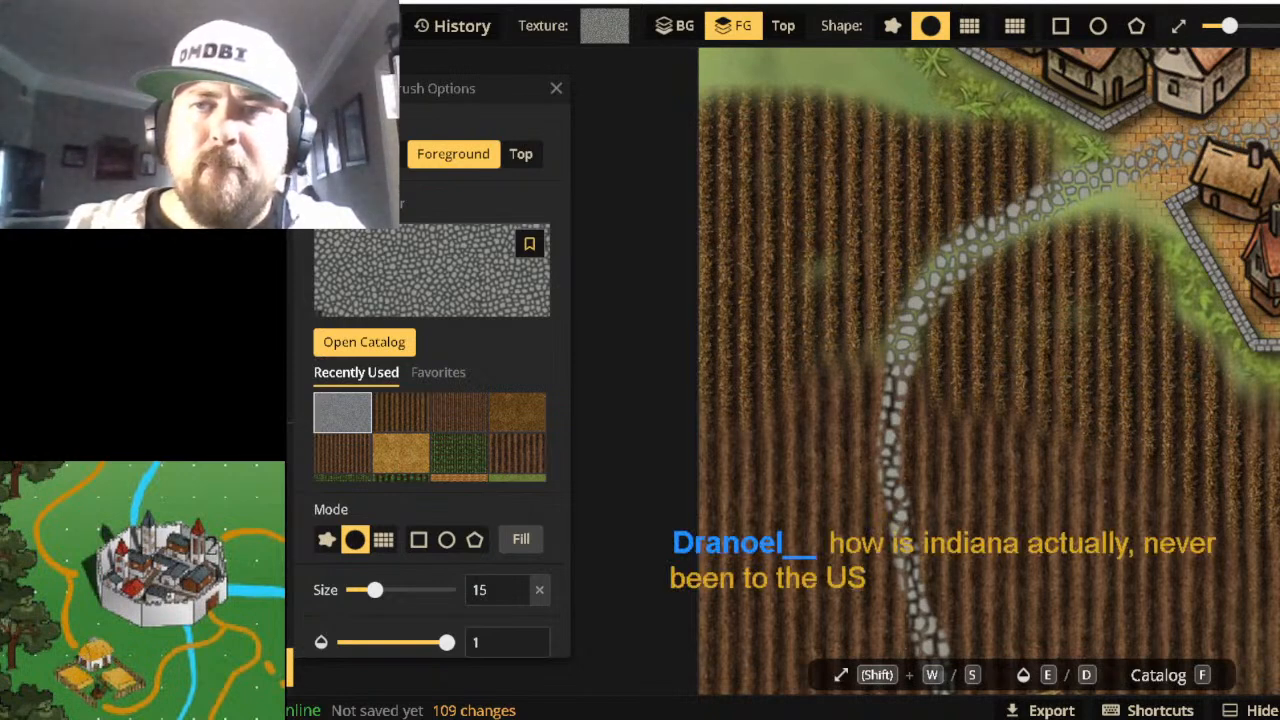
Paint cobblestones over the ground inside the city walls, from the southwestern entrance through the streets between the houses.
{"action": "left_click_drag", "start_coordinate": [1278, 128], "coordinate": [1272, 160]}
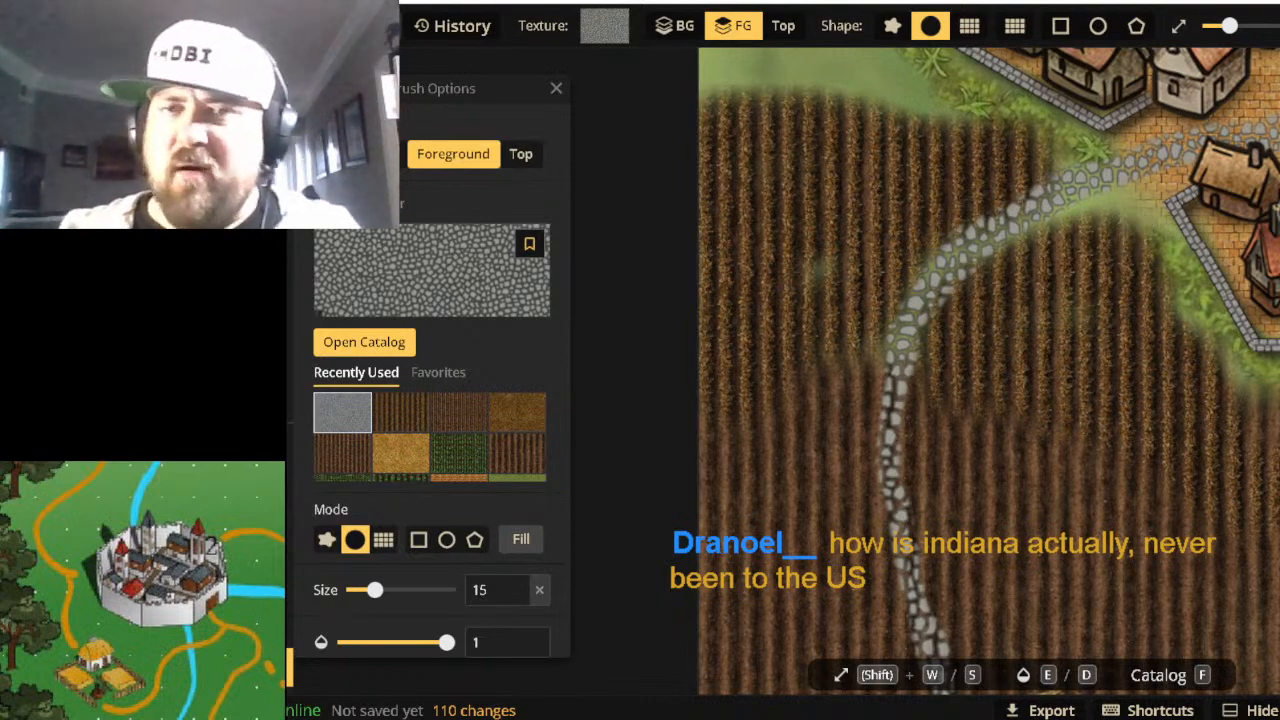
{"action": "scroll", "coordinate": [1130, 230], "scroll_direction": "down", "scroll_amount": 5}
{"action": "scroll", "coordinate": [1218, 80], "scroll_direction": "up", "scroll_amount": 5}
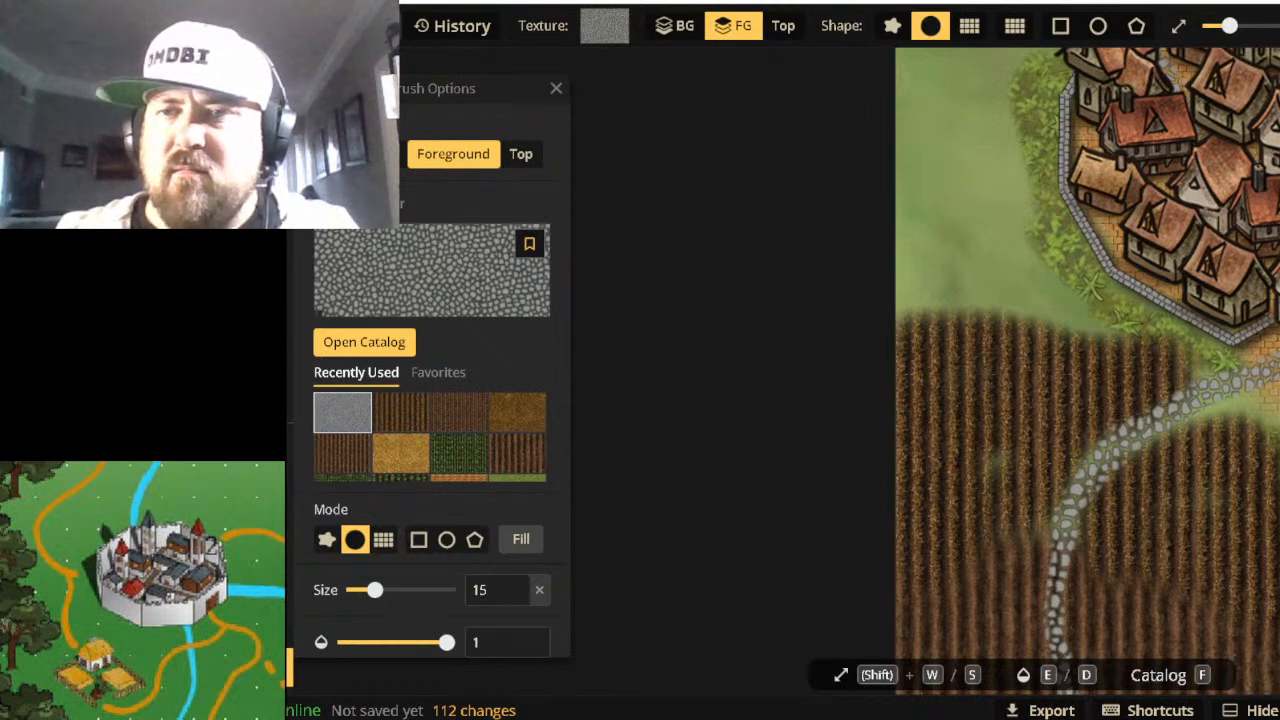
{"action": "mouse_move", "coordinate": [1260, 355]}
{"action": "left_mouse_down"}
{"action": "mouse_move", "coordinate": [1278, 346]}
{"action": "mouse_move", "coordinate": [1269, 378]}
{"action": "left_mouse_up"}
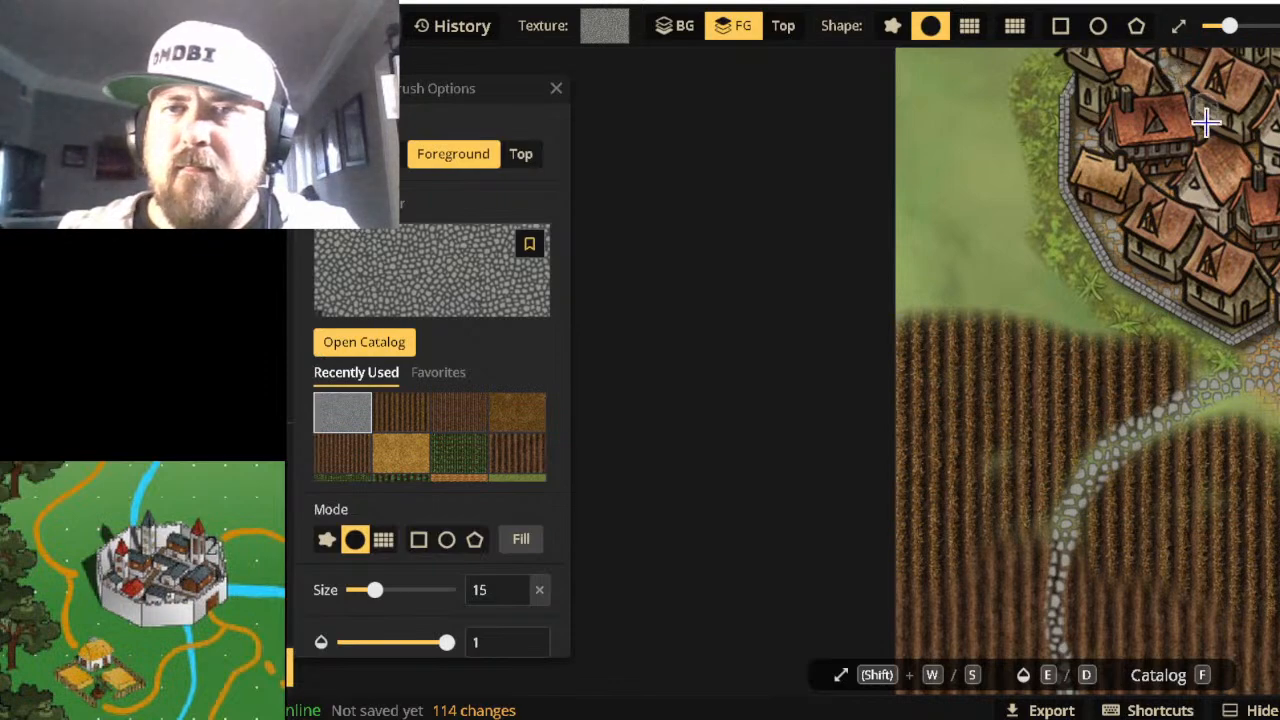
{"action": "scroll", "coordinate": [1087, 371], "scroll_direction": "down", "scroll_amount": 5}
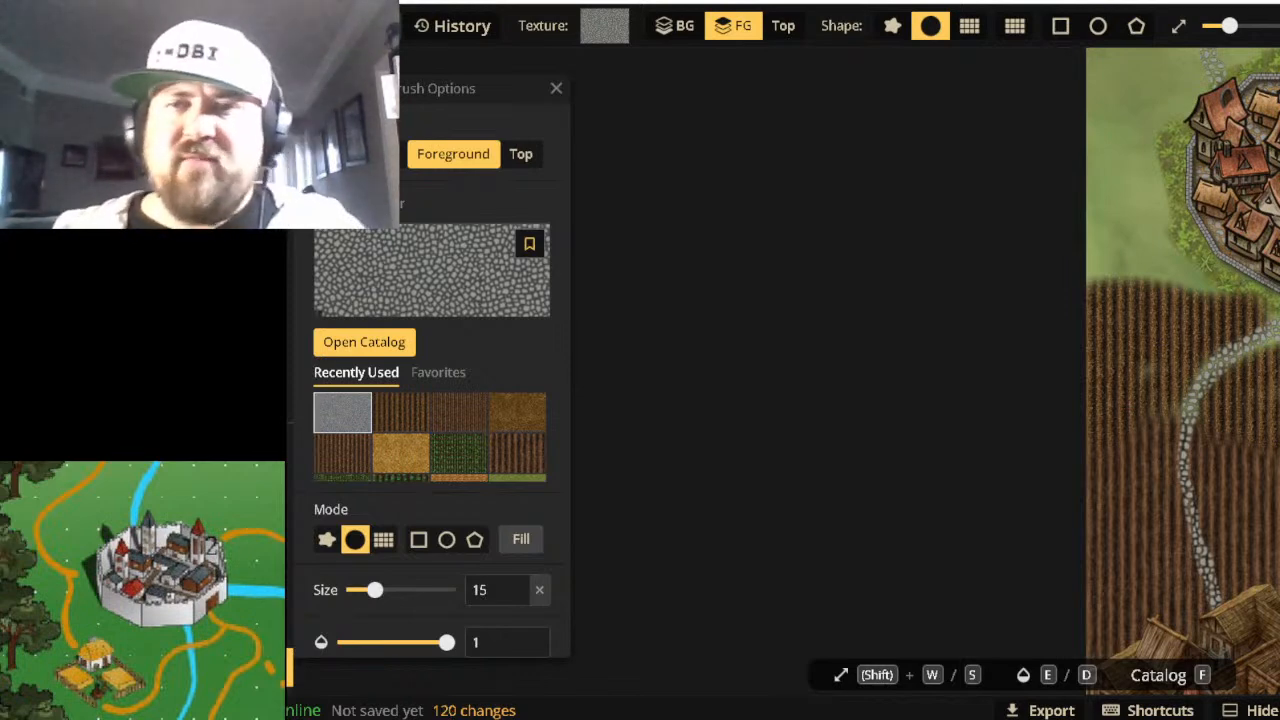
{"action": "scroll", "coordinate": [1200, 345], "scroll_direction": "down", "scroll_amount": 3}
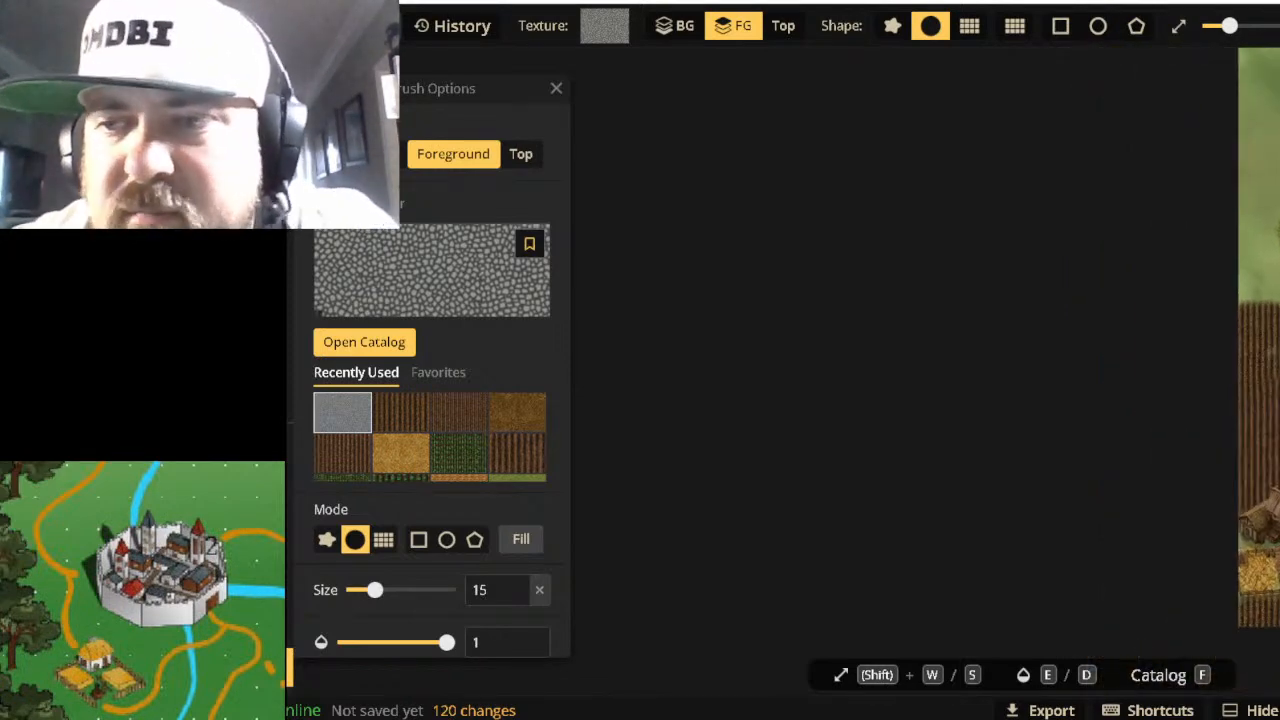
{"action": "scroll", "coordinate": [1258, 399], "scroll_direction": "up", "scroll_amount": 1}
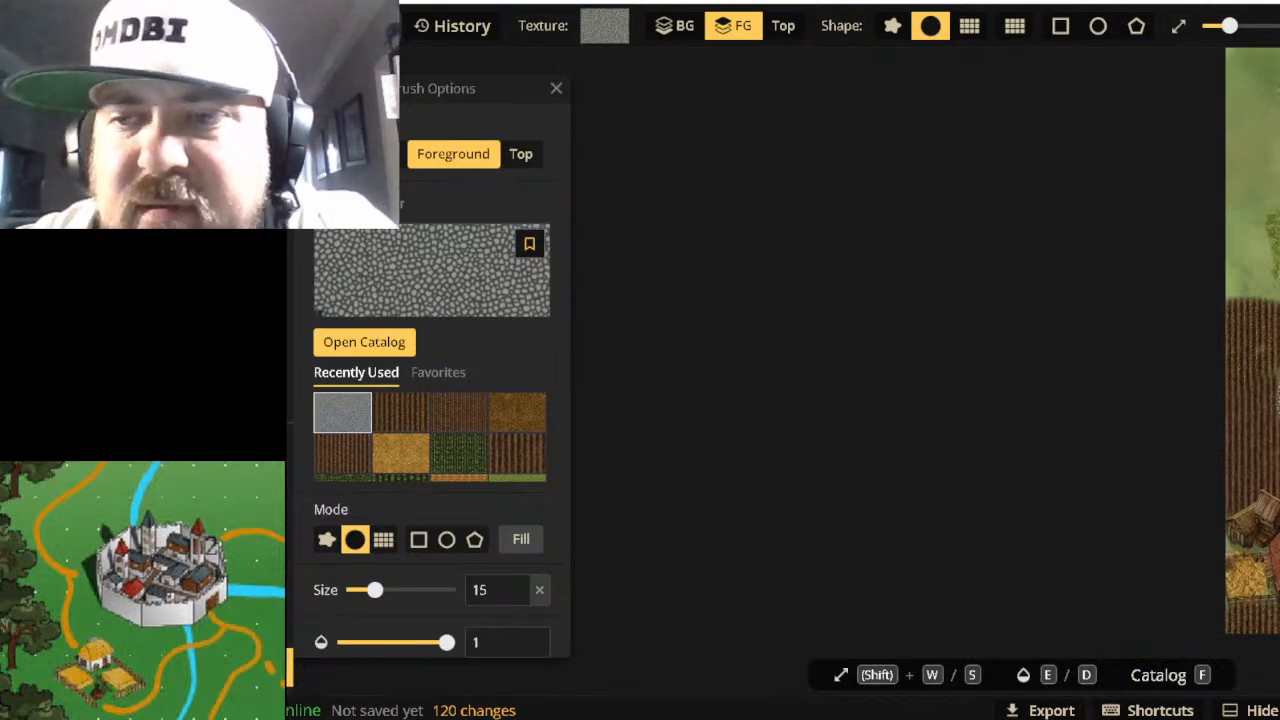
{"action": "key", "text": "alt+Left"}
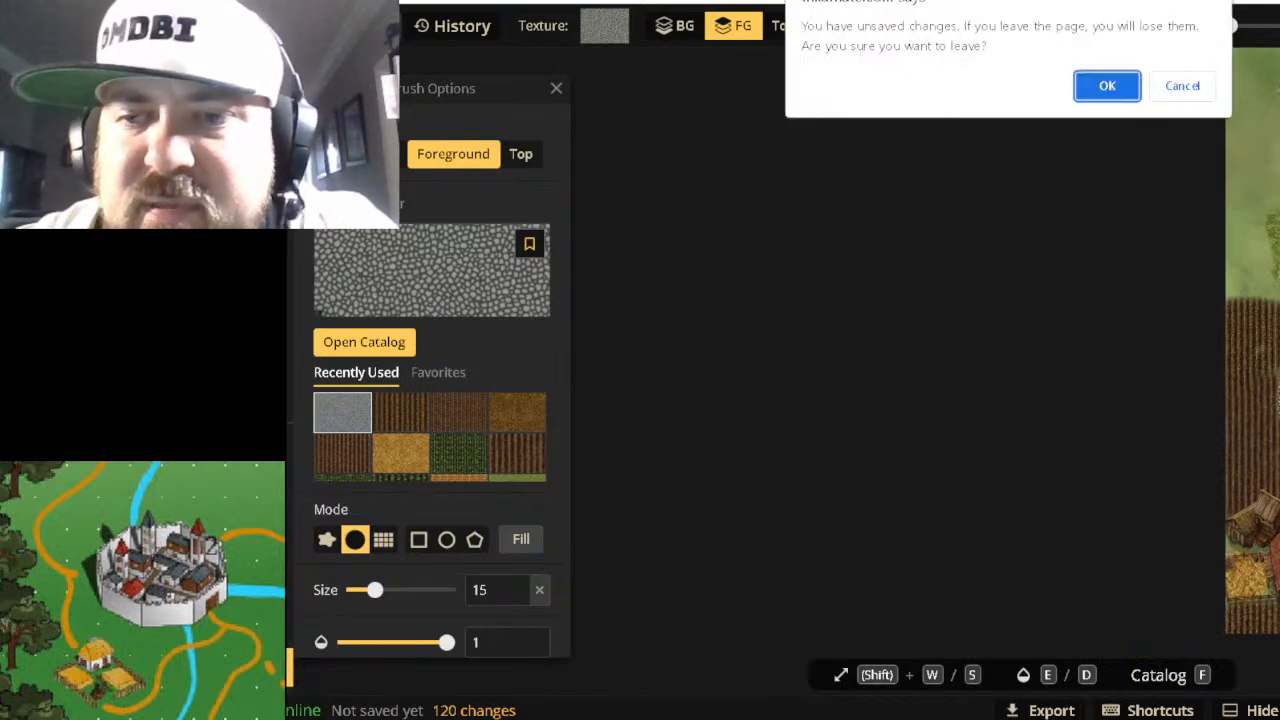
{"action": "left_click", "coordinate": [1192, 98]}
{"action": "scroll", "coordinate": [1174, 343], "scroll_direction": "down", "scroll_amount": 2}
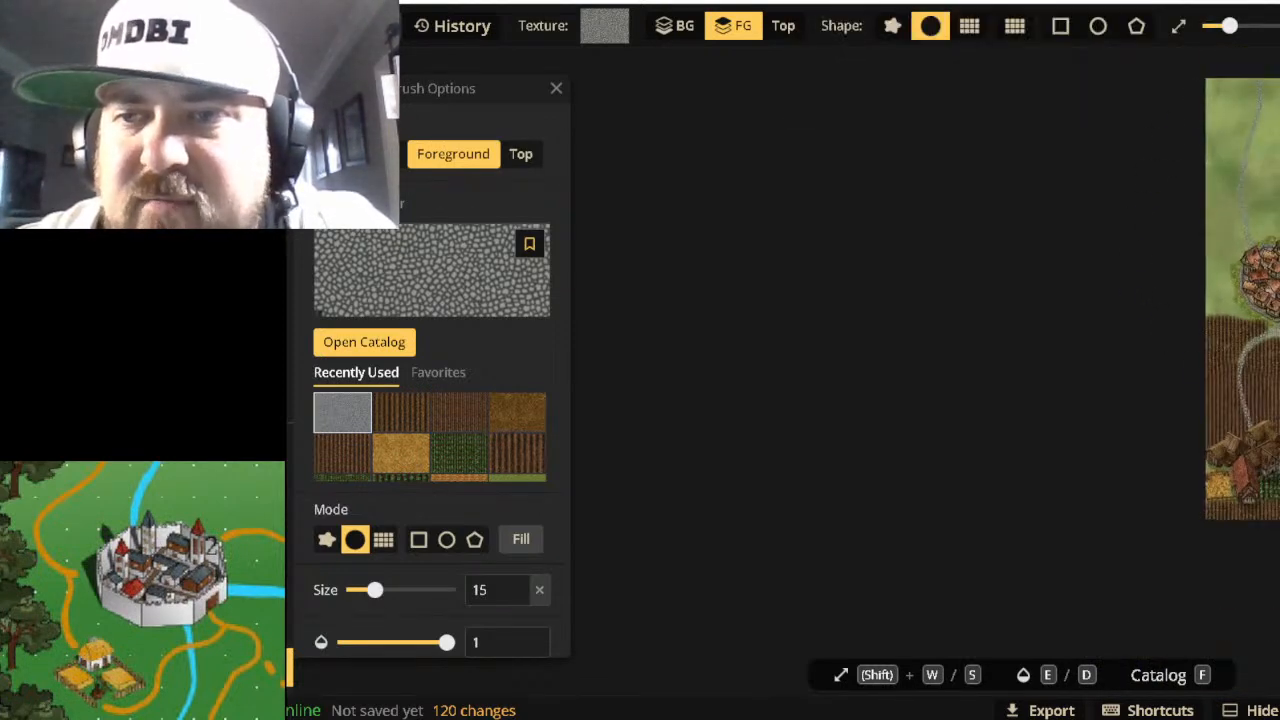
{"action": "scroll", "coordinate": [1170, 330], "scroll_direction": "up", "scroll_amount": 3}
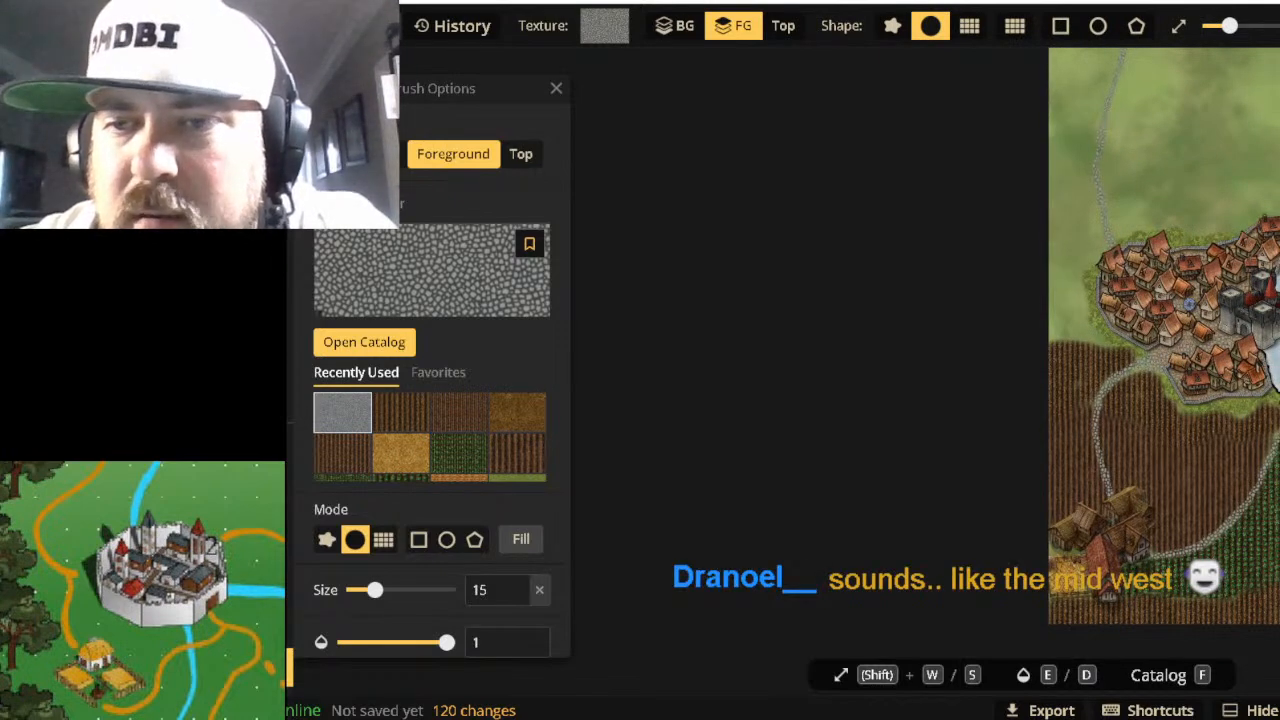
{"action": "left_click", "coordinate": [409, 274]}
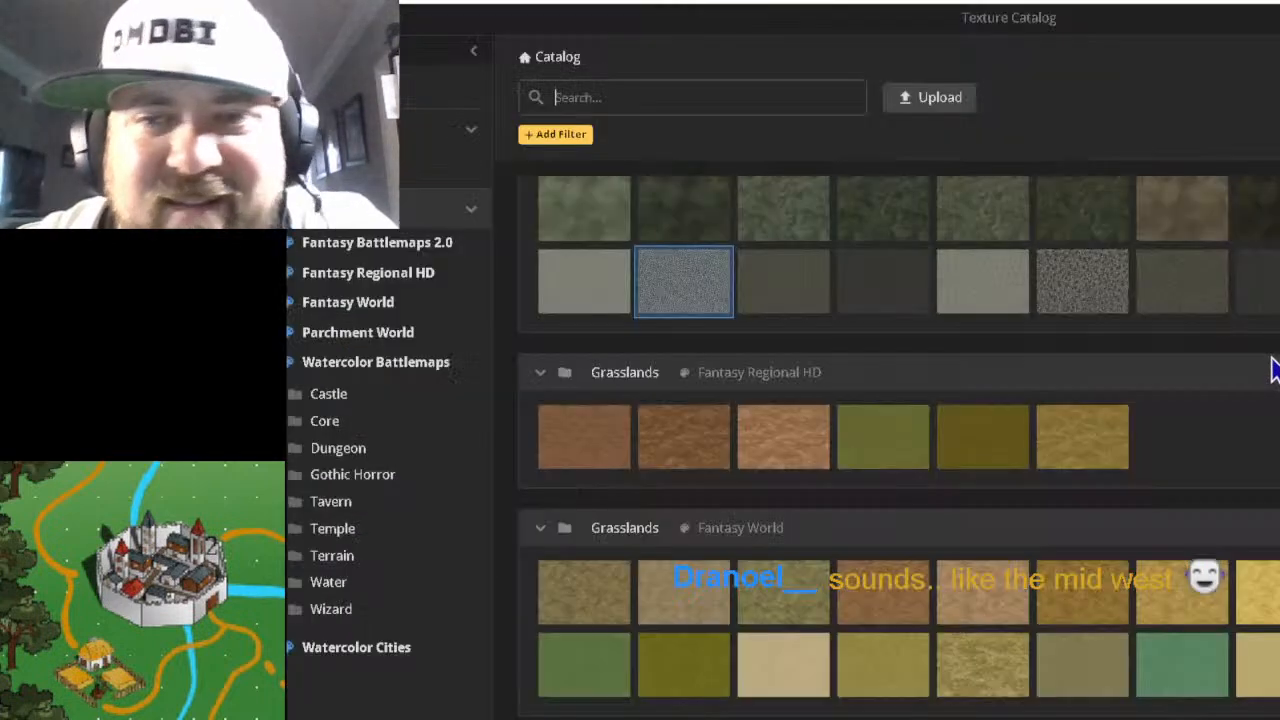
{"action": "left_click", "coordinate": [680, 278]}
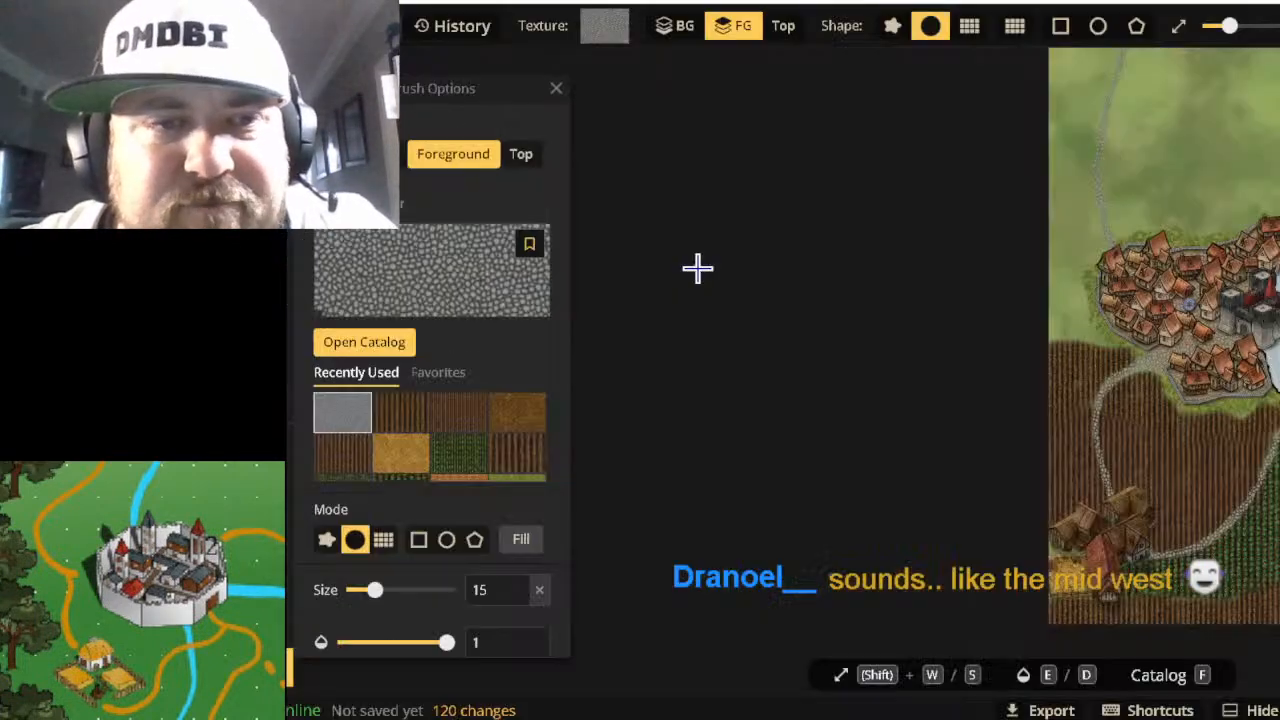
Paint cobblestones outside the small gate in the city's southeastern wall, joining it to the road leading to the bridge.
{"action": "scroll", "coordinate": [1270, 320], "scroll_direction": "up", "scroll_amount": 5}
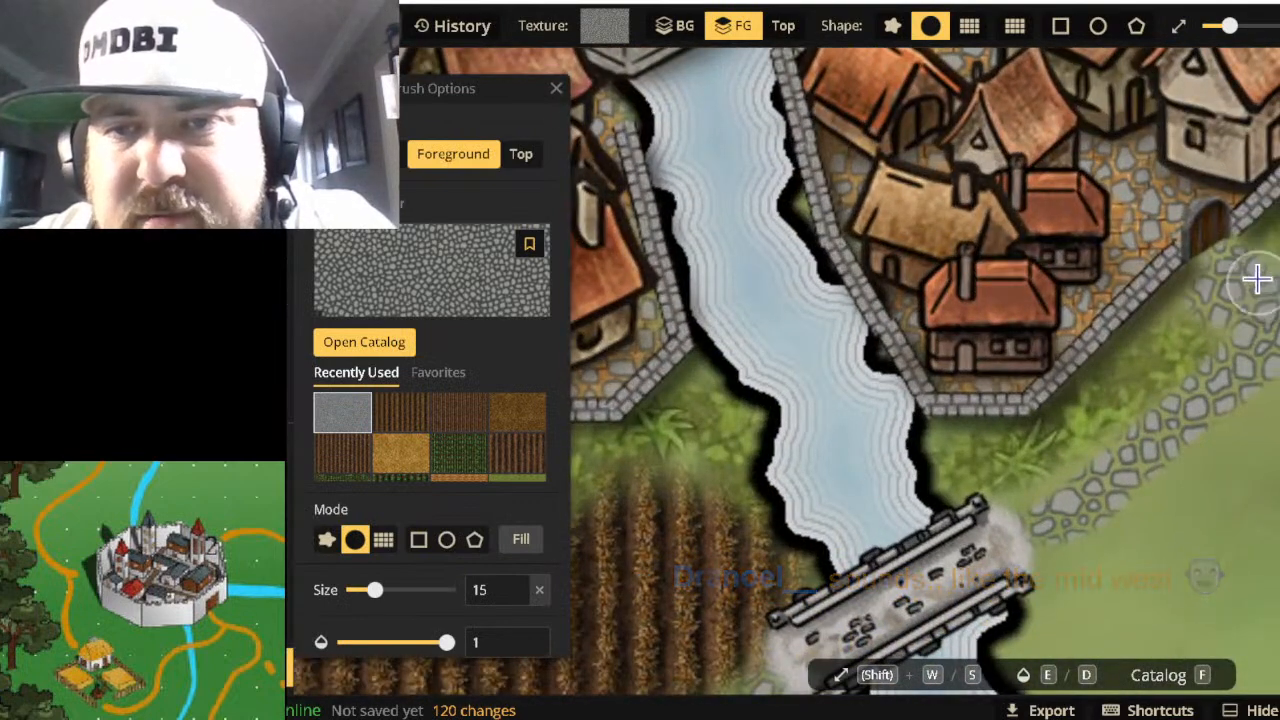
{"action": "mouse_move", "coordinate": [1248, 263]}
{"action": "left_mouse_down"}
{"action": "mouse_move", "coordinate": [1200, 277]}
{"action": "mouse_move", "coordinate": [1190, 300]}
{"action": "mouse_move", "coordinate": [1270, 300]}
{"action": "mouse_move", "coordinate": [1272, 270]}
{"action": "mouse_move", "coordinate": [1268, 366]}
{"action": "left_mouse_up"}
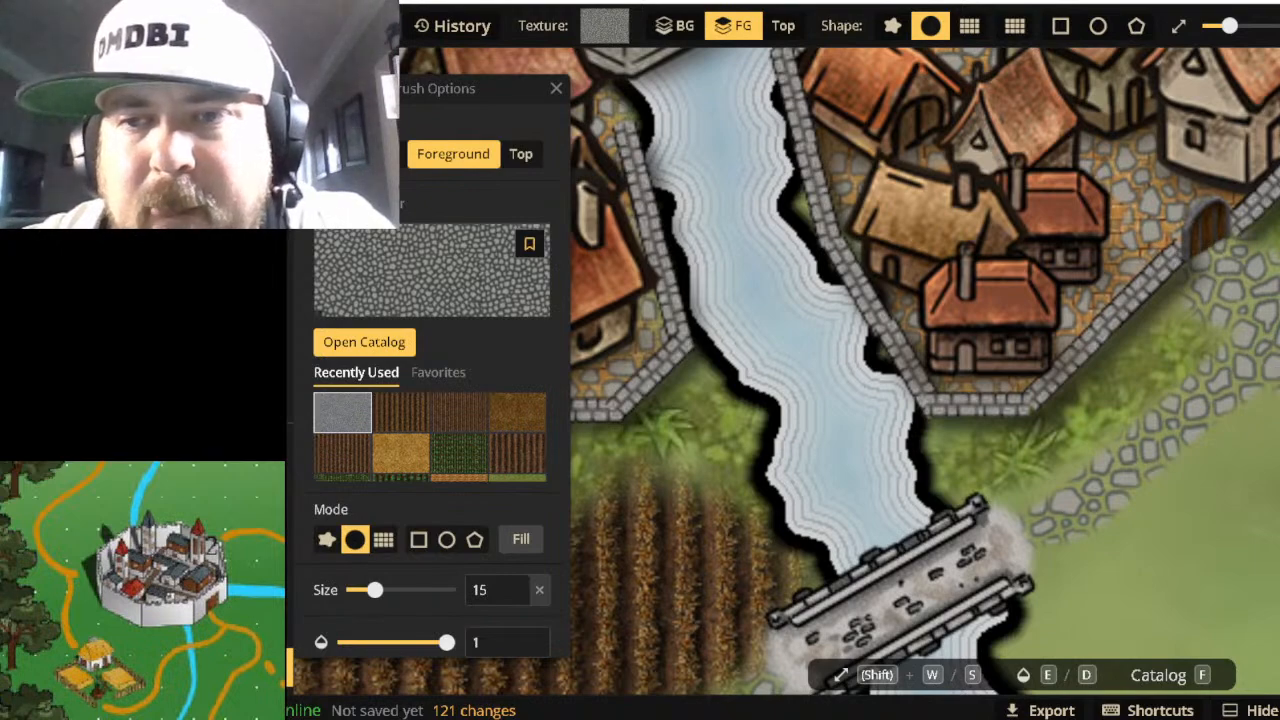
{"action": "mouse_move", "coordinate": [1276, 298]}
{"action": "left_mouse_down"}
{"action": "mouse_move", "coordinate": [1257, 348]}
{"action": "mouse_move", "coordinate": [1278, 364]}
{"action": "mouse_move", "coordinate": [1278, 296]}
{"action": "left_mouse_up"}
{"action": "scroll", "coordinate": [1278, 301], "scroll_direction": "down", "scroll_amount": 3}
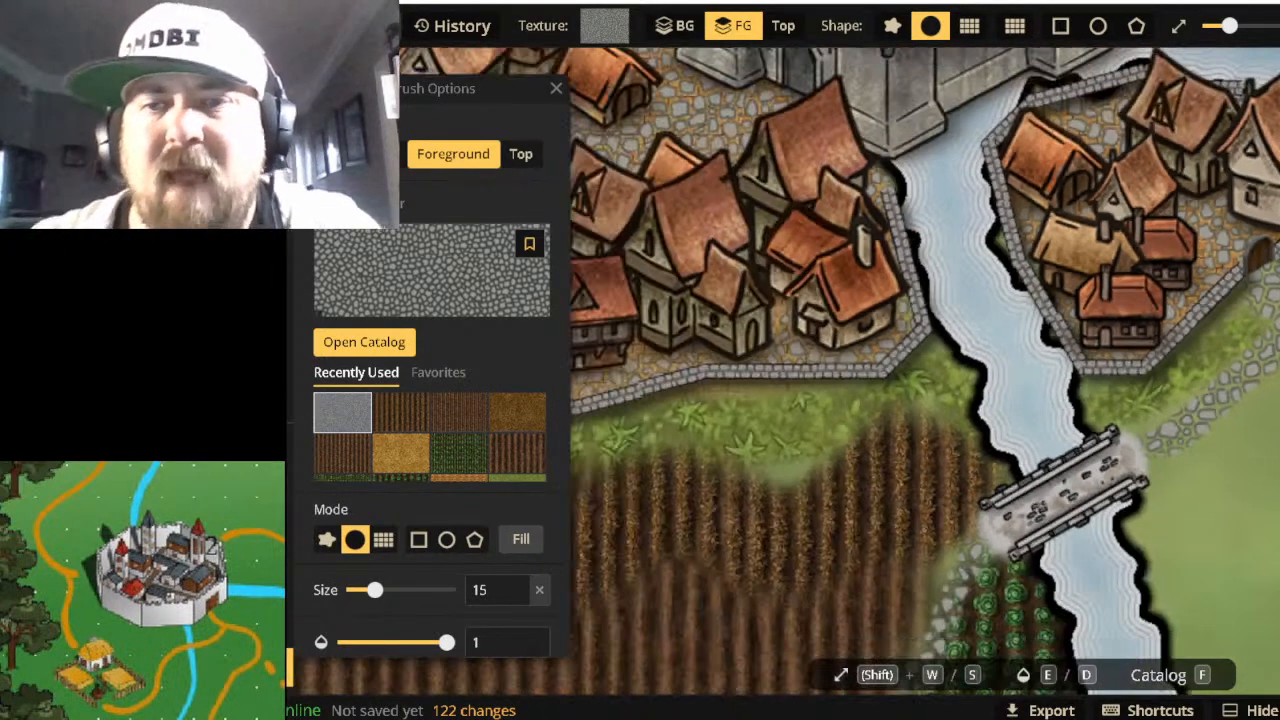
{"action": "scroll", "coordinate": [1278, 305], "scroll_direction": "down", "scroll_amount": 3}
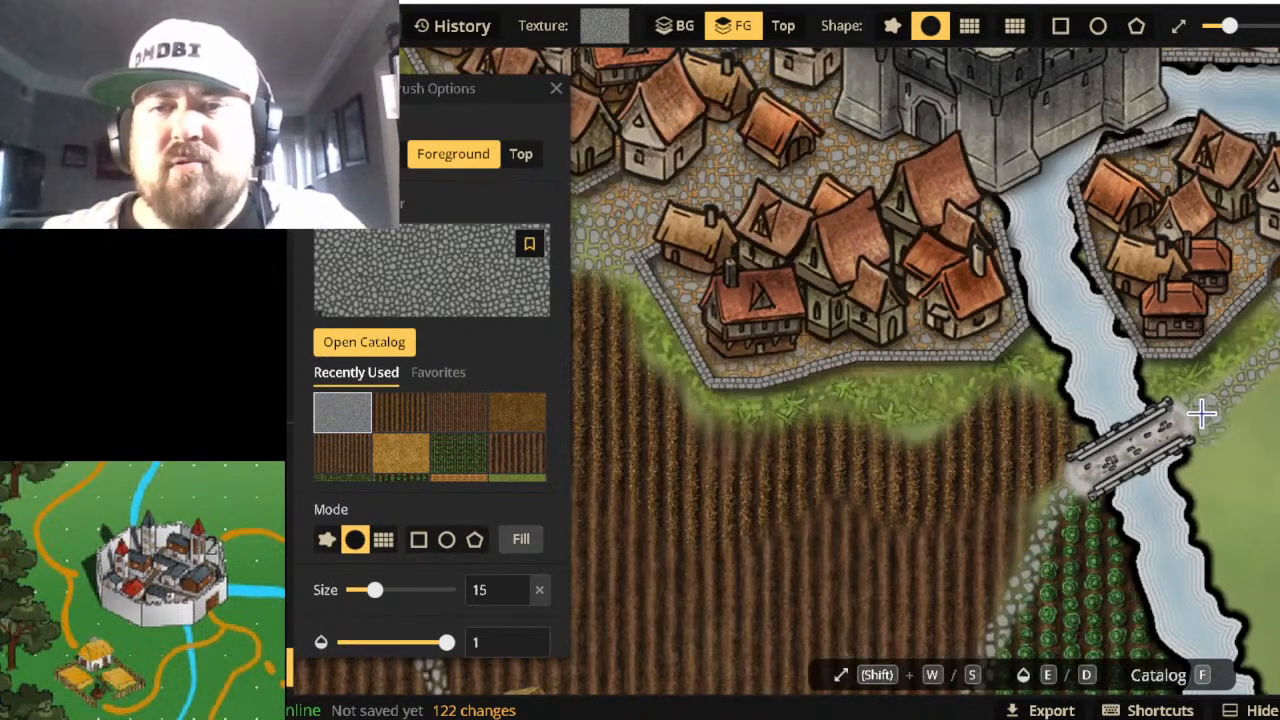
Paint cobblestones at both ends of the river bridge and over the ground outside the city's northeastern gate.
{"action": "left_click_drag", "start_coordinate": [1202, 413], "coordinate": [1228, 394]}
{"action": "mouse_move", "coordinate": [1078, 486]}
{"action": "left_mouse_down"}
{"action": "mouse_move", "coordinate": [1057, 475]}
{"action": "mouse_move", "coordinate": [1072, 494]}
{"action": "mouse_move", "coordinate": [1053, 512]}
{"action": "mouse_move", "coordinate": [1140, 463]}
{"action": "left_mouse_up"}
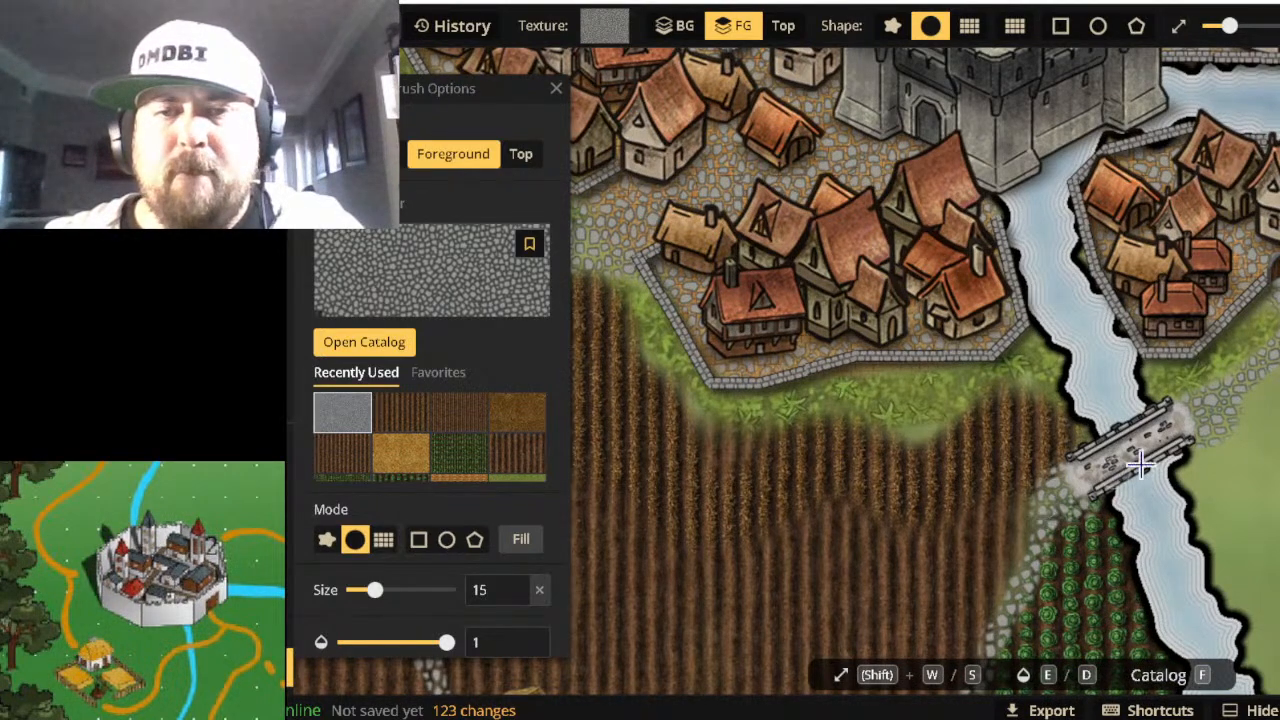
{"action": "scroll", "coordinate": [1022, 190], "scroll_direction": "down", "scroll_amount": 5}
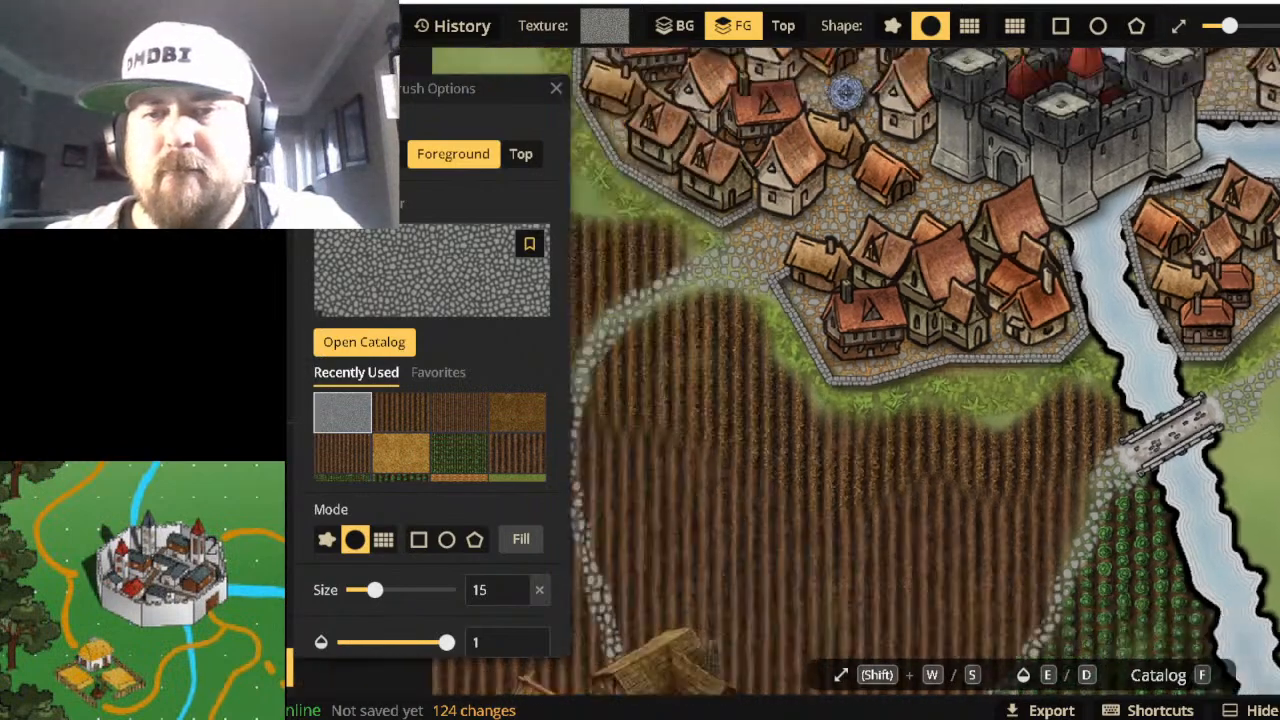
{"action": "scroll", "coordinate": [1022, 190], "scroll_direction": "up", "scroll_amount": 8}
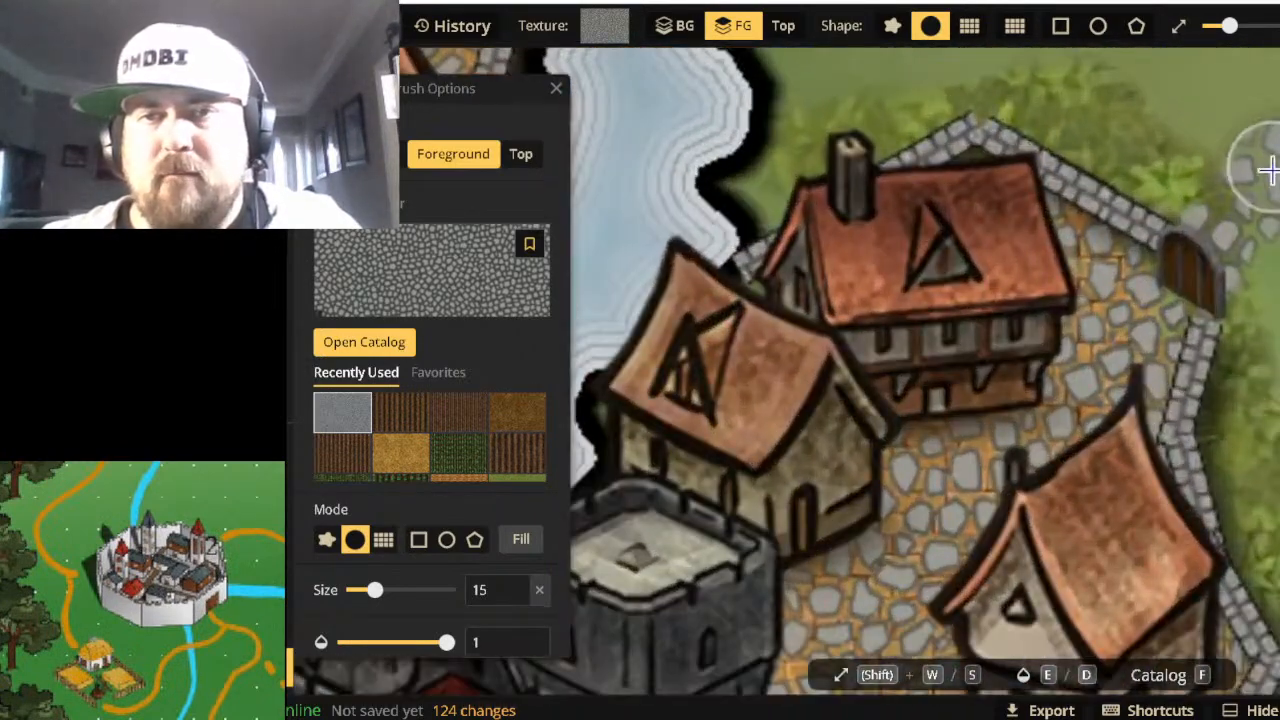
{"action": "mouse_move", "coordinate": [1272, 170]}
{"action": "left_mouse_down"}
{"action": "mouse_move", "coordinate": [1231, 246]}
{"action": "mouse_move", "coordinate": [1257, 266]}
{"action": "mouse_move", "coordinate": [1231, 281]}
{"action": "mouse_move", "coordinate": [1279, 238]}
{"action": "mouse_move", "coordinate": [1279, 200]}
{"action": "left_mouse_up"}
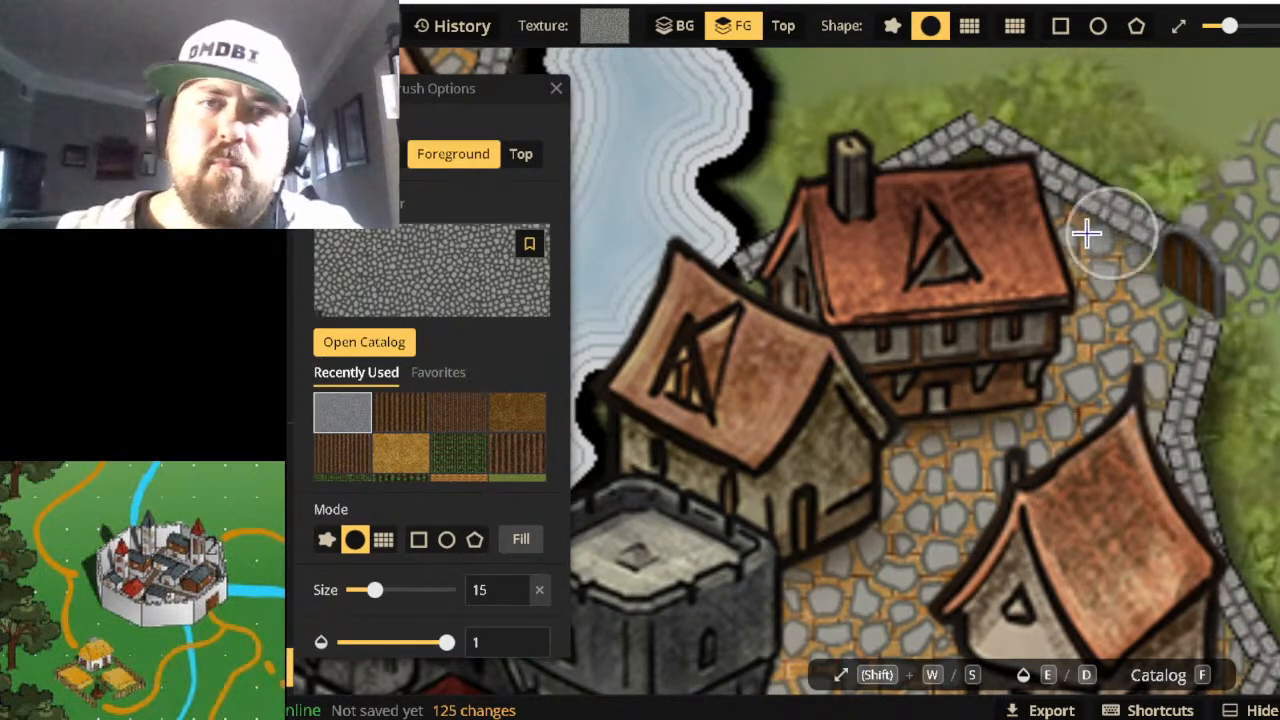
{"action": "scroll", "coordinate": [943, 286], "scroll_direction": "down", "scroll_amount": 8}
{"action": "scroll", "coordinate": [1160, 397], "scroll_direction": "down", "scroll_amount": 1}
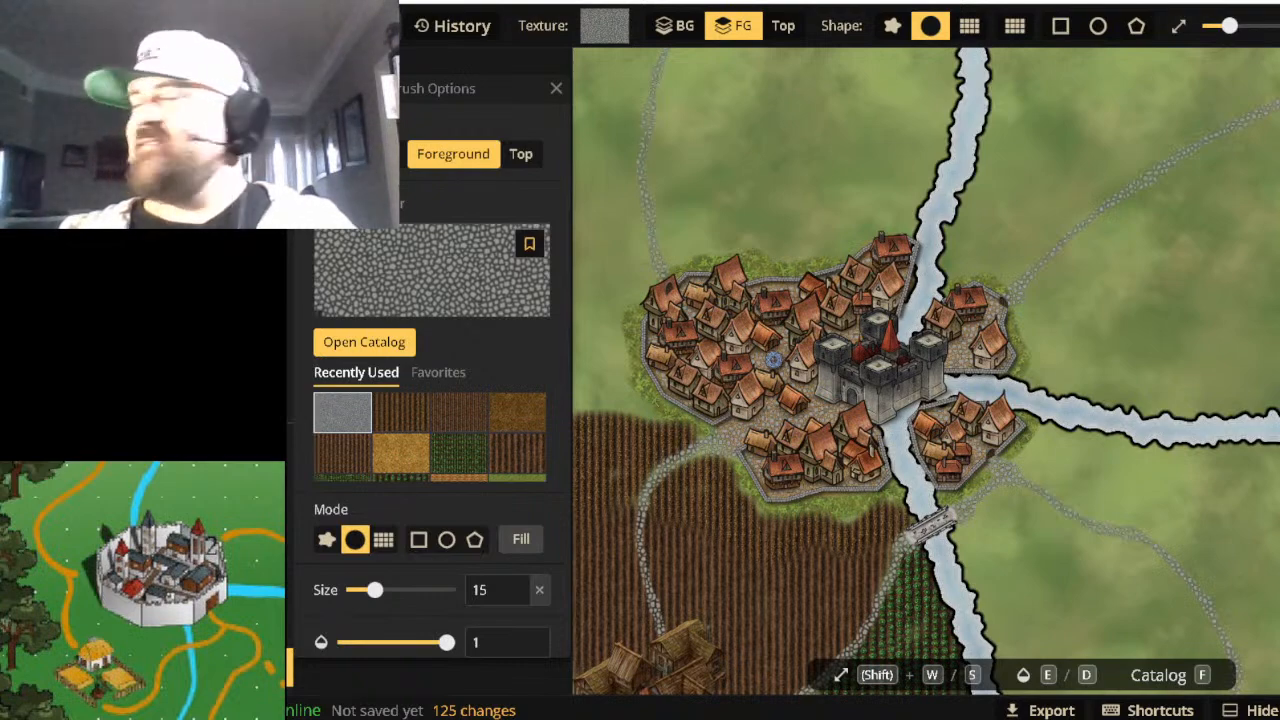
{"action": "scroll", "coordinate": [771, 391], "scroll_direction": "down", "scroll_amount": 5}
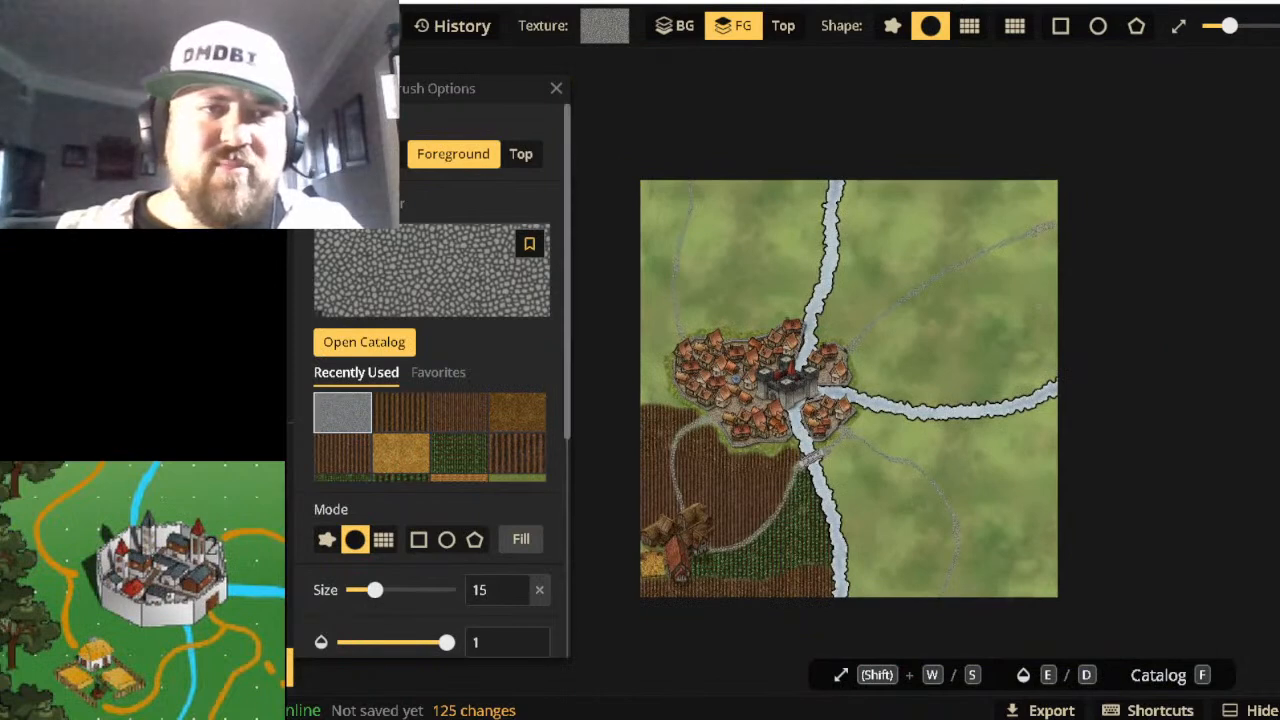
Search the stamp catalog for "mountains" and choose the first green mountain stamp in the Fantasy Regional HD Mountains set.
{"action": "left_click", "coordinate": [268, 210]}
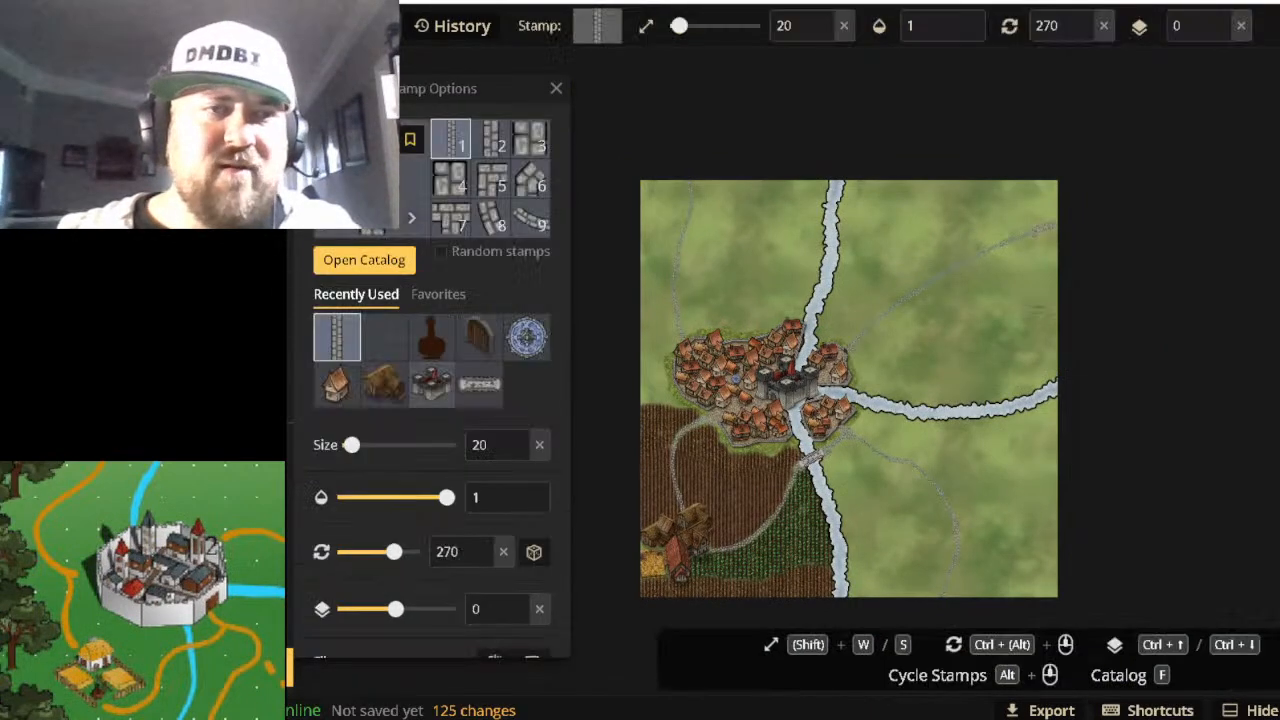
{"action": "left_click", "coordinate": [375, 262]}
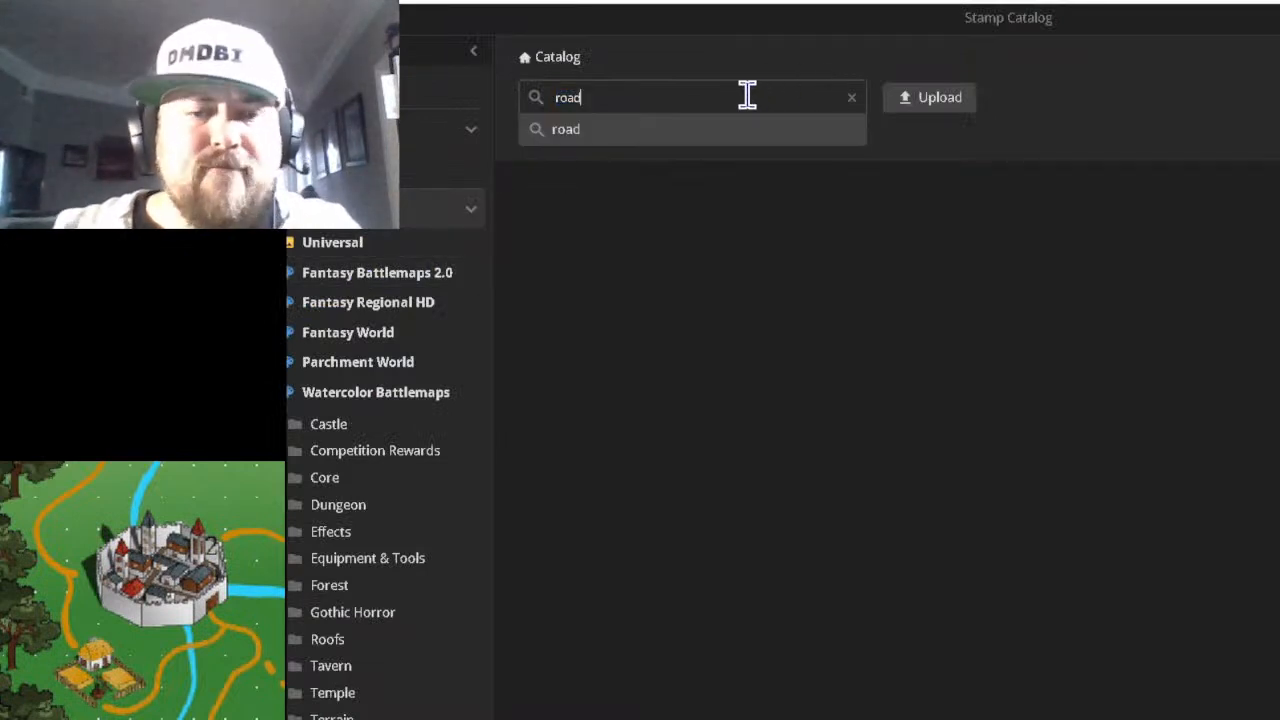
{"action": "key", "text": "BackSpace"}
{"action": "key", "text": "BackSpace"}
{"action": "key", "text": "BackSpace"}
{"action": "key", "text": "BackSpace"}
{"action": "type", "text": "mountains"}
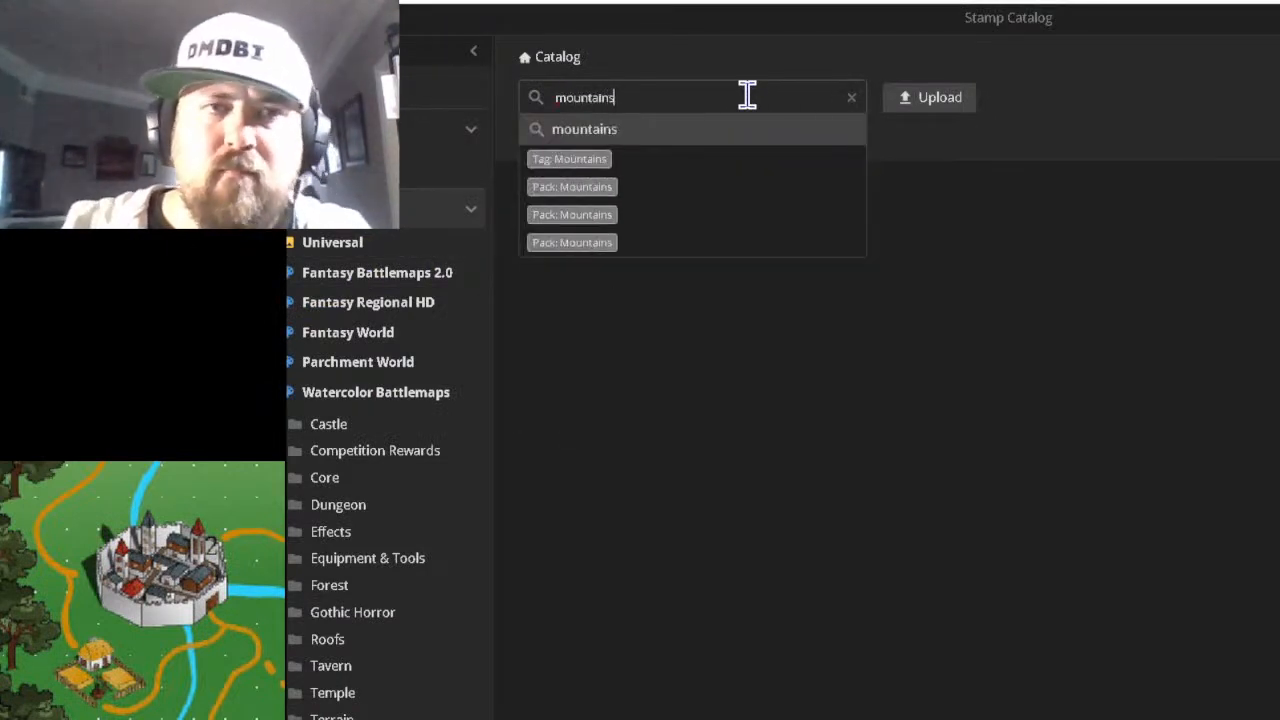
{"action": "key", "text": "Return"}
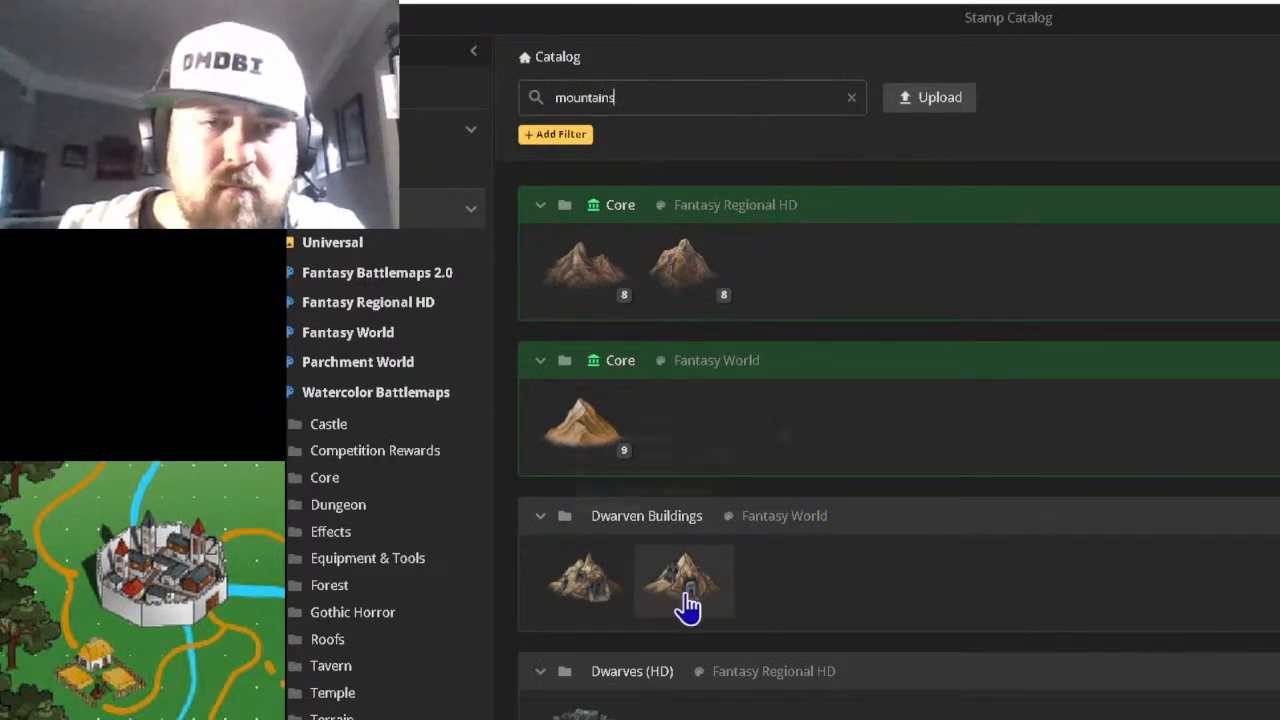
{"action": "scroll", "coordinate": [1070, 550], "scroll_direction": "down", "scroll_amount": 10}
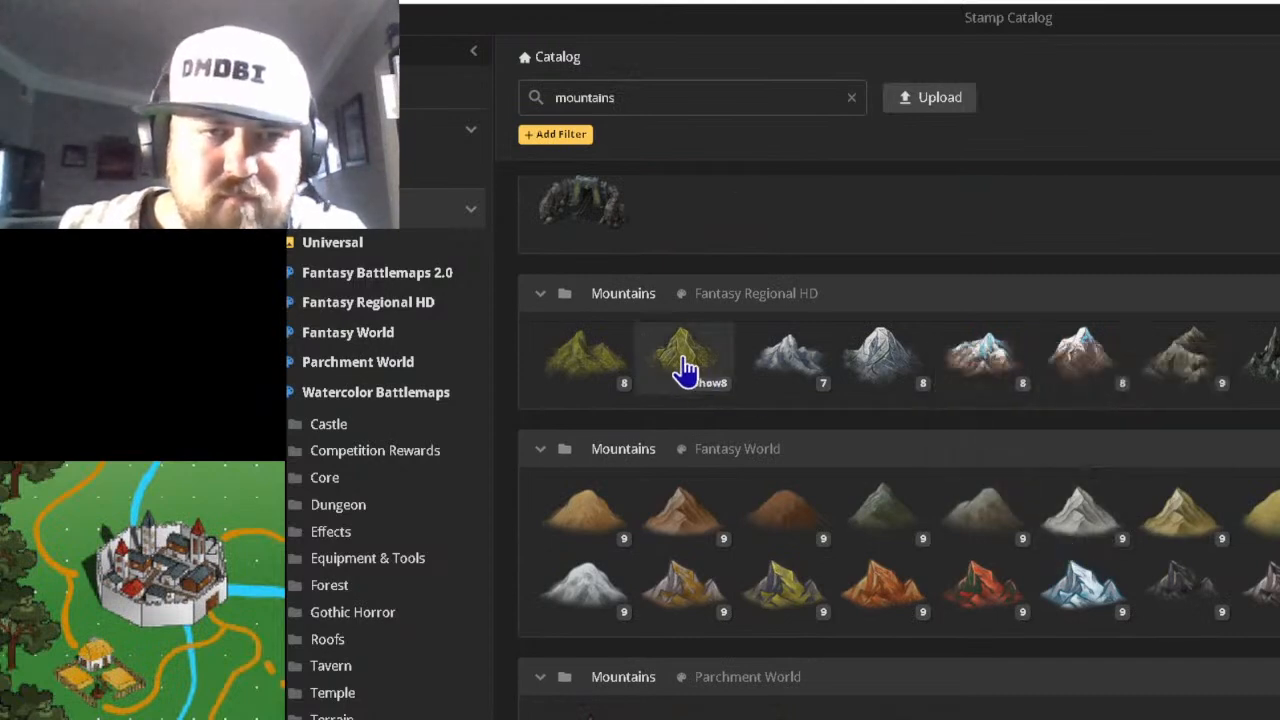
{"action": "left_click", "coordinate": [608, 351]}
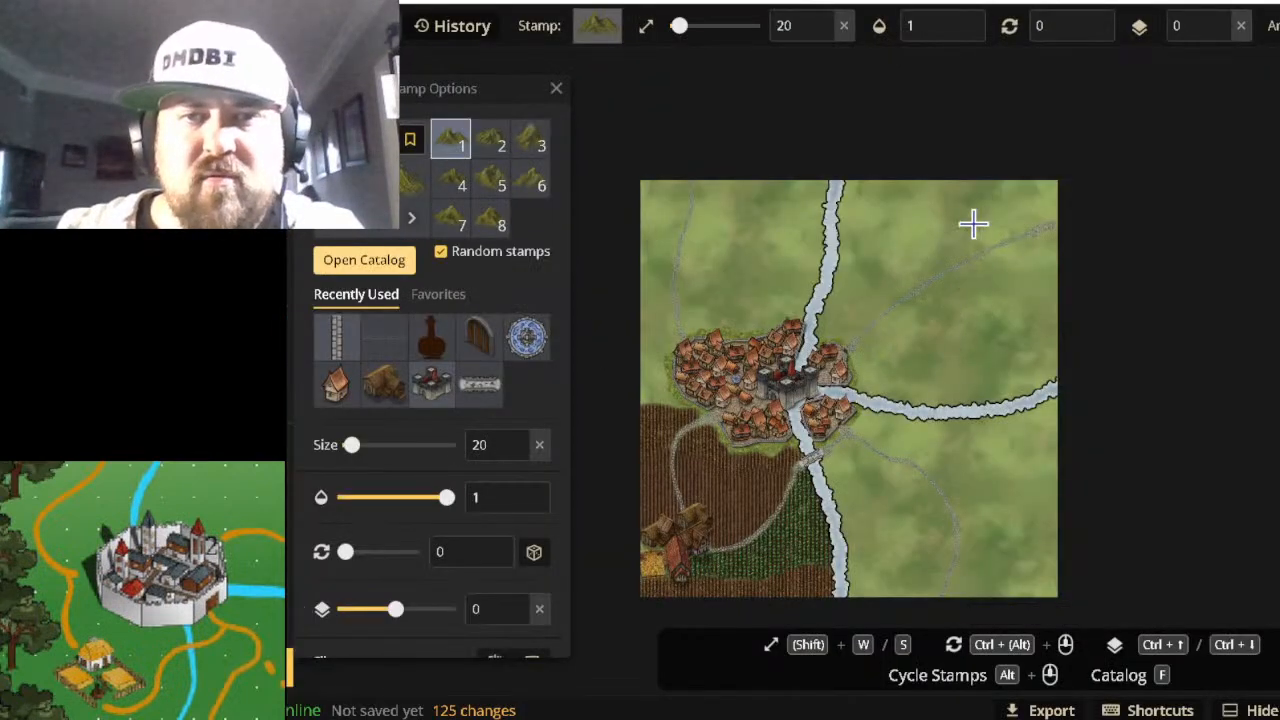
{"action": "scroll", "coordinate": [949, 220], "scroll_direction": "up", "scroll_amount": 5}
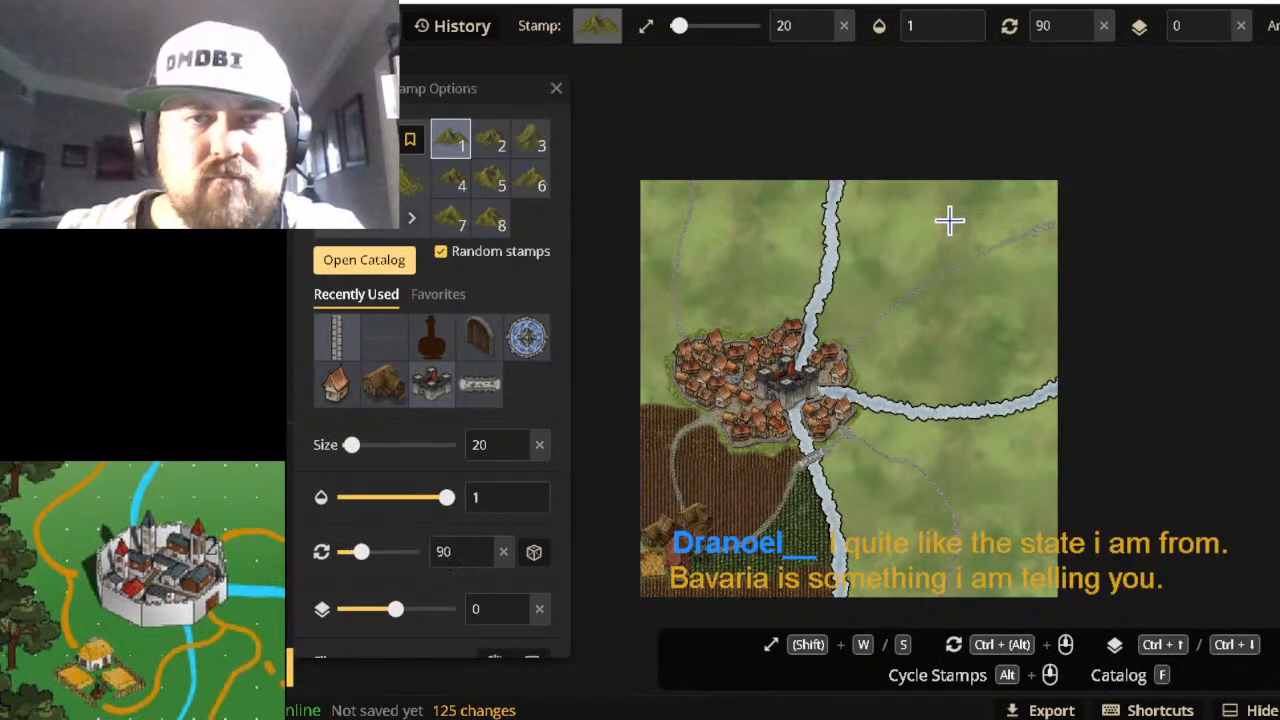
{"action": "scroll", "coordinate": [955, 231], "scroll_direction": "down", "scroll_amount": 13}
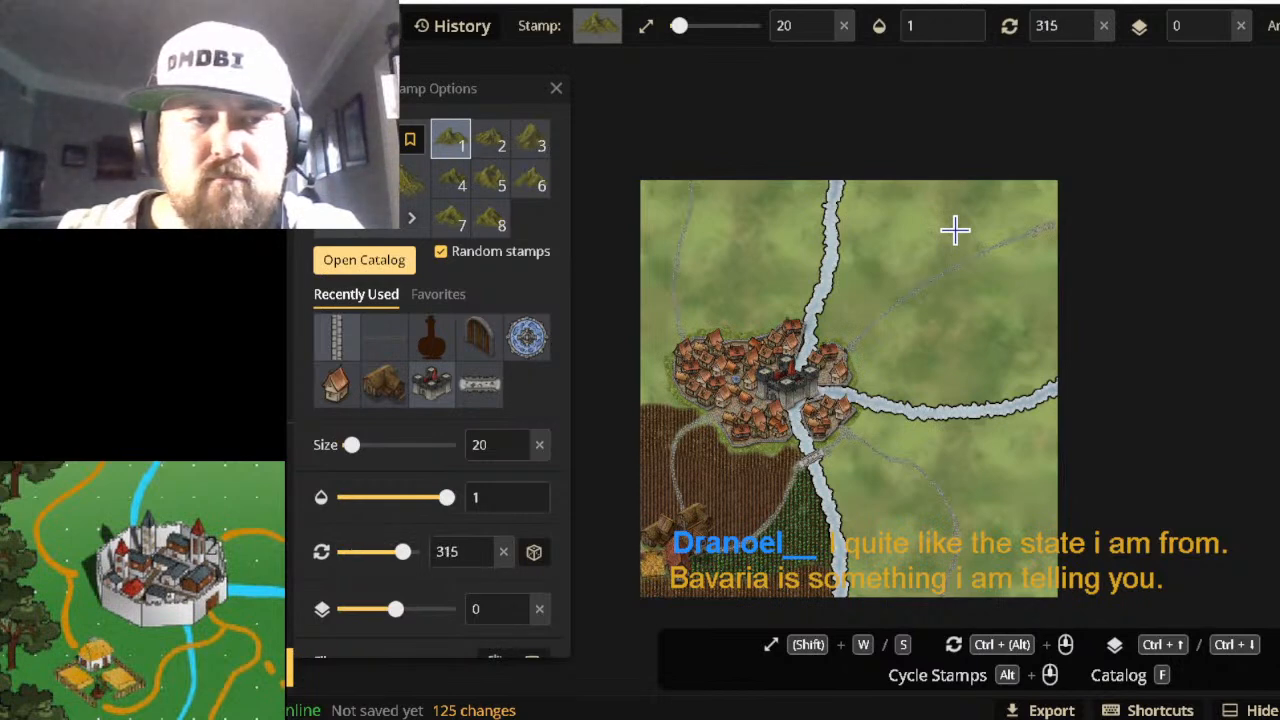
{"action": "scroll", "coordinate": [955, 231], "scroll_direction": "up", "scroll_amount": 4}
{"action": "scroll", "coordinate": [955, 231], "scroll_direction": "down", "scroll_amount": 1}
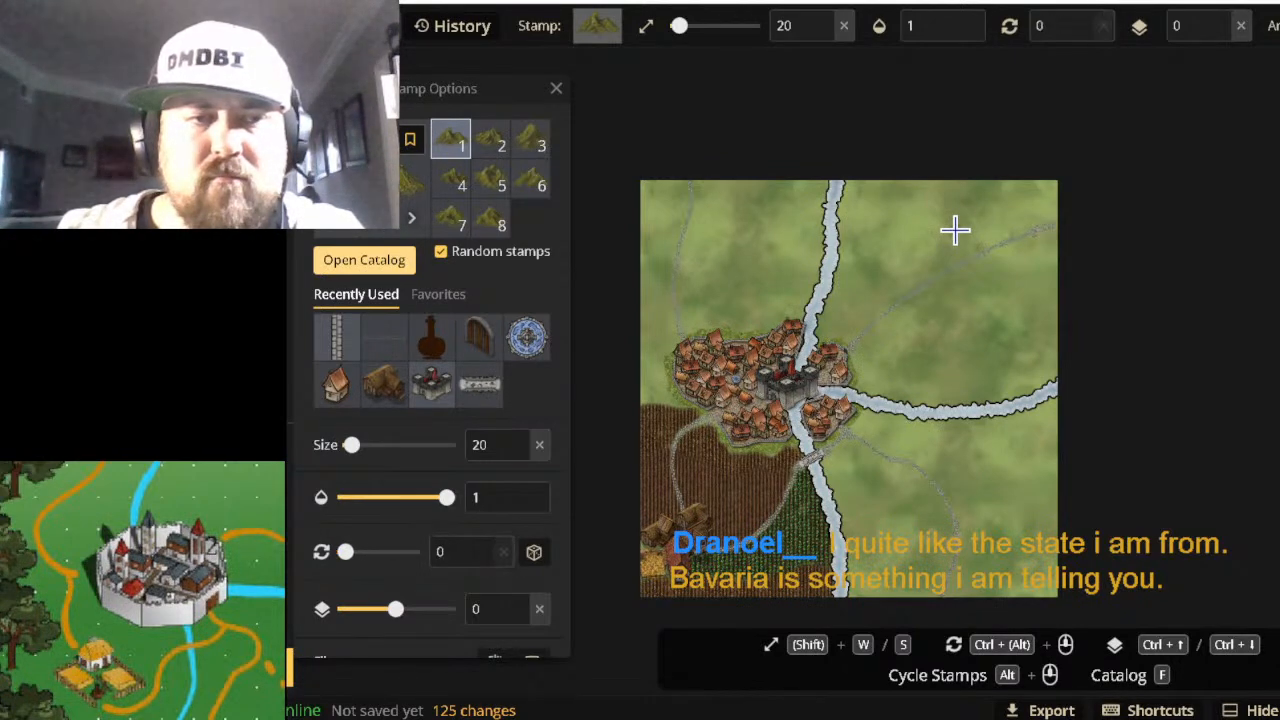
Set the mountain stamp size to 100 and place random mountains across the map's northeastern corner, spreading west toward the river.
{"action": "scroll", "coordinate": [955, 231], "scroll_direction": "up", "scroll_amount": 12}
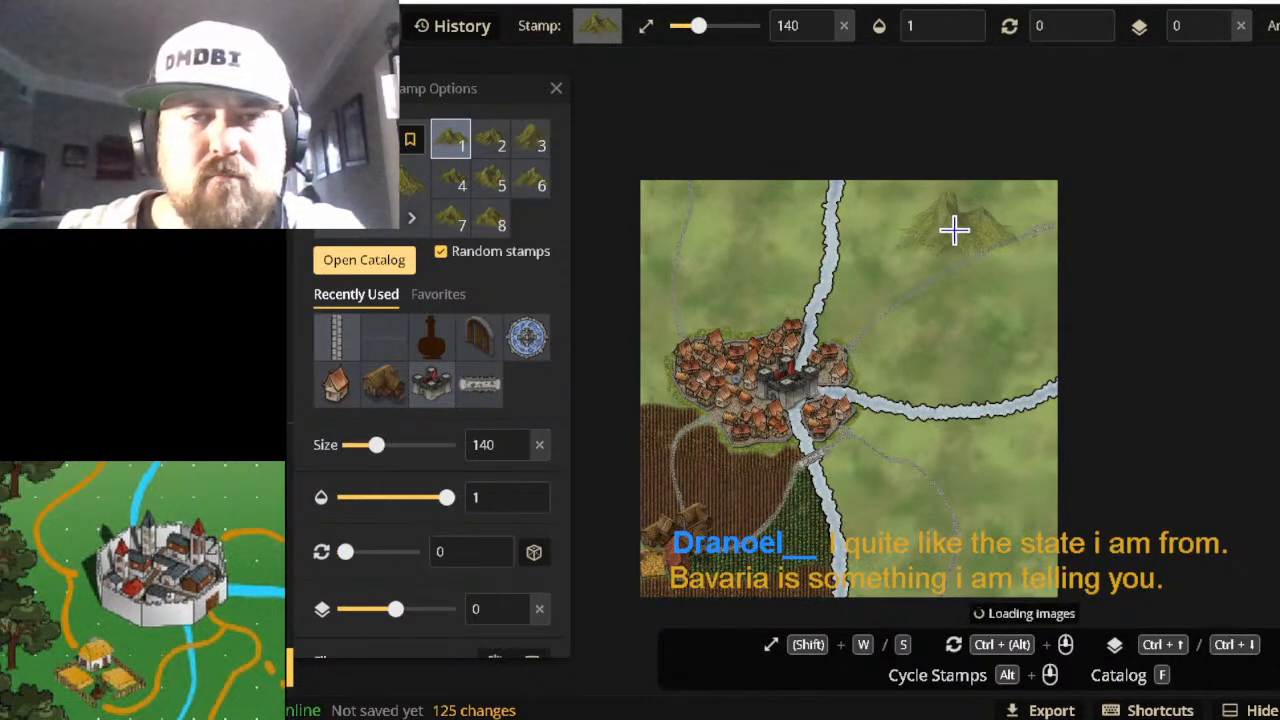
{"action": "scroll", "coordinate": [955, 231], "scroll_direction": "down", "scroll_amount": 4}
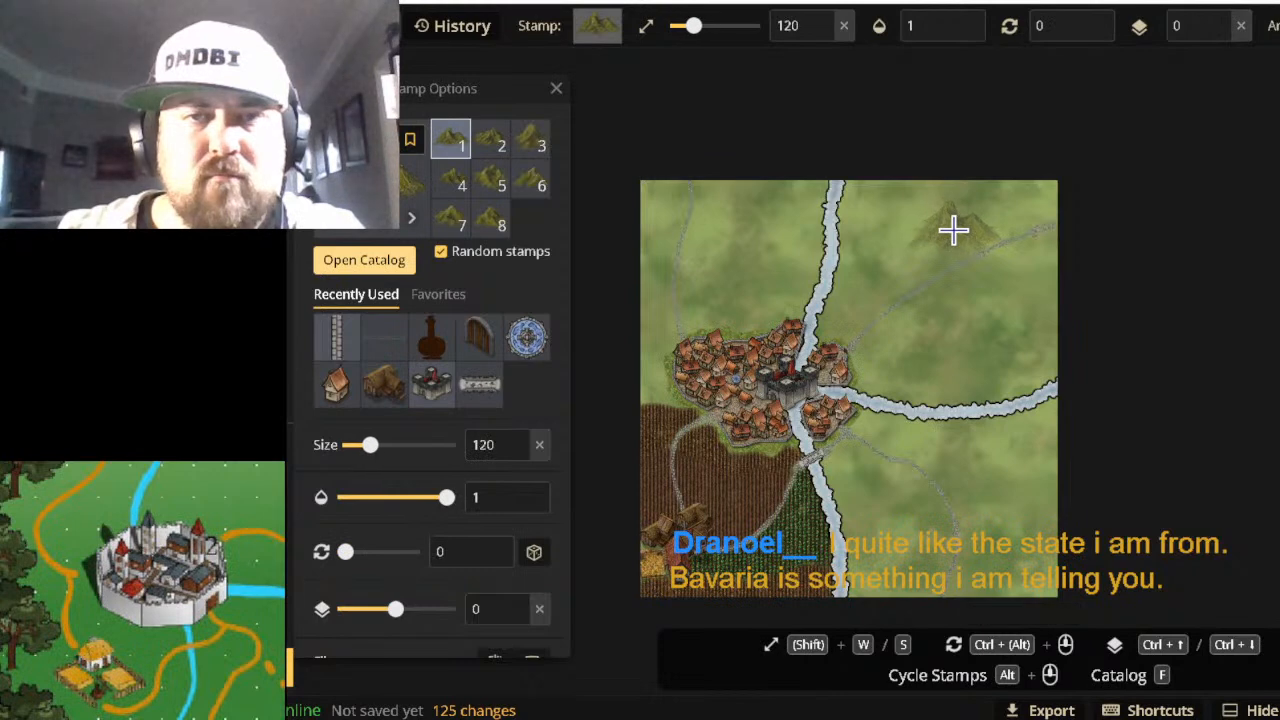
{"action": "left_click", "coordinate": [1018, 195]}
{"action": "left_click", "coordinate": [923, 217]}
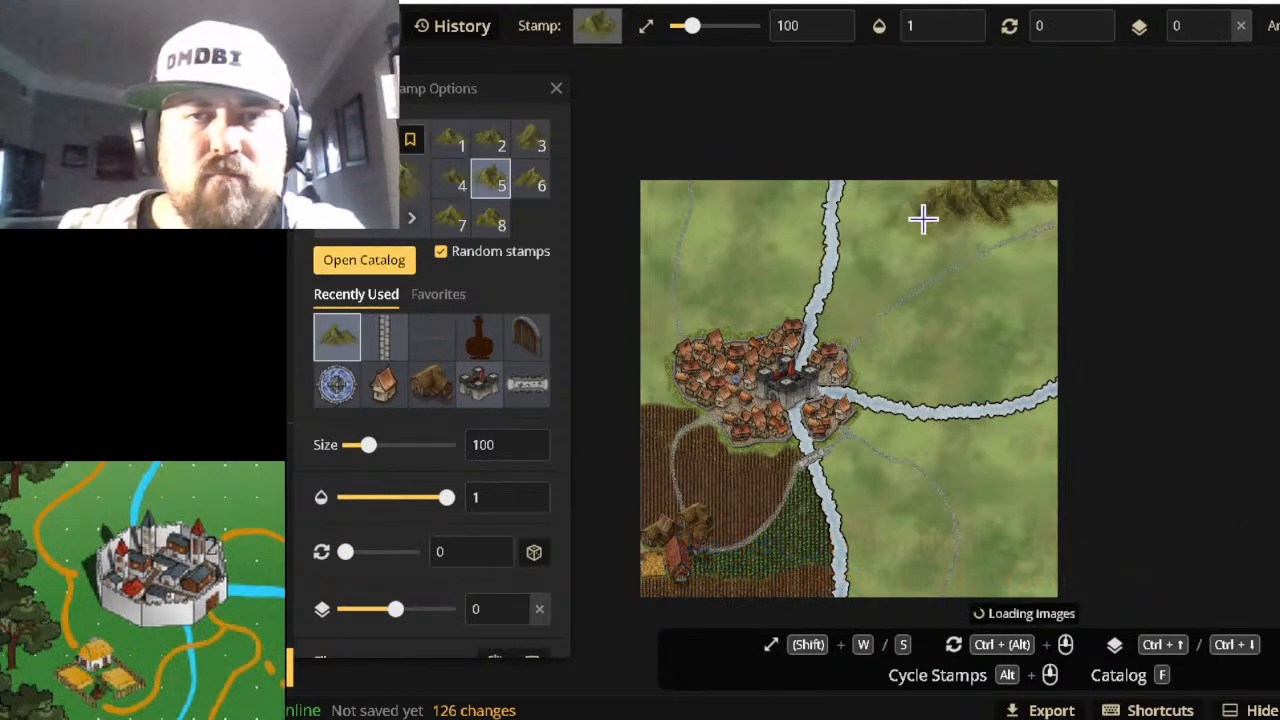
{"action": "left_click", "coordinate": [958, 232]}
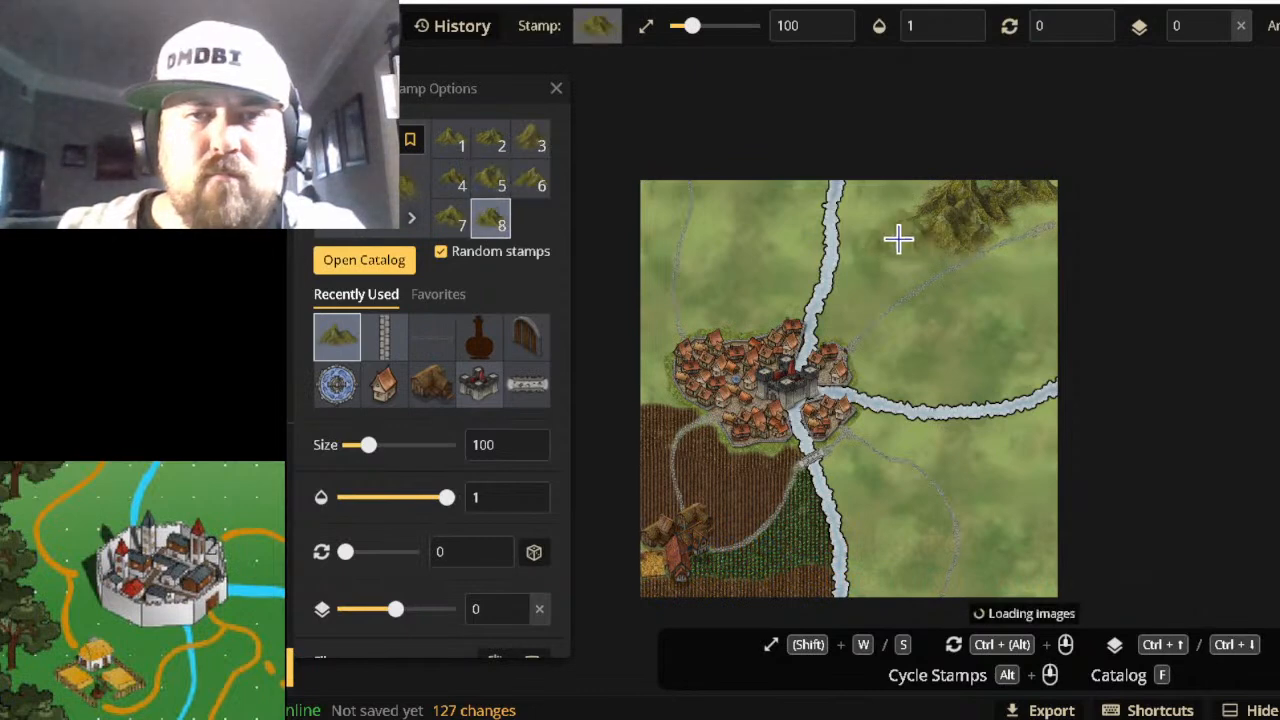
{"action": "left_click", "coordinate": [915, 193]}
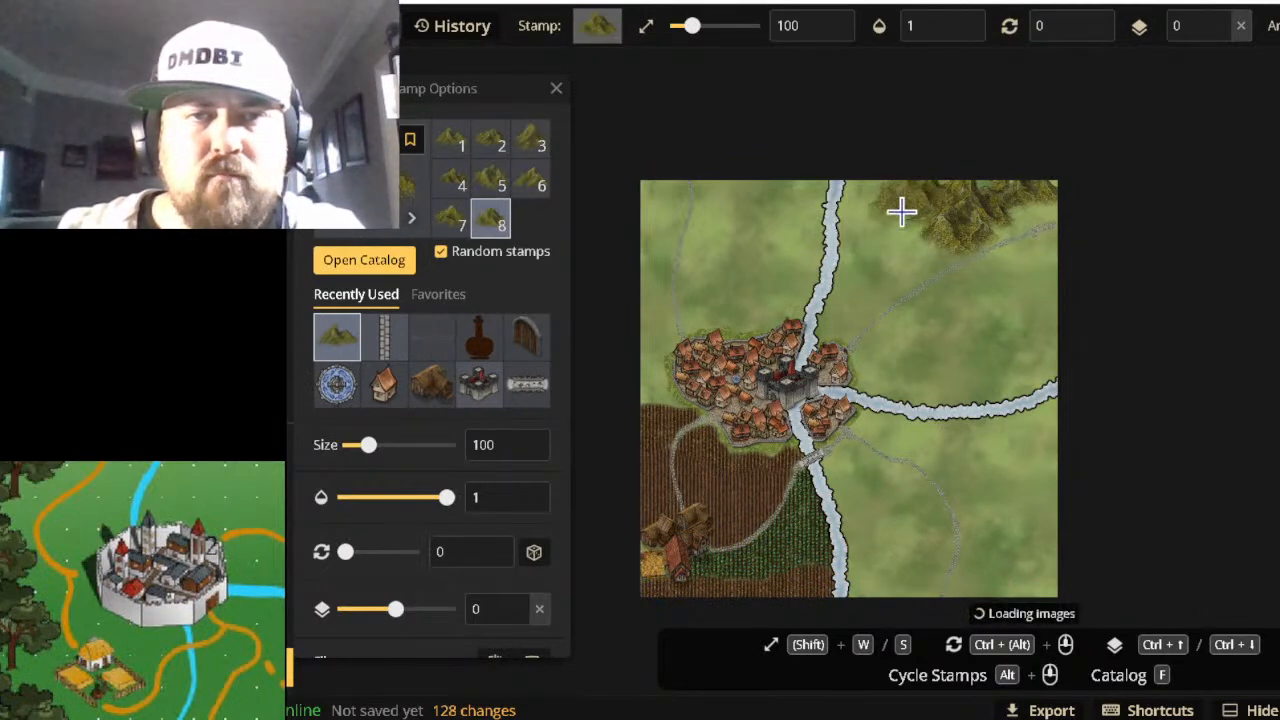
{"action": "left_click", "coordinate": [900, 225]}
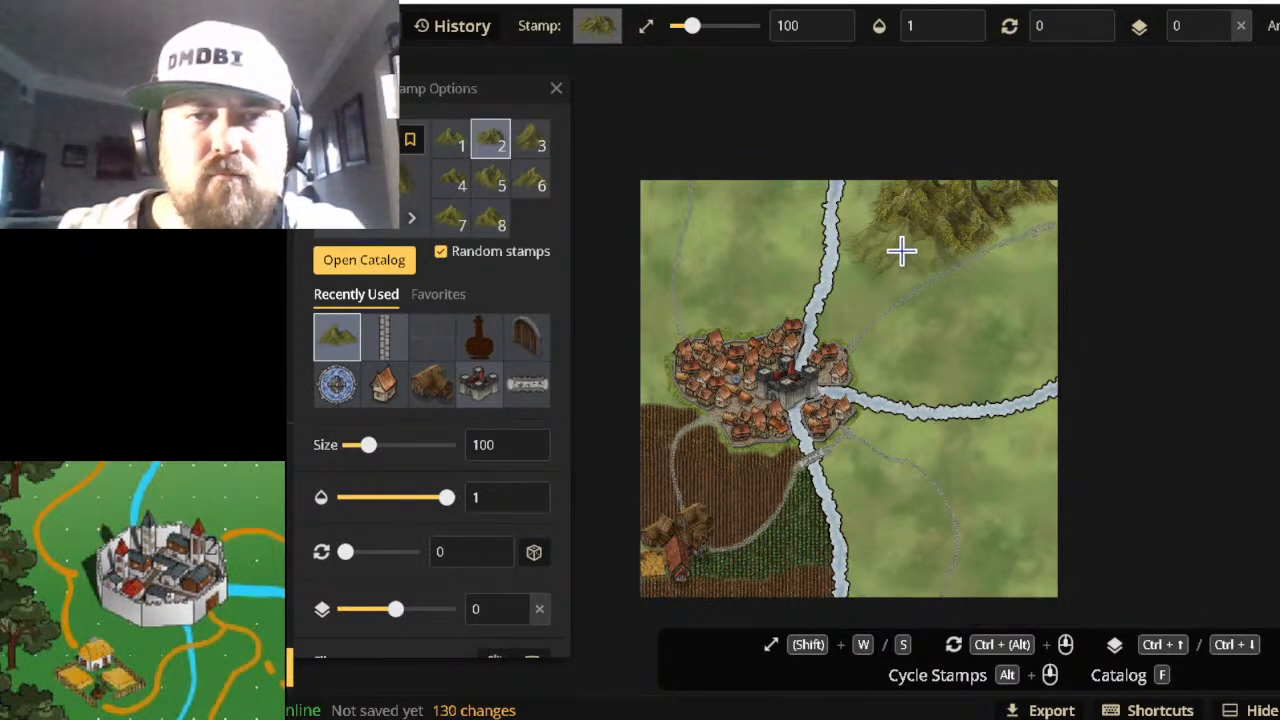
Continue the mountains down the map's eastern edge toward the eastern river, and along the northern edge to the northern river's east bank.
{"action": "left_click", "coordinate": [1036, 287]}
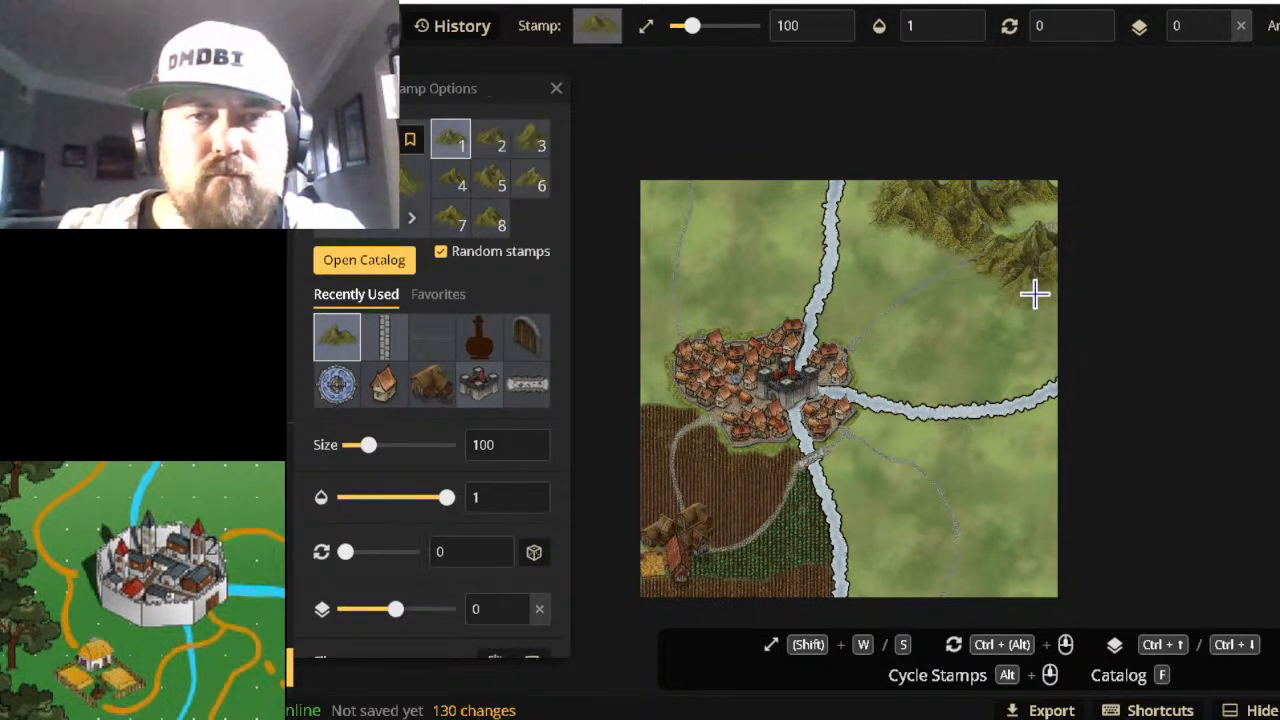
{"action": "left_click", "coordinate": [1042, 316]}
{"action": "left_click", "coordinate": [1052, 342]}
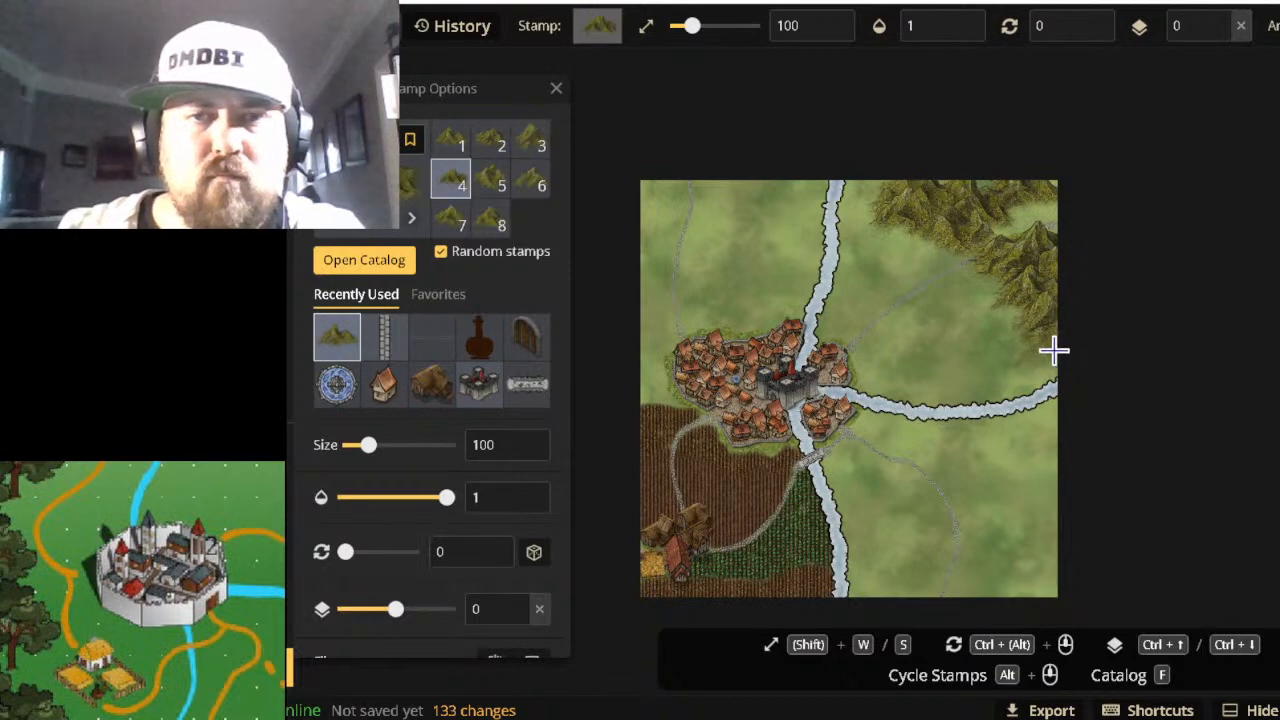
{"action": "left_click", "coordinate": [871, 226]}
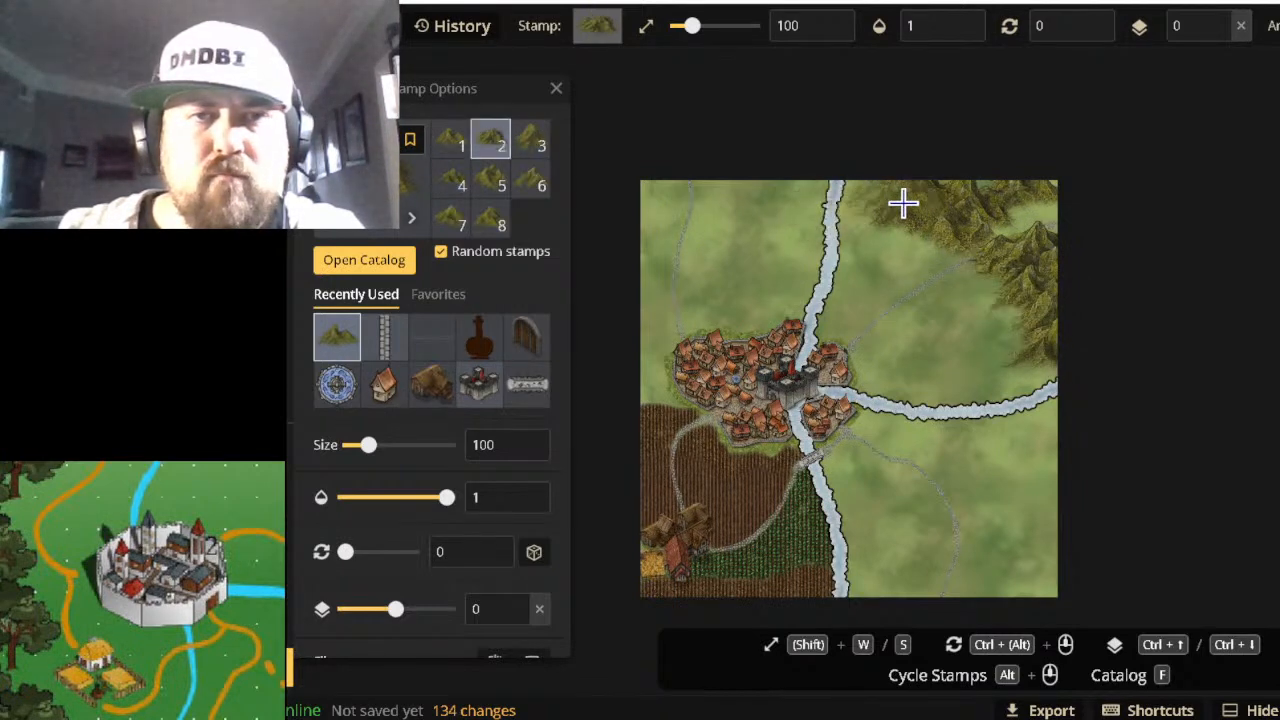
{"action": "left_click", "coordinate": [903, 202]}
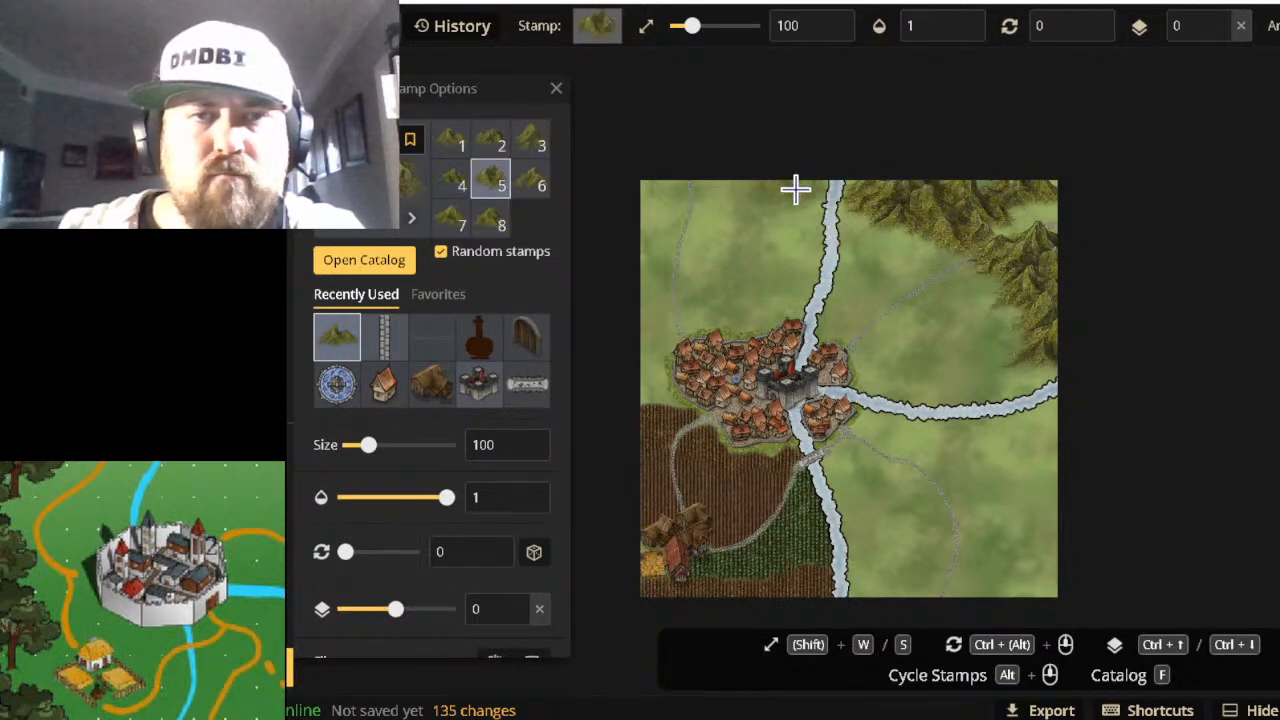
Place mountain stamps west of the river along the northern edge to the northwest corner, and fill the gap in the northeastern range.
{"action": "left_click", "coordinate": [763, 208]}
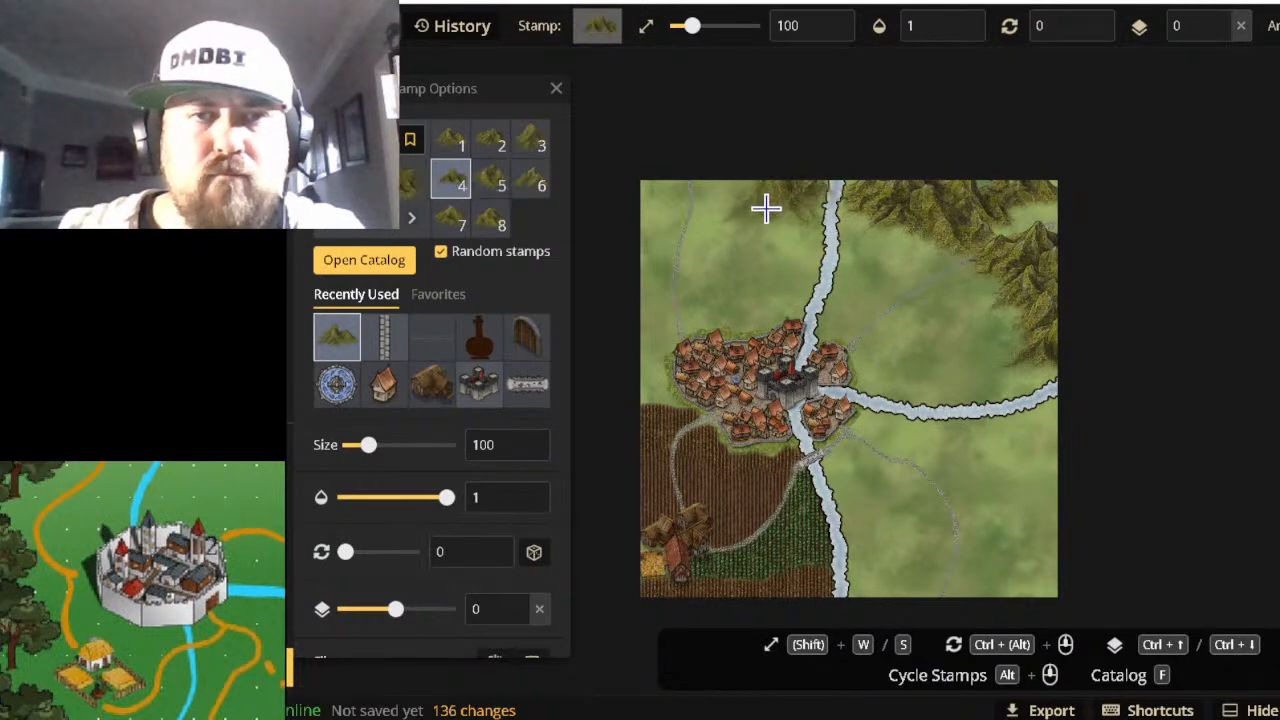
{"action": "left_click", "coordinate": [709, 192]}
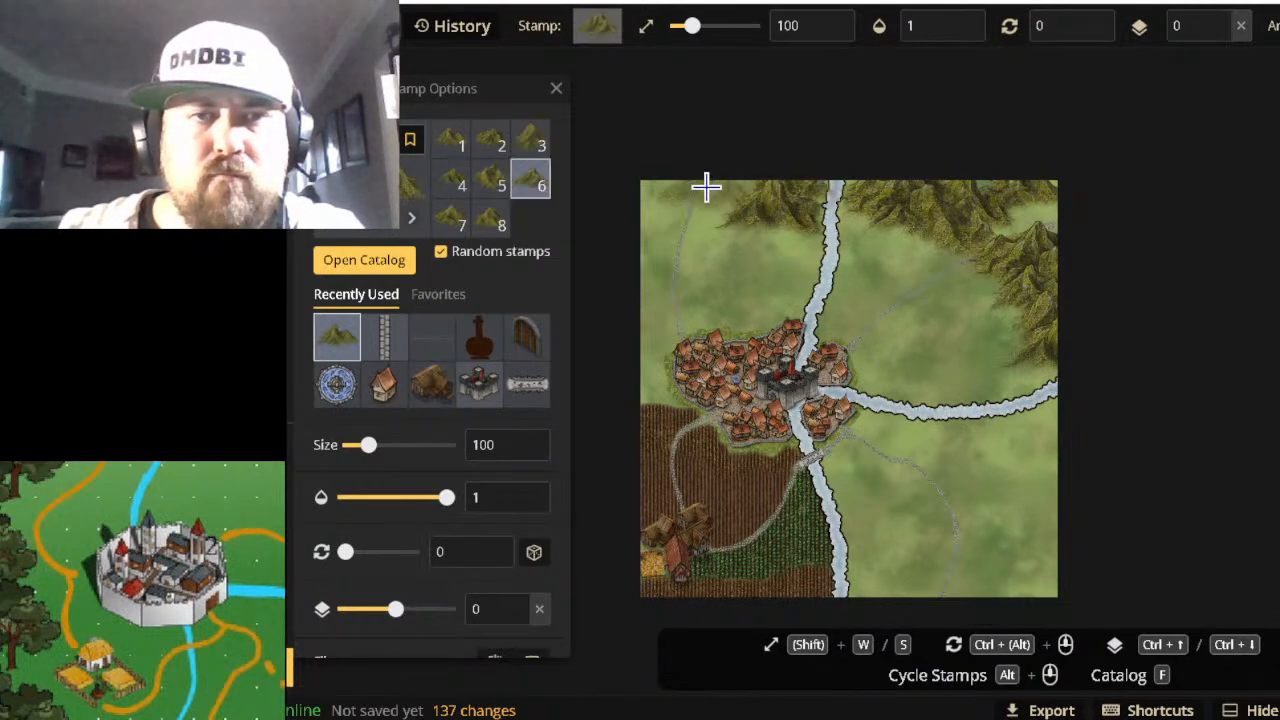
{"action": "left_click", "coordinate": [700, 200]}
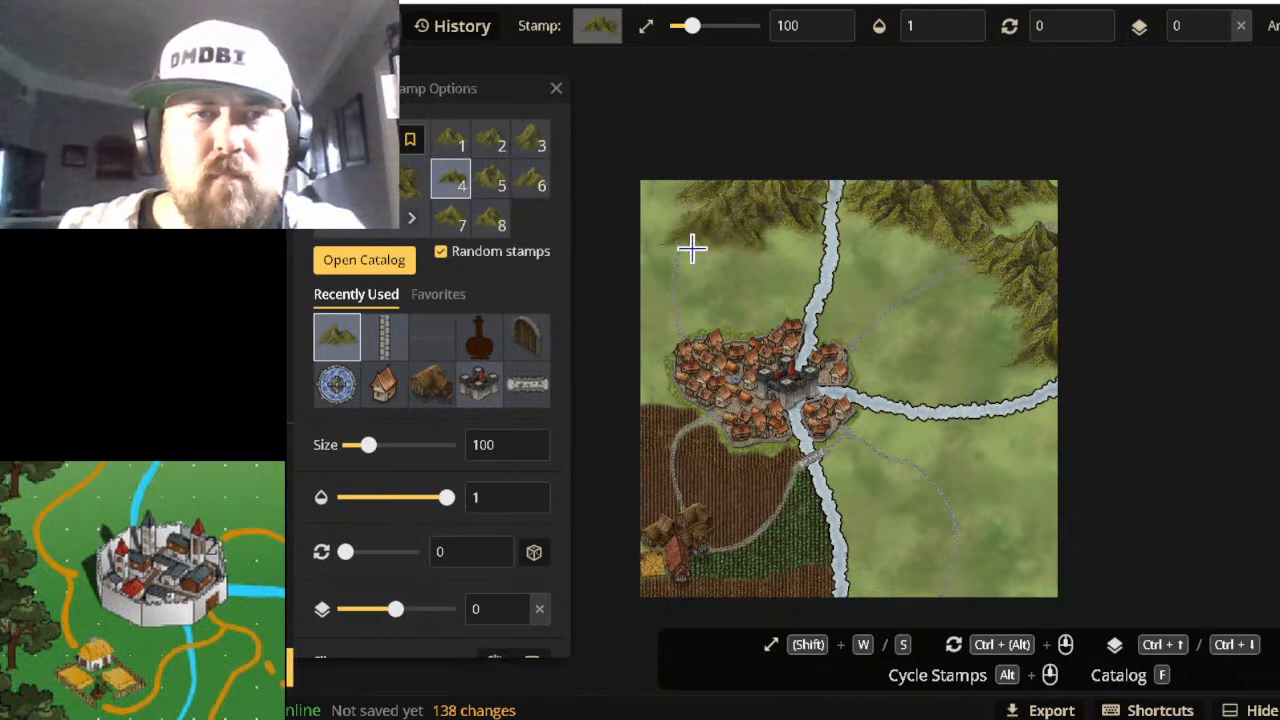
{"action": "left_click", "coordinate": [689, 247]}
{"action": "left_click", "coordinate": [766, 249]}
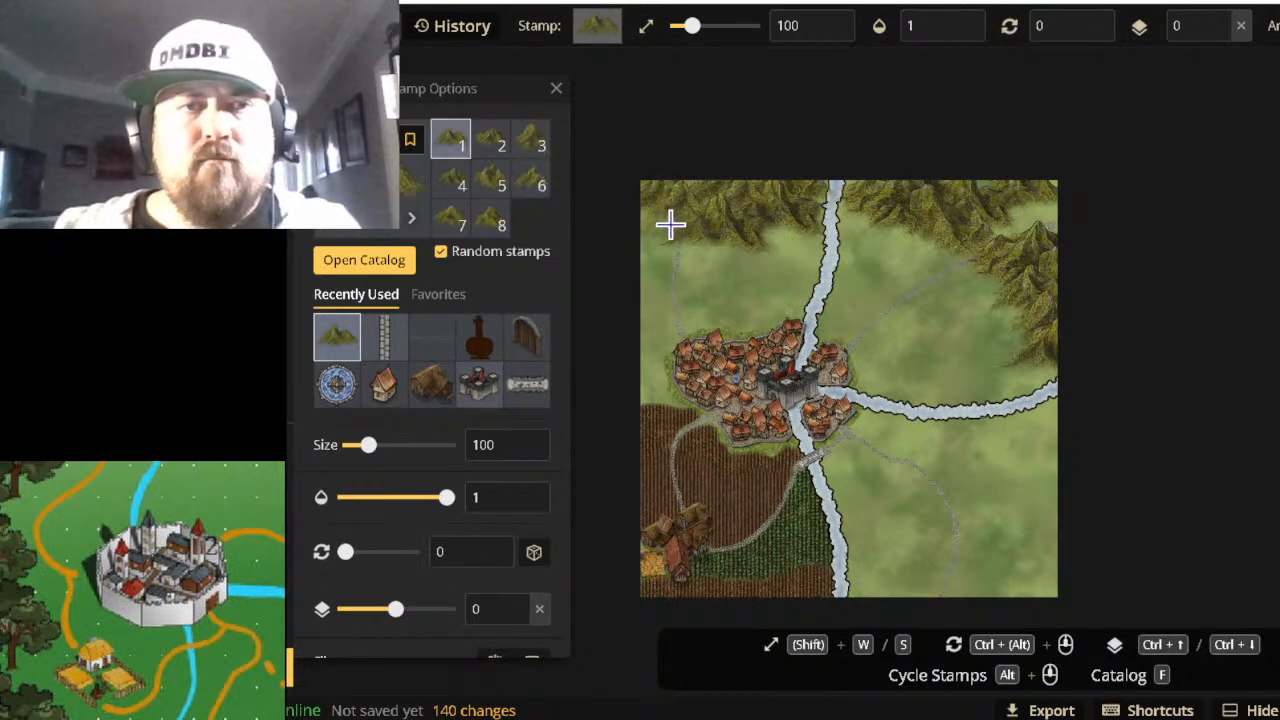
{"action": "left_click", "coordinate": [818, 260]}
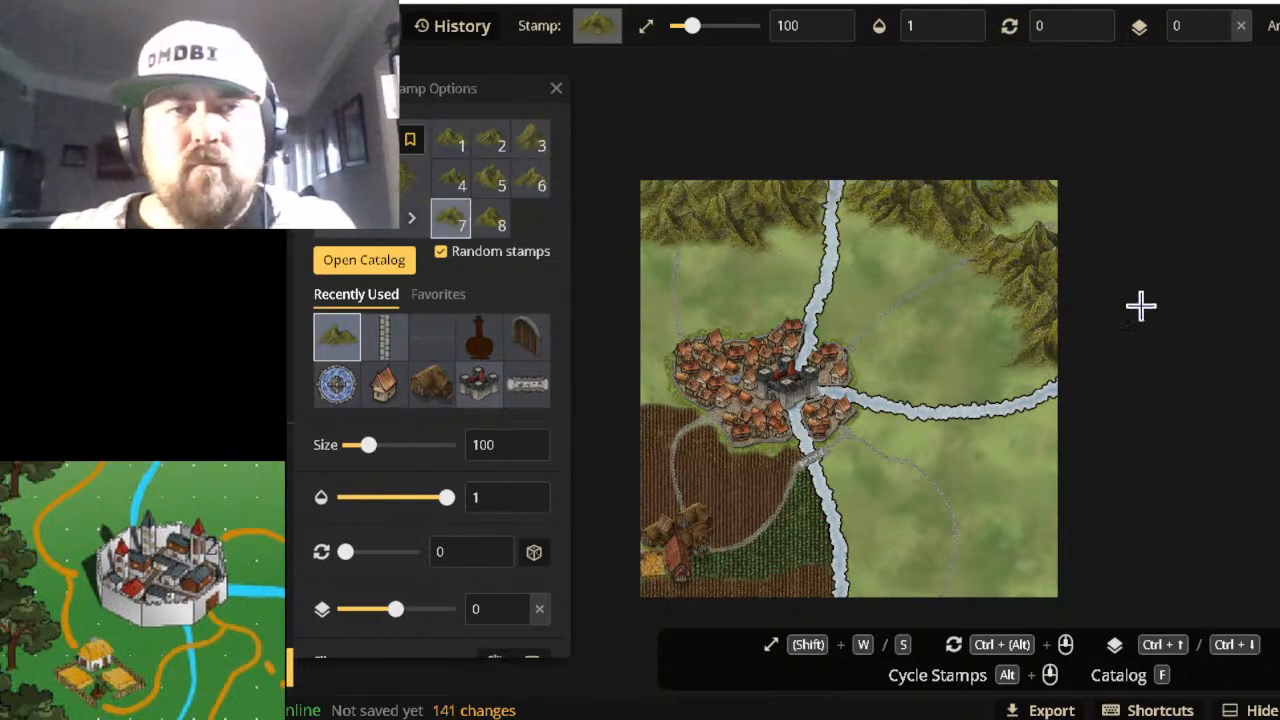
{"action": "left_click", "coordinate": [1020, 208]}
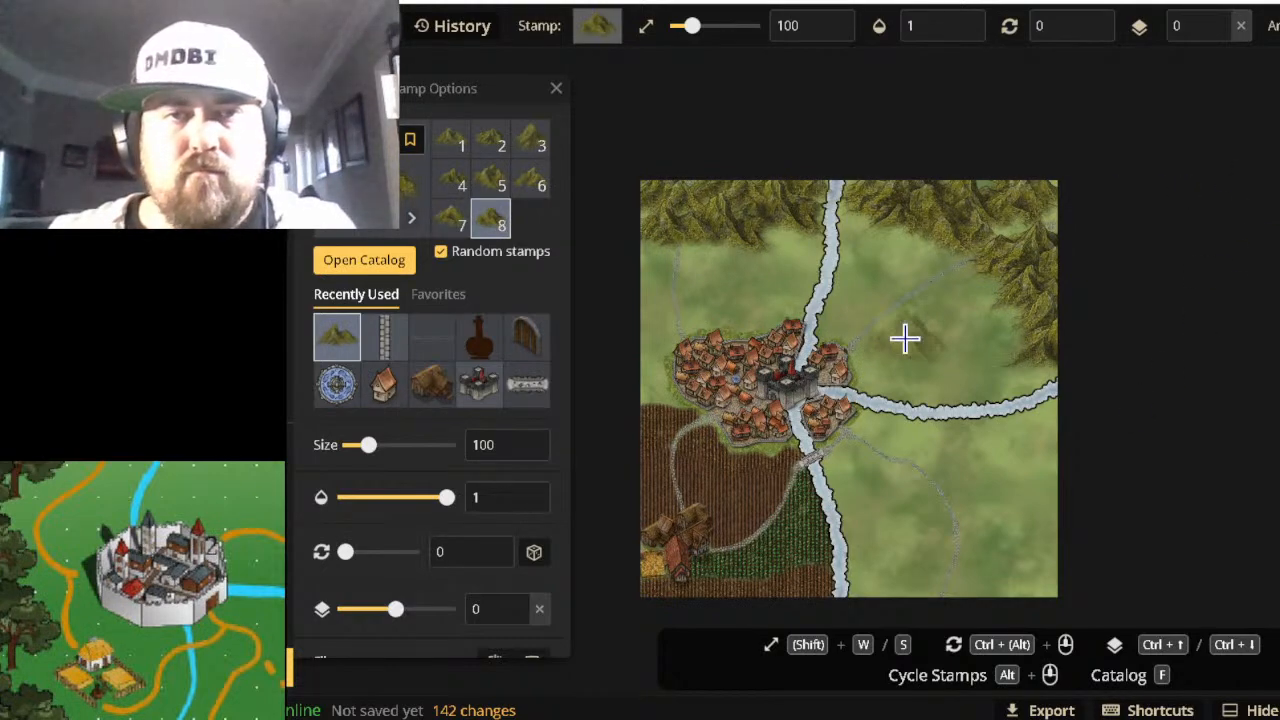
Move the mountain stamp overlapping the northern river's west bank slightly northwest, clear of the water, and deselect it.
{"action": "scroll", "coordinate": [1003, 171], "scroll_direction": "up", "scroll_amount": 6}
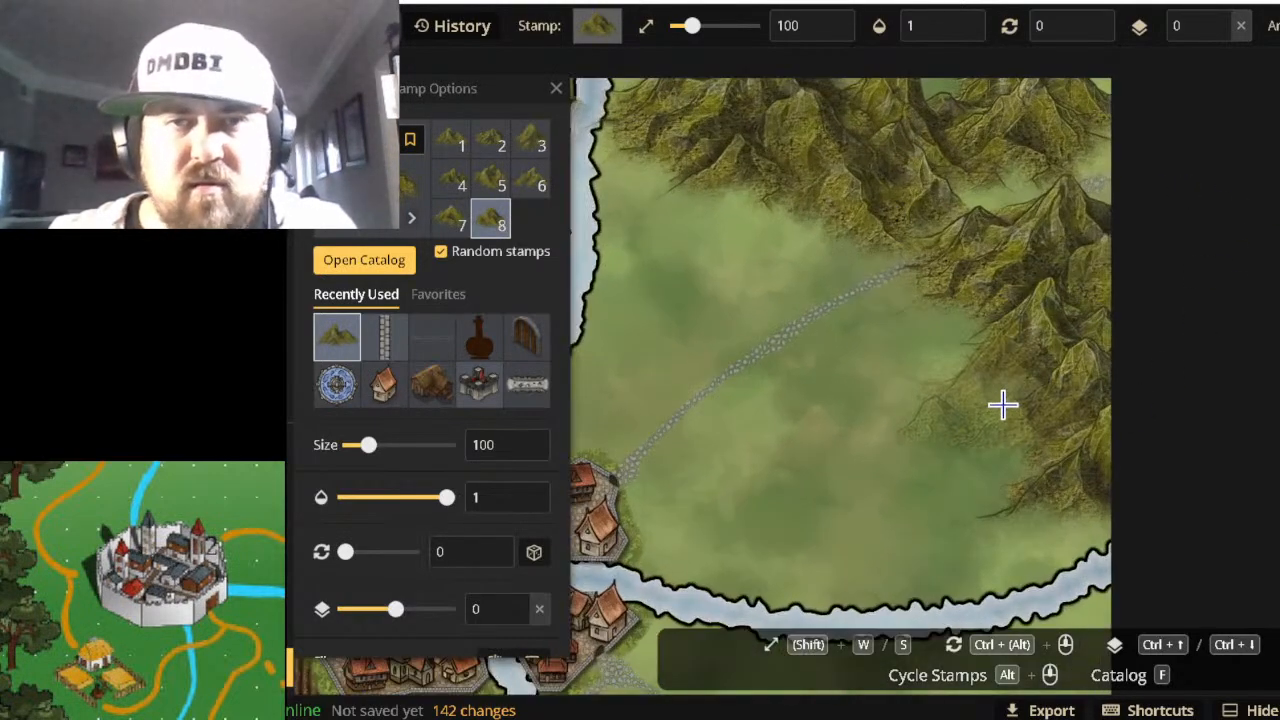
{"action": "scroll", "coordinate": [770, 257], "scroll_direction": "down", "scroll_amount": 4}
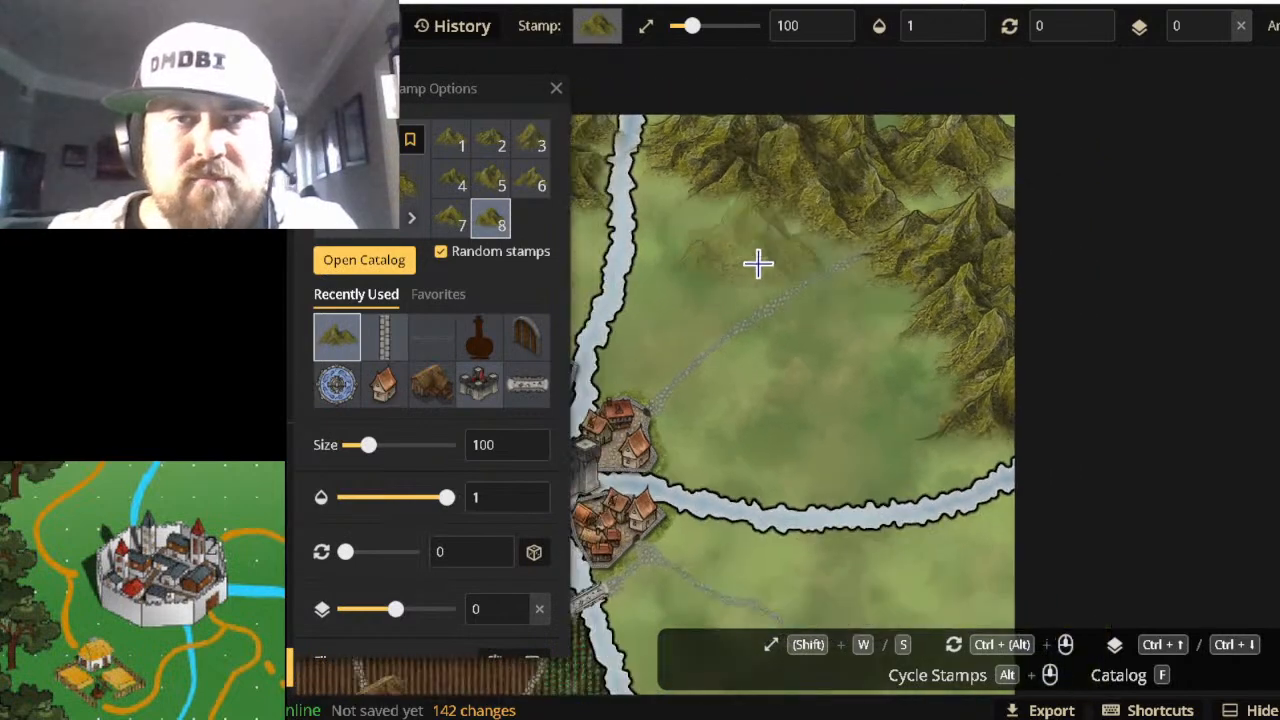
{"action": "scroll", "coordinate": [655, 193], "scroll_direction": "up", "scroll_amount": 5}
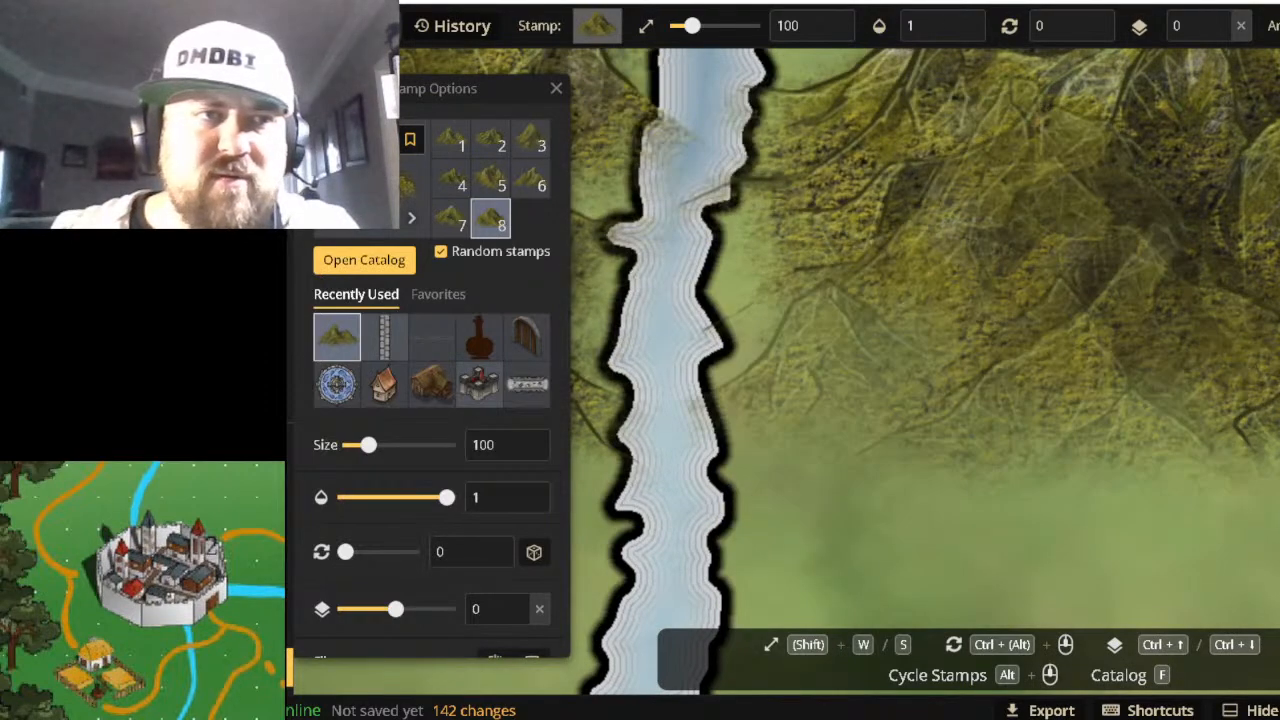
{"action": "key", "text": "Escape"}
{"action": "left_click", "coordinate": [618, 121]}
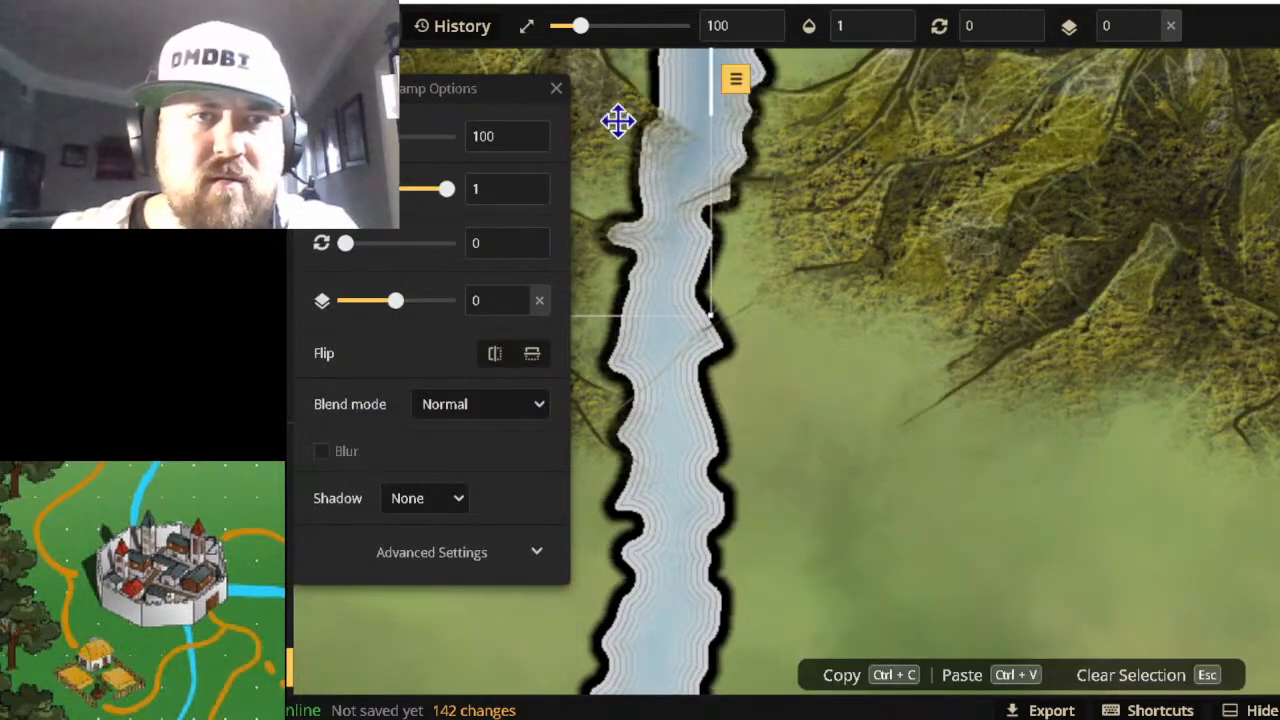
{"action": "left_click_drag", "start_coordinate": [618, 121], "coordinate": [586, 106]}
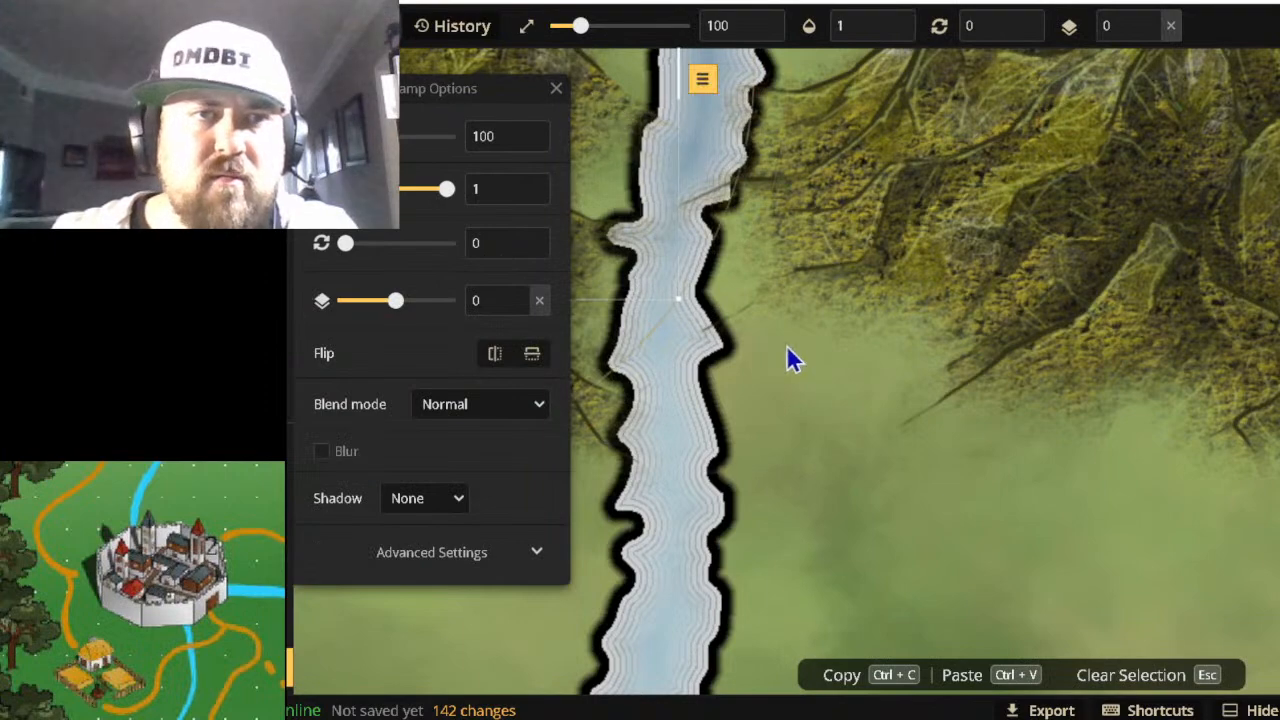
{"action": "scroll", "coordinate": [728, 260], "scroll_direction": "down", "scroll_amount": 2}
{"action": "left_click_drag", "start_coordinate": [794, 366], "coordinate": [1221, 471]}
{"action": "left_click", "coordinate": [967, 489]}
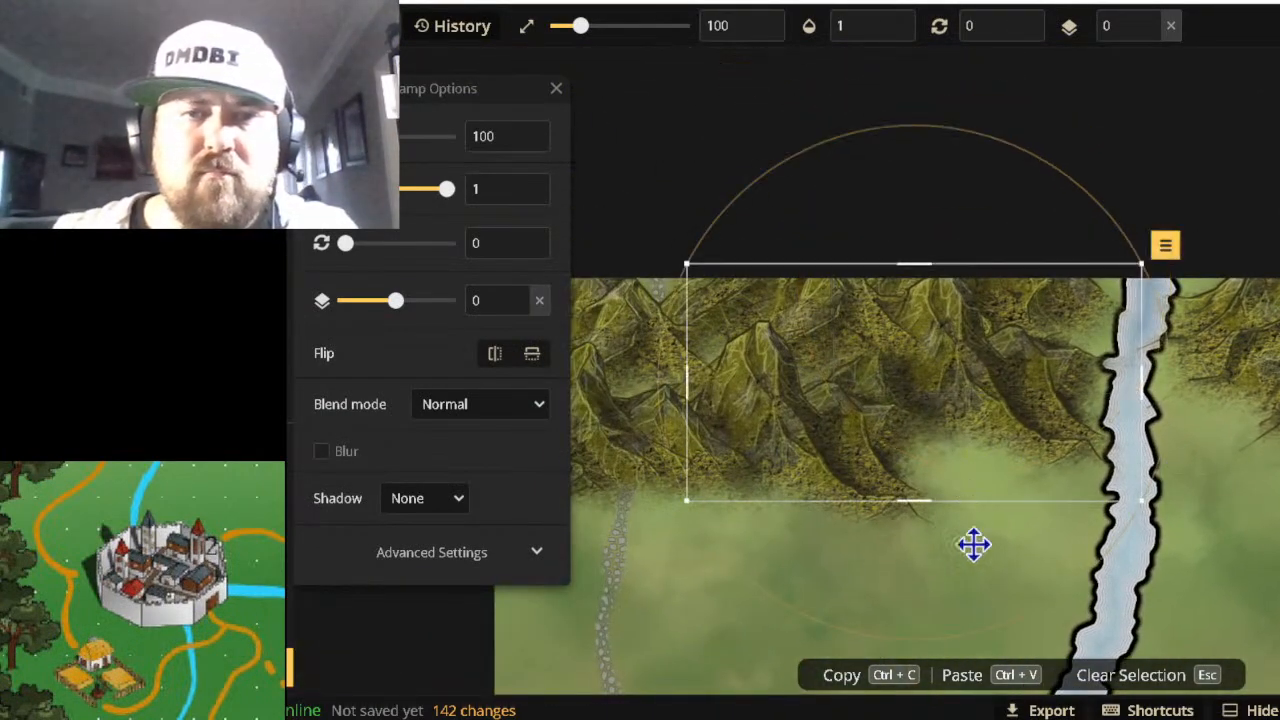
{"action": "key", "text": "Delete"}
Delete the mountain stamps in the northwest corner and over the northwestern road, keeping the mountain beside the river's west bank.
{"action": "scroll", "coordinate": [1278, 482], "scroll_direction": "down", "scroll_amount": 5}
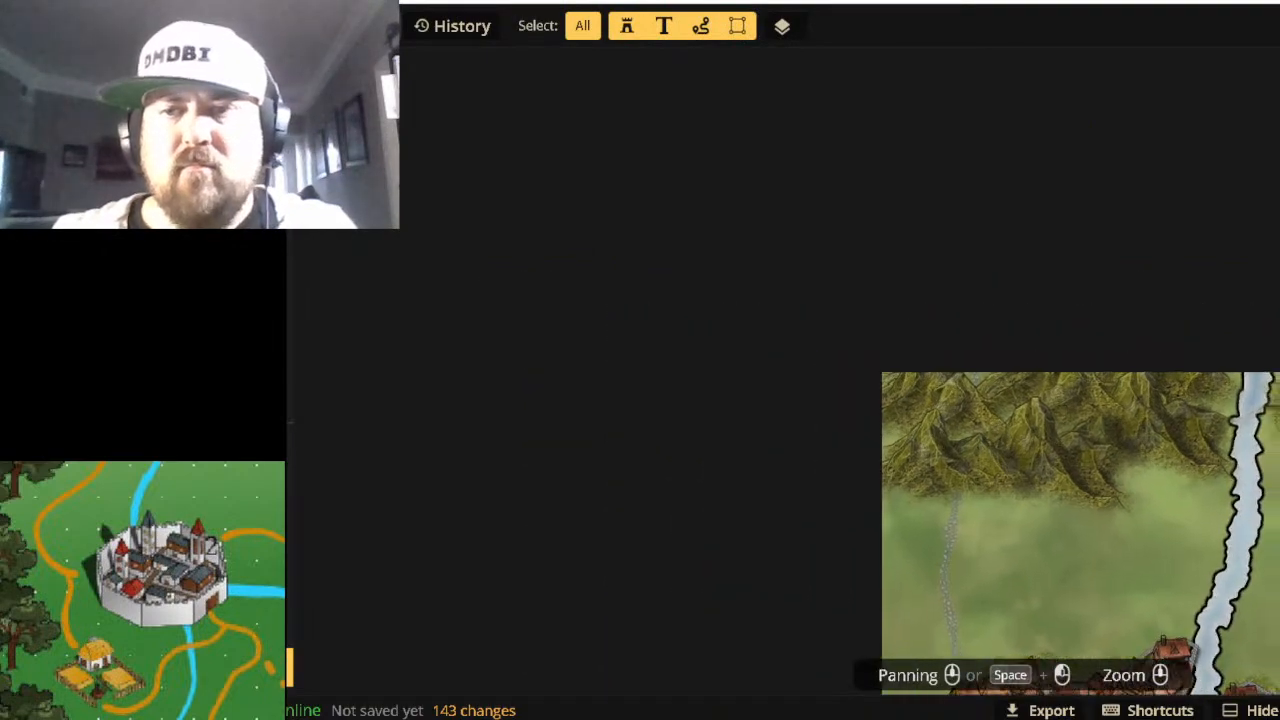
{"action": "left_click_drag", "start_coordinate": [1278, 482], "coordinate": [1243, 173]}
{"action": "scroll", "coordinate": [1278, 294], "scroll_direction": "down", "scroll_amount": 3}
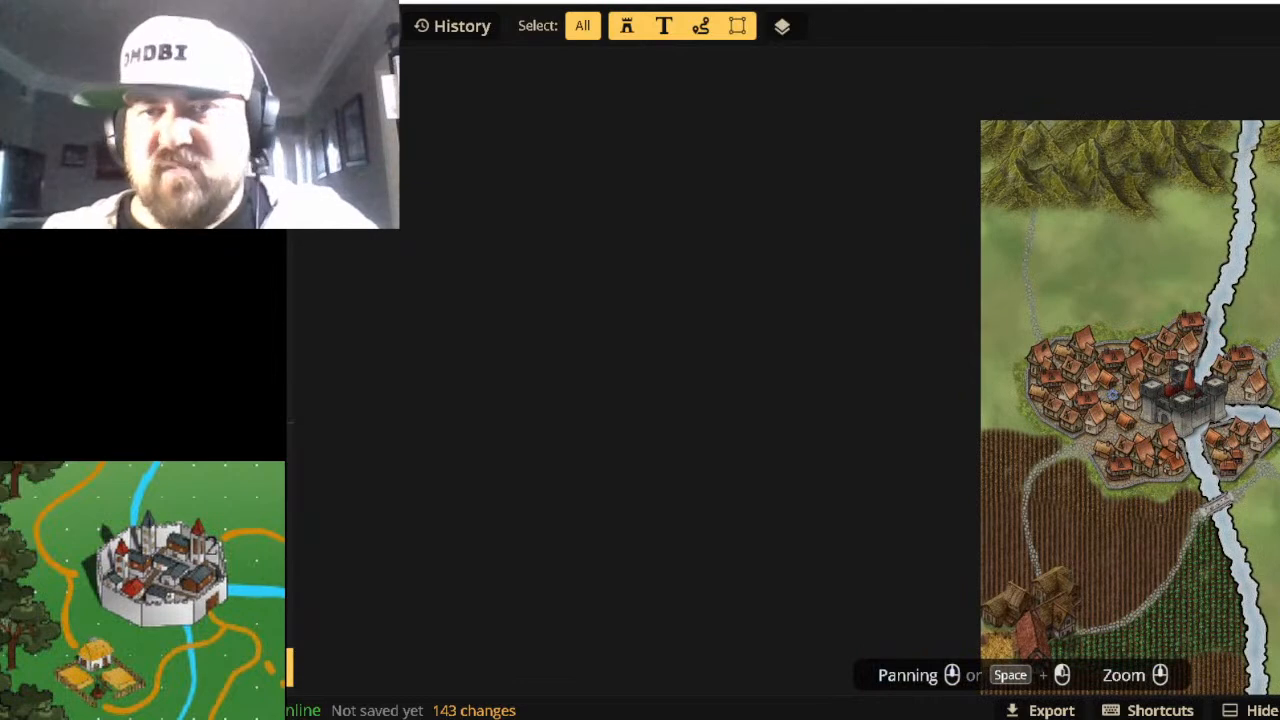
{"action": "left_click", "coordinate": [1040, 204]}
{"action": "key", "text": "Escape"}
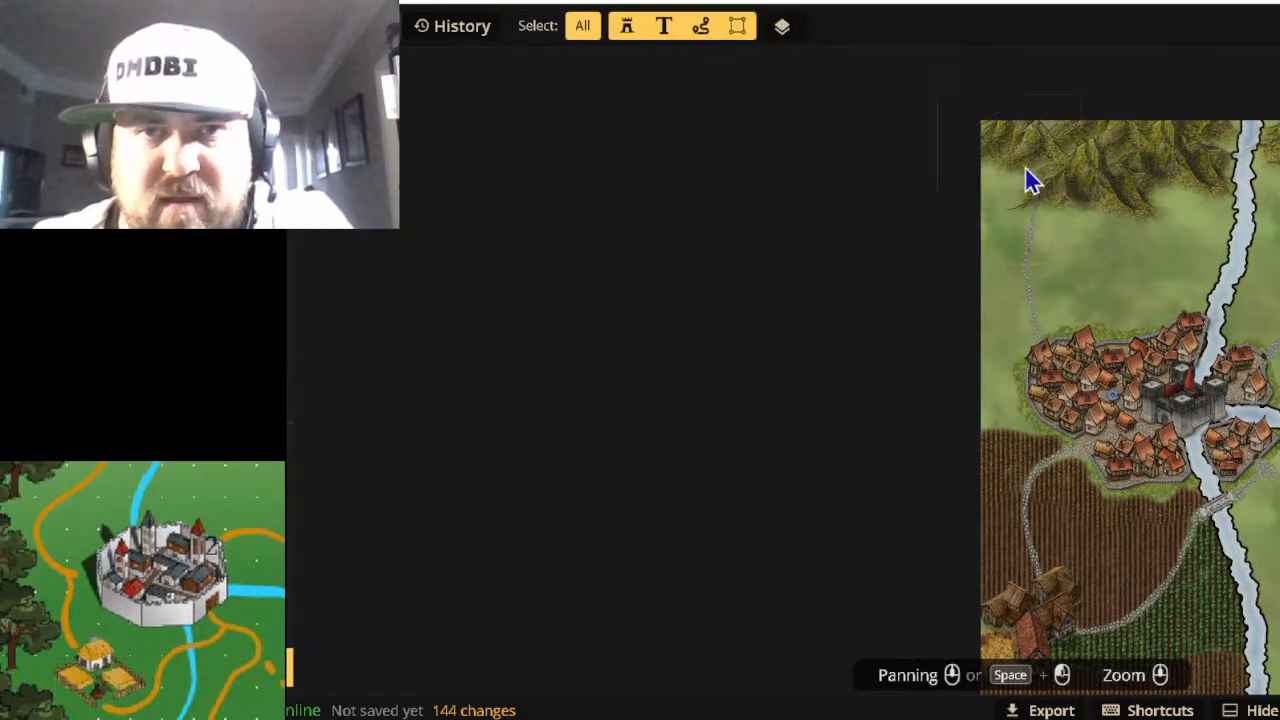
{"action": "left_click", "coordinate": [1014, 145]}
{"action": "key", "text": "Delete"}
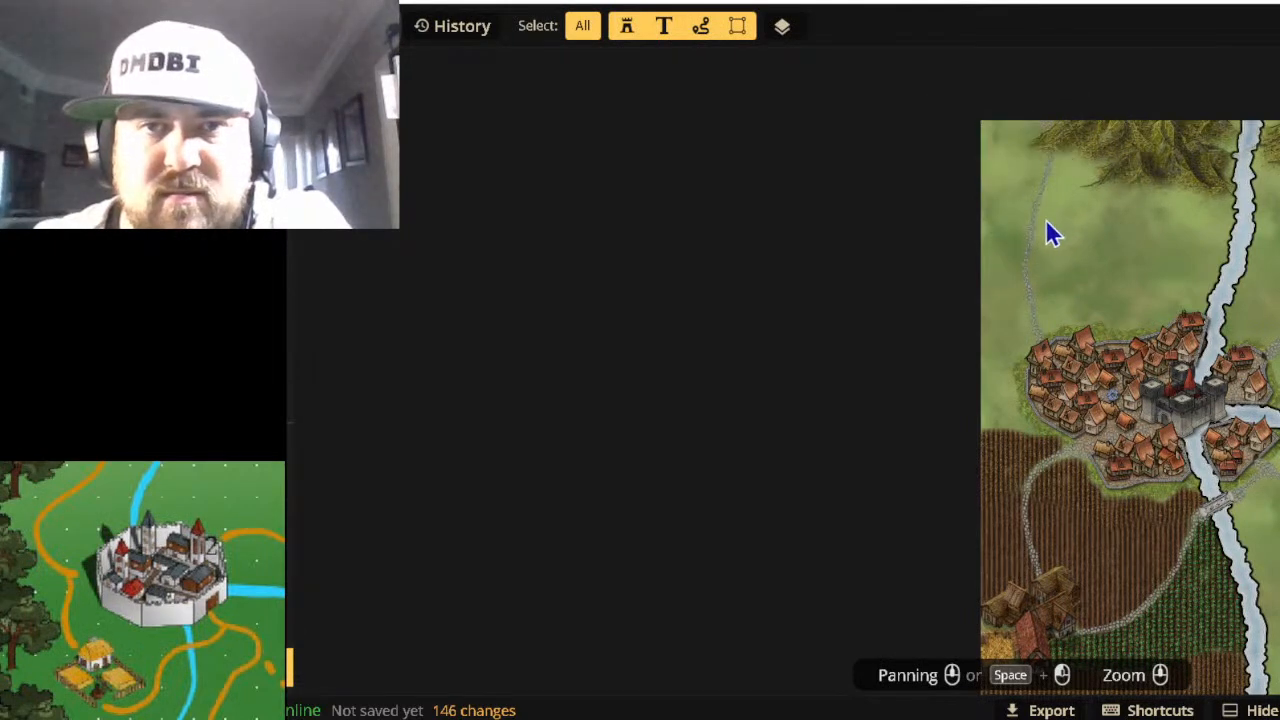
{"action": "left_click", "coordinate": [1088, 145]}
{"action": "key", "text": "Delete"}
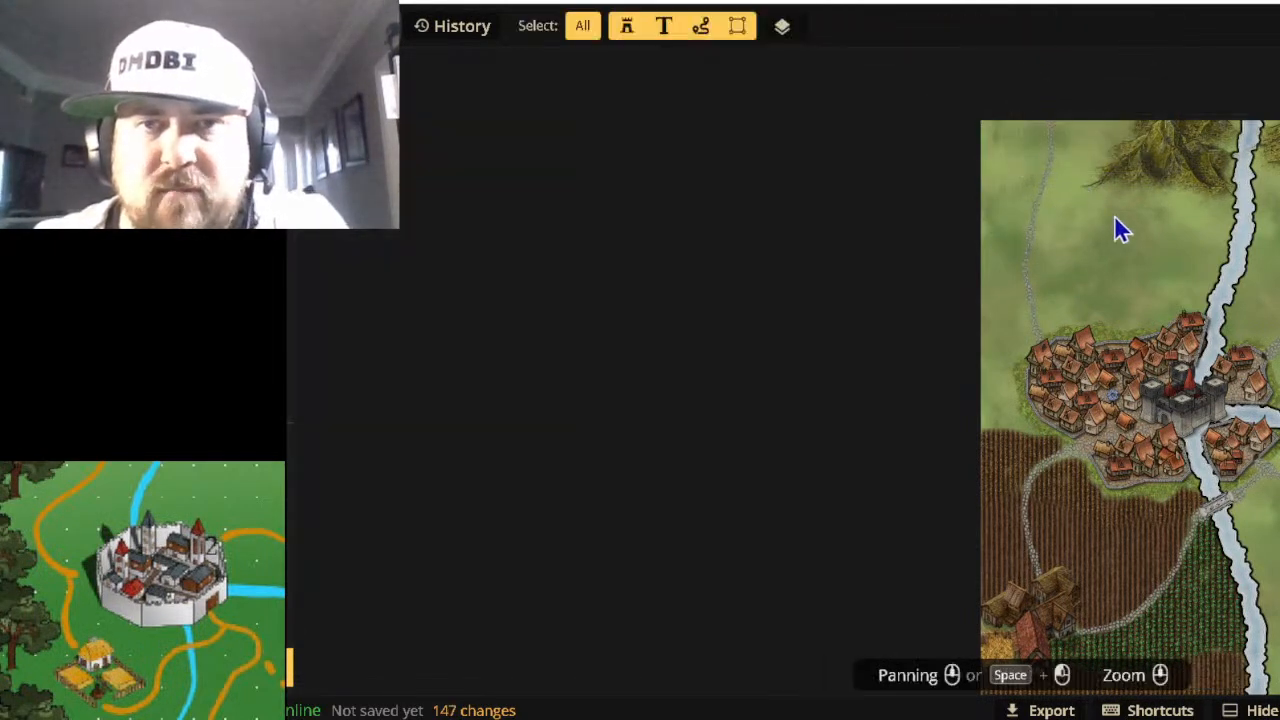
Return to the stamp tool and choose the first green mountain of the Fantasy Regional HD Mountains set from the catalog.
{"action": "left_click", "coordinate": [271, 238]}
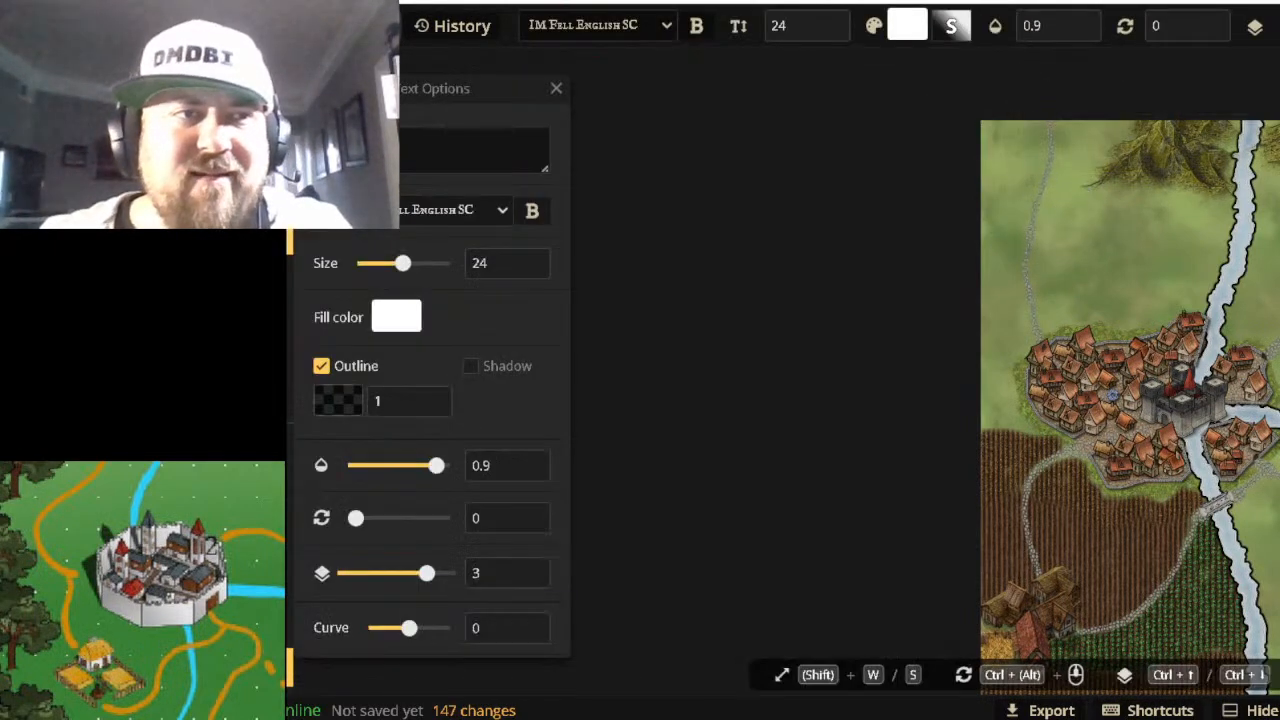
{"action": "left_click", "coordinate": [271, 110]}
{"action": "left_click", "coordinate": [271, 153]}
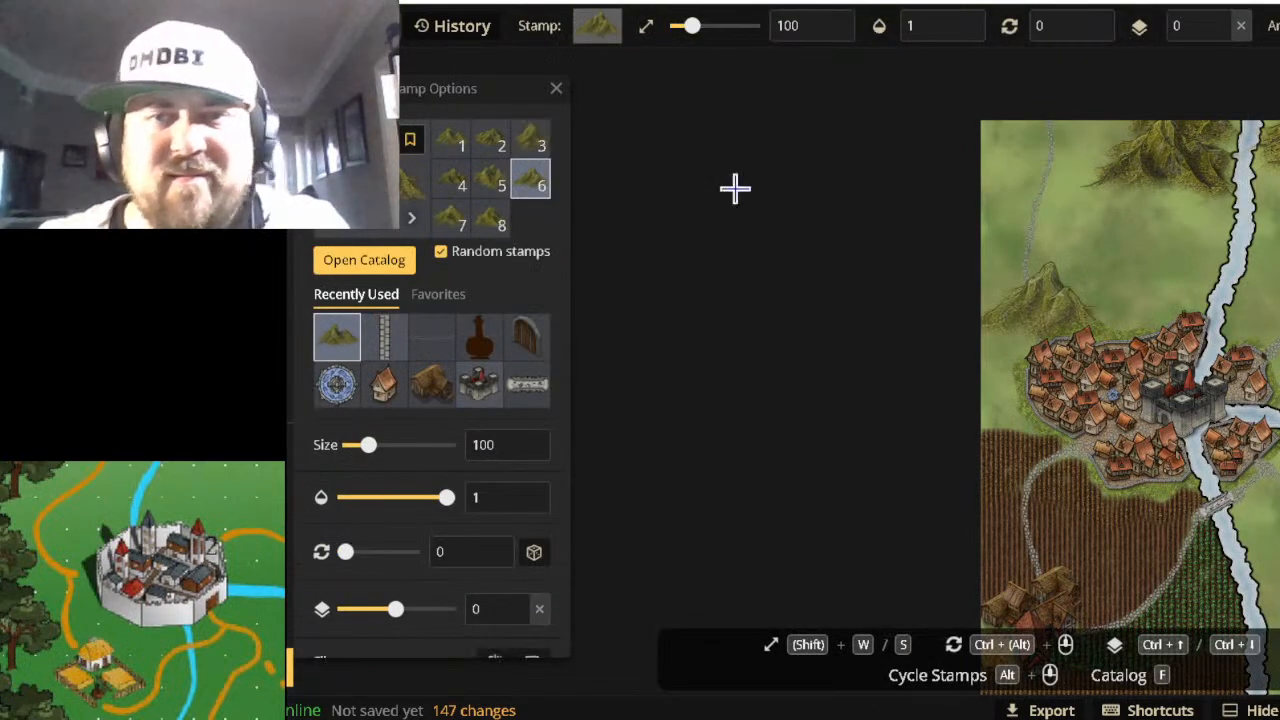
{"action": "key", "text": "f"}
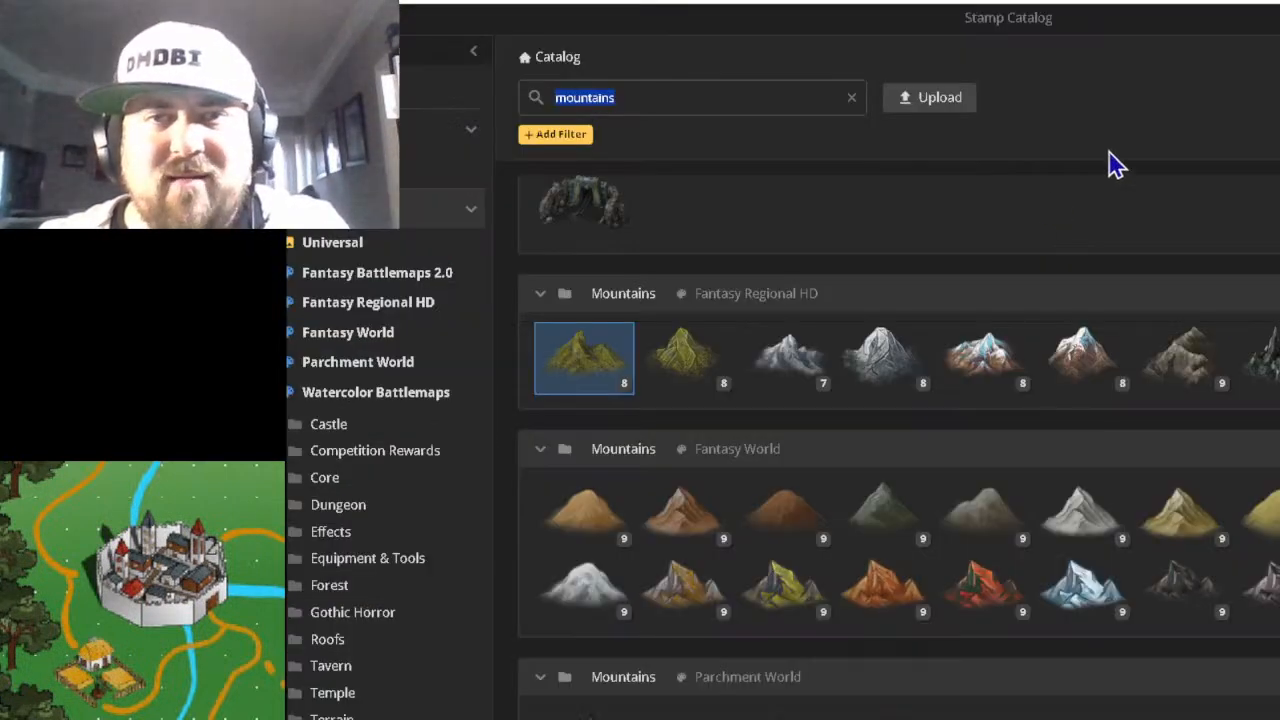
{"action": "left_click", "coordinate": [580, 356]}
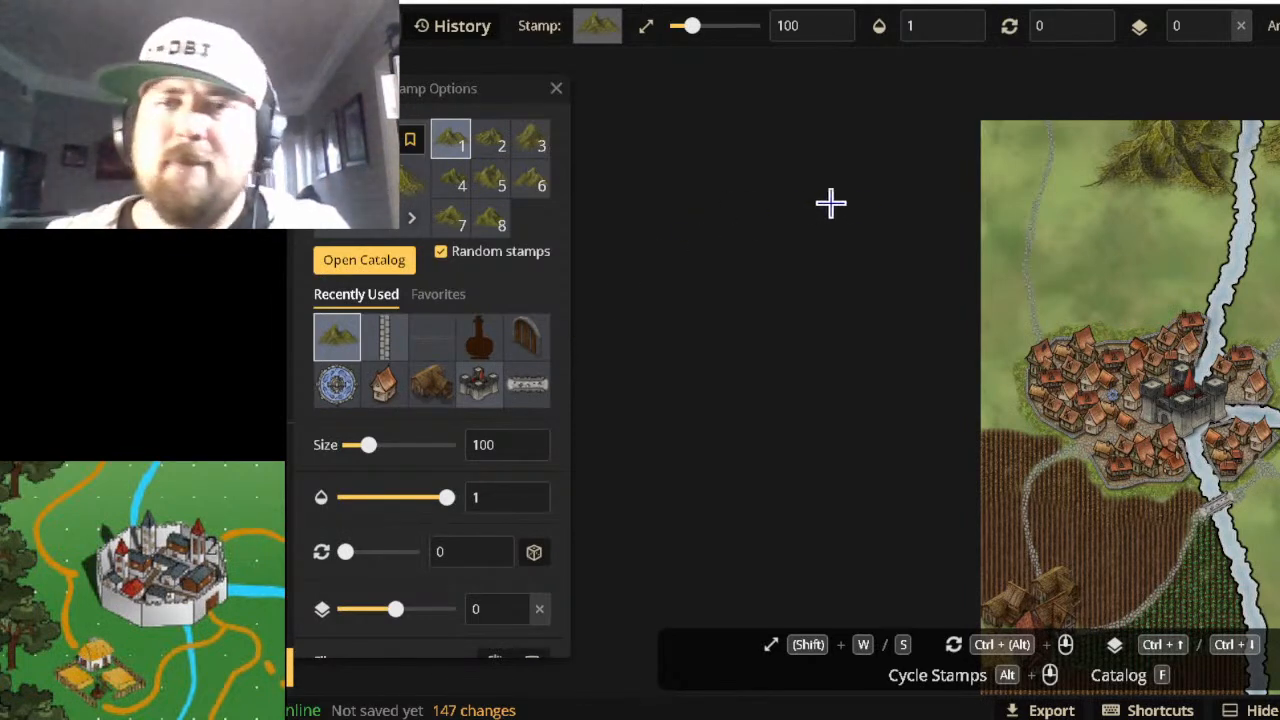
Place random mountains along the northern edge between the northwestern road and the existing riverside mountain, and undo the last one placed.
{"action": "left_click", "coordinate": [1105, 181]}
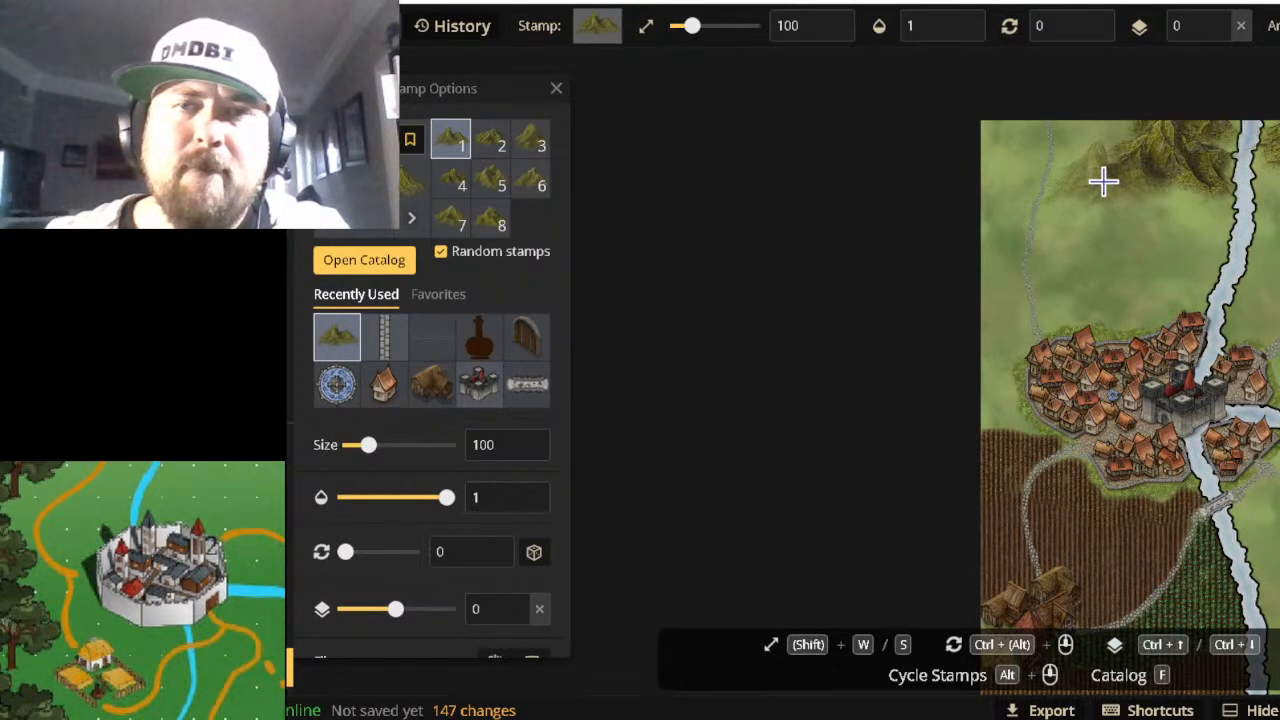
{"action": "left_click", "coordinate": [1105, 152]}
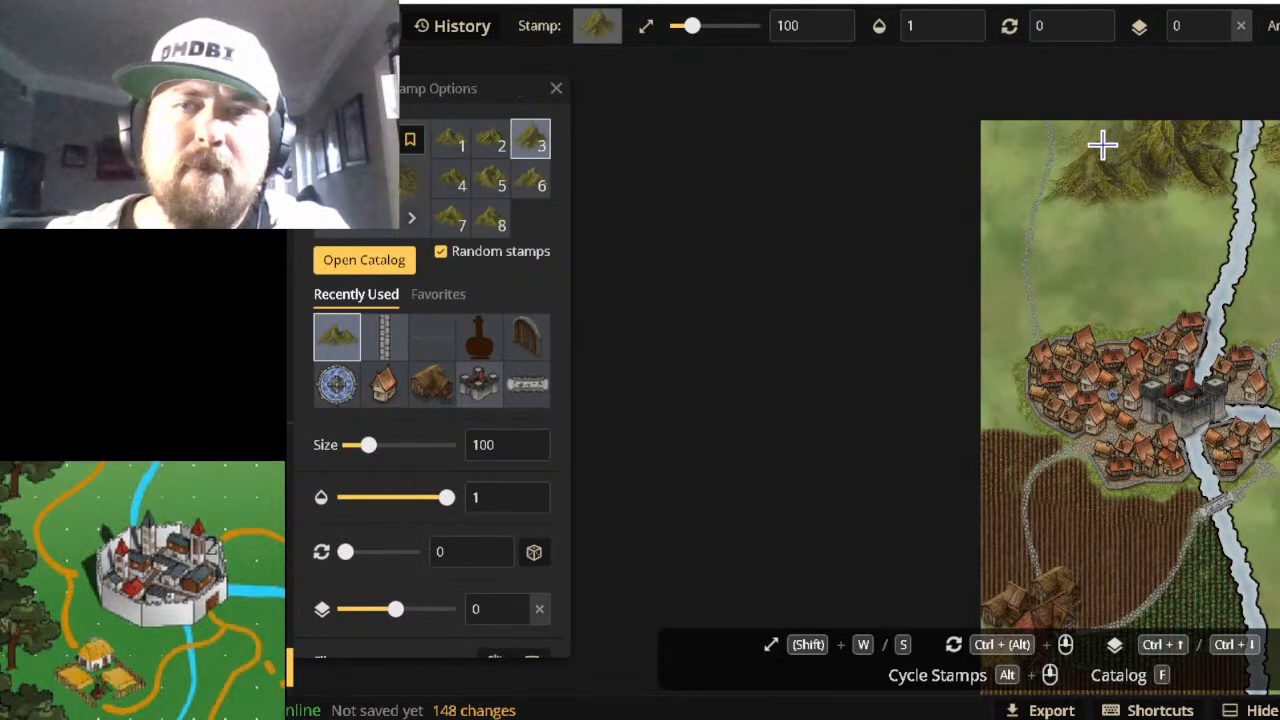
{"action": "left_click", "coordinate": [1100, 157]}
{"action": "left_click", "coordinate": [1107, 138]}
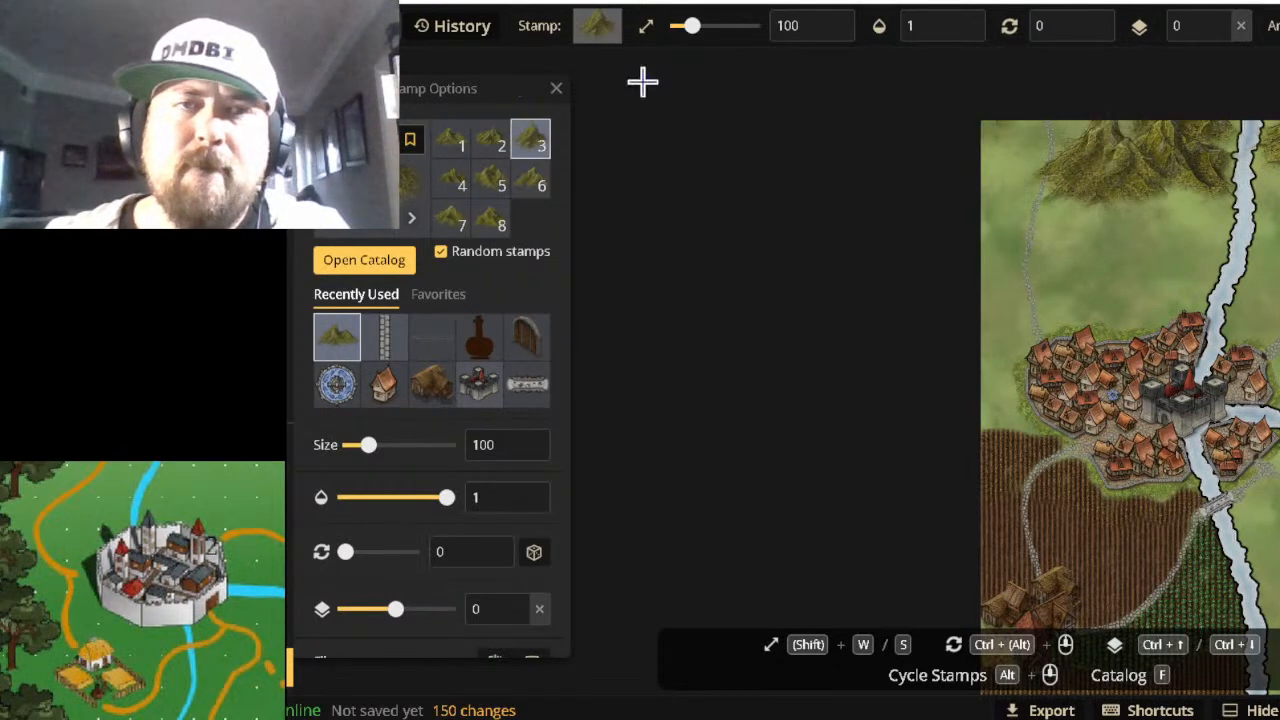
{"action": "key", "text": "ctrl+z"}
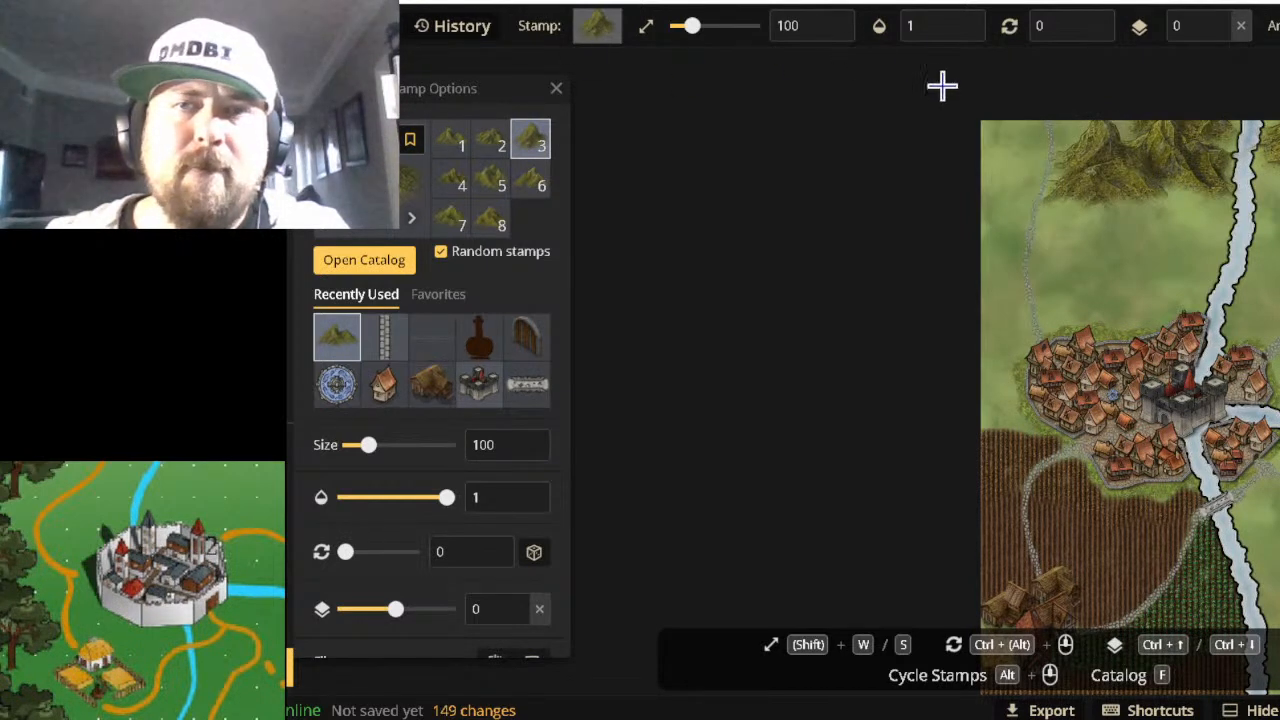
Place mountains in the northwest corner west of the road, and thicken the range's southern side between the road and the river.
{"action": "left_click", "coordinate": [991, 145]}
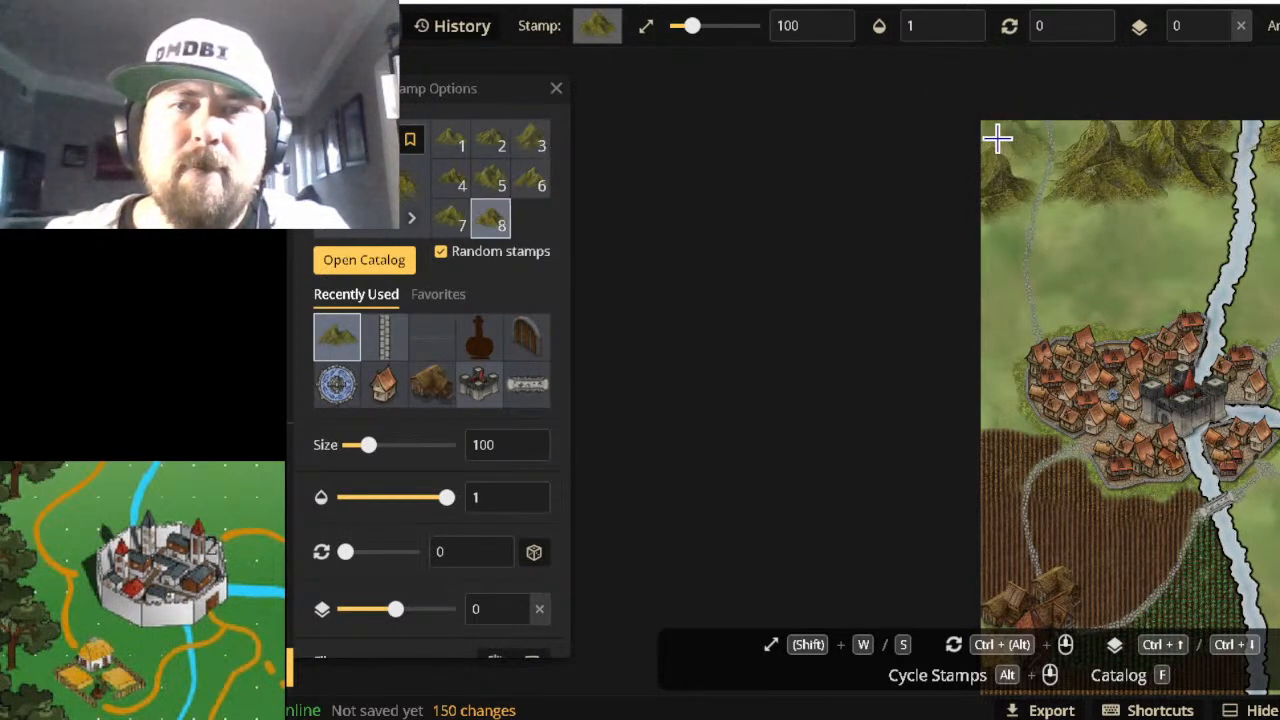
{"action": "left_click", "coordinate": [975, 123]}
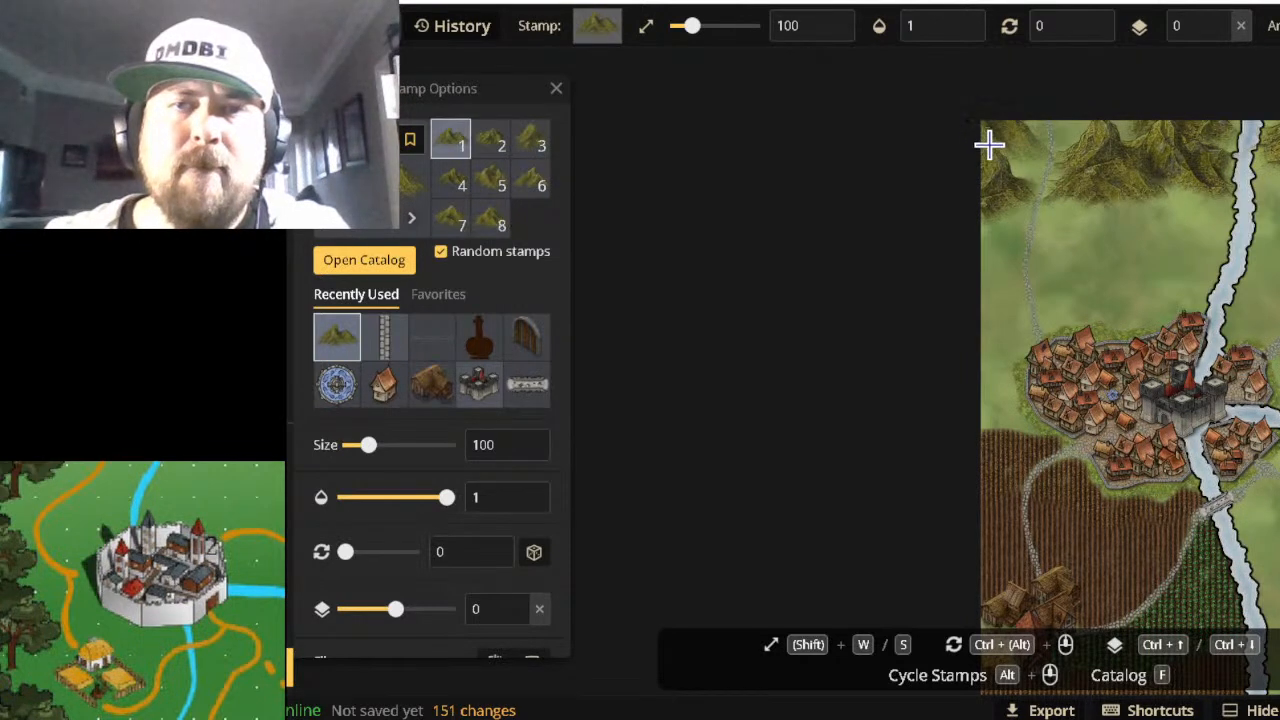
{"action": "left_click", "coordinate": [974, 158]}
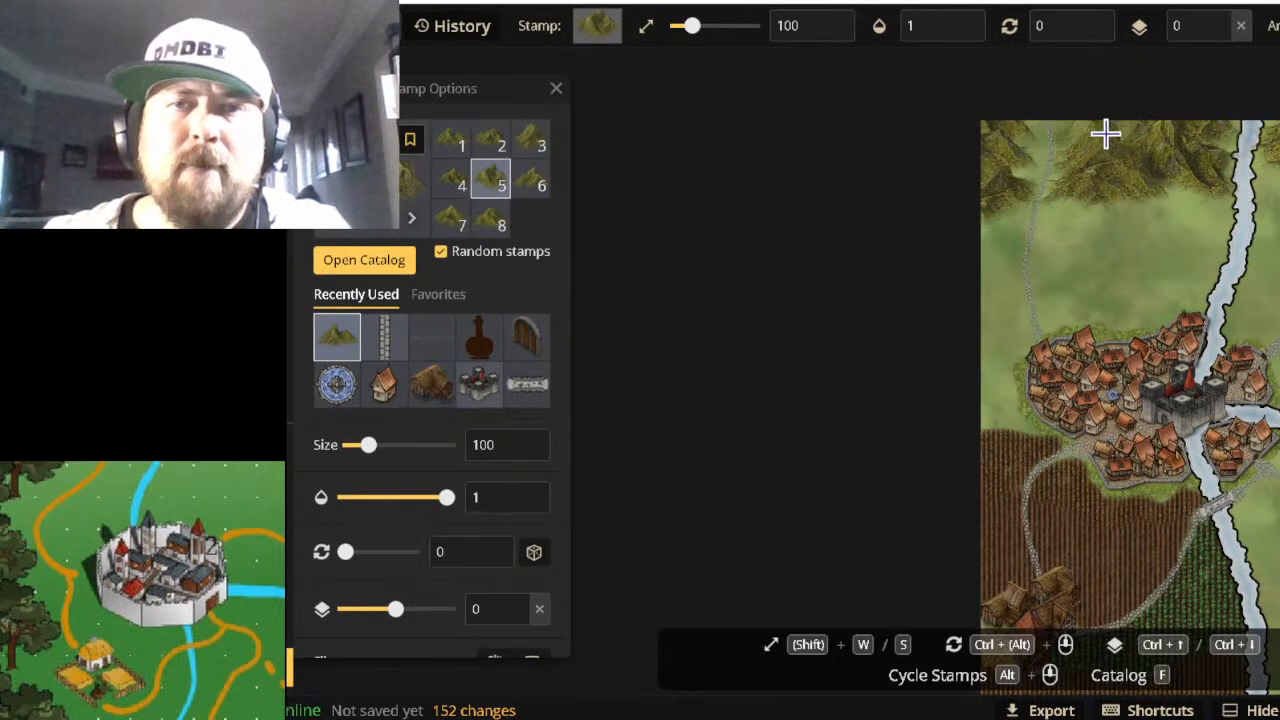
{"action": "left_click", "coordinate": [1143, 221]}
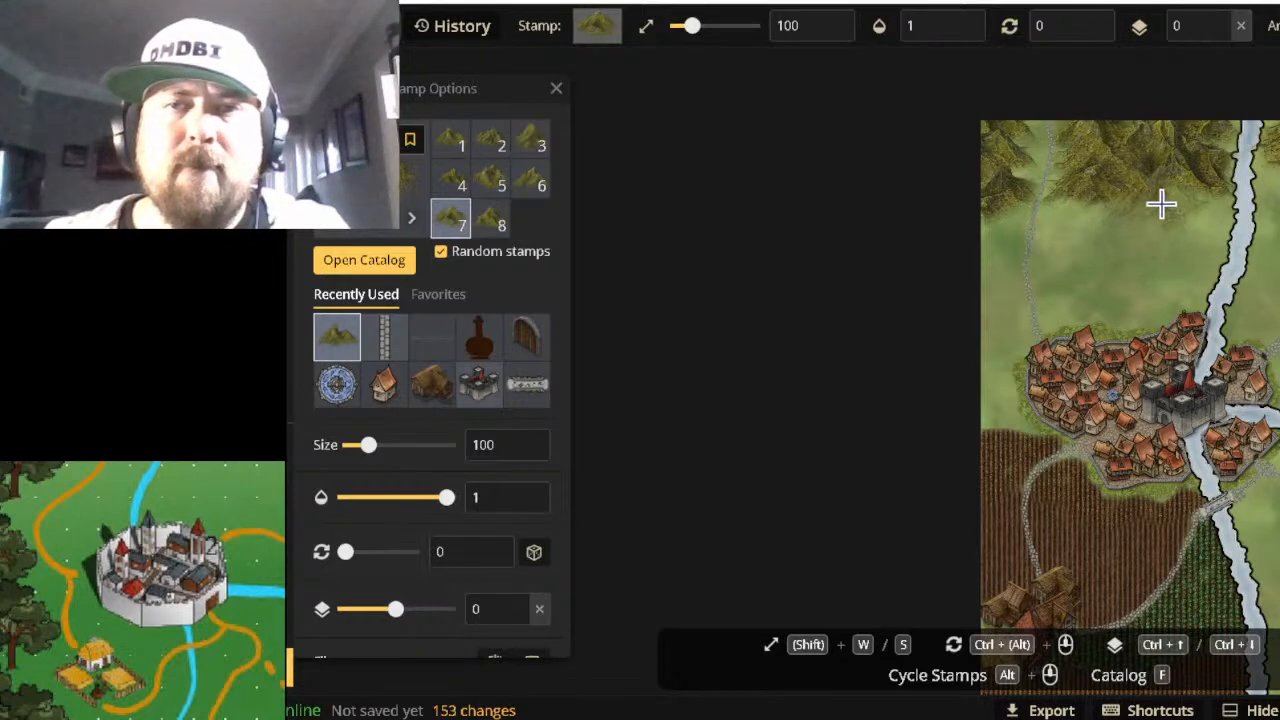
{"action": "left_click", "coordinate": [1123, 258]}
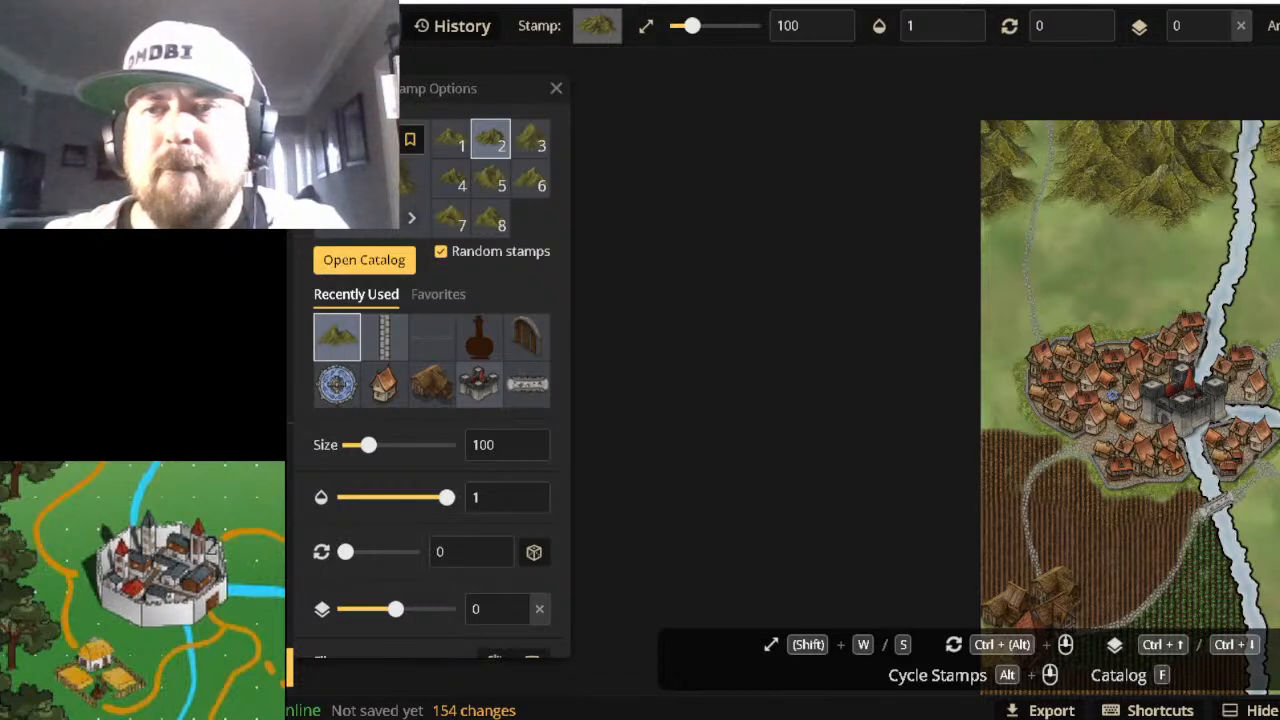
Stamp a mountain east of the northern river, set the stamp rotation to 345, and stamp another mountain on the eastern side.
{"action": "left_click", "coordinate": [1270, 200]}
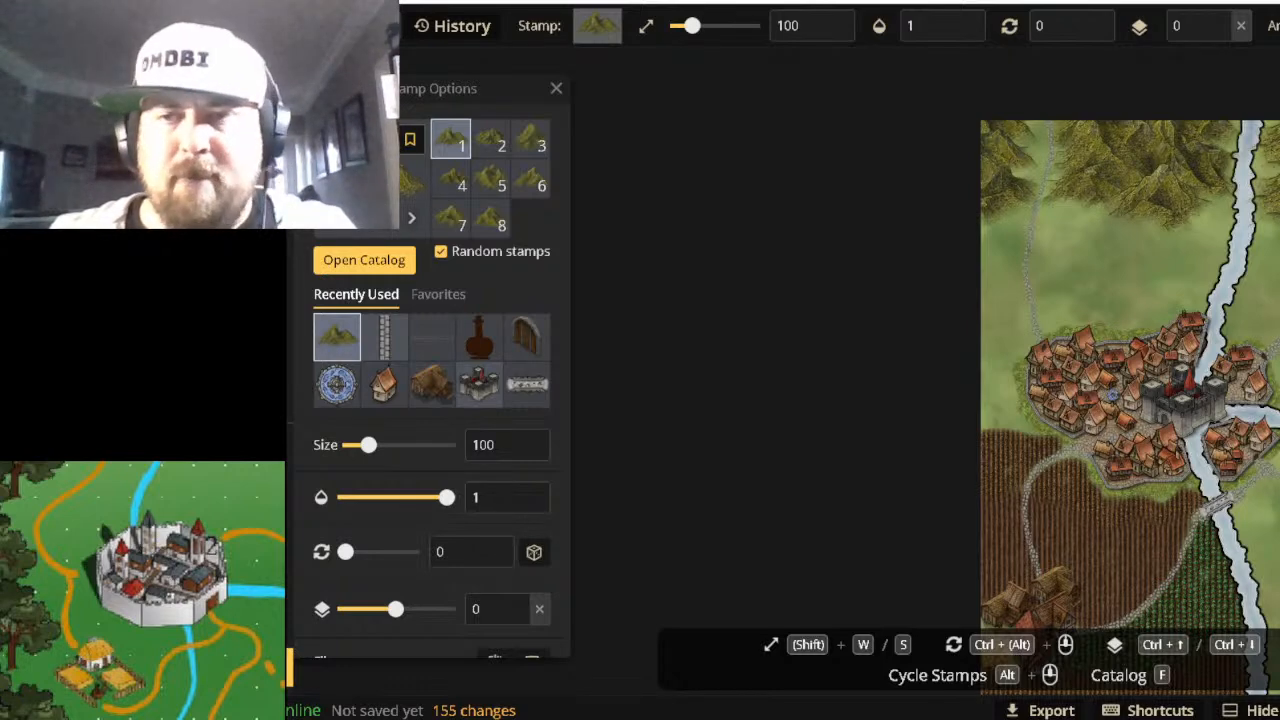
{"action": "scroll", "coordinate": [1270, 200], "scroll_direction": "up", "scroll_amount": 1}
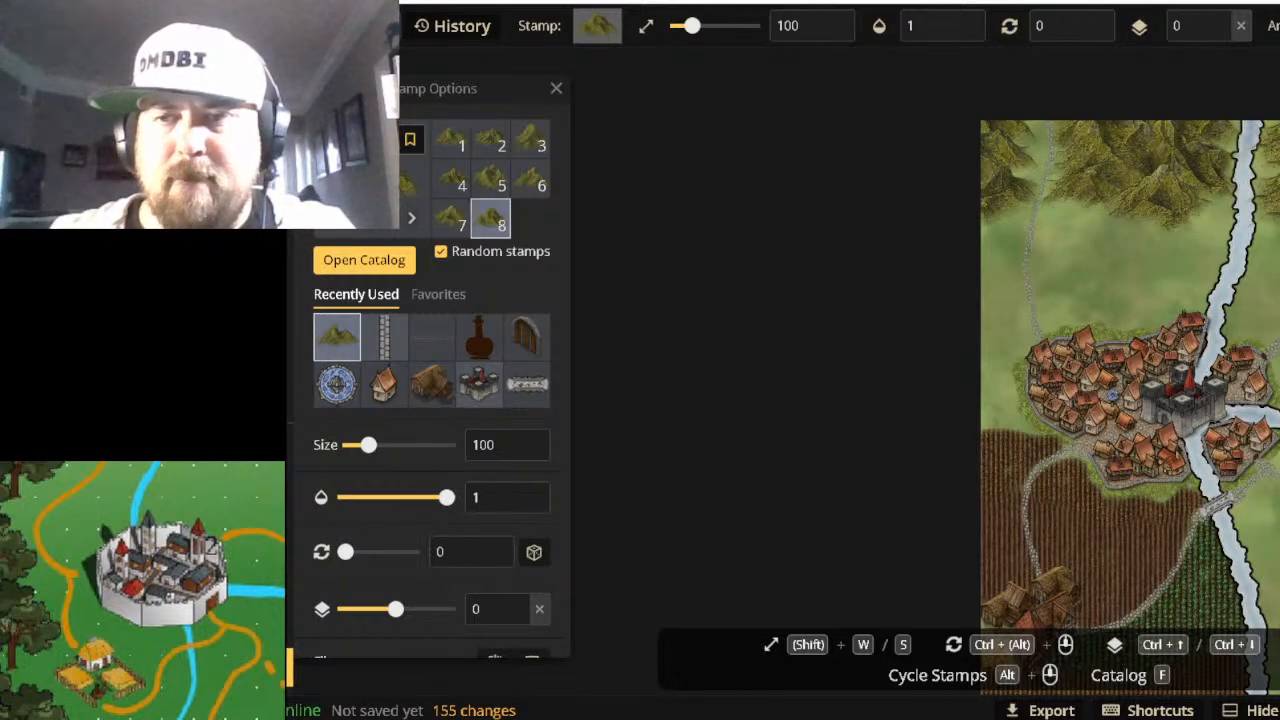
{"action": "scroll", "coordinate": [1270, 200], "scroll_direction": "up", "scroll_amount": 1}
{"action": "scroll", "coordinate": [1270, 200], "scroll_direction": "down", "scroll_amount": 2}
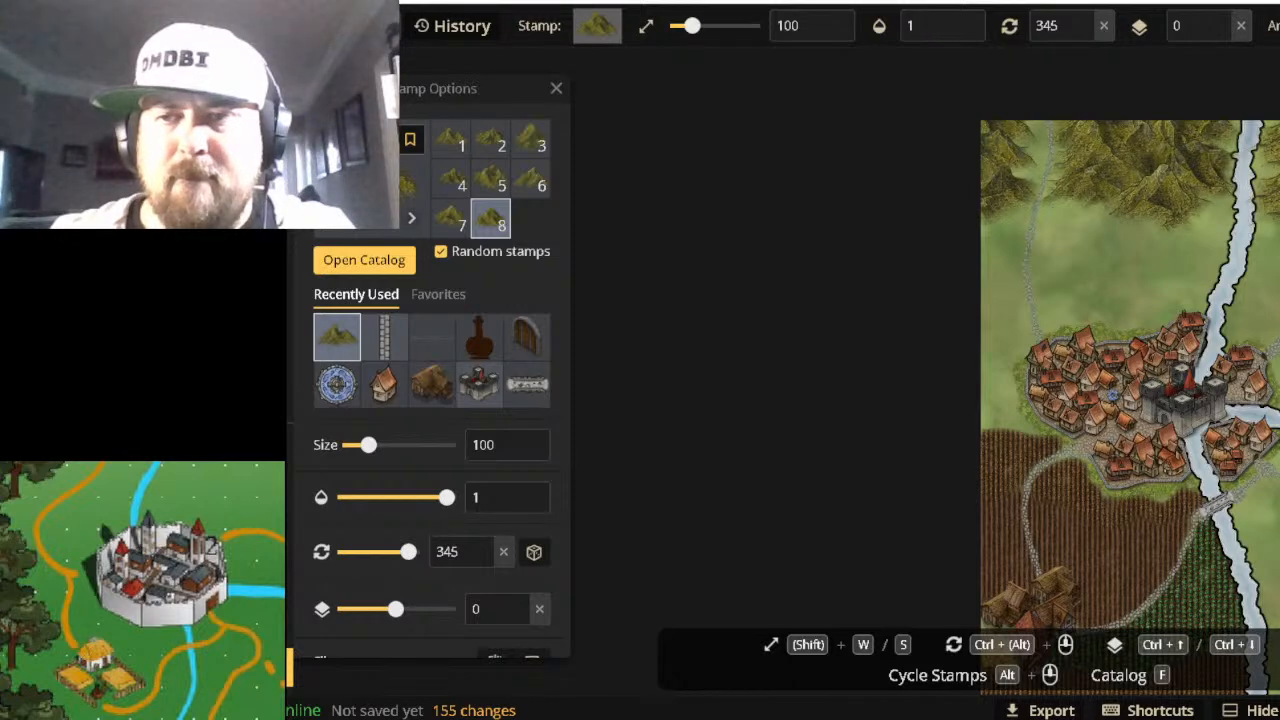
{"action": "left_click", "coordinate": [1272, 510]}
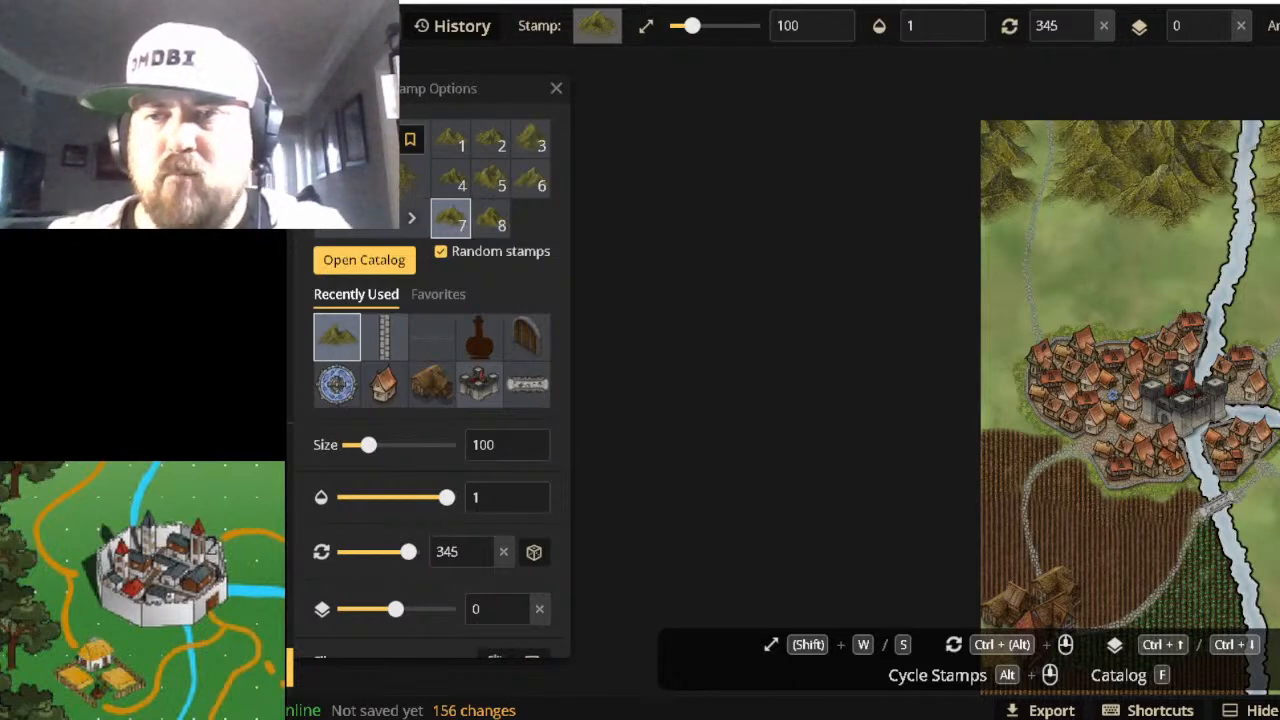
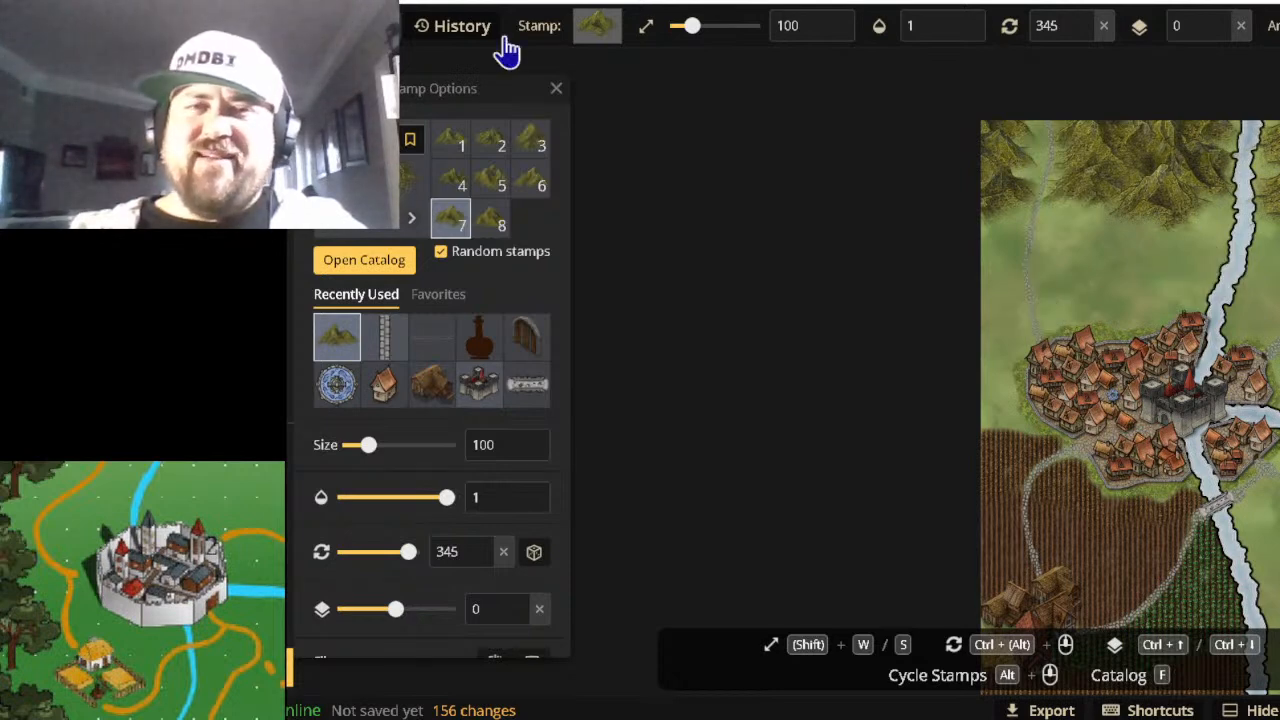
{"action": "left_click", "coordinate": [260, 76]}
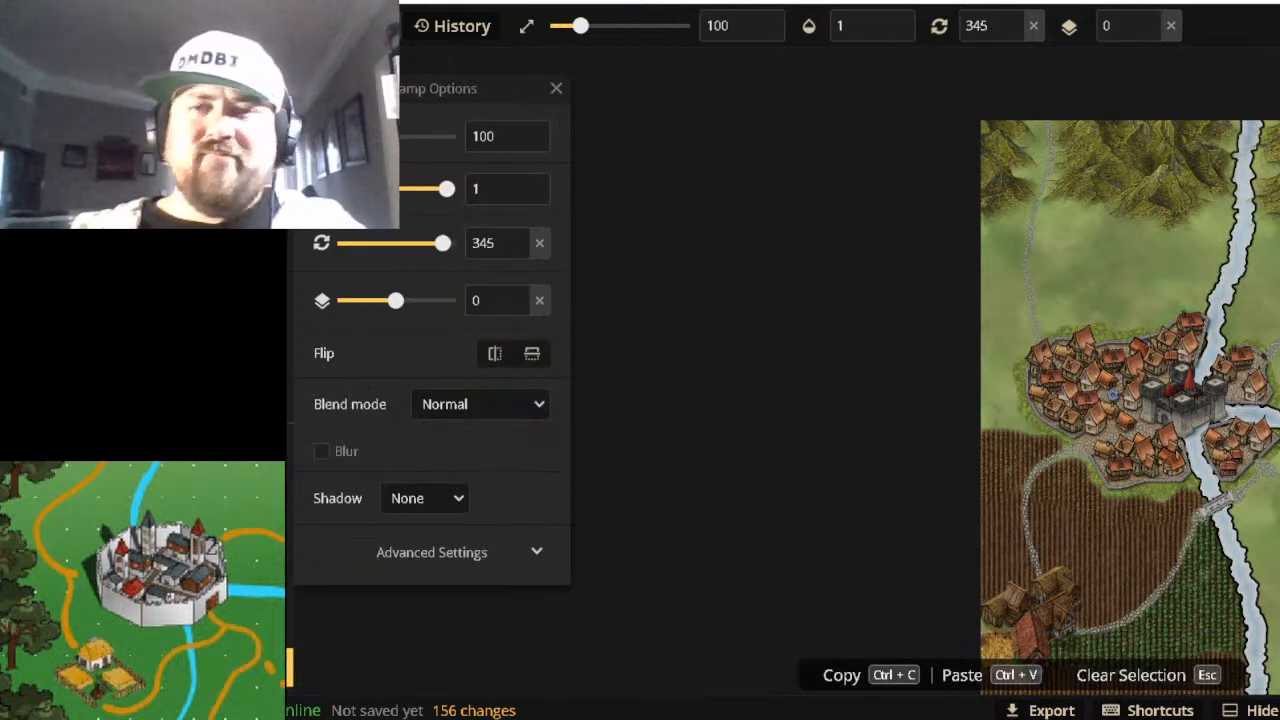
{"action": "key", "text": "Escape"}
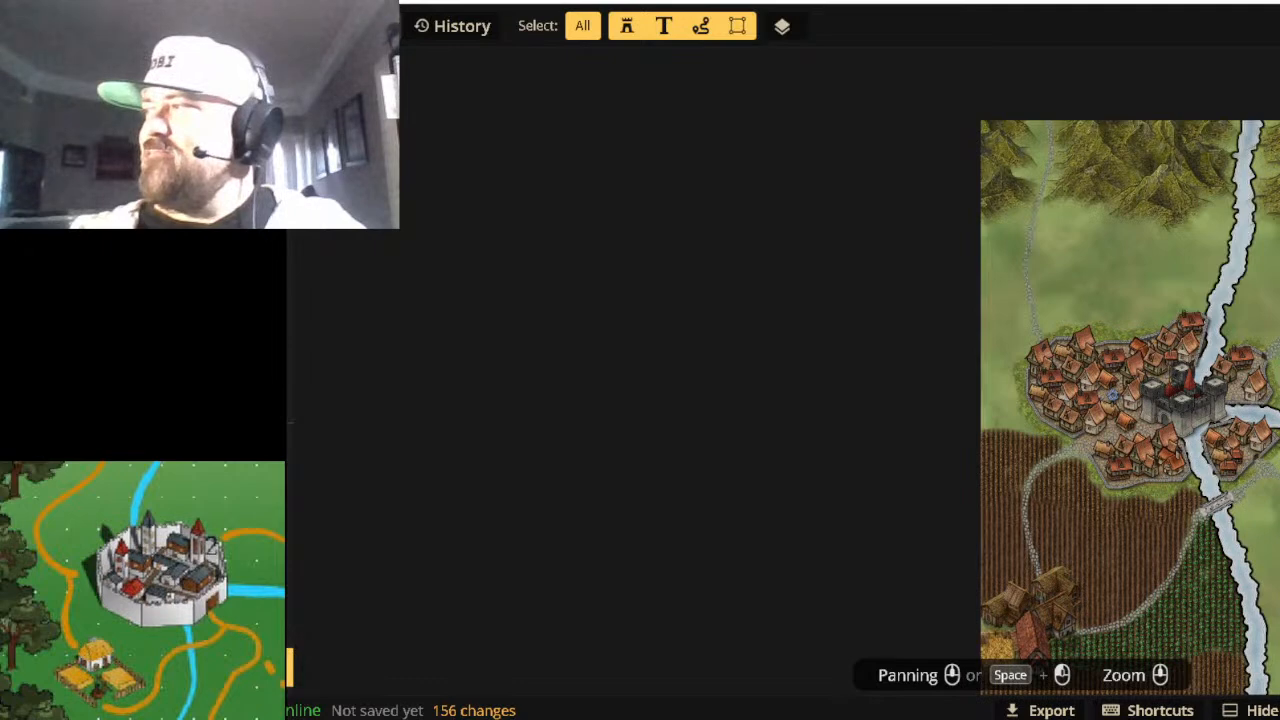
{"action": "scroll", "coordinate": [1230, 400], "scroll_direction": "down", "scroll_amount": 2}
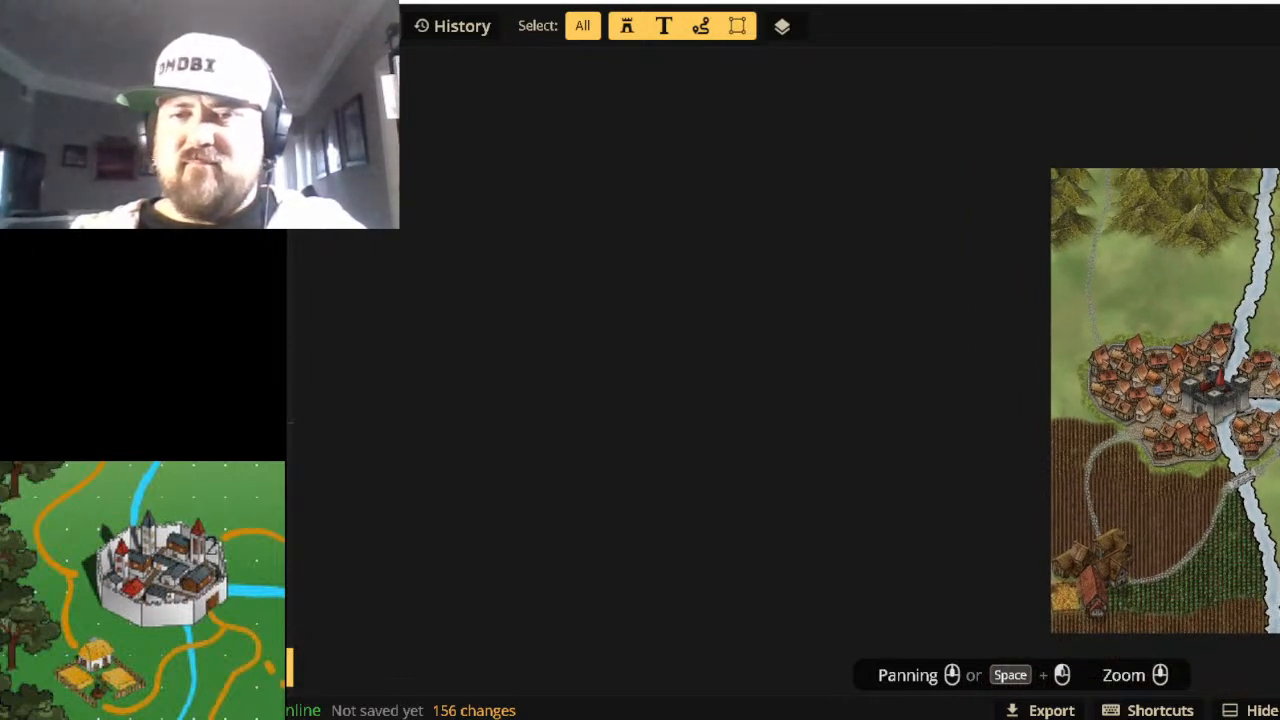
{"action": "left_click_drag", "start_coordinate": [1279, 489], "coordinate": [1230, 444]}
{"action": "key", "text": "alt+Left"}
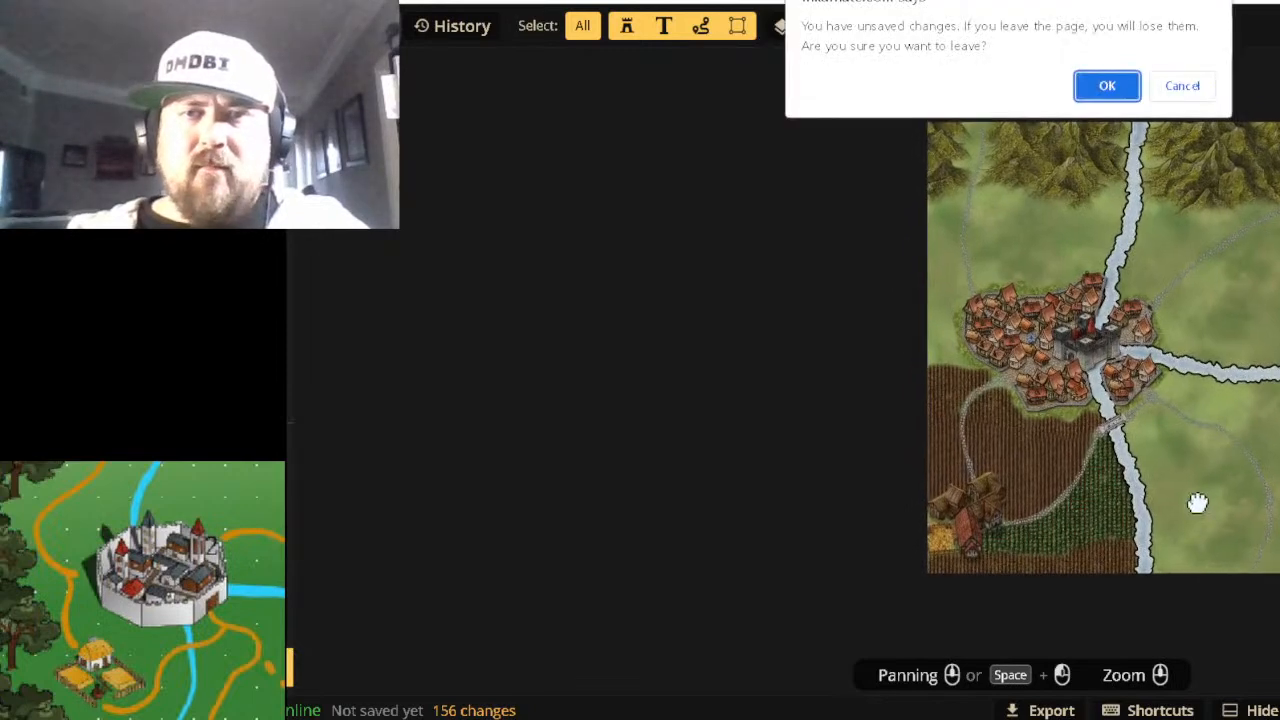
{"action": "left_click", "coordinate": [1182, 87]}
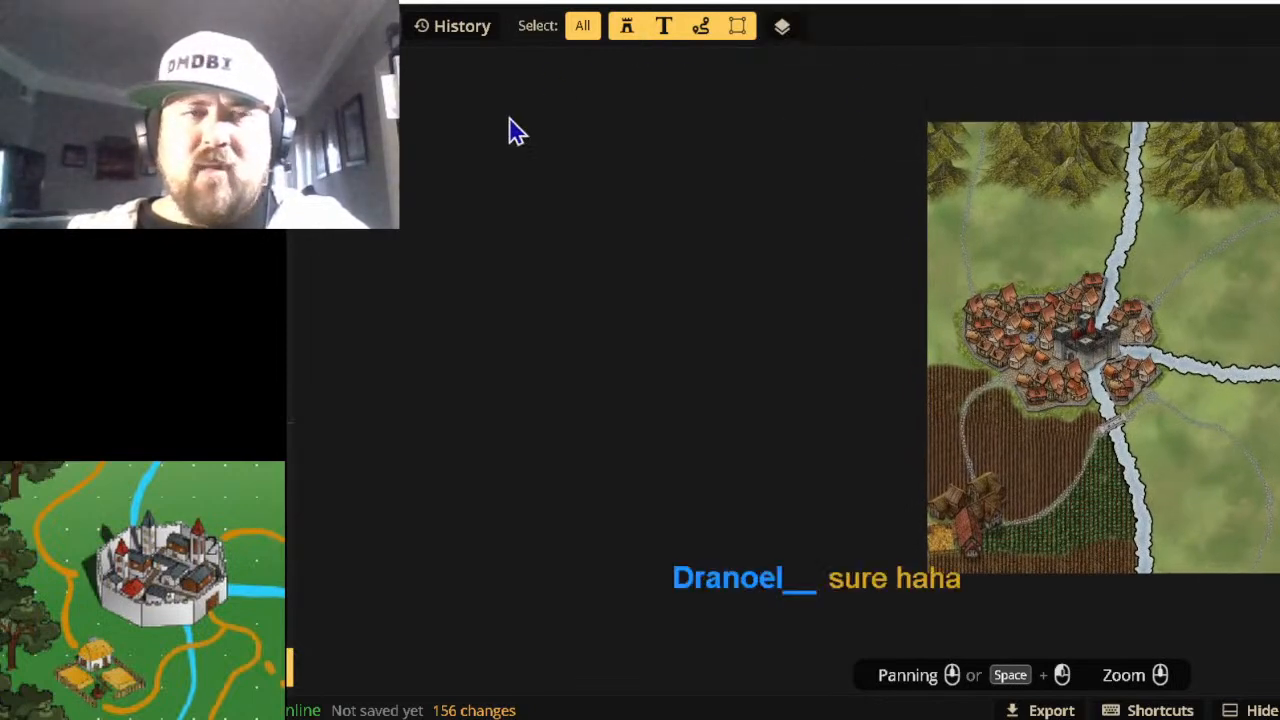
Return to the stamp tool, search the stamp catalog for "tree", and choose the darker green conical tree.
{"action": "left_click", "coordinate": [262, 205]}
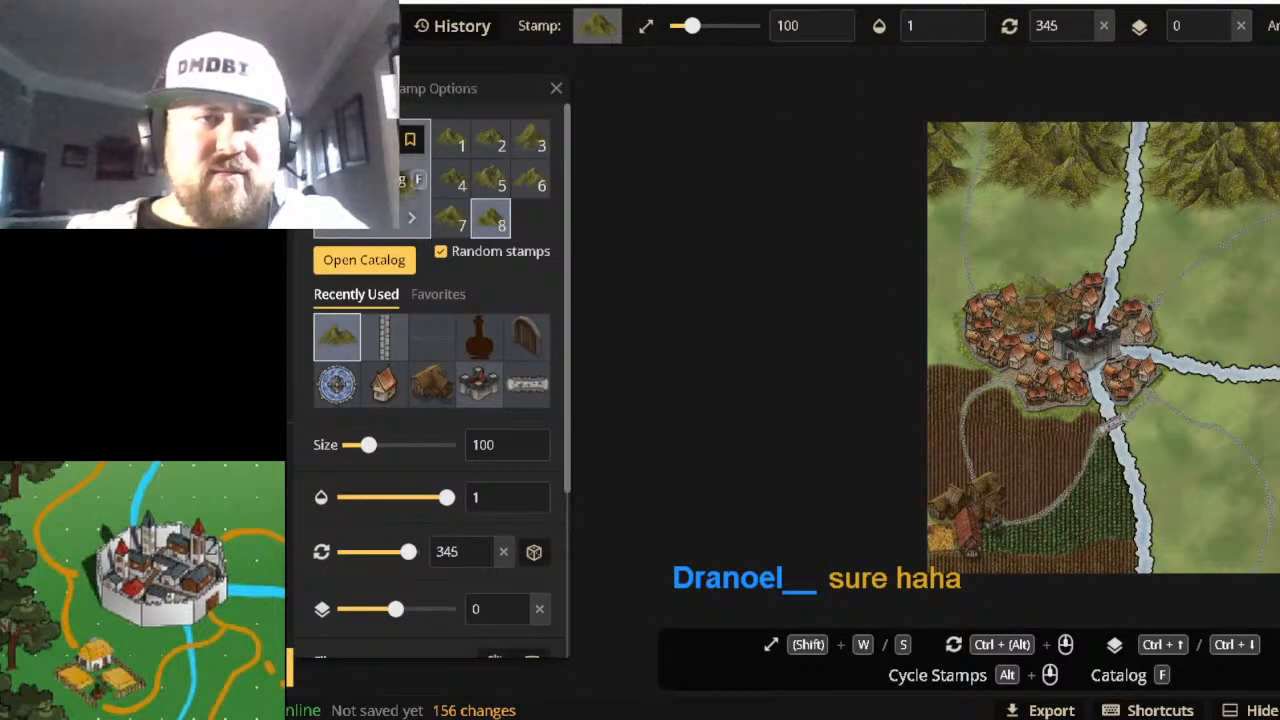
{"action": "left_click", "coordinate": [362, 259]}
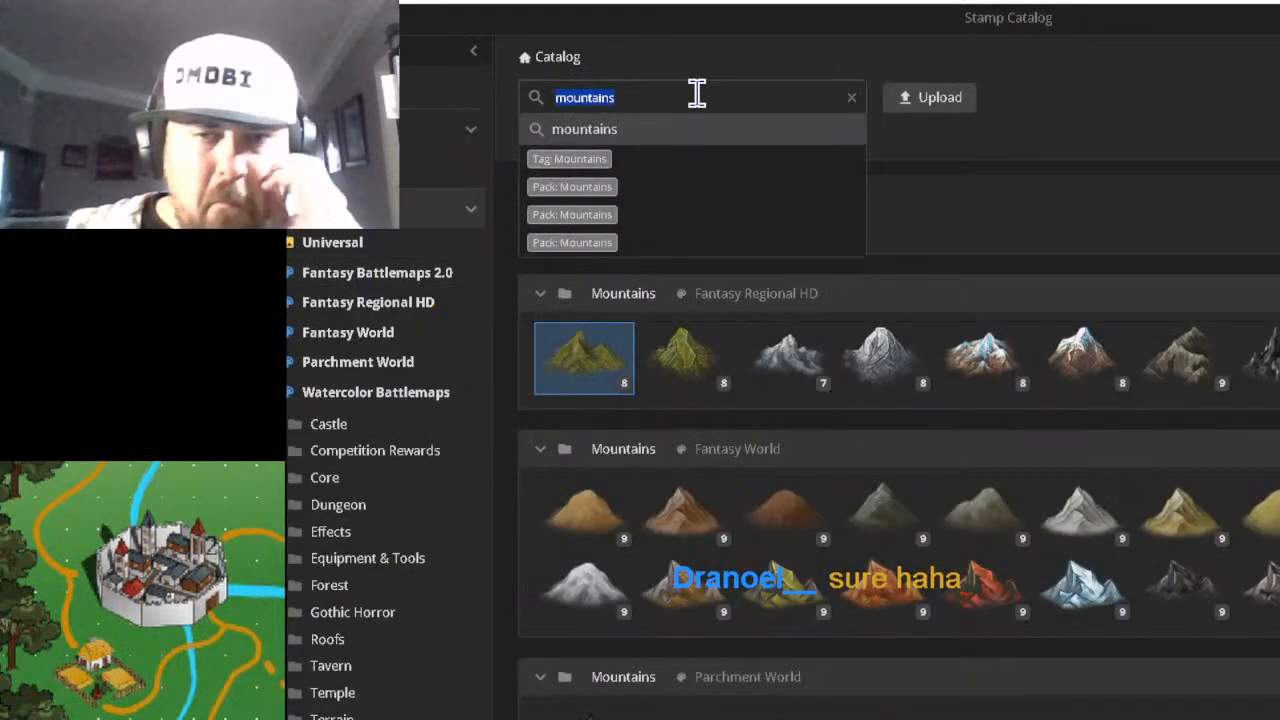
{"action": "type", "text": "tree"}
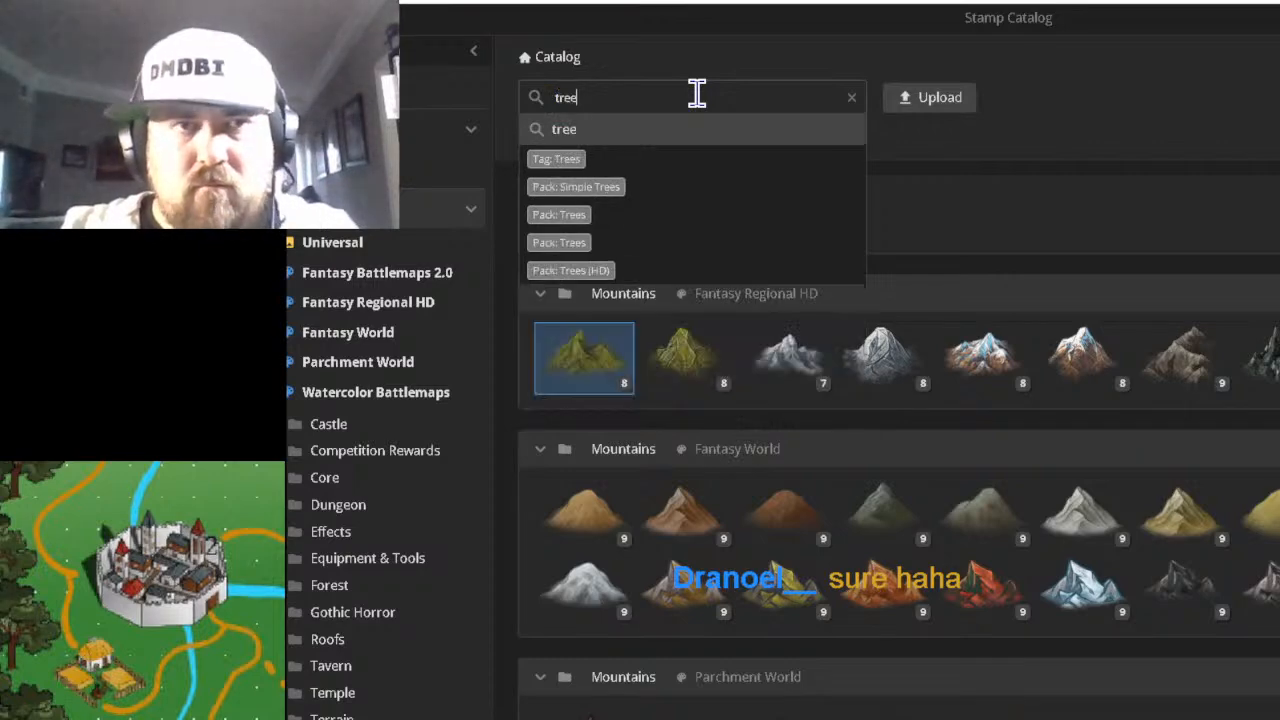
{"action": "key", "text": "Return"}
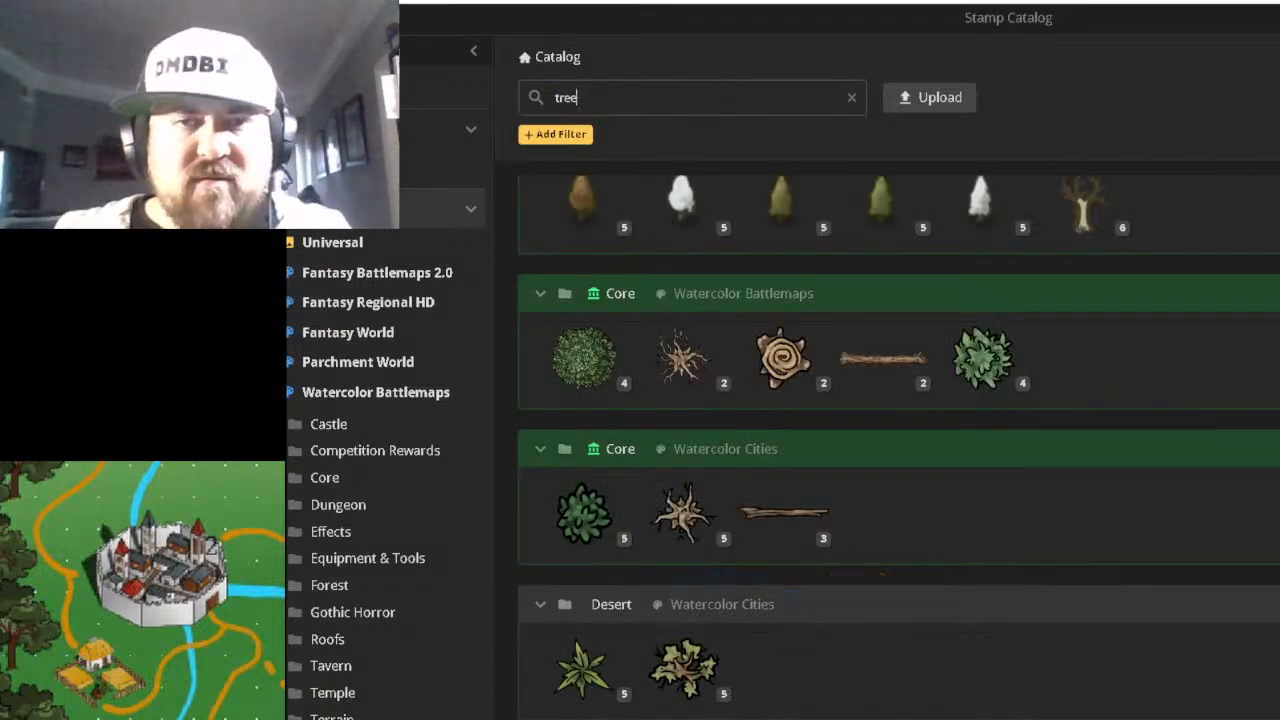
{"action": "mouse_move", "coordinate": [578, 378]}
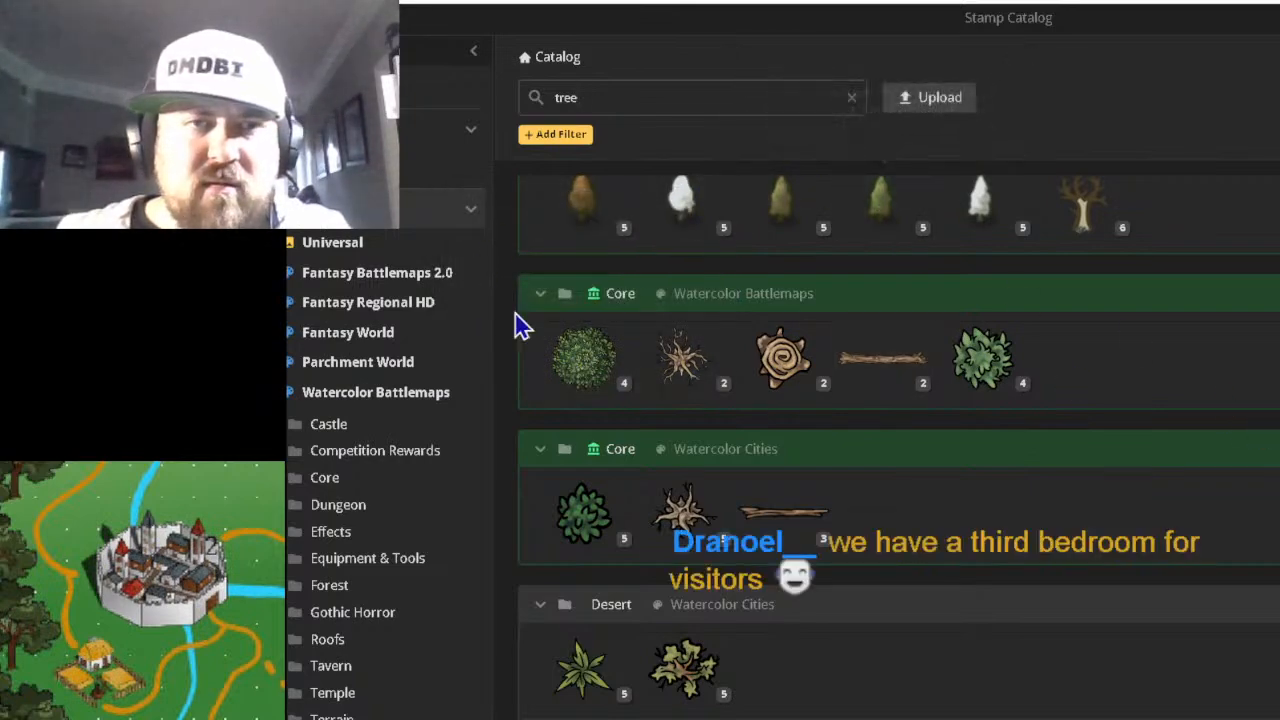
{"action": "left_click", "coordinate": [873, 198]}
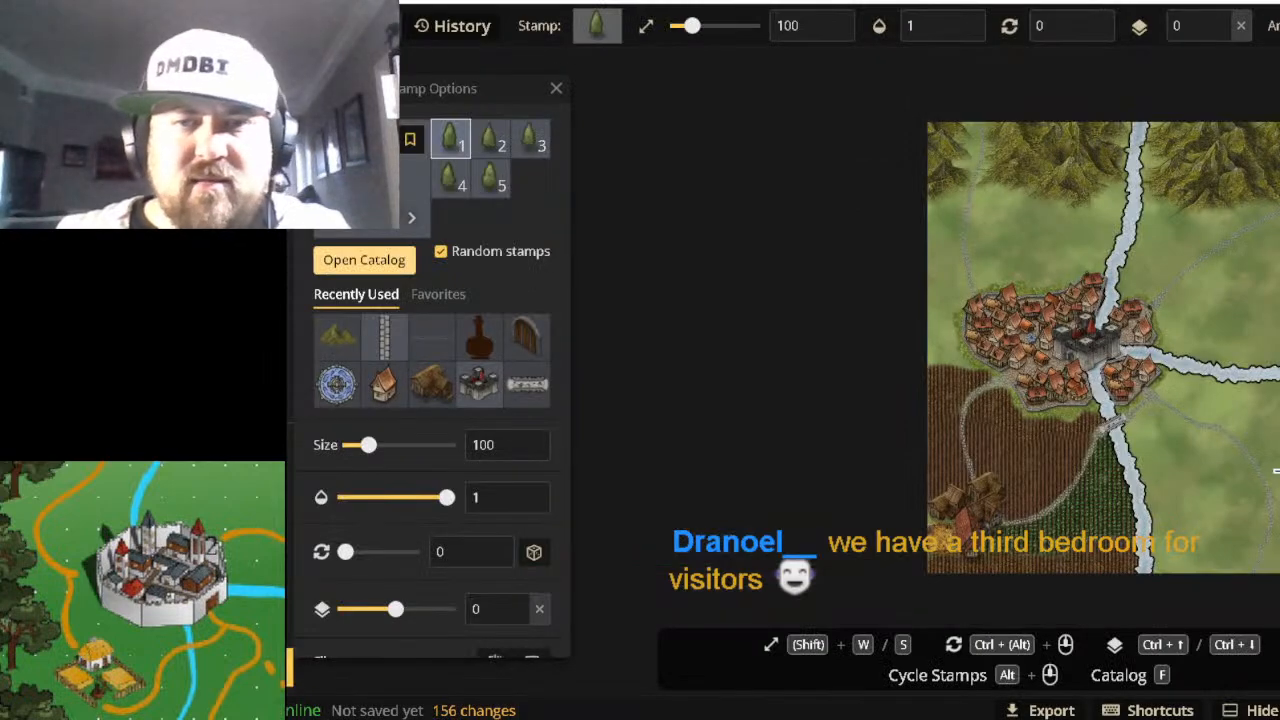
Try enlarging the tree stamp to 500, and reduce its size to 300.
{"action": "scroll", "coordinate": [1241, 484], "scroll_direction": "up", "scroll_amount": 5}
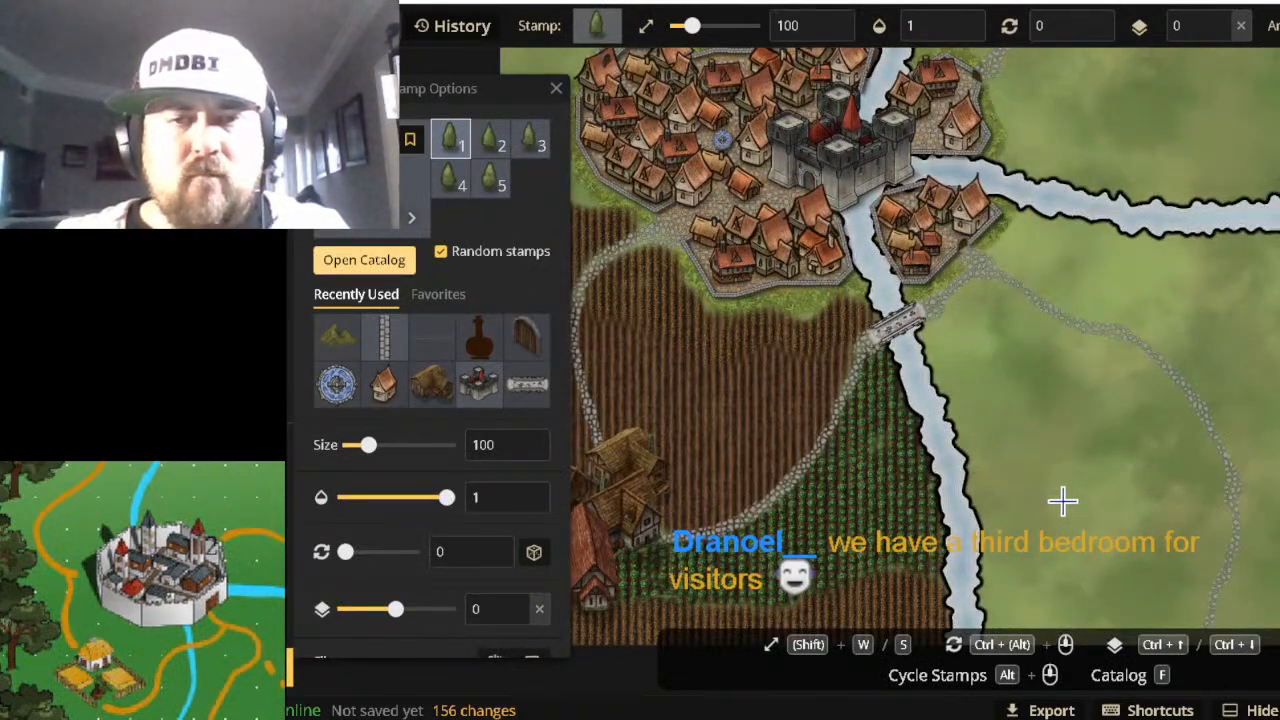
{"action": "key", "text": "w"}
{"action": "key", "text": "w"}
{"action": "key", "text": "w"}
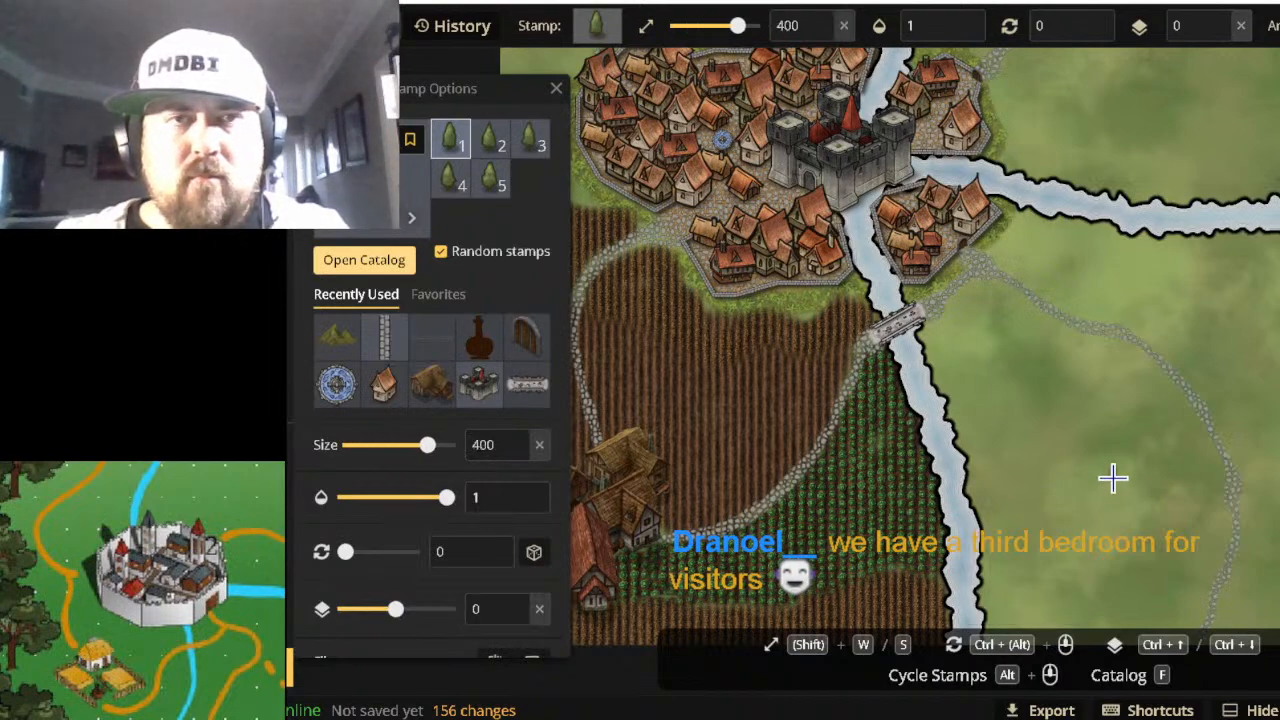
{"action": "key", "text": "w"}
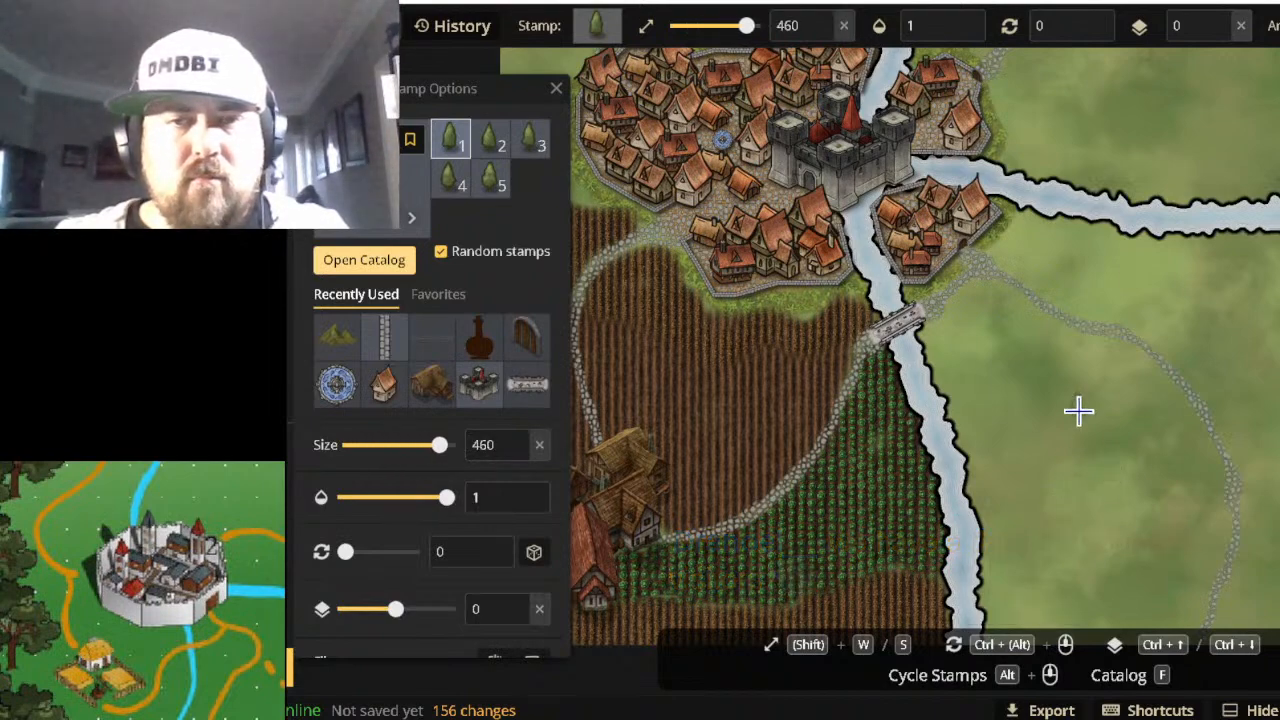
{"action": "scroll", "coordinate": [1070, 426], "scroll_direction": "down", "scroll_amount": 1}
{"action": "key", "text": "w"}
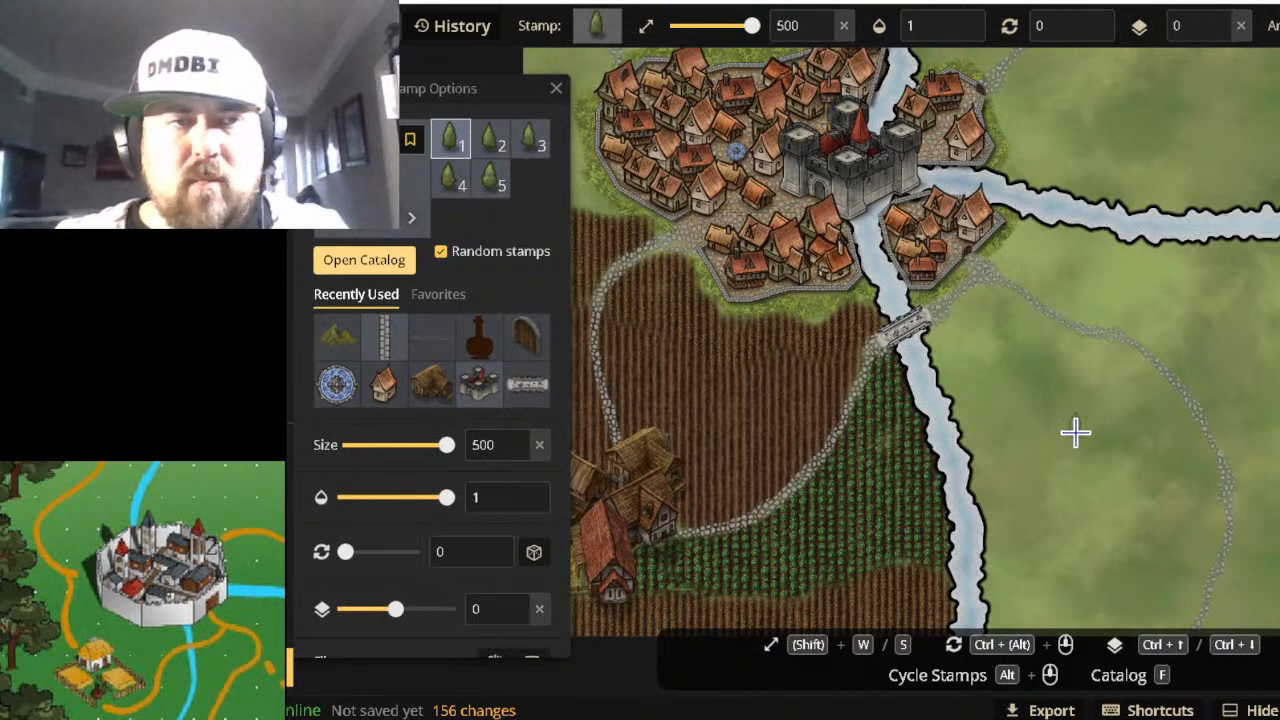
{"action": "key", "text": "s"}
{"action": "key", "text": "s"}
{"action": "key", "text": "s"}
{"action": "key", "text": "s"}
{"action": "key", "text": "s"}
{"action": "scroll", "coordinate": [1075, 432], "scroll_direction": "up", "scroll_amount": 1}
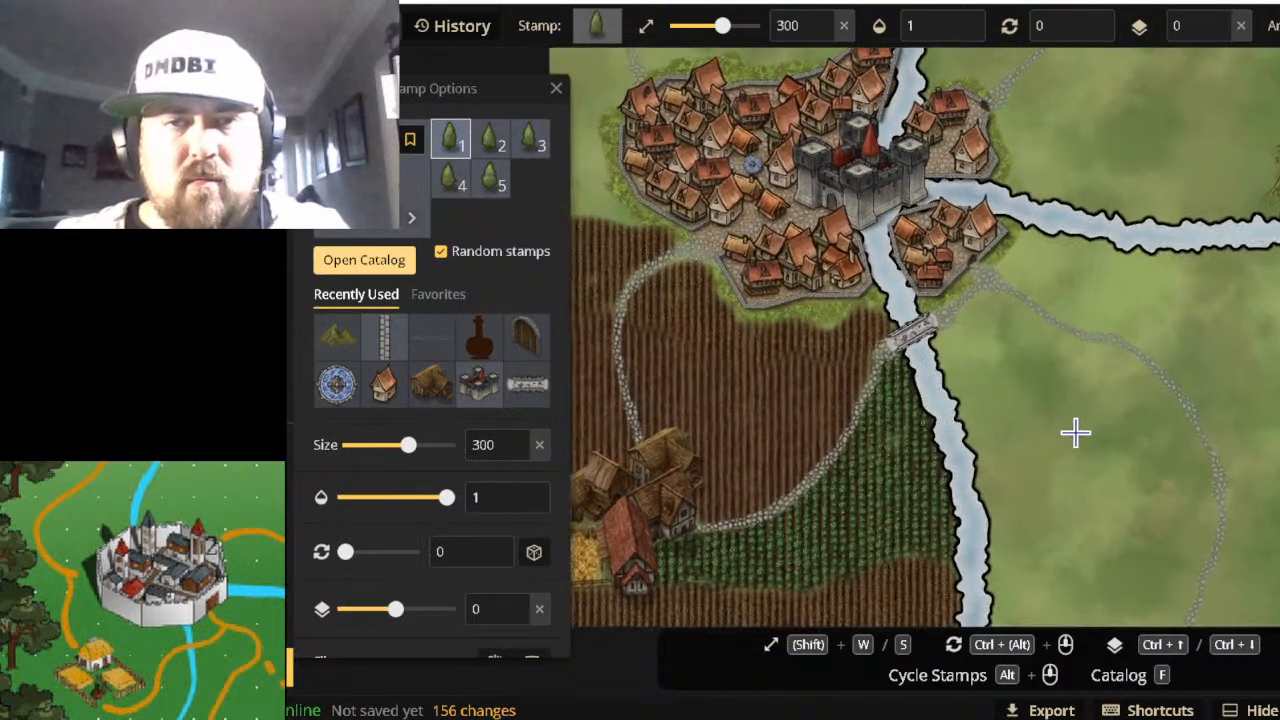
Compare larger and smaller tree stamp sizes on the grass east of the southern river, ending at size 140.
{"action": "scroll", "coordinate": [1075, 432], "scroll_direction": "up", "scroll_amount": 4}
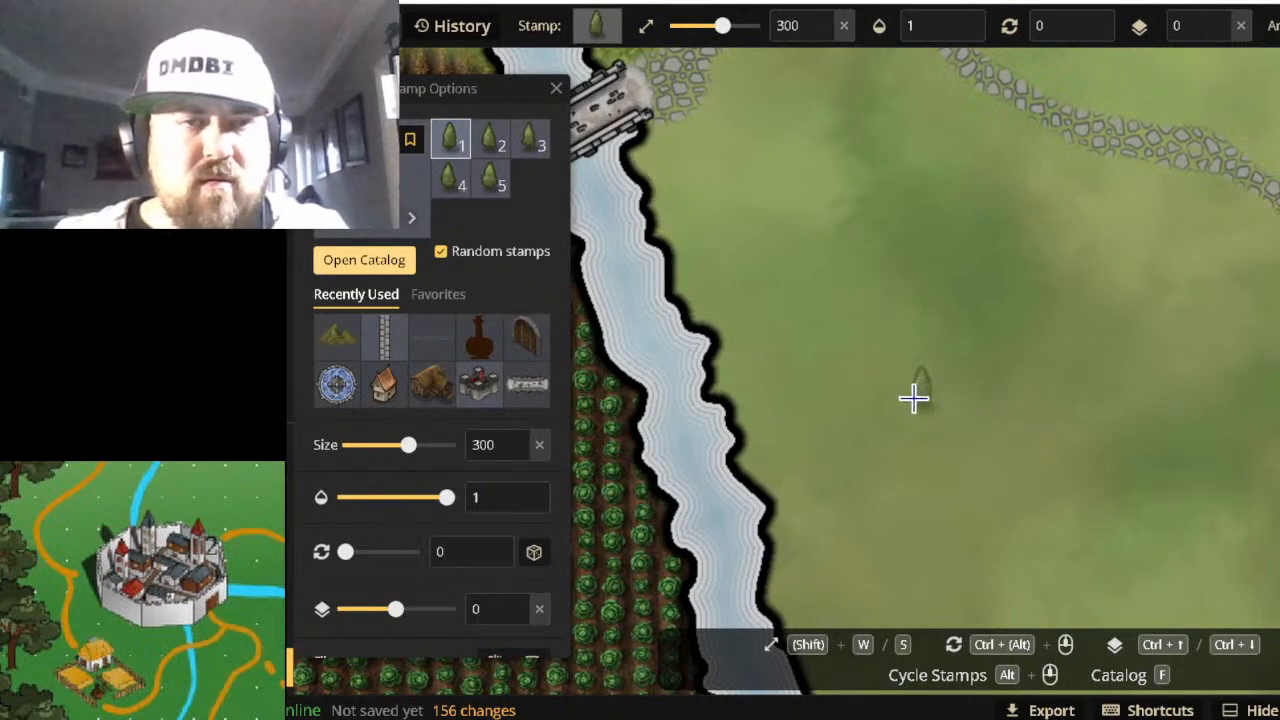
{"action": "key", "text": "w"}
{"action": "key", "text": "w"}
{"action": "key", "text": "w"}
{"action": "key", "text": "w"}
{"action": "key", "text": "w"}
{"action": "key", "text": "w"}
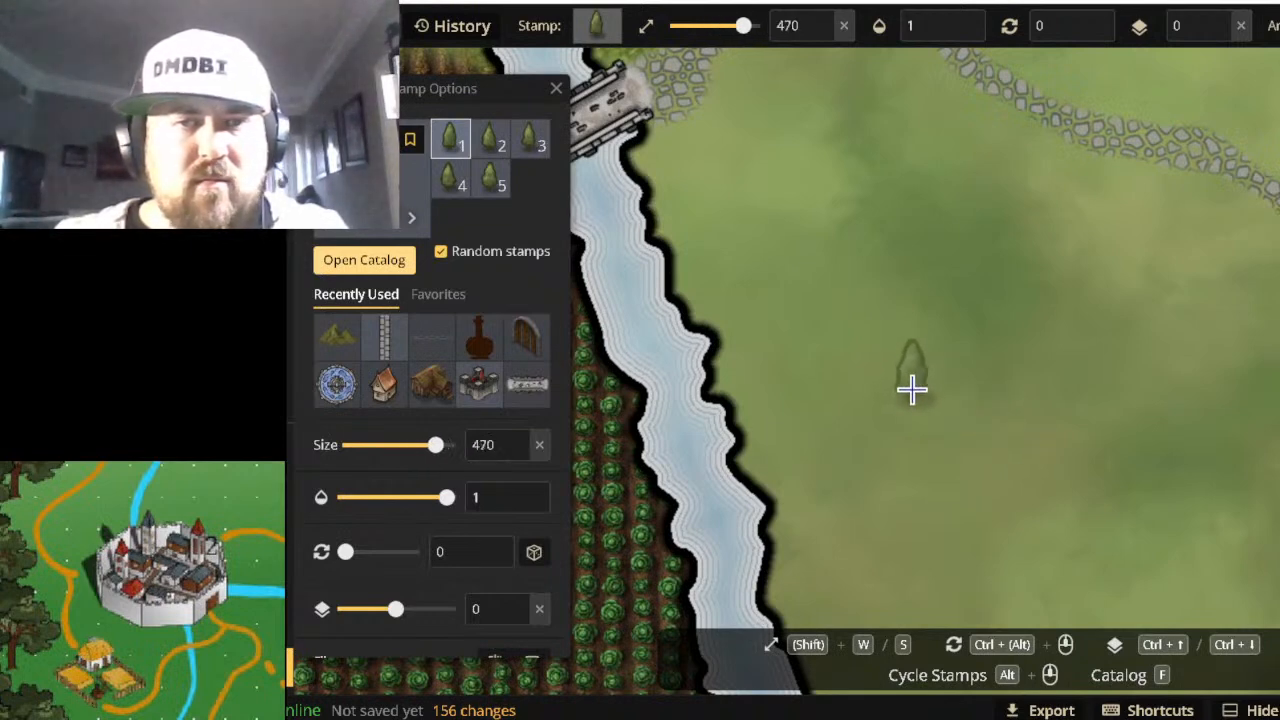
{"action": "key", "text": "s"}
{"action": "key", "text": "s"}
{"action": "key", "text": "s"}
{"action": "key", "text": "s"}
{"action": "key", "text": "s"}
{"action": "key", "text": "s"}
{"action": "key", "text": "s"}
{"action": "key", "text": "s"}
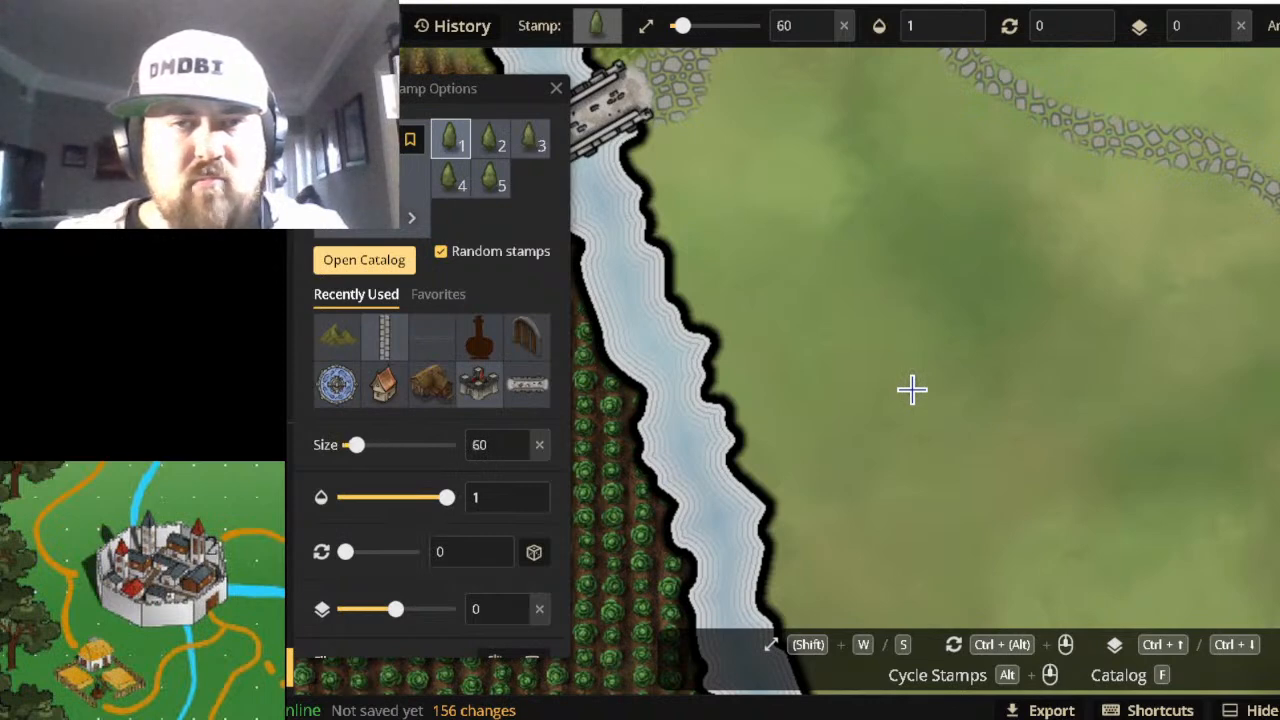
{"action": "key", "text": "s"}
{"action": "key", "text": "s"}
{"action": "key", "text": "w"}
{"action": "key", "text": "w"}
{"action": "key", "text": "w"}
{"action": "key", "text": "w"}
{"action": "key", "text": "w"}
{"action": "key", "text": "w"}
{"action": "key", "text": "w"}
{"action": "key", "text": "w"}
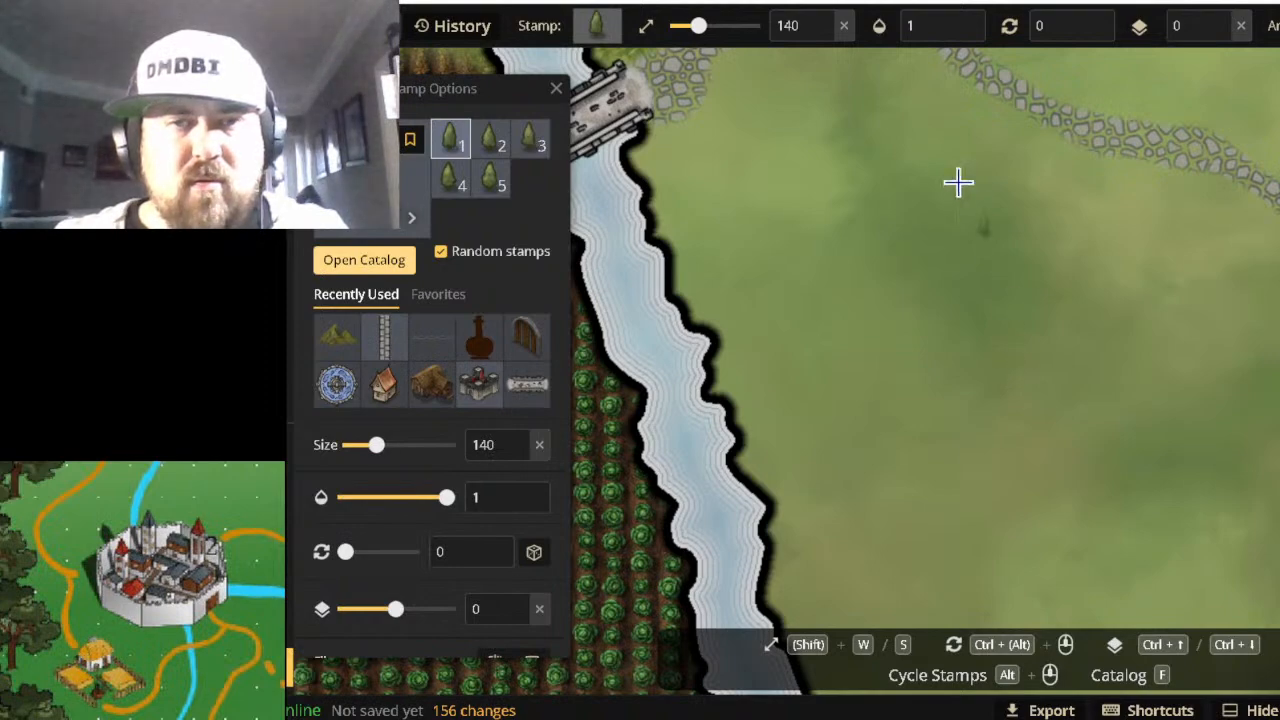
{"action": "scroll", "coordinate": [941, 183], "scroll_direction": "up", "scroll_amount": 3}
{"action": "scroll", "coordinate": [941, 183], "scroll_direction": "down", "scroll_amount": 3}
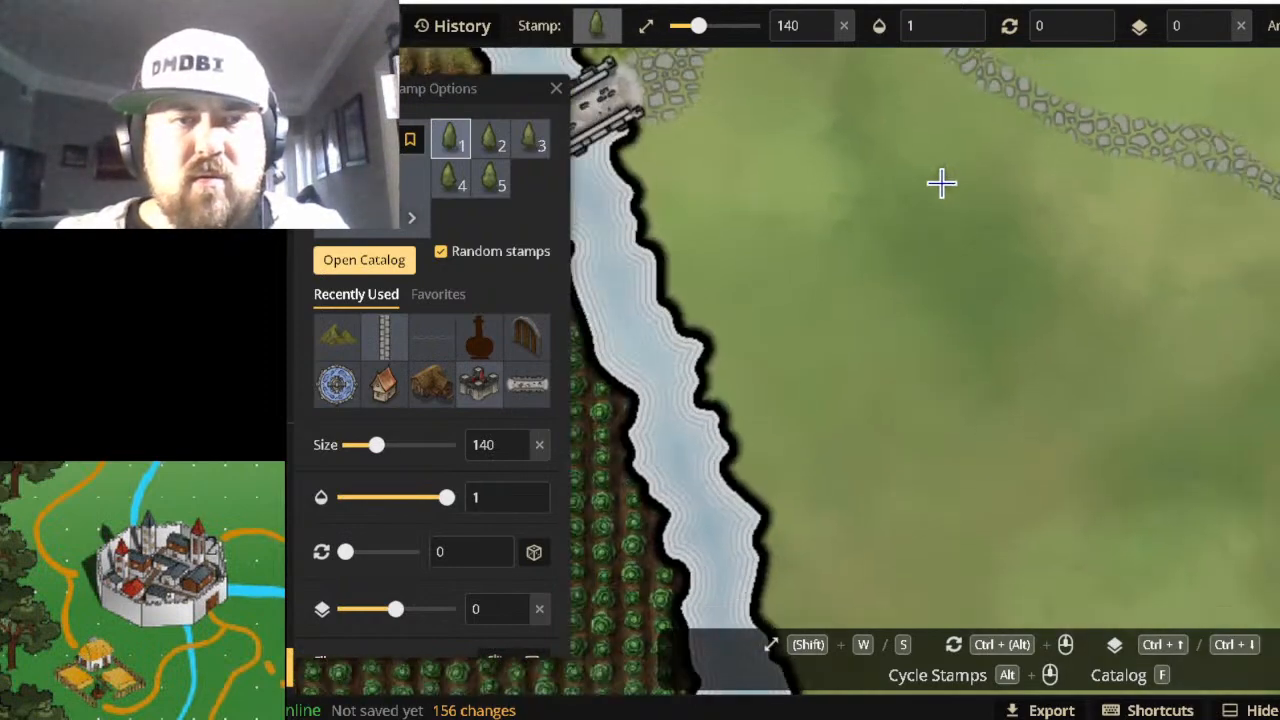
{"action": "scroll", "coordinate": [863, 406], "scroll_direction": "down", "scroll_amount": 3}
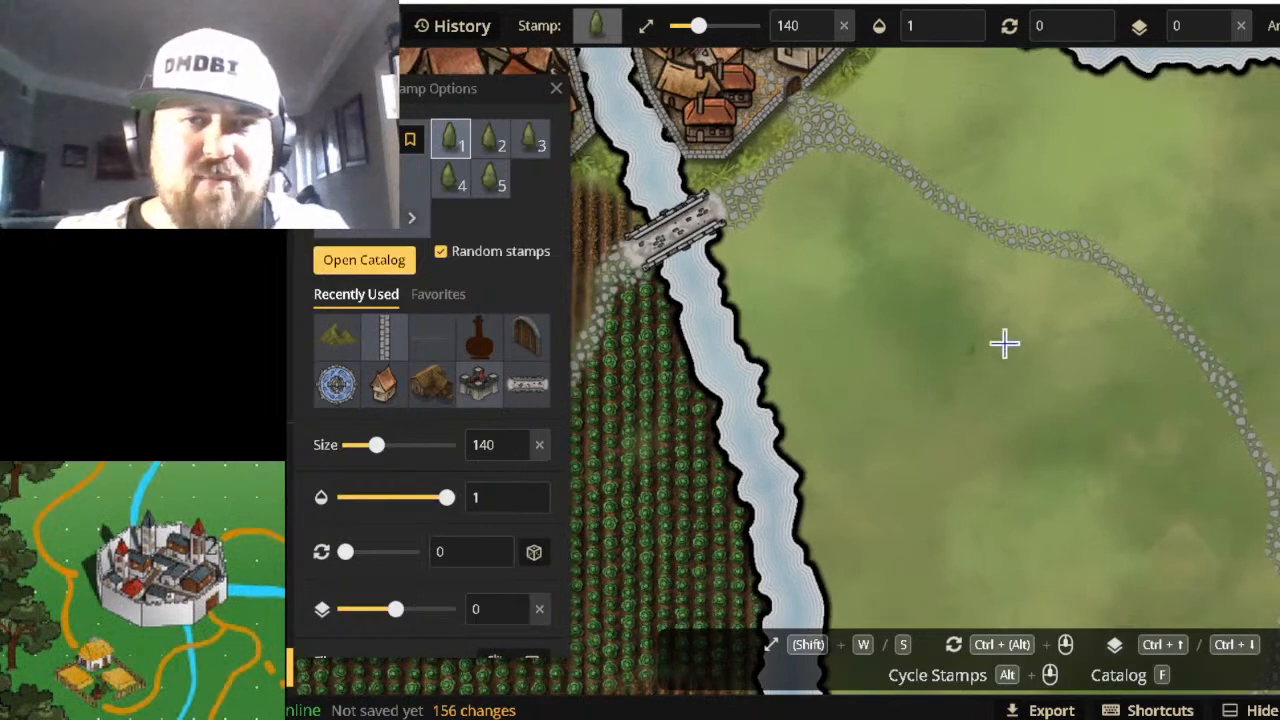
Try different rotation angles for the tree stamp and return the rotation to 0.
{"action": "key", "text": "alt+Left"}
{"action": "left_click", "coordinate": [1185, 88]}
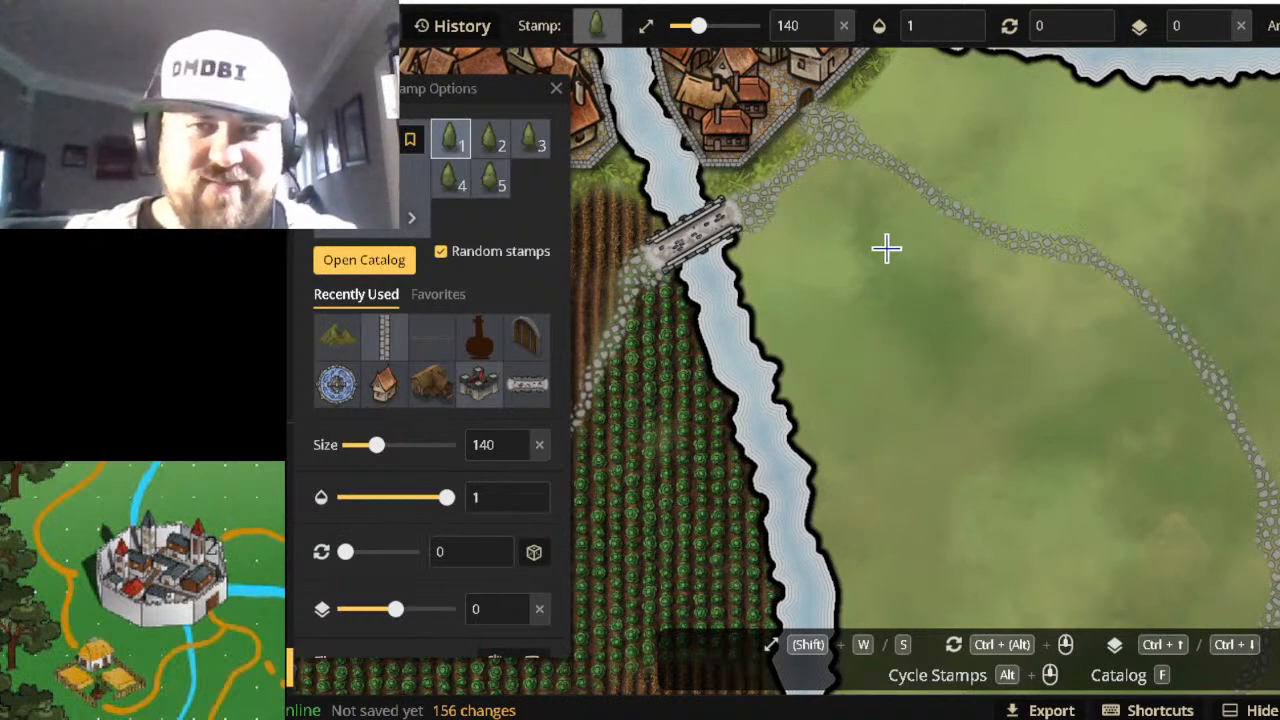
{"action": "scroll", "coordinate": [826, 309], "scroll_direction": "up", "scroll_amount": 7, "text": "ctrl"}
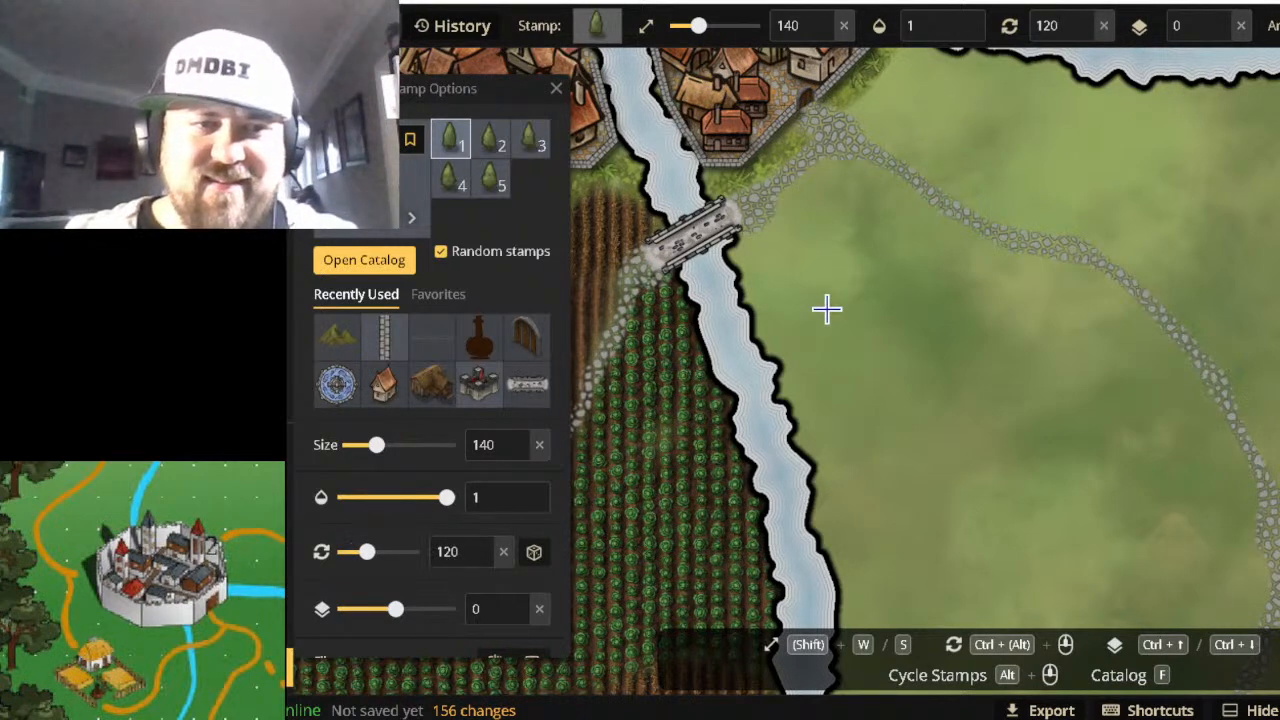
{"action": "scroll", "coordinate": [826, 309], "scroll_direction": "down", "scroll_amount": 13, "text": "ctrl"}
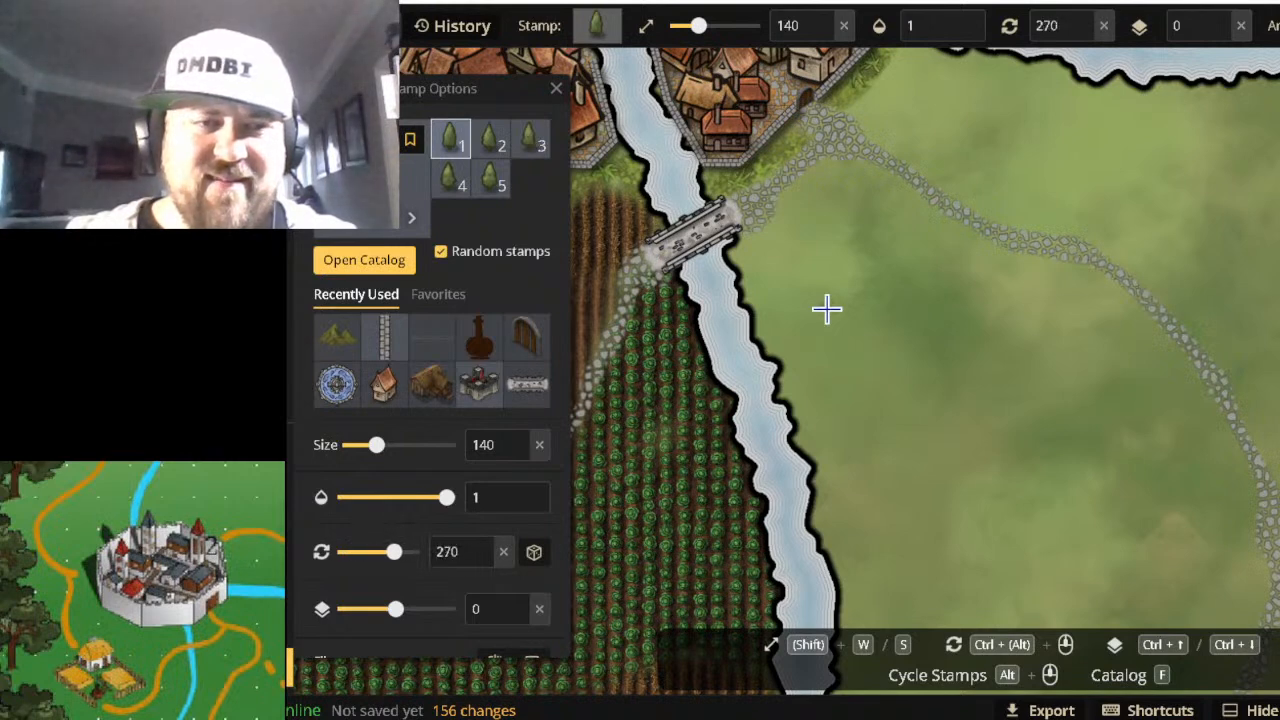
{"action": "scroll", "coordinate": [826, 309], "scroll_direction": "up", "scroll_amount": 4, "text": "ctrl"}
{"action": "scroll", "coordinate": [827, 310], "scroll_direction": "up", "scroll_amount": 1}
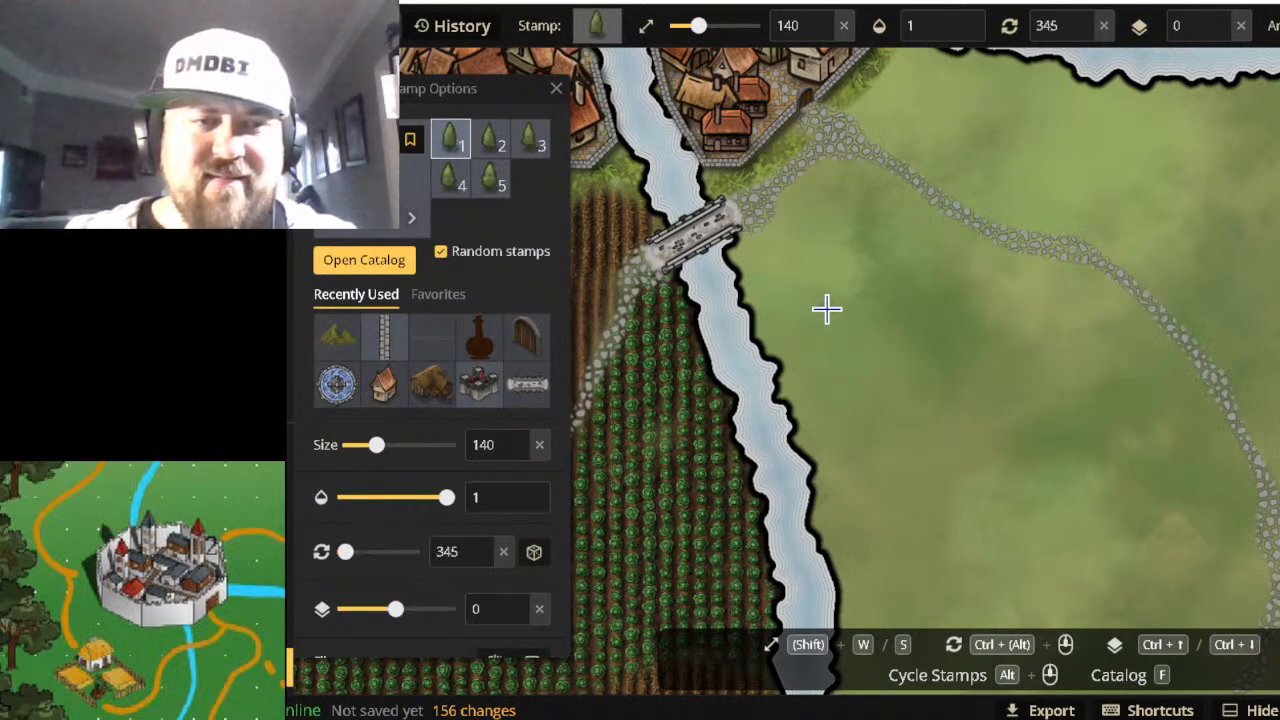
{"action": "scroll", "coordinate": [827, 310], "scroll_direction": "down", "scroll_amount": 1}
{"action": "scroll", "coordinate": [827, 310], "scroll_direction": "up", "scroll_amount": 1}
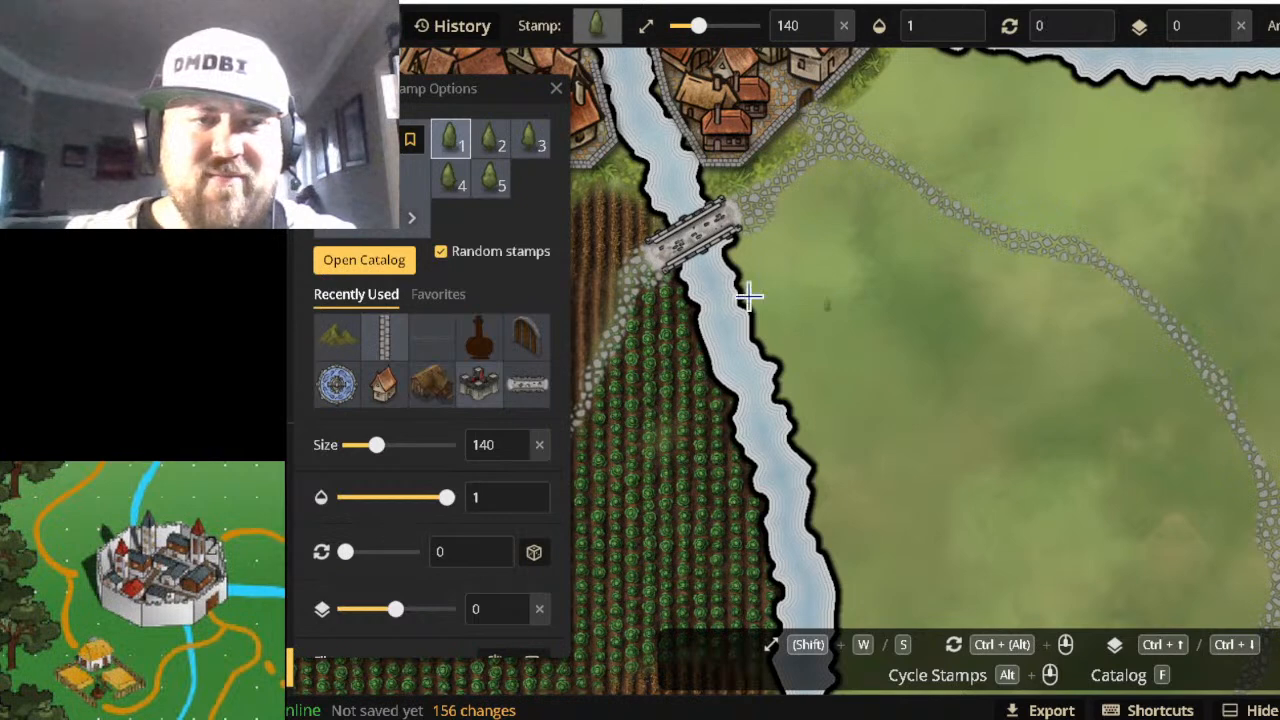
Set the tree stamp size to 500 and try stamping a tree on the map's eastern side.
{"action": "left_click_drag", "start_coordinate": [380, 448], "coordinate": [462, 460]}
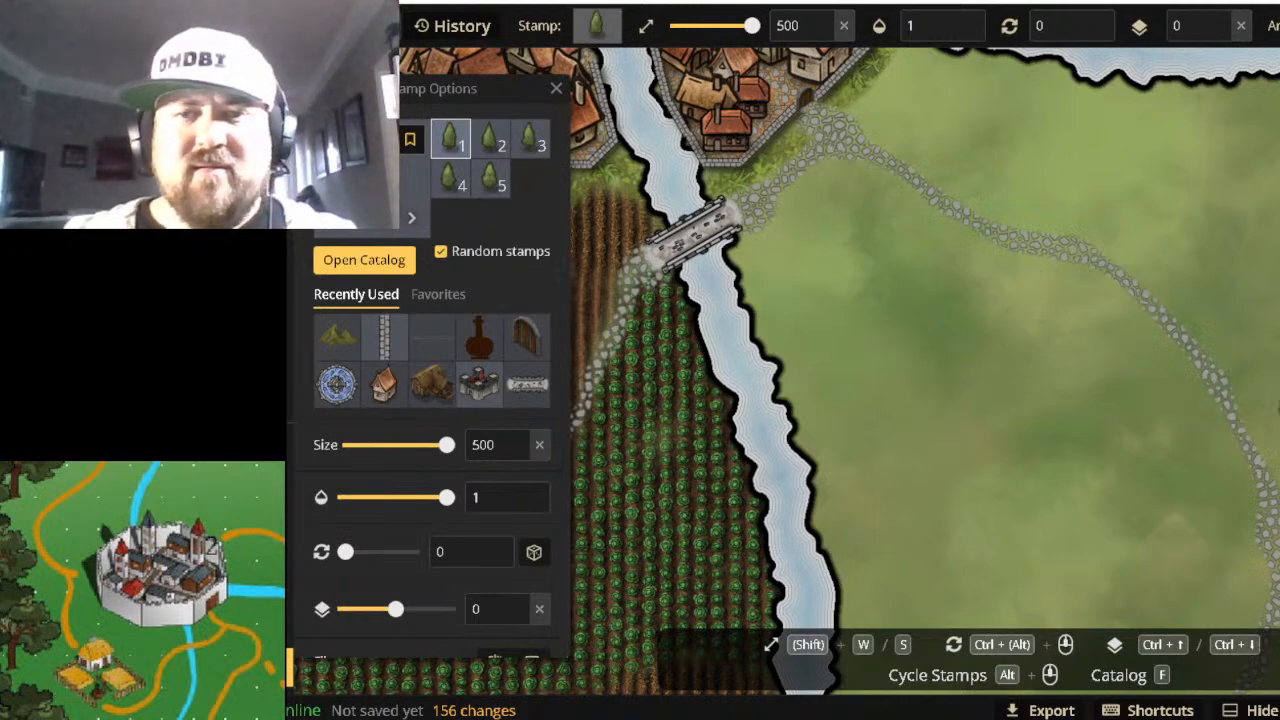
{"action": "scroll", "coordinate": [1265, 378], "scroll_direction": "down", "scroll_amount": 5}
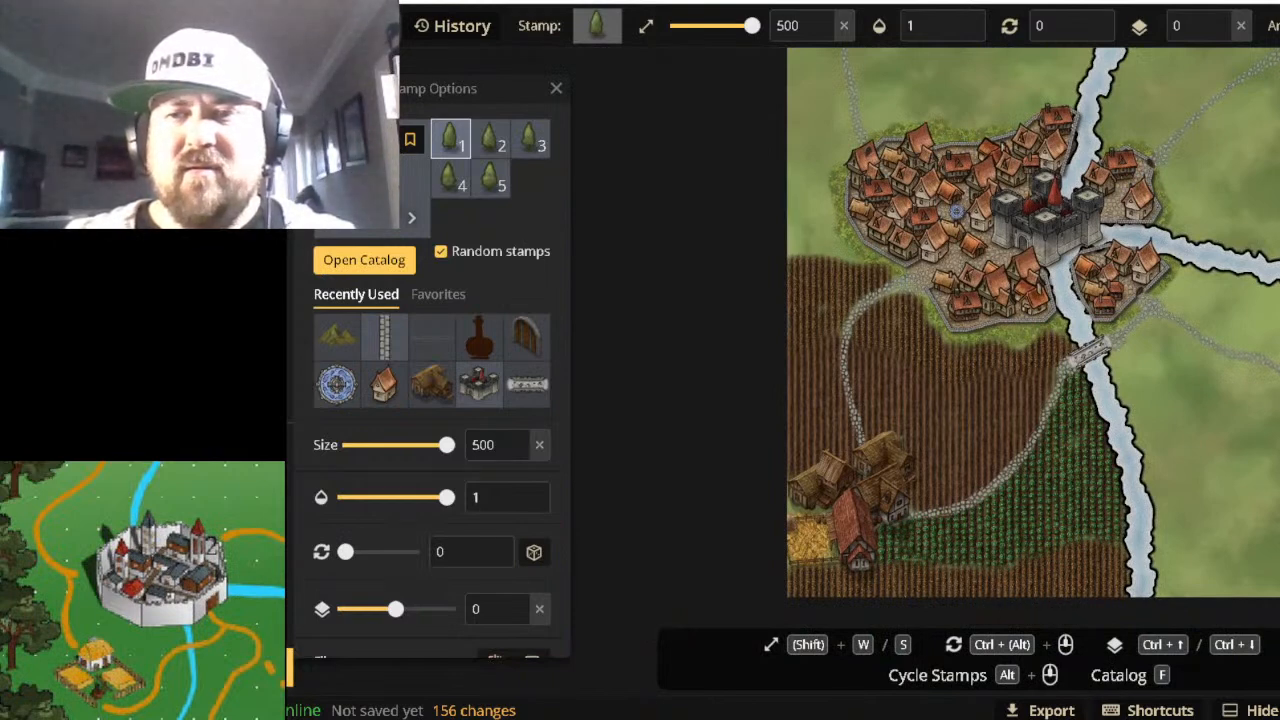
{"action": "left_click", "coordinate": [1275, 370]}
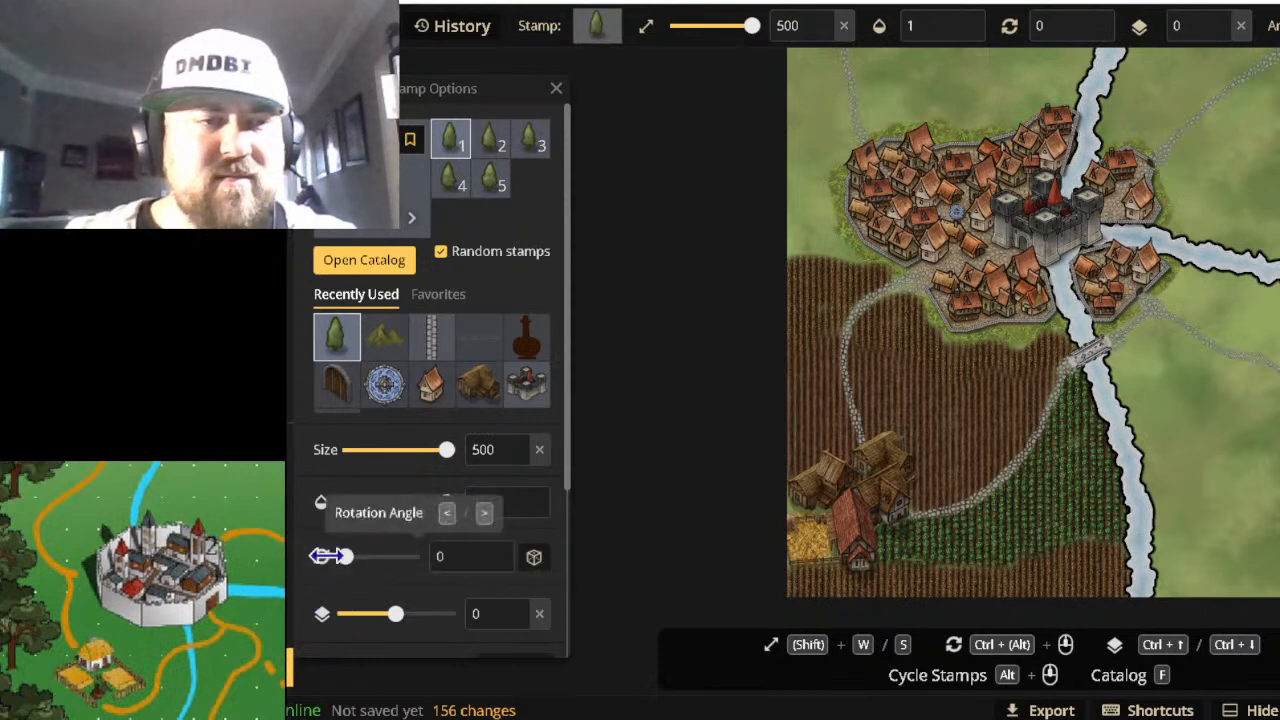
Review the stamp's shadow choices without changing them, and set the placement density to 58 in the advanced settings.
{"action": "scroll", "coordinate": [357, 566], "scroll_direction": "down", "scroll_amount": 3}
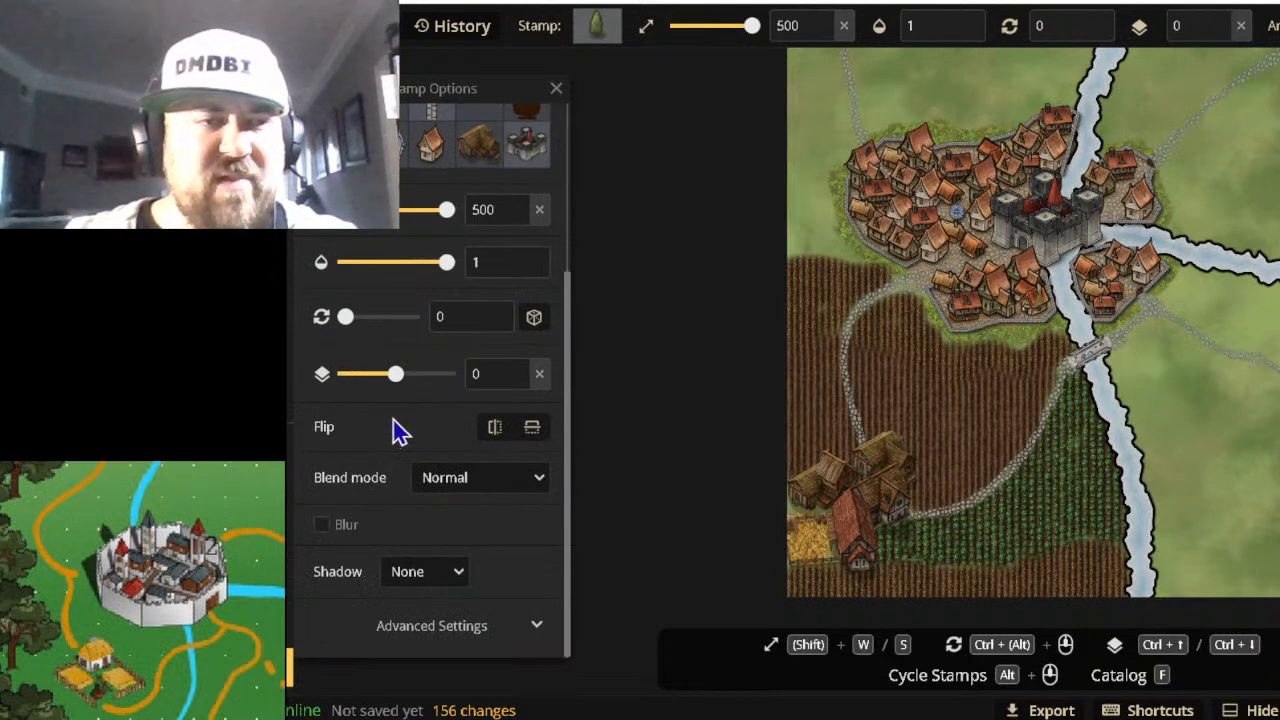
{"action": "left_click", "coordinate": [430, 572]}
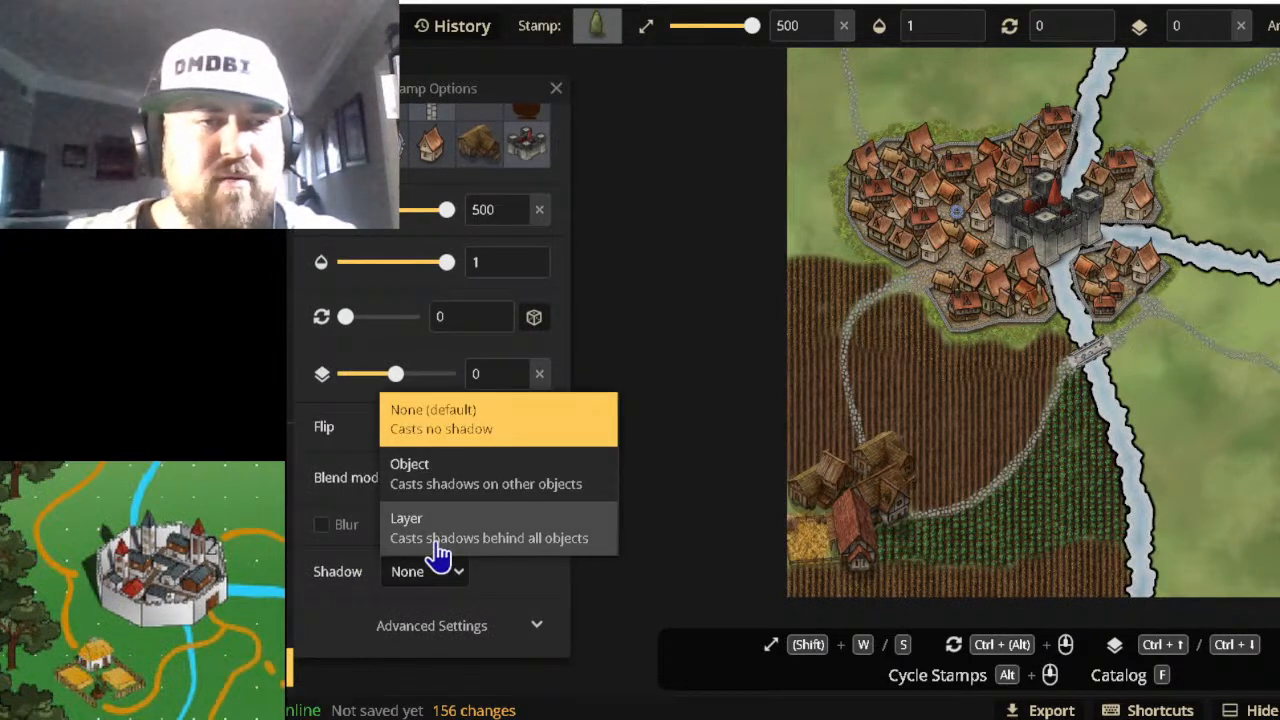
{"action": "left_click", "coordinate": [512, 588]}
{"action": "left_click", "coordinate": [471, 630]}
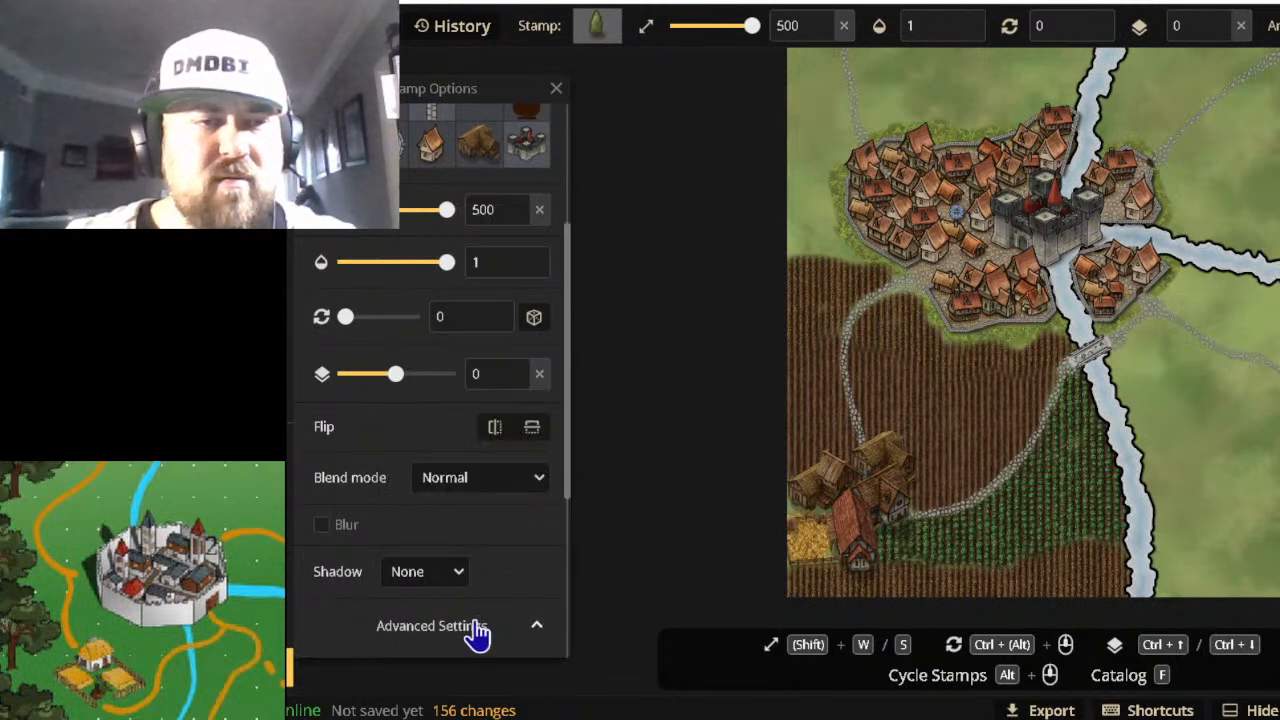
{"action": "scroll", "coordinate": [503, 592], "scroll_direction": "down", "scroll_amount": 3}
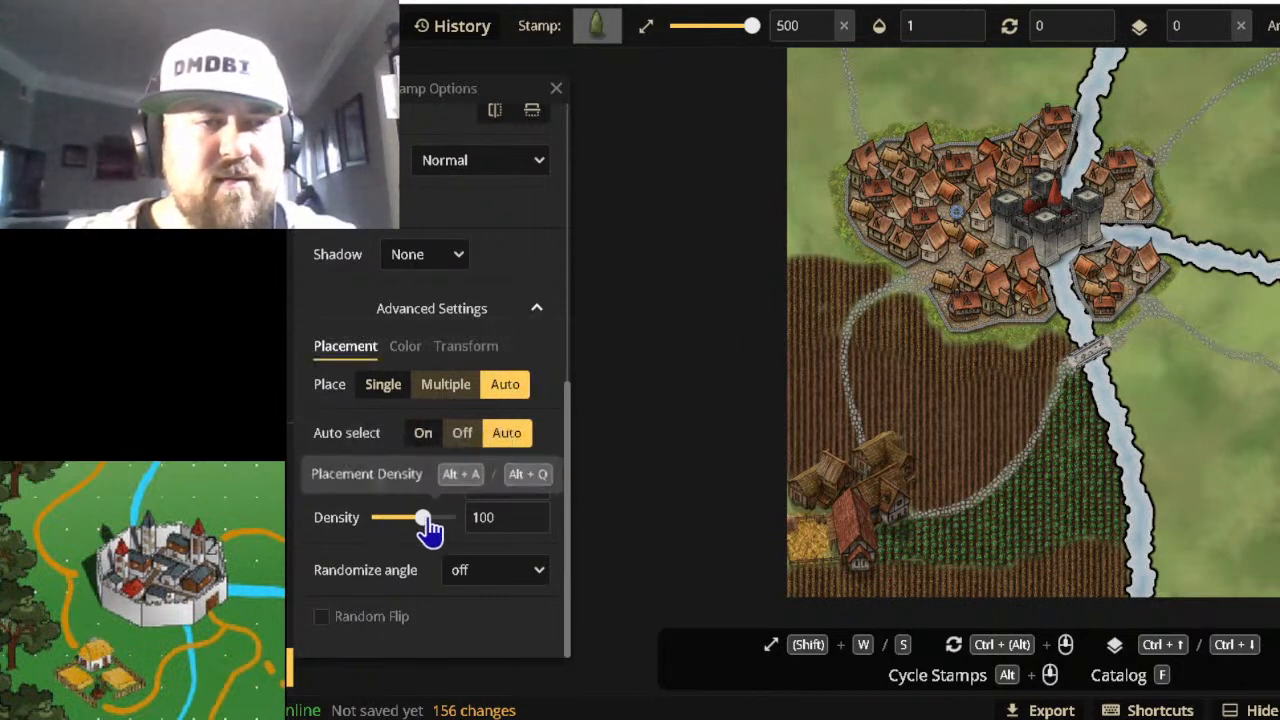
{"action": "left_click_drag", "start_coordinate": [426, 526], "coordinate": [409, 533]}
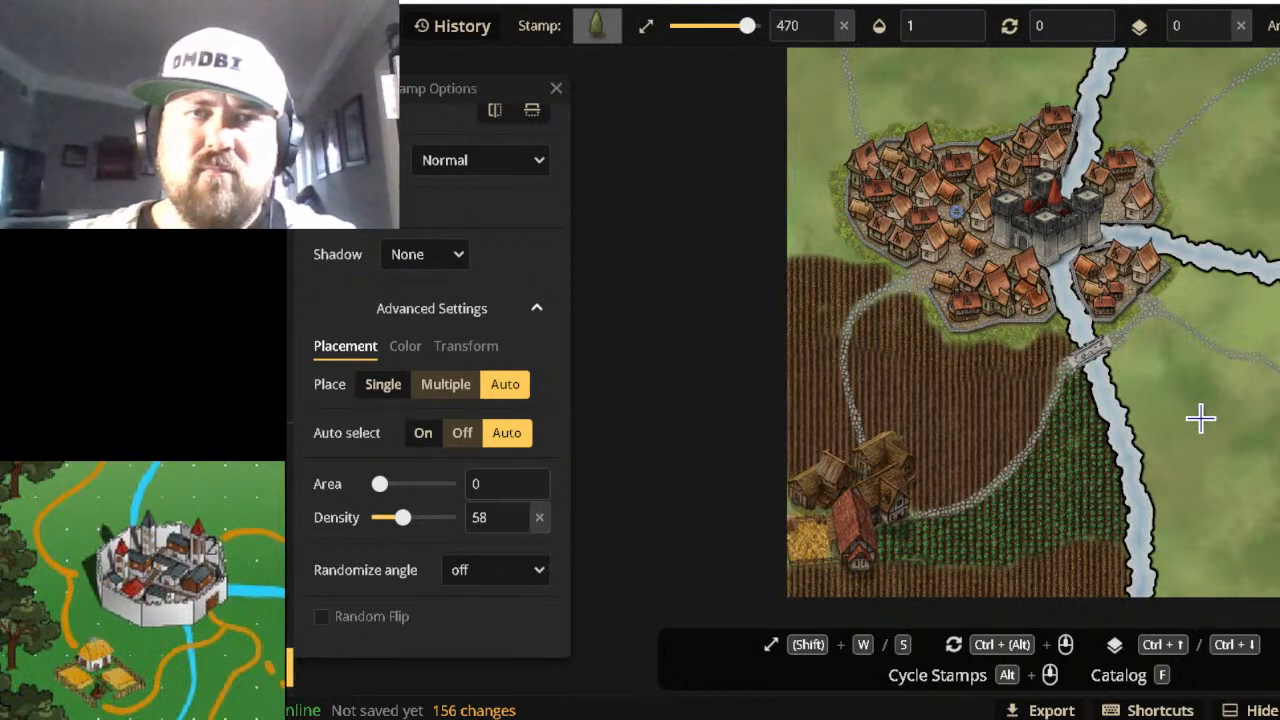
Stamp a line of random green trees on the grass east of the curving southeastern road.
{"action": "scroll", "coordinate": [1169, 372], "scroll_direction": "up", "scroll_amount": 5}
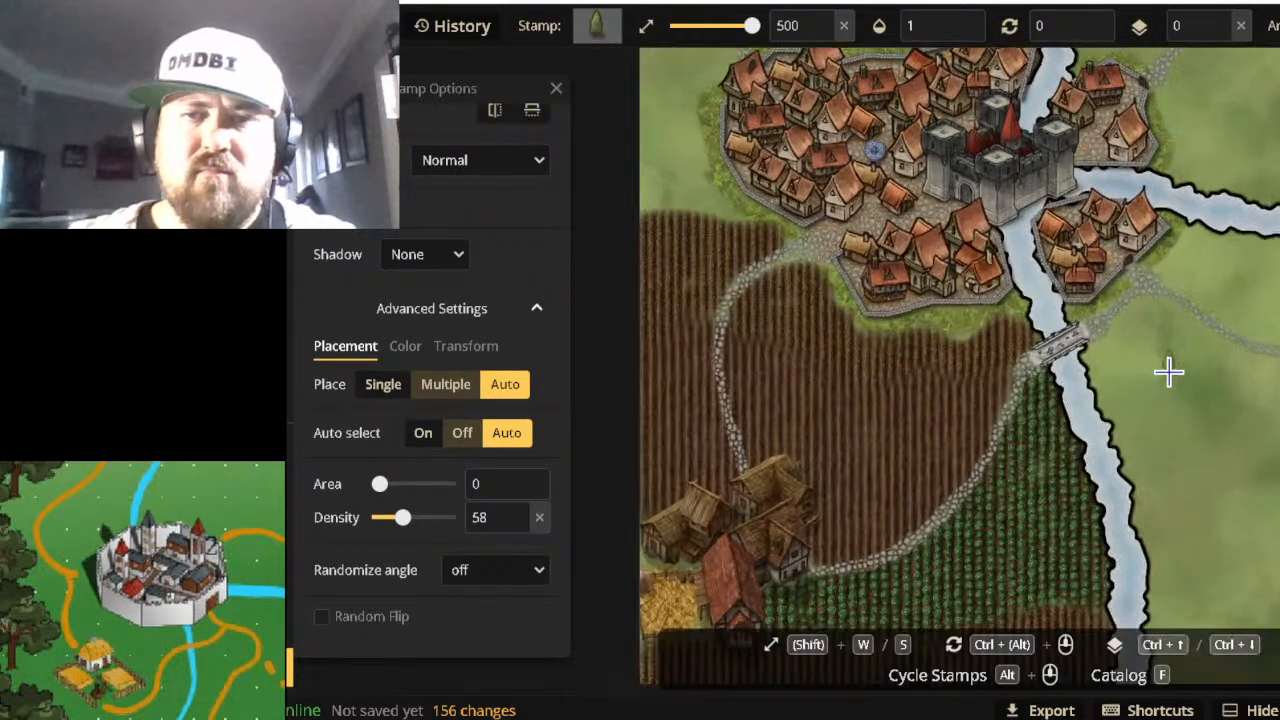
{"action": "scroll", "coordinate": [1169, 372], "scroll_direction": "down", "scroll_amount": 3}
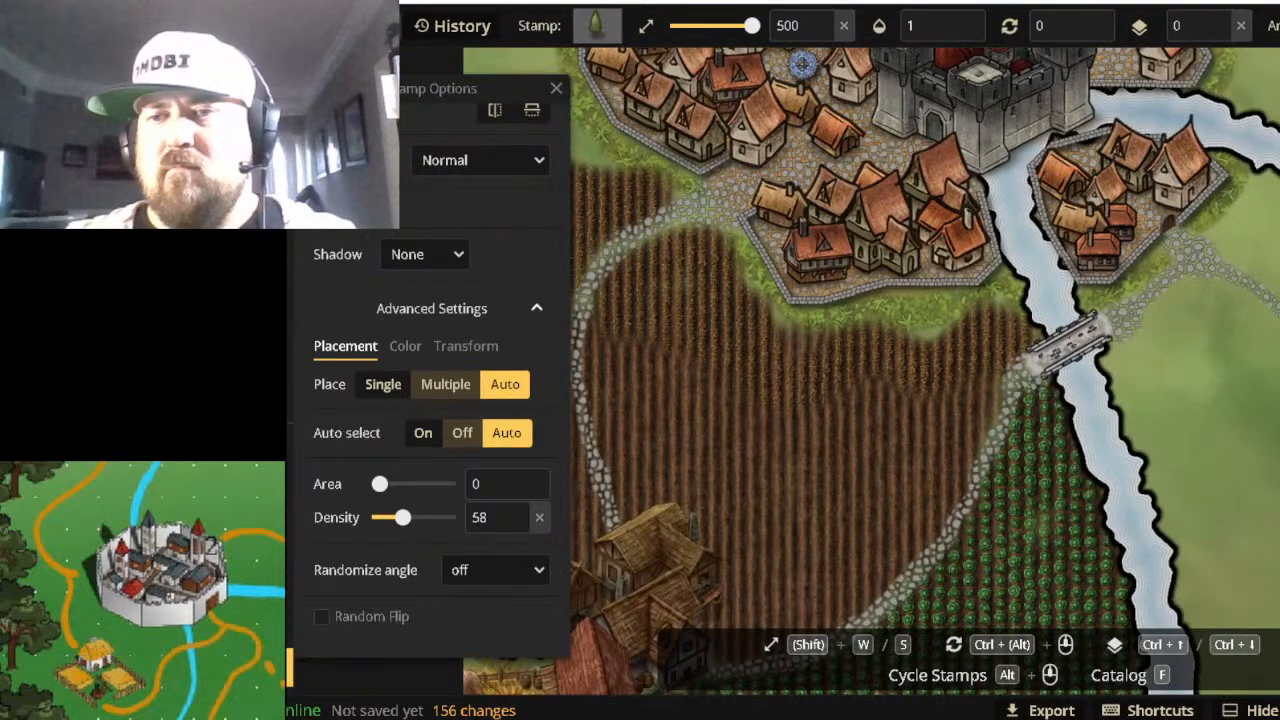
{"action": "scroll", "coordinate": [1270, 520], "scroll_direction": "down", "scroll_amount": 3}
{"action": "left_click_drag", "start_coordinate": [1270, 520], "coordinate": [1250, 383]}
{"action": "key", "text": "alt+Left"}
{"action": "left_click", "coordinate": [1180, 86]}
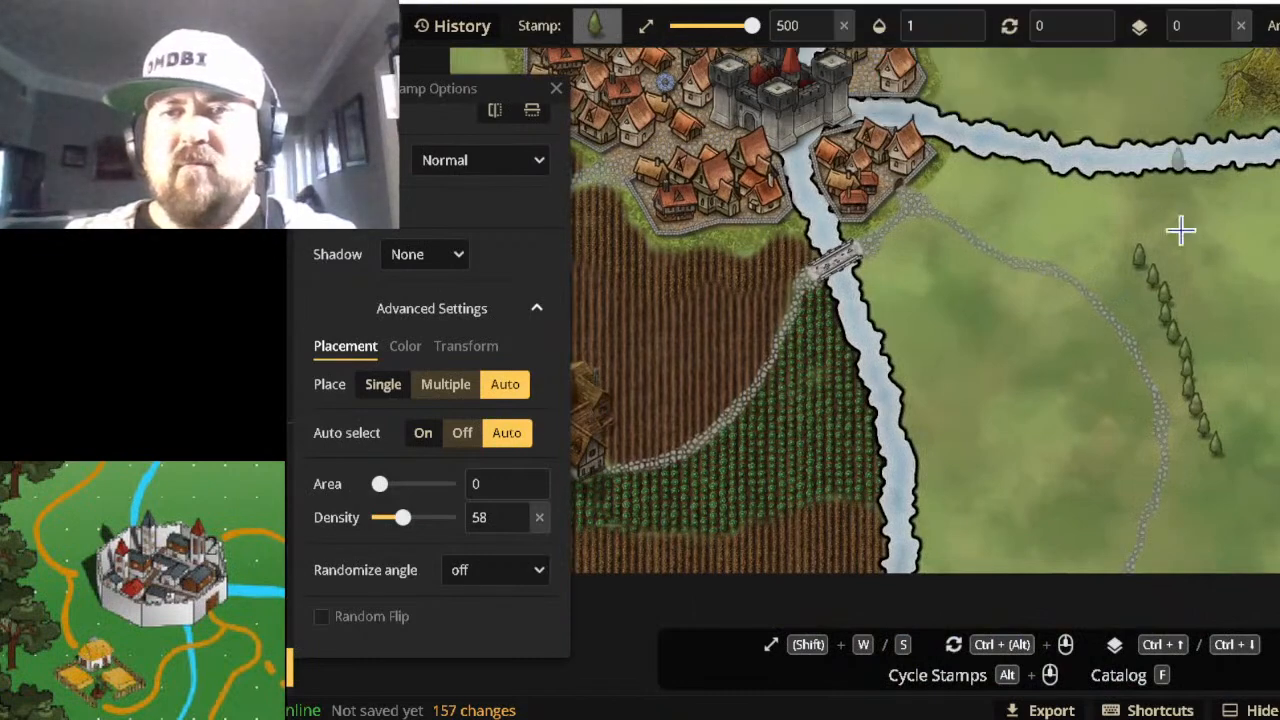
Stamp two trees and a row of trees along the eastern river's south bank, and add one near the map's southern edge.
{"action": "left_click", "coordinate": [1066, 192]}
{"action": "left_click", "coordinate": [1080, 201]}
{"action": "left_click_drag", "start_coordinate": [1164, 196], "coordinate": [1275, 212]}
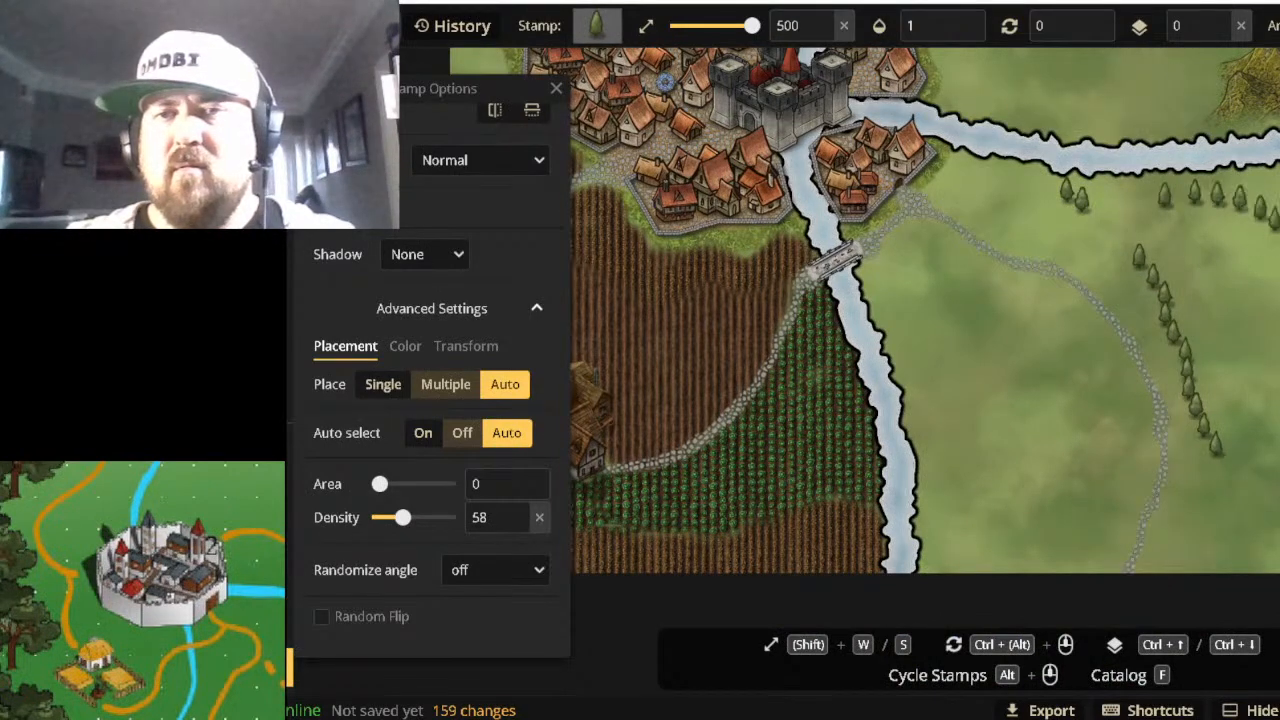
{"action": "left_click", "coordinate": [1252, 543]}
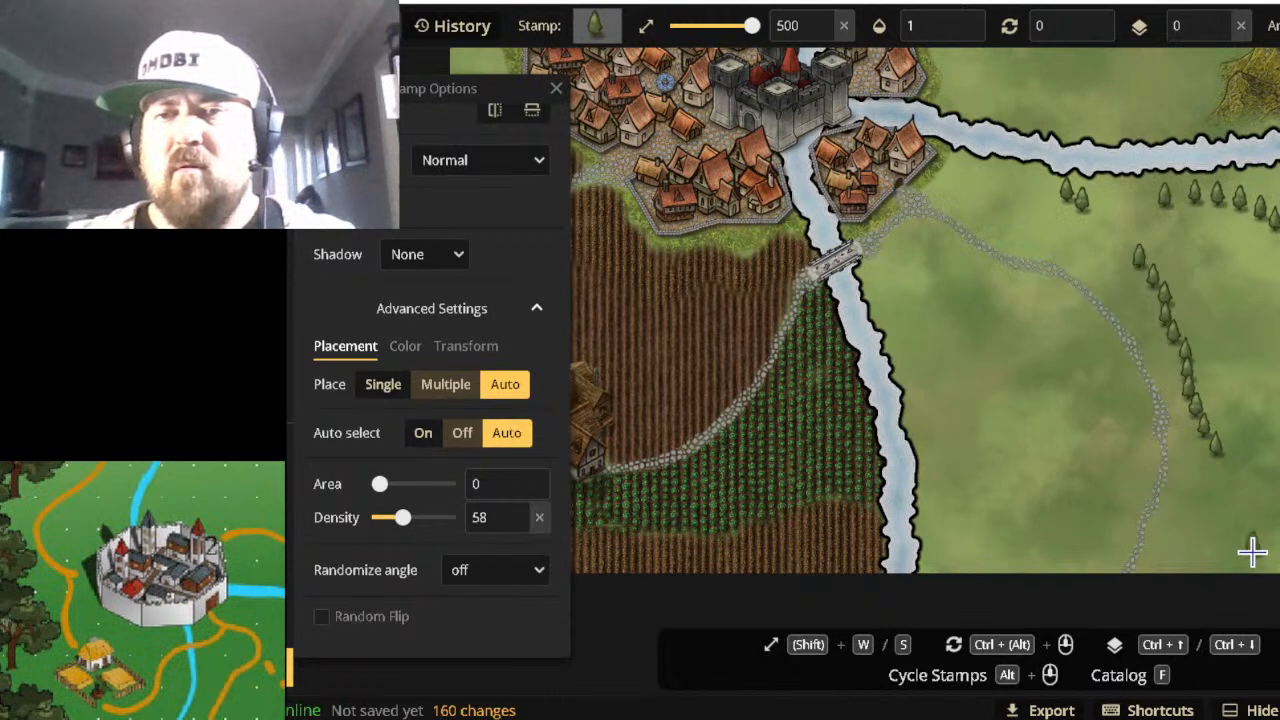
Fill the grass east of the curving road with more rows of random green trees, adding single trees near the map's southern edge.
{"action": "mouse_move", "coordinate": [1268, 362]}
{"action": "left_mouse_down"}
{"action": "mouse_move", "coordinate": [1249, 366]}
{"action": "mouse_move", "coordinate": [1266, 314]}
{"action": "left_mouse_up"}
{"action": "mouse_move", "coordinate": [1262, 250]}
{"action": "left_mouse_down"}
{"action": "mouse_move", "coordinate": [1126, 224]}
{"action": "mouse_move", "coordinate": [1070, 239]}
{"action": "mouse_move", "coordinate": [1002, 229]}
{"action": "mouse_move", "coordinate": [952, 203]}
{"action": "mouse_move", "coordinate": [985, 181]}
{"action": "mouse_move", "coordinate": [1062, 212]}
{"action": "mouse_move", "coordinate": [1129, 302]}
{"action": "mouse_move", "coordinate": [1190, 326]}
{"action": "mouse_move", "coordinate": [1189, 283]}
{"action": "mouse_move", "coordinate": [1240, 402]}
{"action": "mouse_move", "coordinate": [1269, 432]}
{"action": "mouse_move", "coordinate": [1278, 371]}
{"action": "mouse_move", "coordinate": [1264, 437]}
{"action": "mouse_move", "coordinate": [1194, 532]}
{"action": "mouse_move", "coordinate": [1200, 562]}
{"action": "mouse_move", "coordinate": [1279, 470]}
{"action": "left_mouse_up"}
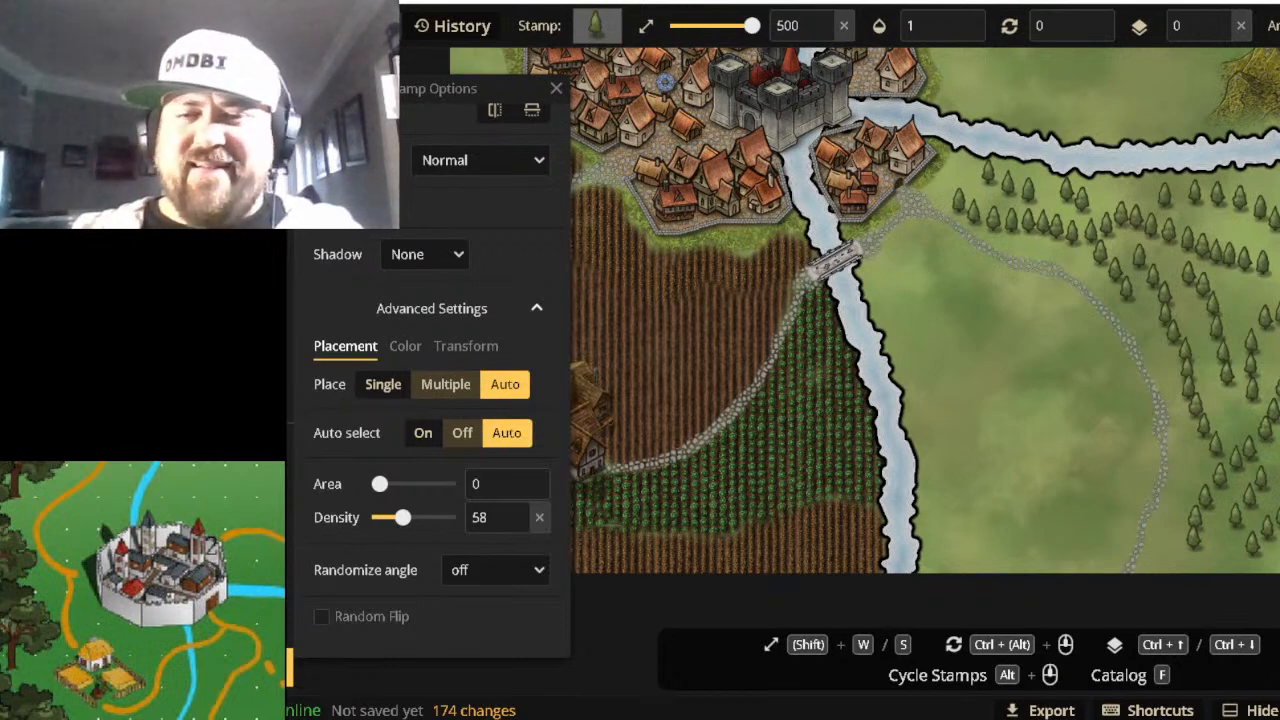
{"action": "left_click", "coordinate": [1220, 577]}
{"action": "left_click", "coordinate": [1173, 564]}
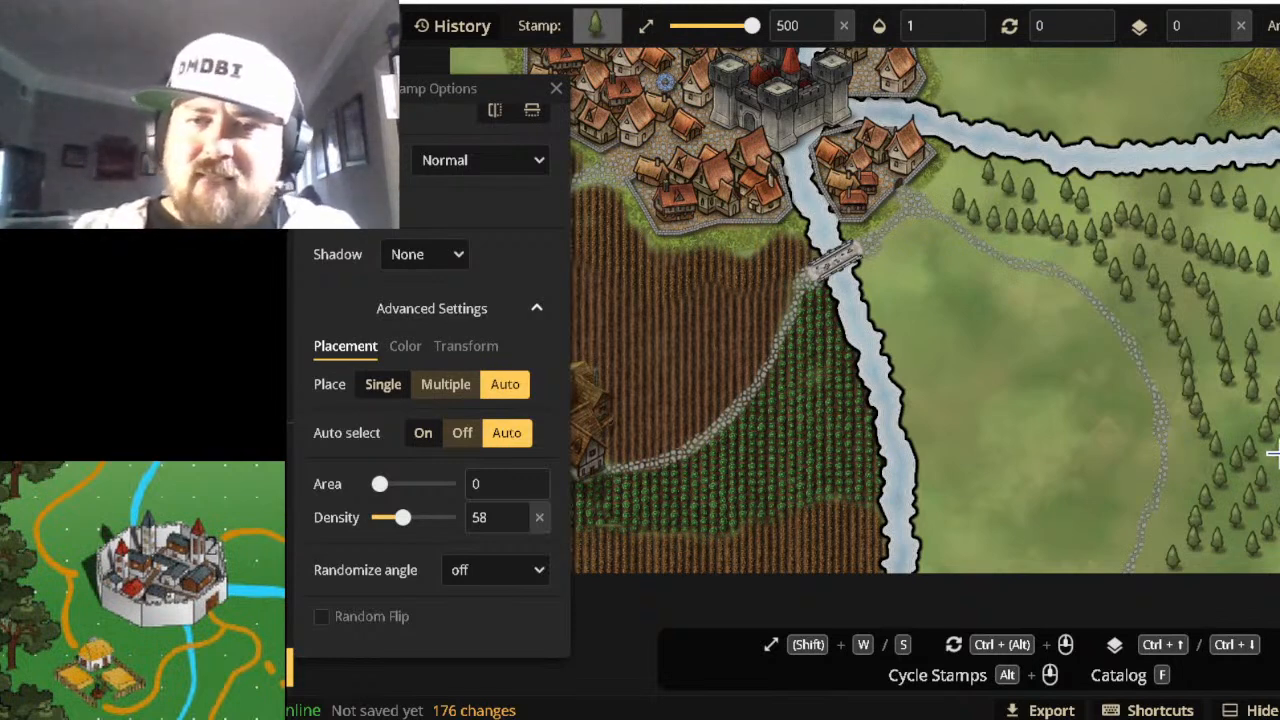
{"action": "left_click", "coordinate": [1145, 540]}
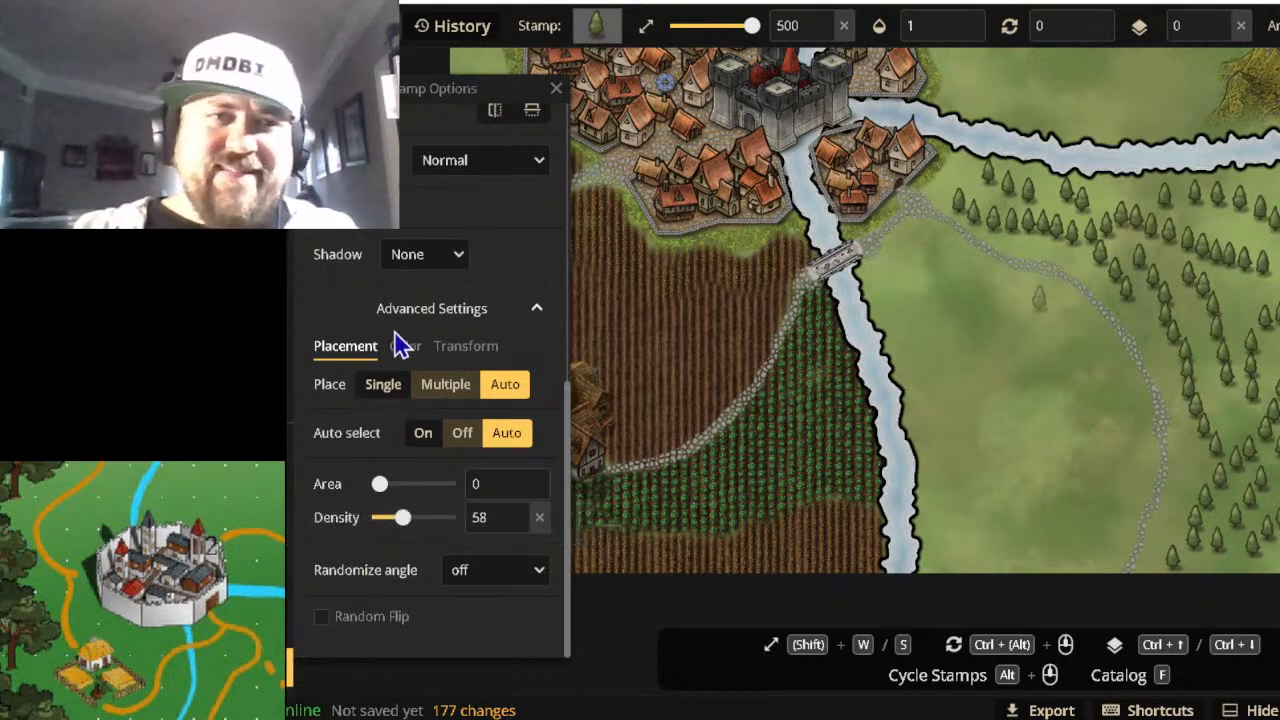
Choose the olive-brown variant of the tree stamp from the catalog and scatter single trees through the forest's eastern side.
{"action": "scroll", "coordinate": [410, 330], "scroll_direction": "up", "scroll_amount": 5}
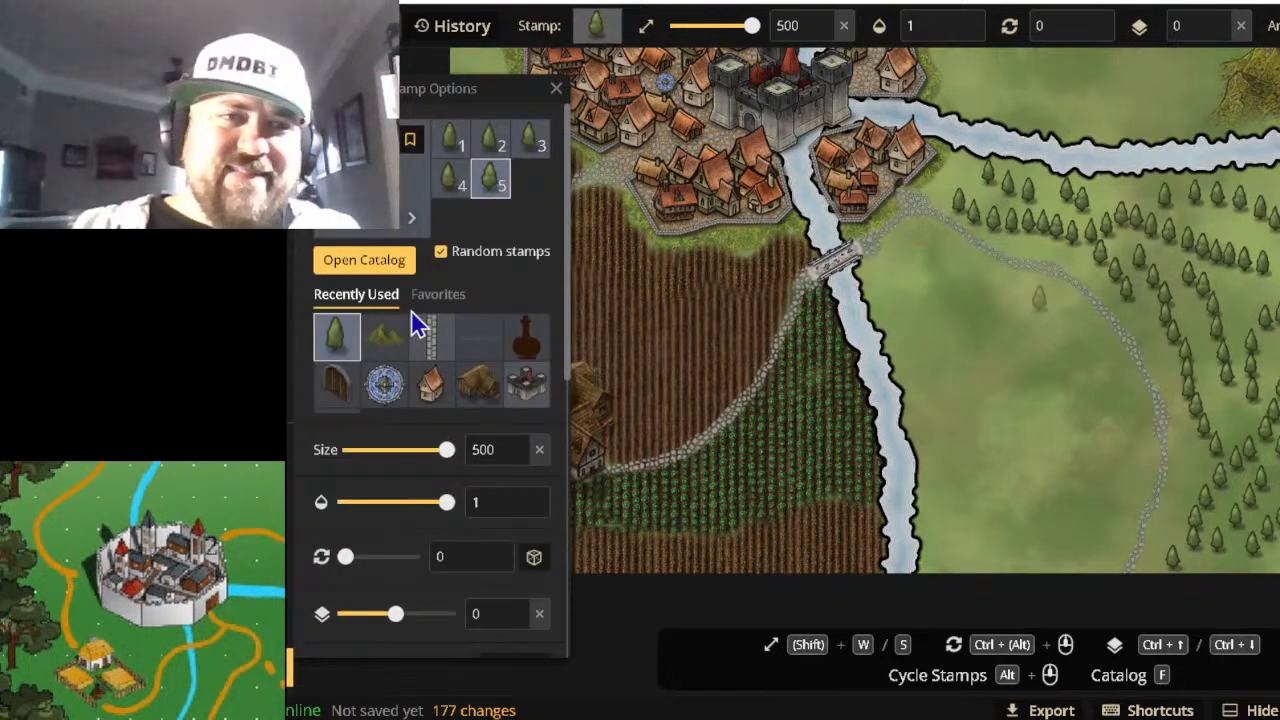
{"action": "left_click", "coordinate": [368, 264]}
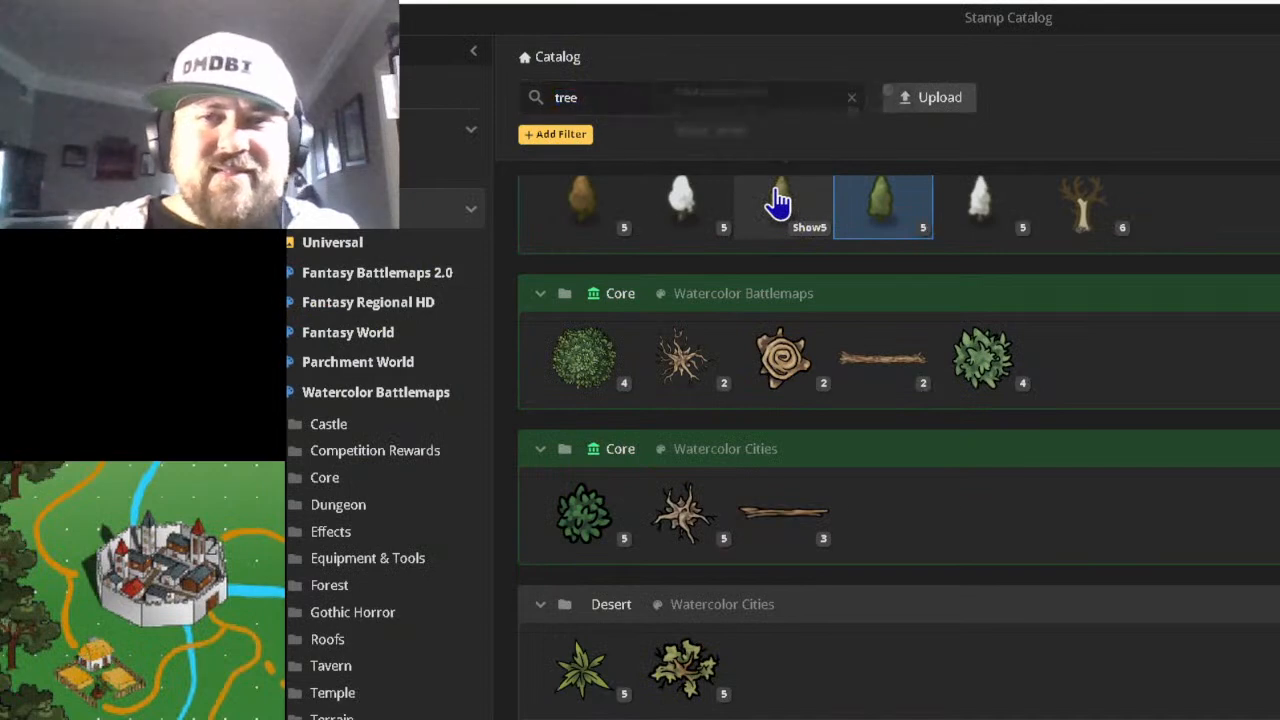
{"action": "left_click", "coordinate": [772, 200]}
{"action": "left_click", "coordinate": [1225, 405]}
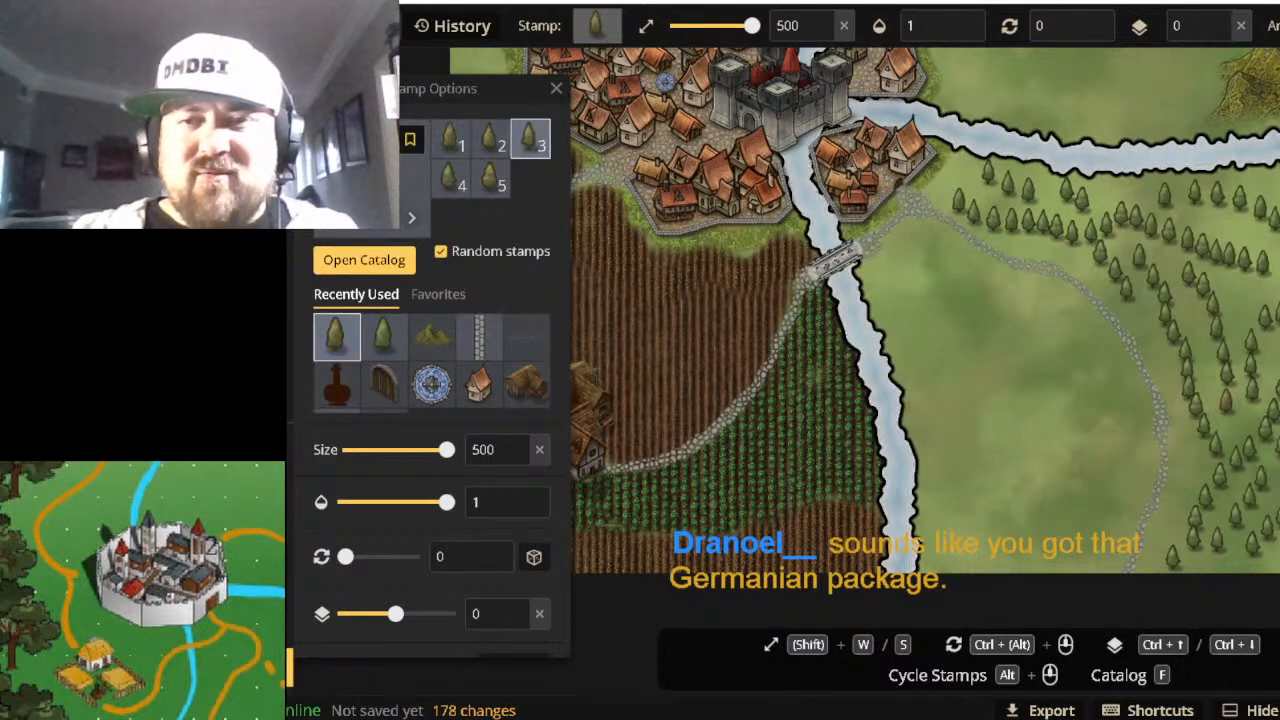
{"action": "left_click", "coordinate": [1275, 482]}
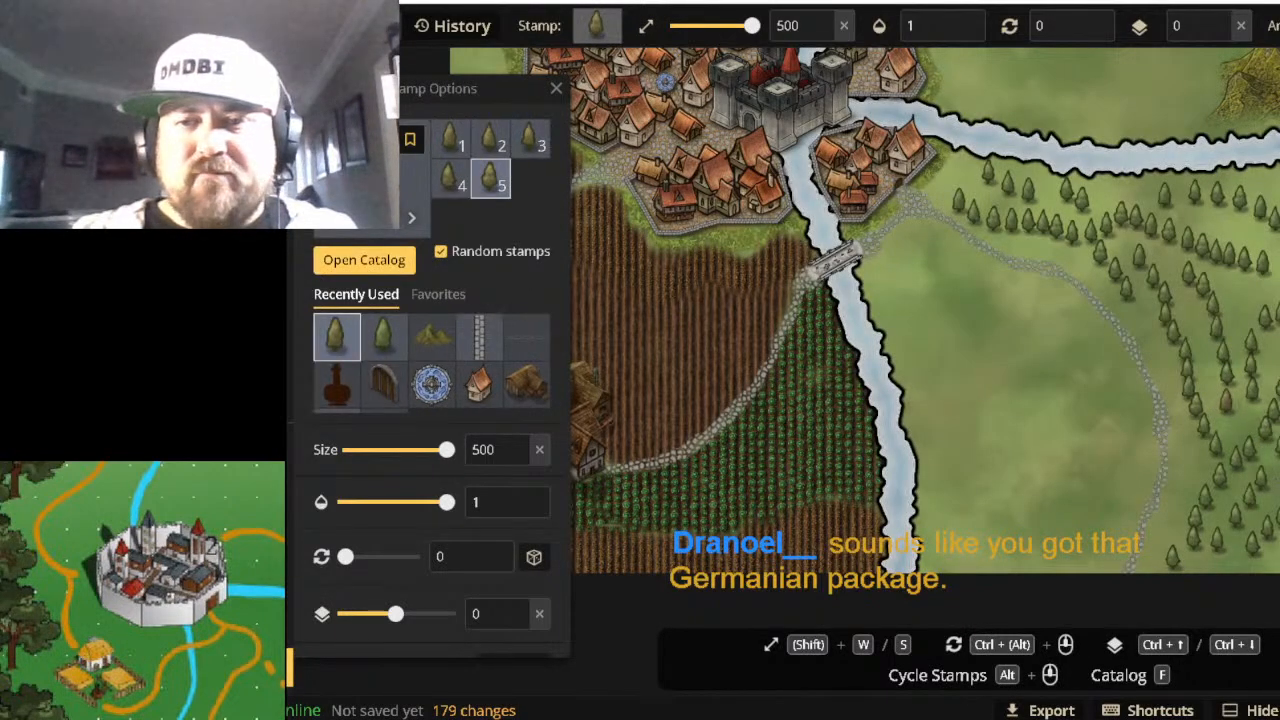
{"action": "left_click", "coordinate": [1276, 500]}
{"action": "left_click", "coordinate": [1276, 520]}
{"action": "left_click", "coordinate": [1276, 340]}
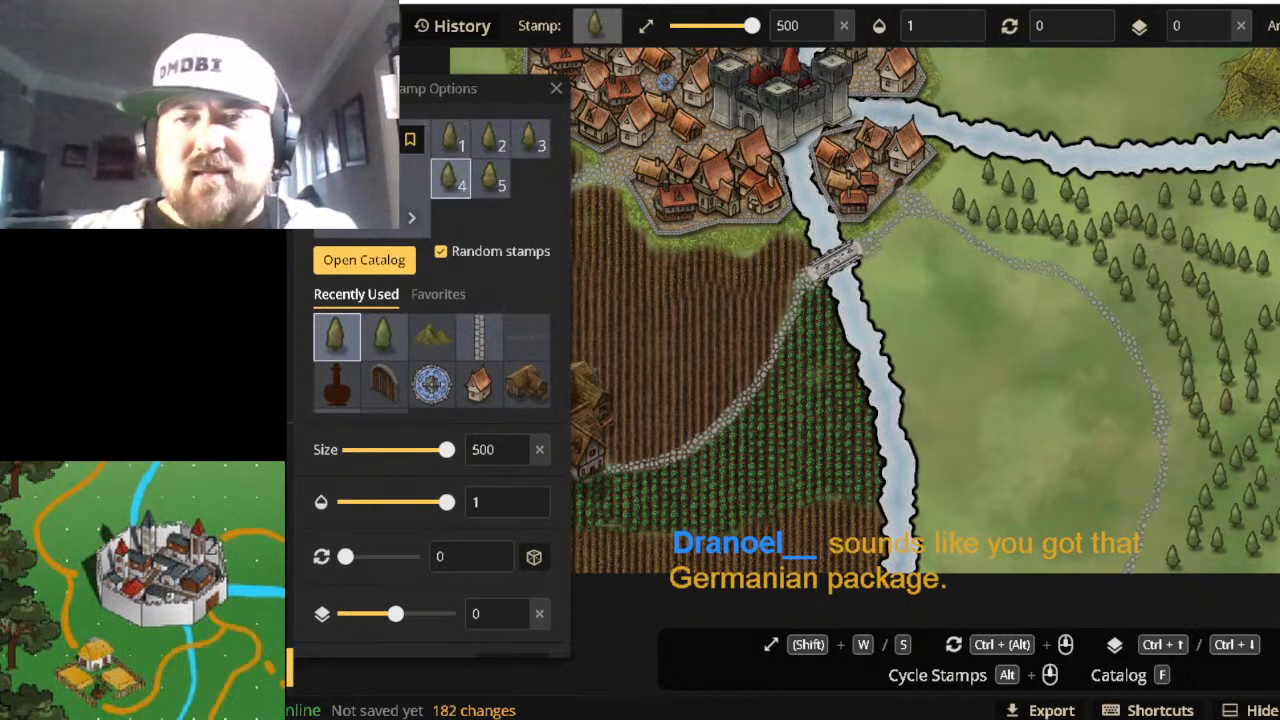
Stamp more olive-brown trees in the forest's northern part and along the inner, western side of the curving southeastern road.
{"action": "left_click", "coordinate": [1250, 280]}
{"action": "left_click", "coordinate": [1244, 242]}
{"action": "left_click", "coordinate": [1141, 263]}
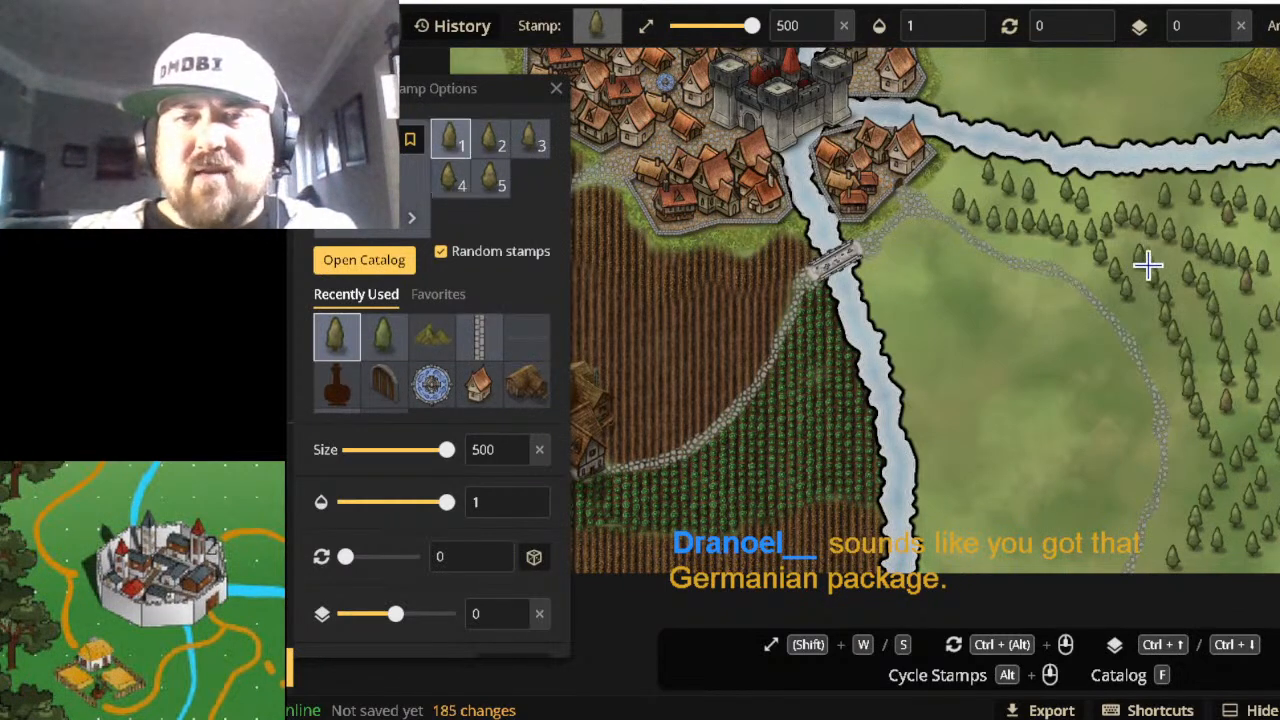
{"action": "left_click", "coordinate": [1113, 194]}
{"action": "left_click", "coordinate": [1098, 320]}
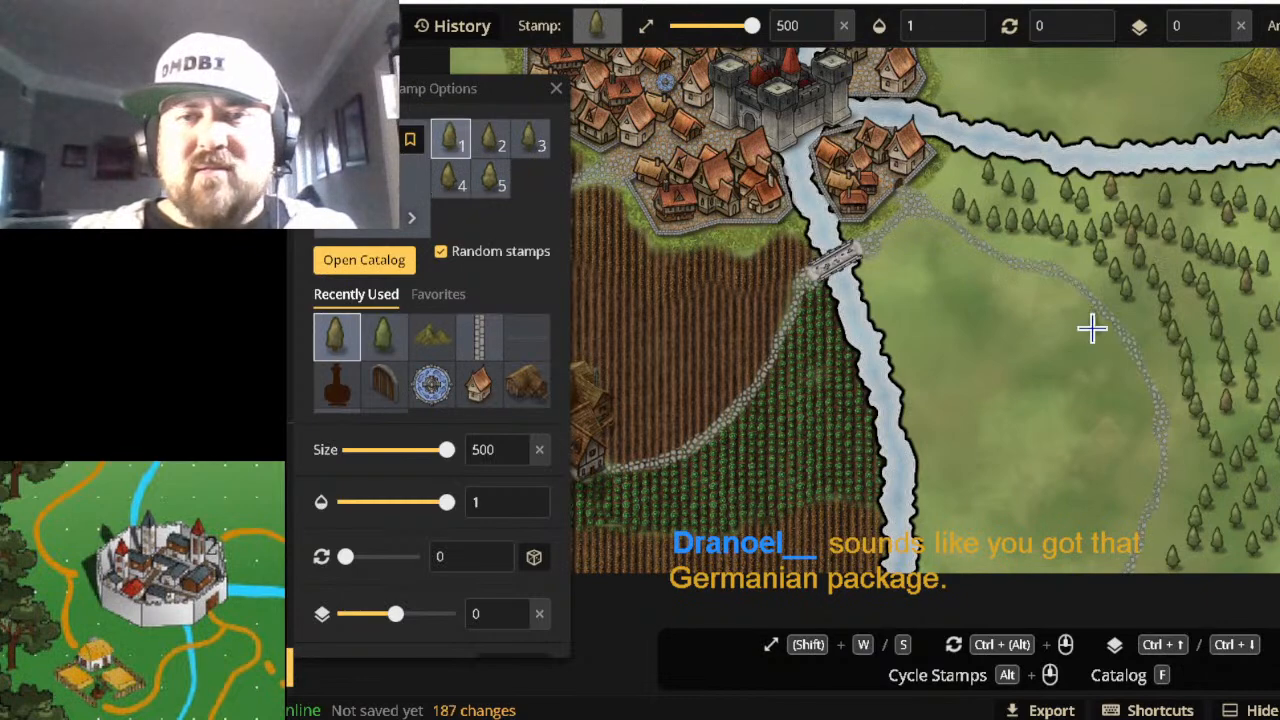
{"action": "left_click", "coordinate": [1114, 412]}
{"action": "left_click", "coordinate": [1125, 498]}
{"action": "left_click", "coordinate": [1117, 545]}
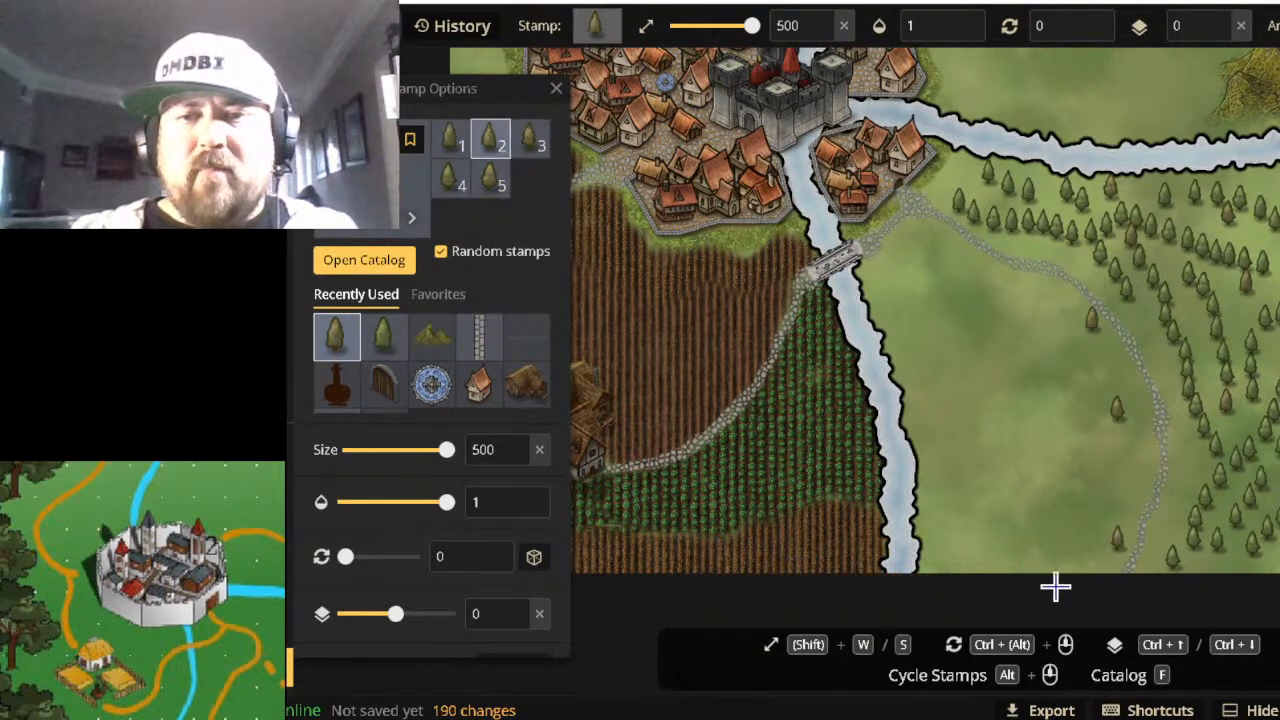
Choose the rounded orange-brown tree stamp from the catalog and place single trees beside the southeastern road and near the map's southern edge.
{"action": "left_click", "coordinate": [366, 259]}
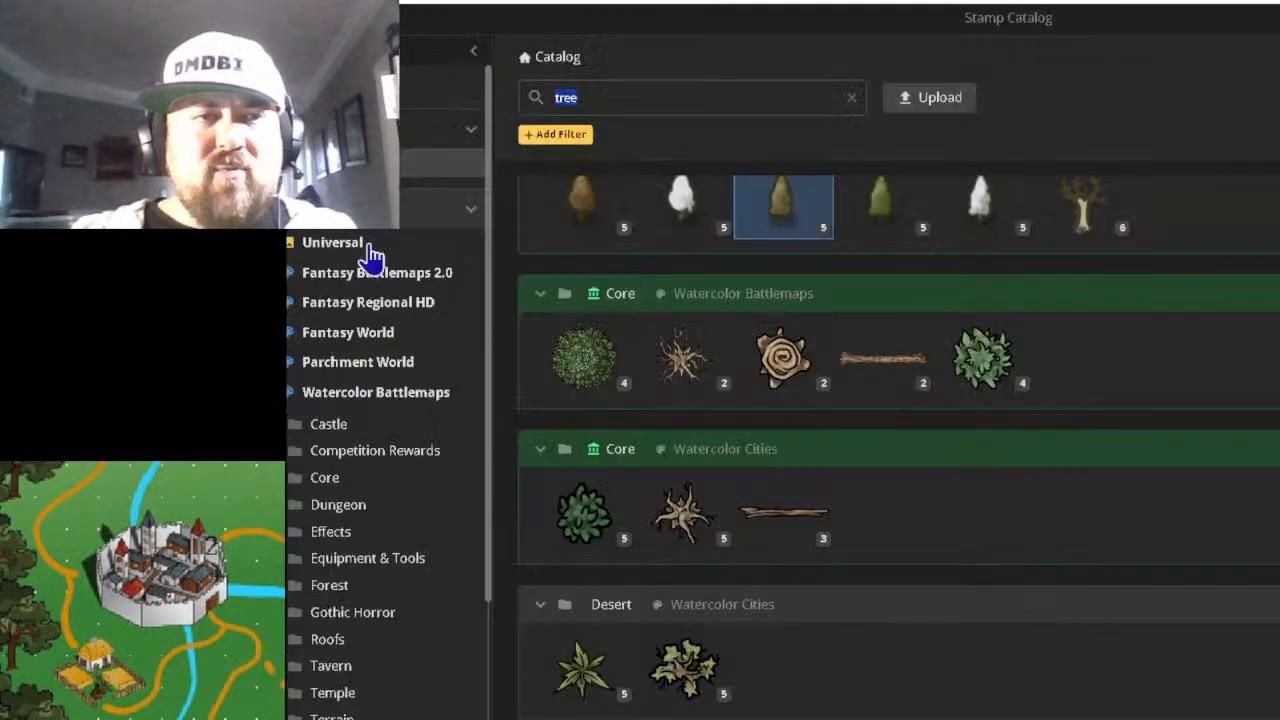
{"action": "left_click", "coordinate": [575, 197]}
{"action": "left_click", "coordinate": [1156, 445]}
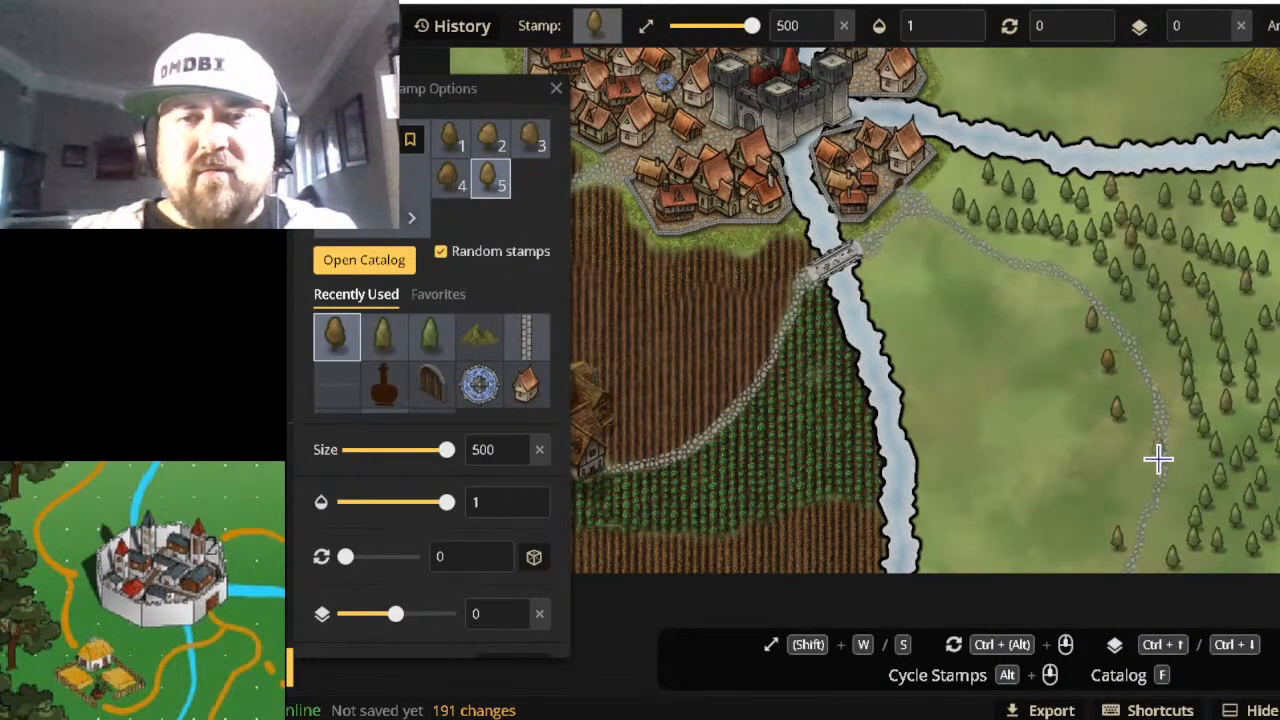
{"action": "left_click", "coordinate": [1155, 505]}
{"action": "left_click", "coordinate": [1181, 486]}
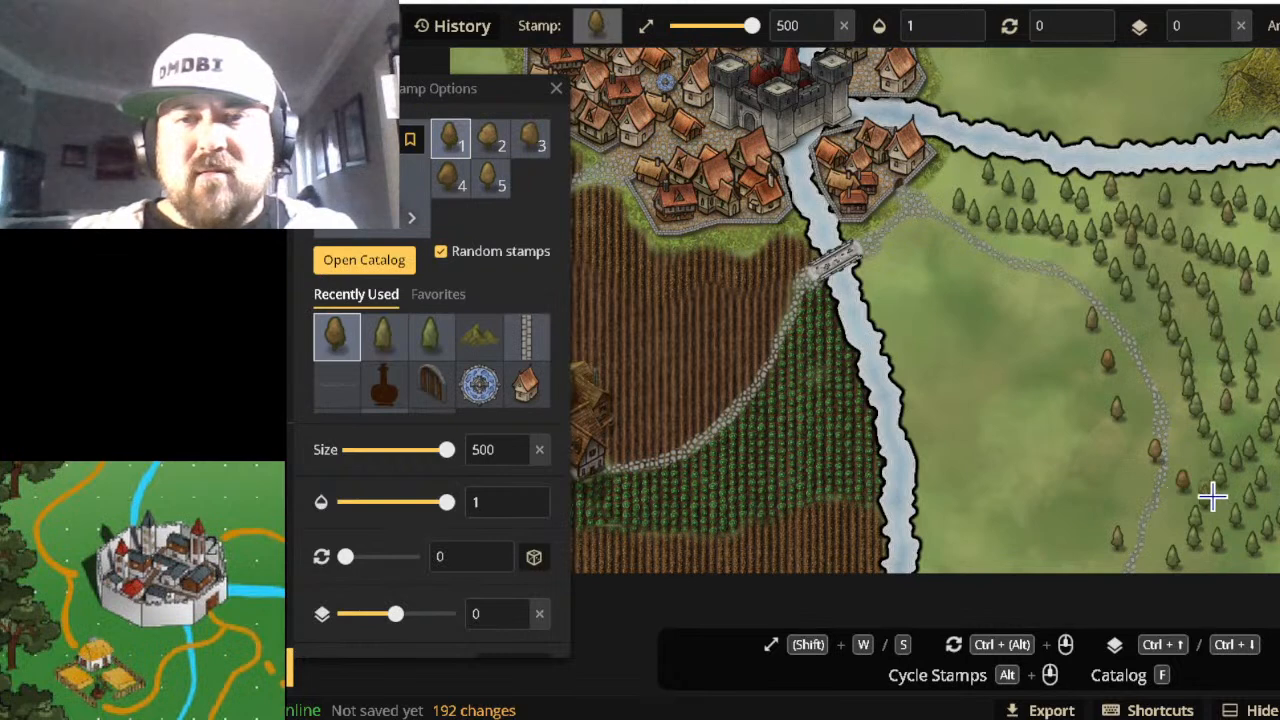
{"action": "left_click", "coordinate": [1236, 552]}
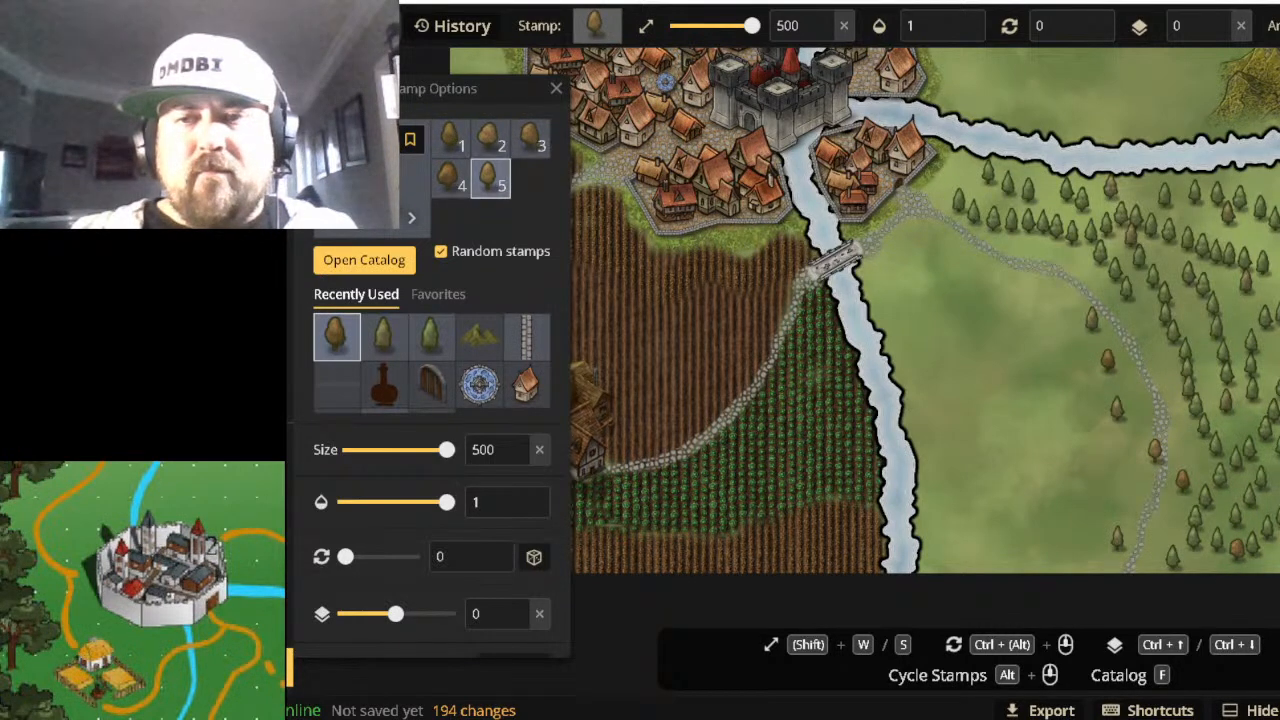
Scatter orange-brown trees along the forest's eastern side, south of the eastern river and just north of the curving road.
{"action": "left_click", "coordinate": [1277, 284]}
{"action": "left_click", "coordinate": [1276, 450]}
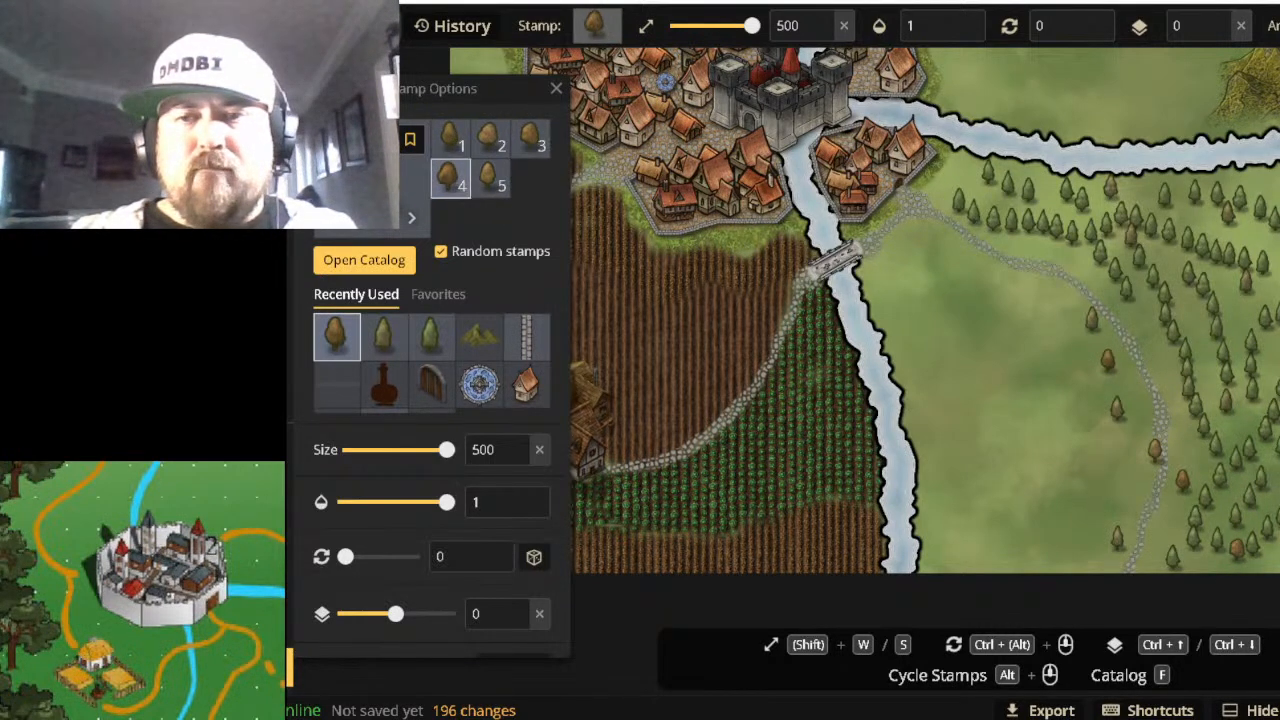
{"action": "left_click", "coordinate": [1276, 400]}
{"action": "left_click", "coordinate": [1193, 215]}
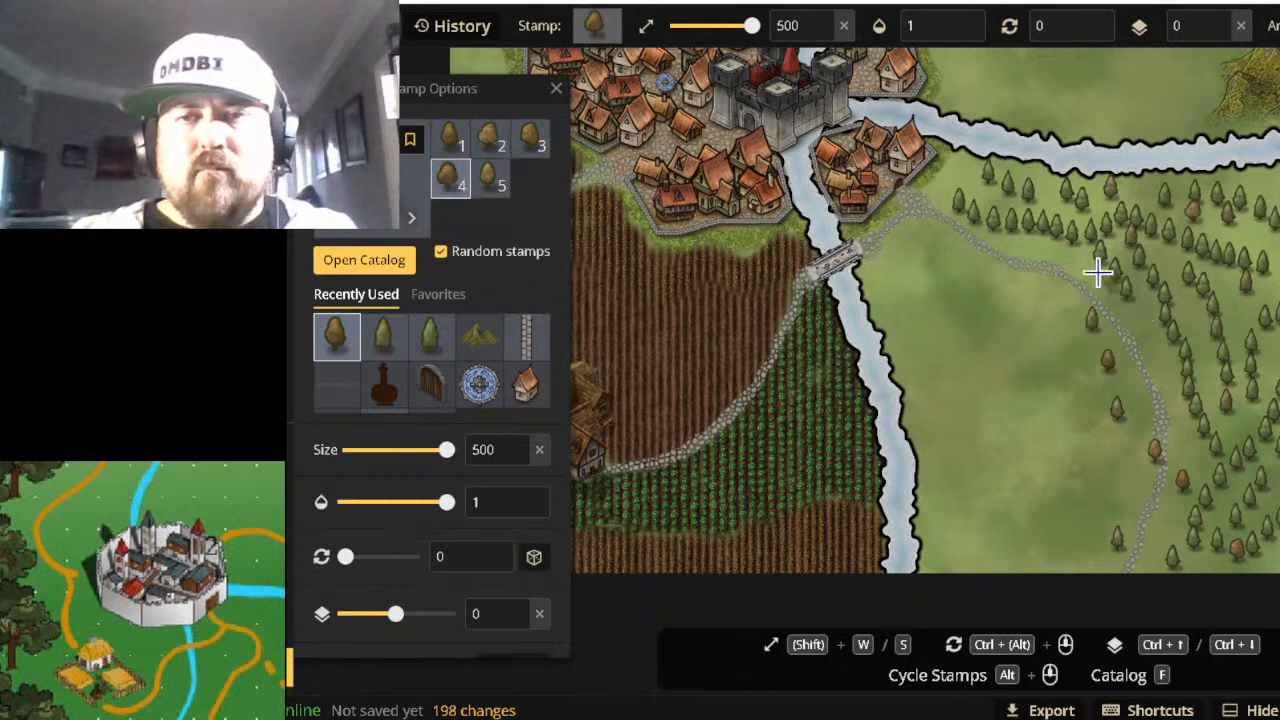
{"action": "left_click", "coordinate": [1034, 247]}
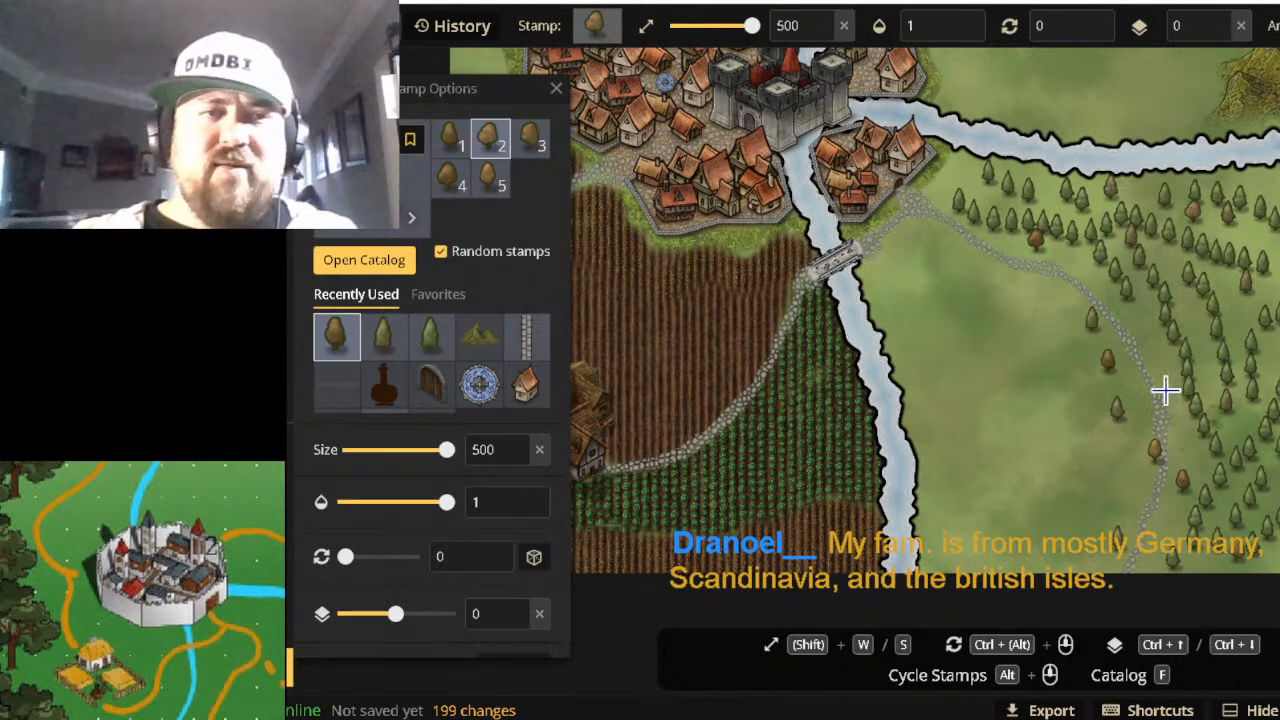
Choose the bare dead tree stamp from the catalog and scatter single dead trees through the southeastern forest.
{"action": "left_click", "coordinate": [362, 261]}
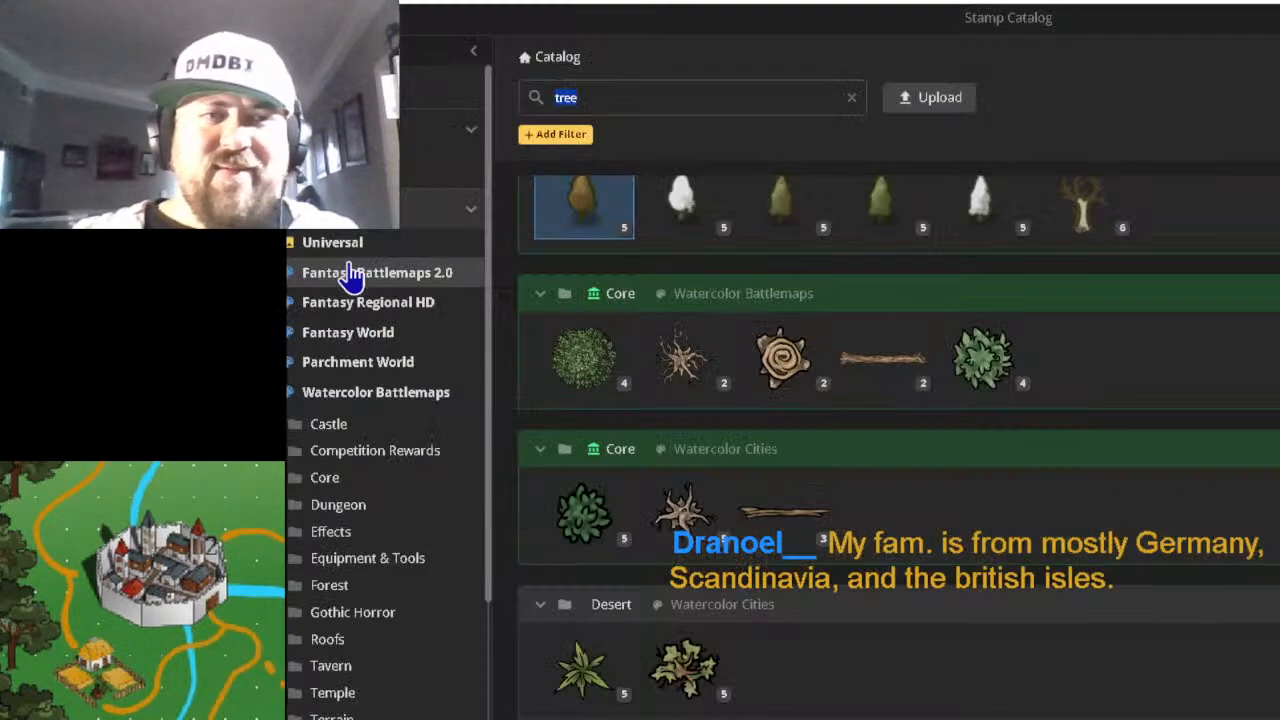
{"action": "left_click", "coordinate": [1075, 215]}
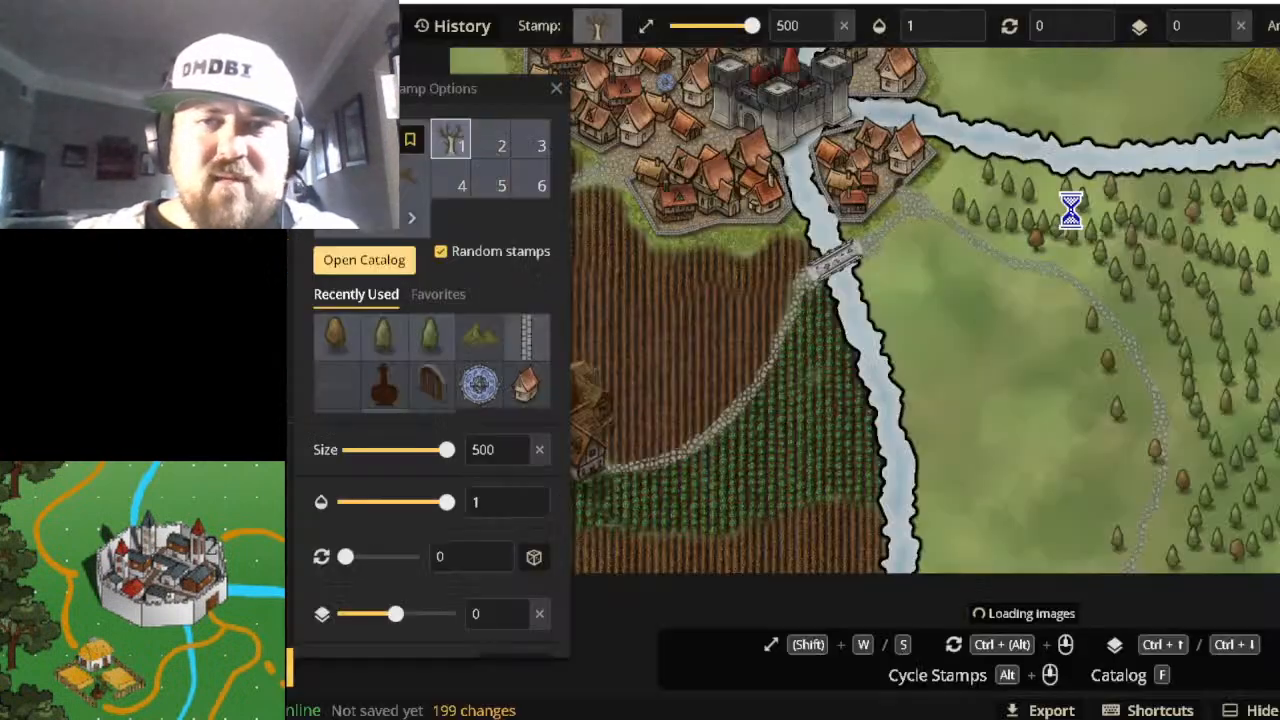
{"action": "left_click", "coordinate": [1195, 315]}
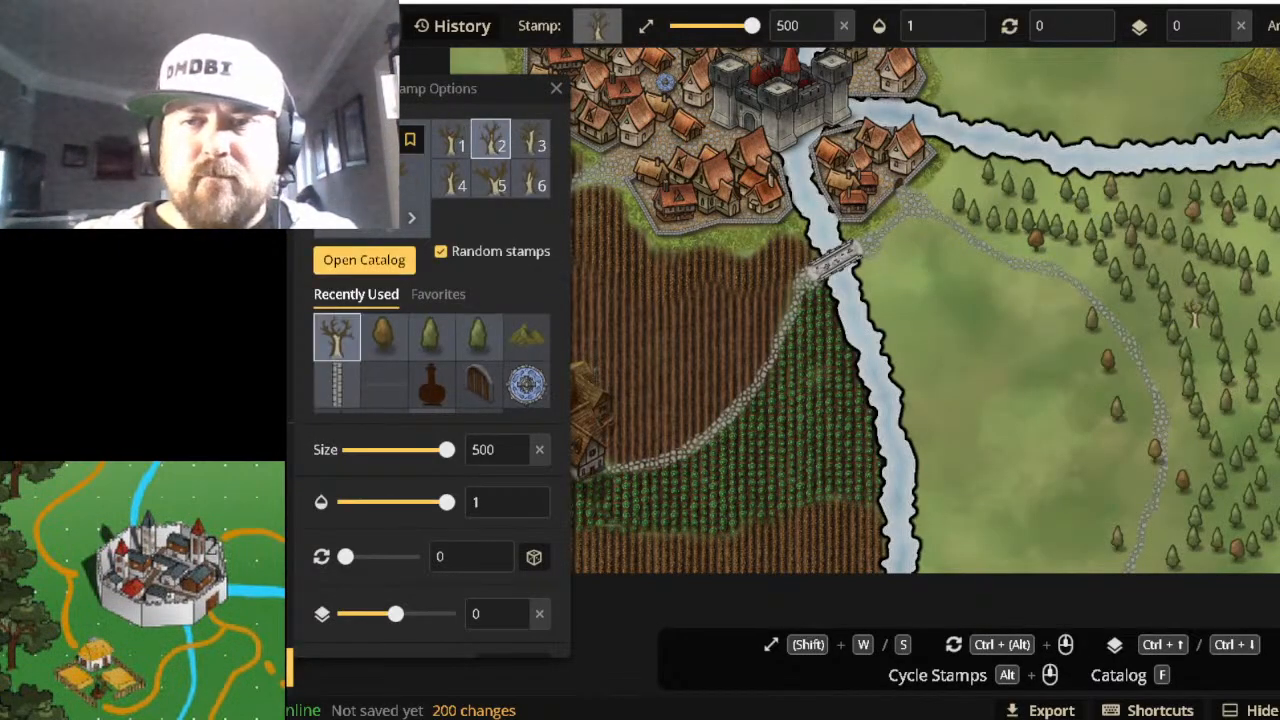
{"action": "left_click", "coordinate": [1195, 315]}
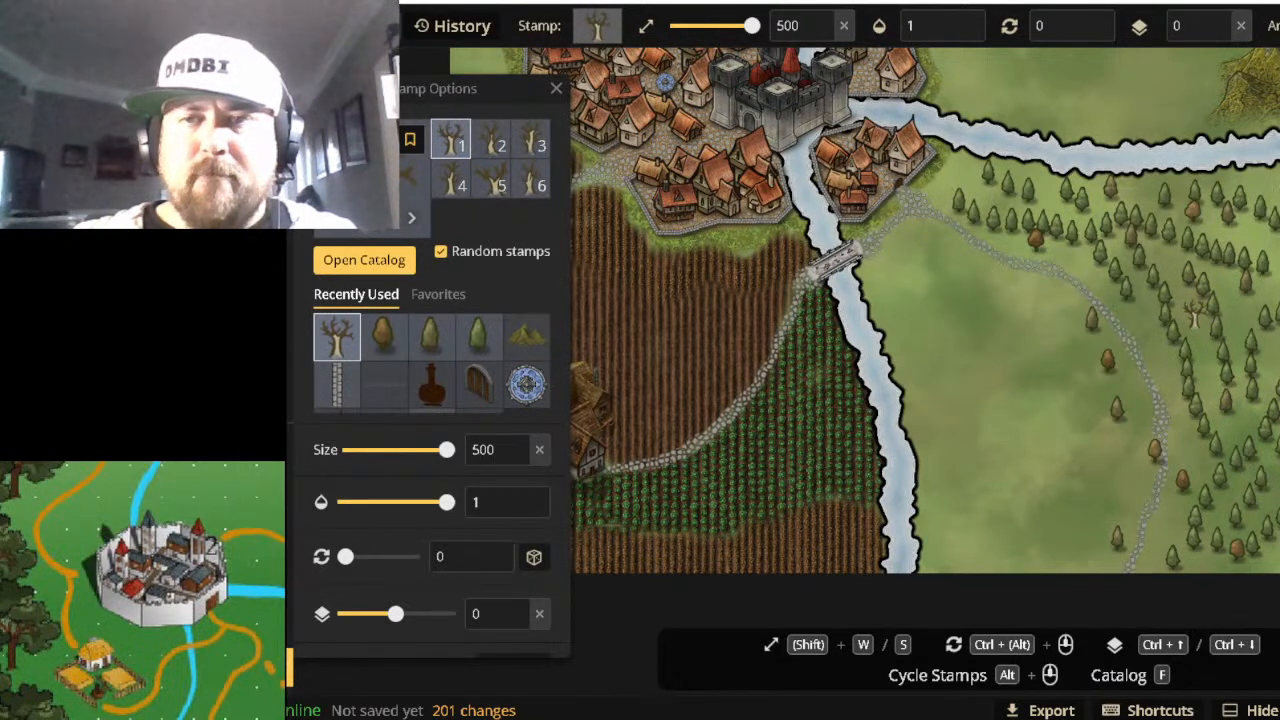
{"action": "left_click", "coordinate": [1266, 451]}
{"action": "left_click", "coordinate": [1171, 516]}
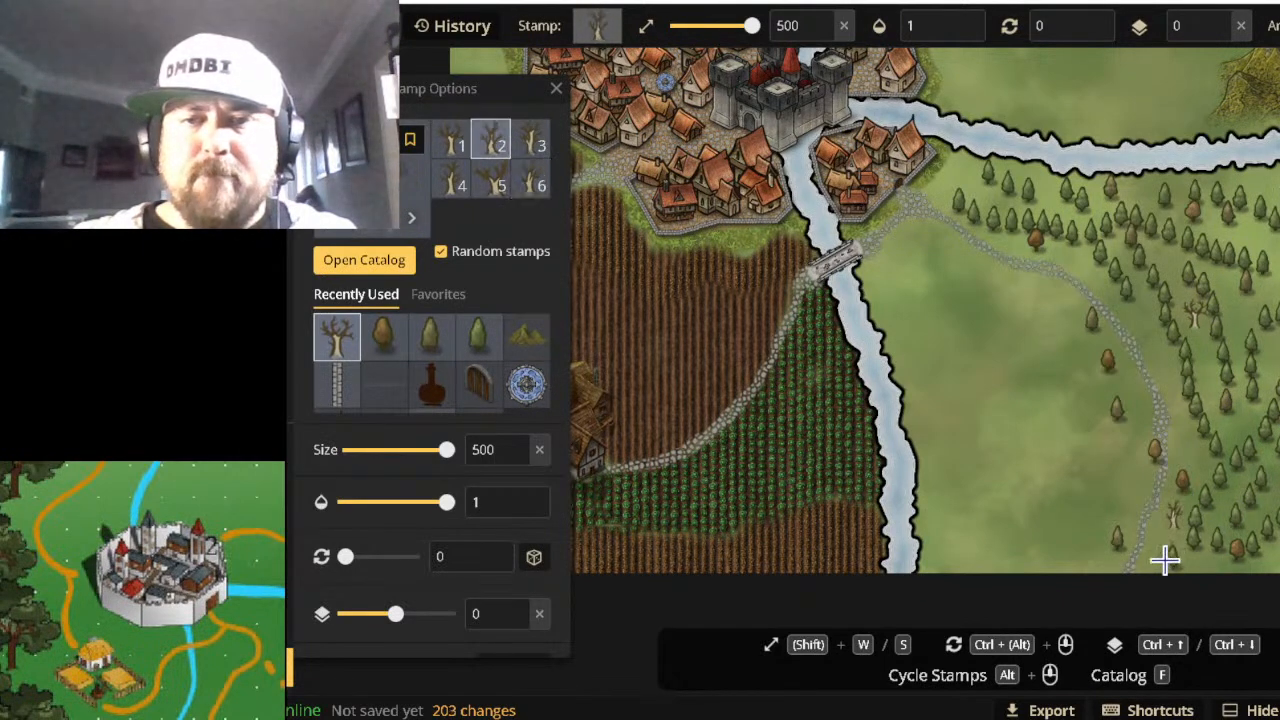
{"action": "left_click", "coordinate": [1158, 342]}
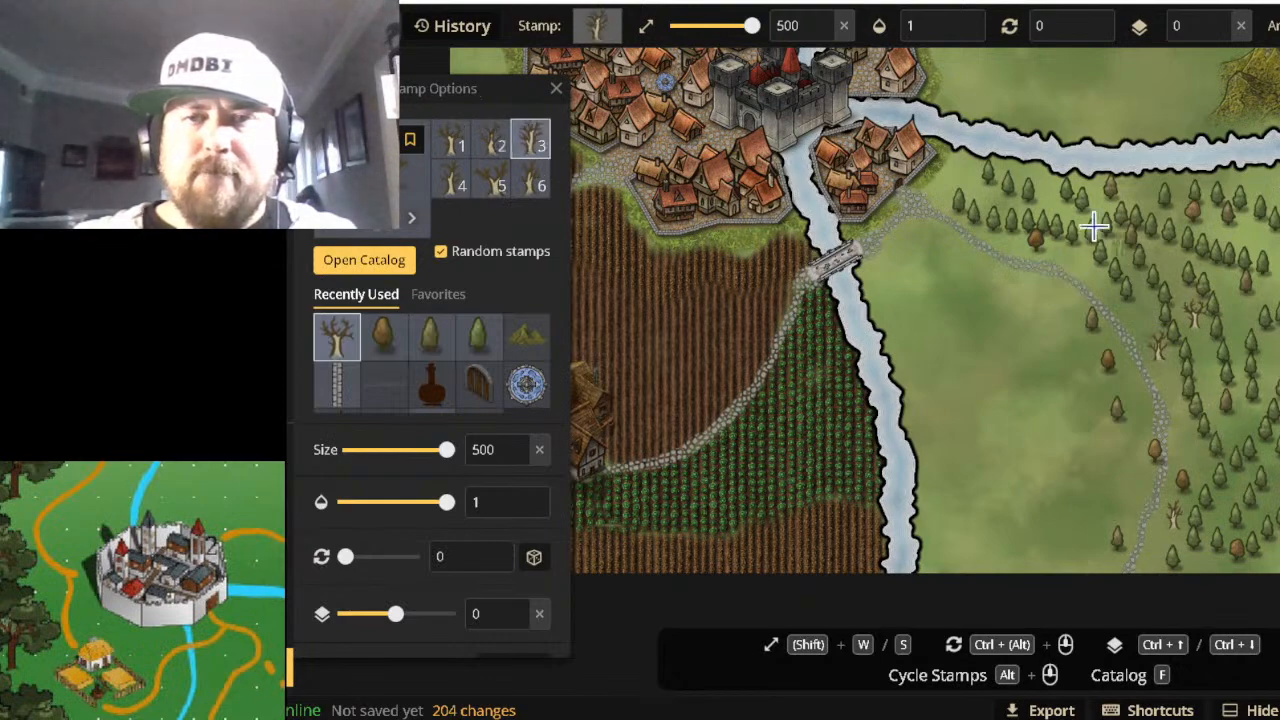
{"action": "left_click", "coordinate": [986, 191]}
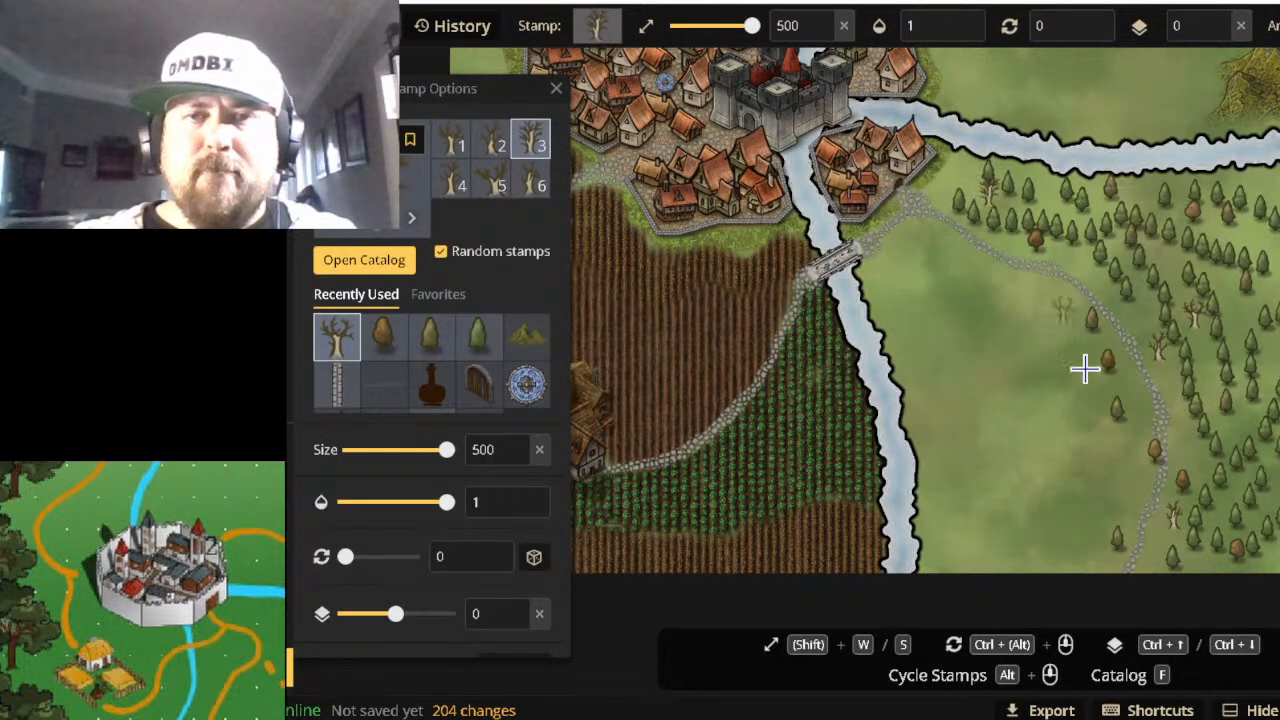
Examine the whole map, checking the mountains, city, farmland and new southeastern forest for areas that still need filling.
{"action": "scroll", "coordinate": [873, 424], "scroll_direction": "down", "scroll_amount": 2}
{"action": "scroll", "coordinate": [937, 369], "scroll_direction": "down", "scroll_amount": 1}
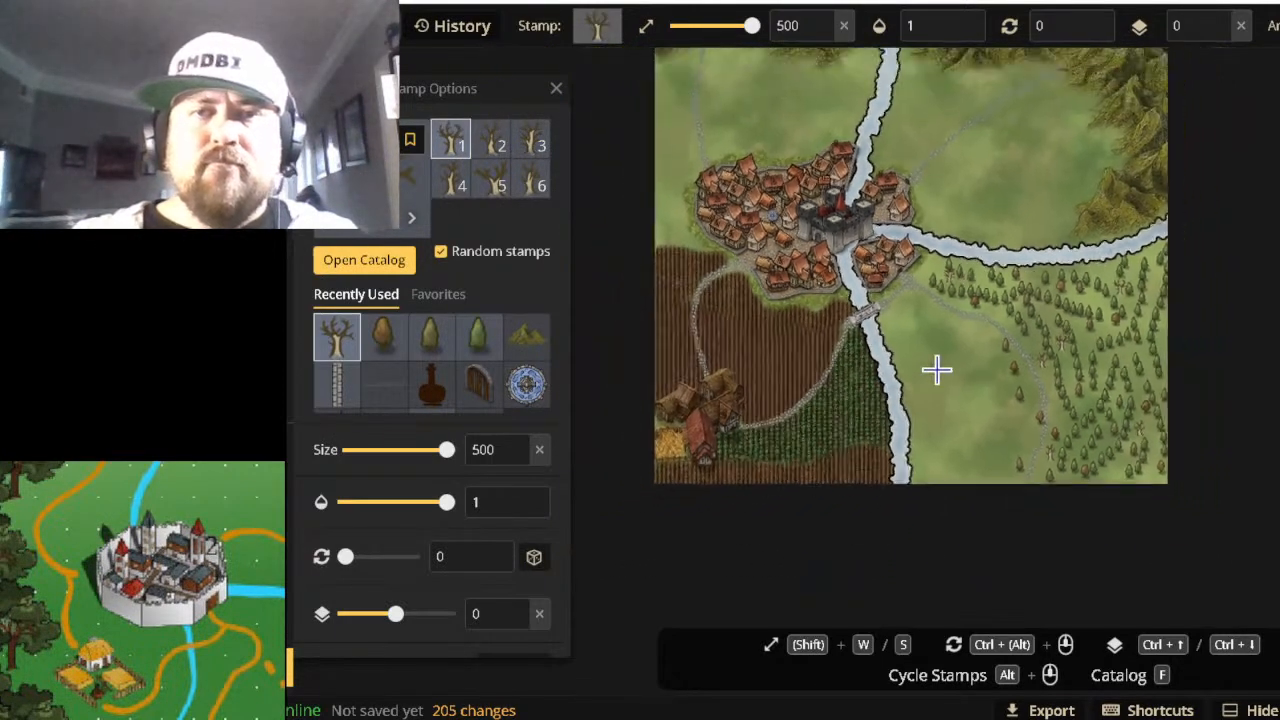
{"action": "scroll", "coordinate": [951, 330], "scroll_direction": "down", "scroll_amount": 1}
{"action": "scroll", "coordinate": [951, 320], "scroll_direction": "down", "scroll_amount": 1}
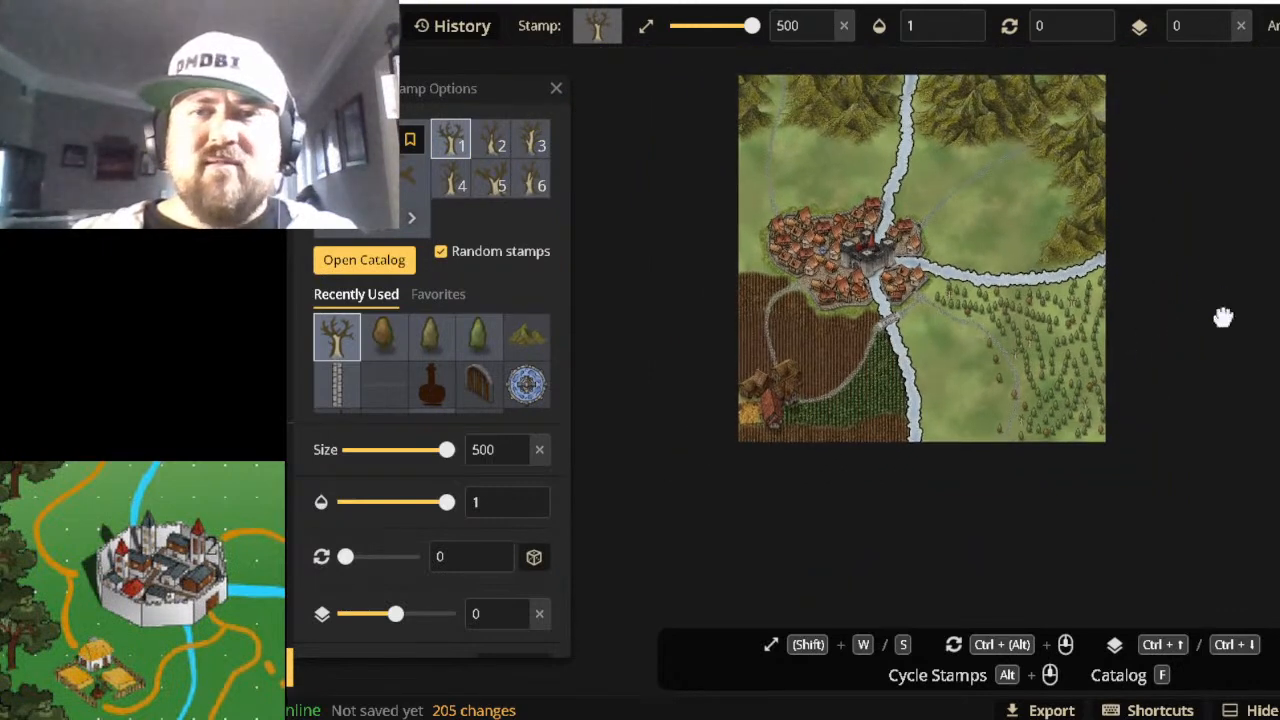
{"action": "key", "text": "alt+Left"}
{"action": "left_click", "coordinate": [1182, 88]}
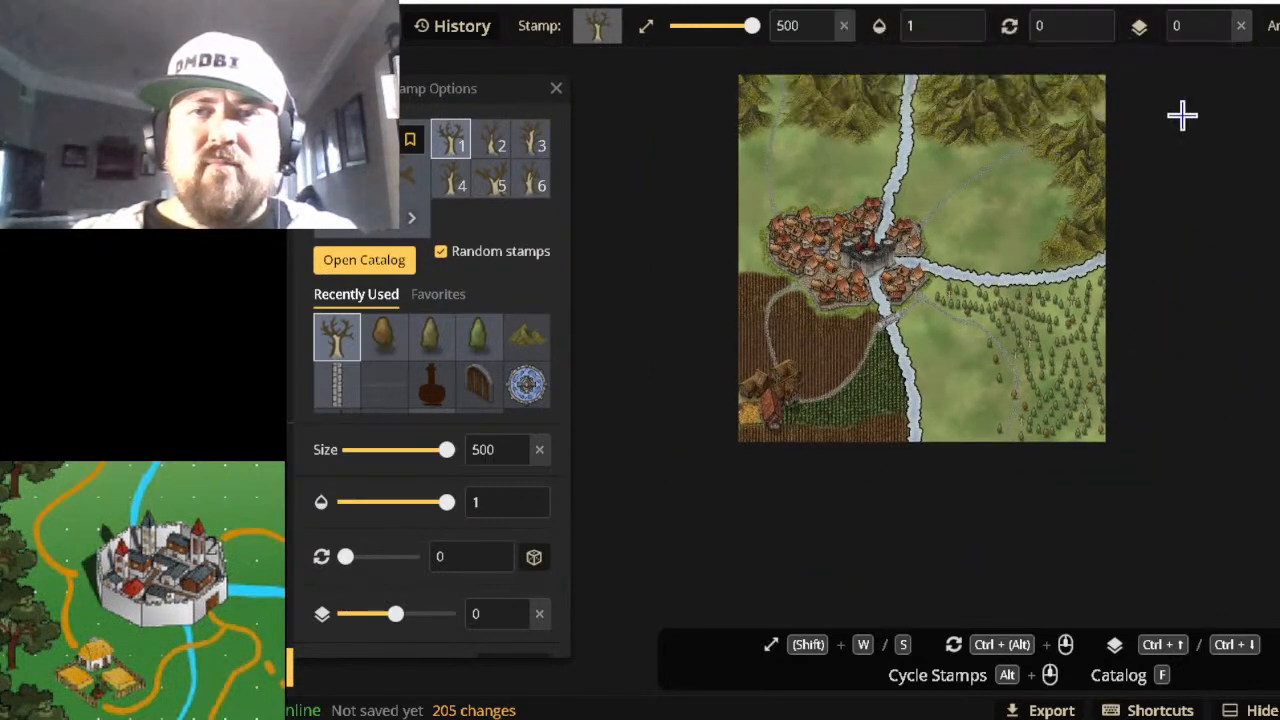
{"action": "left_click_drag", "start_coordinate": [955, 283], "coordinate": [1062, 347]}
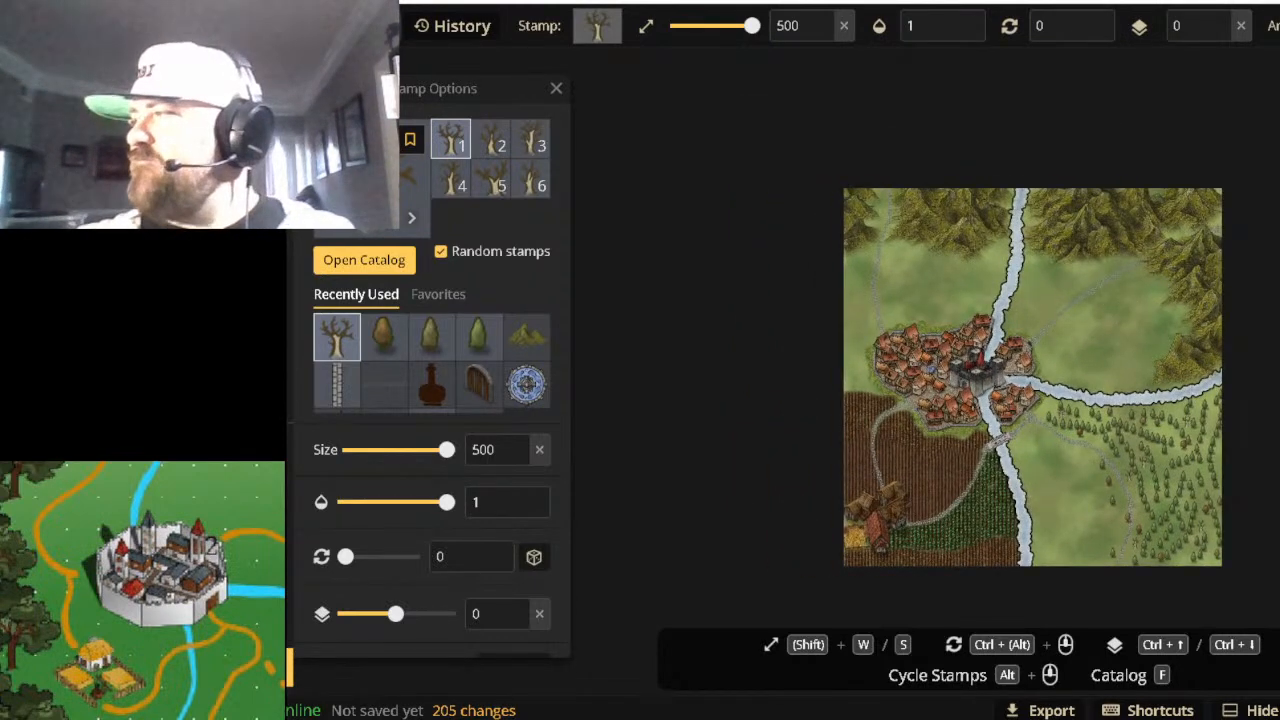
{"action": "scroll", "coordinate": [1100, 400], "scroll_direction": "up", "scroll_amount": 3}
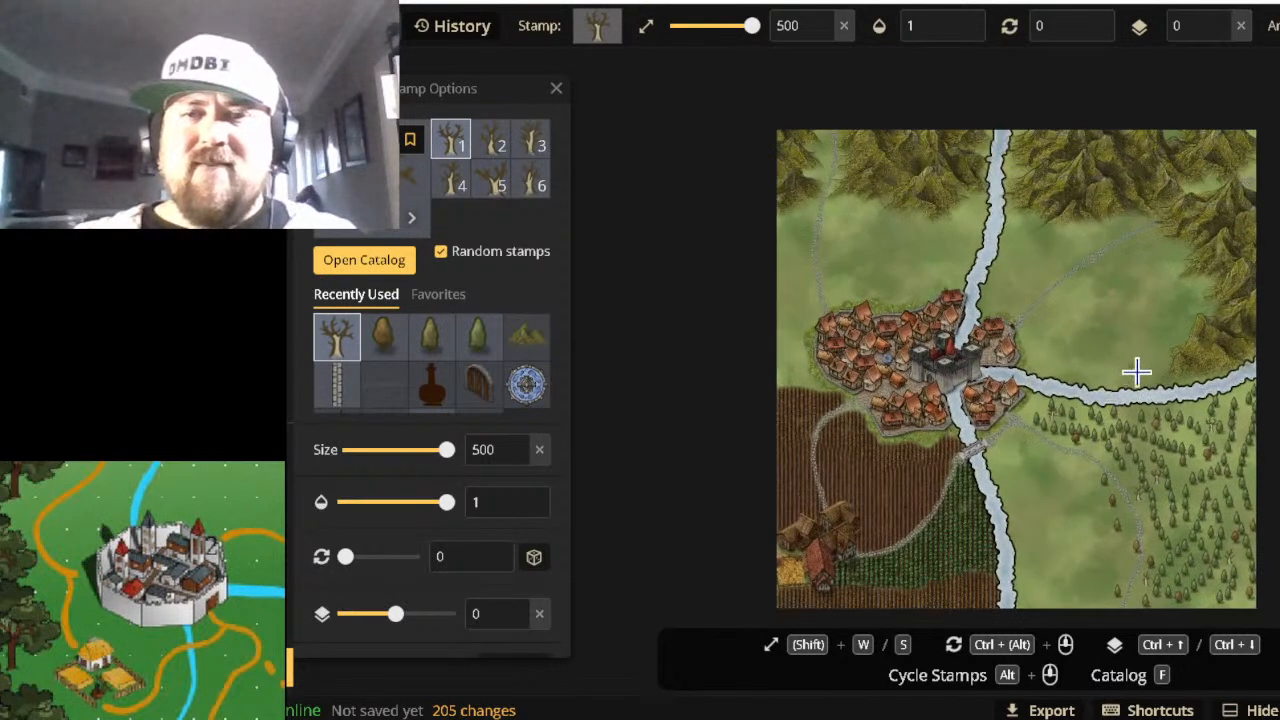
{"action": "scroll", "coordinate": [1128, 385], "scroll_direction": "up", "scroll_amount": 2}
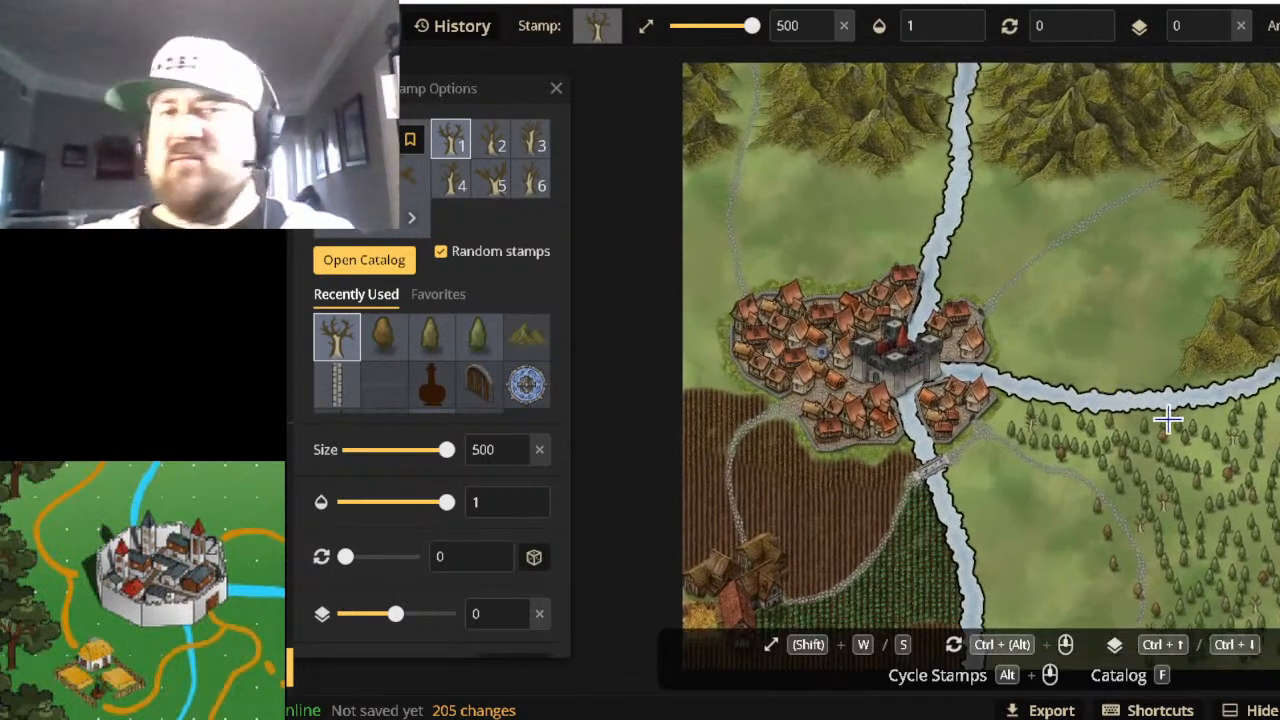
{"action": "left_click_drag", "start_coordinate": [1115, 413], "coordinate": [1020, 403]}
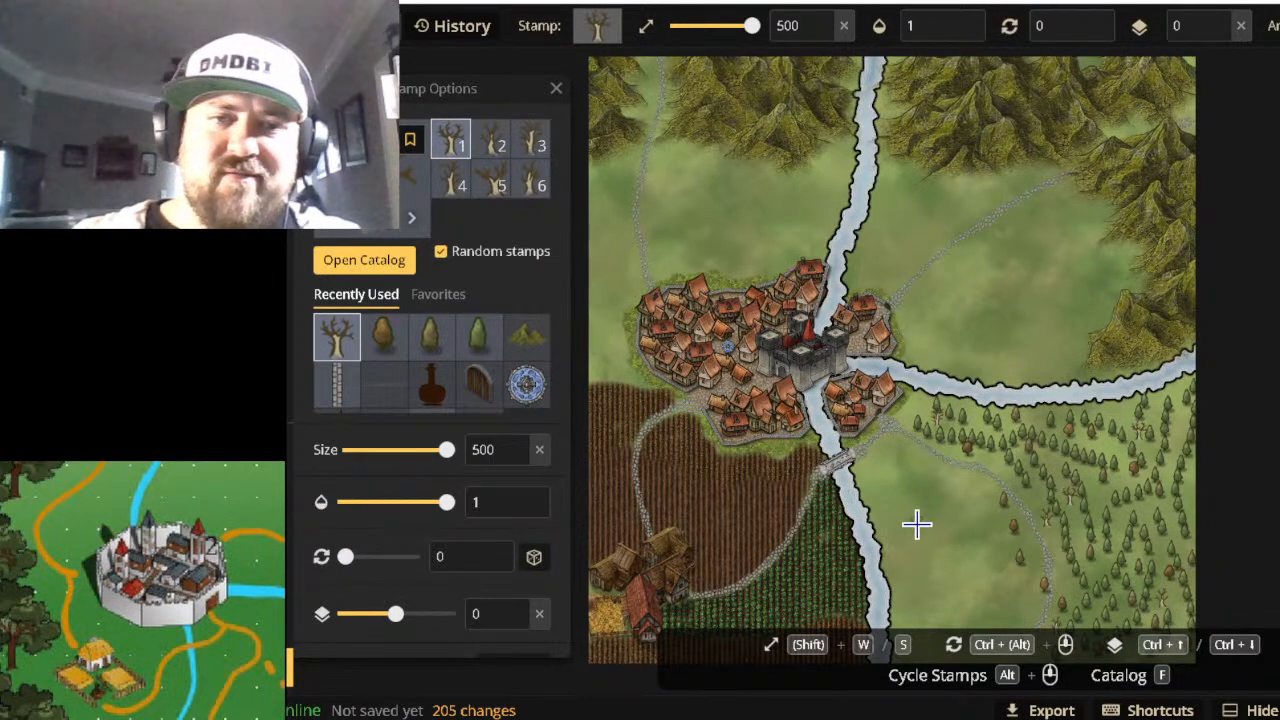
{"action": "left_click_drag", "start_coordinate": [917, 524], "coordinate": [1026, 409]}
{"action": "key", "text": "alt+Left"}
{"action": "left_click", "coordinate": [1180, 86]}
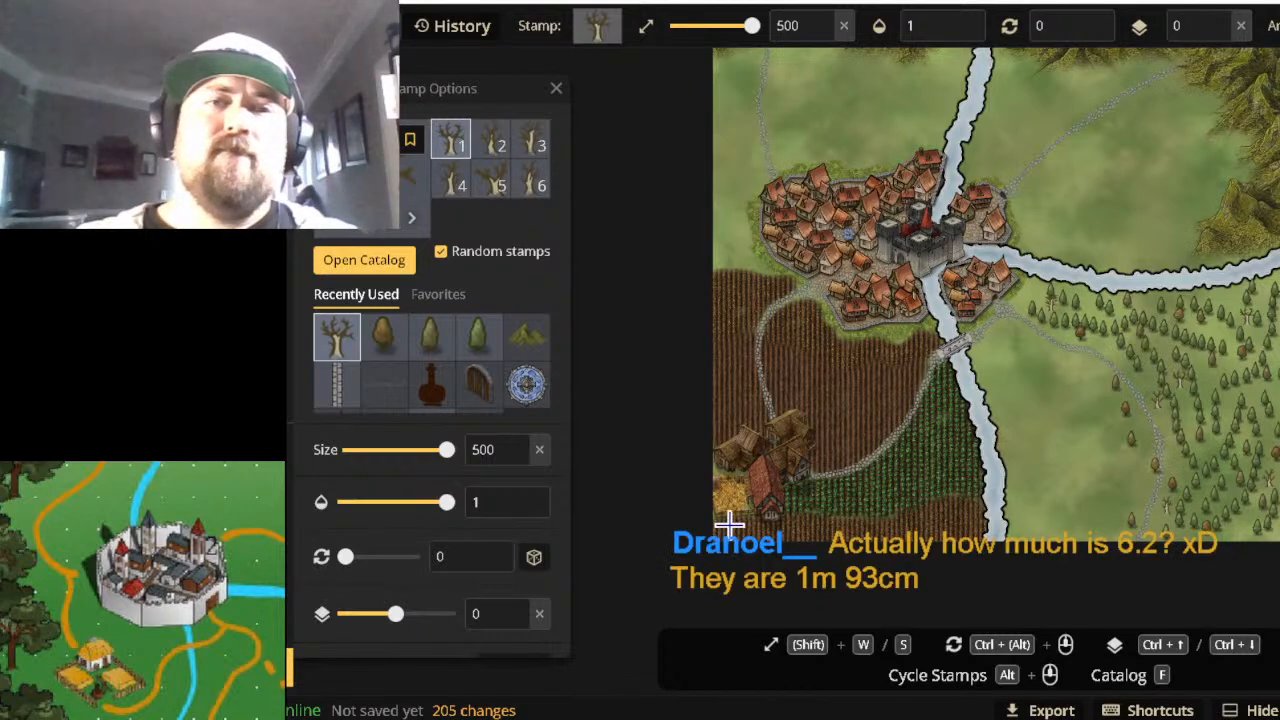
{"action": "scroll", "coordinate": [818, 403], "scroll_direction": "up", "scroll_amount": 2}
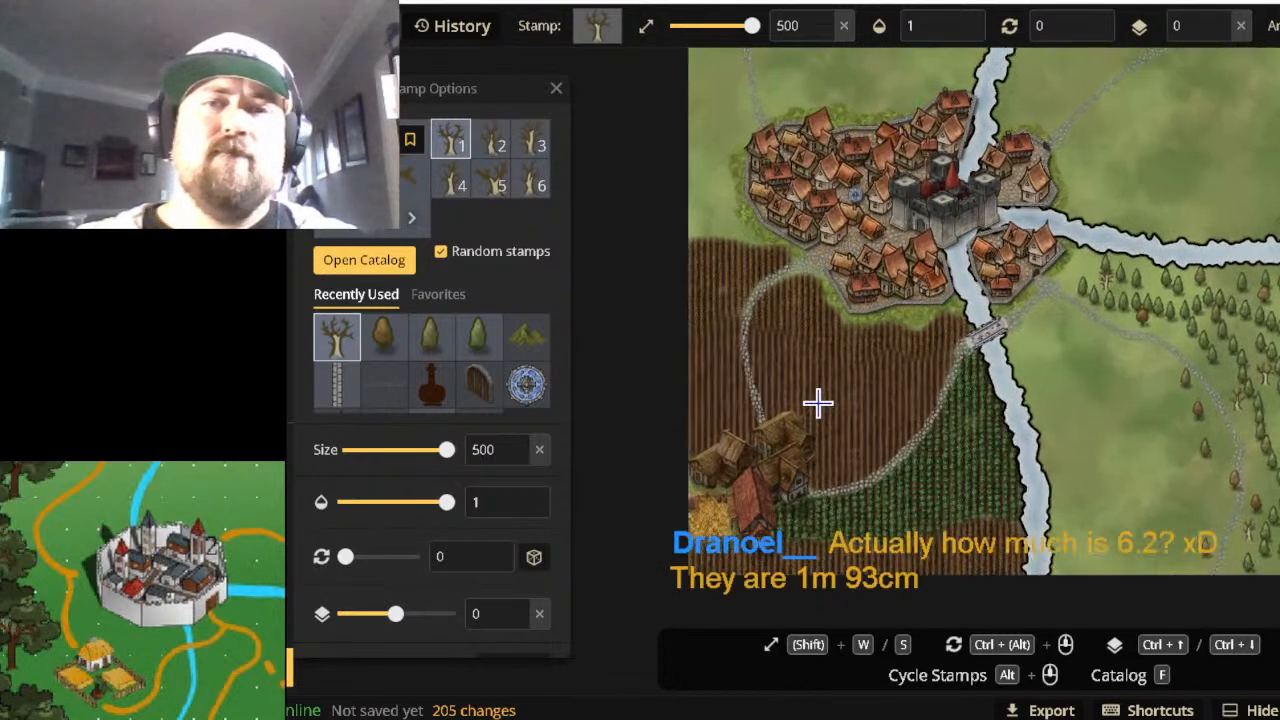
{"action": "scroll", "coordinate": [818, 403], "scroll_direction": "down", "scroll_amount": 2}
{"action": "scroll", "coordinate": [818, 403], "scroll_direction": "down", "scroll_amount": 3}
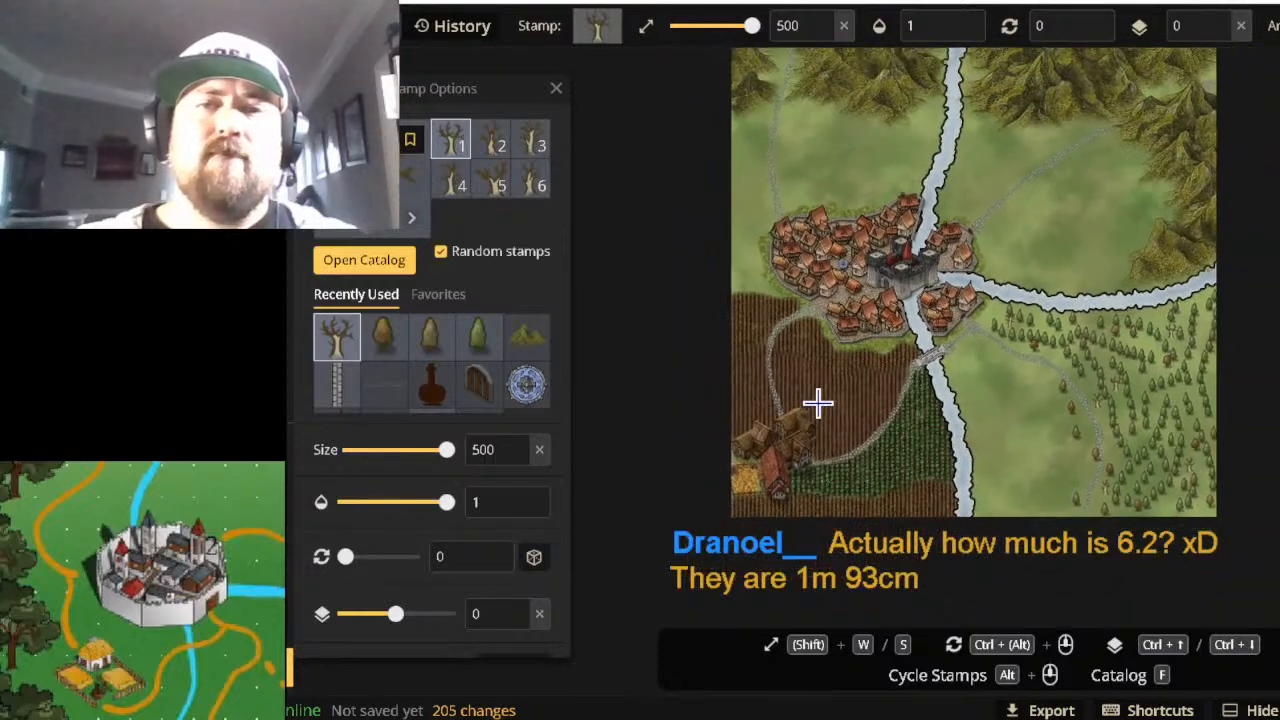
Search the stamp catalog for "grass" and choose the green grass tuft from the Fantasy Regional HD Vegetation pack.
{"action": "left_click", "coordinate": [350, 266]}
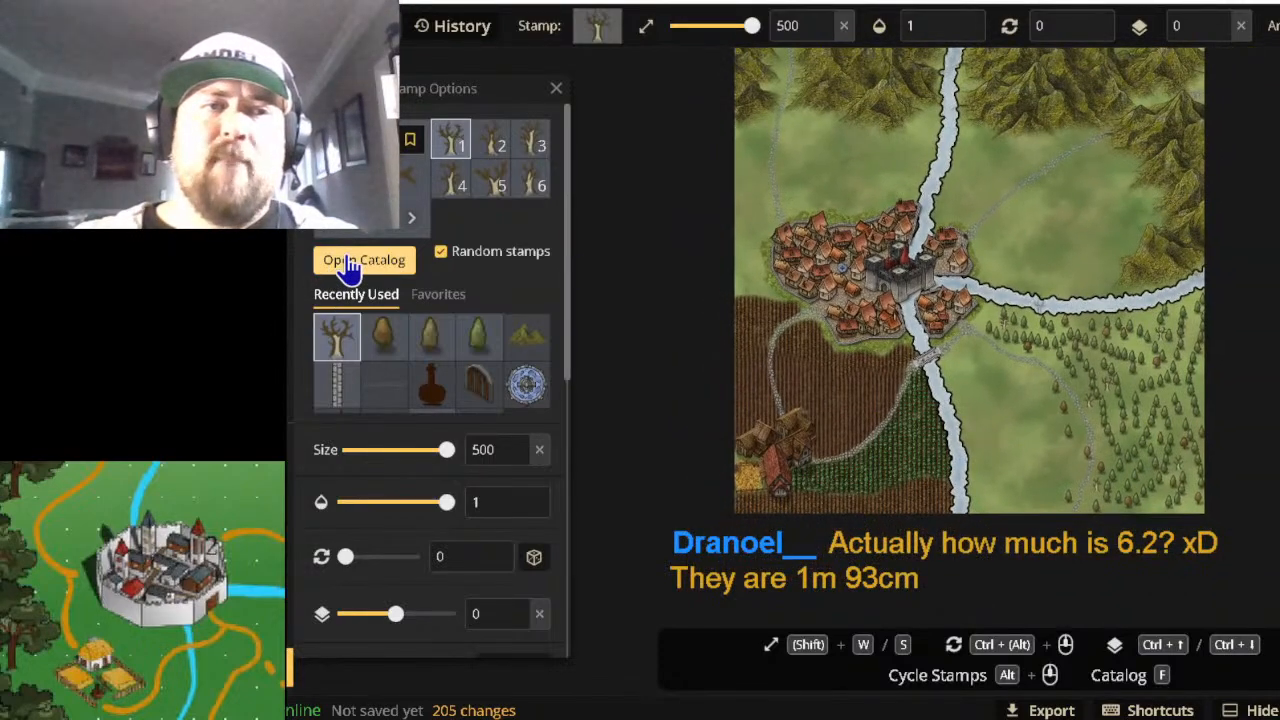
{"action": "double_click", "coordinate": [610, 90]}
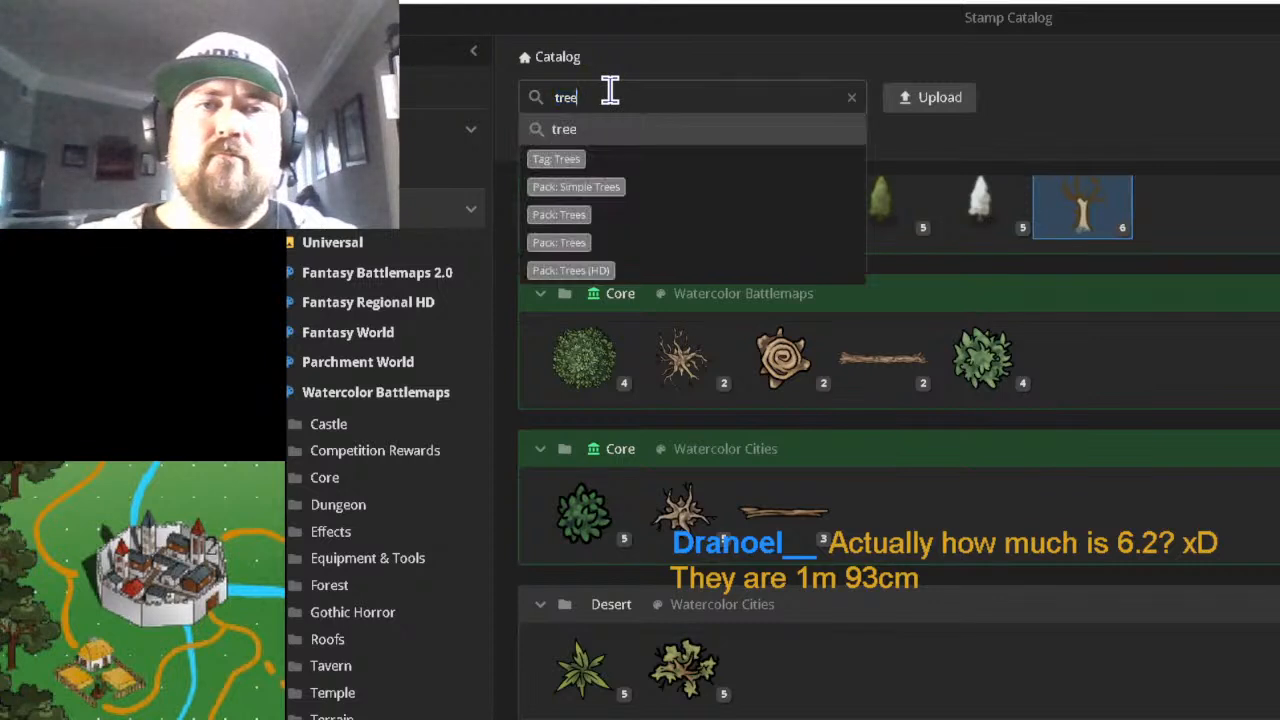
{"action": "type", "text": "grass"}
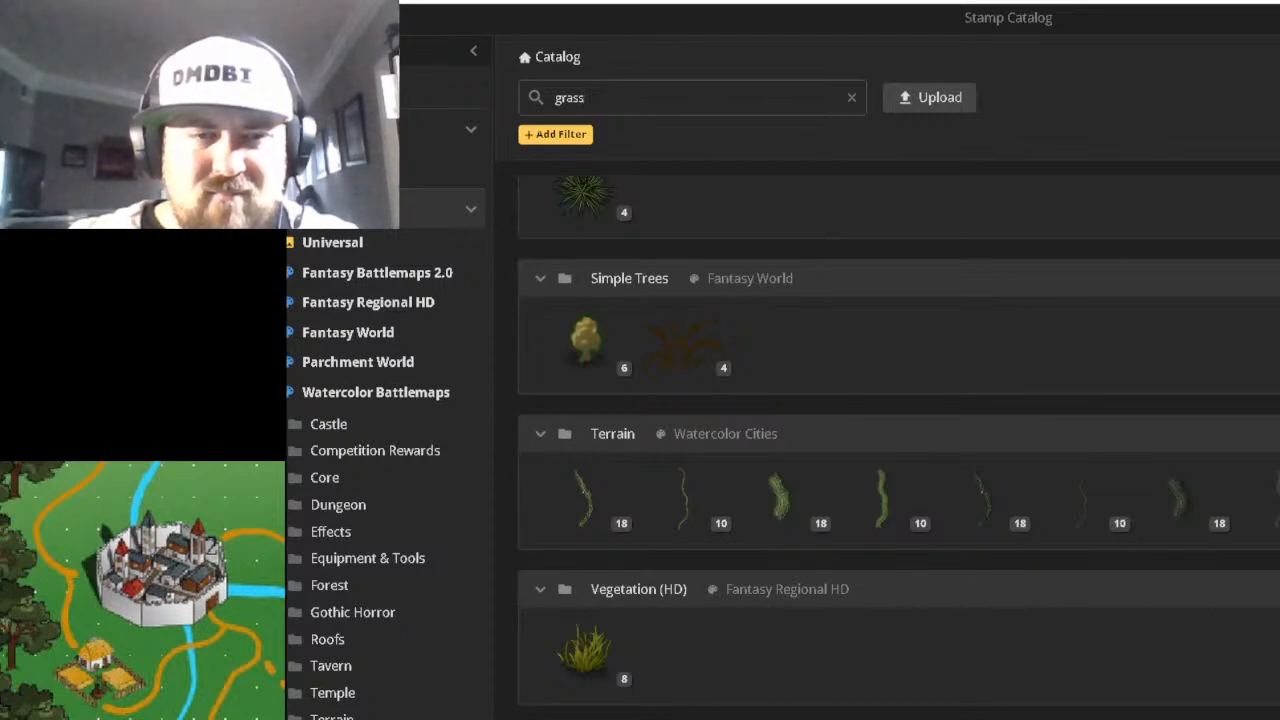
{"action": "left_click", "coordinate": [580, 648]}
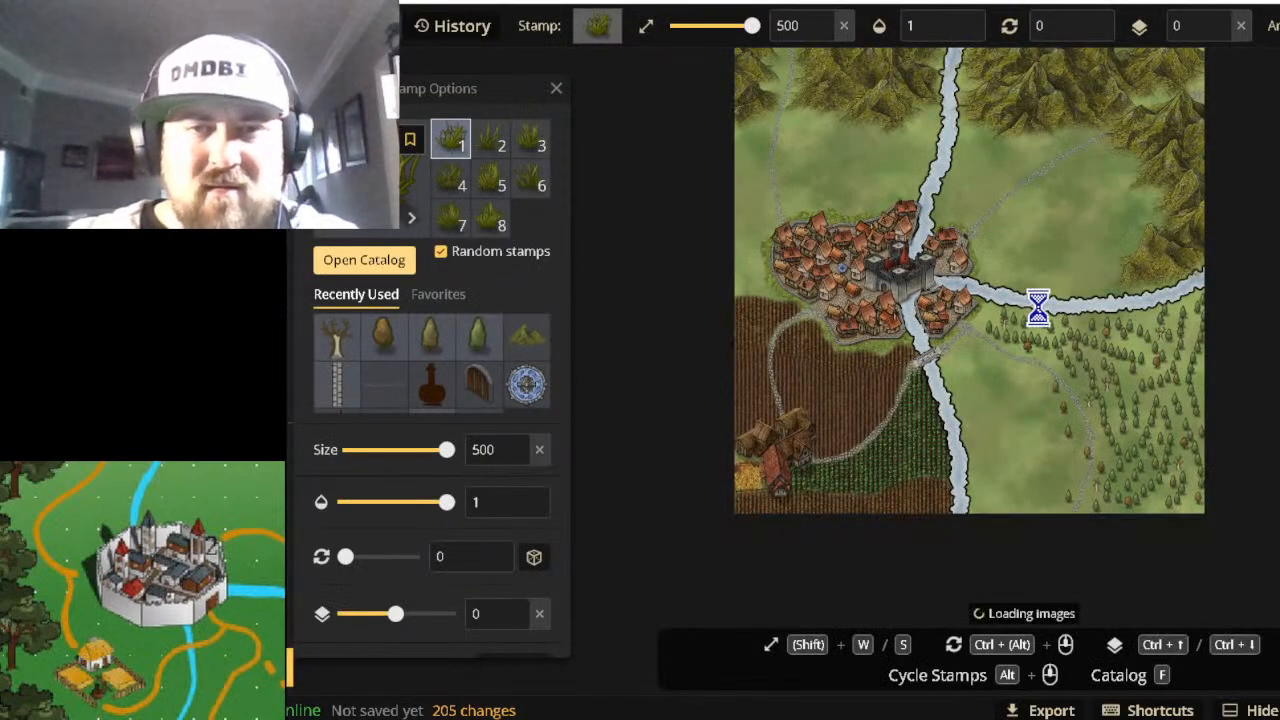
Shrink the grass stamp to size 110 and keep its rotation at 0.
{"action": "scroll", "coordinate": [1140, 378], "scroll_direction": "up", "scroll_amount": 3}
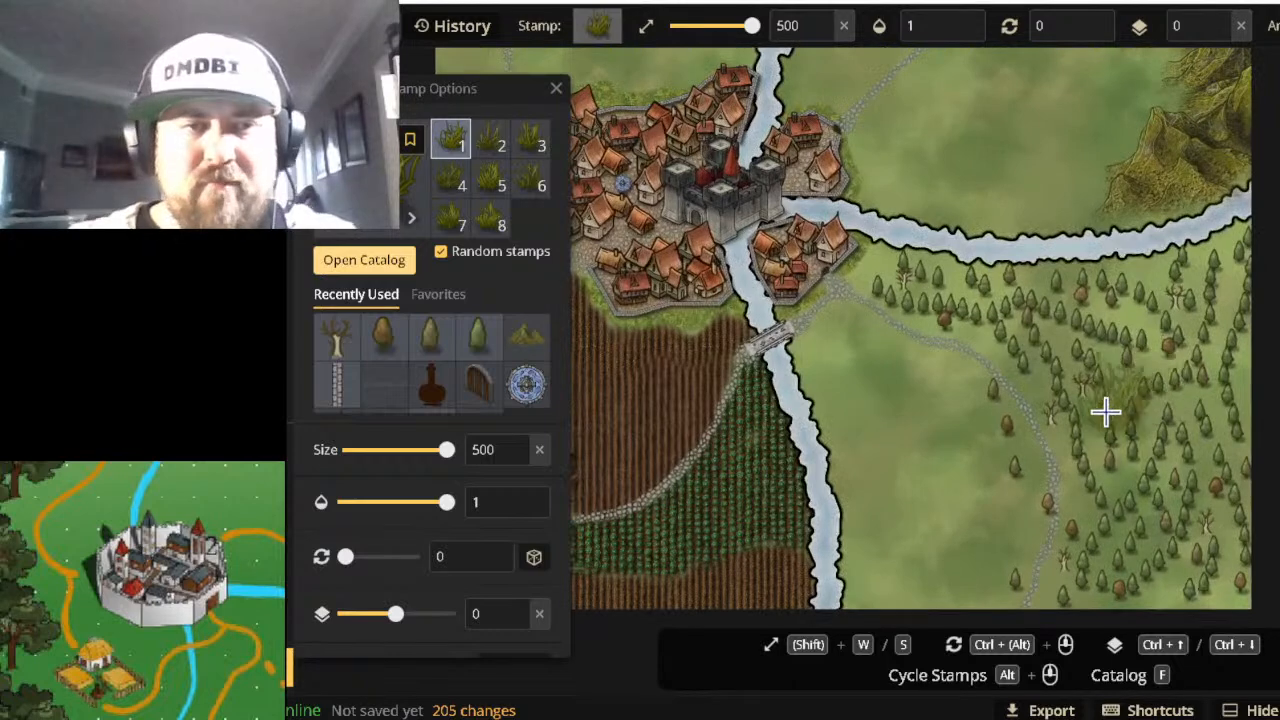
{"action": "scroll", "coordinate": [1100, 415], "scroll_direction": "down", "scroll_amount": 3}
{"action": "scroll", "coordinate": [1100, 415], "scroll_direction": "up", "scroll_amount": 4}
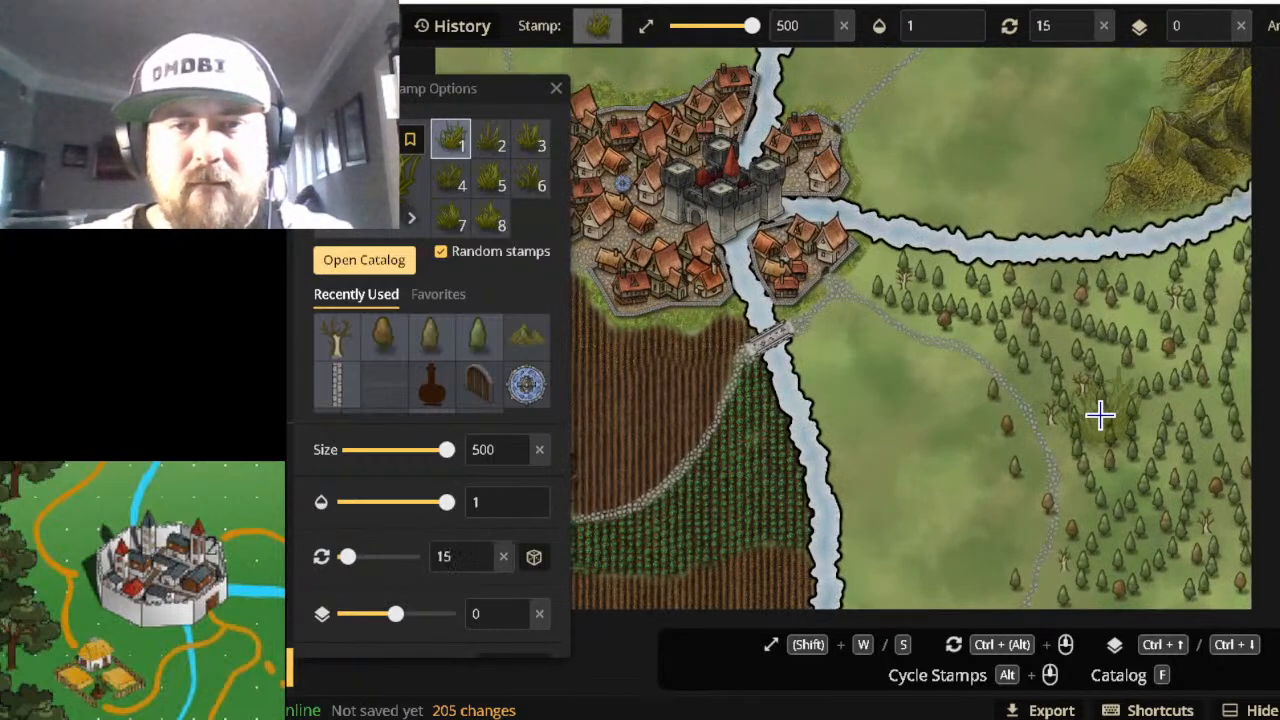
{"action": "scroll", "coordinate": [1100, 415], "scroll_direction": "down", "scroll_amount": 2}
{"action": "scroll", "coordinate": [1100, 415], "scroll_direction": "up", "scroll_amount": 1}
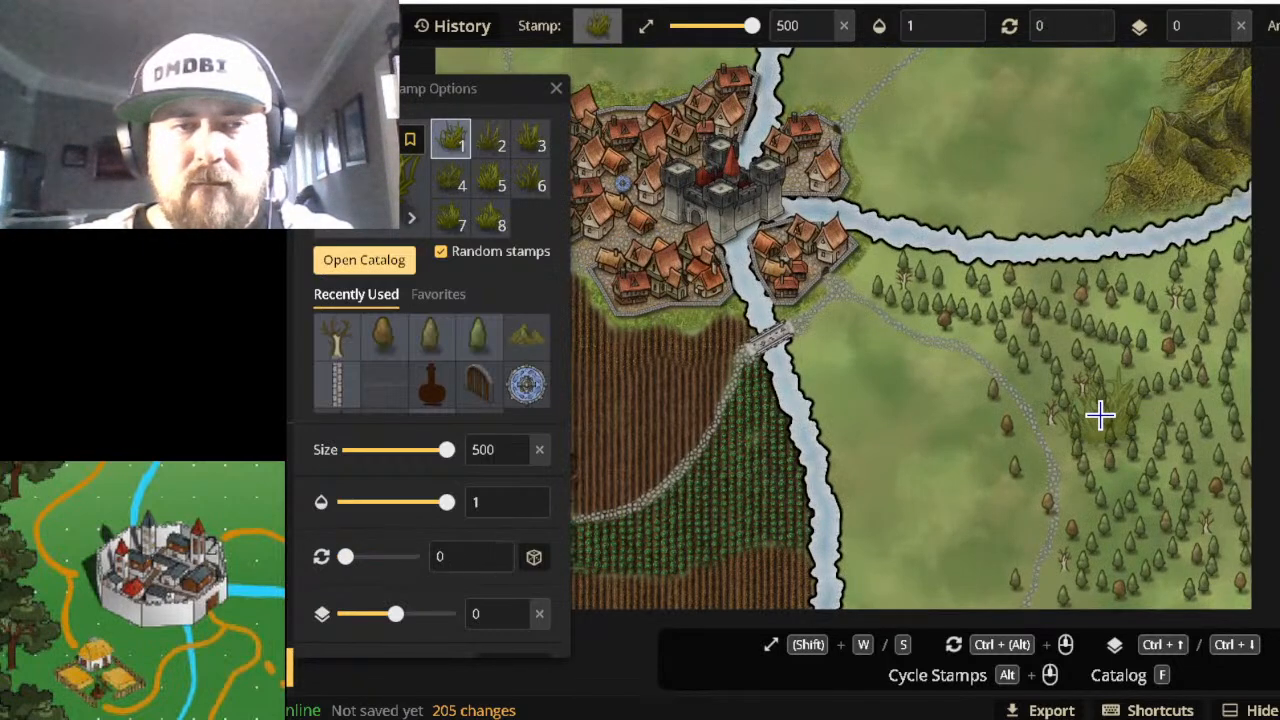
{"action": "key", "text": "s"}
{"action": "key", "text": "s"}
{"action": "key", "text": "s"}
{"action": "key", "text": "s"}
{"action": "key", "text": "s"}
{"action": "key", "text": "s"}
{"action": "key", "text": "s"}
{"action": "key", "text": "s"}
{"action": "key", "text": "s"}
{"action": "key", "text": "s"}
{"action": "key", "text": "s"}
{"action": "key", "text": "s"}
{"action": "key", "text": "s"}
{"action": "key", "text": "s"}
{"action": "key", "text": "s"}
{"action": "key", "text": "s"}
{"action": "key", "text": "s"}
{"action": "key", "text": "s"}
{"action": "key", "text": "s"}
{"action": "key", "text": "s"}
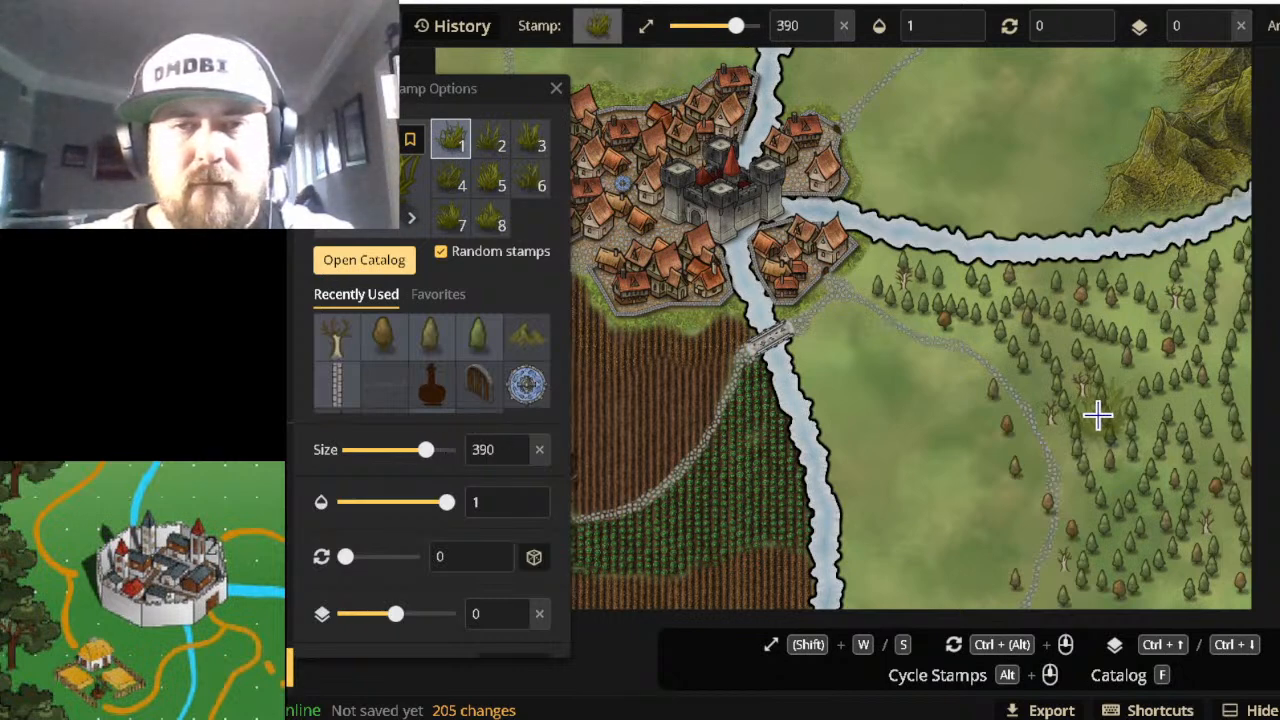
{"action": "key", "text": "s"}
{"action": "key", "text": "s"}
{"action": "key", "text": "s"}
{"action": "key", "text": "s"}
{"action": "key", "text": "s"}
{"action": "key", "text": "s"}
{"action": "key", "text": "s"}
{"action": "key", "text": "s"}
{"action": "key", "text": "s"}
{"action": "key", "text": "s"}
{"action": "key", "text": "s"}
{"action": "key", "text": "s"}
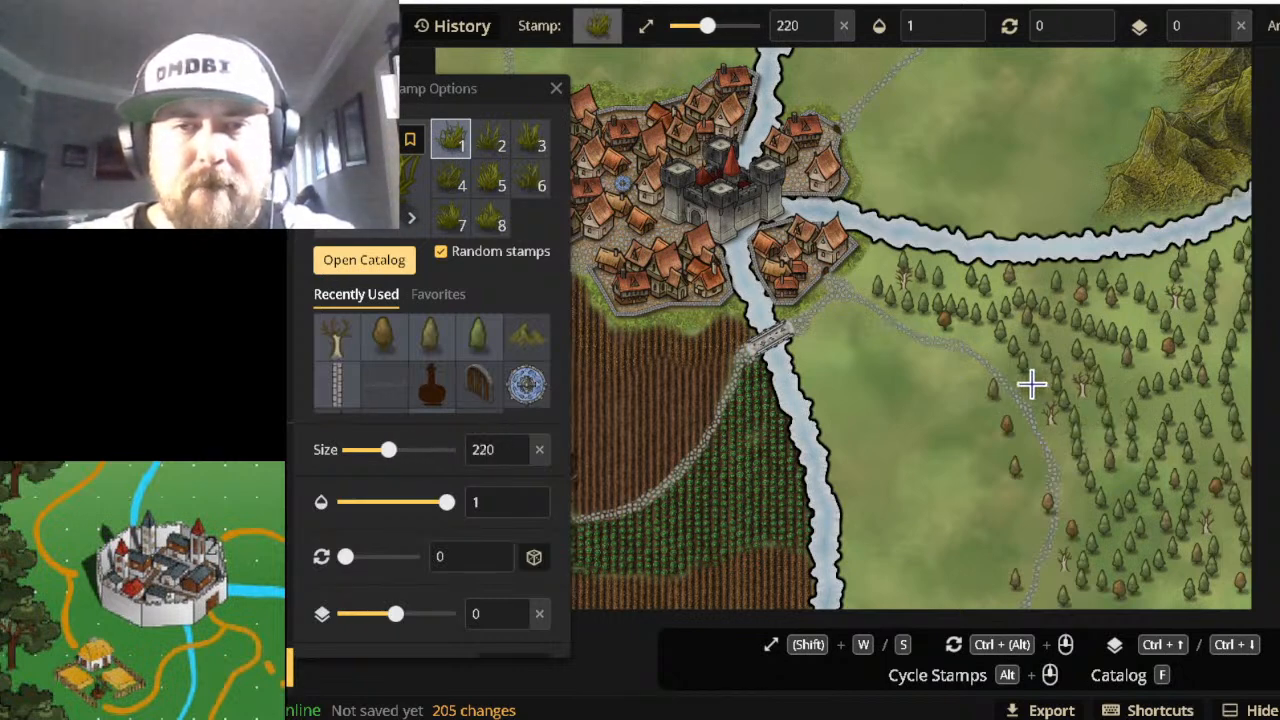
Place single grass tufts among the southeastern forest's trees, from beside the curving road down to the map's southern edge.
{"action": "left_click", "coordinate": [1040, 383]}
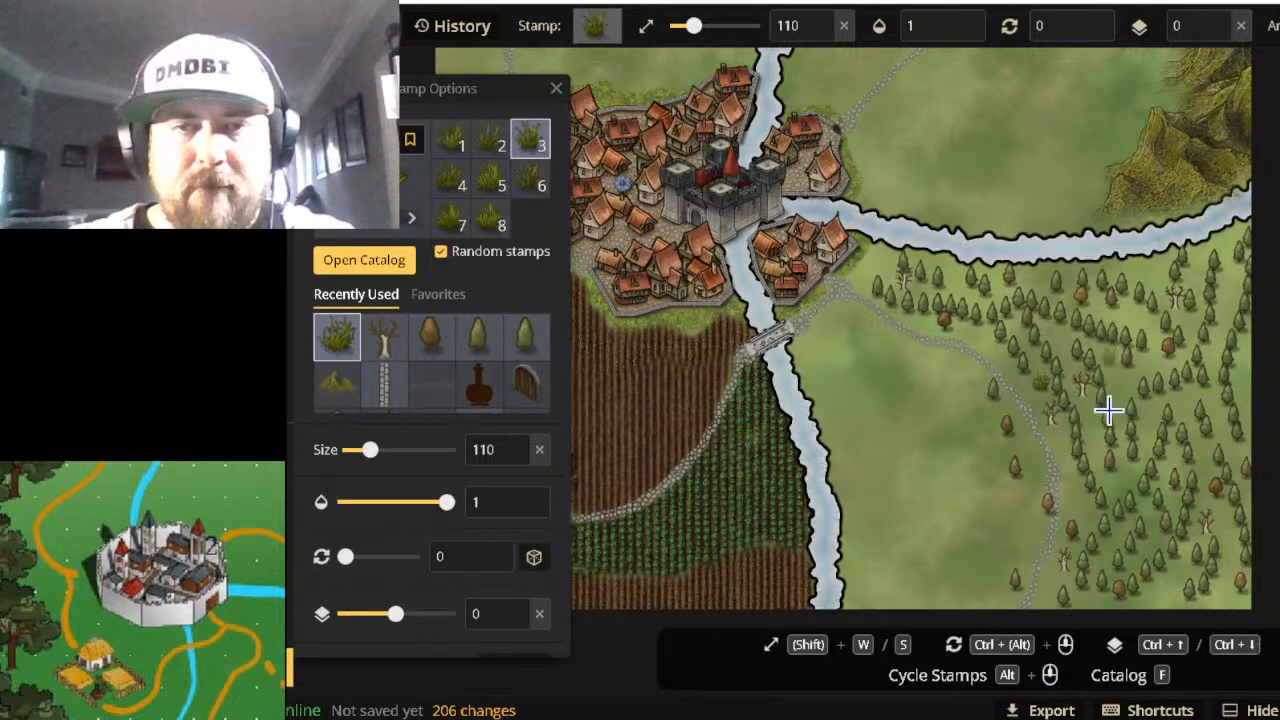
{"action": "left_click", "coordinate": [1074, 494]}
{"action": "left_click", "coordinate": [1157, 591]}
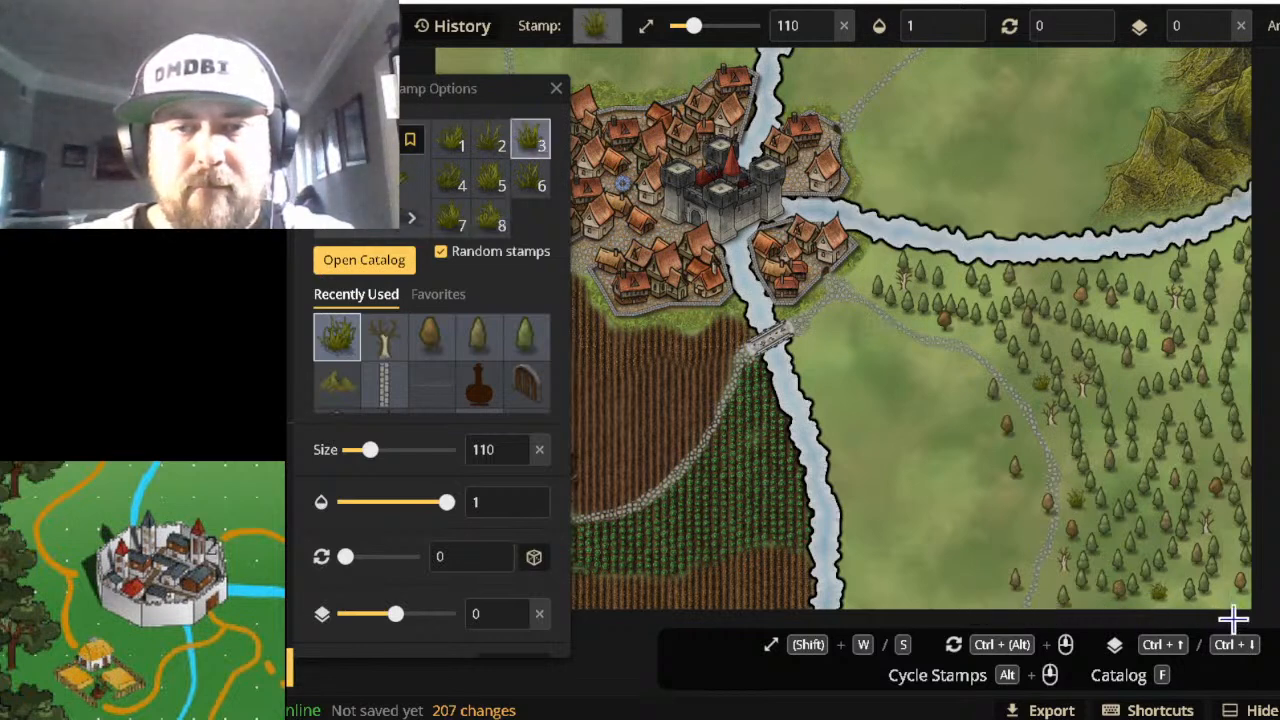
{"action": "left_click", "coordinate": [1147, 411]}
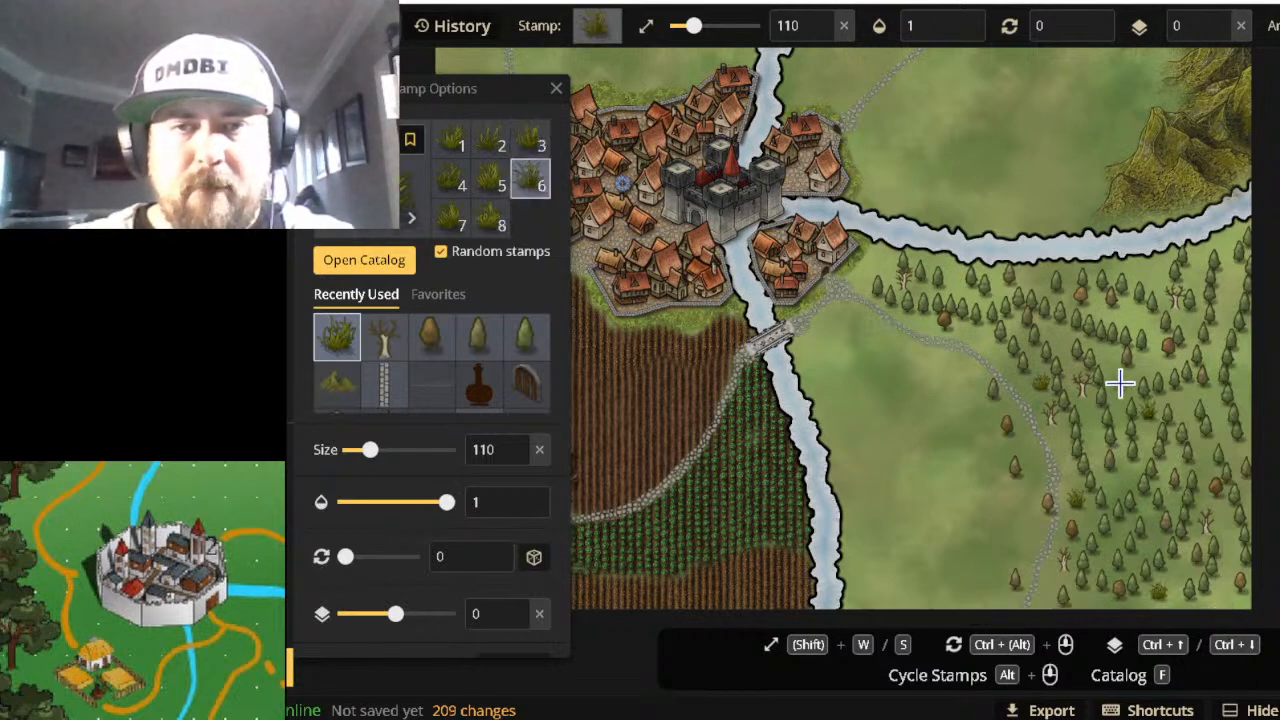
{"action": "left_click", "coordinate": [1122, 377]}
Scatter more grass tufts through the forest's northern part, from near the city to the map's eastern edge.
{"action": "left_click", "coordinate": [890, 263]}
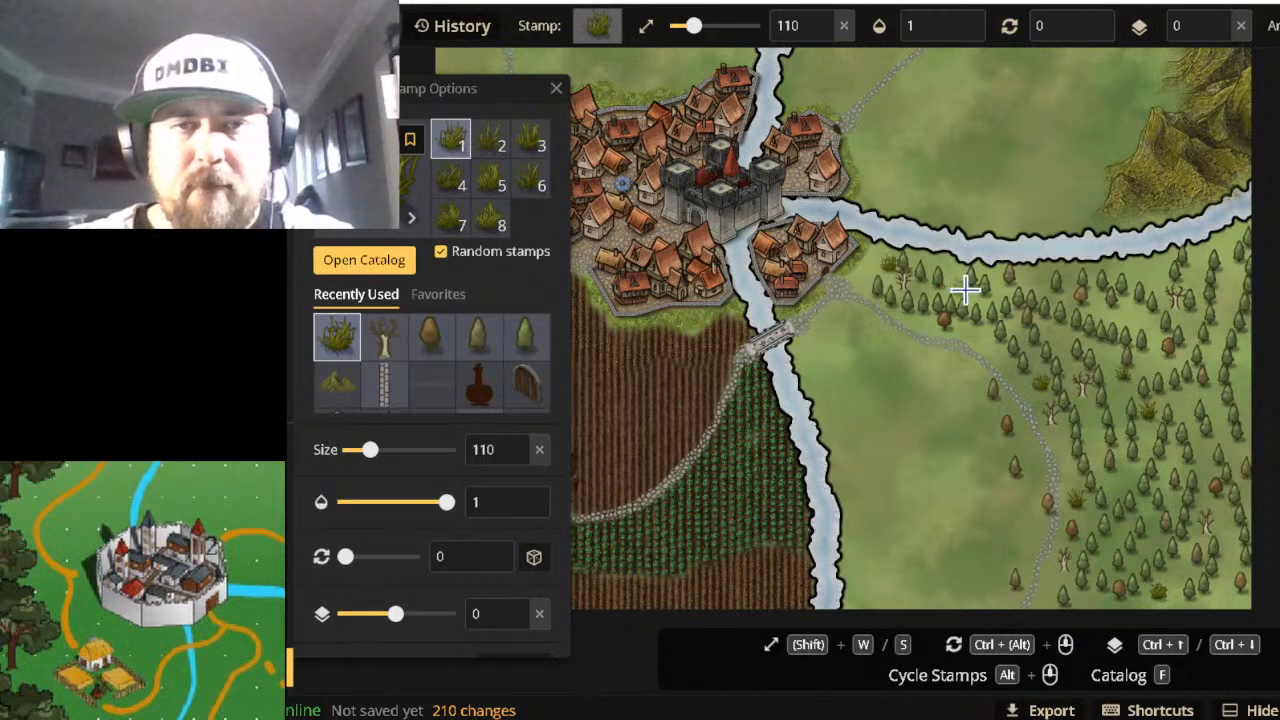
{"action": "left_click", "coordinate": [1130, 295]}
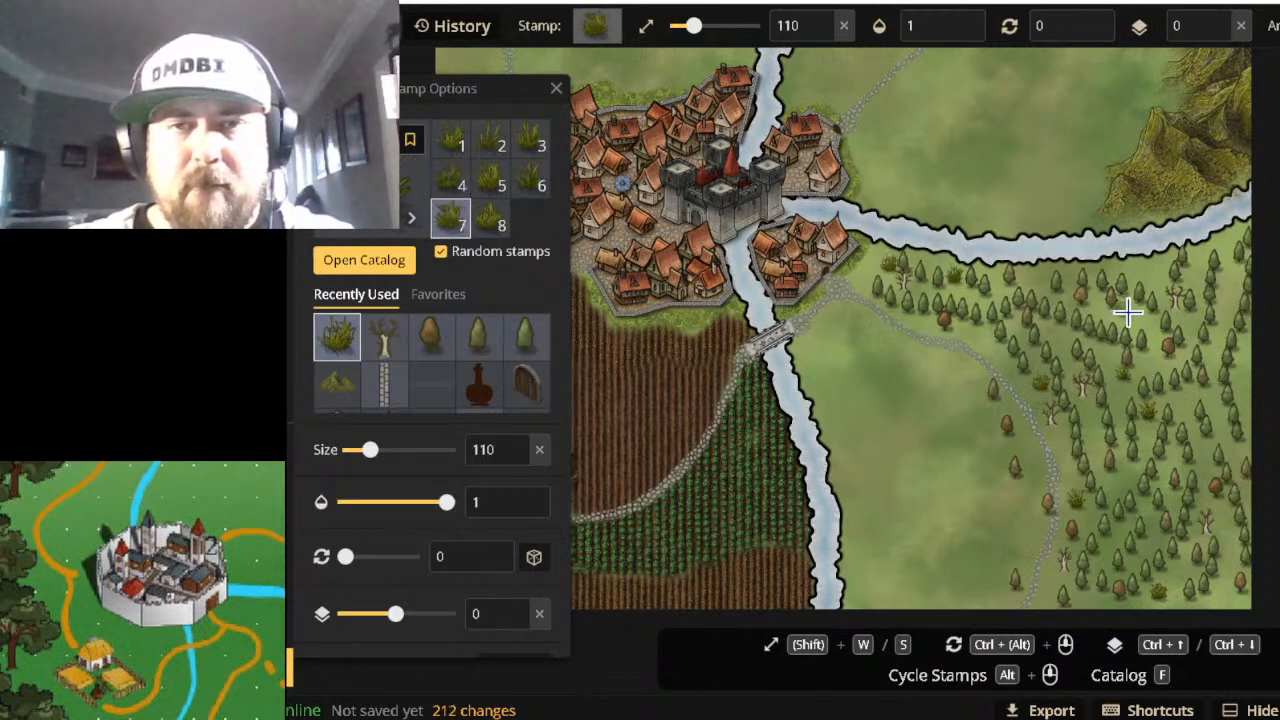
{"action": "left_click", "coordinate": [1132, 312]}
{"action": "left_click", "coordinate": [1186, 323]}
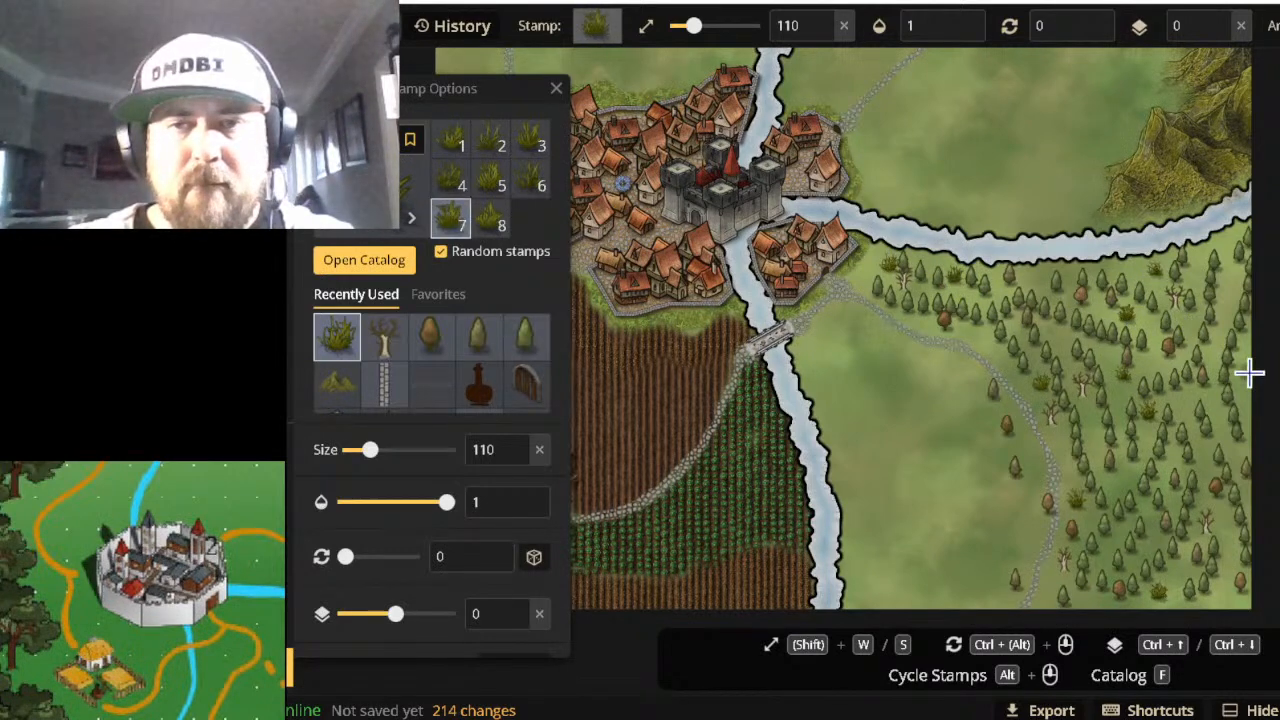
{"action": "left_click", "coordinate": [1238, 375]}
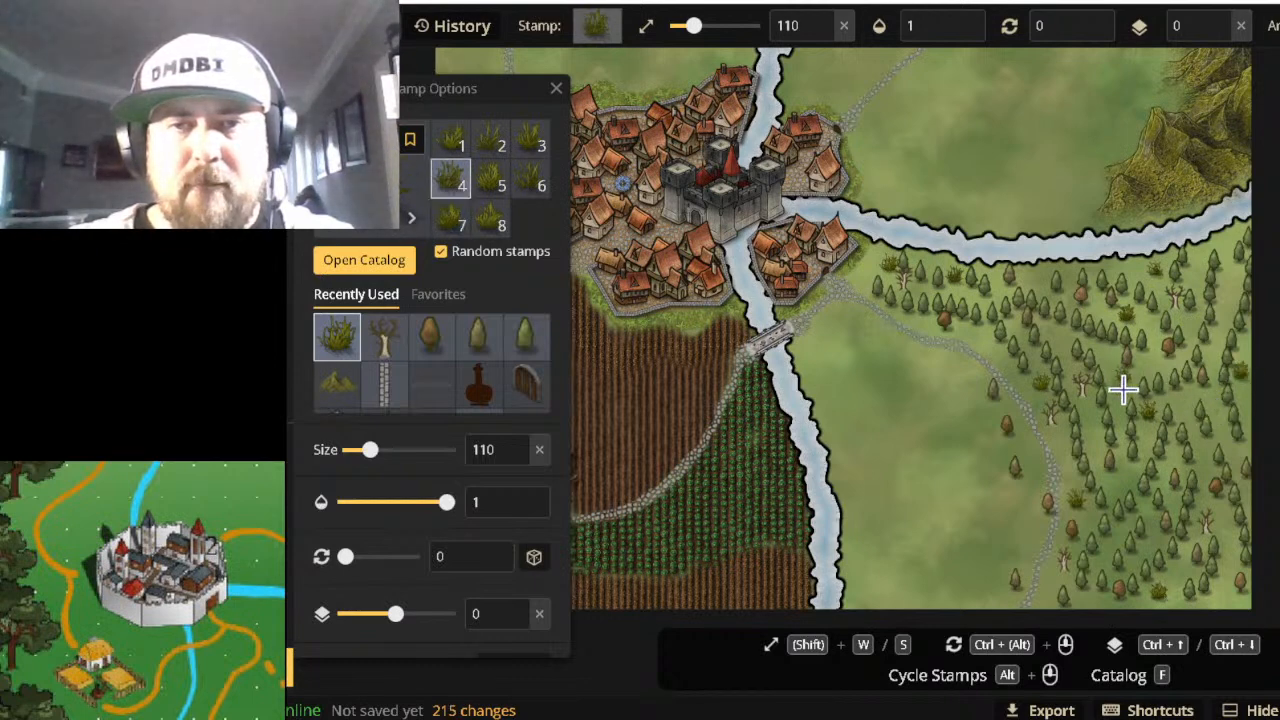
{"action": "left_click", "coordinate": [1224, 372]}
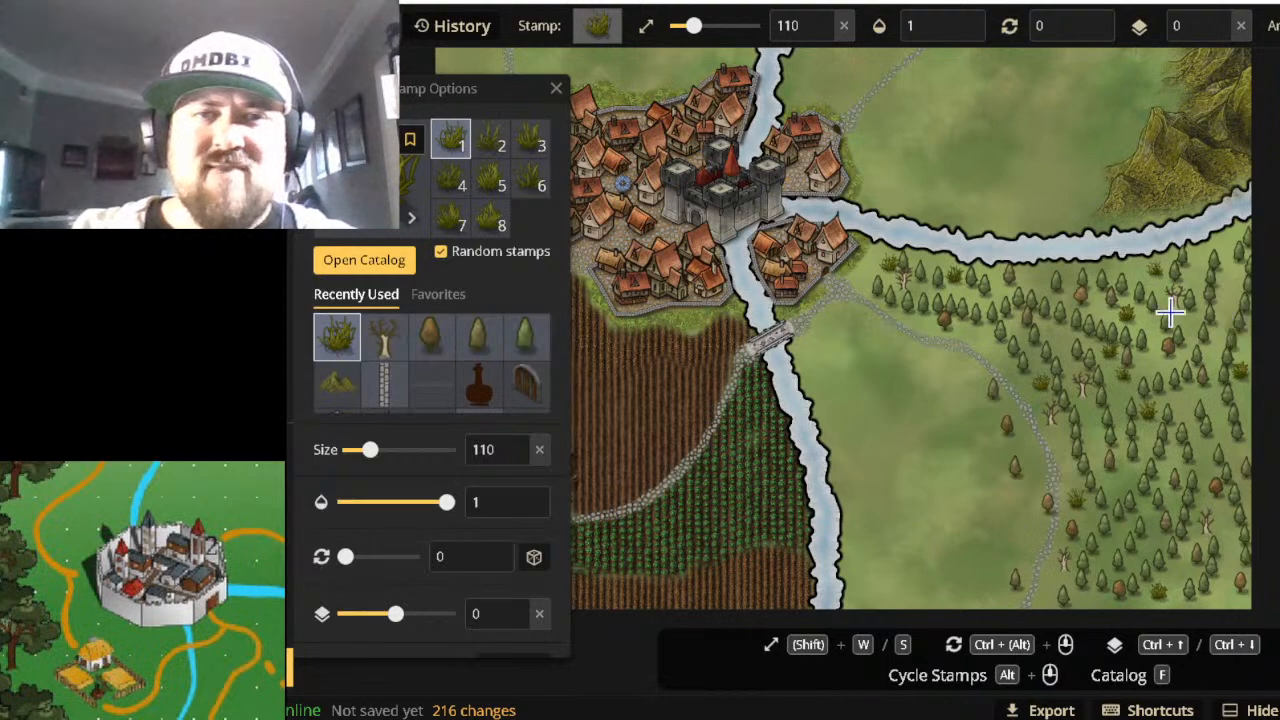
Search the stamp catalog for "hil" and choose the green hill from the Fantasy World Hills pack.
{"action": "scroll", "coordinate": [925, 310], "scroll_direction": "down", "scroll_amount": 3}
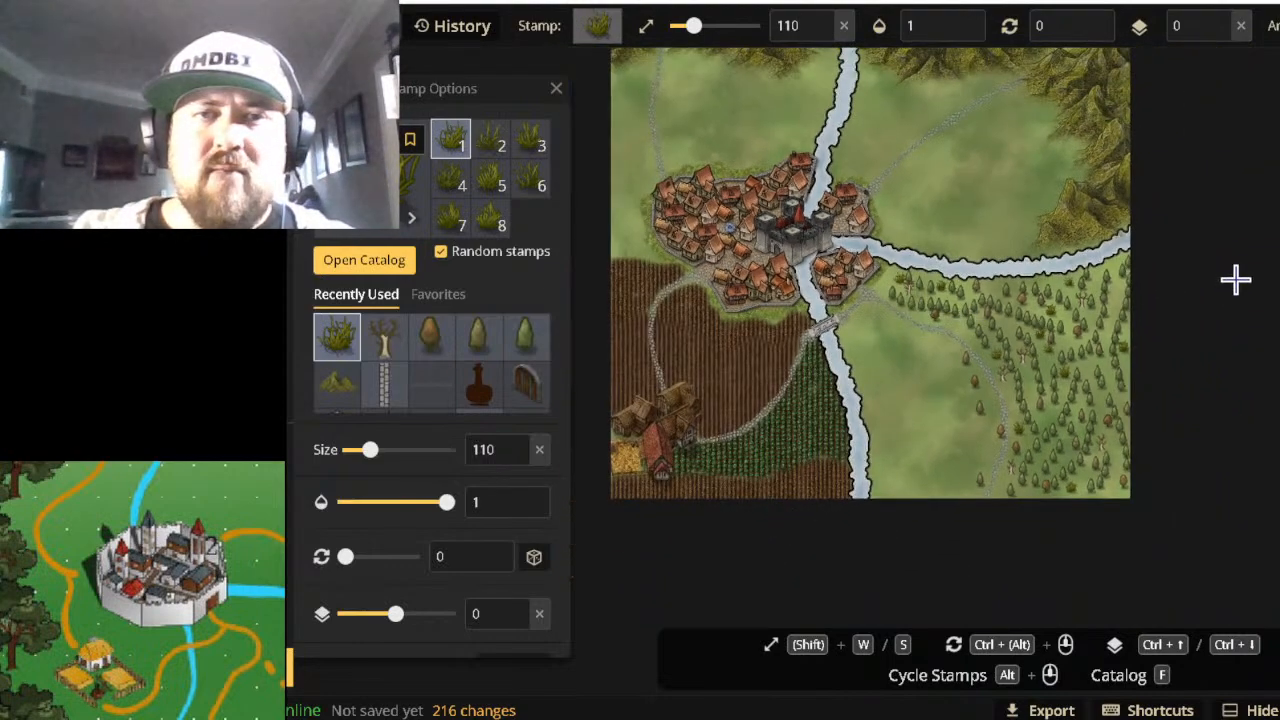
{"action": "left_click_drag", "start_coordinate": [1234, 277], "coordinate": [1265, 375]}
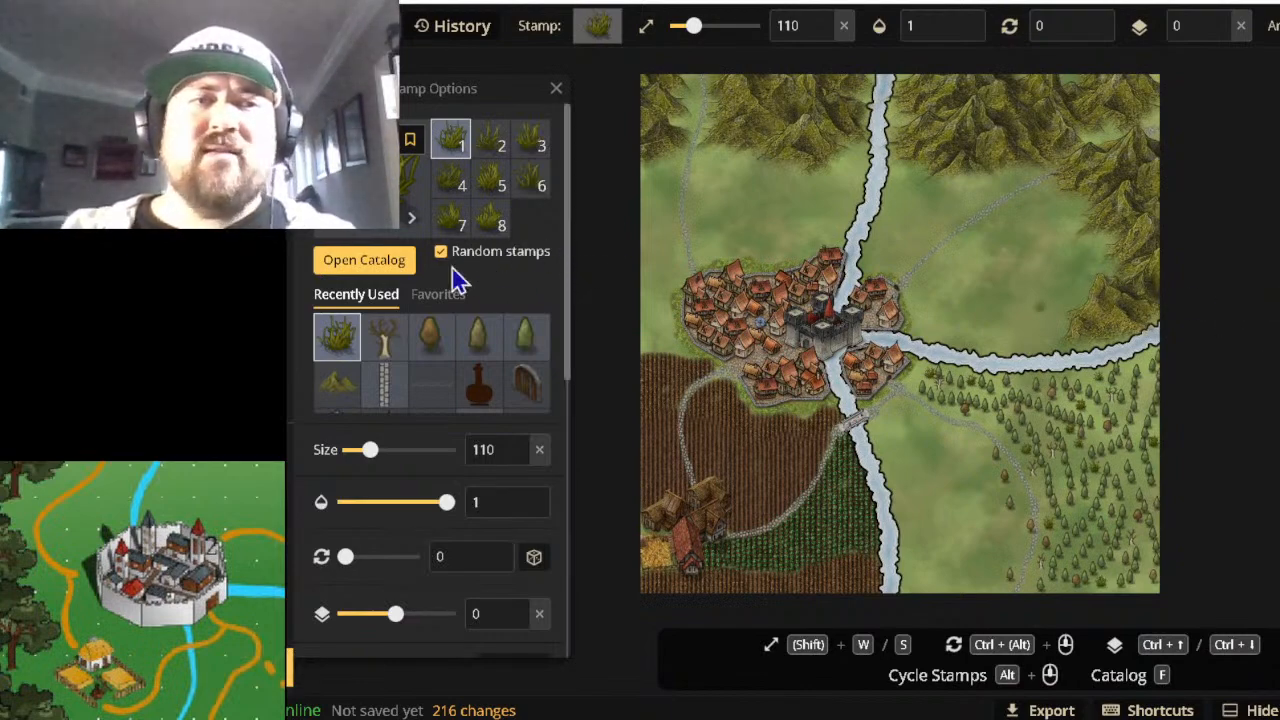
{"action": "left_click", "coordinate": [352, 268]}
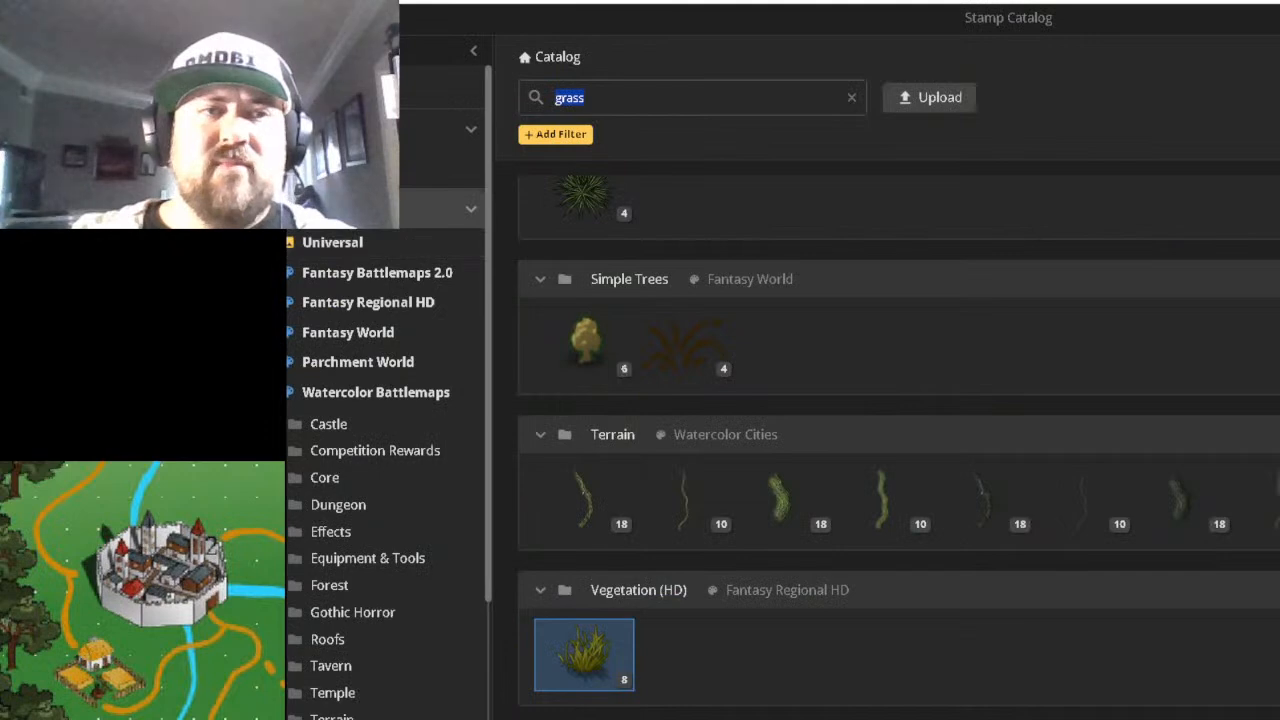
{"action": "left_click", "coordinate": [677, 108]}
{"action": "key", "text": "BackSpace"}
{"action": "key", "text": "BackSpace"}
{"action": "key", "text": "BackSpace"}
{"action": "key", "text": "BackSpace"}
{"action": "key", "text": "BackSpace"}
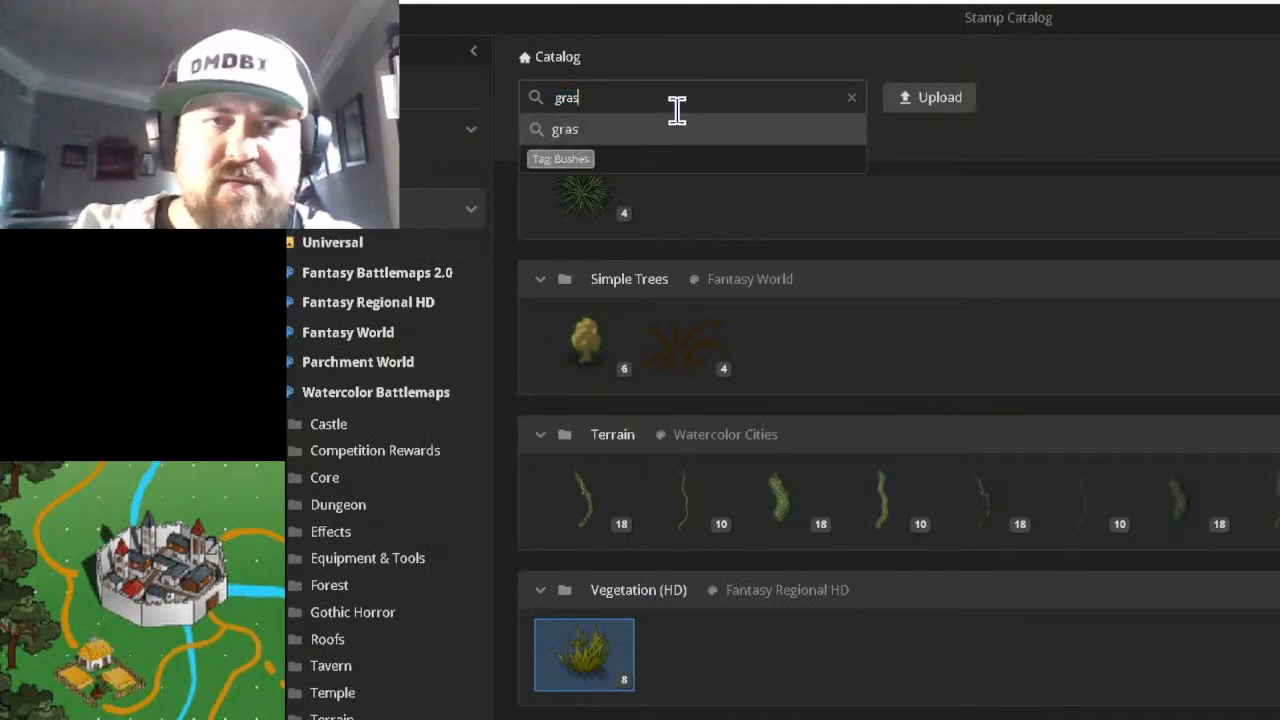
{"action": "type", "text": "hil"}
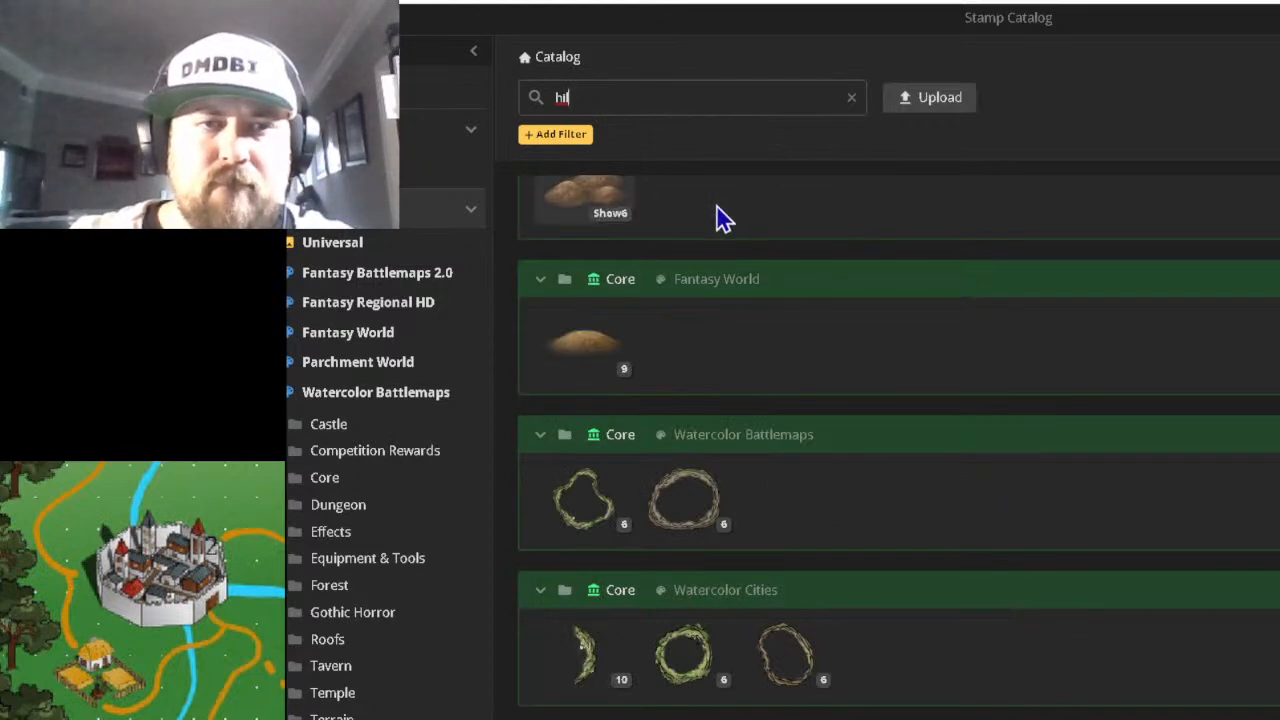
{"action": "scroll", "coordinate": [718, 208], "scroll_direction": "up", "scroll_amount": 1}
{"action": "scroll", "coordinate": [784, 280], "scroll_direction": "down", "scroll_amount": 15}
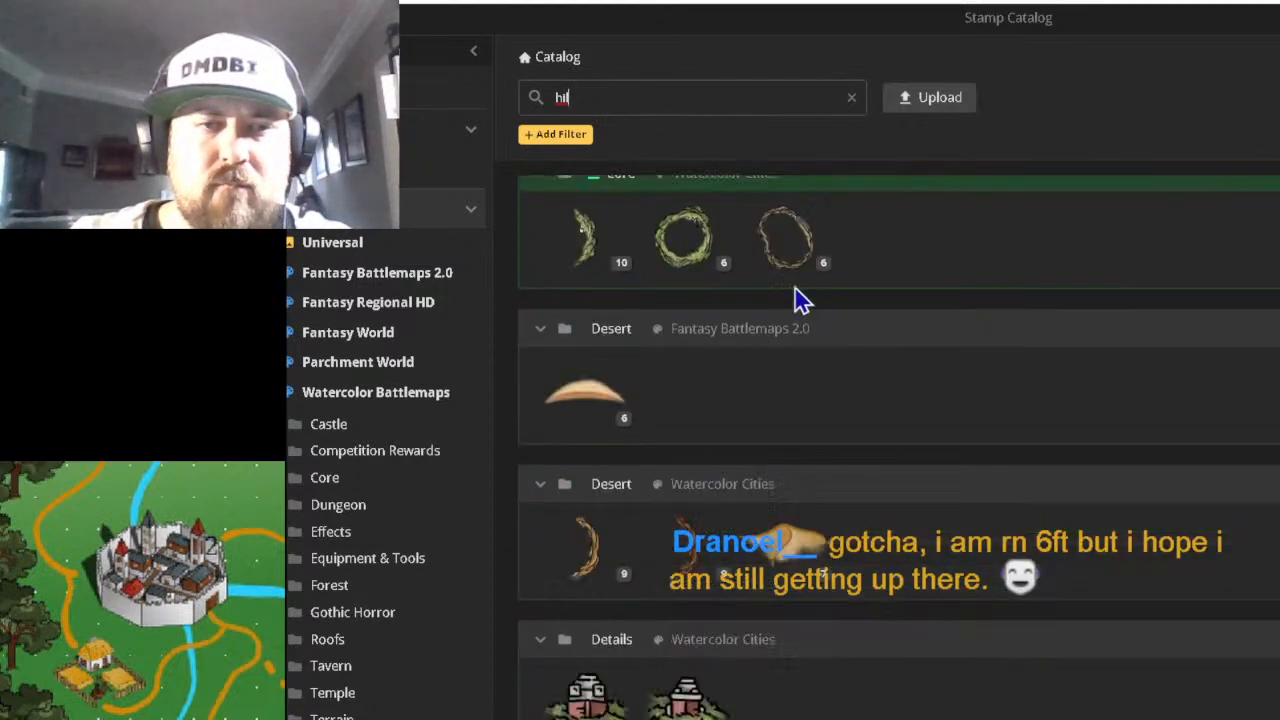
{"action": "scroll", "coordinate": [800, 300], "scroll_direction": "down", "scroll_amount": 1}
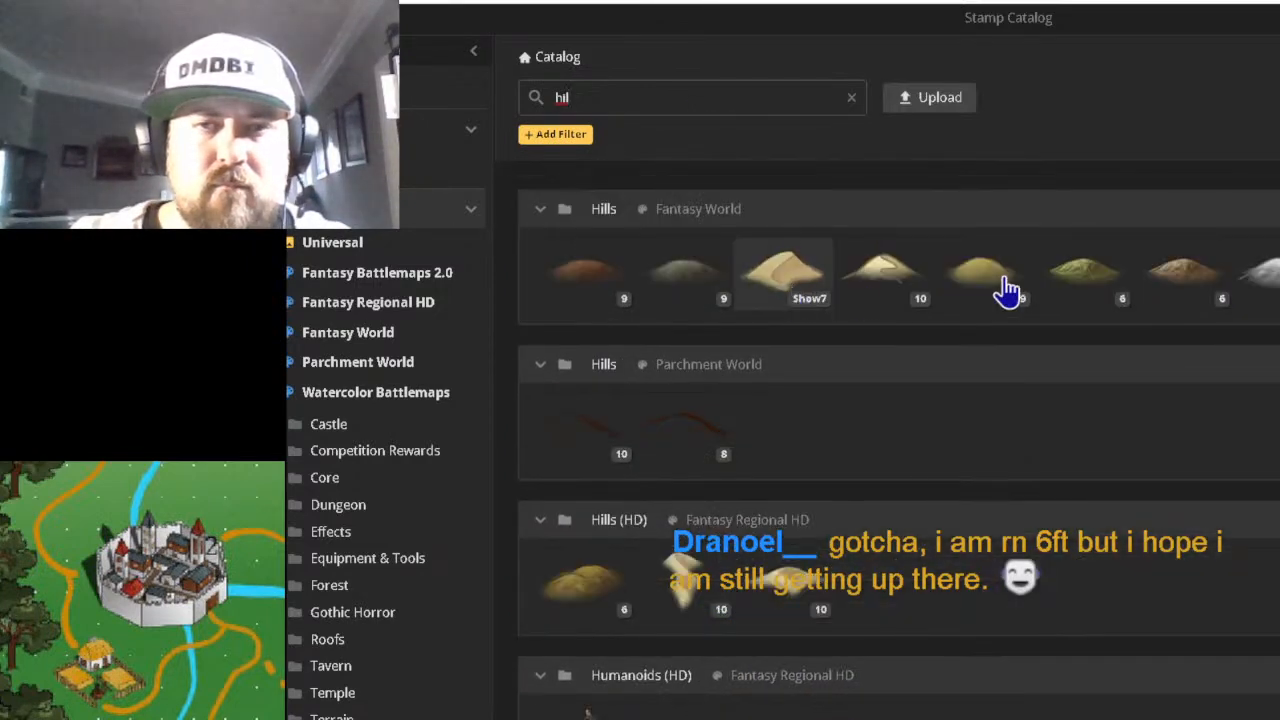
{"action": "left_click", "coordinate": [1084, 272]}
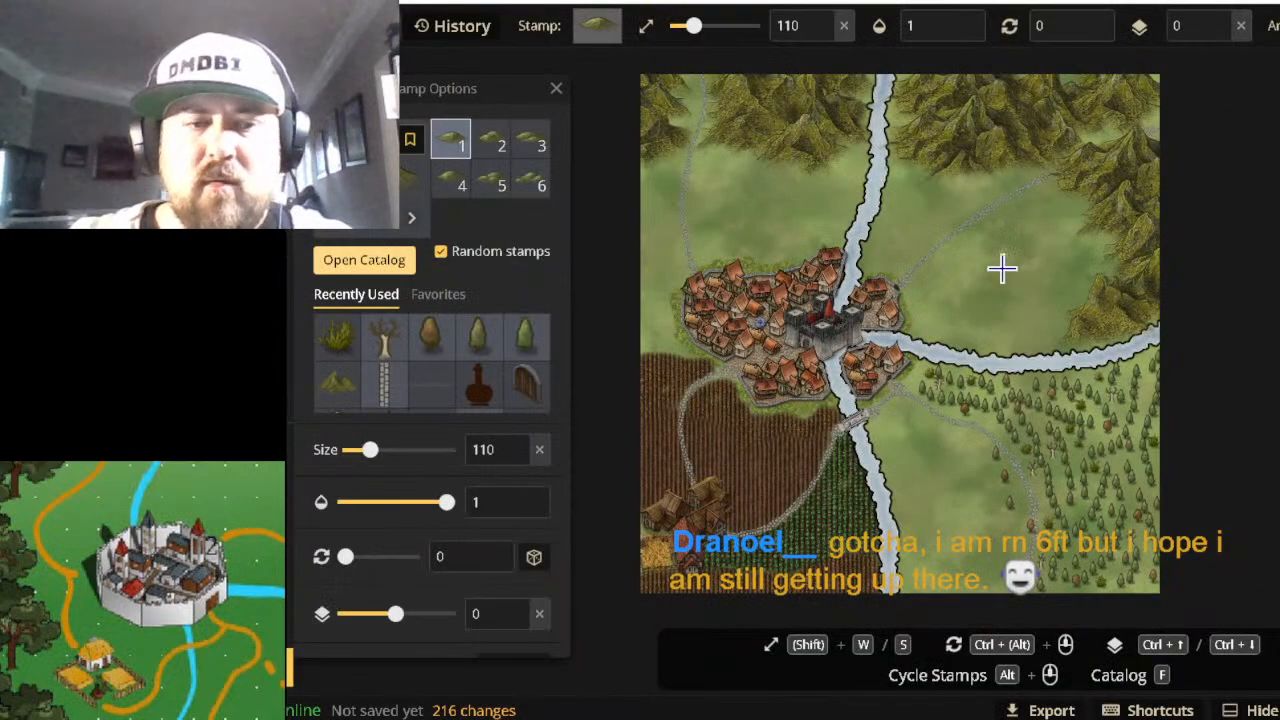
Enlarge the hill stamp to size 500 and set its rotation to 0.
{"action": "scroll", "coordinate": [1000, 265], "scroll_direction": "up", "scroll_amount": 1}
{"action": "scroll", "coordinate": [999, 265], "scroll_direction": "up", "scroll_amount": 5}
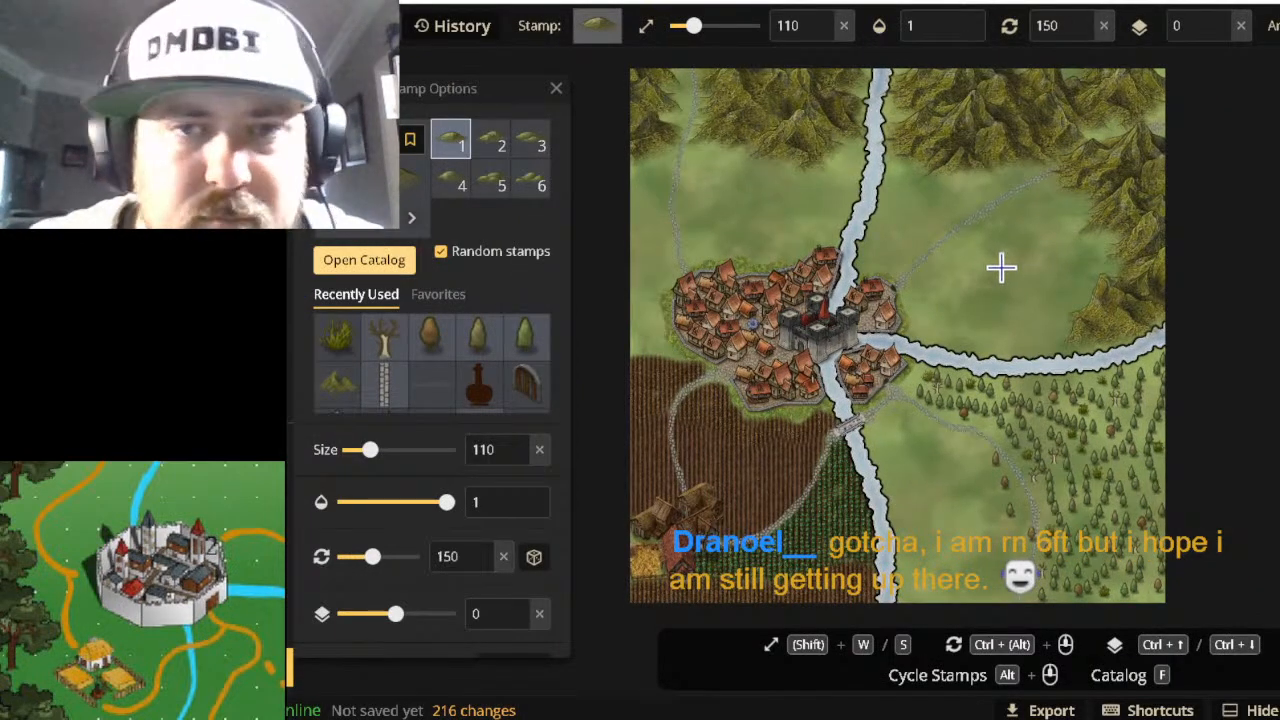
{"action": "key", "text": "w"}
{"action": "key", "text": "w"}
{"action": "key", "text": "w"}
{"action": "key", "text": "w"}
{"action": "key", "text": "w"}
{"action": "key", "text": "w"}
{"action": "key", "text": "w"}
{"action": "key", "text": "w"}
{"action": "key", "text": "w"}
{"action": "key", "text": "w"}
{"action": "key", "text": "w"}
{"action": "key", "text": "w"}
{"action": "key", "text": "w"}
{"action": "key", "text": "w"}
{"action": "key", "text": "w"}
{"action": "key", "text": "w"}
{"action": "key", "text": "w"}
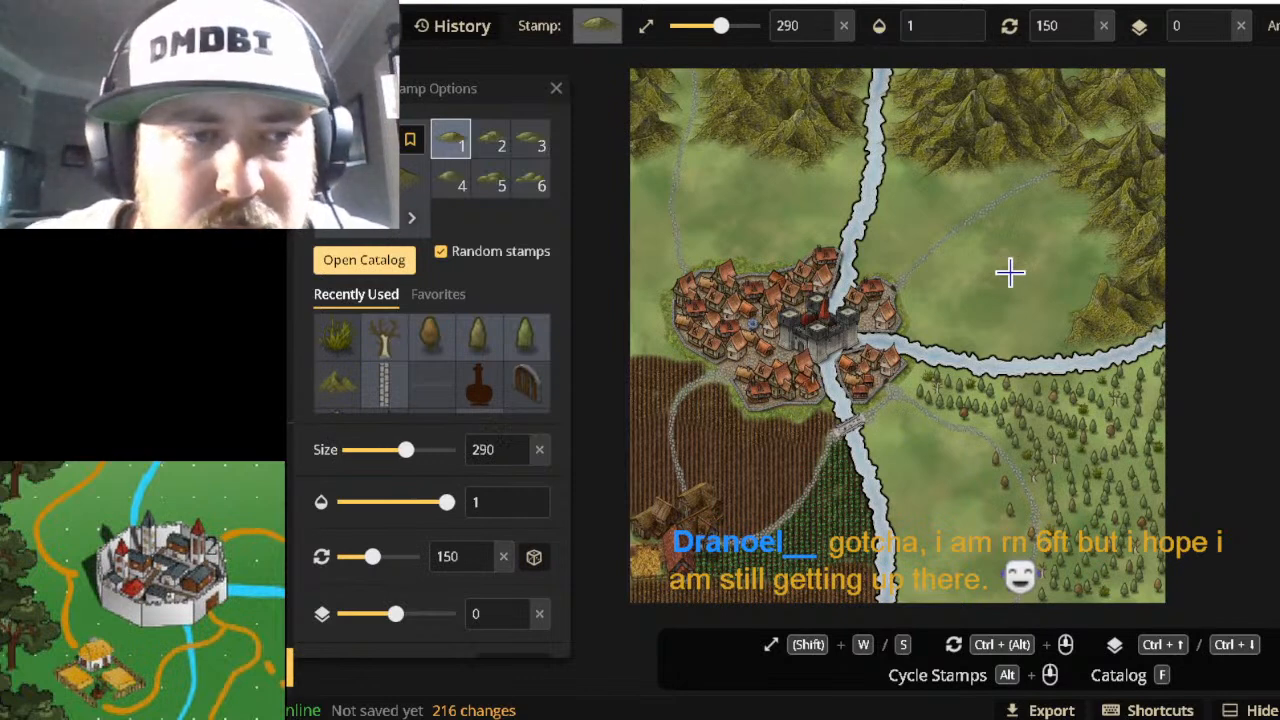
{"action": "key", "text": "w"}
{"action": "key", "text": "w"}
{"action": "key", "text": "w"}
{"action": "key", "text": "w"}
{"action": "key", "text": "shift+w"}
{"action": "key", "text": "shift+w"}
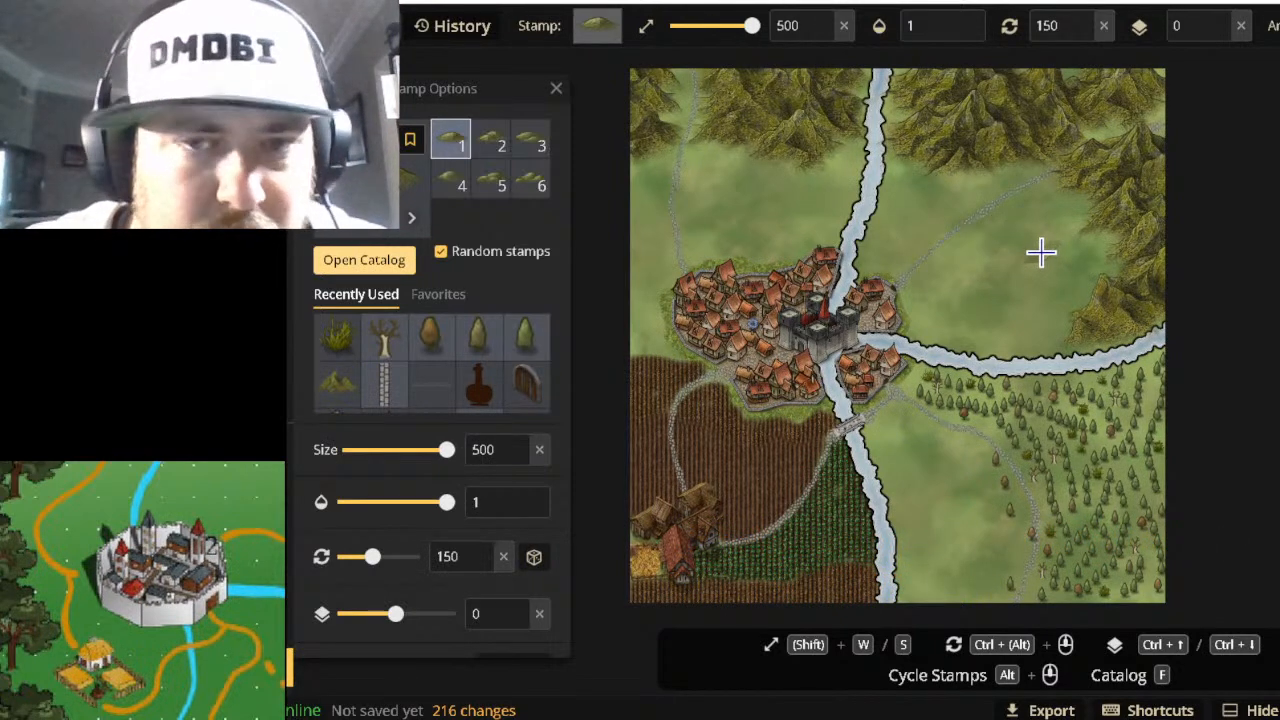
{"action": "scroll", "coordinate": [1040, 252], "scroll_direction": "down", "scroll_amount": 2, "text": "ctrl"}
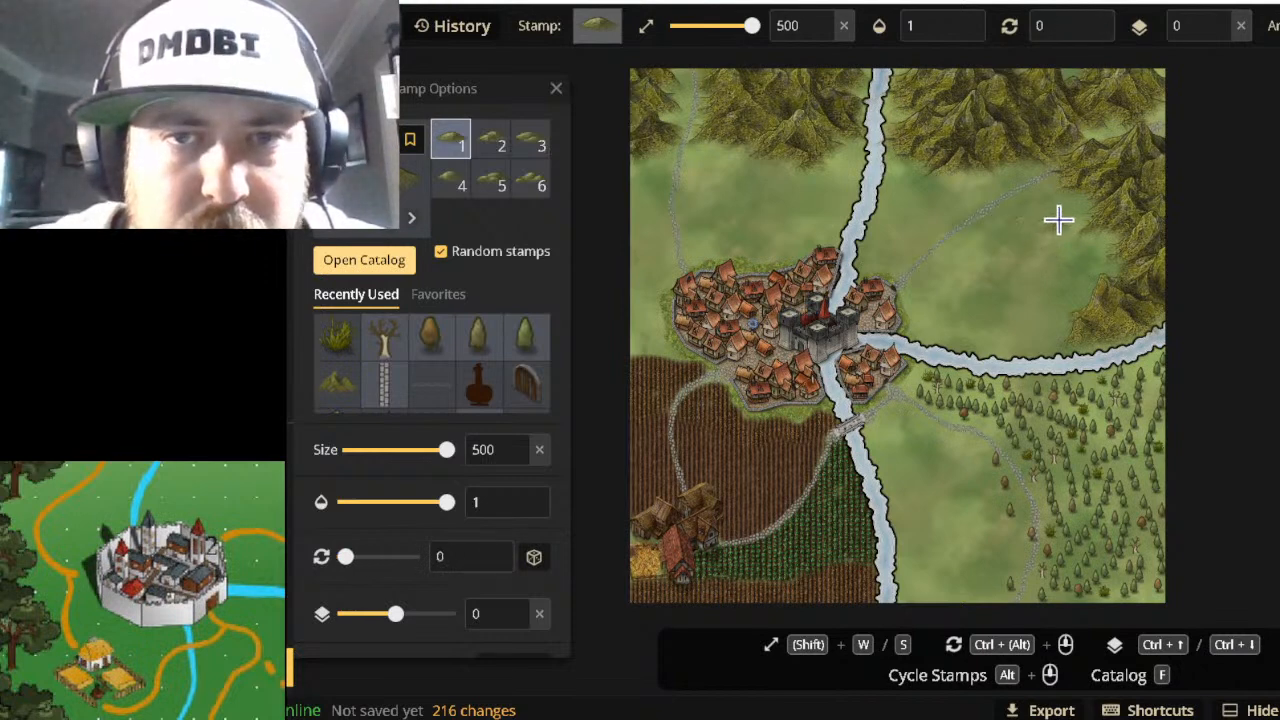
Place a cluster of green hills between the northeastern road and the eastern mountains.
{"action": "left_click", "coordinate": [1058, 215]}
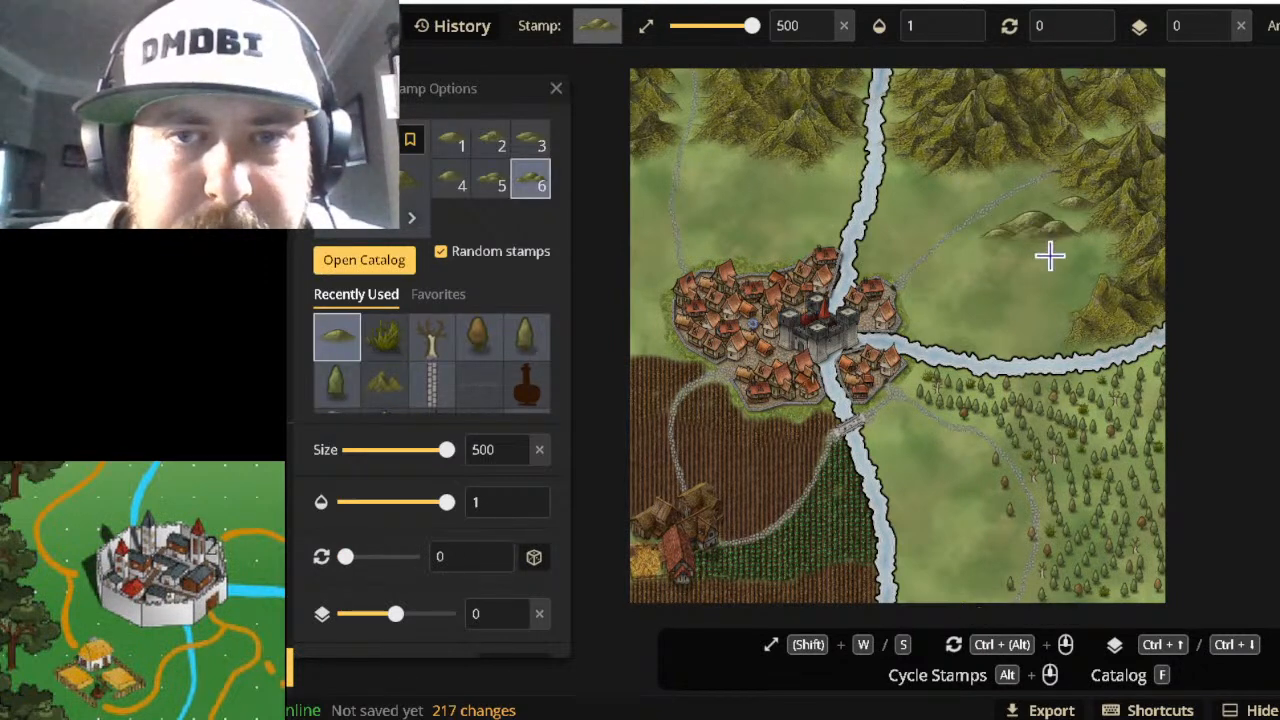
{"action": "left_click", "coordinate": [1051, 259]}
{"action": "left_click", "coordinate": [1036, 292]}
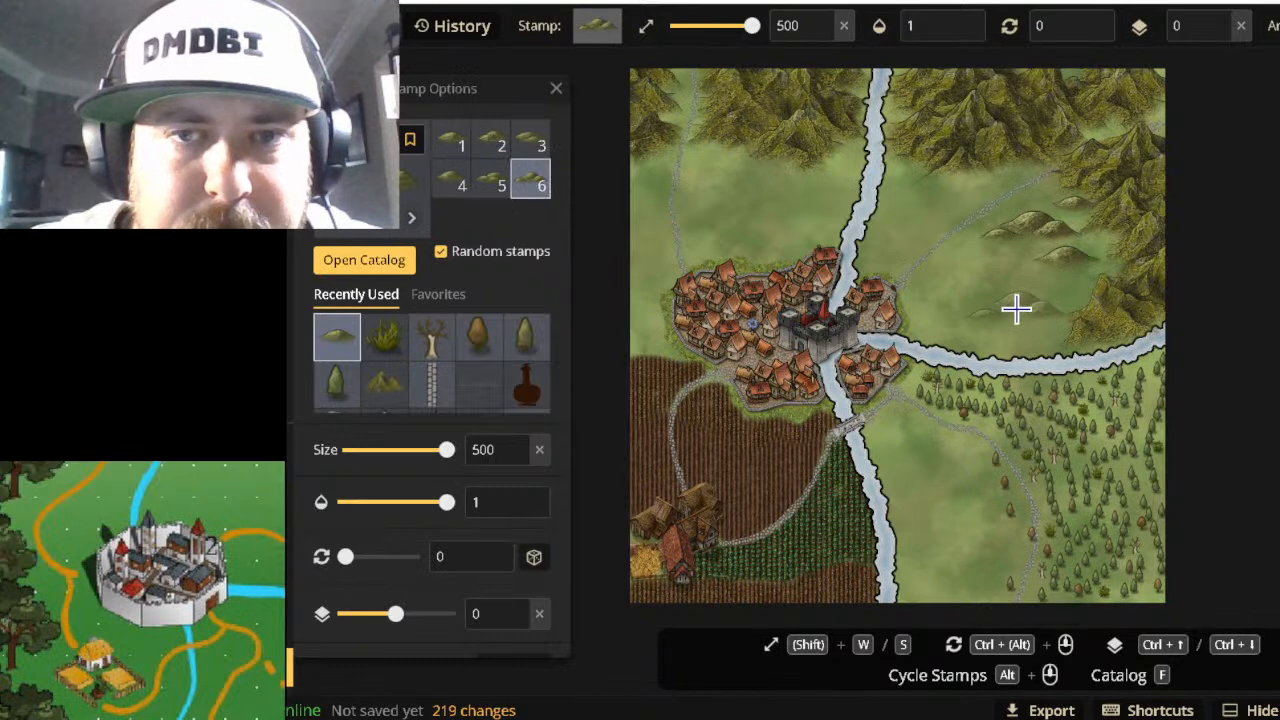
{"action": "left_click", "coordinate": [972, 286]}
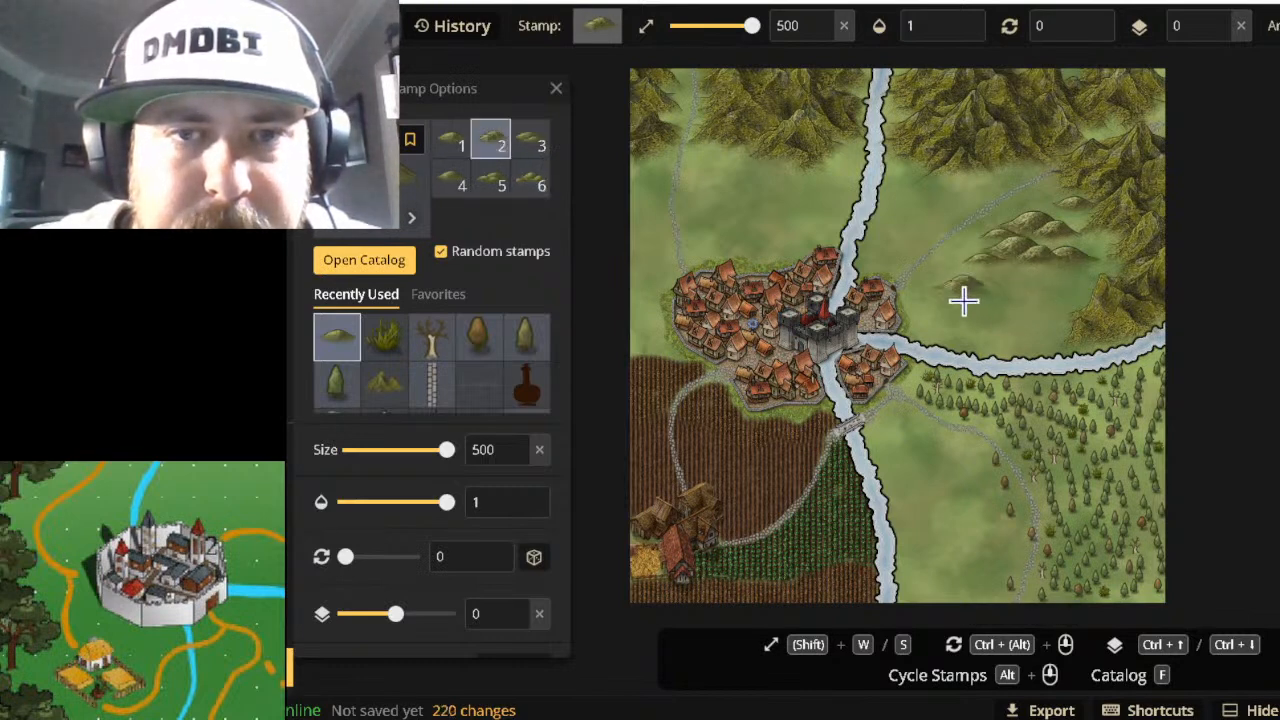
{"action": "left_click", "coordinate": [1023, 277]}
{"action": "left_click", "coordinate": [1043, 302]}
Extend the green hills along the north bank of the eastern river toward the city.
{"action": "left_click", "coordinate": [1009, 340]}
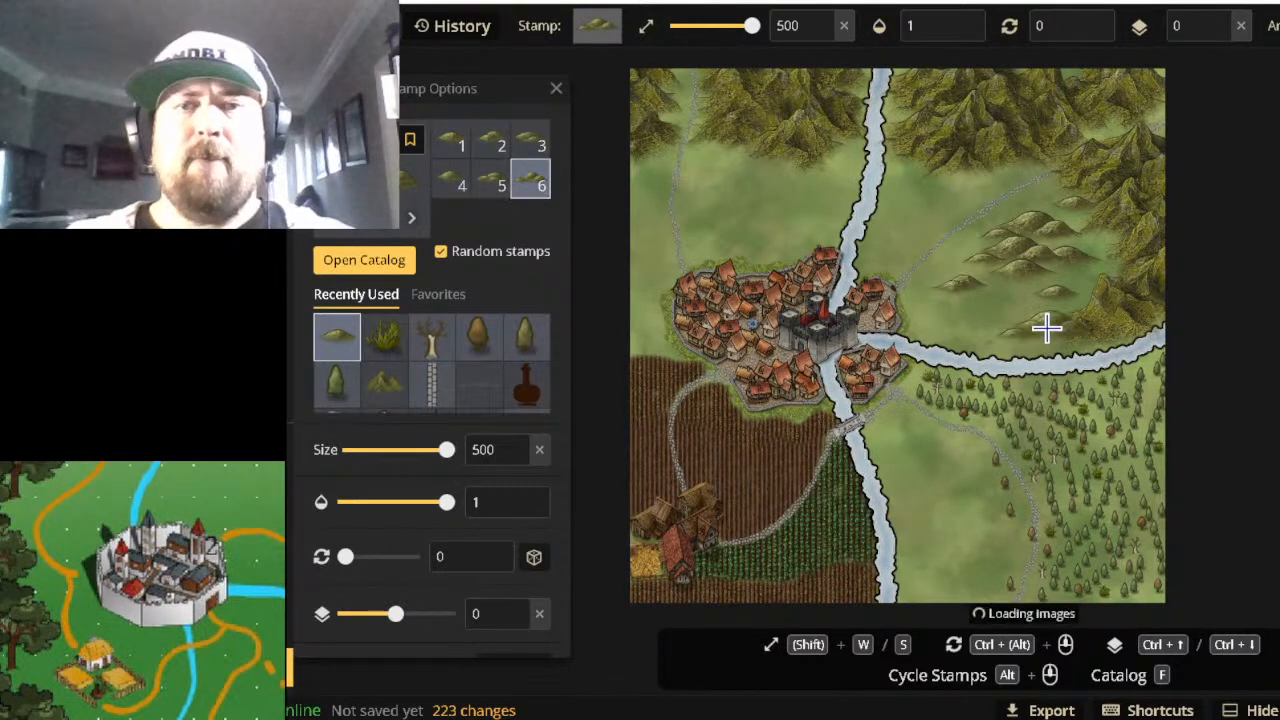
{"action": "left_click", "coordinate": [994, 309]}
{"action": "left_click", "coordinate": [963, 331]}
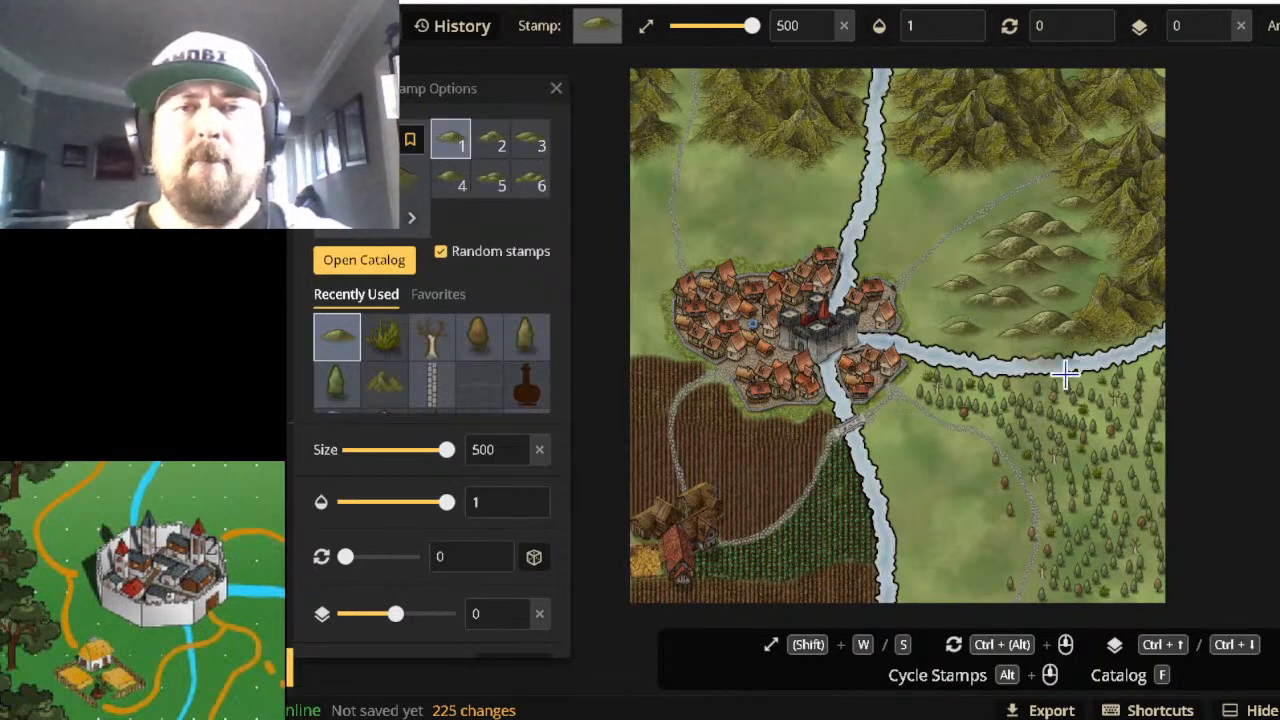
{"action": "left_click", "coordinate": [948, 318]}
{"action": "left_click", "coordinate": [955, 308]}
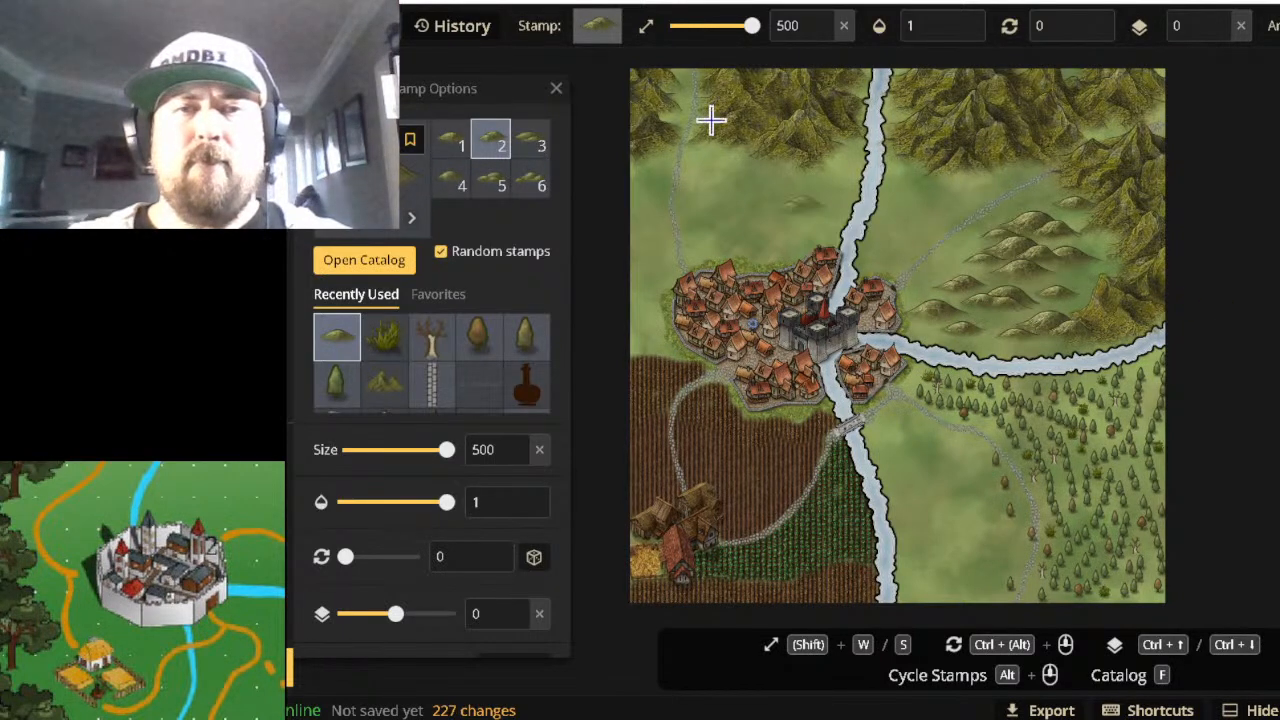
Nudge the green hill beside the city's eastern edge and the hill on the eastern river's north bank to adjust their spacing.
{"action": "left_click", "coordinate": [262, 78]}
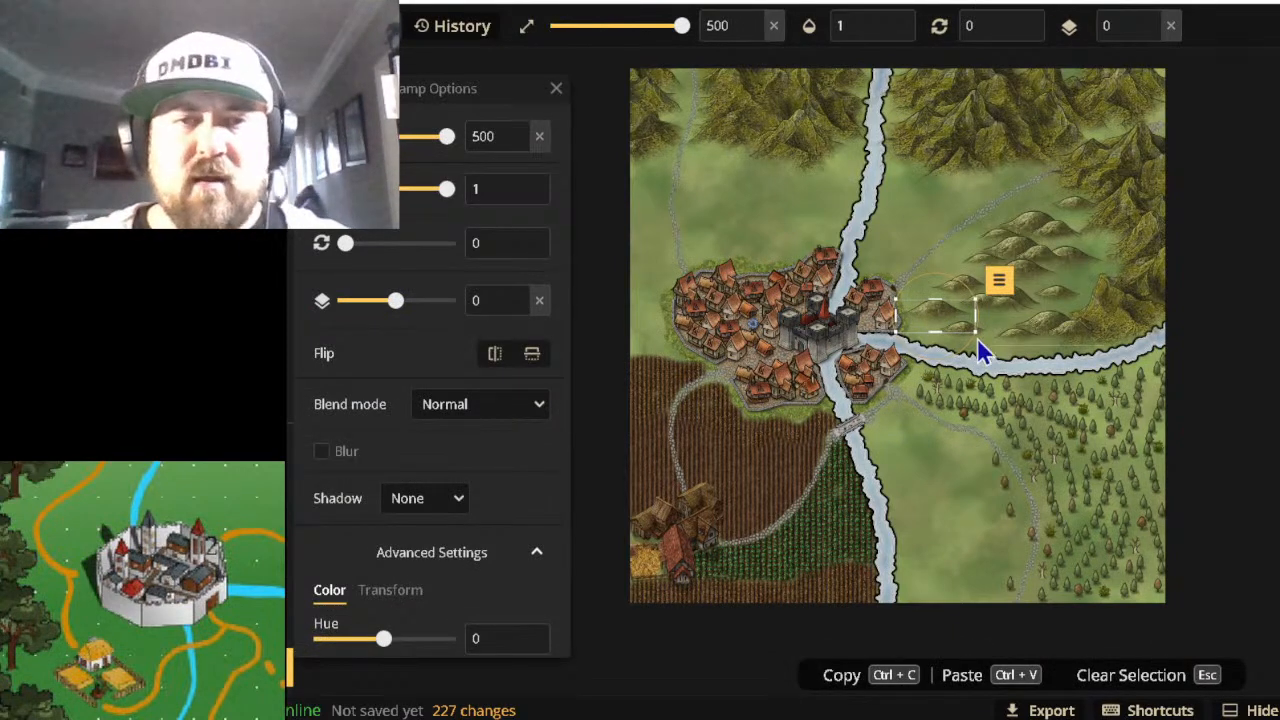
{"action": "left_click_drag", "start_coordinate": [933, 314], "coordinate": [939, 313]}
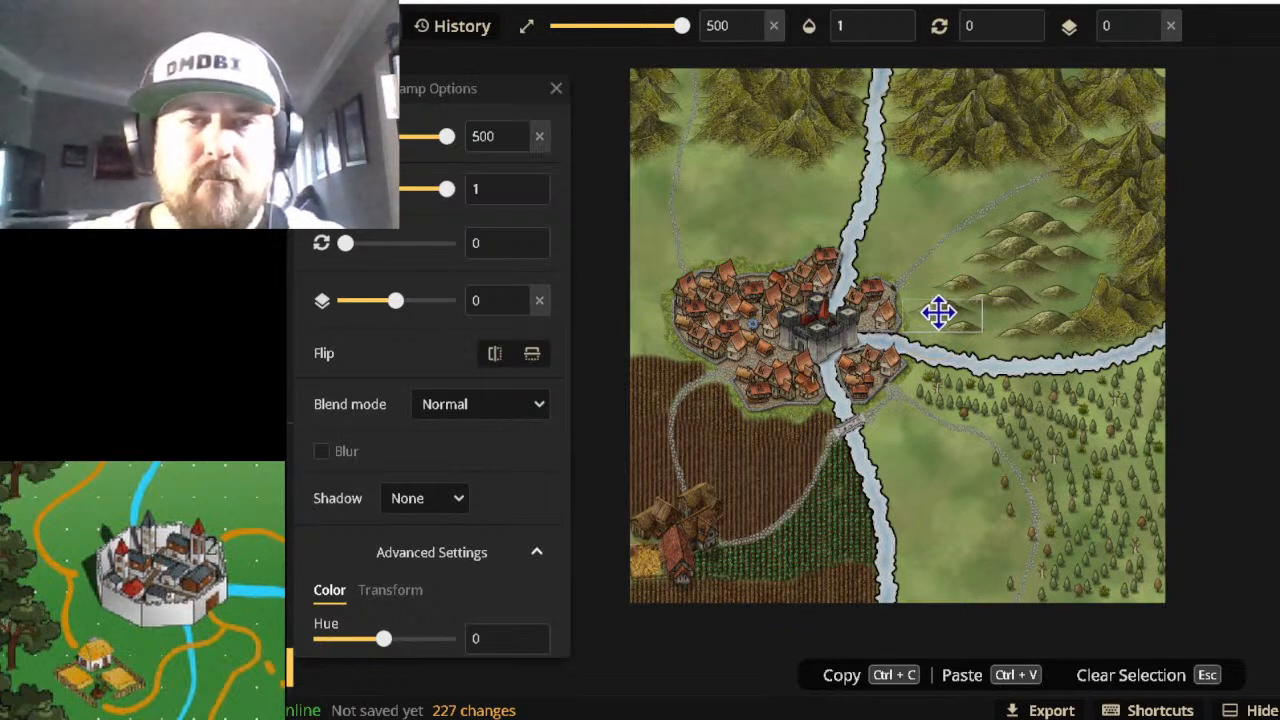
{"action": "left_click", "coordinate": [921, 230]}
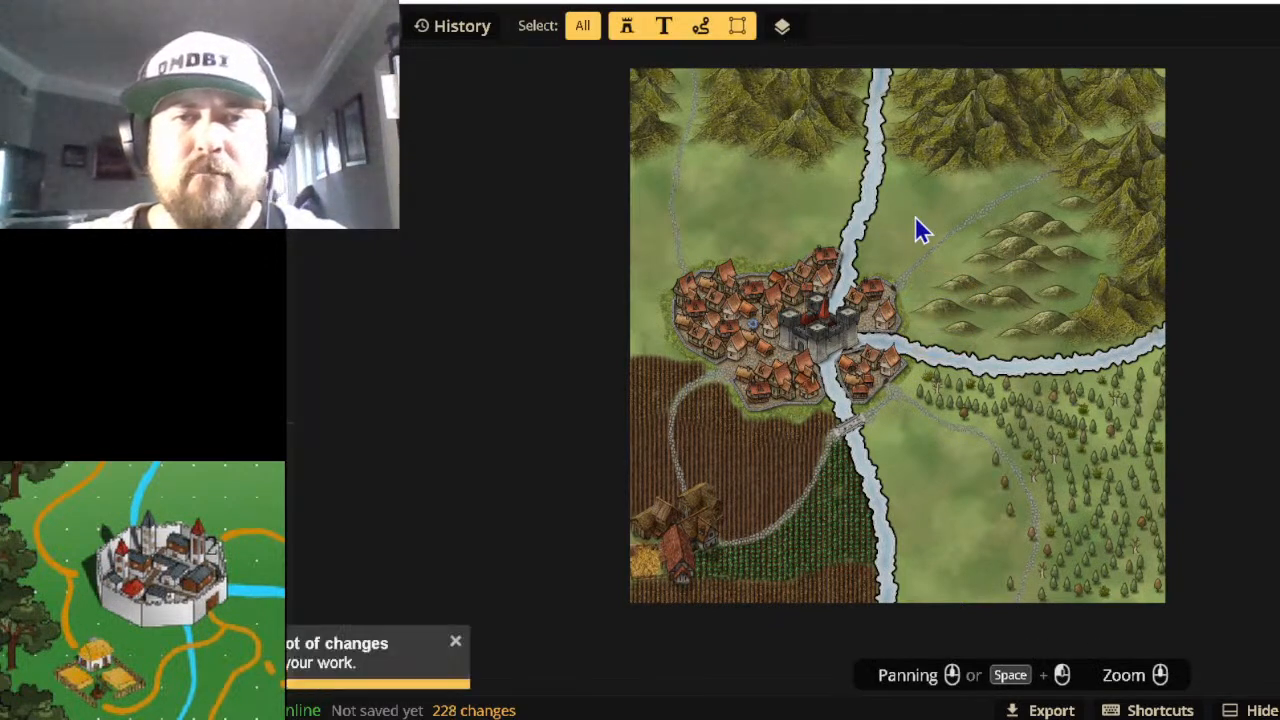
{"action": "left_click", "coordinate": [1063, 330]}
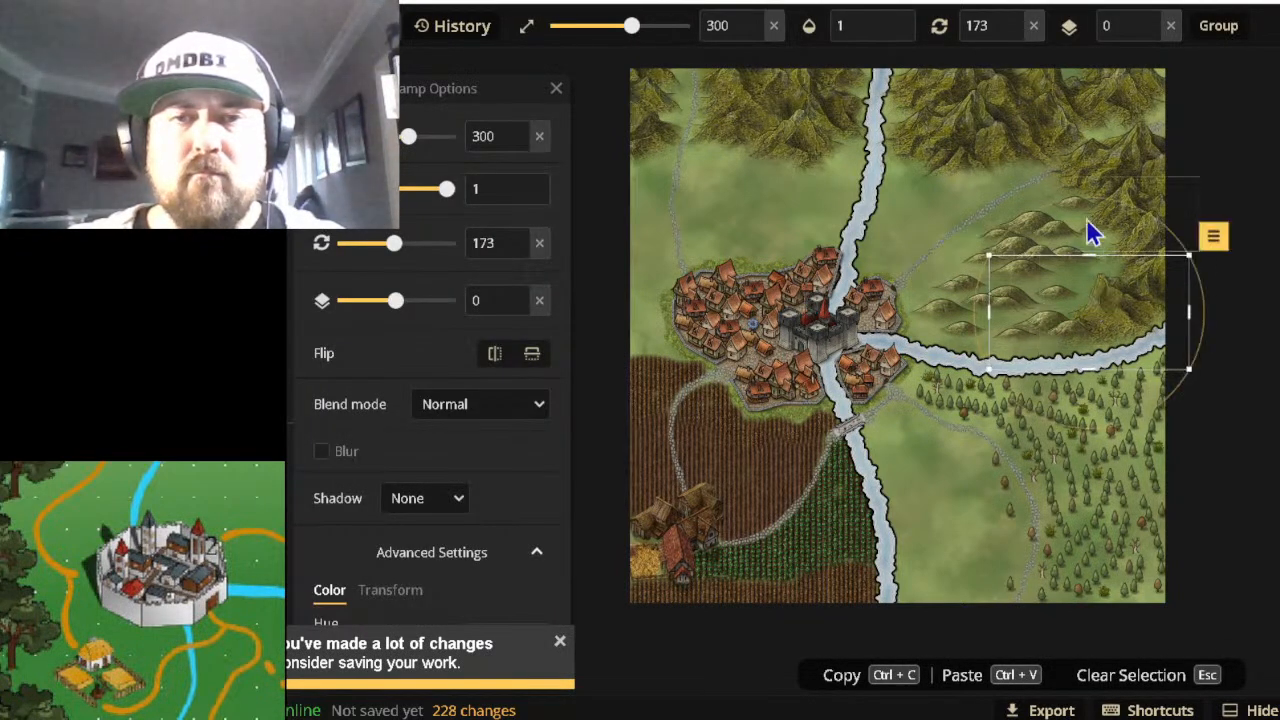
{"action": "left_click", "coordinate": [1022, 330]}
{"action": "left_click_drag", "start_coordinate": [1025, 333], "coordinate": [1005, 339]}
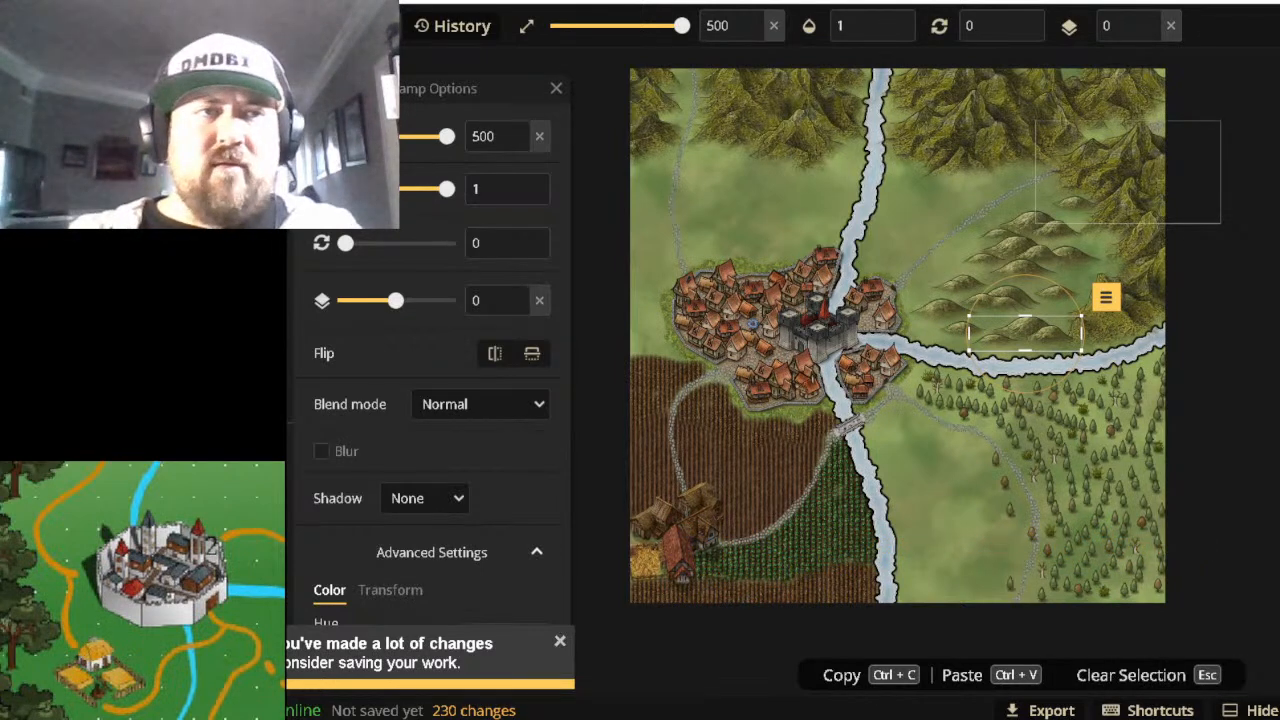
Save the map, and shift the hill on the eastern river's north bank slightly west toward the city.
{"action": "left_click", "coordinate": [262, 26]}
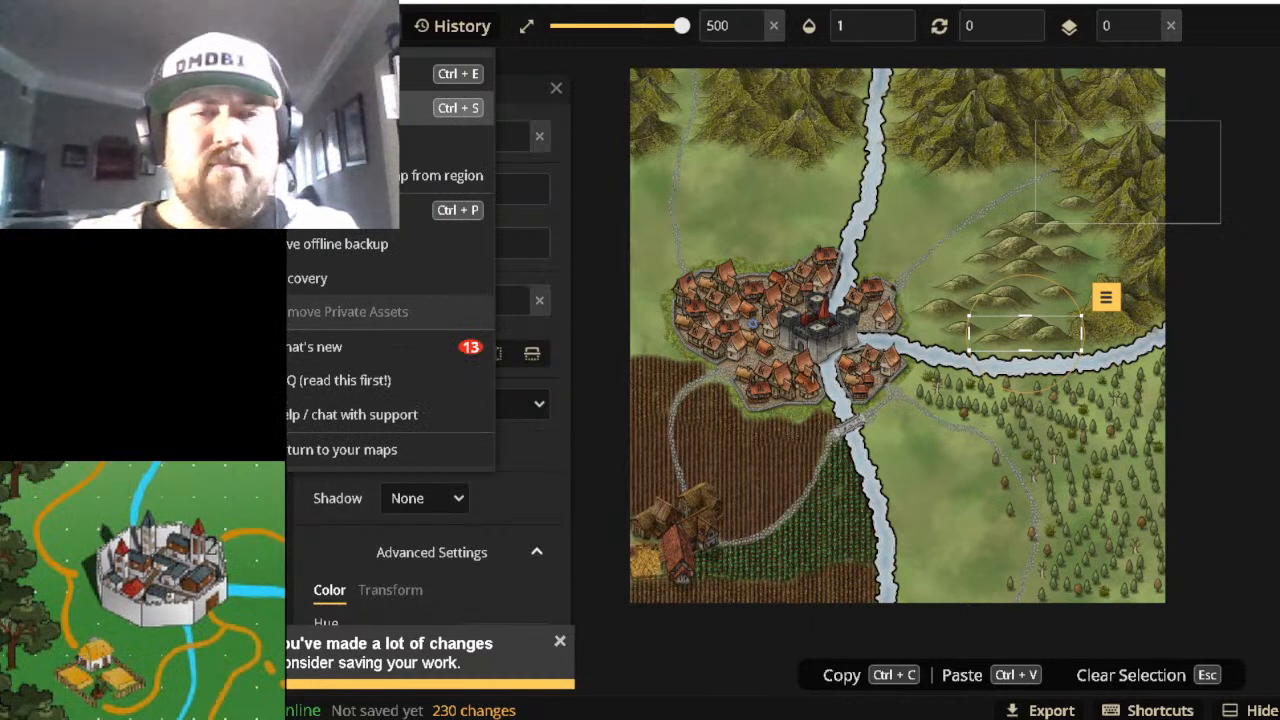
{"action": "key", "text": "ctrl+s"}
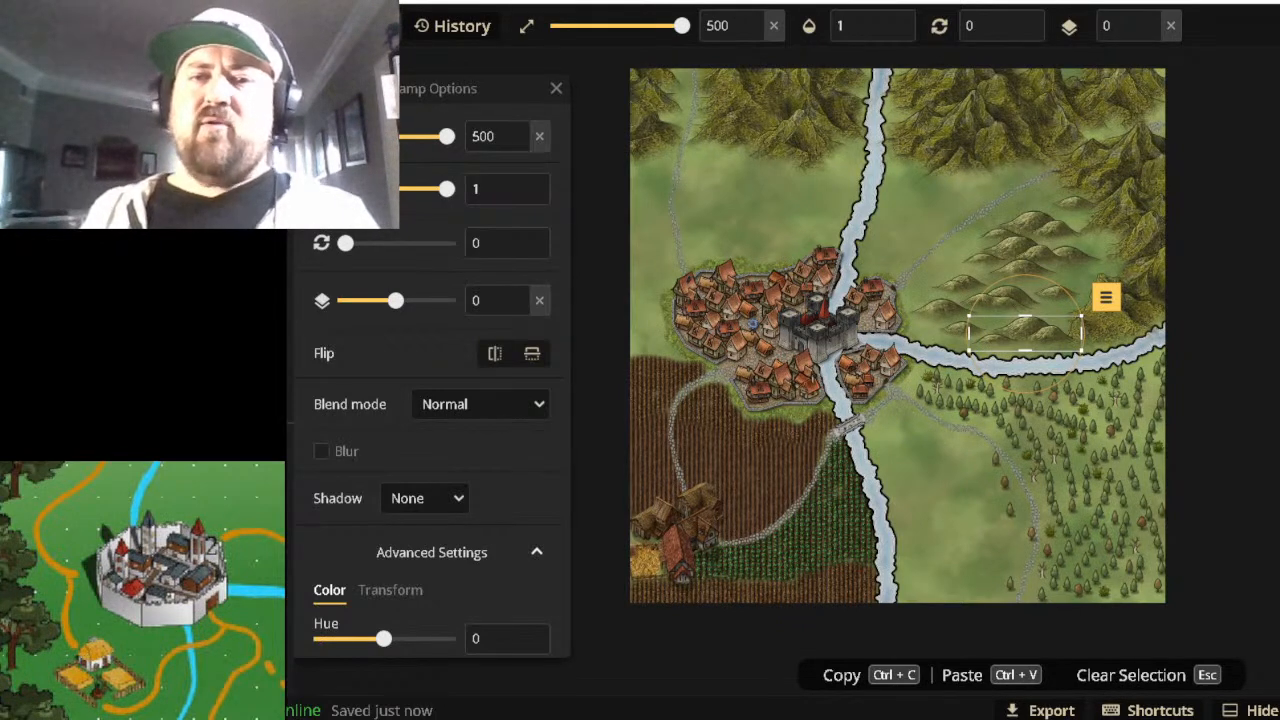
{"action": "left_click_drag", "start_coordinate": [1014, 339], "coordinate": [997, 343]}
{"action": "key", "text": "Escape"}
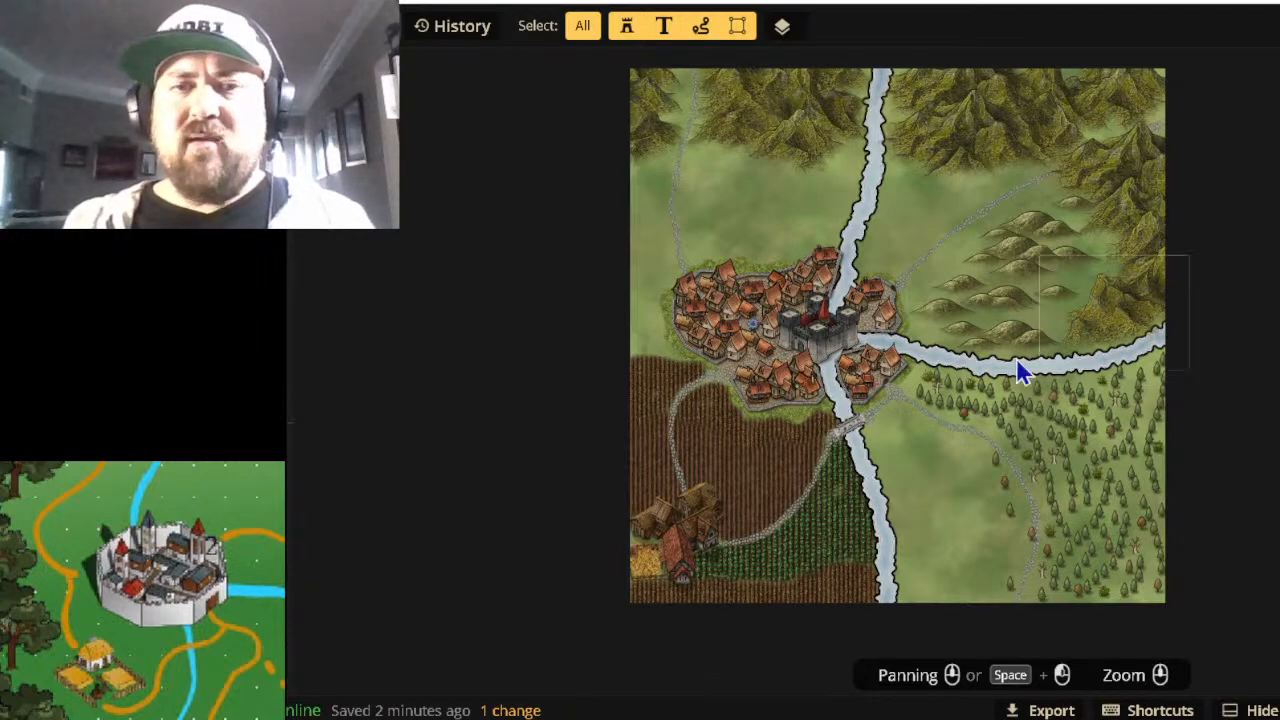
{"action": "scroll", "coordinate": [865, 344], "scroll_direction": "up", "scroll_amount": 1}
{"action": "scroll", "coordinate": [915, 328], "scroll_direction": "up", "scroll_amount": 2}
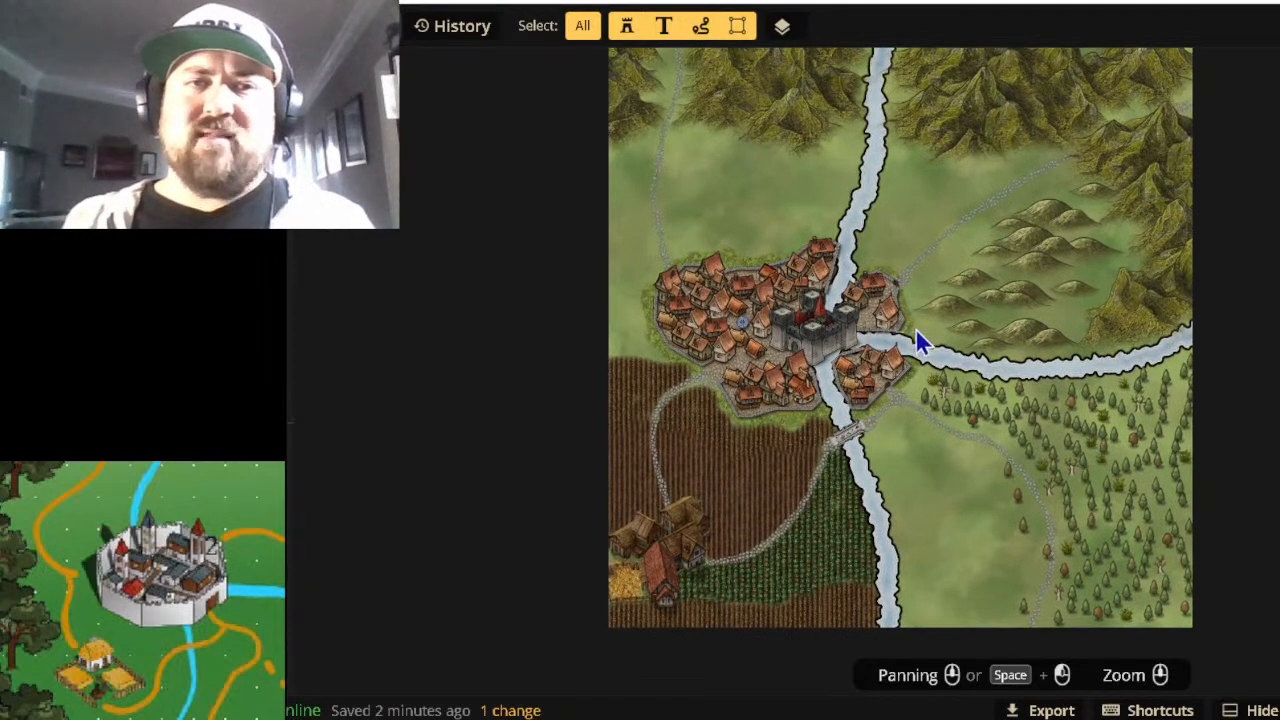
{"action": "left_click_drag", "start_coordinate": [917, 330], "coordinate": [886, 352]}
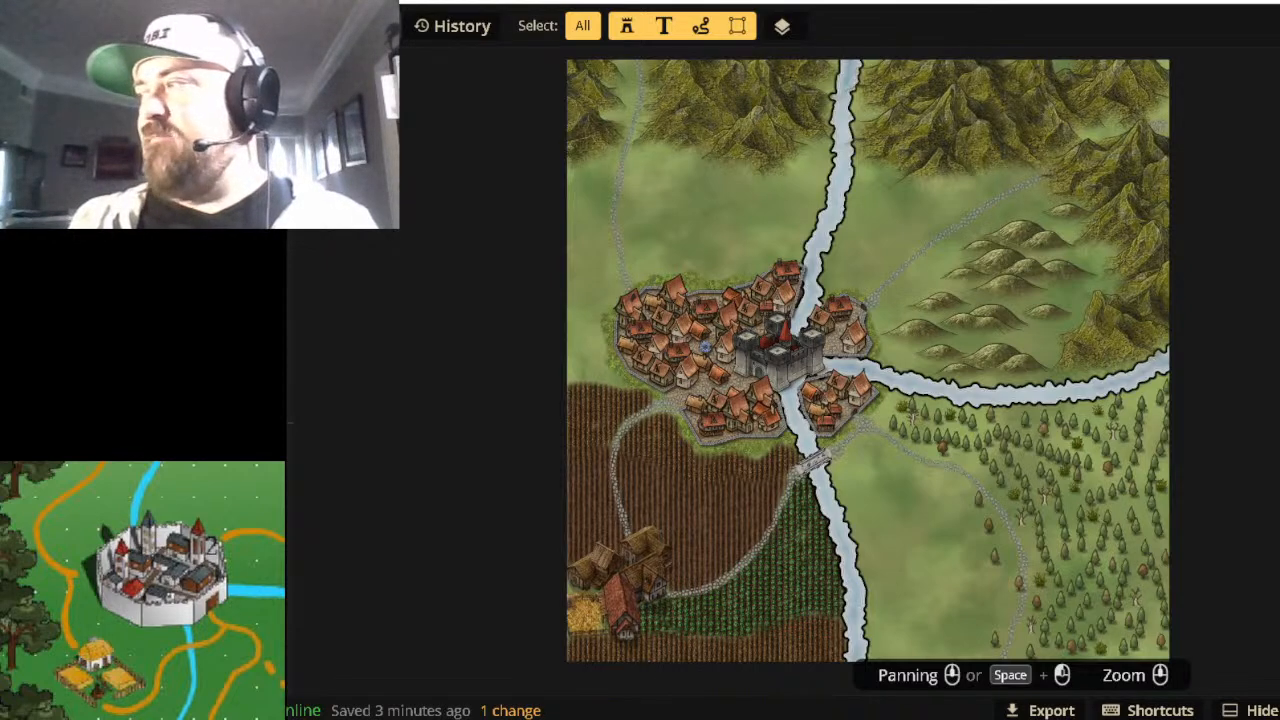
{"action": "left_click_drag", "start_coordinate": [487, 49], "coordinate": [628, 133]}
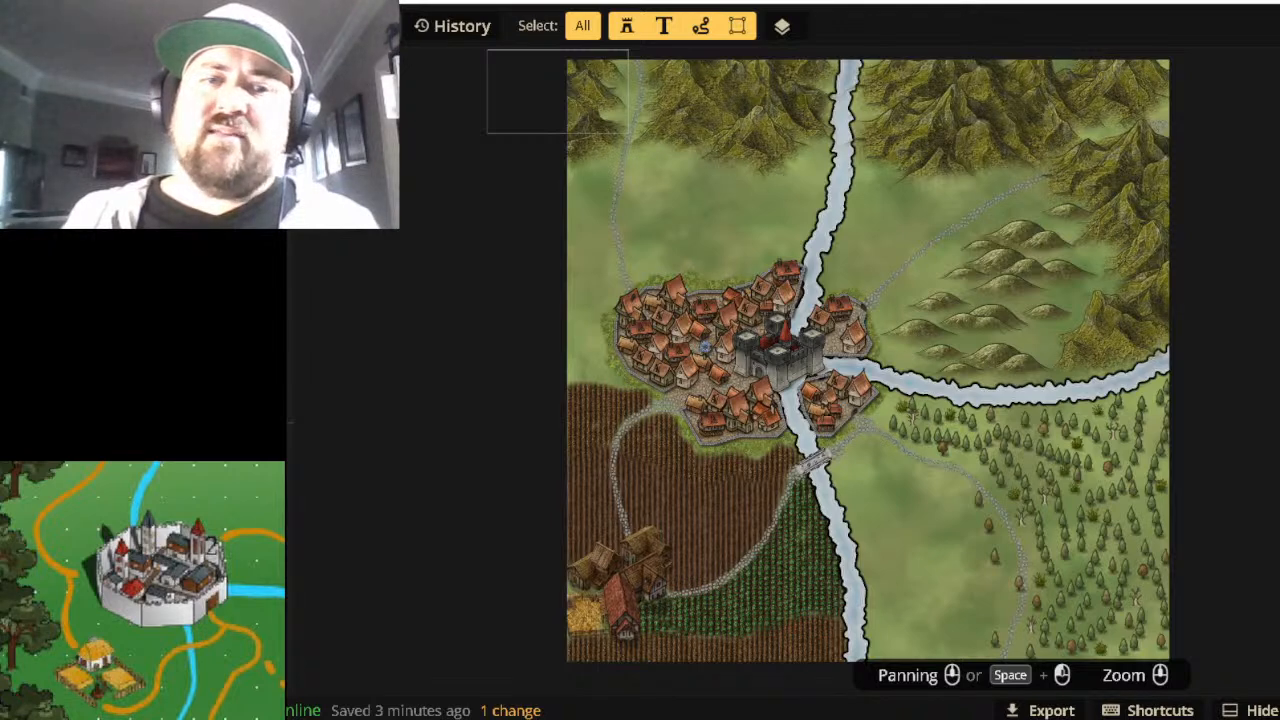